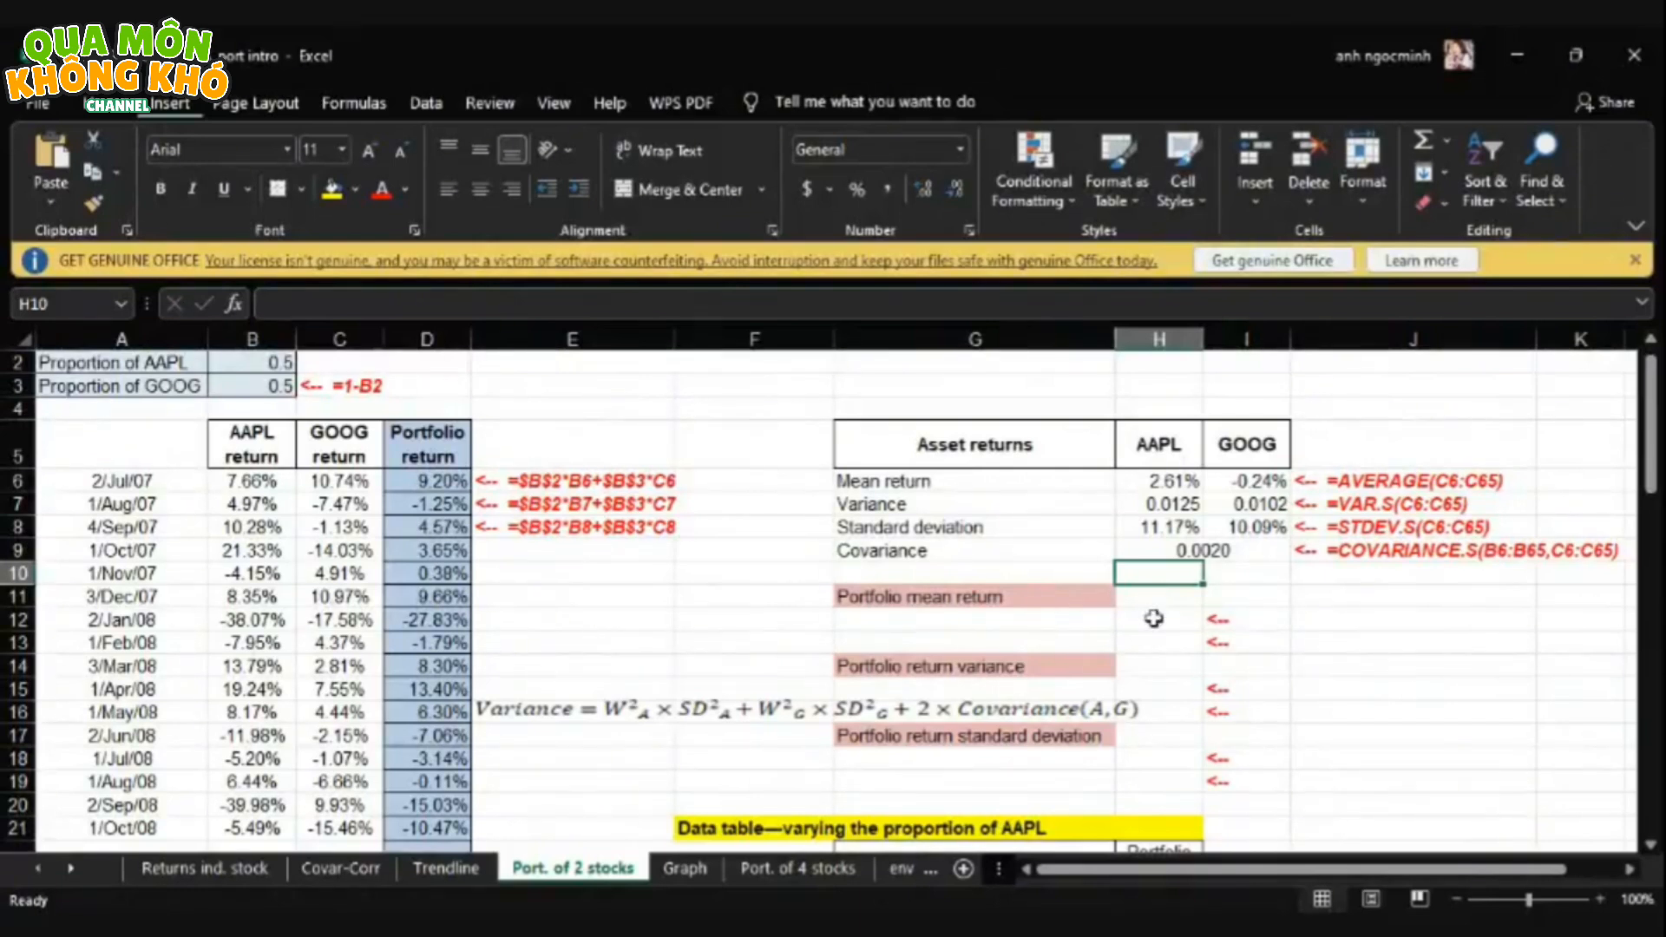
- Calculate the portfolio mean return in H12 from the weights and asset means with =B2*H6+B3*I6
{"action": "left_click", "coordinate": [1142, 618]}
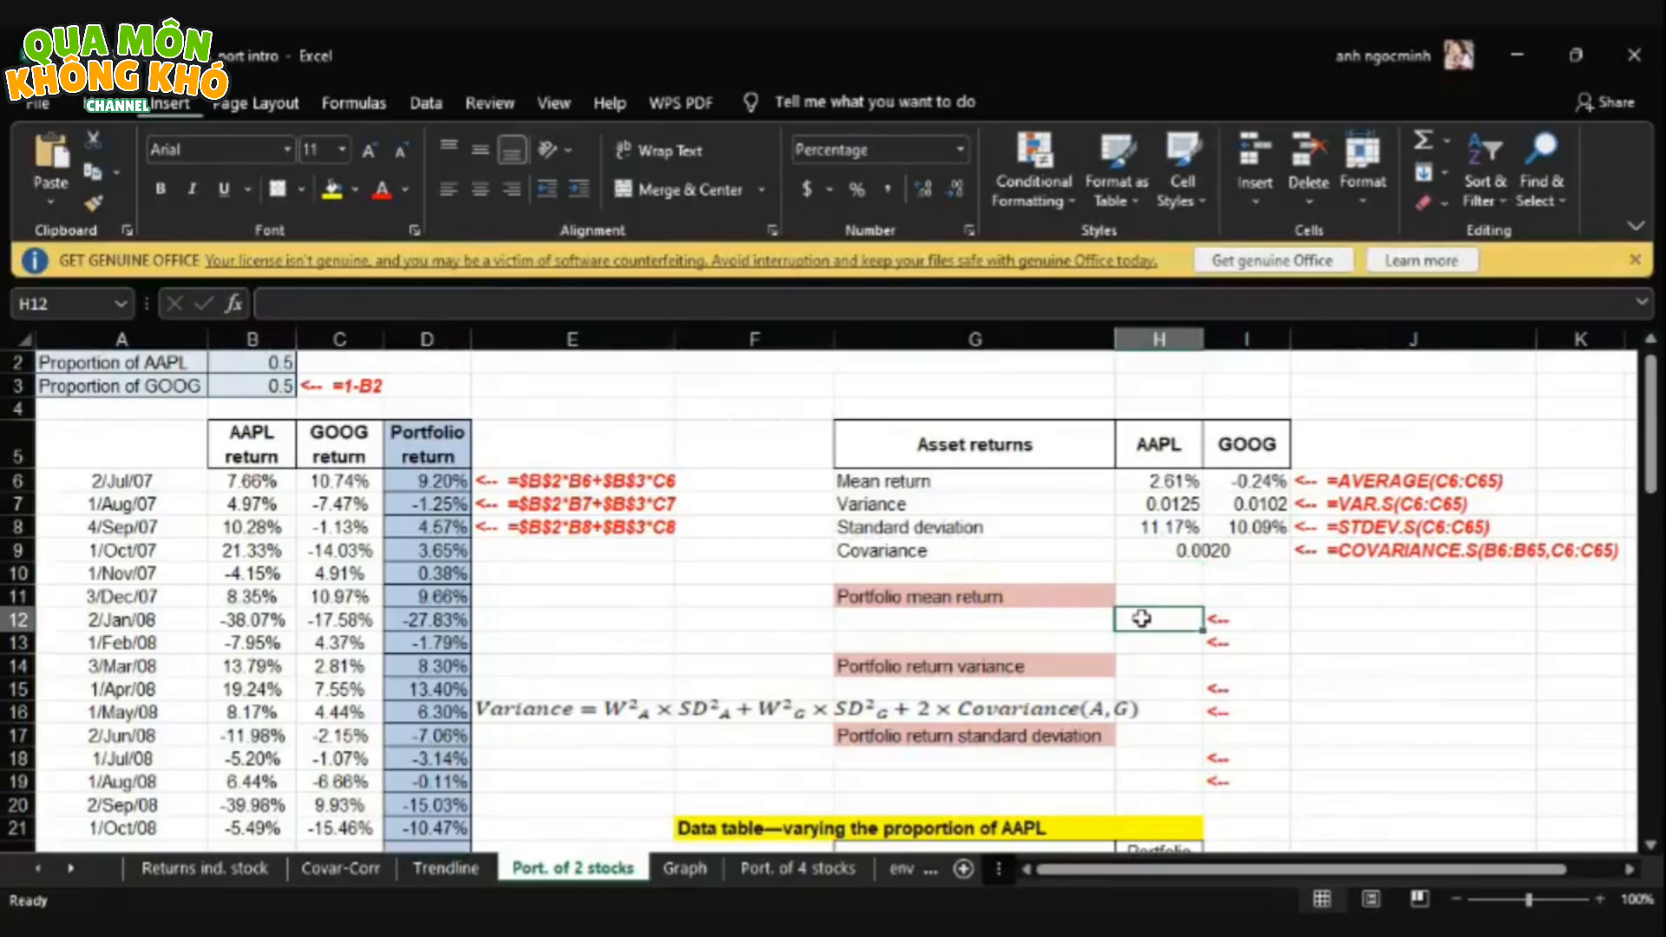
{"action": "type", "text": "="}
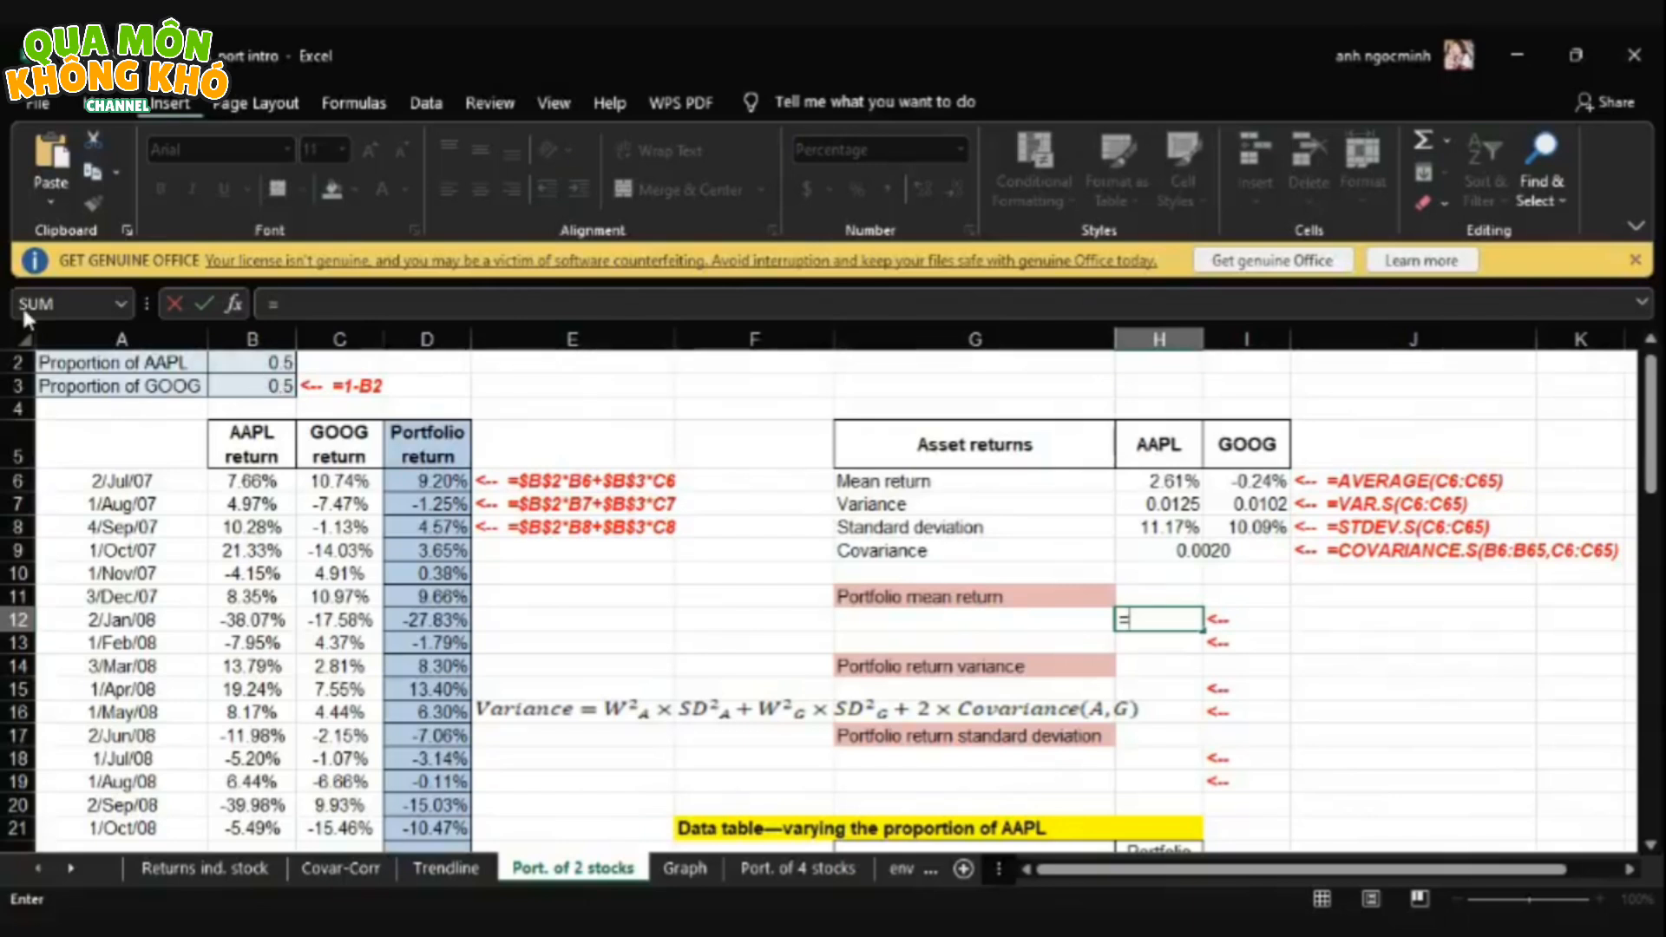
{"action": "left_click", "coordinate": [242, 365]}
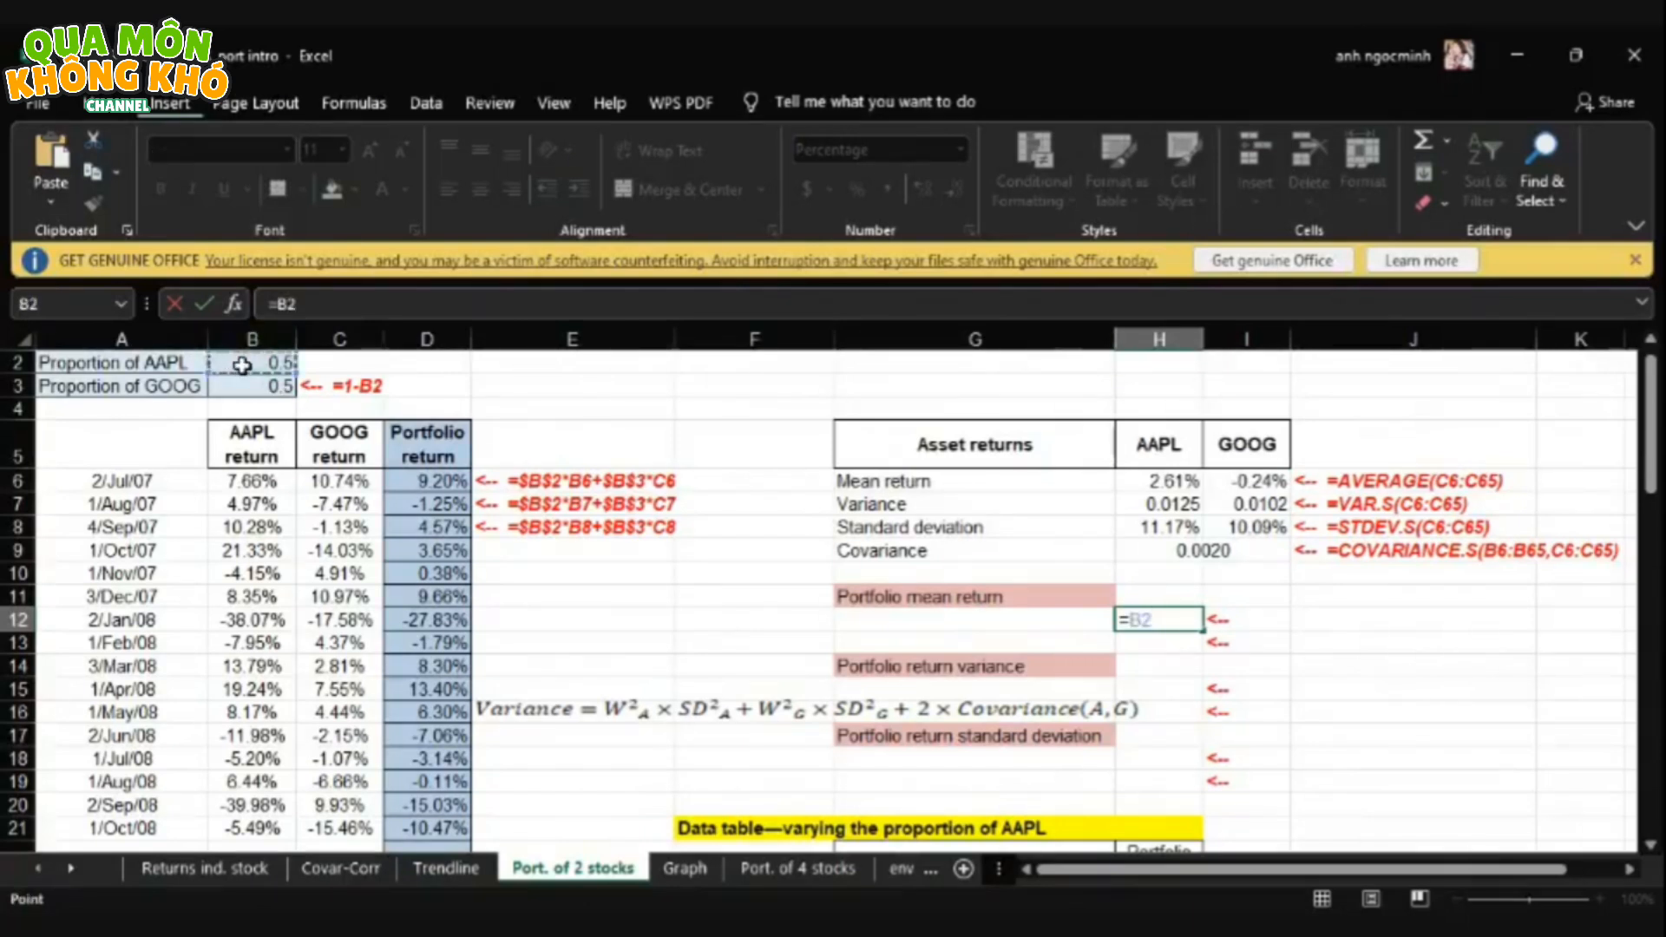
{"action": "type", "text": "*"}
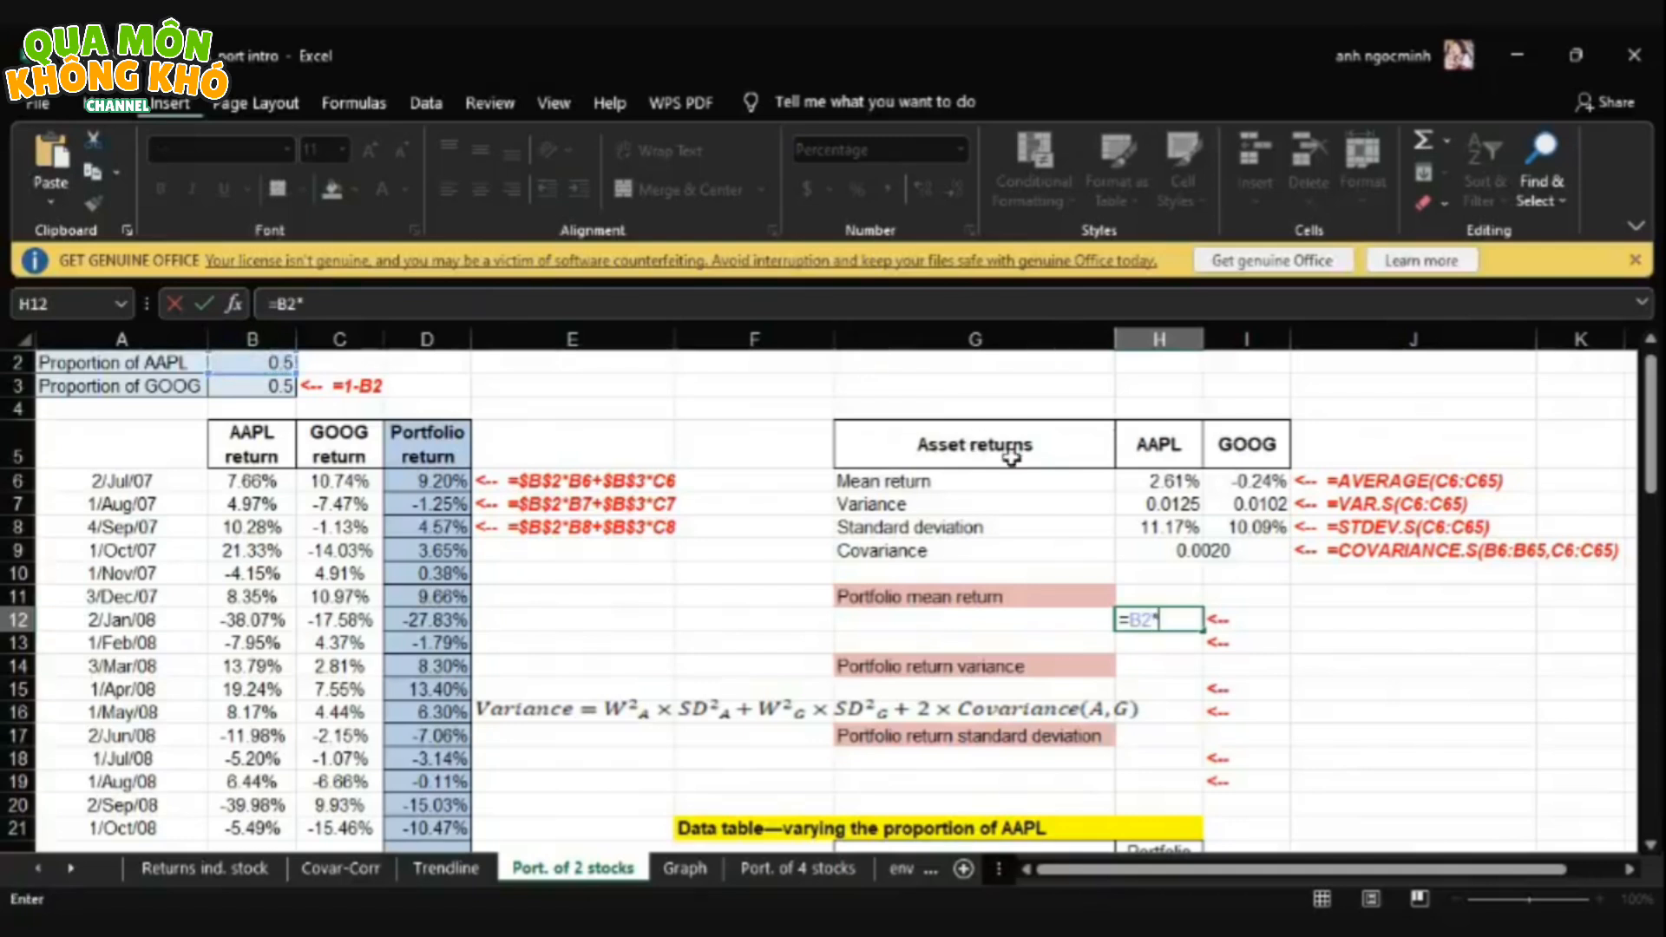
{"action": "left_click", "coordinate": [1124, 479]}
{"action": "type", "text": "+"}
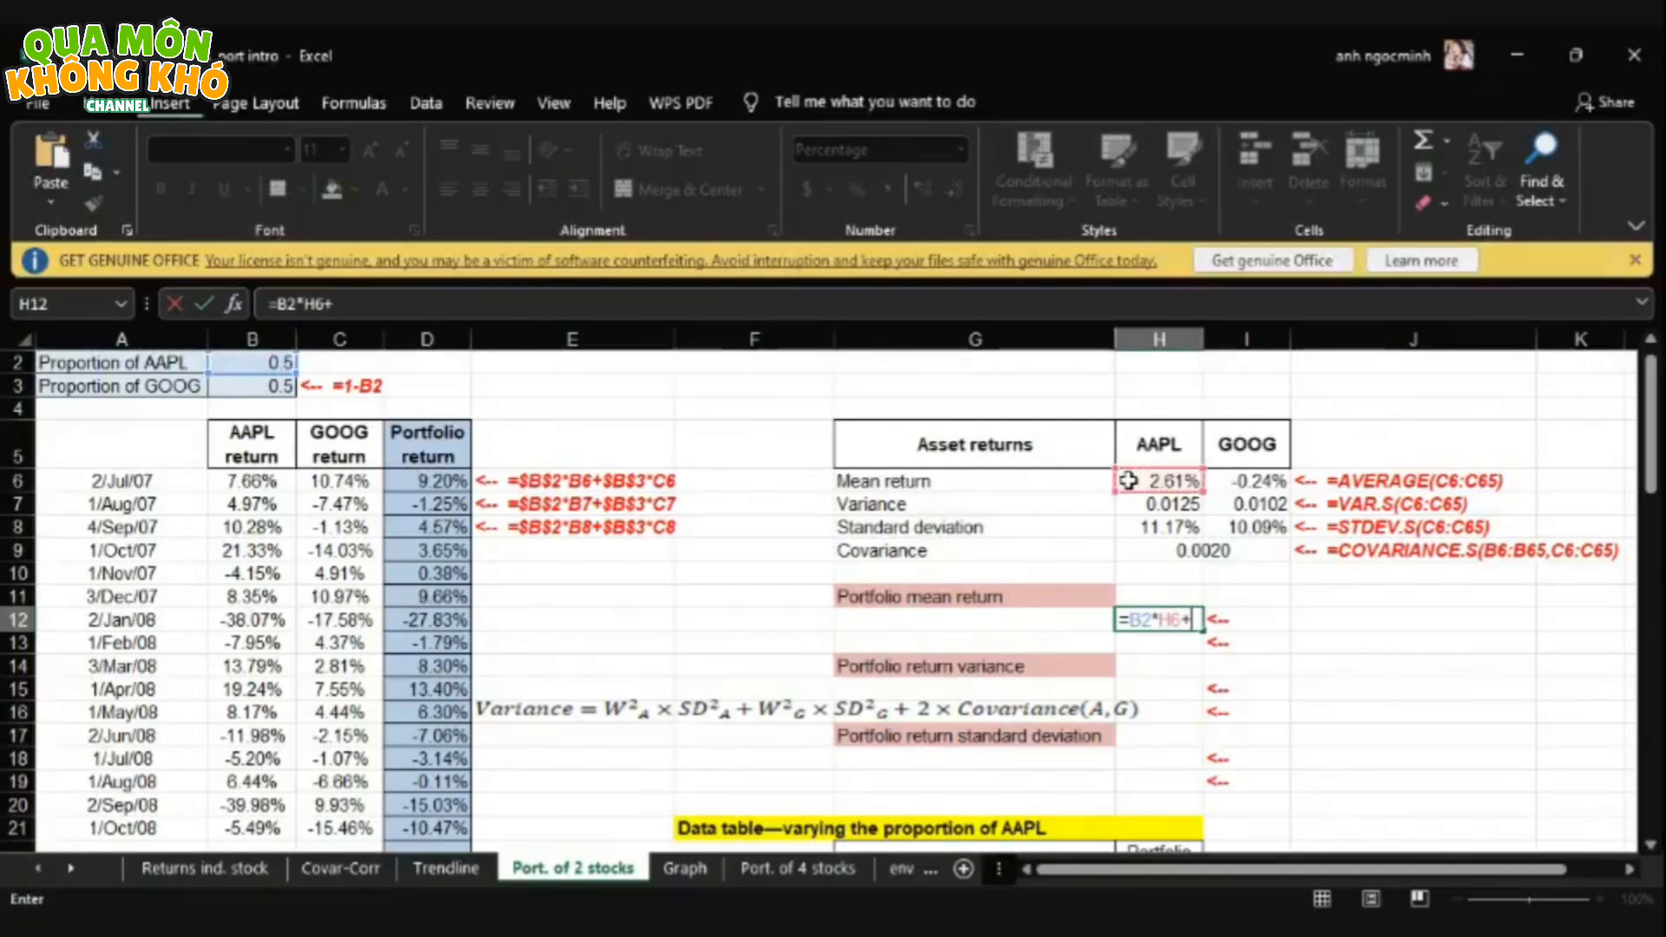
{"action": "left_click", "coordinate": [273, 387]}
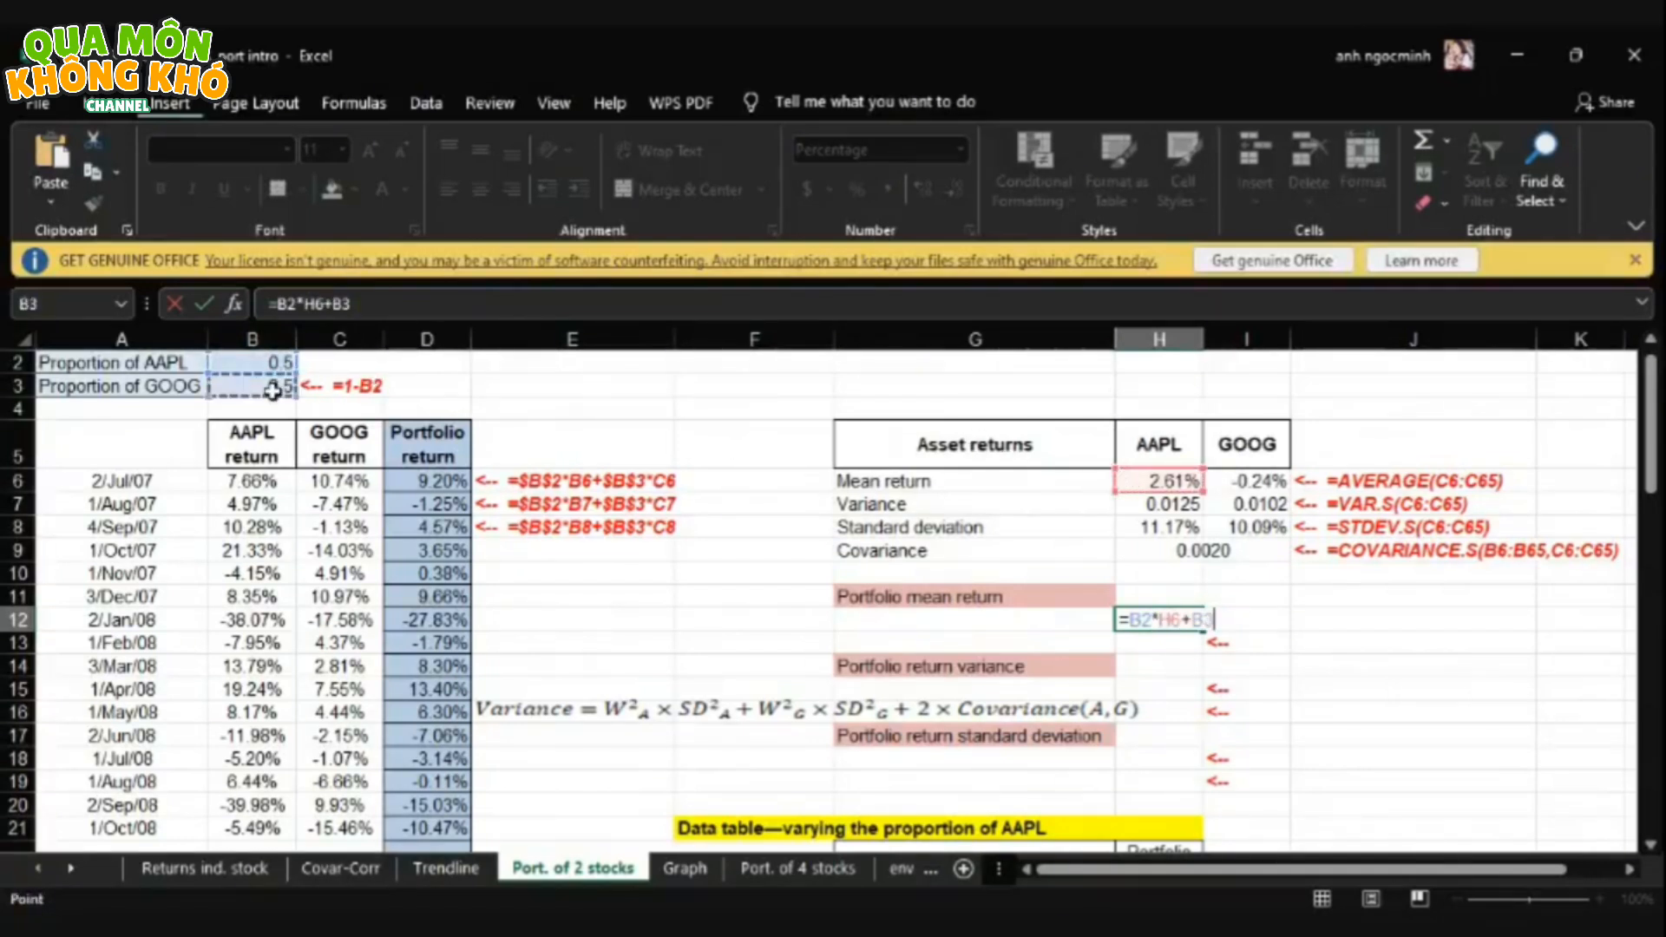
{"action": "type", "text": "*"}
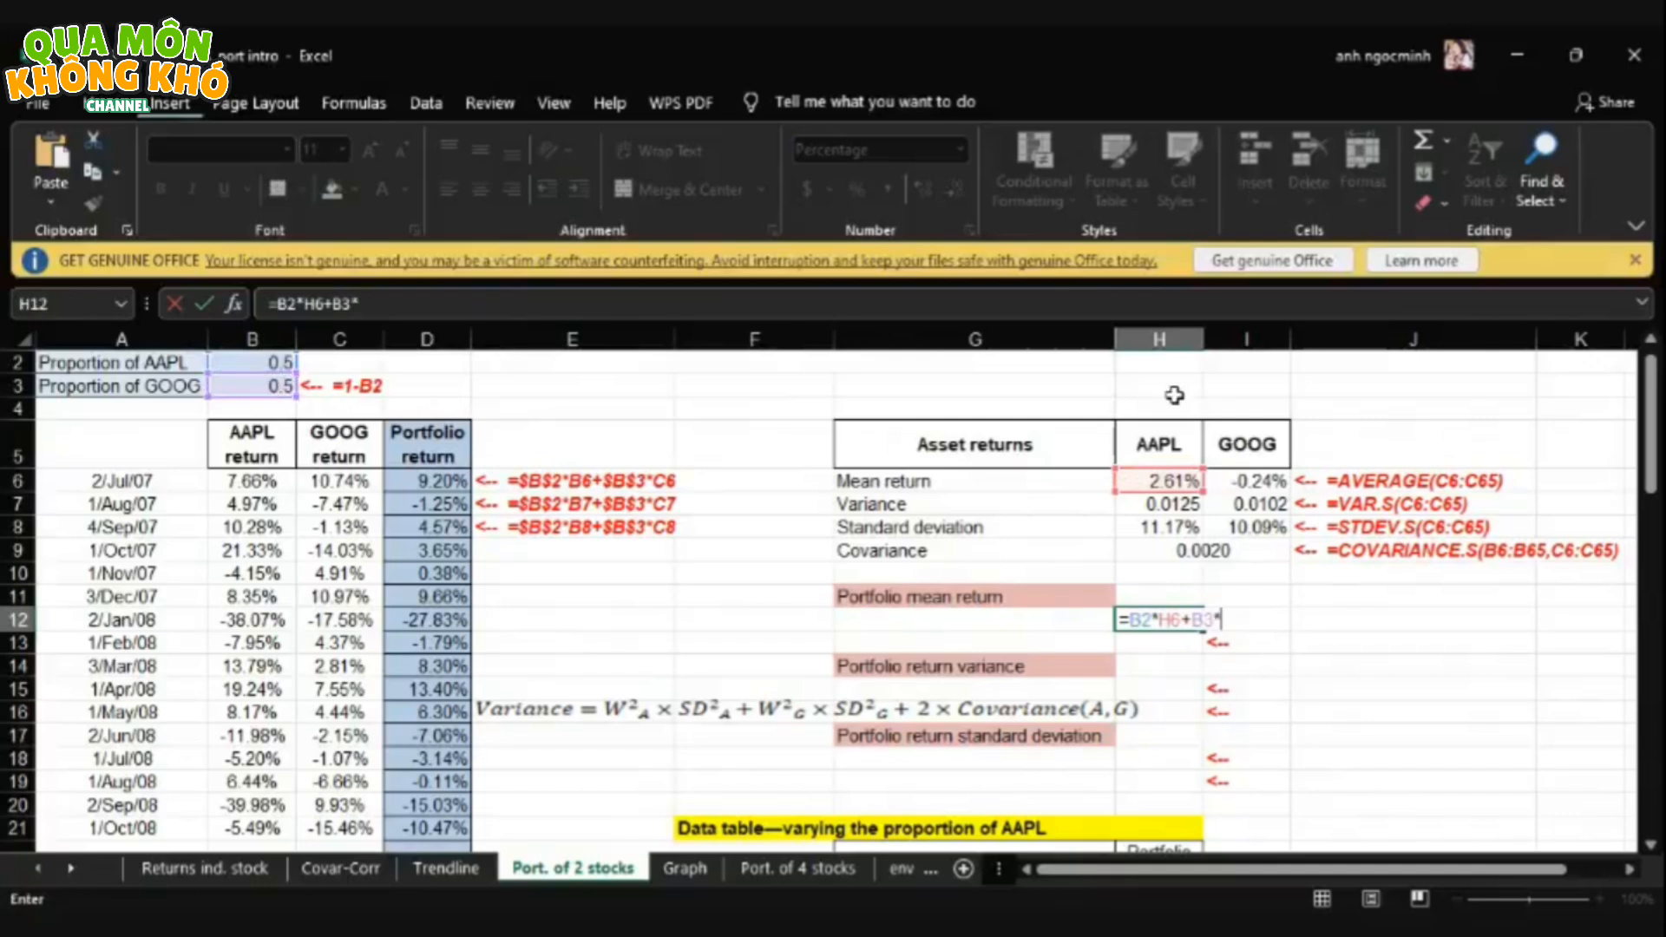
{"action": "left_click", "coordinate": [1228, 484]}
{"action": "key", "text": "Return"}
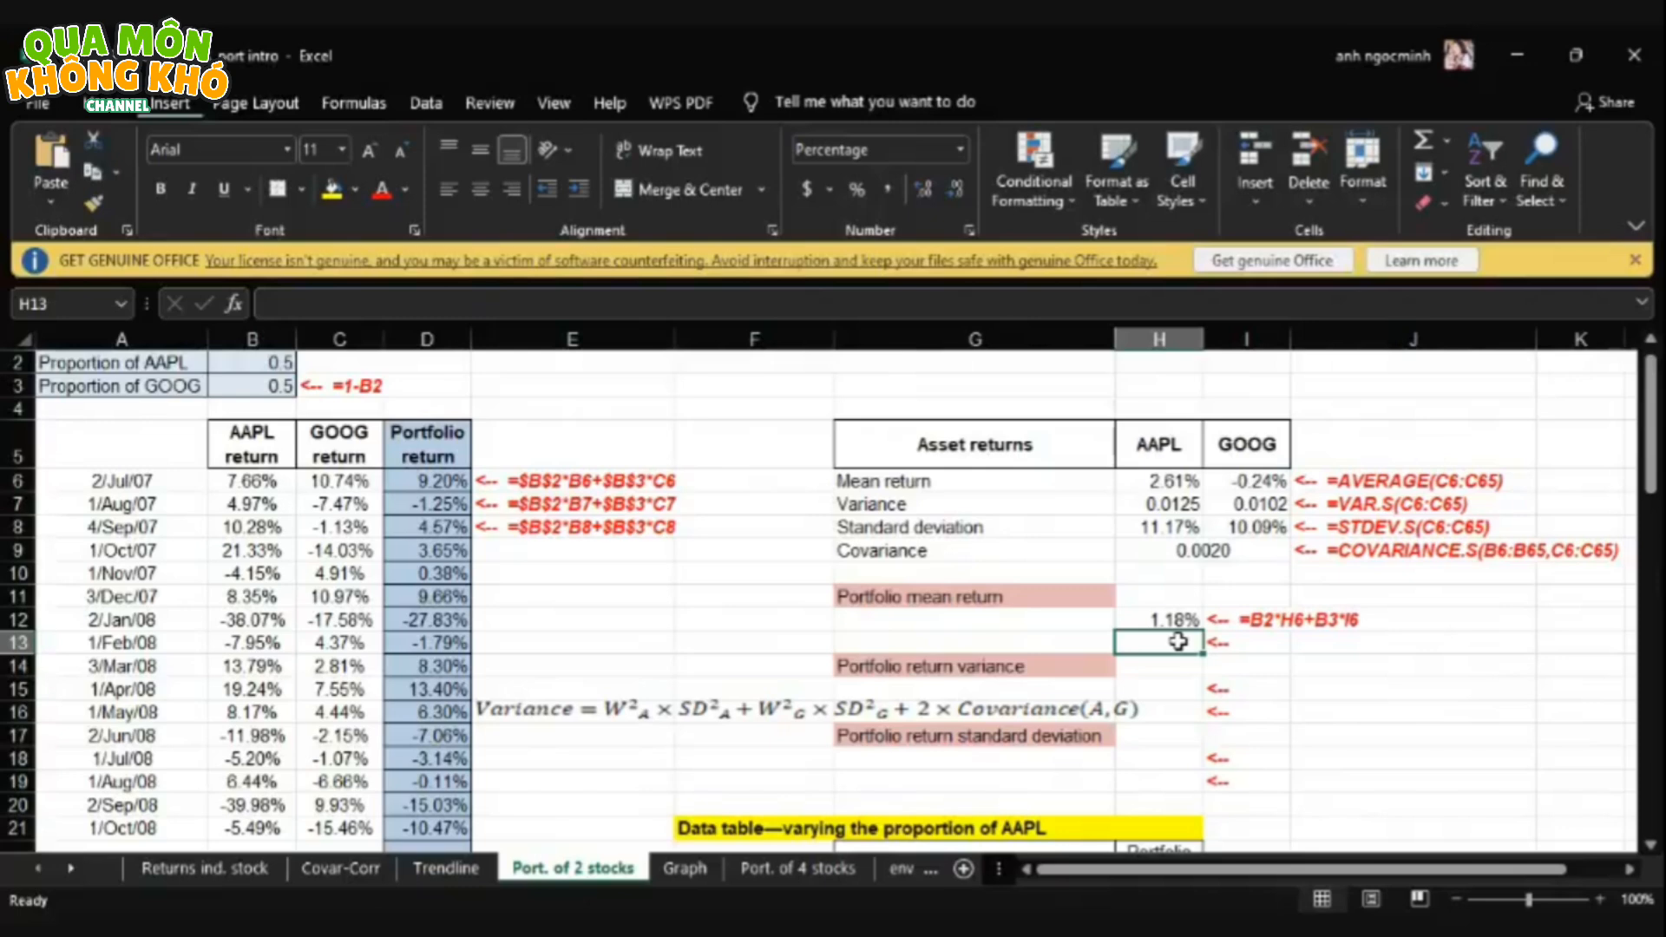
- Calculate the portfolio mean return in H13 as the AVERAGE of the portfolio returns in D6:D65
{"action": "type", "text": "=av"}
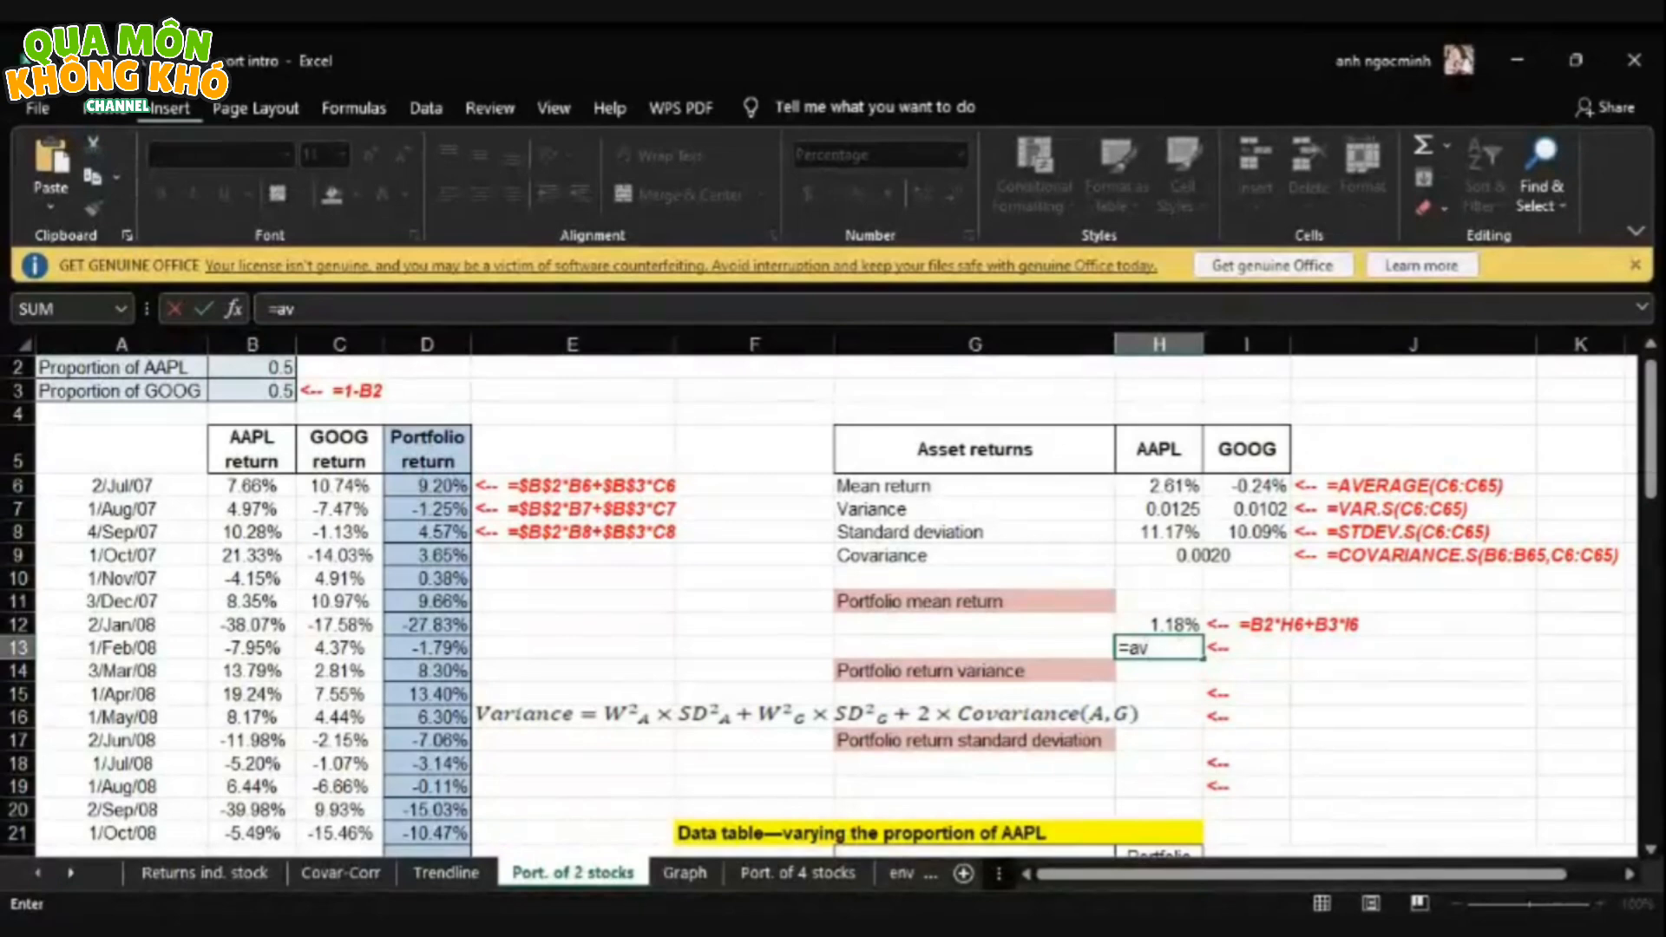
{"action": "key", "text": "Tab"}
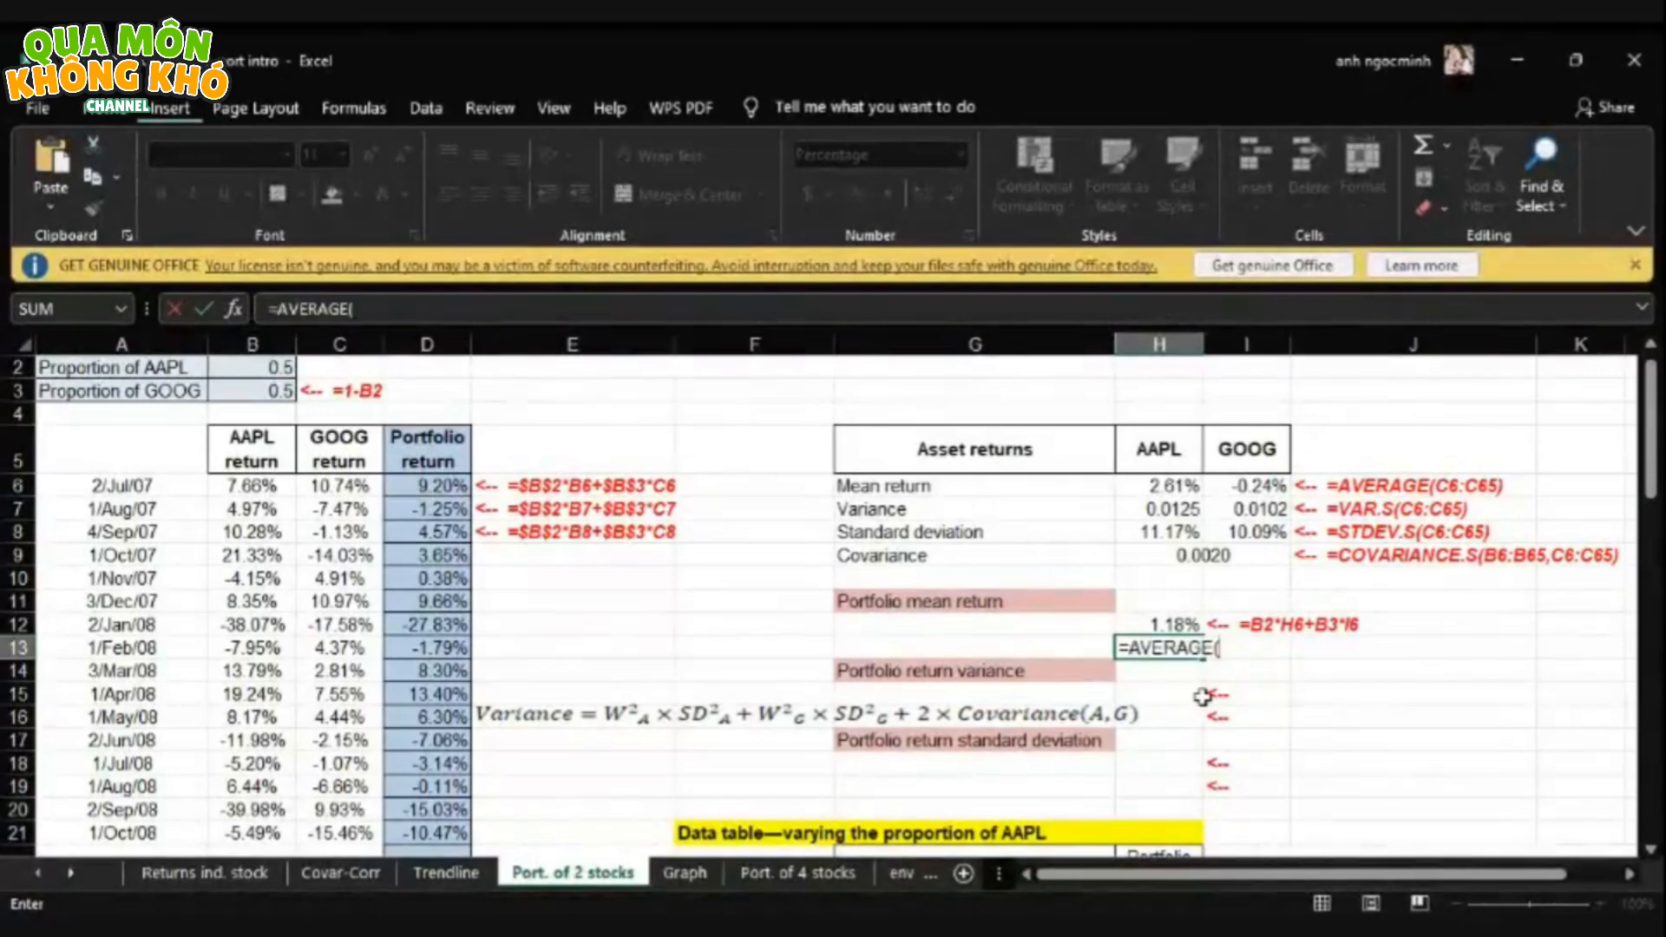
{"action": "left_click", "coordinate": [460, 488]}
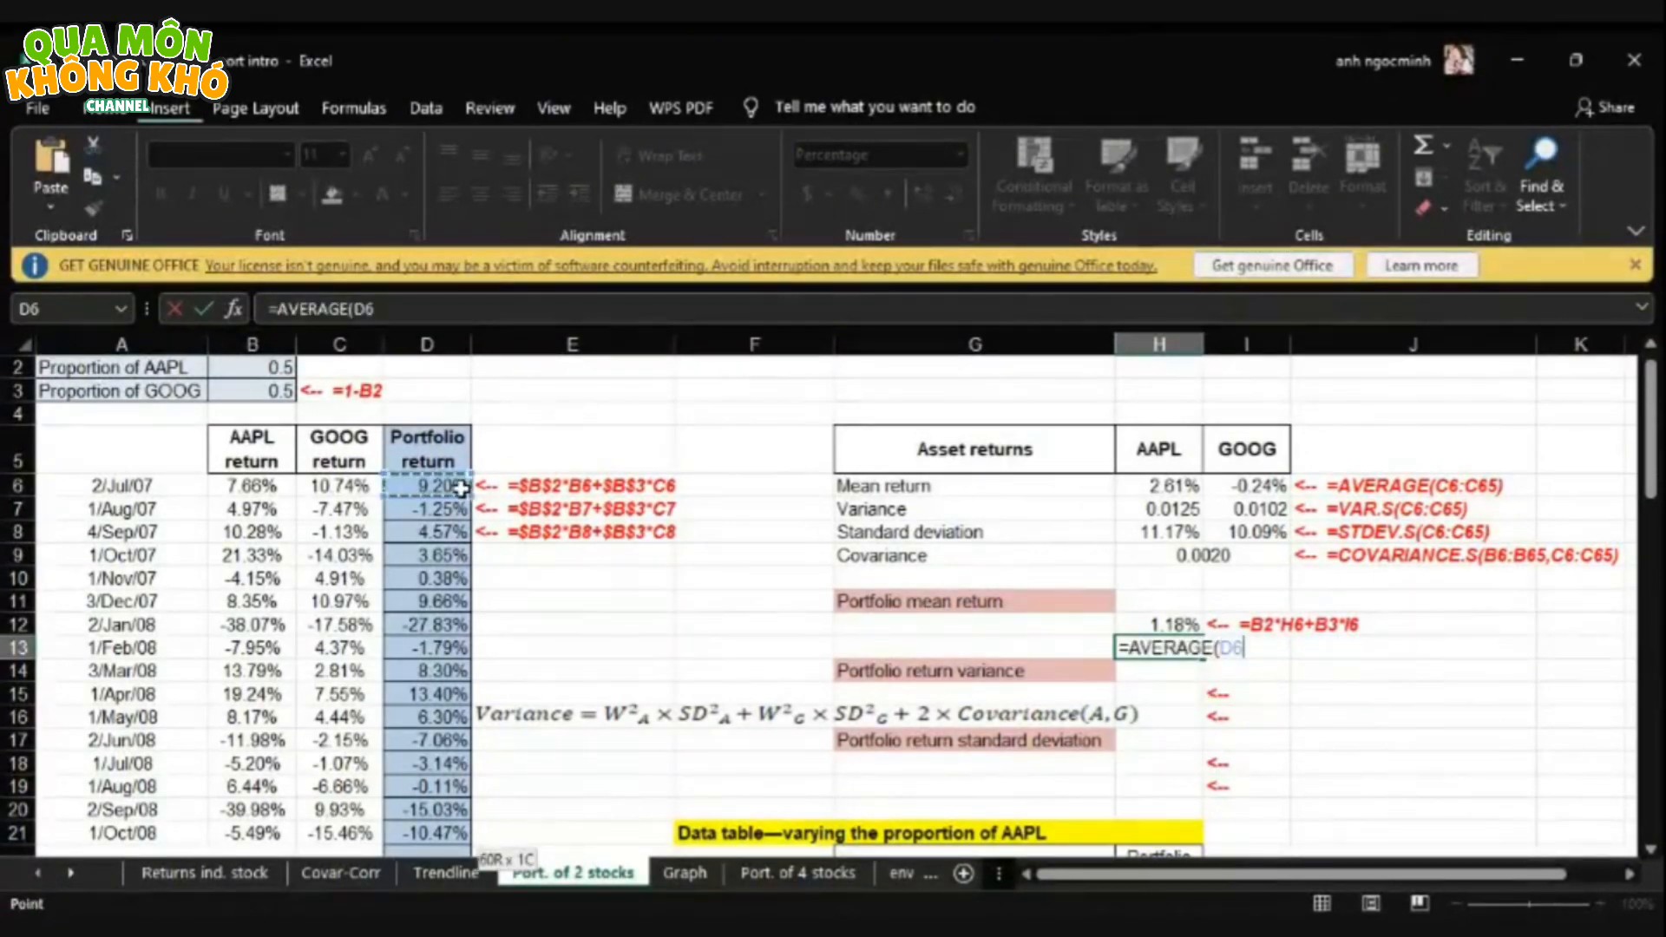
{"action": "key", "text": "ctrl+shift+Down"}
{"action": "key", "text": "Return"}
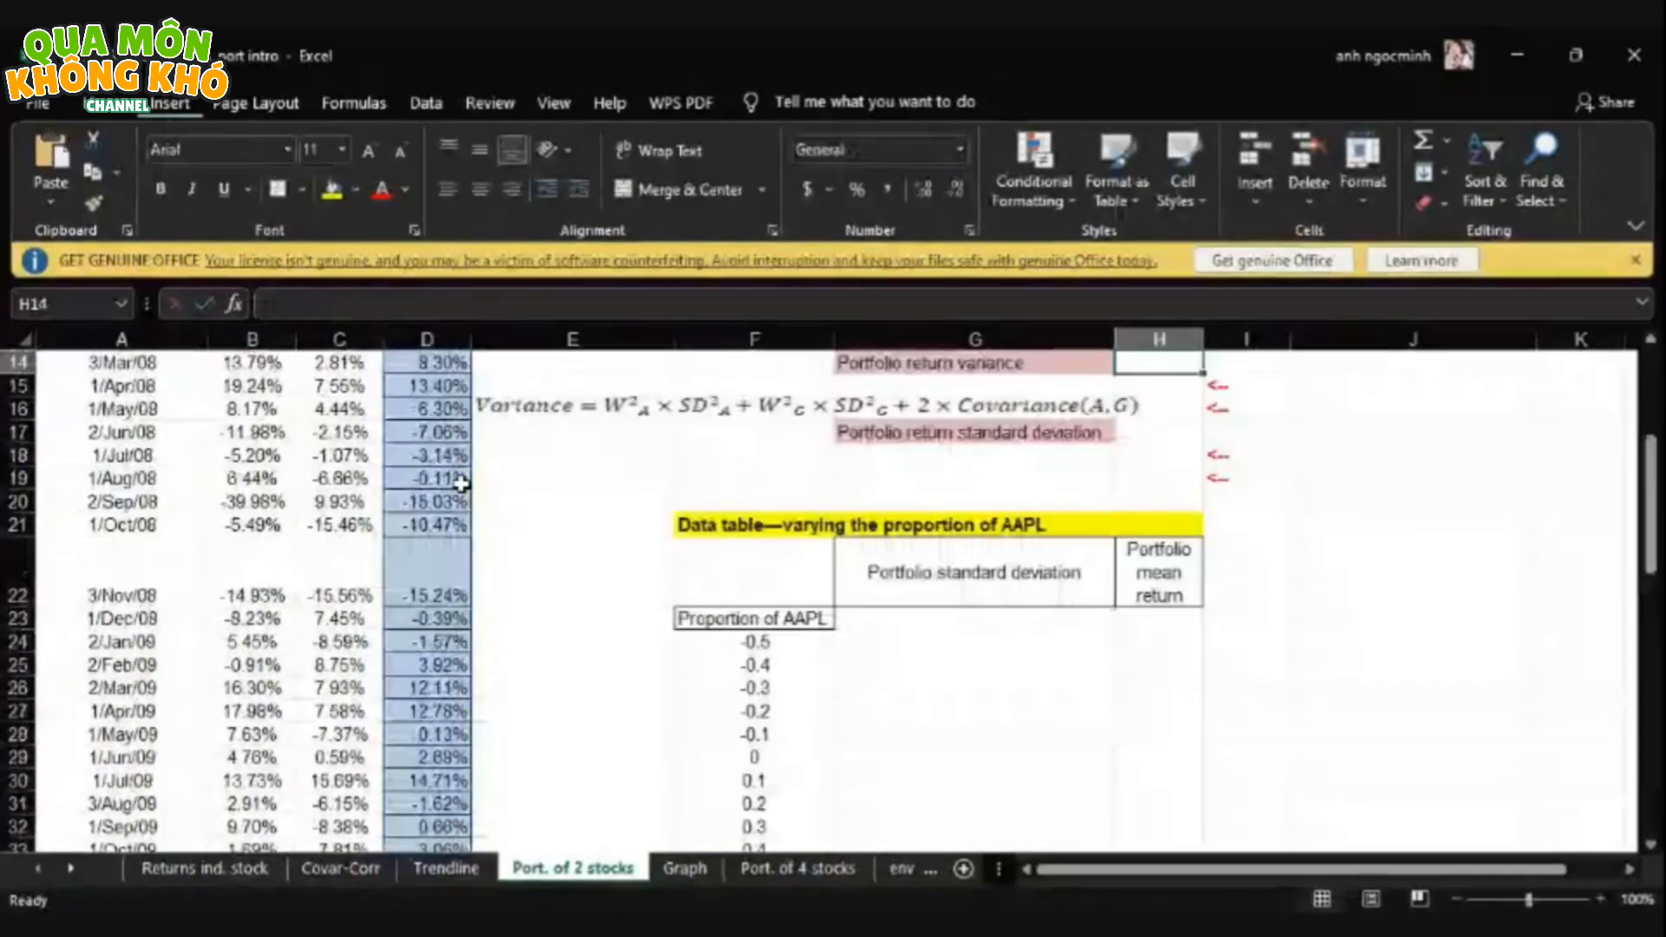
- Calculate the portfolio return variance in H15 with VAR.S over the portfolio returns in D6:D65
{"action": "scroll", "coordinate": [1653, 360], "scroll_direction": "up", "scroll_amount": 3}
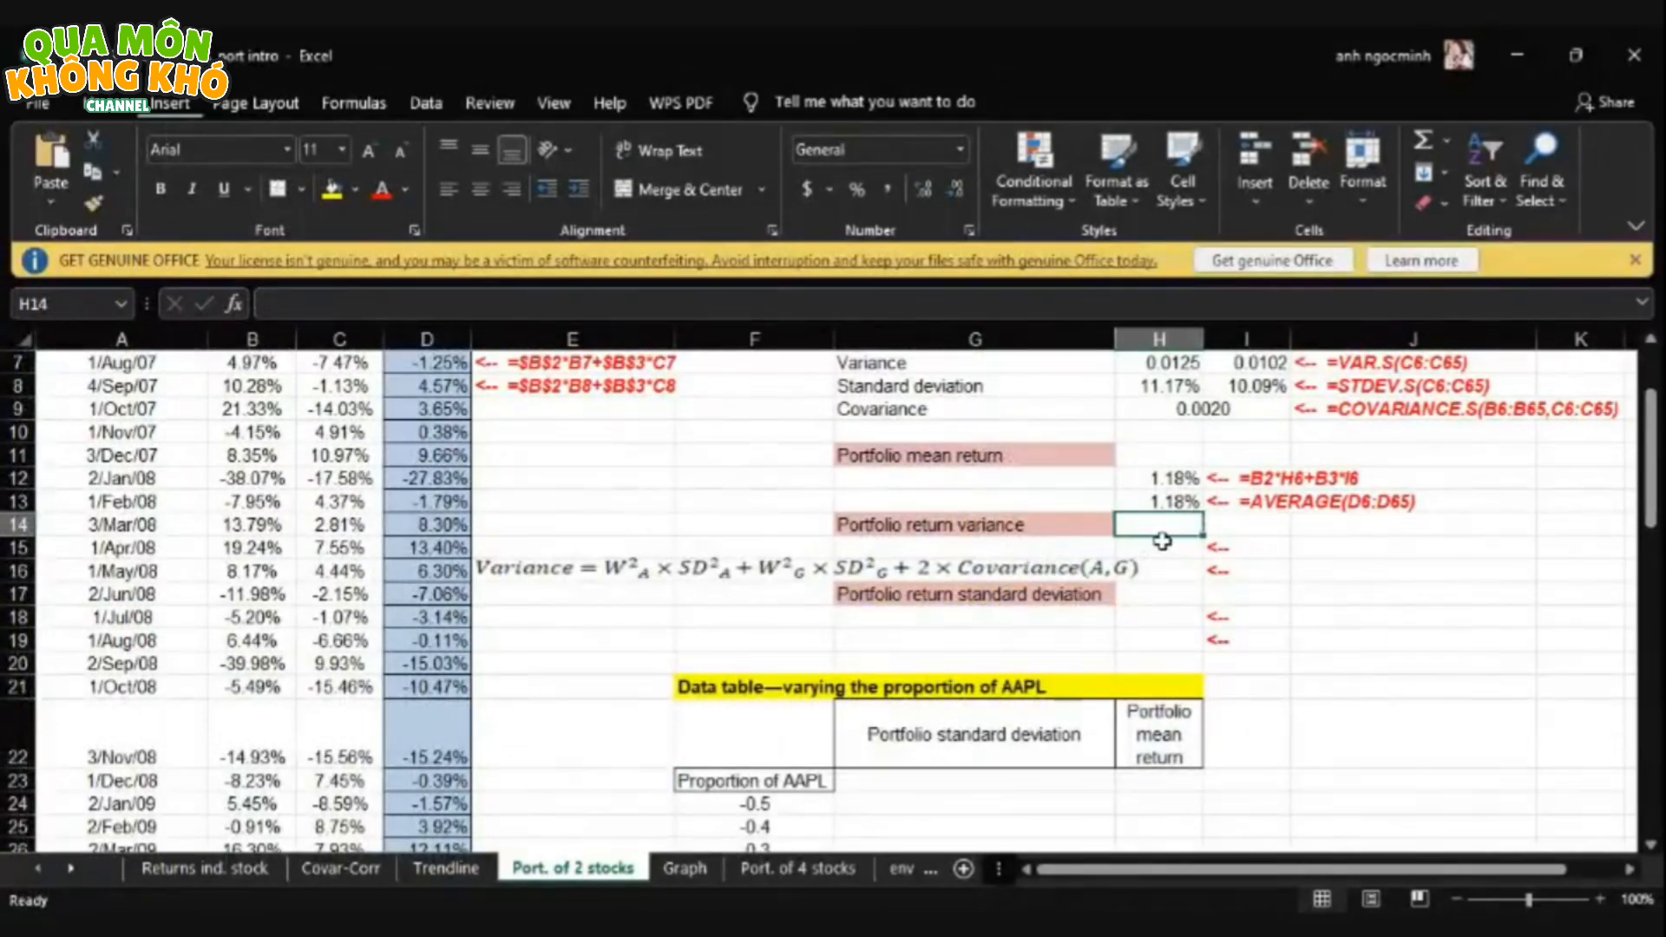
{"action": "left_click", "coordinate": [1162, 541]}
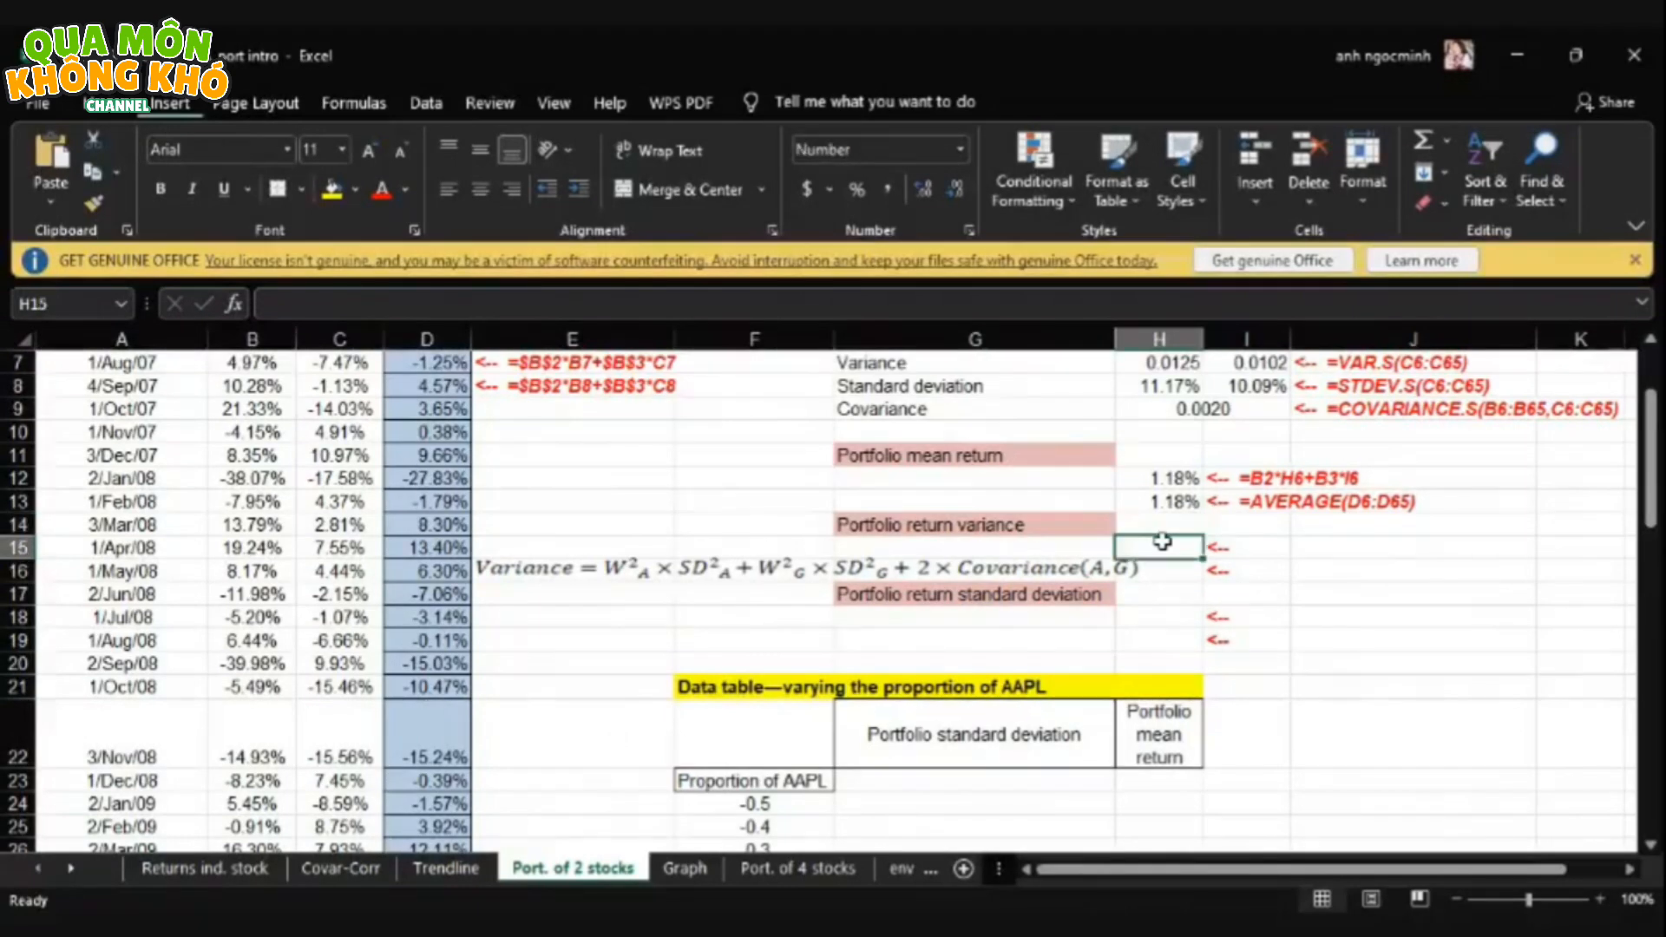
{"action": "type", "text": "=và"}
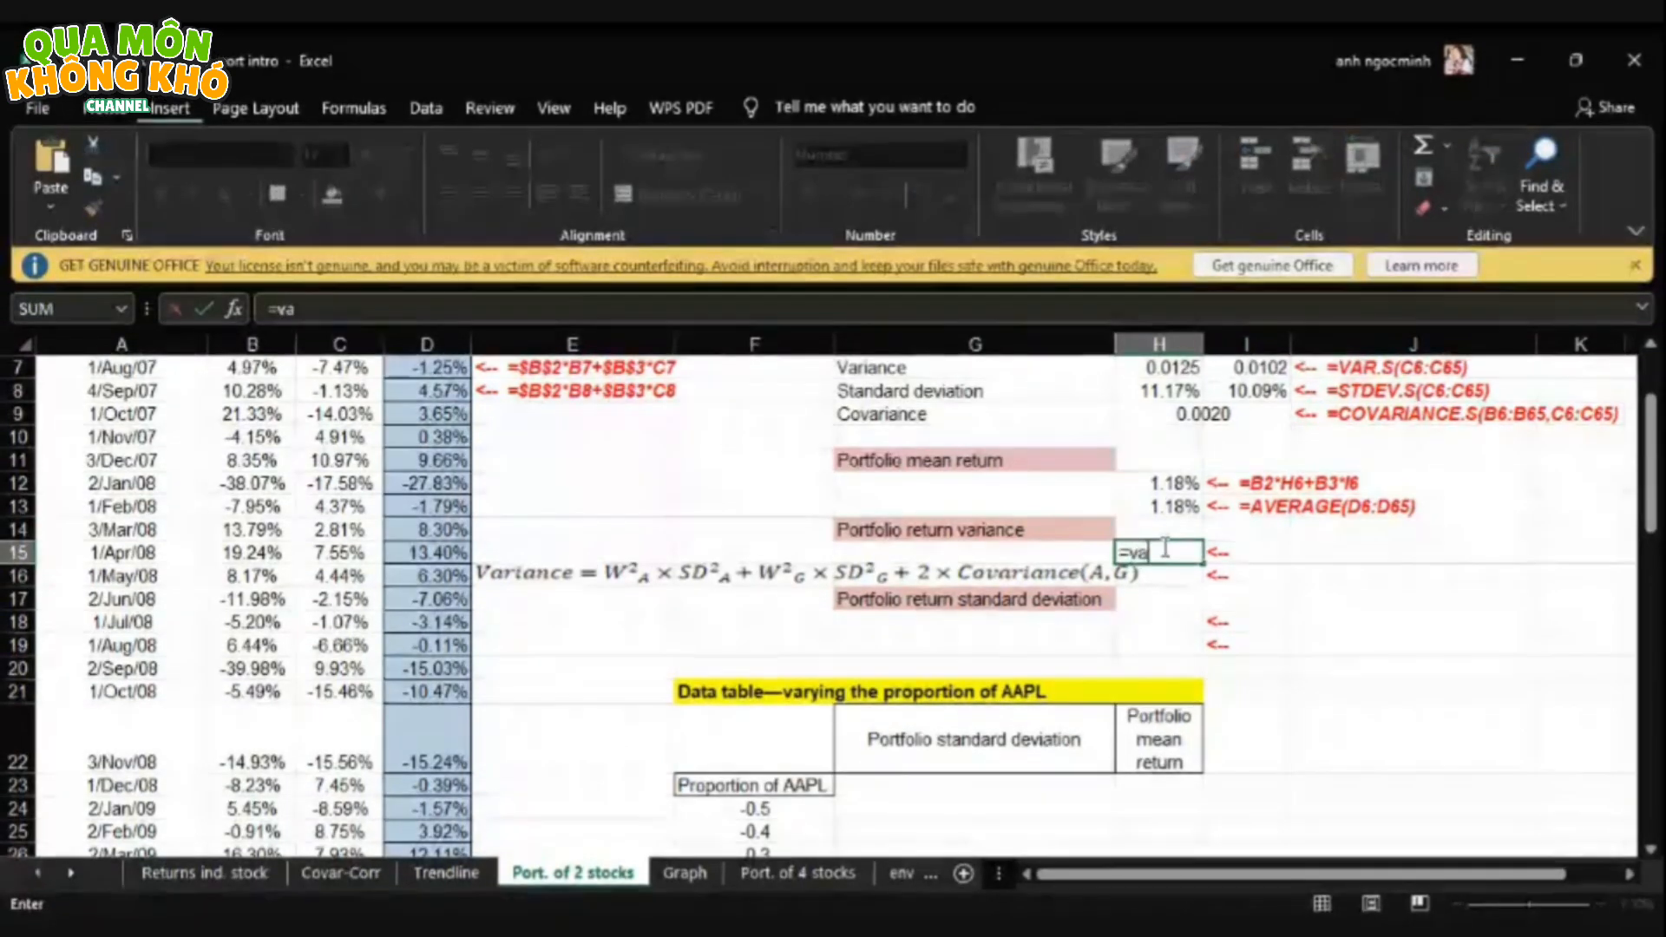
{"action": "type", "text": "r"}
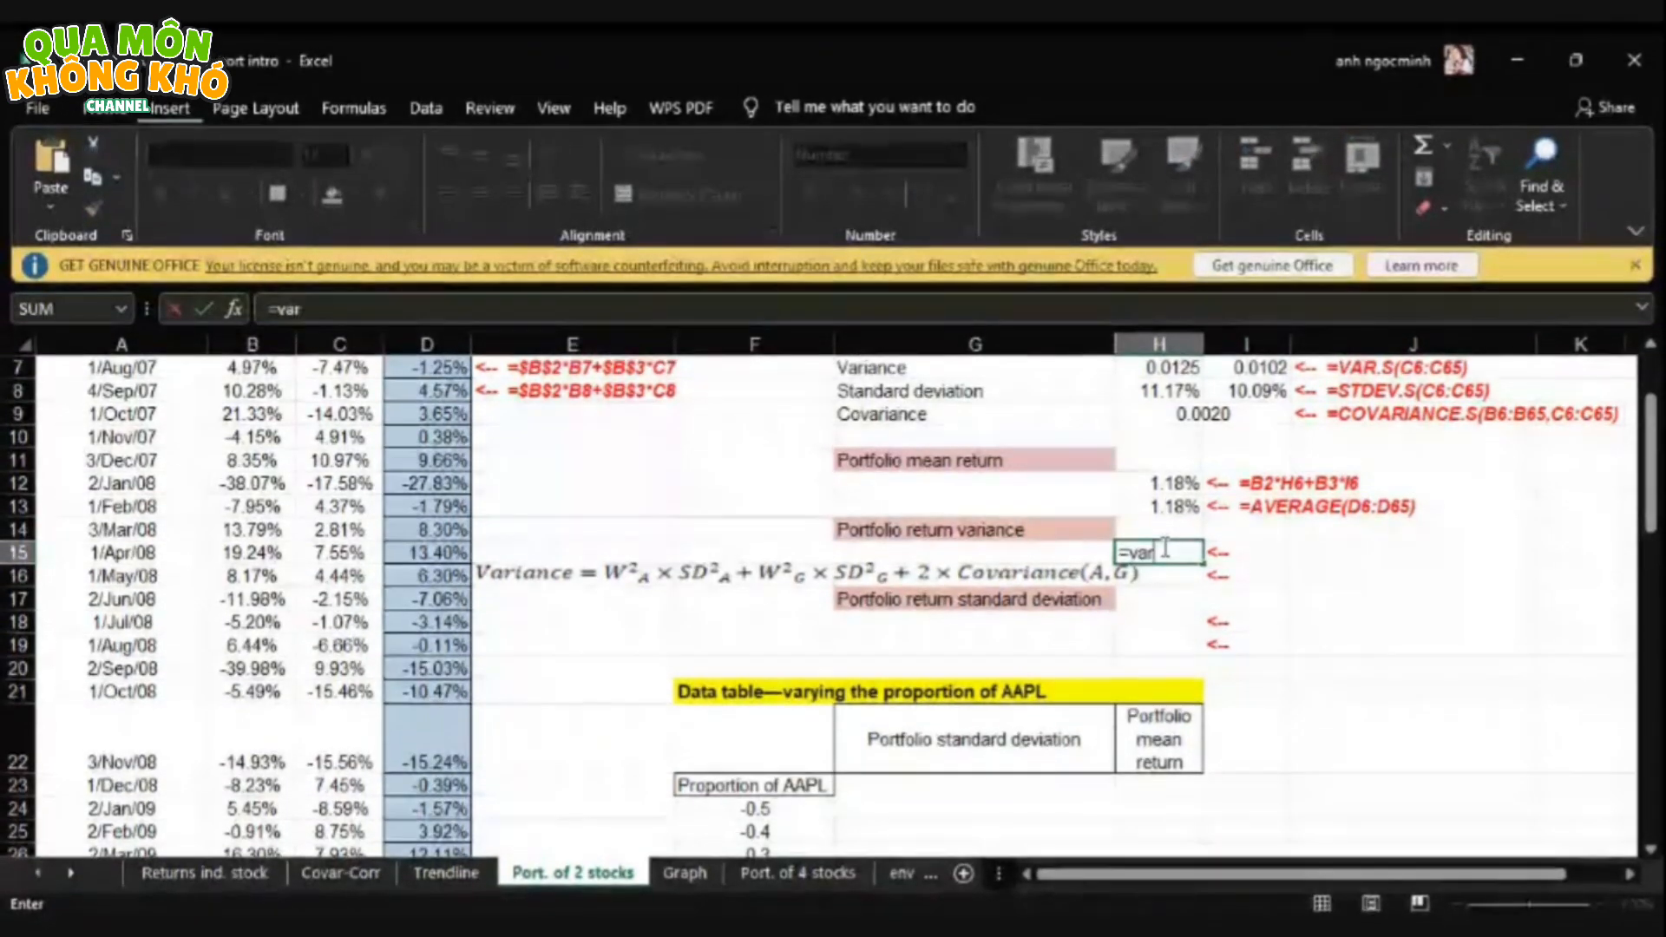
{"action": "double_click", "coordinate": [1181, 602]}
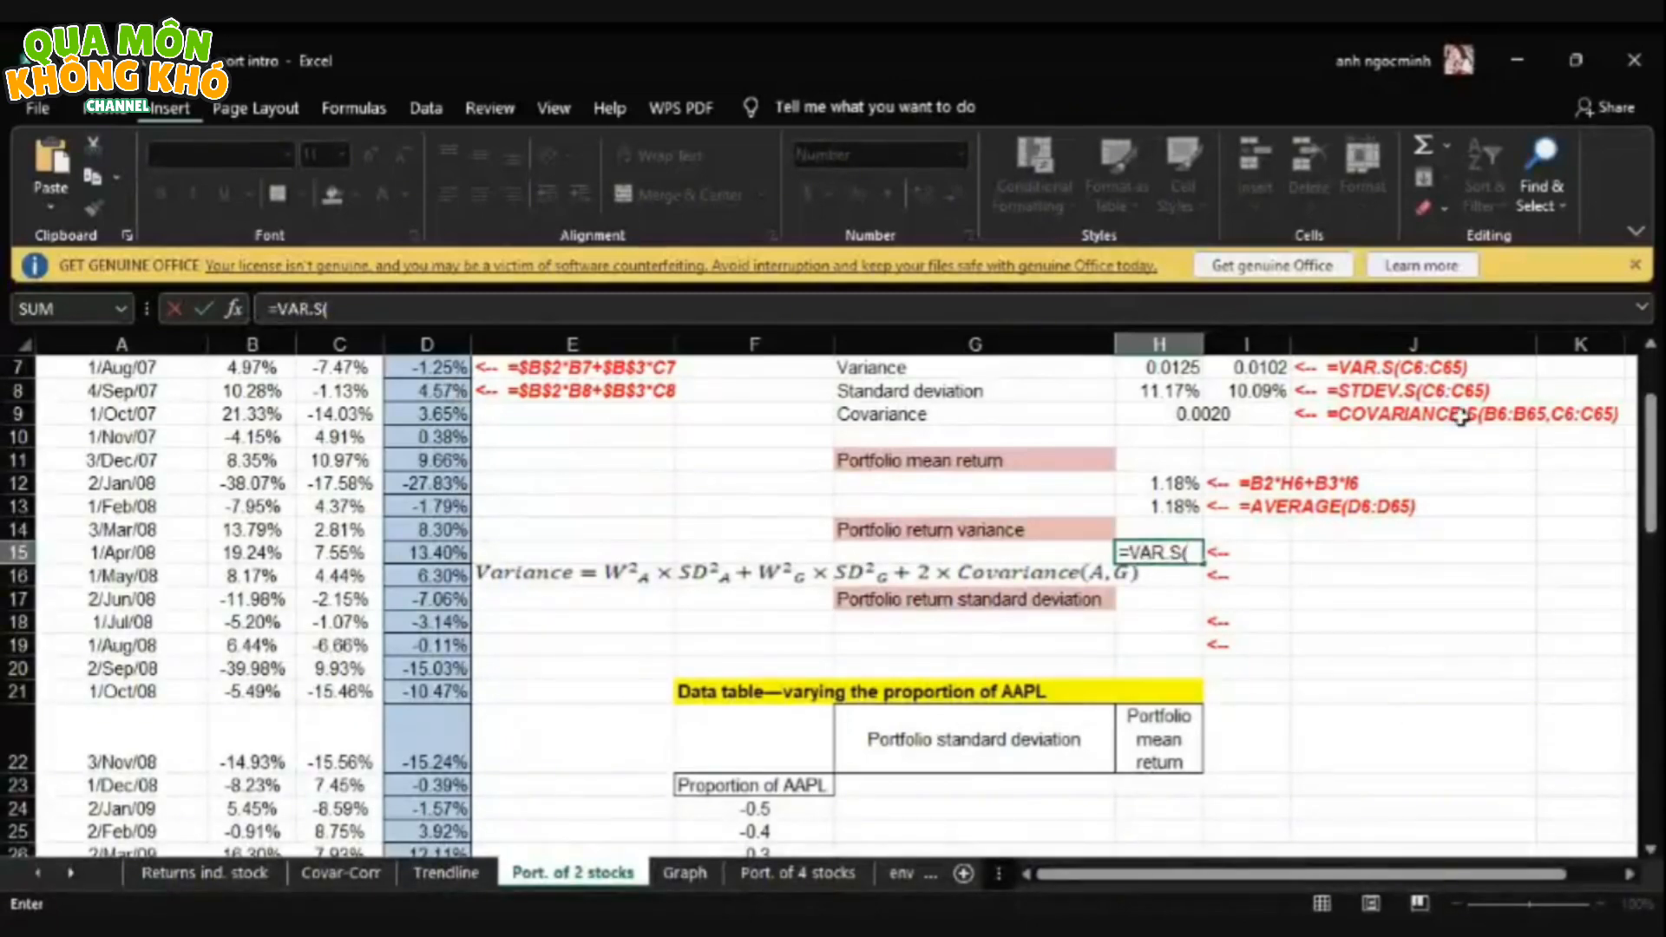
{"action": "left_click_drag", "start_coordinate": [1655, 472], "coordinate": [1656, 449]}
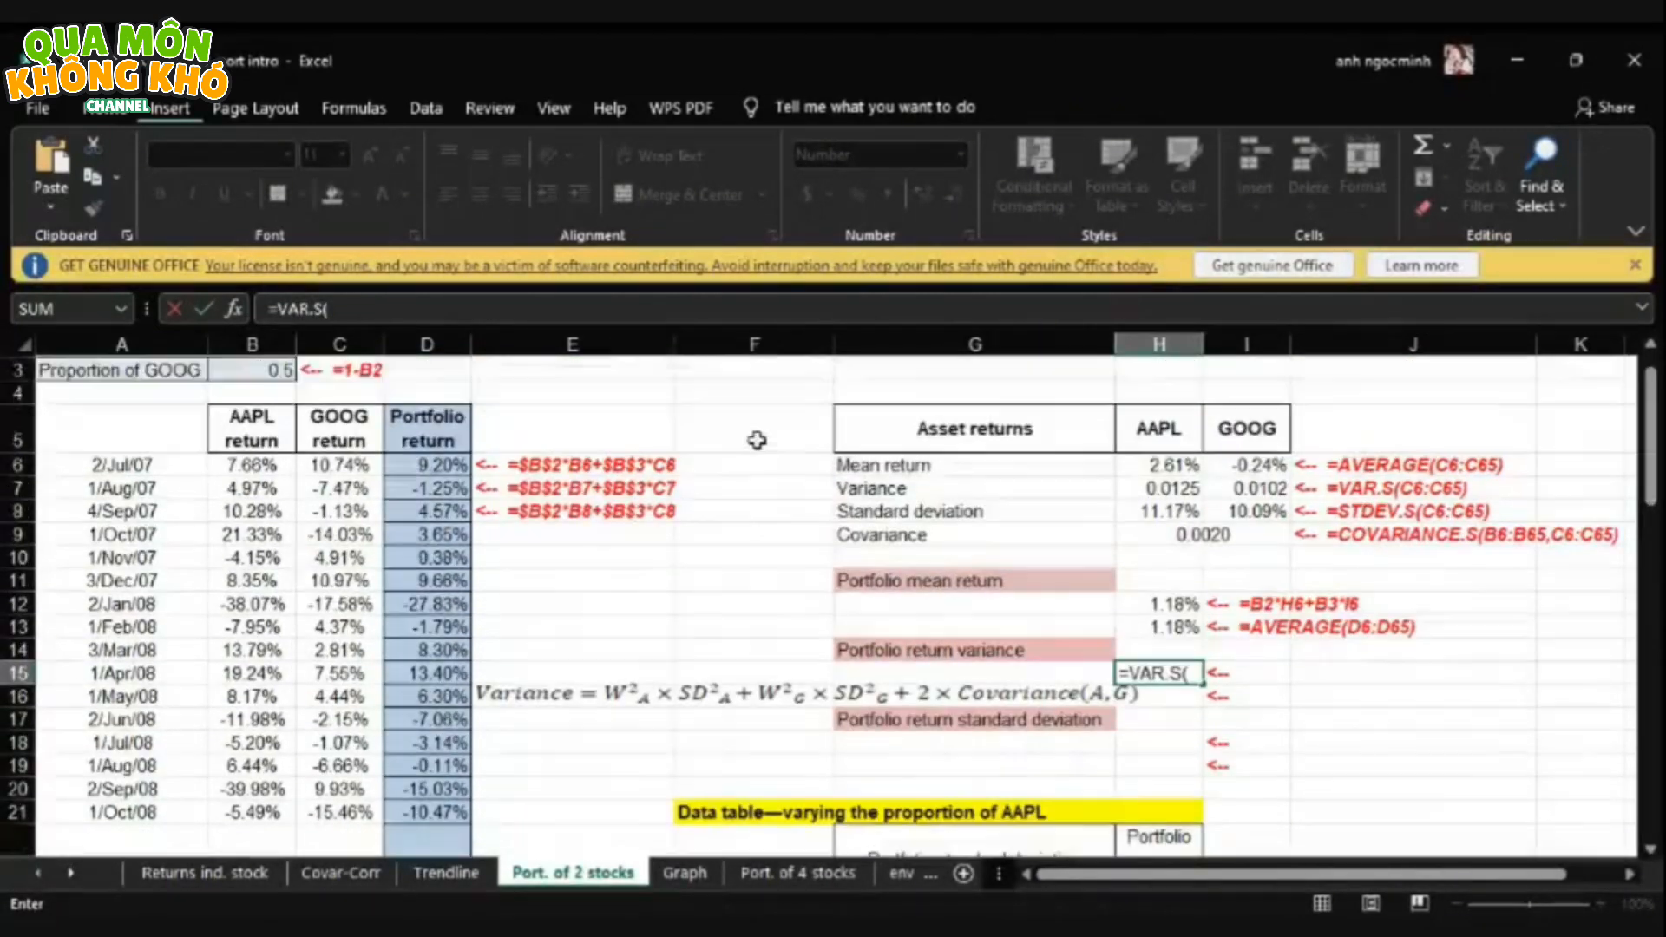
{"action": "left_click", "coordinate": [462, 462]}
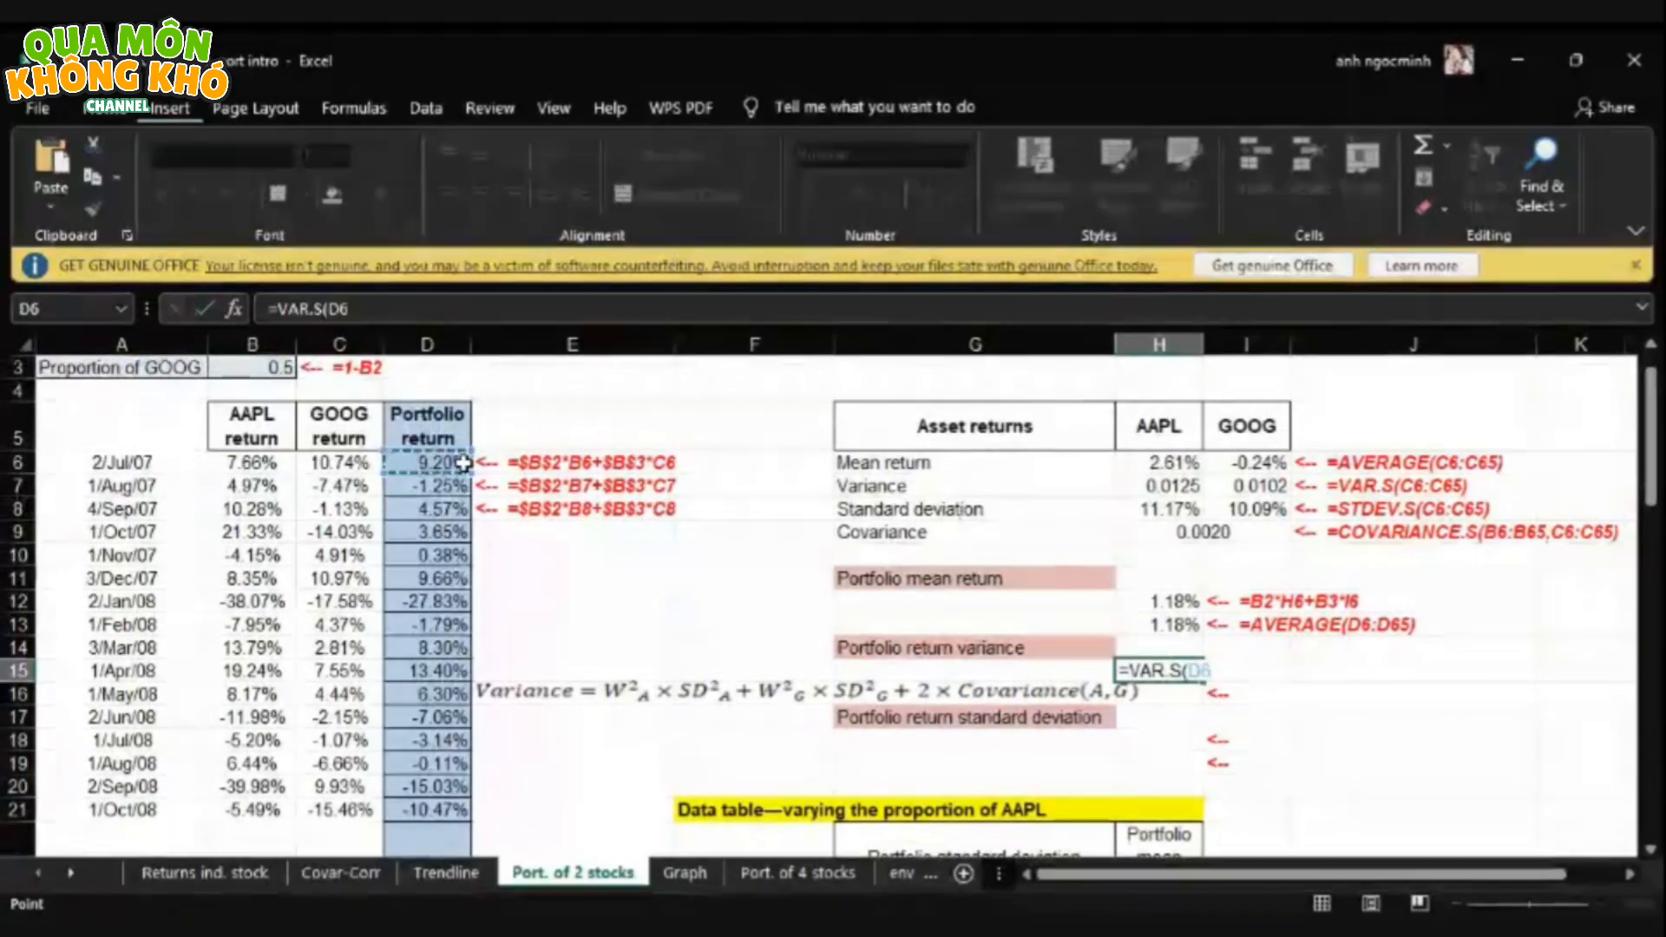
{"action": "key", "text": "ctrl+shift+Down"}
{"action": "type", "text": ")"}
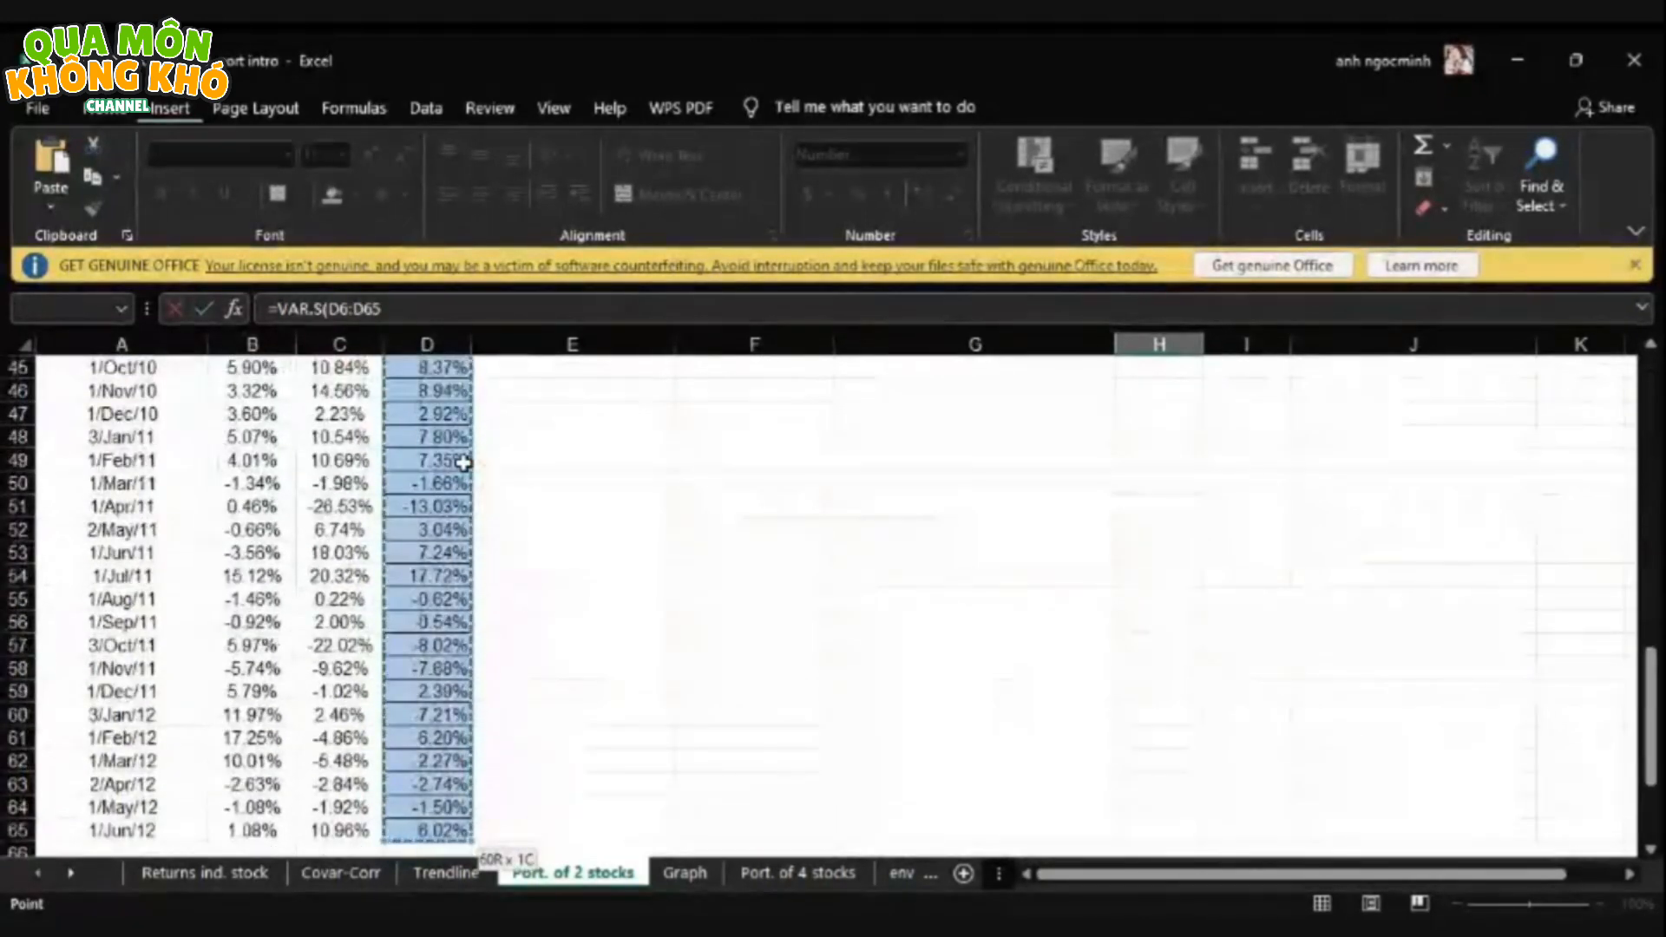
{"action": "key", "text": "Return"}
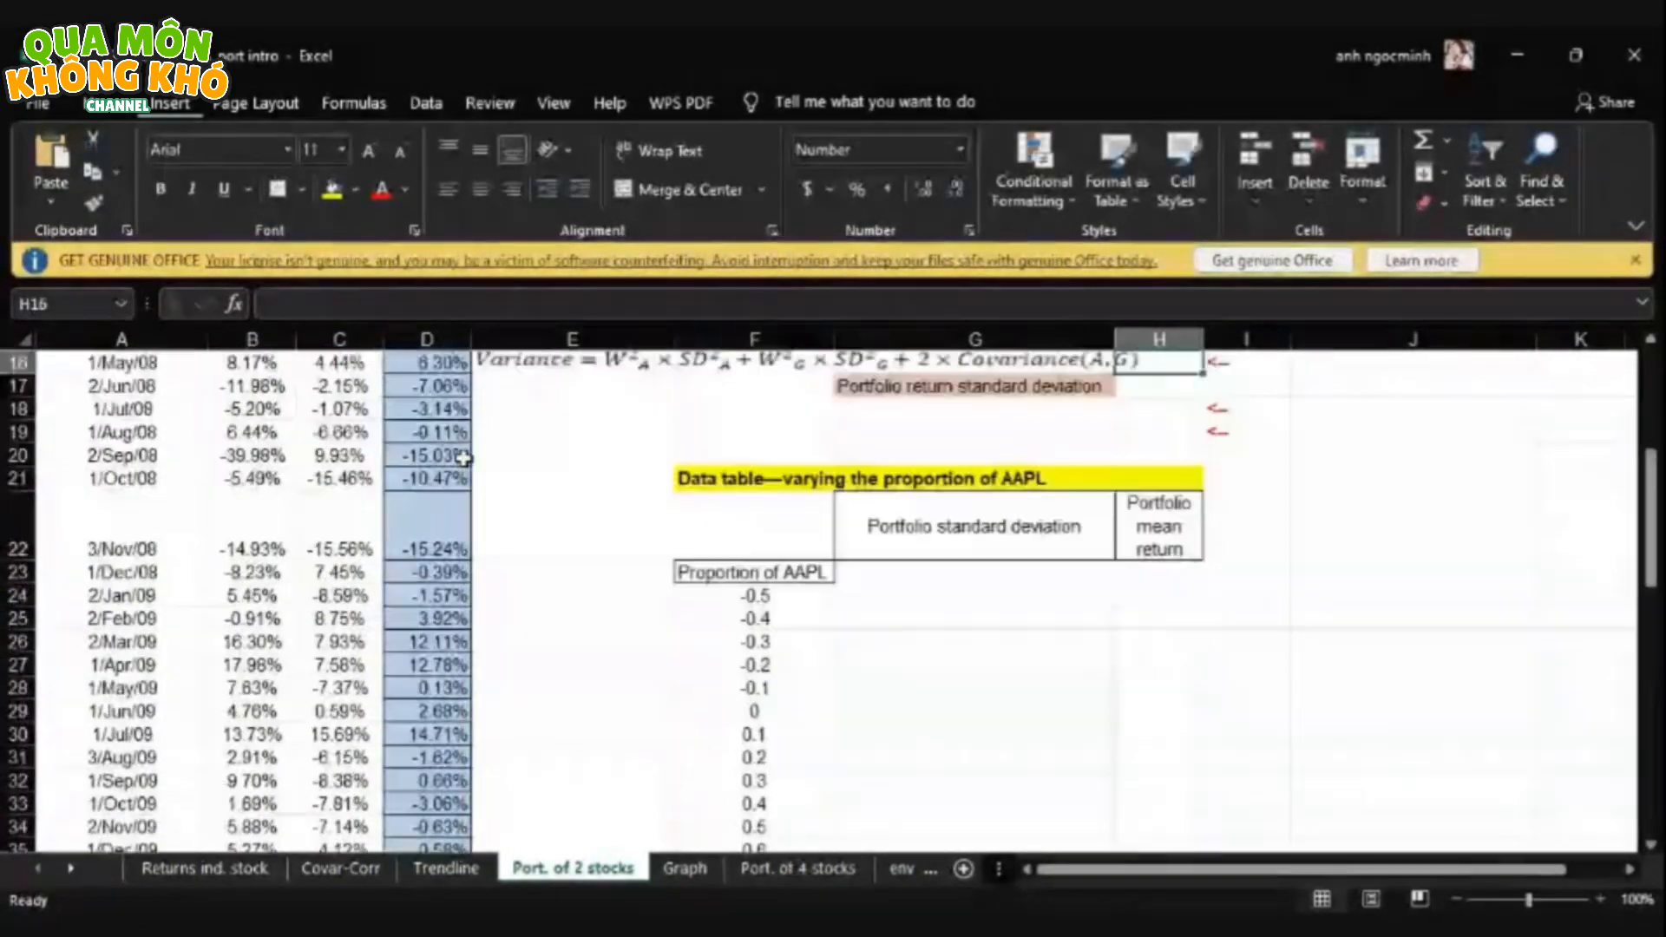
- Begin the portfolio variance formula in H16 with the squared AAPL proportion times the AAPL variance, =B2^2*H7+
{"action": "scroll", "coordinate": [1656, 350], "scroll_direction": "up", "scroll_amount": 2}
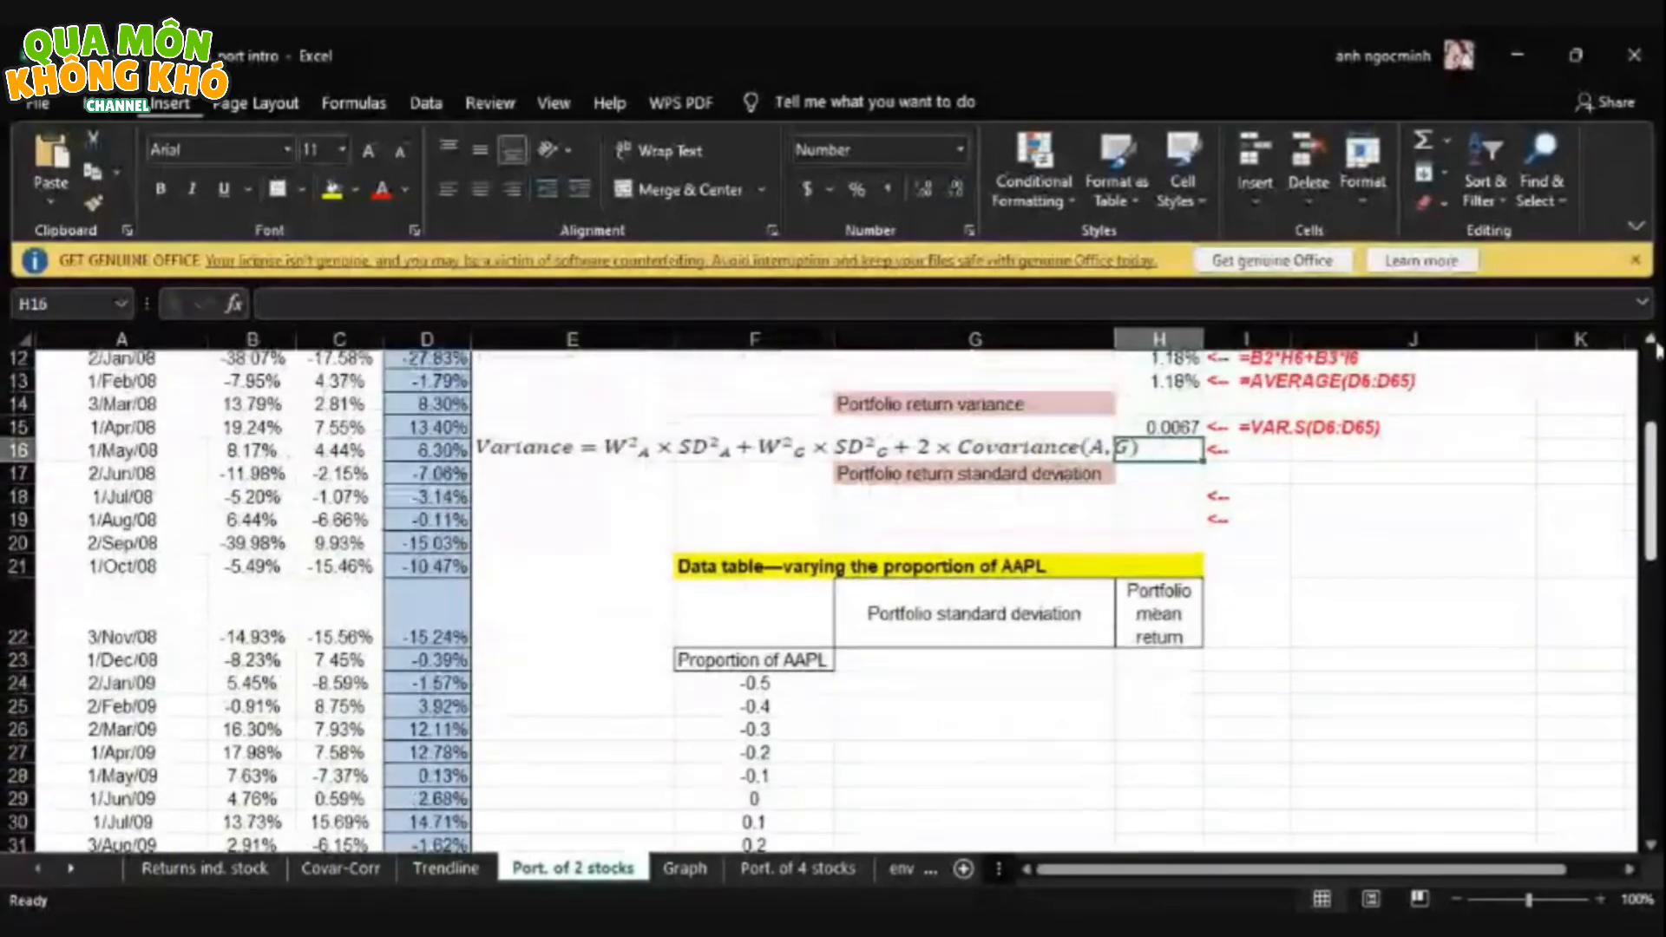
{"action": "scroll", "coordinate": [1640, 354], "scroll_direction": "up", "scroll_amount": 2}
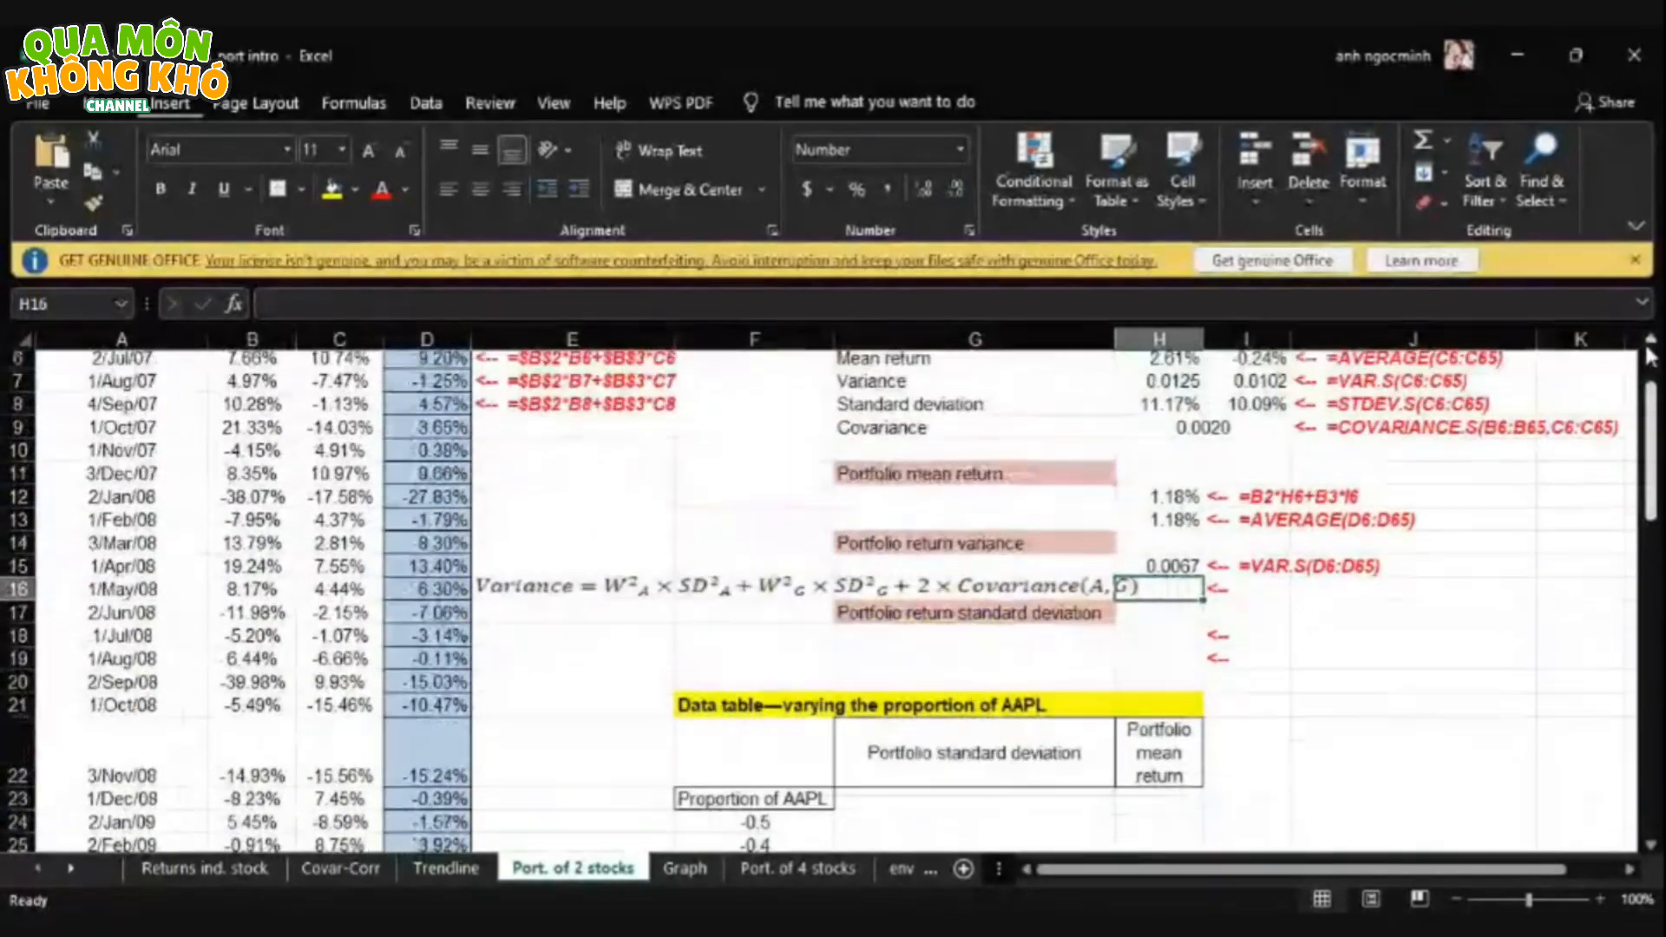
{"action": "scroll", "coordinate": [1651, 356], "scroll_direction": "up", "scroll_amount": 1}
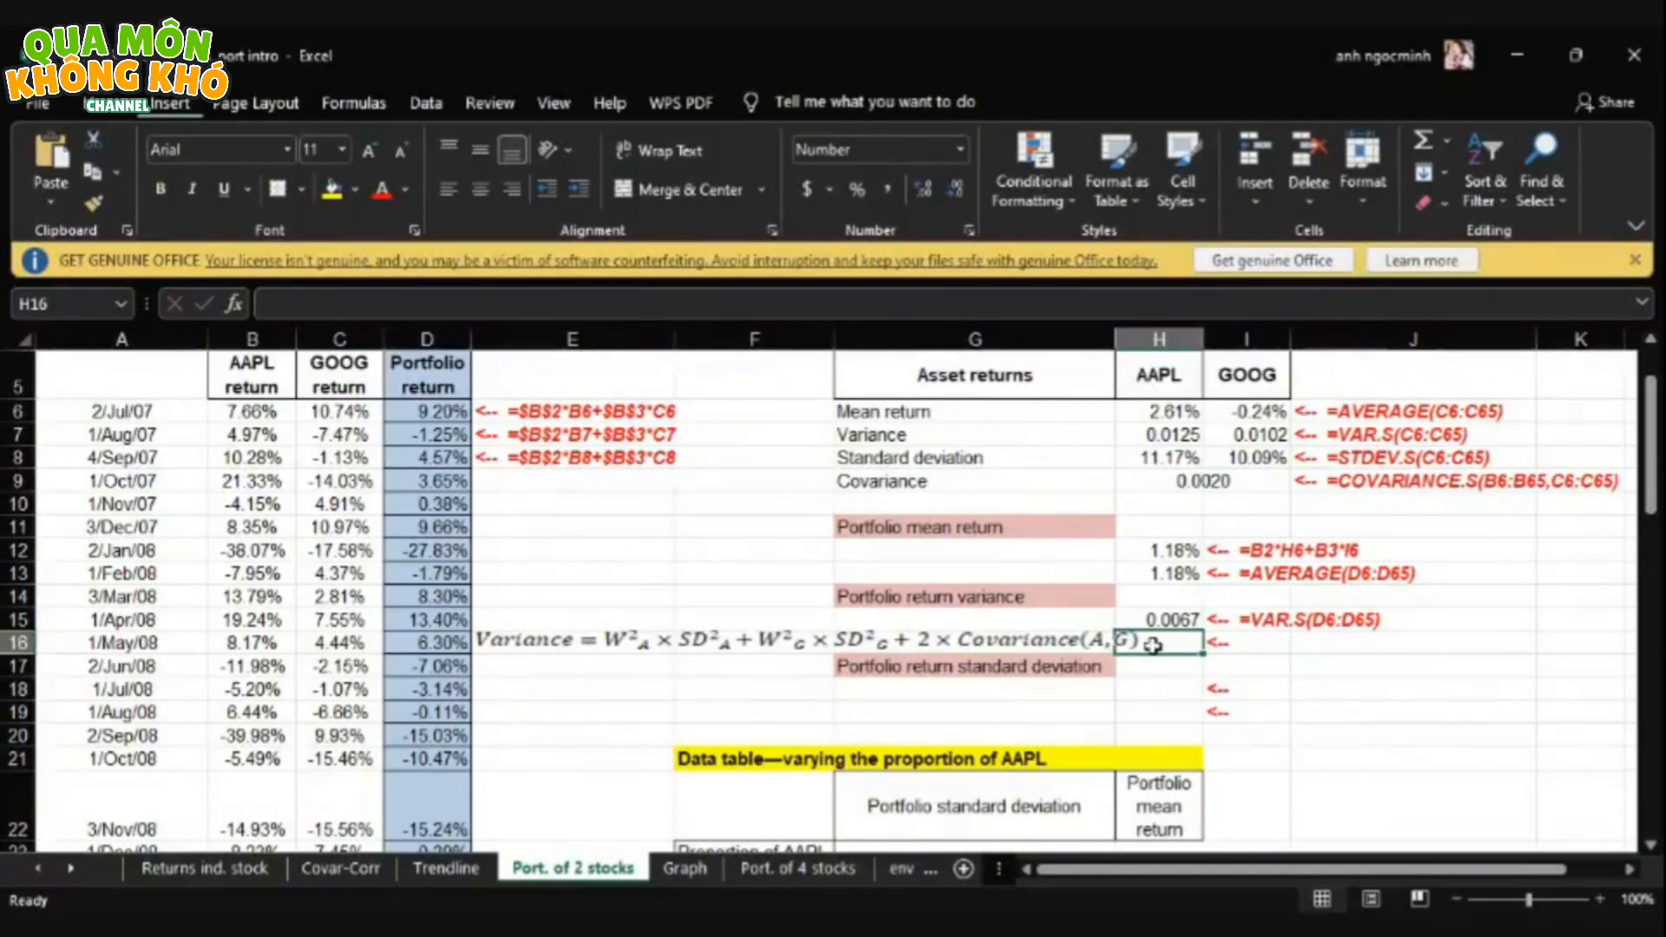
{"action": "type", "text": "="}
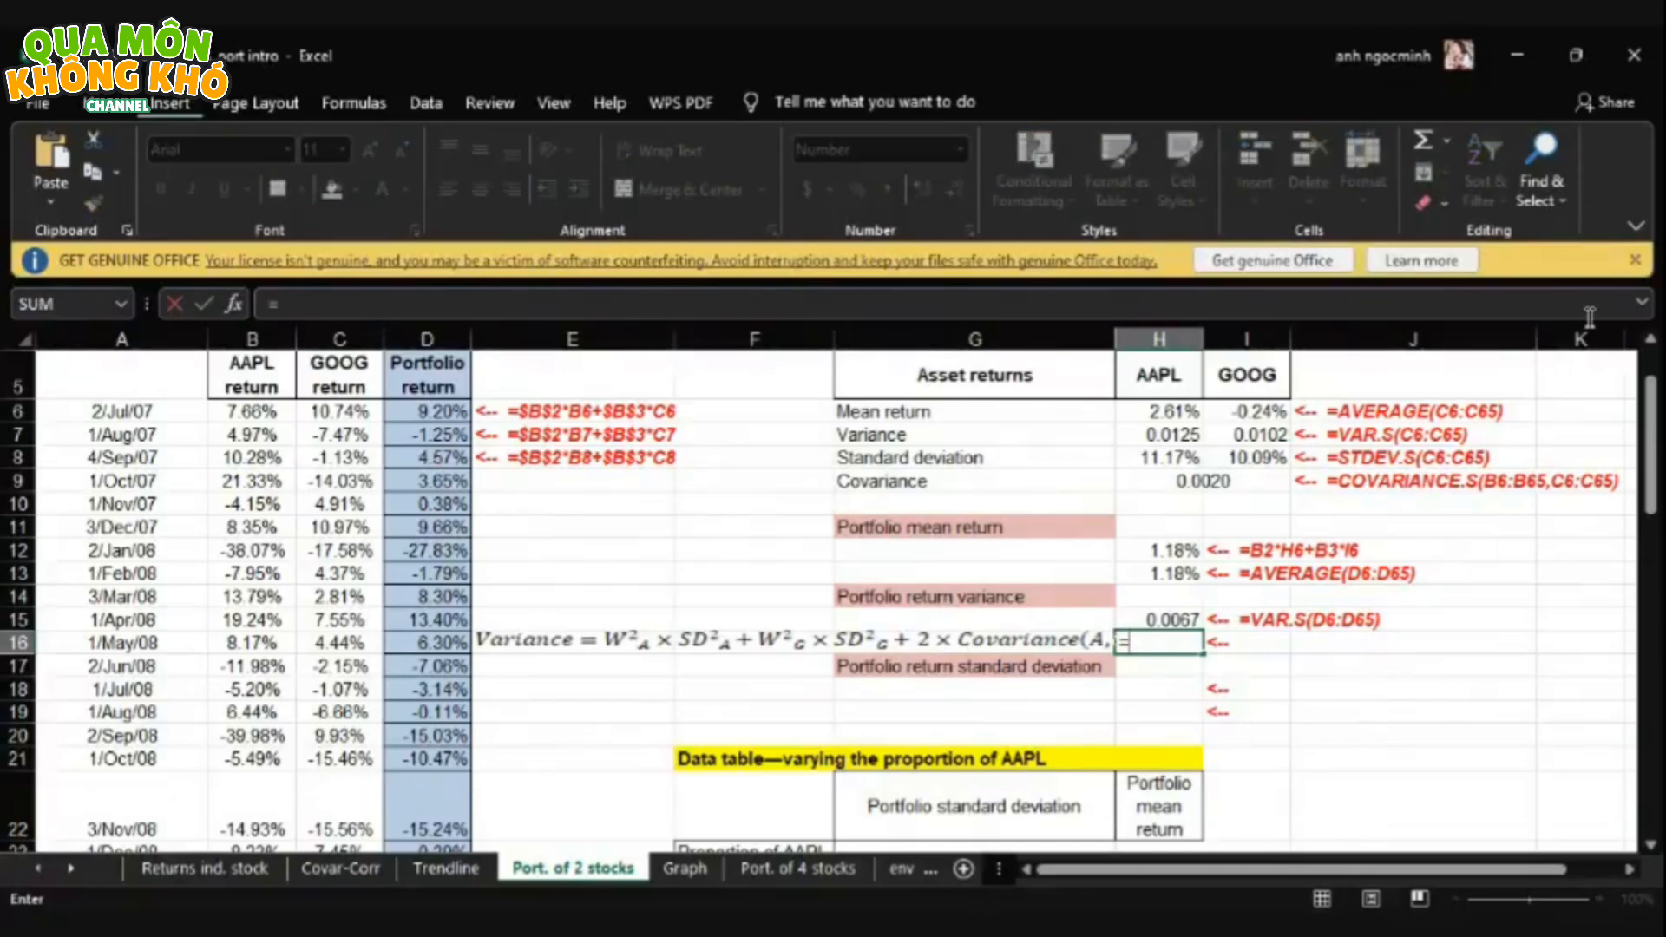
{"action": "scroll", "coordinate": [1651, 351], "scroll_direction": "up", "scroll_amount": 1}
{"action": "scroll", "coordinate": [1651, 351], "scroll_direction": "up", "scroll_amount": 1}
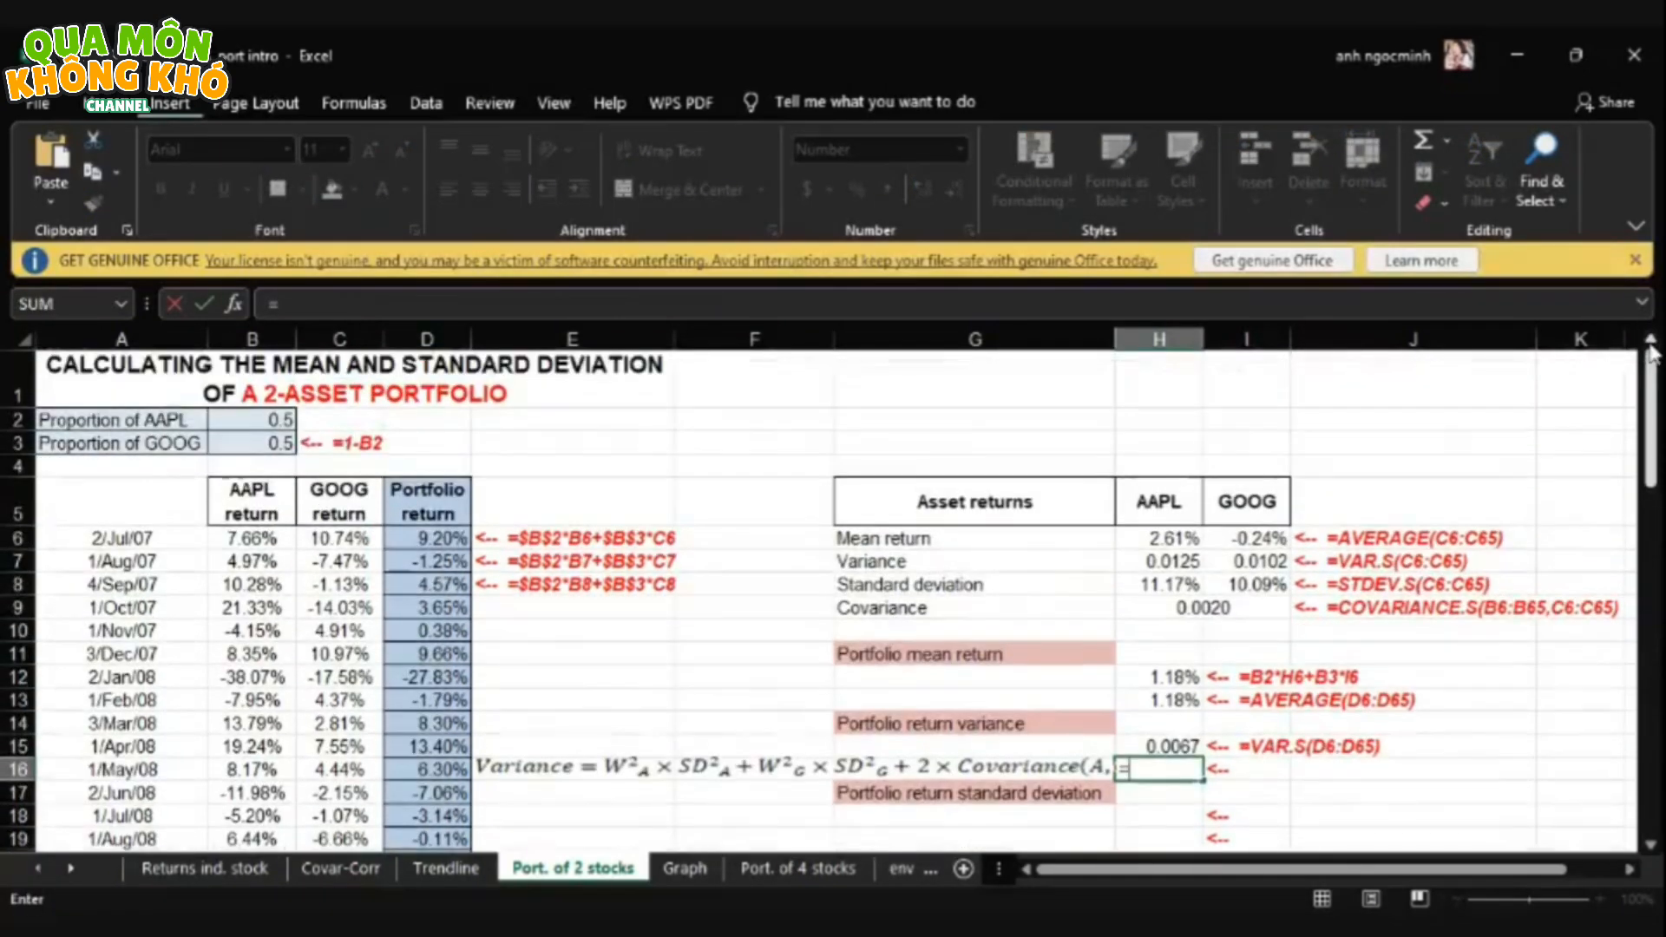
{"action": "left_click", "coordinate": [276, 419]}
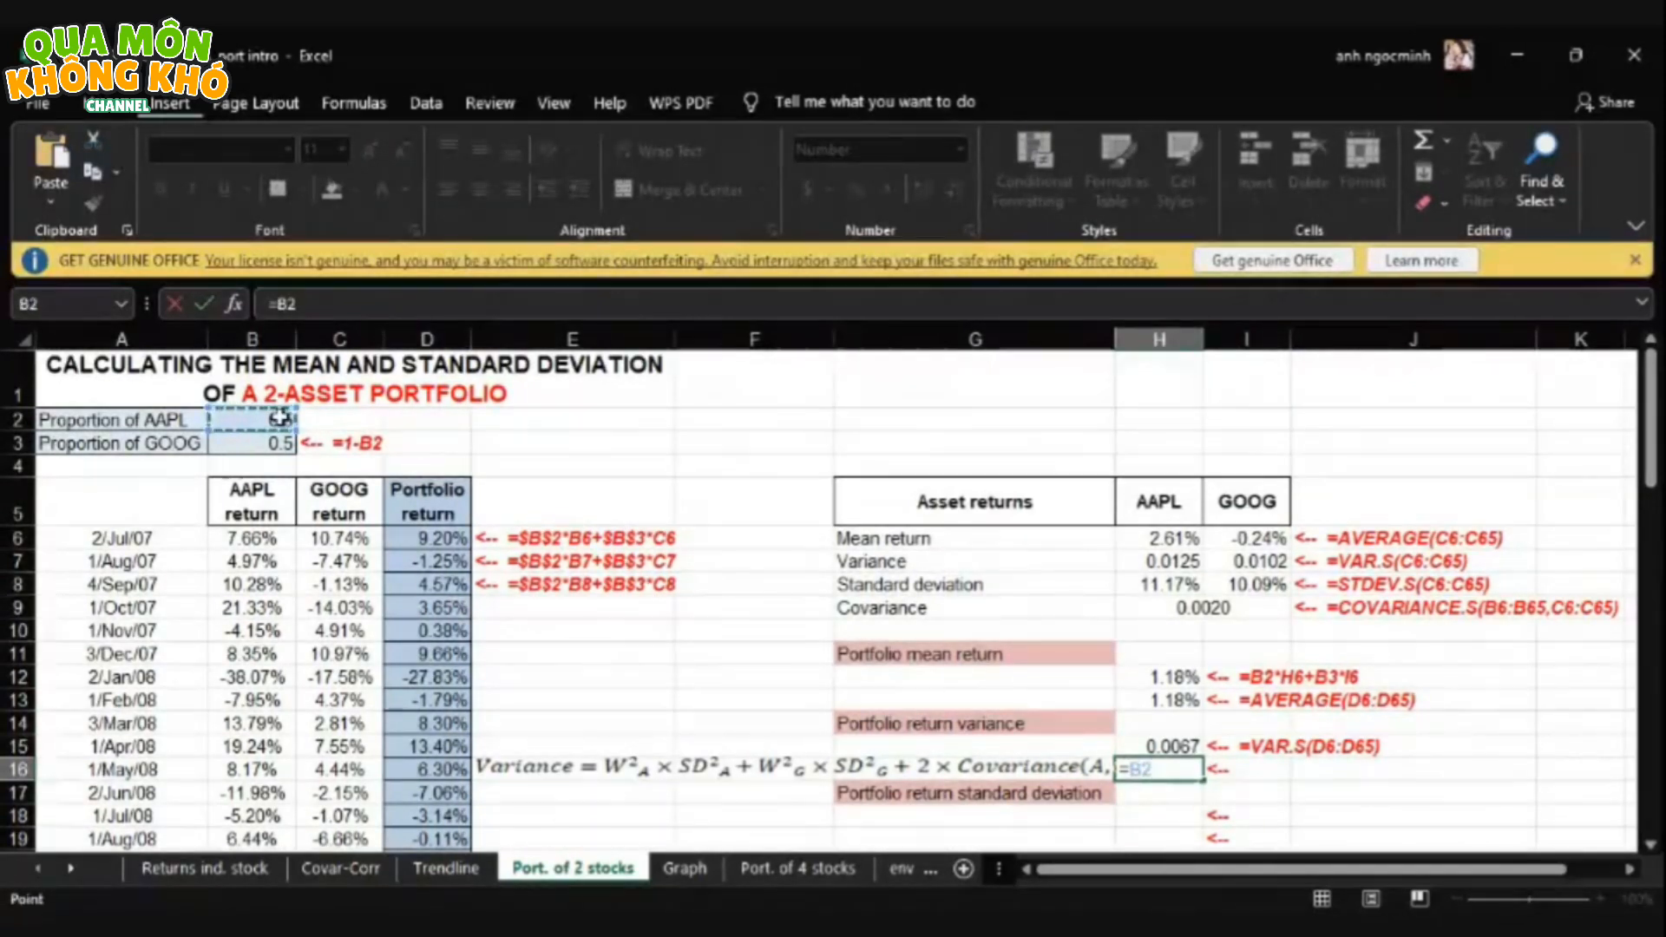
{"action": "type", "text": "^2*"}
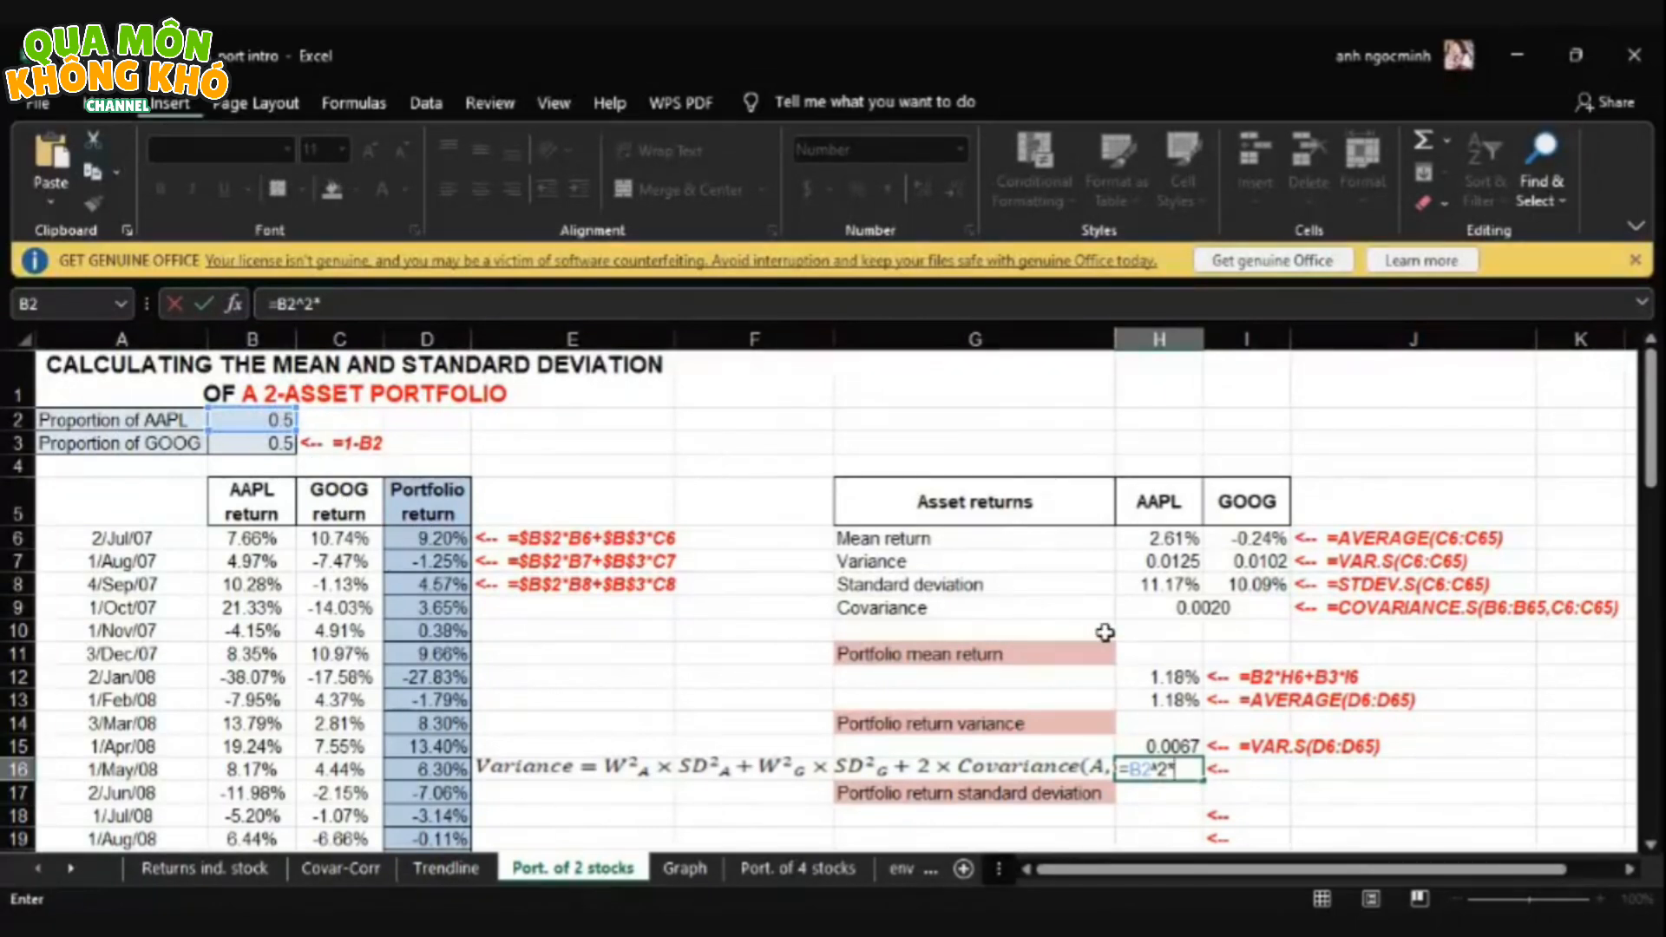
{"action": "left_click", "coordinate": [1171, 561]}
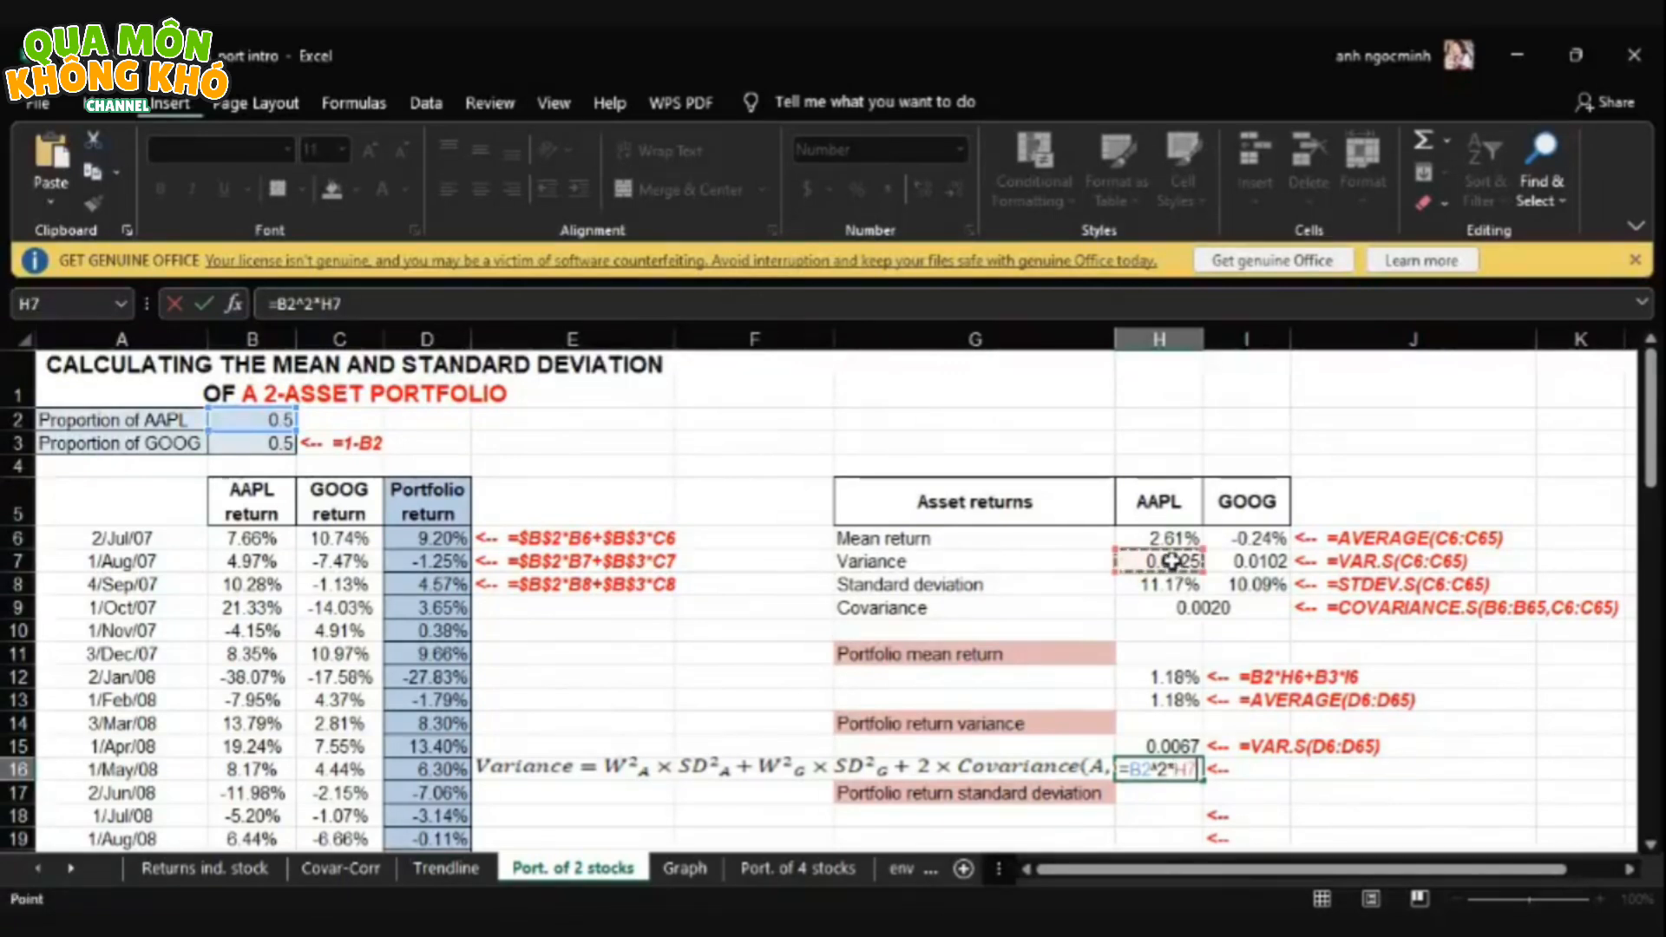
{"action": "type", "text": "+"}
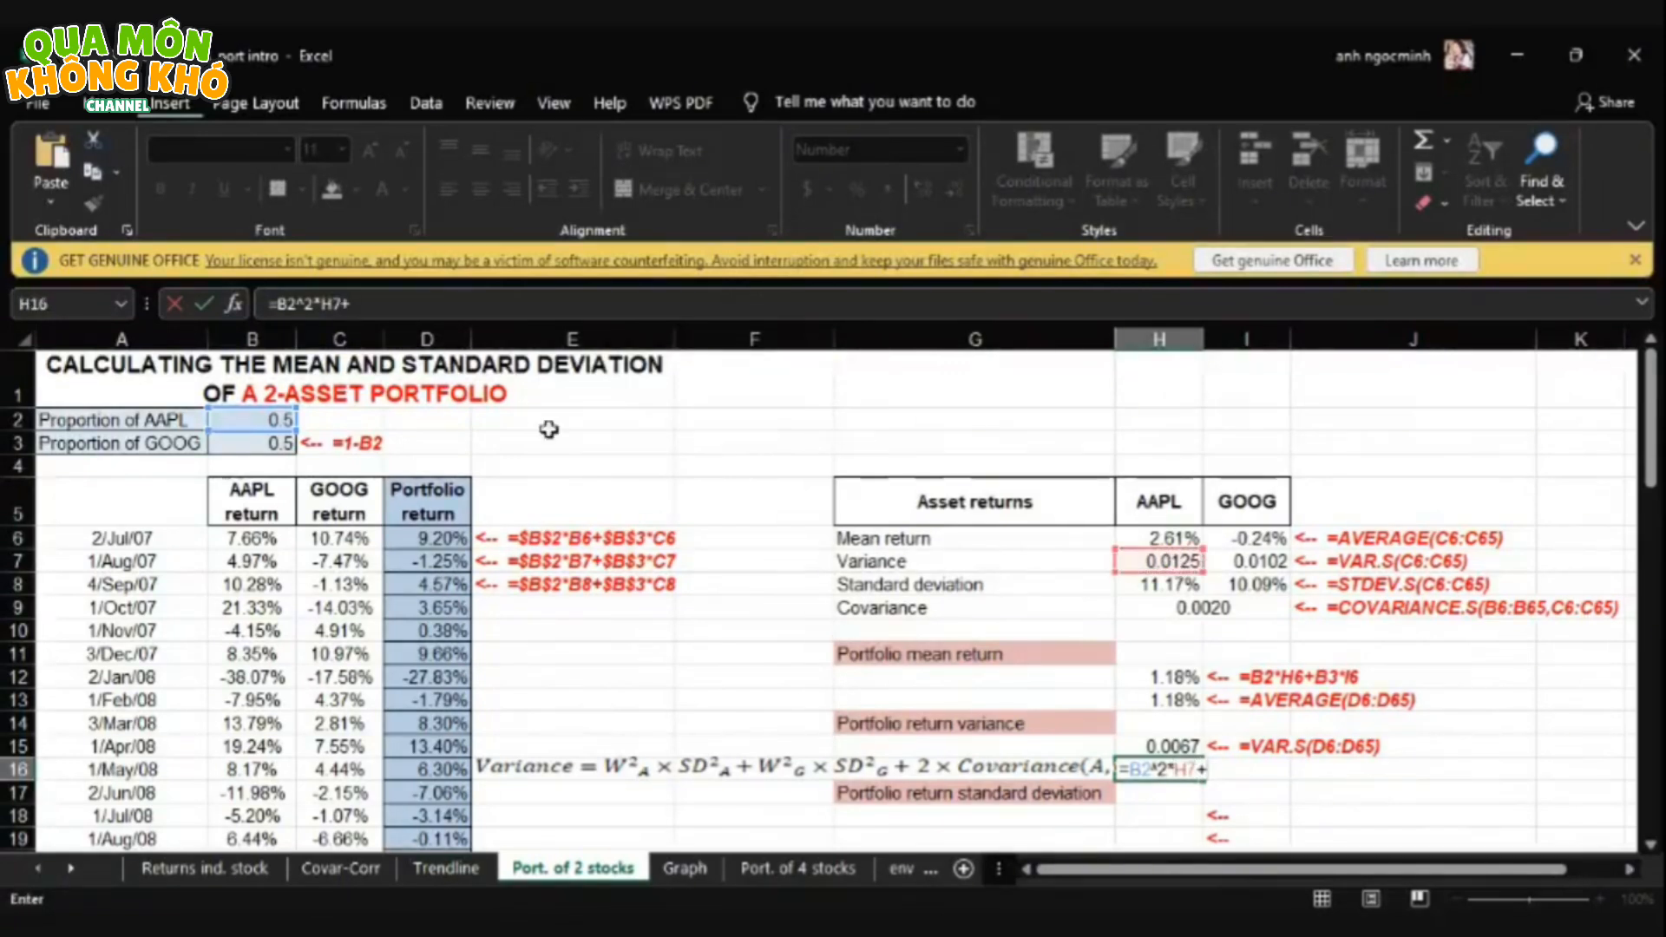
- Complete the H16 variance formula with the GOOG term and twice the covariance, as =B2^2*H7+B3^2*I7+2*H9
{"action": "left_click", "coordinate": [259, 442]}
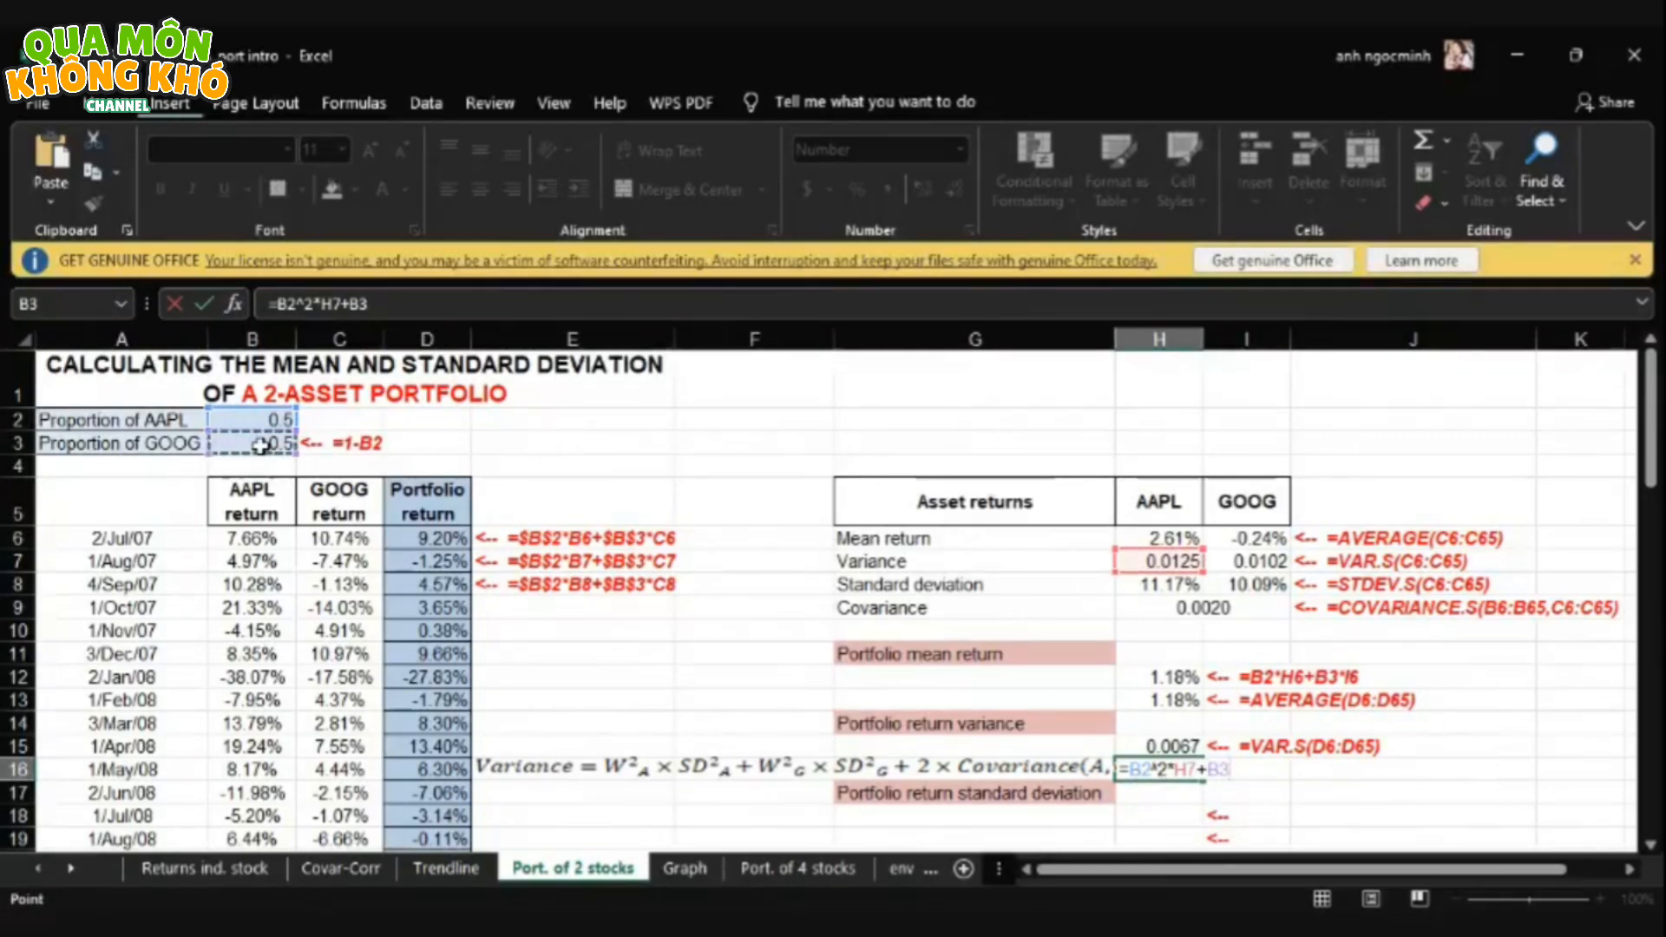
{"action": "type", "text": "^2"}
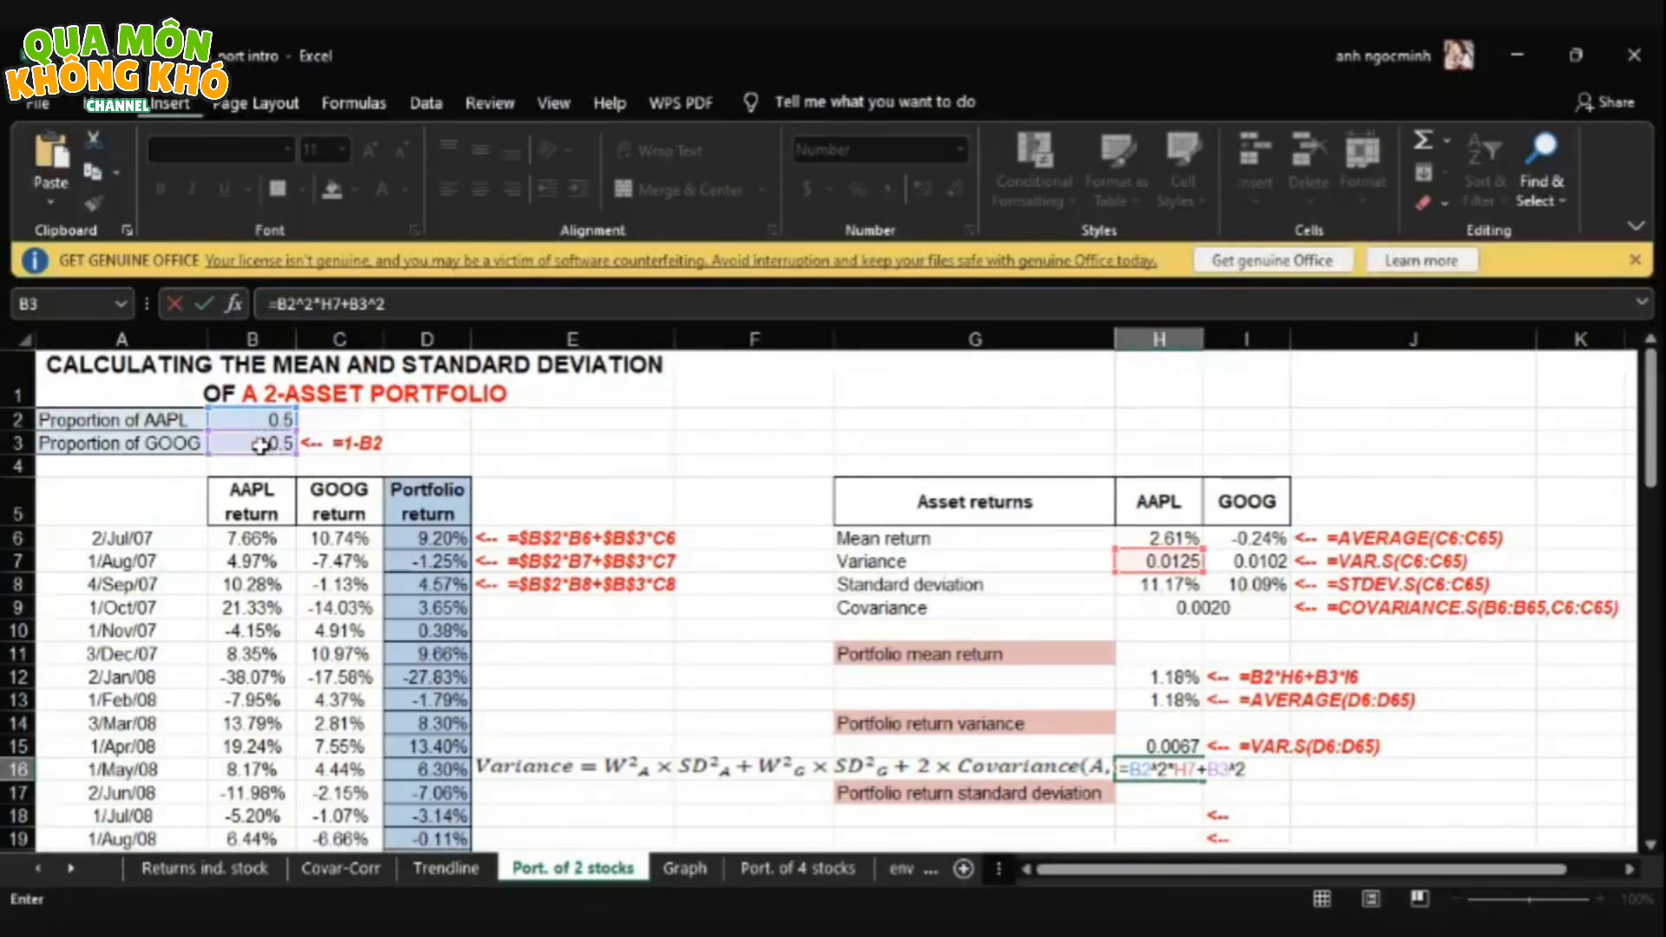
{"action": "type", "text": "*"}
{"action": "left_click", "coordinate": [1228, 562]}
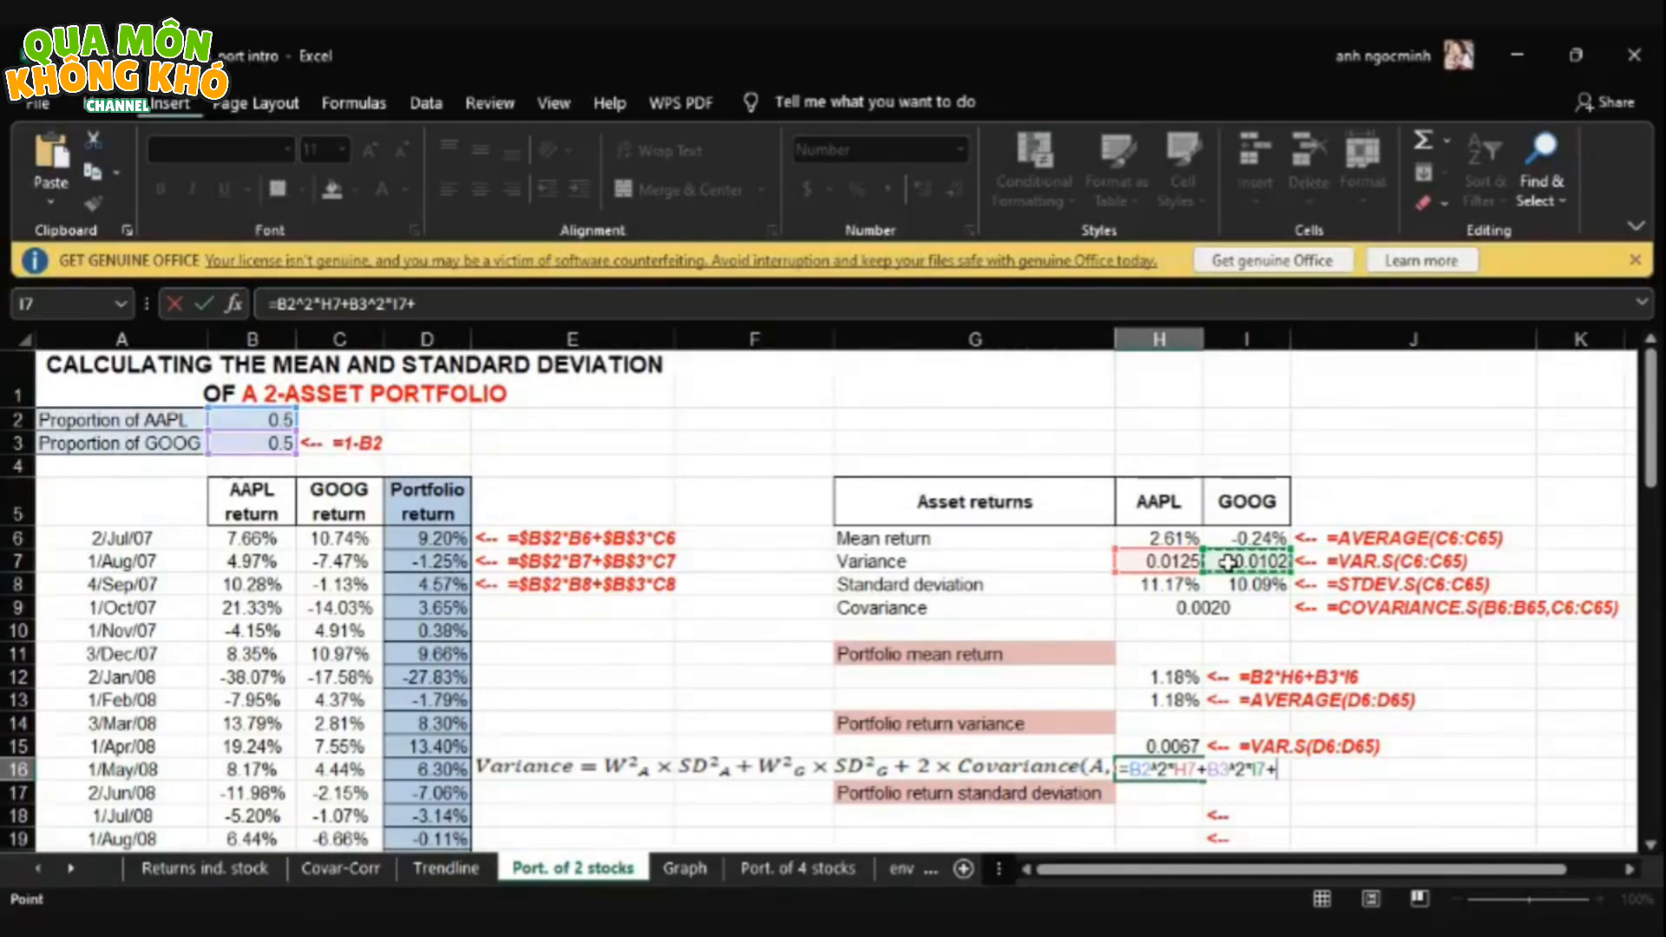
{"action": "type", "text": "+"}
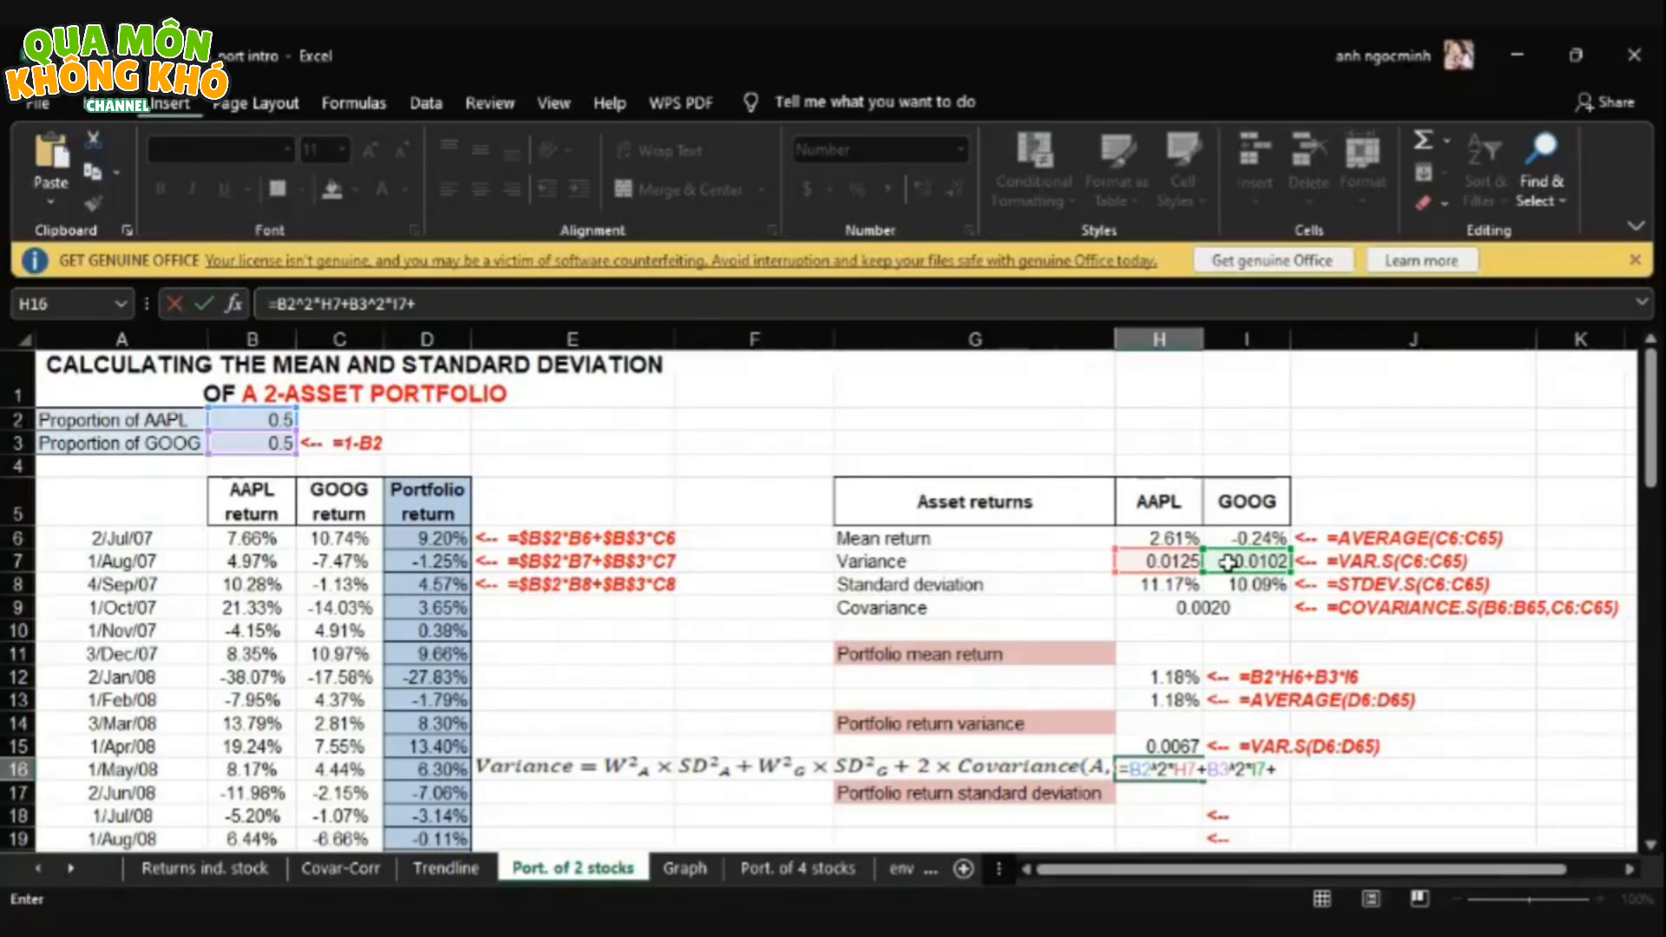
{"action": "type", "text": "2*"}
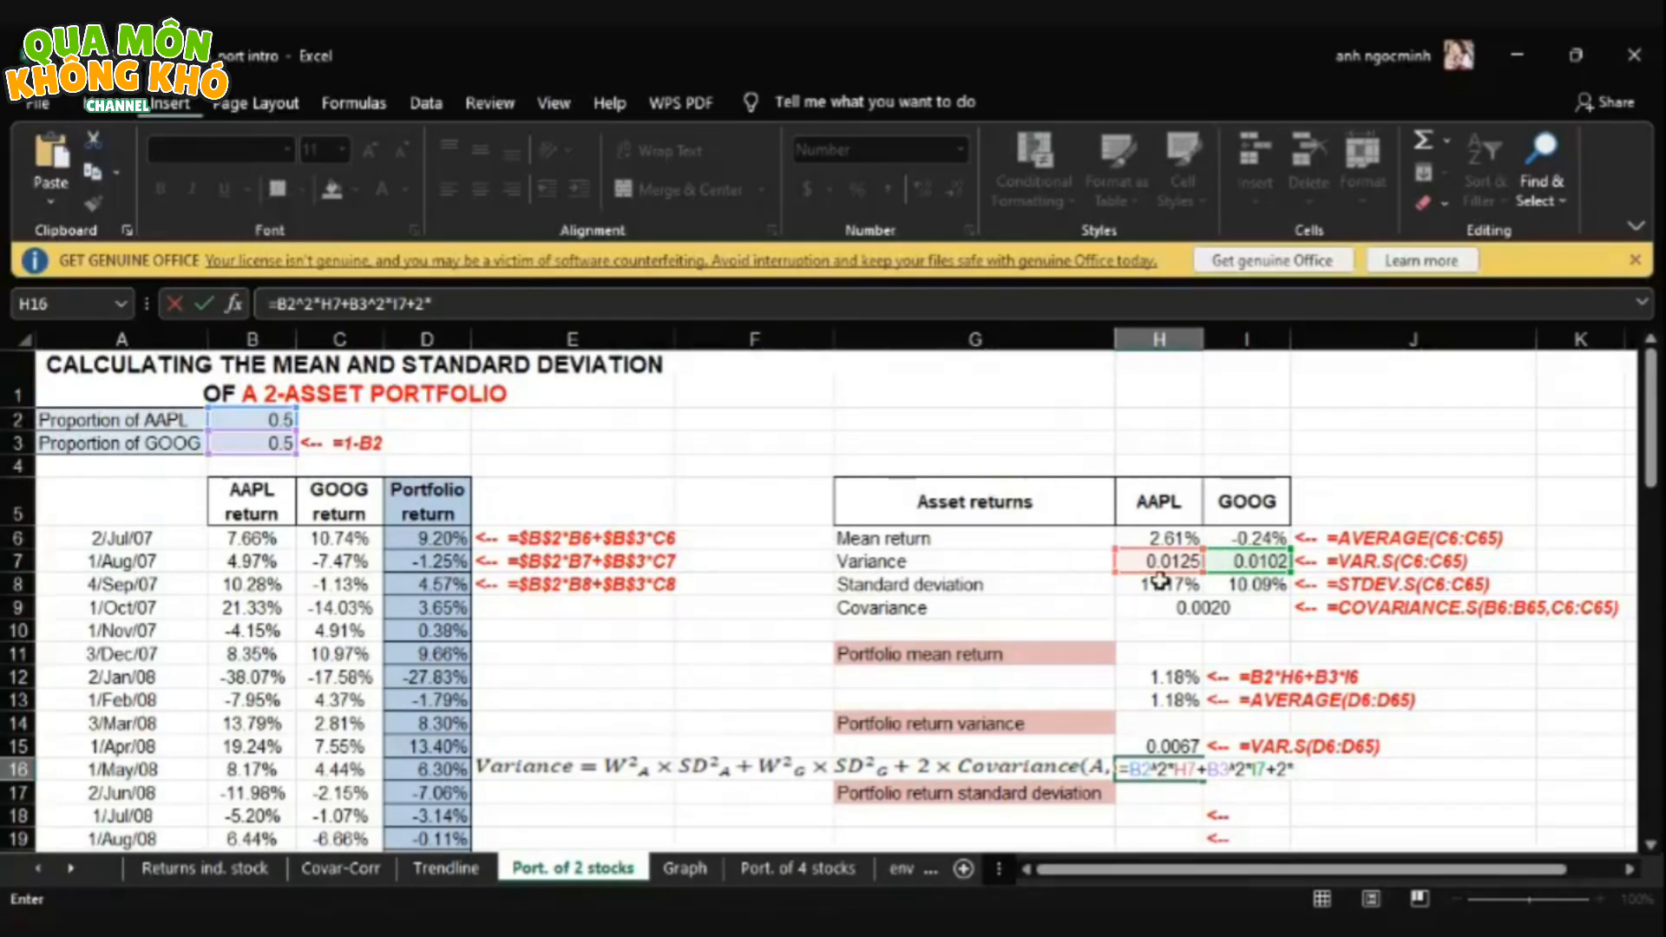
{"action": "left_click", "coordinate": [1161, 608]}
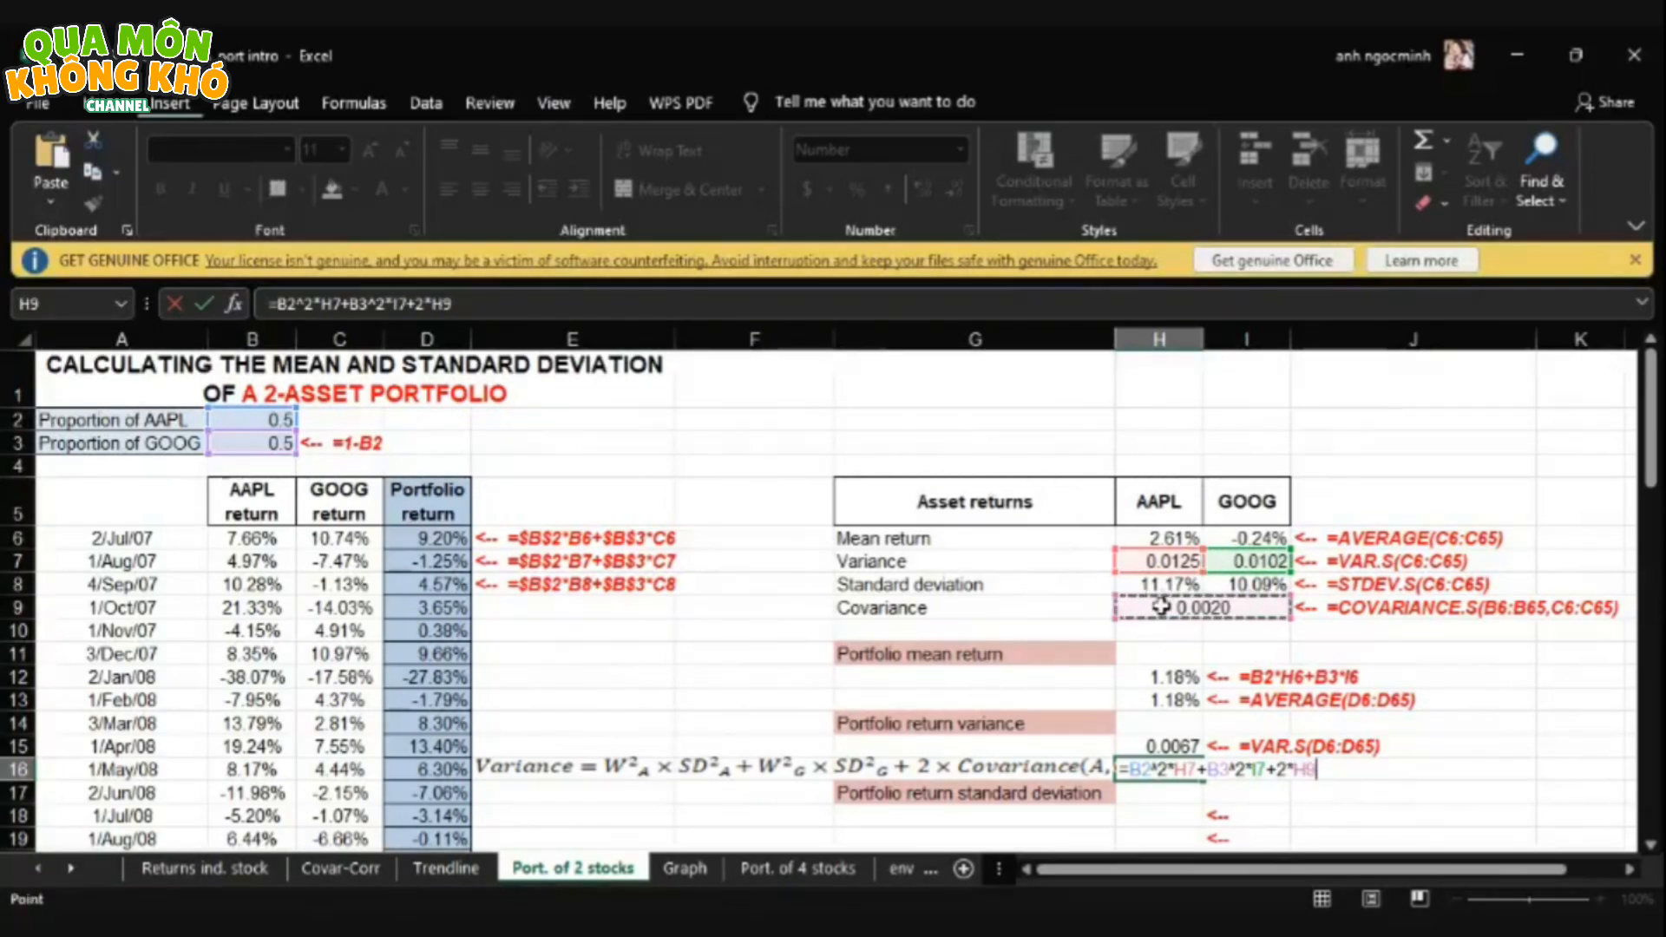
{"action": "type", "text": ")"}
{"action": "key", "text": "Return"}
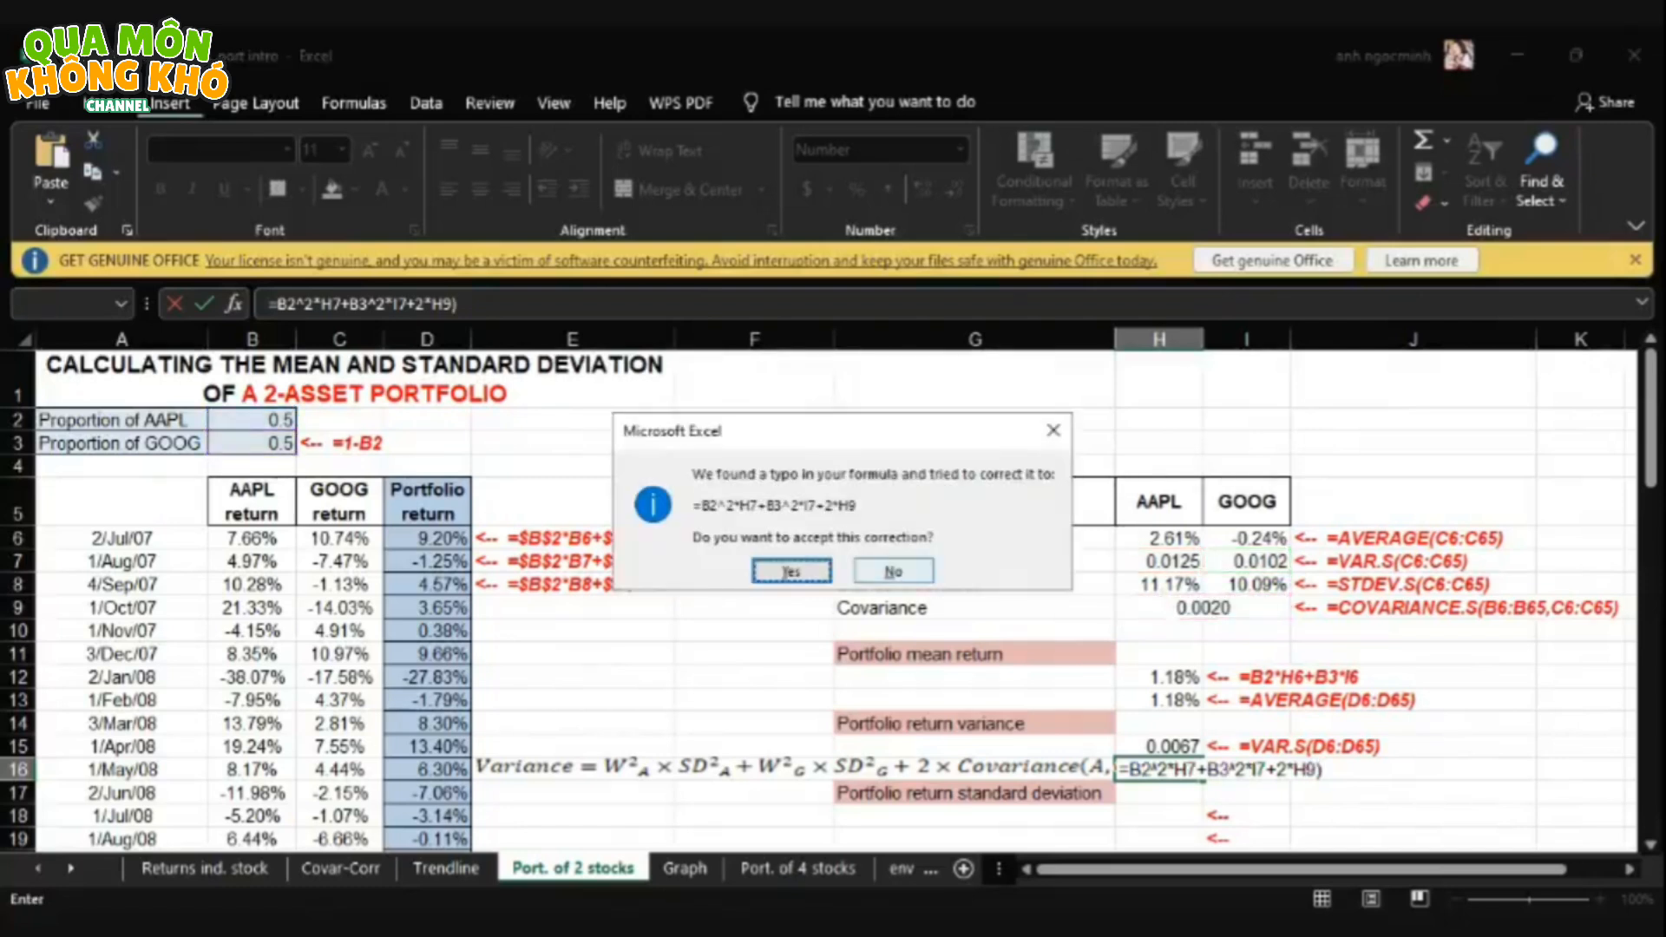
{"action": "left_click", "coordinate": [790, 571]}
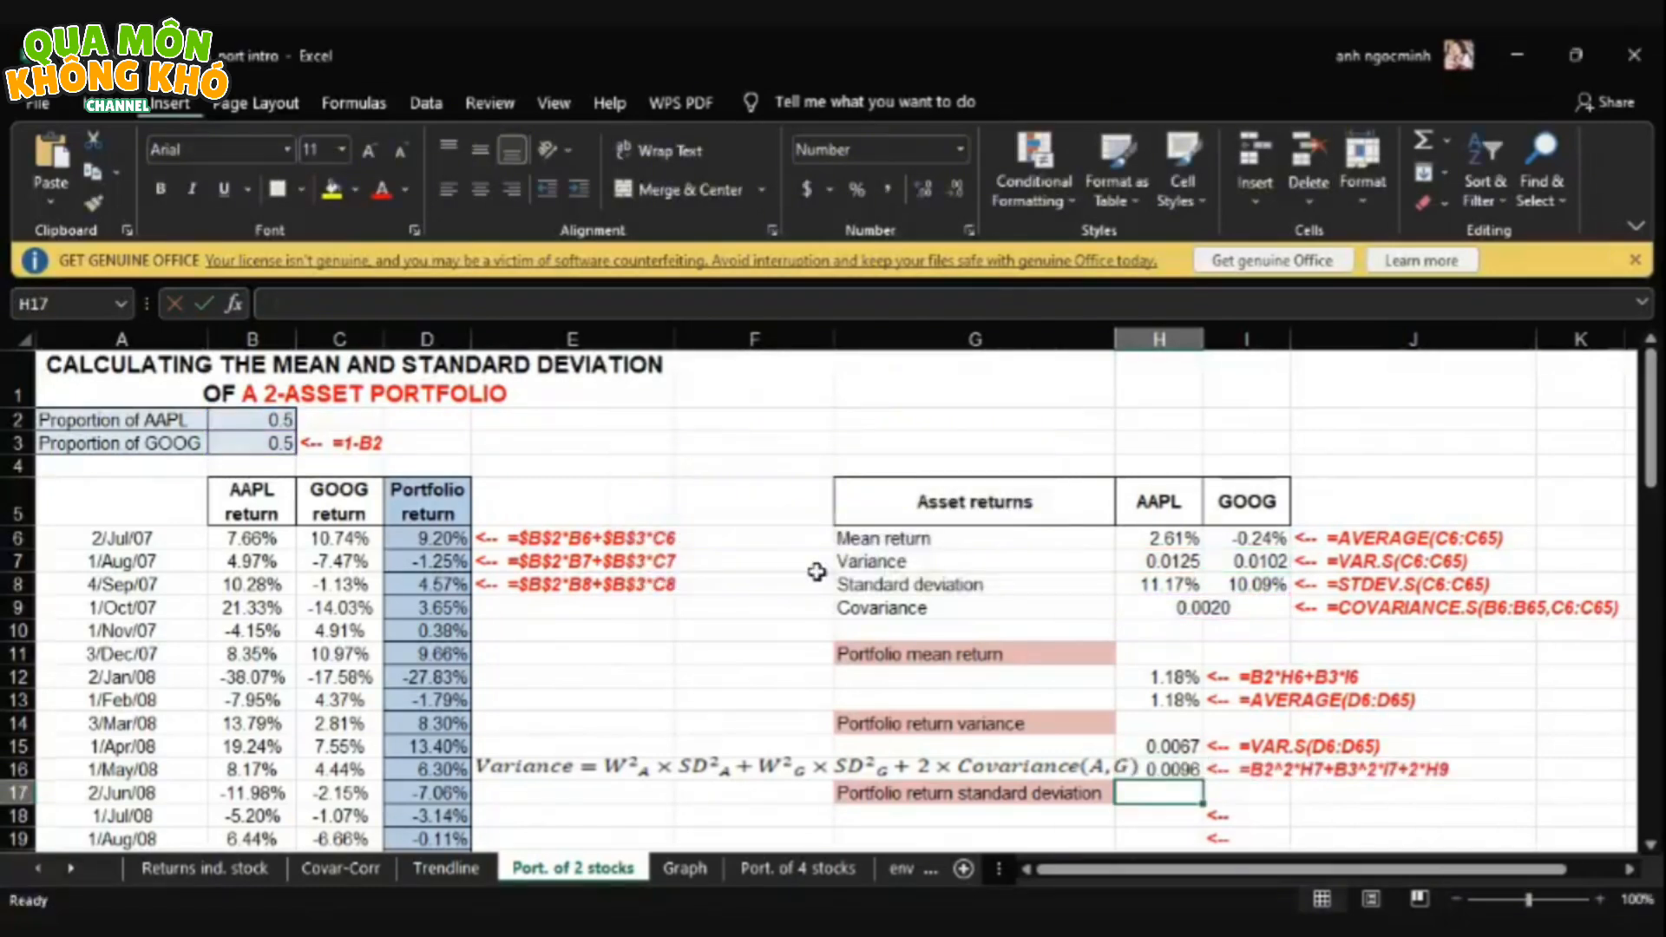
- Replace the AAPL variance in the first term of the H16 formula with the squared standard deviation, H8^2
{"action": "left_click", "coordinate": [1187, 767]}
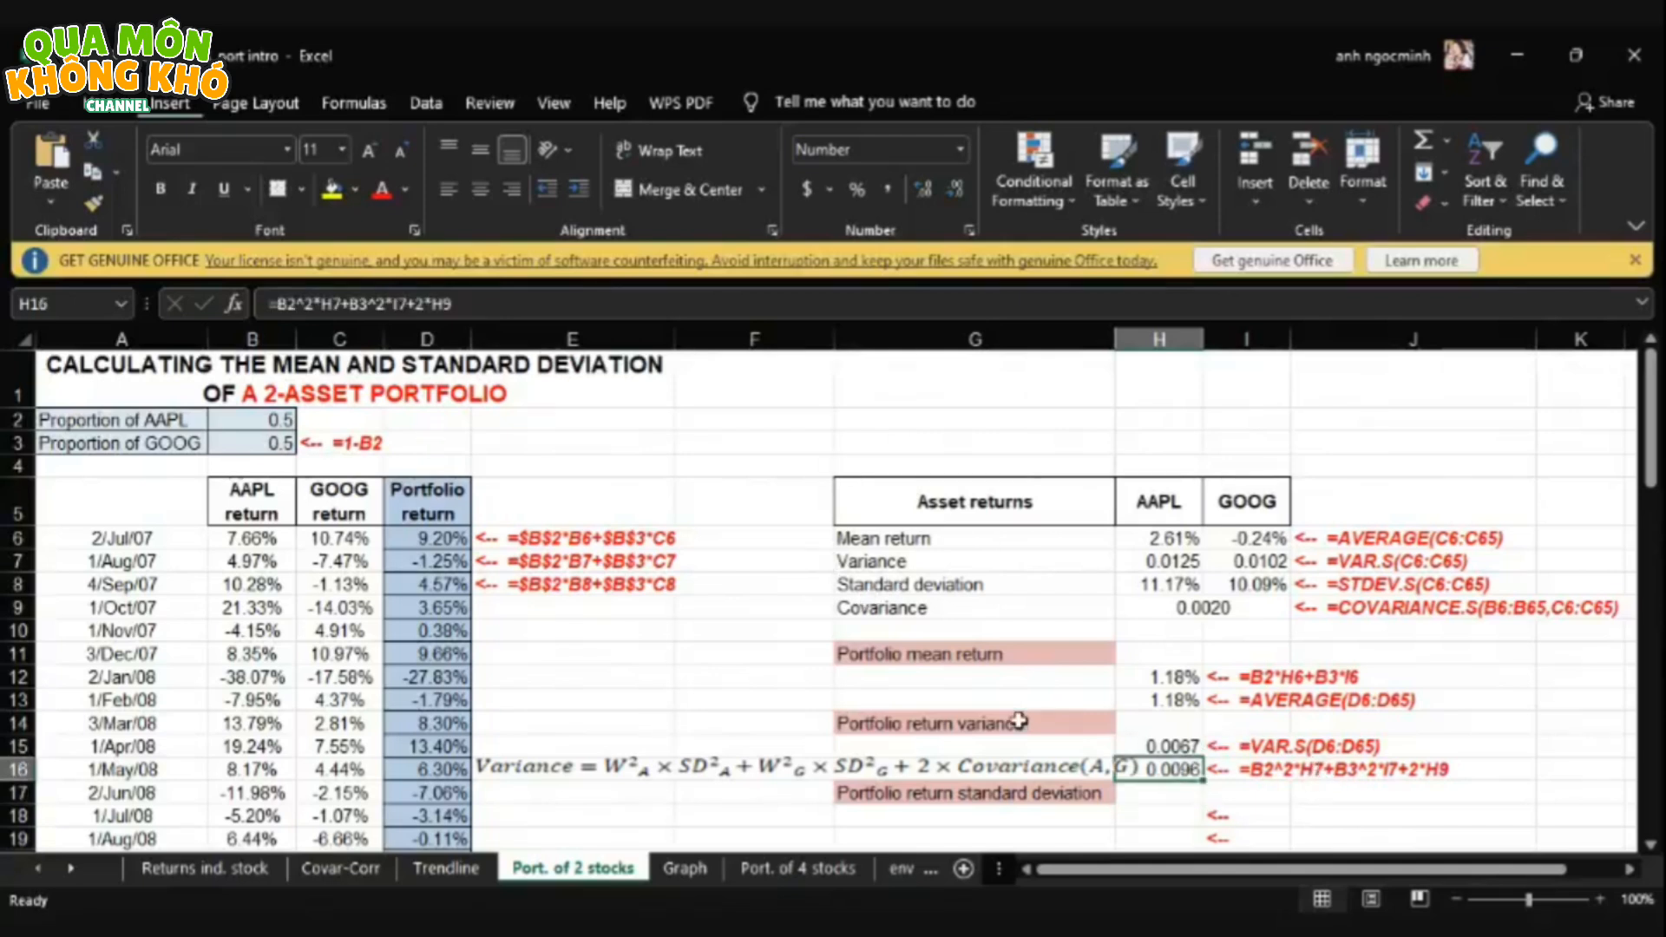
{"action": "left_click", "coordinate": [343, 304]}
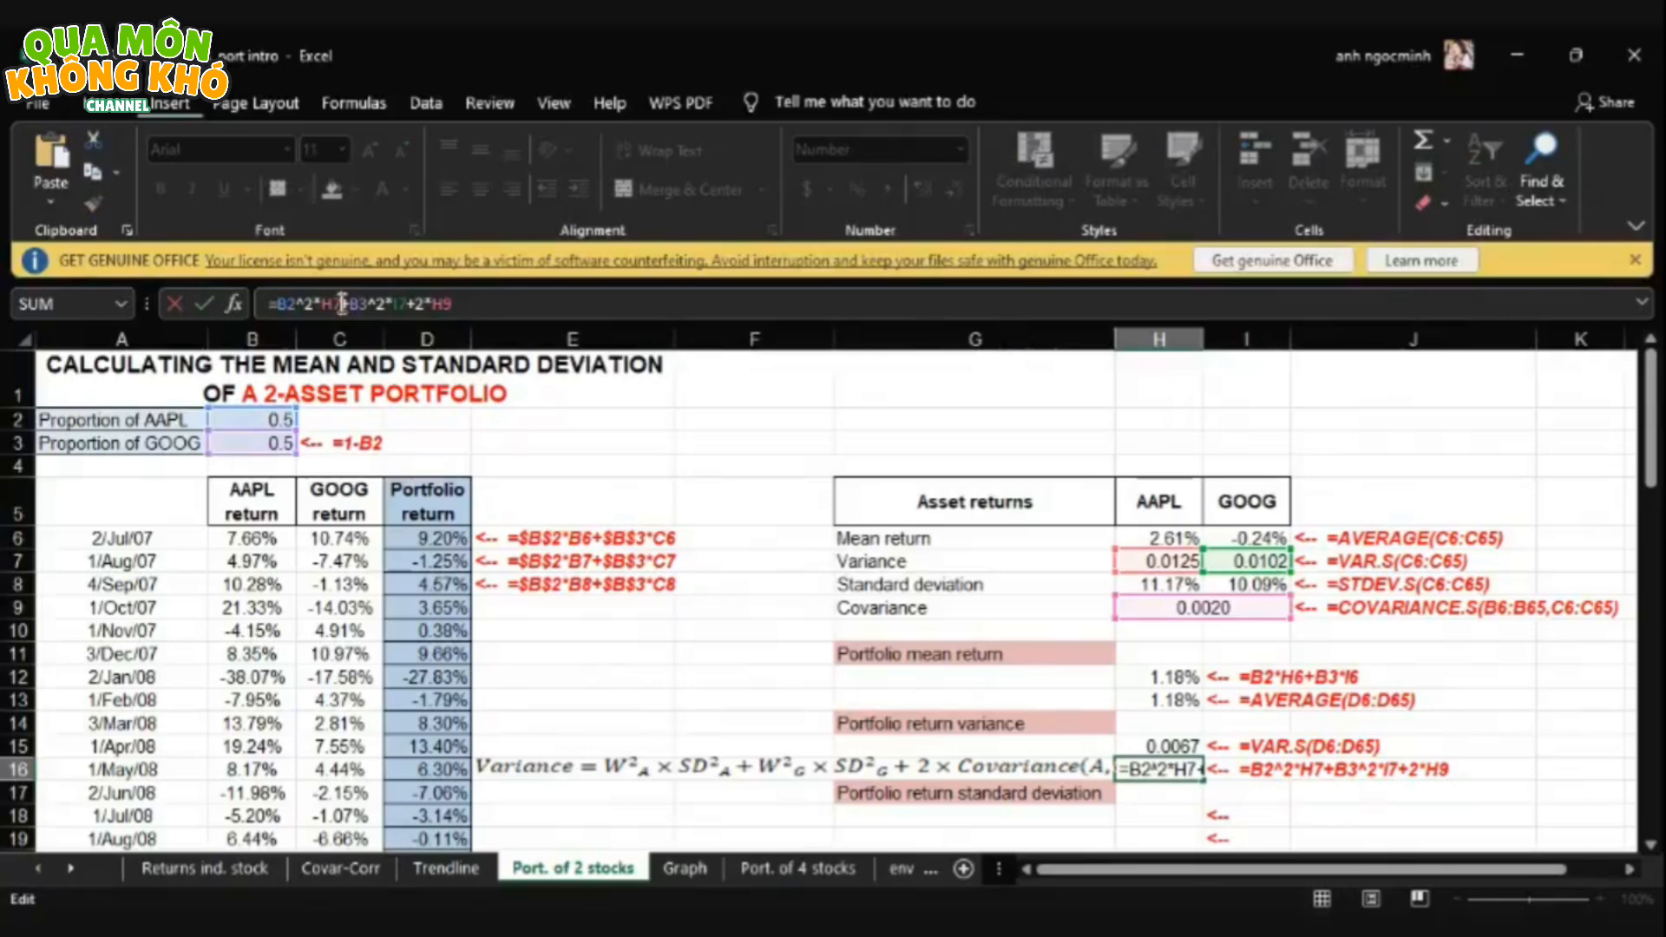
{"action": "type", "text": "*H7^2"}
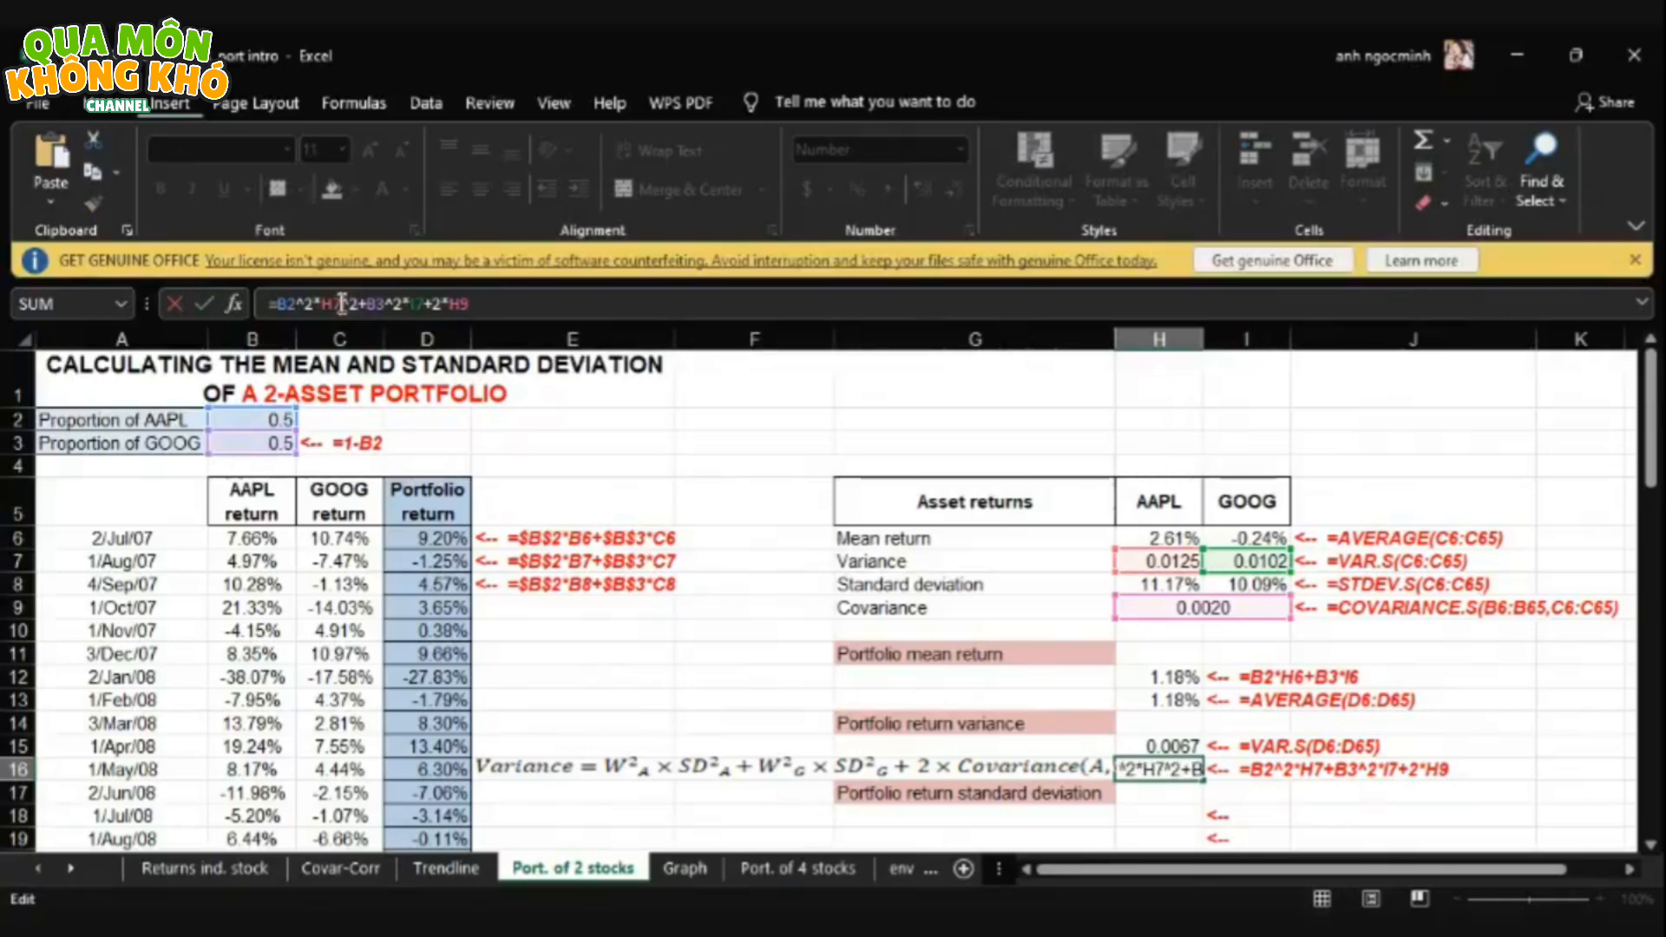
{"action": "key", "text": "BackSpace"}
{"action": "key", "text": "BackSpace"}
{"action": "key", "text": "BackSpace"}
{"action": "key", "text": "BackSpace"}
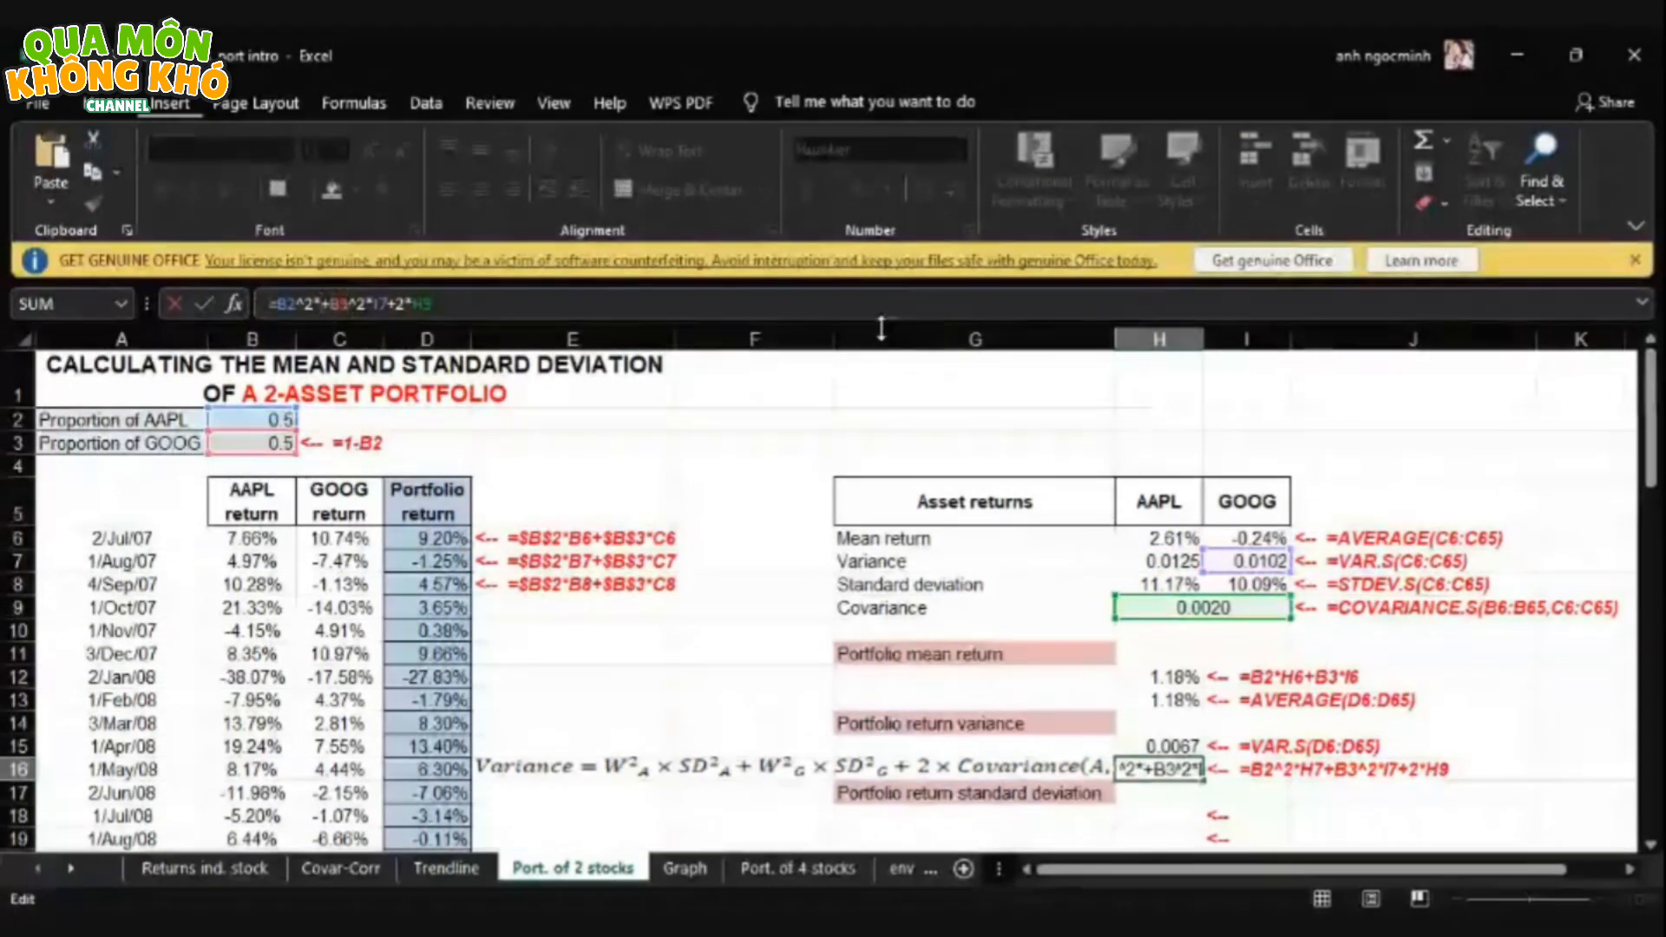
{"action": "left_click", "coordinate": [1147, 584]}
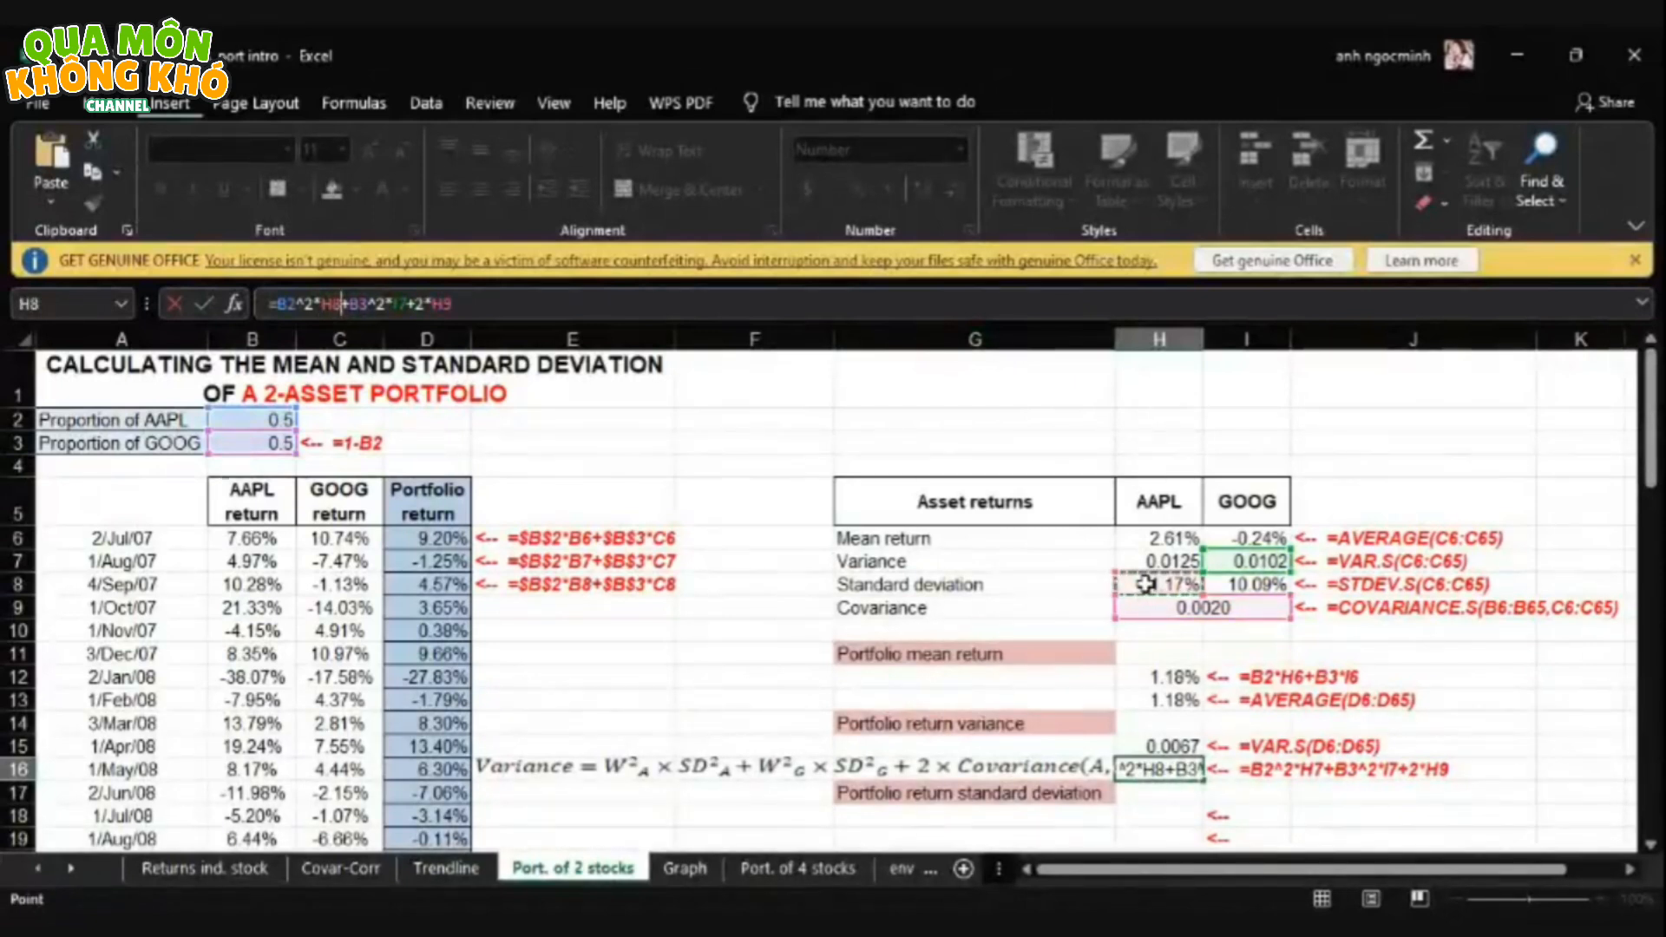
{"action": "type", "text": "^2"}
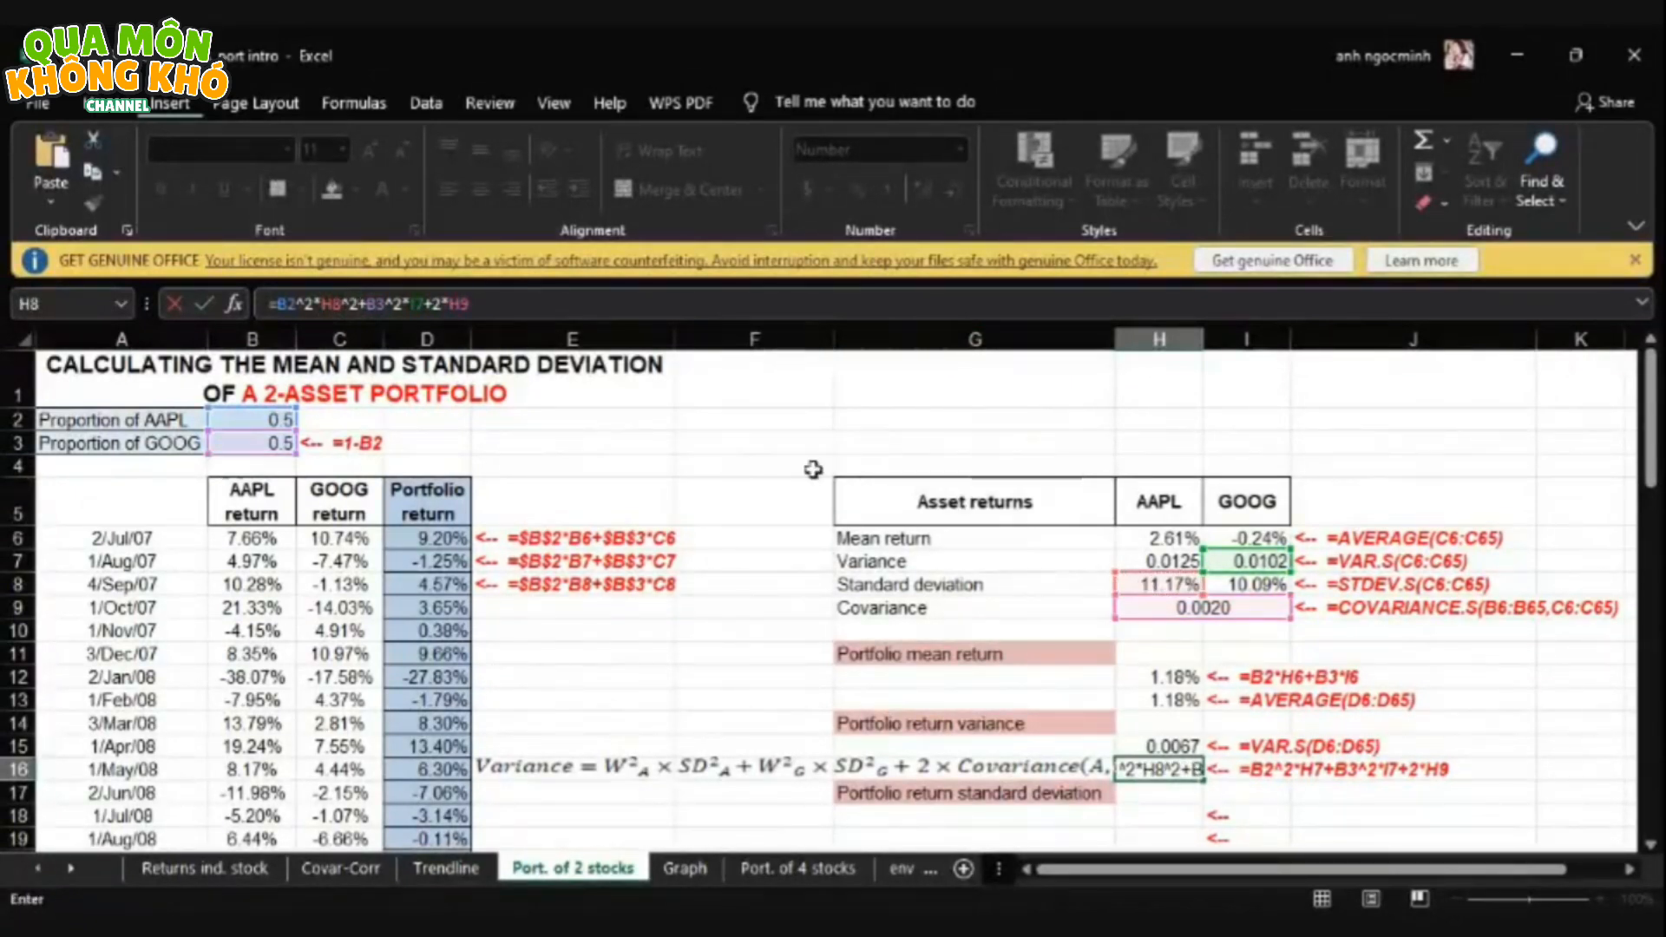
- Try to replace the GOOG variance I7 in the H16 formula with the squared standard deviation, I8^2
{"action": "left_click", "coordinate": [425, 303]}
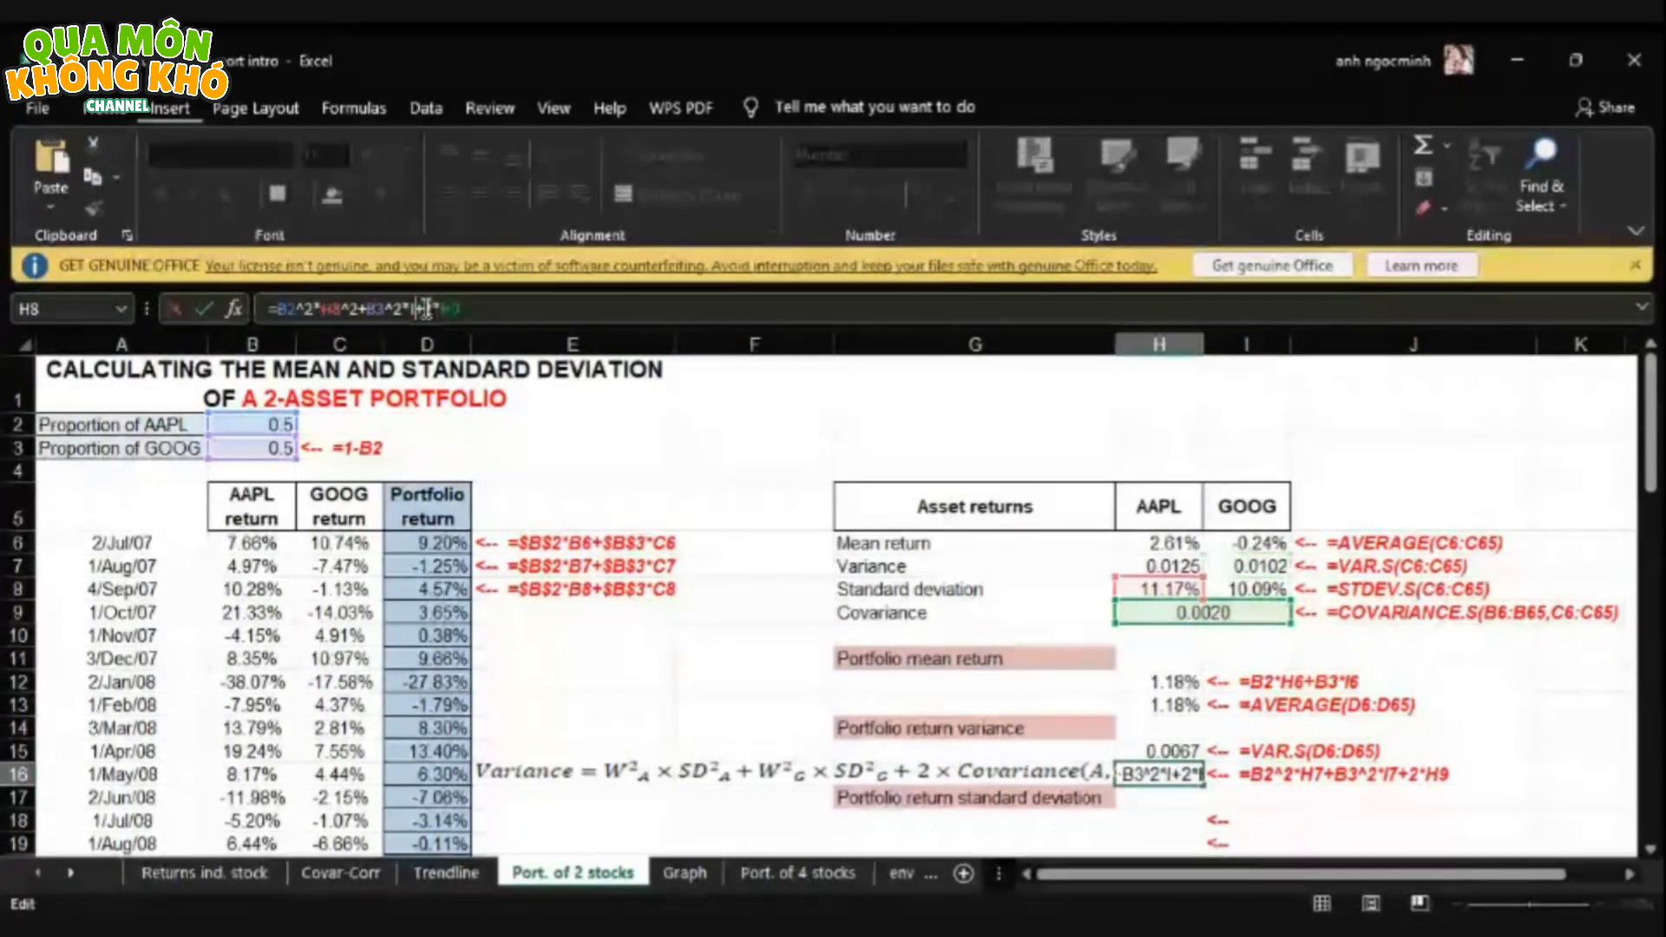
{"action": "key", "text": "BackSpace"}
{"action": "left_click", "coordinate": [1266, 586]}
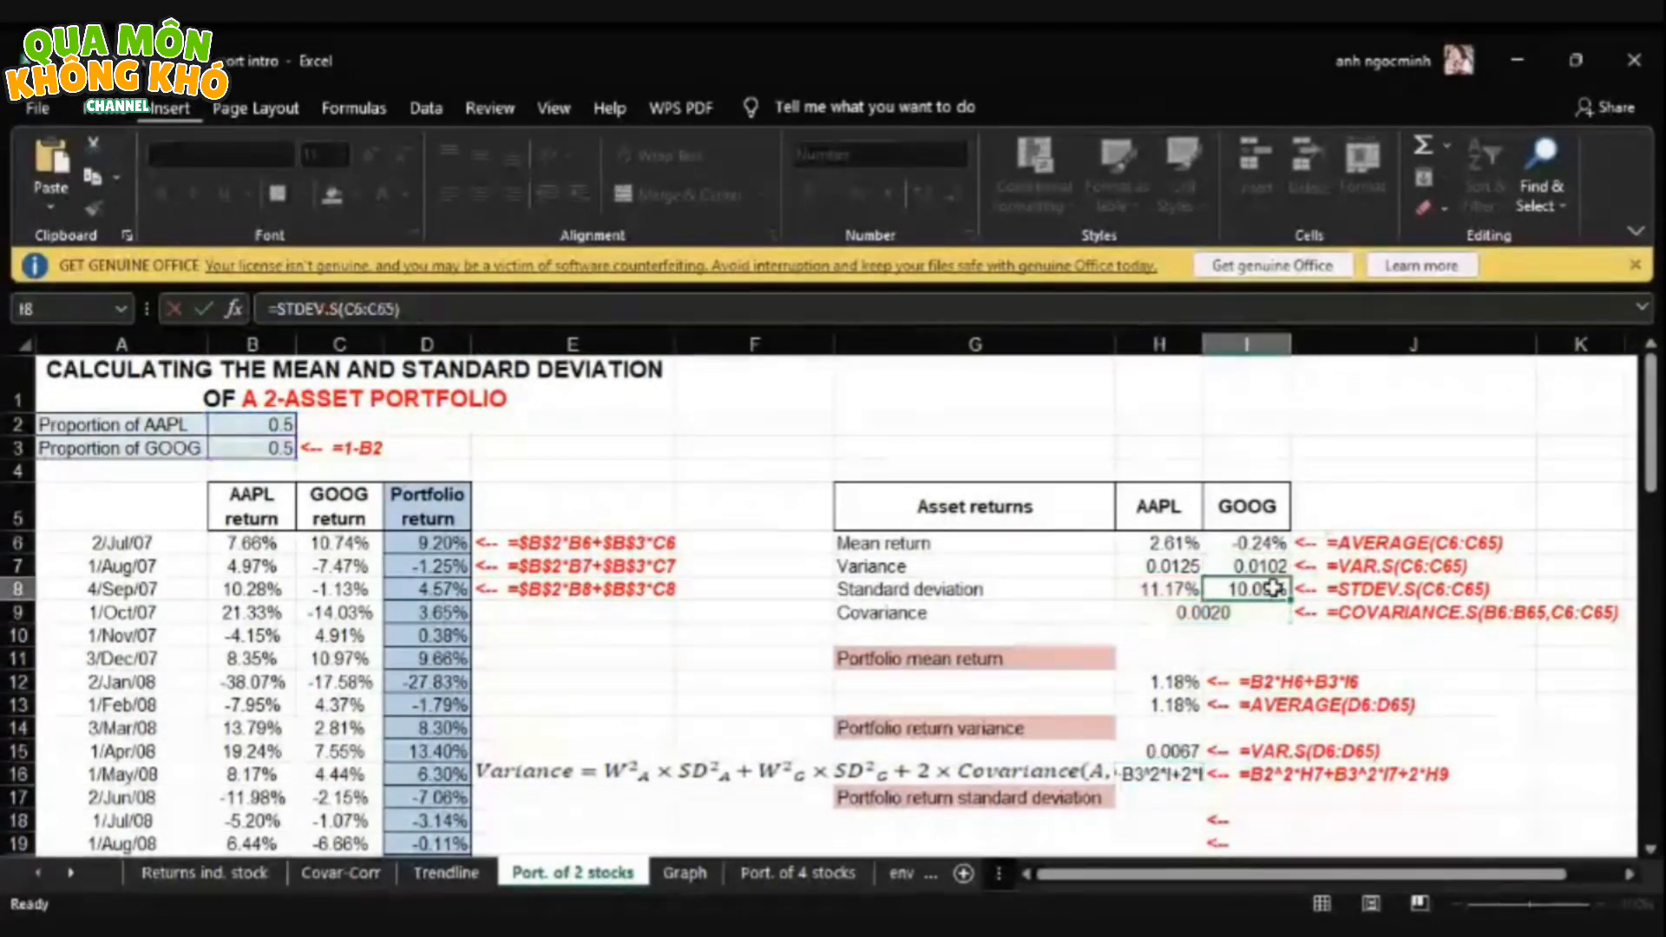
{"action": "type", "text": "^2"}
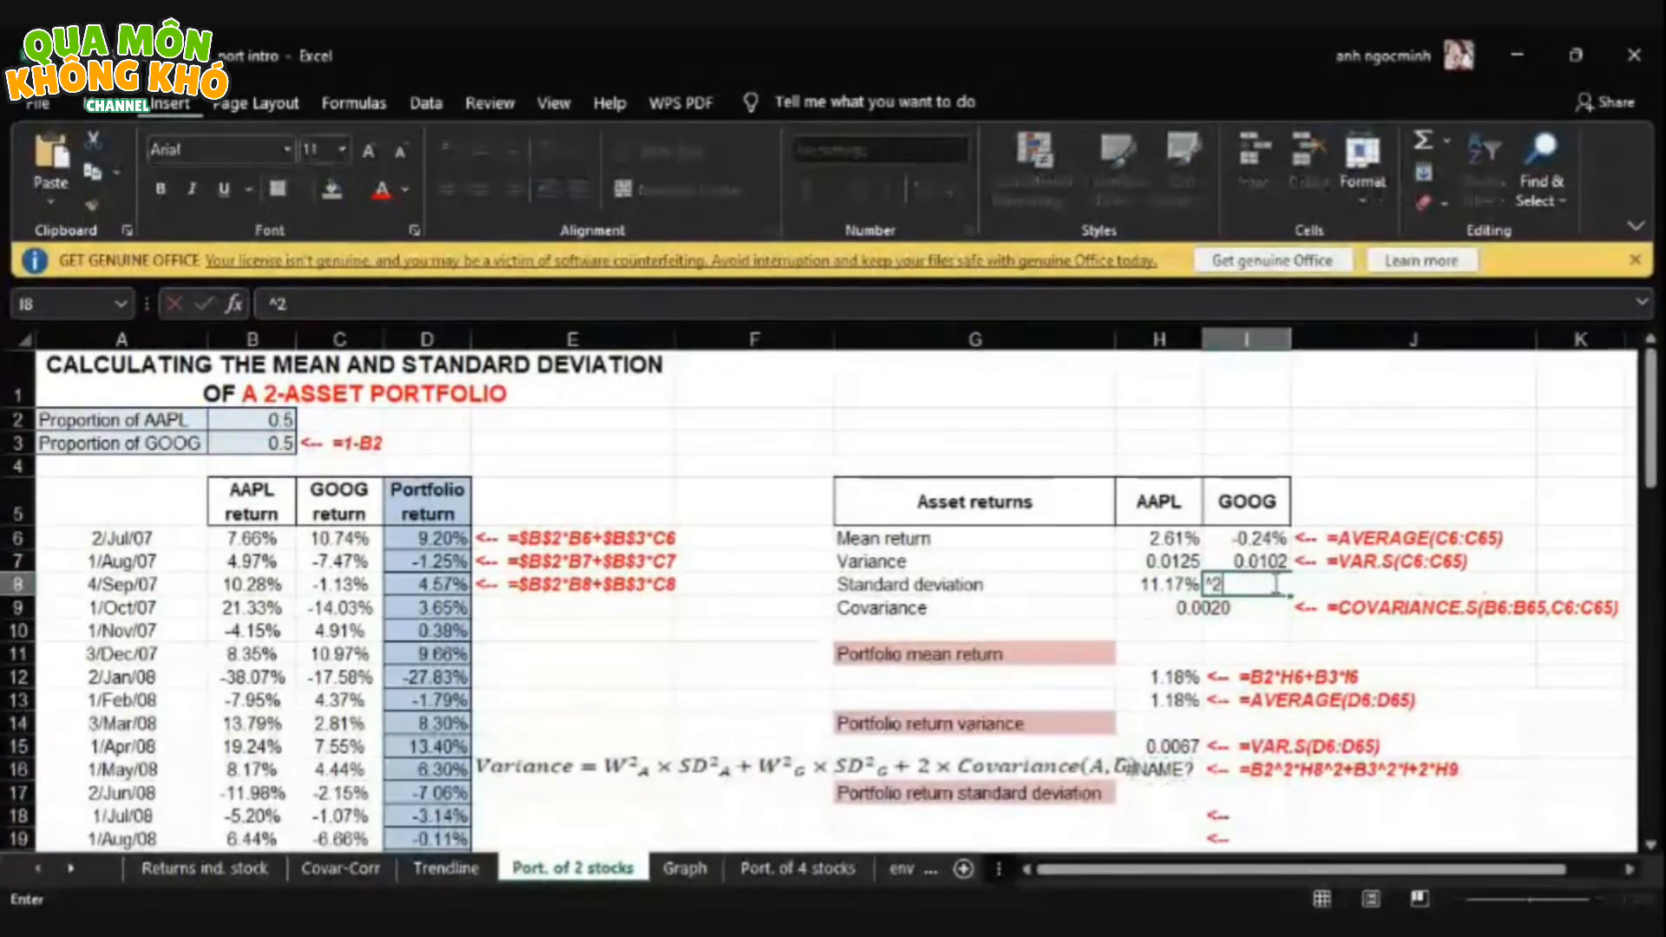
{"action": "key", "text": "Return"}
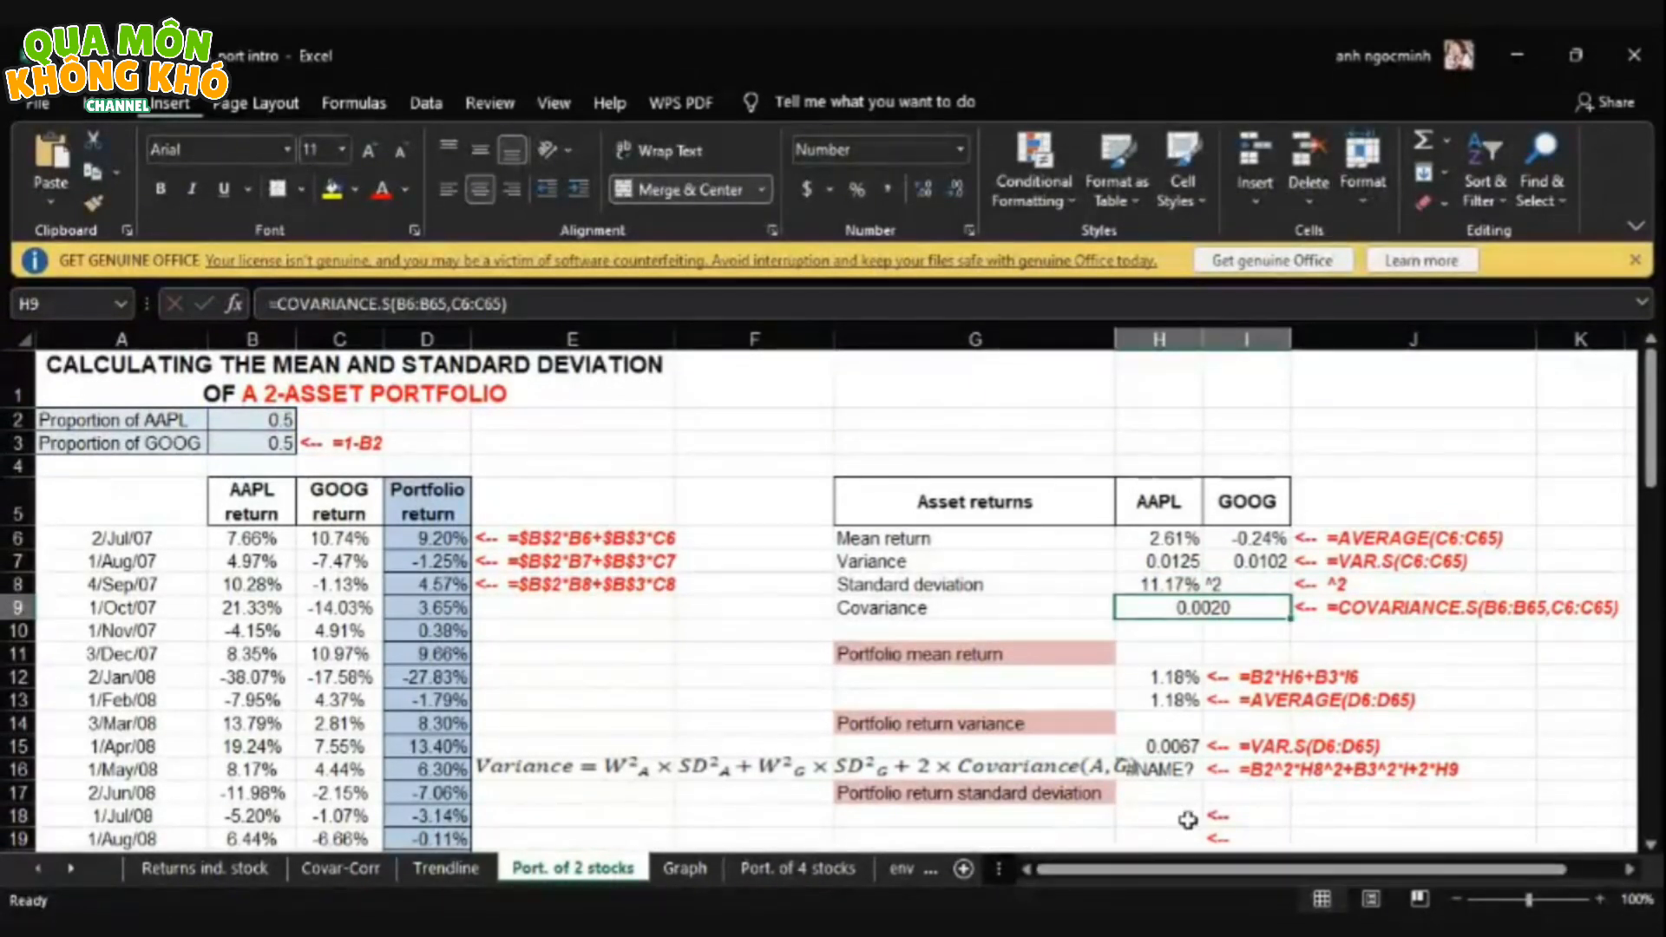
- Insert both asset proportions, B2*B3, before H9 in the covariance term of the H16 formula
{"action": "left_click", "coordinate": [1186, 771]}
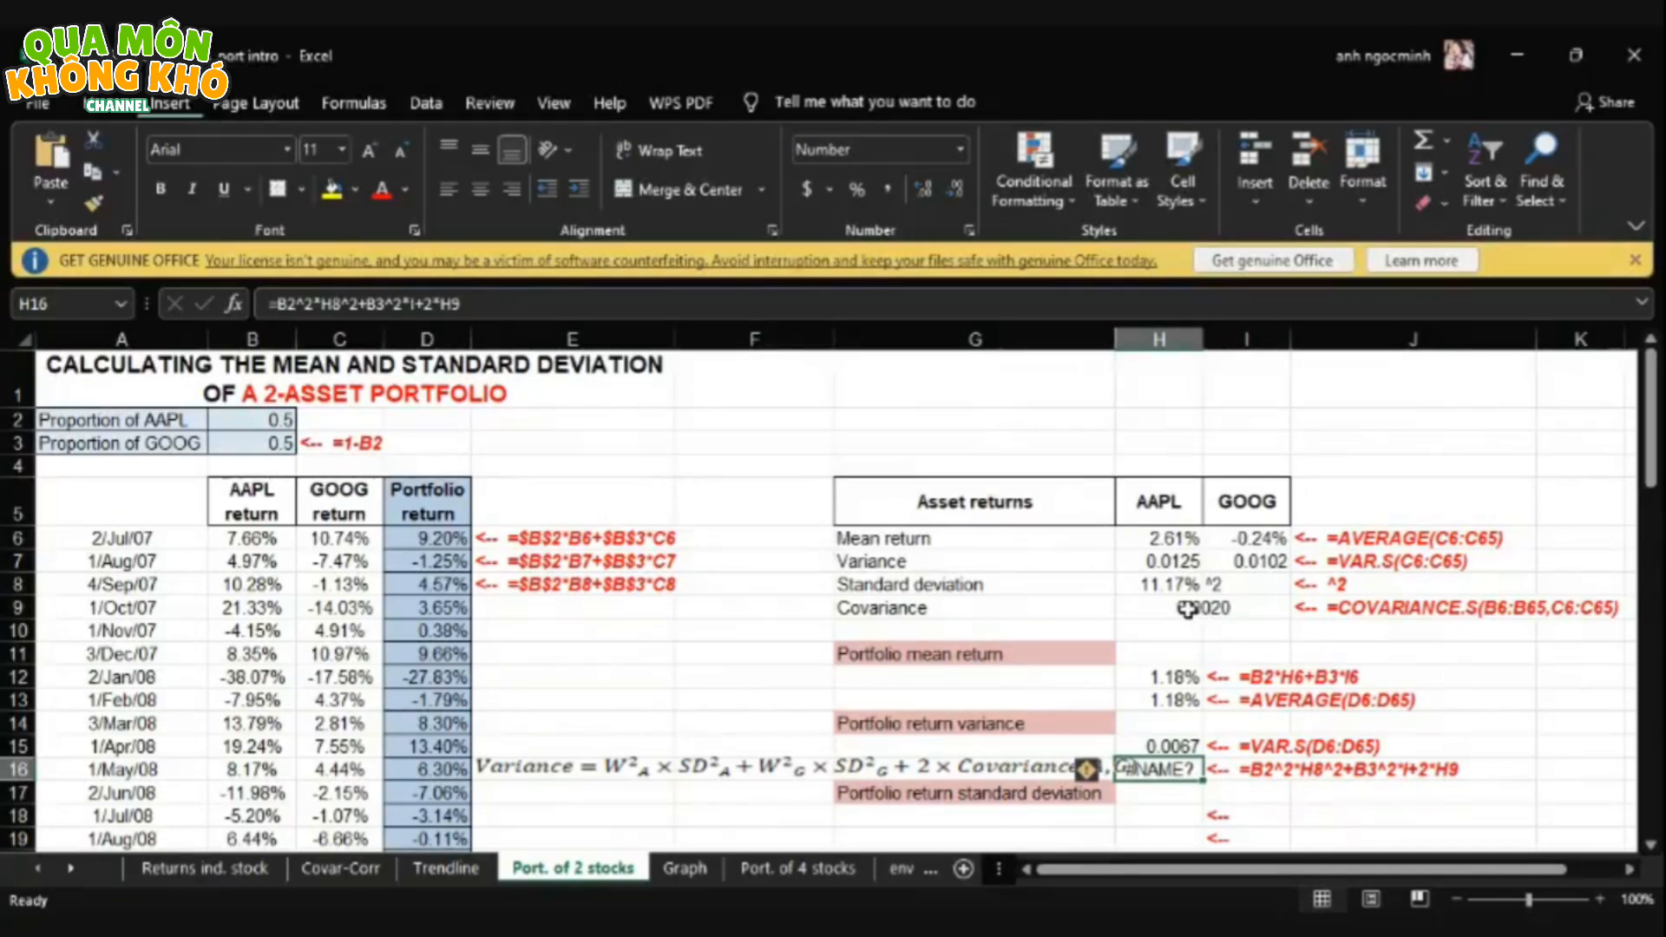
{"action": "double_click", "coordinate": [1173, 772]}
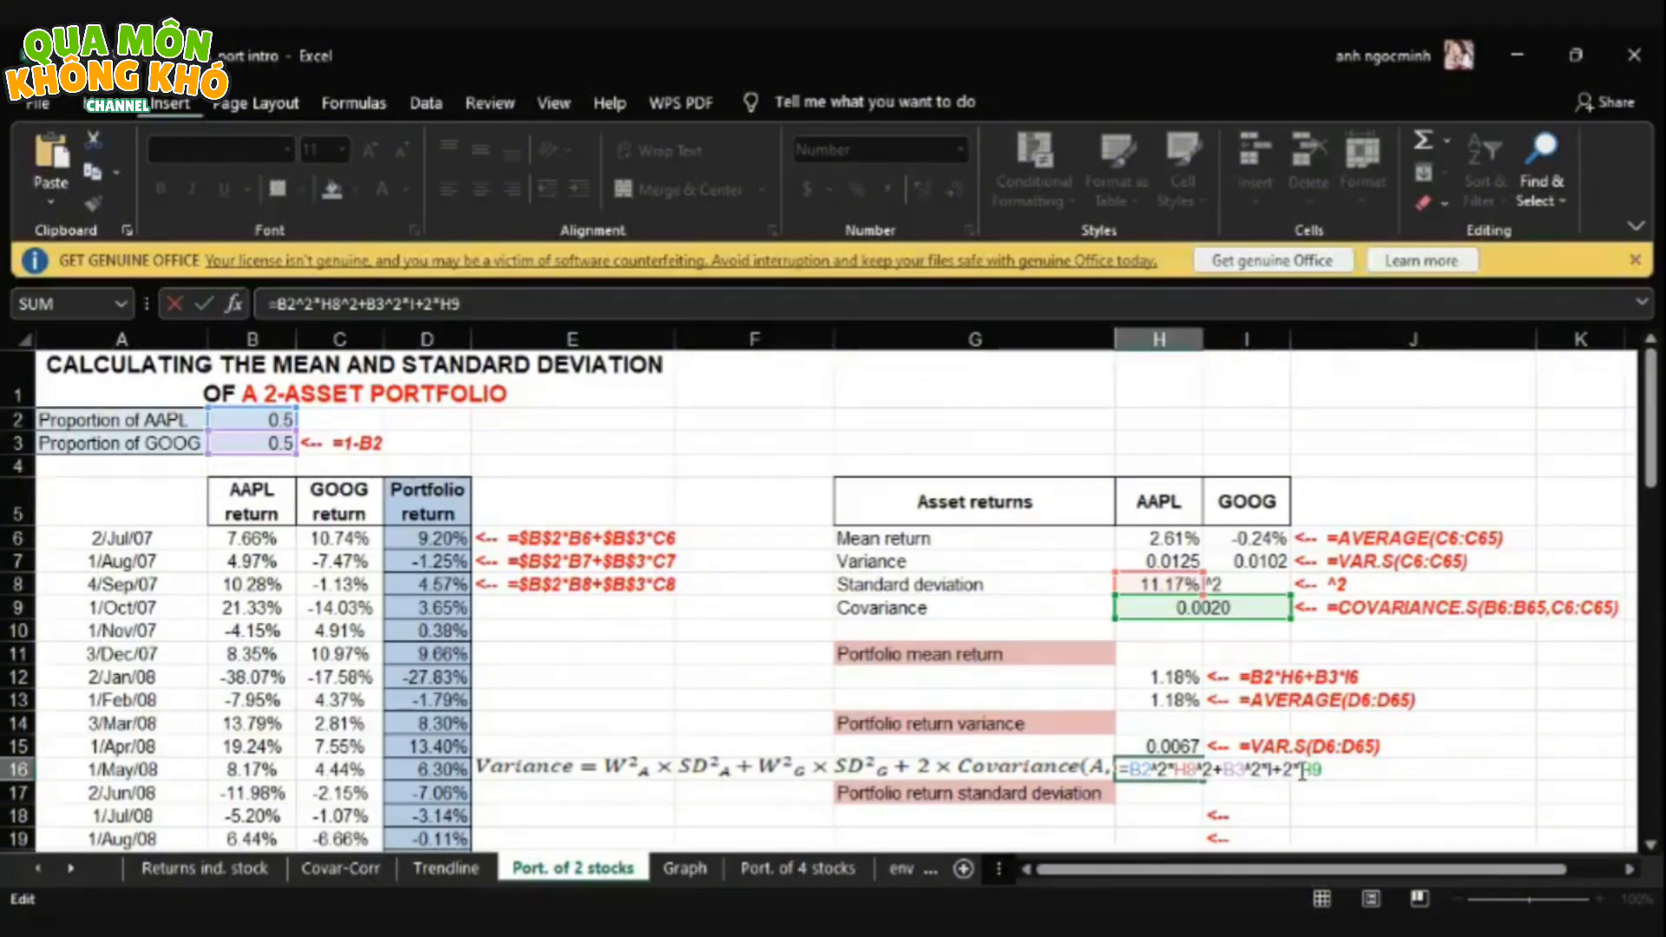
{"action": "left_click", "coordinate": [282, 423]}
{"action": "type", "text": "*"}
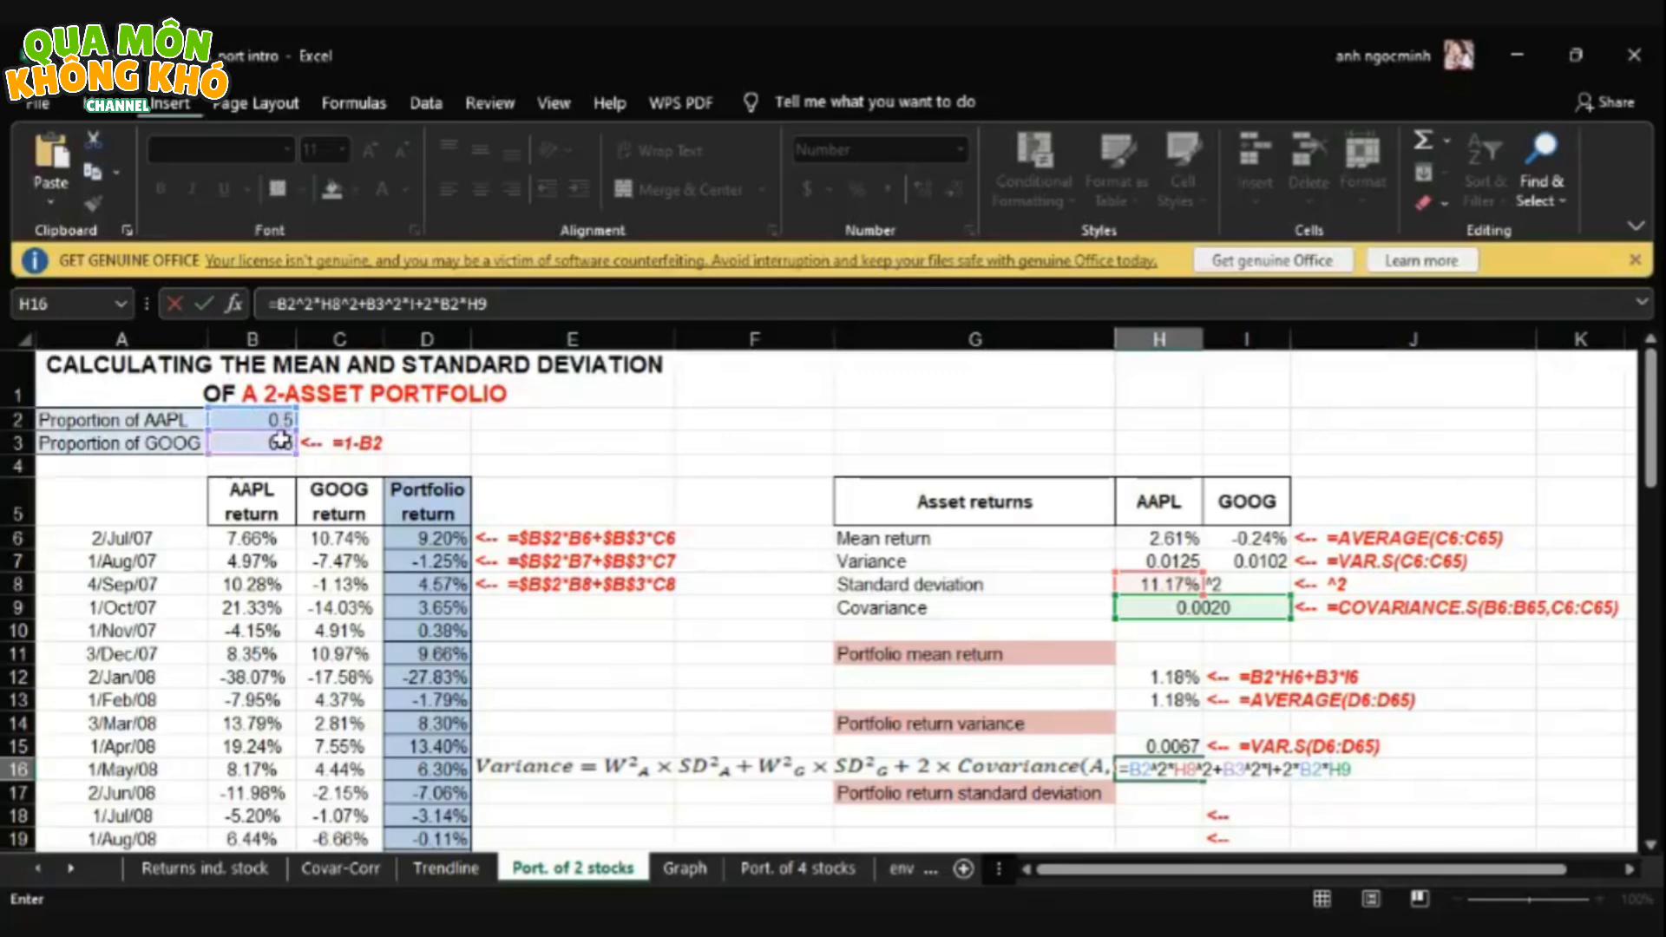
{"action": "left_click", "coordinate": [280, 444]}
{"action": "key", "text": "Return"}
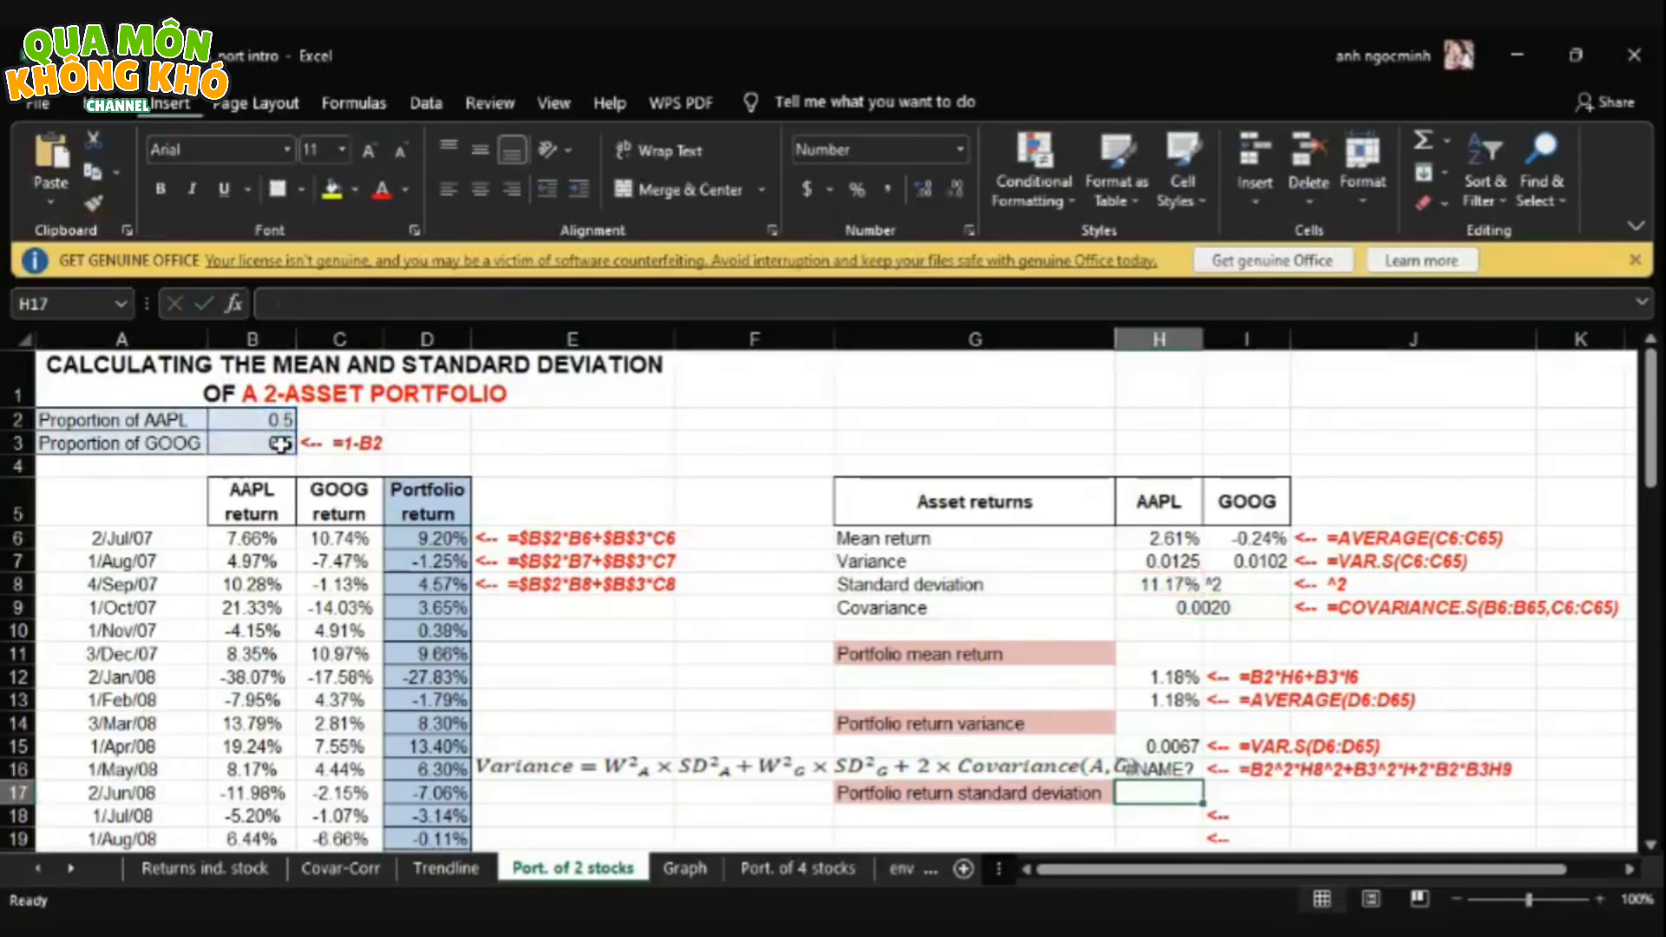
- Replace H8^2 with the AAPL variance H7 in the first term of the H16 formula
{"action": "left_click", "coordinate": [1127, 767]}
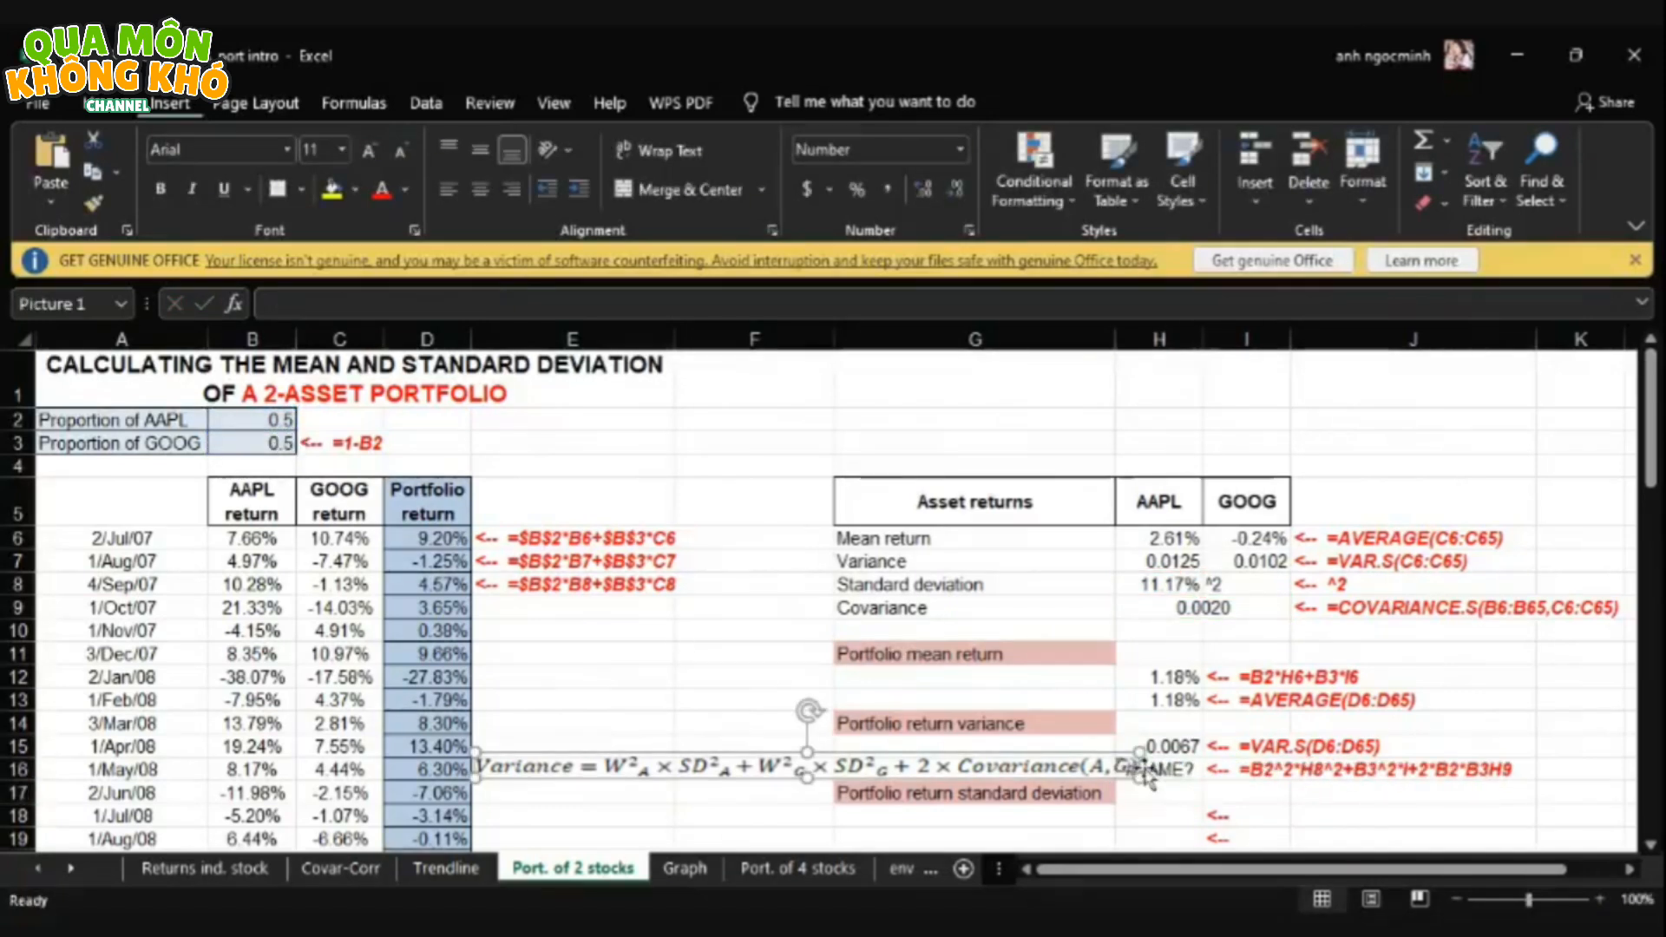
{"action": "left_click", "coordinate": [1164, 769]}
{"action": "double_click", "coordinate": [1164, 768]}
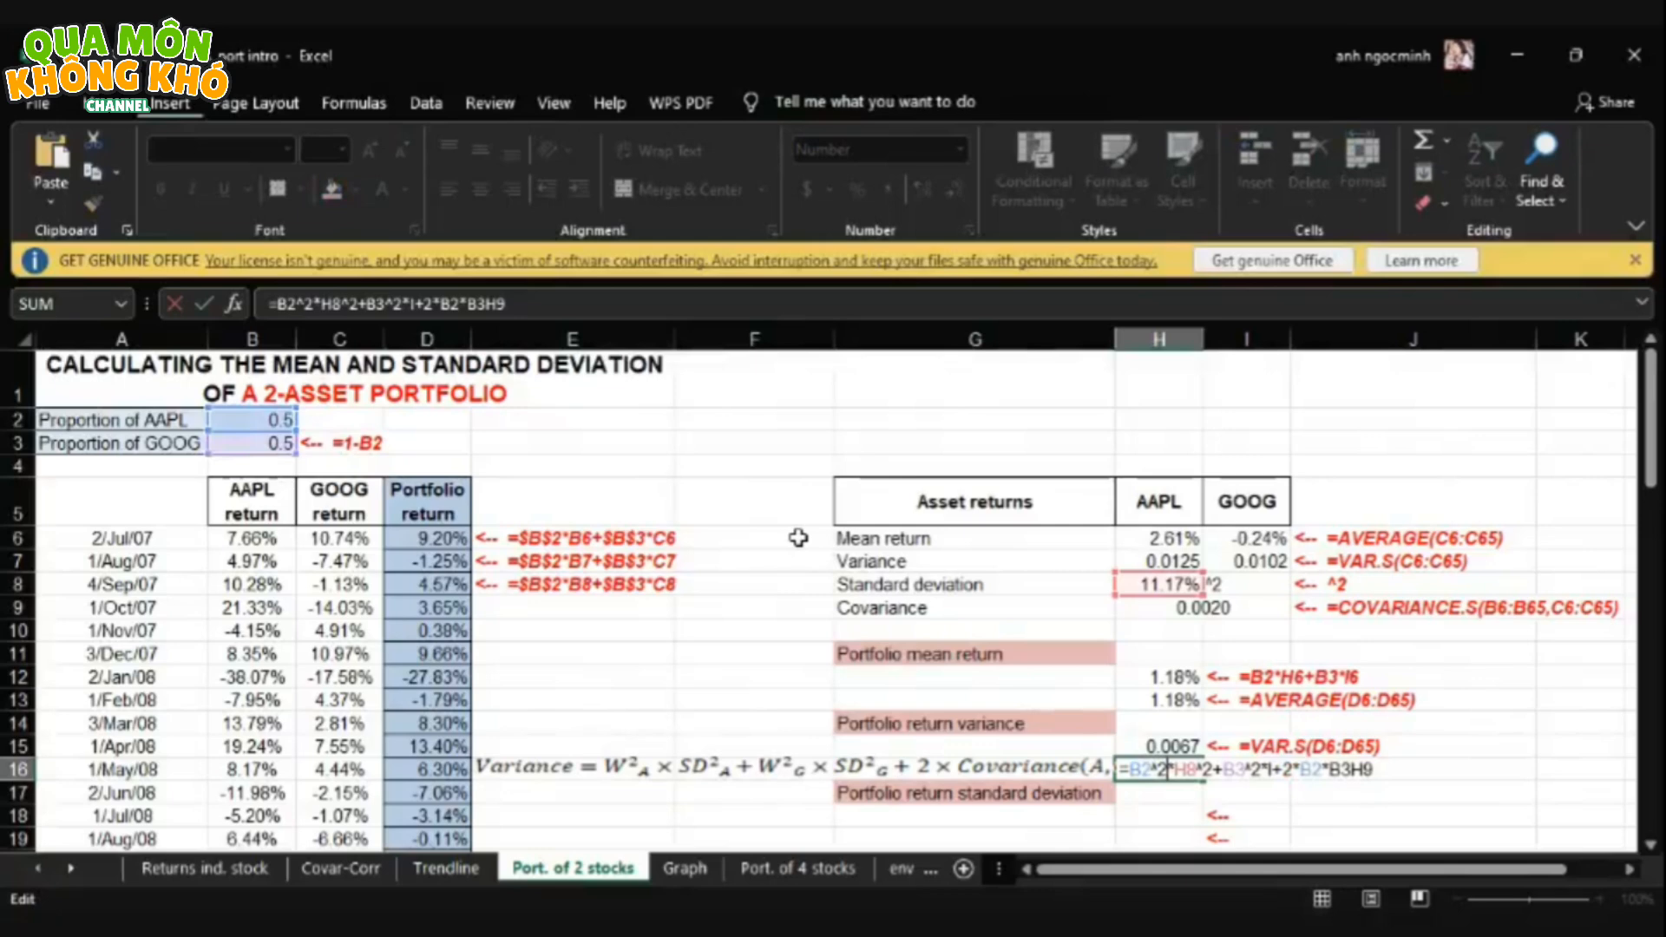
{"action": "left_click", "coordinate": [359, 303]}
{"action": "key", "text": "BackSpace"}
{"action": "key", "text": "BackSpace"}
{"action": "key", "text": "BackSpace"}
{"action": "key", "text": "BackSpace"}
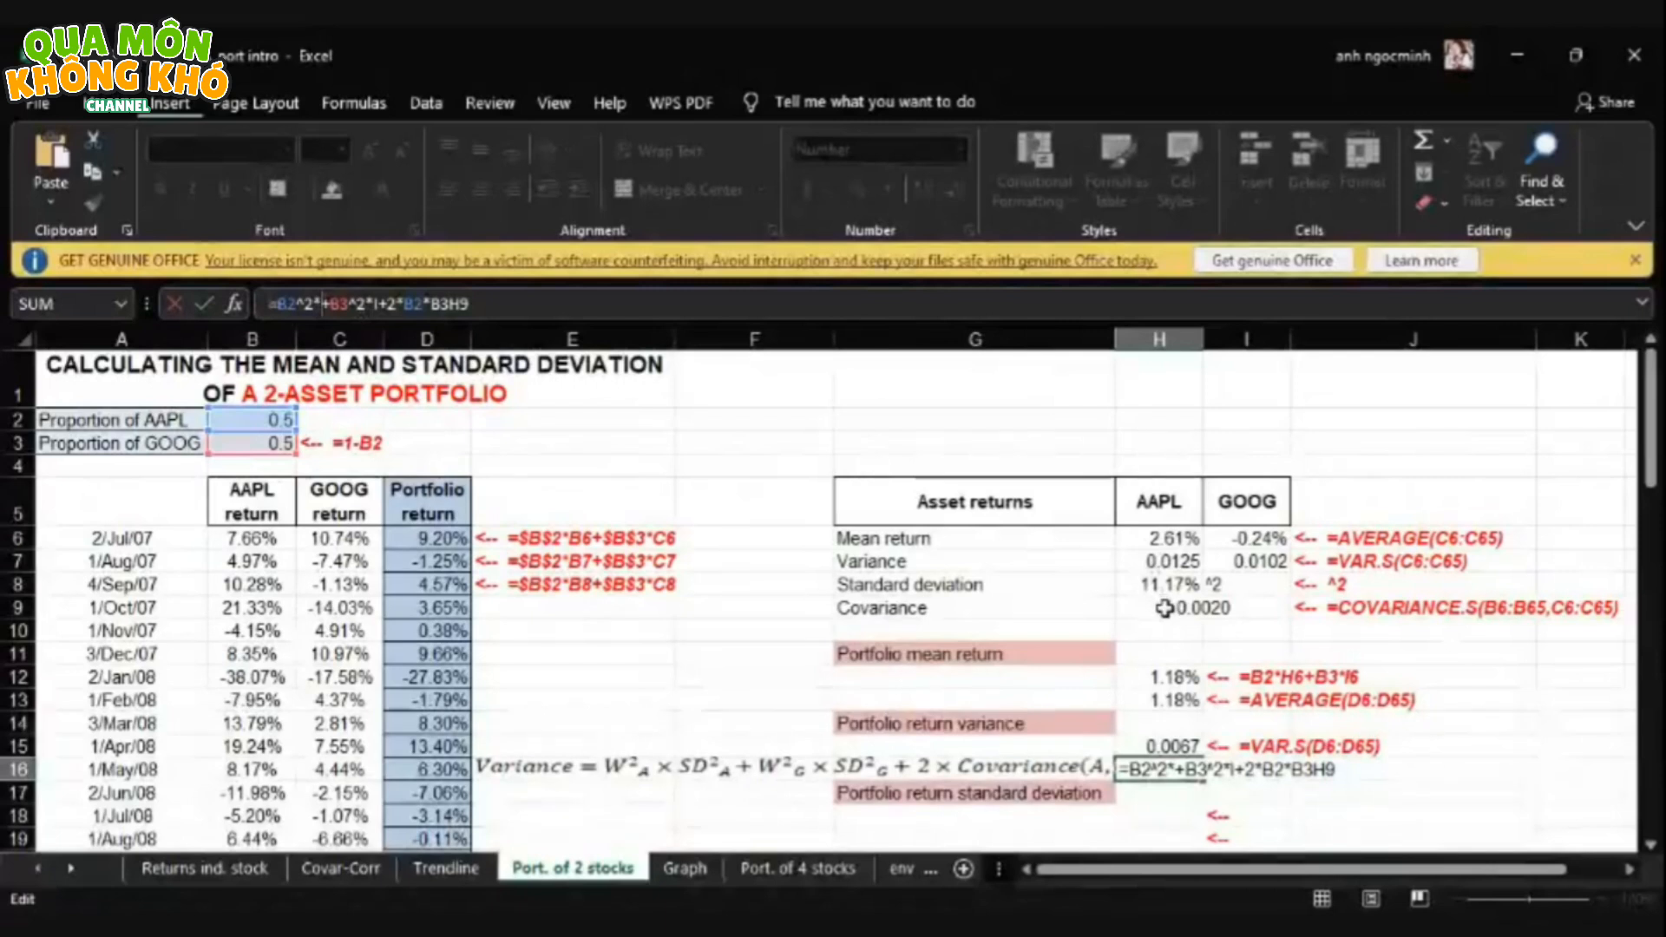
{"action": "left_click", "coordinate": [1167, 562]}
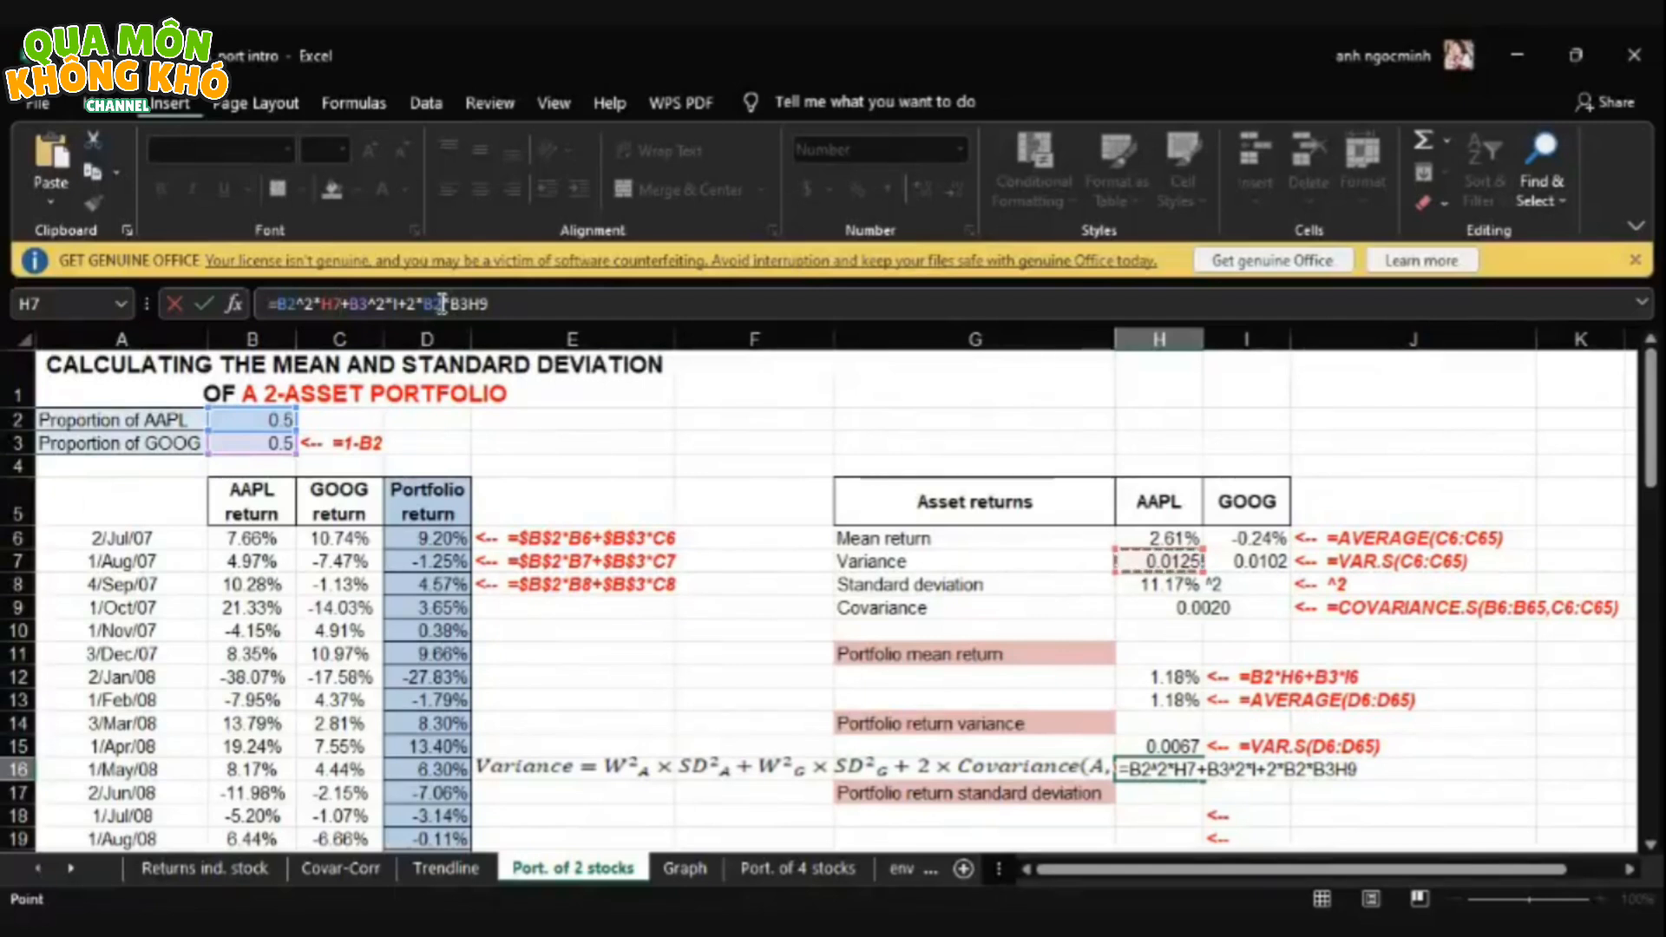
- Add the missing multiplication before H9 and reference GOOG variance I7, completing H16 as =B2^2*H7+B3^2*I7+2*B2*B3*H9
{"action": "left_click", "coordinate": [470, 304]}
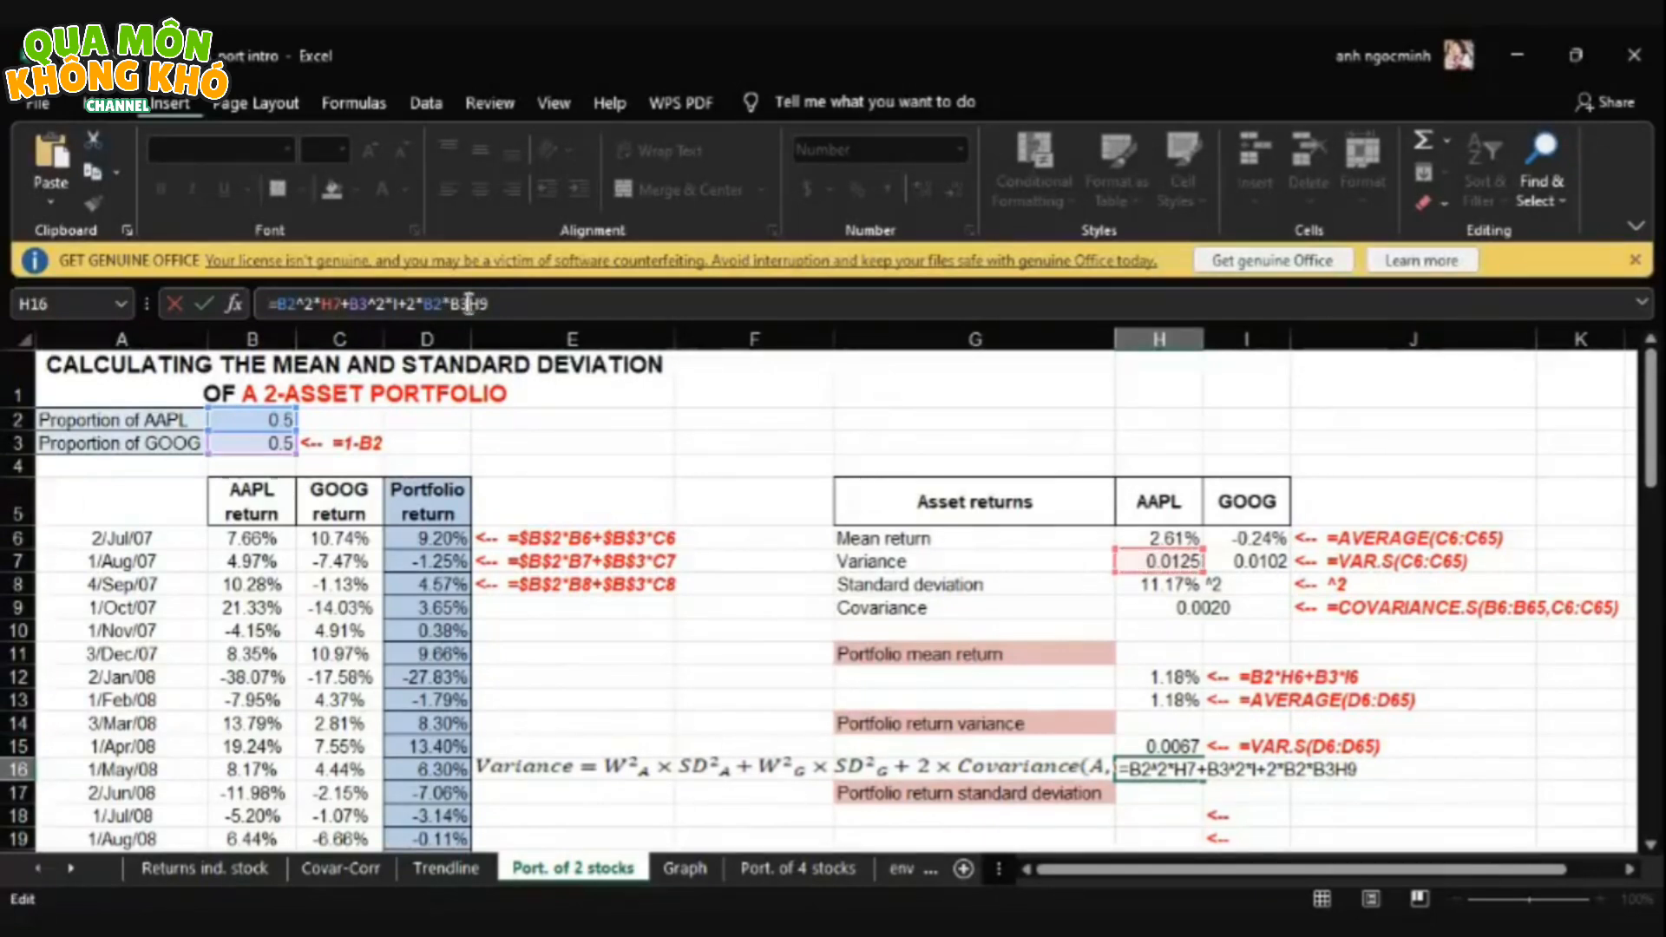
{"action": "type", "text": "*"}
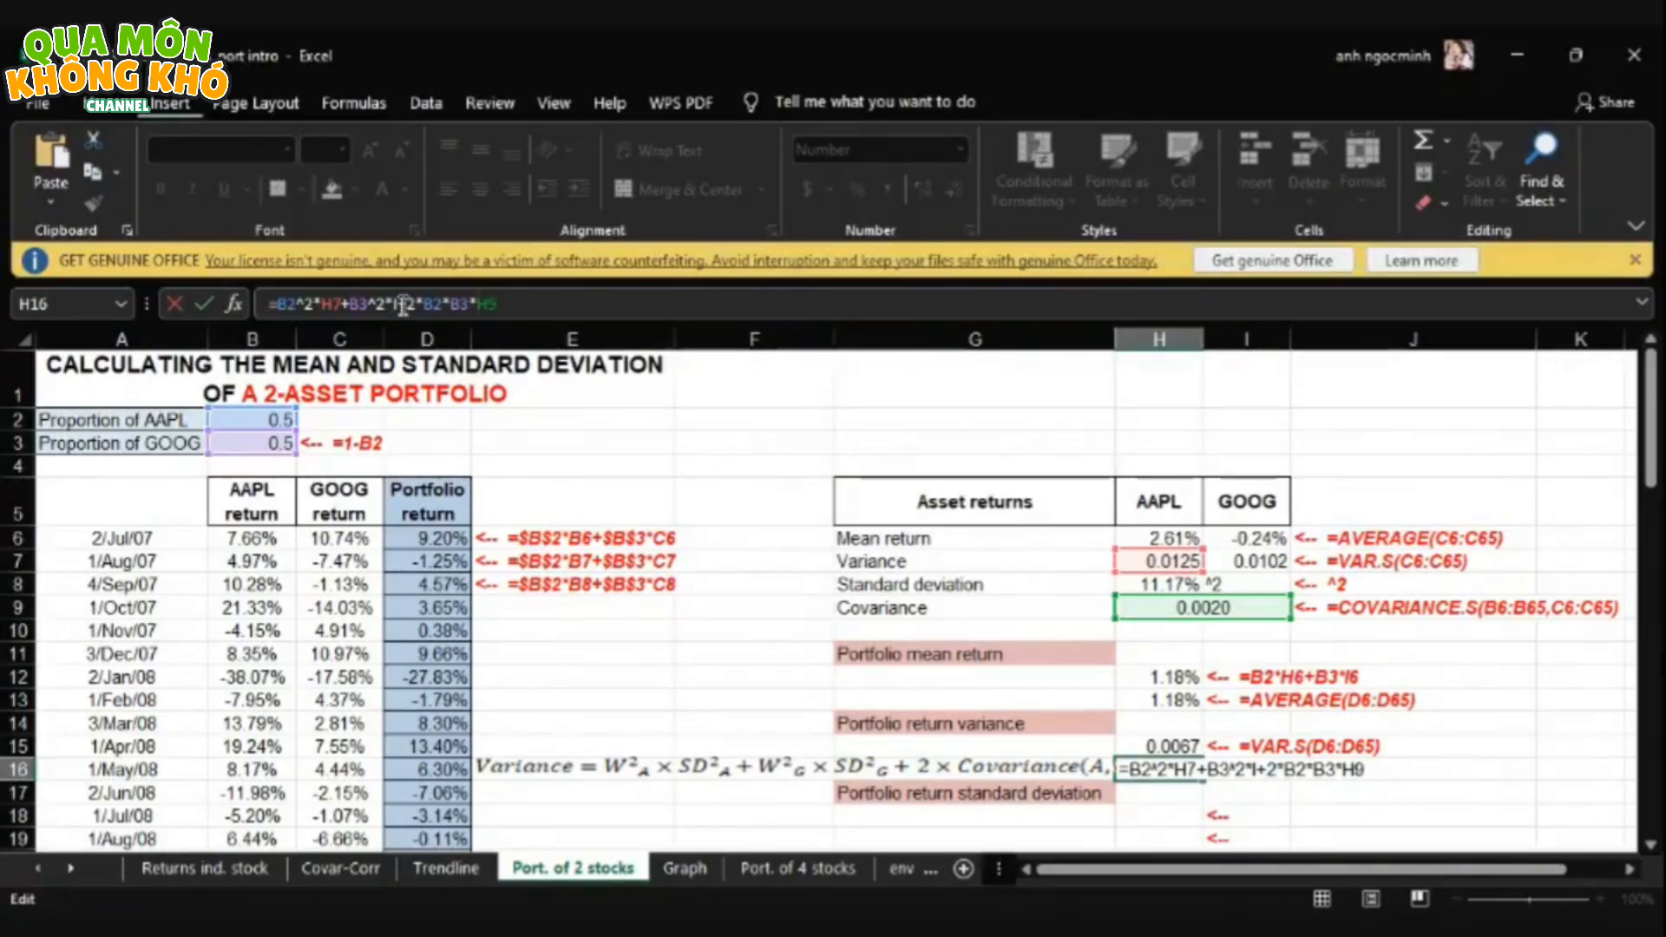
{"action": "key", "text": "BackSpace"}
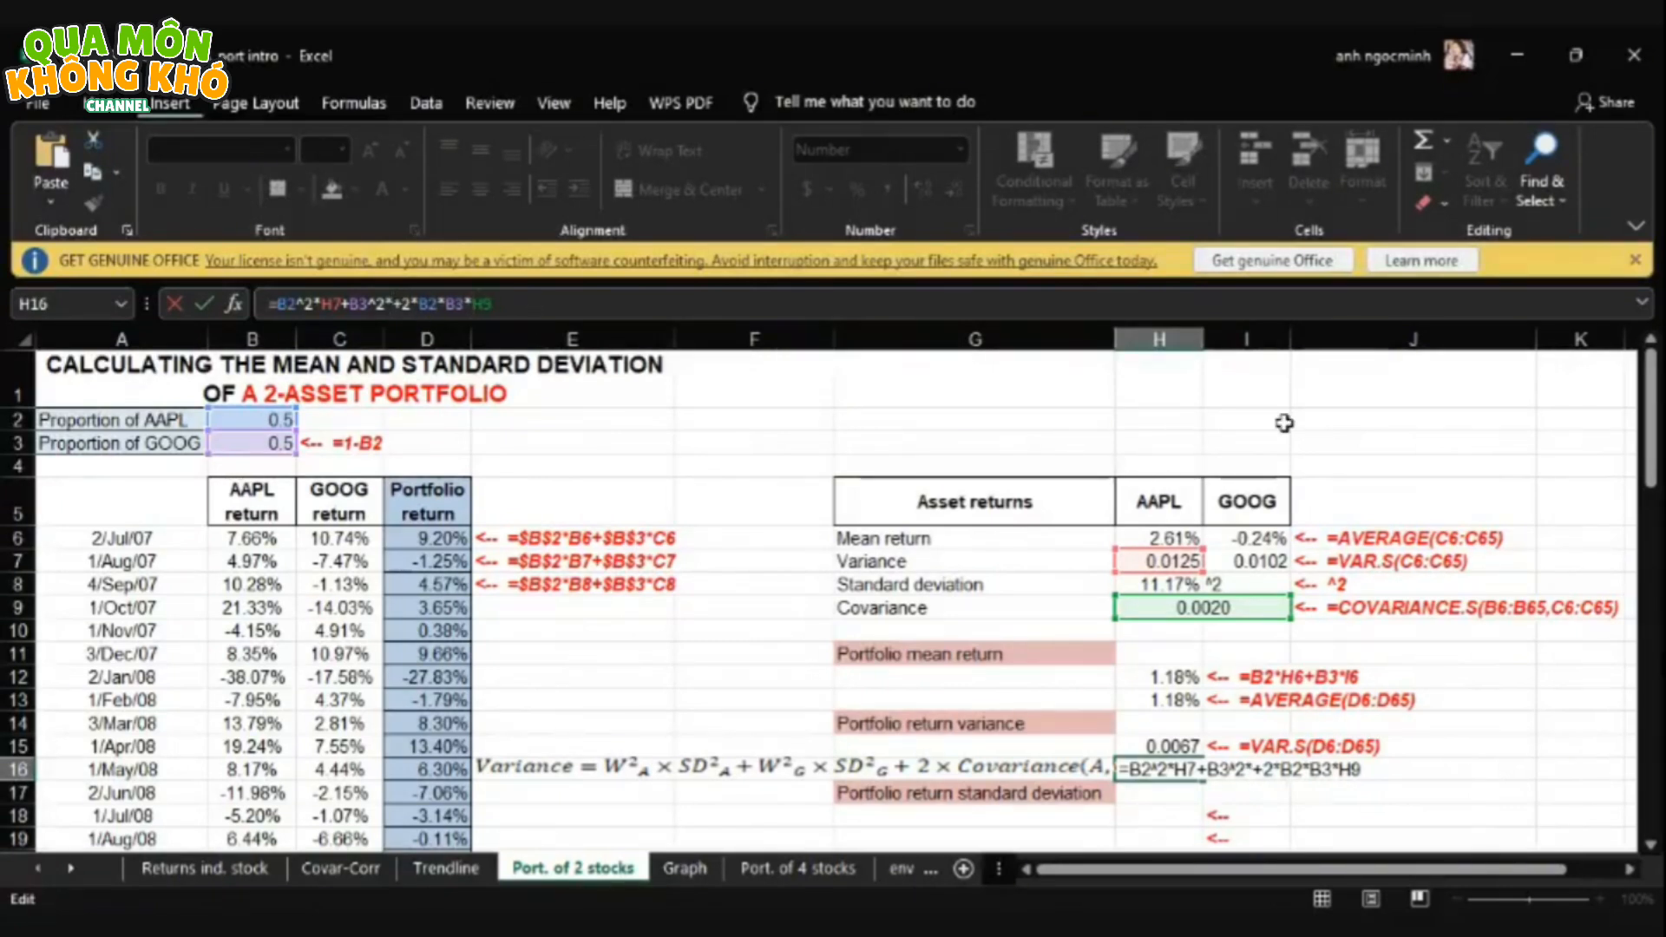
{"action": "left_click", "coordinate": [1271, 561]}
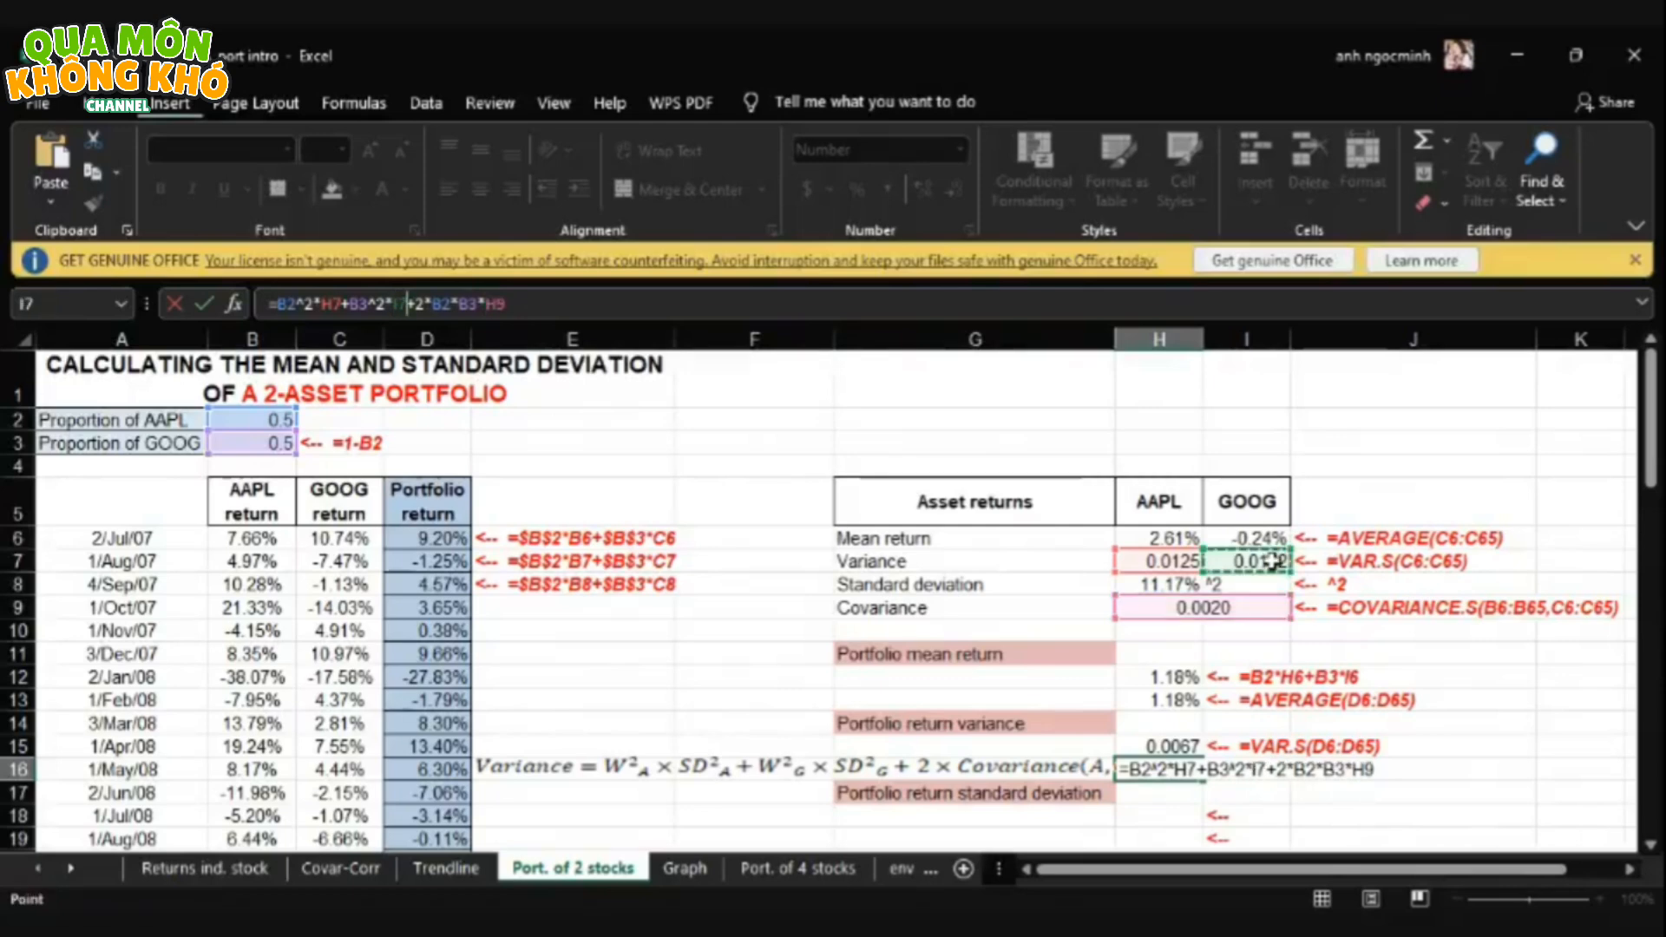
{"action": "key", "text": "Return"}
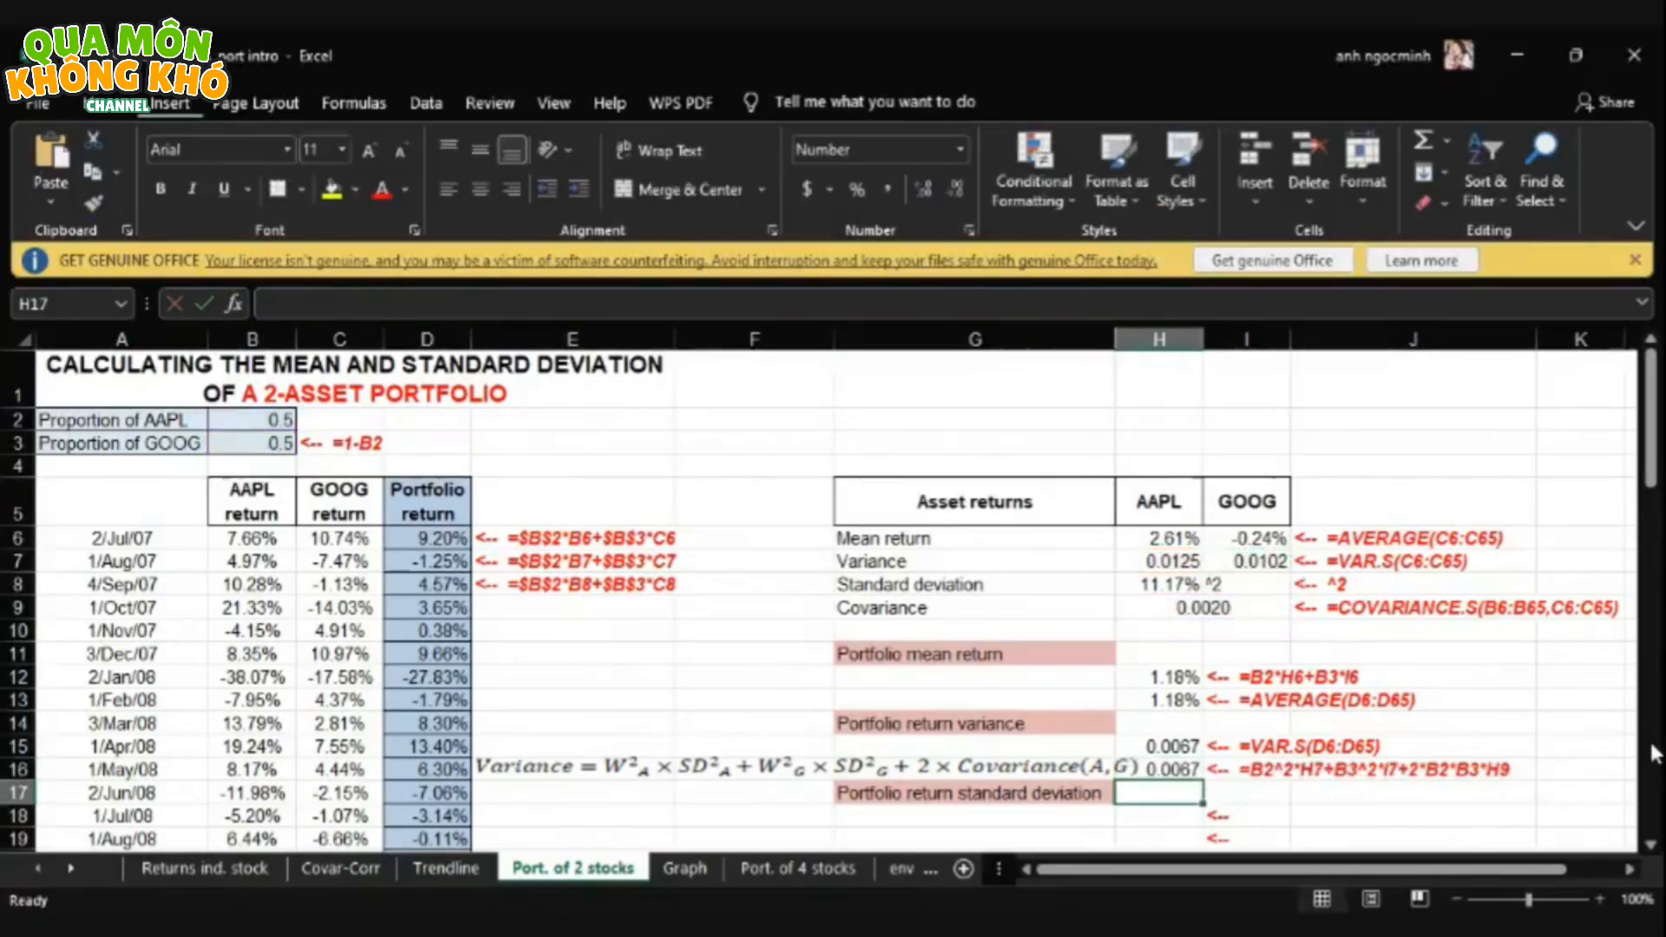
- Fill the AAPL standard deviation formula from H8 across to I8 to restore the GOOG standard deviation
{"action": "left_click", "coordinate": [1651, 846]}
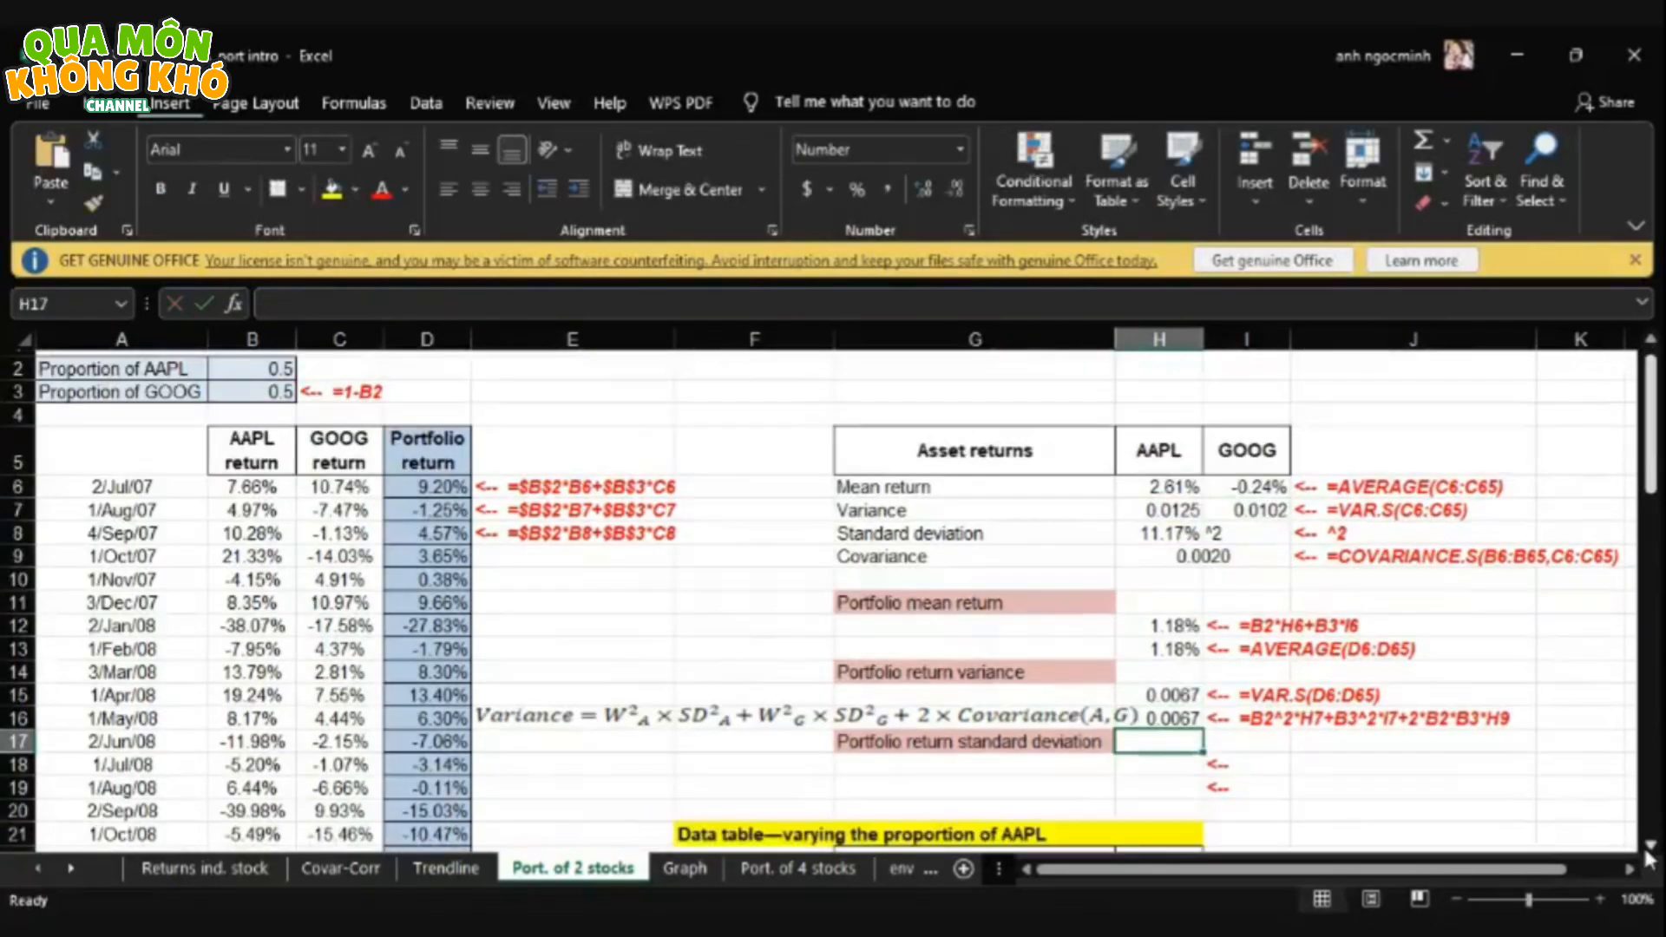
{"action": "left_click", "coordinate": [1652, 846]}
{"action": "left_click", "coordinate": [1183, 506]}
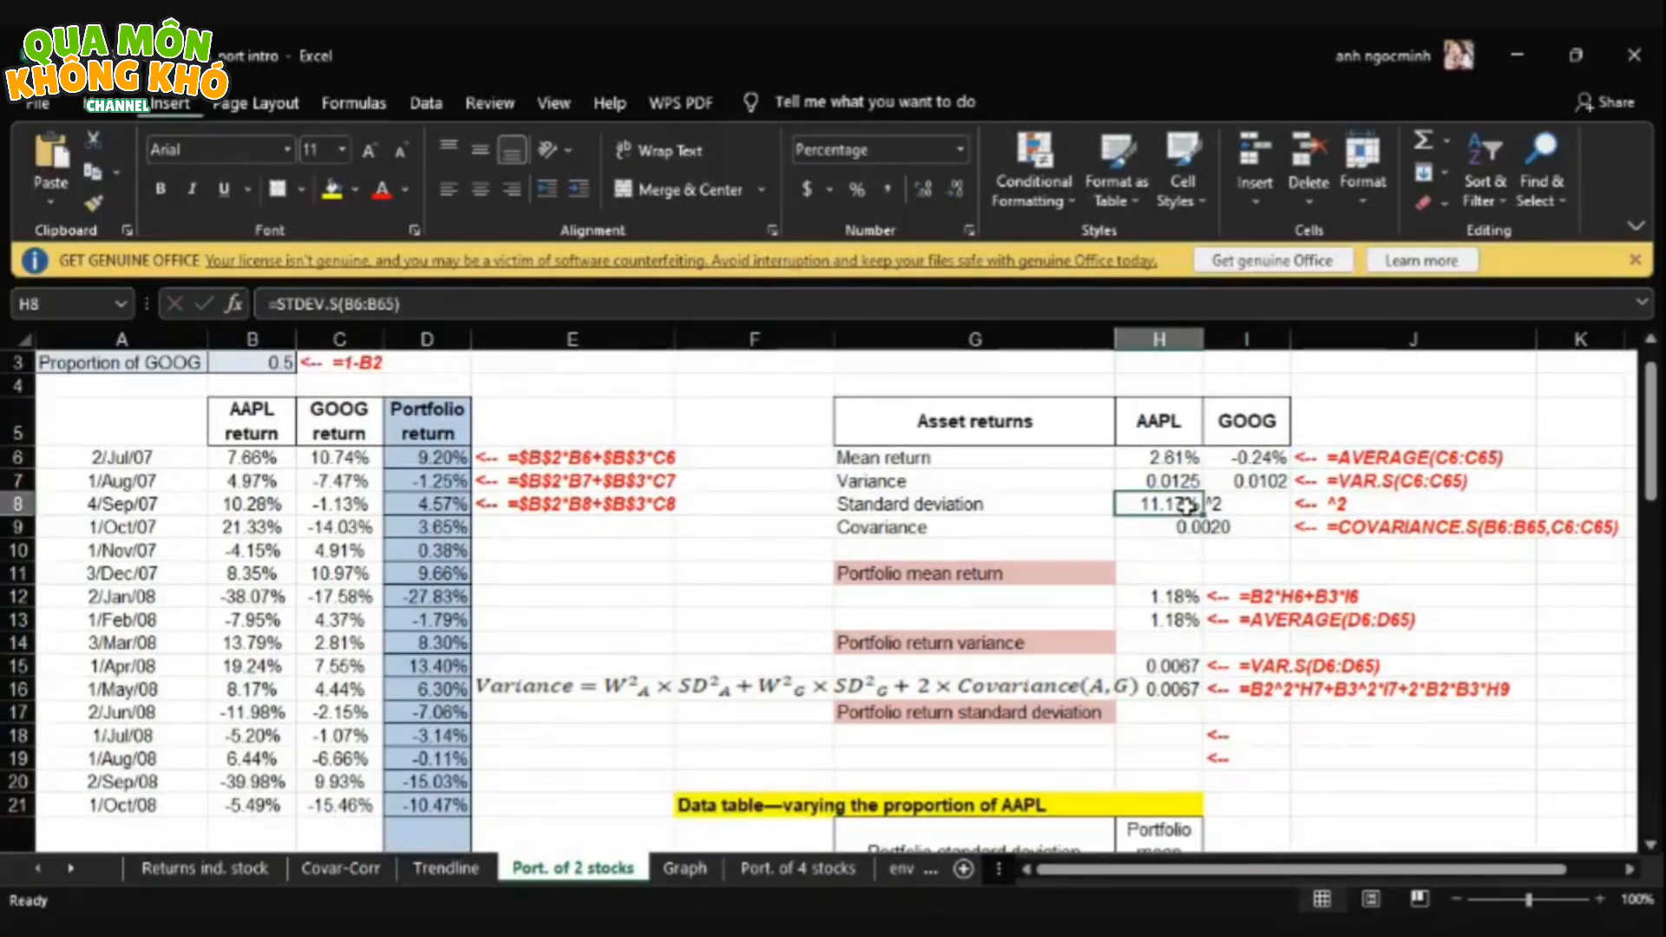
{"action": "left_click_drag", "start_coordinate": [1202, 516], "coordinate": [1284, 513]}
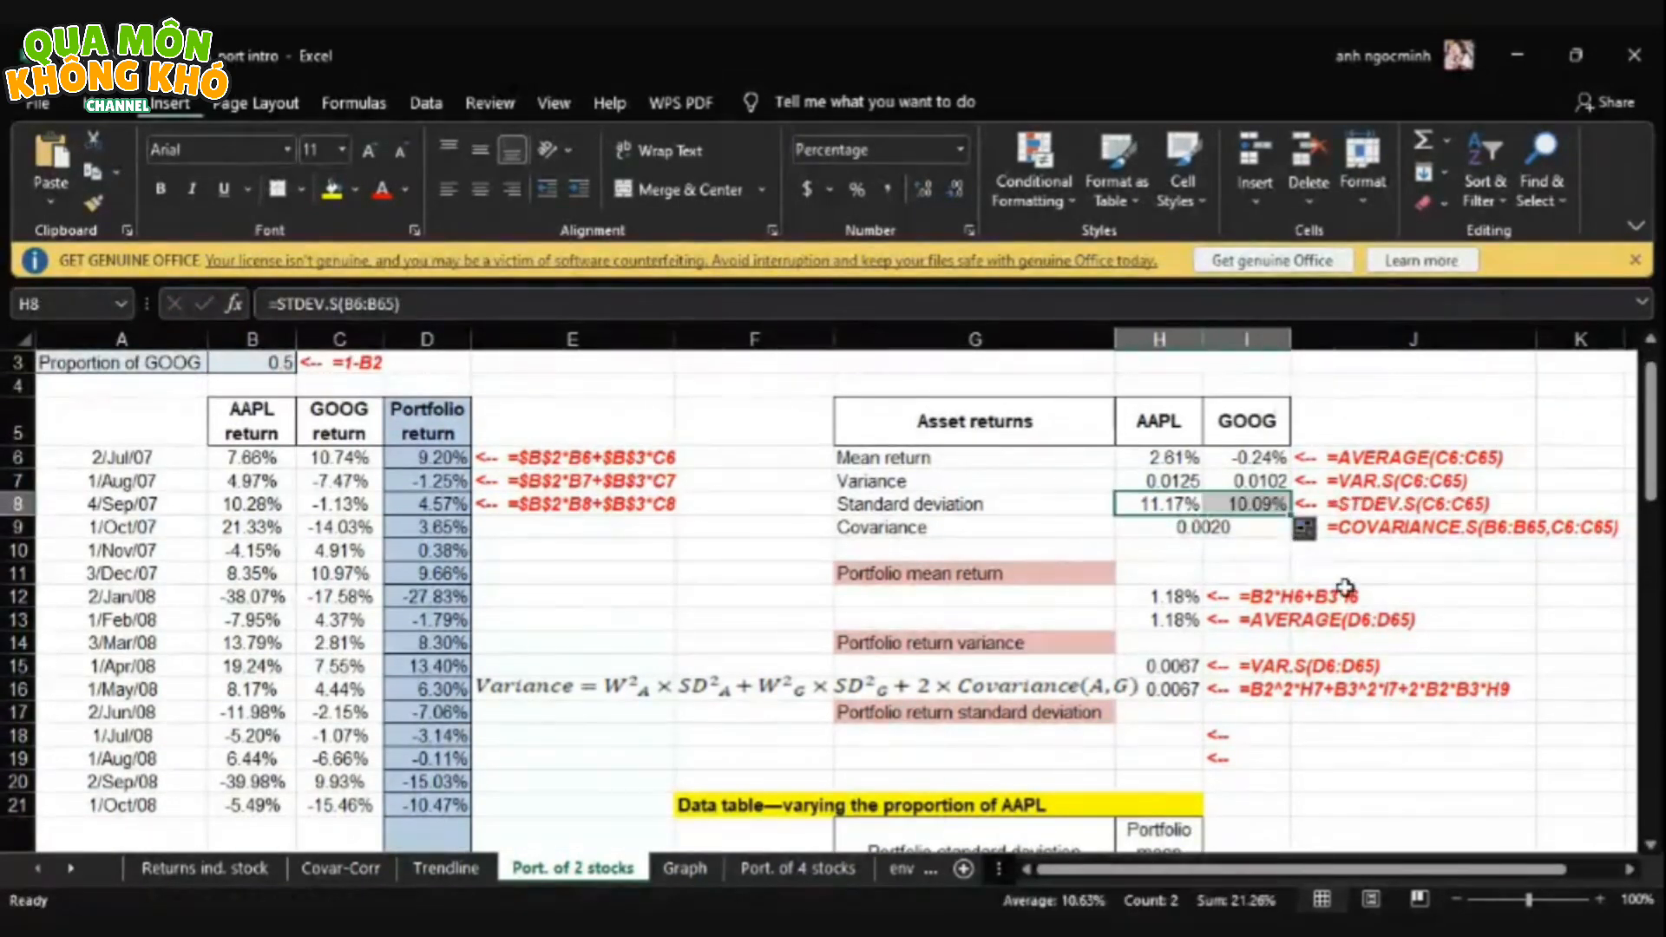
{"action": "left_click", "coordinate": [1652, 846]}
{"action": "left_click", "coordinate": [1652, 846]}
{"action": "left_click", "coordinate": [1652, 846]}
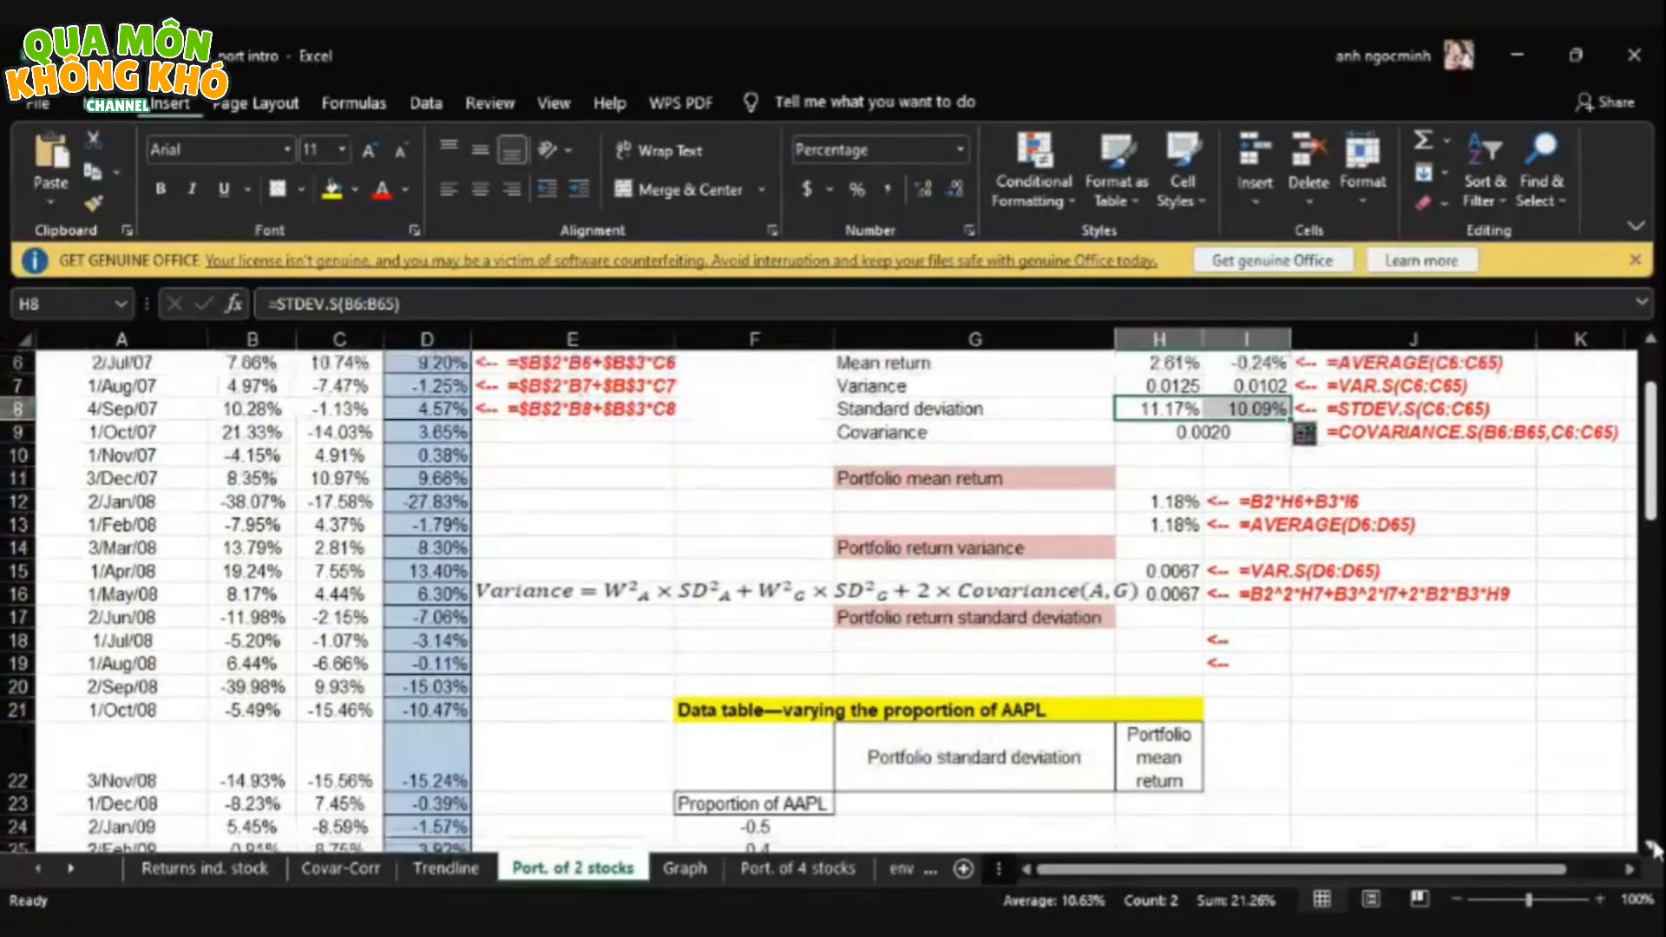
- Calculate the portfolio standard deviation in H18 as the square root of the portfolio variance, =SQRT(H15)
{"action": "left_click", "coordinate": [1174, 643]}
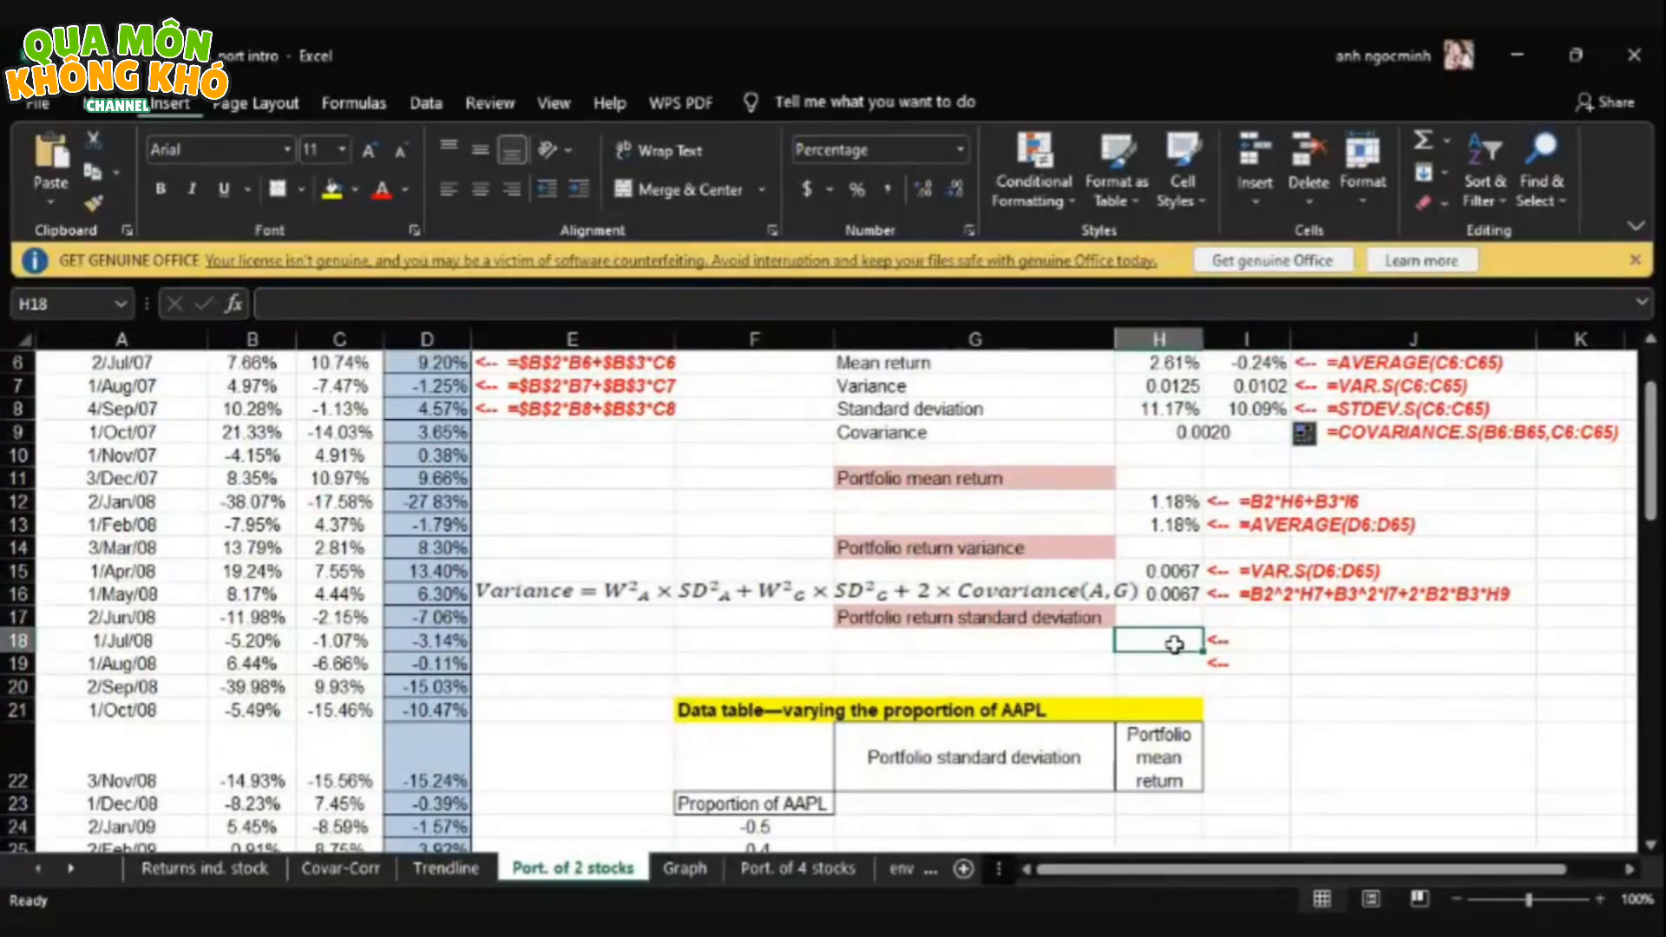
{"action": "type", "text": "="}
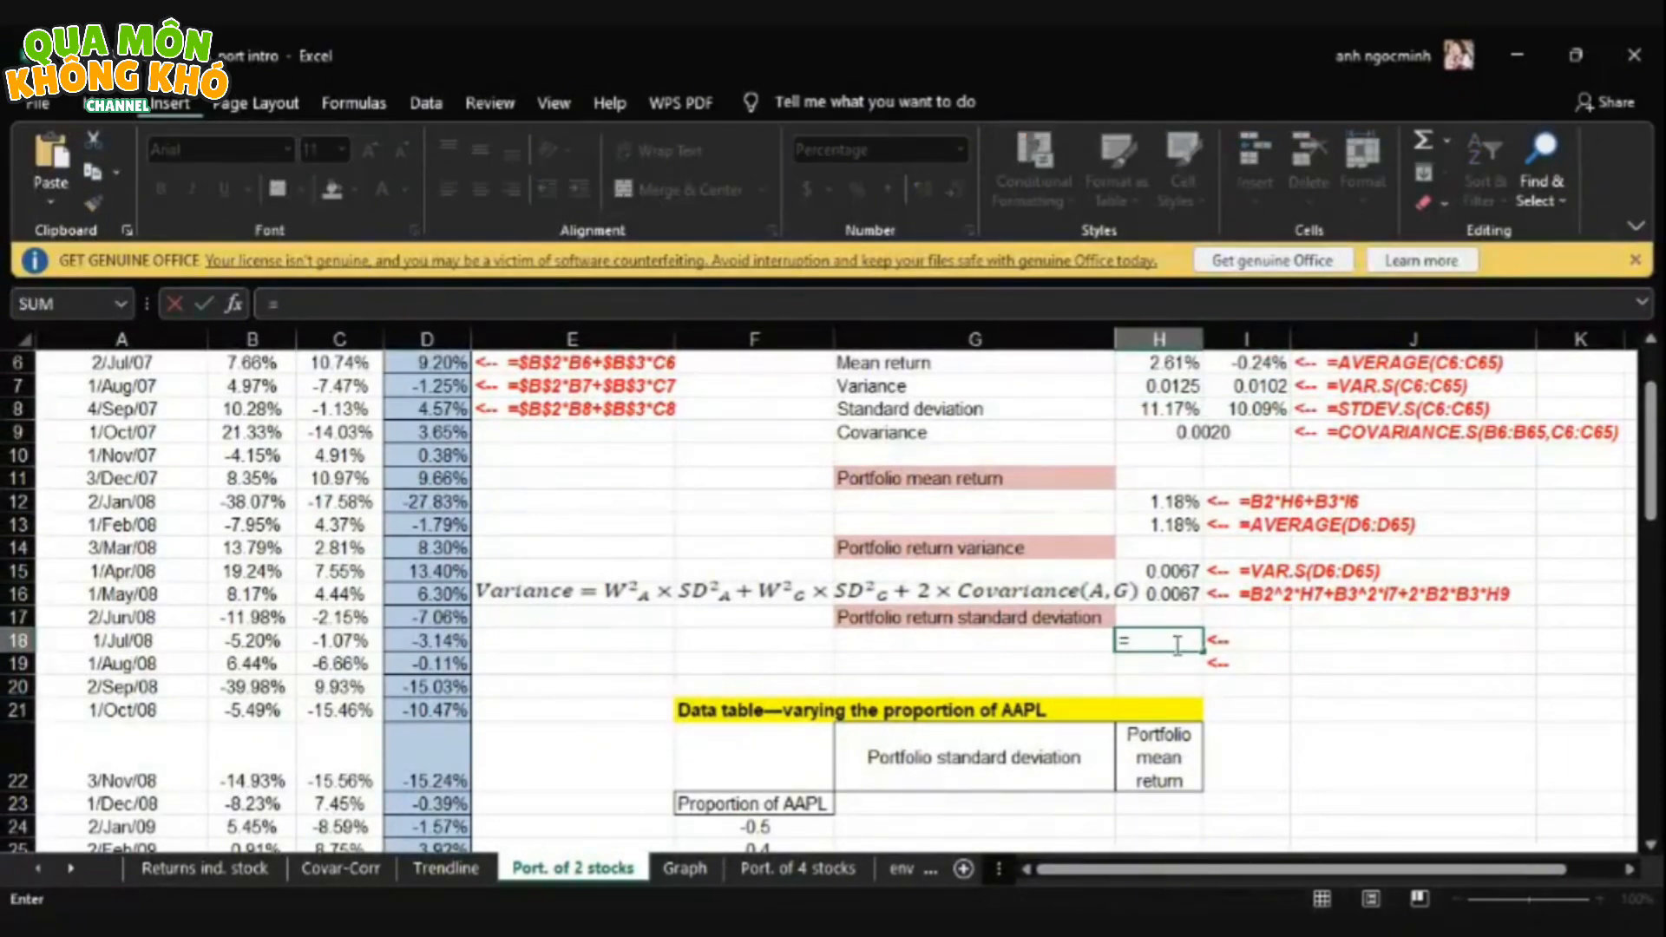
{"action": "type", "text": "sqr"}
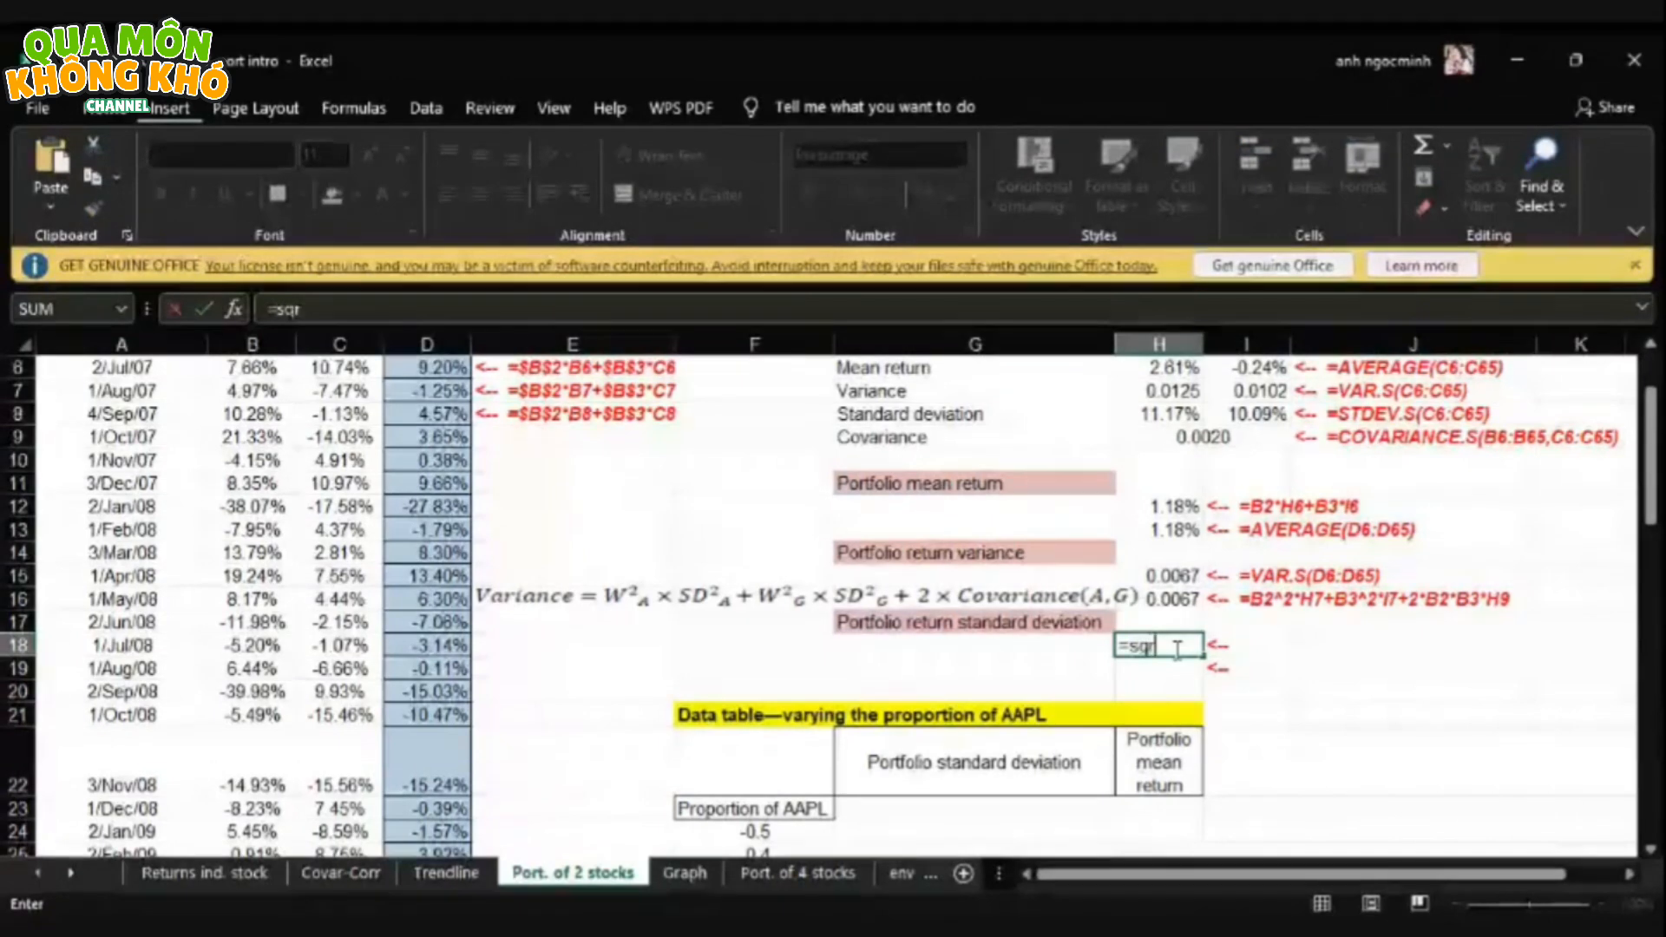
{"action": "type", "text": "t("}
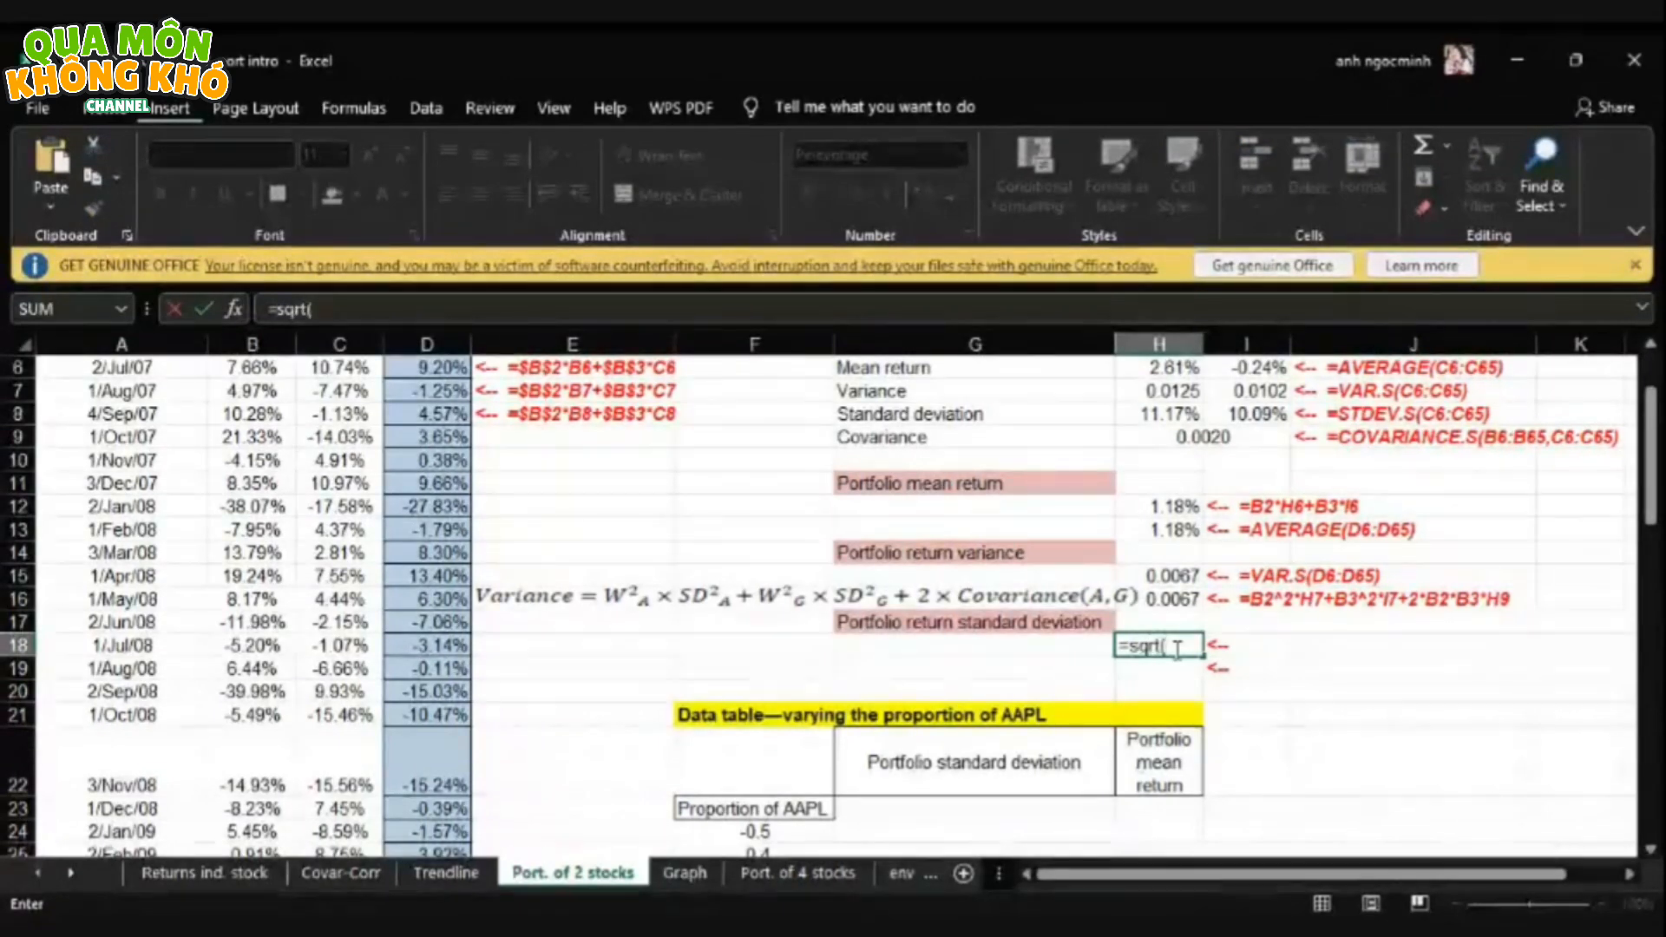
{"action": "left_click", "coordinate": [1171, 575]}
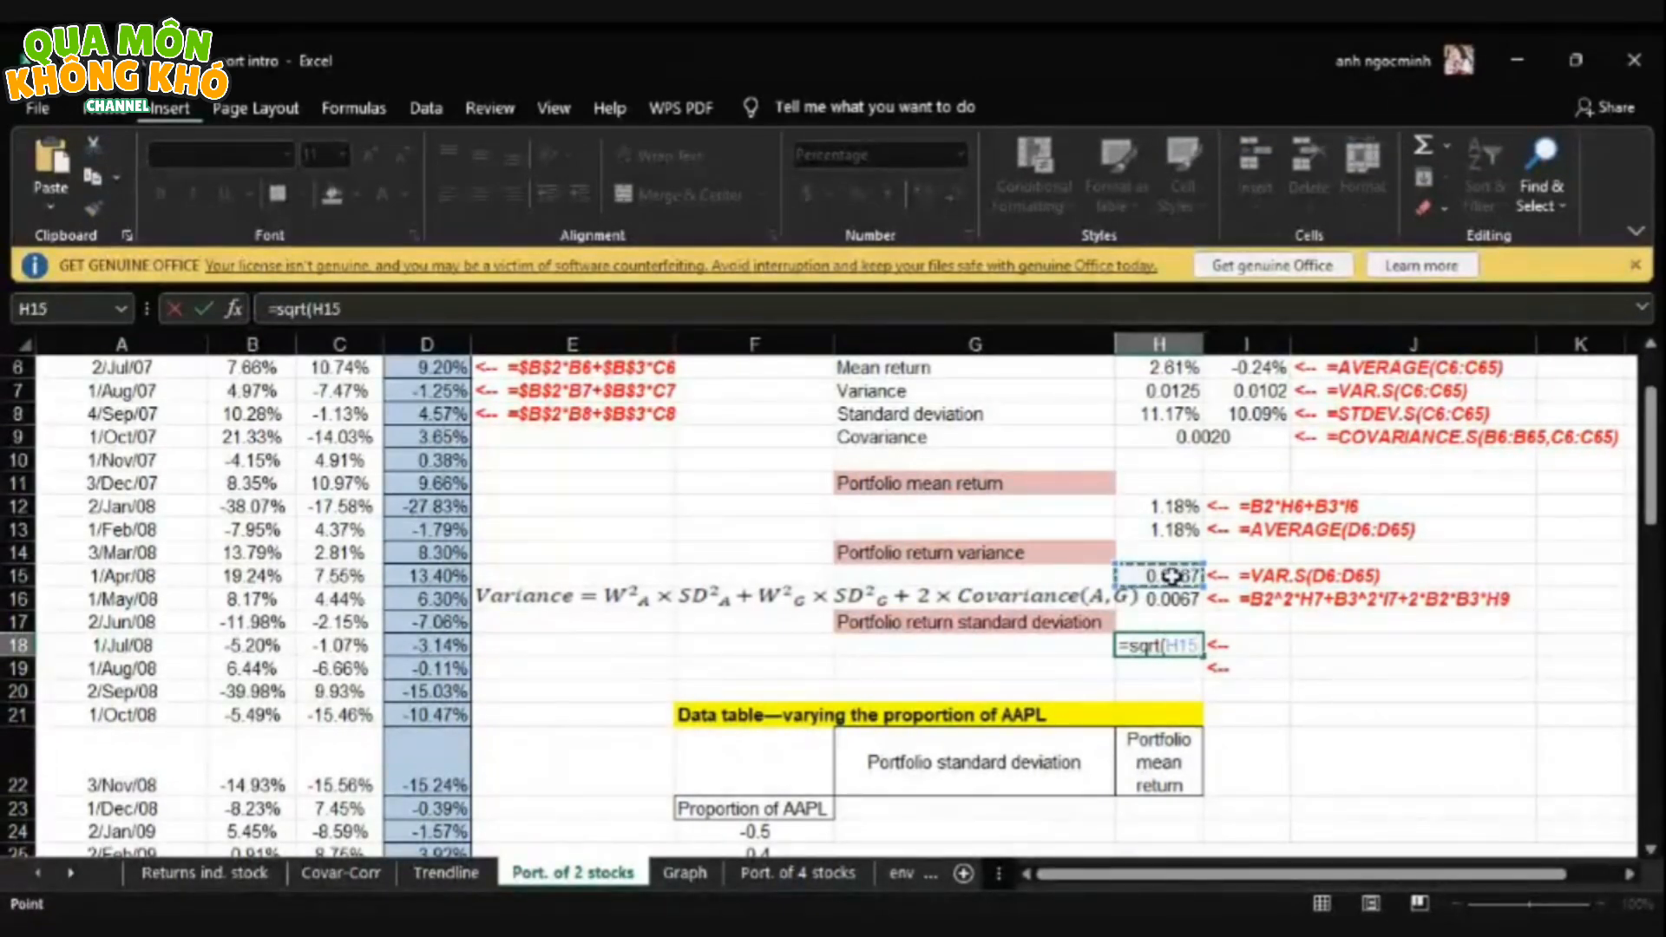
{"action": "type", "text": ")"}
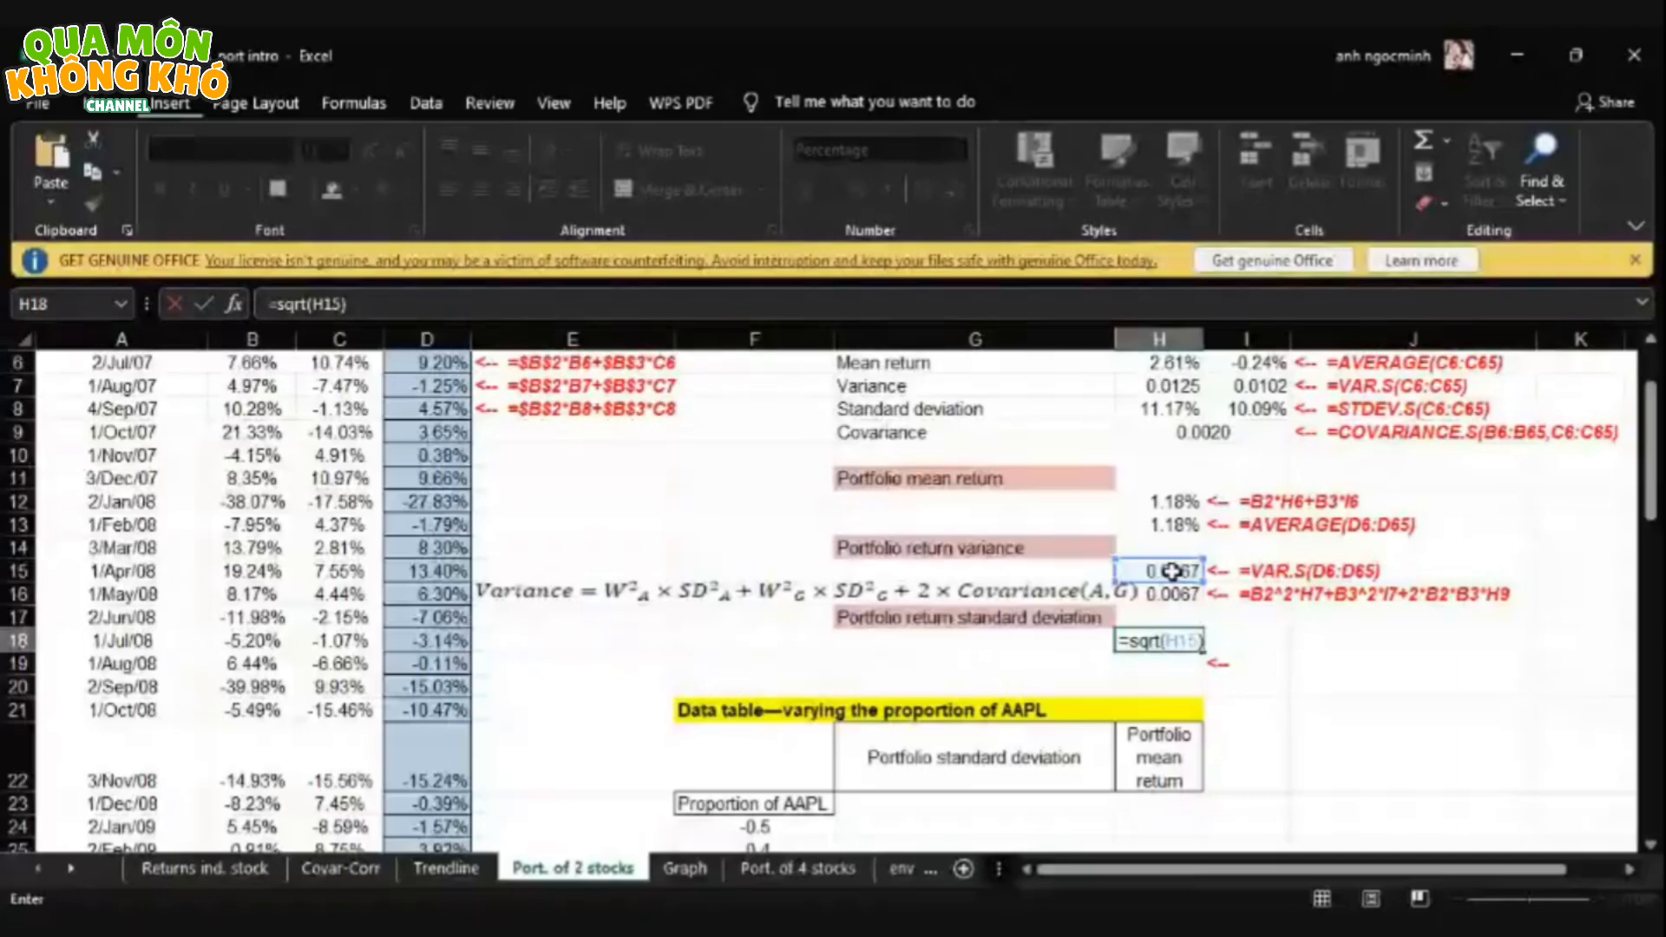
{"action": "key", "text": "Return"}
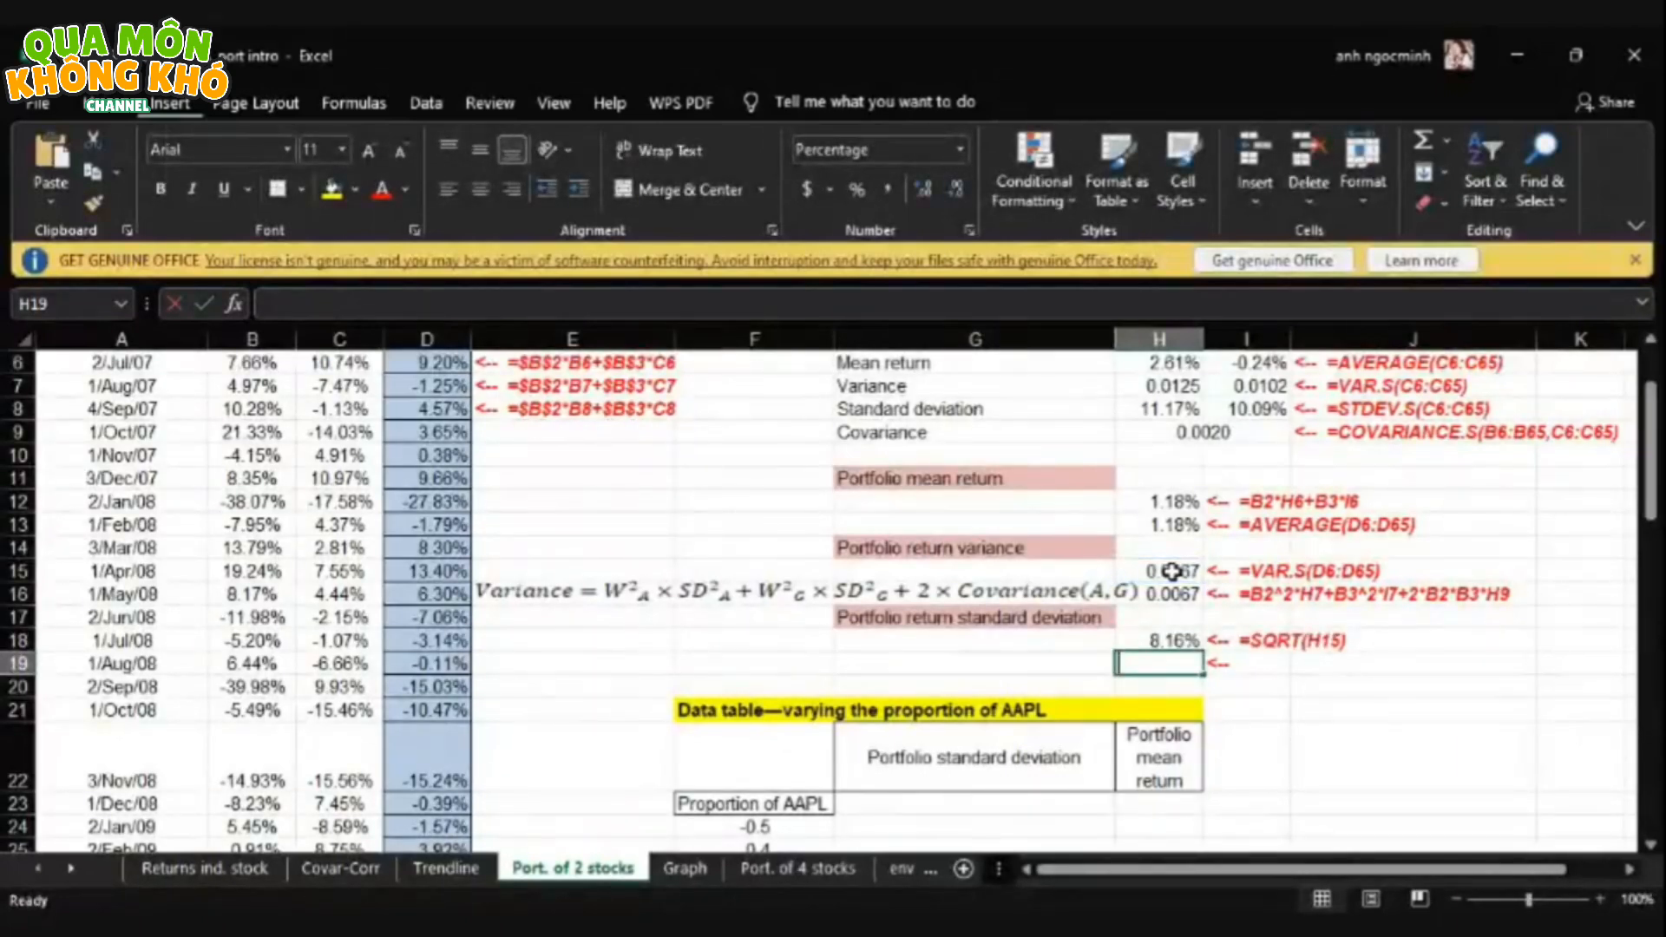
- Calculate the portfolio standard deviation directly from the portfolio return series in H19 with =STDEV.S(D6:D65)
{"action": "type", "text": "=st"}
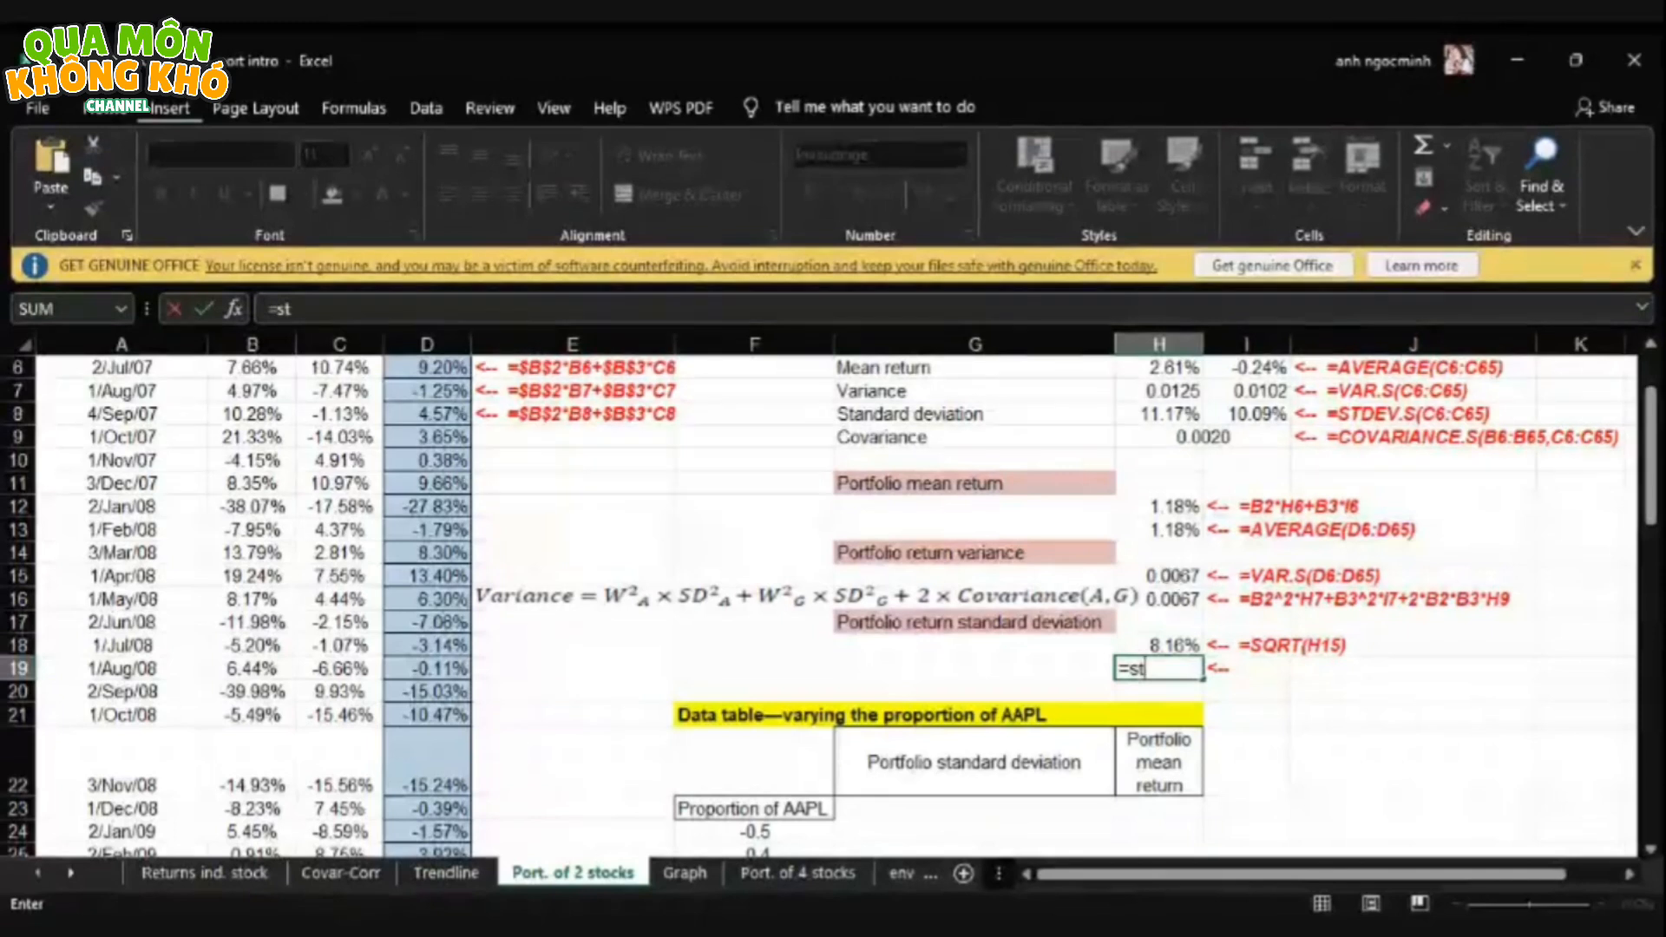
{"action": "double_click", "coordinate": [1206, 729]}
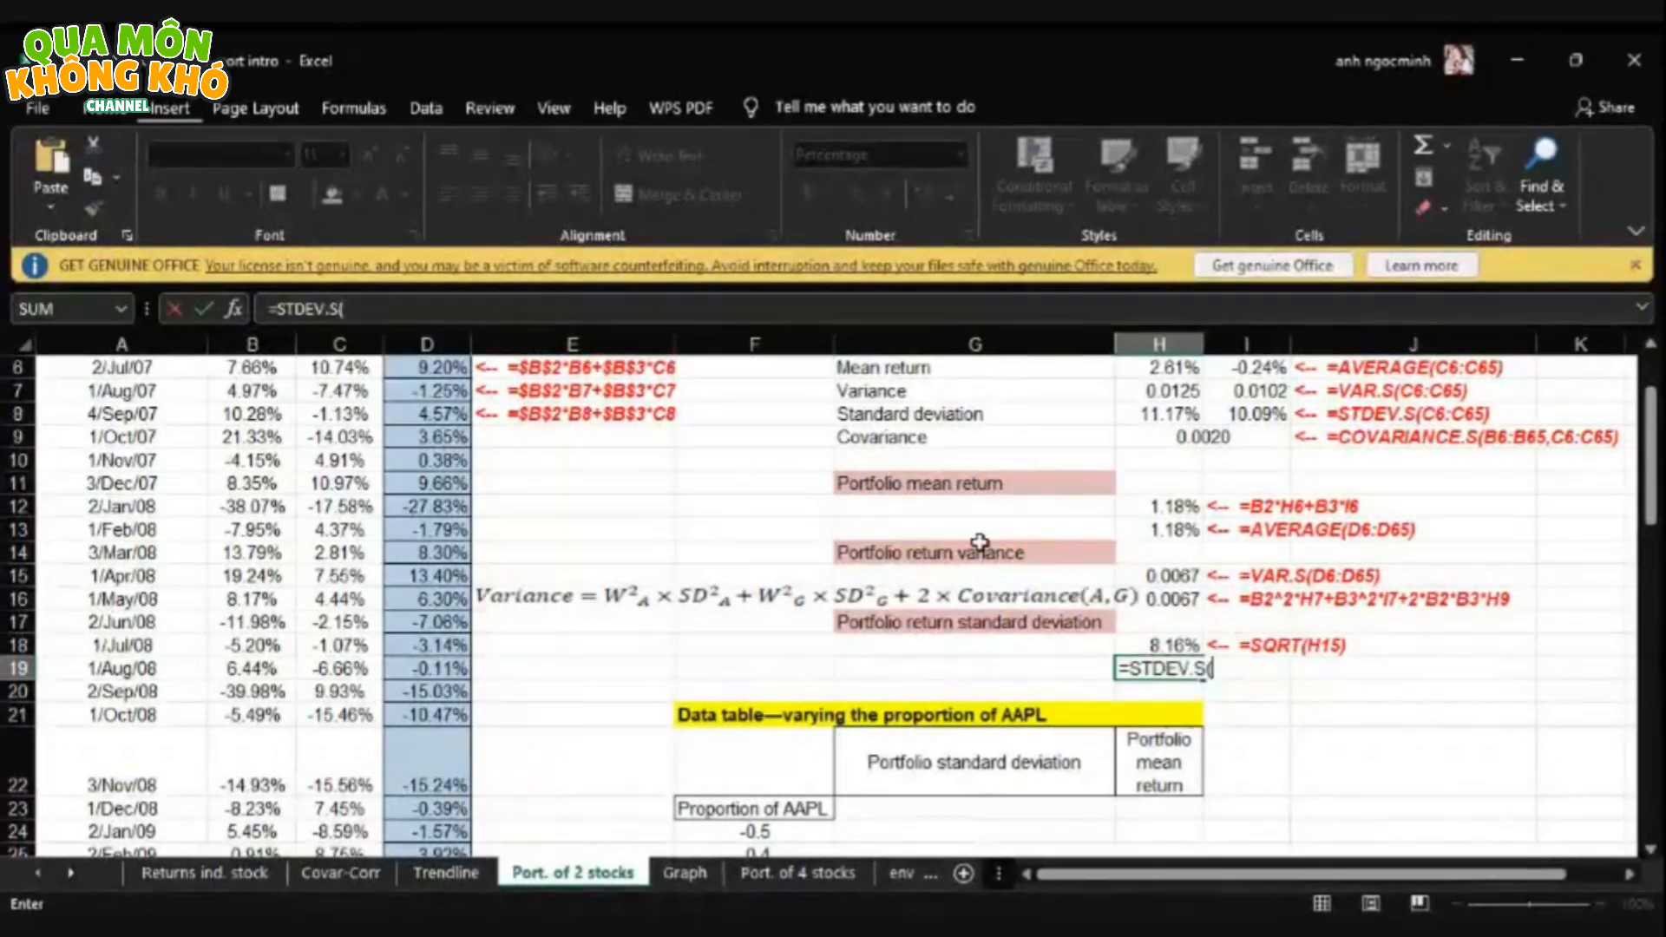
{"action": "left_click", "coordinate": [1652, 344]}
{"action": "left_click", "coordinate": [1651, 344]}
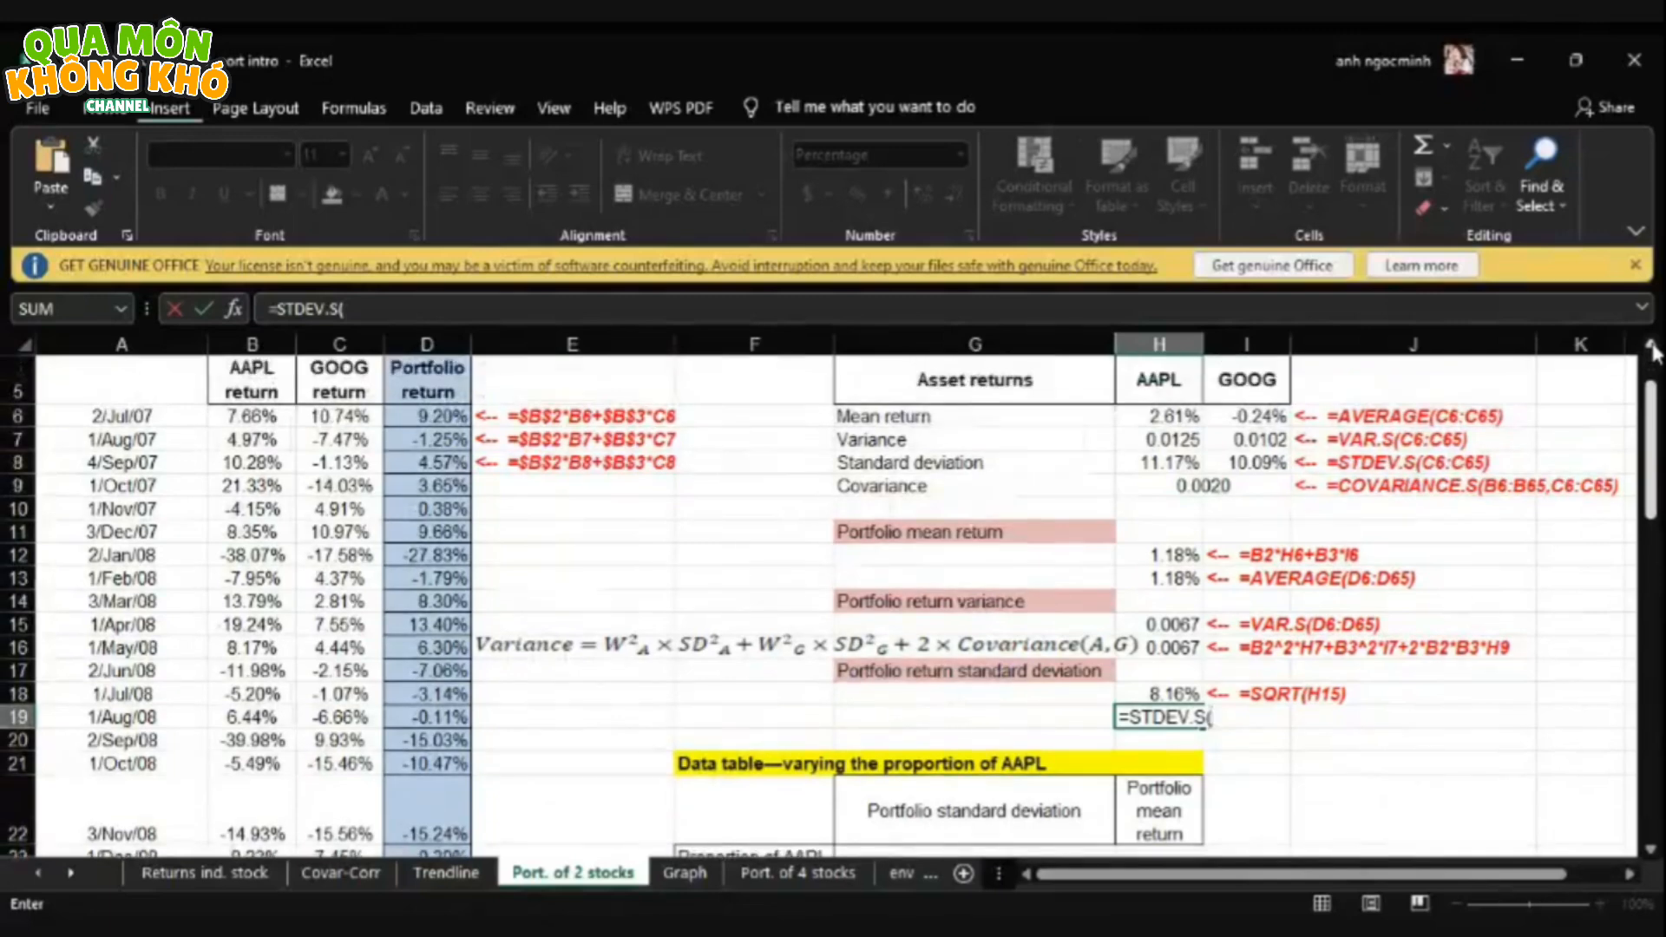
{"action": "left_click", "coordinate": [442, 438]}
{"action": "key", "text": "ctrl+shift+Down"}
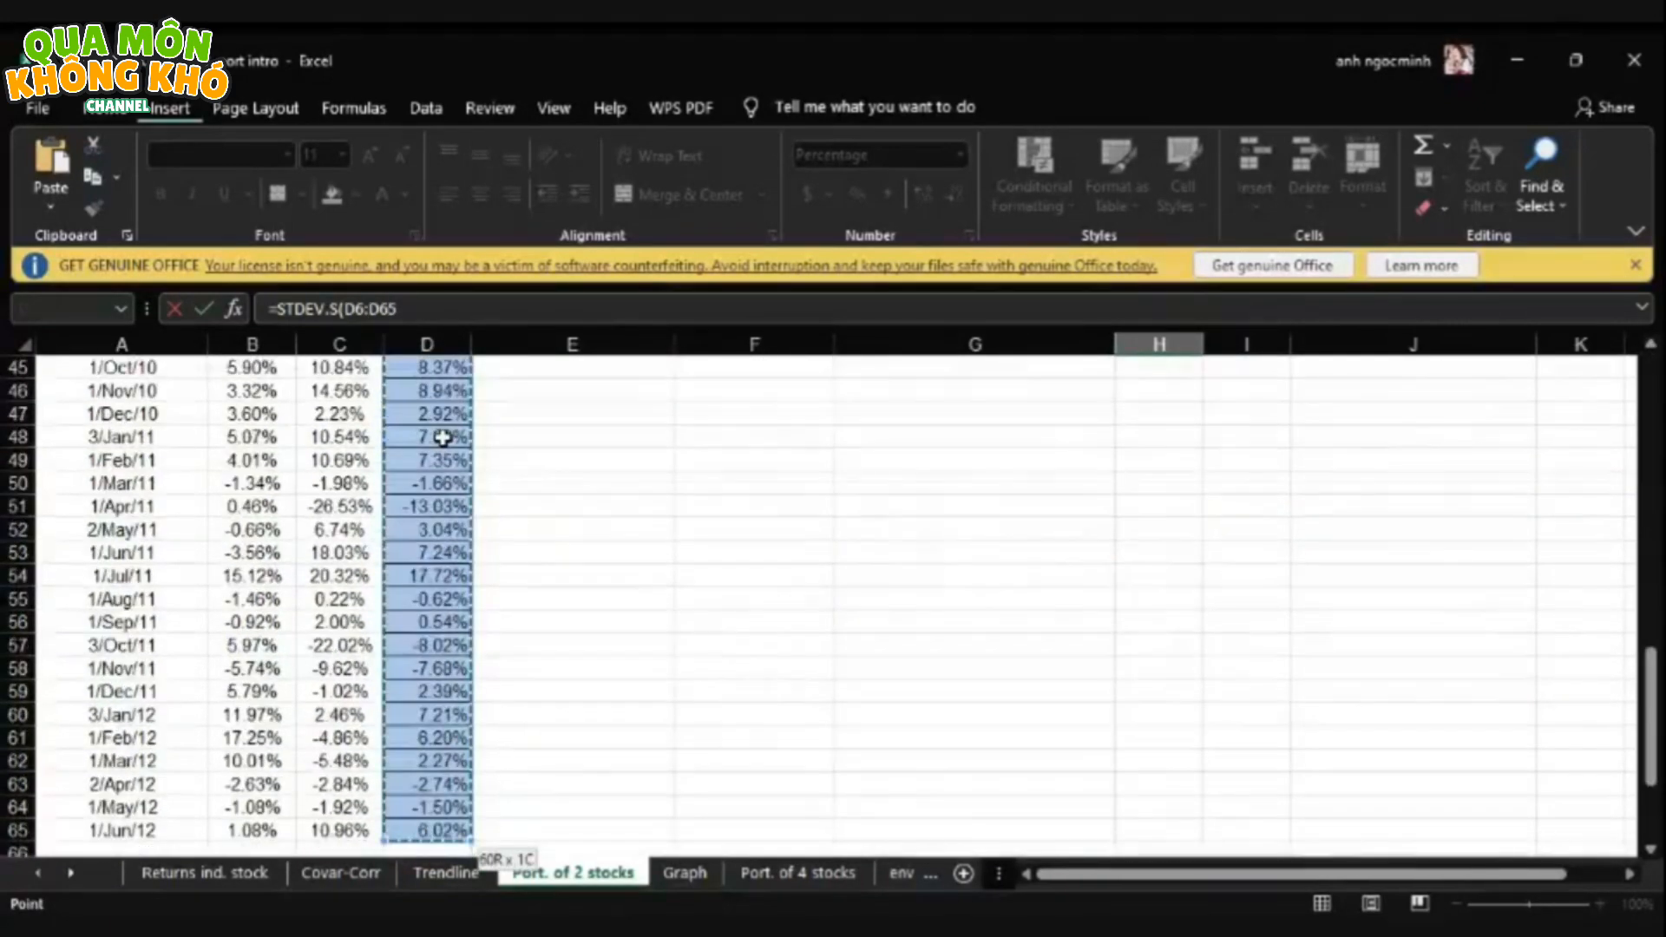
{"action": "key", "text": "Return"}
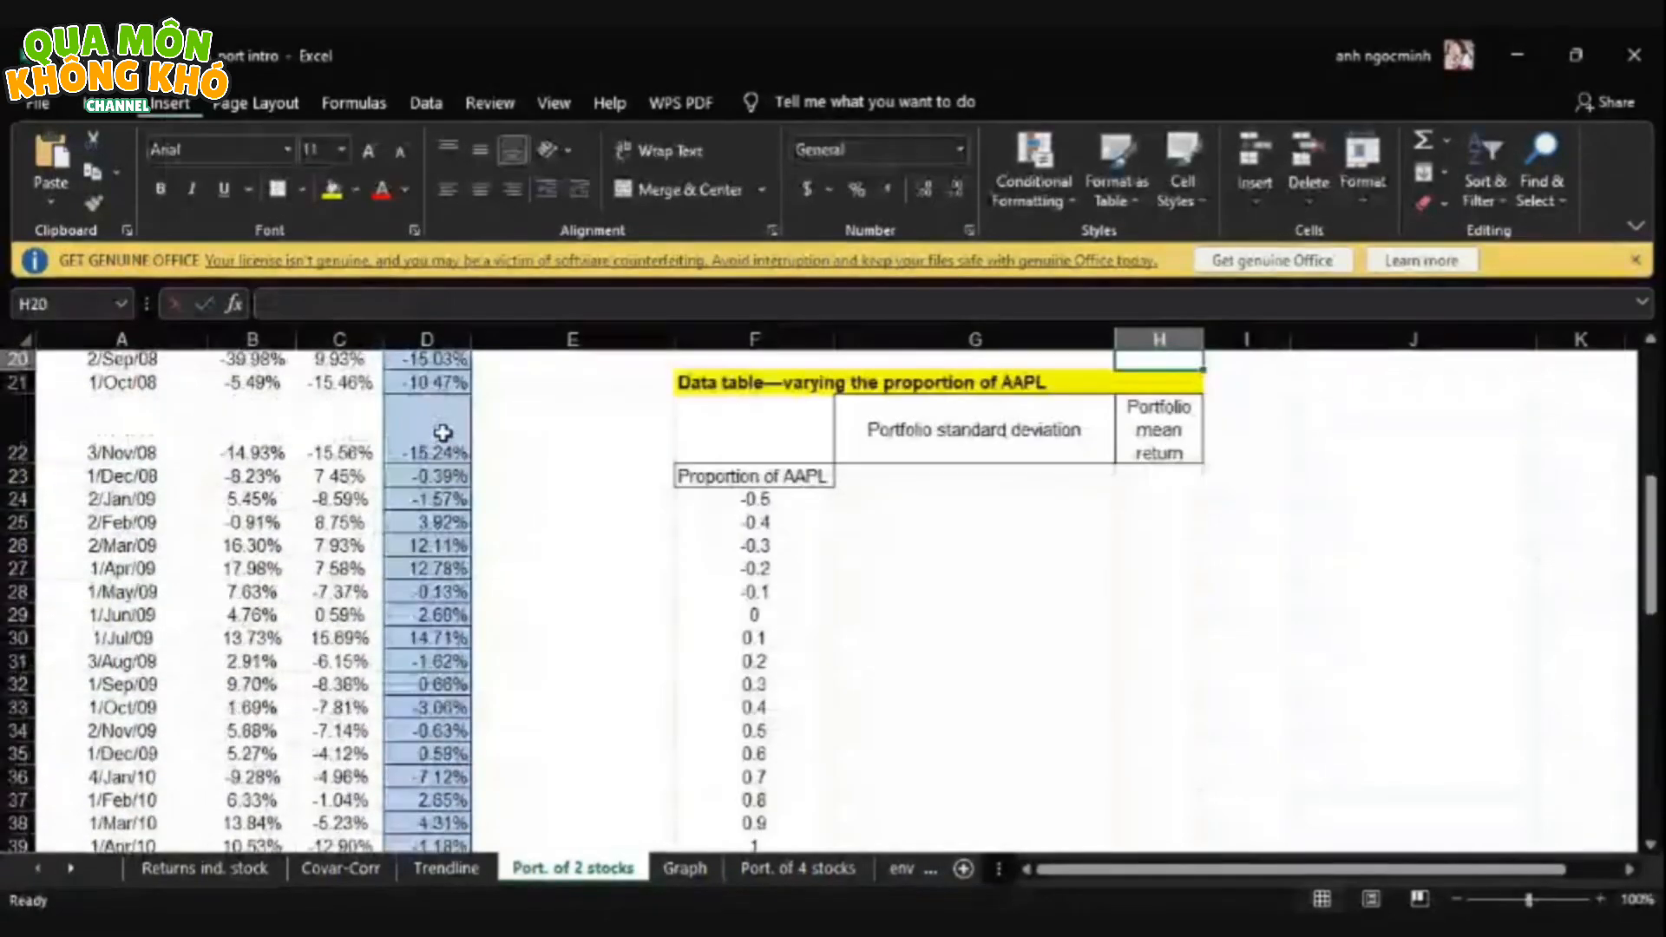
- Review the asset proportions, the portfolio mean, variance and standard deviation formulas, and the data table layout for varying the AAPL proportion
{"action": "scroll", "coordinate": [1648, 363], "scroll_direction": "up", "scroll_amount": 3}
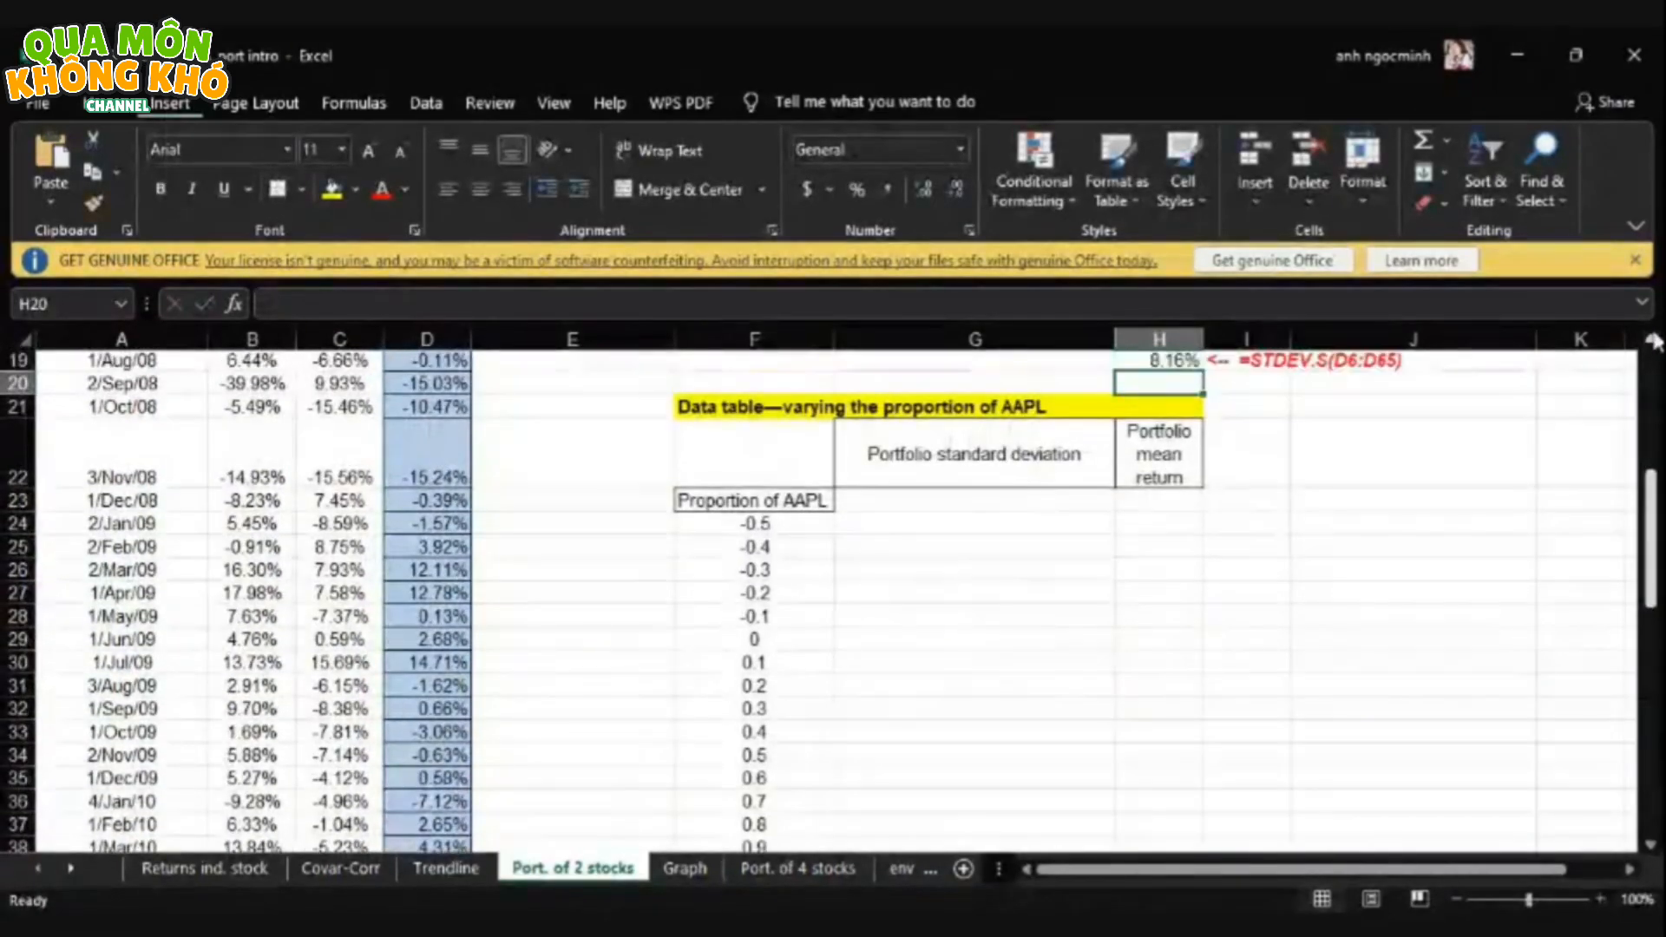
{"action": "scroll", "coordinate": [1653, 341], "scroll_direction": "up", "scroll_amount": 2}
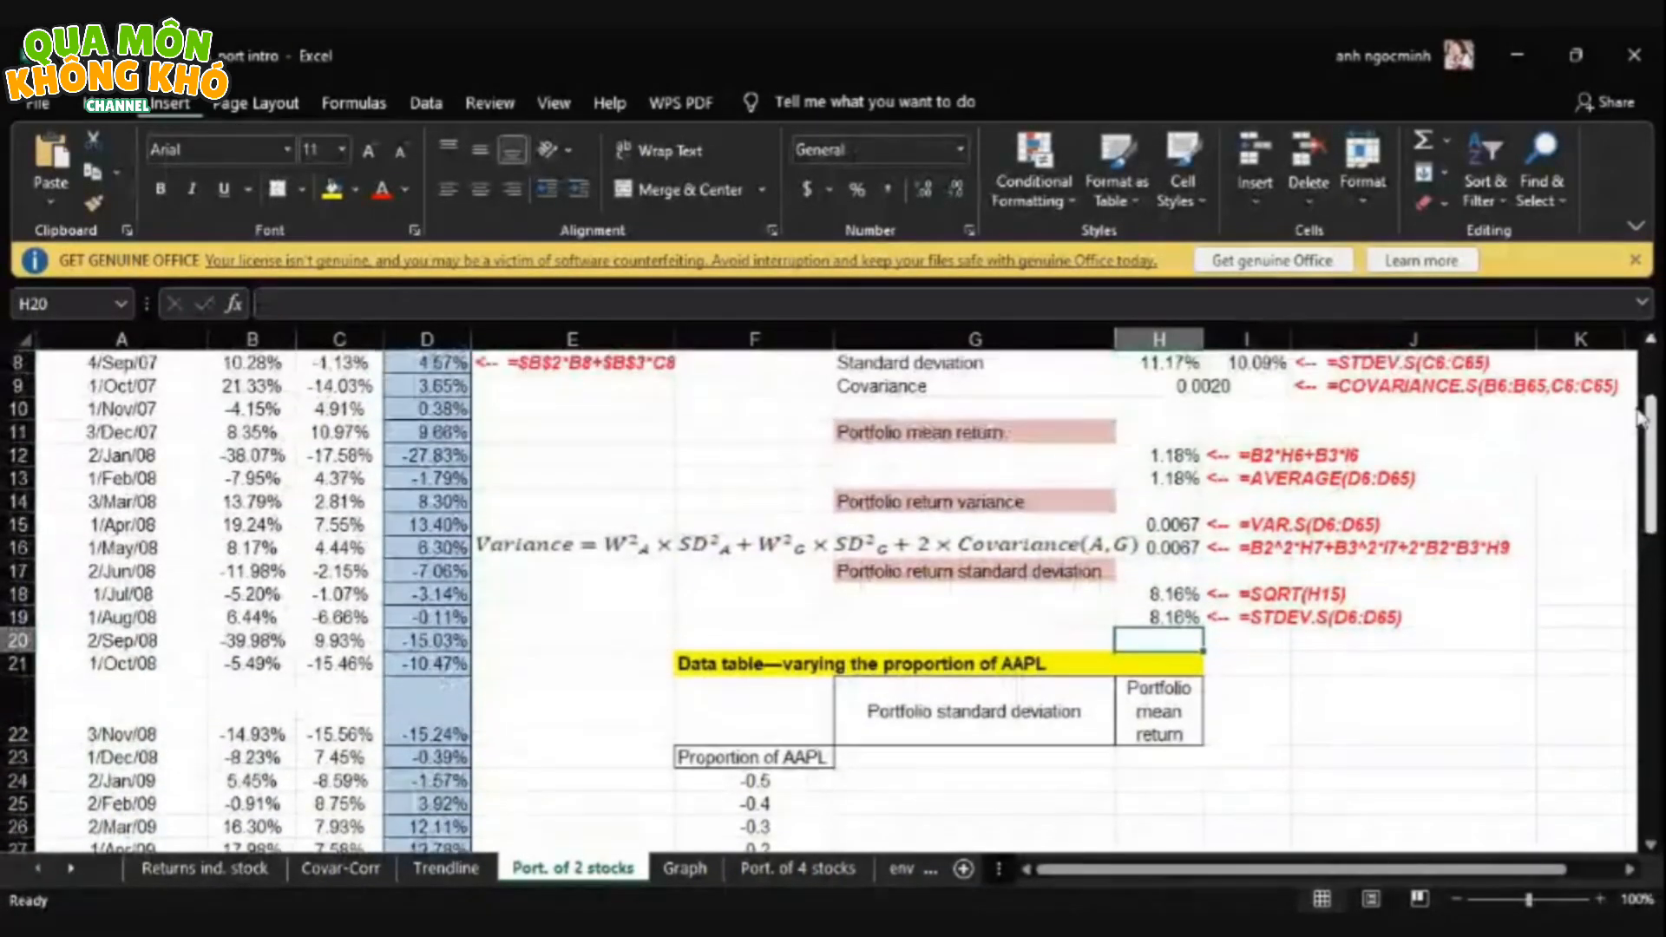
{"action": "scroll", "coordinate": [1651, 845], "scroll_direction": "down", "scroll_amount": 3}
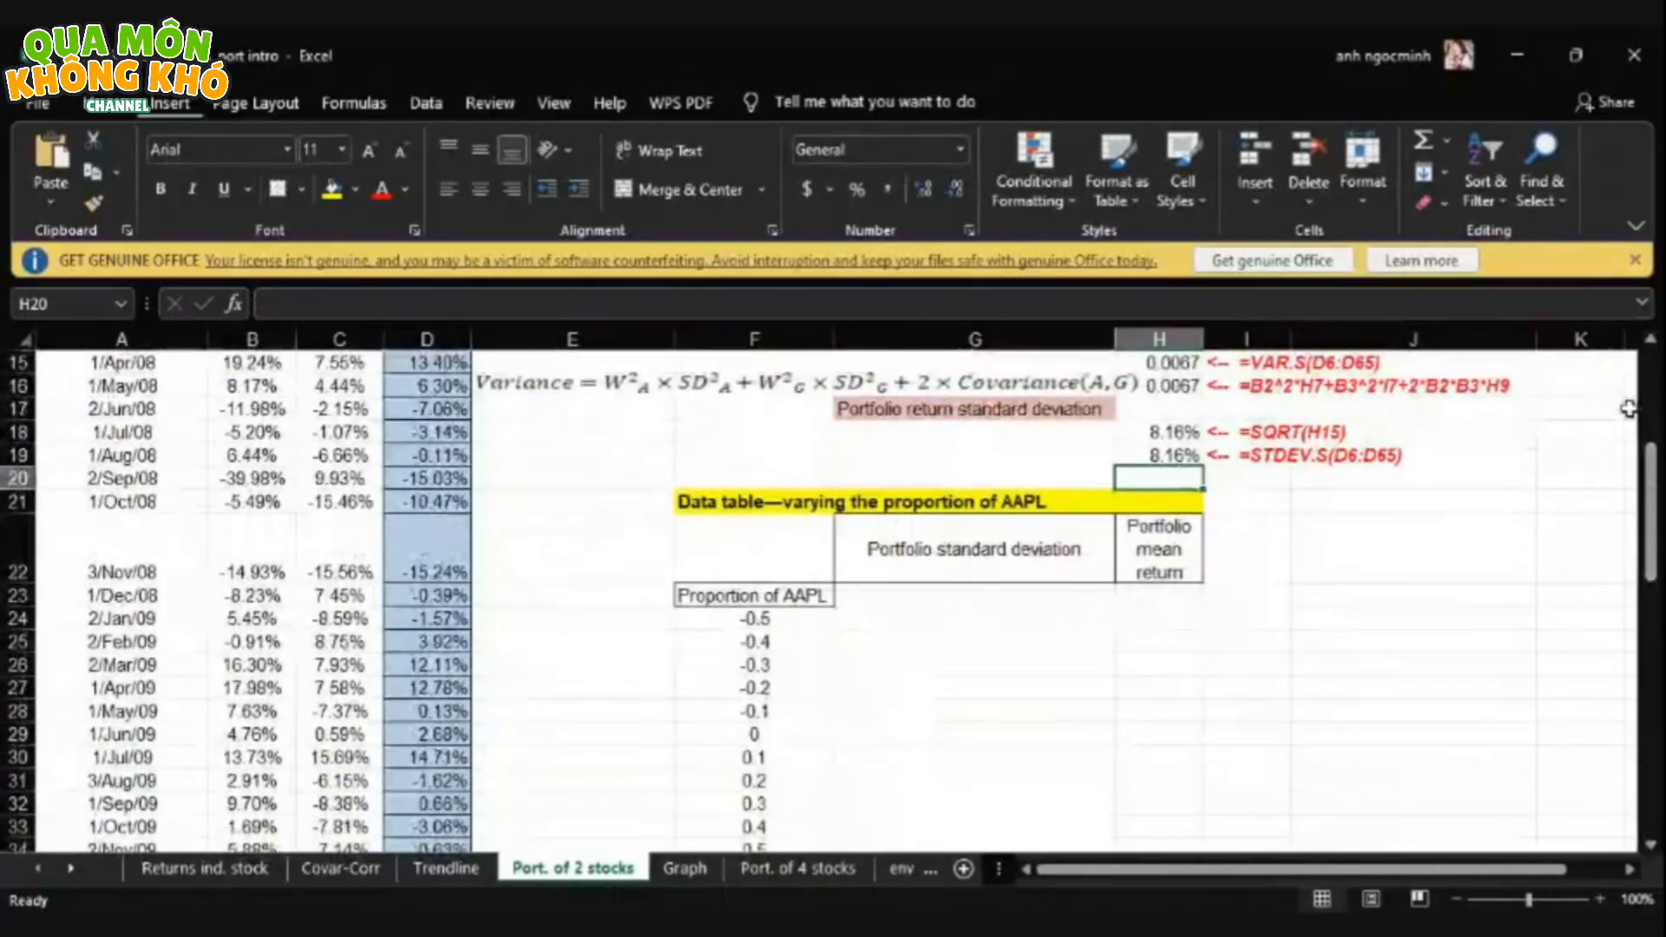
{"action": "scroll", "coordinate": [1653, 346], "scroll_direction": "up", "scroll_amount": 2}
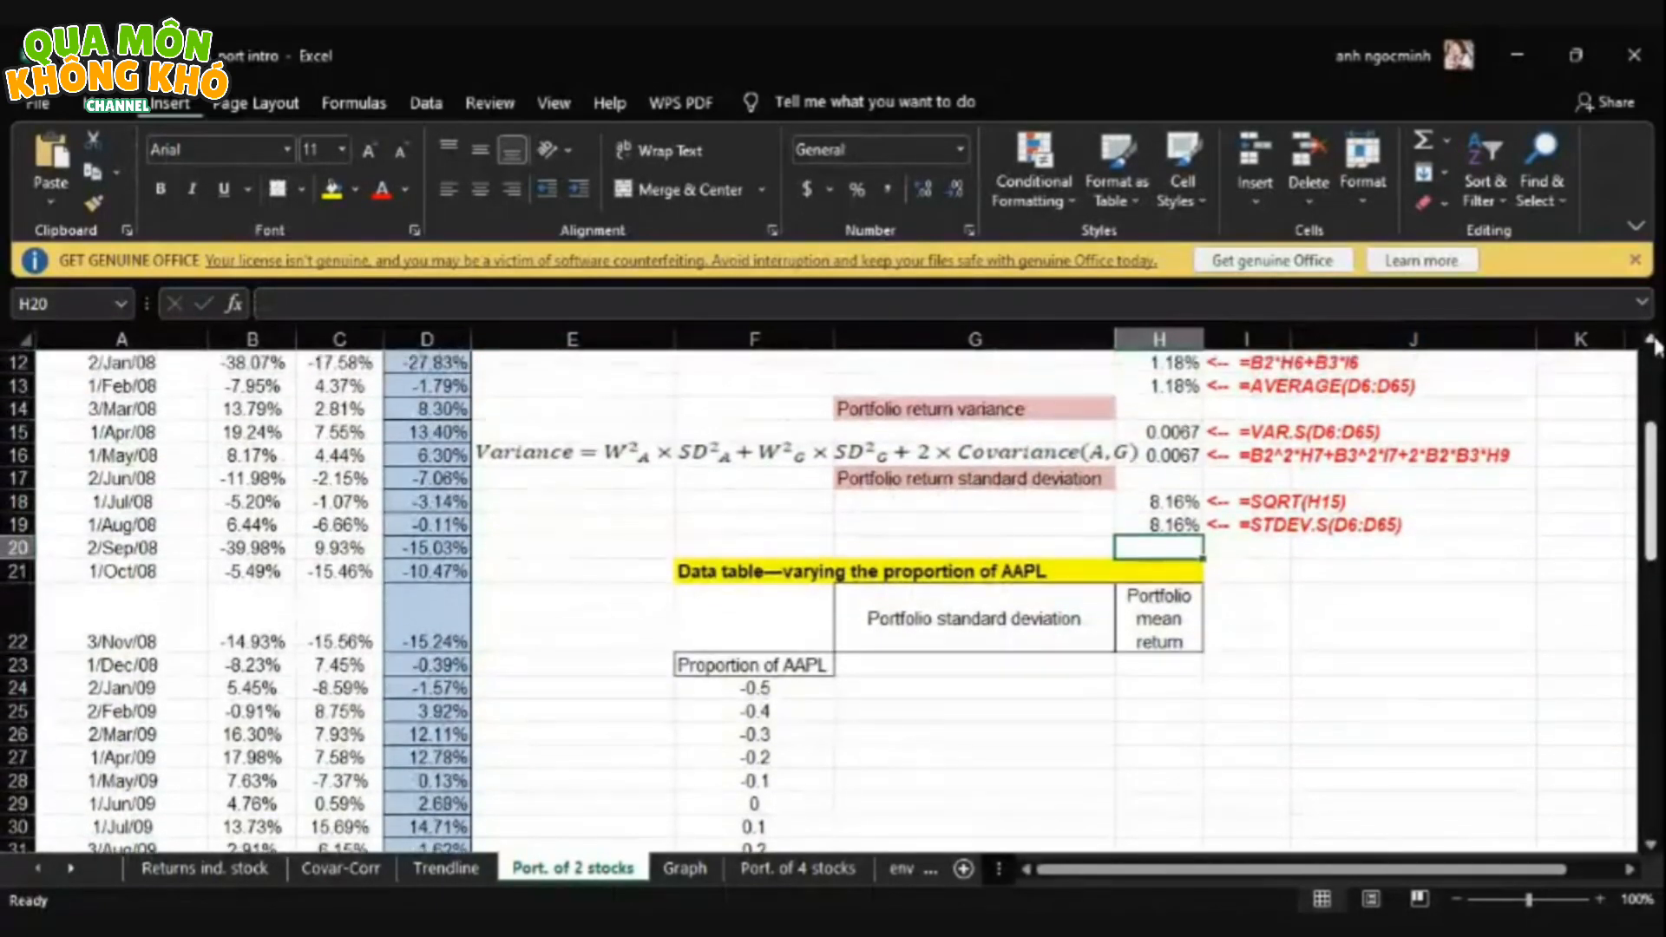
{"action": "scroll", "coordinate": [1652, 345], "scroll_direction": "up", "scroll_amount": 3}
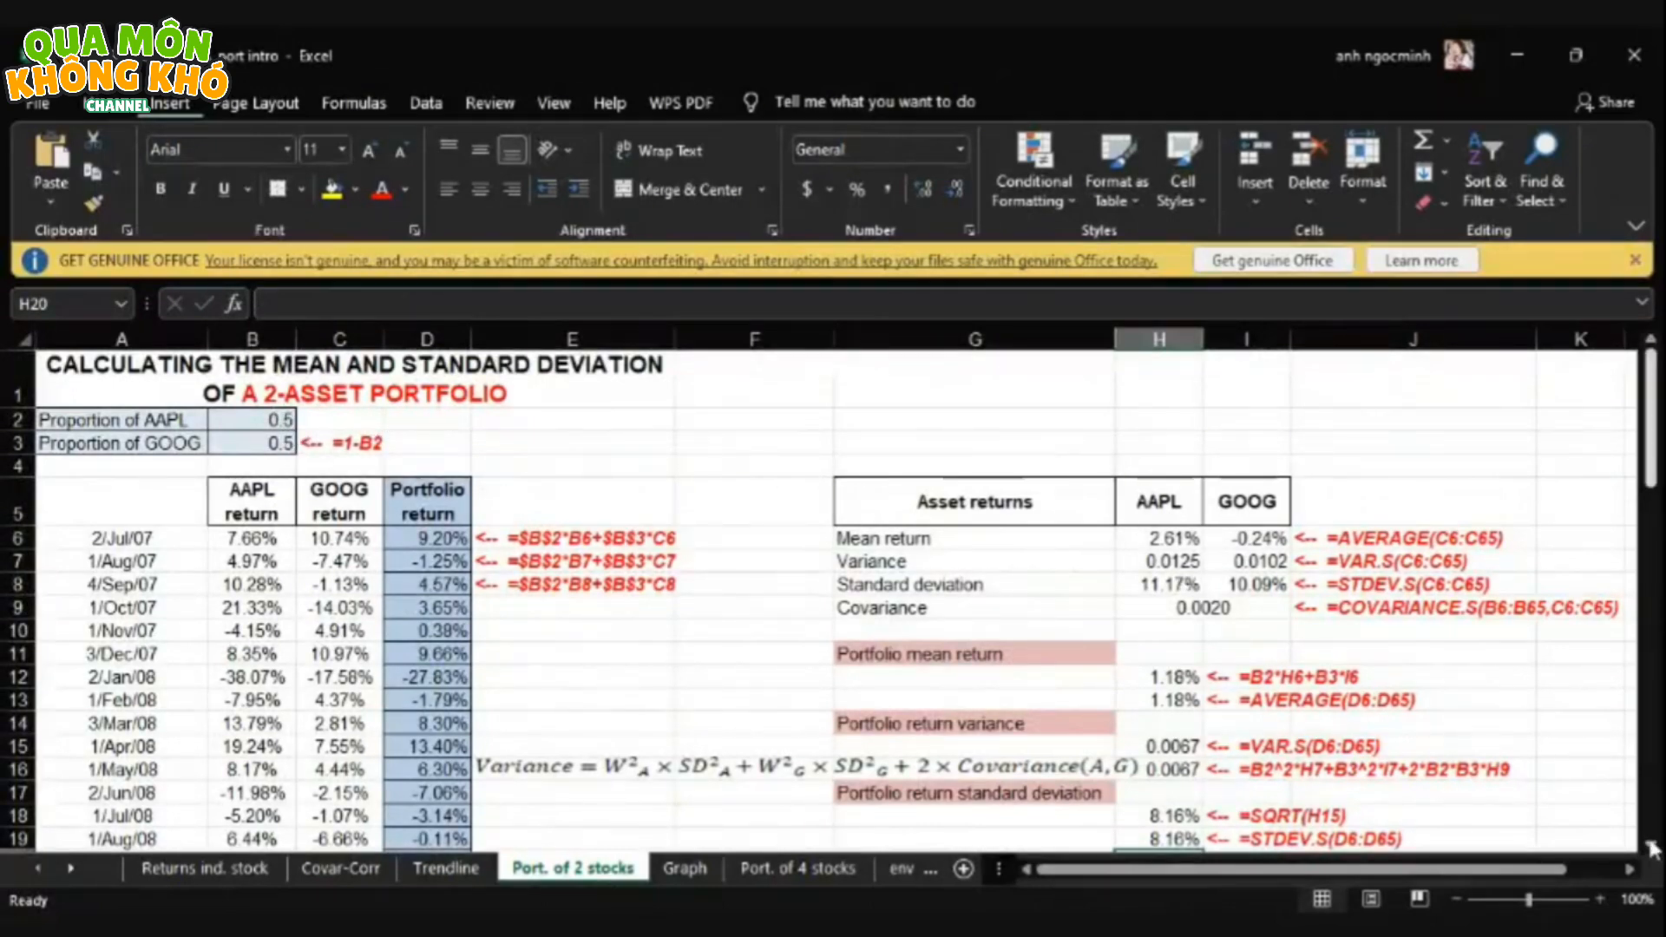
{"action": "scroll", "coordinate": [1651, 846], "scroll_direction": "down", "scroll_amount": 2}
{"action": "scroll", "coordinate": [1651, 846], "scroll_direction": "down", "scroll_amount": 1}
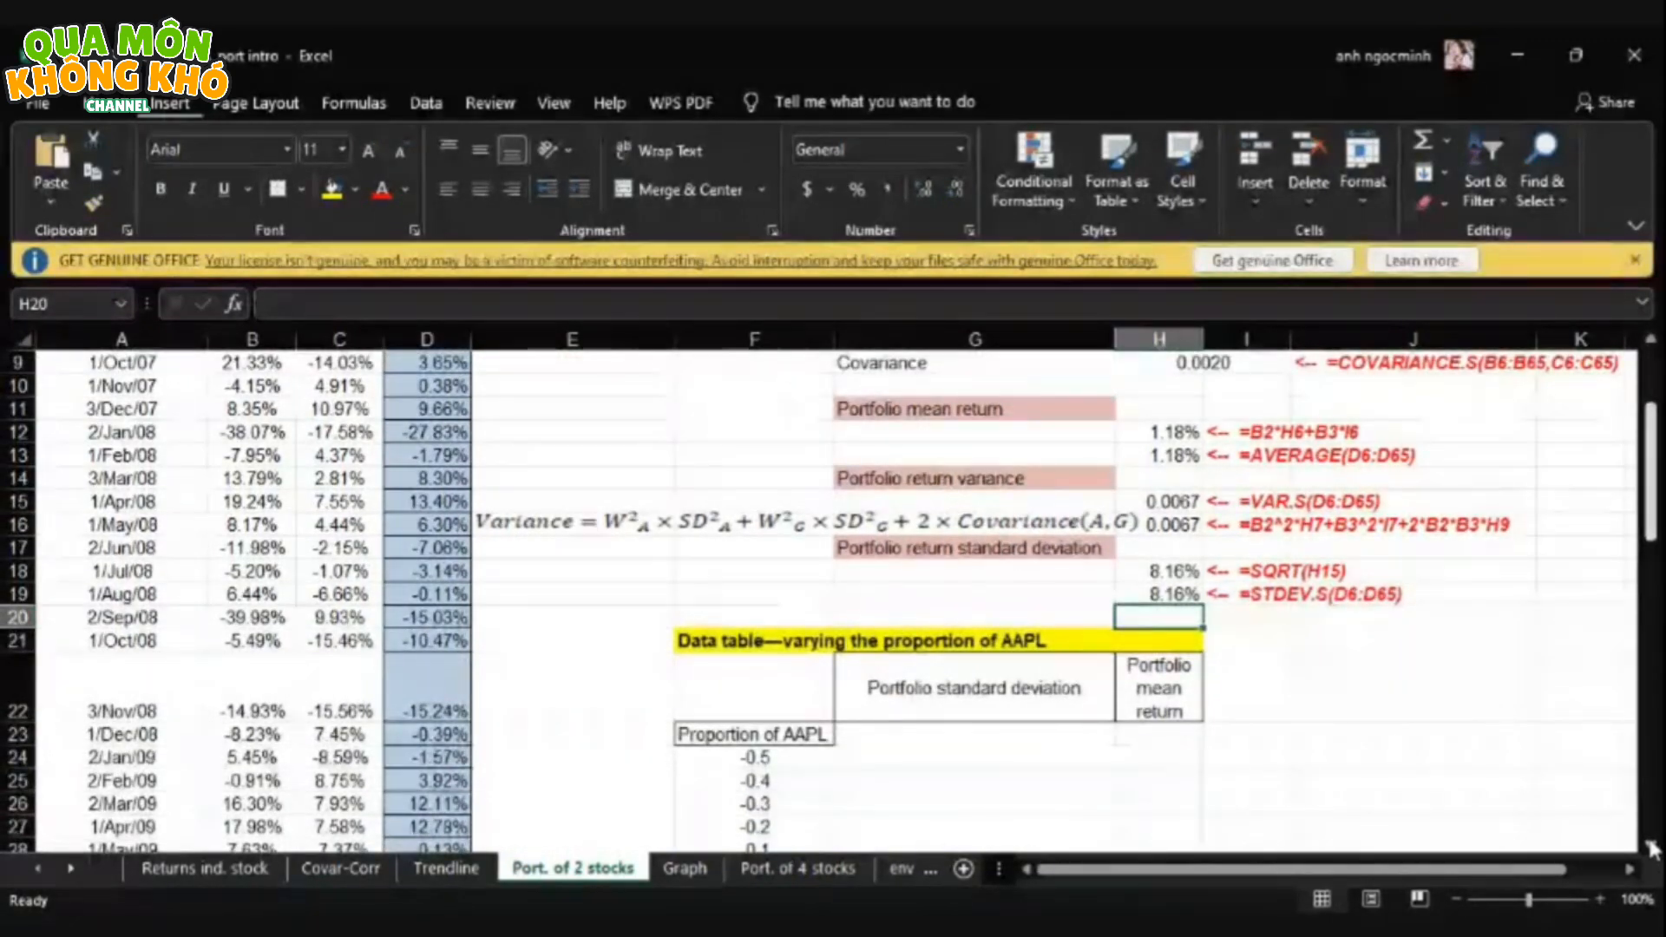
{"action": "scroll", "coordinate": [1651, 846], "scroll_direction": "down", "scroll_amount": 3}
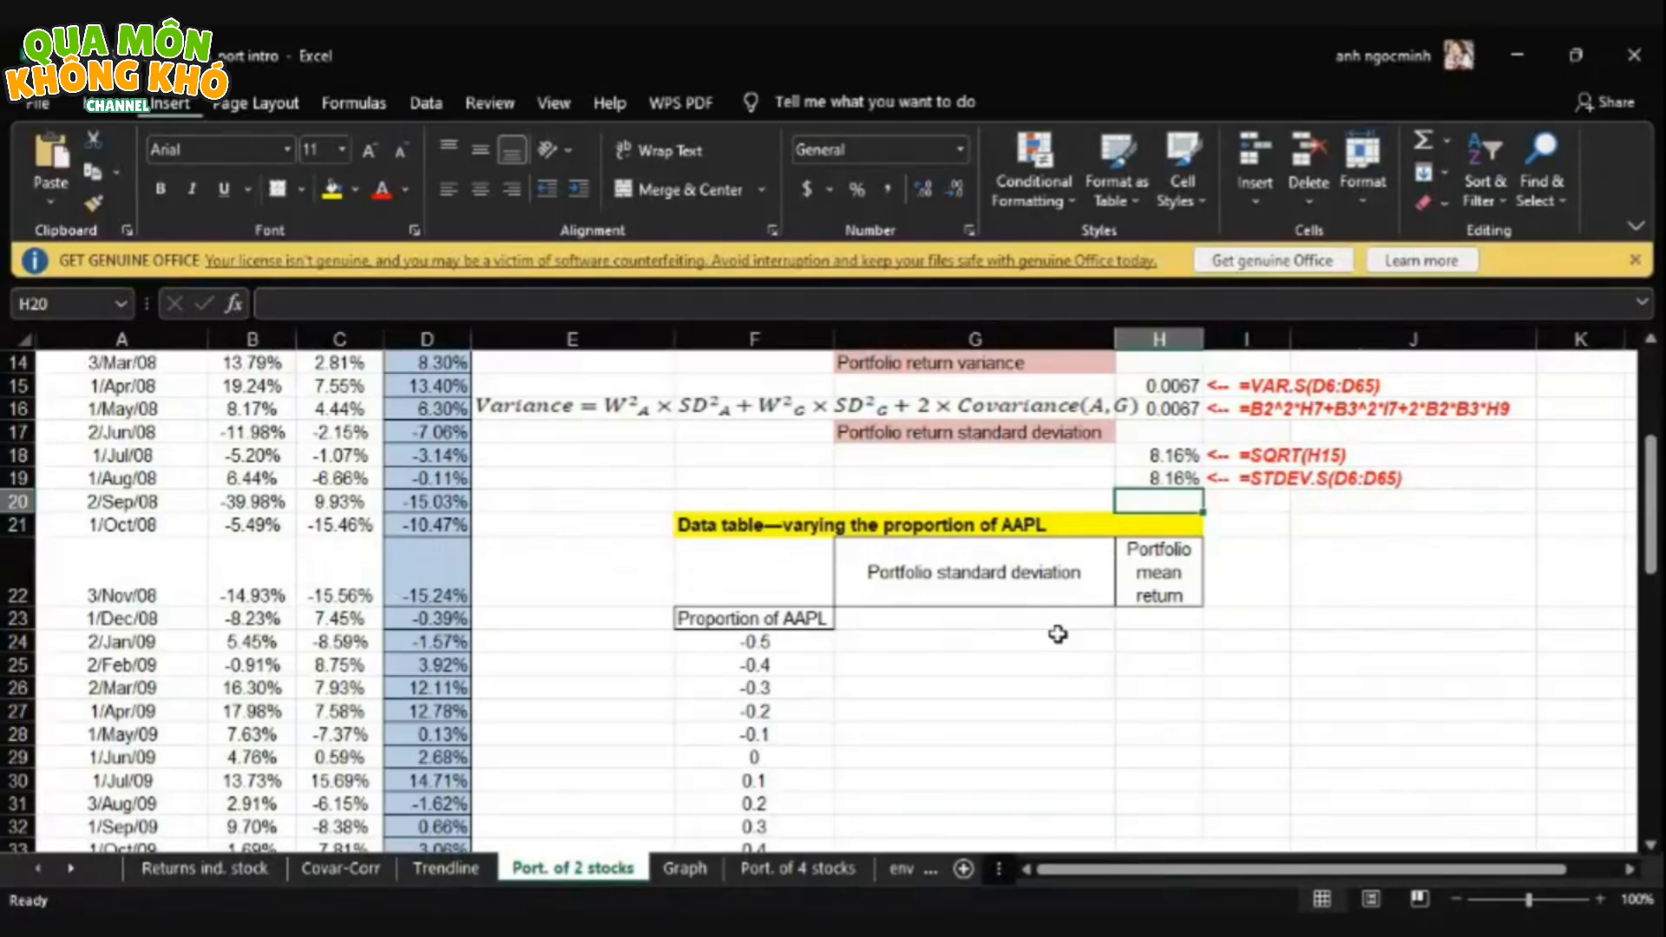
- Link the data table's portfolio standard deviation cell G23 to the calculated standard deviation with =H19
{"action": "left_click", "coordinate": [1652, 340]}
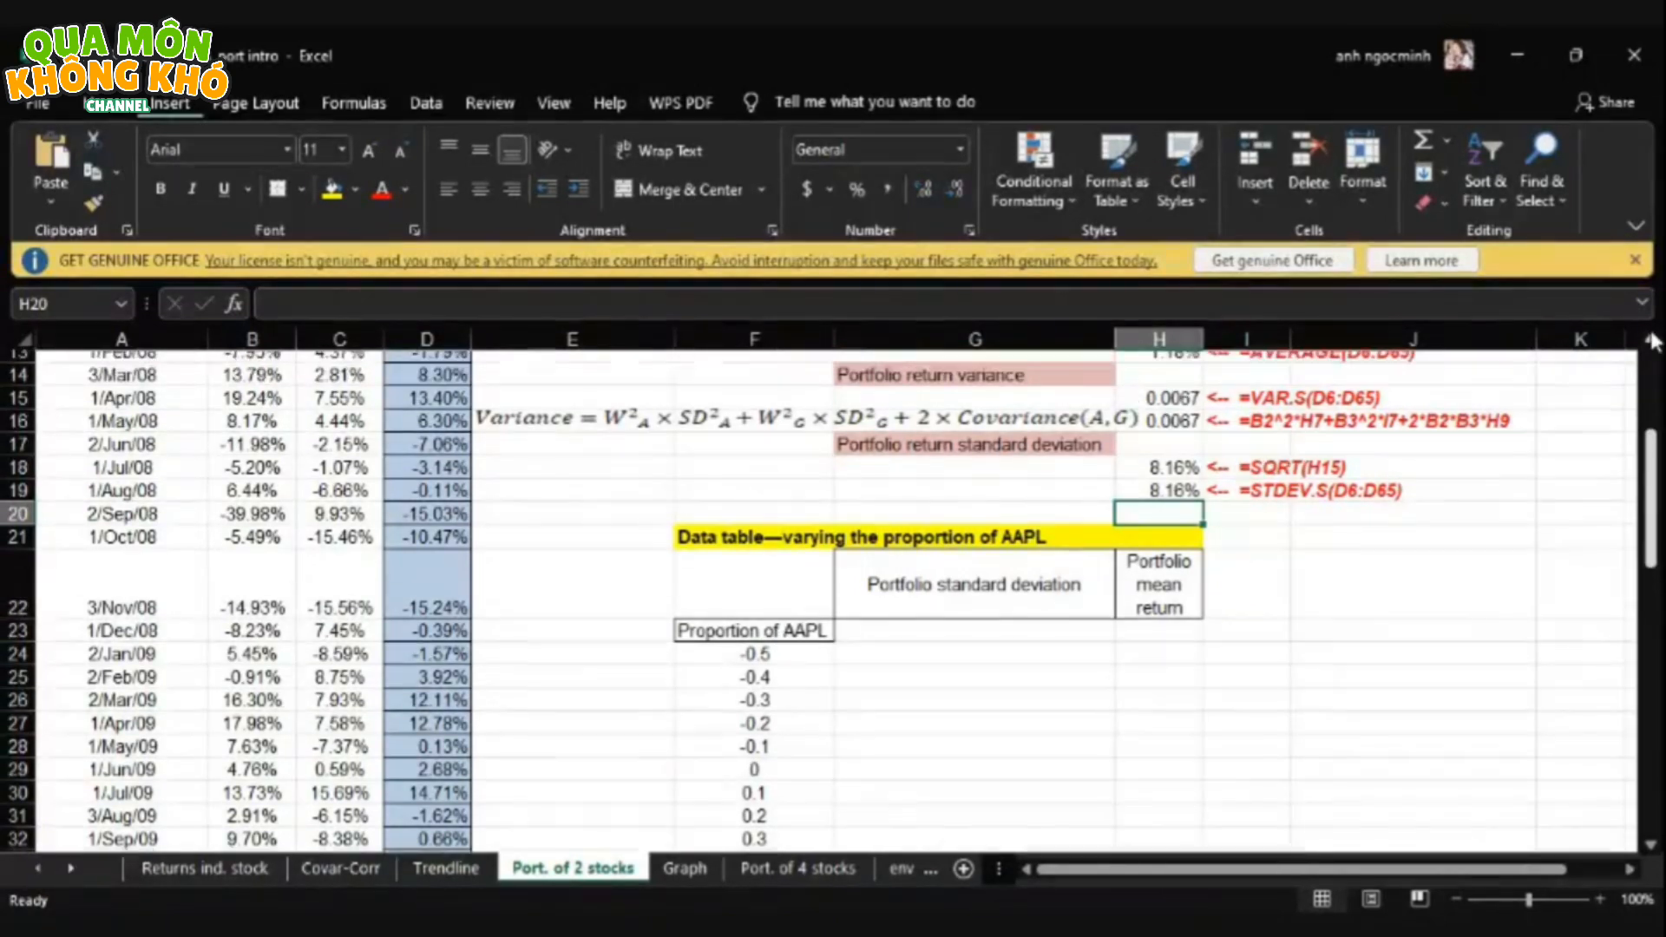
{"action": "left_click", "coordinate": [1651, 339]}
{"action": "left_click", "coordinate": [1651, 339]}
{"action": "left_click", "coordinate": [1651, 339]}
{"action": "left_click", "coordinate": [1651, 339]}
{"action": "left_click", "coordinate": [1651, 339]}
{"action": "left_click", "coordinate": [1651, 339]}
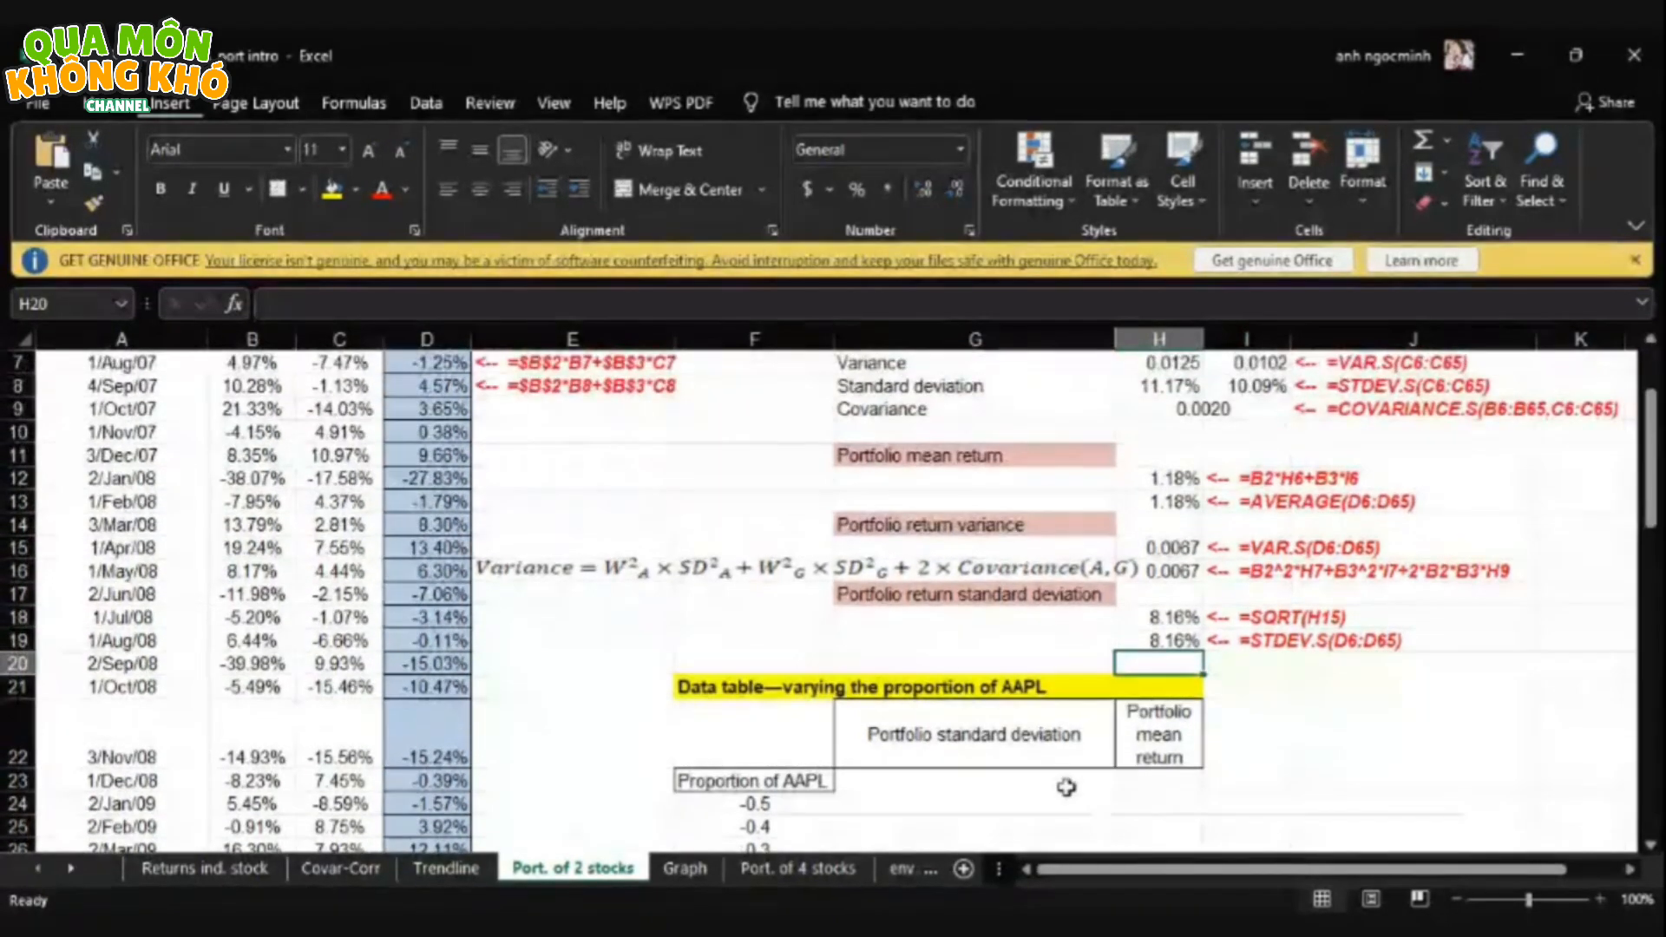
{"action": "left_click", "coordinate": [1063, 782]}
{"action": "type", "text": "="}
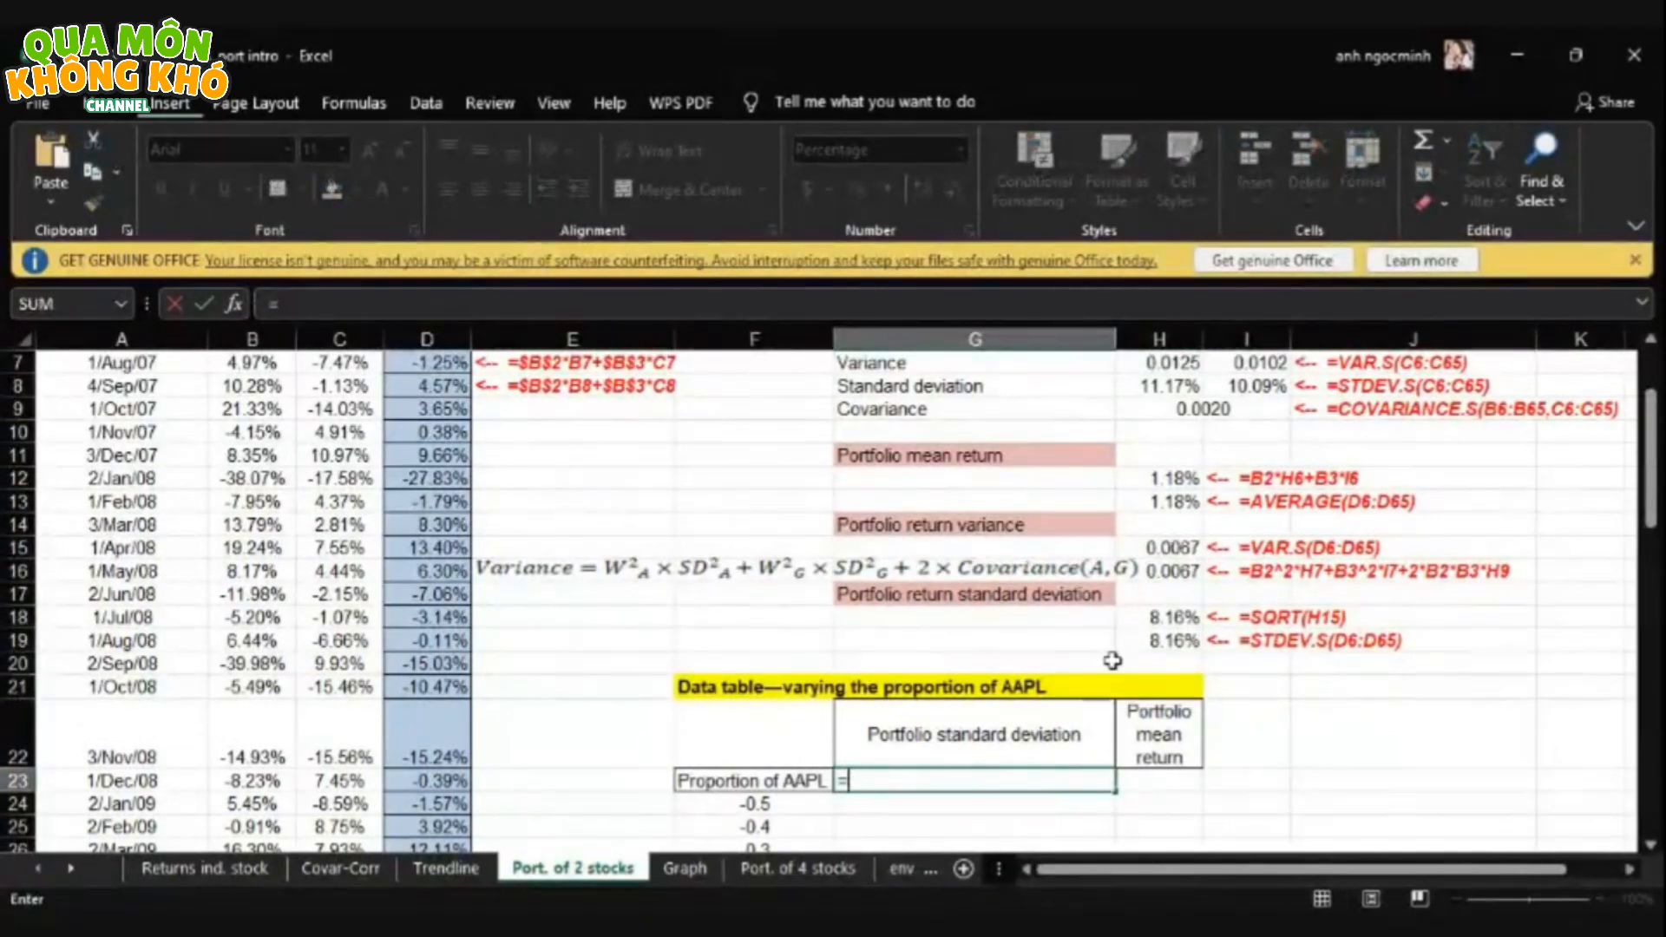
{"action": "left_click", "coordinate": [1186, 620]}
{"action": "left_click", "coordinate": [1185, 641]}
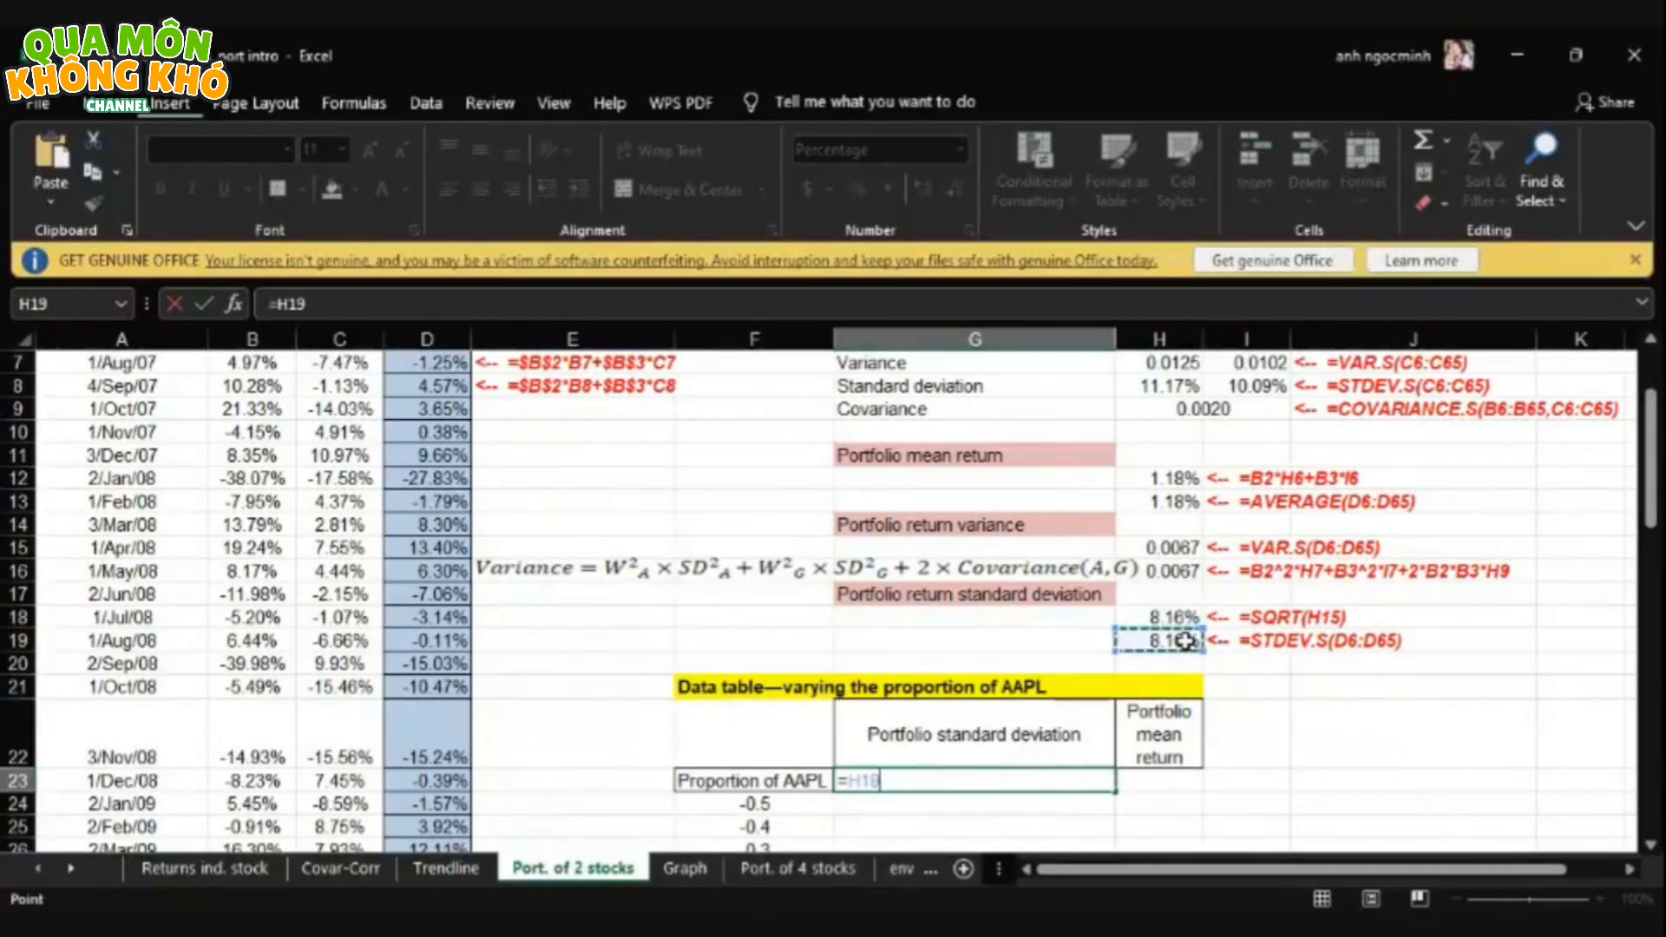
{"action": "key", "text": "Return"}
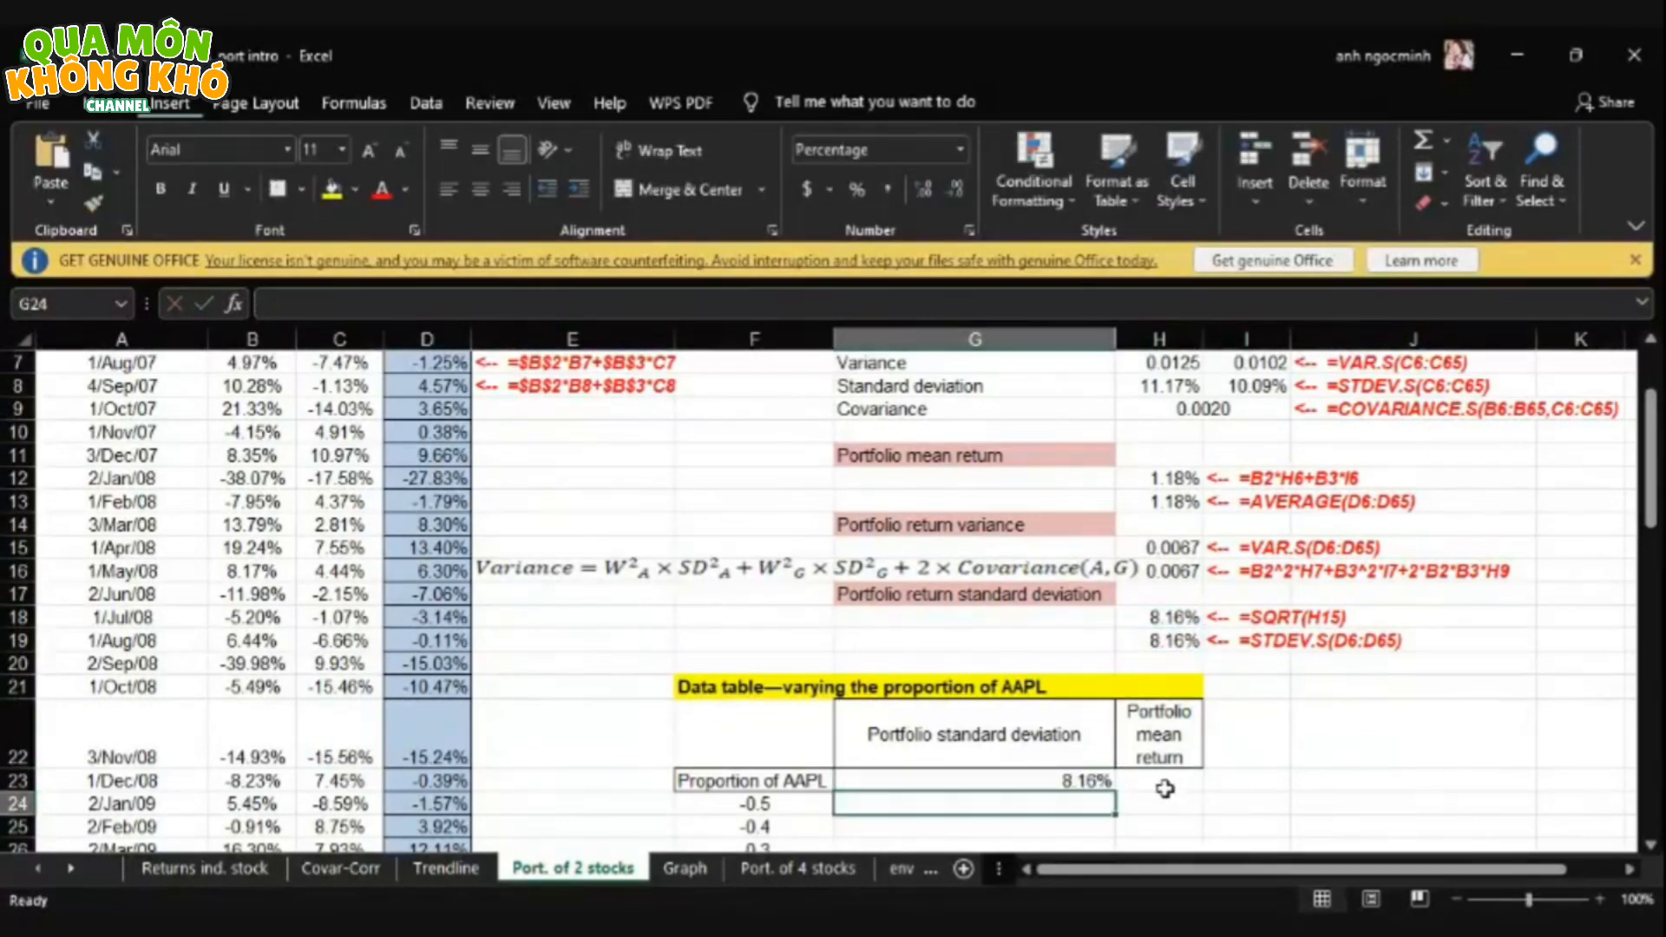
- Link the data table's portfolio mean return cell H23 to the calculated mean return with =H13
{"action": "left_click", "coordinate": [1164, 789]}
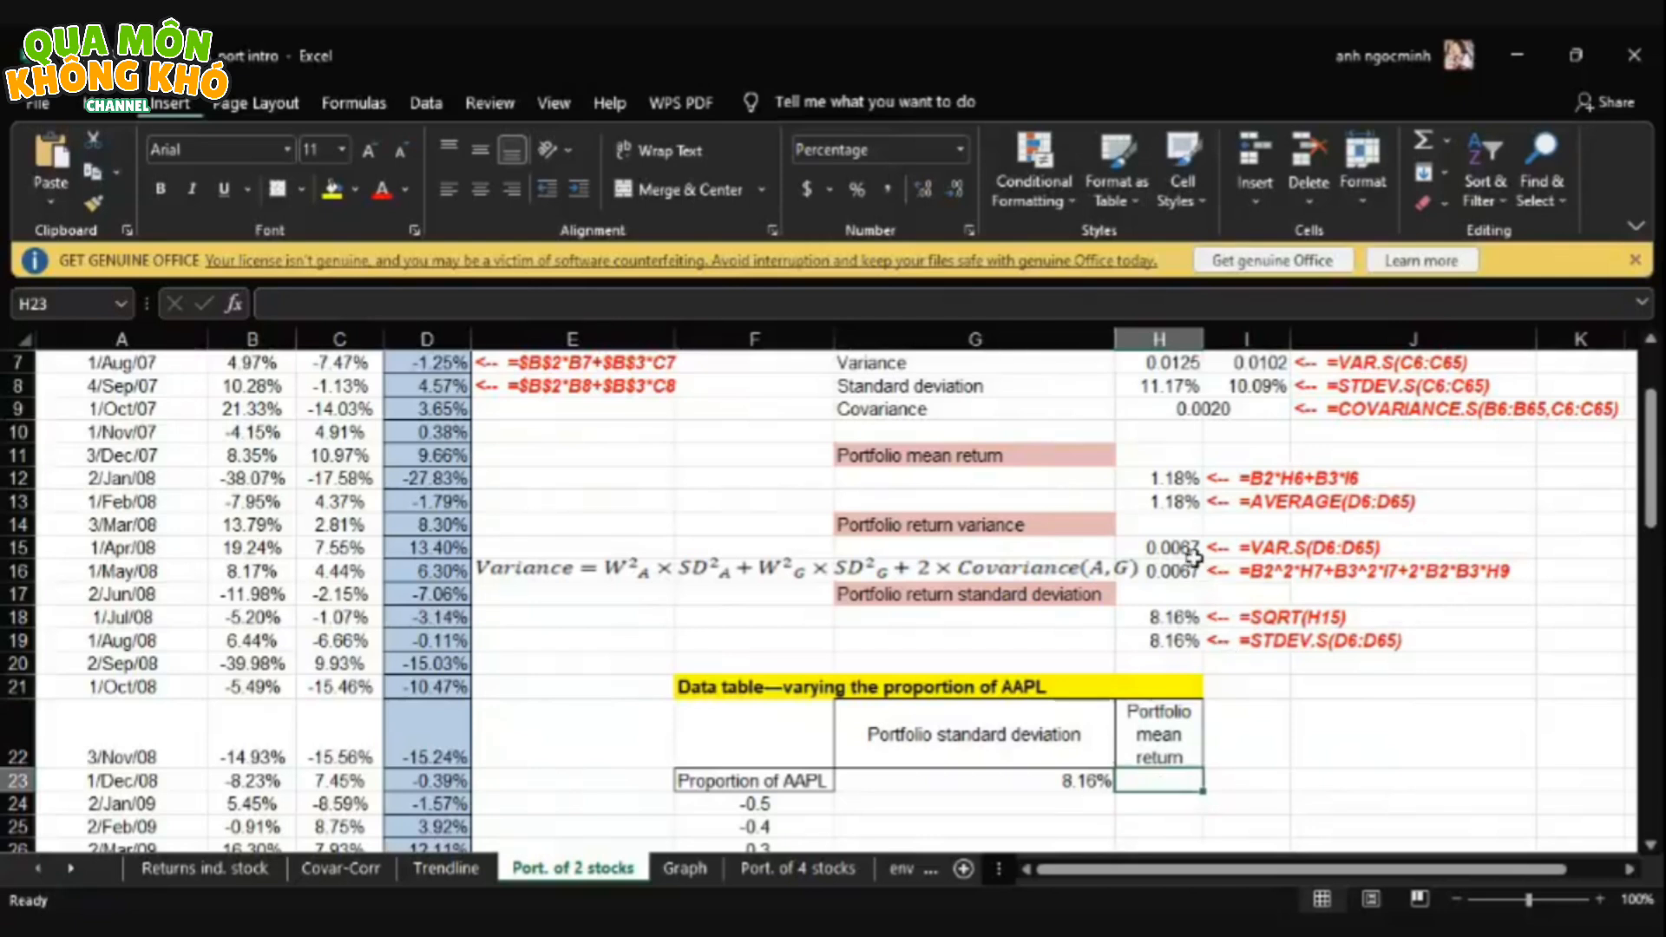
{"action": "left_click", "coordinate": [1186, 502]}
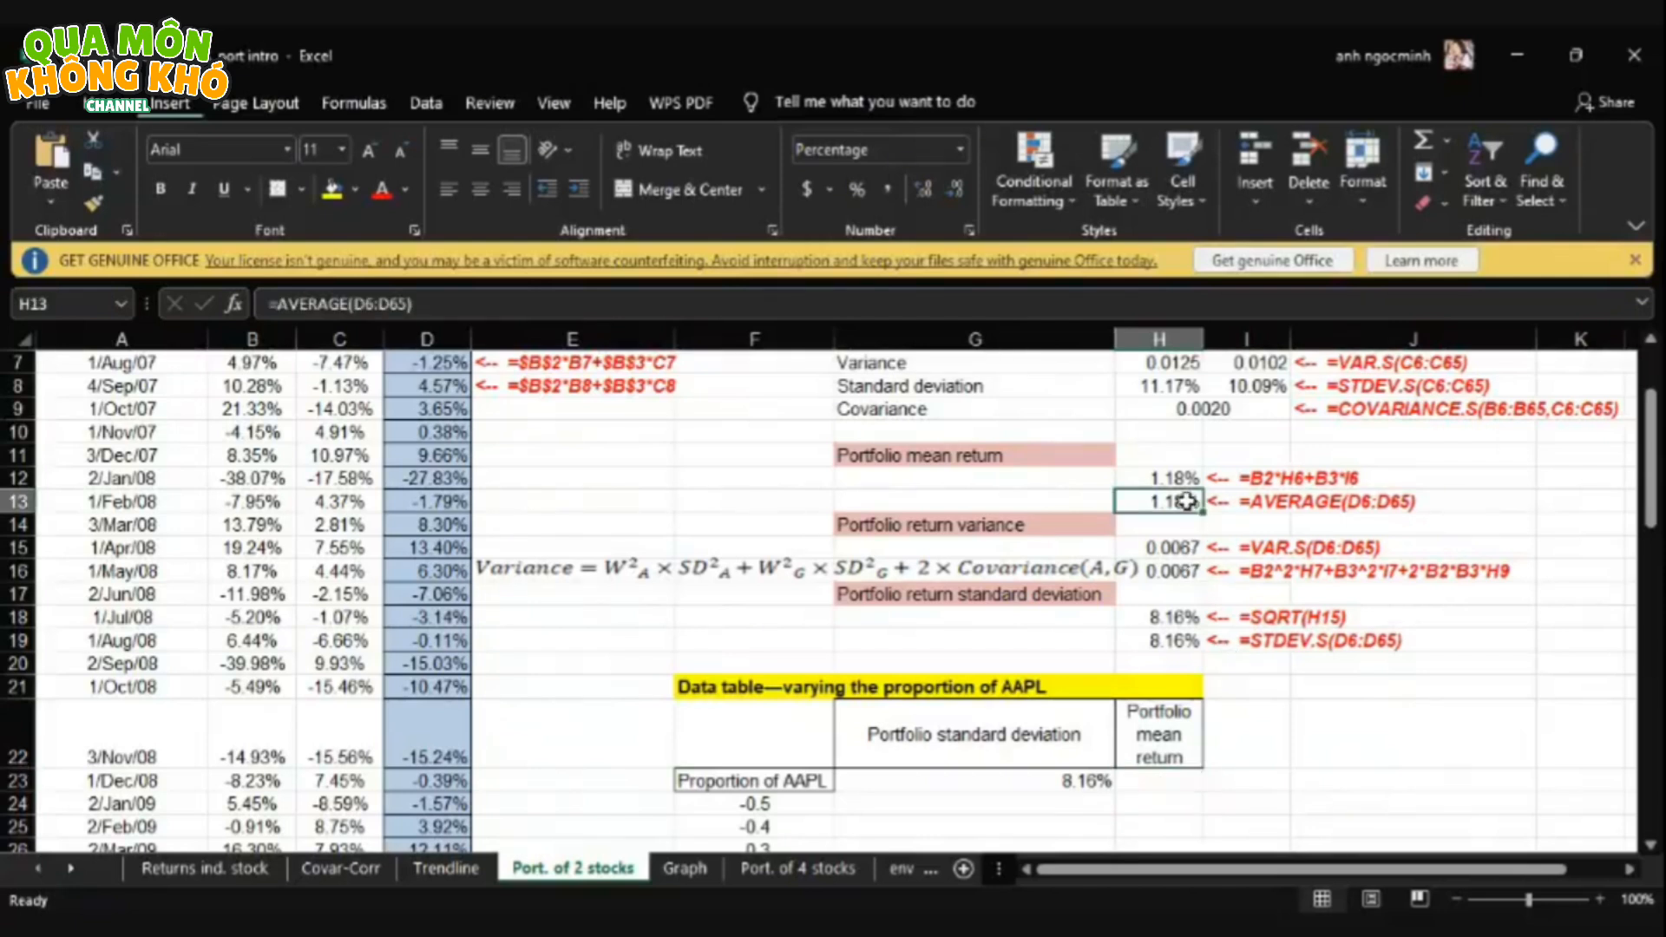
{"action": "left_click", "coordinate": [1161, 787]}
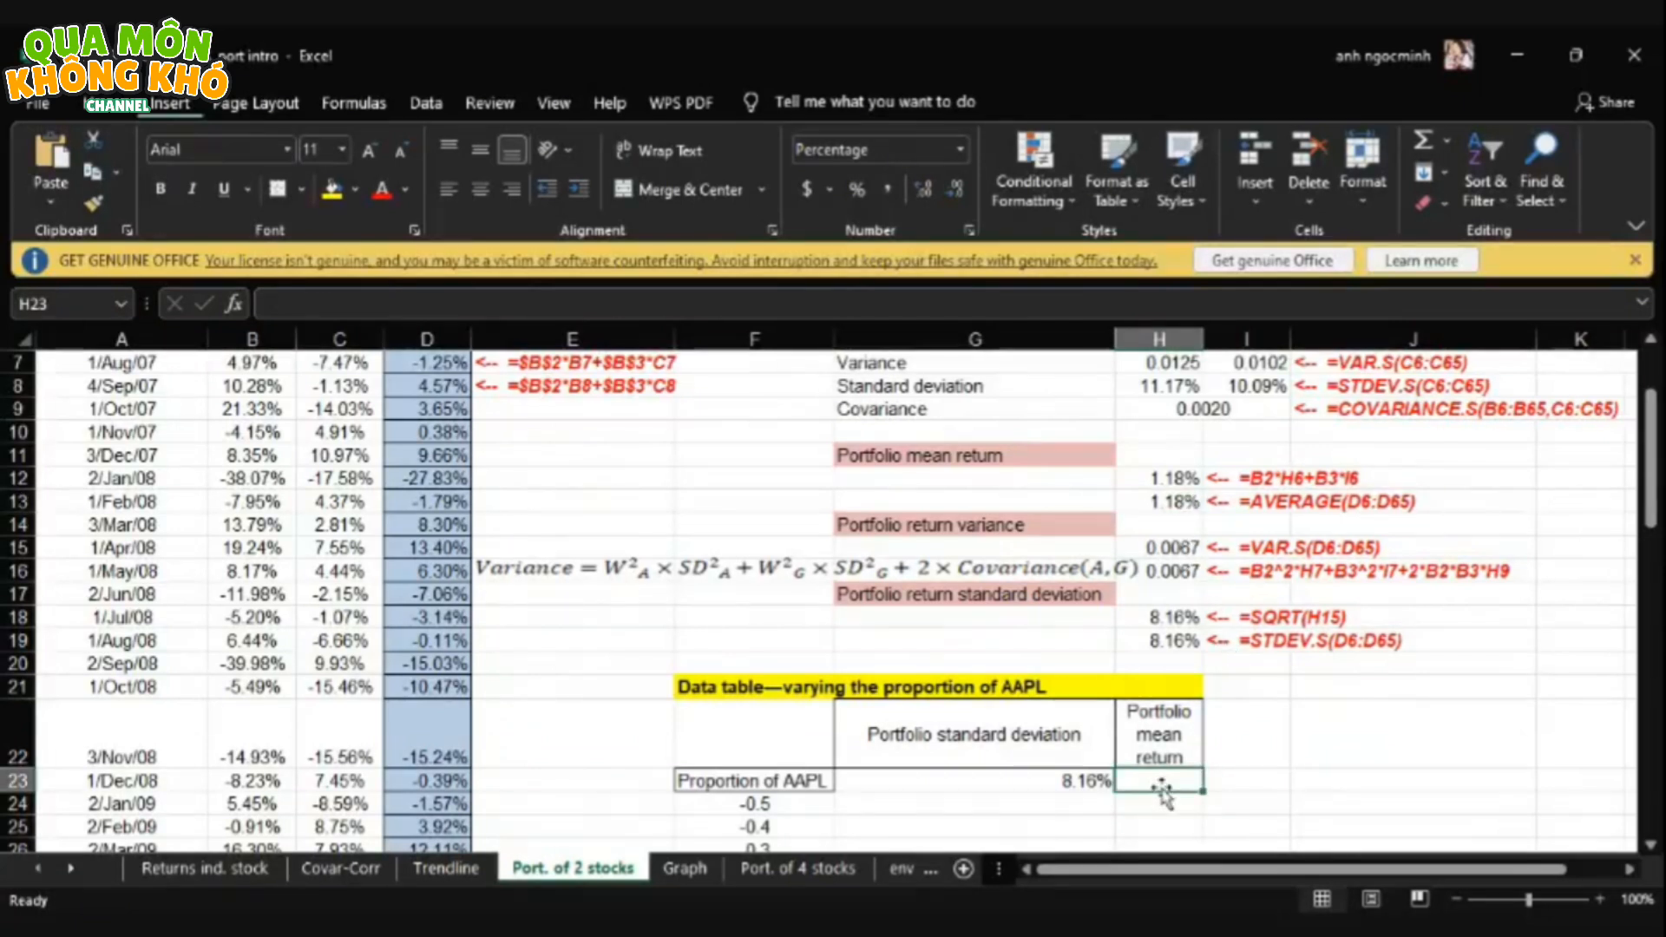
{"action": "type", "text": "="}
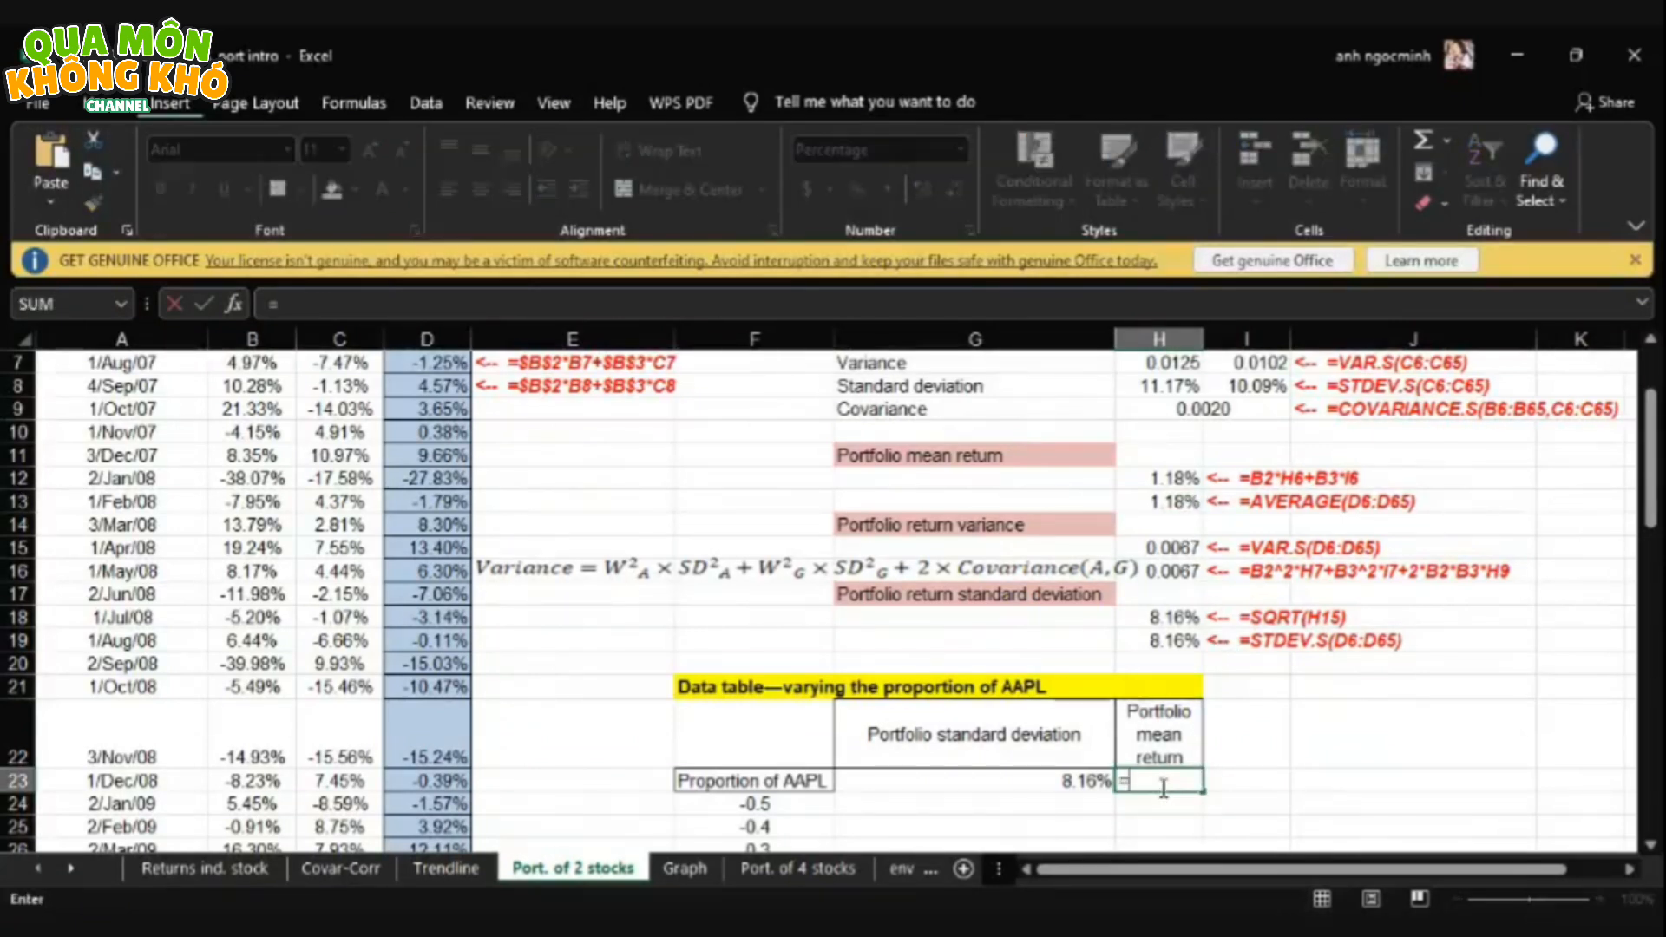
{"action": "left_click", "coordinate": [1170, 503]}
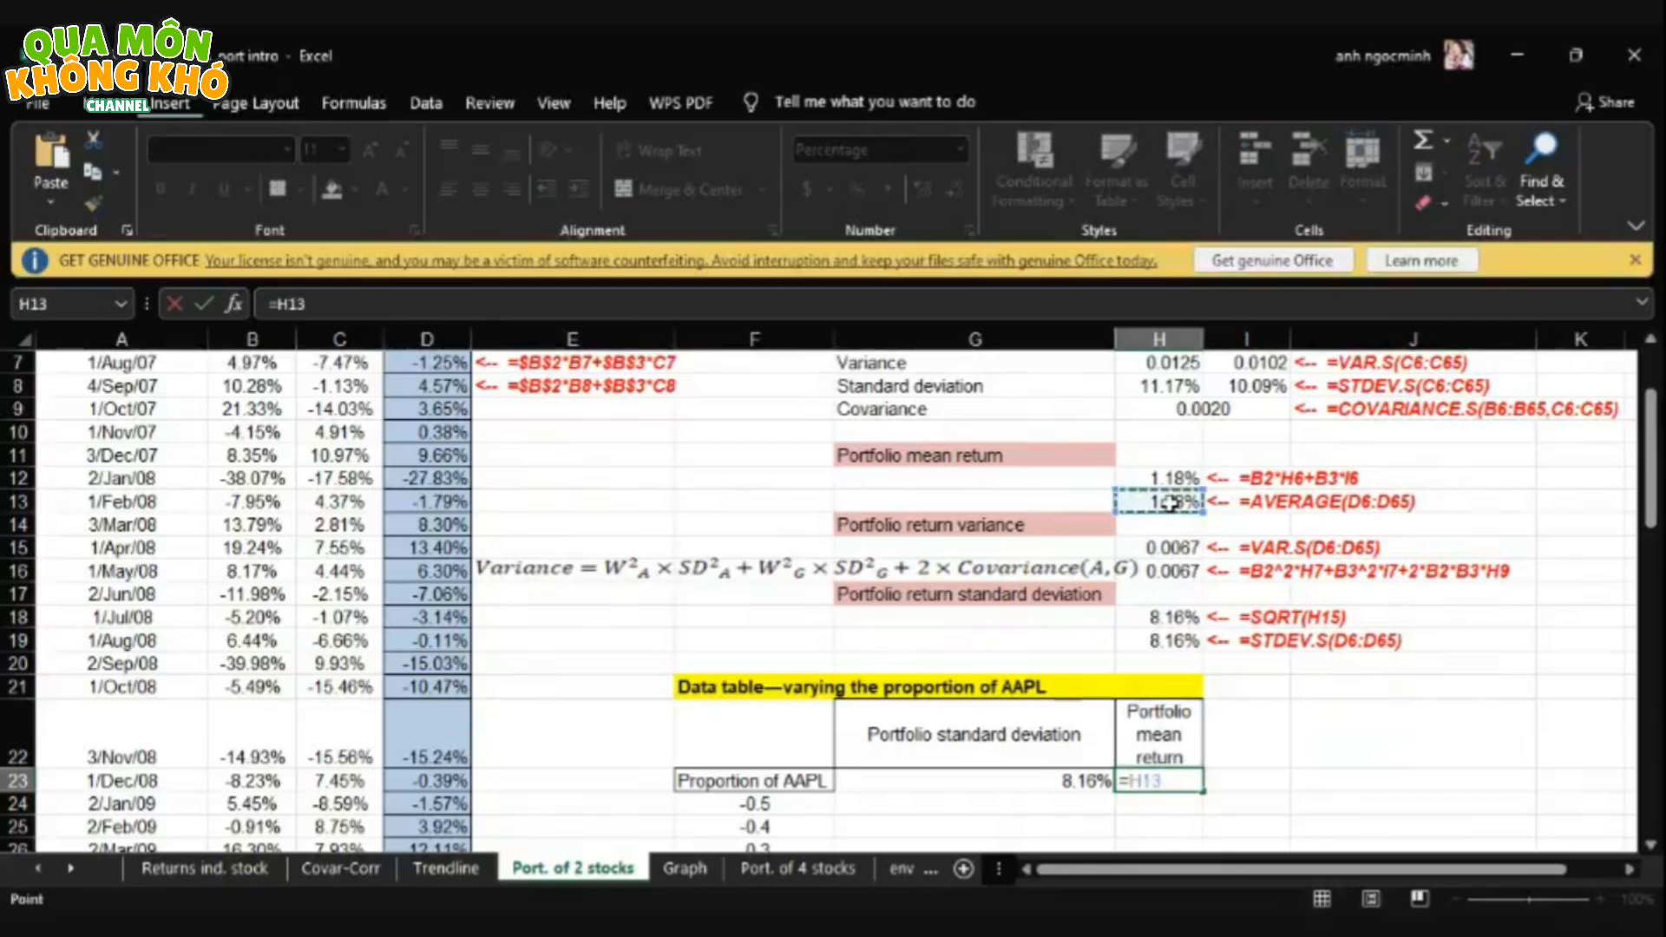
{"action": "key", "text": "Return"}
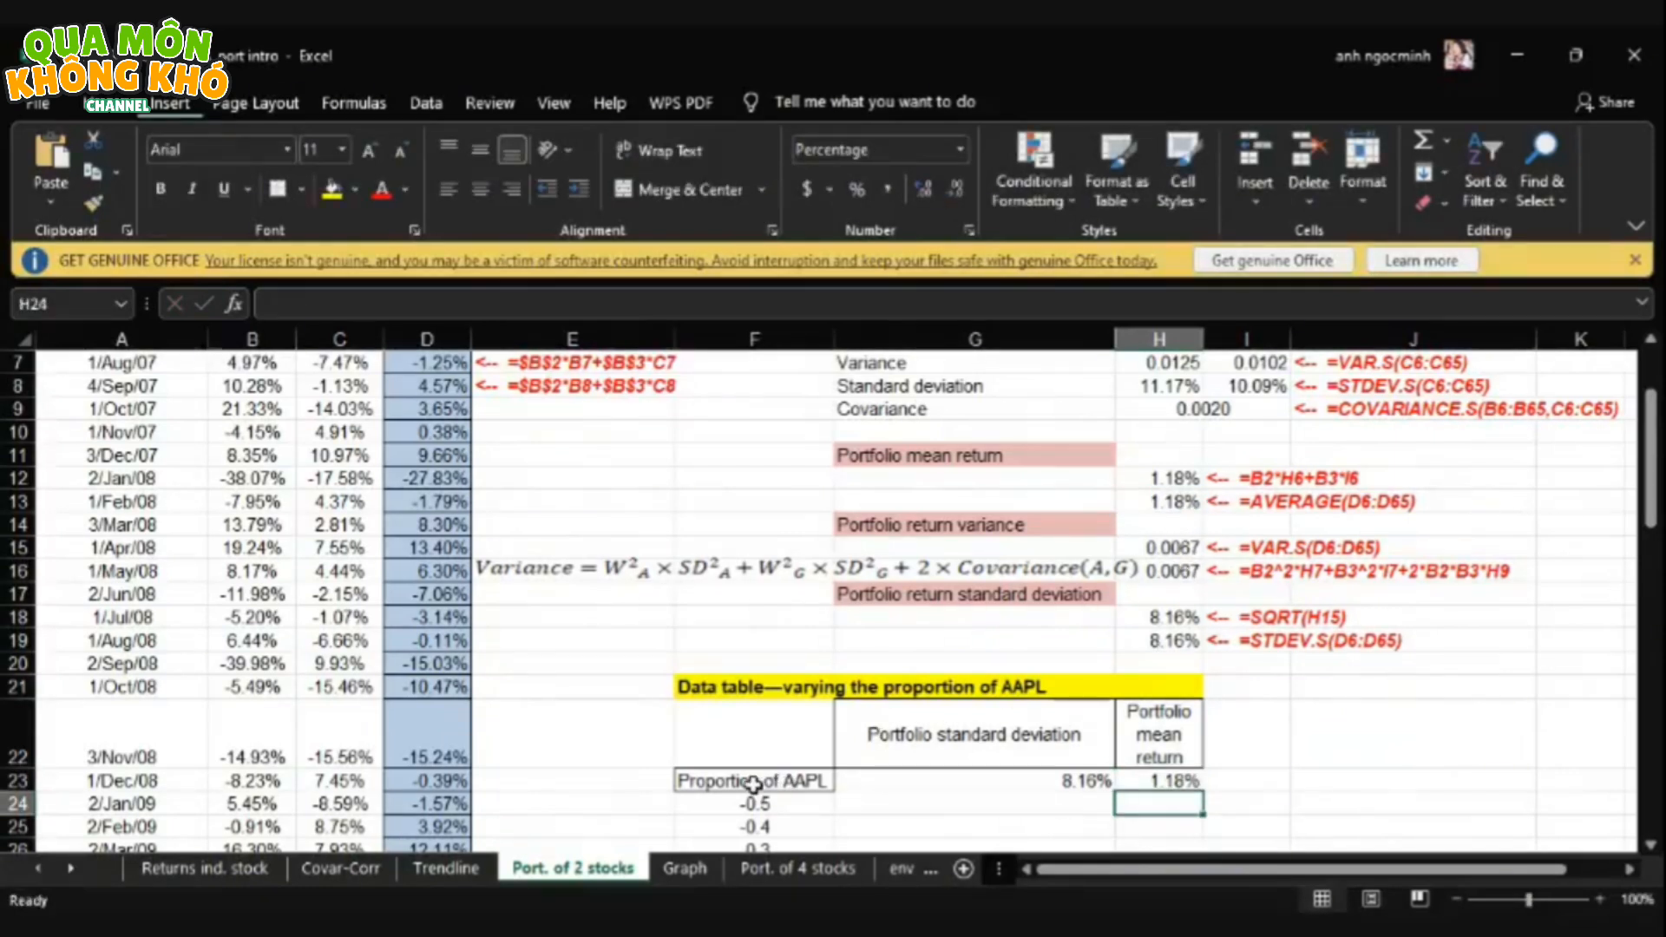
- Fill F23:H44 as a one-variable data table, using the AAPL proportion in B2 as the column input cell
{"action": "left_click_drag", "start_coordinate": [744, 781], "coordinate": [1169, 872]}
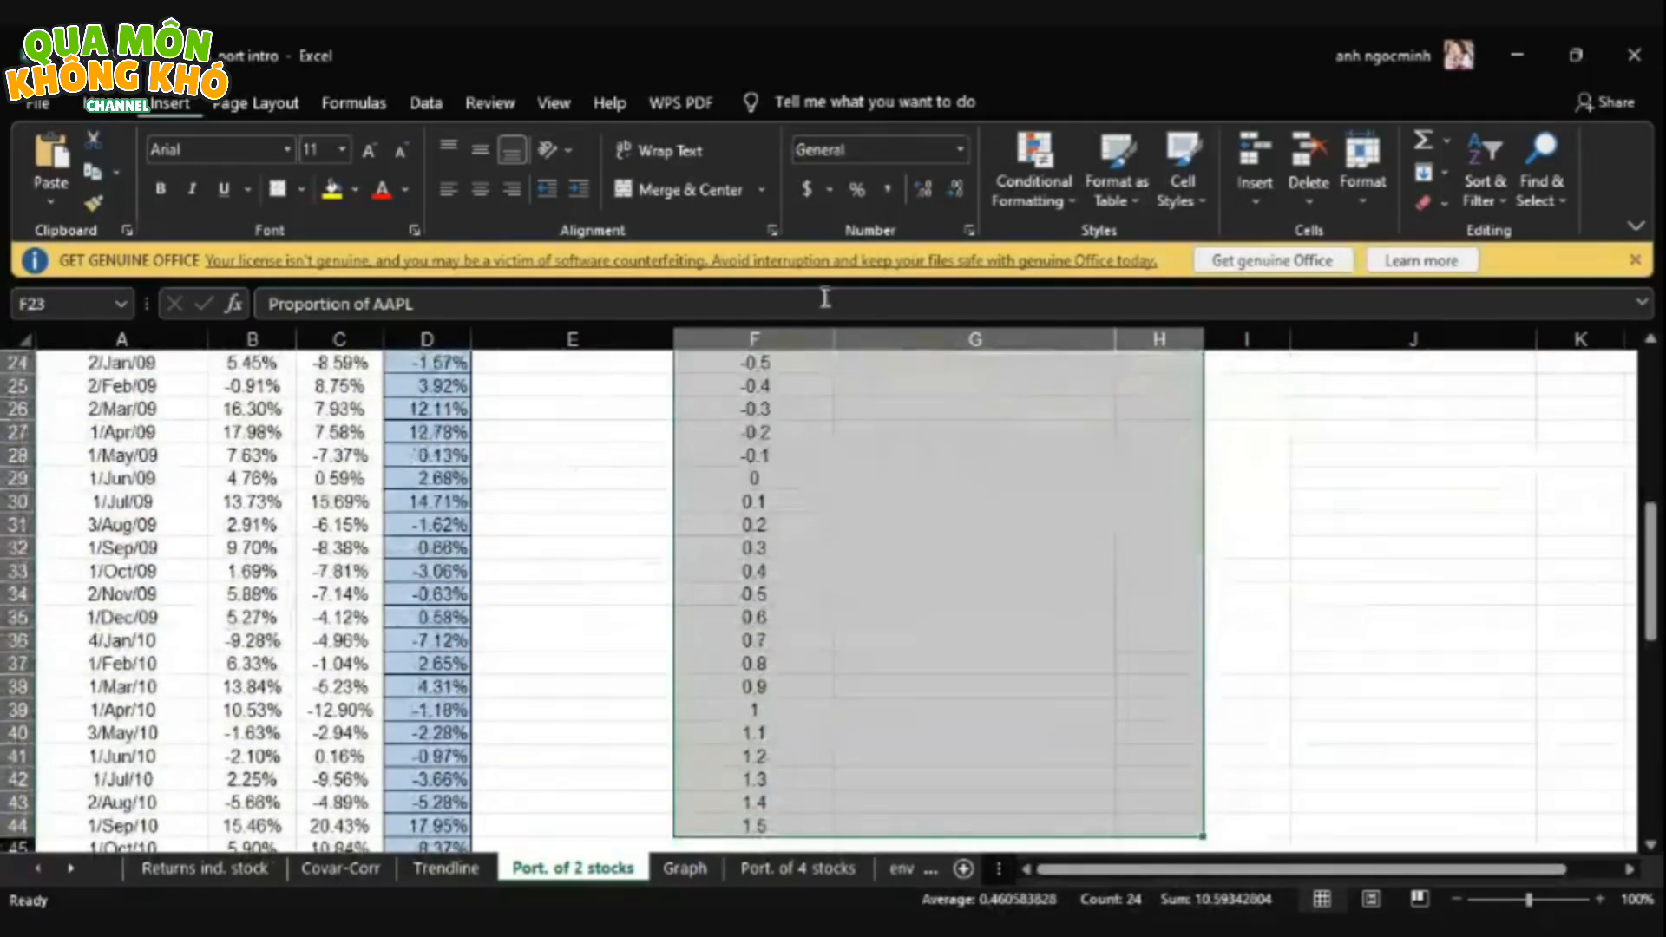
{"action": "left_click", "coordinate": [434, 97]}
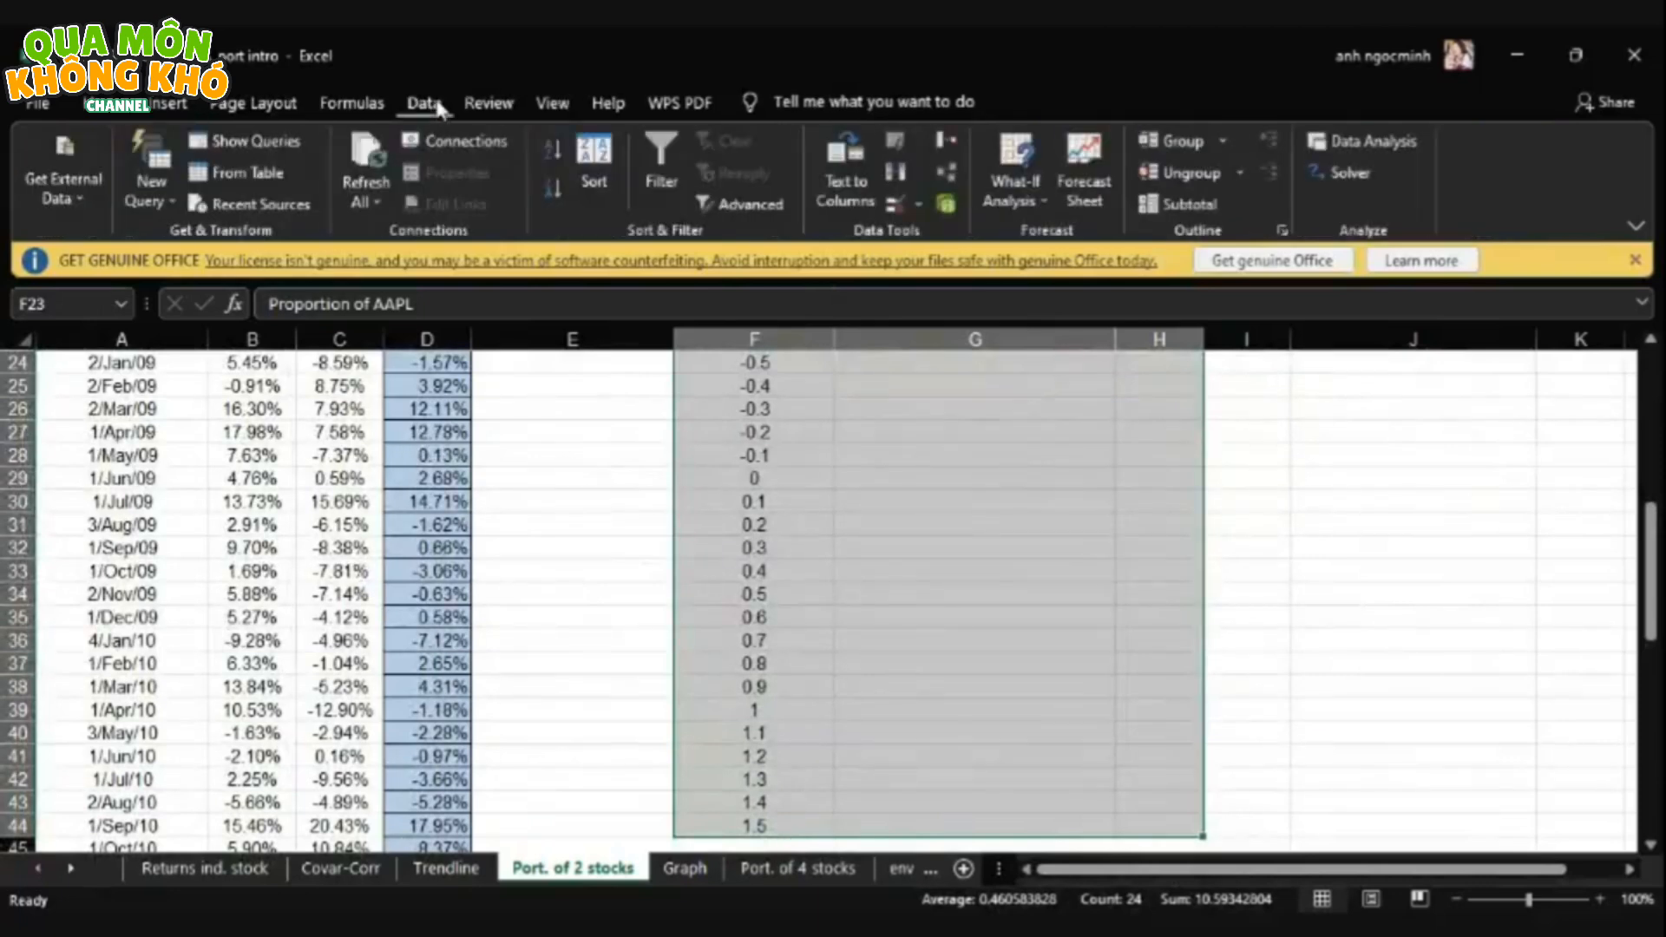
{"action": "left_click", "coordinate": [1033, 185]}
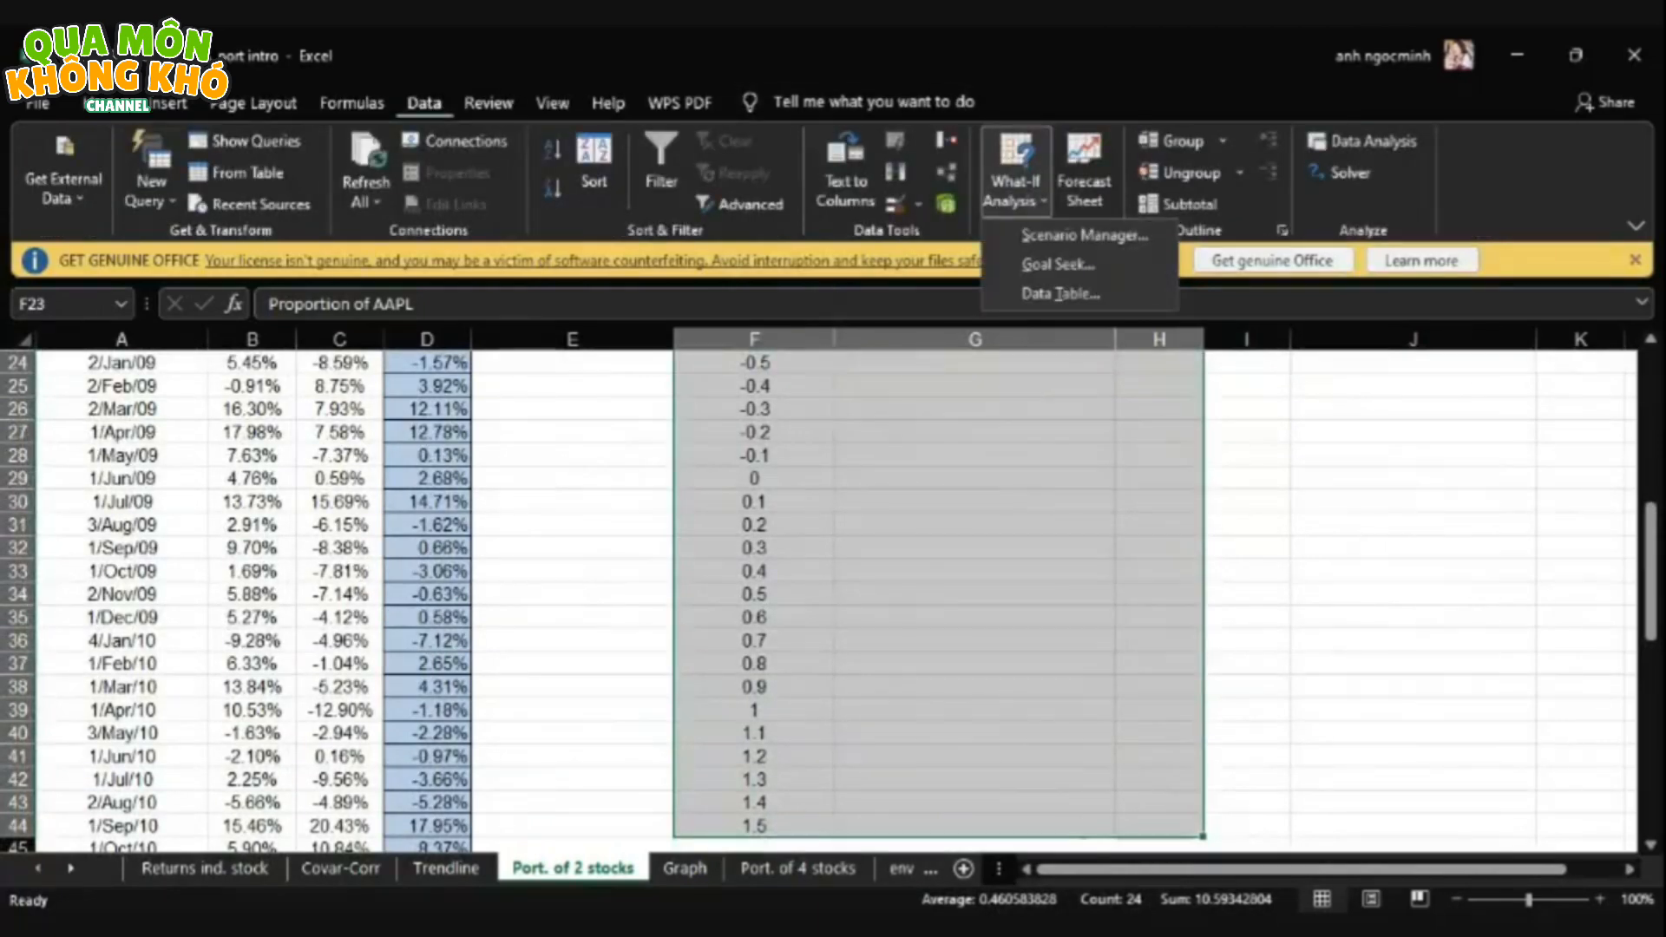
{"action": "left_click", "coordinate": [1070, 292]}
{"action": "scroll", "coordinate": [833, 607], "scroll_direction": "up", "scroll_amount": 2}
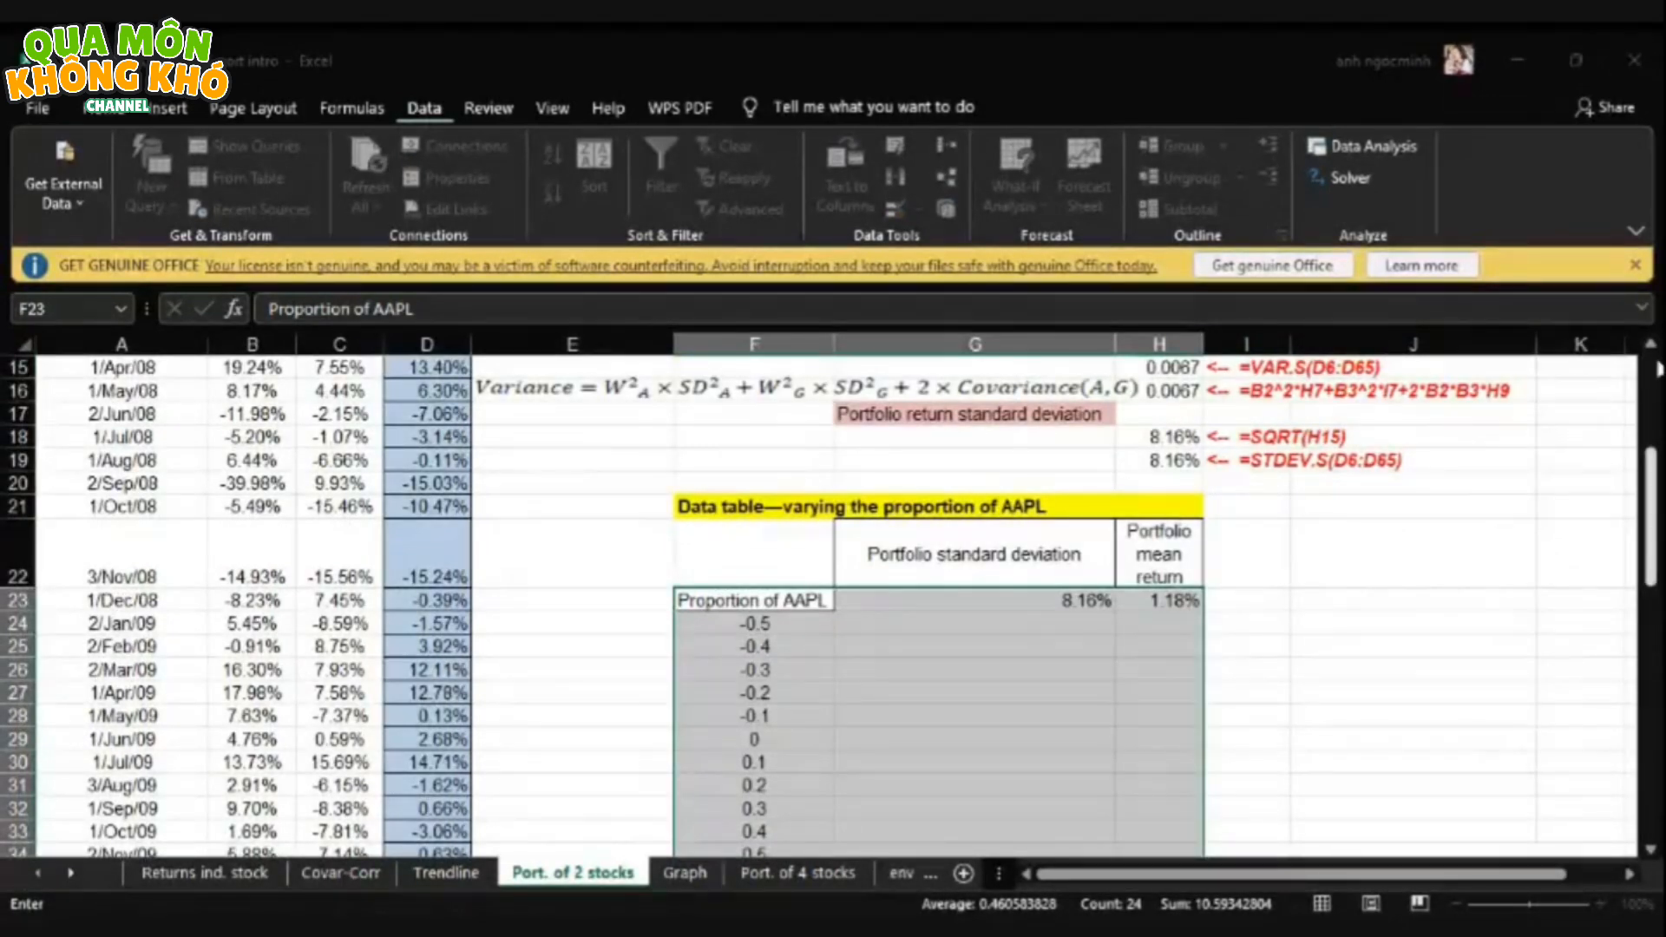
{"action": "scroll", "coordinate": [1649, 355], "scroll_direction": "up", "scroll_amount": 5}
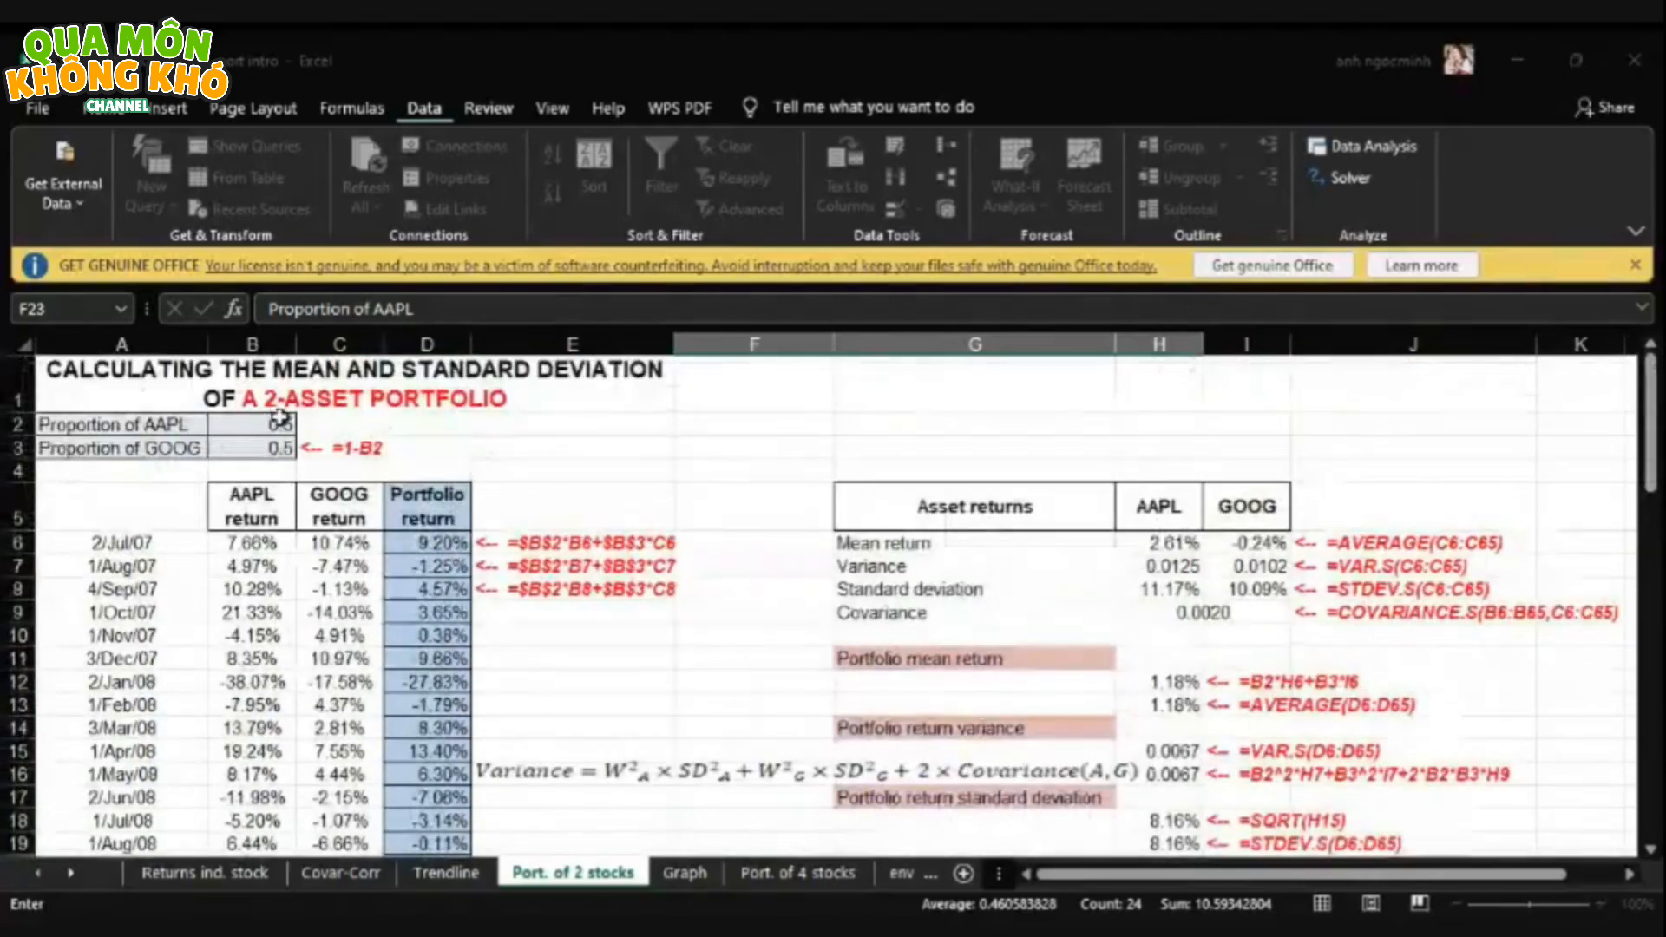
{"action": "left_click", "coordinate": [282, 425]}
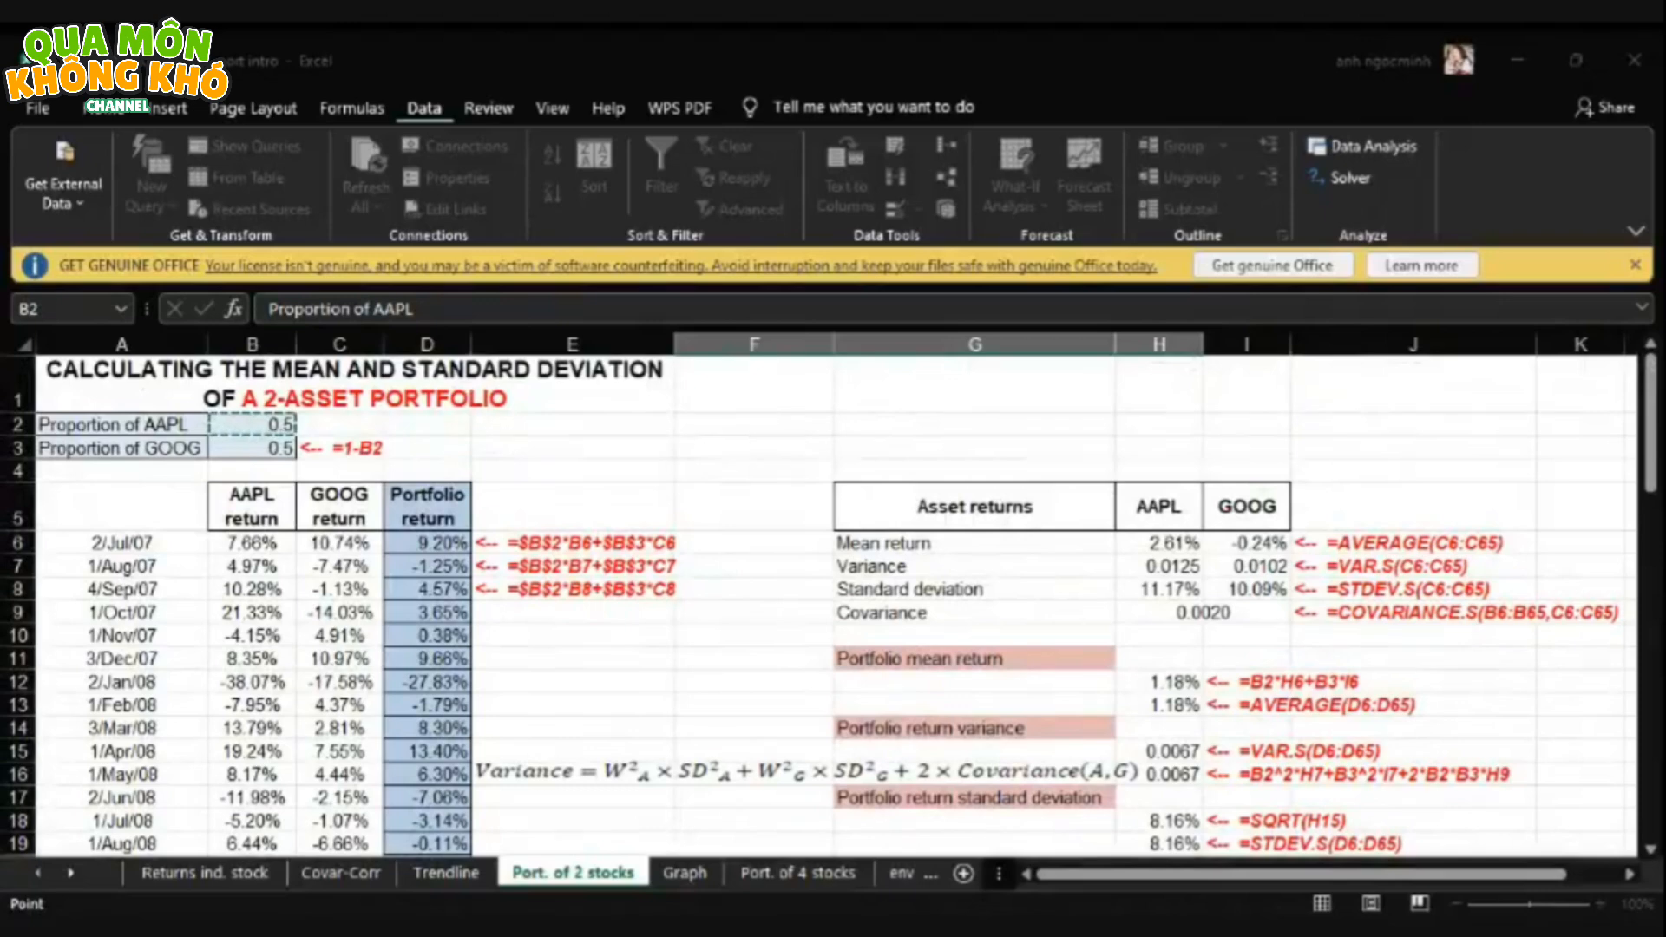
{"action": "left_click", "coordinate": [1298, 502]}
- Examine the portfolio standard deviations and mean returns in the data table across the AAPL proportions from -0.5 to 1.5
{"action": "scroll", "coordinate": [1652, 844], "scroll_direction": "down", "scroll_amount": 3}
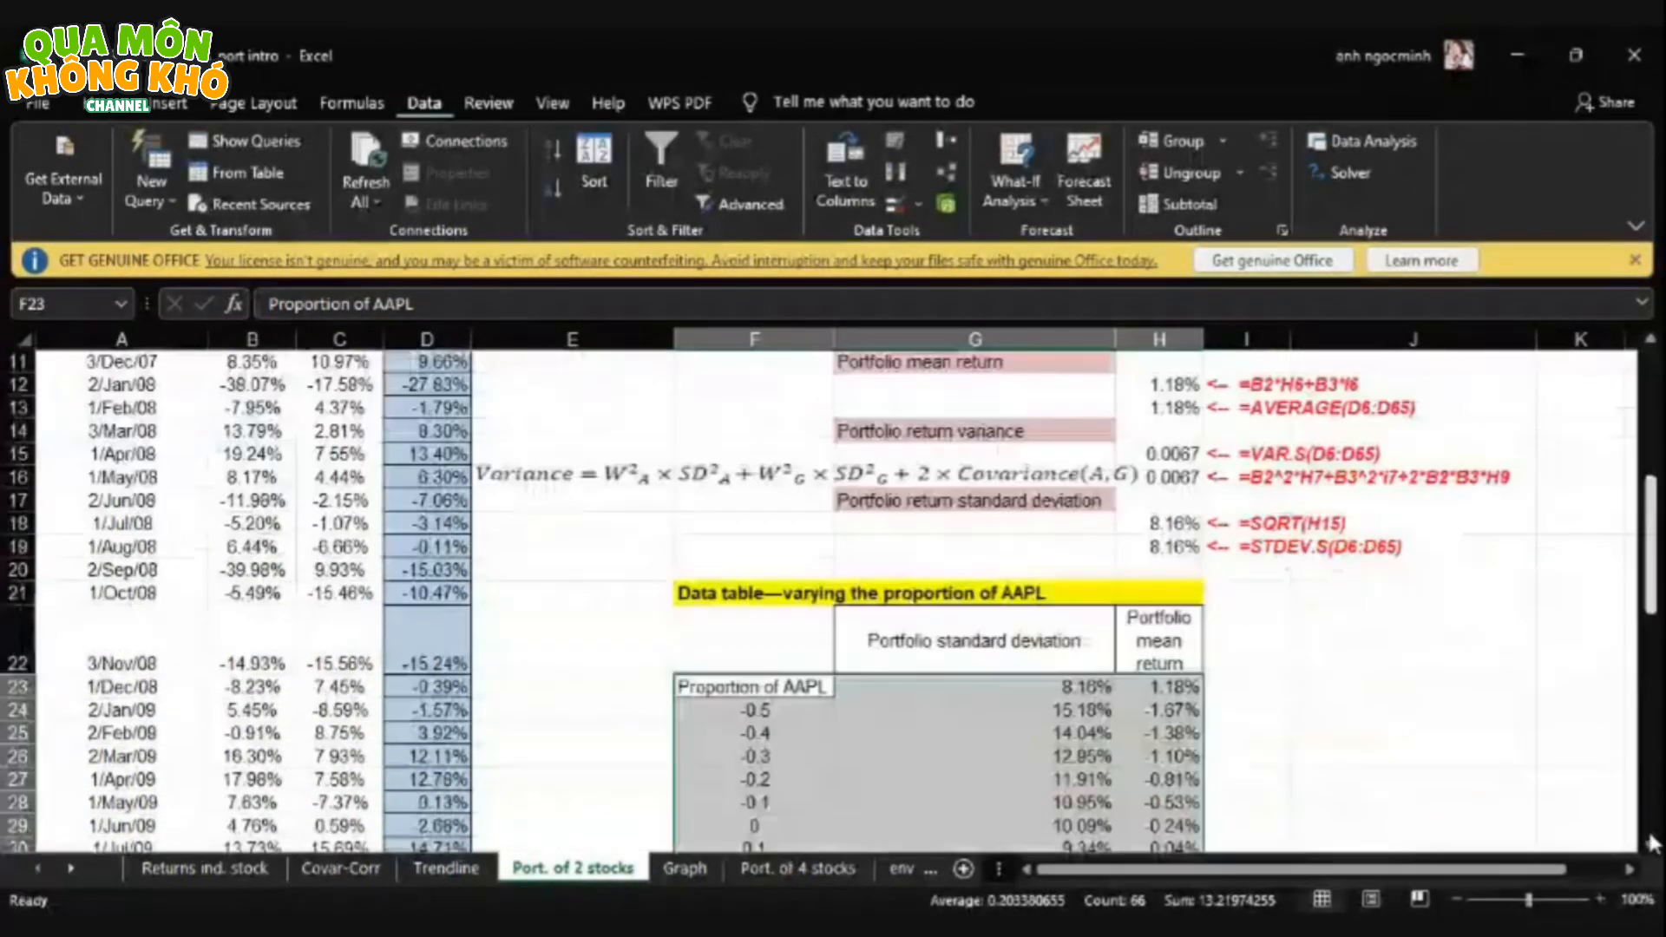
{"action": "scroll", "coordinate": [1653, 843], "scroll_direction": "down", "scroll_amount": 16}
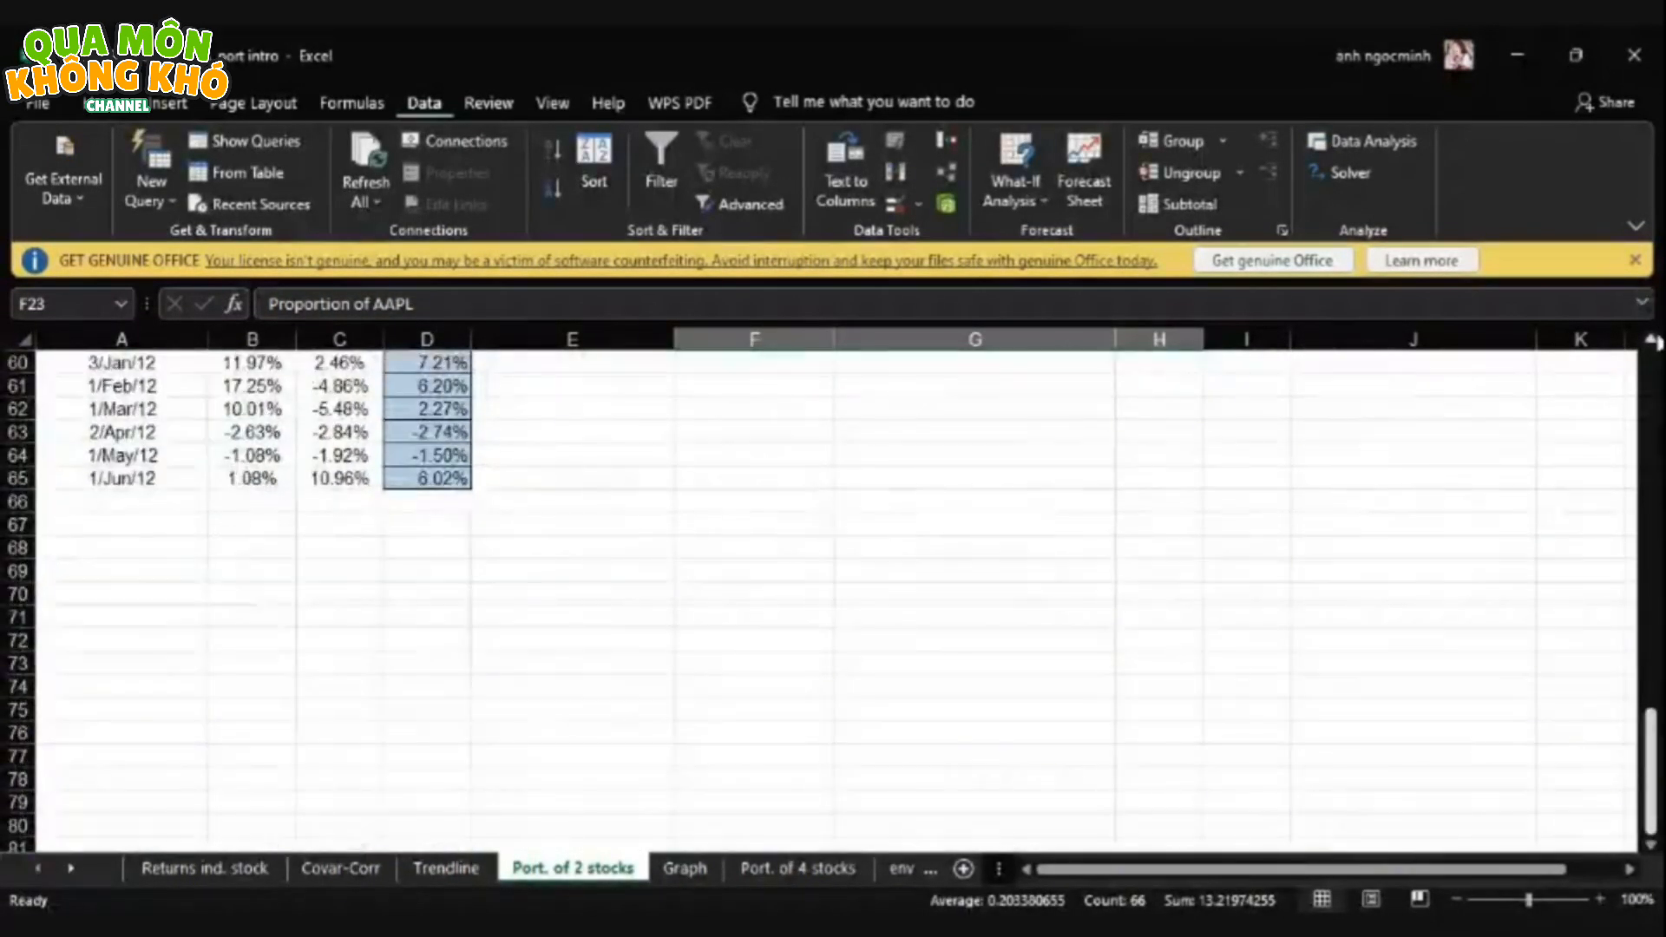
{"action": "scroll", "coordinate": [1651, 340], "scroll_direction": "up", "scroll_amount": 8}
{"action": "scroll", "coordinate": [1651, 339], "scroll_direction": "up", "scroll_amount": 5}
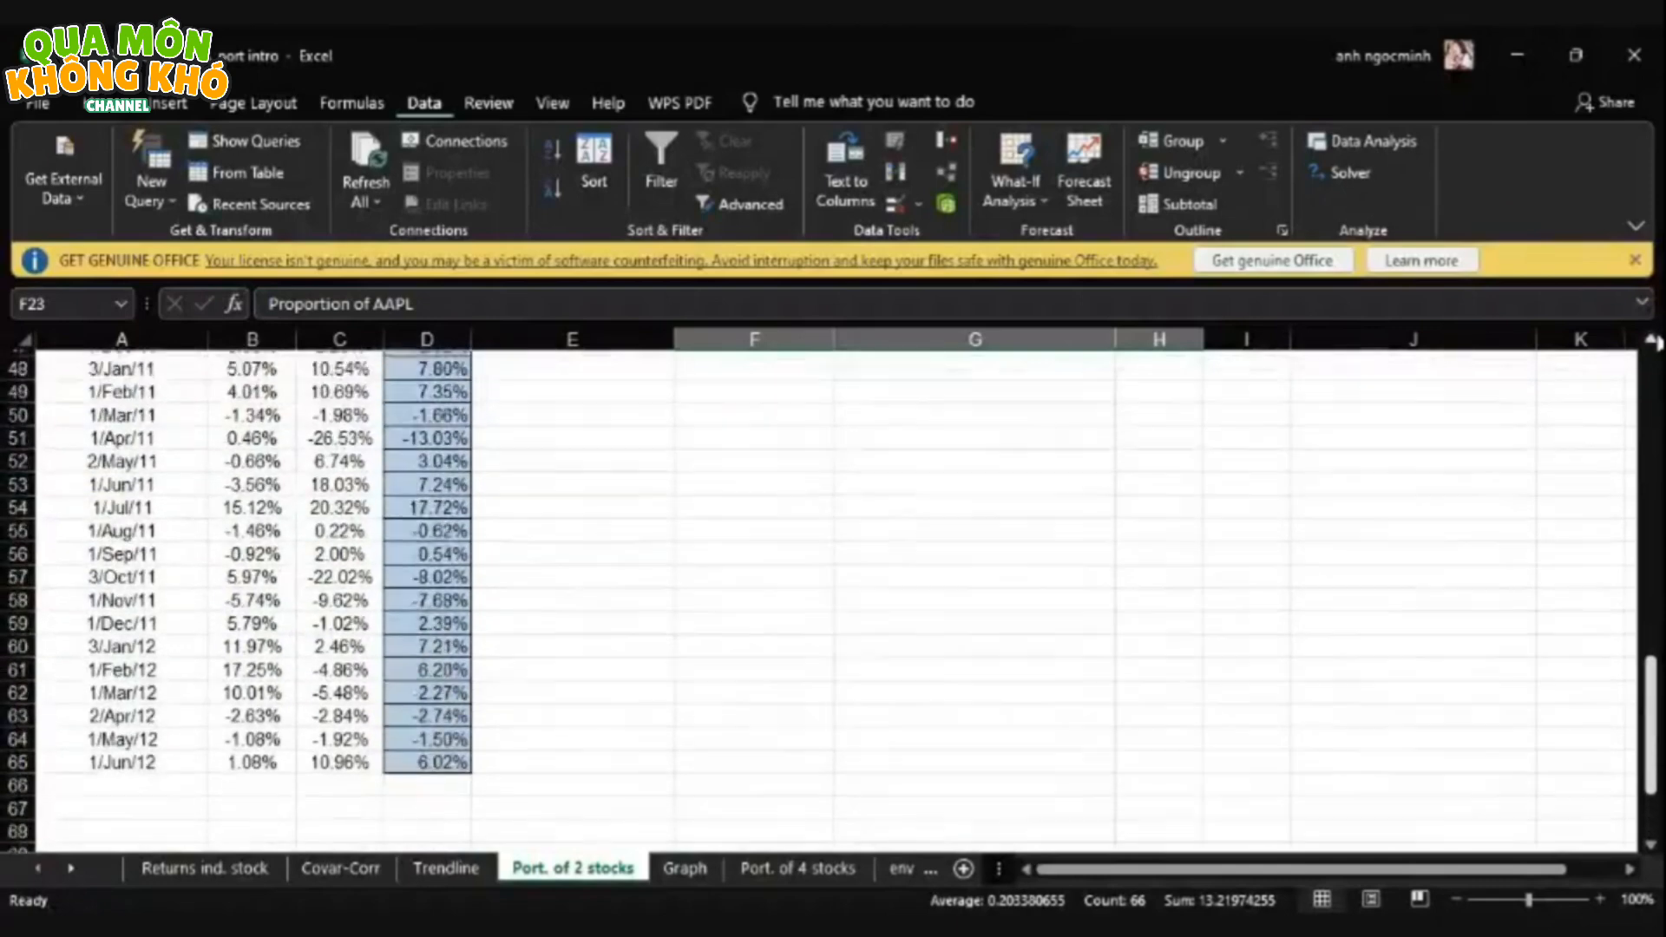
{"action": "scroll", "coordinate": [1651, 341], "scroll_direction": "up", "scroll_amount": 4}
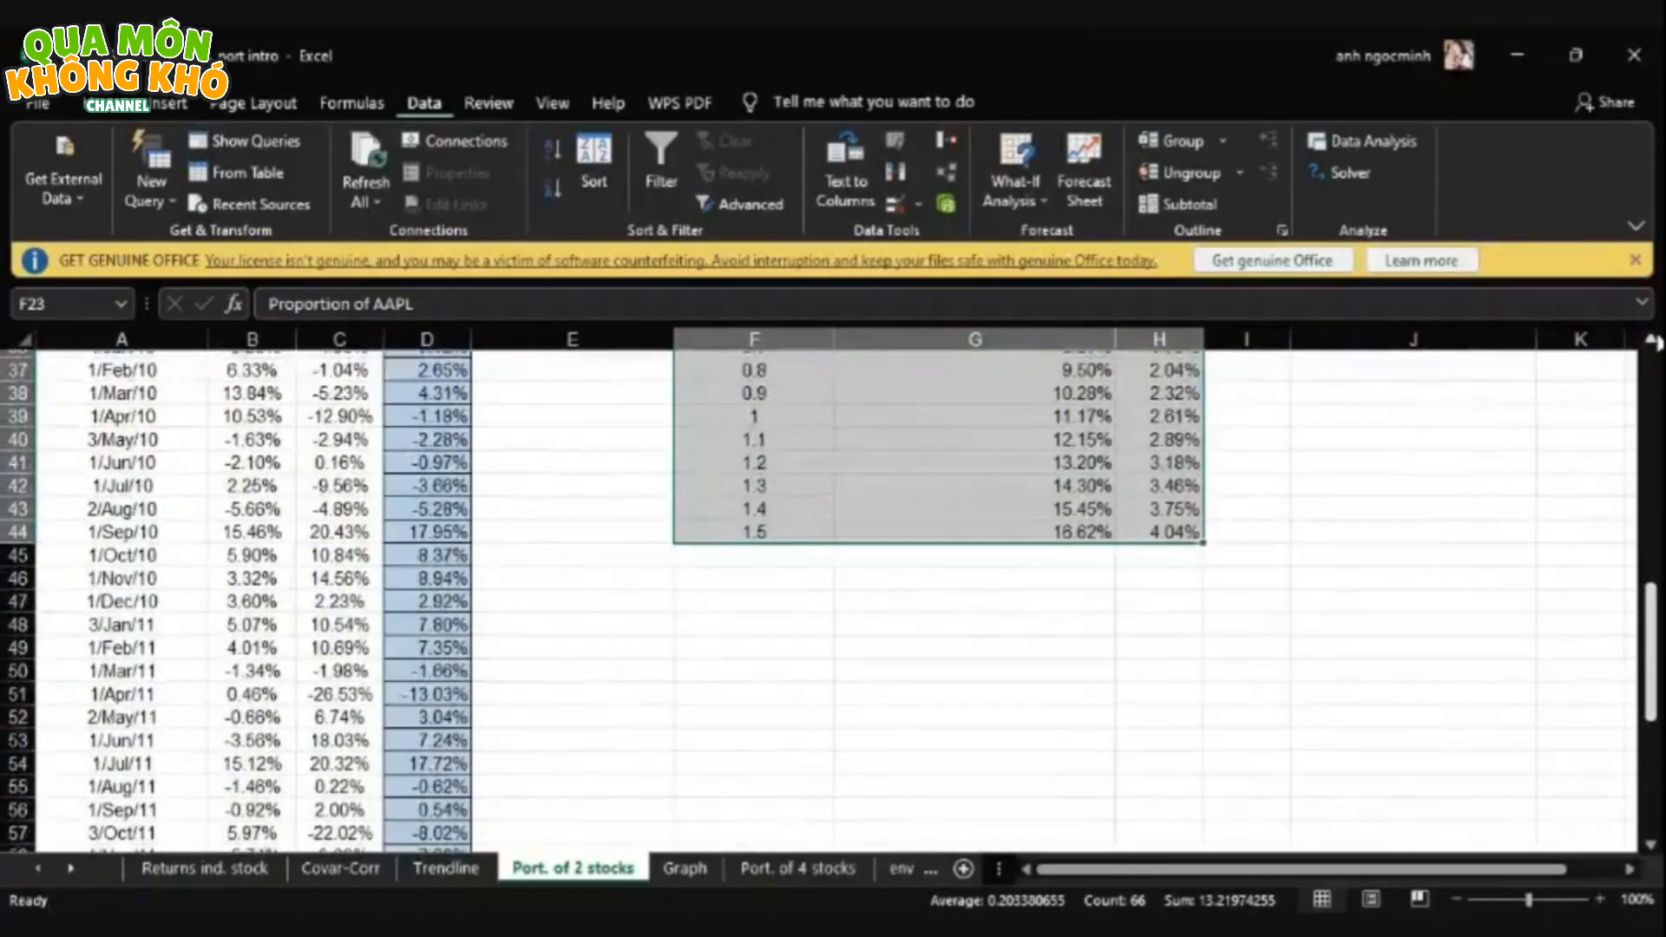
{"action": "scroll", "coordinate": [1651, 341], "scroll_direction": "up", "scroll_amount": 2}
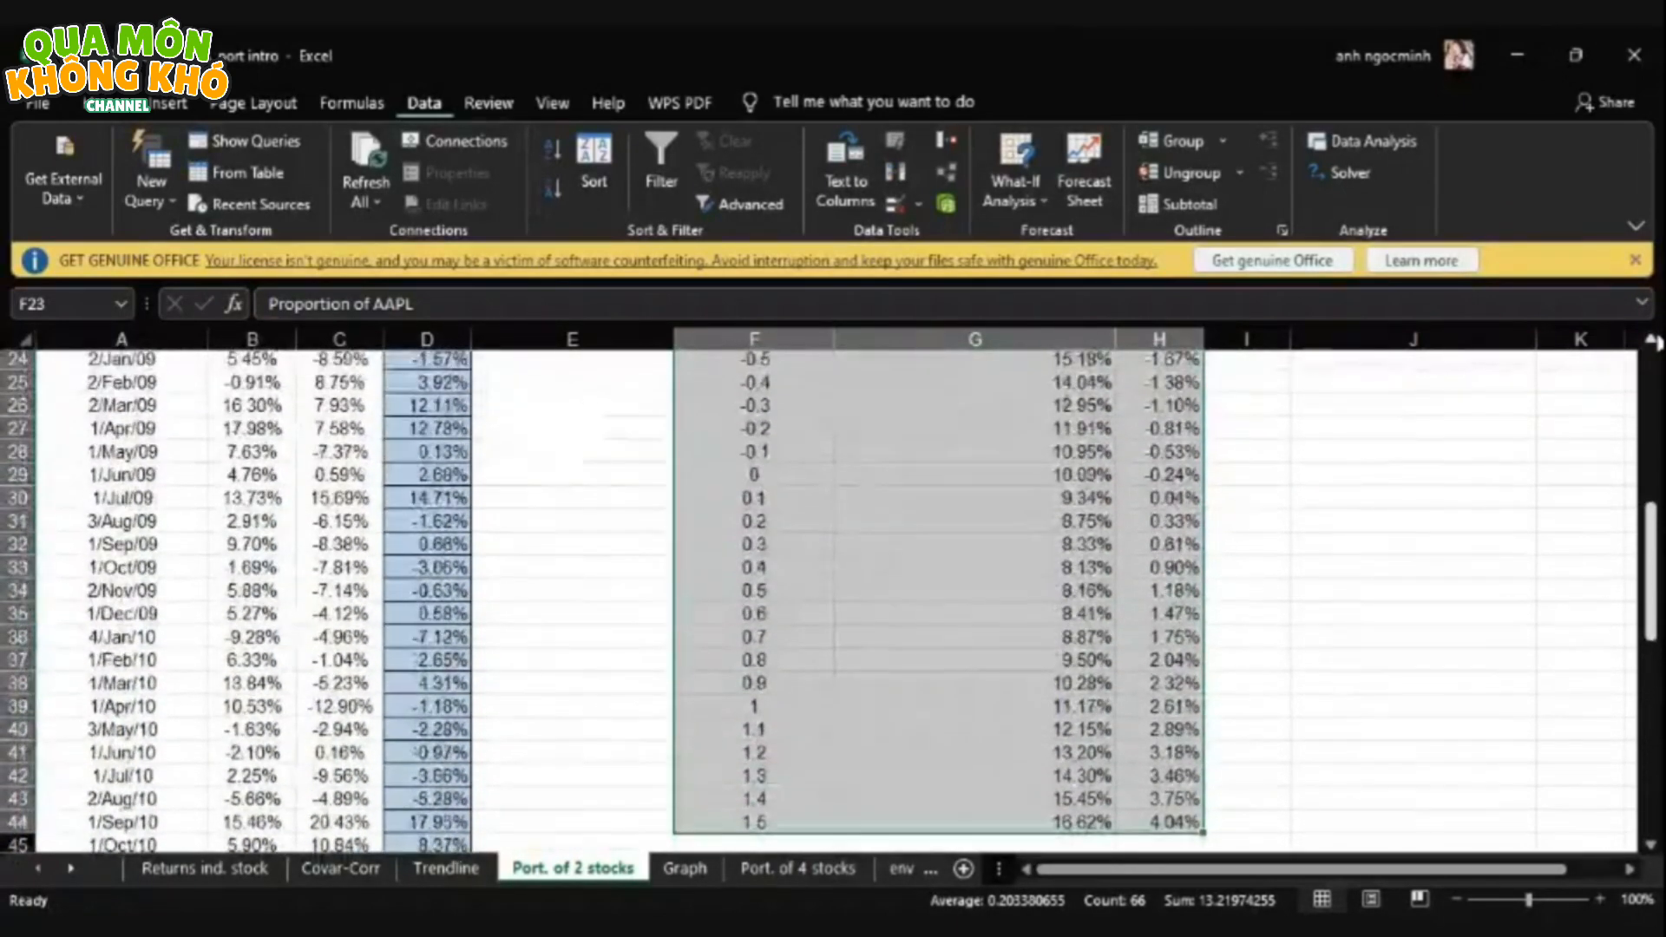
{"action": "left_click", "coordinate": [1275, 507]}
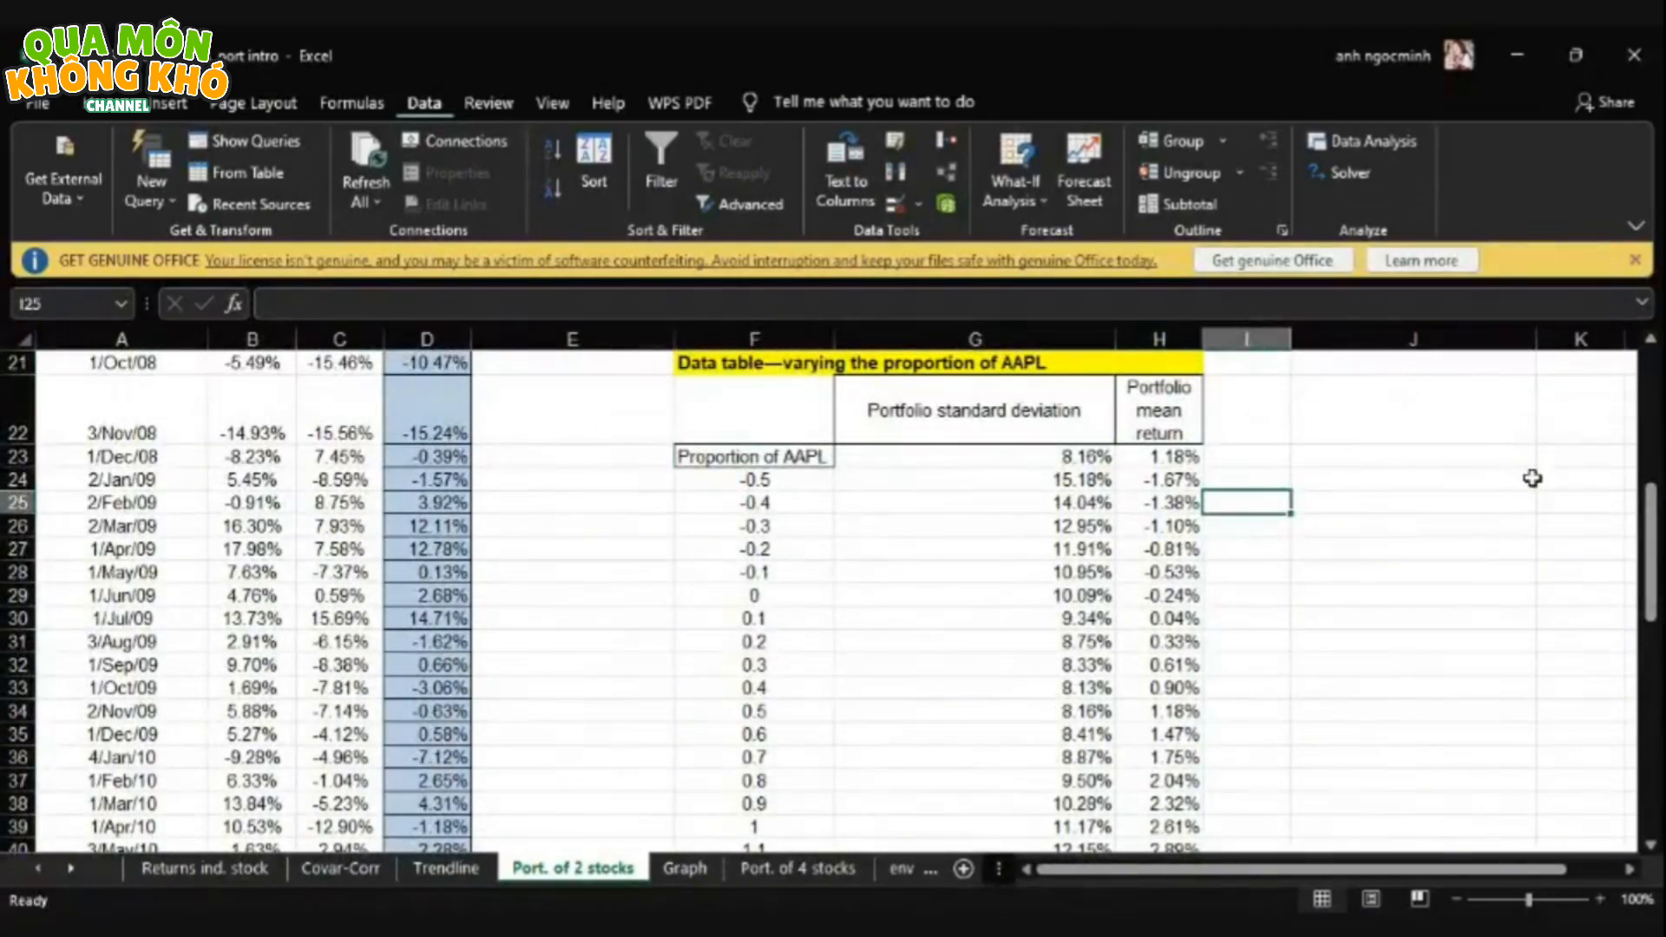
{"action": "left_click", "coordinate": [1651, 846]}
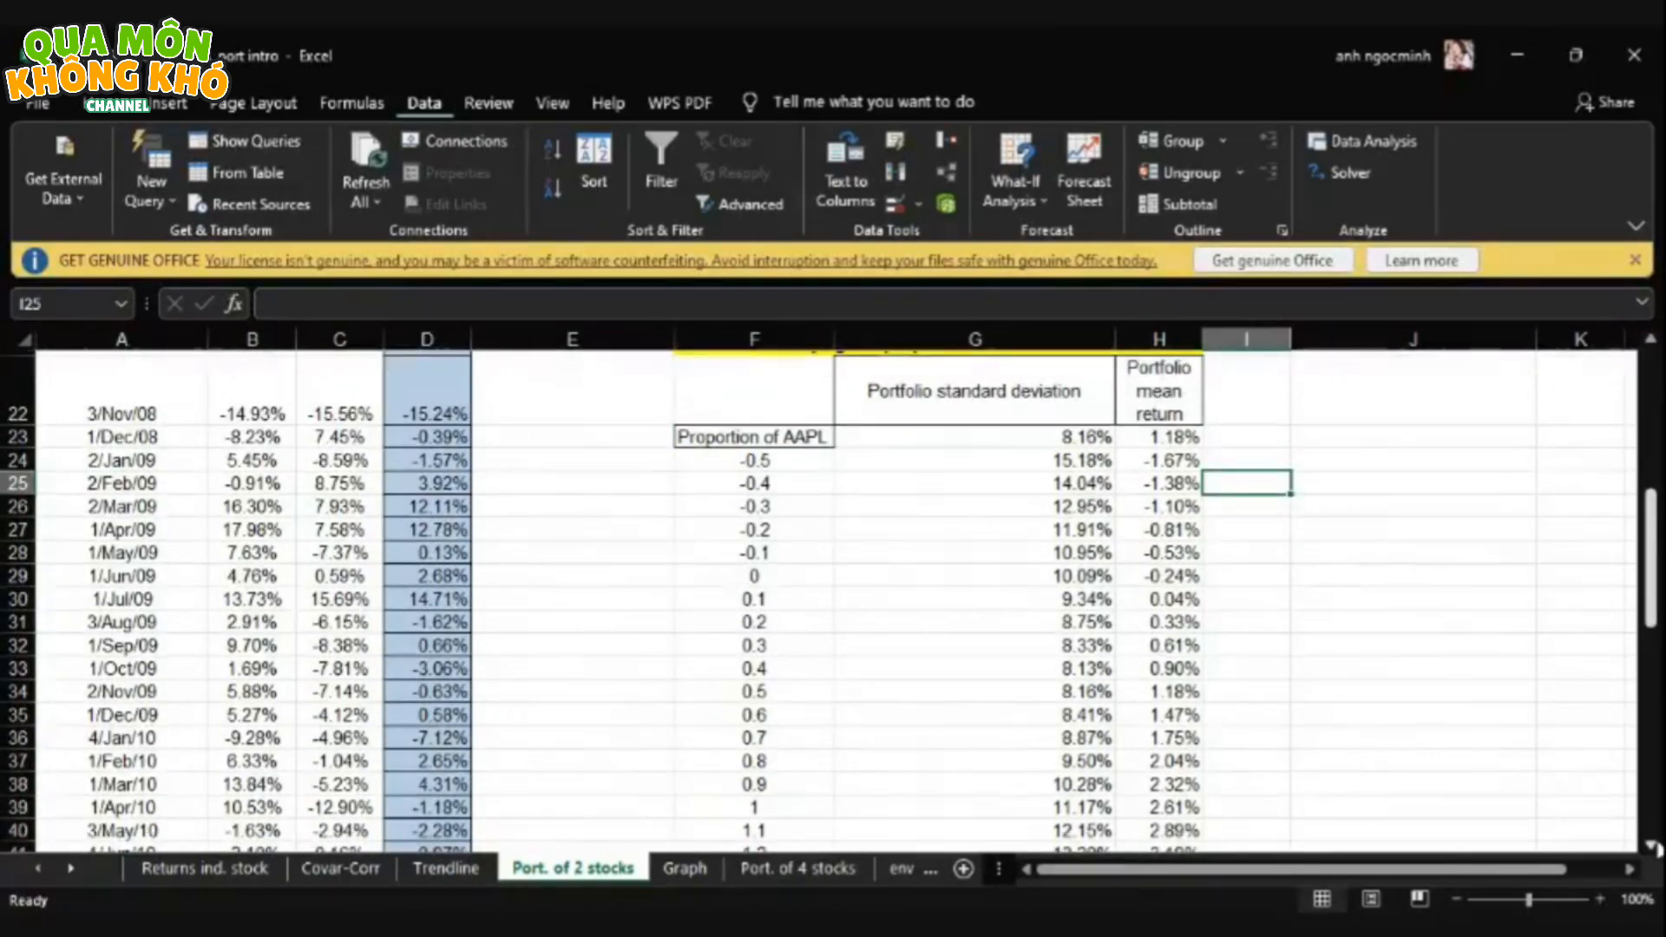
{"action": "left_click", "coordinate": [1651, 846]}
{"action": "left_click", "coordinate": [1651, 340]}
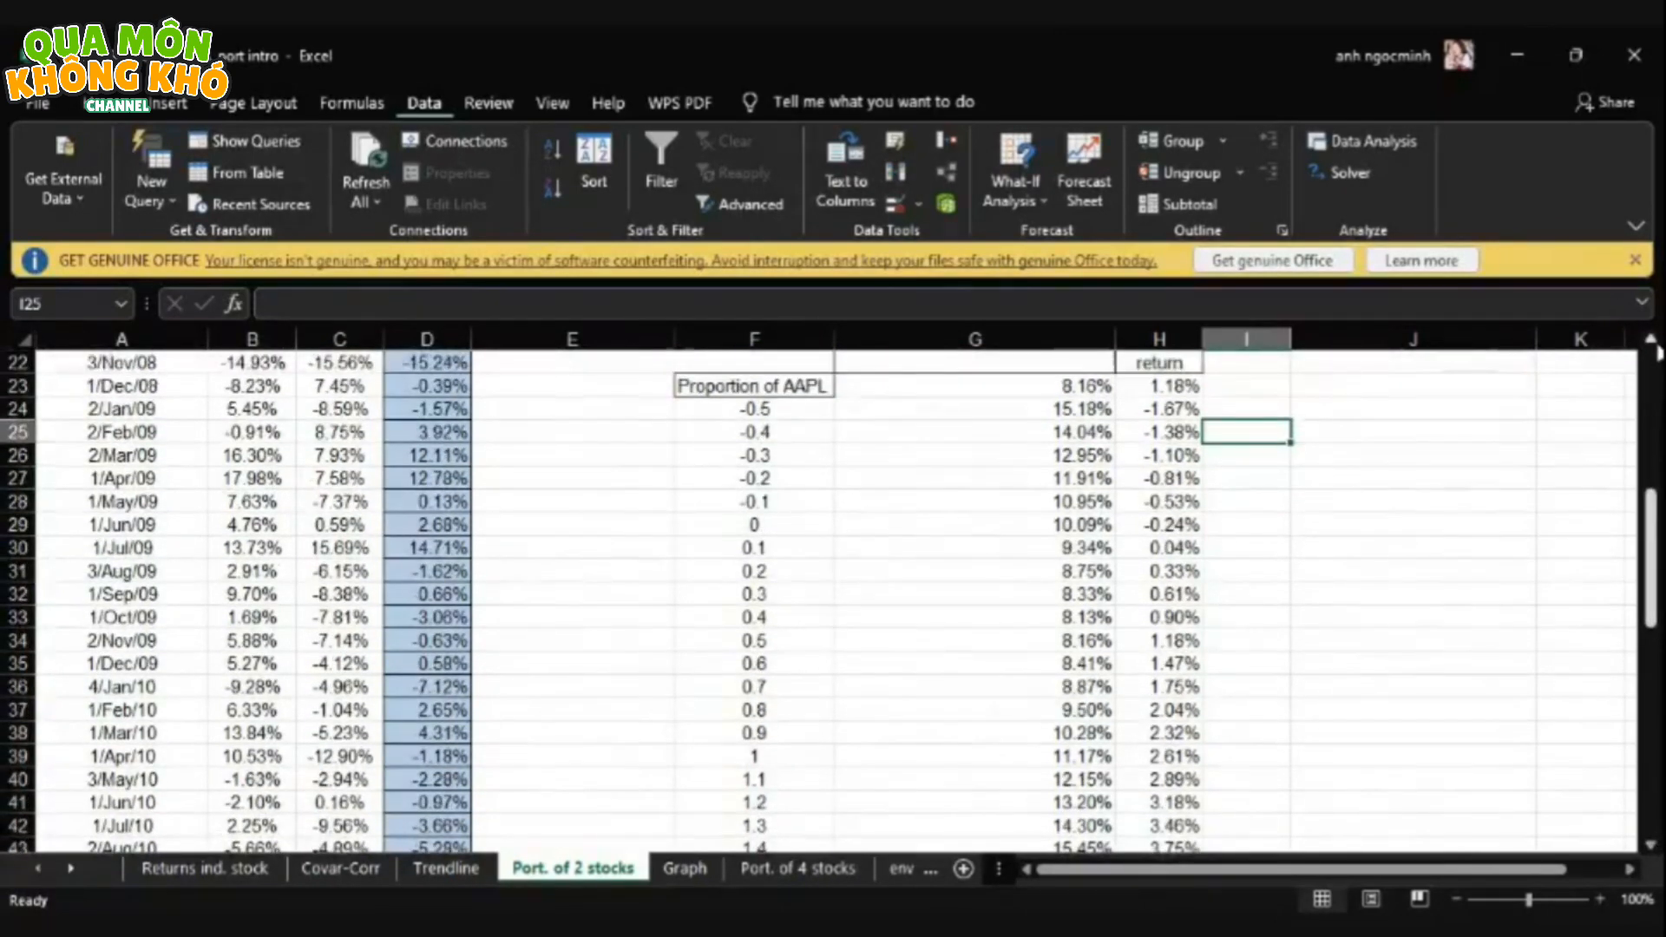
{"action": "left_click", "coordinate": [1651, 339]}
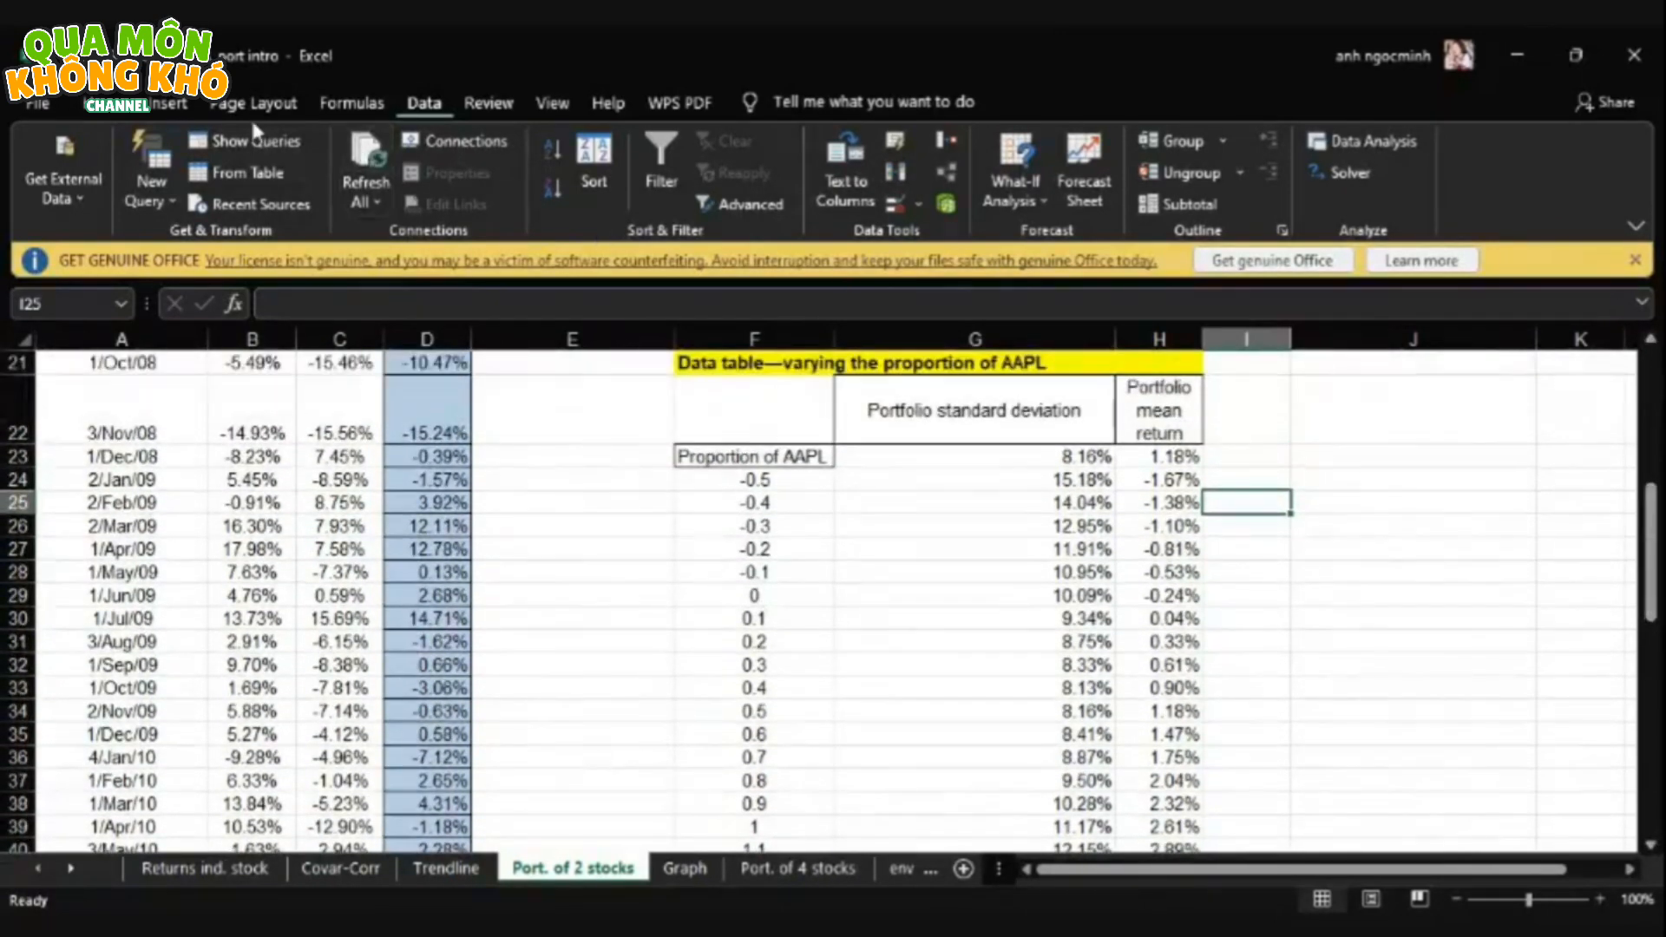
- Insert a markers-only scatter chart and move it clear of the data table's standard deviation and mean return columns
{"action": "left_click", "coordinate": [171, 103]}
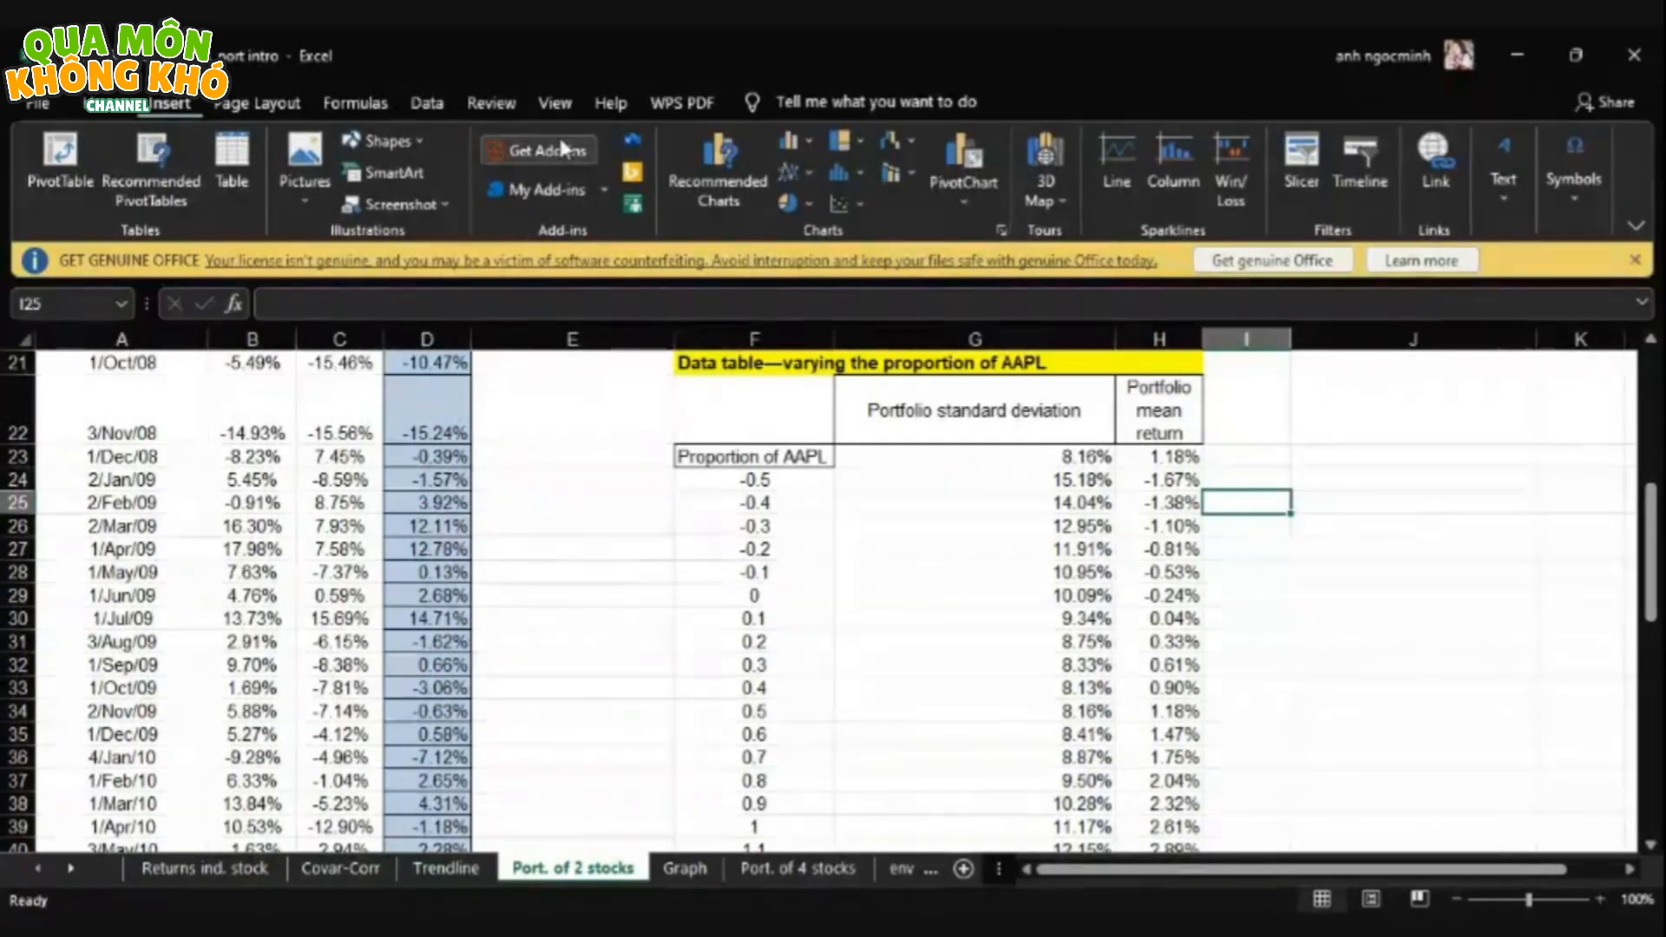
{"action": "left_click", "coordinate": [856, 207]}
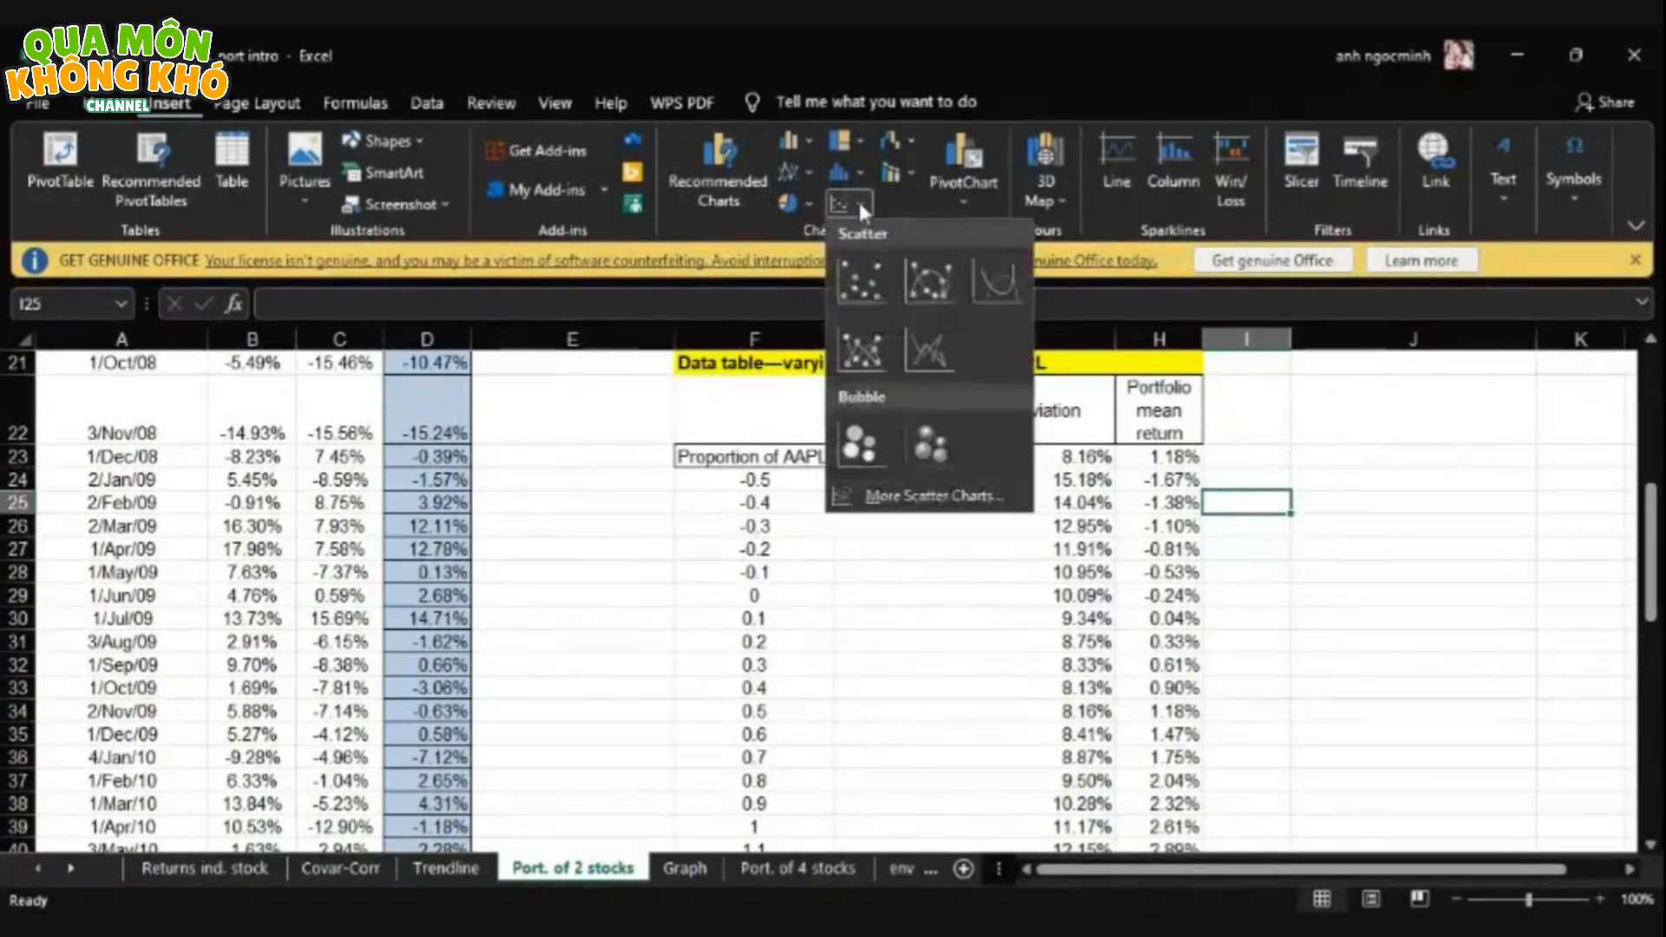
{"action": "left_click", "coordinate": [861, 279]}
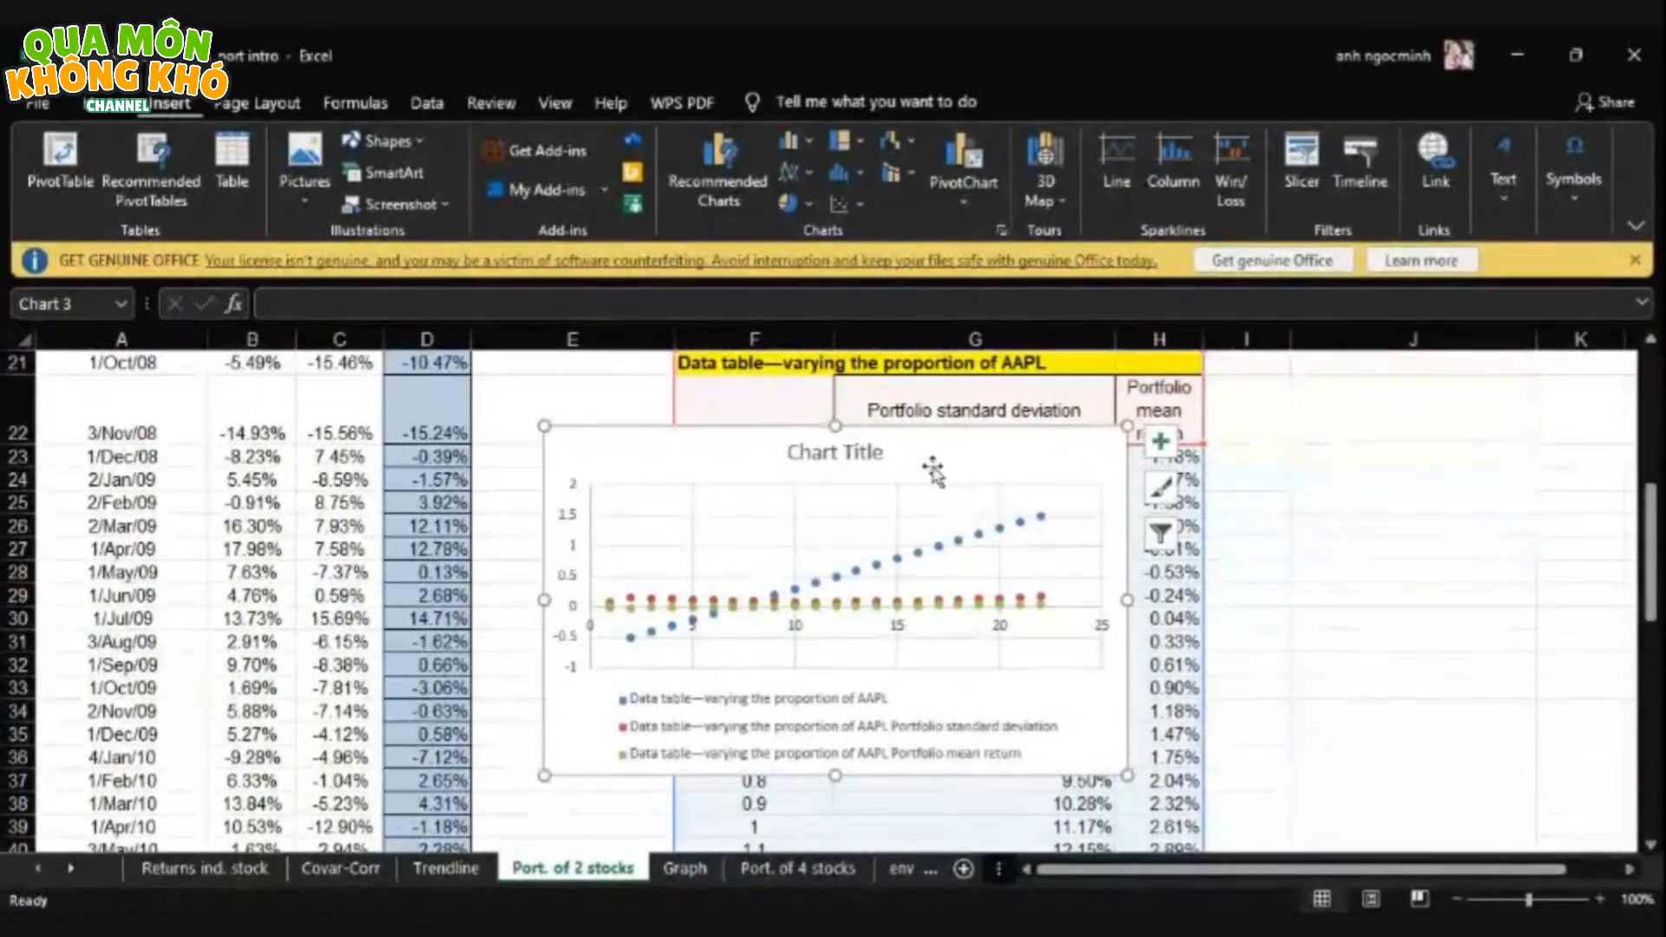
{"action": "left_click_drag", "start_coordinate": [925, 481], "coordinate": [626, 490]}
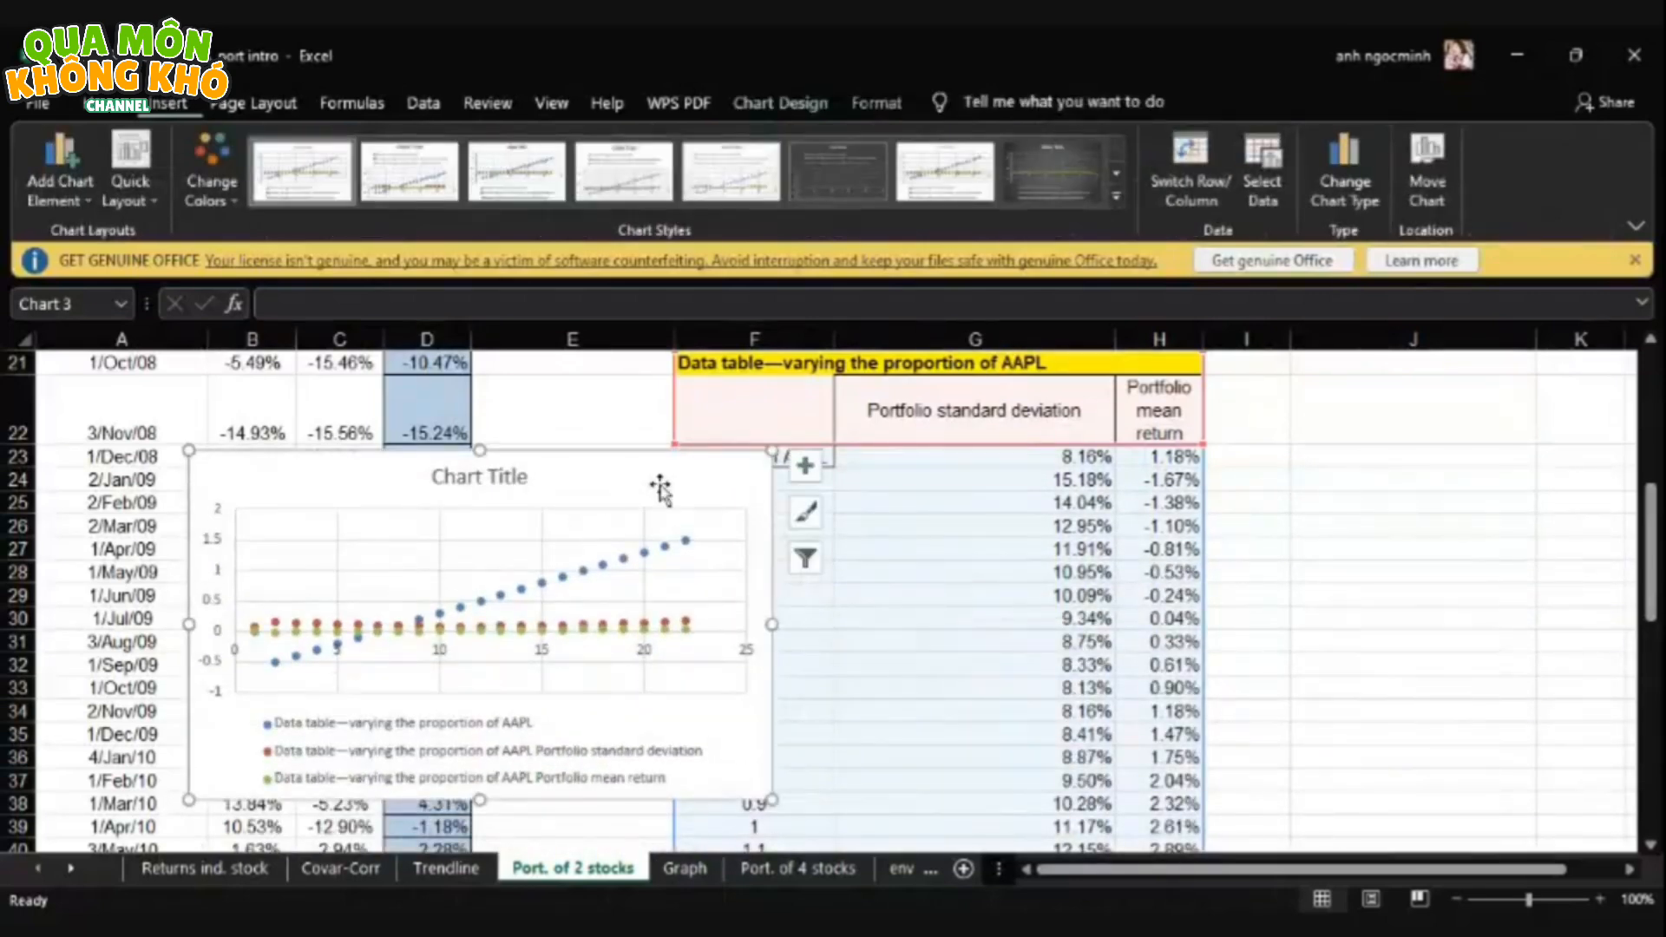
- Replace the chart's default series with a new one that takes the portfolio standard deviations G23:G44 as X values
{"action": "right_click", "coordinate": [661, 491]}
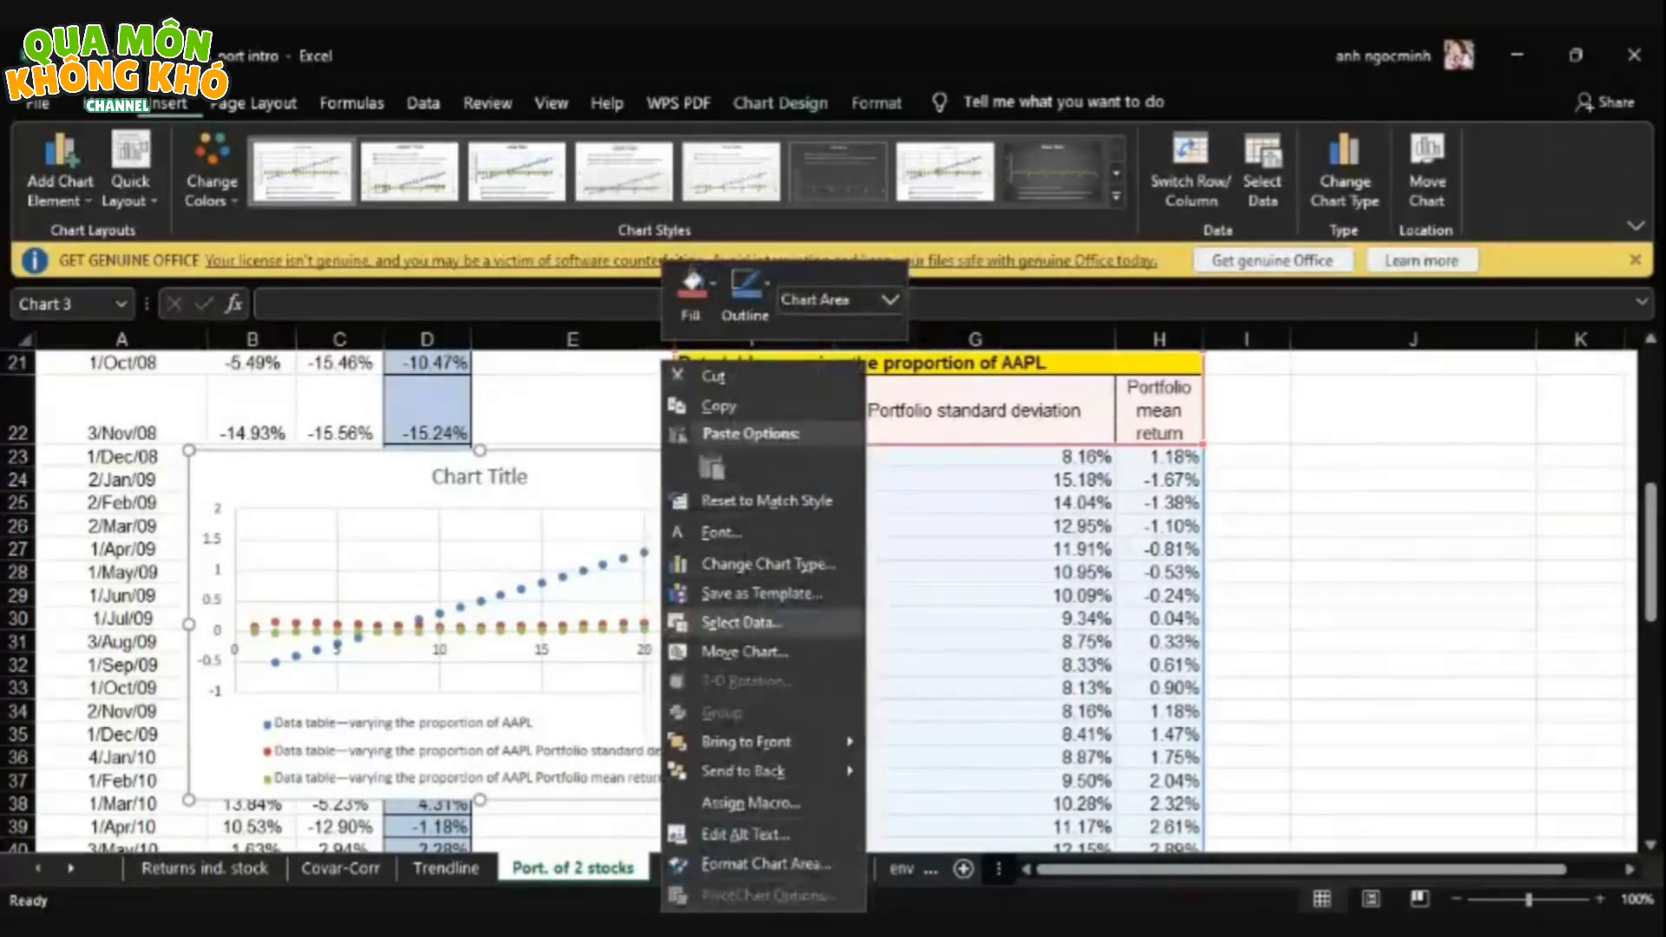
{"action": "left_click", "coordinate": [748, 623]}
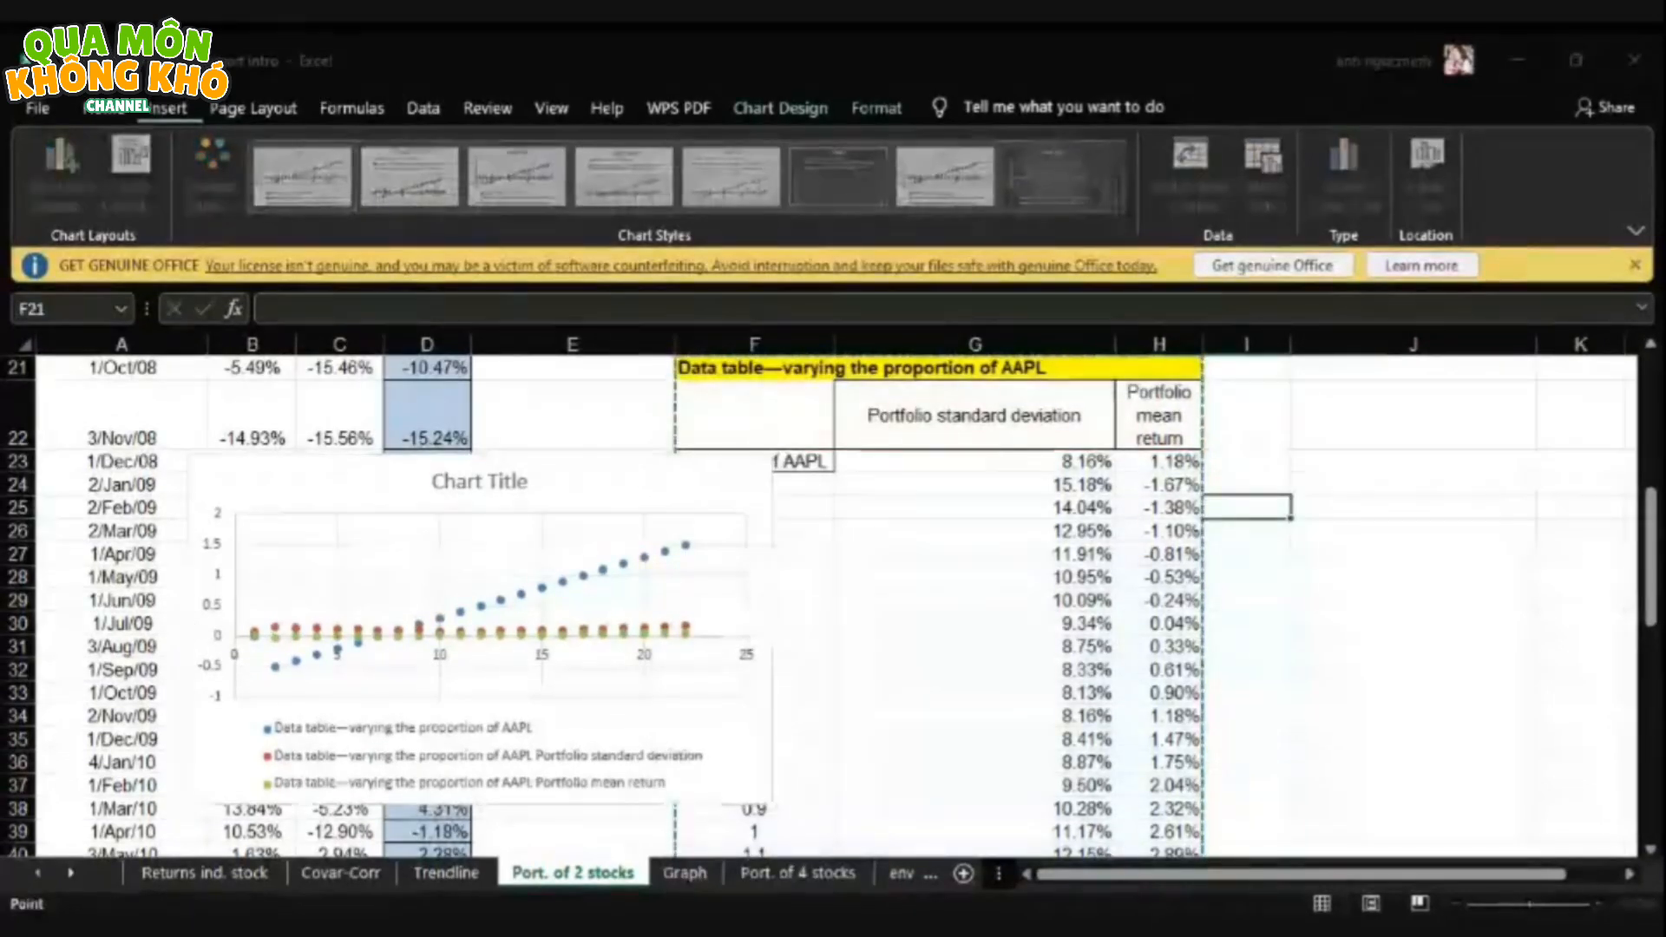
{"action": "left_click", "coordinate": [677, 486]}
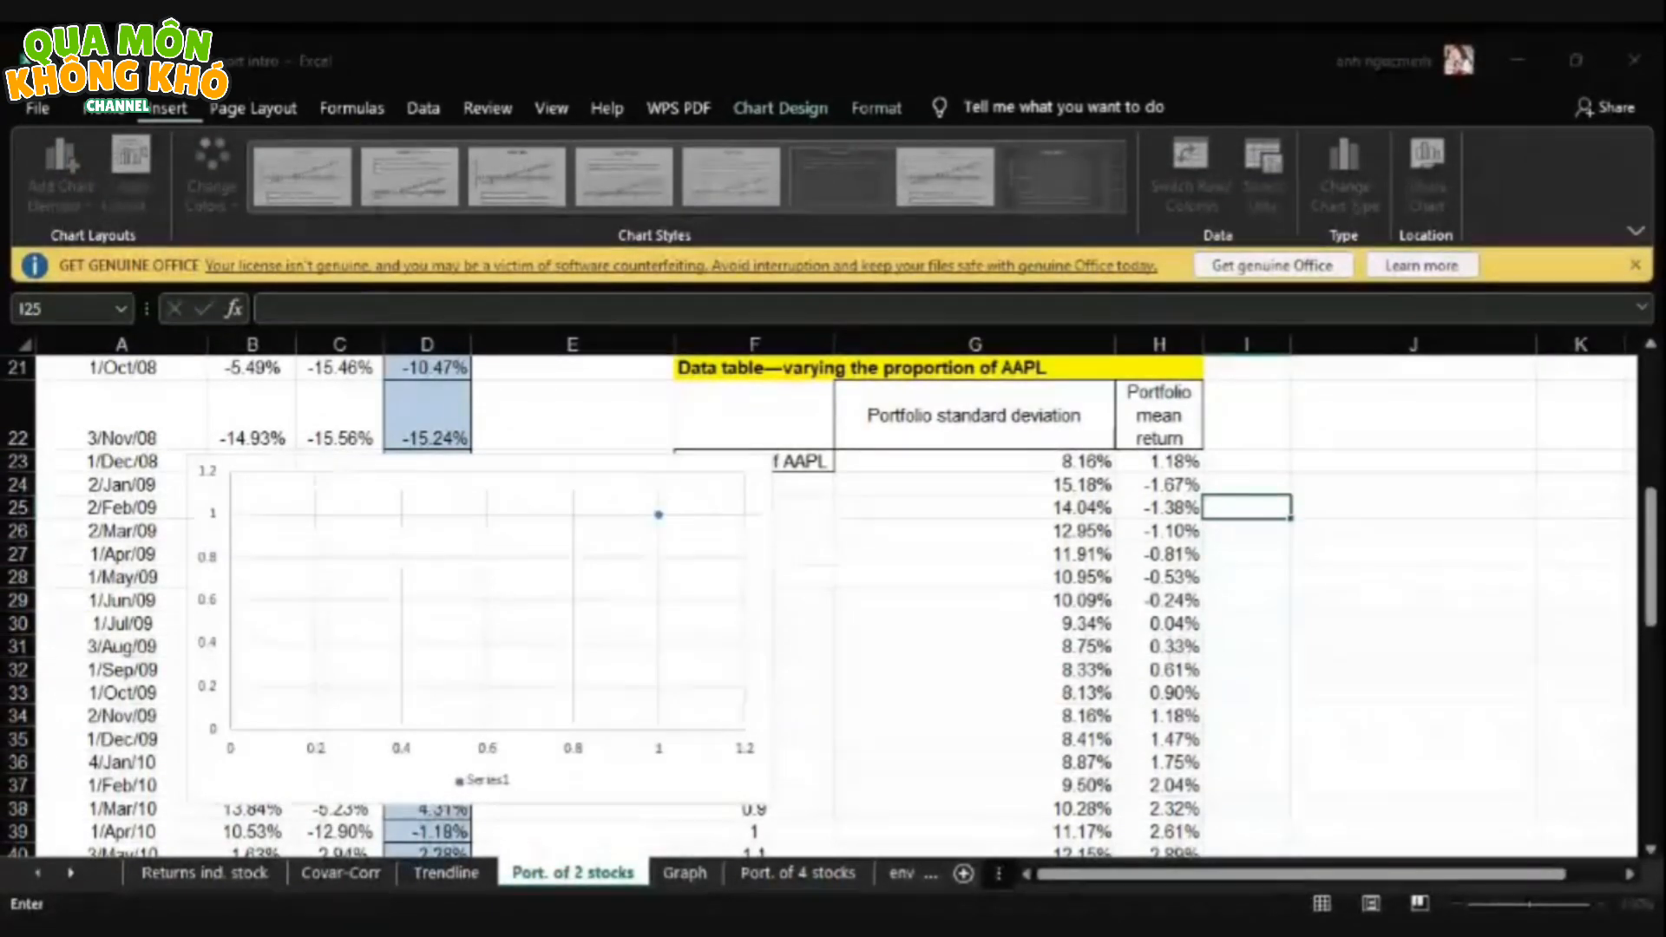
{"action": "left_click", "coordinate": [1067, 462]}
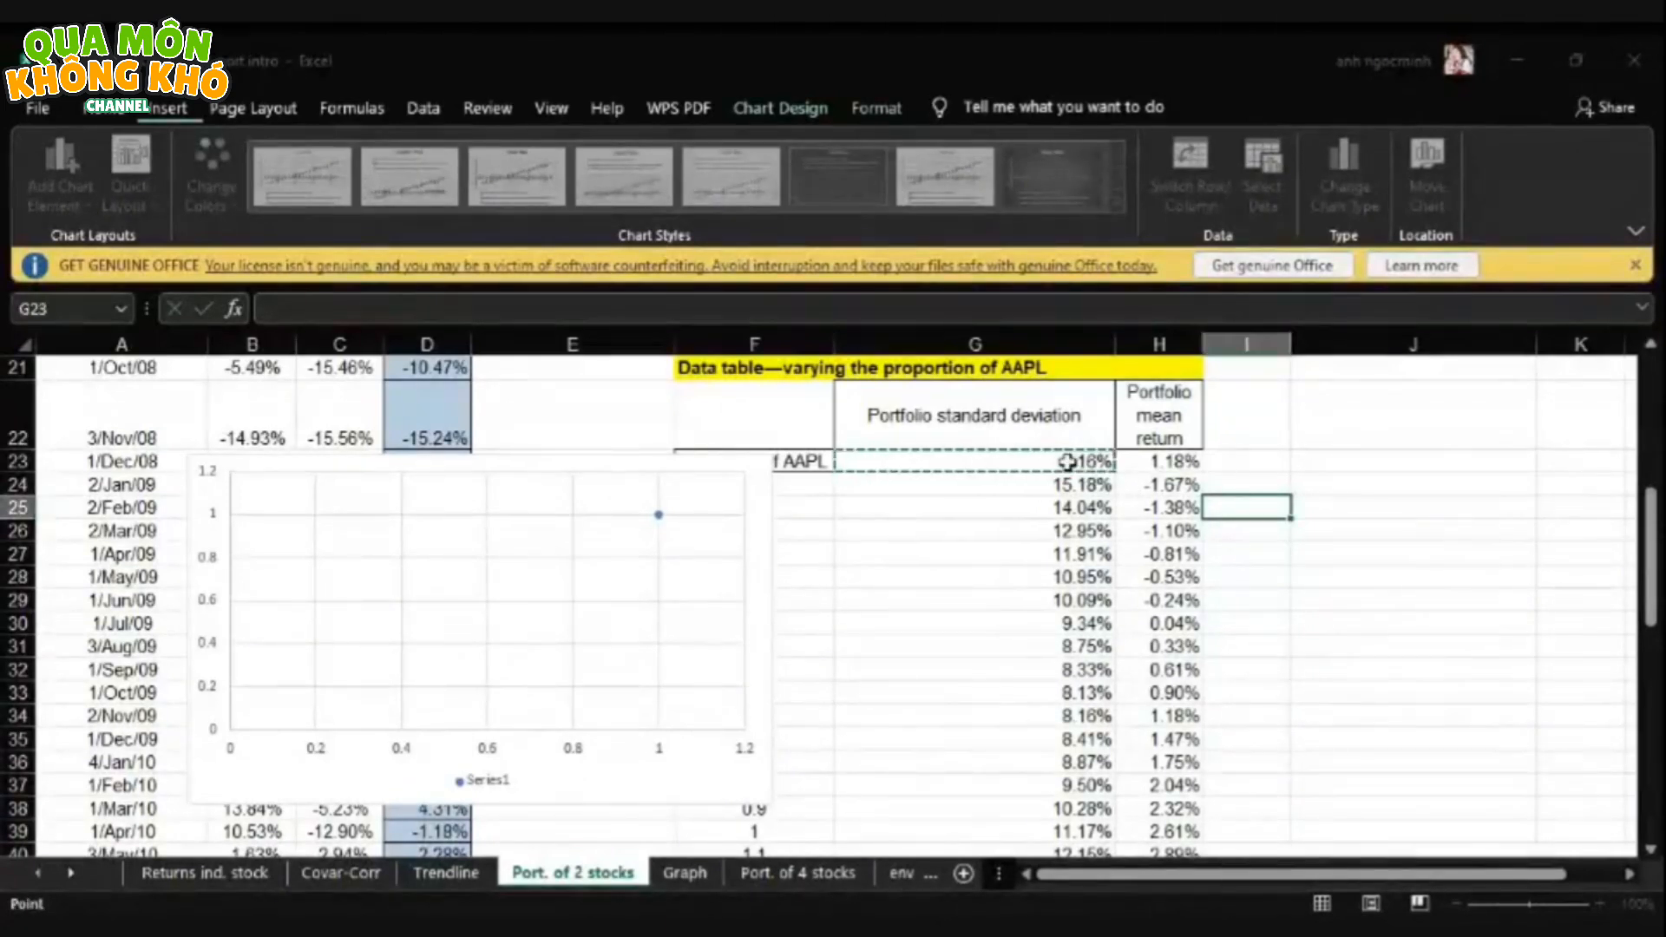
{"action": "key", "text": "ctrl+shift+Down"}
{"action": "key", "text": "shift+Down"}
{"action": "key", "text": "shift+Down"}
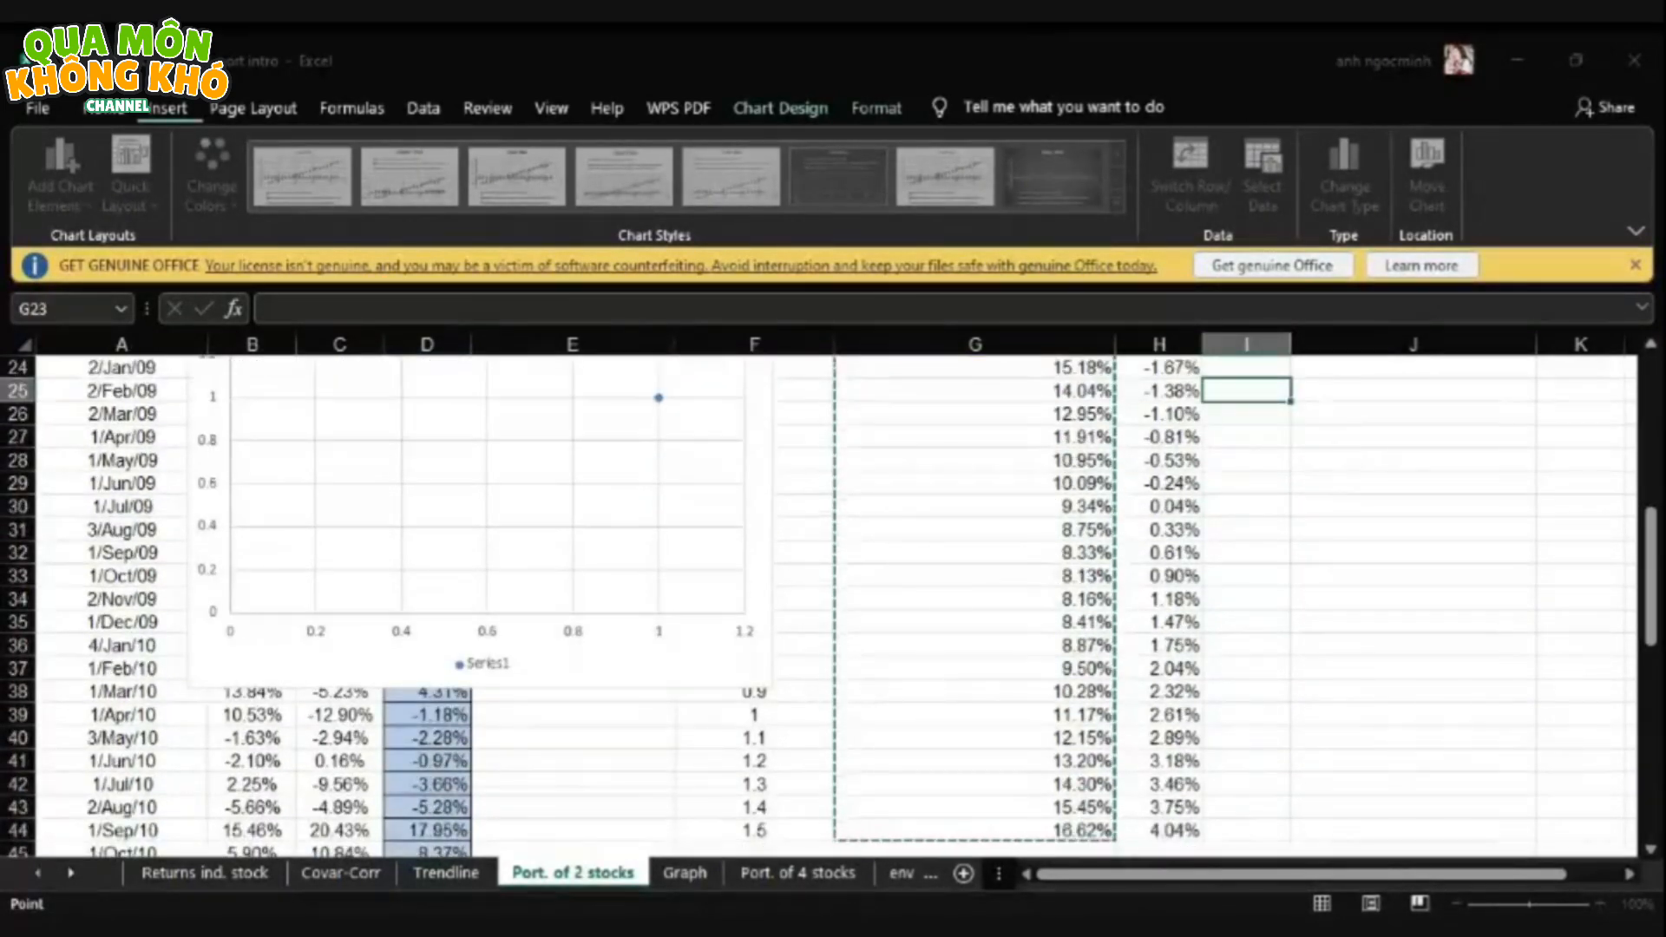
{"action": "key", "text": "Tab"}
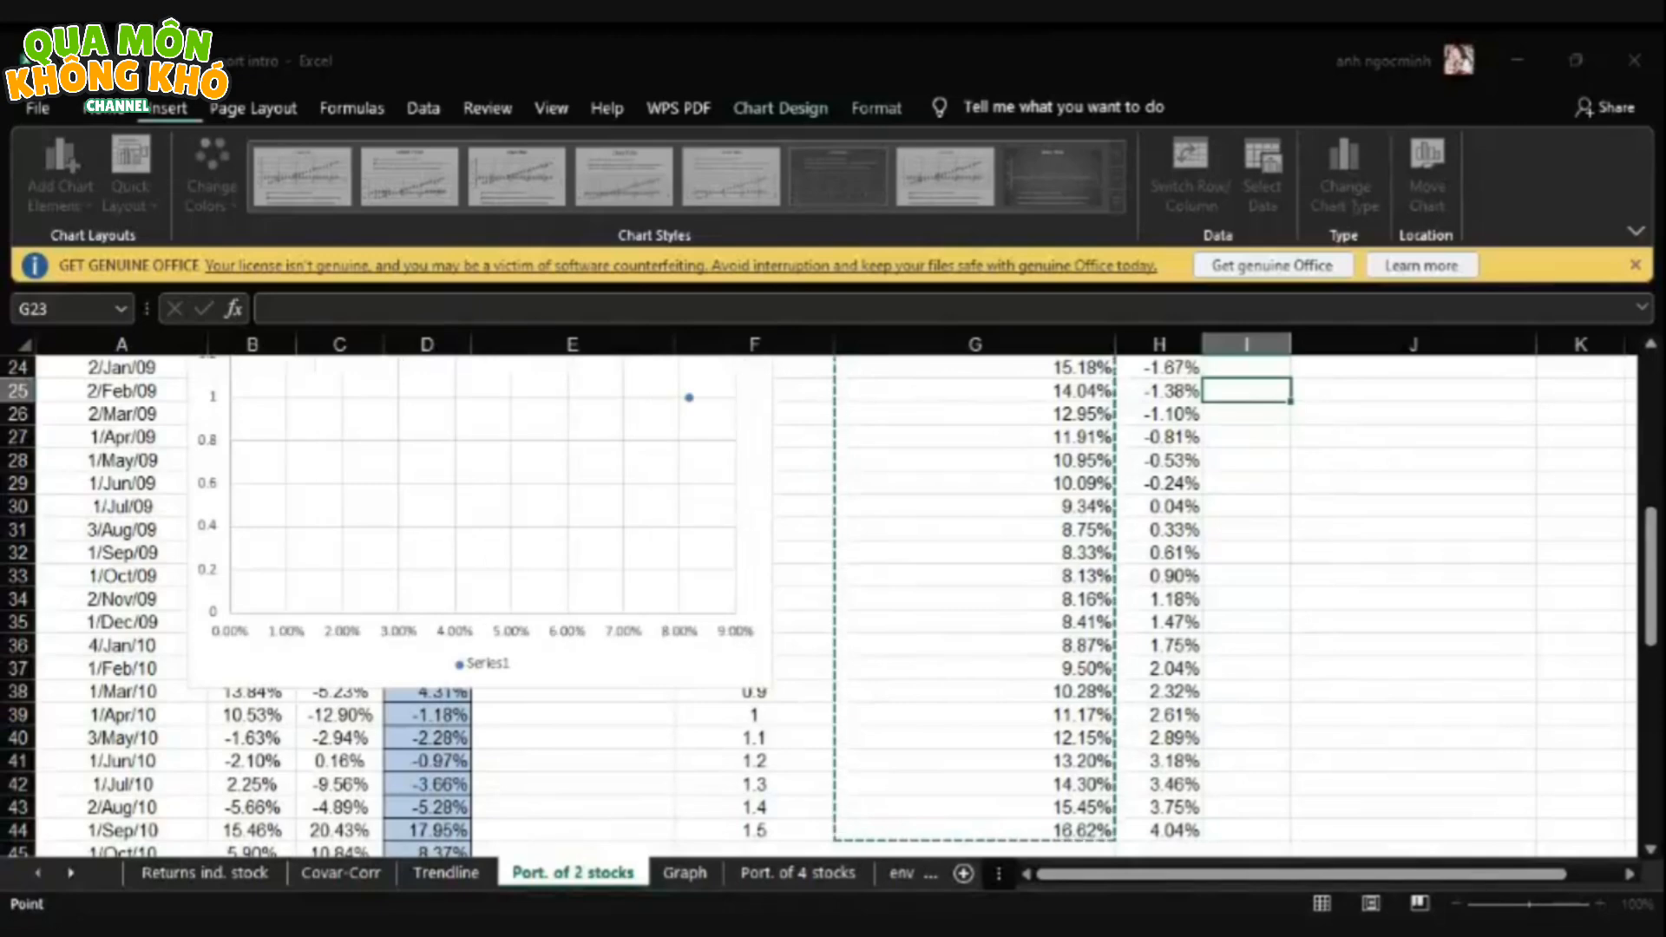
- Set the new series' Y values to the portfolio mean returns H23:H44 and apply the chart data selection
{"action": "key", "text": "BackSpace"}
{"action": "left_click_drag", "start_coordinate": [1649, 579], "coordinate": [1648, 544]}
{"action": "left_click", "coordinate": [1162, 507]}
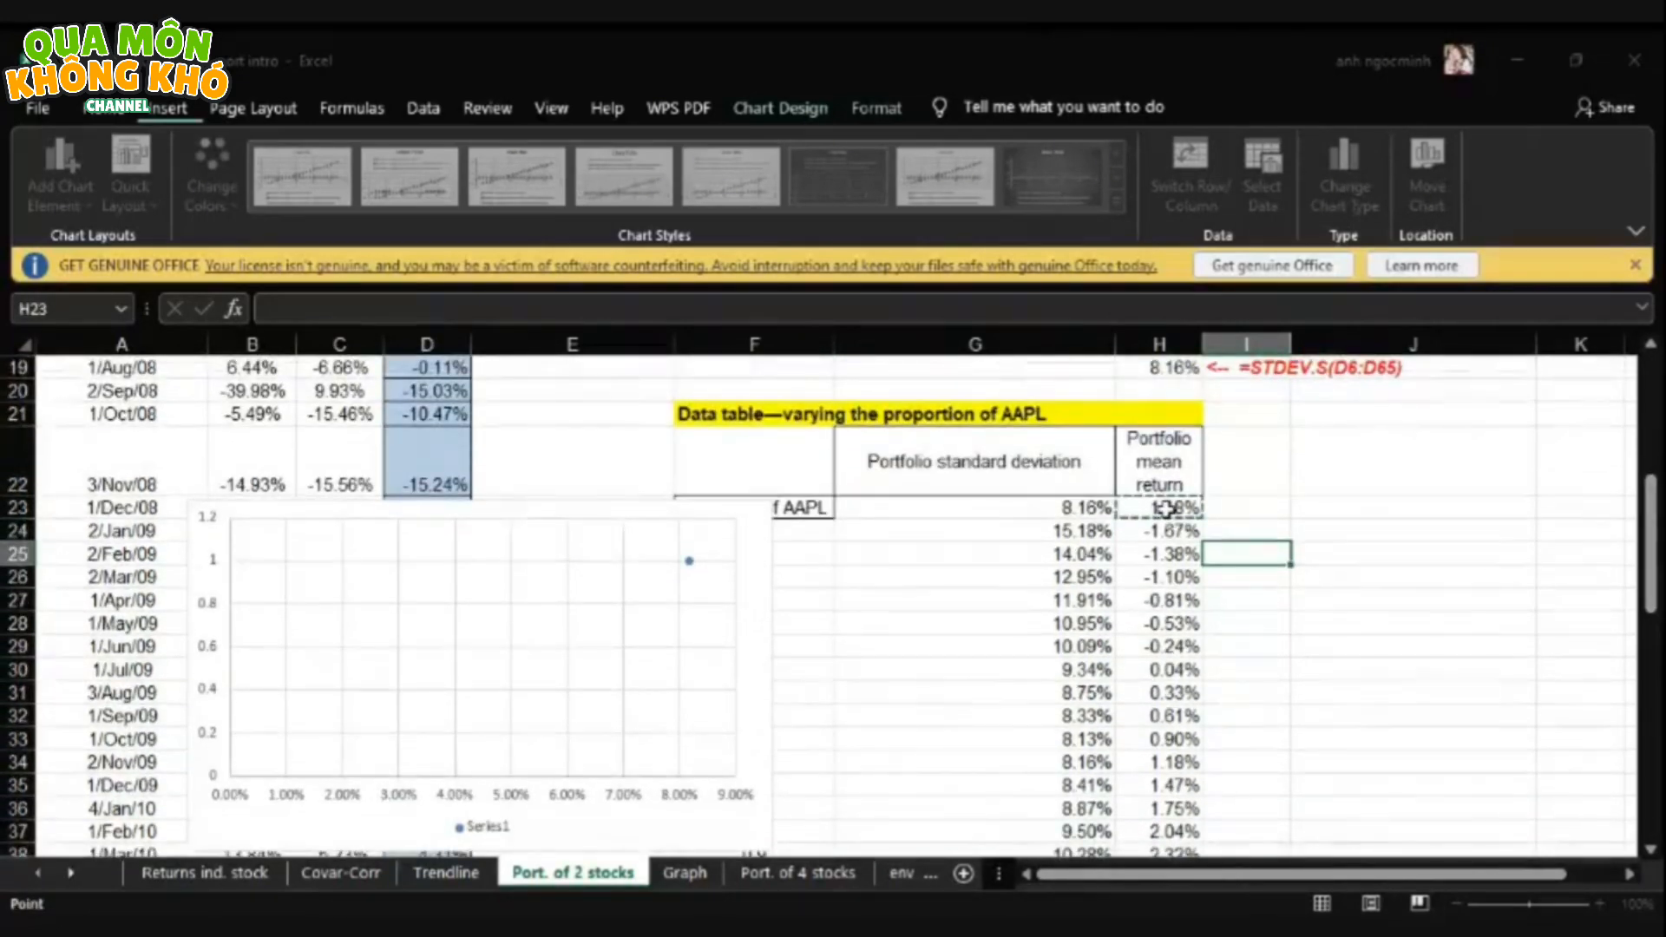
{"action": "key", "text": "ctrl+shift+Down"}
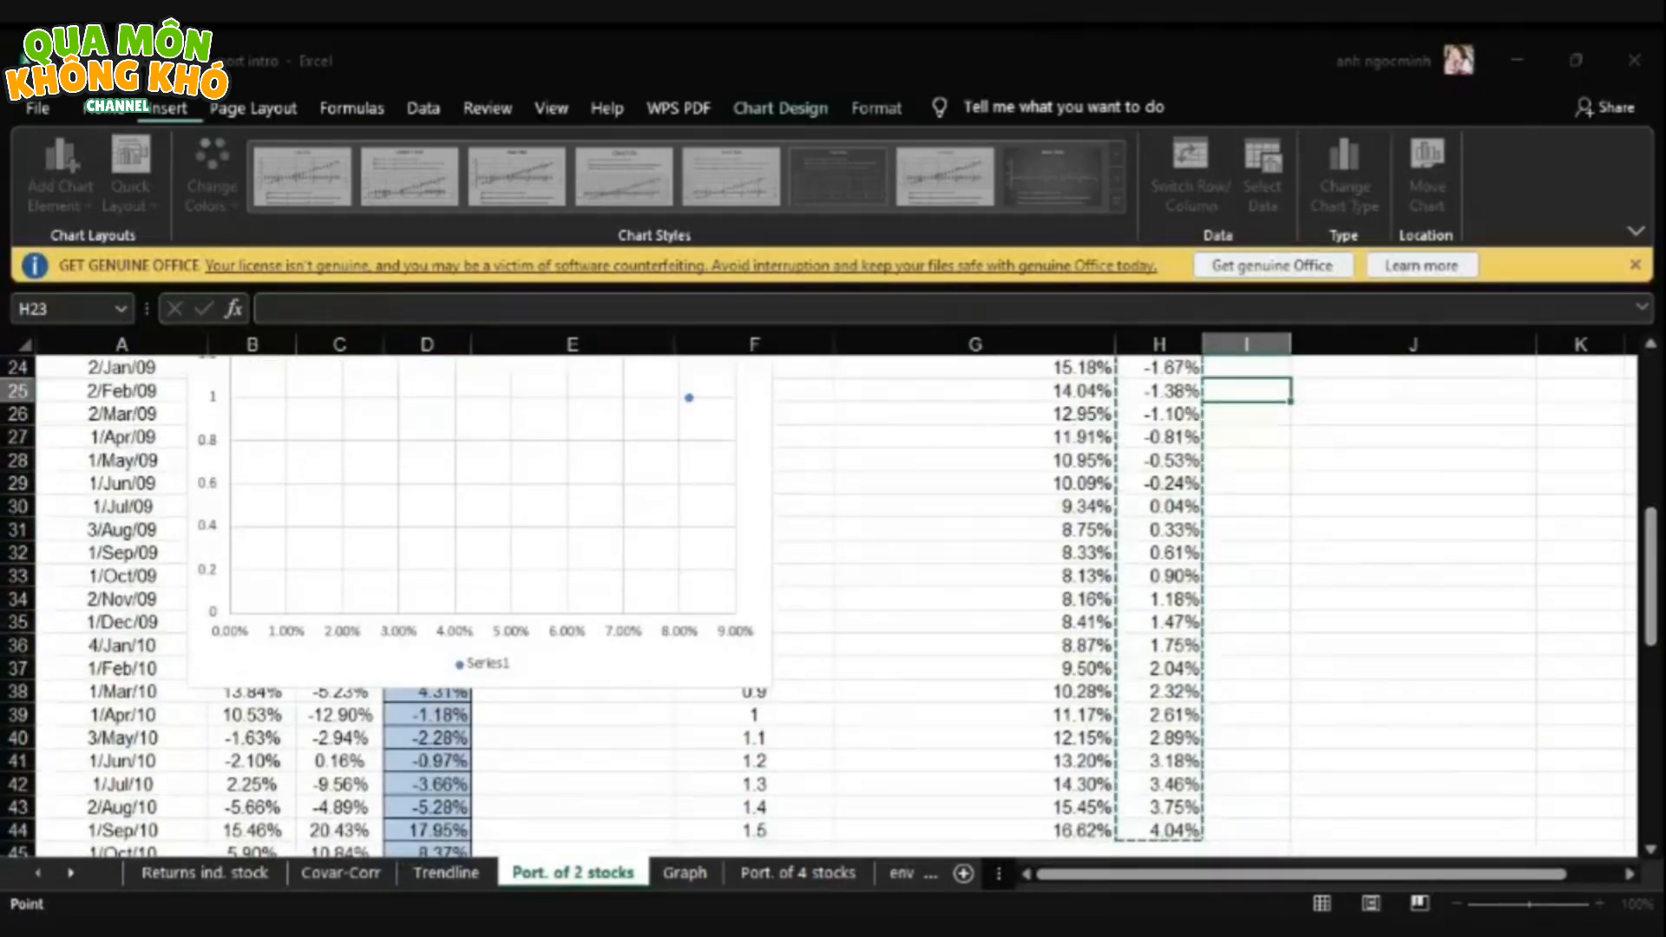
{"action": "key", "text": "Return"}
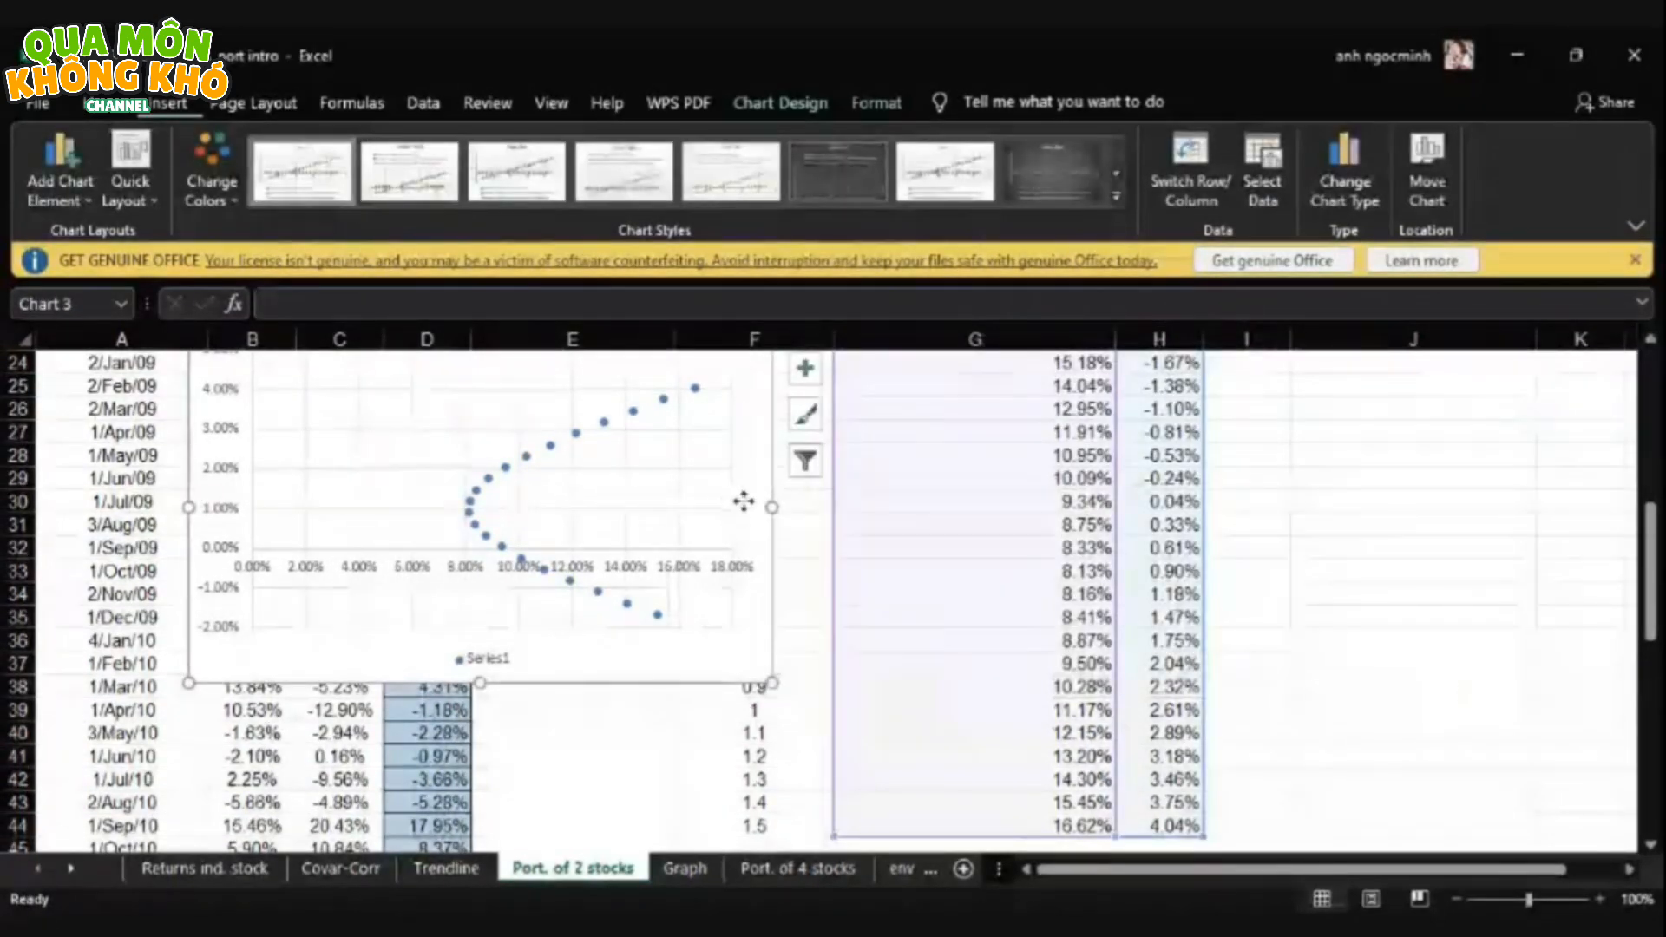
- Move the scatter chart across columns G to J and compare its risk-return curve with the data table
{"action": "left_click_drag", "start_coordinate": [743, 502], "coordinate": [1545, 603]}
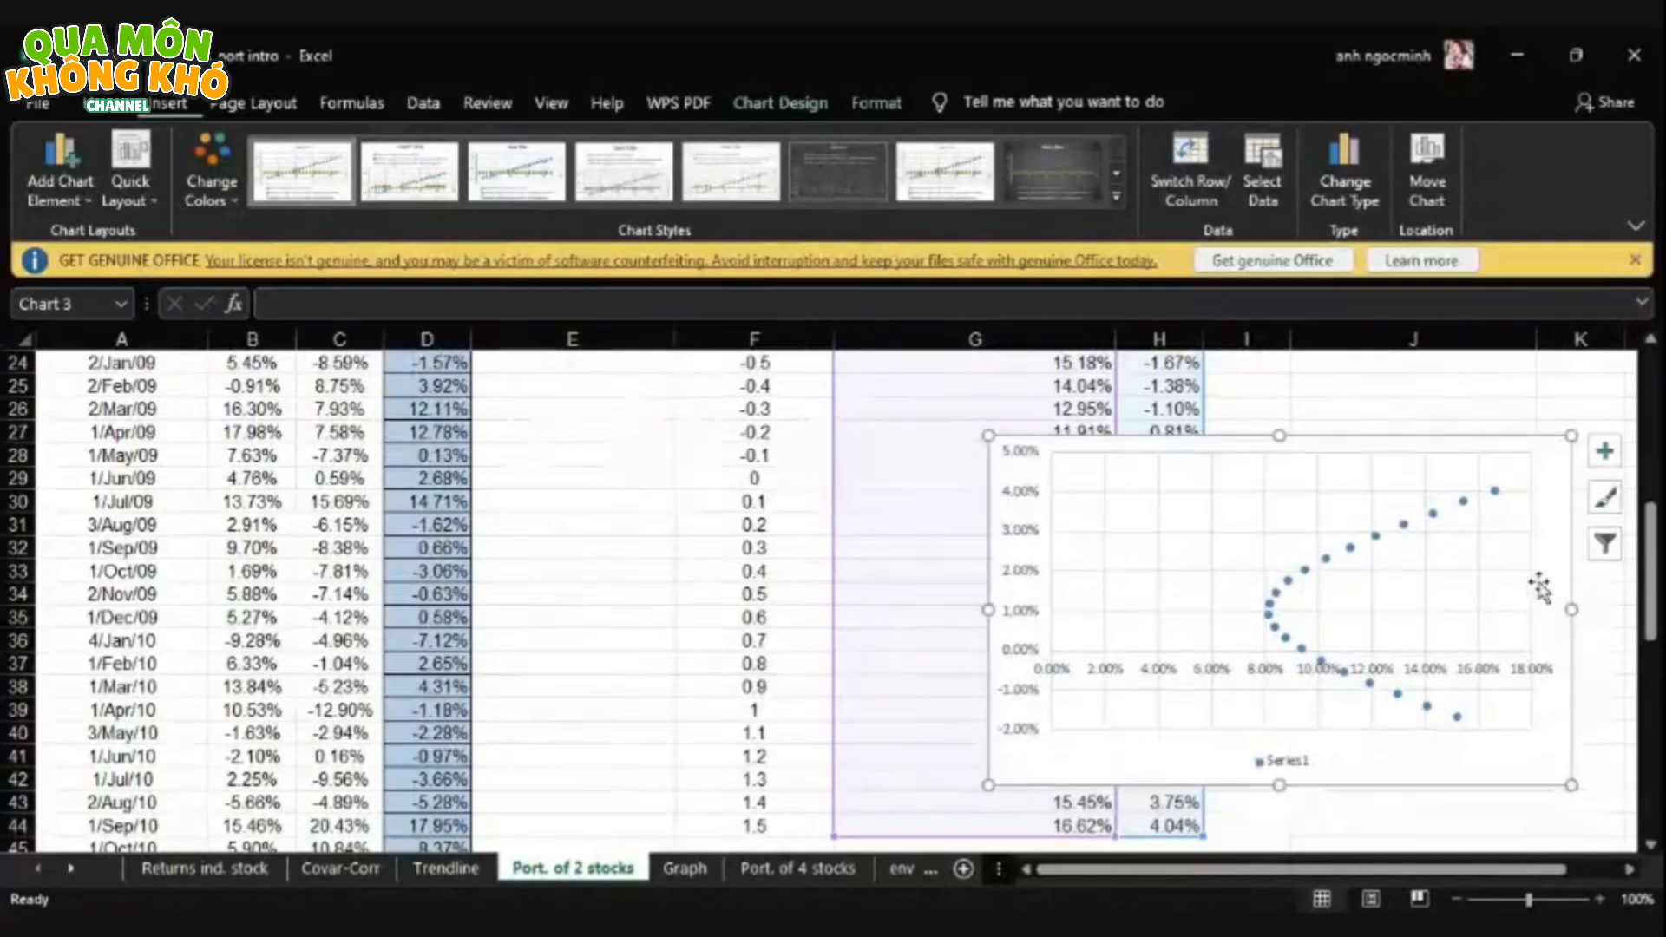
{"action": "left_click", "coordinate": [1473, 411]}
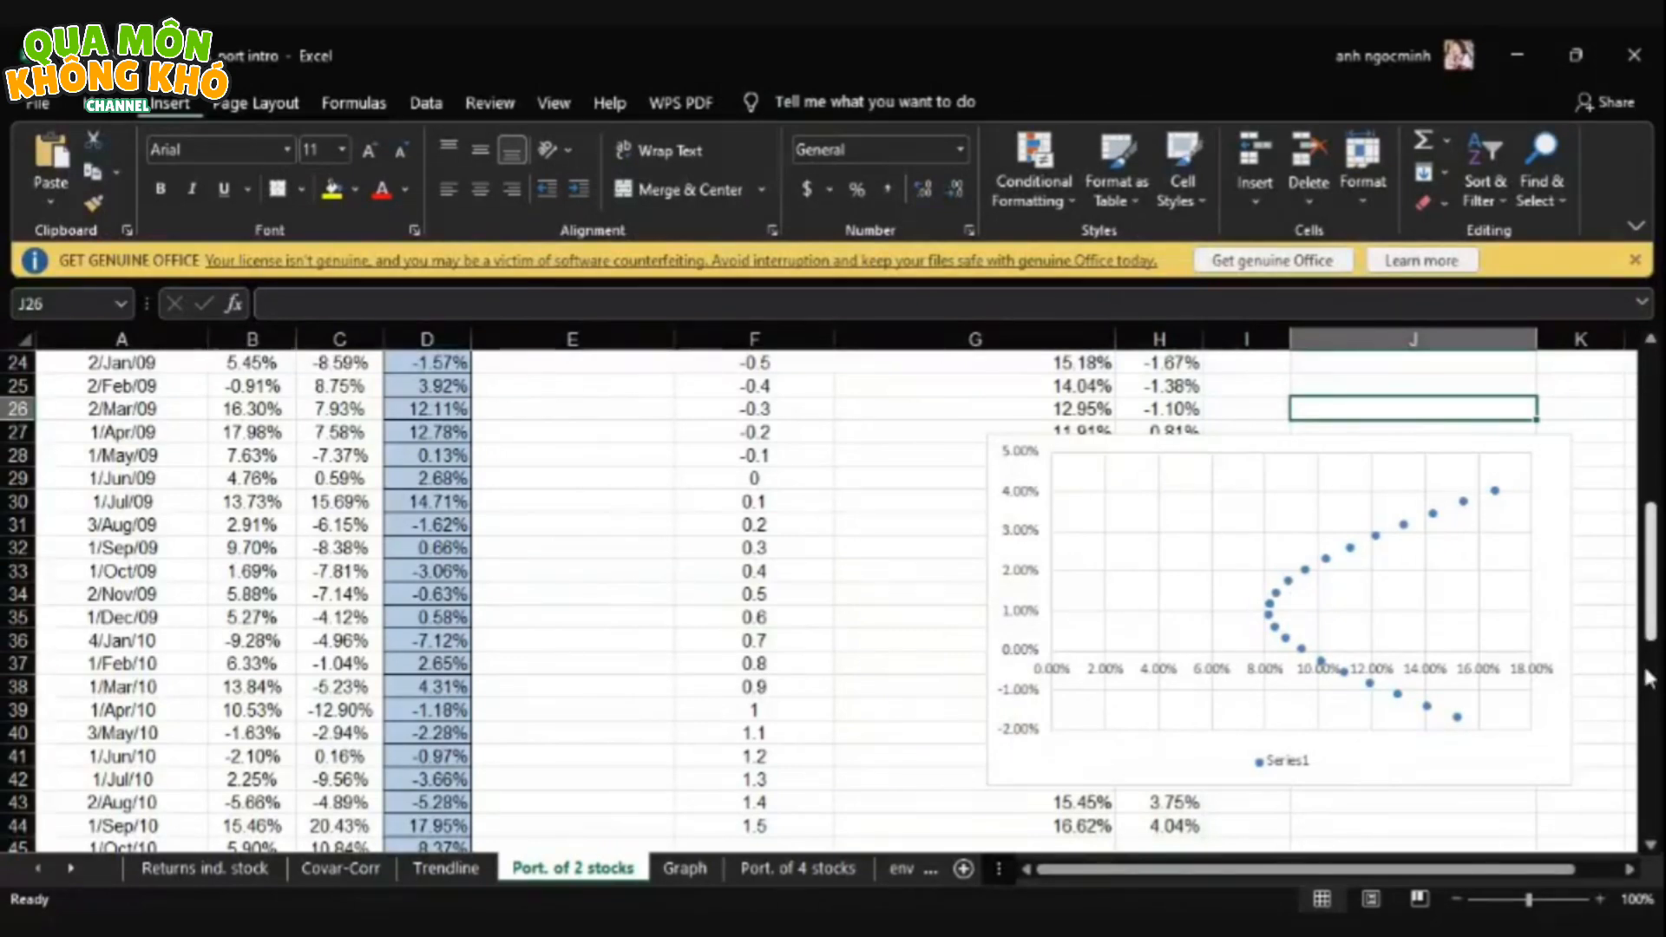
{"action": "left_click", "coordinate": [1645, 792]}
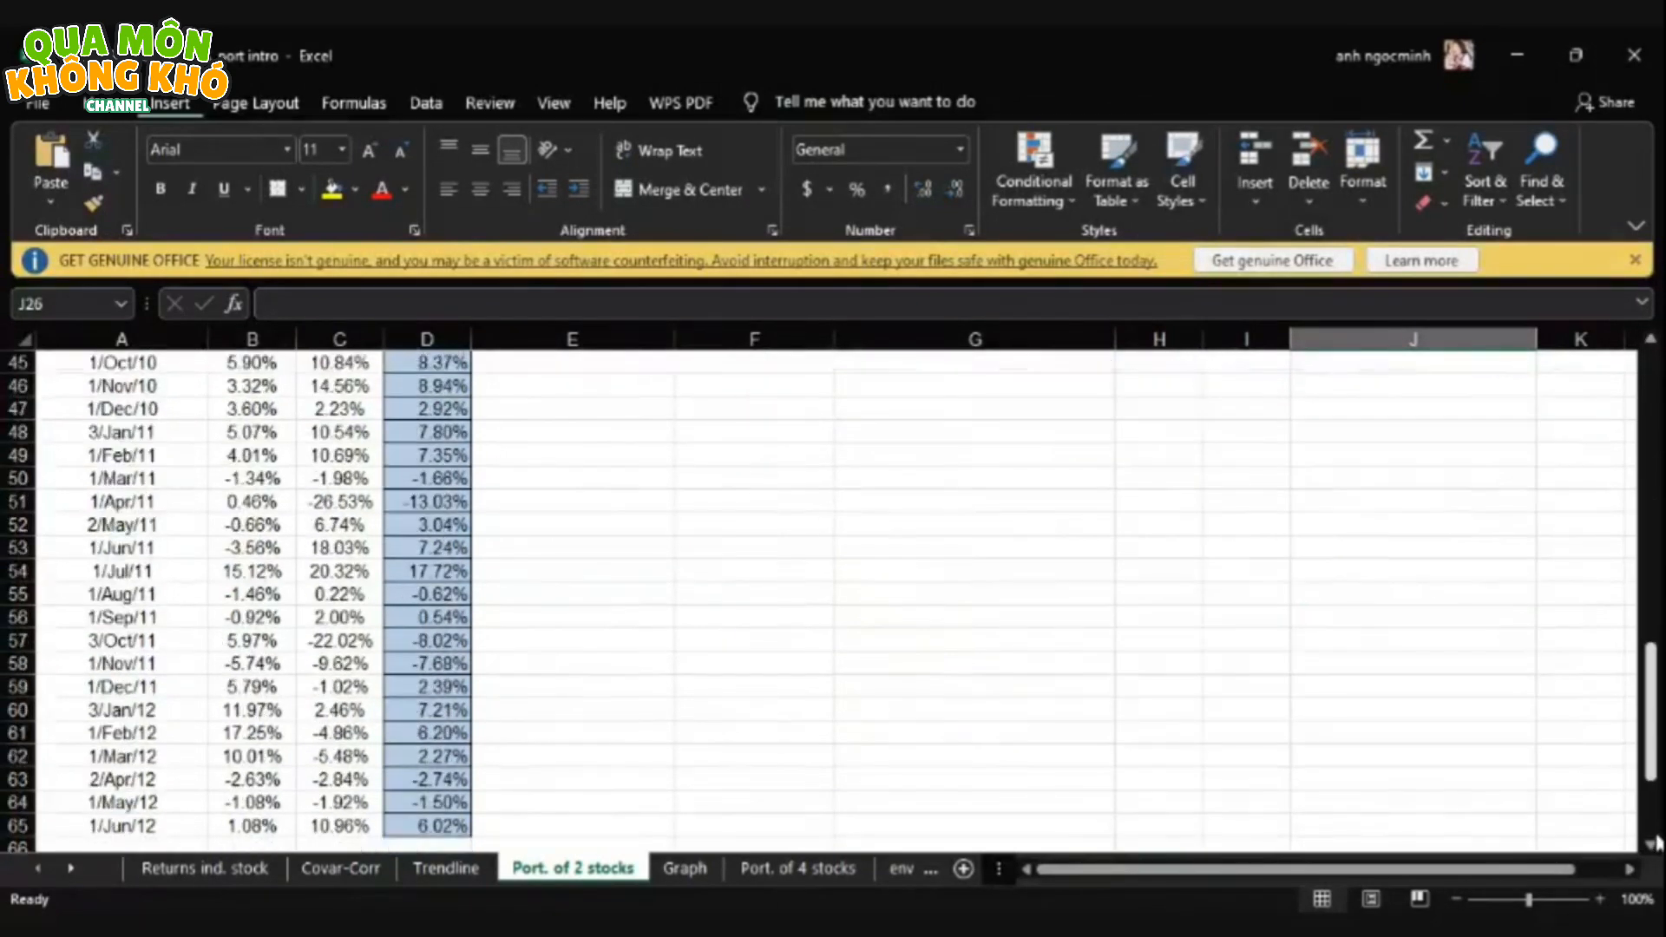
{"action": "left_click", "coordinate": [1651, 340]}
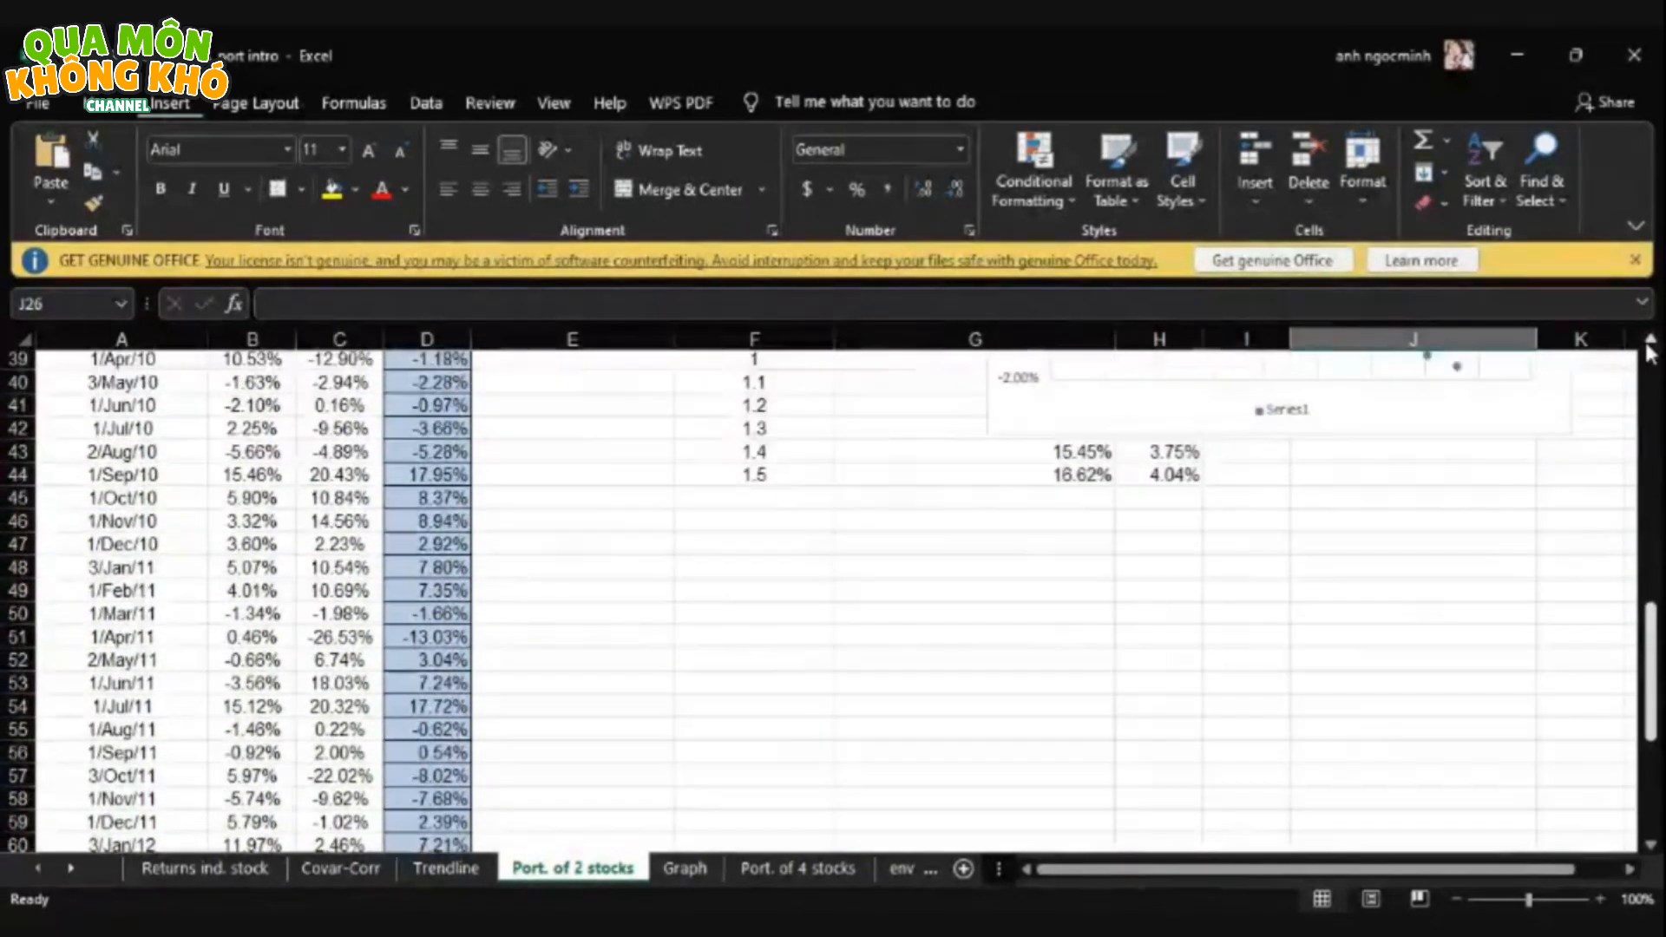
{"action": "left_click", "coordinate": [1649, 343]}
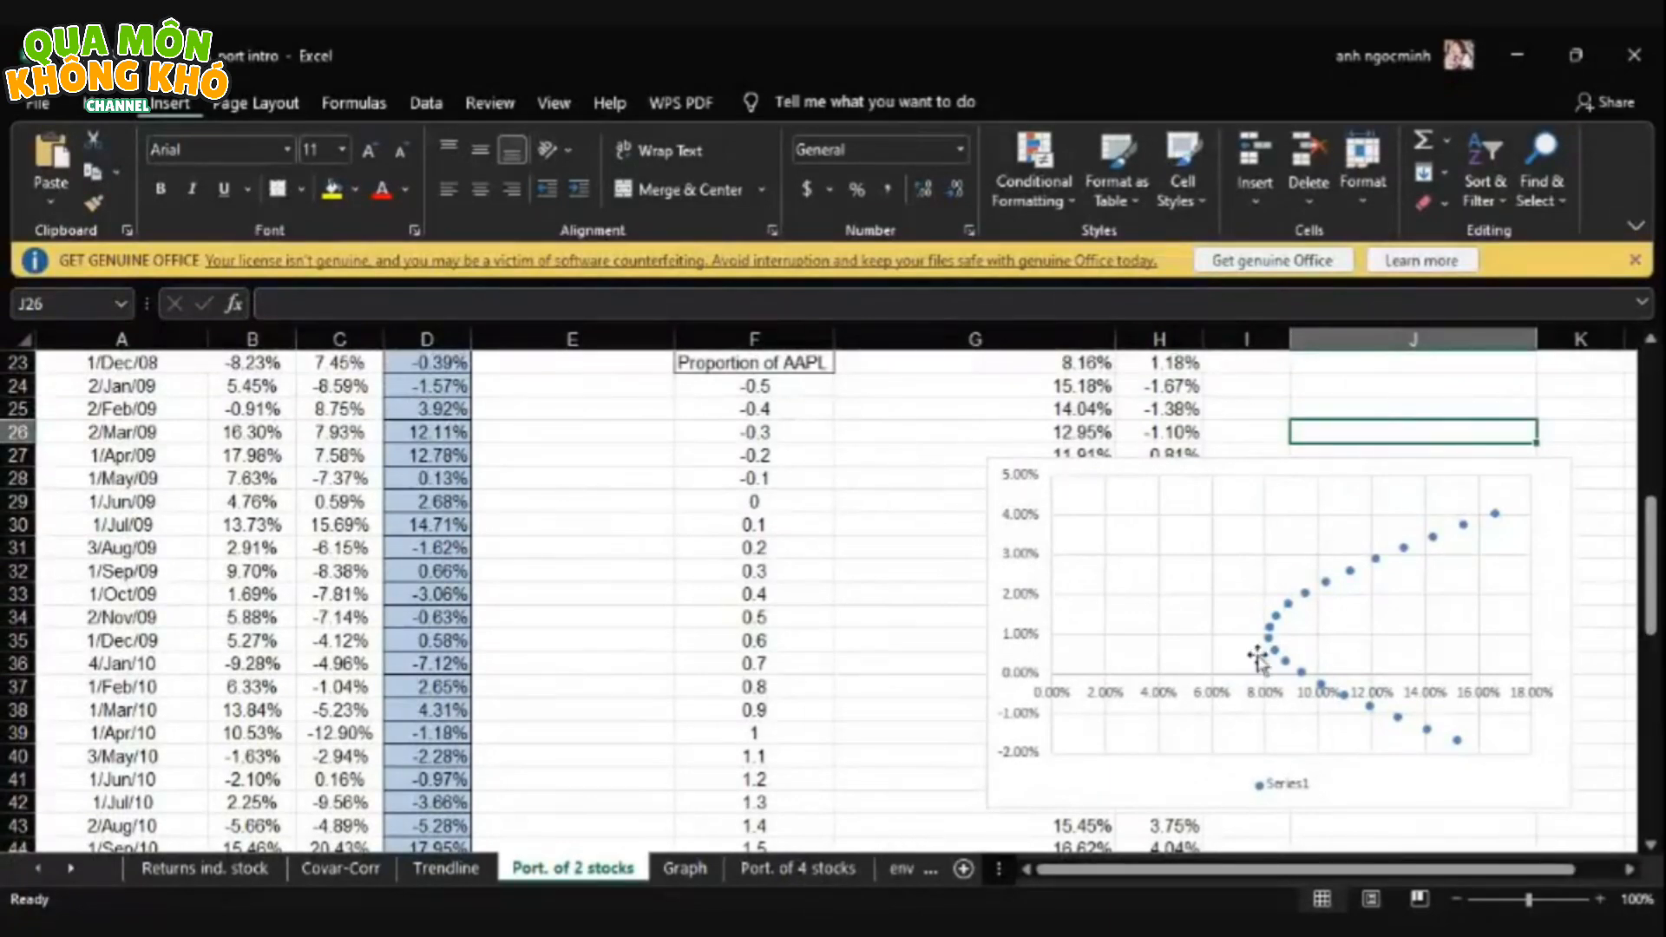
{"action": "left_click", "coordinate": [1651, 343]}
{"action": "left_click", "coordinate": [1651, 342]}
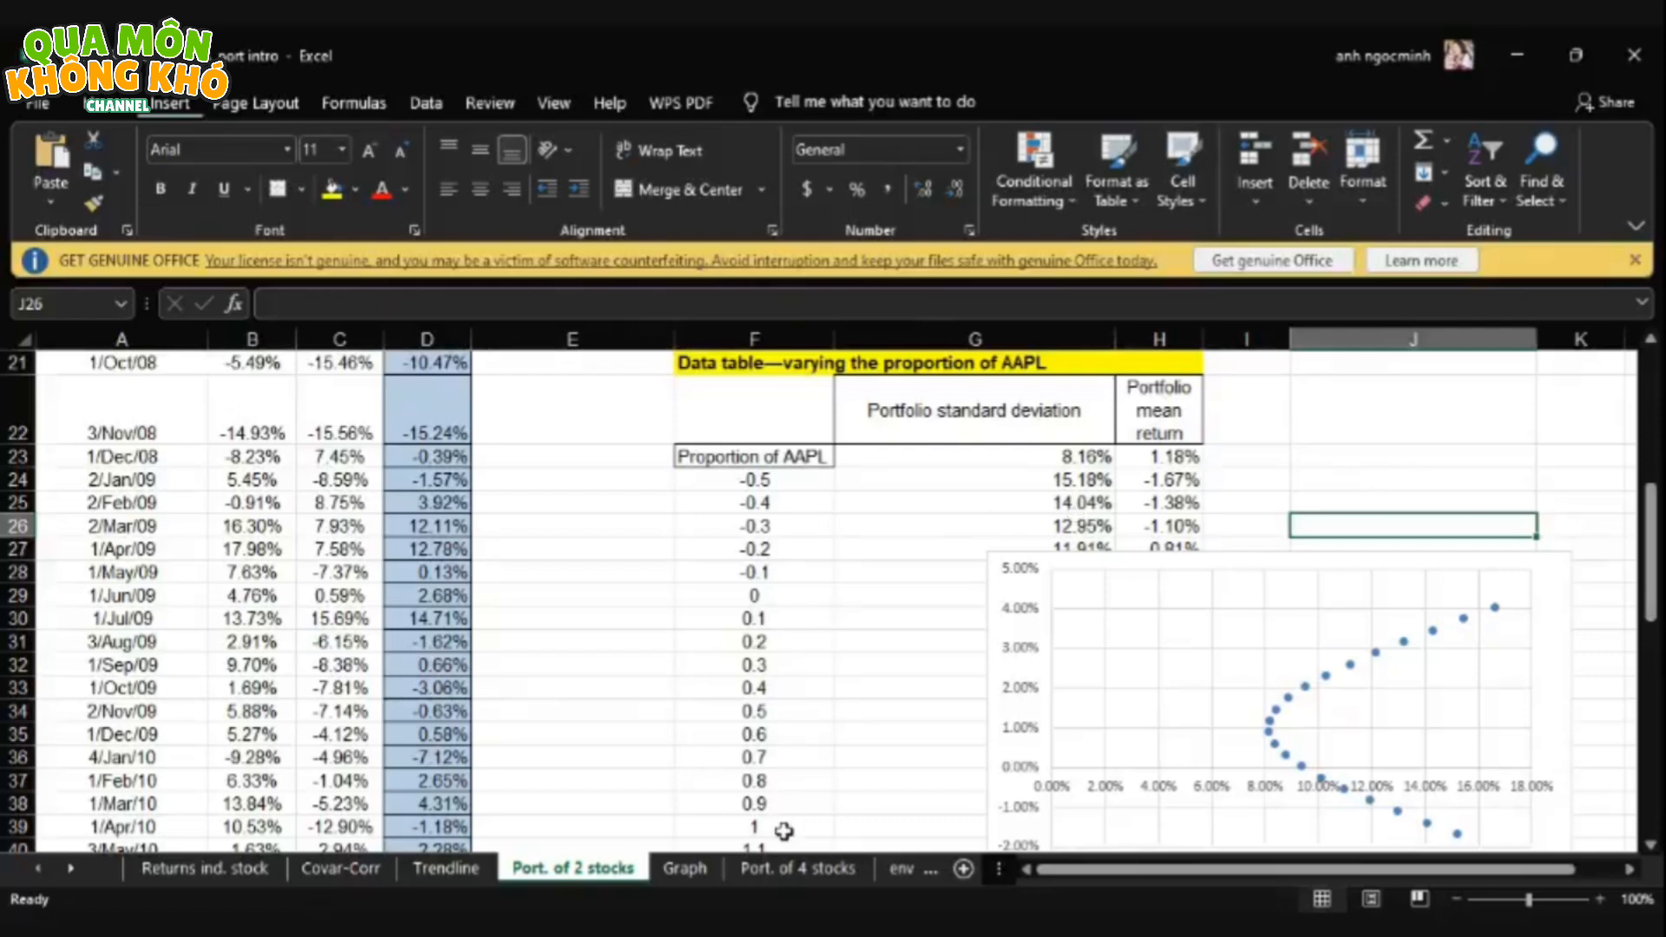
- Open the Port. of 4 stocks sheet with the four-asset portfolio problem
{"action": "left_click", "coordinate": [763, 872]}
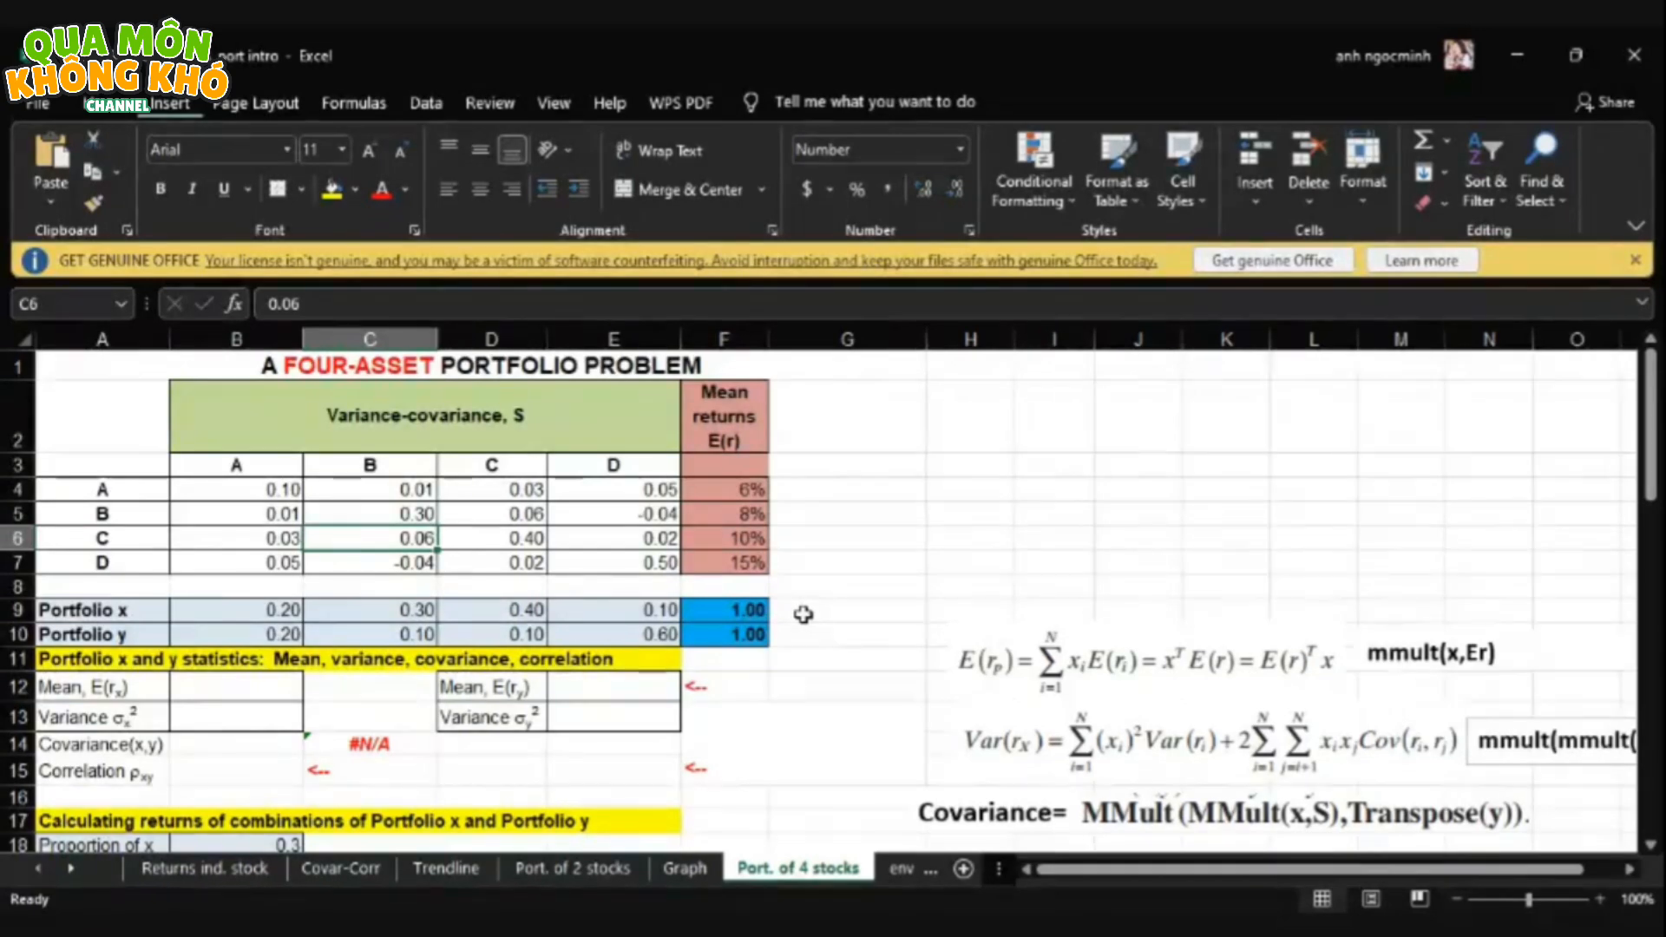
- Examine the four-asset portfolio sheet's statistics section and the section for returns of combinations of Portfolio x and Portfolio y
{"action": "left_click", "coordinate": [1650, 846]}
{"action": "left_click", "coordinate": [1650, 846]}
{"action": "left_click", "coordinate": [1650, 846]}
{"action": "left_click", "coordinate": [1650, 846]}
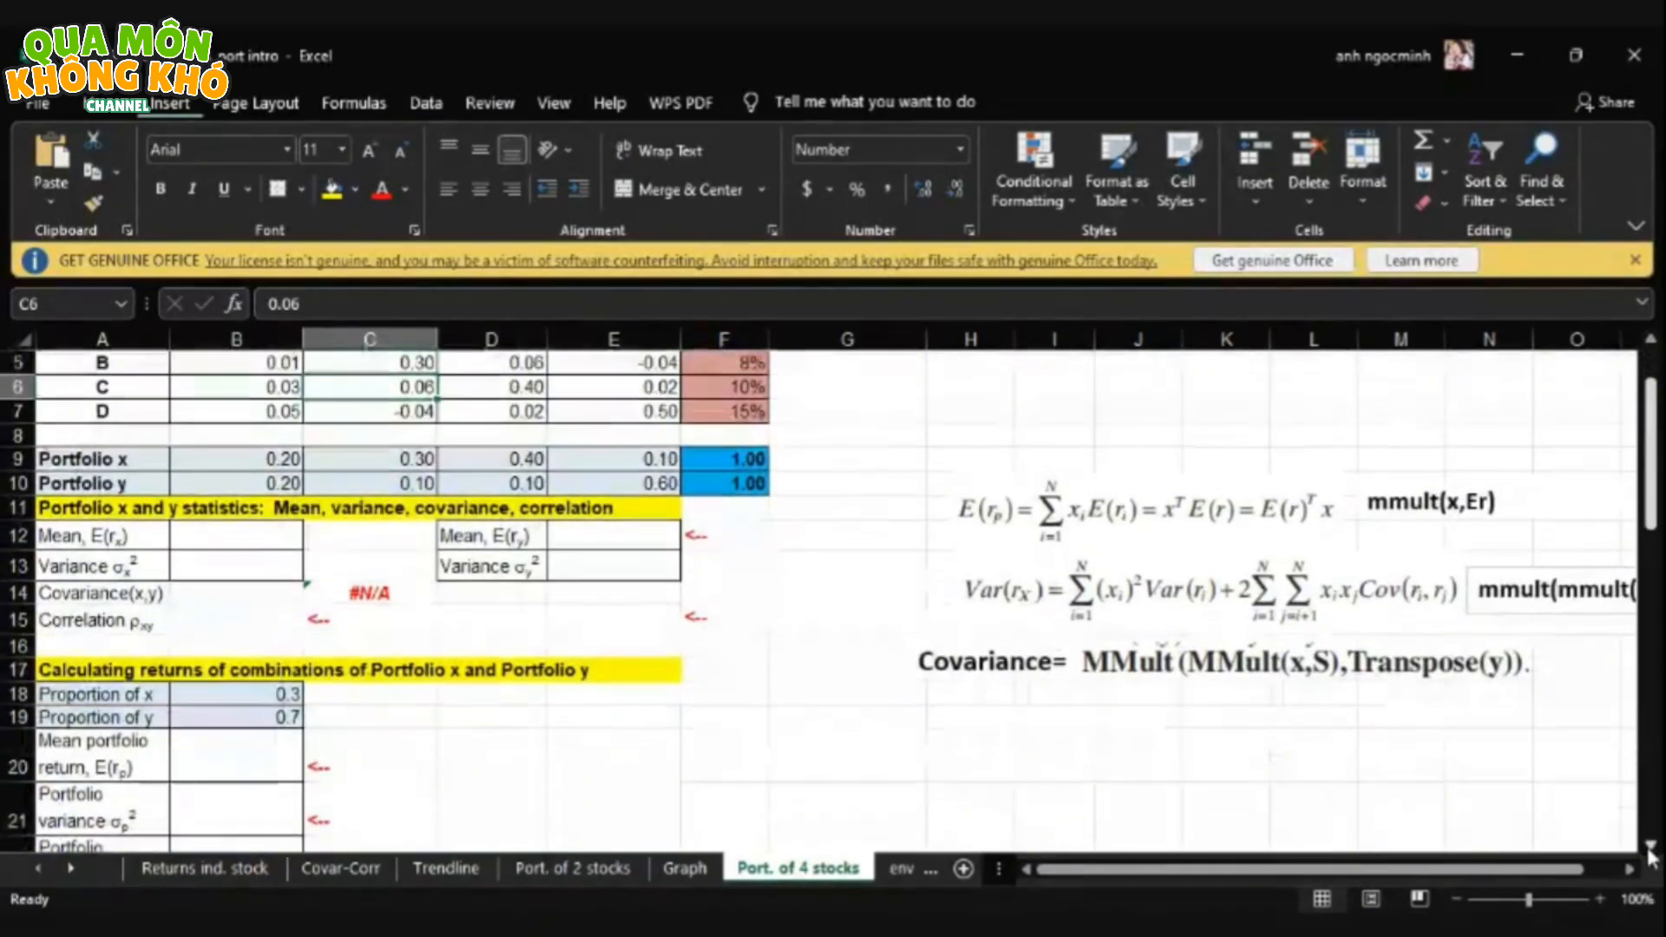
{"action": "left_click", "coordinate": [1650, 846]}
{"action": "left_click", "coordinate": [1650, 846]}
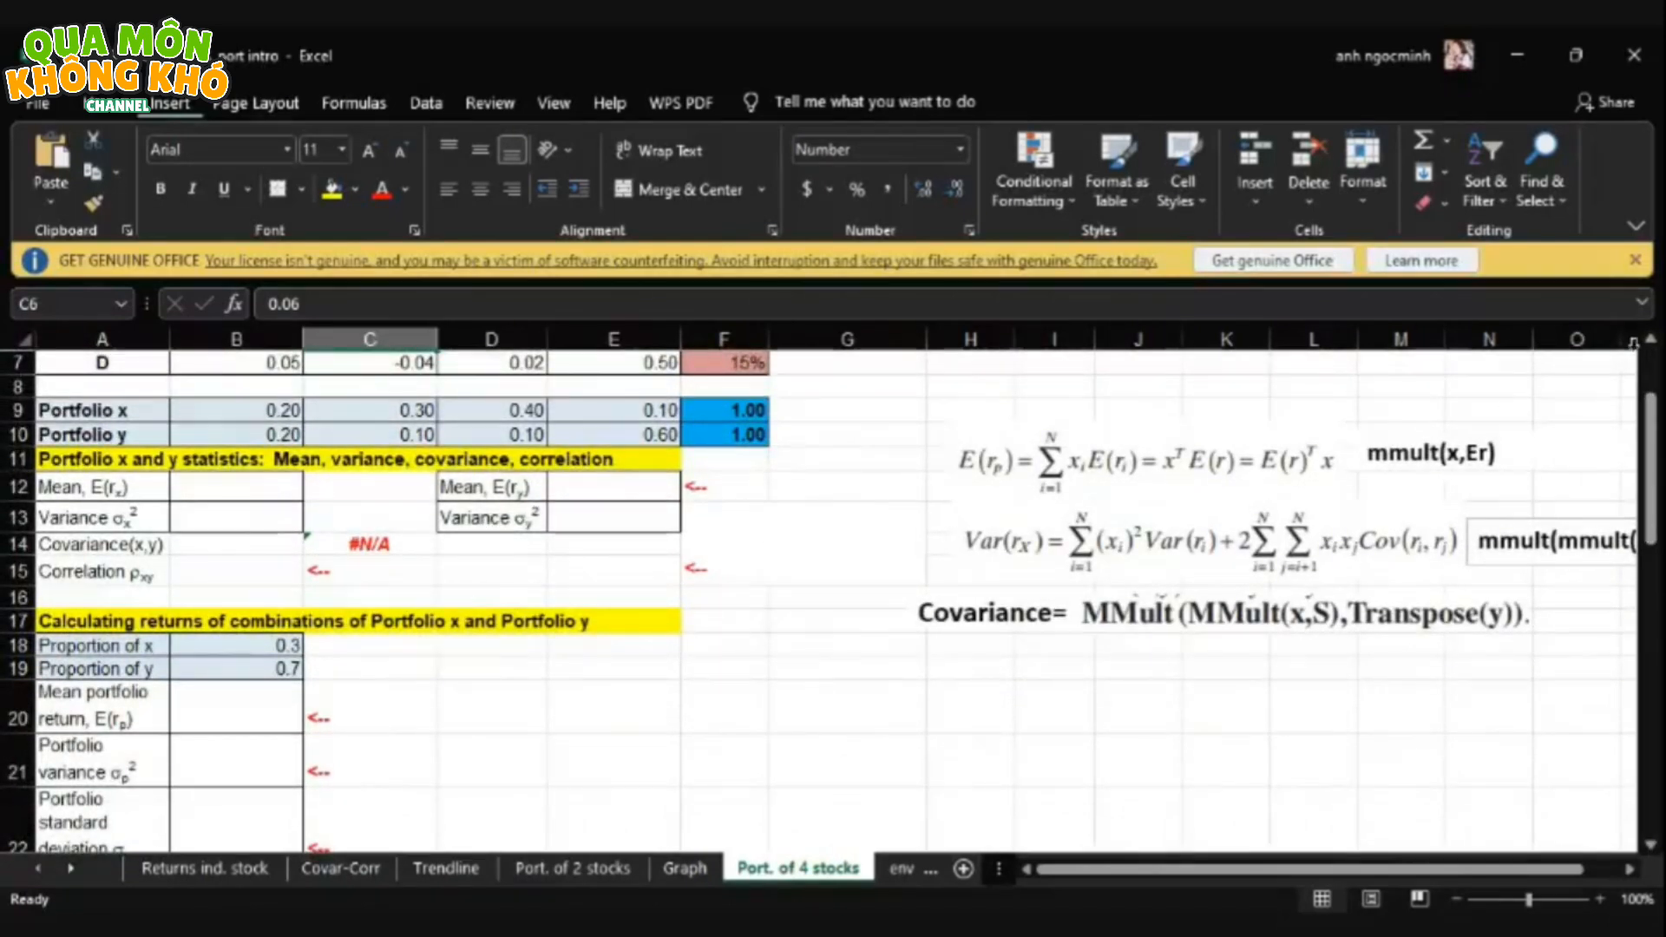
{"action": "left_click", "coordinate": [1646, 341]}
{"action": "left_click", "coordinate": [1647, 341]}
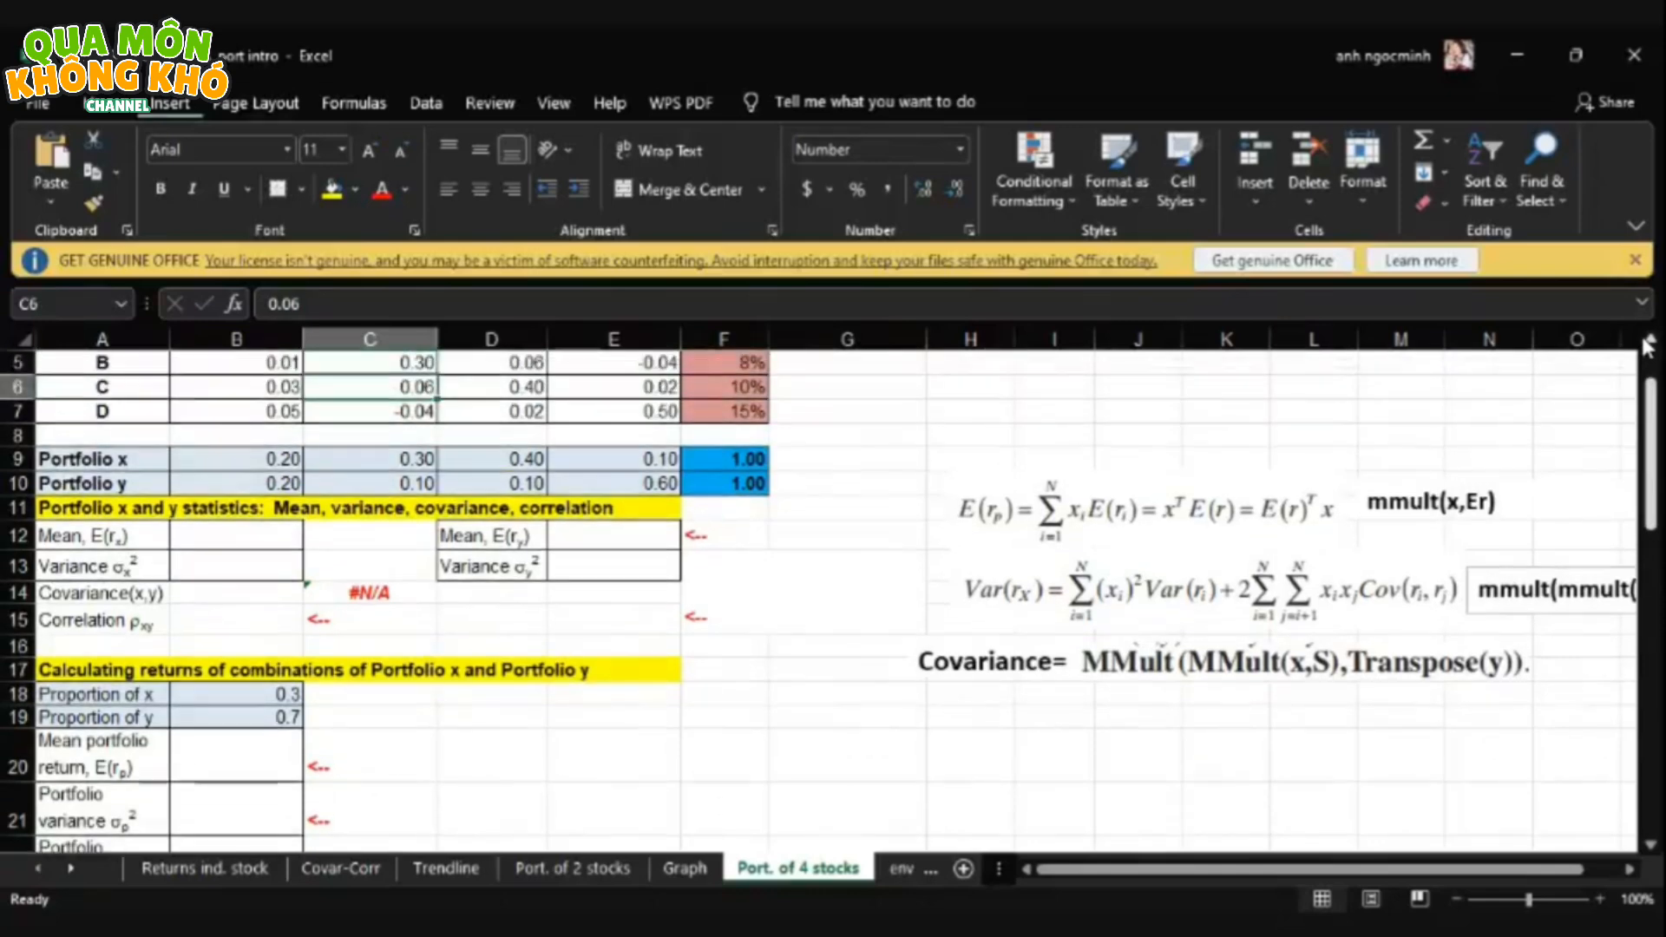
{"action": "left_click", "coordinate": [1647, 341]}
{"action": "left_click", "coordinate": [1647, 341]}
{"action": "left_click", "coordinate": [1646, 341]}
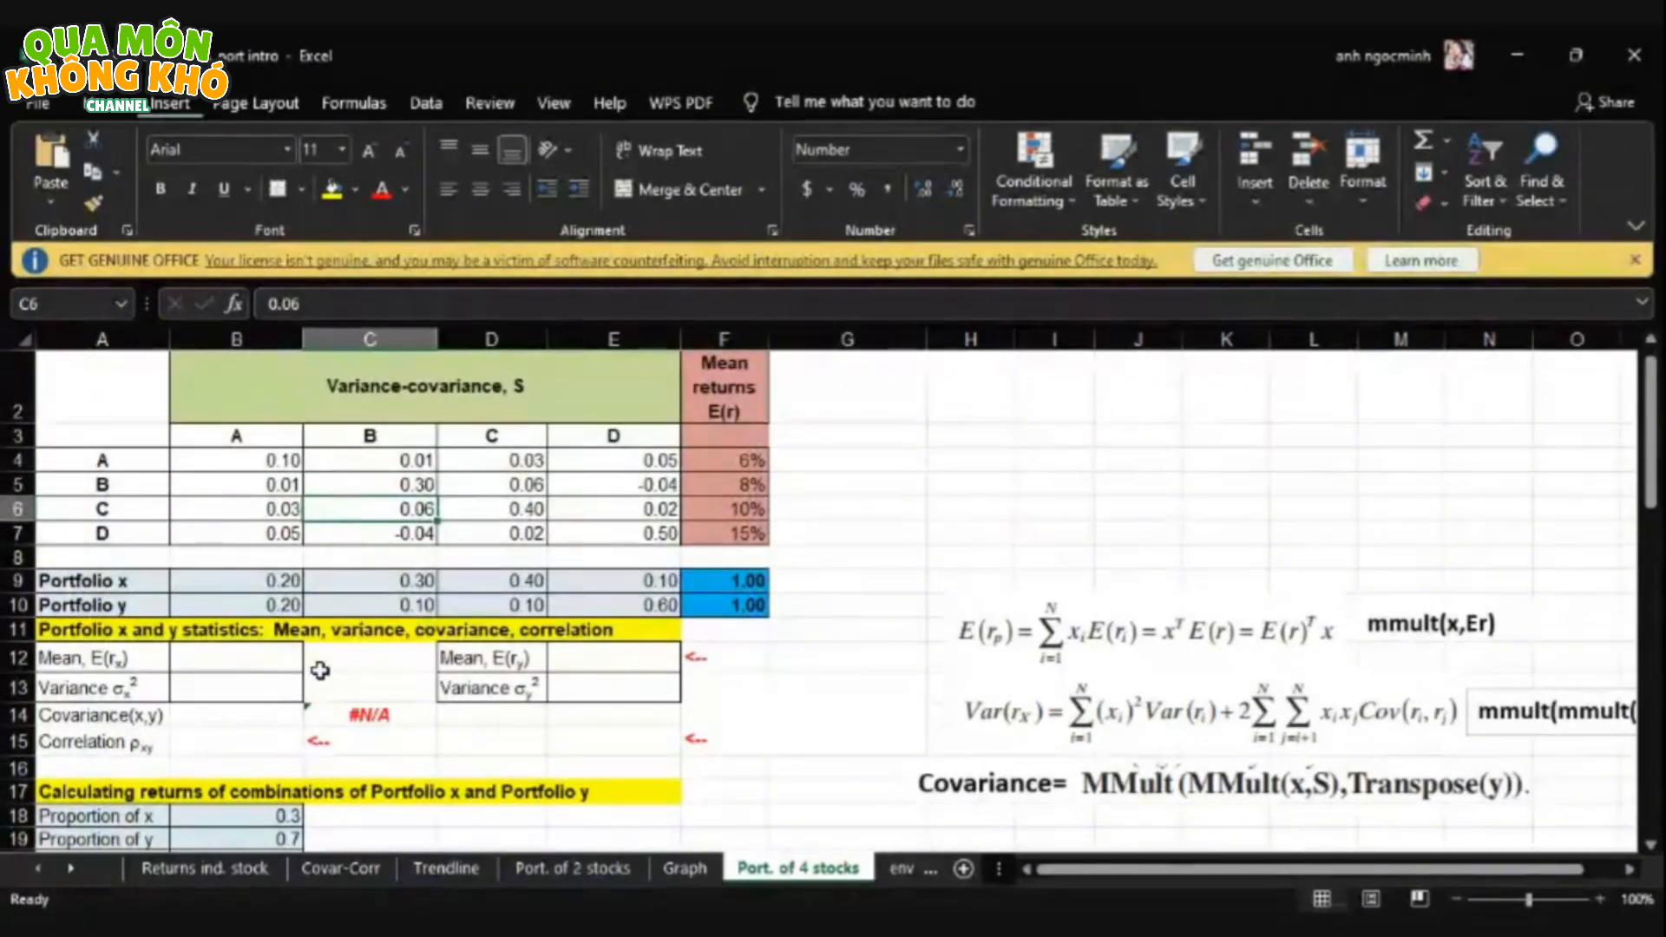
- Calculate Portfolio x's mean return in C12 as the weighted sum =B9*F4+C9*F5+D9*F6+E9*F7
{"action": "left_click", "coordinate": [393, 659]}
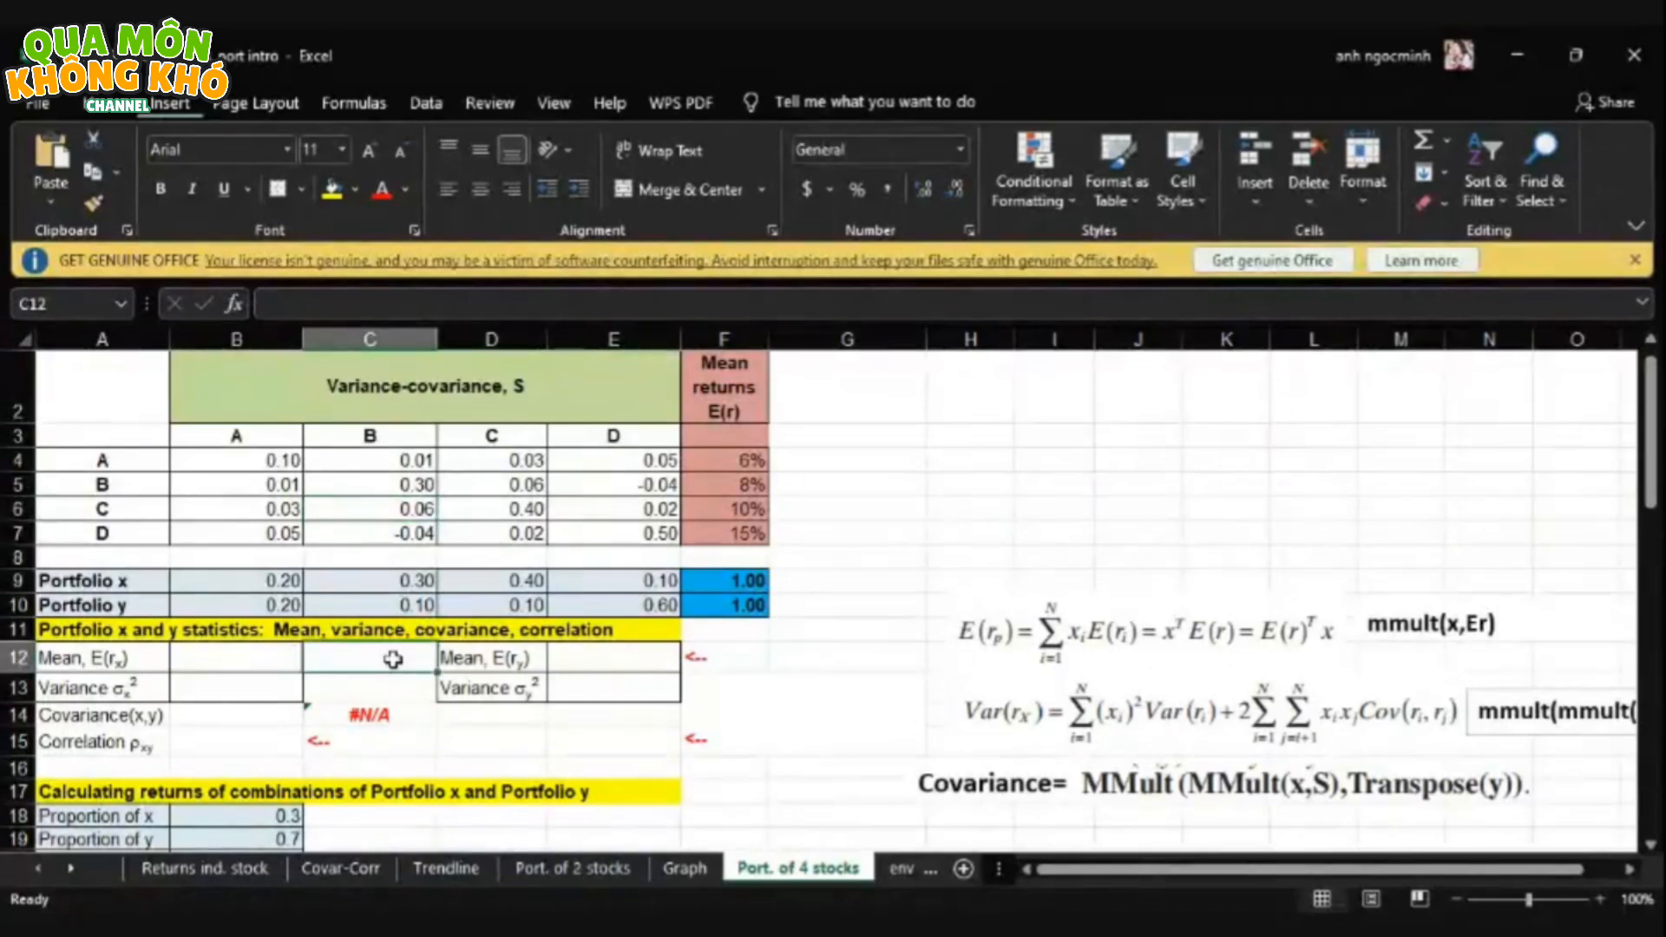
{"action": "type", "text": "="}
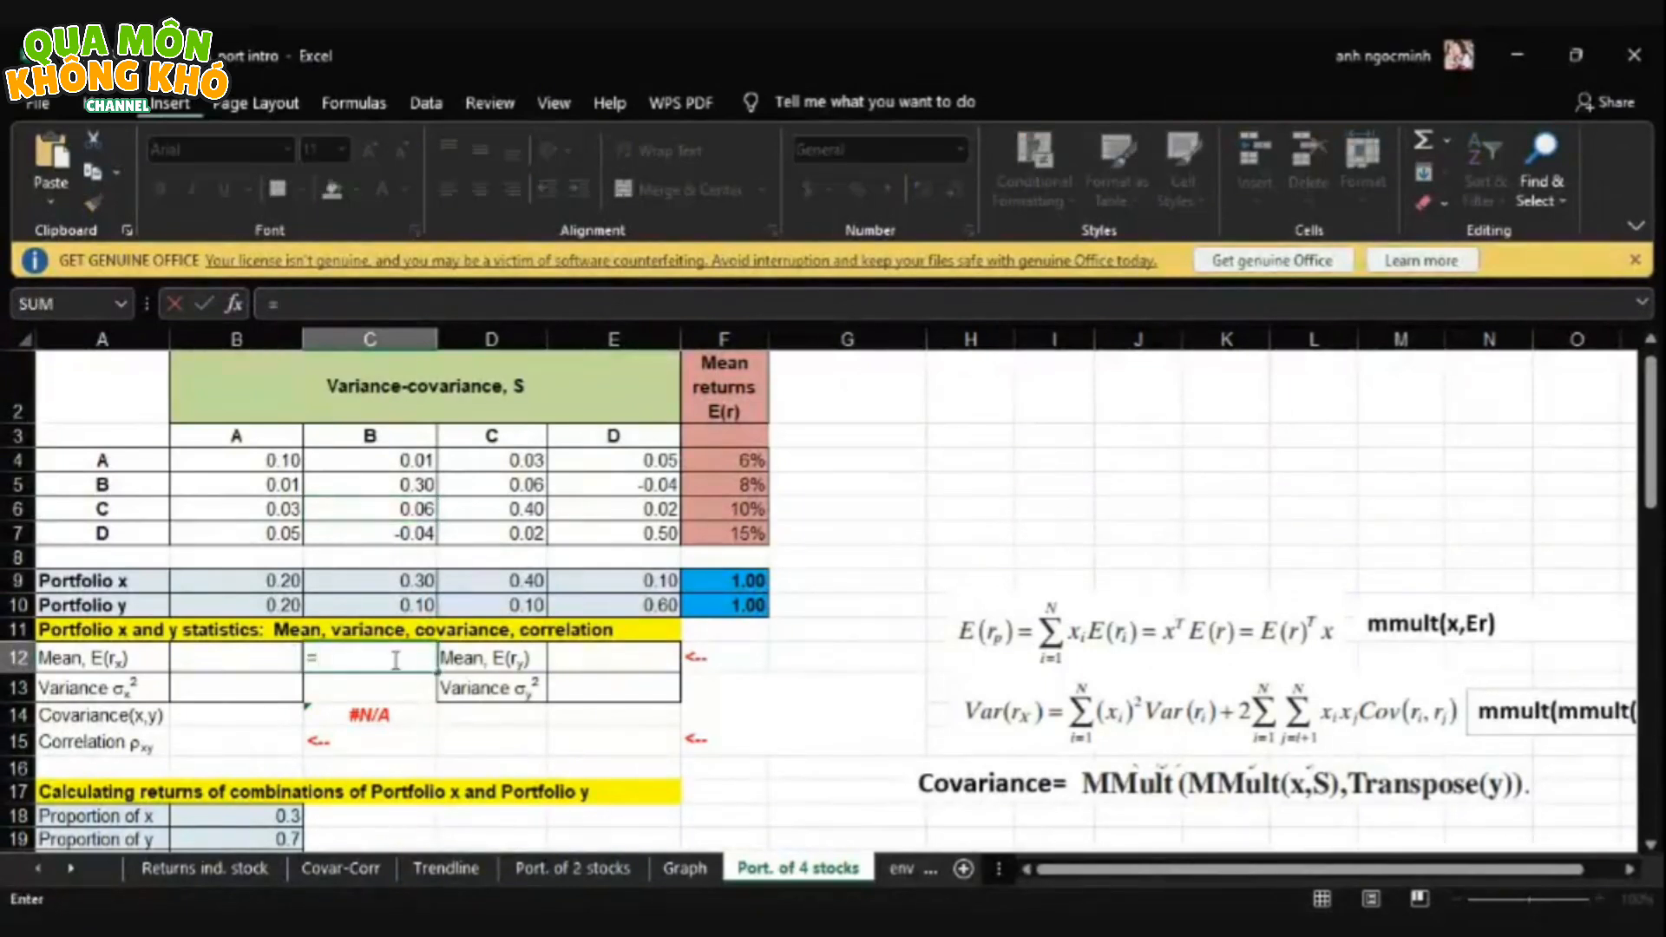
{"action": "left_click", "coordinate": [279, 583]}
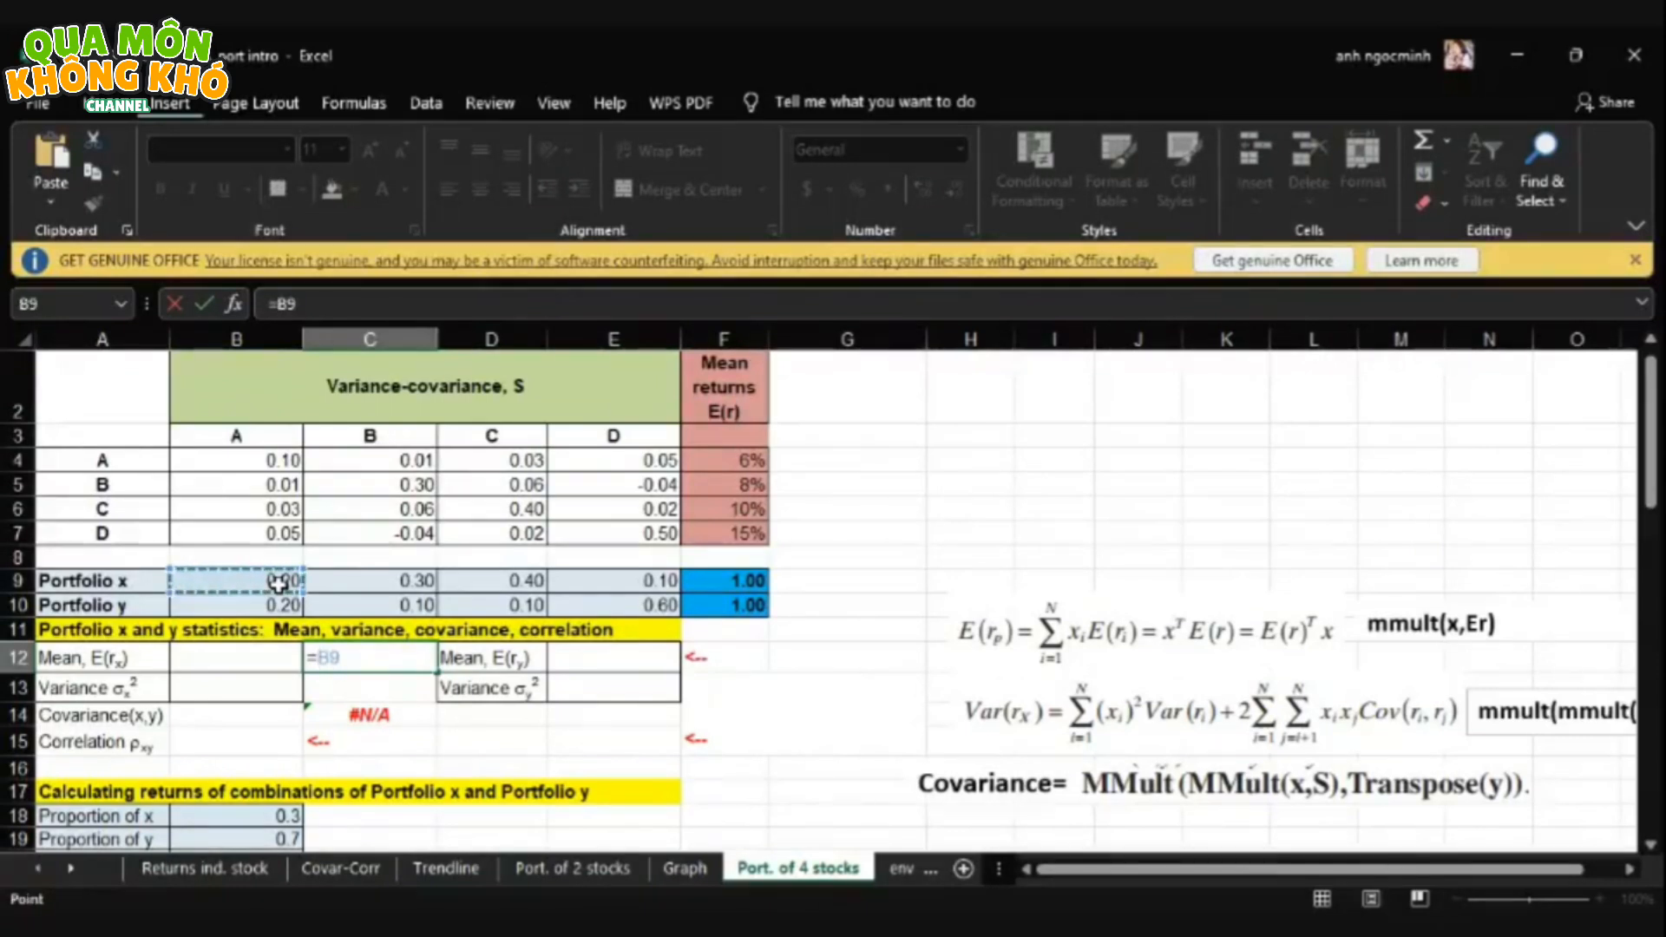
{"action": "type", "text": "*"}
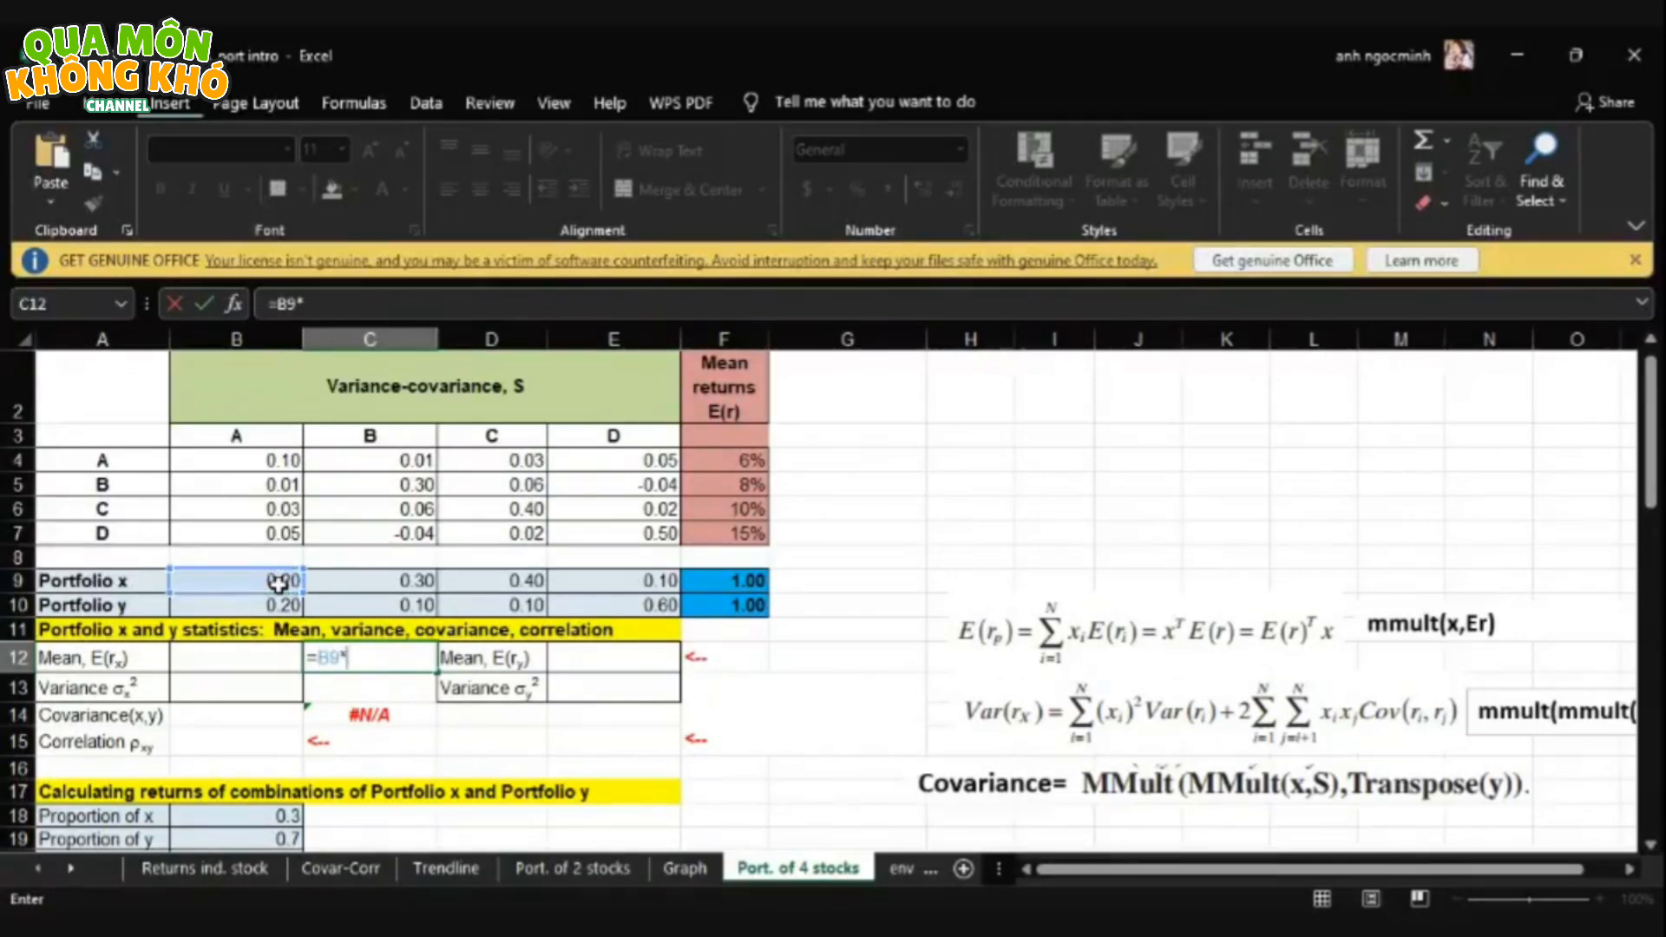
{"action": "left_click", "coordinate": [711, 459]}
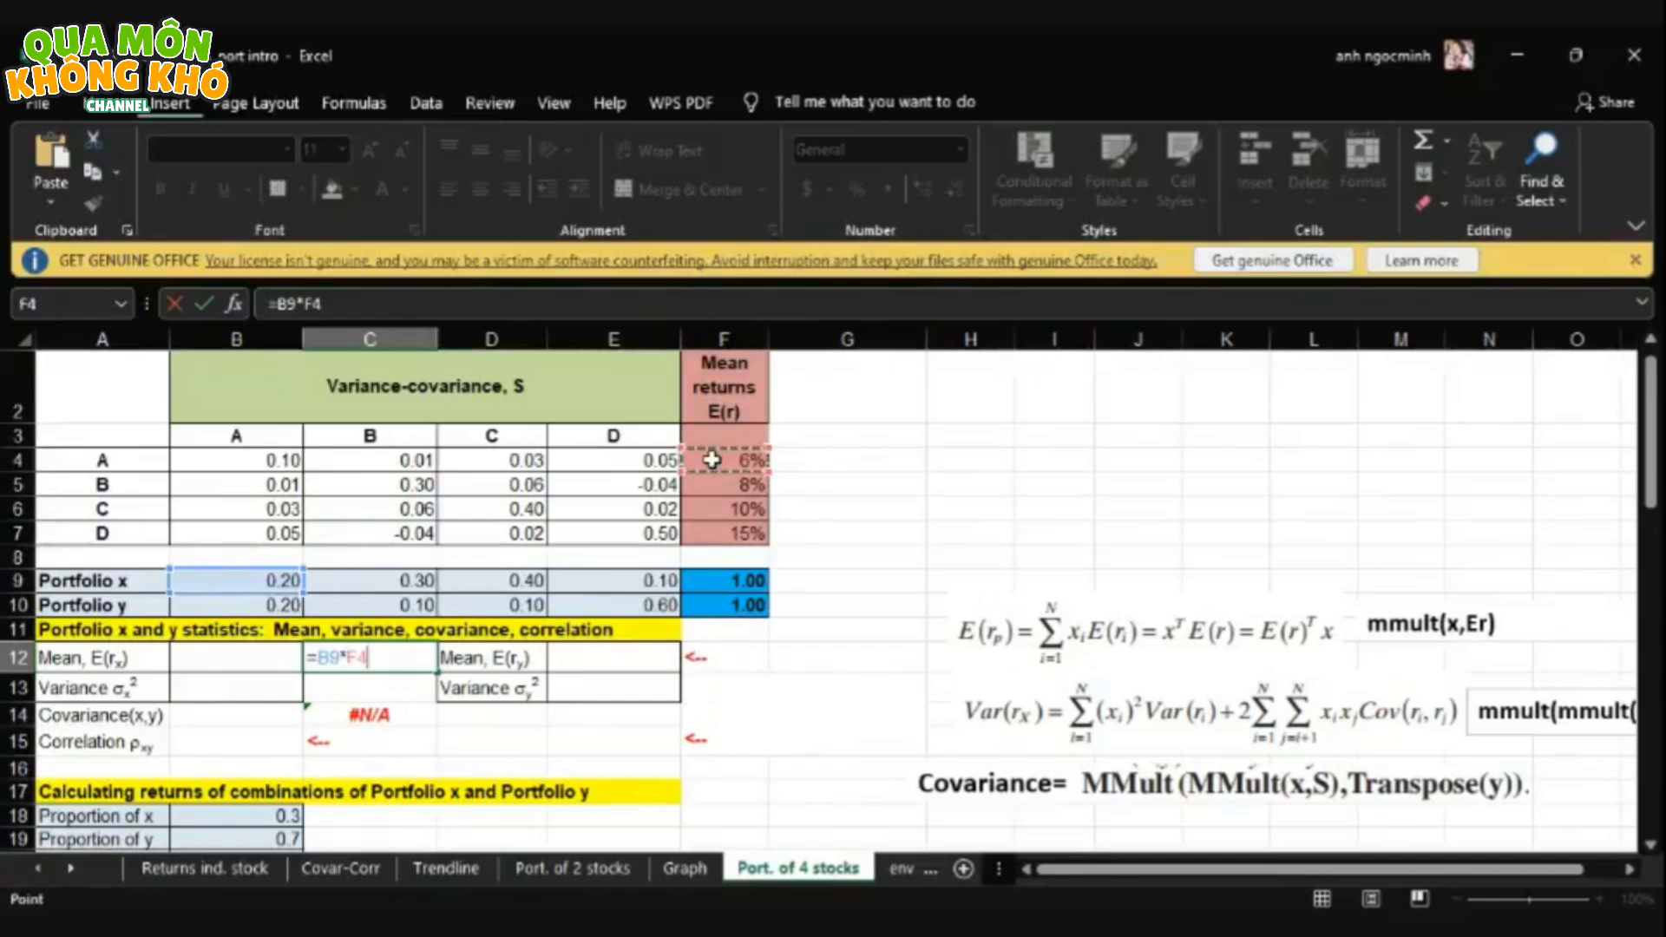
{"action": "type", "text": "+"}
{"action": "left_click", "coordinate": [367, 587]}
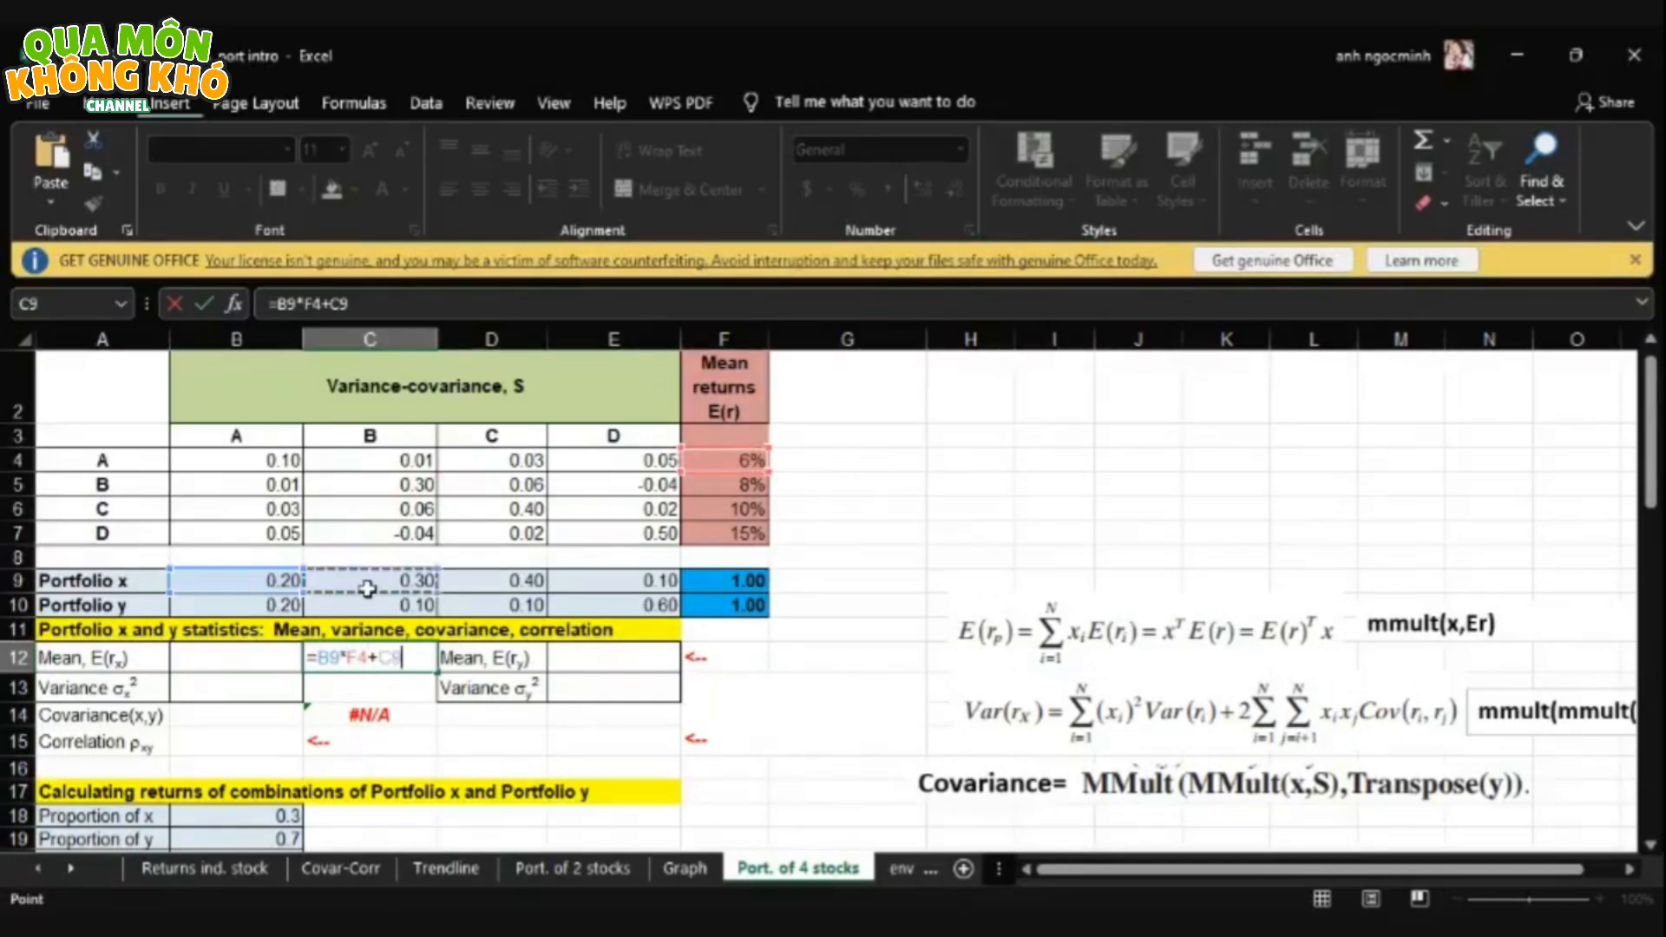
{"action": "type", "text": "*"}
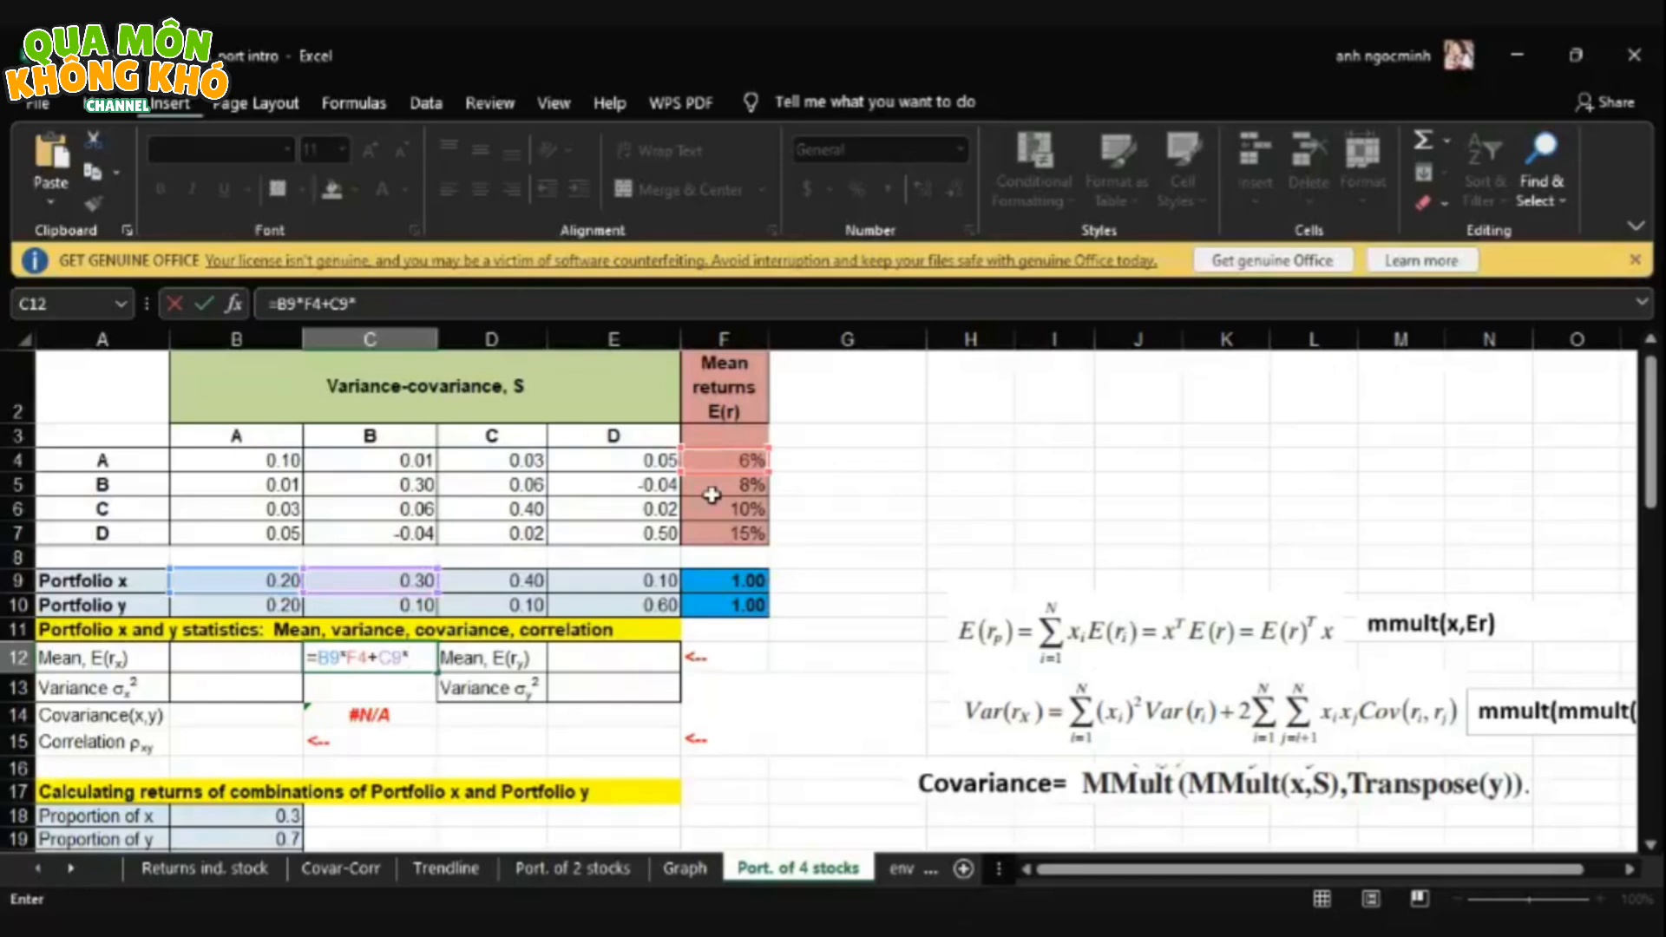
{"action": "left_click", "coordinate": [744, 484]}
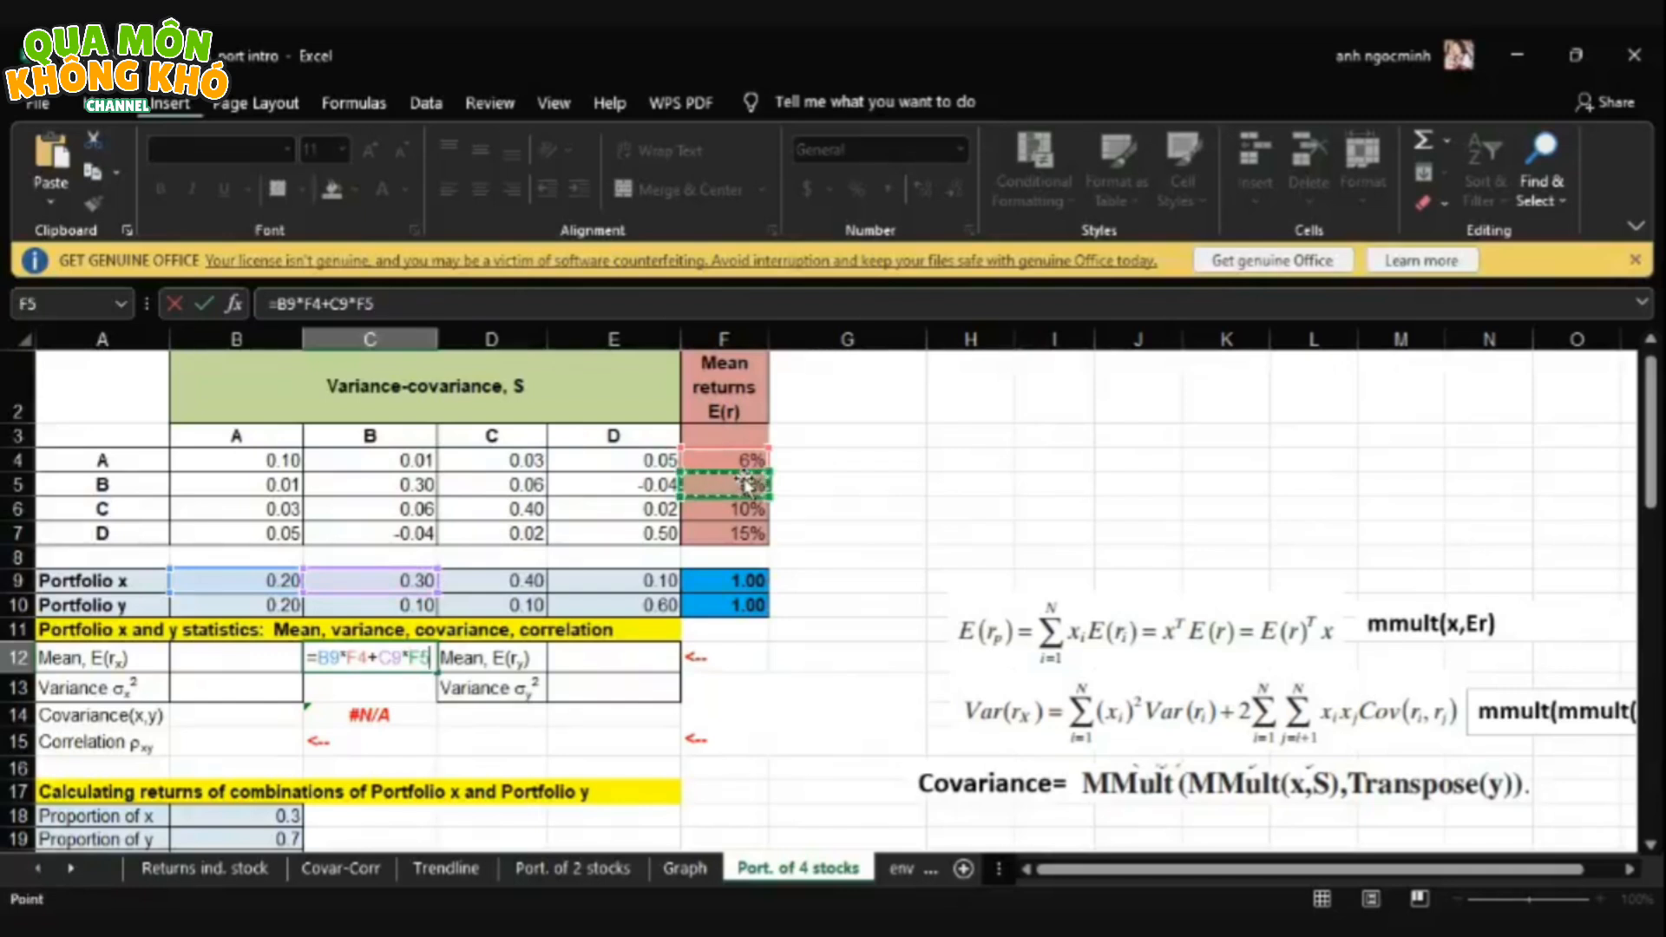
{"action": "type", "text": "+"}
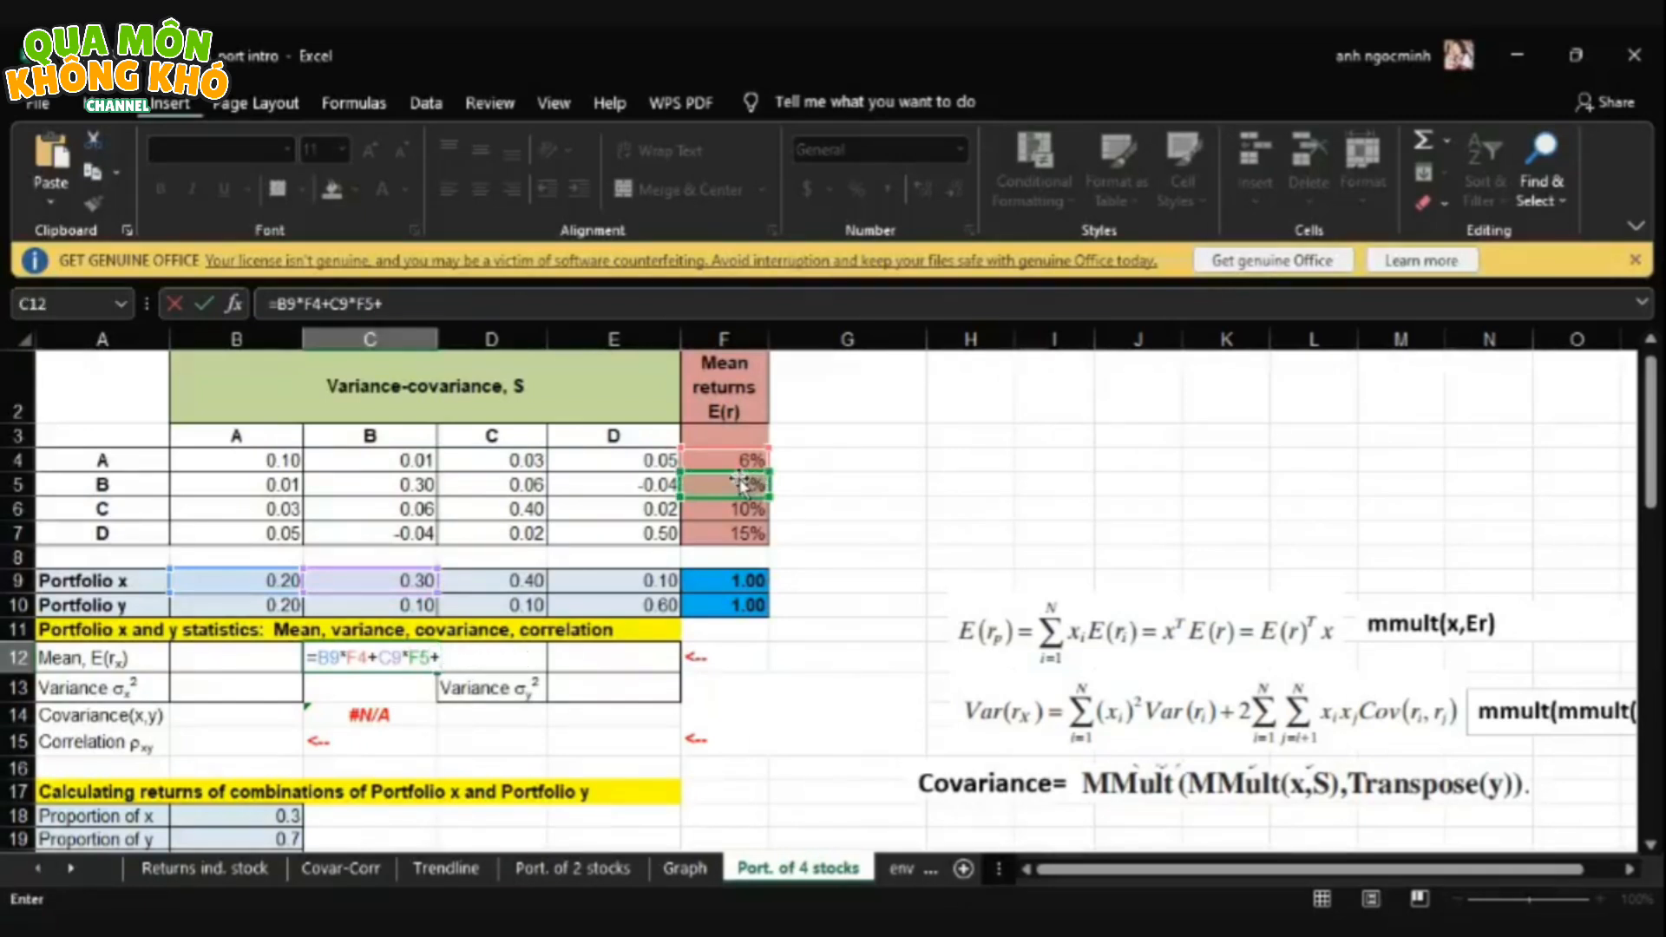
{"action": "left_click", "coordinate": [533, 582]}
{"action": "type", "text": "*"}
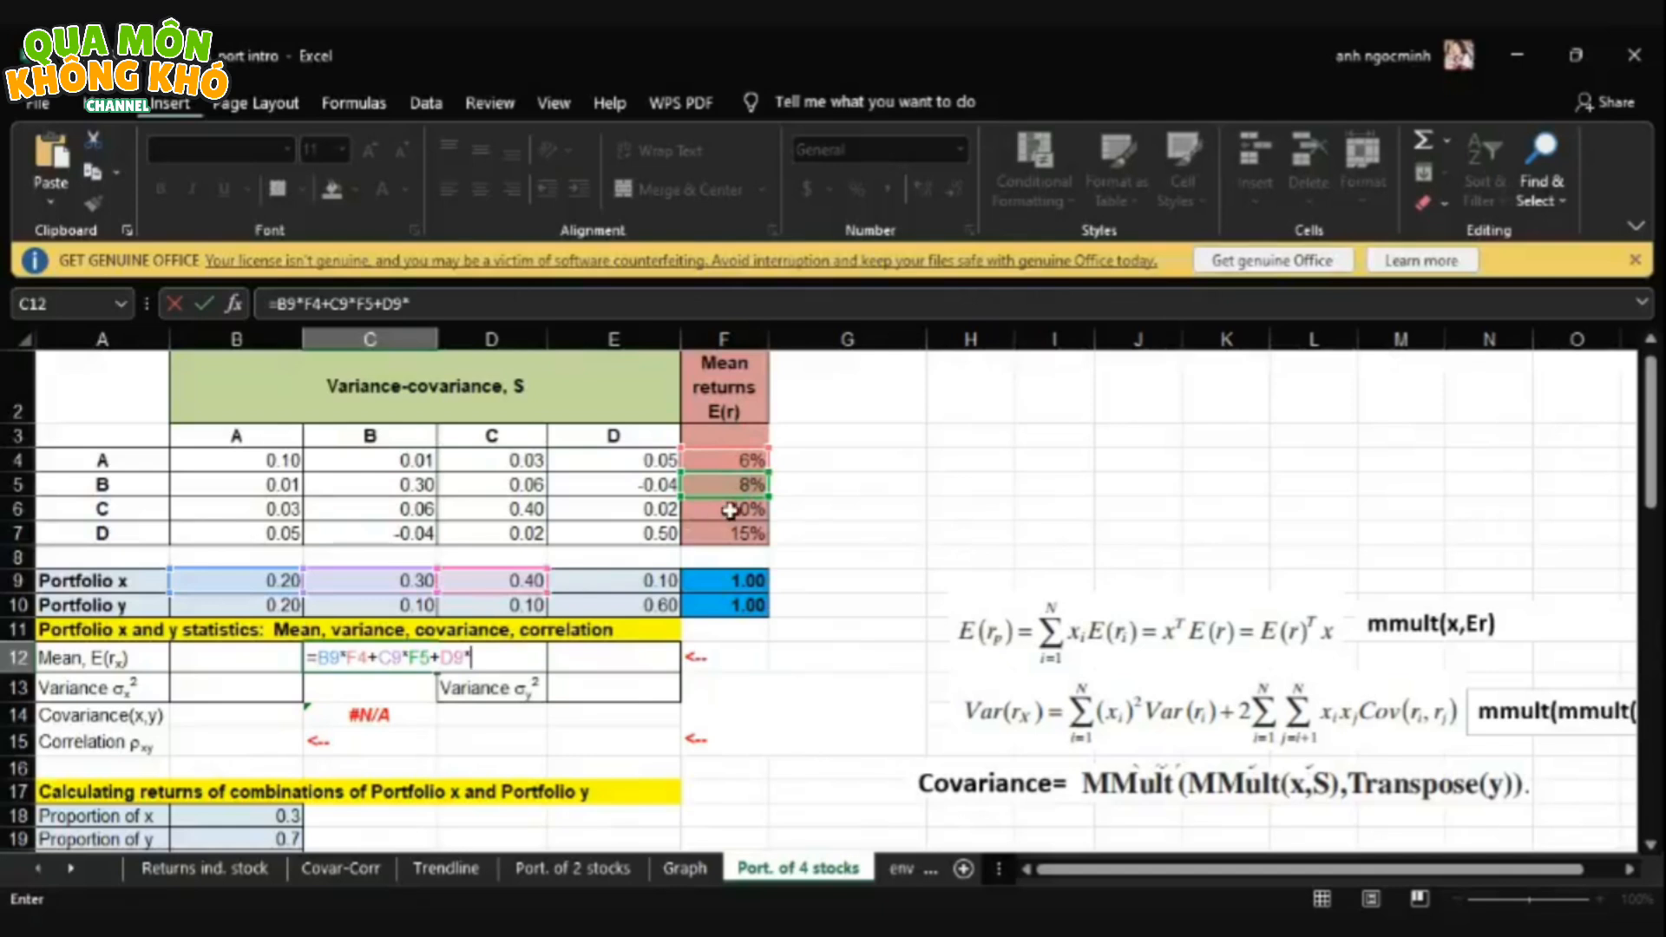
{"action": "left_click", "coordinate": [731, 510]}
{"action": "type", "text": "+"}
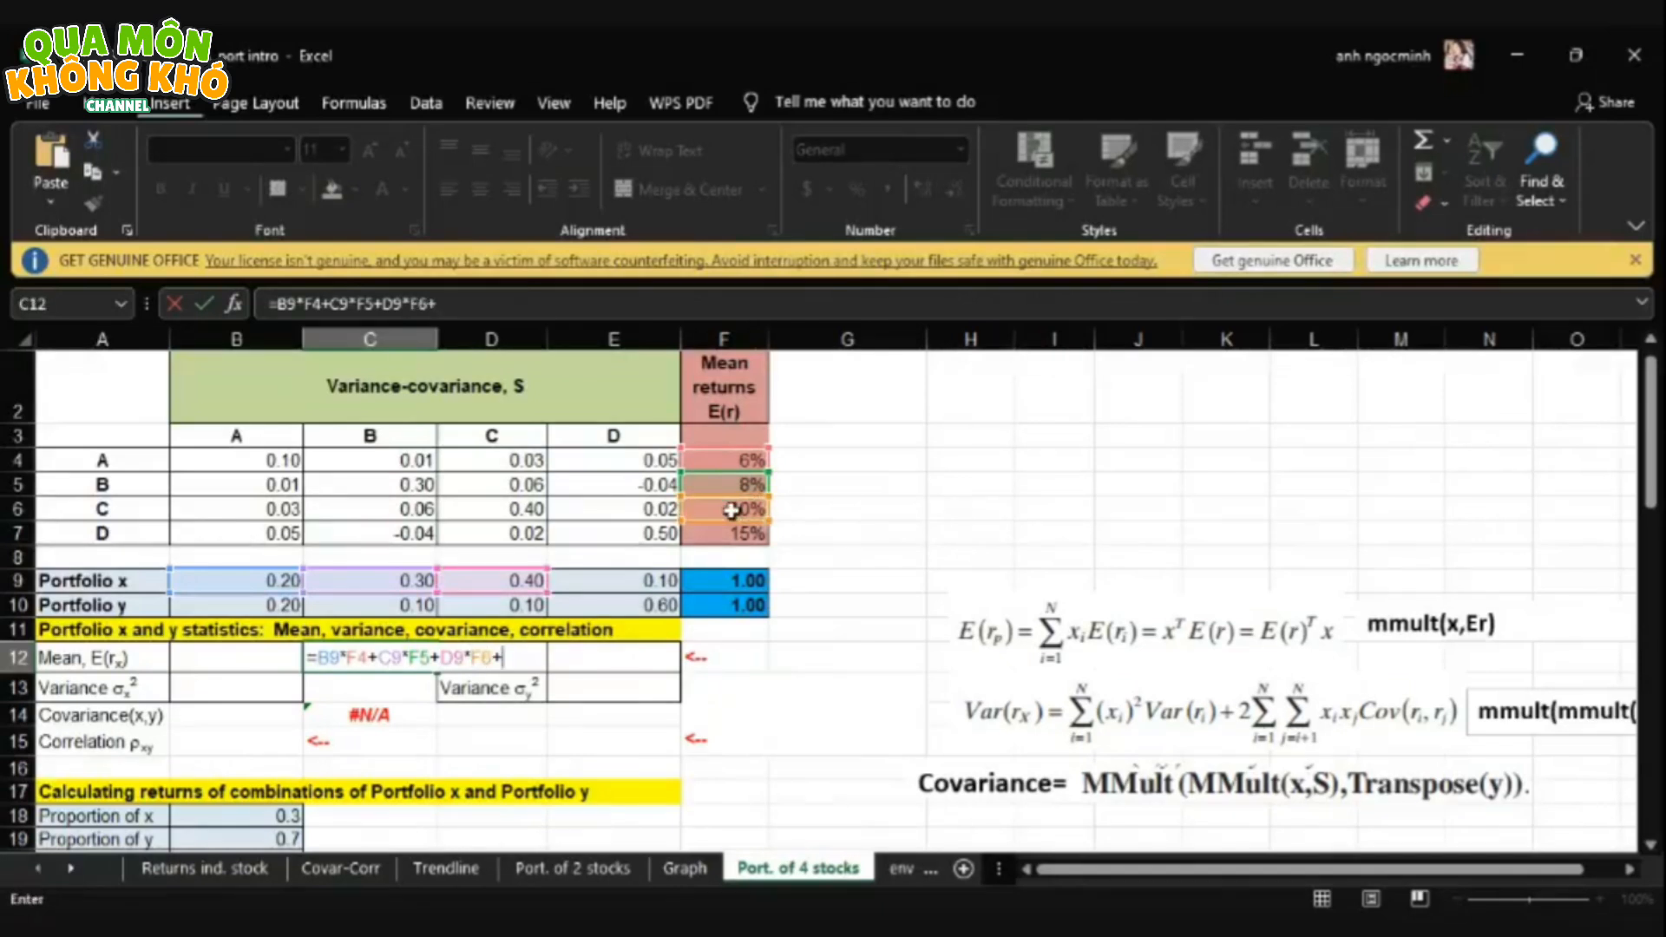
{"action": "left_click", "coordinate": [612, 590]}
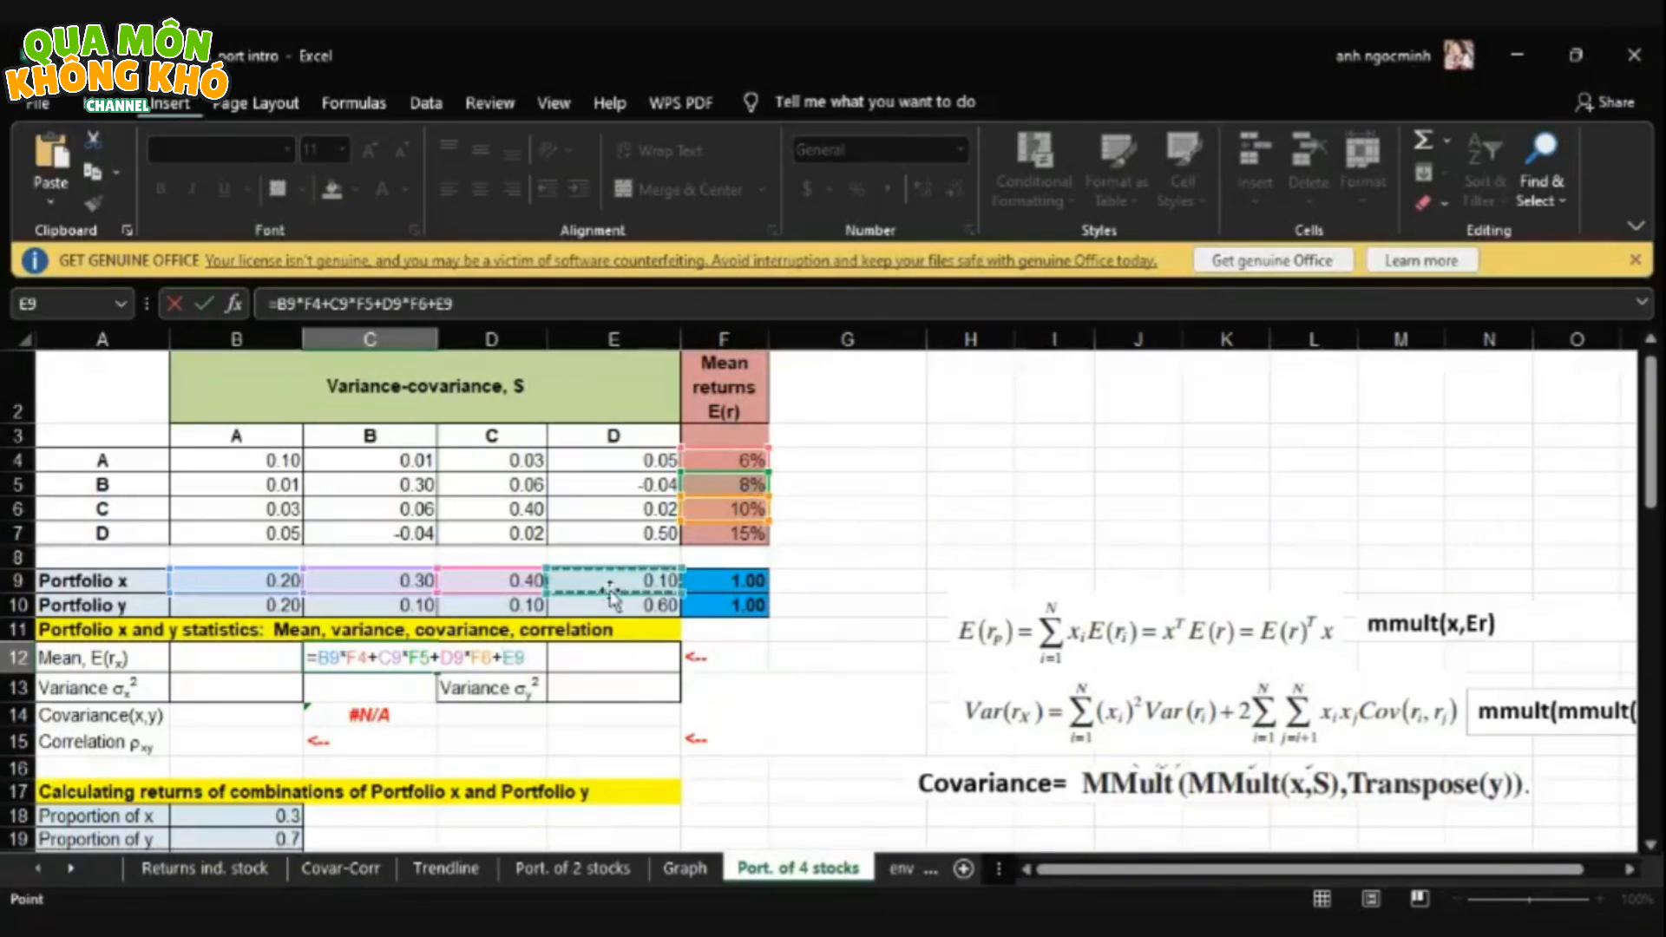
{"action": "type", "text": "*"}
{"action": "left_click", "coordinate": [721, 539]}
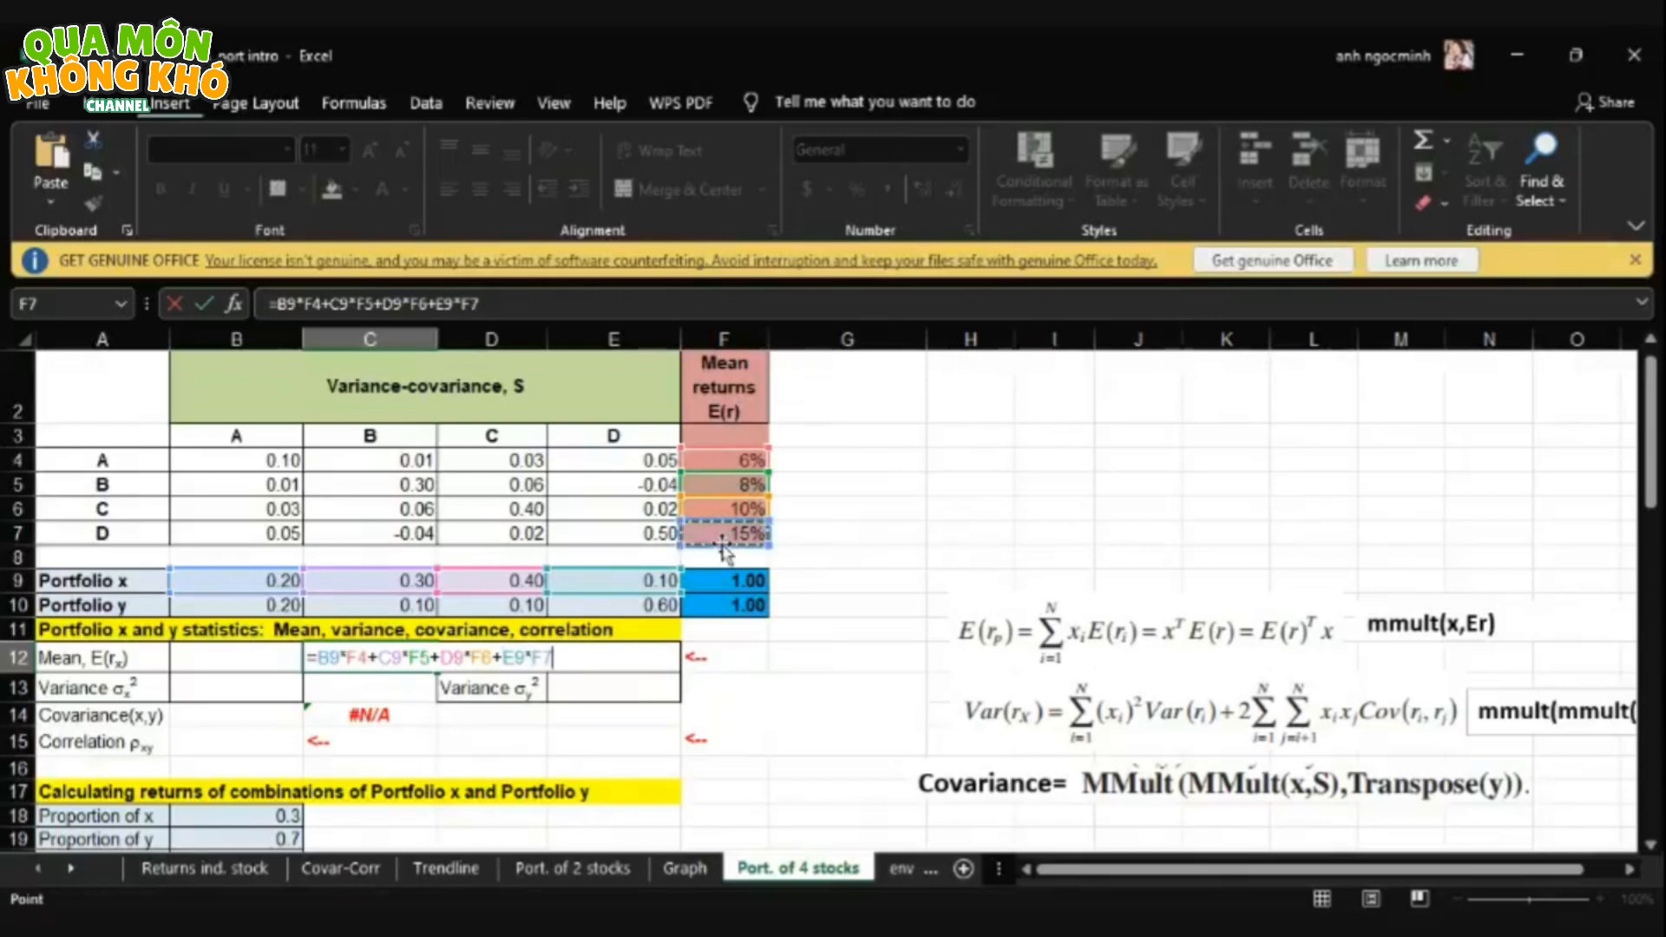
{"action": "key", "text": "Return"}
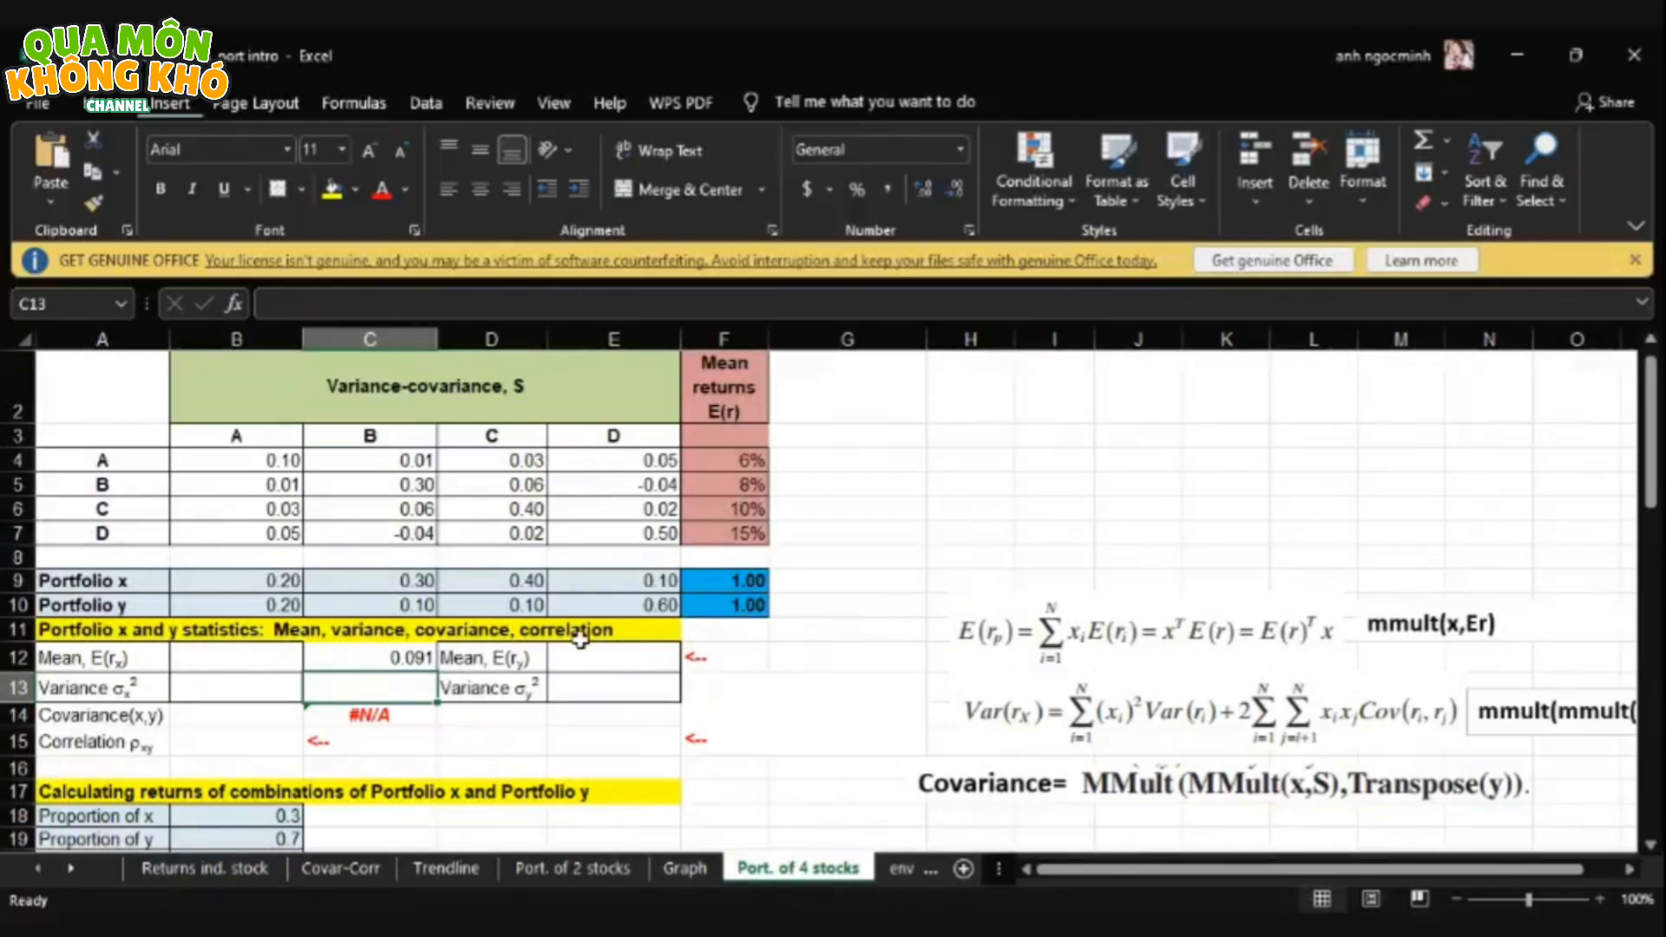
- Calculate Portfolio x's mean return in B12 with the array formula =MMULT(B9:E9,F4:F7)
{"action": "left_click", "coordinate": [275, 657]}
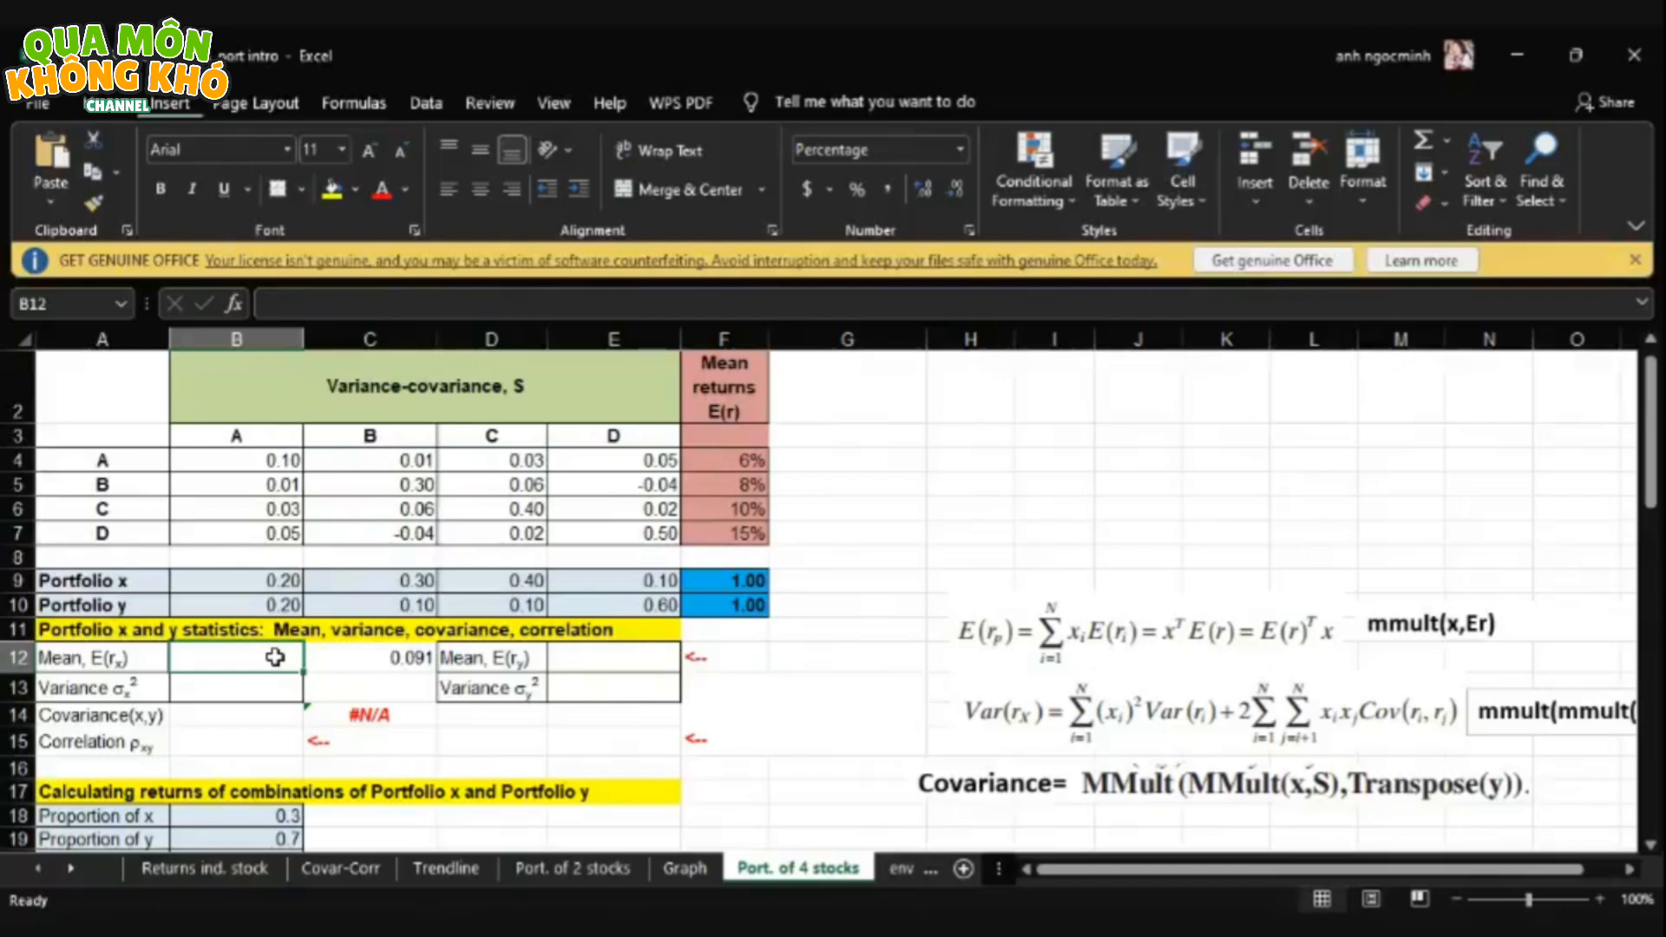
{"action": "type", "text": "="}
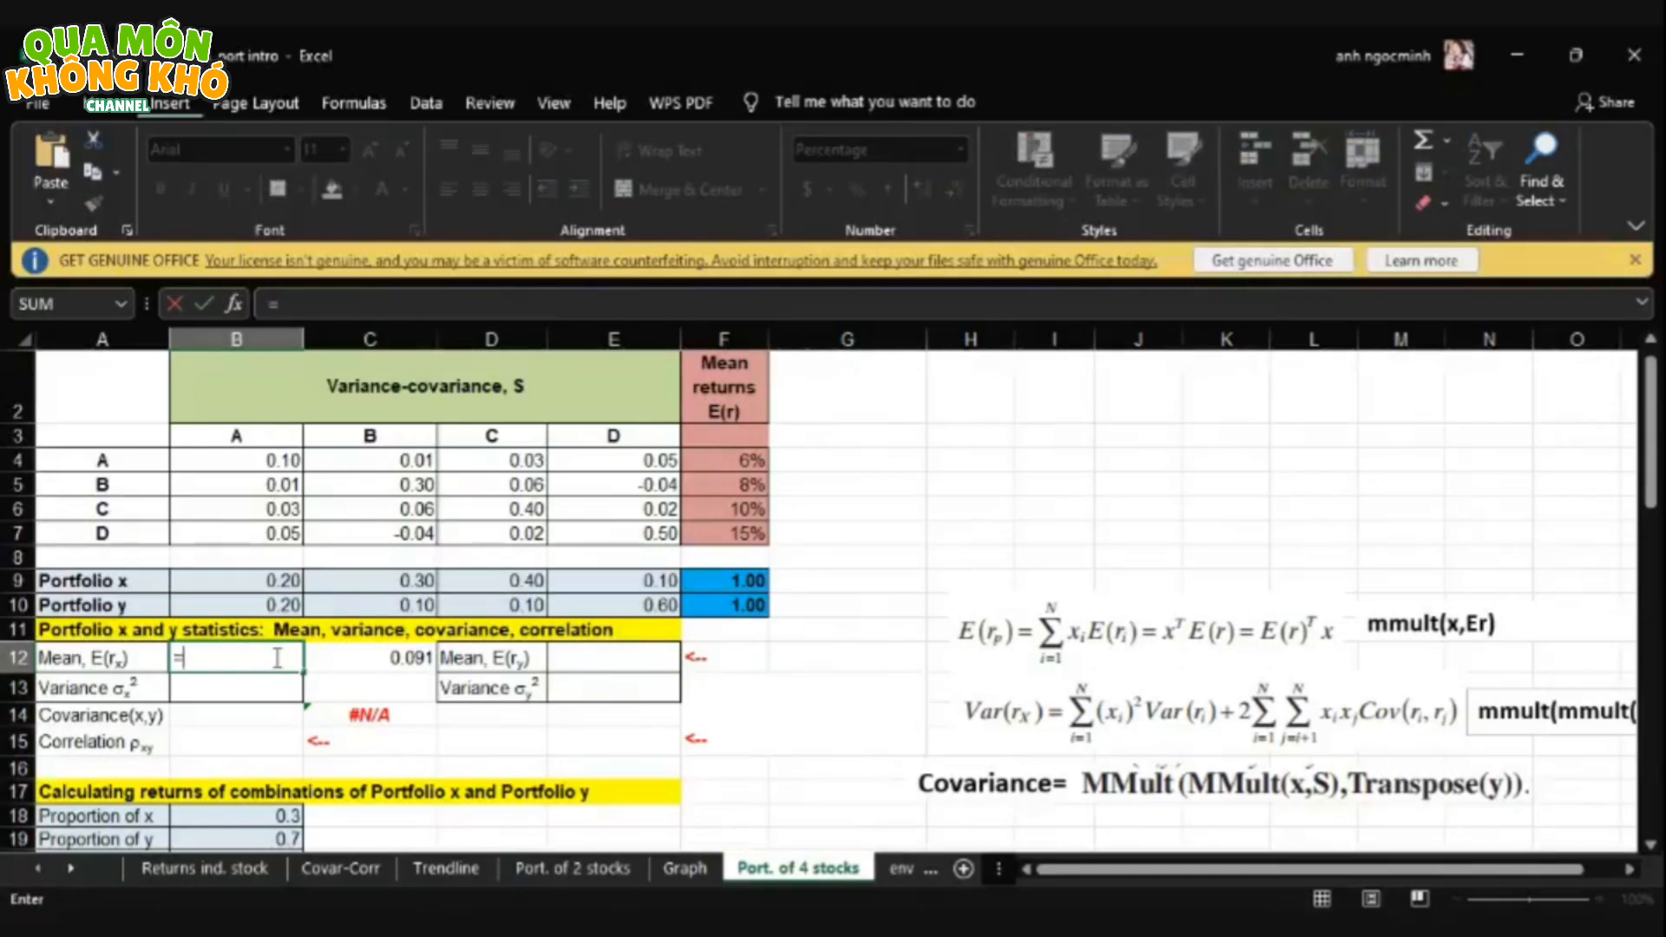
{"action": "type", "text": "mm"}
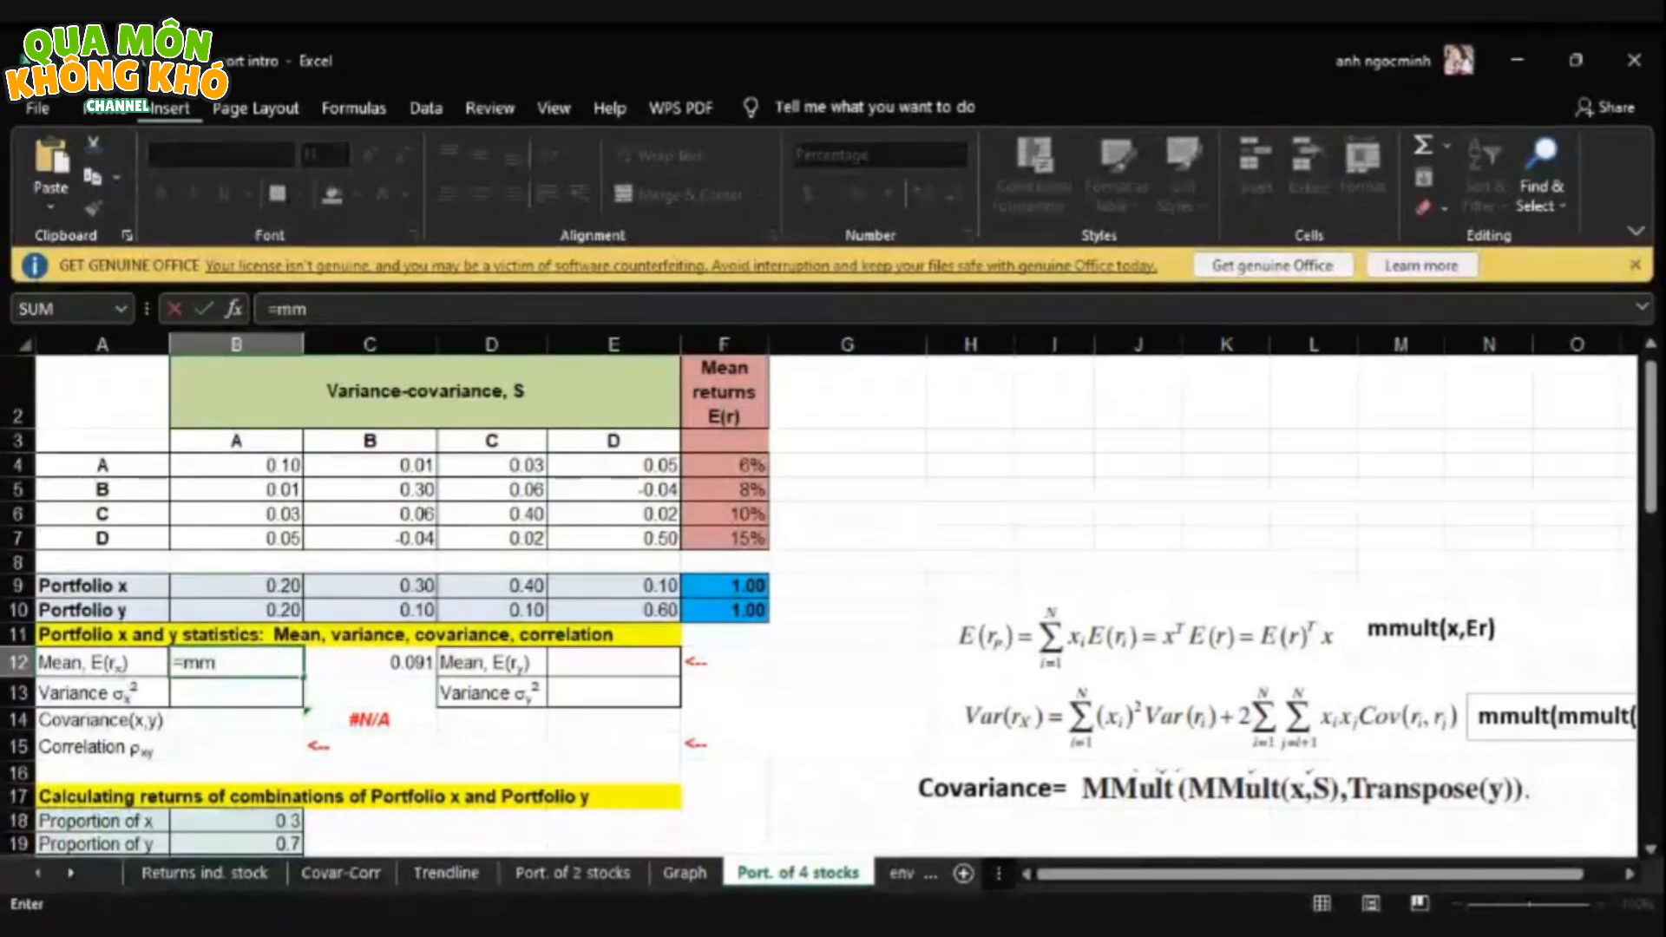
{"action": "key", "text": "Tab"}
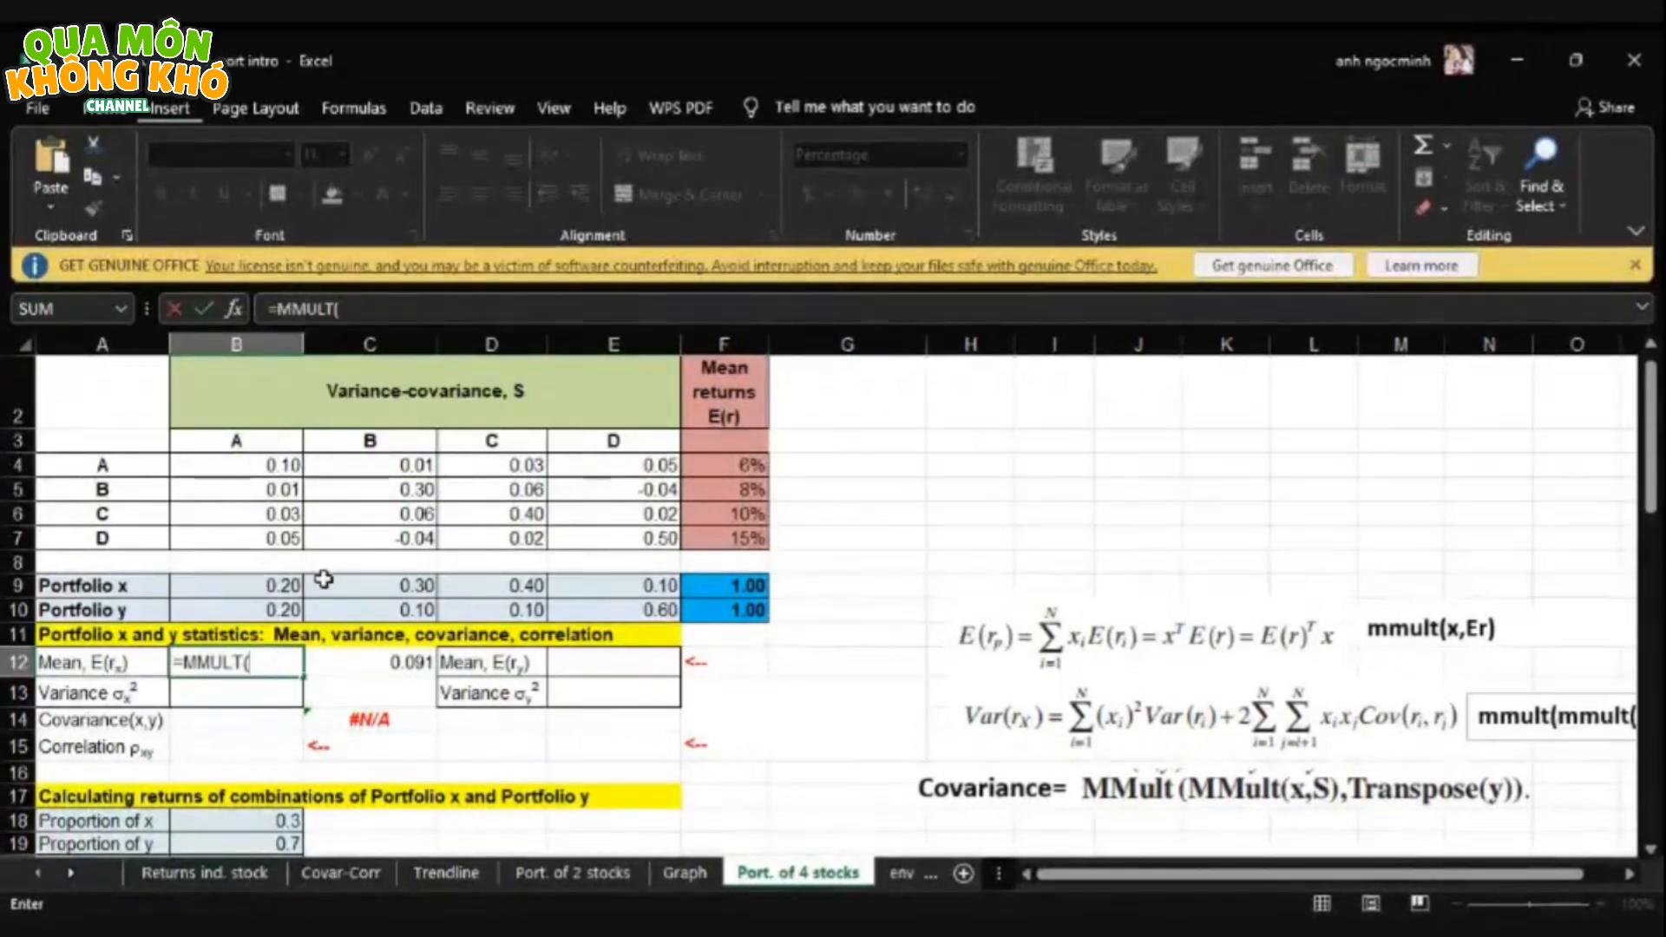
{"action": "left_click_drag", "start_coordinate": [282, 584], "coordinate": [573, 584]}
{"action": "type", "text": ","}
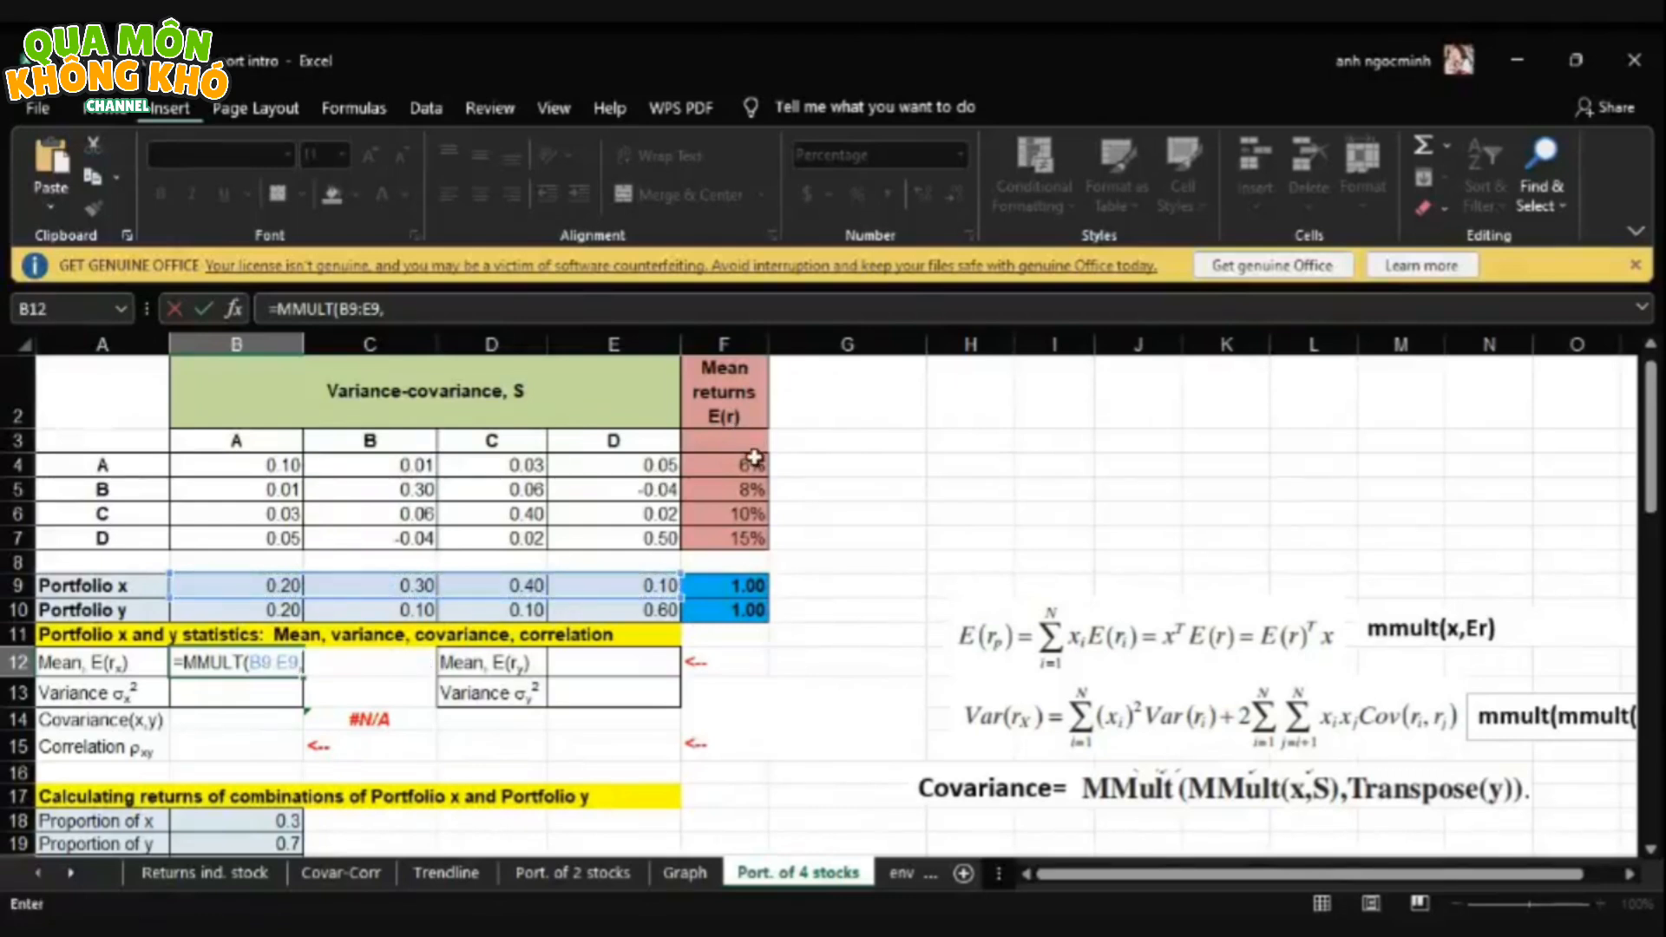
{"action": "left_click_drag", "start_coordinate": [754, 457], "coordinate": [758, 537]}
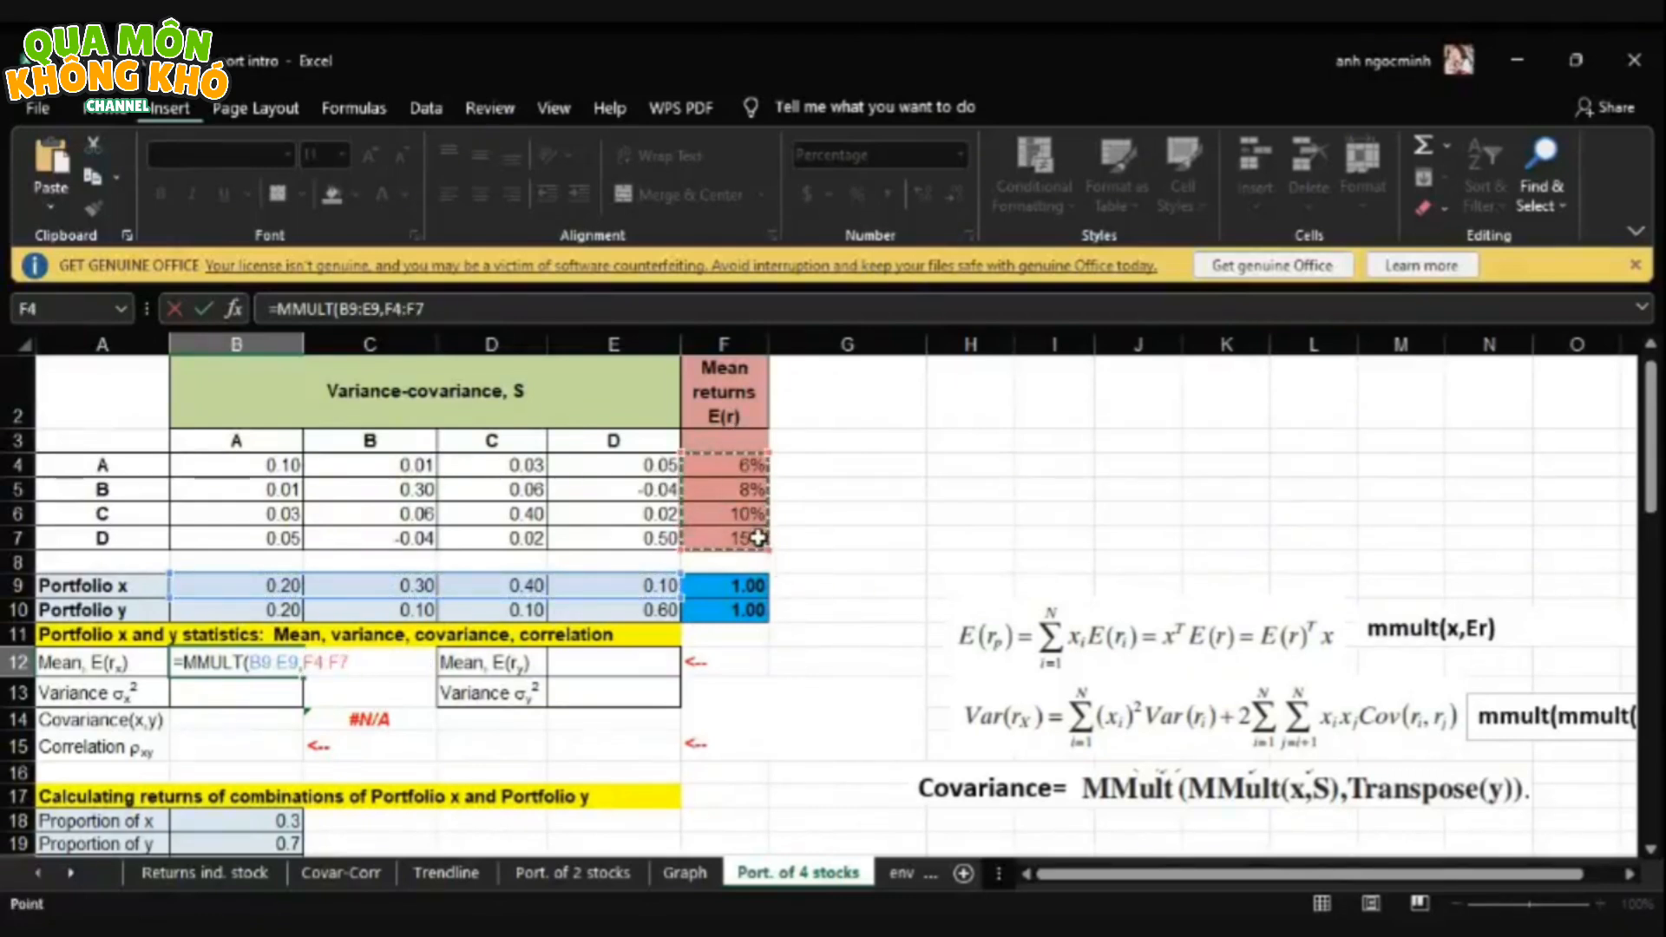
{"action": "type", "text": ")"}
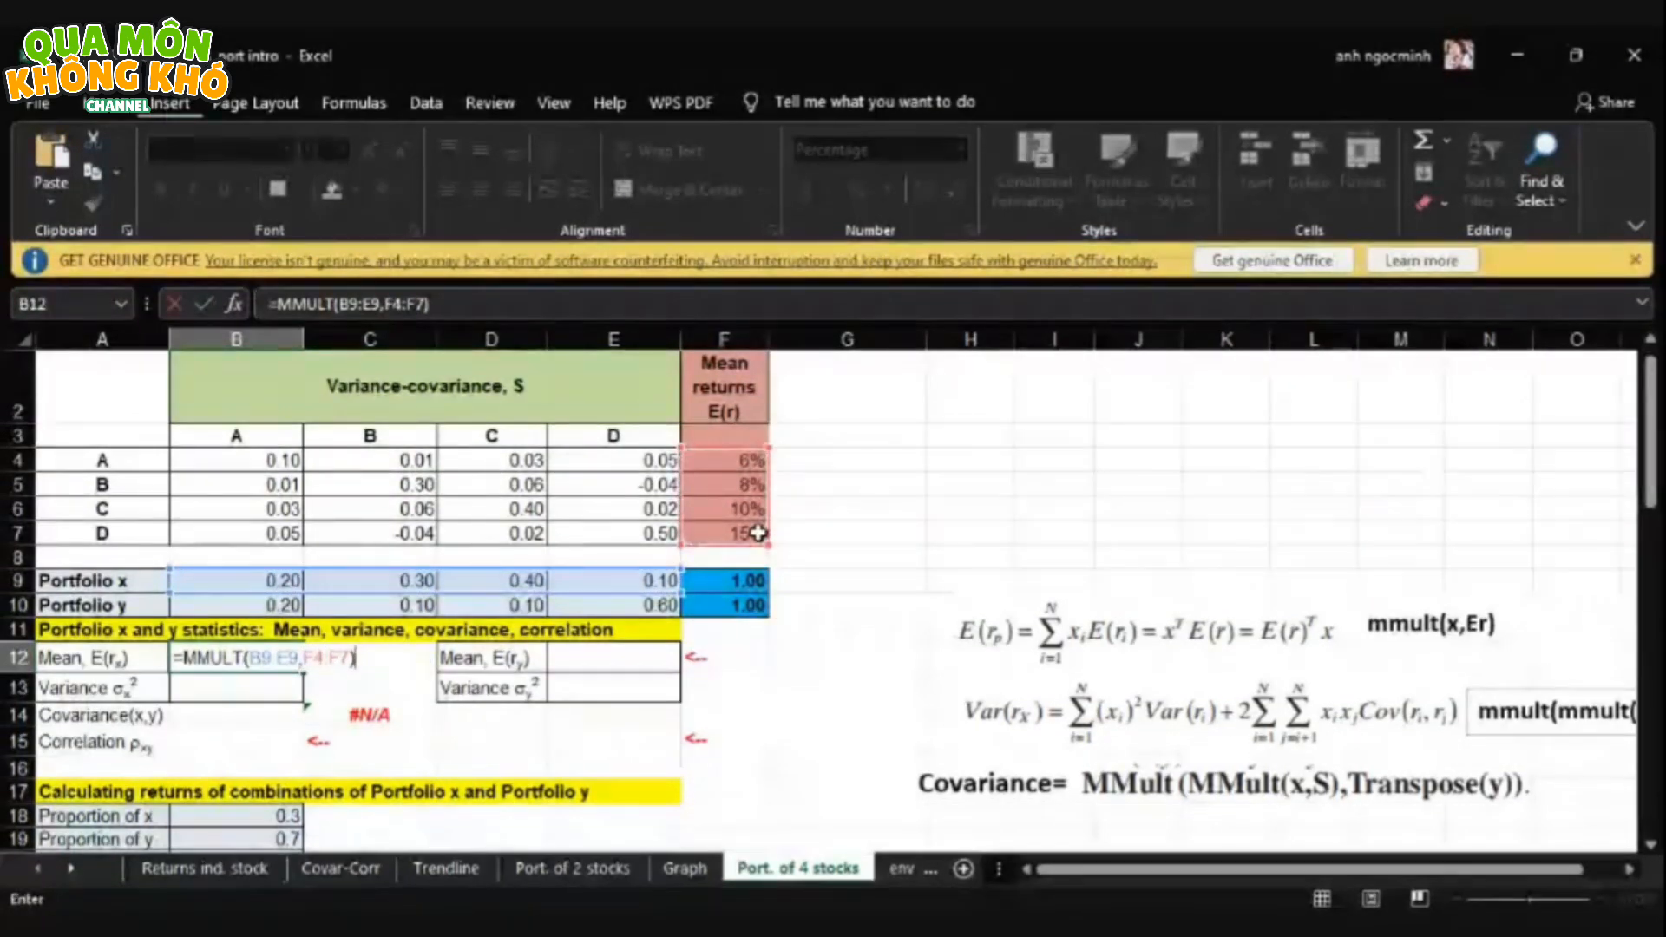
{"action": "key", "text": "ctrl+shift+Return"}
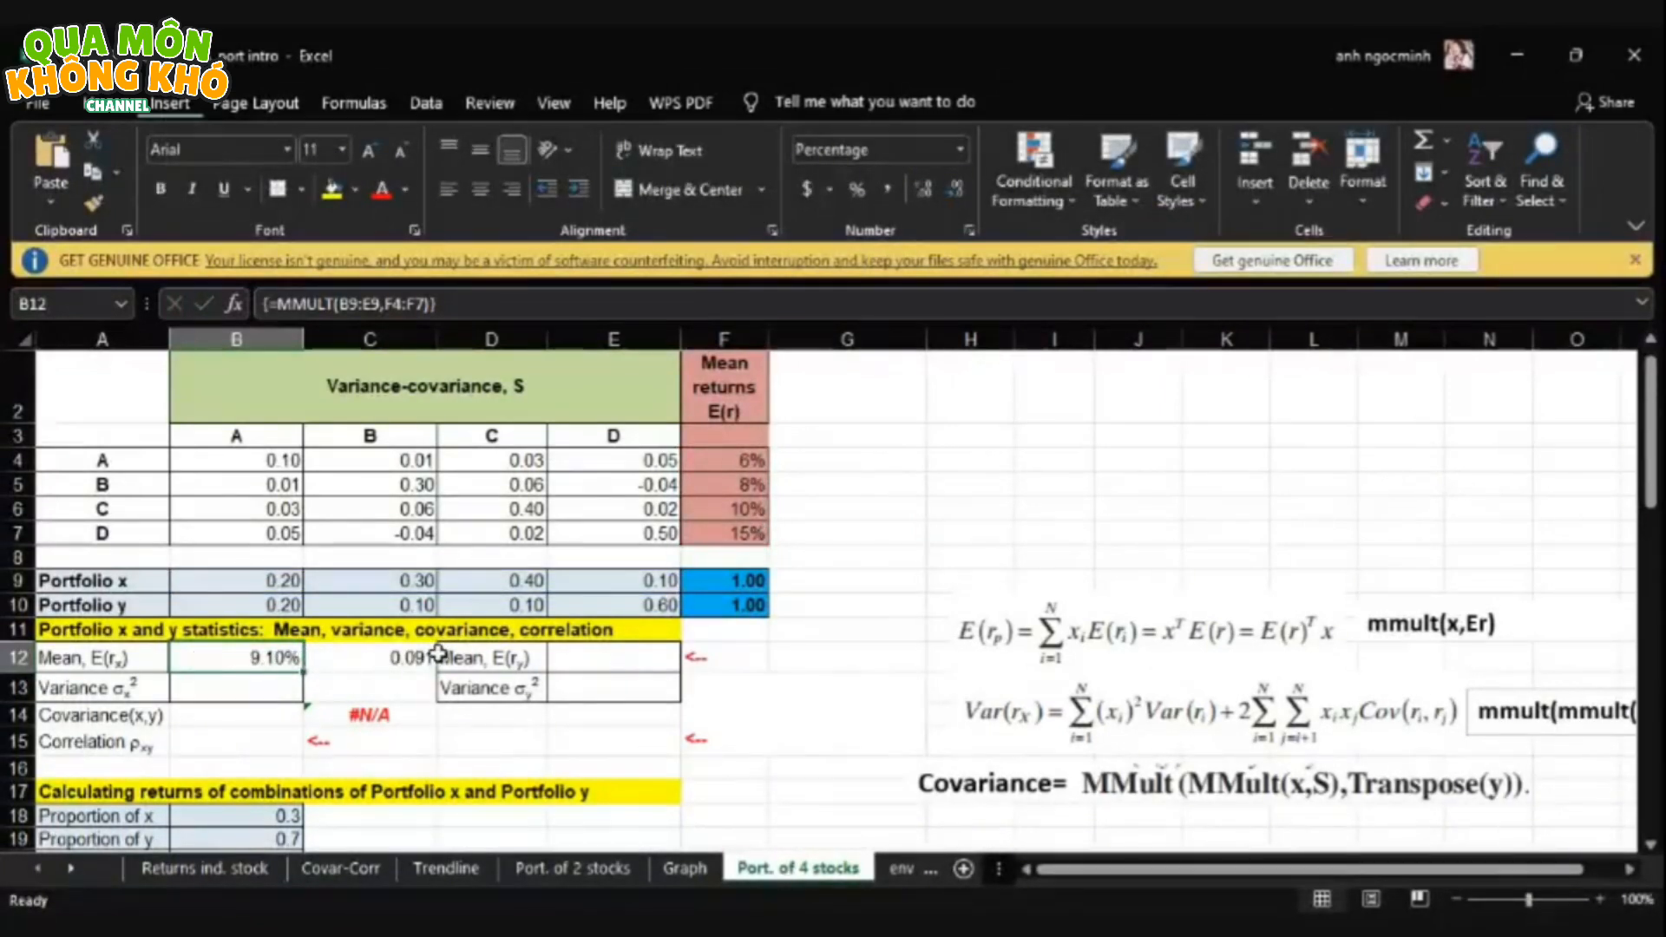
- Calculate Portfolio y's mean return in E12 with the array formula =MMULT(B10:E10,F4:F7)
{"action": "left_click", "coordinate": [607, 658]}
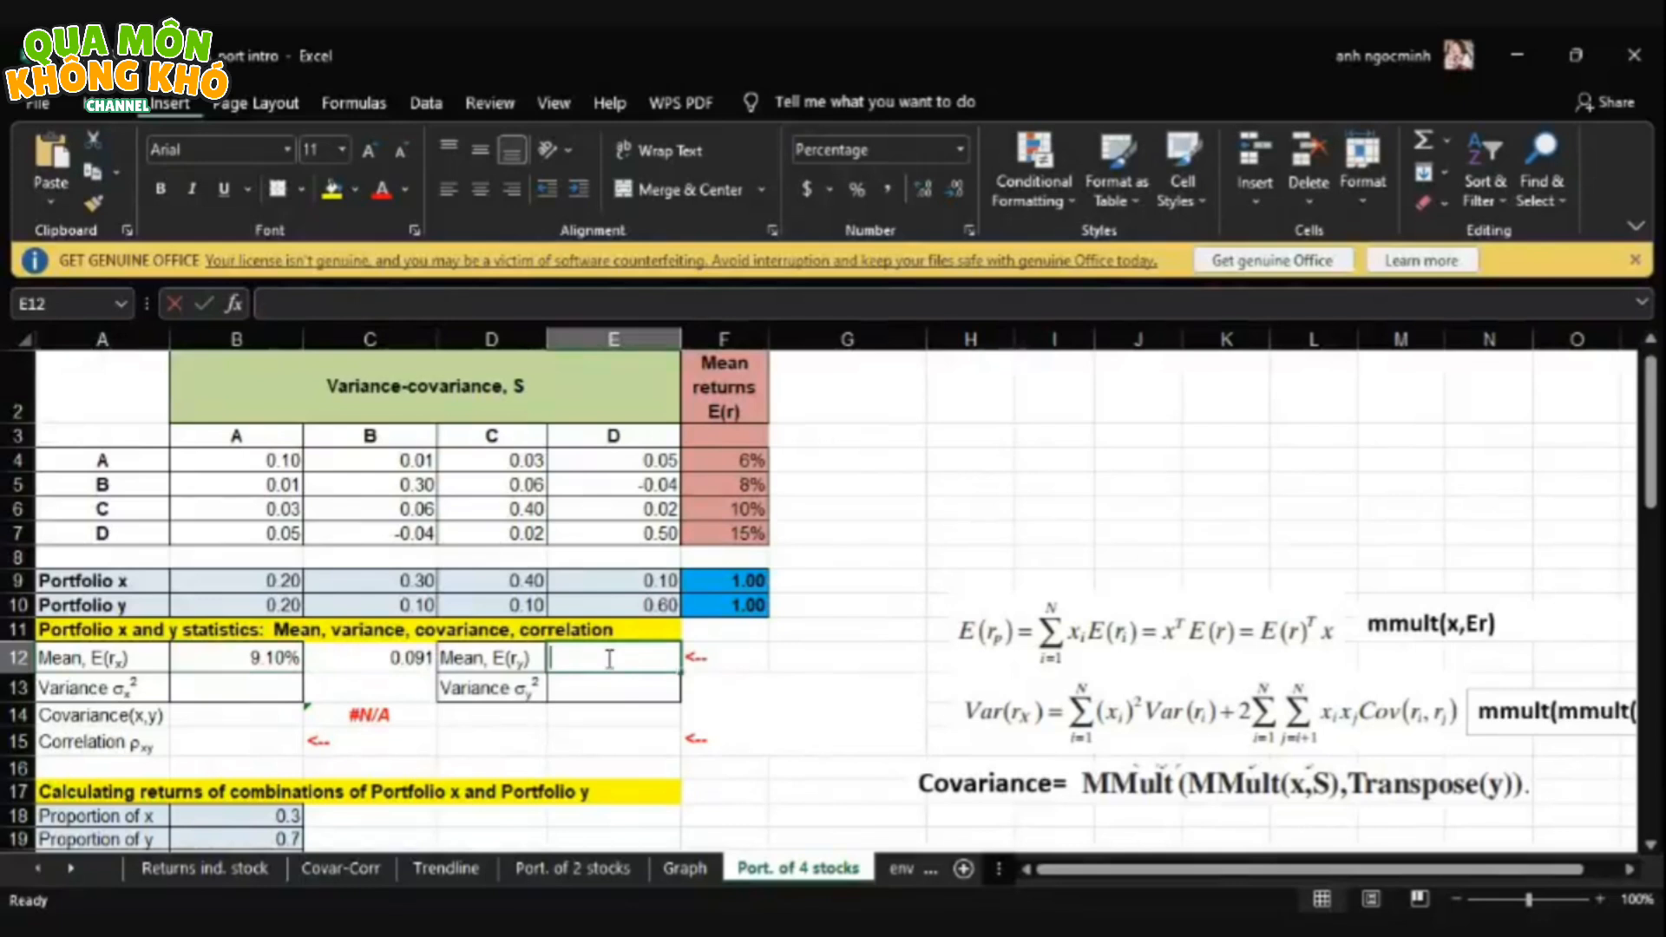
{"action": "type", "text": "="}
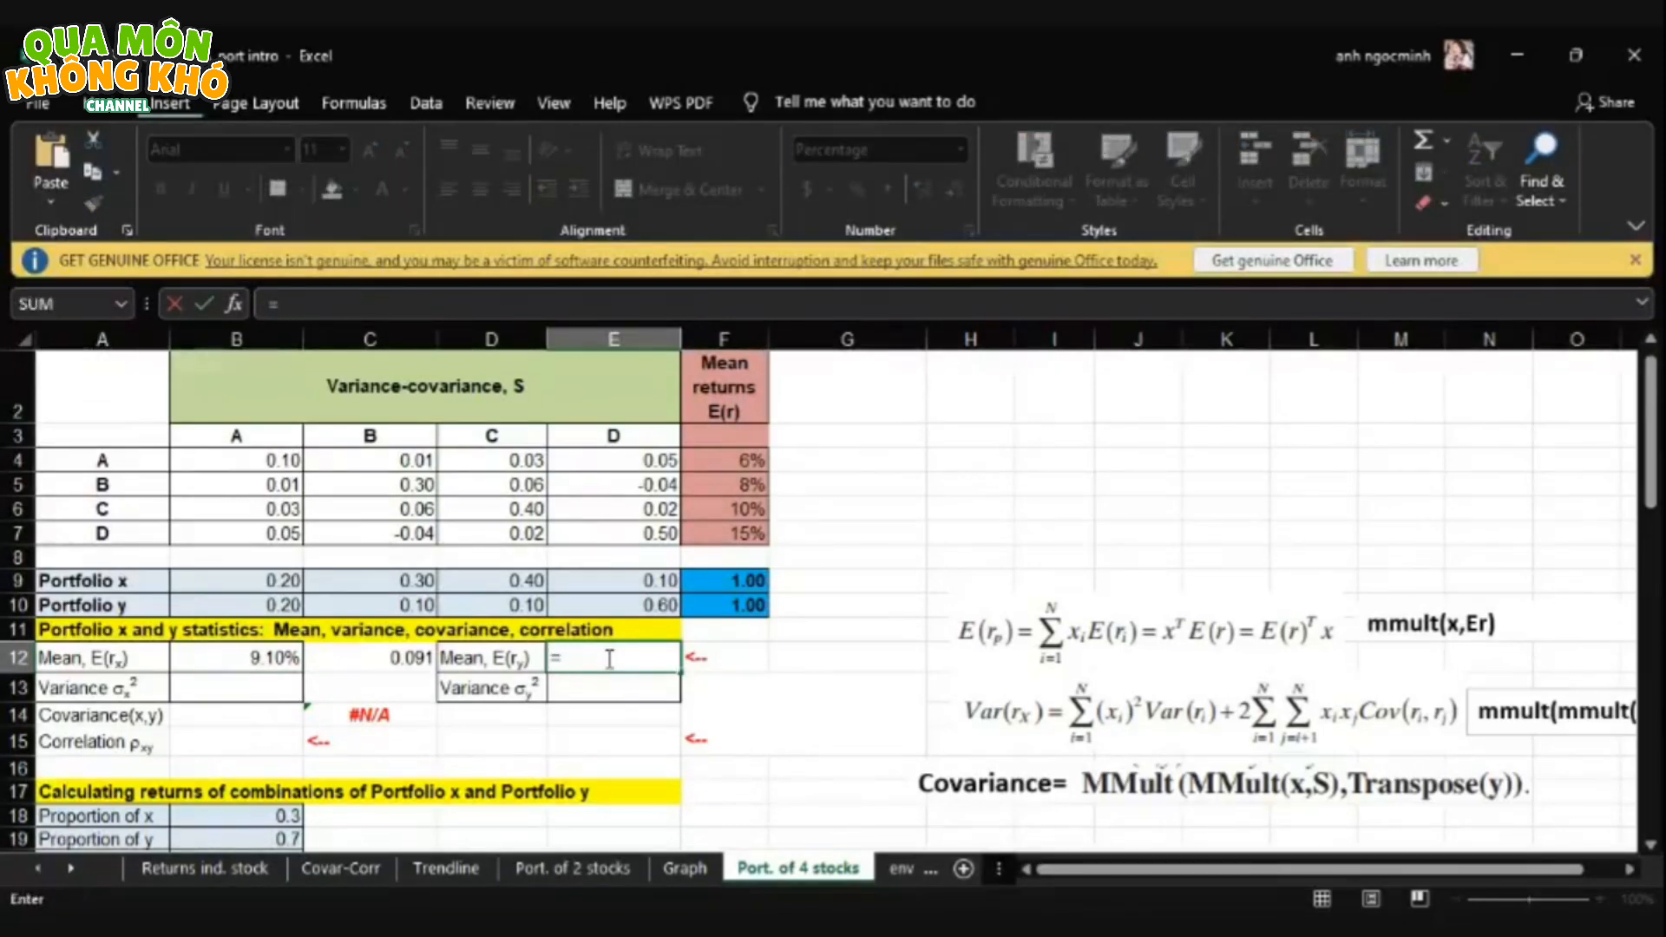
{"action": "type", "text": "mm"}
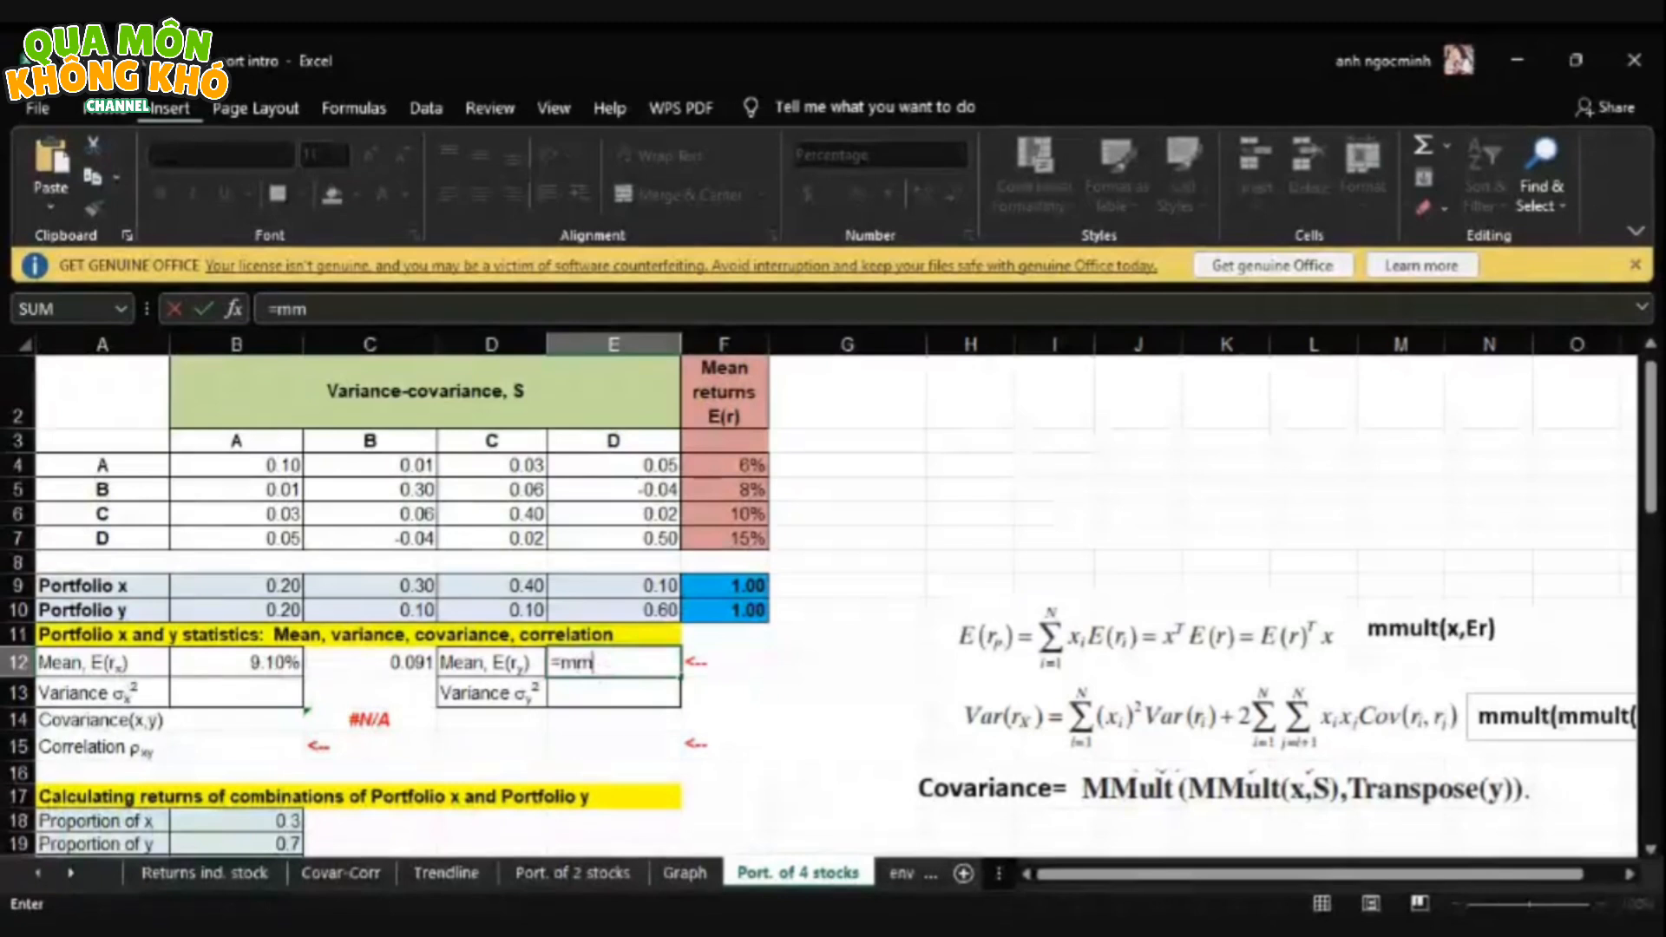
{"action": "key", "text": "Tab"}
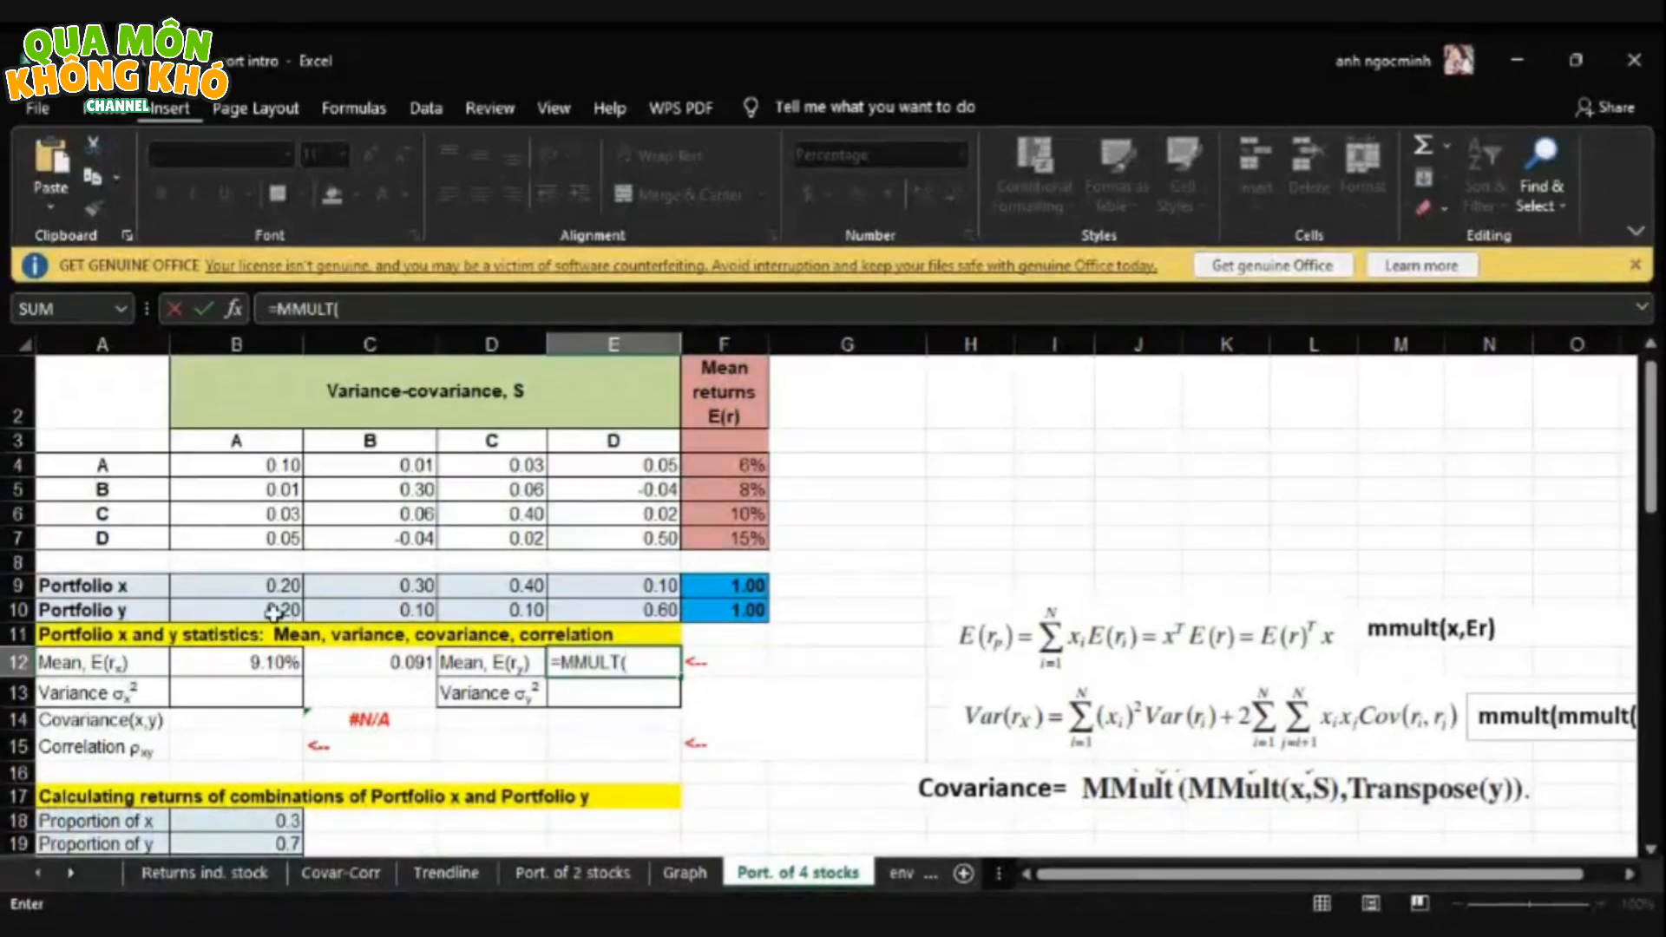
{"action": "left_click_drag", "start_coordinate": [286, 614], "coordinate": [588, 618]}
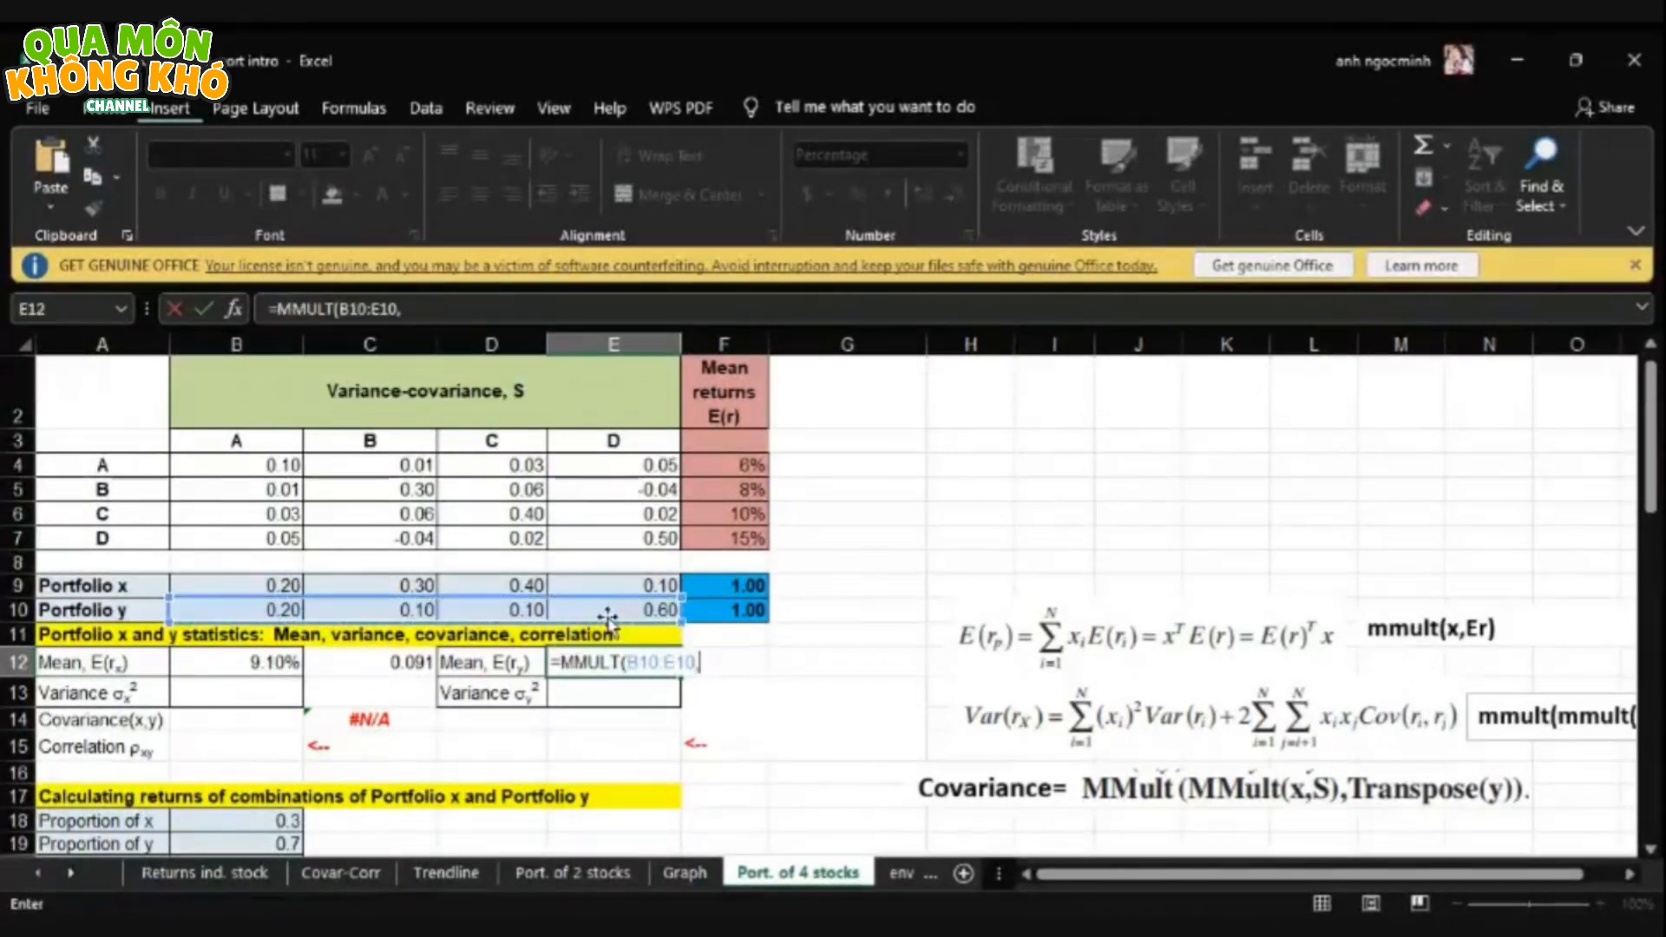
{"action": "type", "text": ","}
{"action": "left_click_drag", "start_coordinate": [710, 464], "coordinate": [722, 537]}
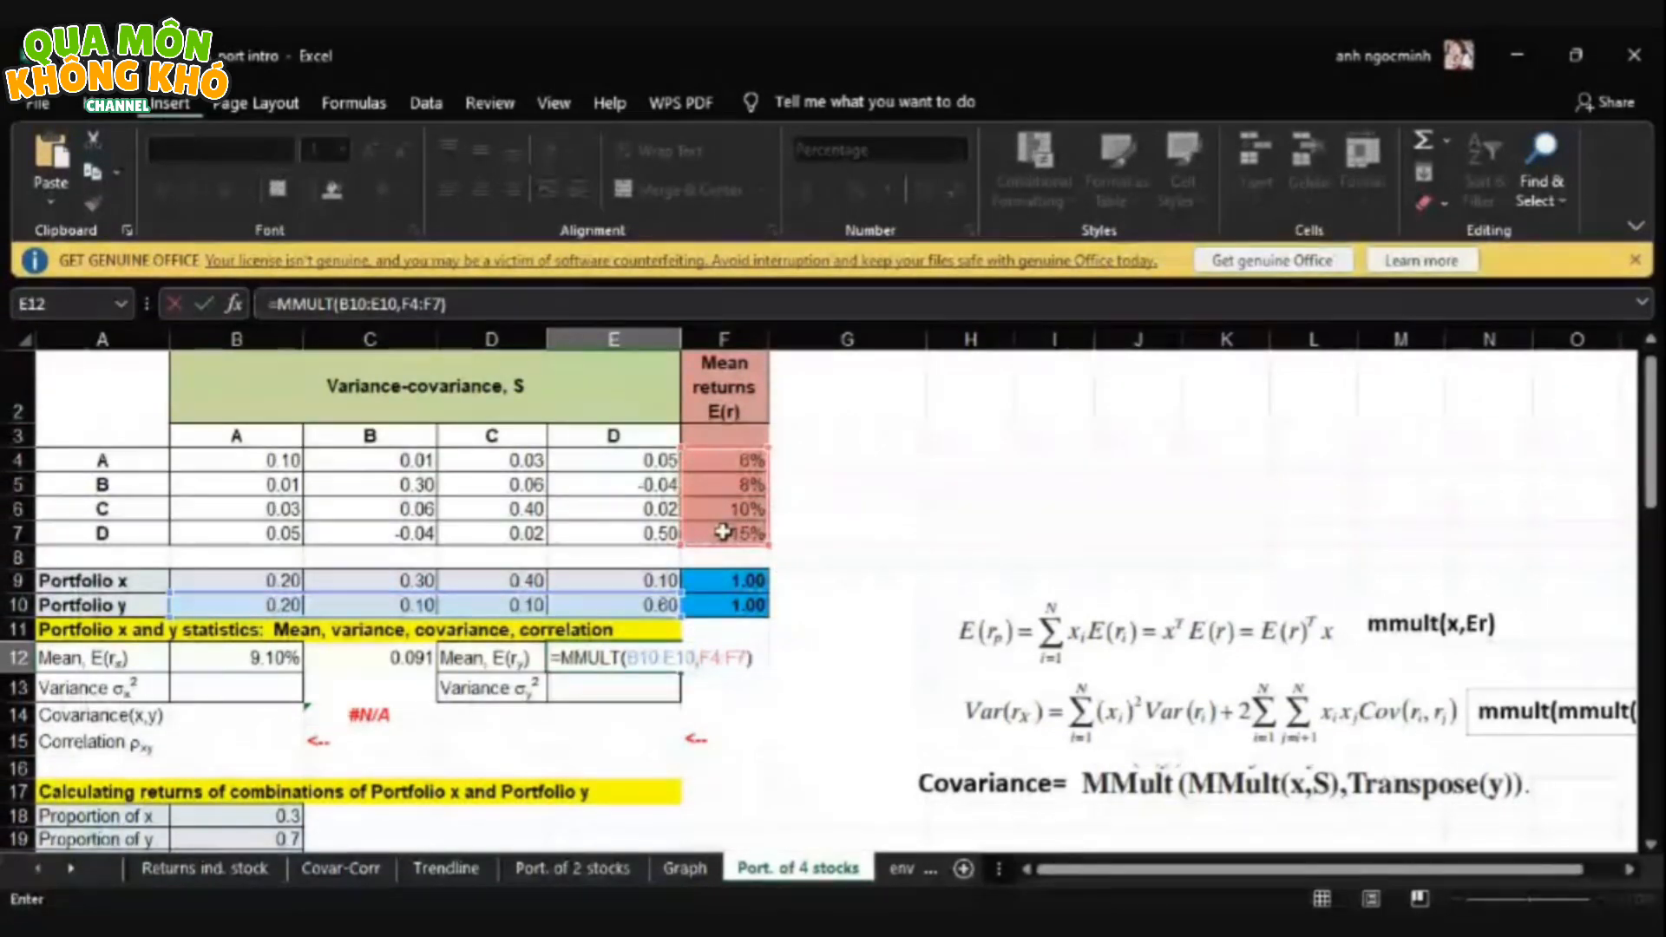
{"action": "key", "text": "ctrl+shift+Return"}
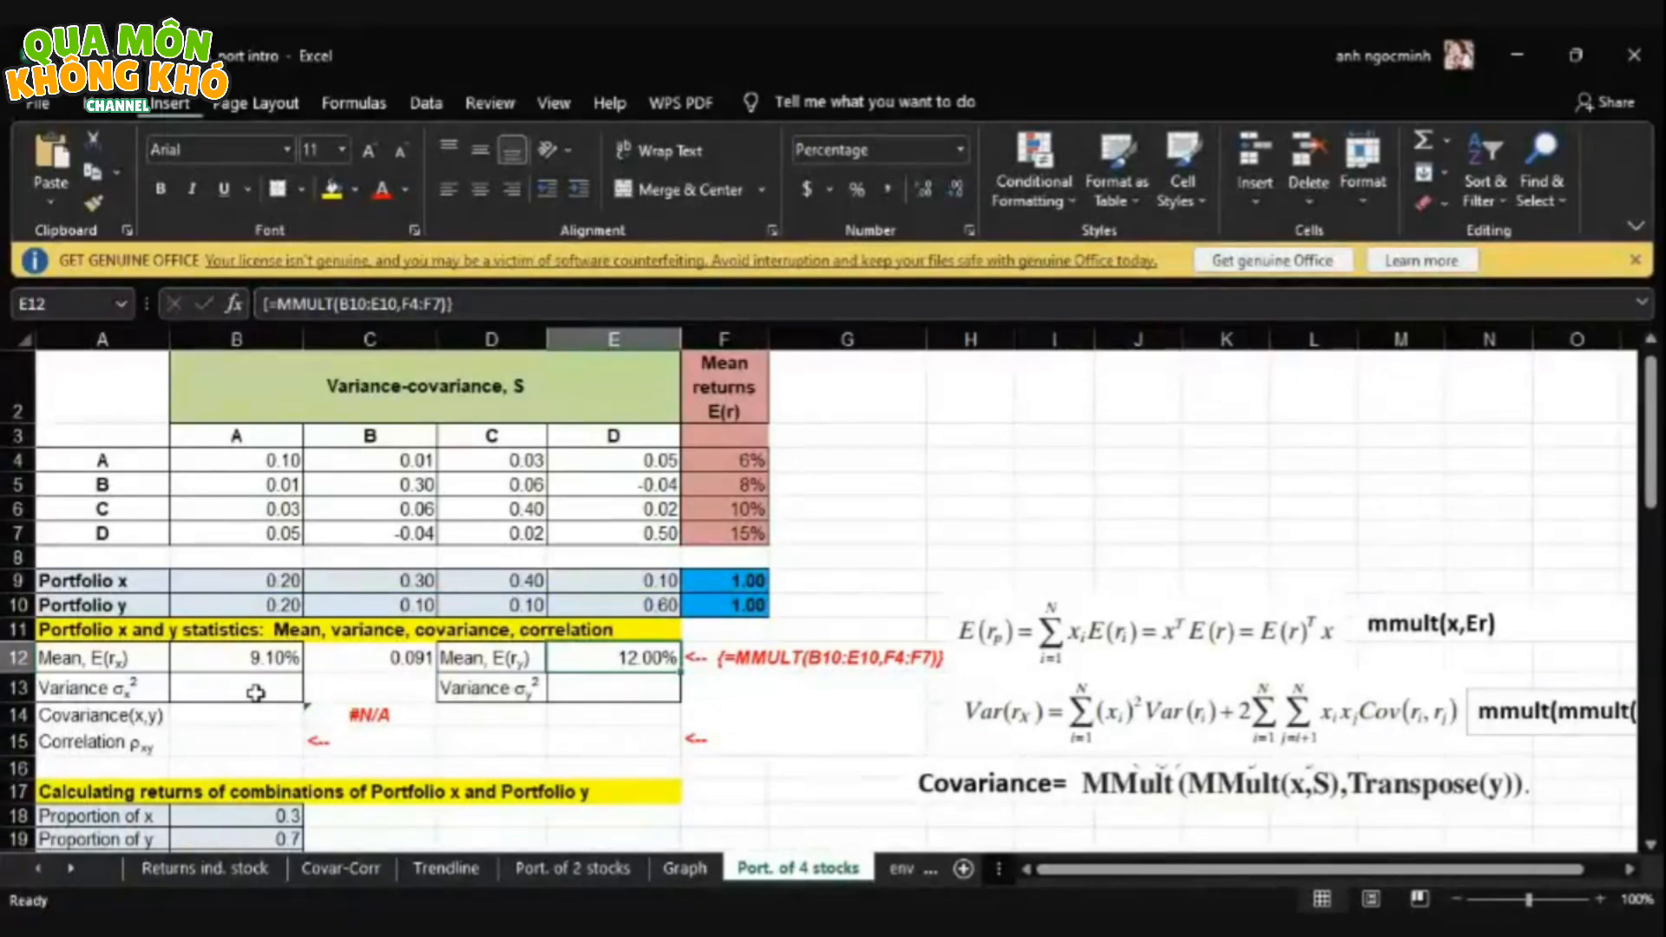
- Calculate Portfolio x's variance in B13 with the array formula =MMULT(MMULT(B9:E9,B4:E7),TRANSPOSE(B9:E9))
{"action": "left_click", "coordinate": [255, 691]}
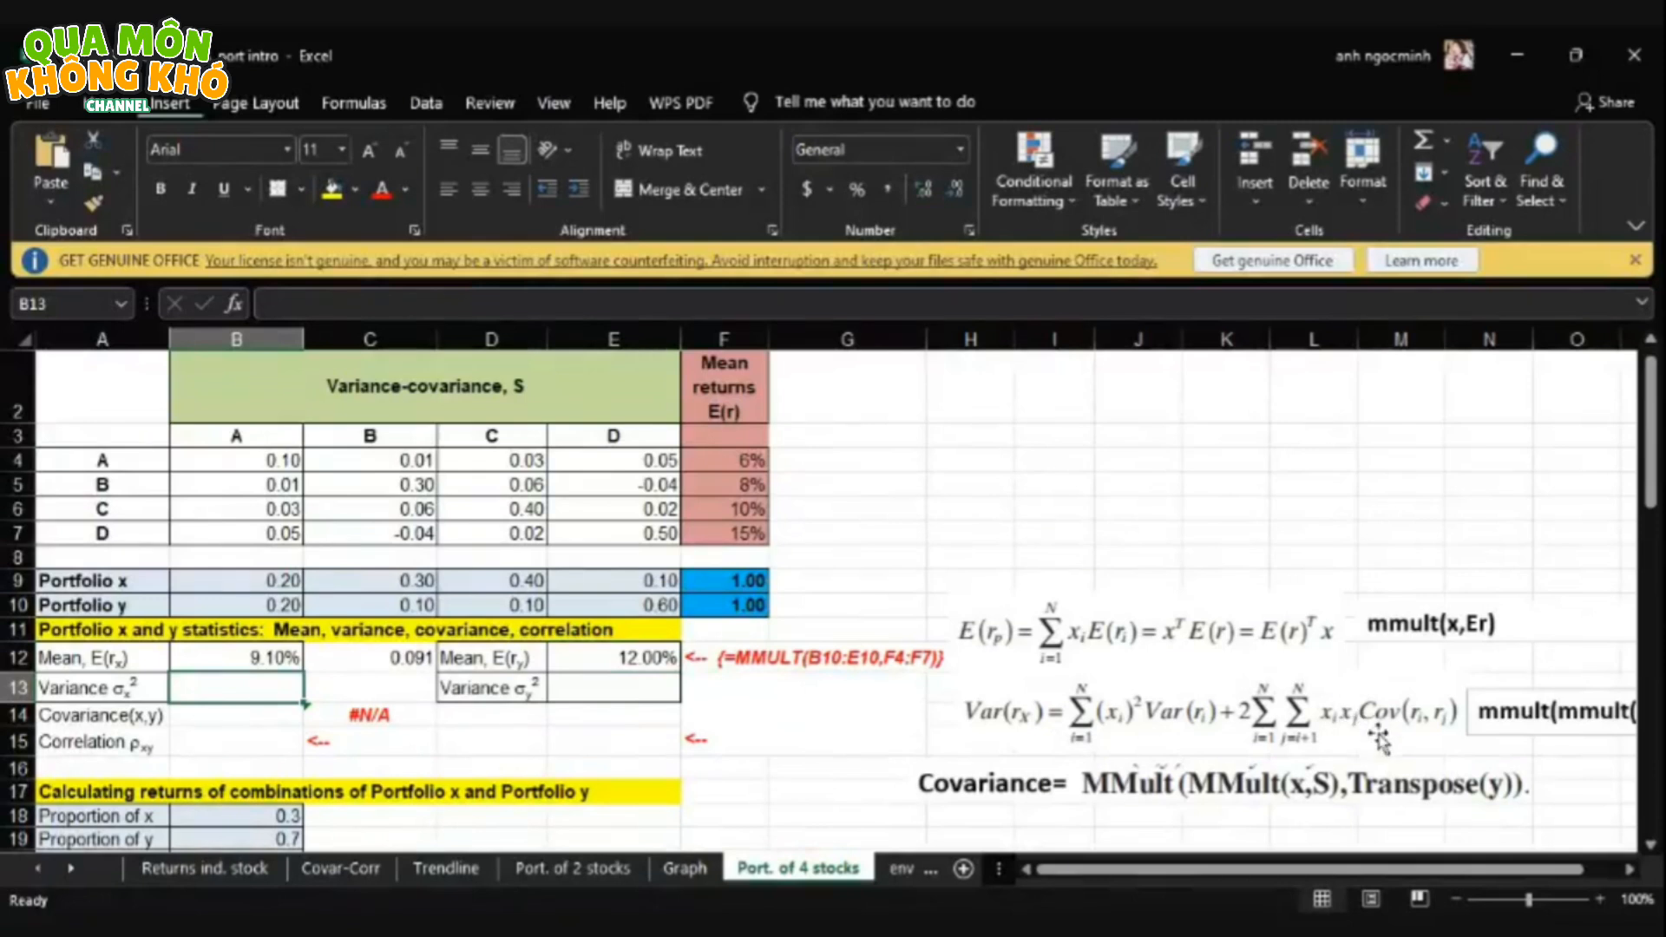
{"action": "left_click", "coordinate": [1630, 869]}
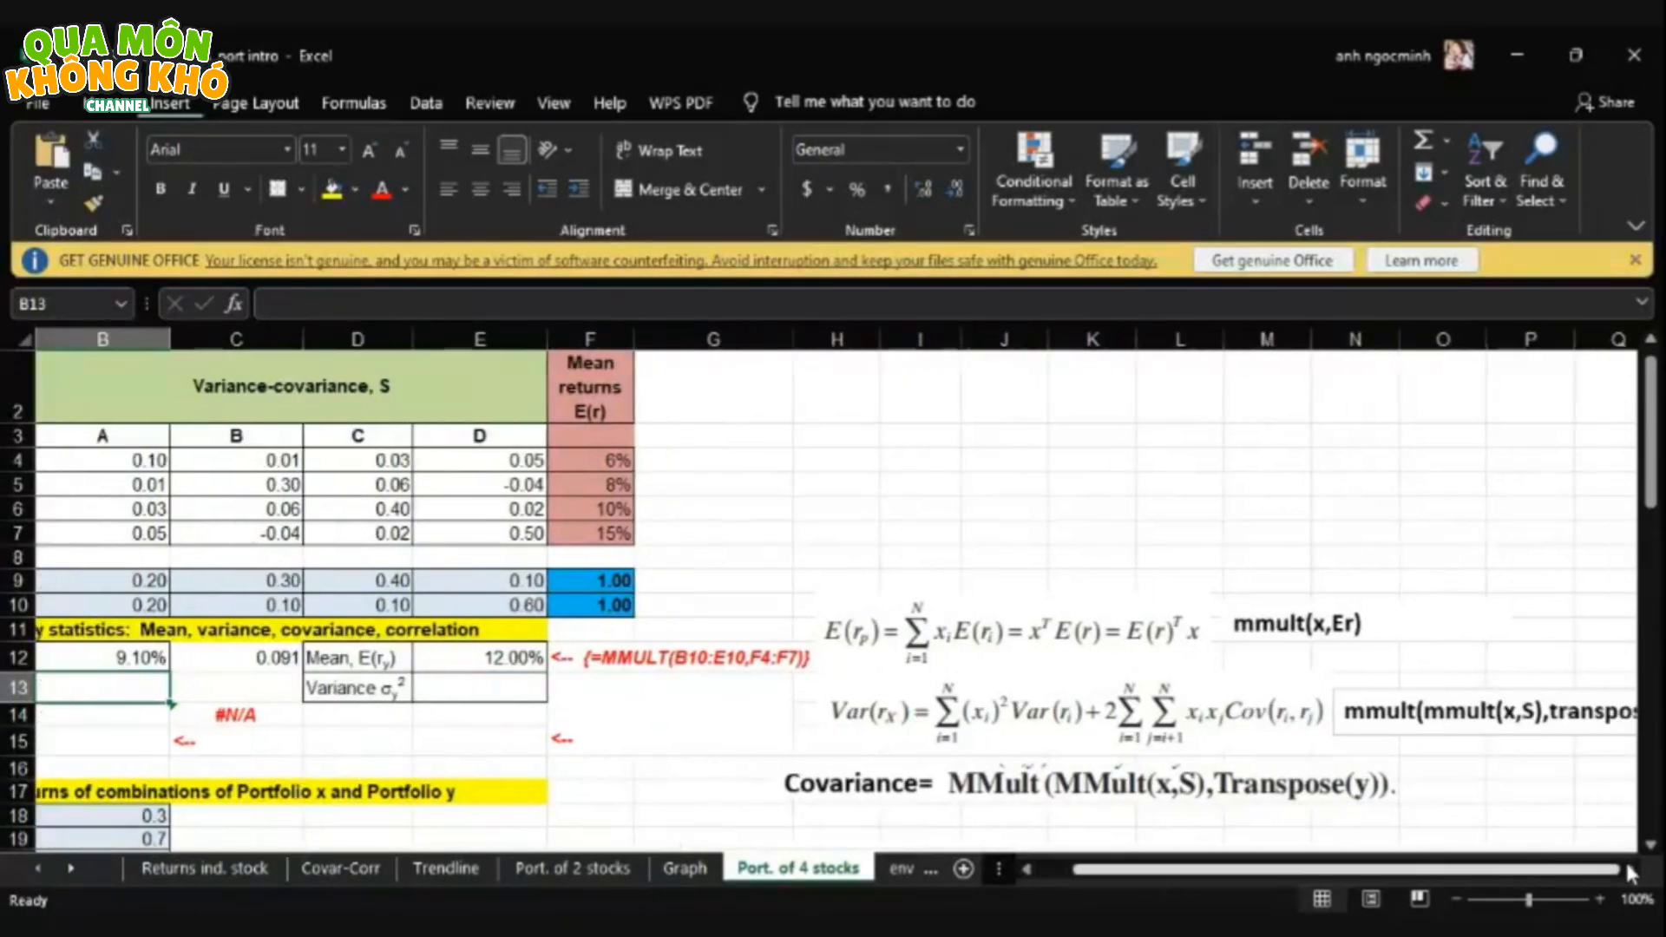
{"action": "left_click", "coordinate": [1629, 870]}
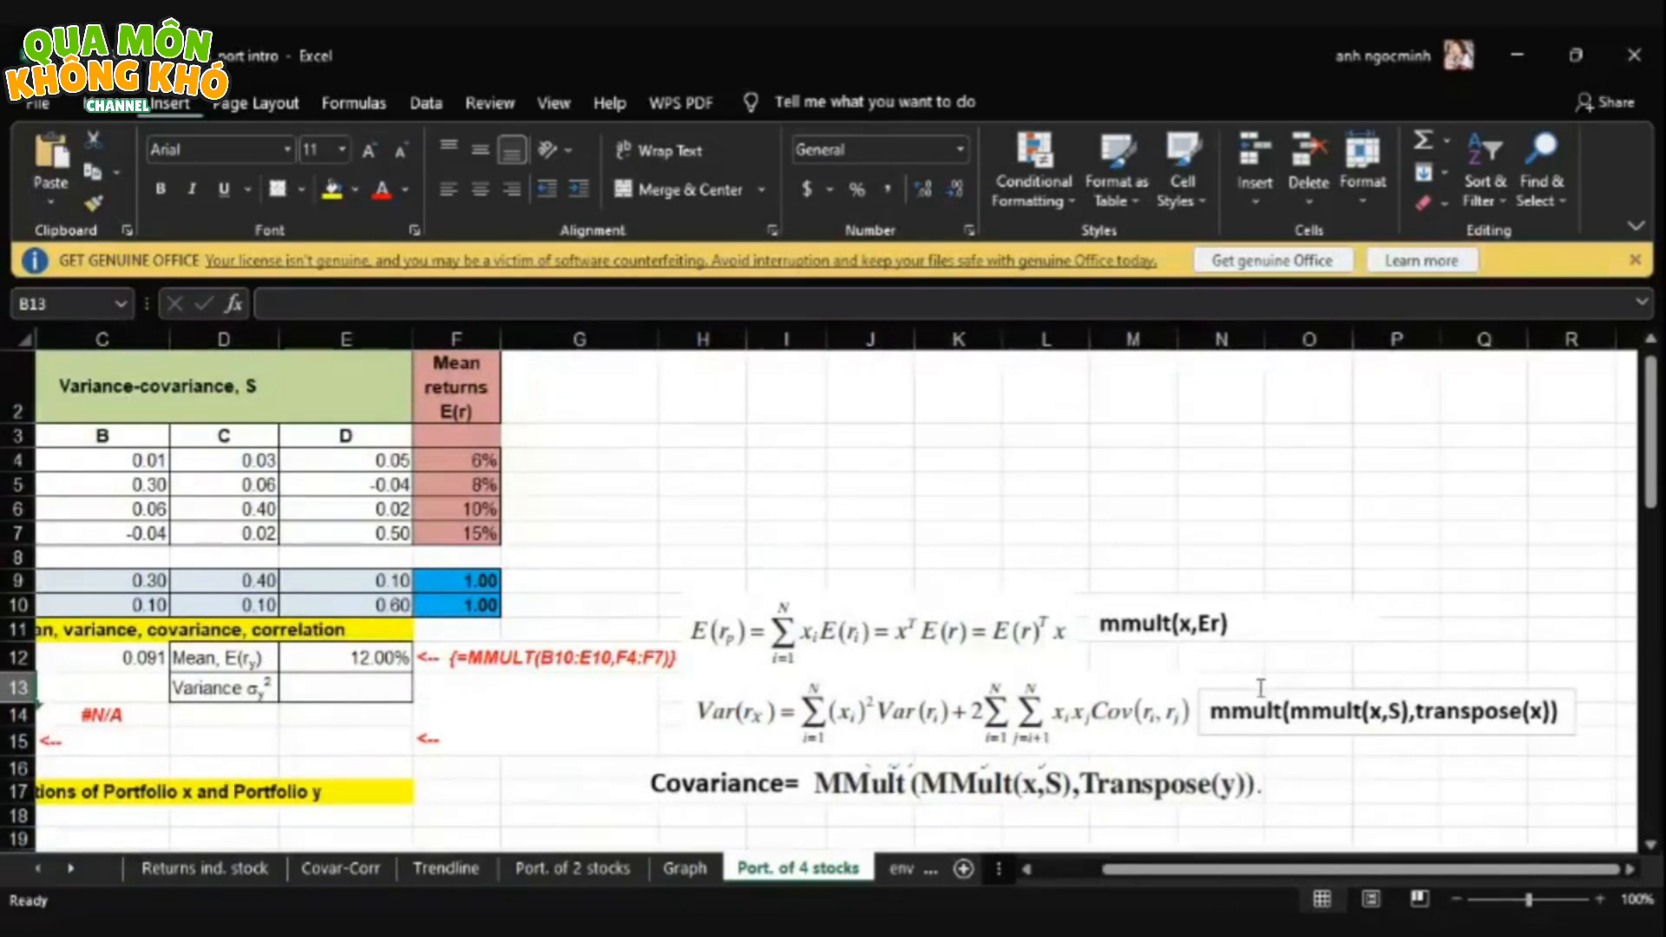
{"action": "left_click", "coordinate": [1028, 871]}
{"action": "left_click", "coordinate": [1027, 871]}
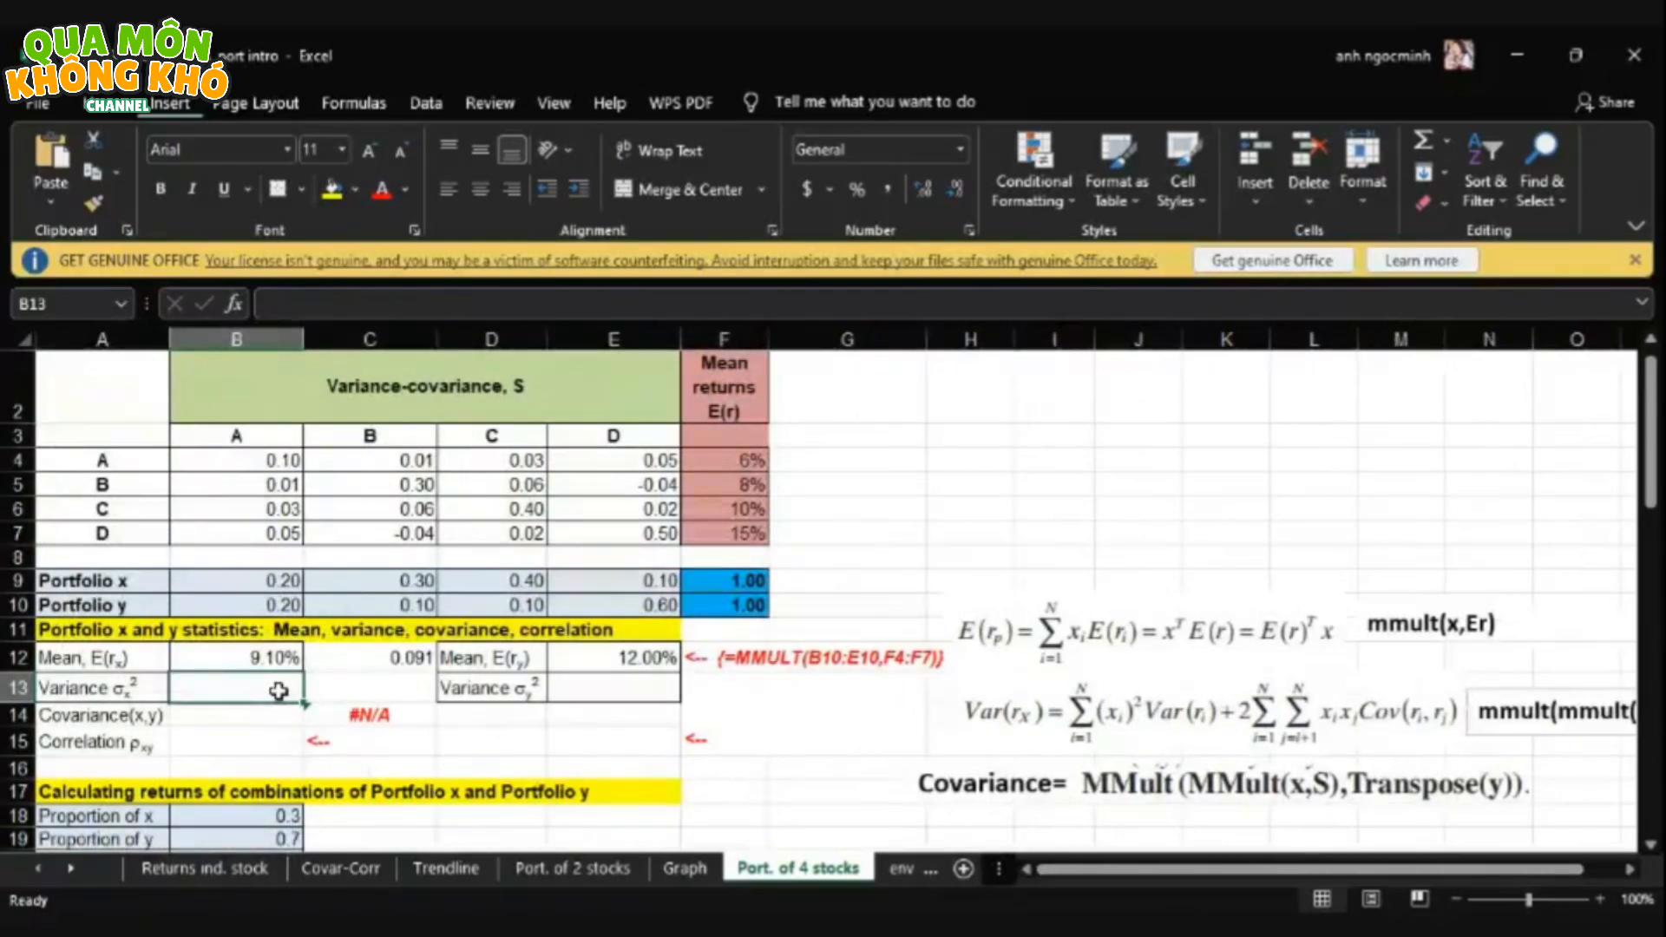
{"action": "type", "text": "="}
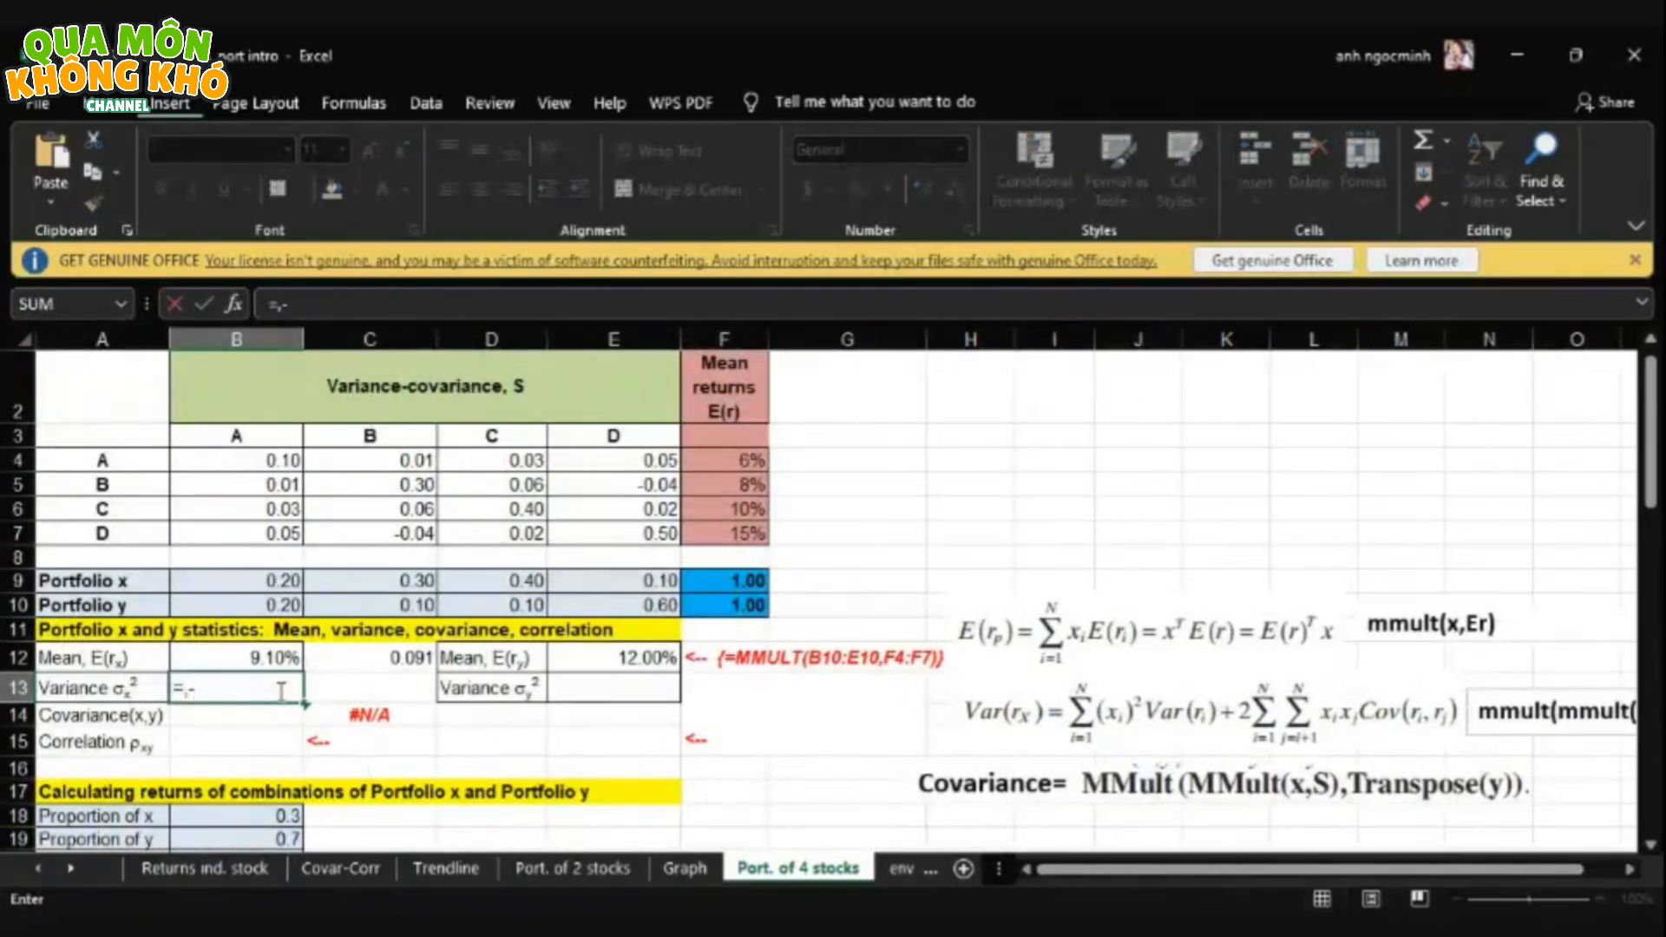
{"action": "type", "text": "mm"}
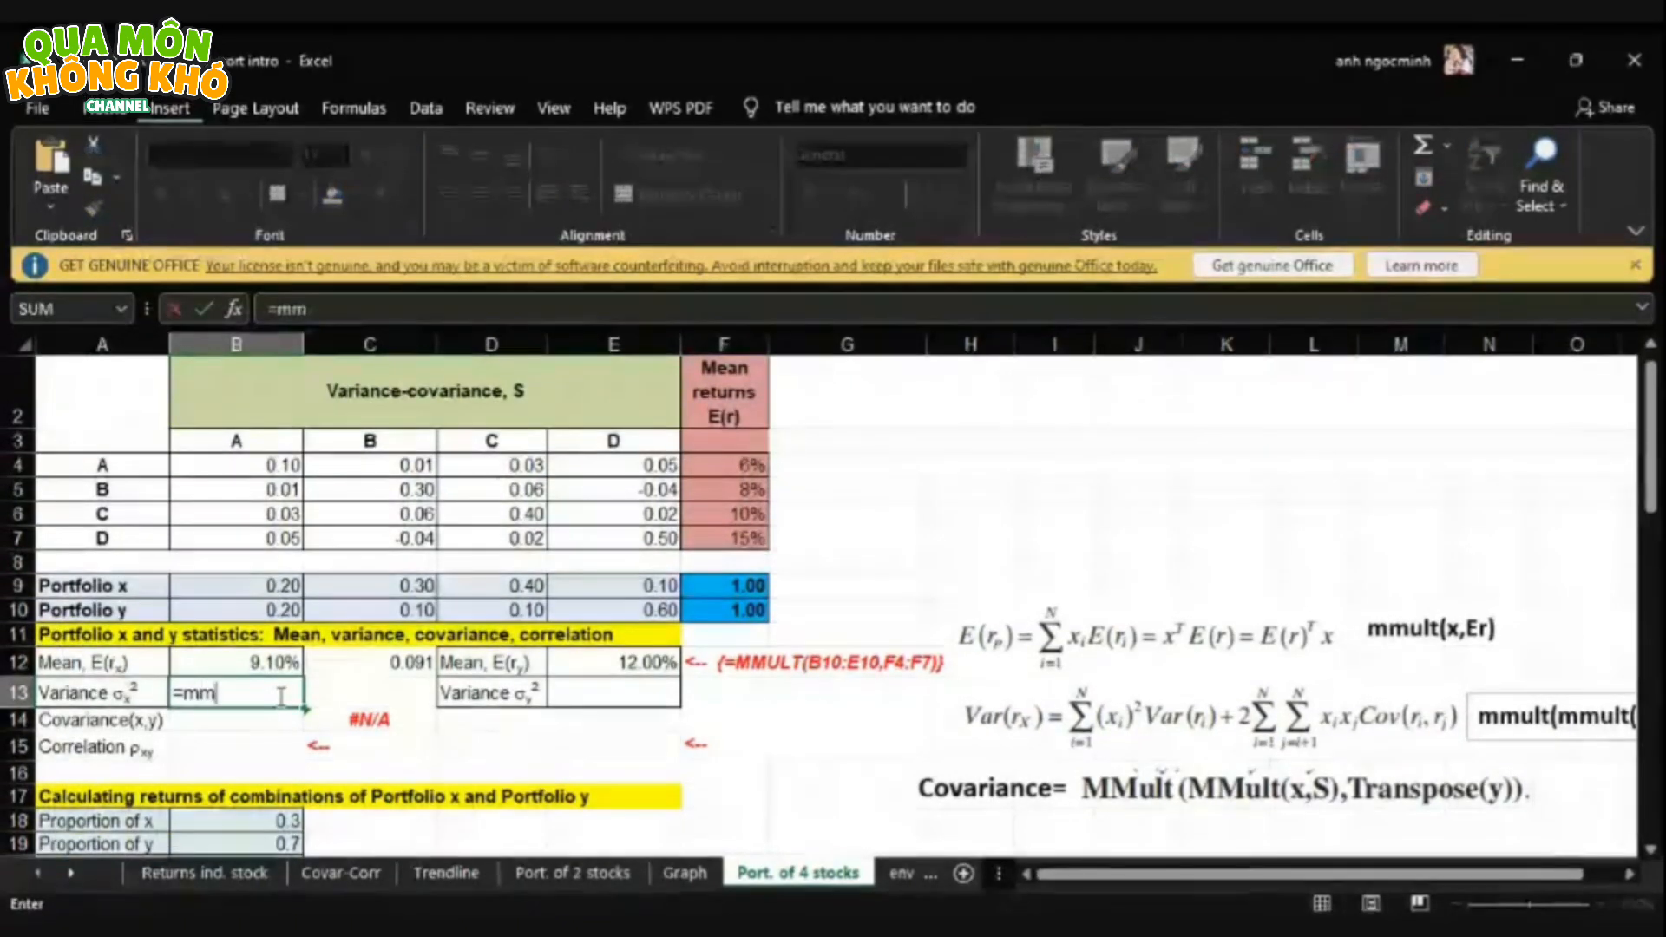
{"action": "type", "text": "u"}
{"action": "key", "text": "Tab"}
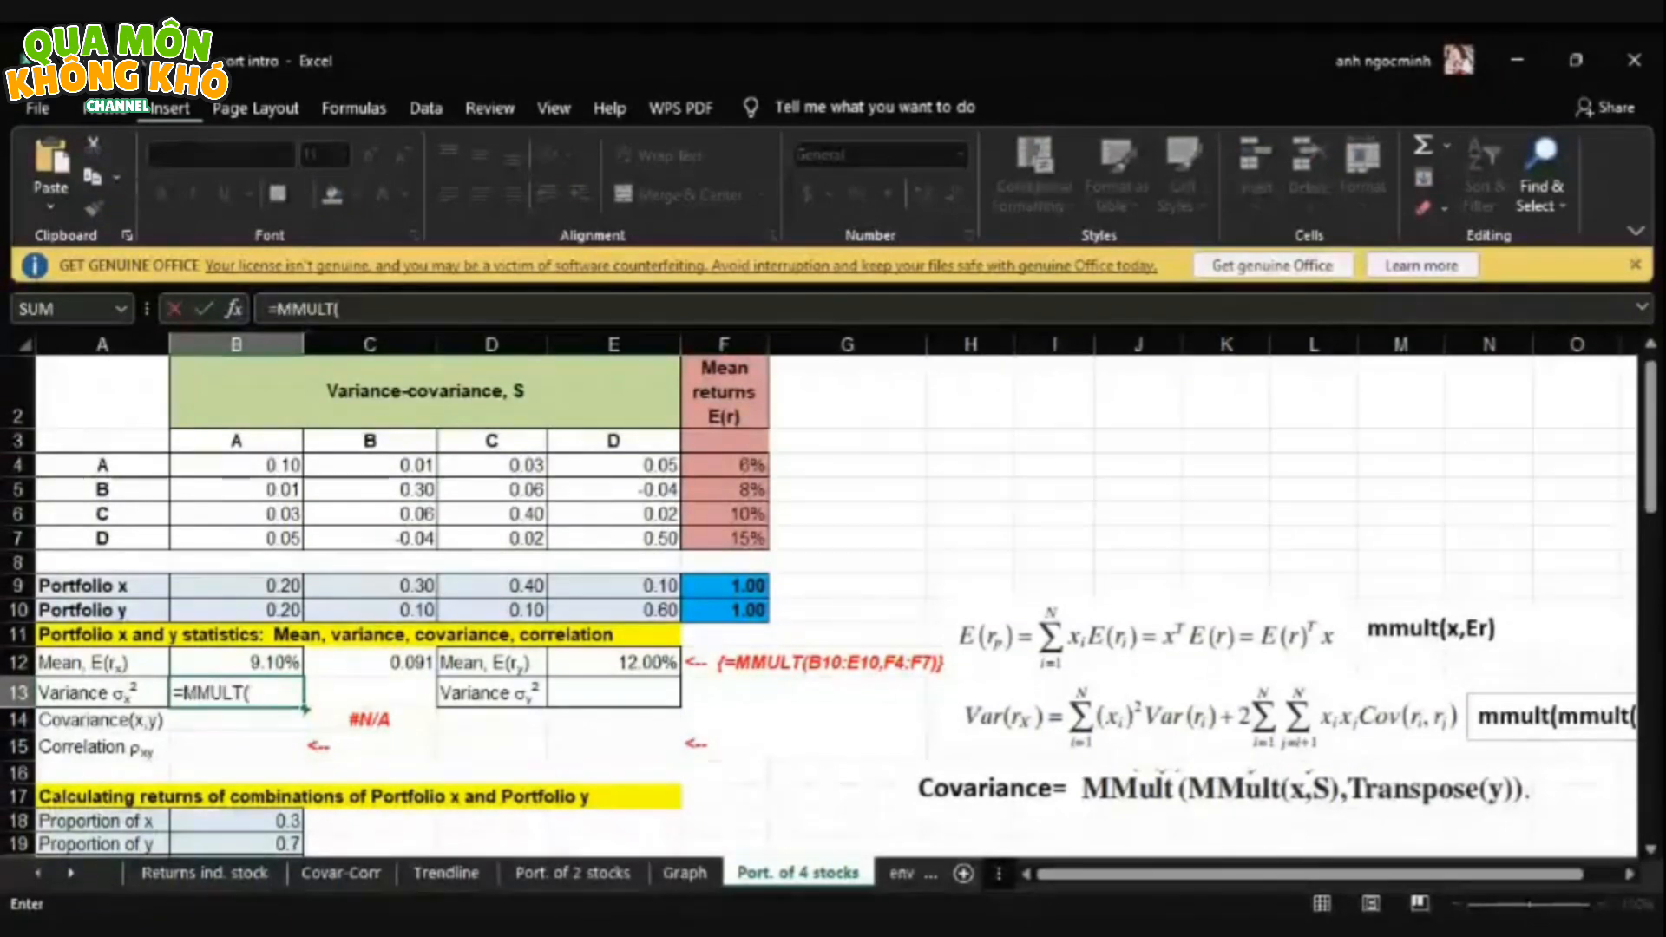
{"action": "type", "text": "mm"}
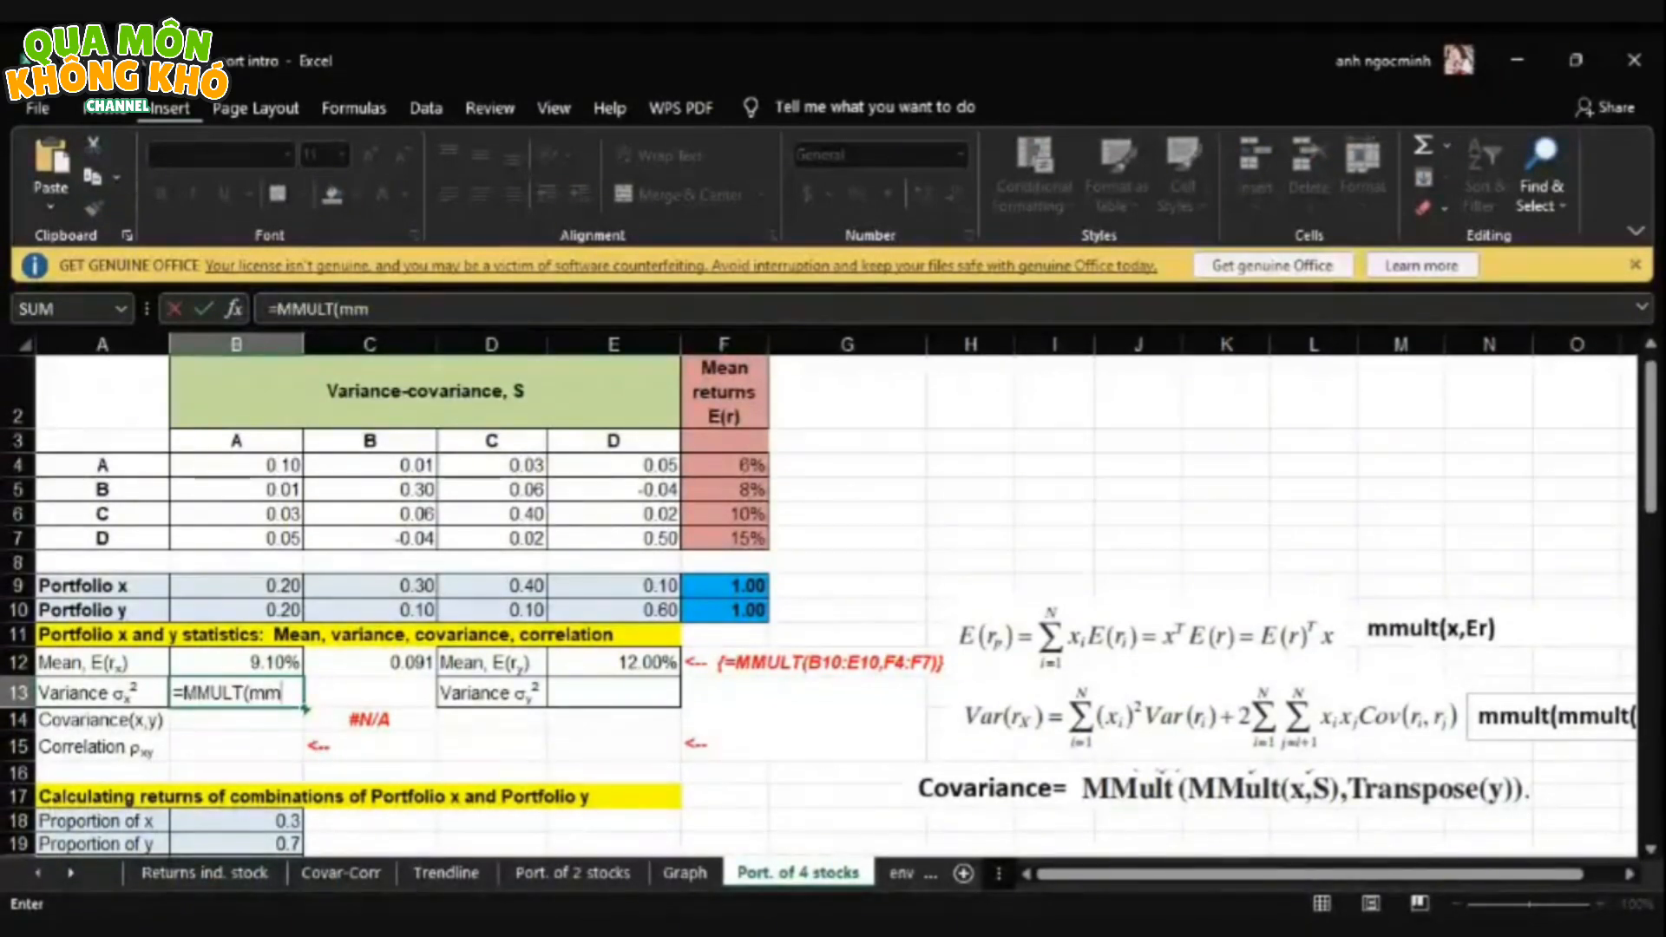
{"action": "type", "text": "u"}
{"action": "key", "text": "Tab"}
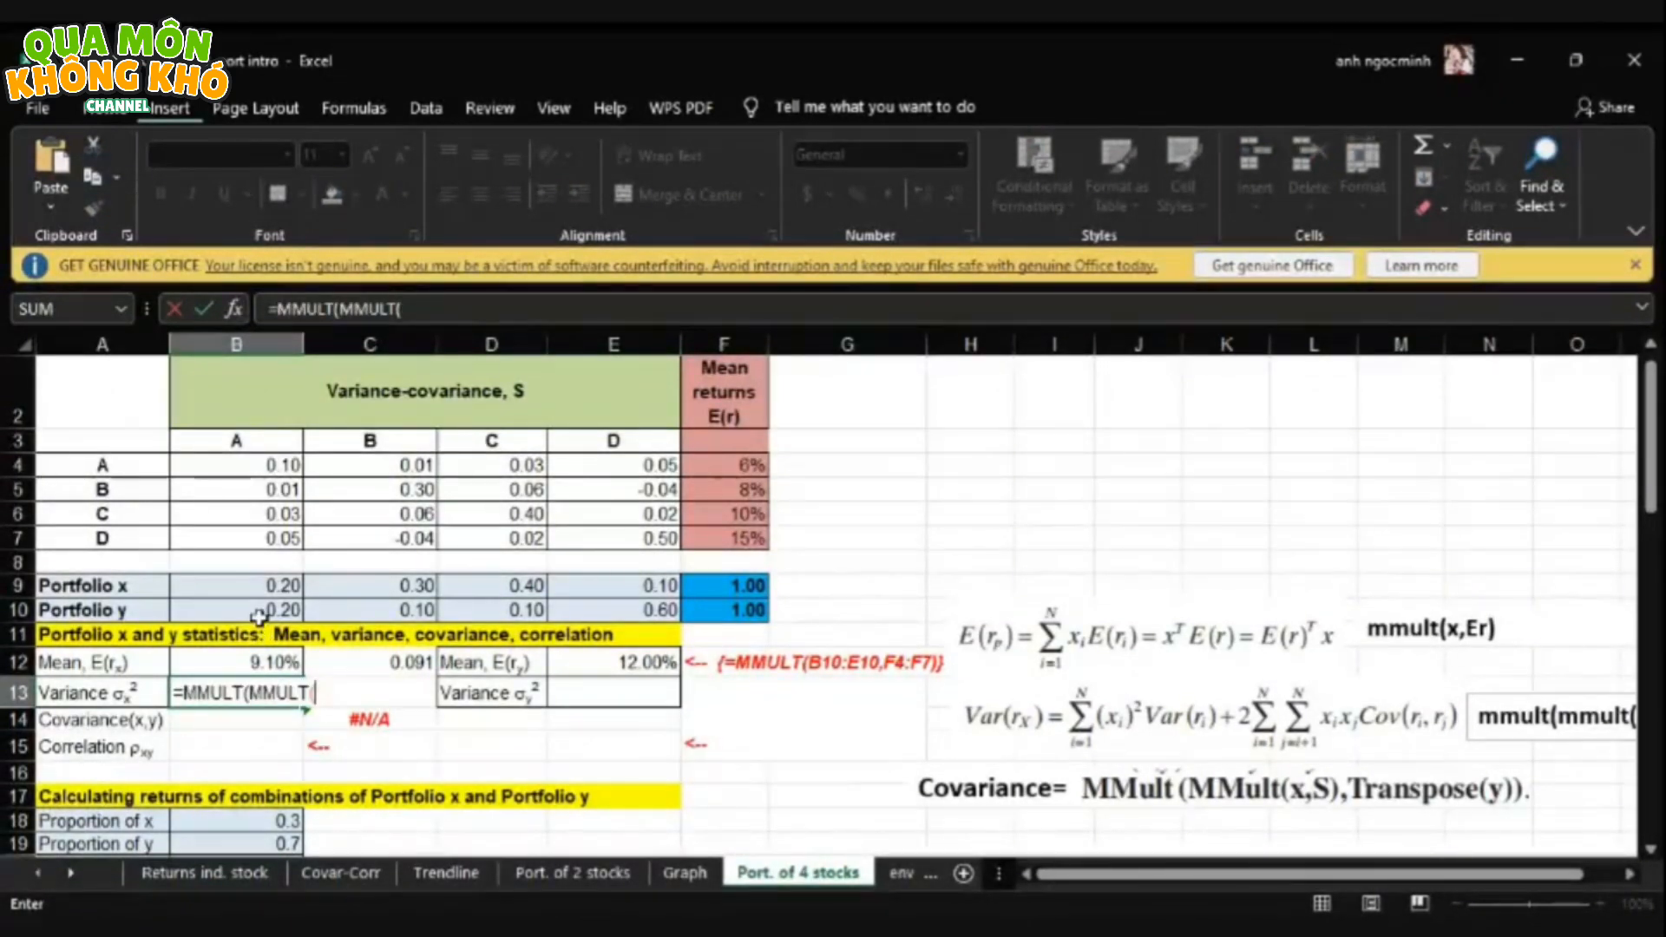
{"action": "left_click_drag", "start_coordinate": [252, 590], "coordinate": [573, 586]}
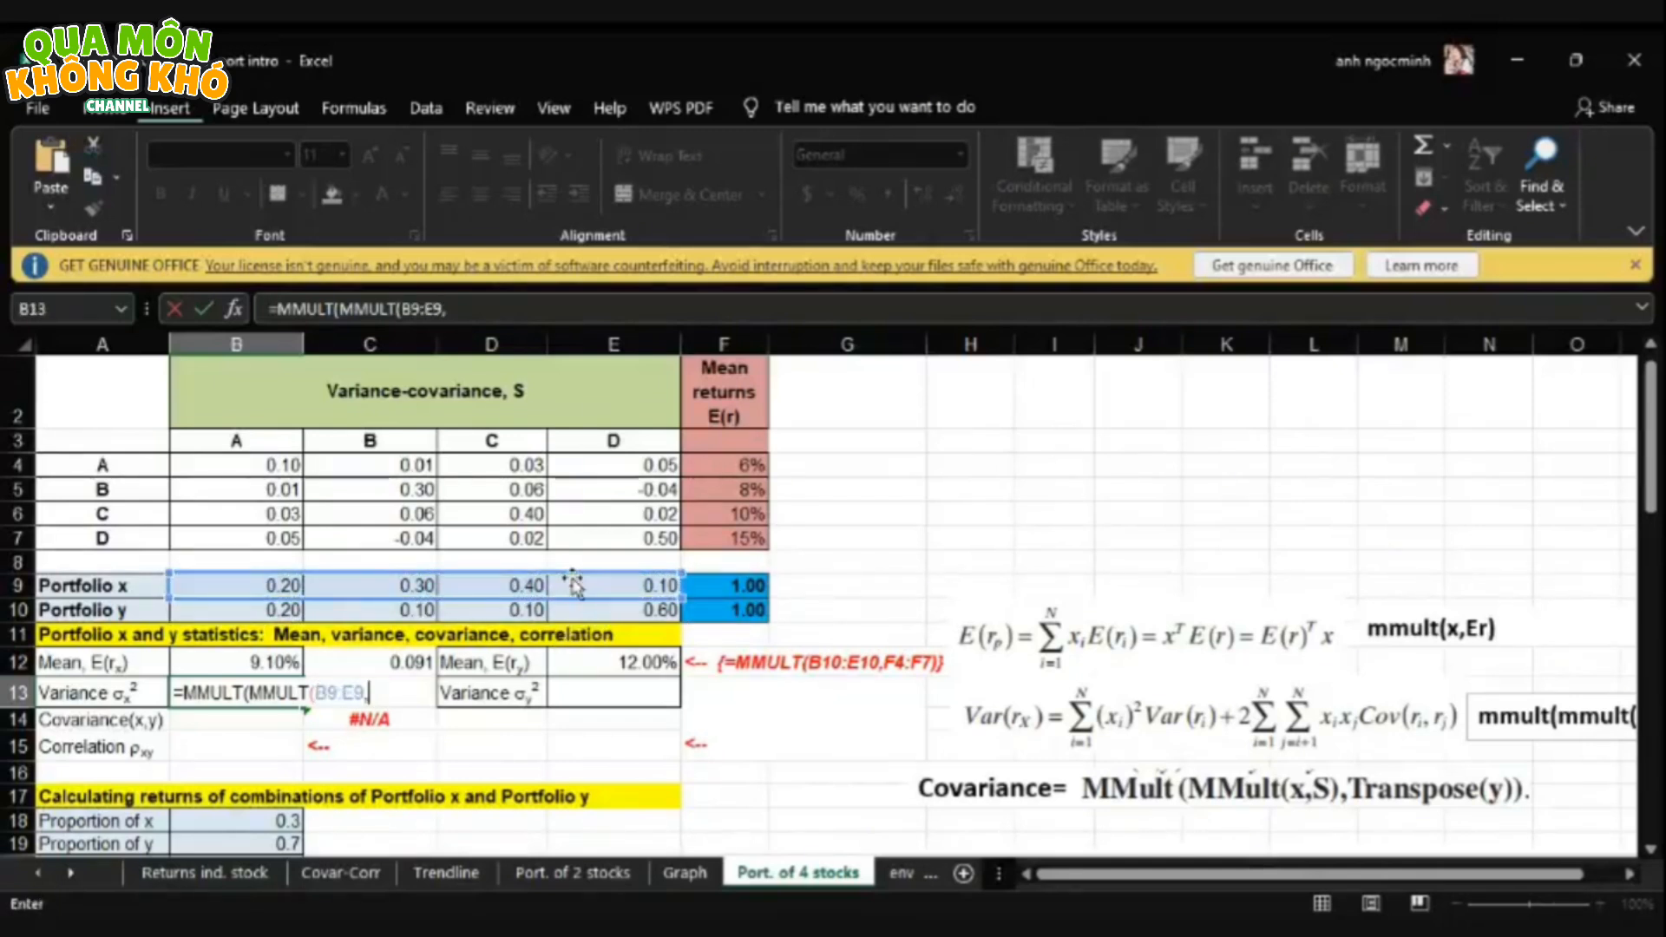
{"action": "type", "text": ","}
{"action": "left_click", "coordinate": [299, 466]}
{"action": "left_click_drag", "start_coordinate": [336, 470], "coordinate": [628, 537]}
{"action": "type", "text": "),"}
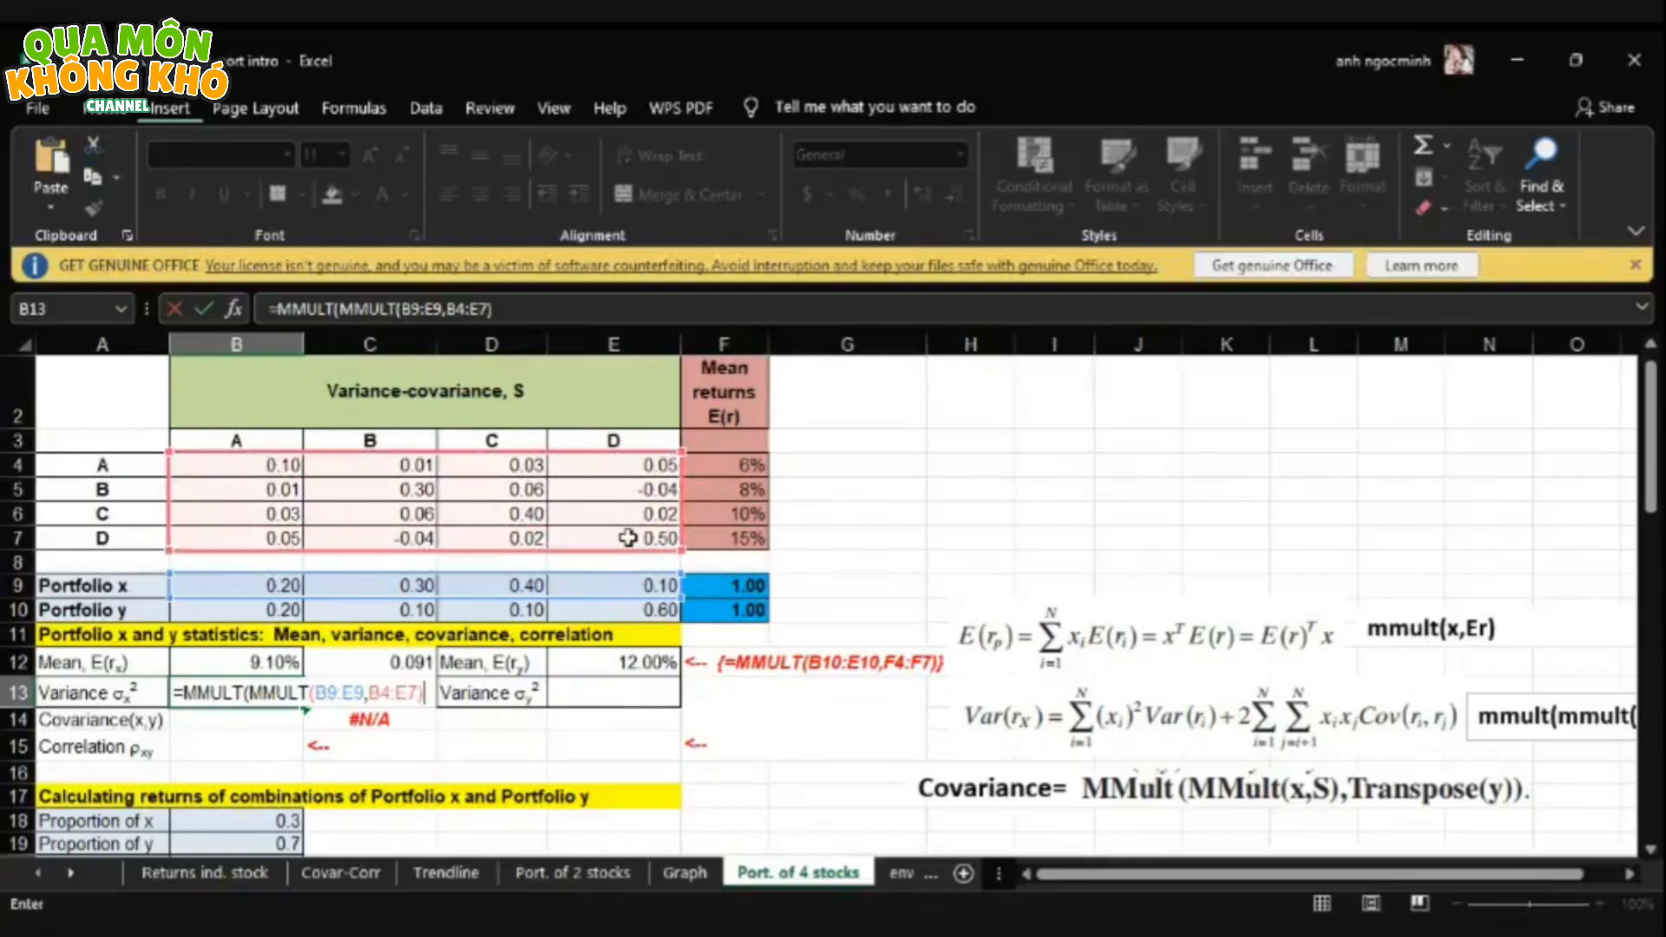
{"action": "type", "text": "tra"}
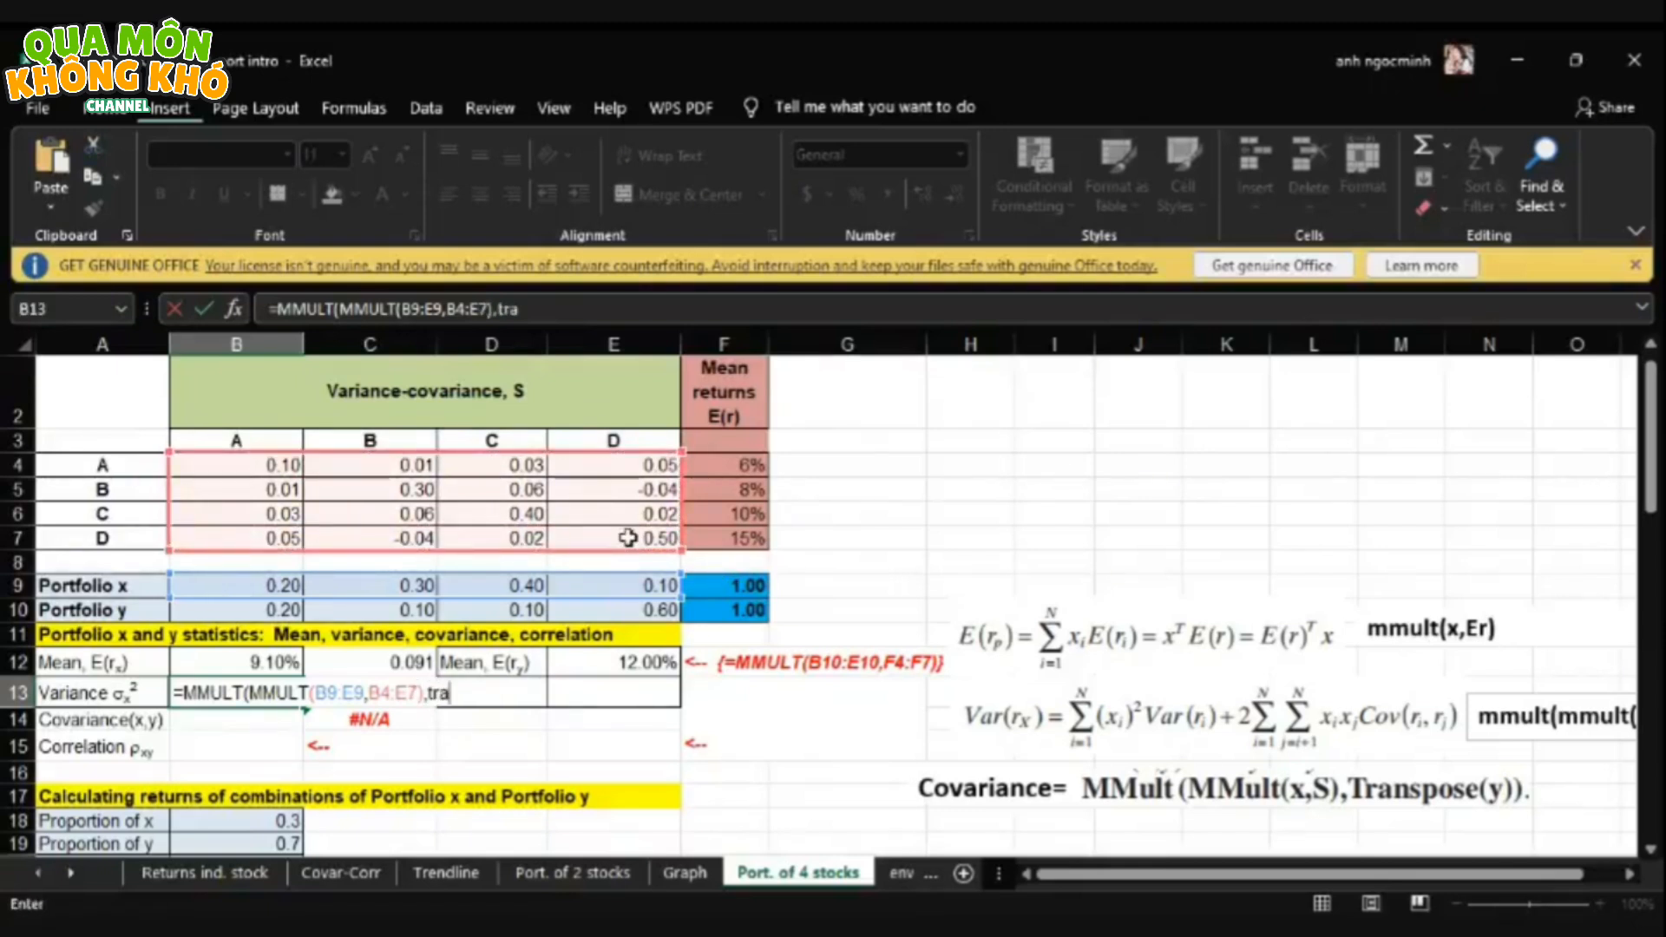
{"action": "type", "text": "n"}
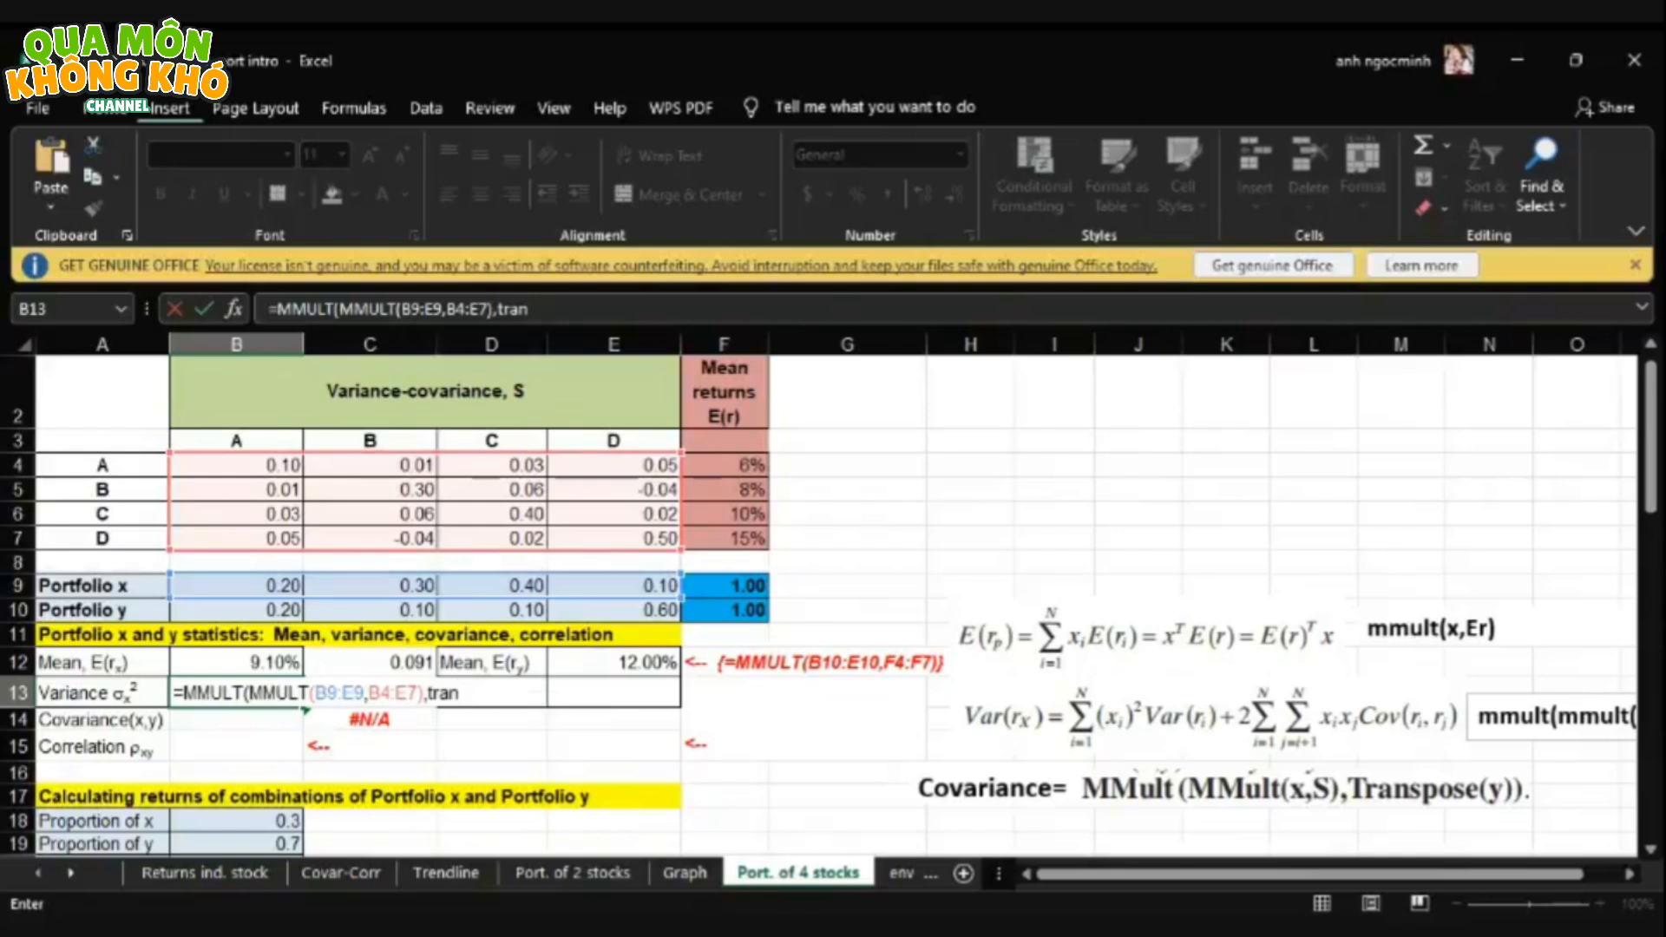
{"action": "key", "text": "Tab"}
{"action": "left_click_drag", "start_coordinate": [286, 587], "coordinate": [598, 589]}
{"action": "type", "text": "))"}
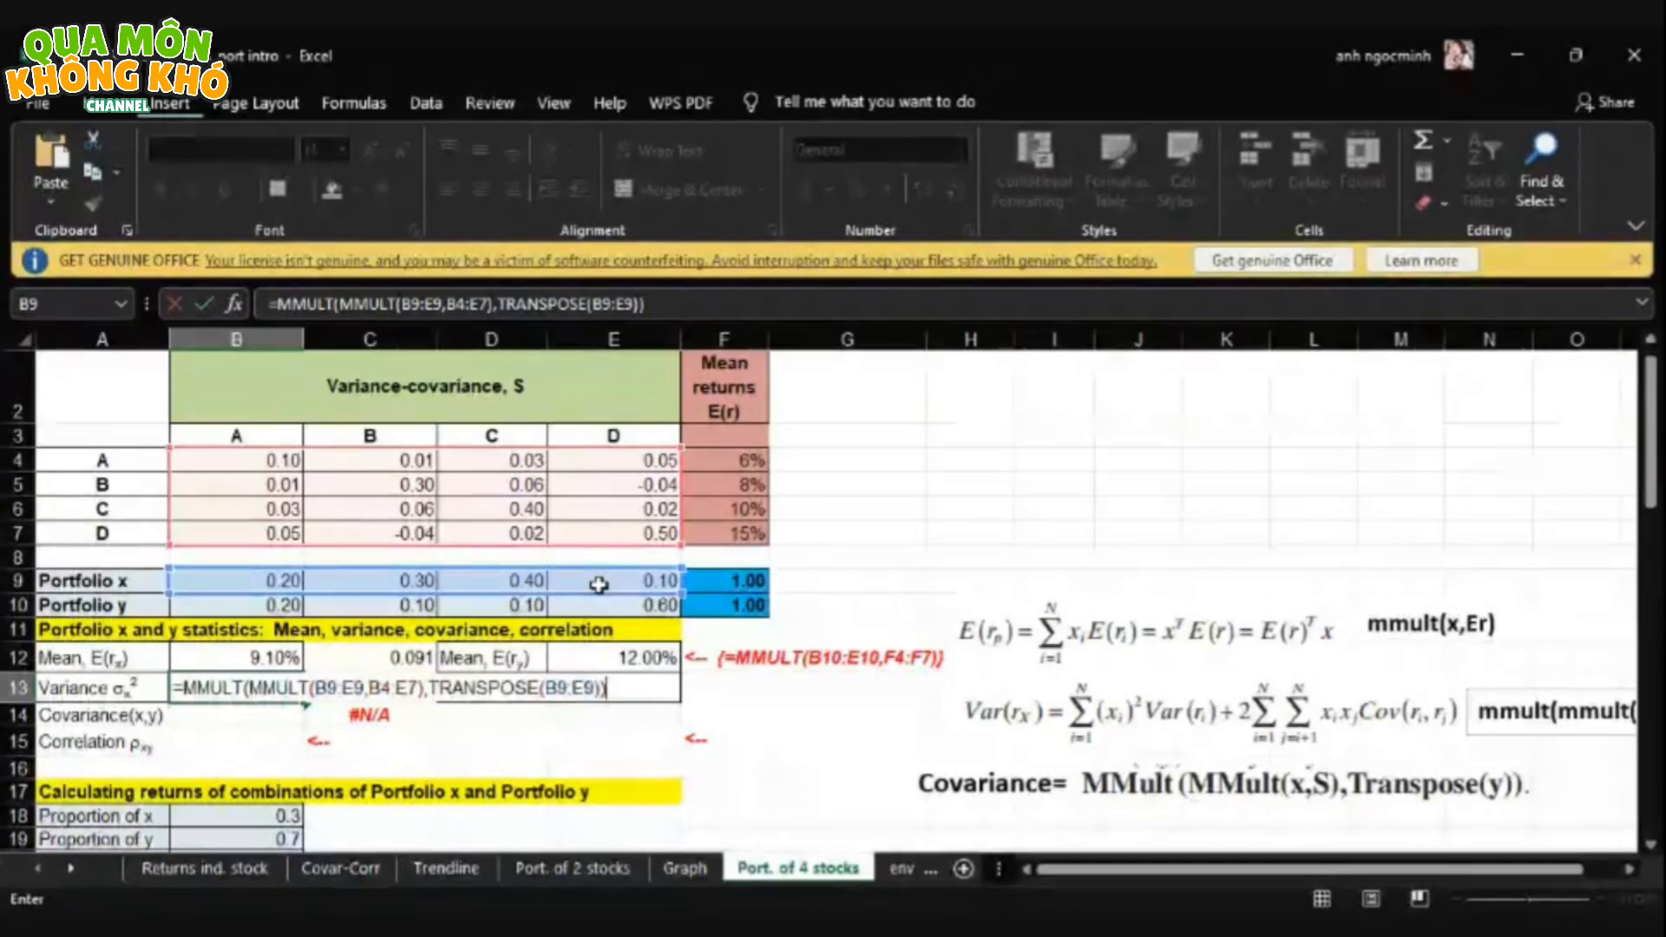
{"action": "key", "text": "ctrl+shift+Return"}
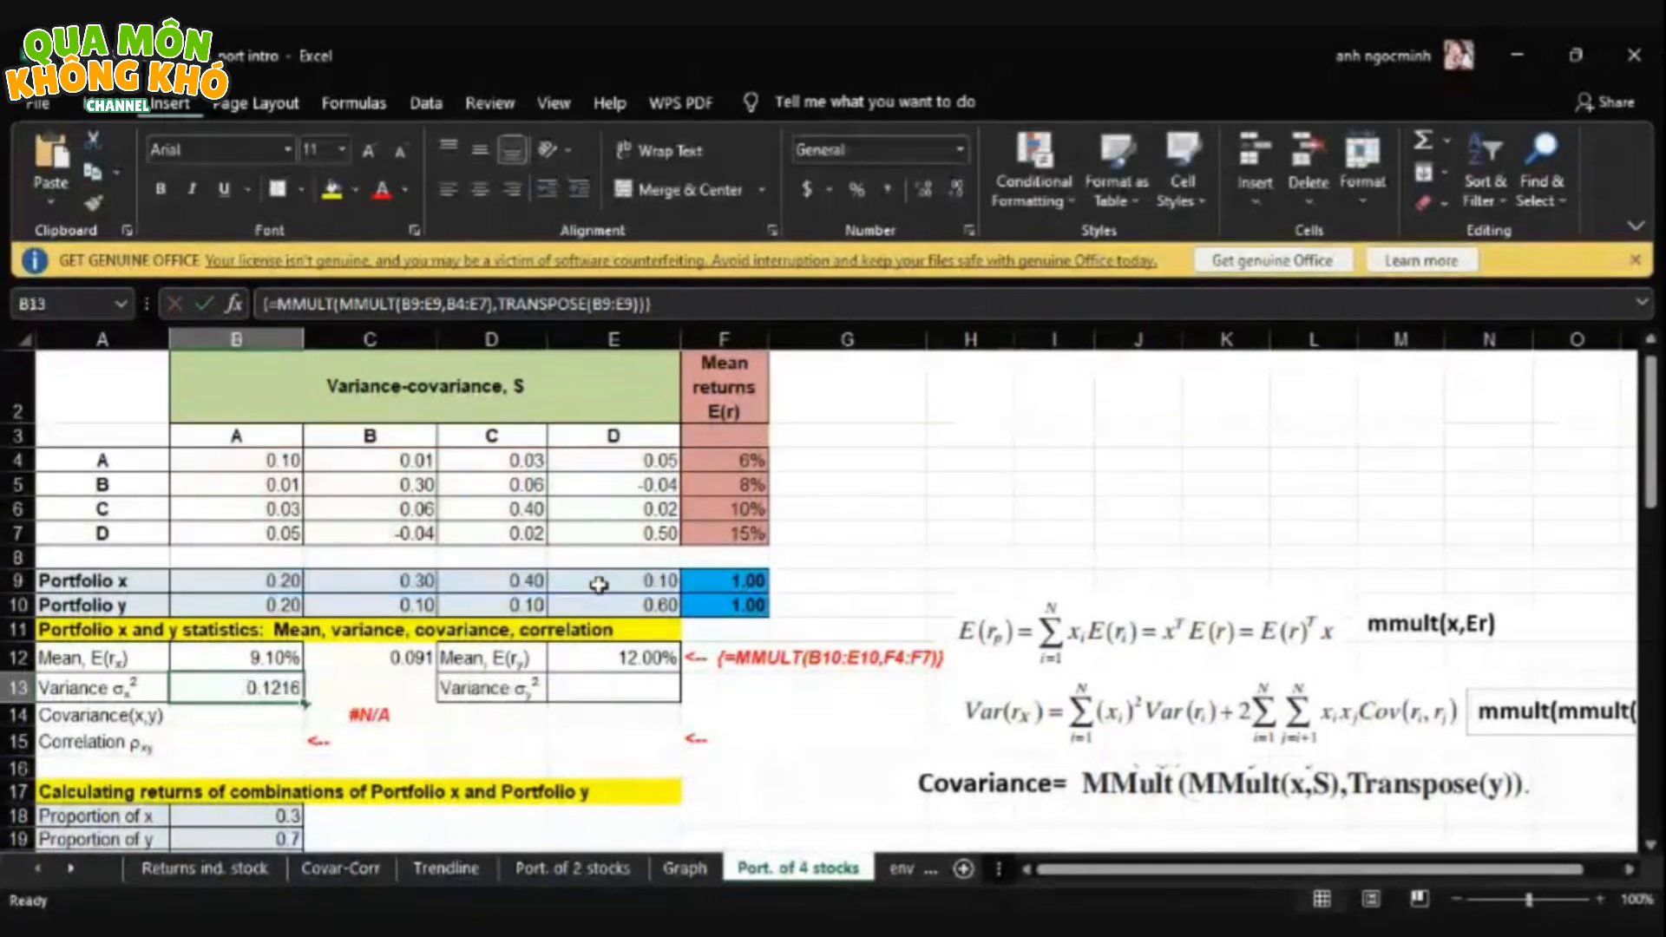
- Calculate Portfolio y's variance in E13 with the array formula =MMULT(MMULT(B10:E10,B4:E7),TRANSPOSE(B10:E10))
{"action": "left_click", "coordinate": [602, 696]}
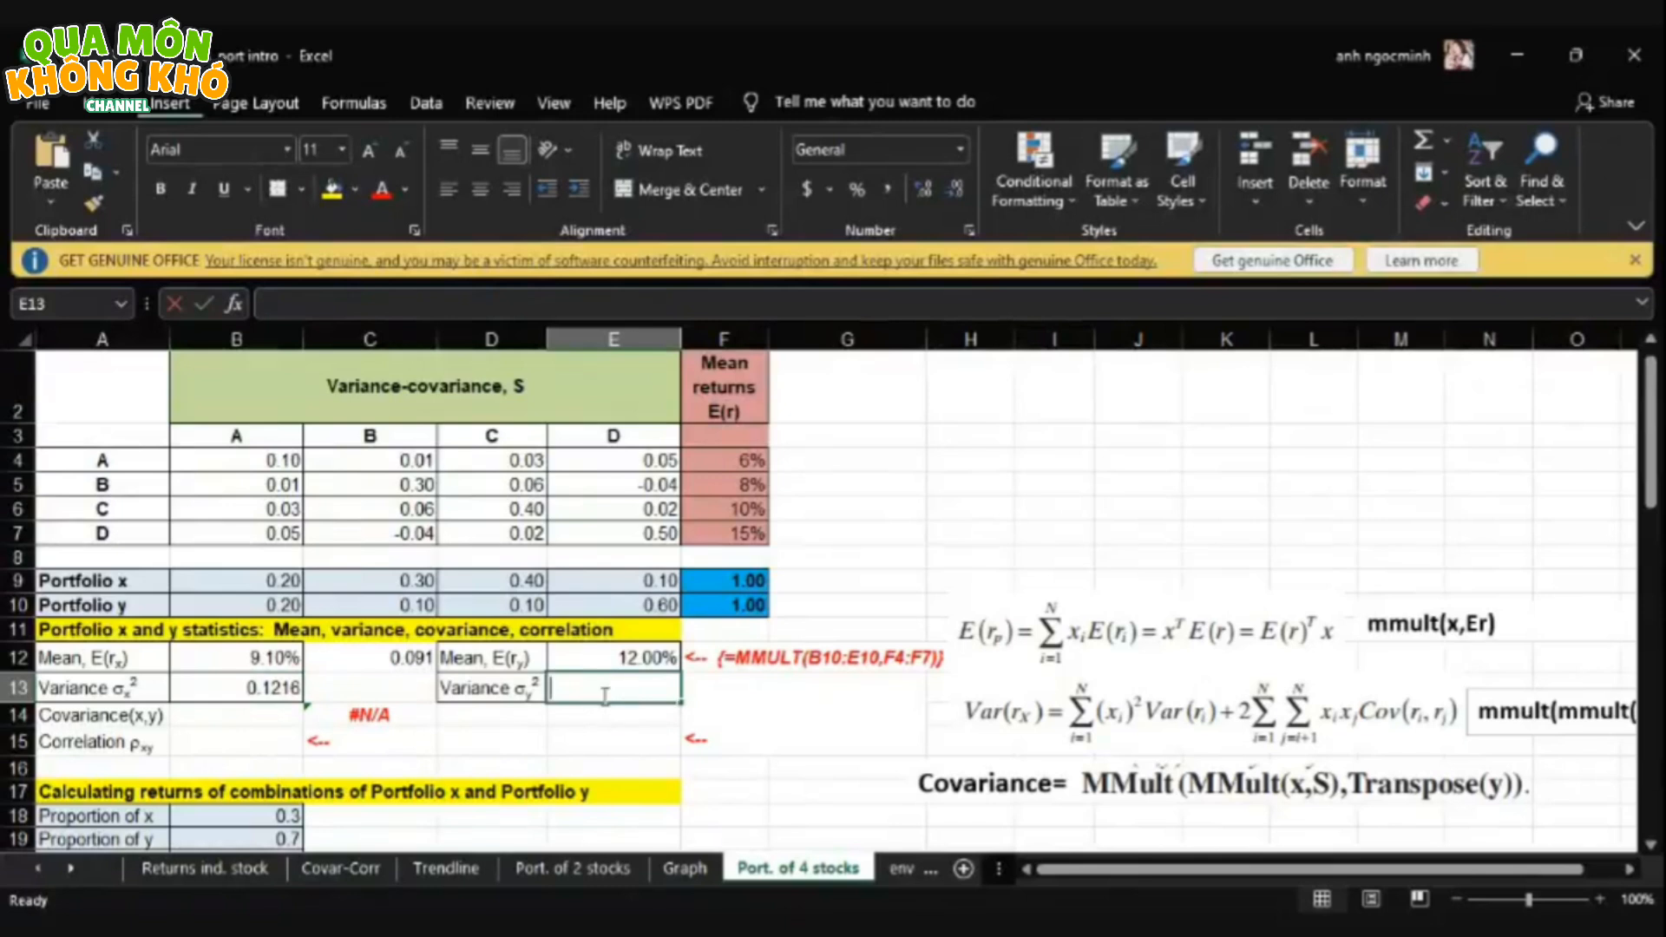
{"action": "type", "text": "=mm"}
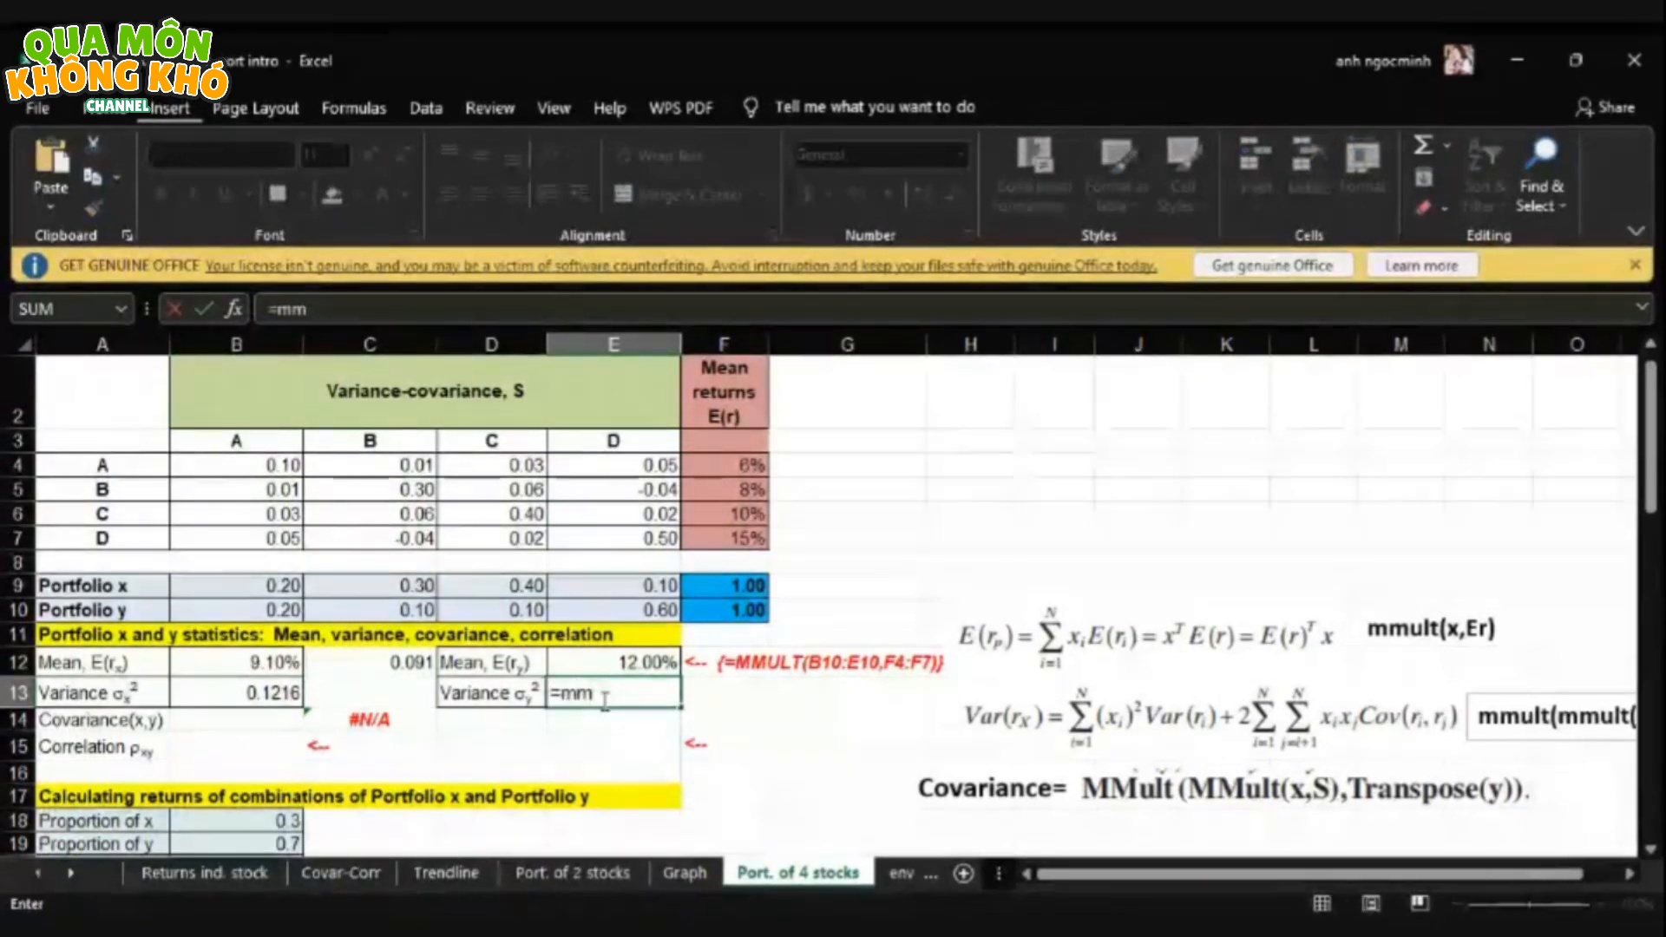
{"action": "type", "text": "ult("}
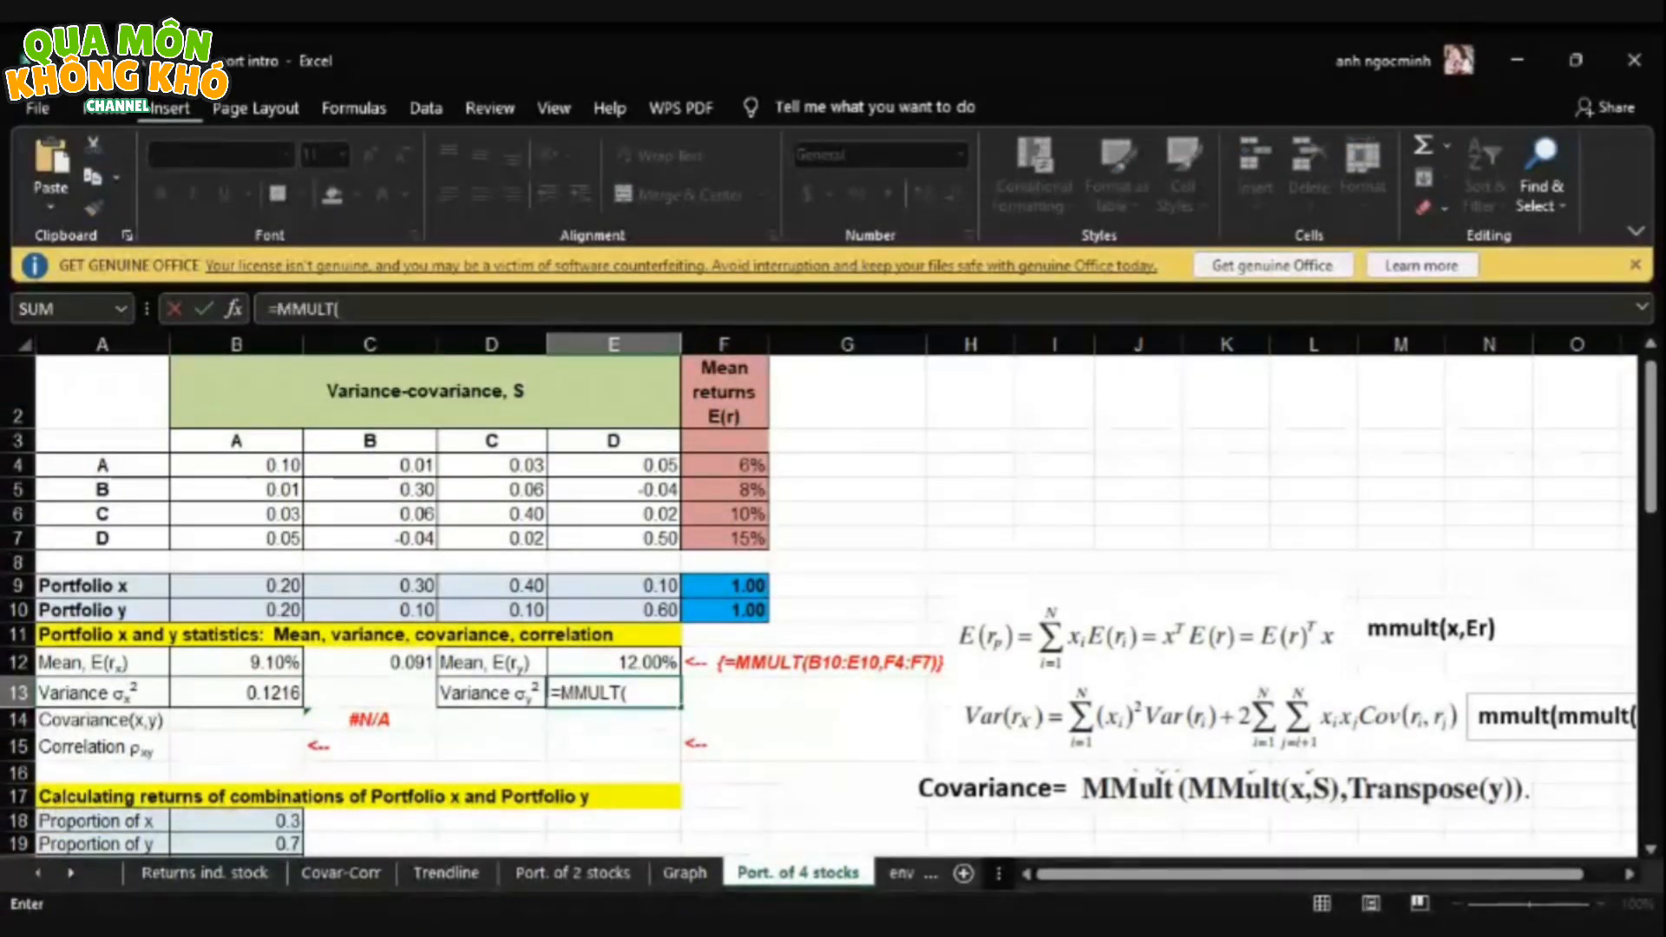
{"action": "type", "text": "mm"}
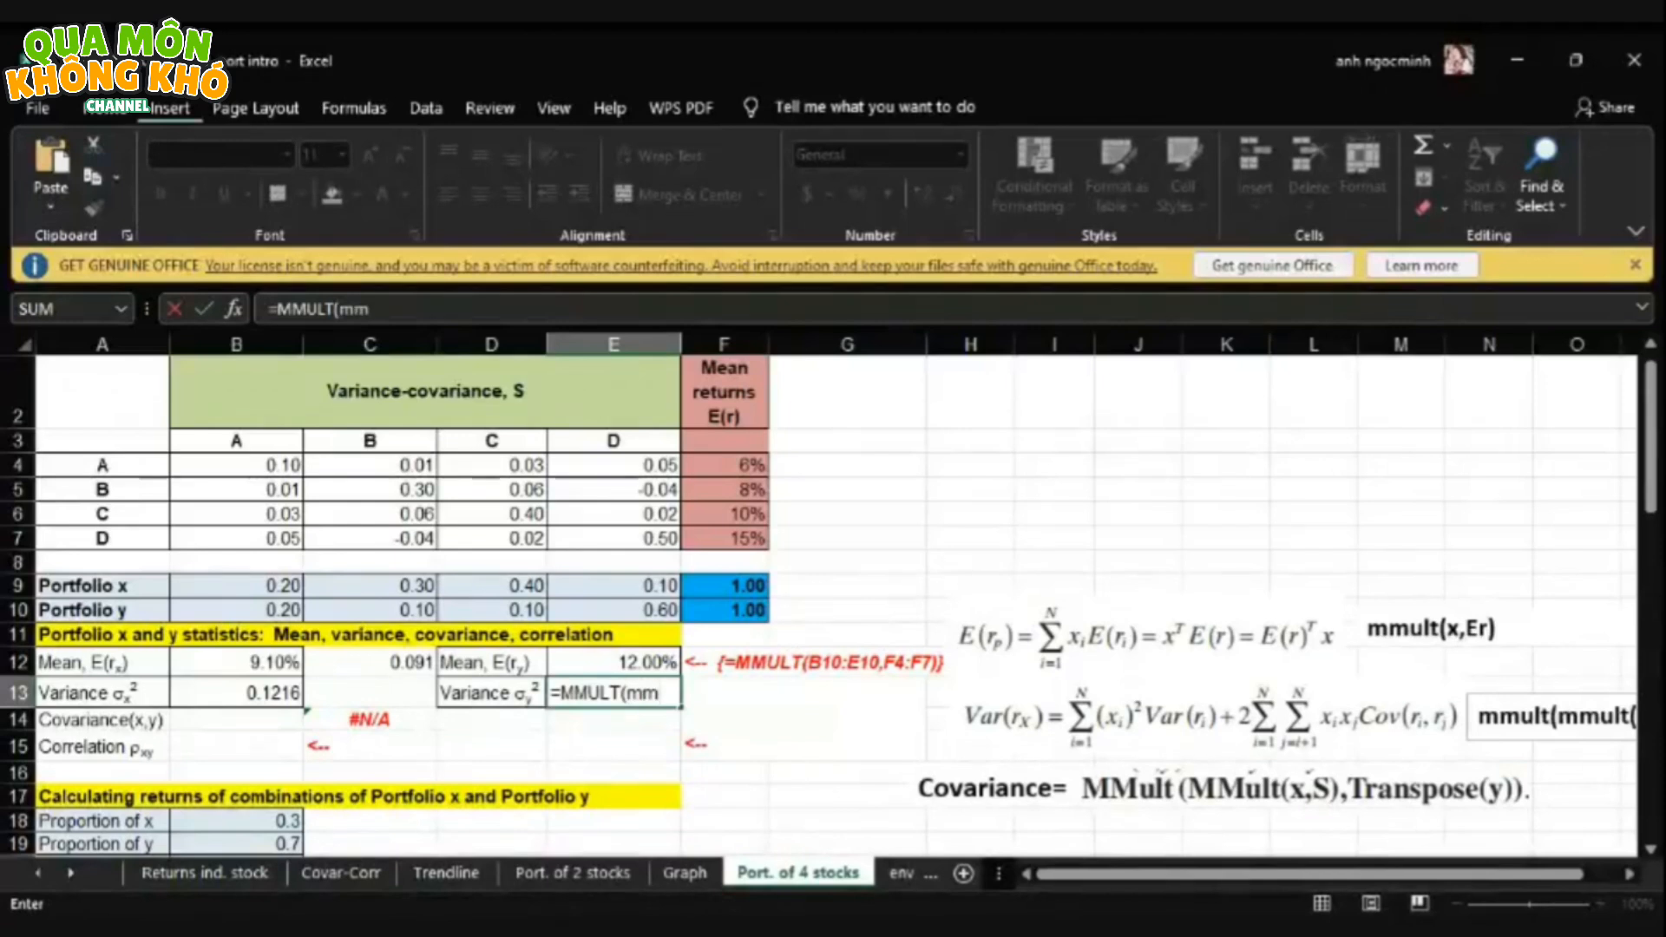
{"action": "type", "text": "ult("}
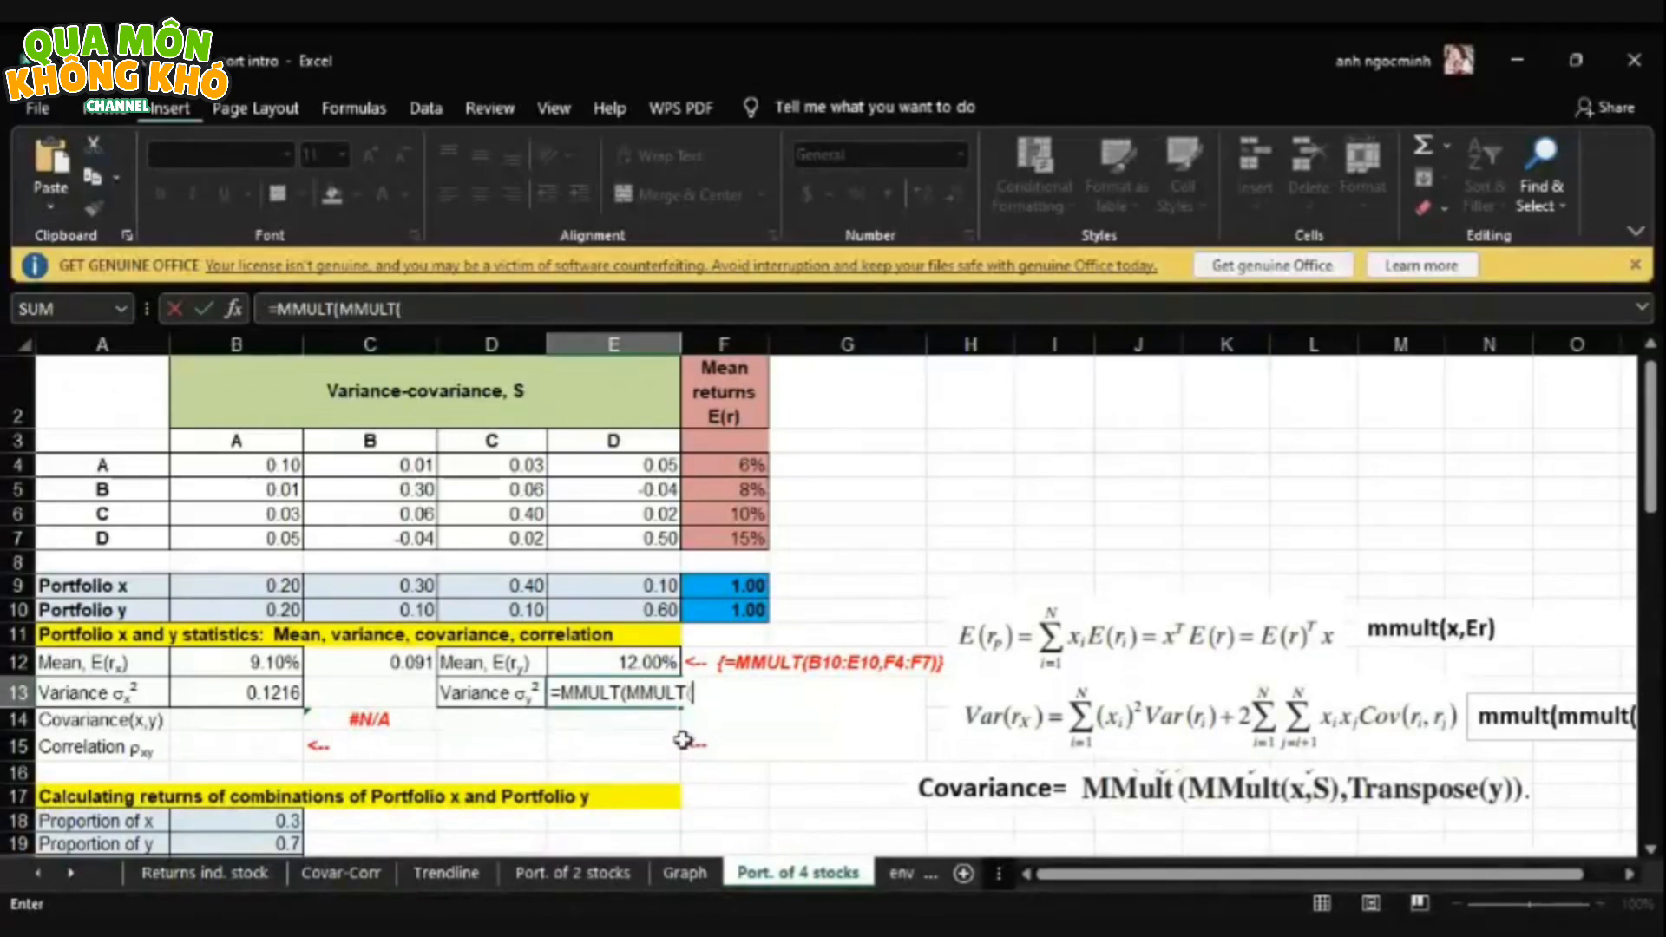
{"action": "left_click", "coordinate": [270, 612]}
{"action": "left_click_drag", "start_coordinate": [270, 613], "coordinate": [578, 610]}
{"action": "type", "text": ","}
{"action": "left_click_drag", "start_coordinate": [282, 465], "coordinate": [607, 532]}
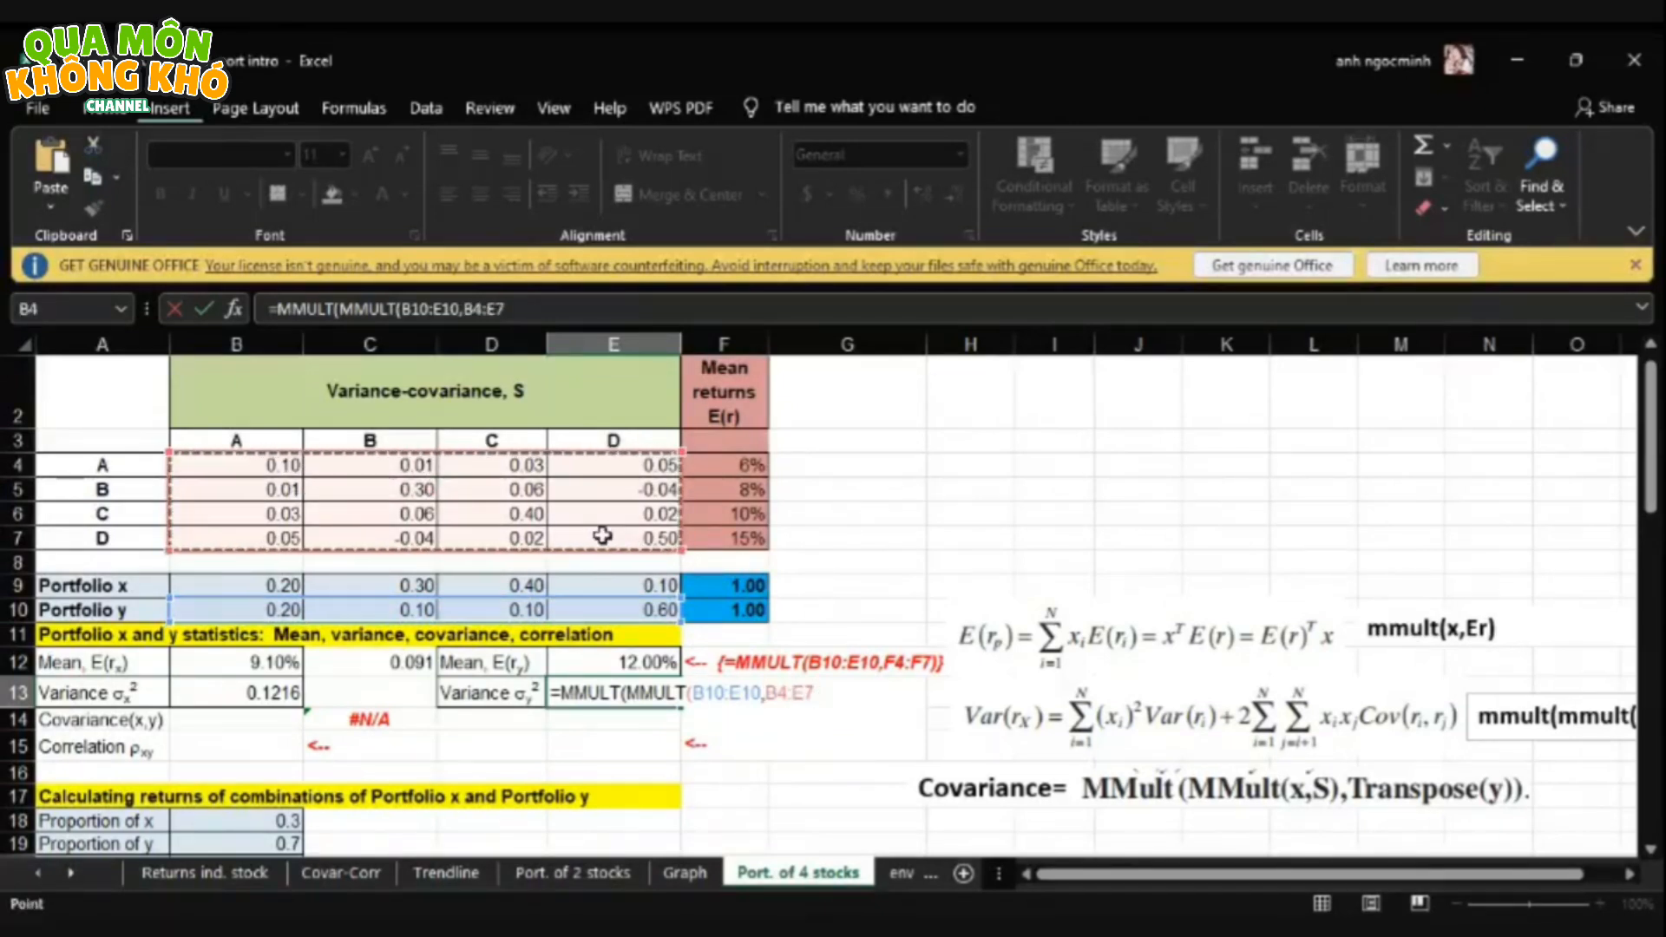
{"action": "type", "text": "),tra"}
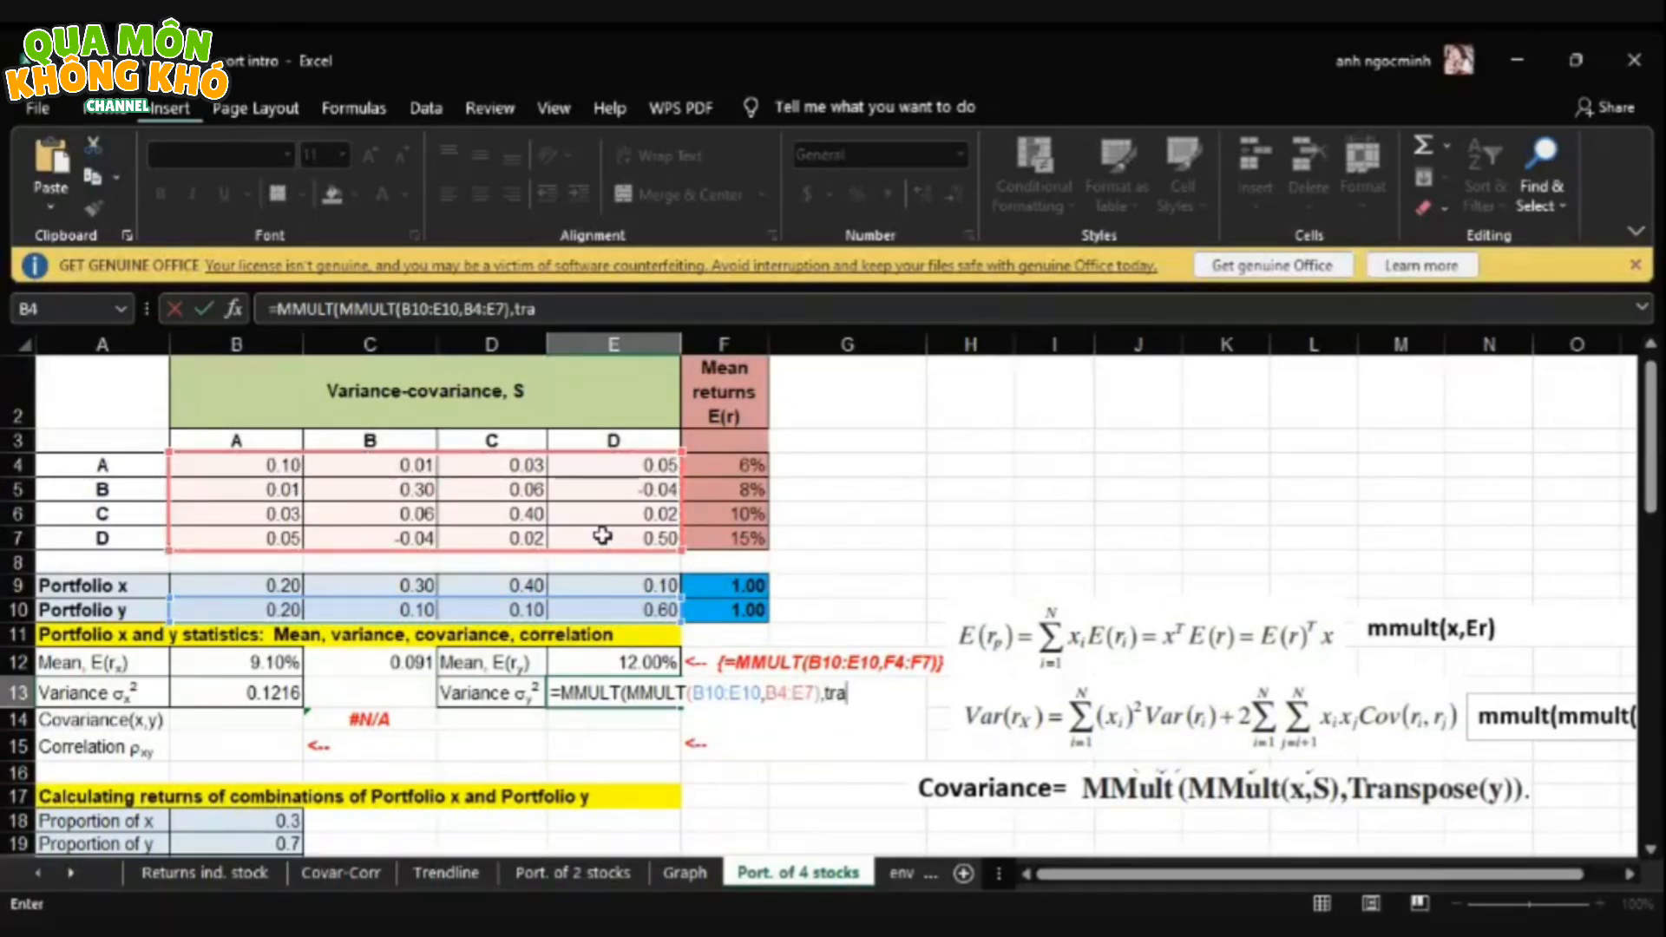
{"action": "type", "text": "n"}
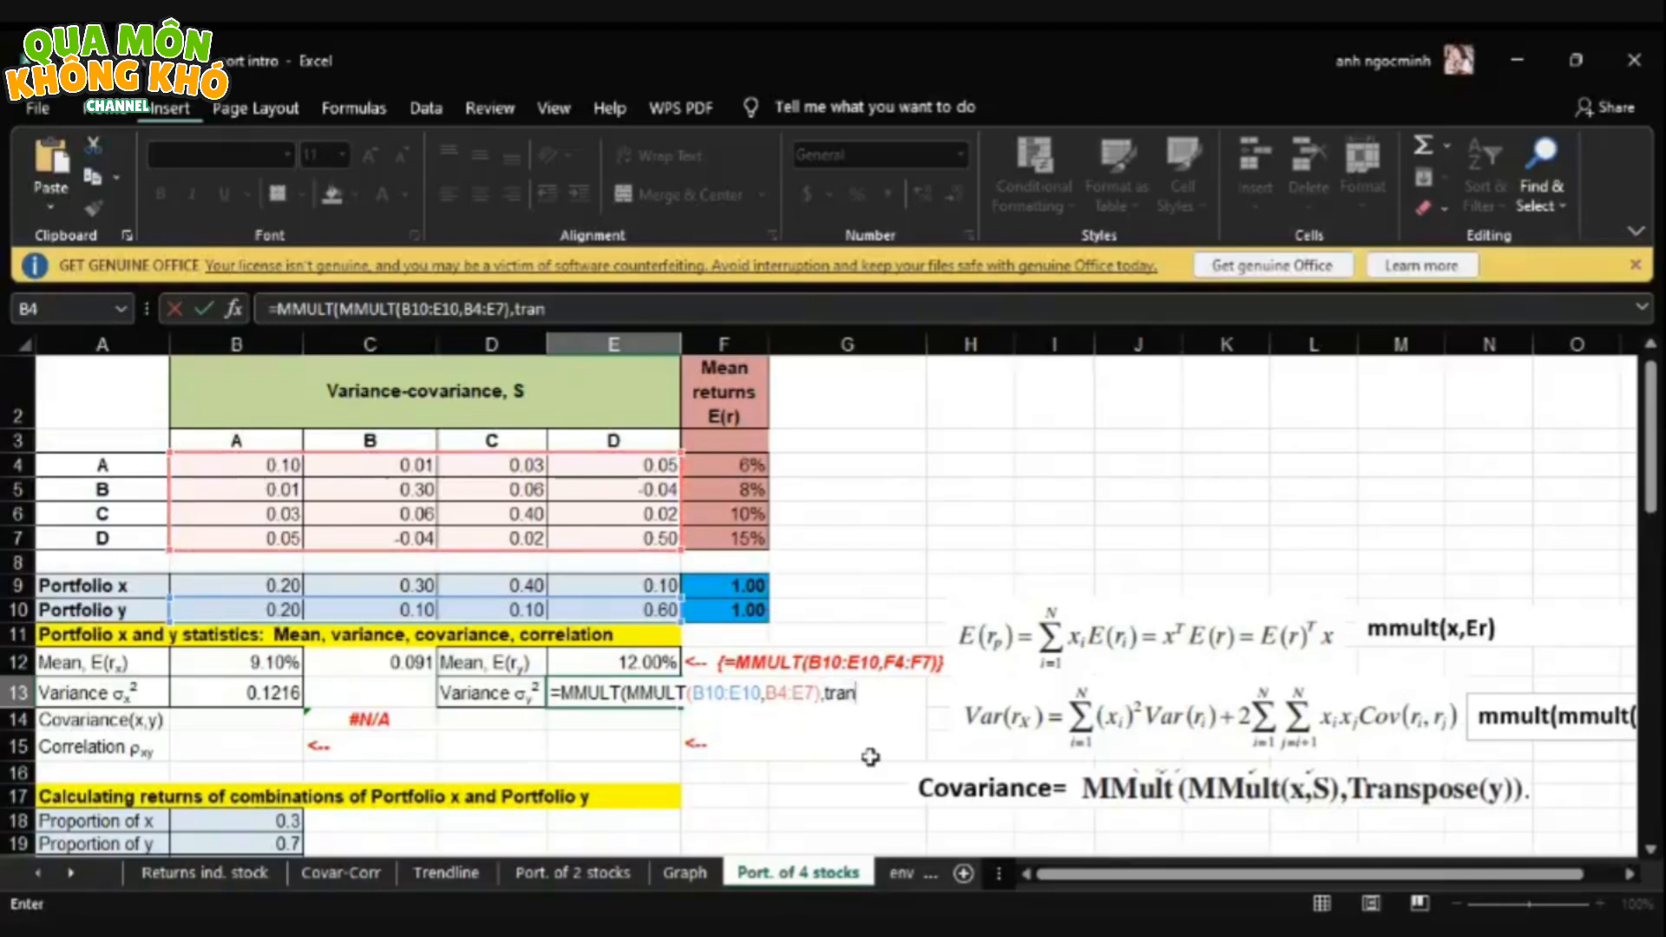
{"action": "key", "text": "Tab"}
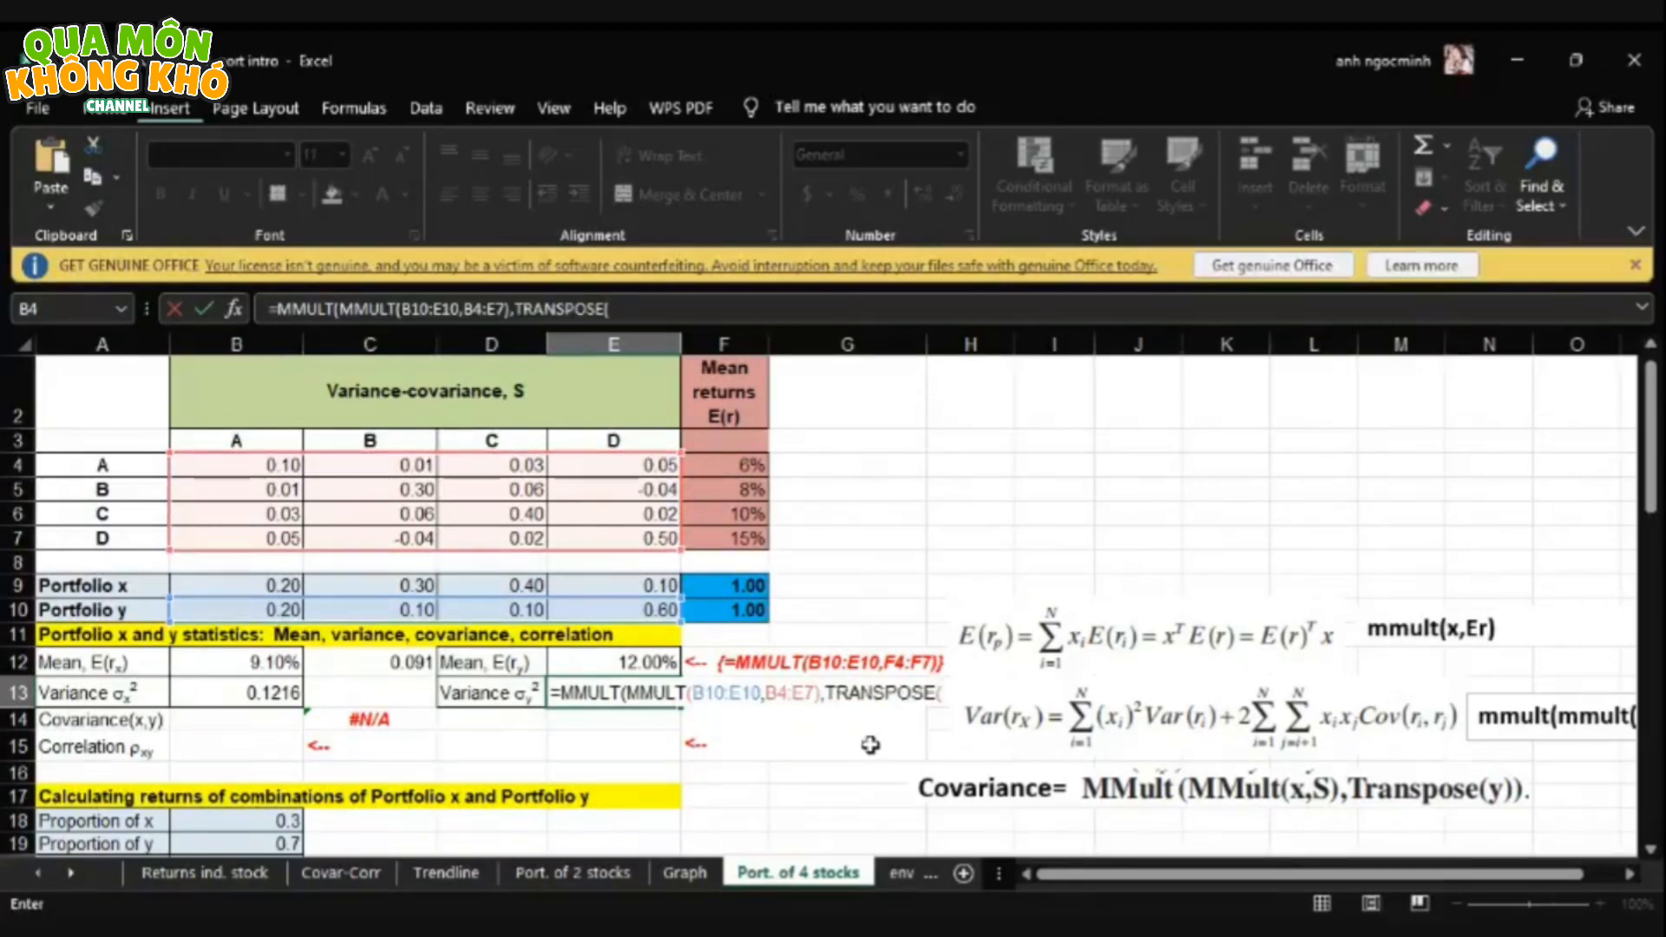
{"action": "left_click", "coordinate": [295, 611]}
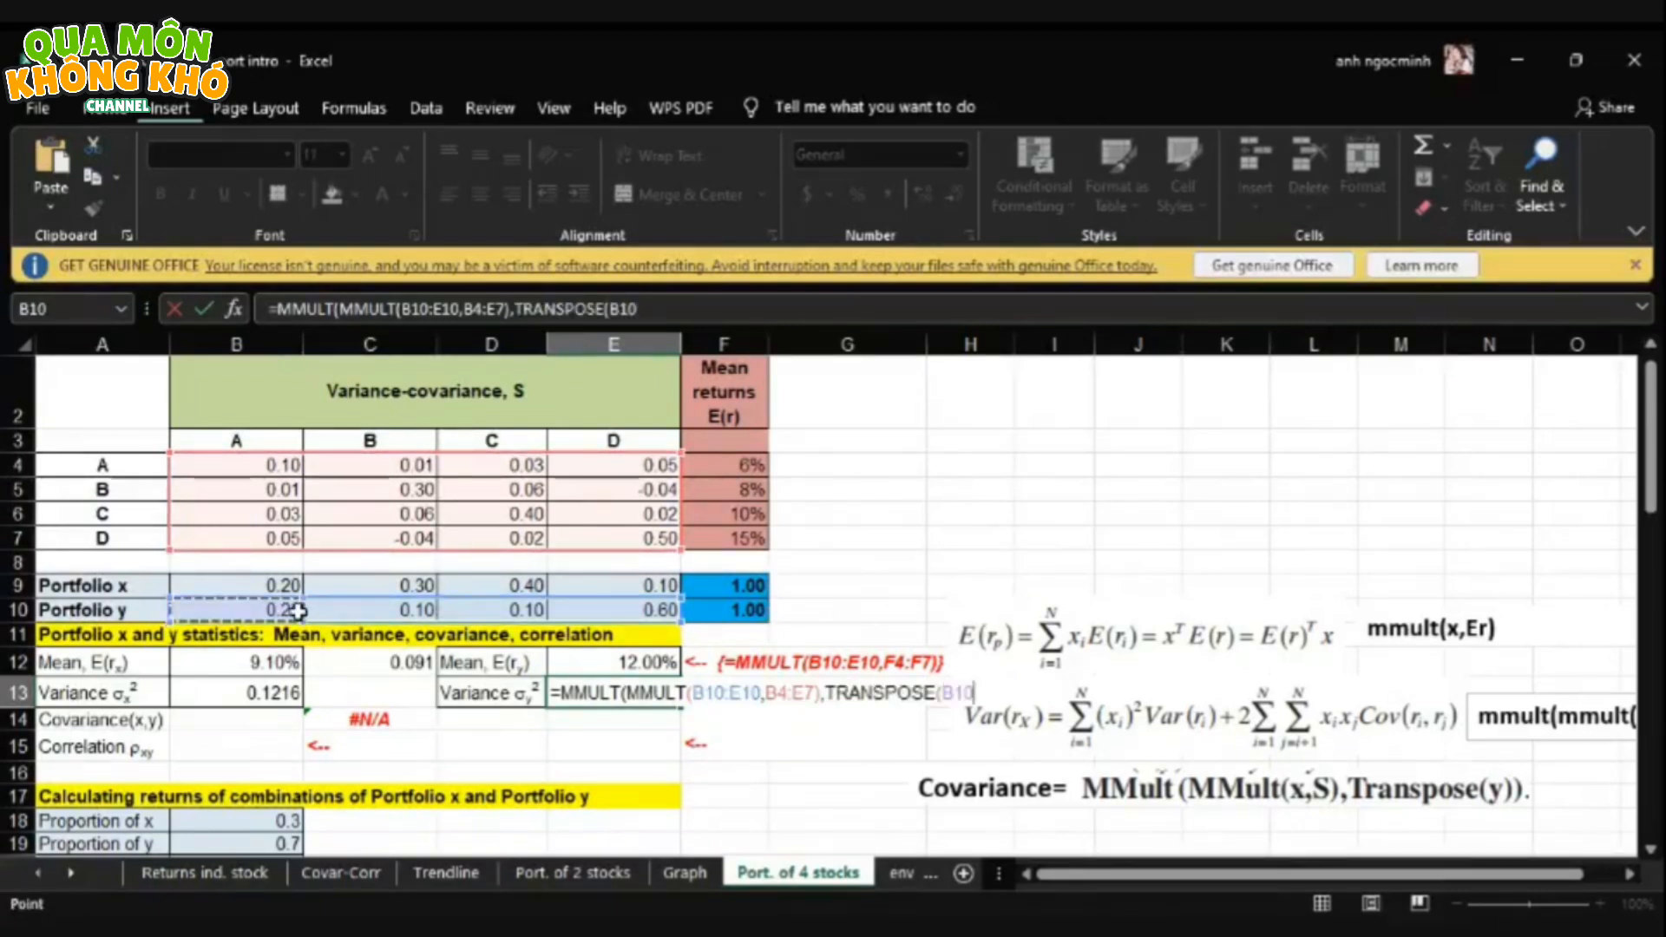
{"action": "left_click_drag", "start_coordinate": [295, 611], "coordinate": [587, 611]}
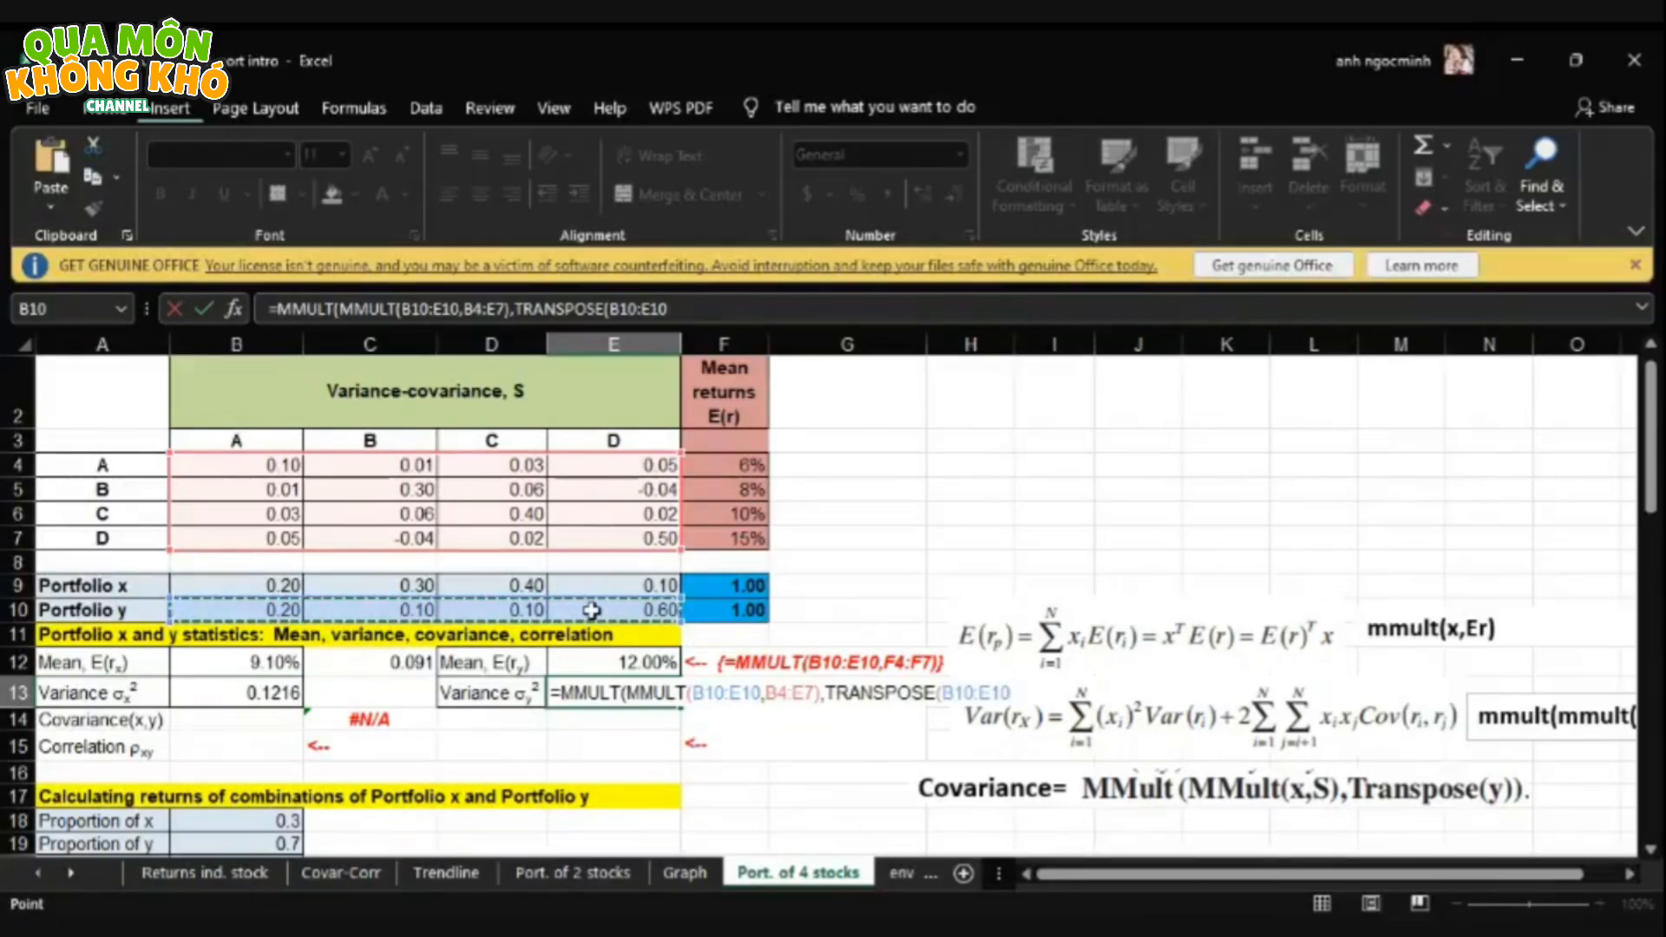
{"action": "type", "text": "))"}
{"action": "key", "text": "ctrl+shift+Return"}
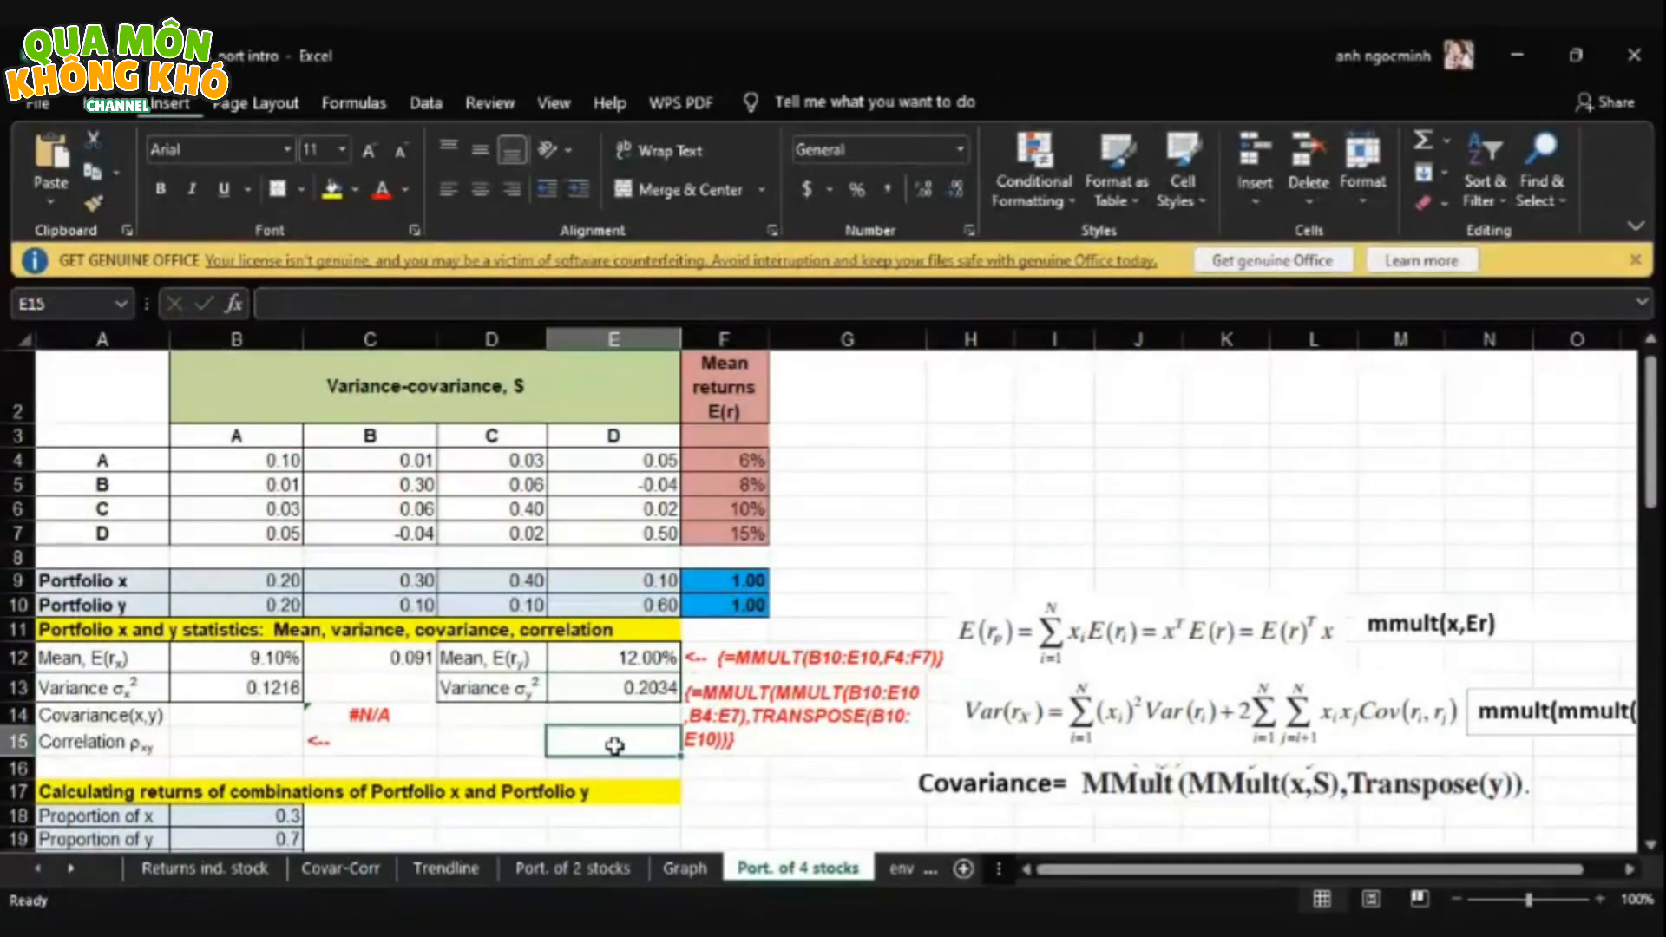
- Calculate the covariance of portfolios x and y in B14 with the array formula =MMULT(MMULT(B9:E9,B4:E7),TRANSPOSE(B10:E10))
{"action": "key", "text": "Down"}
{"action": "key", "text": "Down"}
{"action": "key", "text": "Down"}
{"action": "key", "text": "Down"}
{"action": "key", "text": "Down"}
{"action": "key", "text": "Down"}
{"action": "key", "text": "Down"}
{"action": "key", "text": "Down"}
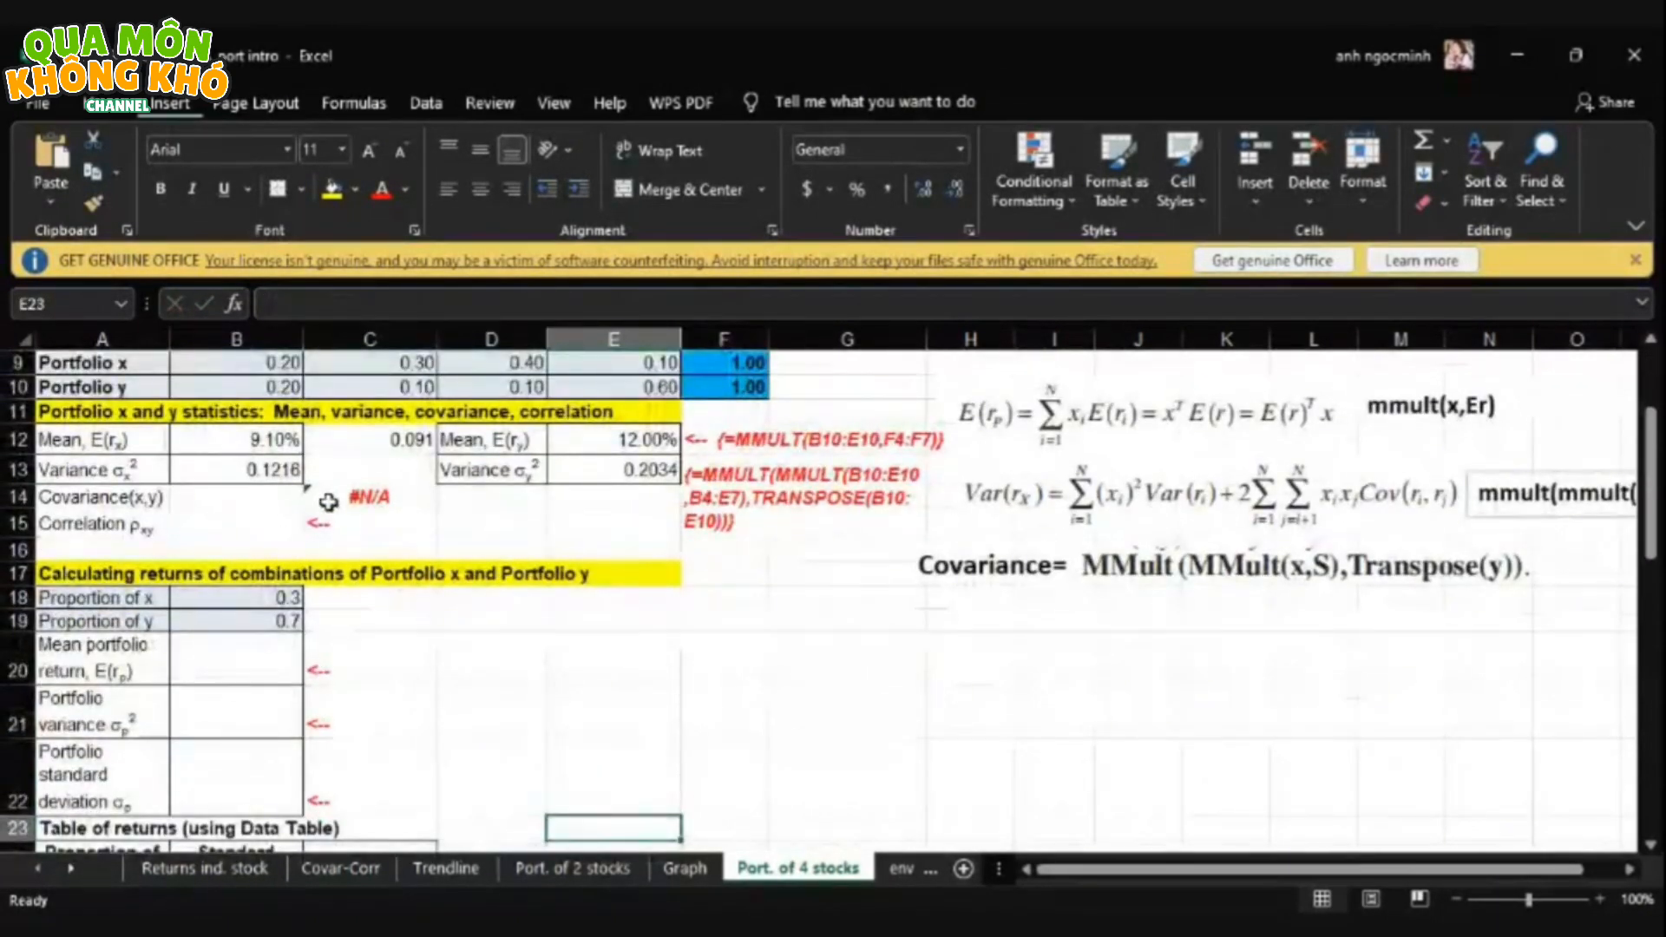
{"action": "left_click", "coordinate": [275, 493]}
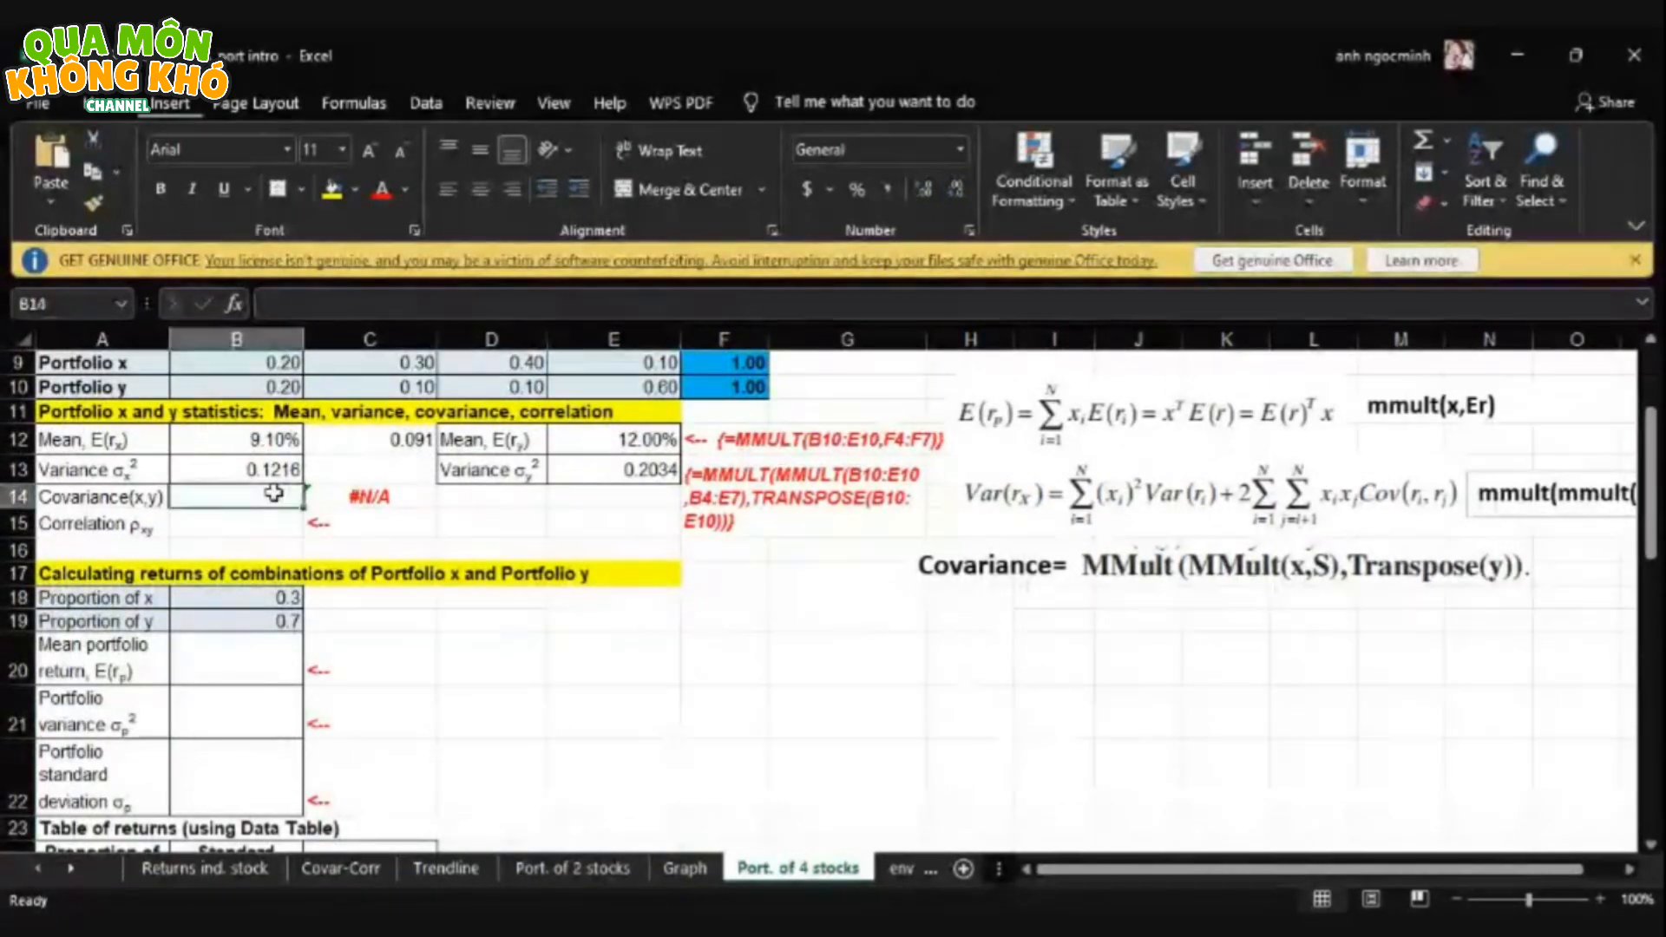
{"action": "type", "text": "="}
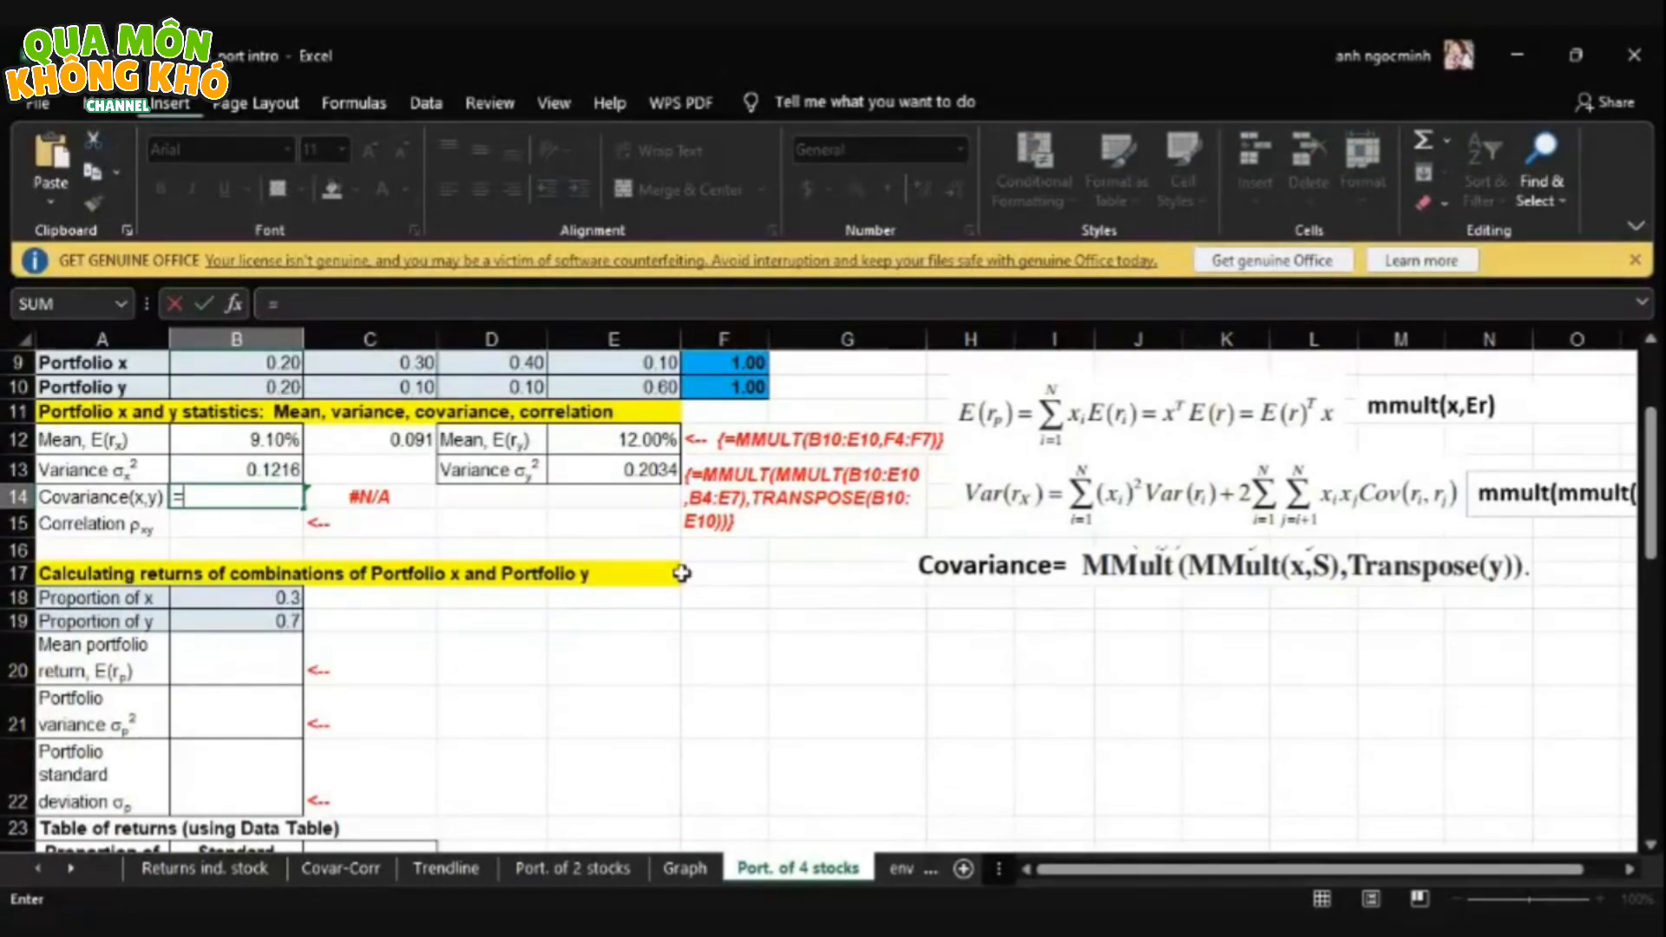
{"action": "type", "text": "mm"}
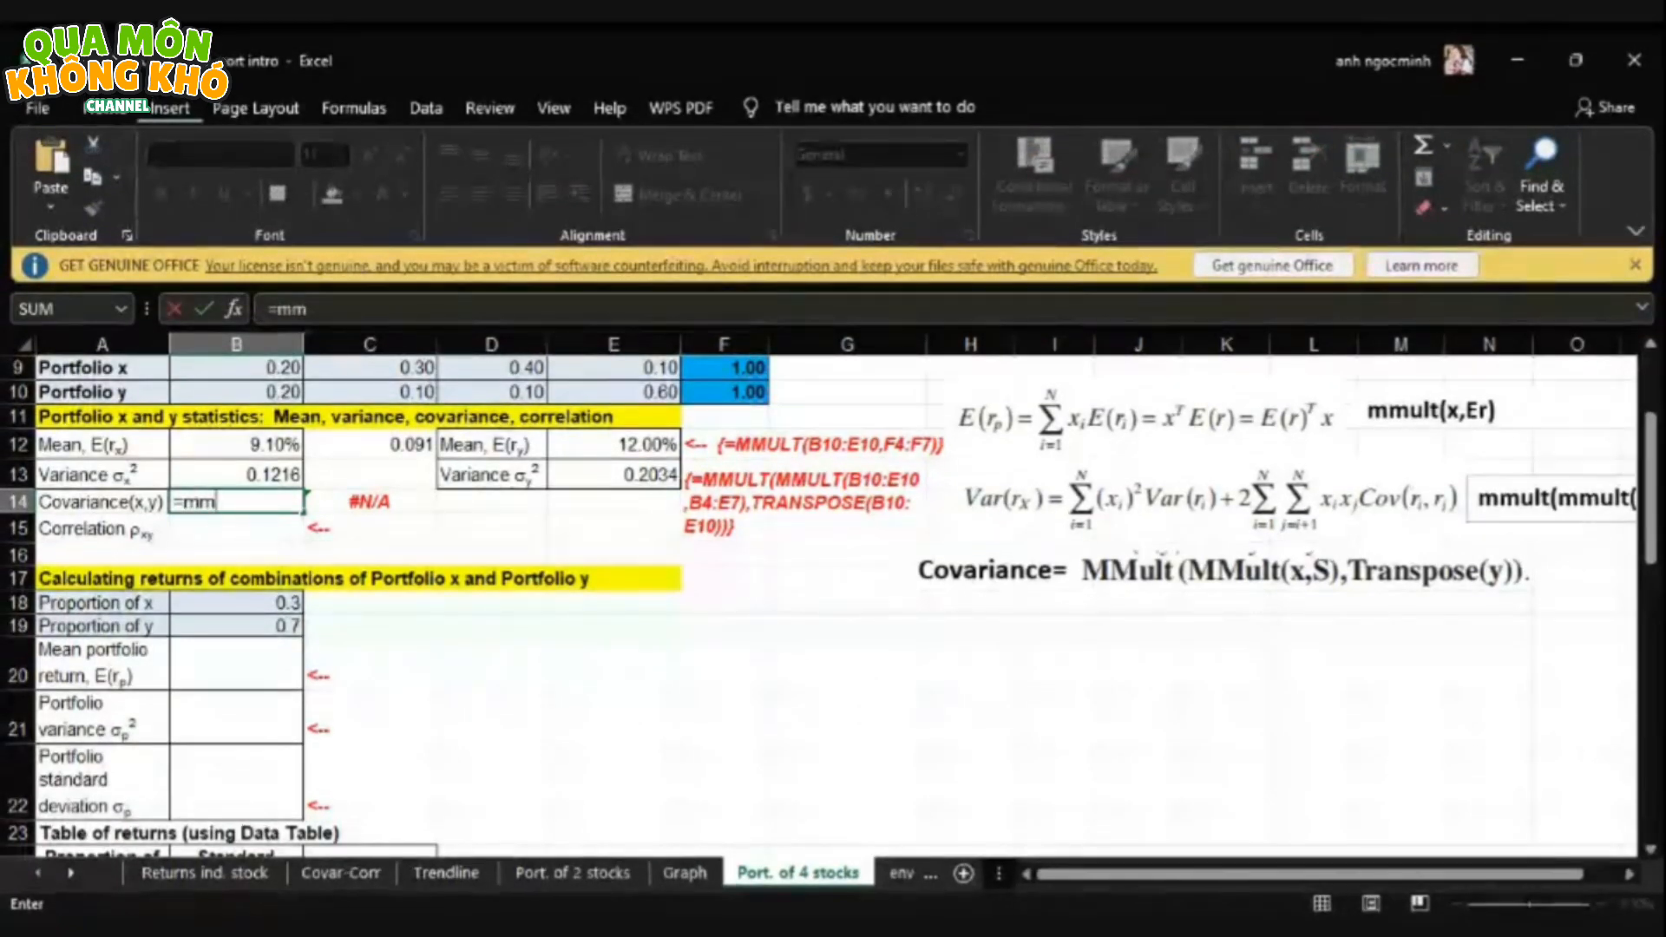
{"action": "key", "text": "Tab"}
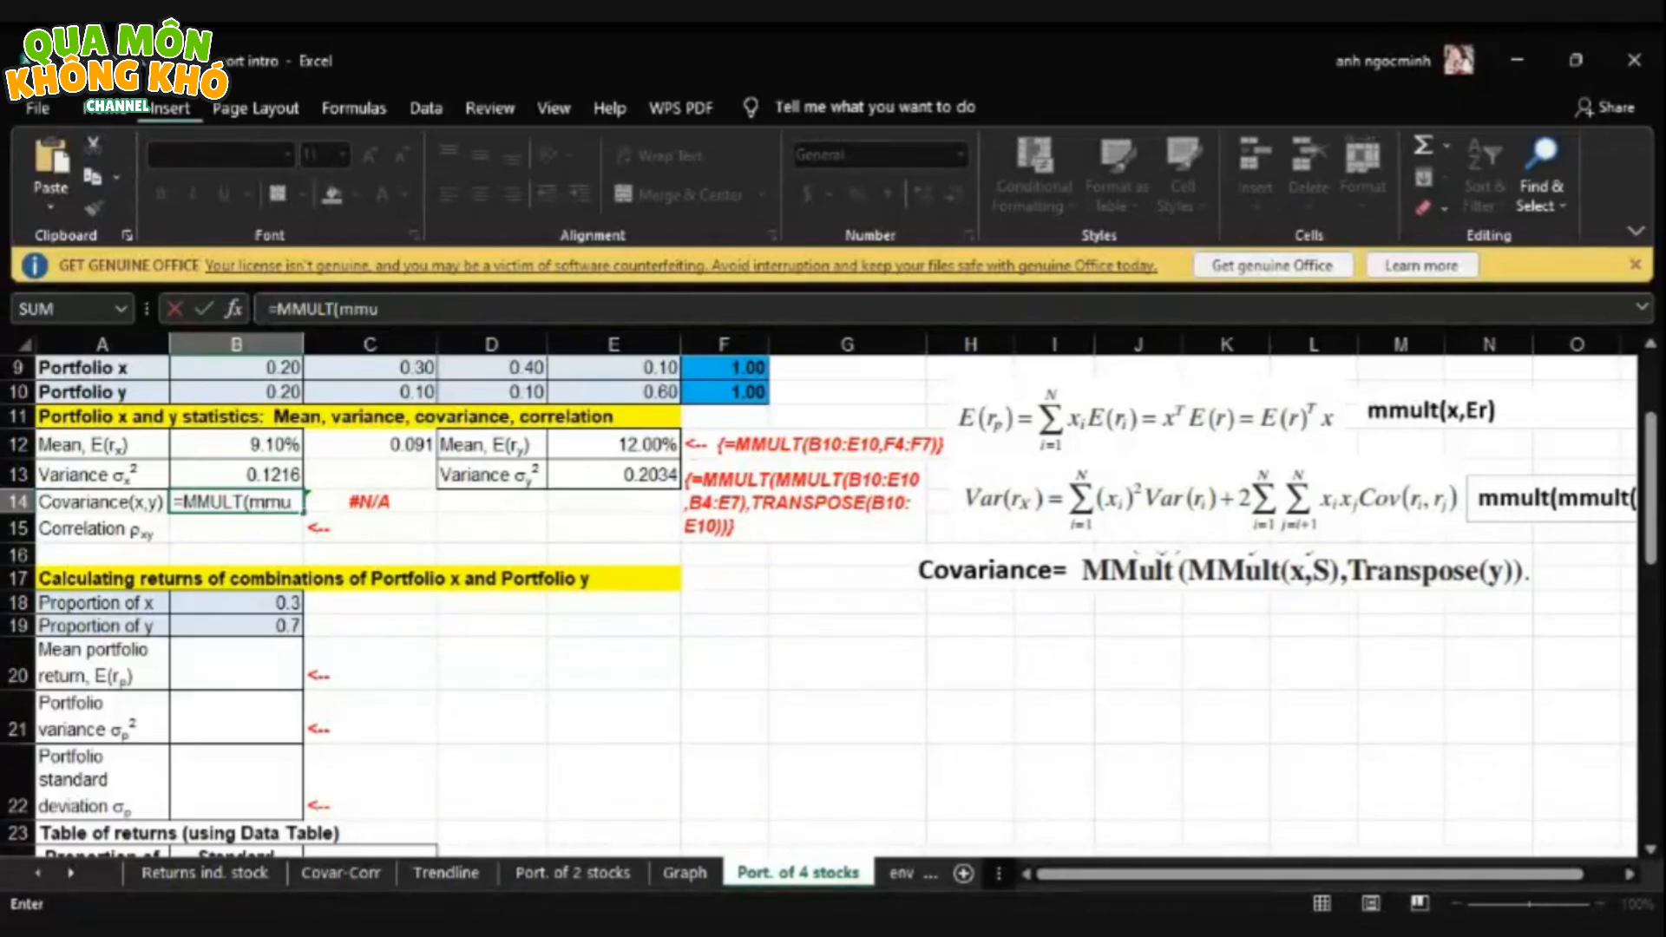
{"action": "type", "text": "mmu"}
{"action": "key", "text": "Tab"}
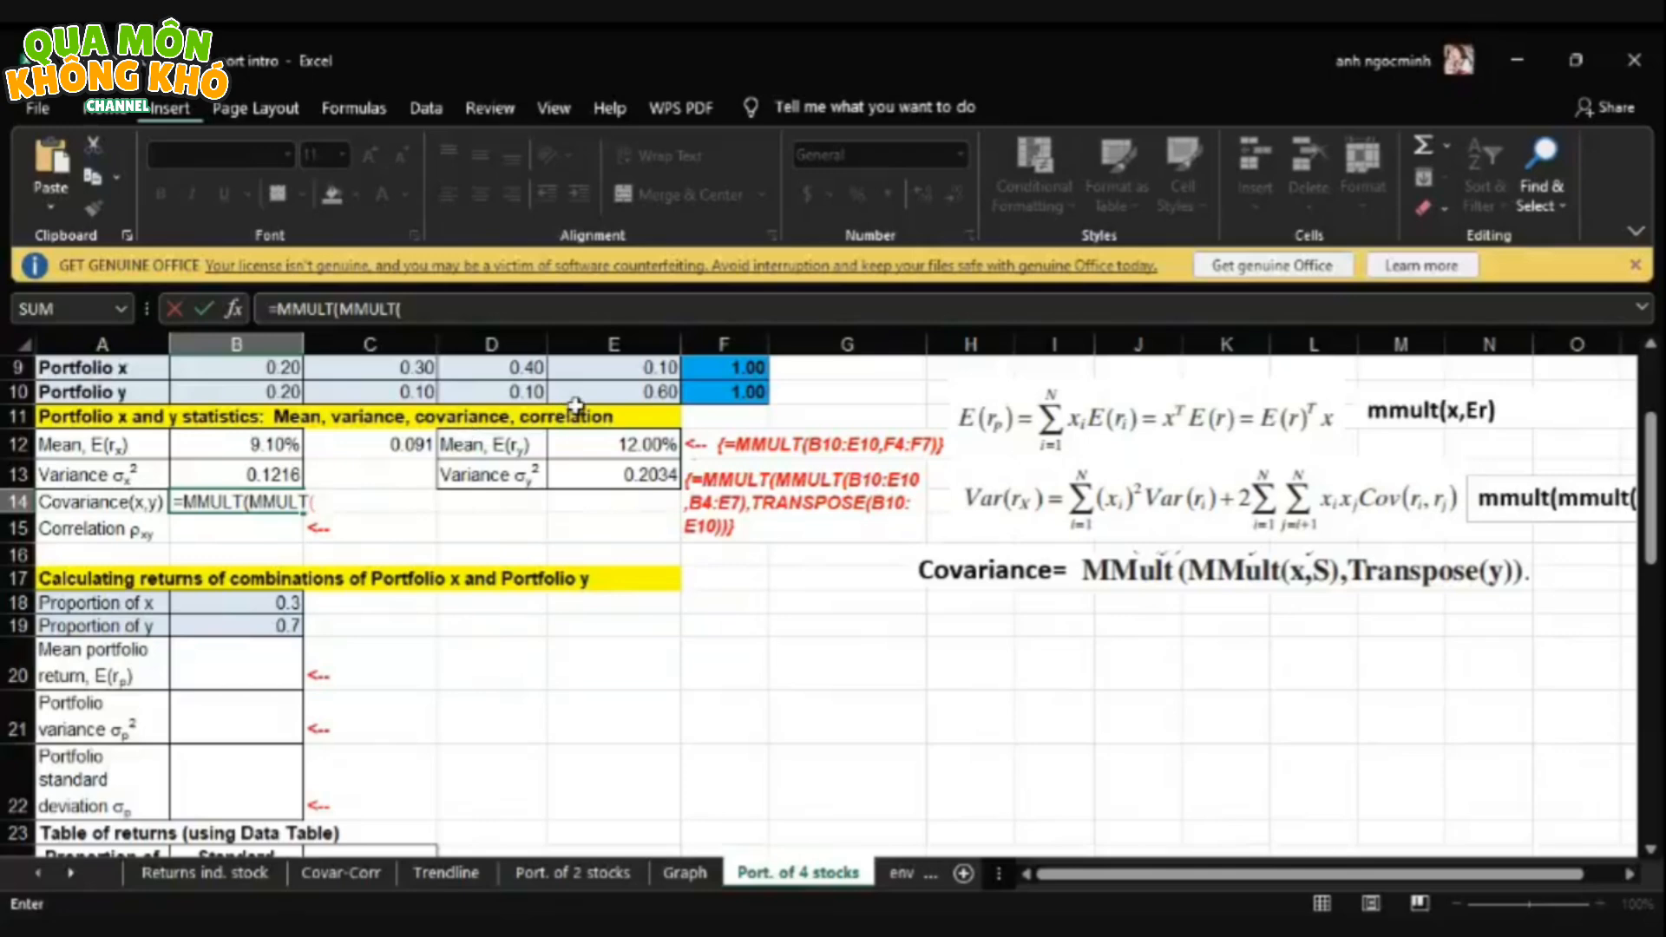
{"action": "left_click", "coordinate": [1651, 346]}
{"action": "left_click", "coordinate": [1651, 346]}
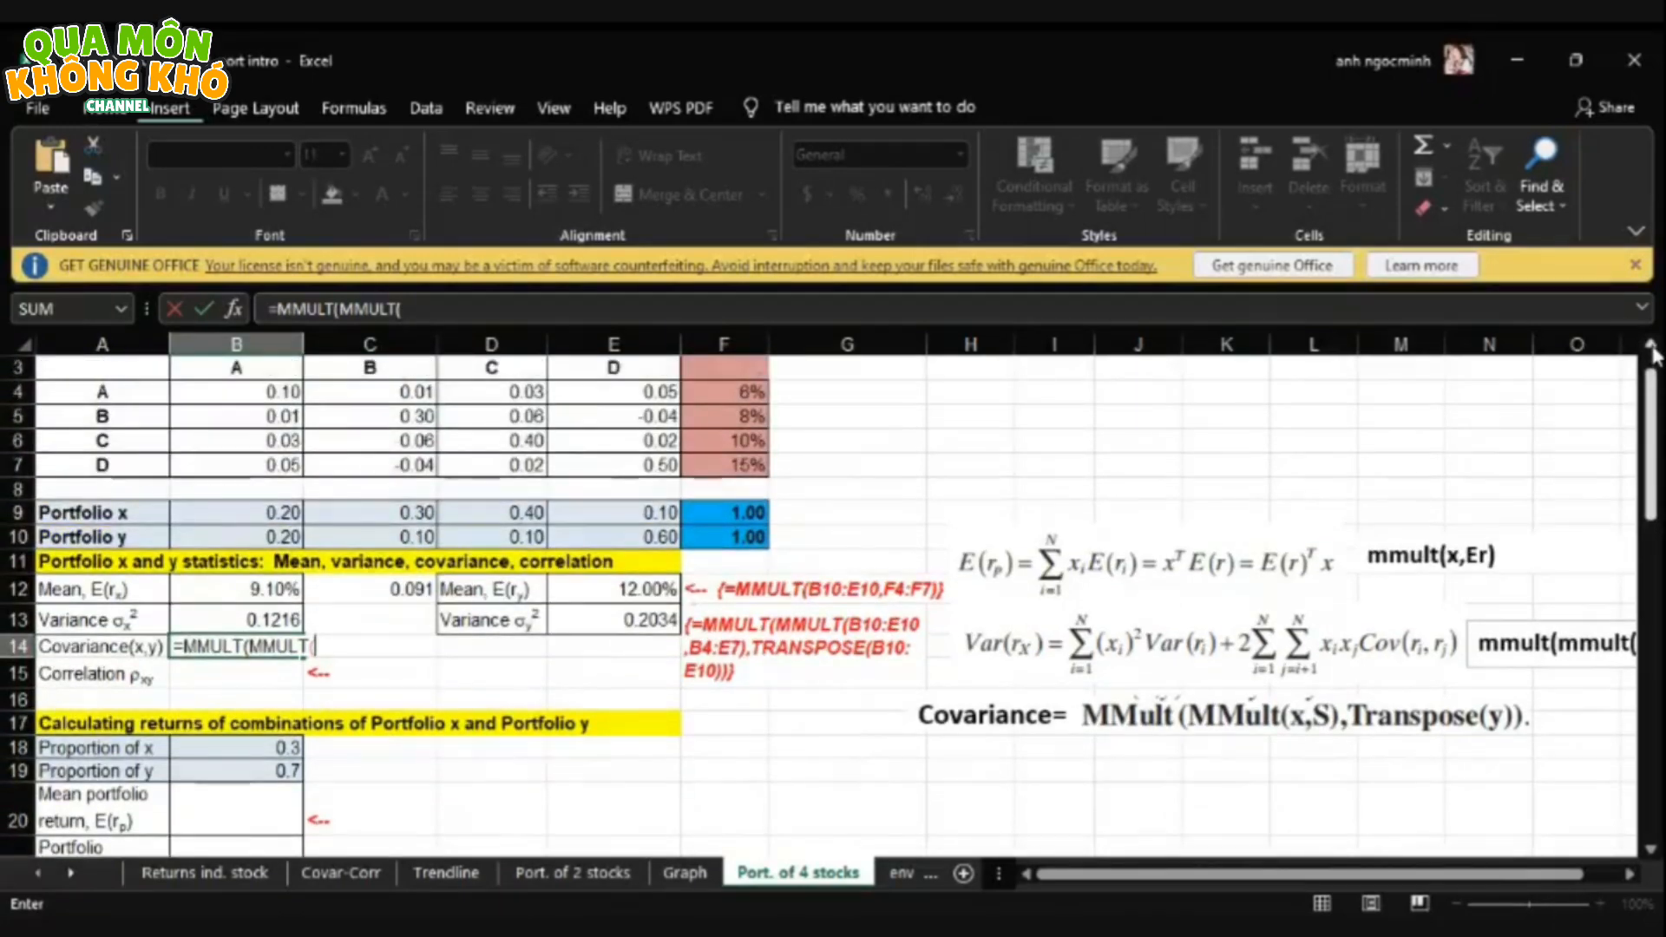
{"action": "left_click_drag", "start_coordinate": [213, 504], "coordinate": [570, 509]}
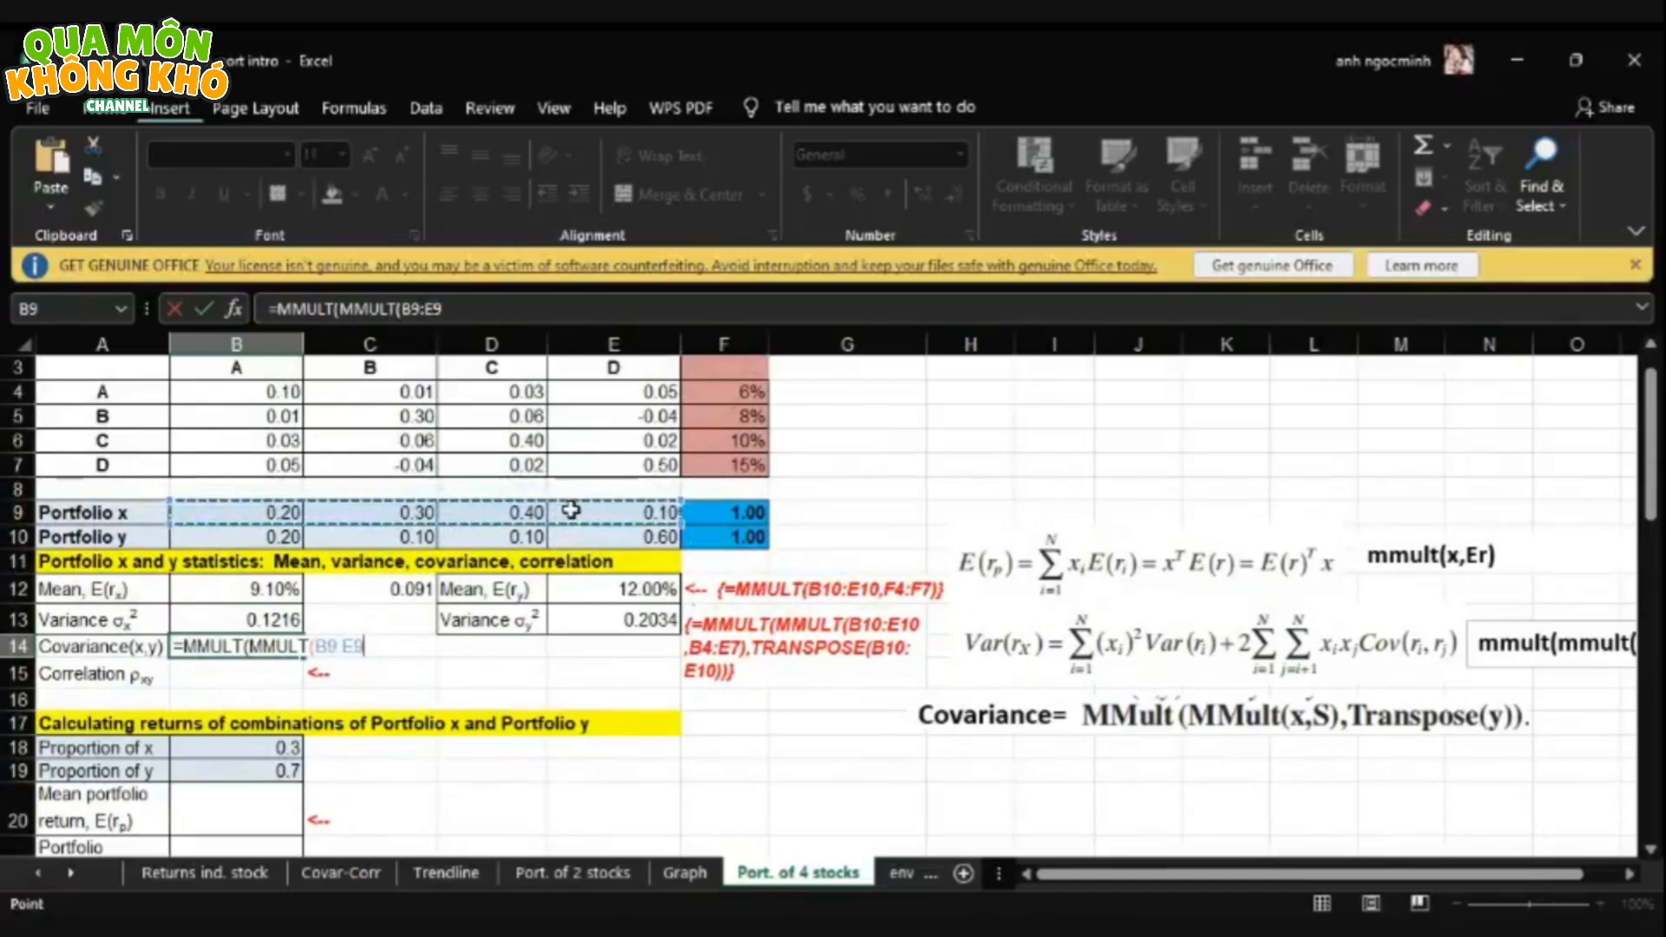
{"action": "type", "text": ","}
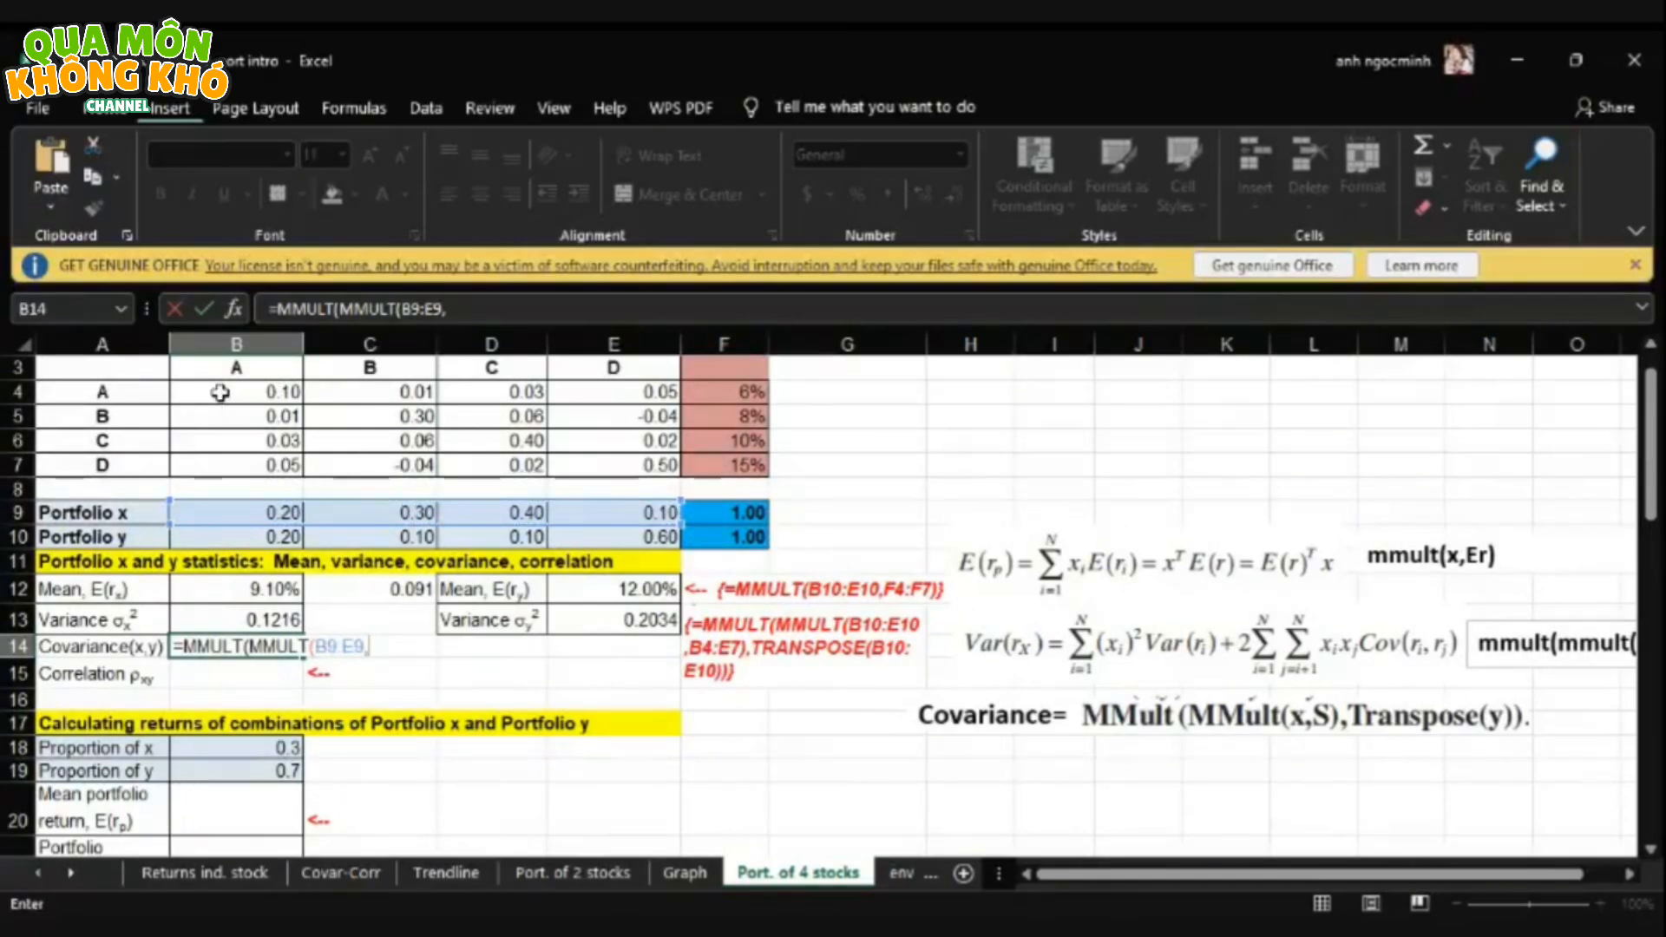
{"action": "left_click_drag", "start_coordinate": [230, 395], "coordinate": [597, 476]}
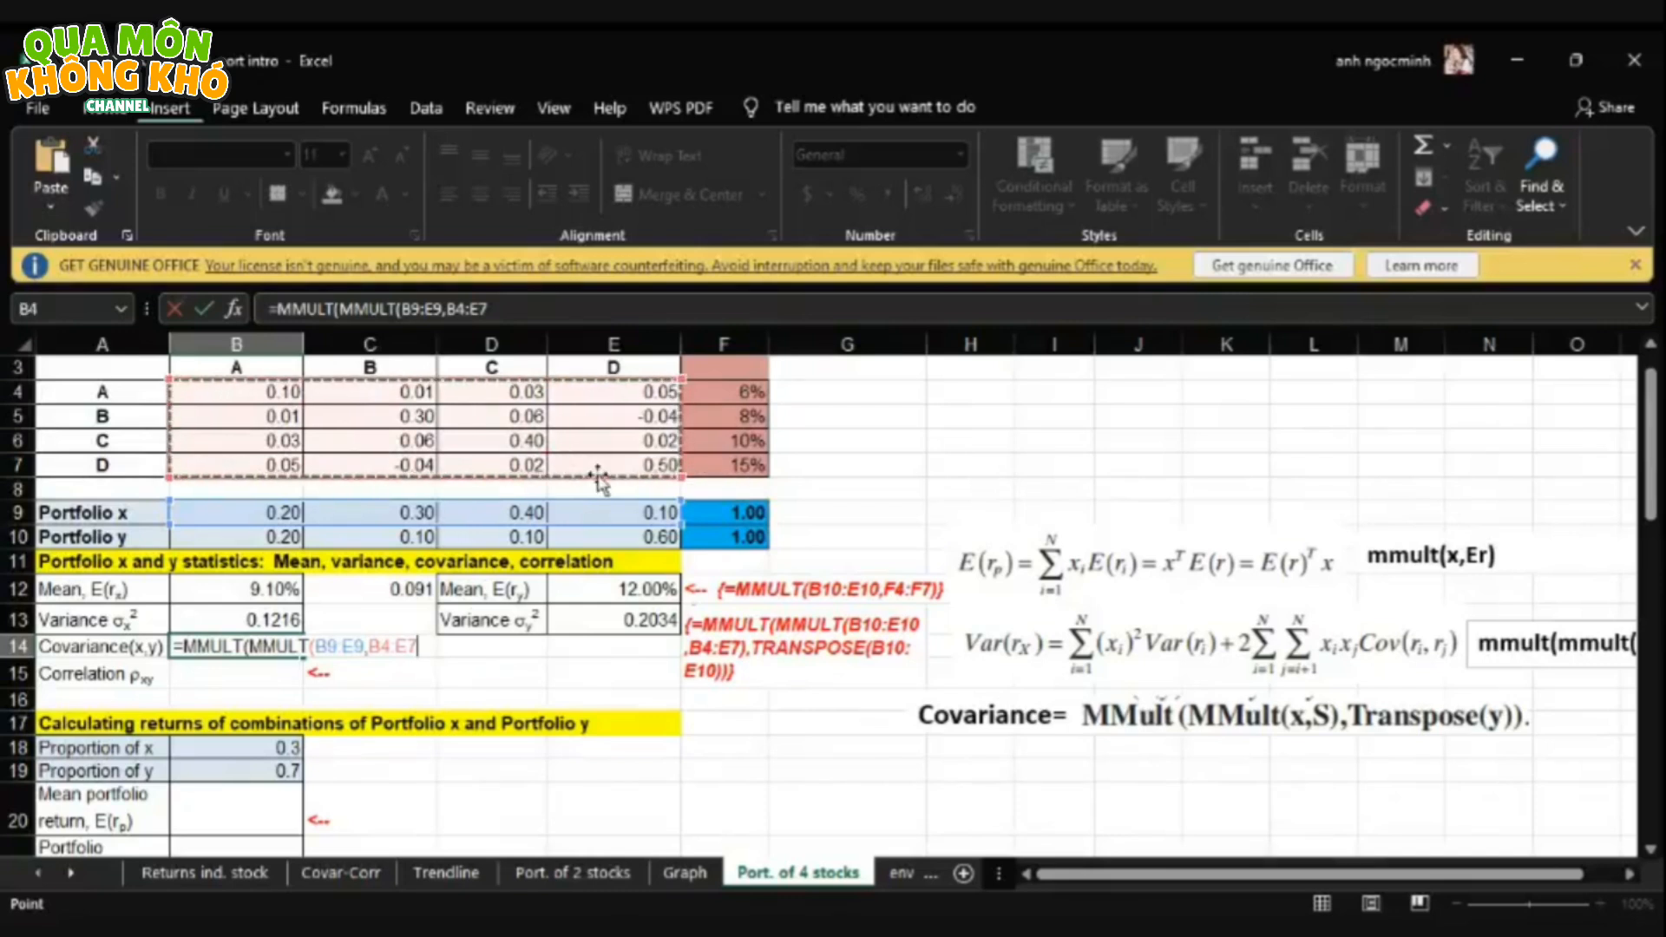
{"action": "type", "text": "),tran"}
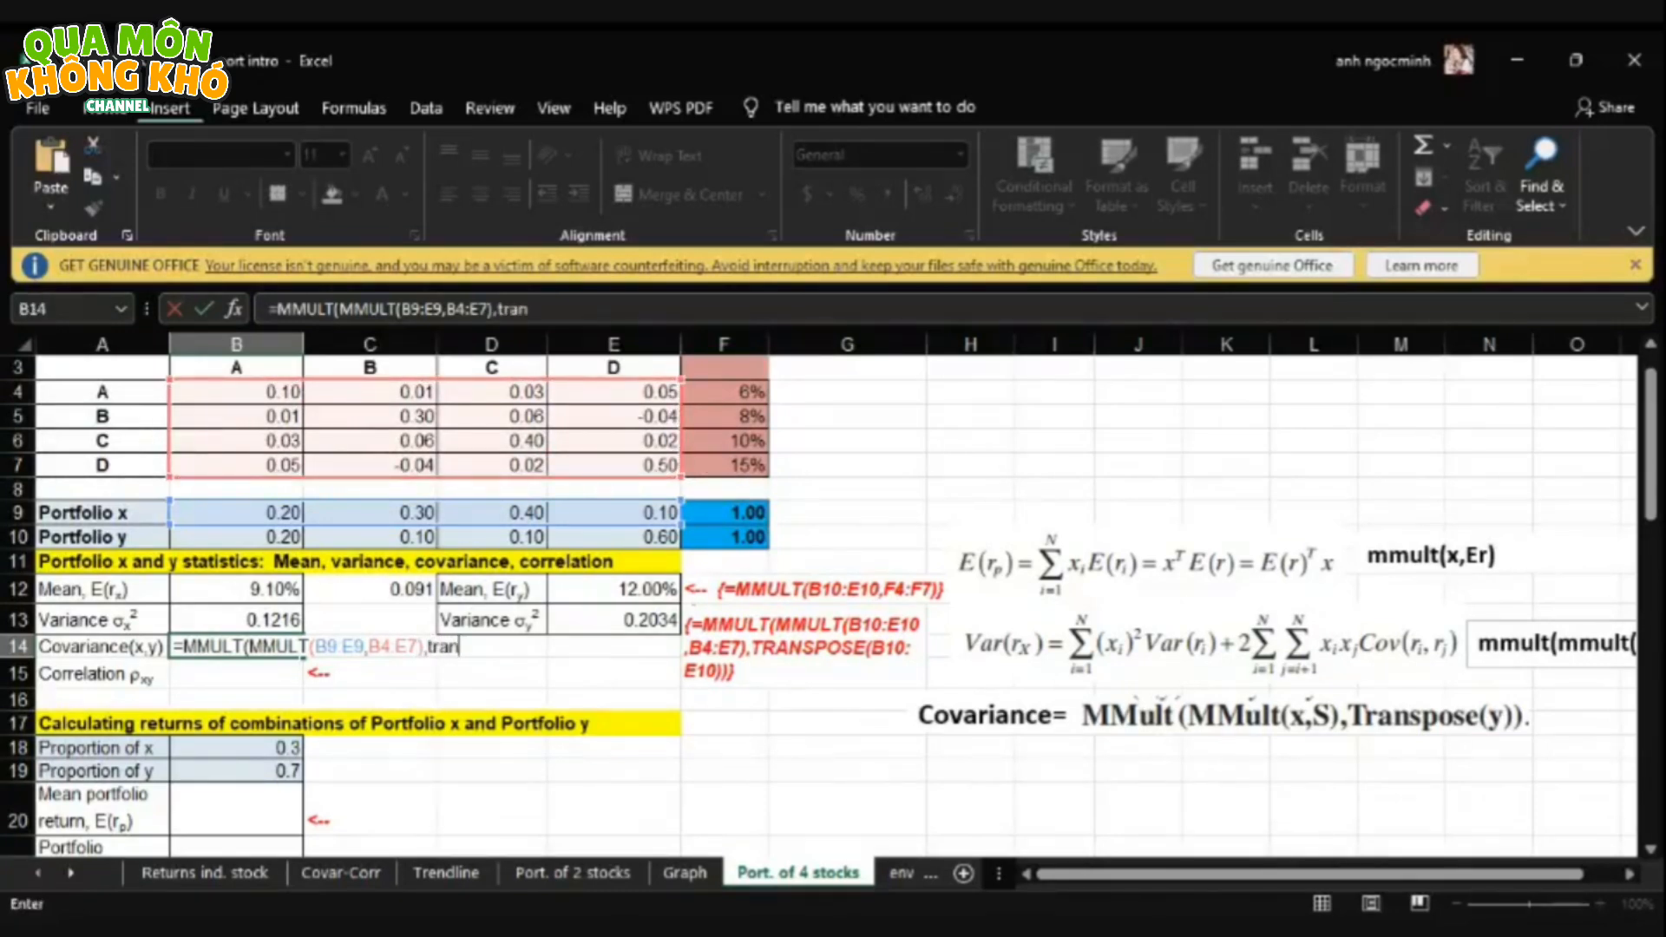
{"action": "key", "text": "Tab"}
{"action": "left_click", "coordinate": [232, 535]}
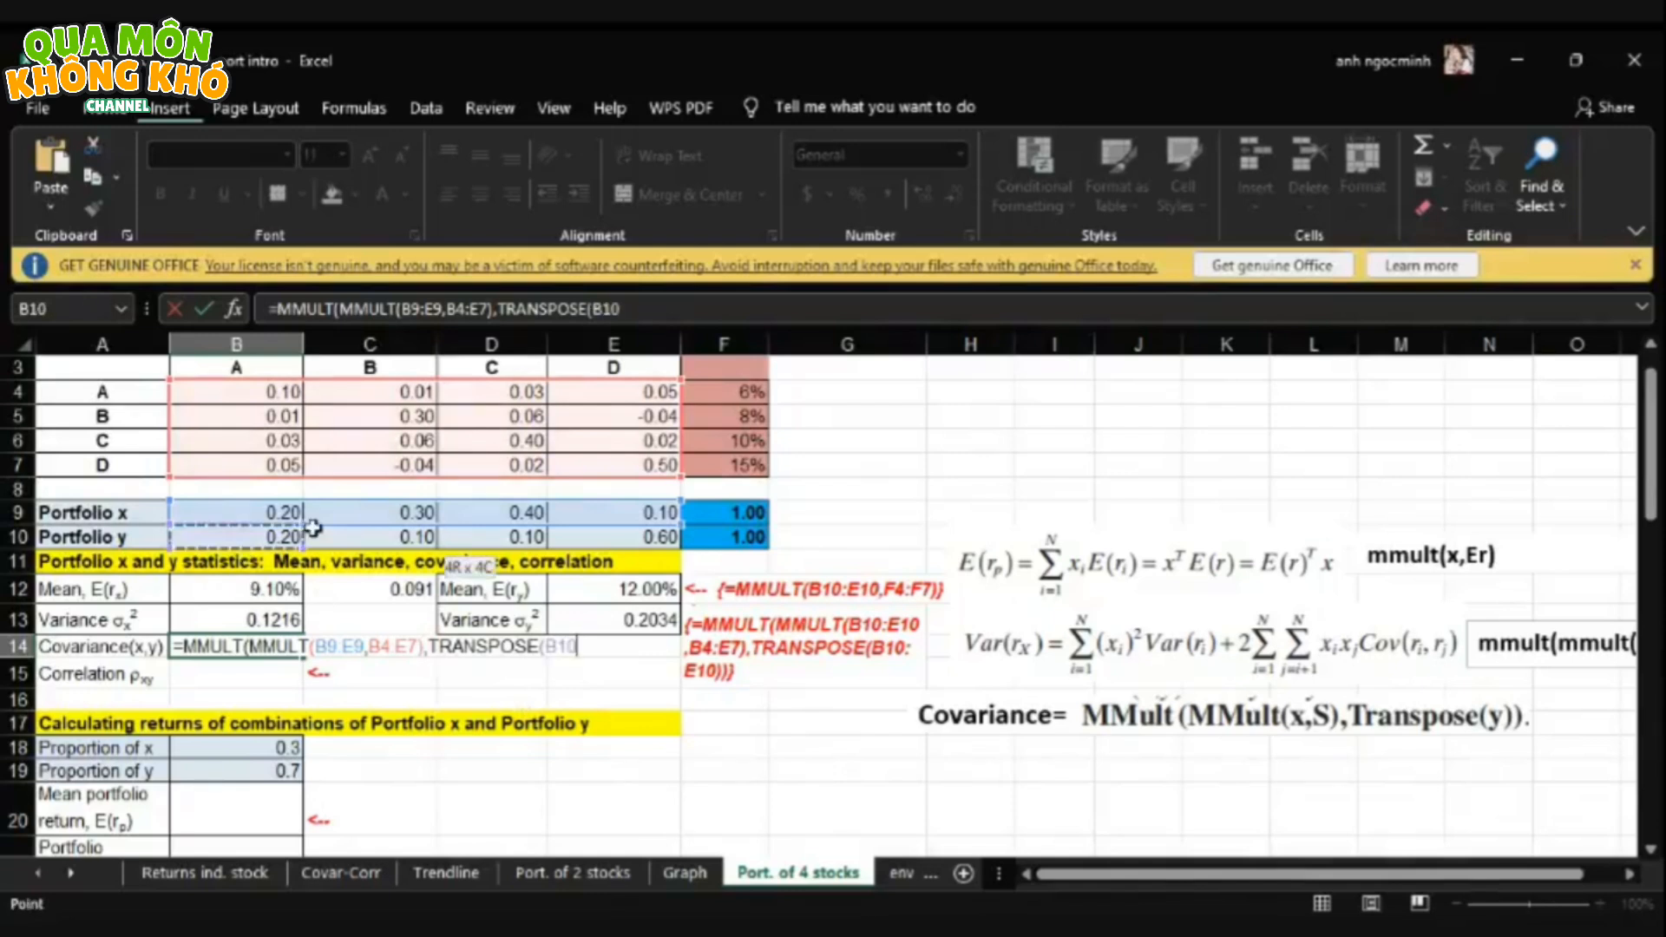
{"action": "left_click_drag", "start_coordinate": [312, 528], "coordinate": [583, 545]}
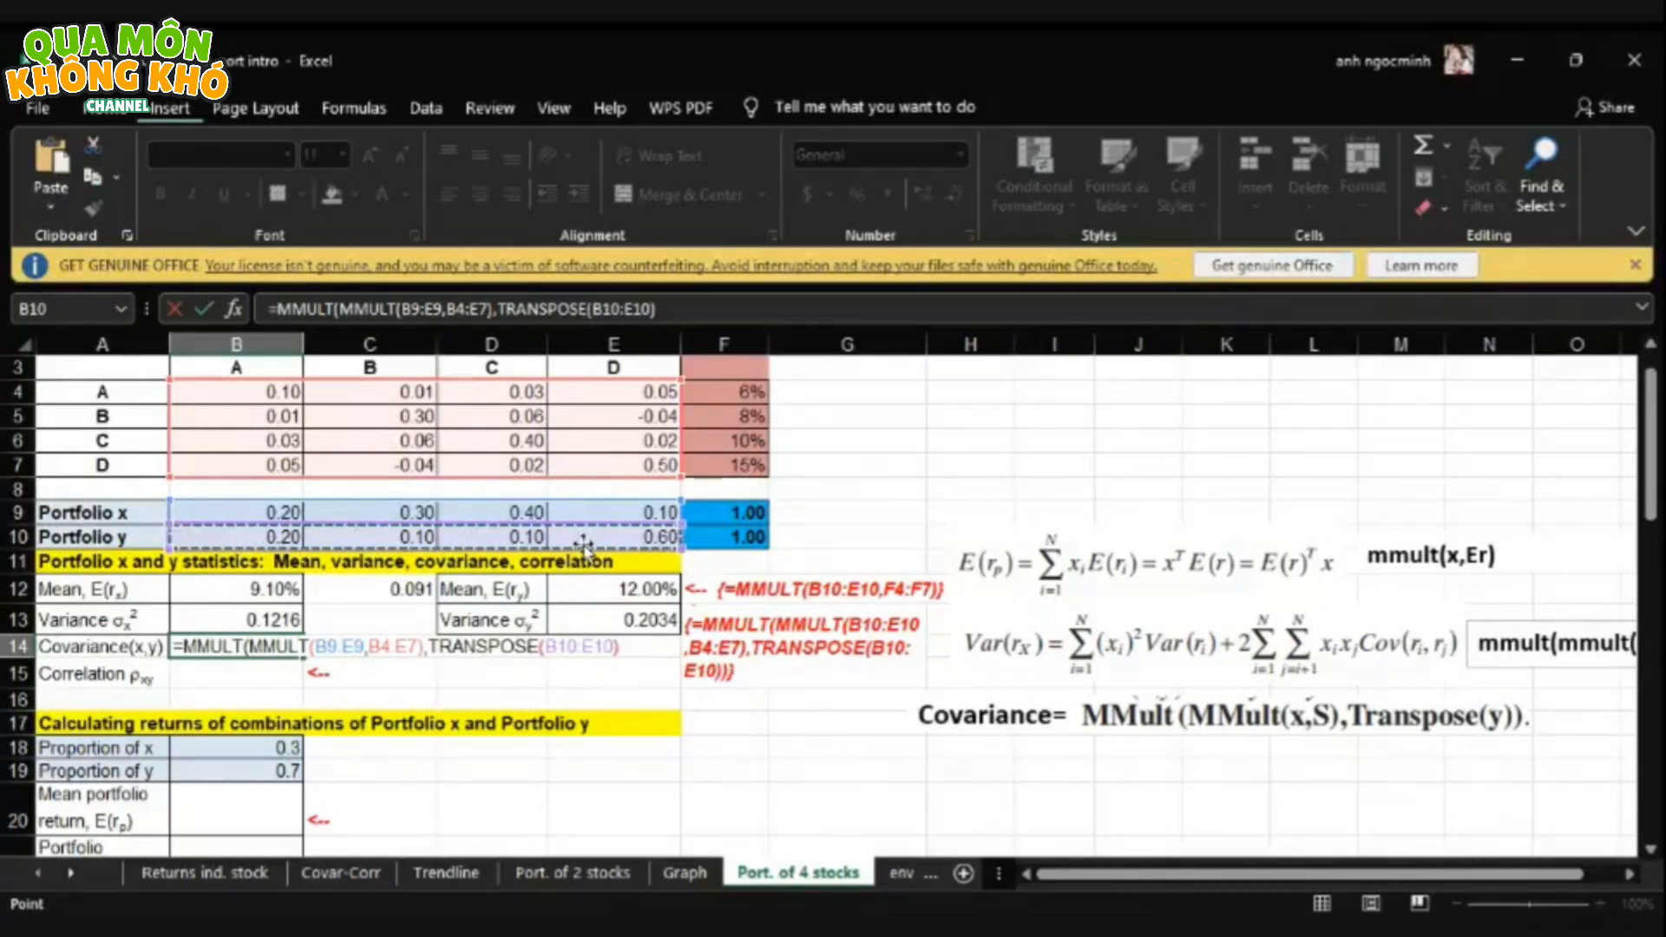
{"action": "type", "text": ")"}
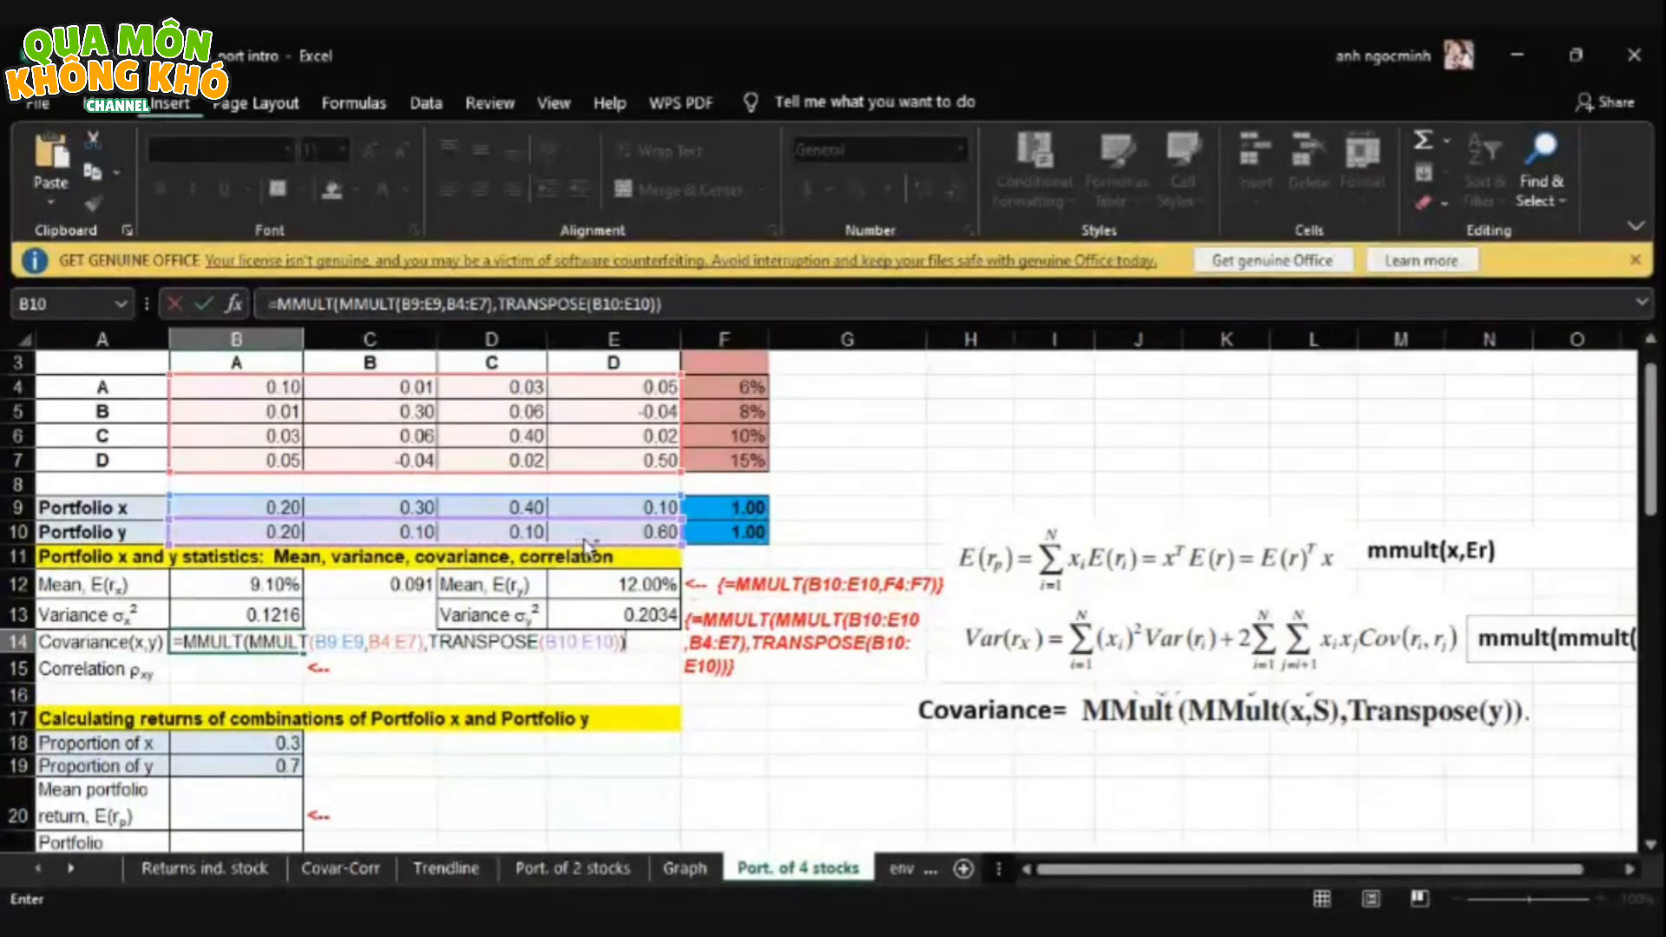
{"action": "key", "text": "ctrl+shift+Return"}
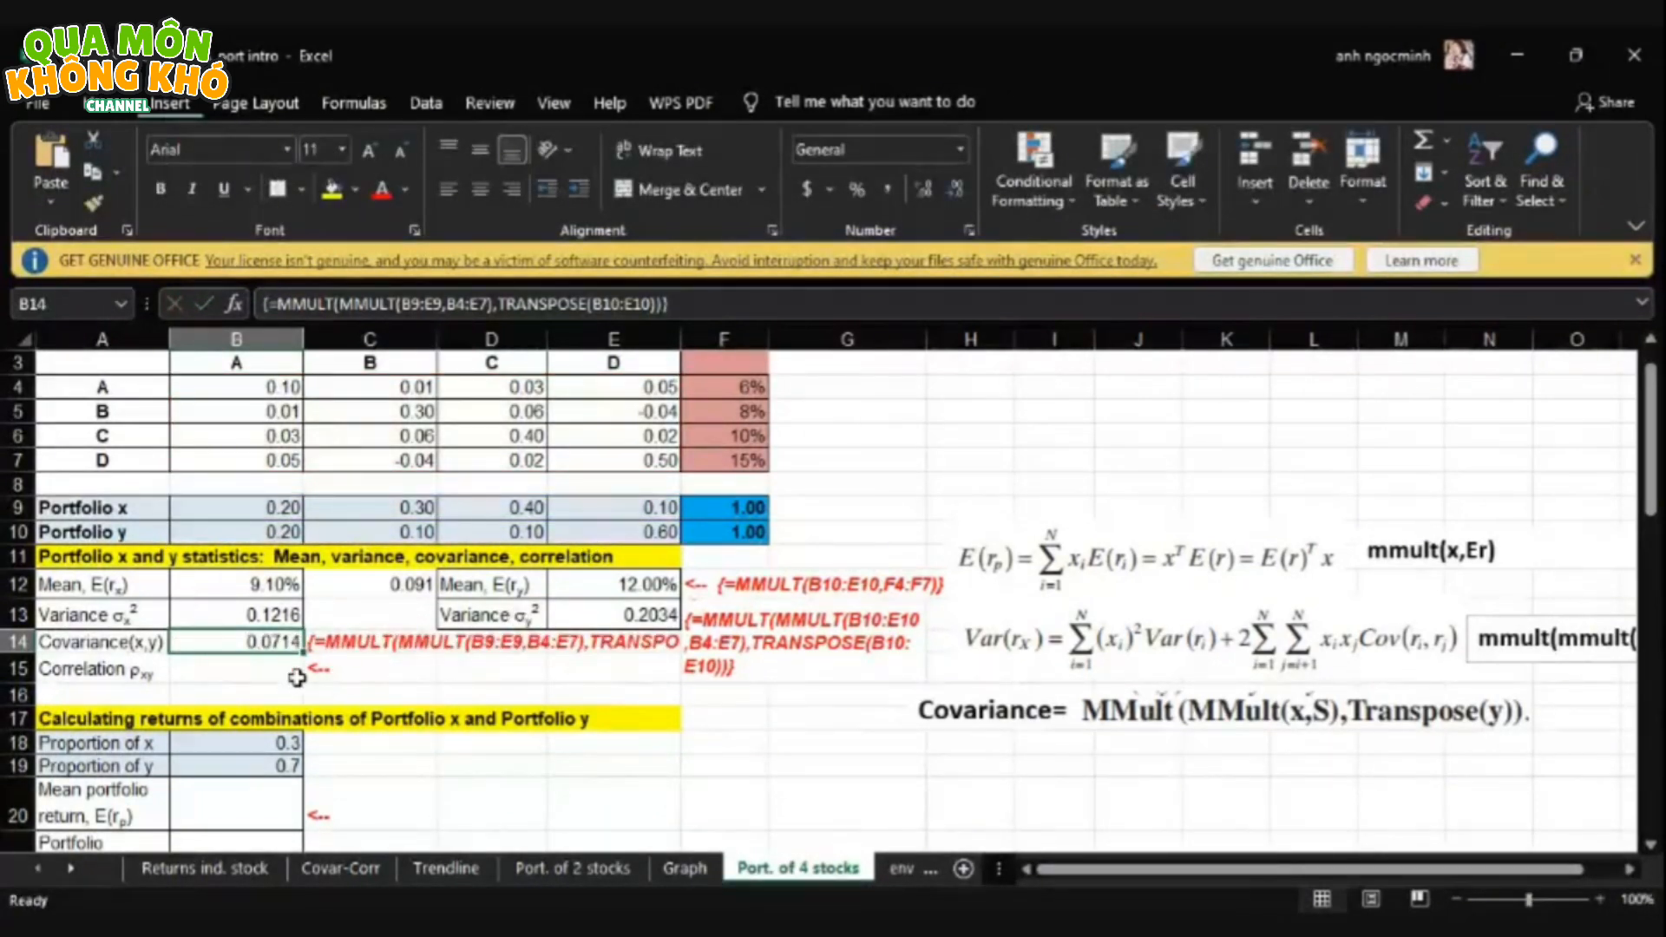
- Calculate the correlation of portfolios x and y in B15 with the formula =B14/(SQRT(B13)*SQRT(E13))
{"action": "left_click", "coordinate": [269, 670]}
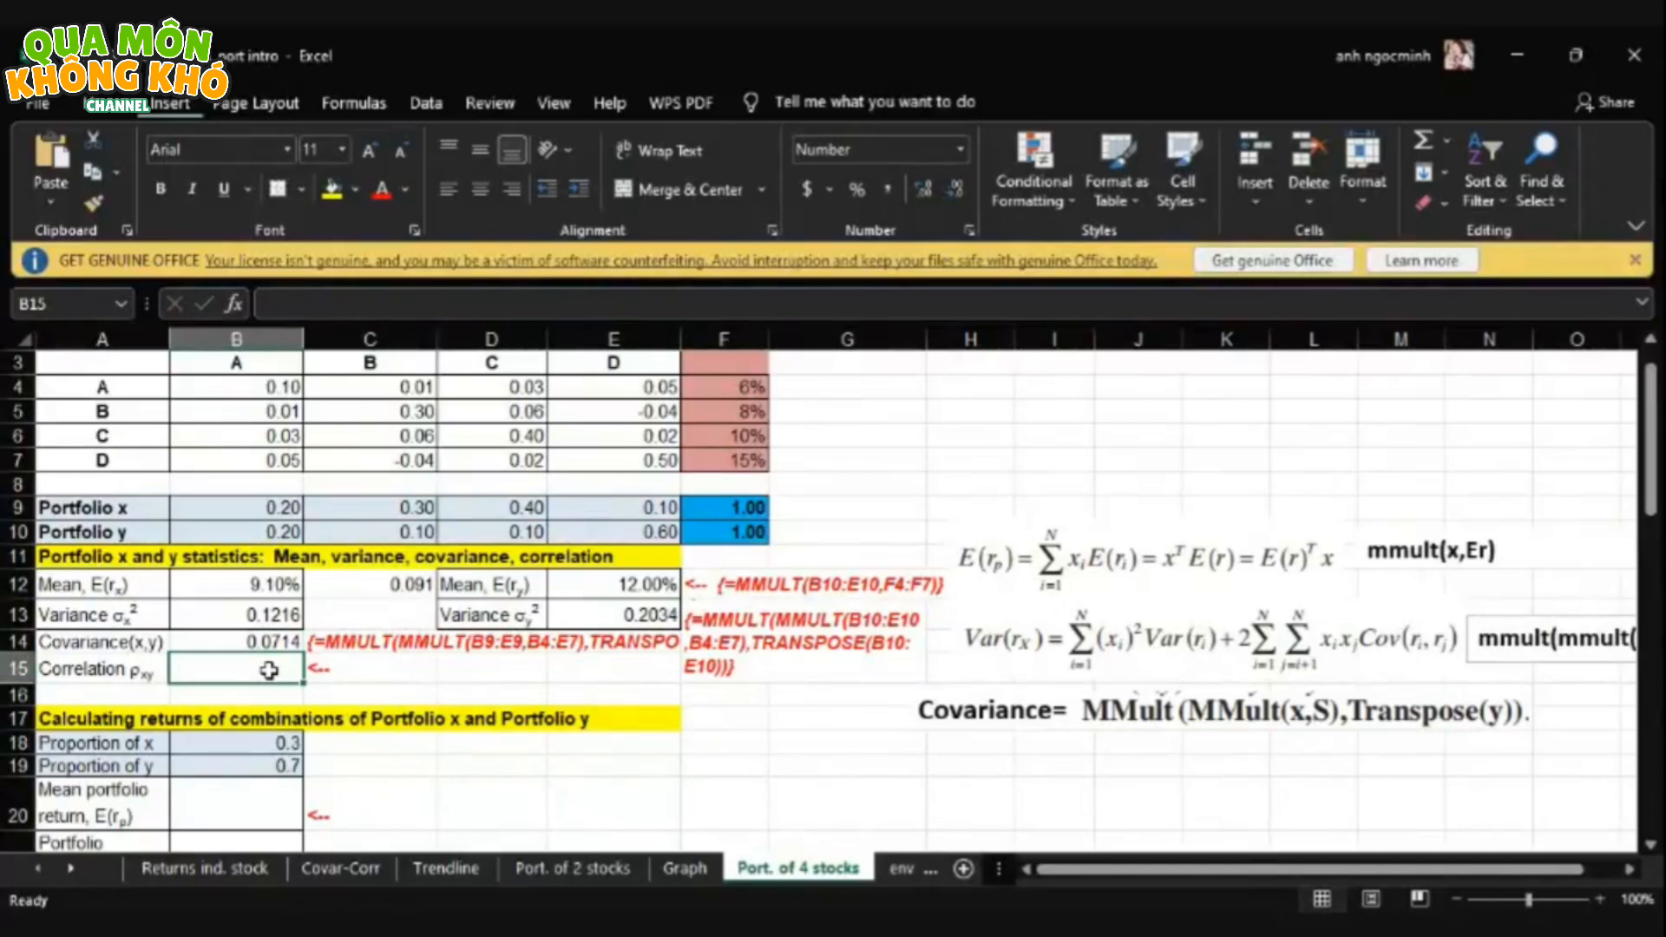
{"action": "type", "text": "="}
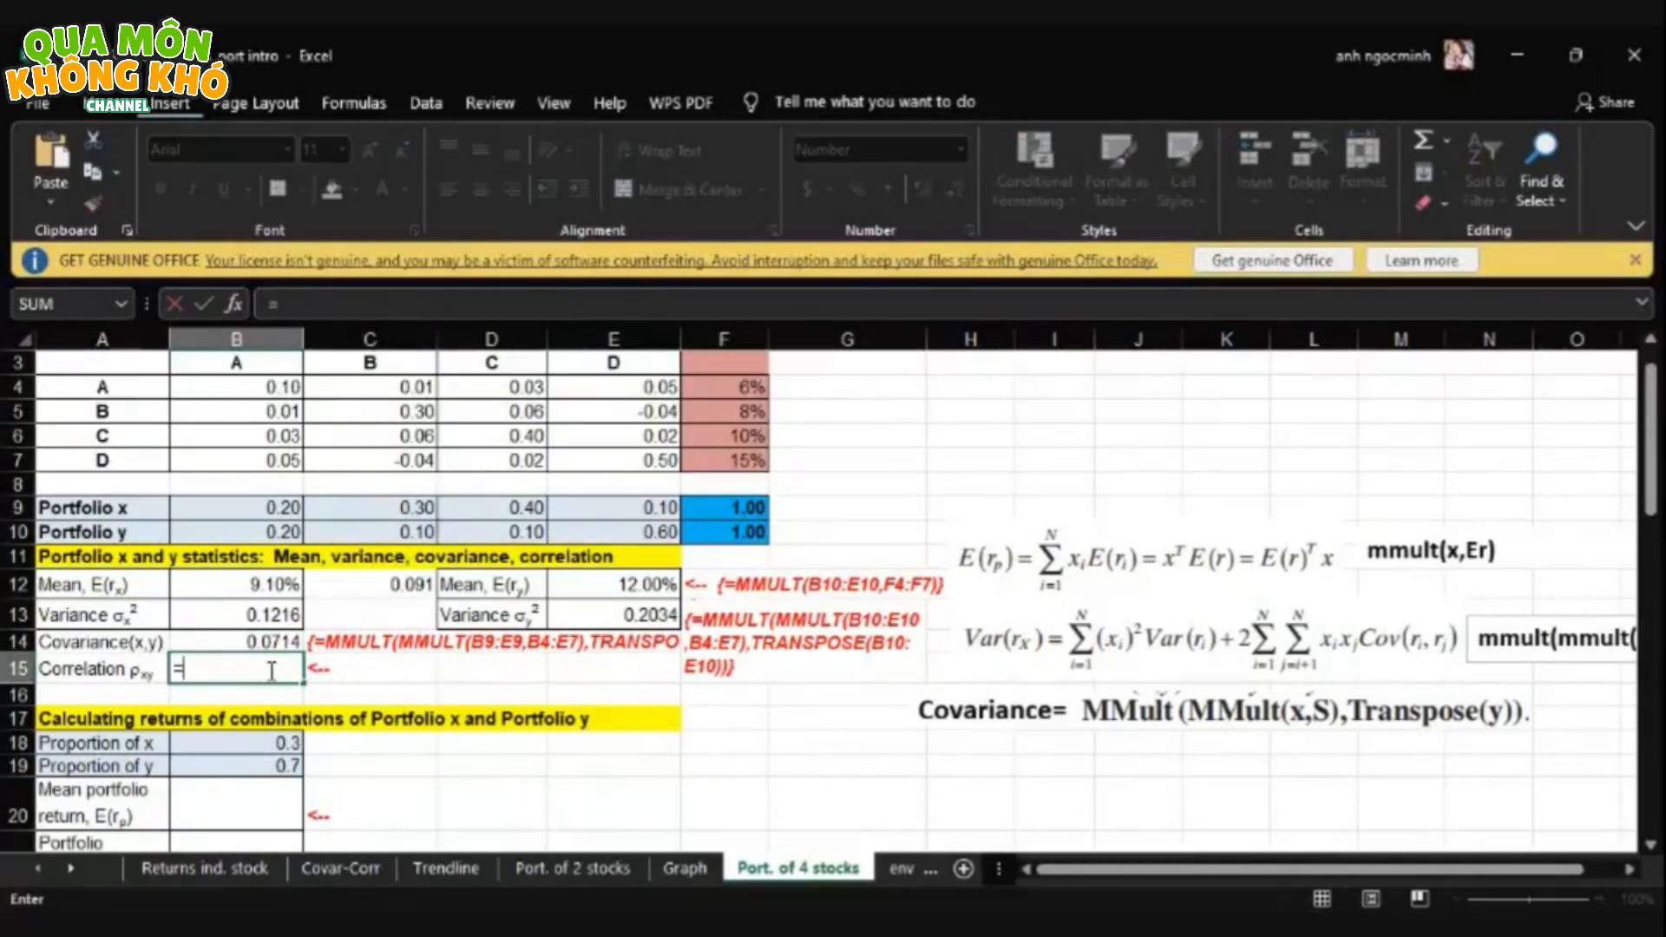
{"action": "left_click", "coordinate": [239, 638]}
{"action": "type", "text": "/("}
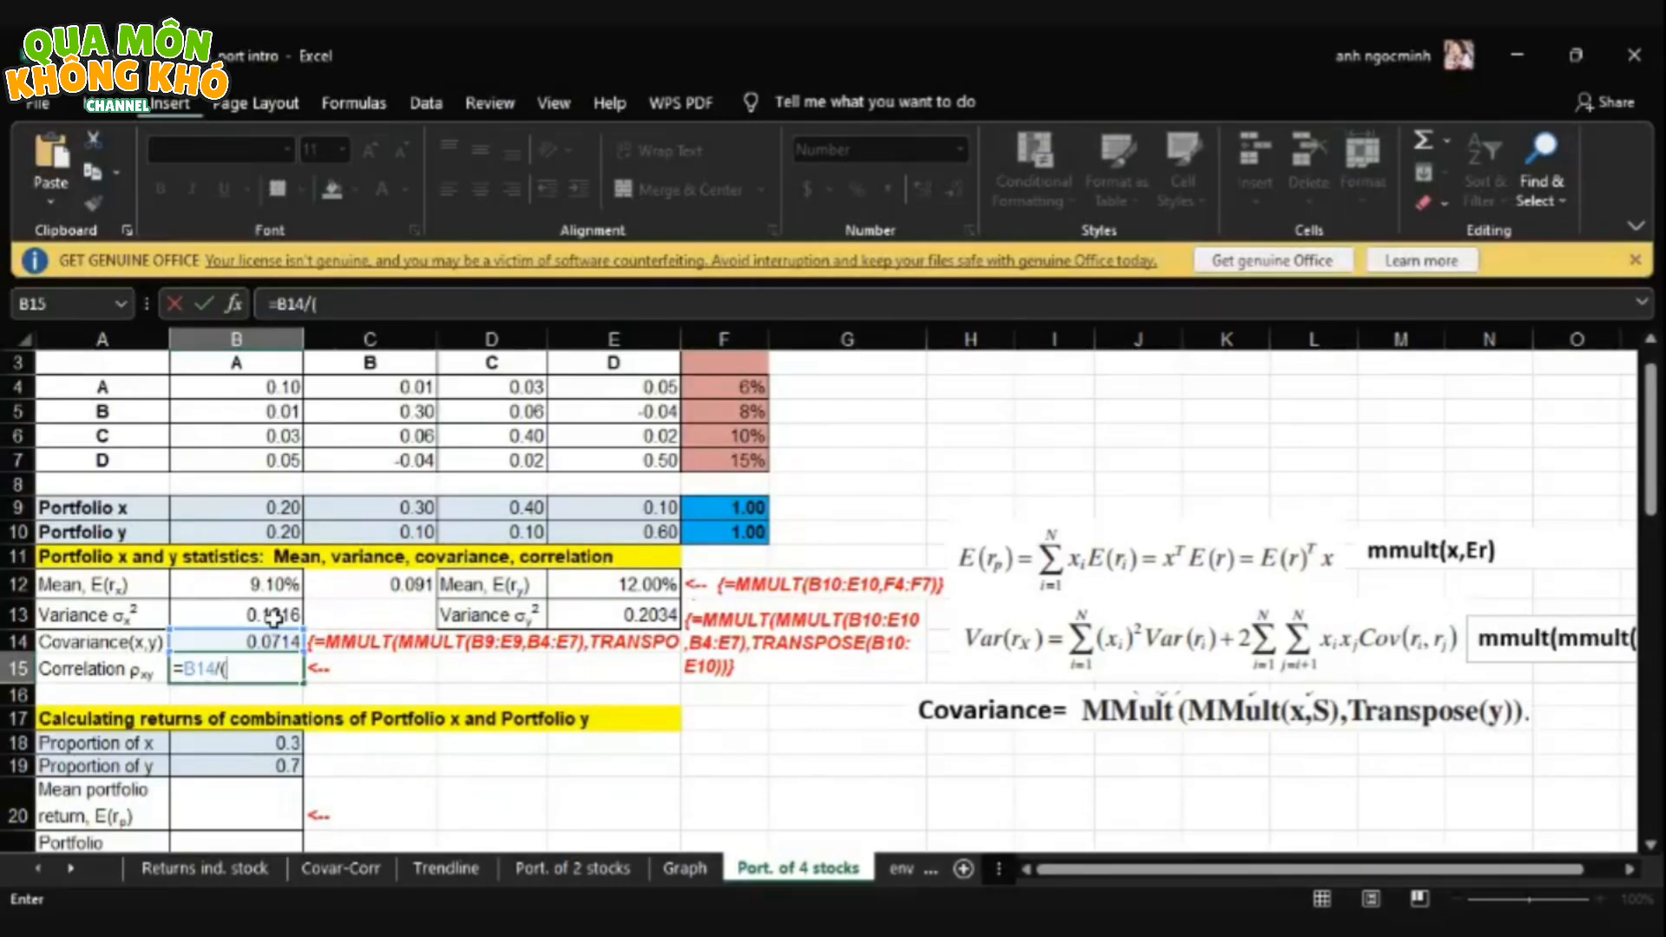
{"action": "type", "text": "sq"}
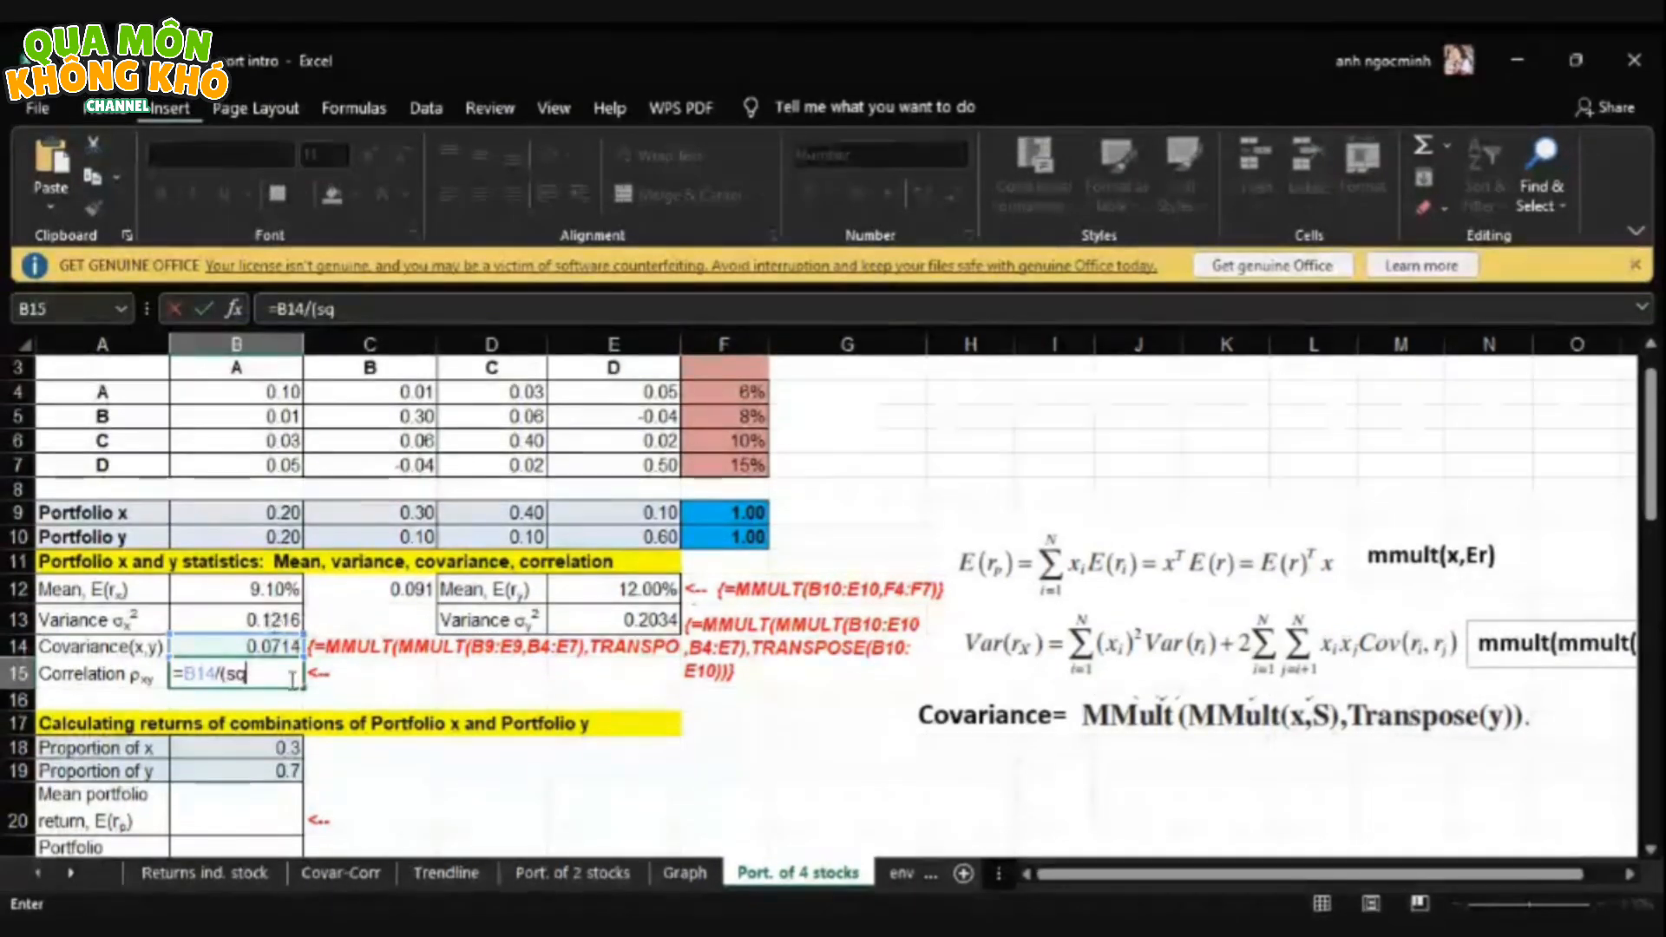
{"action": "key", "text": "Tab"}
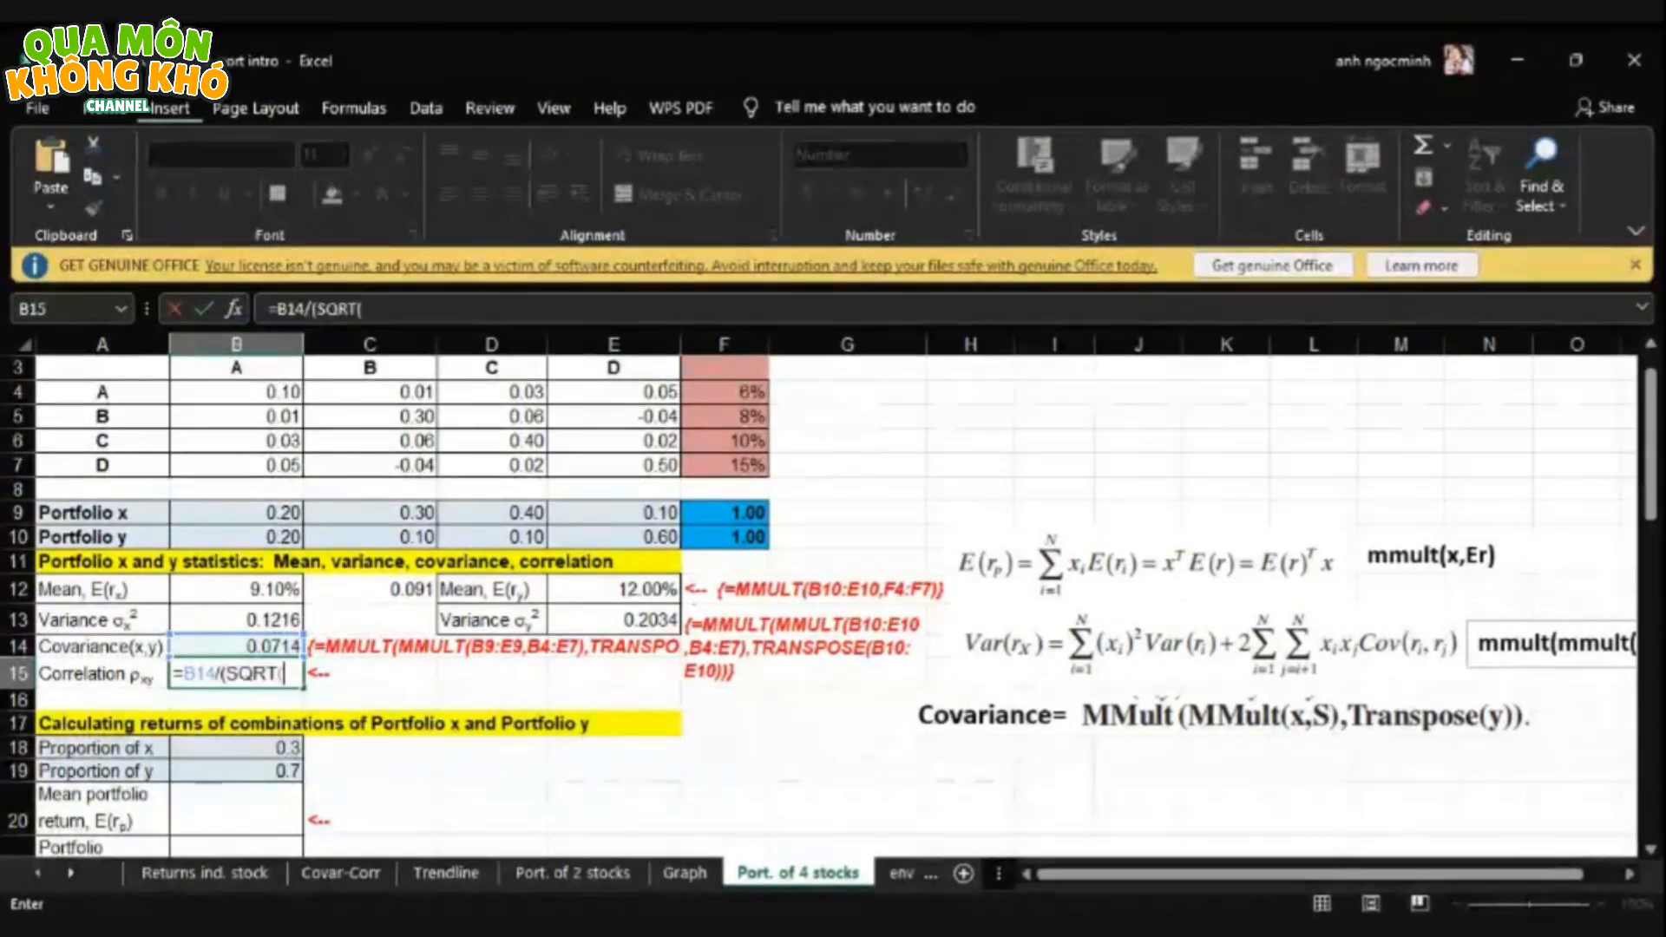
{"action": "left_click", "coordinate": [263, 614]}
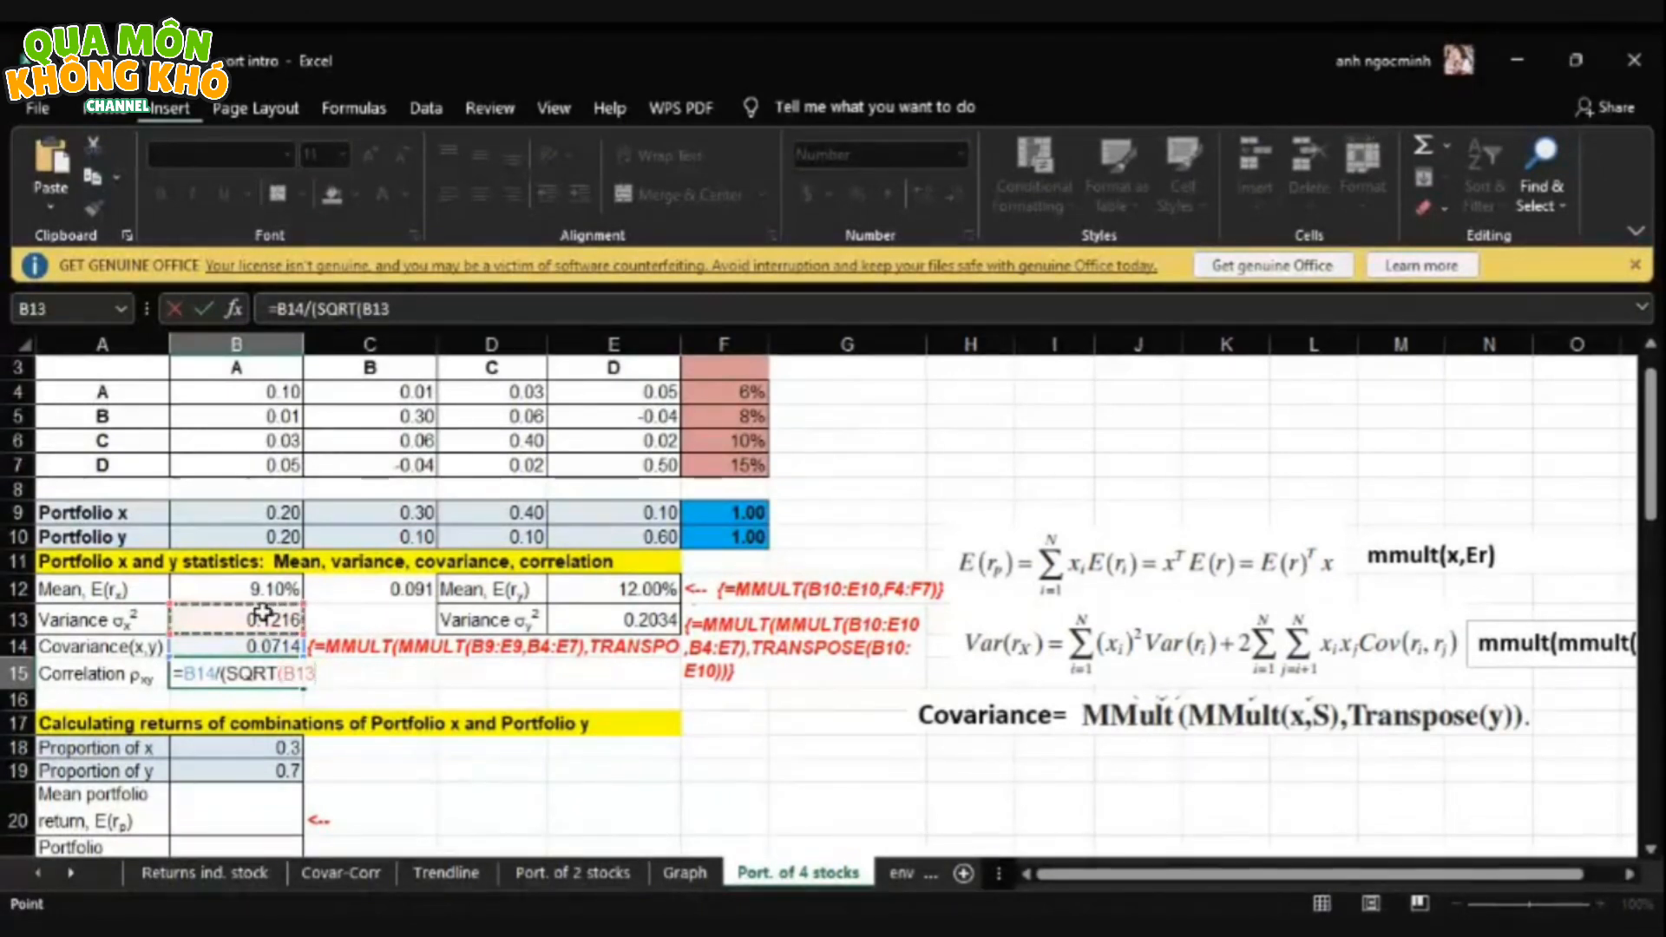
{"action": "type", "text": ")*"}
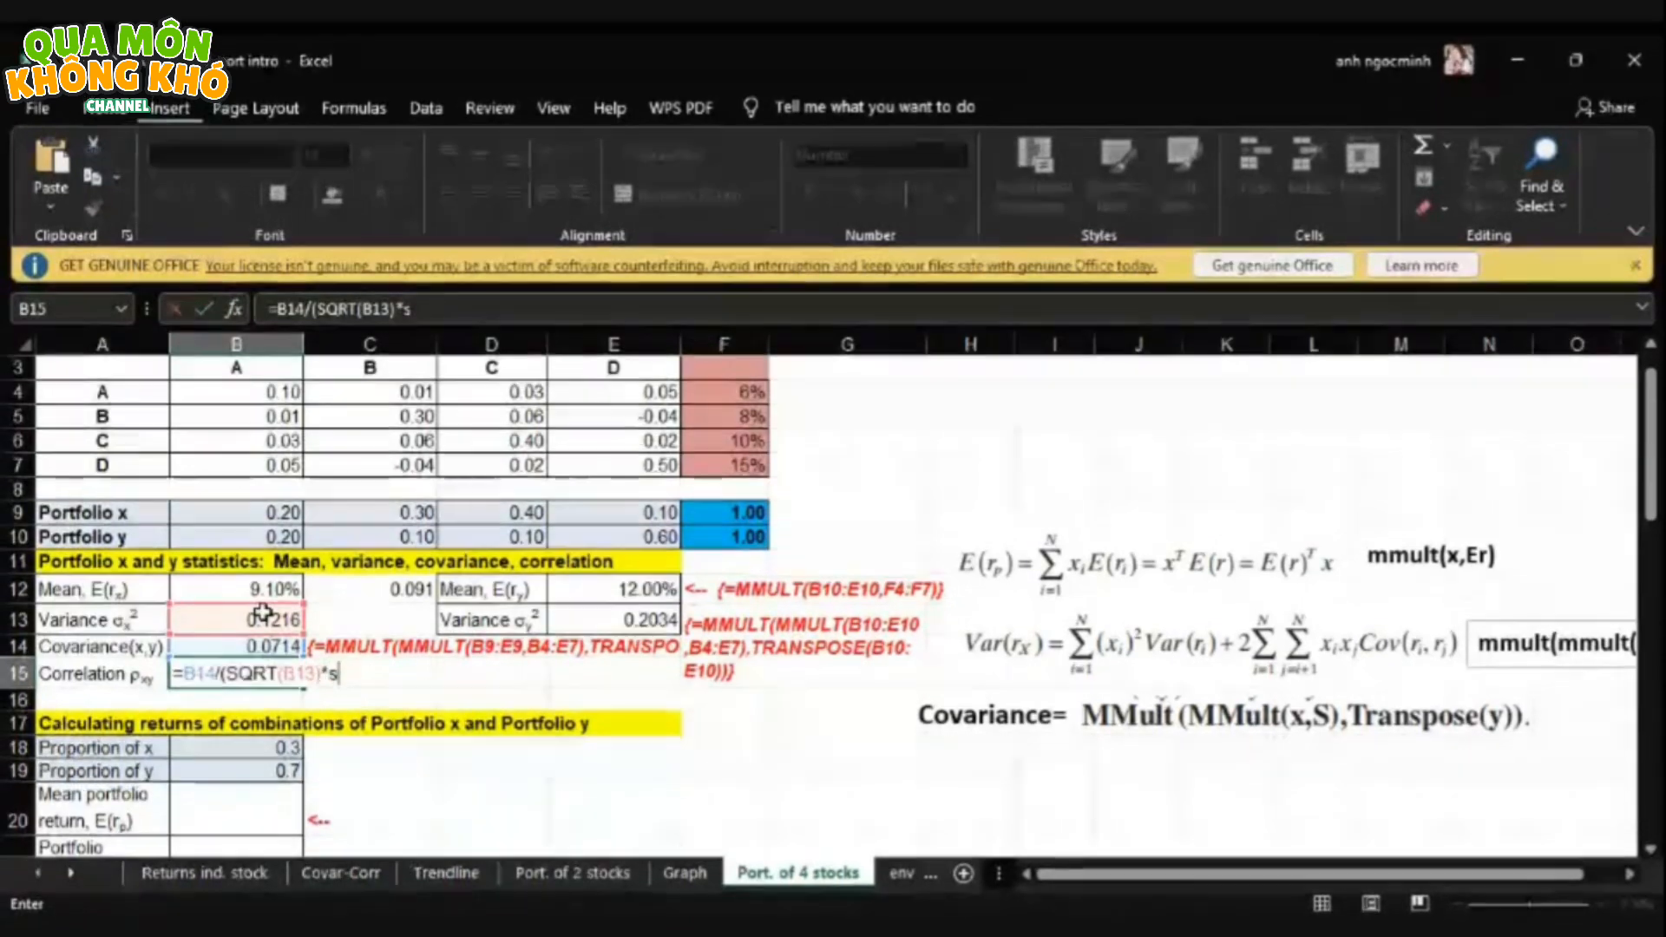
{"action": "type", "text": "sqrt("}
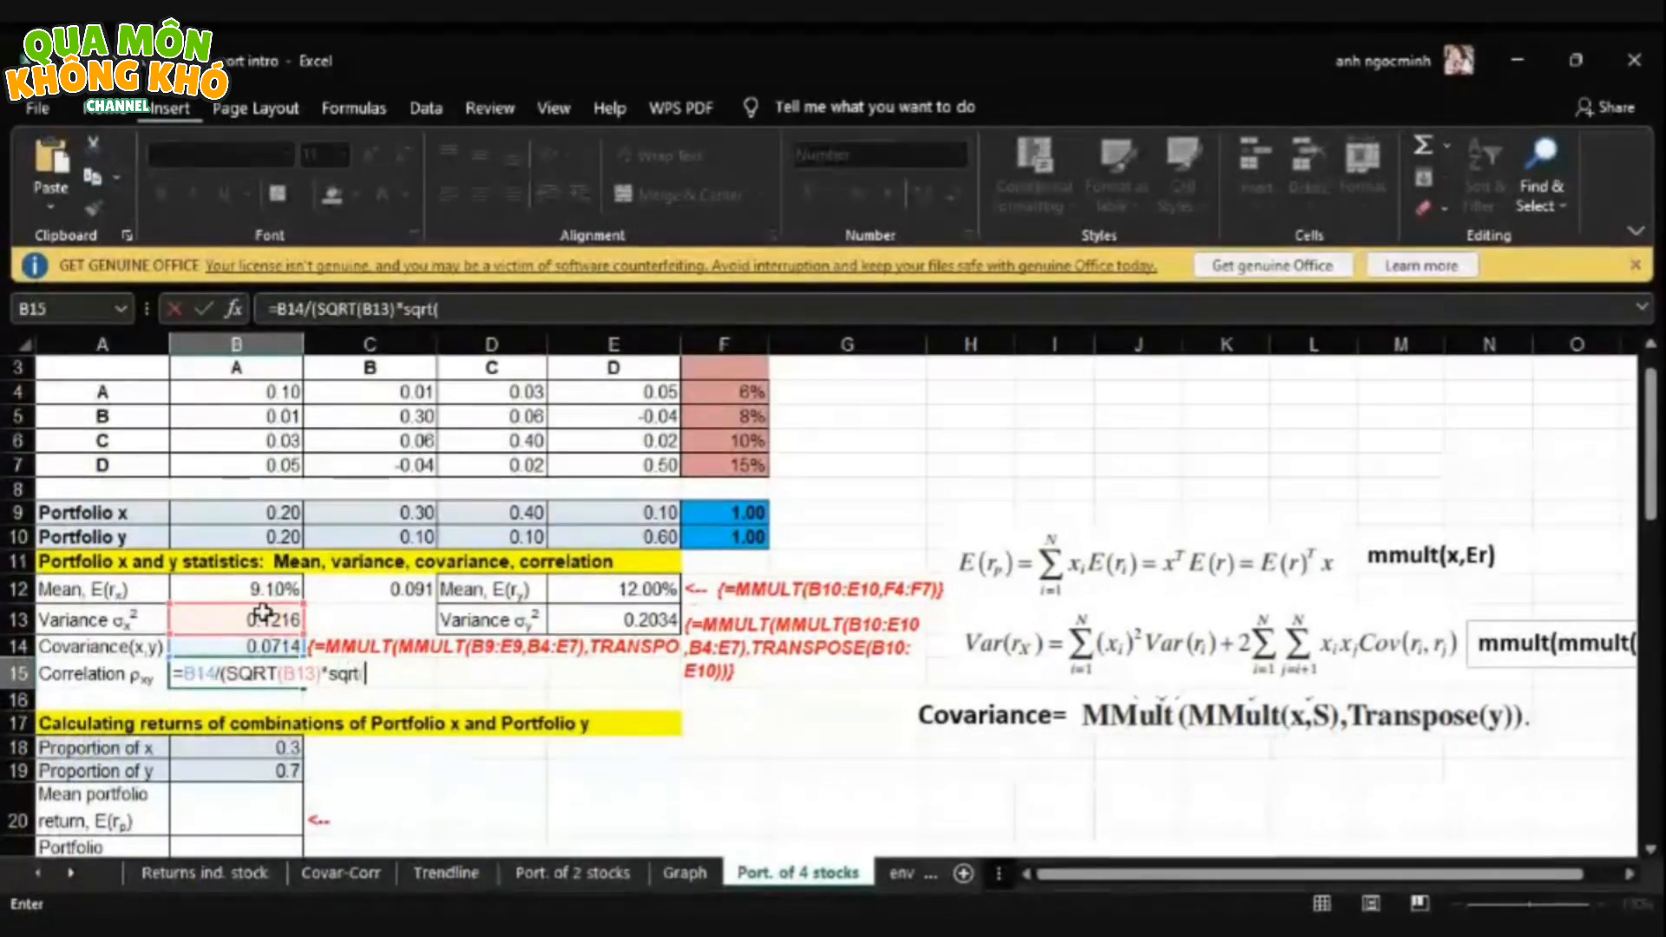
{"action": "left_click", "coordinate": [586, 618]}
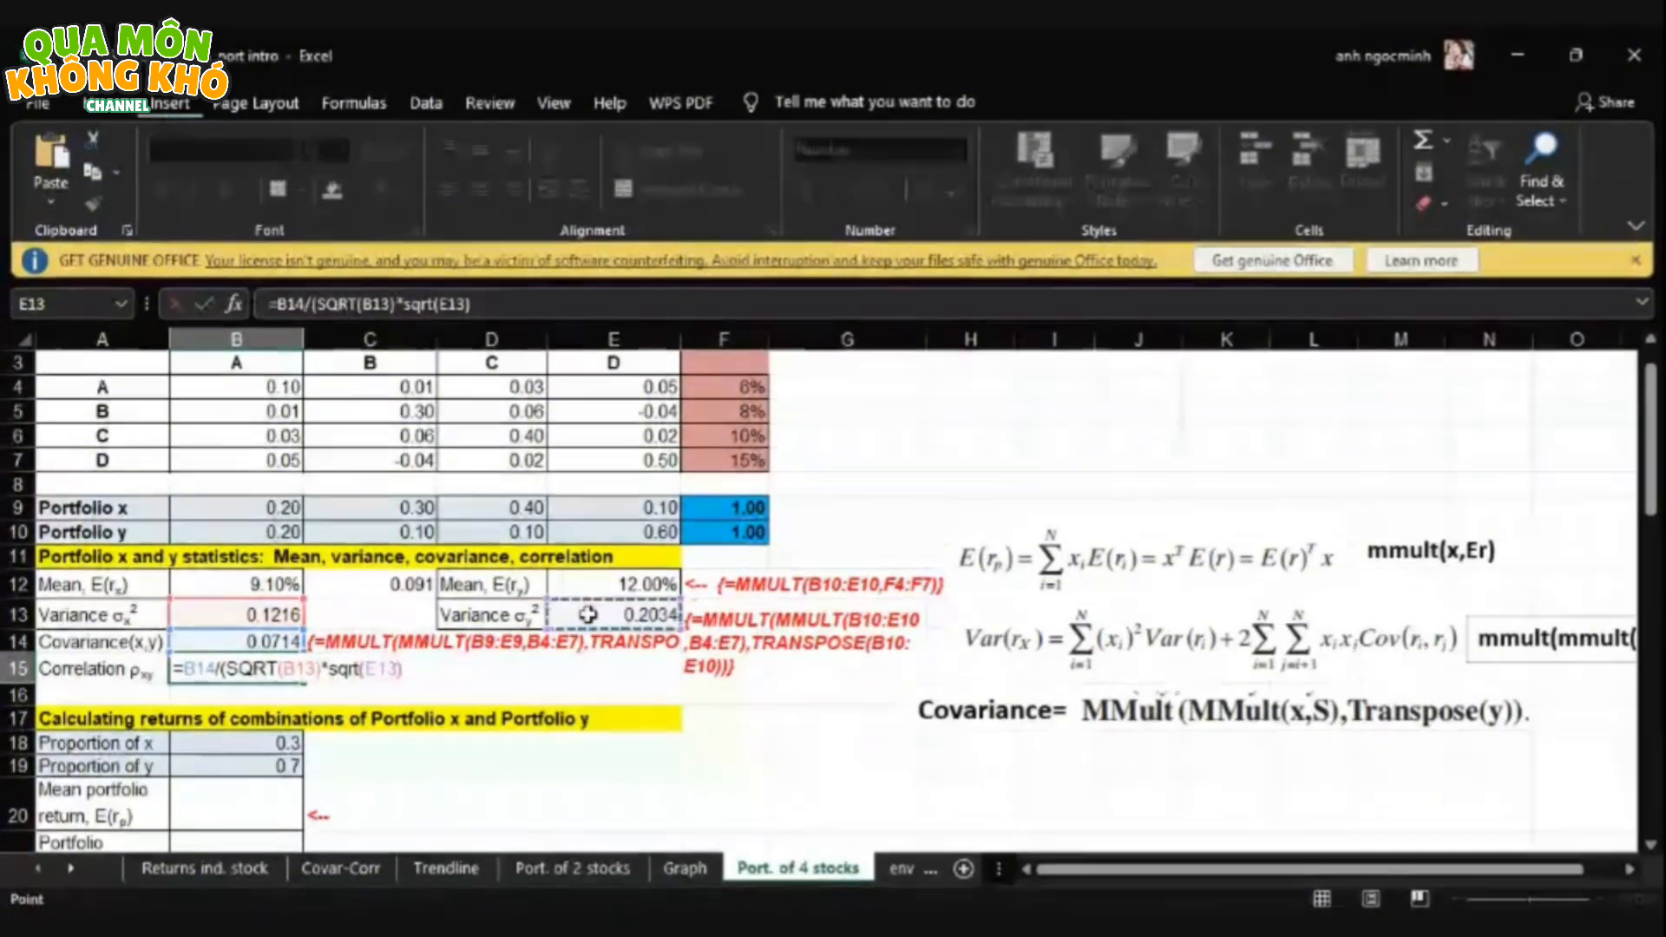
{"action": "type", "text": ")"}
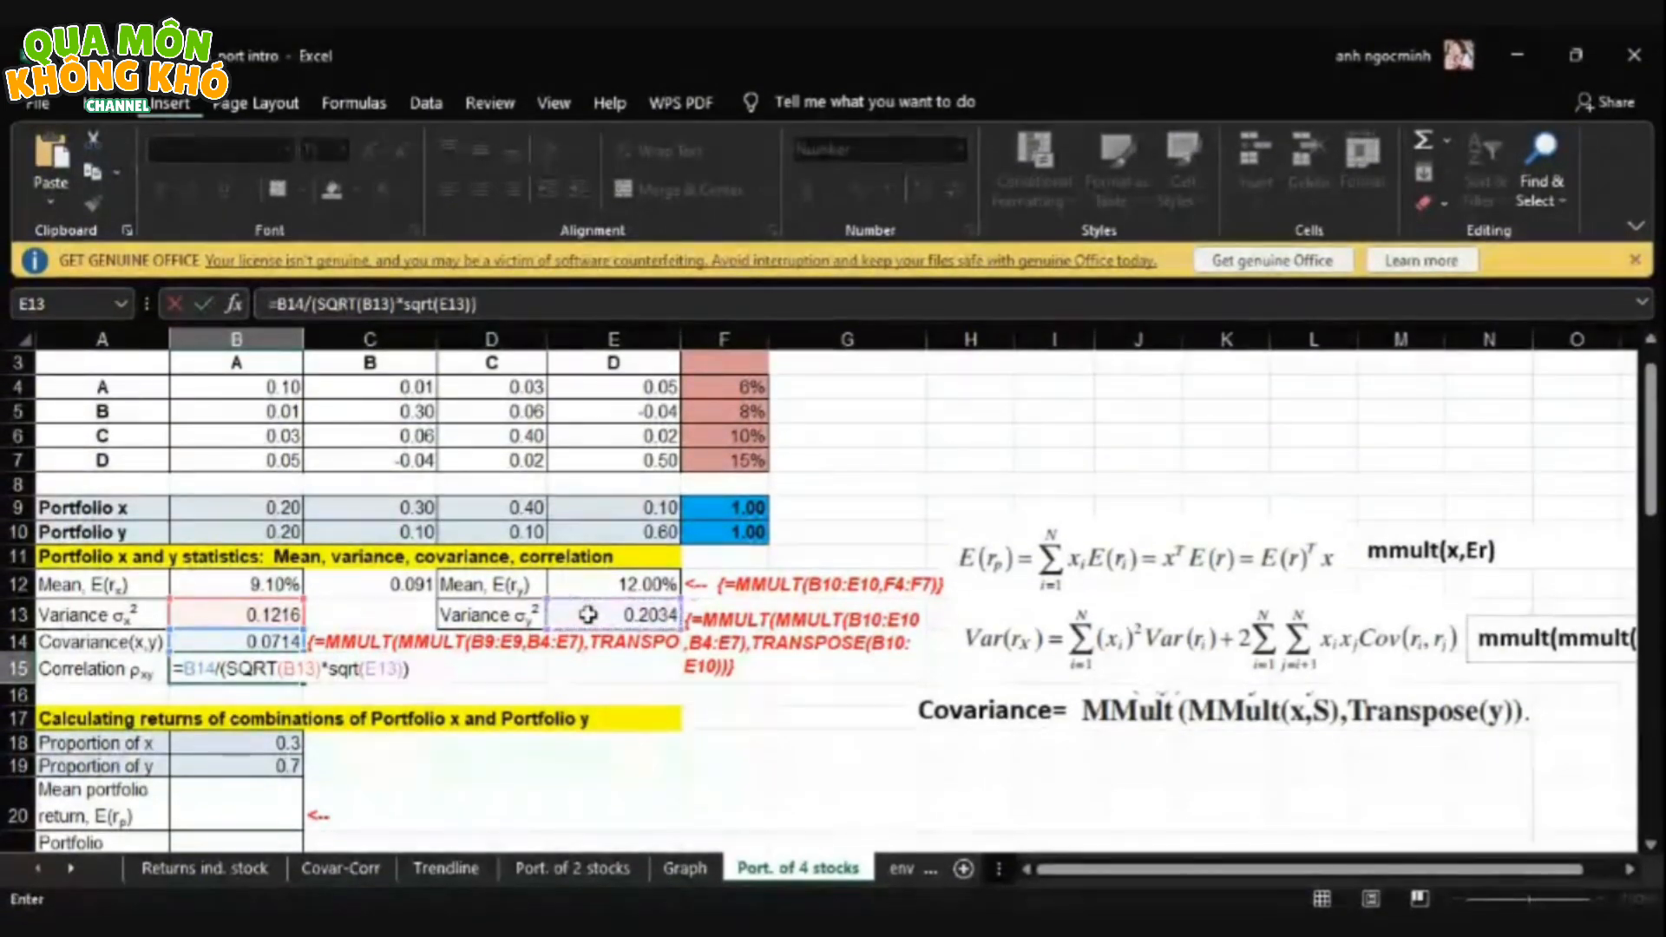
{"action": "key", "text": "Return"}
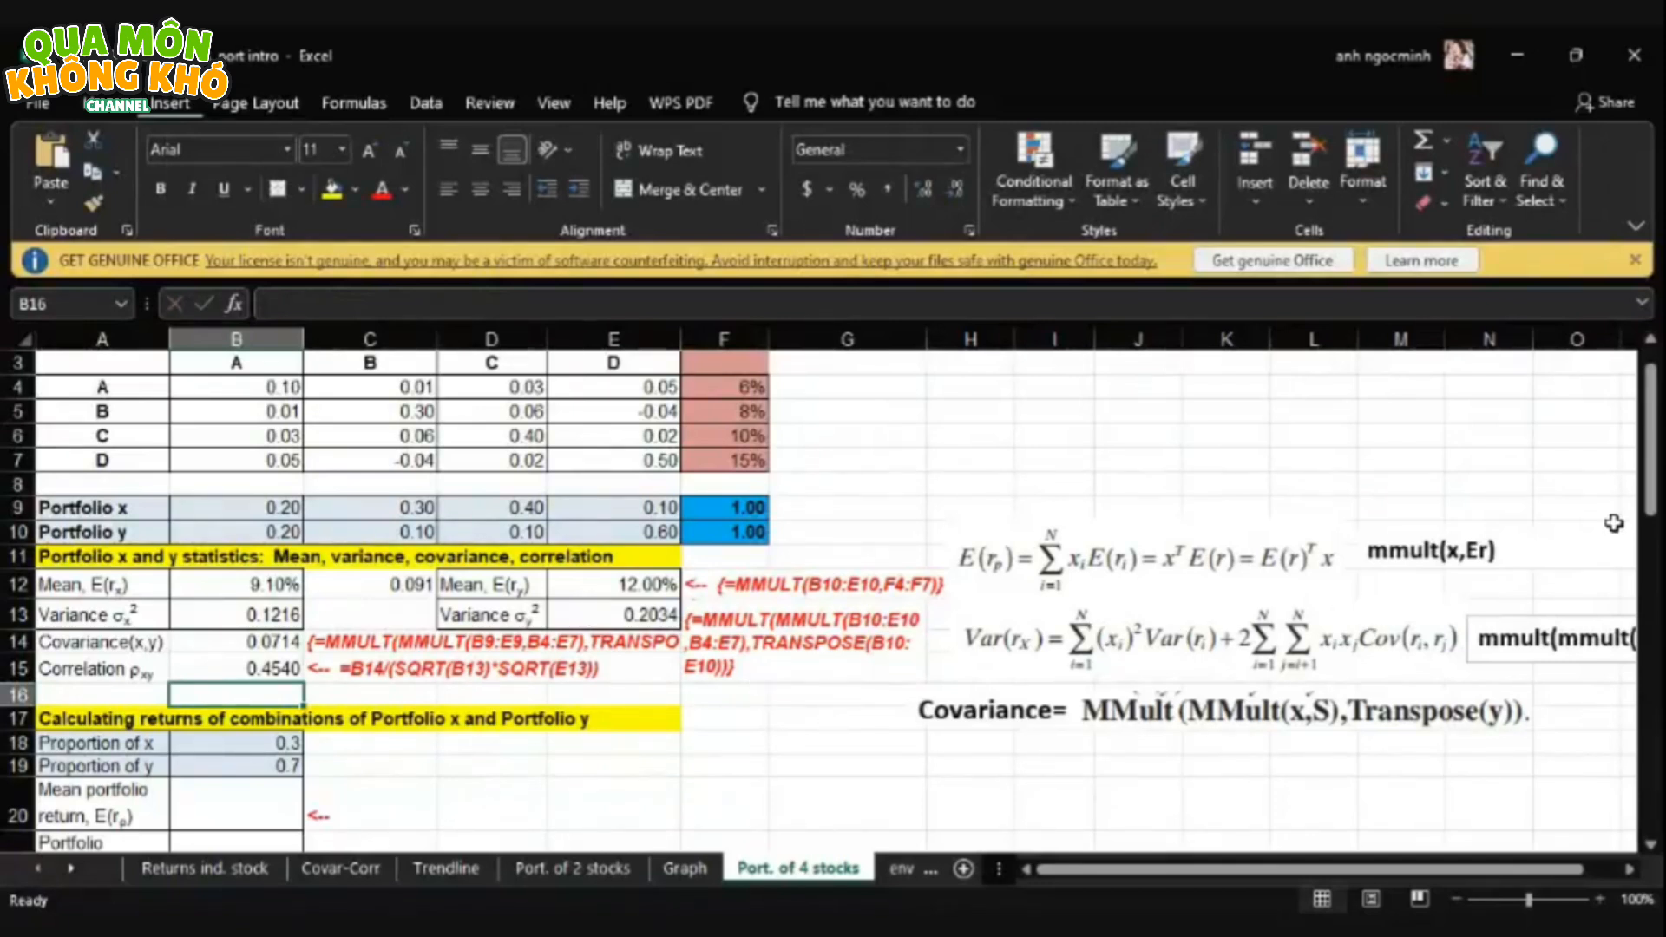
- Examine the section on returns of combinations of Portfolio x and Portfolio y and the table of returns below it
{"action": "left_click_drag", "start_coordinate": [1650, 506], "coordinate": [1581, 538]}
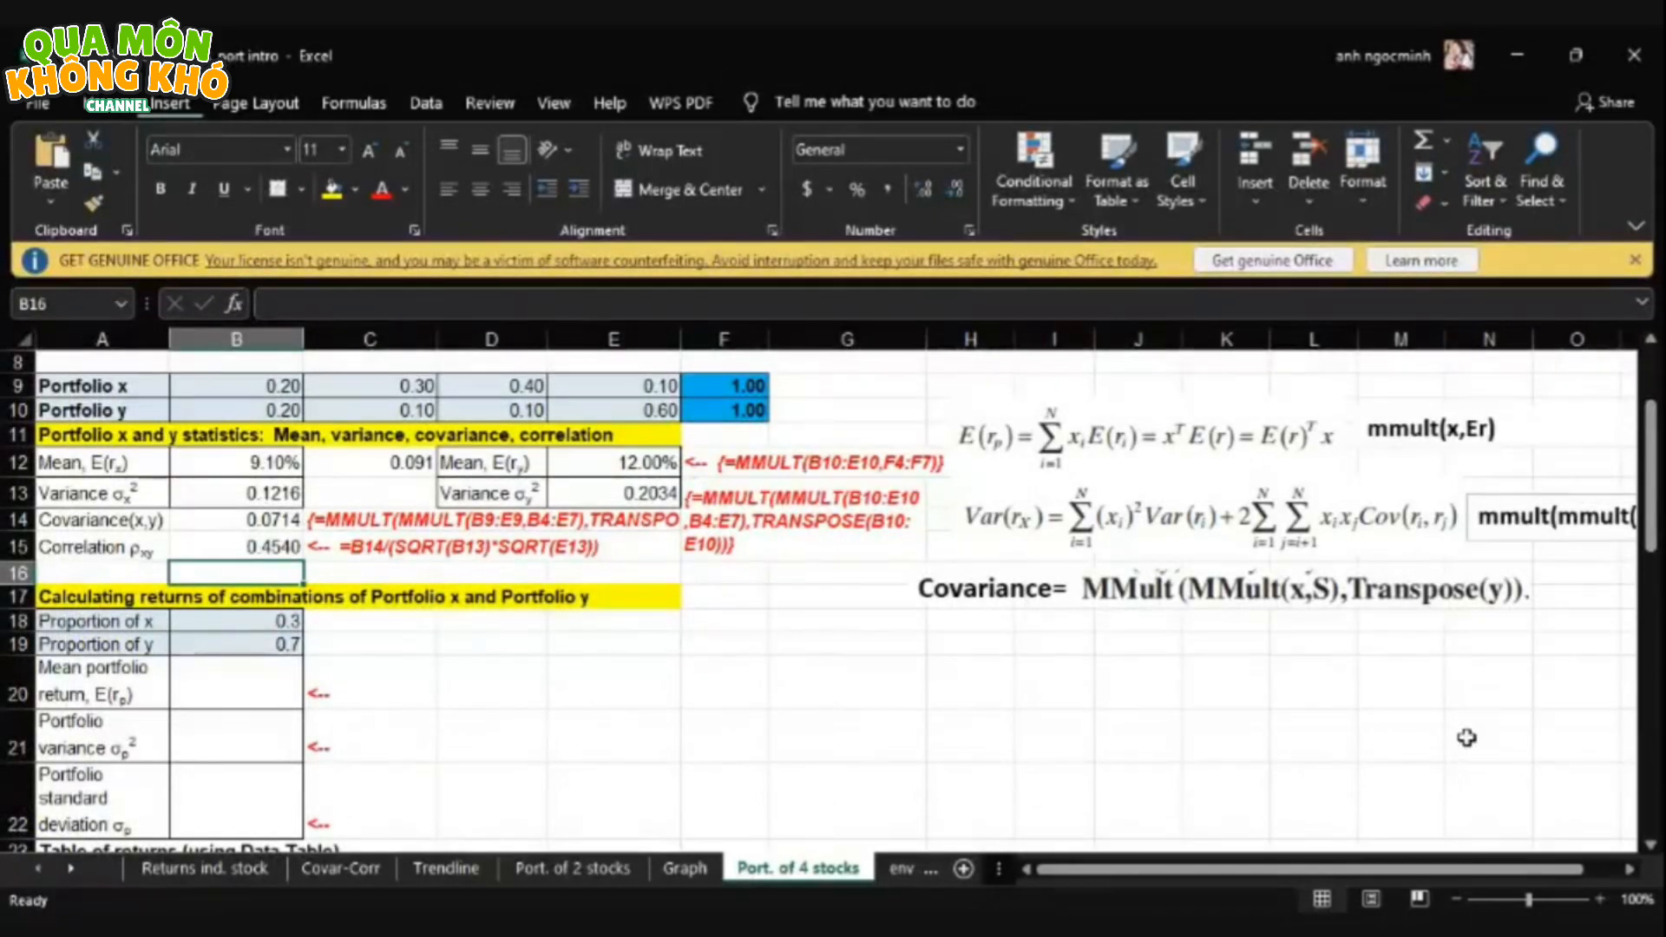
{"action": "left_click", "coordinate": [1649, 844]}
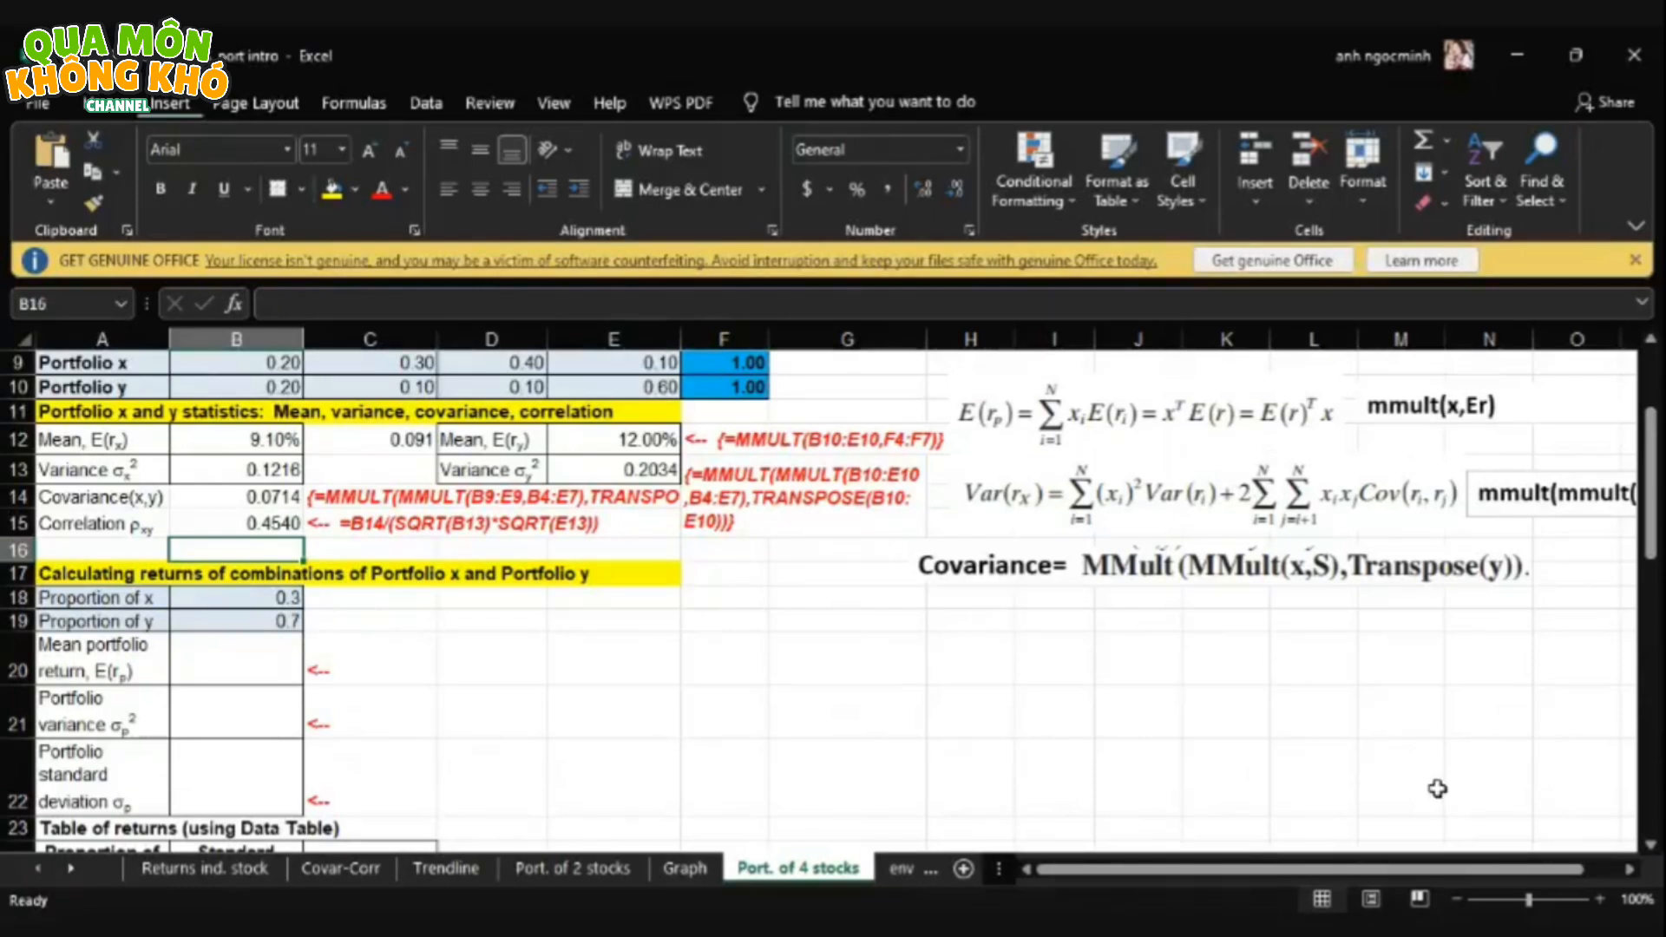
{"action": "left_click", "coordinate": [1651, 846]}
{"action": "left_click", "coordinate": [1651, 846]}
{"action": "left_click", "coordinate": [1651, 846]}
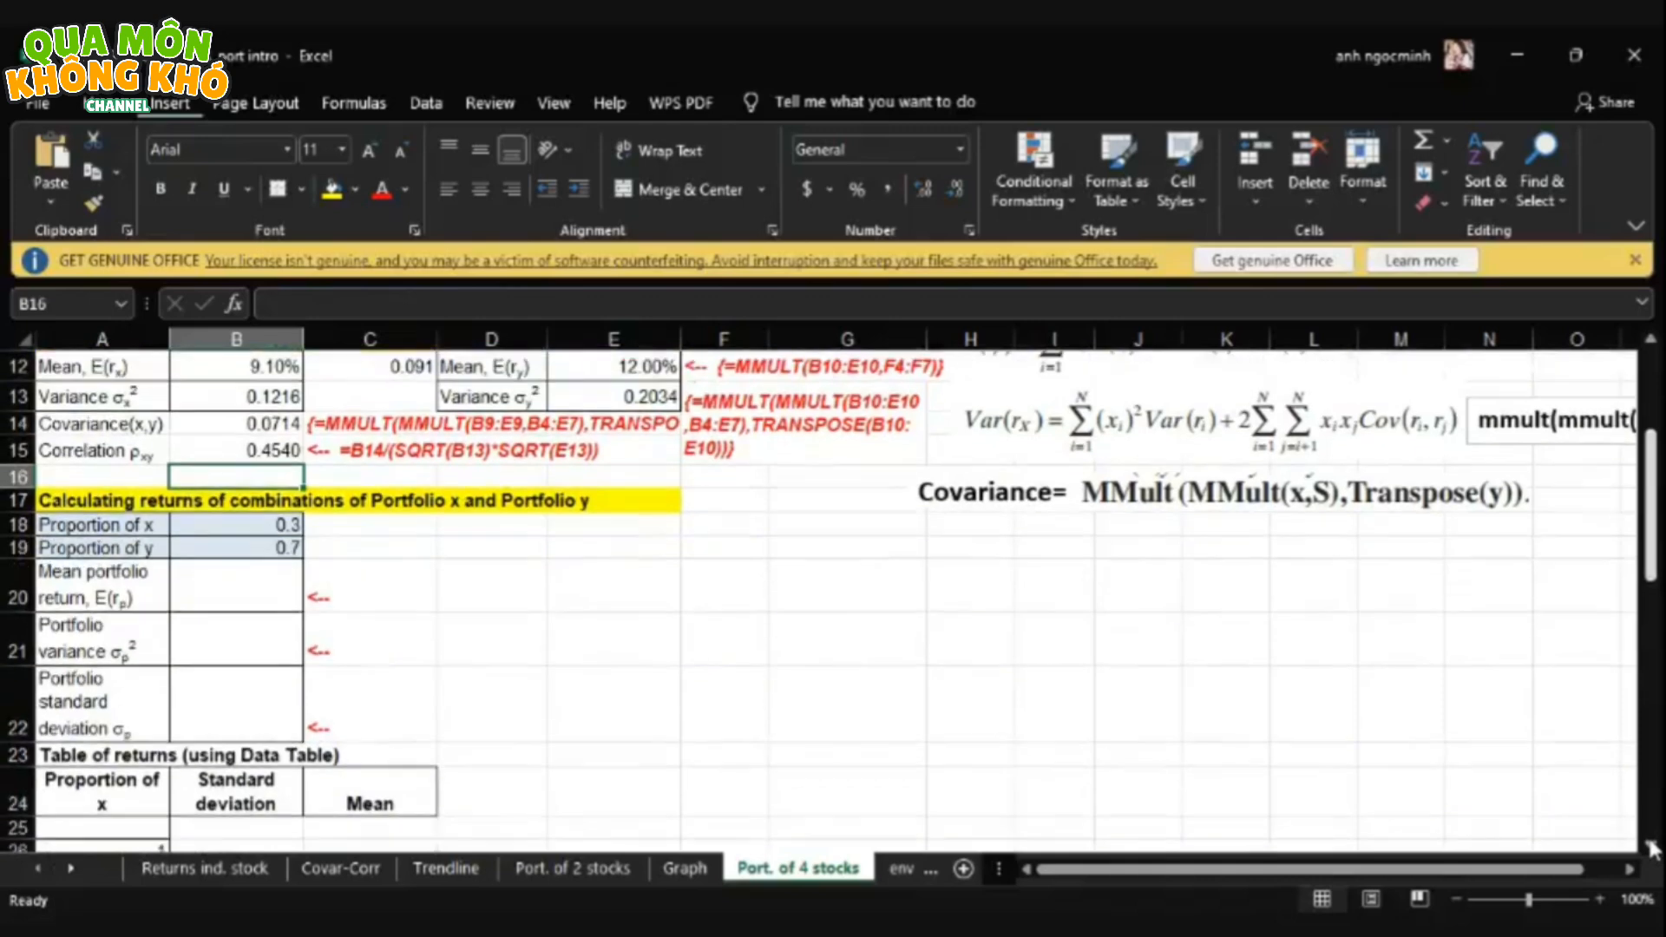
{"action": "left_click", "coordinate": [1651, 846]}
{"action": "left_click", "coordinate": [1651, 846]}
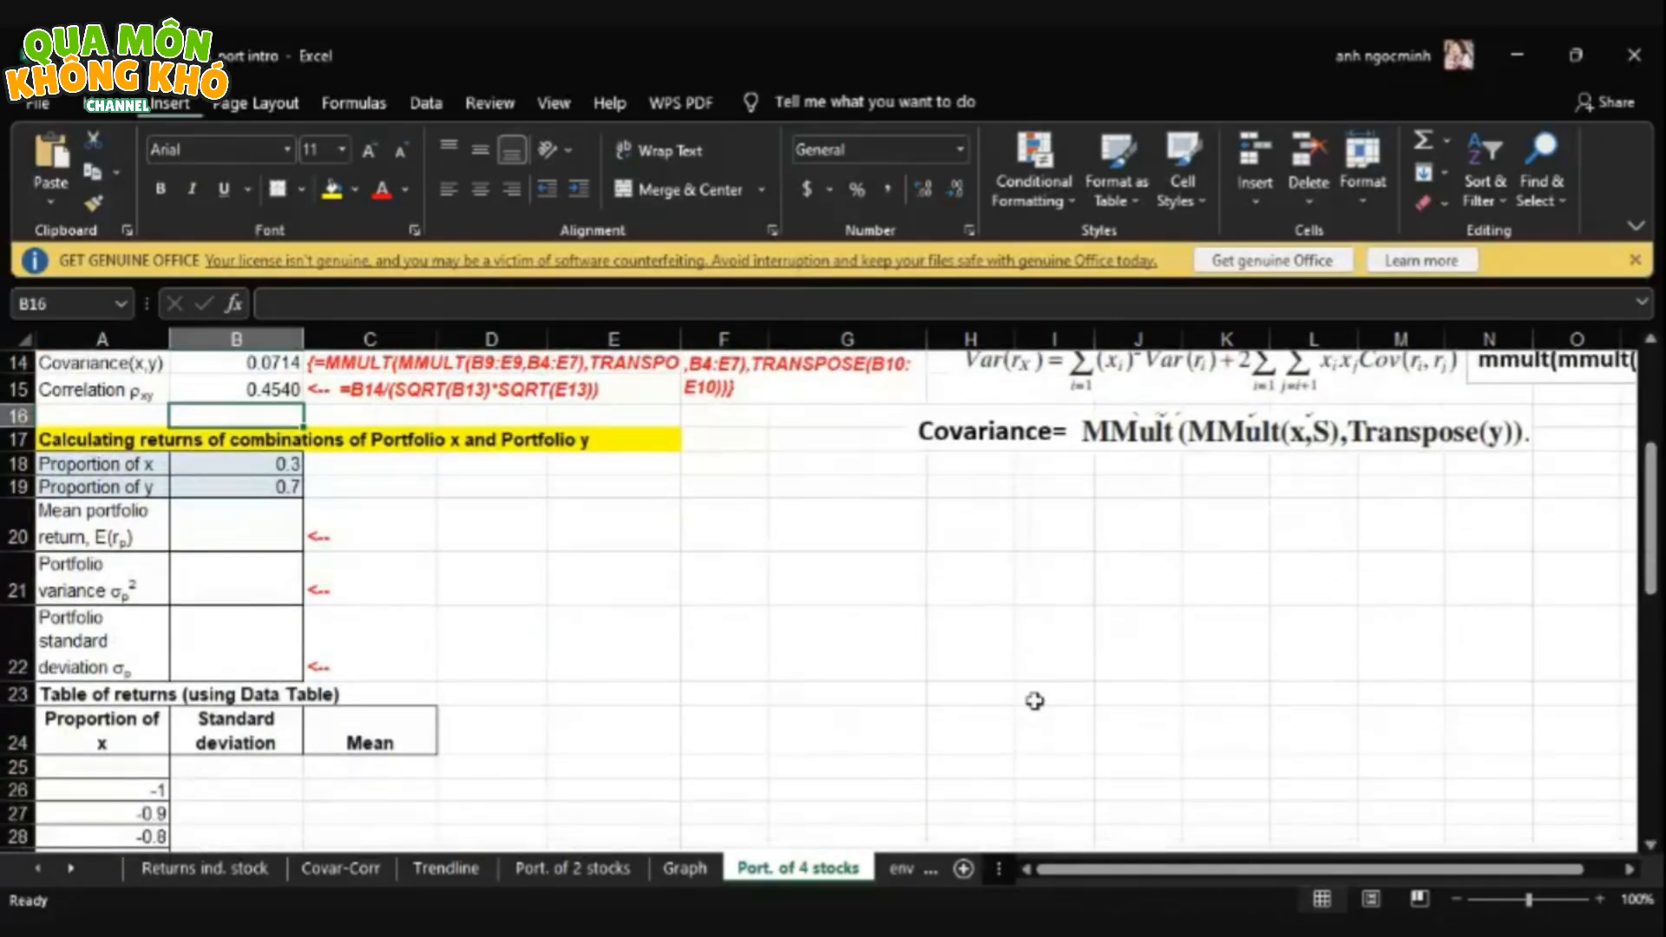
{"action": "left_click", "coordinate": [1650, 346]}
{"action": "left_click", "coordinate": [1650, 345]}
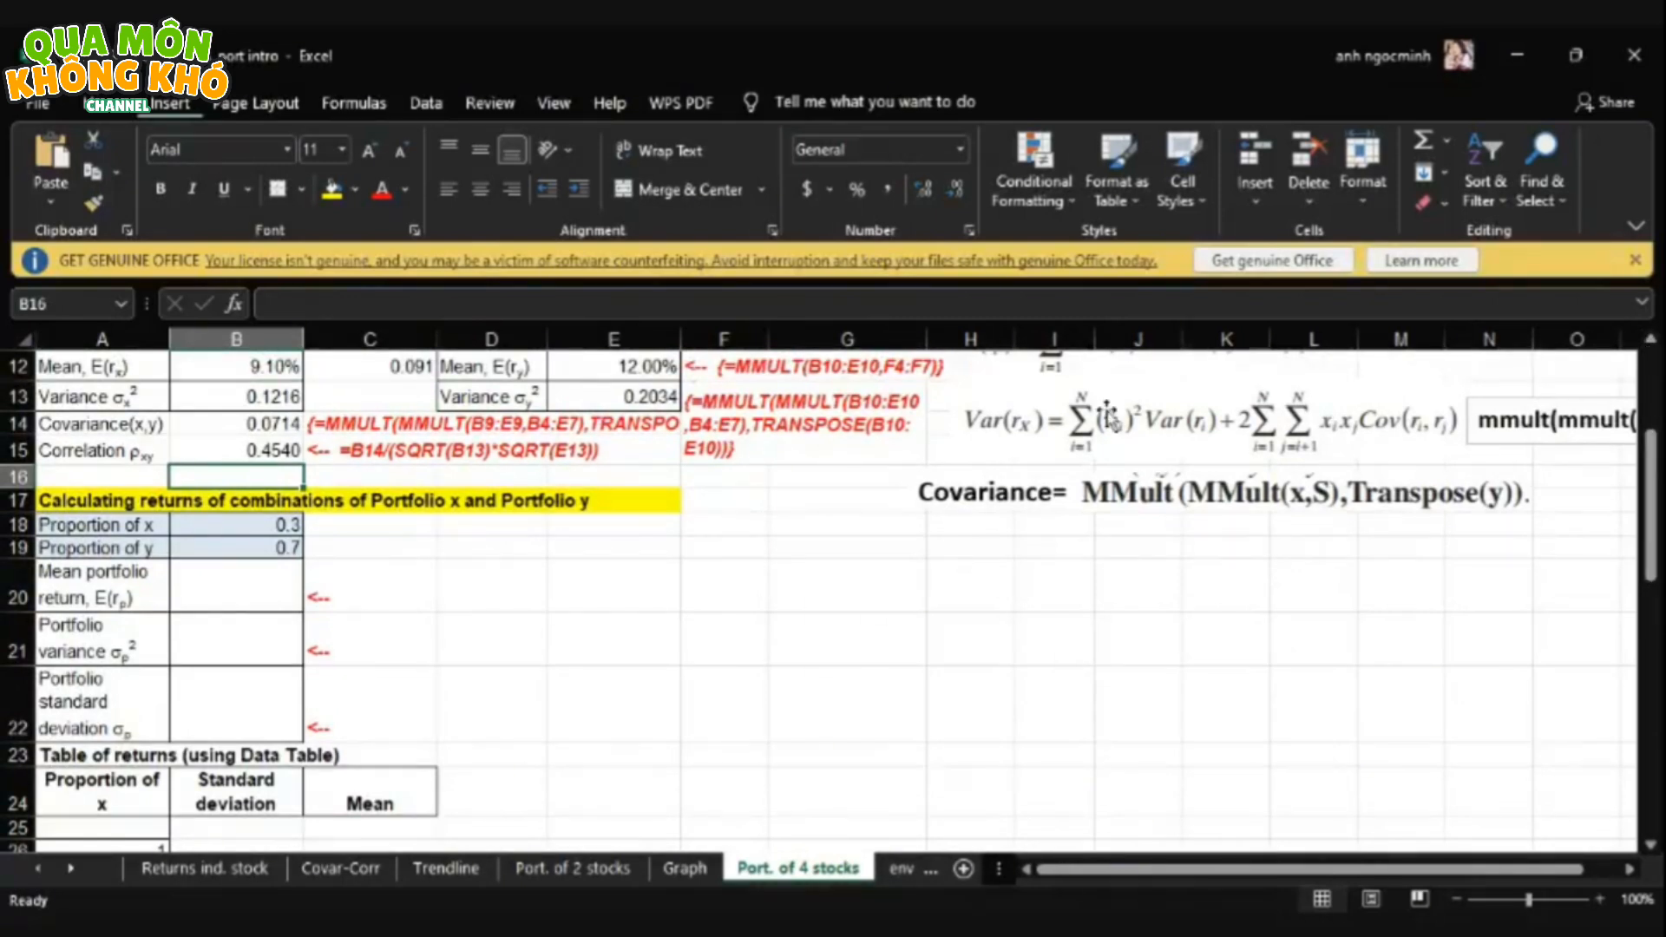
- Calculate the combined portfolio's mean return in B20 with the formula =B18*B12+B19*E12
{"action": "left_click", "coordinate": [260, 595]}
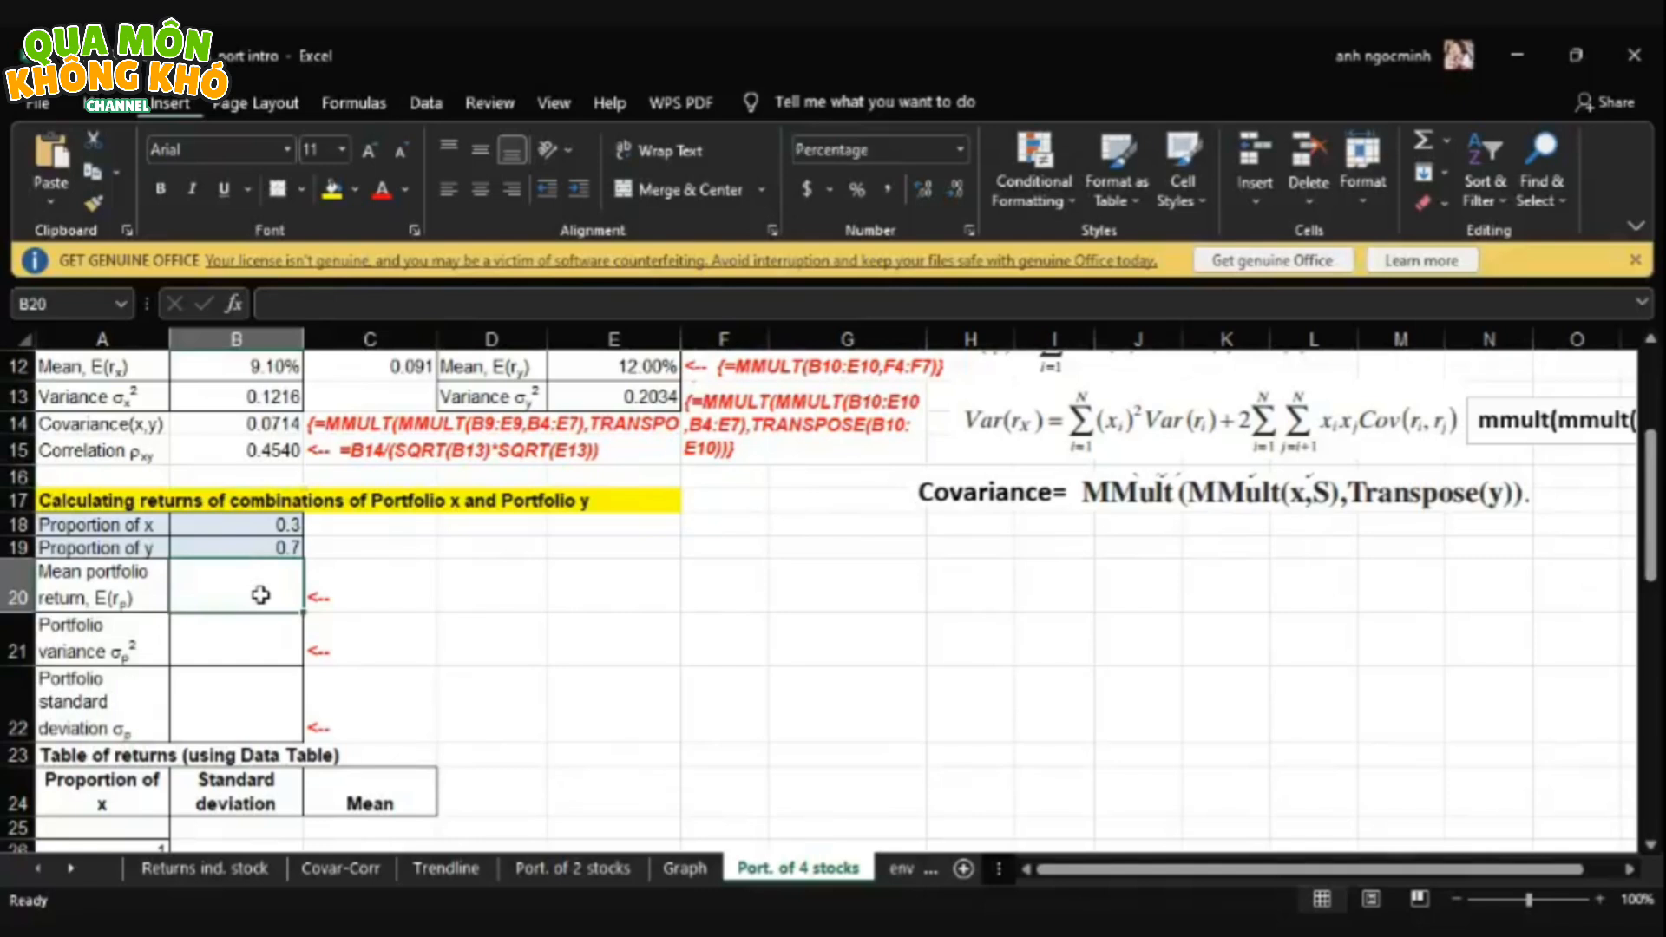
{"action": "type", "text": "="}
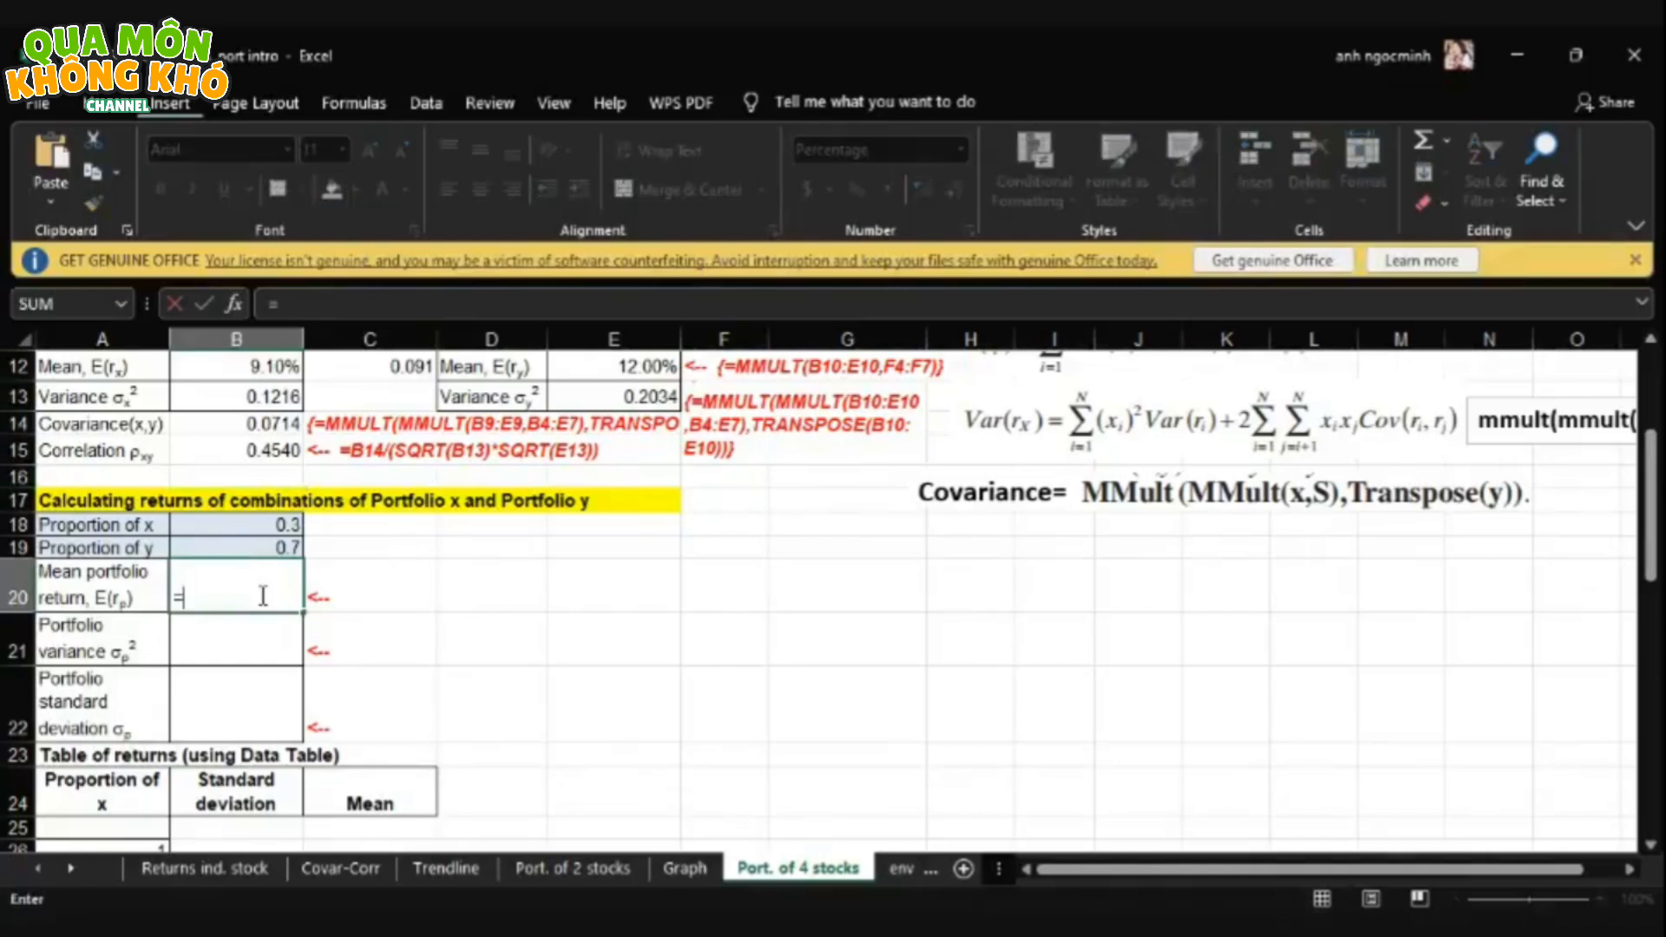
{"action": "left_click", "coordinate": [276, 526]}
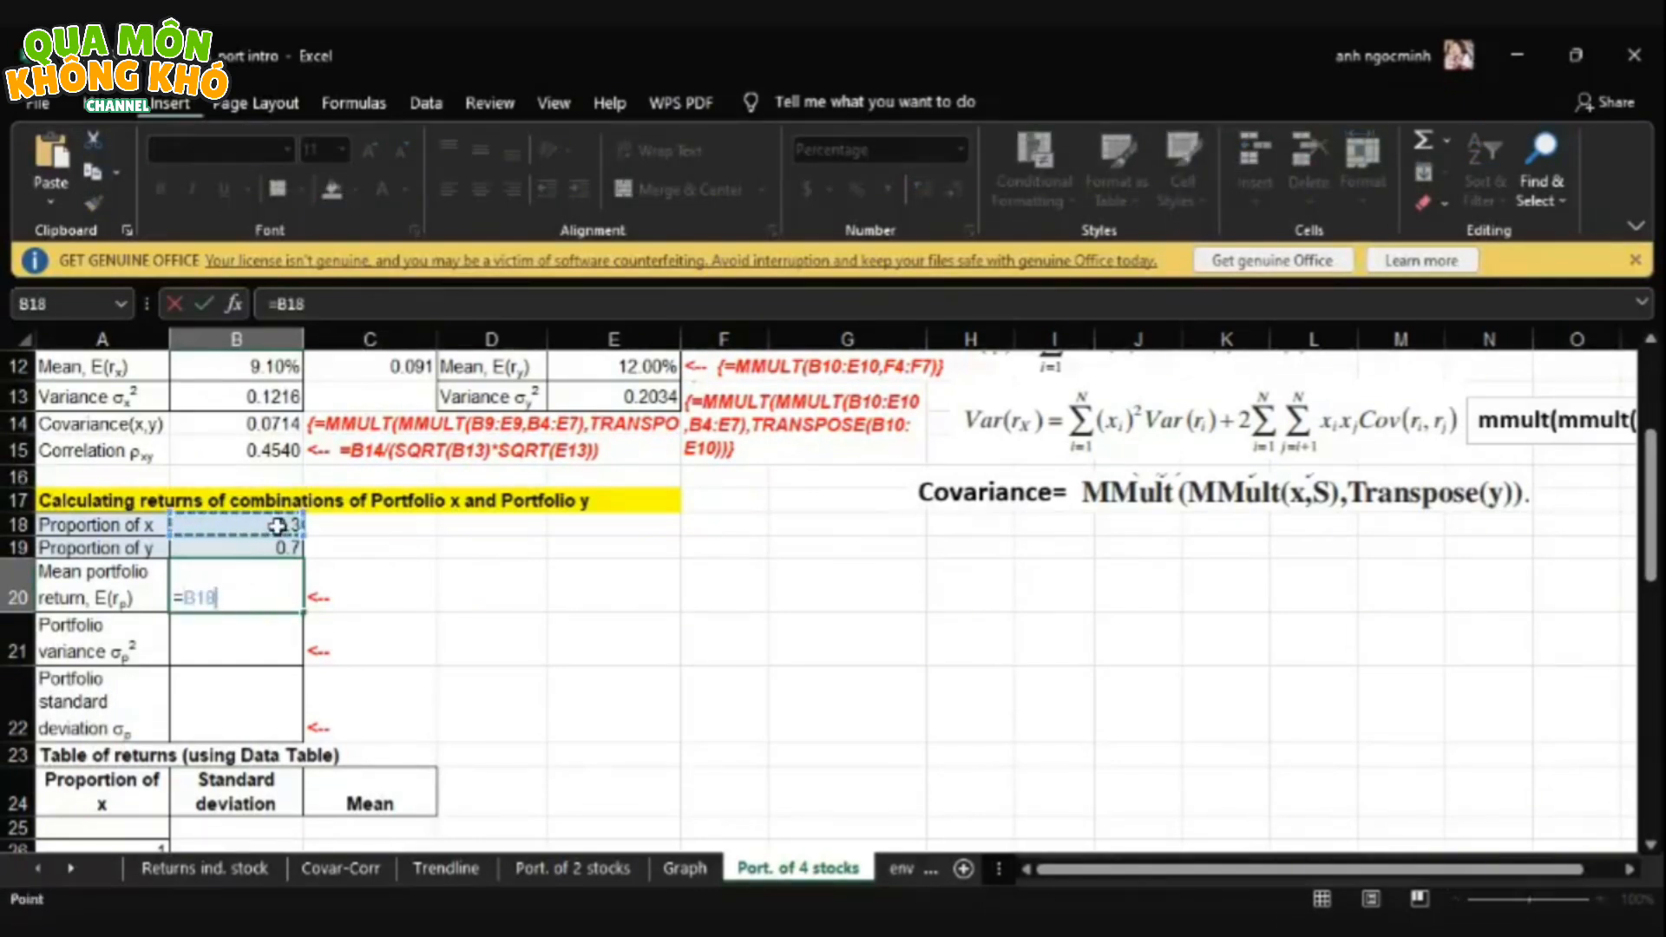
{"action": "type", "text": "*"}
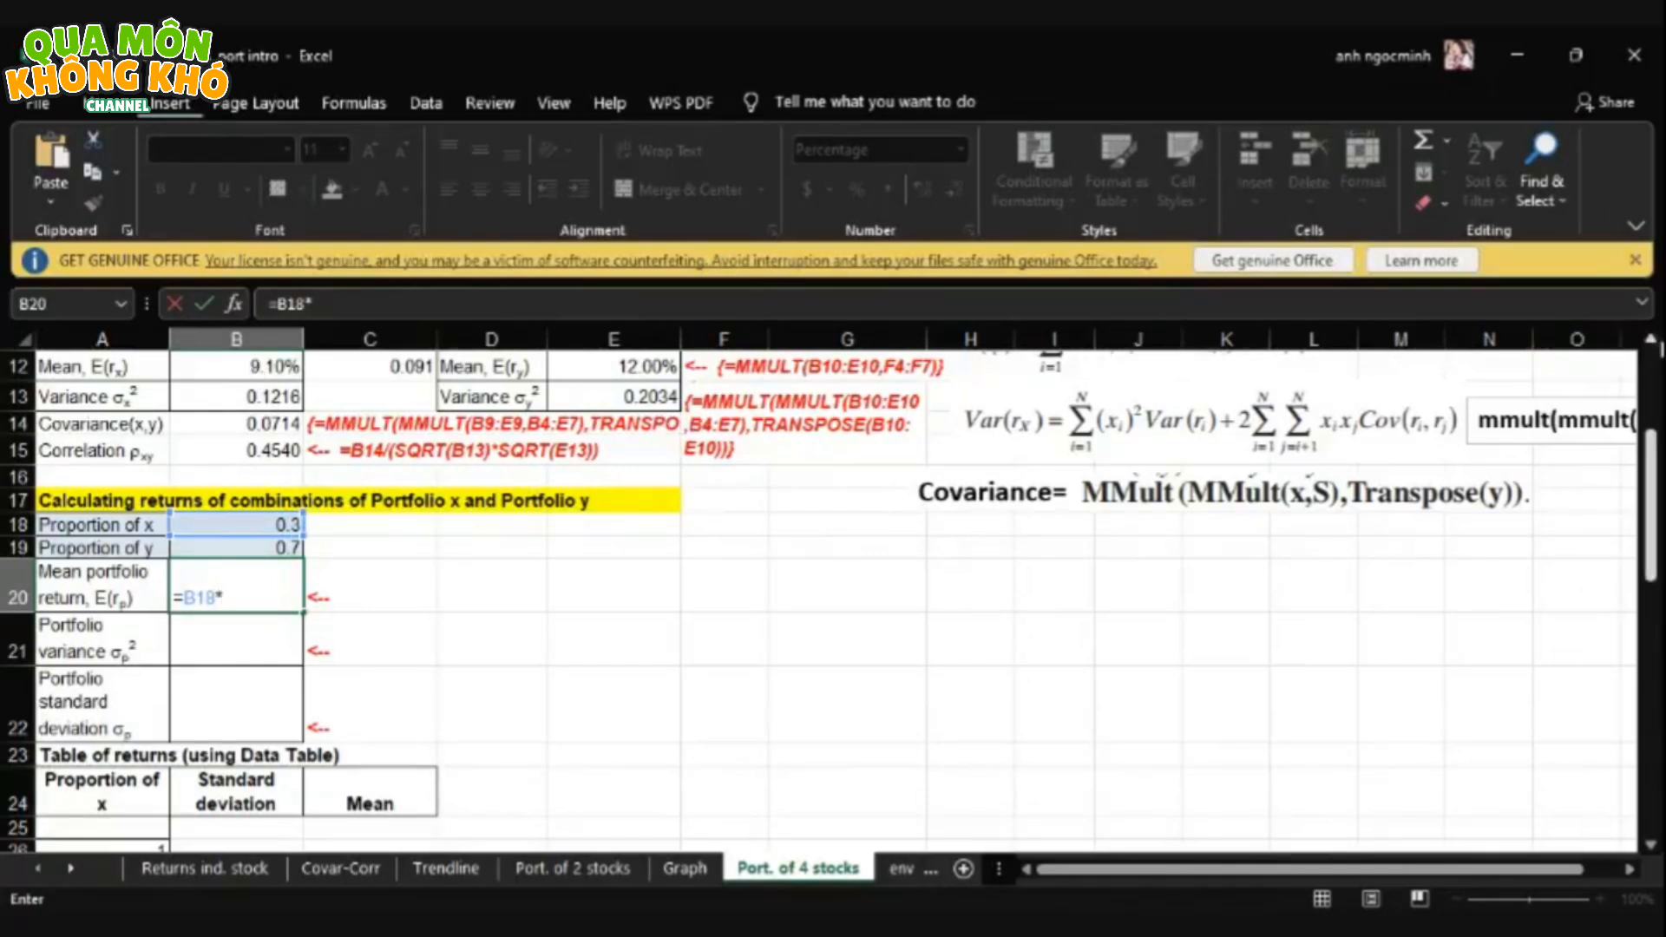
{"action": "left_click", "coordinate": [1651, 340]}
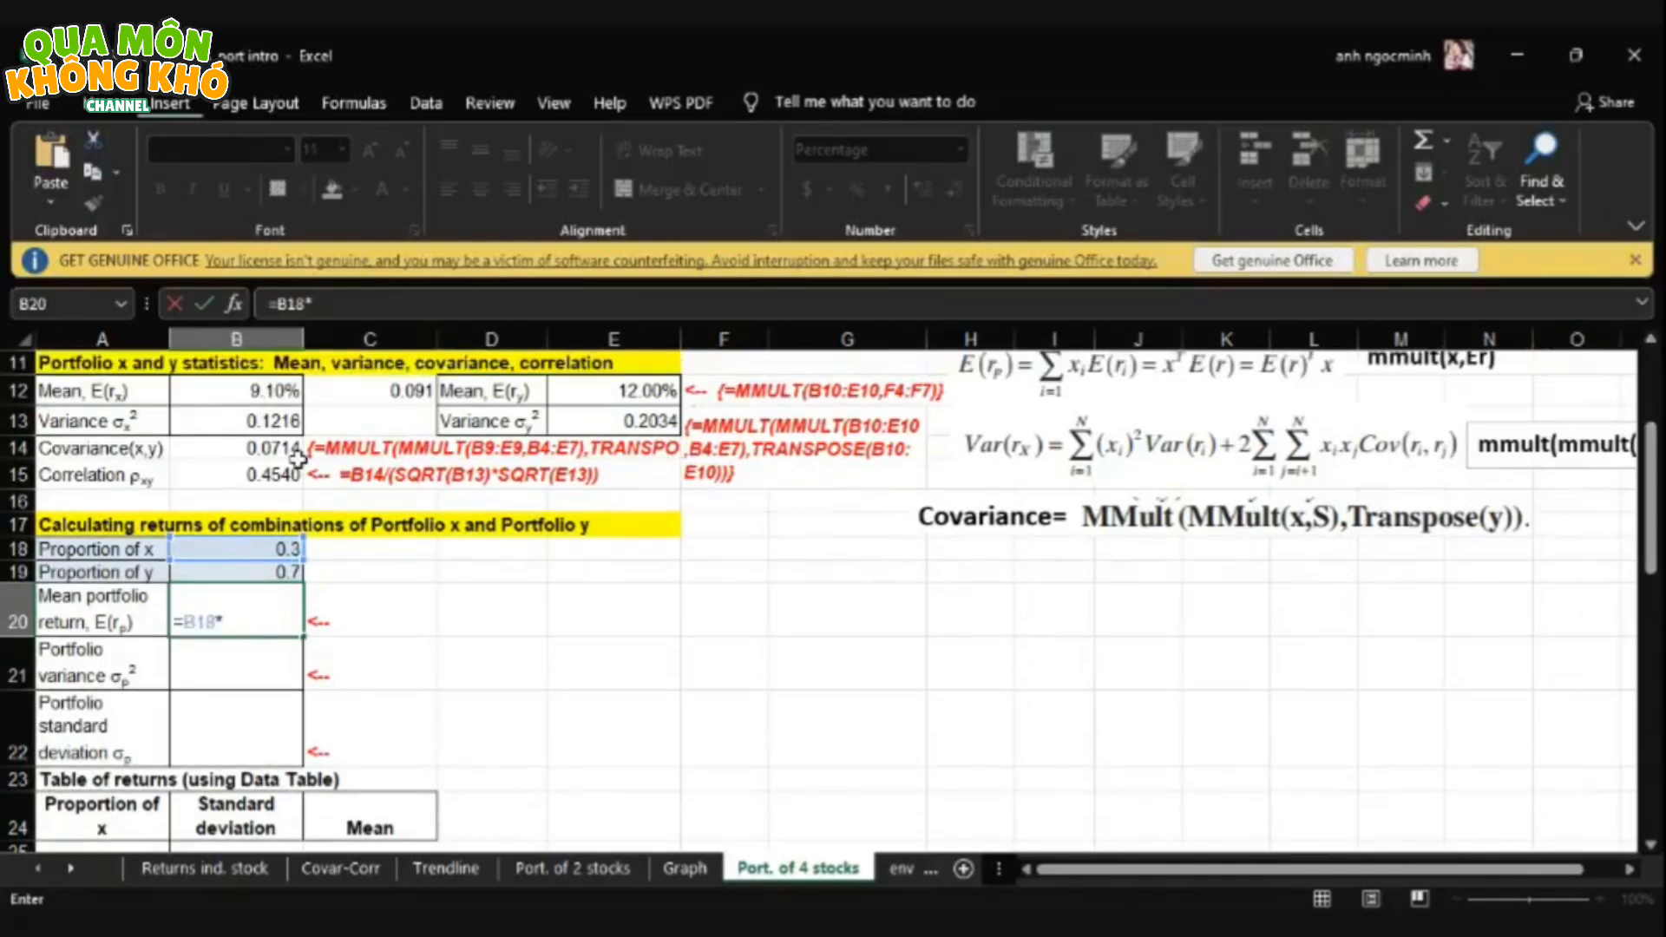
{"action": "left_click", "coordinate": [278, 392]}
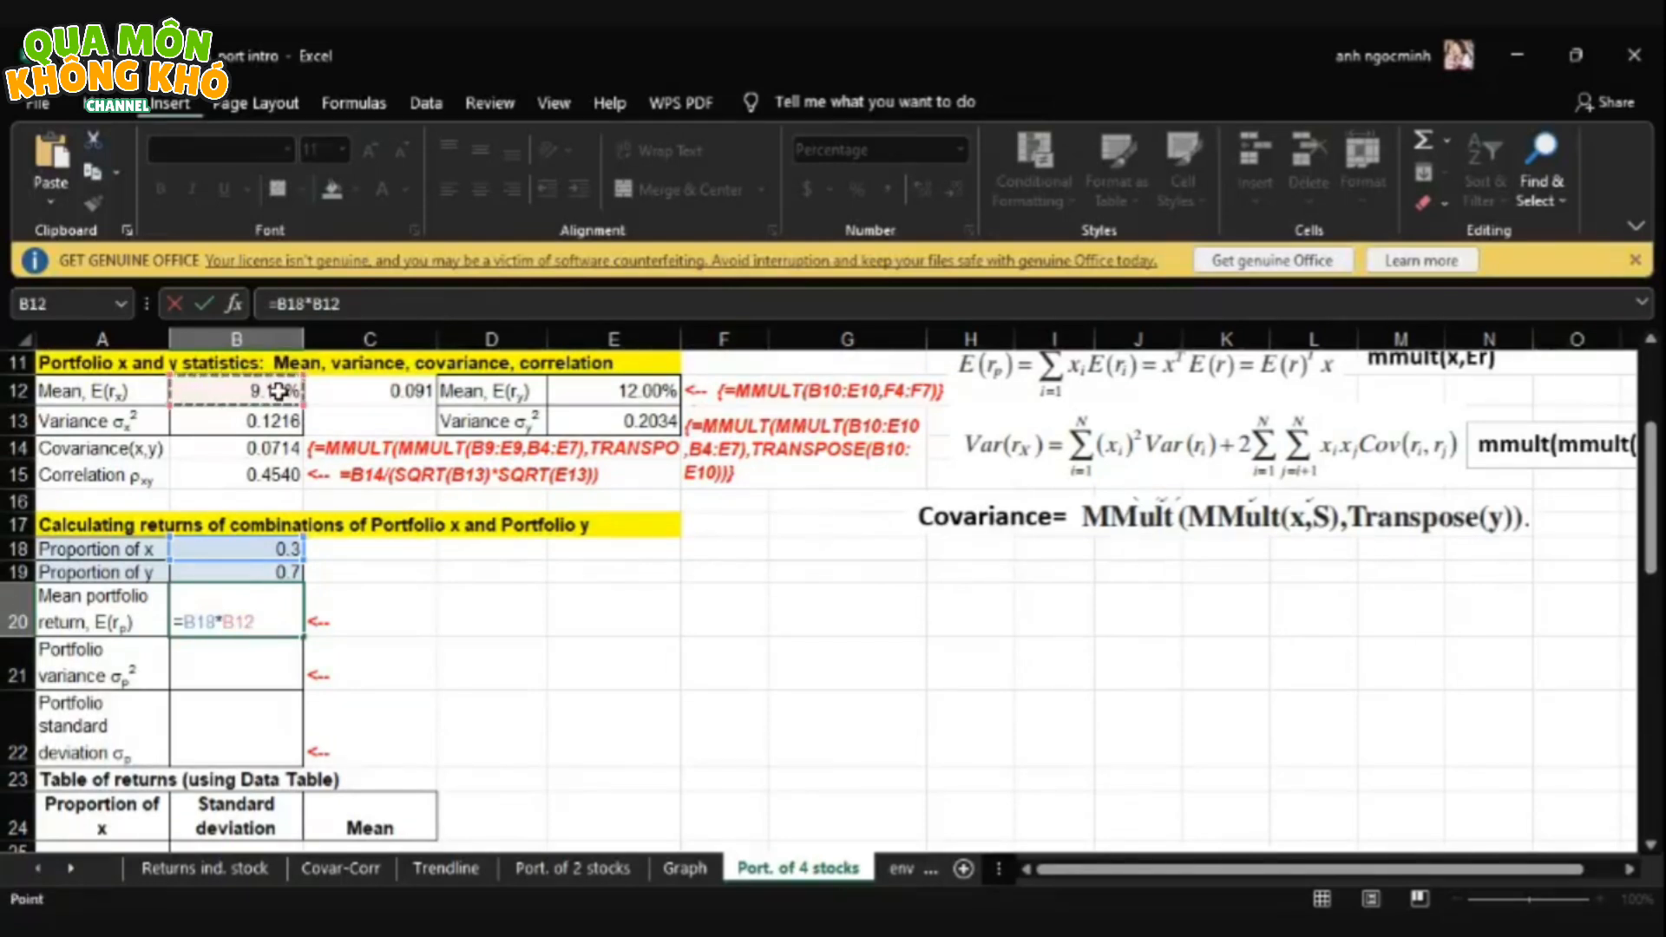
{"action": "type", "text": "+"}
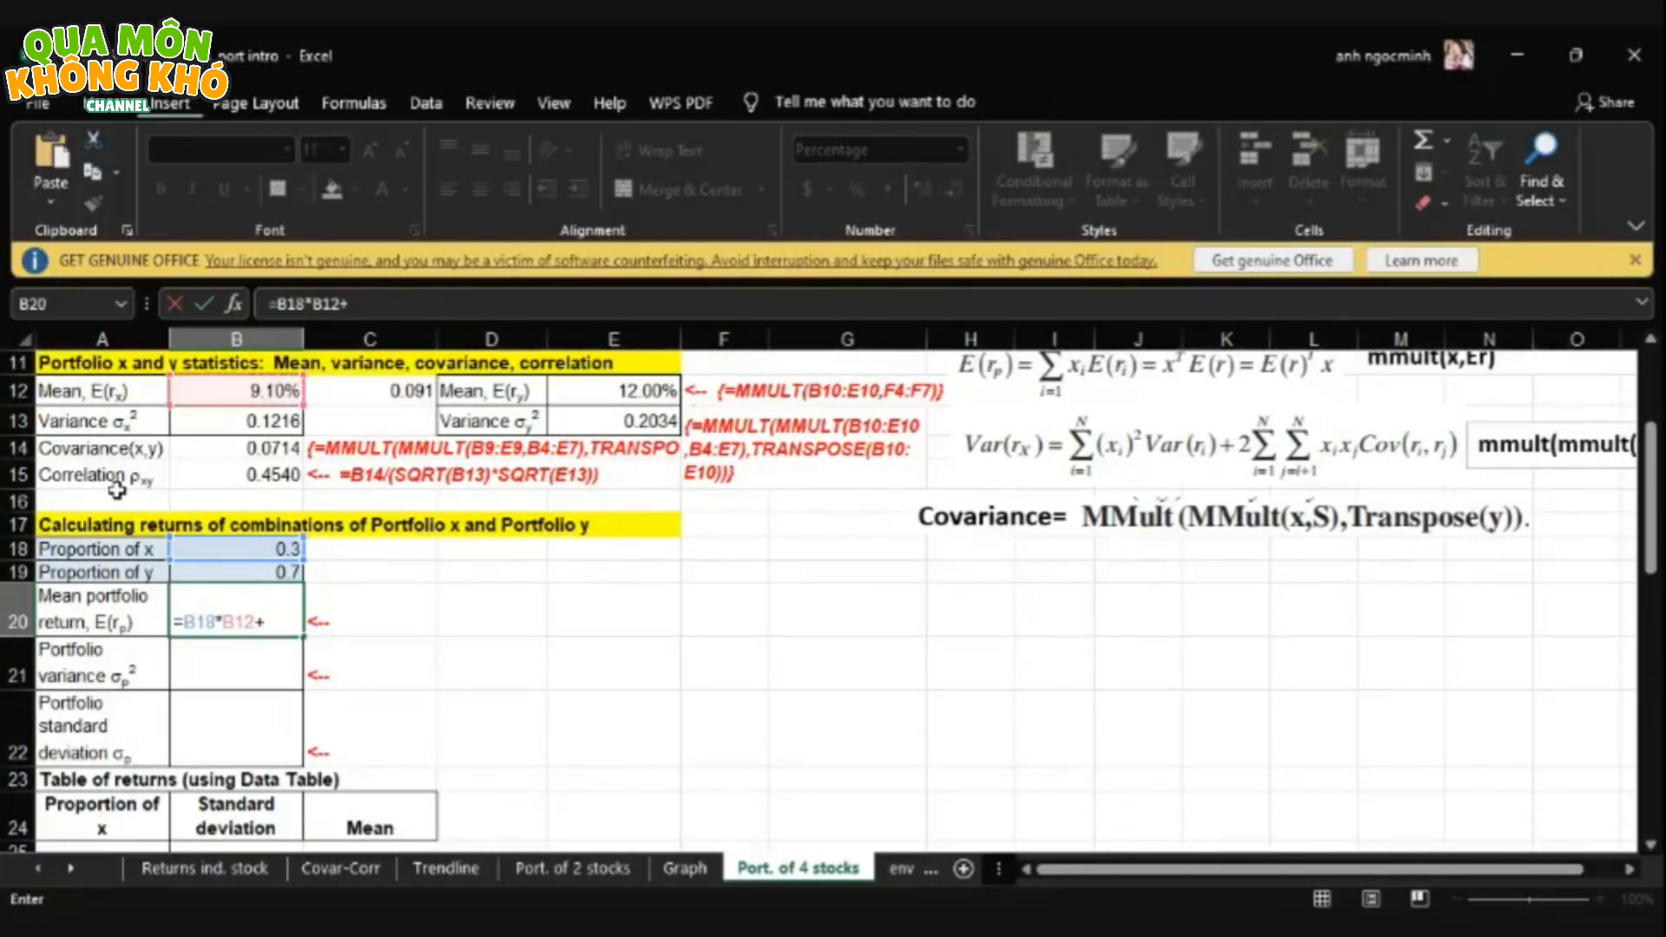
{"action": "left_click", "coordinate": [209, 572]}
{"action": "type", "text": "*"}
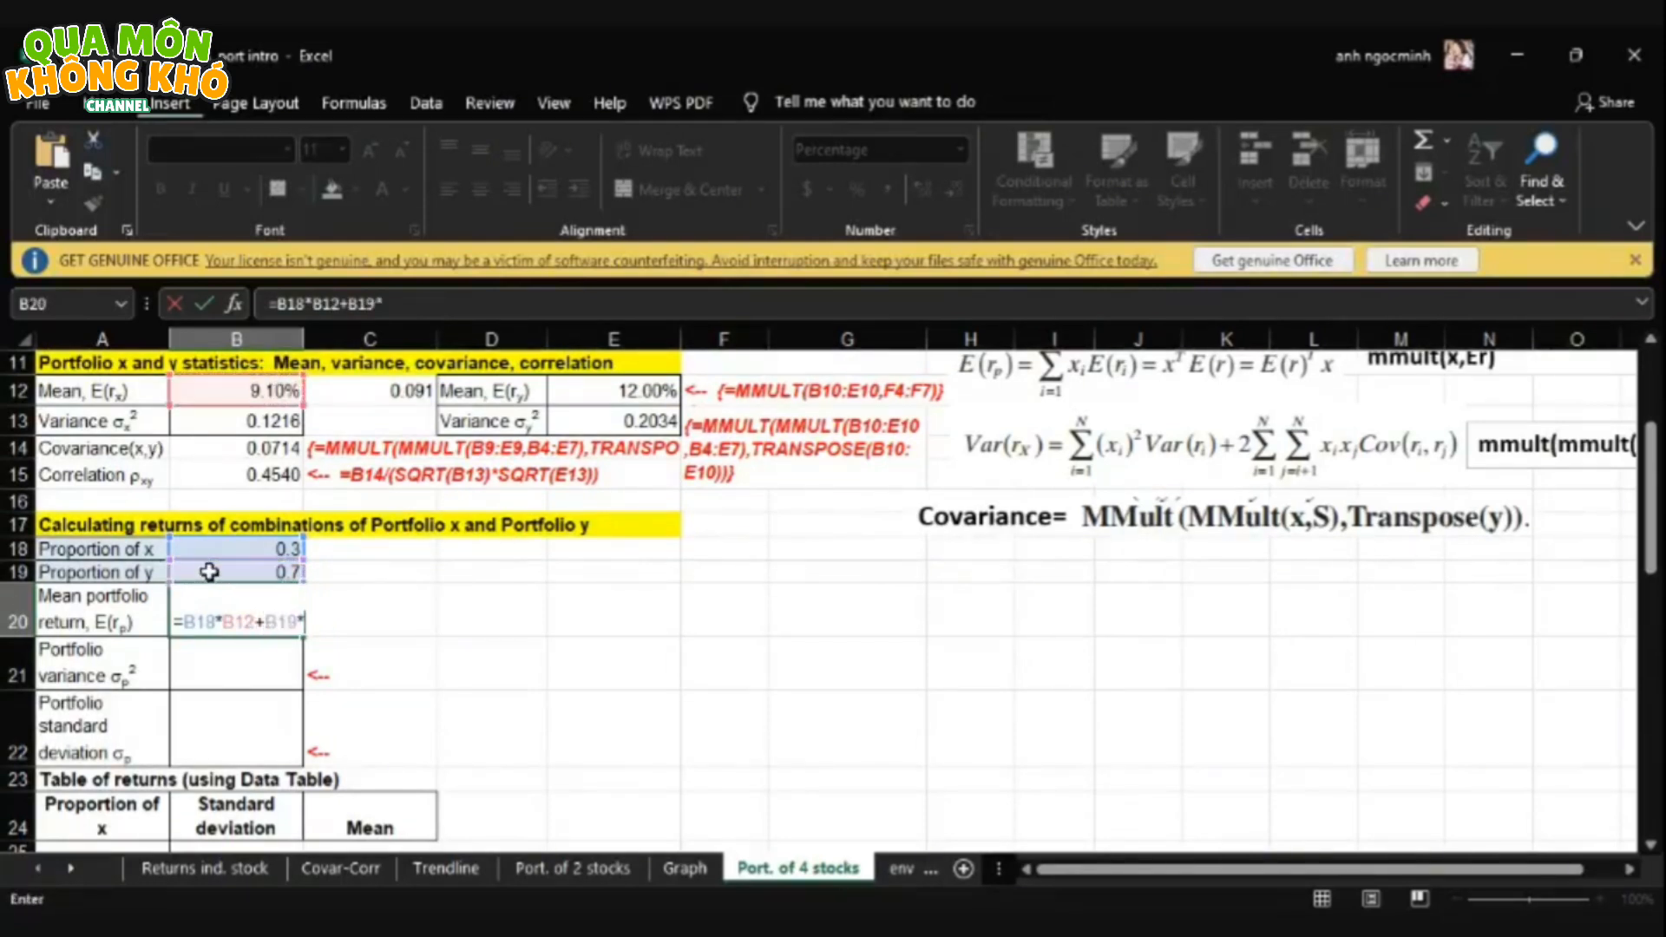
{"action": "left_click", "coordinate": [623, 395]}
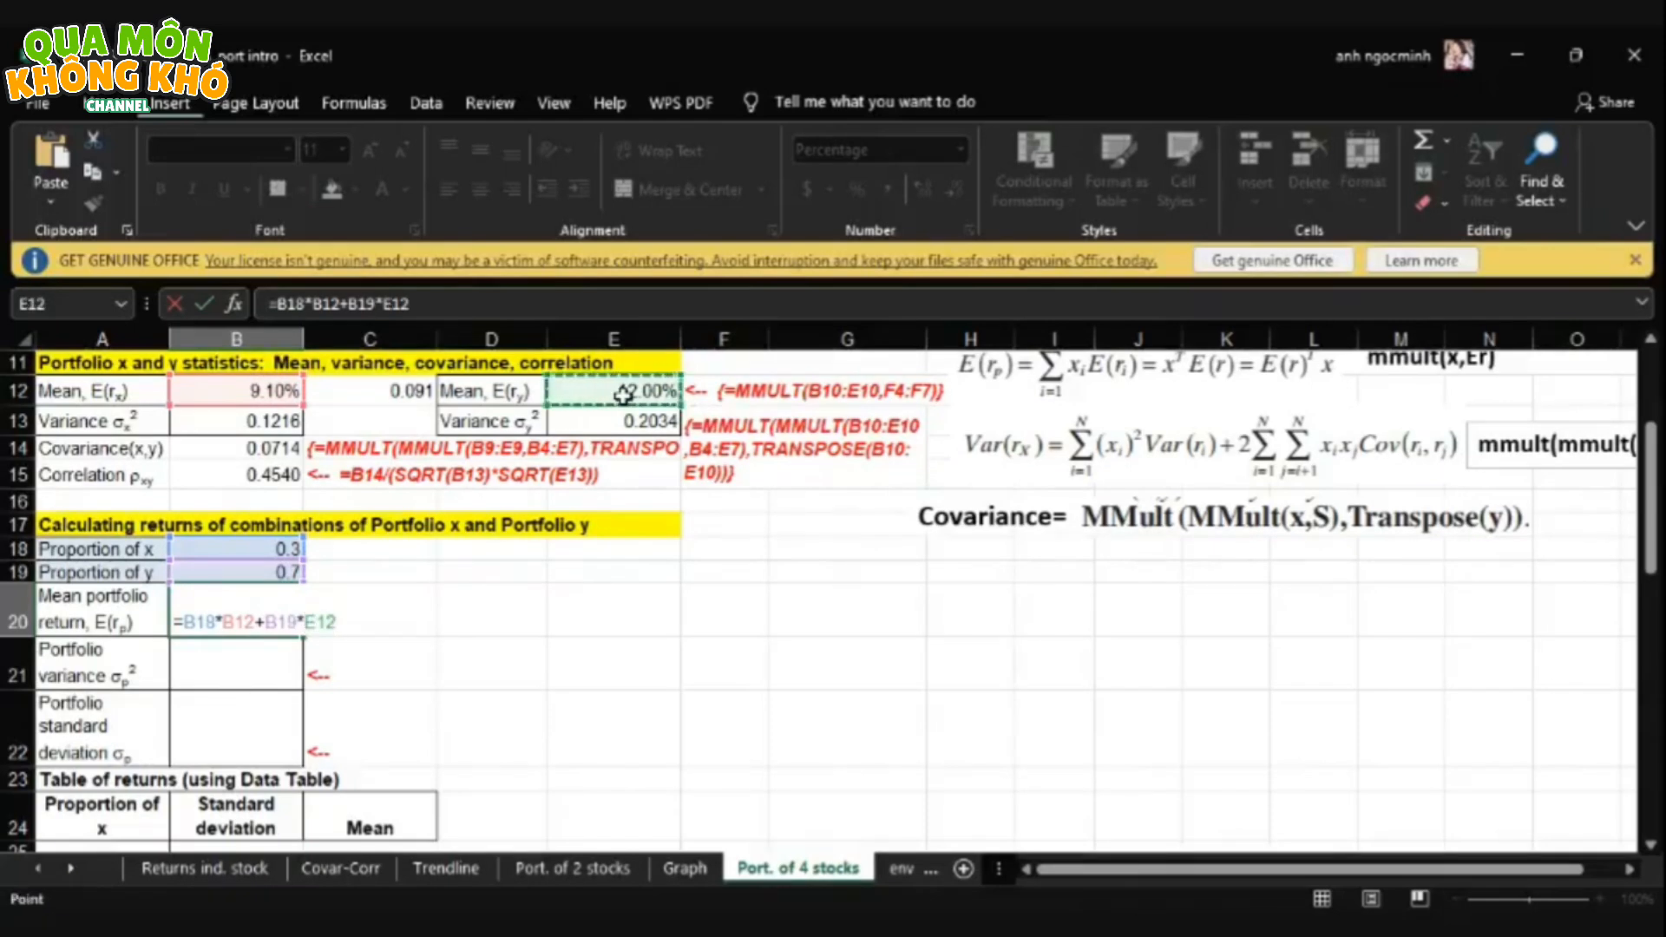
{"action": "key", "text": "Return"}
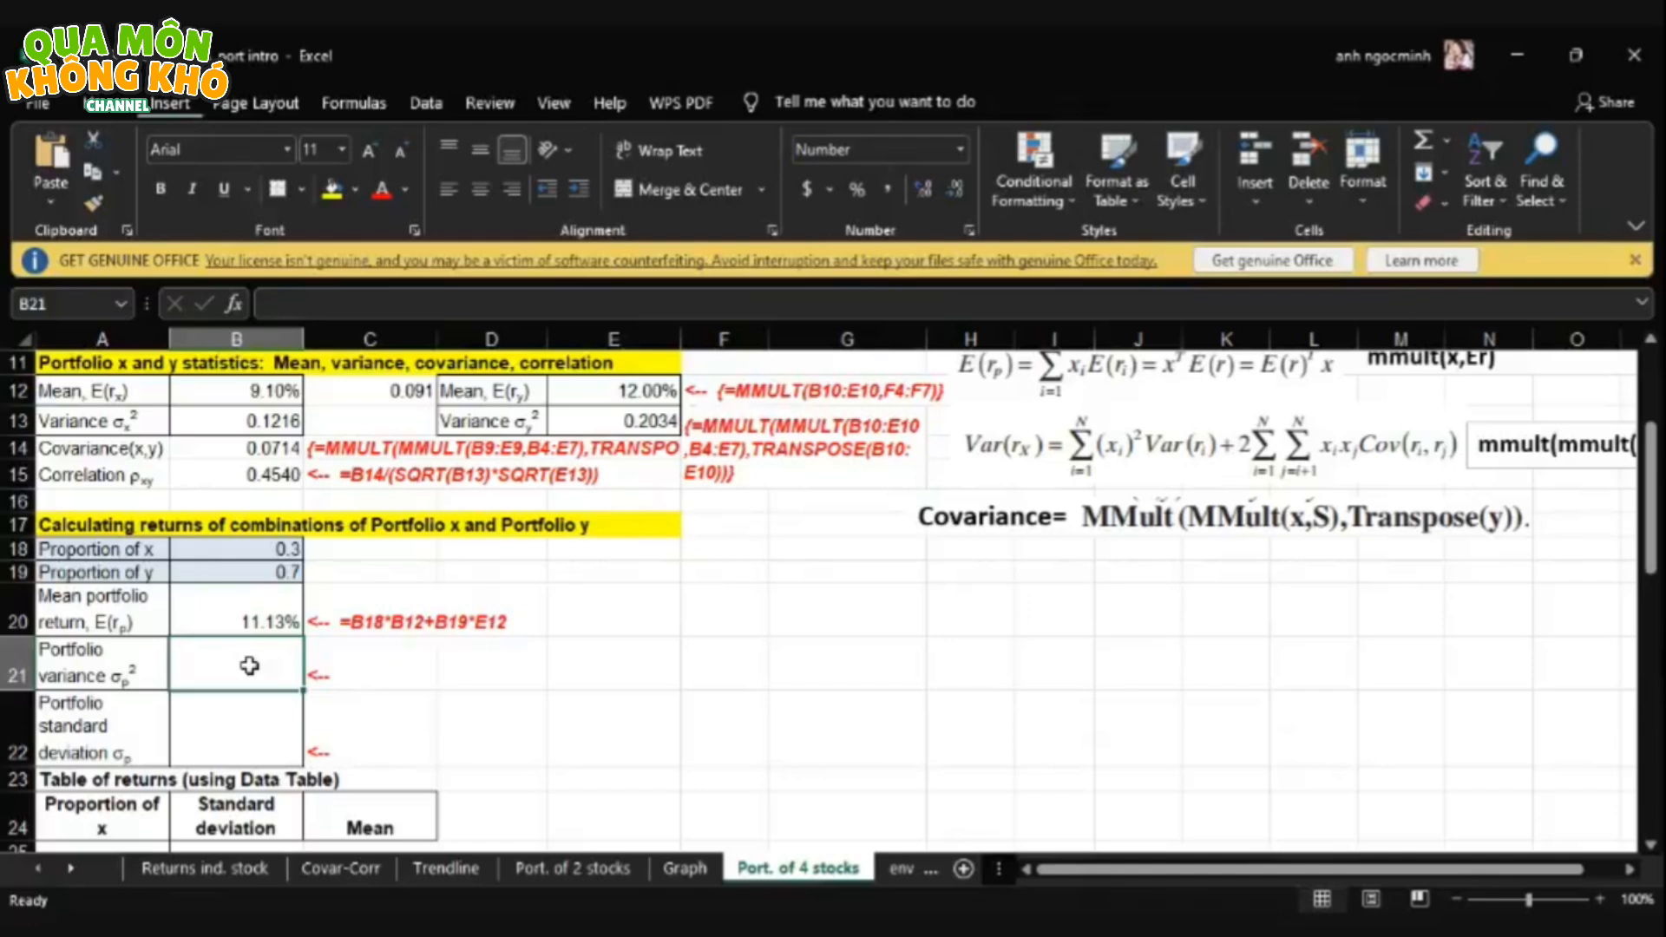
- Calculate the combined portfolio's variance in B21 with the formula =B18^2*B13+B19^2*E13+2*B18*B19*B14
{"action": "type", "text": "="}
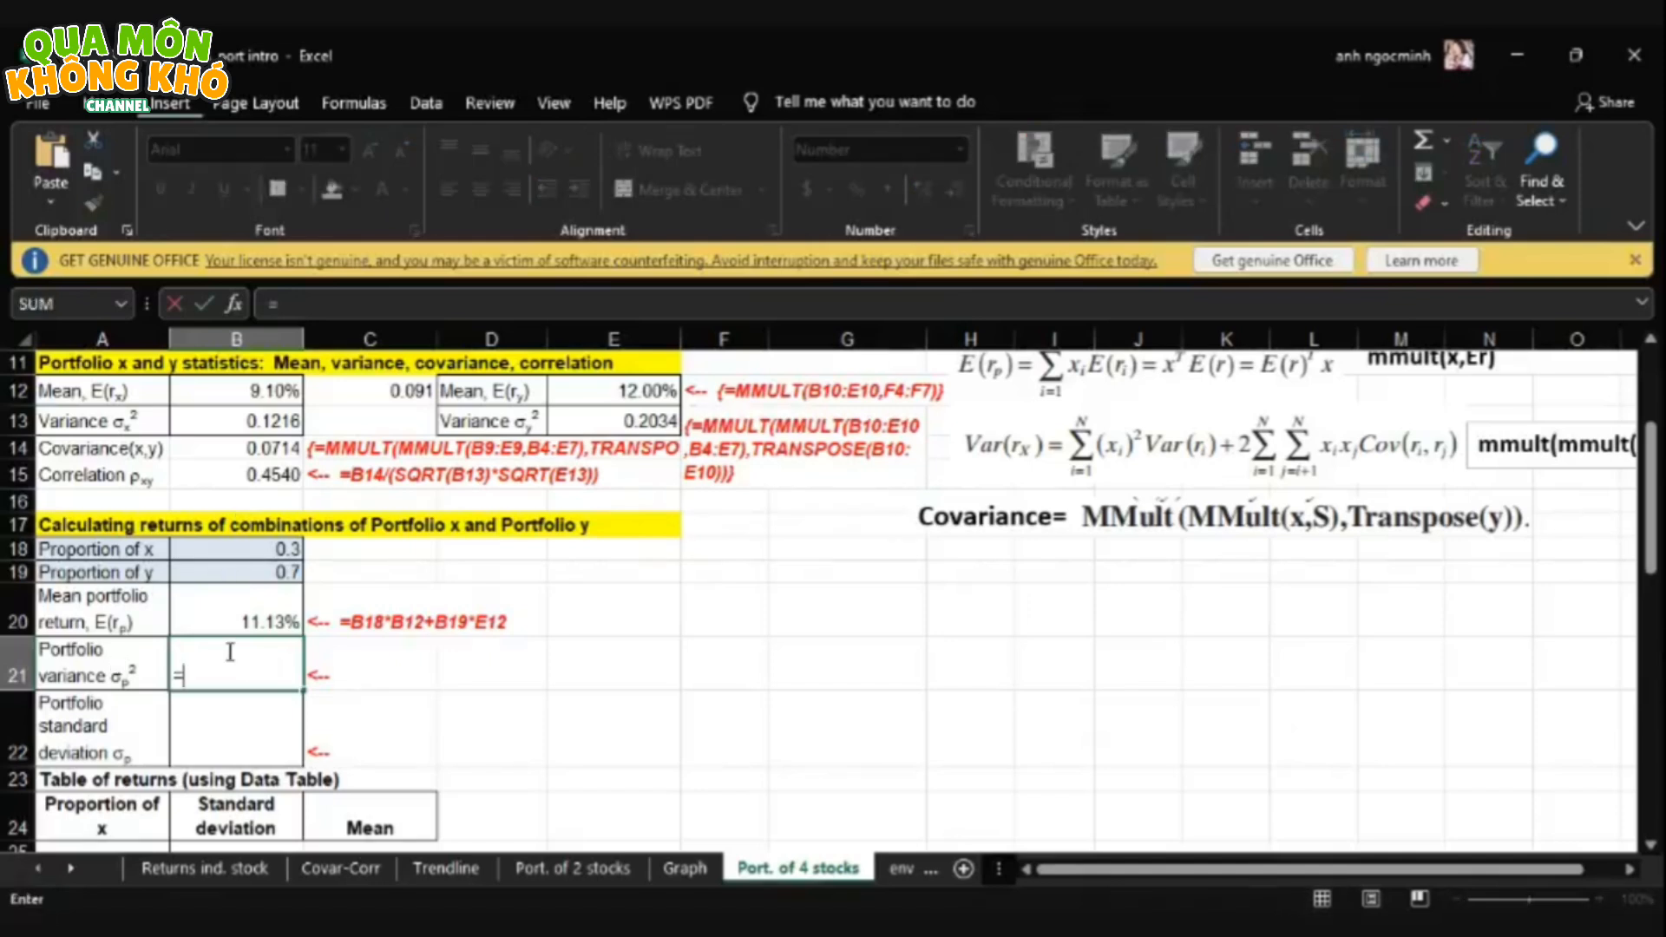
{"action": "left_click", "coordinate": [231, 551]}
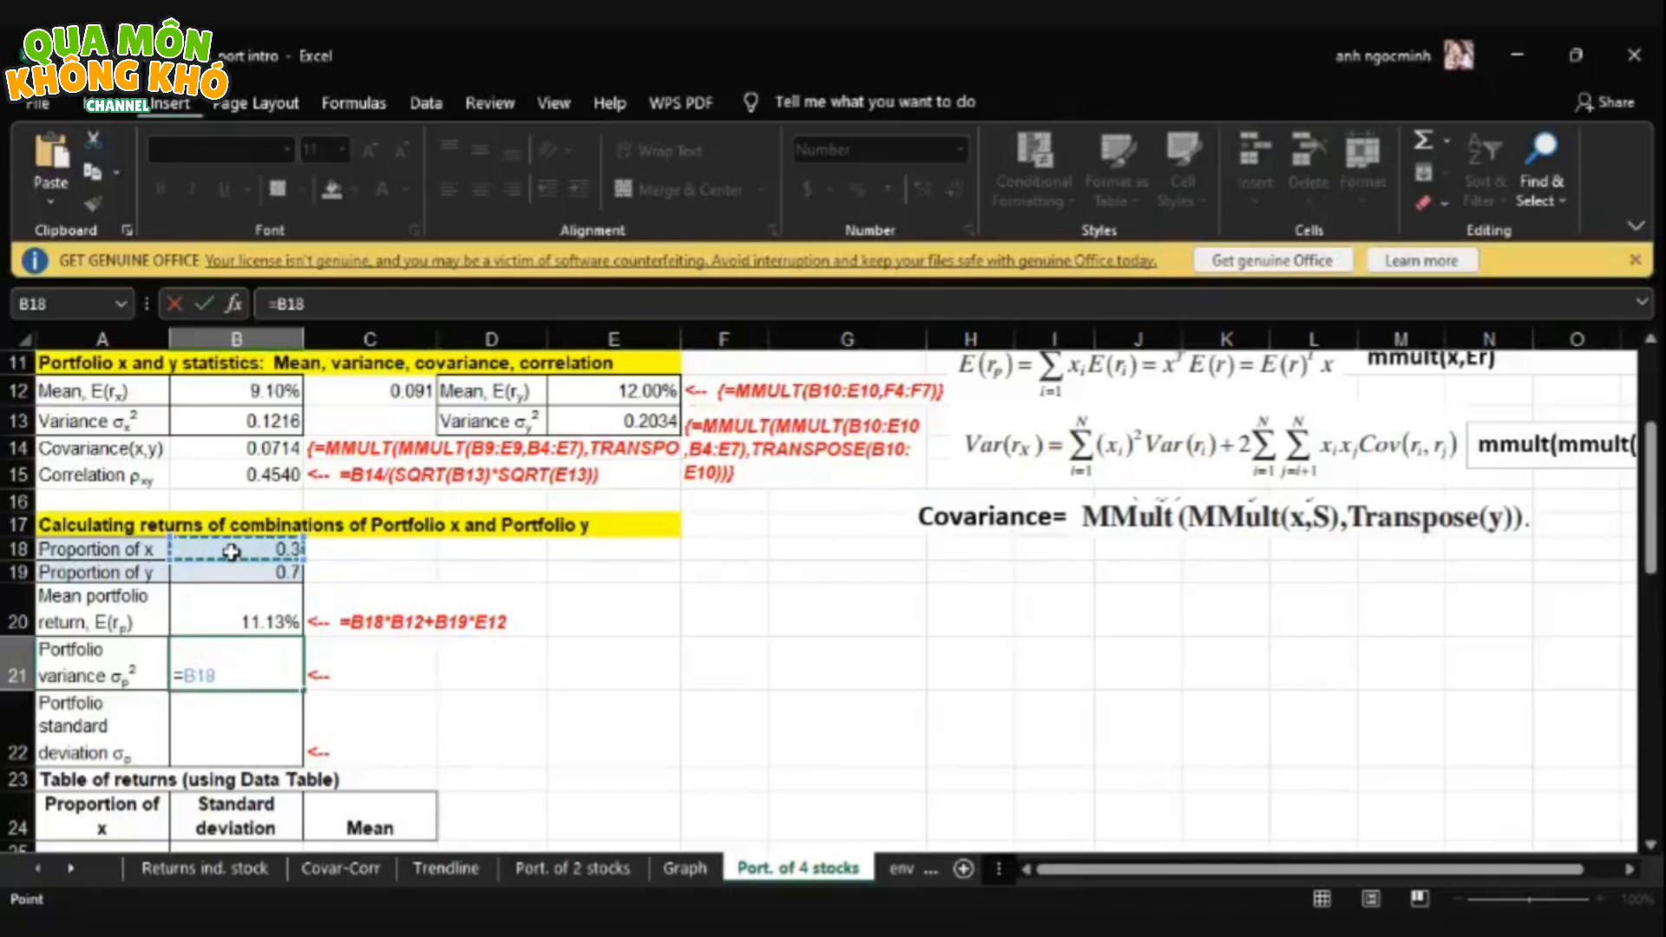
{"action": "type", "text": "^2*"}
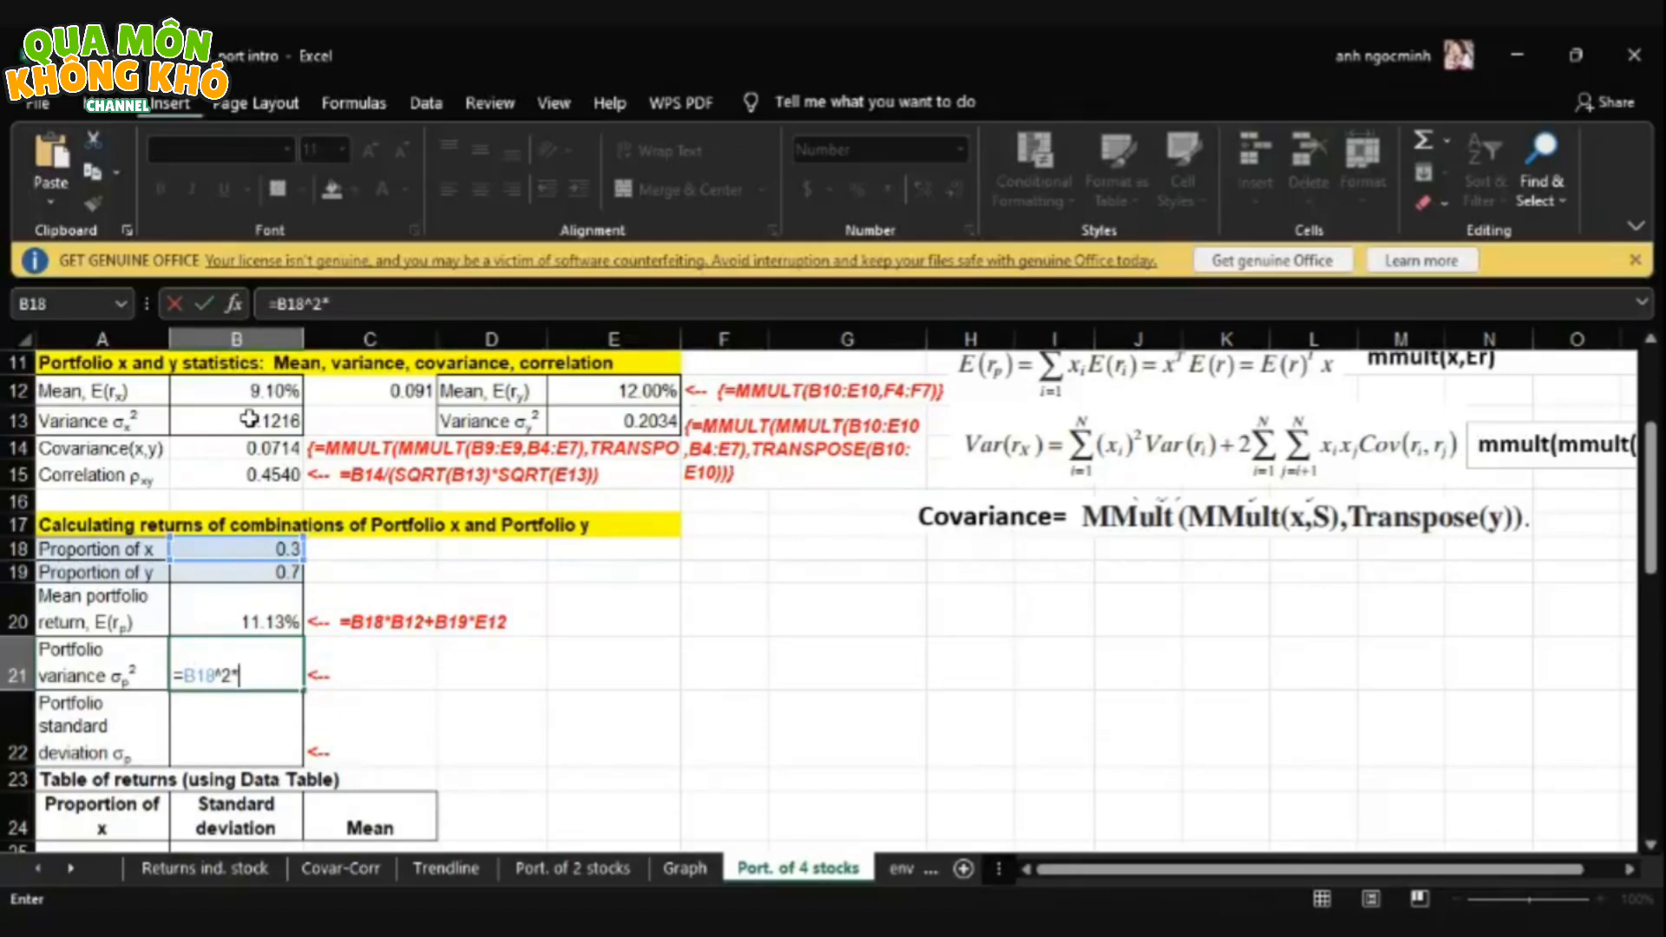
{"action": "left_click", "coordinate": [249, 419]}
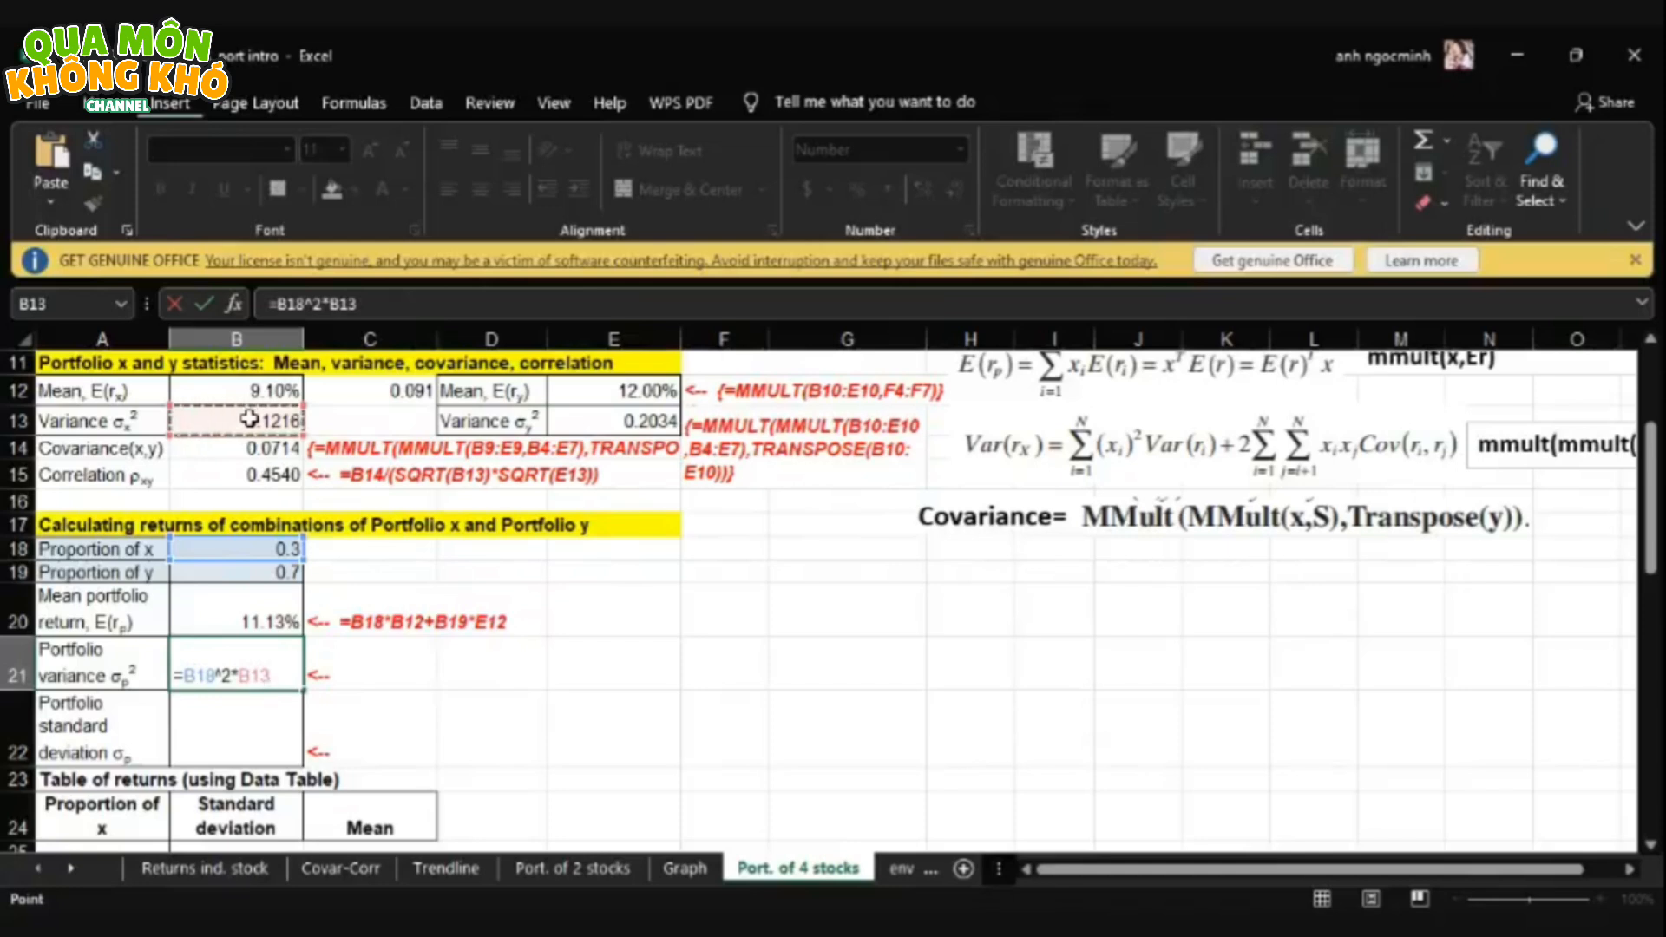
{"action": "type", "text": "+"}
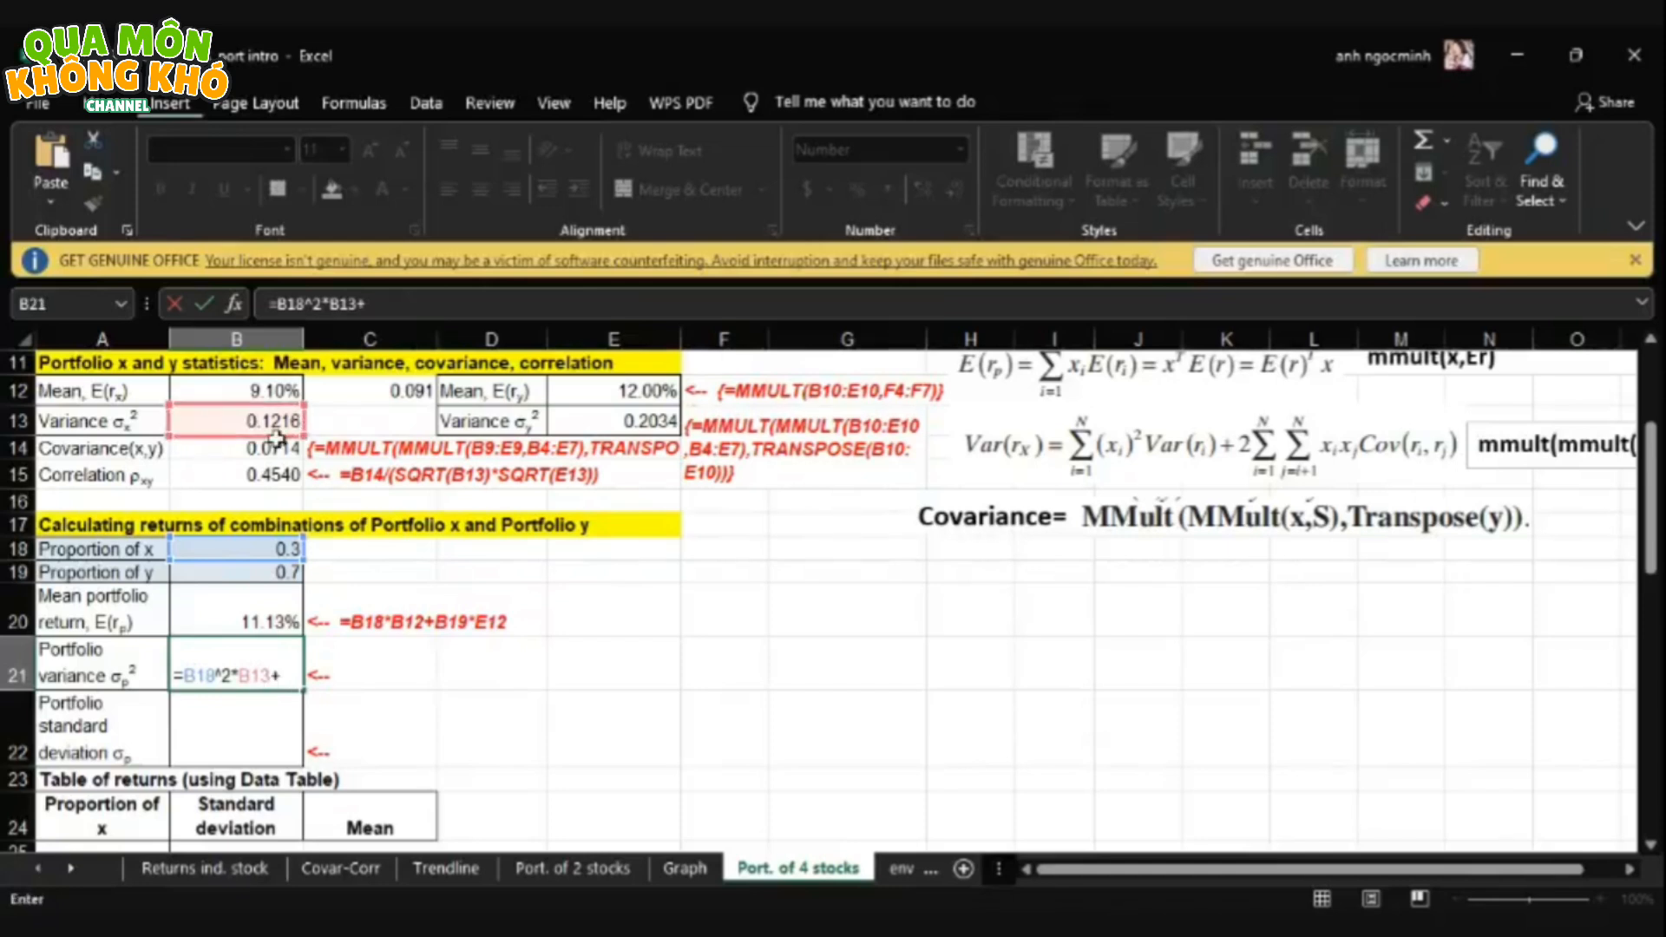
{"action": "left_click", "coordinate": [277, 570]}
{"action": "type", "text": "^"}
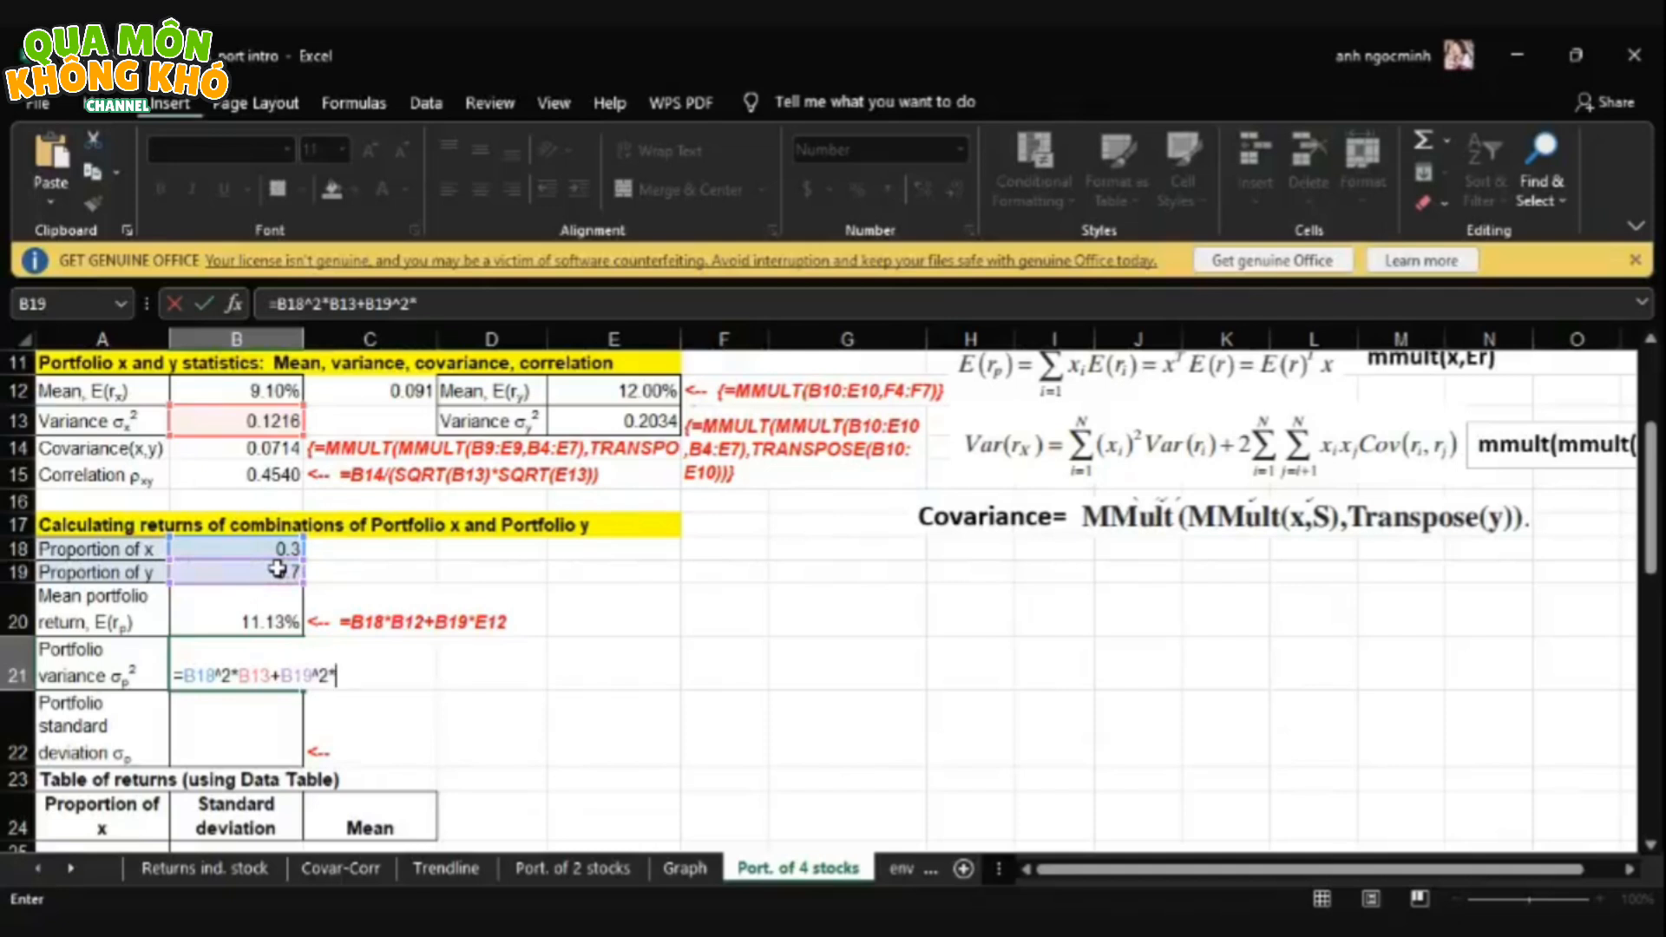
{"action": "type", "text": "2*"}
{"action": "left_click", "coordinate": [602, 423]}
{"action": "type", "text": "+"}
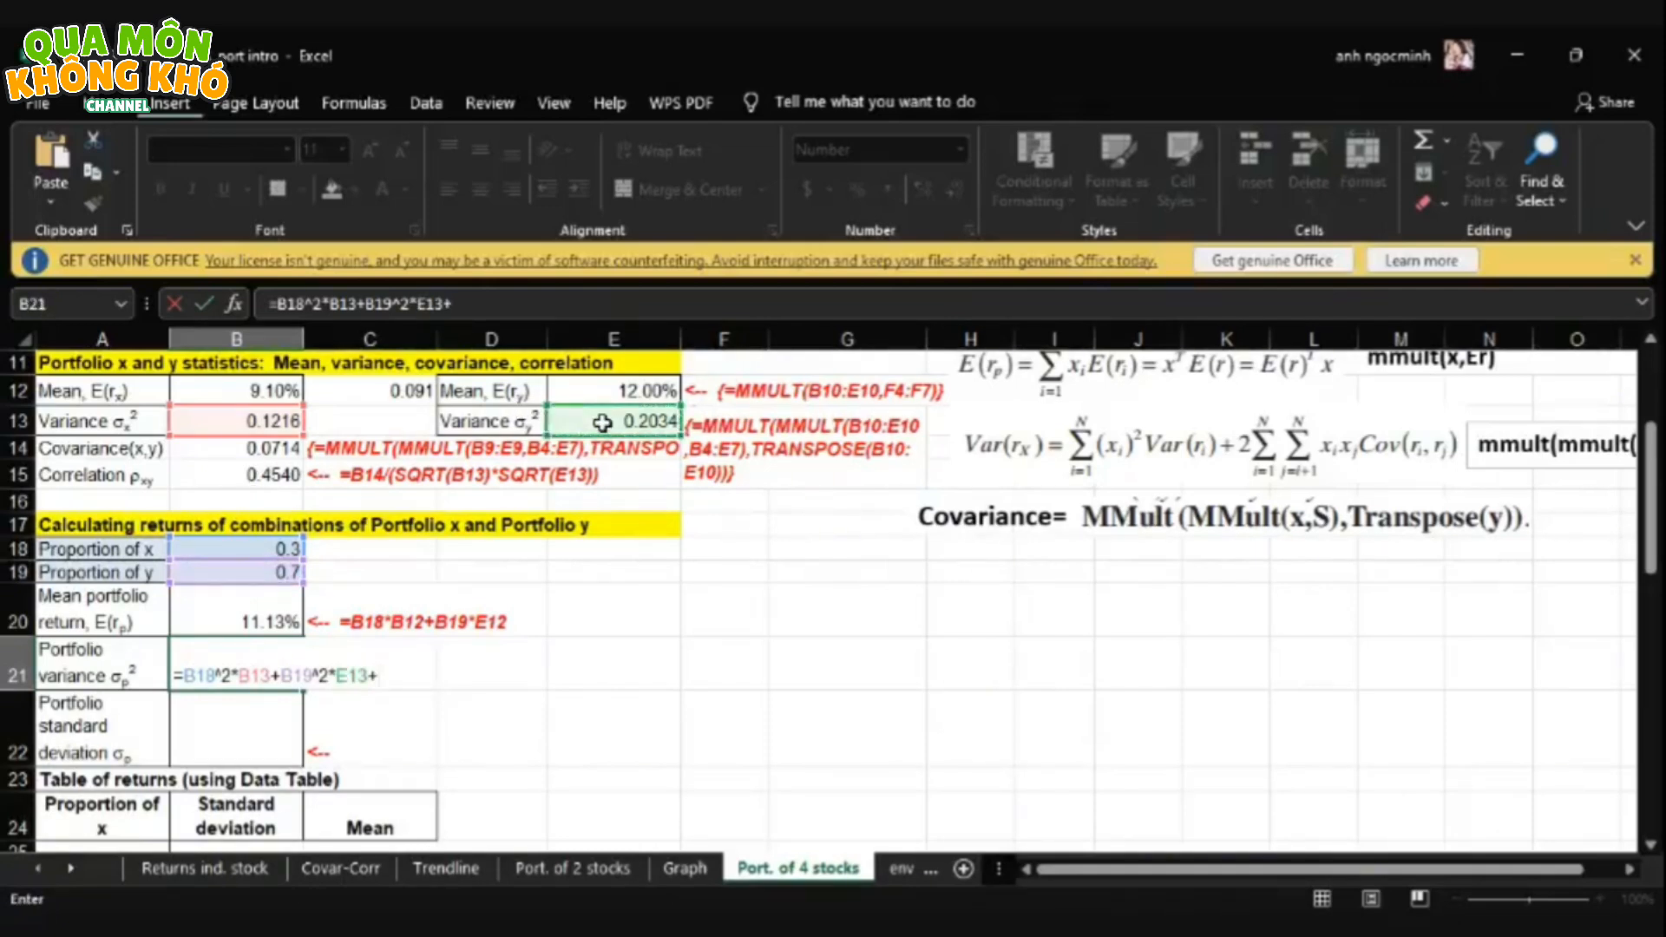
{"action": "type", "text": "2*"}
{"action": "left_click", "coordinate": [282, 548]}
{"action": "type", "text": "*"}
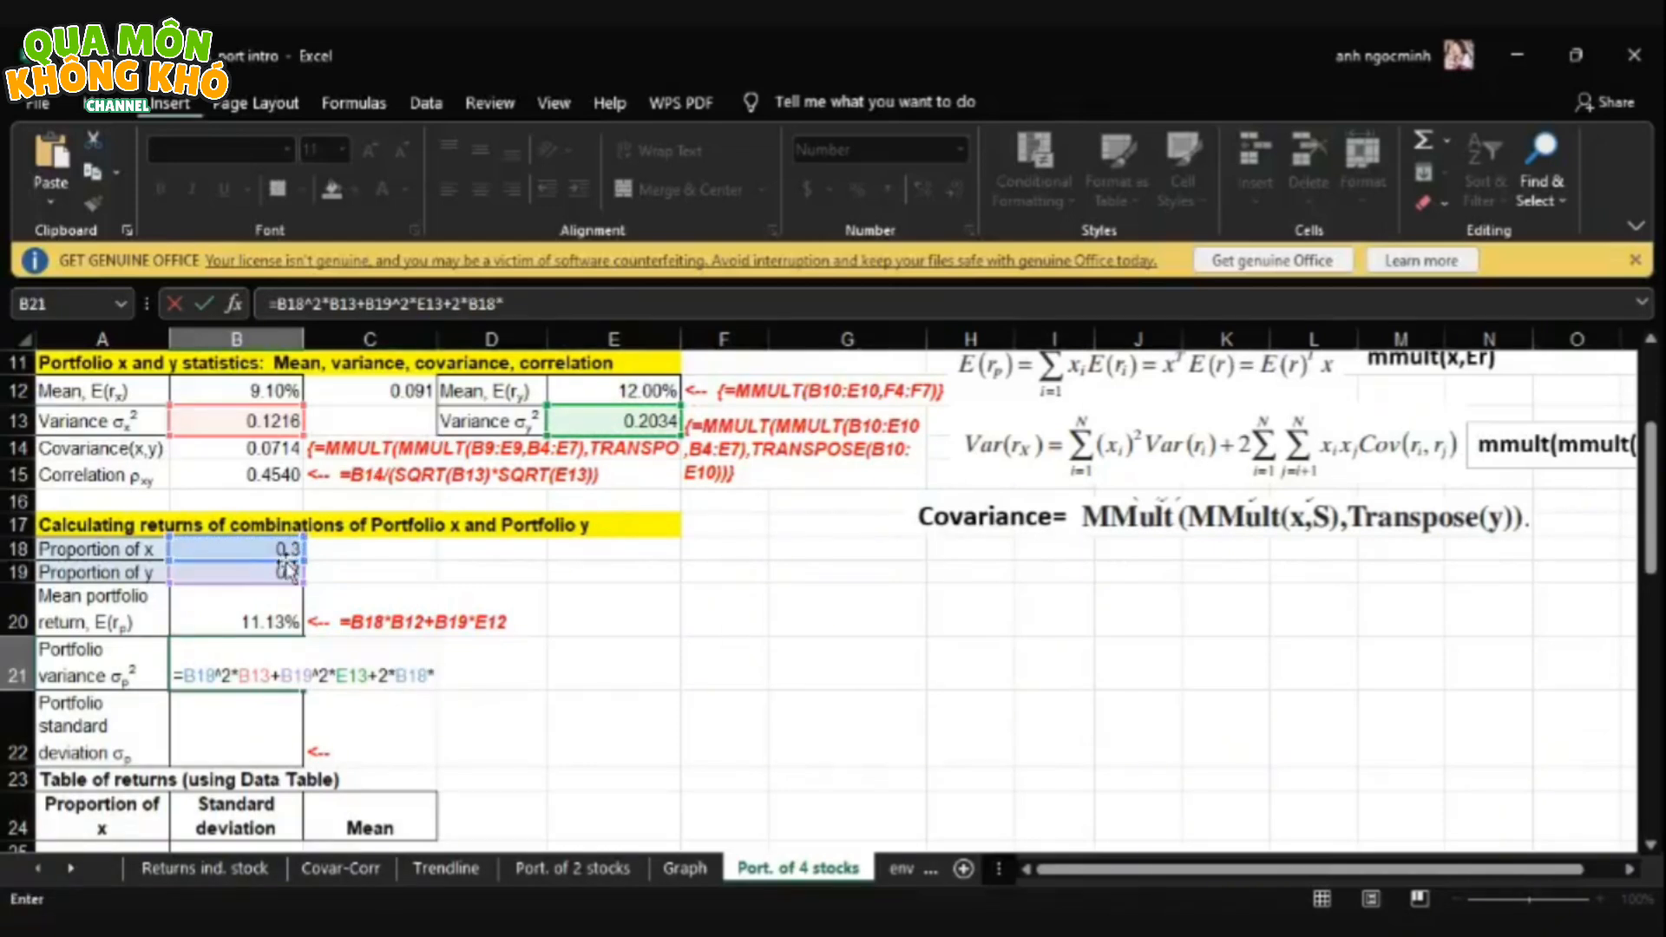
{"action": "left_click", "coordinate": [286, 573]}
{"action": "type", "text": "*"}
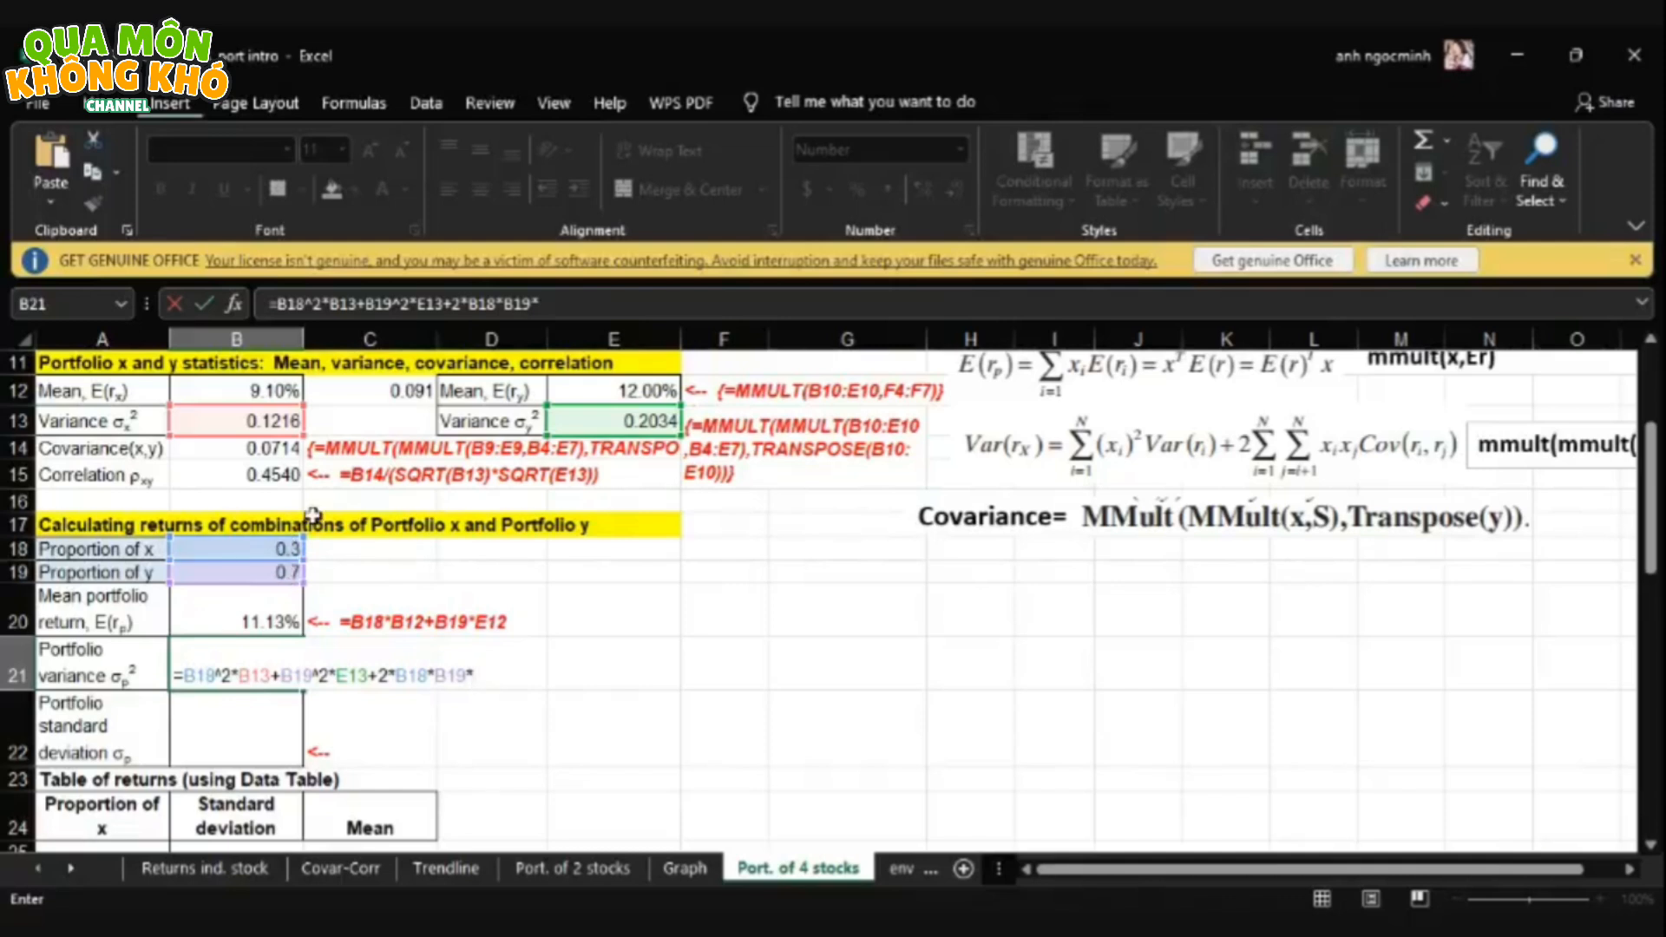
{"action": "left_click", "coordinate": [251, 449]}
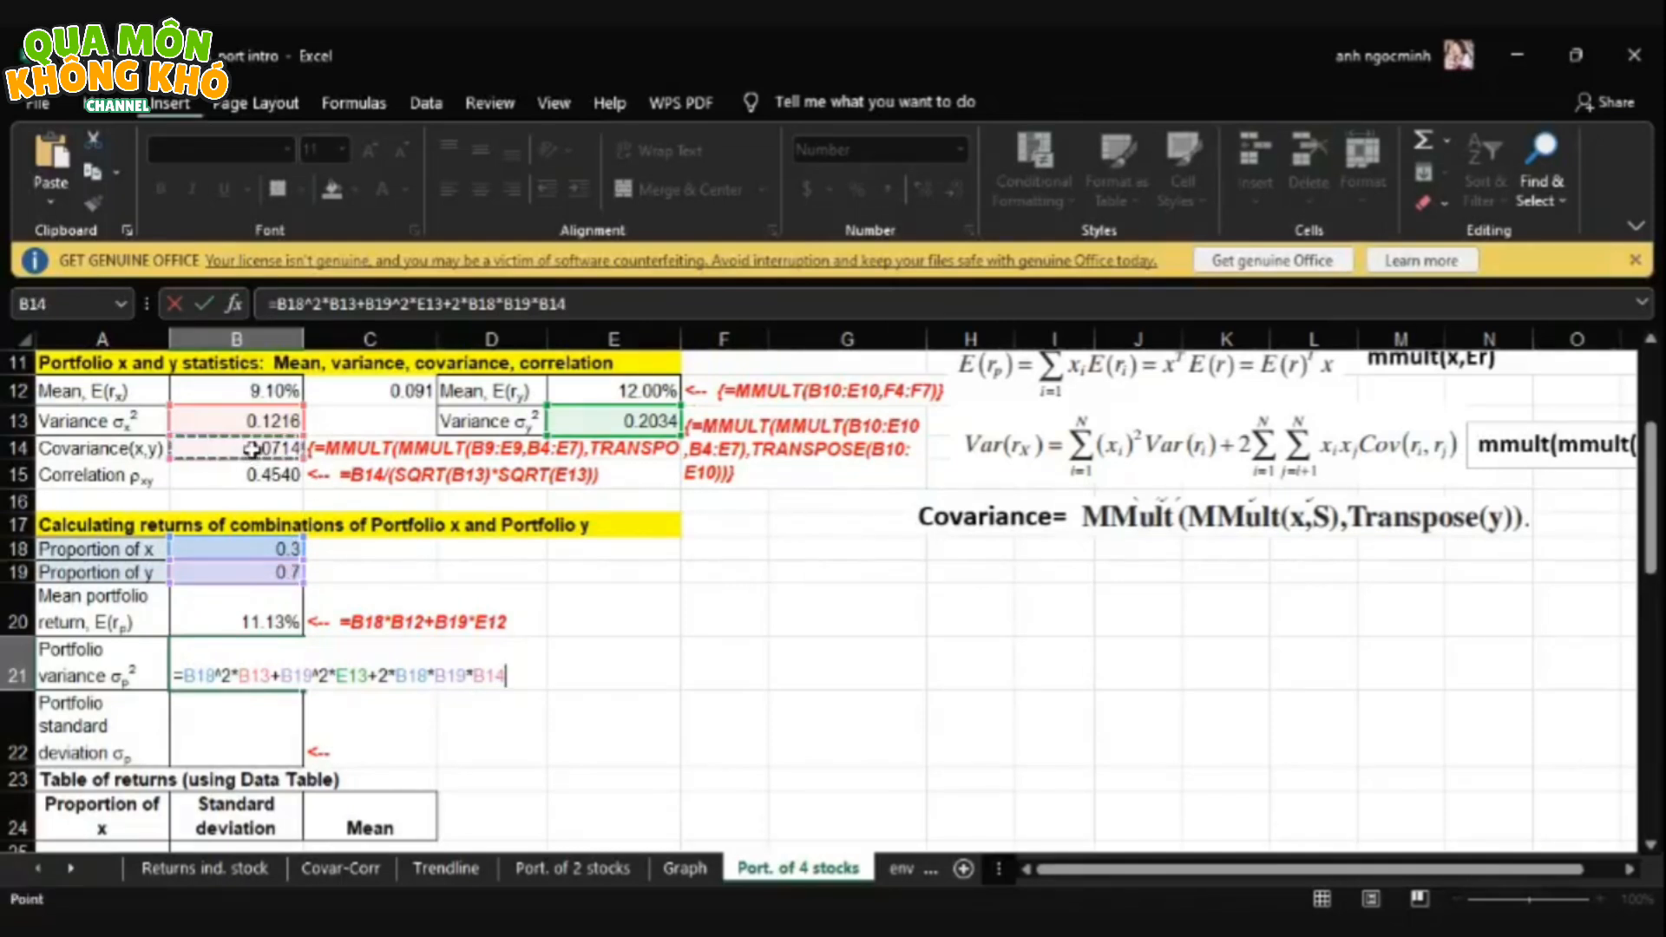
{"action": "key", "text": "Return"}
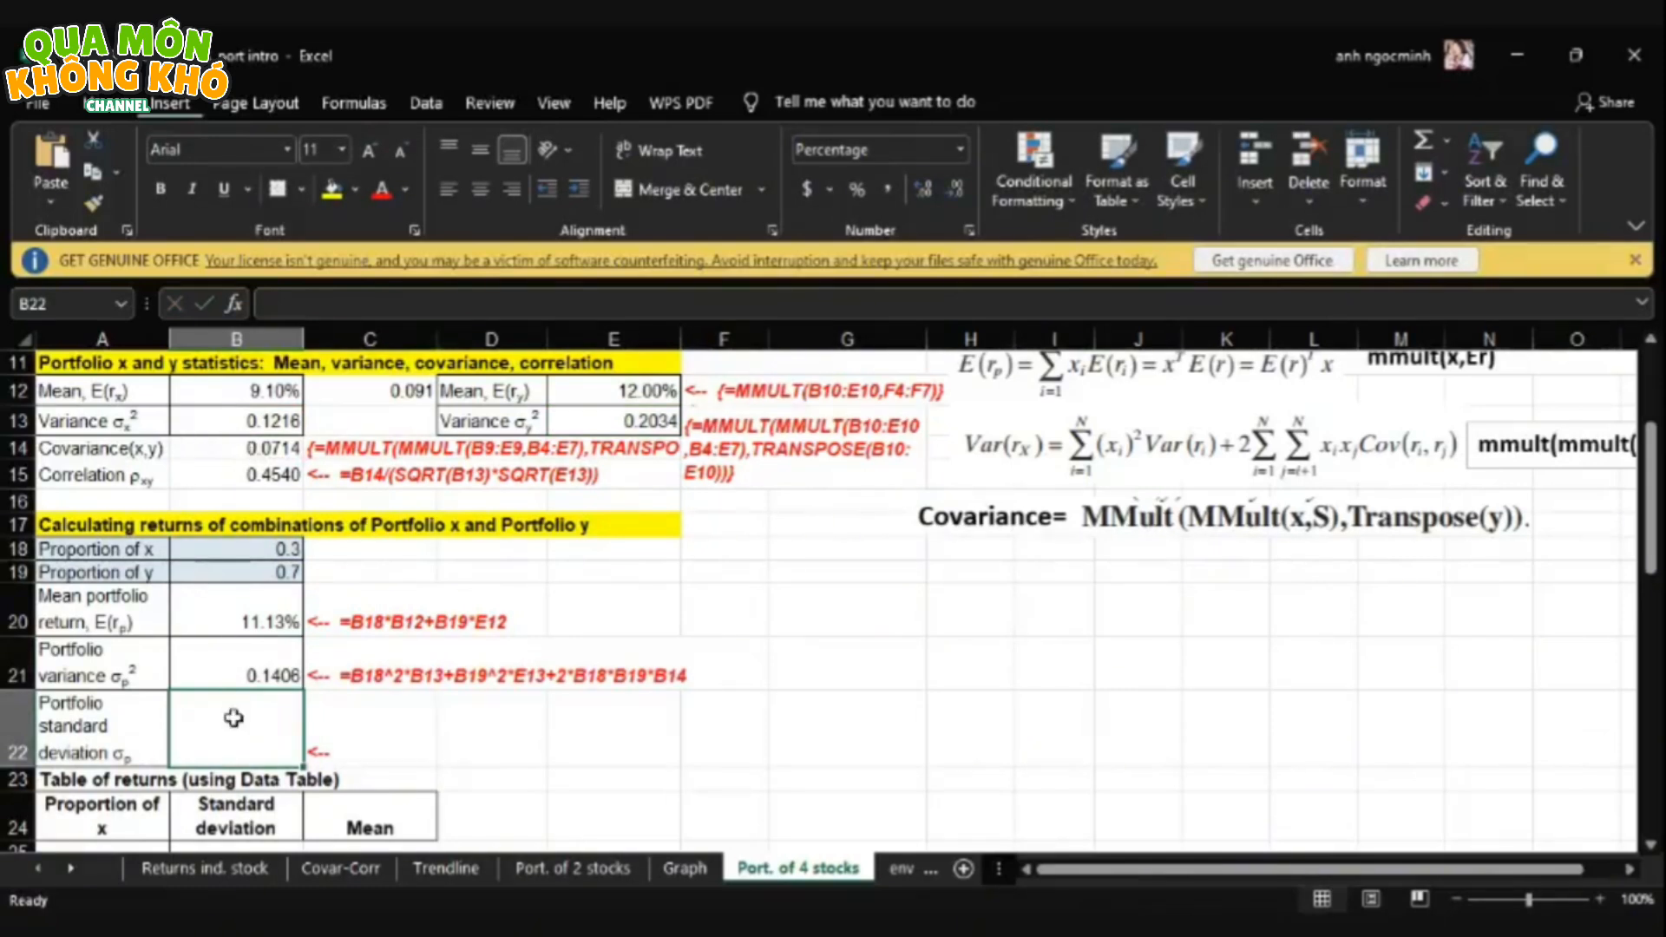
- Calculate the combined portfolio's standard deviation in B22 with the formula =SQRT(B21)
{"action": "type", "text": "="}
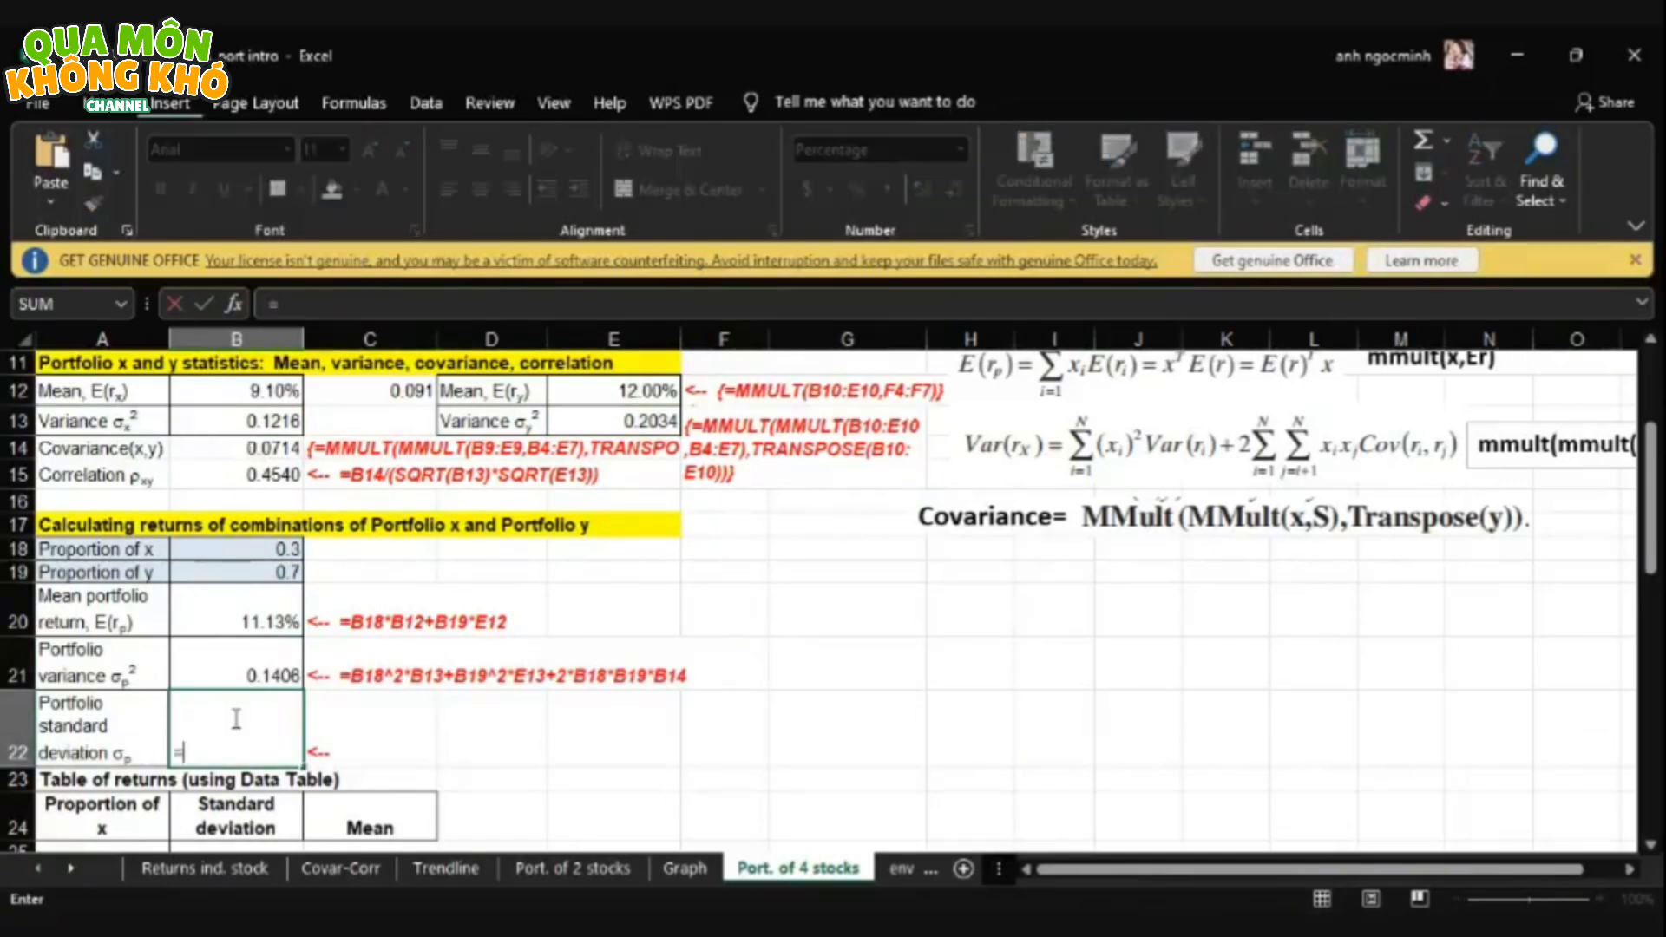
{"action": "type", "text": "sqrt"}
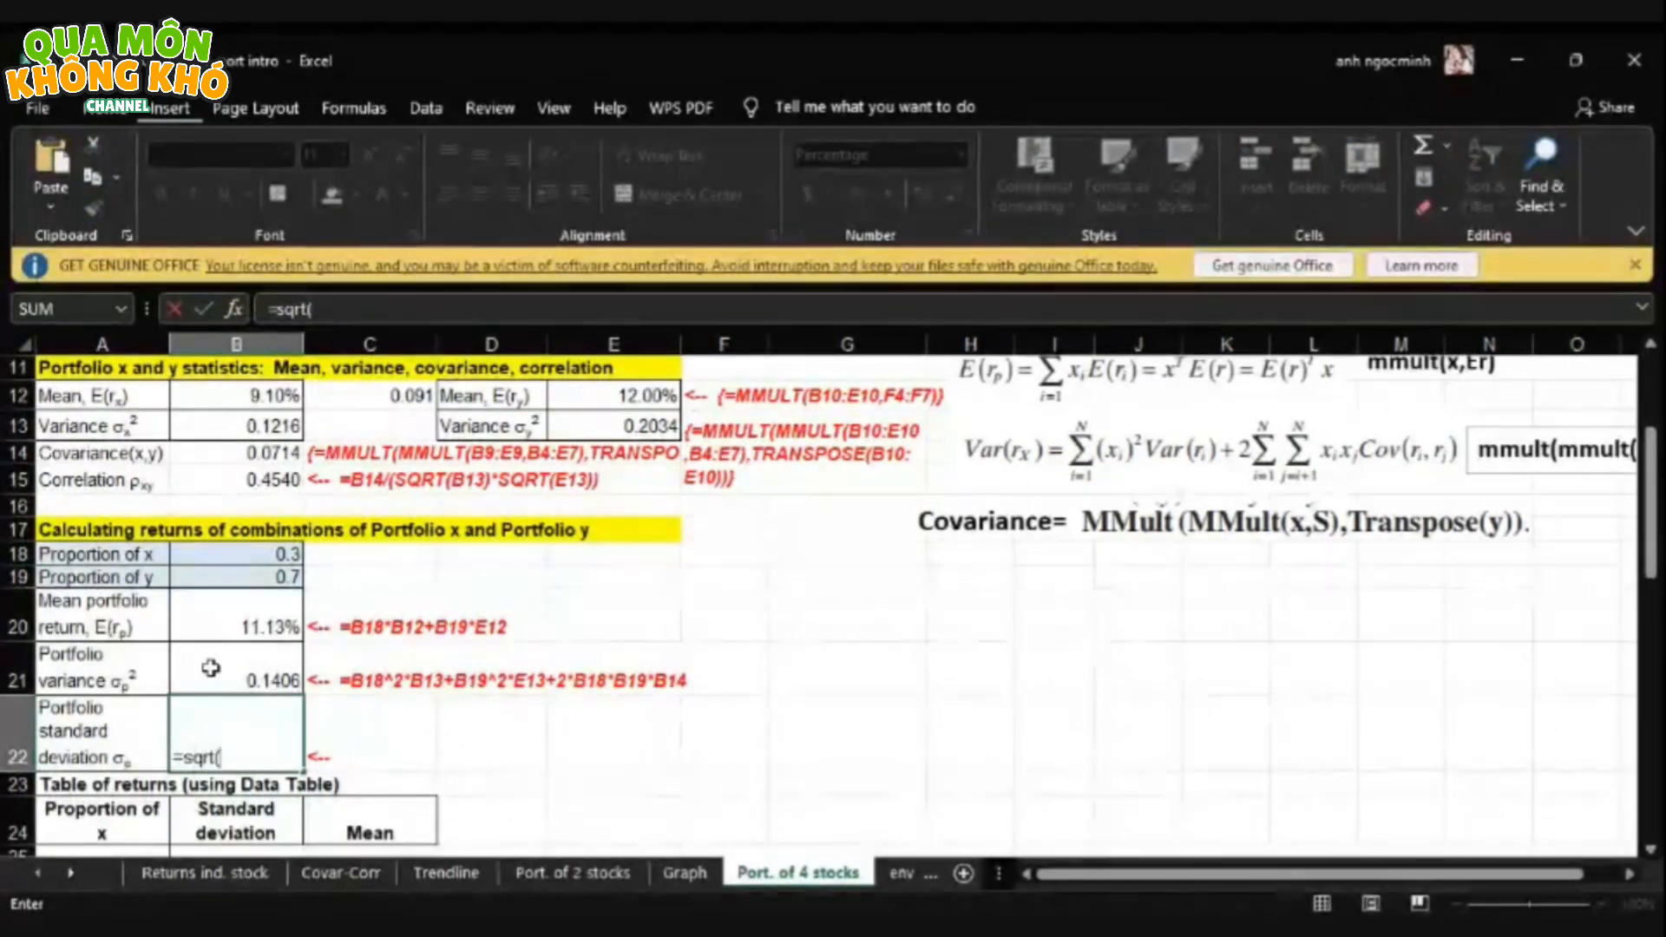
{"action": "type", "text": "("}
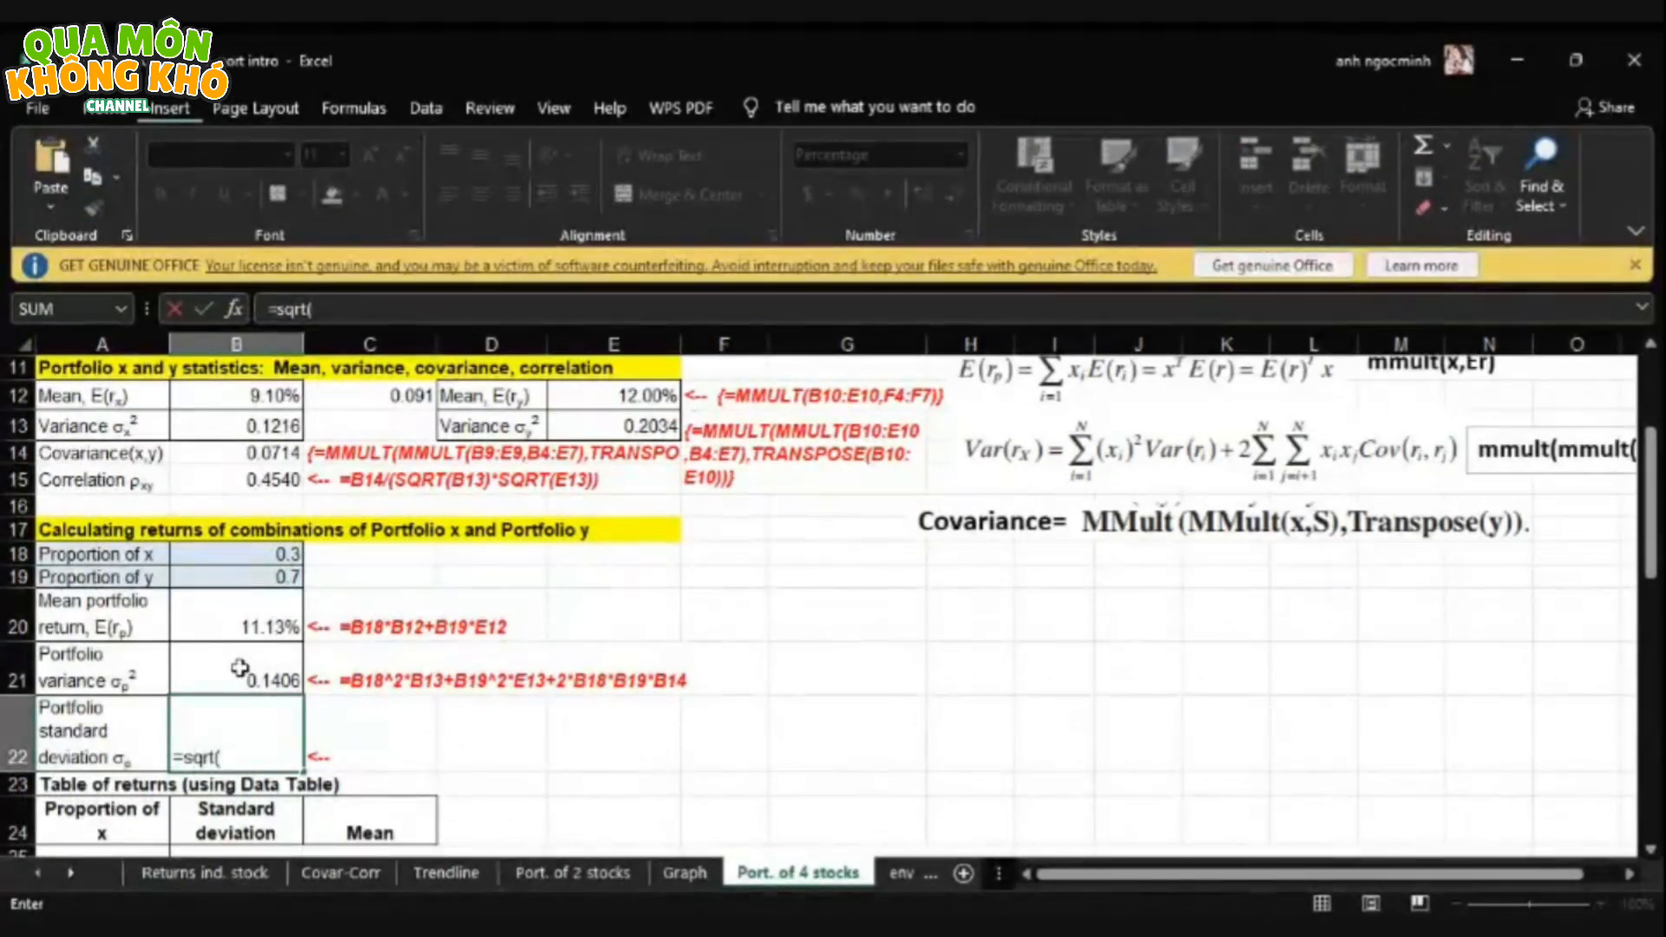
{"action": "left_click", "coordinate": [240, 667]}
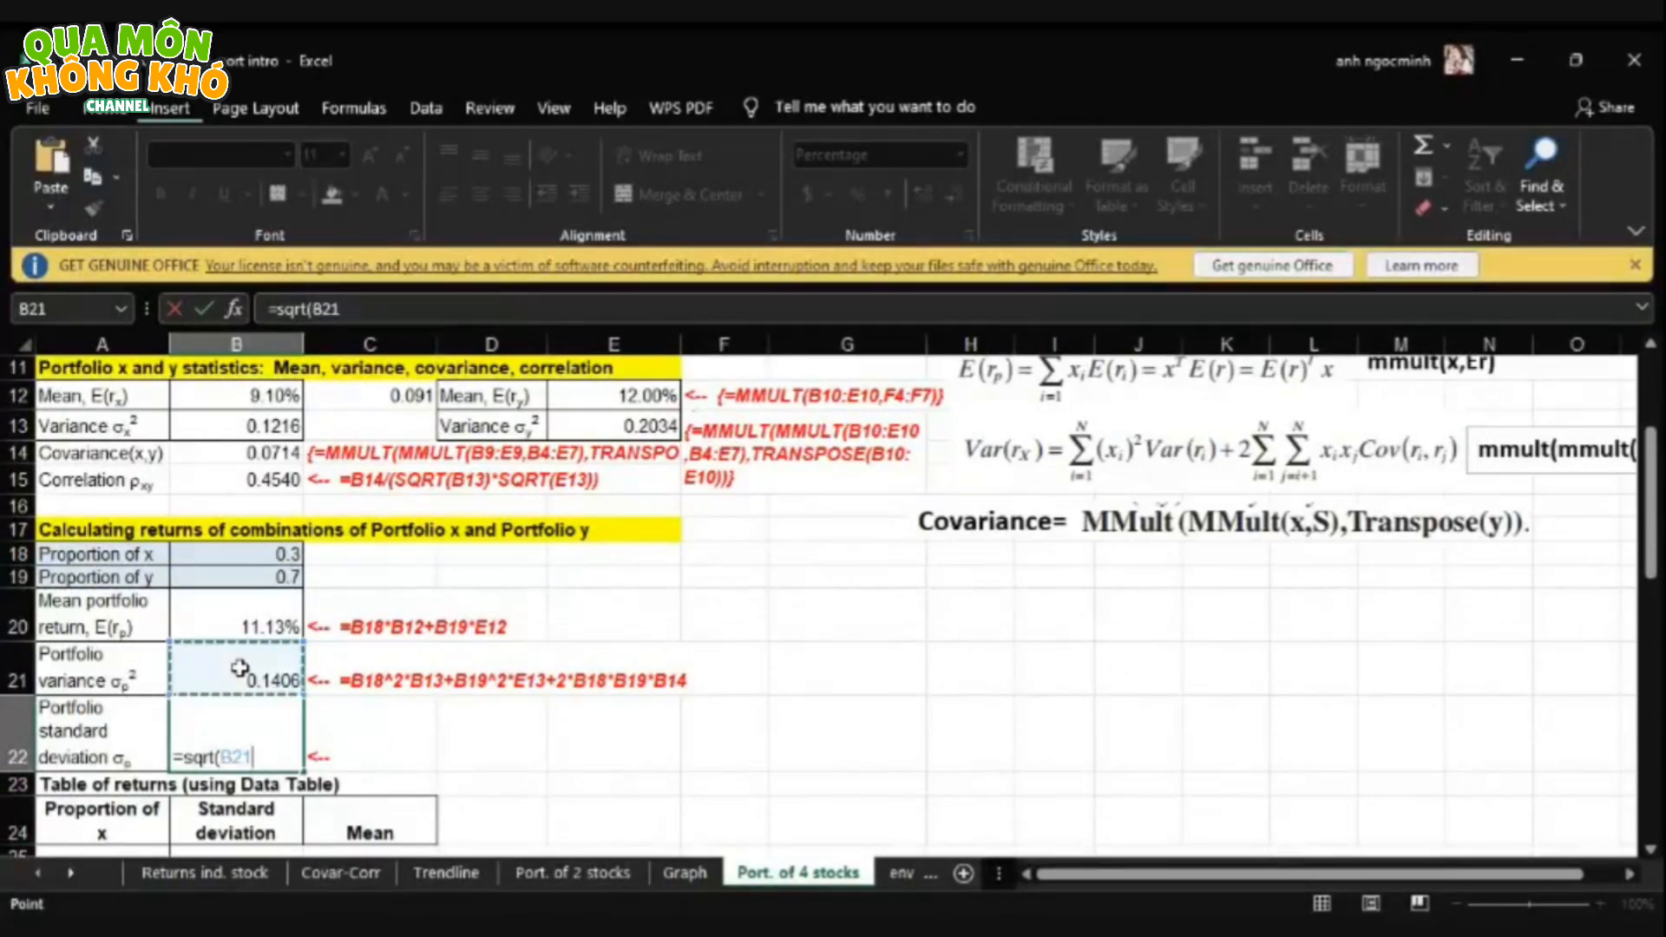
{"action": "type", "text": ")"}
{"action": "key", "text": "Return"}
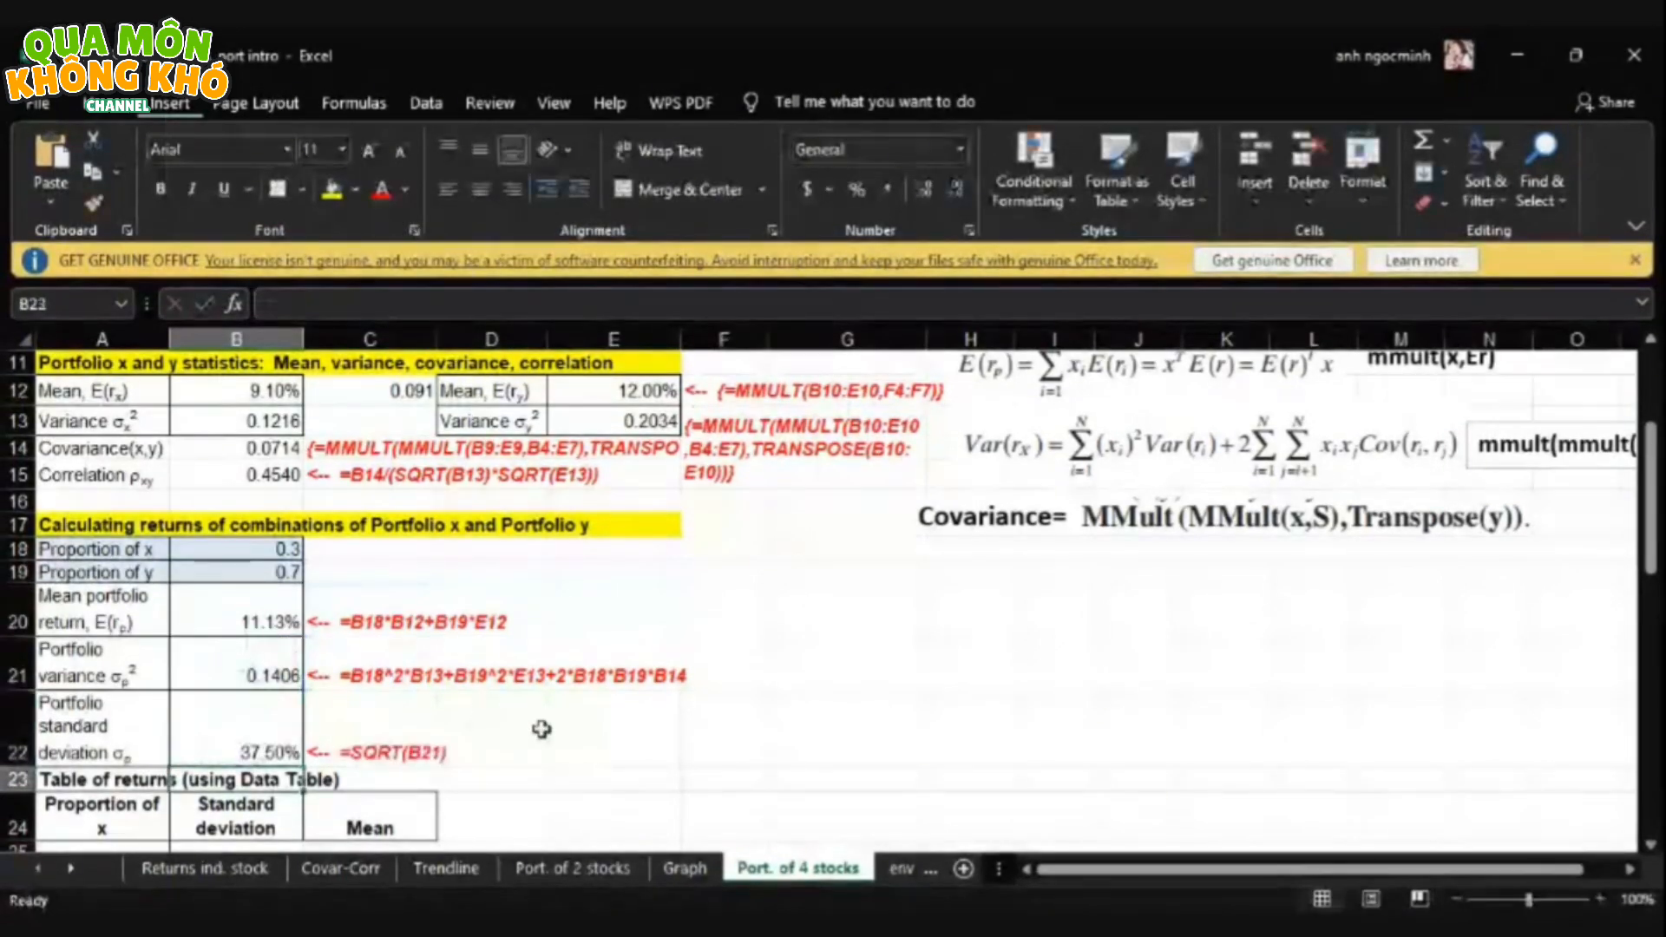
- Link B25, under the Standard deviation heading of the table of returns, to the portfolio standard deviation with =B22
{"action": "left_click", "coordinate": [1649, 843]}
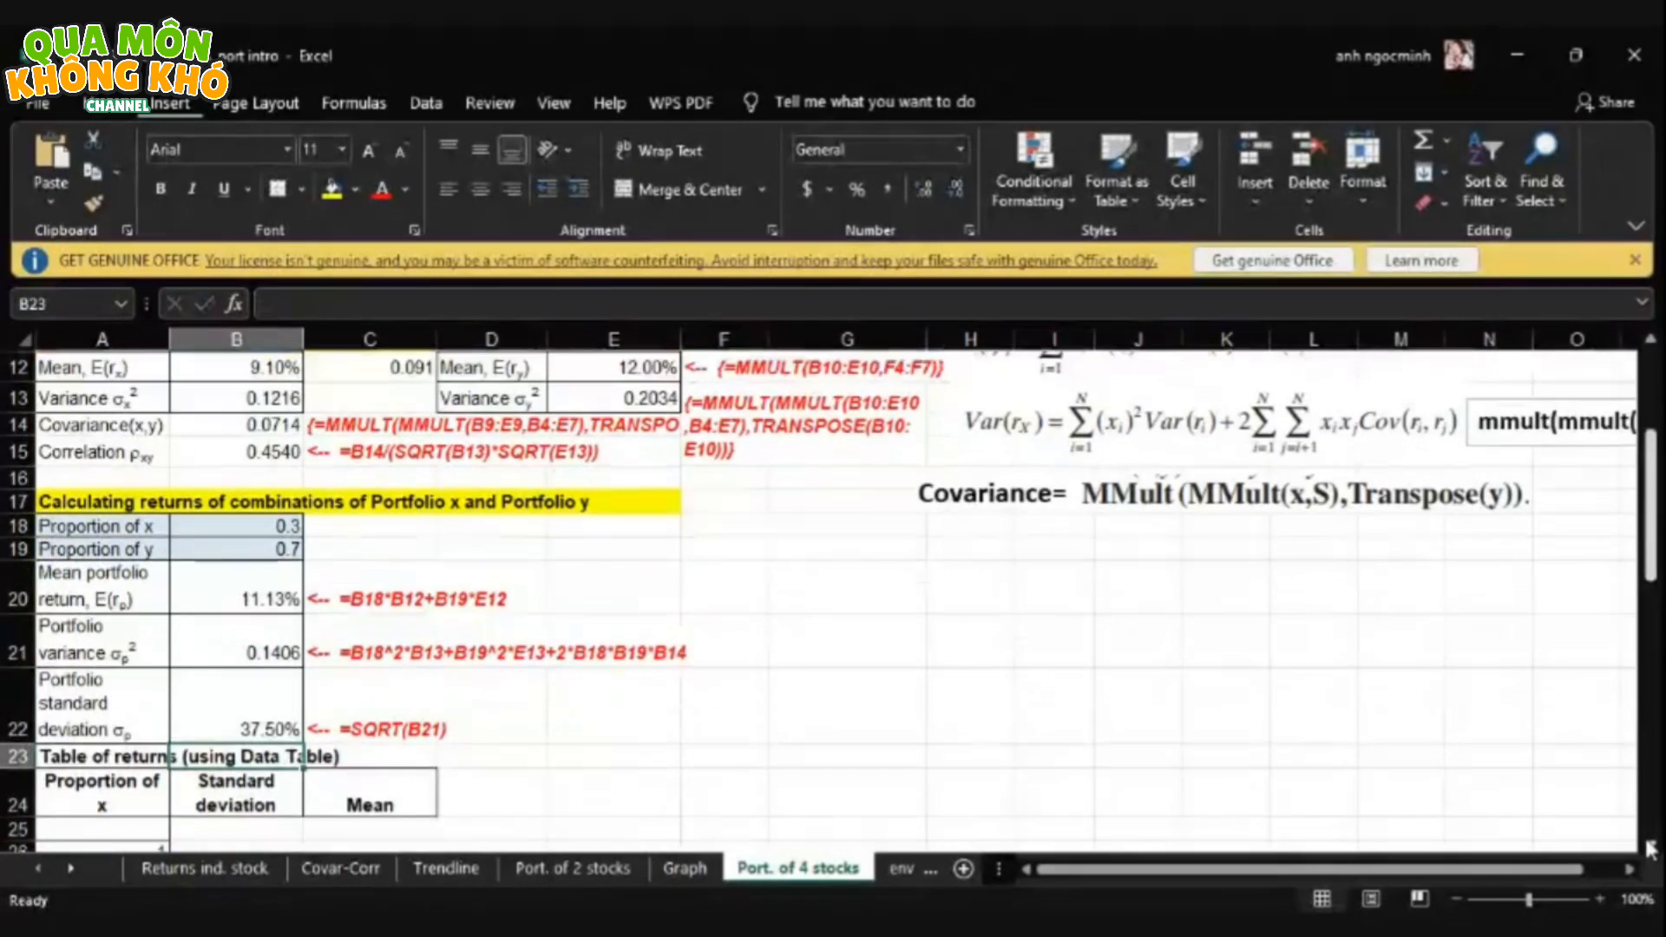
{"action": "left_click", "coordinate": [1649, 843]}
{"action": "left_click", "coordinate": [1649, 843]}
{"action": "left_click", "coordinate": [1650, 843]}
{"action": "left_click", "coordinate": [1649, 843]}
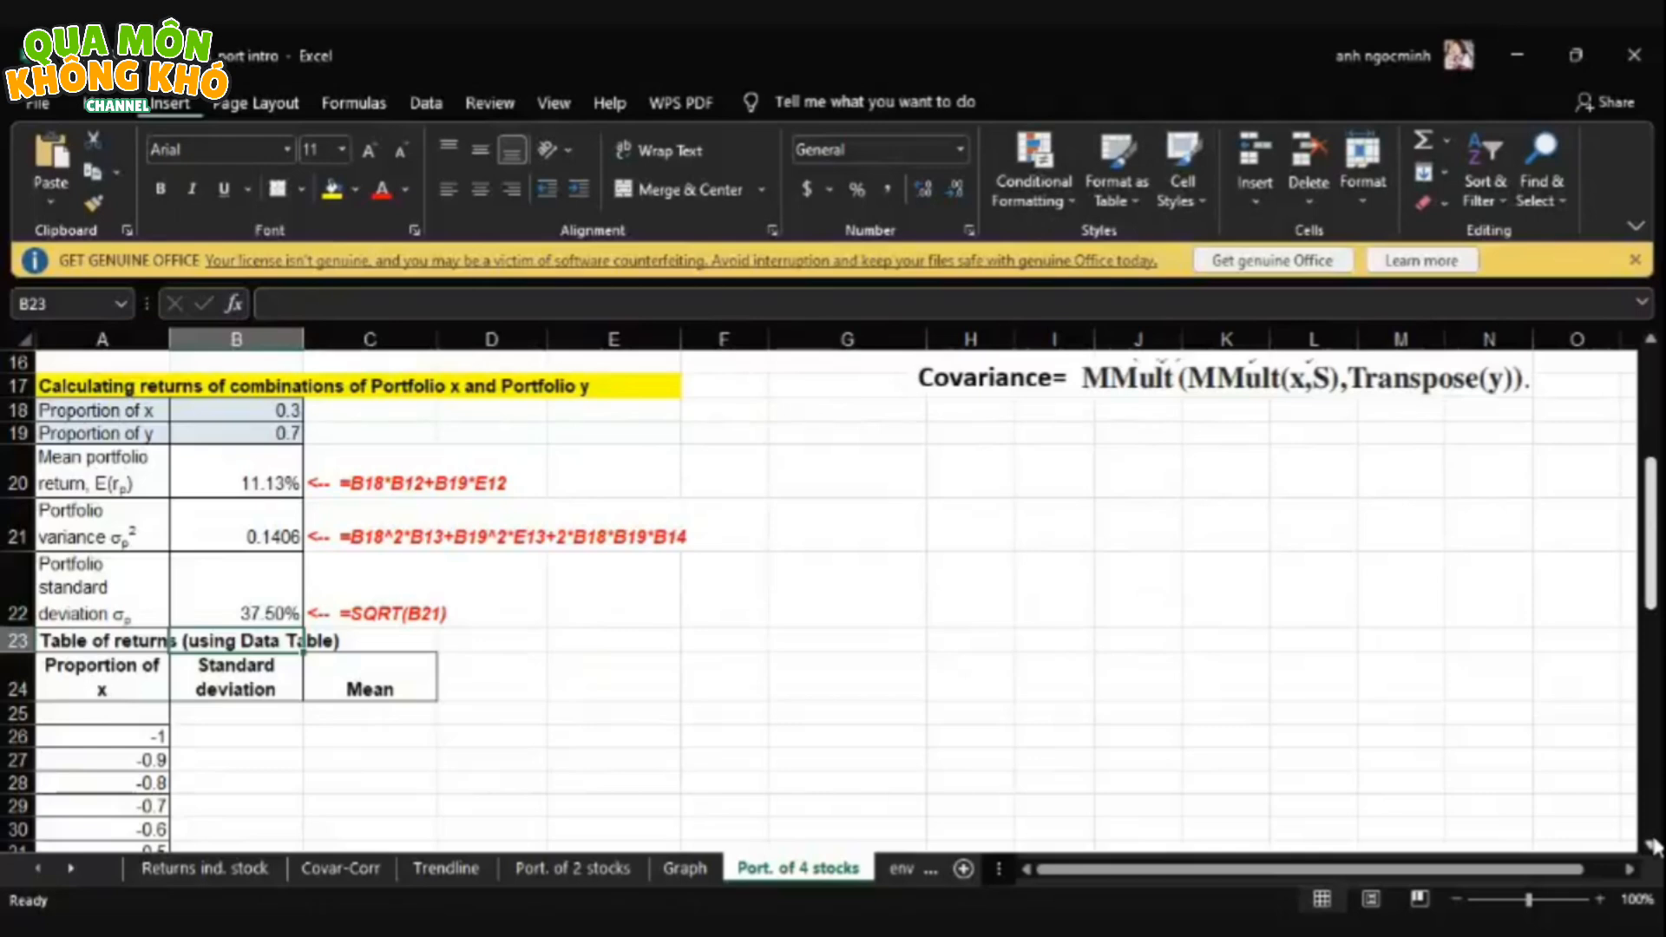
{"action": "scroll", "coordinate": [1651, 846], "scroll_direction": "down", "scroll_amount": 2}
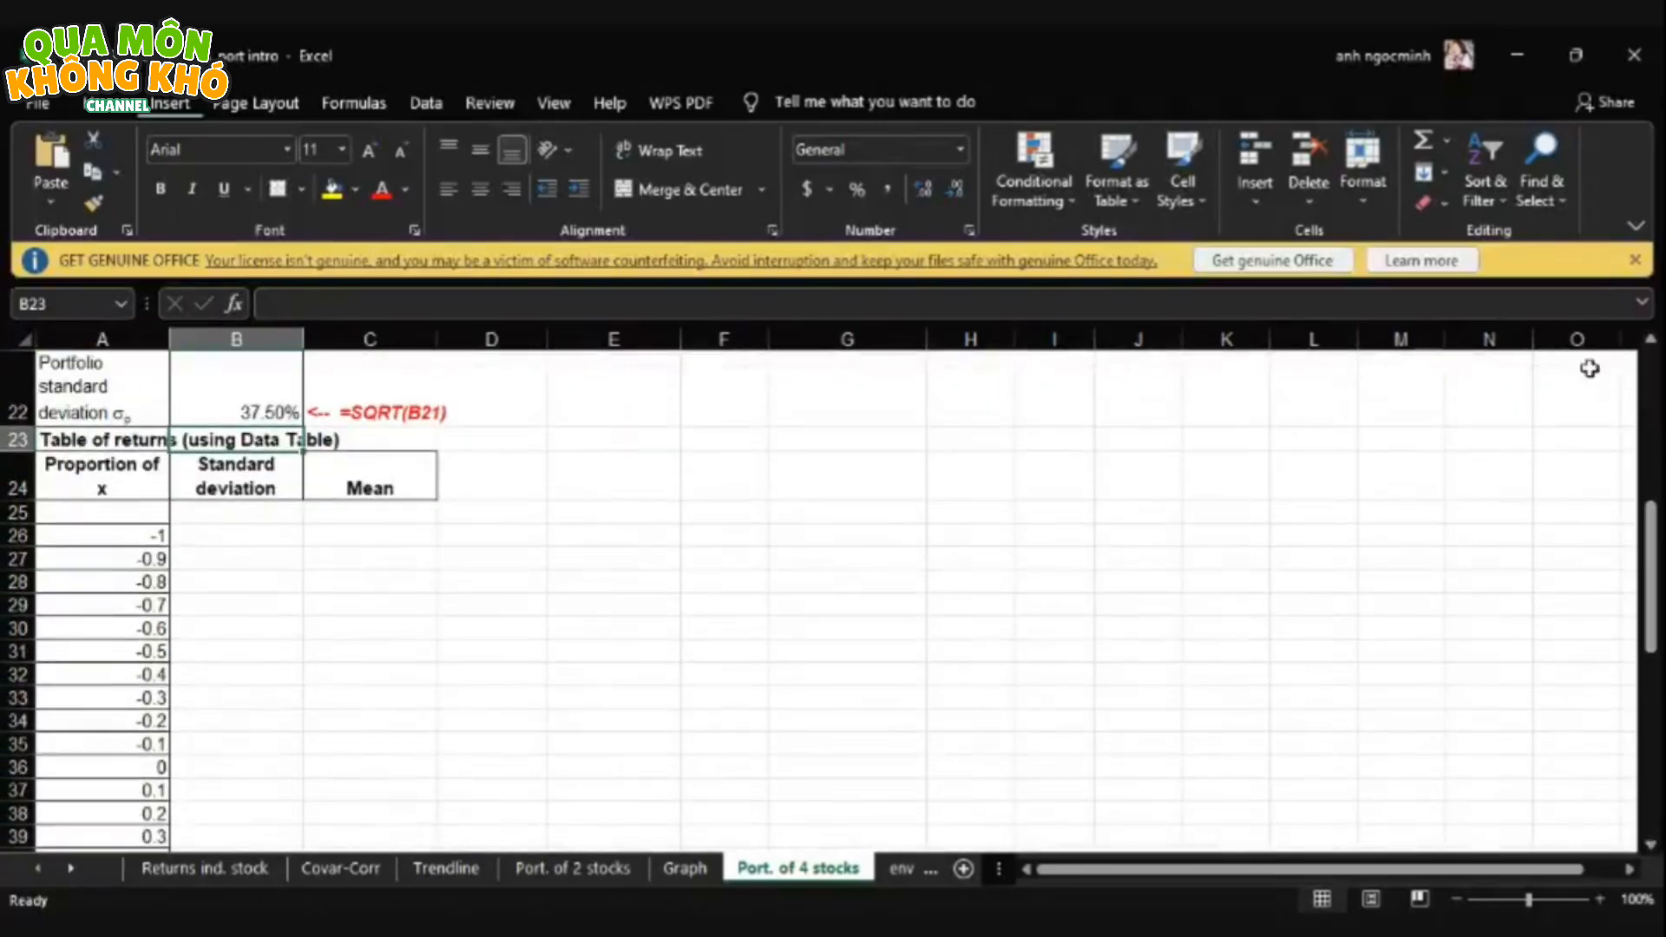
{"action": "scroll", "coordinate": [1650, 340], "scroll_direction": "up", "scroll_amount": 2}
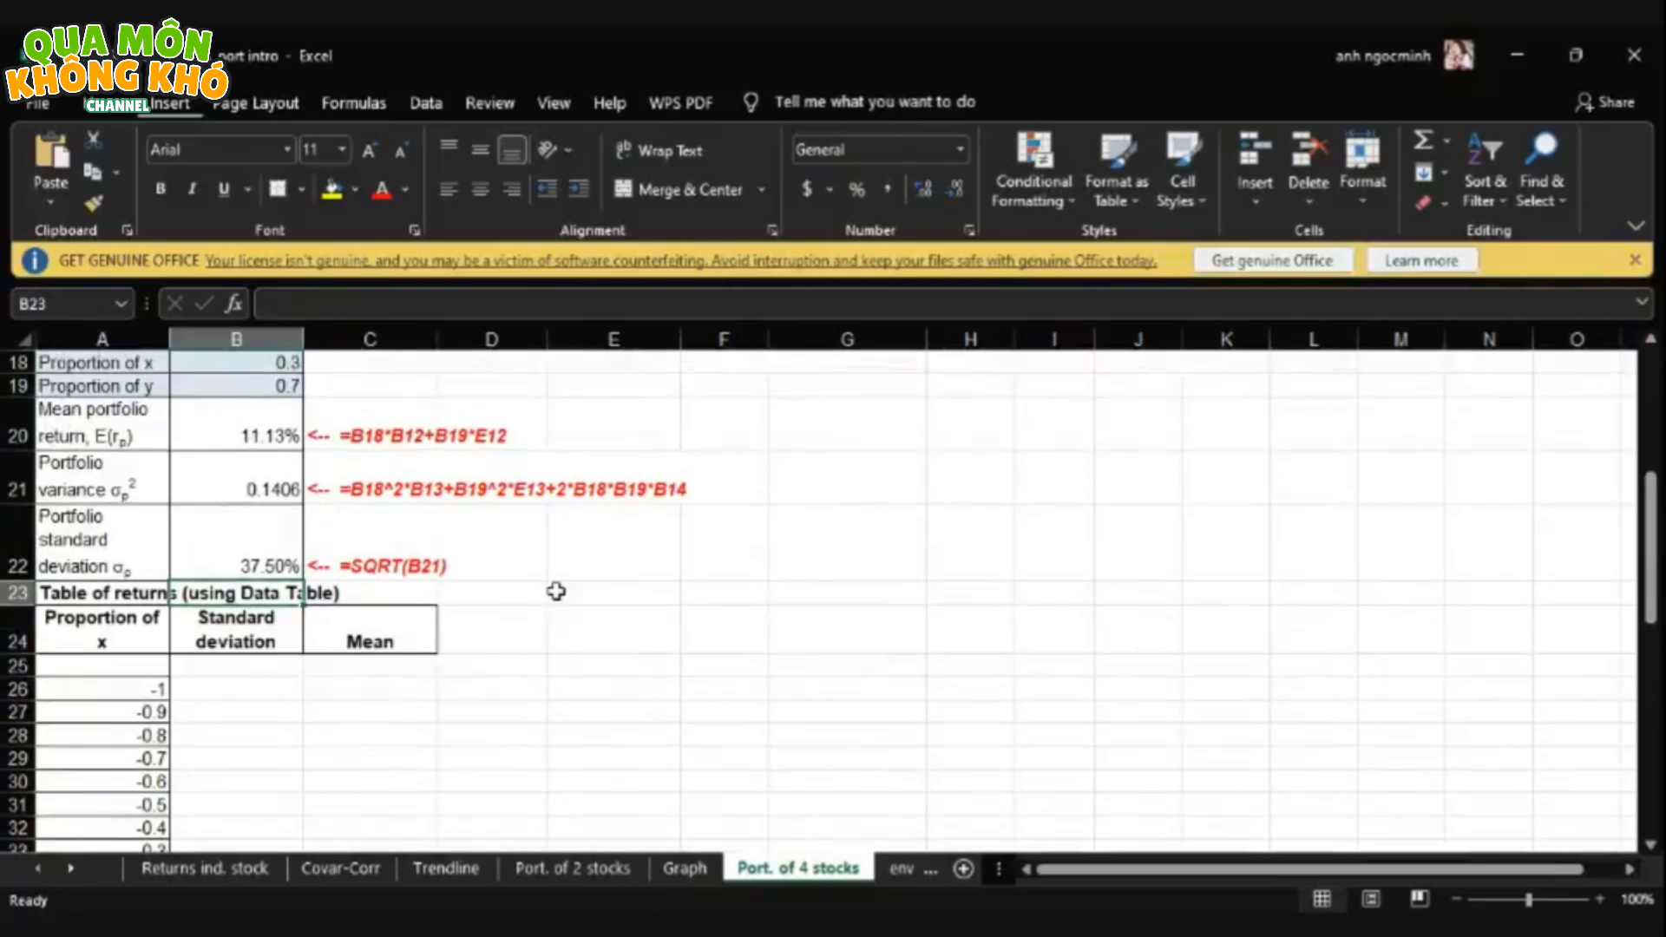
{"action": "left_click", "coordinate": [258, 661]}
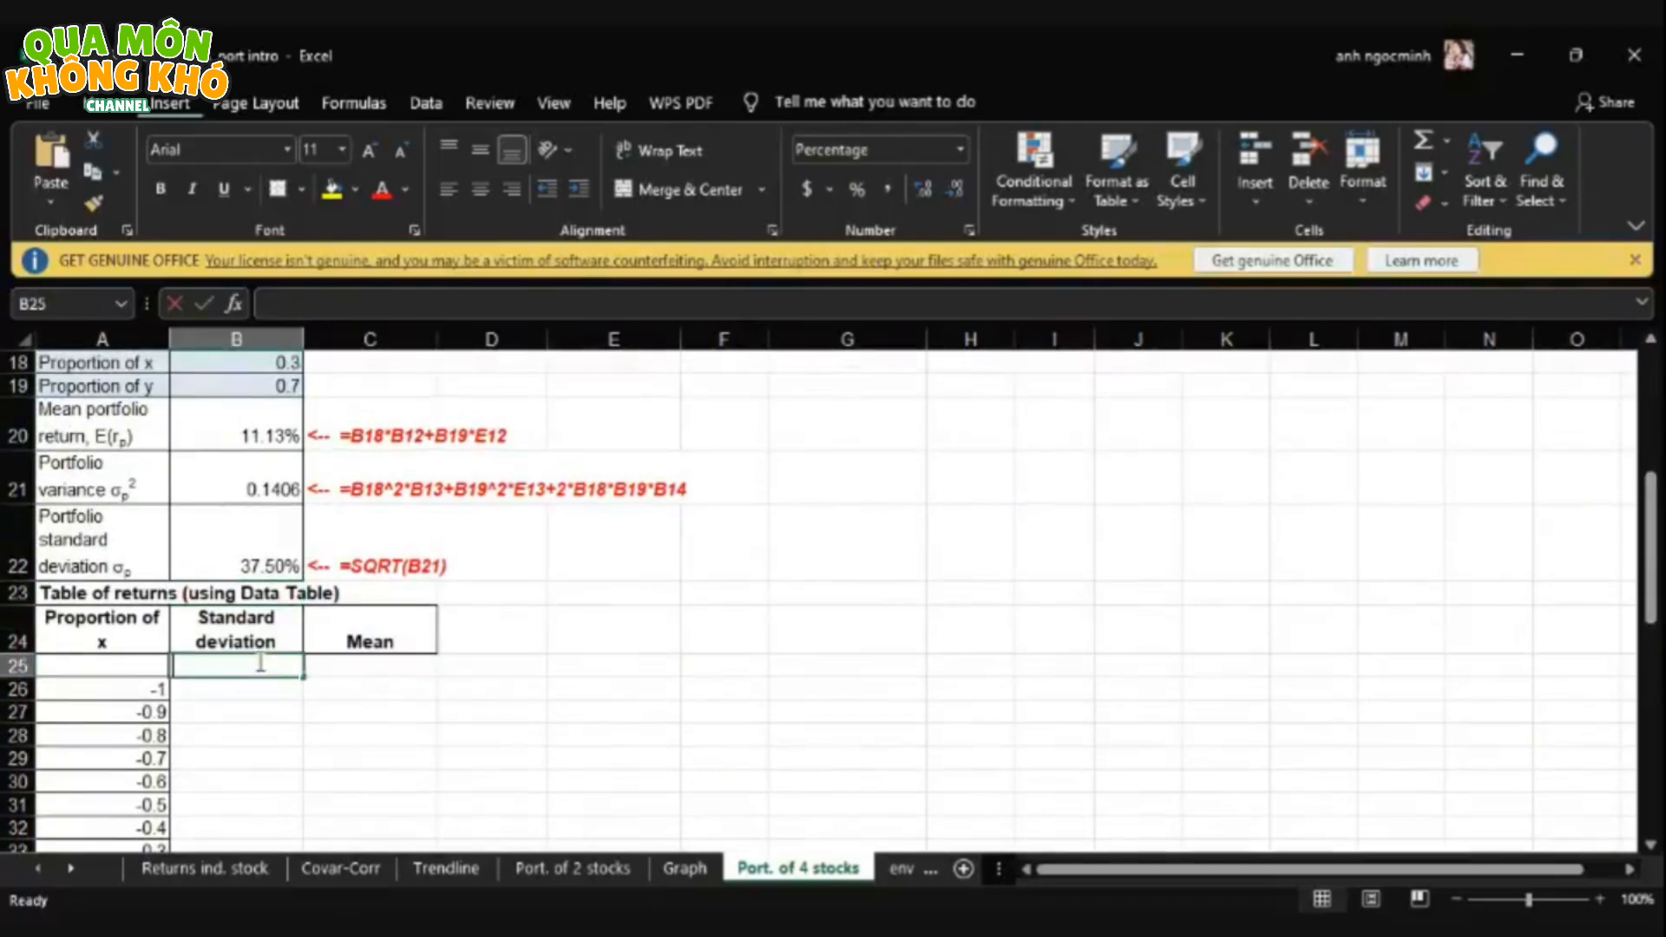
{"action": "type", "text": "="}
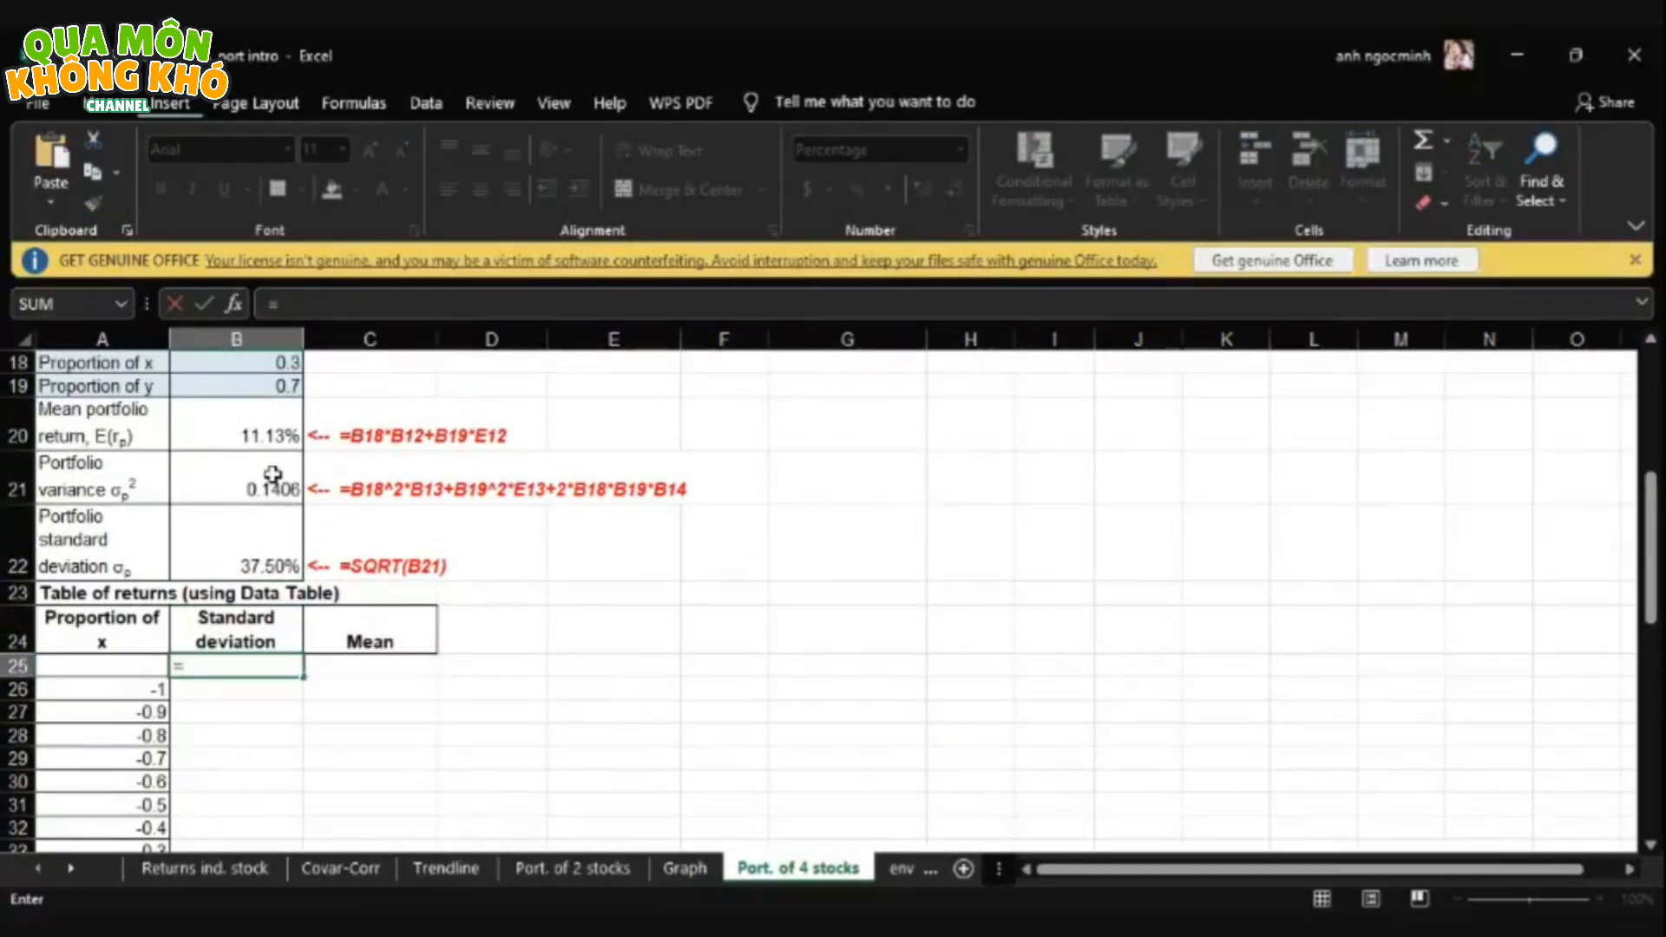
{"action": "left_click", "coordinate": [259, 528]}
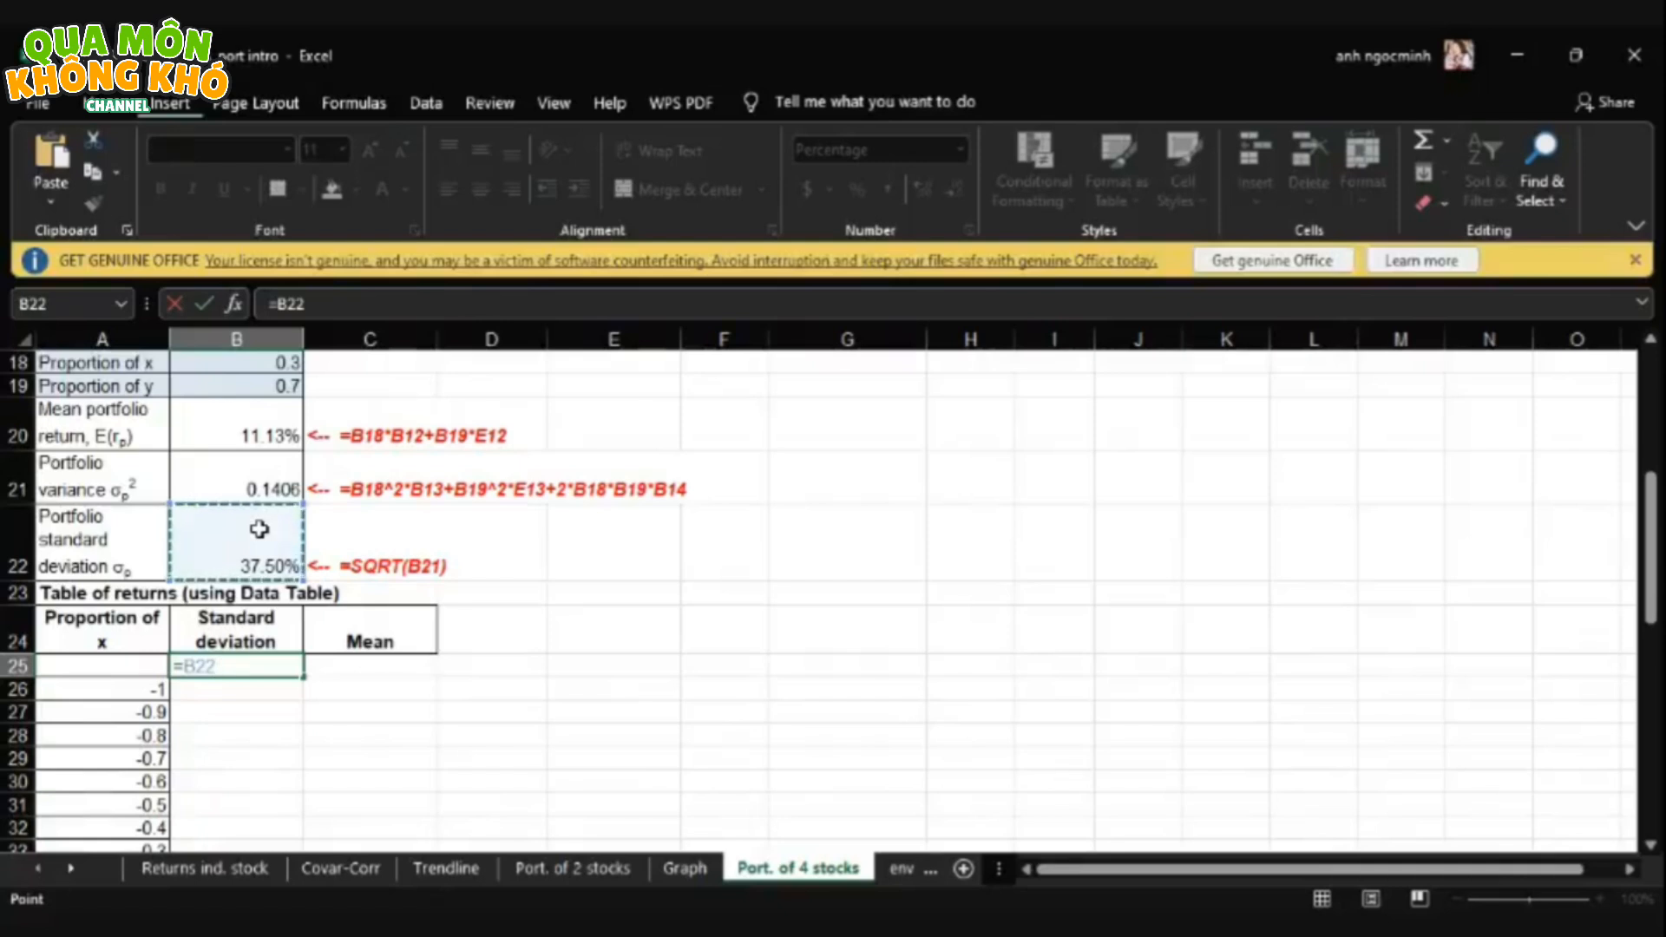
{"action": "key", "text": "Return"}
- Link C25, under the Mean heading of the table of returns, to the mean portfolio return with =B20
{"action": "left_click", "coordinate": [351, 668]}
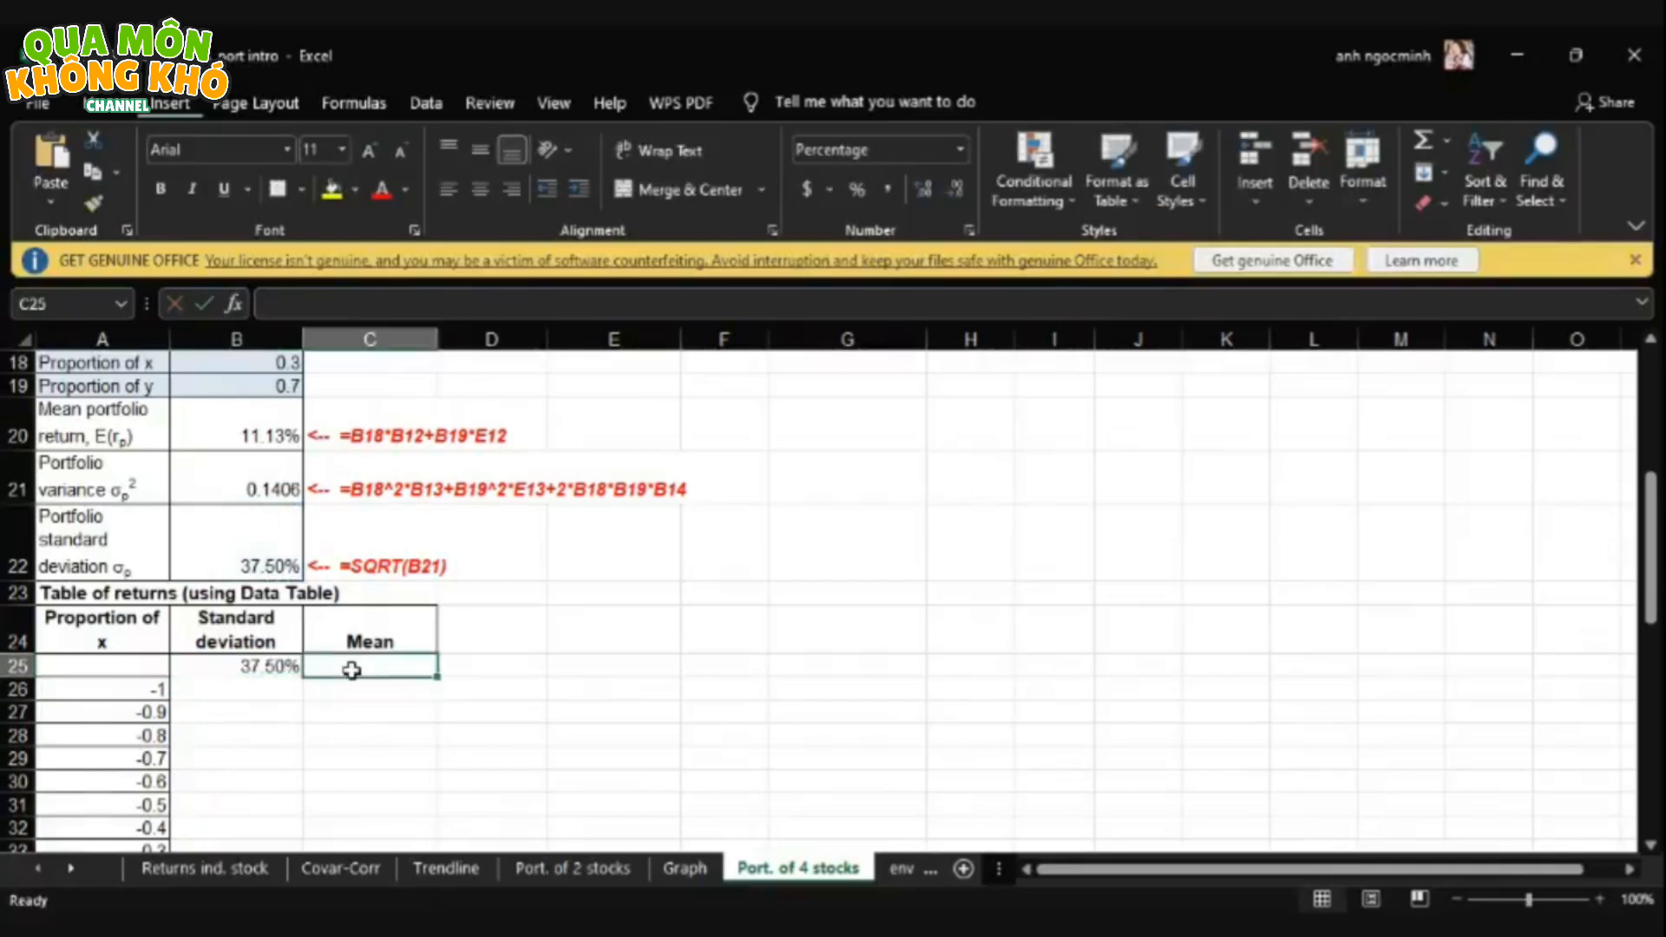
{"action": "type", "text": "="}
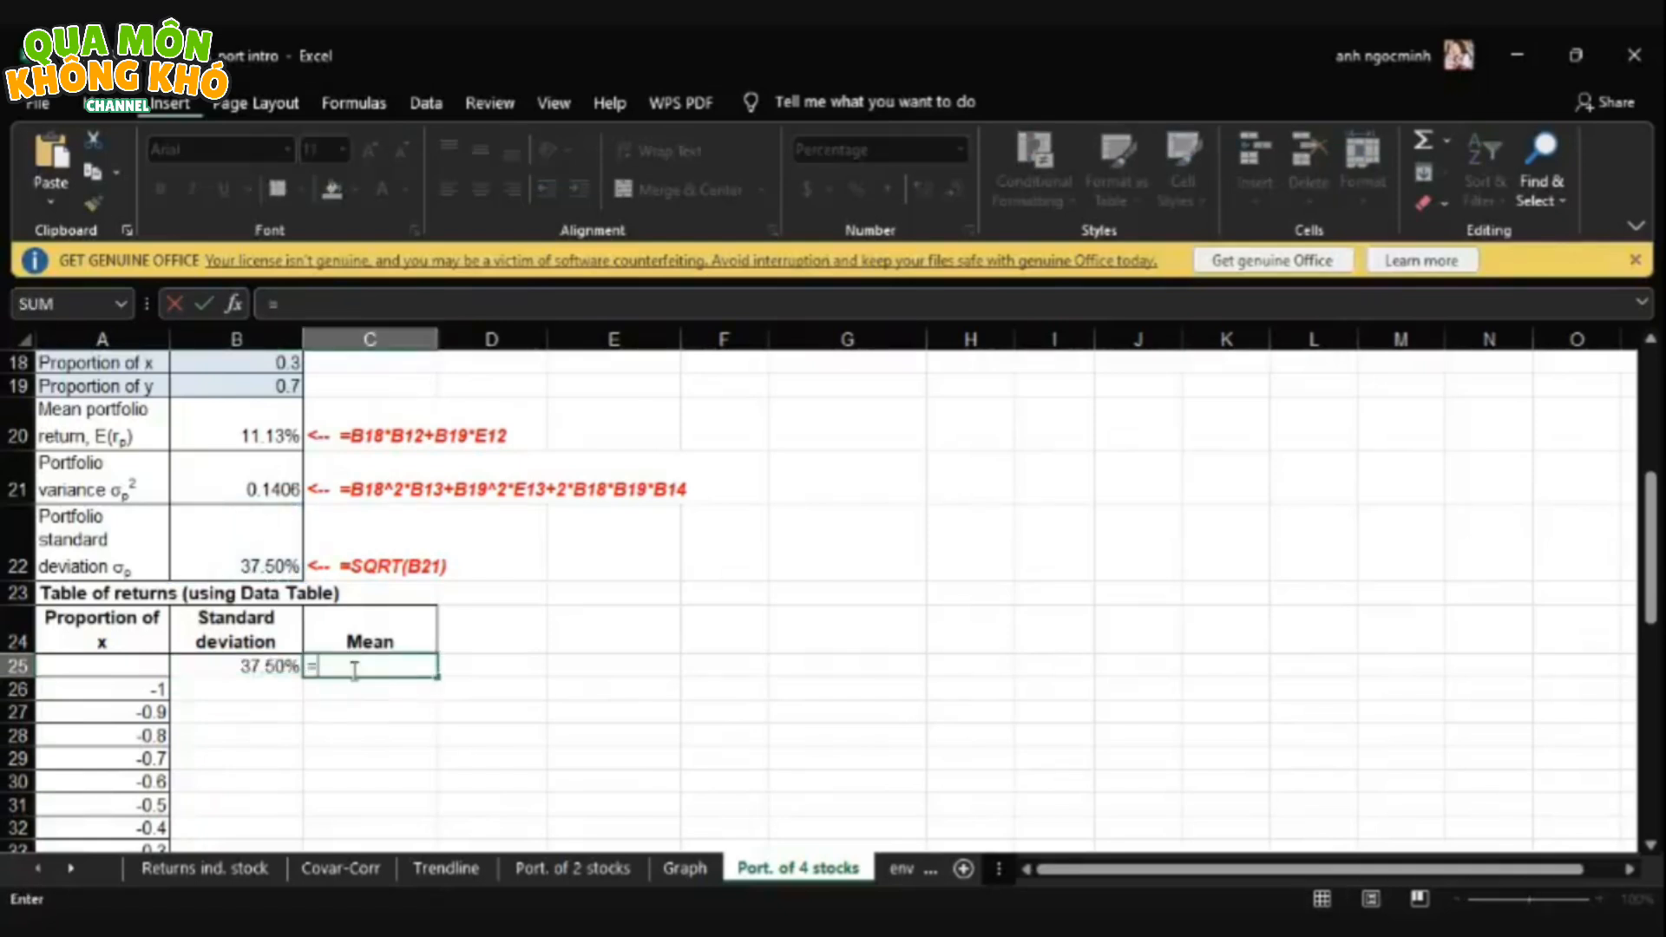
{"action": "left_click", "coordinate": [218, 432]}
{"action": "key", "text": "Return"}
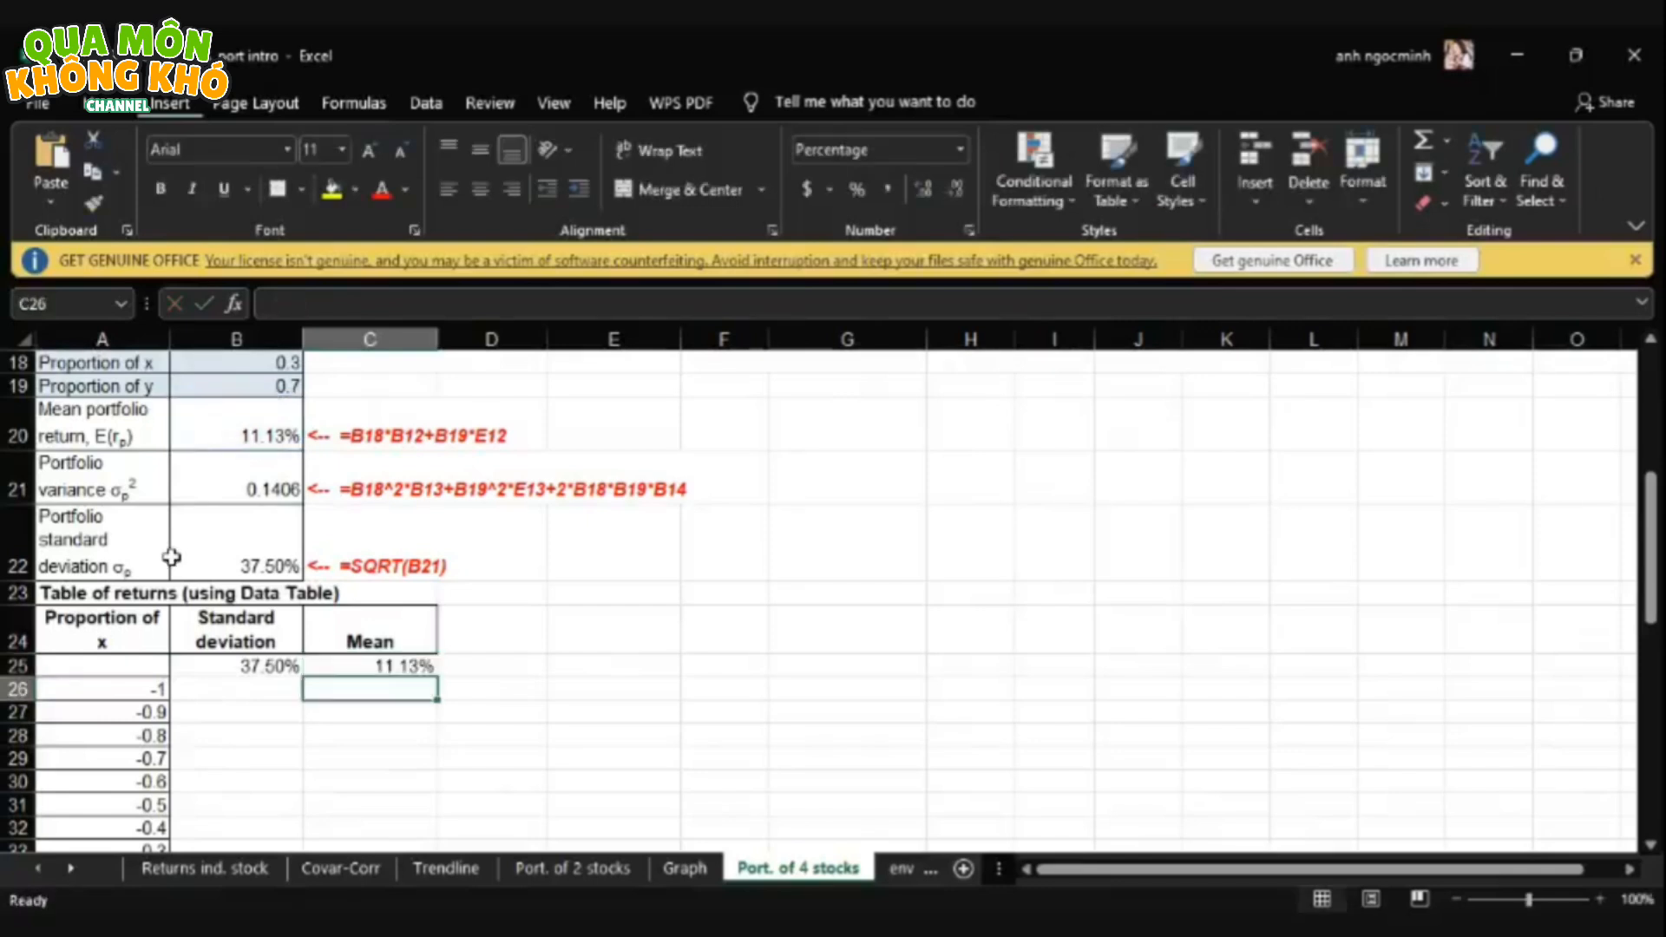
- Fill the table of returns A25:C63 with a what-if Data Table, using B18 (Proportion of x) as the column input cell
{"action": "left_click_drag", "start_coordinate": [138, 661], "coordinate": [355, 662]}
{"action": "key", "text": "shift+Down"}
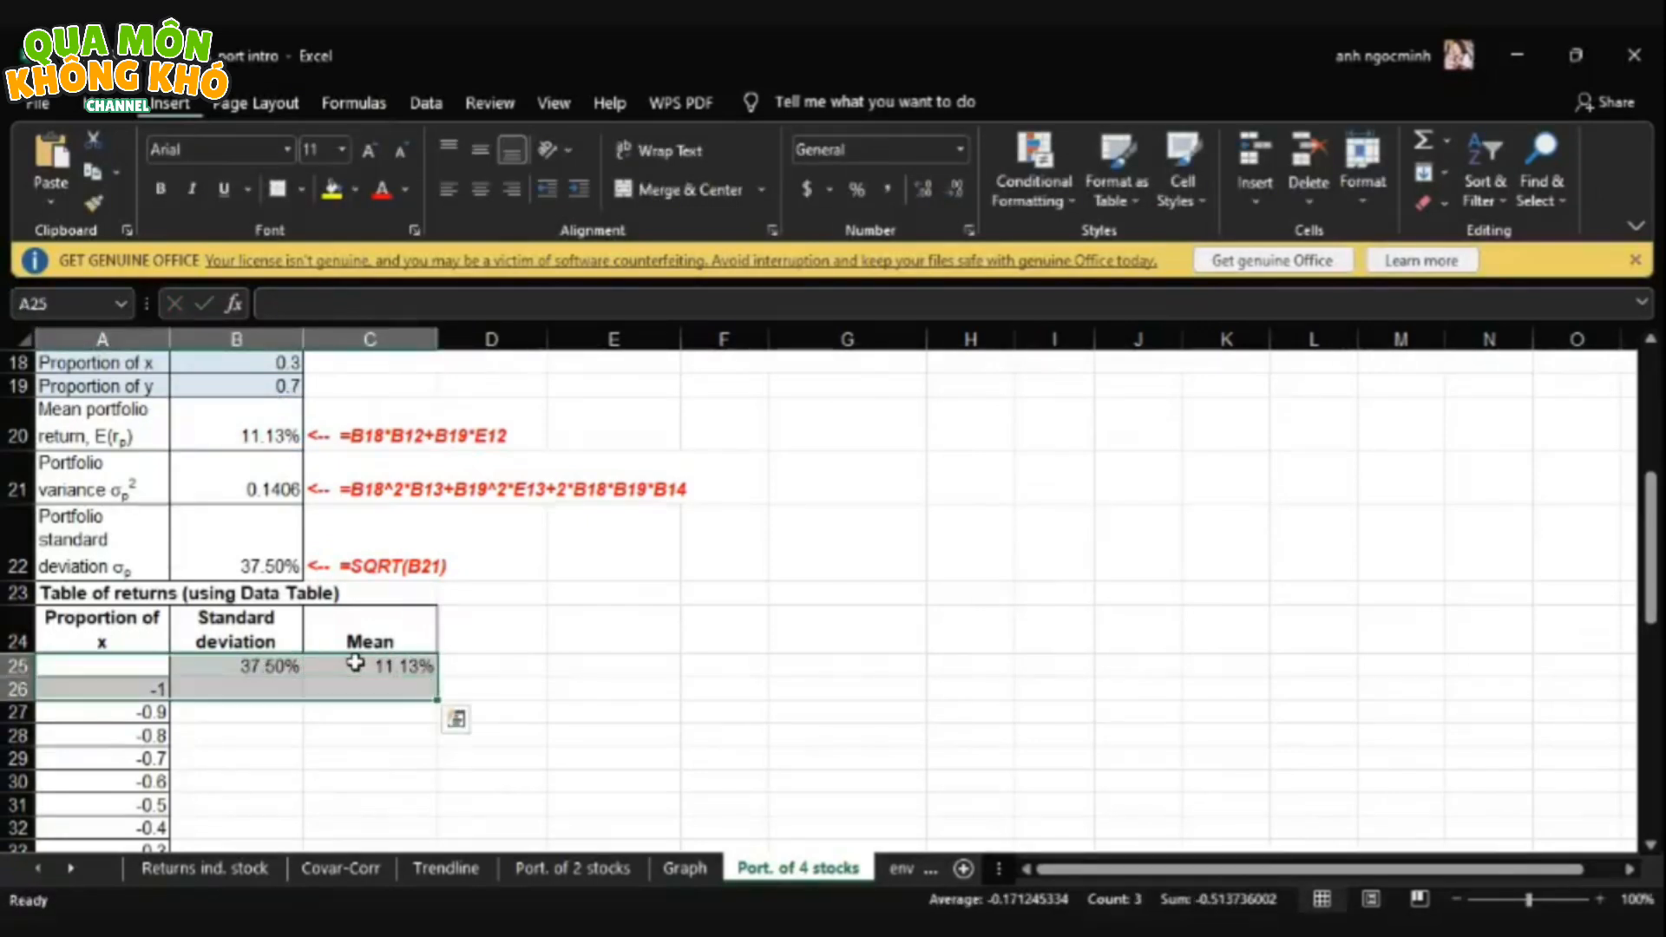
{"action": "key", "text": "ctrl+shift+Down"}
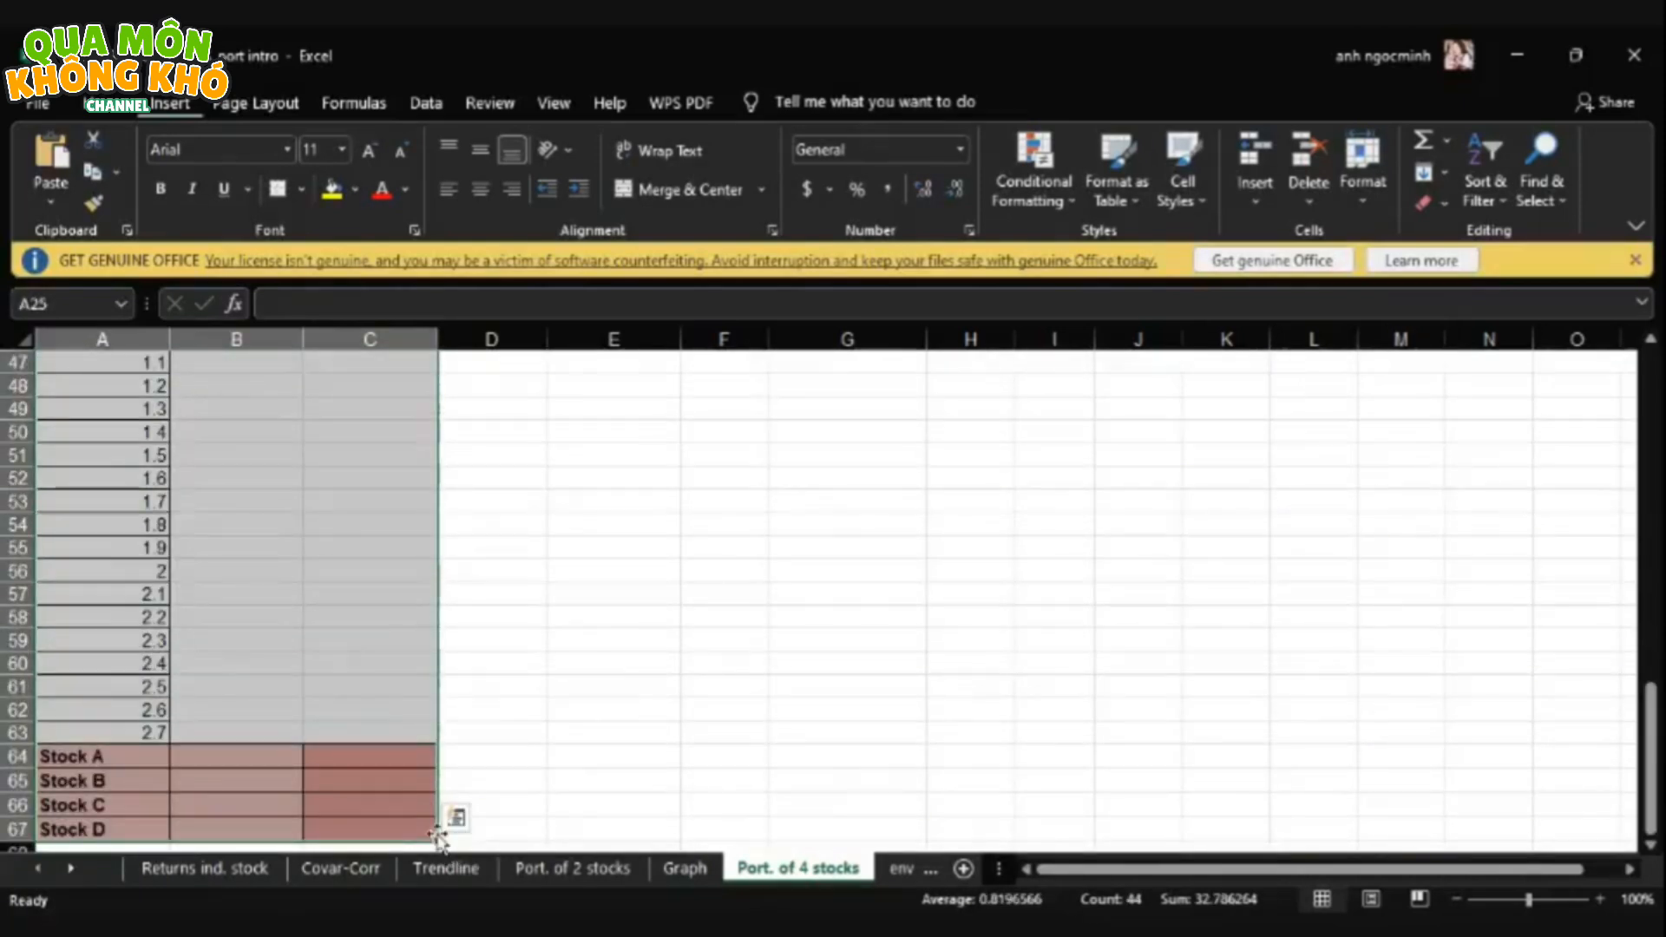
{"action": "left_click_drag", "start_coordinate": [439, 840], "coordinate": [438, 746]}
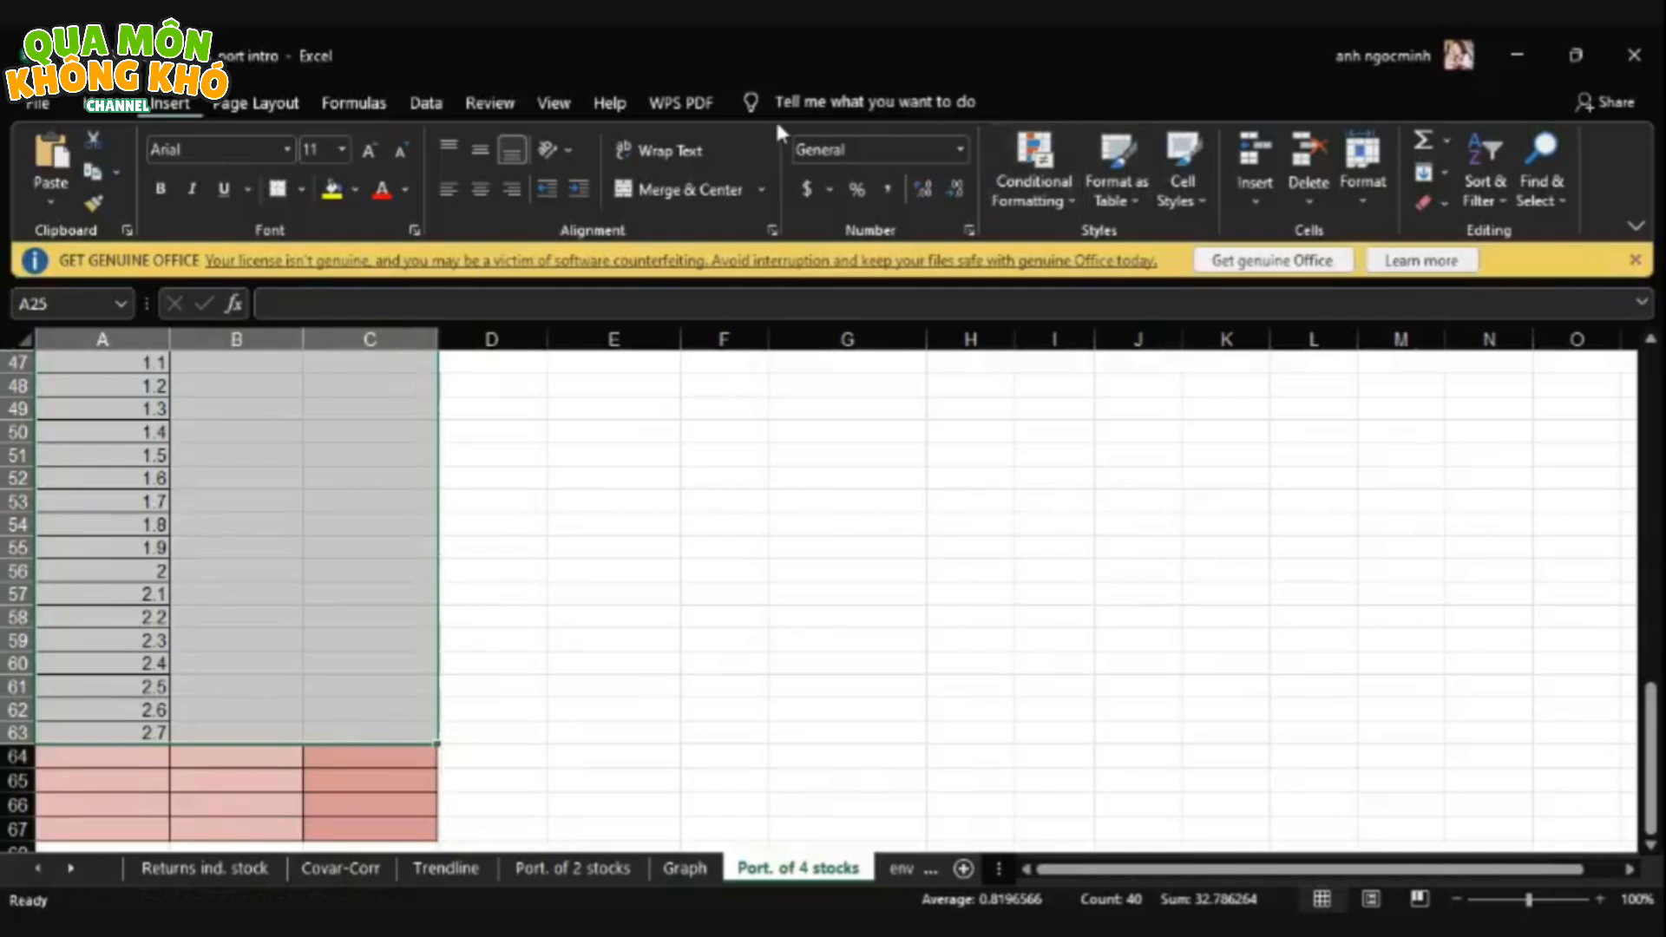
{"action": "left_click", "coordinate": [421, 103]}
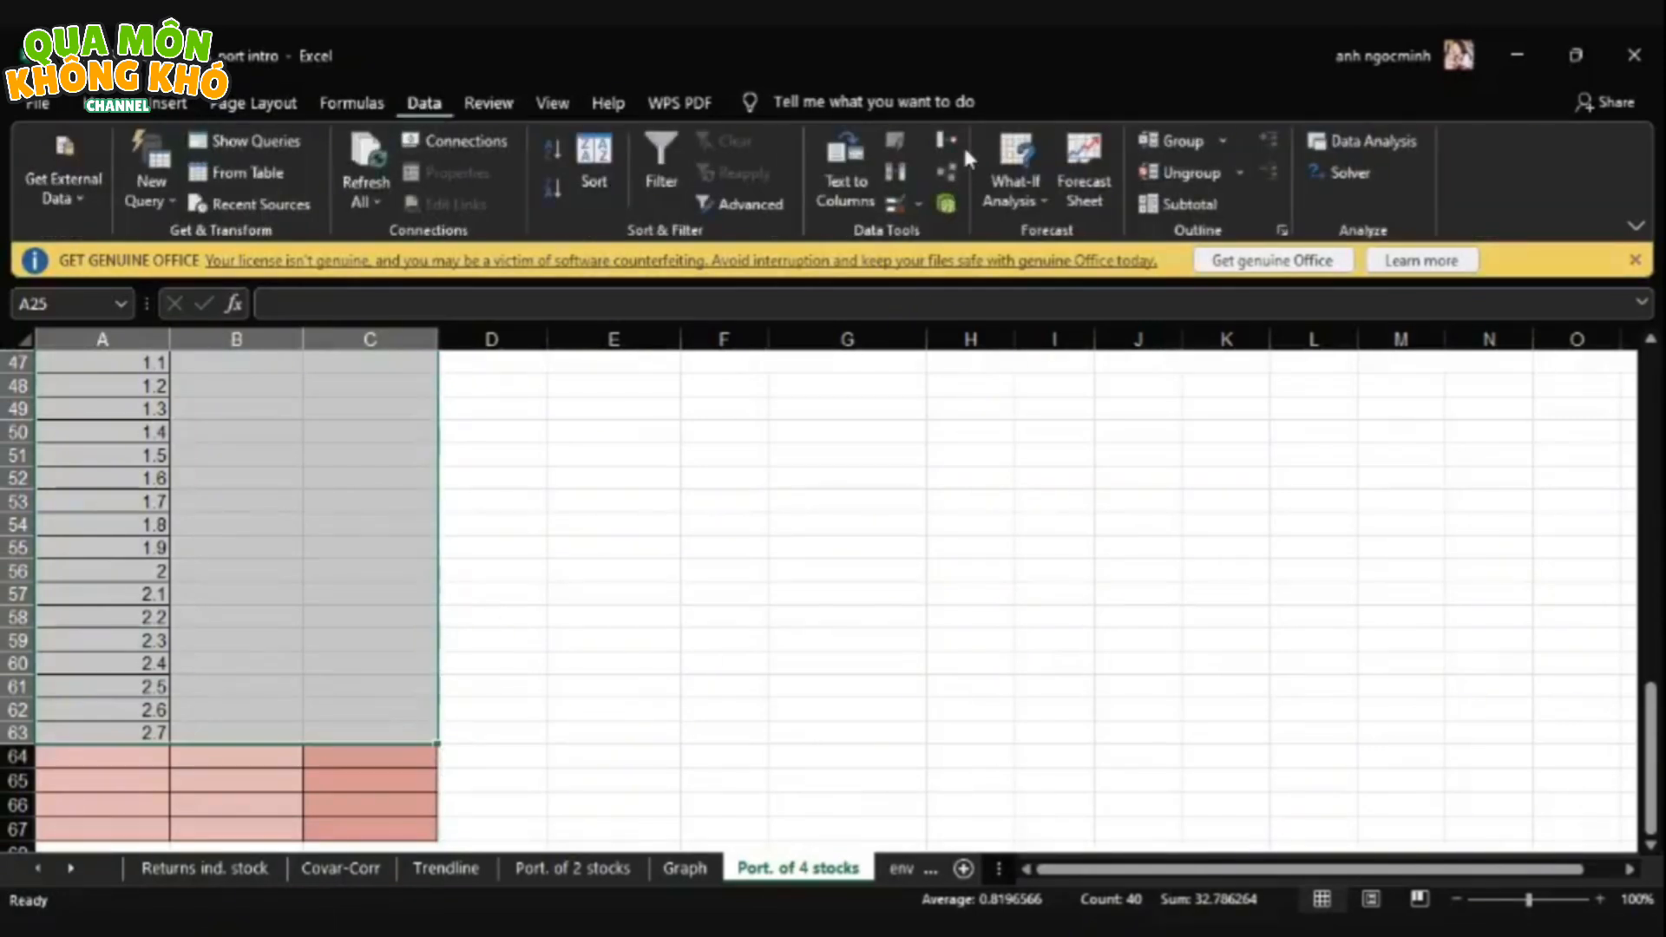
{"action": "left_click", "coordinate": [1008, 191]}
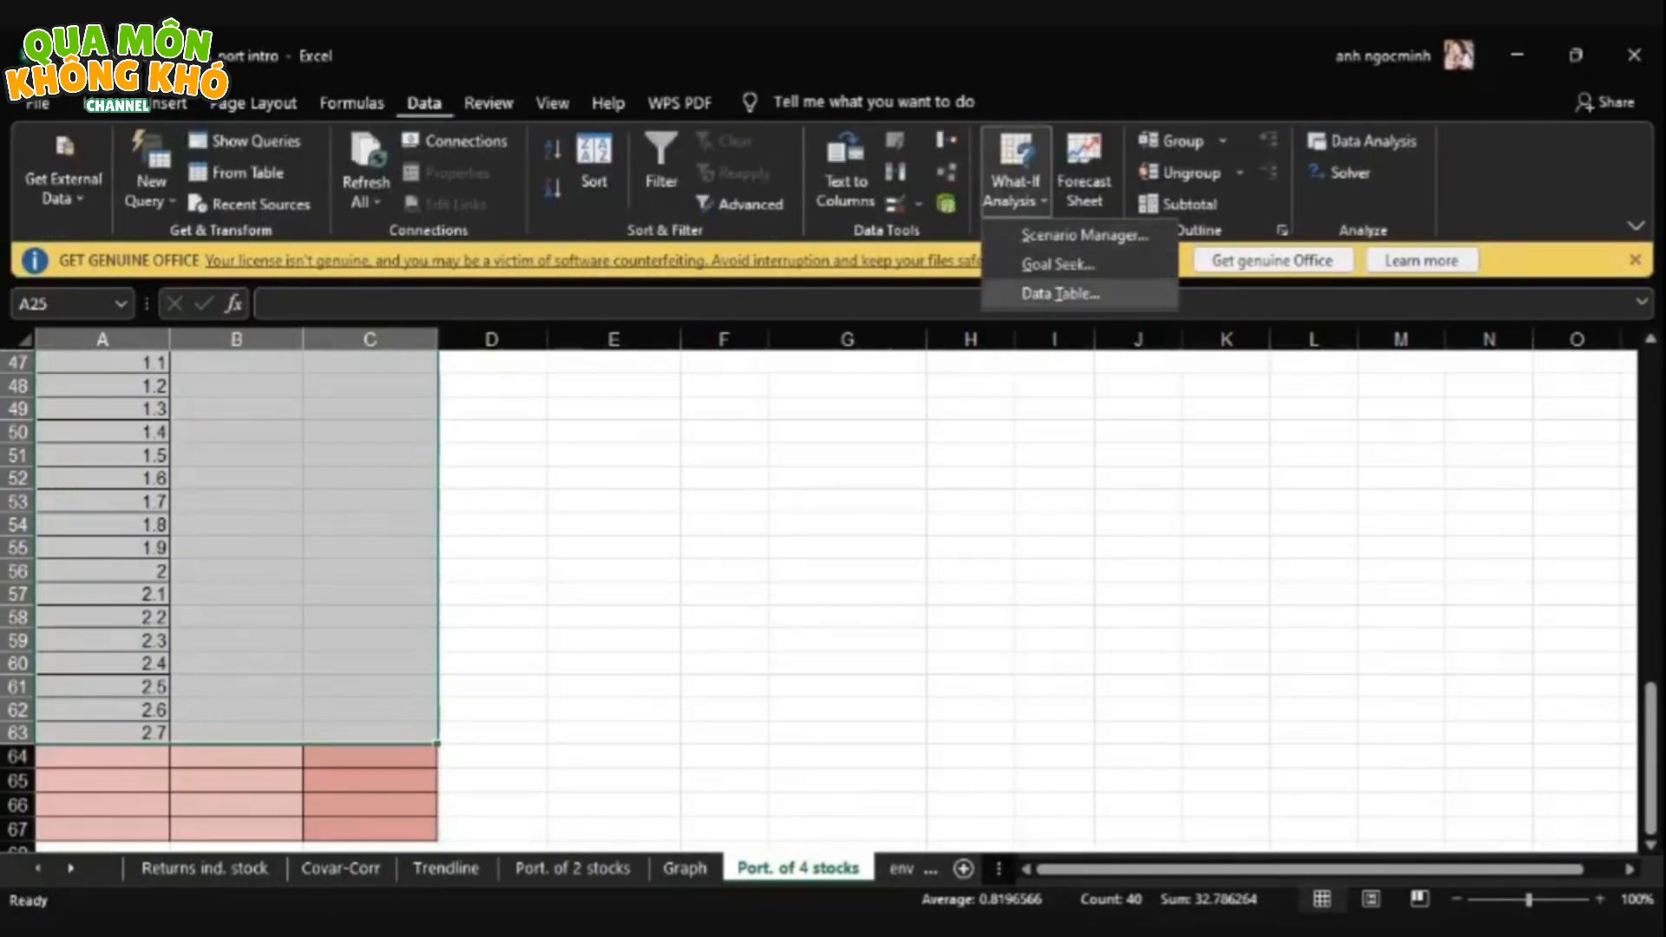
{"action": "left_click", "coordinate": [1037, 294]}
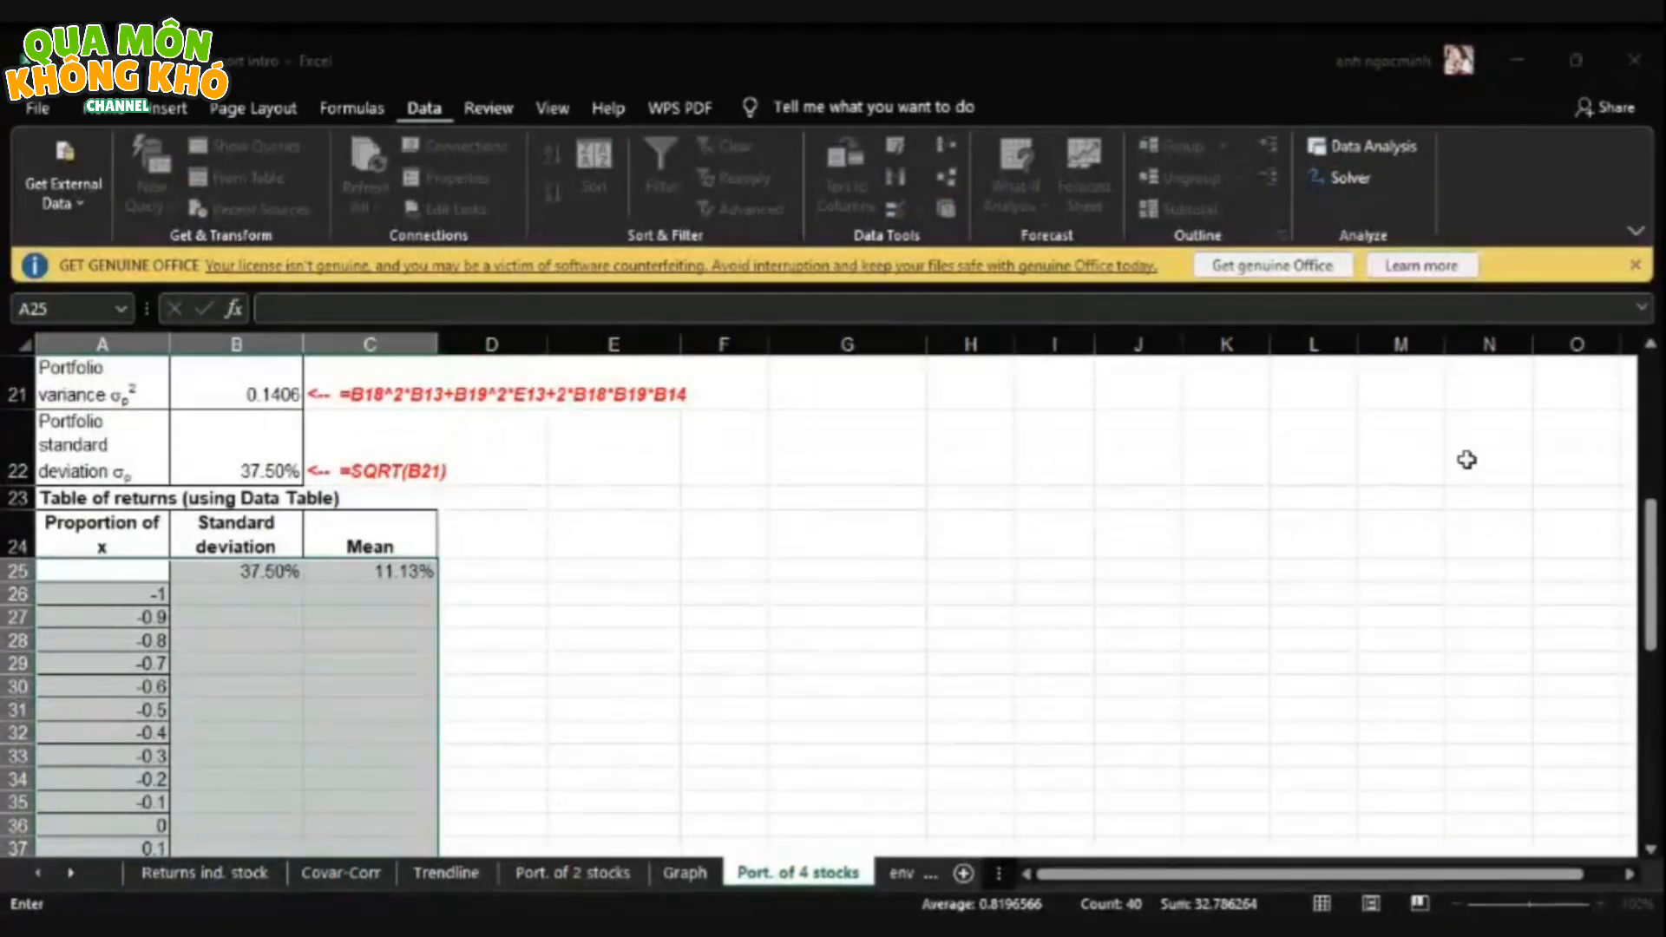
{"action": "scroll", "coordinate": [1651, 362], "scroll_direction": "up", "scroll_amount": 1}
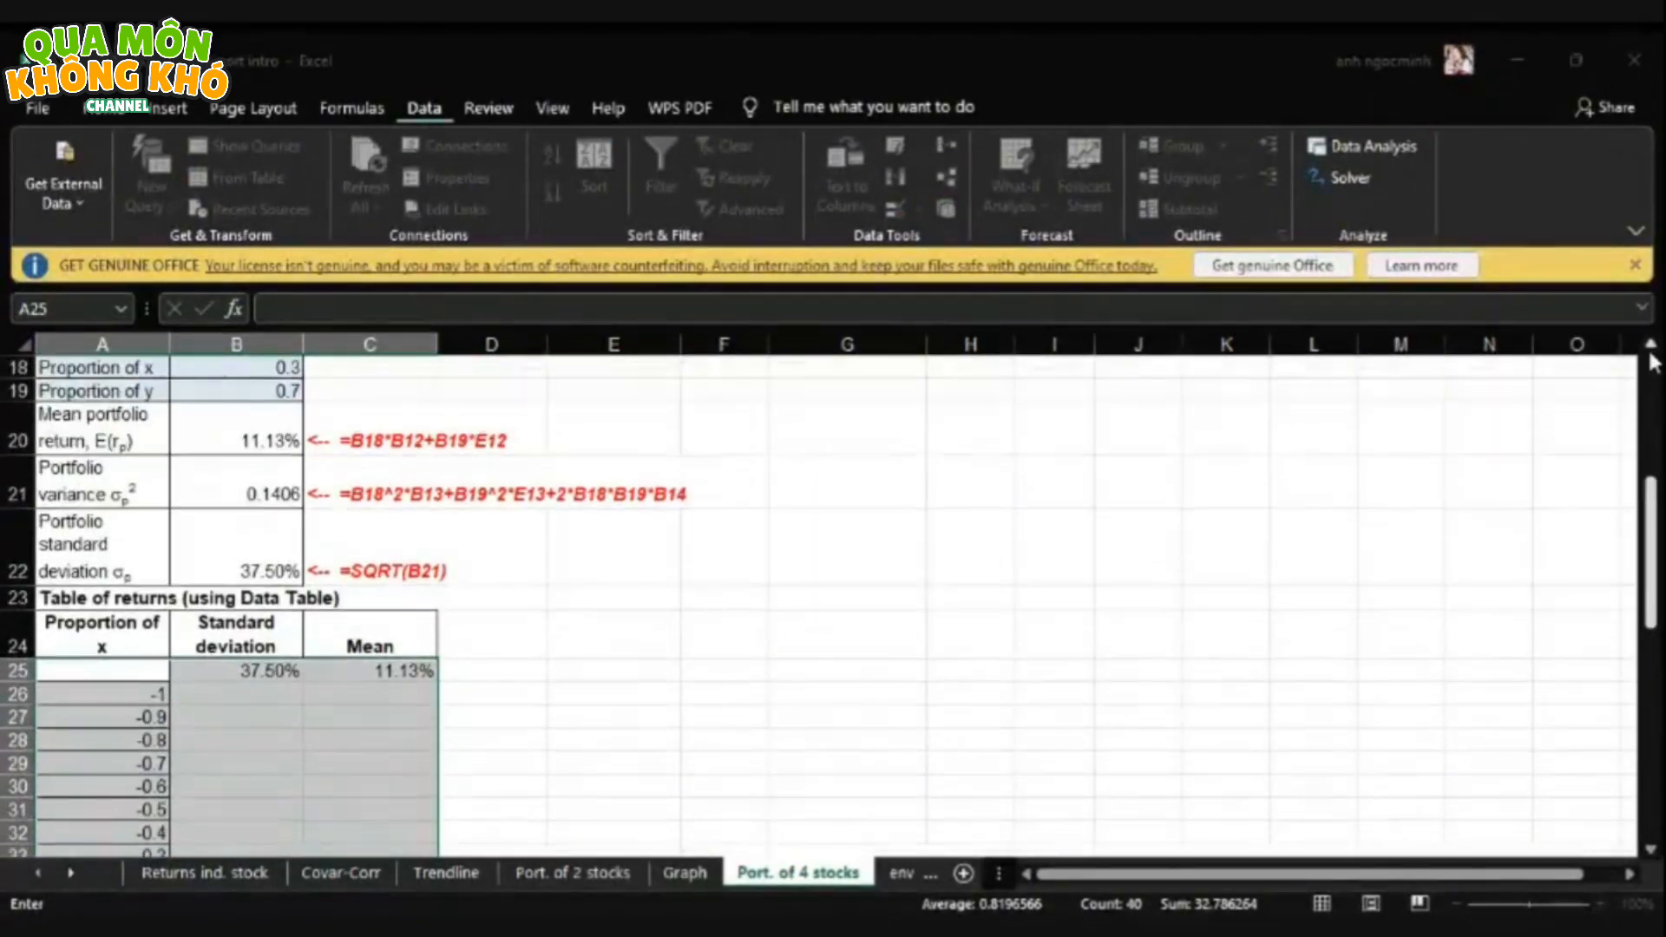
{"action": "scroll", "coordinate": [1651, 363], "scroll_direction": "up", "scroll_amount": 1}
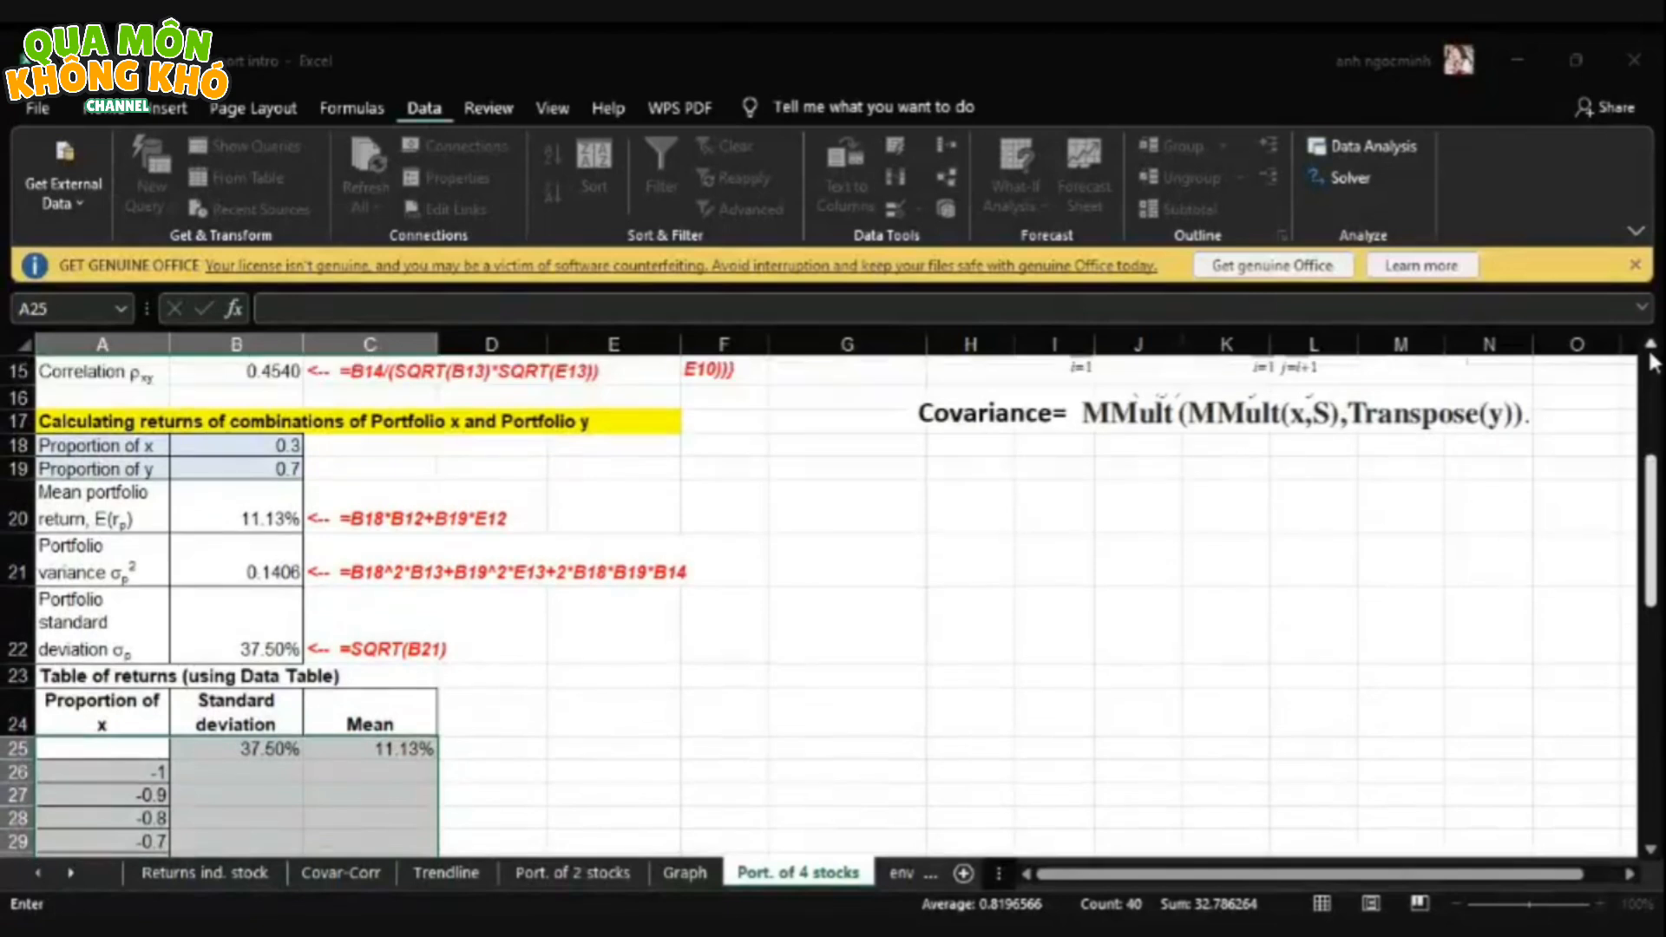
{"action": "left_click", "coordinate": [267, 444]}
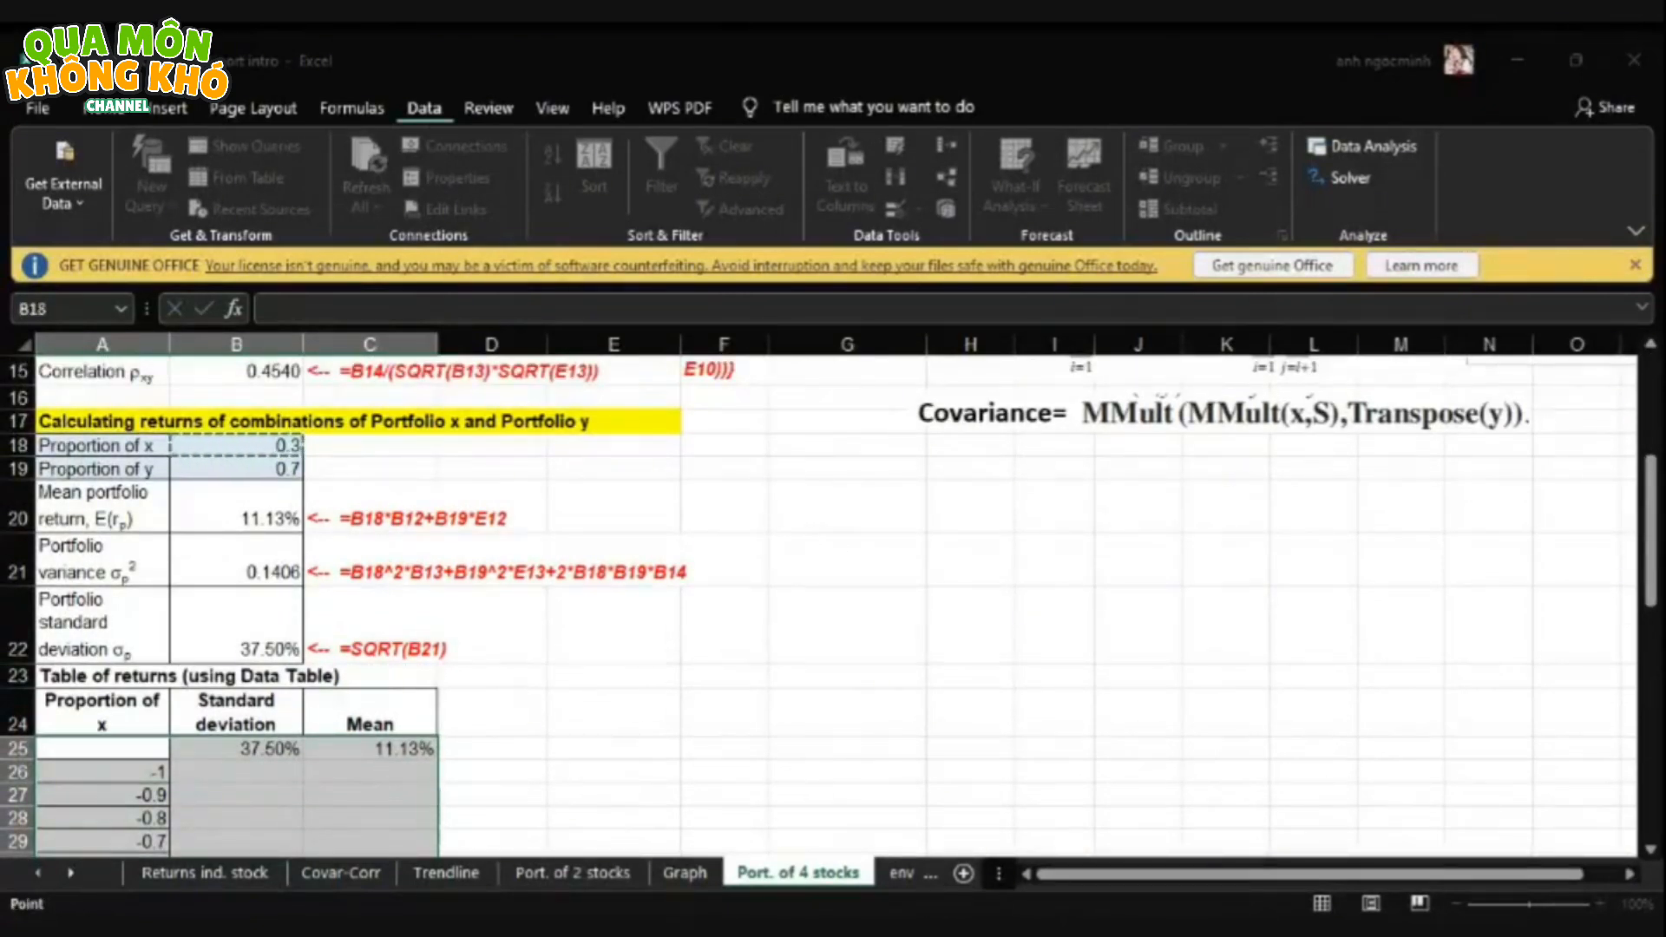
{"action": "left_click", "coordinate": [1293, 513]}
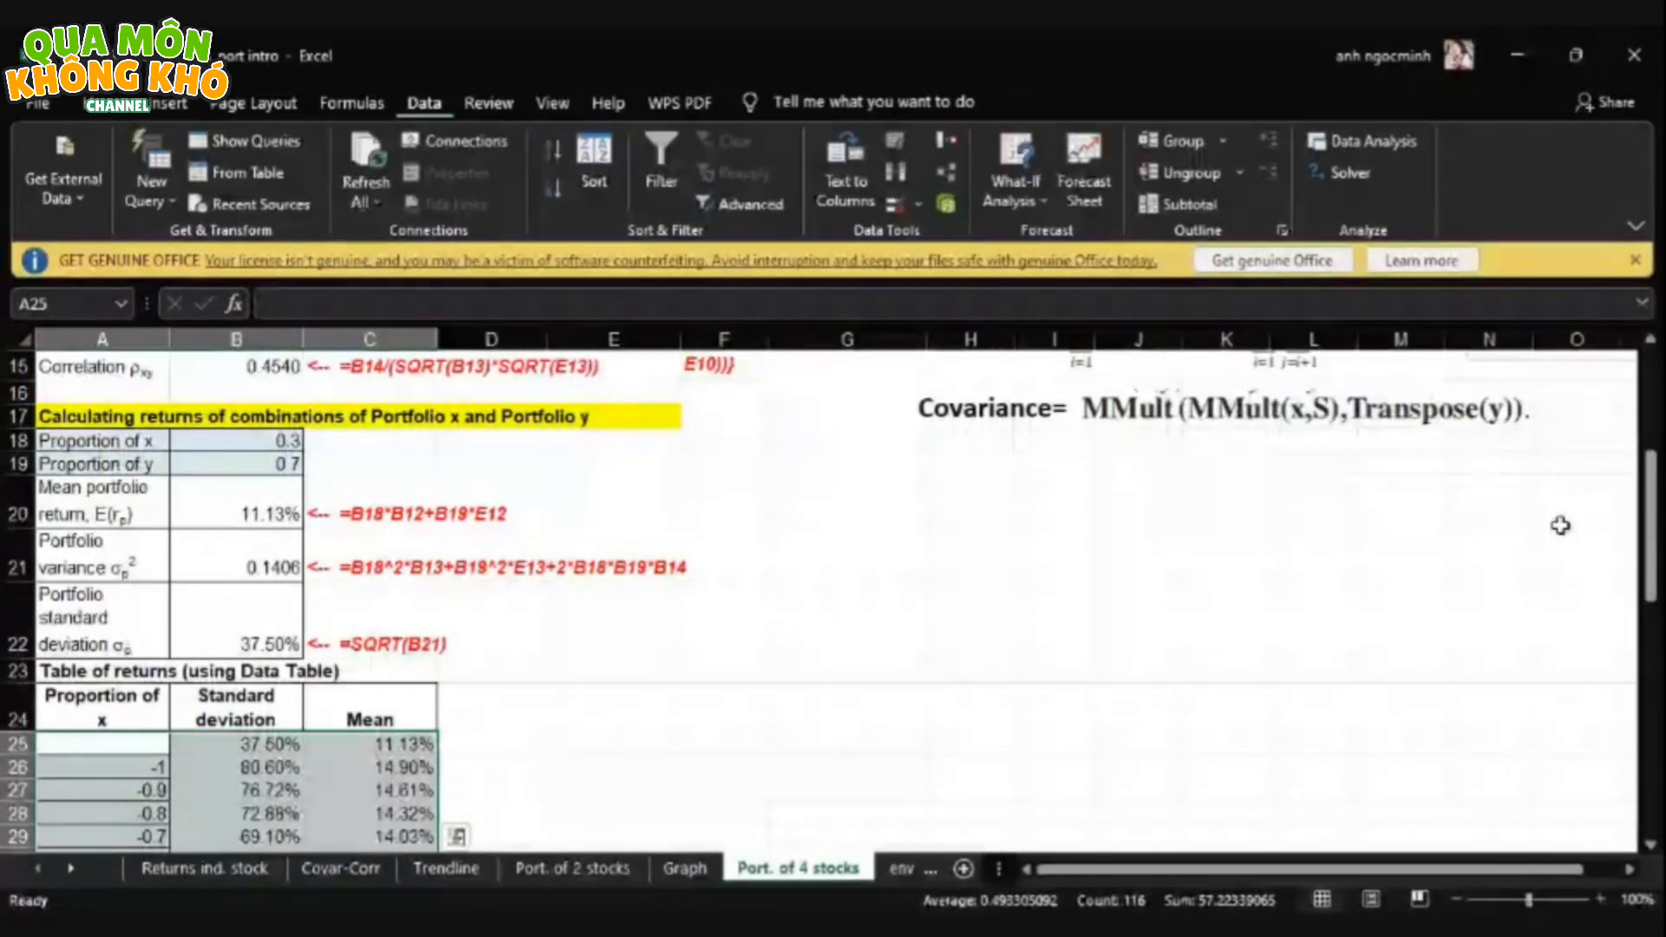
- Fill the shaded cells A64:A67 below the returns table with asset labels, entering A, B and D in A64, A65 and A67
{"action": "left_click_drag", "start_coordinate": [1651, 542], "coordinate": [1606, 792]}
{"action": "left_click", "coordinate": [1101, 659]}
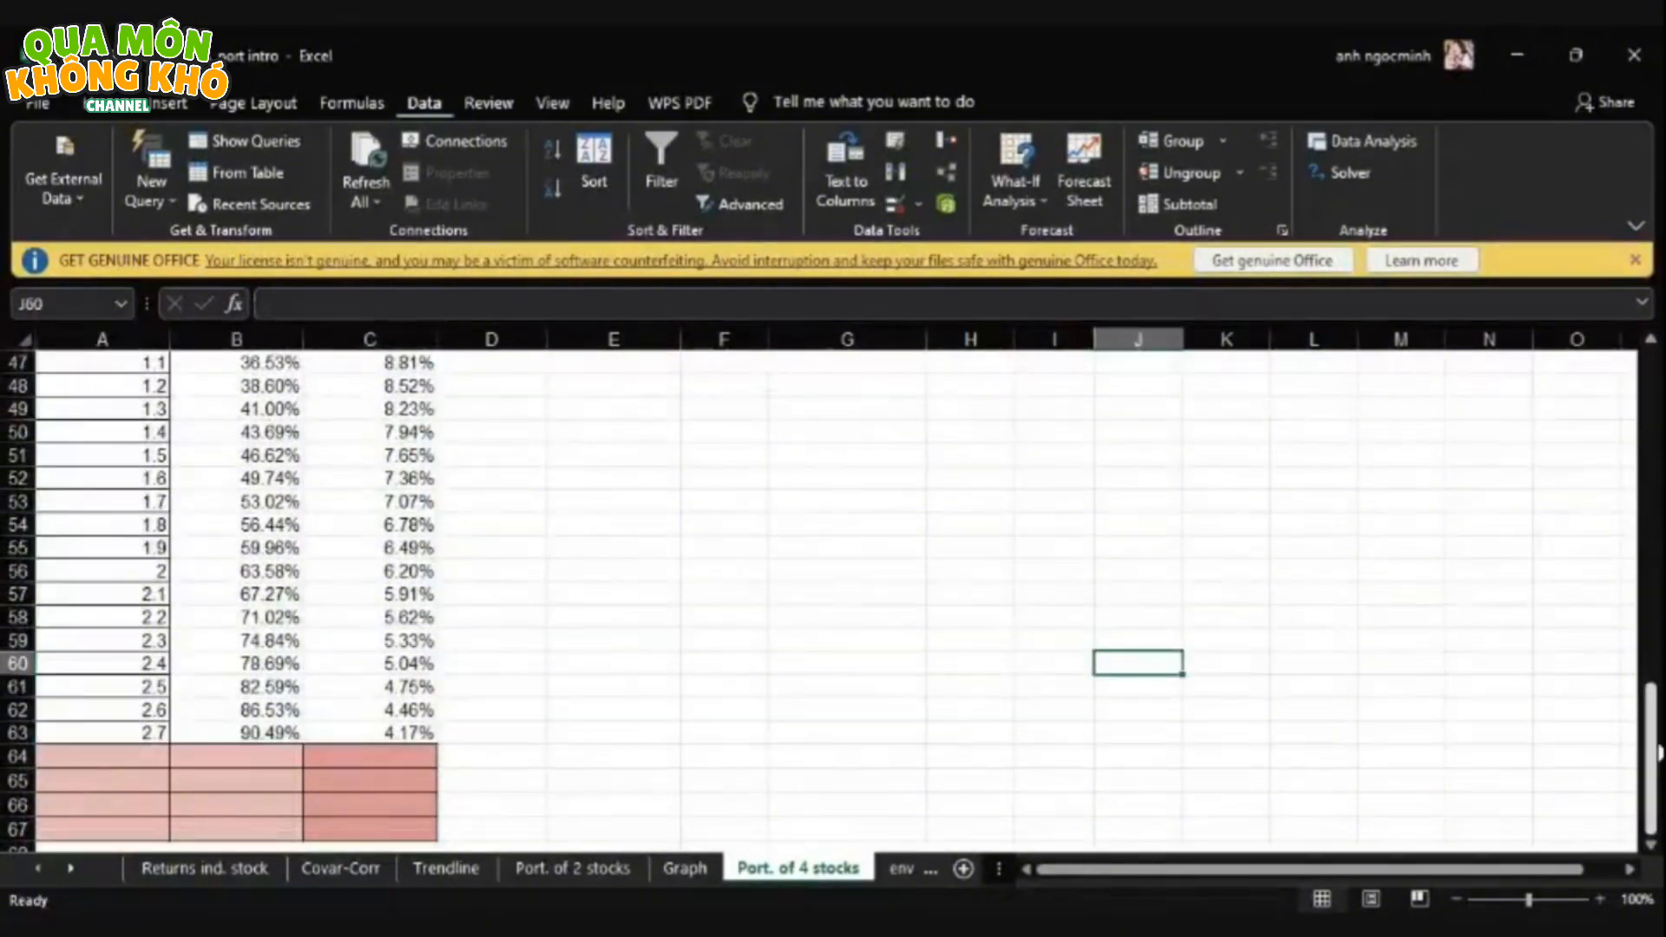
{"action": "left_click_drag", "start_coordinate": [1653, 771], "coordinate": [1655, 775]}
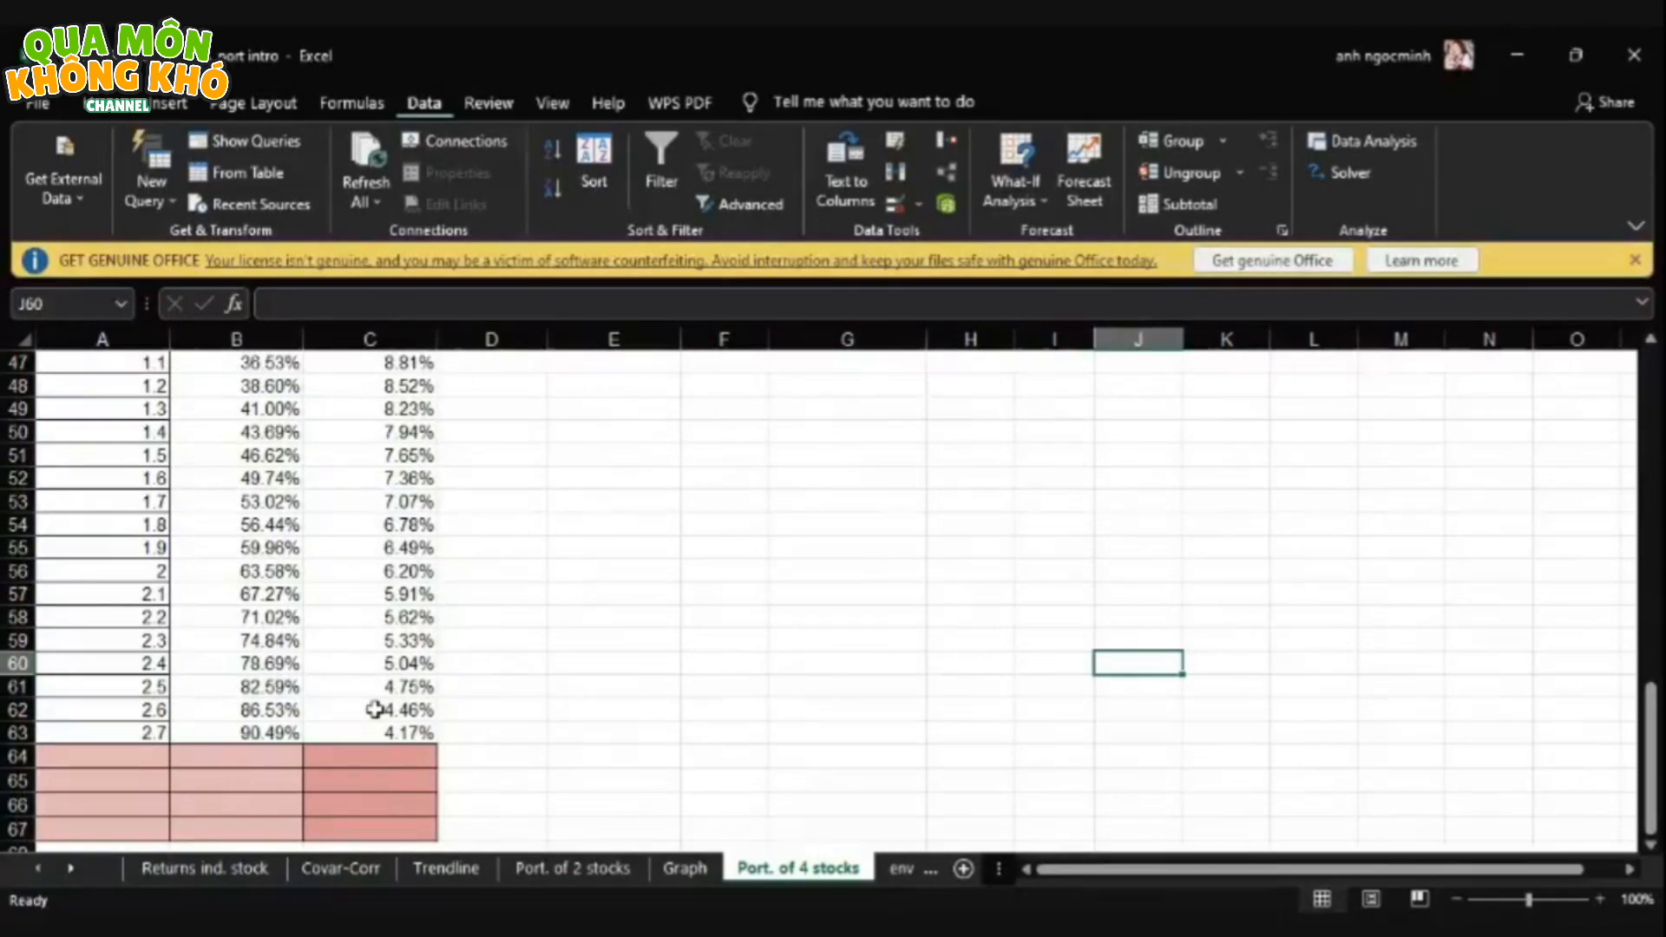
{"action": "left_click", "coordinate": [152, 752]}
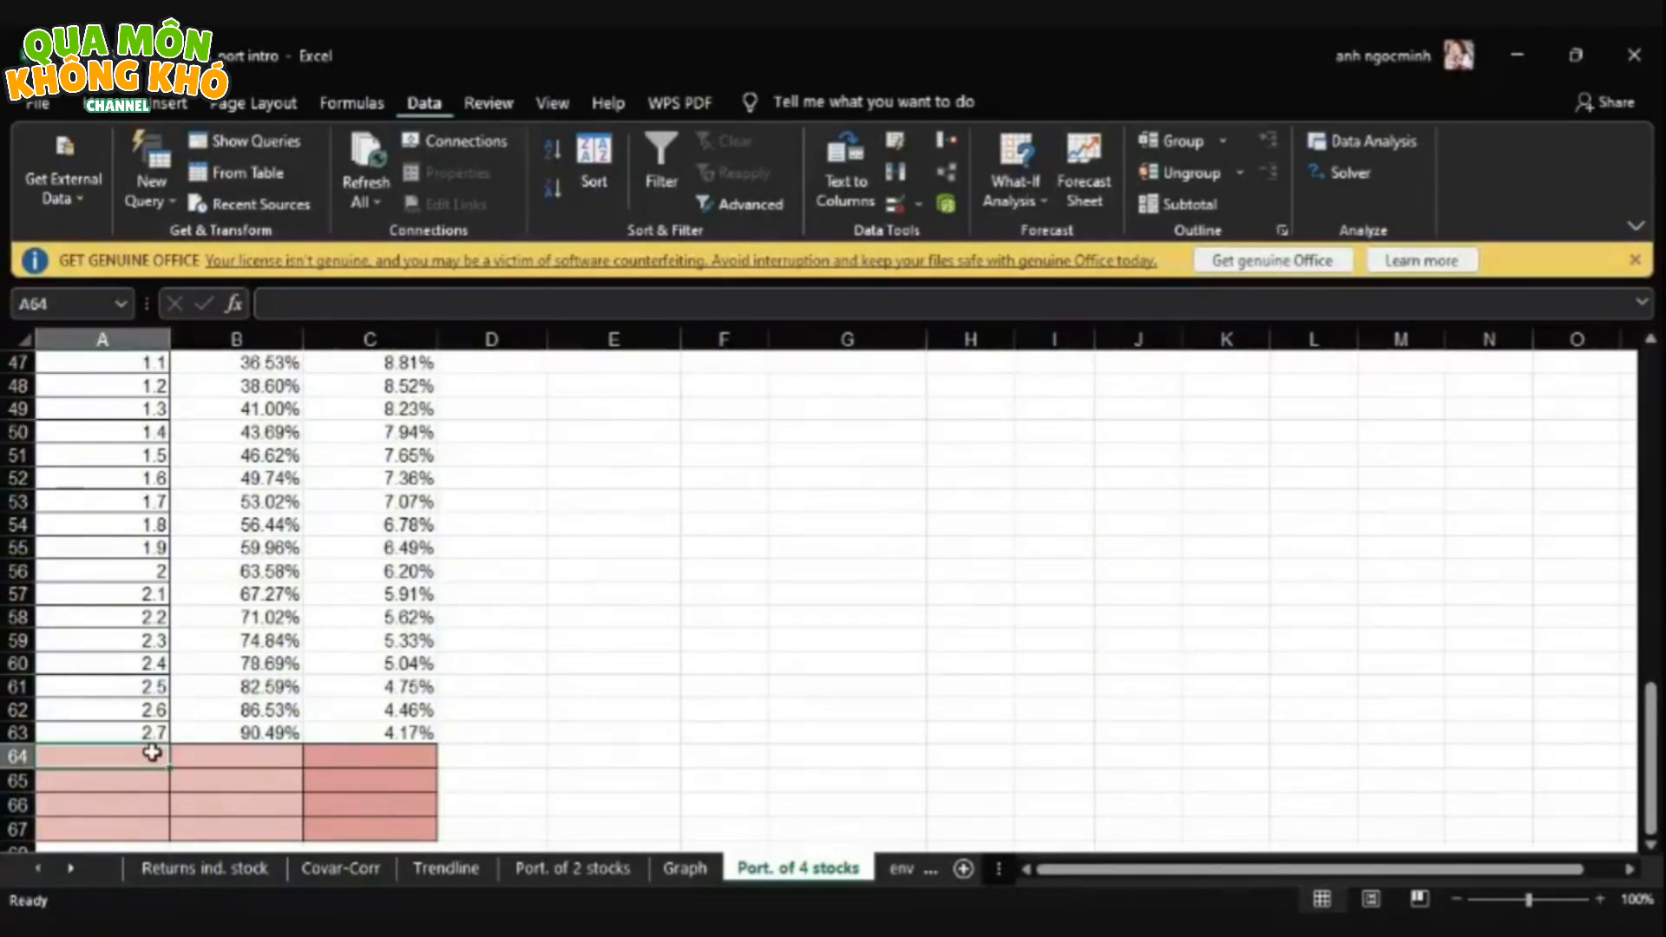
{"action": "type", "text": "A"}
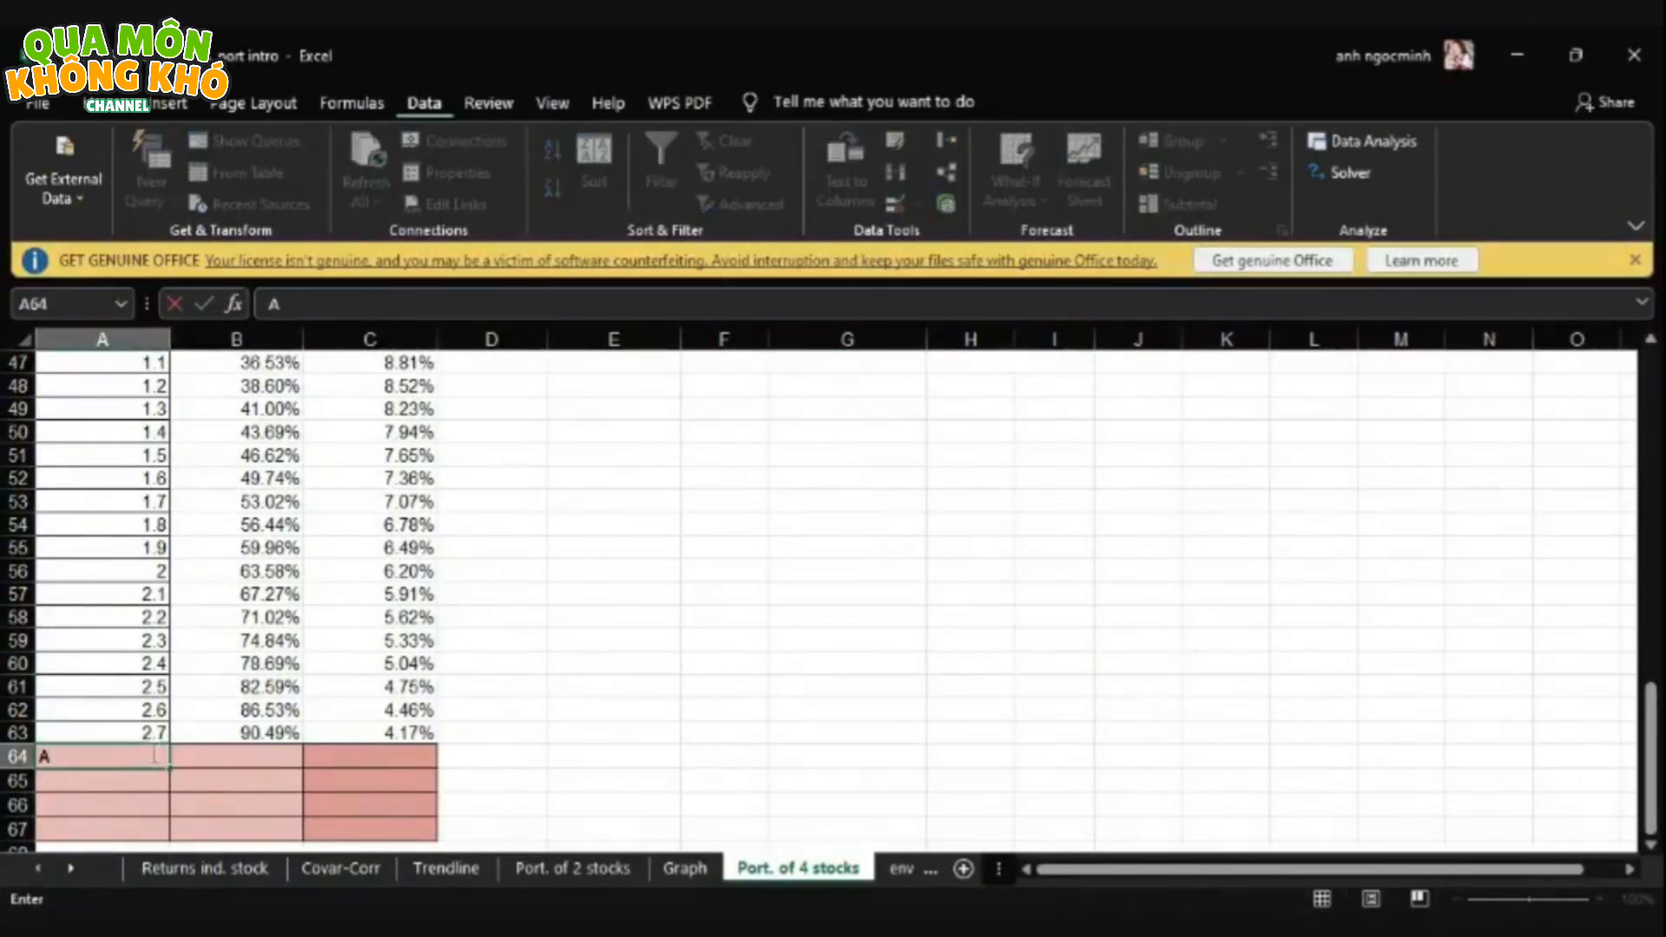
{"action": "key", "text": "Return"}
{"action": "type", "text": "B"}
{"action": "key", "text": "Return"}
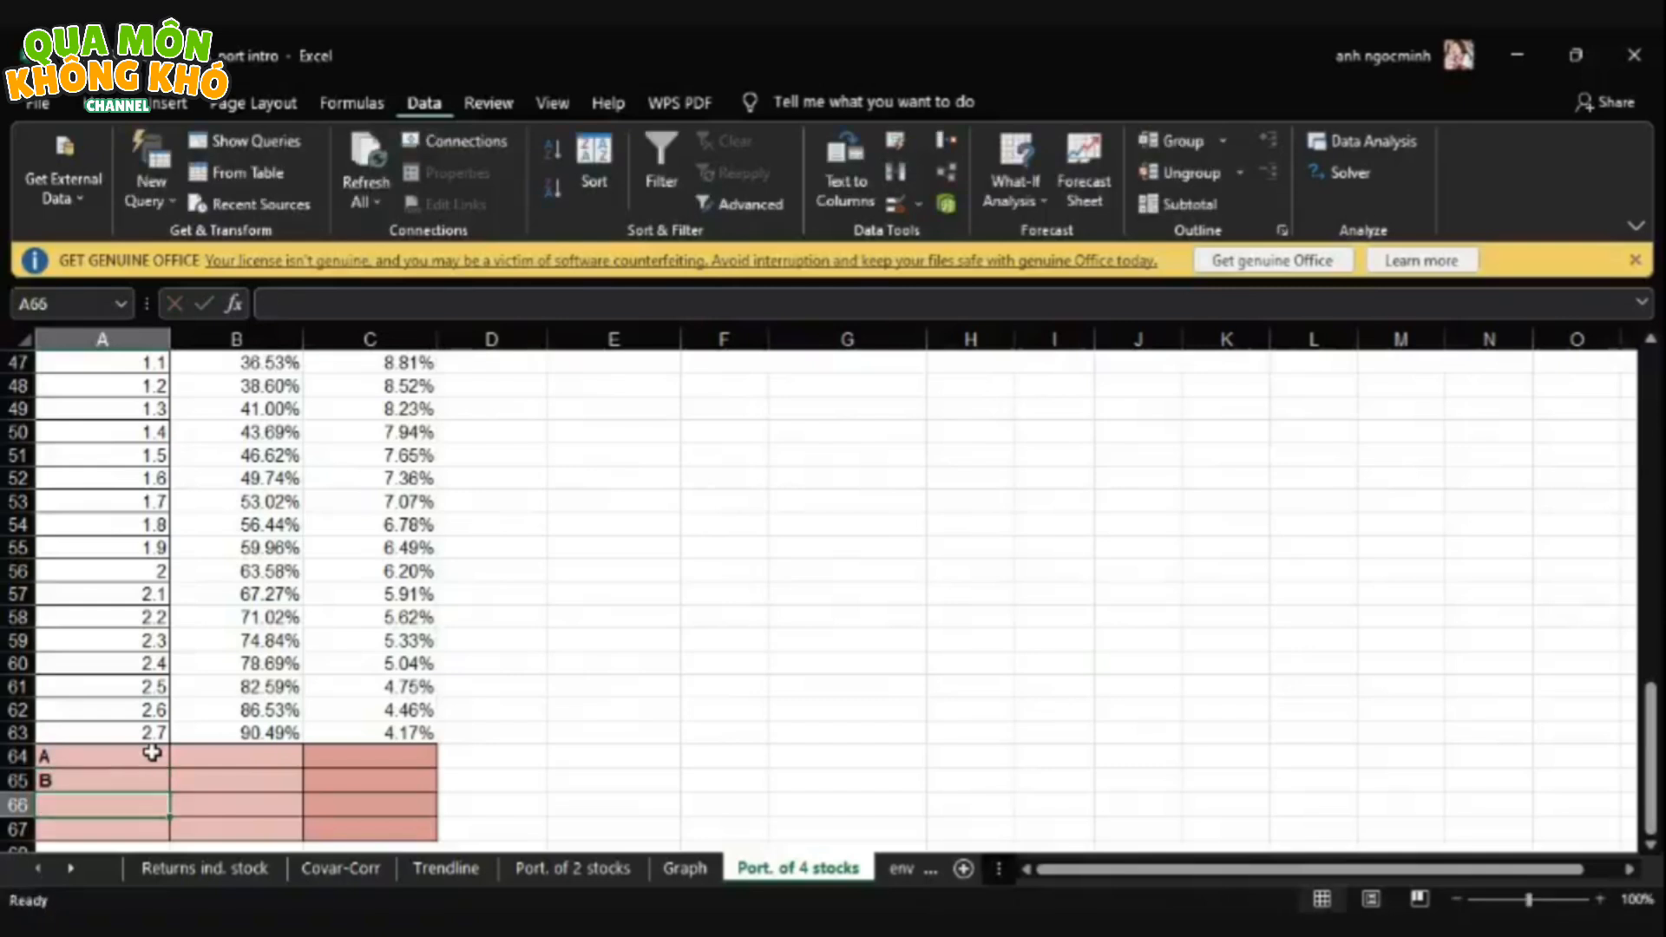
{"action": "type", "text": "Calculating returns of combinations of Portfolio x and Portfolio y"}
{"action": "key", "text": "Return"}
{"action": "type", "text": "D"}
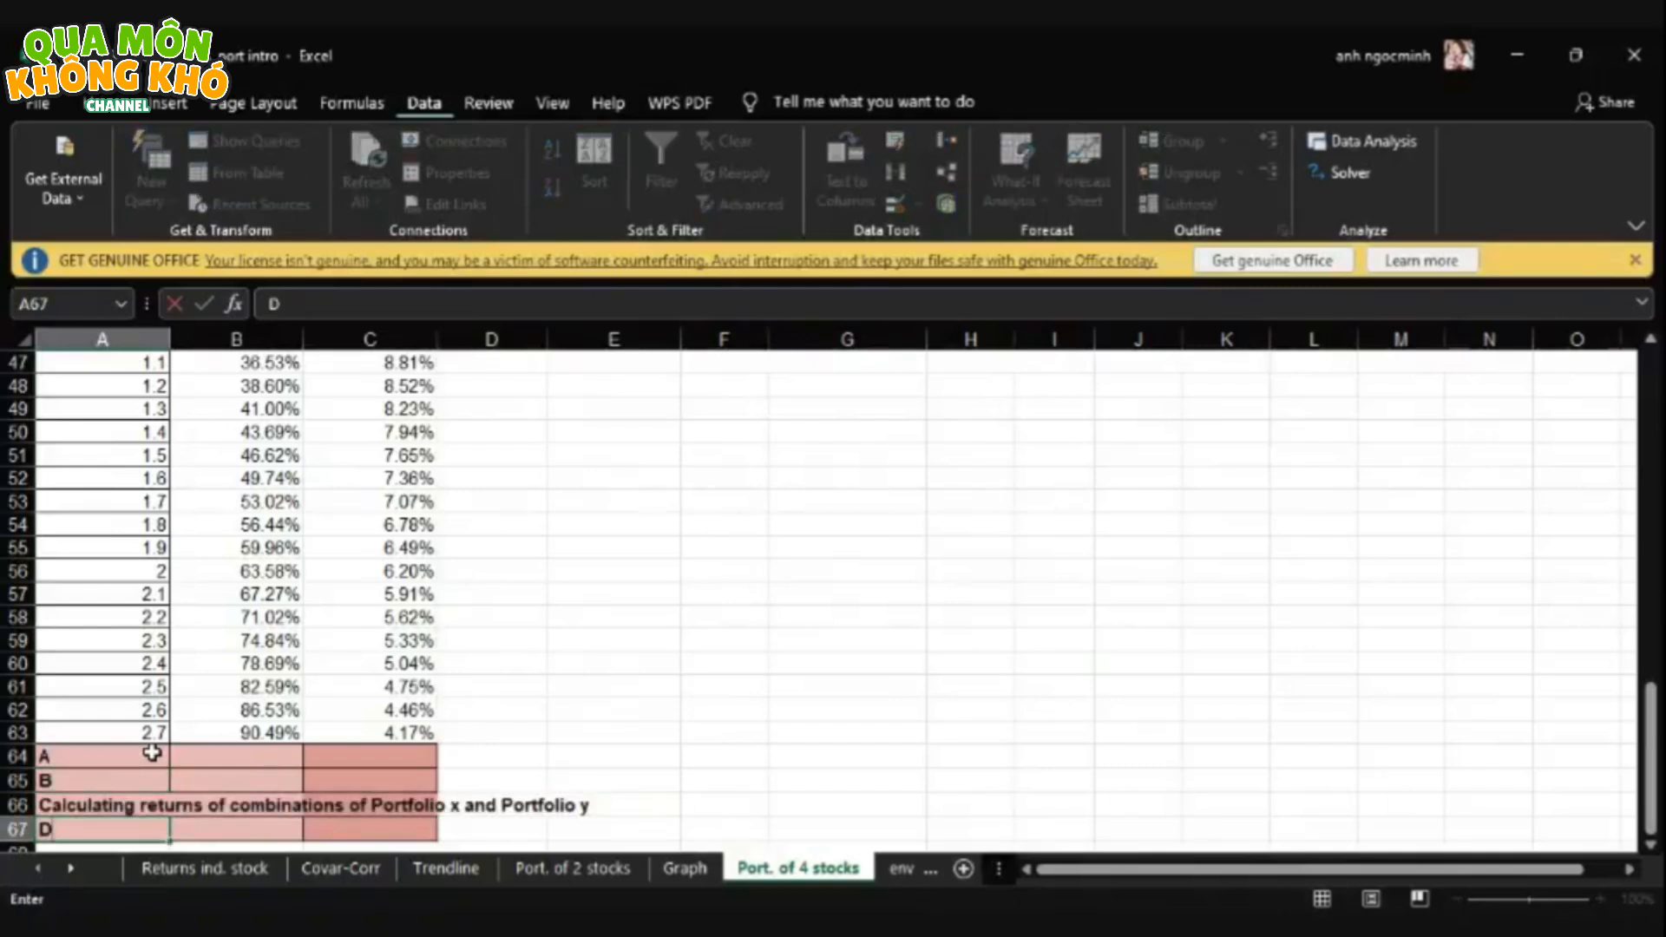
{"action": "key", "text": "Return"}
- Replace the autocompleted heading text in A66 with the label C
{"action": "key", "text": "Up"}
{"action": "key", "text": "Up"}
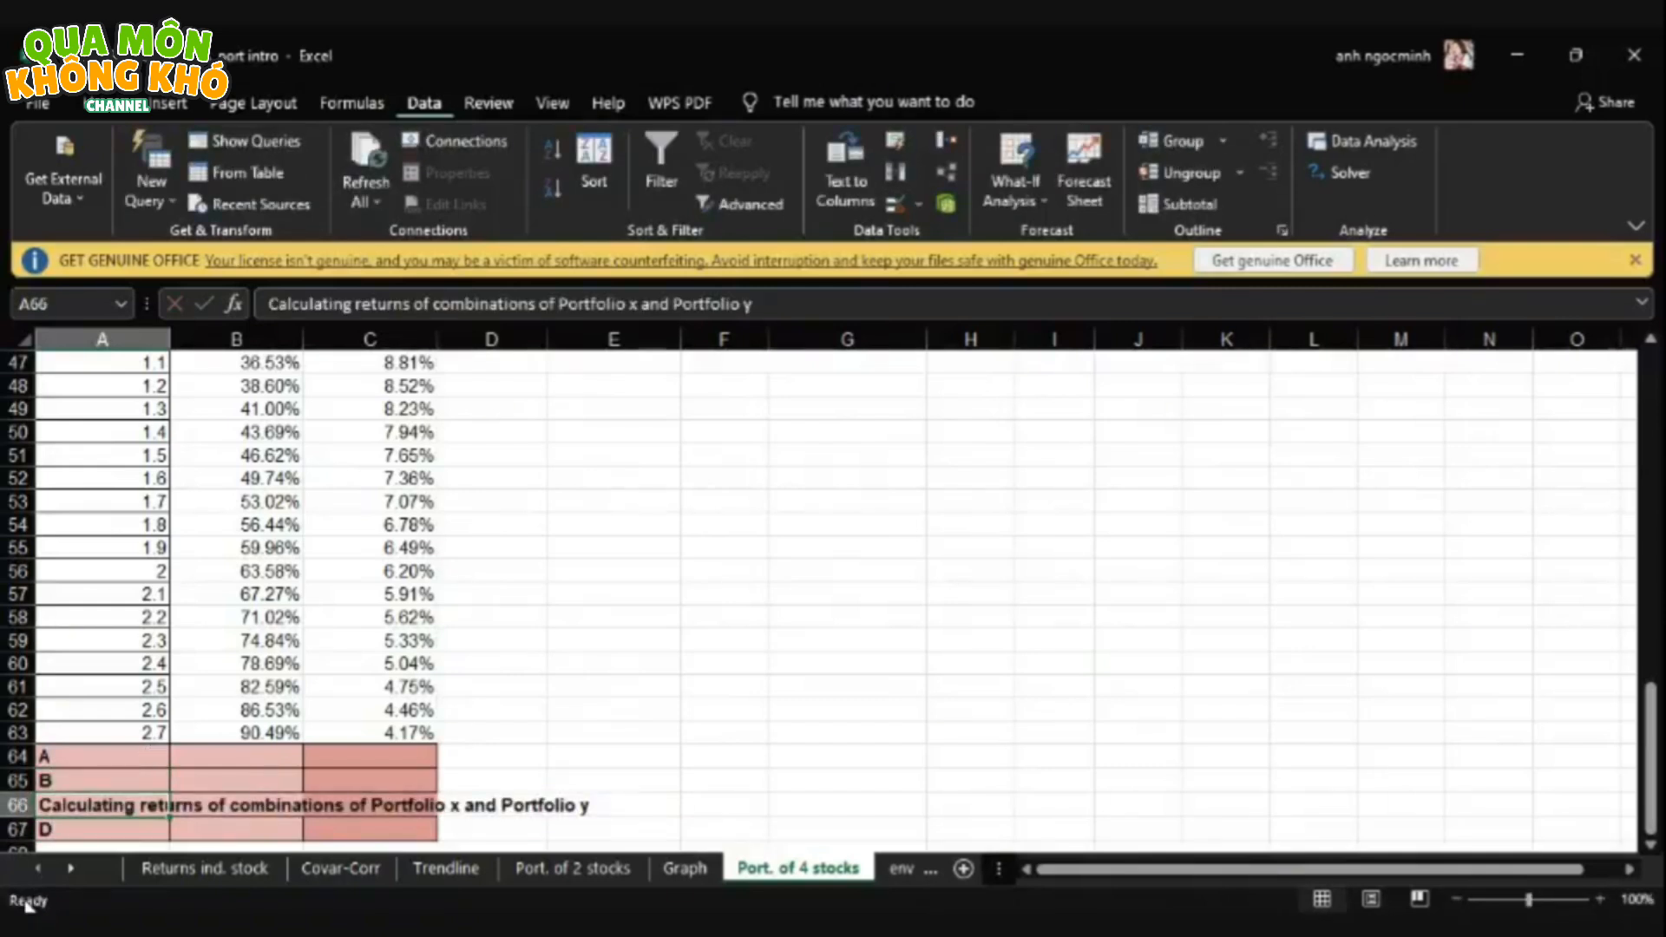
{"action": "key", "text": "Delete"}
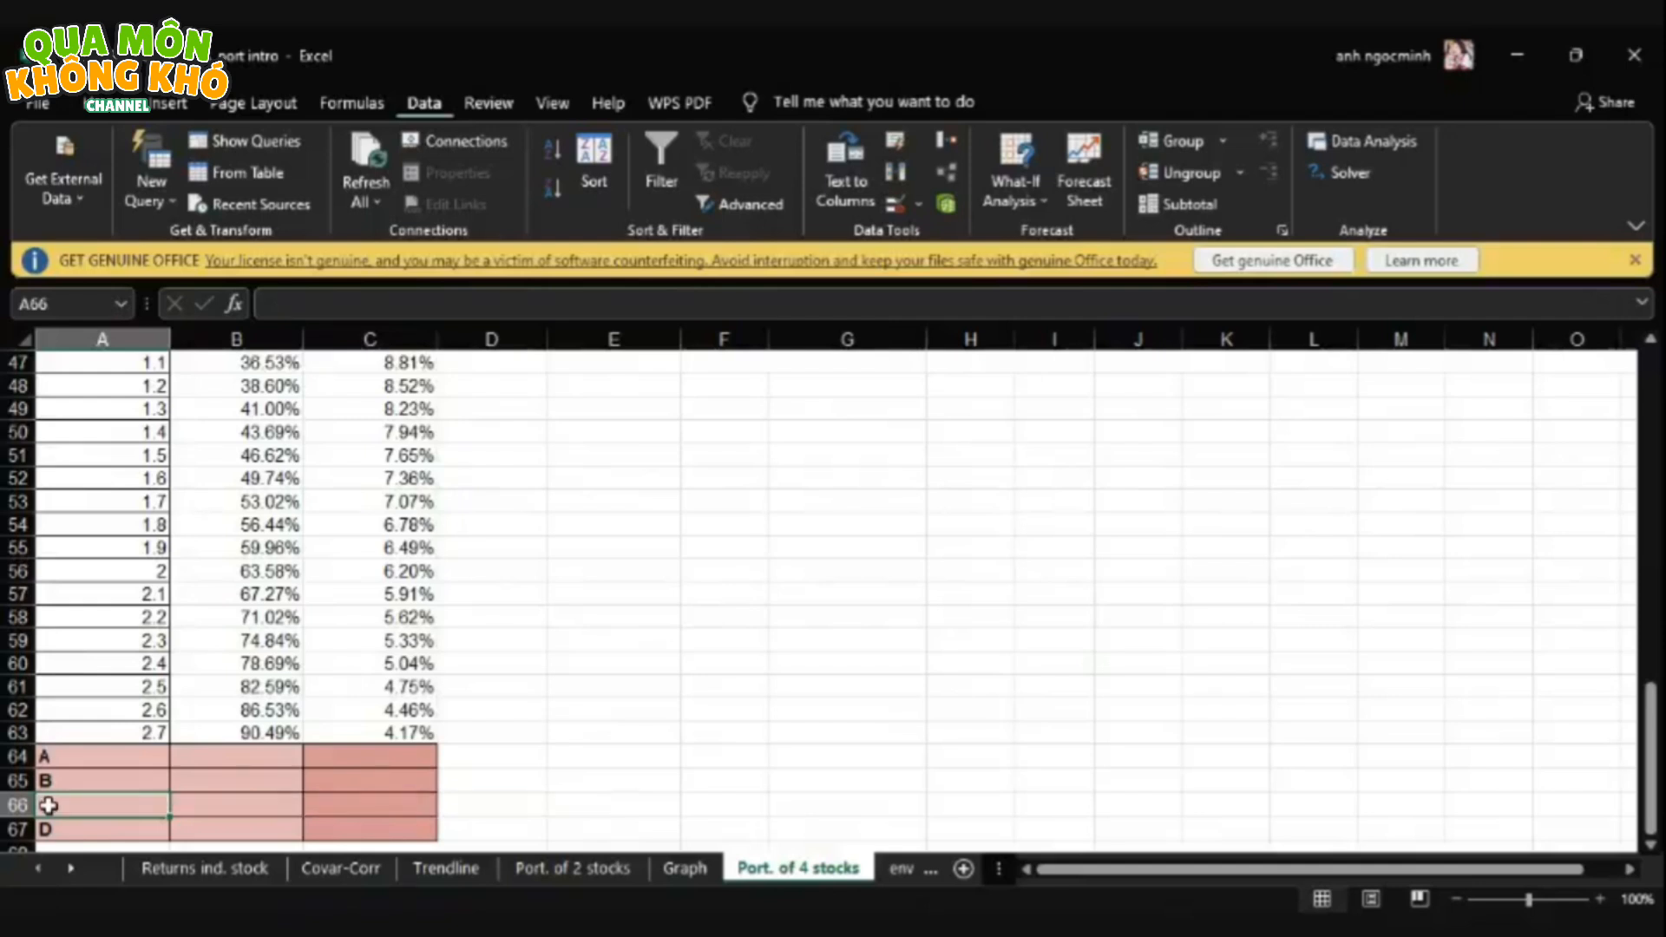
{"action": "key", "text": "ctrl+z"}
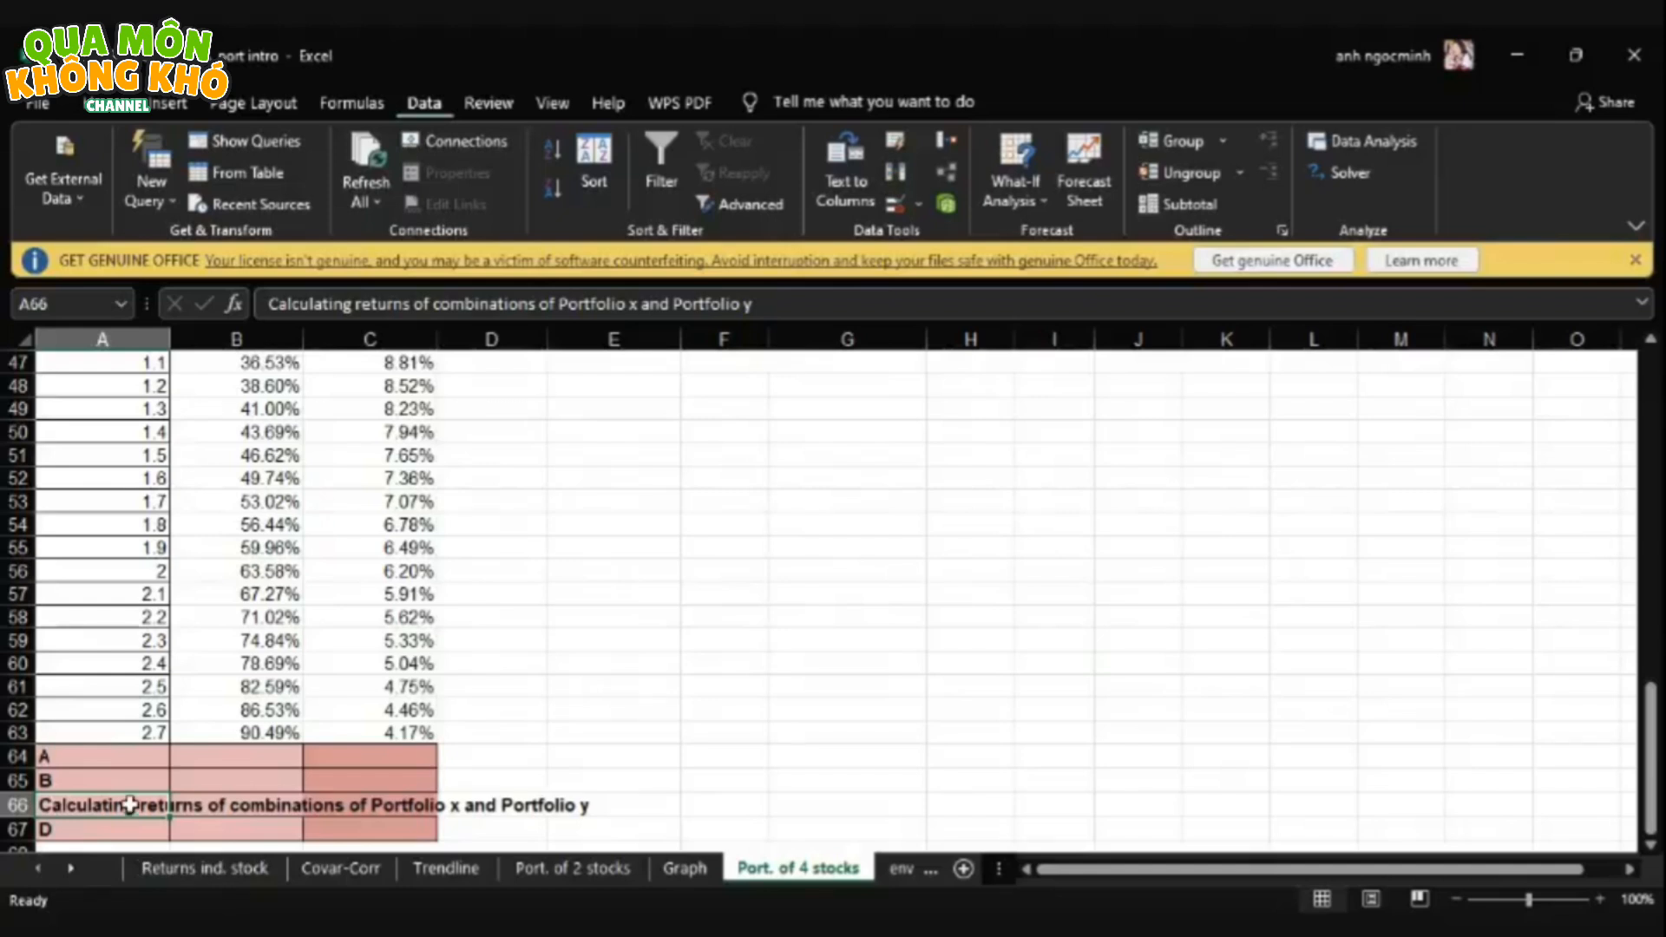
{"action": "key", "text": "Delete"}
{"action": "type", "text": "C"}
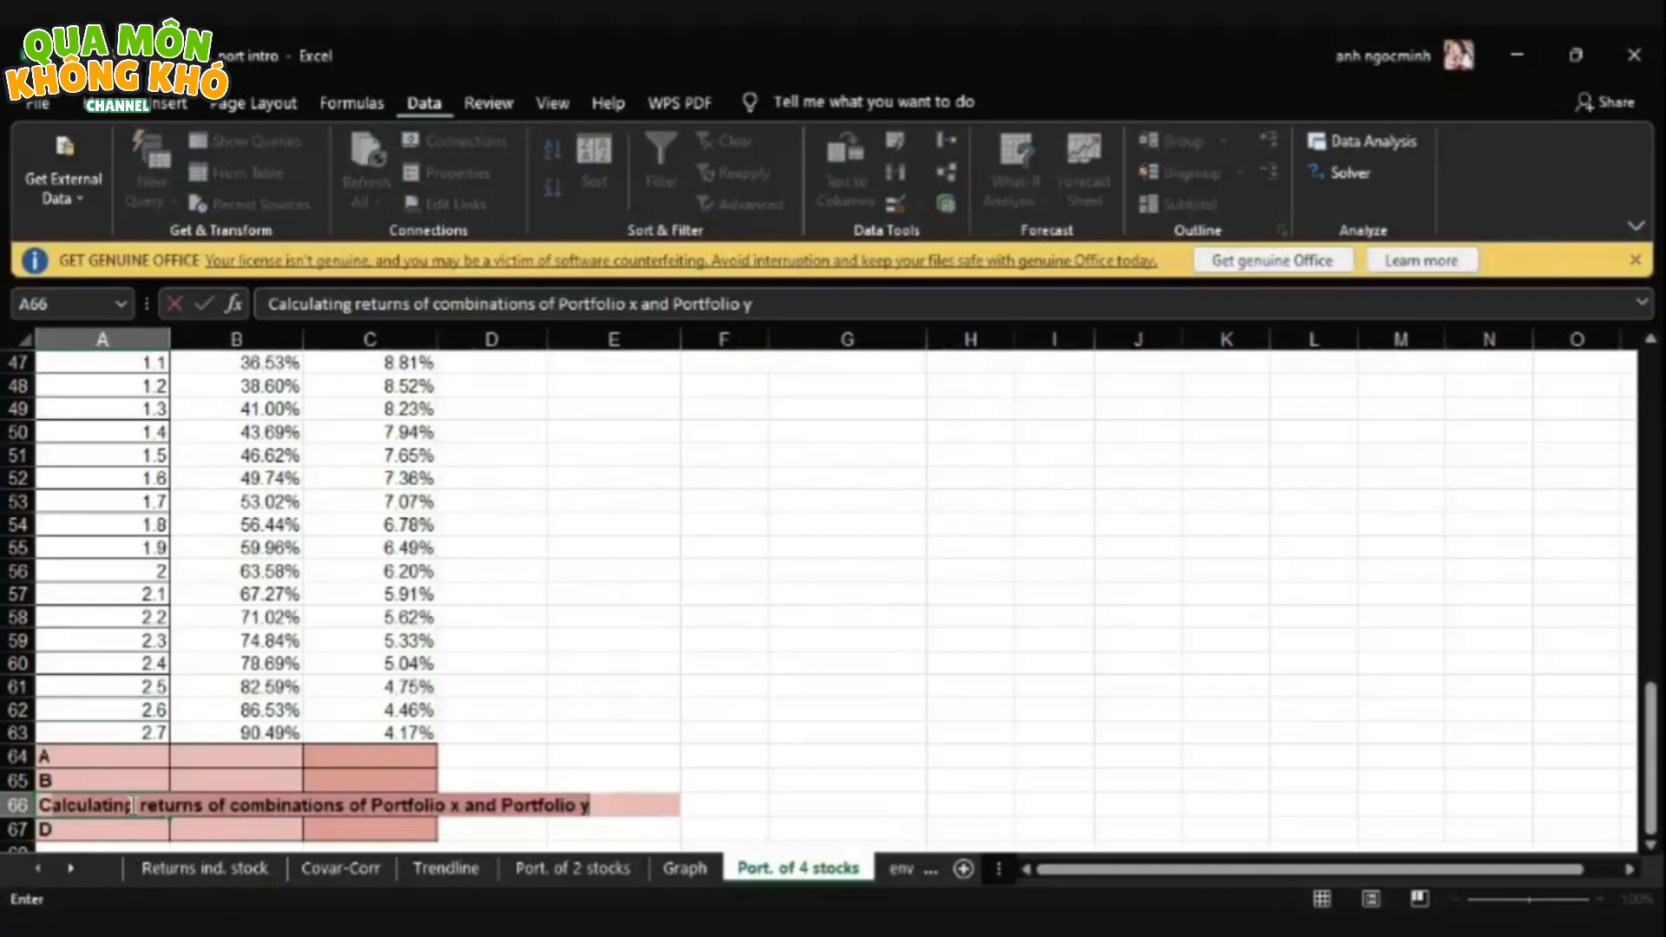
{"action": "key", "text": "Delete"}
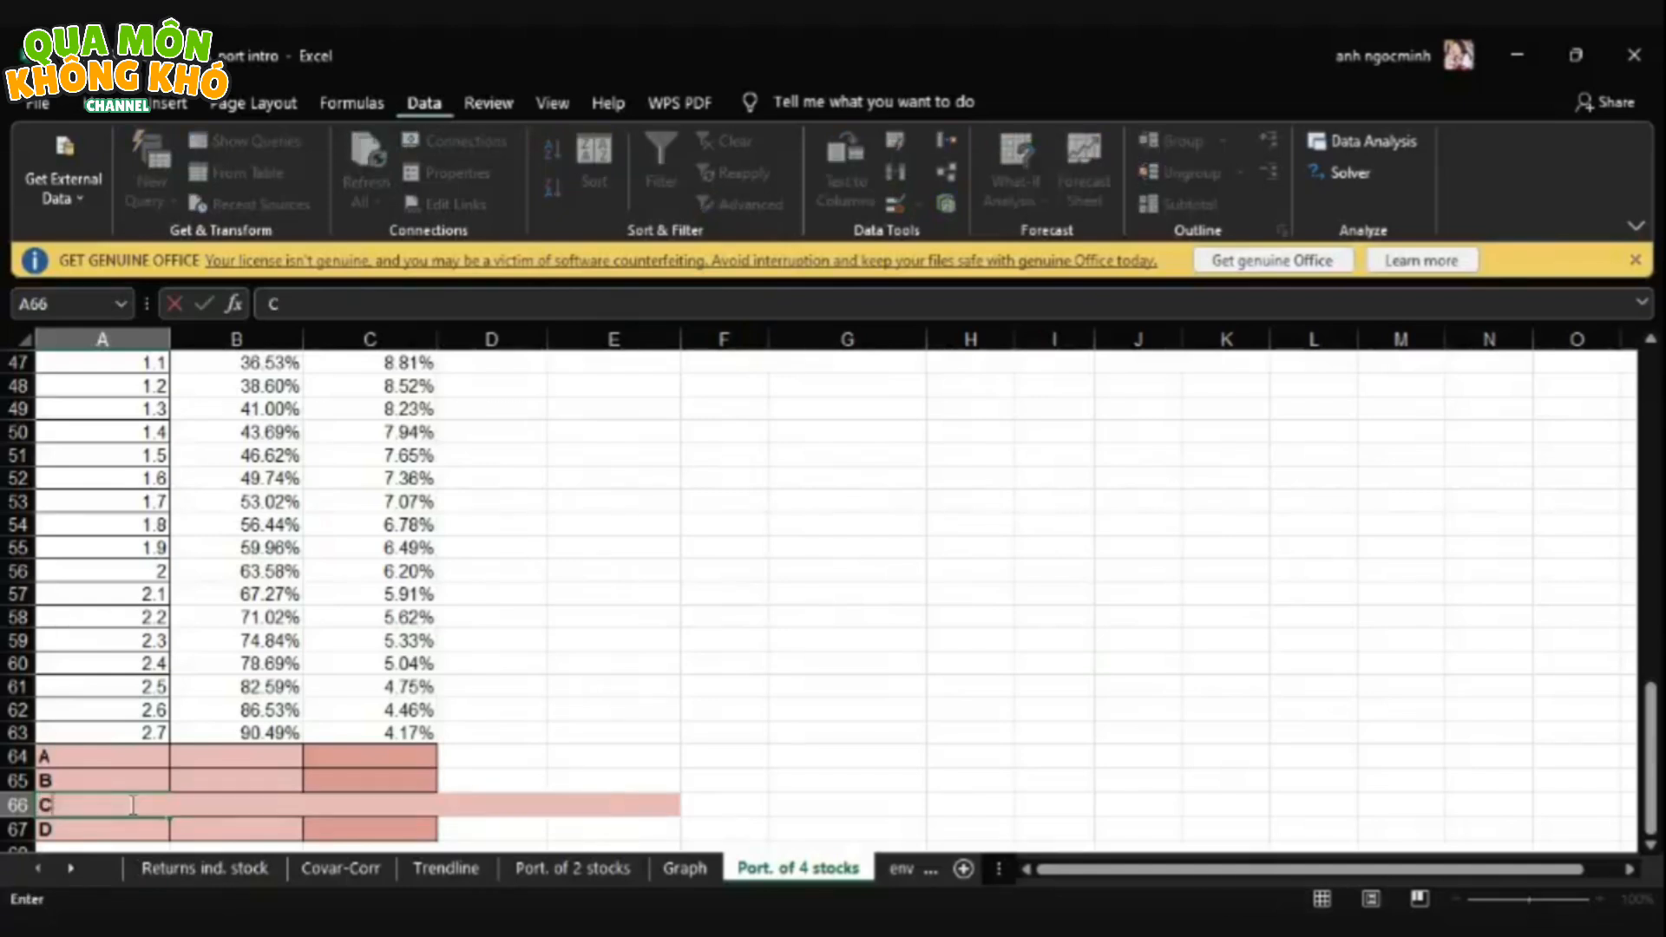
{"action": "left_click", "coordinate": [720, 645]}
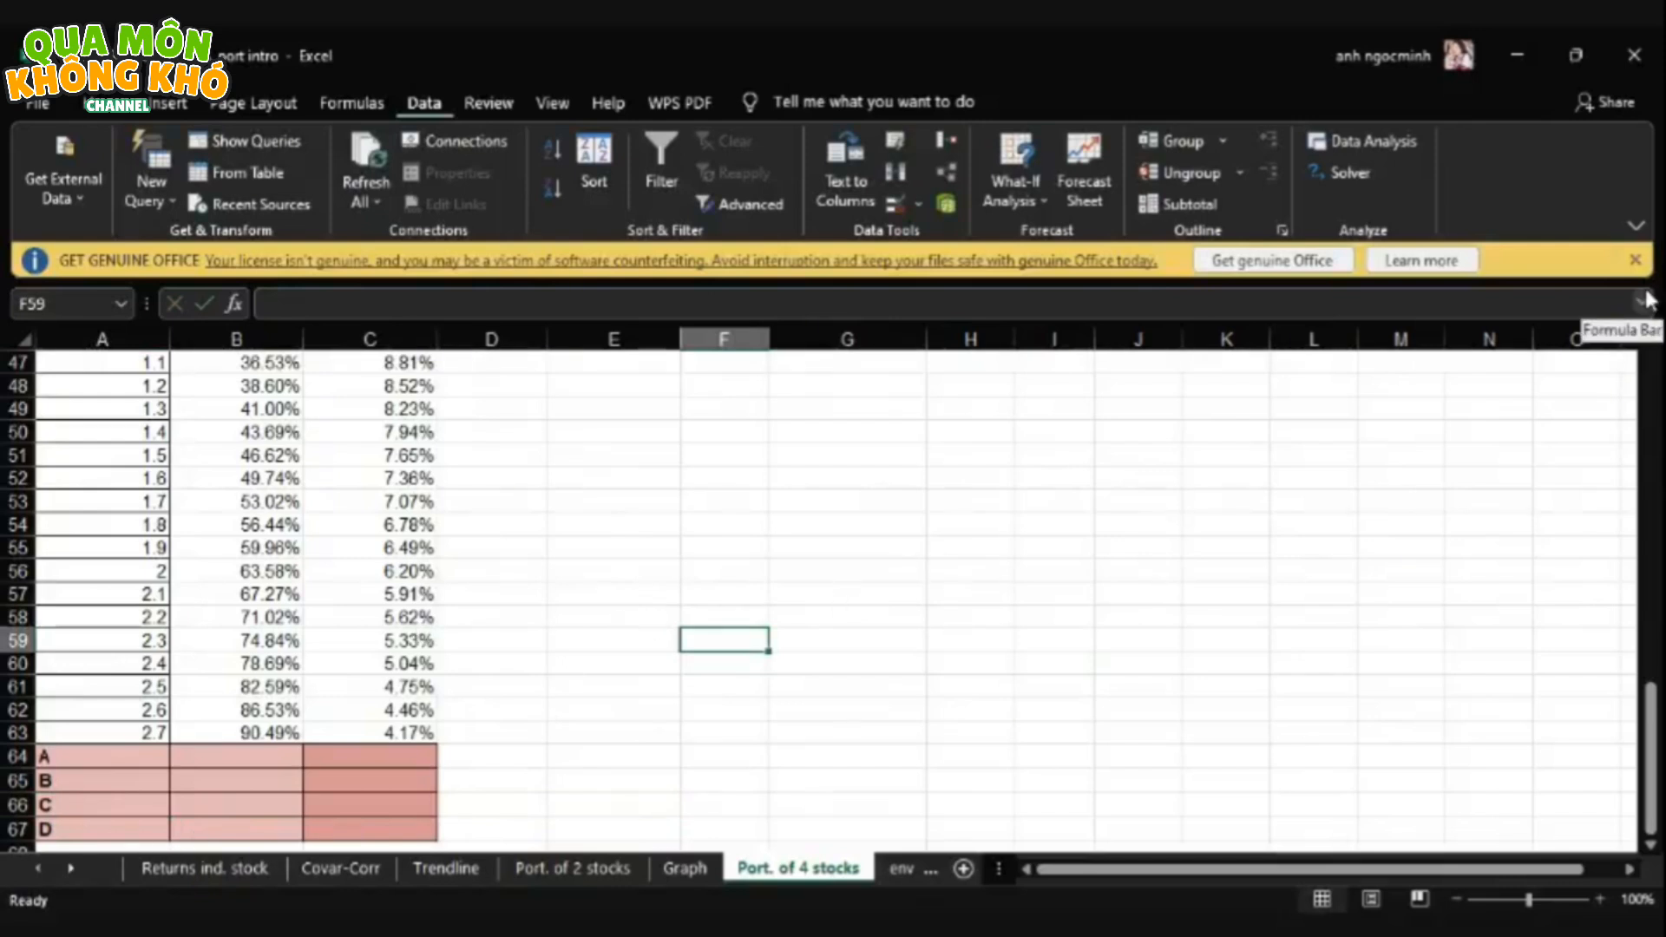
- Copy the four assets' mean returns from F4:F7 into C64:C67 beside the A to D labels
{"action": "scroll", "coordinate": [1652, 343], "scroll_direction": "up", "scroll_amount": 3}
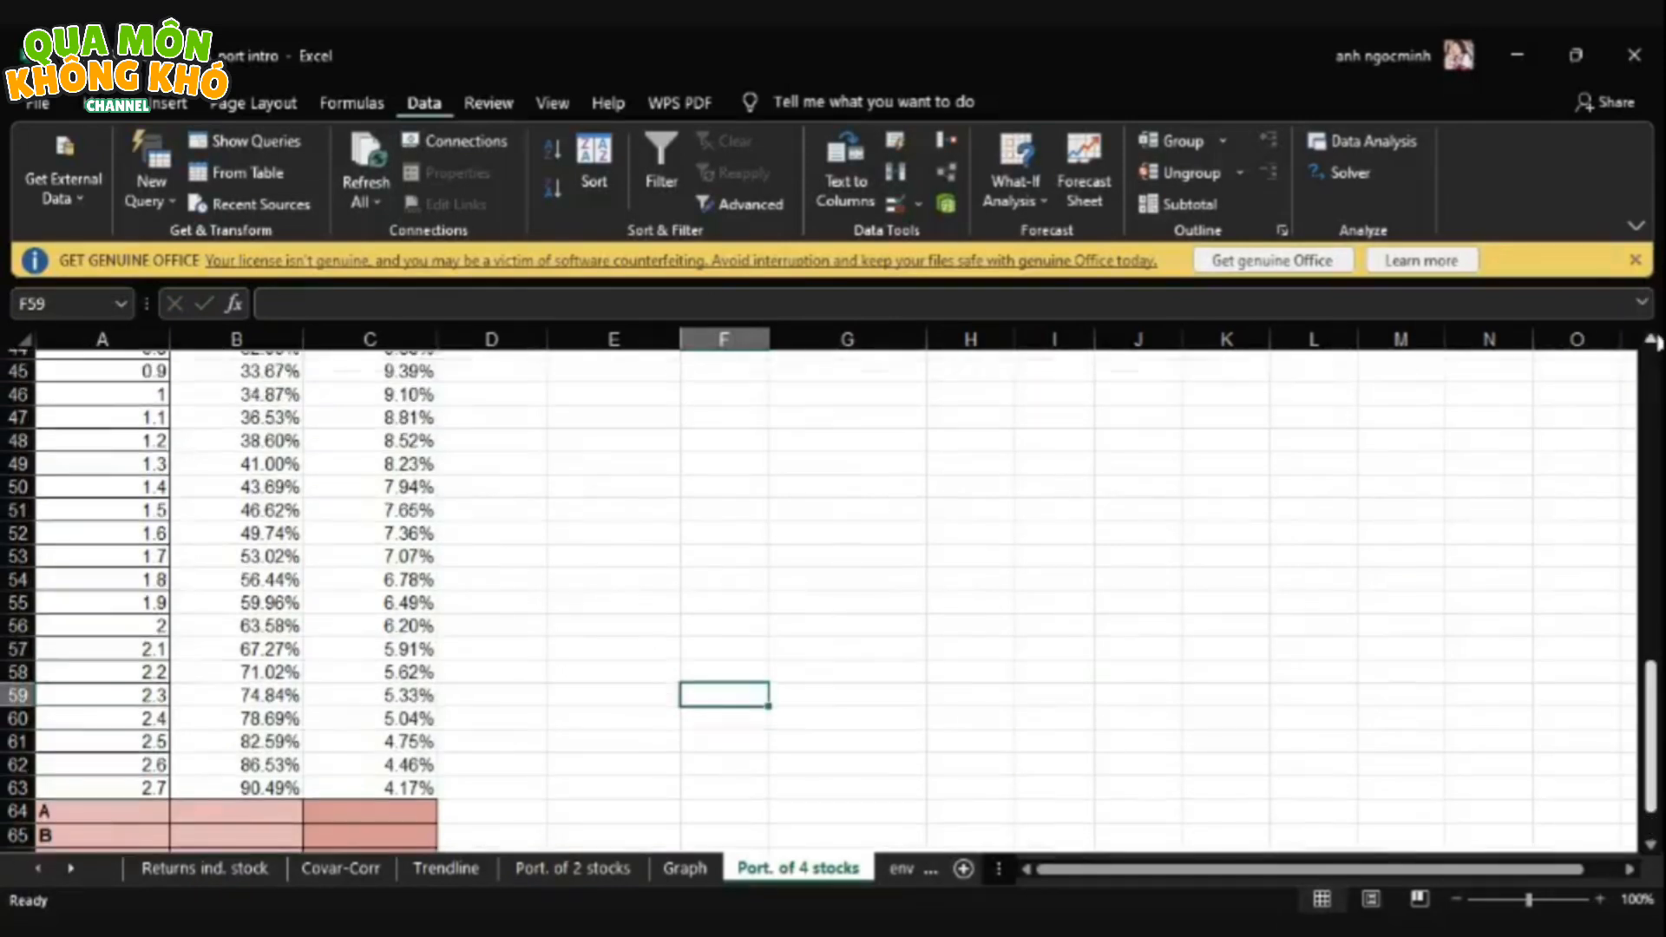
{"action": "scroll", "coordinate": [1653, 343], "scroll_direction": "up", "scroll_amount": 11}
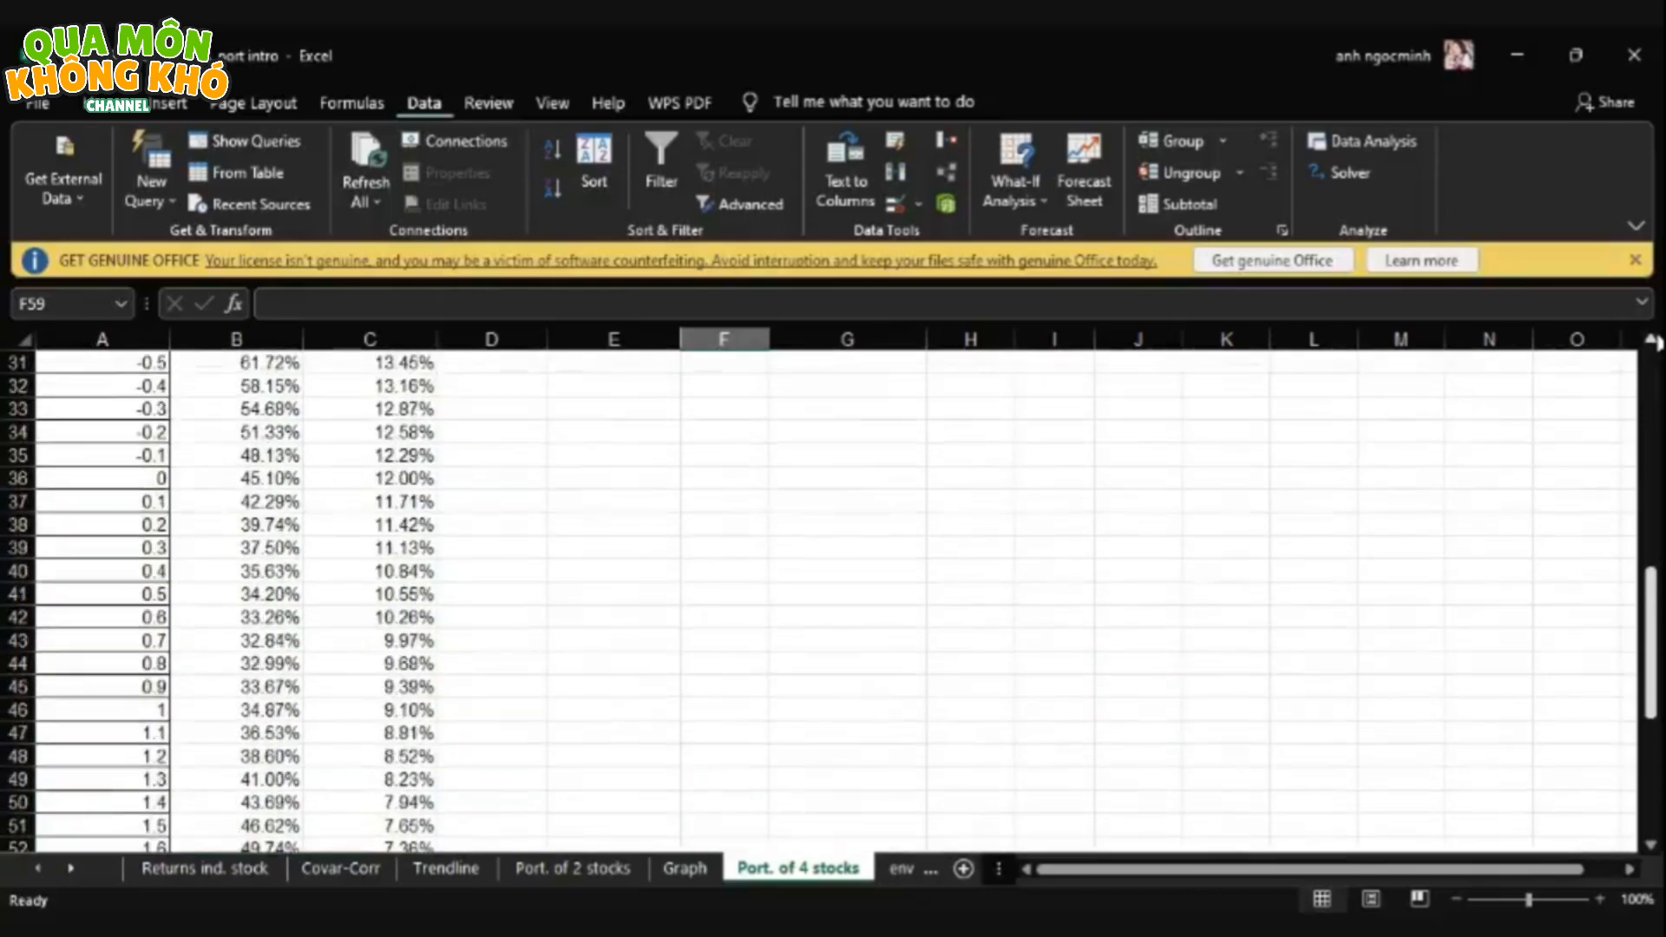
{"action": "scroll", "coordinate": [1653, 342], "scroll_direction": "up", "scroll_amount": 2}
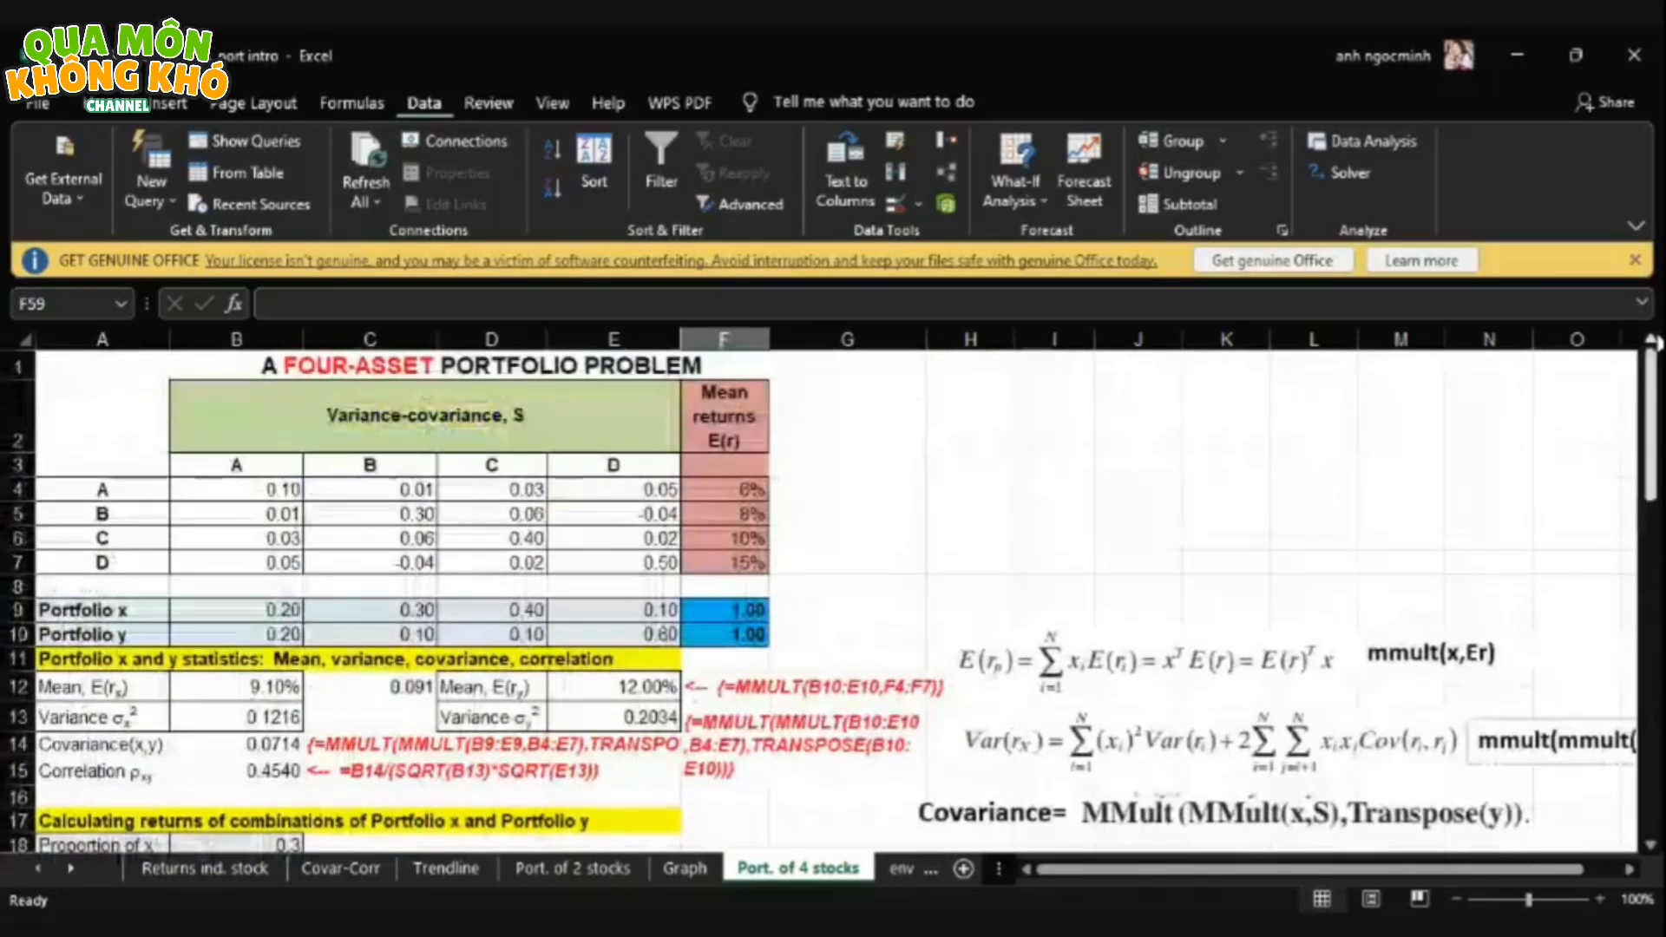
{"action": "left_click", "coordinate": [720, 489]}
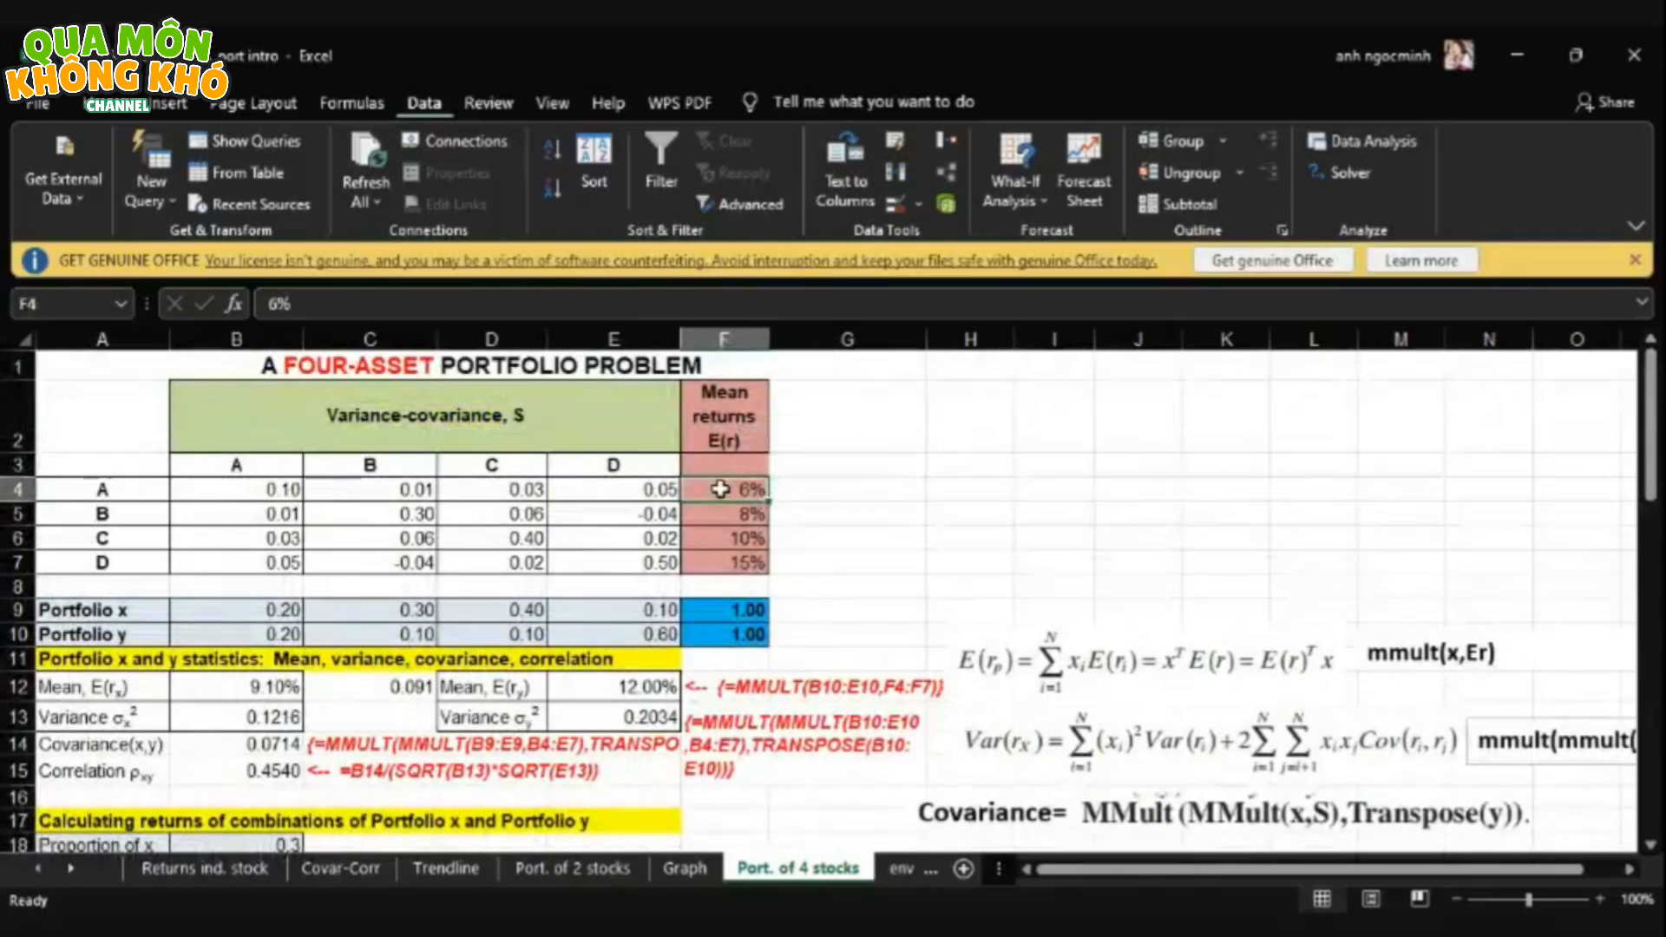
{"action": "left_click_drag", "start_coordinate": [720, 489], "coordinate": [724, 563]}
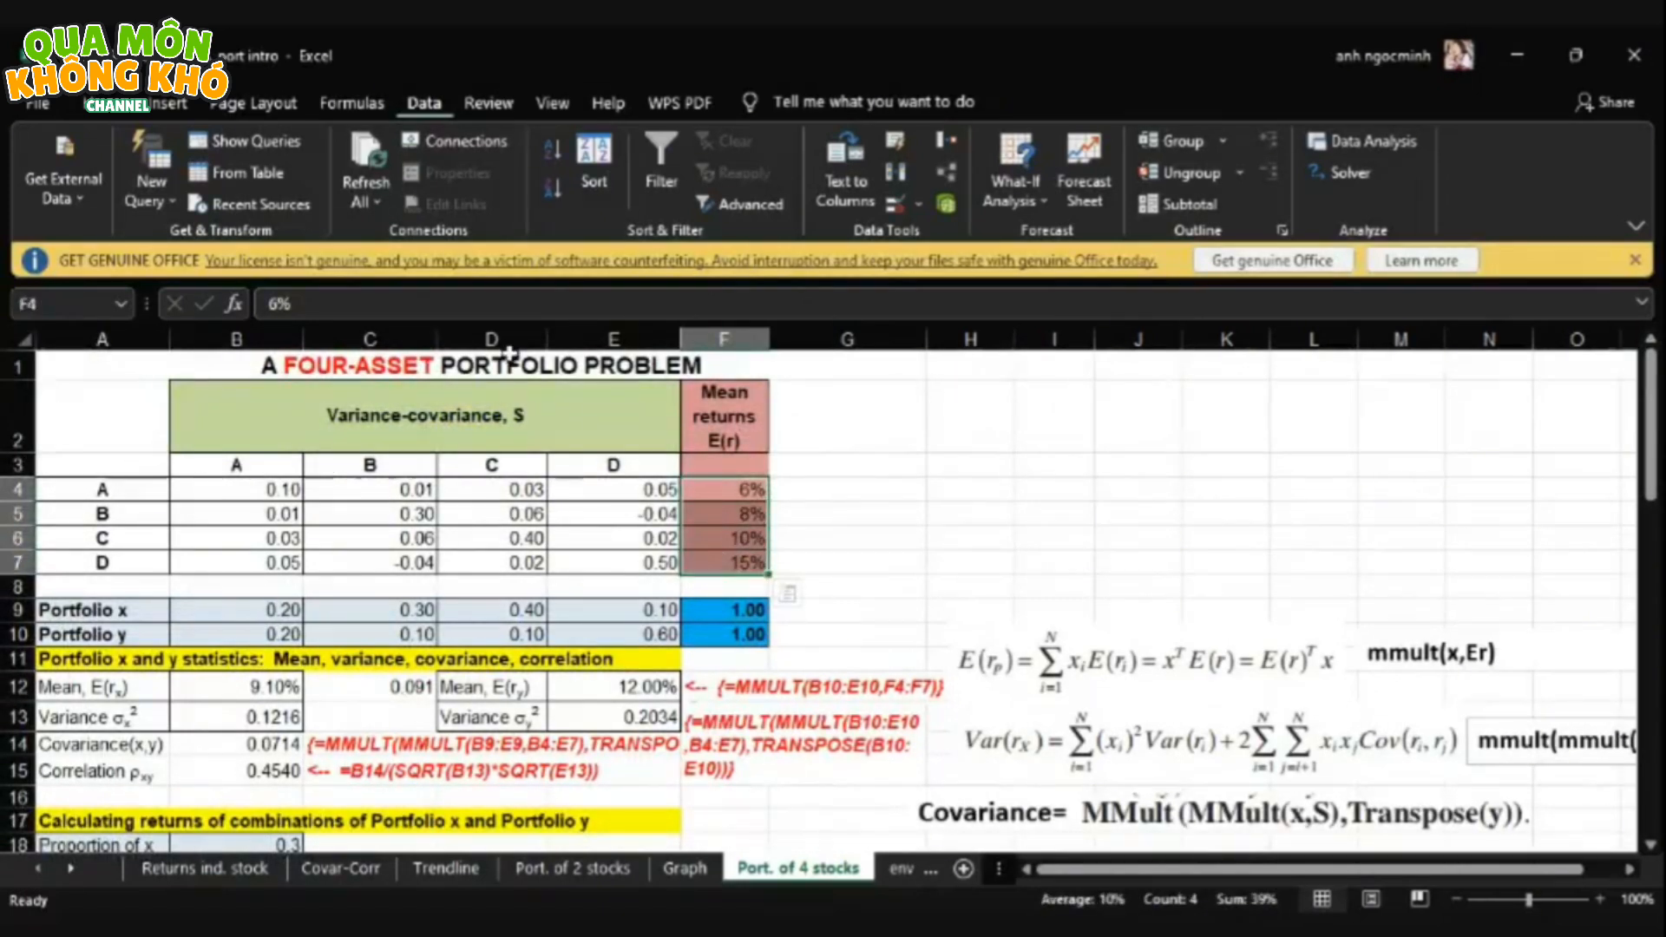
{"action": "left_click", "coordinate": [100, 104]}
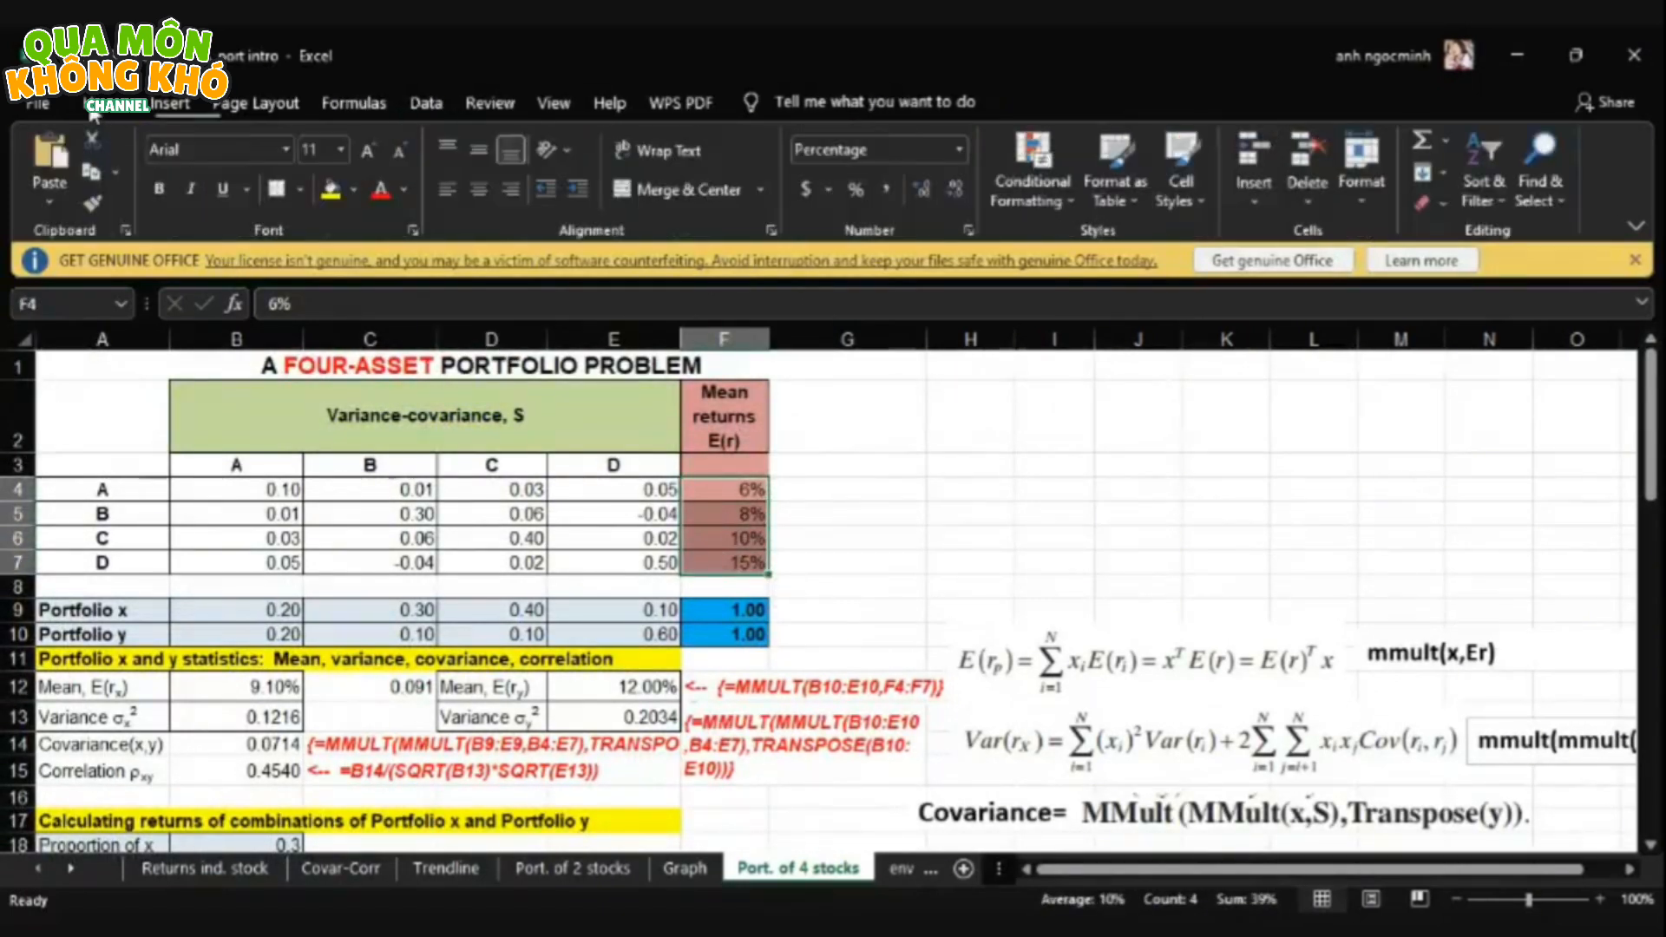
{"action": "key", "text": "ctrl+c"}
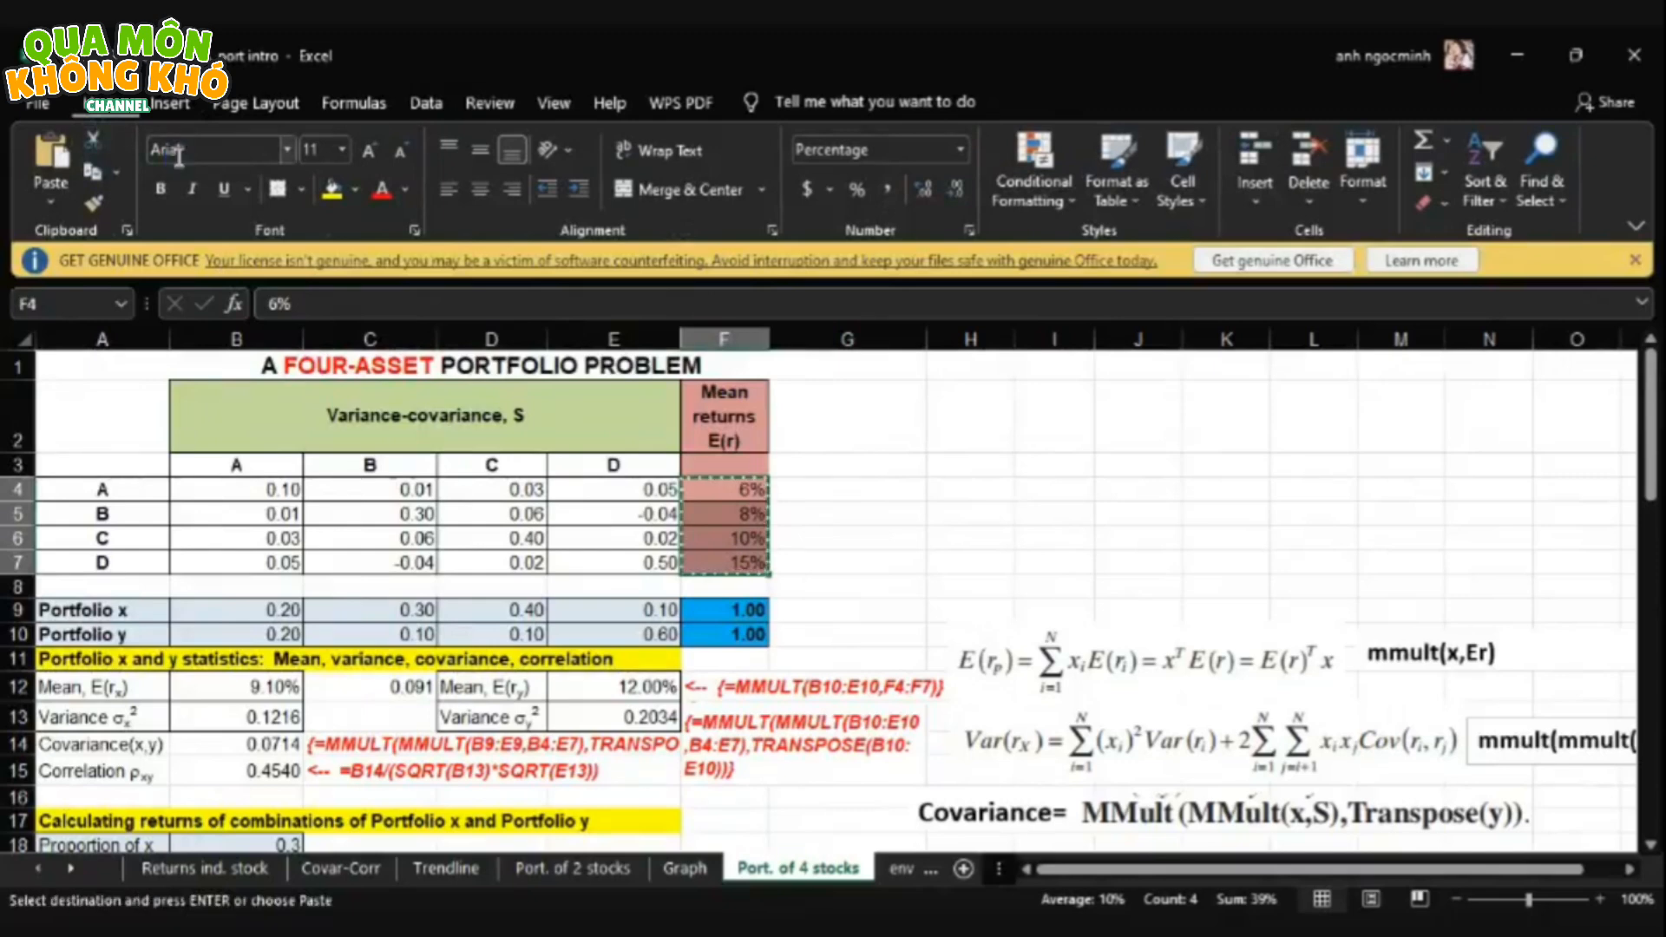
{"action": "left_click_drag", "start_coordinate": [1652, 471], "coordinate": [1657, 816]}
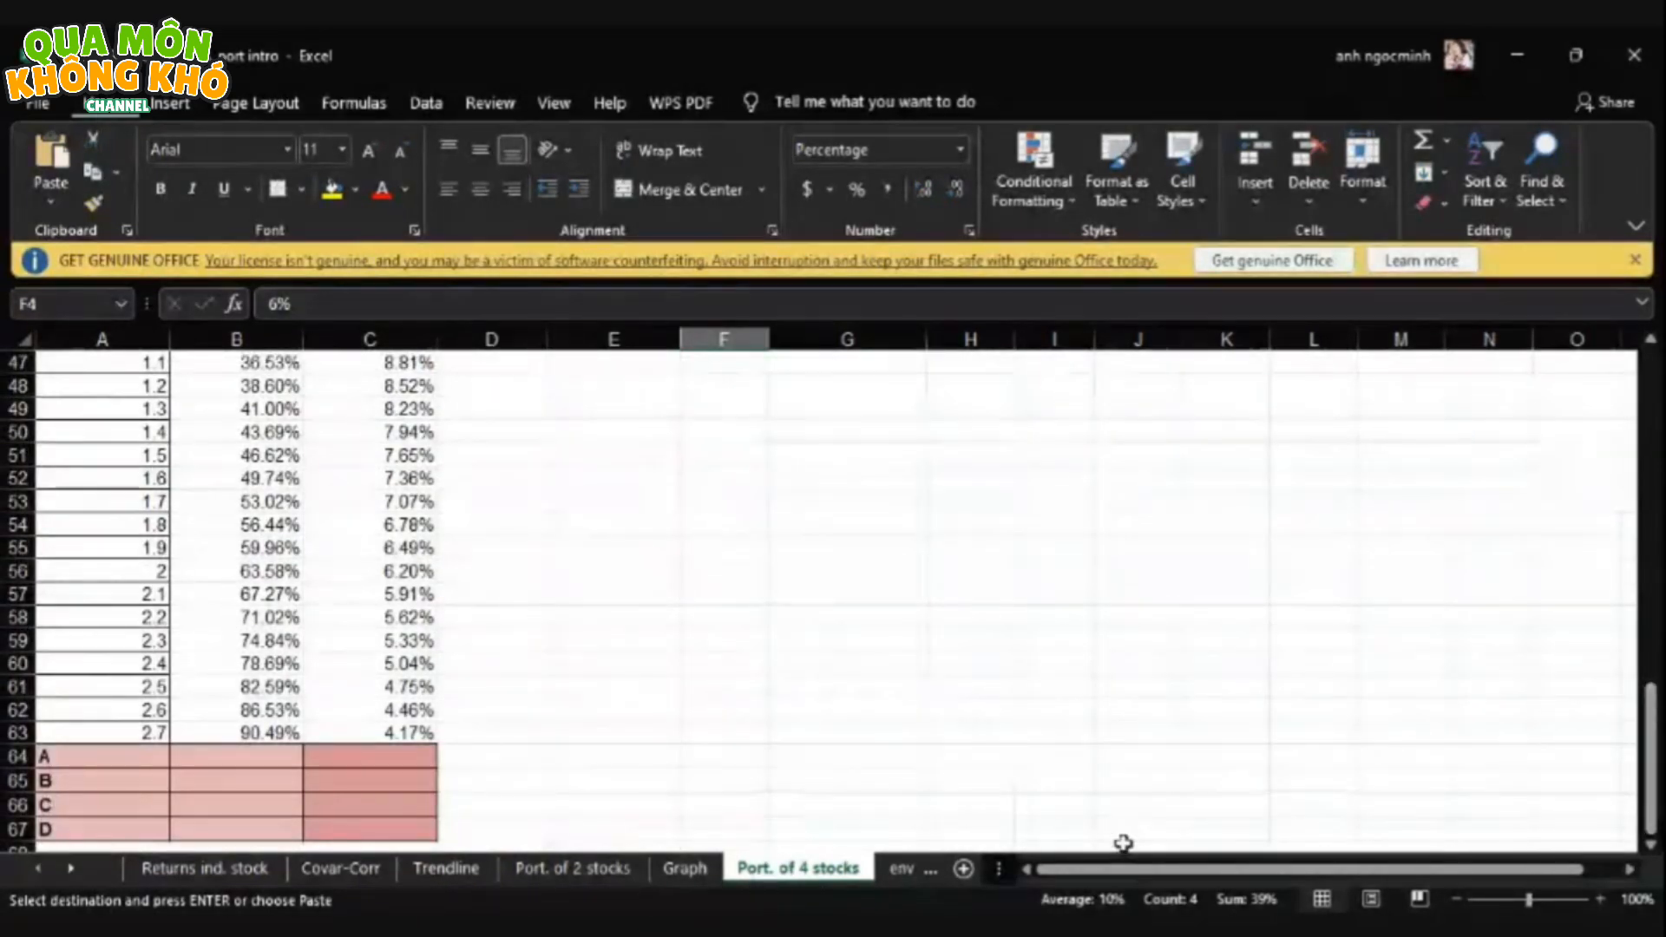
{"action": "left_click", "coordinate": [428, 763]}
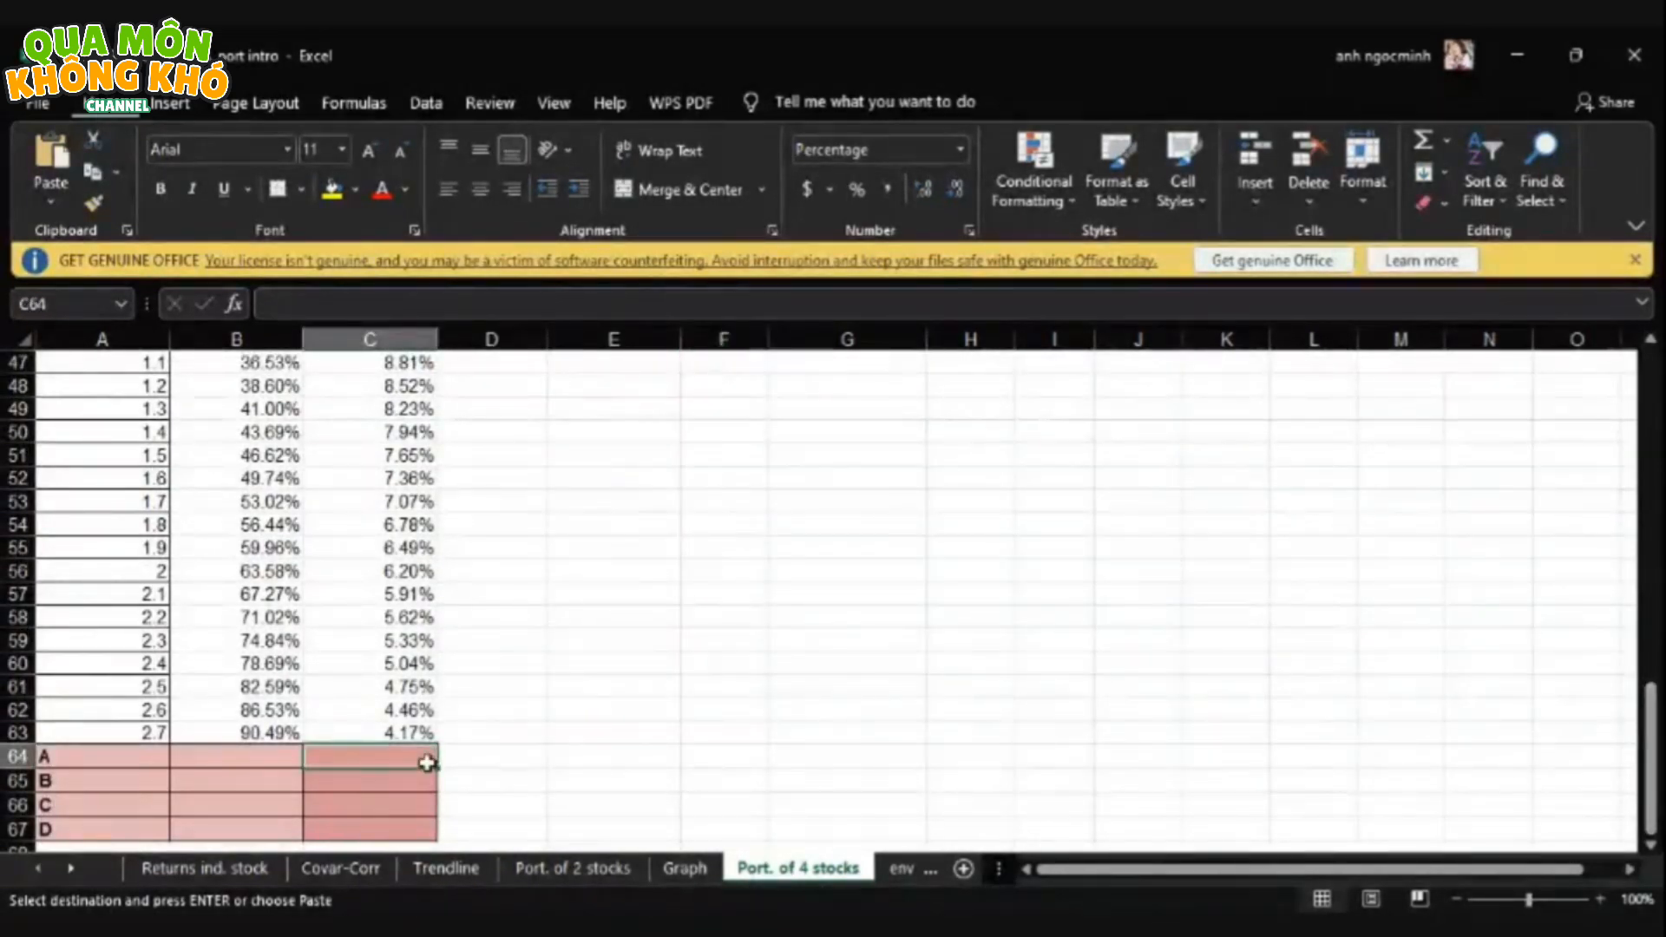
{"action": "key", "text": "ctrl+v"}
- Calculate asset A's standard deviation in H3 with the formula =SQRT(B4)
{"action": "left_click", "coordinate": [276, 756]}
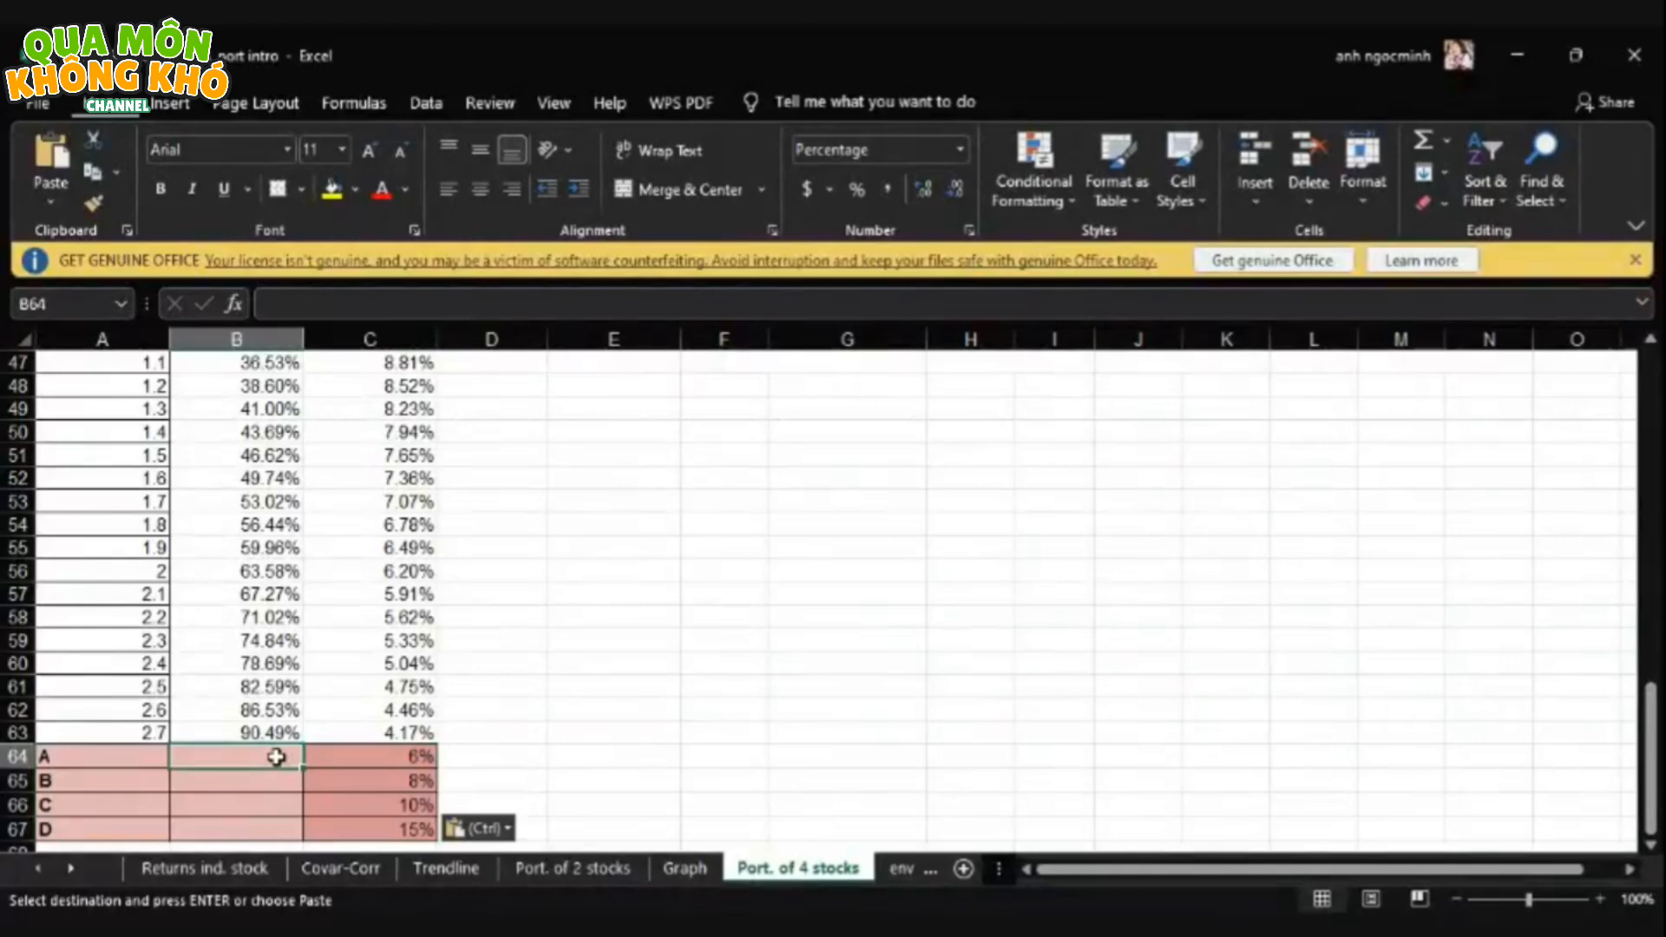
{"action": "left_click_drag", "start_coordinate": [1651, 720], "coordinate": [1652, 330]}
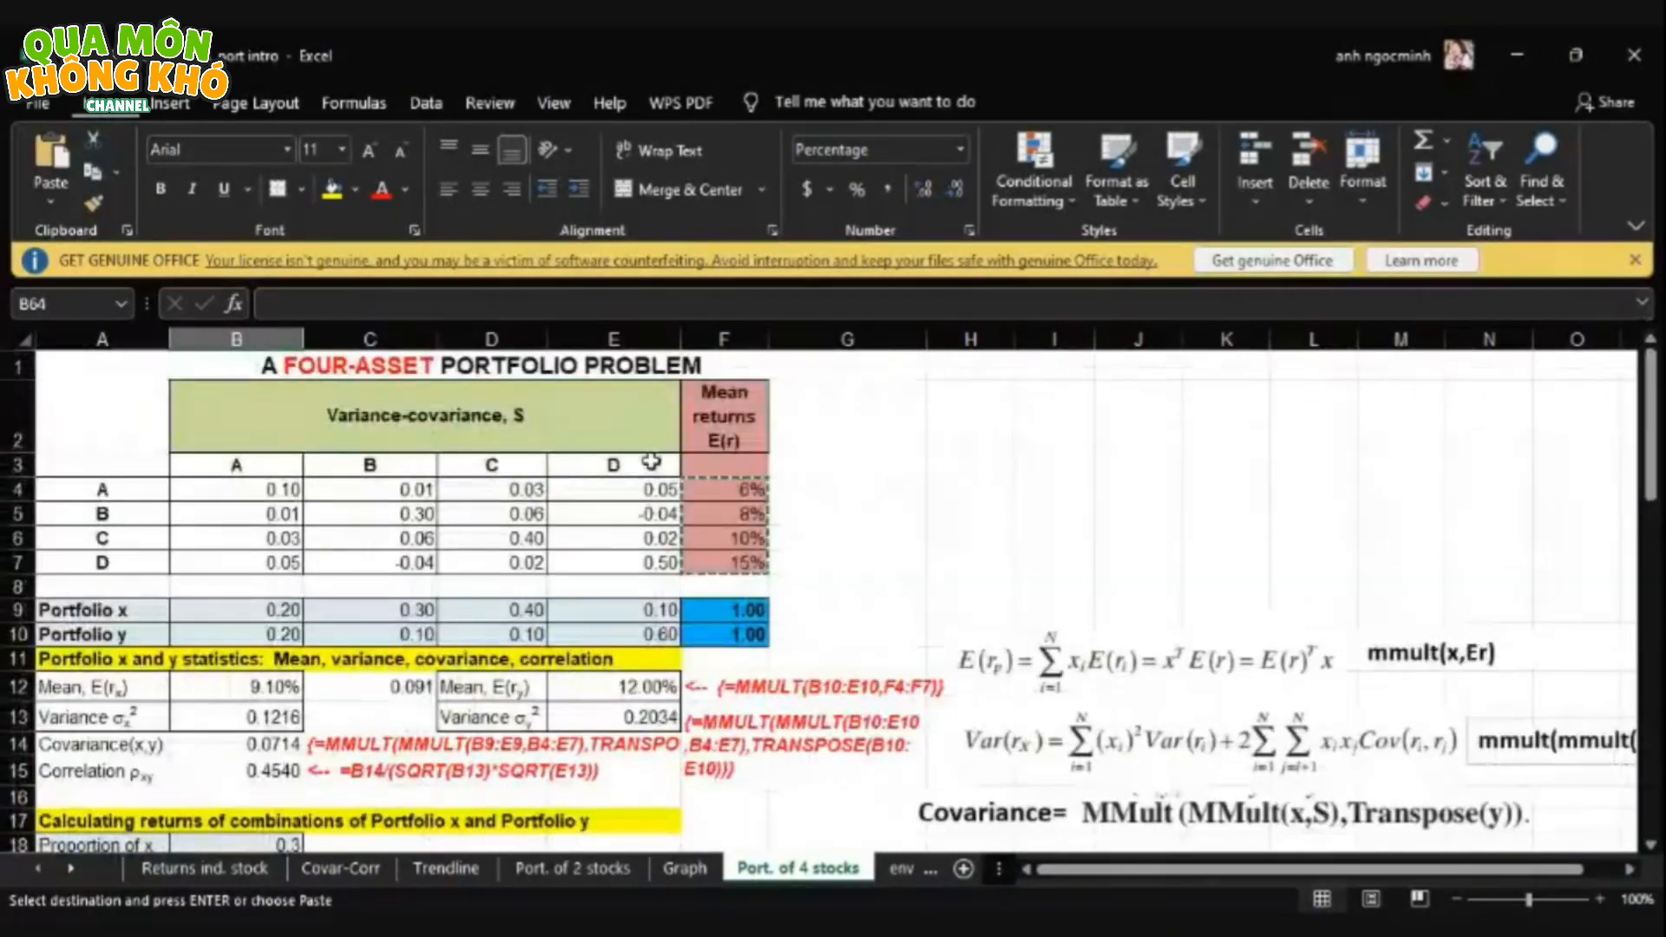
{"action": "left_click", "coordinate": [965, 469]}
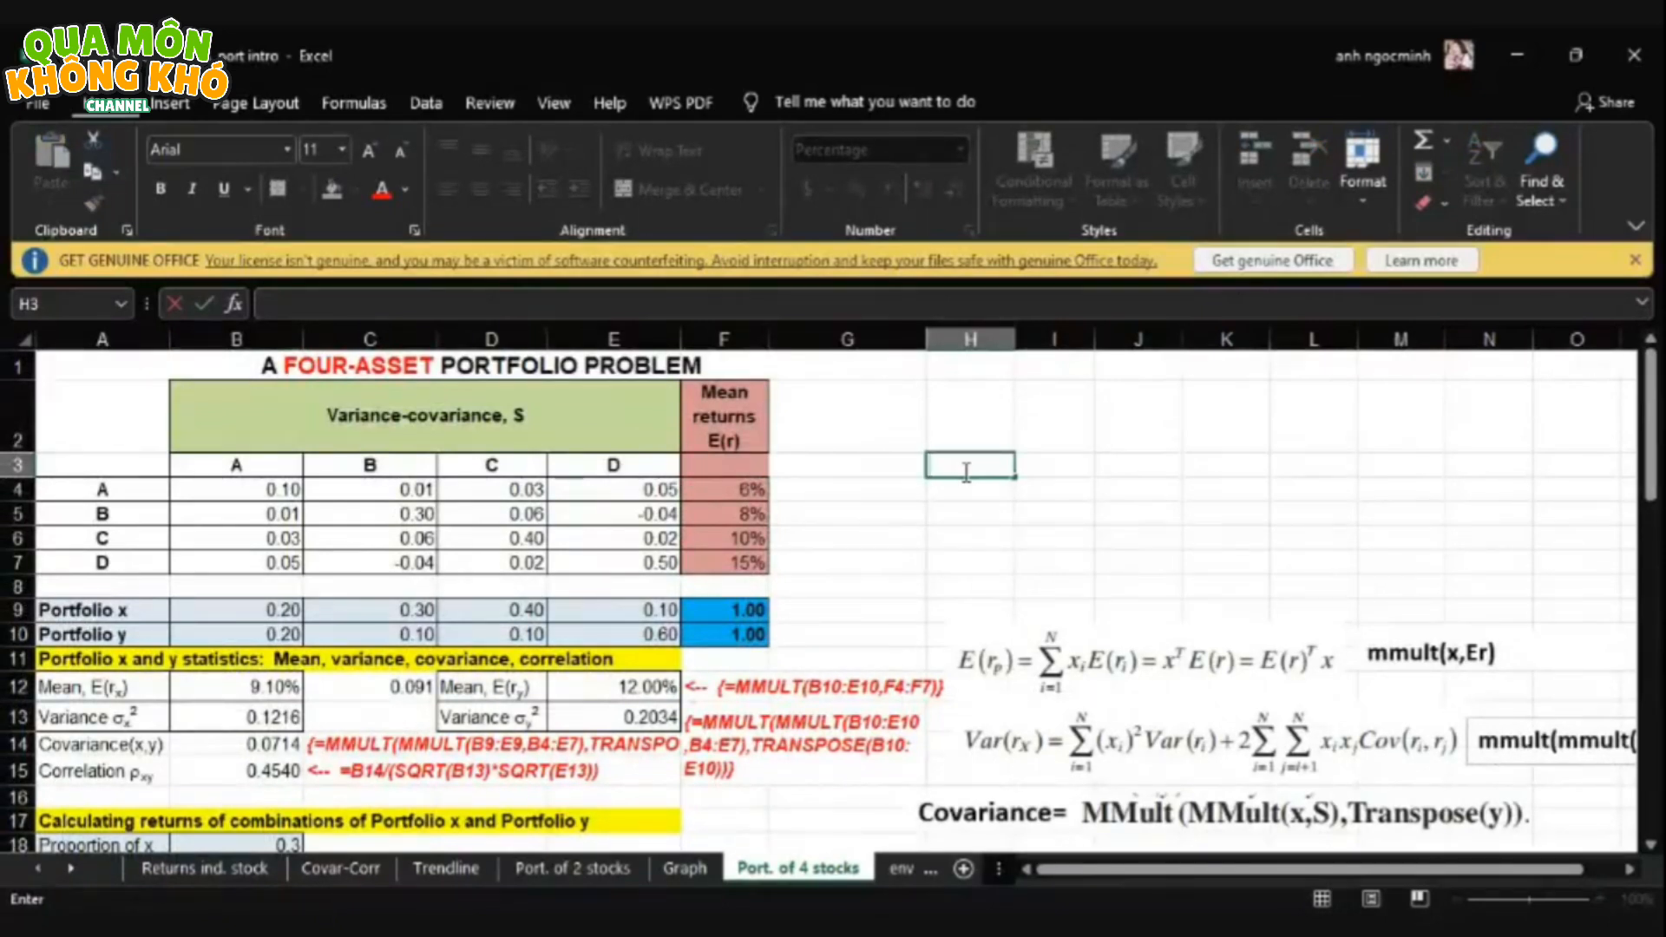
{"action": "type", "text": "="}
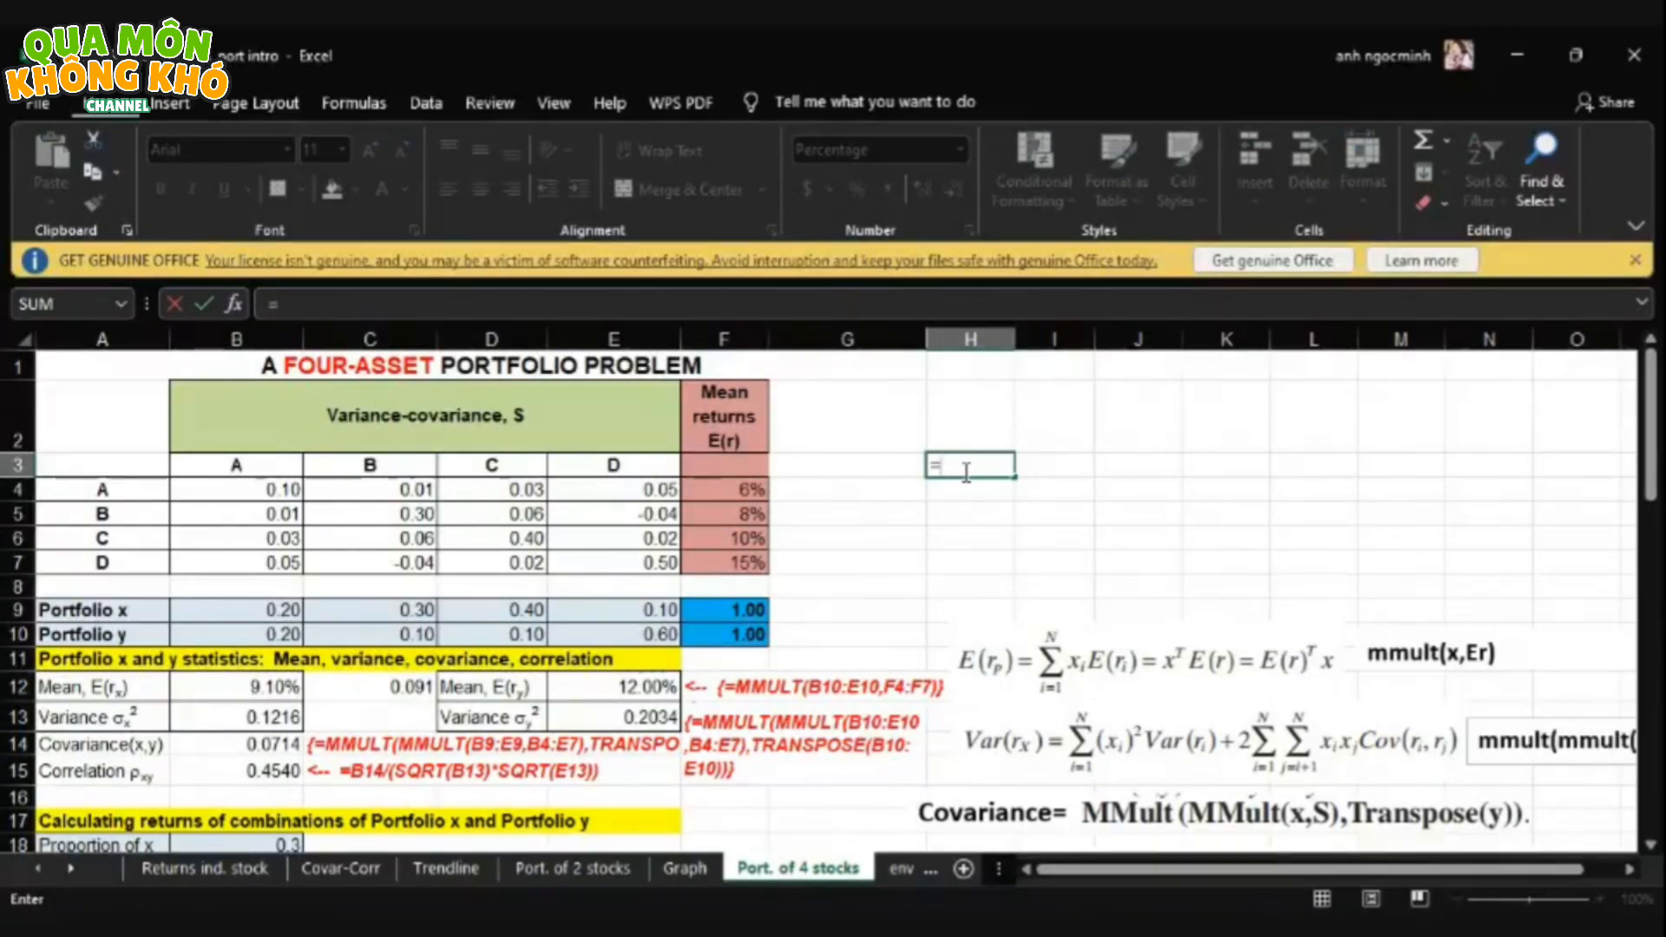
{"action": "type", "text": "SQ"}
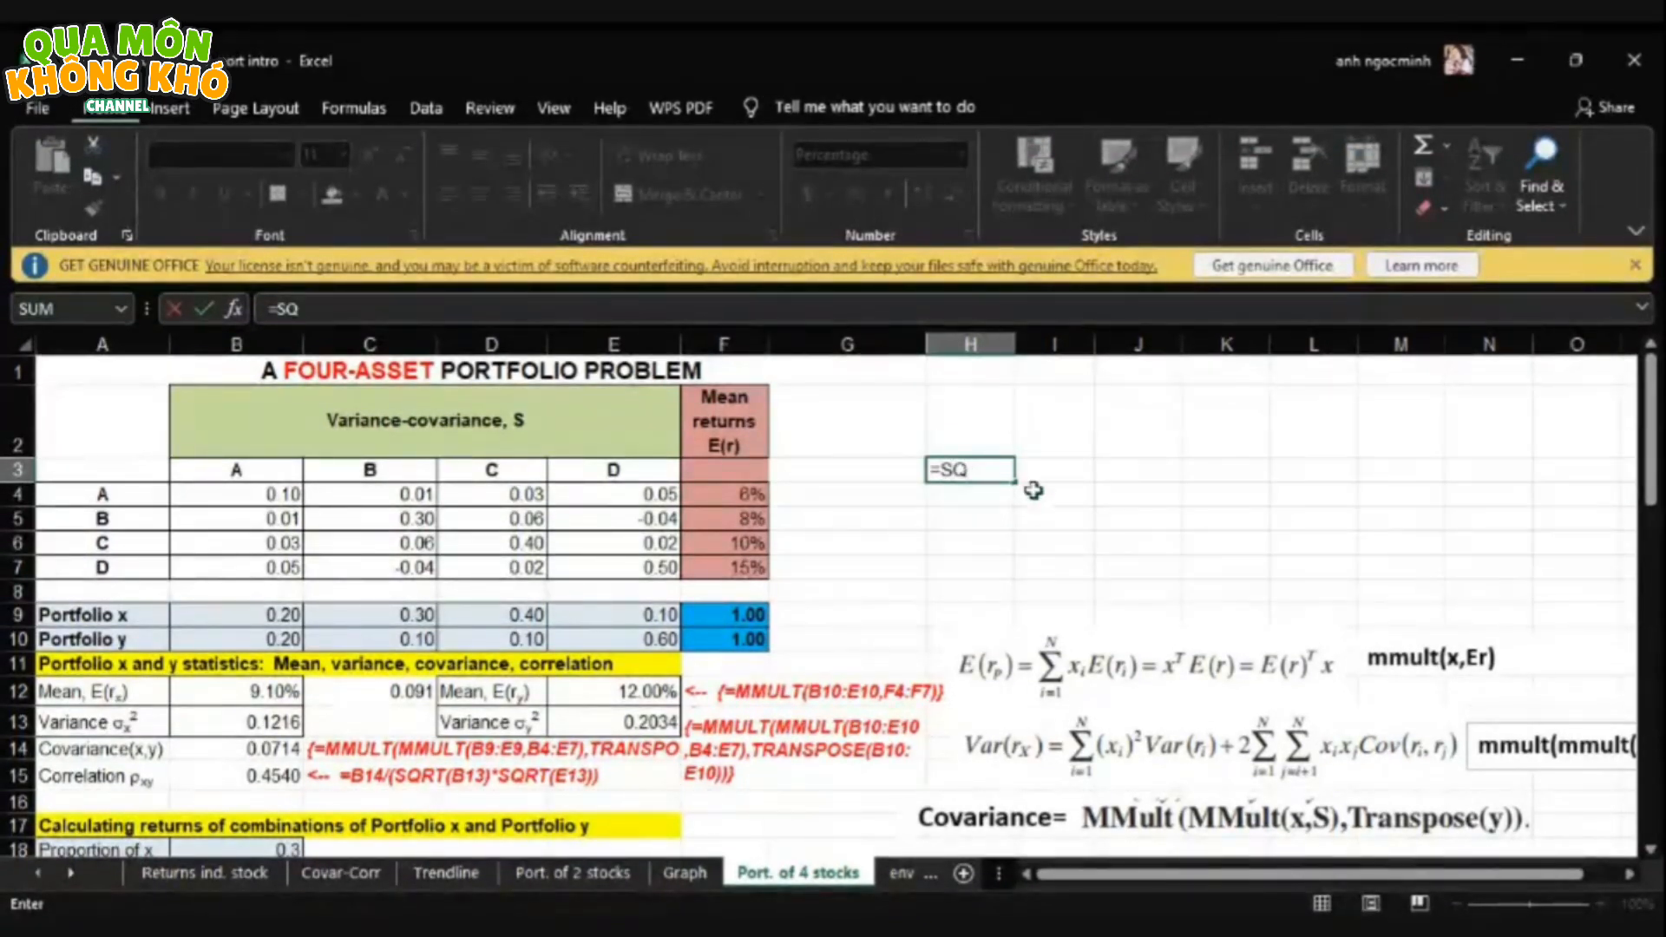
{"action": "key", "text": "Tab"}
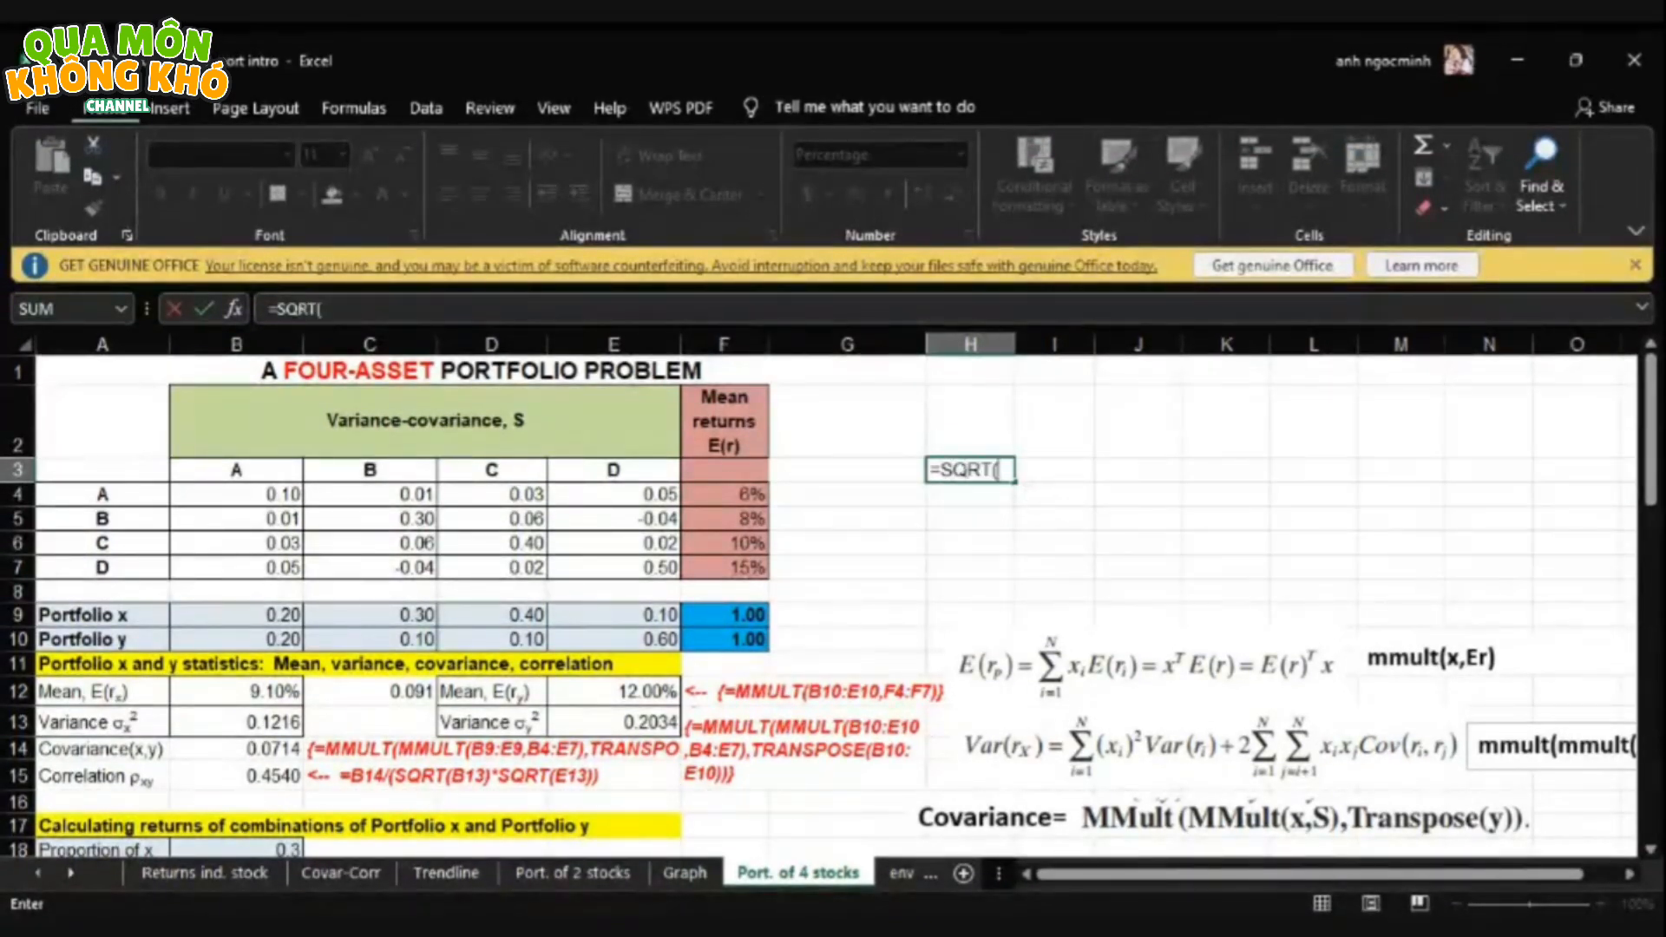
{"action": "left_click", "coordinate": [248, 497]}
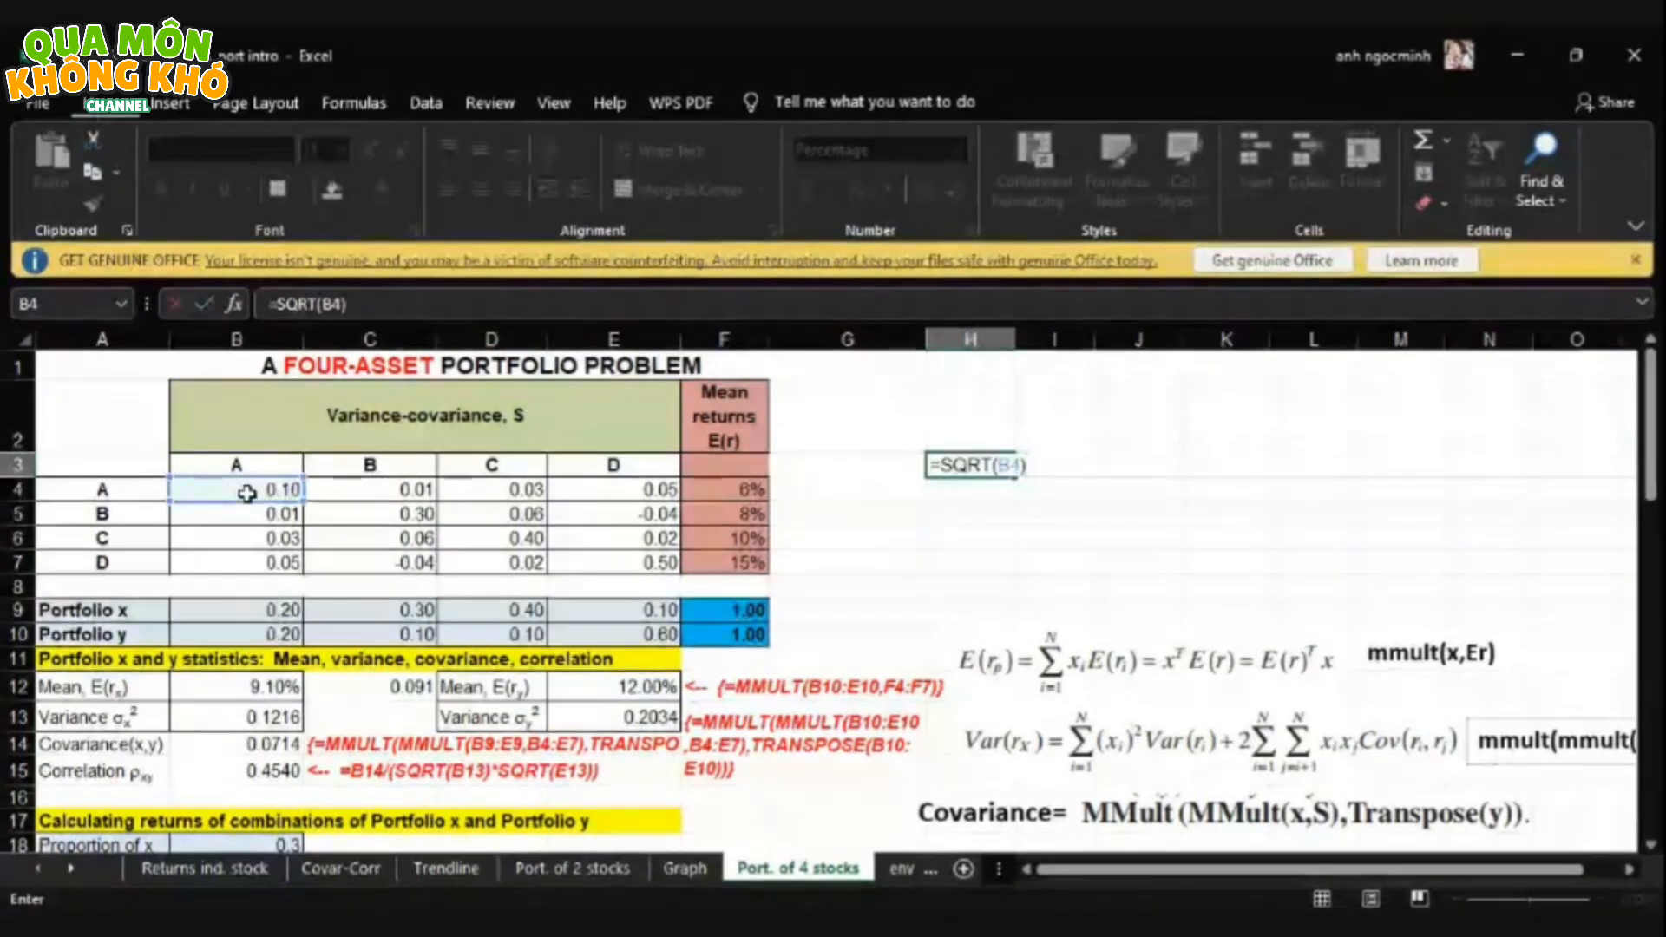
{"action": "key", "text": "Return"}
- Calculate asset B's standard deviation in H4 as the square root of its variance in C5
{"action": "type", "text": "="}
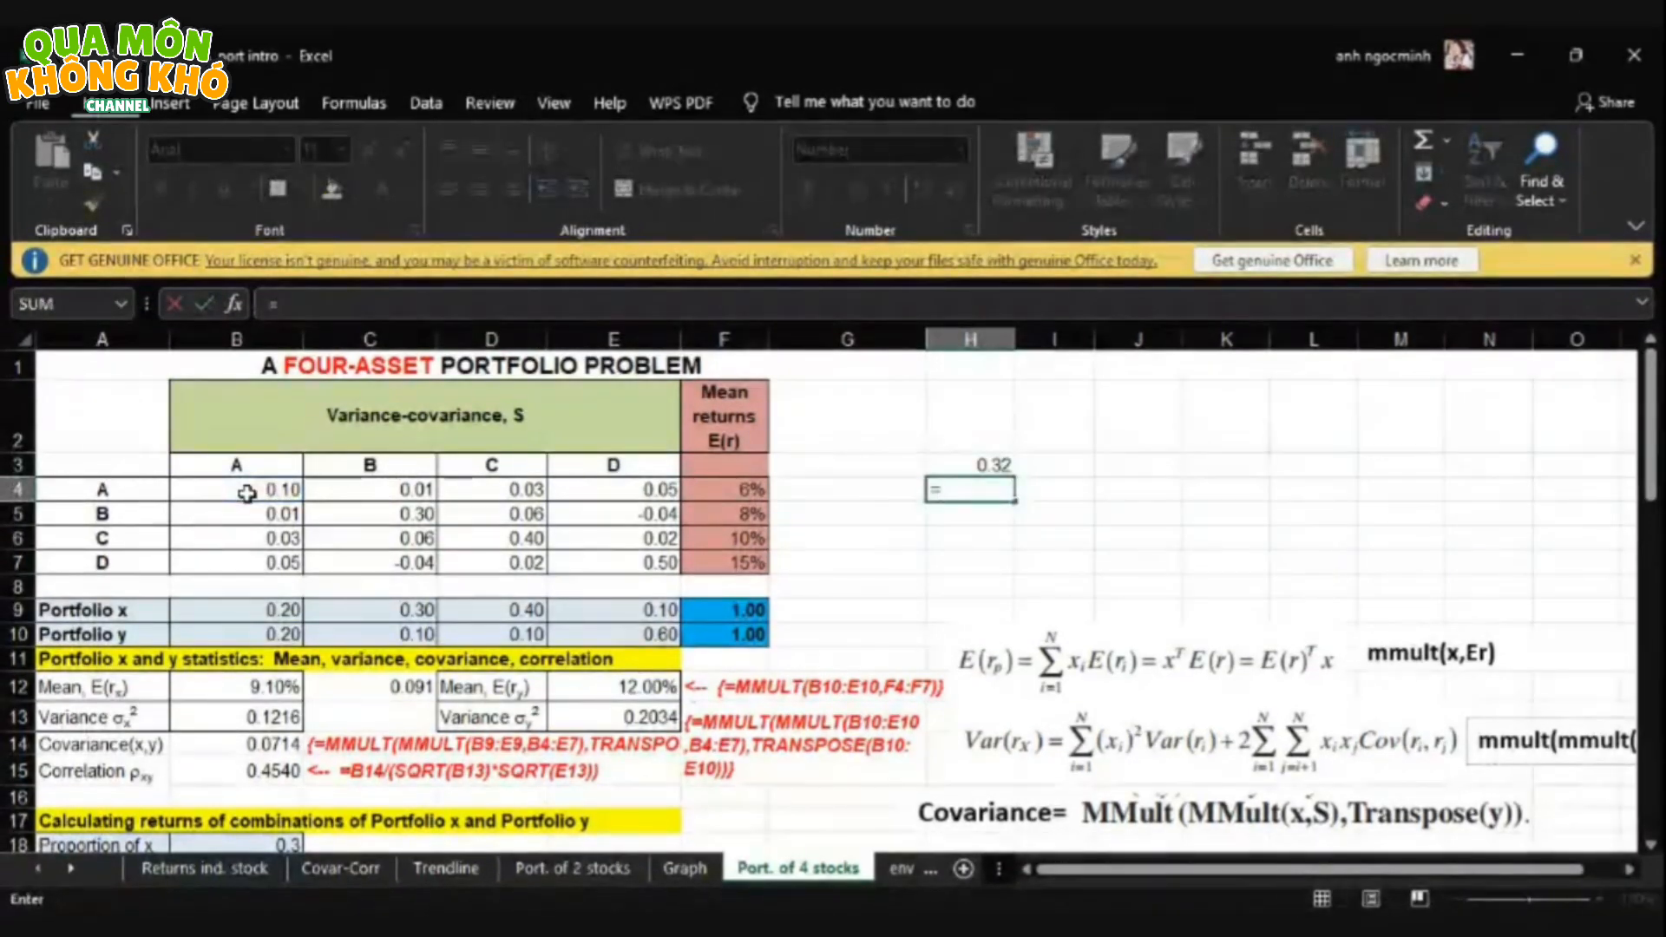
{"action": "type", "text": "S"}
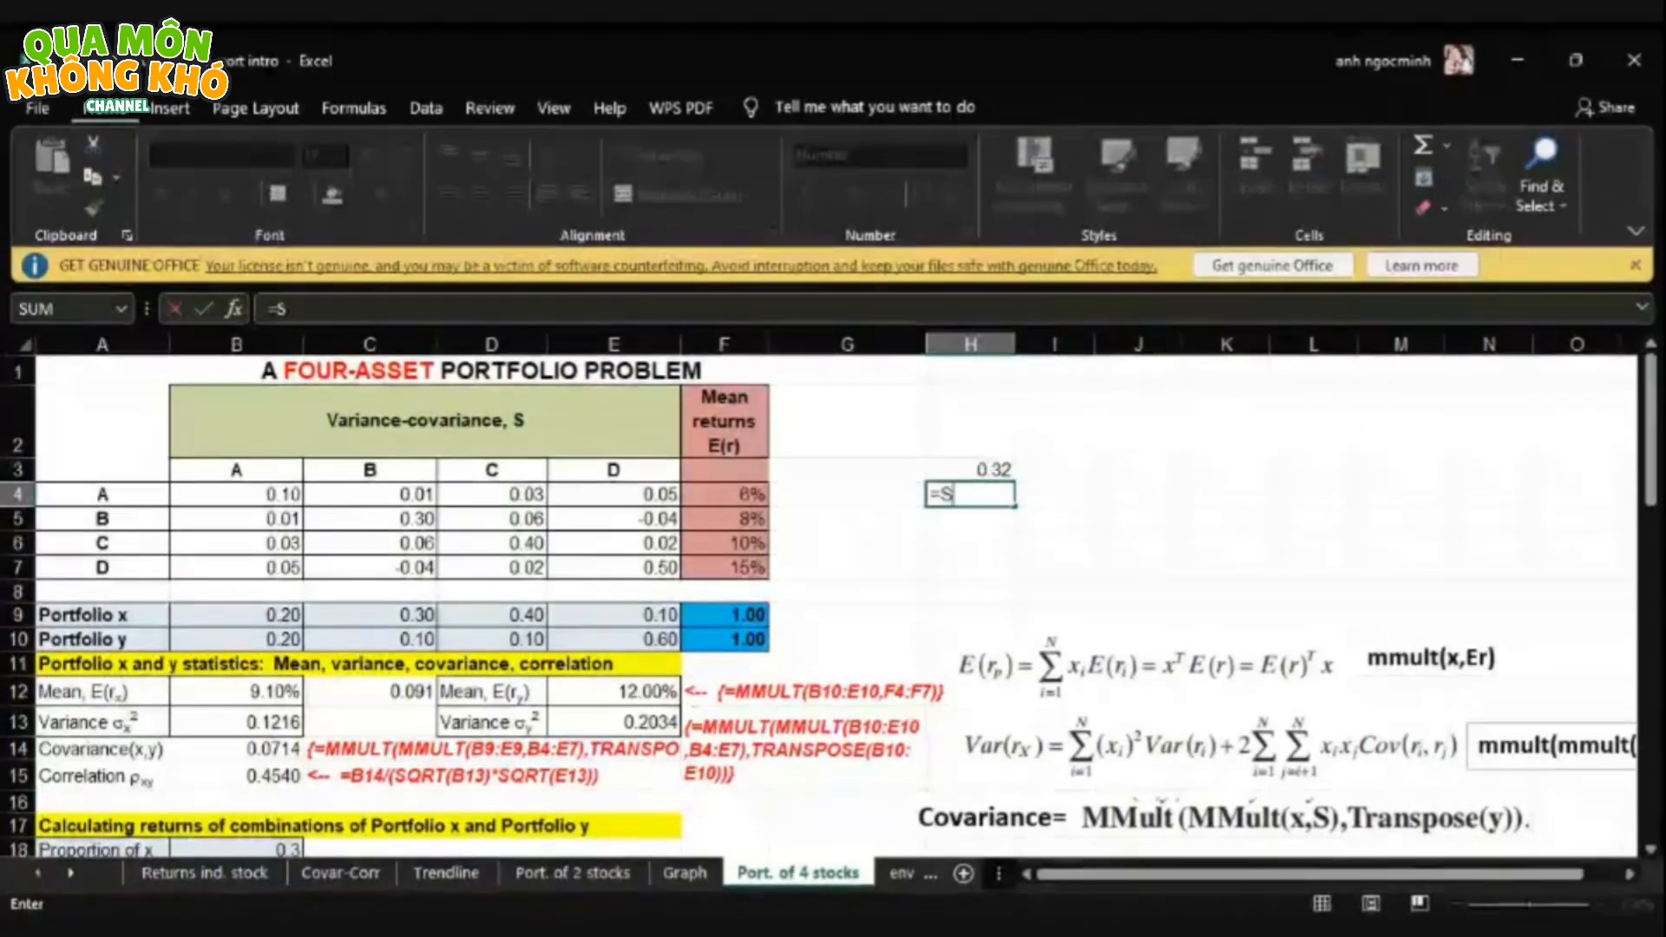
{"action": "type", "text": "QRT"}
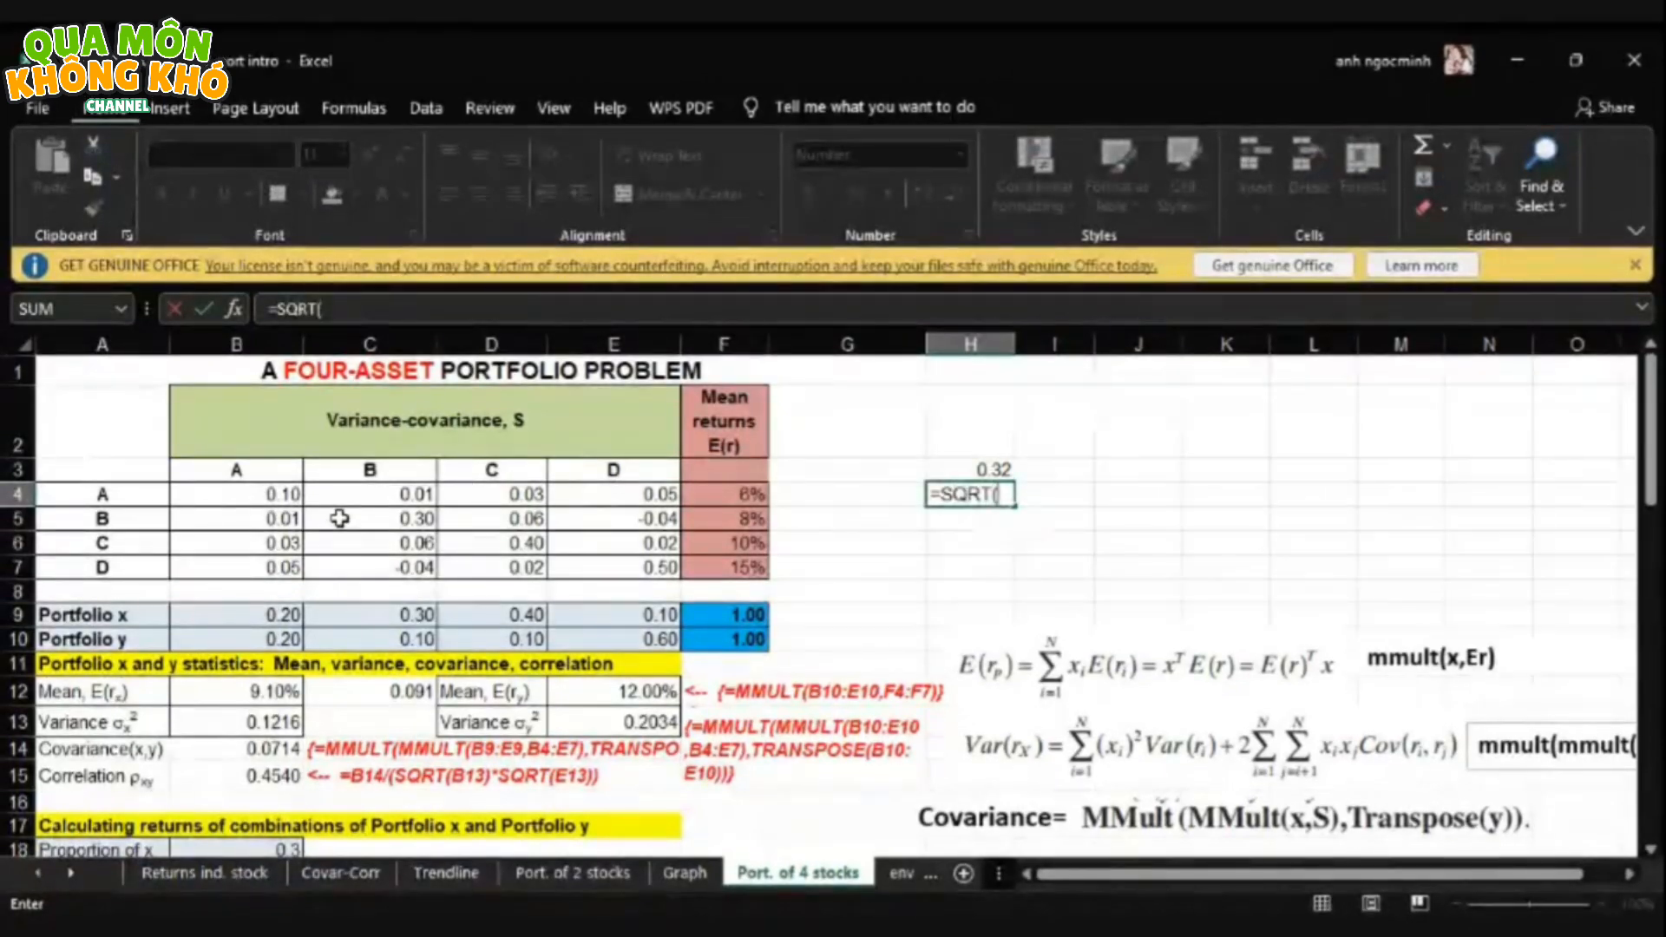
{"action": "type", "text": "("}
{"action": "left_click", "coordinate": [389, 518]}
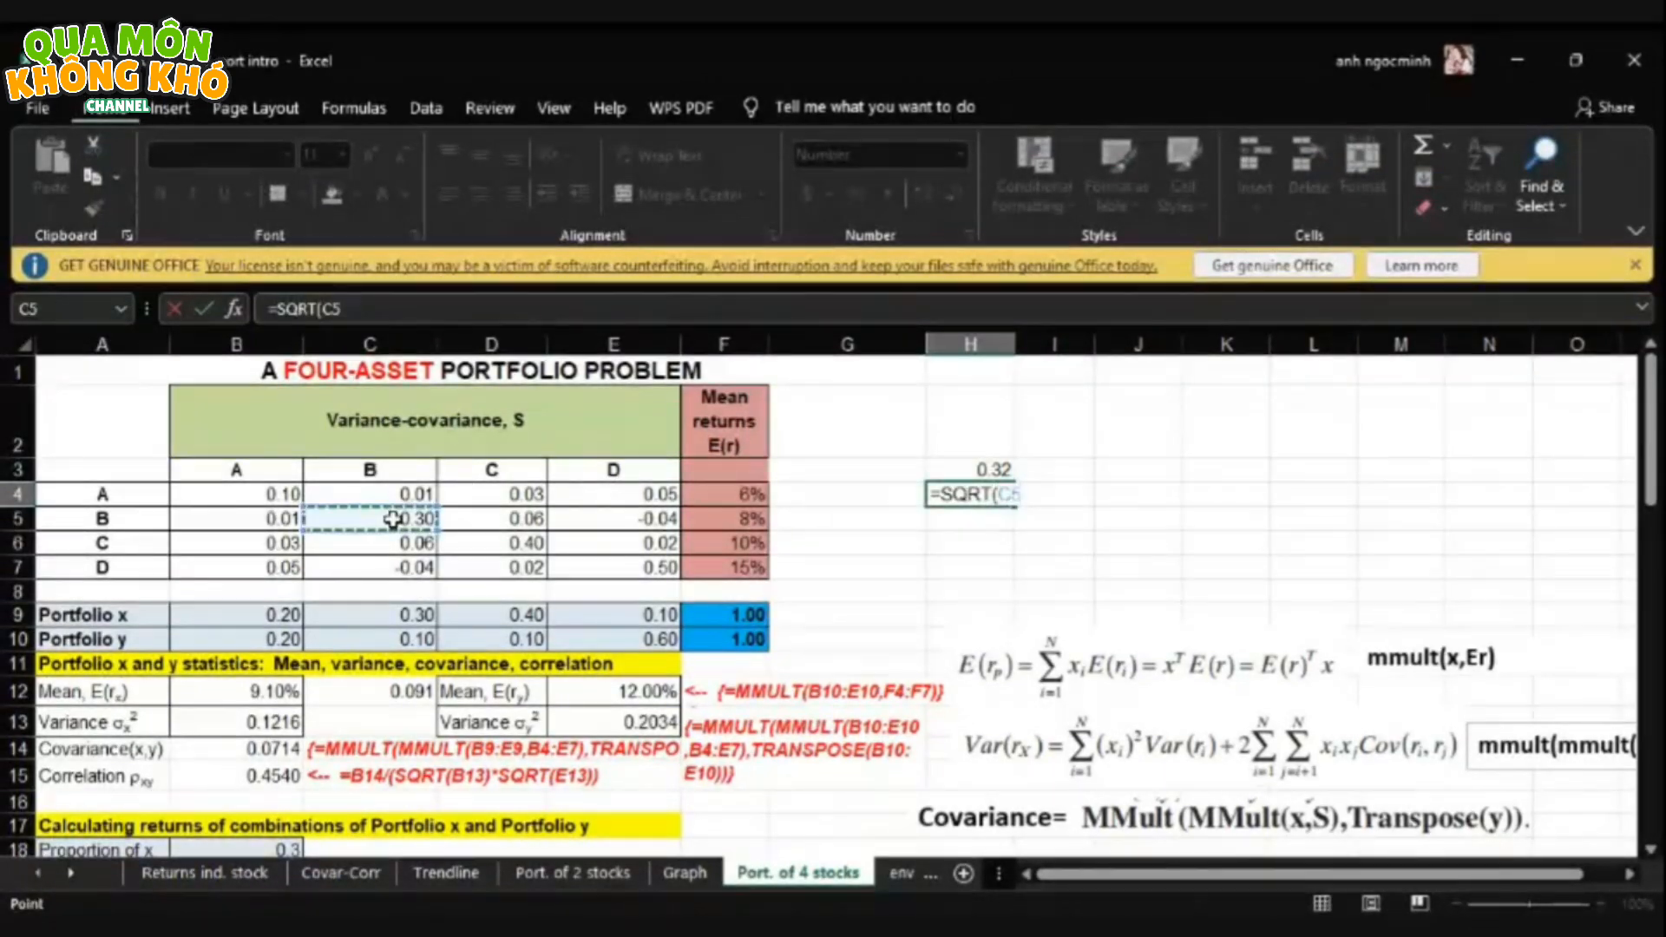
{"action": "key", "text": "Return"}
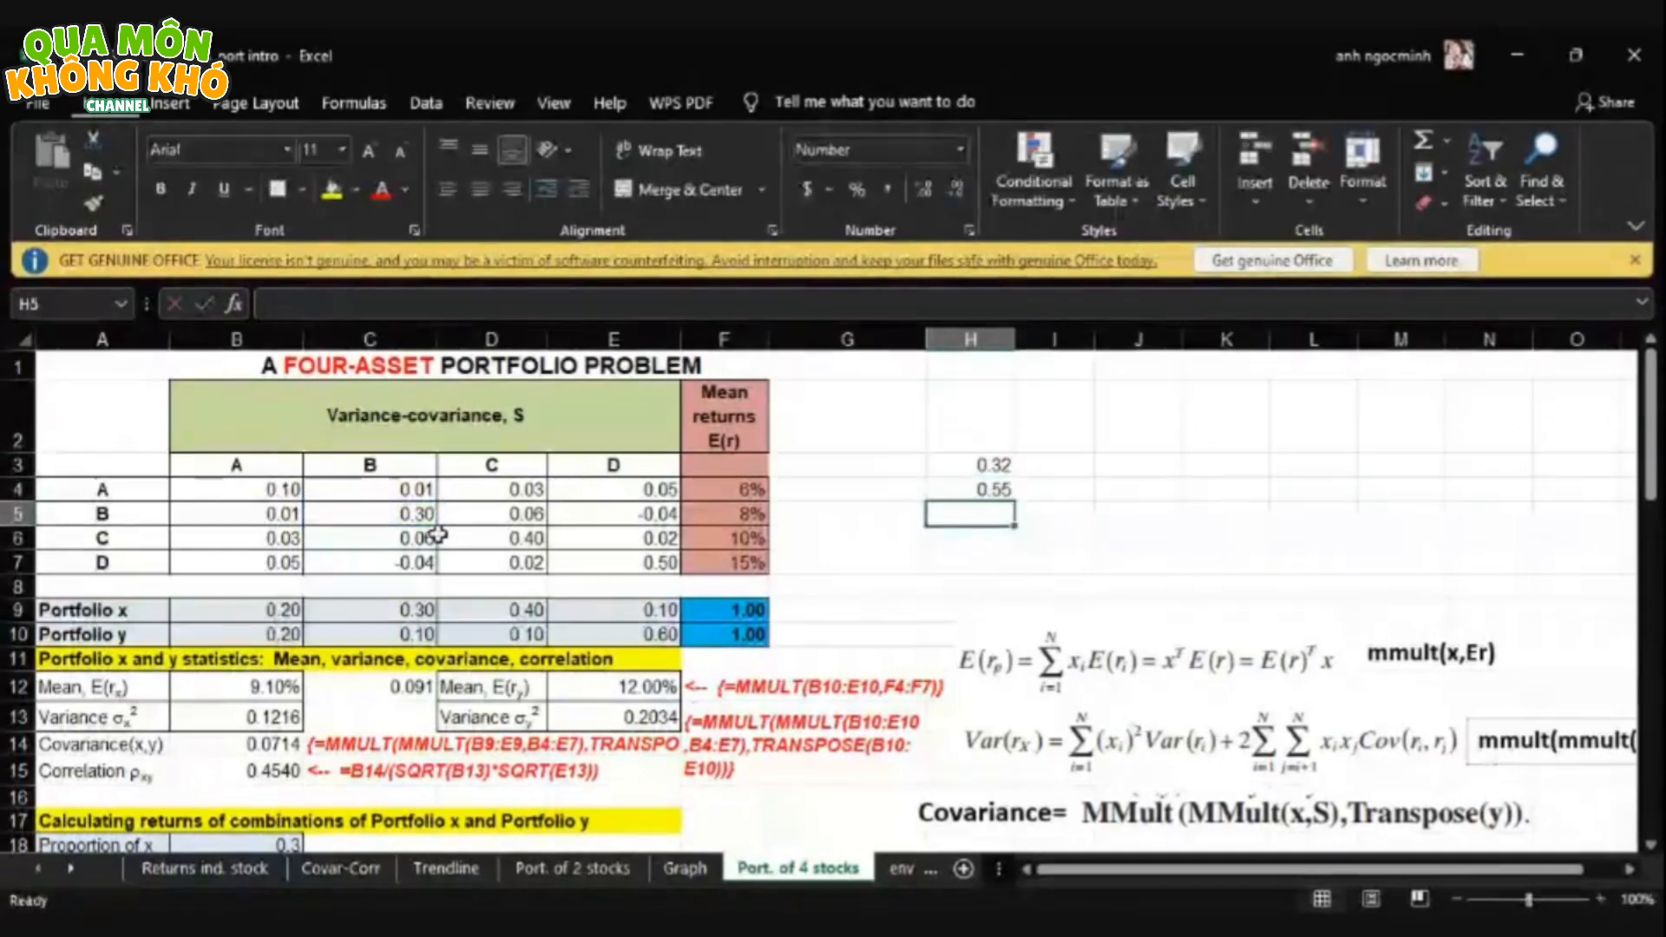
- Calculate asset C's standard deviation in H5 as the square root of its variance in D6
{"action": "type", "text": "=SQ"}
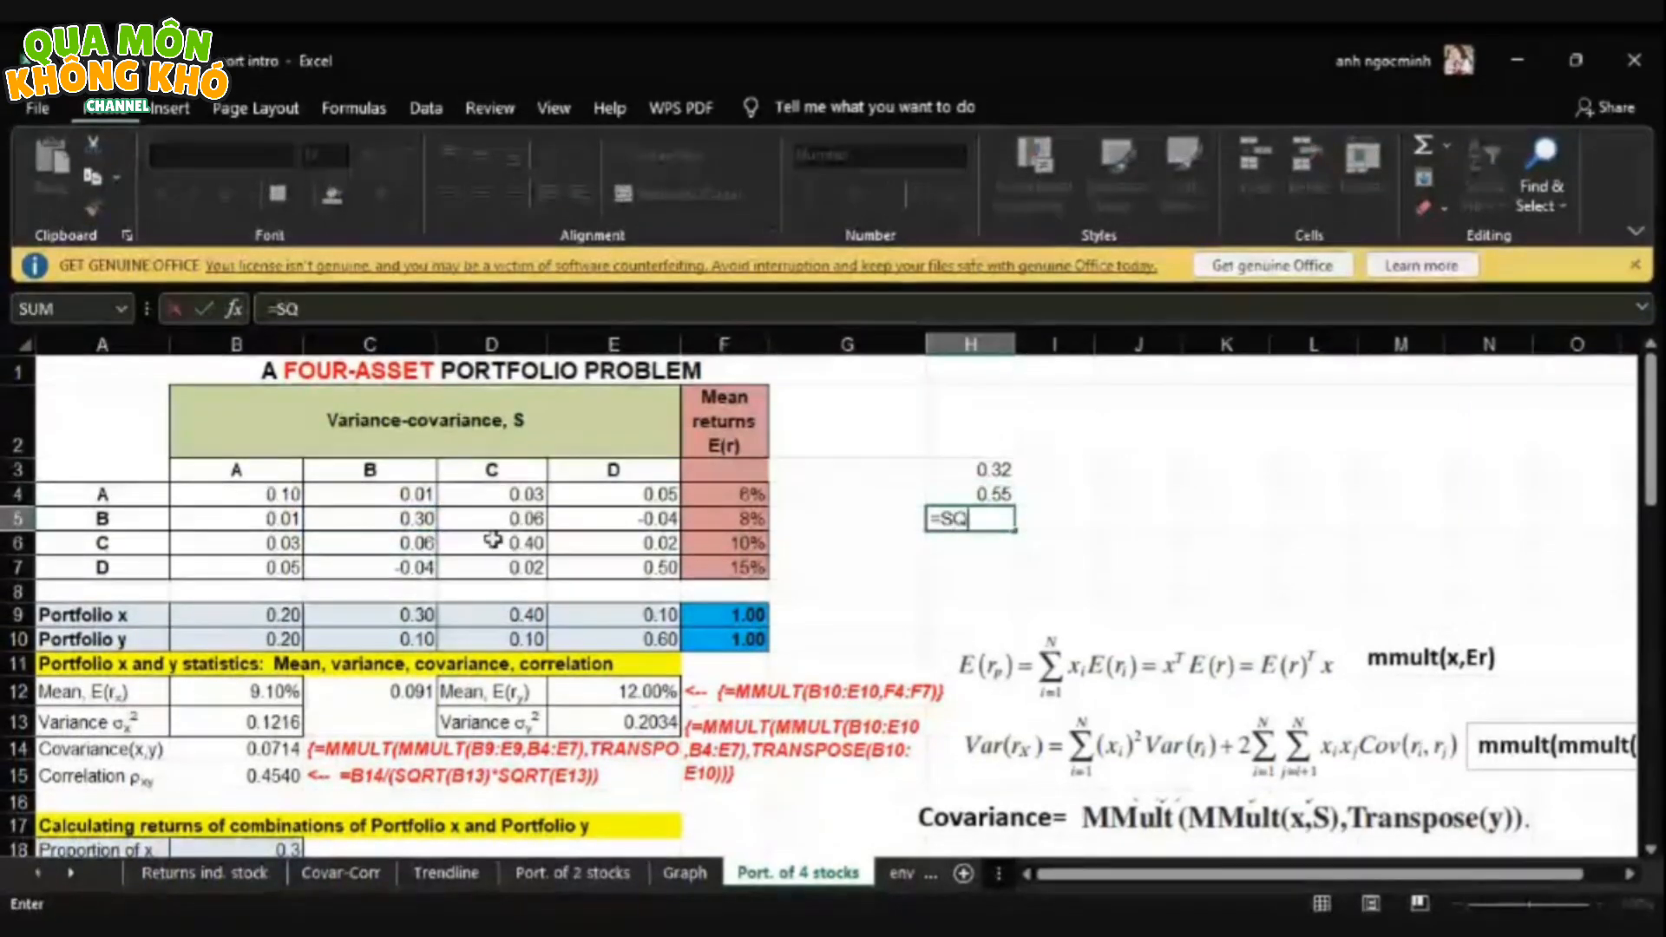
{"action": "type", "text": "RT("}
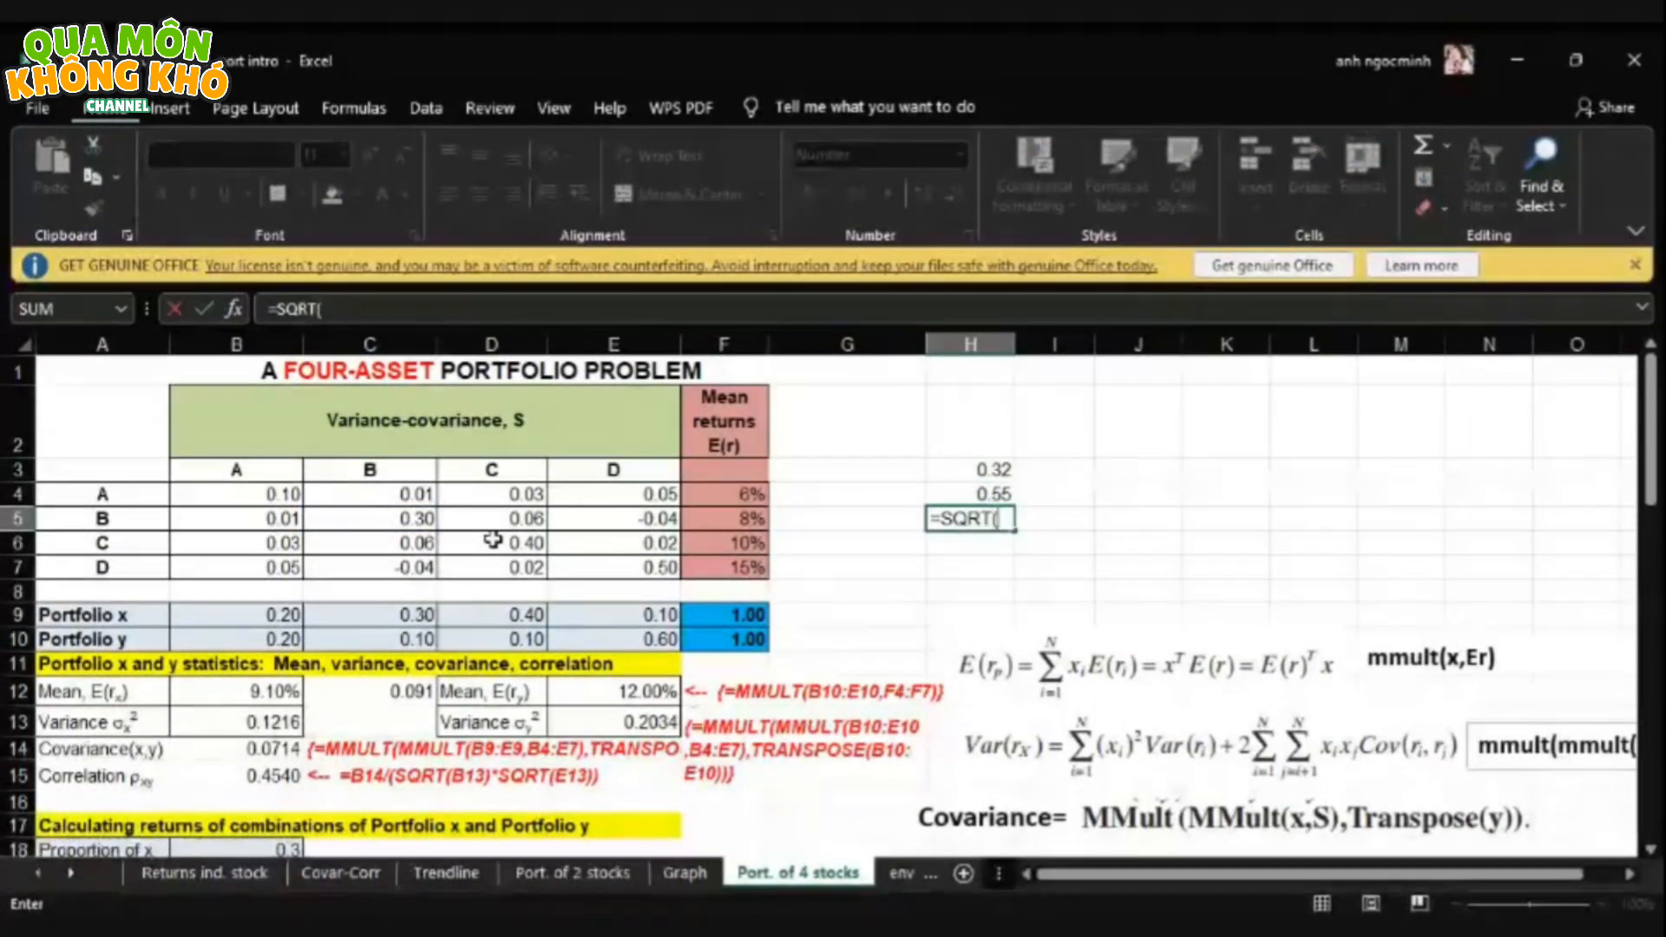
{"action": "left_click", "coordinate": [494, 542]}
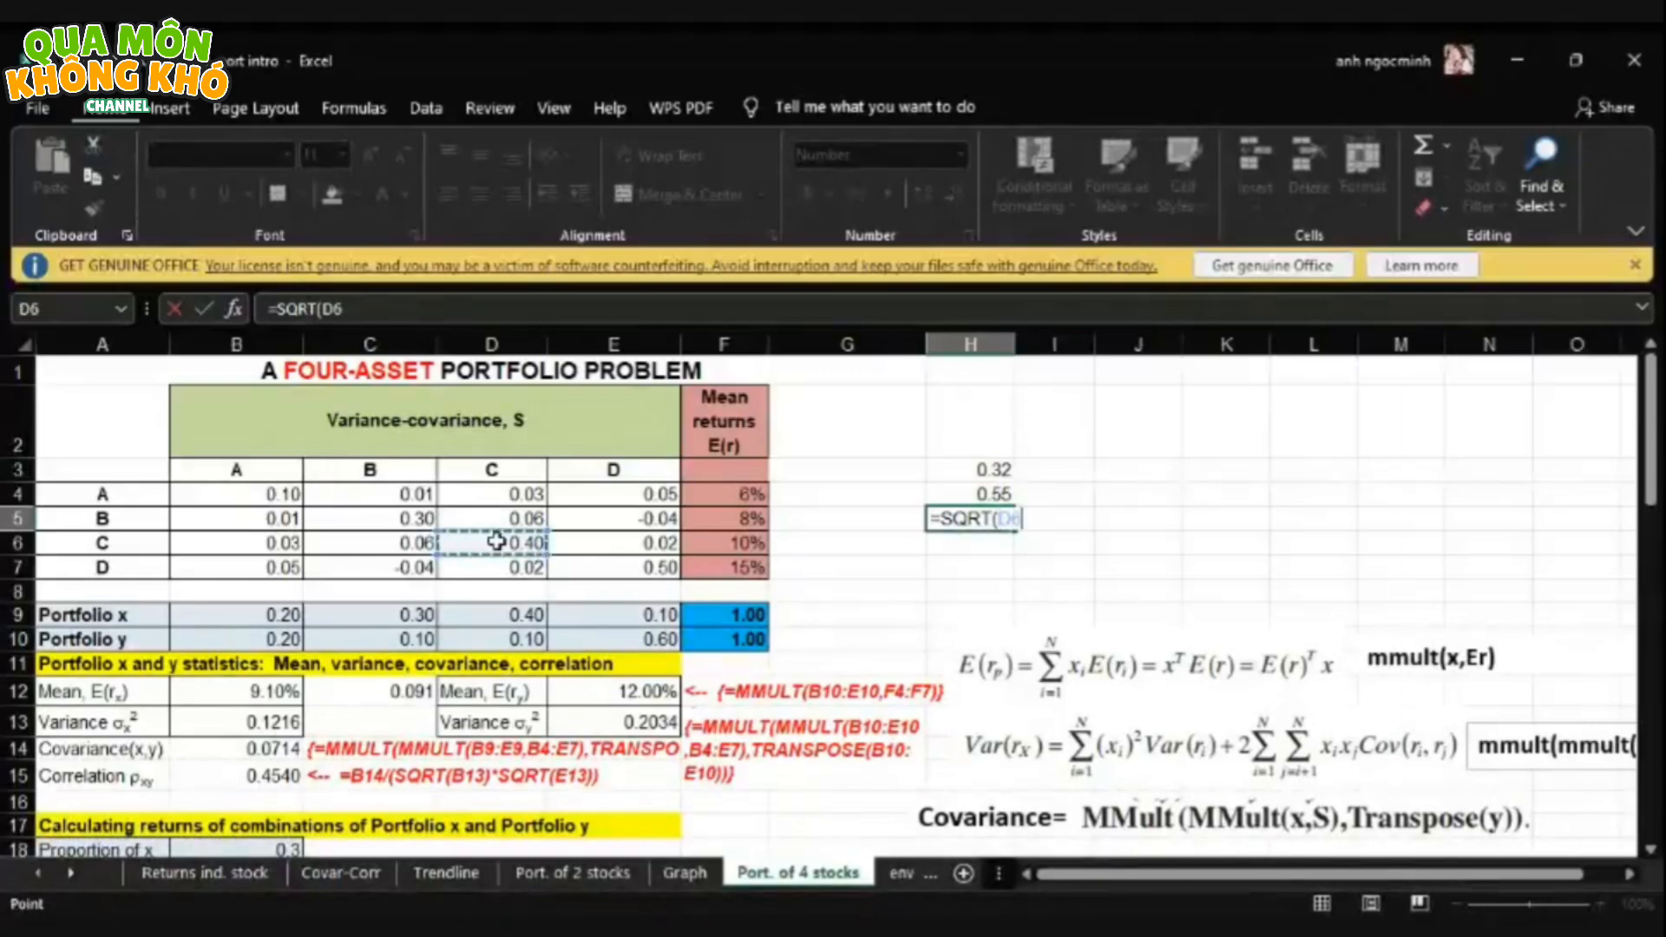
{"action": "key", "text": "Return"}
- Calculate asset D's standard deviation in H6 with the formula =SQRT(E7)
{"action": "type", "text": "=S"}
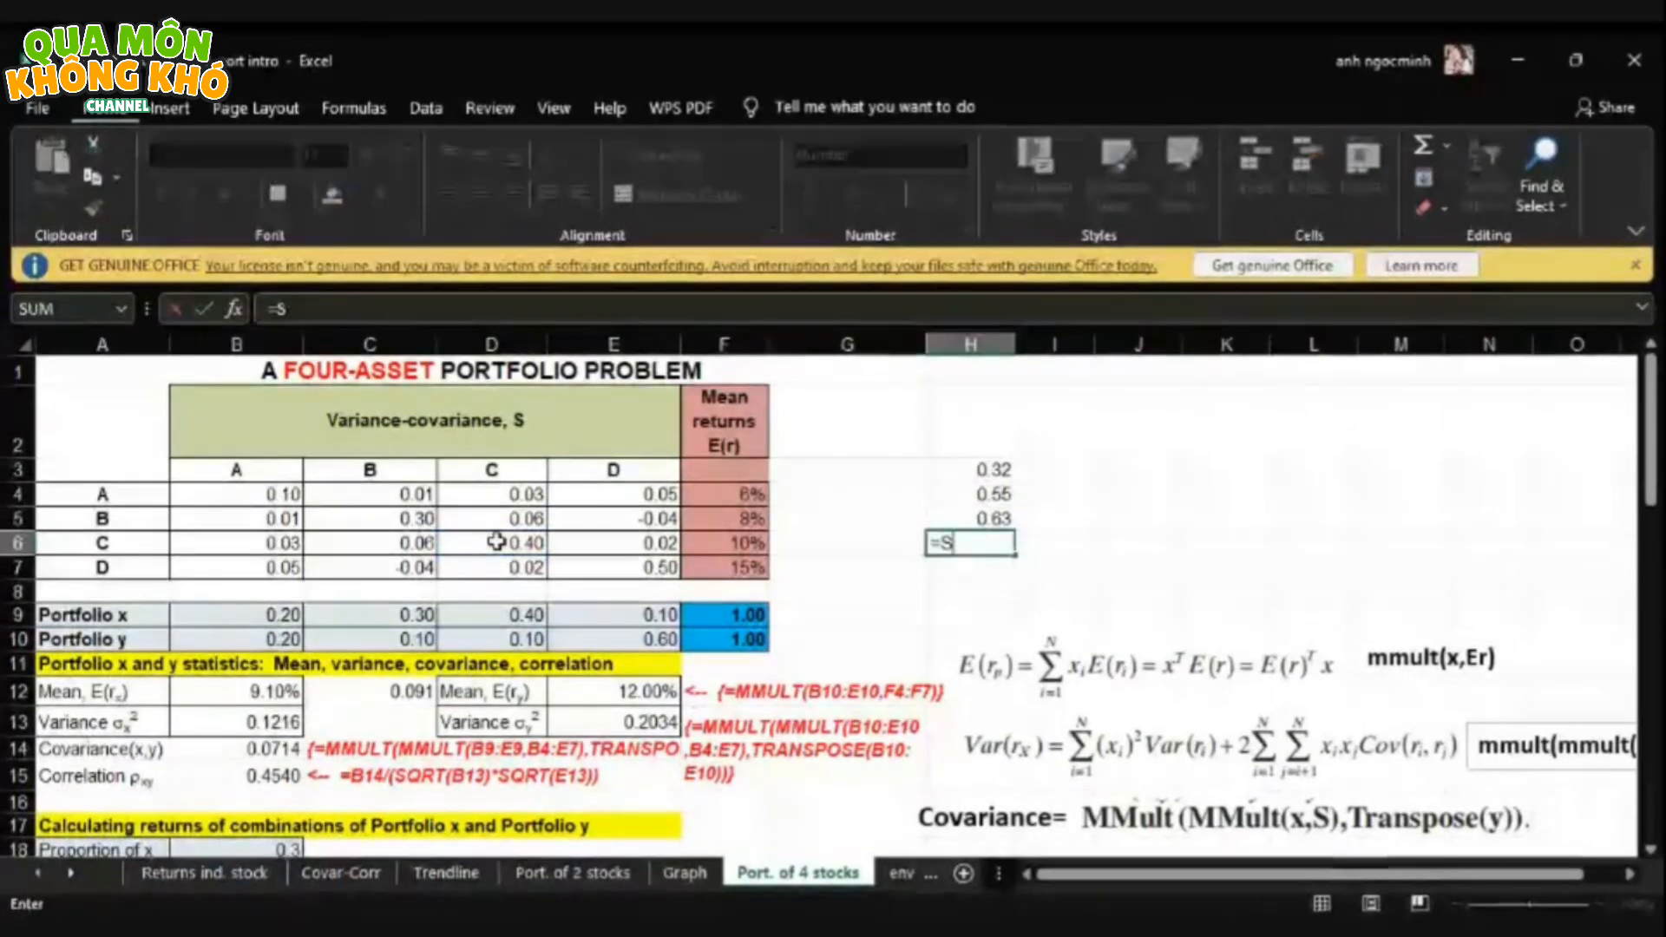
{"action": "type", "text": "QRT("}
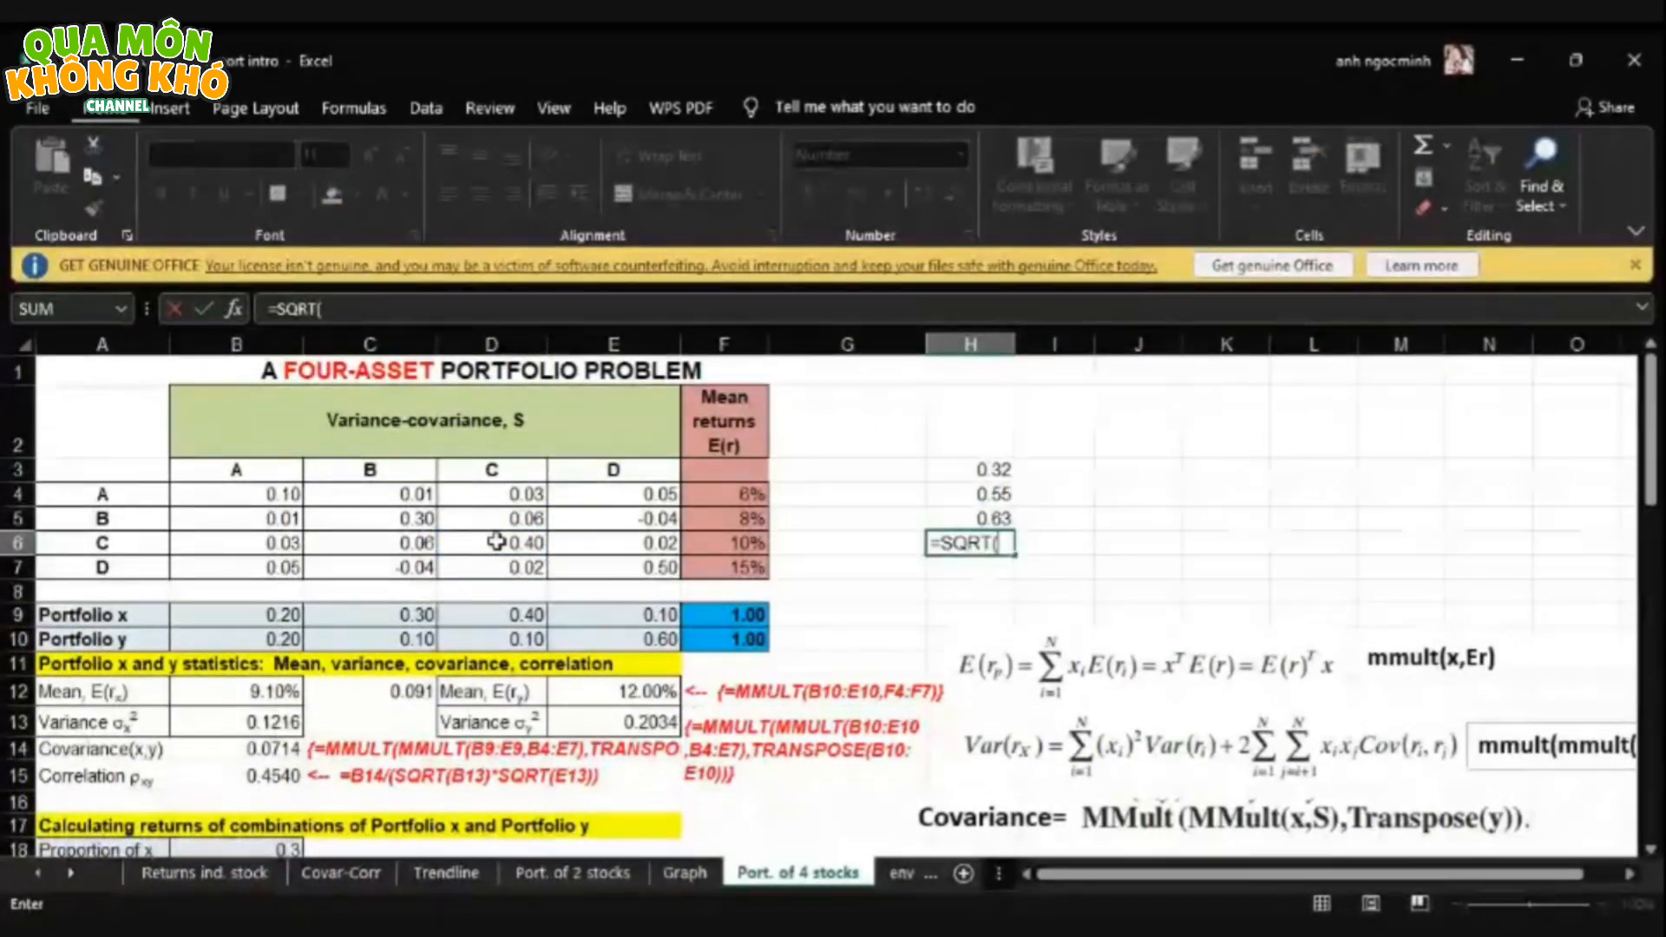
{"action": "left_click", "coordinate": [593, 574]}
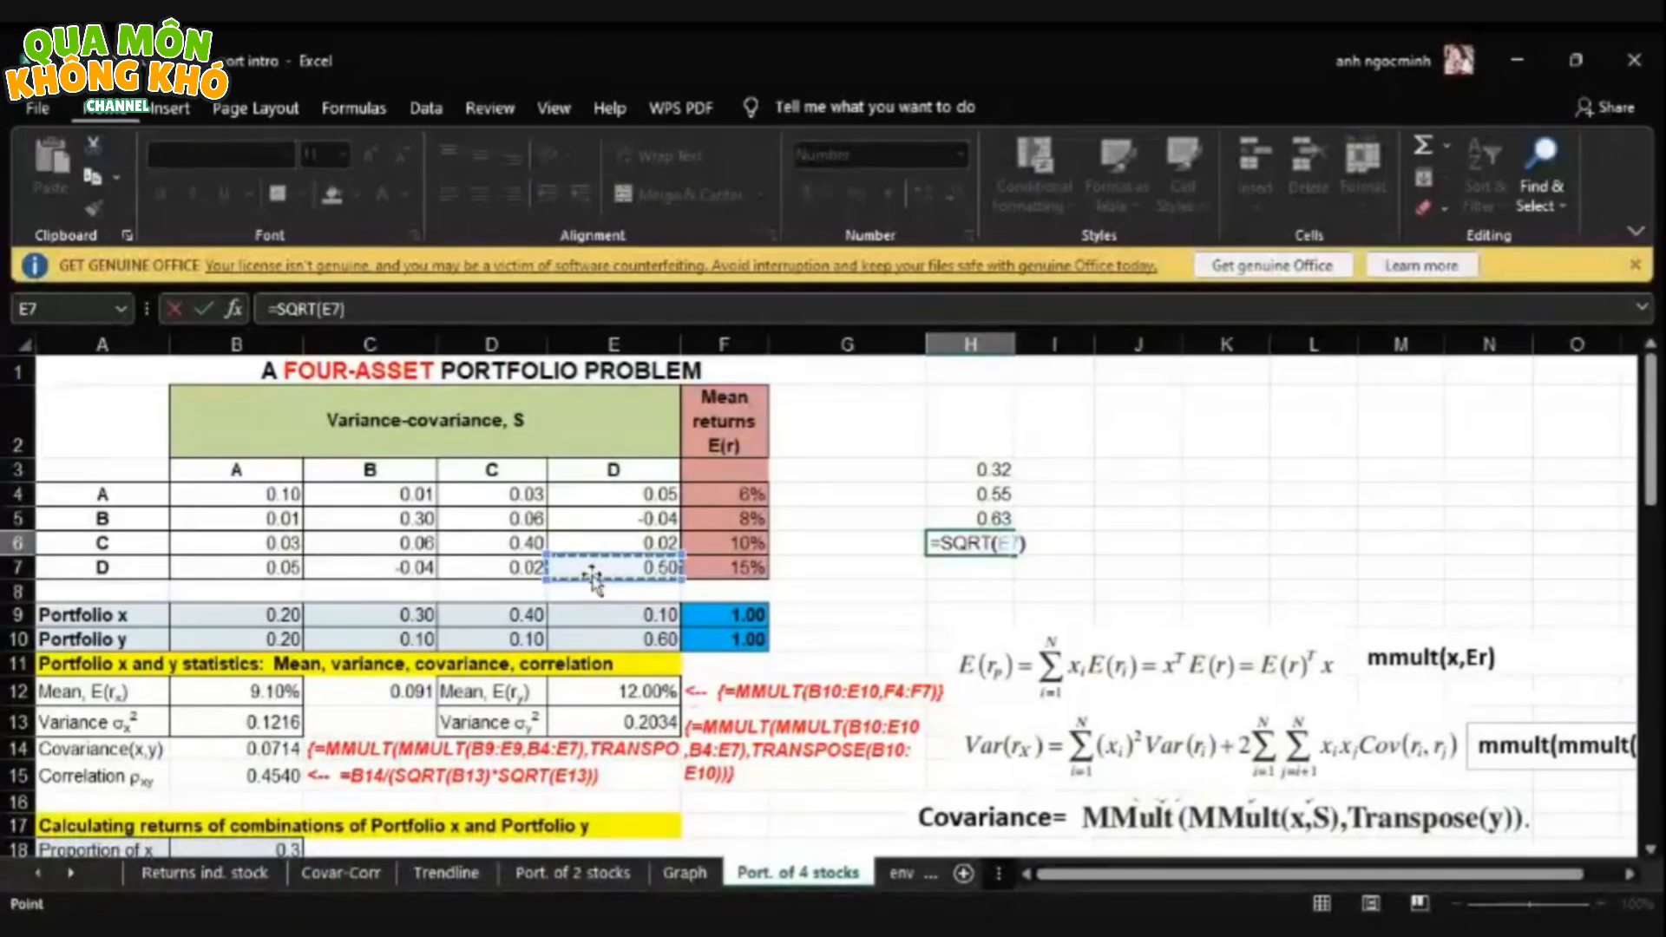
{"action": "key", "text": "Return"}
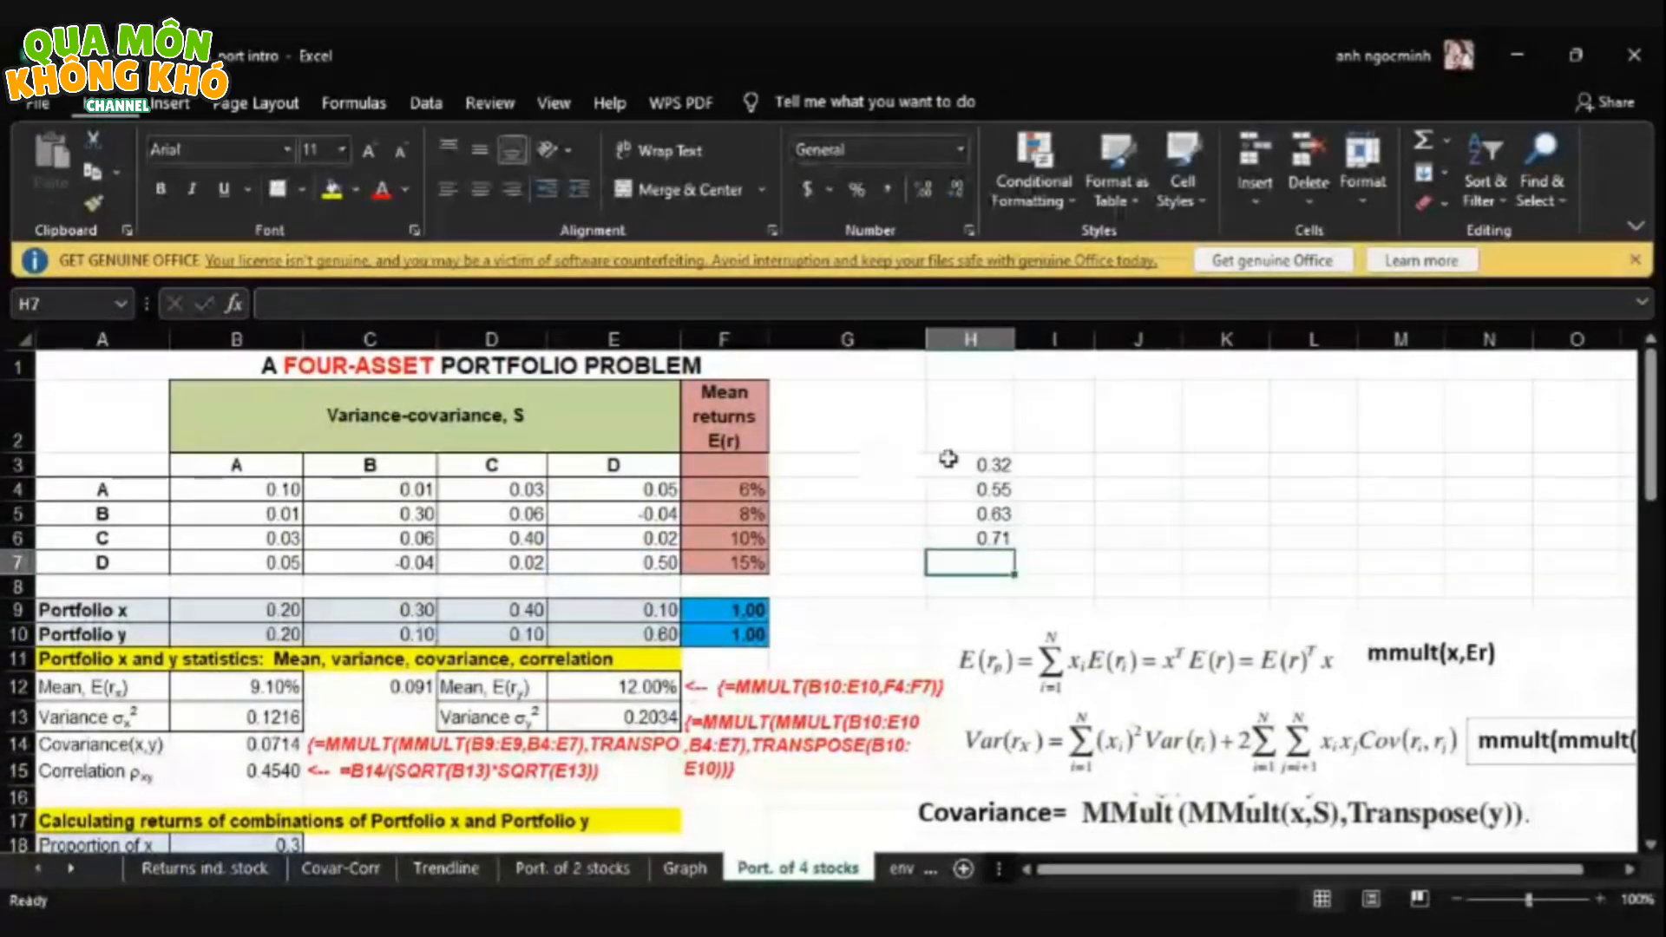
- Copy the four standard deviations from H3:H6 into B64:B67 beside the asset labels, pasting them as values only
{"action": "left_click_drag", "start_coordinate": [948, 459], "coordinate": [950, 533]}
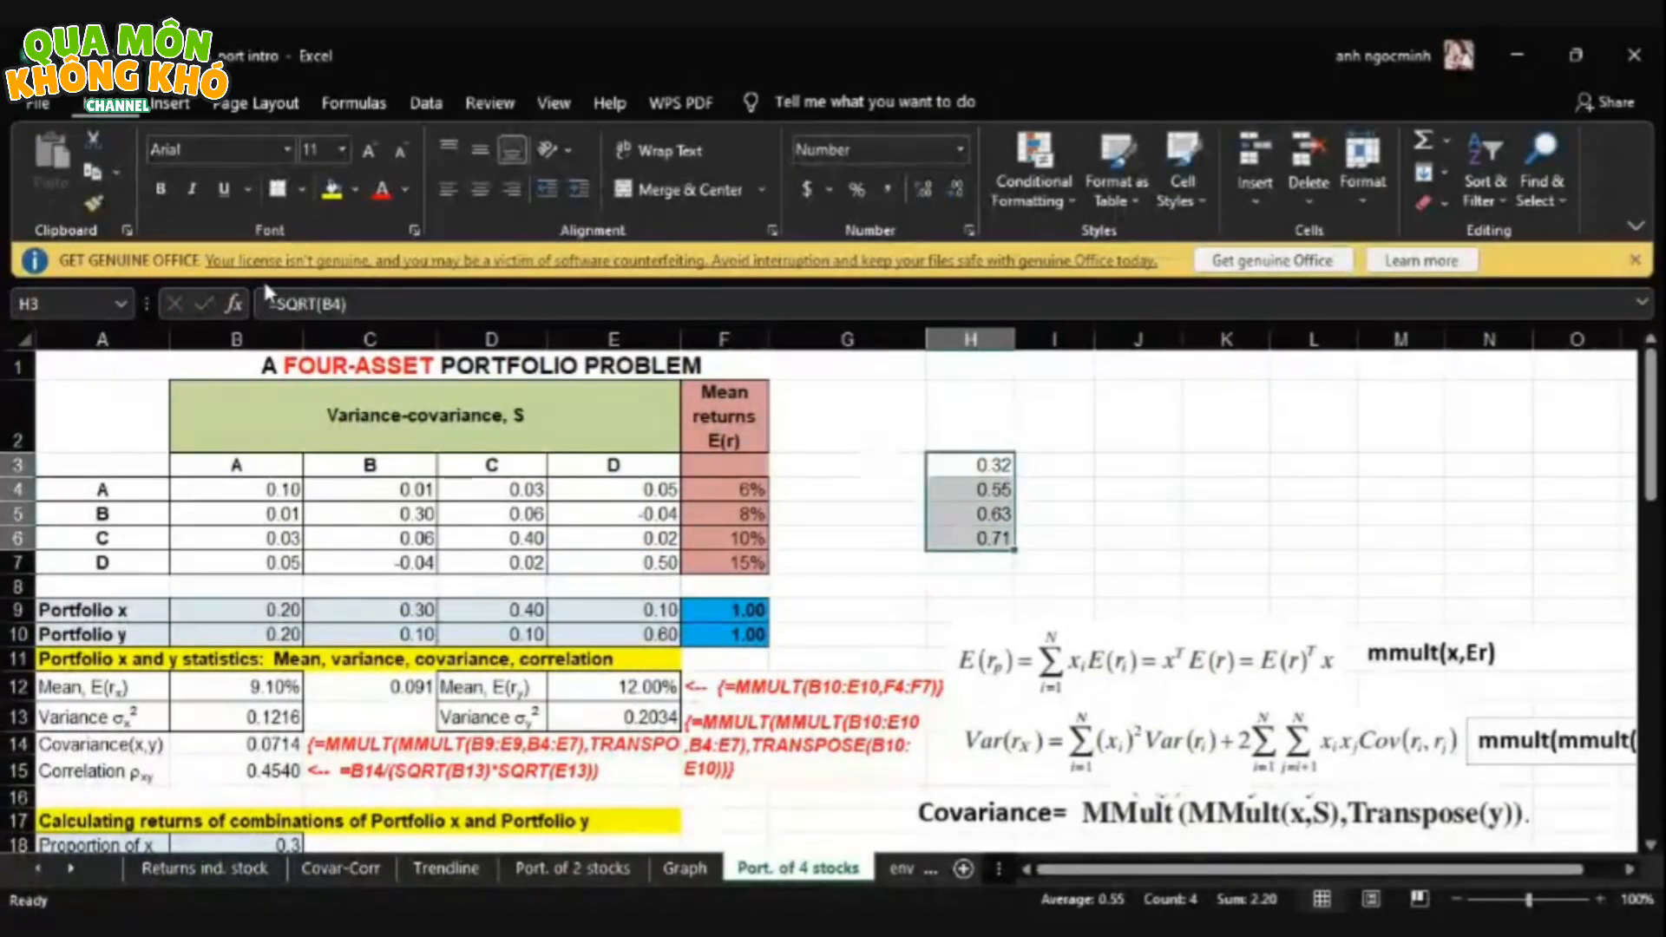
{"action": "key", "text": "ctrl+c"}
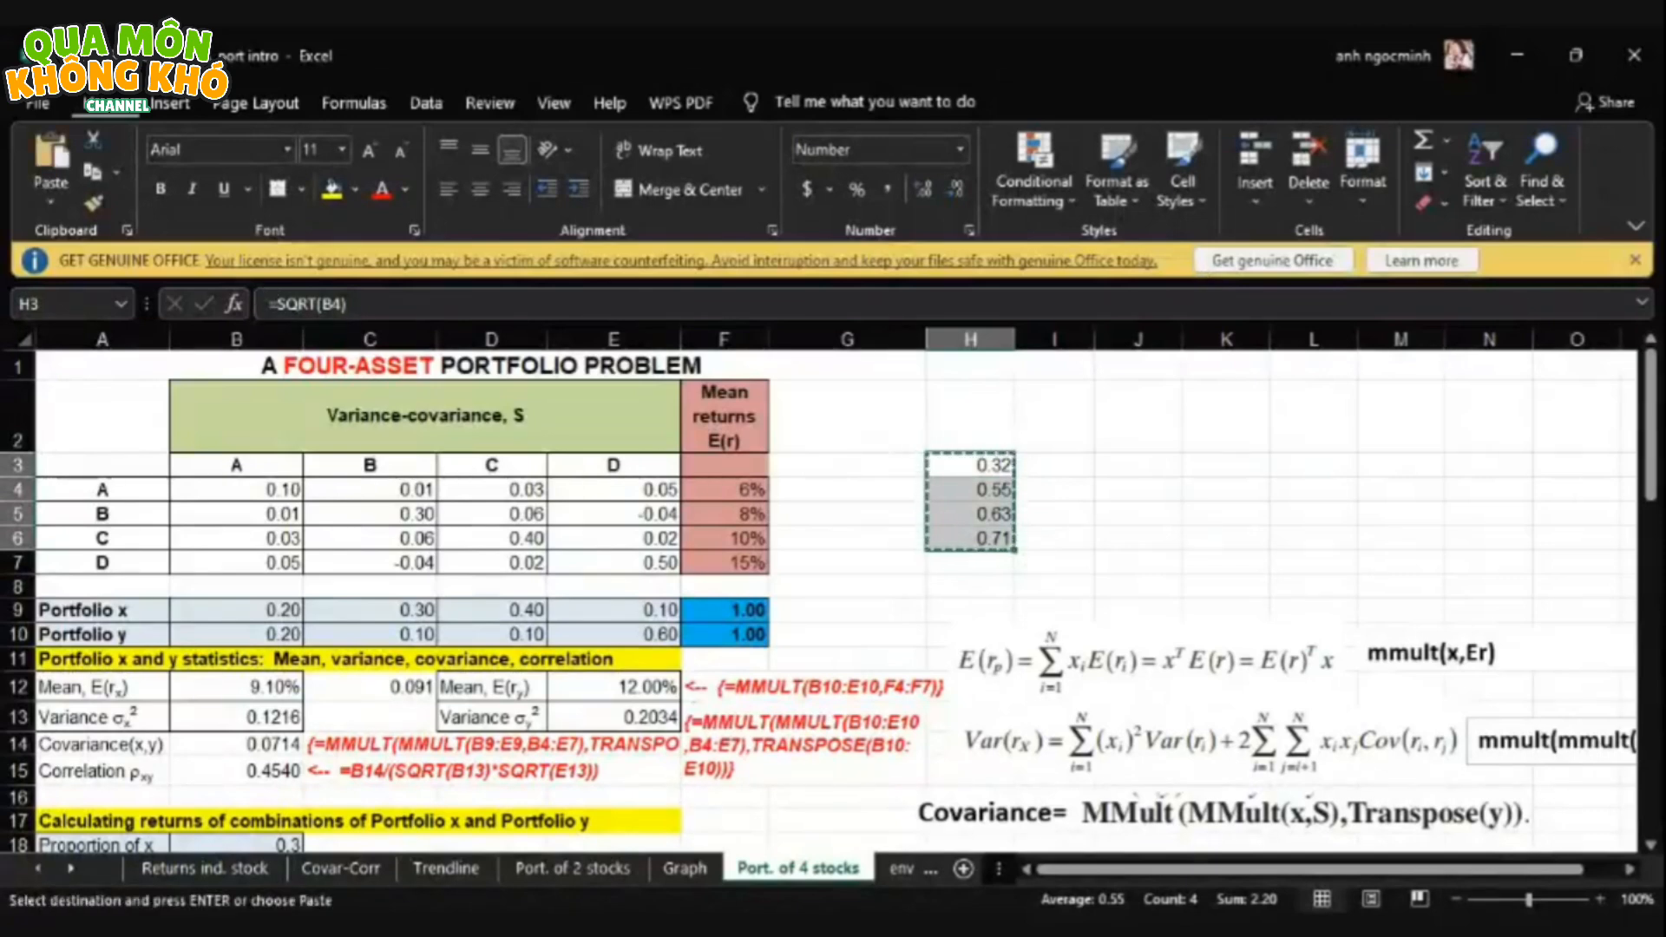
{"action": "left_click_drag", "start_coordinate": [1650, 482], "coordinate": [1650, 822]}
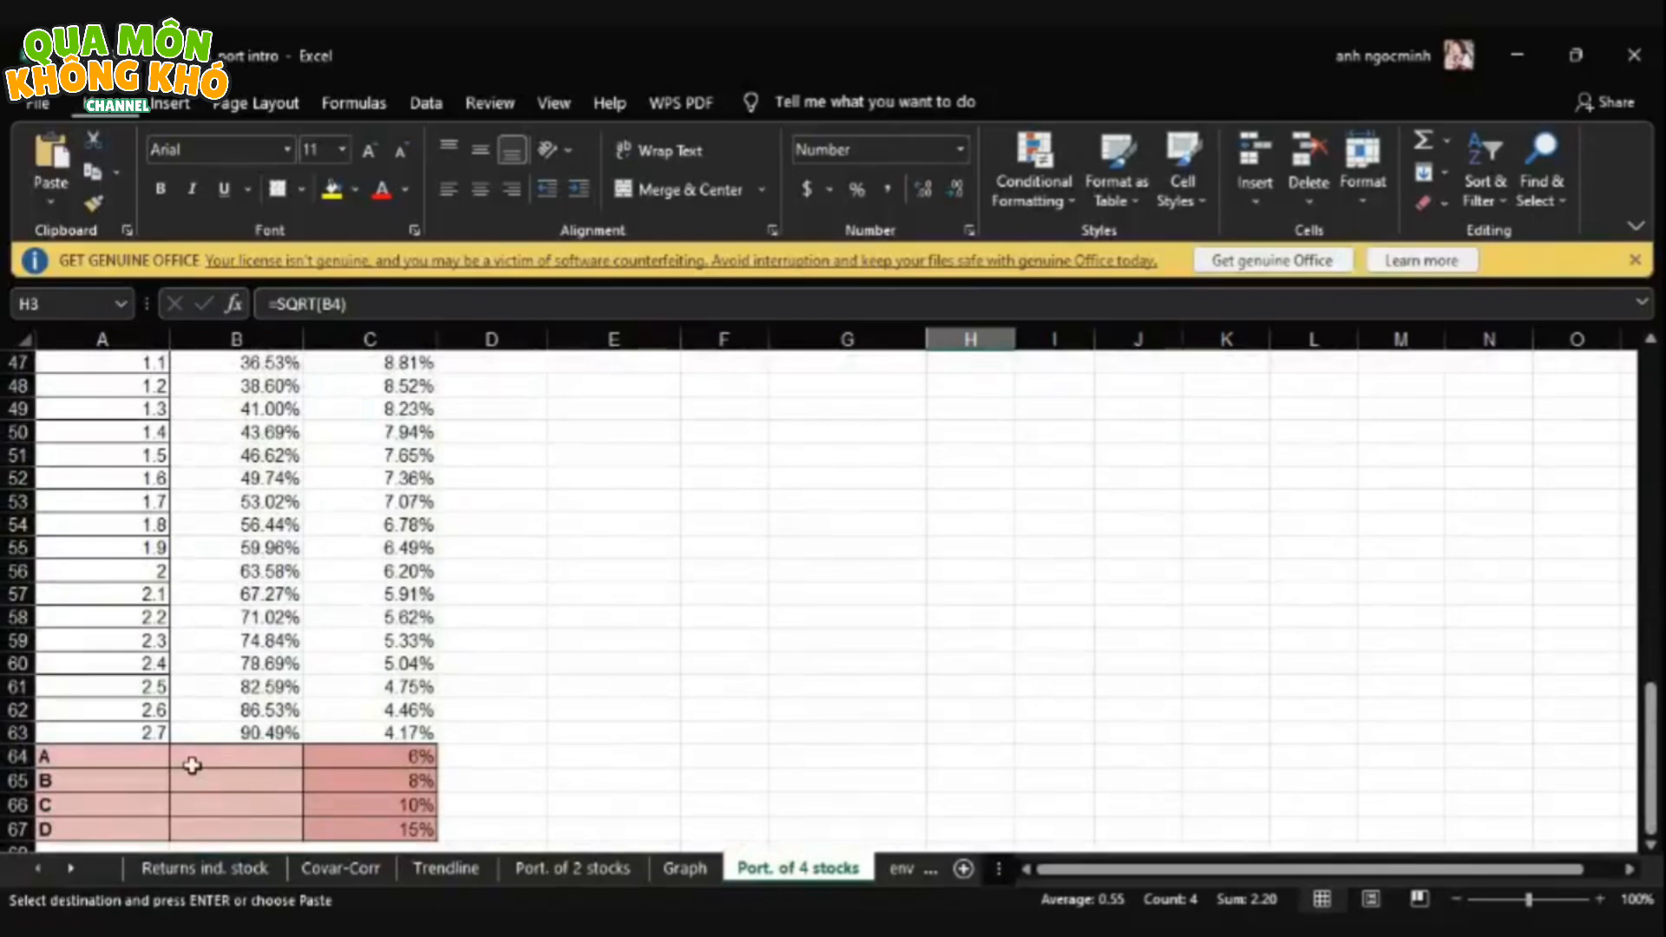
{"action": "left_click", "coordinate": [225, 765]}
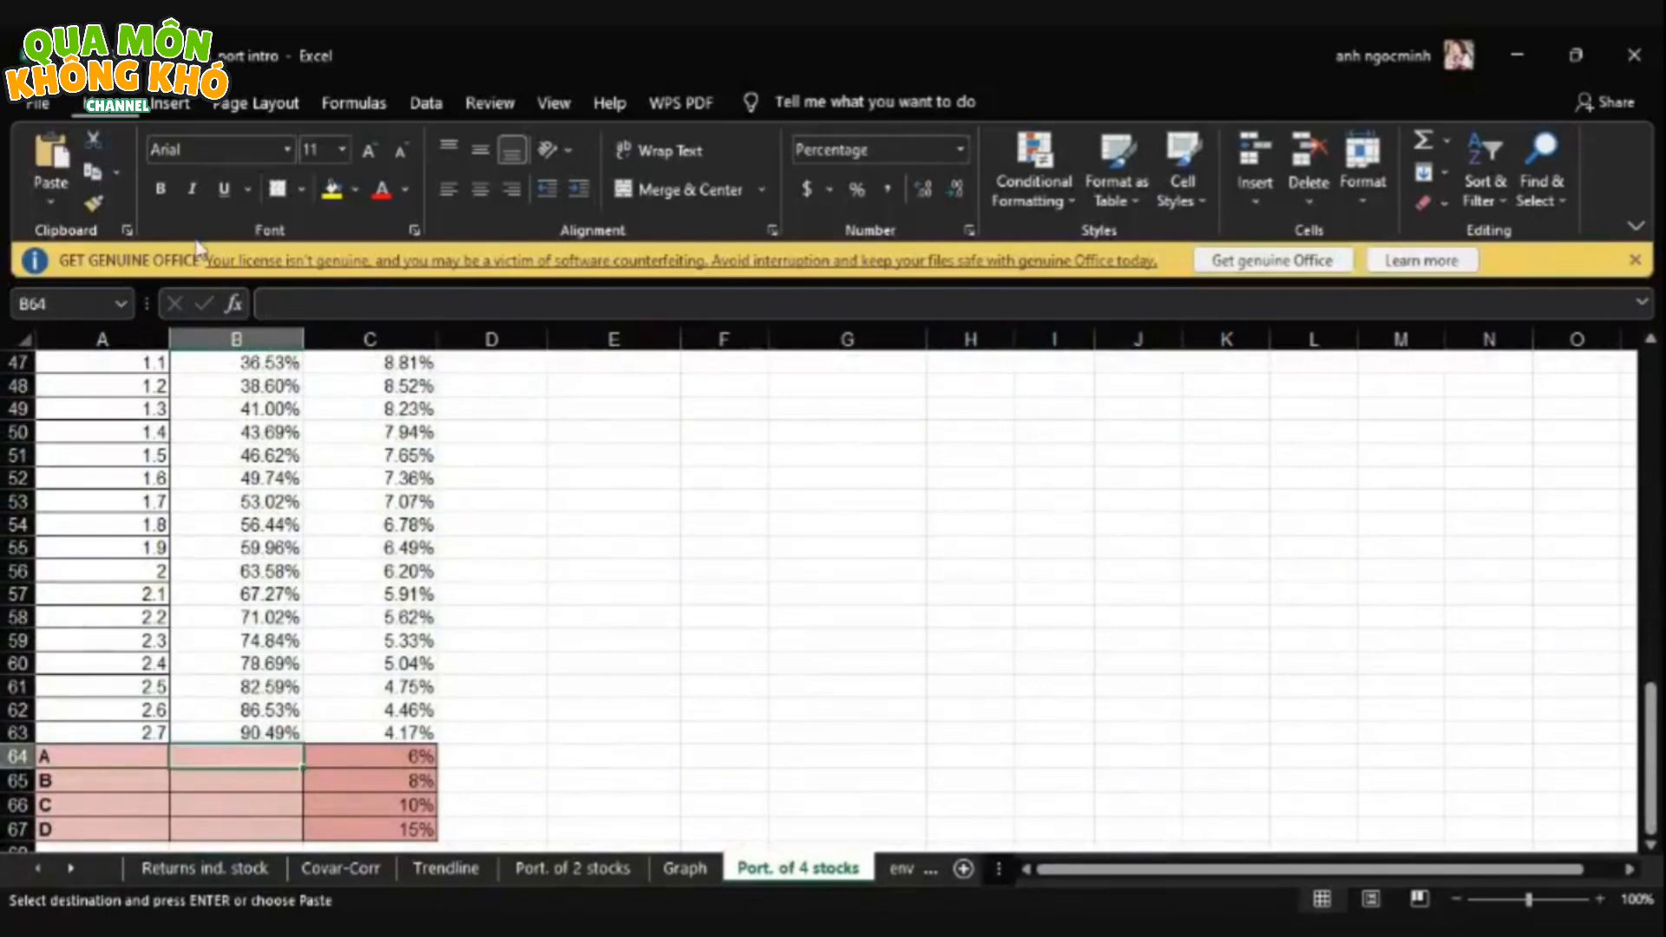
{"action": "key", "text": "ctrl+v"}
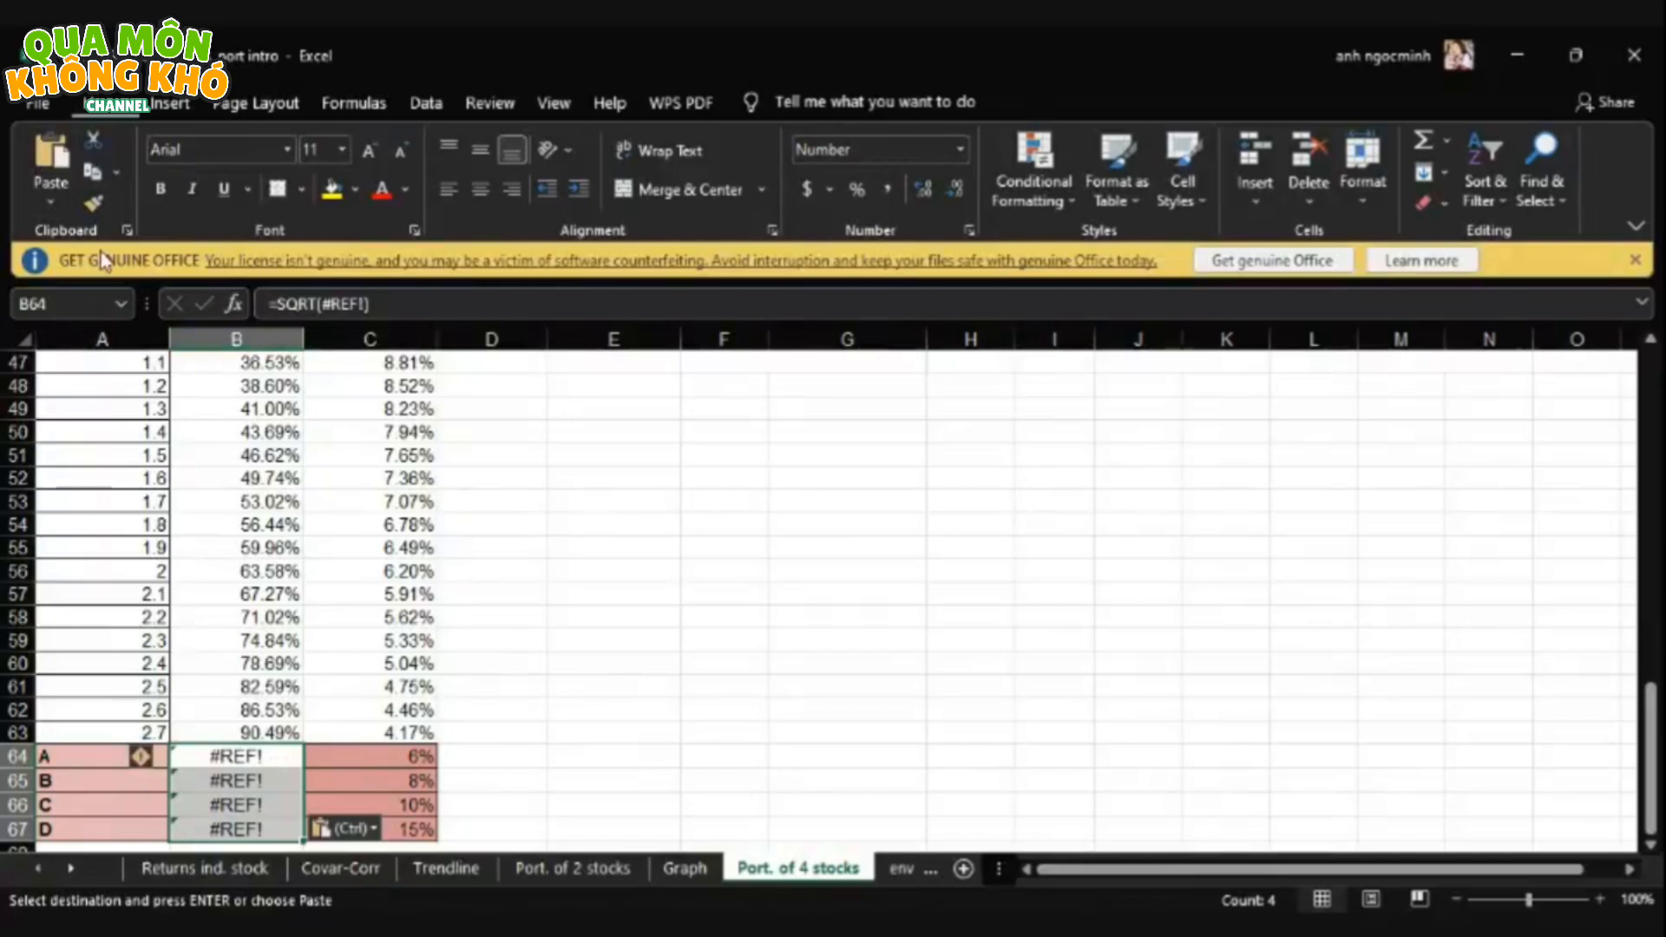
{"action": "left_click", "coordinate": [45, 193]}
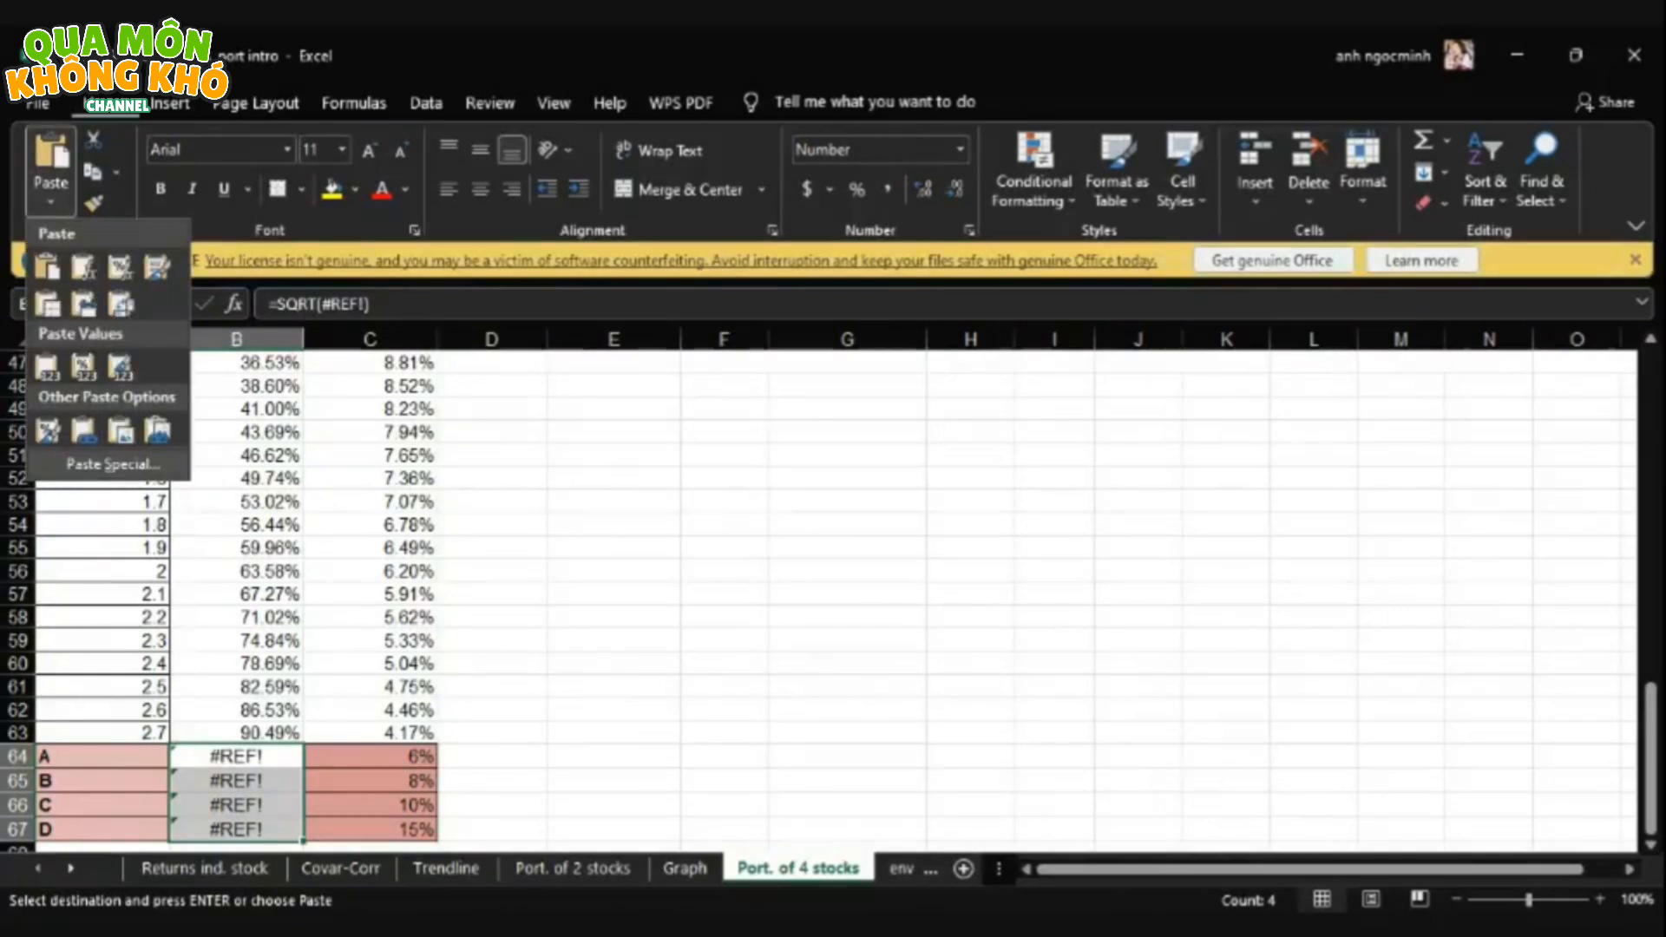
{"action": "left_click", "coordinate": [113, 464]}
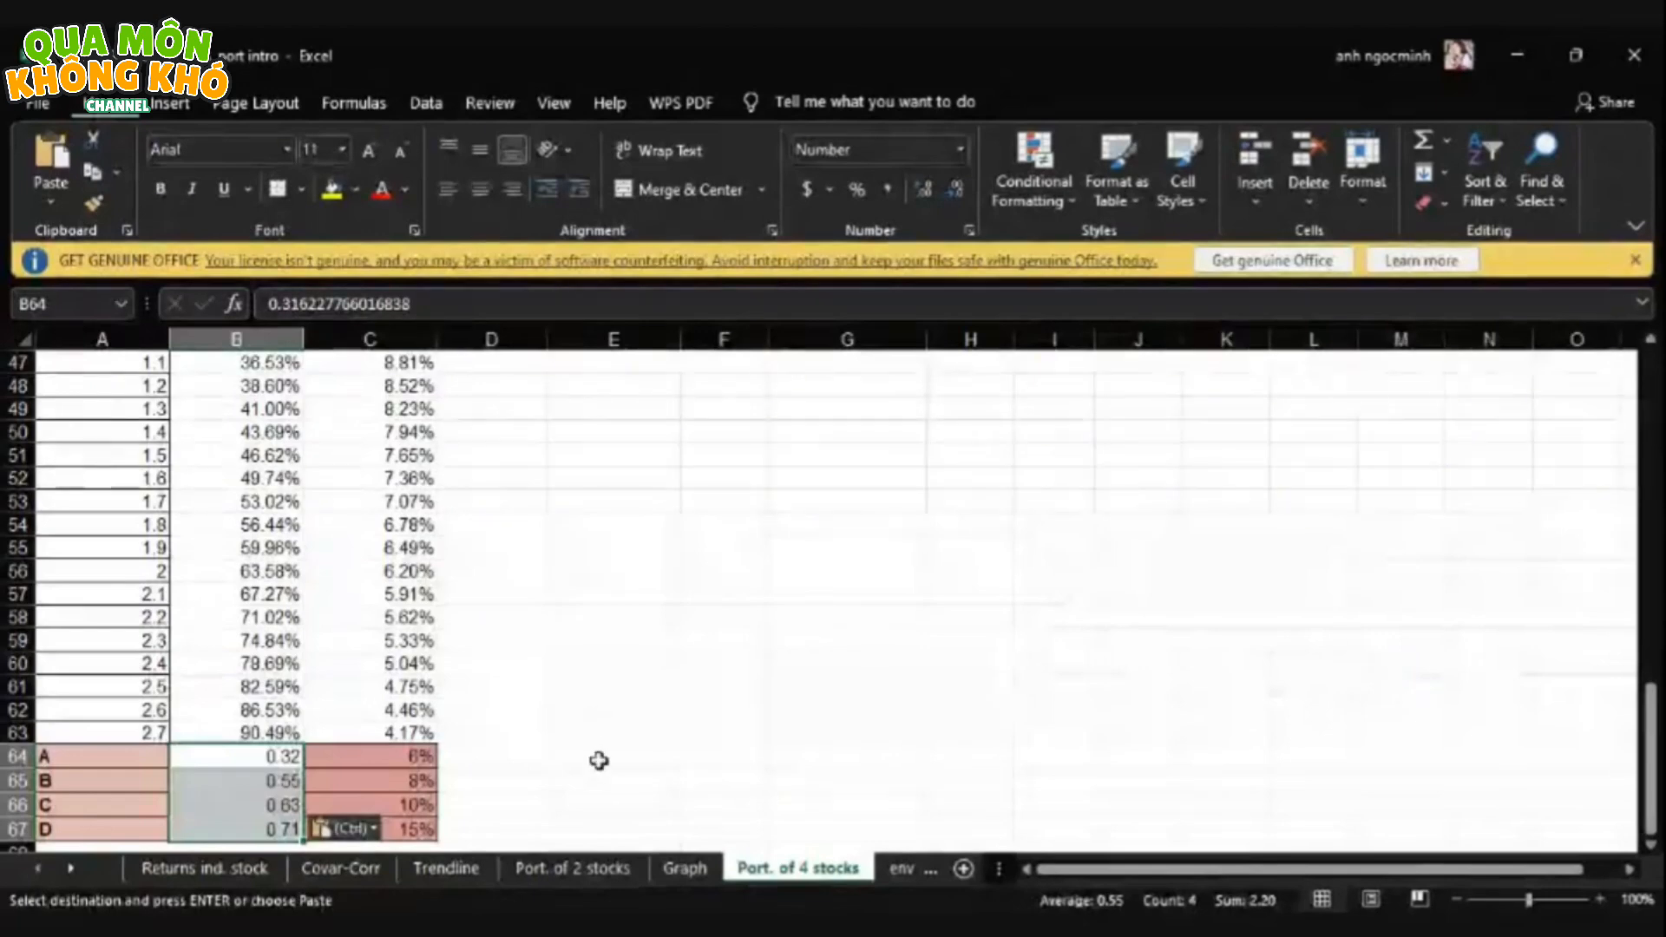
{"action": "left_click", "coordinate": [599, 766]}
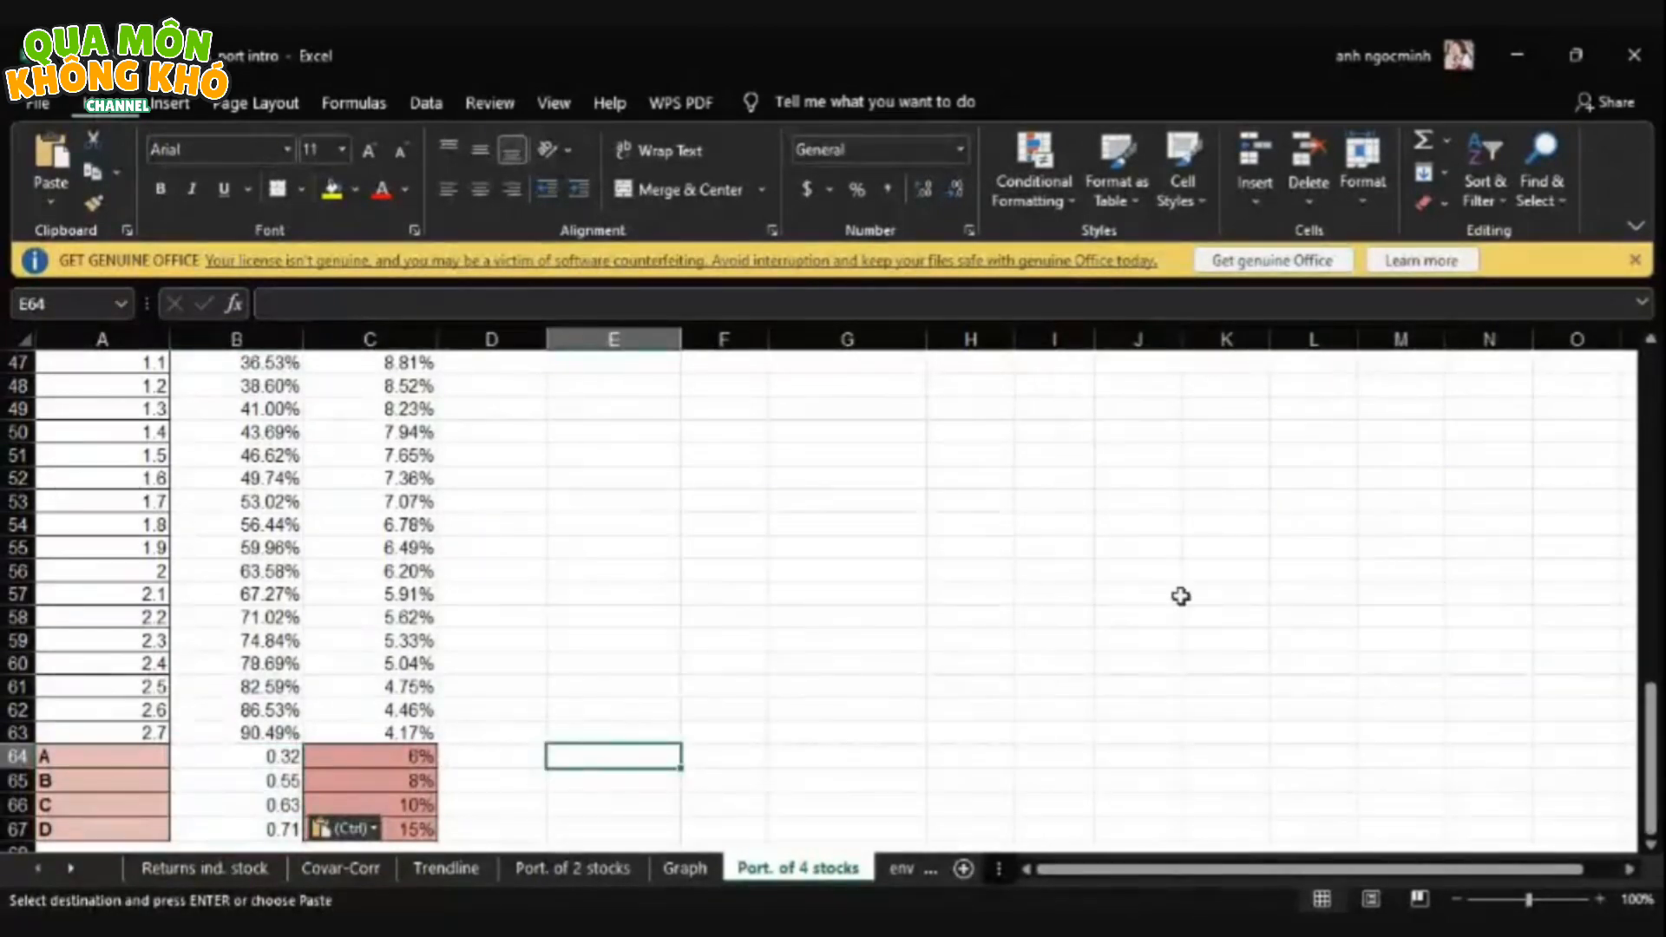
- Insert an empty markers-only scatter chart next to the table of returns
{"action": "left_click_drag", "start_coordinate": [1647, 721], "coordinate": [1647, 512]}
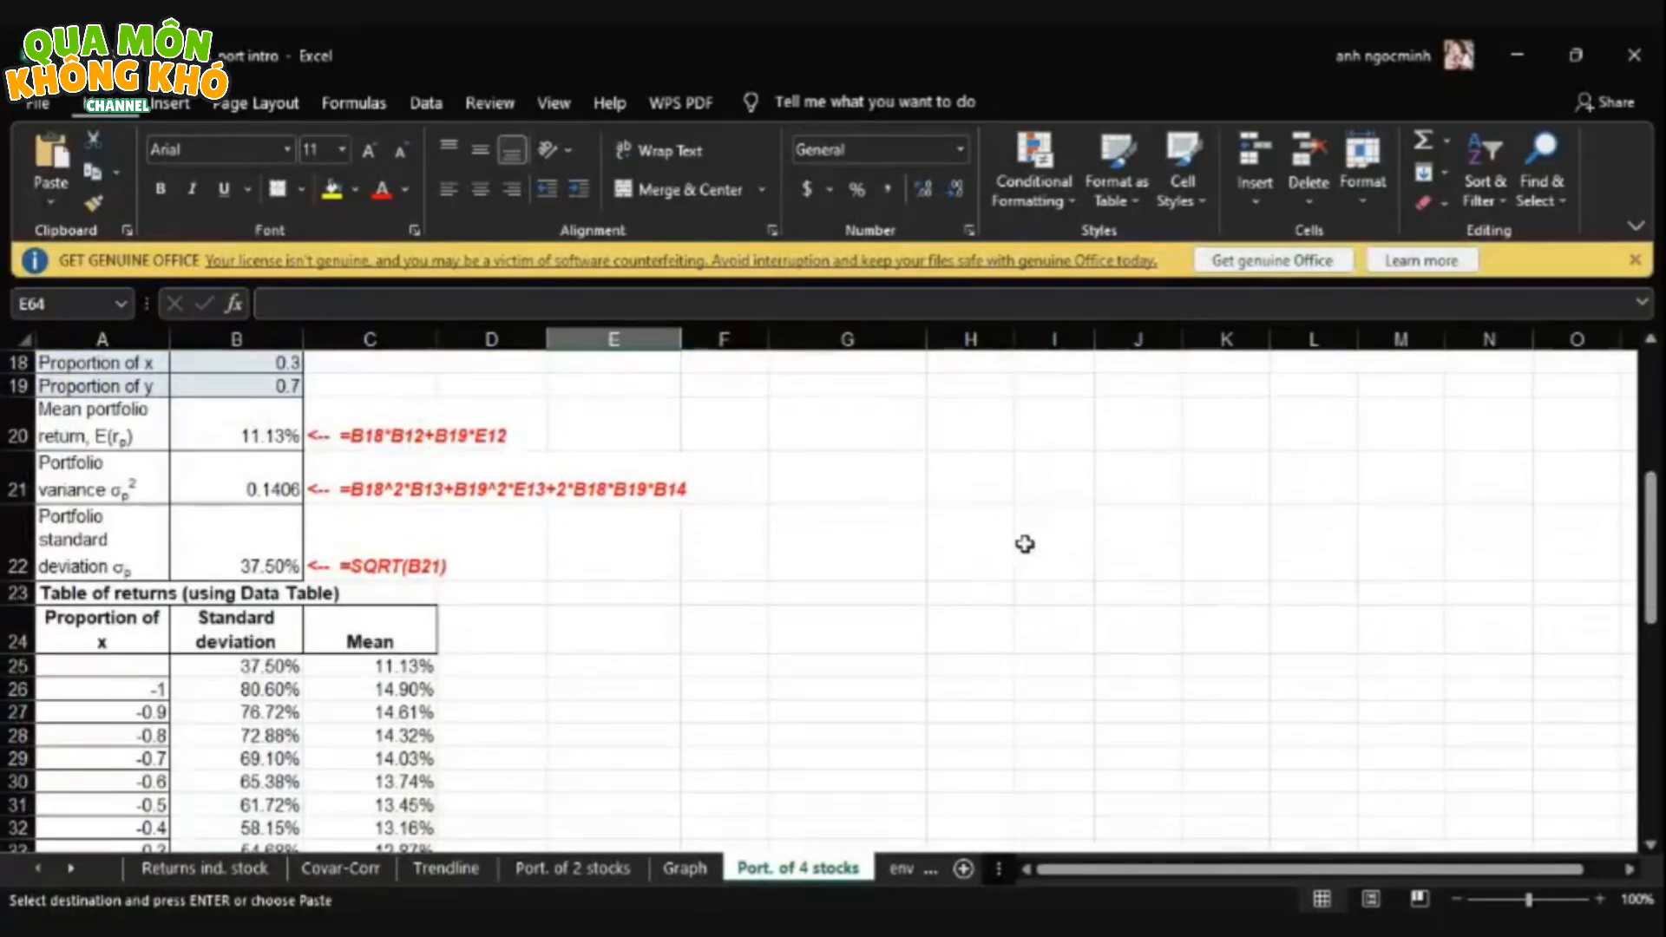
{"action": "left_click", "coordinate": [177, 104]}
{"action": "left_click", "coordinate": [840, 204]}
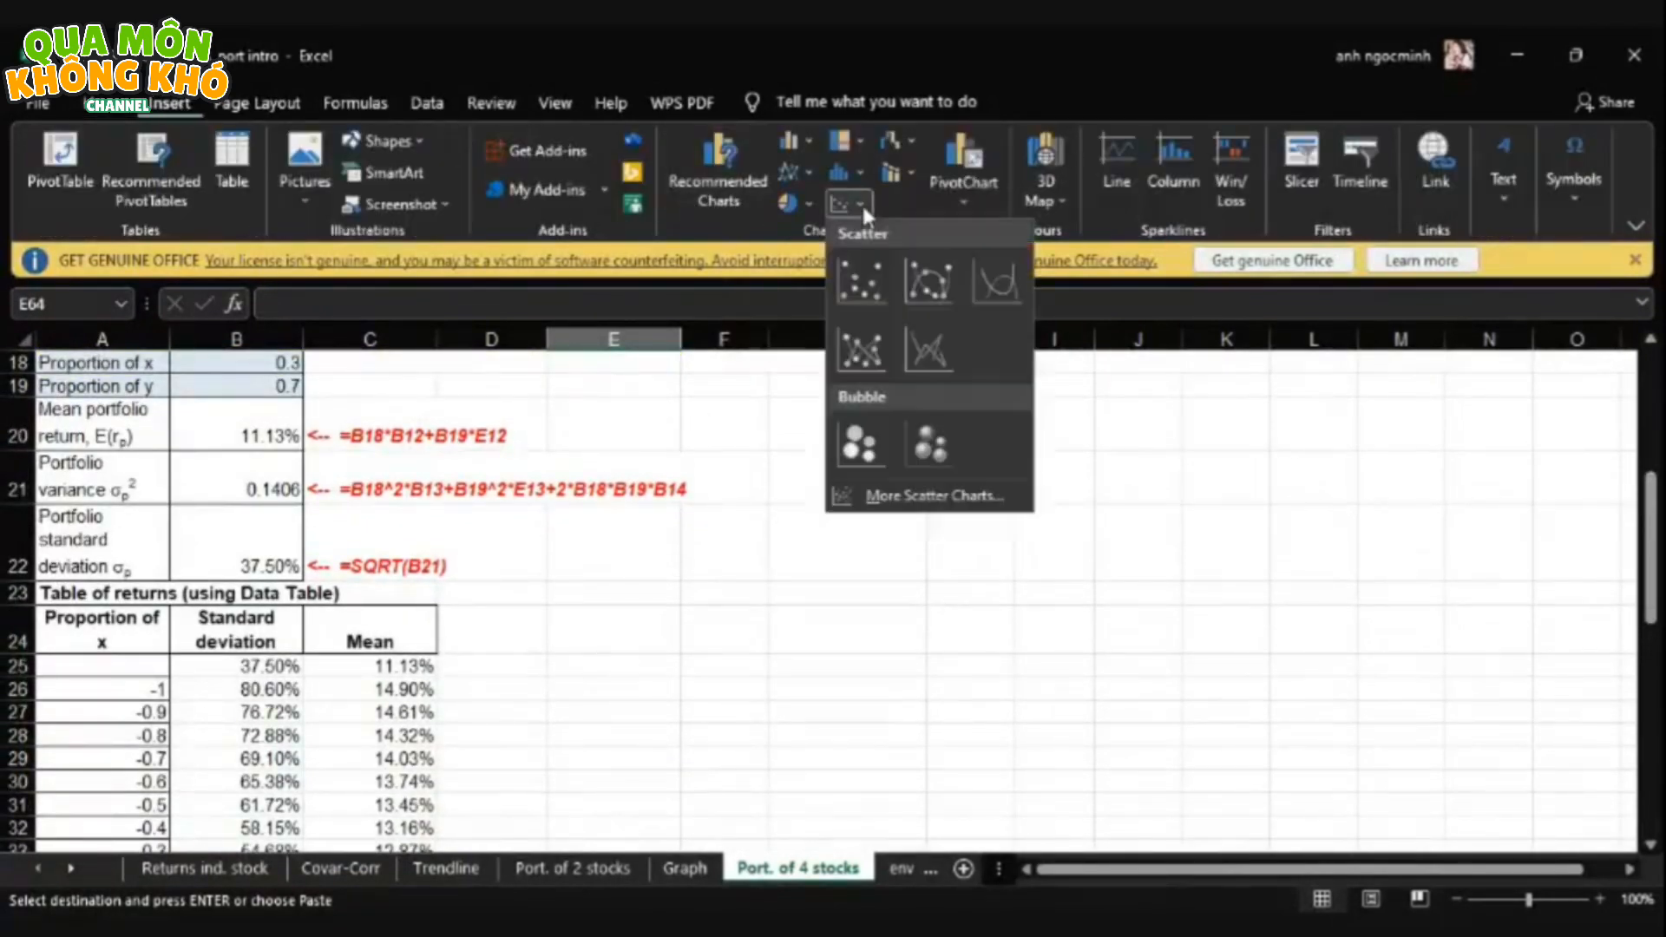
{"action": "left_click", "coordinate": [859, 279]}
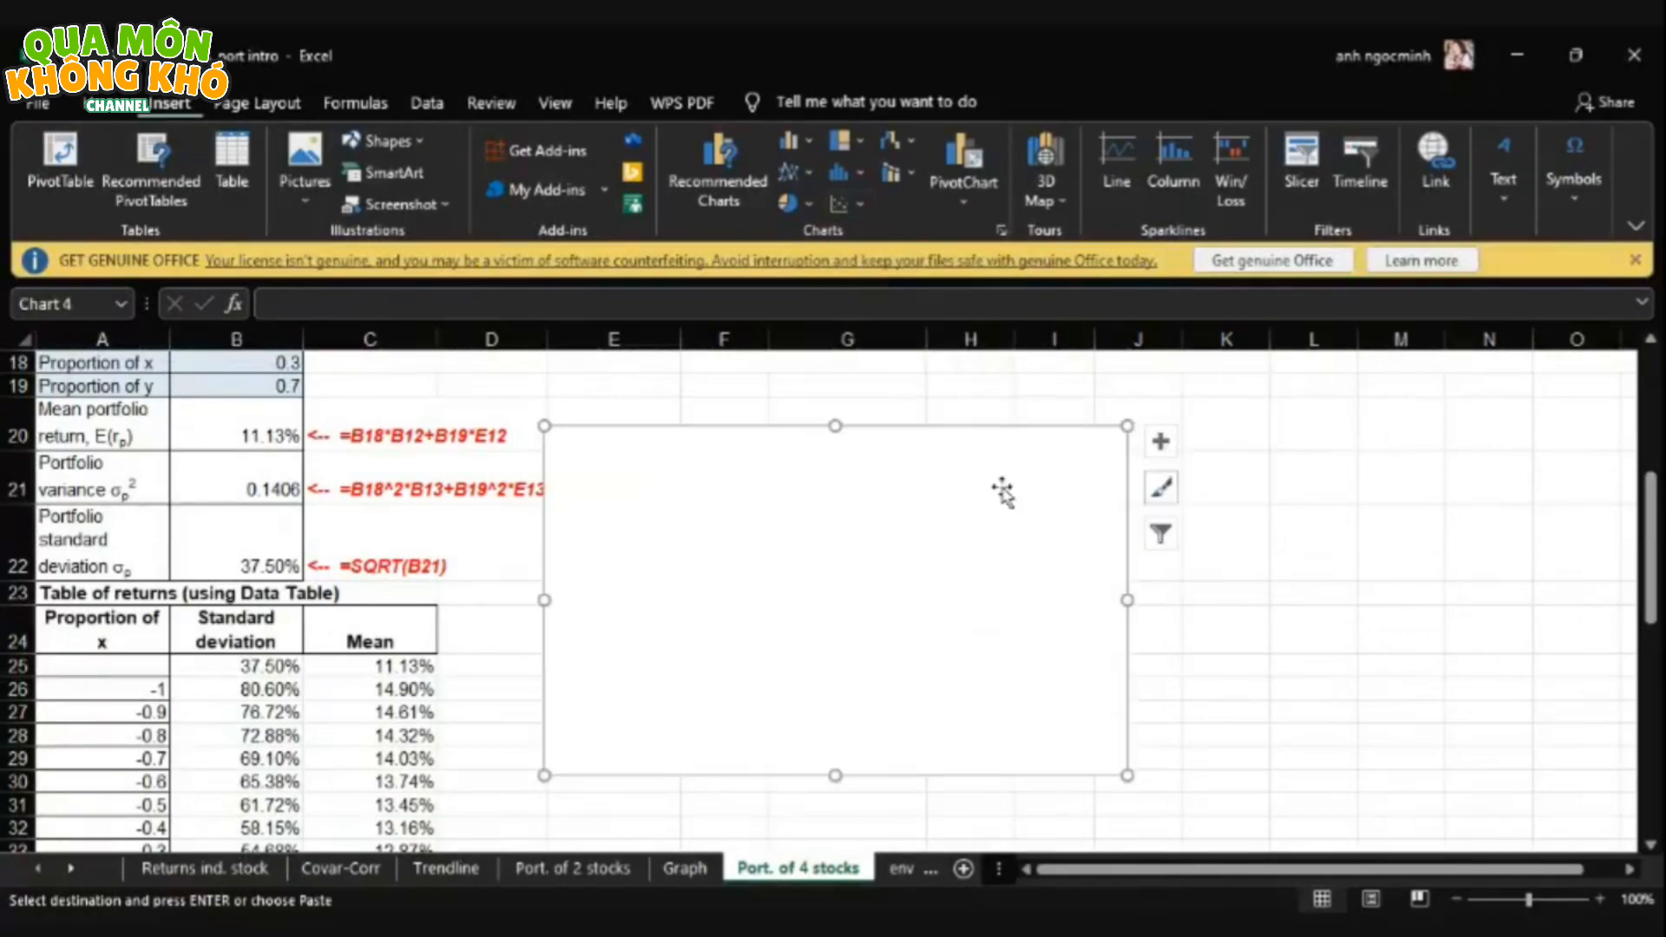
- Add a chart series with the portfolio standard deviations B25:B63 as X values and the means C25:C63 as Y values
{"action": "right_click", "coordinate": [1002, 496]}
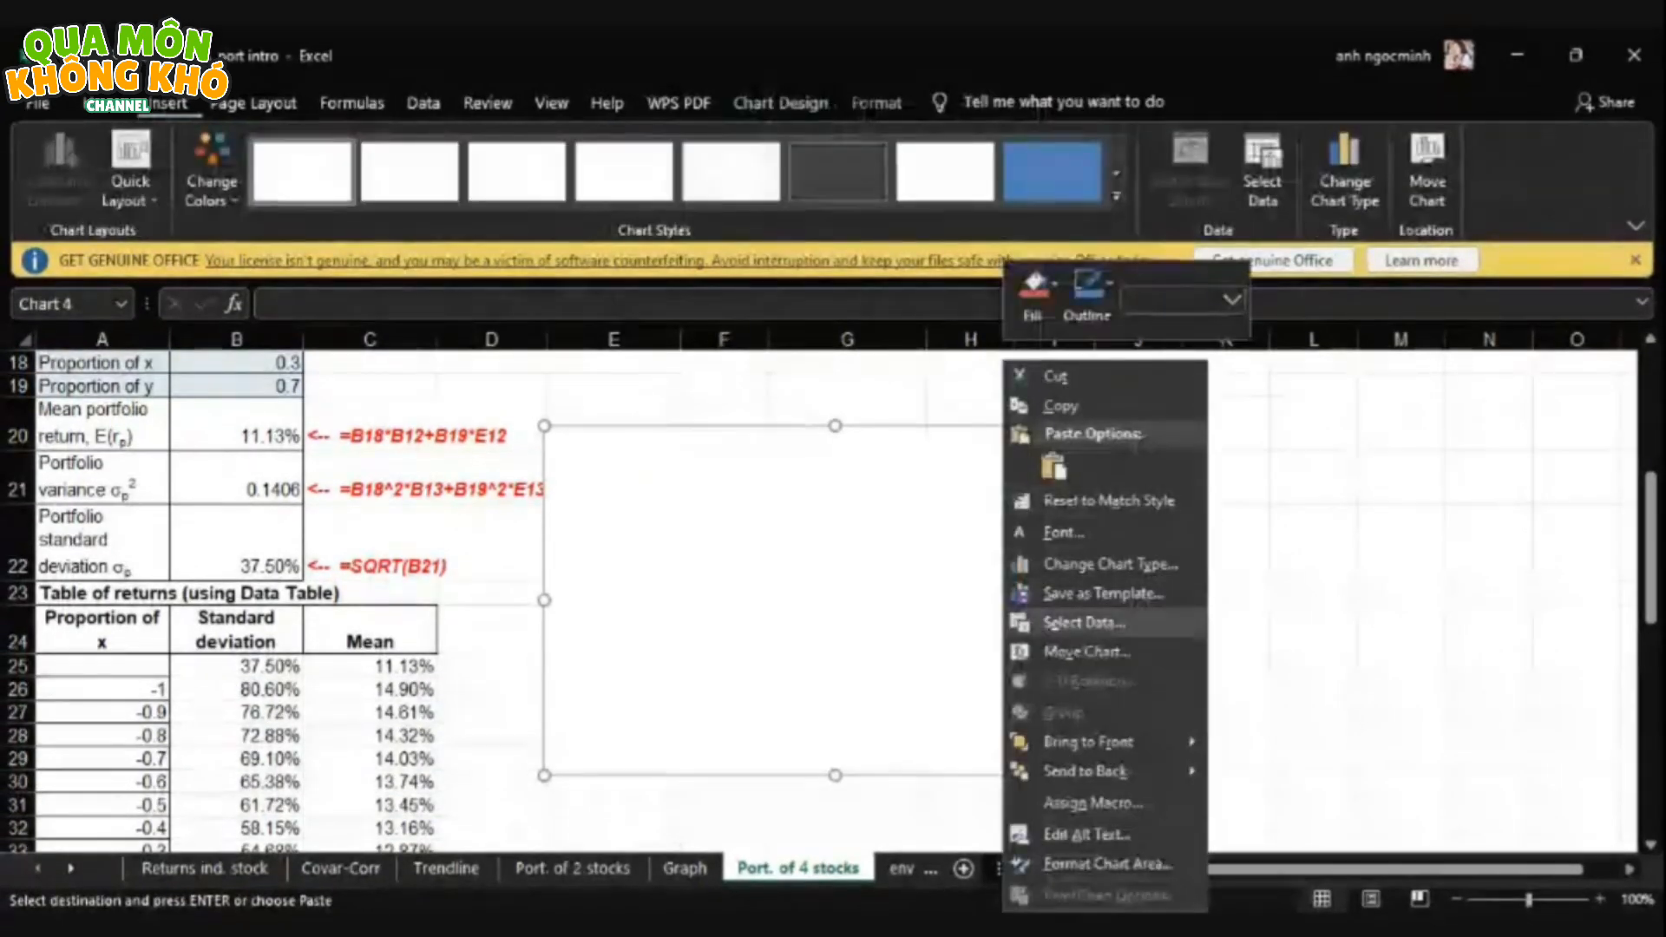
{"action": "left_click", "coordinate": [1085, 622]}
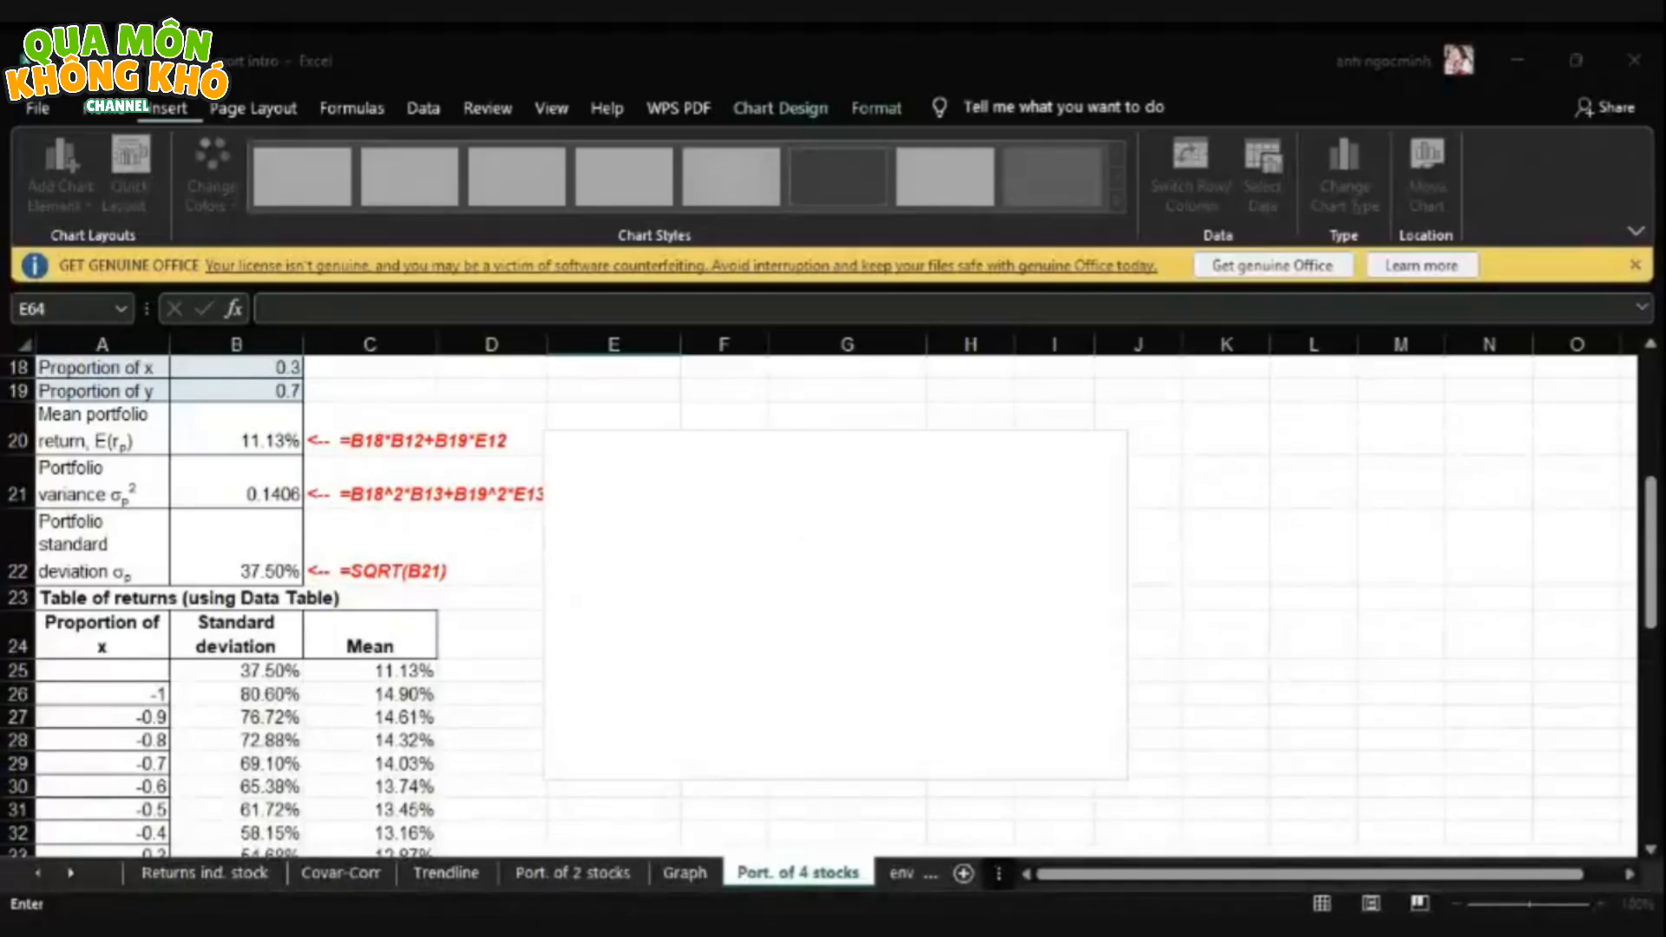
{"action": "left_click", "coordinate": [968, 509]}
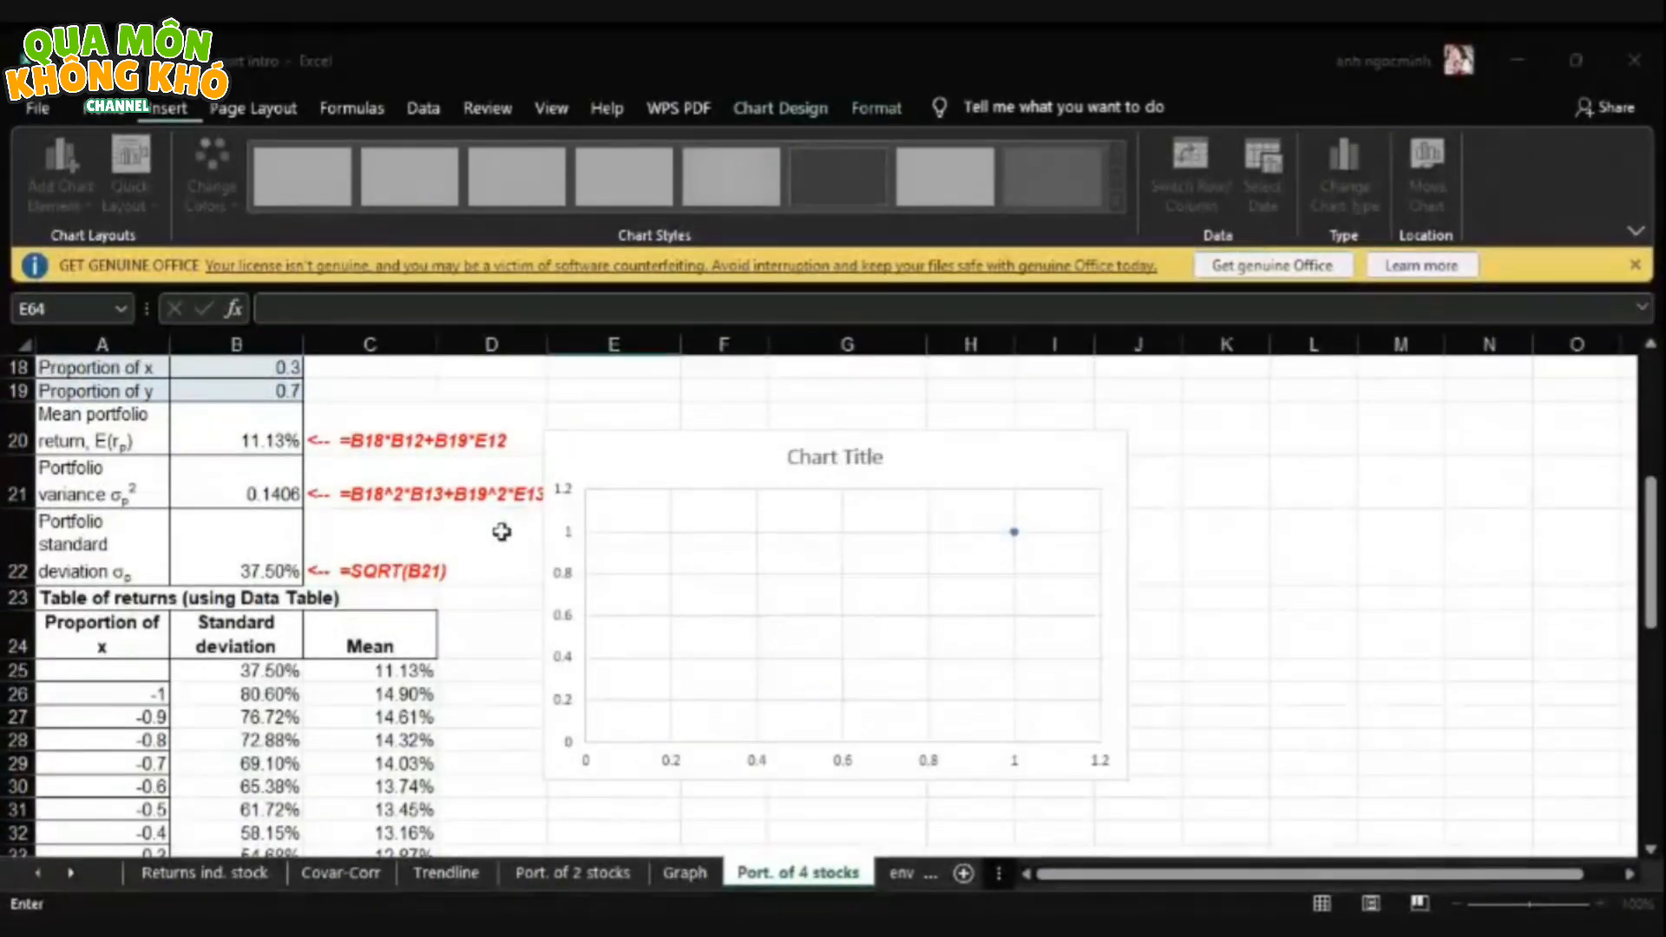
{"action": "left_click_drag", "start_coordinate": [288, 668], "coordinate": [269, 714]}
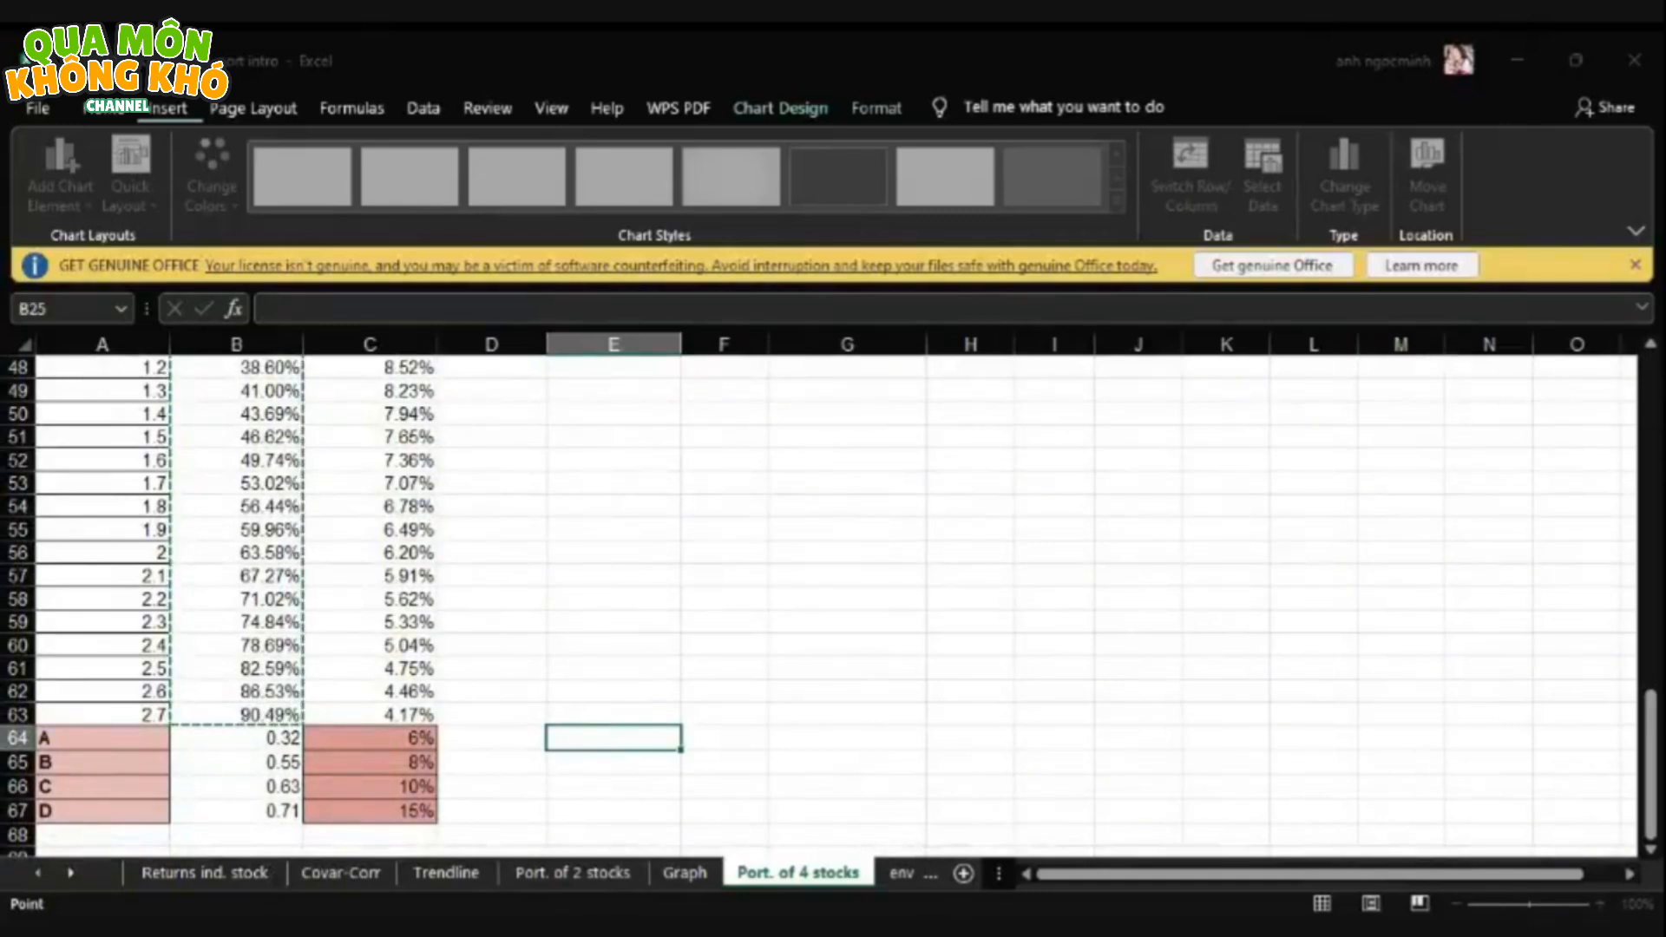
{"action": "left_click", "coordinate": [1354, 538]}
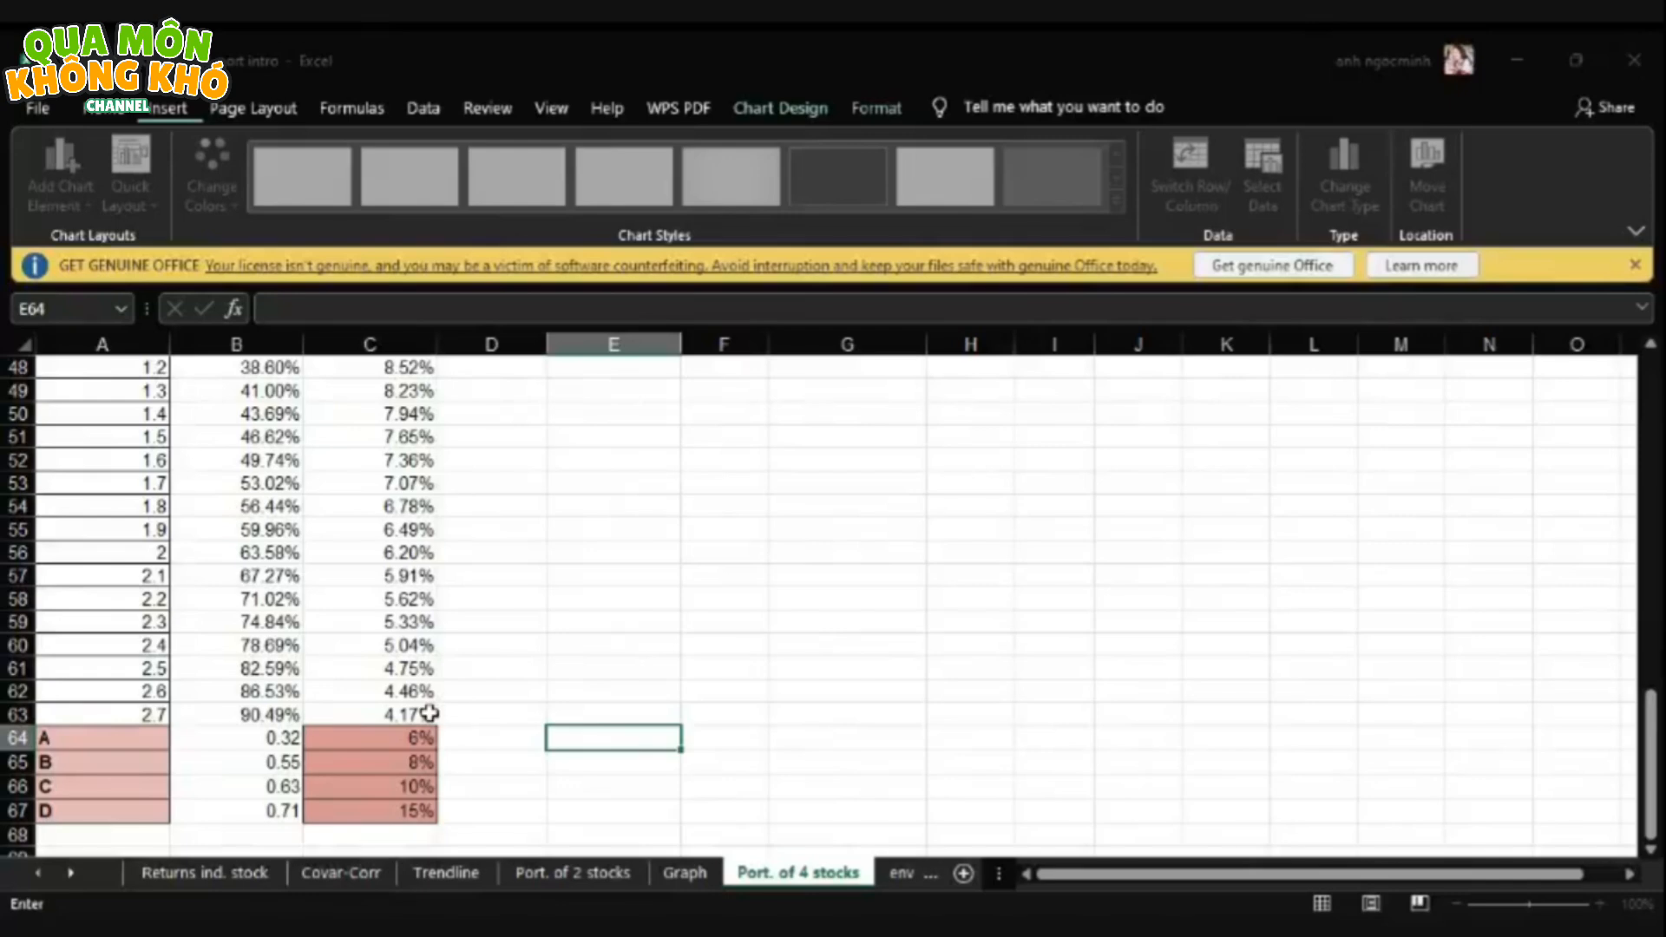
{"action": "left_click_drag", "start_coordinate": [429, 713], "coordinate": [386, 572]}
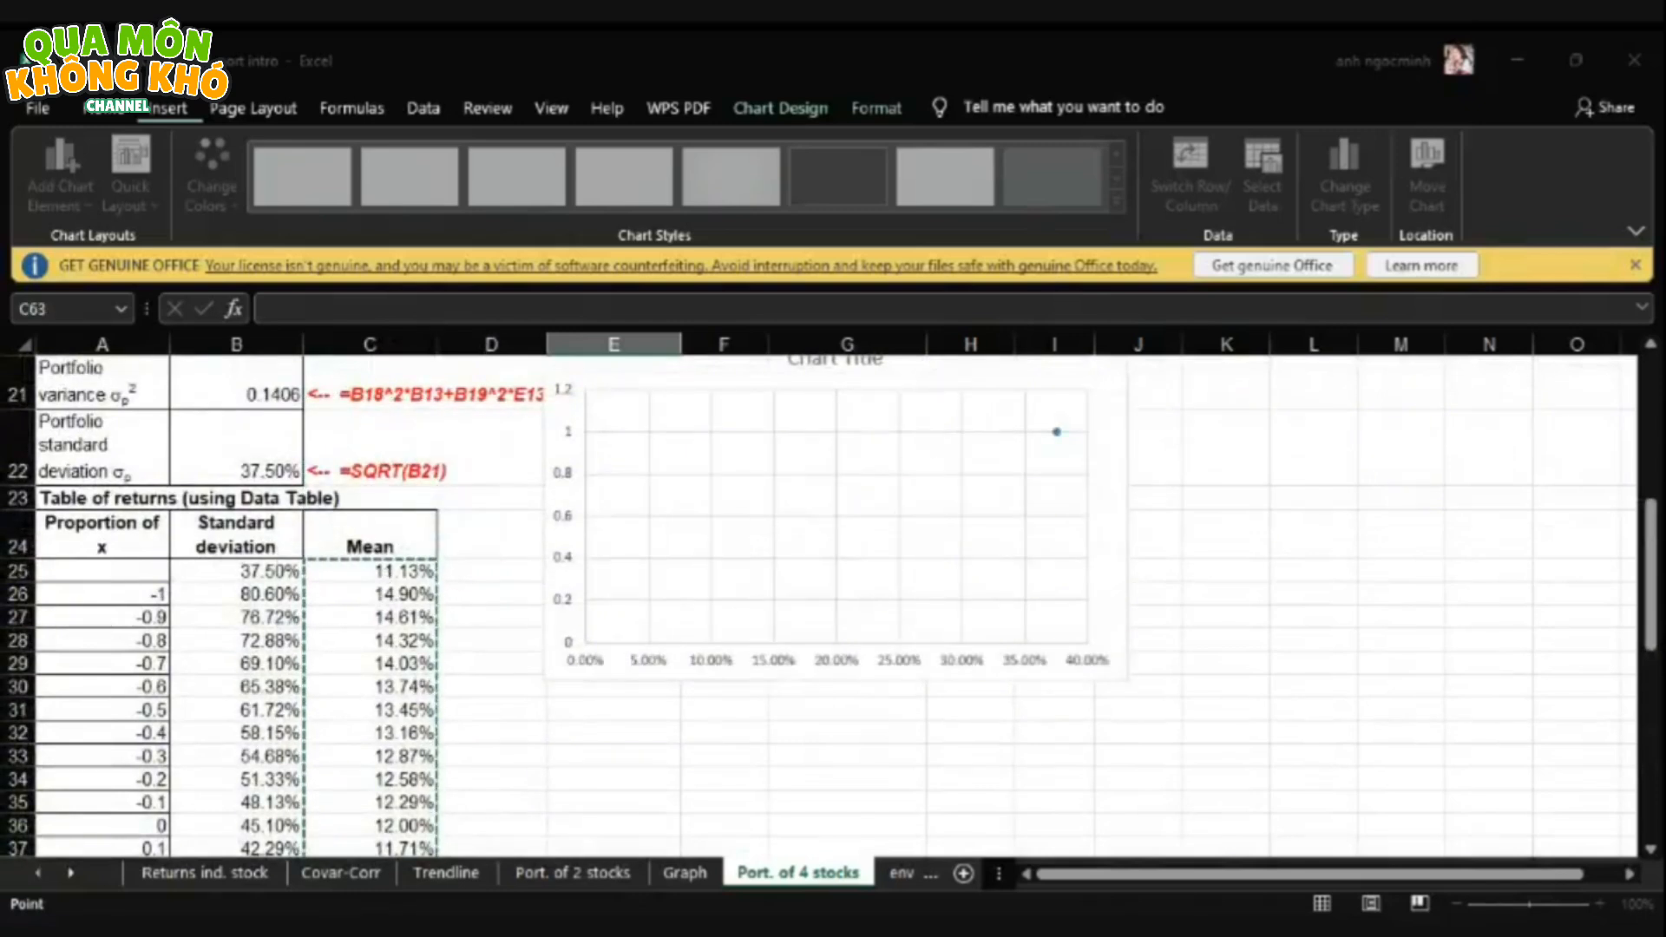
{"action": "key", "text": "Return"}
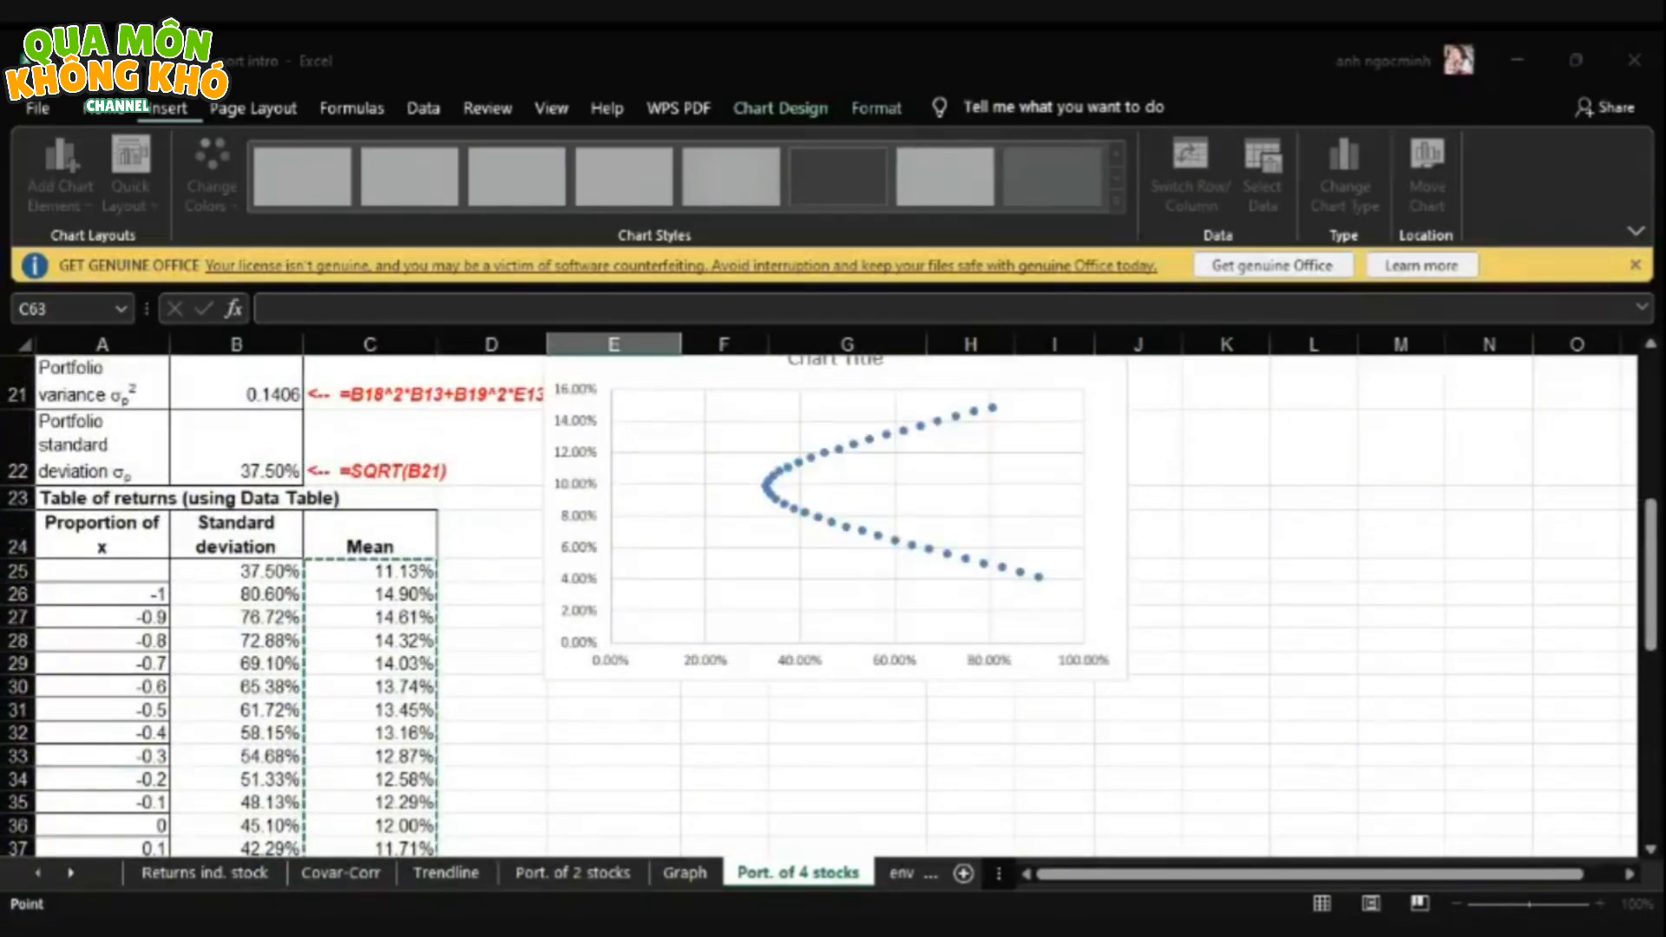
{"action": "key", "text": "Return"}
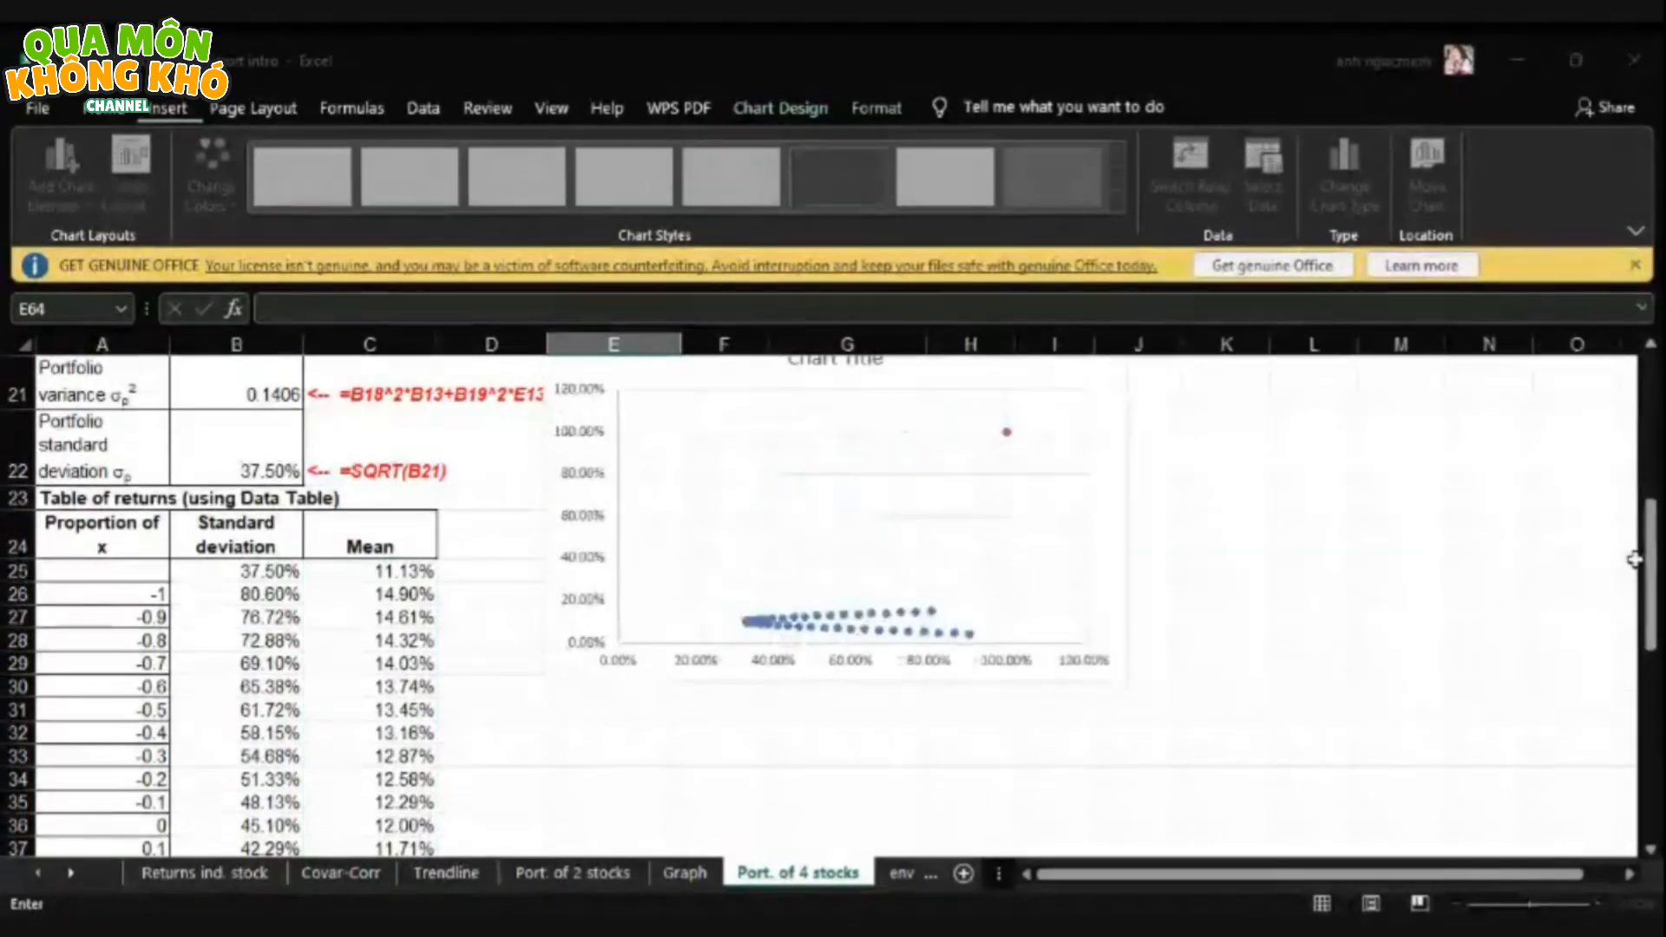
- Add a second chart series for assets A to D with X values B64:B67 and Y values C64:C67
{"action": "left_click_drag", "start_coordinate": [1649, 580], "coordinate": [1651, 802]}
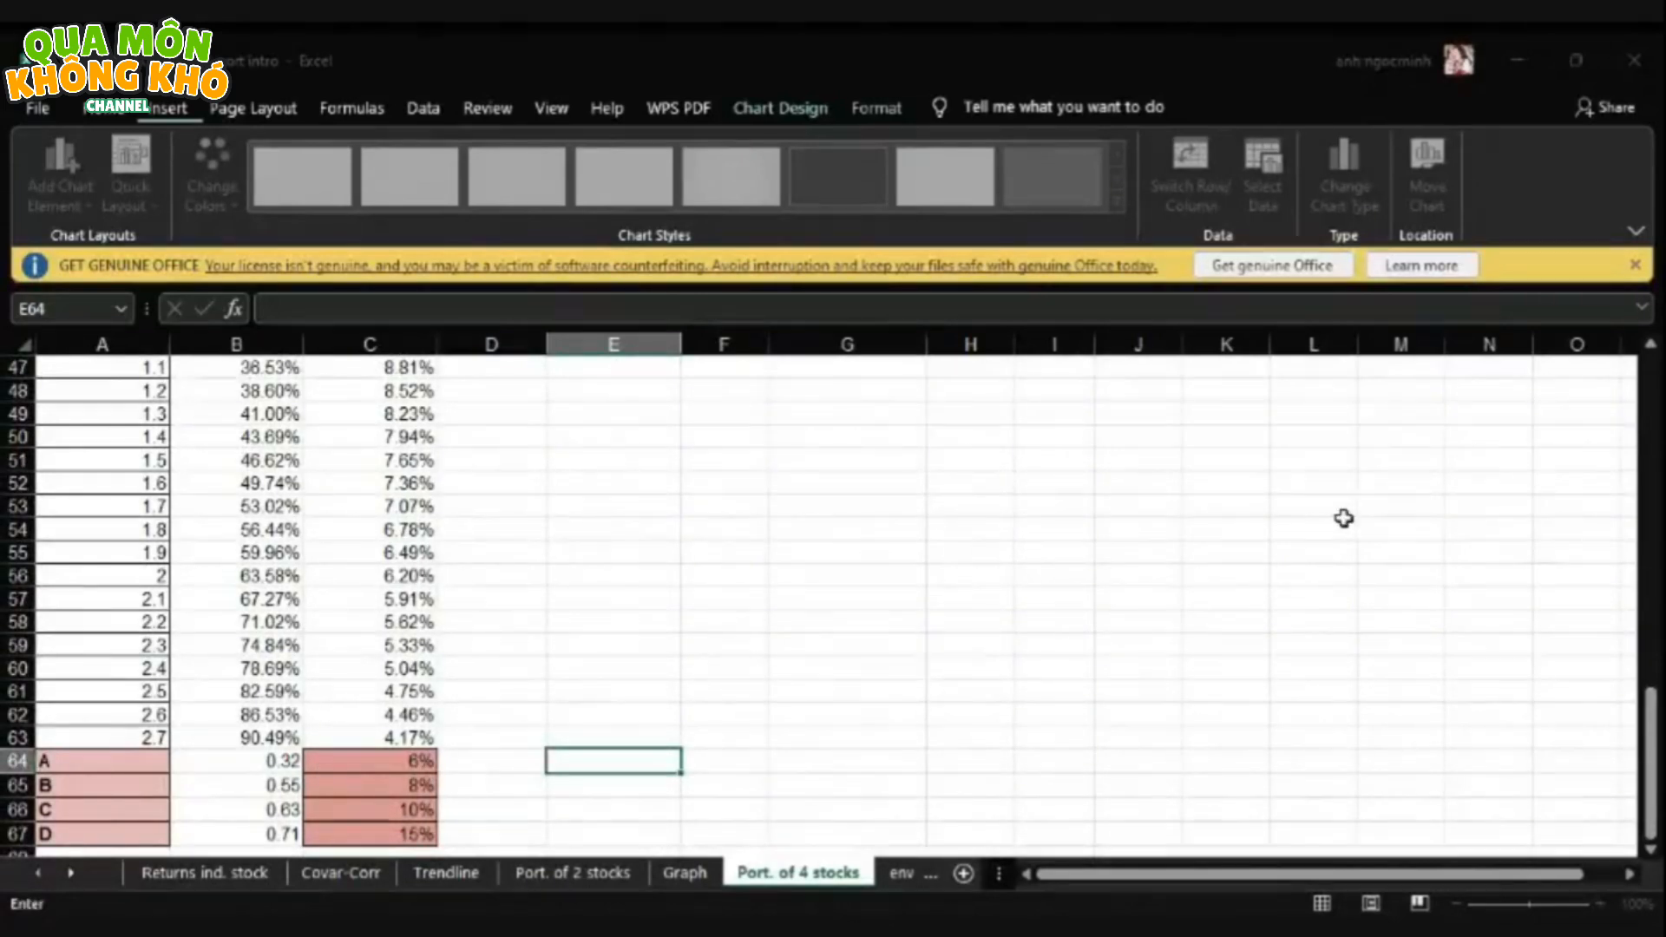
{"action": "left_click_drag", "start_coordinate": [295, 757], "coordinate": [293, 832]}
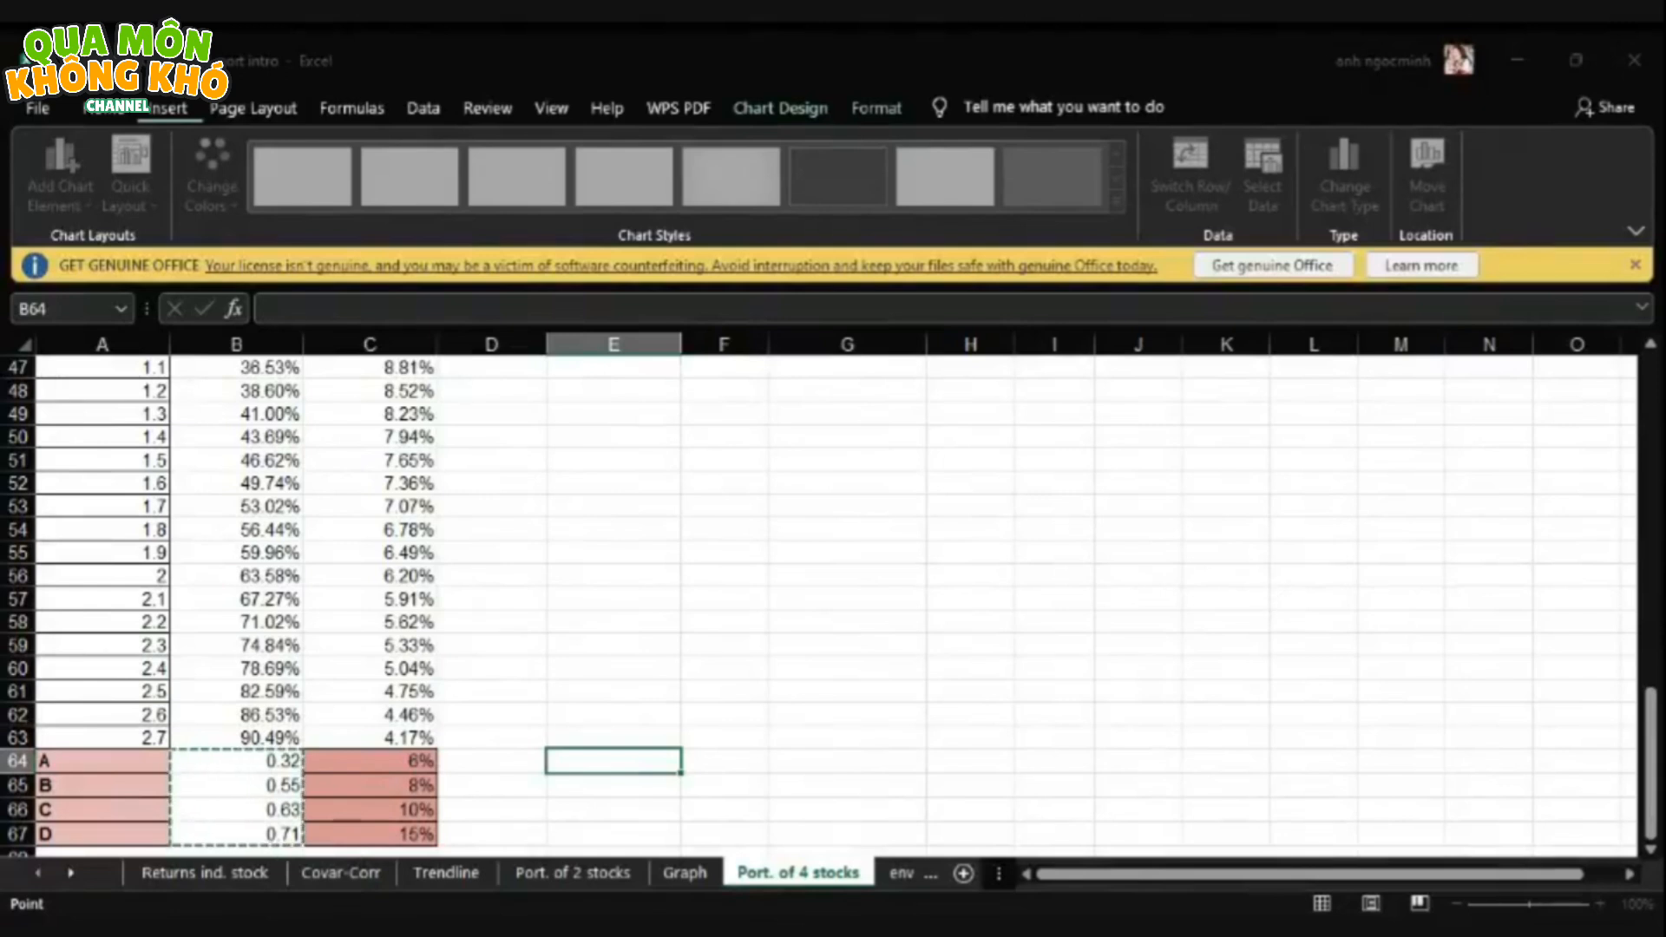
{"action": "left_click", "coordinate": [1357, 569]}
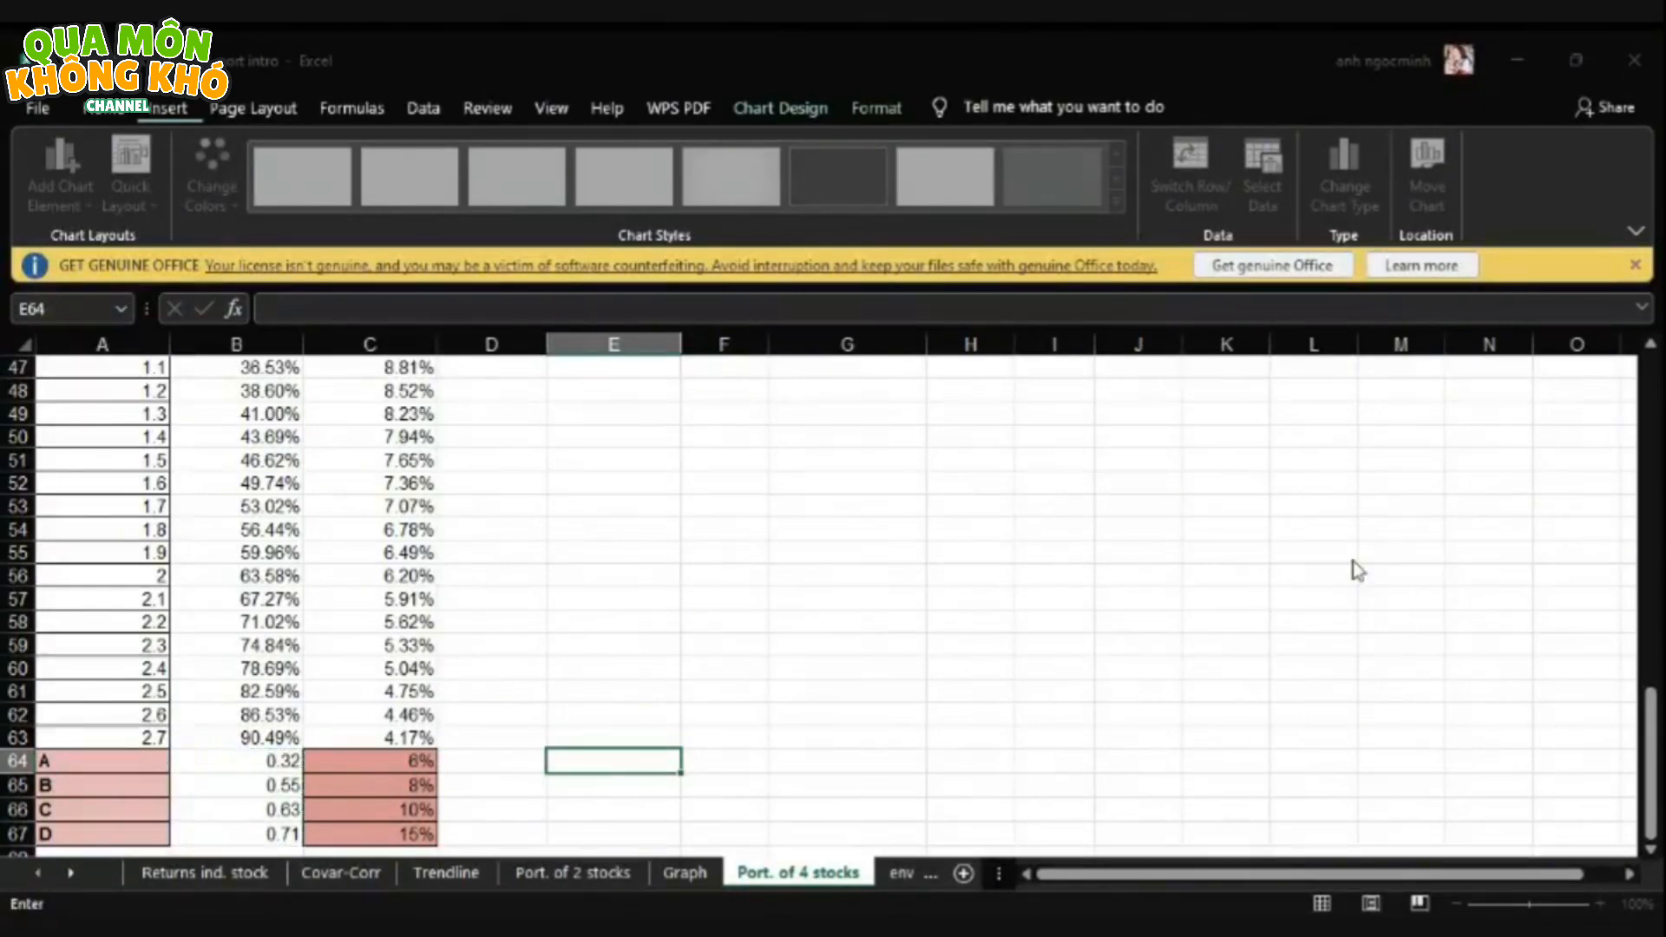
{"action": "left_click_drag", "start_coordinate": [416, 760], "coordinate": [415, 833]}
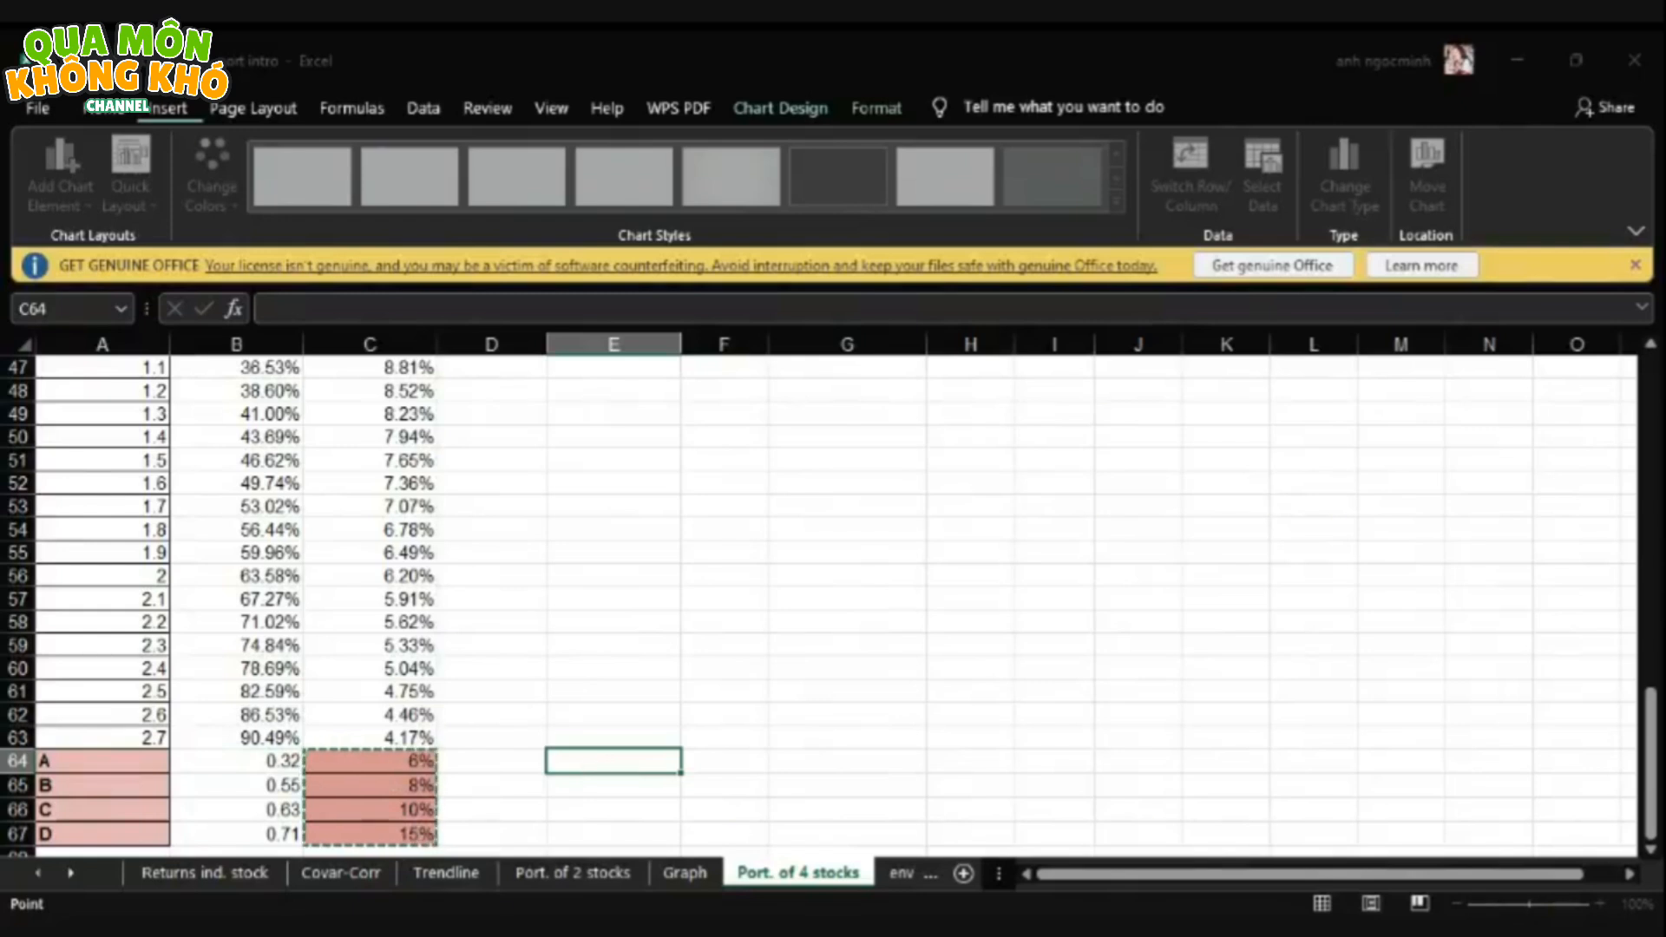
{"action": "key", "text": "Escape"}
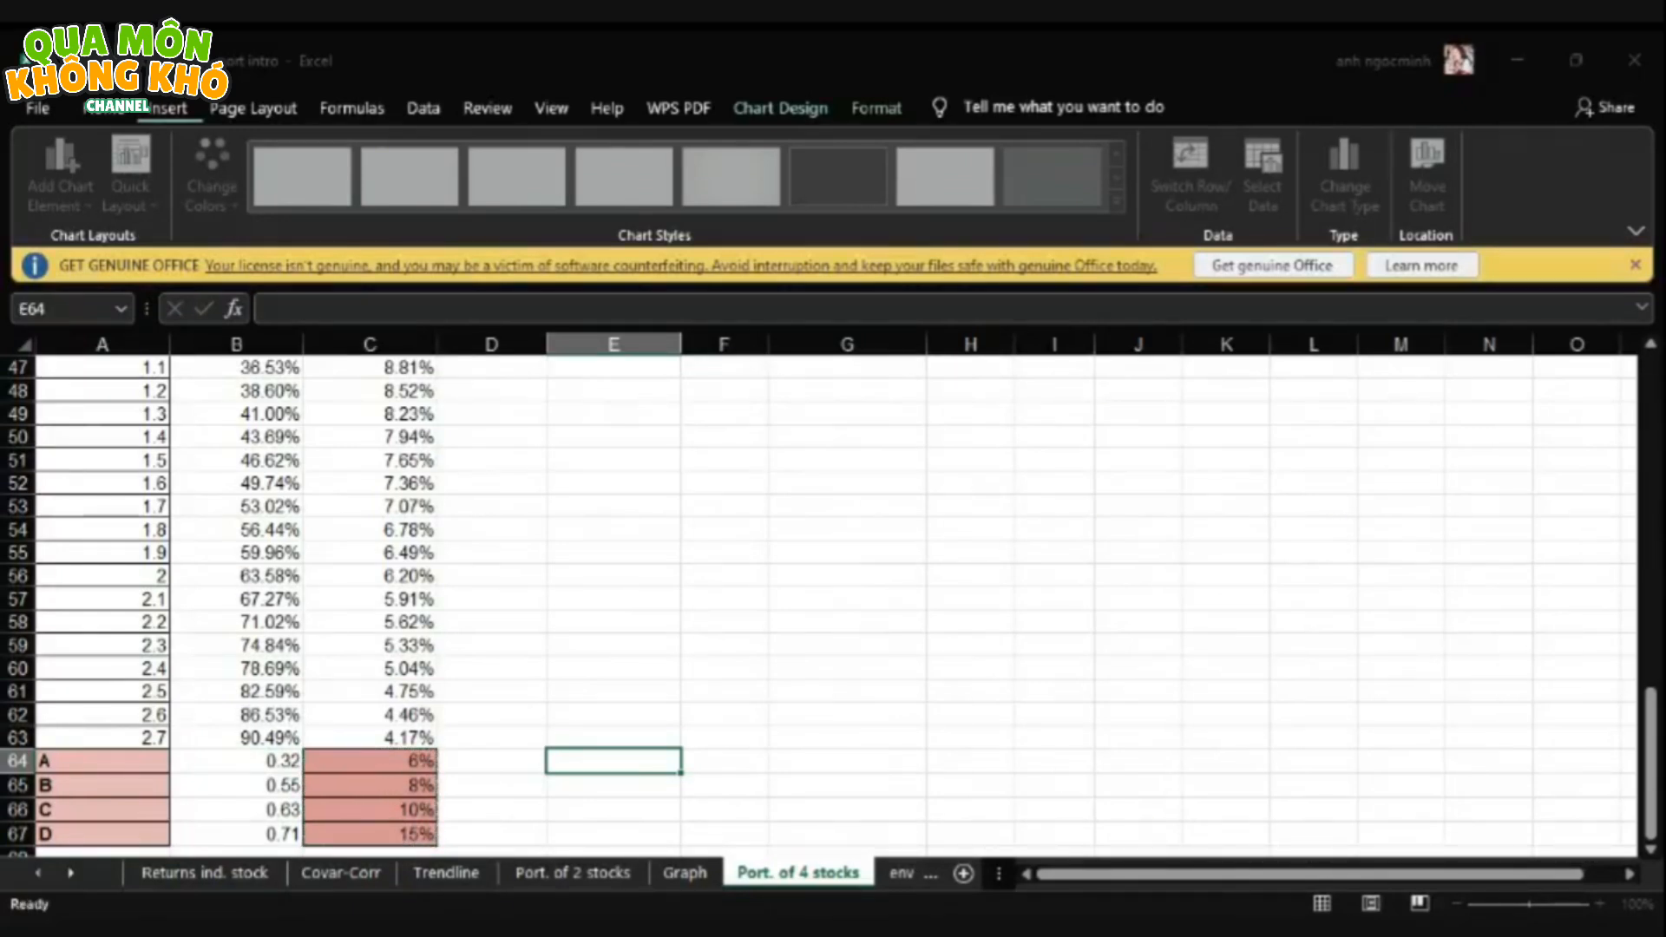
{"action": "key", "text": "Return"}
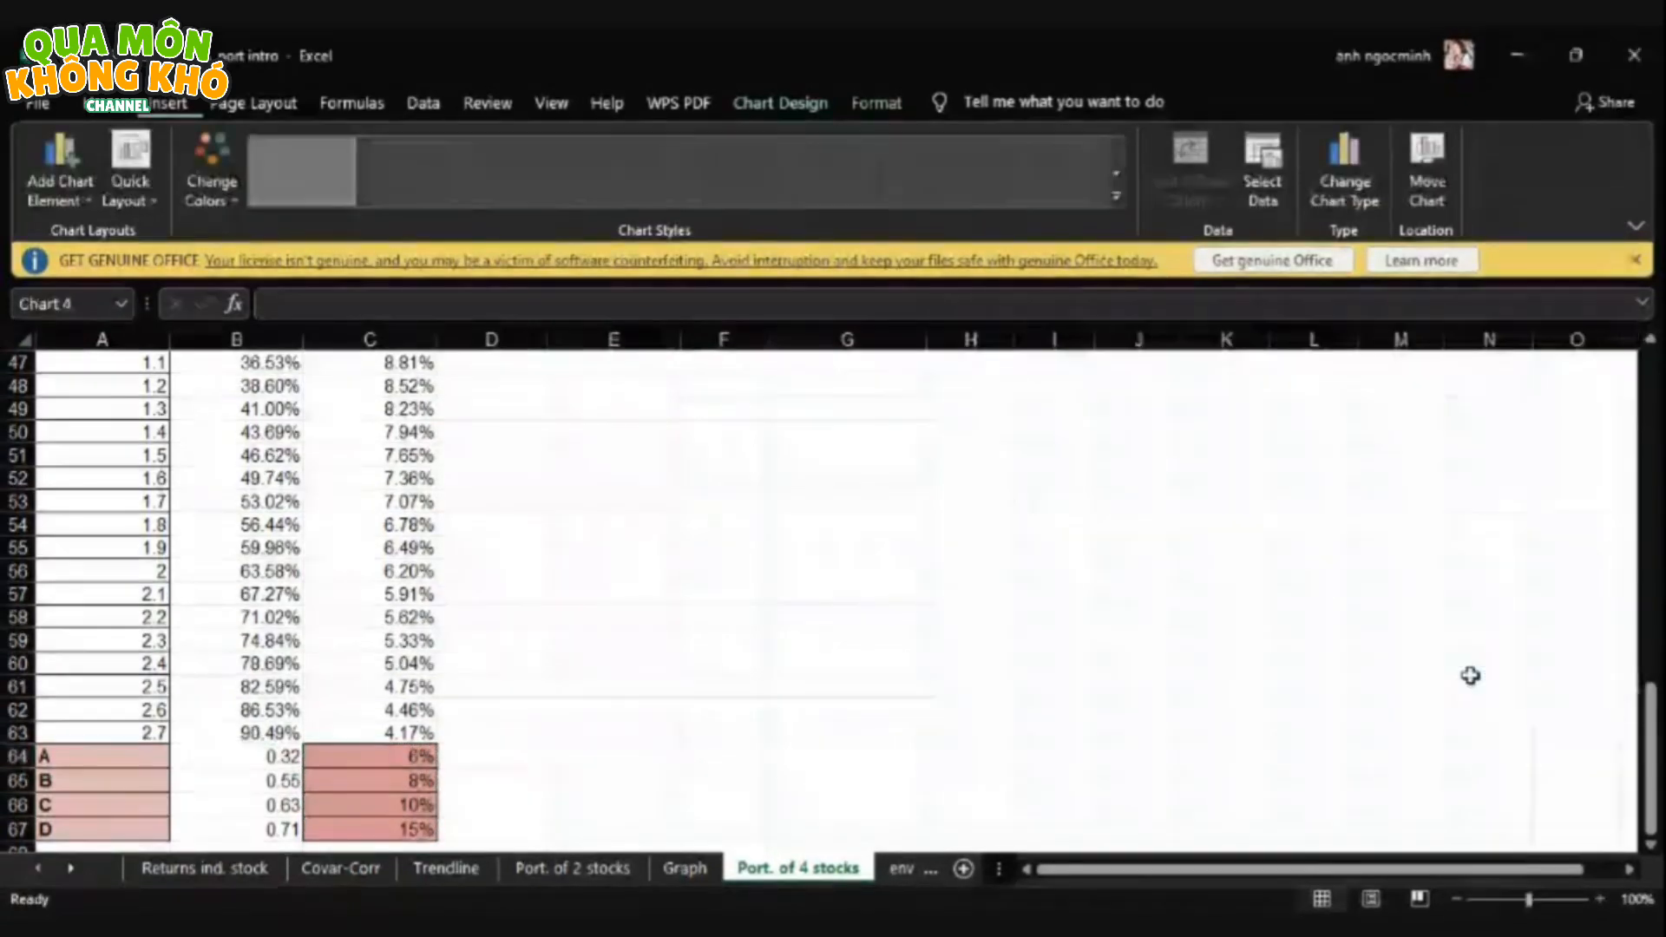
{"action": "left_click", "coordinate": [1655, 411]}
{"action": "left_click", "coordinate": [1656, 410]}
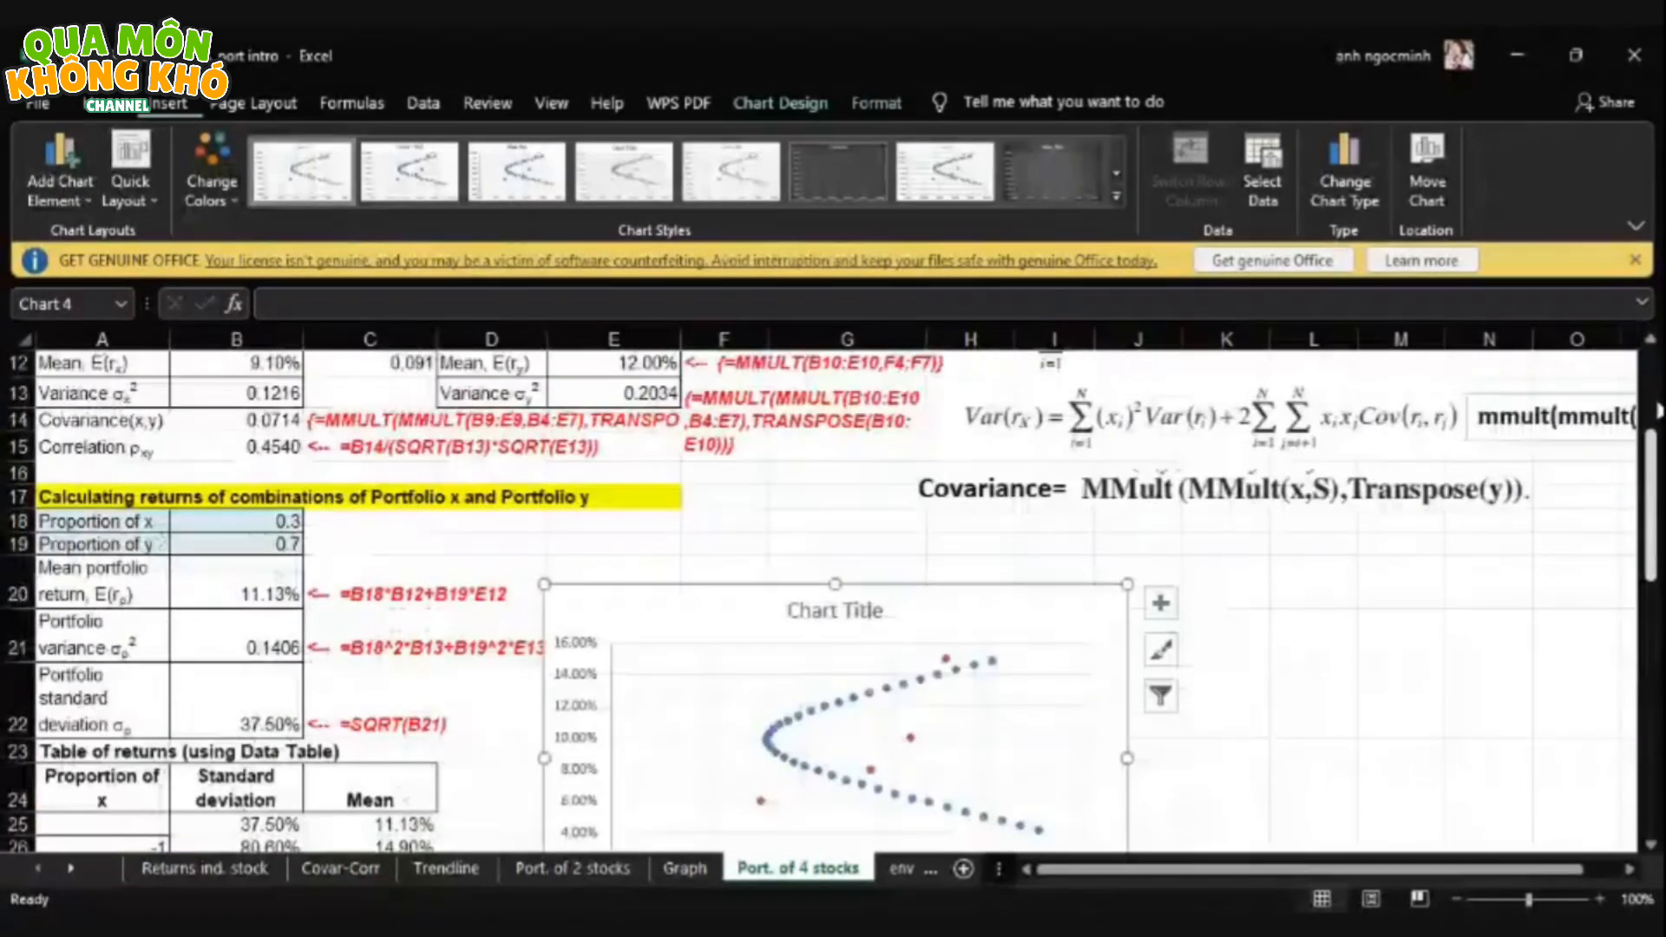
{"action": "left_click", "coordinate": [1650, 843]}
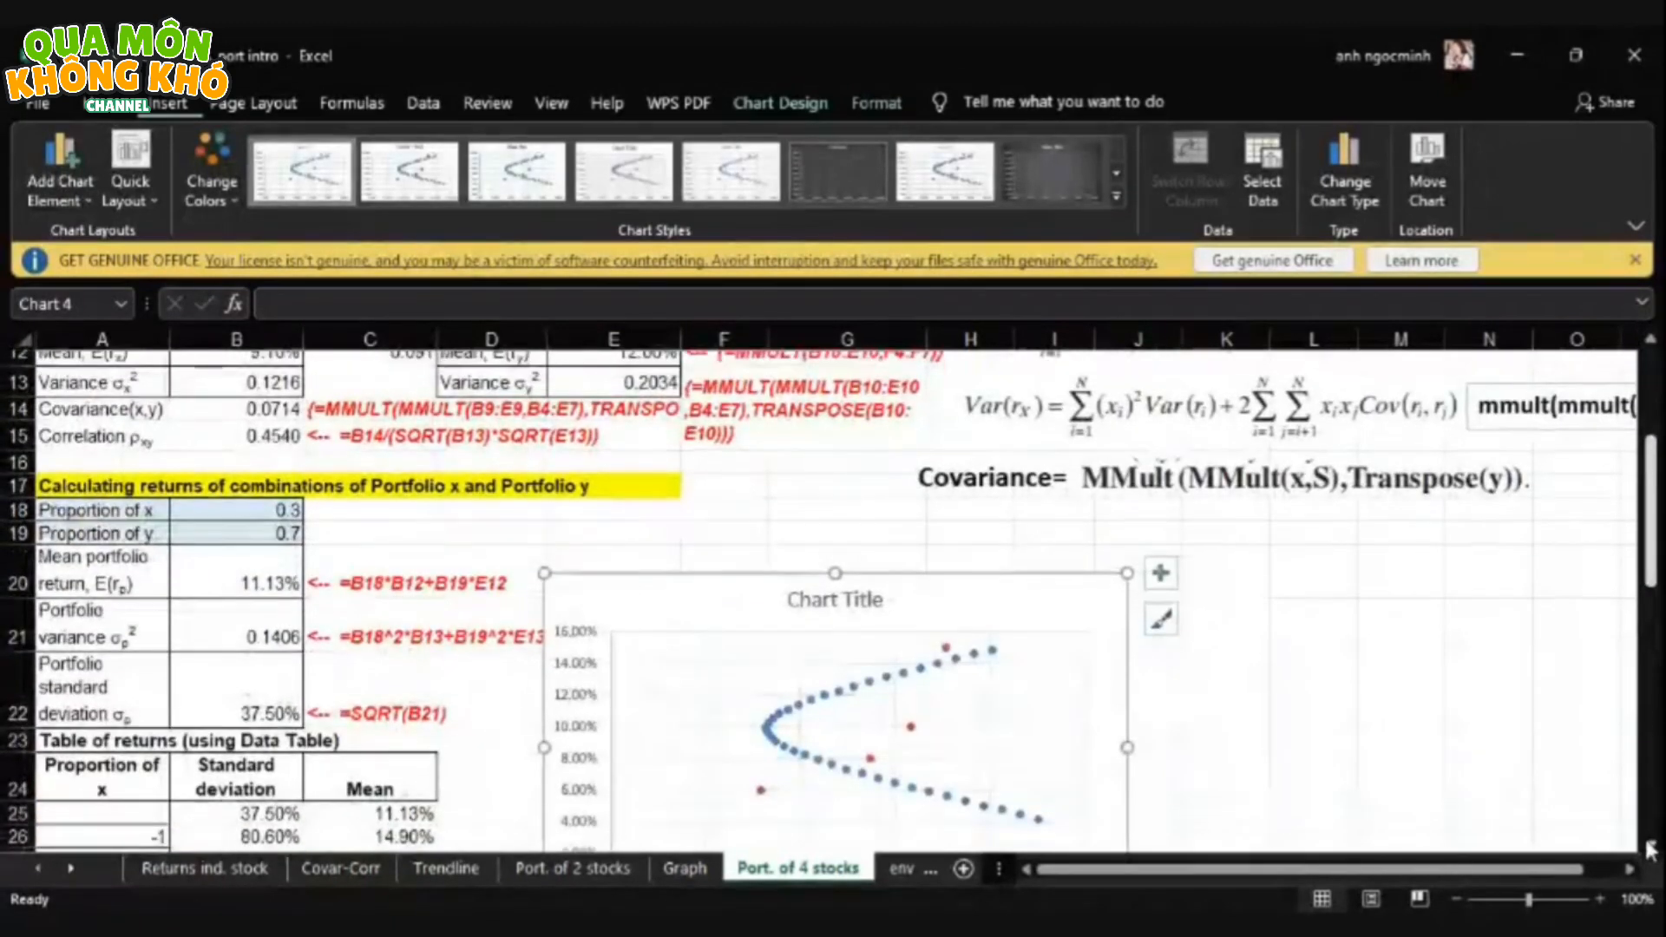
{"action": "left_click", "coordinate": [1650, 846]}
{"action": "left_click", "coordinate": [1650, 846]}
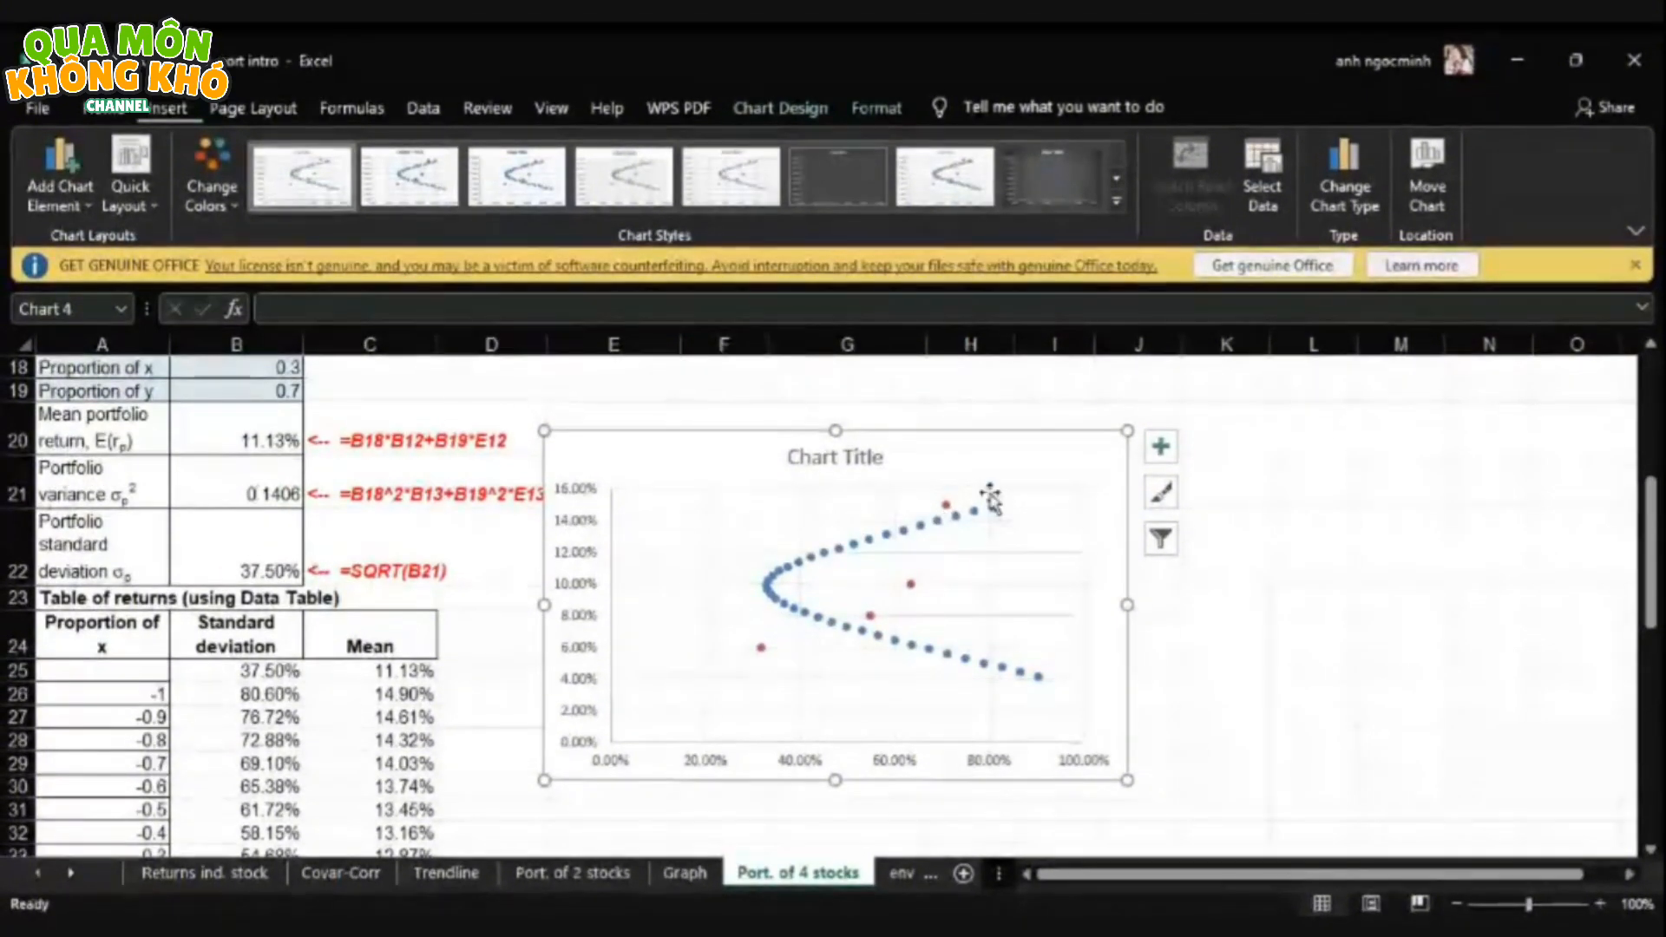
- Open the envelope sheet and examine the Portfolio frontier chart with its envelope portfolio and efficient frontier annotations
{"action": "left_click", "coordinate": [1650, 340]}
{"action": "left_click", "coordinate": [1650, 340]}
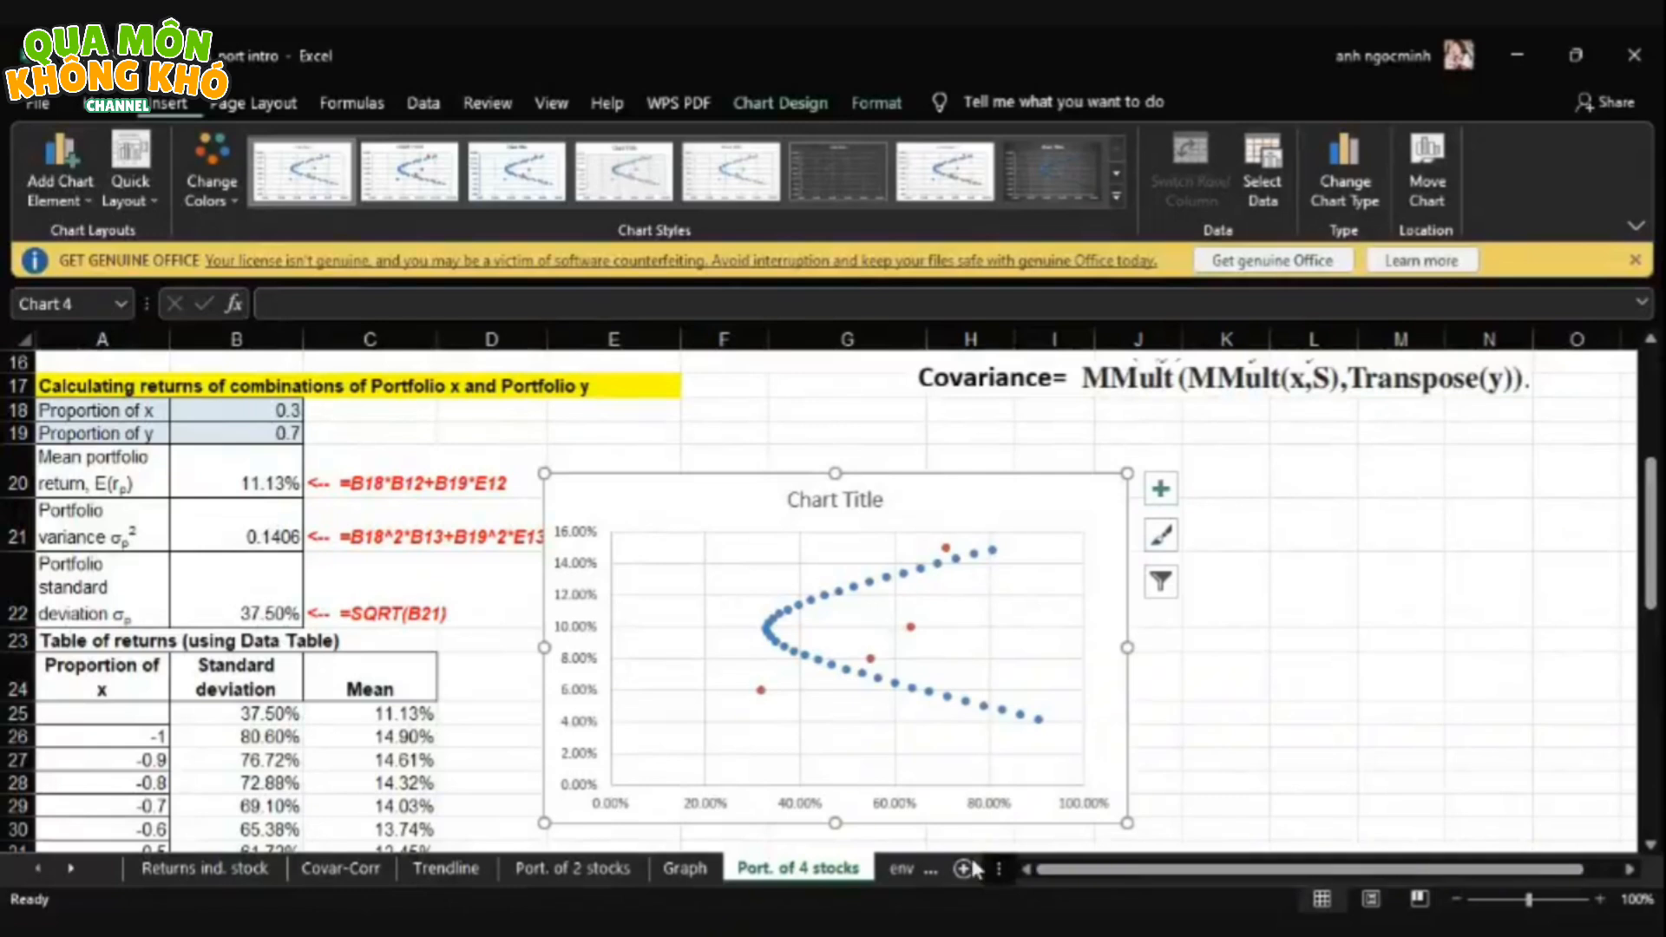
{"action": "left_click", "coordinate": [908, 871]}
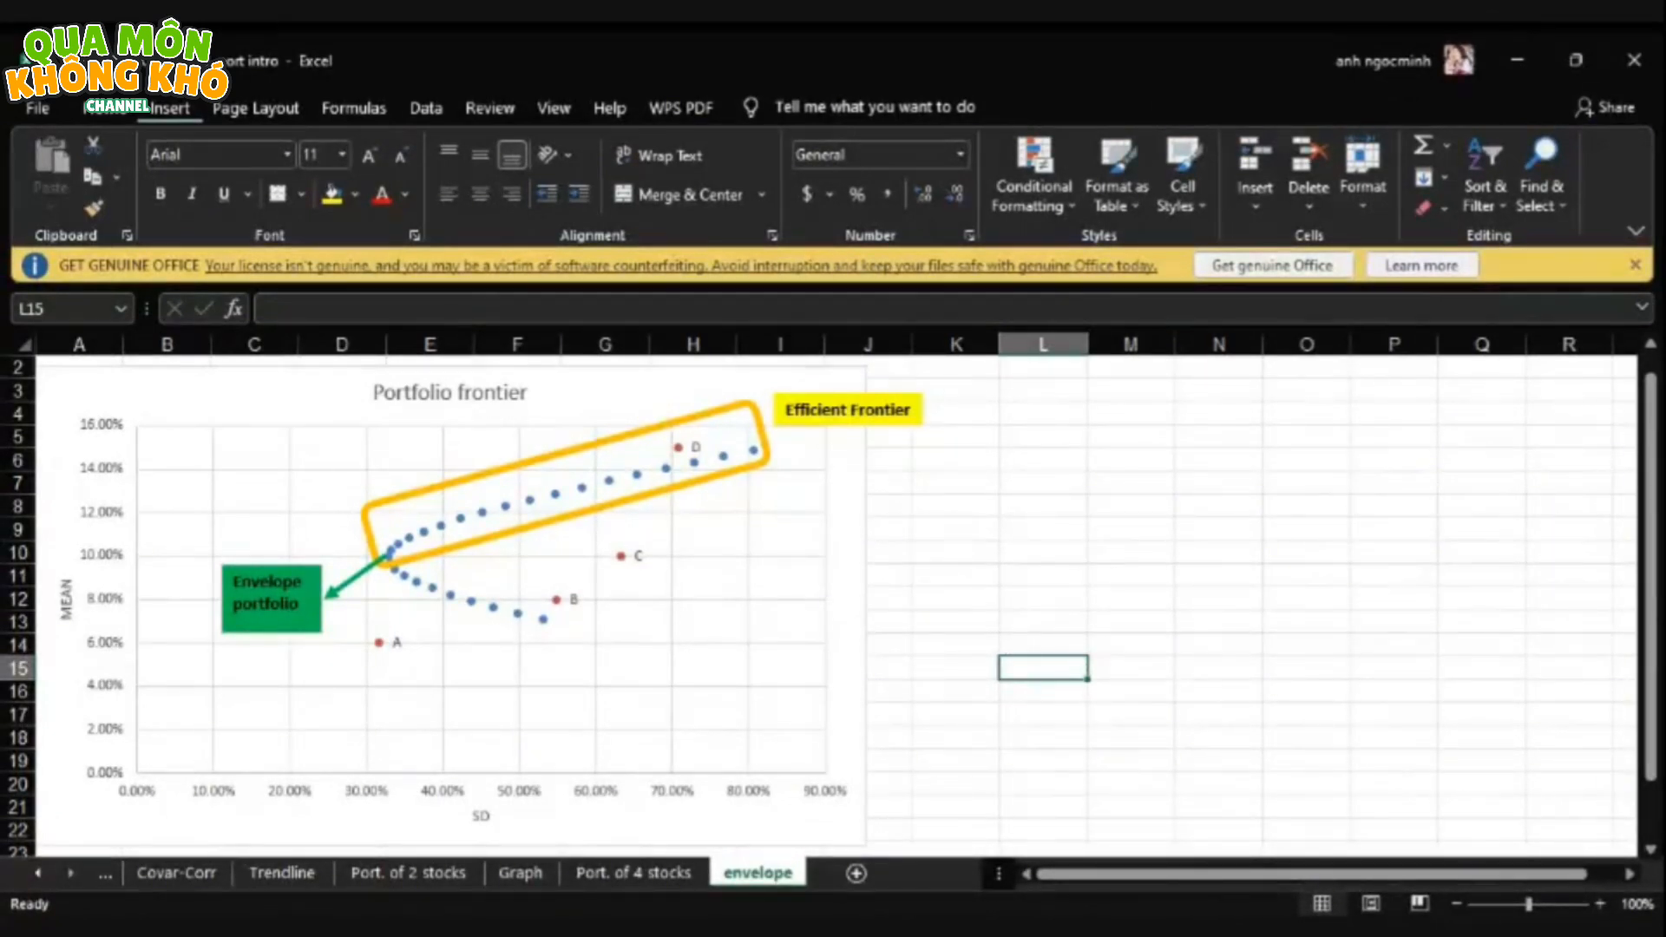
{"action": "key", "text": "alt+Tab"}
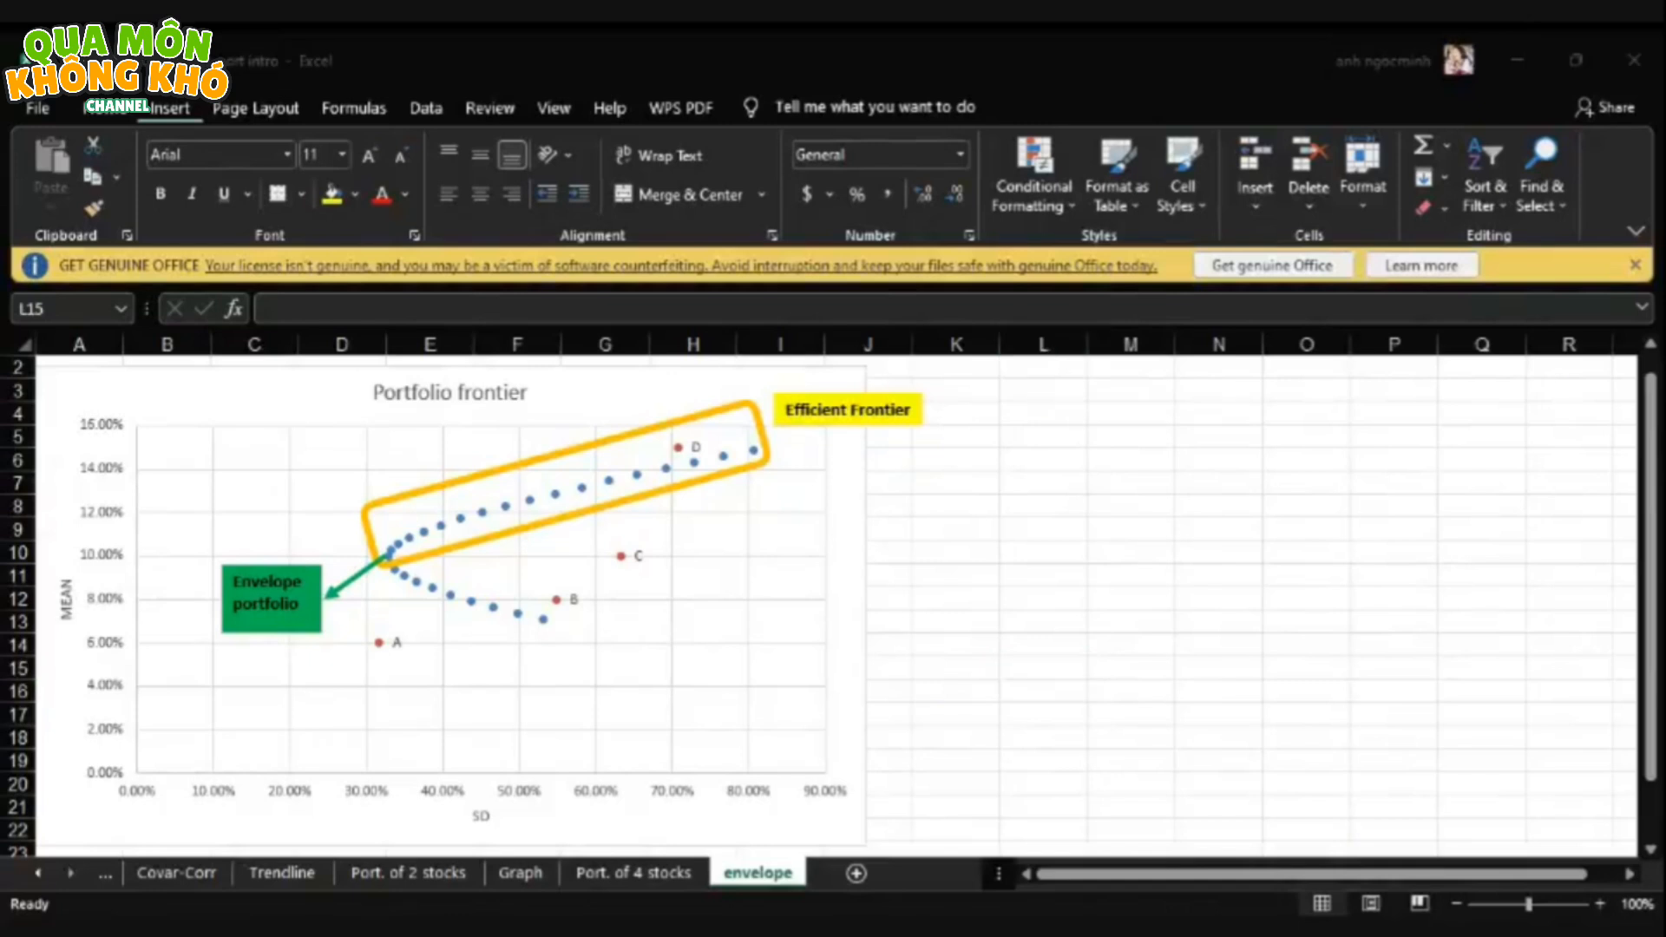
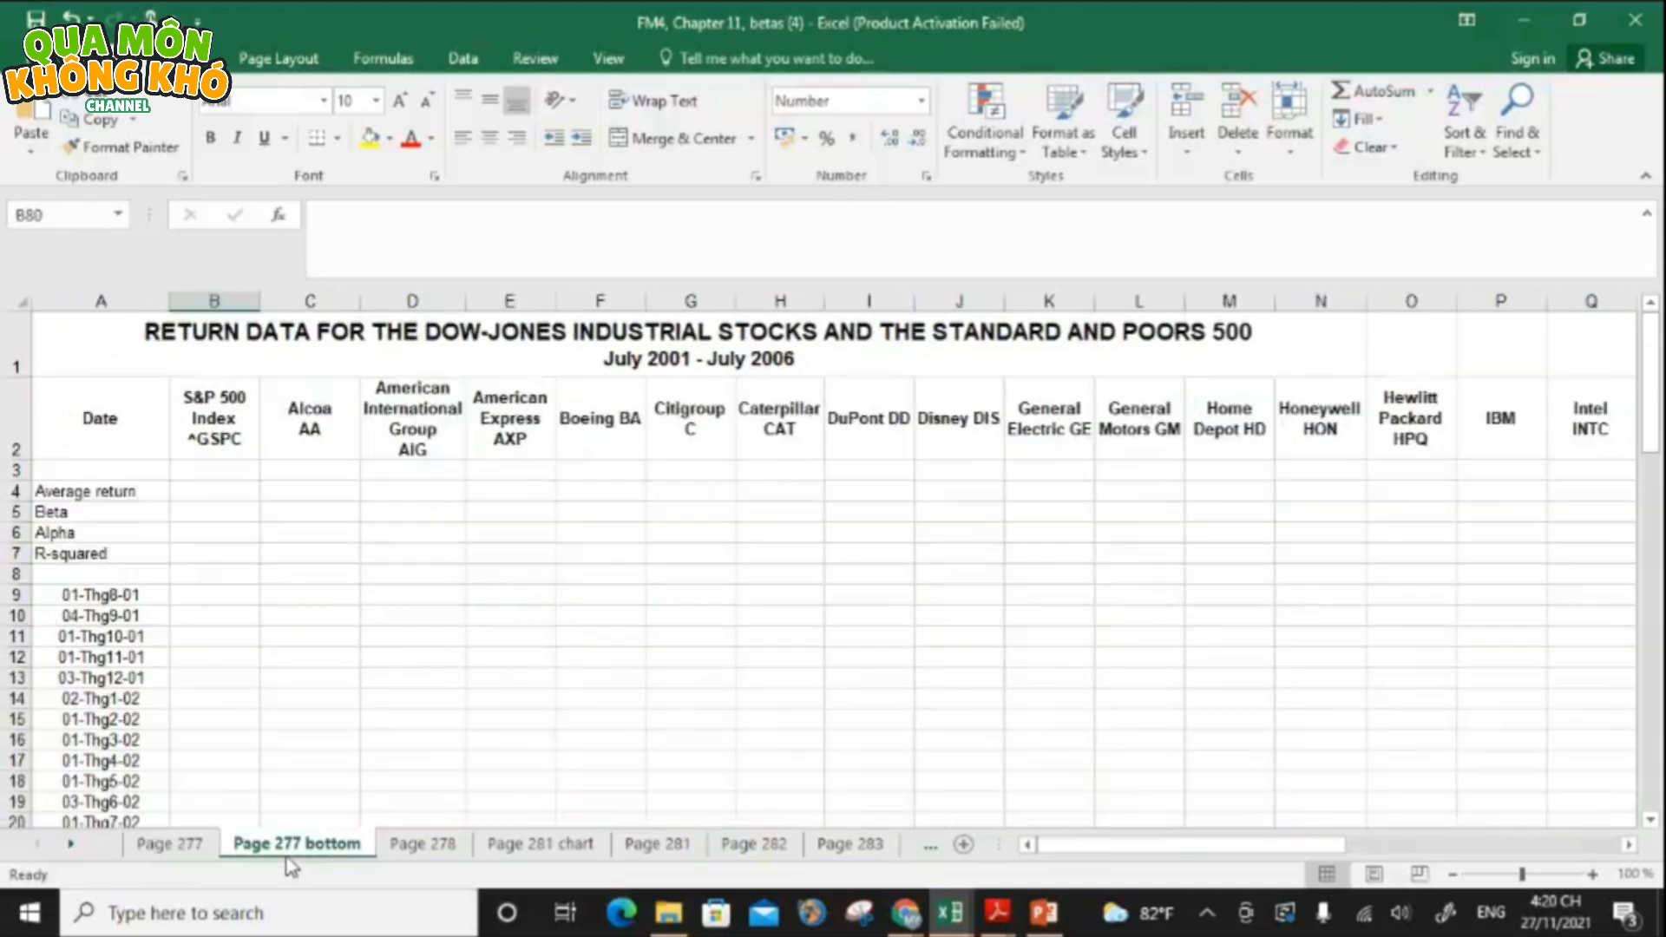
- Calculate the first S&P 500 log return in B9 of Page 277 bottom with =LN('Page 277'!B4/'Page 277'!B3)
{"action": "left_click_drag", "start_coordinate": [1655, 432], "coordinate": [1654, 428]}
{"action": "left_click", "coordinate": [222, 597]}
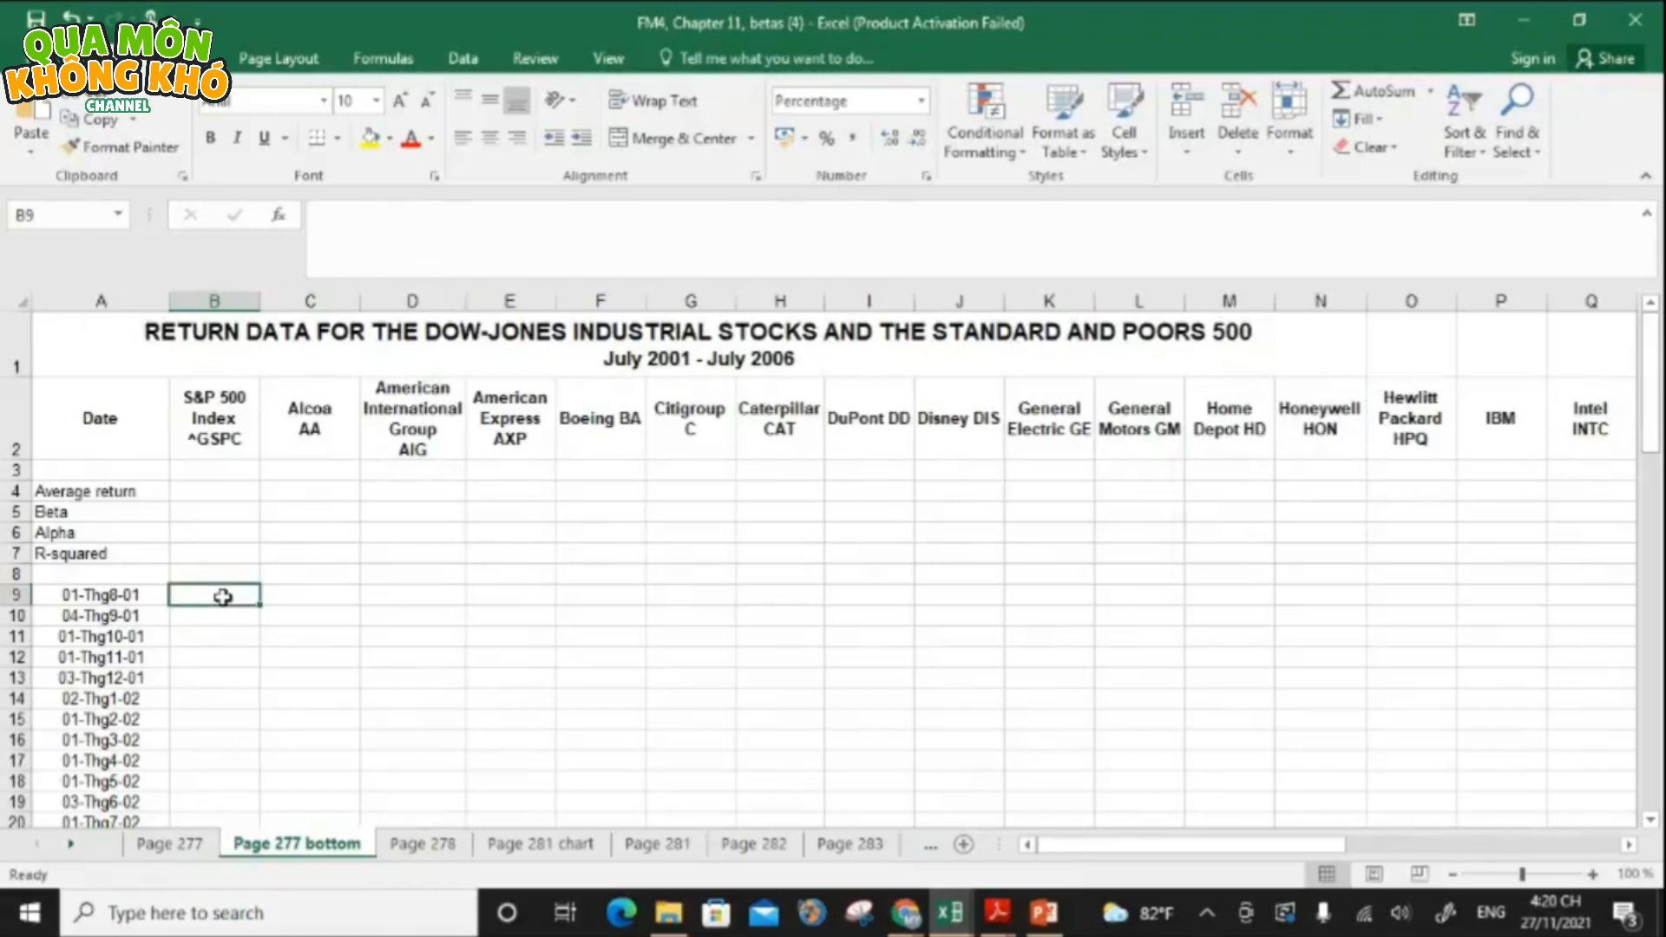
{"action": "type", "text": "=LN"}
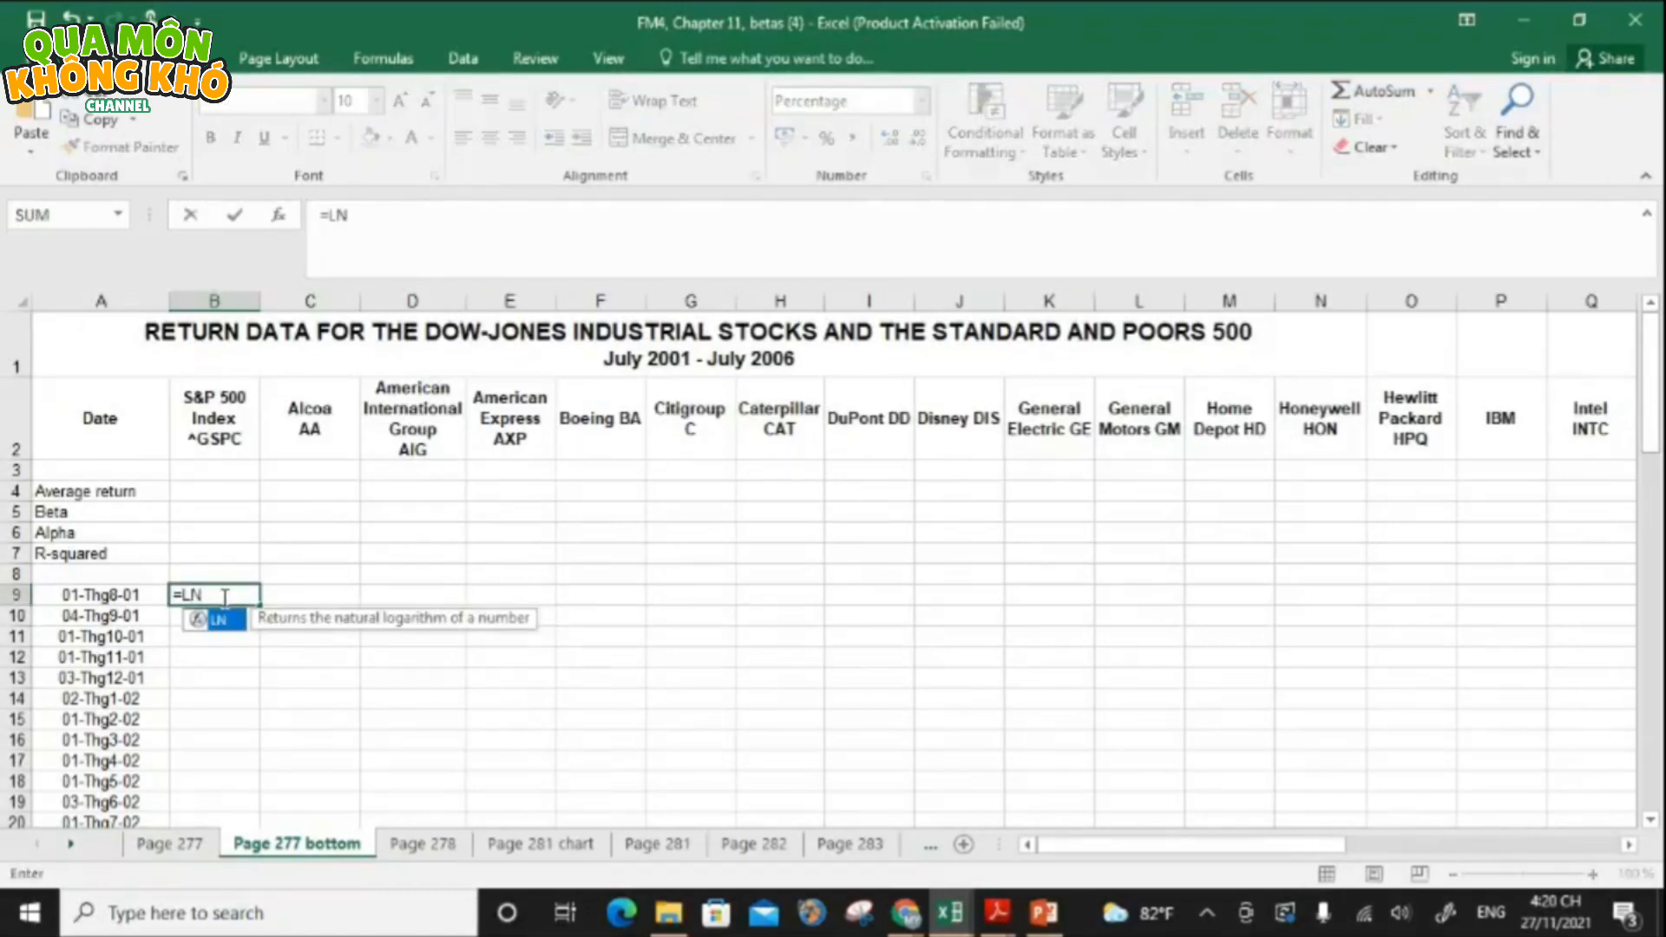
{"action": "type", "text": "("}
{"action": "left_click", "coordinate": [134, 845]}
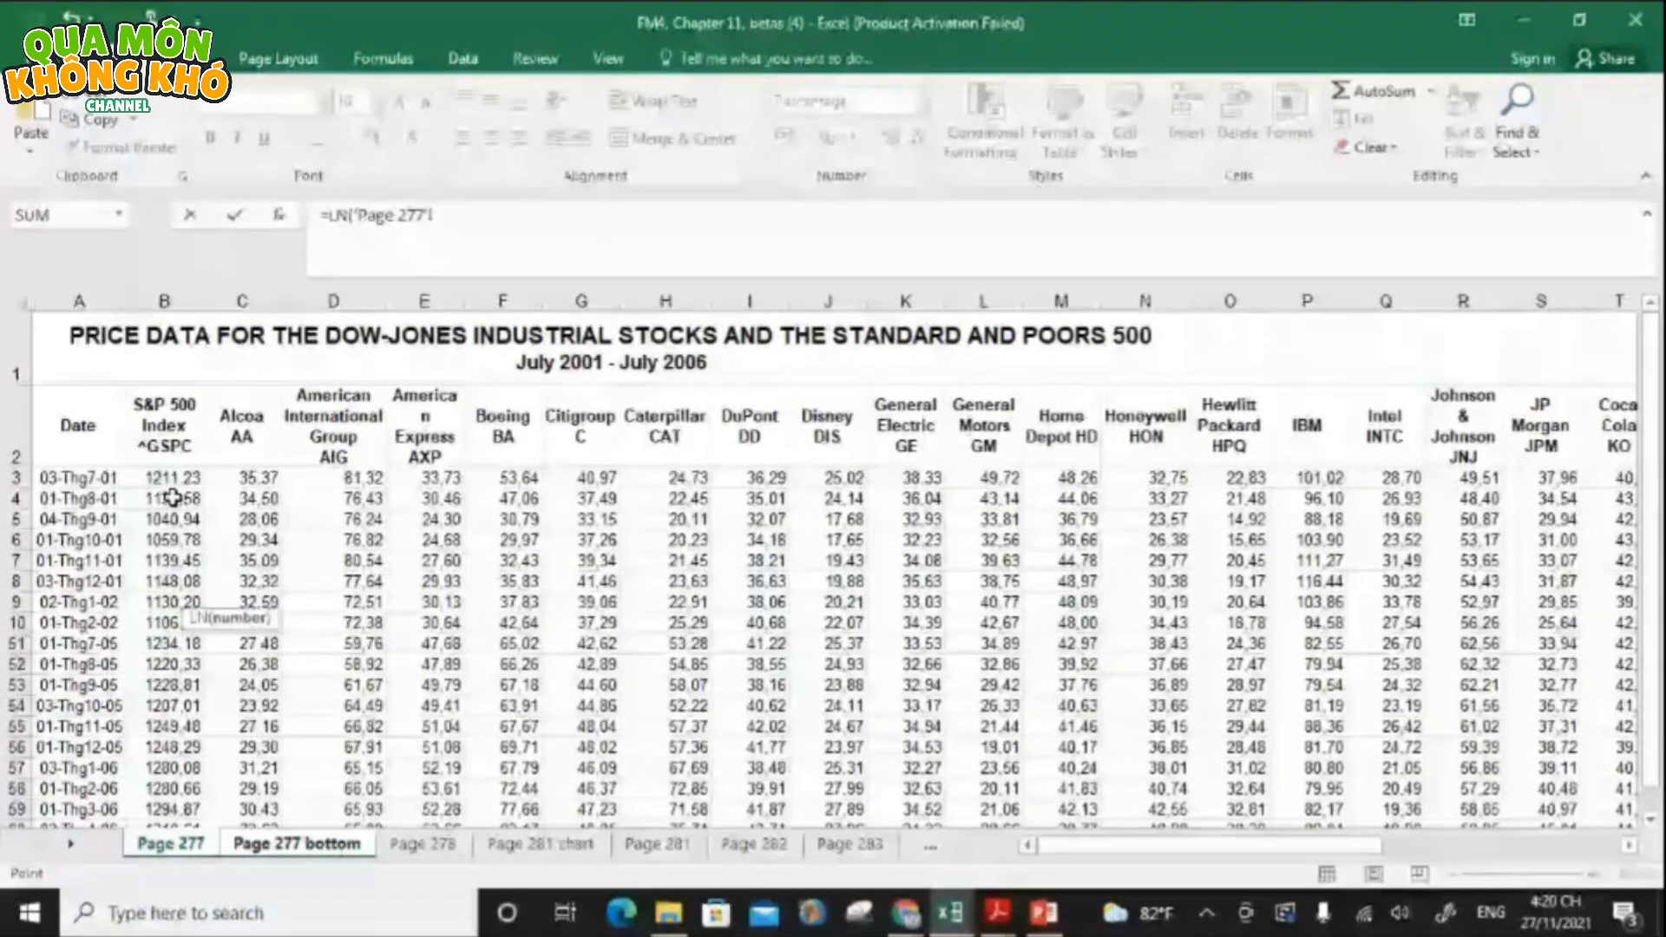
{"action": "left_click", "coordinate": [173, 497]}
{"action": "type", "text": "/"}
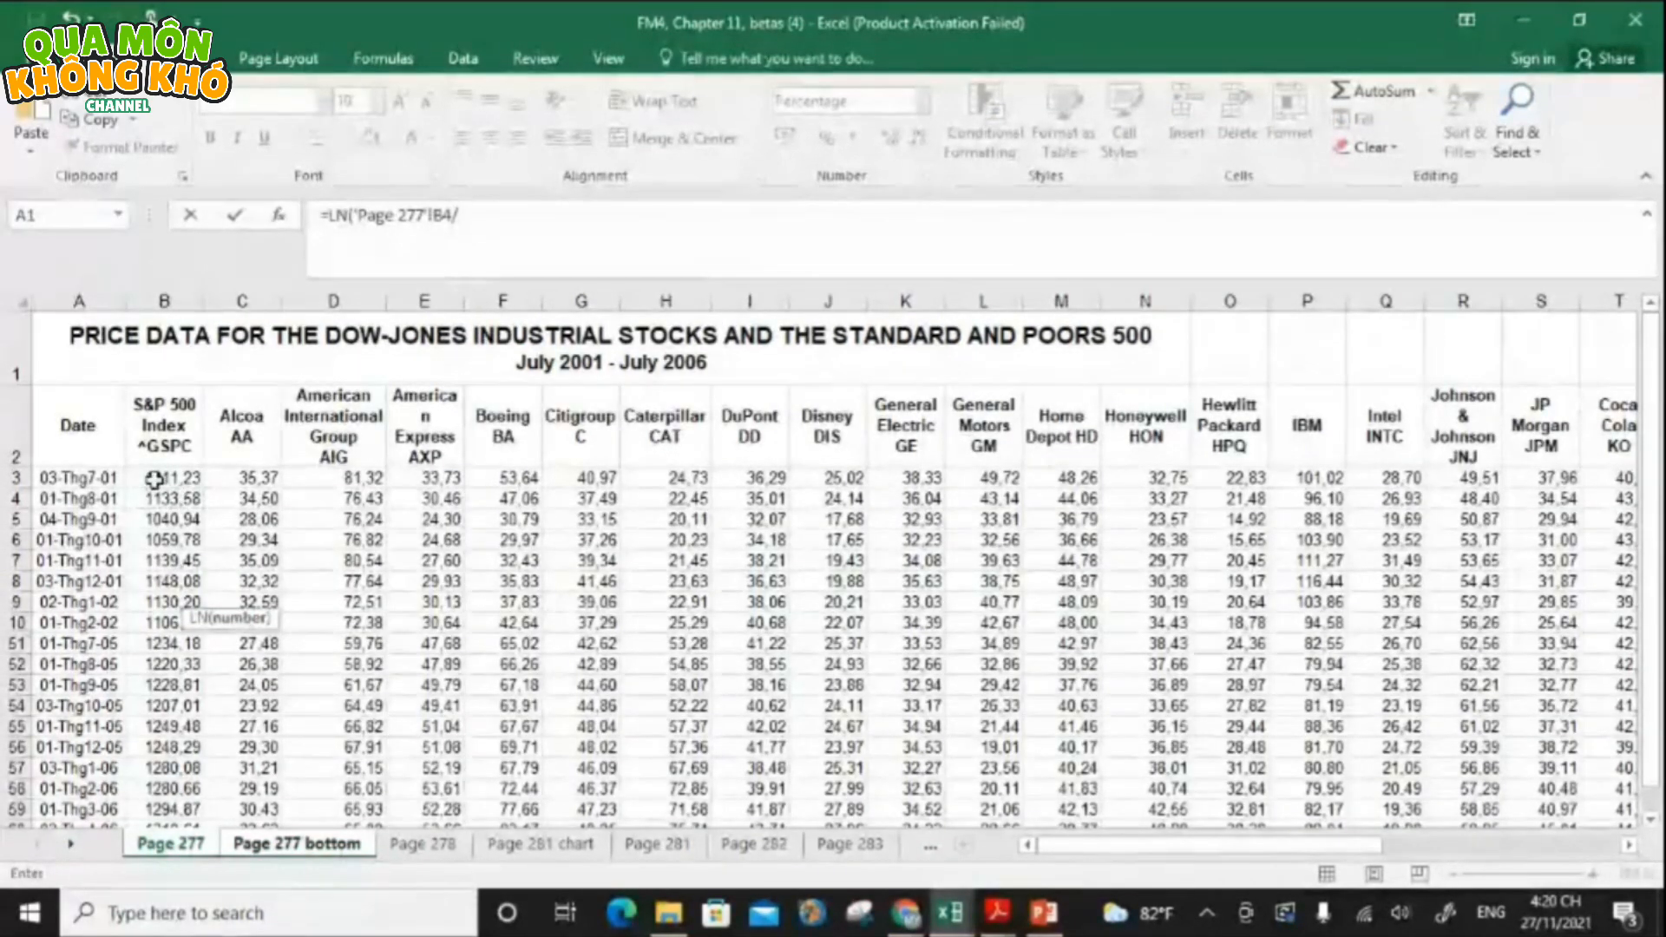
{"action": "left_click", "coordinate": [155, 480]}
{"action": "type", "text": ")"}
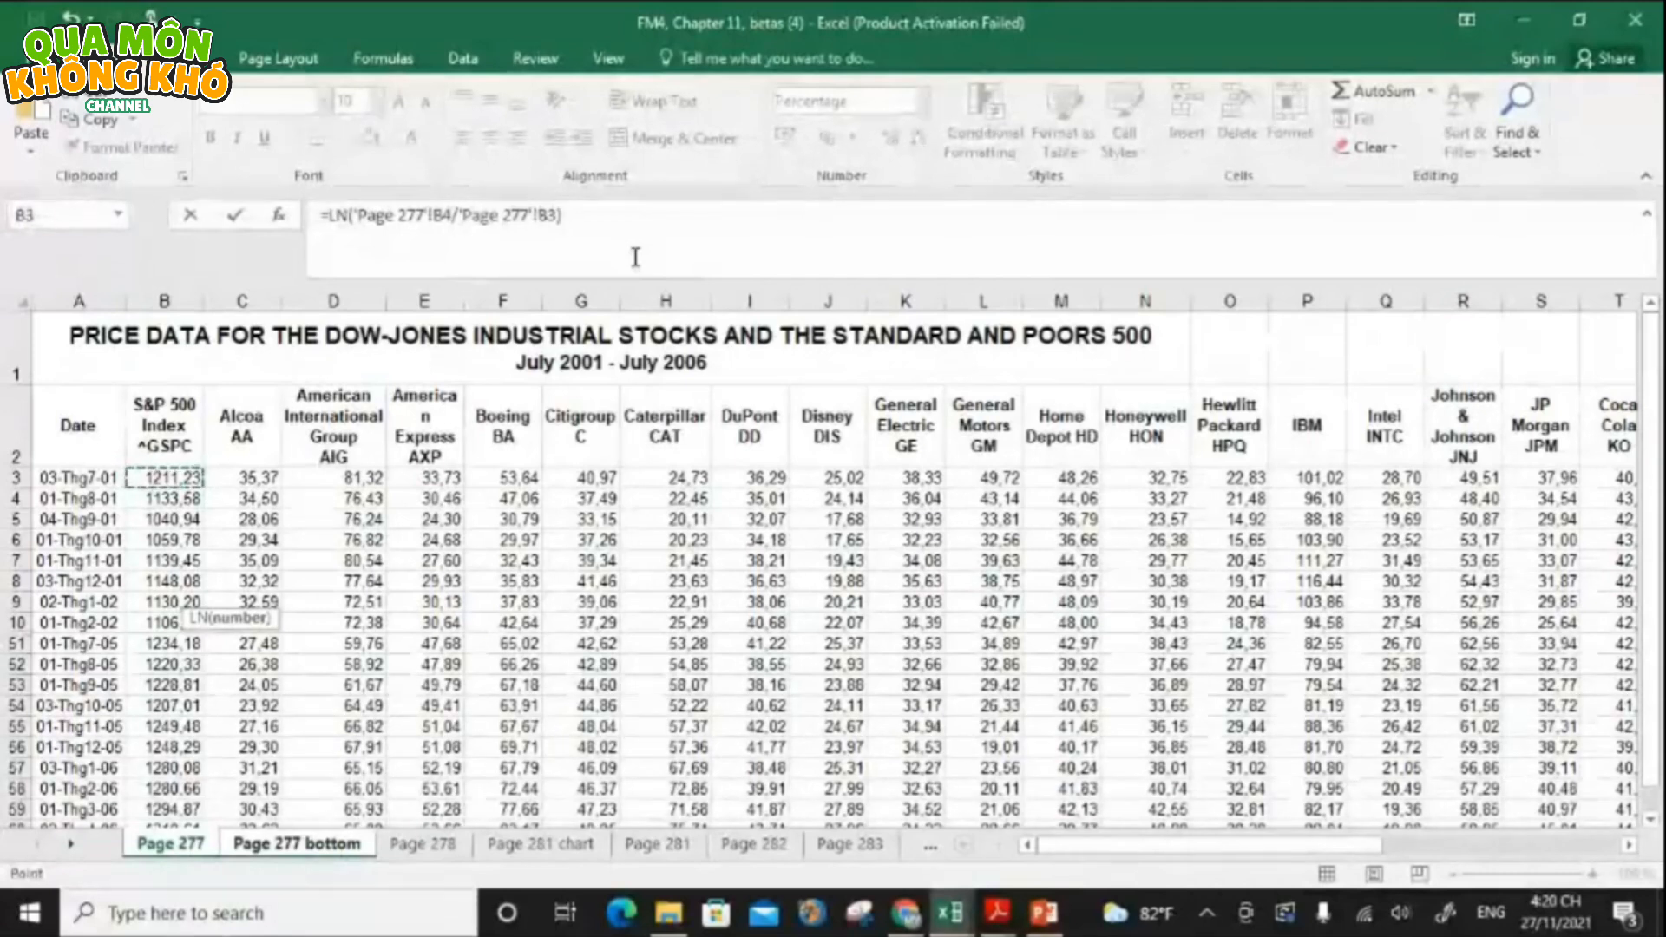
{"action": "key", "text": "Return"}
- Fill the B9 return formula down to row 68 and across all the stock columns
{"action": "left_click", "coordinate": [245, 595]}
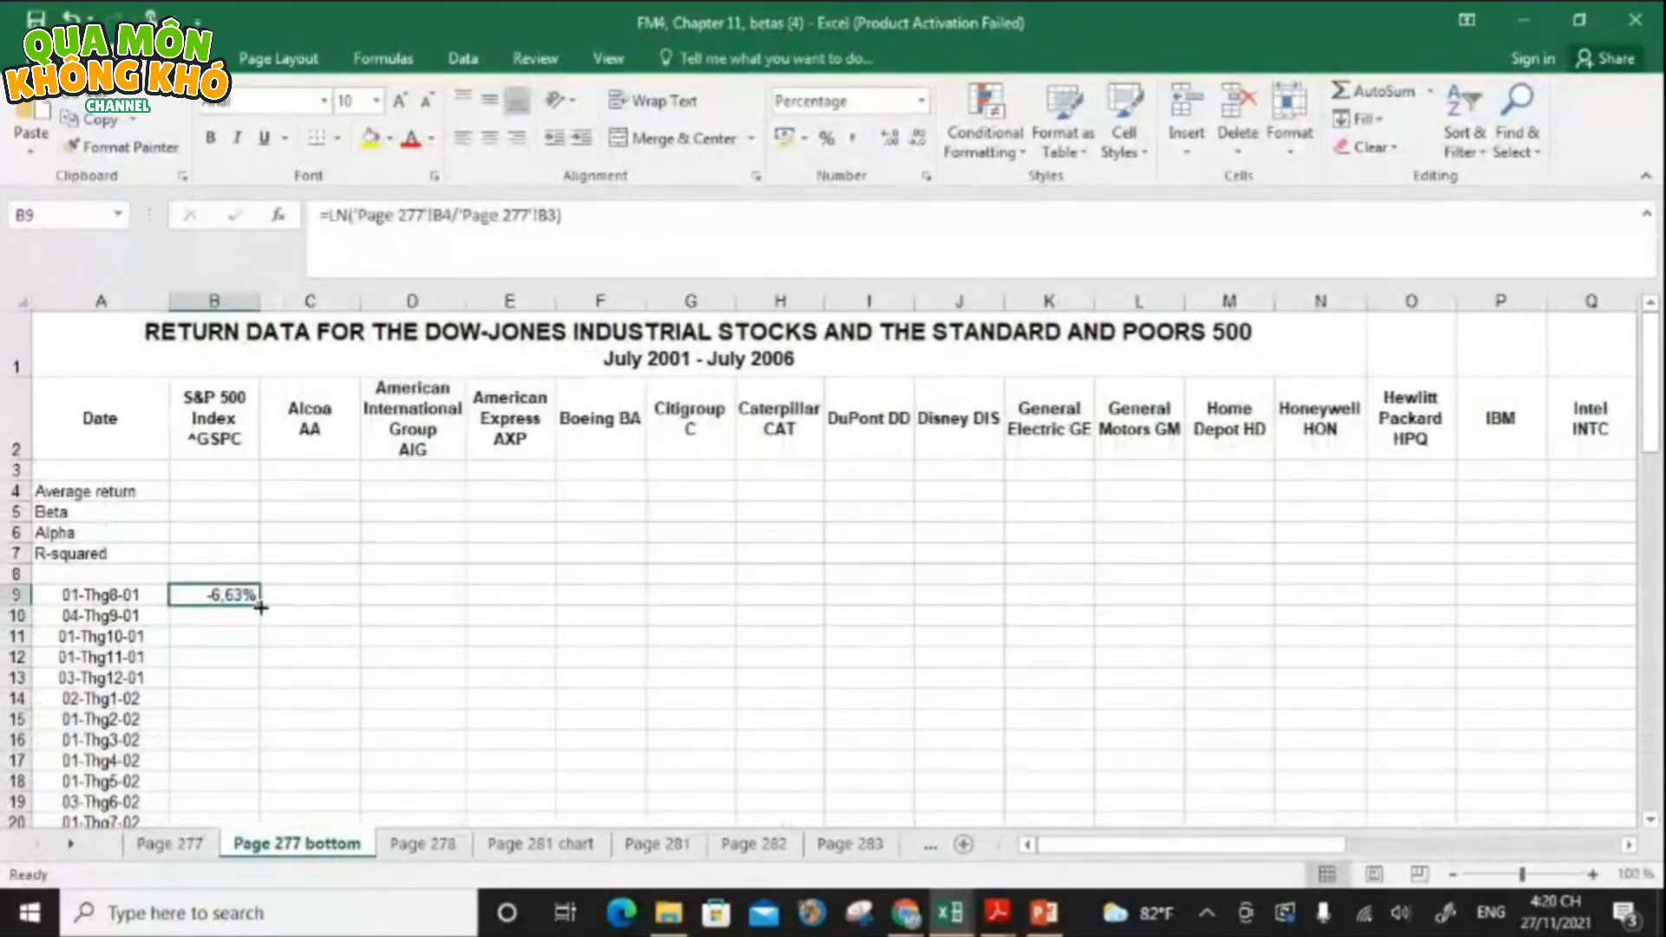
{"action": "double_click", "coordinate": [260, 606]}
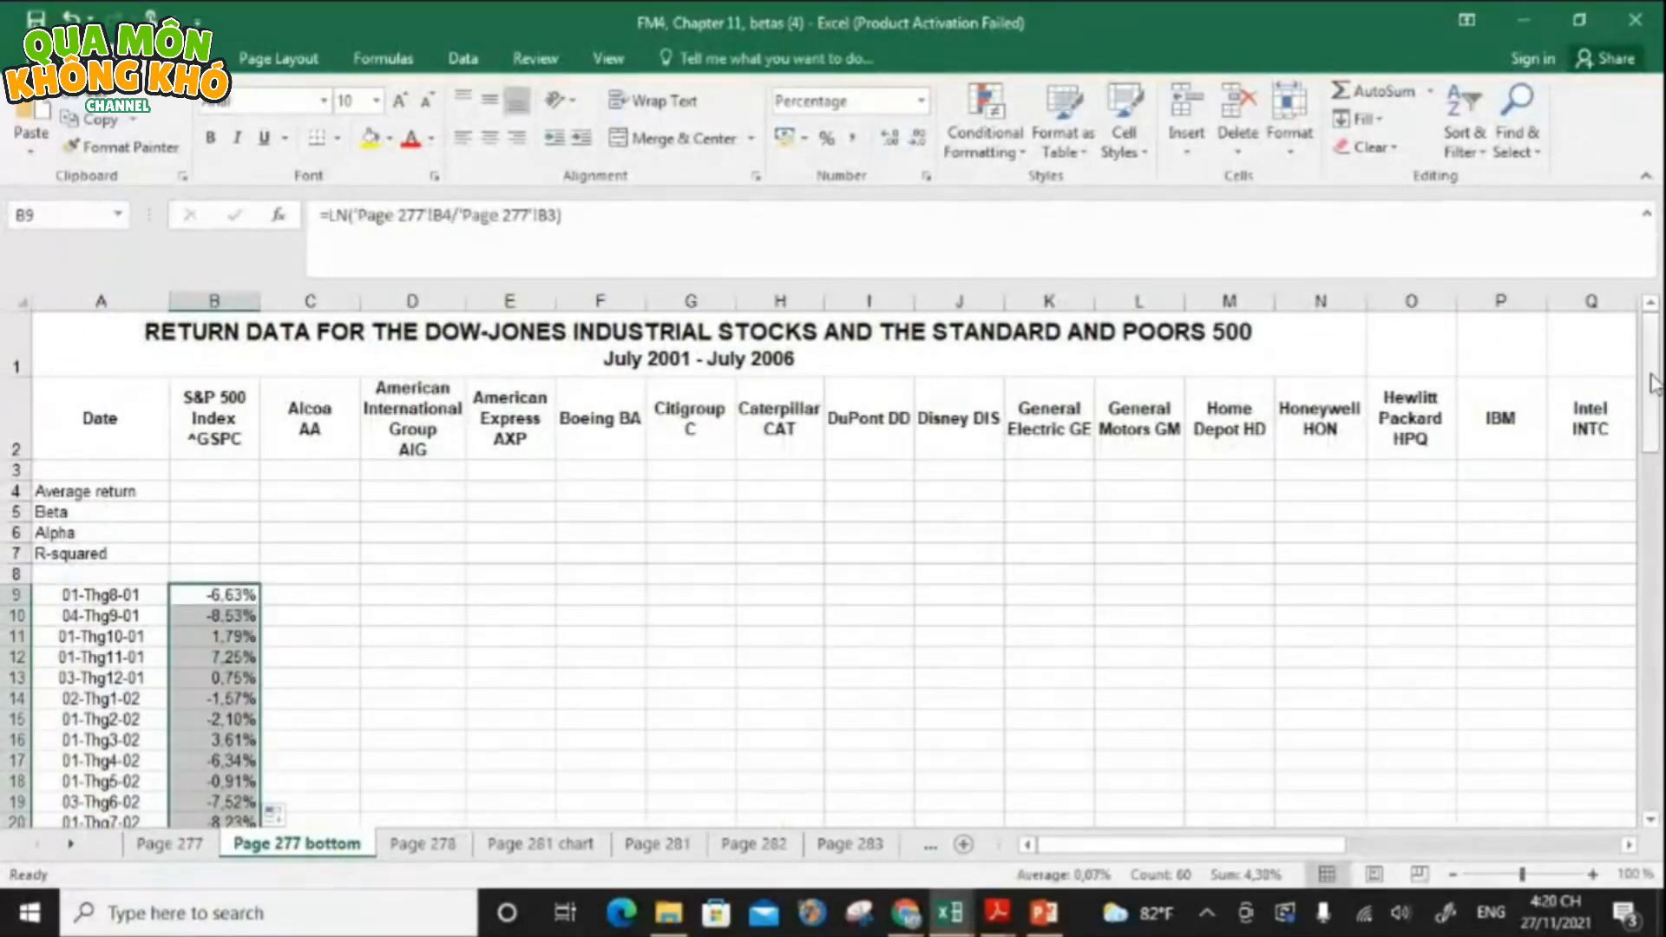
{"action": "left_click_drag", "start_coordinate": [1652, 391], "coordinate": [1653, 656]}
{"action": "left_click_drag", "start_coordinate": [258, 770], "coordinate": [1562, 699]}
{"action": "left_click_drag", "start_coordinate": [1393, 847], "coordinate": [1124, 855]}
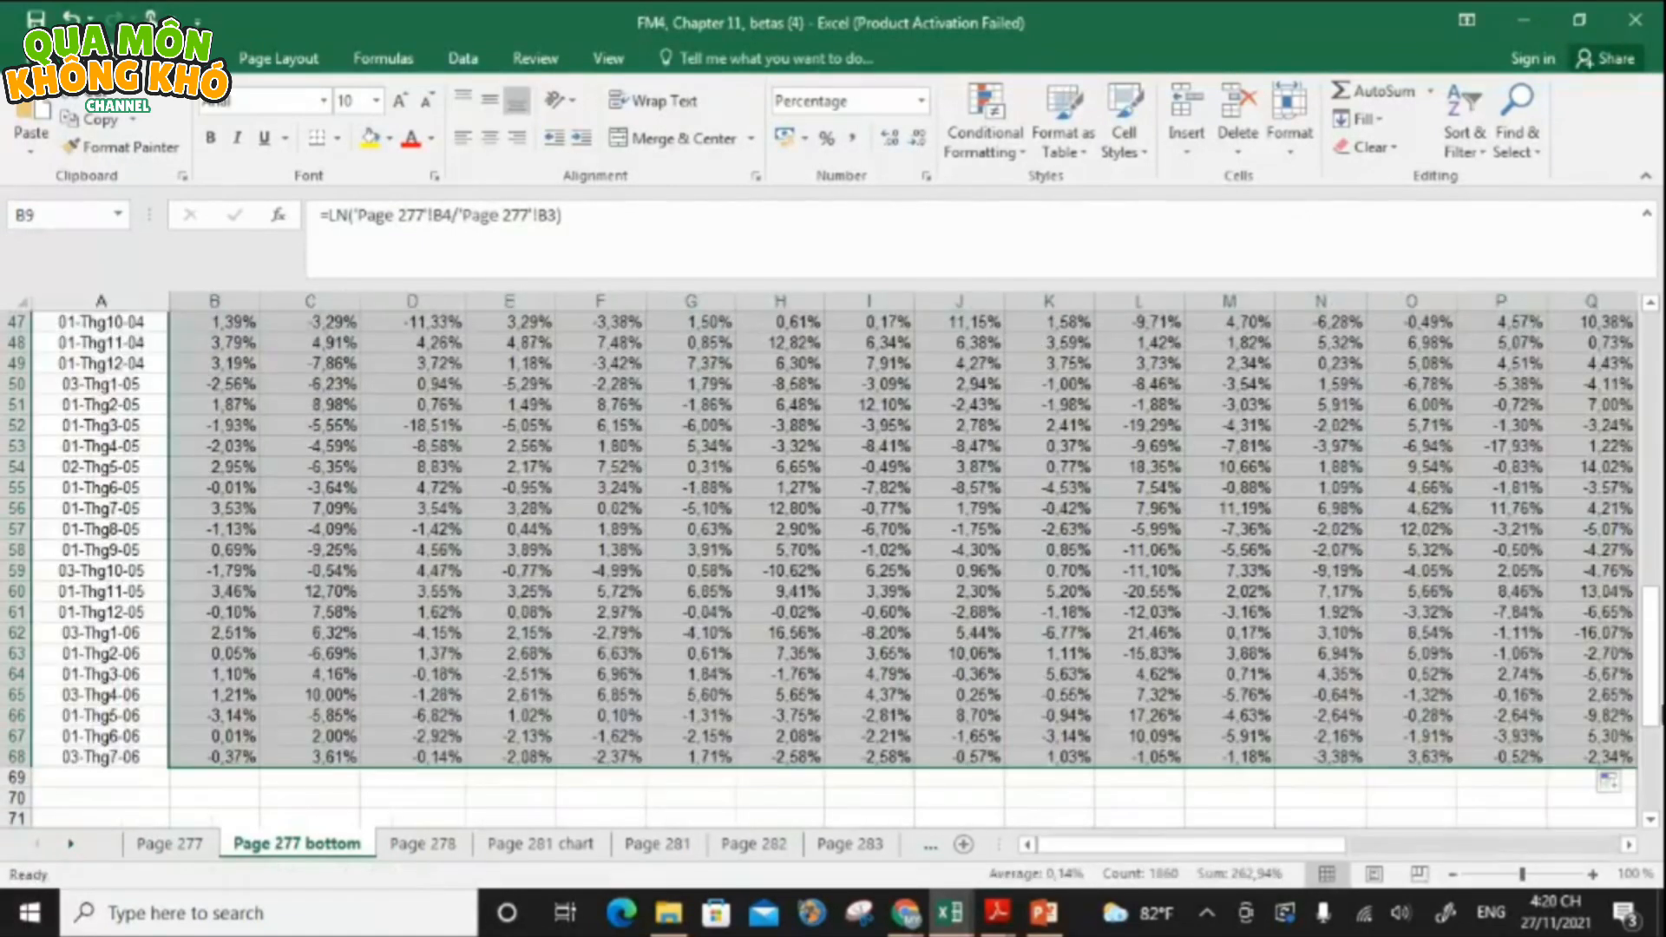
{"action": "left_click_drag", "start_coordinate": [1649, 659], "coordinate": [1653, 316]}
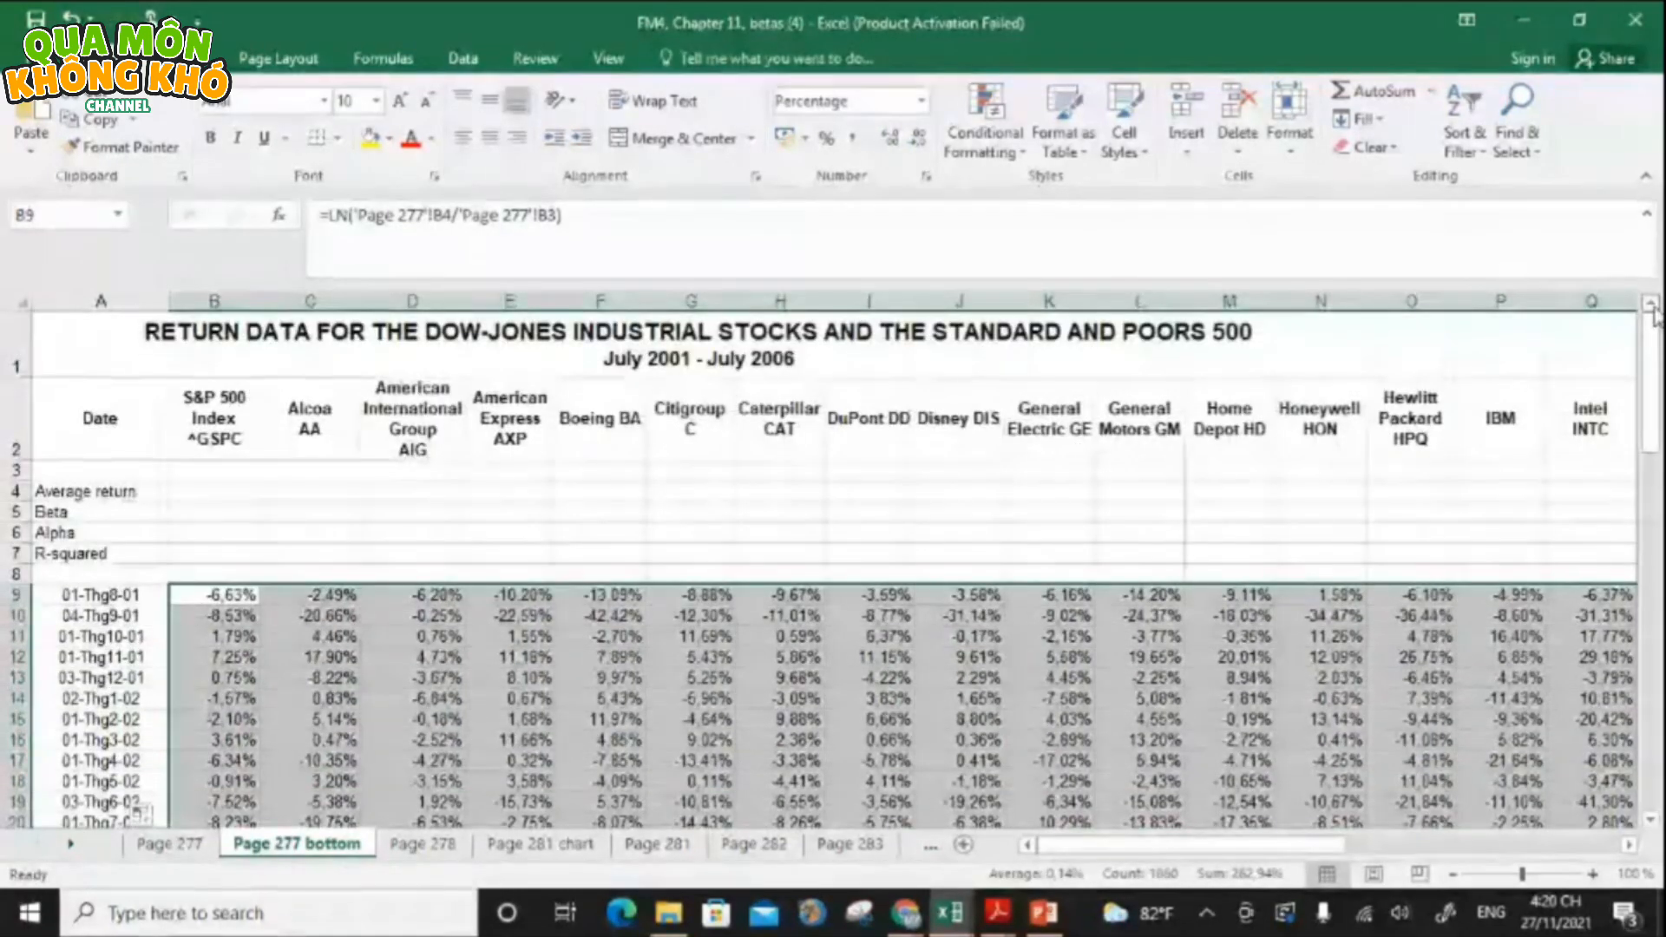
- Calculate the S&P 500 average return in B4 with =AVERAGE(B9:B68)
{"action": "left_click", "coordinate": [227, 492]}
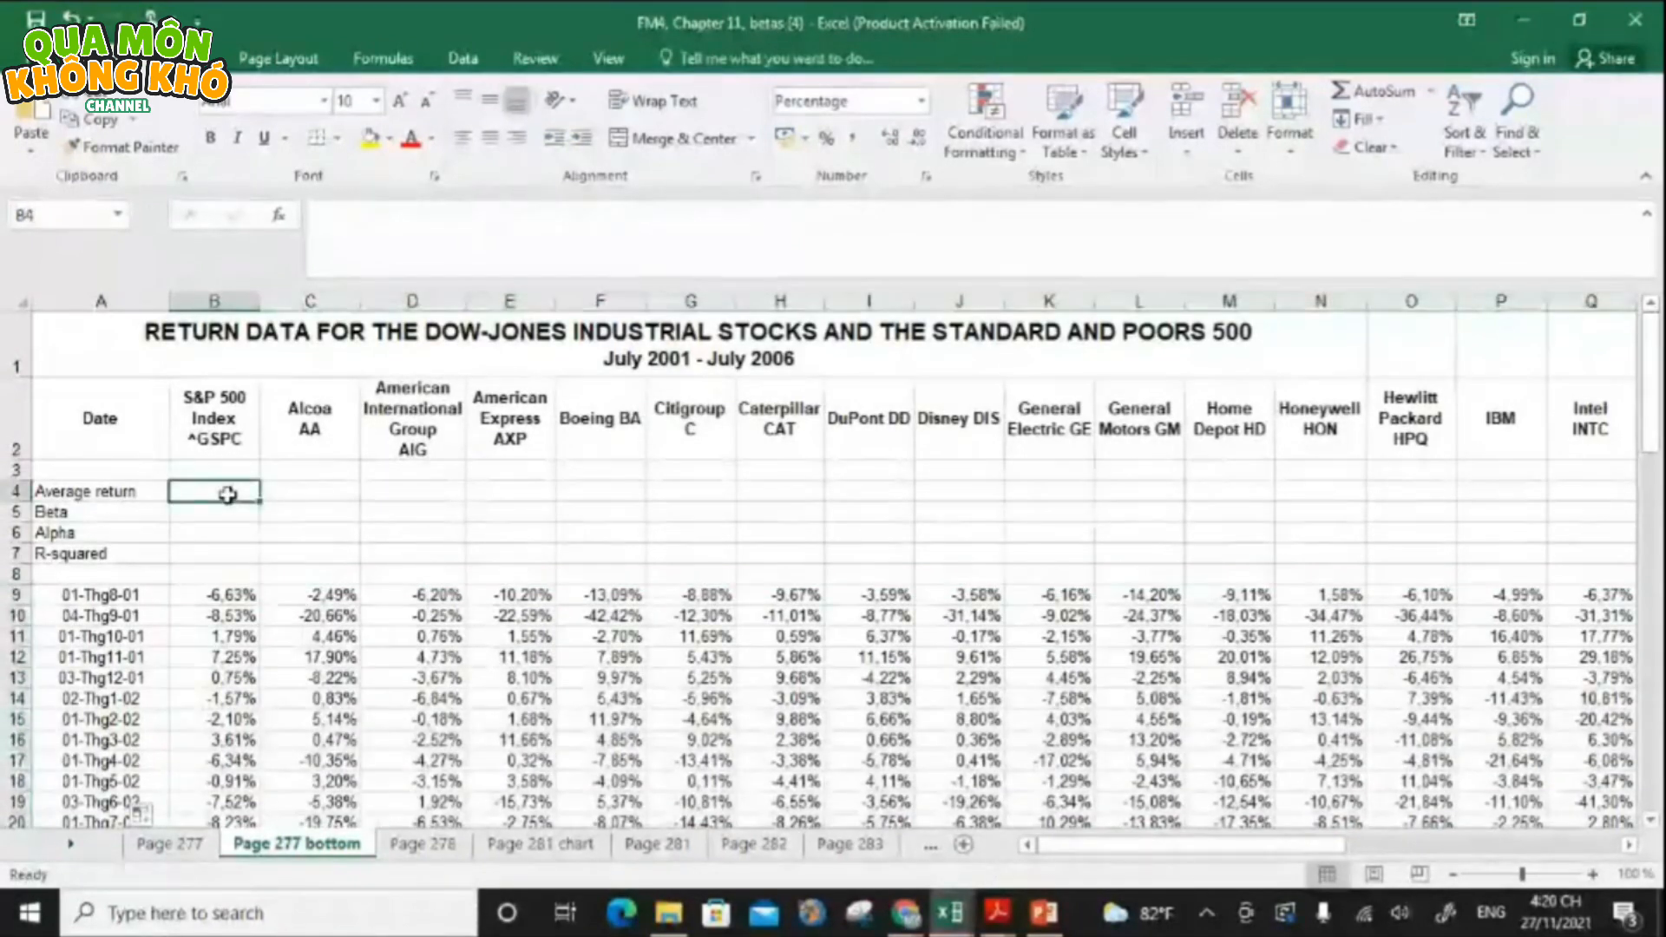
{"action": "type", "text": "="}
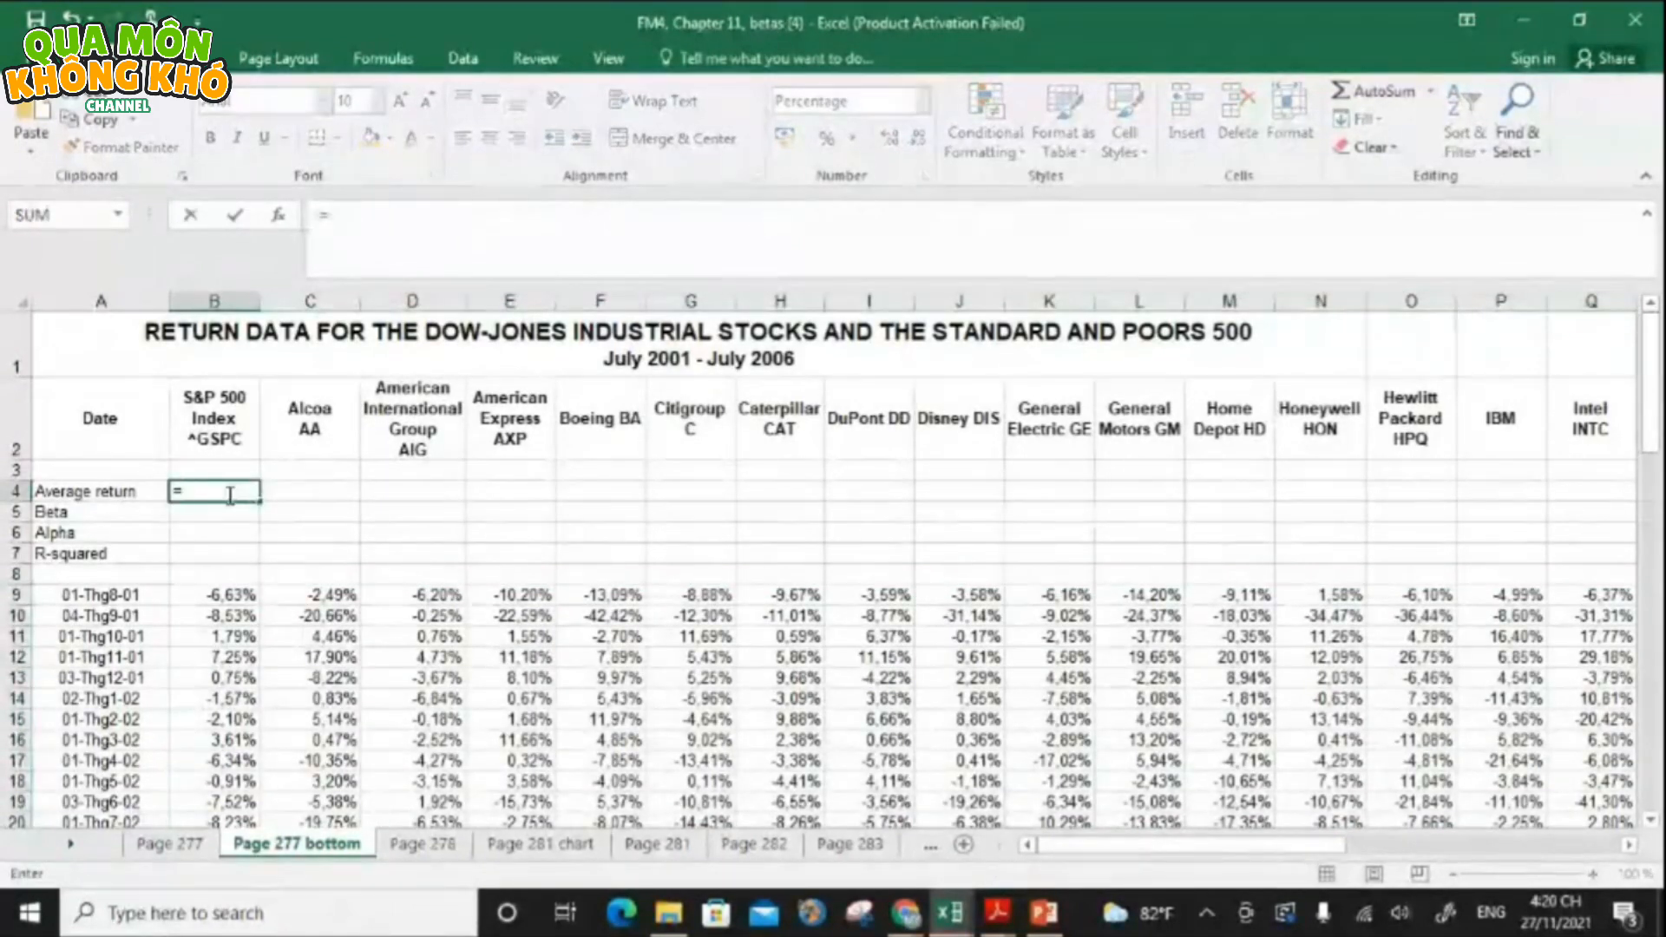
{"action": "type", "text": "AVER"}
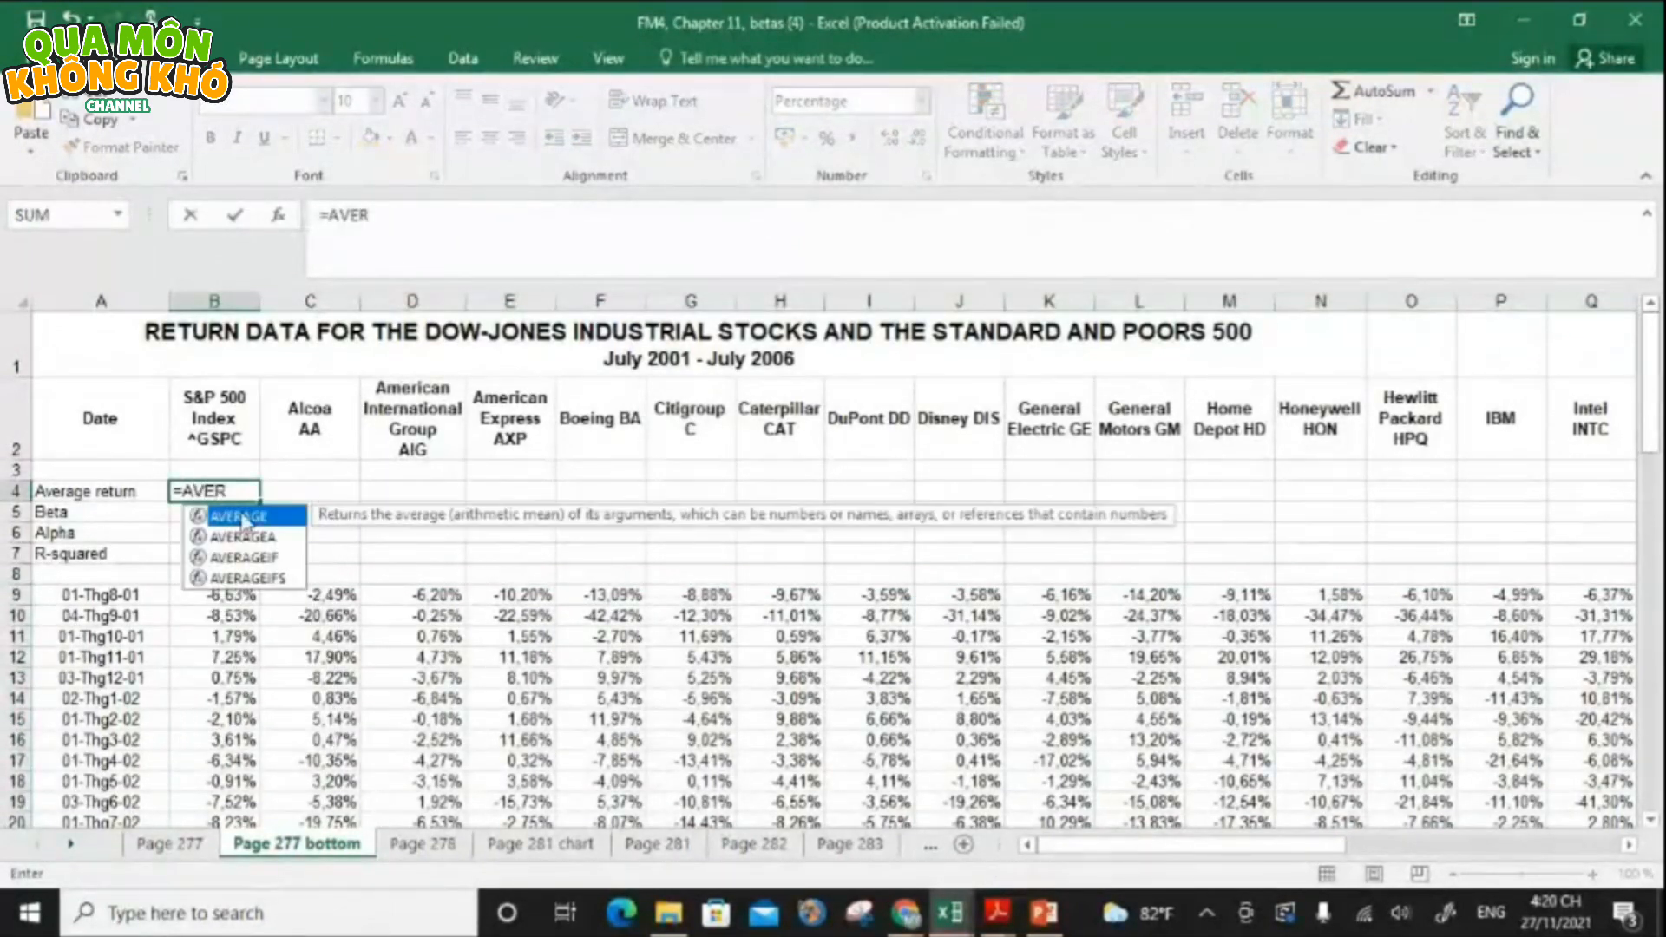
{"action": "type", "text": "AGE("}
{"action": "left_click", "coordinate": [200, 602]}
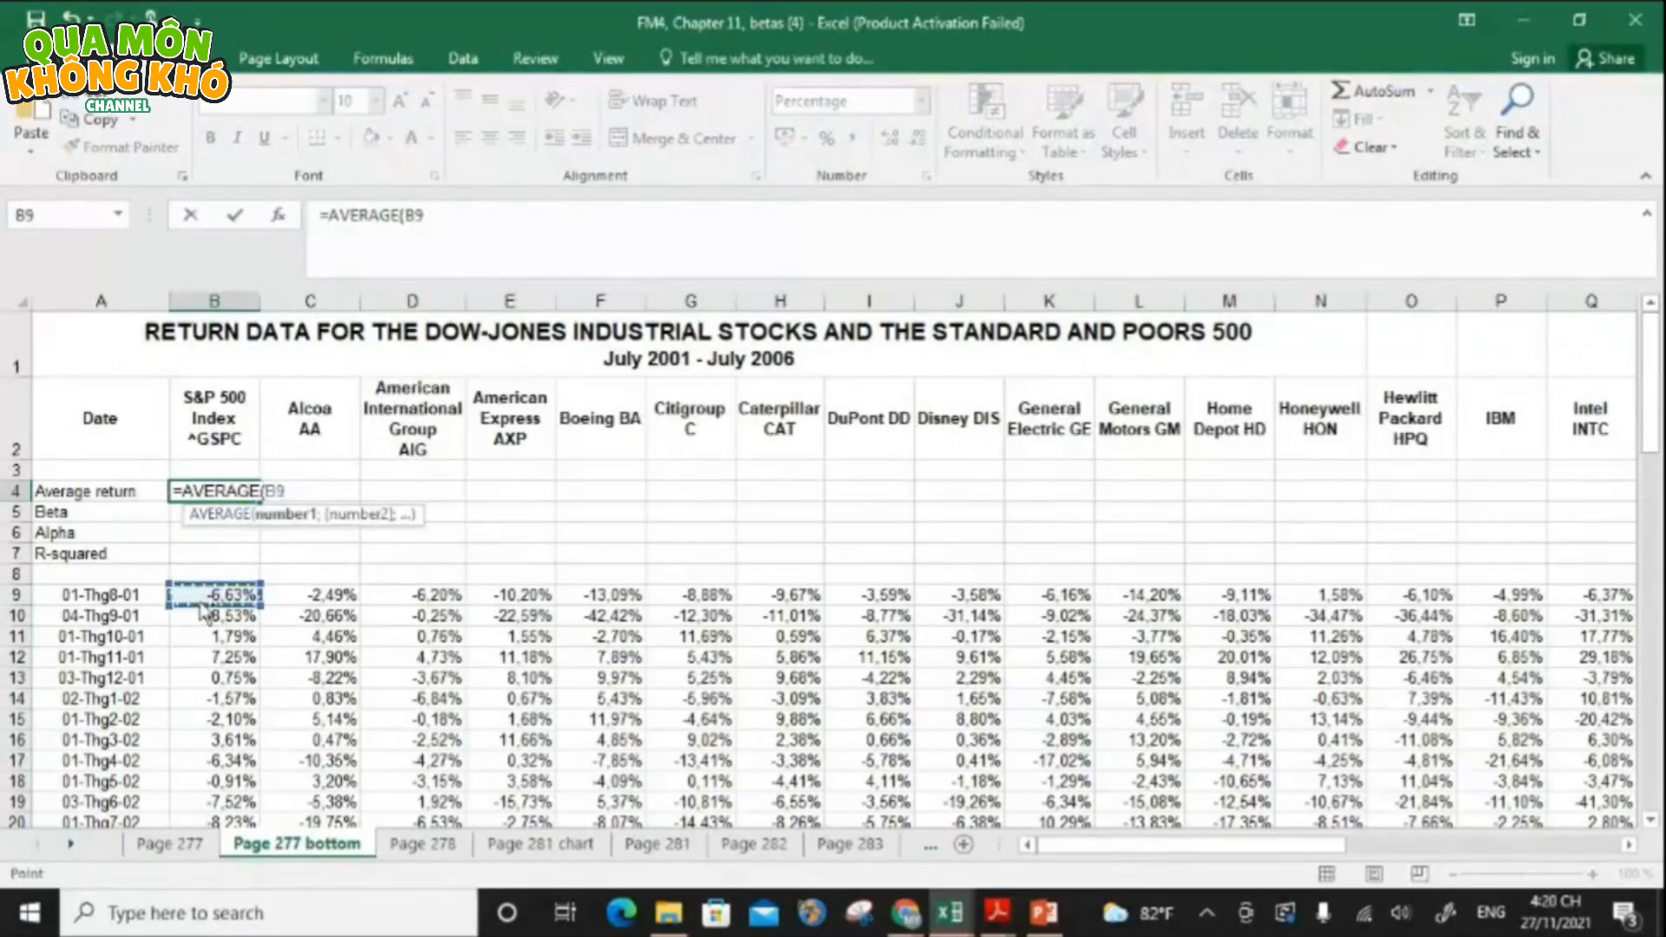
{"action": "key", "text": "ctrl+shift+Down"}
{"action": "key", "text": "Up"}
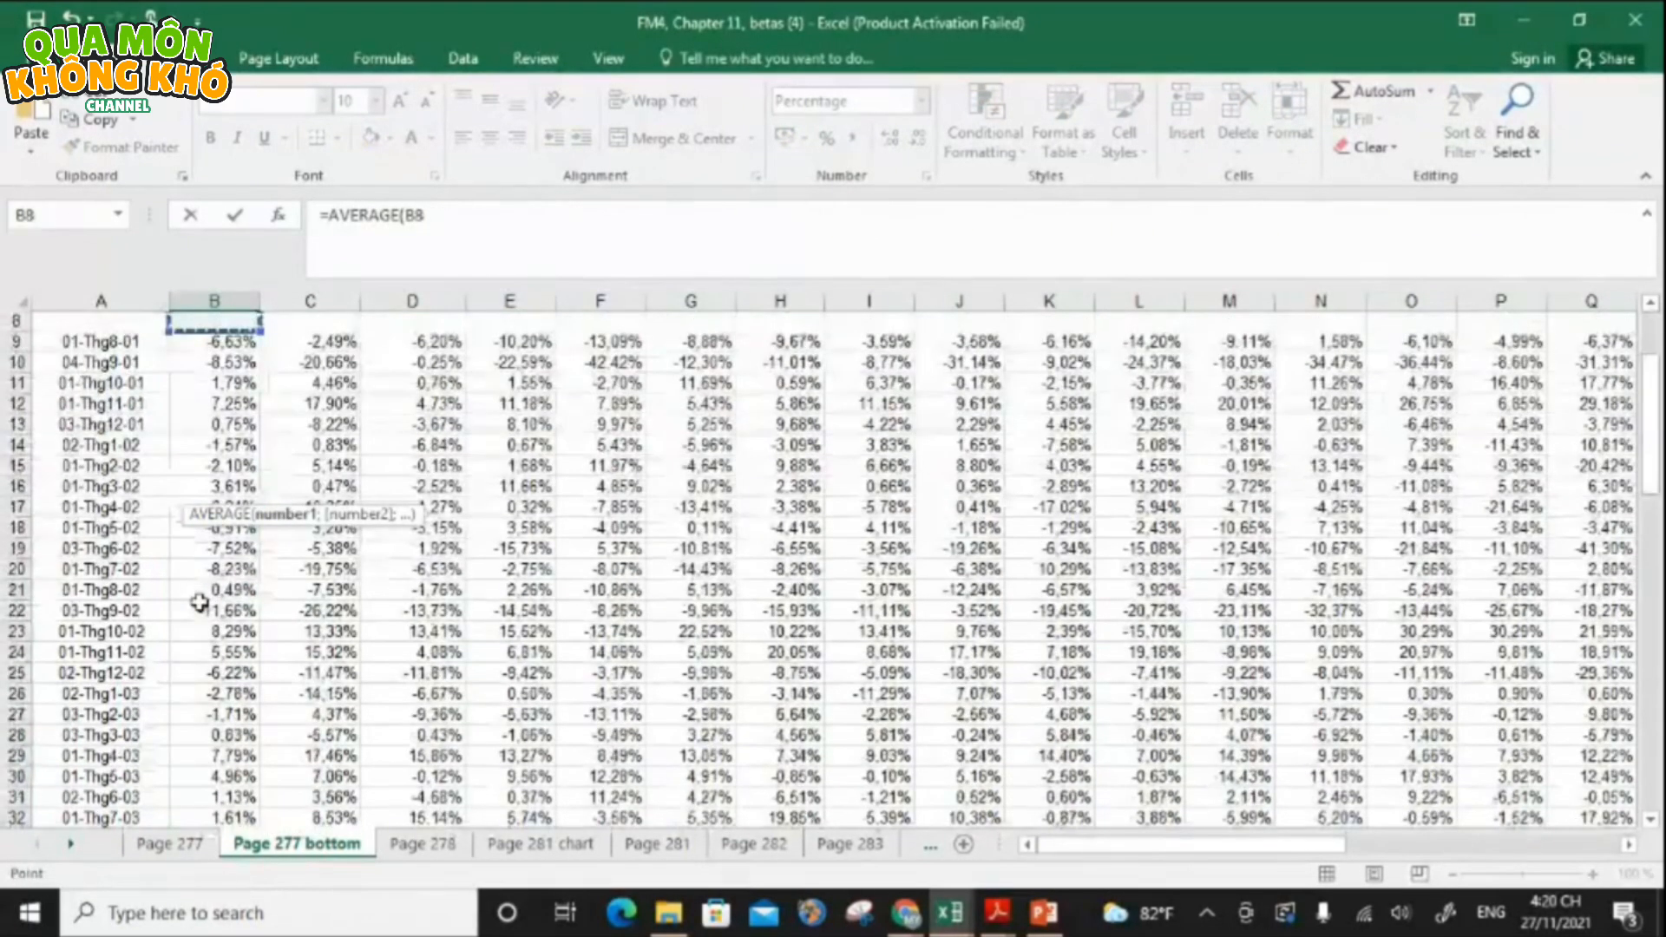
{"action": "scroll", "coordinate": [209, 590], "scroll_direction": "up", "scroll_amount": 3}
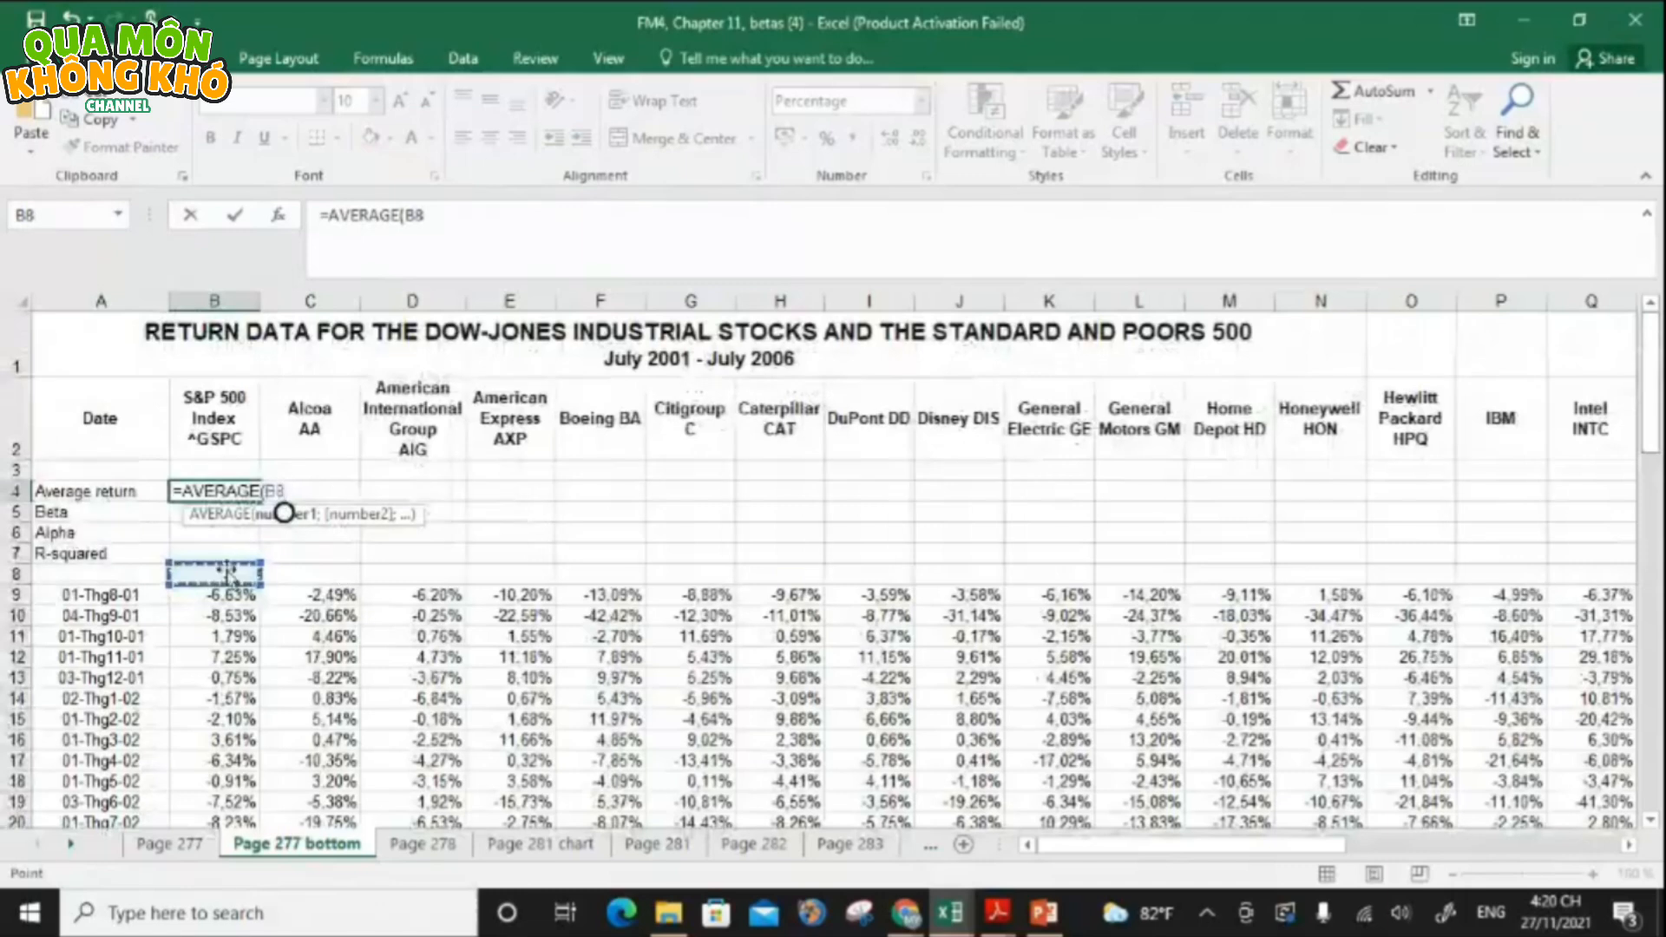
{"action": "left_click", "coordinate": [217, 594]}
{"action": "key", "text": "ctrl+shift+Down"}
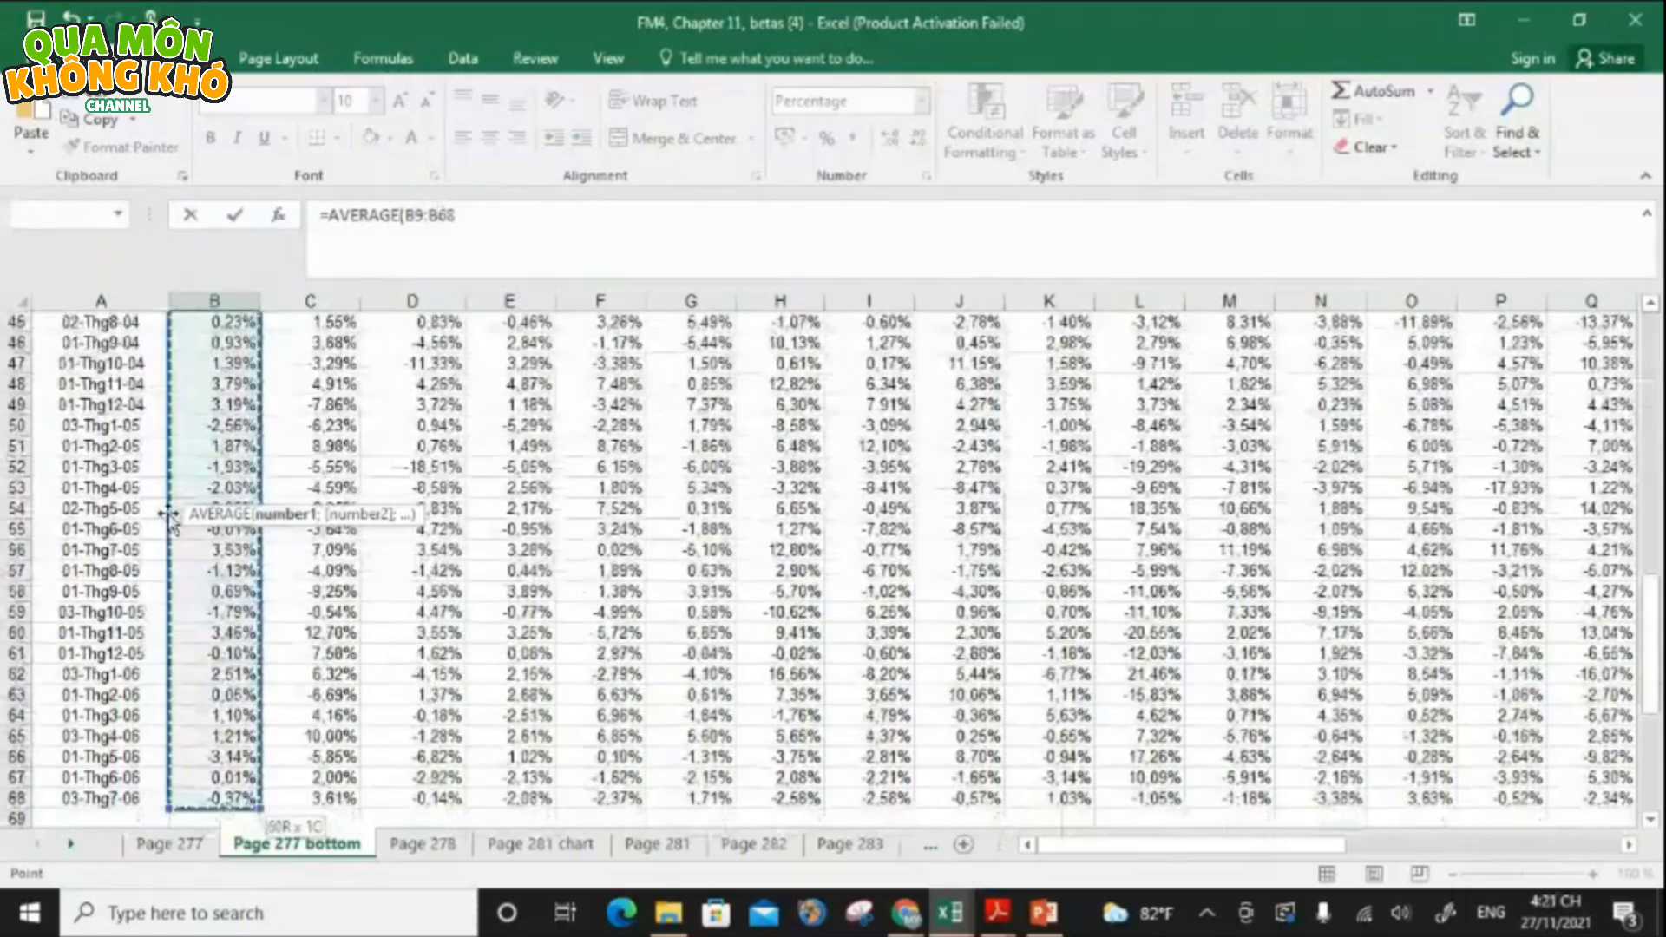
{"action": "type", "text": ")"}
{"action": "key", "text": "Return"}
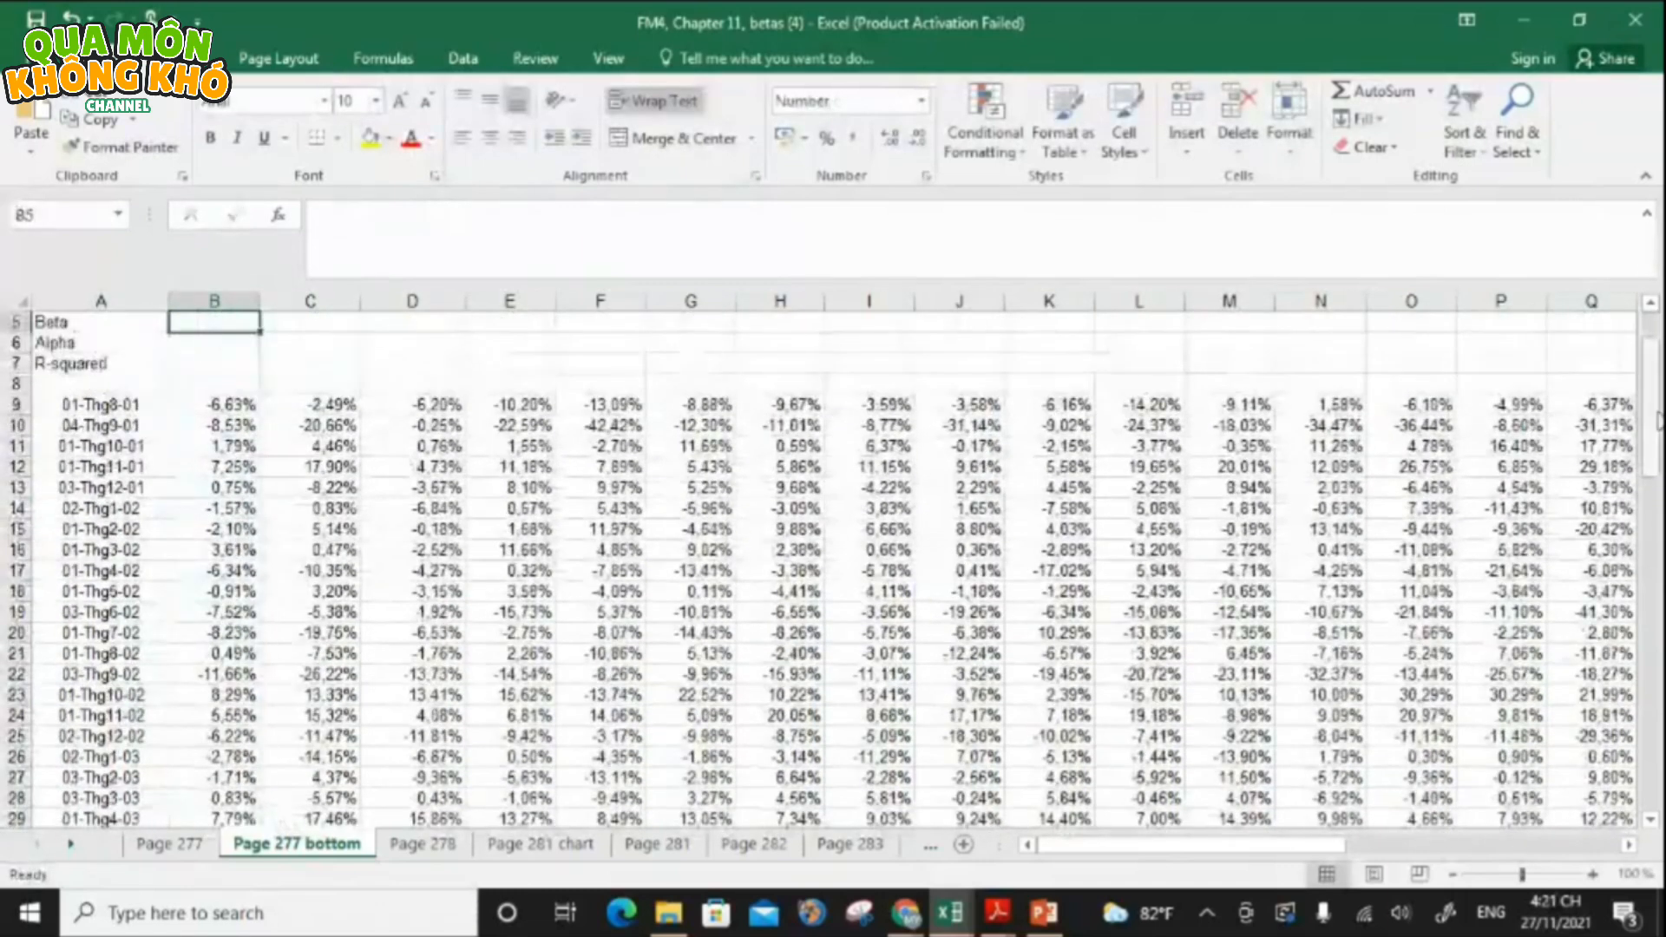
- Fill the average return formula from B4 across row 4 for all the stocks
{"action": "scroll", "coordinate": [260, 424], "scroll_direction": "up", "scroll_amount": 2}
{"action": "left_click", "coordinate": [243, 490]}
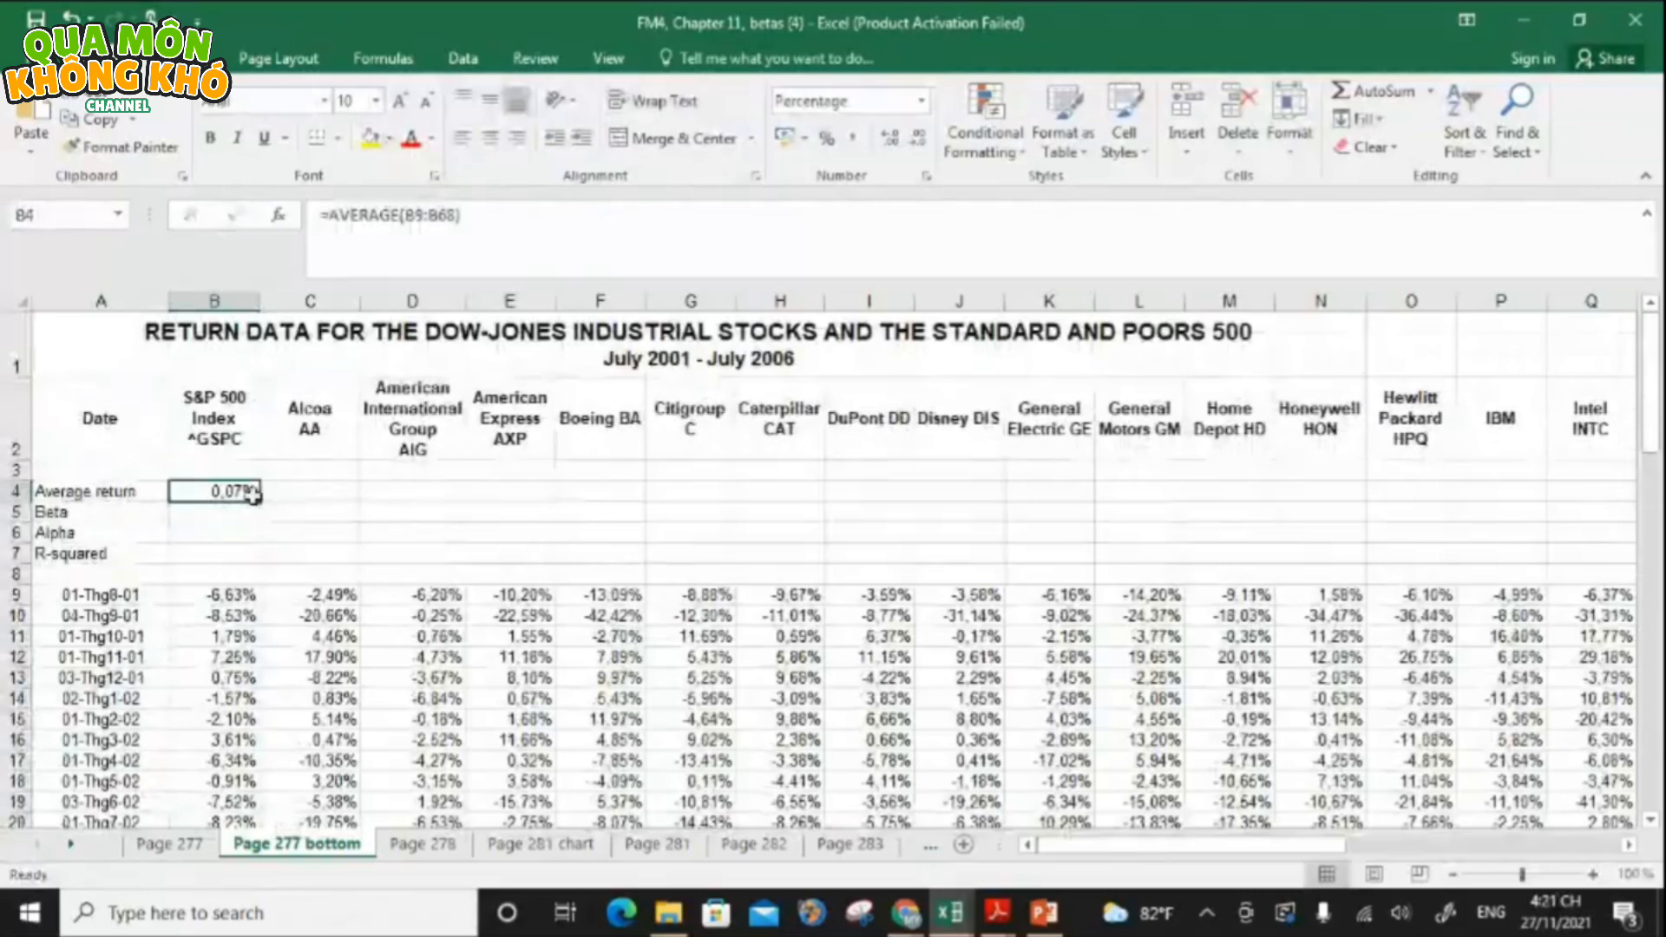
{"action": "left_click_drag", "start_coordinate": [252, 493], "coordinate": [1466, 520]}
{"action": "left_click_drag", "start_coordinate": [1527, 846], "coordinate": [1033, 835]}
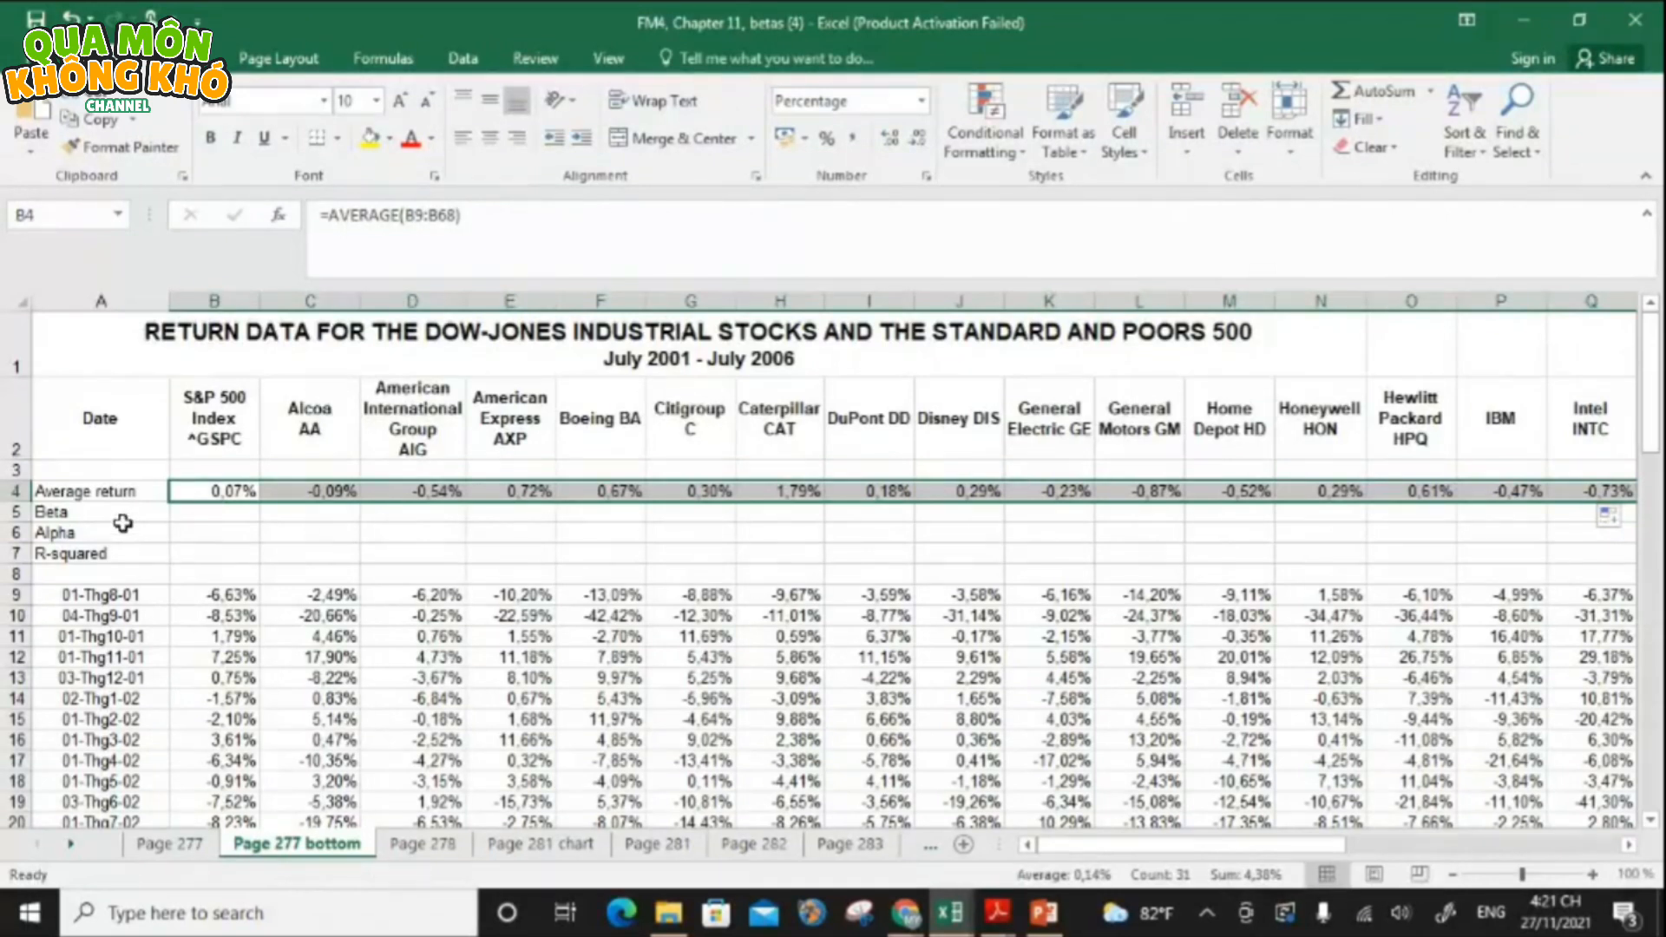
- Calculate the S&P 500 beta in B5 with SLOPE, using B9:B68 as known y's and a fixed B9:B68 as known x's
{"action": "left_click", "coordinate": [204, 516]}
{"action": "type", "text": "="}
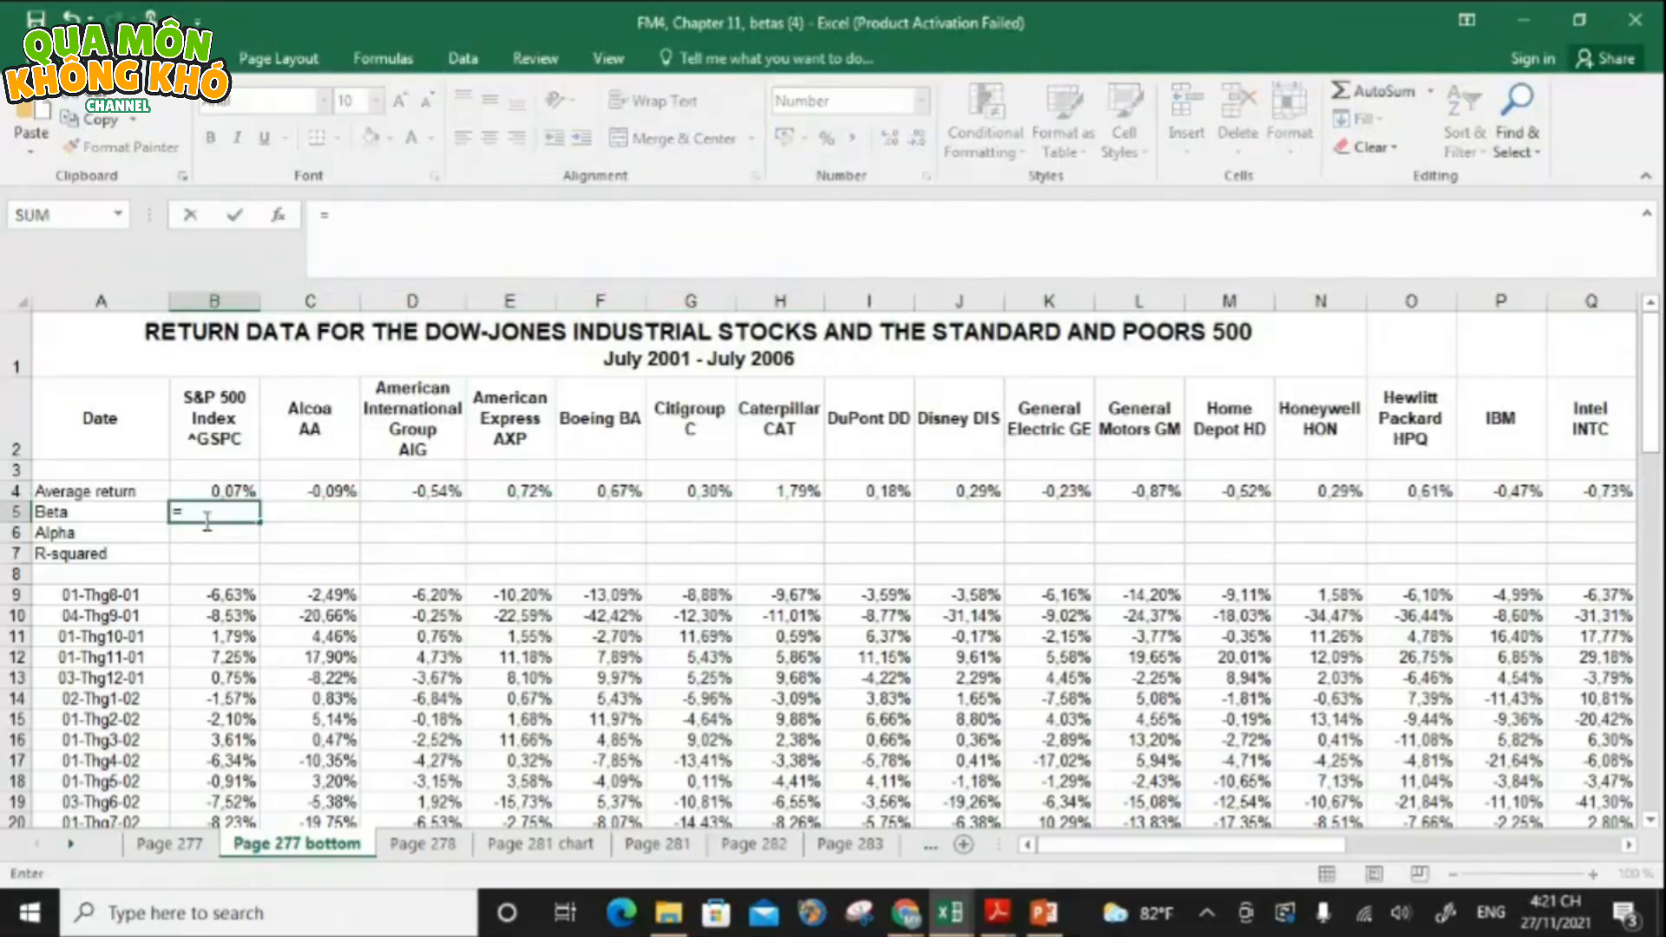
{"action": "type", "text": "SLOPE"}
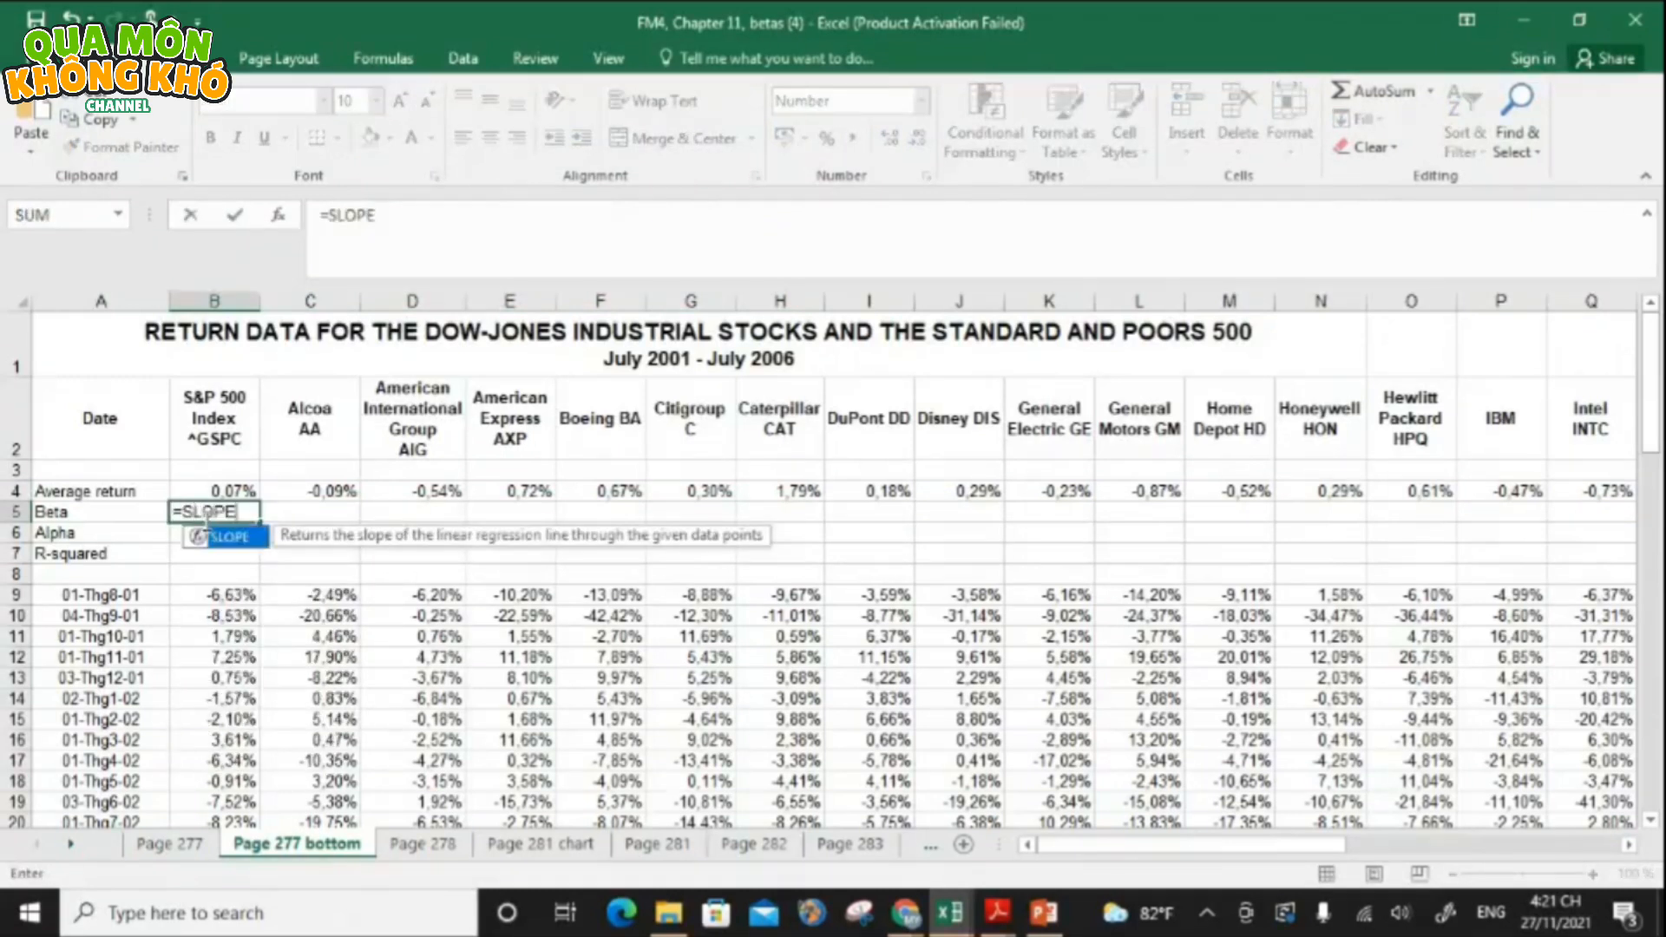
{"action": "type", "text": "("}
{"action": "left_click", "coordinate": [216, 591]}
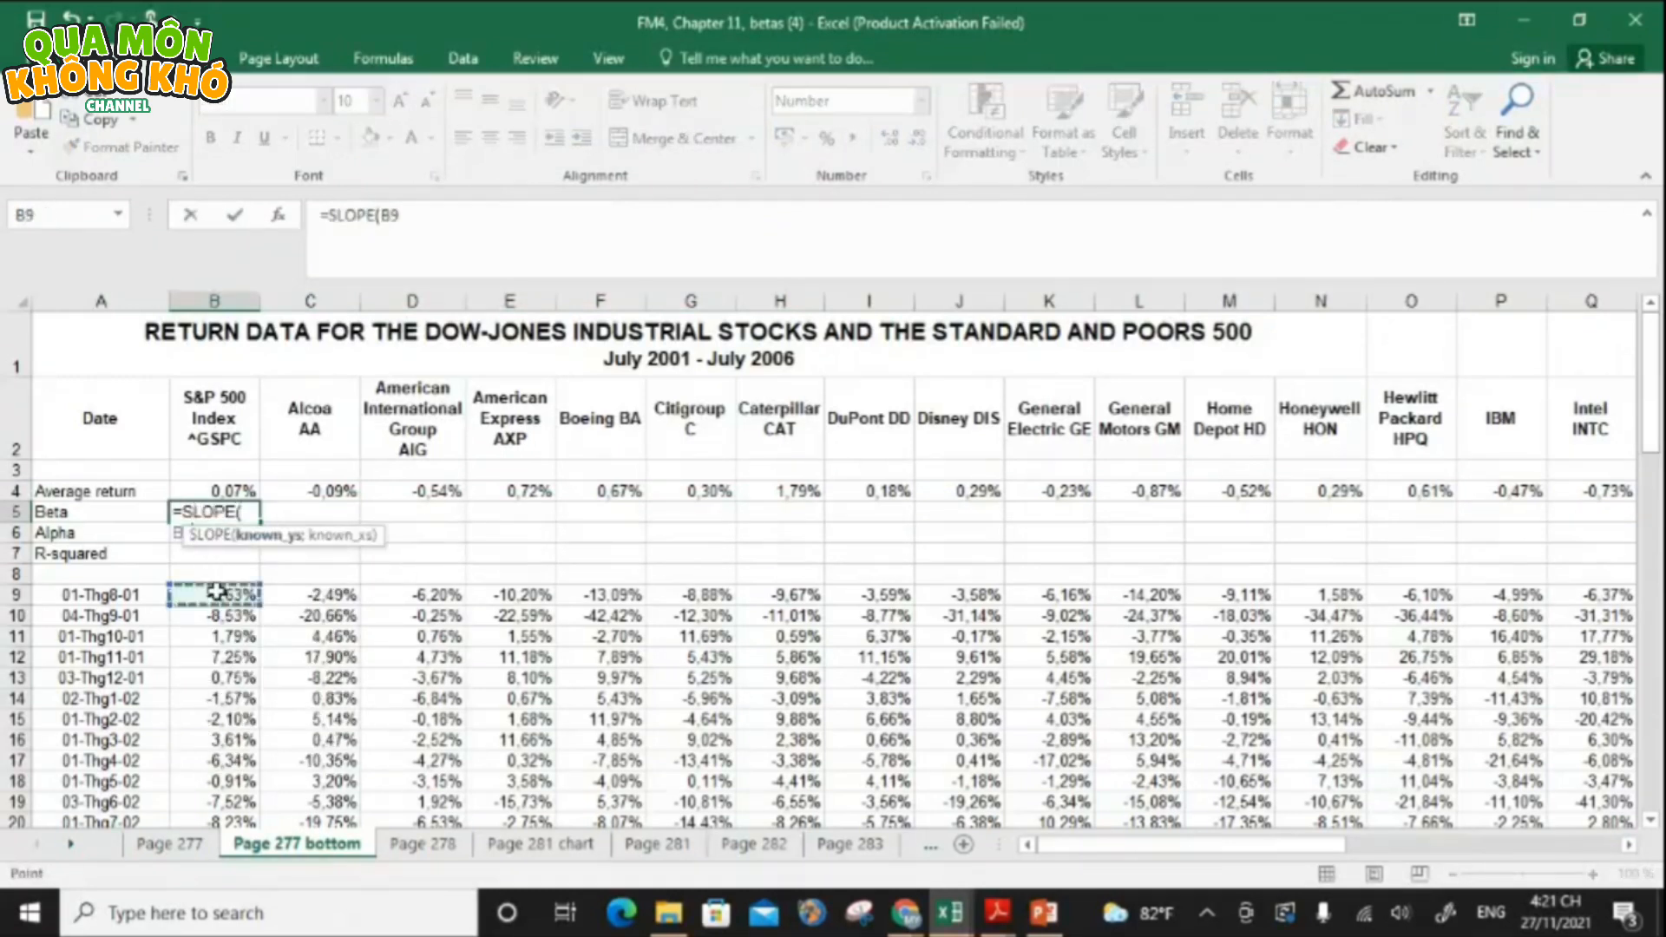
{"action": "key", "text": "ctrl+shift+Down"}
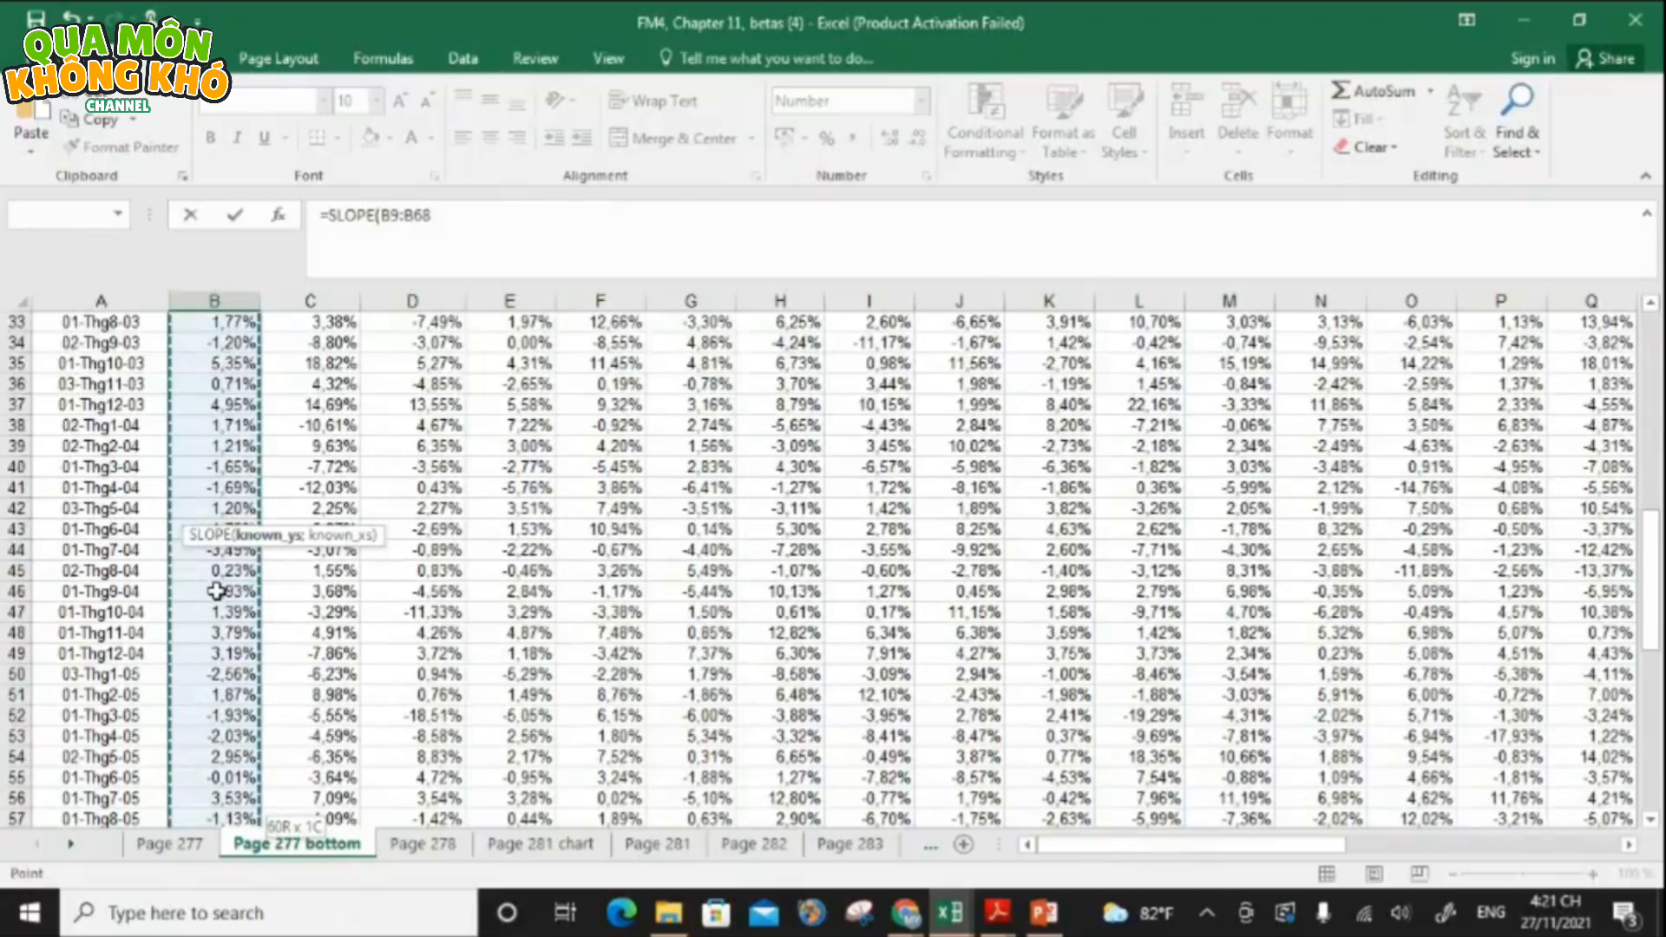
{"action": "left_click", "coordinate": [502, 229]}
{"action": "type", "text": ";"}
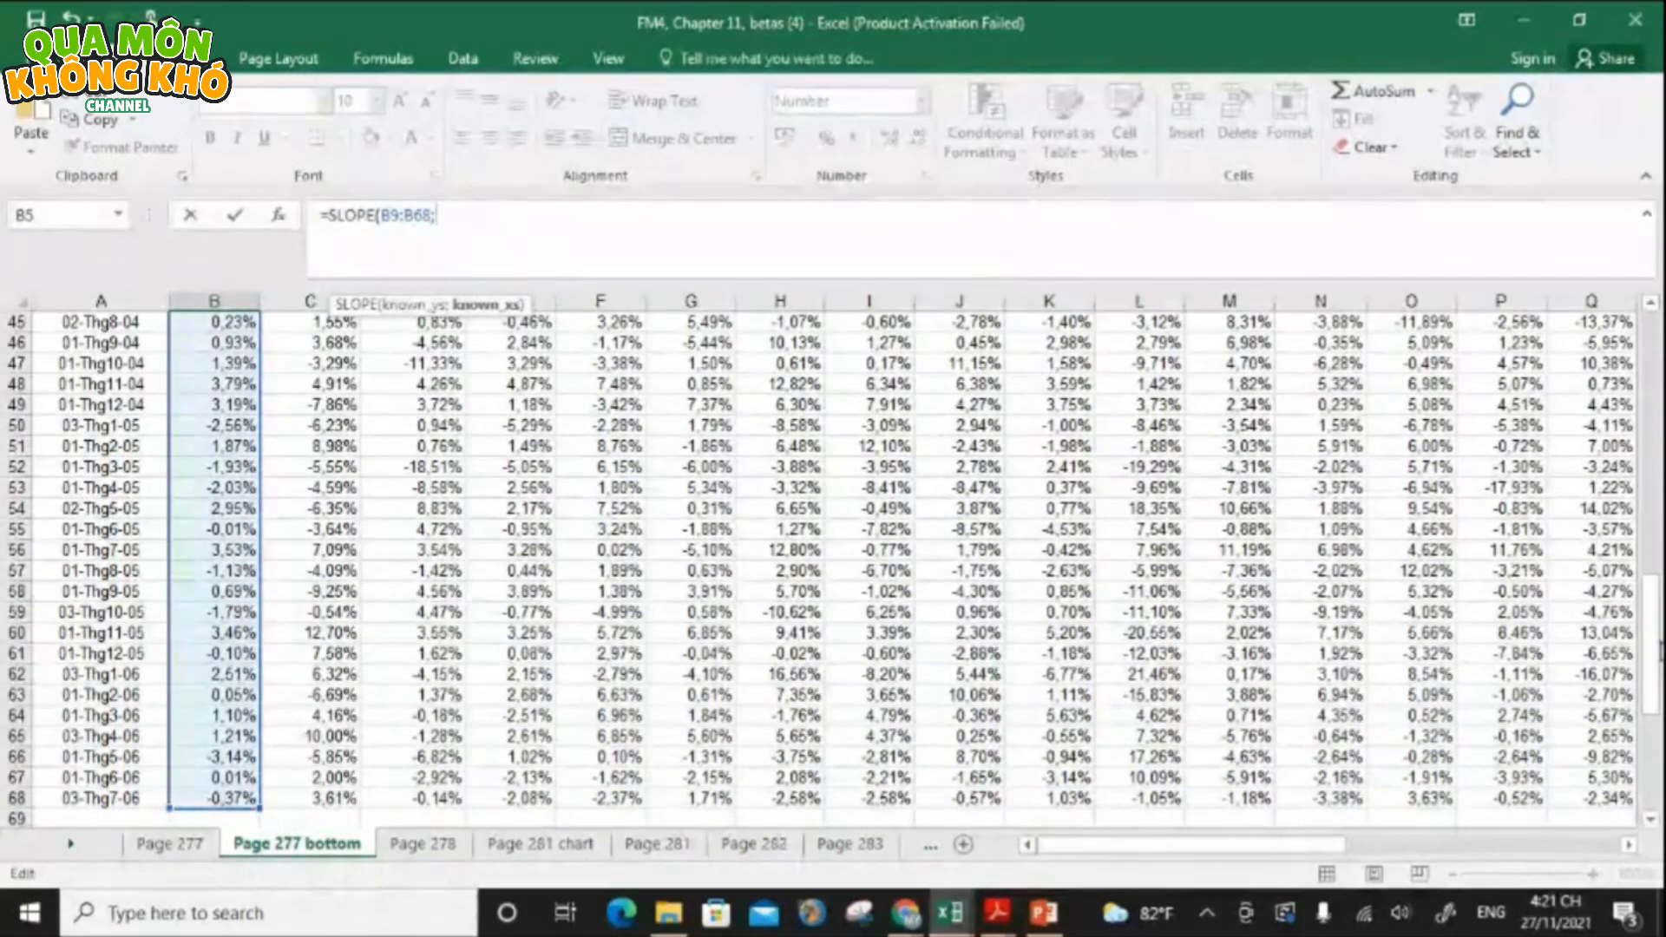
{"action": "left_click_drag", "start_coordinate": [1651, 616], "coordinate": [1651, 347]}
{"action": "left_click", "coordinate": [217, 594]}
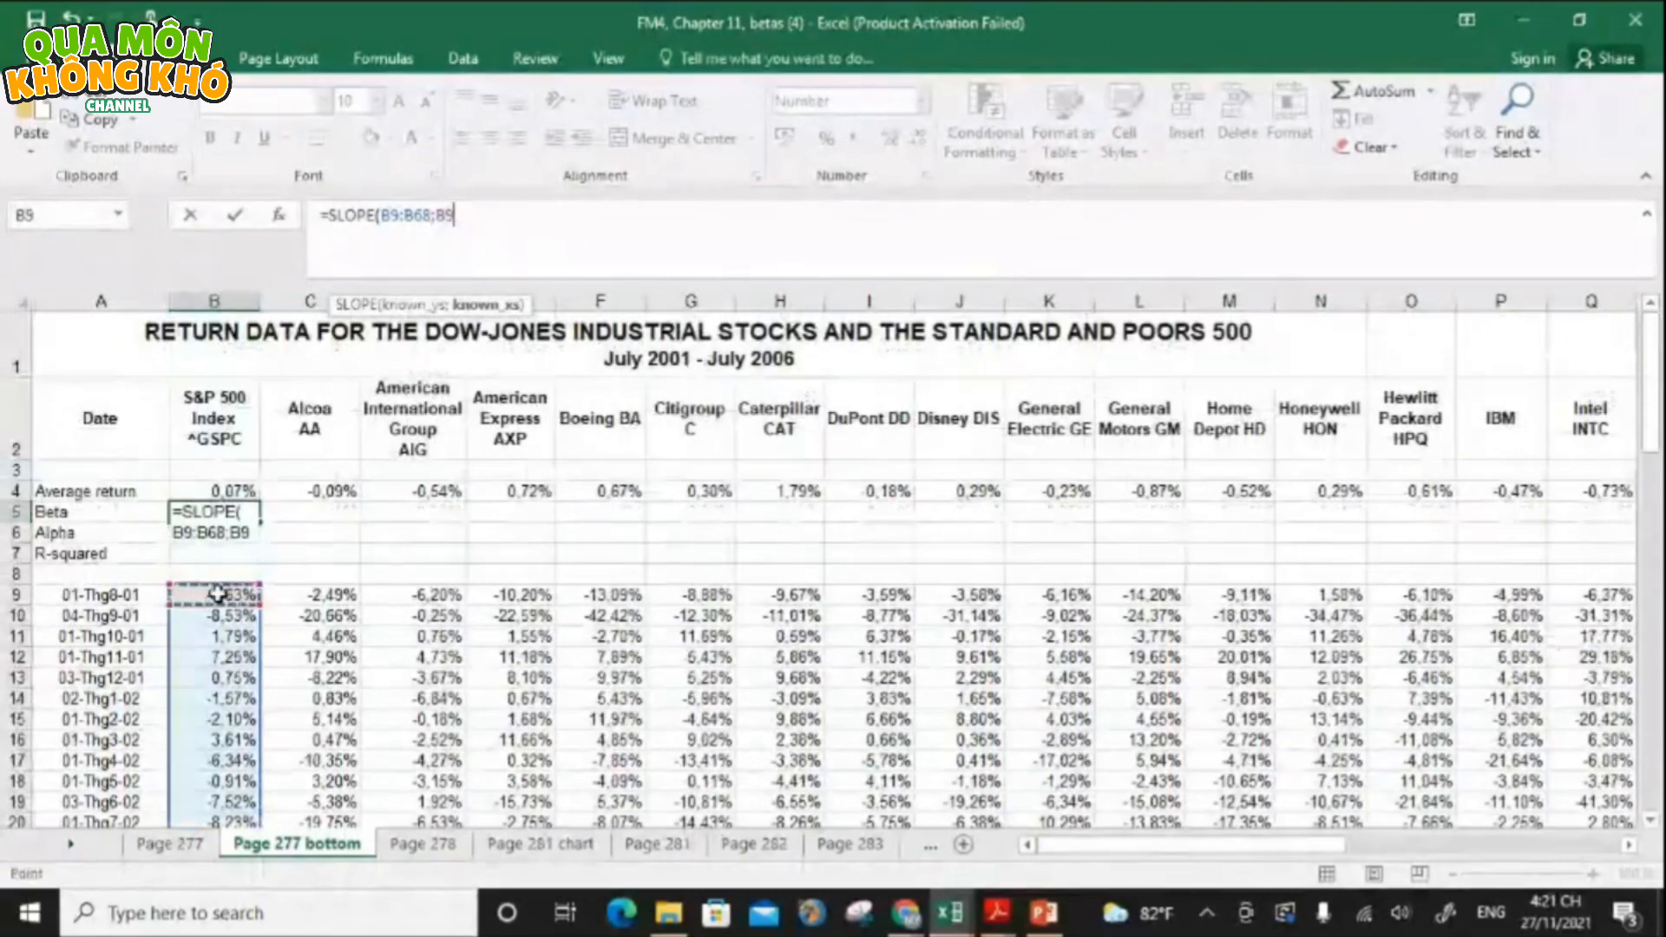
{"action": "key", "text": "ctrl+shift+Down"}
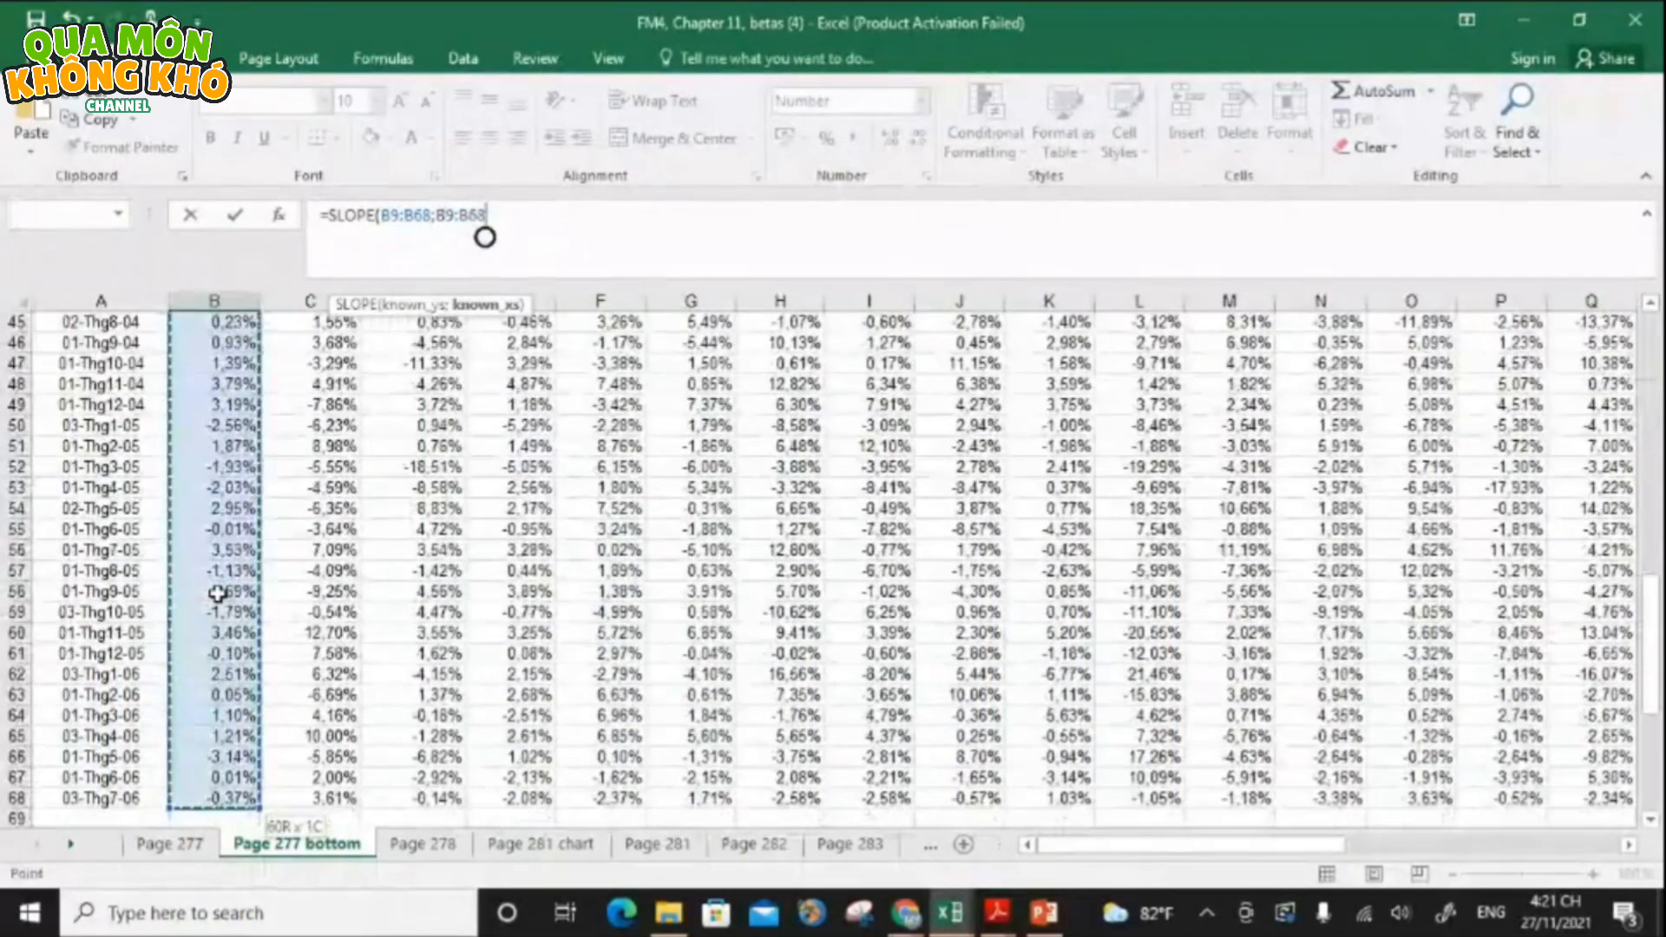
{"action": "type", "text": ")"}
{"action": "key", "text": "Return"}
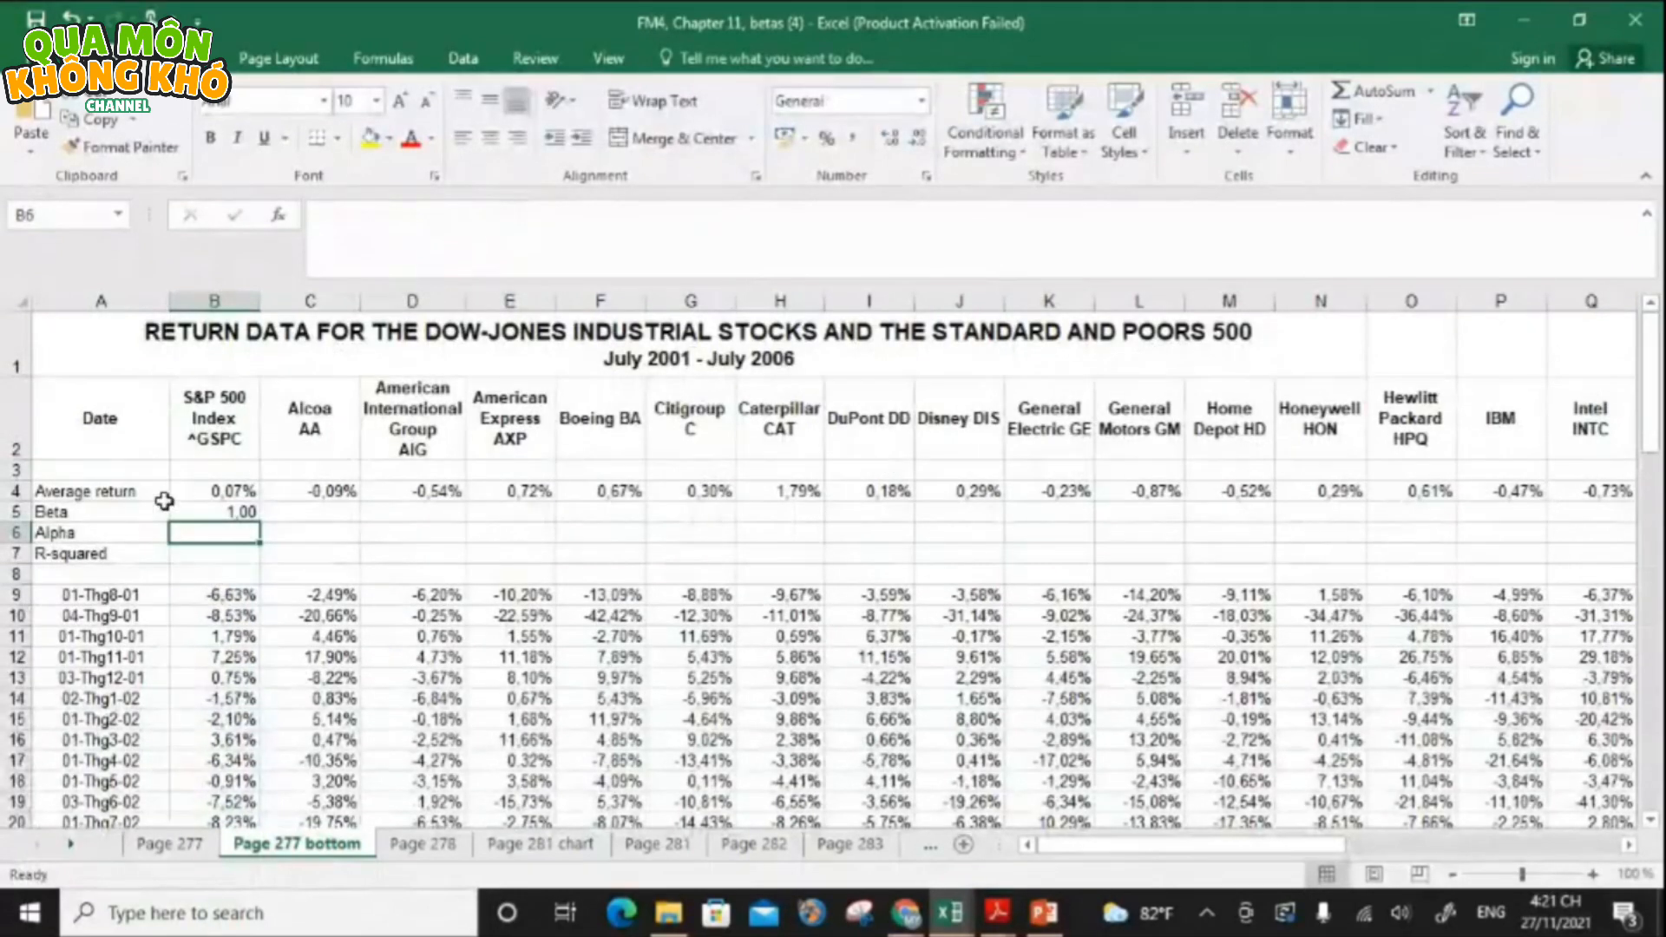
- Fill the beta formula from B5 across row 5 for all the stocks
{"action": "left_click", "coordinate": [232, 515]}
{"action": "left_click_drag", "start_coordinate": [259, 522], "coordinate": [1480, 528]}
{"action": "left_click_drag", "start_coordinate": [1409, 848], "coordinate": [955, 833]}
- Calculate the S&P 500 alpha in B6 with INTERCEPT, using B9:B68 as known y's and a fixed $B$9:$B$68 as known x's
{"action": "left_click", "coordinate": [219, 534]}
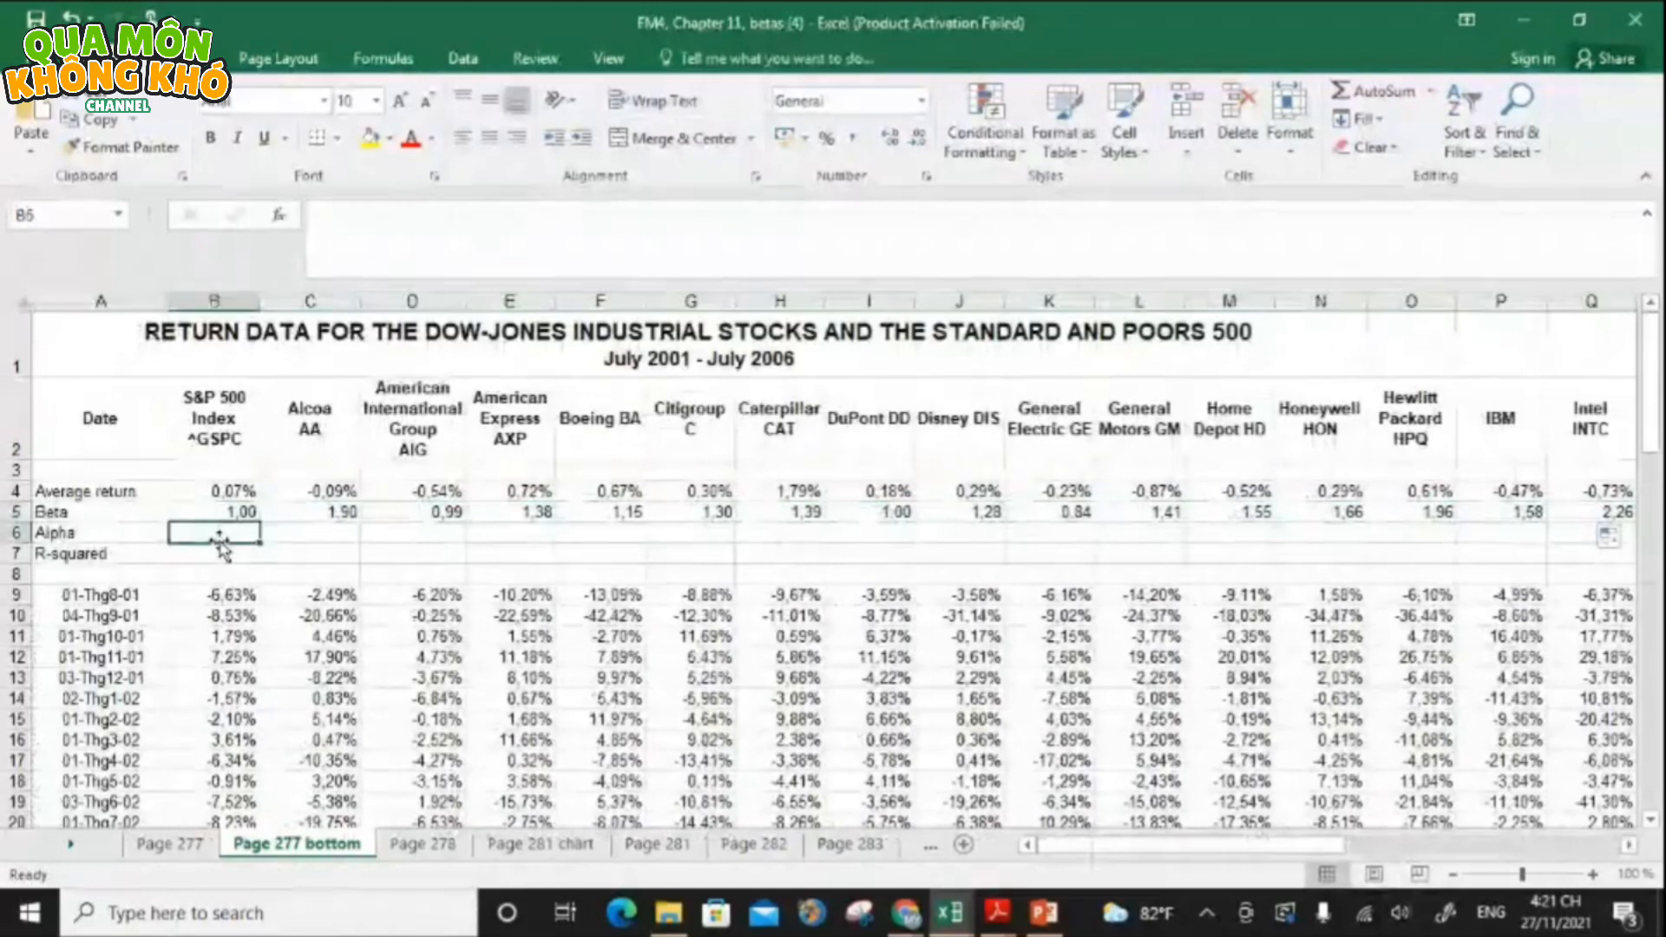
{"action": "type", "text": "="}
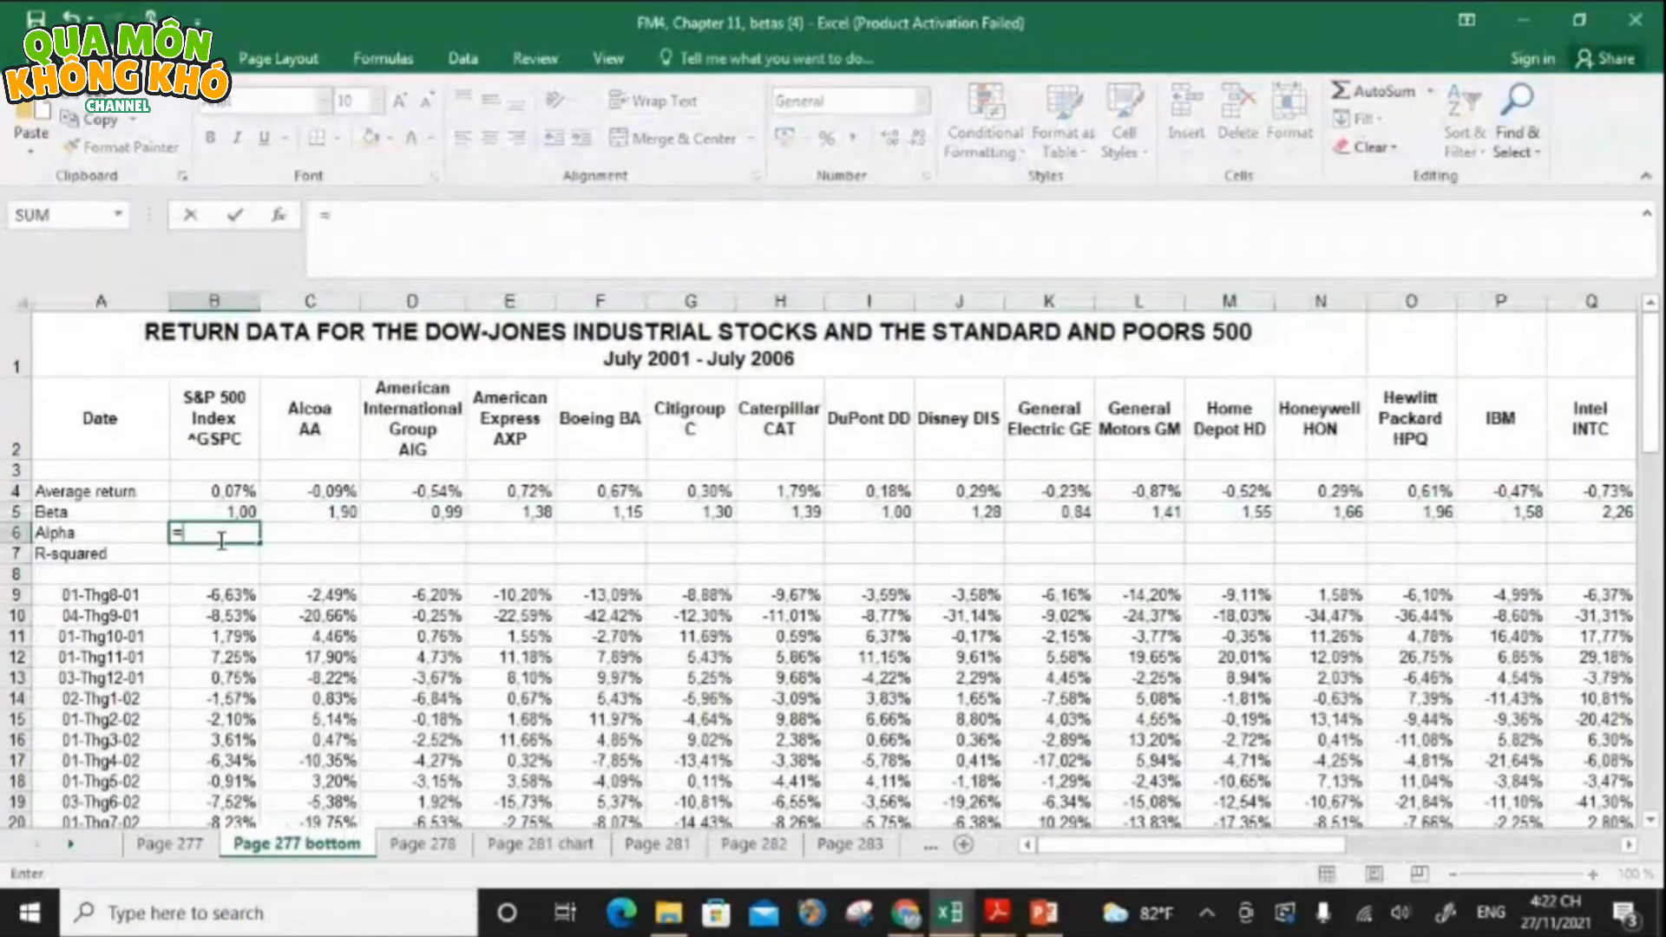
{"action": "type", "text": "INTER"}
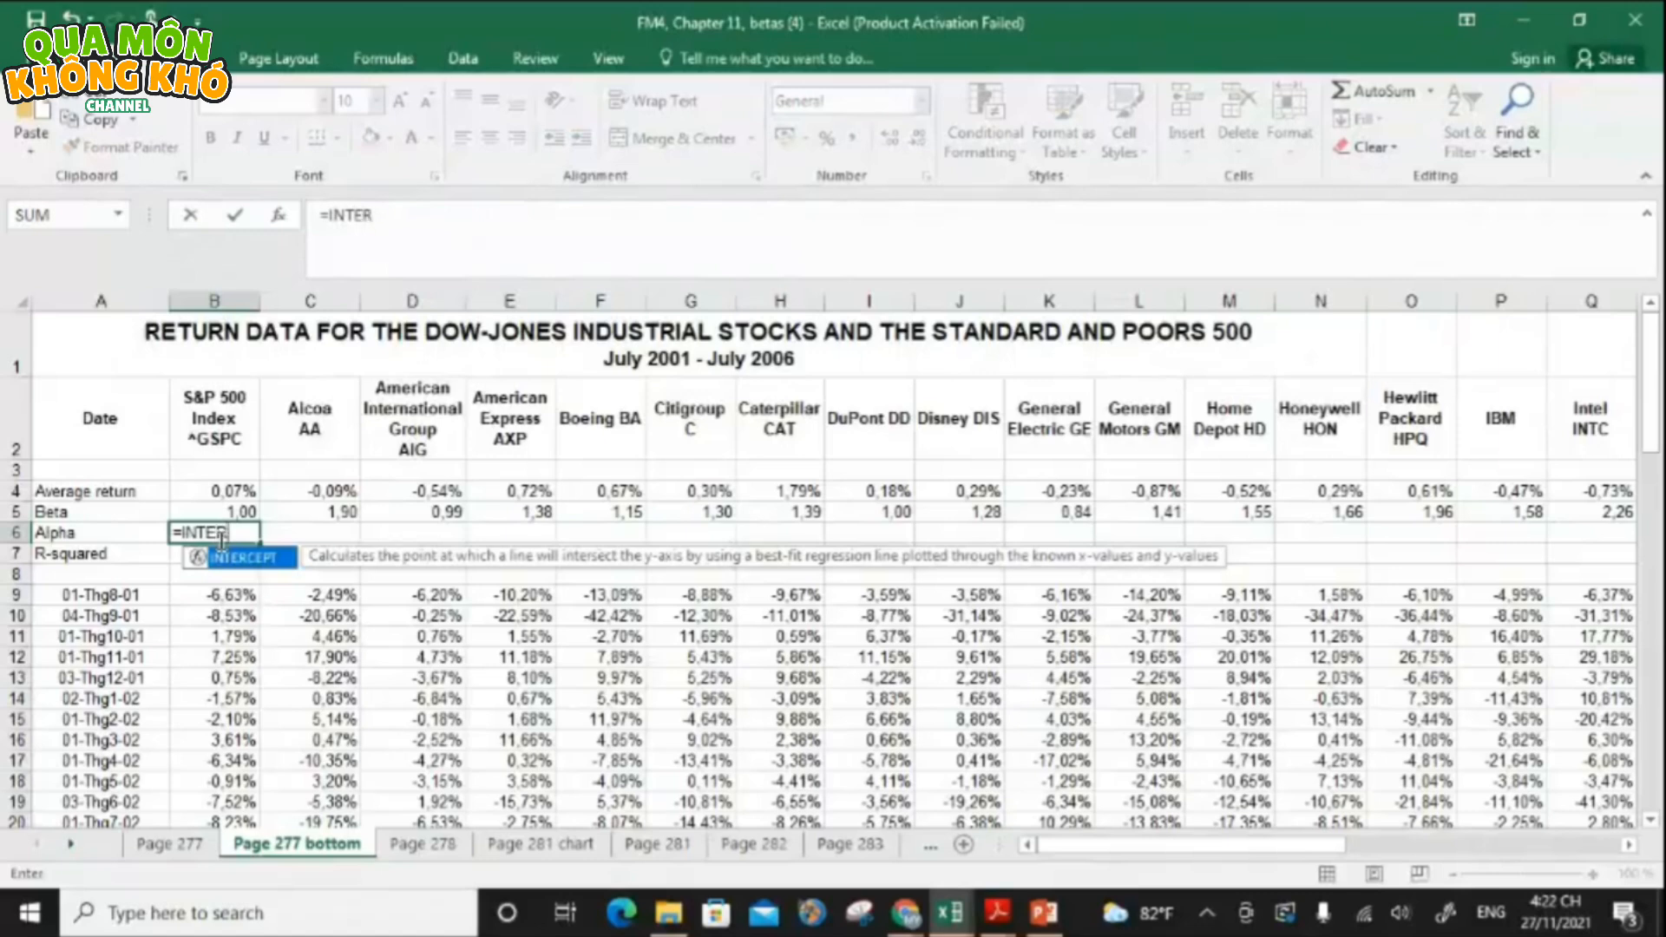
{"action": "type", "text": "CEPT("}
{"action": "left_click", "coordinate": [213, 596]}
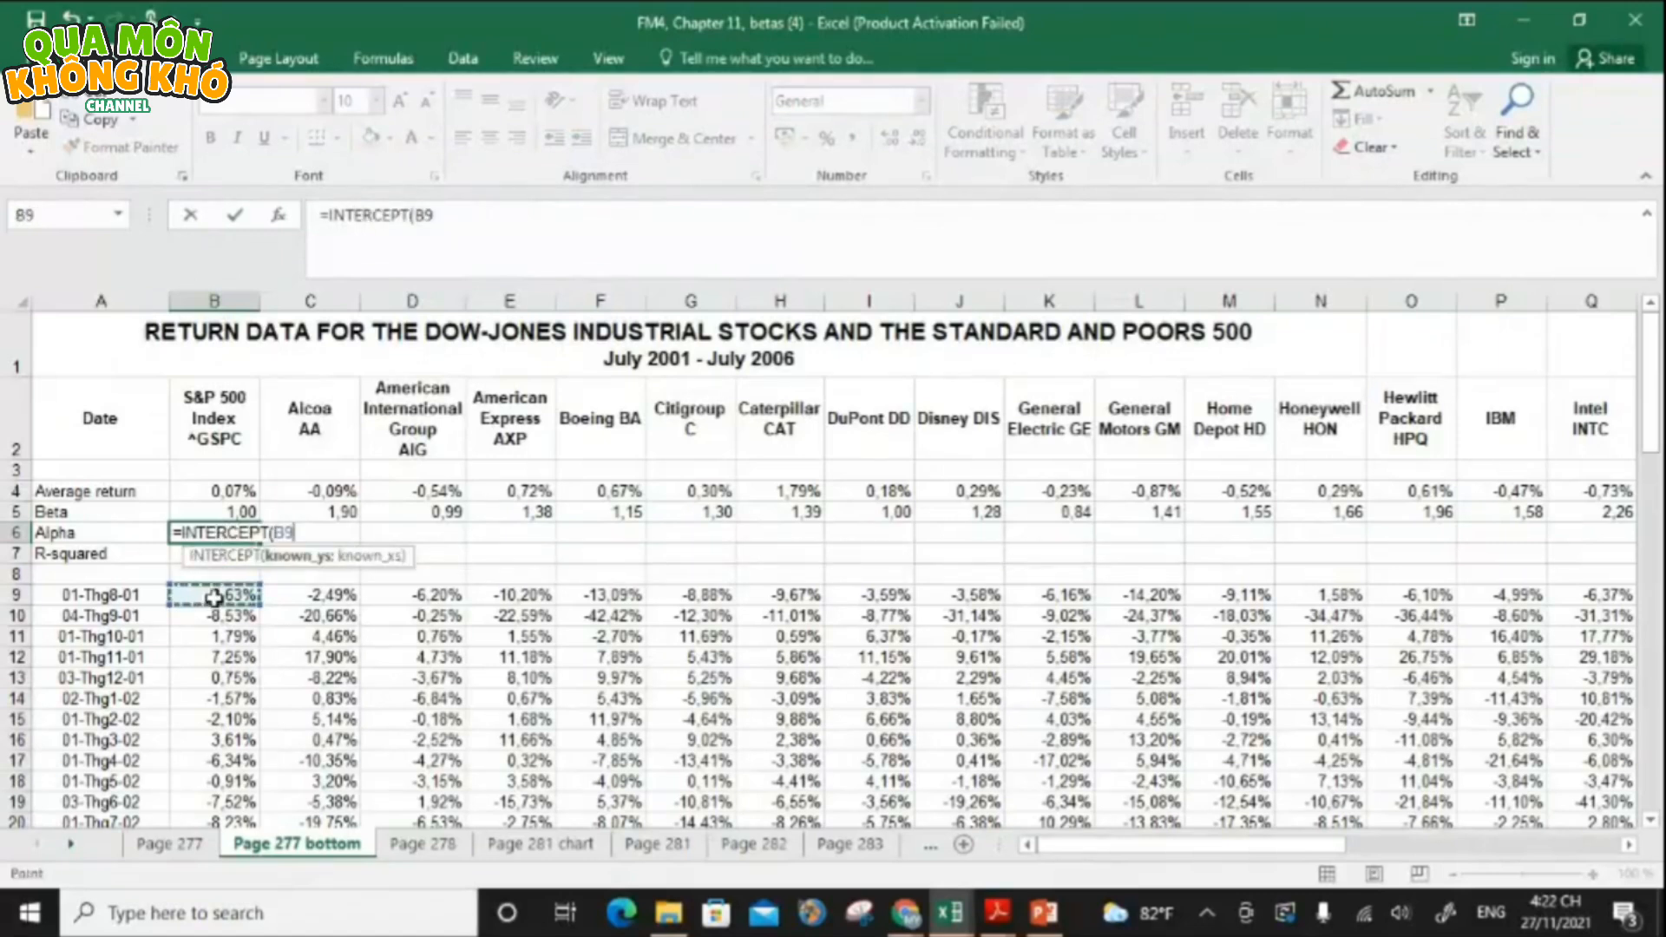
{"action": "key", "text": "ctrl+shift+Down"}
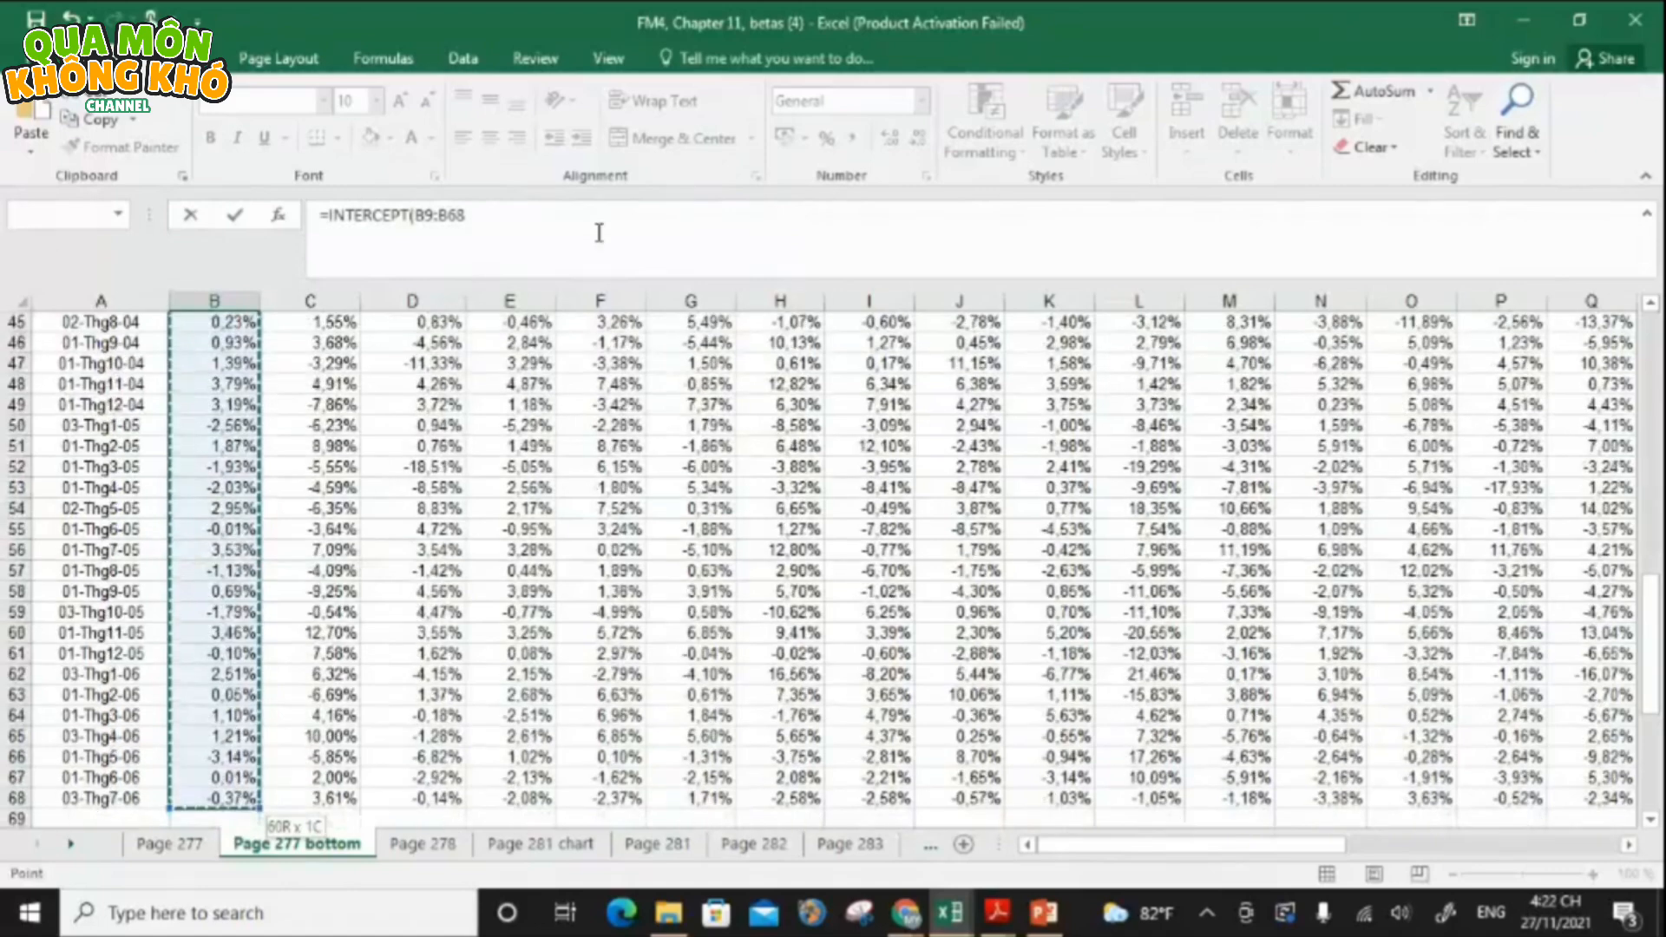
{"action": "type", "text": ";"}
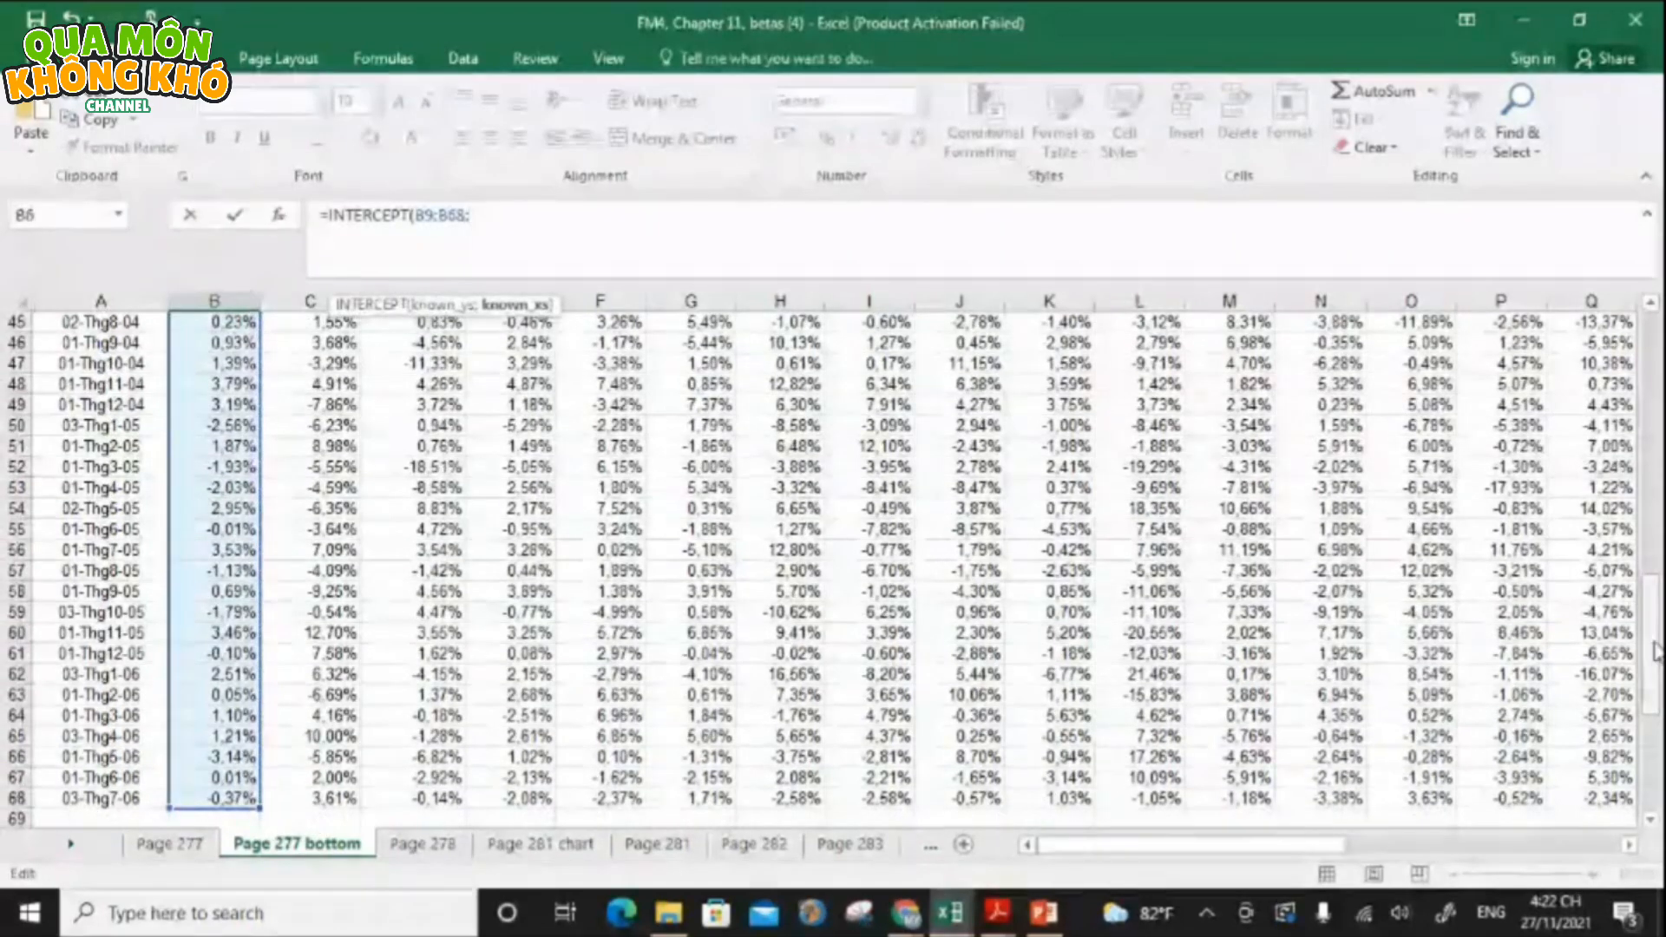
{"action": "left_click_drag", "start_coordinate": [1648, 642], "coordinate": [1605, 382]}
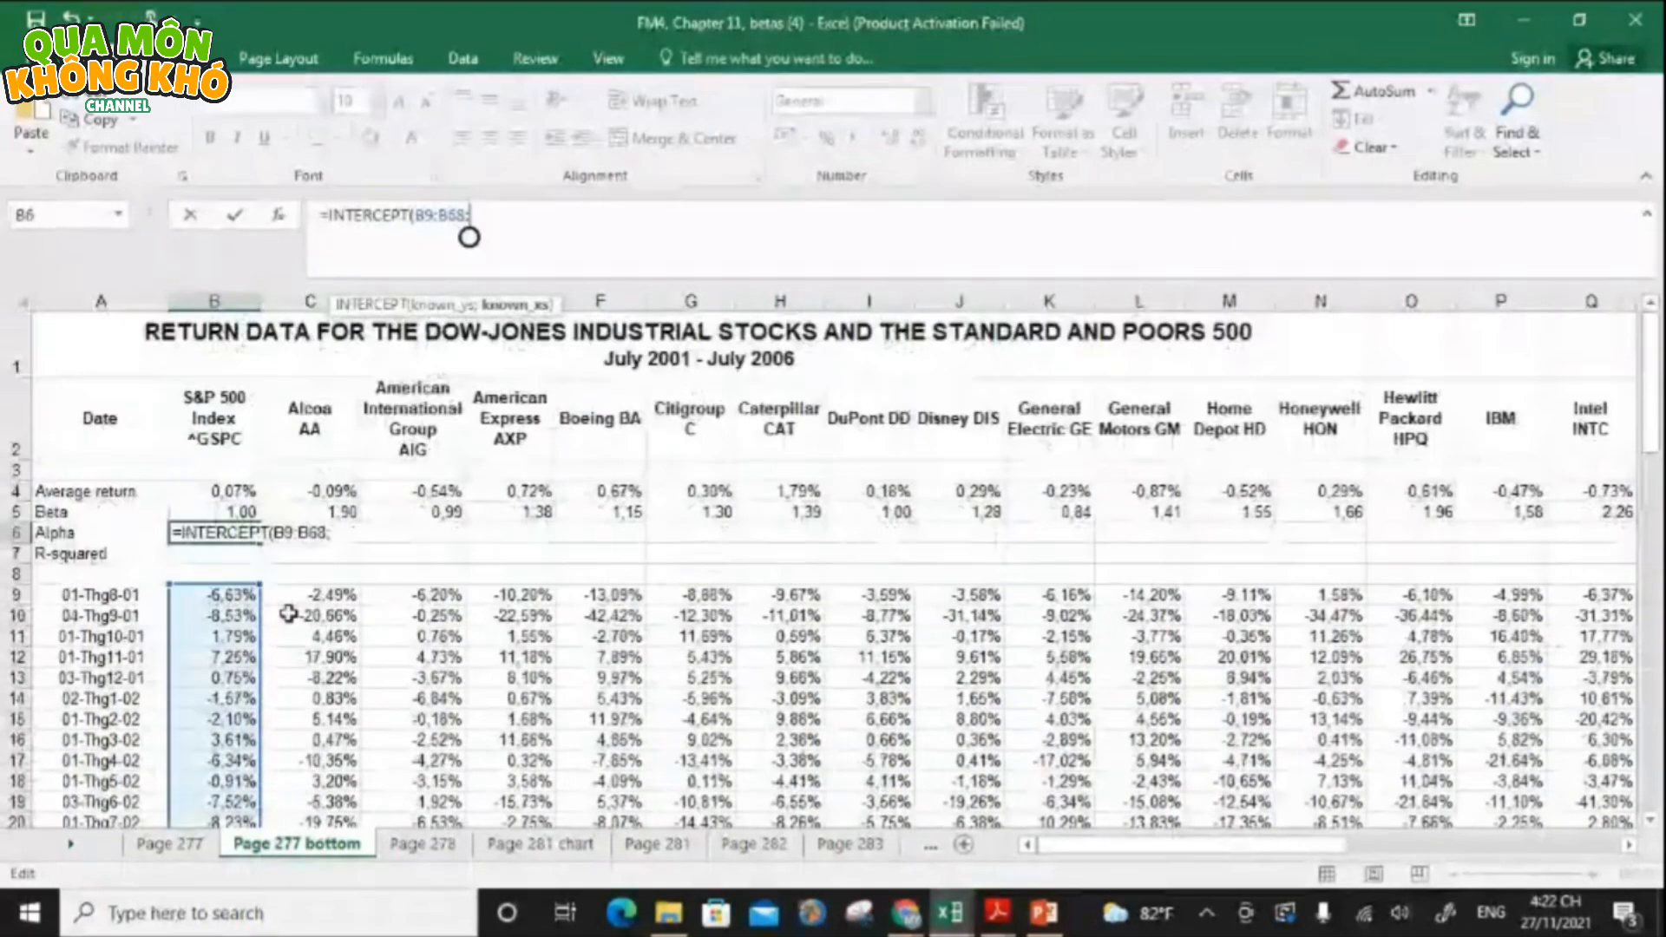
{"action": "left_click", "coordinate": [246, 593]}
{"action": "key", "text": "ctrl+shift+Down"}
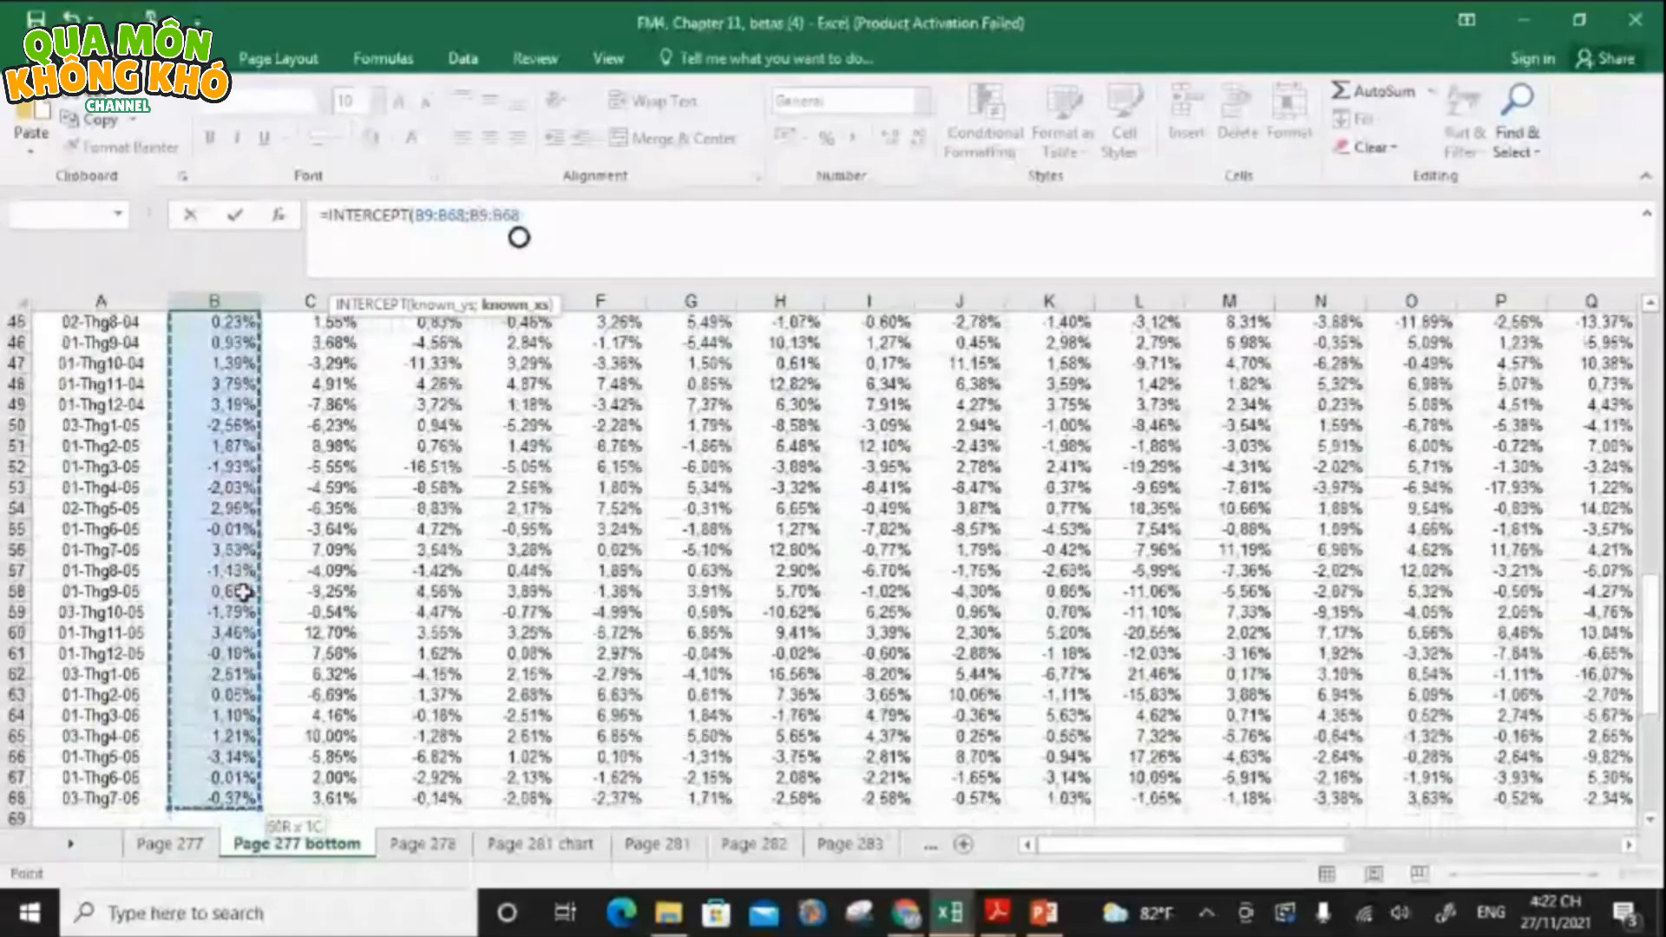
{"action": "key", "text": "F4"}
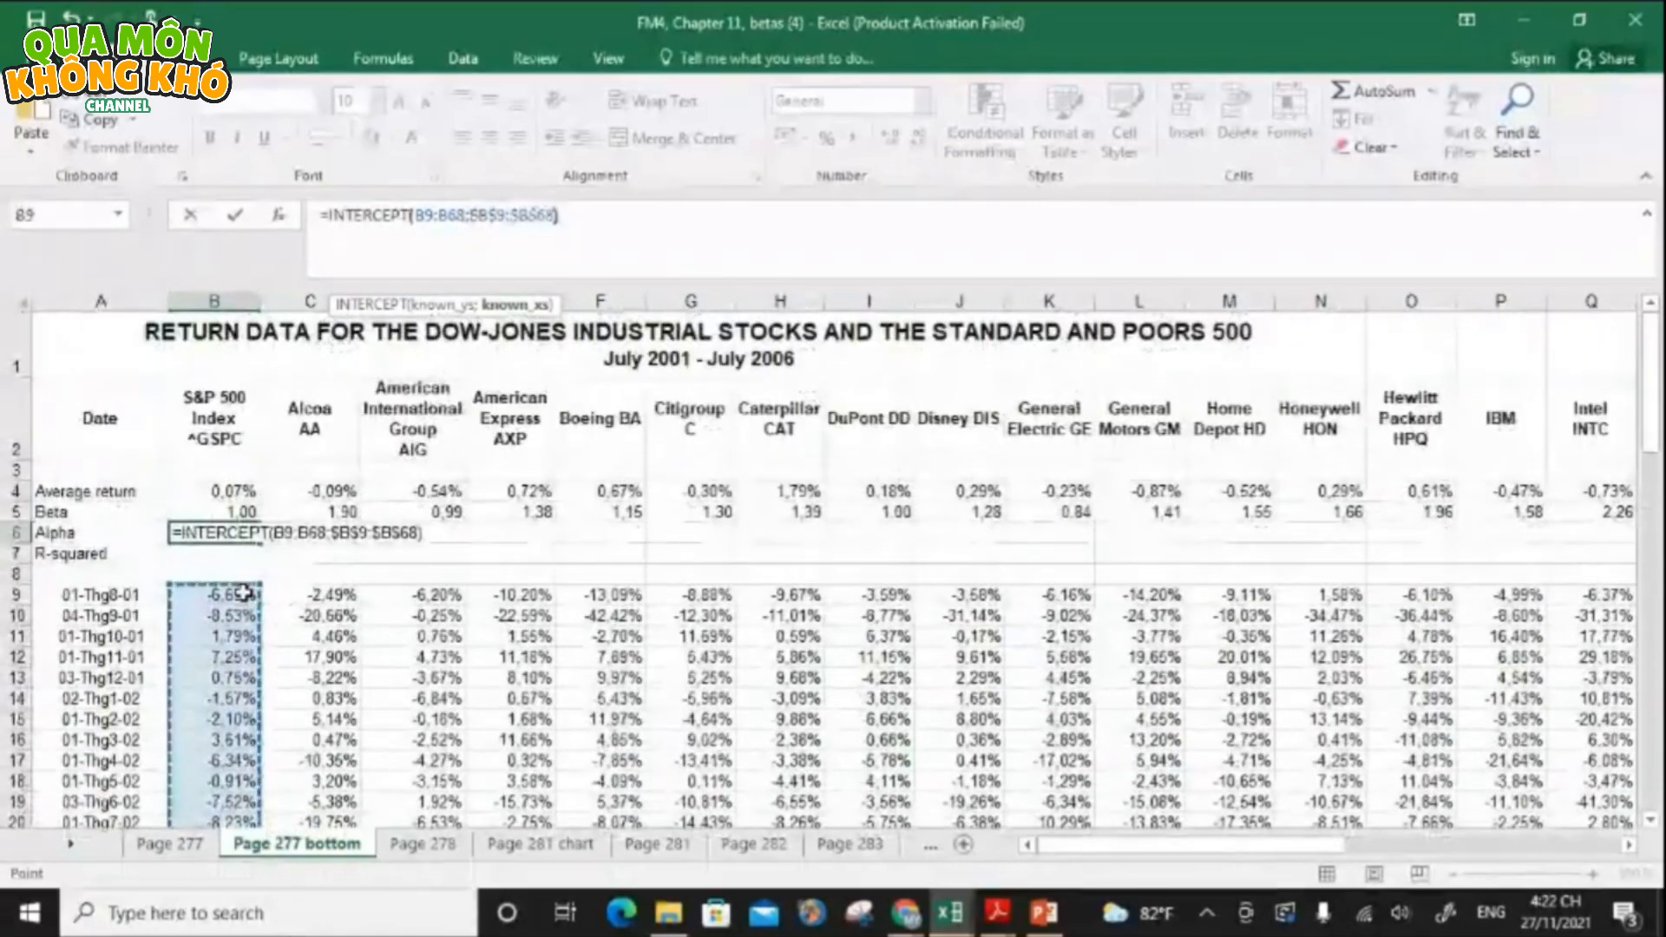
{"action": "key", "text": "Return"}
- Fill the alpha formula from B6 across row 6 for all the stocks
{"action": "left_click", "coordinate": [228, 529]}
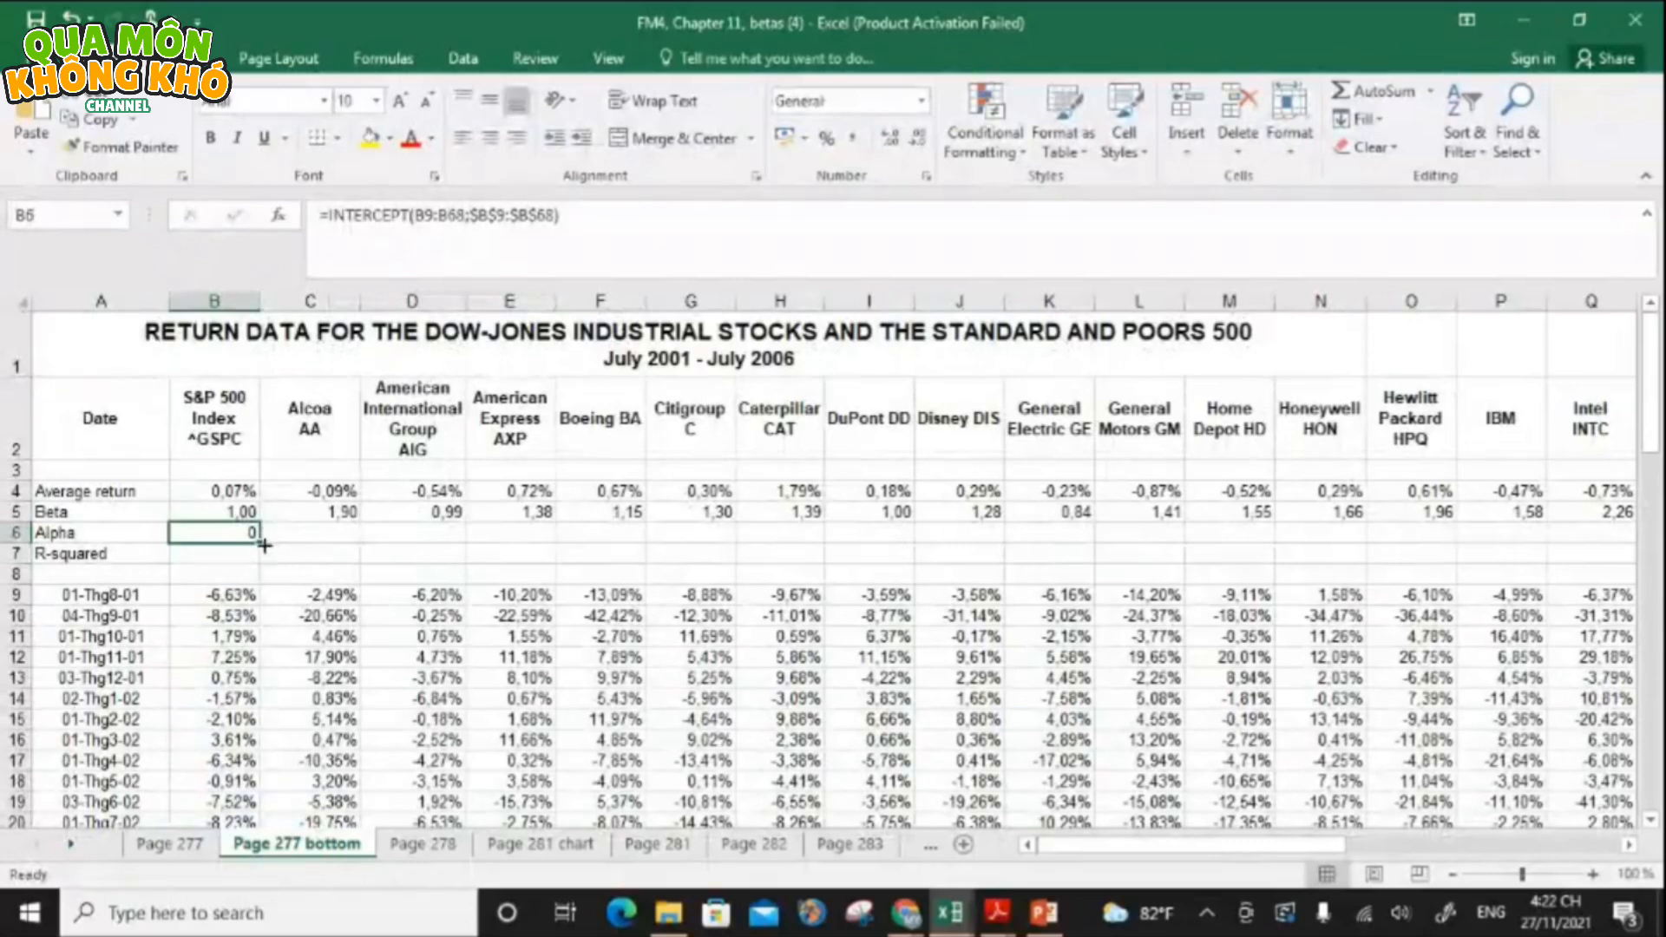
{"action": "left_click_drag", "start_coordinate": [263, 541], "coordinate": [1489, 536]}
{"action": "key", "text": "ctrl+BackSpace"}
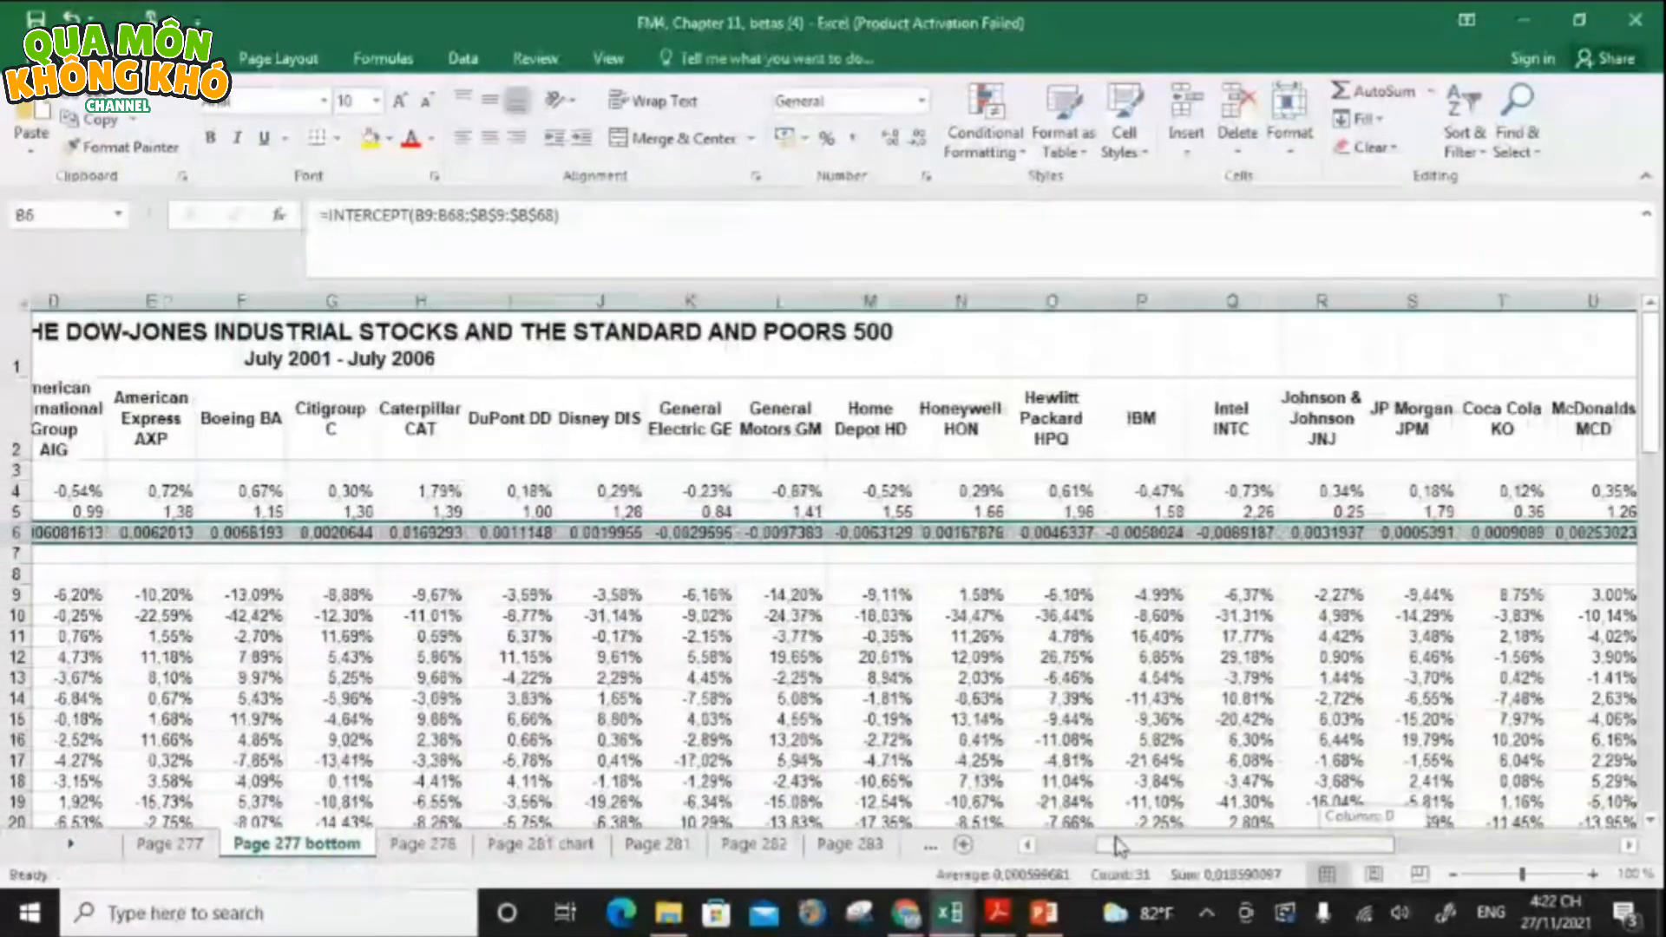
- Calculate the S&P 500 R-squared in B7 with RSQ, using B9:B68 as known y's and a fixed $B$9:$B$68 as known x's
{"action": "left_click", "coordinate": [252, 562]}
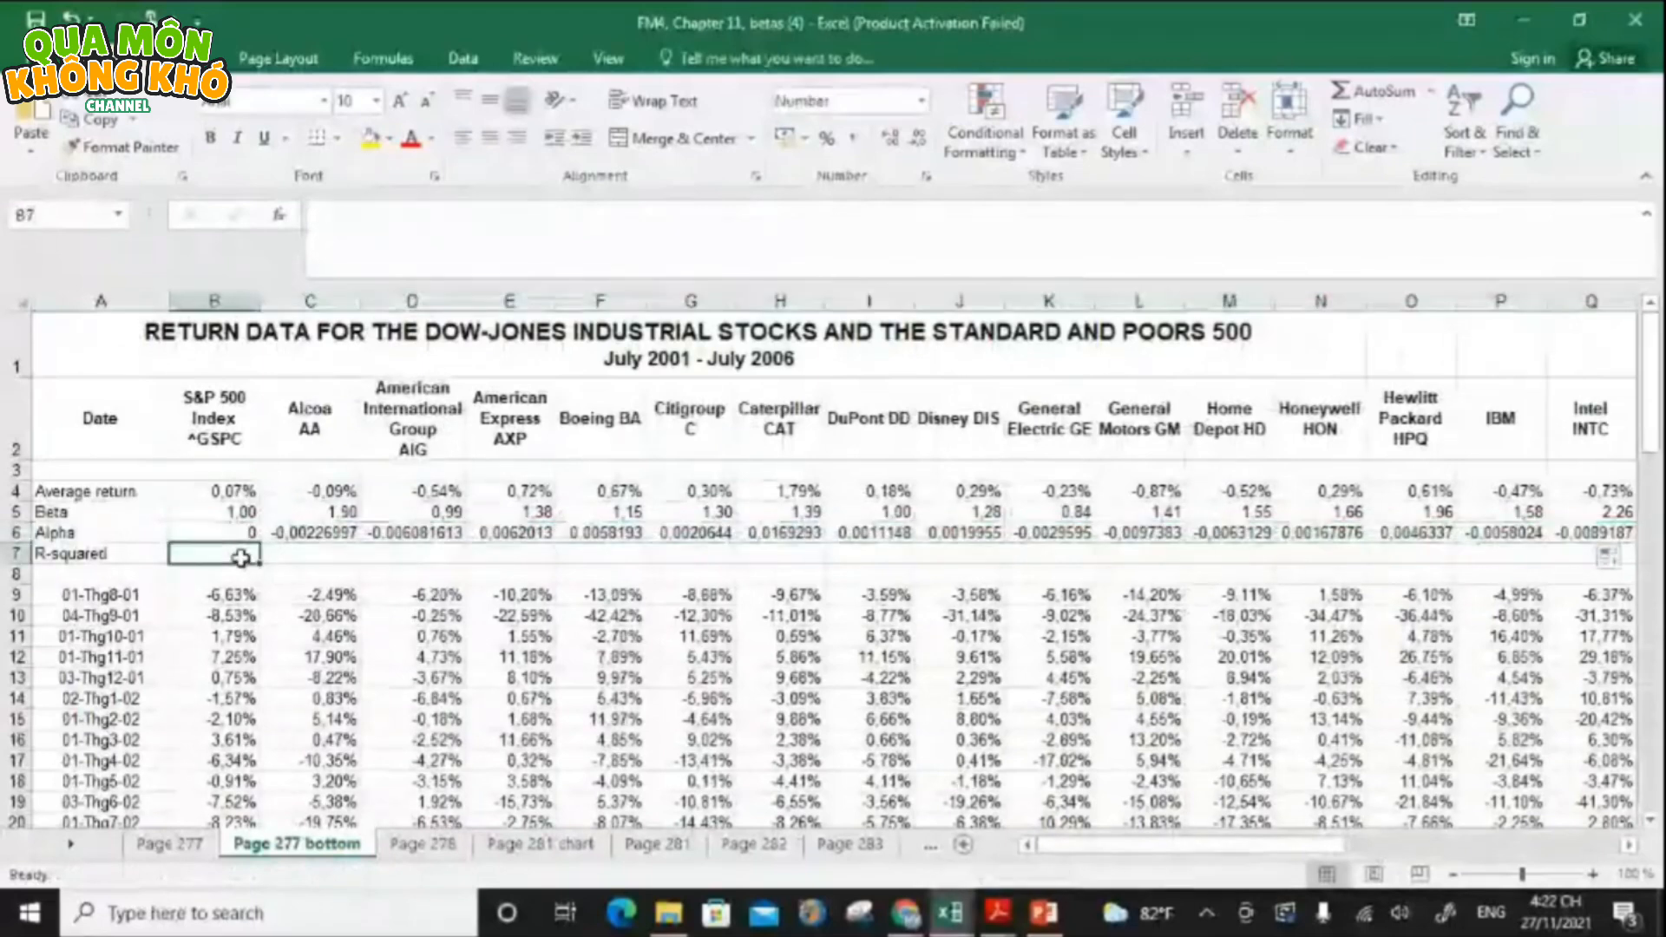
{"action": "type", "text": "="}
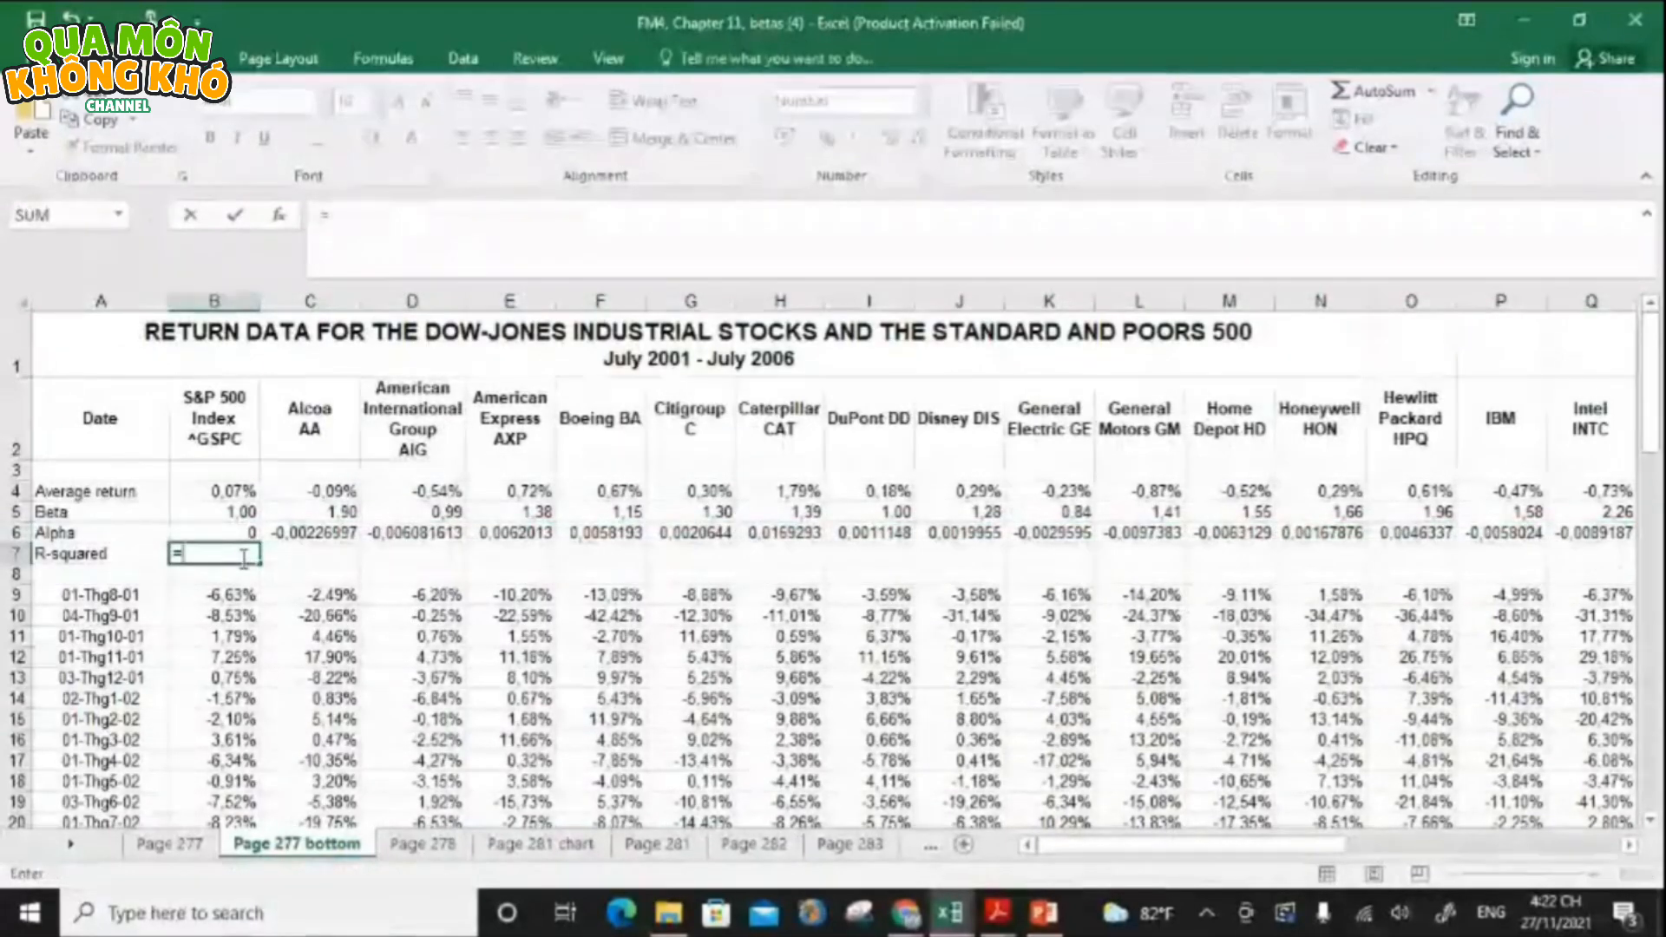
{"action": "type", "text": "RSQ("}
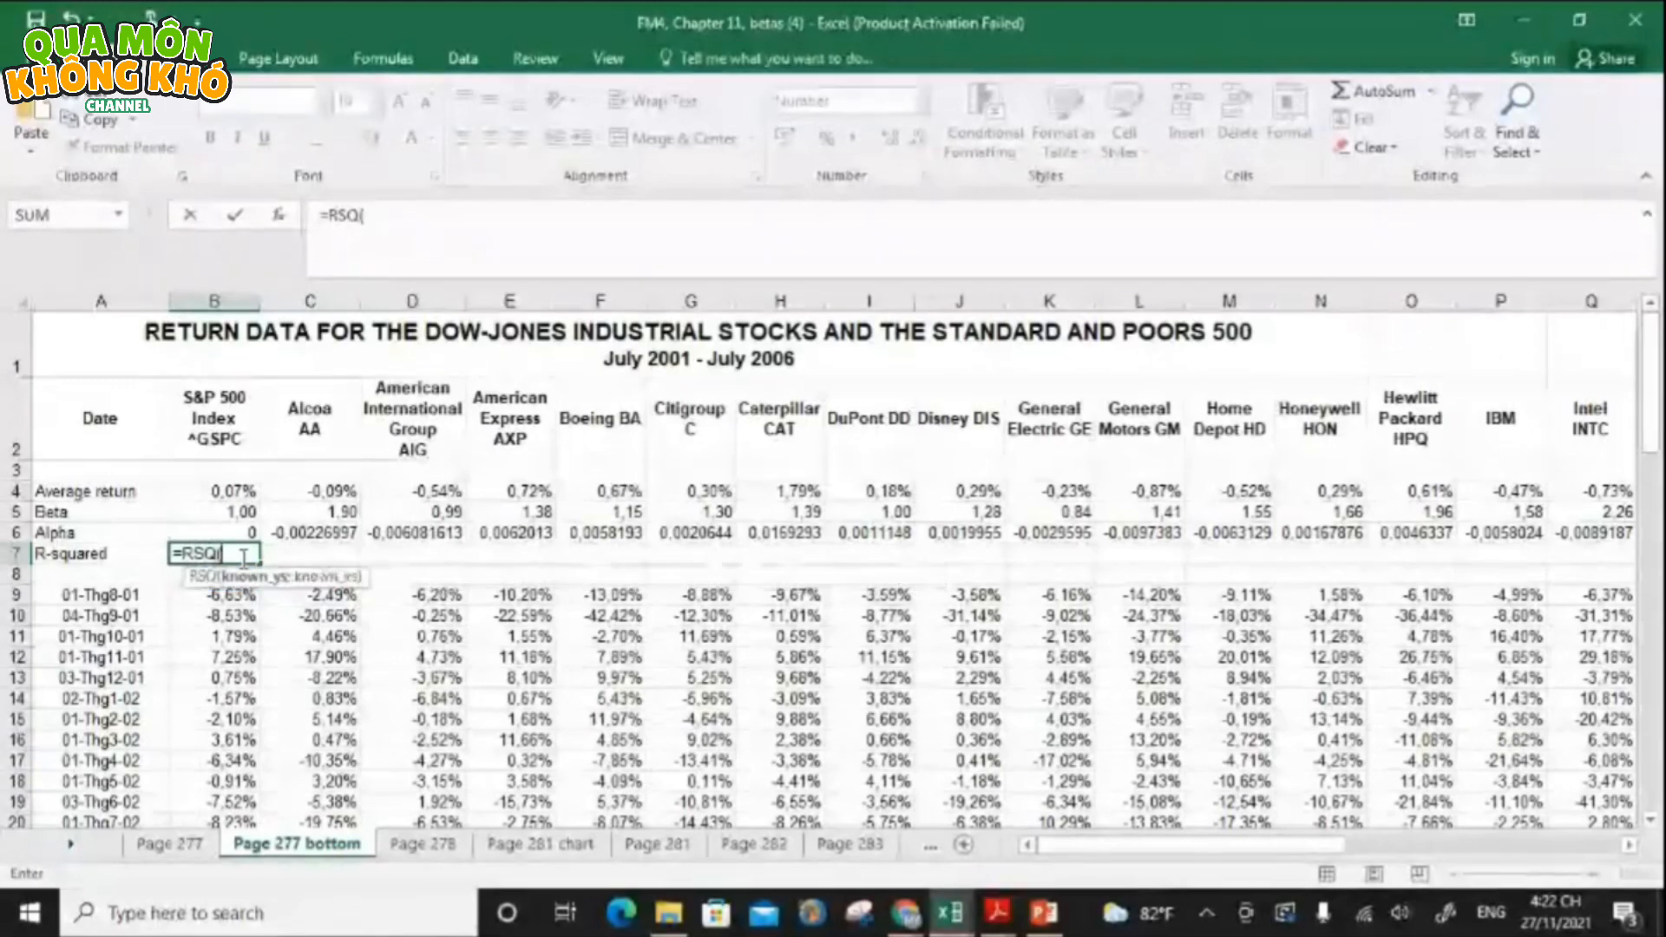
{"action": "left_click", "coordinate": [214, 595]}
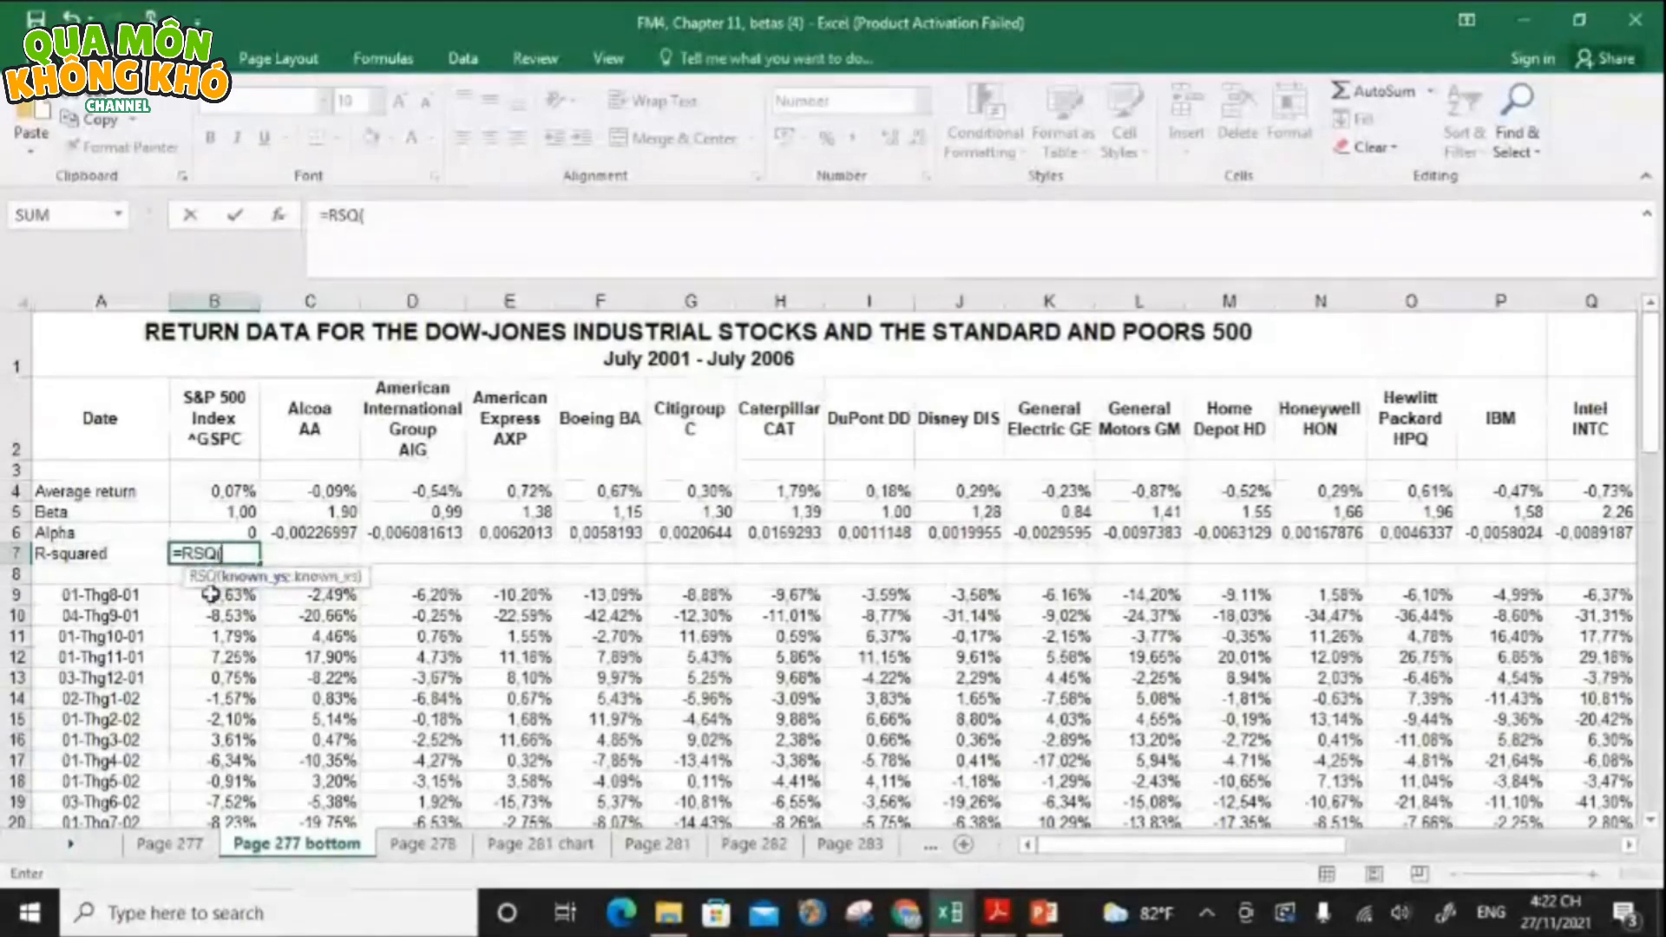
{"action": "key", "text": "ctrl+shift+Down"}
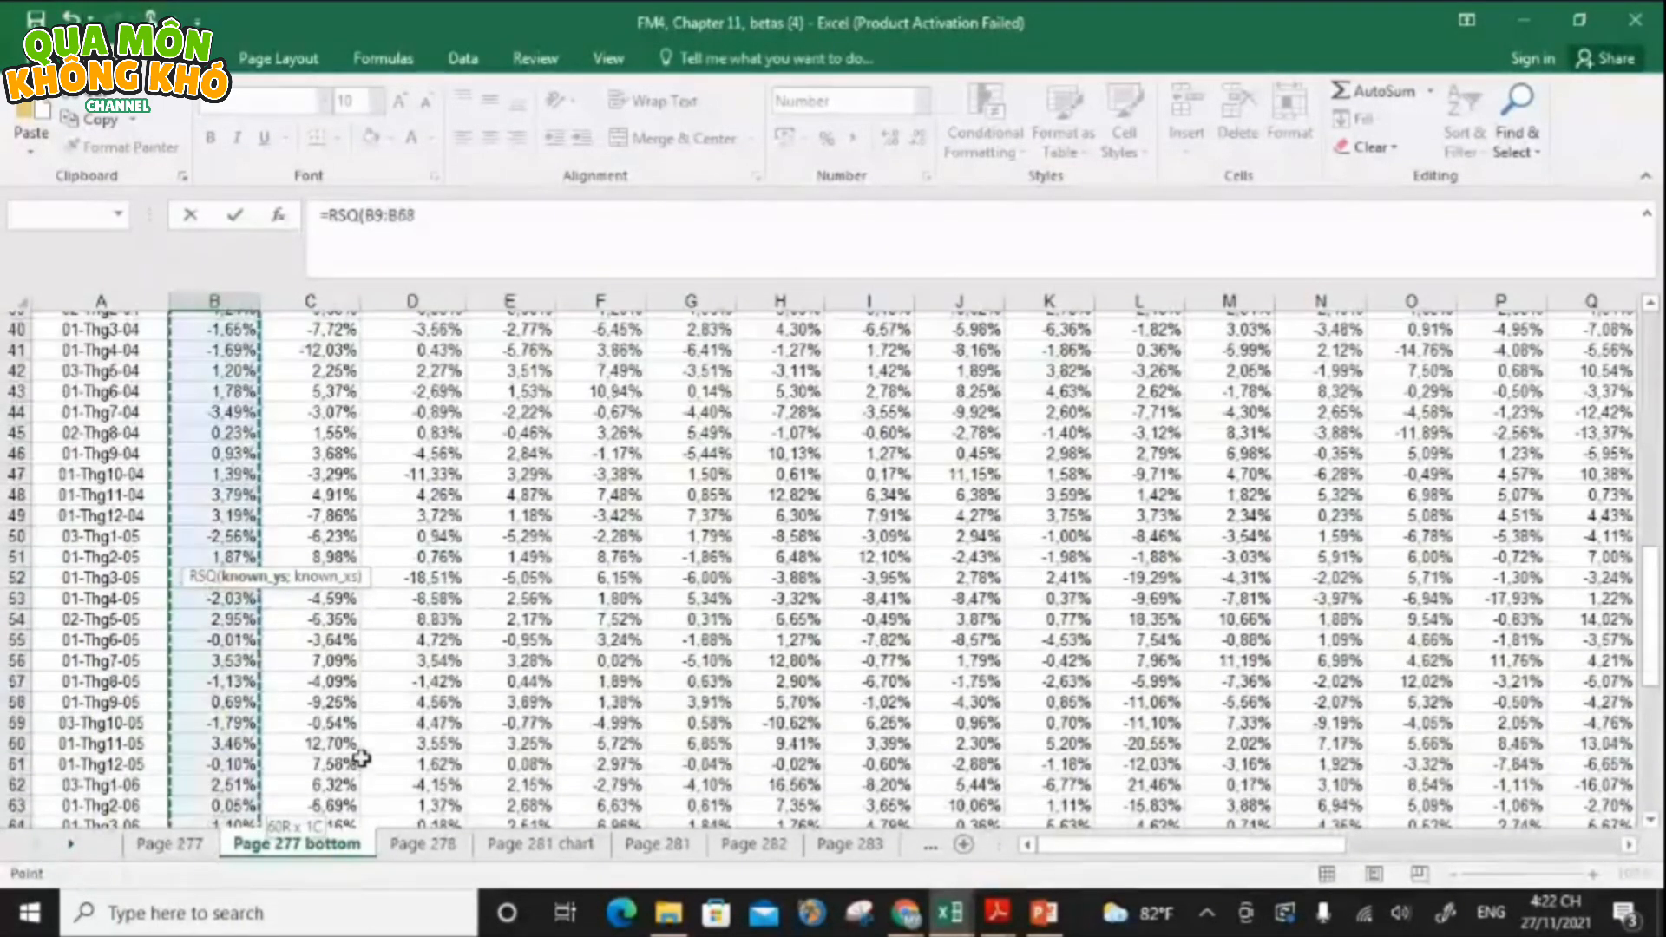
{"action": "type", "text": ";"}
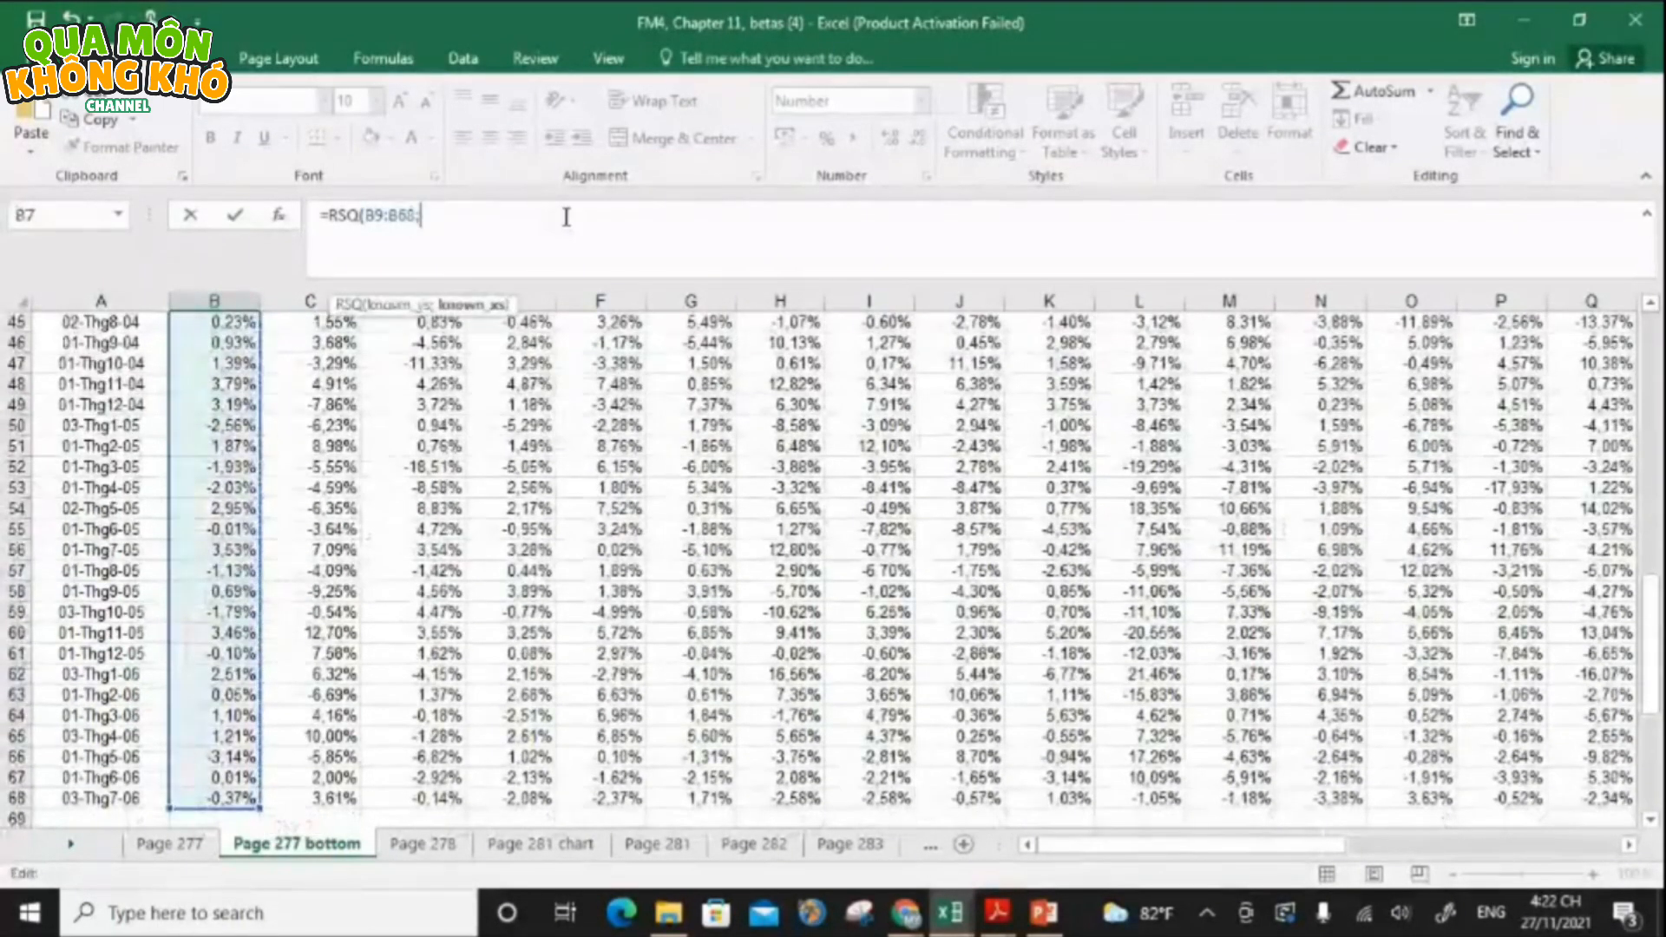
{"action": "left_click_drag", "start_coordinate": [1658, 699], "coordinate": [1652, 356]}
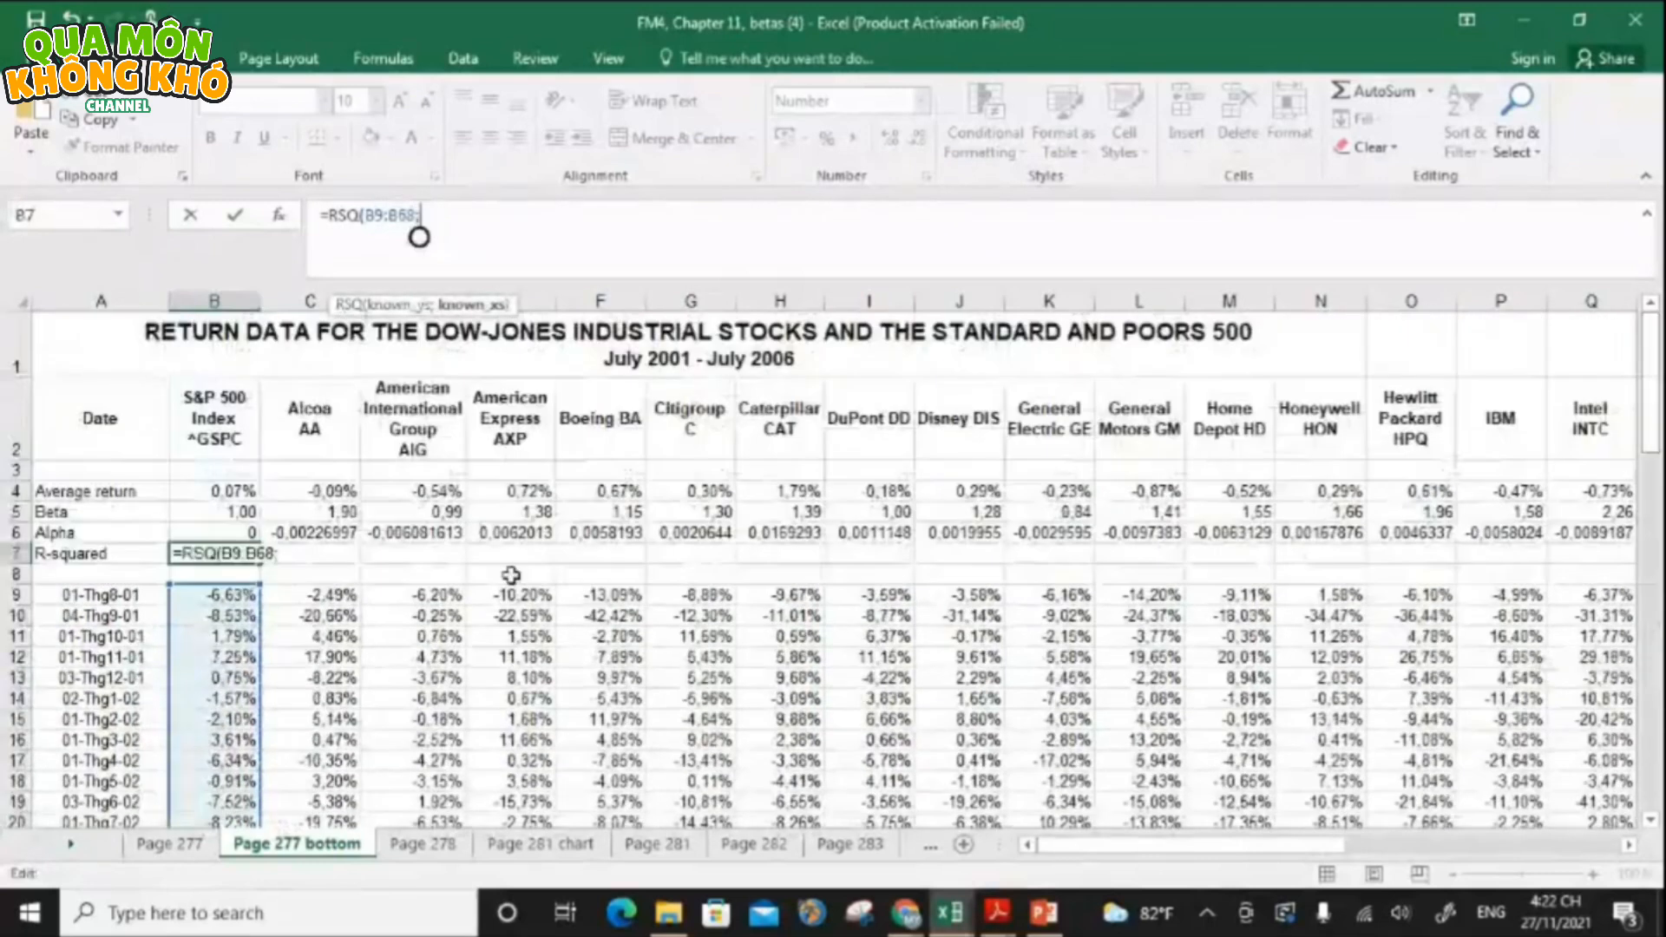
{"action": "left_click", "coordinate": [234, 596]}
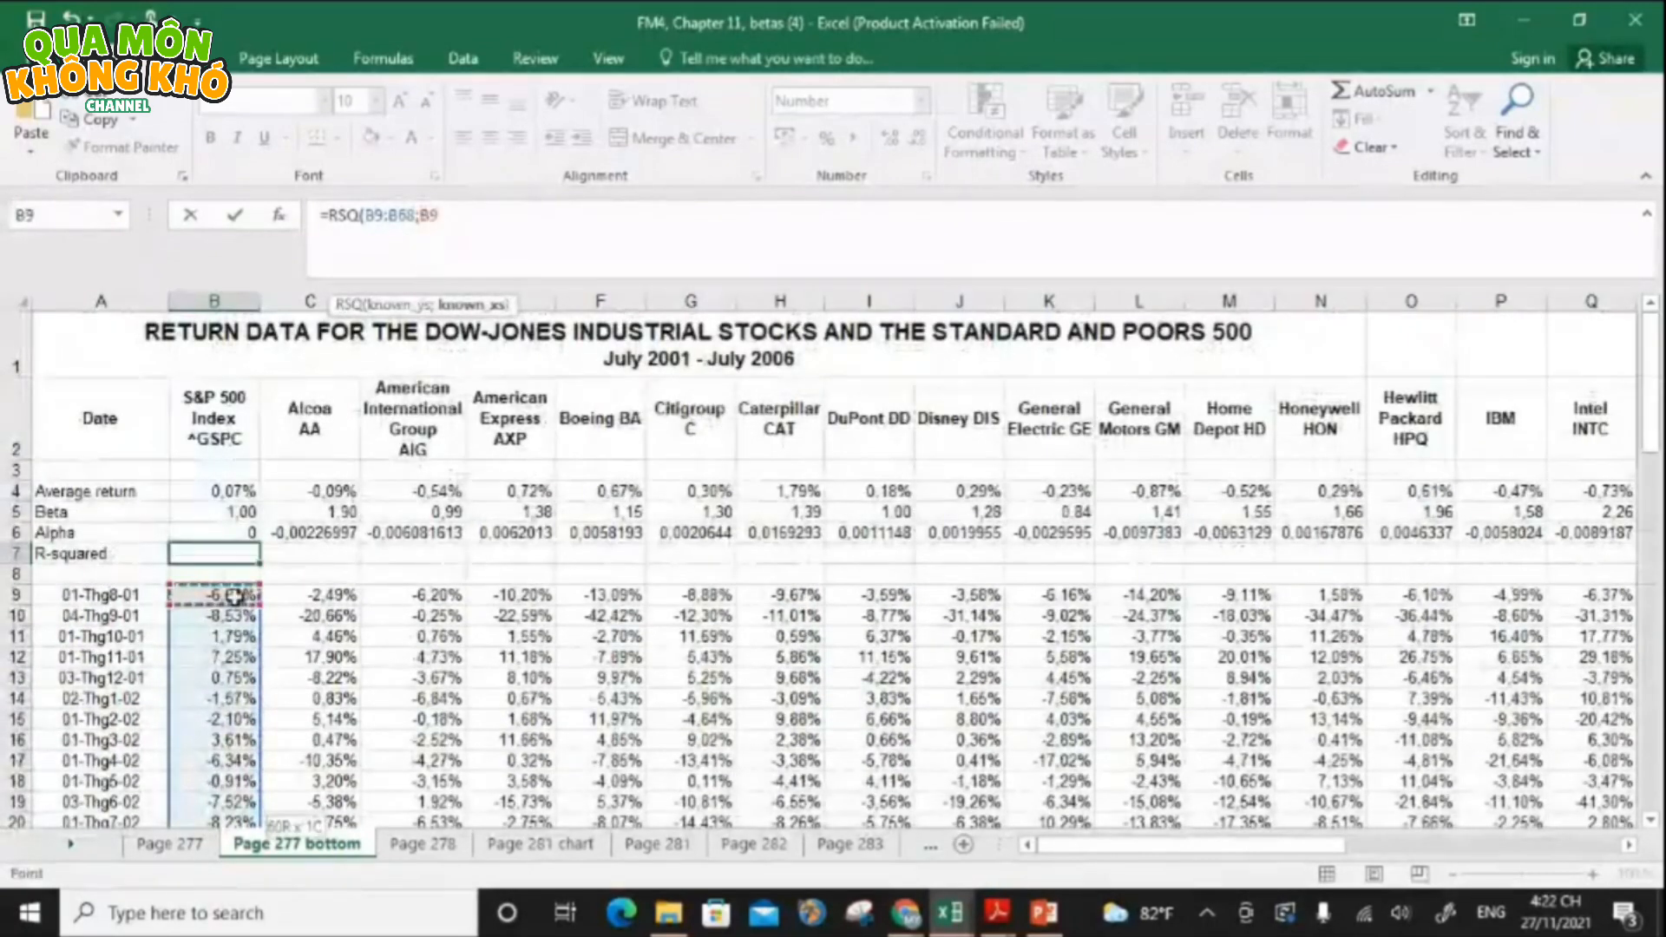
{"action": "key", "text": "ctrl+shift+Down"}
{"action": "key", "text": "F4"}
{"action": "scroll", "coordinate": [235, 597], "scroll_direction": "up", "scroll_amount": 12}
{"action": "scroll", "coordinate": [234, 597], "scroll_direction": "up", "scroll_amount": 3}
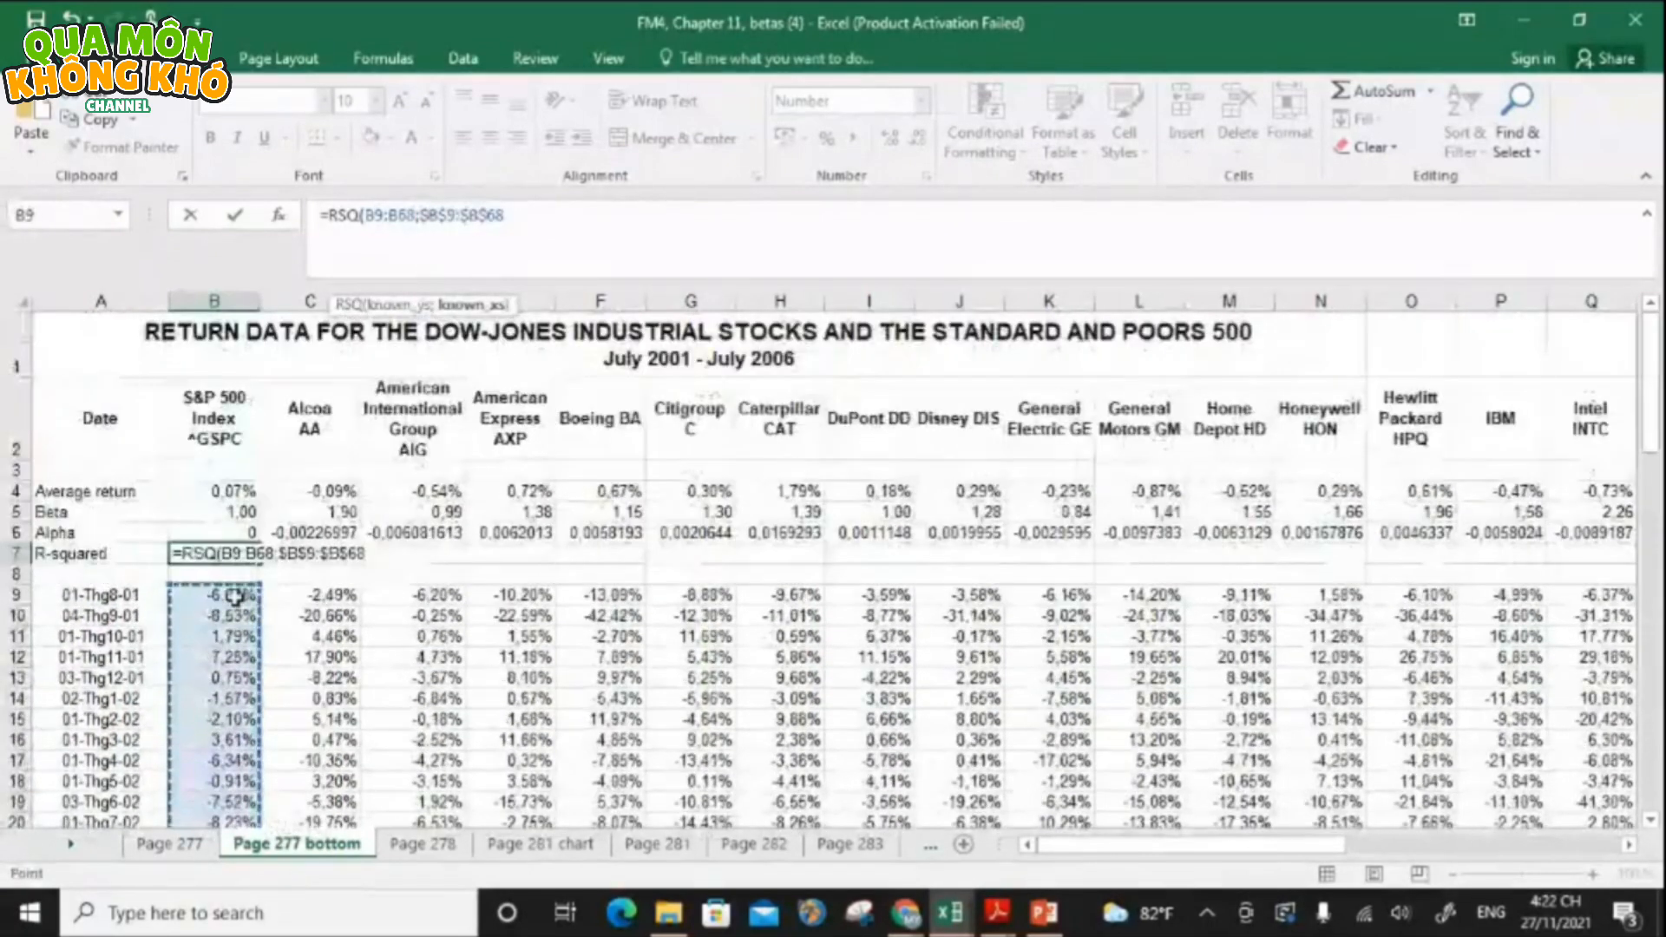
{"action": "key", "text": "Return"}
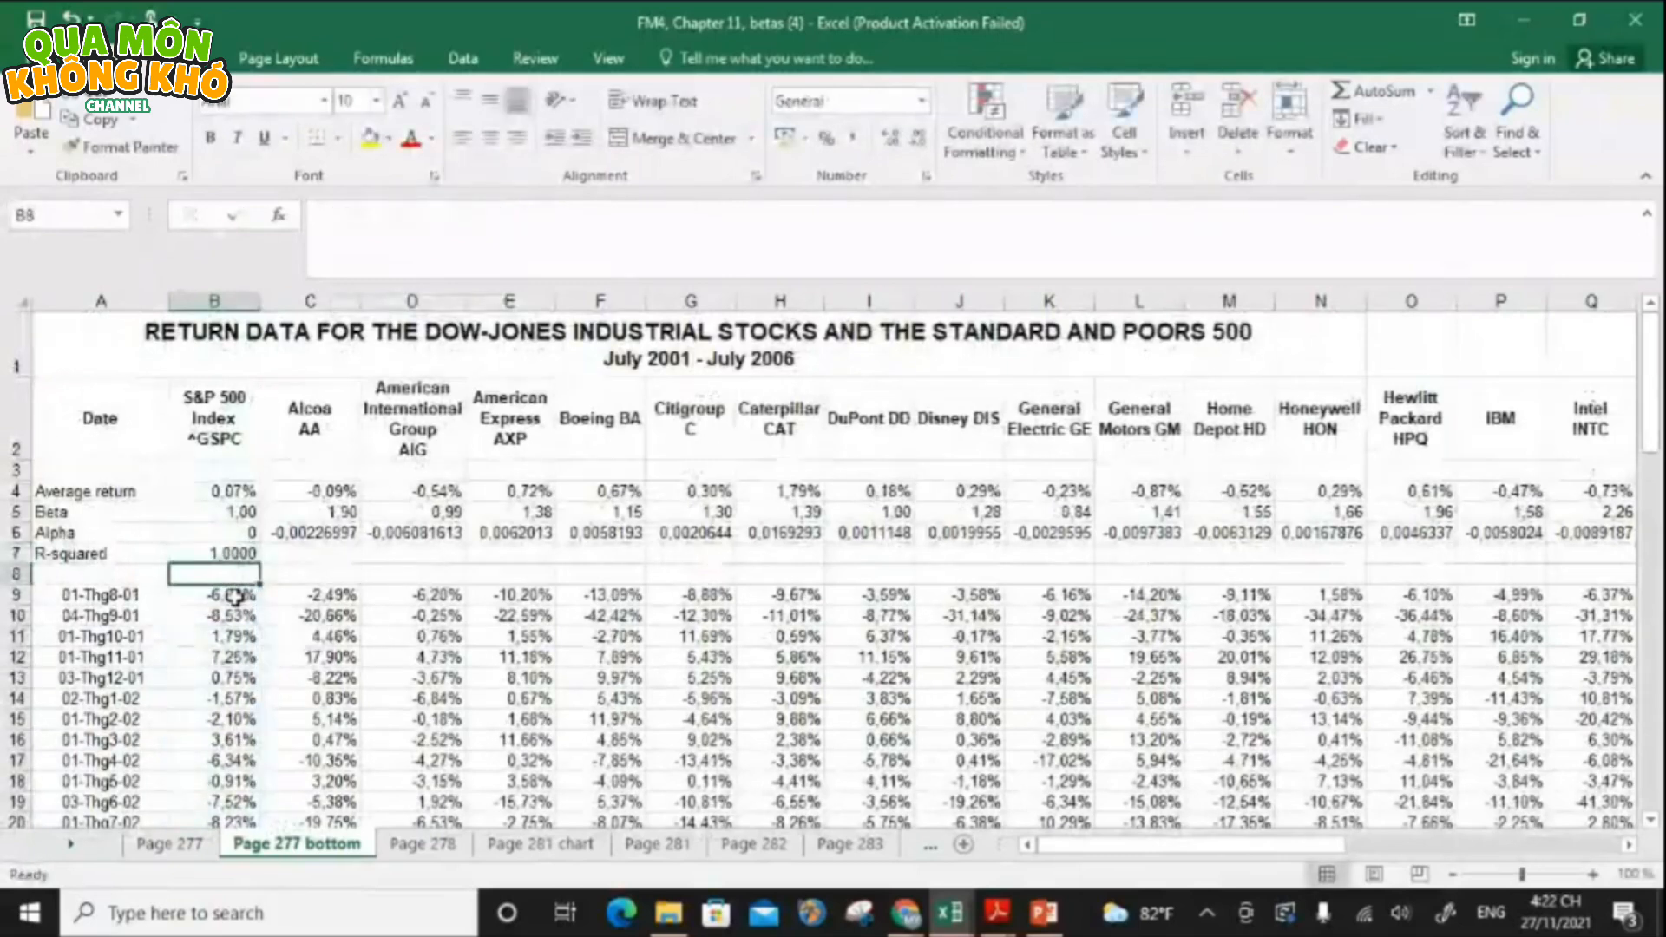
- Fill the R-squared formula from B7 across row 7 for all the stocks
{"action": "left_click", "coordinate": [250, 557]}
{"action": "left_click_drag", "start_coordinate": [262, 569], "coordinate": [1528, 576]}
{"action": "left_click_drag", "start_coordinate": [1469, 853], "coordinate": [1187, 853]}
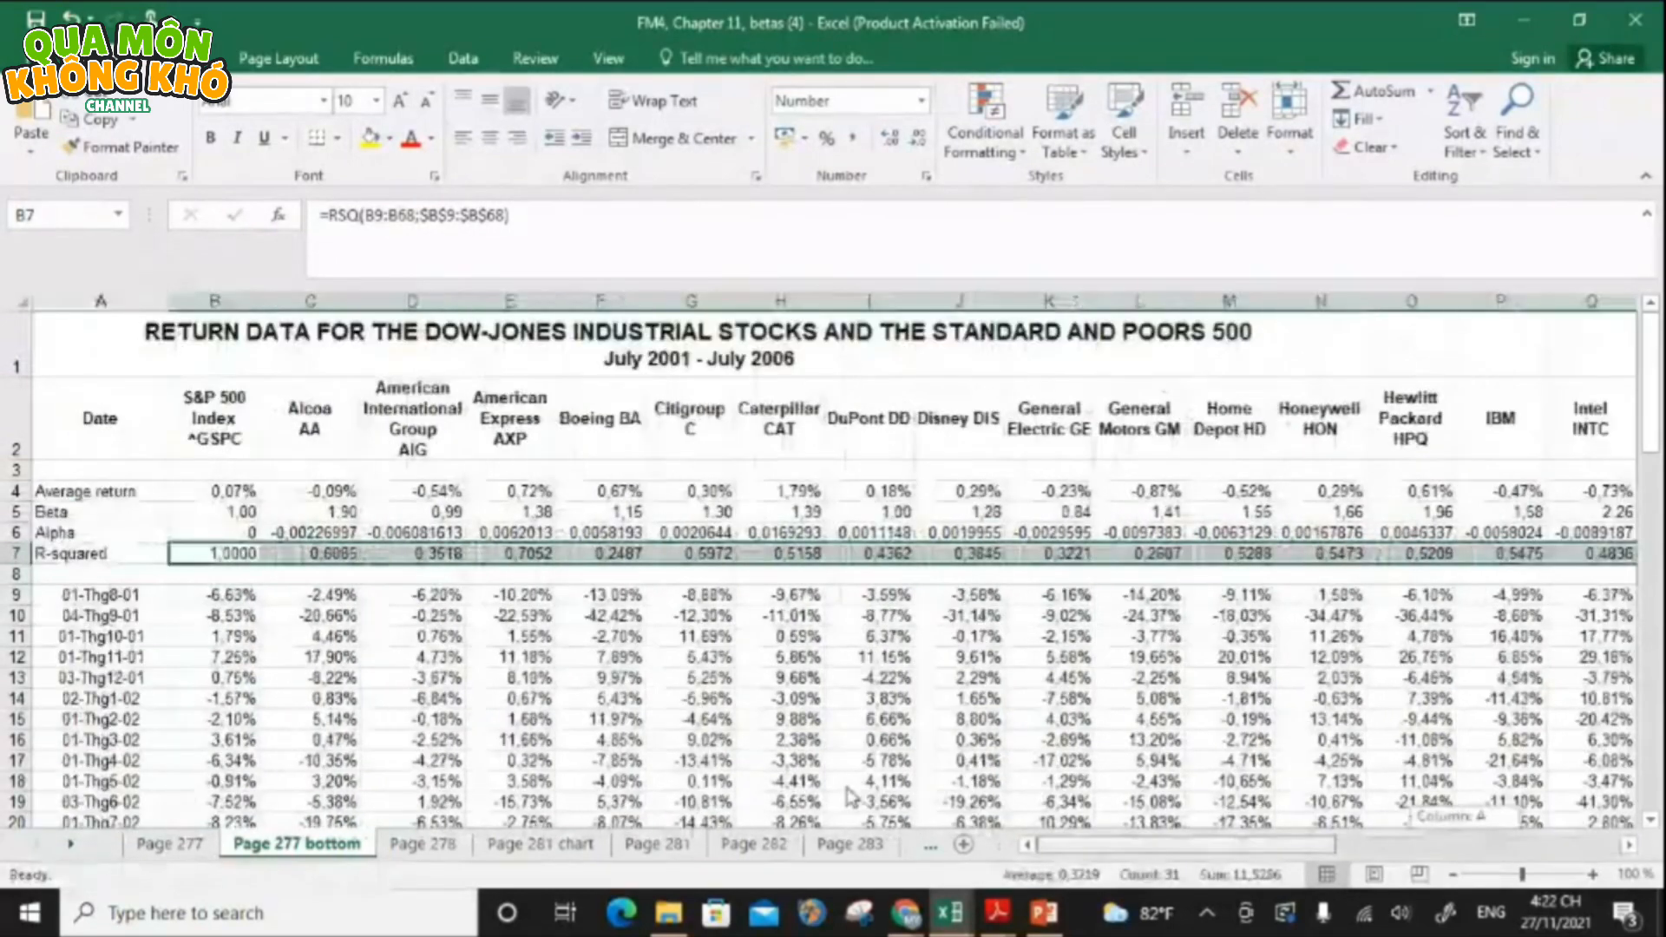
- Format all the alpha values in row 6 as percentages with two decimal places
{"action": "left_click", "coordinate": [231, 535]}
{"action": "key", "text": "ctrl+shift+Right"}
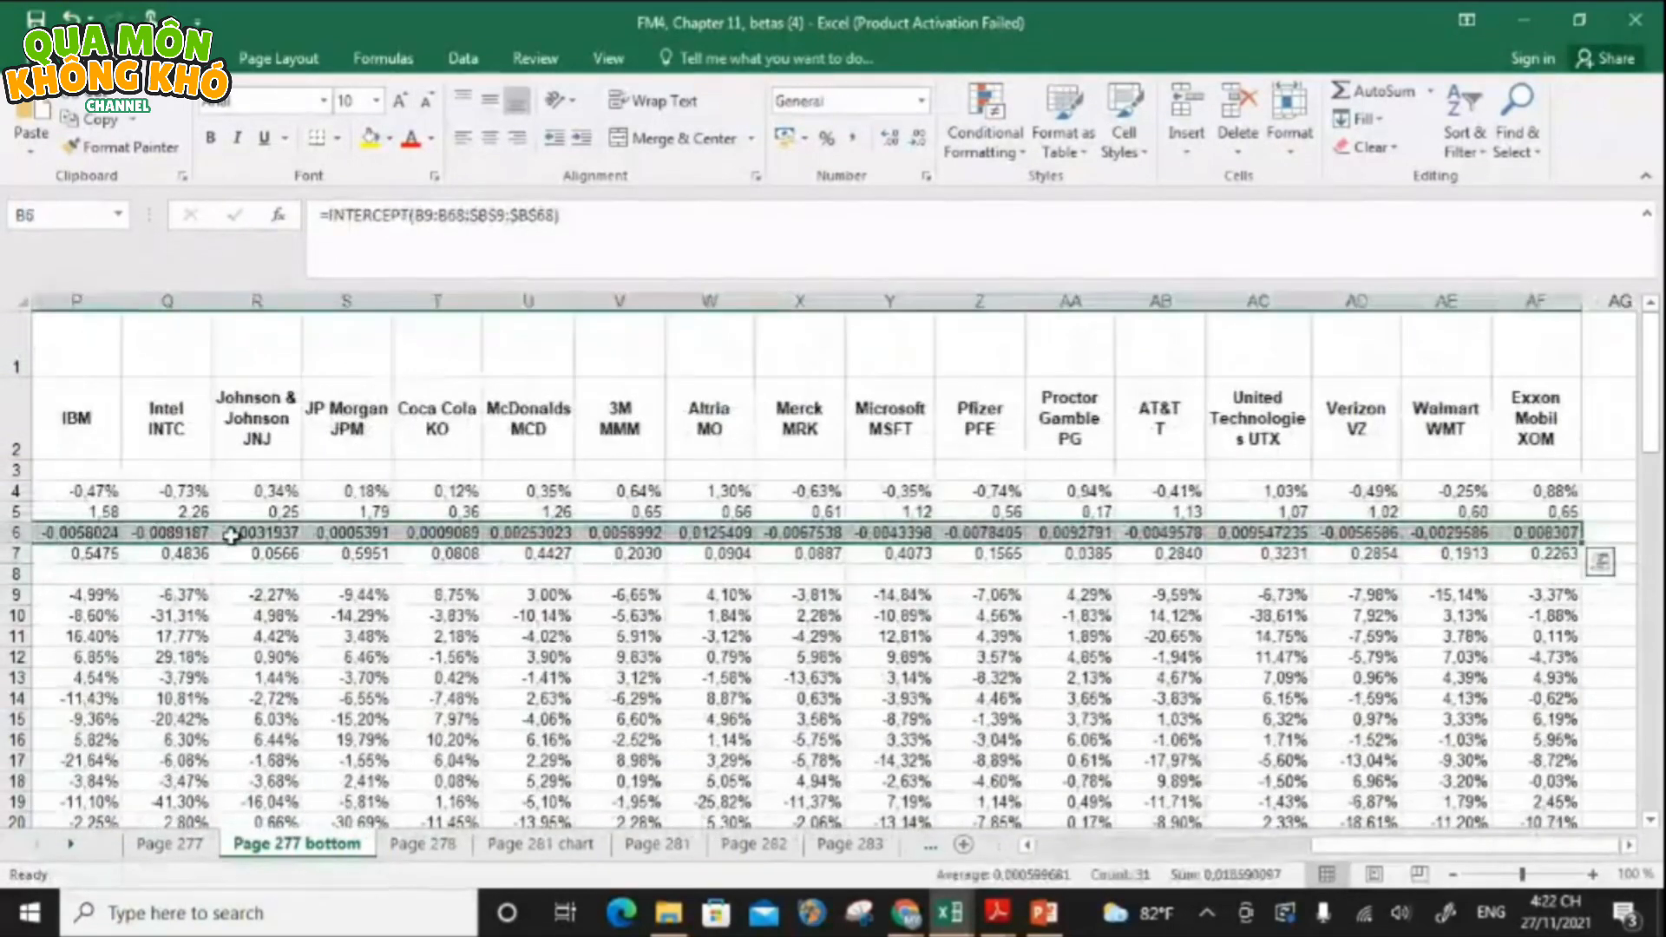
{"action": "left_click", "coordinate": [827, 138]}
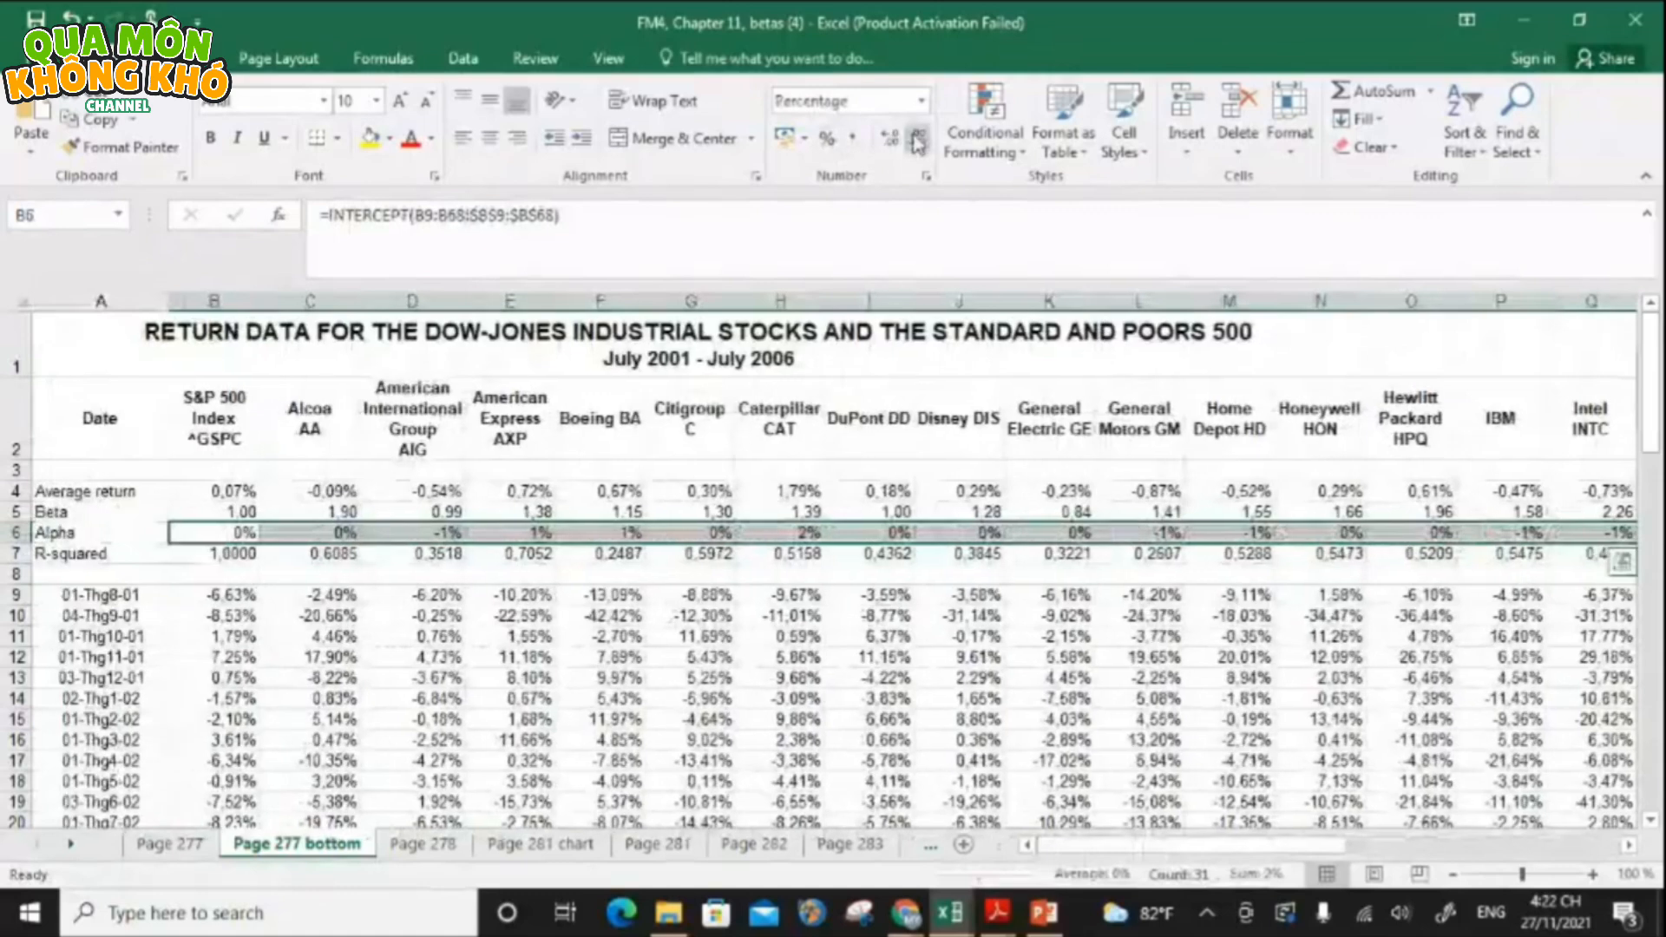
{"action": "left_click", "coordinate": [889, 139]}
{"action": "left_click", "coordinate": [889, 138]}
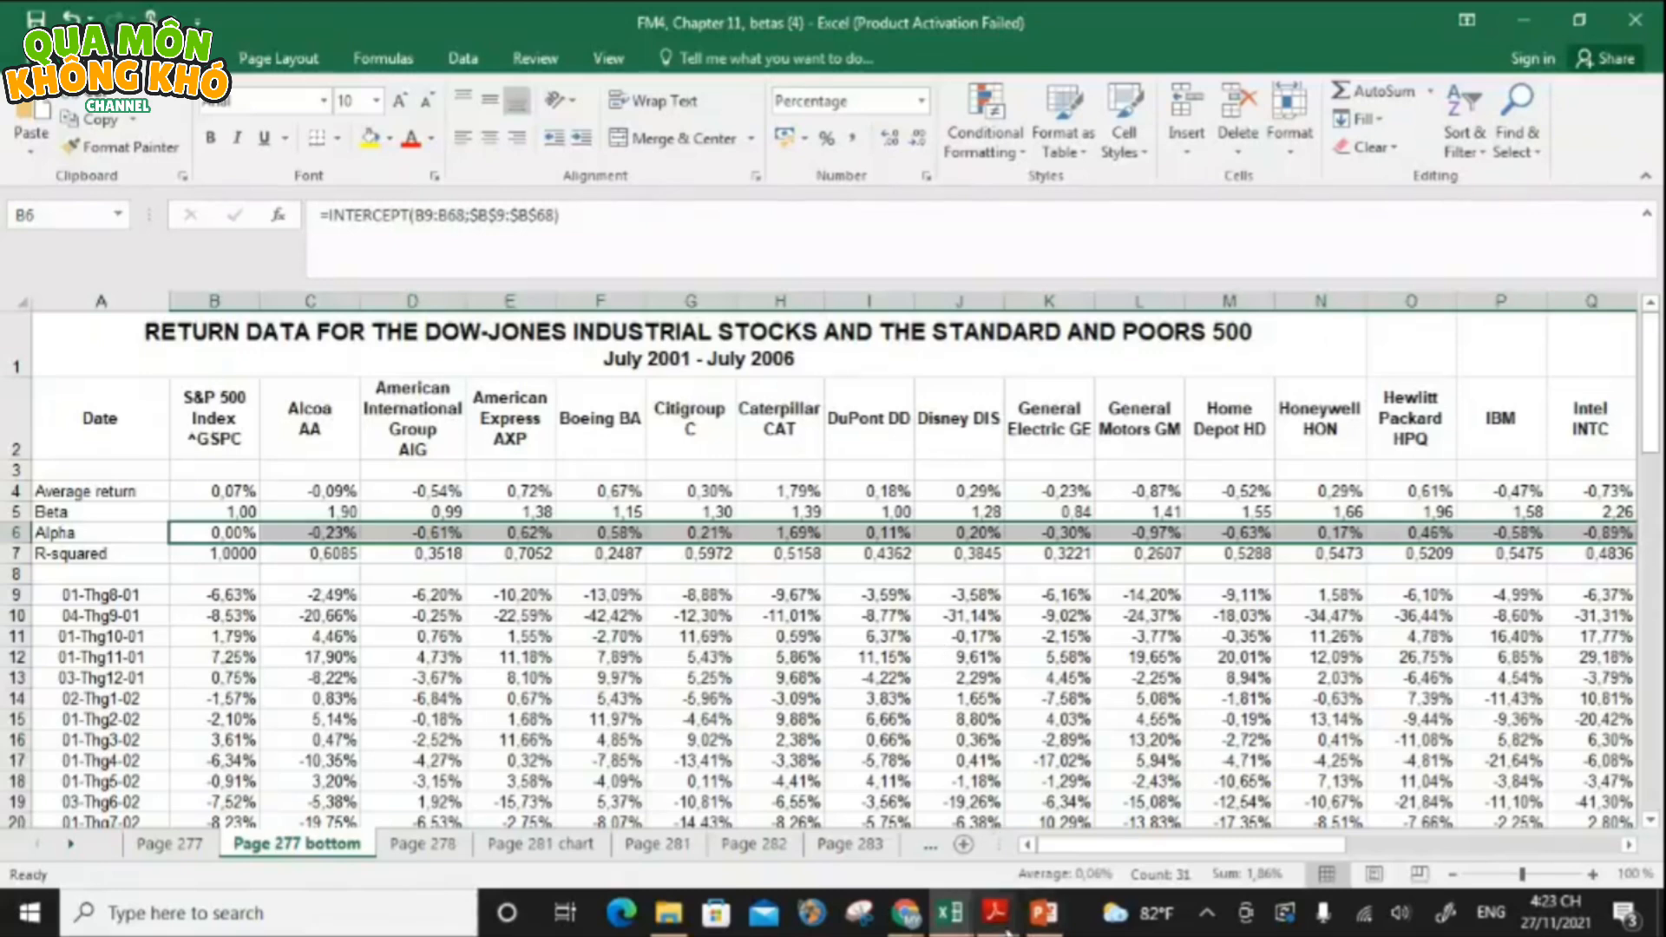
- Review the regression notes on the "Testing the SML" slide in PowerPoint and return to the Excel workbook
{"action": "mouse_move", "coordinate": [996, 911]}
{"action": "mouse_move", "coordinate": [1069, 859]}
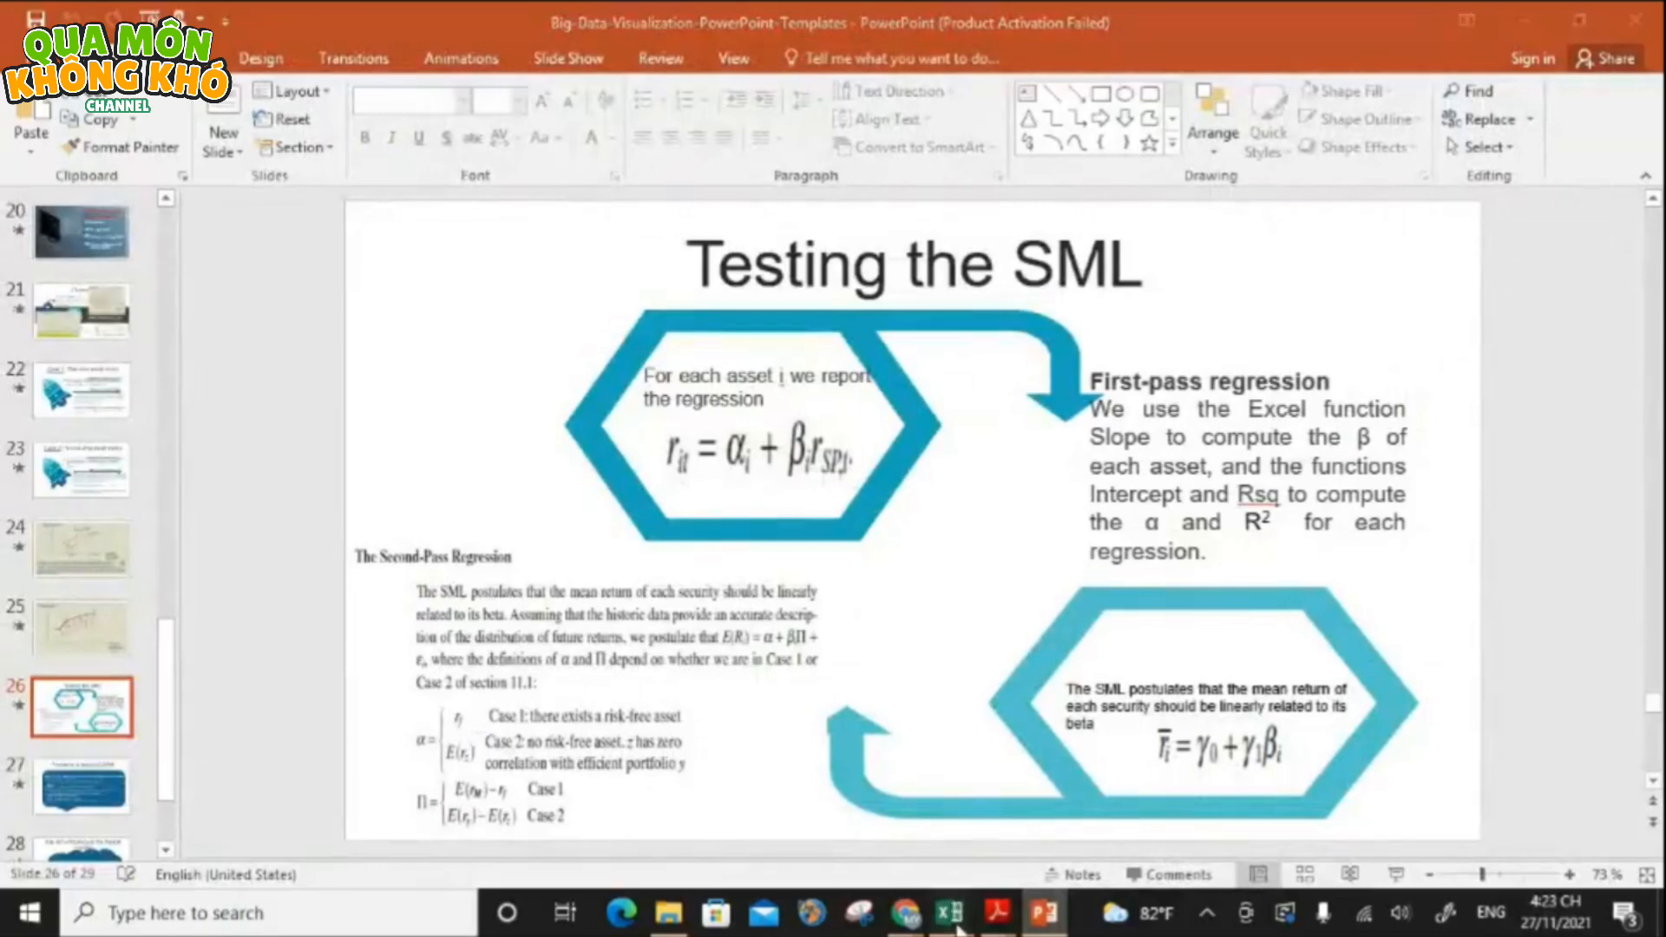
{"action": "left_click", "coordinate": [1304, 796]}
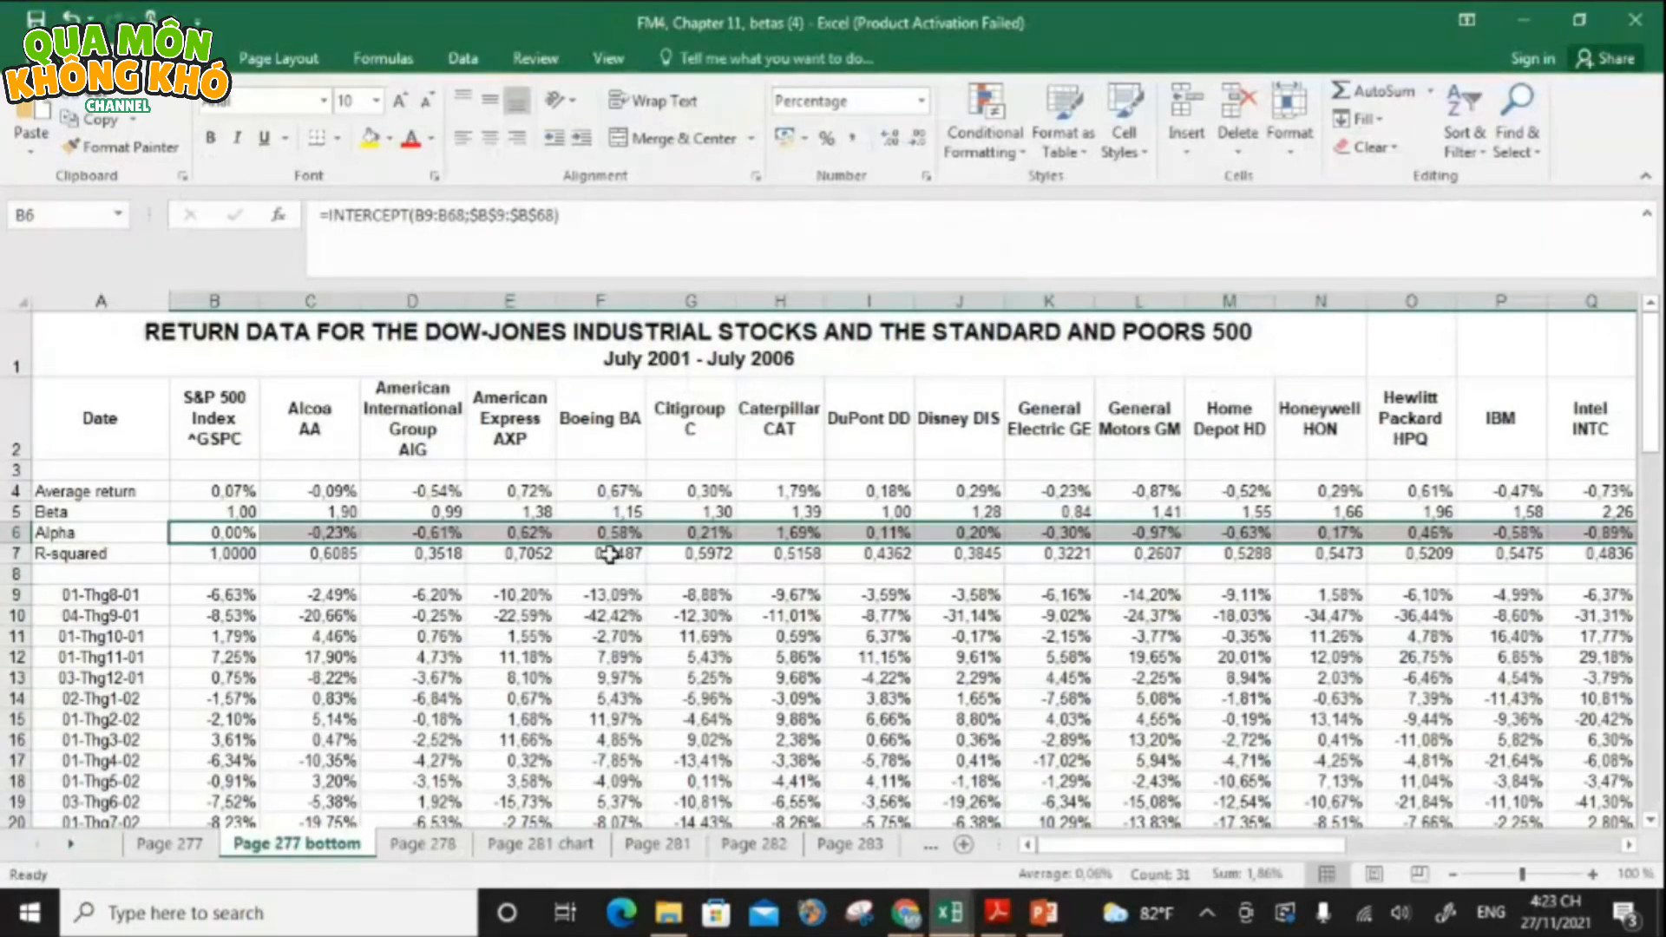
- Calculate the average alpha of the stocks in B75 with =AVERAGE(C6:AF6)
{"action": "left_click_drag", "start_coordinate": [1651, 399], "coordinate": [1659, 758]}
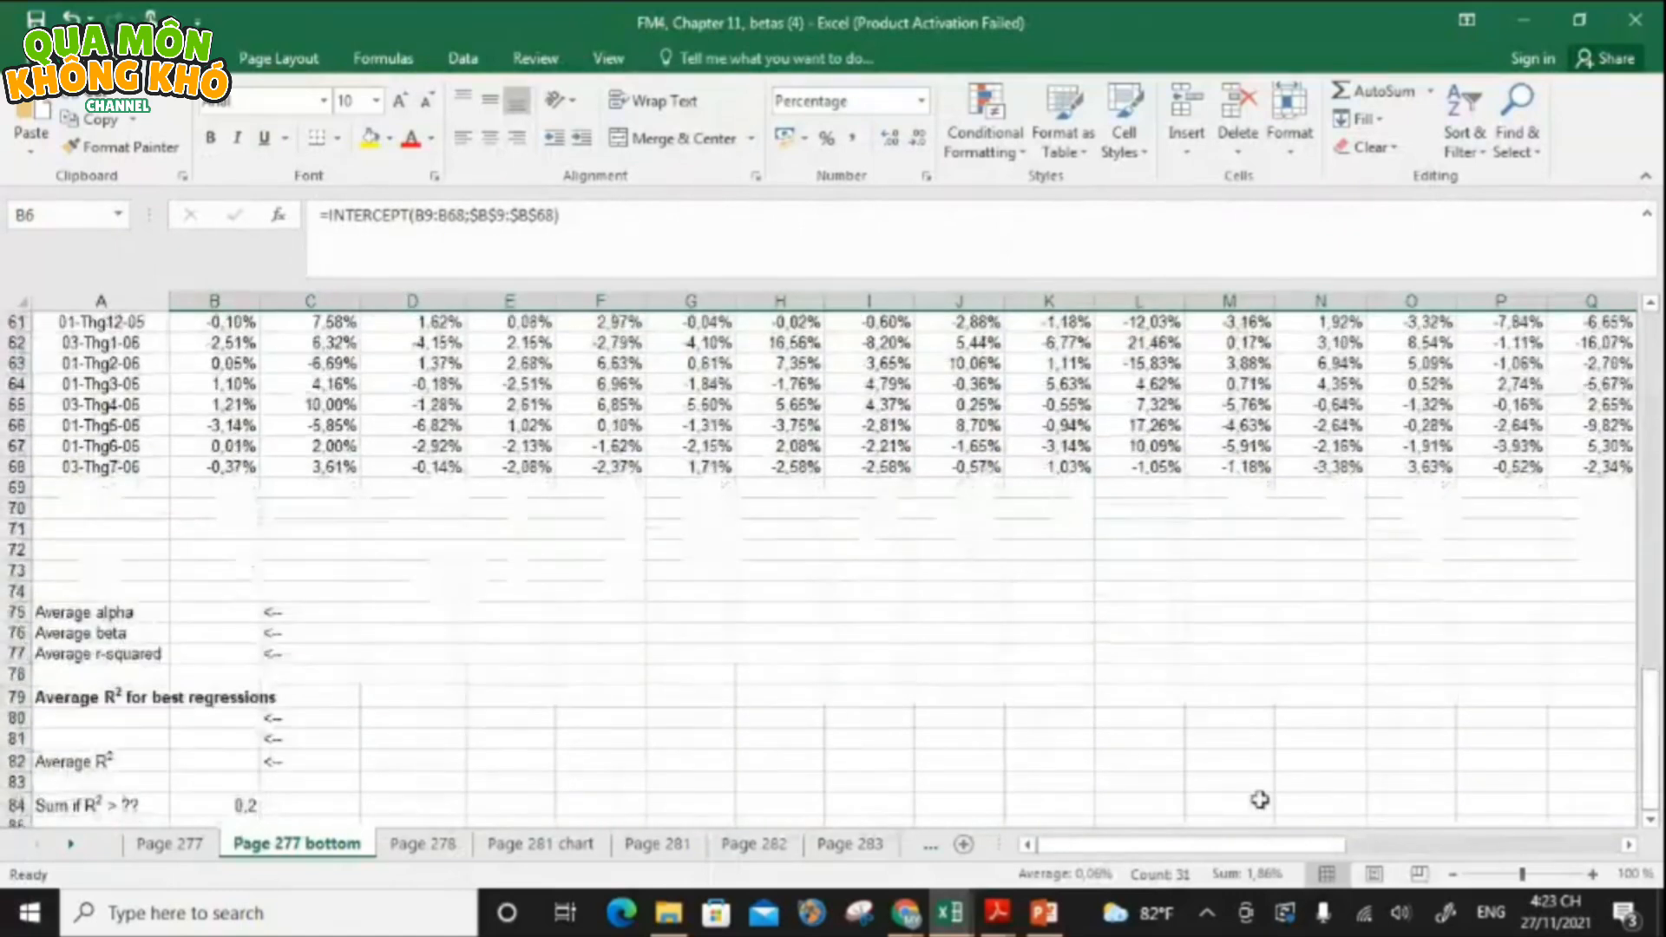
{"action": "left_click", "coordinate": [181, 610]}
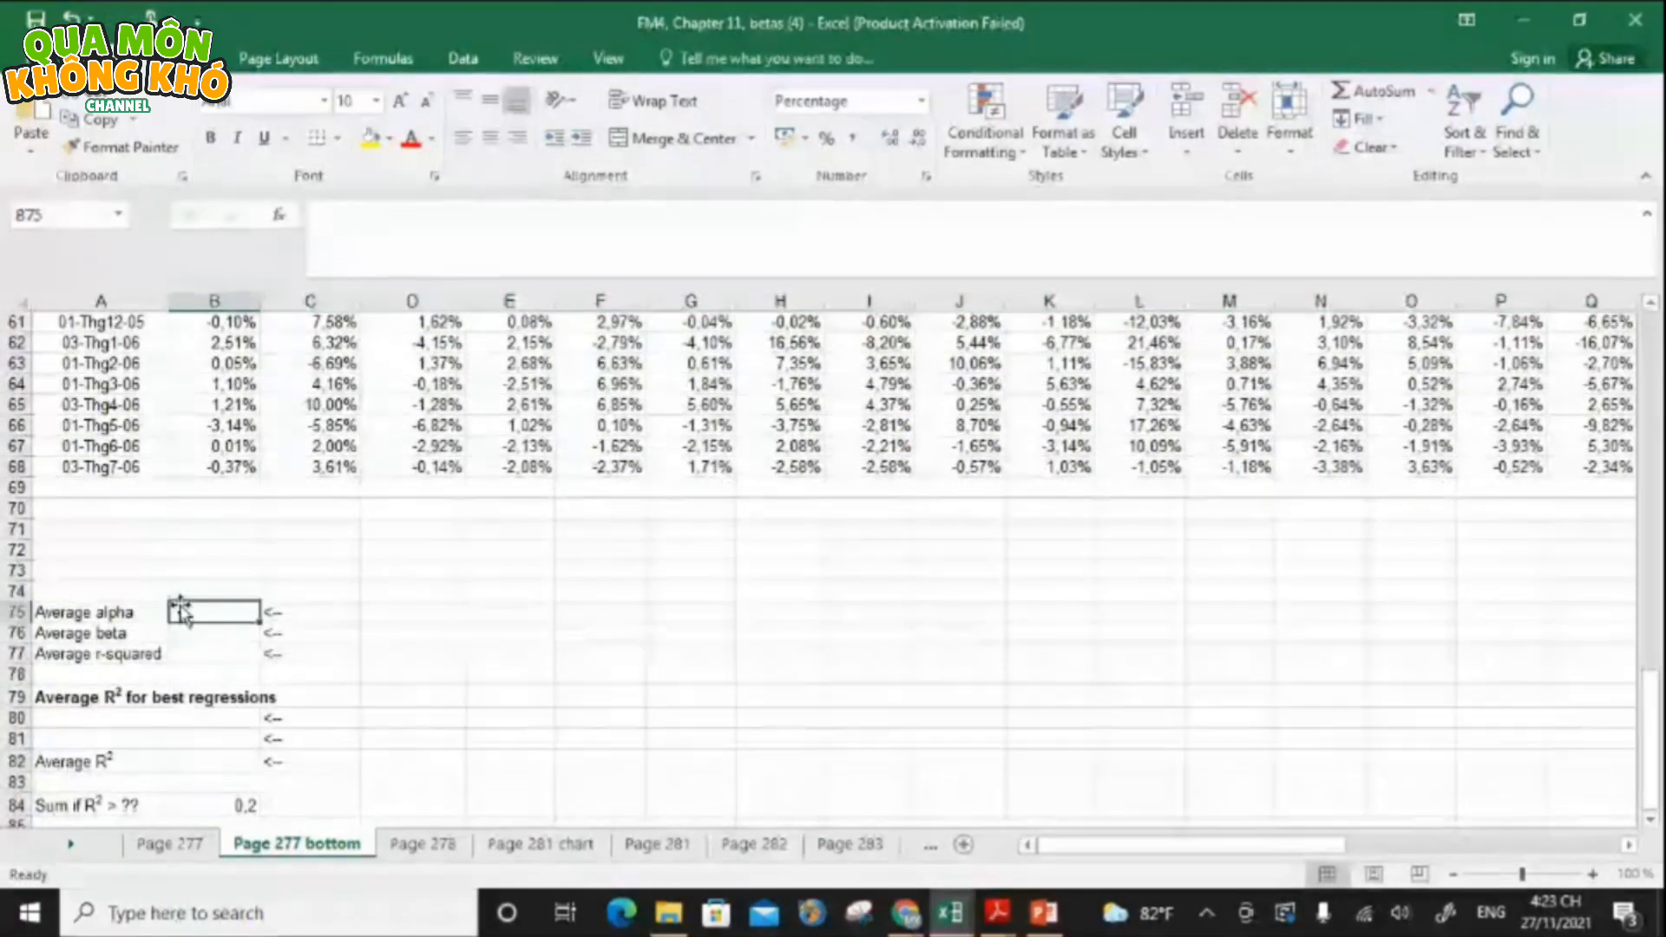
{"action": "type", "text": "=AVERAGE("}
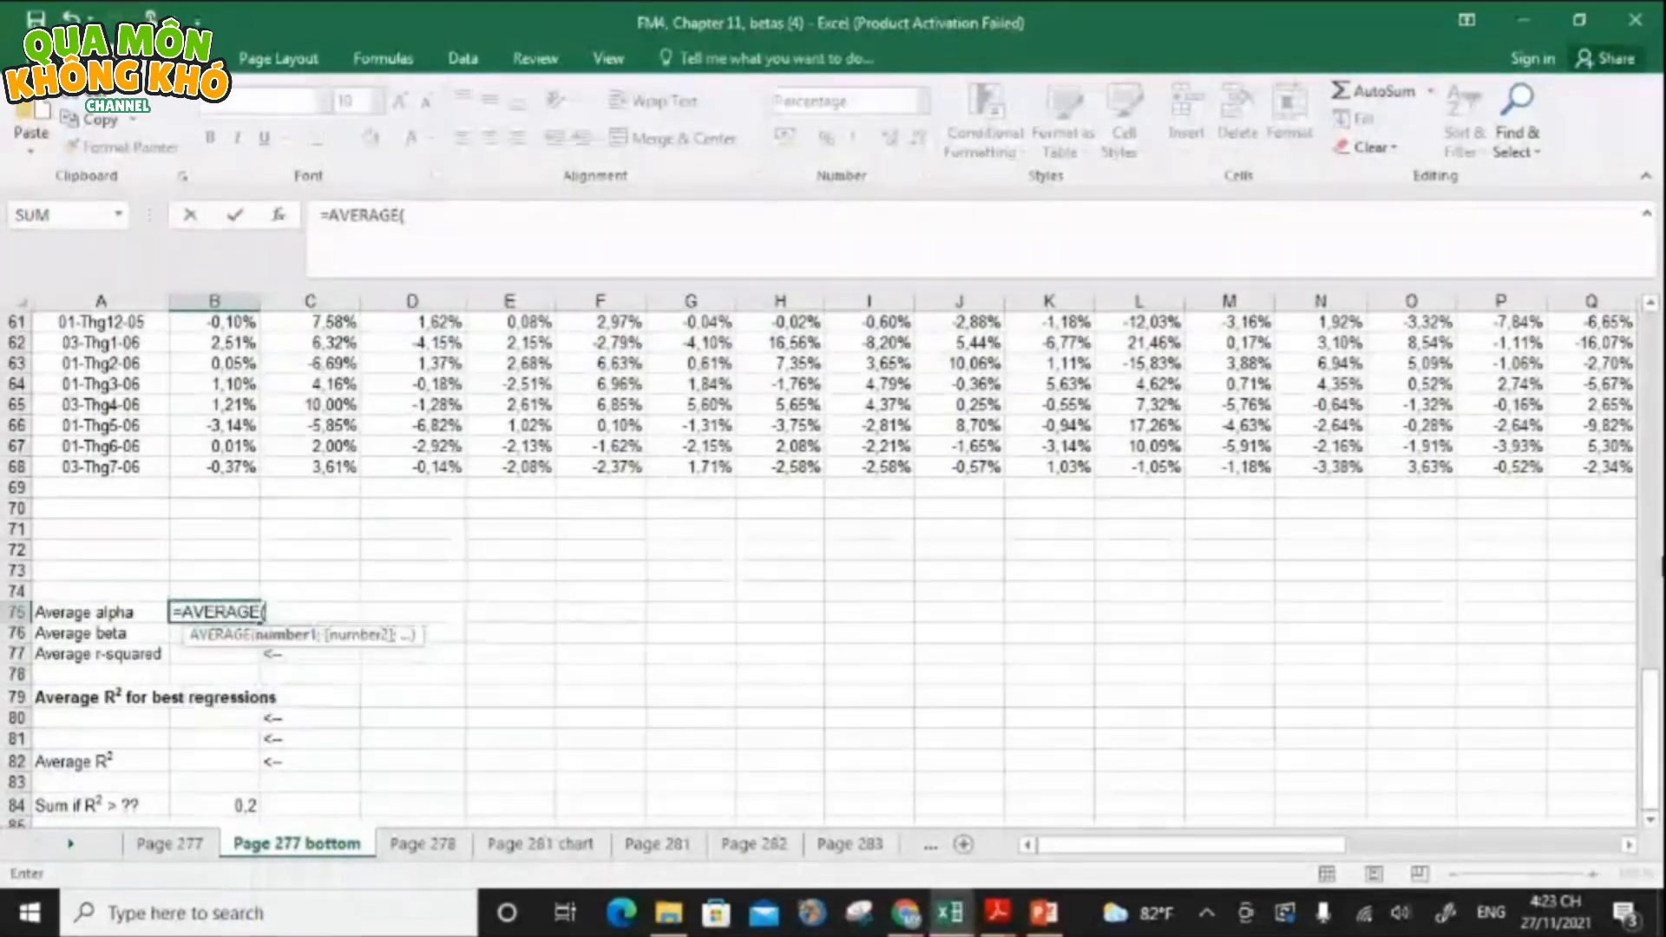
{"action": "scroll", "coordinate": [151, 497], "scroll_direction": "up", "scroll_amount": 20}
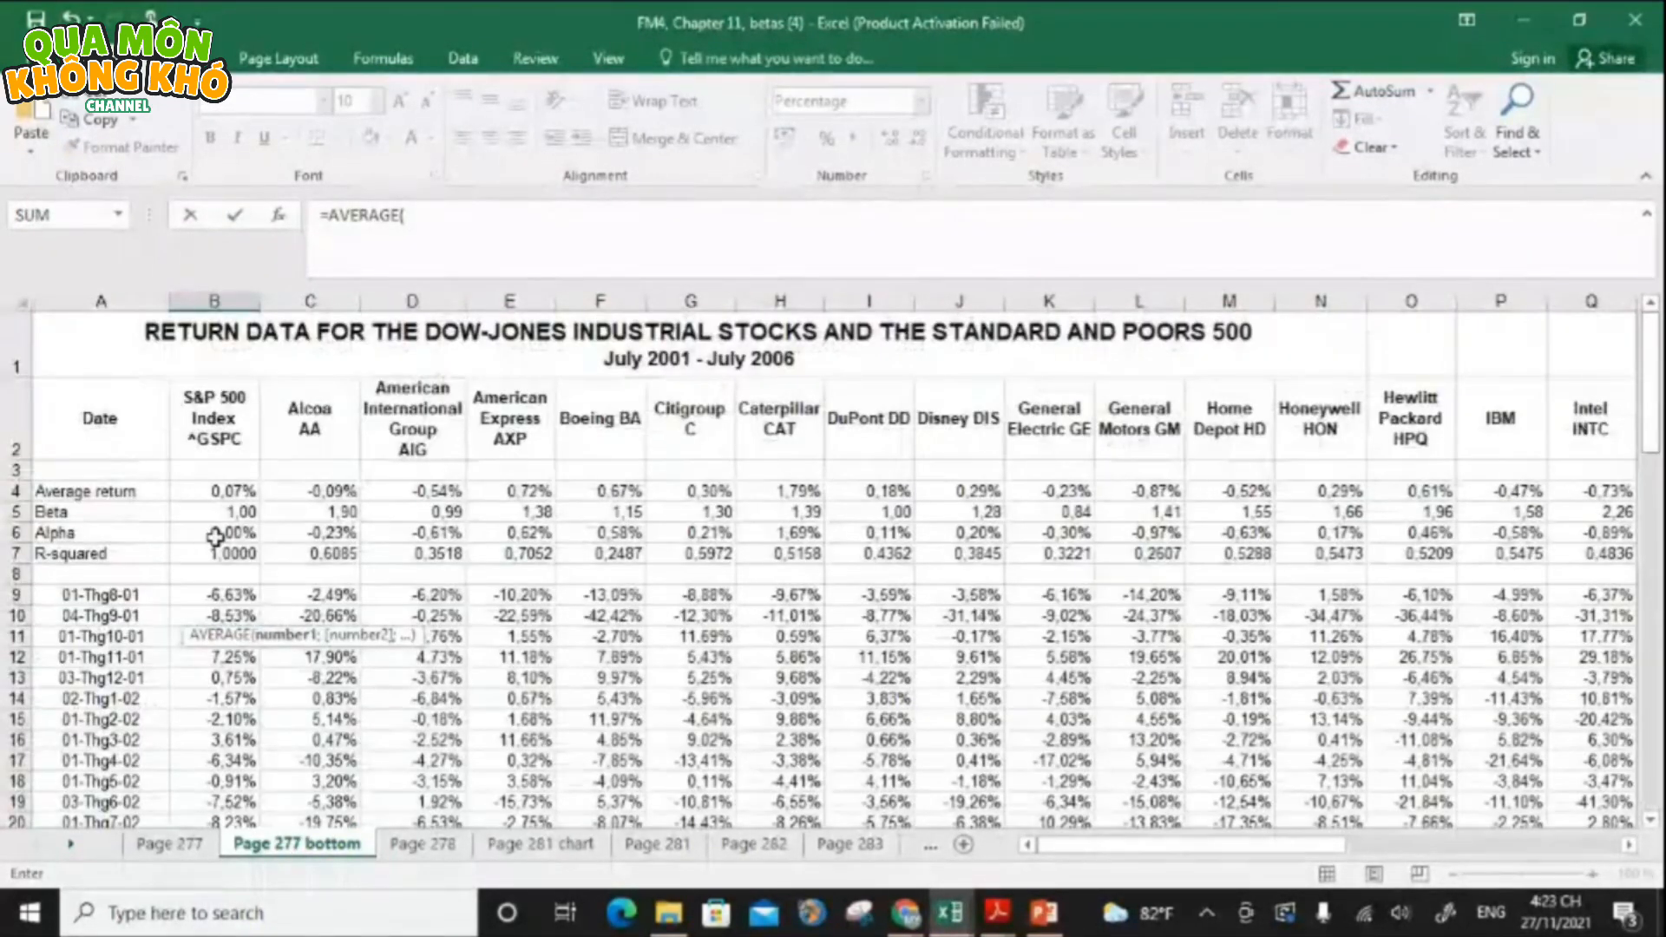
{"action": "left_click", "coordinate": [333, 533]}
{"action": "key", "text": "ctrl+shift+Right"}
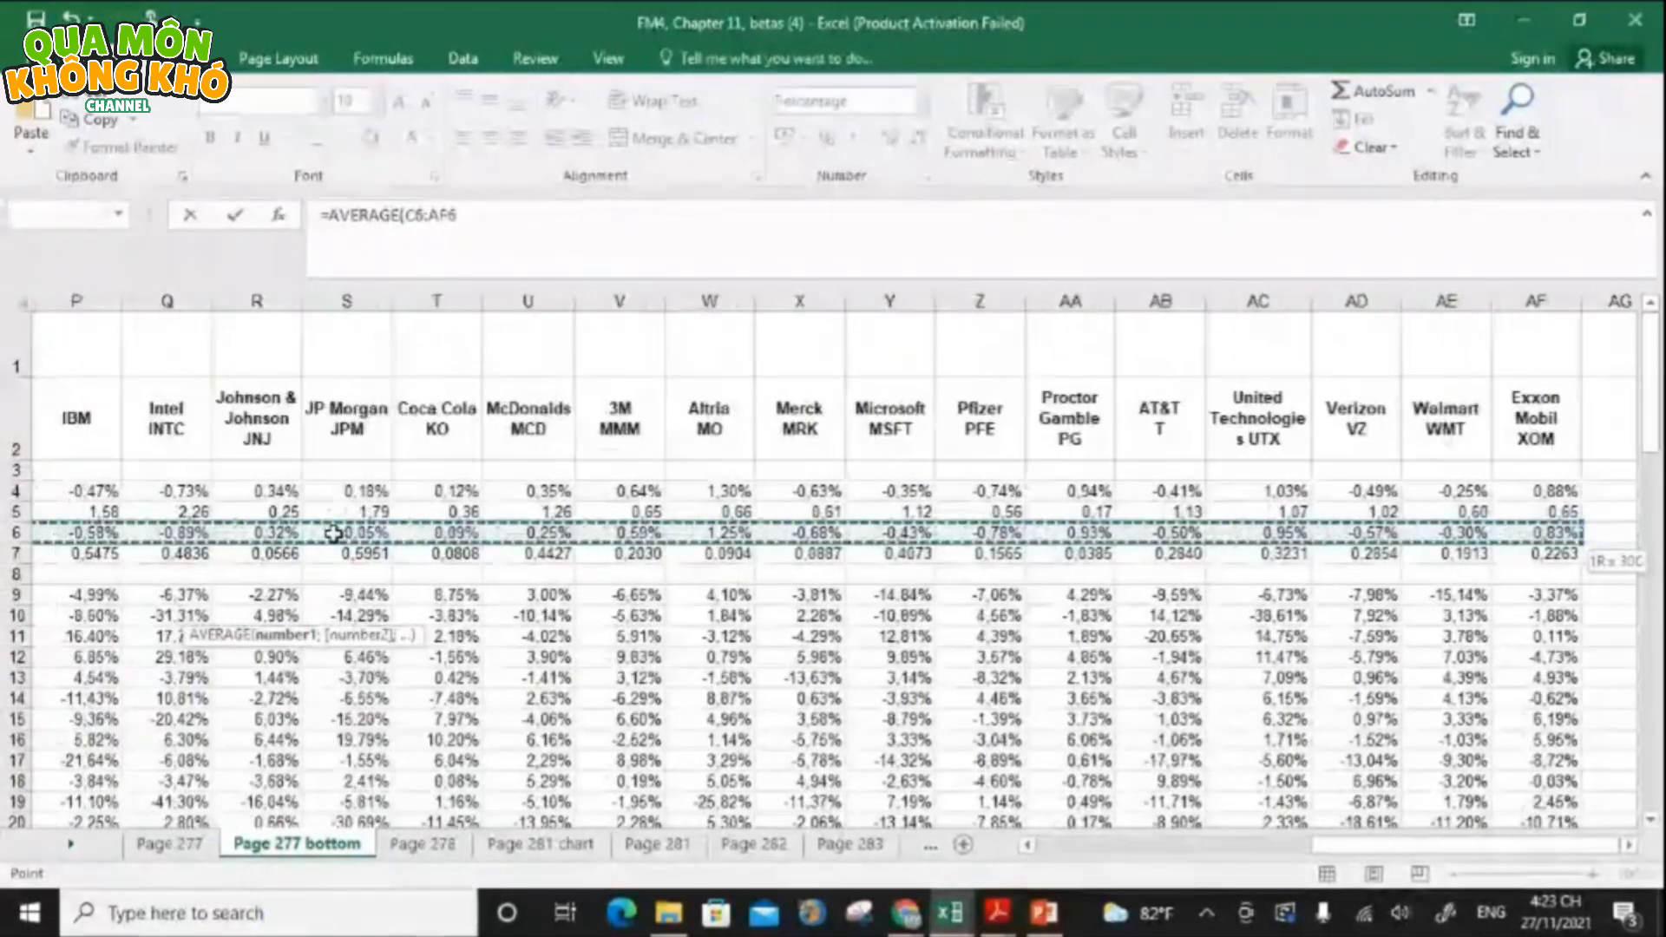
{"action": "key", "text": "Return"}
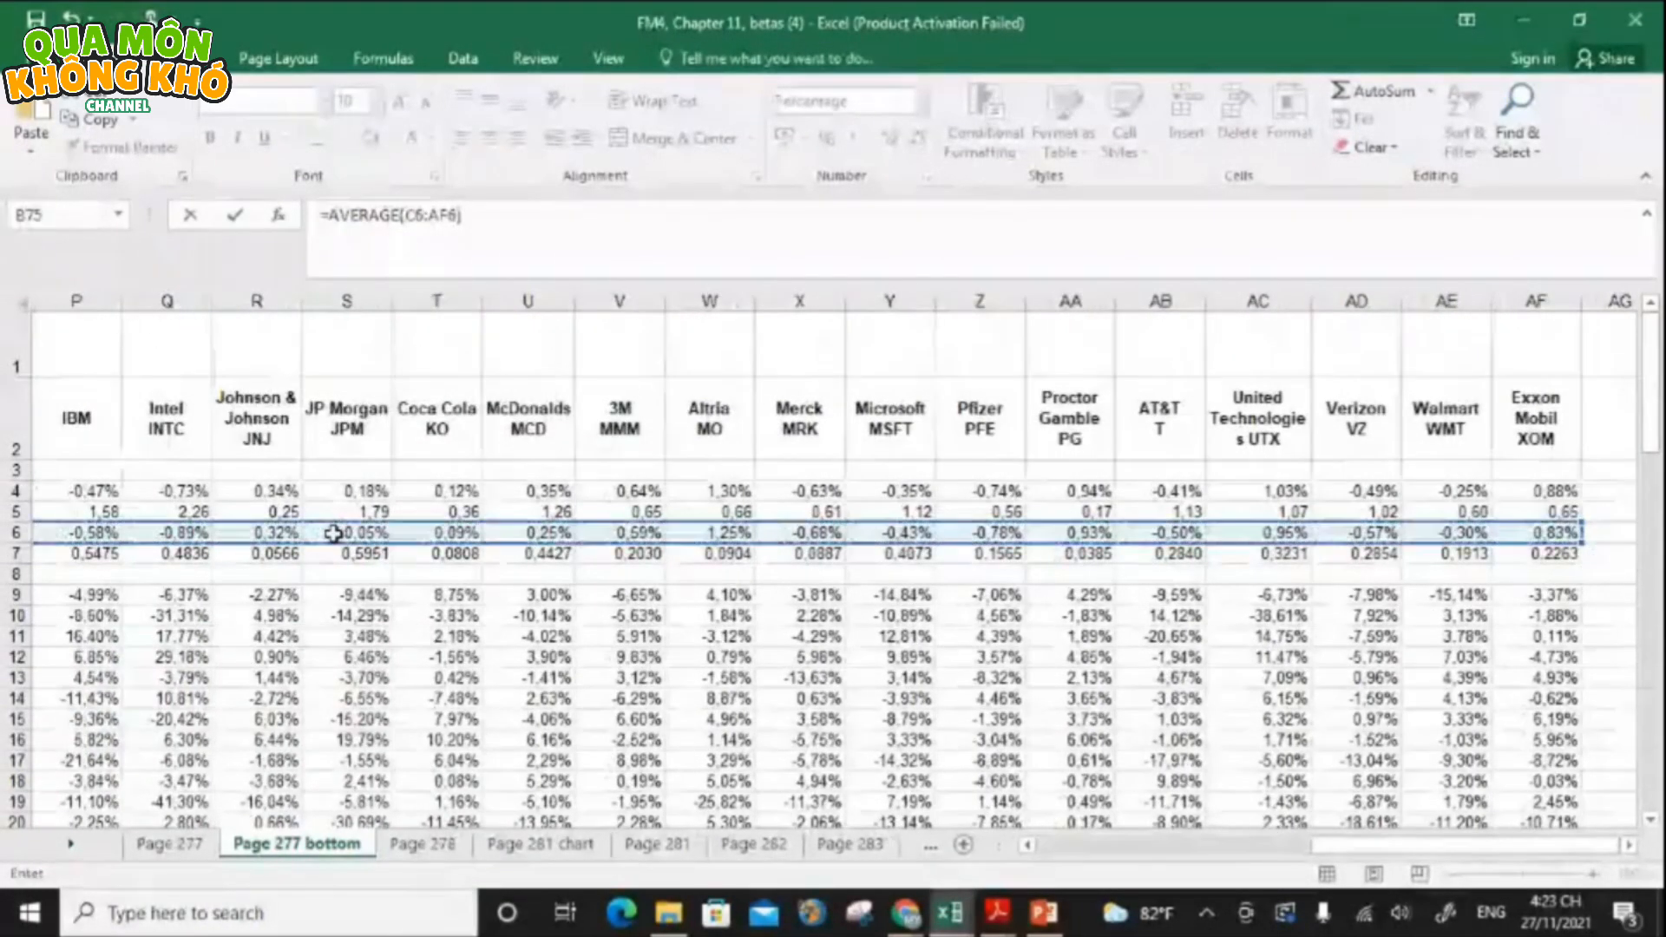
- Calculate the average beta of the stocks in B76 with =AVERAGE(C5:AF5)
{"action": "type", "text": "=AVE"}
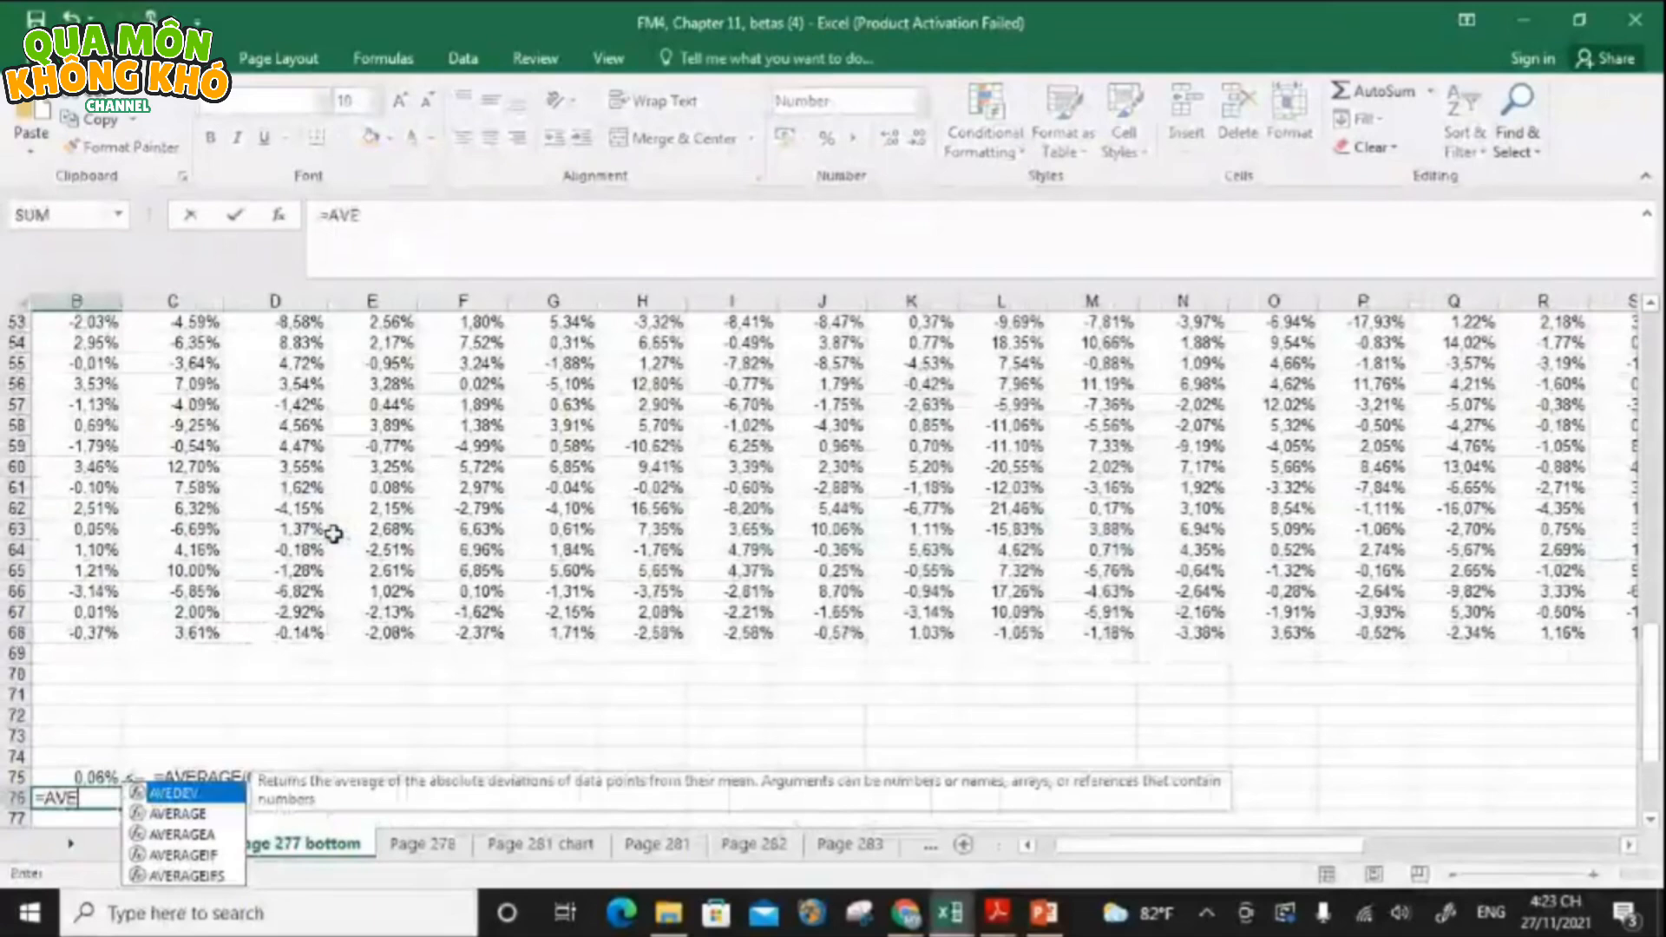
{"action": "type", "text": "RAGE("}
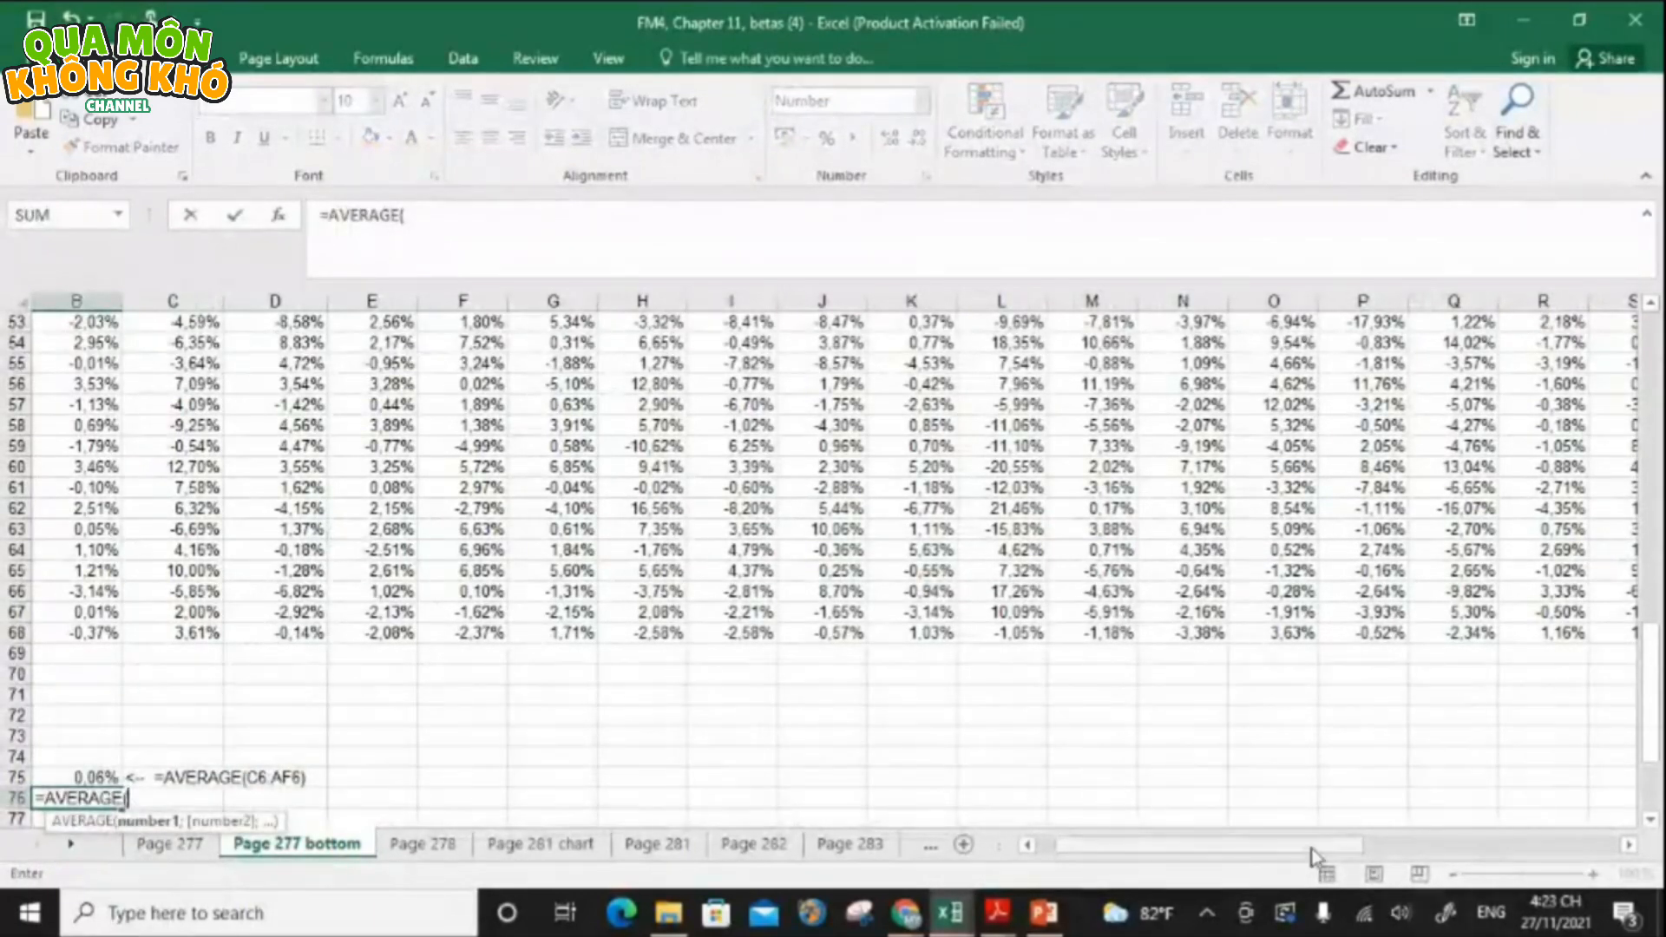
{"action": "left_click_drag", "start_coordinate": [1306, 846], "coordinate": [1203, 854]}
{"action": "left_click_drag", "start_coordinate": [1649, 694], "coordinate": [1648, 373]}
{"action": "left_click", "coordinate": [265, 515]}
{"action": "key", "text": "ctrl+shift+Right"}
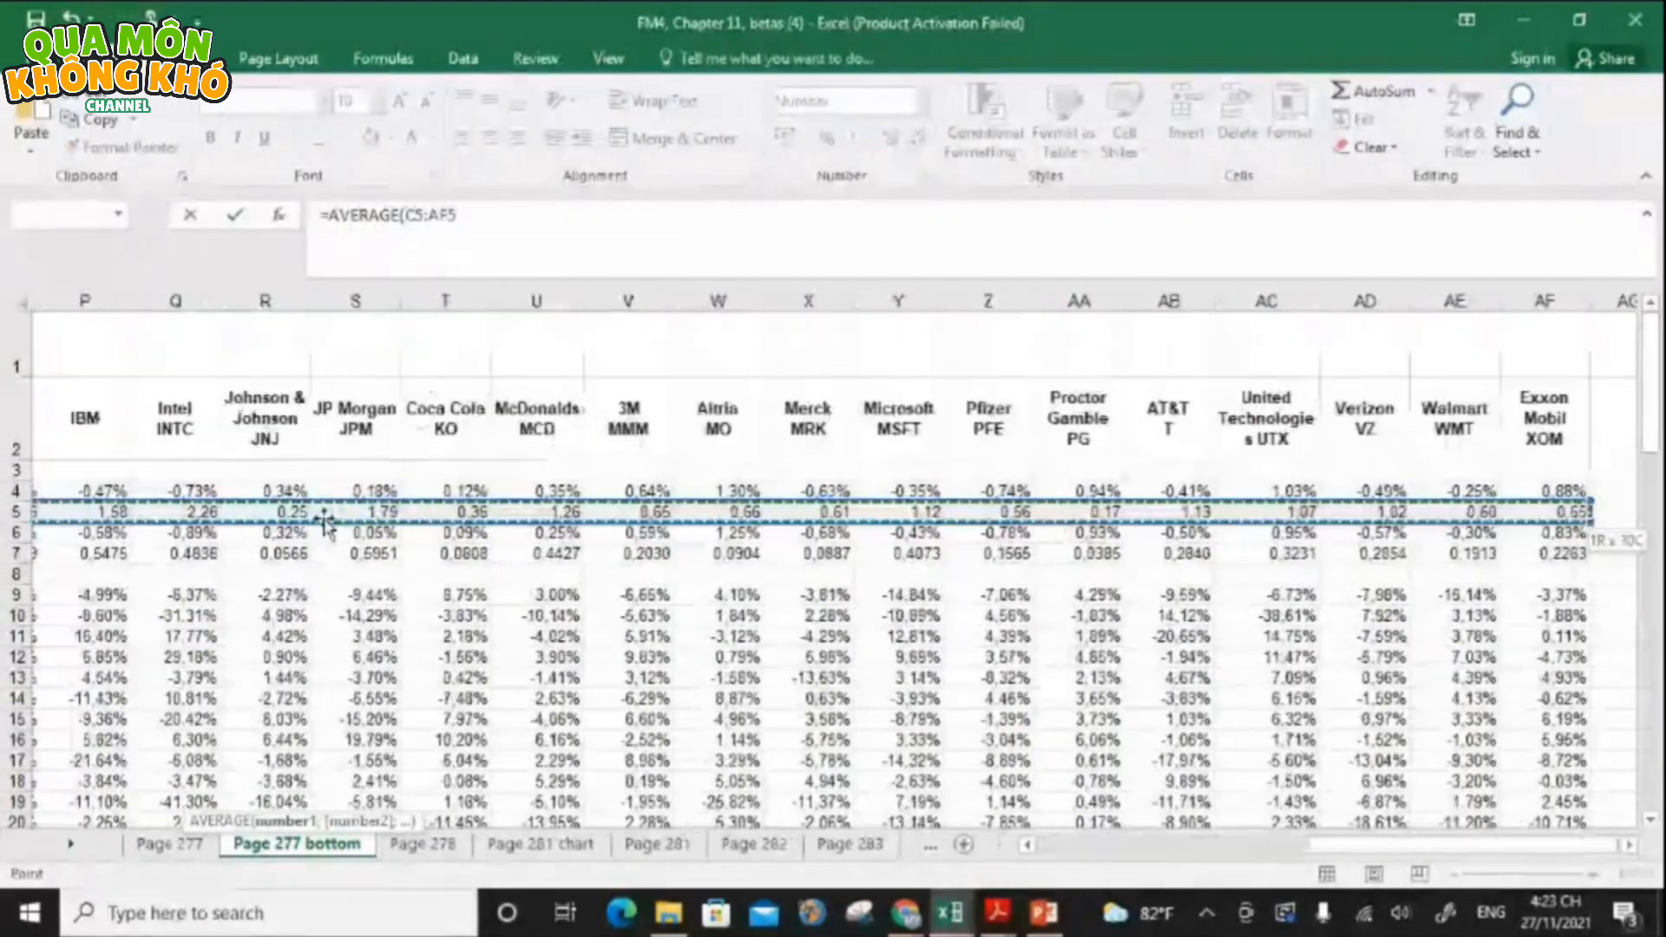
{"action": "key", "text": "Return"}
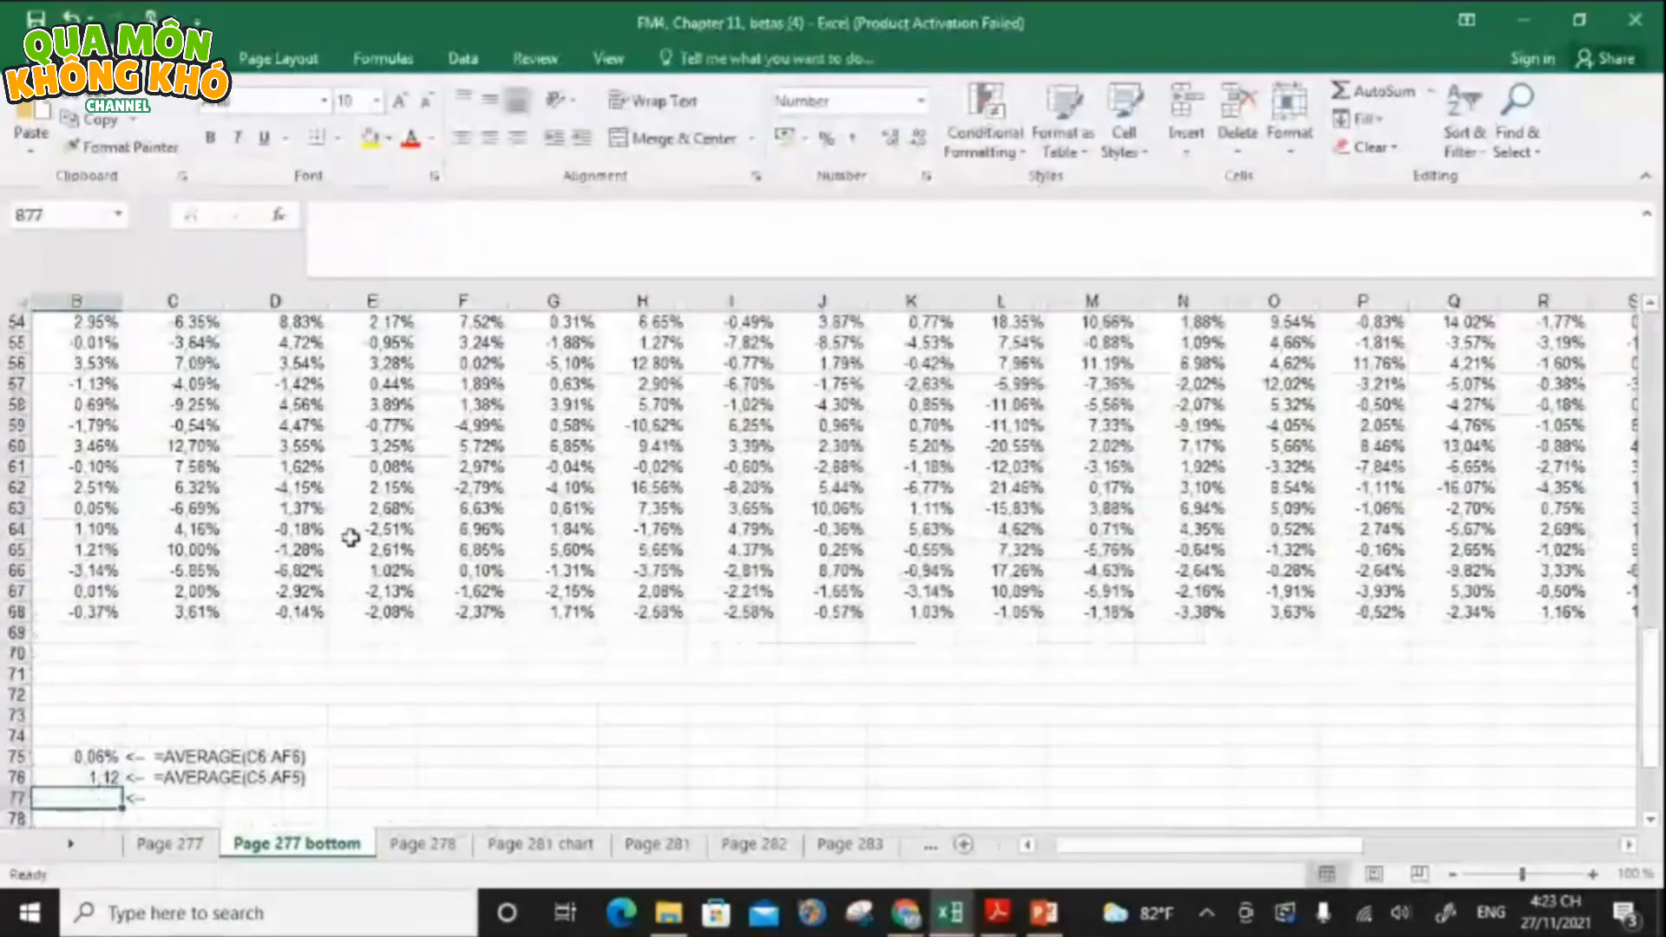
- Calculate the average R-squared of the stocks in B77 with =AVERAGE(C7:AF7)
{"action": "type", "text": "=AVER"}
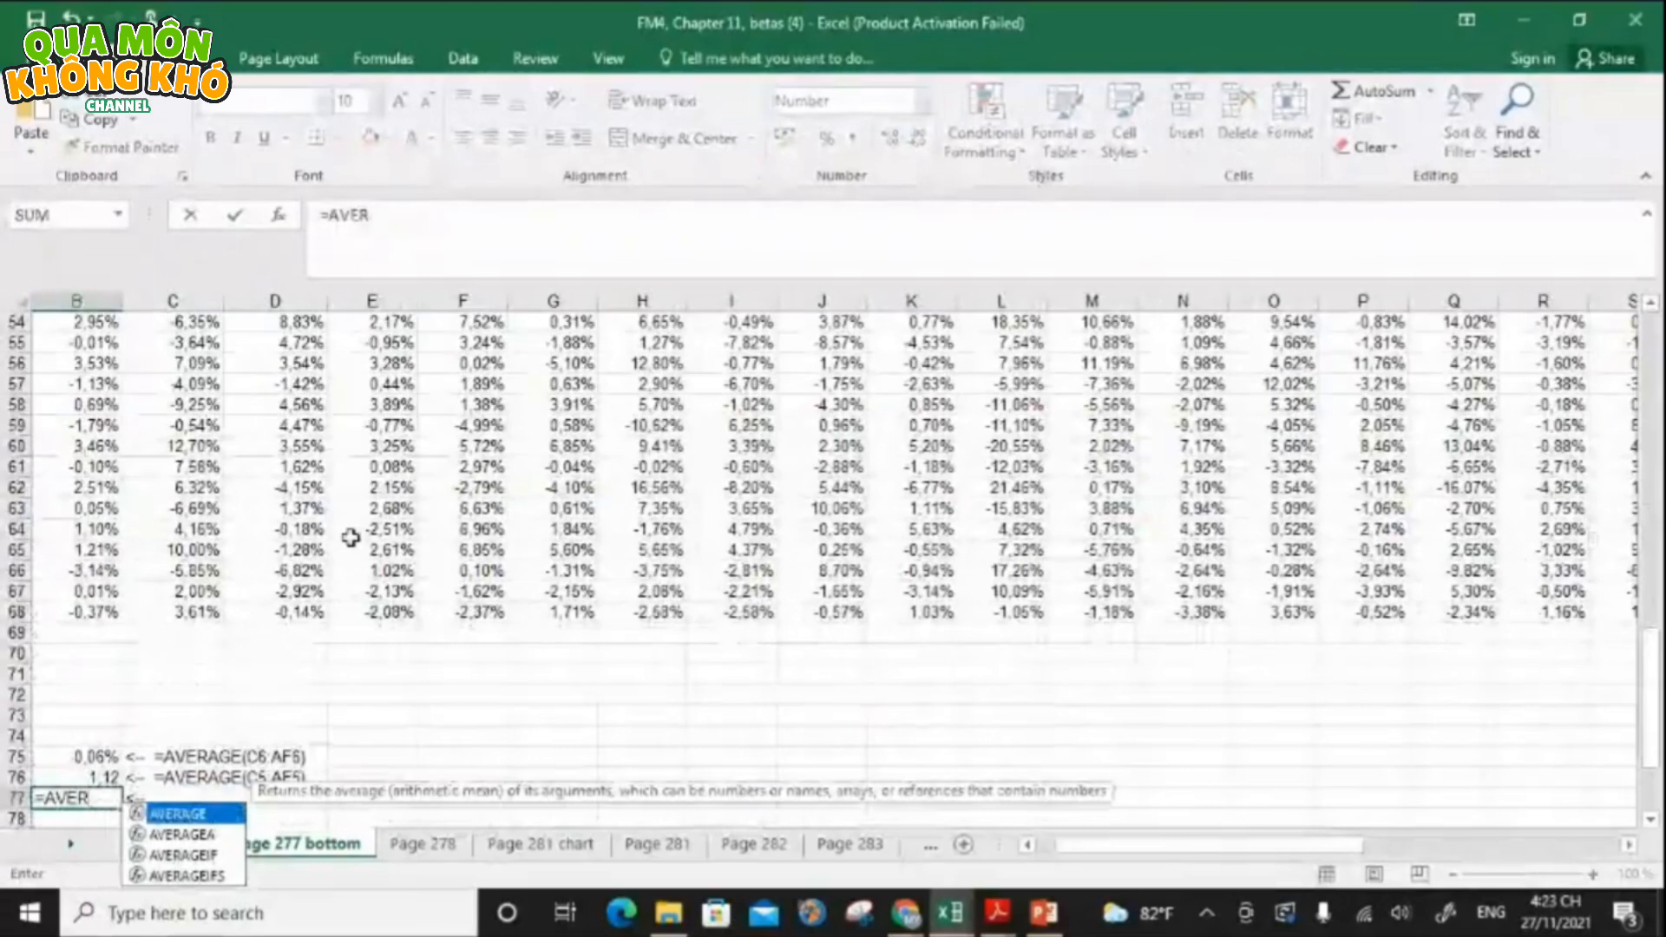
{"action": "type", "text": "AGE("}
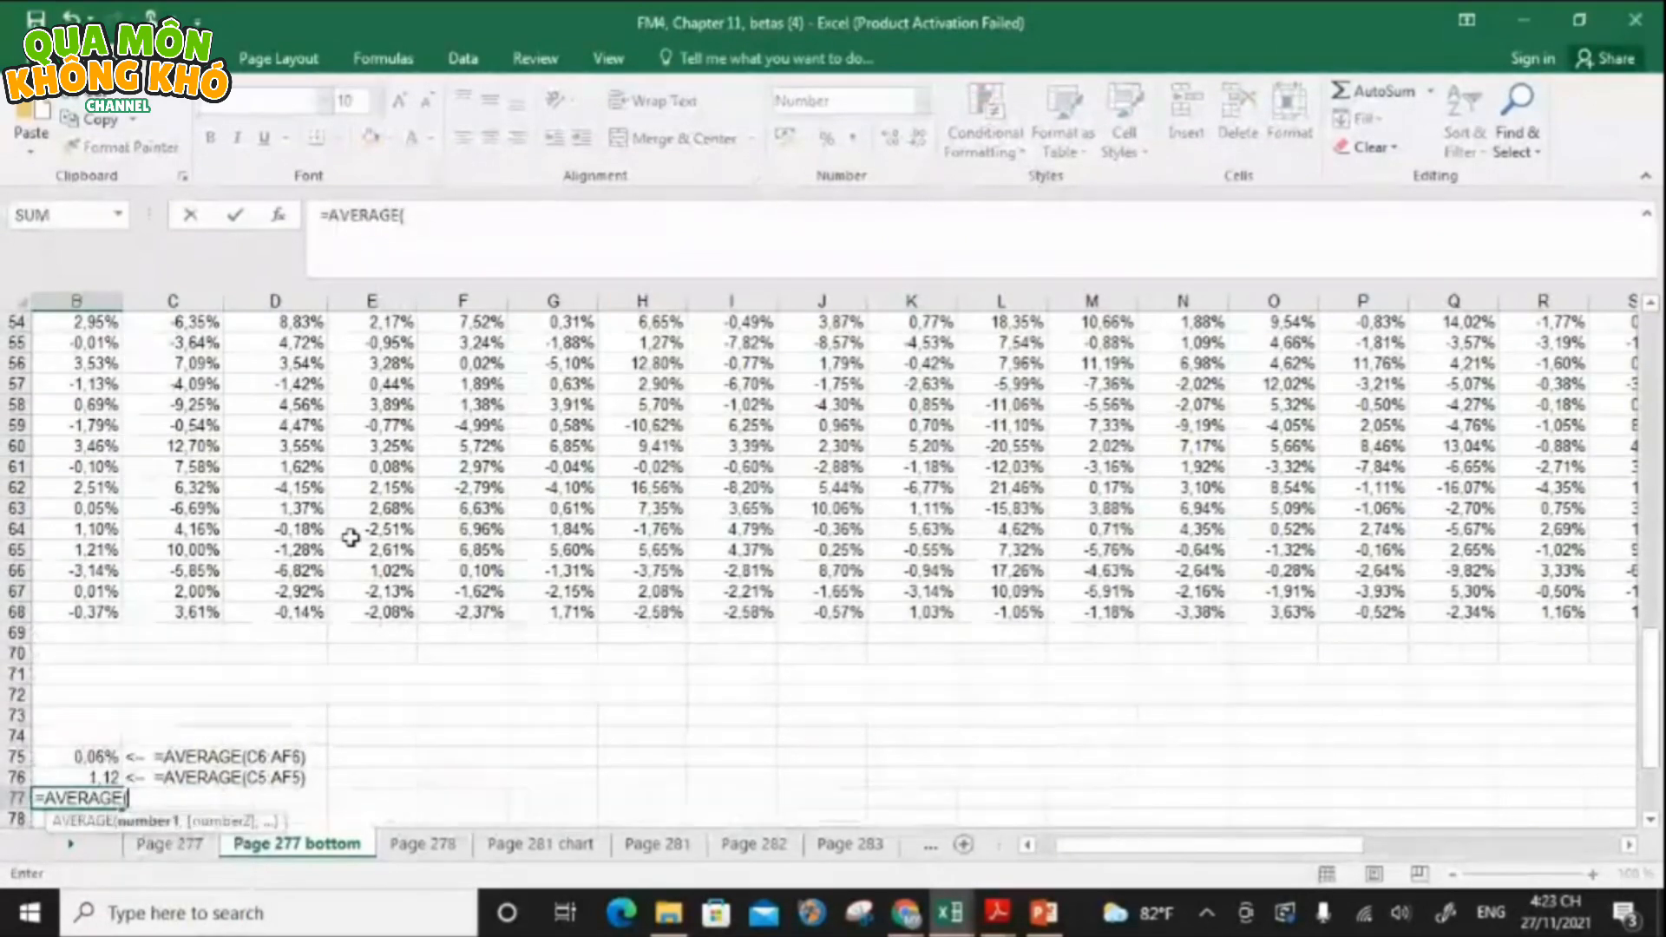
{"action": "left_click_drag", "start_coordinate": [1227, 855], "coordinate": [1209, 854]}
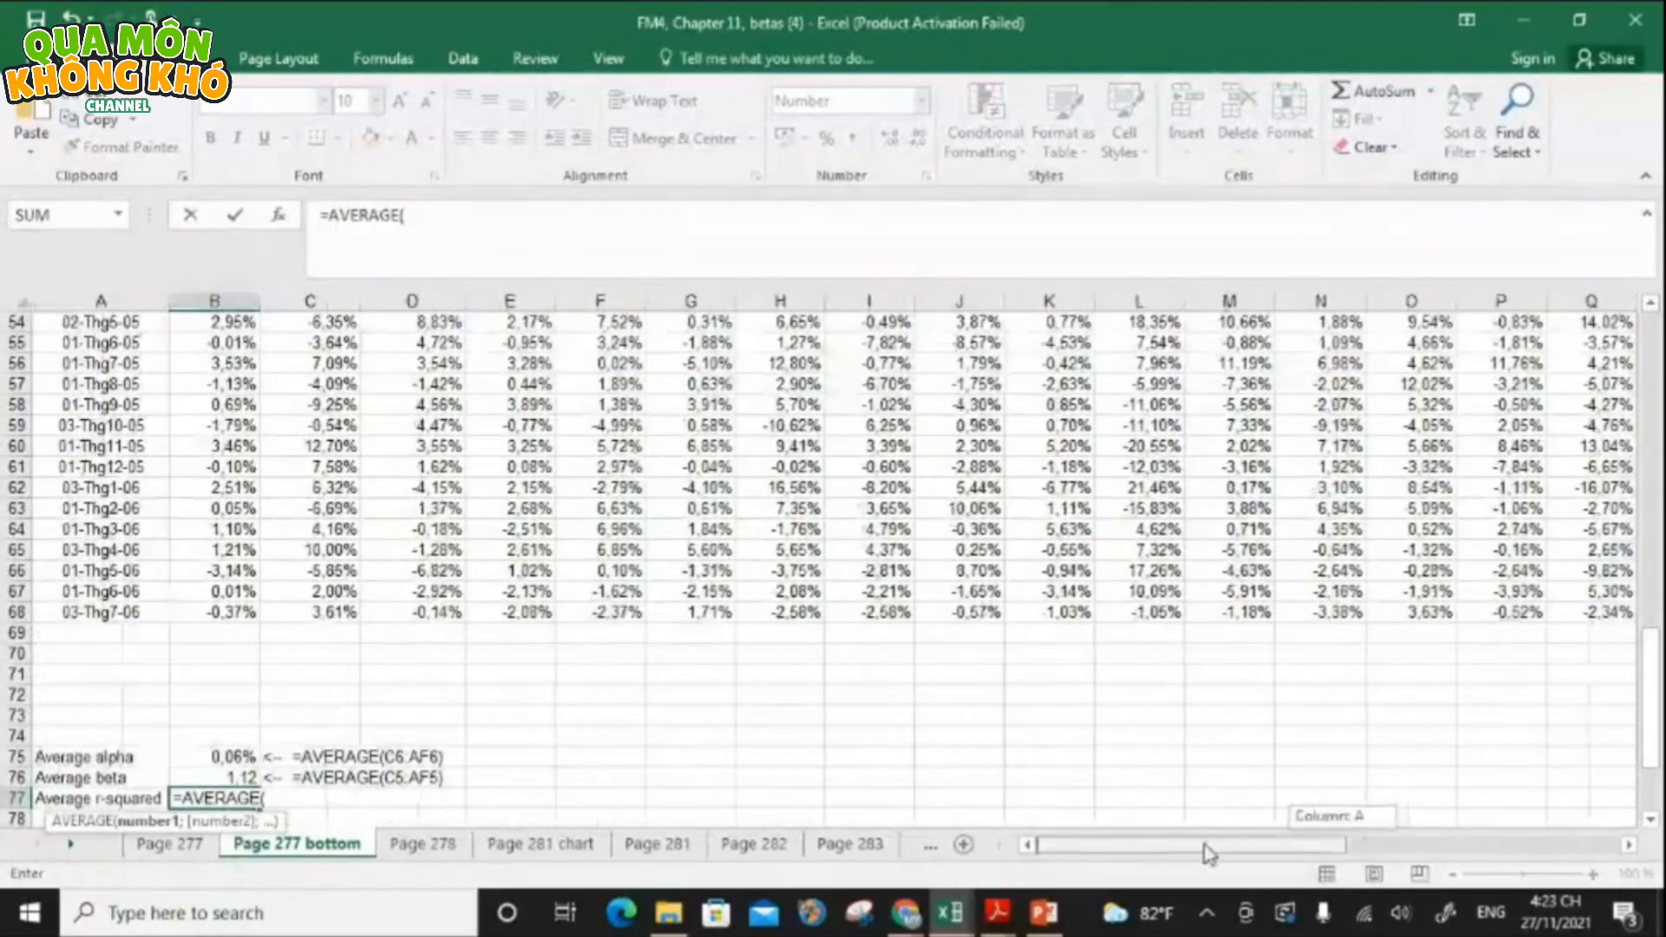
{"action": "scroll", "coordinate": [781, 608], "scroll_direction": "up", "scroll_amount": 18}
{"action": "left_click", "coordinate": [329, 555]}
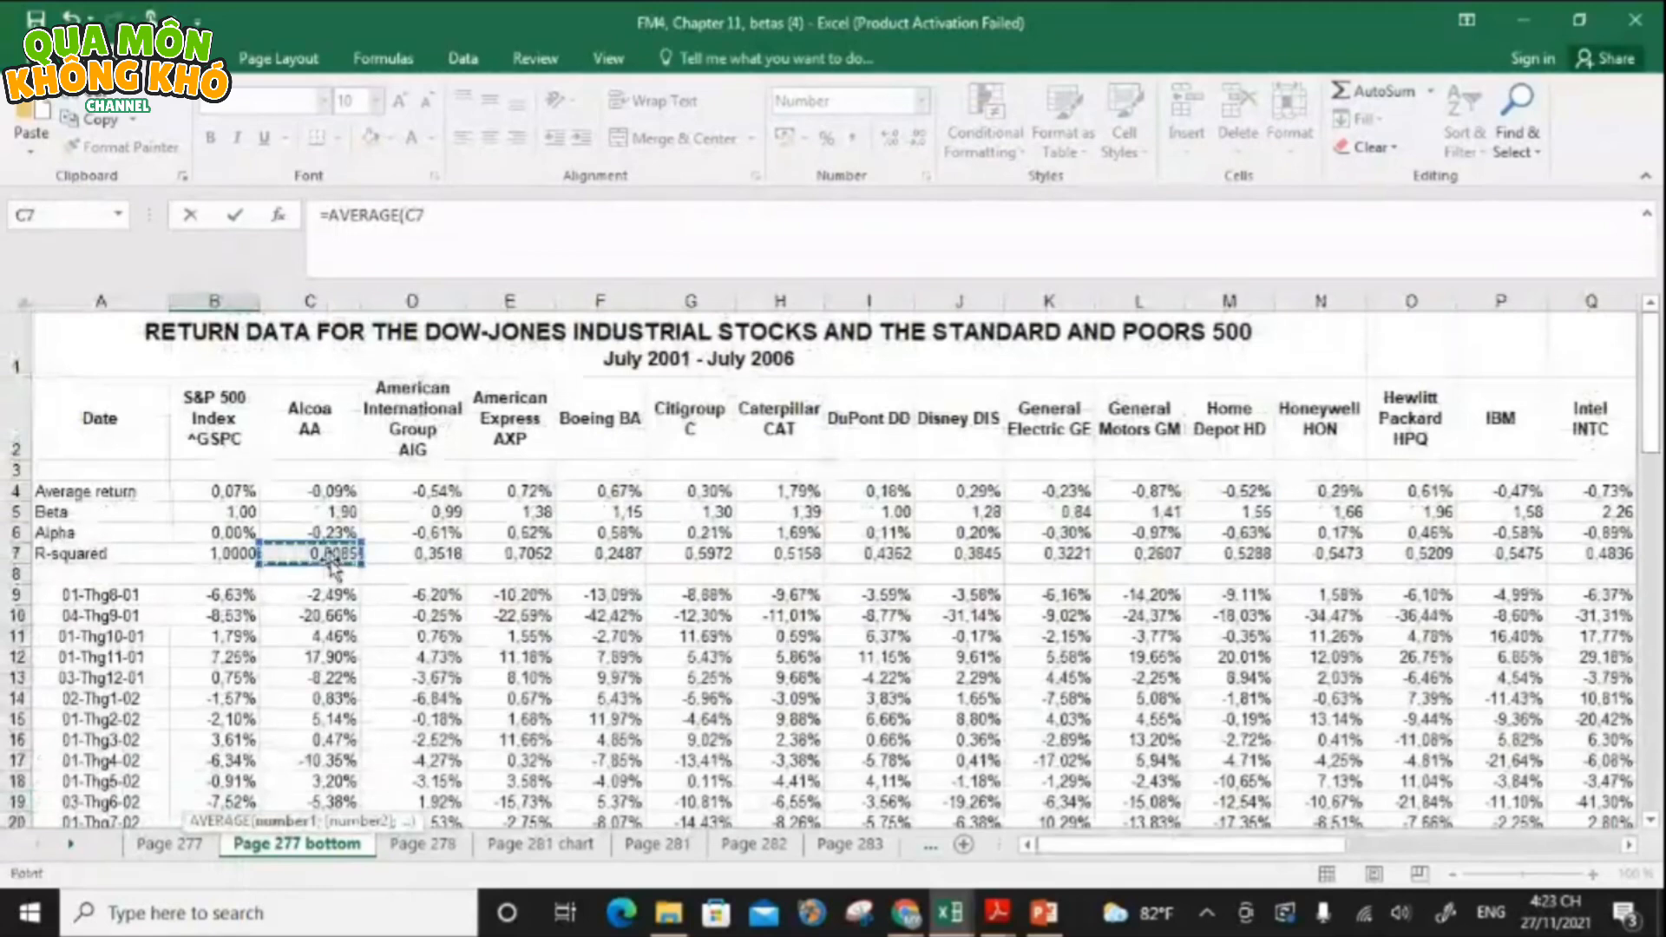
{"action": "key", "text": "ctrl+shift+Right"}
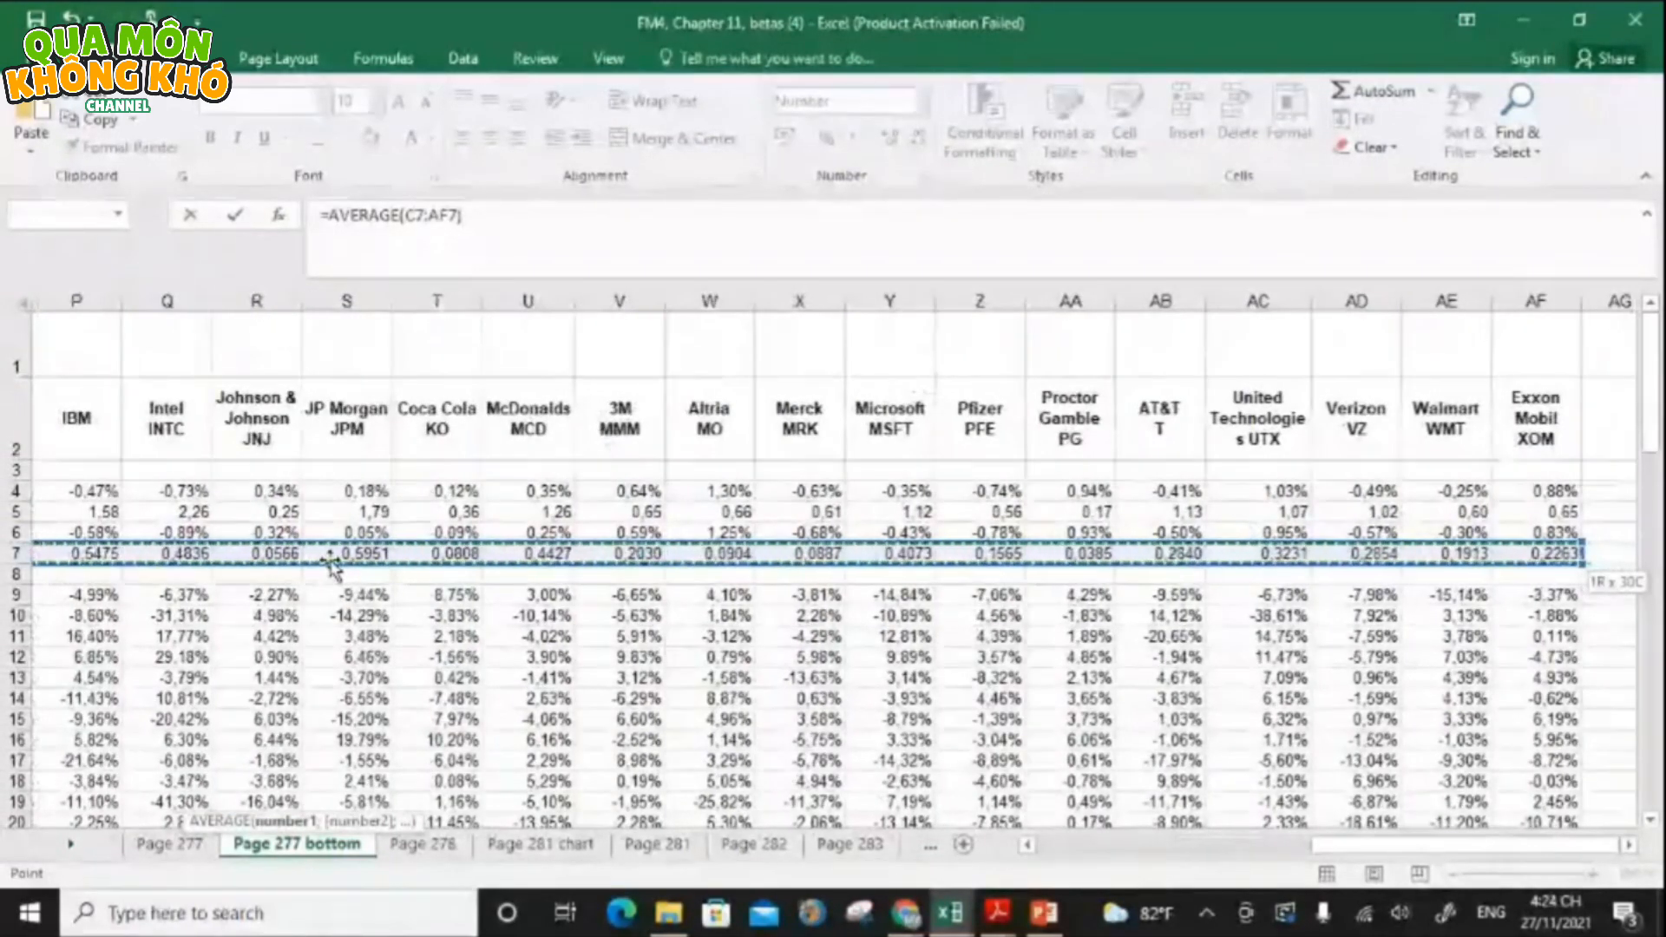
{"action": "key", "text": "Return"}
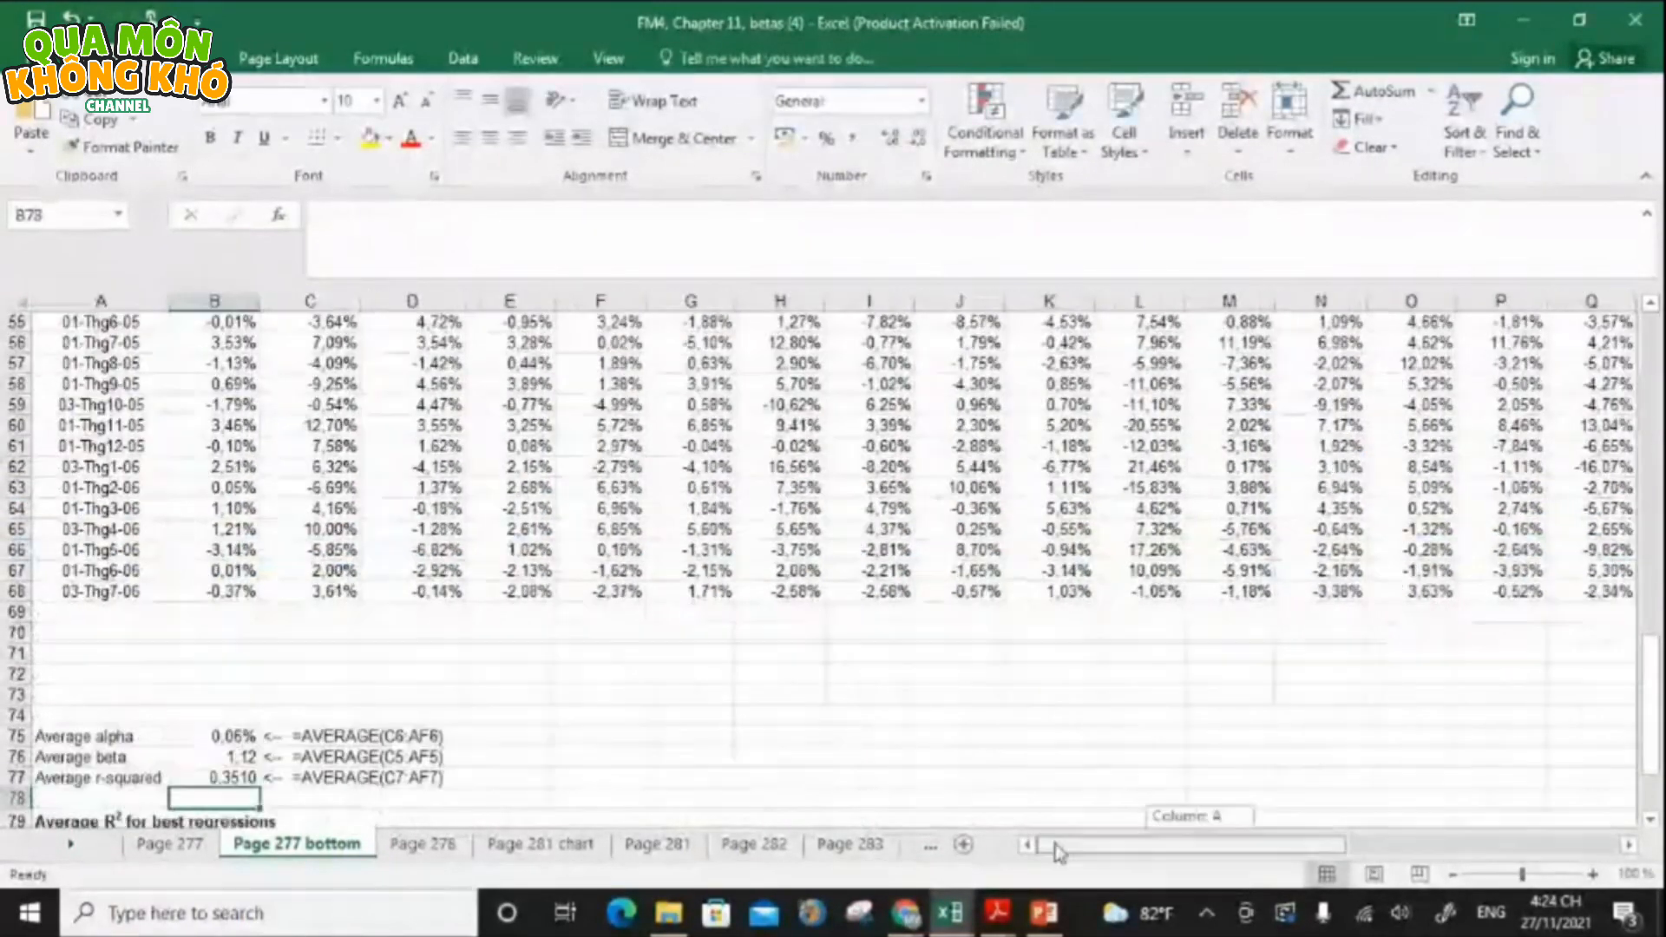
- Start a SUMIF formula in B80 with the stocks' R-squared values C7:AF7 as its range
{"action": "mouse_move", "coordinate": [1648, 708]}
{"action": "left_mouse_down"}
{"action": "mouse_move", "coordinate": [1646, 733]}
{"action": "mouse_move", "coordinate": [1646, 377]}
{"action": "mouse_move", "coordinate": [1657, 712]}
{"action": "left_mouse_up"}
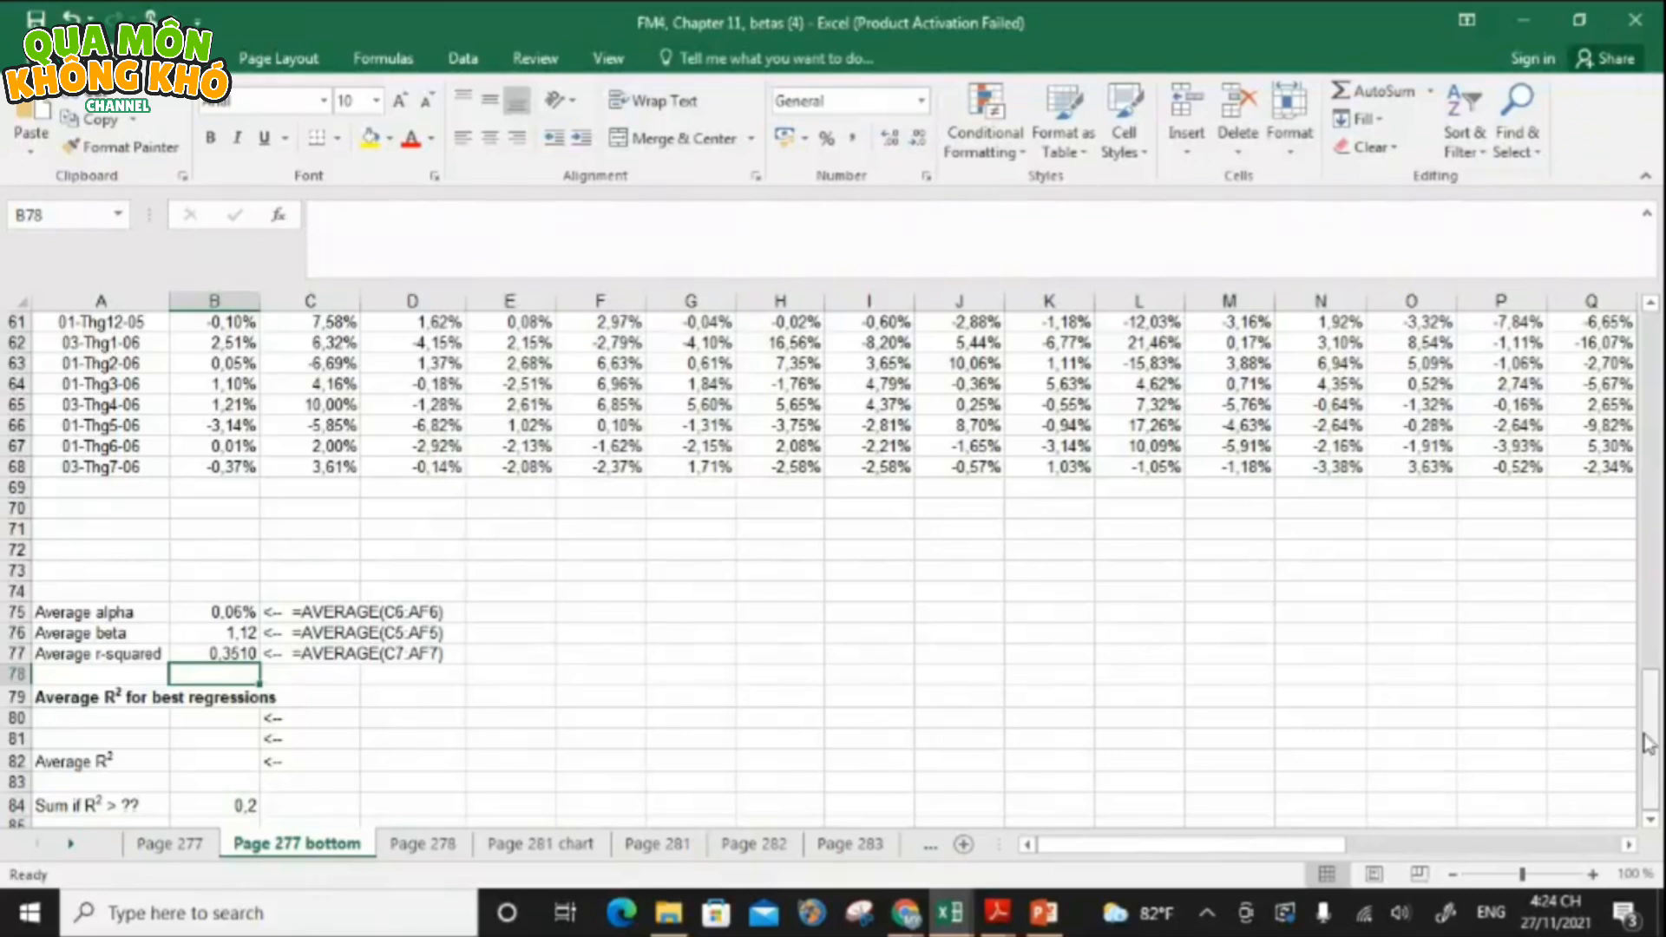
{"action": "left_click", "coordinate": [188, 720]}
{"action": "type", "text": "="}
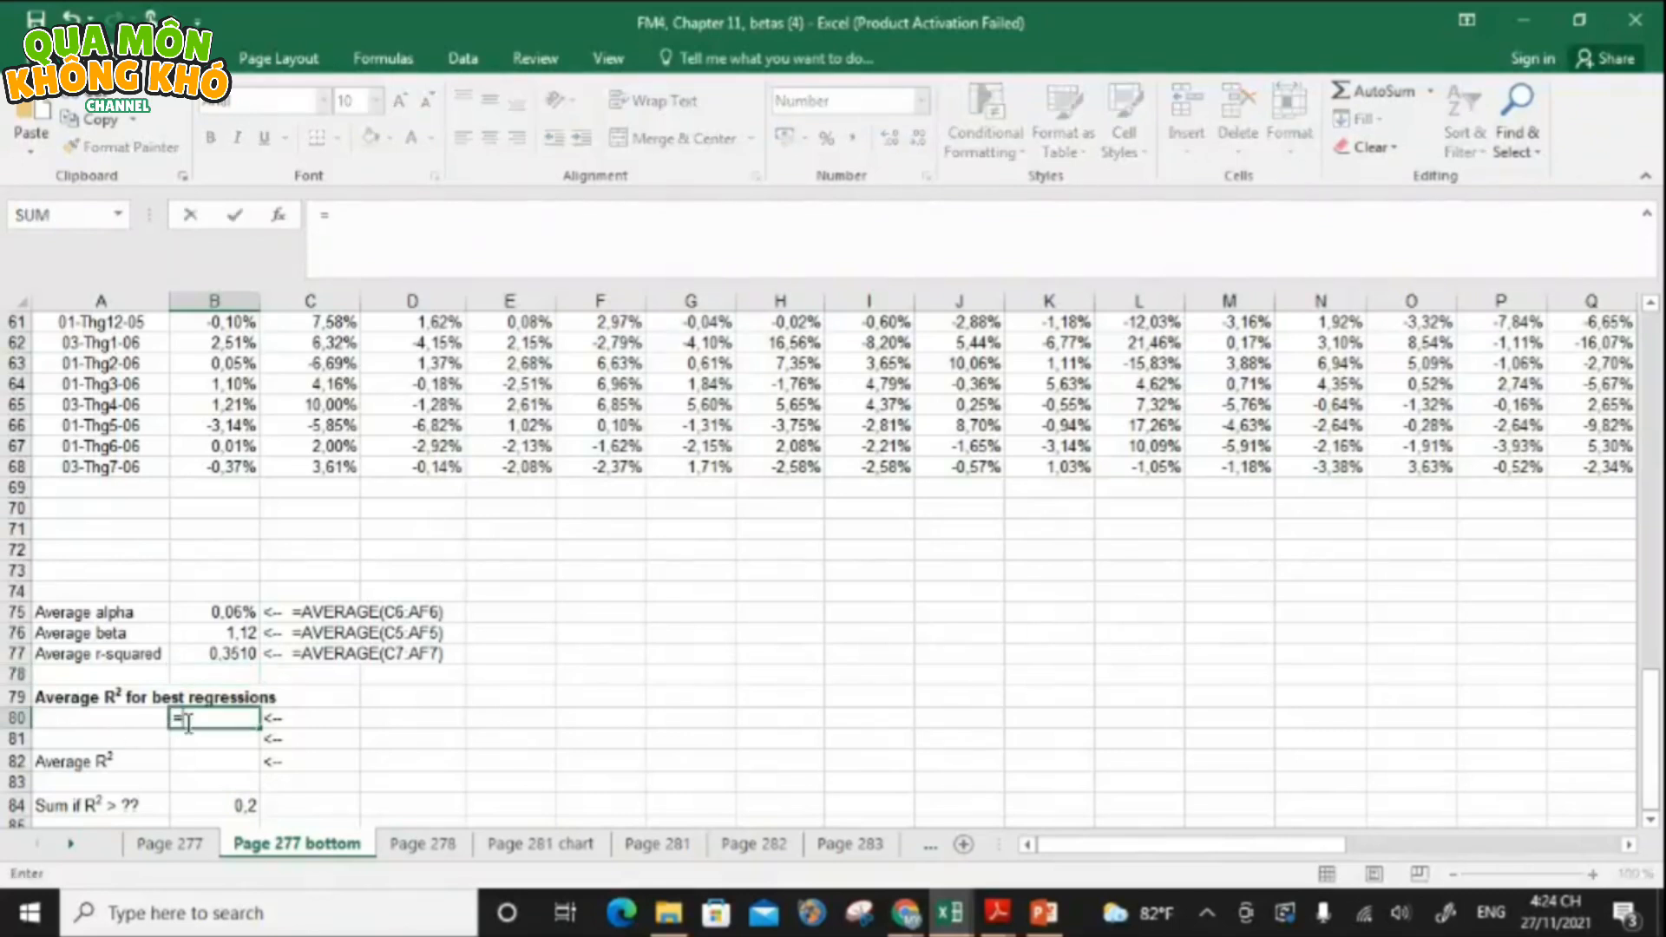
{"action": "type", "text": "SUMIF"}
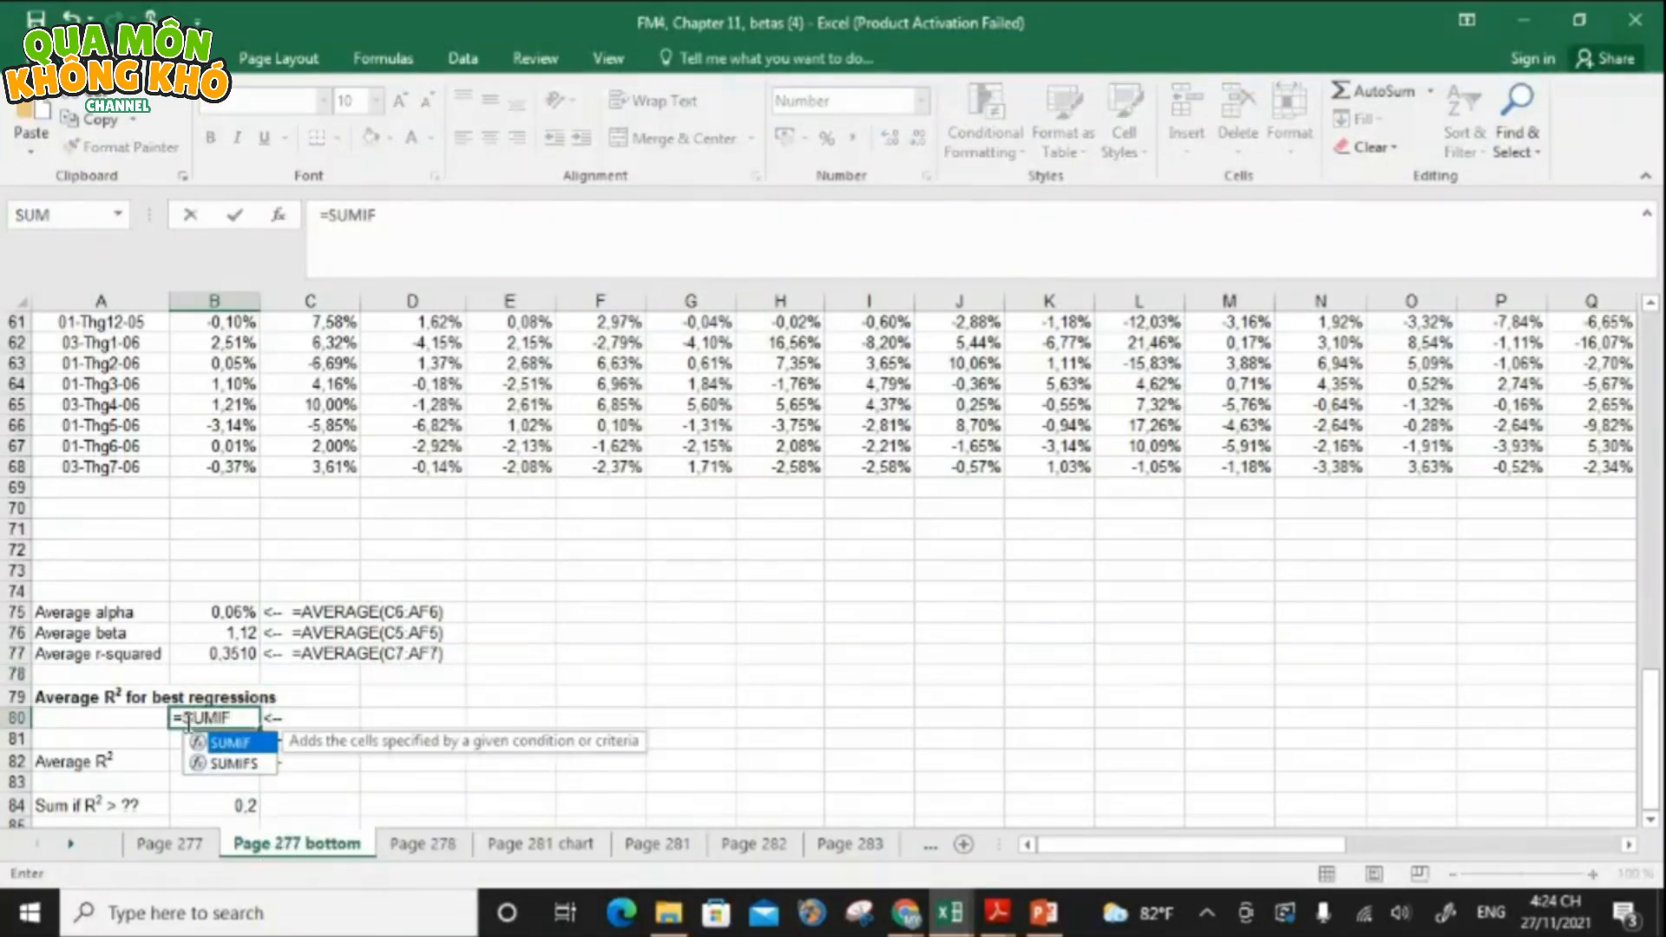
{"action": "type", "text": "("}
{"action": "left_click_drag", "start_coordinate": [1648, 720], "coordinate": [1648, 364]}
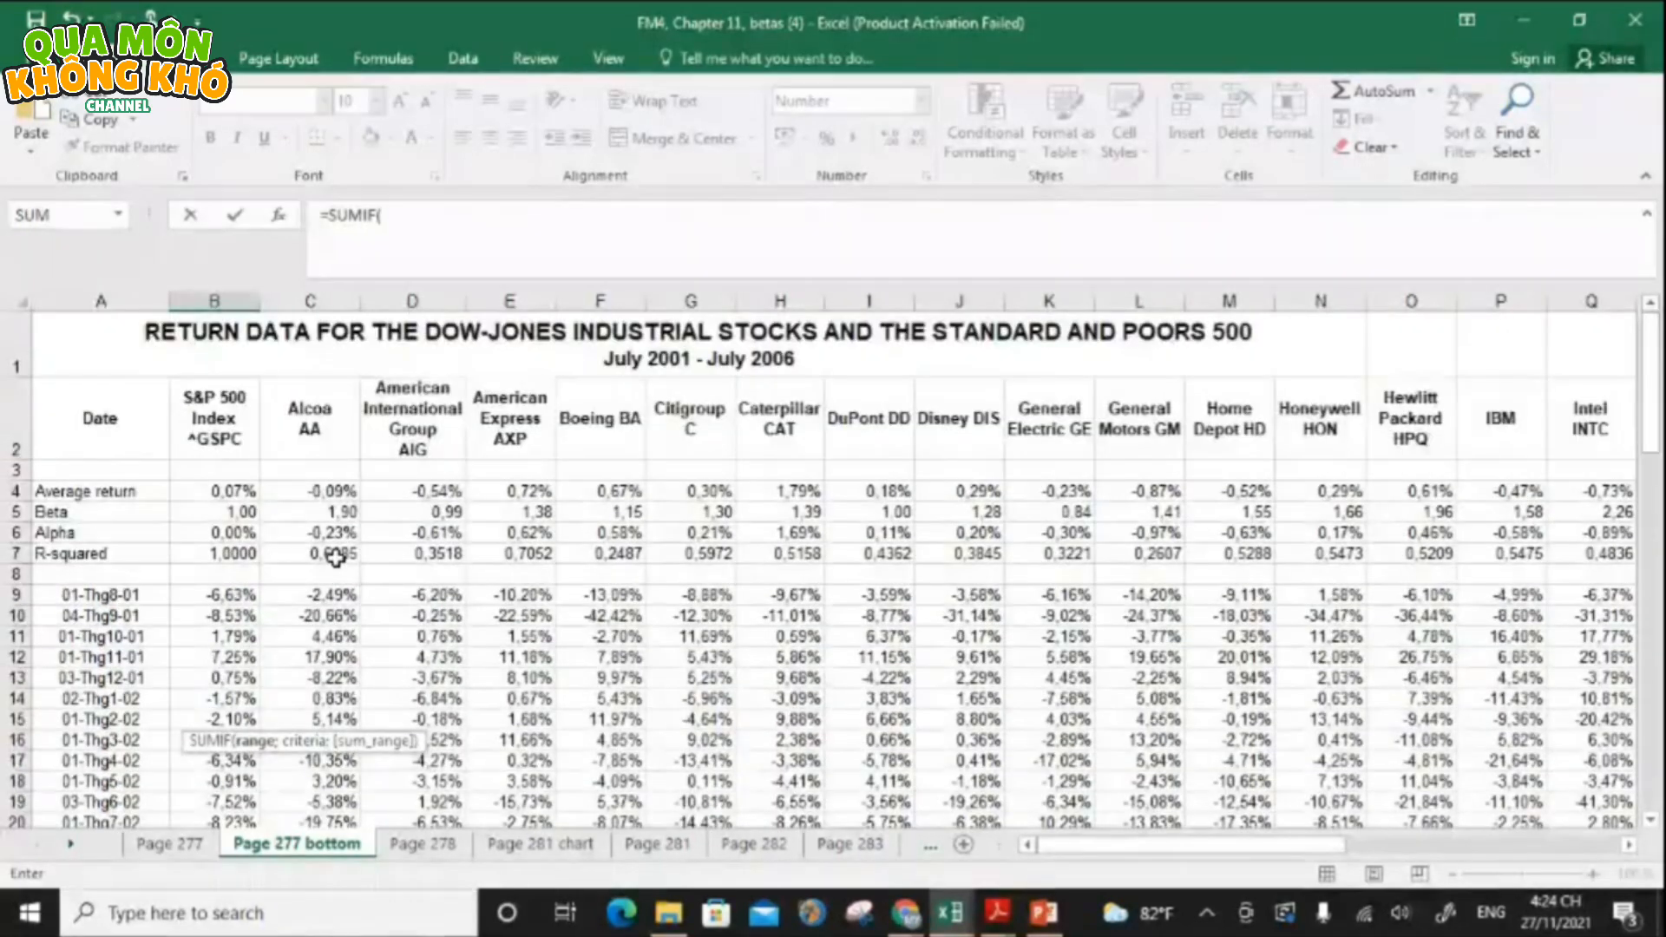
{"action": "left_click", "coordinate": [335, 555]}
{"action": "key", "text": "ctrl+shift+Right"}
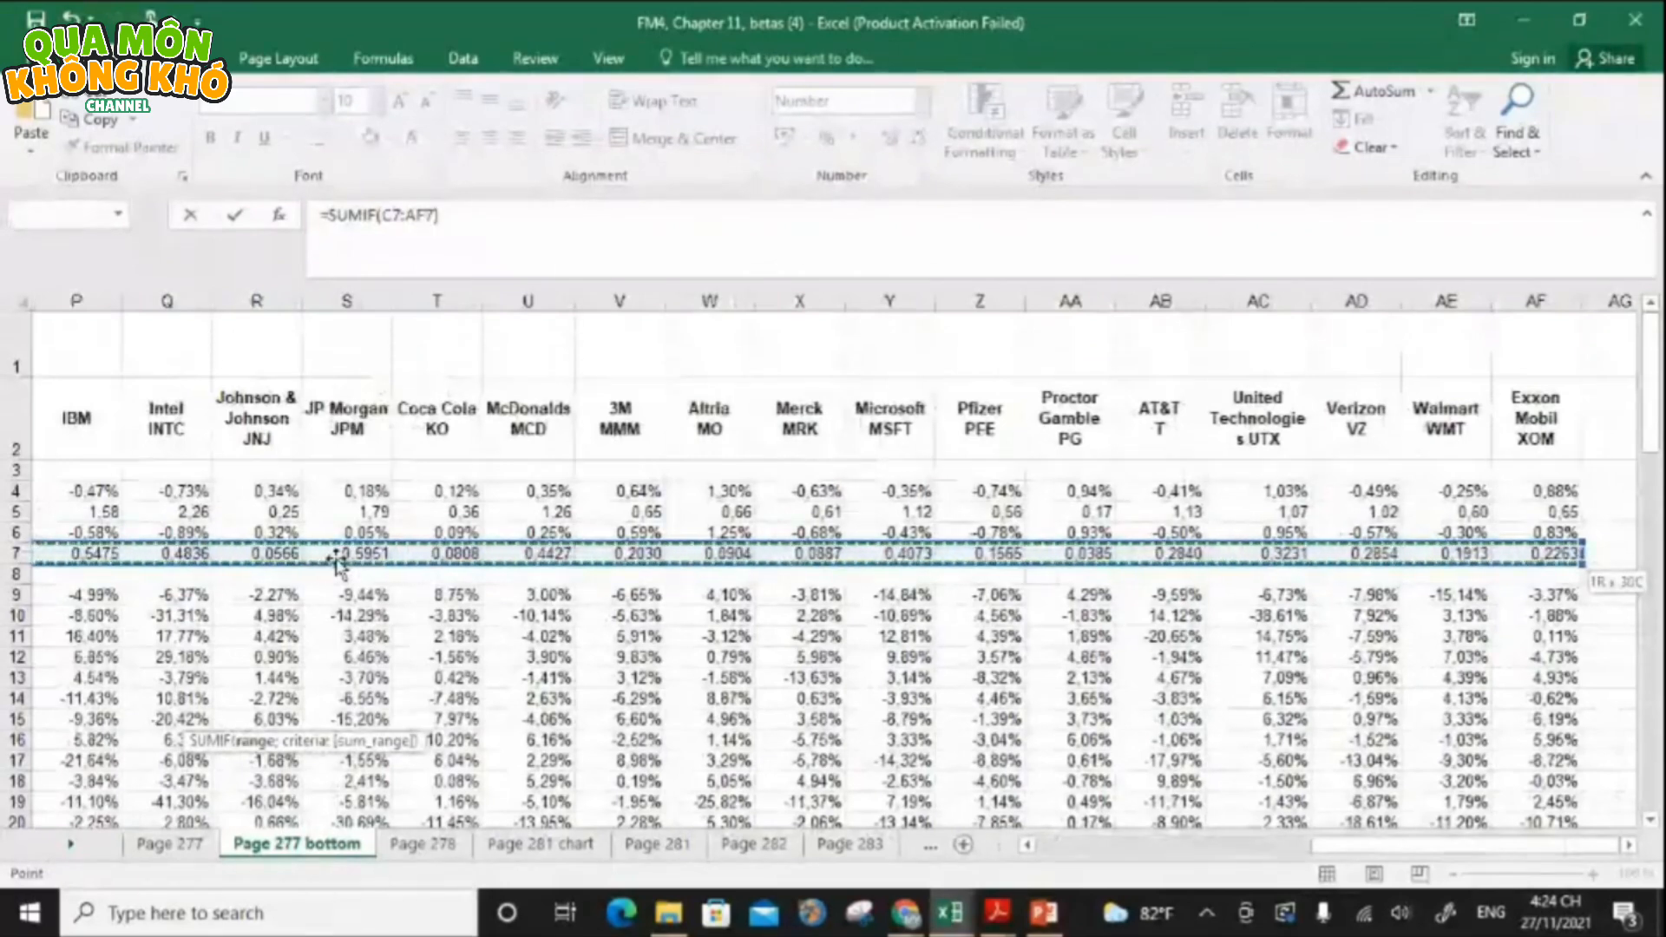
{"action": "type", "text": ")"}
{"action": "key", "text": "BackSpace"}
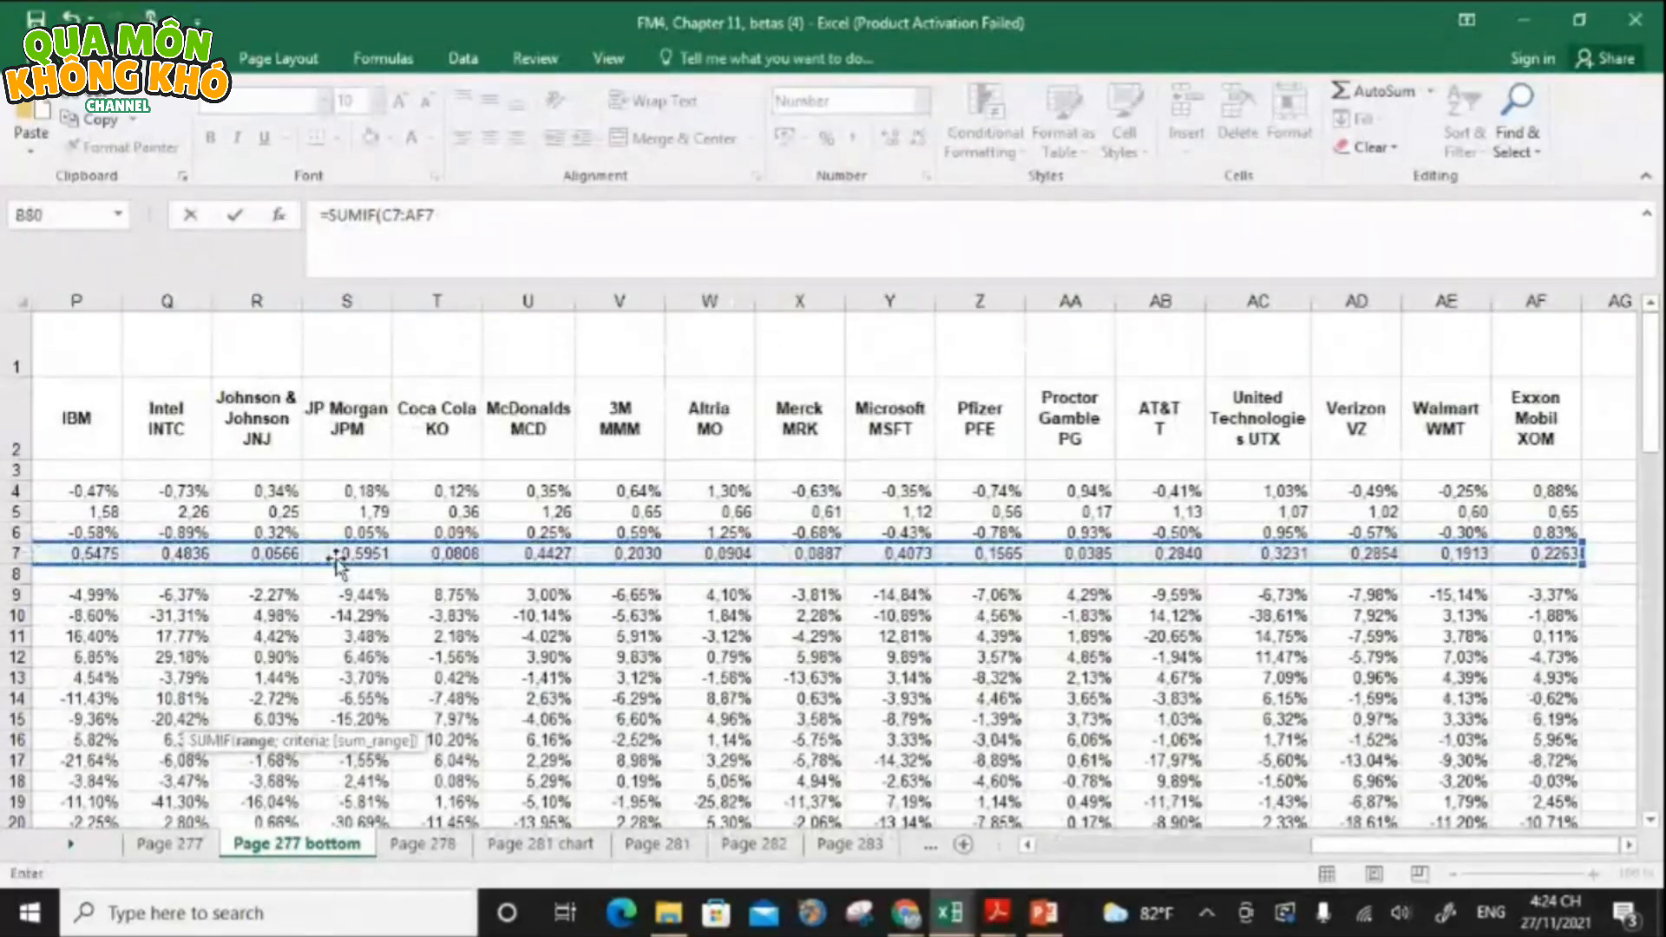
- Complete the SUMIF formula in B80 with the criterion ">"&TEXT(B84;"0")
{"action": "type", "text": ";\">"}
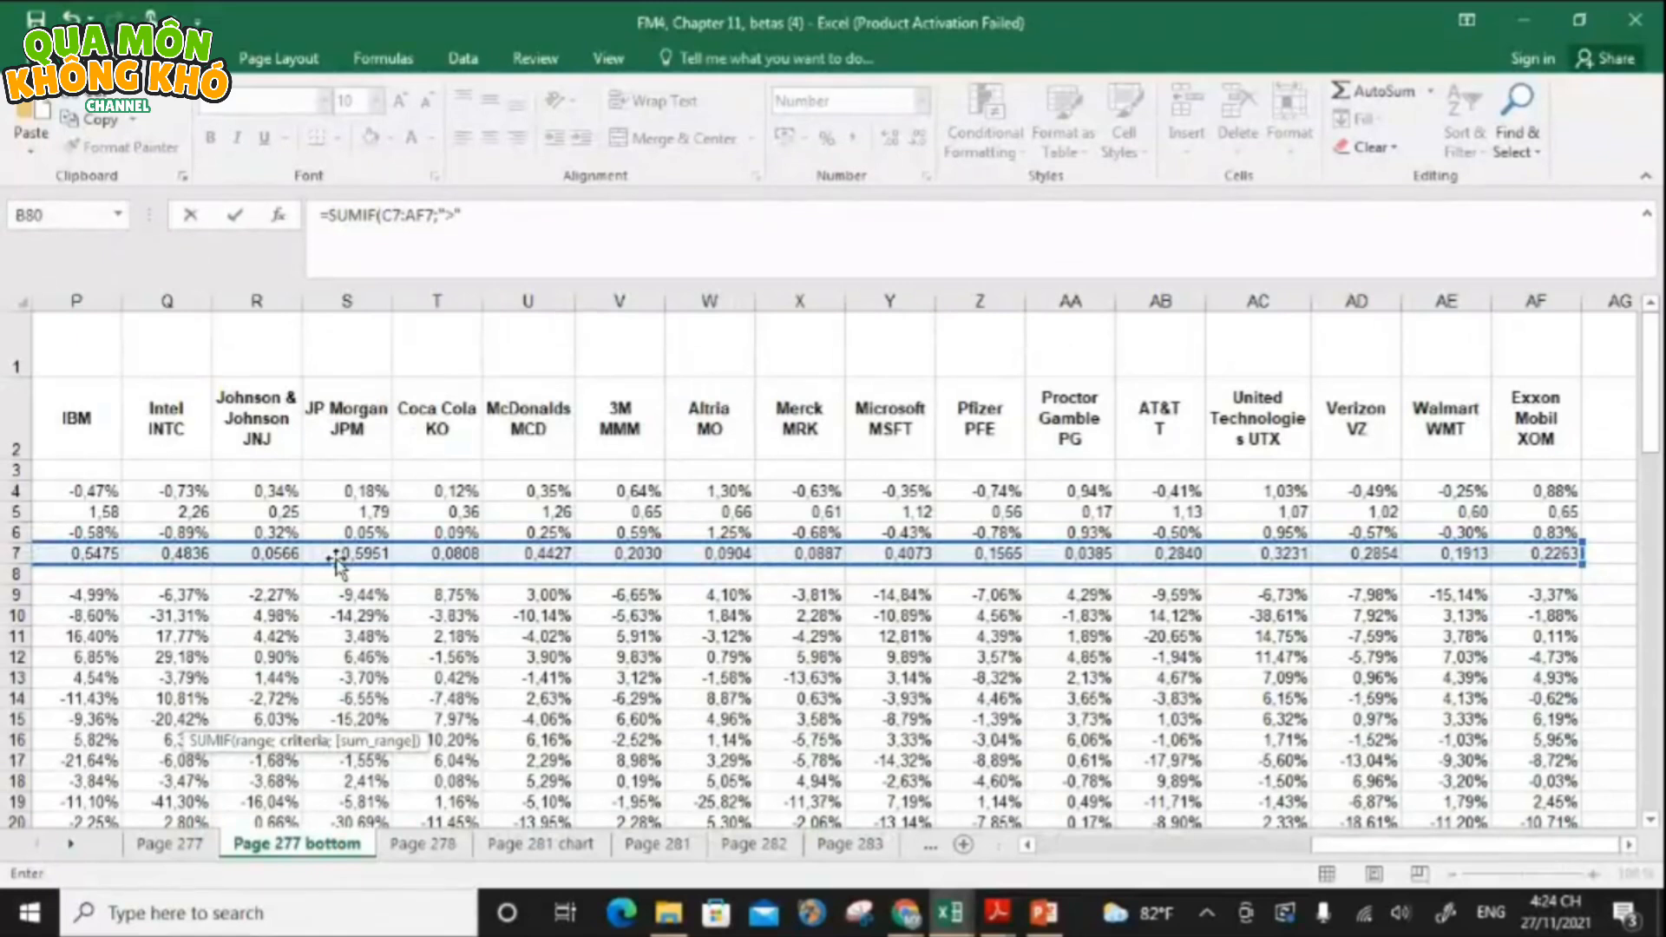
{"action": "type", "text": "\"&TEXT"}
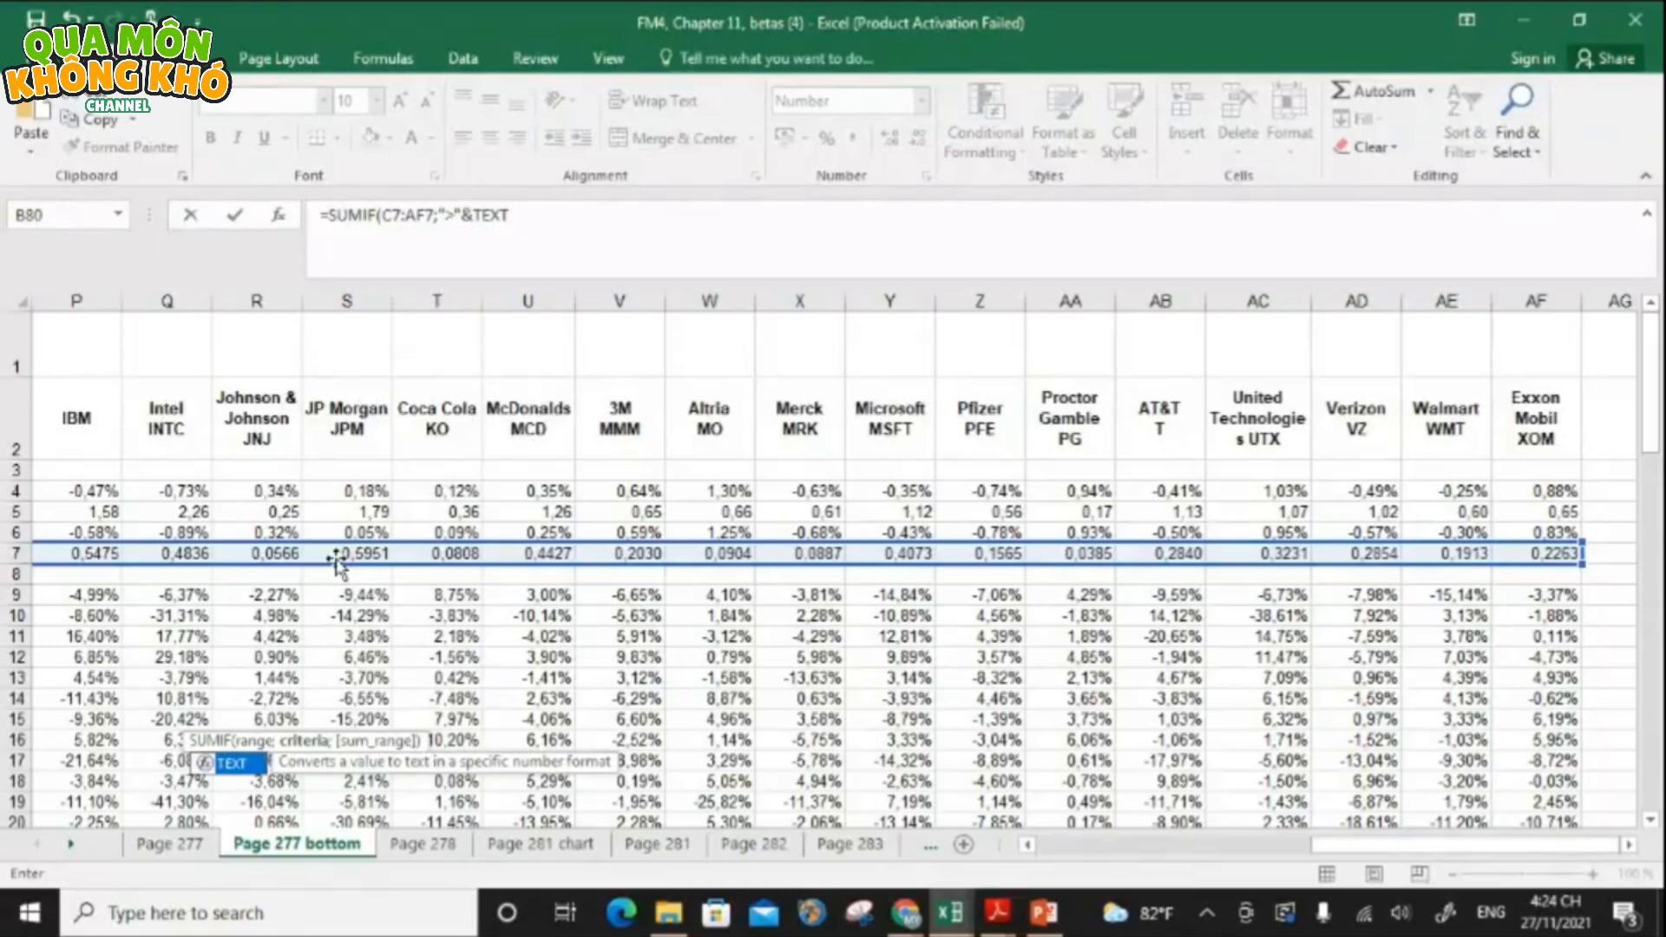
{"action": "type", "text": "("}
{"action": "left_click_drag", "start_coordinate": [1420, 855], "coordinate": [1145, 855]}
{"action": "scroll", "coordinate": [365, 738], "scroll_direction": "down", "scroll_amount": 20}
{"action": "left_click", "coordinate": [215, 805]}
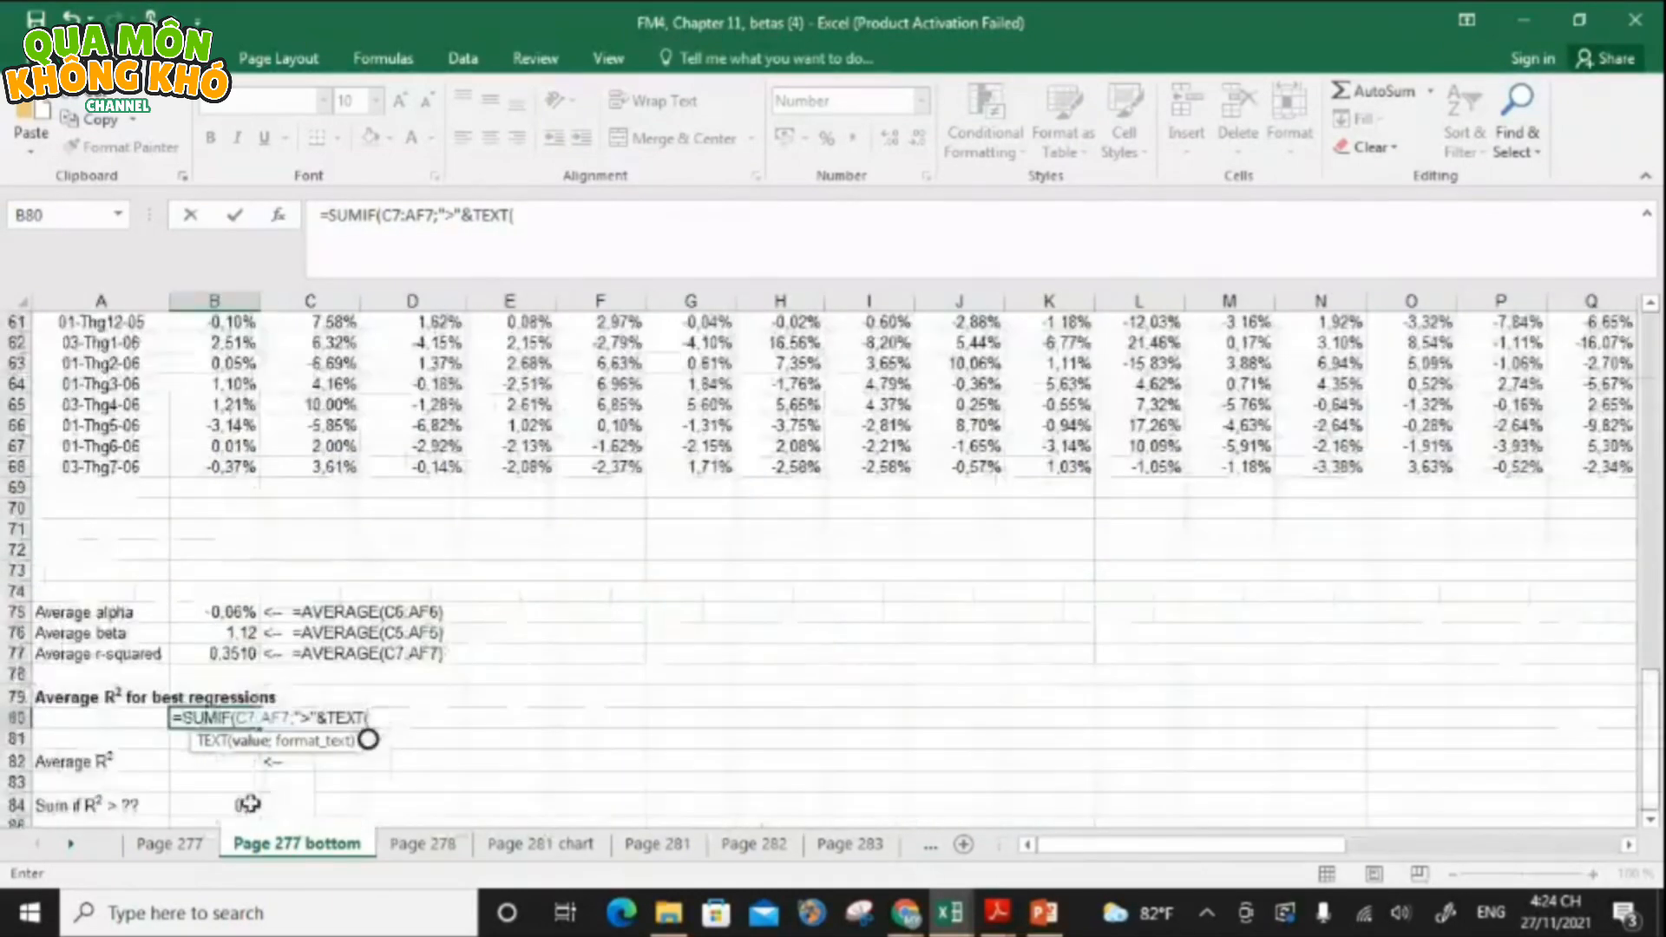
{"action": "type", "text": ";\""}
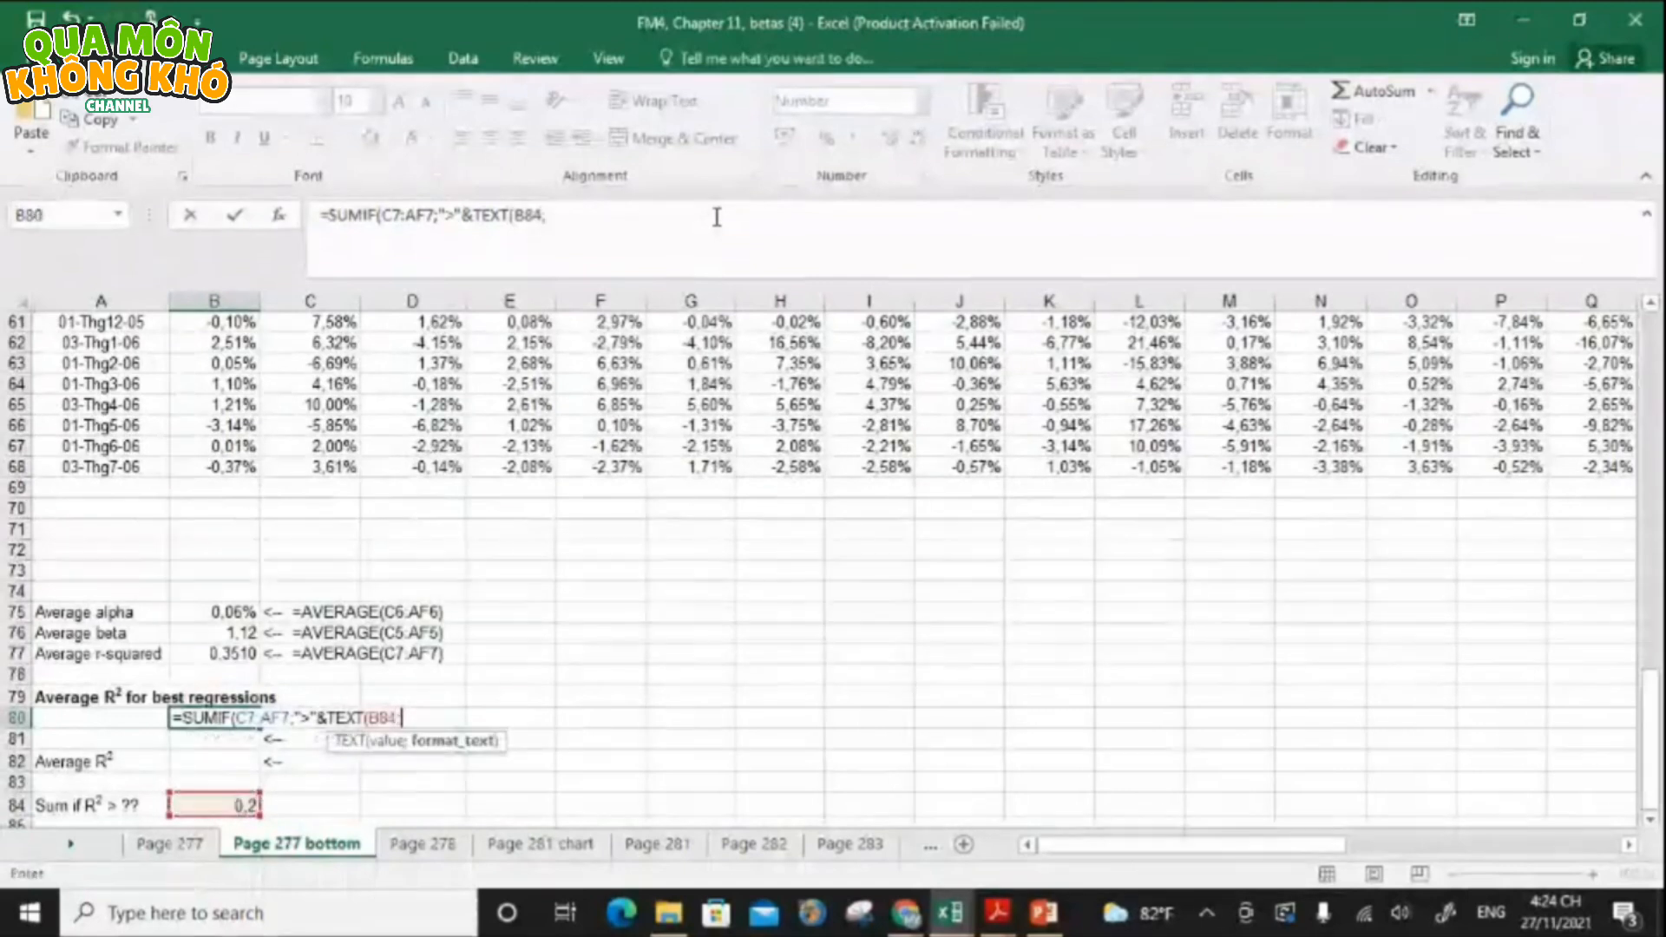
{"action": "type", "text": "0"}
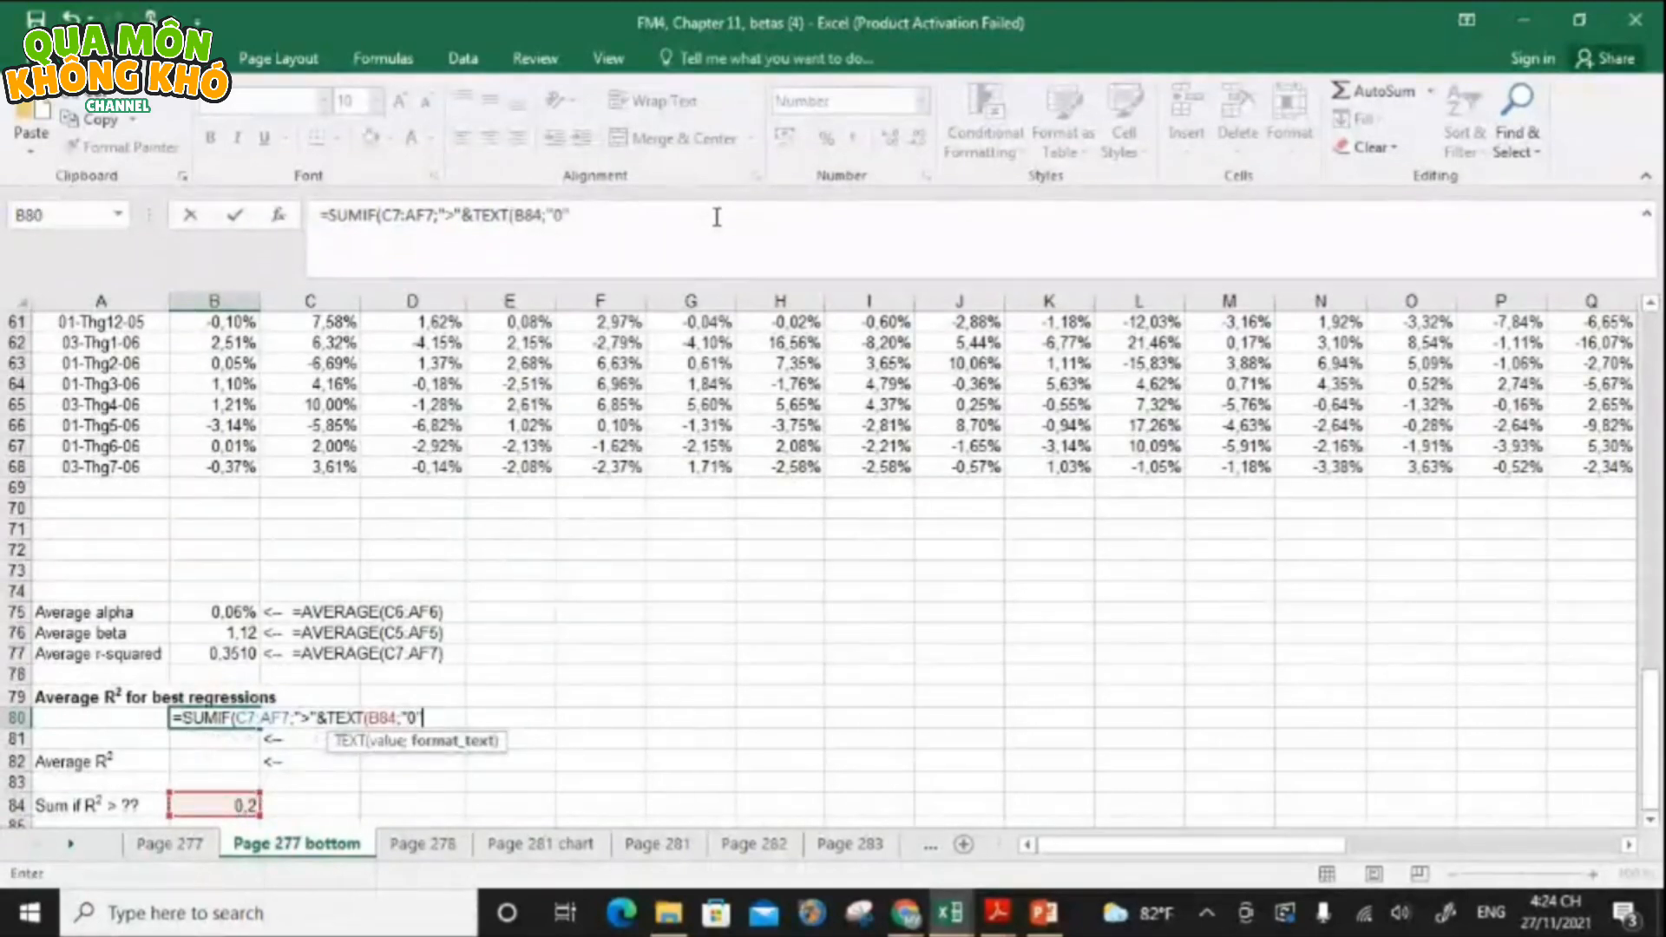
{"action": "type", "text": "\"))"}
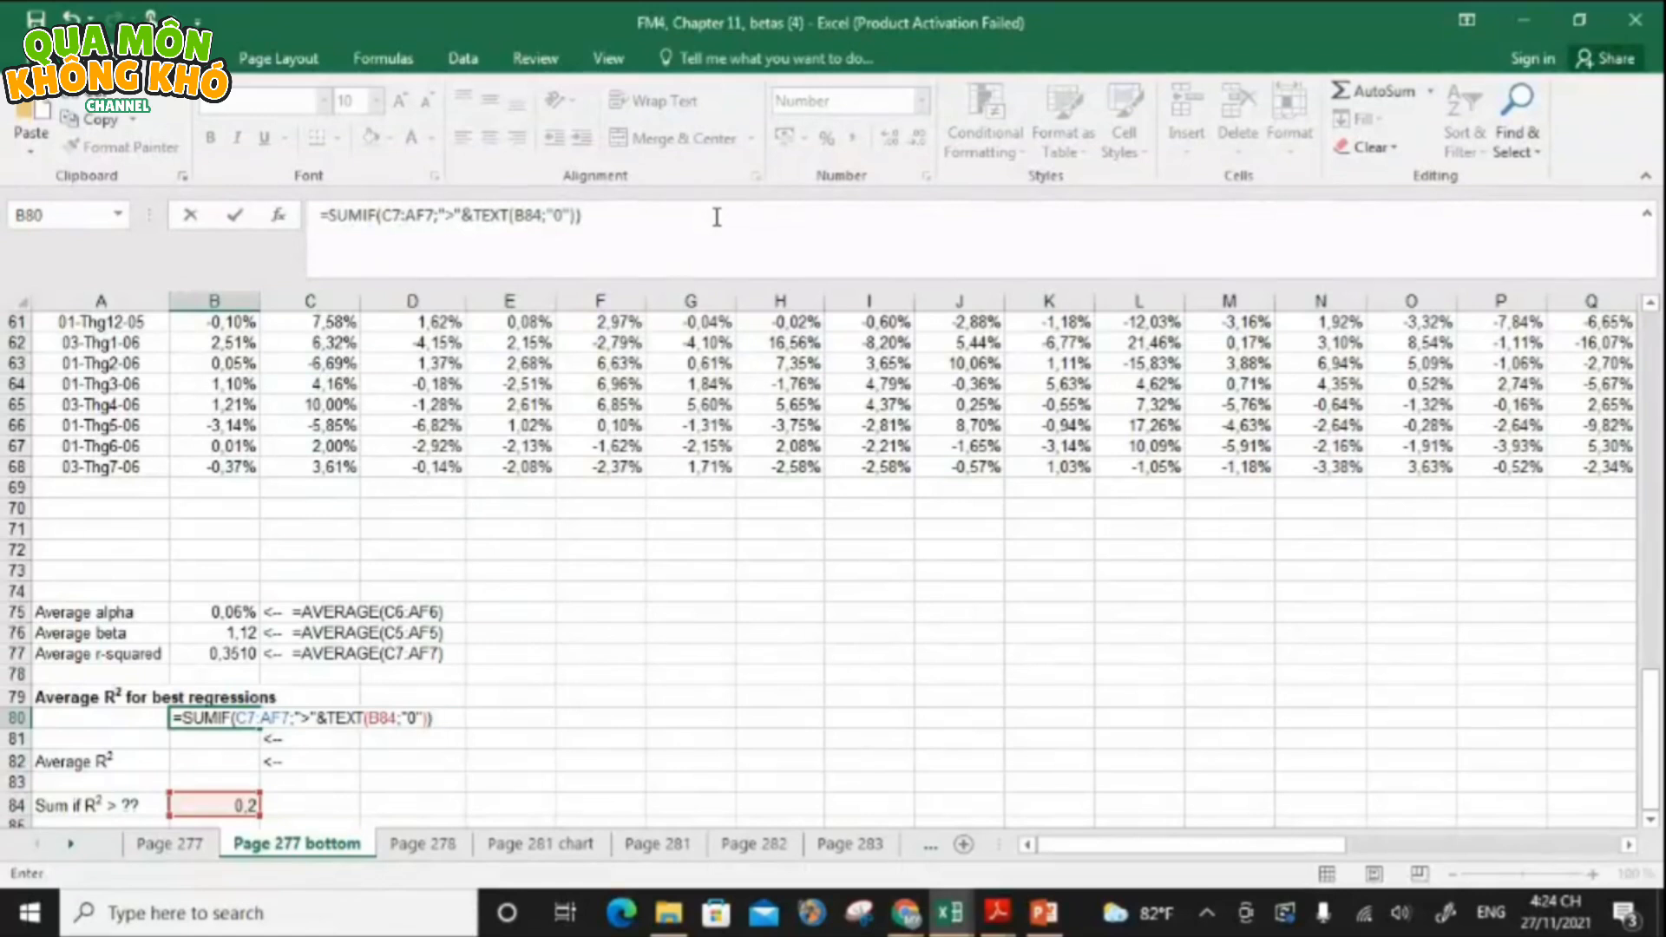
{"action": "key", "text": "Return"}
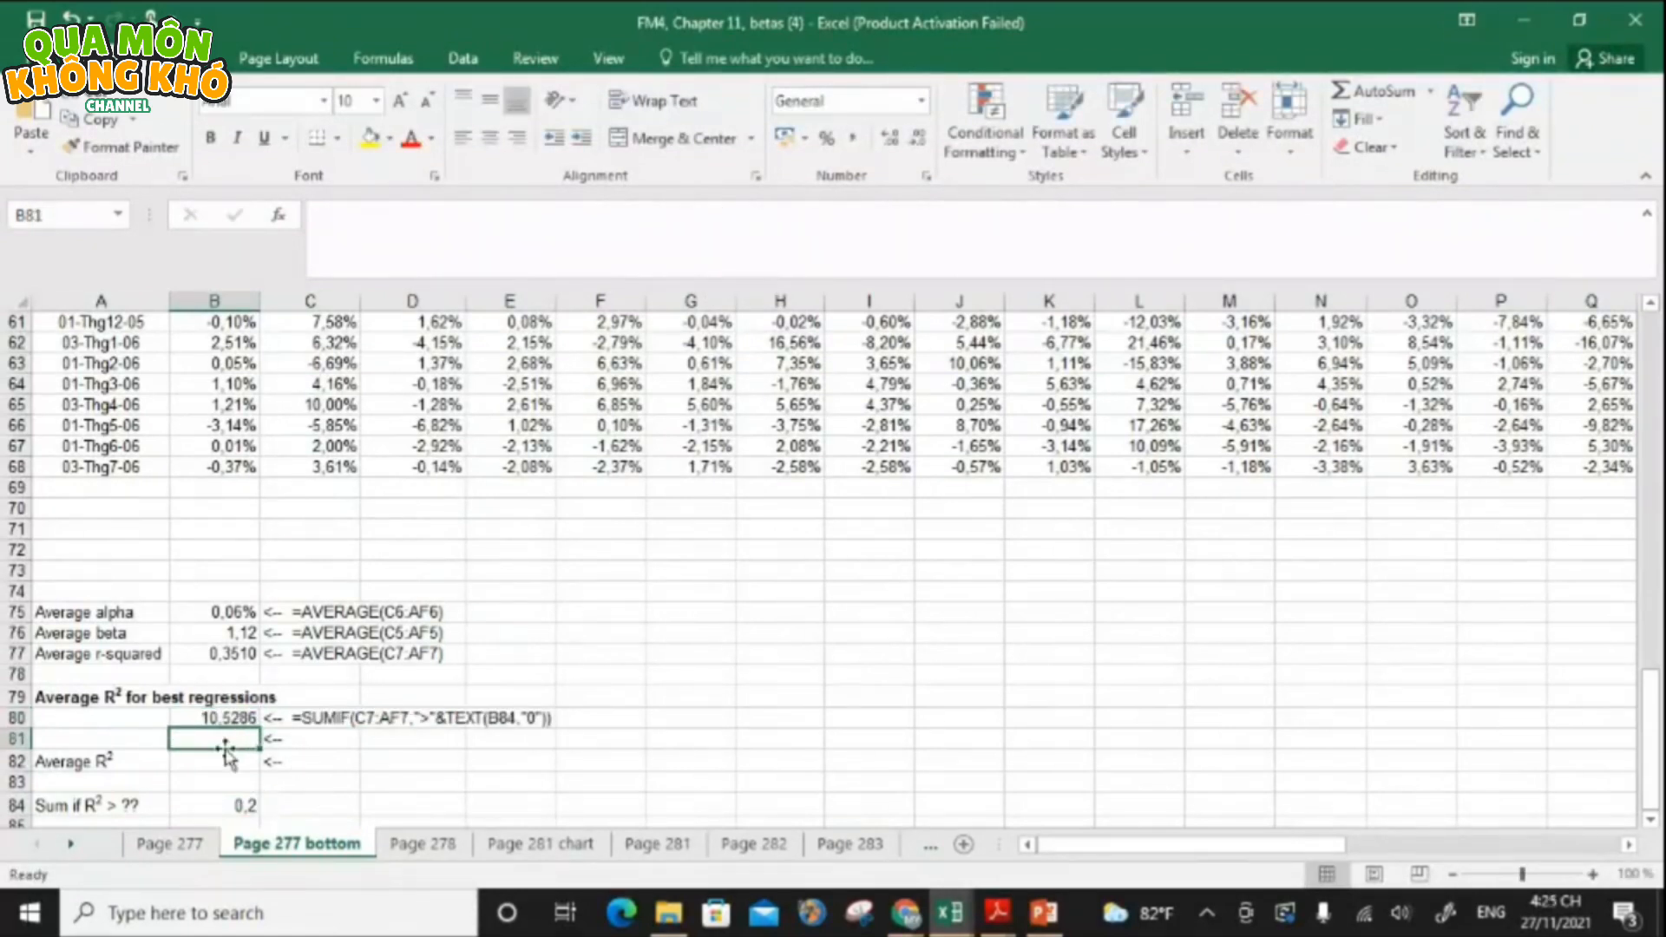
{"action": "type", "text": "COUNTIF("}
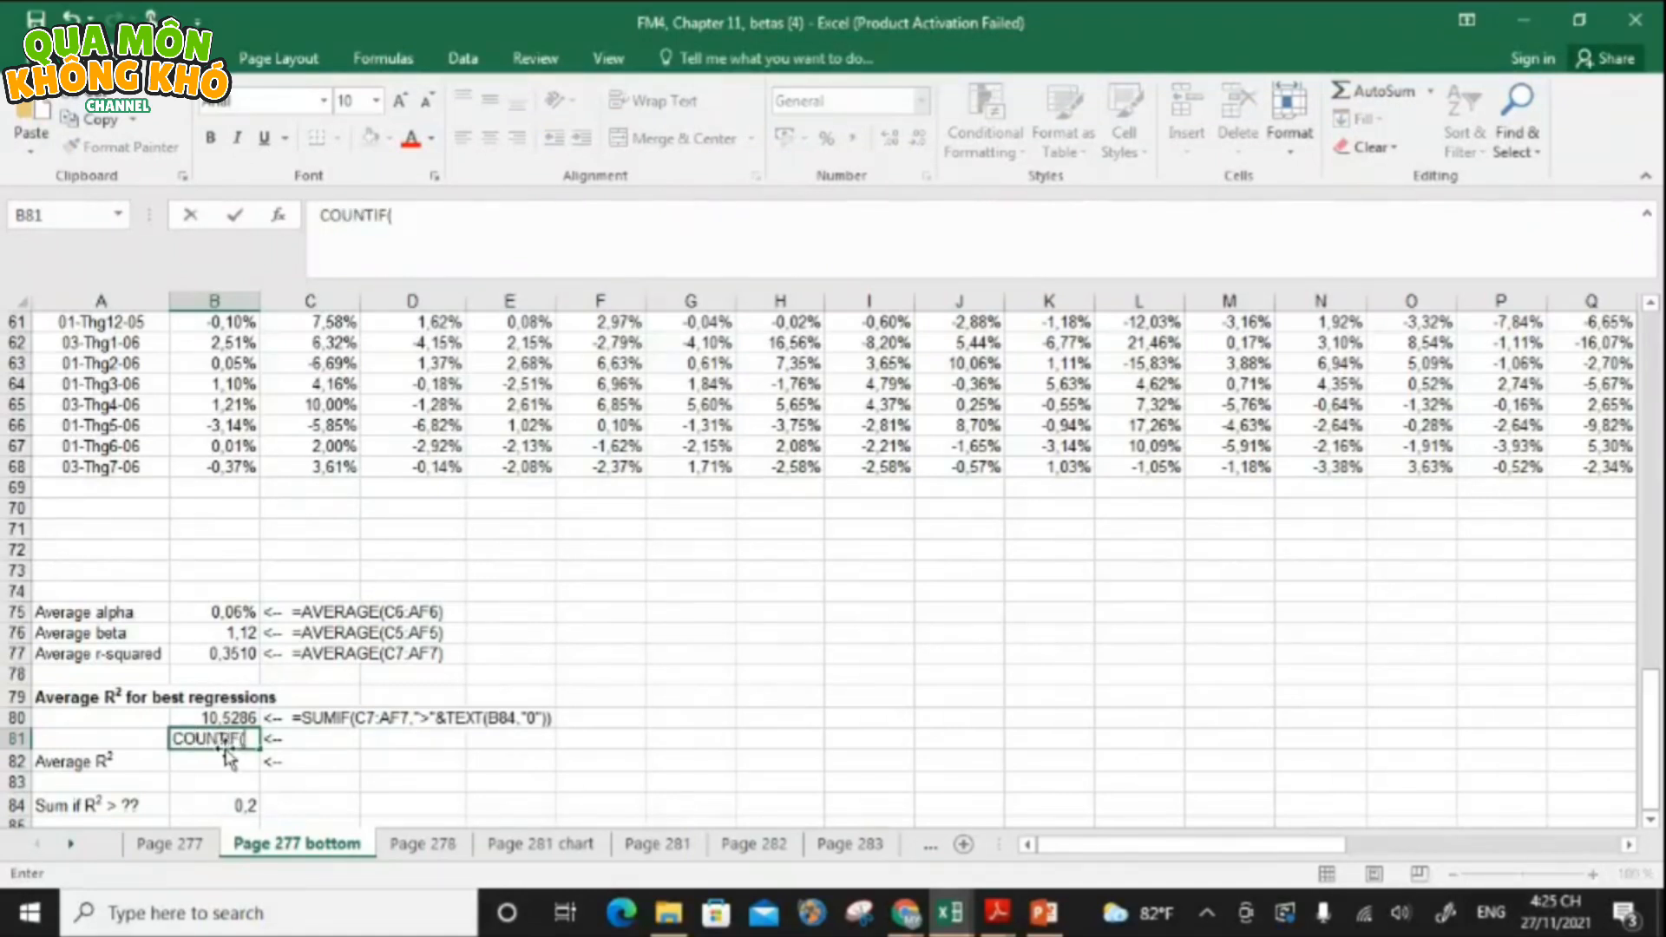
{"action": "left_click_drag", "start_coordinate": [1652, 694], "coordinate": [1651, 330]}
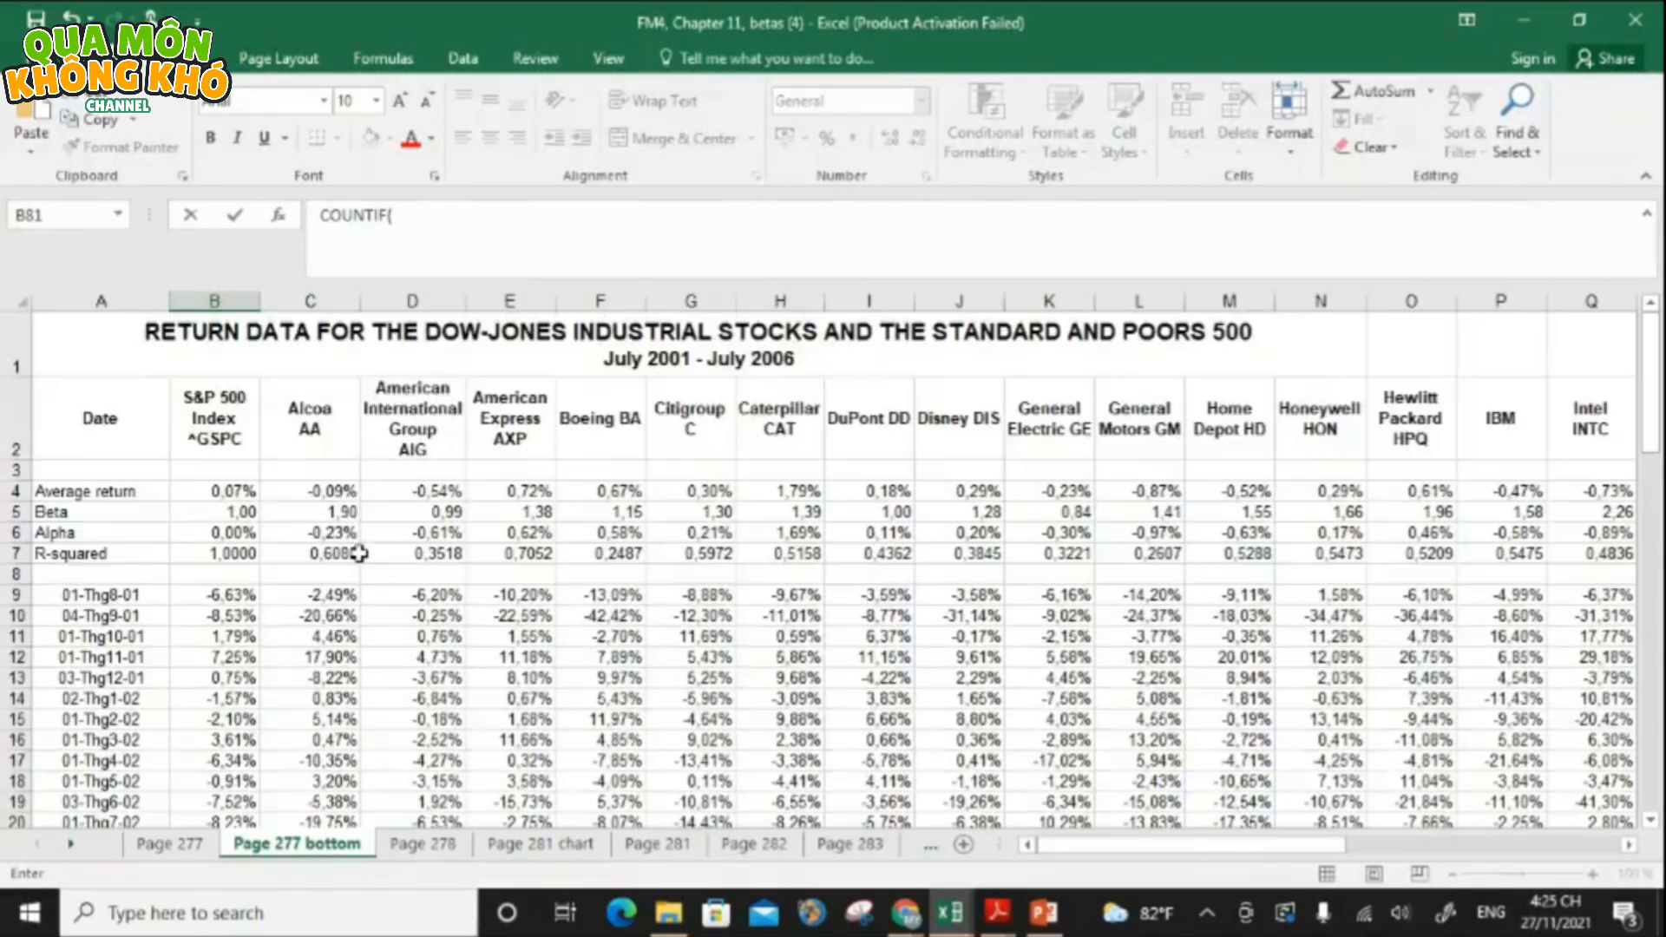
{"action": "key", "text": "Escape"}
{"action": "left_click", "coordinate": [358, 552]}
{"action": "key", "text": "ctrl+shift+Right"}
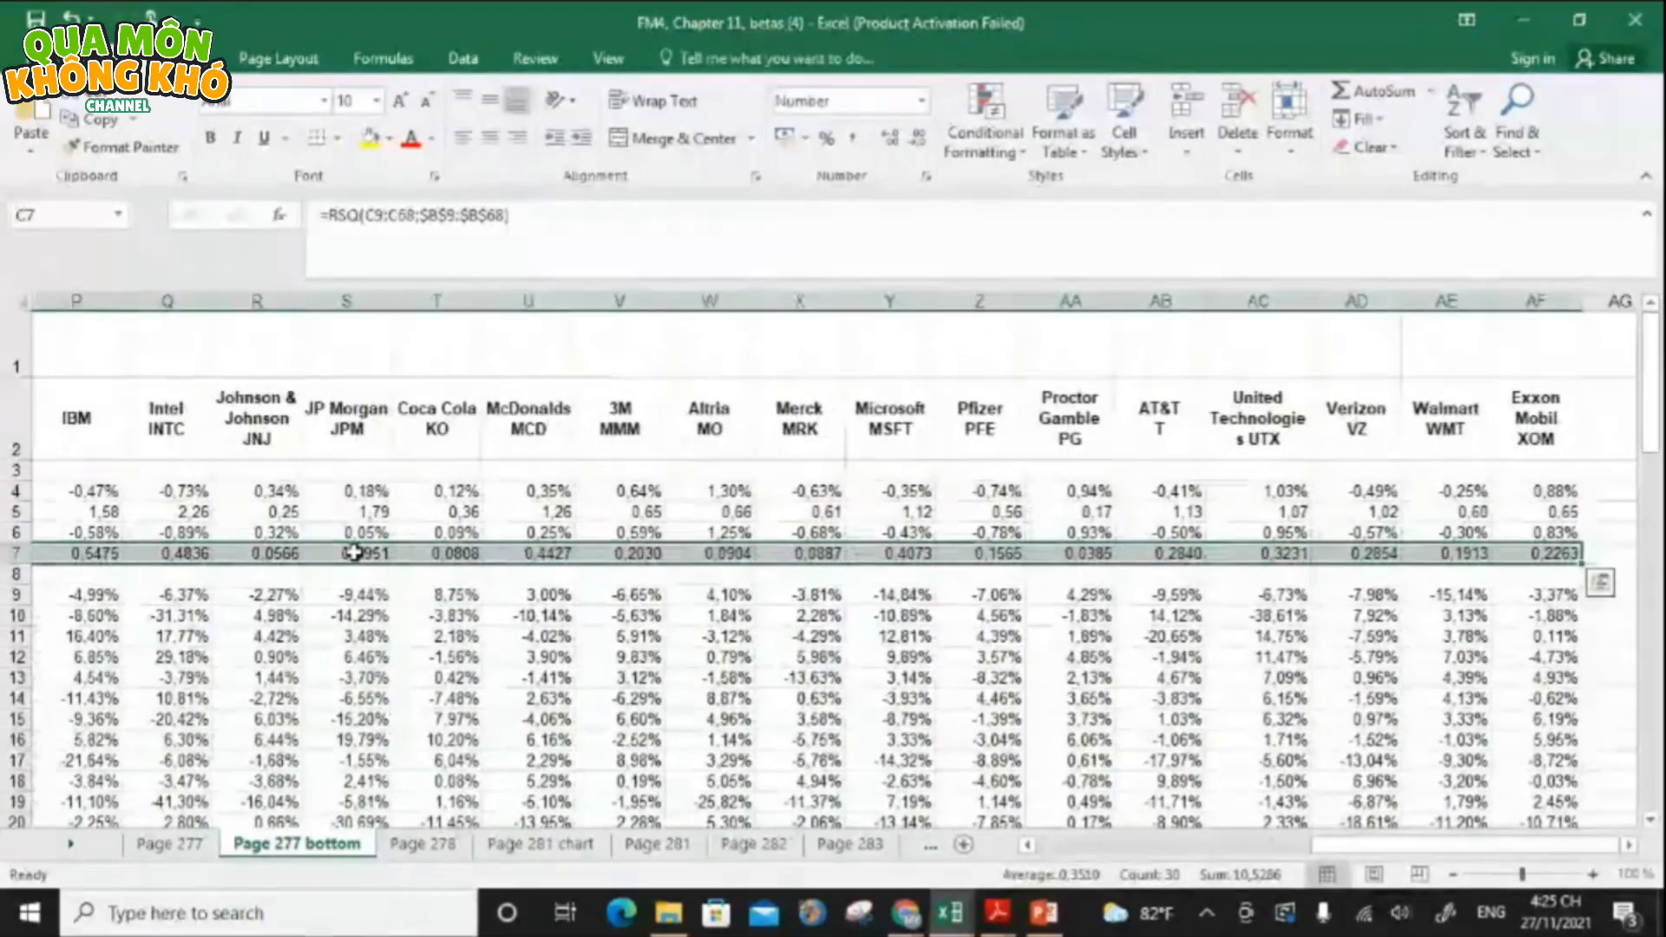
{"action": "left_click_drag", "start_coordinate": [1344, 844], "coordinate": [867, 844]}
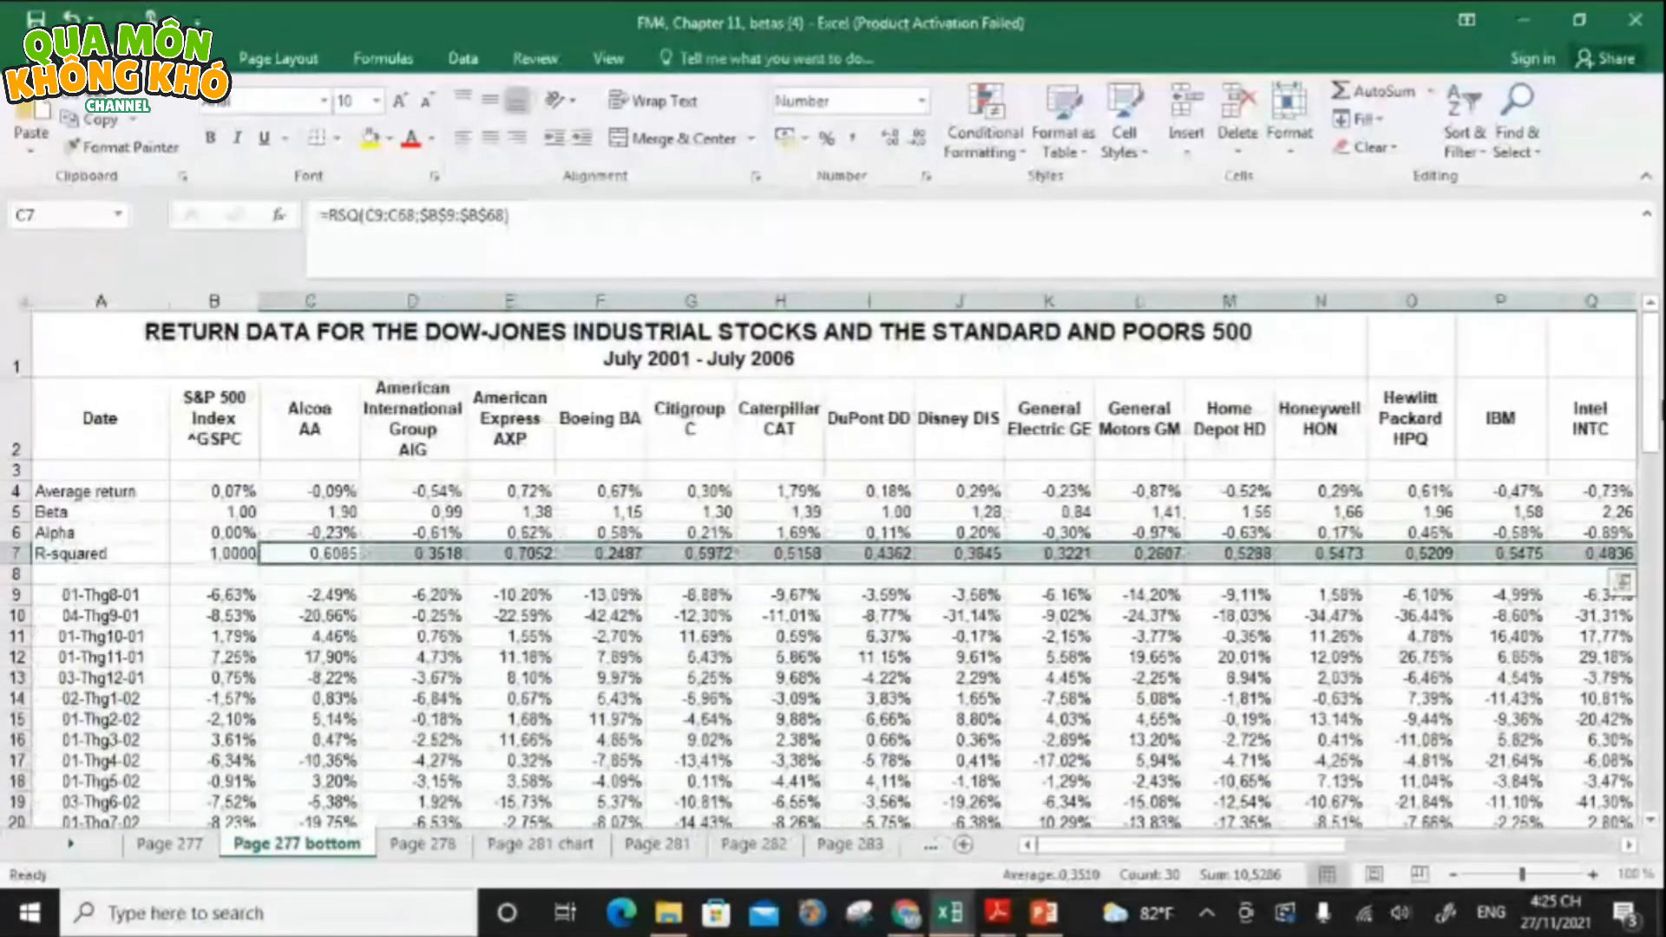
{"action": "left_click_drag", "start_coordinate": [1658, 380], "coordinate": [1660, 742]}
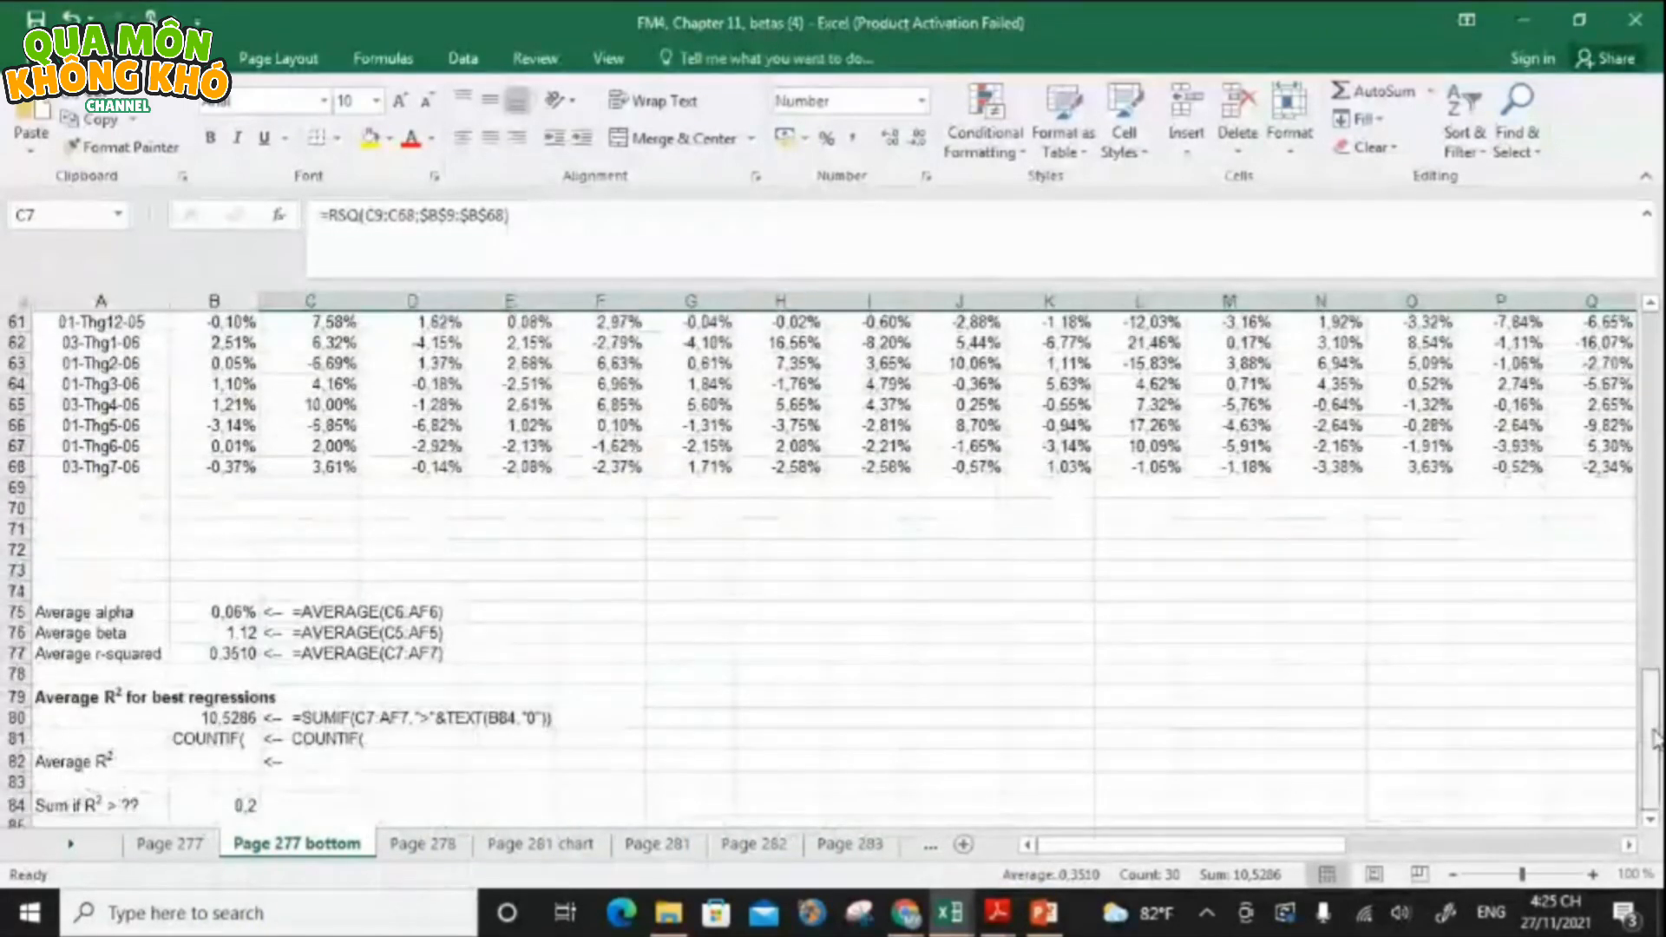
- Replace the plain text in B81 with the start of a COUNTIF formula
{"action": "left_click", "coordinate": [236, 745]}
{"action": "left_click", "coordinate": [424, 223]}
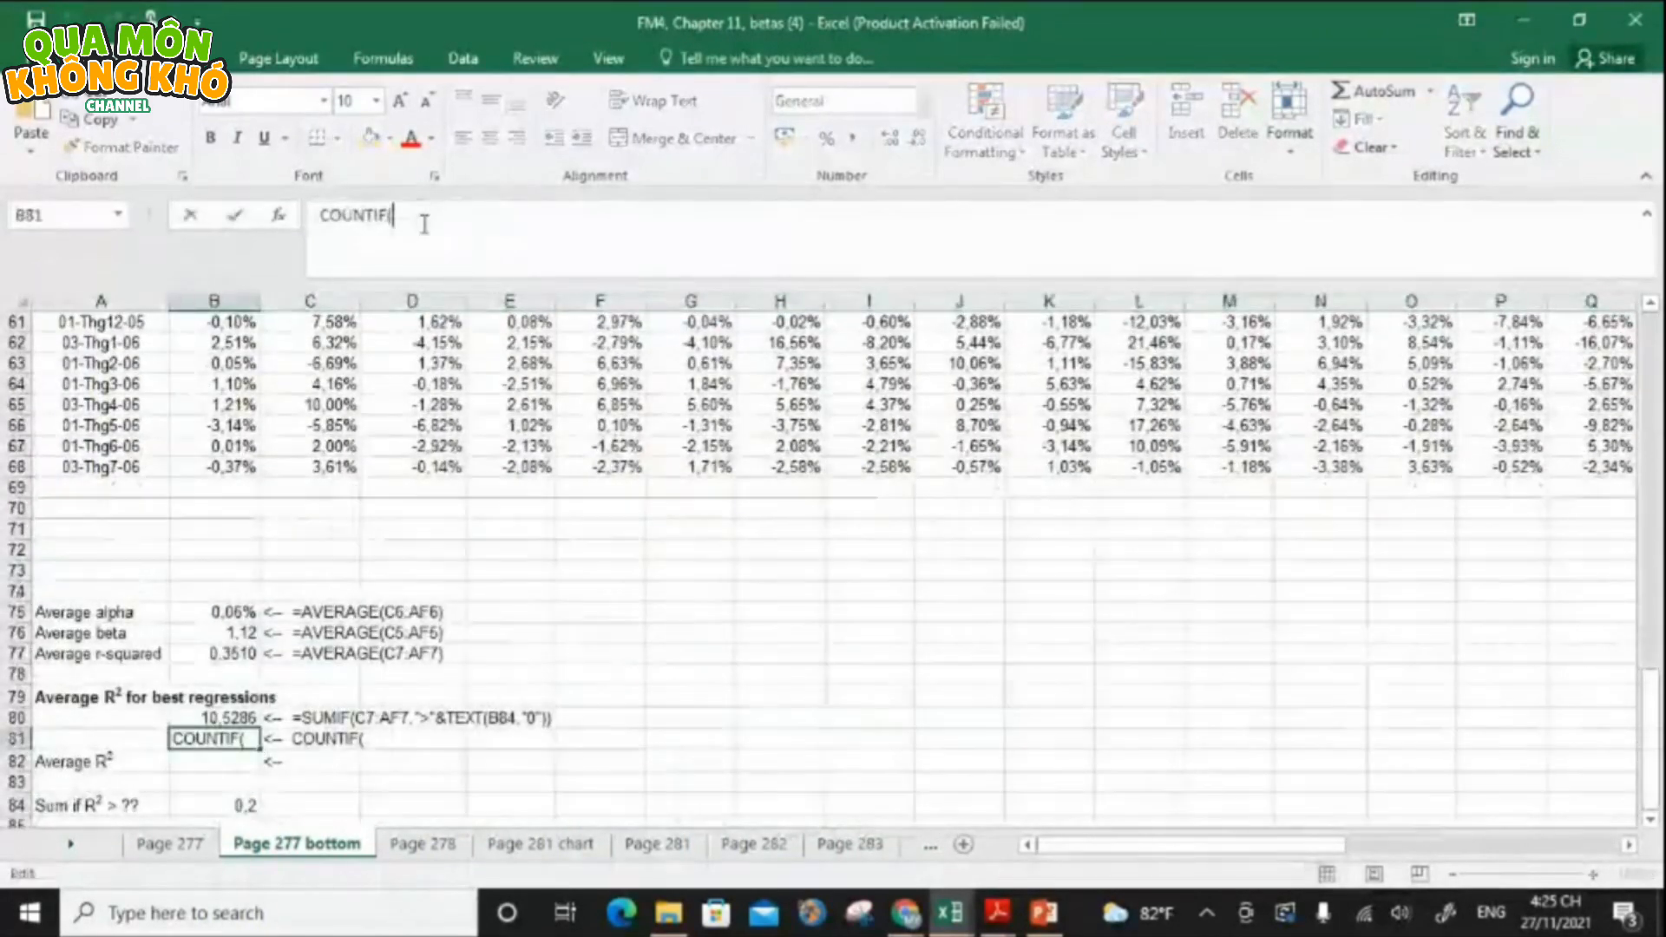
{"action": "key", "text": "BackSpace"}
{"action": "key", "text": "BackSpace"}
{"action": "key", "text": "BackSpace"}
{"action": "key", "text": "BackSpace"}
{"action": "key", "text": "BackSpace"}
{"action": "key", "text": "BackSpace"}
{"action": "key", "text": "BackSpace"}
{"action": "key", "text": "BackSpace"}
{"action": "type", "text": "="}
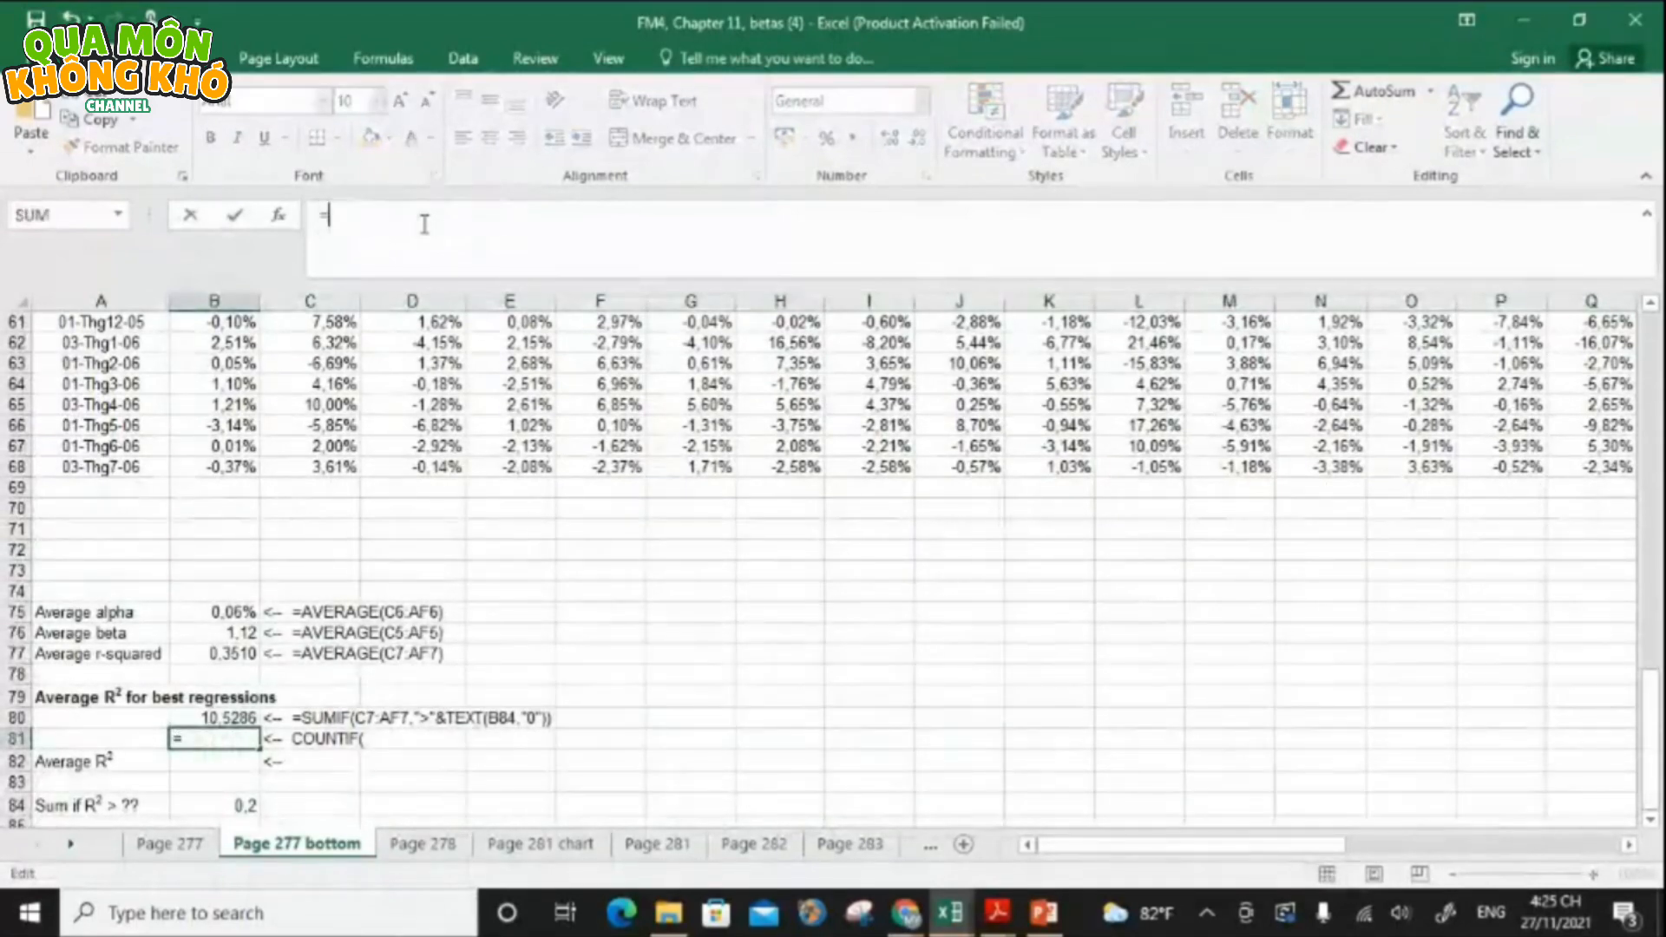
{"action": "type", "text": "COU"}
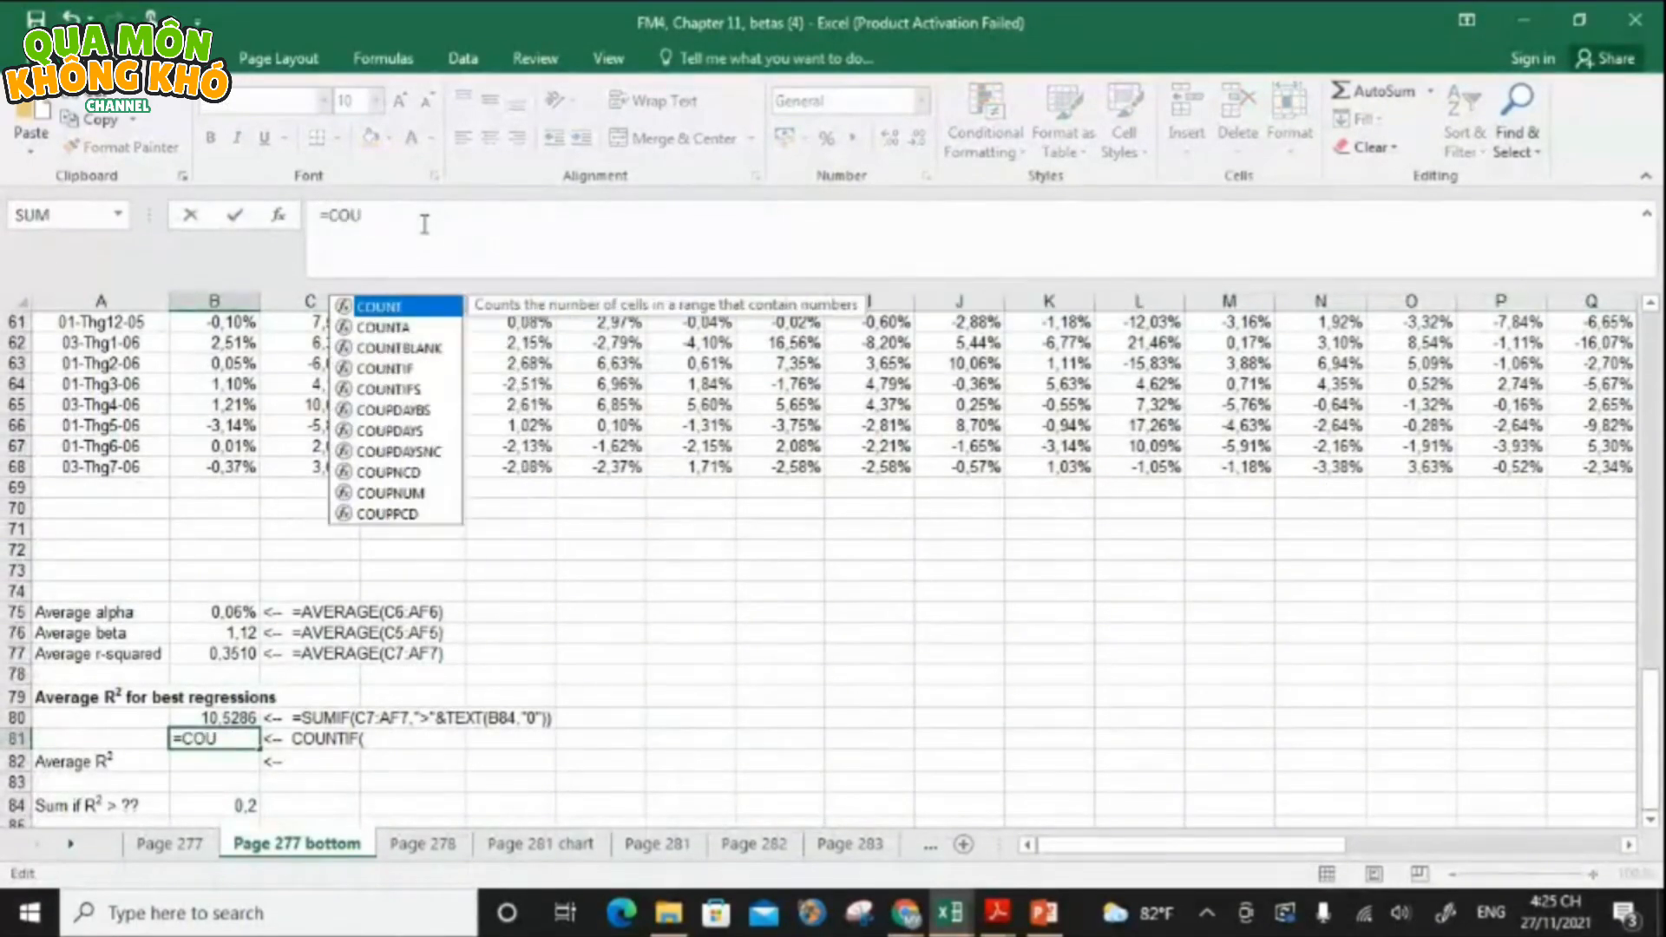
{"action": "double_click", "coordinate": [401, 371]}
- Set the COUNTIF range in B81 to the R-squared values C7:AF7 and enter the formula with an empty criterion
{"action": "left_click_drag", "start_coordinate": [1652, 685], "coordinate": [1621, 257]}
{"action": "left_click", "coordinate": [322, 557]}
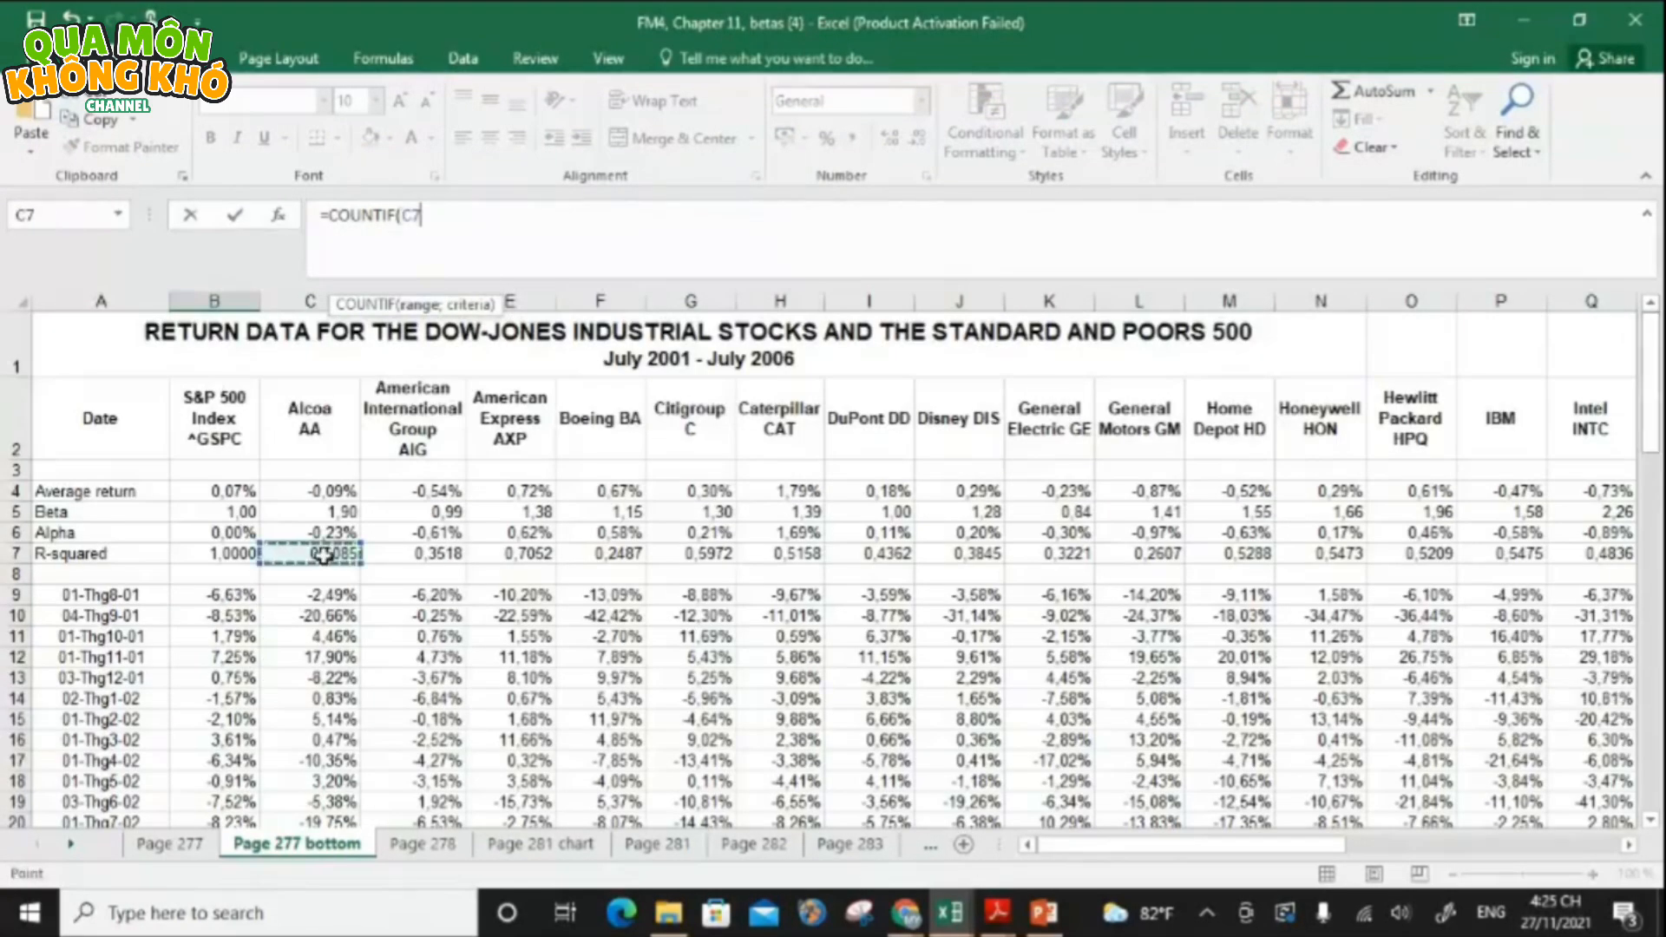
{"action": "key", "text": "ctrl+shift+Right"}
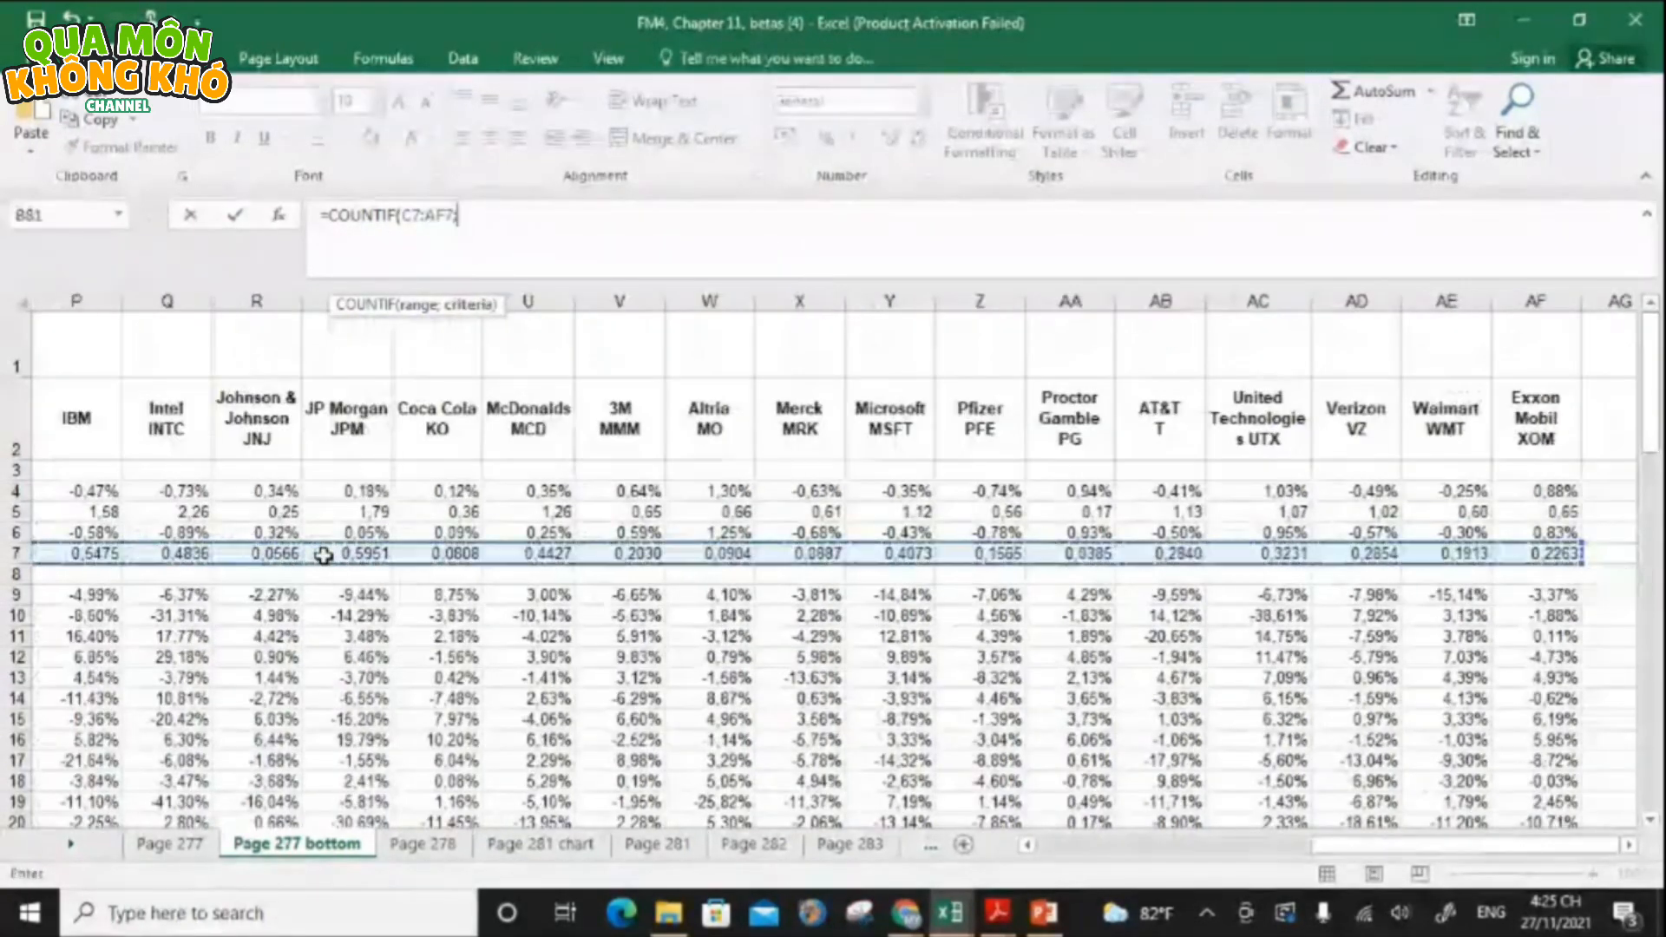
{"action": "type", "text": ";"}
{"action": "left_click_drag", "start_coordinate": [1406, 846], "coordinate": [1074, 872]}
{"action": "left_click_drag", "start_coordinate": [1651, 417], "coordinate": [1659, 717]}
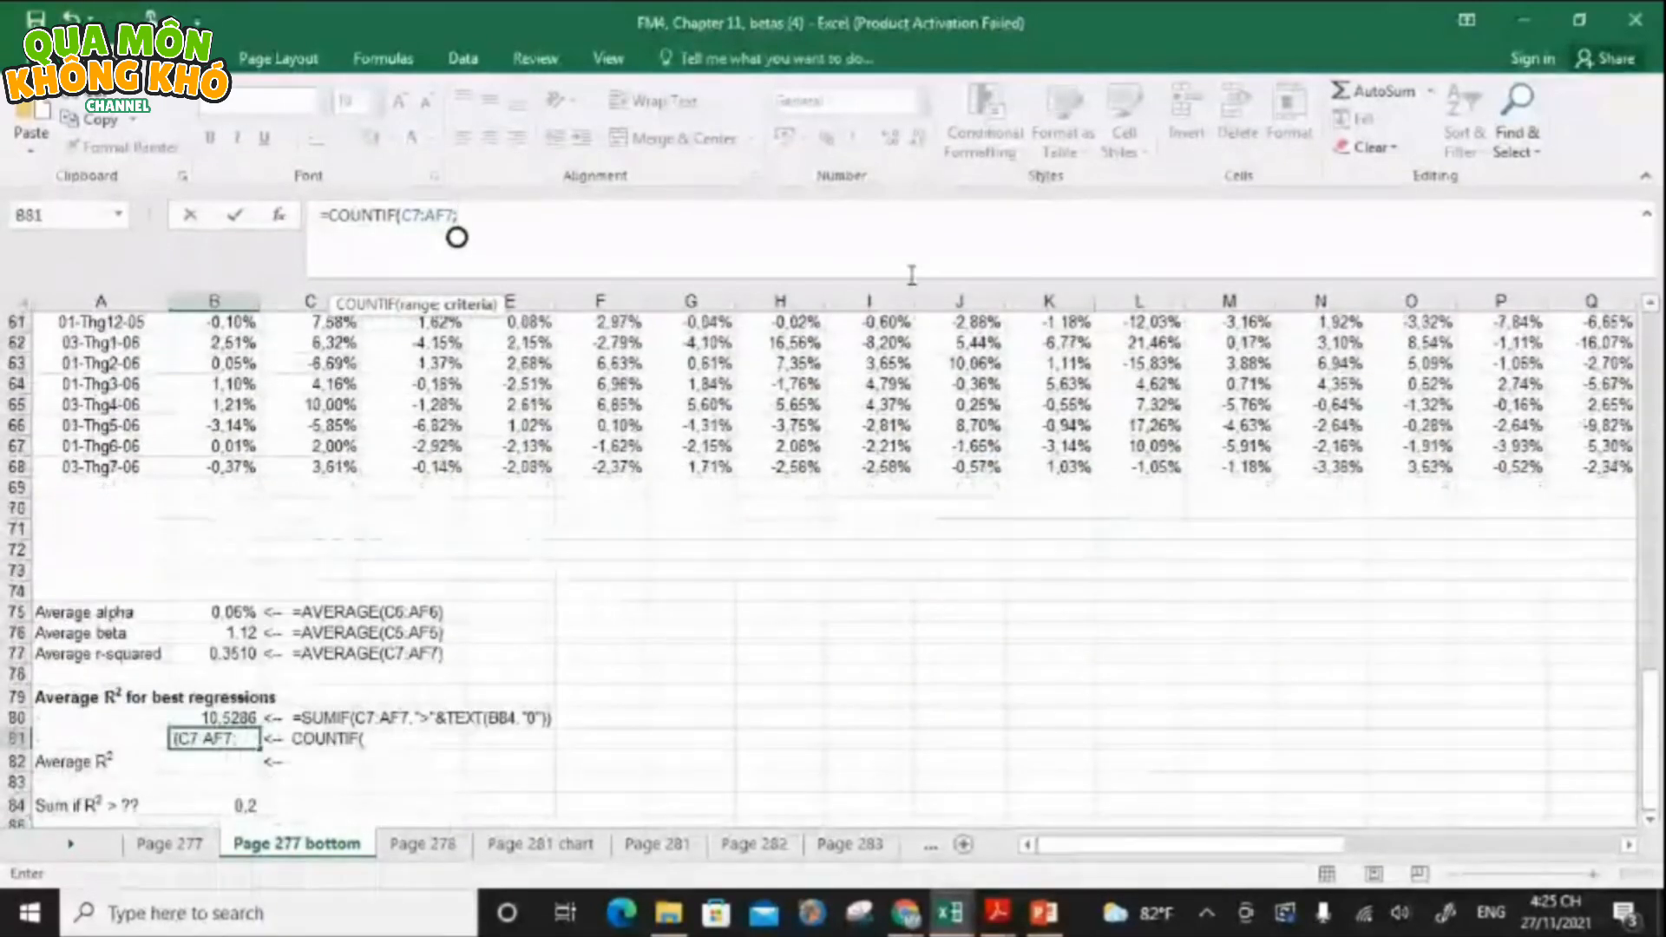
{"action": "key", "text": "Return"}
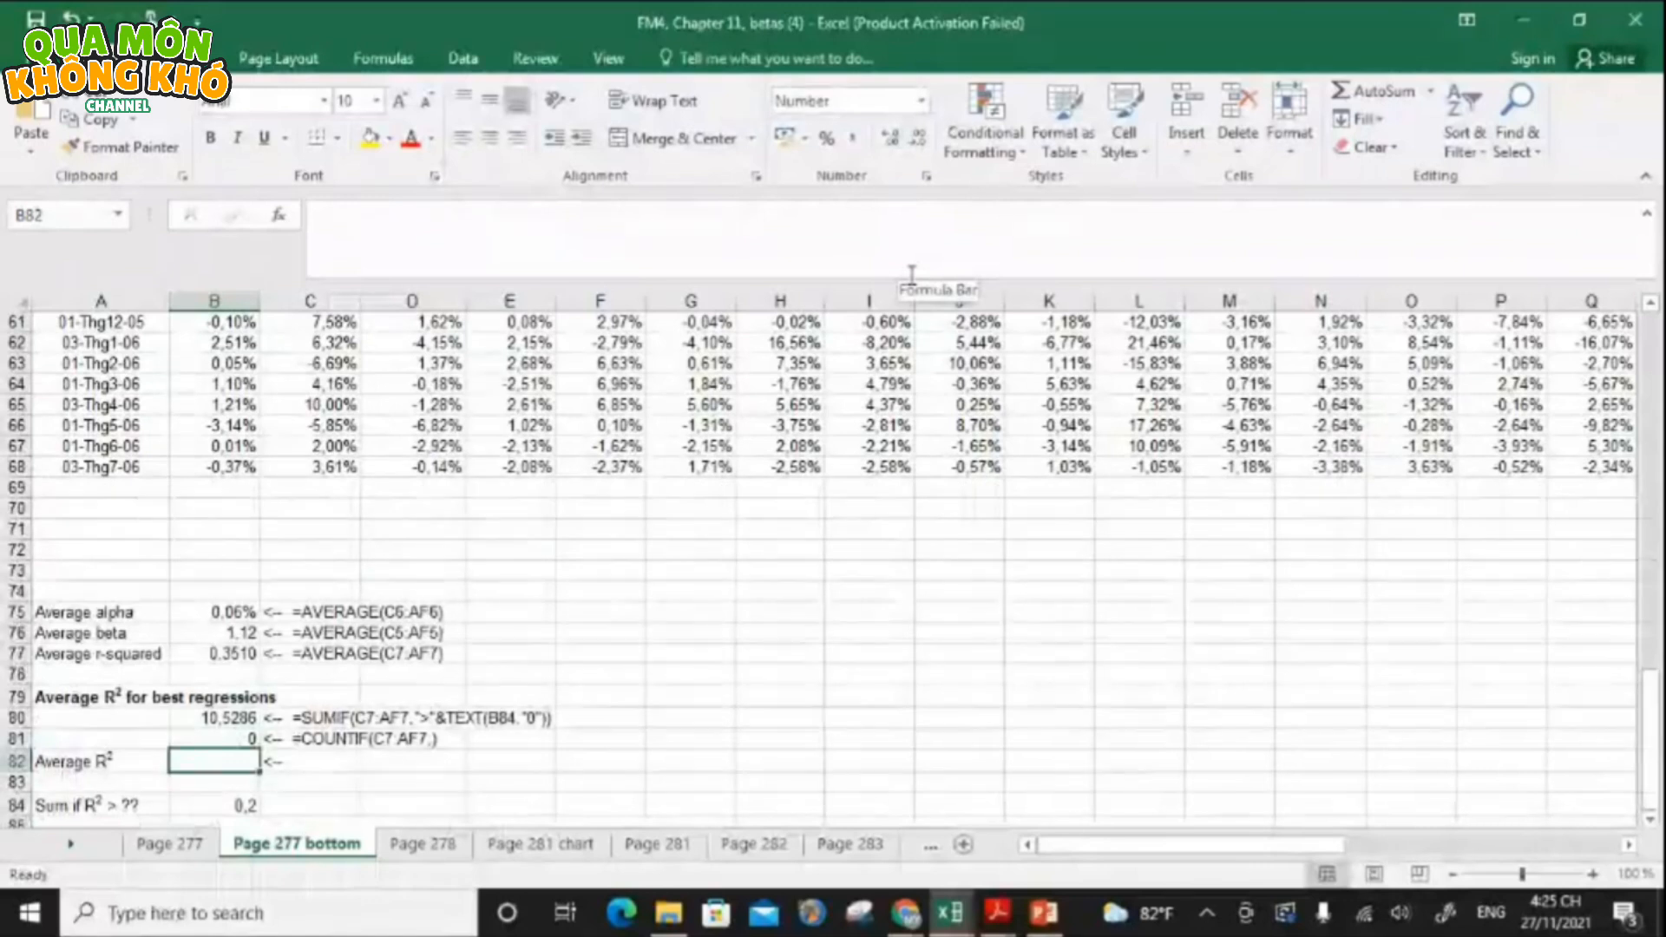
- Complete the COUNTIF formula in B81 with the criterion ">"&TEXT(B84;"0")
{"action": "key", "text": "Up"}
{"action": "left_click", "coordinate": [844, 246]}
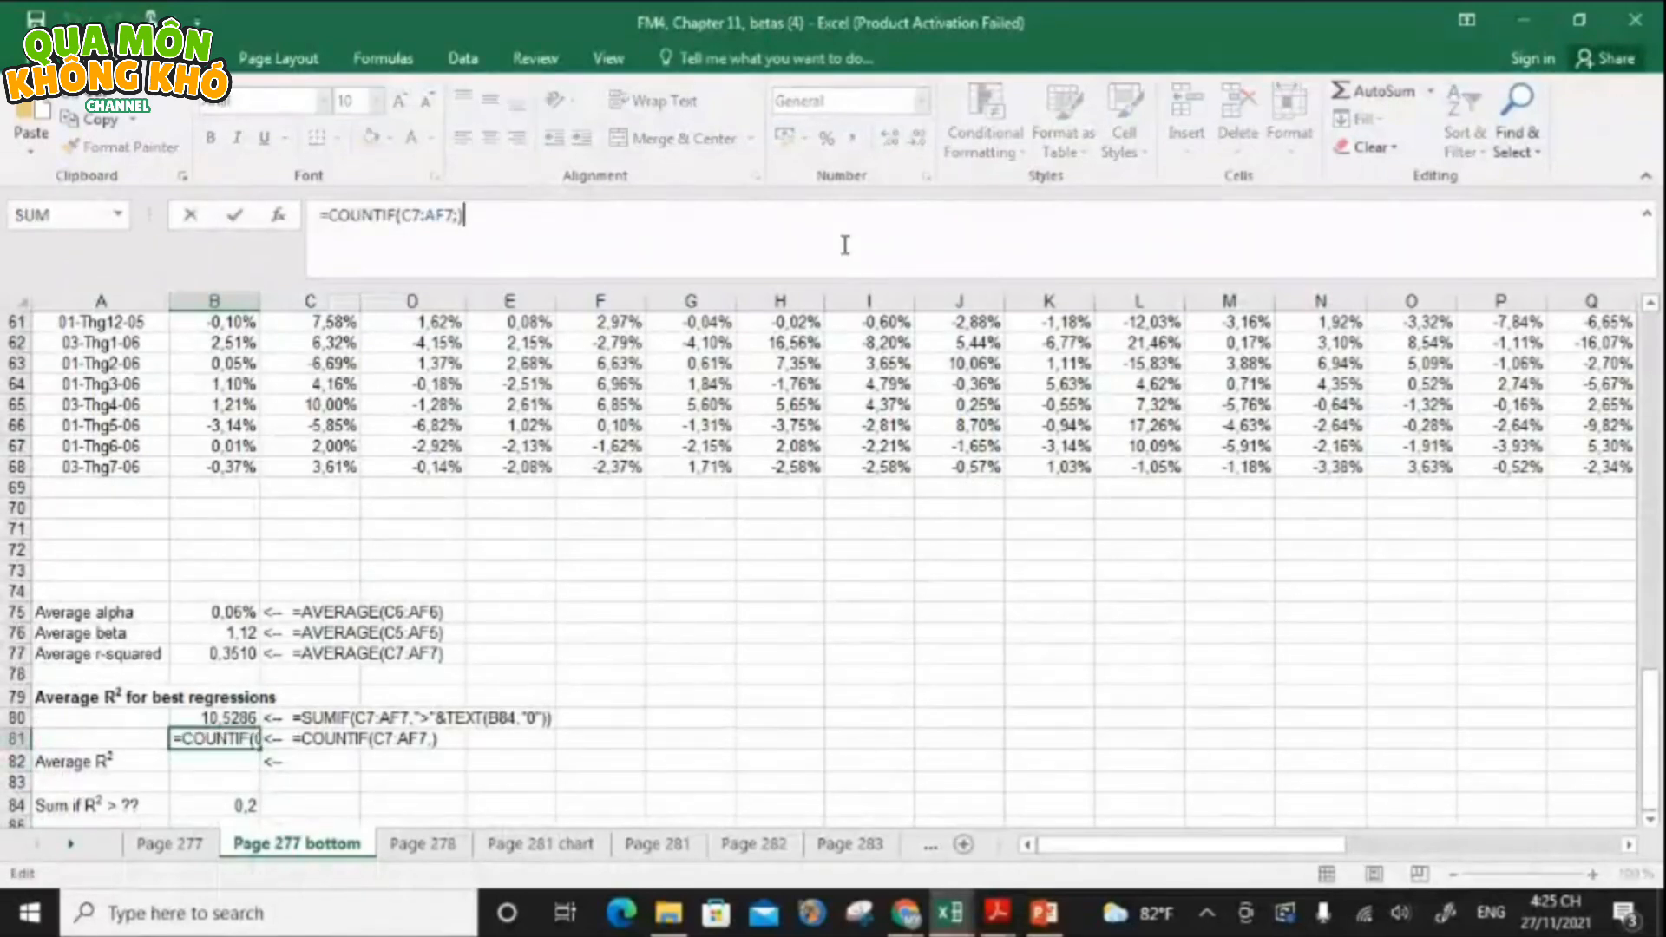
{"action": "key", "text": "BackSpace"}
{"action": "key", "text": "BackSpace"}
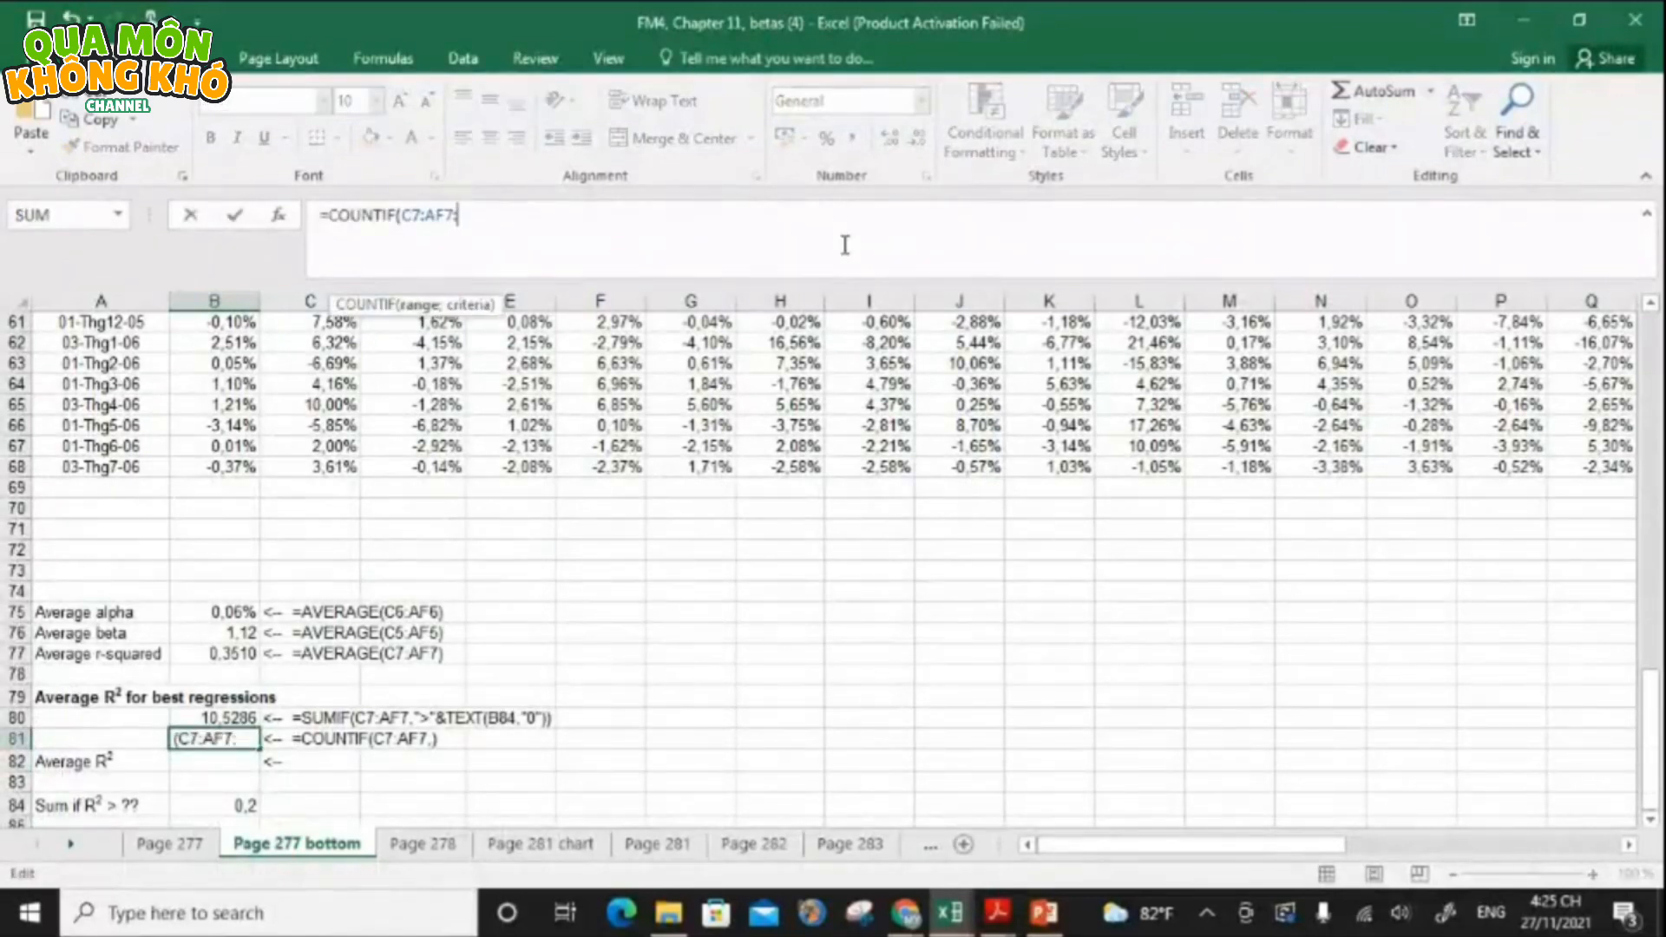
{"action": "type", "text": ";\">"}
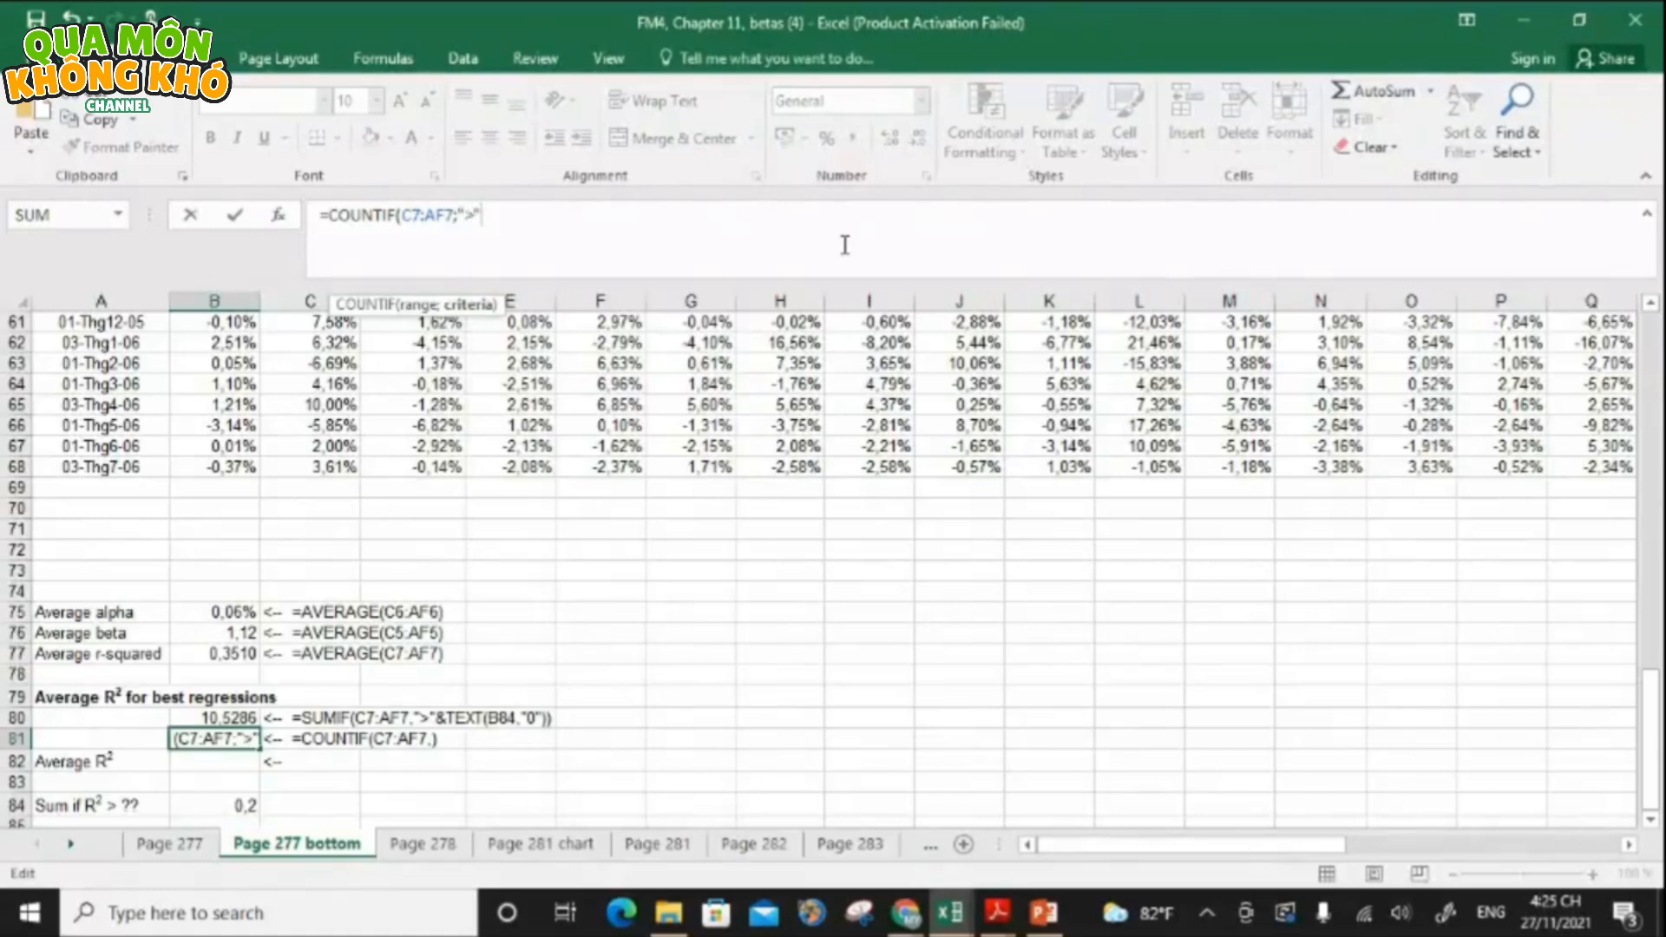
{"action": "type", "text": "\"&TEX"}
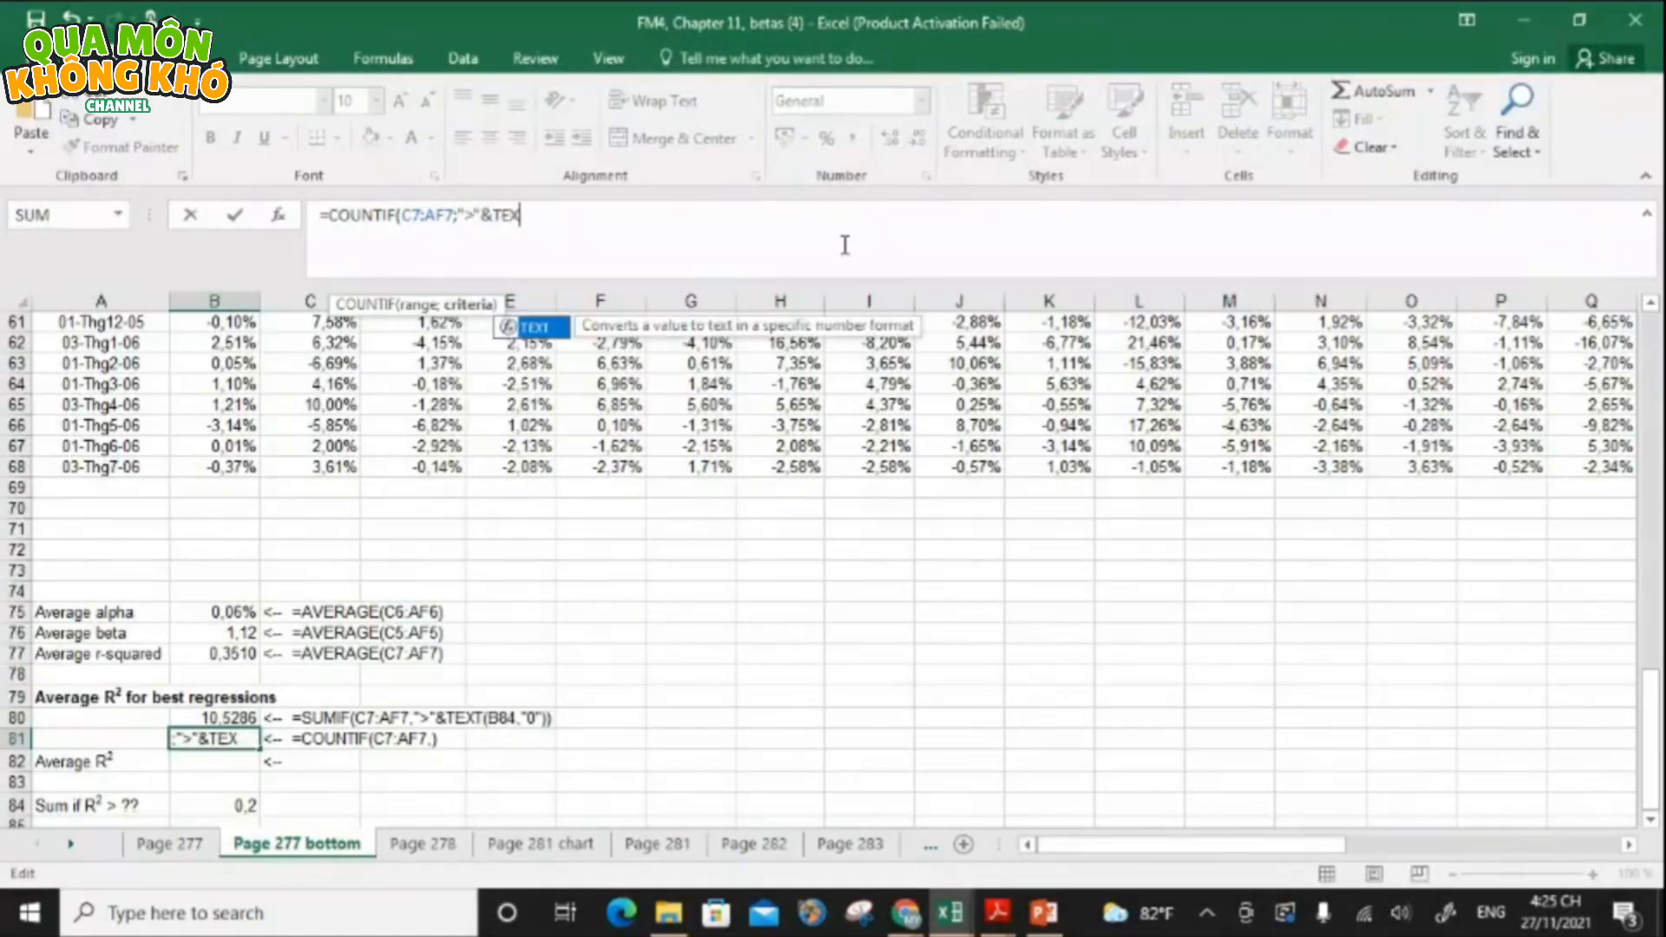
{"action": "type", "text": "T("}
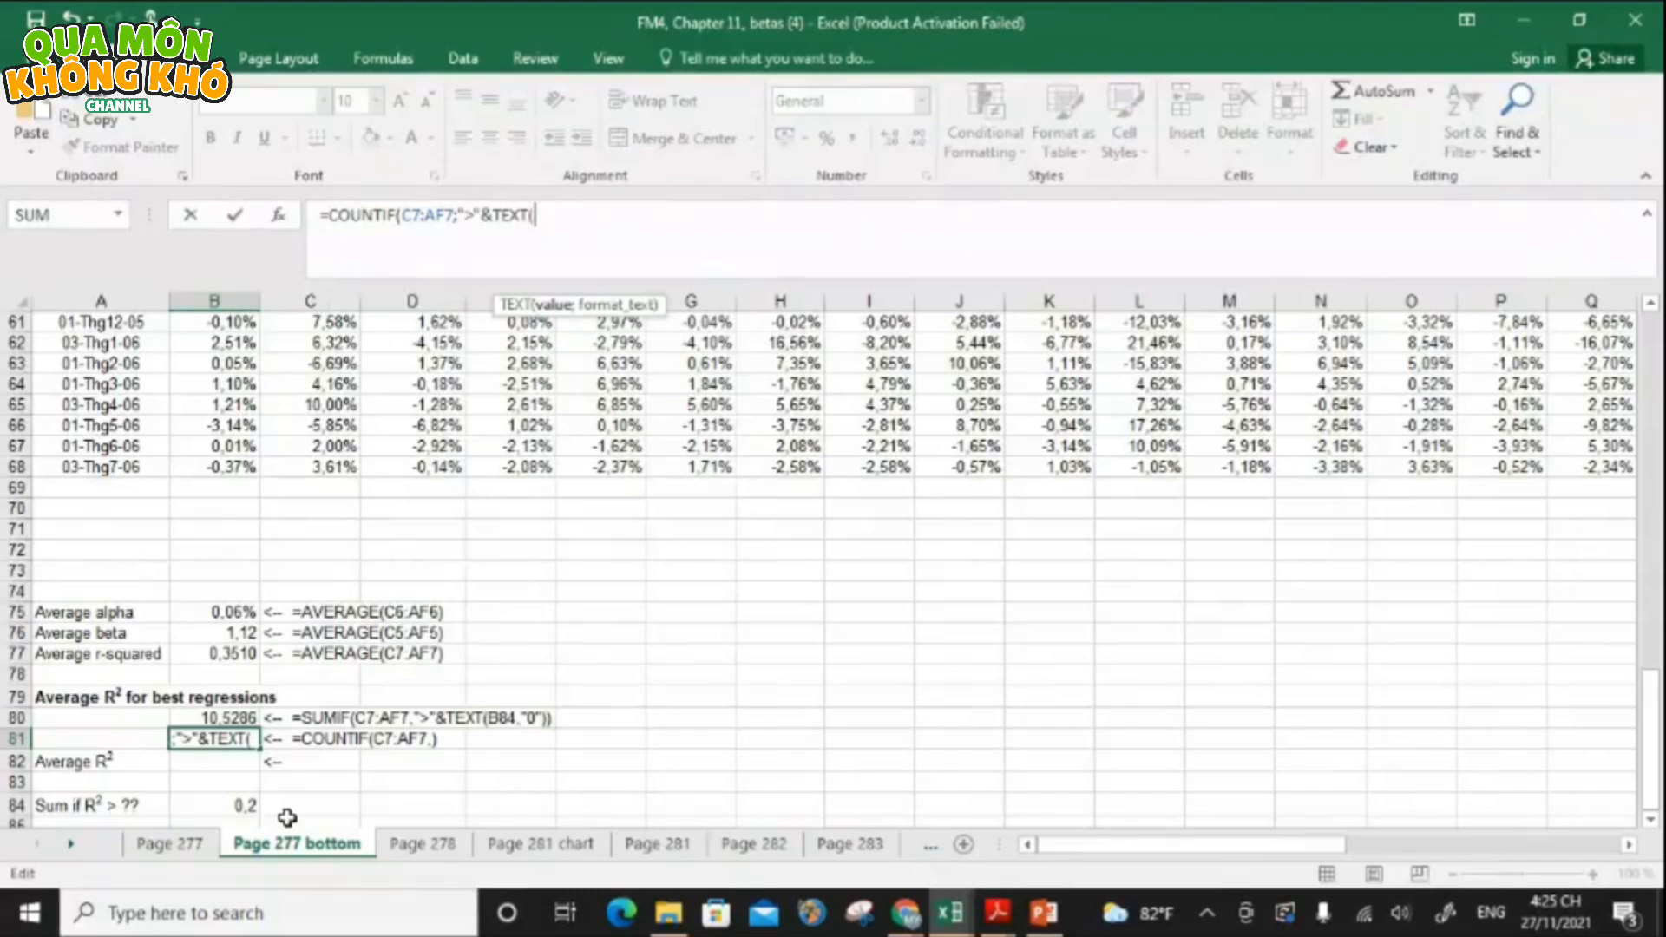
{"action": "left_click", "coordinate": [246, 809]}
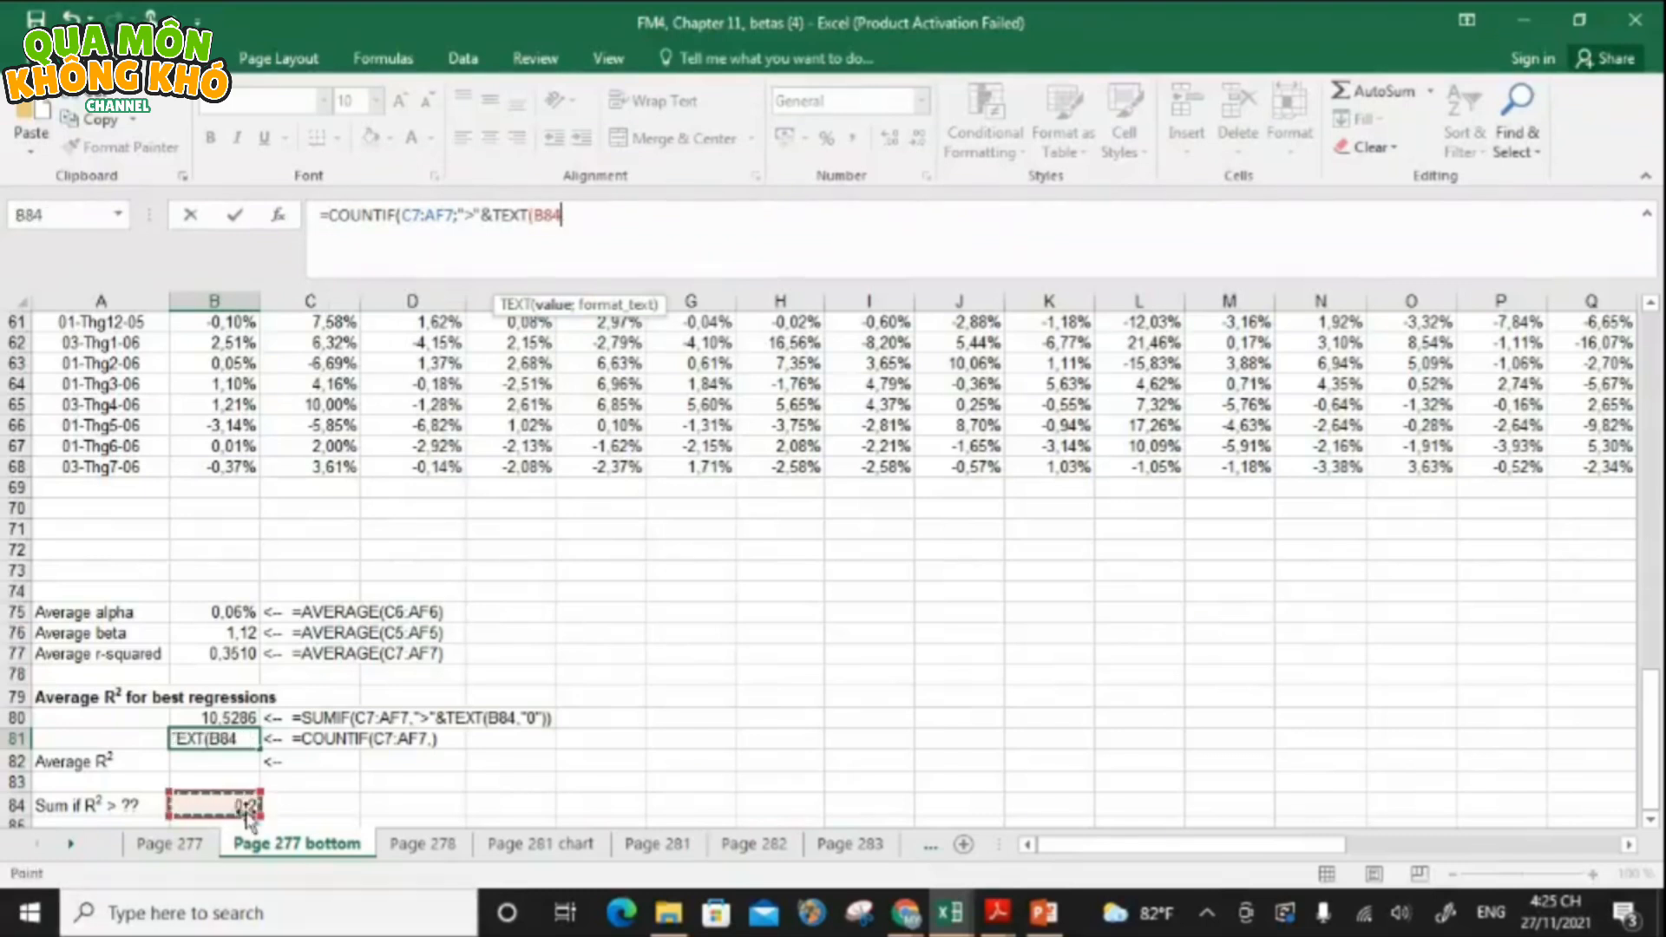
{"action": "type", "text": ";"}
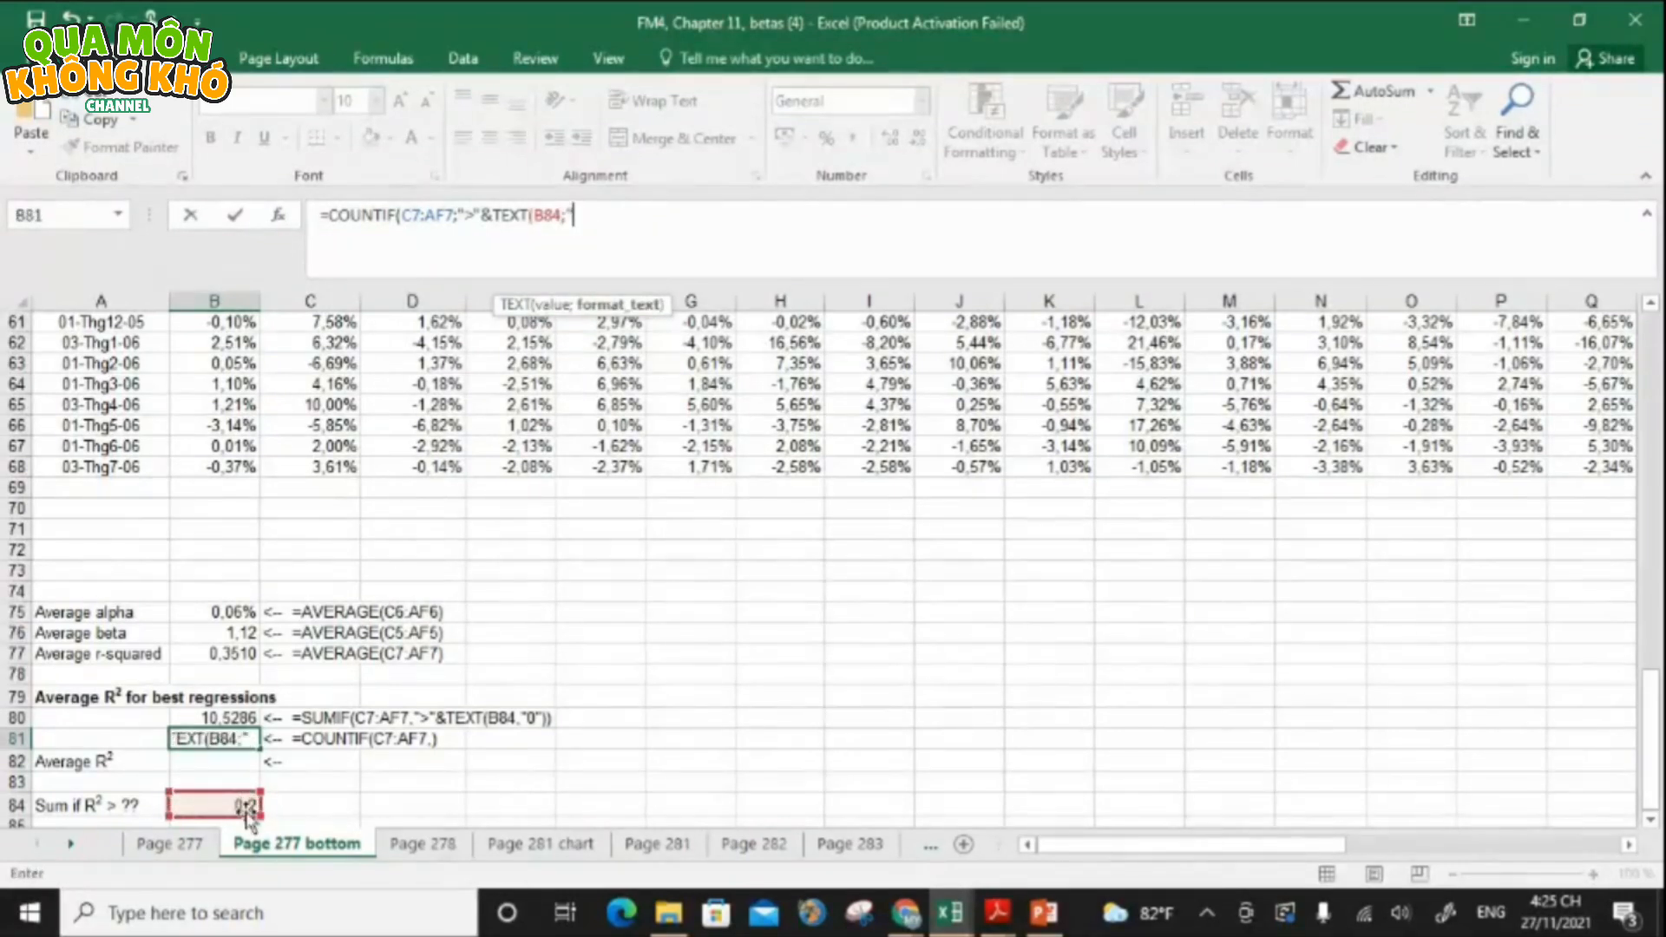
{"action": "type", "text": "\"0\"))"}
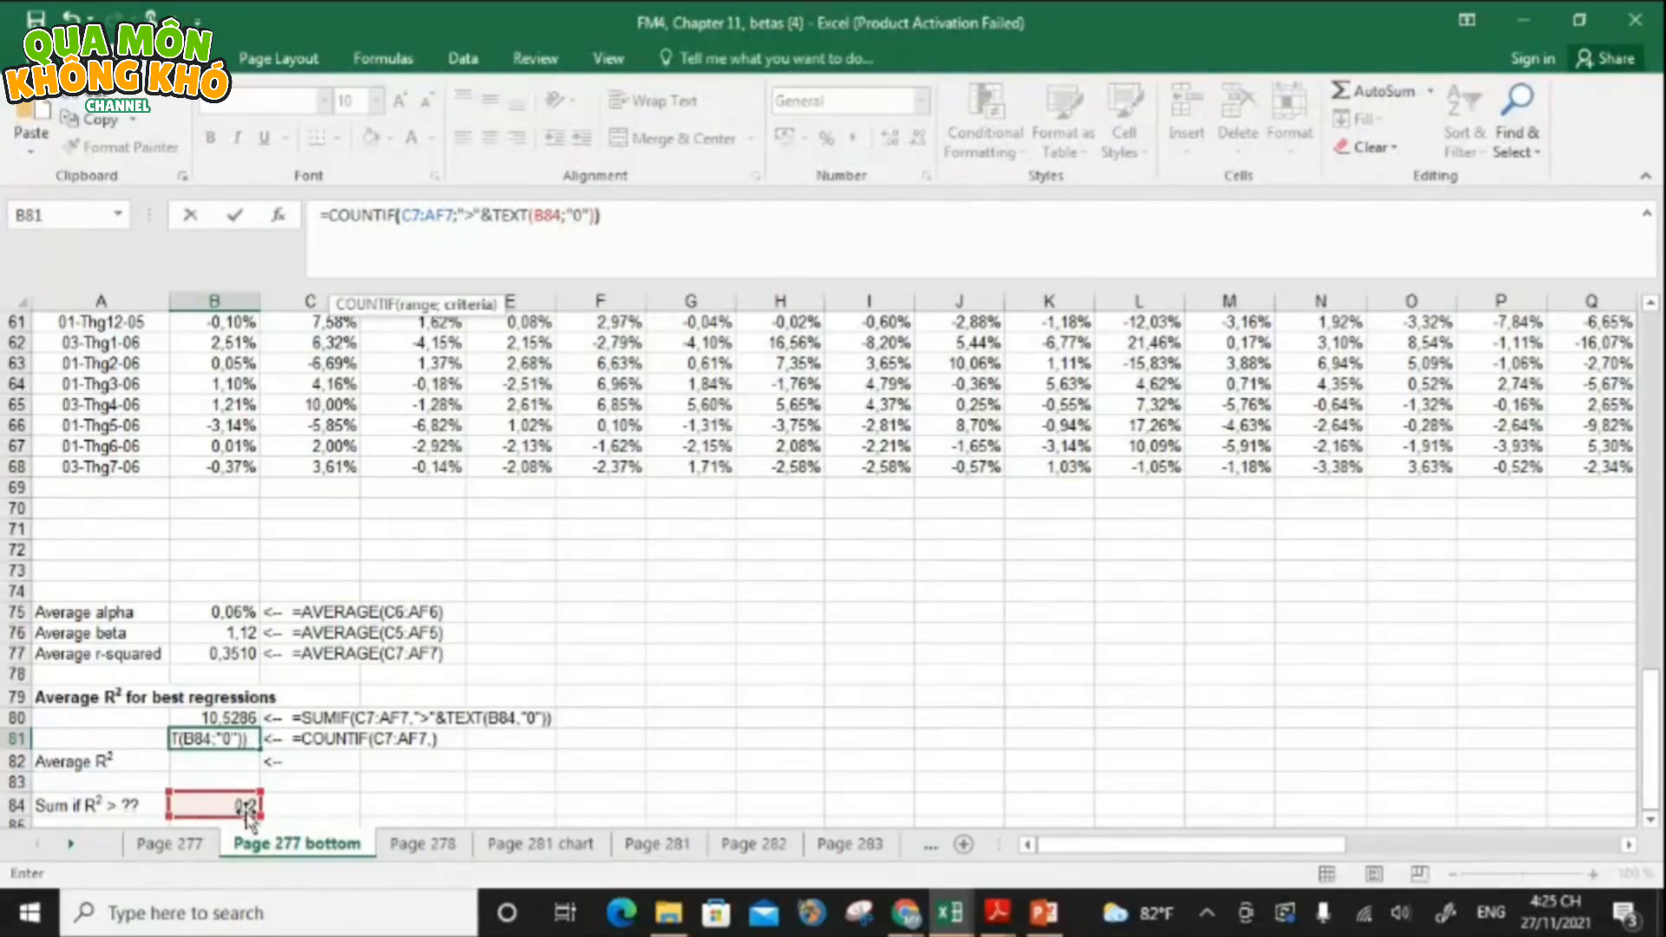
{"action": "key", "text": "Return"}
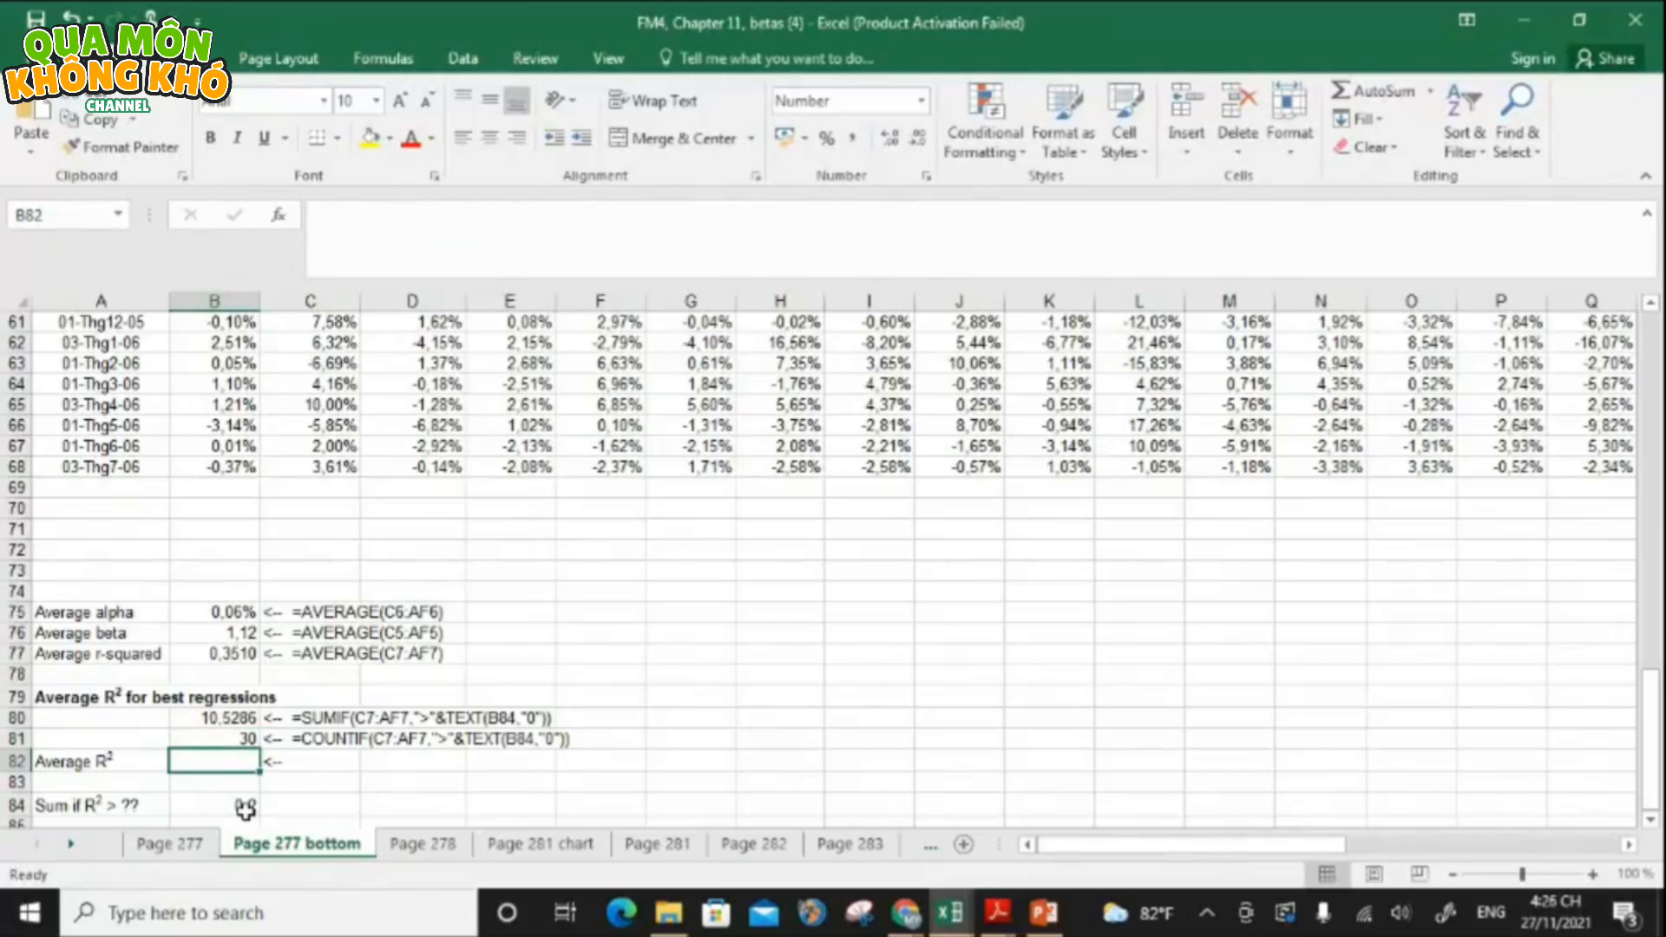
- Calculate the average R² in B82 by dividing the sum in B80 by the count in B81 (=B80/B81)
{"action": "type", "text": "="}
{"action": "key", "text": "Up"}
{"action": "key", "text": "Up"}
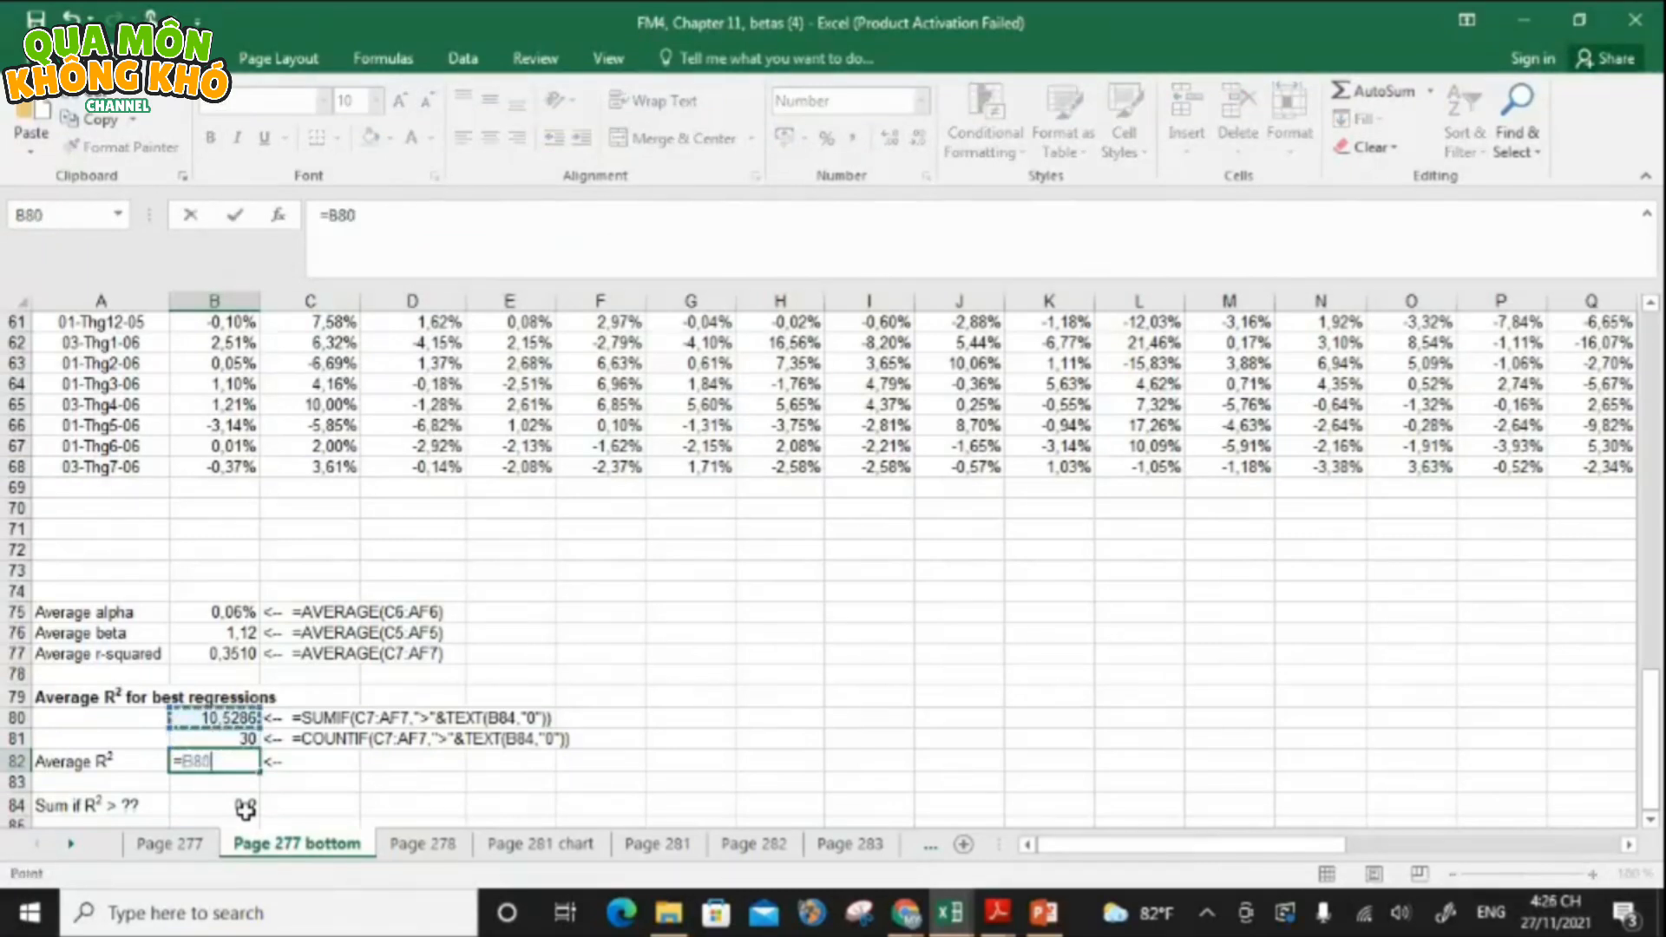
{"action": "type", "text": "/"}
{"action": "key", "text": "Up"}
{"action": "key", "text": "Return"}
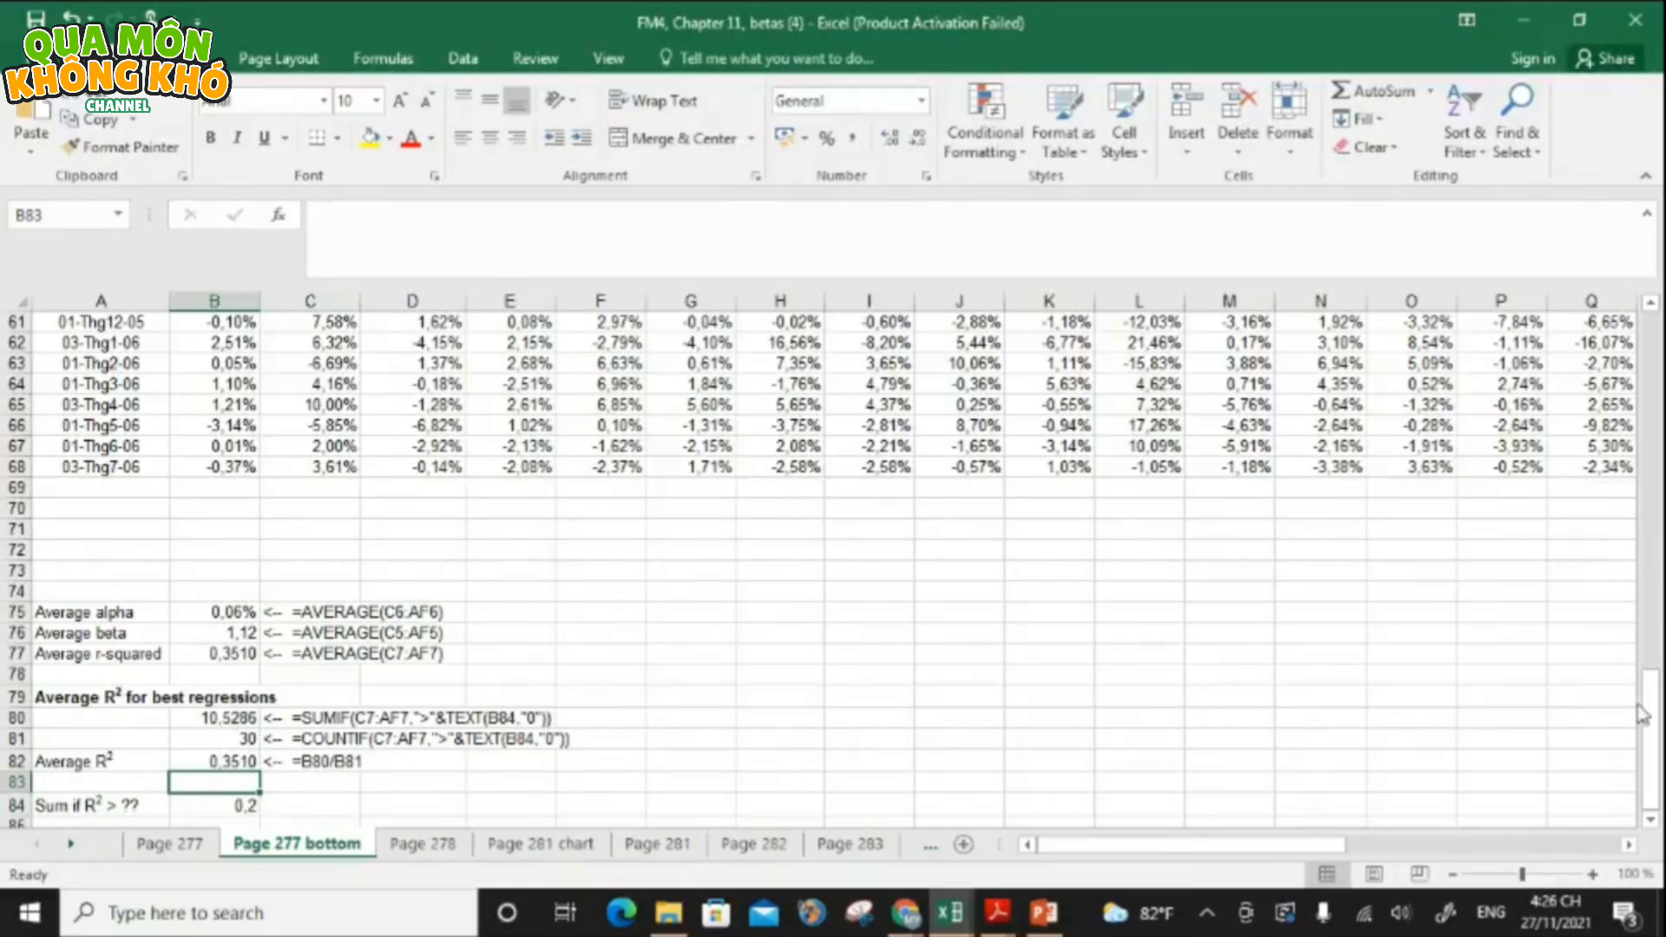
- Examine the stocks' R-squared values in row 7 across all companies and the COUNTIF formula in B81
{"action": "left_click_drag", "start_coordinate": [1643, 713], "coordinate": [1653, 330]}
{"action": "left_click_drag", "start_coordinate": [1119, 843], "coordinate": [1390, 820]}
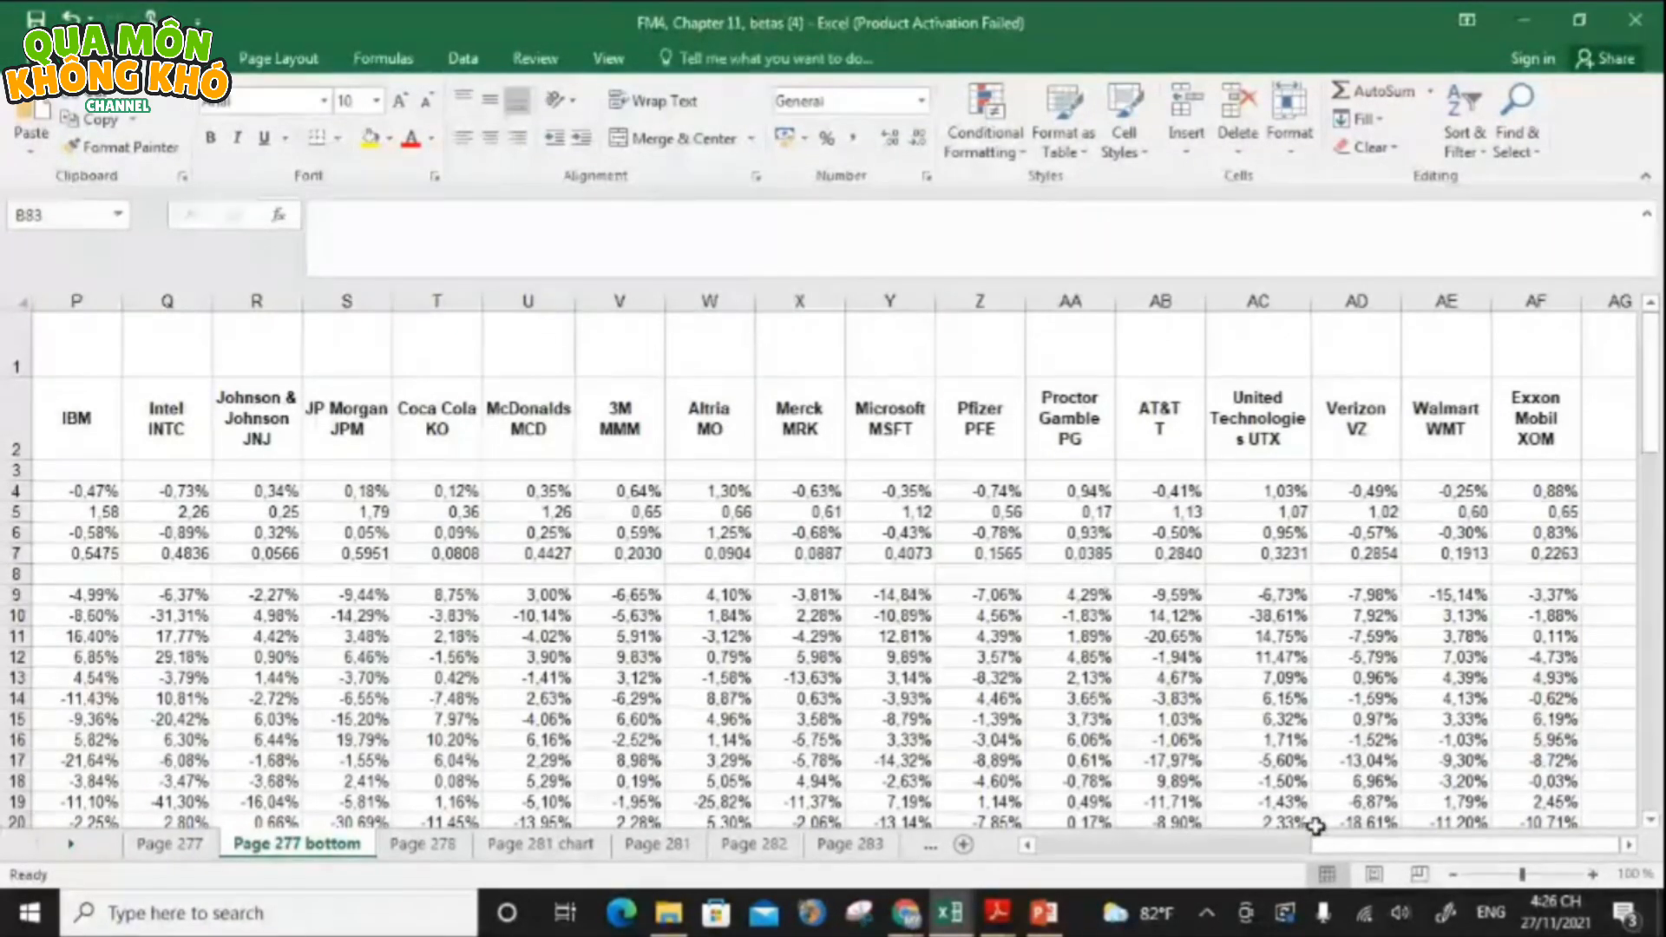
{"action": "left_click_drag", "start_coordinate": [1315, 825], "coordinate": [1037, 825]}
{"action": "left_click_drag", "start_coordinate": [1653, 364], "coordinate": [1653, 802]}
{"action": "left_click", "coordinate": [246, 739]}
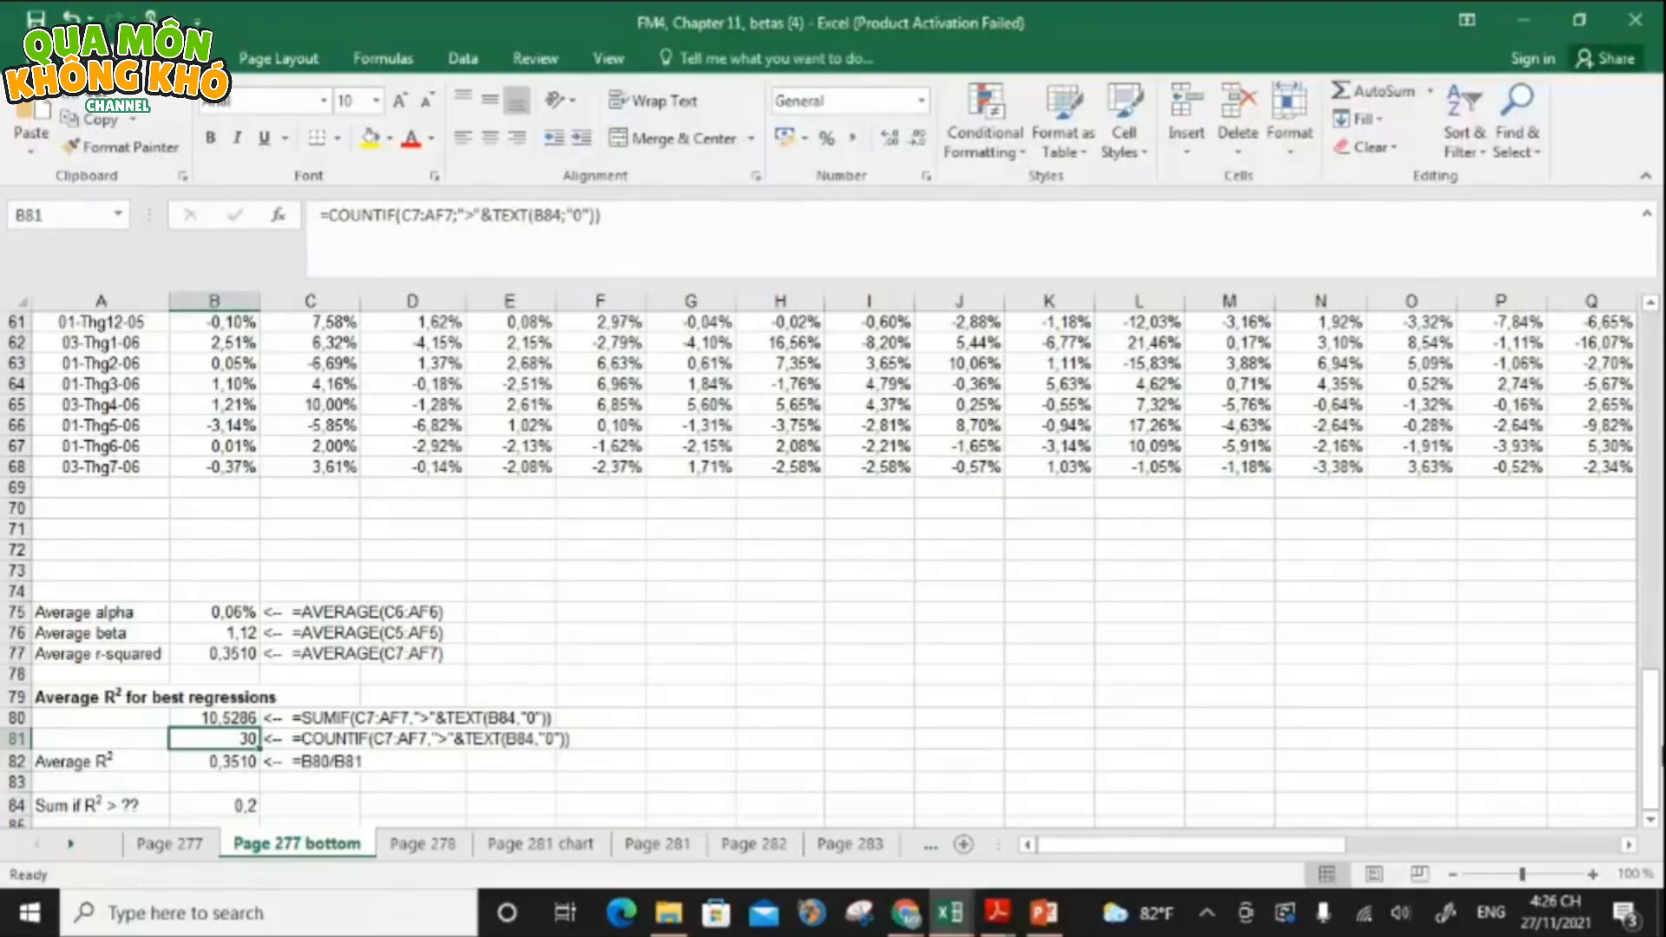
{"action": "scroll", "coordinate": [490, 548], "scroll_direction": "up", "scroll_amount": 20}
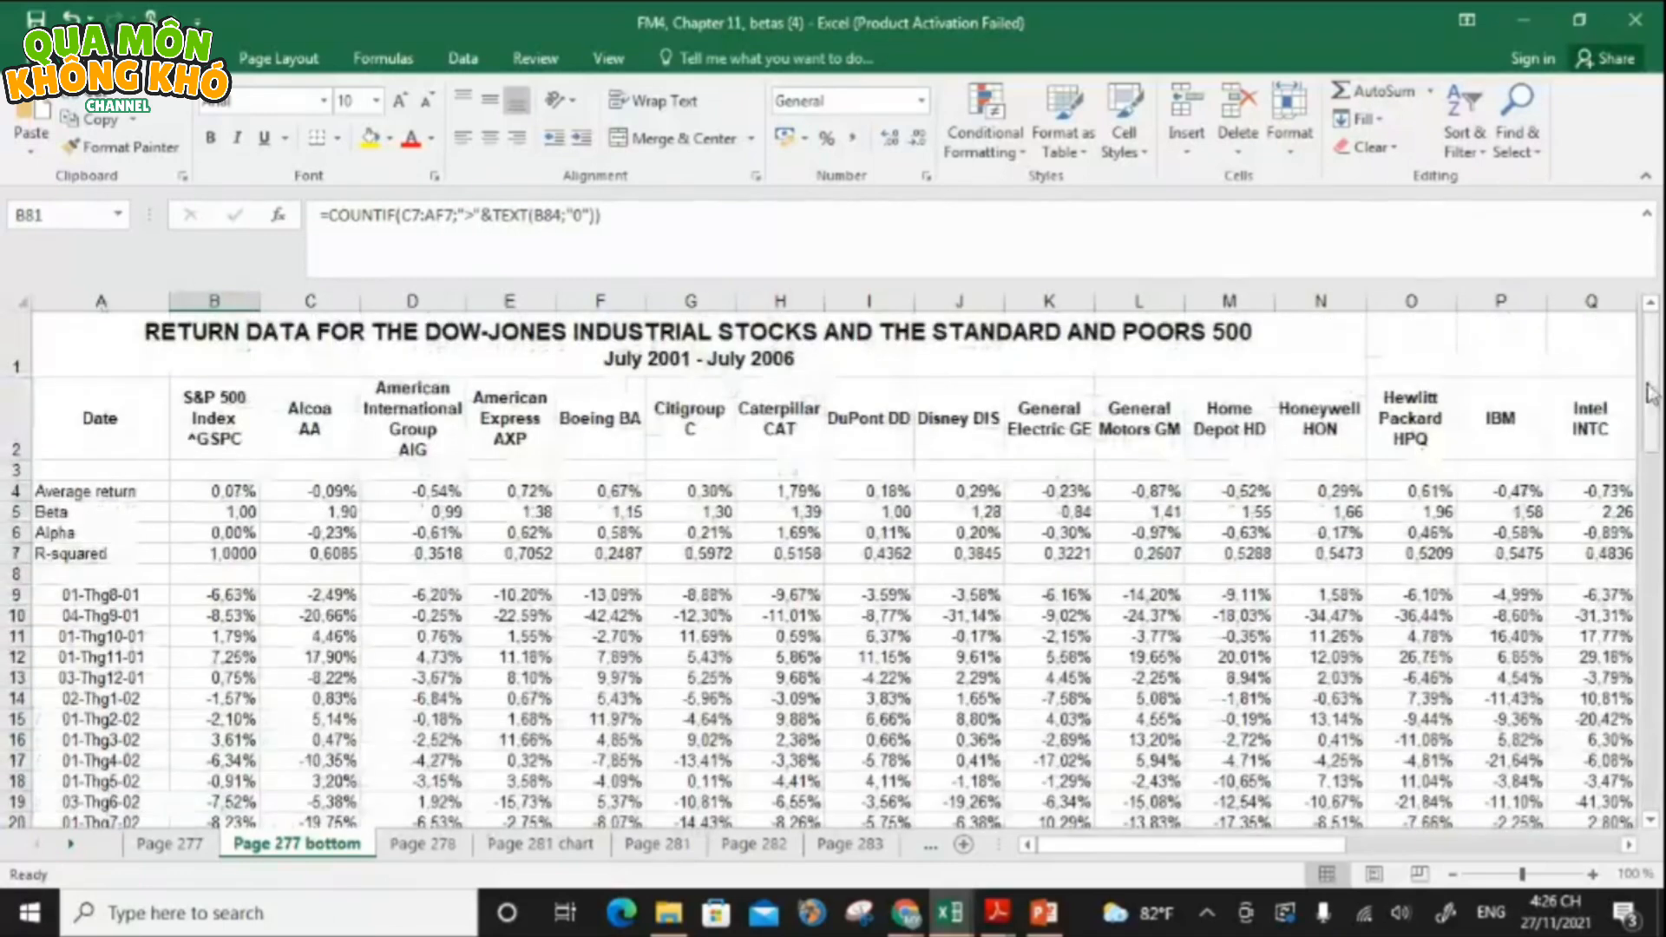
{"action": "scroll", "coordinate": [490, 548], "scroll_direction": "down", "scroll_amount": 20}
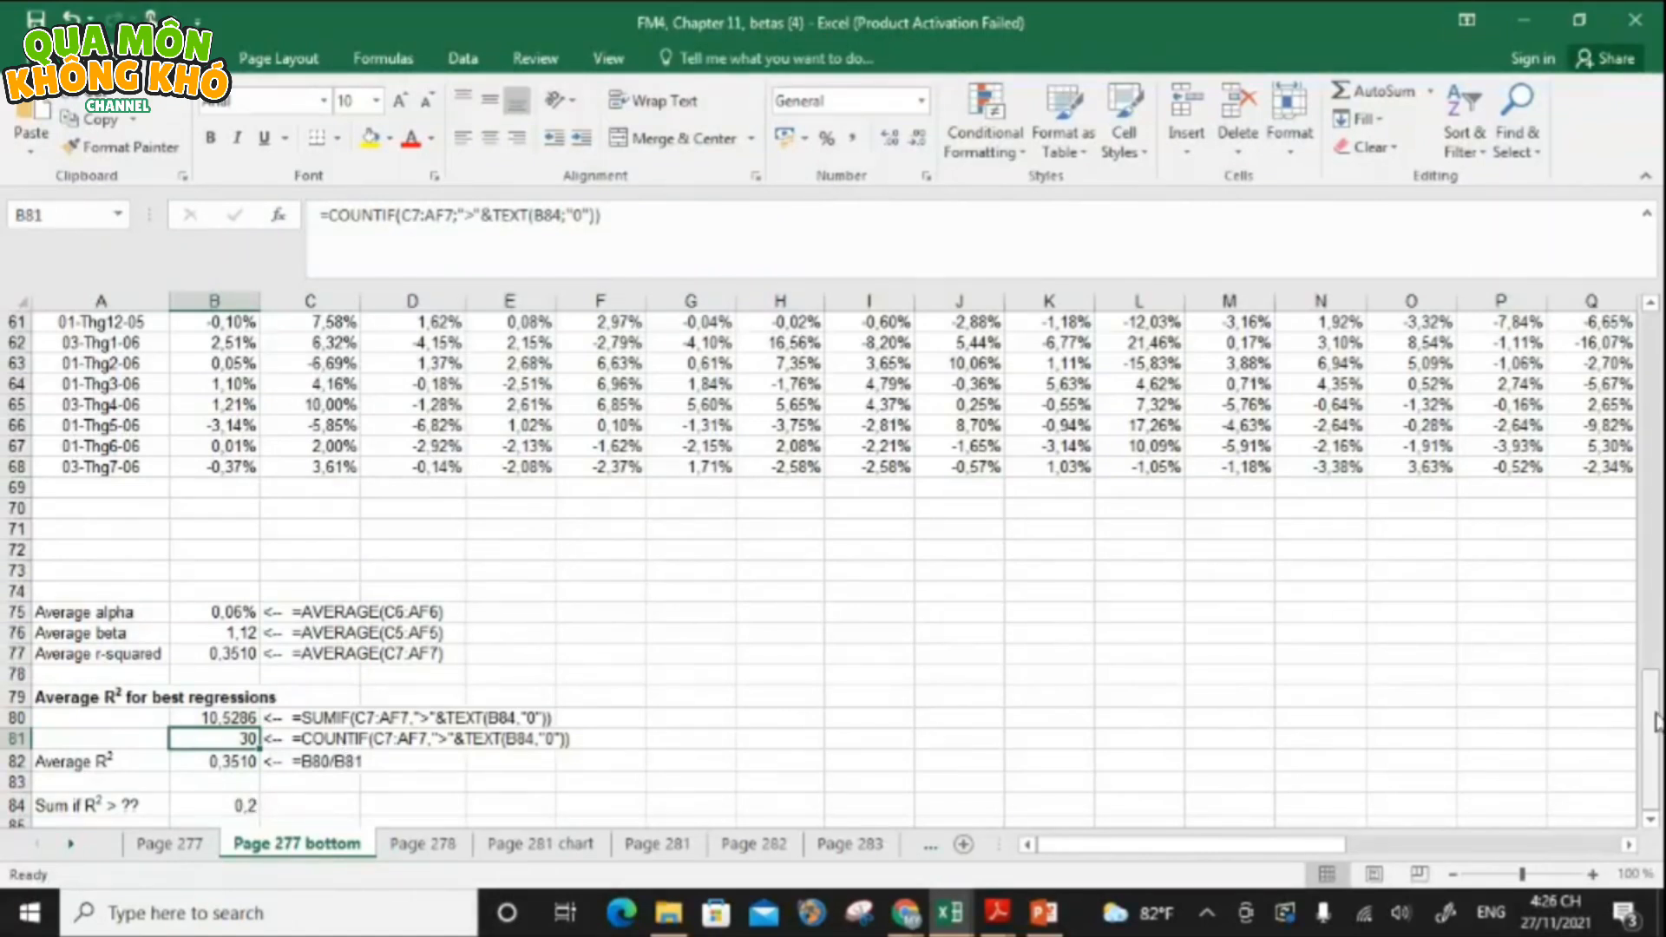
{"action": "left_click_drag", "start_coordinate": [1655, 723], "coordinate": [1653, 725]}
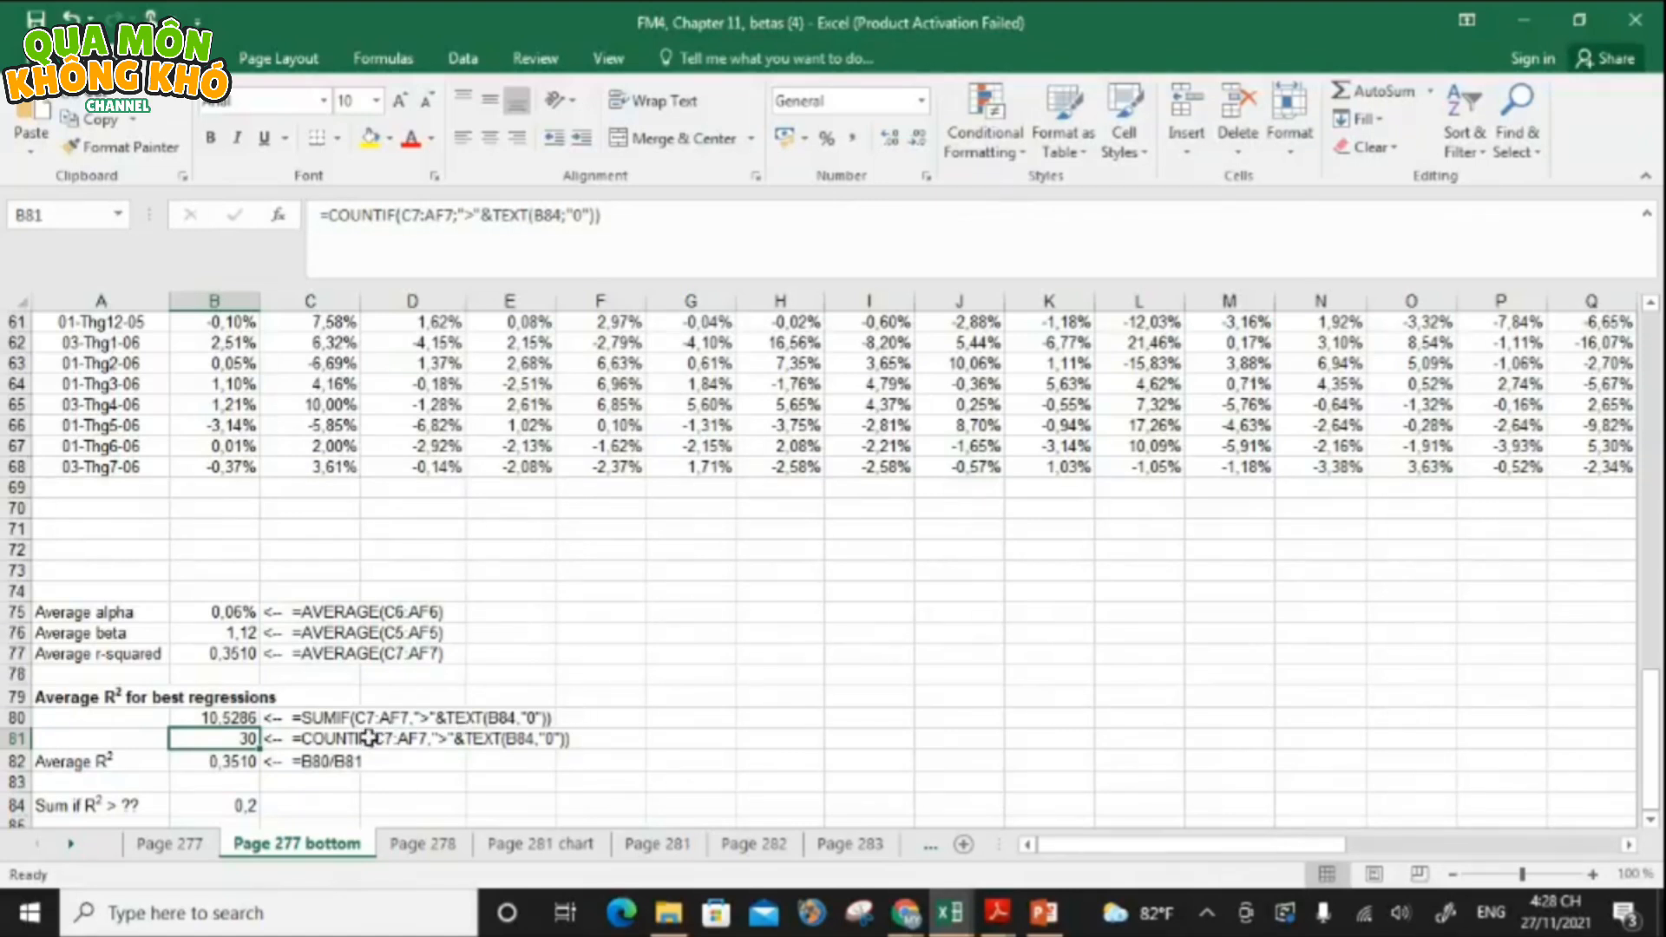
- Try to enter the COUNTIF formula in B81 with only the range C7:AF7 and no criterion
{"action": "left_click", "coordinate": [639, 241]}
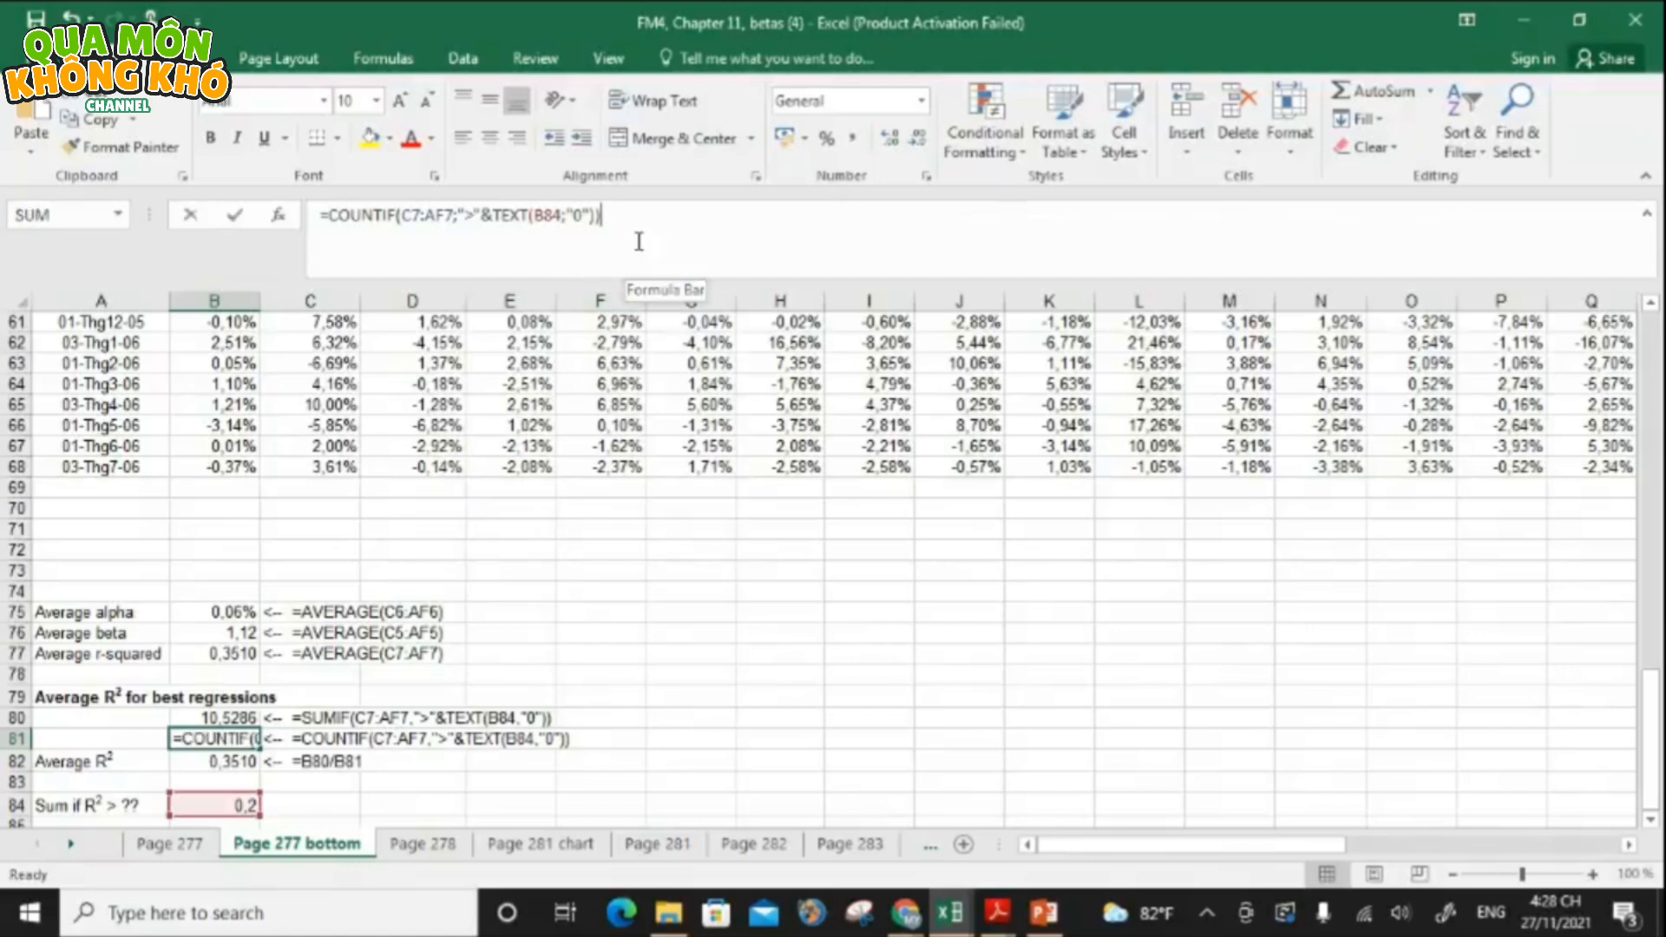
{"action": "key", "text": "BackSpace"}
{"action": "key", "text": "BackSpace"}
{"action": "key", "text": "BackSpace"}
{"action": "key", "text": "BackSpace"}
{"action": "key", "text": "BackSpace"}
{"action": "key", "text": "BackSpace"}
{"action": "key", "text": "BackSpace"}
{"action": "key", "text": "BackSpace"}
{"action": "key", "text": "BackSpace"}
{"action": "key", "text": "BackSpace"}
{"action": "key", "text": "BackSpace"}
{"action": "key", "text": "BackSpace"}
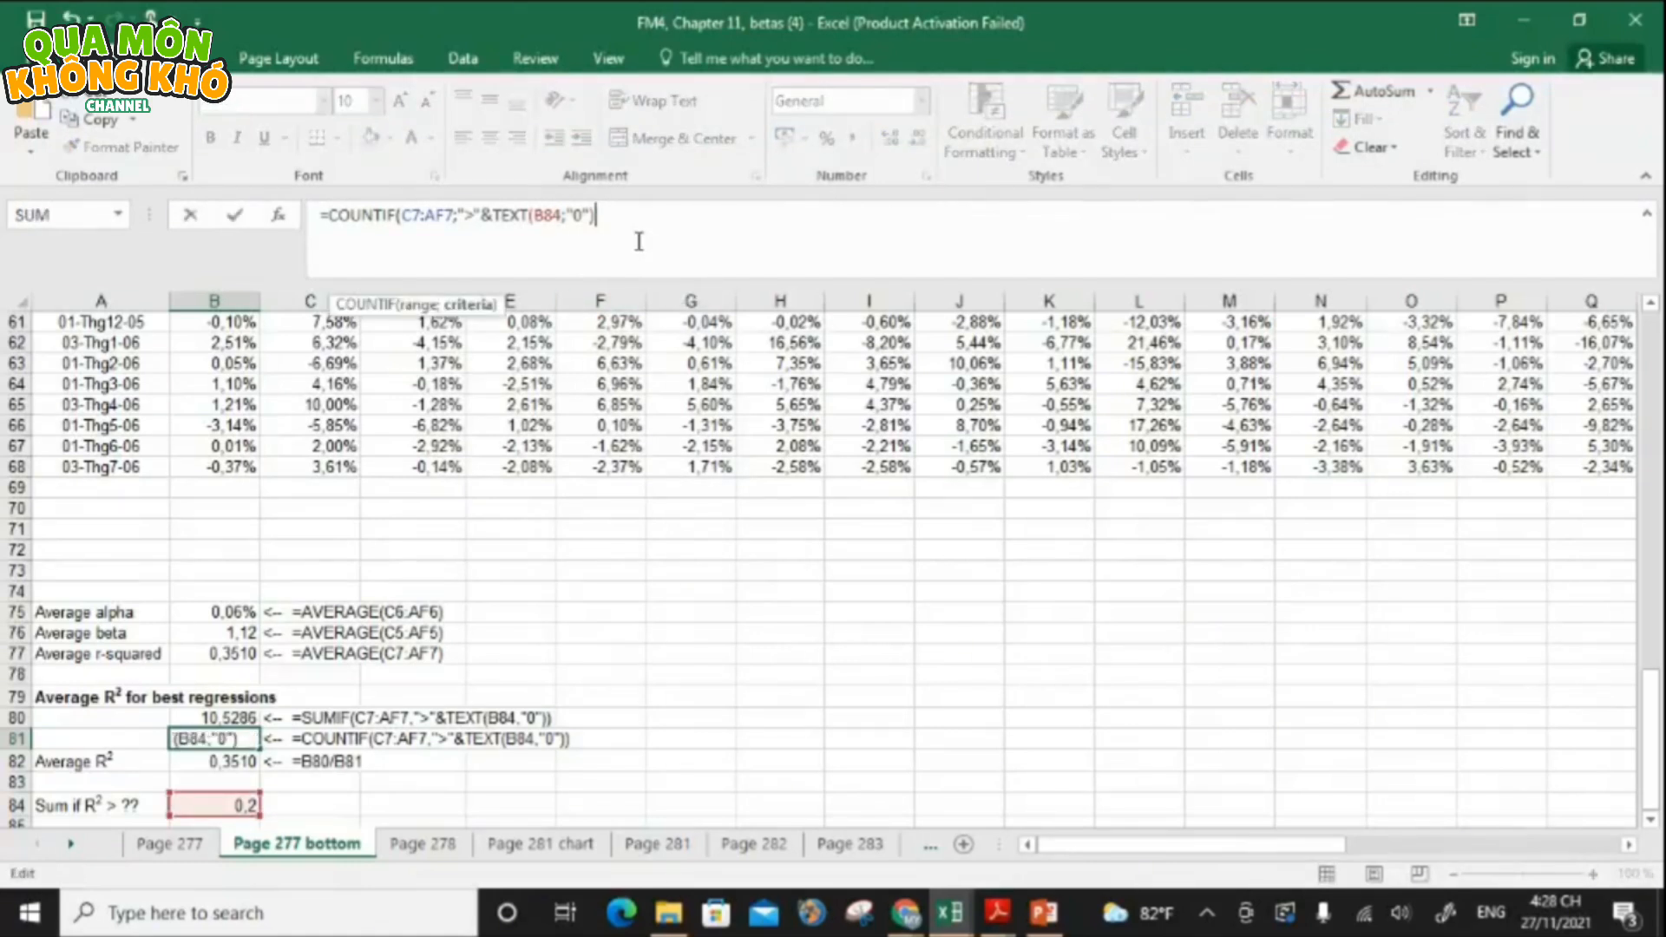
{"action": "key", "text": "BackSpace"}
{"action": "key", "text": "BackSpace"}
{"action": "key", "text": "BackSpace"}
{"action": "key", "text": "BackSpace"}
{"action": "key", "text": "BackSpace"}
{"action": "key", "text": "BackSpace"}
{"action": "key", "text": "BackSpace"}
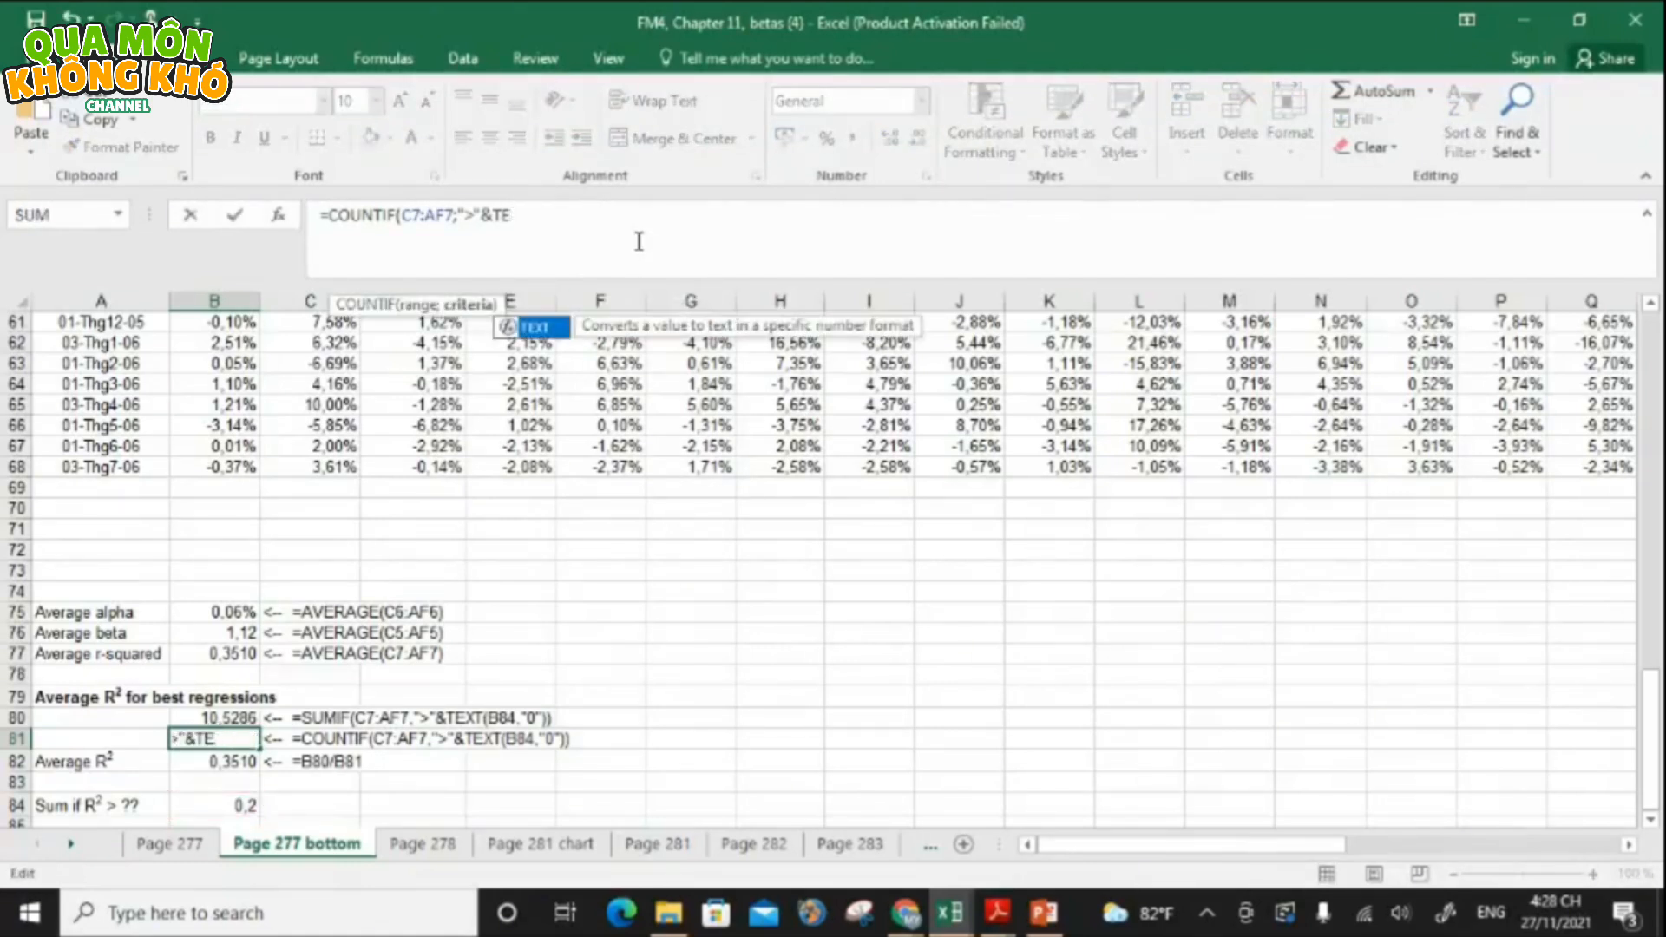
{"action": "type", "text": ")"}
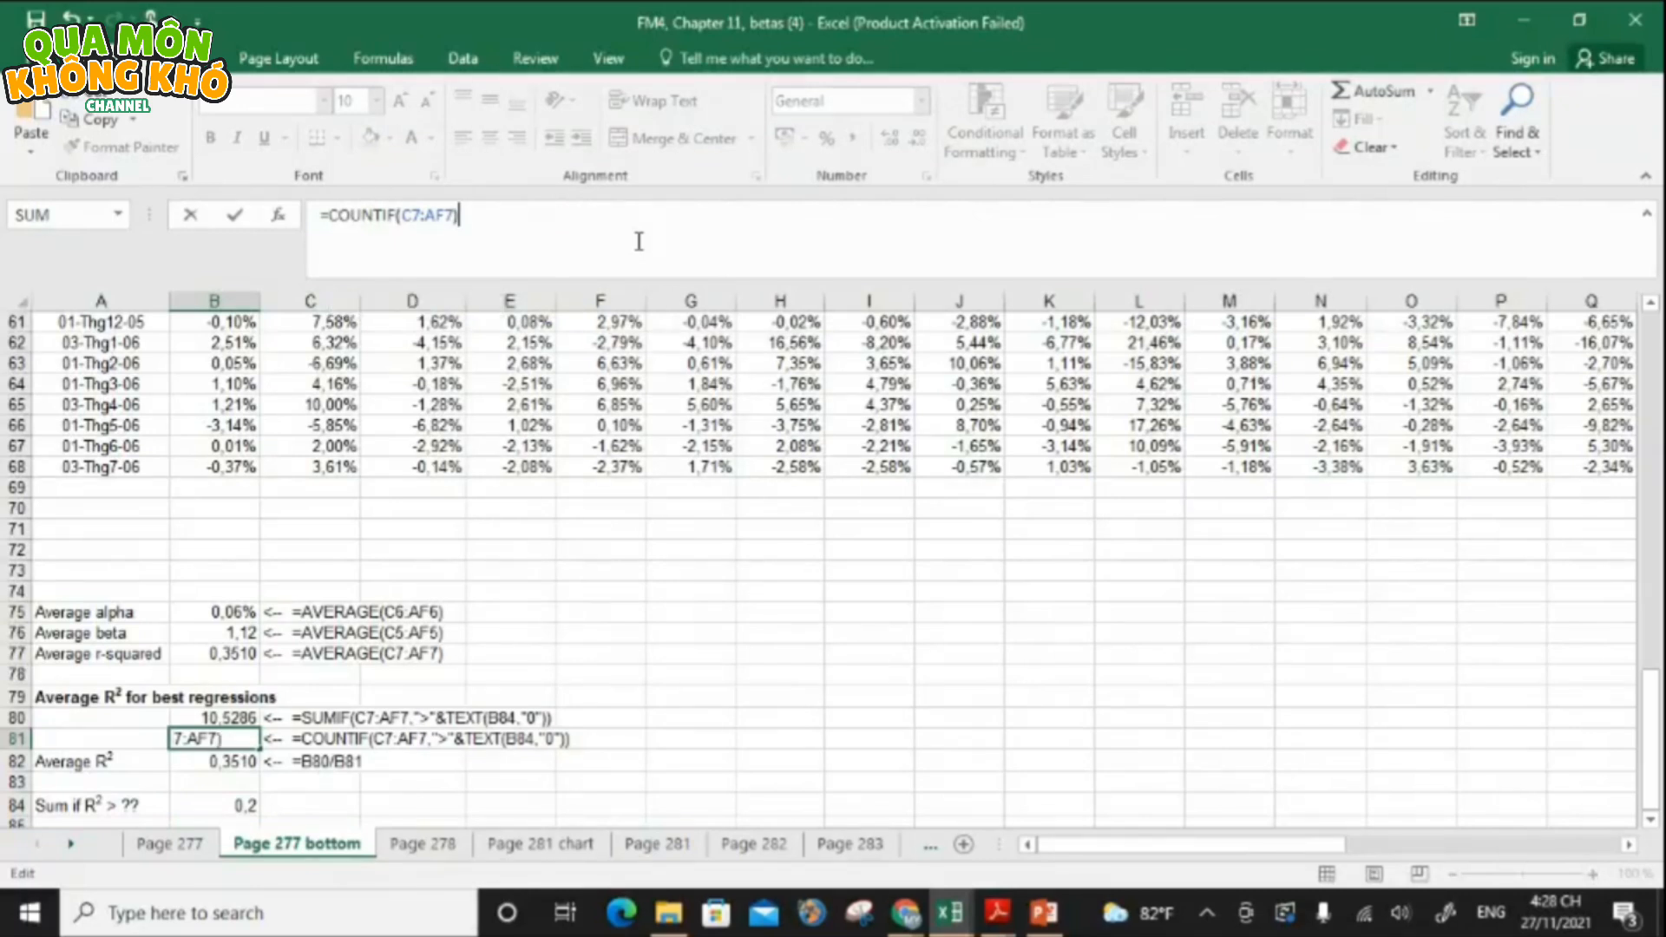
{"action": "key", "text": "Return"}
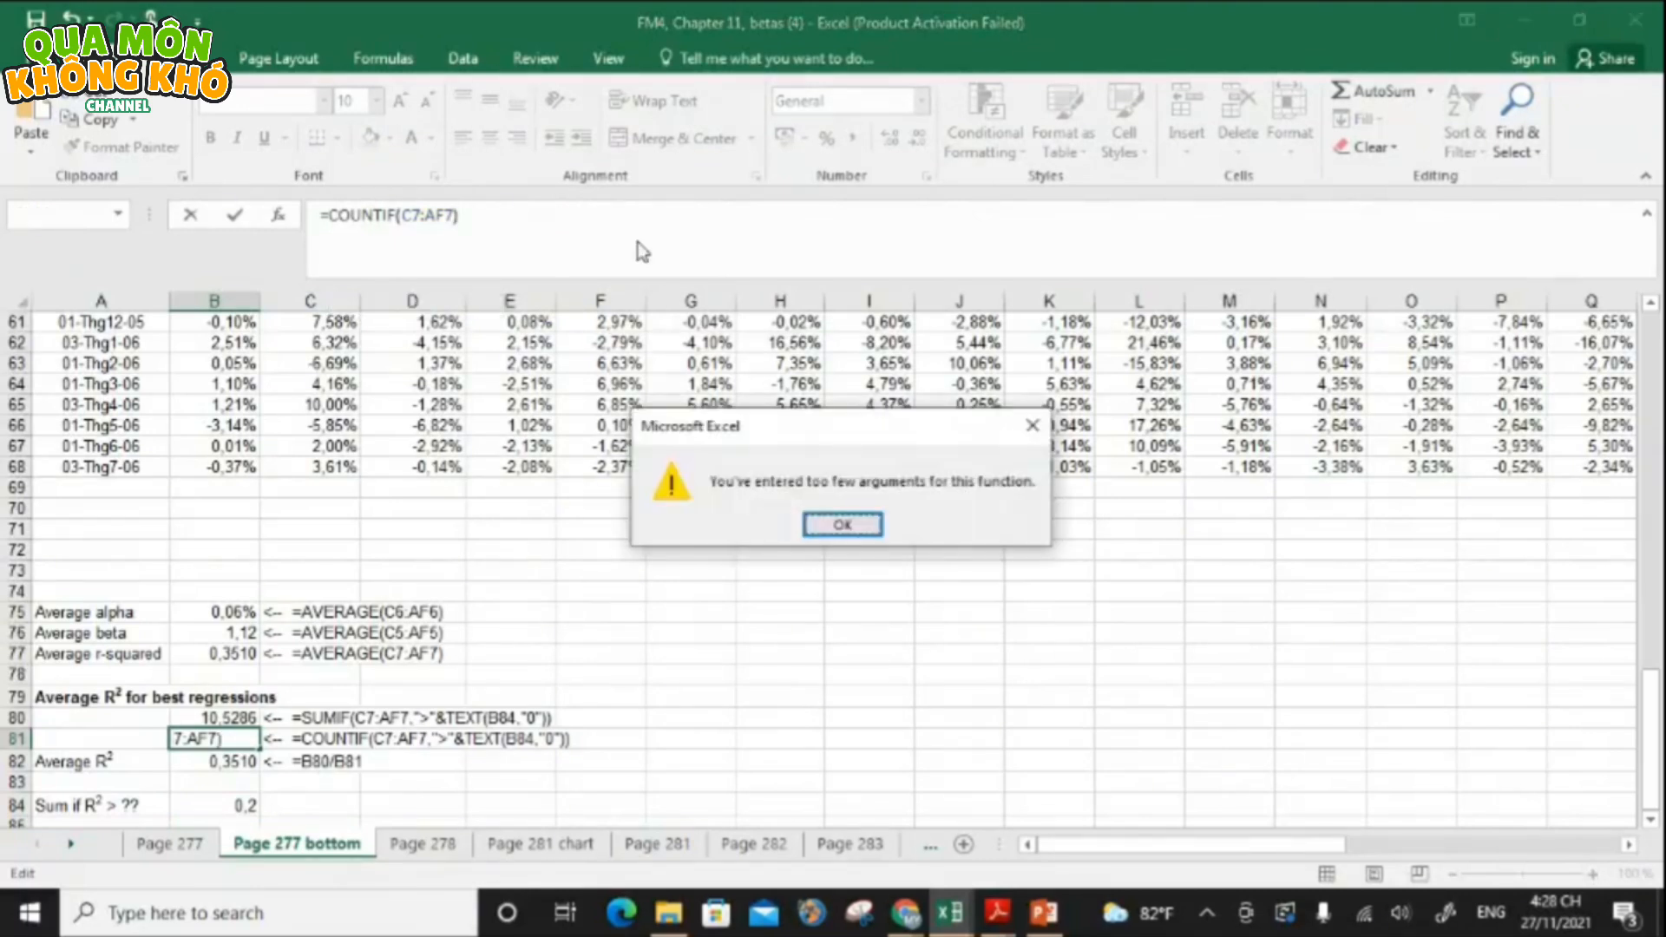
{"action": "left_click", "coordinate": [1033, 425]}
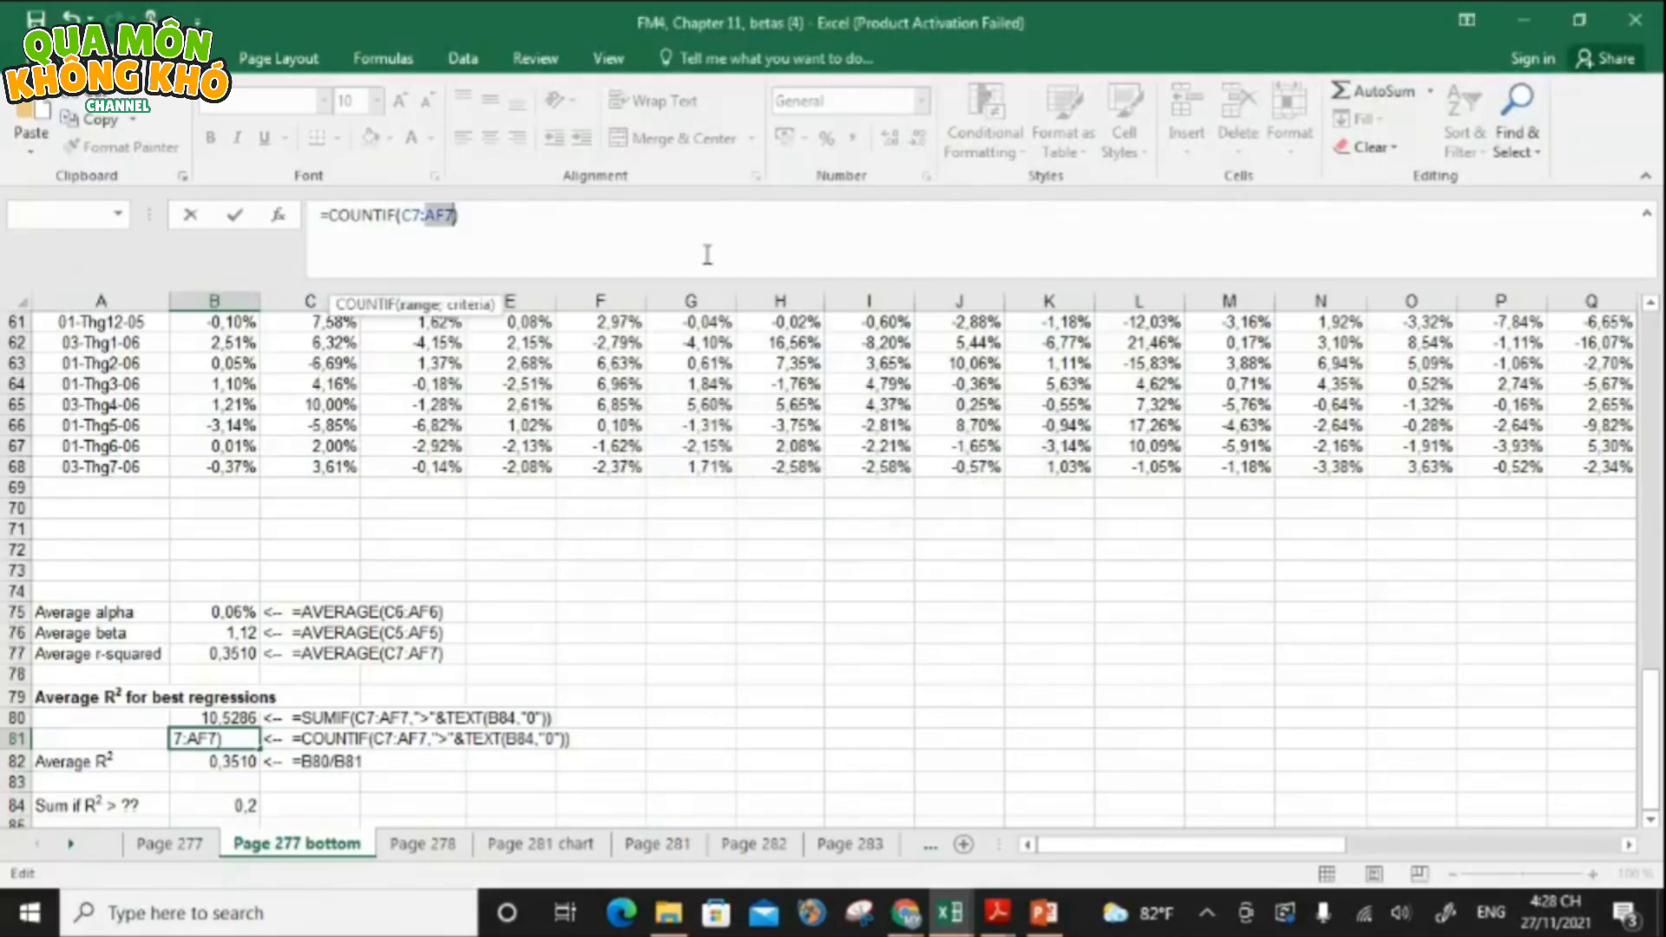
- Extend the COUNTIF formula in B81 with the beginning of its criterion, ">"&TEXT
{"action": "key", "text": "BackSpace"}
{"action": "type", "text": ";\""}
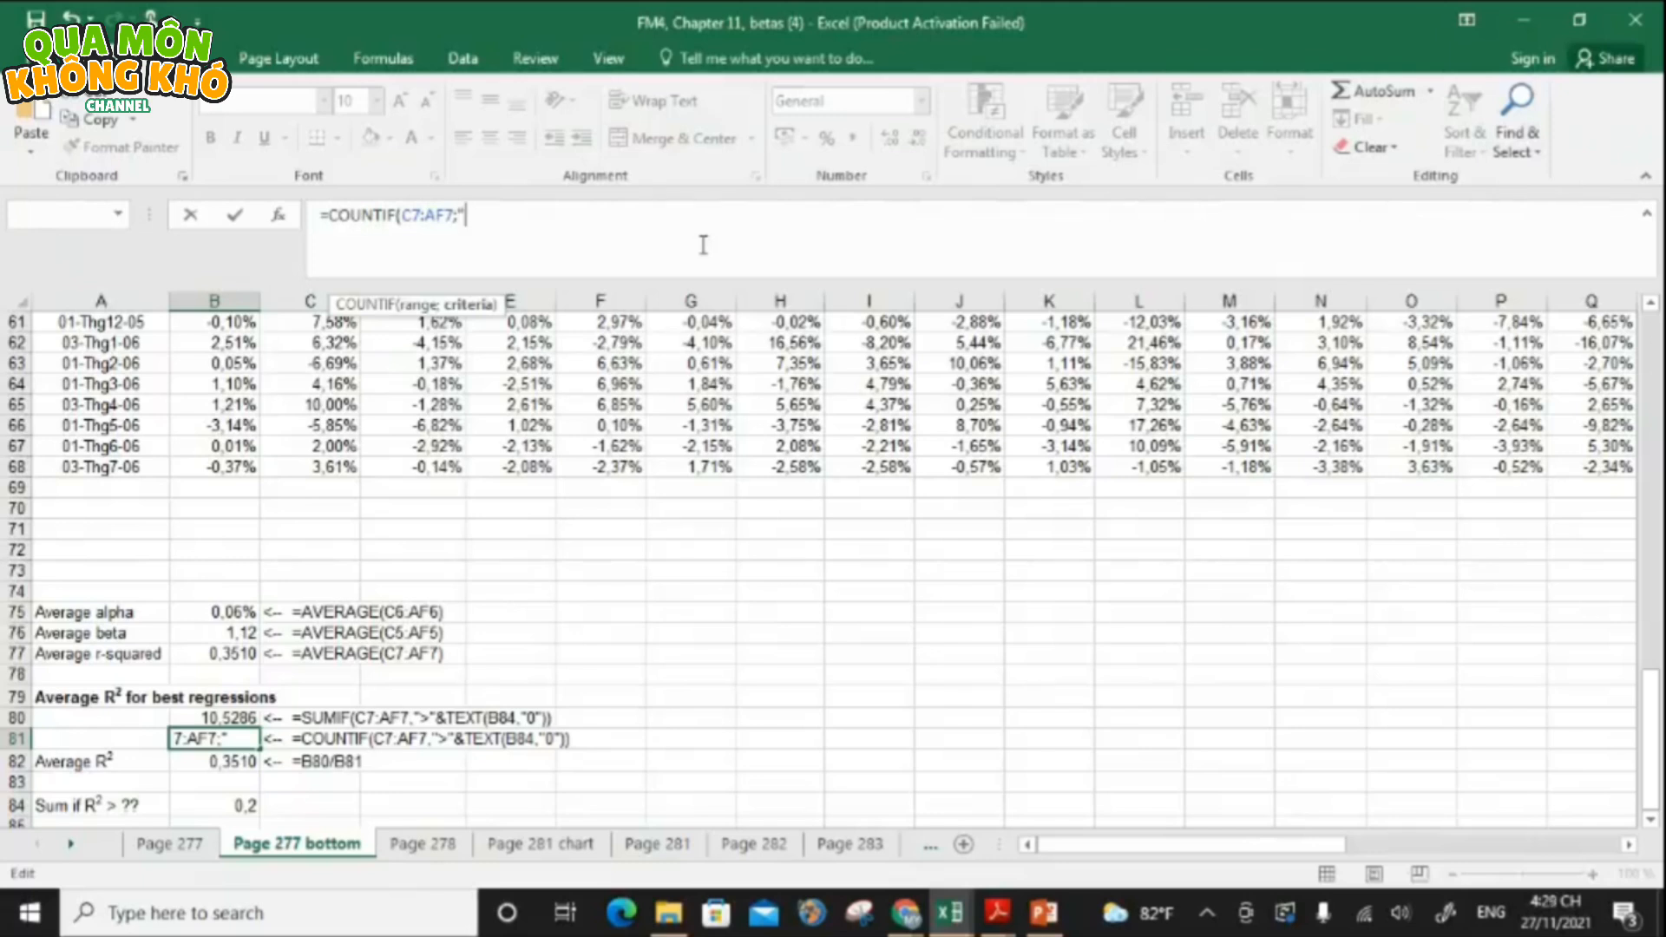
{"action": "key", "text": "BackSpace"}
{"action": "type", "text": "\">\""}
{"action": "type", "text": "0"}
{"action": "key", "text": "BackSpace"}
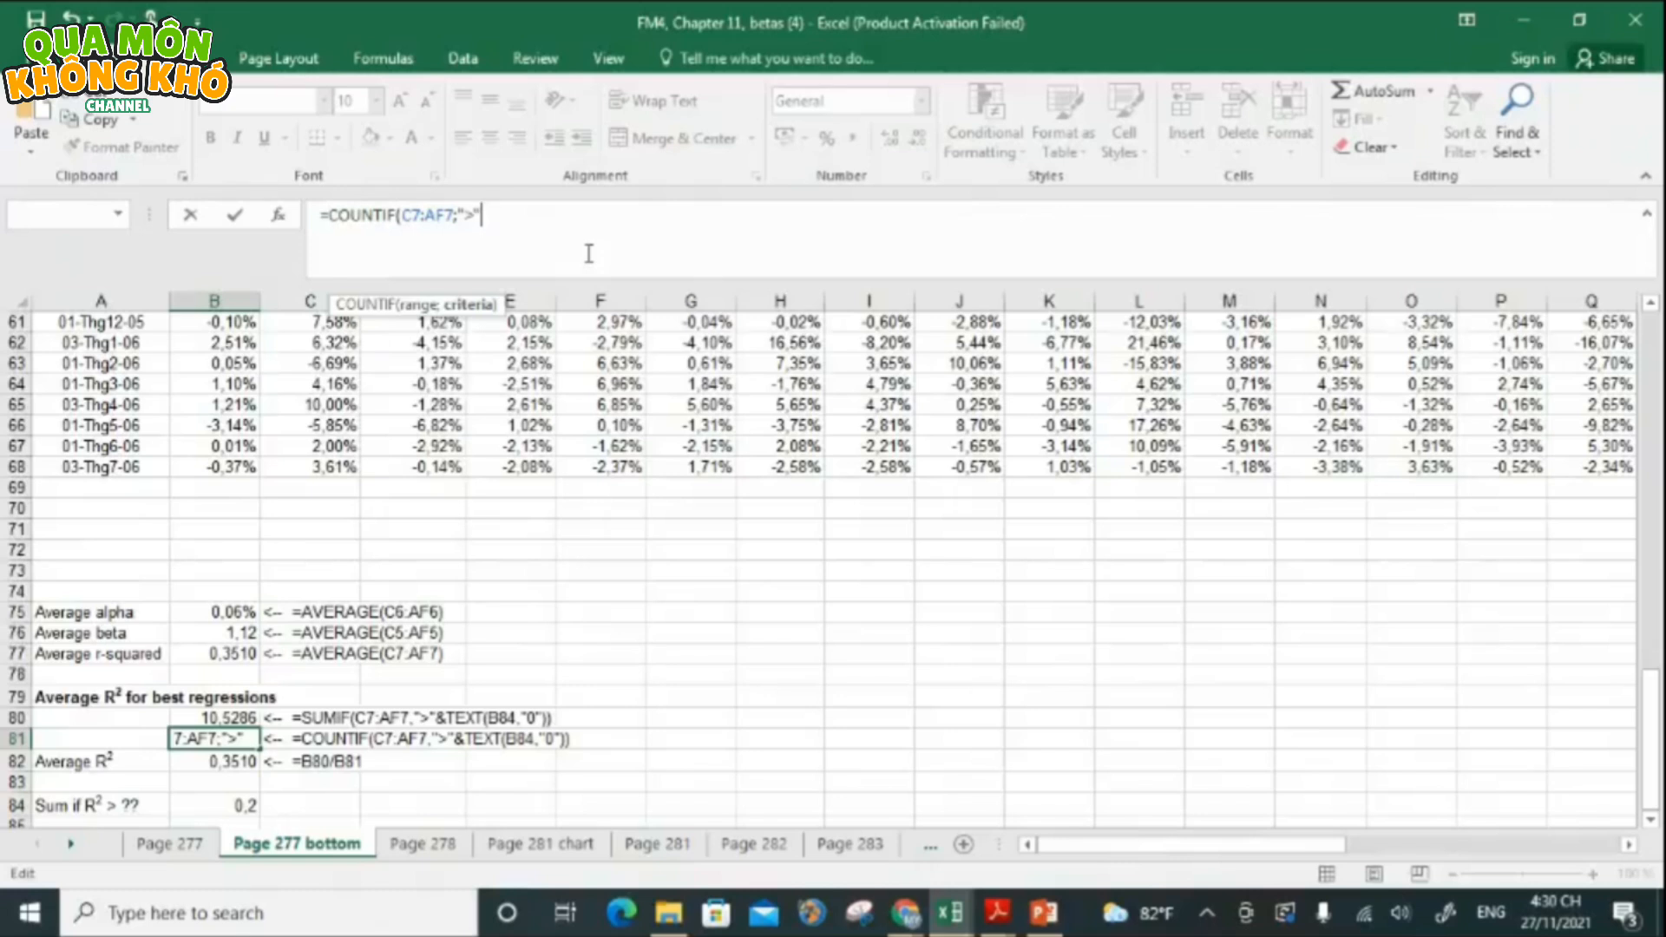
{"action": "type", "text": "&TEXT"}
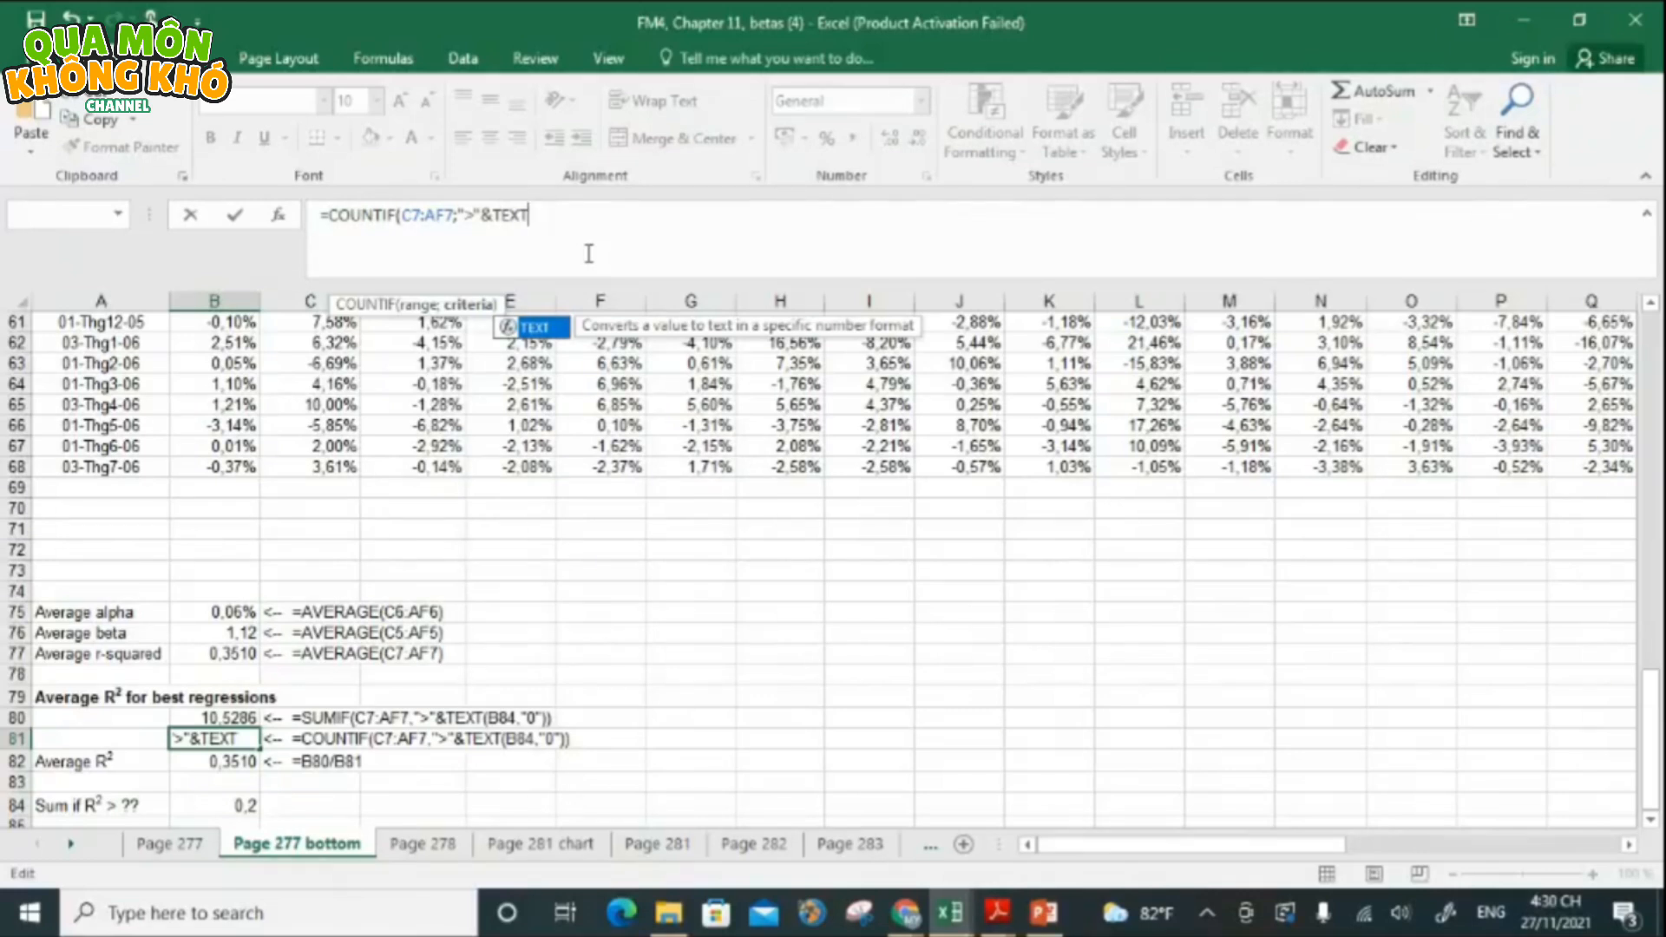
{"action": "left_click", "coordinate": [233, 799]}
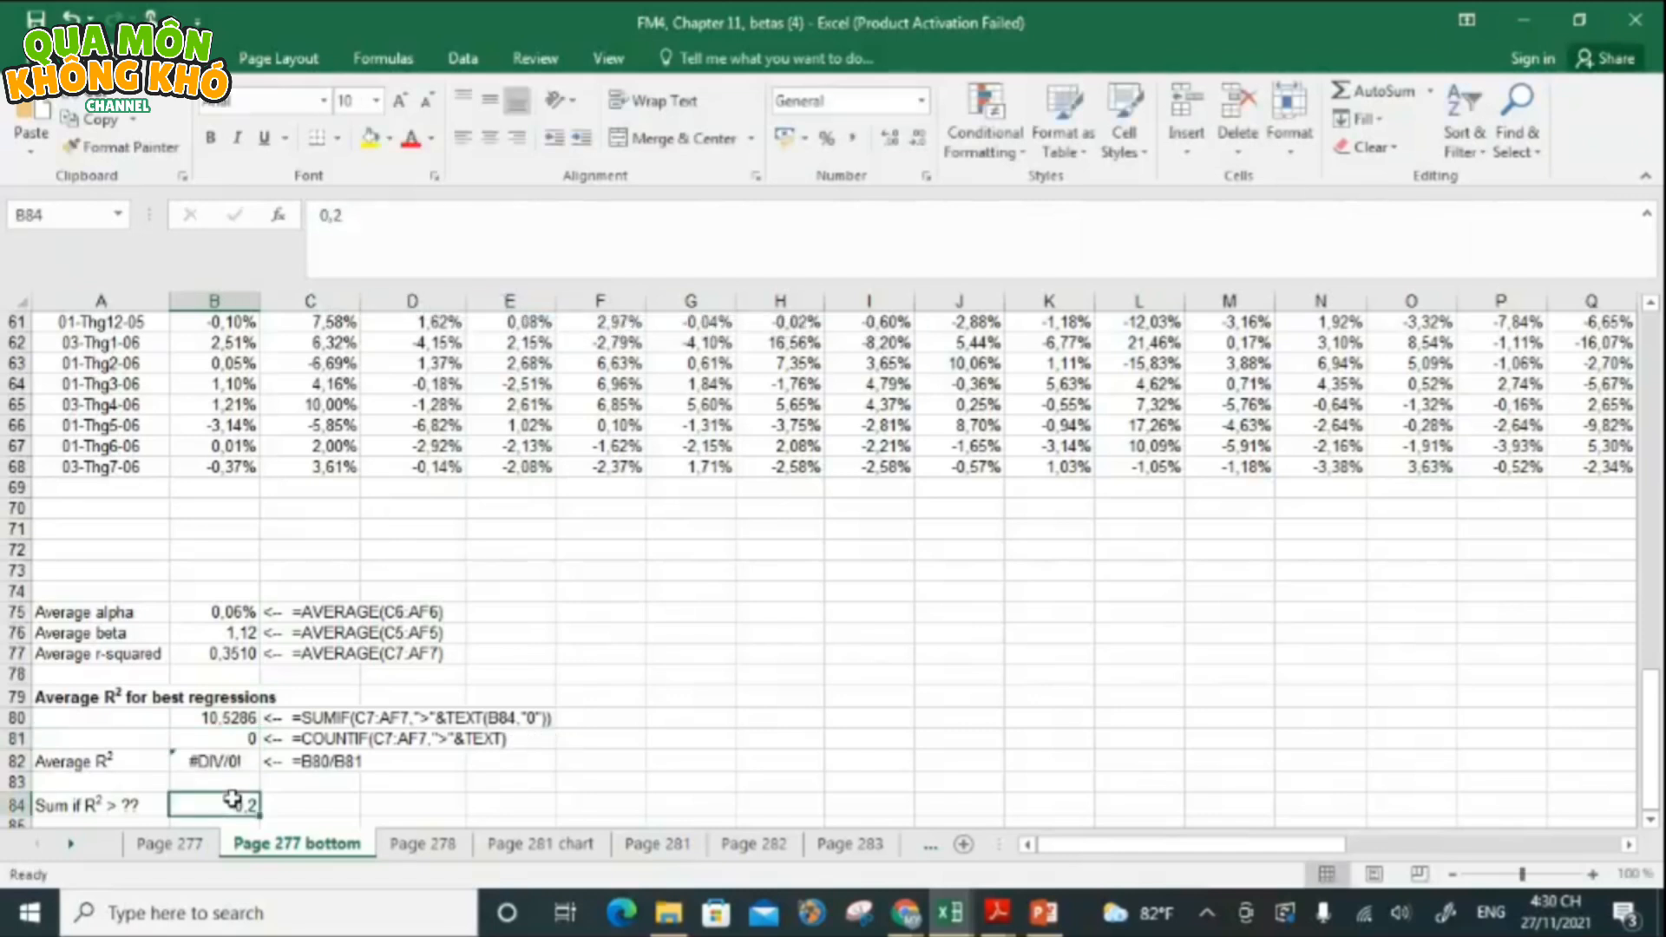
- Add the arguments (B84;"0") to the TEXT function in B81's COUNTIF criterion and enter the formula
{"action": "left_click", "coordinate": [230, 762]}
{"action": "left_click", "coordinate": [230, 738]}
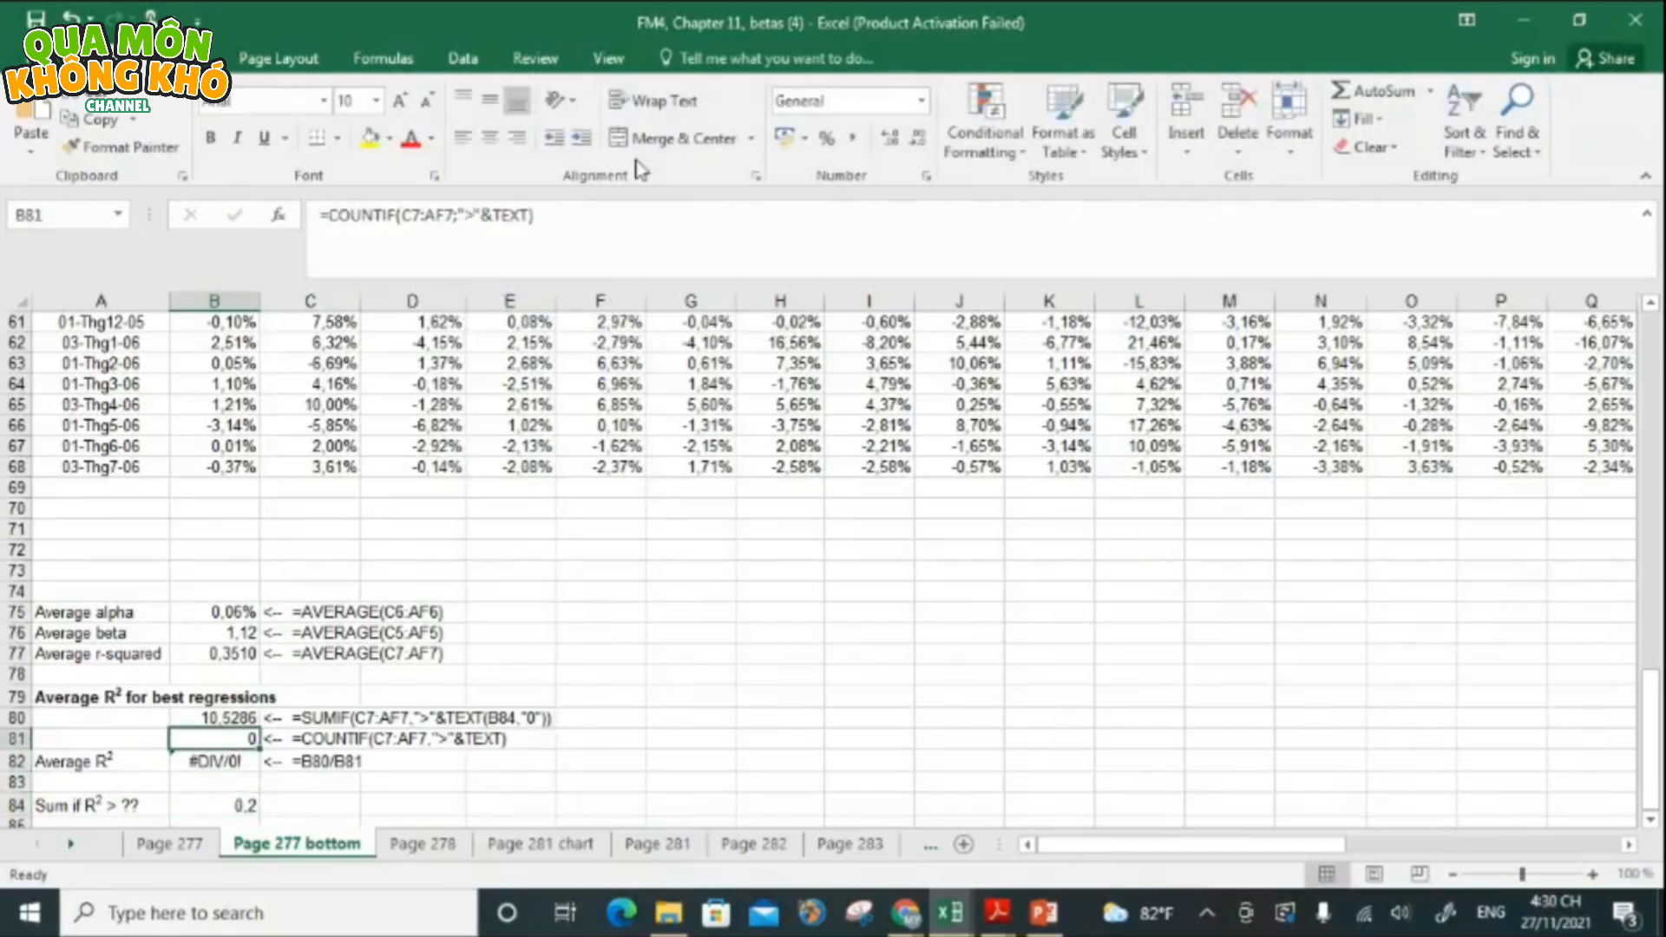
{"action": "left_click", "coordinate": [626, 202]}
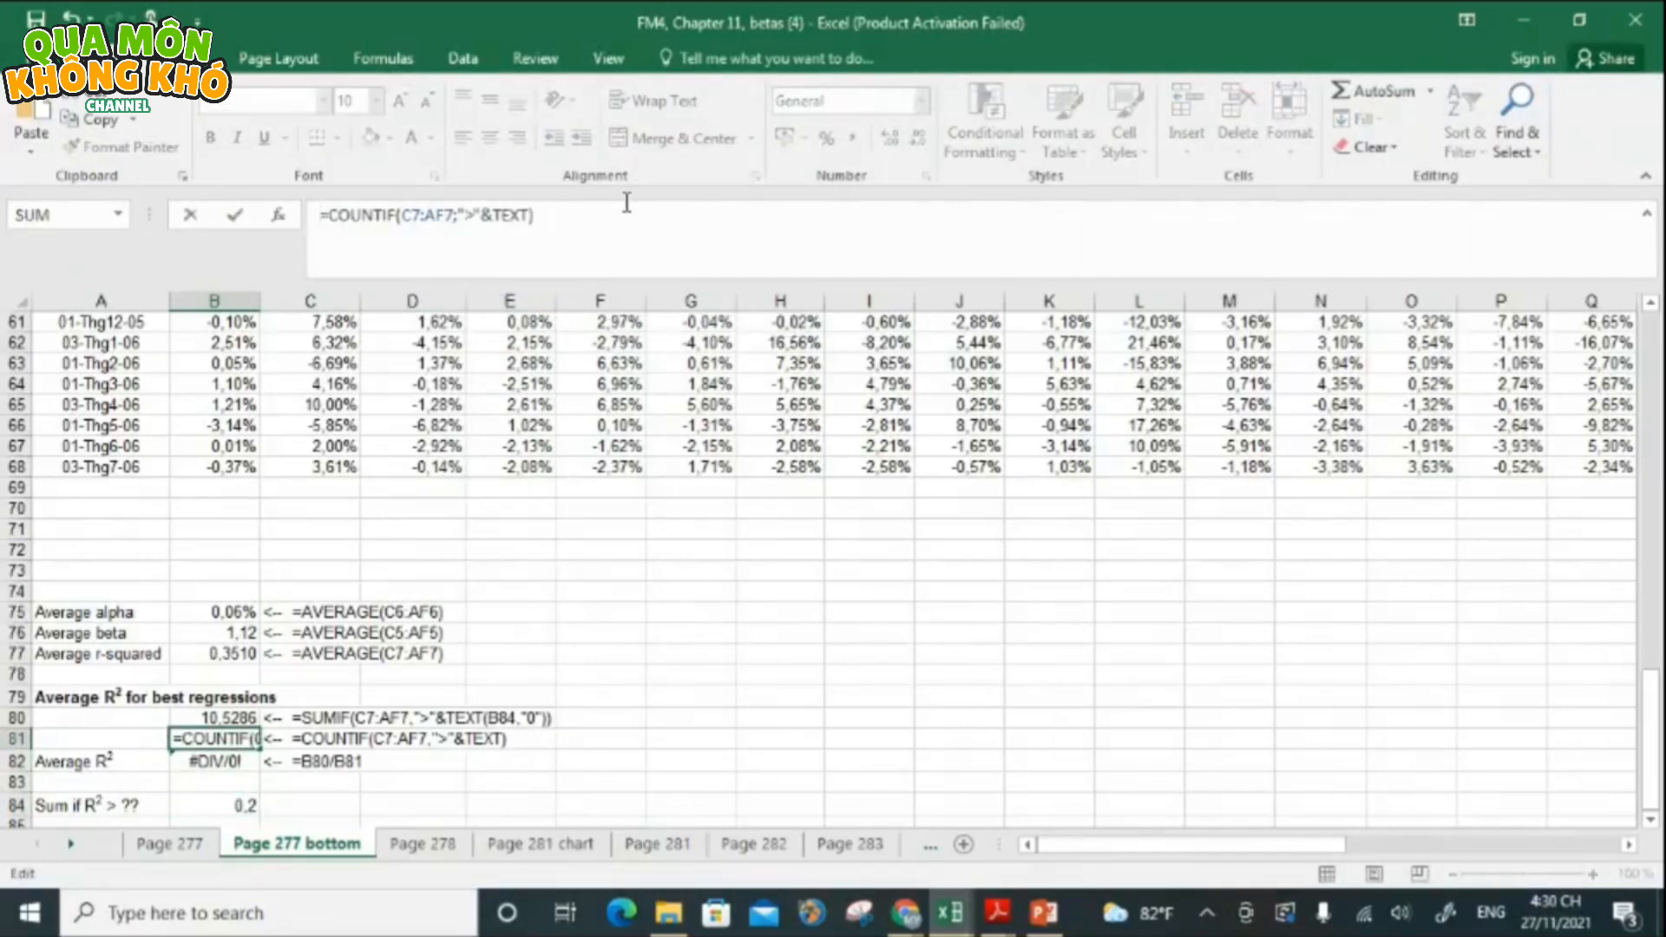
{"action": "left_click", "coordinate": [640, 217]}
{"action": "key", "text": "BackSpace"}
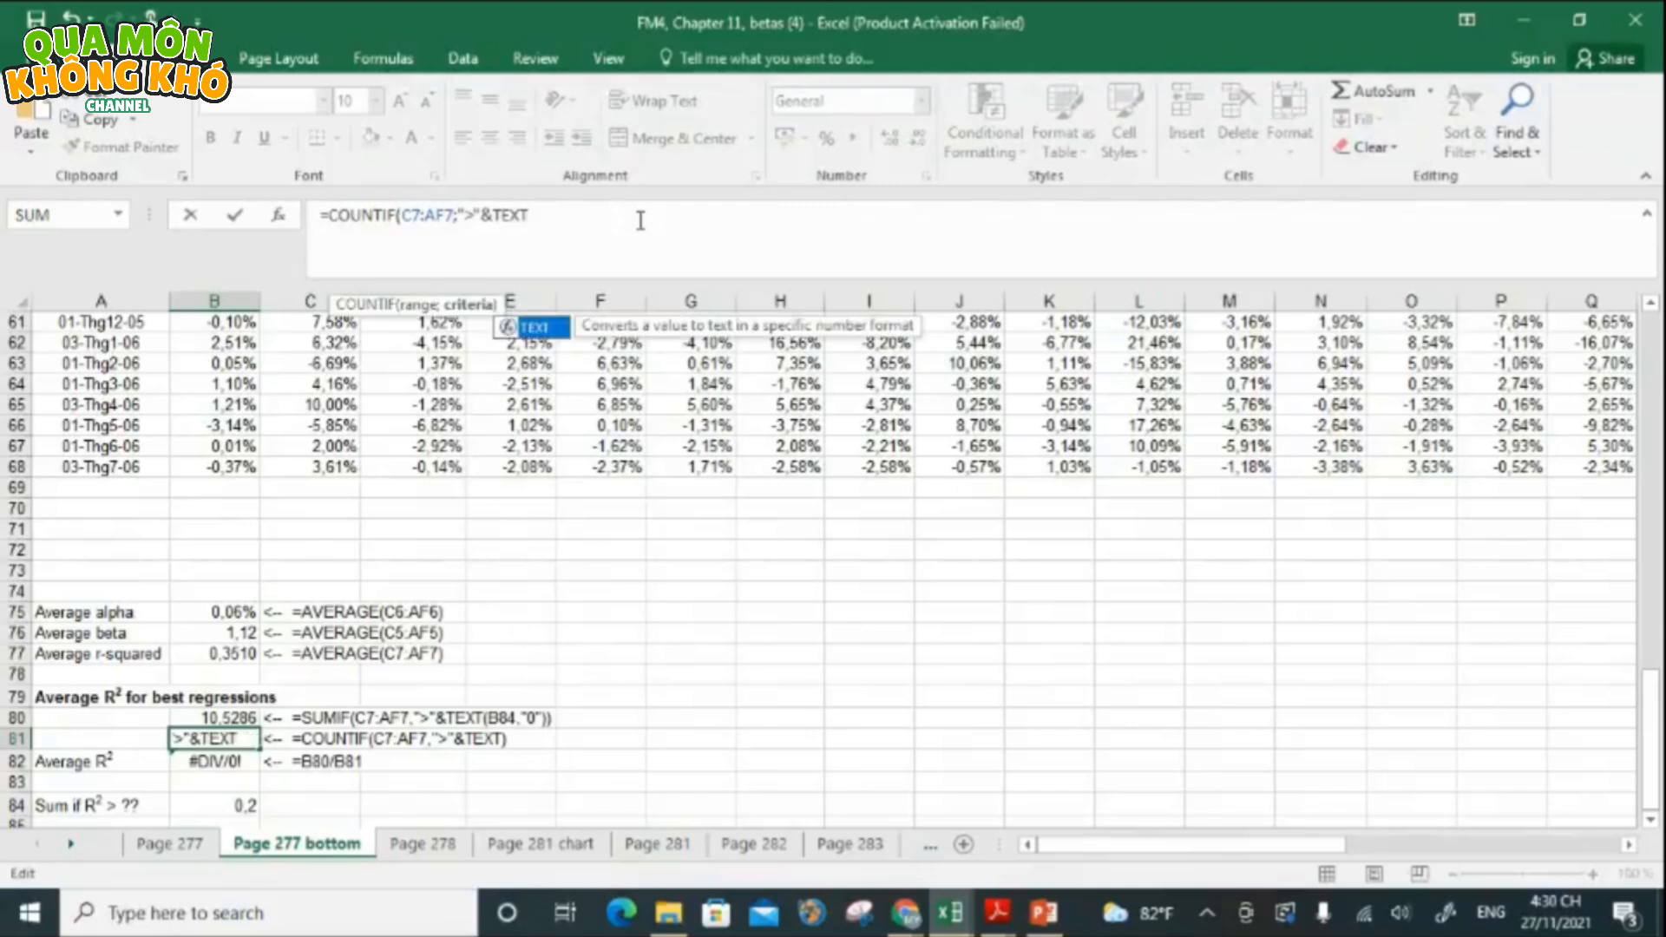
{"action": "type", "text": "("}
{"action": "left_click", "coordinate": [205, 809]}
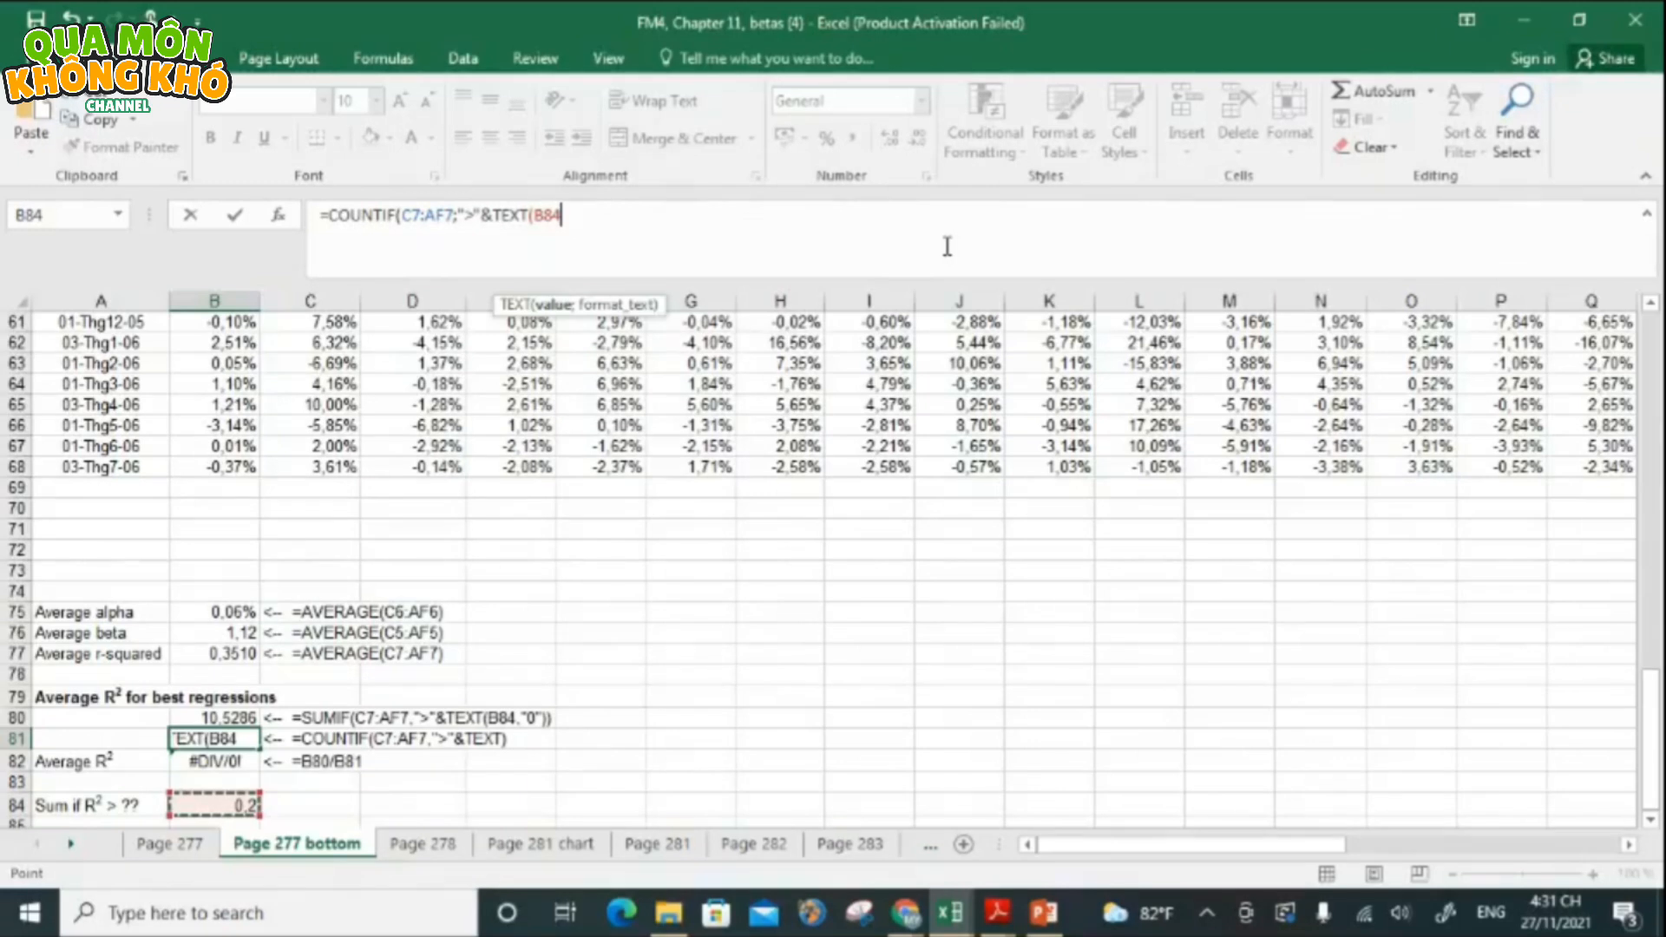
{"action": "type", "text": ";"}
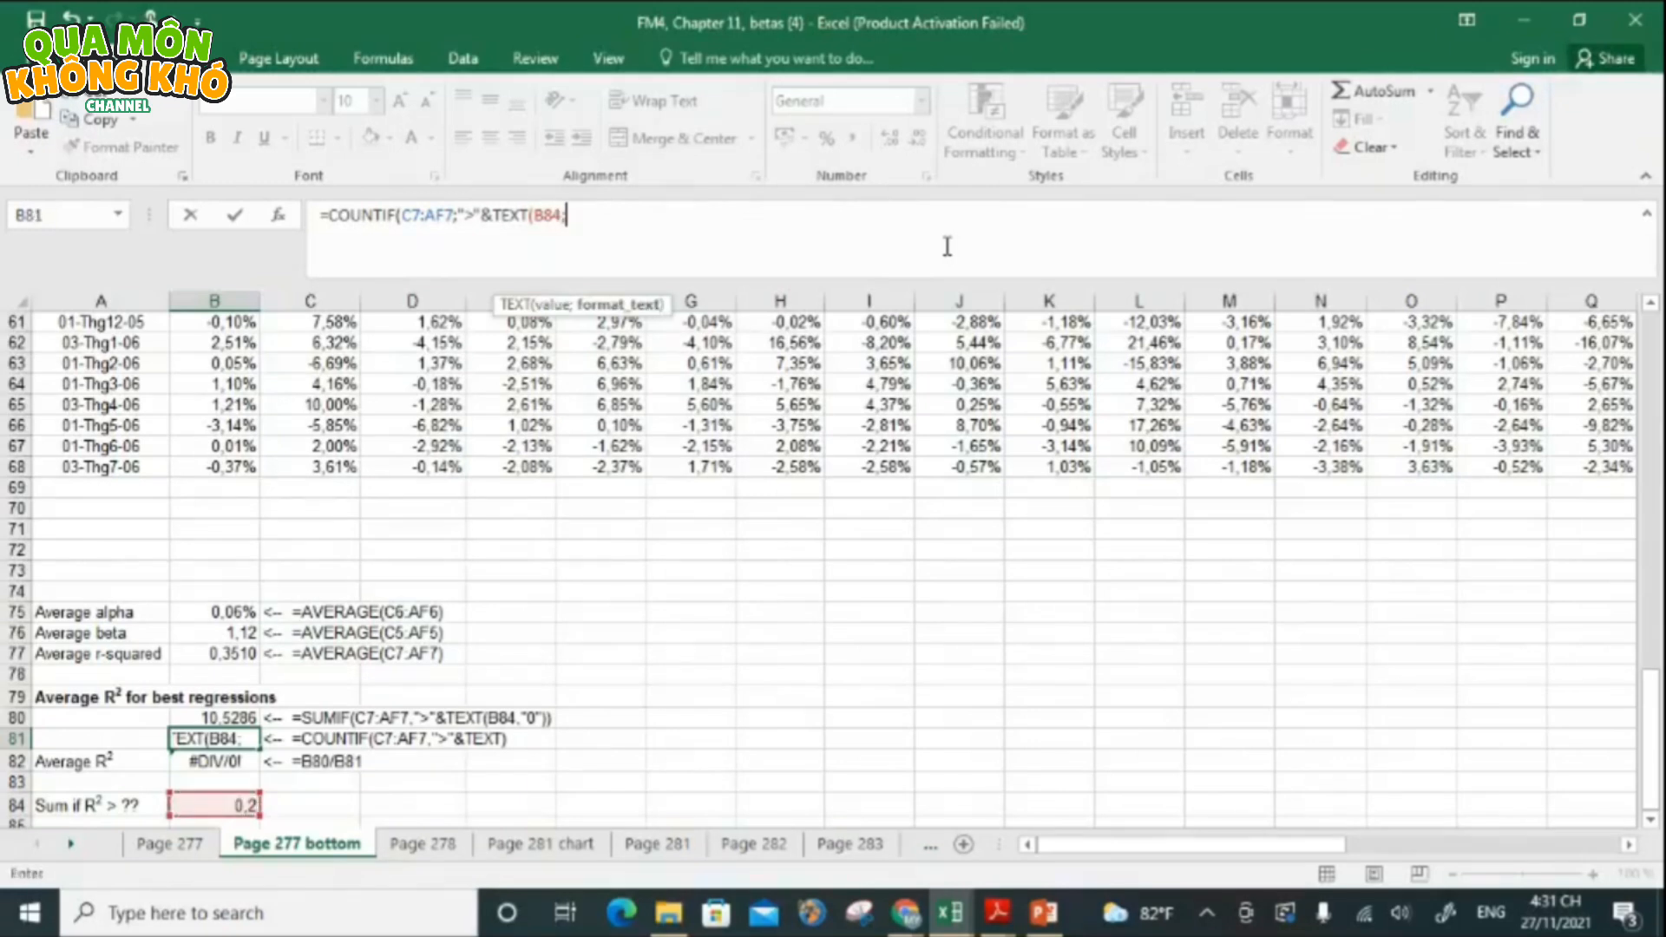
{"action": "type", "text": "\"0\""}
{"action": "type", "text": "))"}
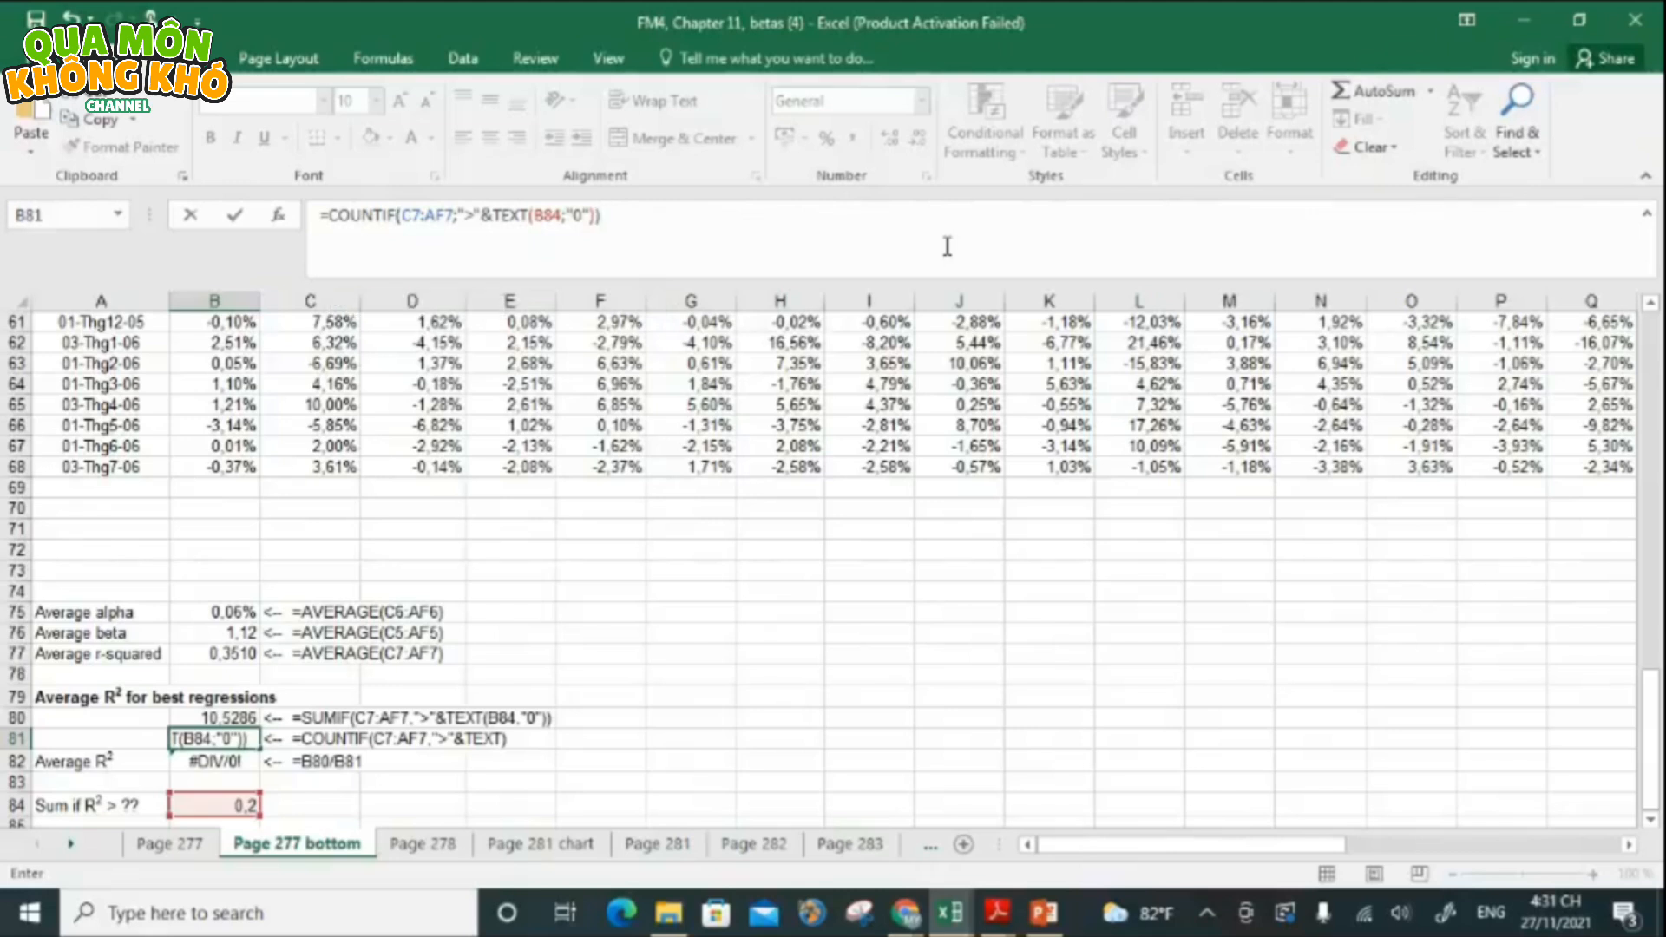
{"action": "key", "text": "Return"}
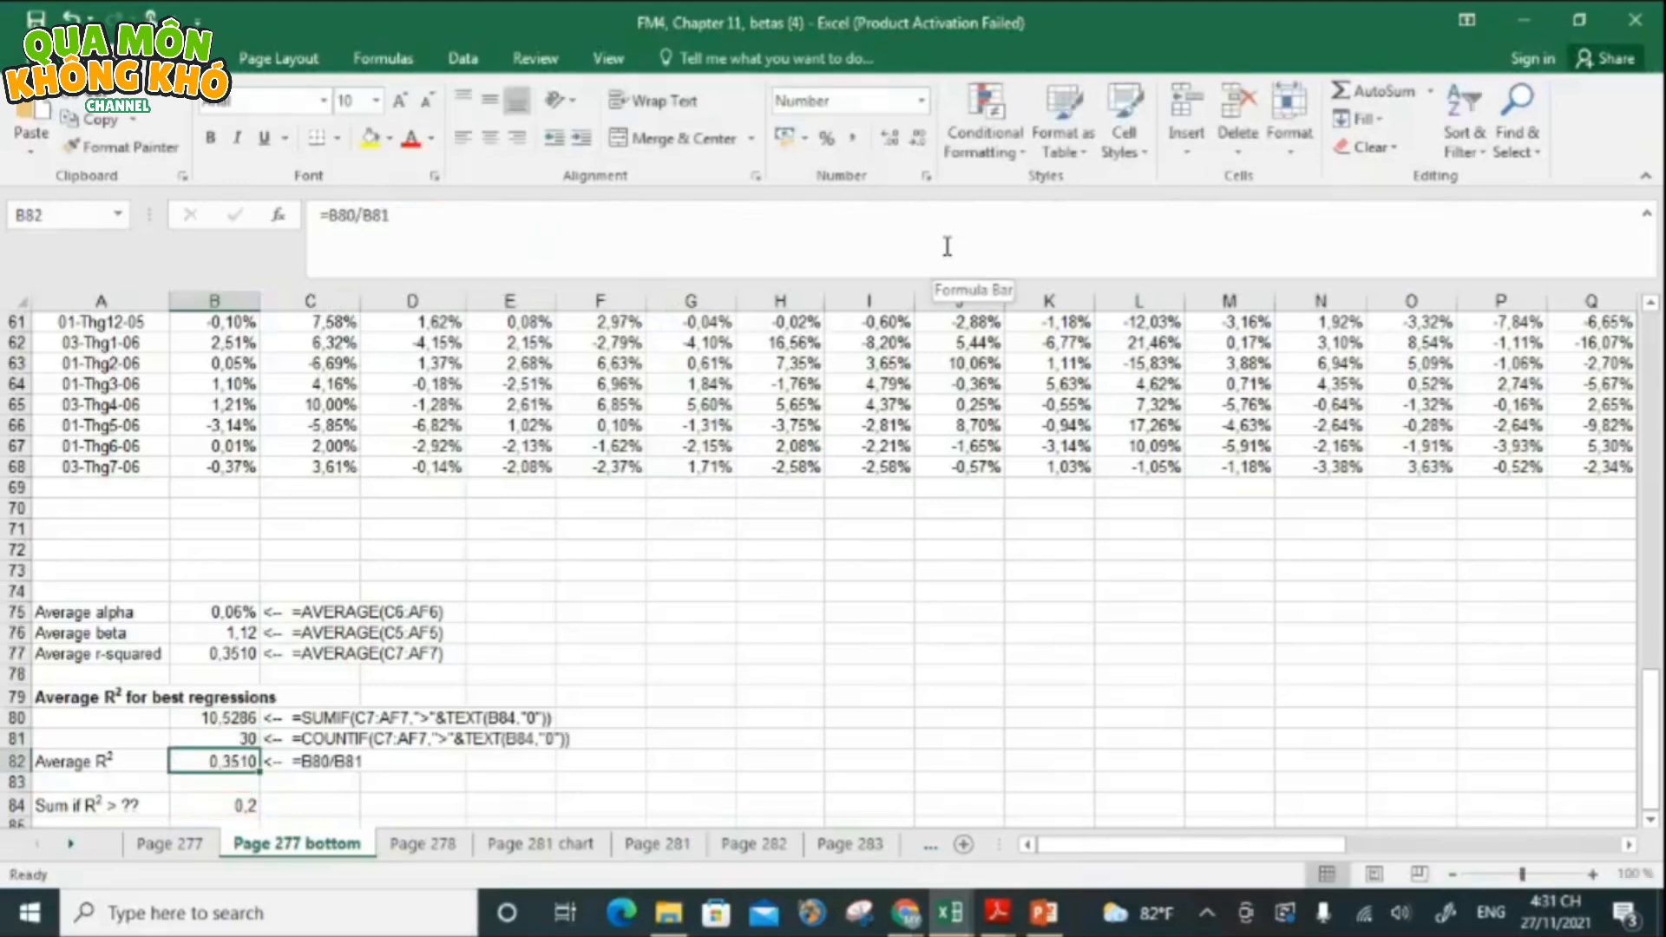
{"action": "key", "text": "Up"}
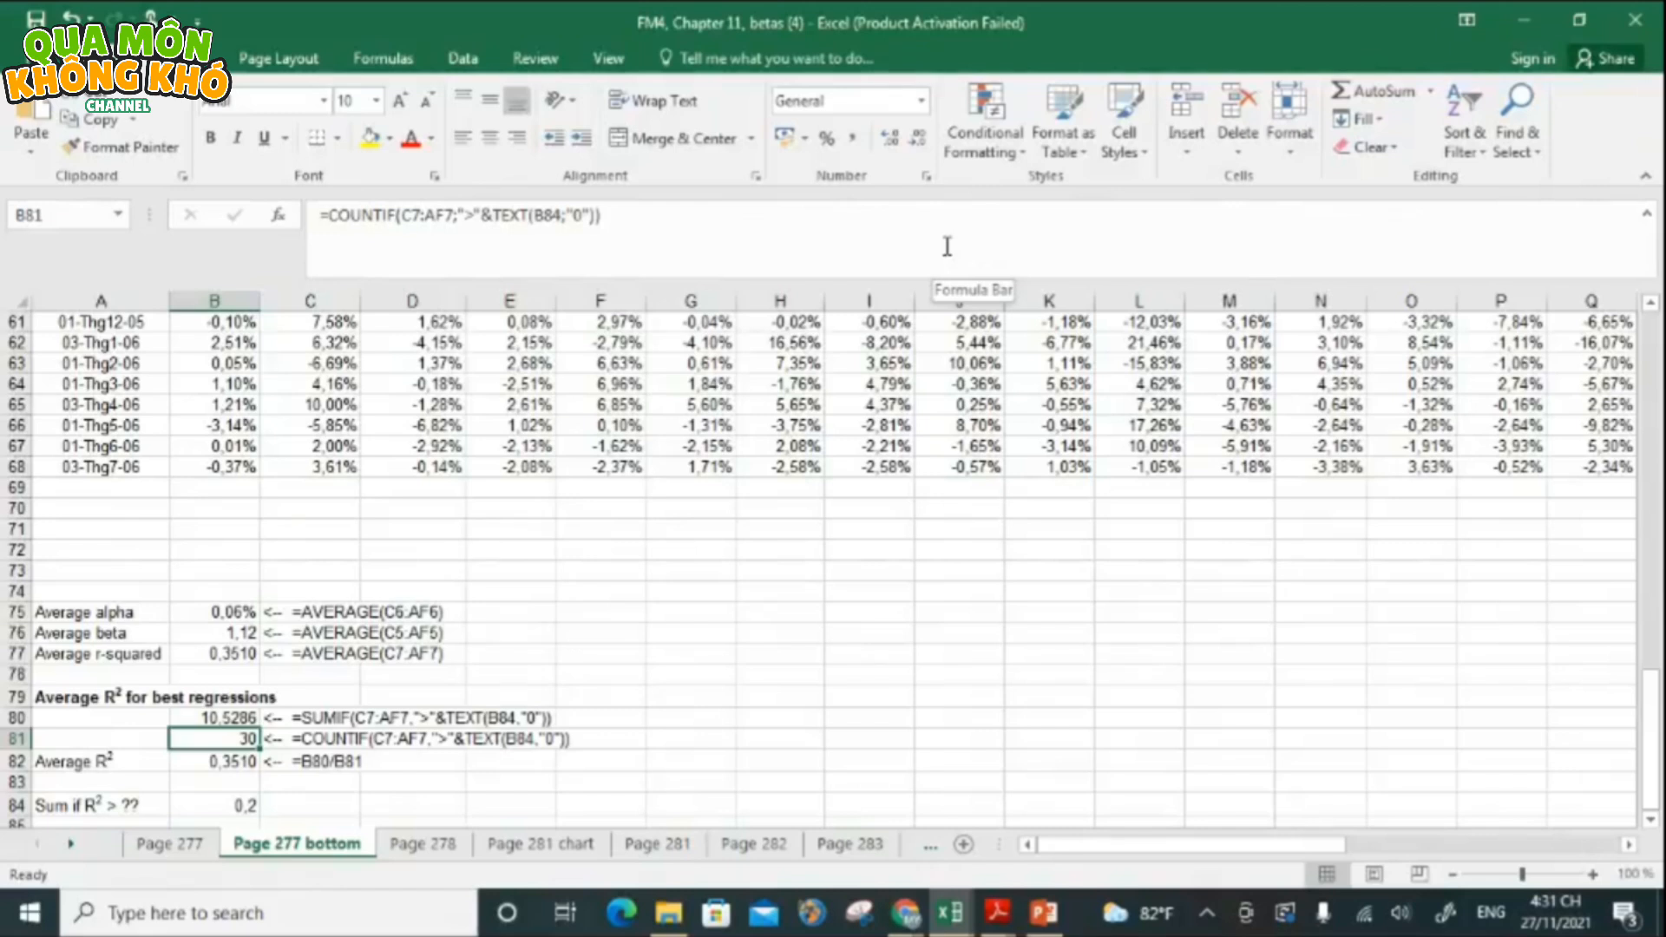
{"action": "key", "text": "Down"}
{"action": "key", "text": "Down"}
{"action": "key", "text": "Down"}
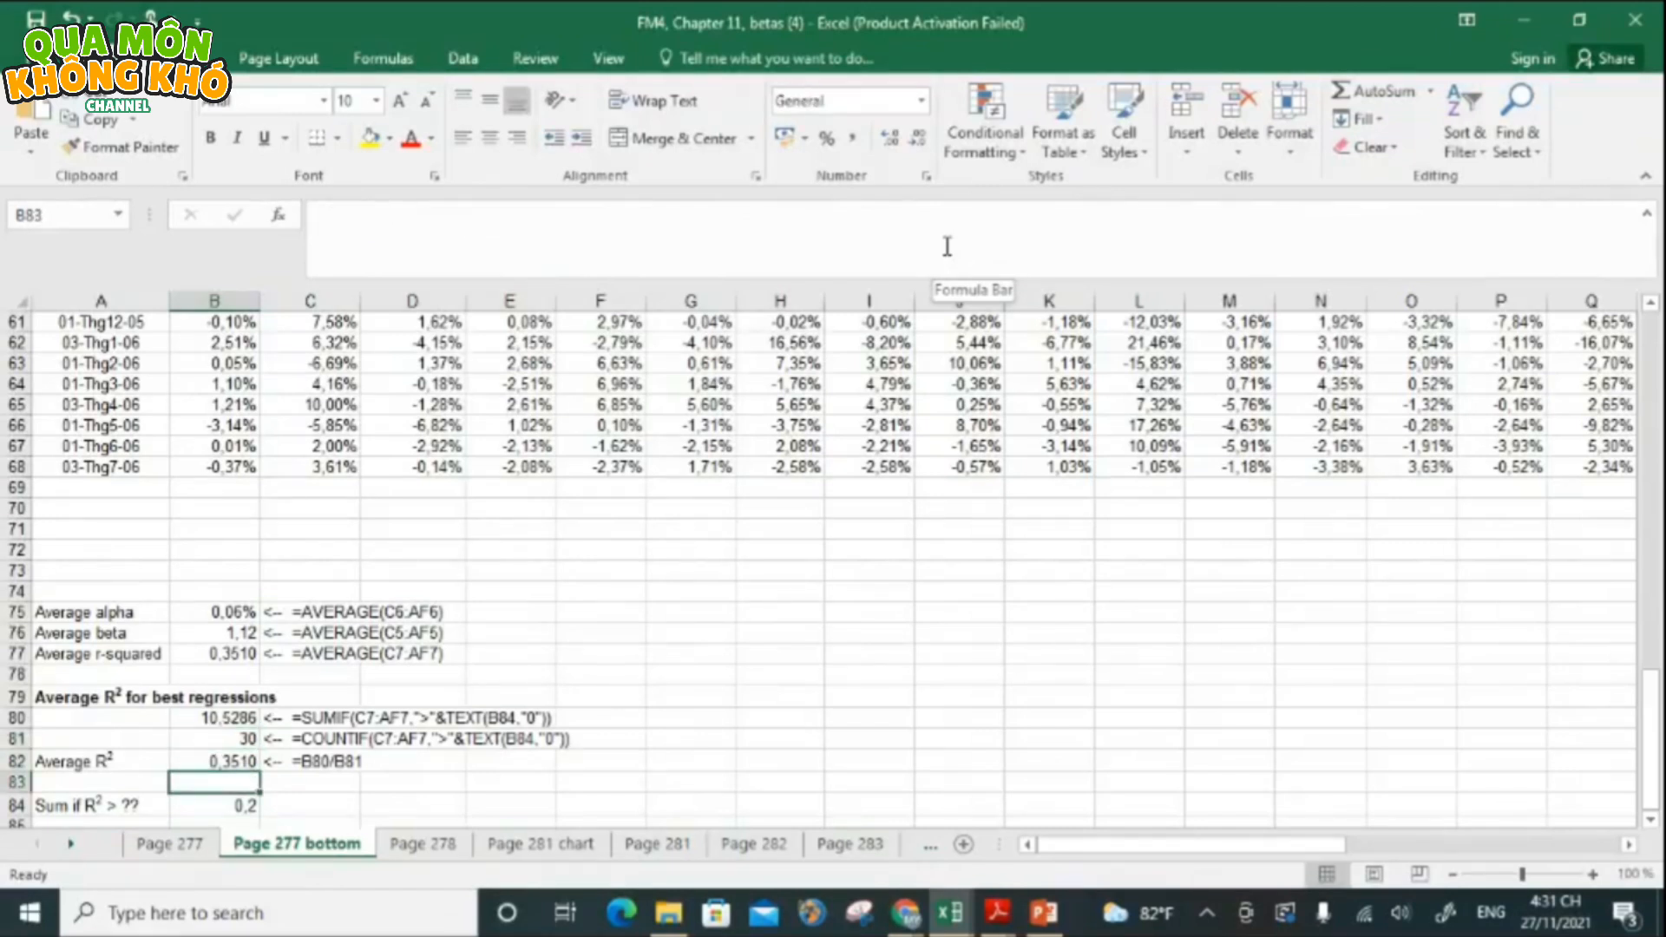
- Review the SUMIF formula in cell B80 of the best-regressions section
{"action": "key", "text": "Up"}
{"action": "key", "text": "Up"}
{"action": "key", "text": "Up"}
{"action": "key", "text": "Up"}
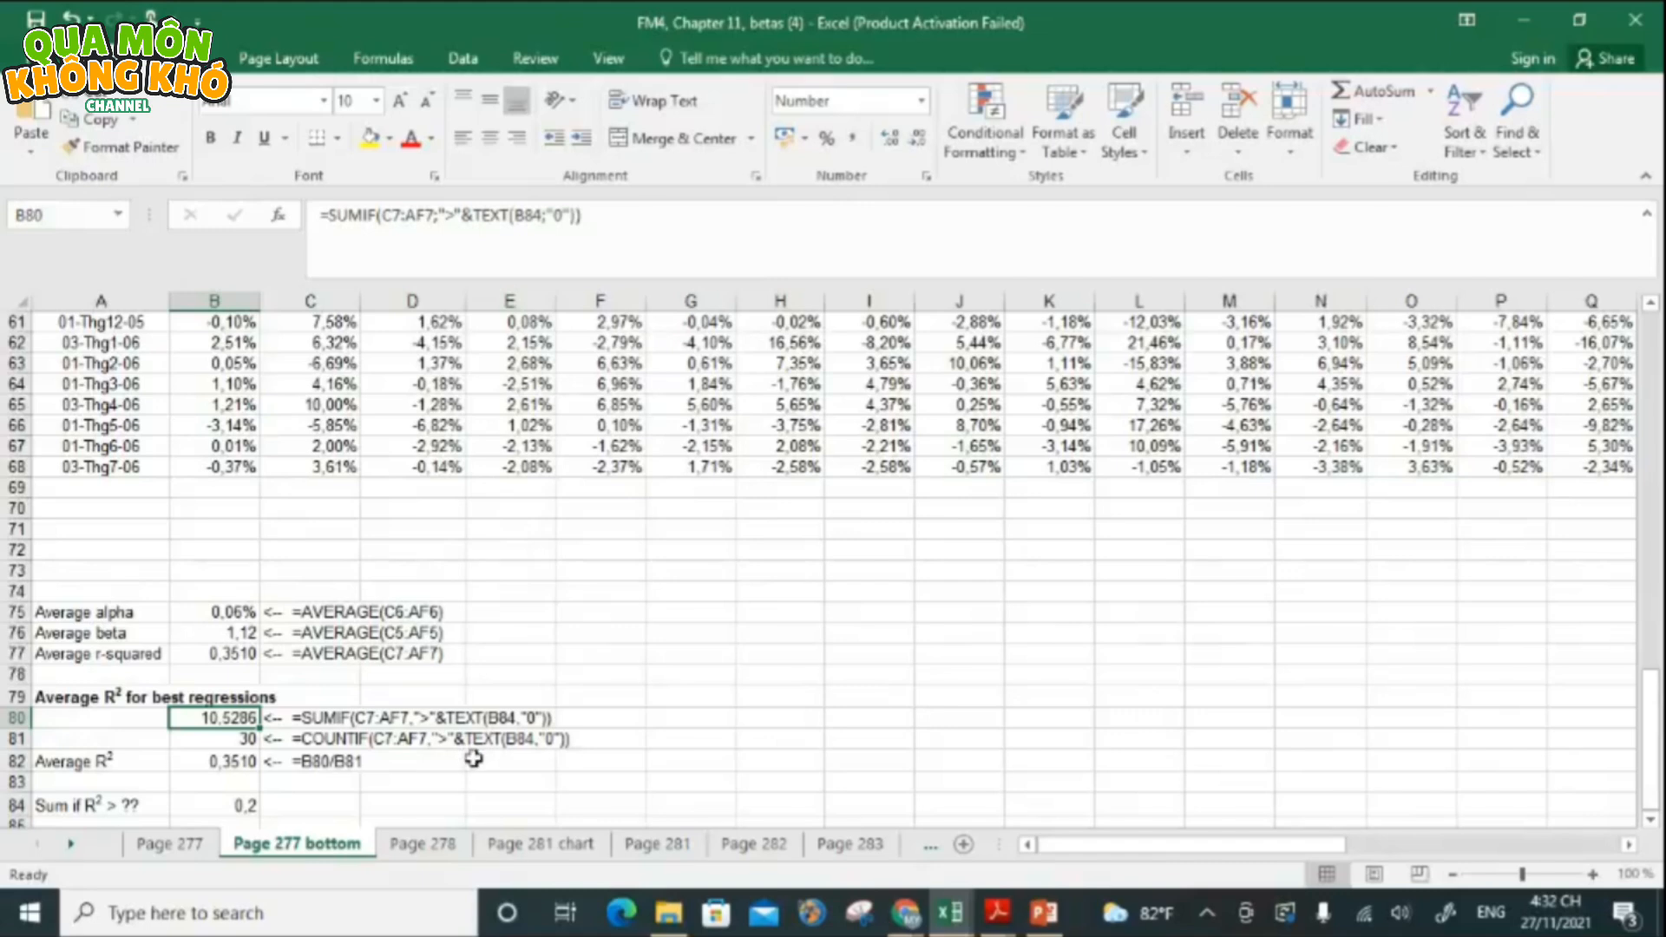
- Open the Page 278 worksheet for the second-pass regression
{"action": "left_click", "coordinate": [431, 851]}
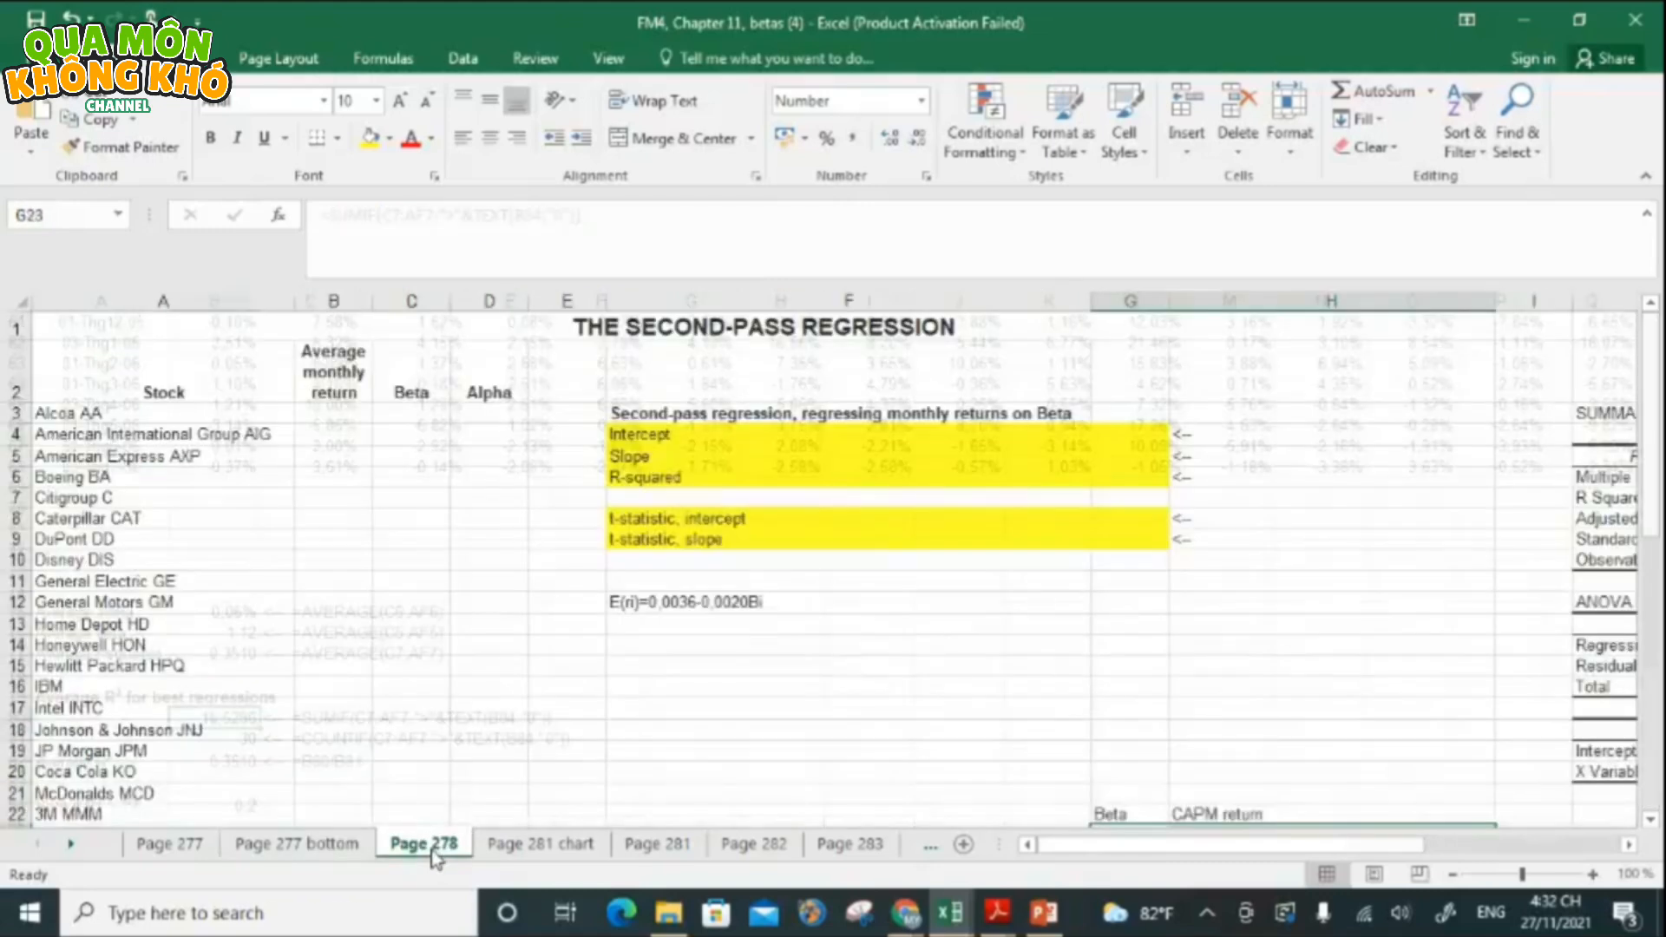
{"action": "left_click", "coordinate": [334, 845]}
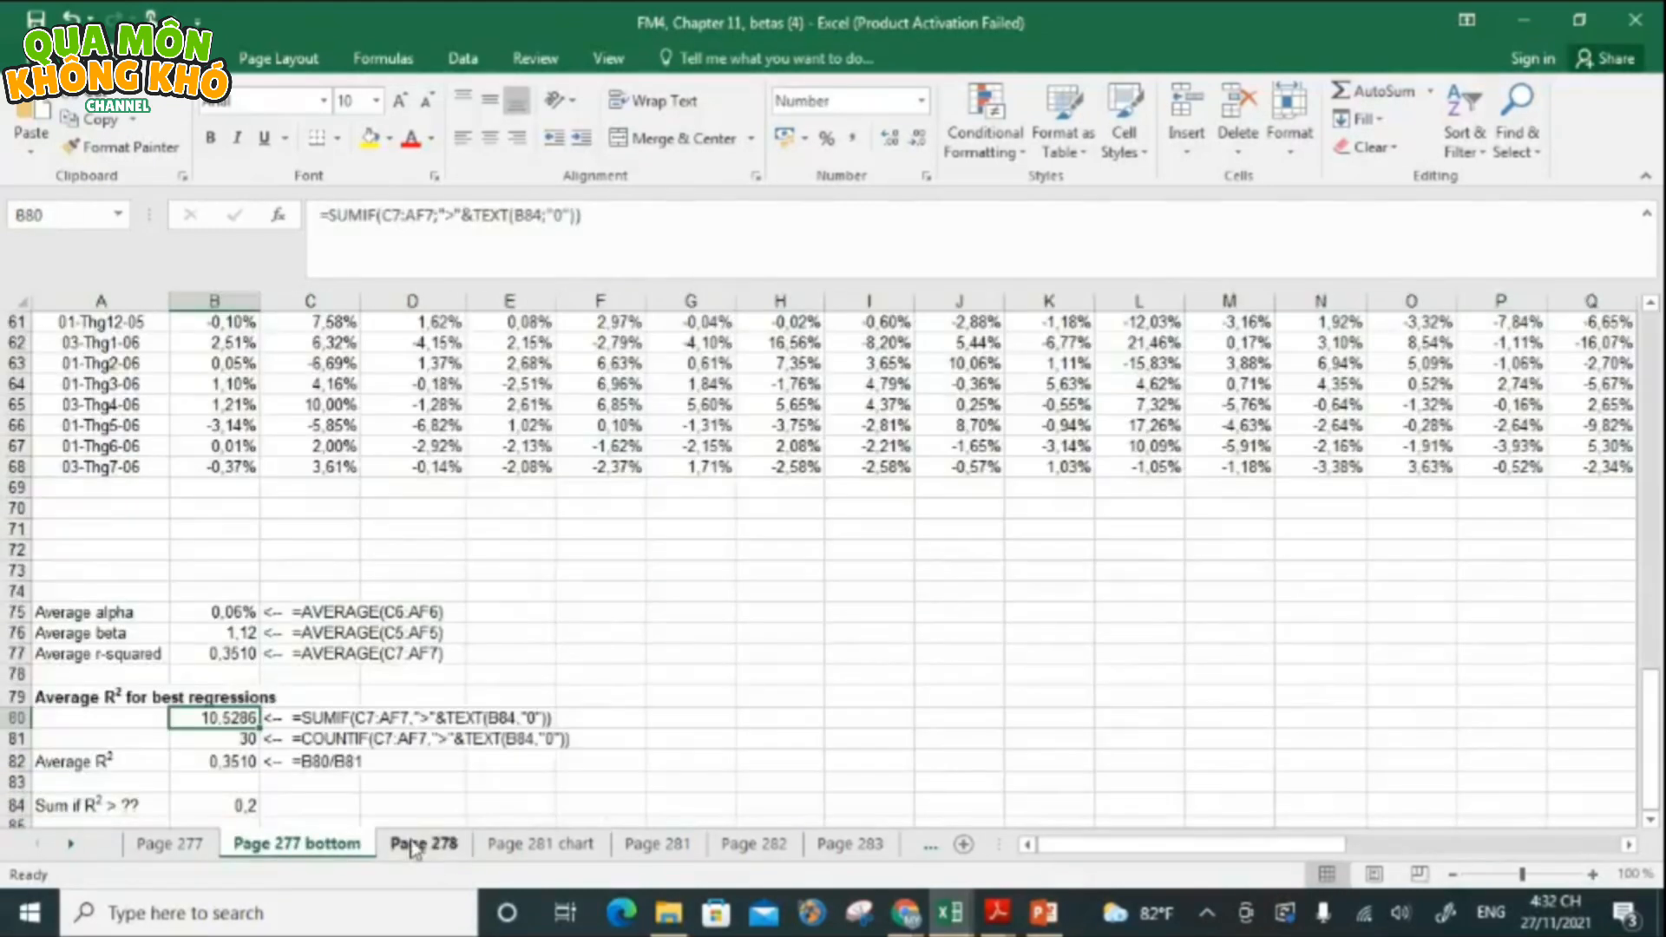
{"action": "left_click", "coordinate": [420, 846]}
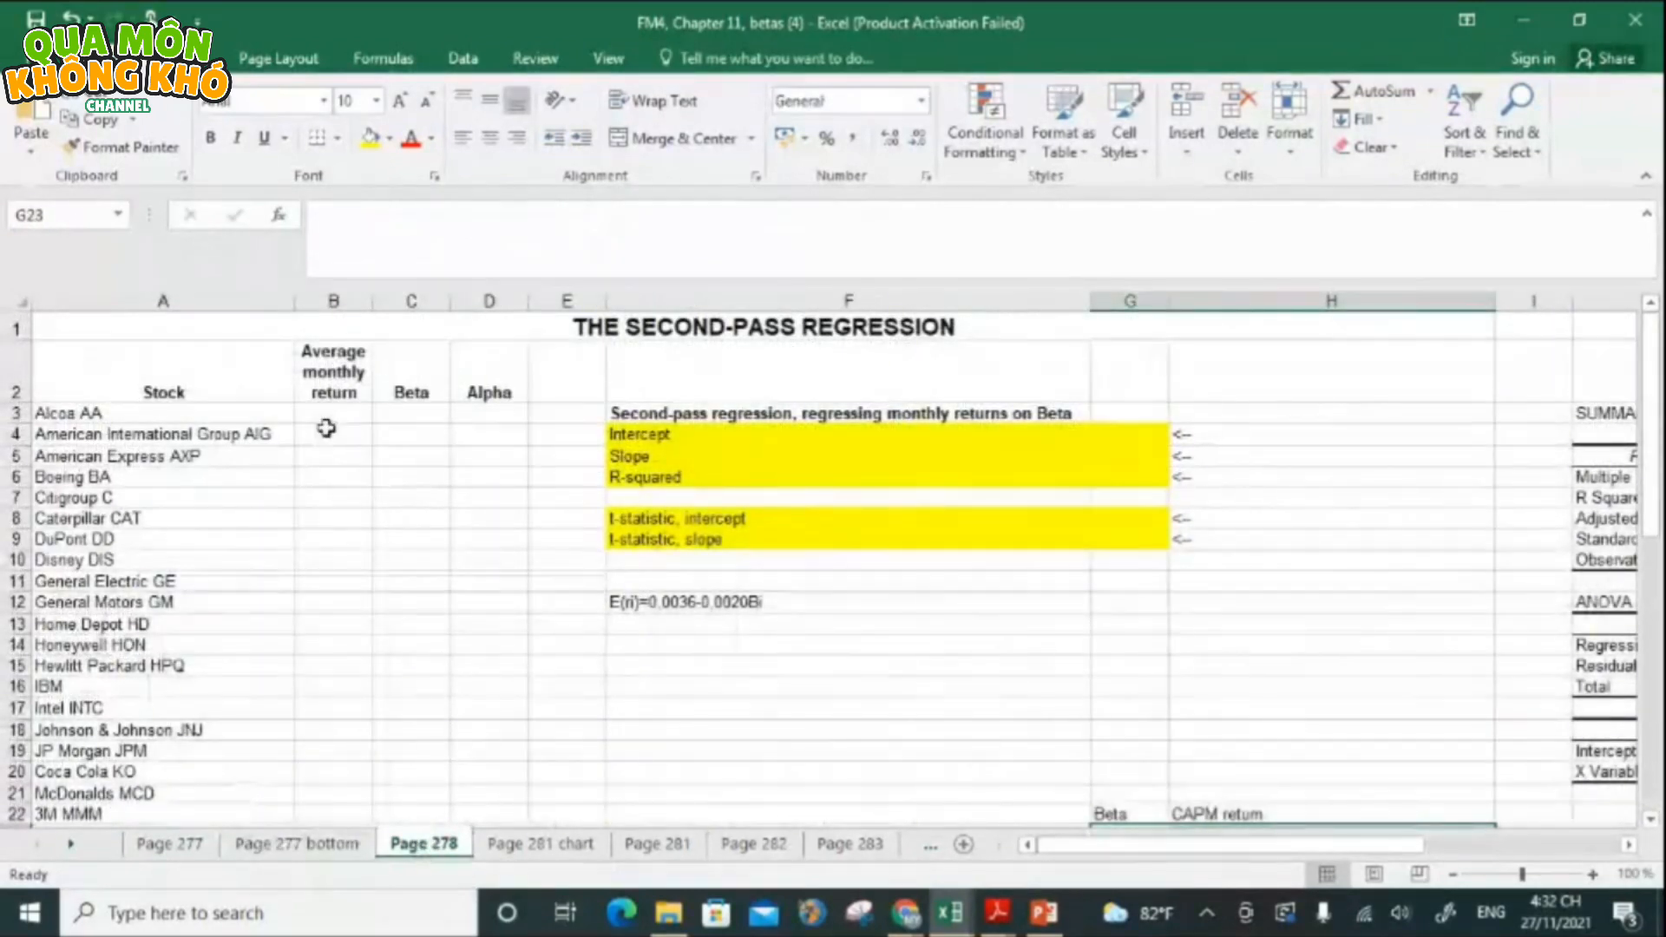
{"action": "left_click", "coordinate": [327, 420]}
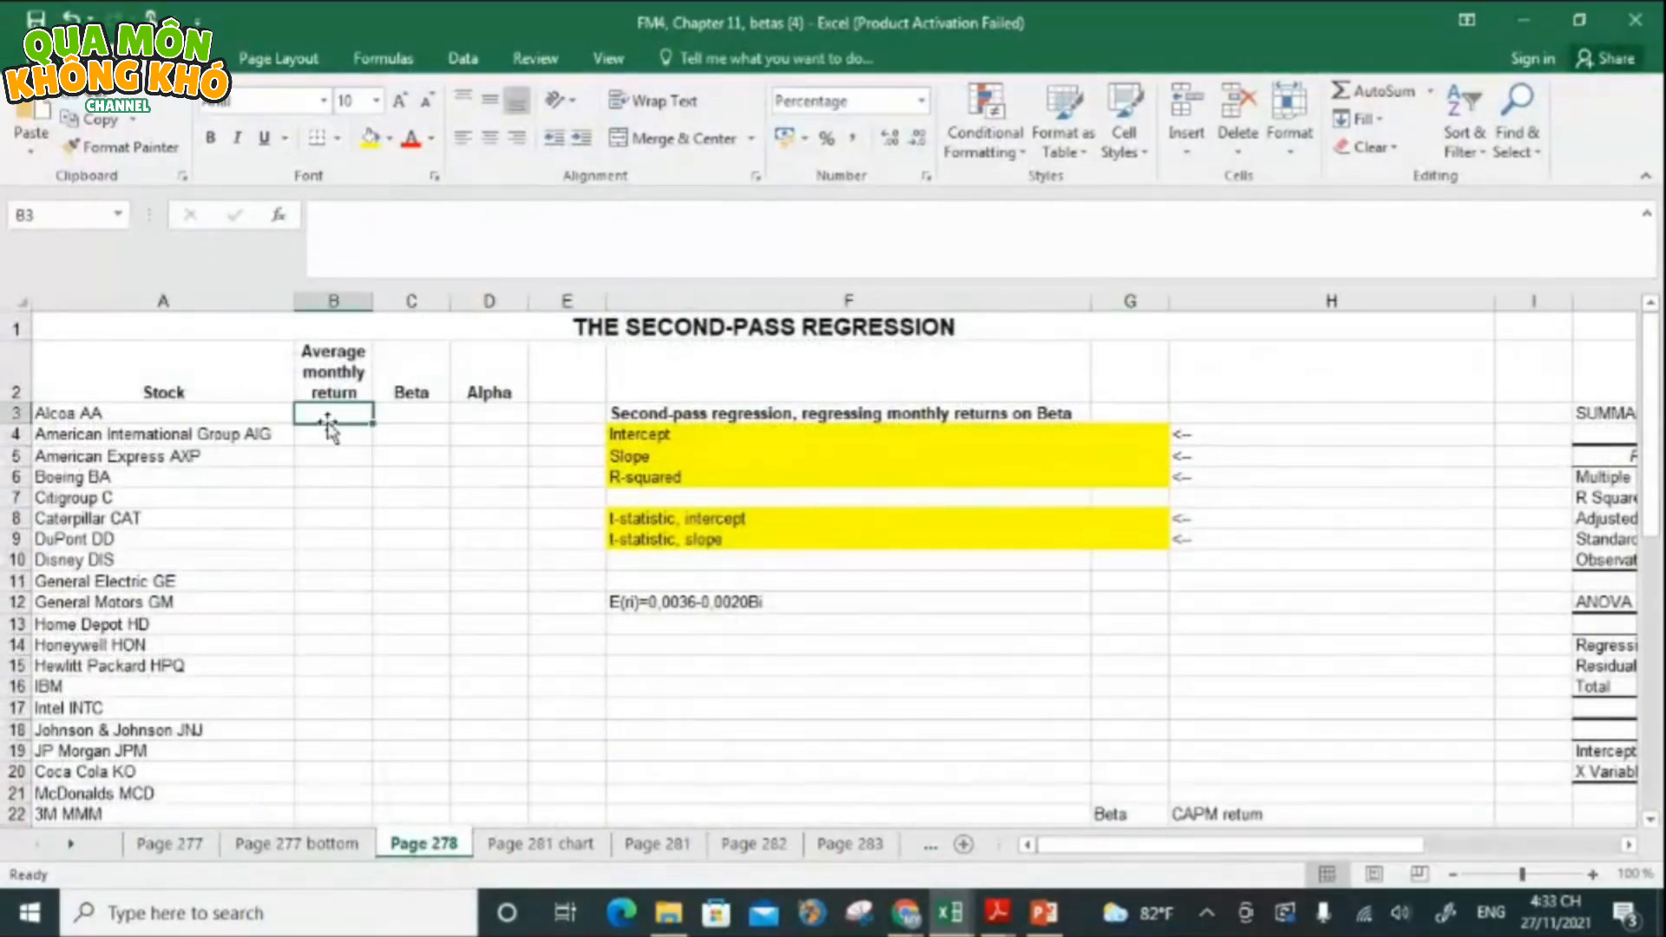
{"action": "key", "text": "shift+Right"}
{"action": "key", "text": "shift+Right"}
{"action": "key", "text": "shift+Down"}
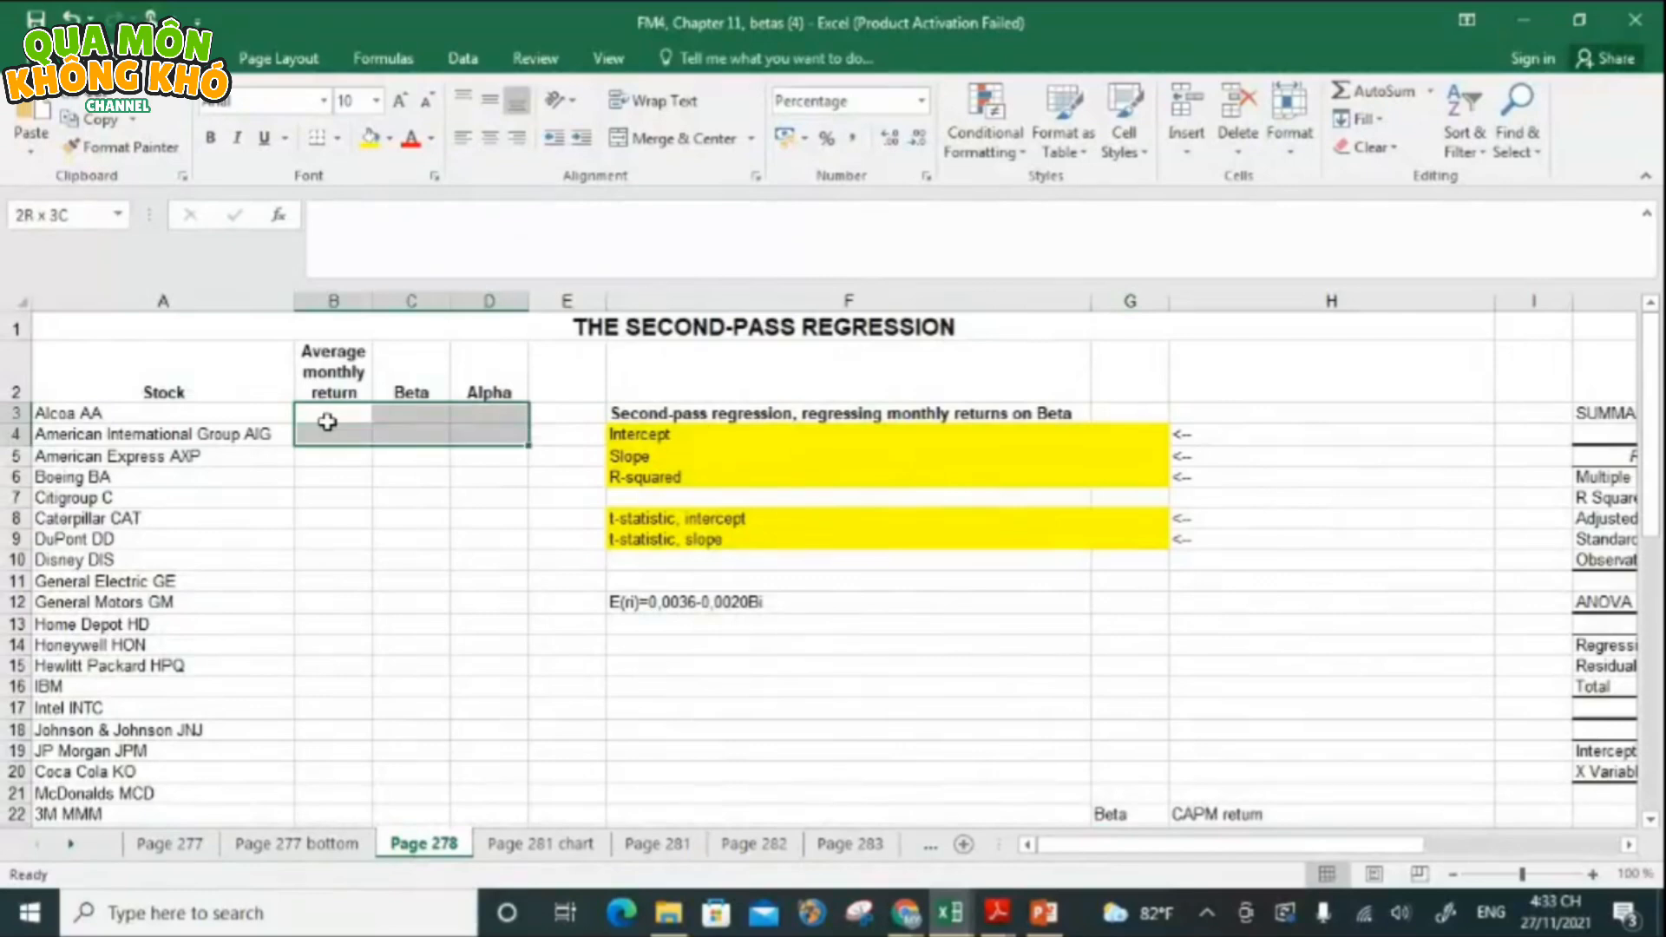
{"action": "key", "text": "ctrl+shift+Down"}
{"action": "key", "text": "ctrl+BackSpace"}
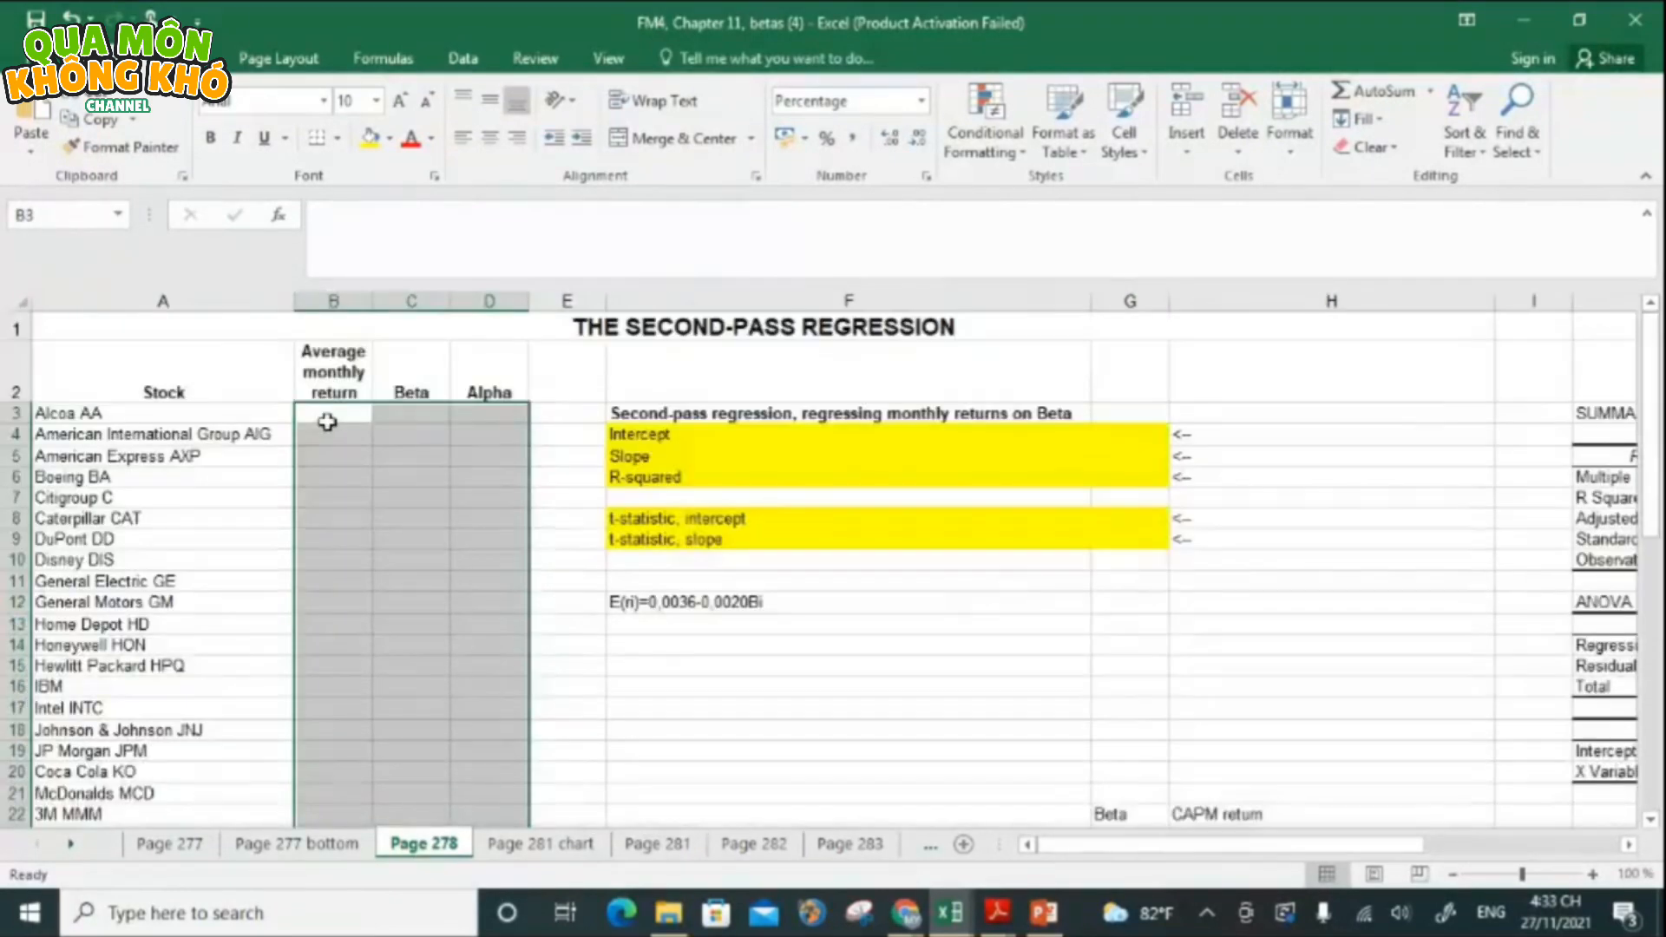
{"action": "left_click", "coordinate": [327, 421]}
{"action": "key", "text": "Right"}
{"action": "key", "text": "Left"}
{"action": "key", "text": "Up"}
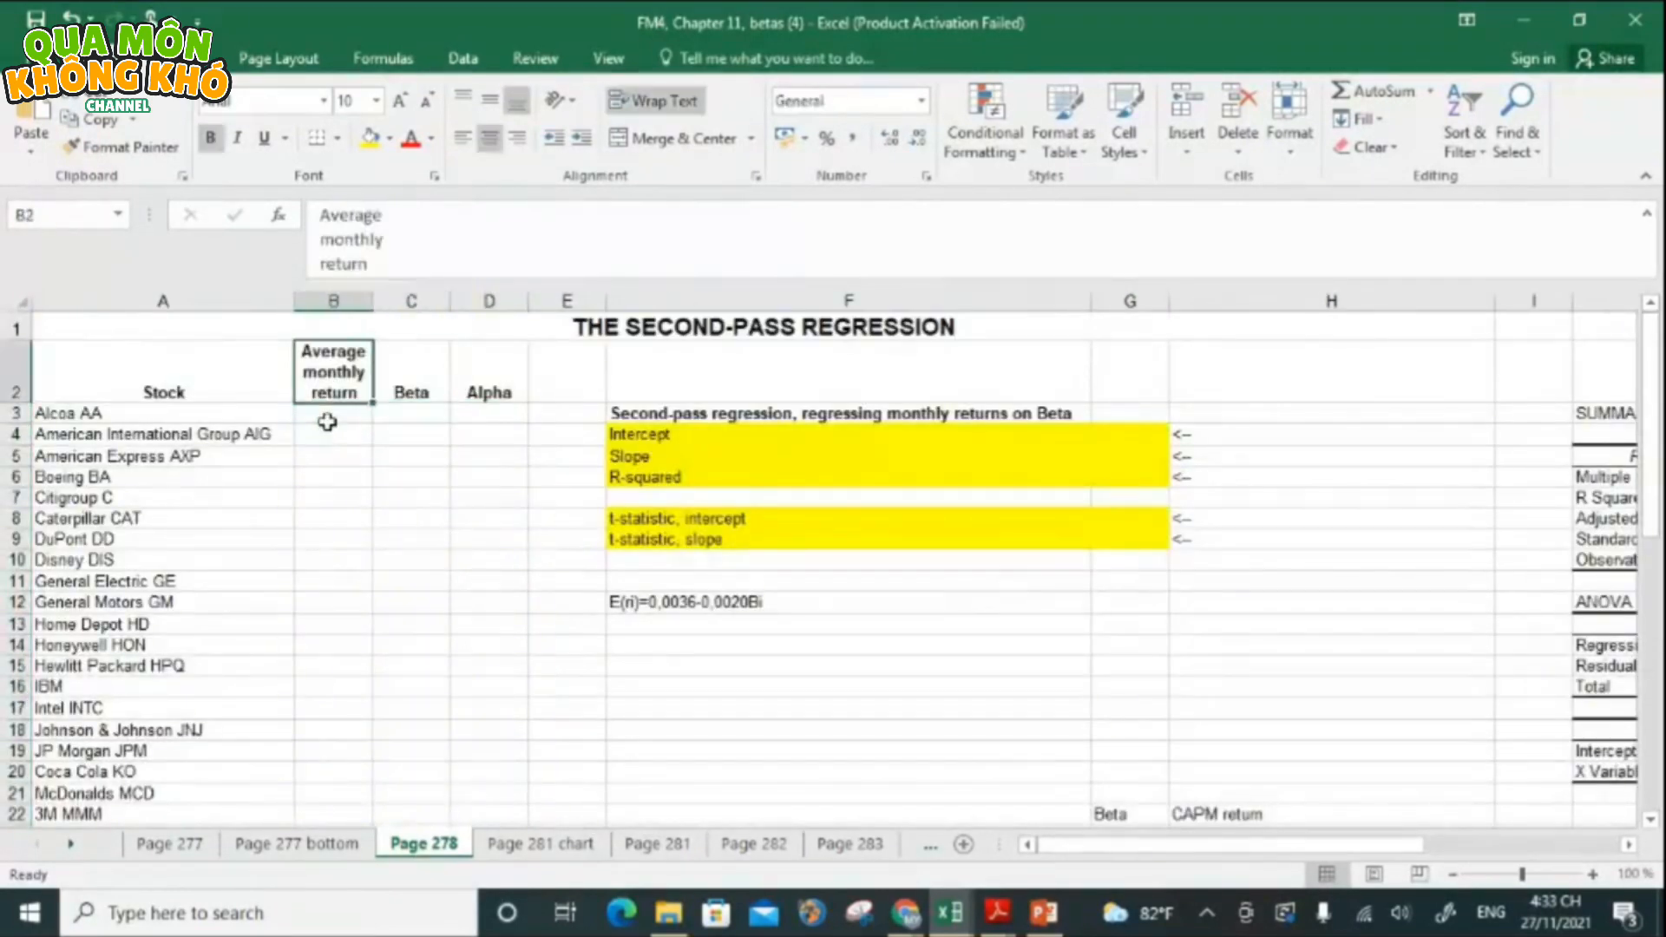
- Fill B3:D32 with the average returns, betas and alphas using the array formula =TRANSPOSE('Page 277 bottom'!C4:AF6)
{"action": "key", "text": "Down"}
{"action": "key", "text": "shift+Right"}
{"action": "key", "text": "shift+Right"}
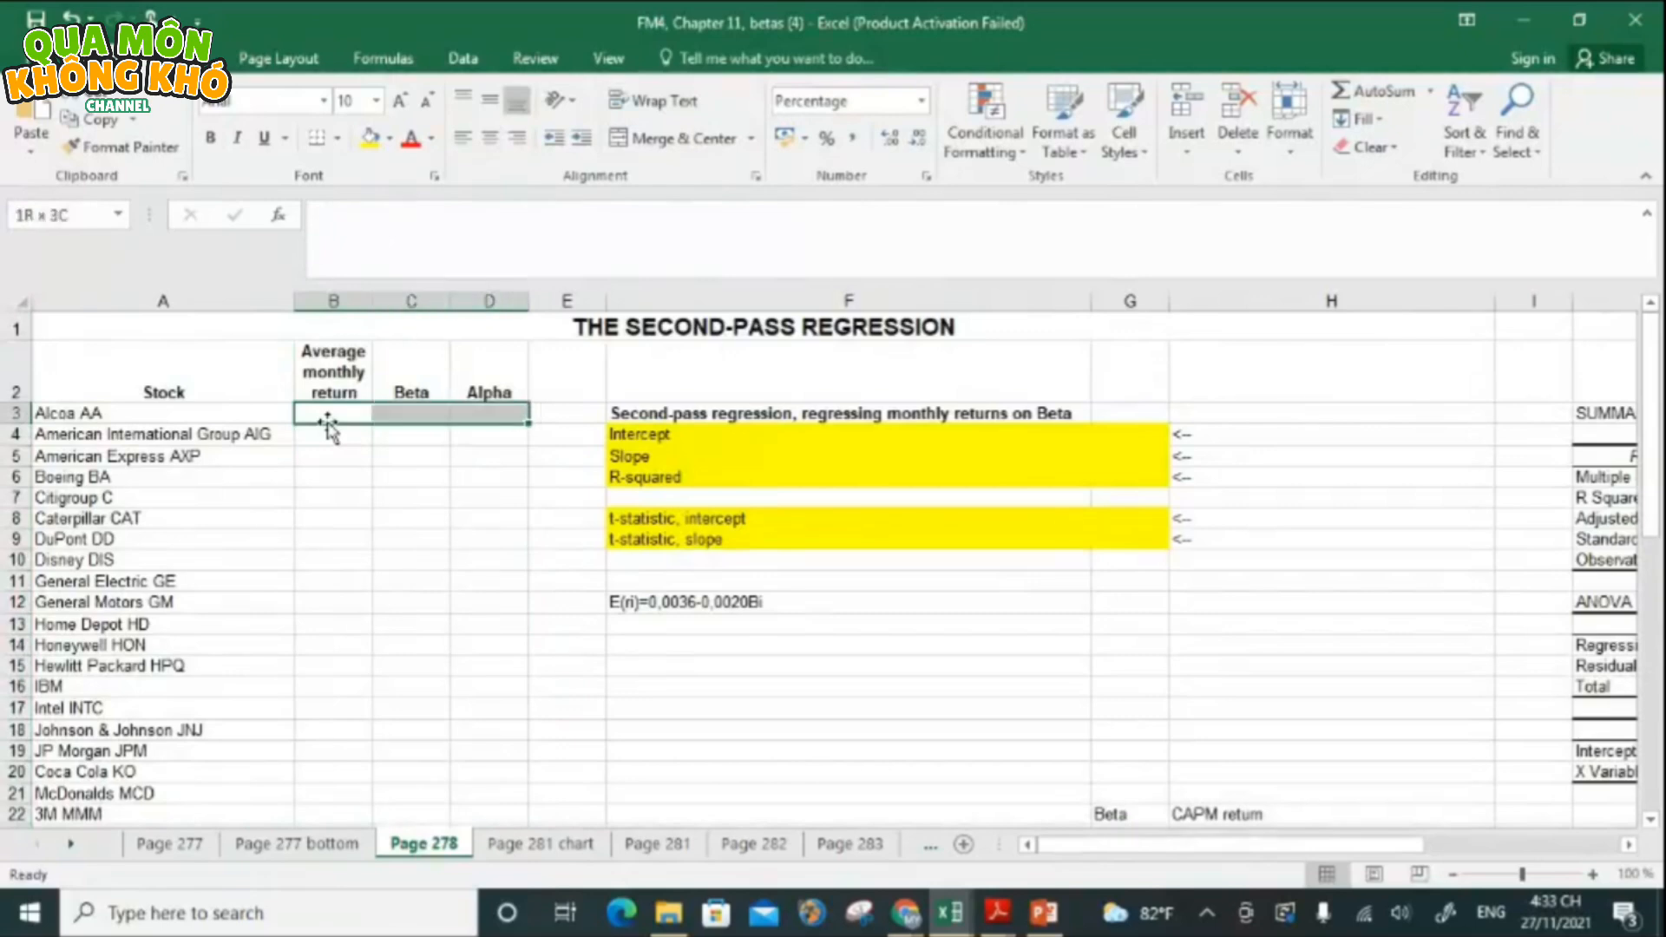
{"action": "key", "text": "shift+Down"}
{"action": "key", "text": "shift+Down"}
{"action": "key", "text": "shift+Down"}
{"action": "key", "text": "shift+Down"}
{"action": "key", "text": "shift+Down"}
{"action": "key", "text": "shift+Down"}
{"action": "key", "text": "shift+Down"}
{"action": "key", "text": "shift+Down"}
{"action": "key", "text": "shift+Down"}
{"action": "key", "text": "shift+Down"}
{"action": "key", "text": "shift+Down"}
{"action": "key", "text": "shift+Down"}
{"action": "key", "text": "shift+Down"}
{"action": "key", "text": "shift+Down"}
{"action": "key", "text": "shift+Down"}
{"action": "key", "text": "shift+Down"}
{"action": "key", "text": "shift+Down"}
{"action": "key", "text": "shift+Down"}
{"action": "key", "text": "shift+Down"}
{"action": "key", "text": "shift+Down"}
{"action": "key", "text": "shift+Down"}
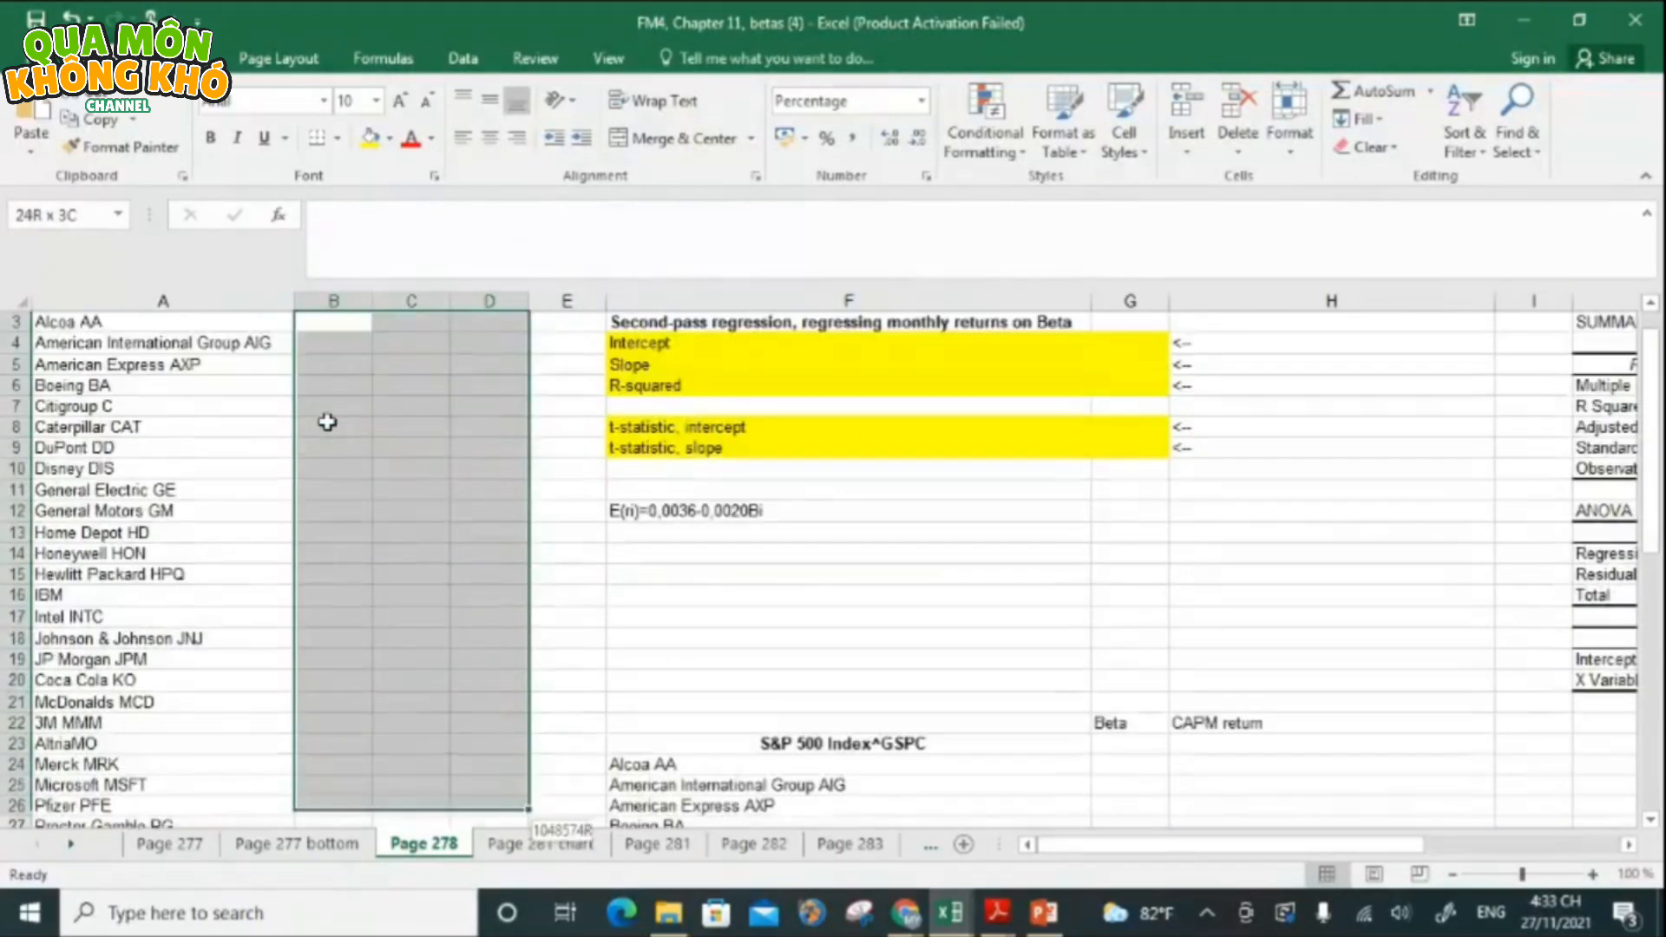
{"action": "key", "text": "shift+Up"}
{"action": "key", "text": "shift+Up"}
{"action": "key", "text": "shift+Up"}
{"action": "key", "text": "shift+Up"}
{"action": "key", "text": "shift+Up"}
{"action": "key", "text": "shift+Up"}
{"action": "key", "text": "shift+Up"}
{"action": "key", "text": "shift+Up"}
{"action": "key", "text": "shift+Up"}
{"action": "key", "text": "shift+Up"}
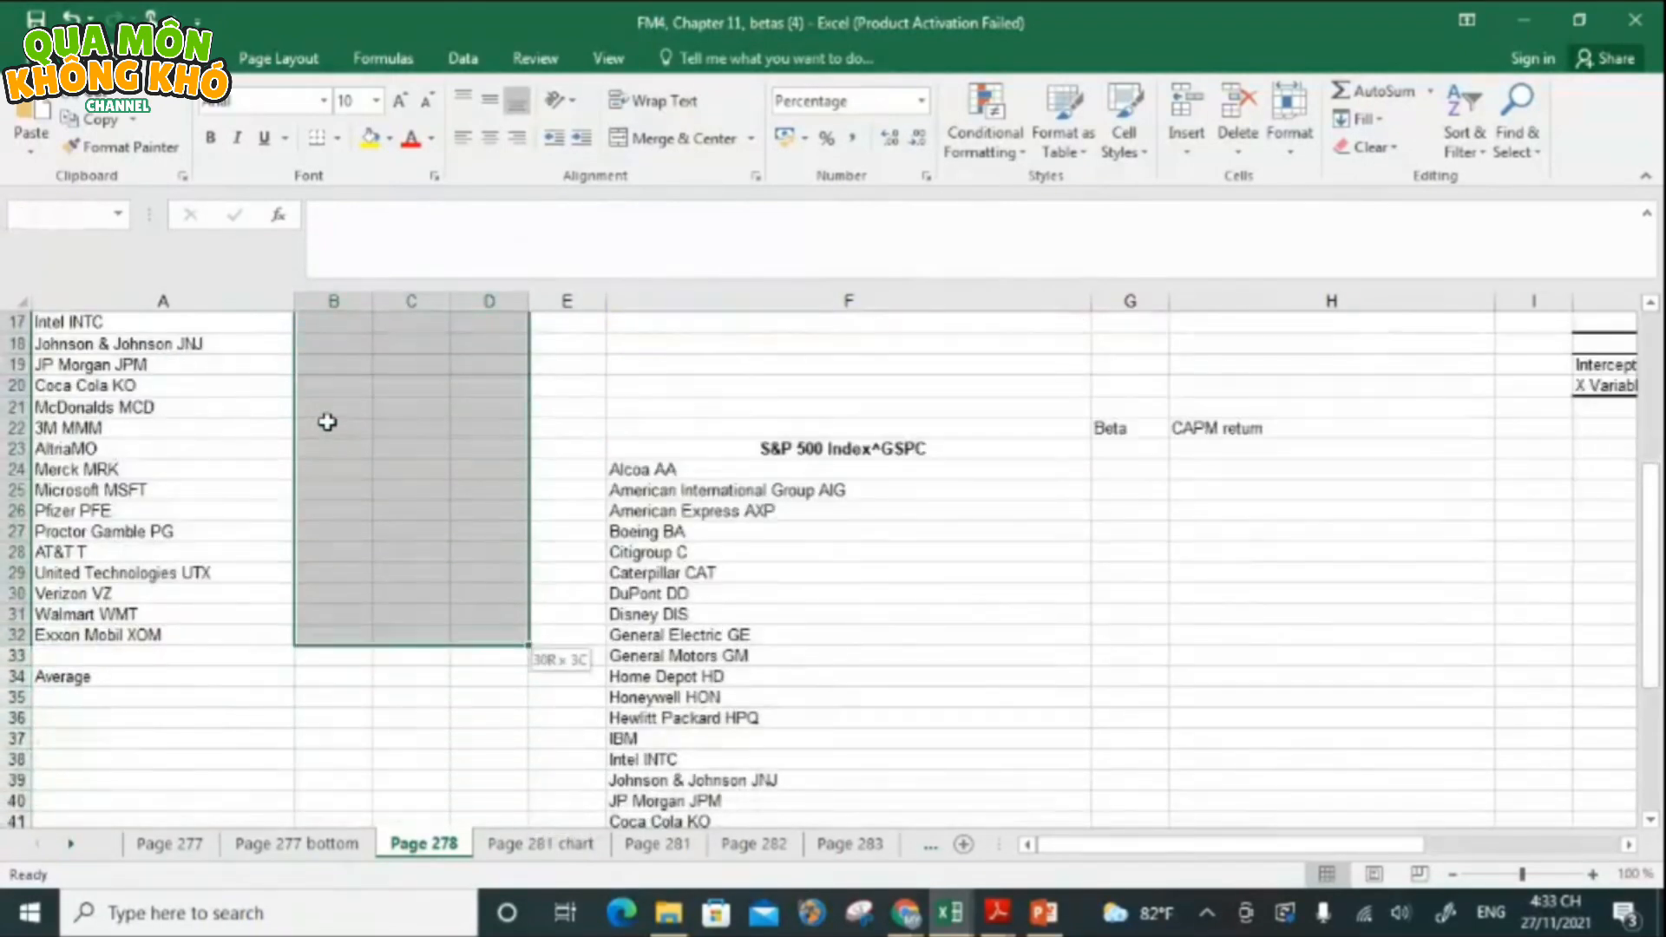
{"action": "left_click", "coordinate": [750, 269]}
{"action": "type", "text": "=TRAN"}
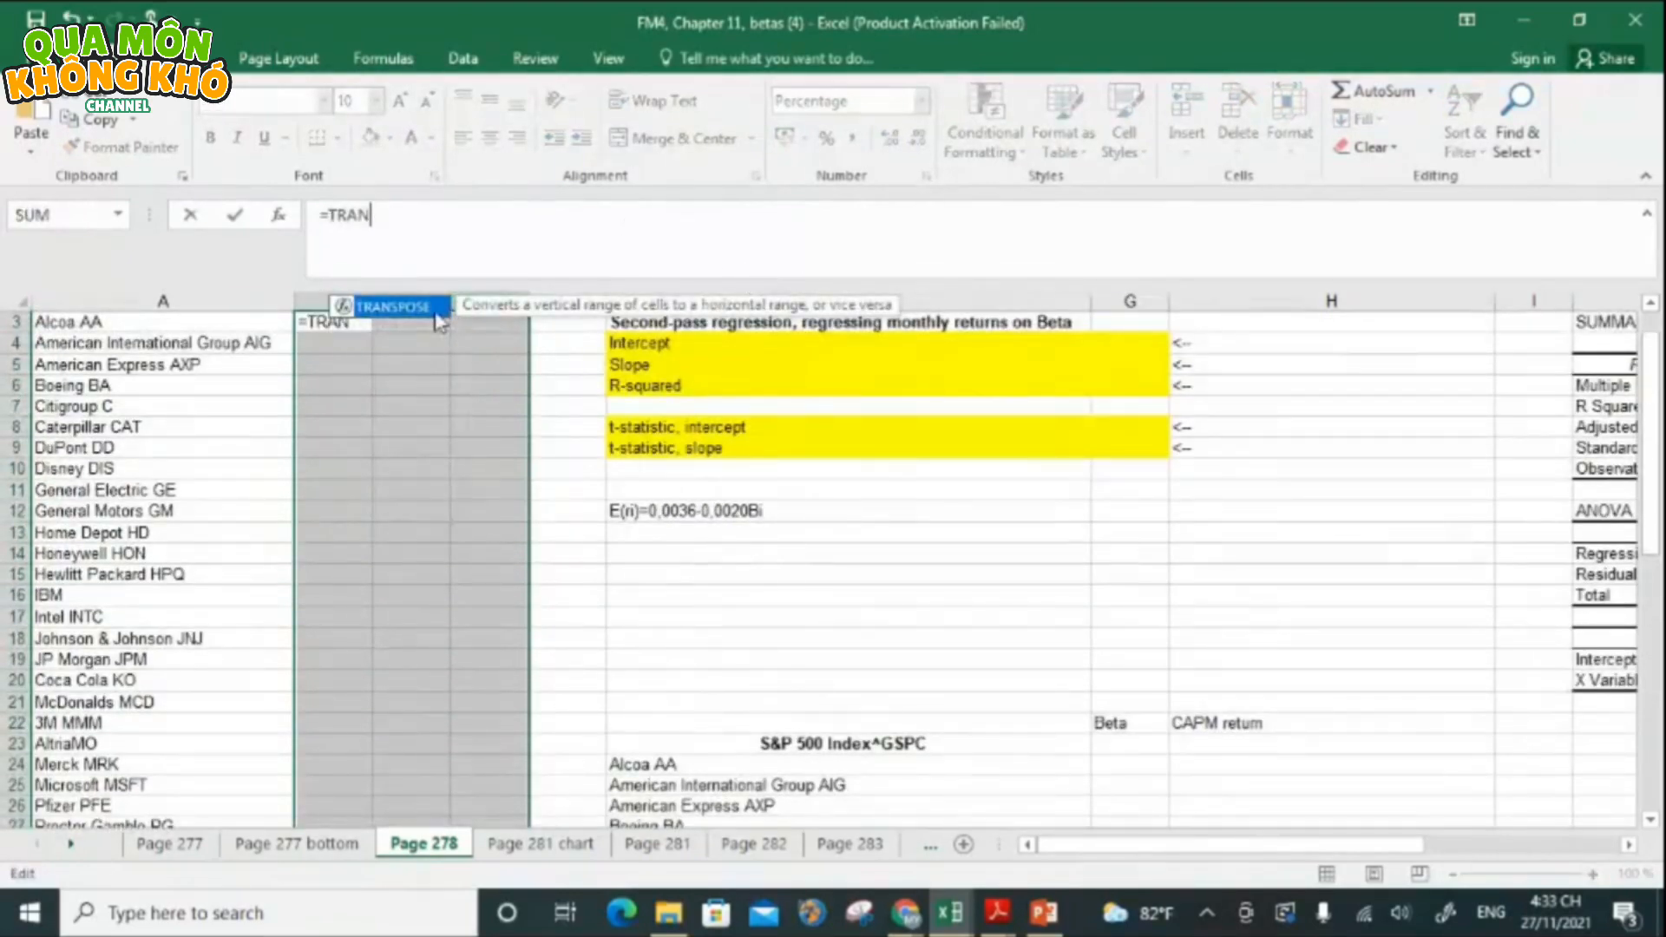
{"action": "key", "text": "Tab"}
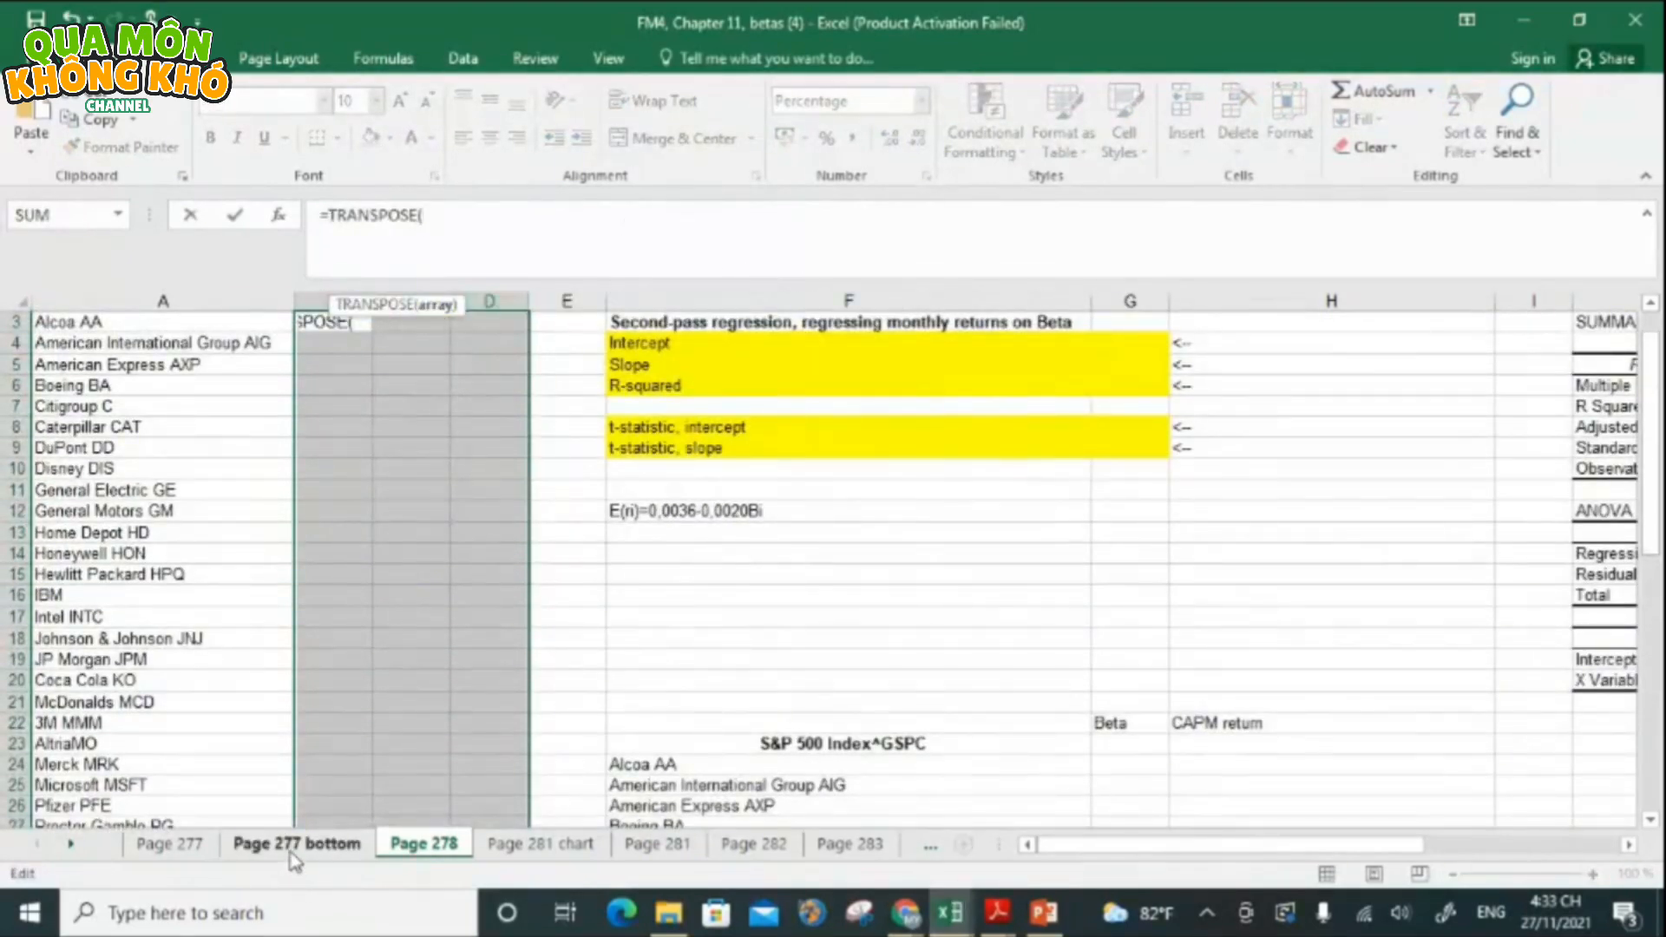
{"action": "left_click", "coordinate": [295, 846]}
{"action": "left_click_drag", "start_coordinate": [1651, 729], "coordinate": [1651, 365]}
{"action": "left_click", "coordinate": [311, 490]}
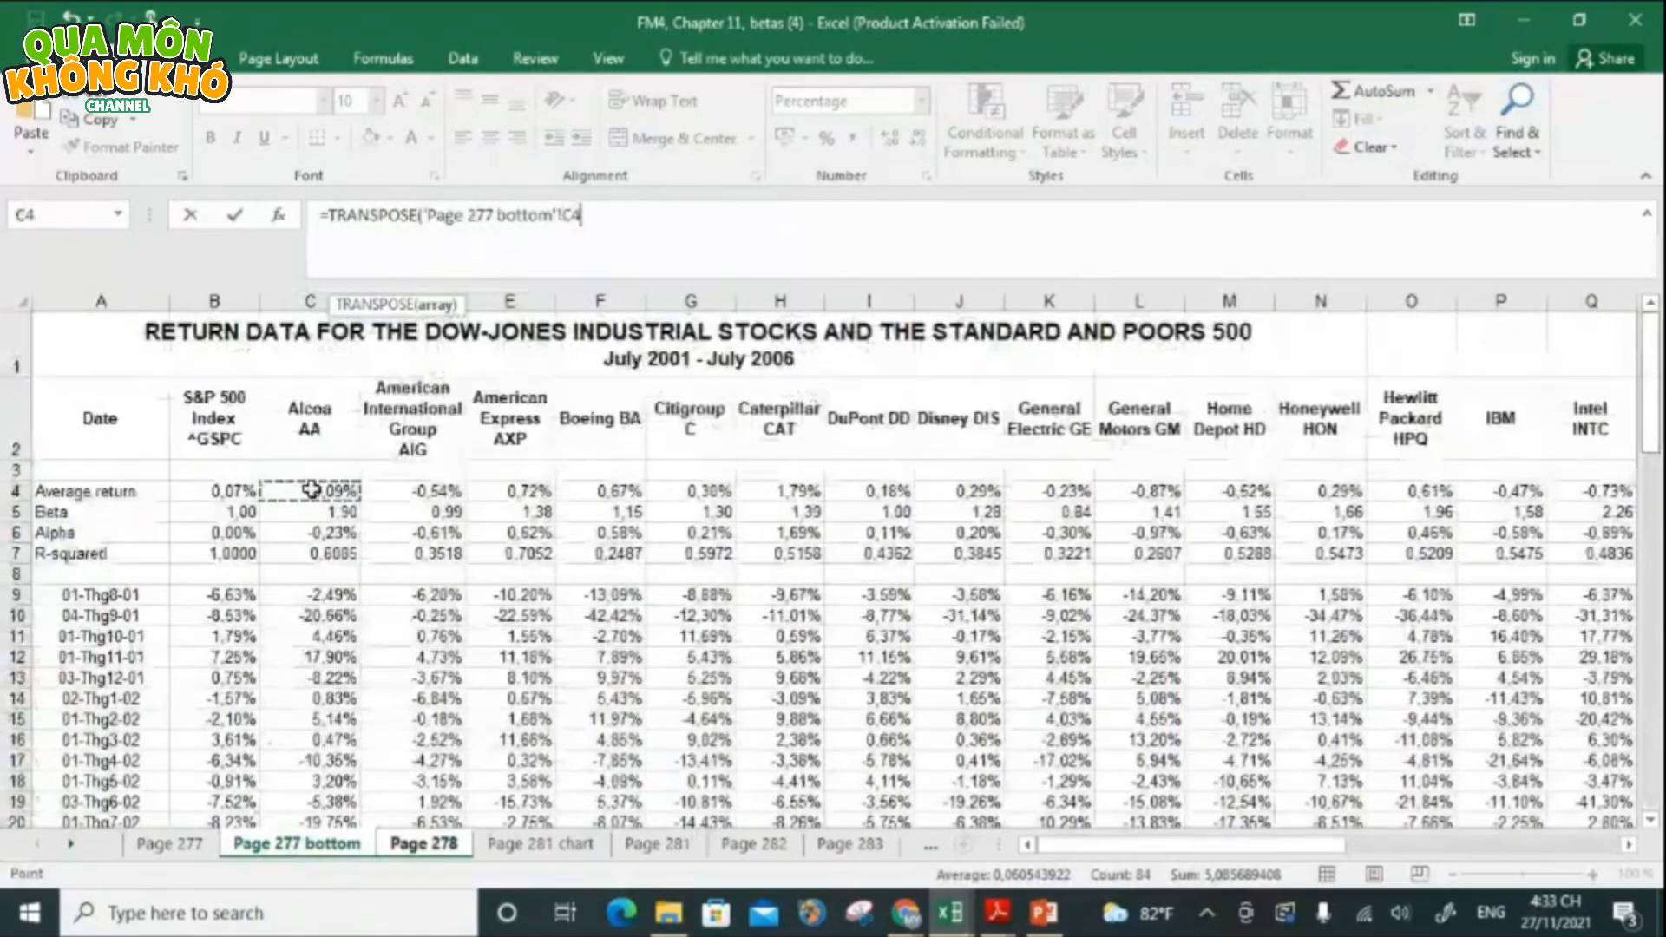
{"action": "key", "text": "shift+Down"}
{"action": "key", "text": "shift+Down"}
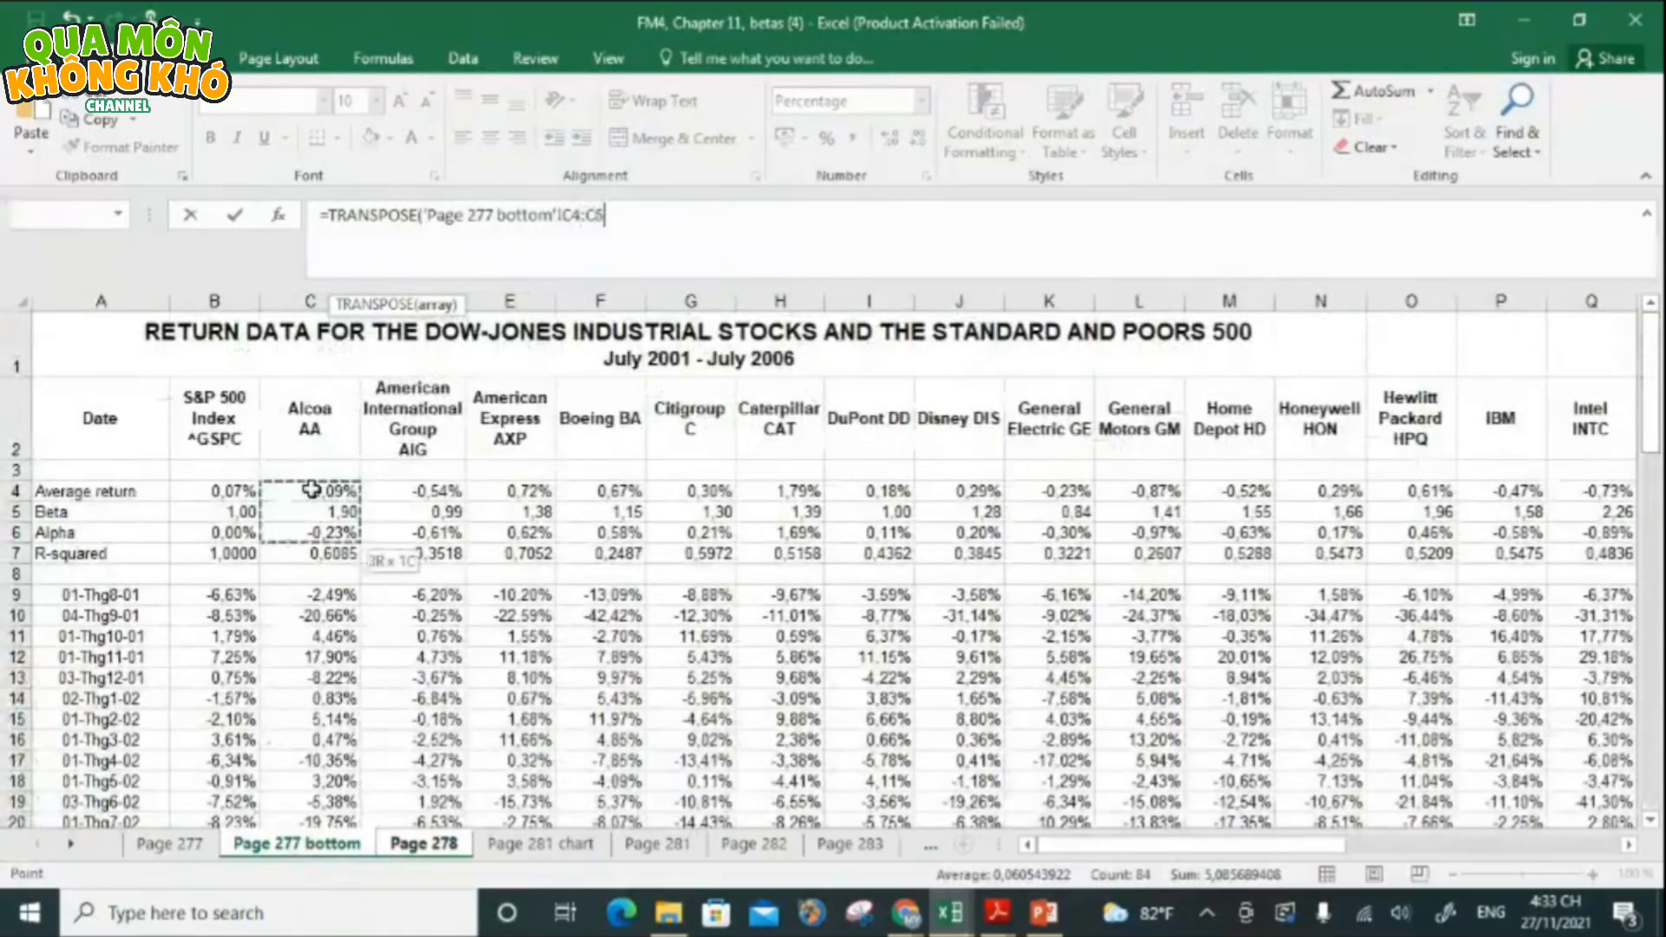
{"action": "key", "text": "ctrl+shift+Right"}
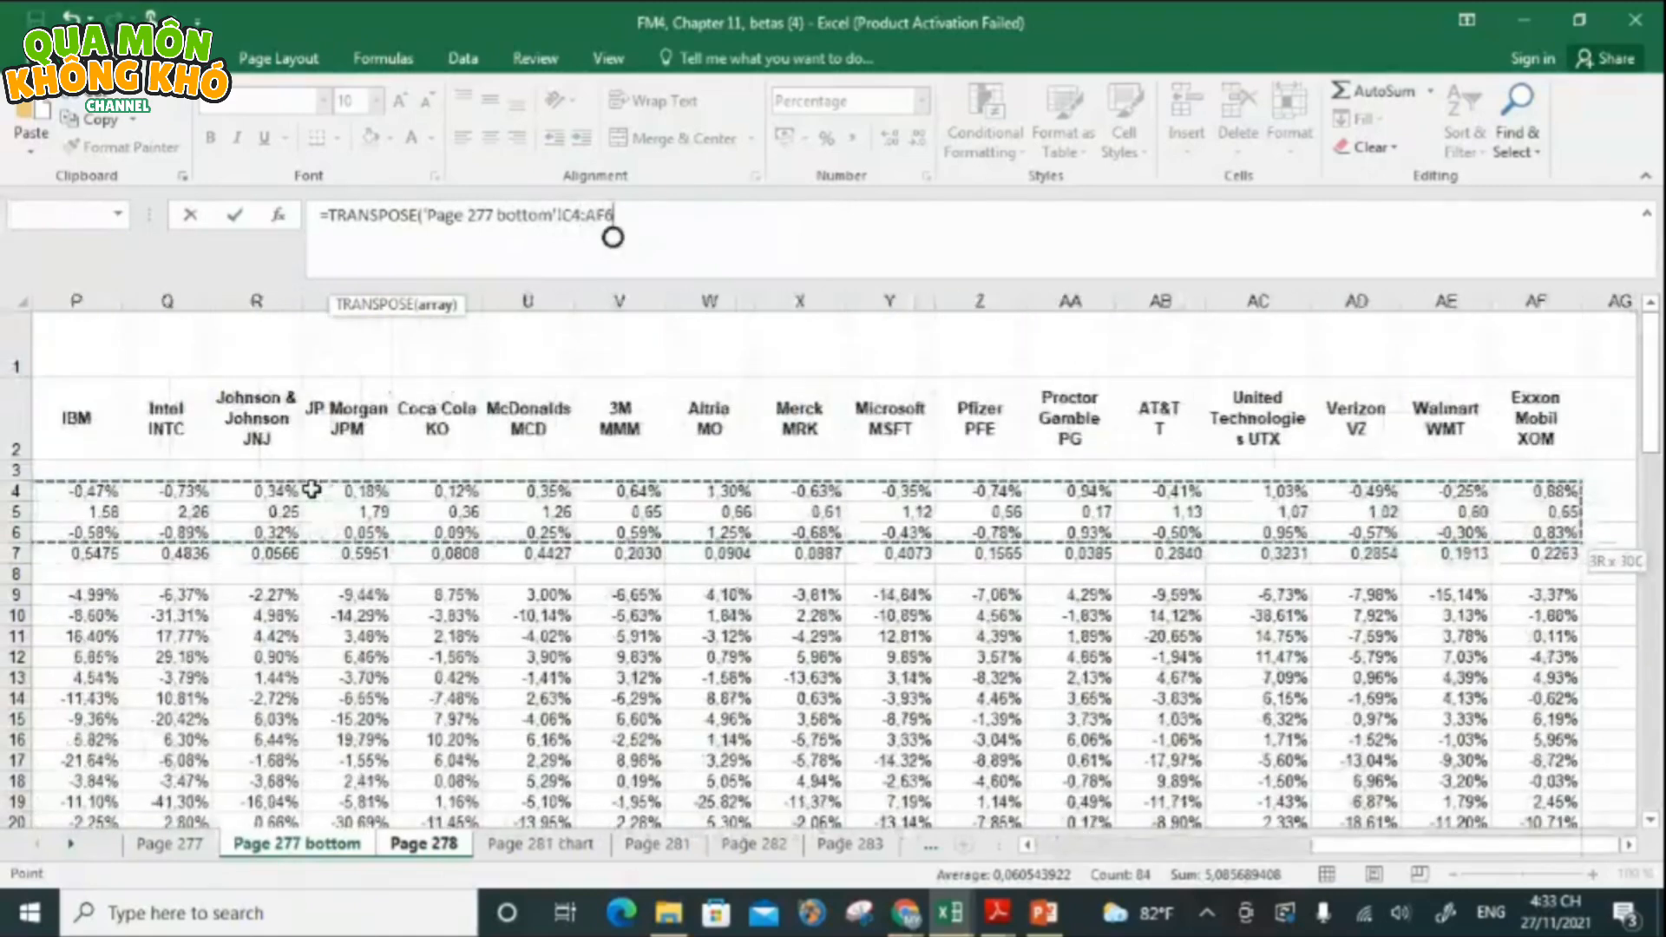
{"action": "key", "text": "ctrl+shift+Return"}
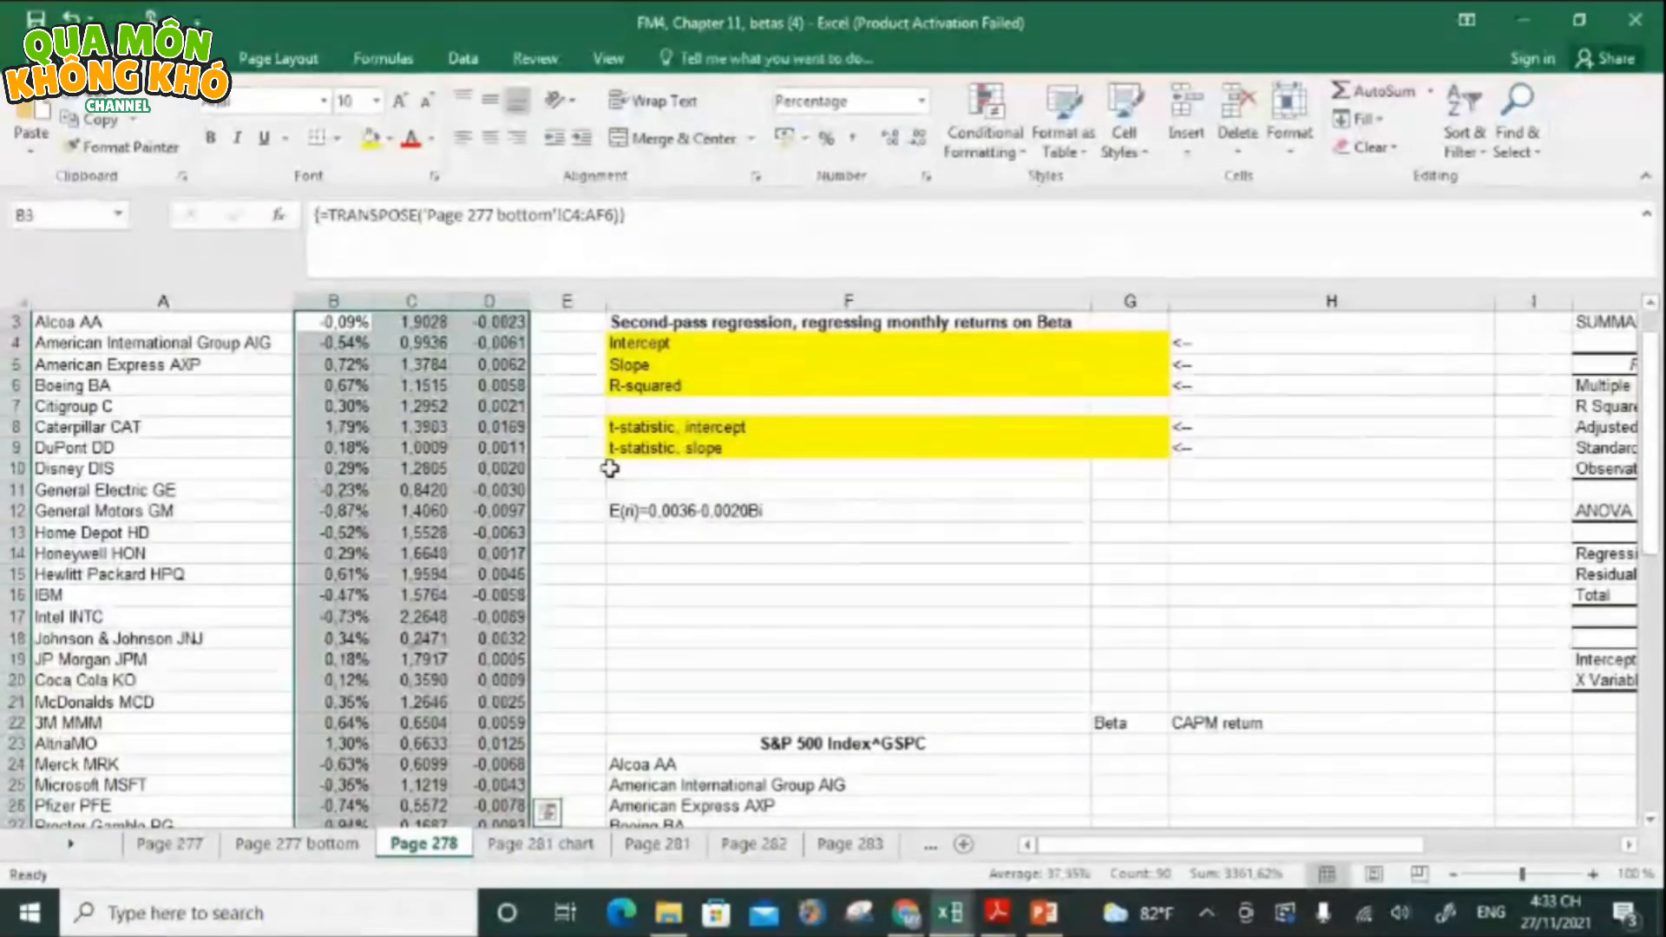
- Calculate the second-pass regression intercept in G4 with INTERCEPT, using returns B3:B32 as known y's and betas C3:C32 as known x's
{"action": "left_click_drag", "start_coordinate": [1654, 473], "coordinate": [1655, 459]}
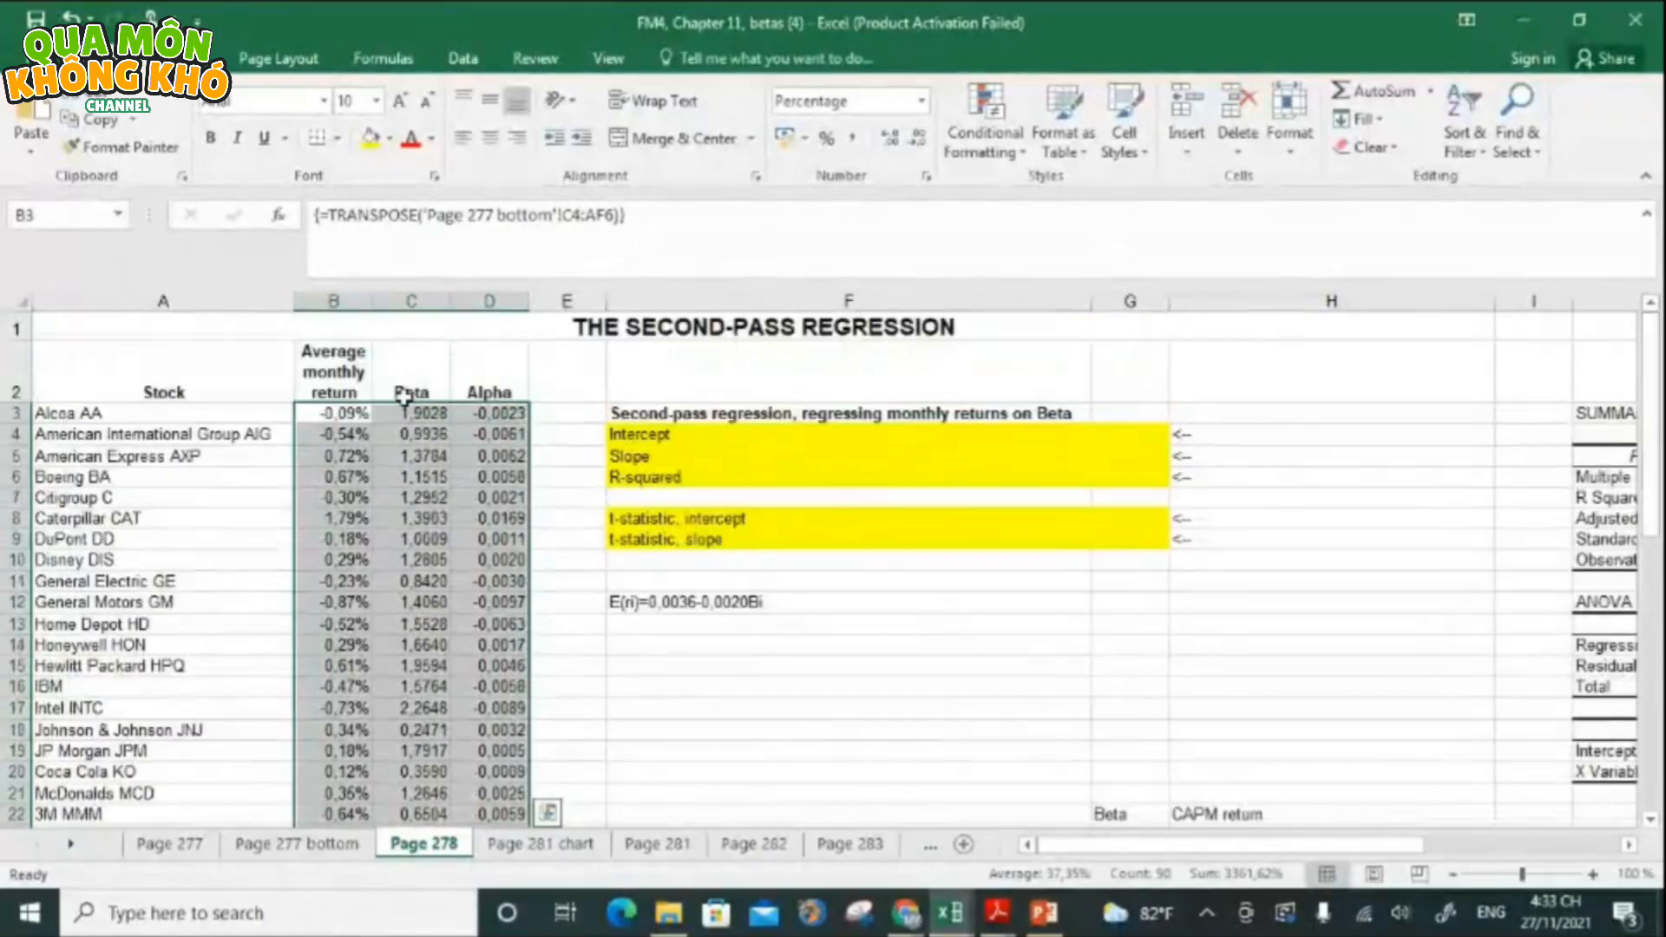
{"action": "mouse_move", "coordinate": [1657, 332]}
{"action": "left_mouse_down"}
{"action": "mouse_move", "coordinate": [1652, 562]}
{"action": "mouse_move", "coordinate": [1652, 326]}
{"action": "left_mouse_up"}
{"action": "left_click", "coordinate": [1139, 434]}
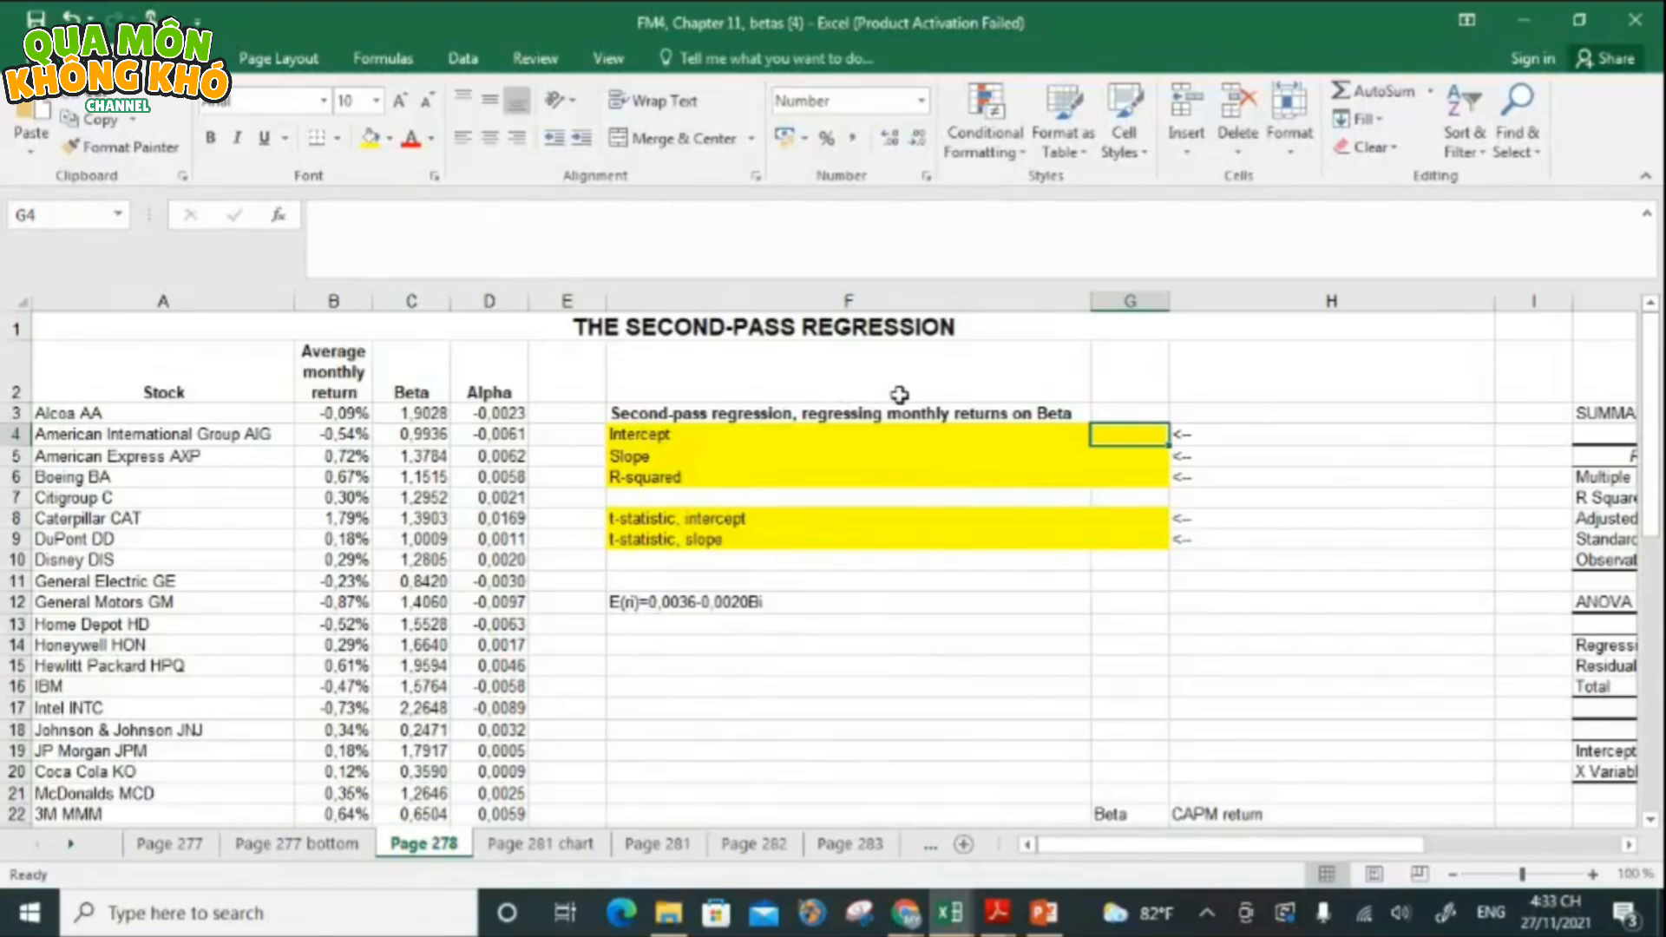
{"action": "type", "text": "="}
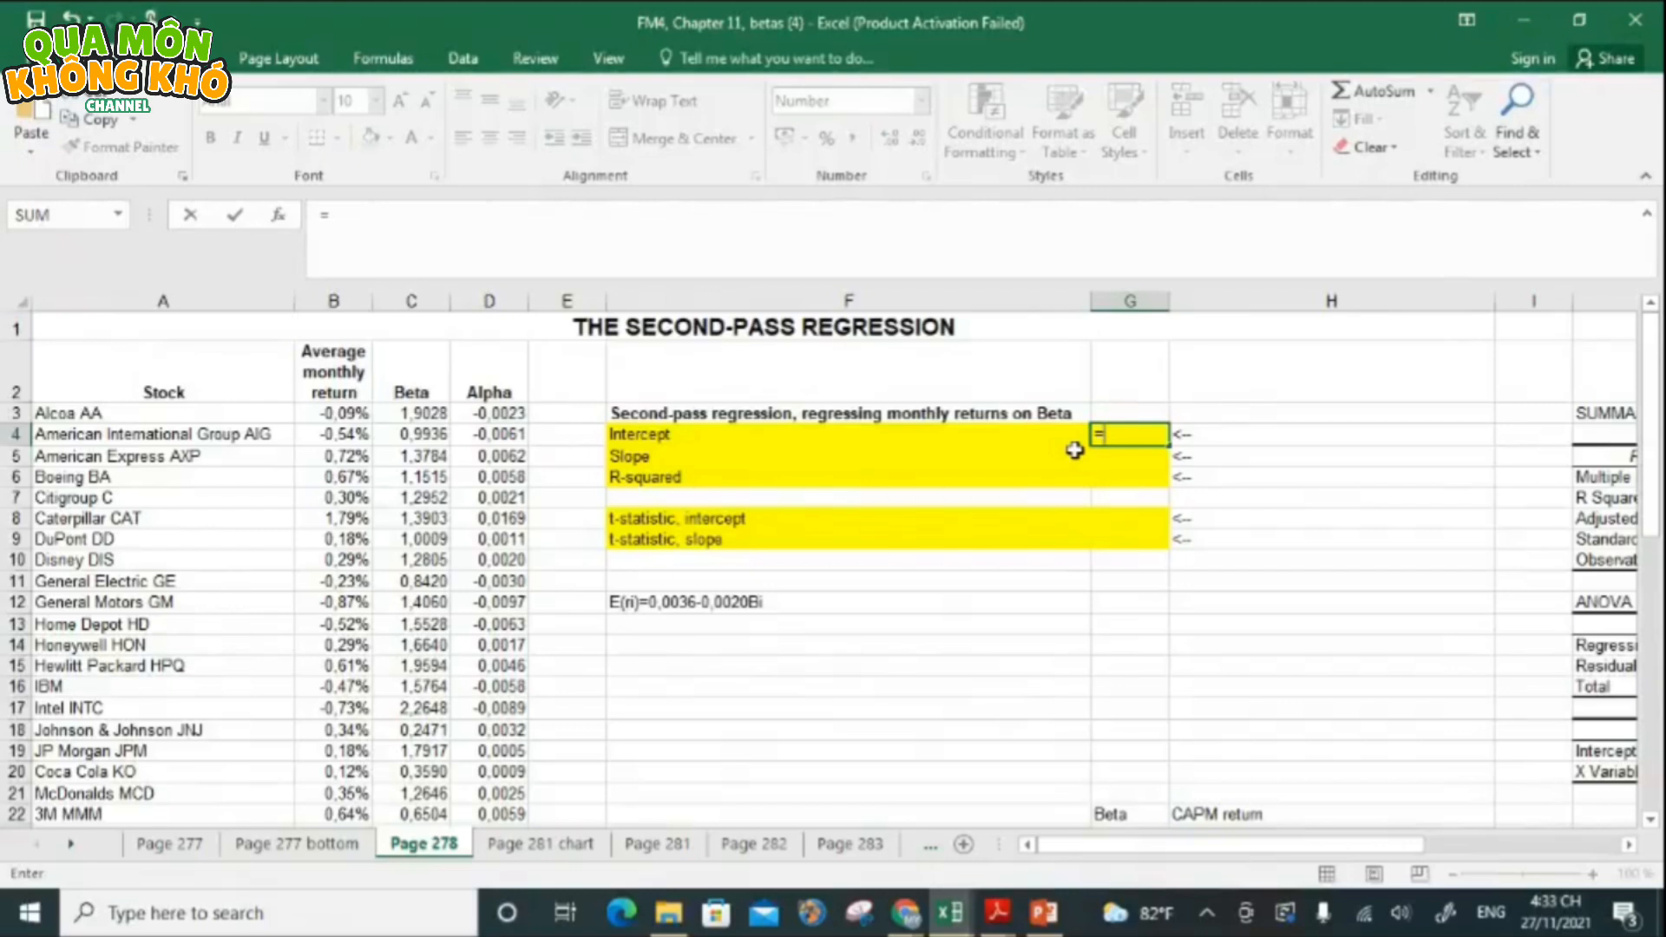
{"action": "type", "text": "IN"}
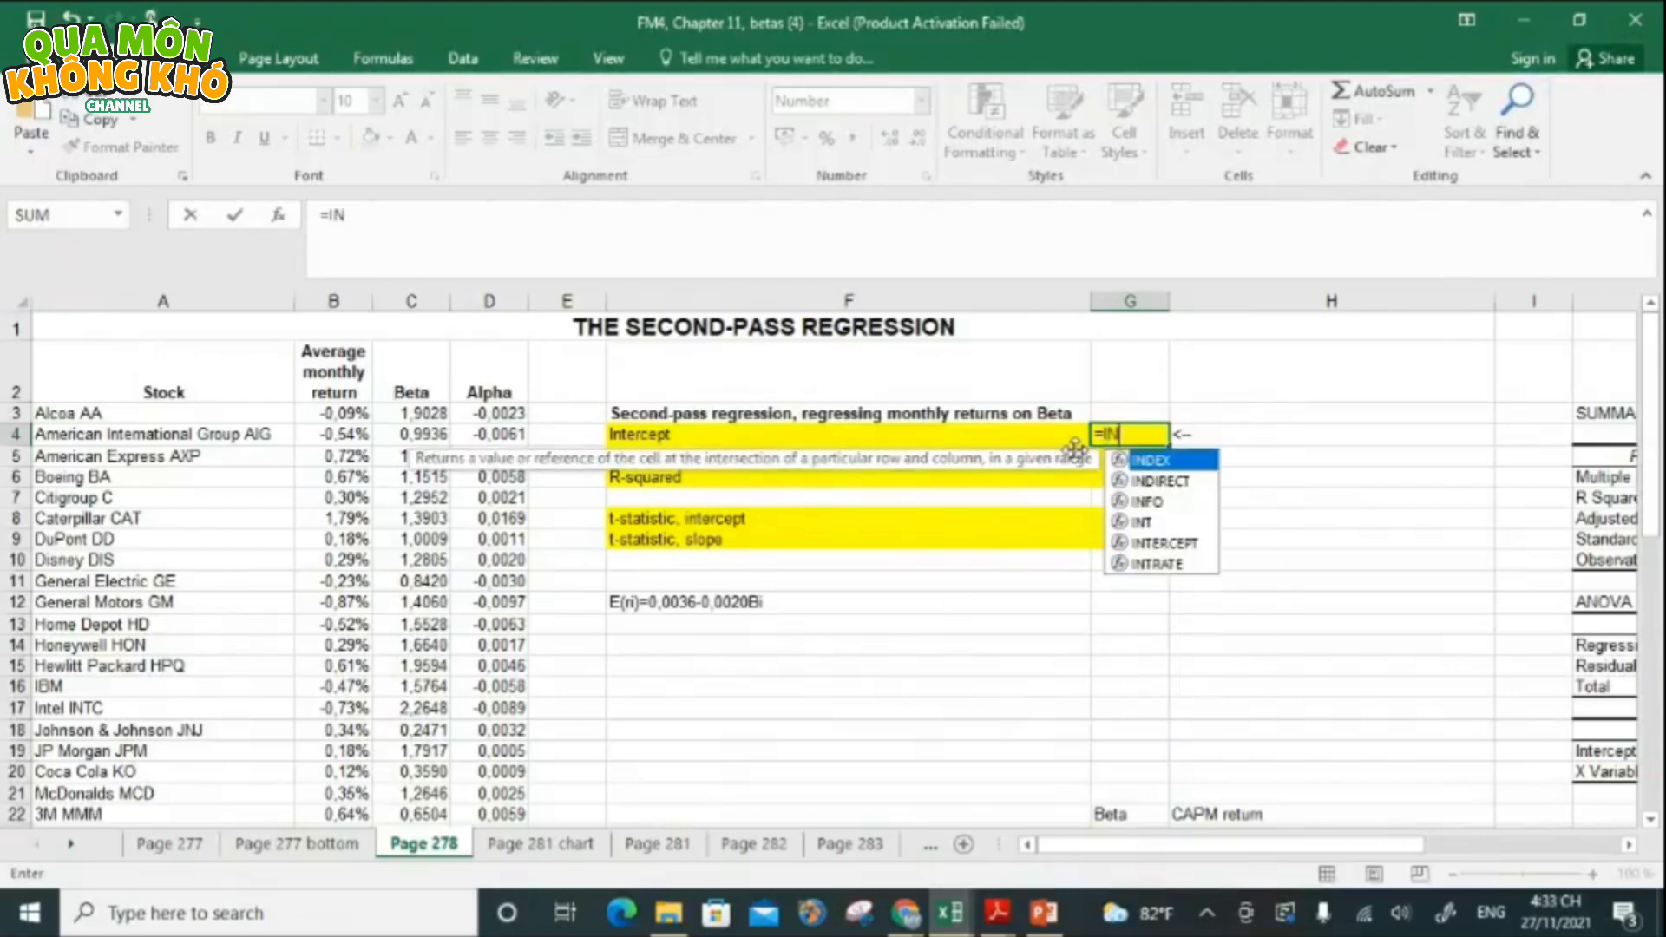
{"action": "type", "text": "TER"}
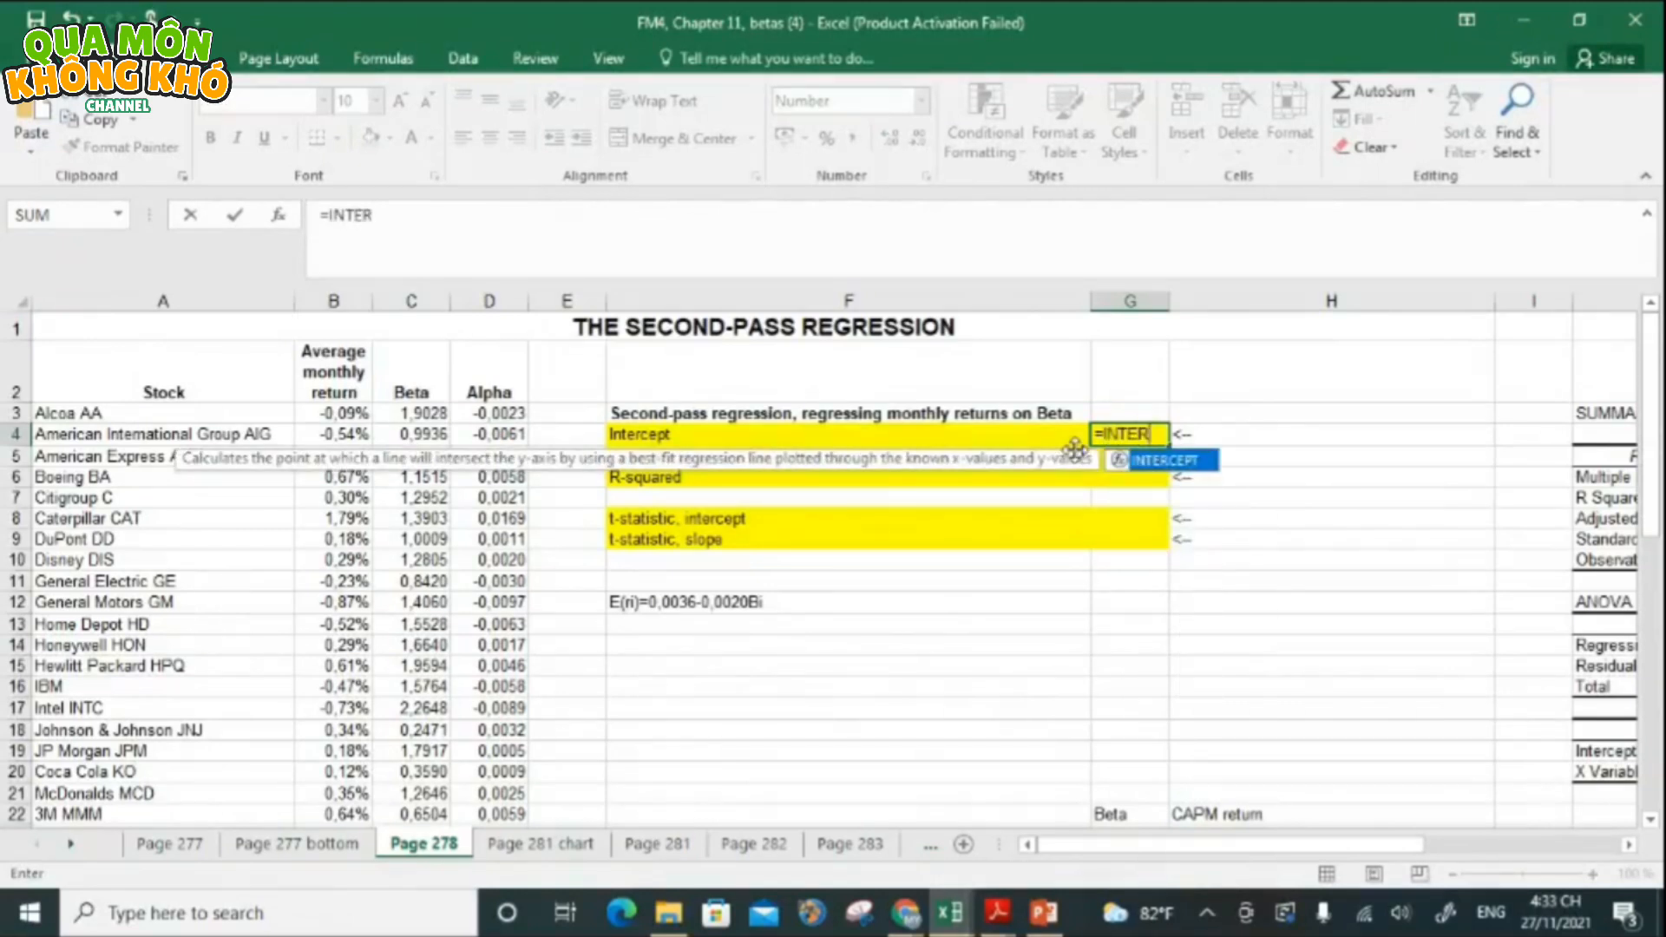
{"action": "double_click", "coordinate": [1185, 460]}
{"action": "left_click", "coordinate": [326, 411]}
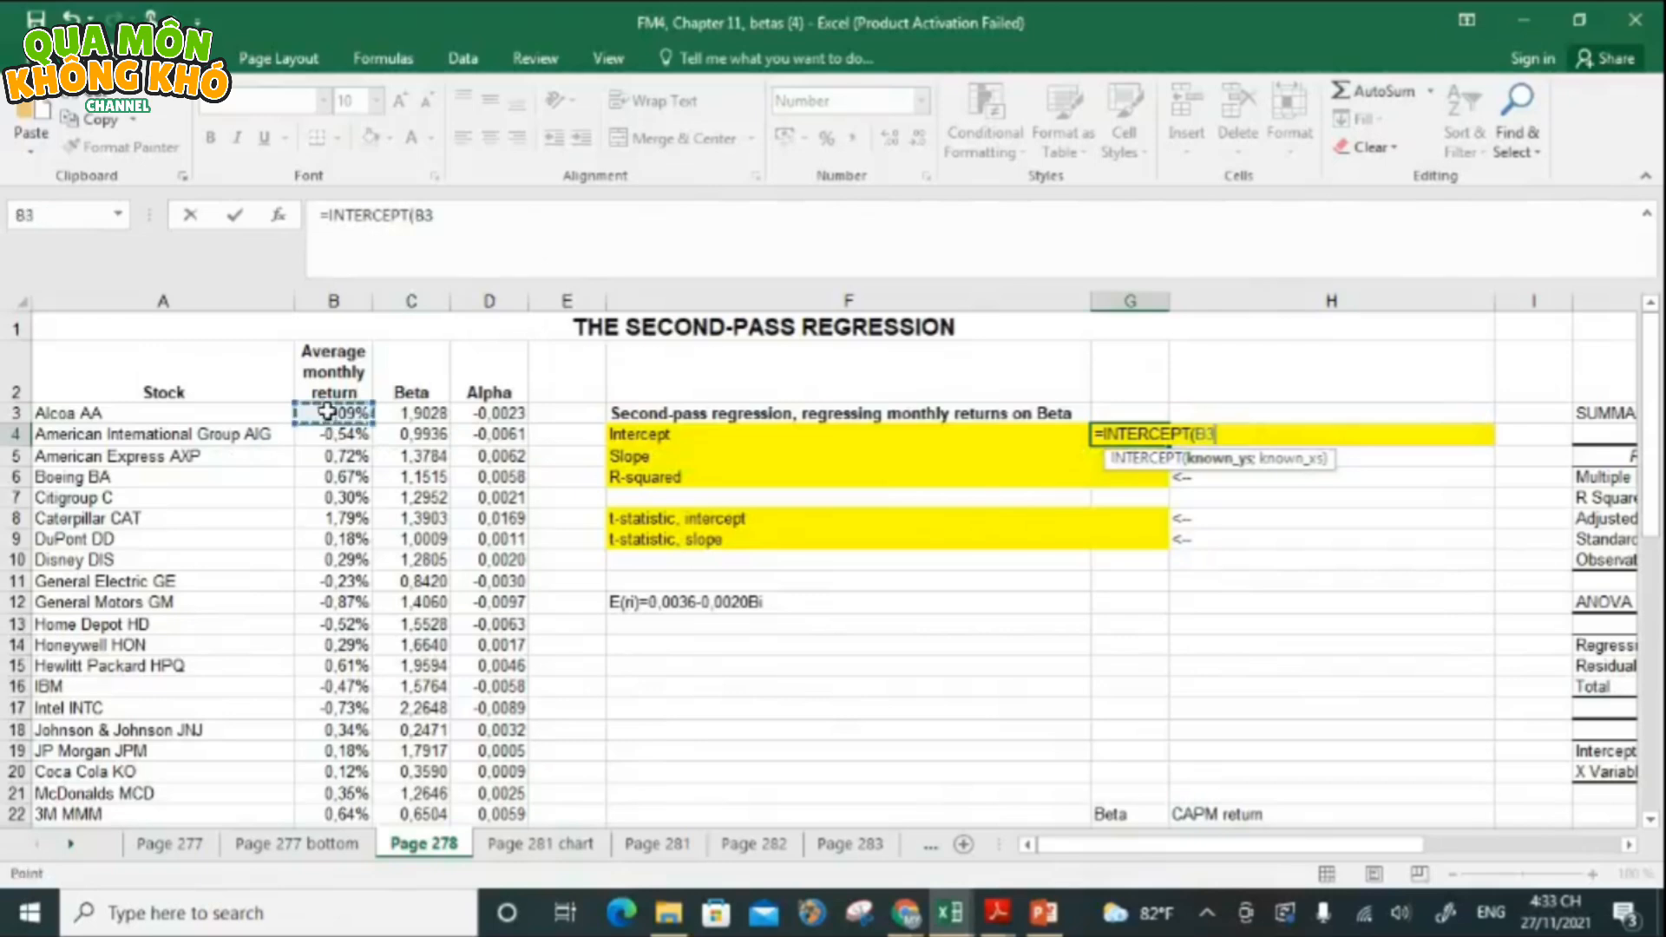
{"action": "left_click_drag", "start_coordinate": [327, 411], "coordinate": [343, 807]}
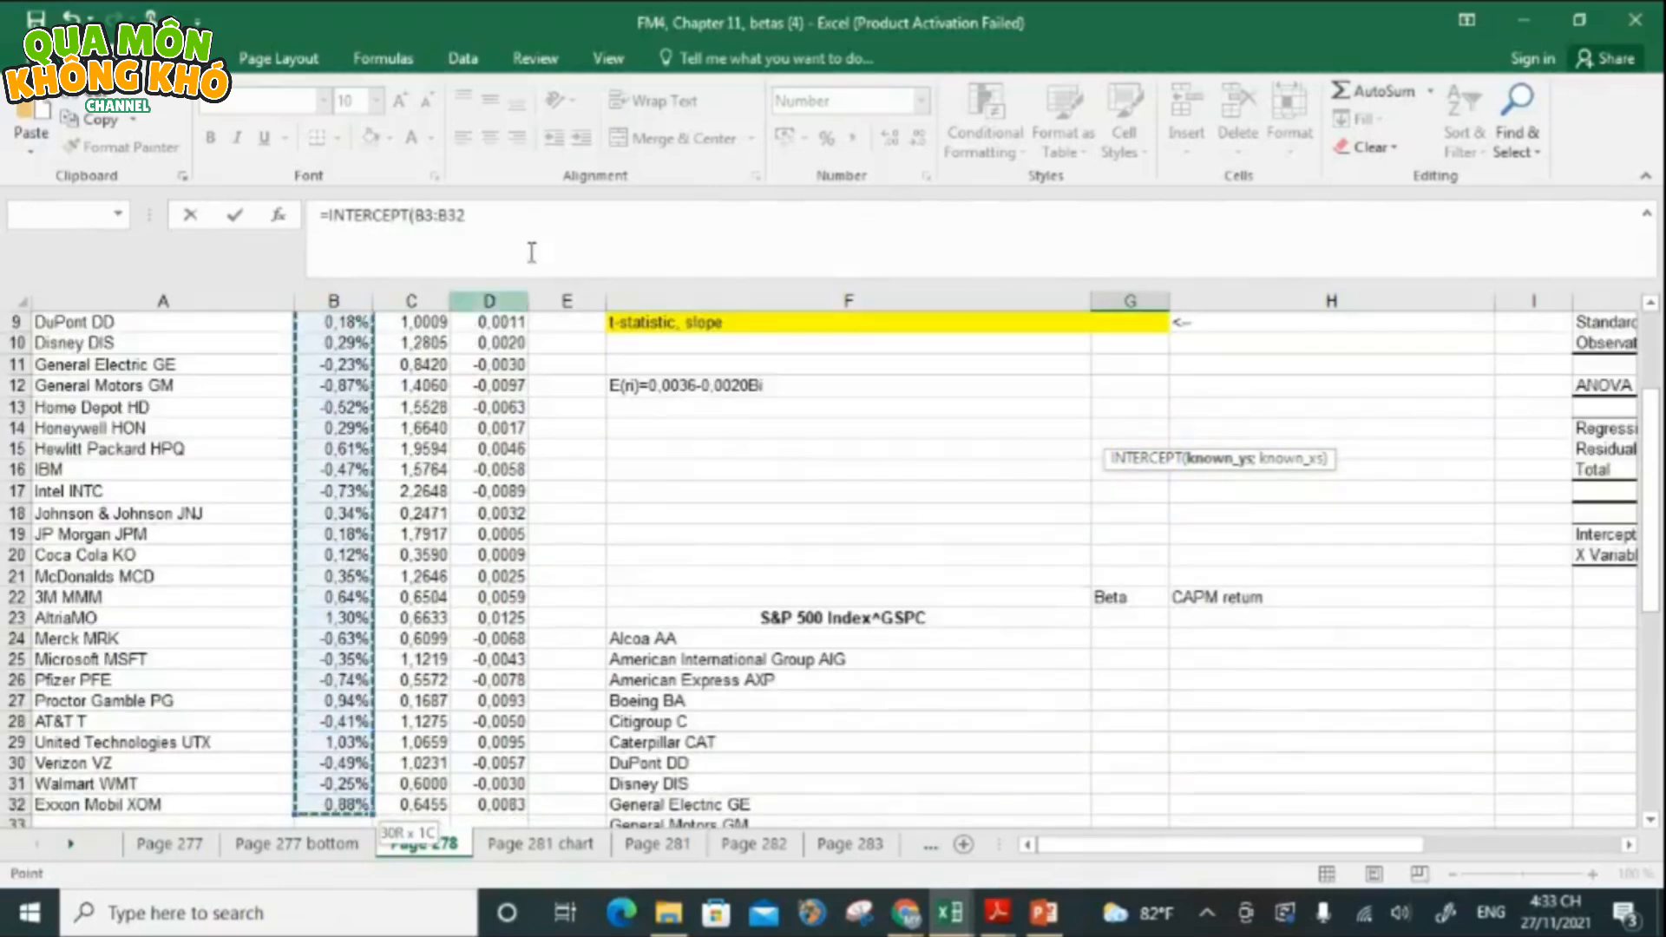
{"action": "left_click", "coordinate": [573, 213]}
{"action": "type", "text": ";"}
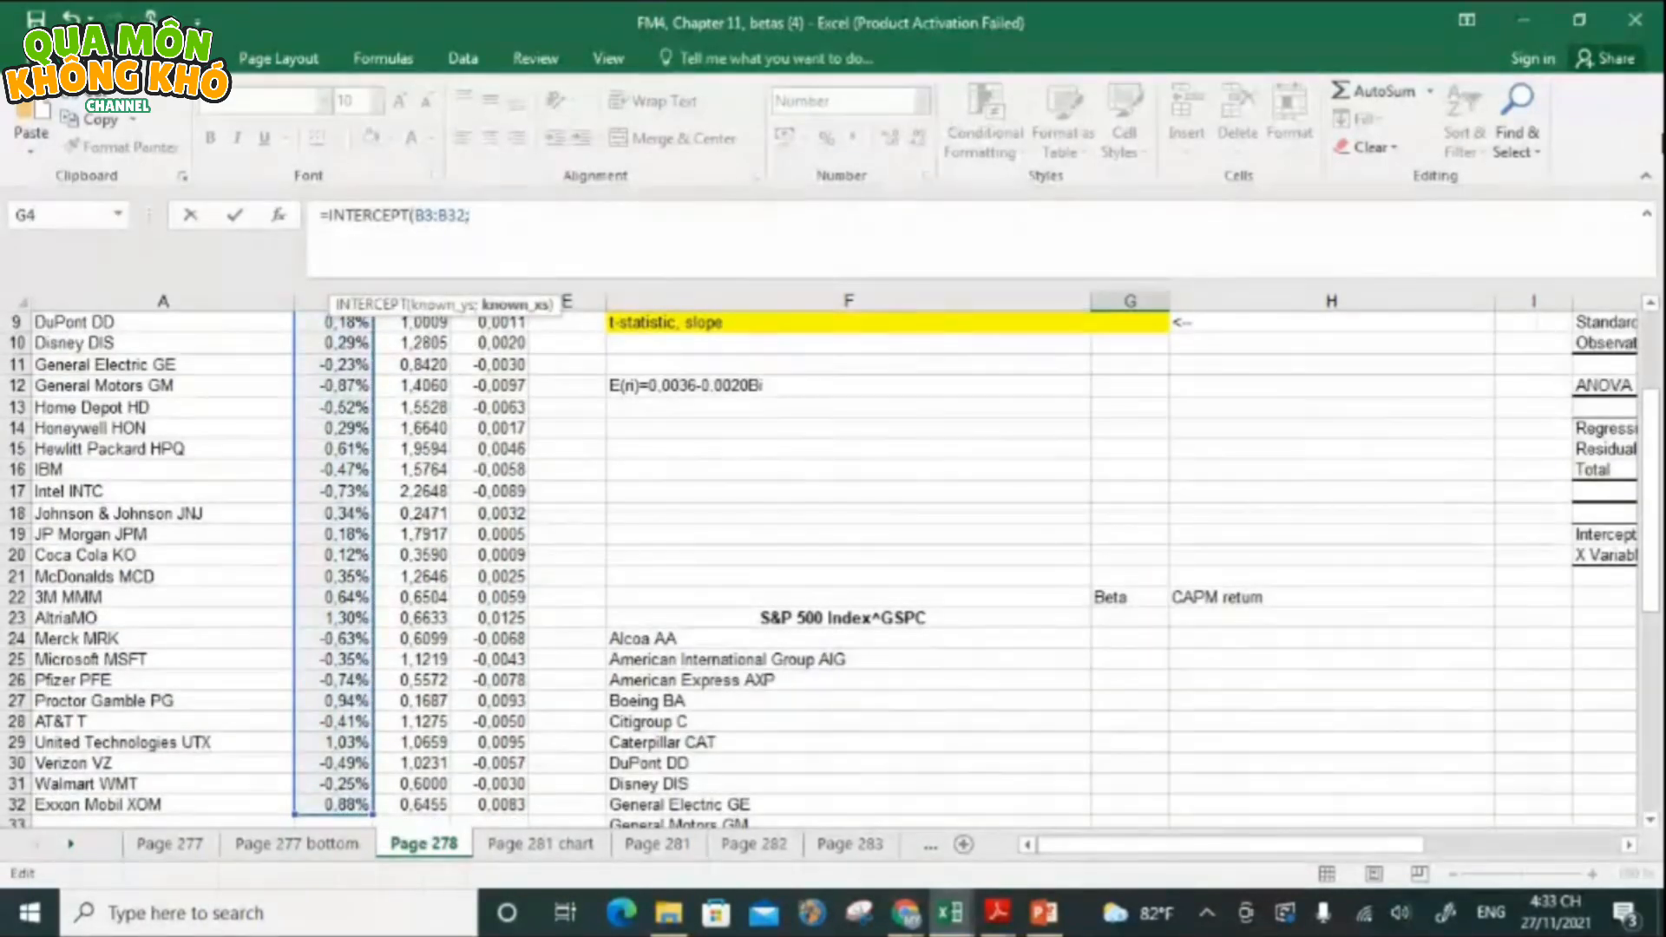
{"action": "scroll", "coordinate": [470, 215], "scroll_direction": "up", "scroll_amount": 3}
{"action": "left_click", "coordinate": [416, 413]}
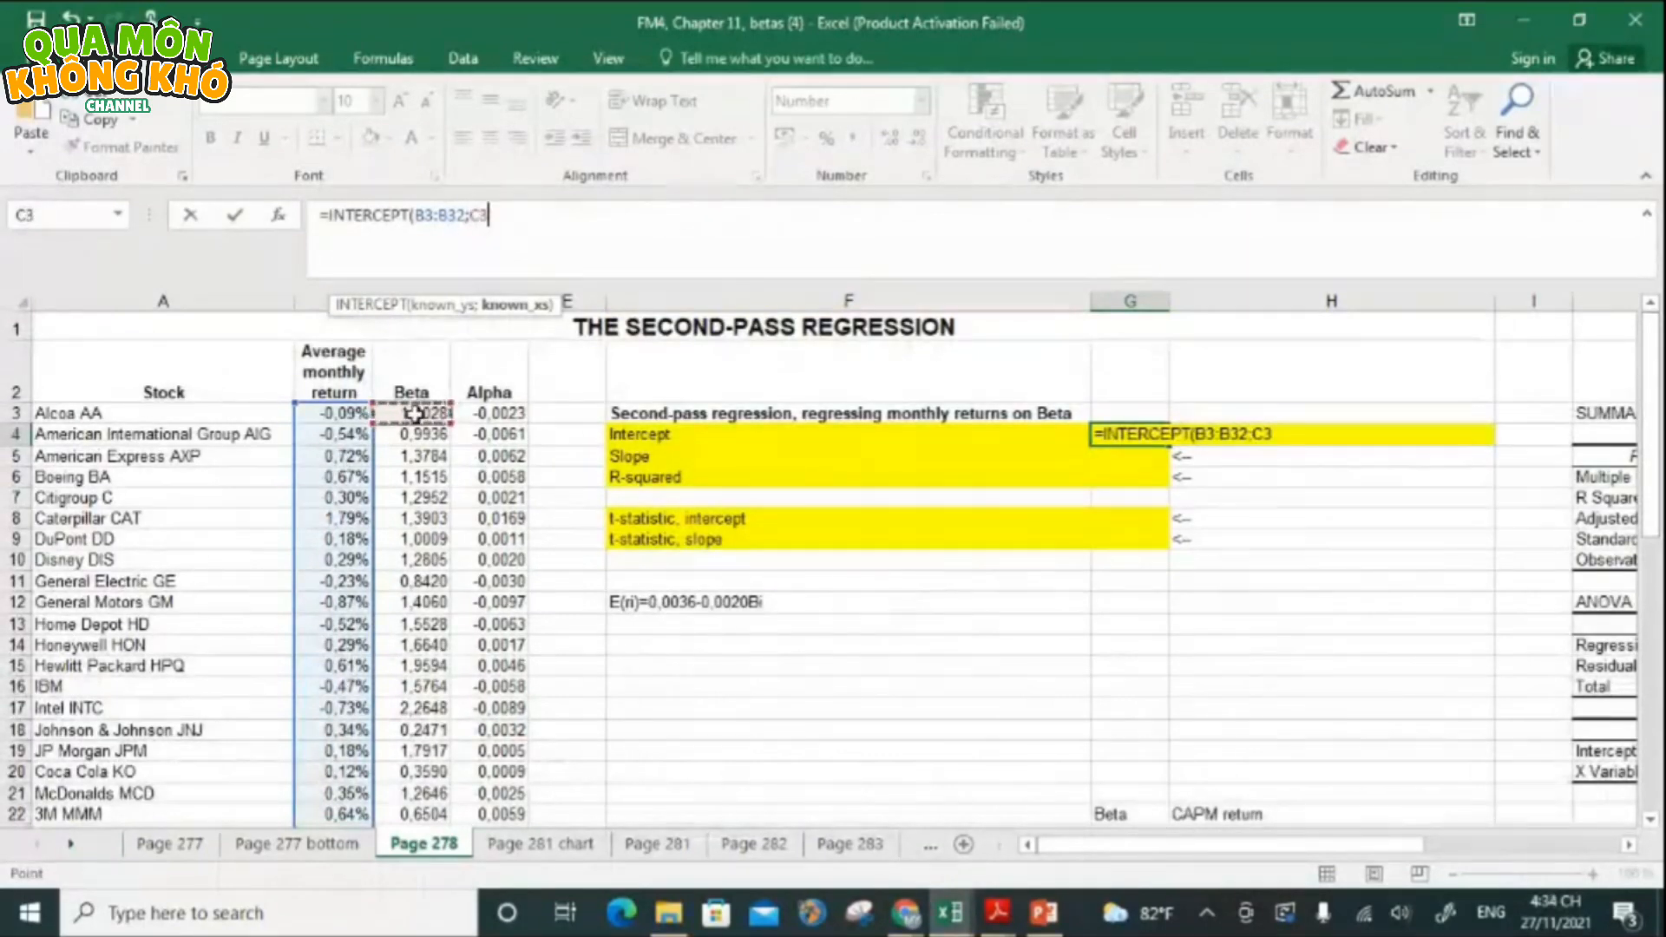
{"action": "key", "text": "ctrl+shift+Down"}
{"action": "key", "text": "Return"}
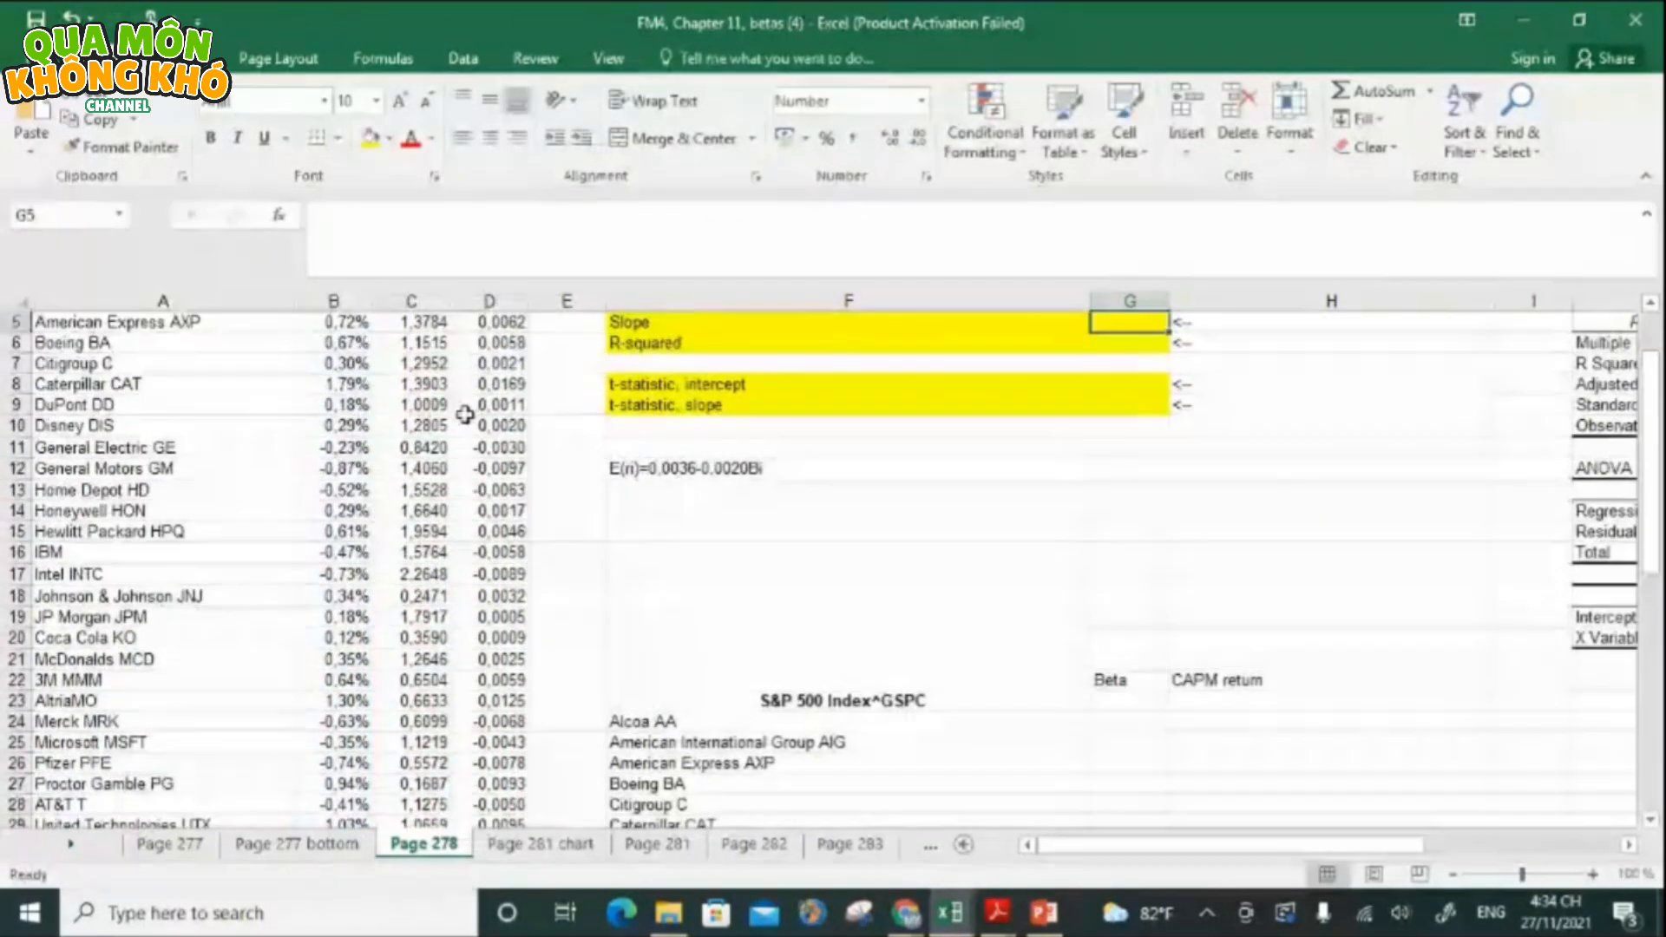
- Calculate the second-pass regression slope in G5 with SLOPE, using returns B3:B32 as known y's and betas C3:C32 as known x's
{"action": "scroll", "coordinate": [465, 415], "scroll_direction": "up", "scroll_amount": 2}
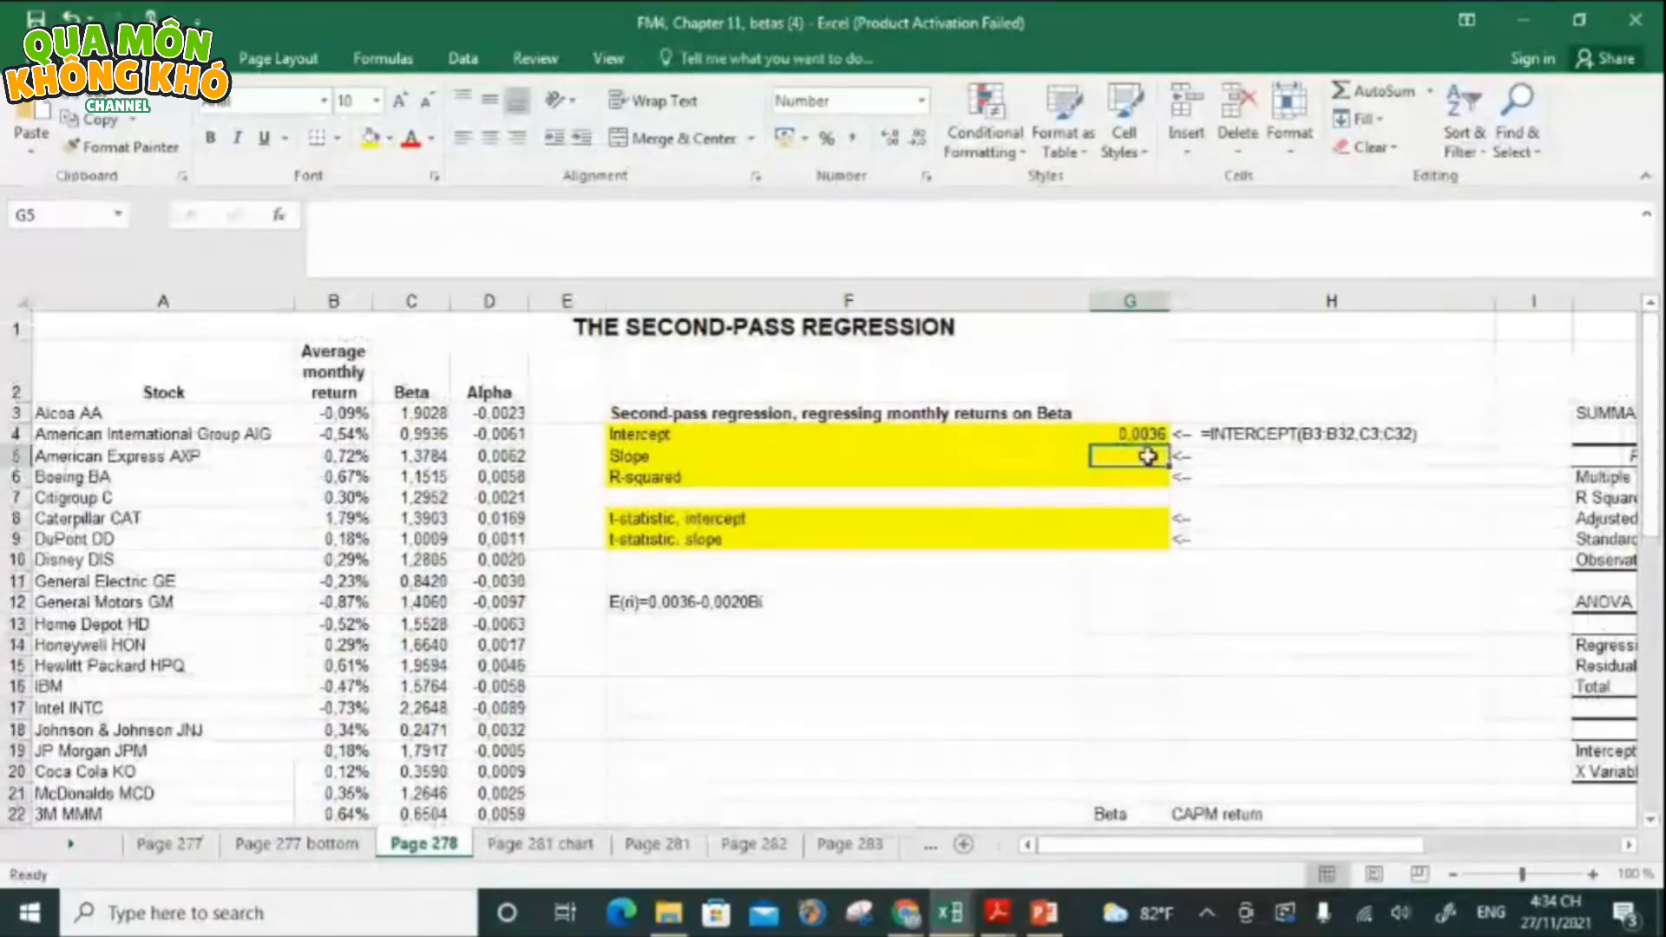
{"action": "type", "text": "="}
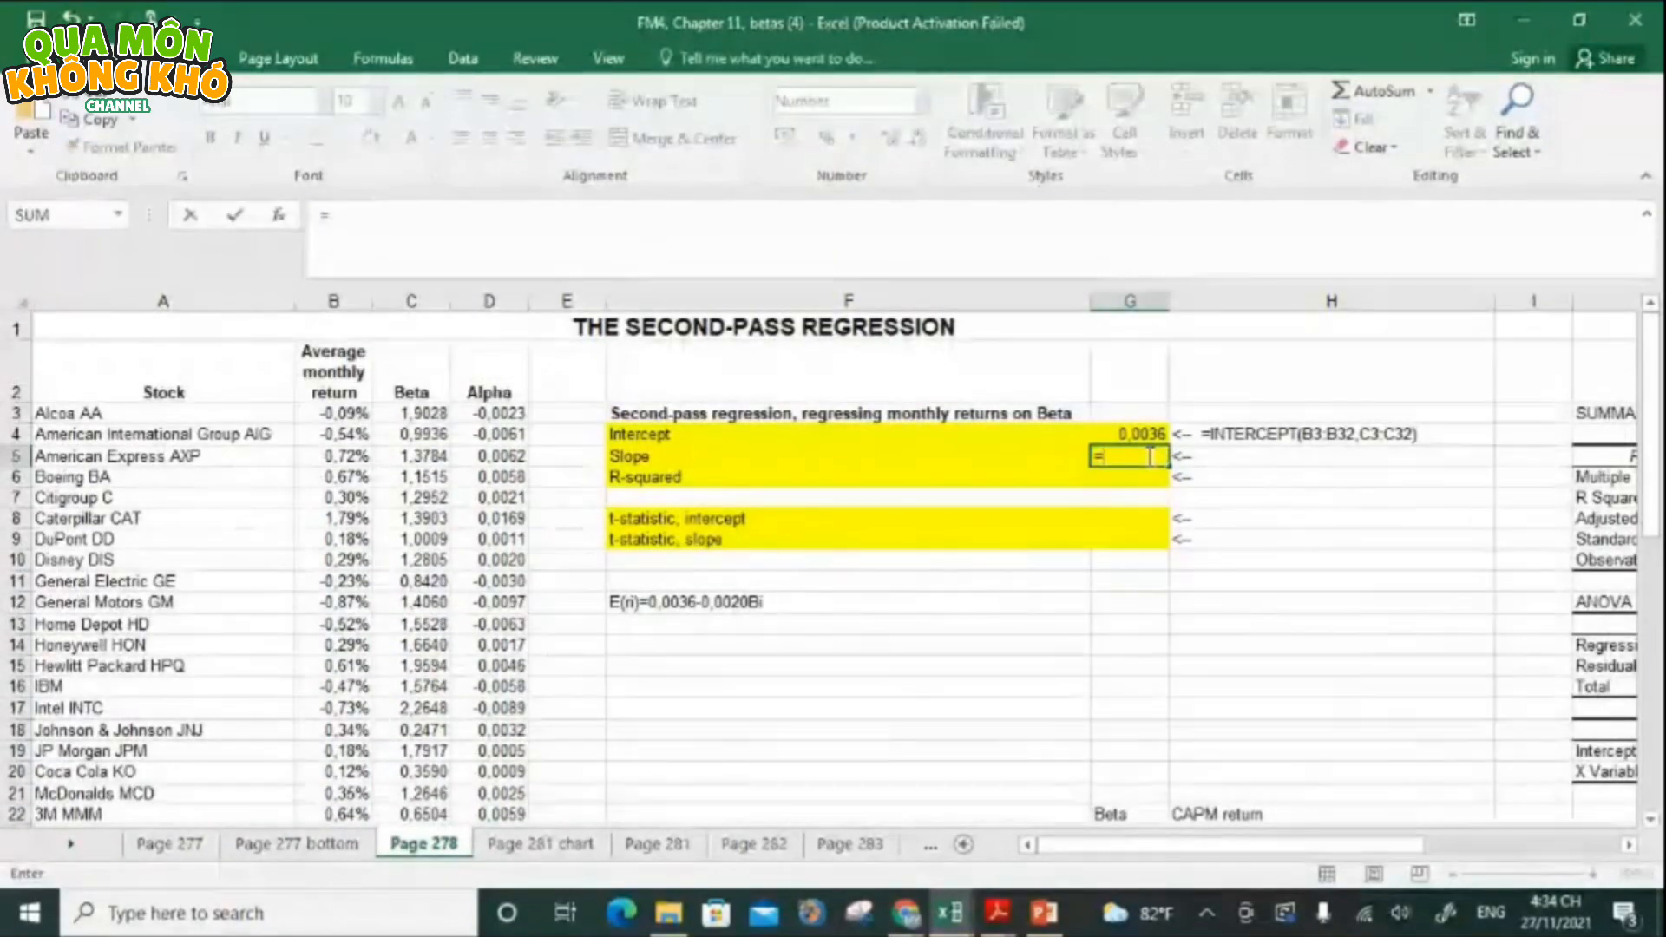
{"action": "type", "text": "SLOPE("}
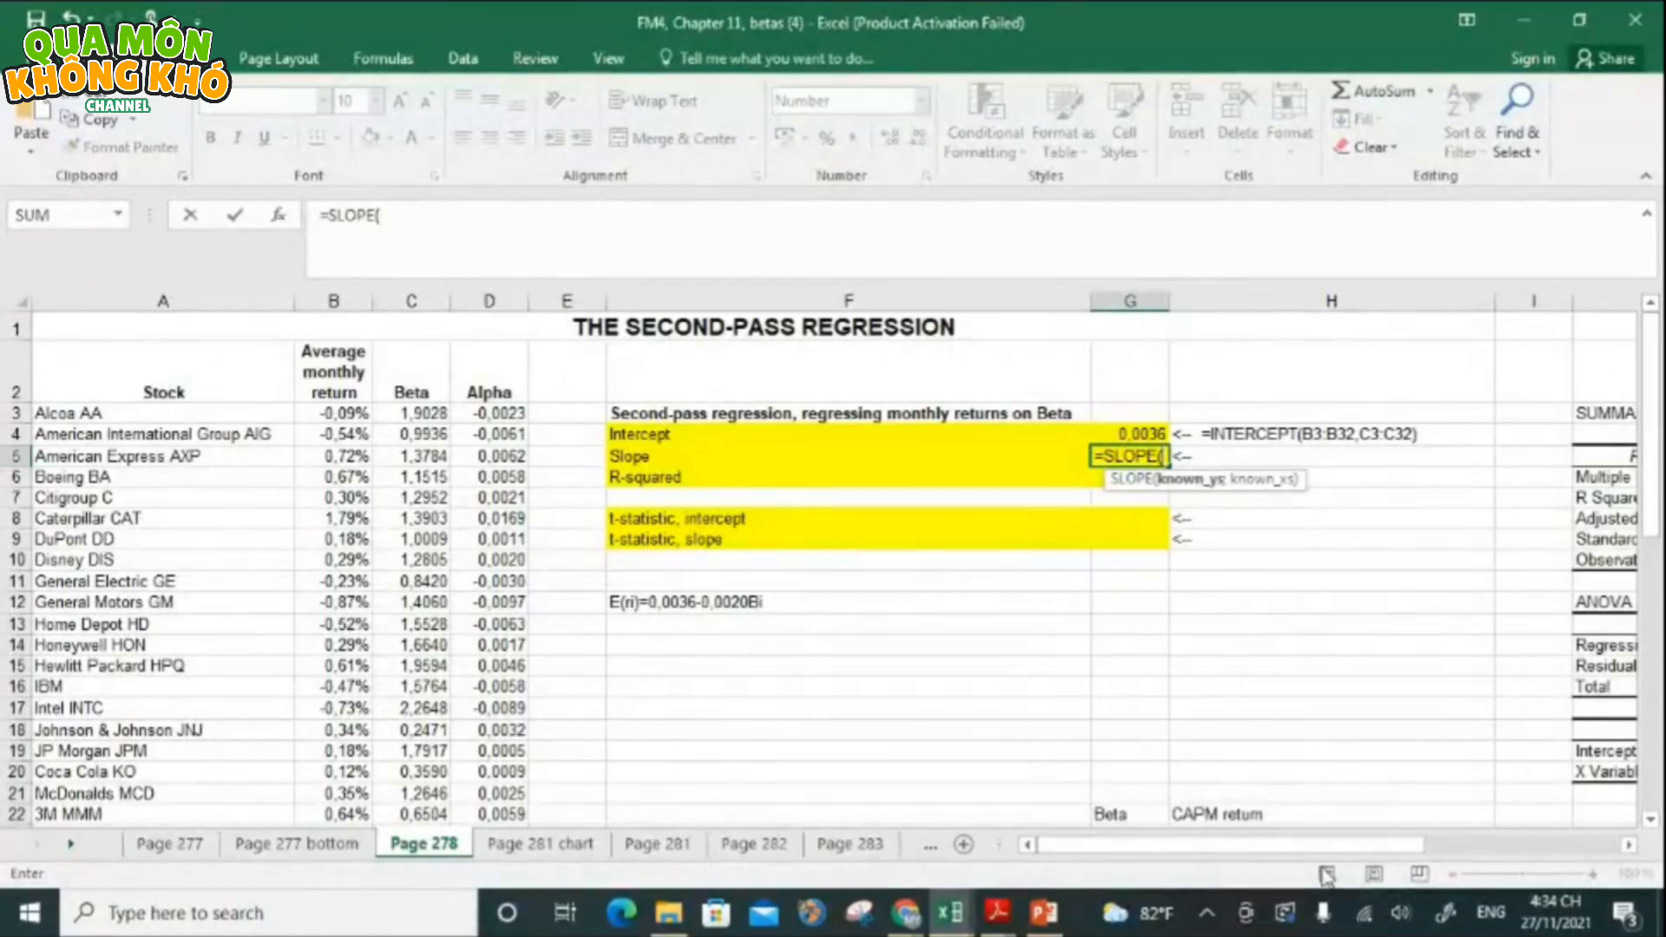
{"action": "left_click", "coordinate": [325, 415]}
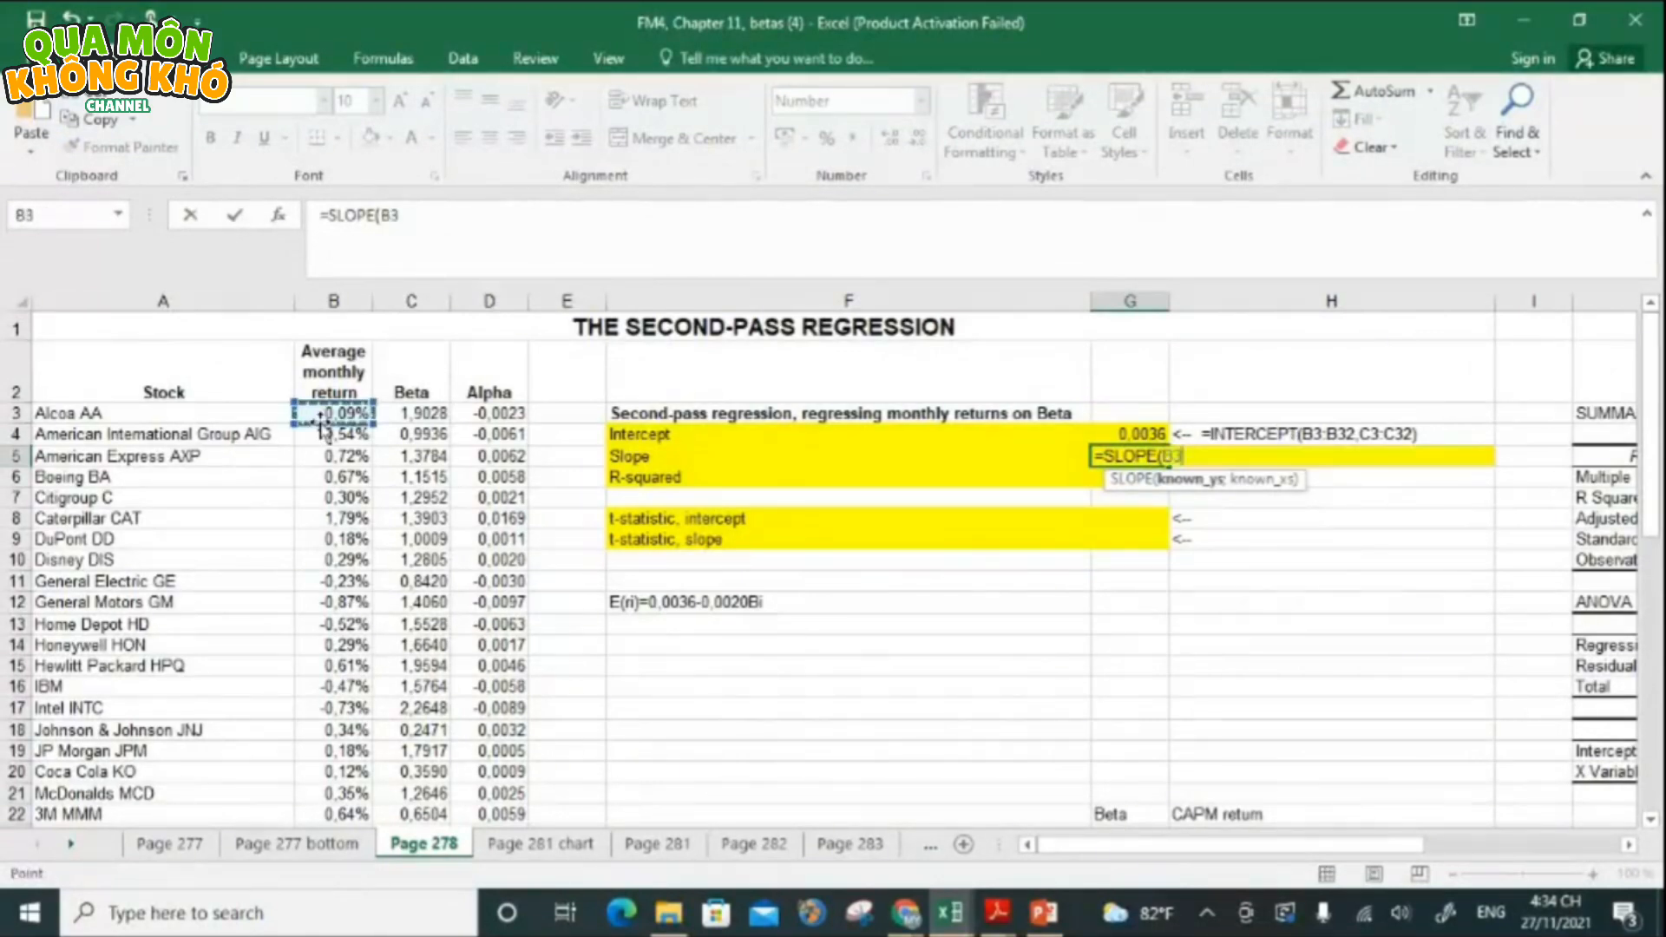
{"action": "key", "text": "ctrl+shift+Down"}
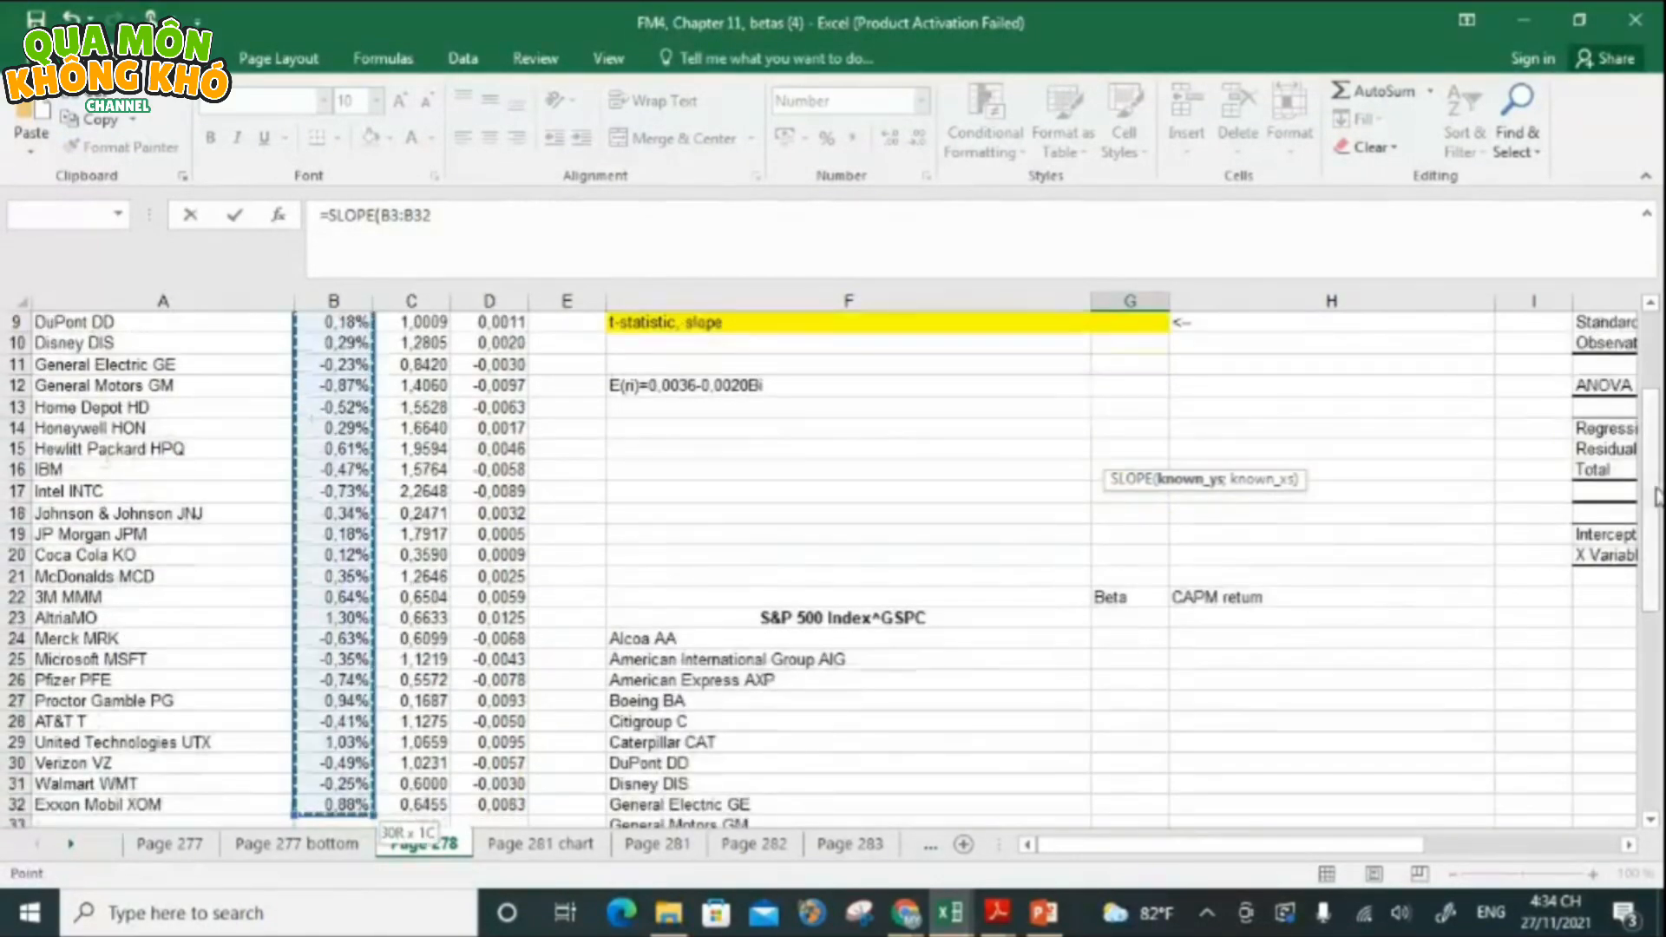
{"action": "left_click_drag", "start_coordinate": [1656, 491], "coordinate": [1657, 328]}
{"action": "type", "text": ";"}
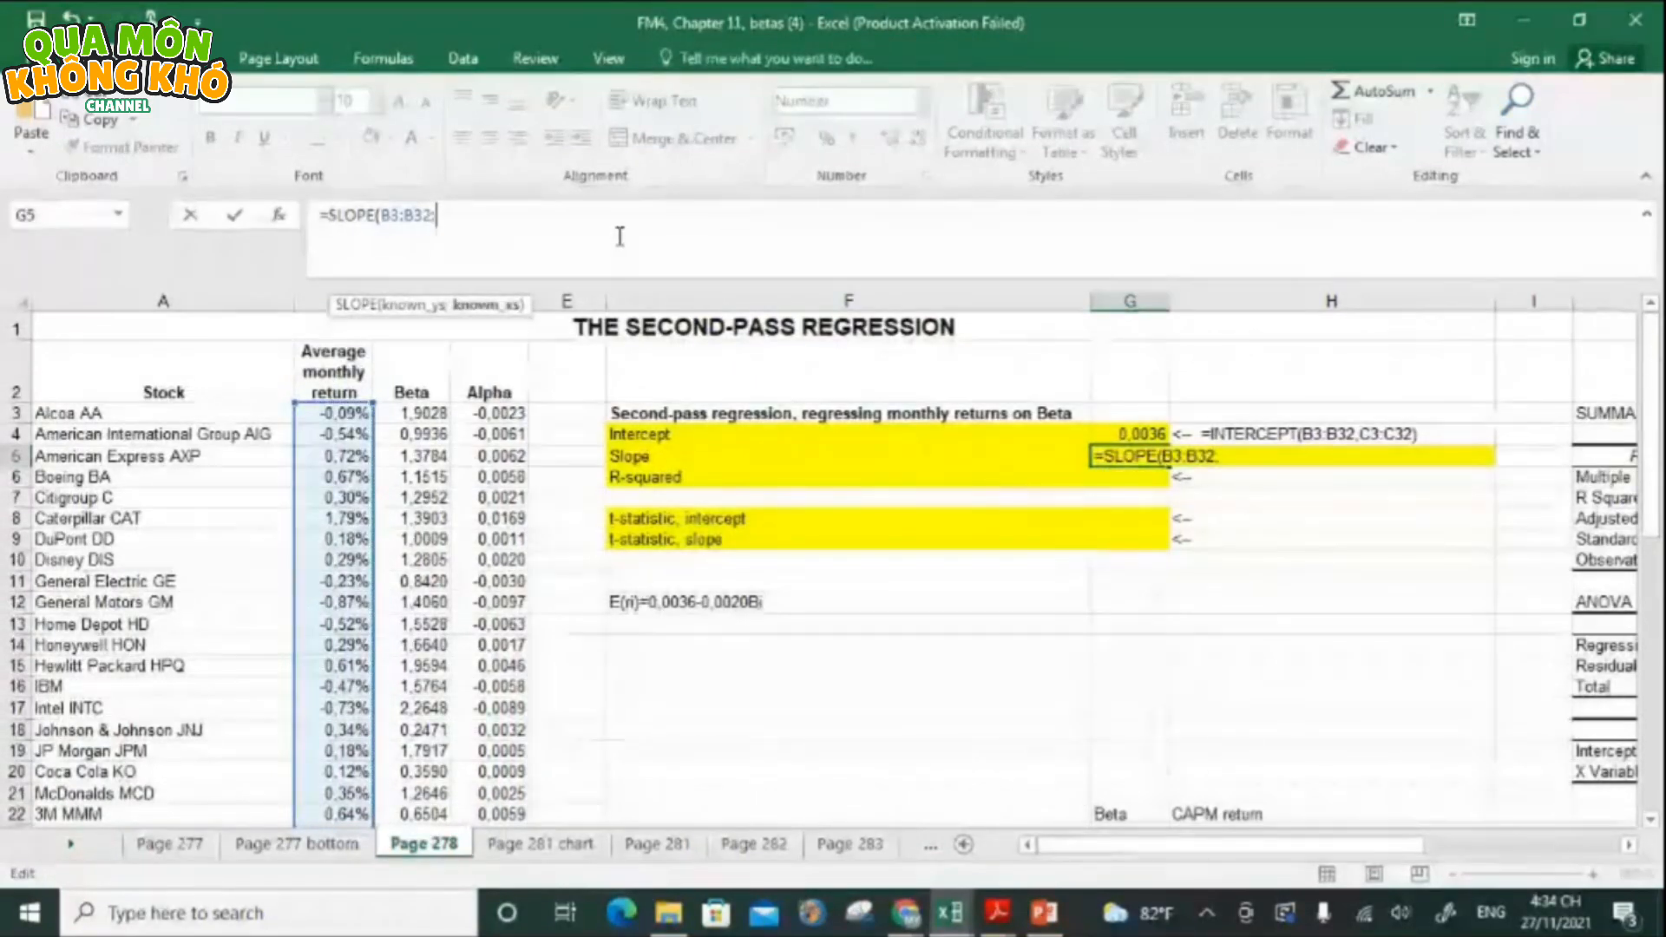
{"action": "left_click", "coordinate": [412, 413]}
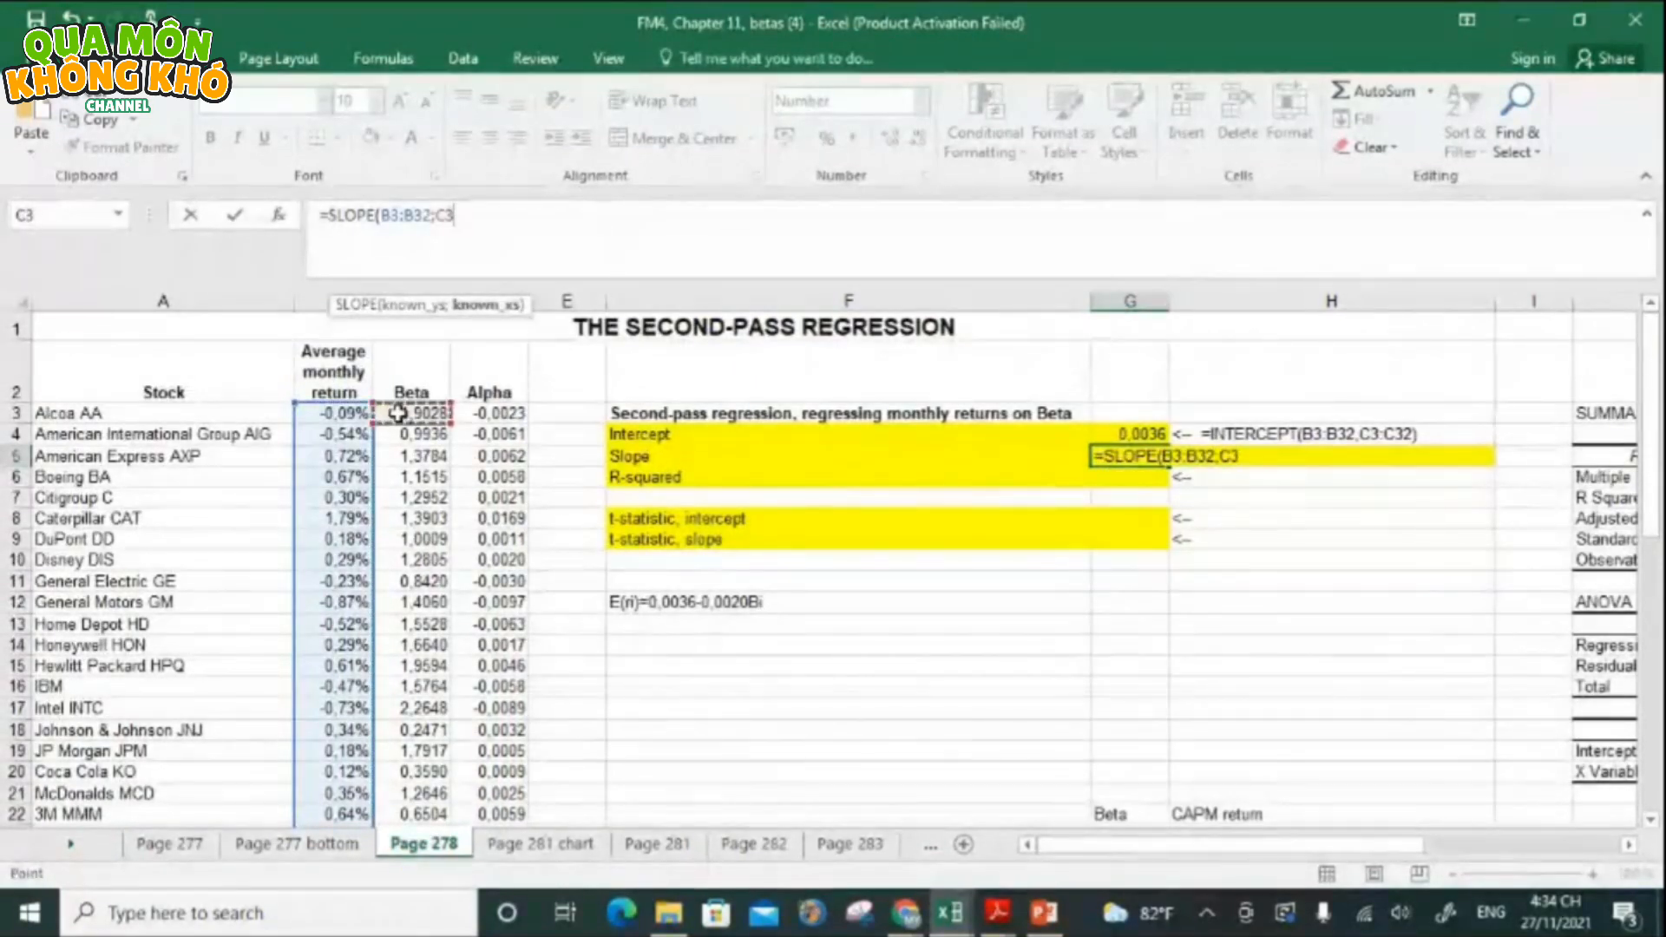
{"action": "key", "text": "ctrl+shift+Down"}
{"action": "key", "text": "Escape"}
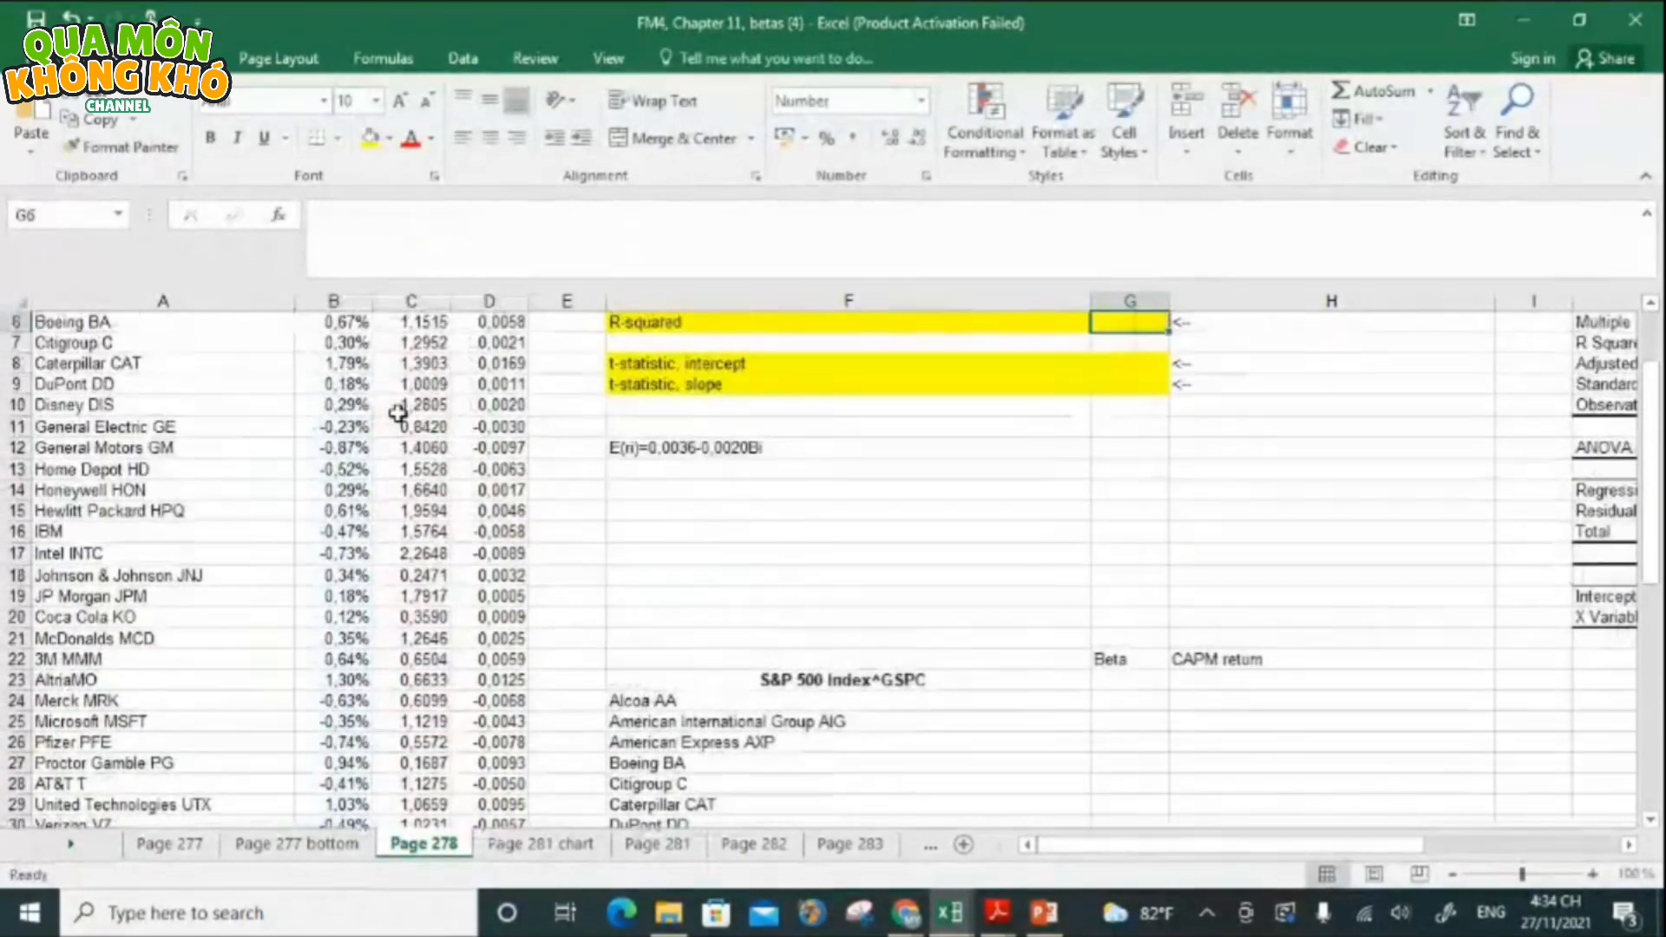
- Calculate the second-pass R-squared in G6 with RSQ, using returns B3:B32 as known y's and betas C3:C32 as known x's
{"action": "left_click_drag", "start_coordinate": [1653, 542], "coordinate": [1662, 351]}
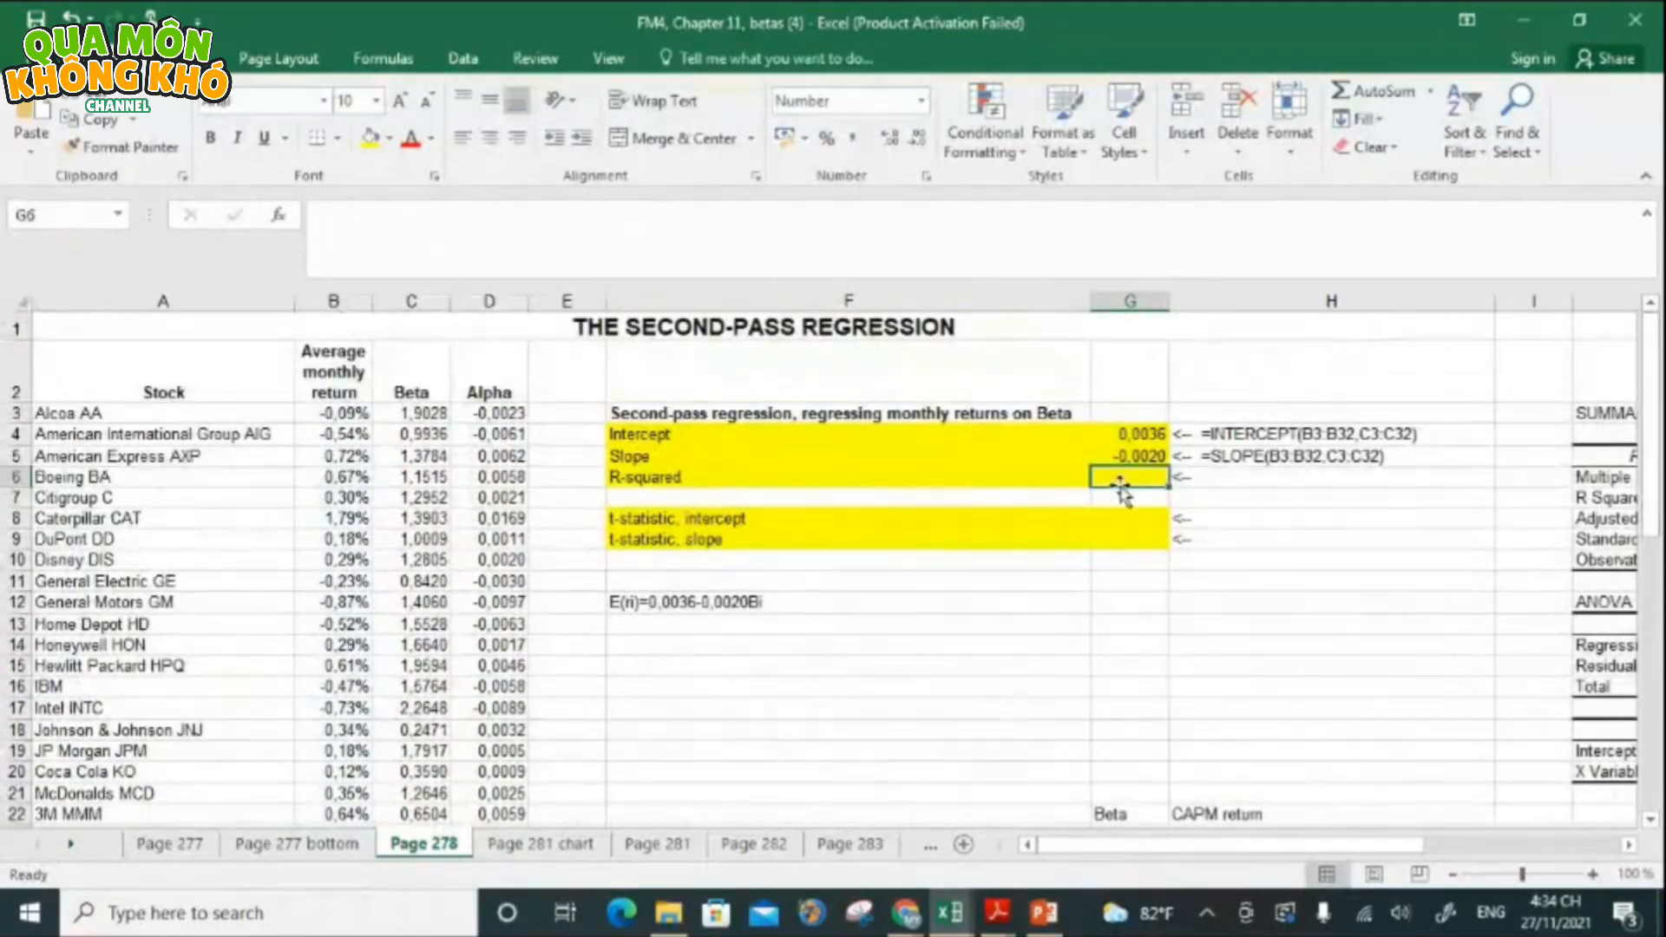
{"action": "type", "text": "=RS"}
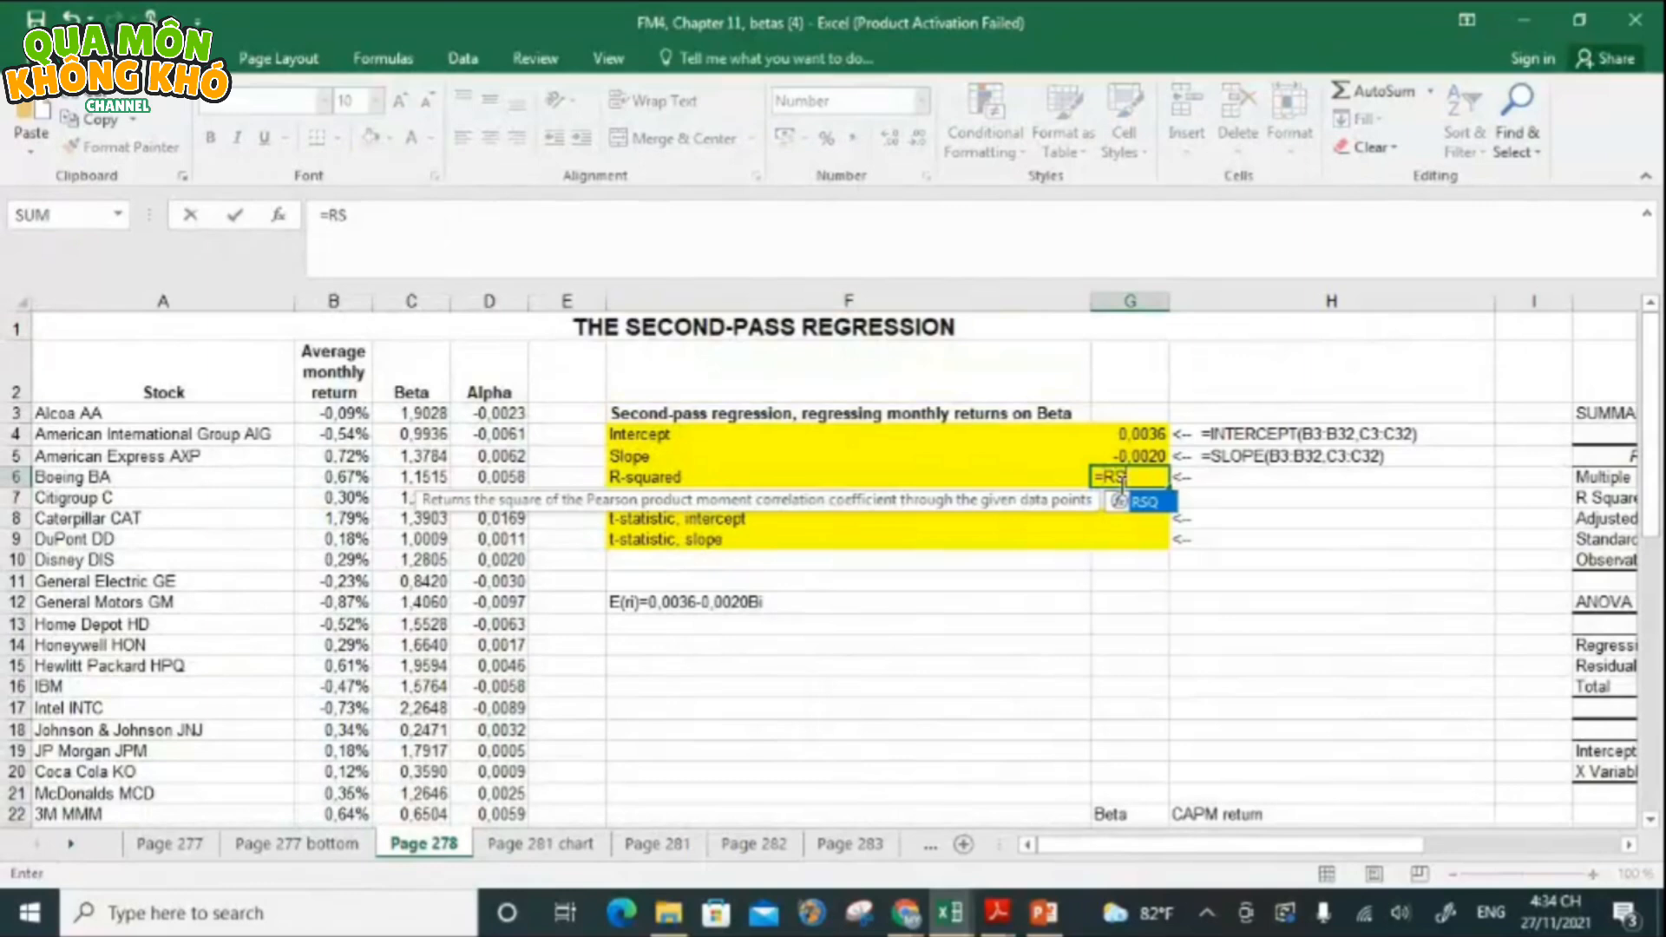
{"action": "type", "text": "Q("}
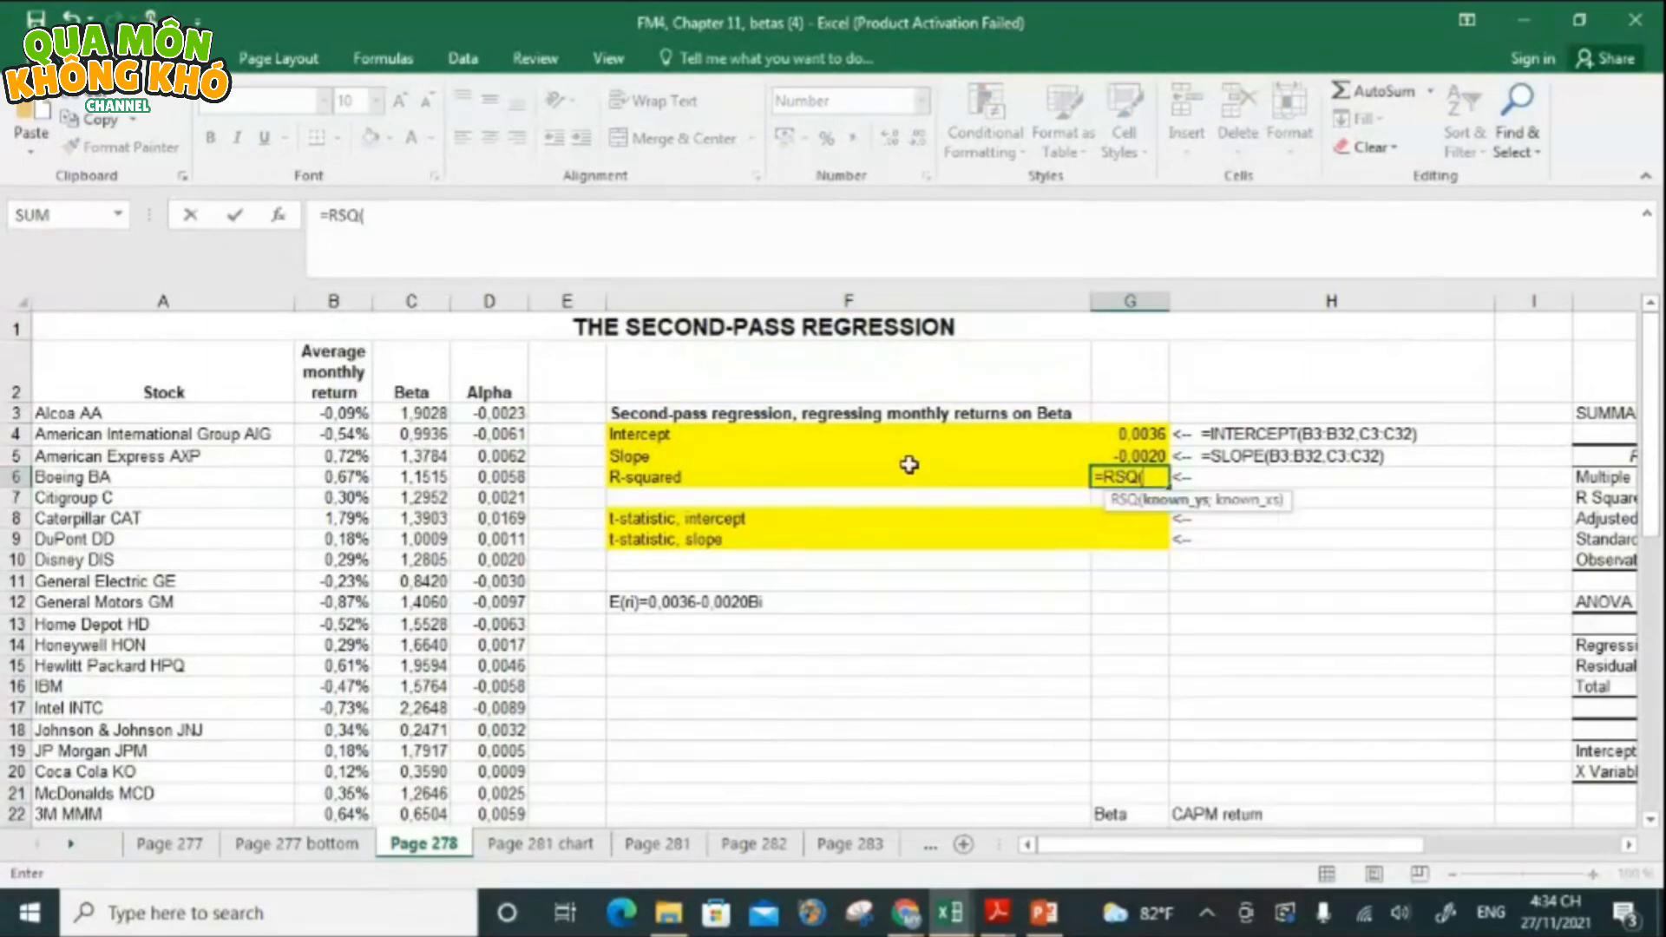
{"action": "left_click", "coordinate": [361, 414]}
{"action": "key", "text": "ctrl+shift+Down"}
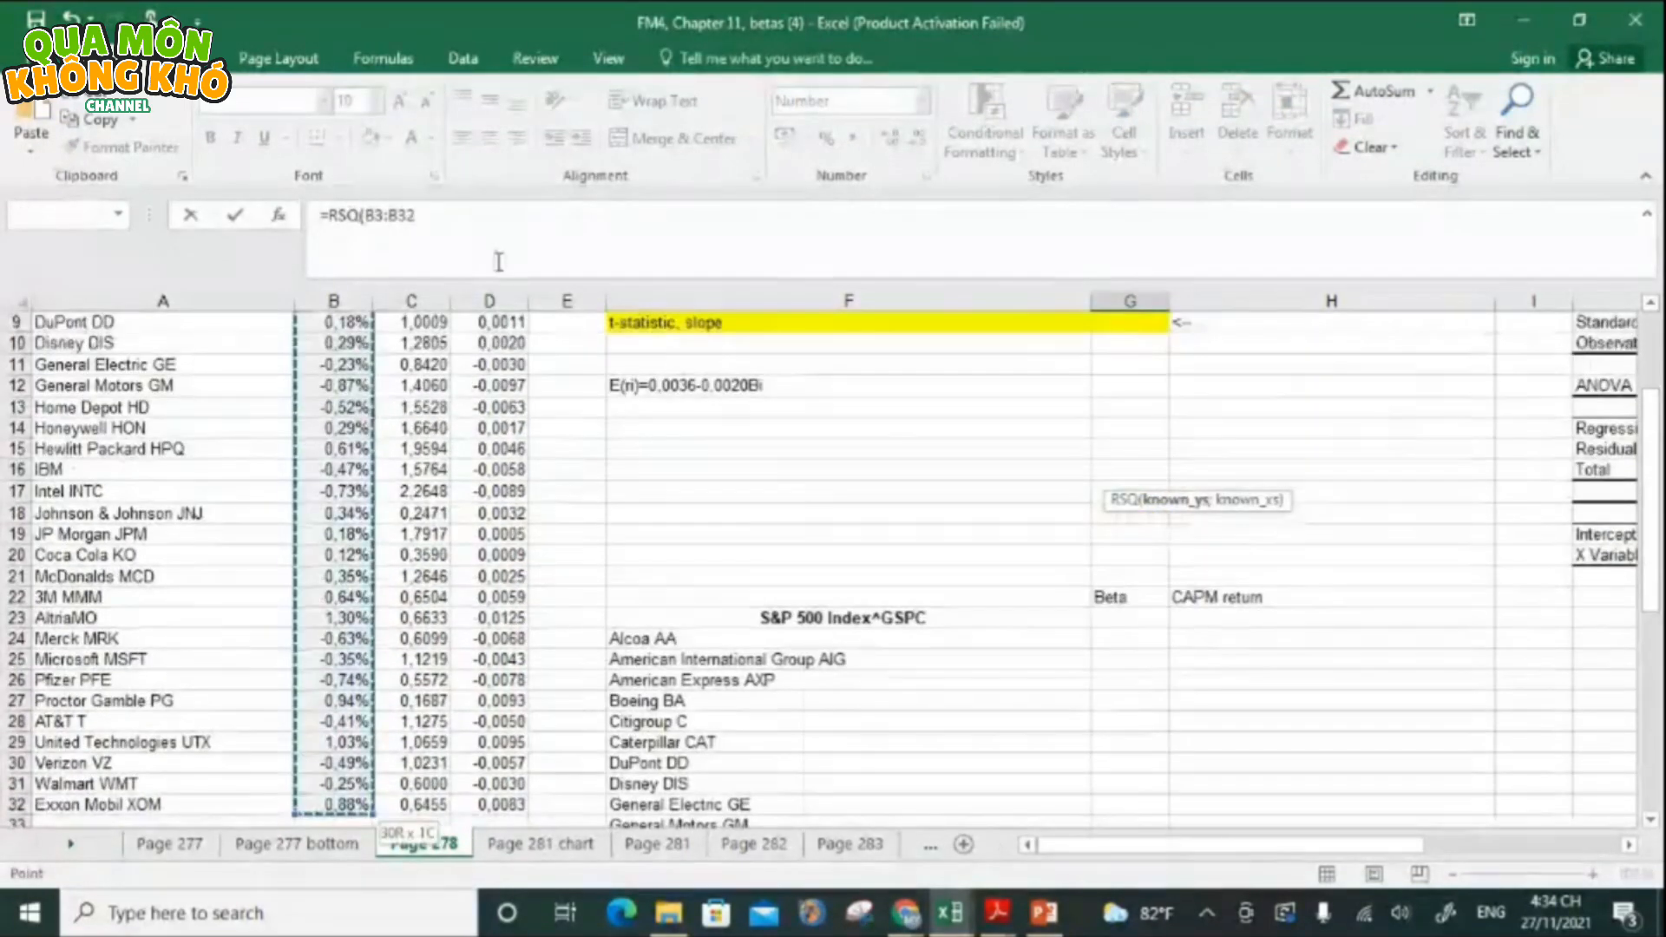
{"action": "type", "text": ";"}
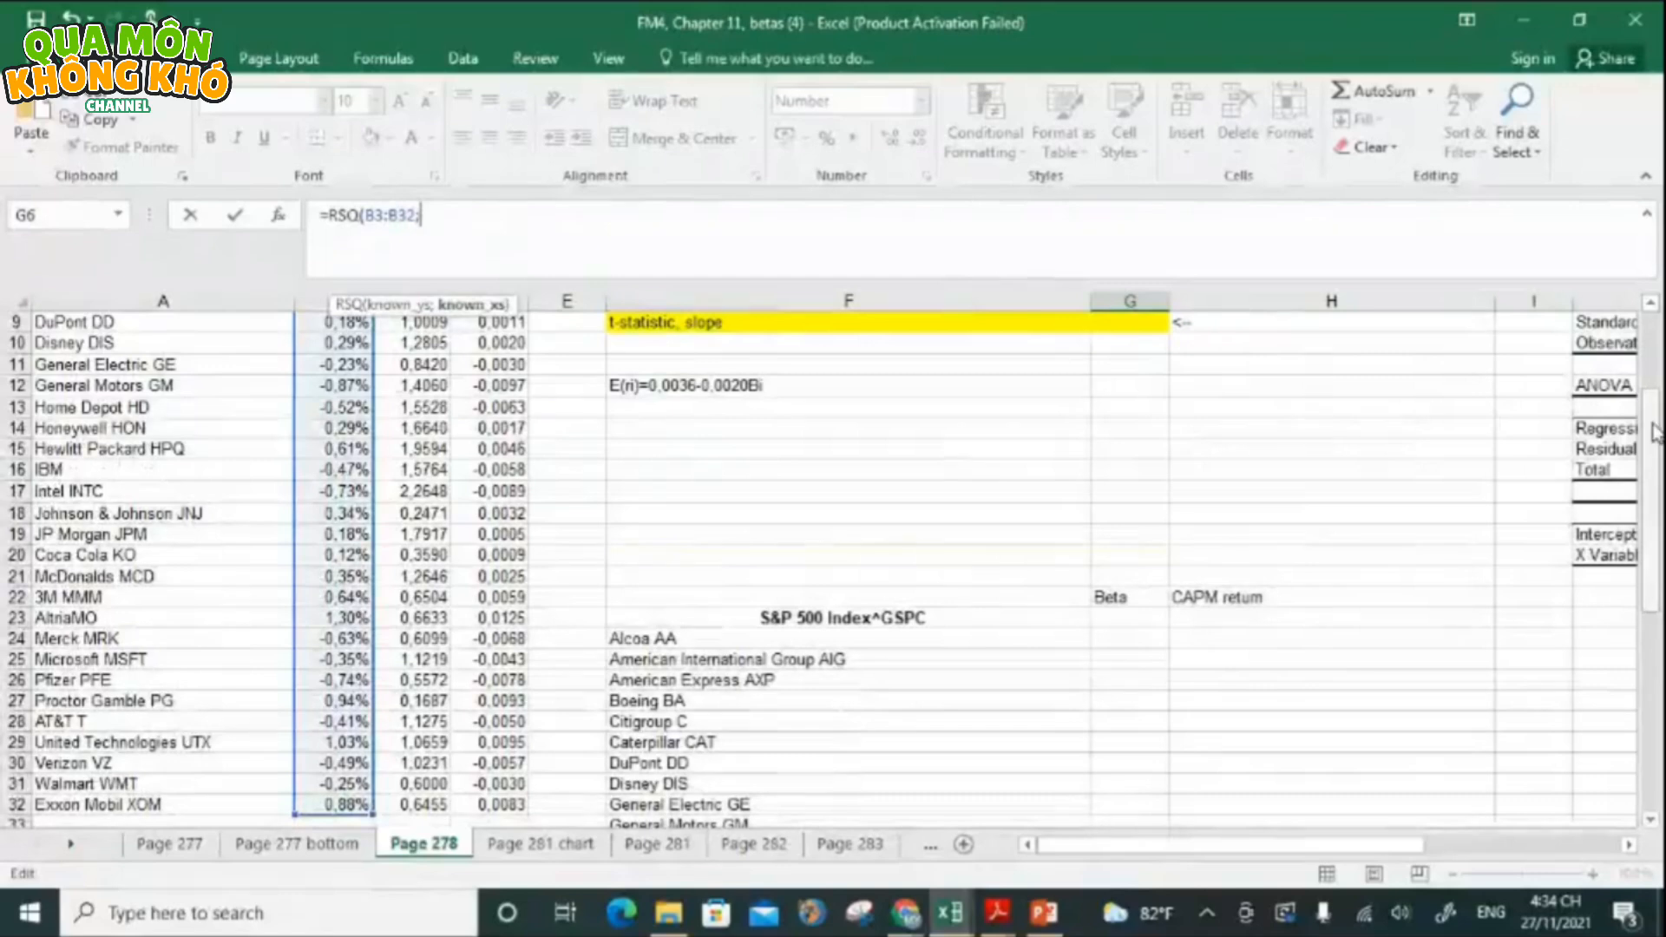
{"action": "left_click_drag", "start_coordinate": [1652, 427], "coordinate": [1651, 339]}
{"action": "left_click", "coordinate": [423, 413]}
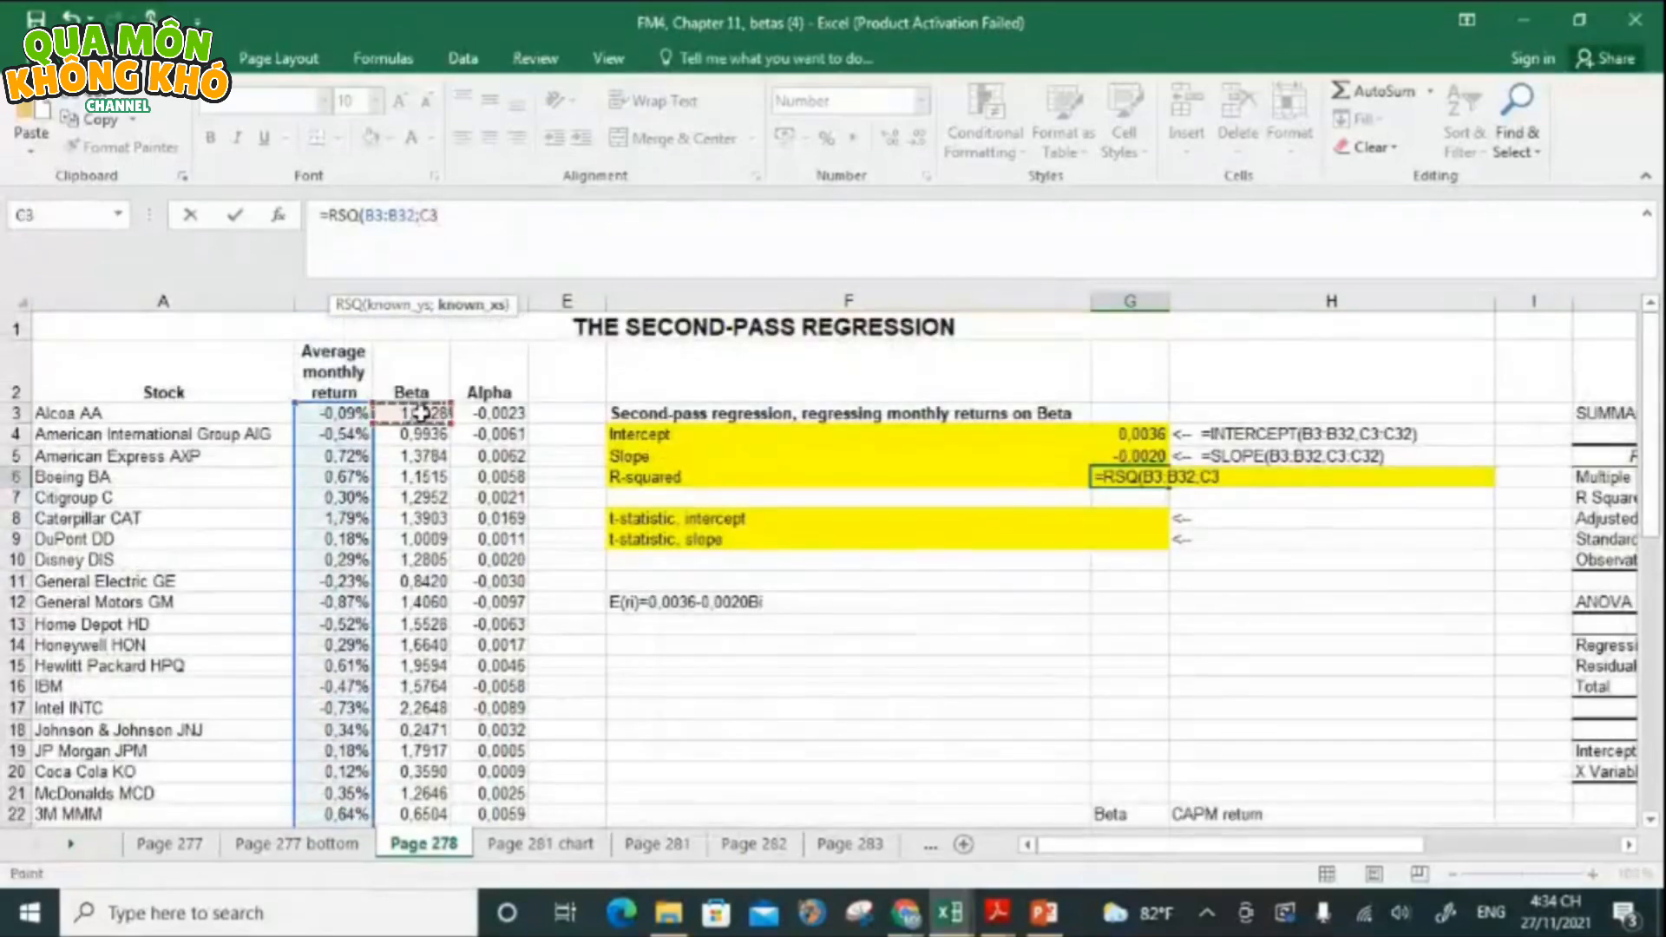
{"action": "key", "text": "ctrl+shift+Down"}
{"action": "key", "text": "Return"}
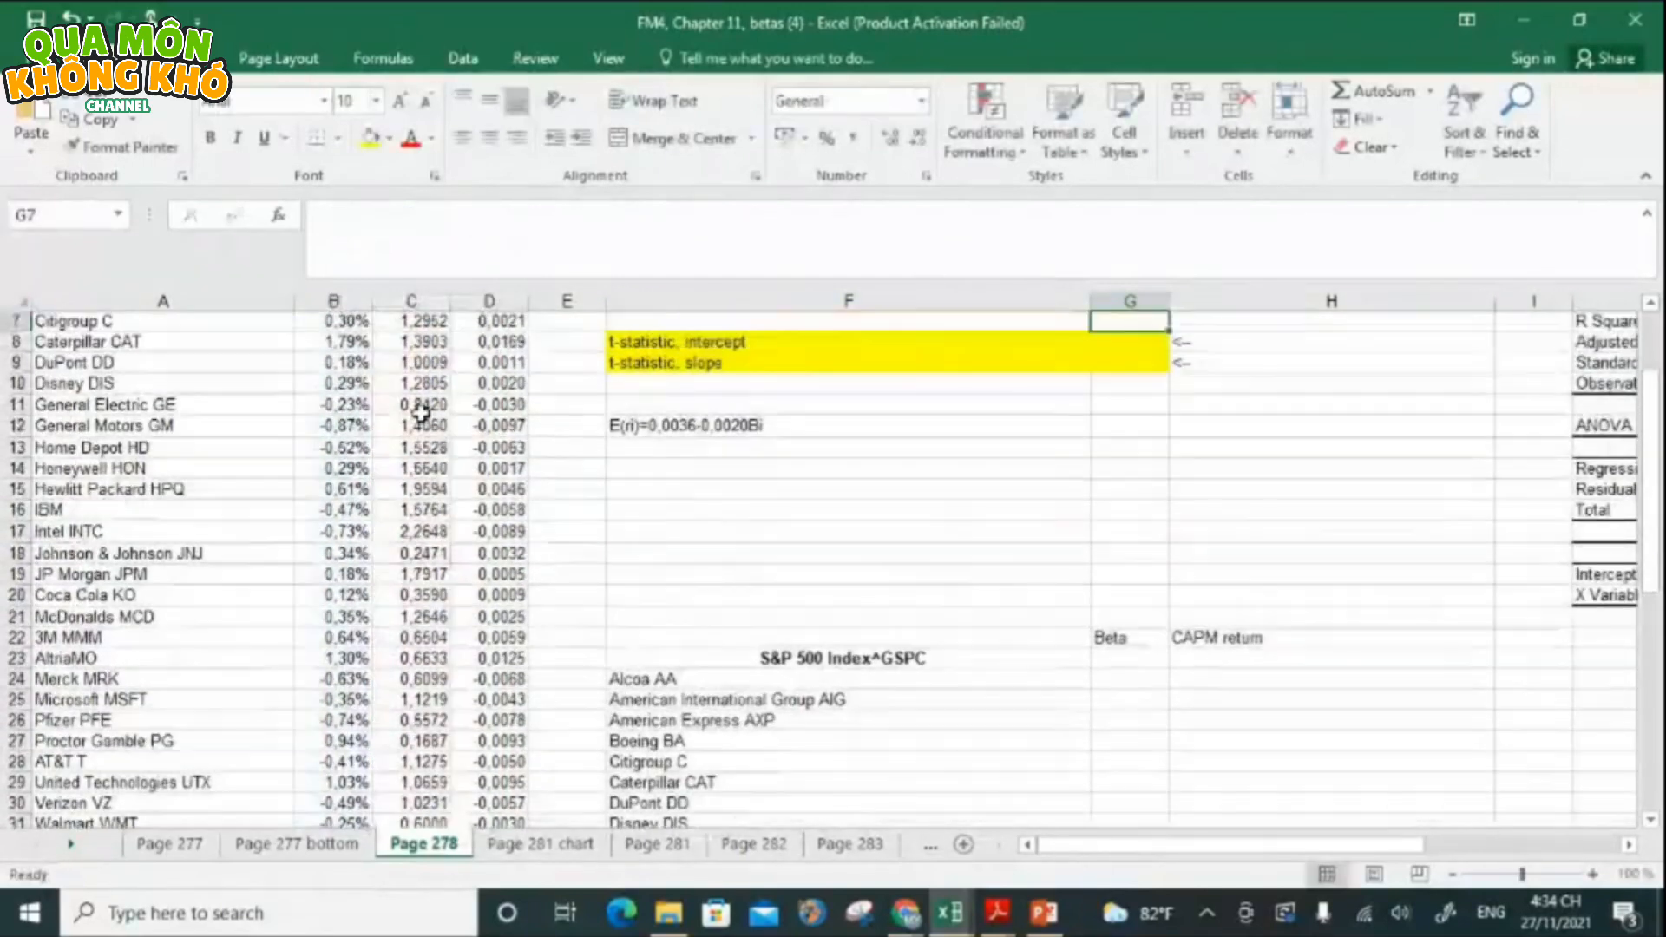
- Calculate the intercept's t-statistic in G8 with the tintercept function, using returns B3:B32 and betas C3:C32
{"action": "left_click_drag", "start_coordinate": [1652, 410], "coordinate": [1652, 347]}
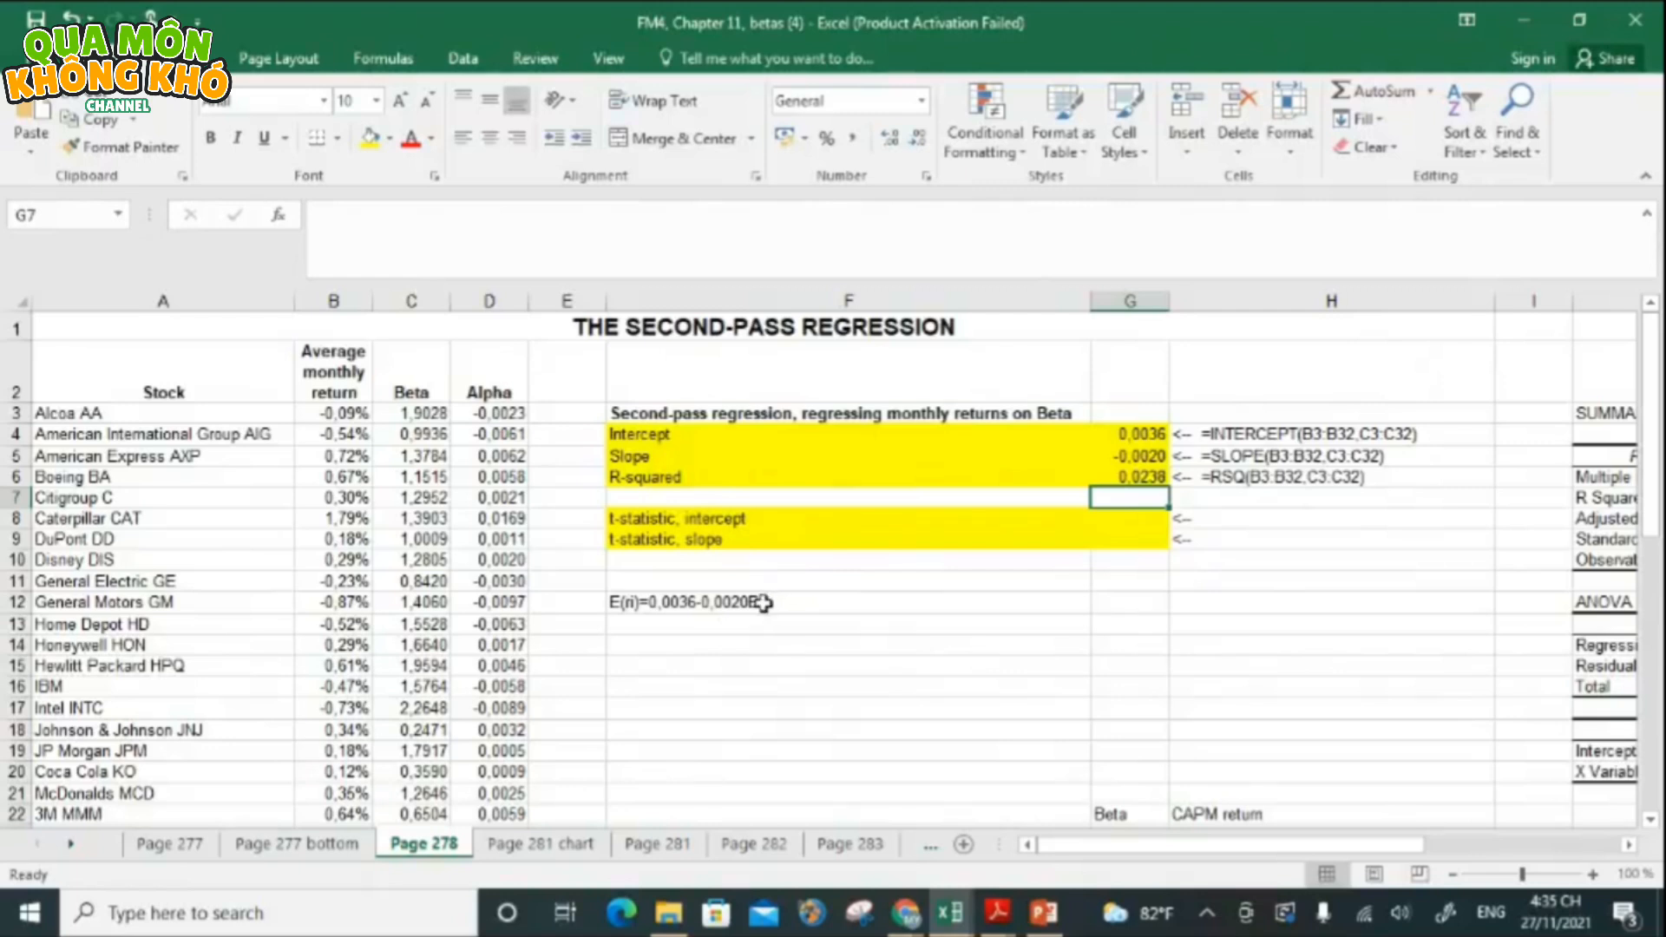
{"action": "left_click", "coordinate": [1149, 518]}
{"action": "type", "text": "=t"}
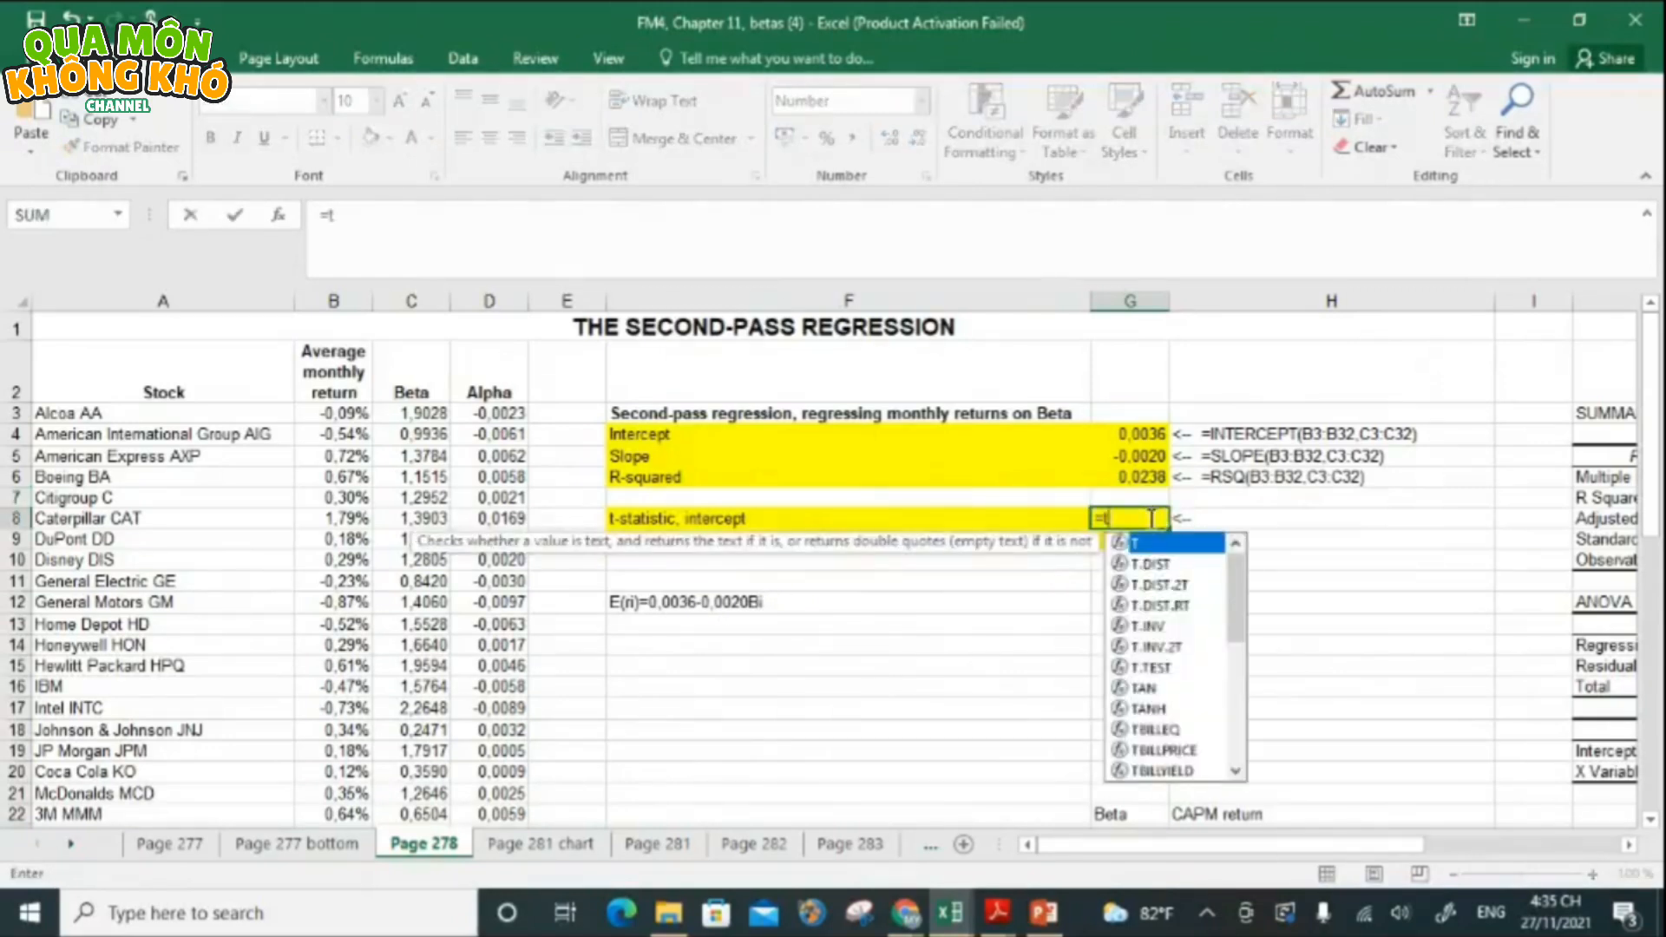
{"action": "type", "text": "intercept("}
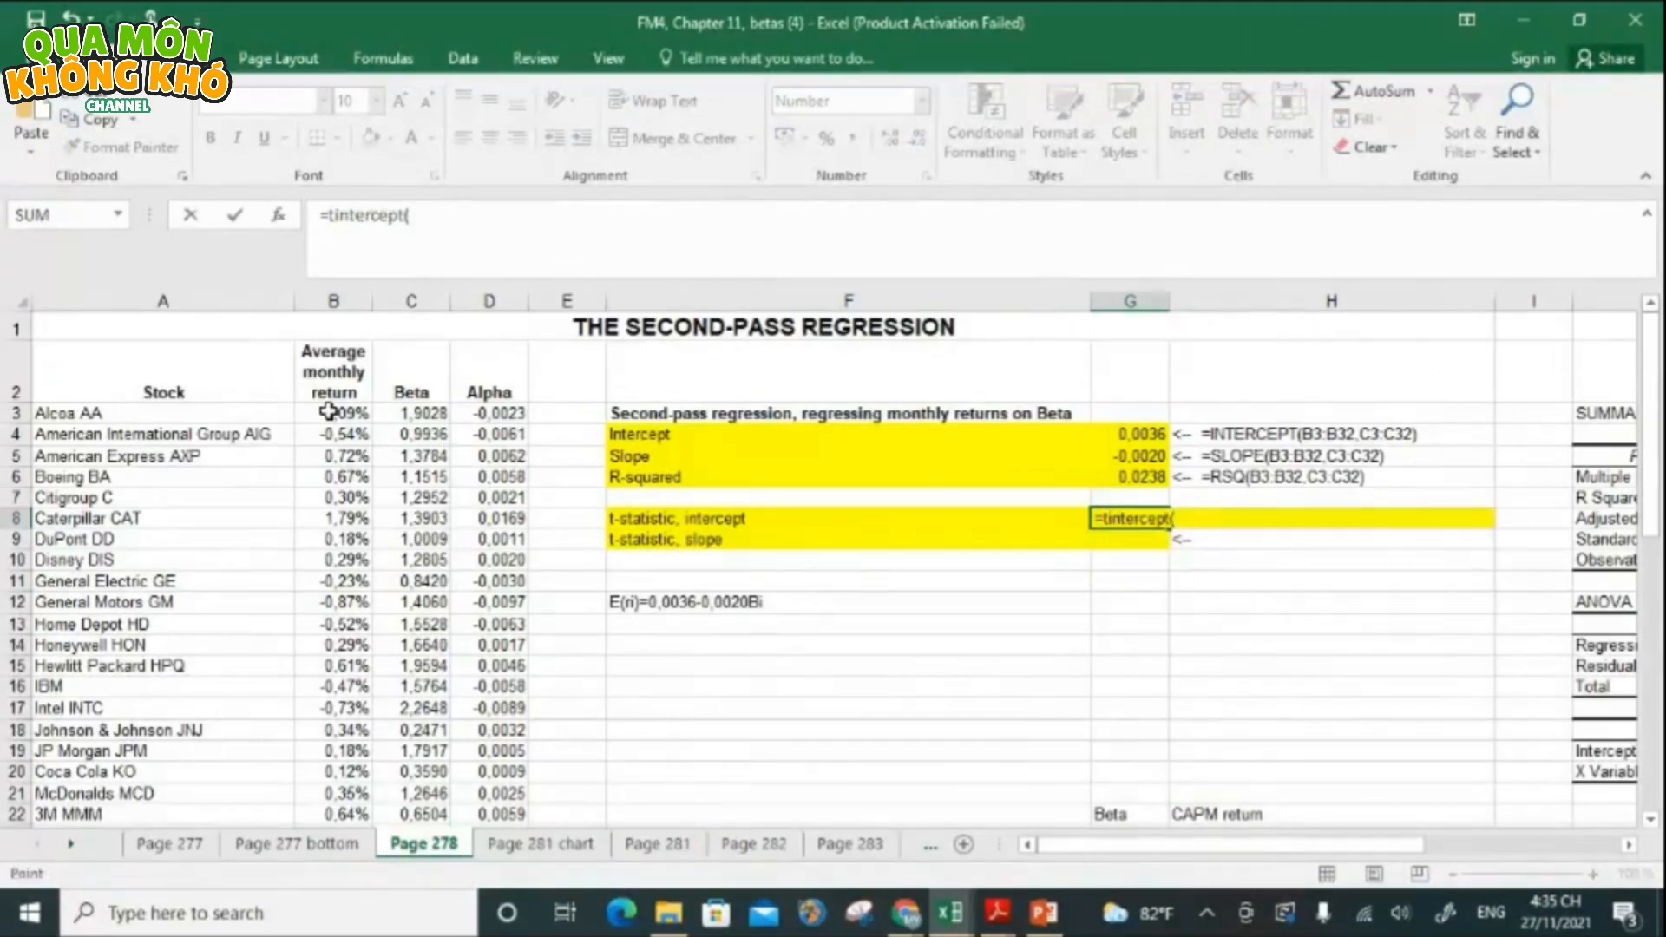
{"action": "left_click_drag", "start_coordinate": [334, 413], "coordinate": [334, 807]}
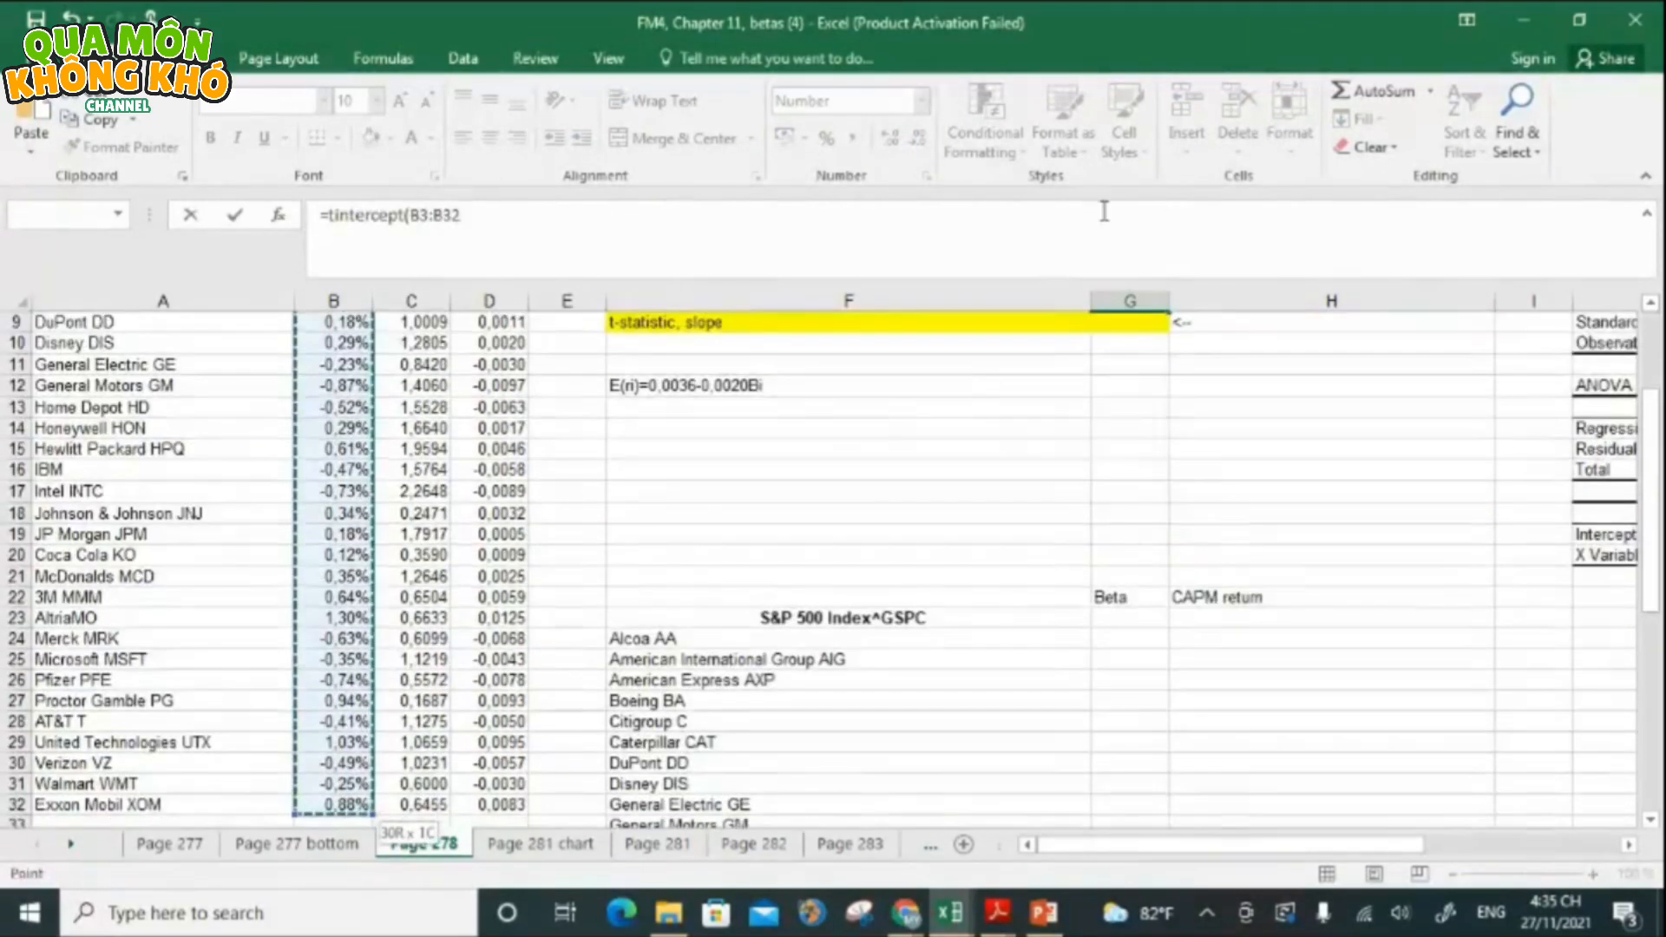
{"action": "left_click", "coordinate": [994, 254]}
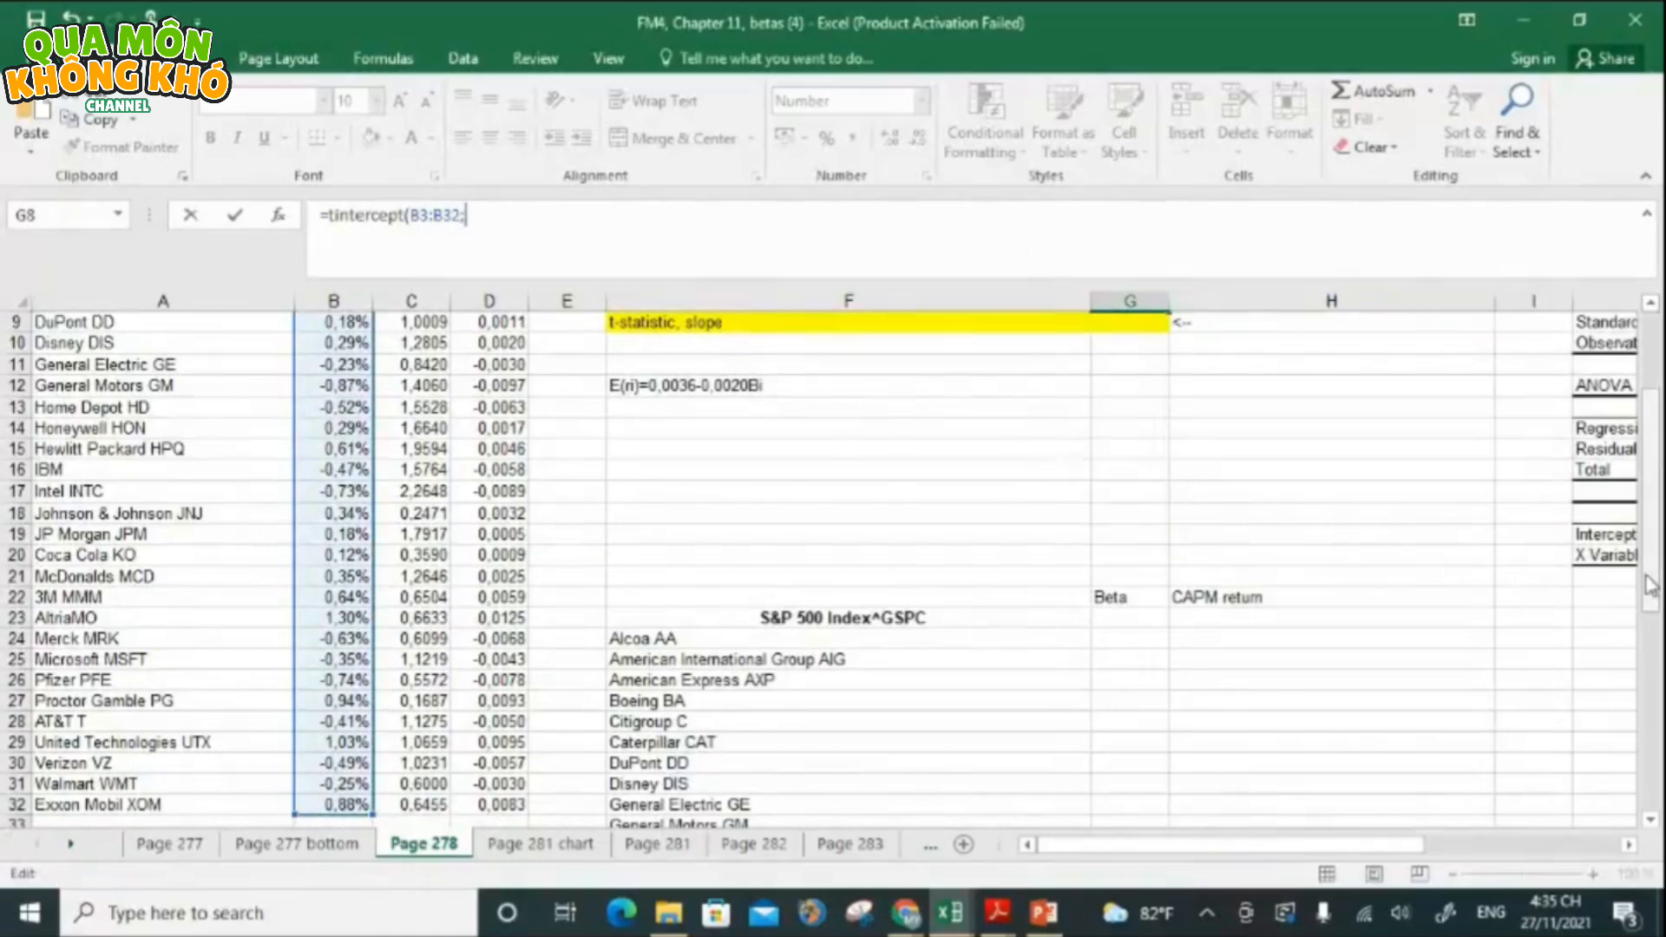
{"action": "left_click_drag", "start_coordinate": [1648, 584], "coordinate": [1196, 361]}
{"action": "left_click", "coordinate": [415, 410]}
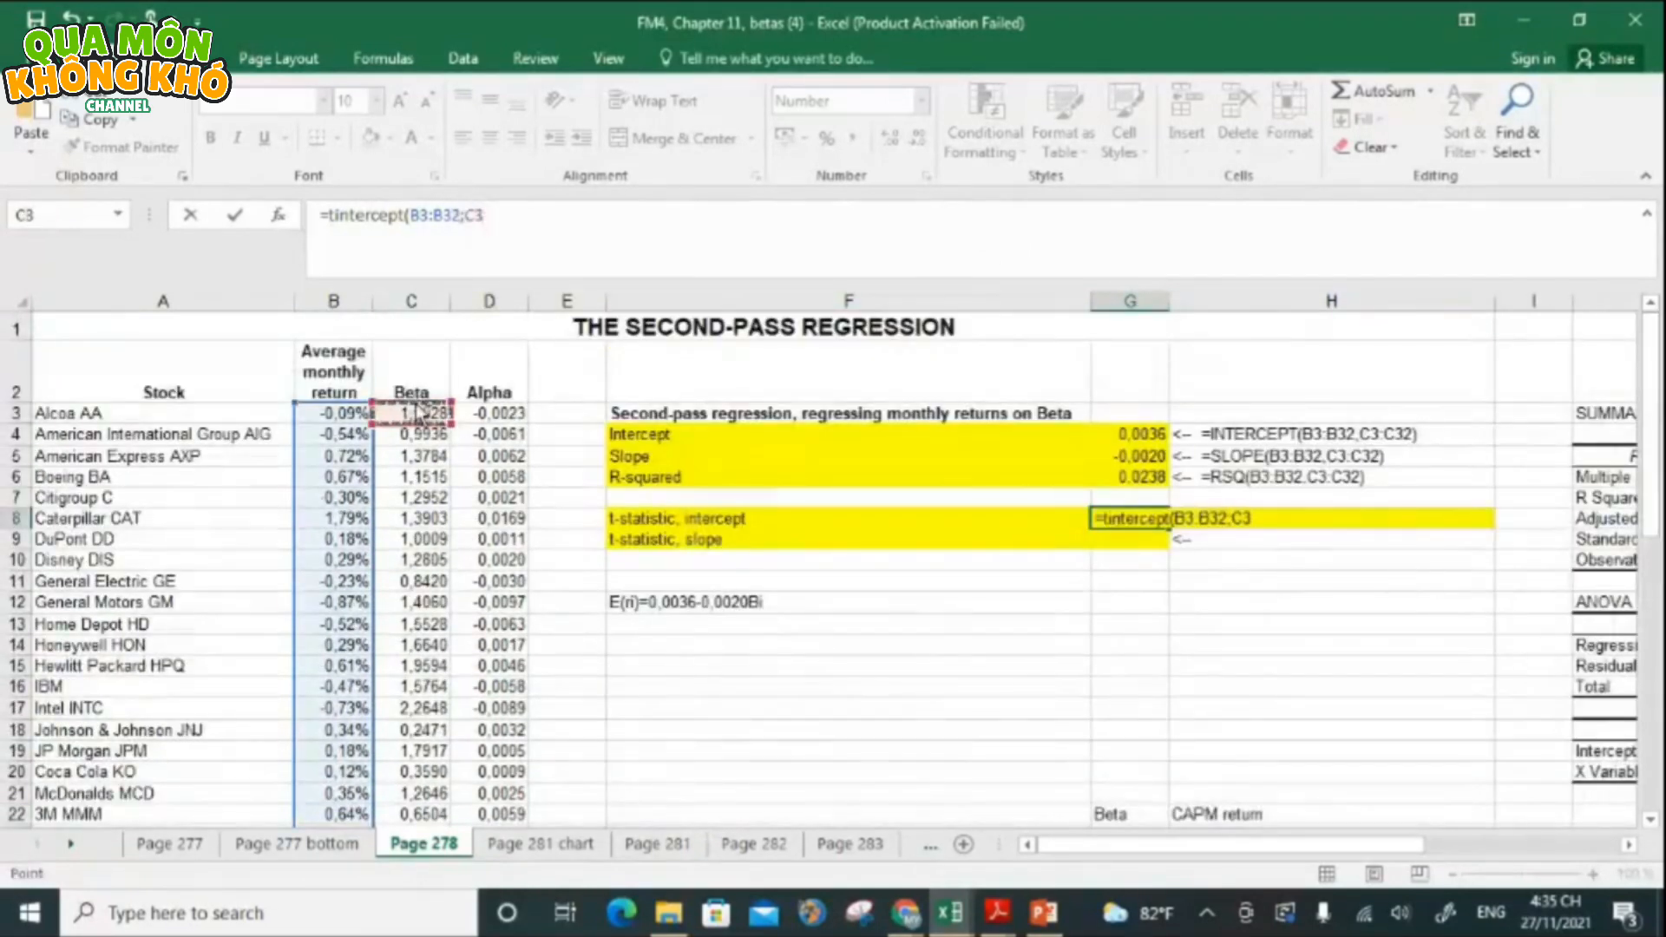
{"action": "key", "text": "ctrl+shift+Down"}
{"action": "key", "text": "Return"}
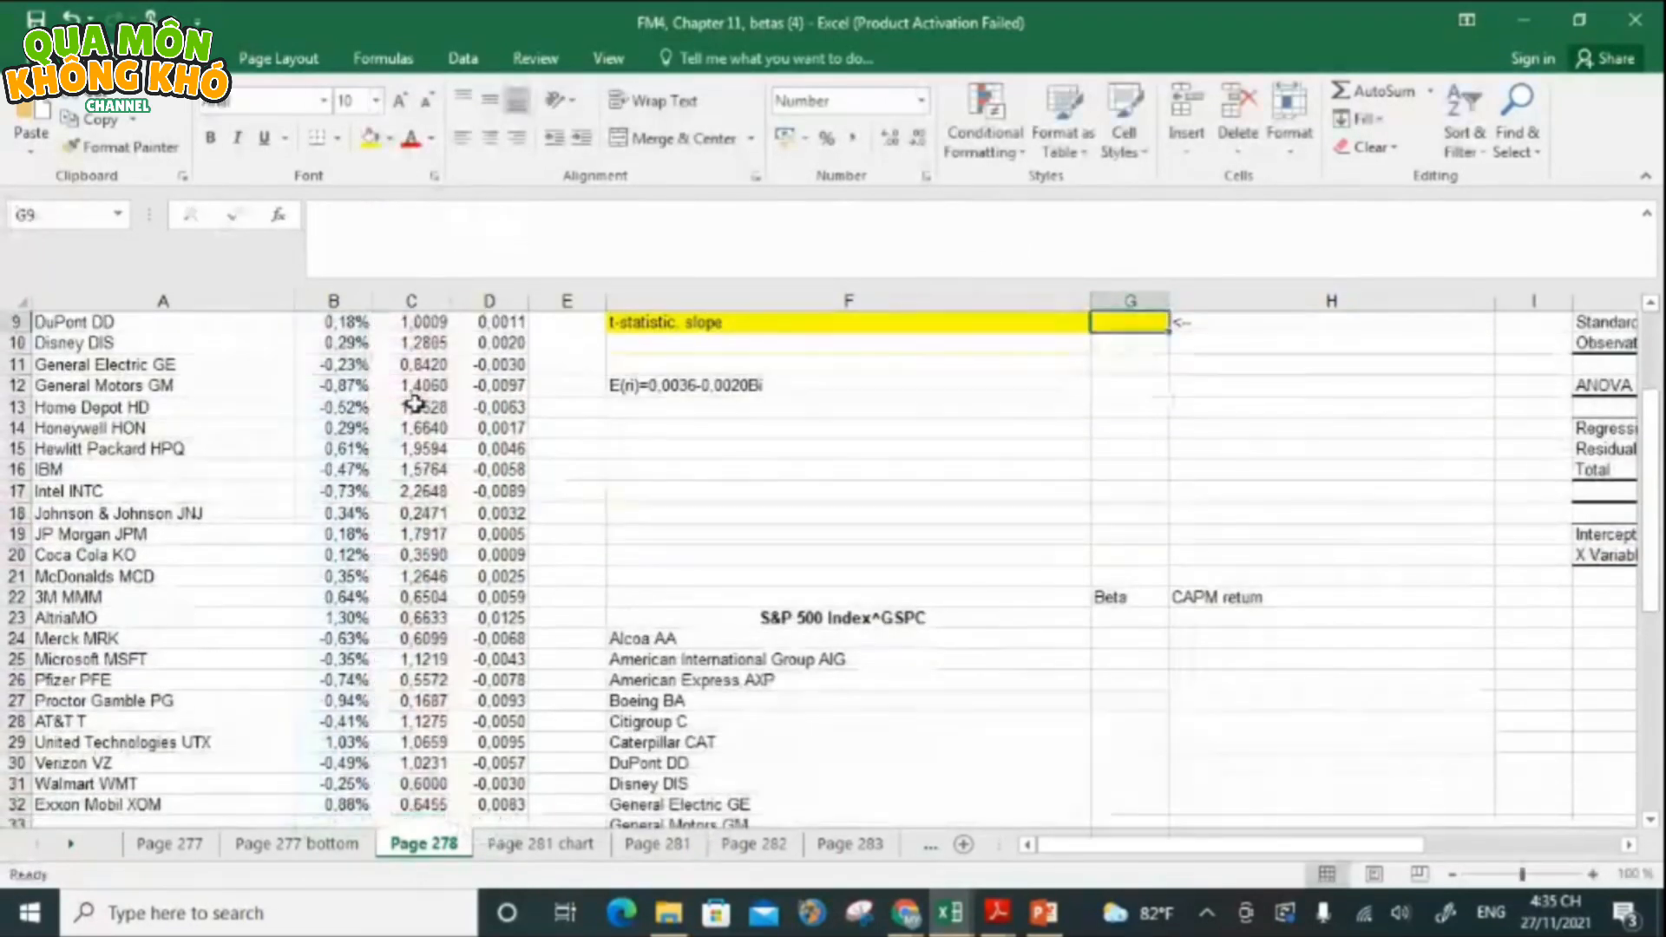
- Calculate the slope's t-statistic in G9 with the tslope function, using returns B3:B32 and betas C3:C32
{"action": "left_click_drag", "start_coordinate": [1652, 486], "coordinate": [1654, 409]}
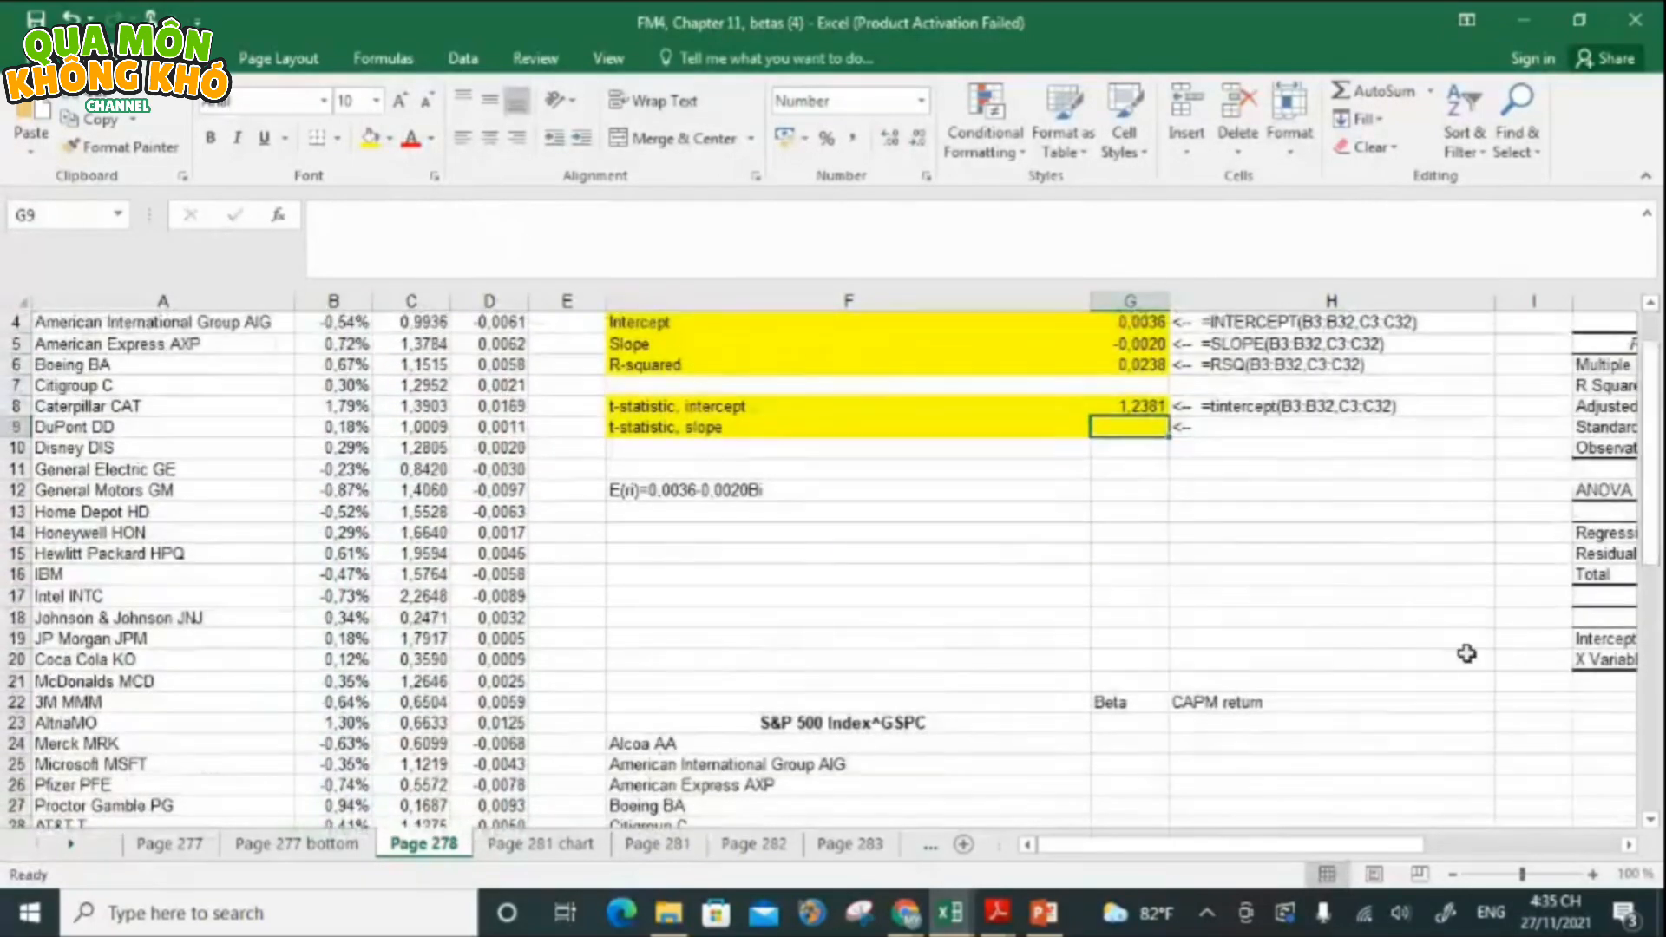
{"action": "type", "text": "=tslo"}
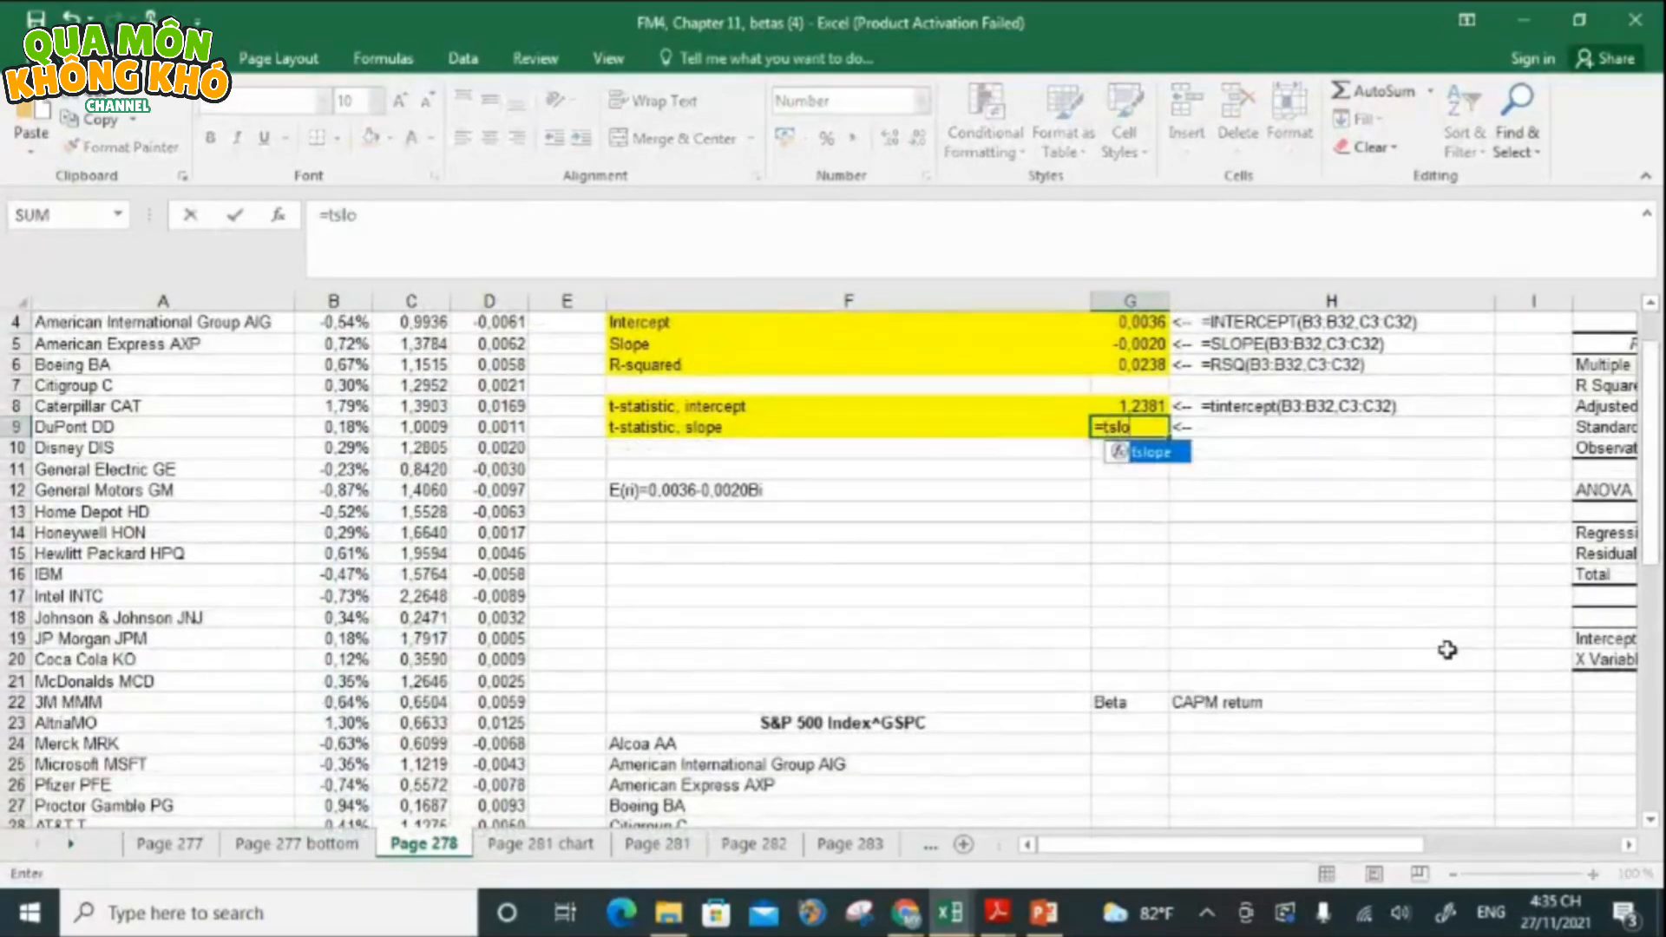
{"action": "type", "text": "p"}
{"action": "double_click", "coordinate": [1178, 452]}
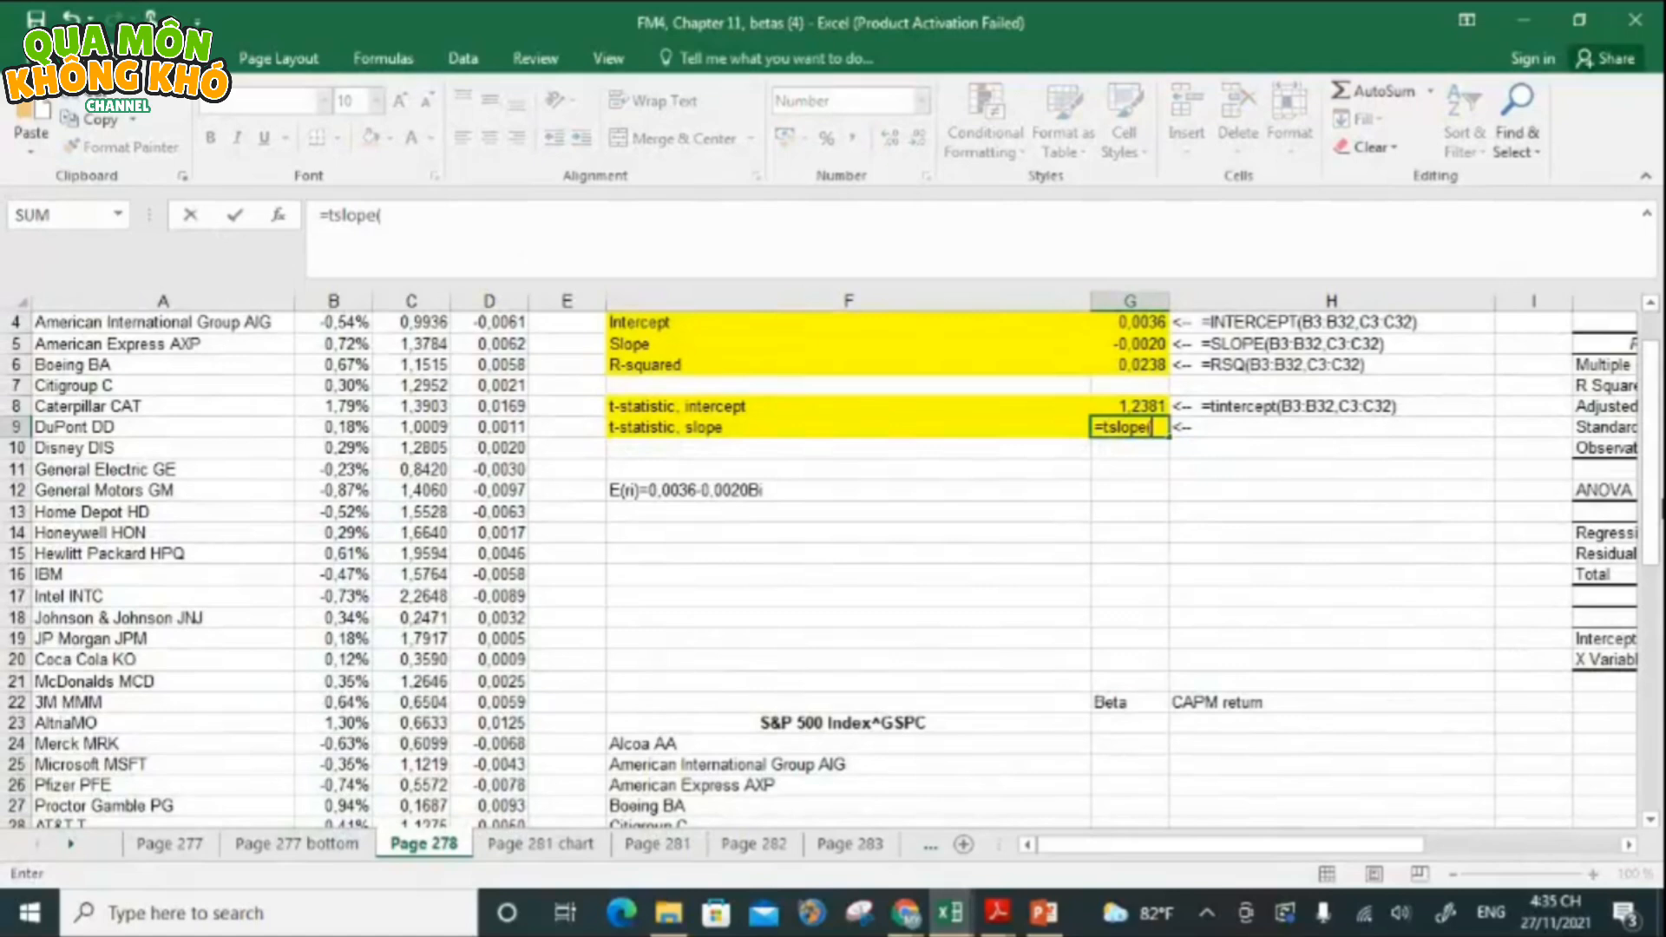
{"action": "left_click_drag", "start_coordinate": [1653, 506], "coordinate": [1653, 477]}
{"action": "left_click_drag", "start_coordinate": [334, 413], "coordinate": [347, 807]}
{"action": "type", "text": ";"}
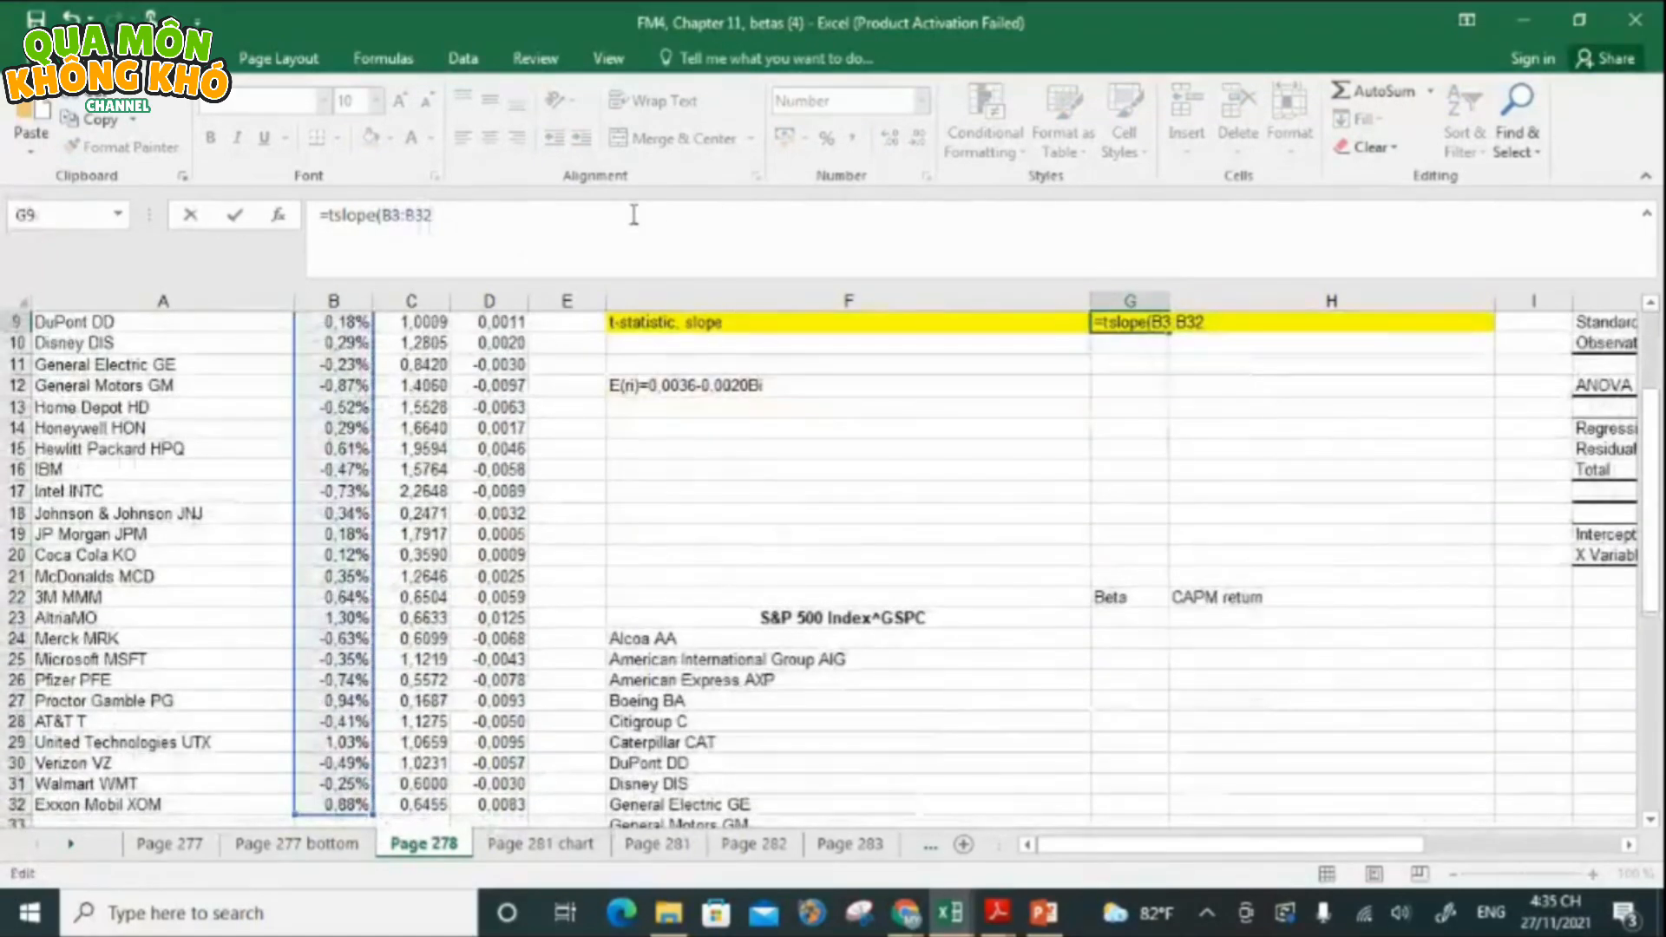
{"action": "scroll", "coordinate": [1653, 449], "scroll_direction": "up", "scroll_amount": 3}
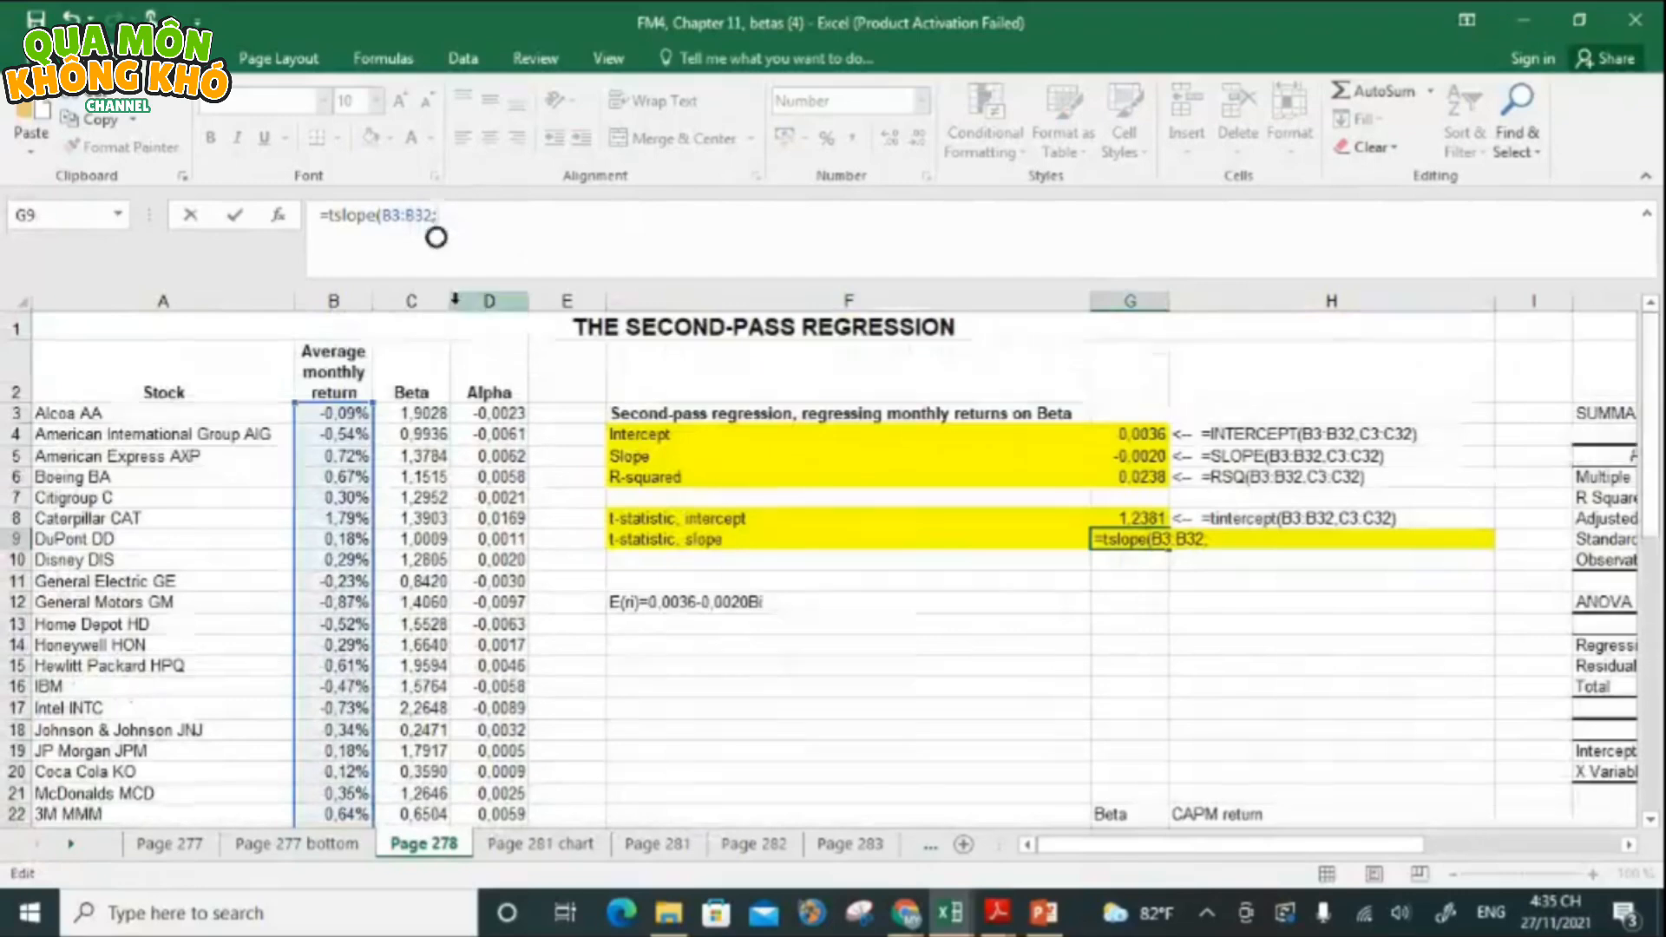
{"action": "left_click", "coordinate": [403, 412]}
{"action": "key", "text": "ctrl+shift+Down"}
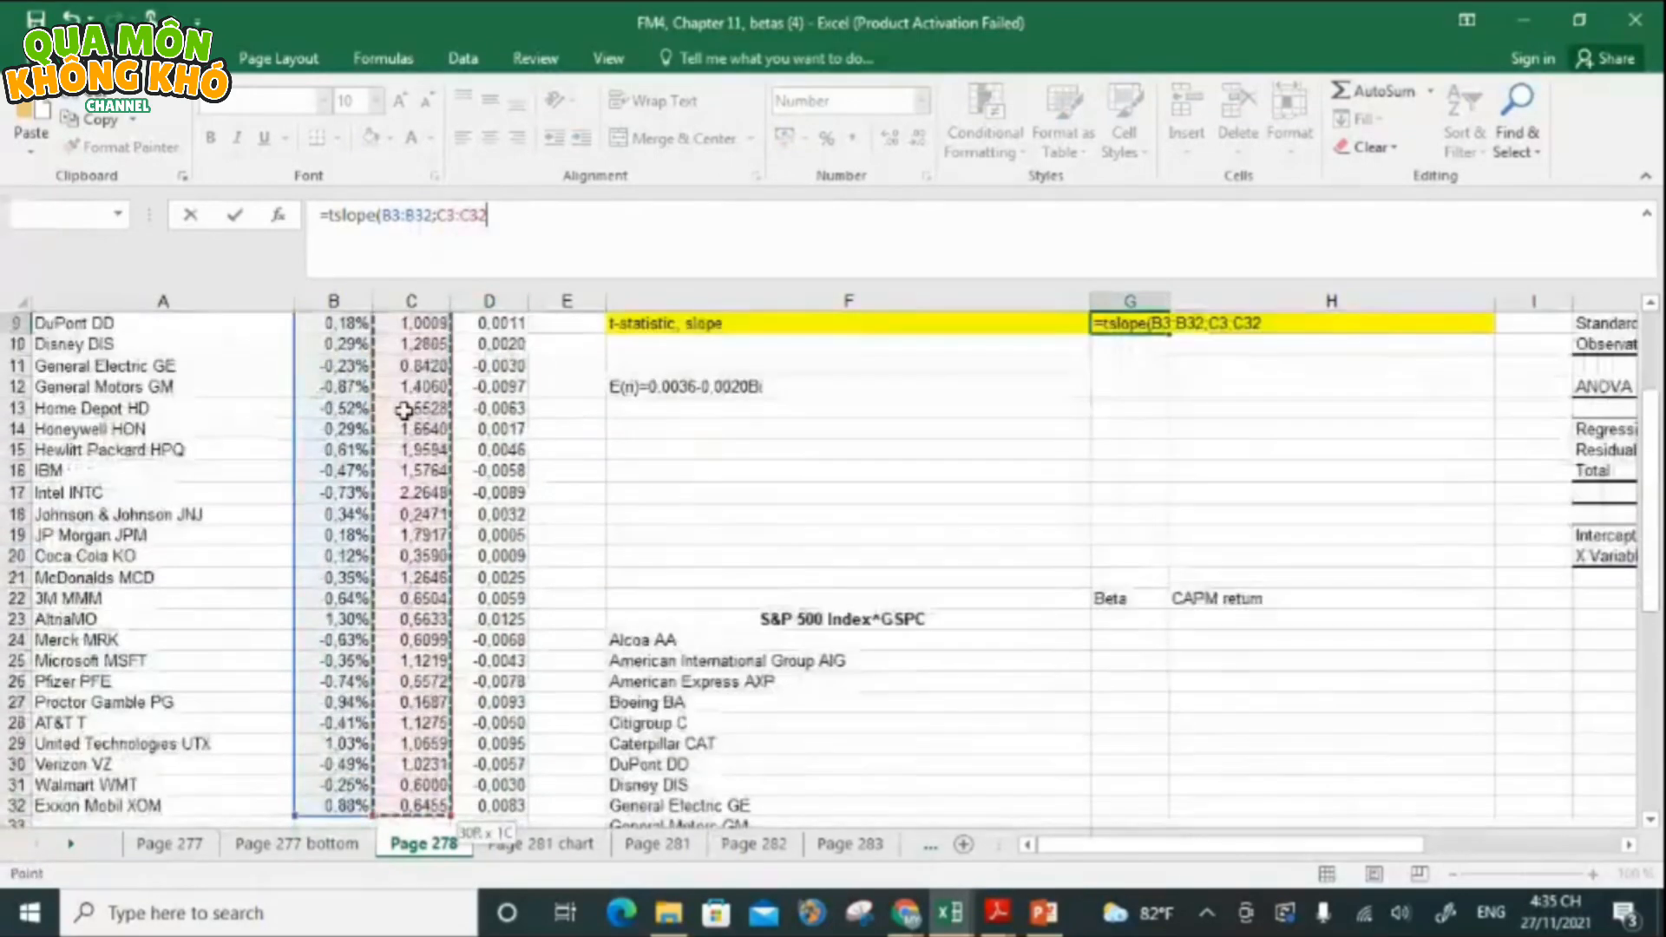
{"action": "type", "text": ")"}
{"action": "key", "text": "Return"}
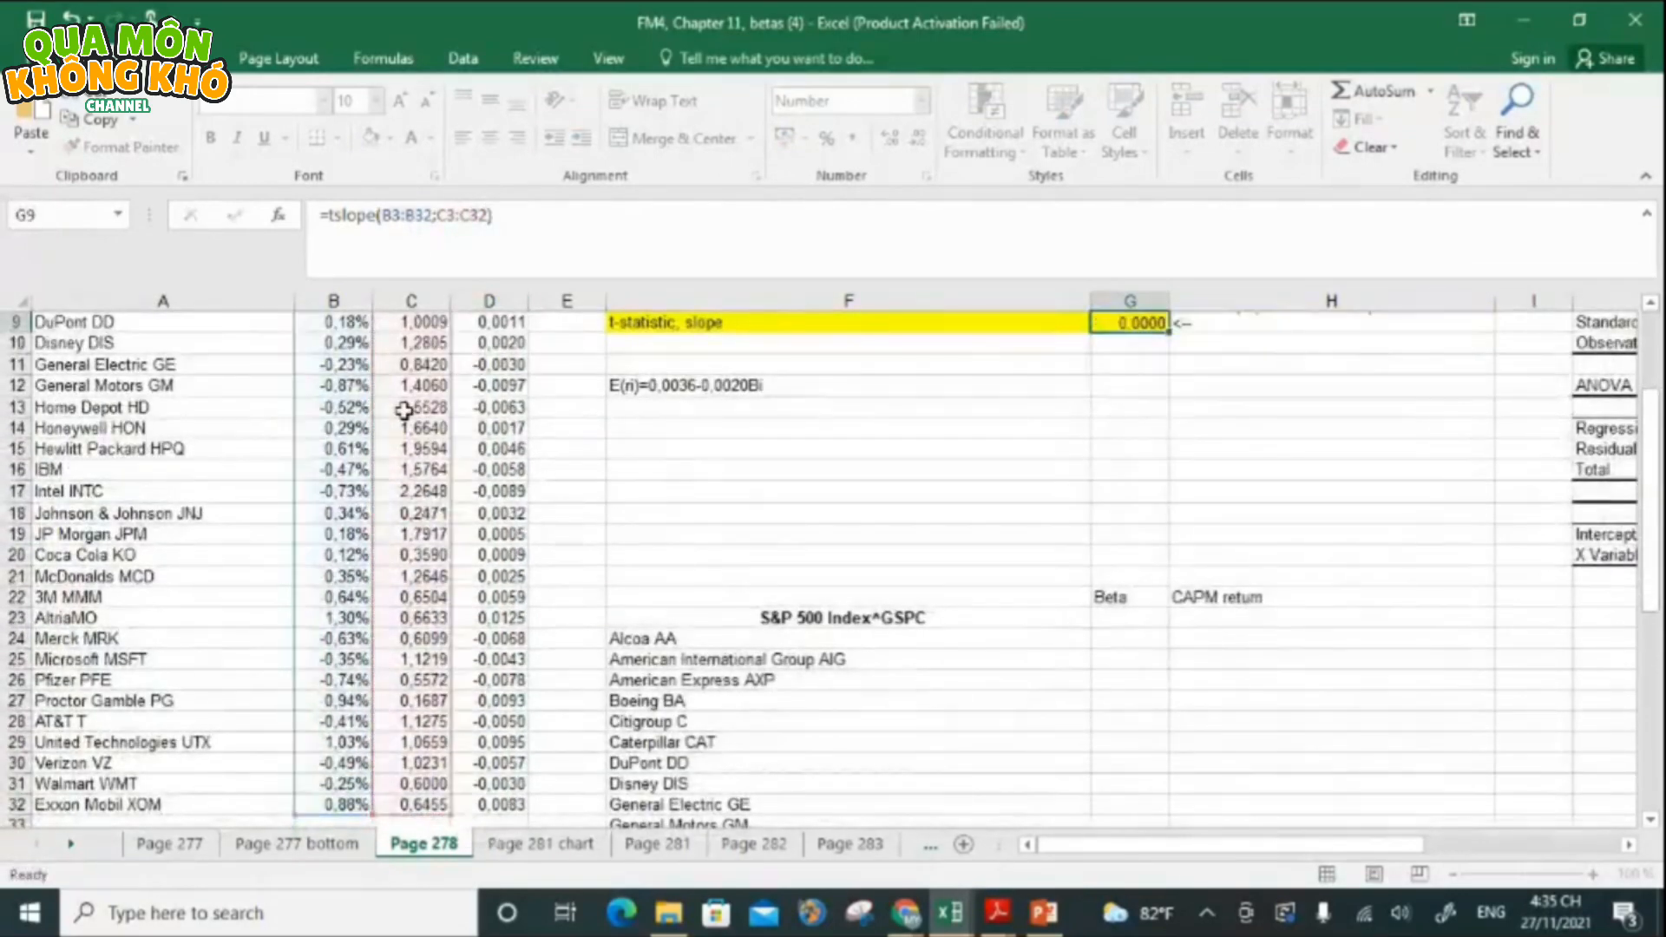
- Select the empty Beta cells G23:G53 beside the S&P 500 index and the thirty stock names
{"action": "left_click_drag", "start_coordinate": [1654, 599], "coordinate": [1658, 519]}
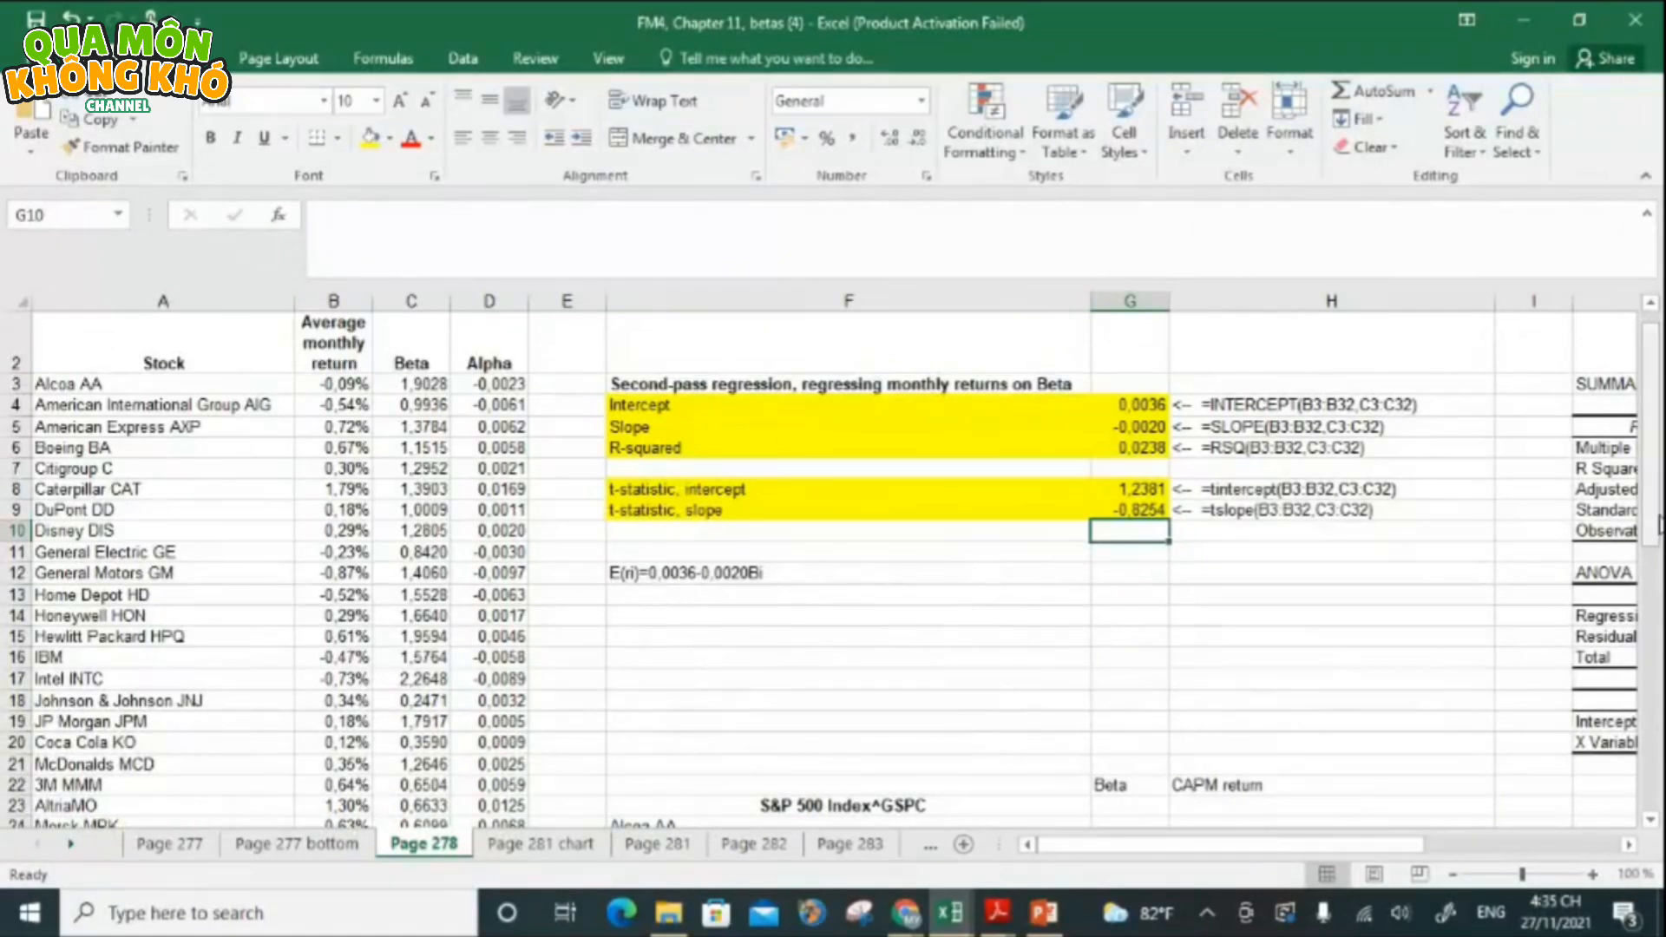
{"action": "left_click_drag", "start_coordinate": [1655, 526], "coordinate": [1653, 590]}
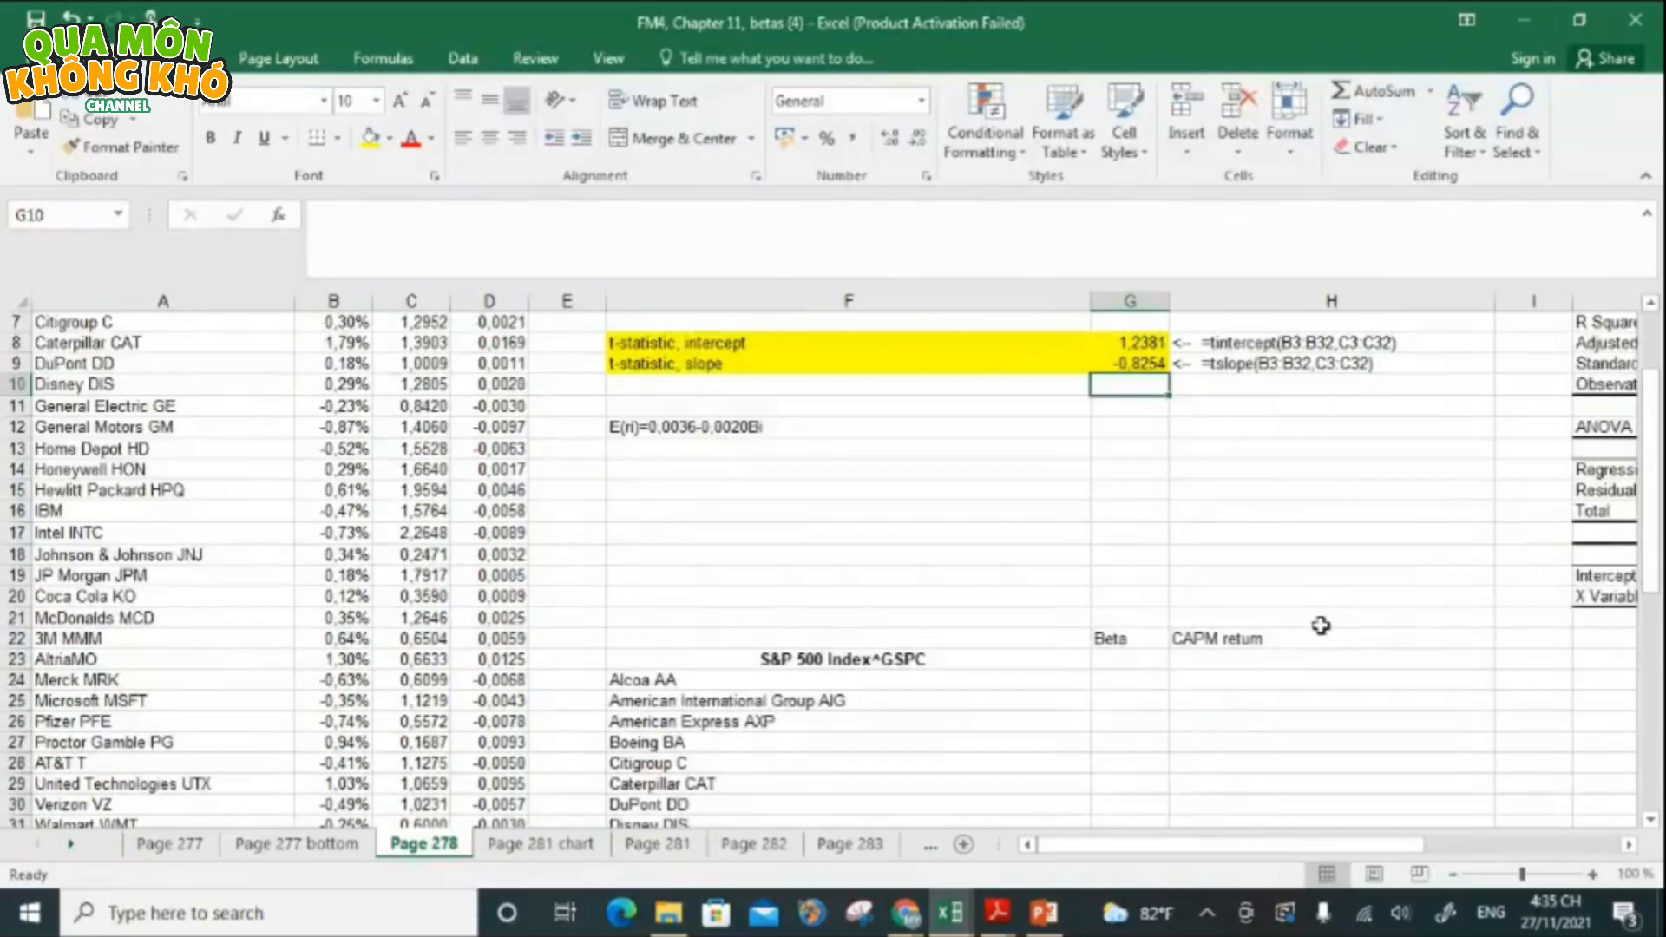
{"action": "left_click", "coordinate": [1123, 661]}
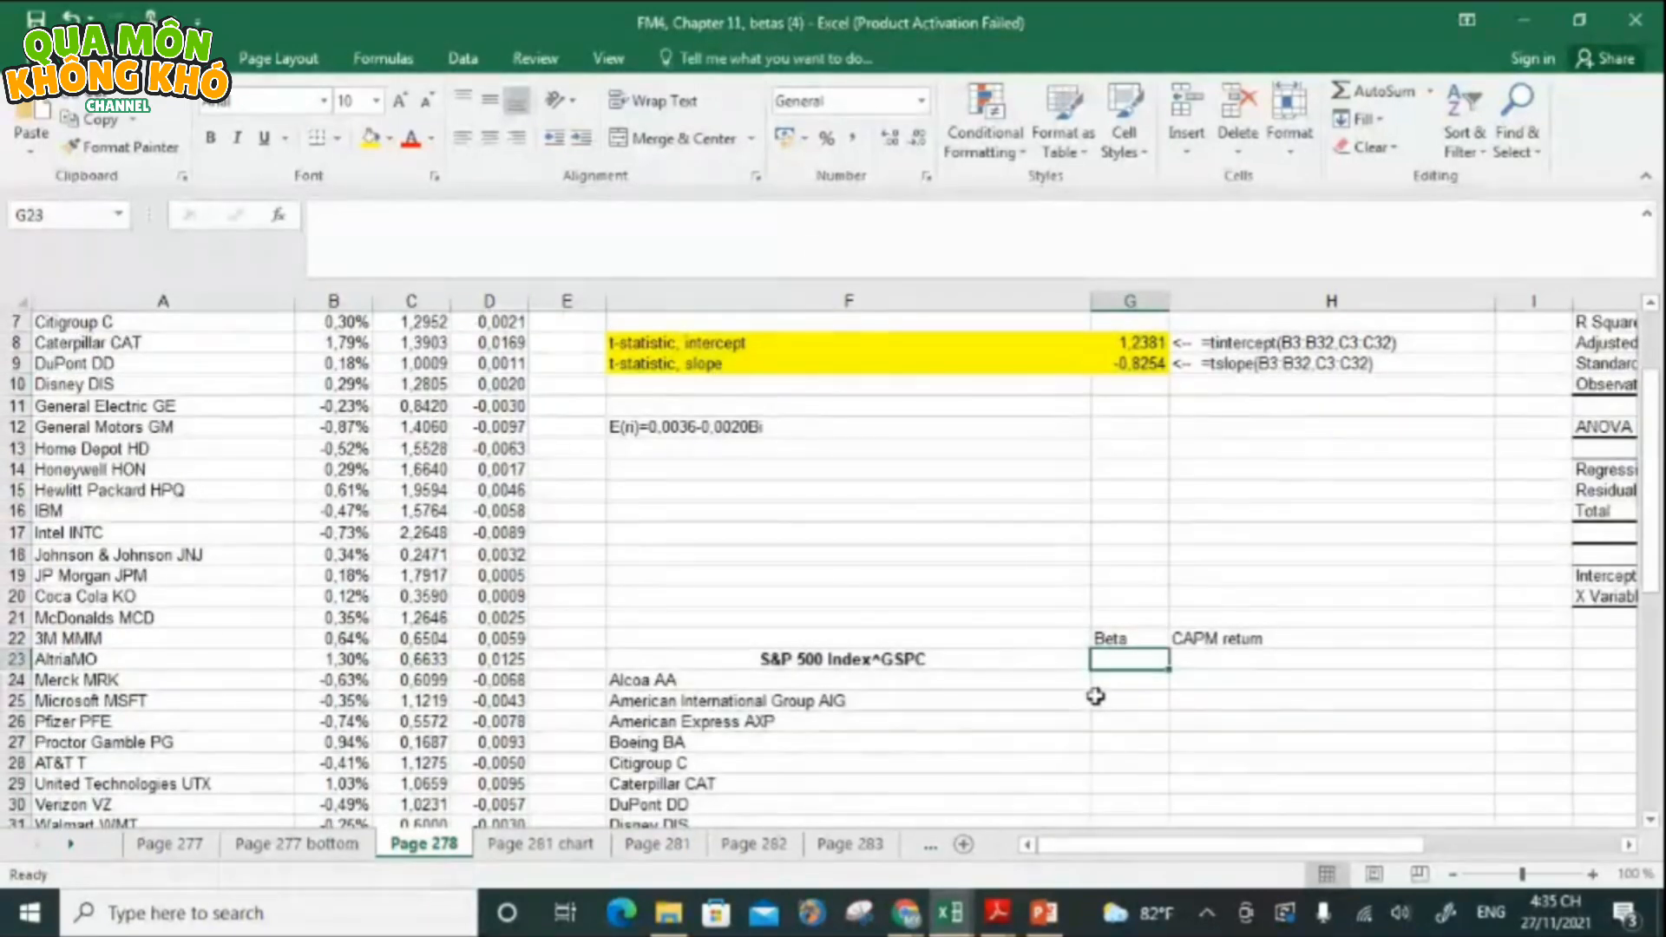
{"action": "key", "text": "shift+Down"}
{"action": "key", "text": "shift+Down"}
{"action": "key", "text": "shift+Down"}
{"action": "key", "text": "shift+Down"}
{"action": "key", "text": "shift+Down"}
{"action": "key", "text": "shift+Down"}
{"action": "key", "text": "shift+Down"}
{"action": "key", "text": "shift+Down"}
{"action": "key", "text": "shift+Down"}
{"action": "key", "text": "shift+Down"}
{"action": "key", "text": "shift+Down"}
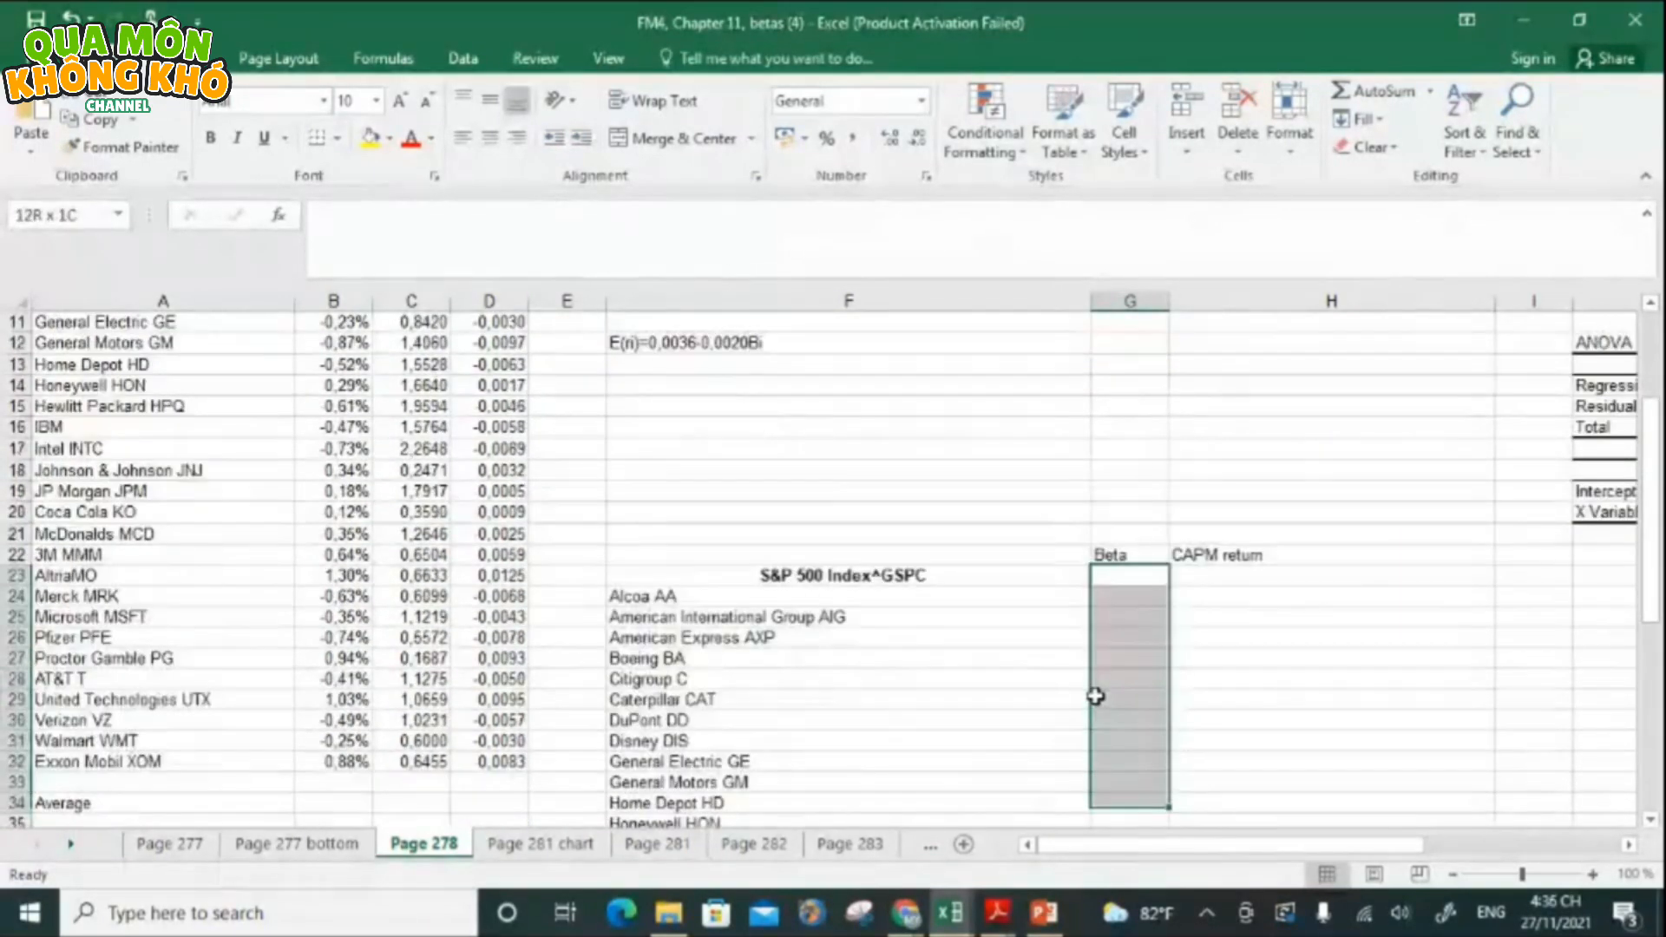
{"action": "key", "text": "shift+Down"}
{"action": "key", "text": "shift+Down"}
{"action": "key", "text": "shift+Down"}
{"action": "key", "text": "shift+Down"}
{"action": "key", "text": "shift+Down"}
{"action": "key", "text": "shift+Down"}
{"action": "key", "text": "shift+Down"}
{"action": "key", "text": "shift+Down"}
{"action": "key", "text": "shift+Down"}
{"action": "key", "text": "shift+Down"}
{"action": "key", "text": "shift+Down"}
{"action": "key", "text": "shift+Down"}
{"action": "key", "text": "shift+Down"}
{"action": "key", "text": "shift+Down"}
{"action": "key", "text": "shift+Down"}
{"action": "key", "text": "shift+Down"}
{"action": "key", "text": "shift+Down"}
{"action": "key", "text": "shift+Down"}
{"action": "key", "text": "shift+Down"}
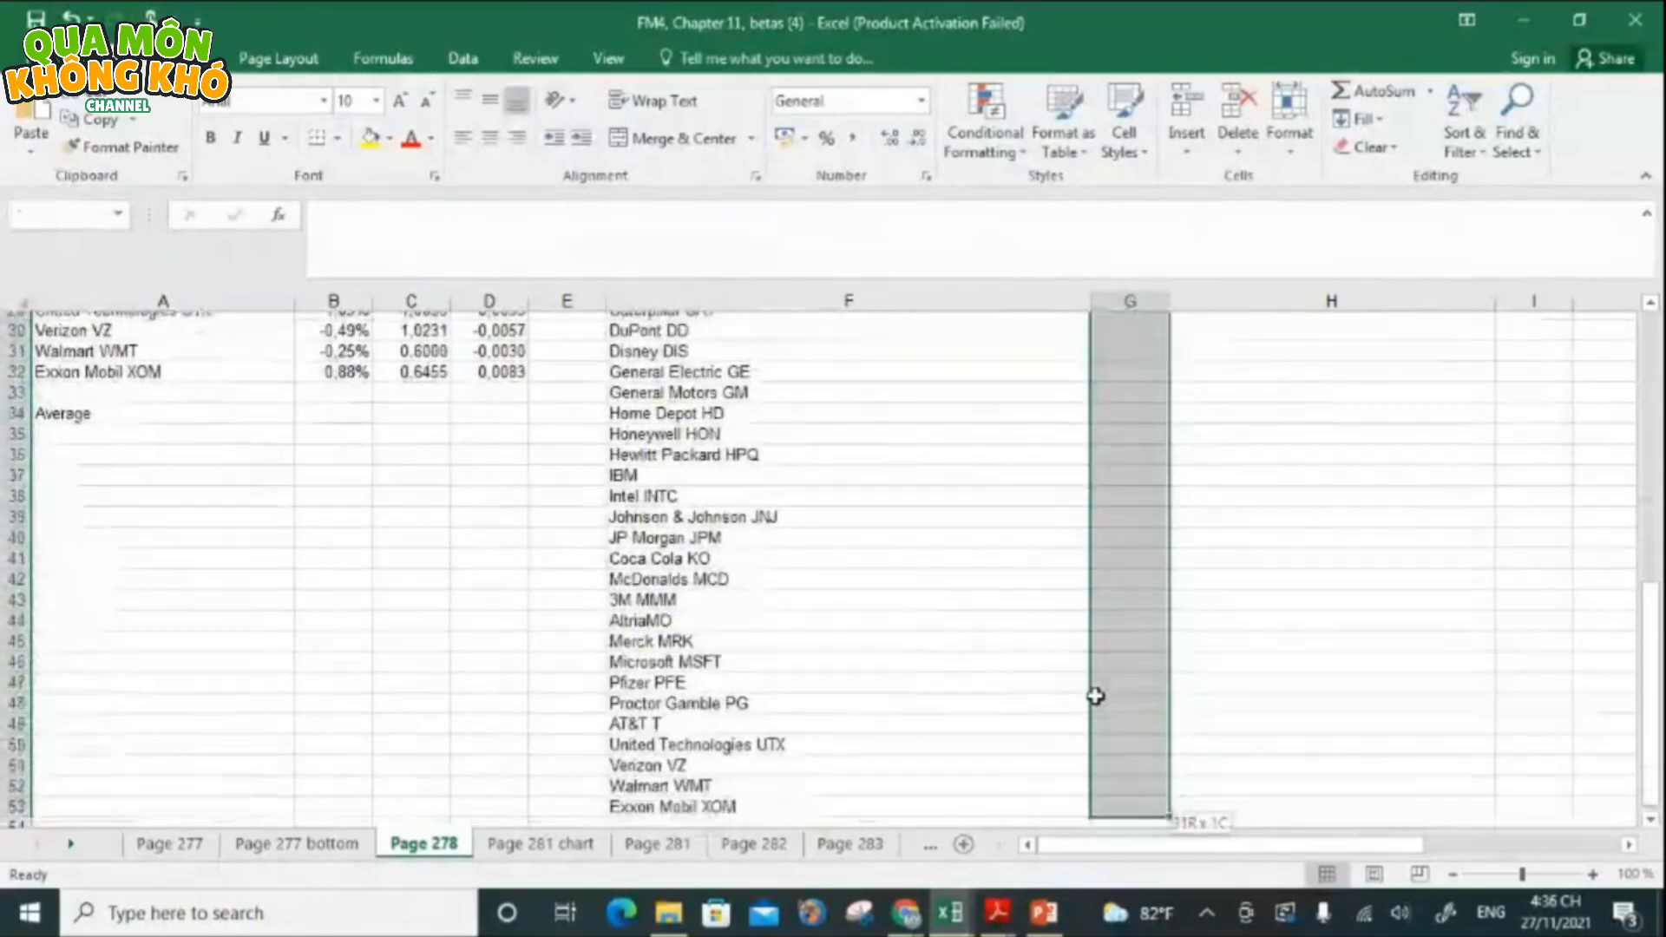
{"action": "key", "text": "shift+Down"}
{"action": "key", "text": "shift+Down"}
- Check the Beta row from the S&P 500 index in B5 on the Page 277 bottom worksheet, and return to Page 278
{"action": "left_click", "coordinate": [290, 845]}
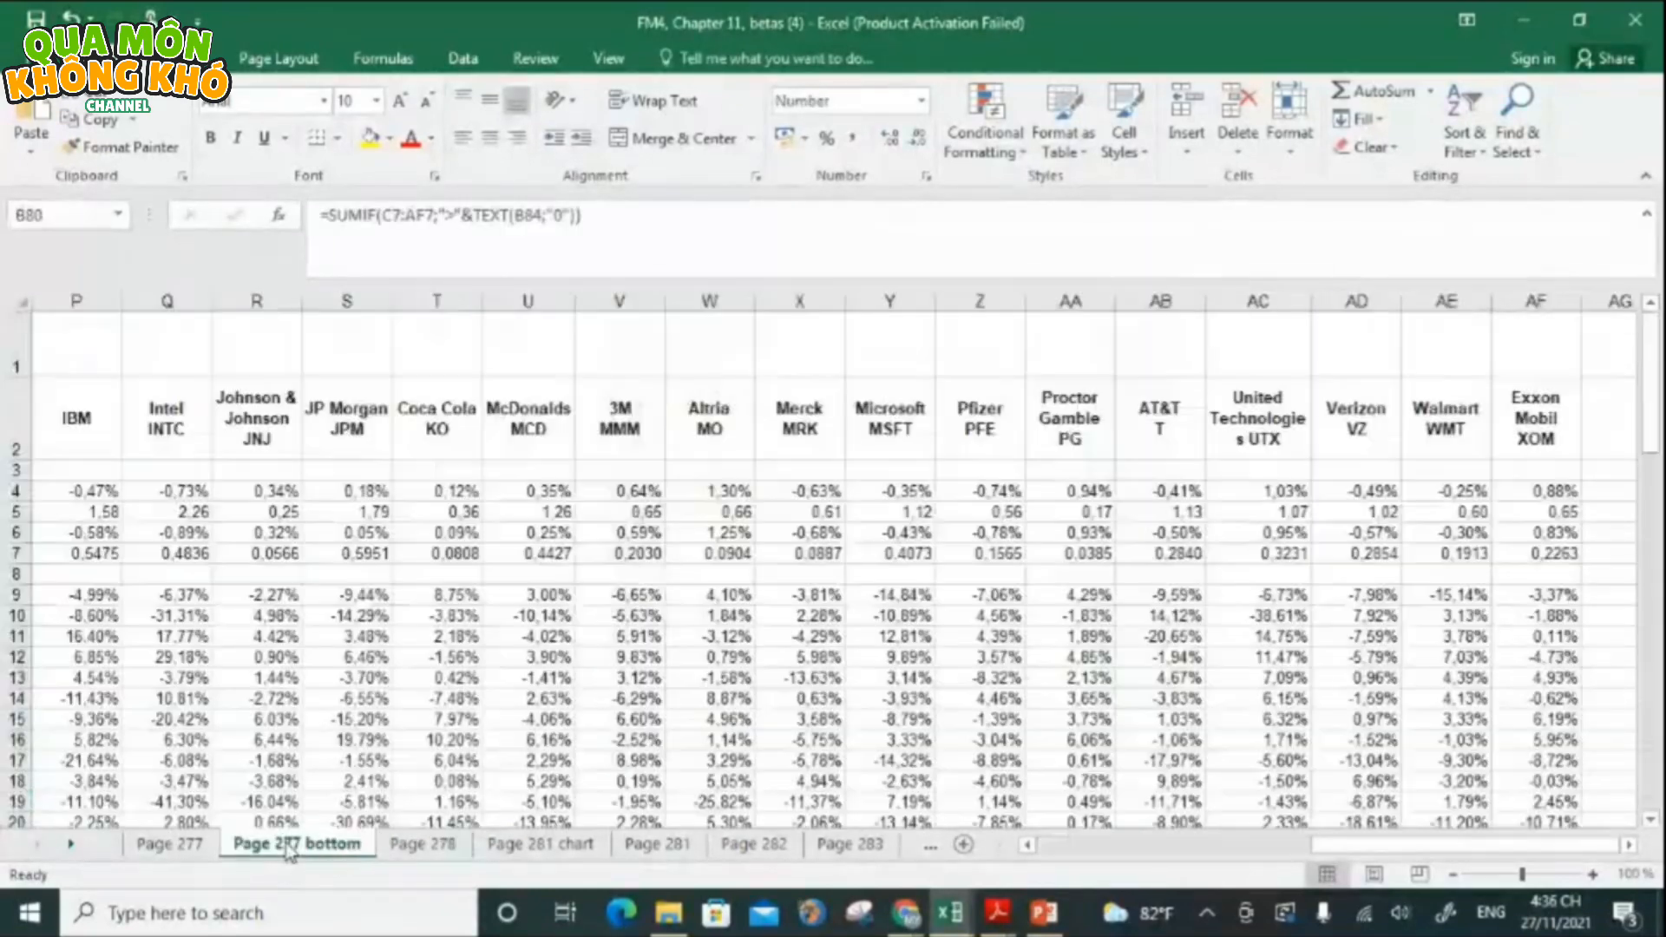
{"action": "scroll", "coordinate": [1323, 824], "scroll_direction": "left", "scroll_amount": 8}
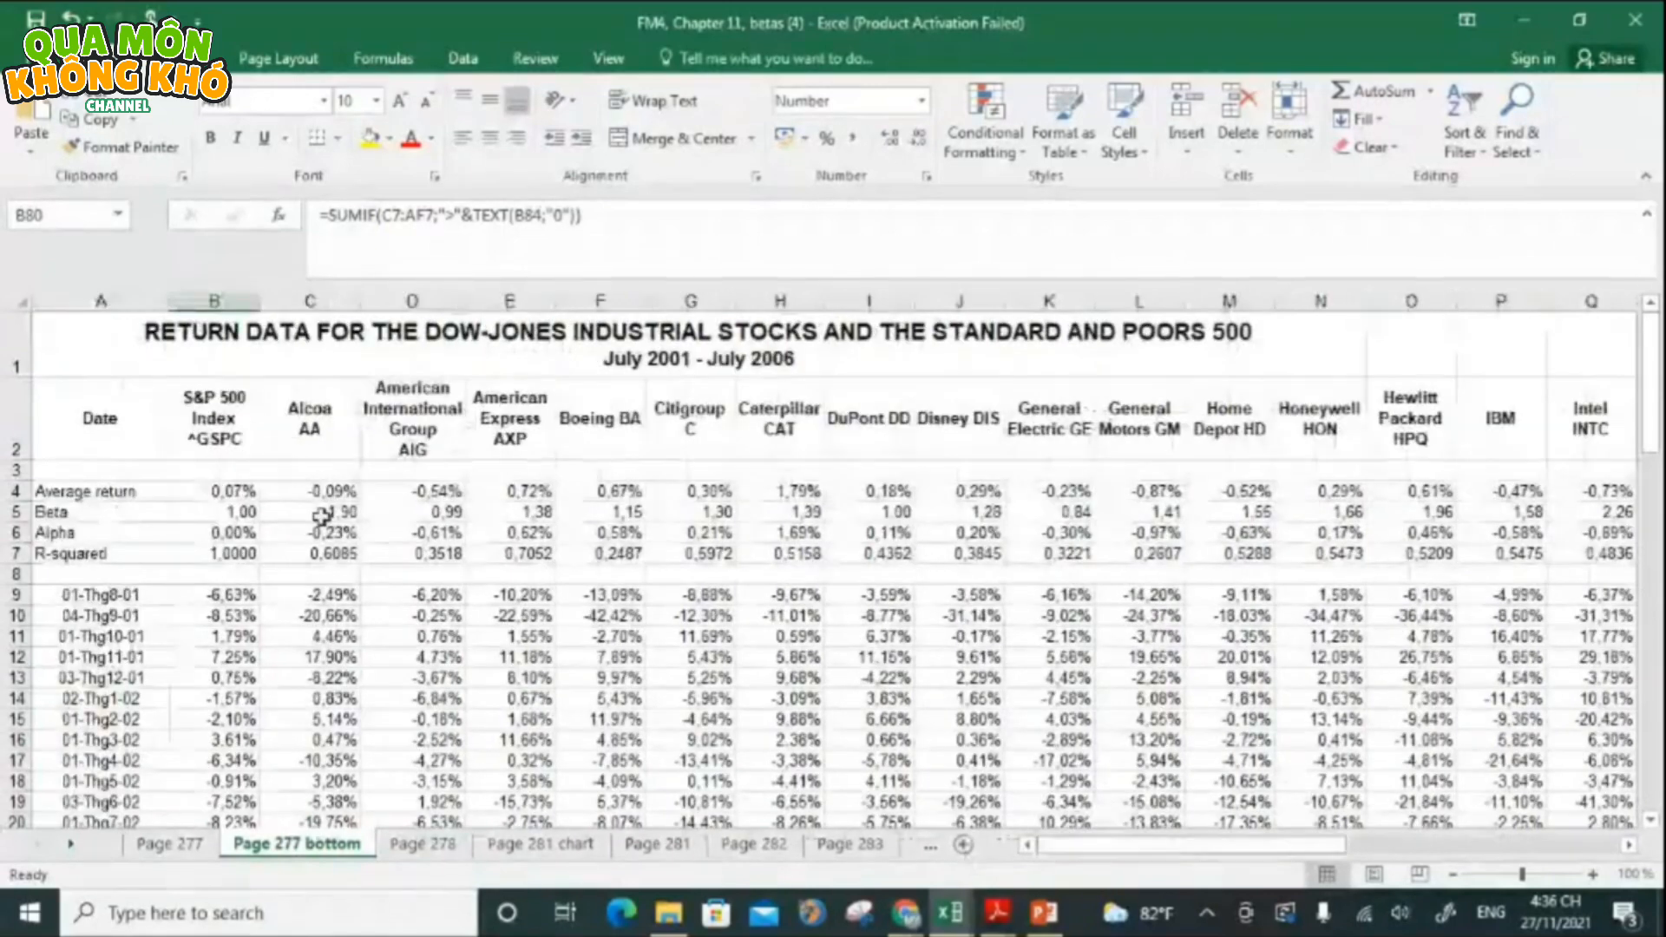
{"action": "left_click", "coordinate": [245, 512]}
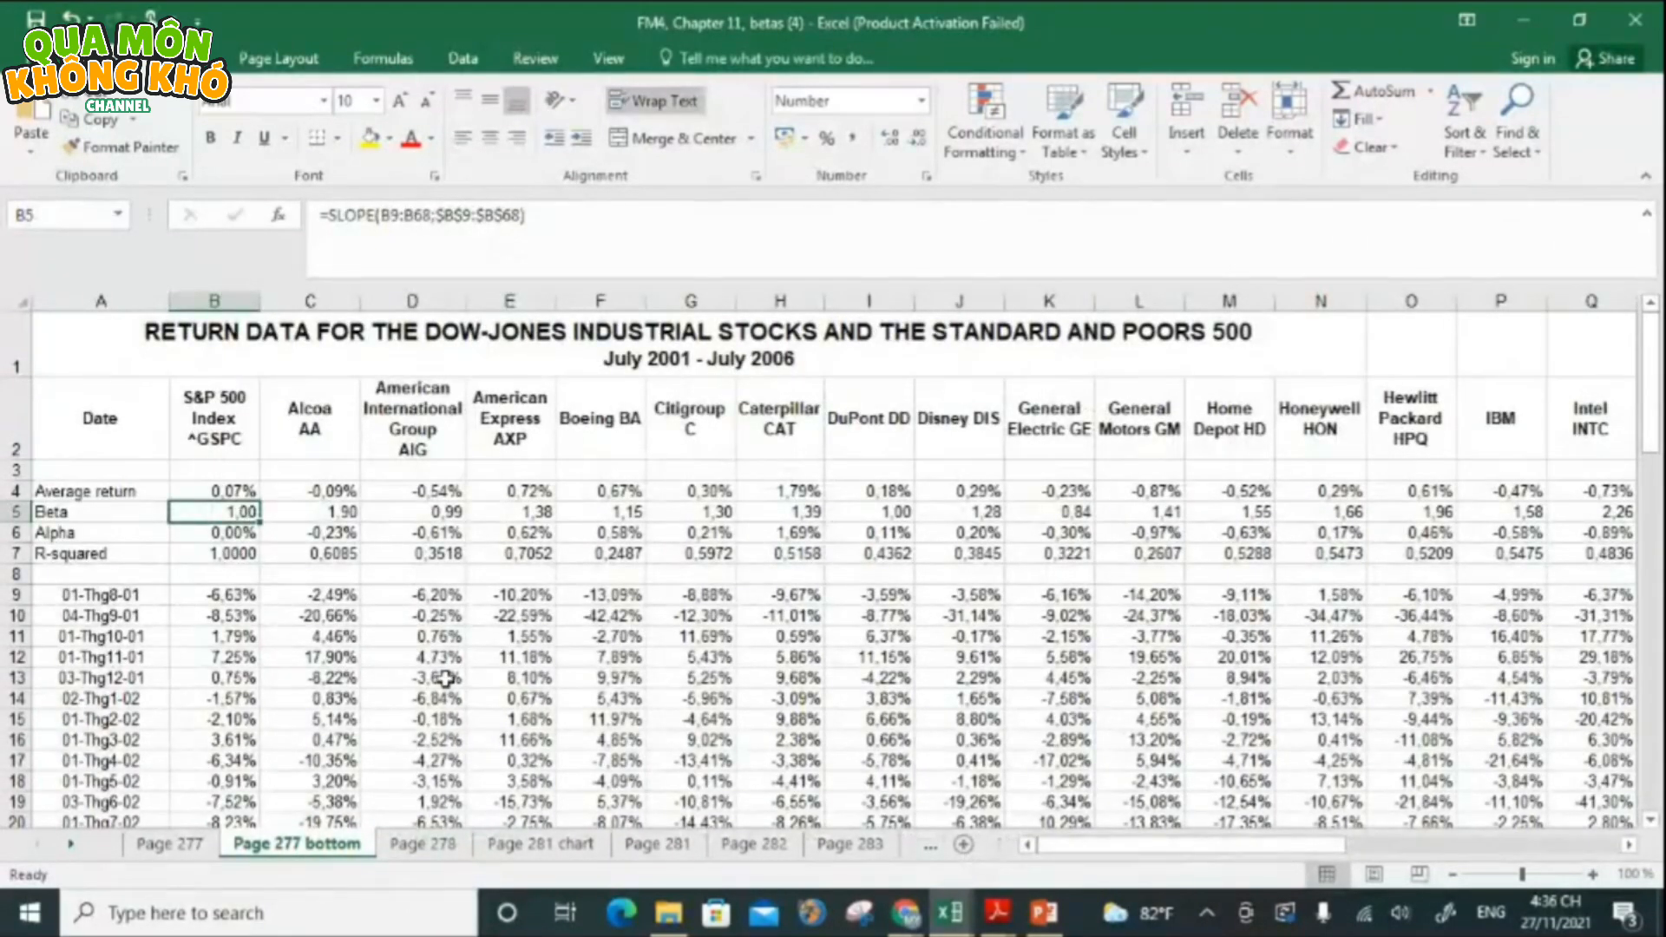
{"action": "left_click", "coordinate": [423, 846]}
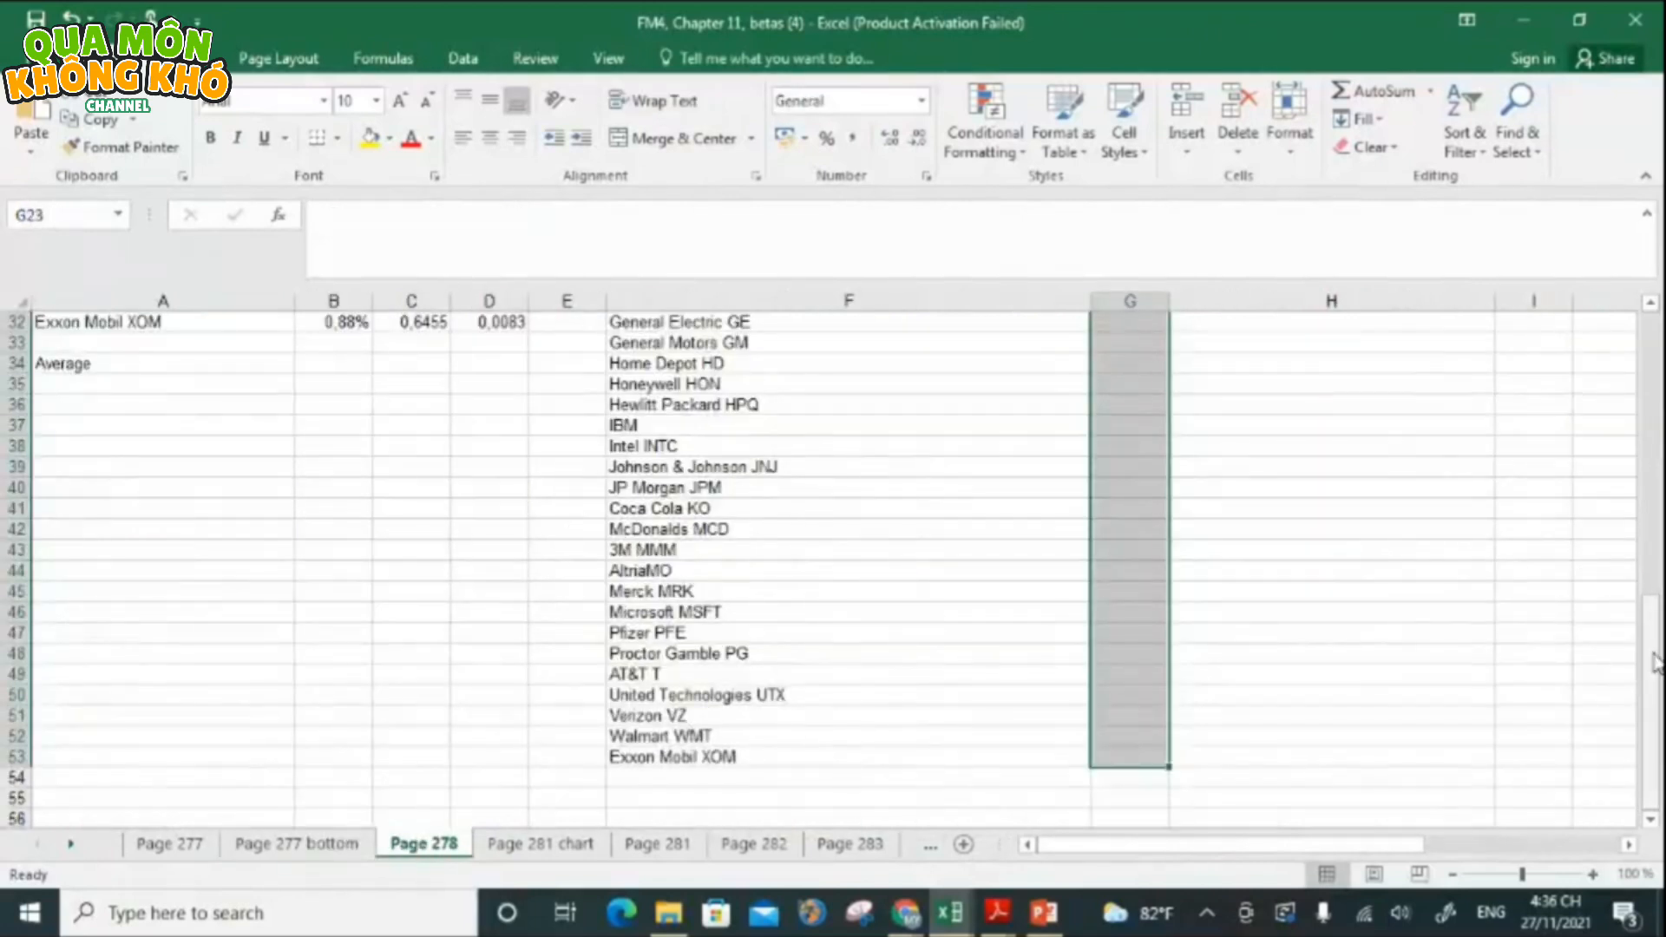
- Fill the Beta range G23:G53 with an array formula transposing B5:AF5 from the 'Page 277 bottom' sheet
{"action": "scroll", "coordinate": [1625, 521], "scroll_direction": "up", "scroll_amount": 10}
{"action": "left_click", "coordinate": [912, 233]}
{"action": "type", "text": "="}
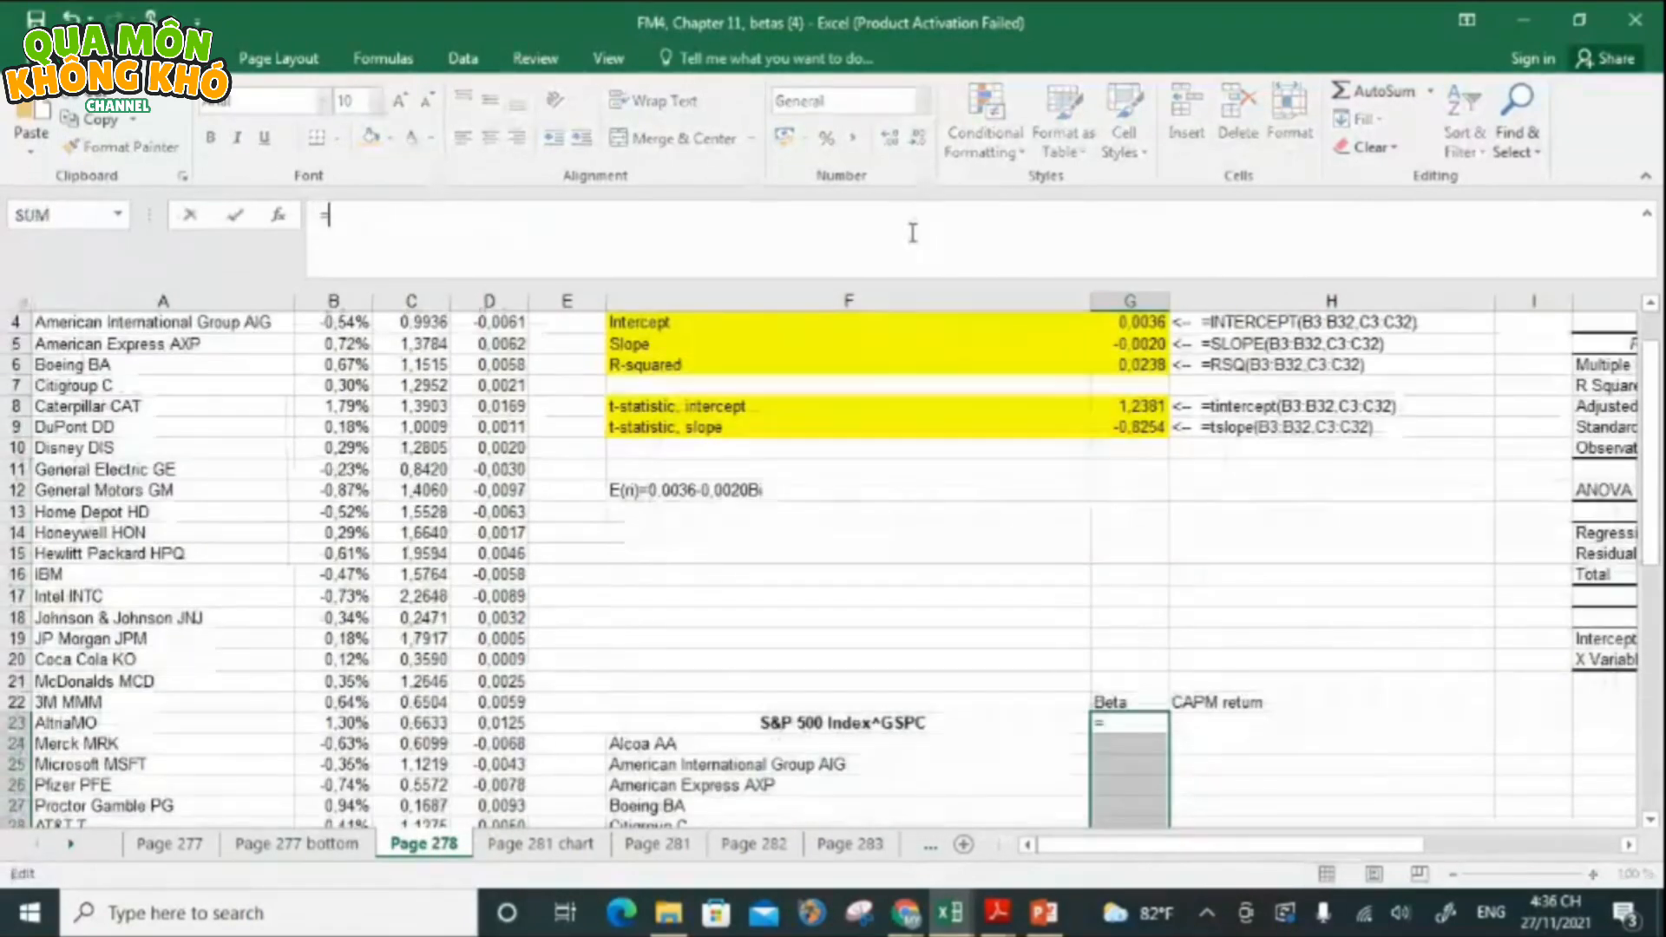
{"action": "type", "text": "TRAN"}
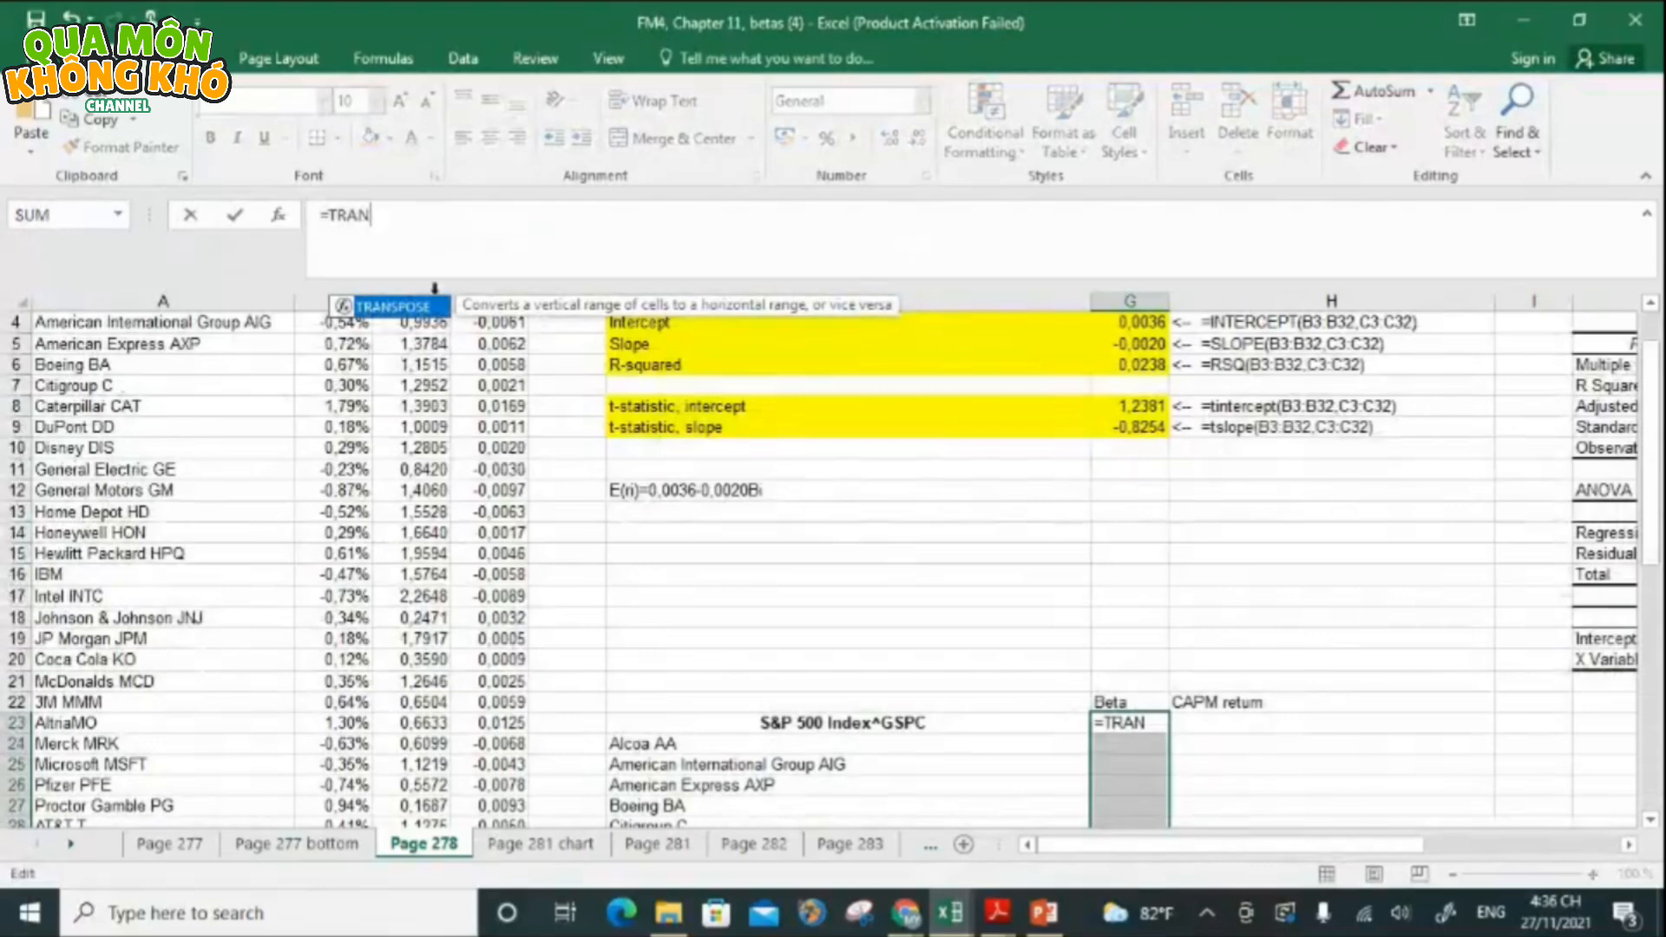
{"action": "key", "text": "Tab"}
{"action": "left_click", "coordinate": [338, 844]}
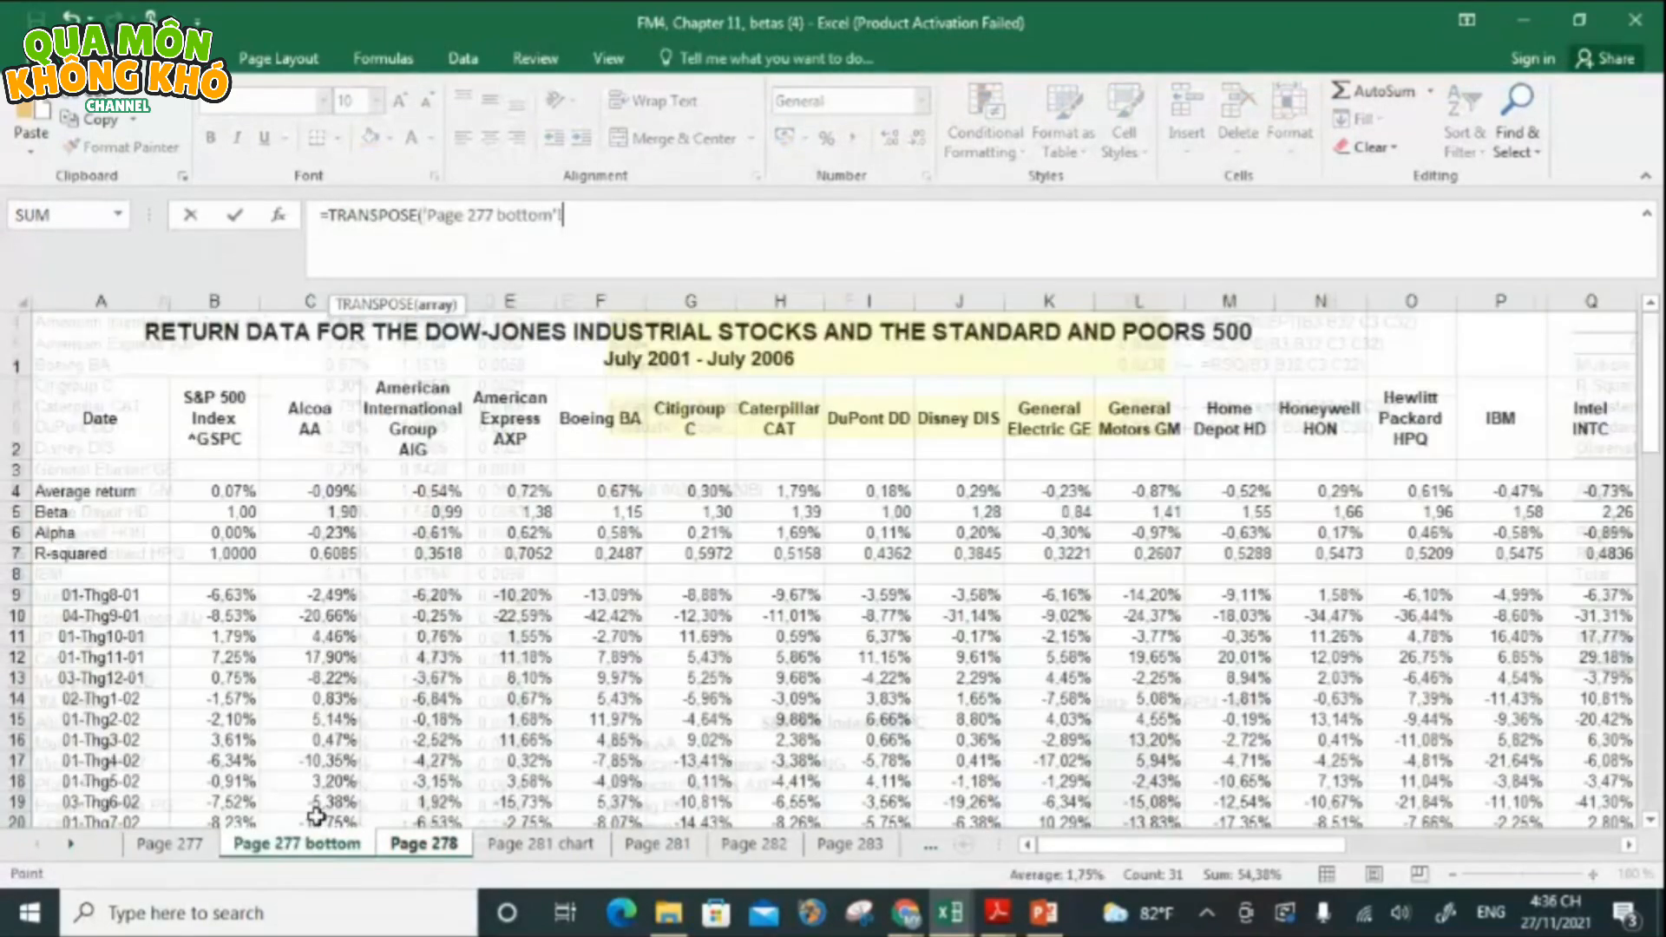
{"action": "left_click", "coordinate": [243, 512]}
{"action": "key", "text": "ctrl+shift+Right"}
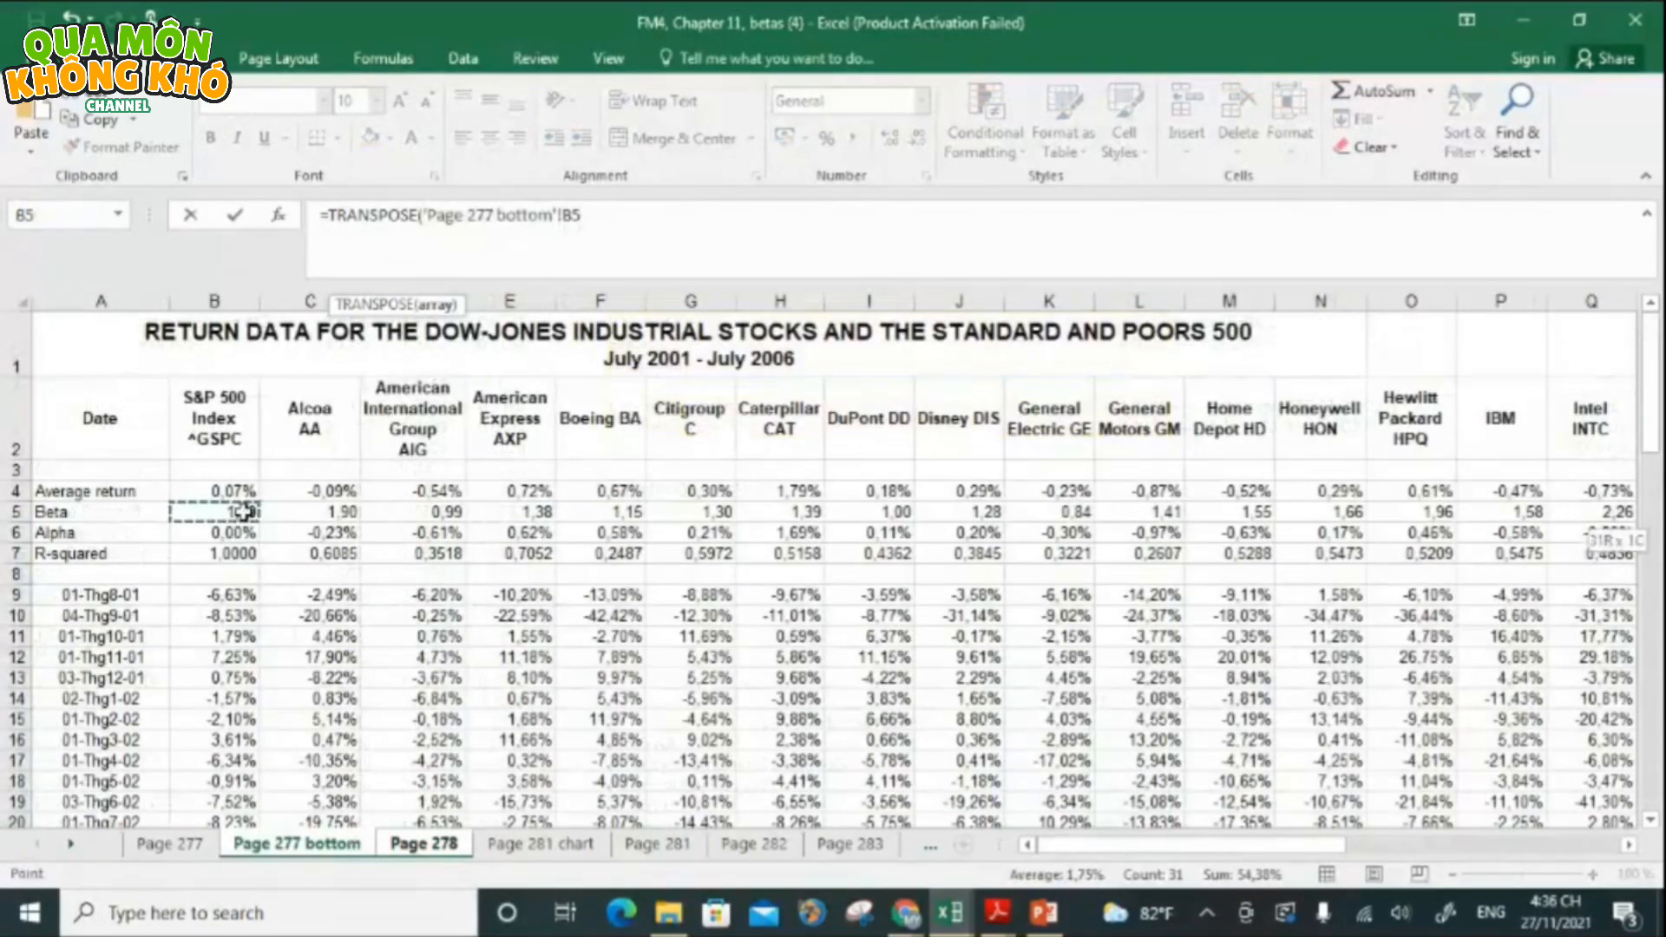
{"action": "key", "text": "ctrl+shift+Return"}
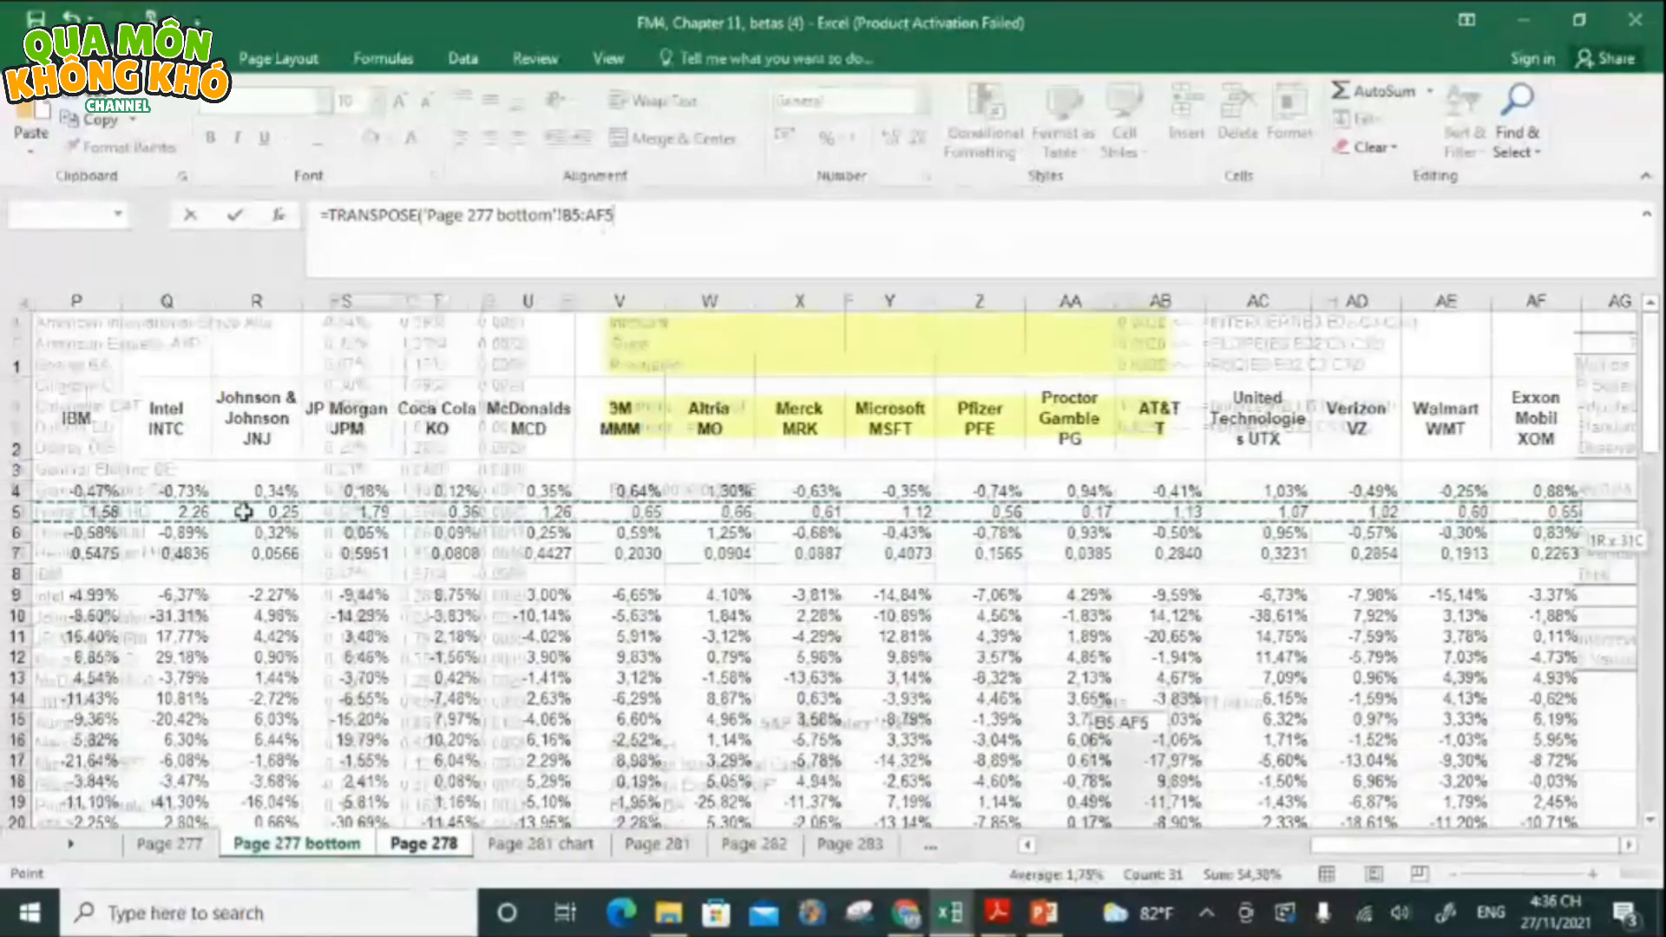
- Write the CAPM return formula for the S&P 500 Index in H23 as intercept plus slope times beta, =G4+G5*G23
{"action": "mouse_move", "coordinate": [1653, 524]}
{"action": "left_mouse_down"}
{"action": "mouse_move", "coordinate": [1650, 678]}
{"action": "mouse_move", "coordinate": [1652, 490]}
{"action": "mouse_move", "coordinate": [1653, 517]}
{"action": "left_mouse_up"}
{"action": "left_click", "coordinate": [1232, 722]}
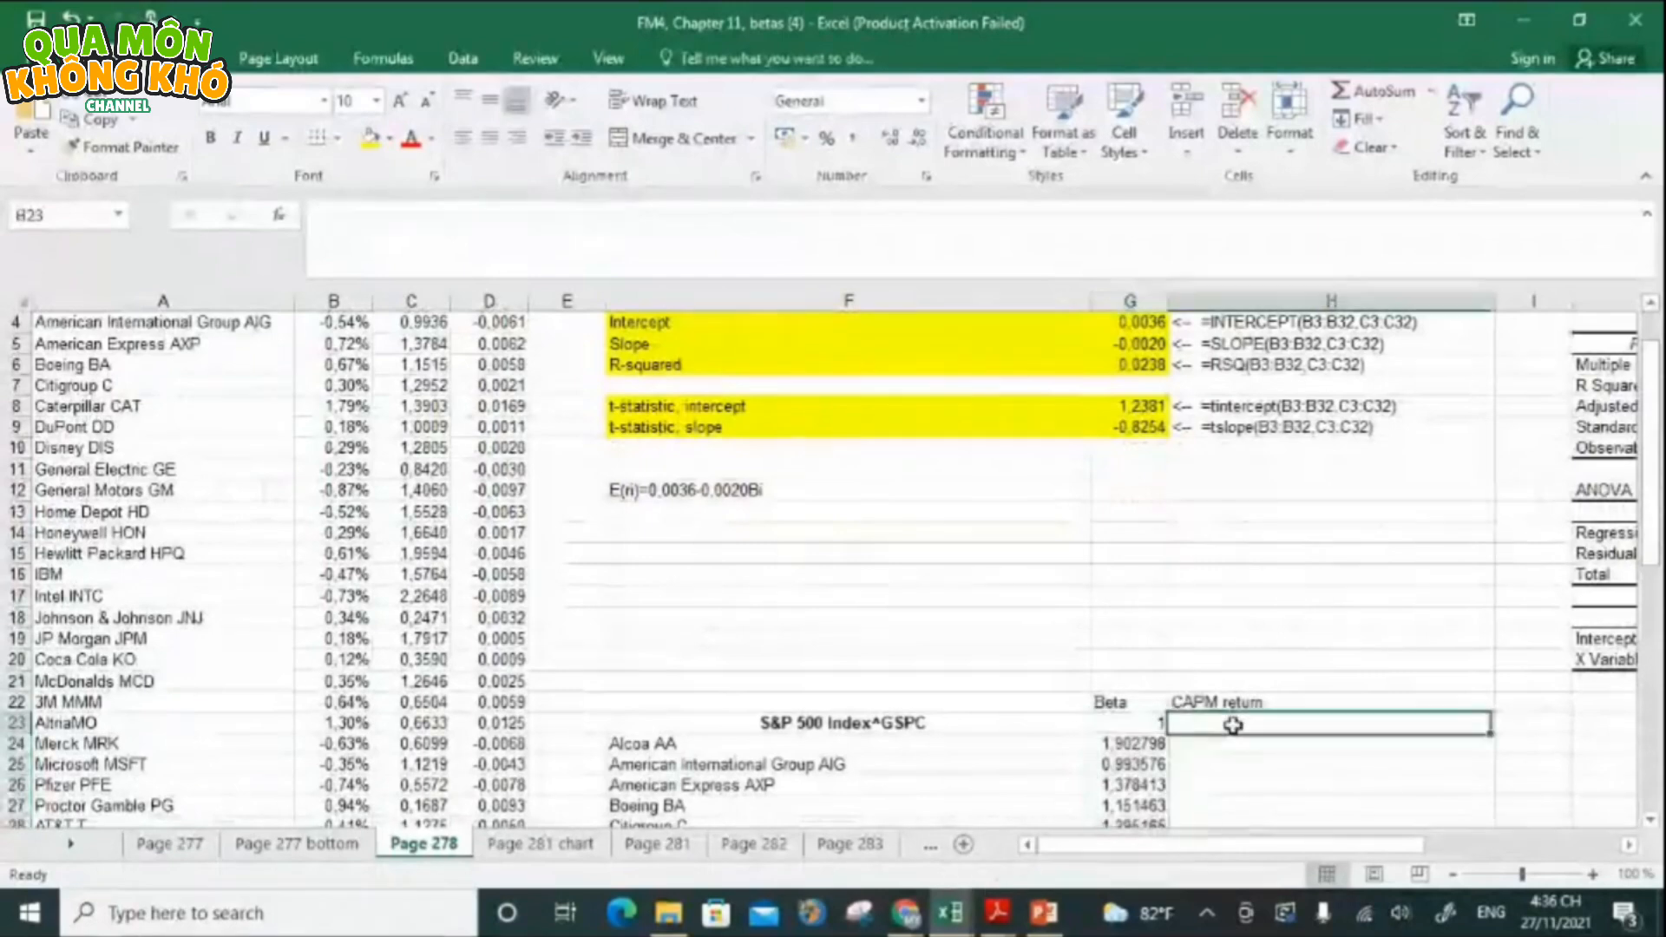
{"action": "type", "text": "="}
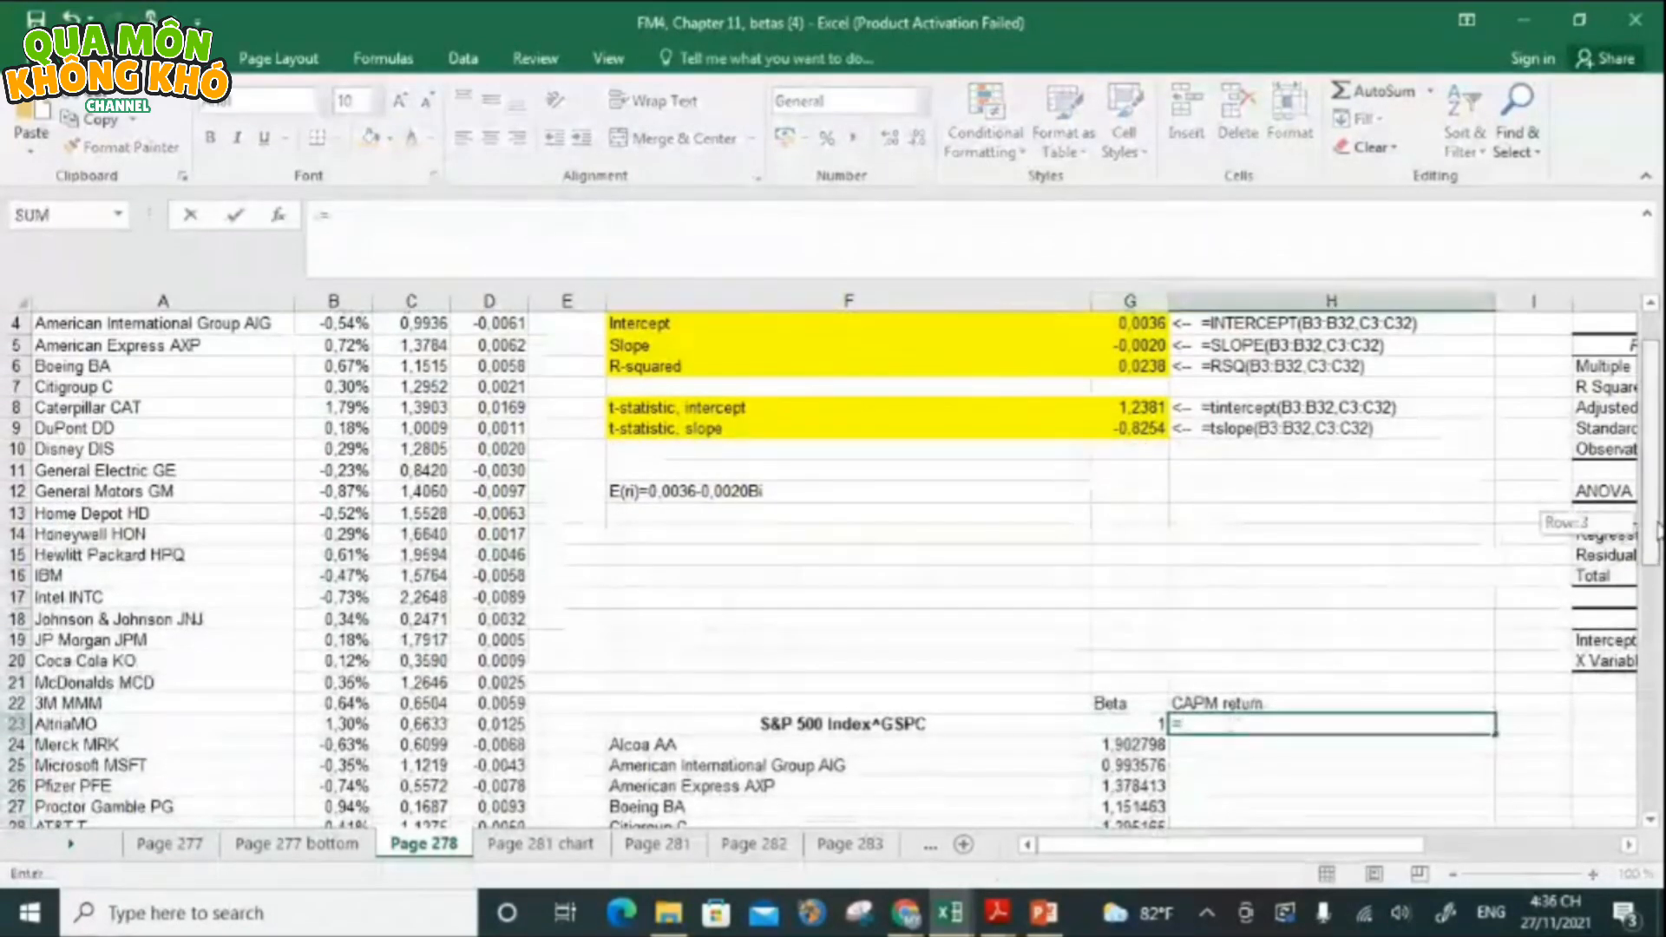
{"action": "scroll", "coordinate": [1180, 826], "scroll_direction": "up", "scroll_amount": 1}
{"action": "scroll", "coordinate": [1181, 826], "scroll_direction": "down", "scroll_amount": 1}
{"action": "left_click", "coordinate": [1137, 343]}
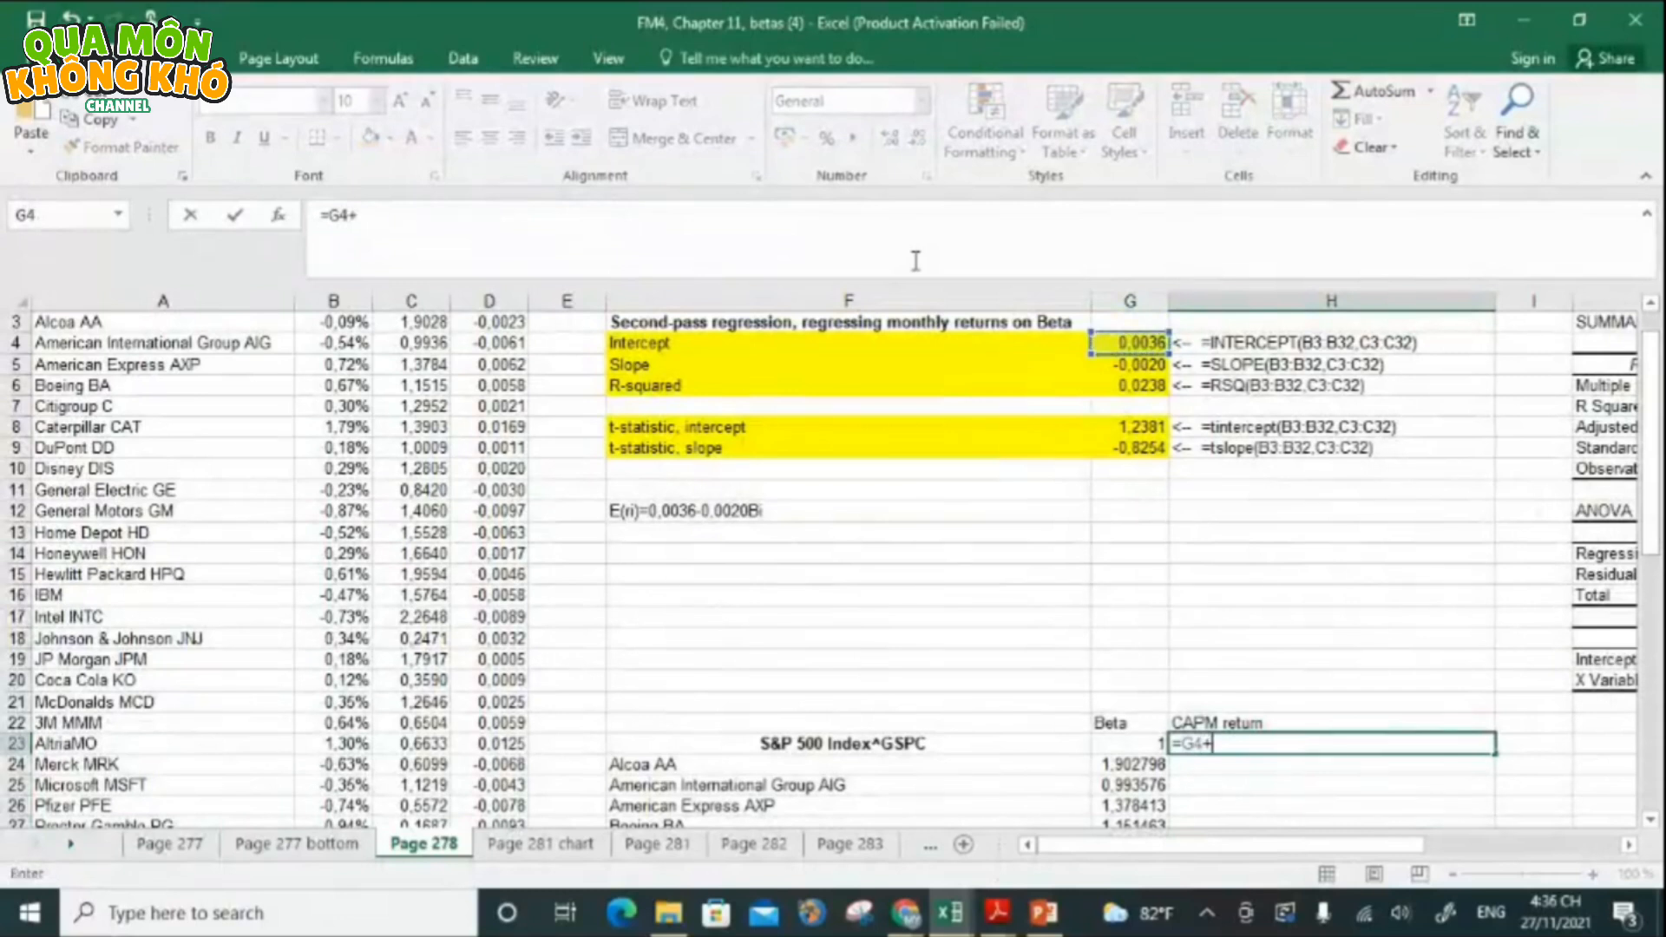
{"action": "type", "text": "+"}
{"action": "left_click", "coordinate": [1134, 369]}
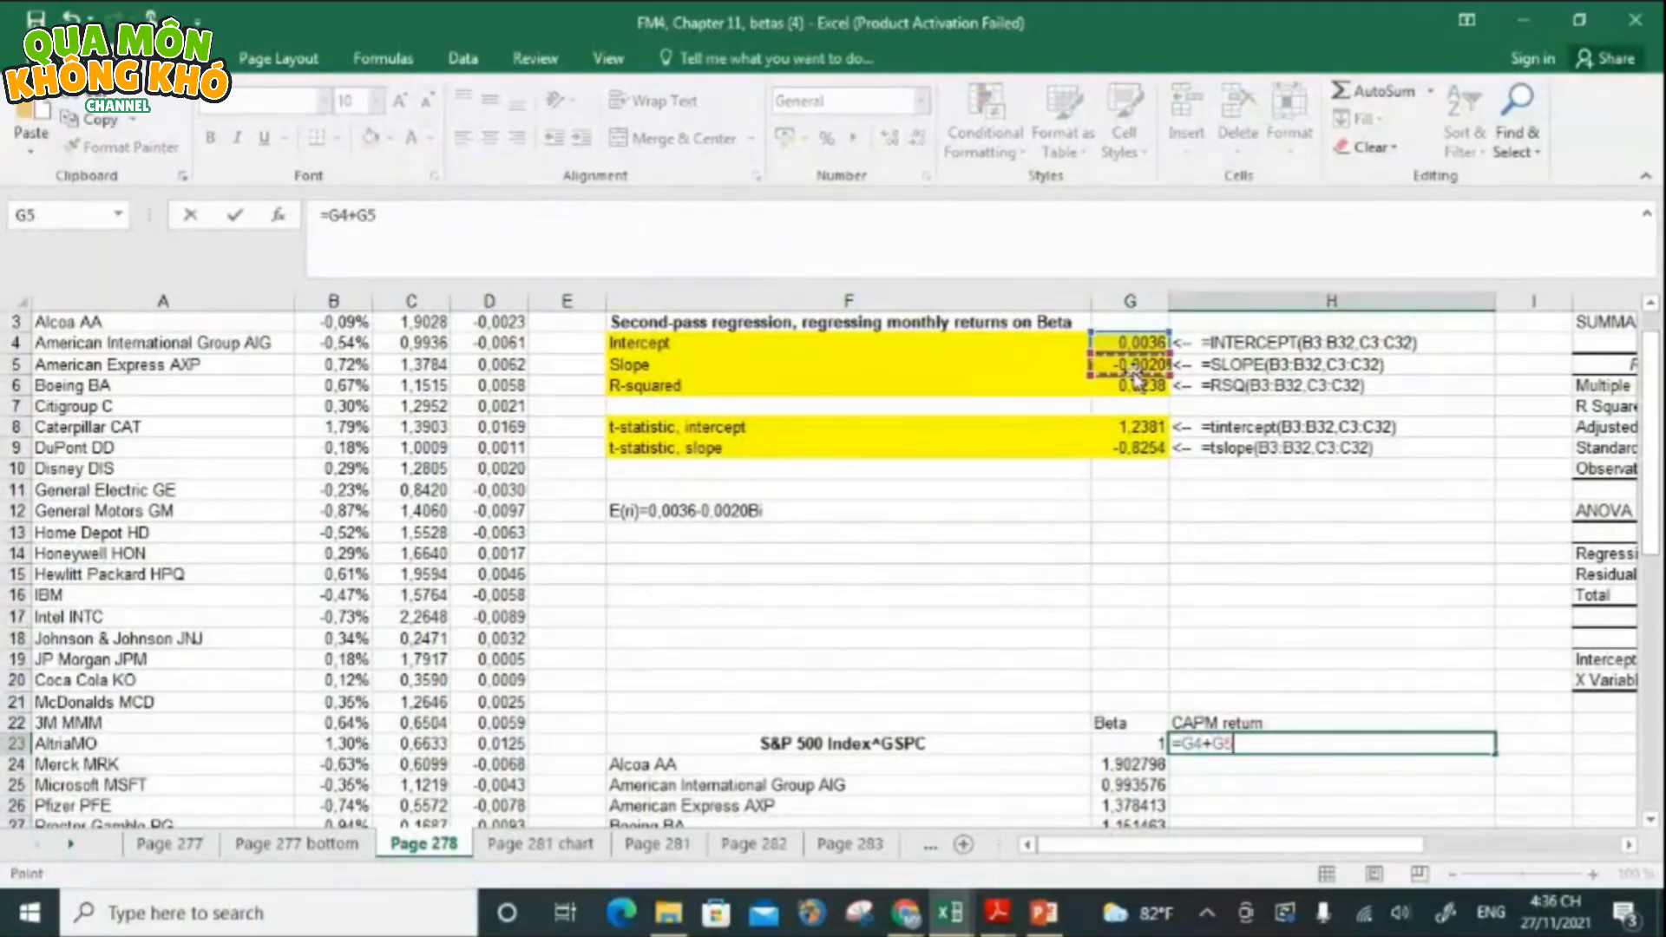
{"action": "type", "text": "*"}
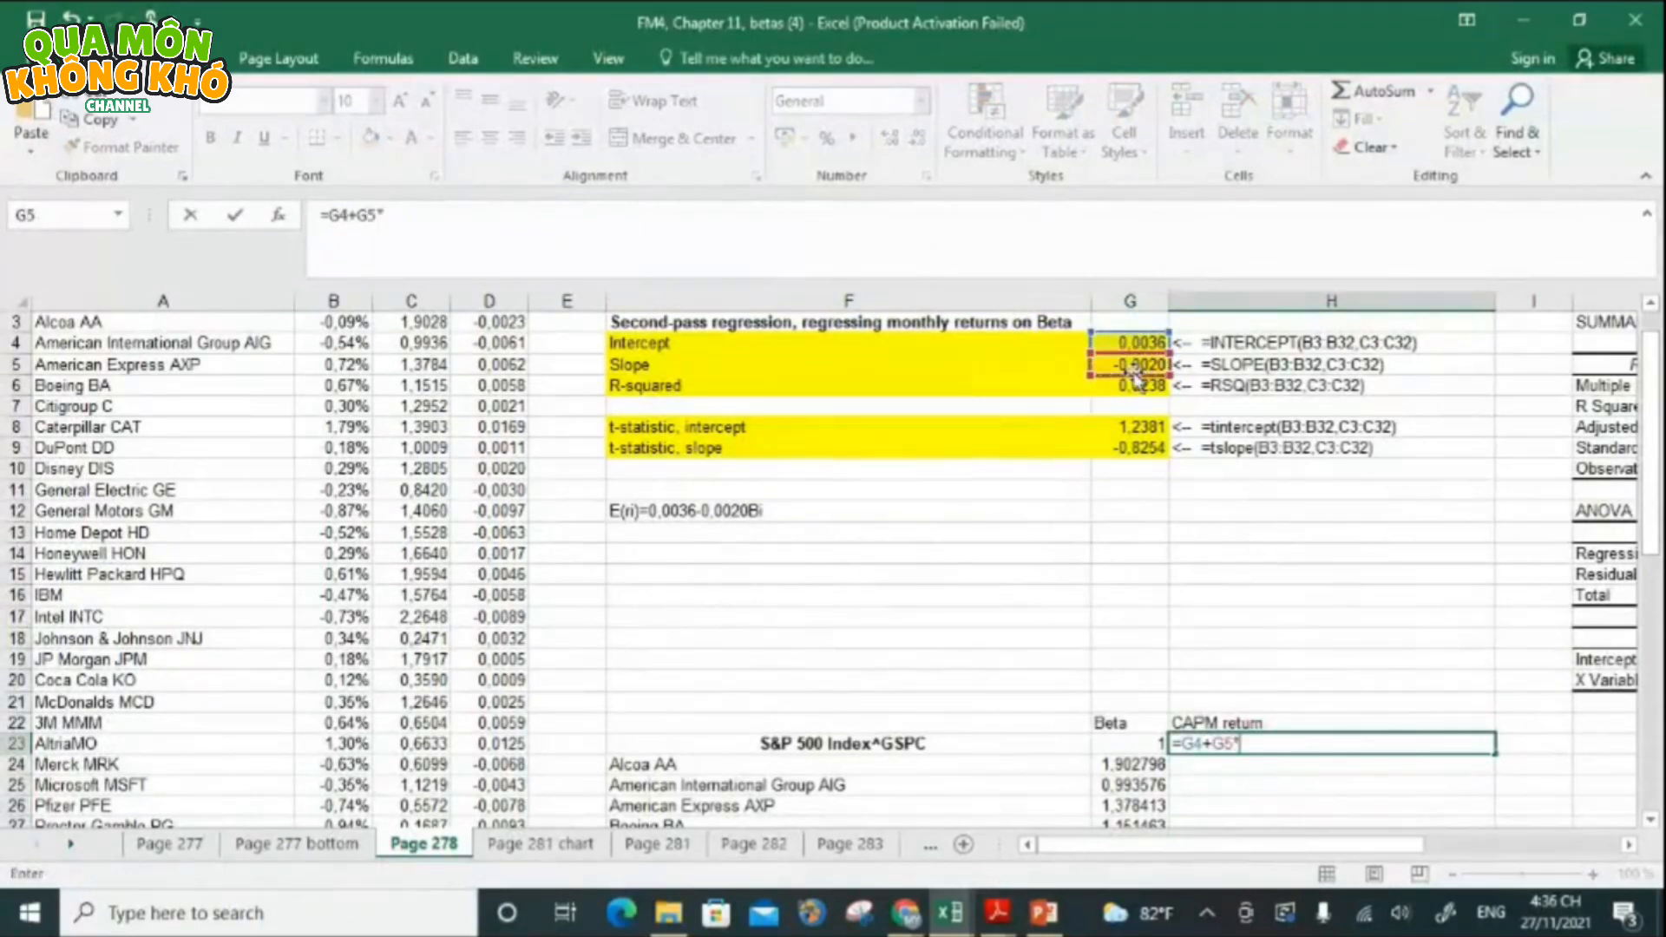
{"action": "left_click", "coordinate": [1150, 742]}
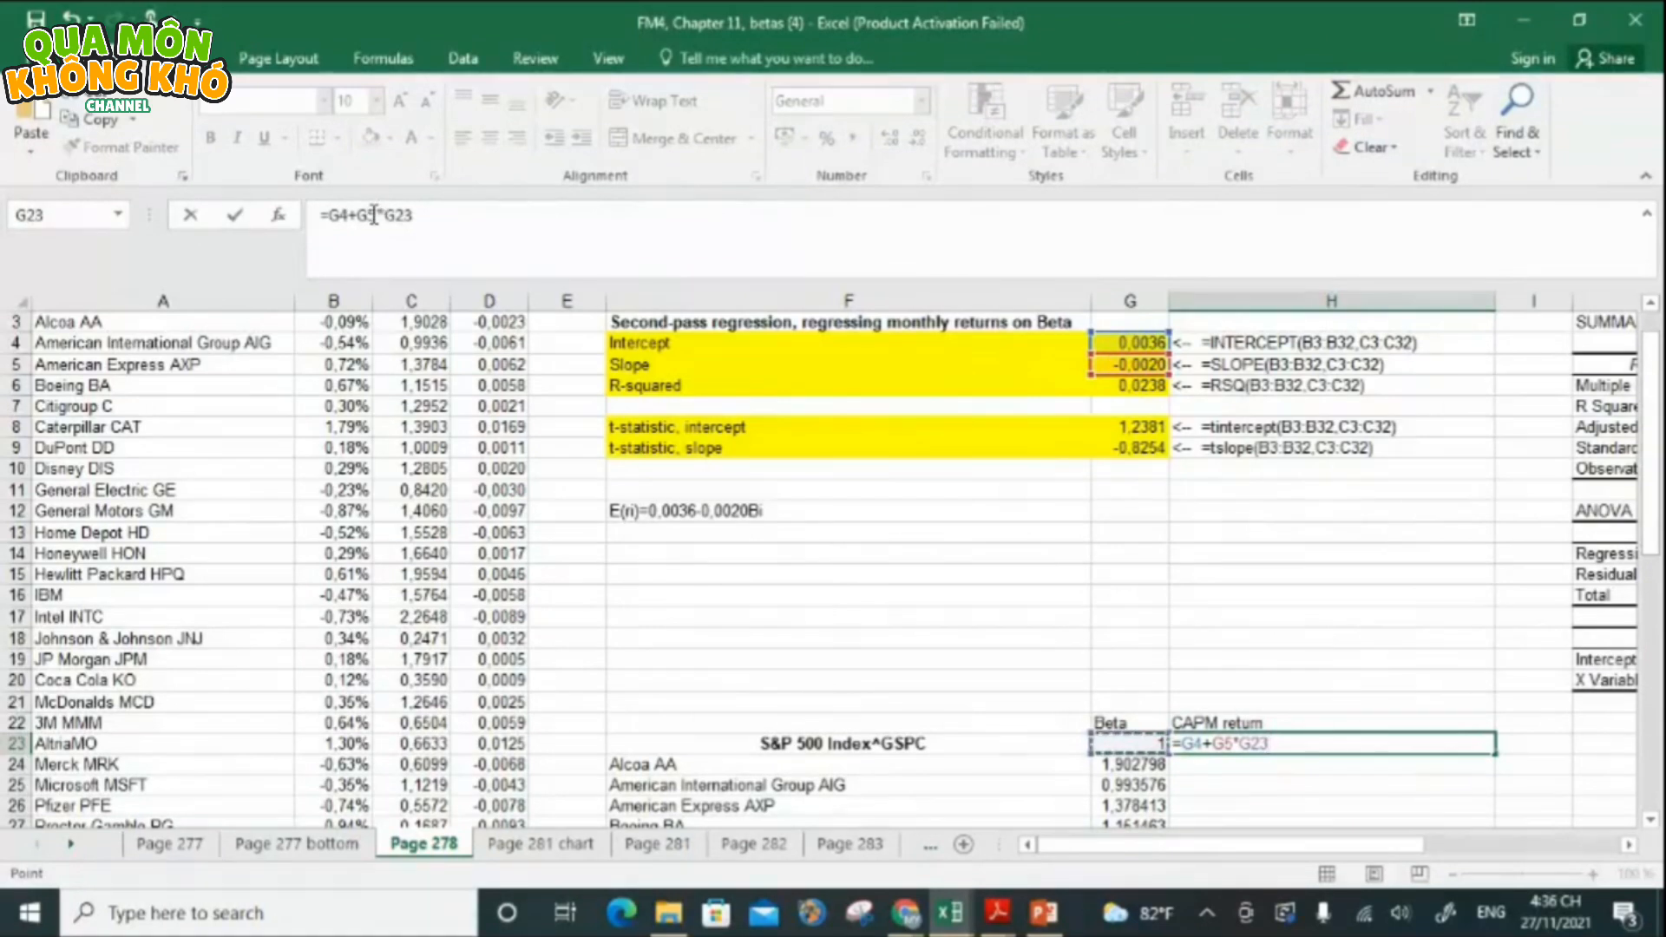
- Make the intercept and slope references absolute so the H23 formula reads =$G$4+$G$5*G23, and commit it
{"action": "mouse_move", "coordinate": [374, 214]}
{"action": "left_mouse_down"}
{"action": "mouse_move", "coordinate": [315, 215]}
{"action": "mouse_move", "coordinate": [360, 224]}
{"action": "left_mouse_up"}
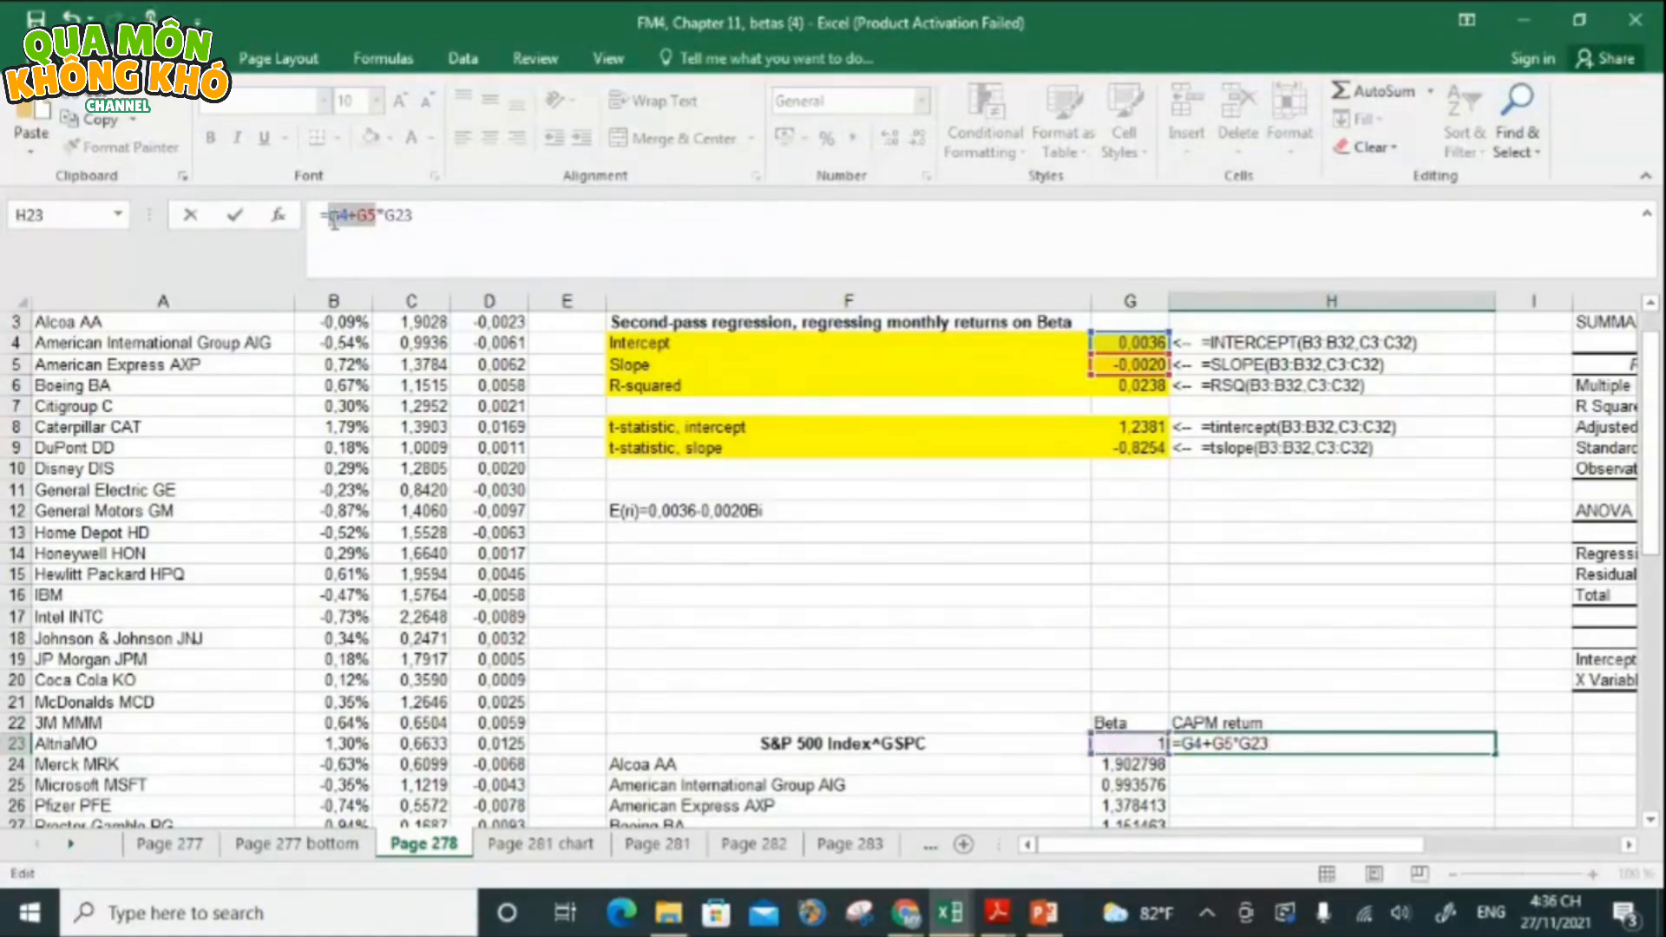
{"action": "key", "text": "F4"}
{"action": "key", "text": "Return"}
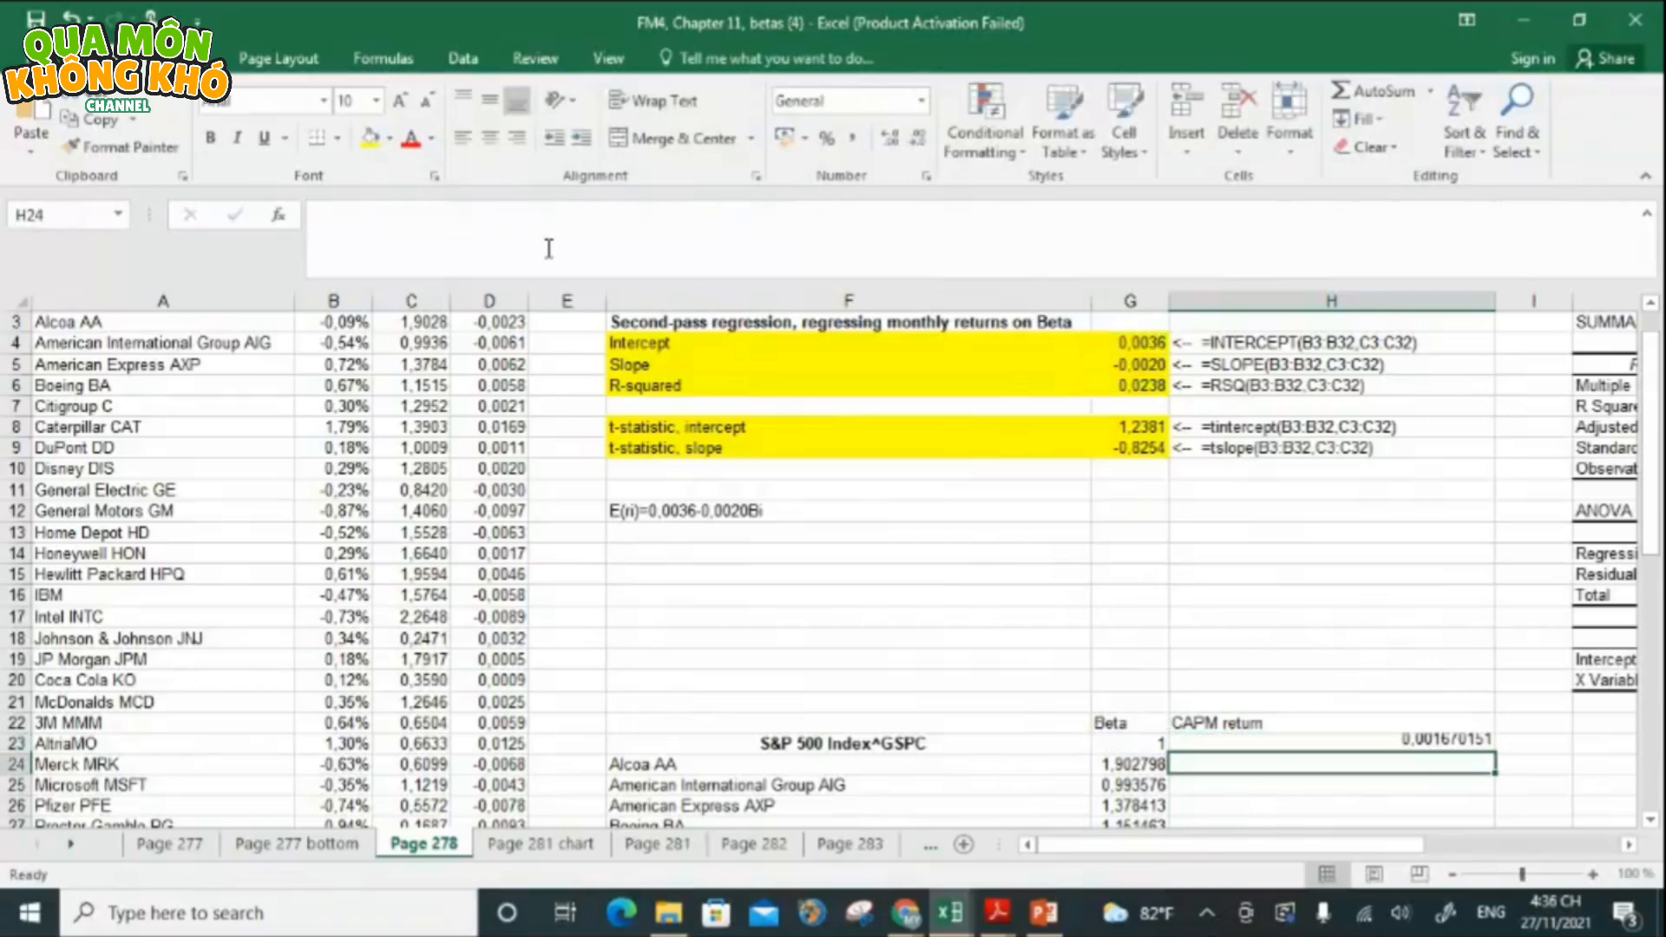
- Fill the CAPM return formula from H23 down to the last stock in row 53
{"action": "left_click", "coordinate": [1436, 744]}
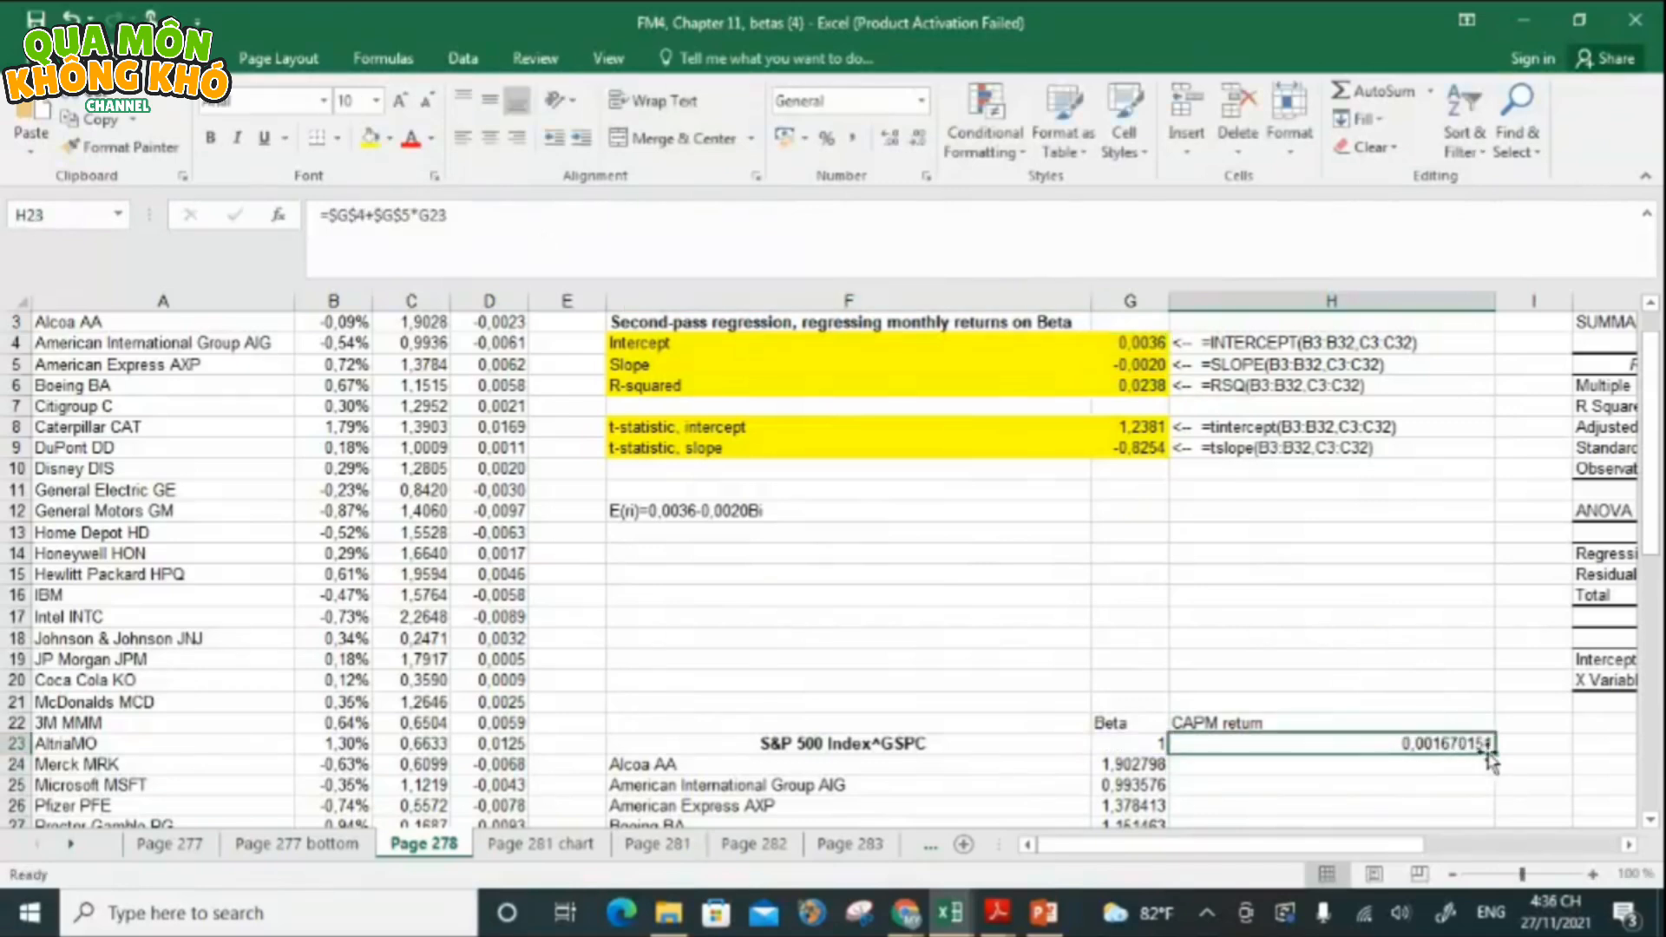
{"action": "double_click", "coordinate": [1491, 759]}
{"action": "mouse_move", "coordinate": [1653, 425]}
{"action": "left_mouse_down"}
{"action": "mouse_move", "coordinate": [1652, 451]}
{"action": "mouse_move", "coordinate": [1651, 422]}
{"action": "left_mouse_up"}
{"action": "left_click_drag", "start_coordinate": [1663, 525], "coordinate": [1659, 455]}
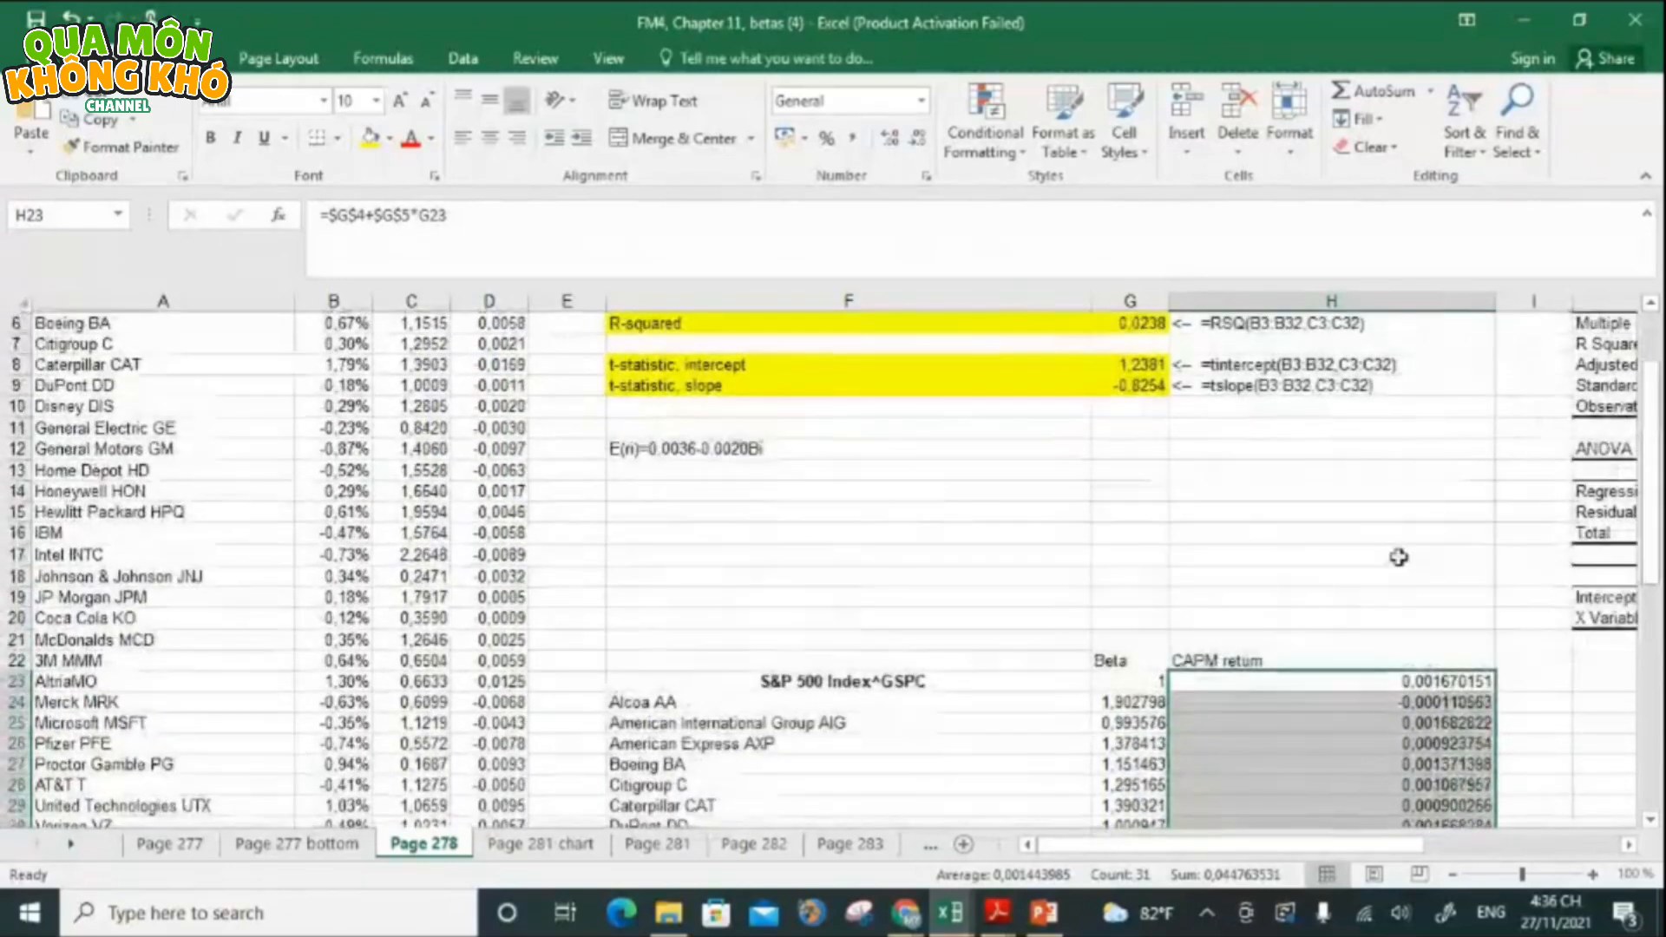
- Insert a Scatter with Straight Lines chart from the Beta and CAPM return columns, G22:H53
{"action": "left_click", "coordinate": [1146, 637]}
{"action": "left_click_drag", "start_coordinate": [1653, 520], "coordinate": [1654, 577]}
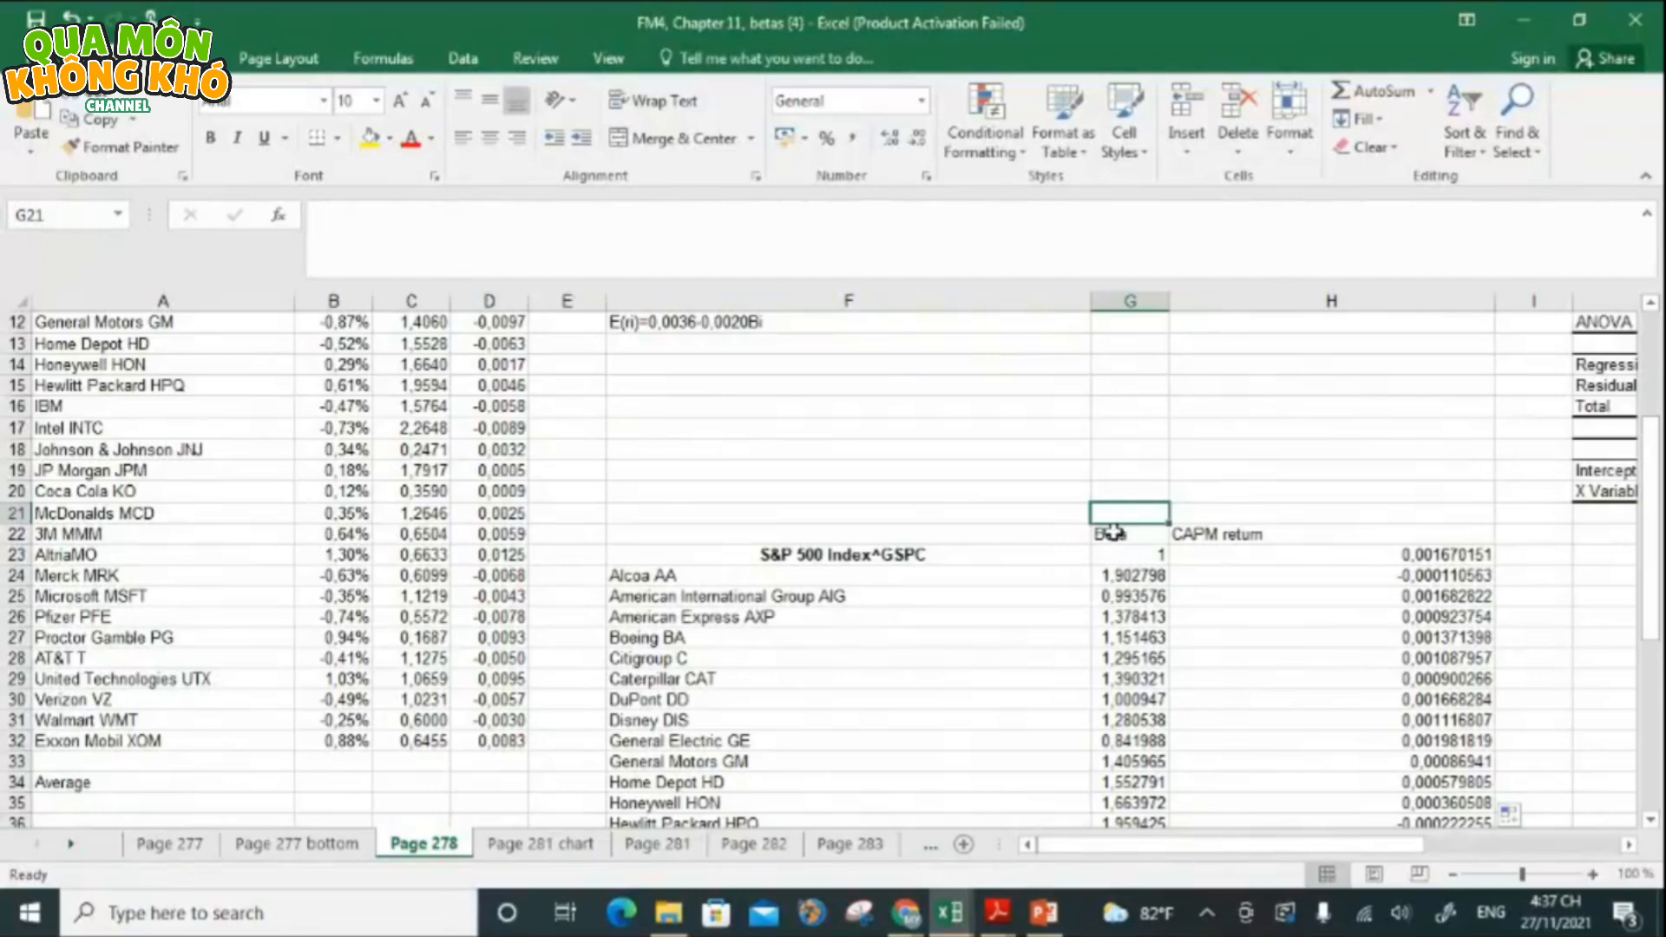
{"action": "left_click_drag", "start_coordinate": [1111, 538], "coordinate": [1386, 768]}
{"action": "left_click", "coordinate": [187, 58]}
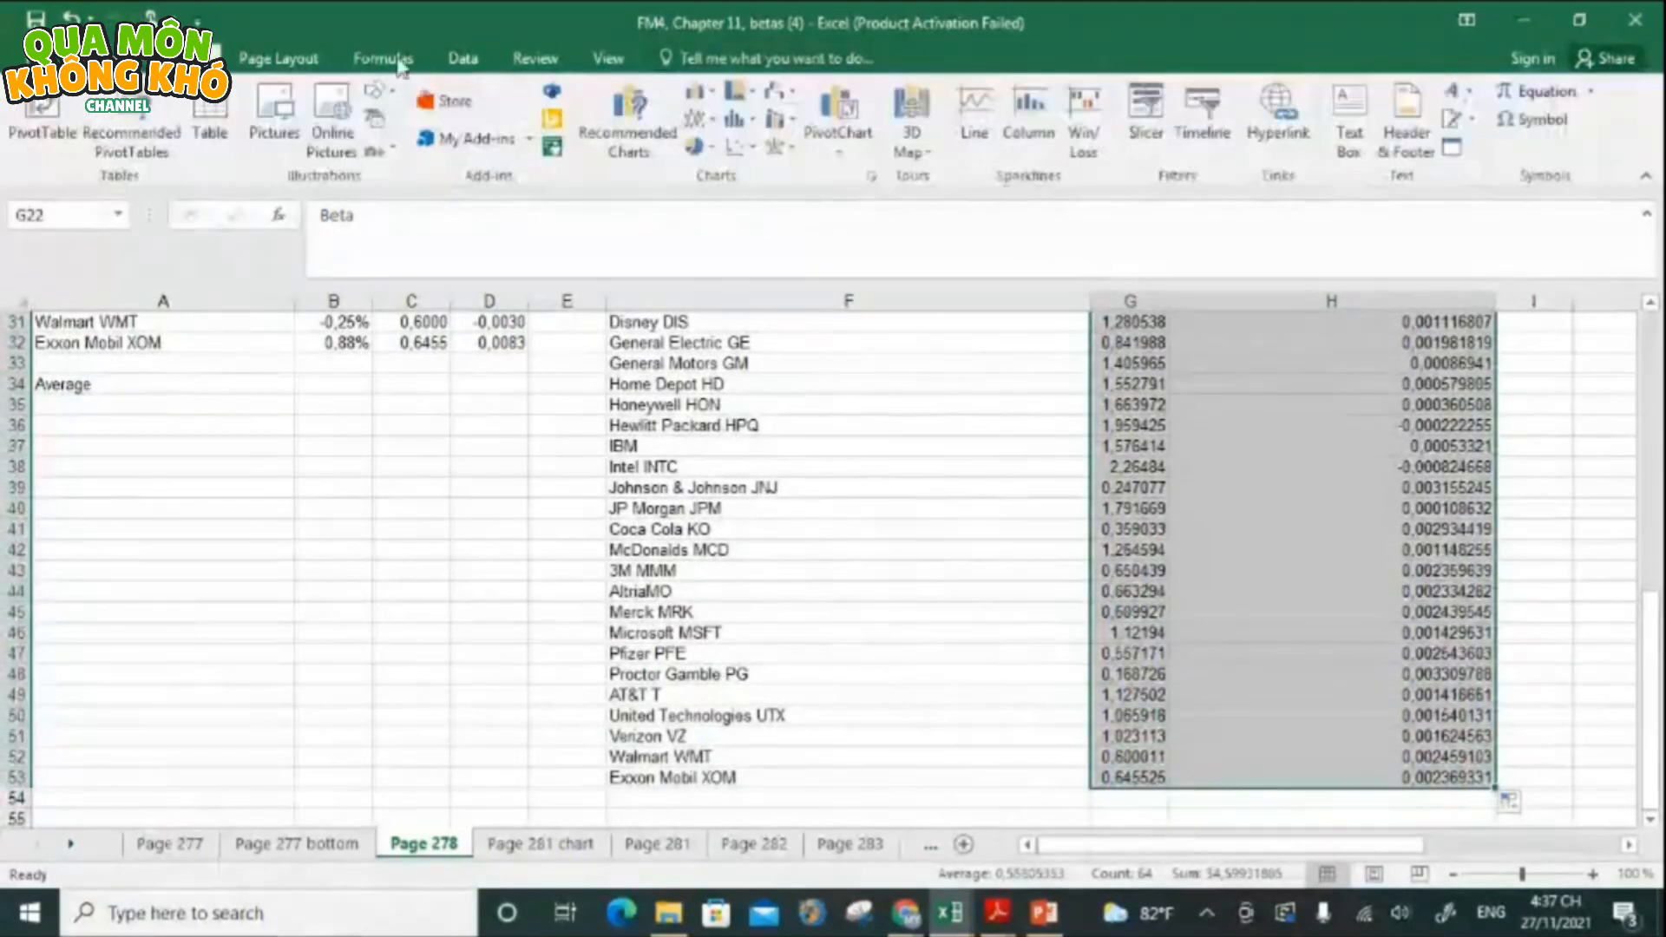
{"action": "left_click", "coordinate": [744, 147]}
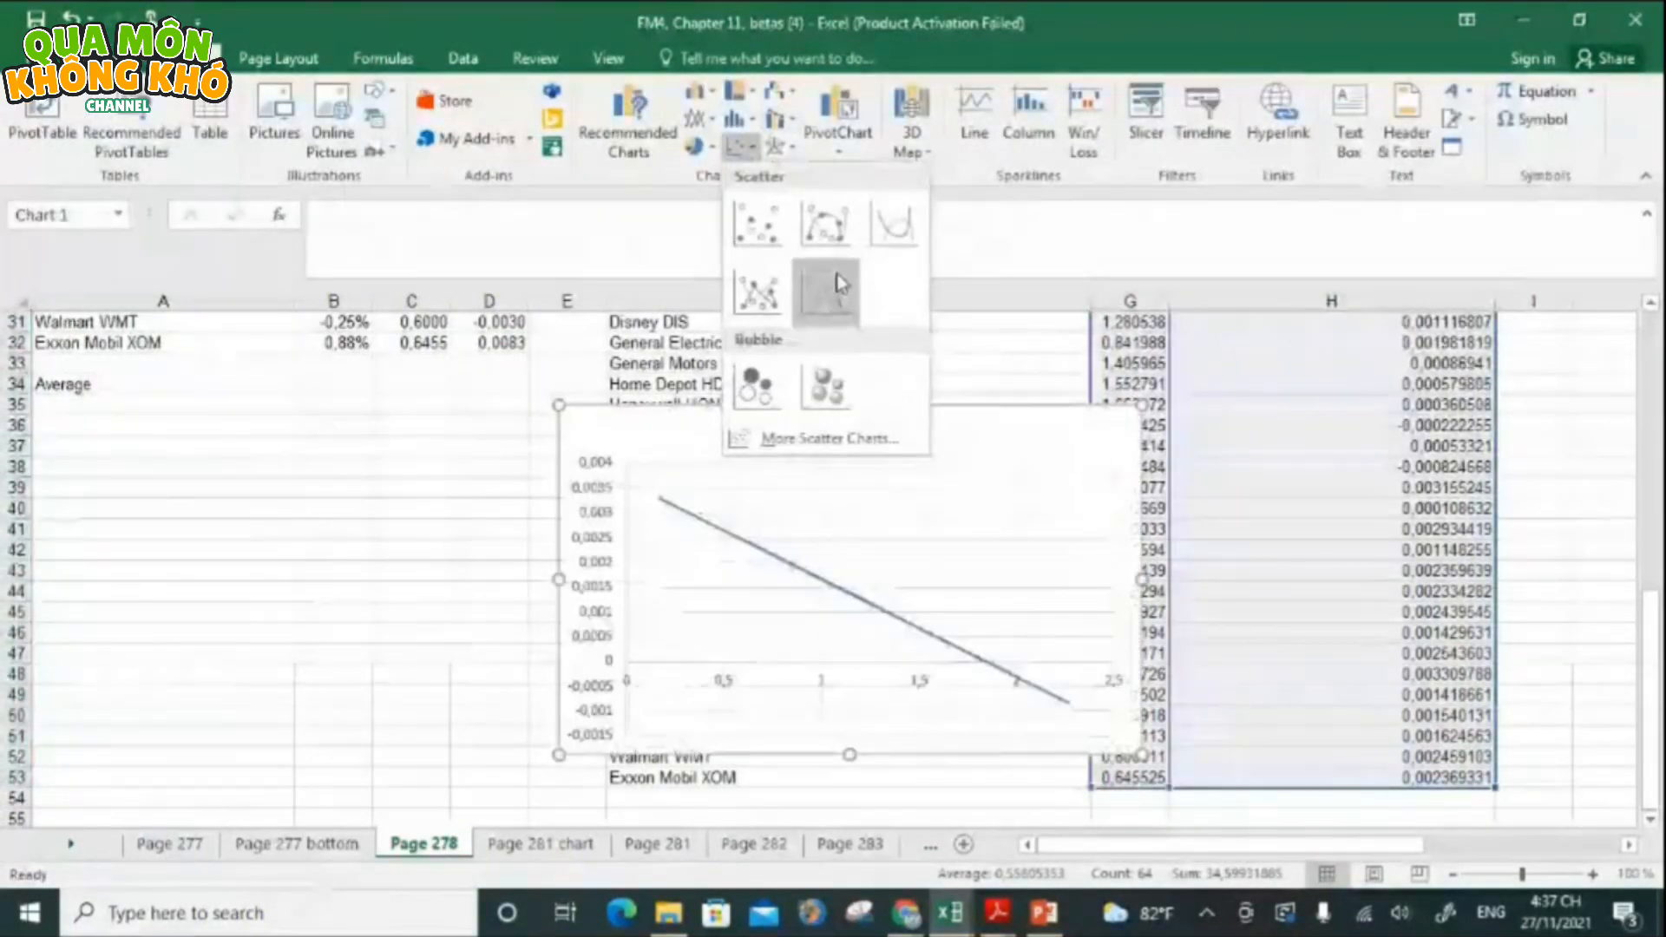
{"action": "left_click", "coordinate": [829, 286]}
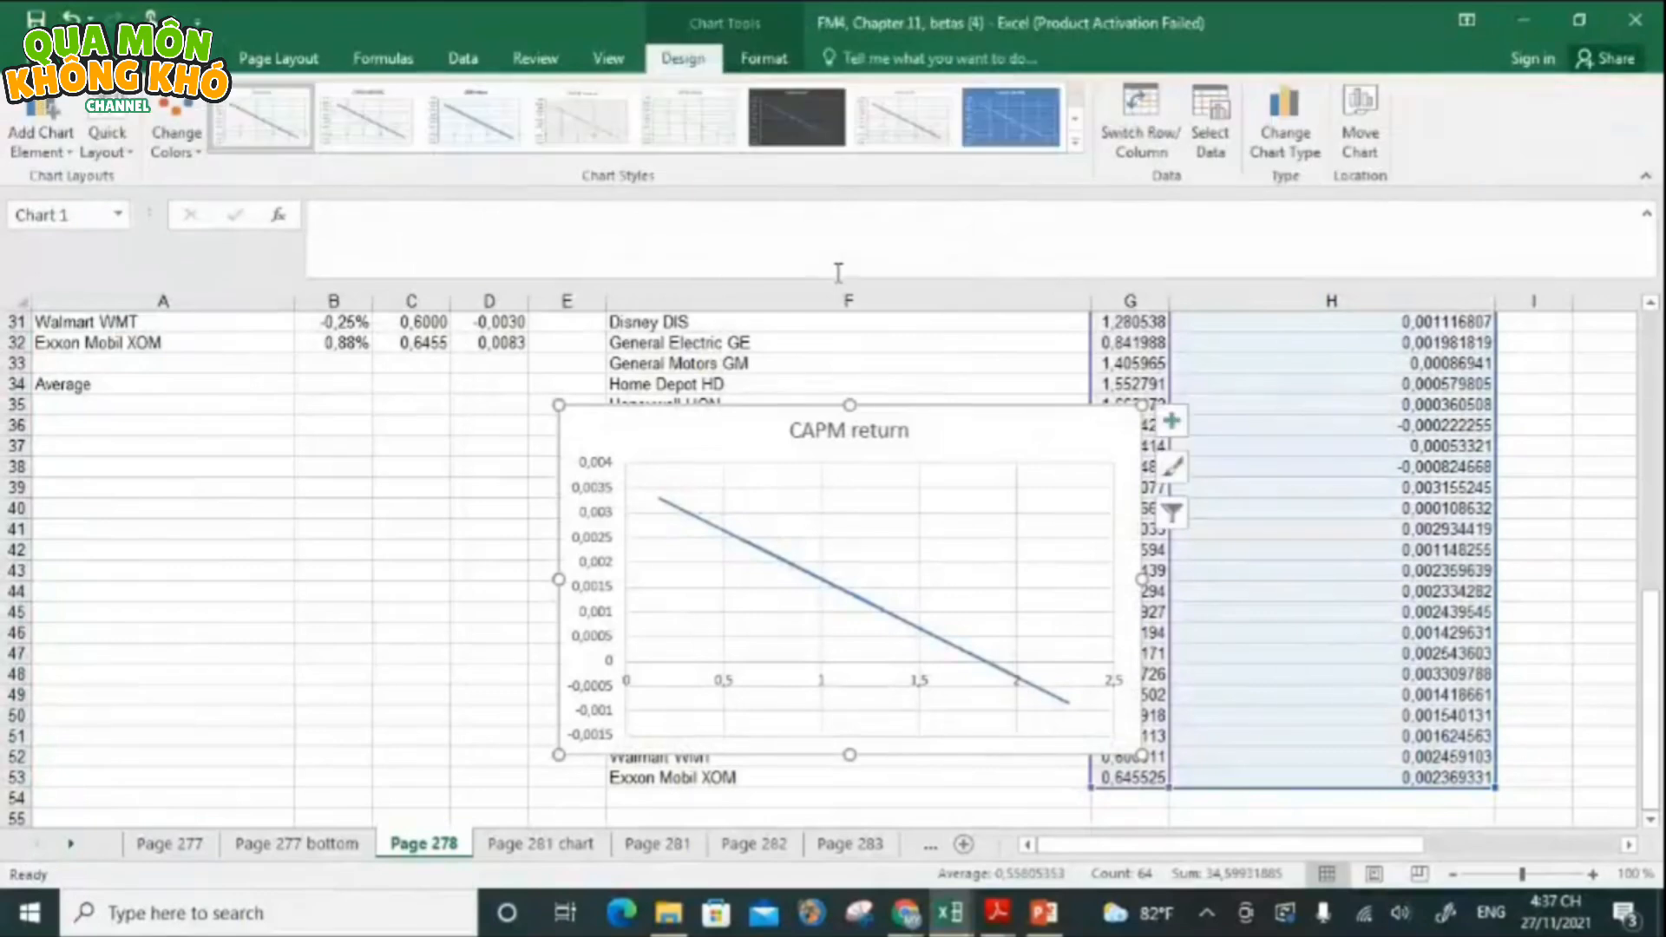
- Open the CAPM return series of the chart's data source for editing and clear its series name
{"action": "left_click_drag", "start_coordinate": [1653, 755], "coordinate": [1653, 638]}
{"action": "right_click", "coordinate": [1041, 719]}
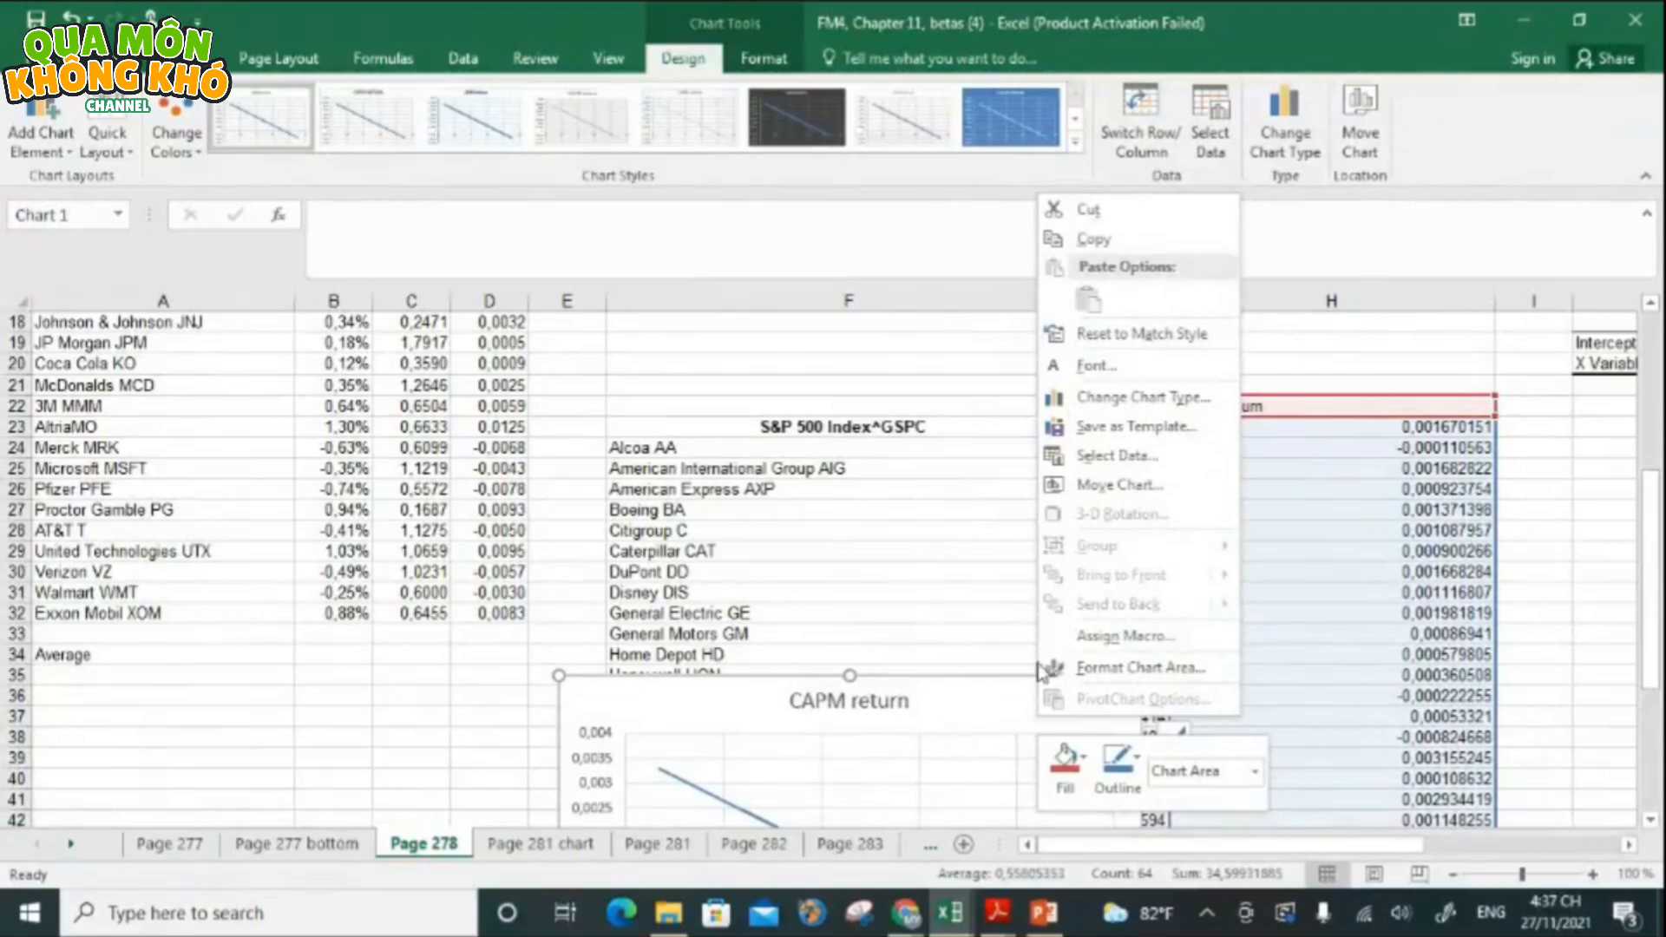
{"action": "left_click", "coordinate": [1117, 455]}
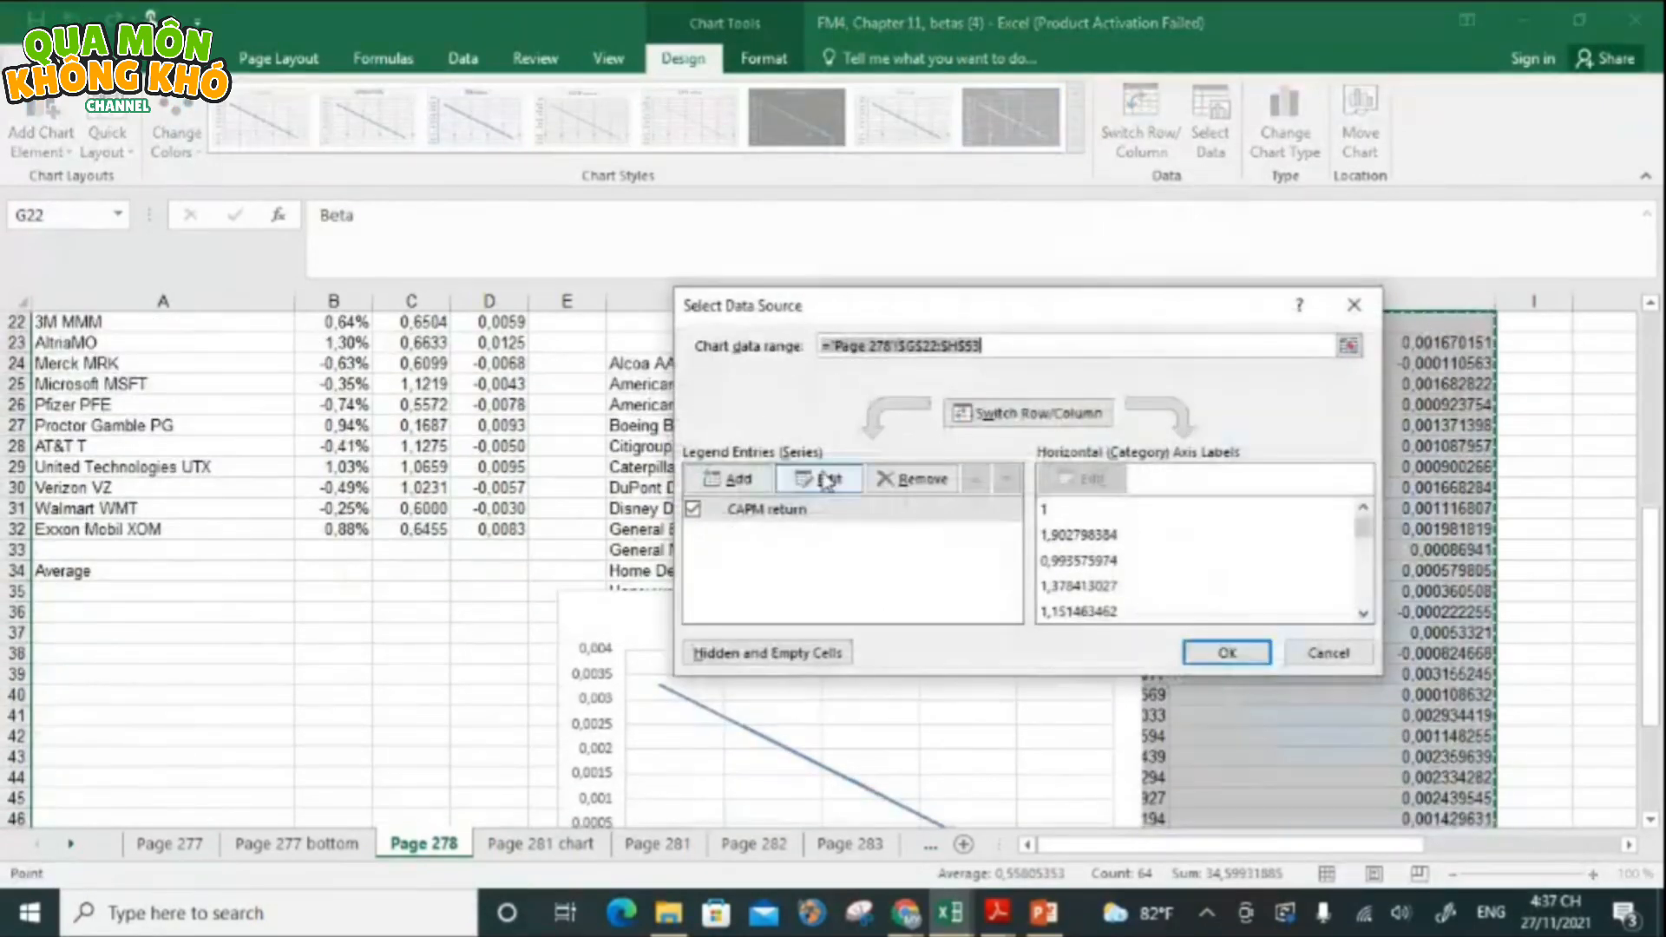
{"action": "left_click", "coordinate": [838, 480]}
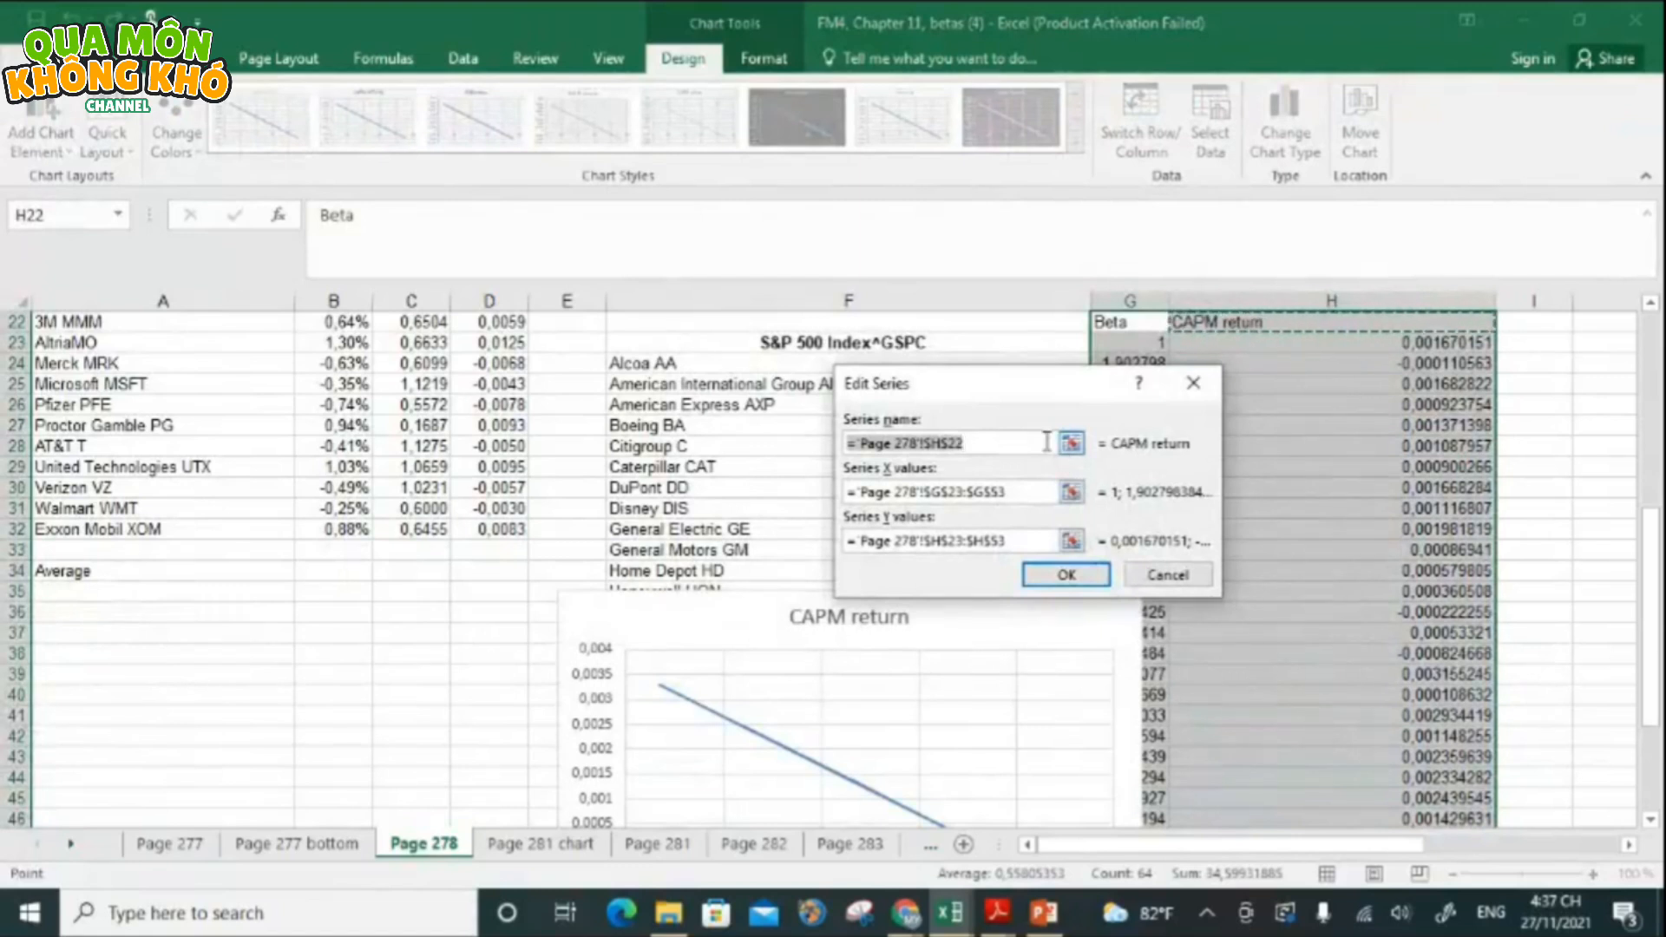
{"action": "key", "text": "BackSpace"}
- Set the series X values to the beta range G23:G53 on Page 278
{"action": "left_click", "coordinate": [1073, 492]}
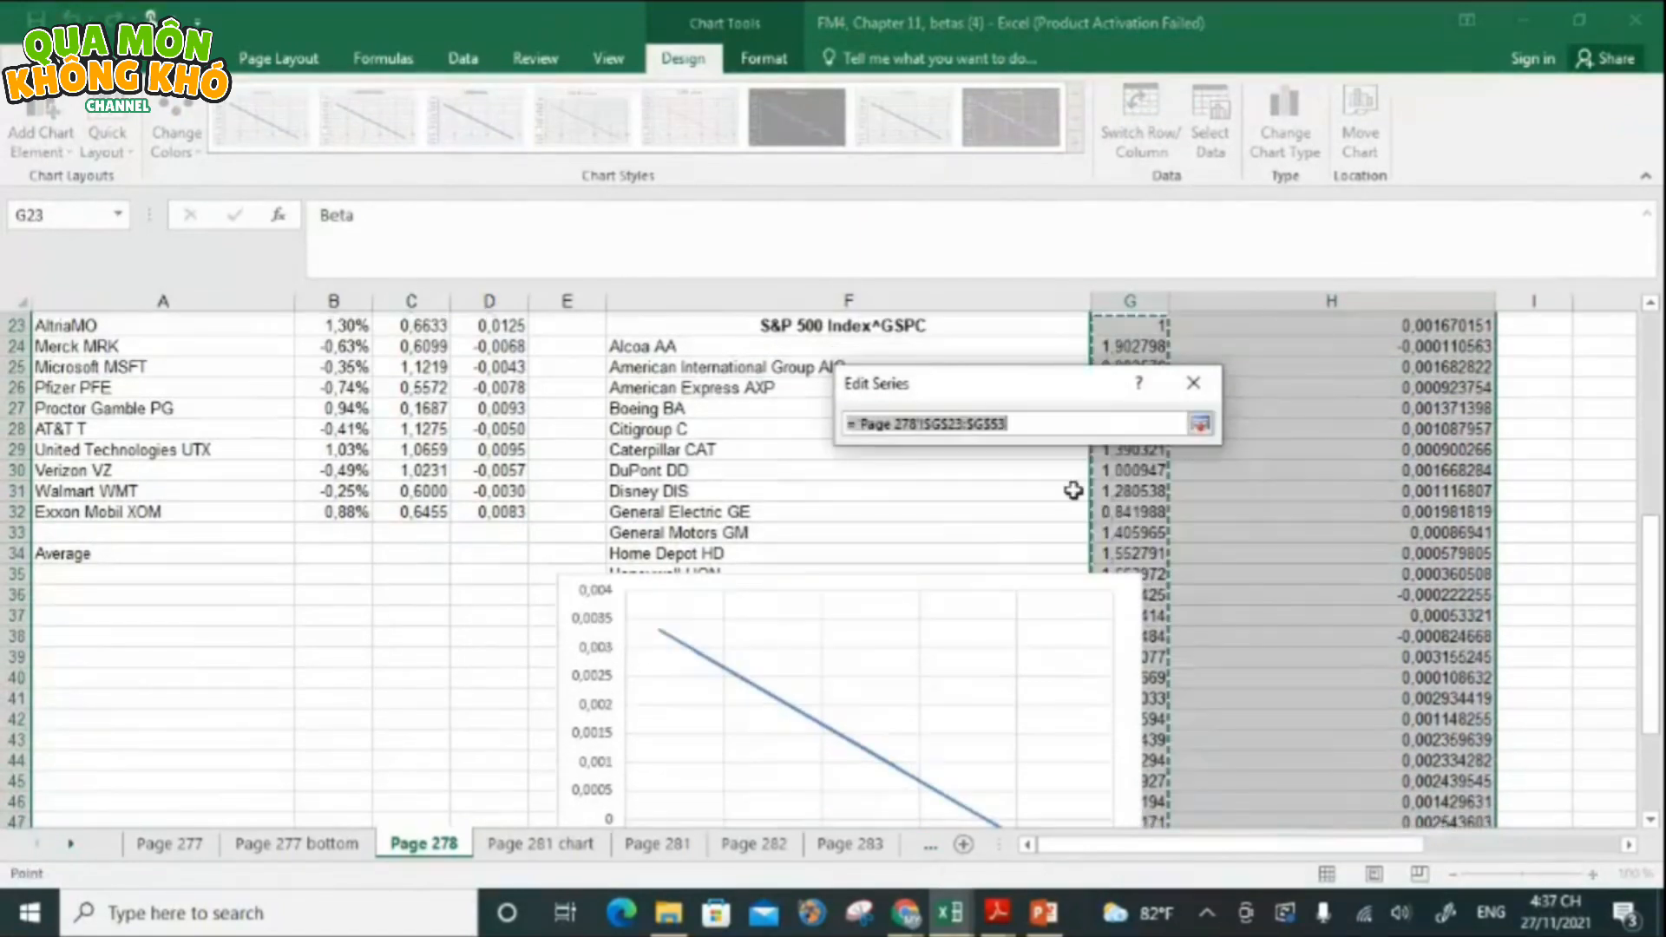
{"action": "left_click", "coordinate": [1193, 383]}
{"action": "left_click", "coordinate": [1072, 492]}
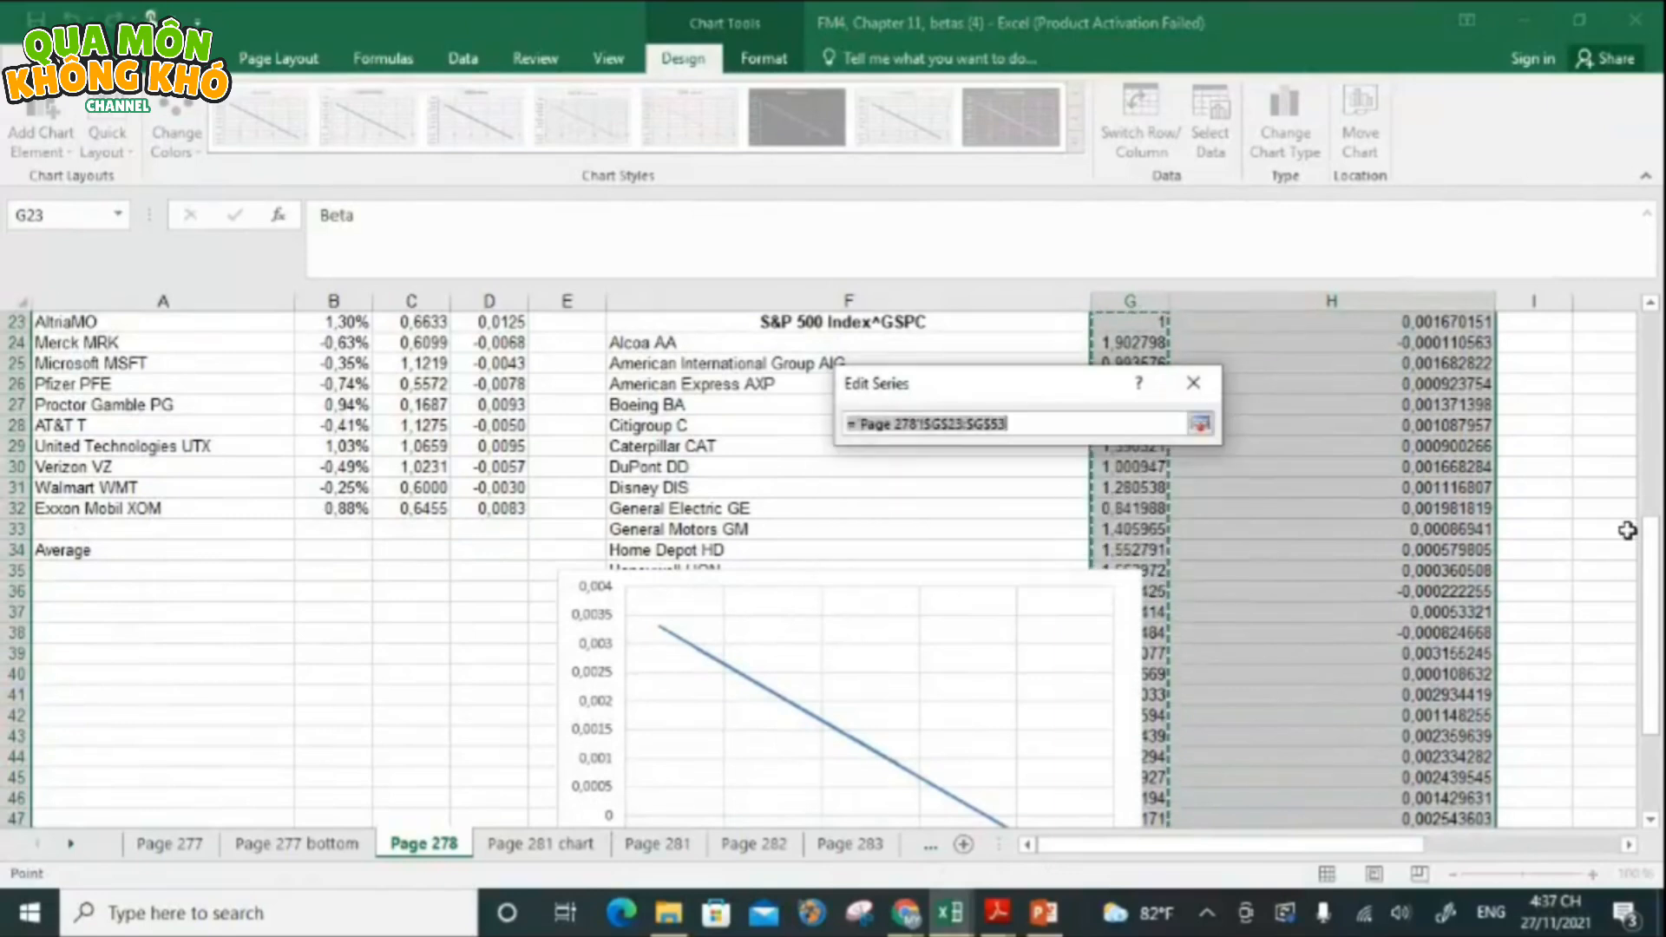
{"action": "left_click_drag", "start_coordinate": [1650, 554], "coordinate": [1662, 475]}
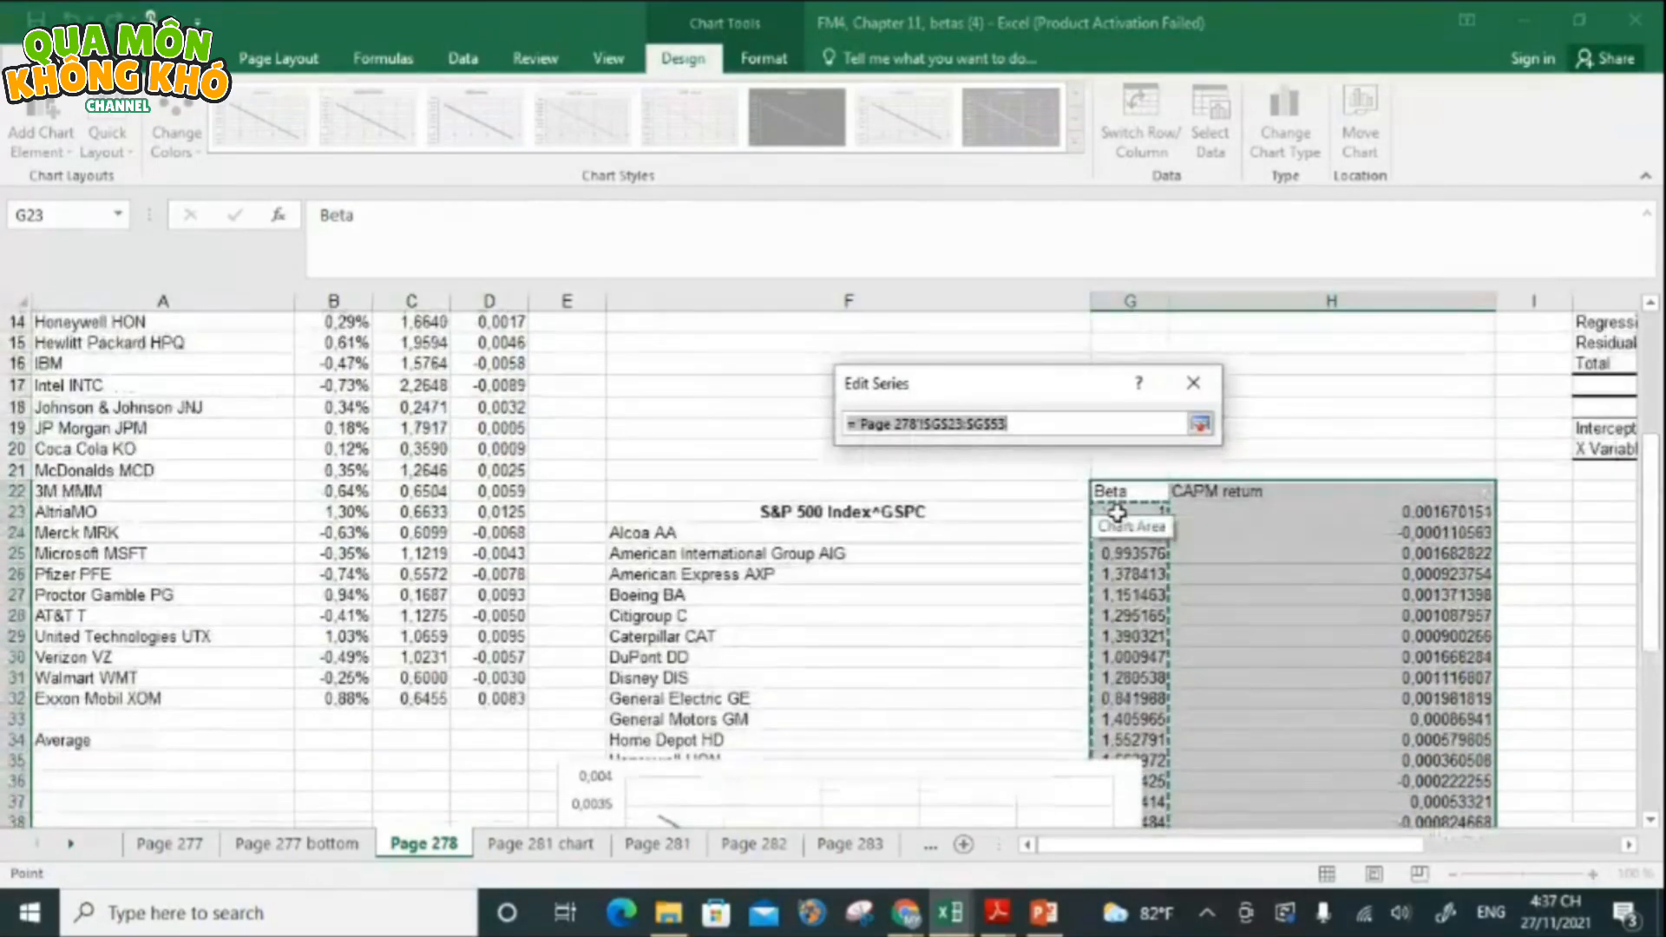
{"action": "left_click", "coordinate": [1125, 514]}
{"action": "left_click_drag", "start_coordinate": [1125, 515], "coordinate": [1128, 778]}
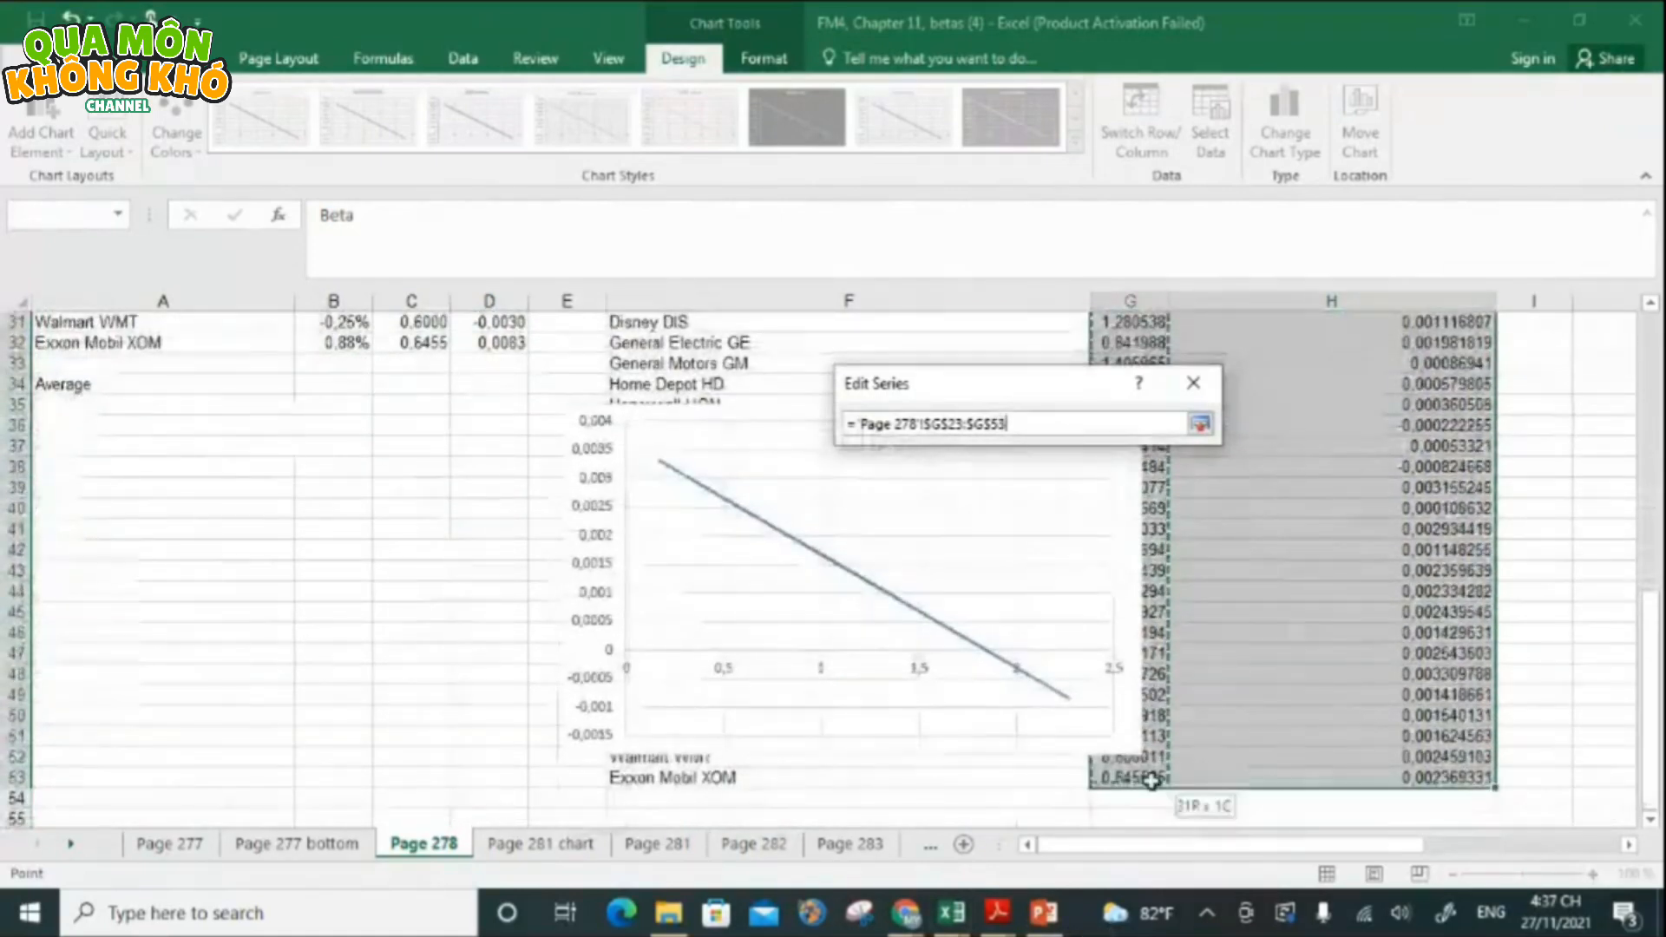
{"action": "left_click", "coordinate": [1201, 425]}
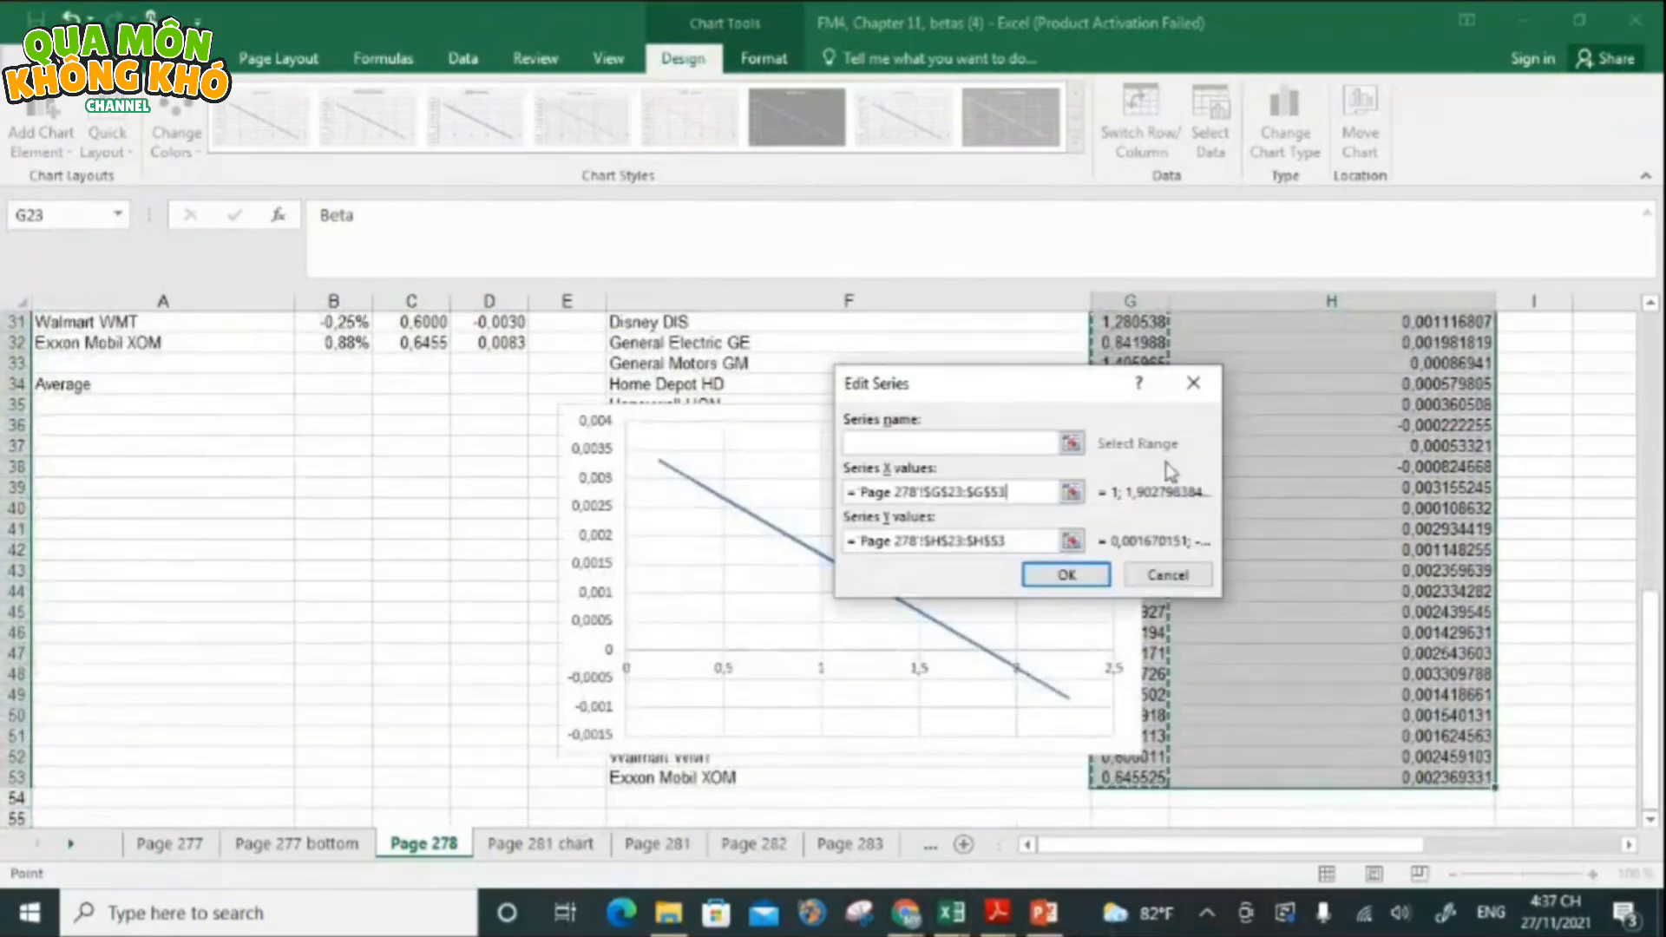
- Set the series Y values to the CAPM returns in H23:H53 and apply the chart's data source changes
{"action": "left_click", "coordinate": [1041, 524]}
{"action": "left_click_drag", "start_coordinate": [1652, 547], "coordinate": [1654, 481]}
{"action": "left_click_drag", "start_coordinate": [1466, 475], "coordinate": [1391, 768]}
{"action": "left_click", "coordinate": [1078, 574]}
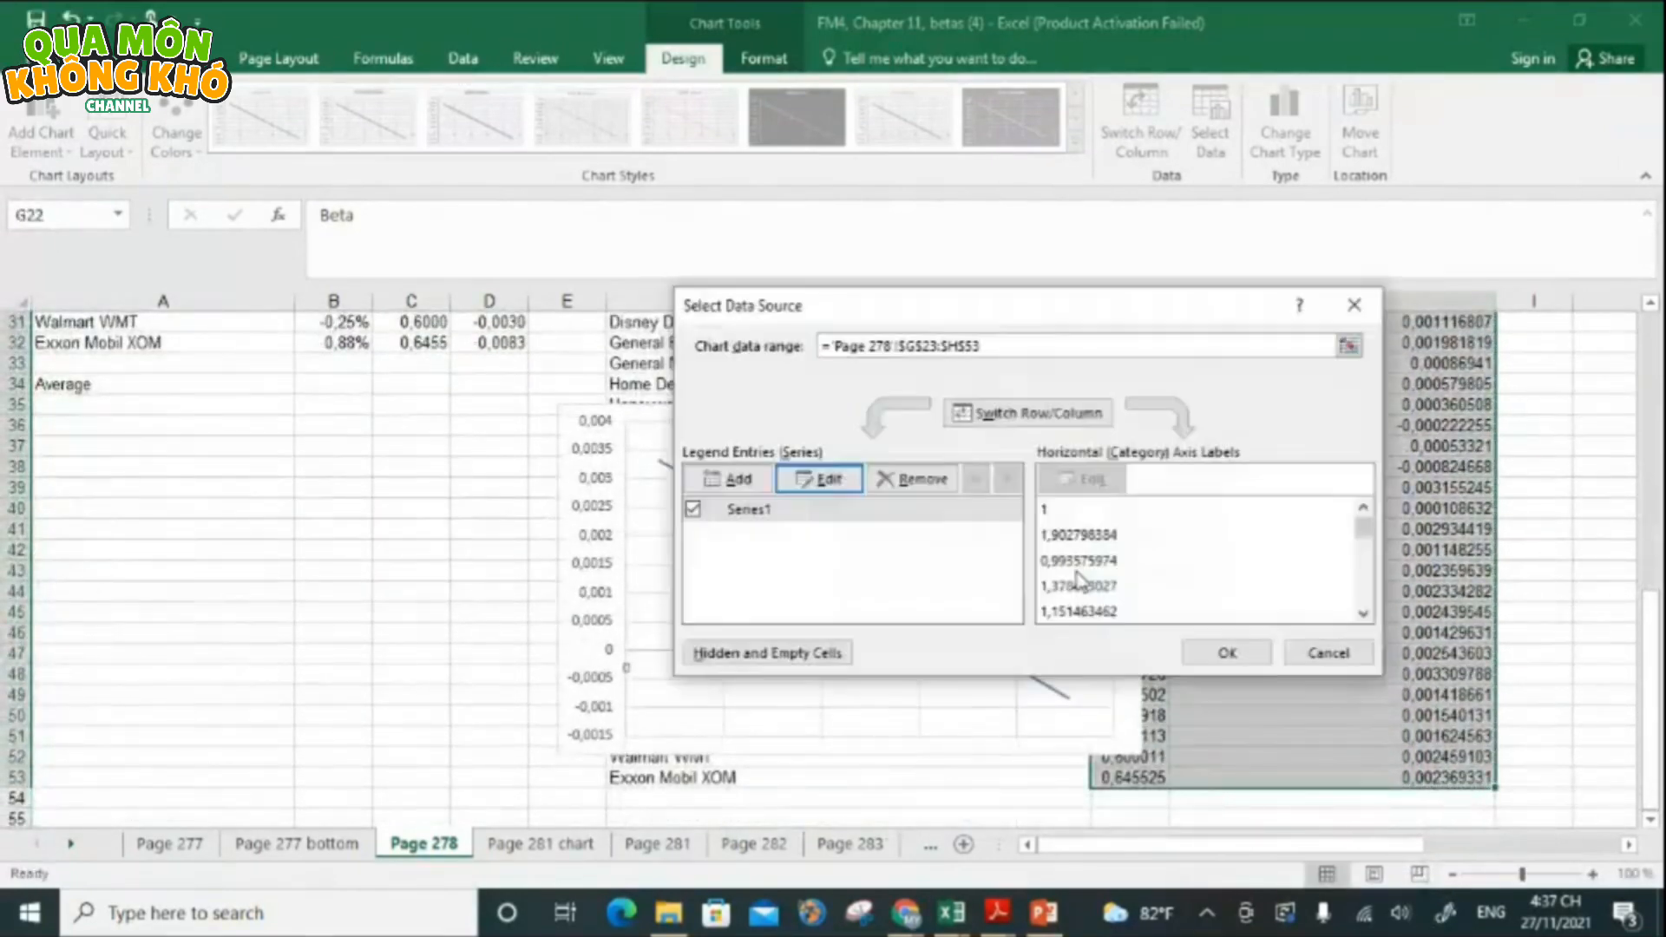
{"action": "left_click", "coordinate": [1220, 654]}
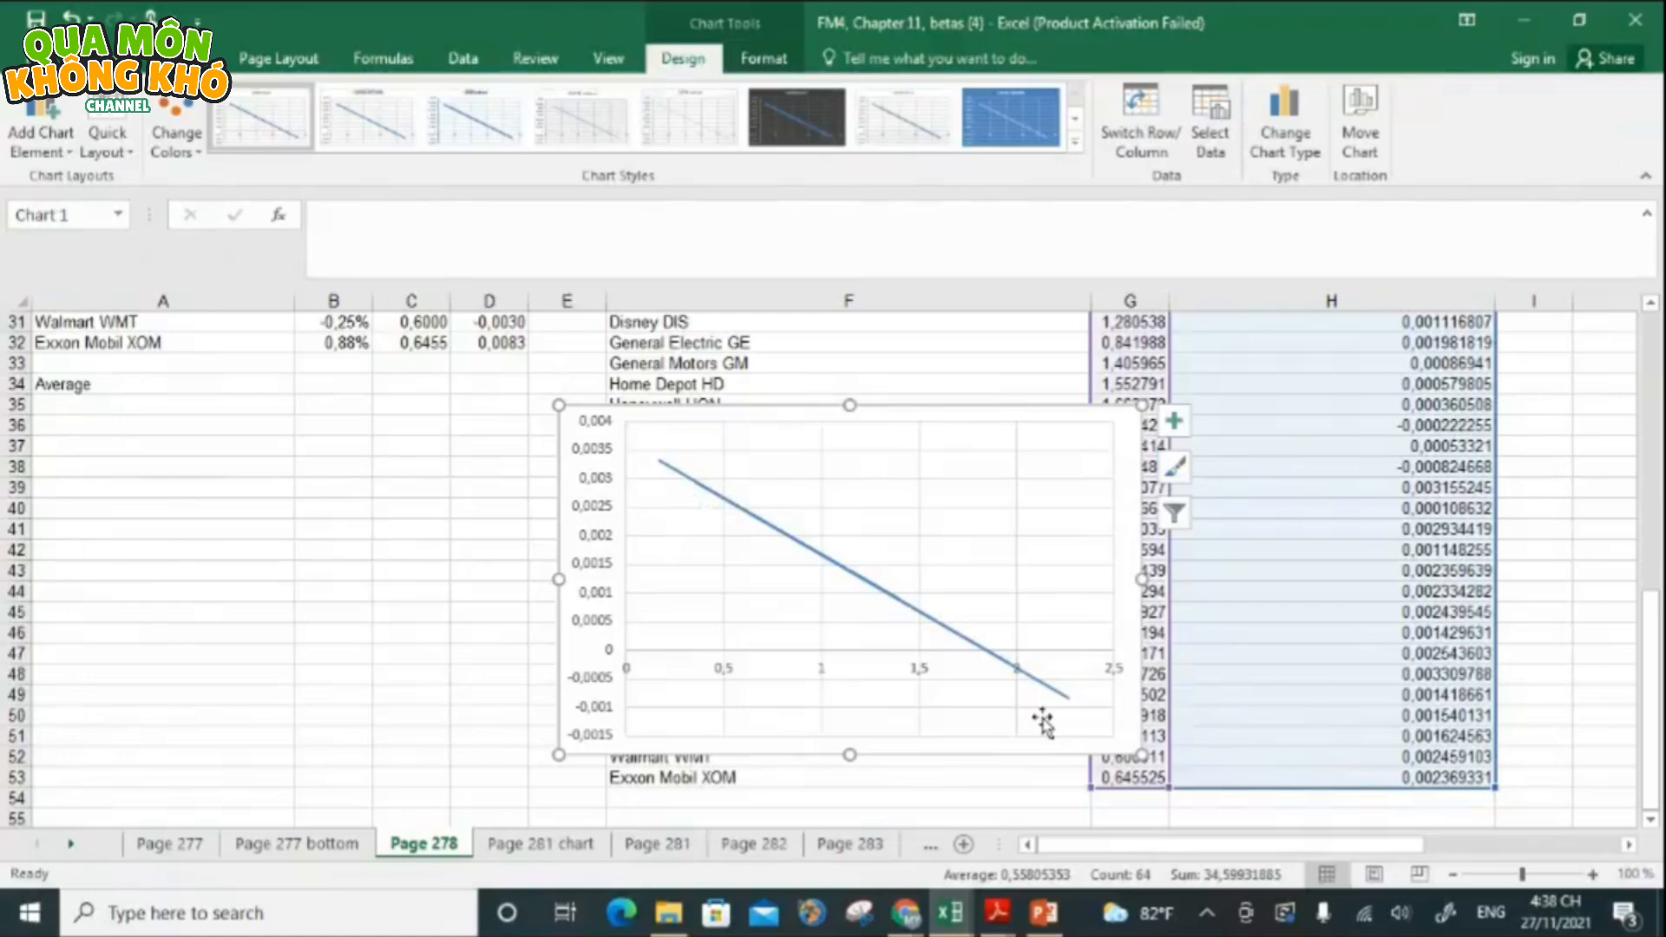
{"action": "mouse_move", "coordinate": [1653, 624]}
{"action": "left_mouse_down"}
{"action": "mouse_move", "coordinate": [1659, 512]}
{"action": "mouse_move", "coordinate": [1659, 624]}
{"action": "left_mouse_up"}
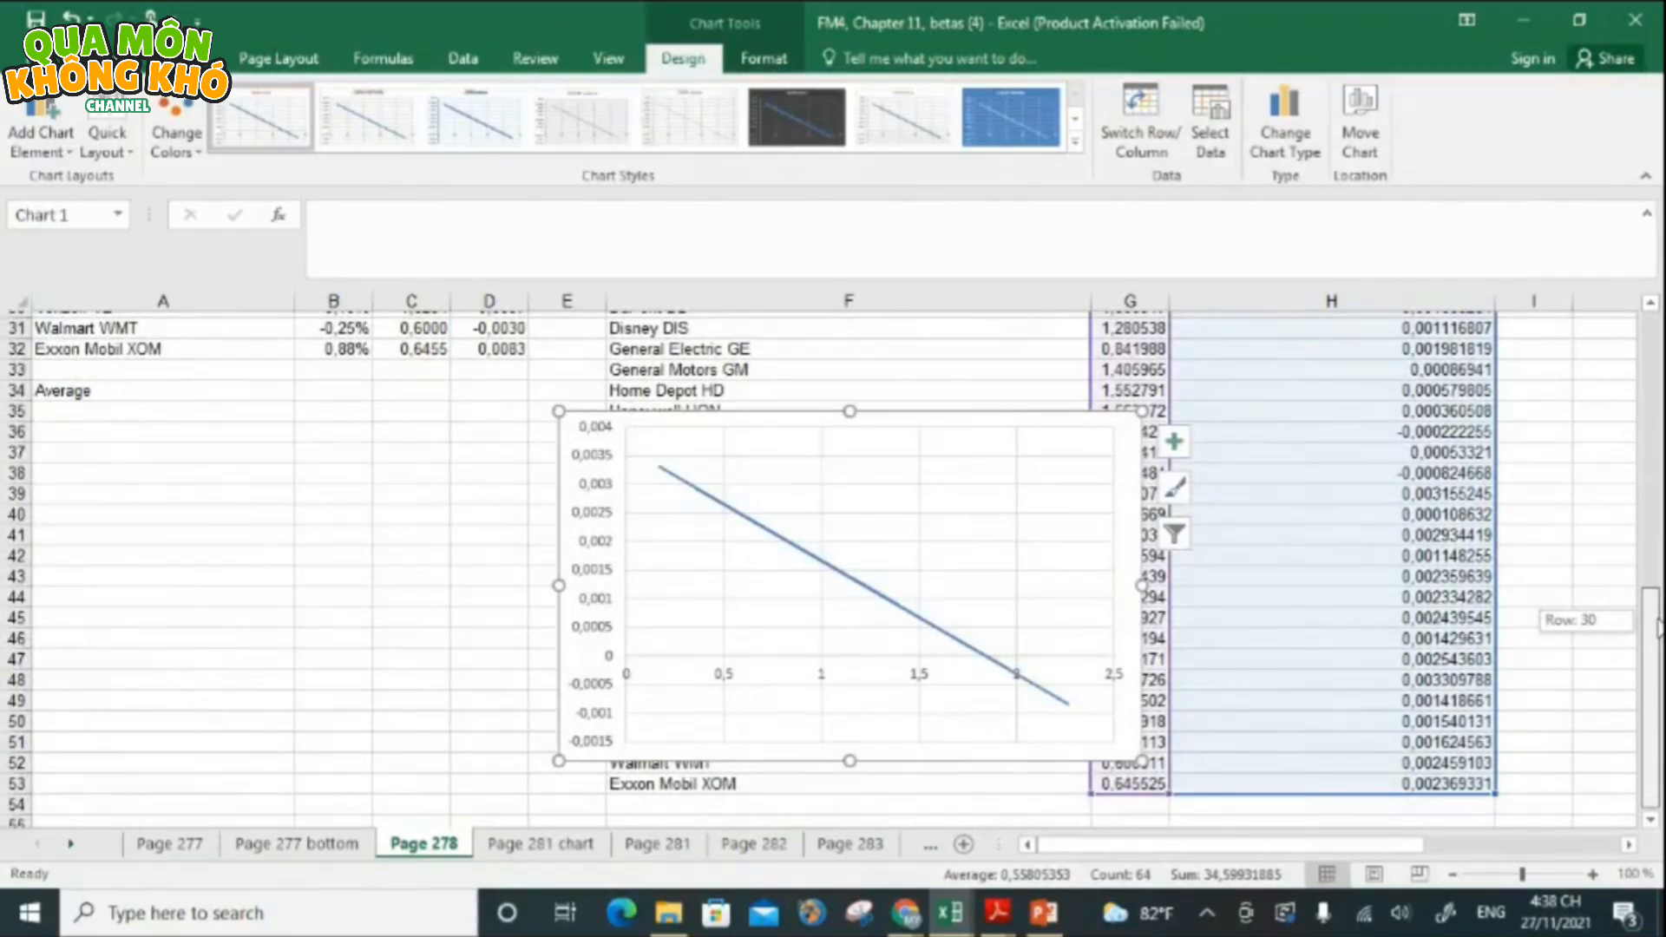
{"action": "left_click_drag", "start_coordinate": [1658, 625], "coordinate": [1658, 624]}
{"action": "mouse_move", "coordinate": [1659, 625]}
{"action": "left_mouse_down"}
{"action": "mouse_move", "coordinate": [1651, 507]}
{"action": "mouse_move", "coordinate": [1649, 595]}
{"action": "left_mouse_up"}
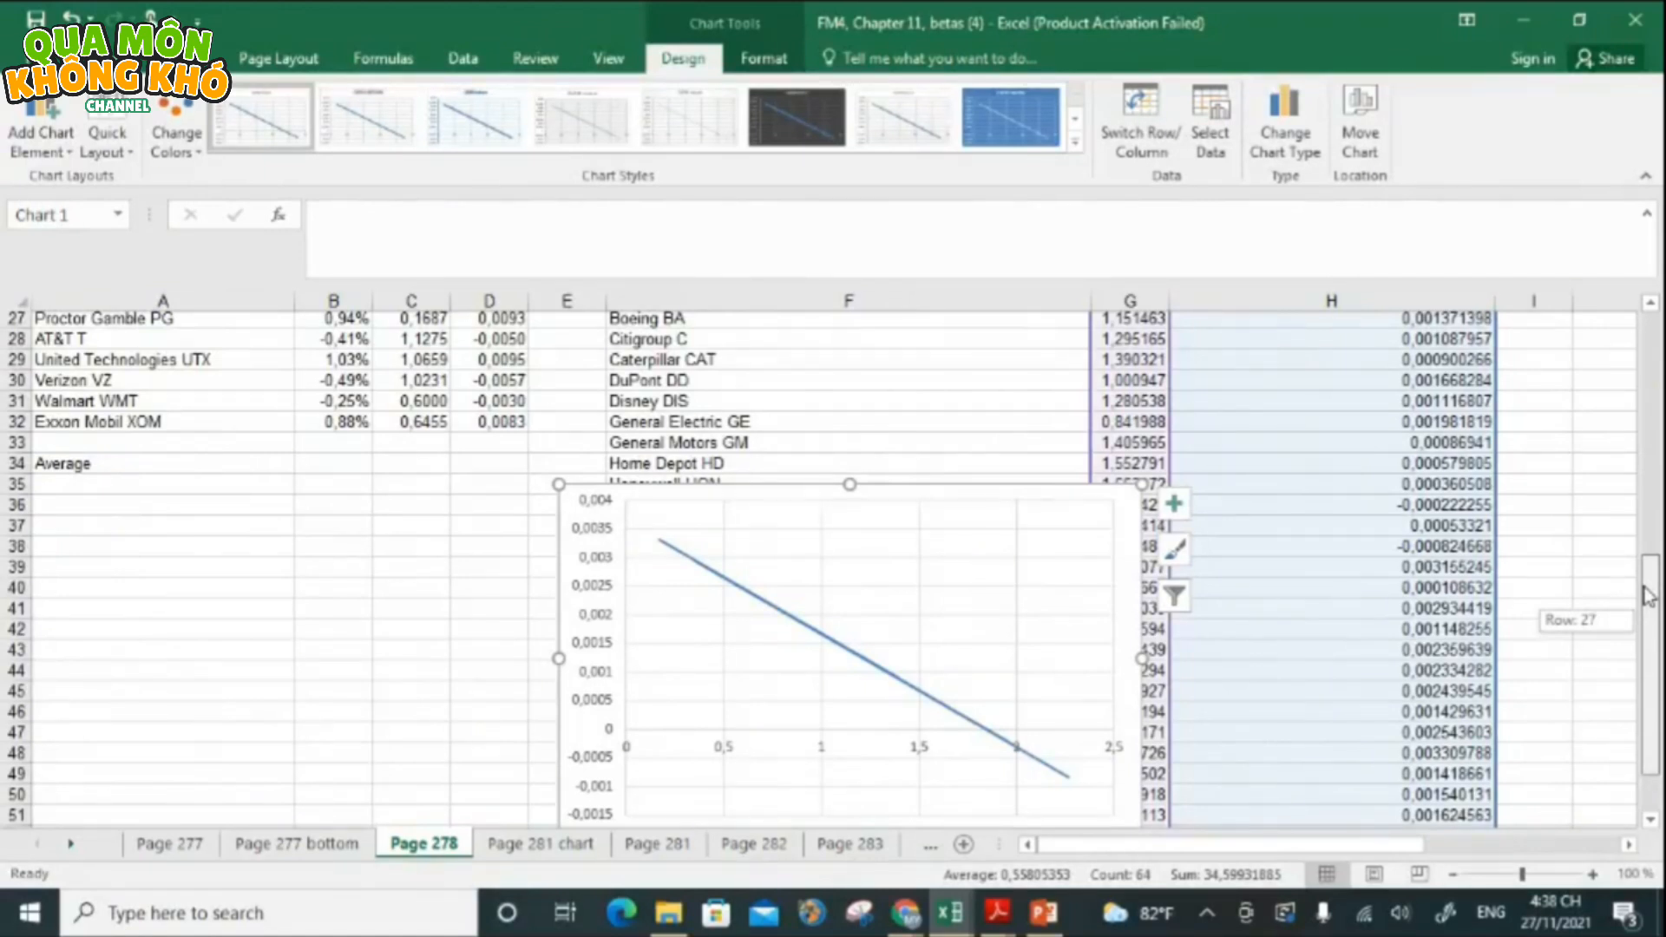
{"action": "left_click_drag", "start_coordinate": [1646, 595], "coordinate": [1646, 353]}
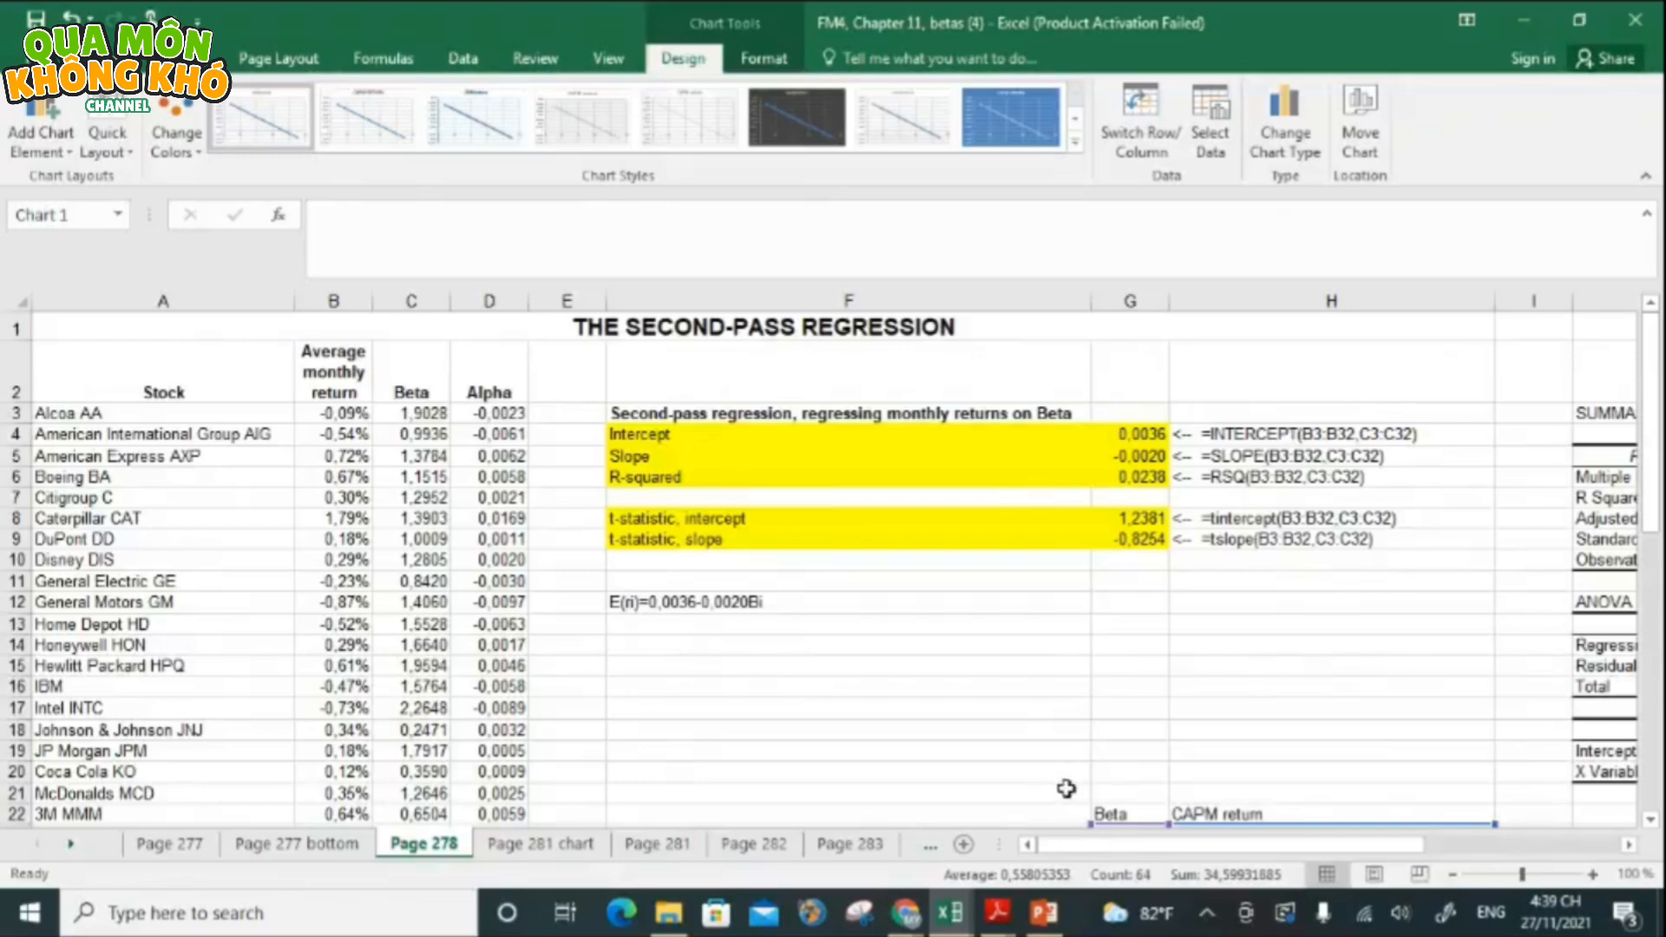
{"action": "mouse_move", "coordinate": [1043, 913]}
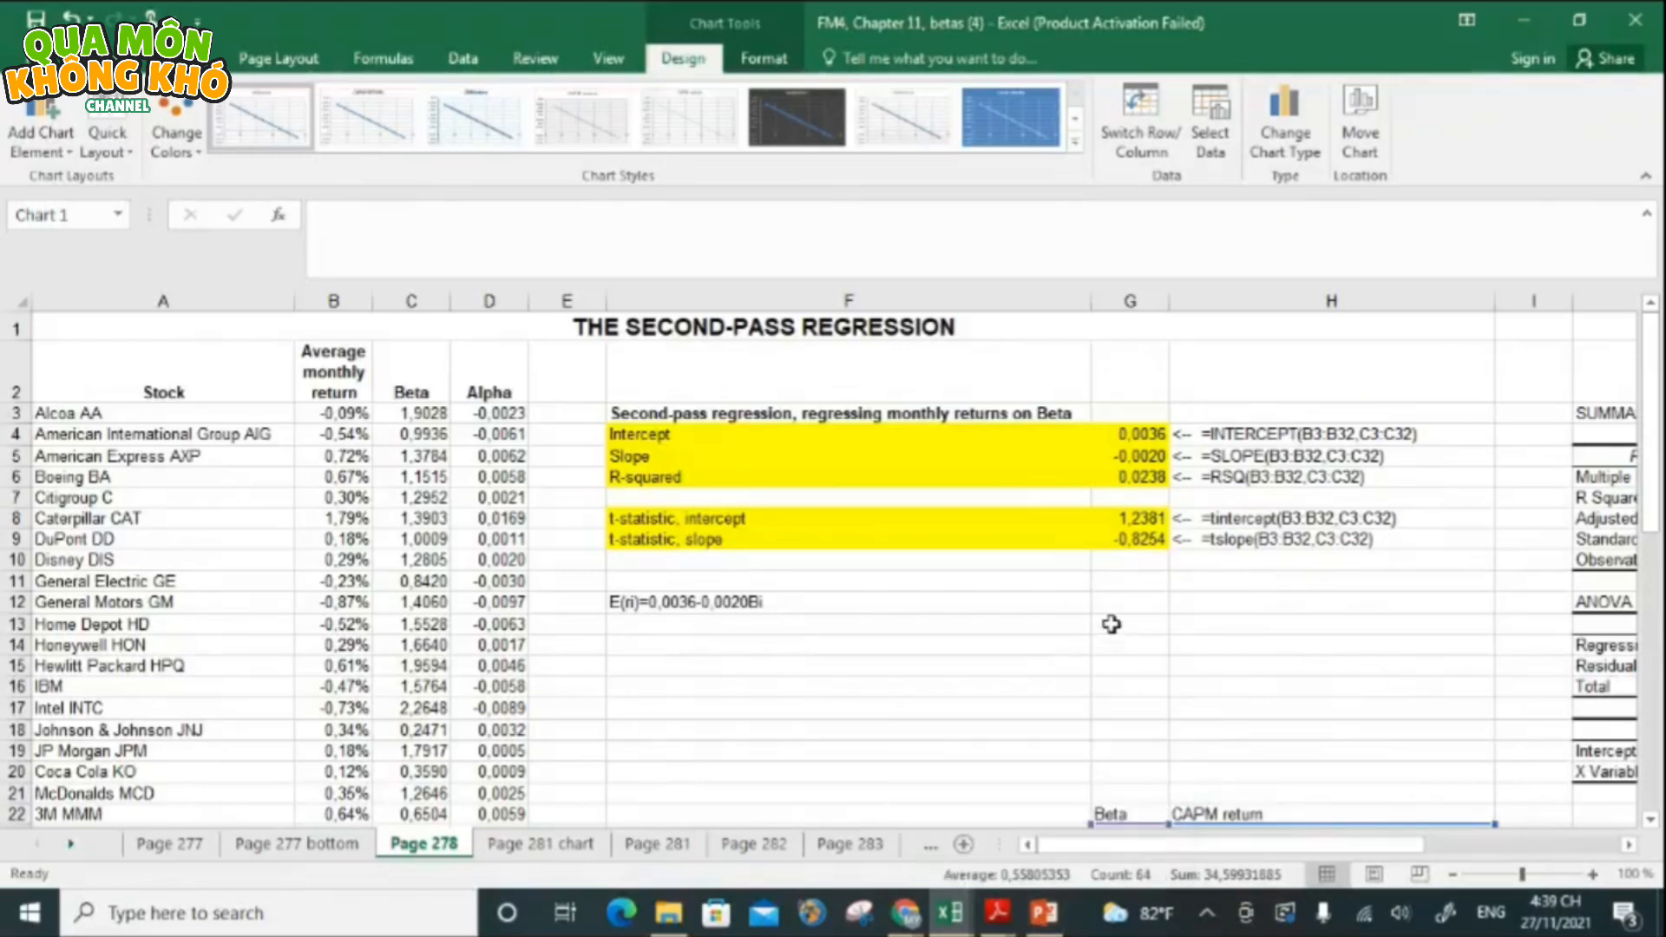
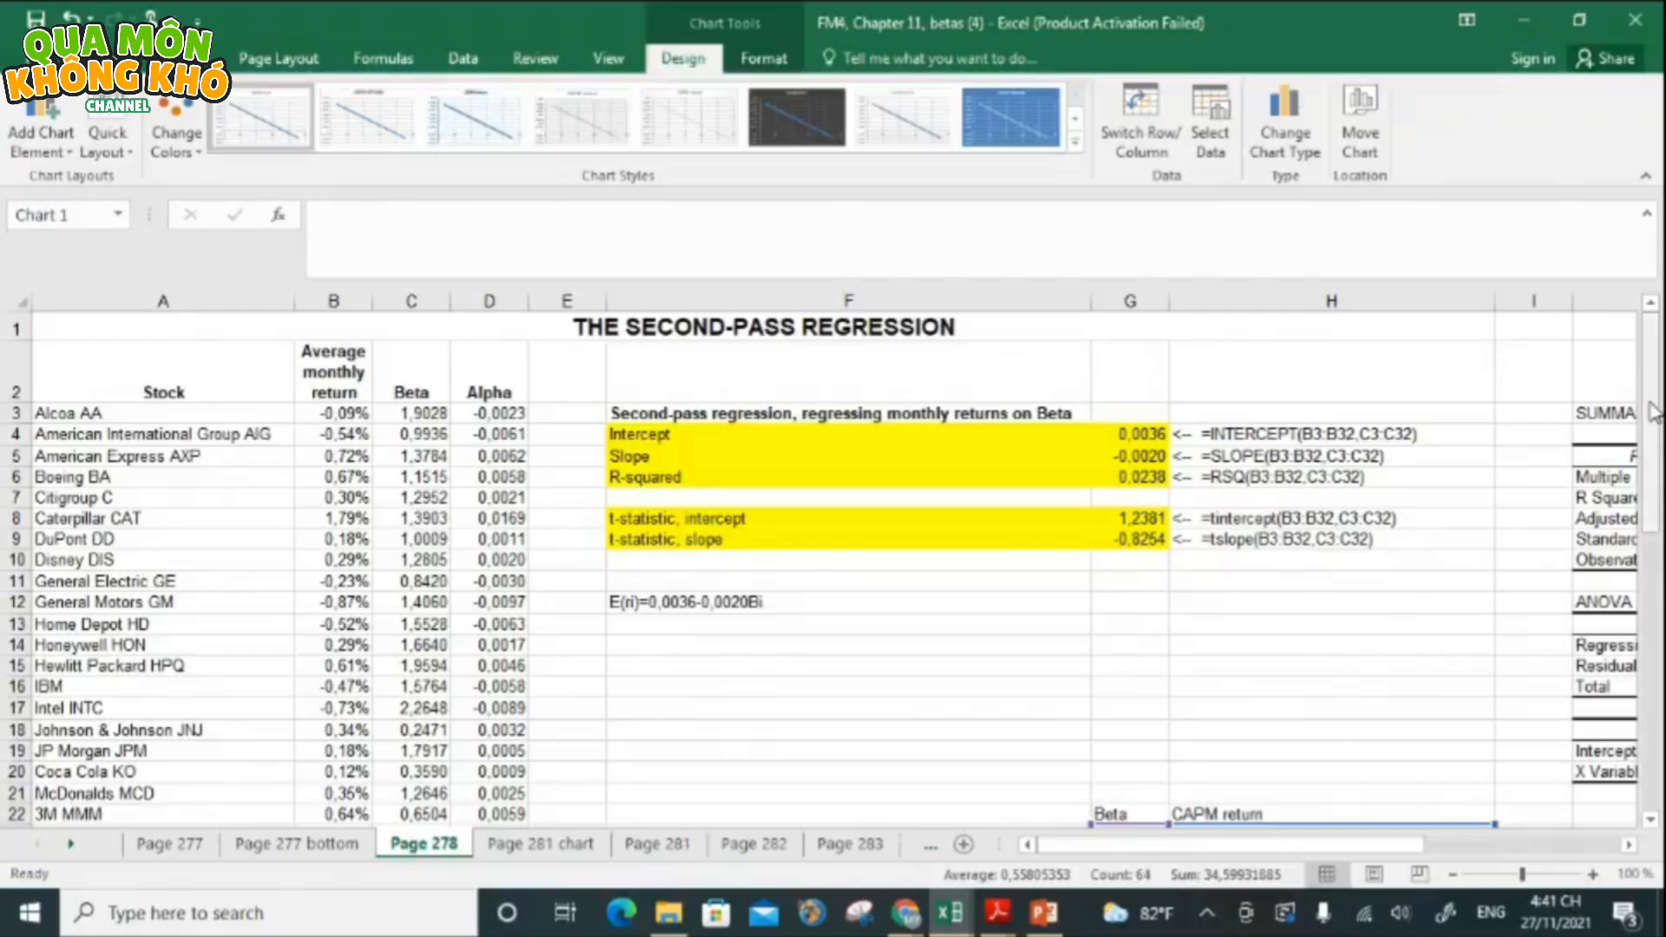
{"action": "left_click_drag", "start_coordinate": [1651, 417], "coordinate": [1642, 555]}
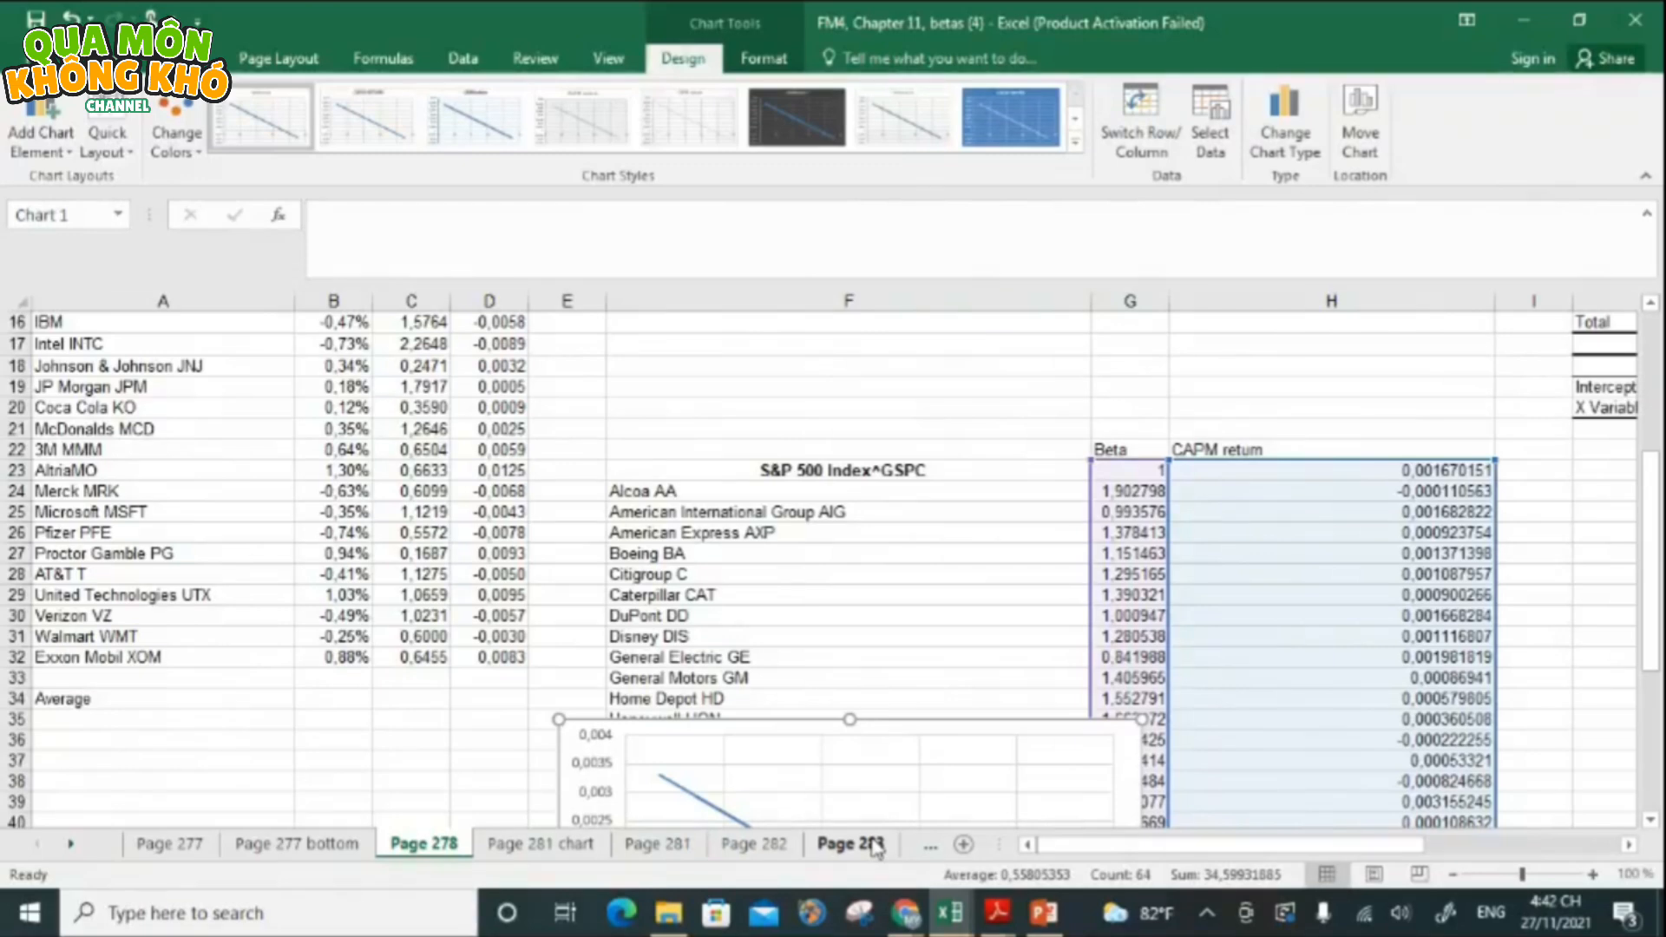
- Examine the CAPM return chart on Page 278 and the layout of the Page 283 return data sheet
{"action": "left_click_drag", "start_coordinate": [1651, 560], "coordinate": [1655, 620]}
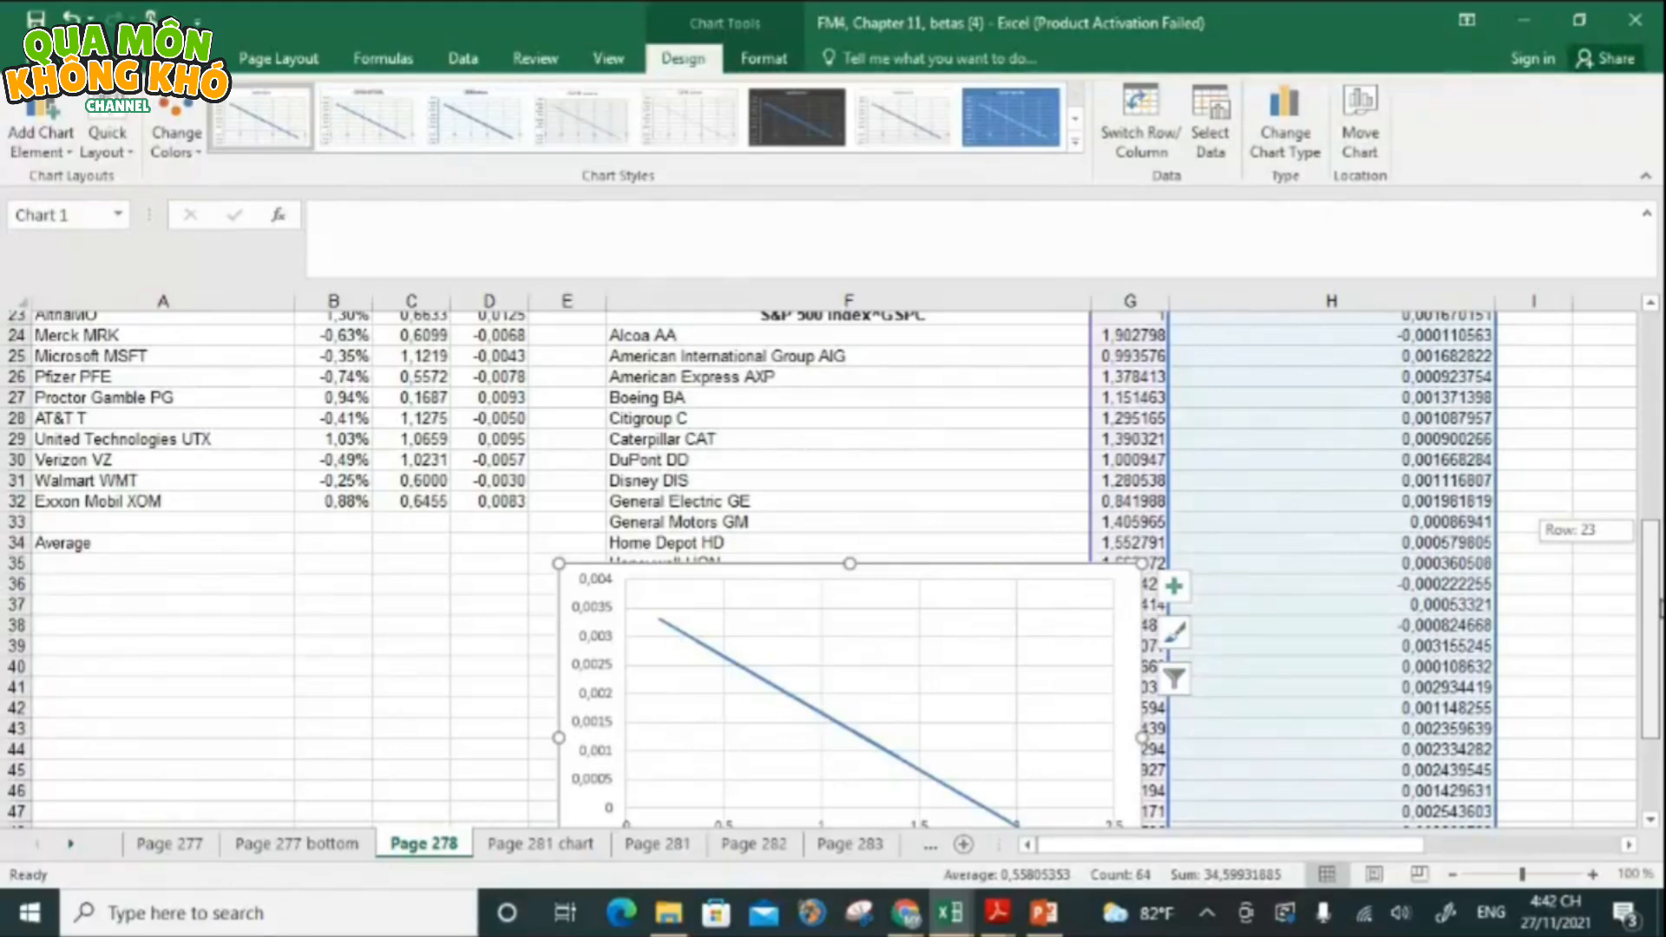
{"action": "left_click_drag", "start_coordinate": [1656, 621], "coordinate": [1655, 557]}
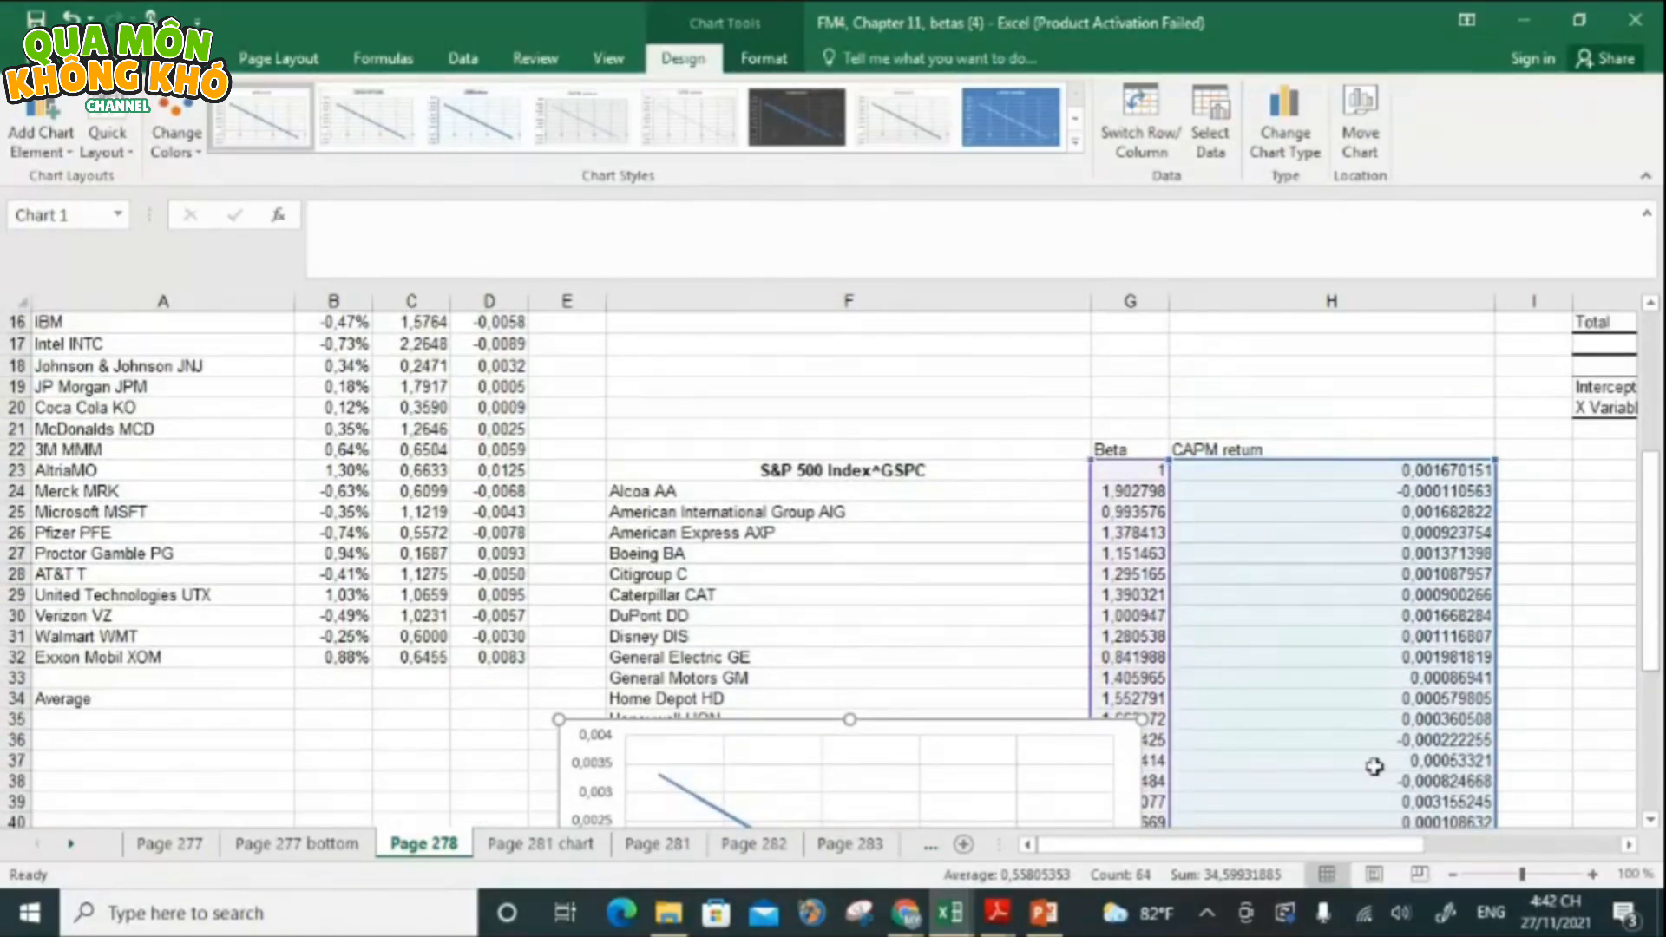
{"action": "left_click", "coordinate": [882, 844]}
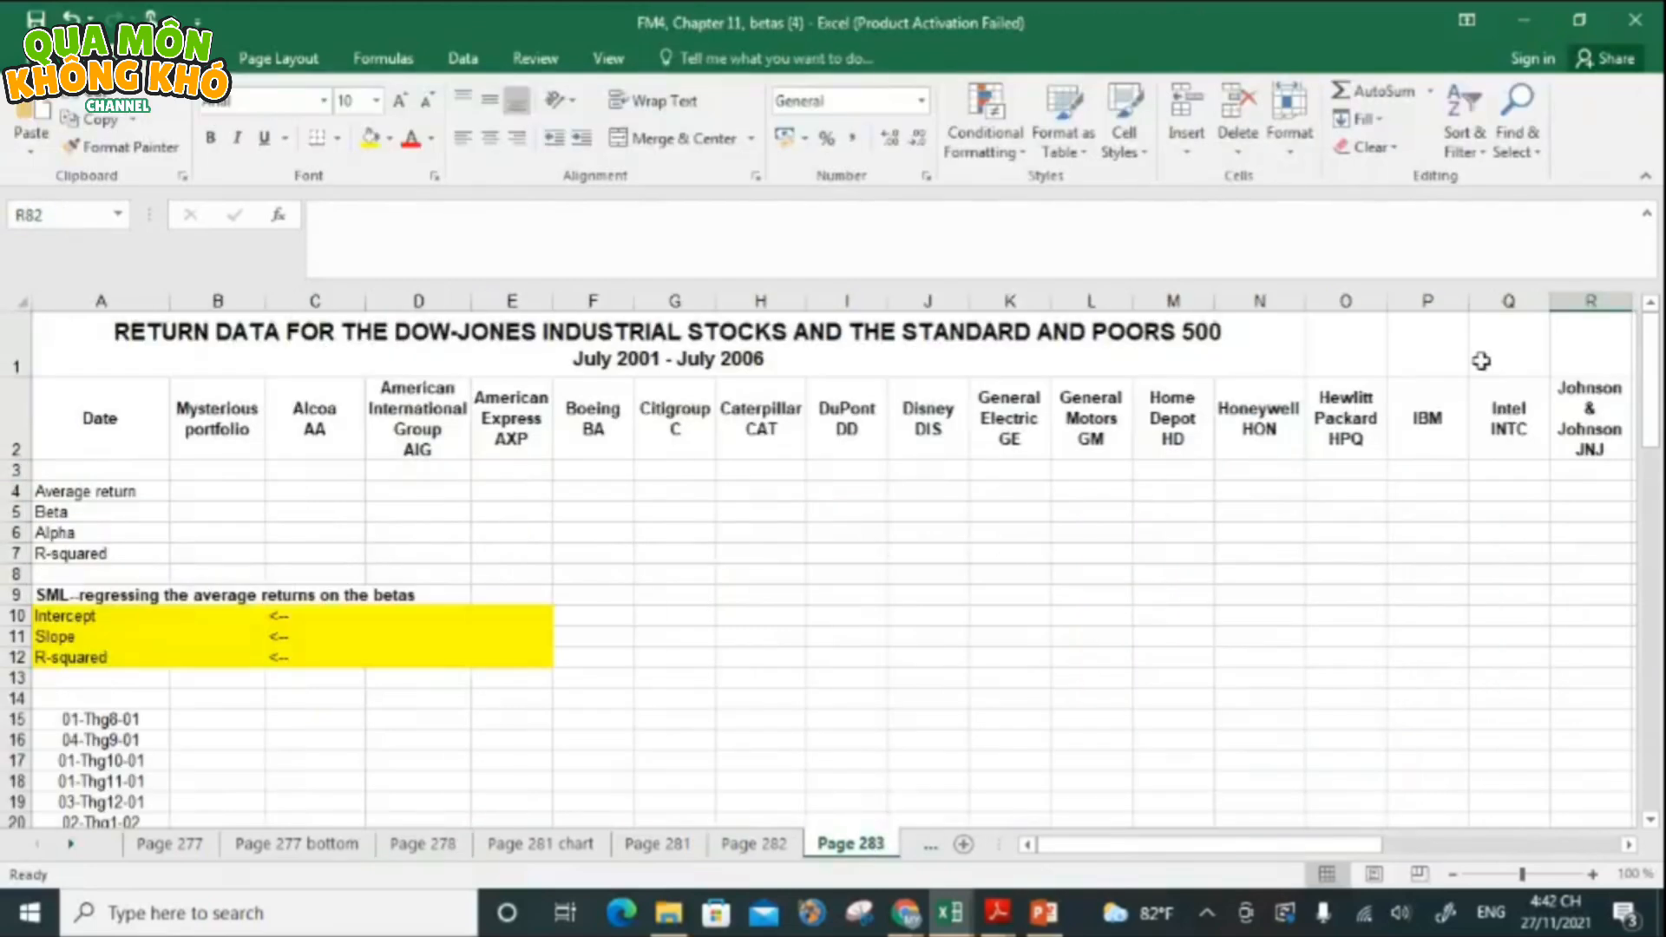
{"action": "left_click_drag", "start_coordinate": [1648, 429], "coordinate": [1658, 253]}
{"action": "left_click", "coordinate": [762, 845]}
{"action": "left_click", "coordinate": [820, 846]}
{"action": "left_click_drag", "start_coordinate": [1652, 371], "coordinate": [1655, 356]}
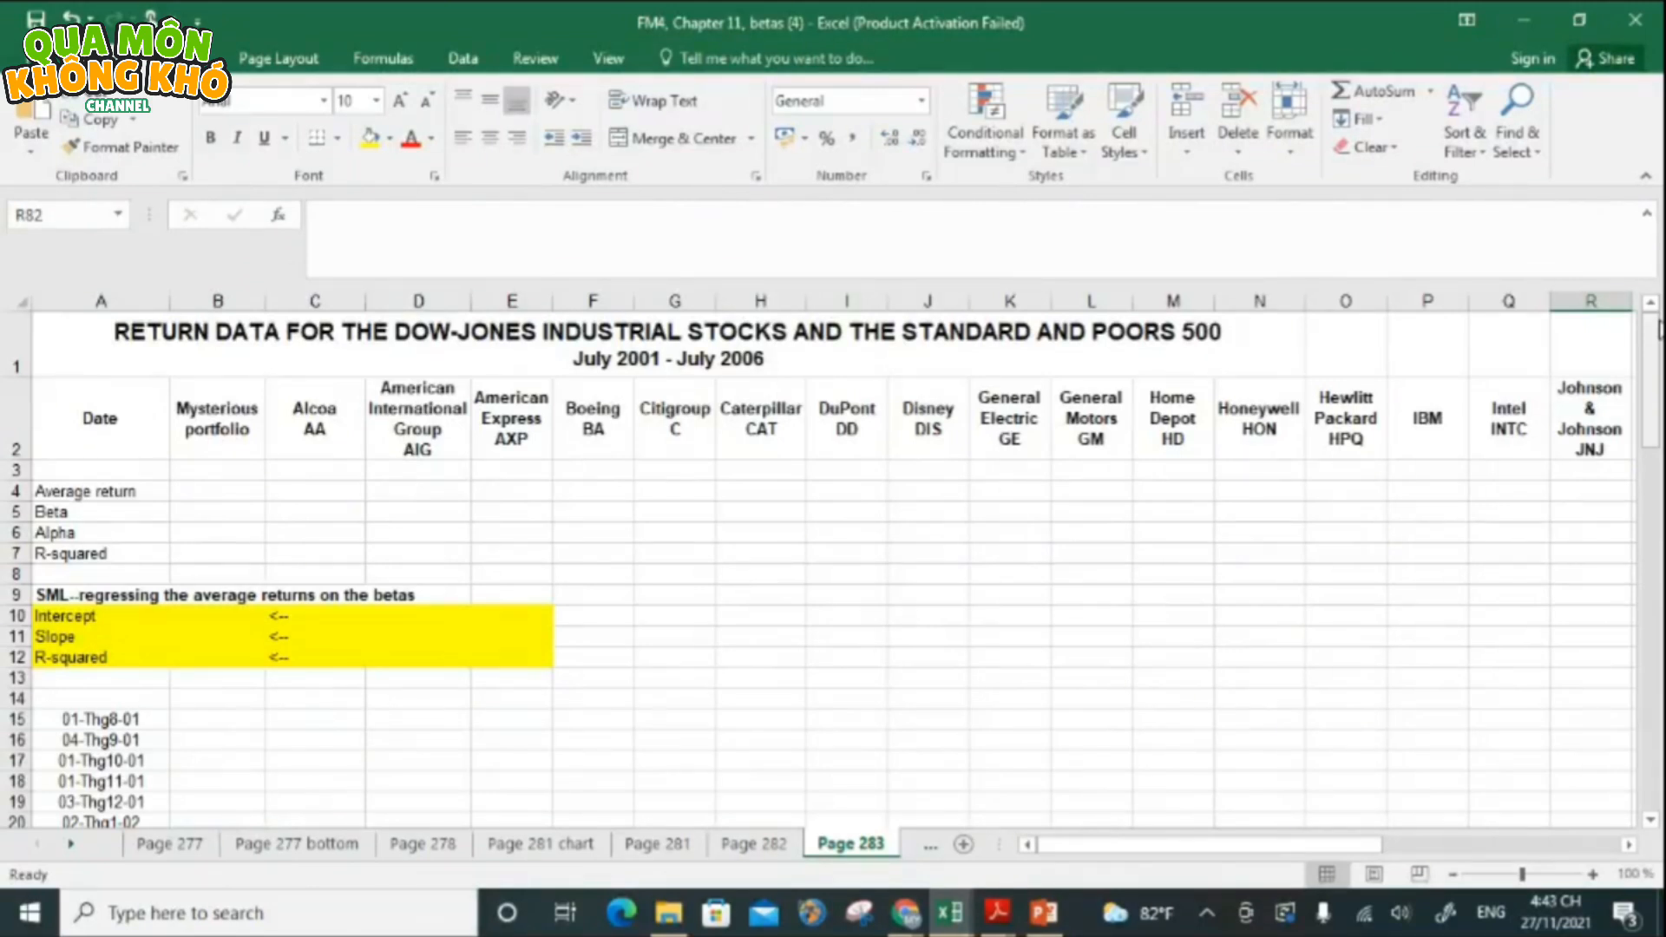
{"action": "left_click", "coordinate": [156, 845]}
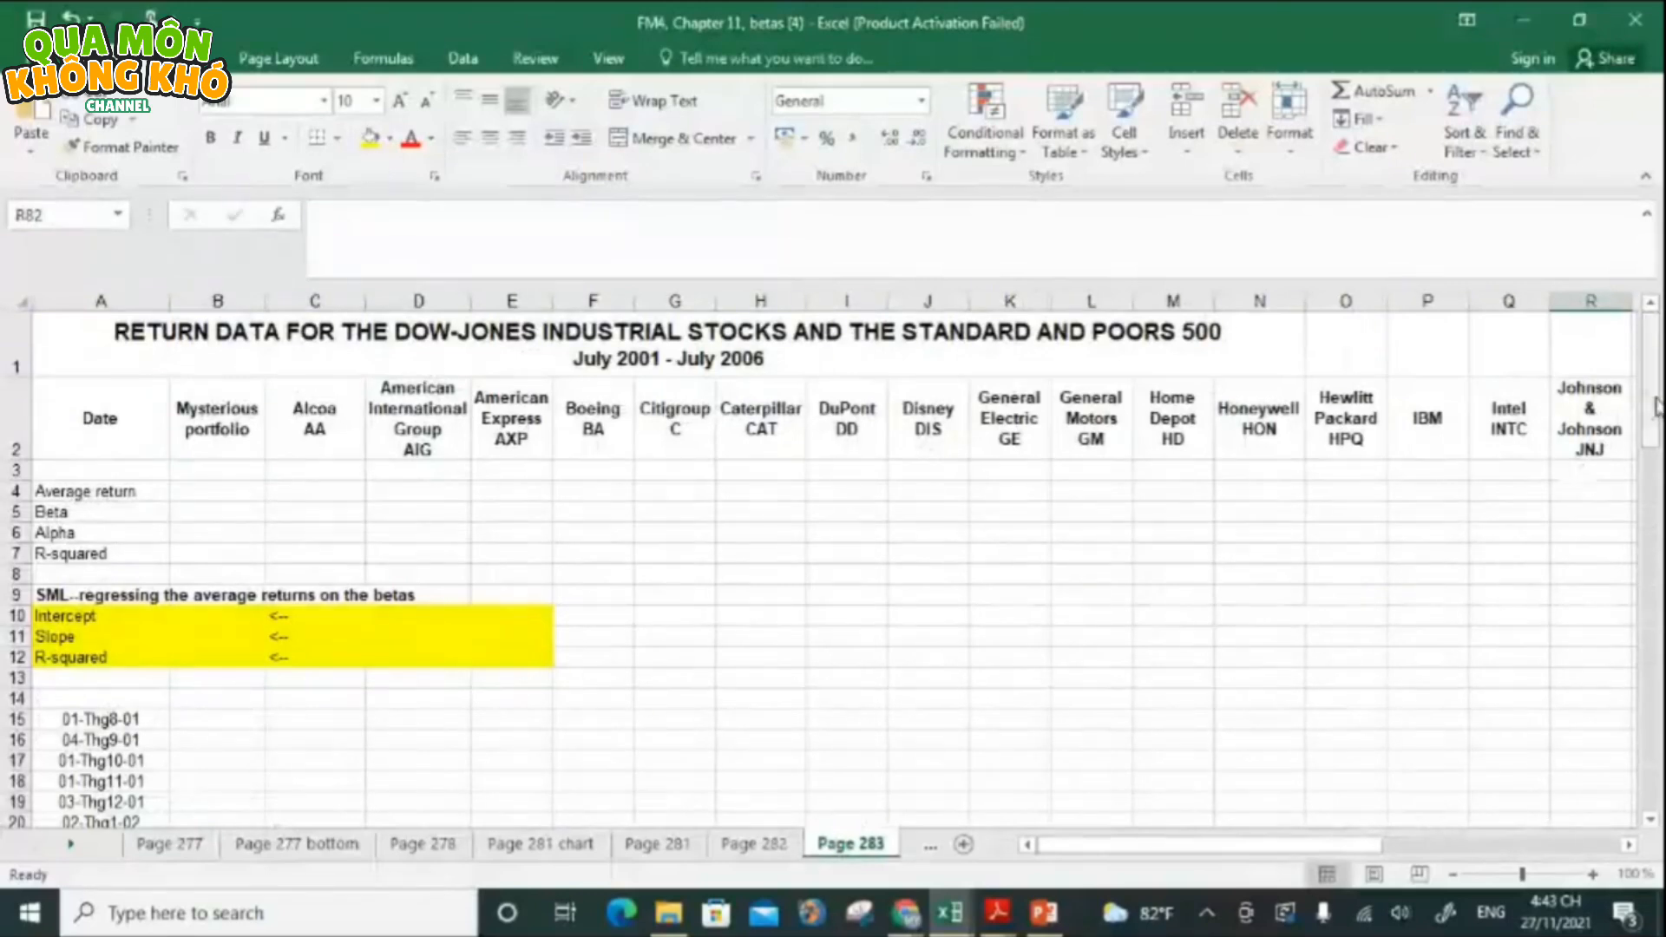
{"action": "left_click_drag", "start_coordinate": [1656, 409], "coordinate": [1654, 415]}
- Compute Alcoa's first log return in C15 of Page 283 as =LN('Page 277'!C4/'Page 277'!C3) and fill it through AF74
{"action": "left_click", "coordinate": [289, 659]}
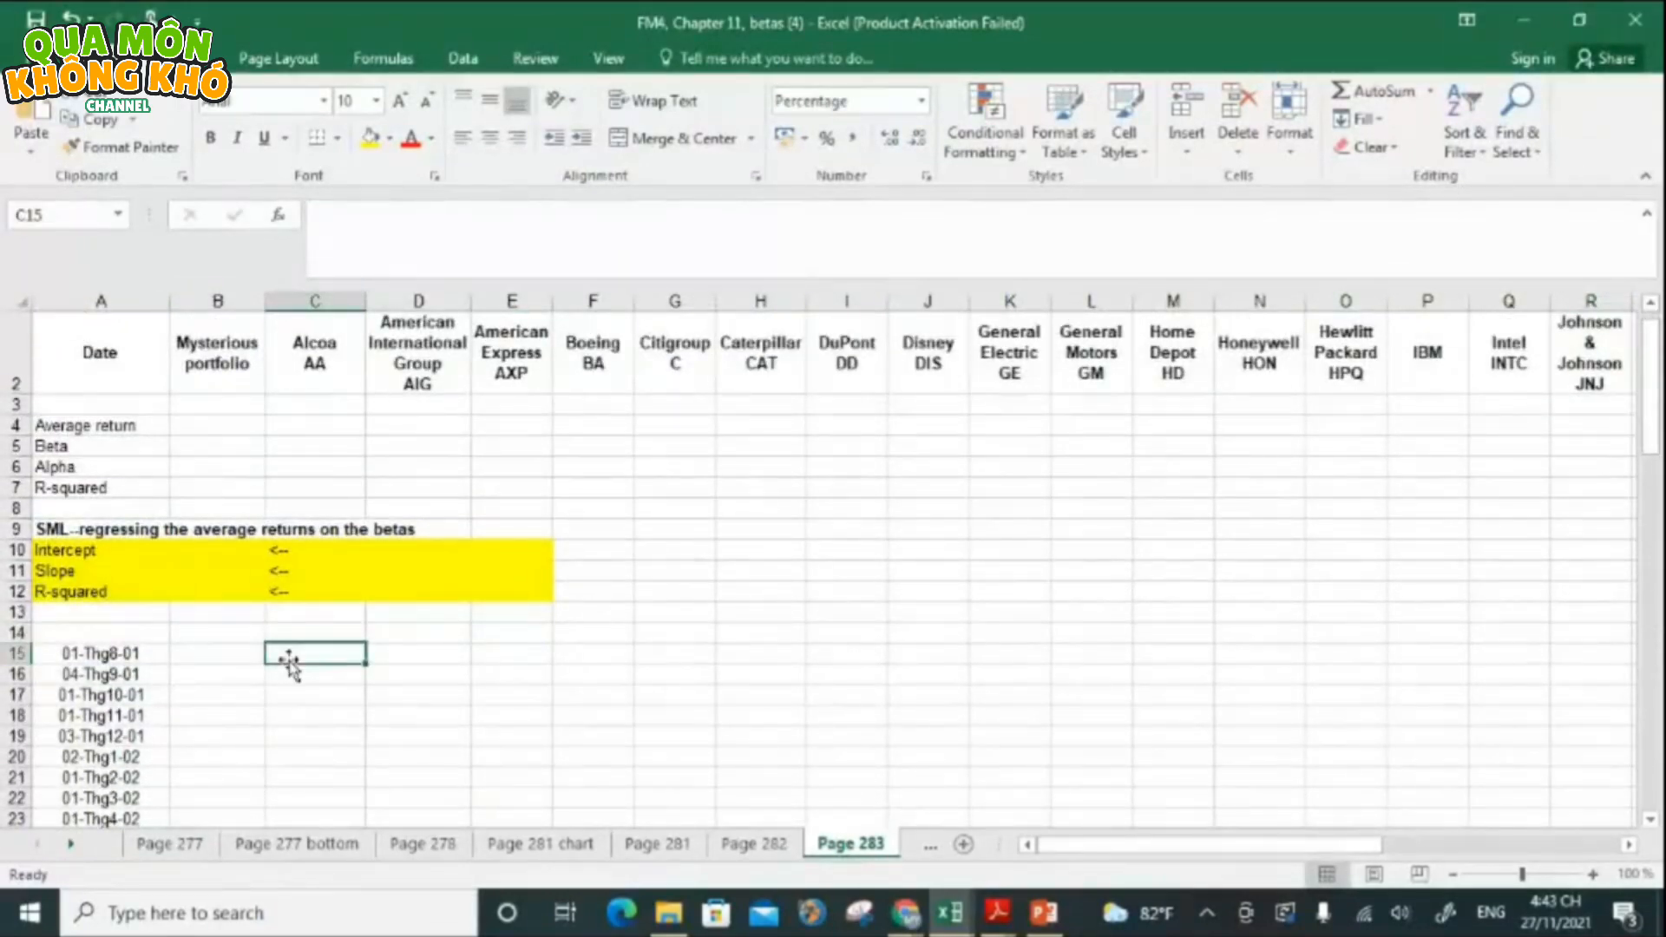
{"action": "type", "text": "=LN("}
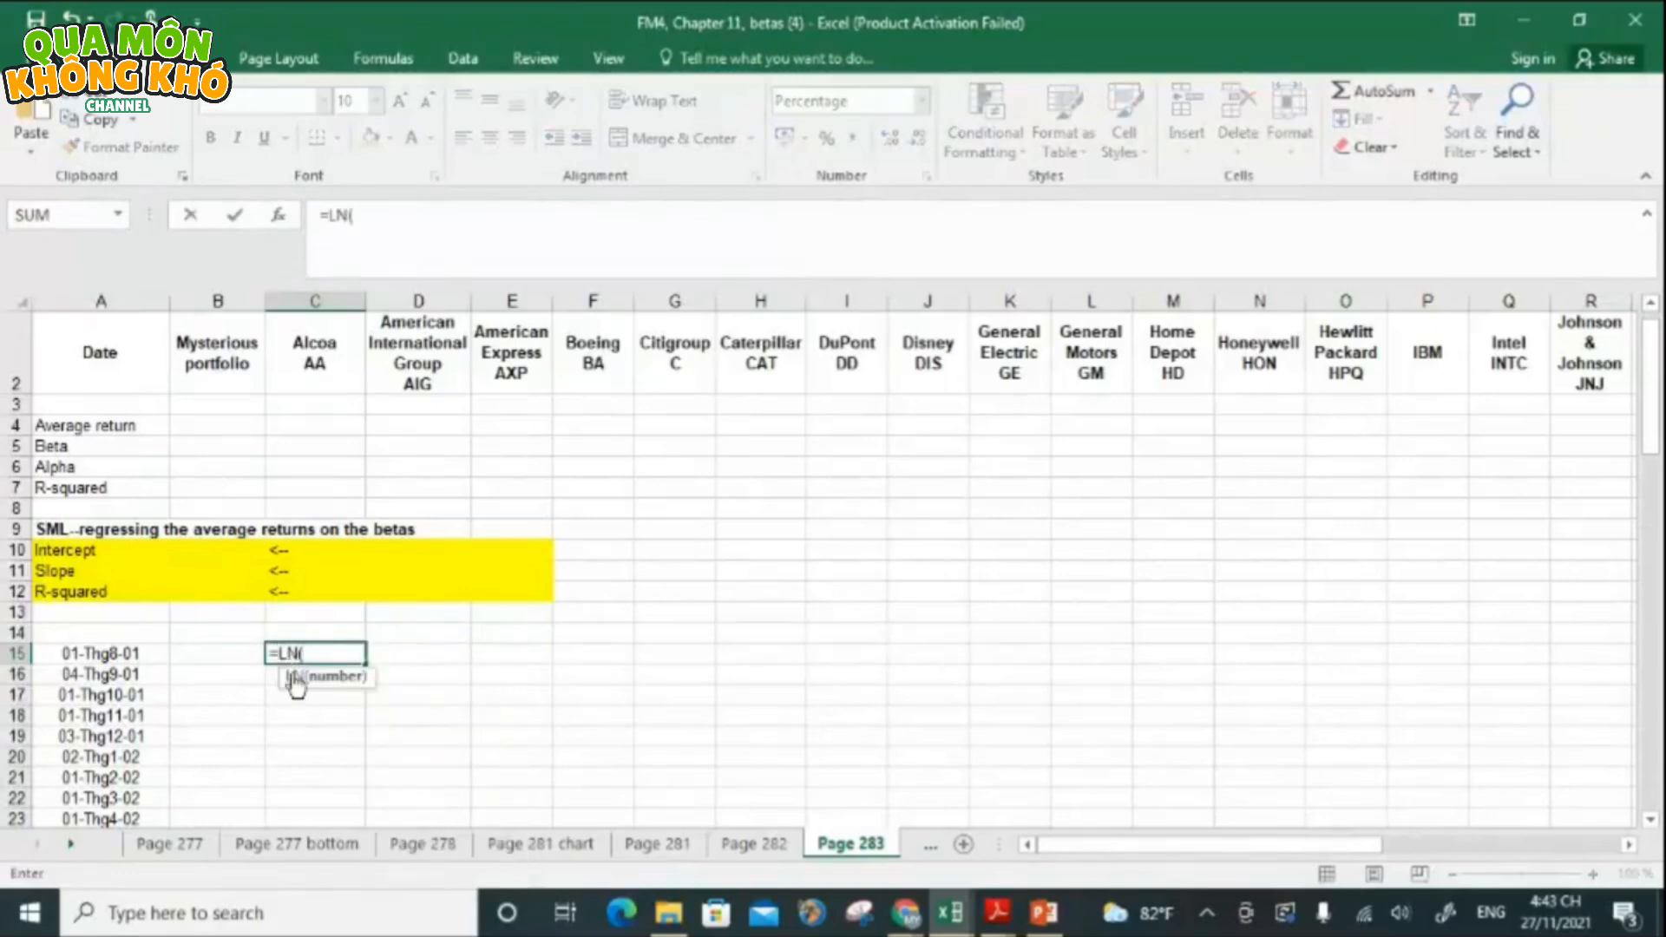
{"action": "left_click", "coordinate": [182, 844]}
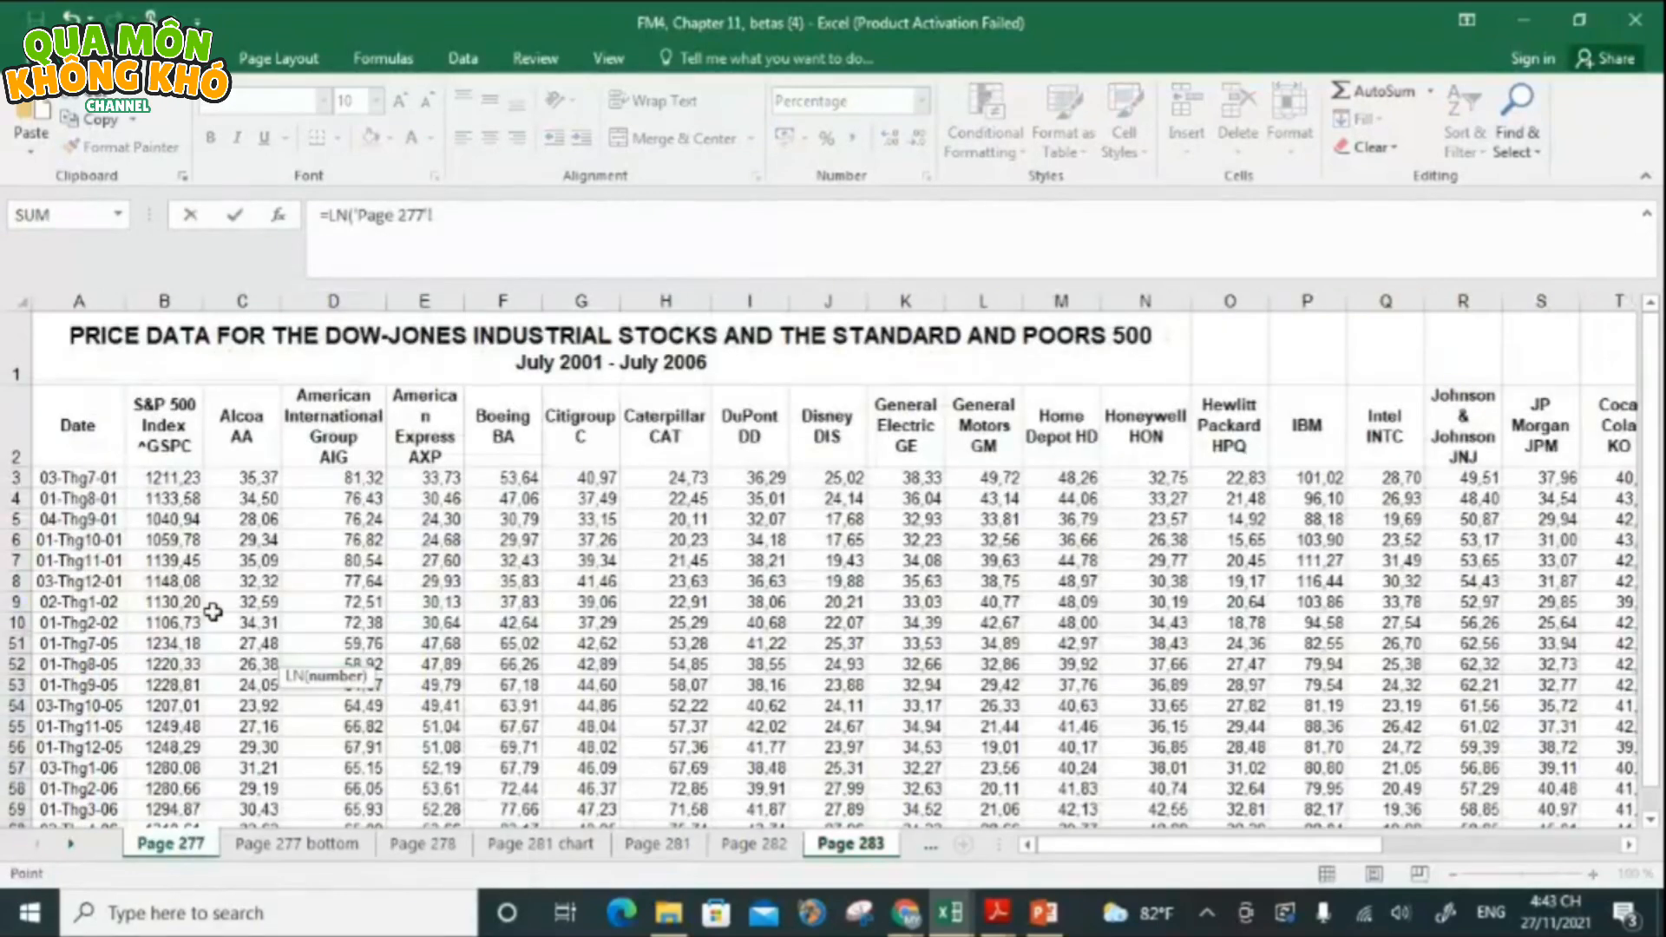
{"action": "left_click", "coordinate": [252, 499]}
{"action": "type", "text": "/"}
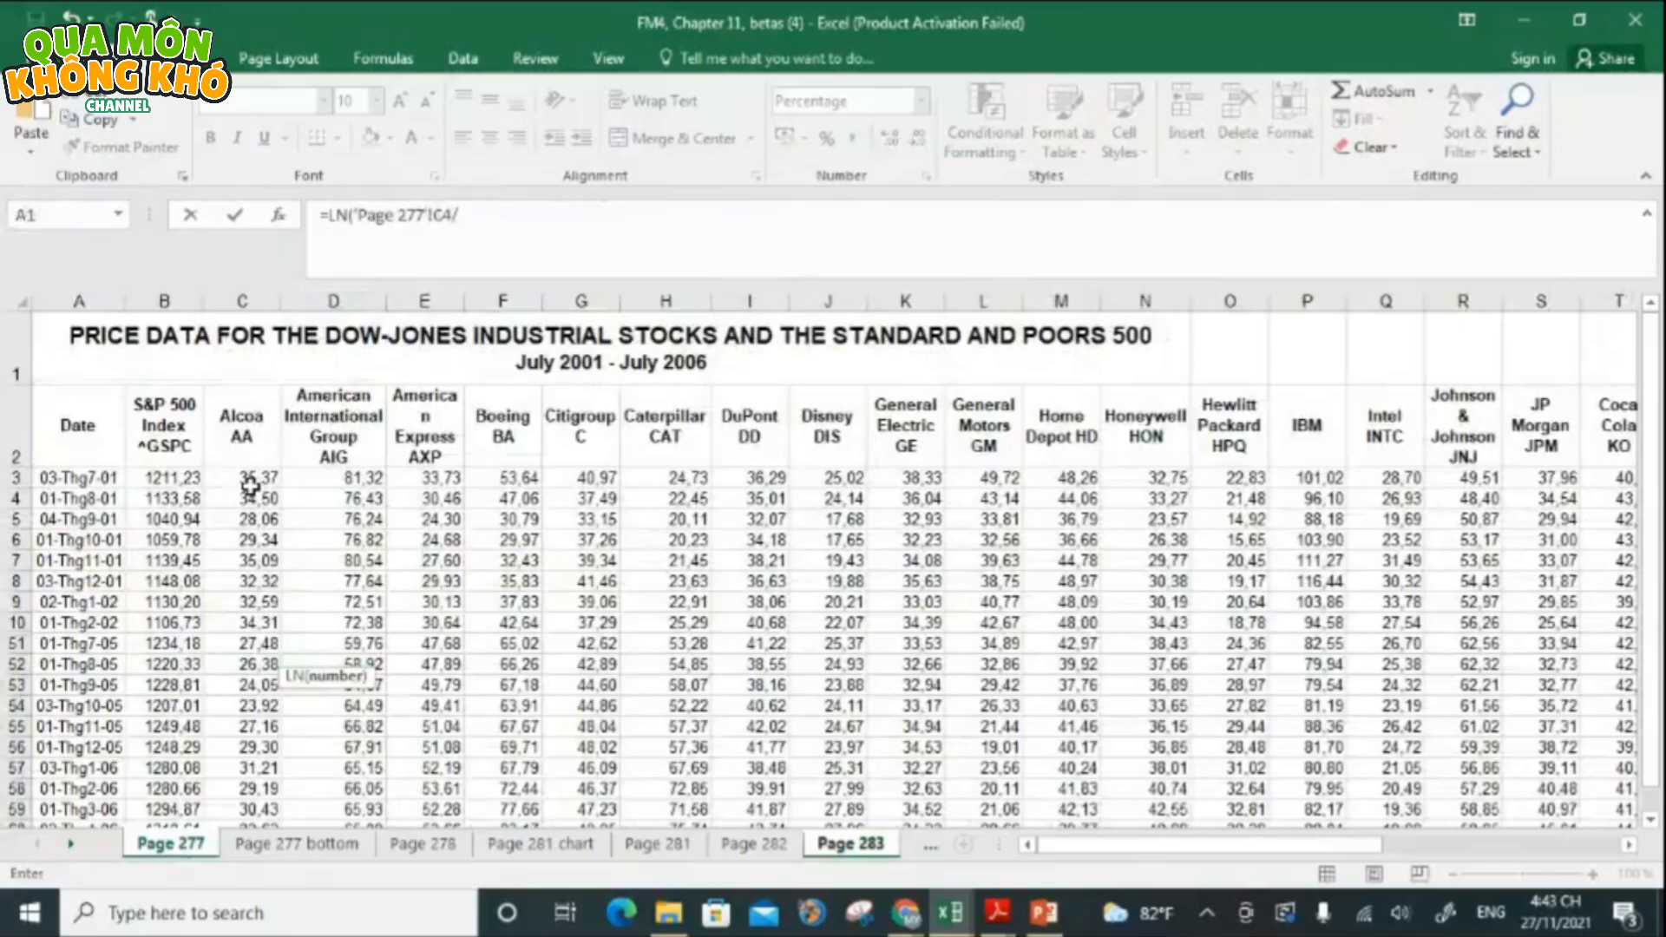
{"action": "left_click", "coordinate": [256, 476]}
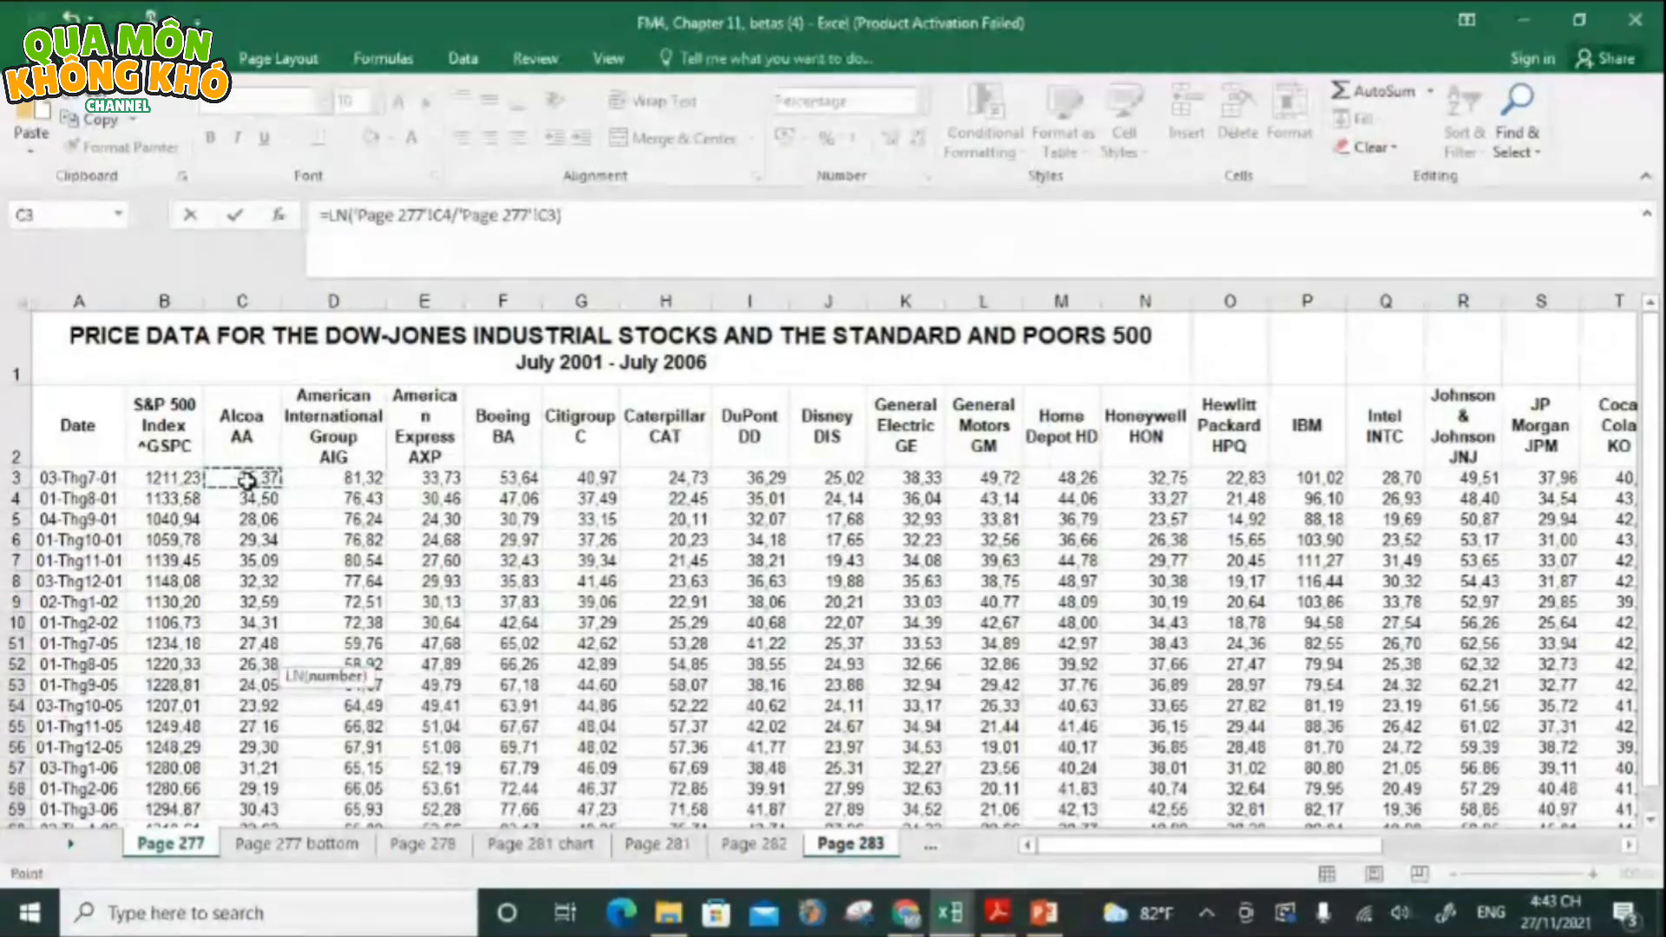
{"action": "key", "text": "Return"}
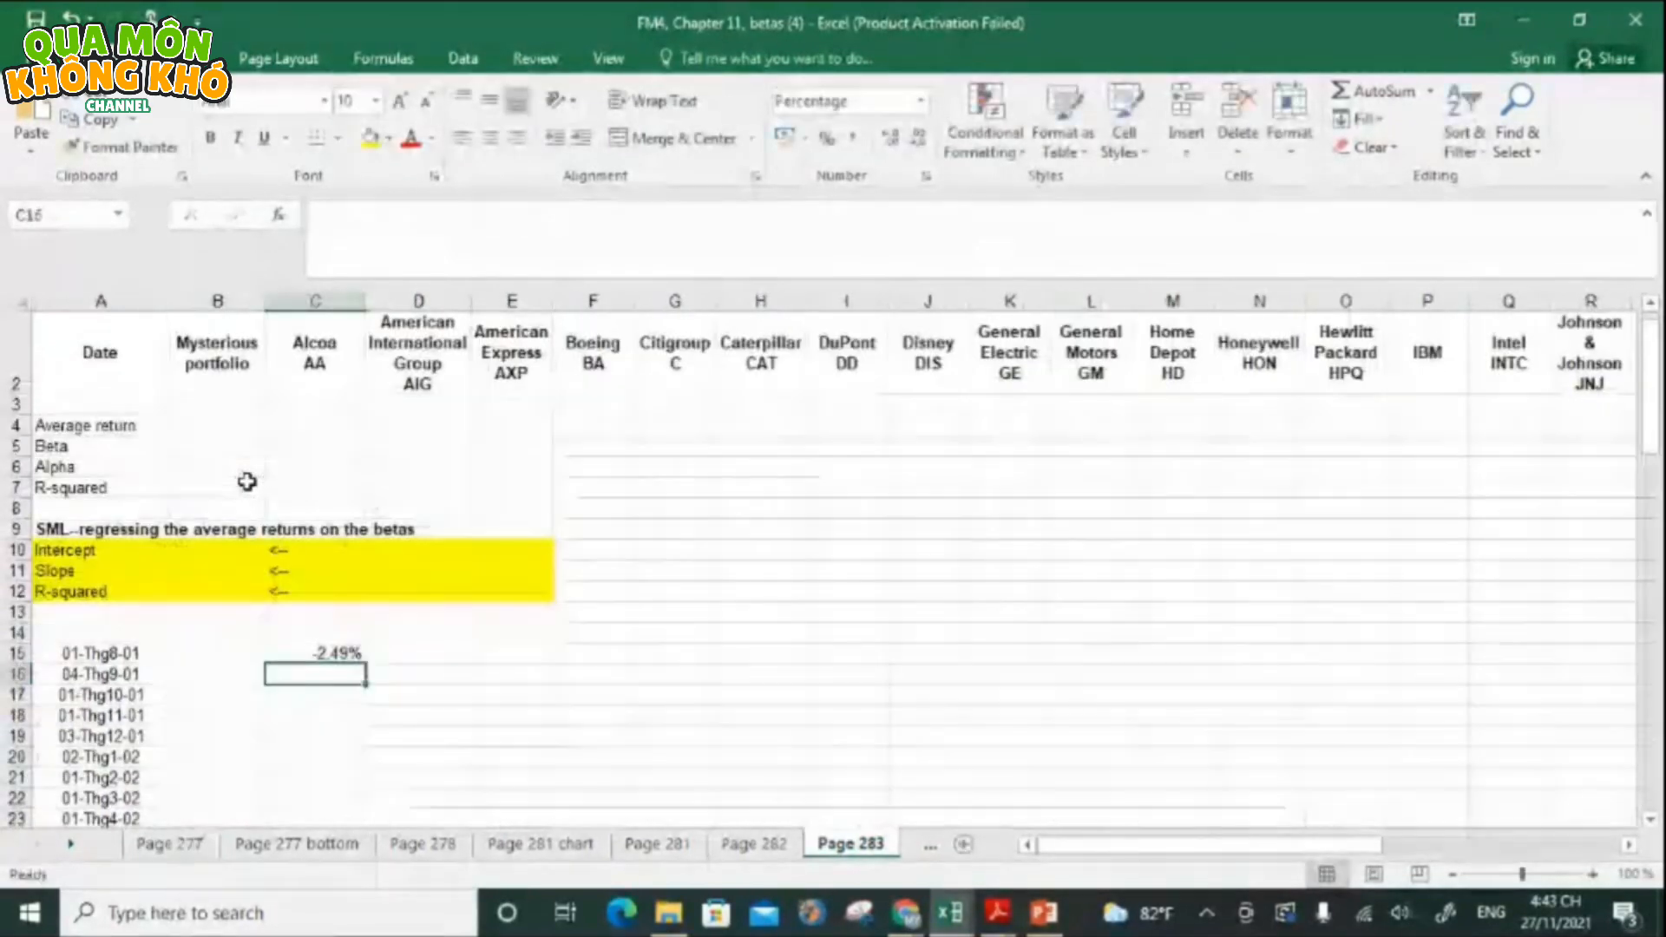
{"action": "left_click", "coordinate": [335, 652]}
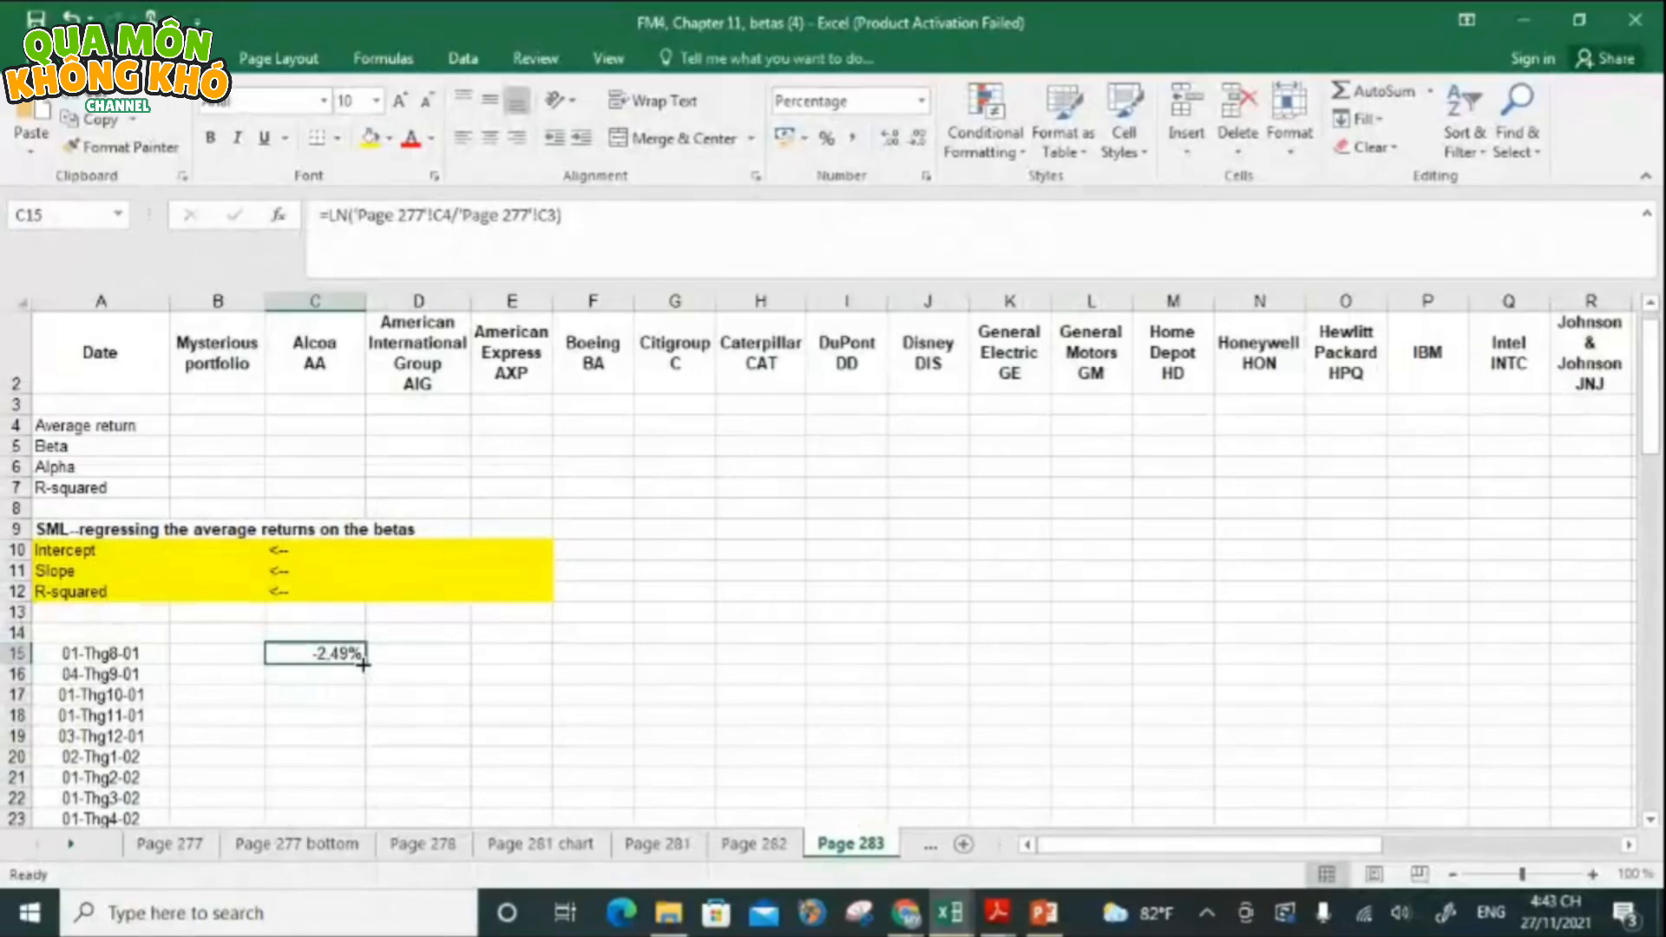
{"action": "left_click_drag", "start_coordinate": [362, 664], "coordinate": [1606, 658]}
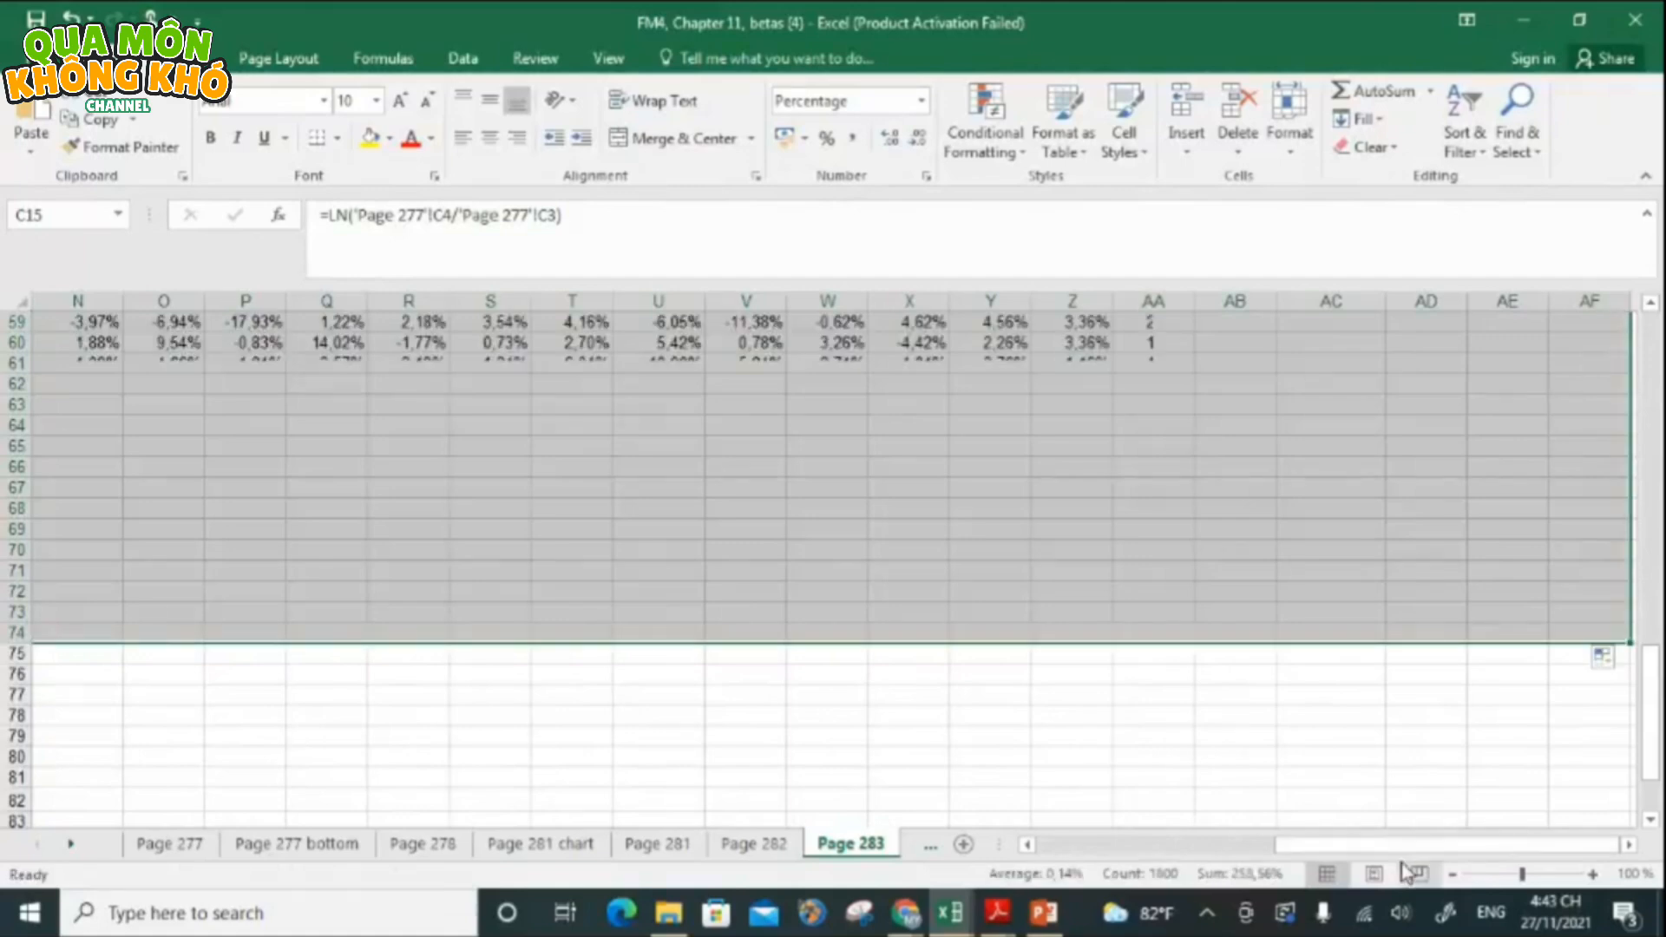
- Calculate Alcoa's average return in C4 with =AVERAGE(C15:C74) and fill it across all stocks to AF4
{"action": "left_click_drag", "start_coordinate": [1400, 851], "coordinate": [926, 816]}
{"action": "left_click_drag", "start_coordinate": [1651, 710], "coordinate": [1661, 336]}
{"action": "left_click", "coordinate": [335, 492]}
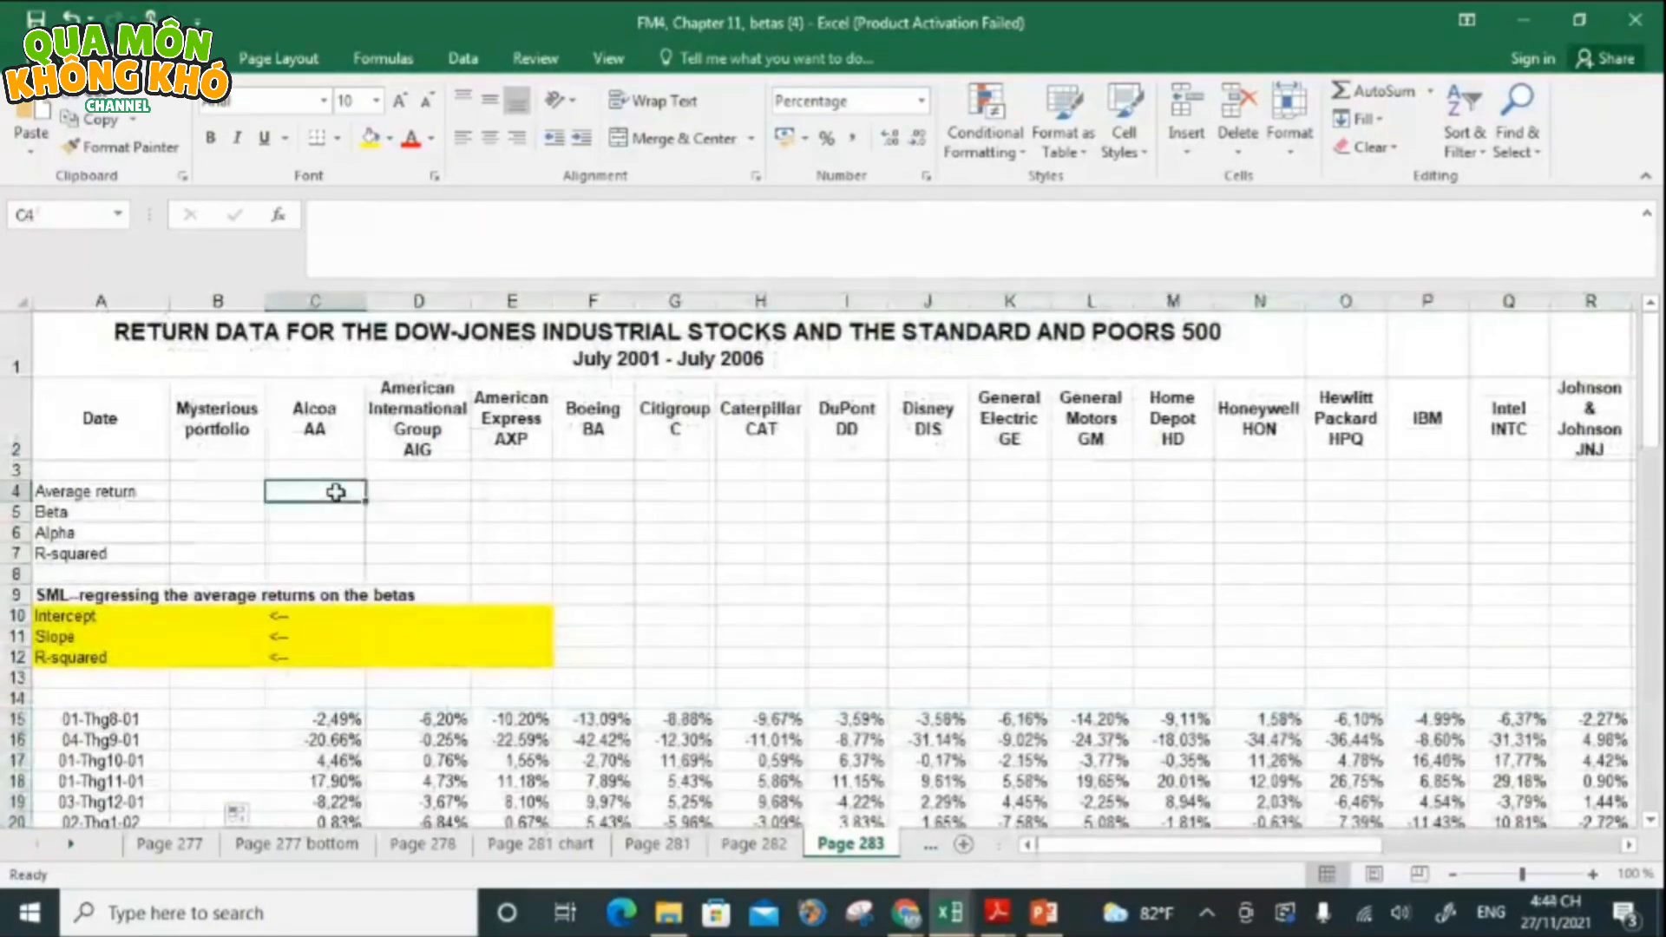
{"action": "type", "text": "=AVER"}
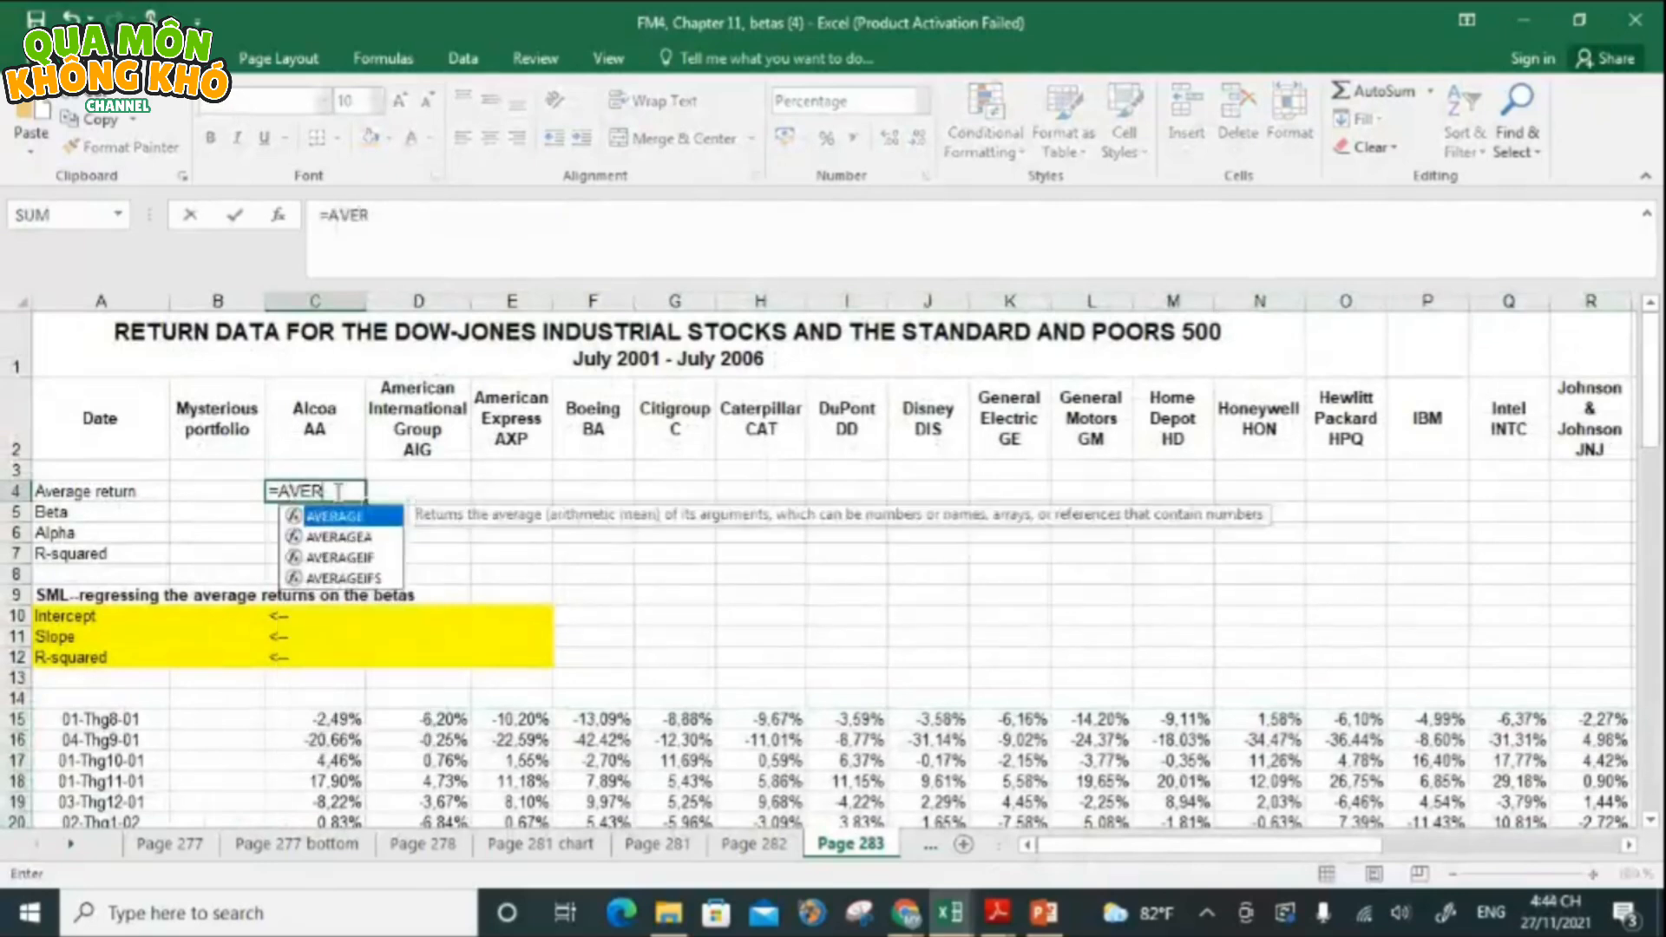
{"action": "double_click", "coordinate": [352, 519]}
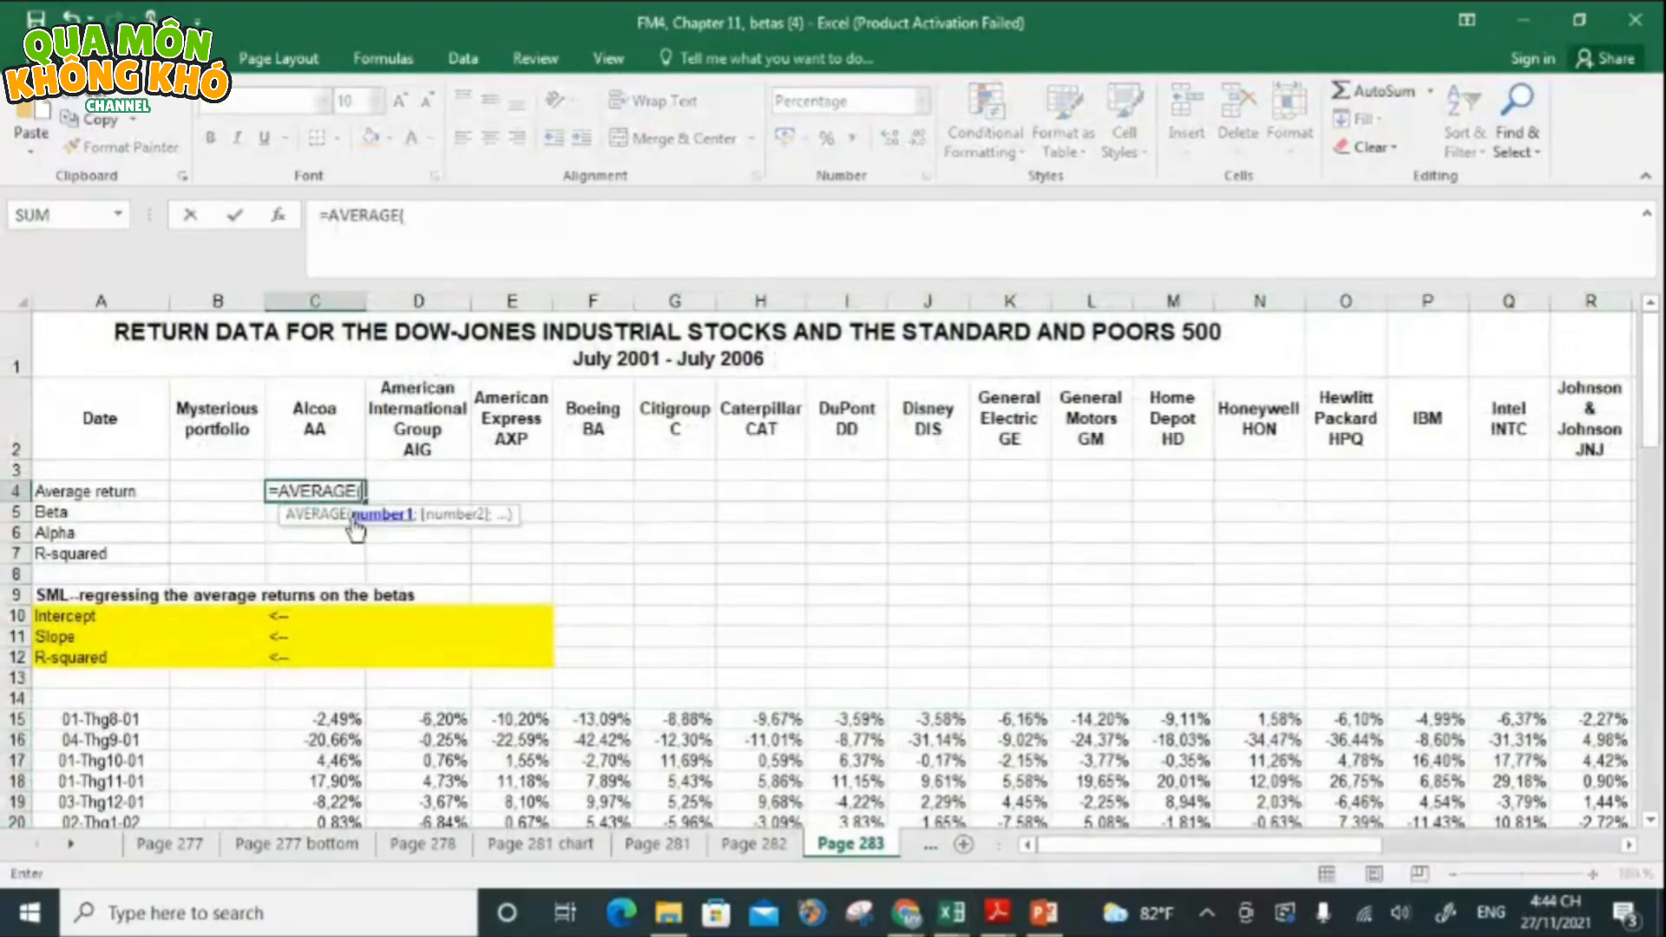
{"action": "left_click", "coordinate": [348, 719]}
{"action": "key", "text": "ctrl+shift+Down"}
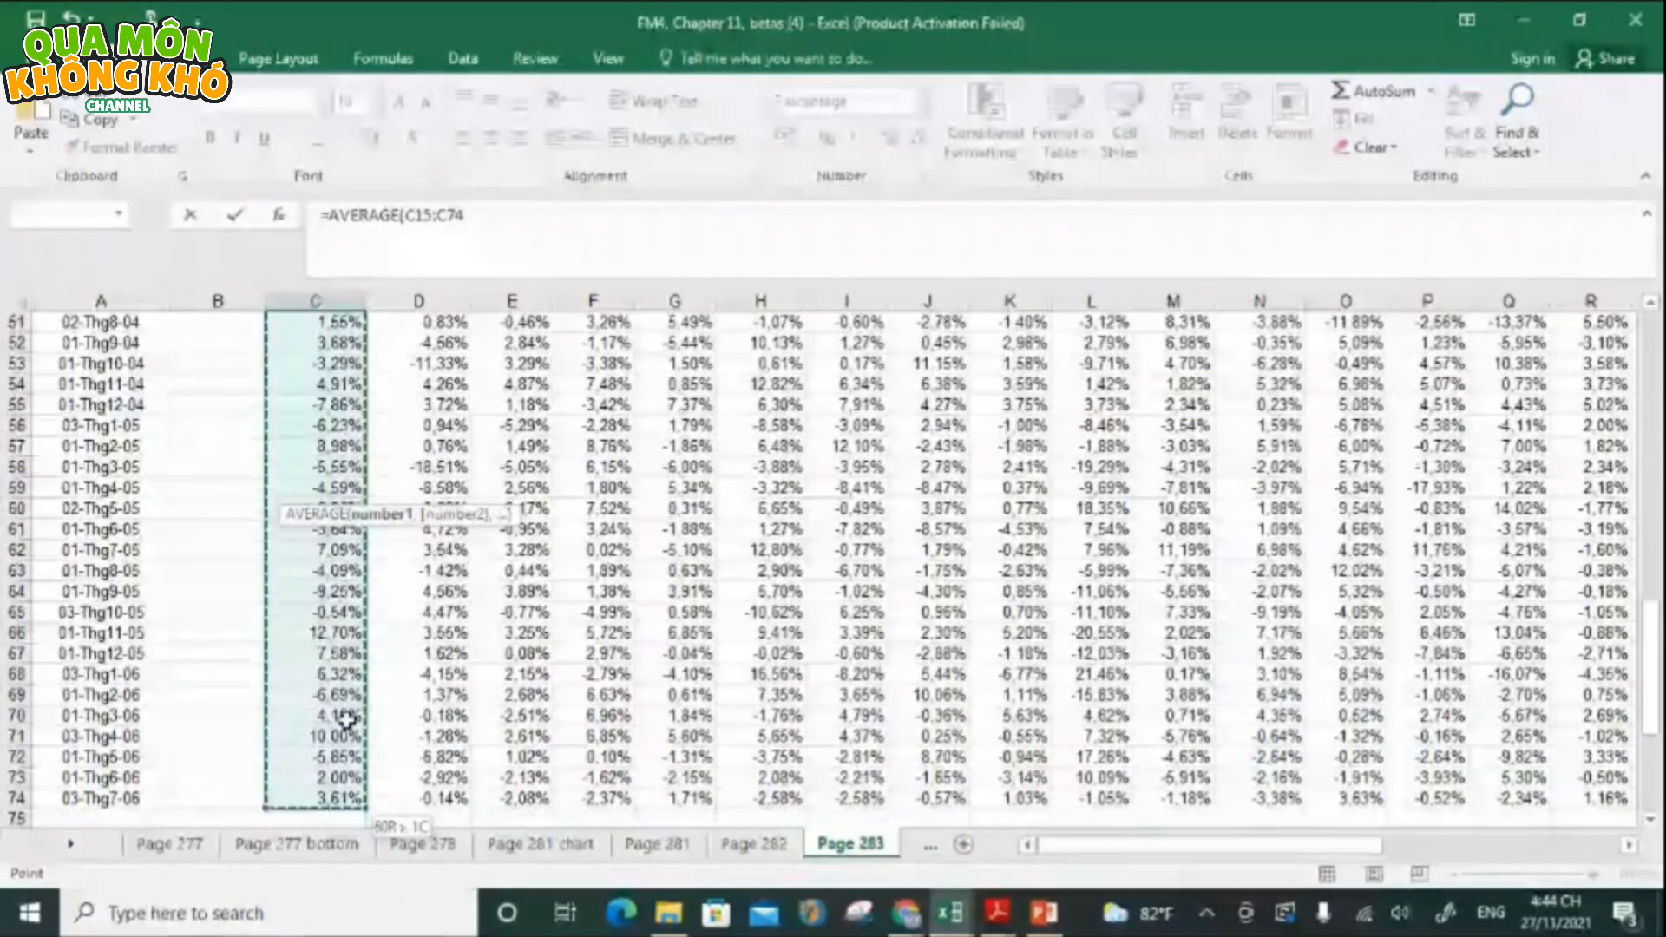
{"action": "key", "text": "Return"}
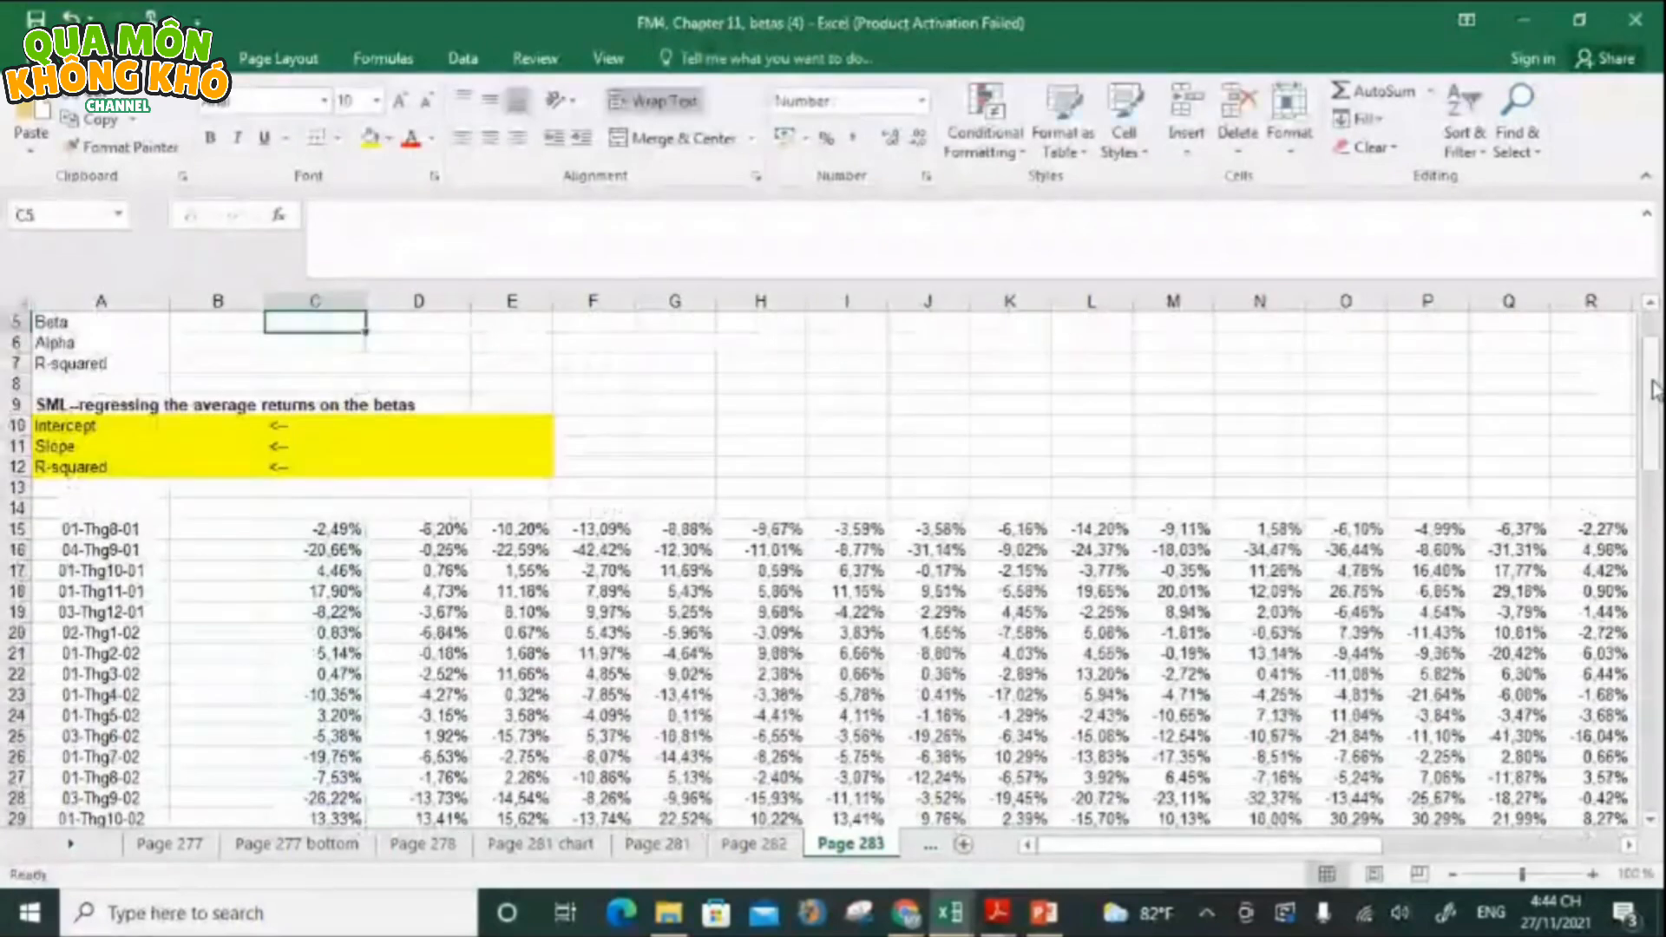
{"action": "left_click", "coordinate": [346, 489]}
{"action": "left_click_drag", "start_coordinate": [365, 502], "coordinate": [1520, 503]}
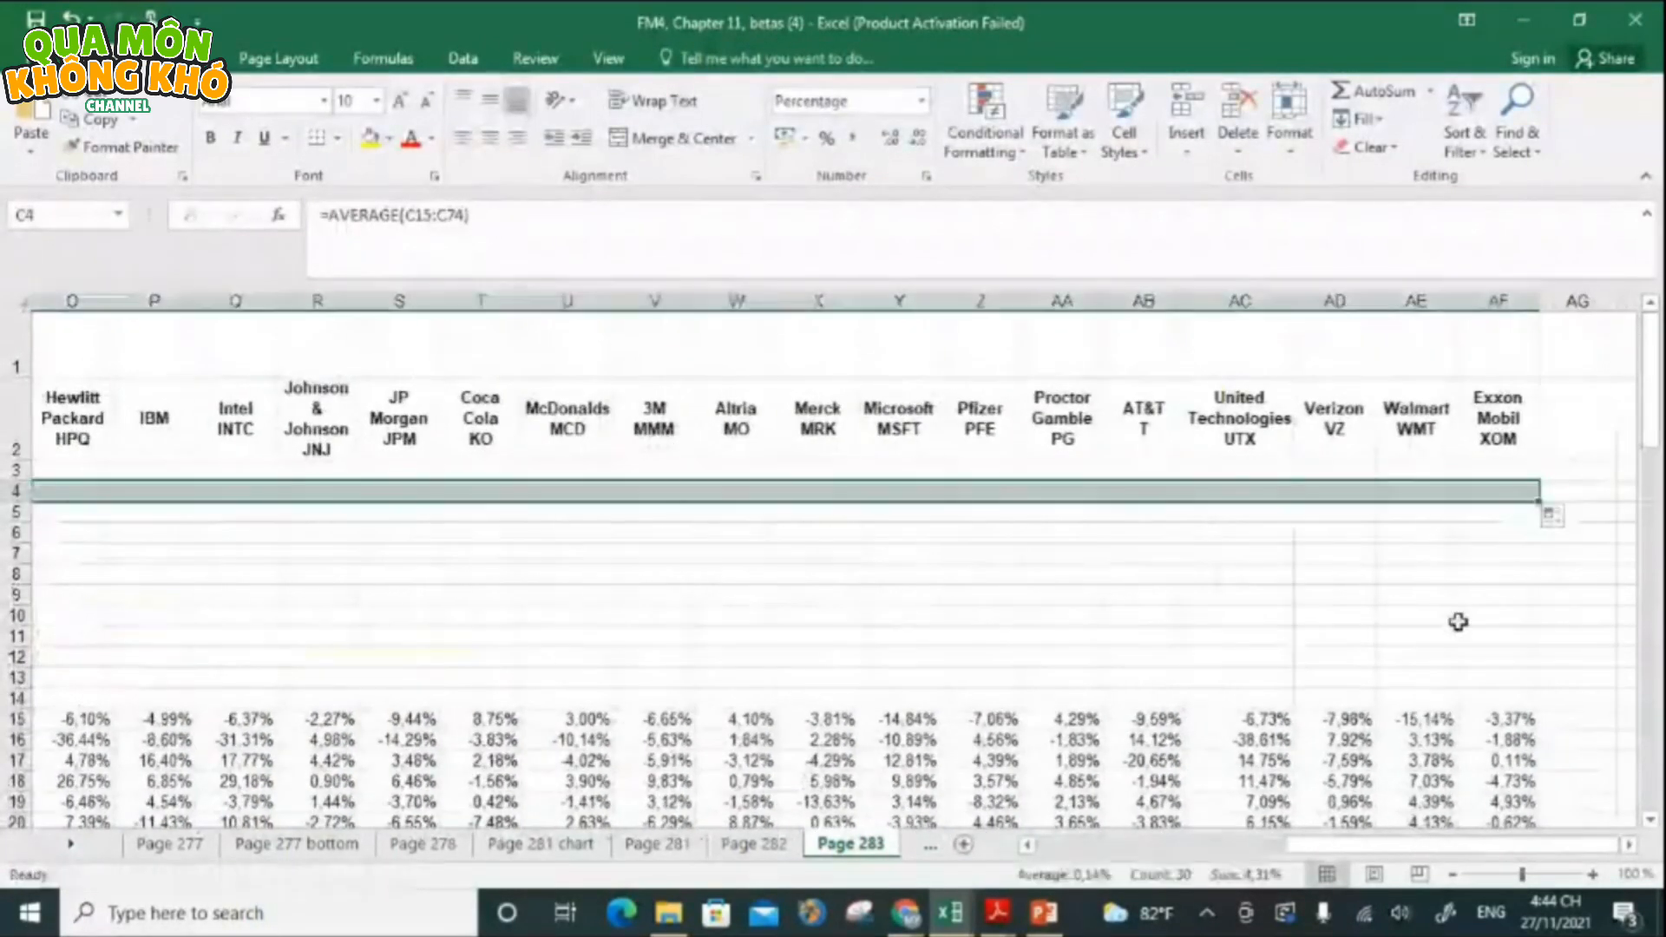
- Examine the Page 284-85 sheet, including its efficient portfolio section, data table and return data area
{"action": "left_click_drag", "start_coordinate": [1352, 846], "coordinate": [1098, 846]}
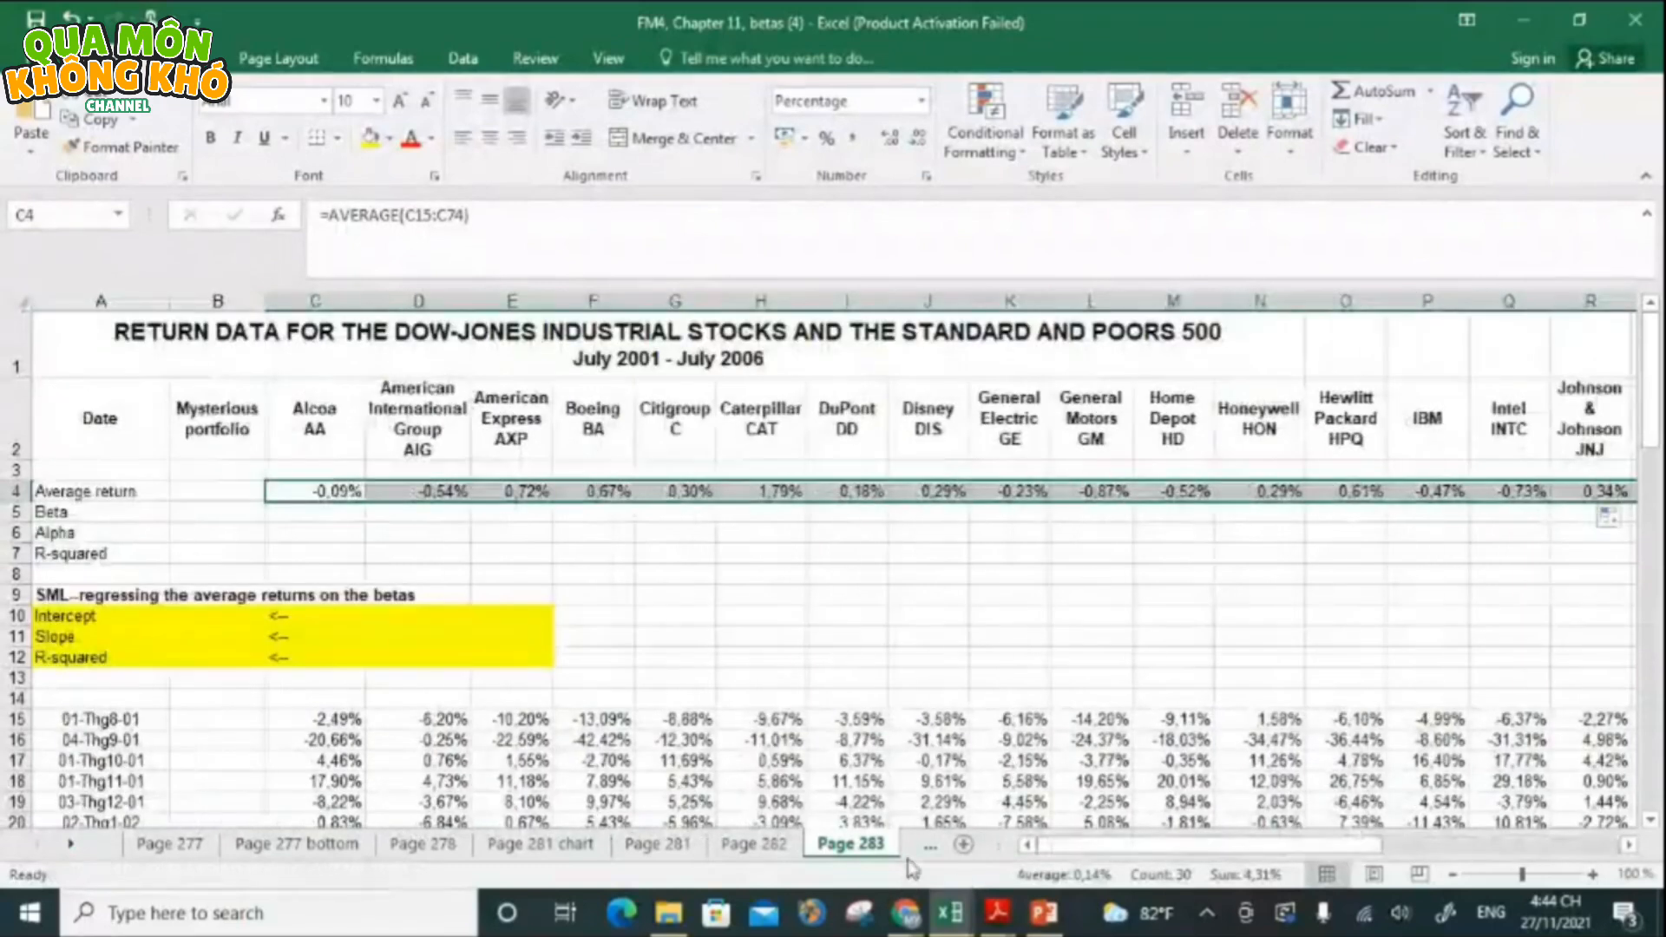
{"action": "left_click", "coordinate": [920, 846]}
{"action": "left_click", "coordinate": [598, 843]}
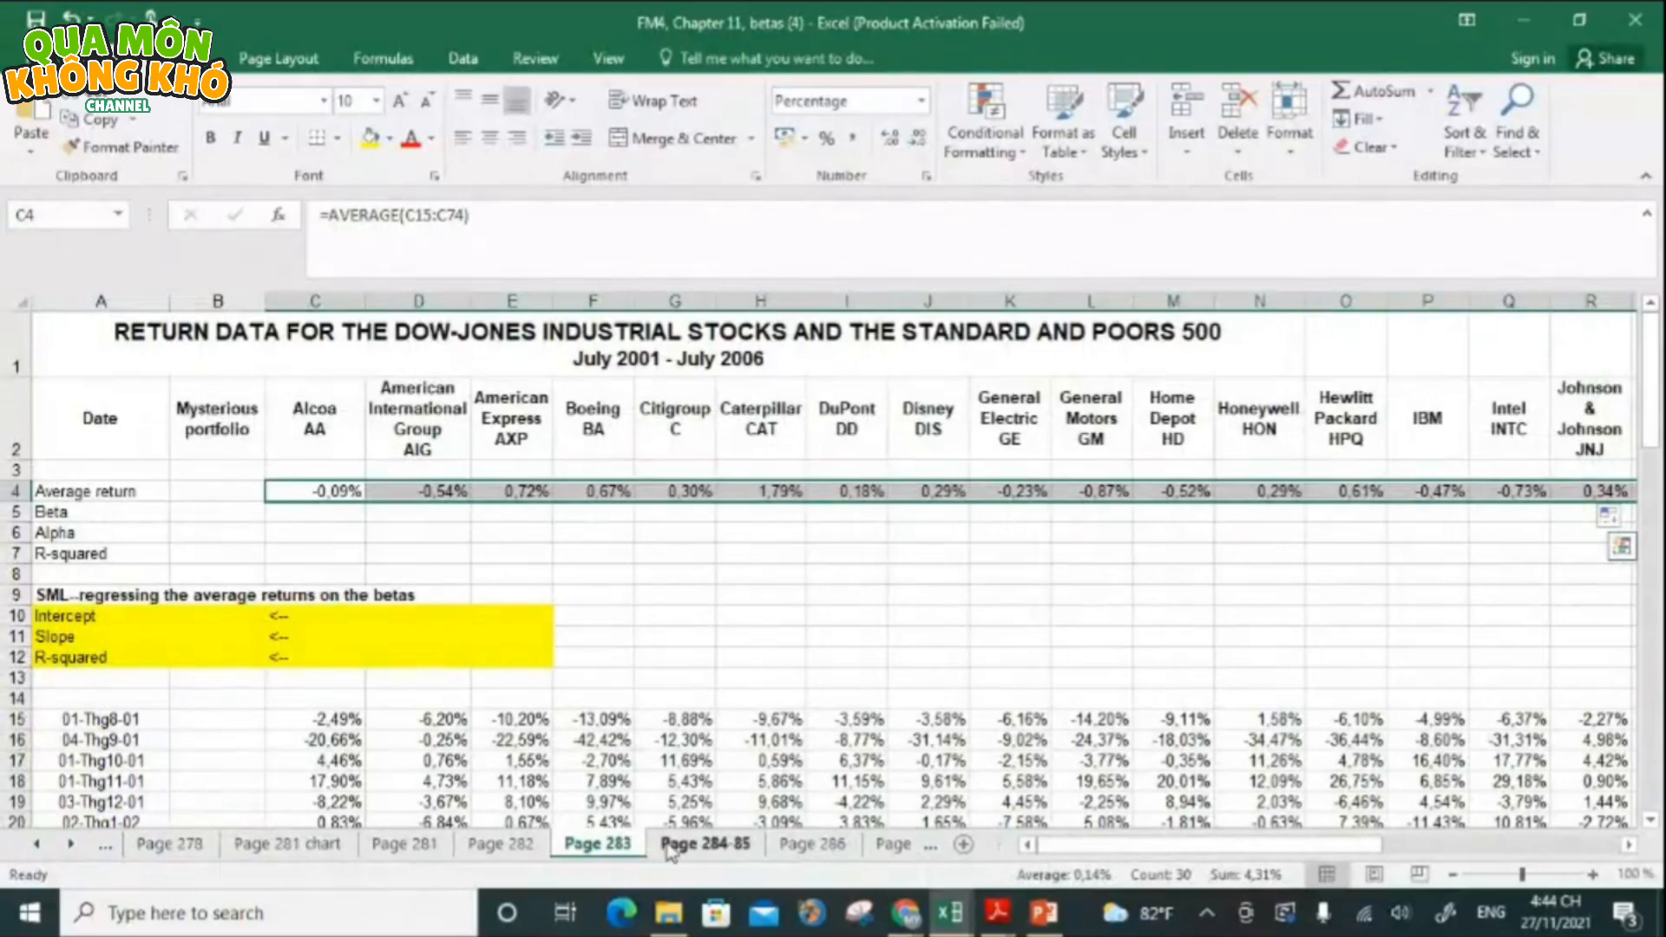
{"action": "left_click", "coordinate": [704, 843]}
{"action": "left_click_drag", "start_coordinate": [1652, 597], "coordinate": [1651, 633]}
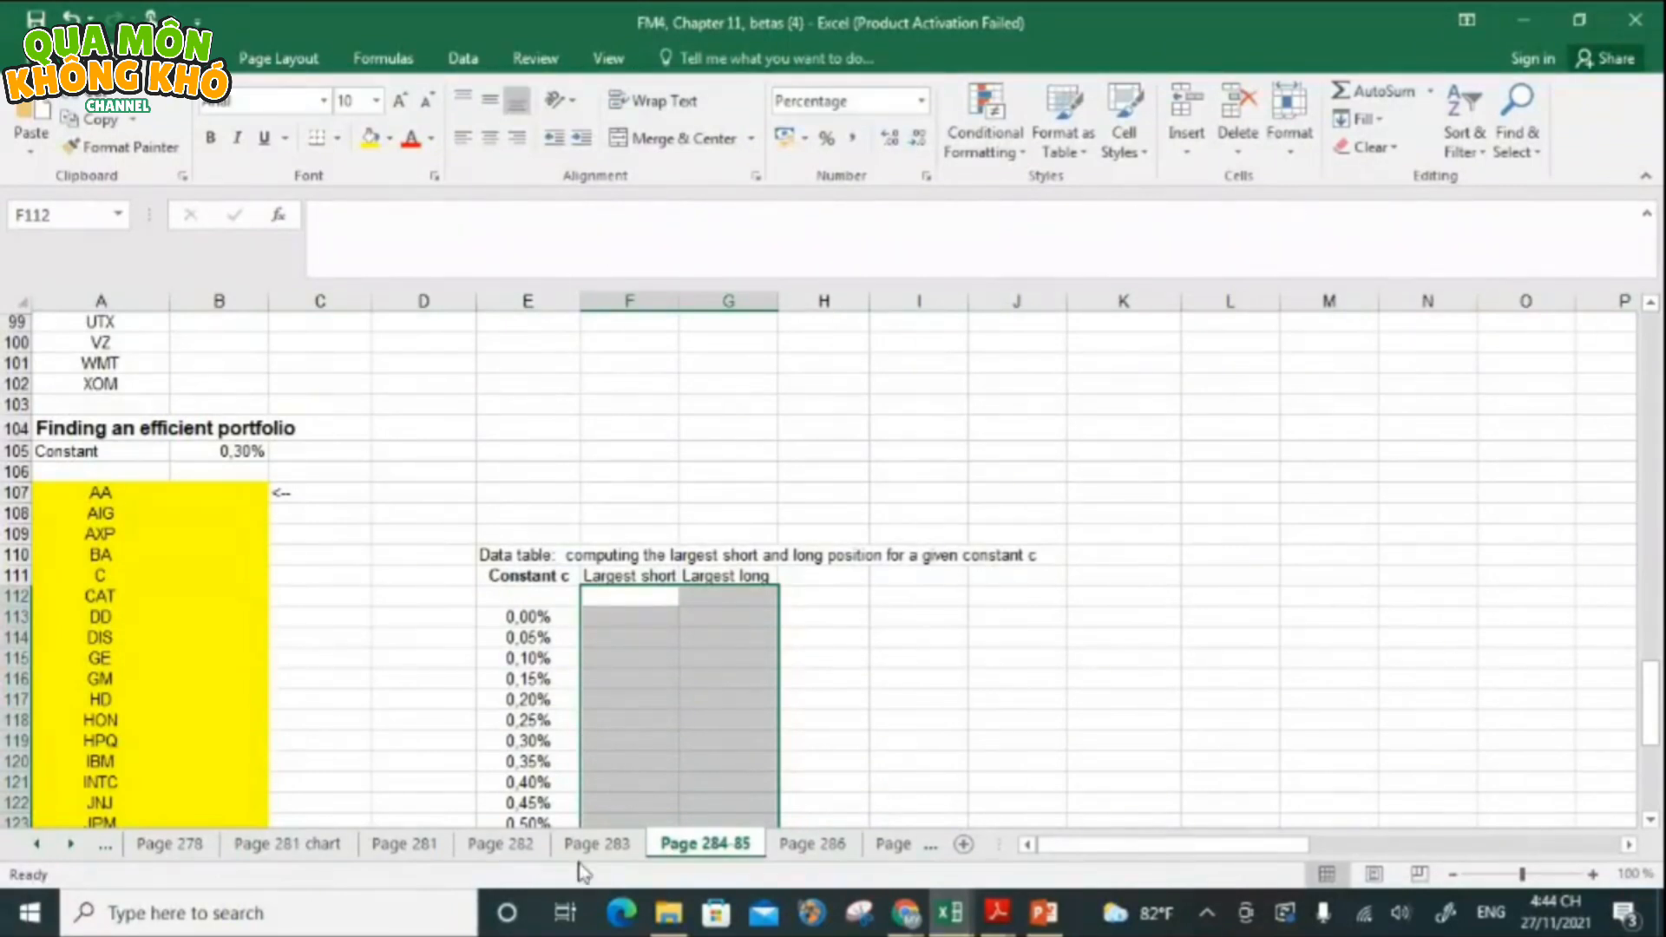
{"action": "left_click", "coordinate": [596, 844]}
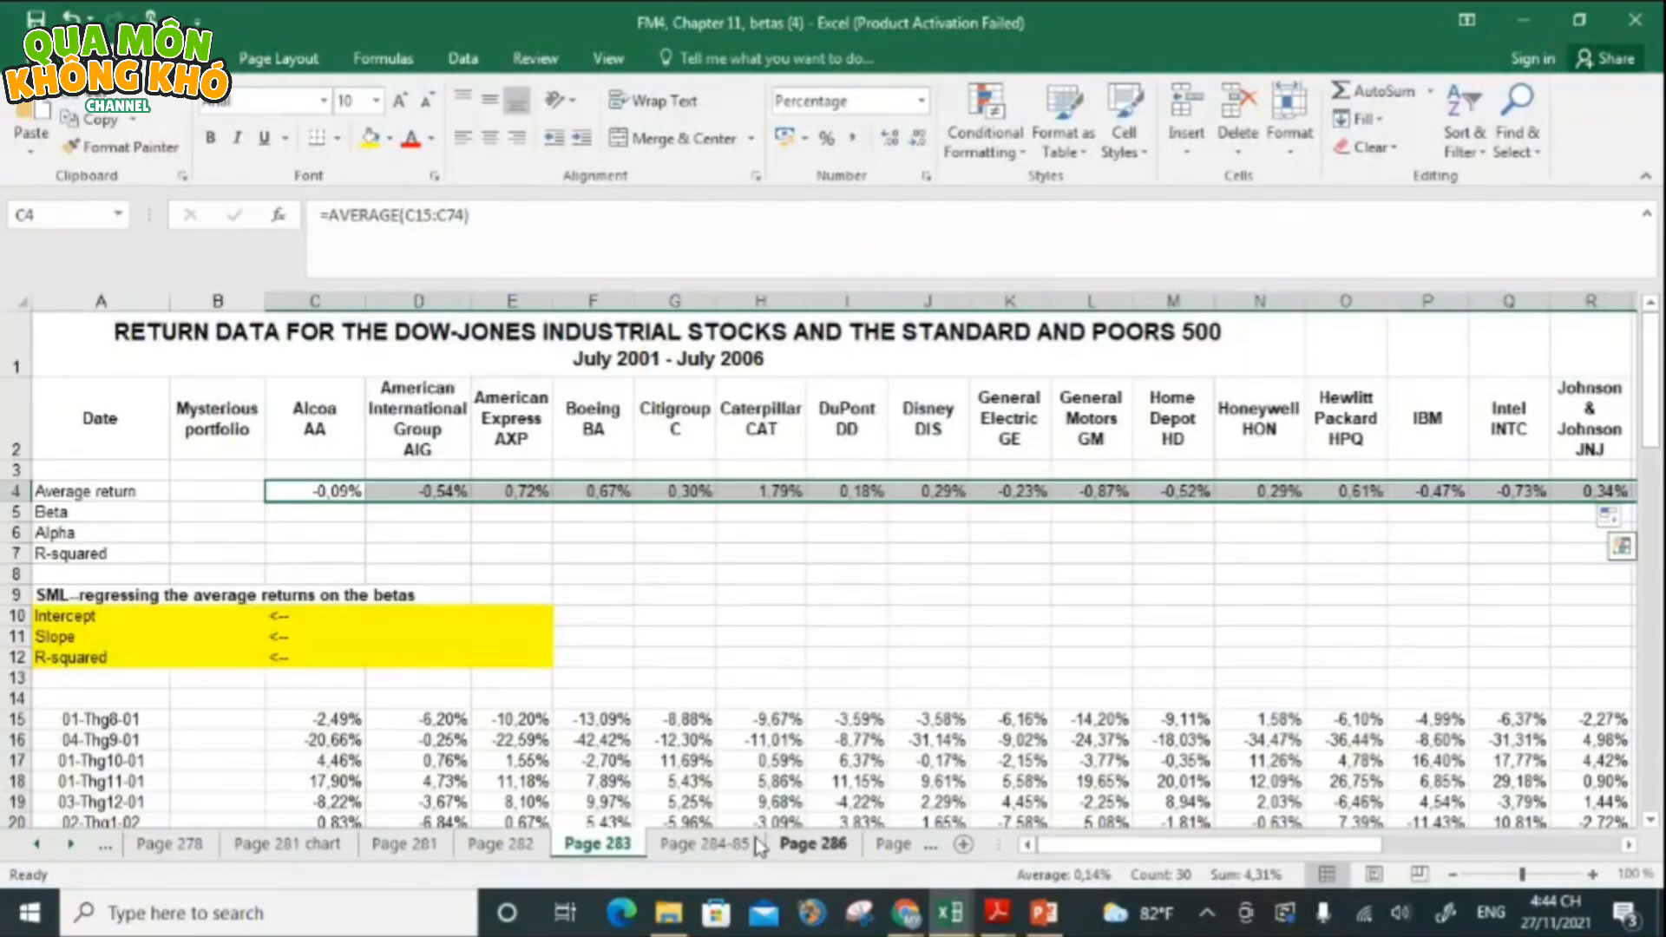
{"action": "left_click", "coordinate": [705, 844]}
{"action": "left_click_drag", "start_coordinate": [1649, 704], "coordinate": [1649, 656]}
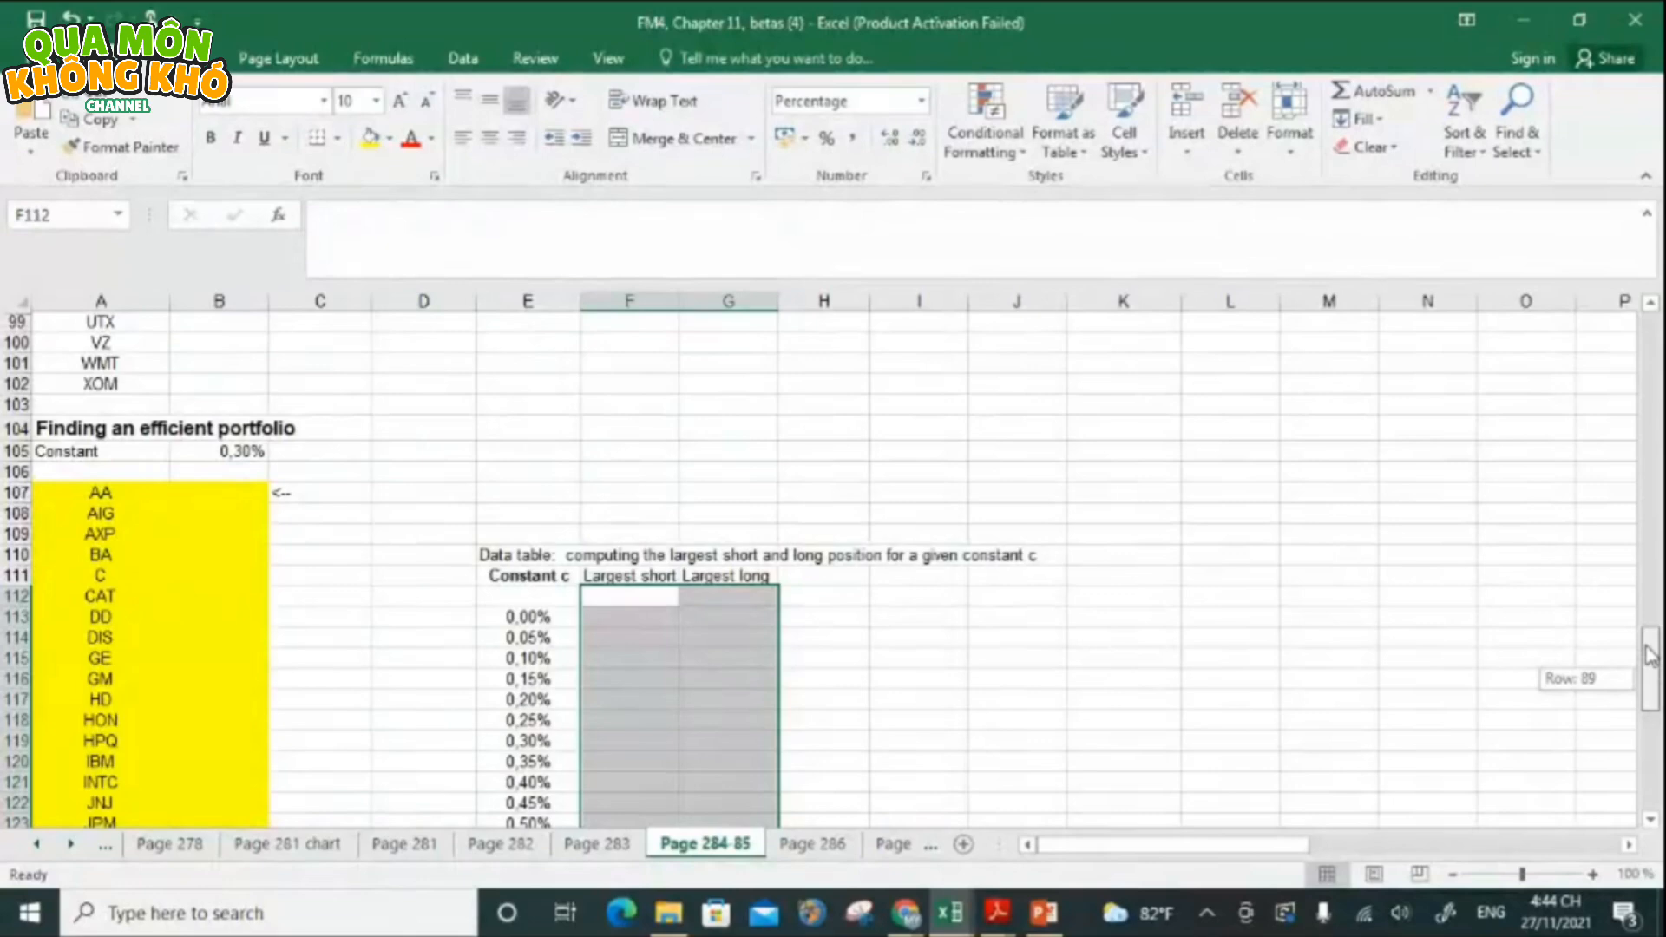
{"action": "left_click_drag", "start_coordinate": [1649, 656], "coordinate": [1658, 335]}
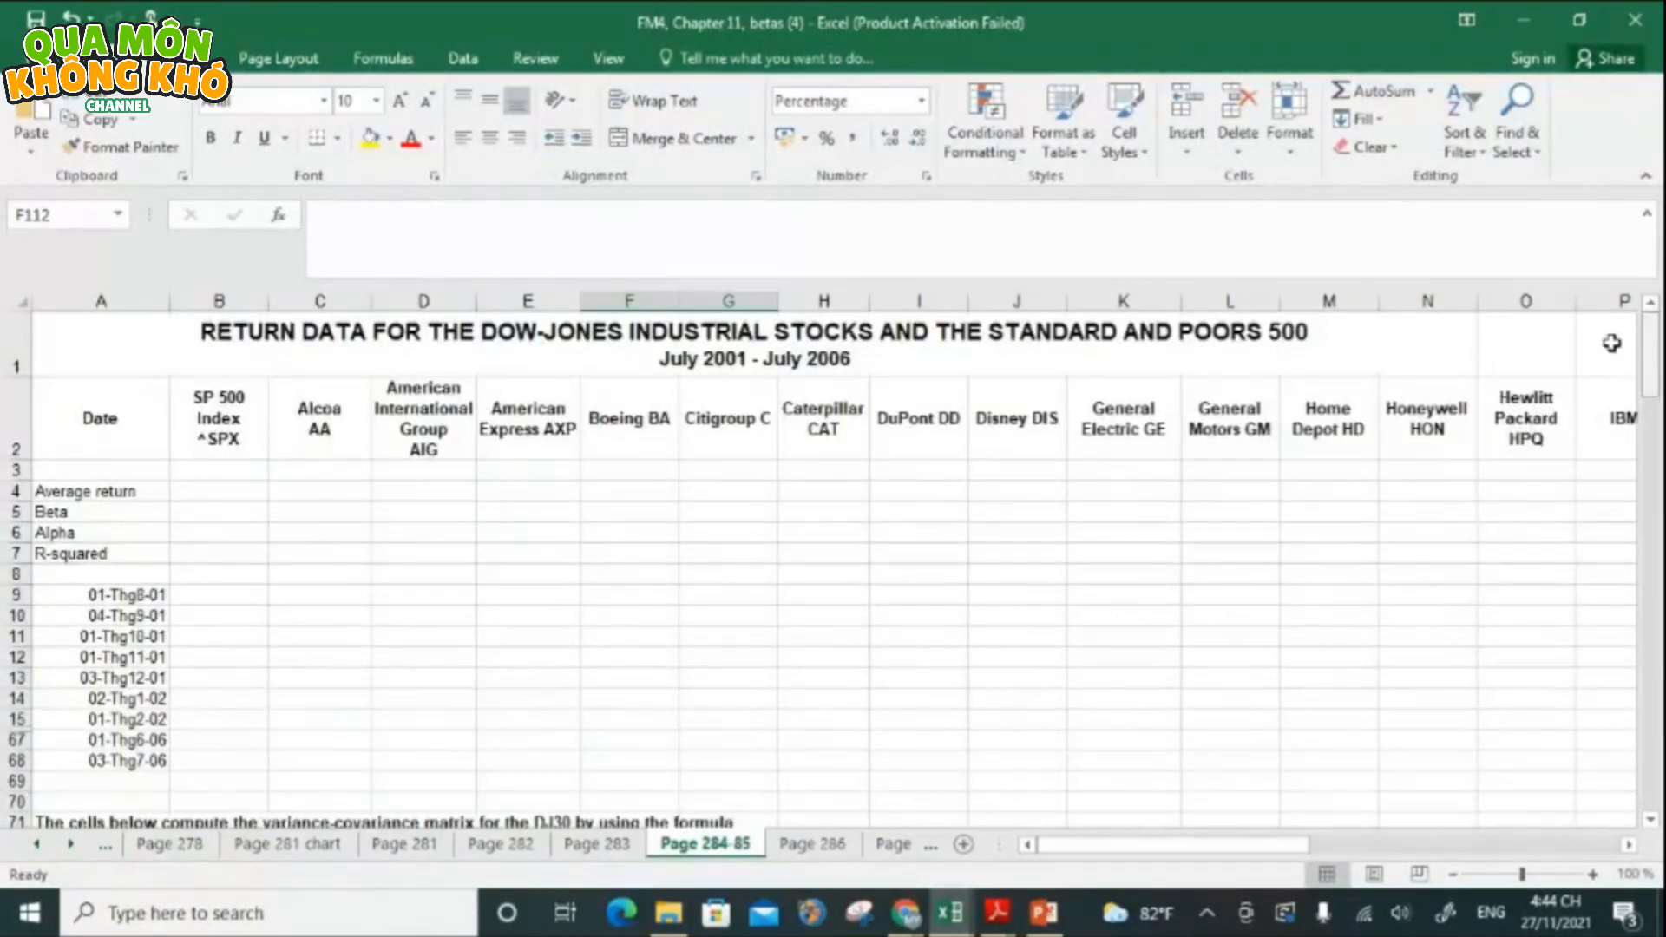
- Compute the first S&P 500 log return in B9 of Page 284-85 as =LN('Page 277'!B4/'Page 277'!B3)
{"action": "left_click", "coordinate": [196, 589]}
{"action": "type", "text": "=ln"}
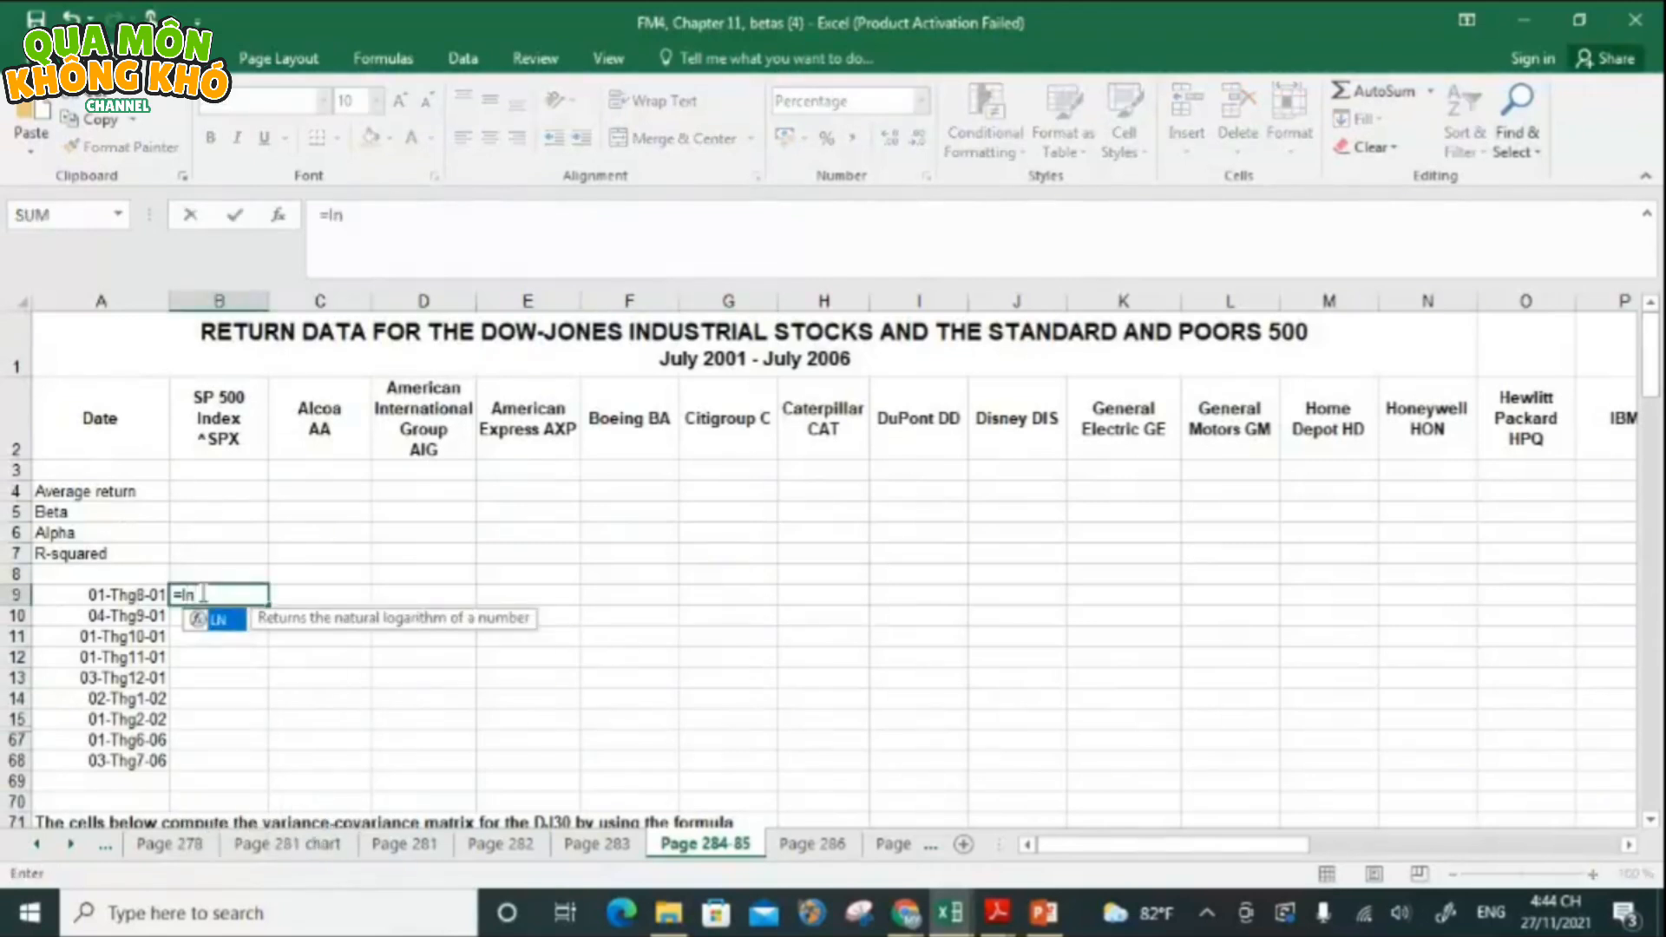
{"action": "key", "text": "BackSpace"}
{"action": "key", "text": "BackSpace"}
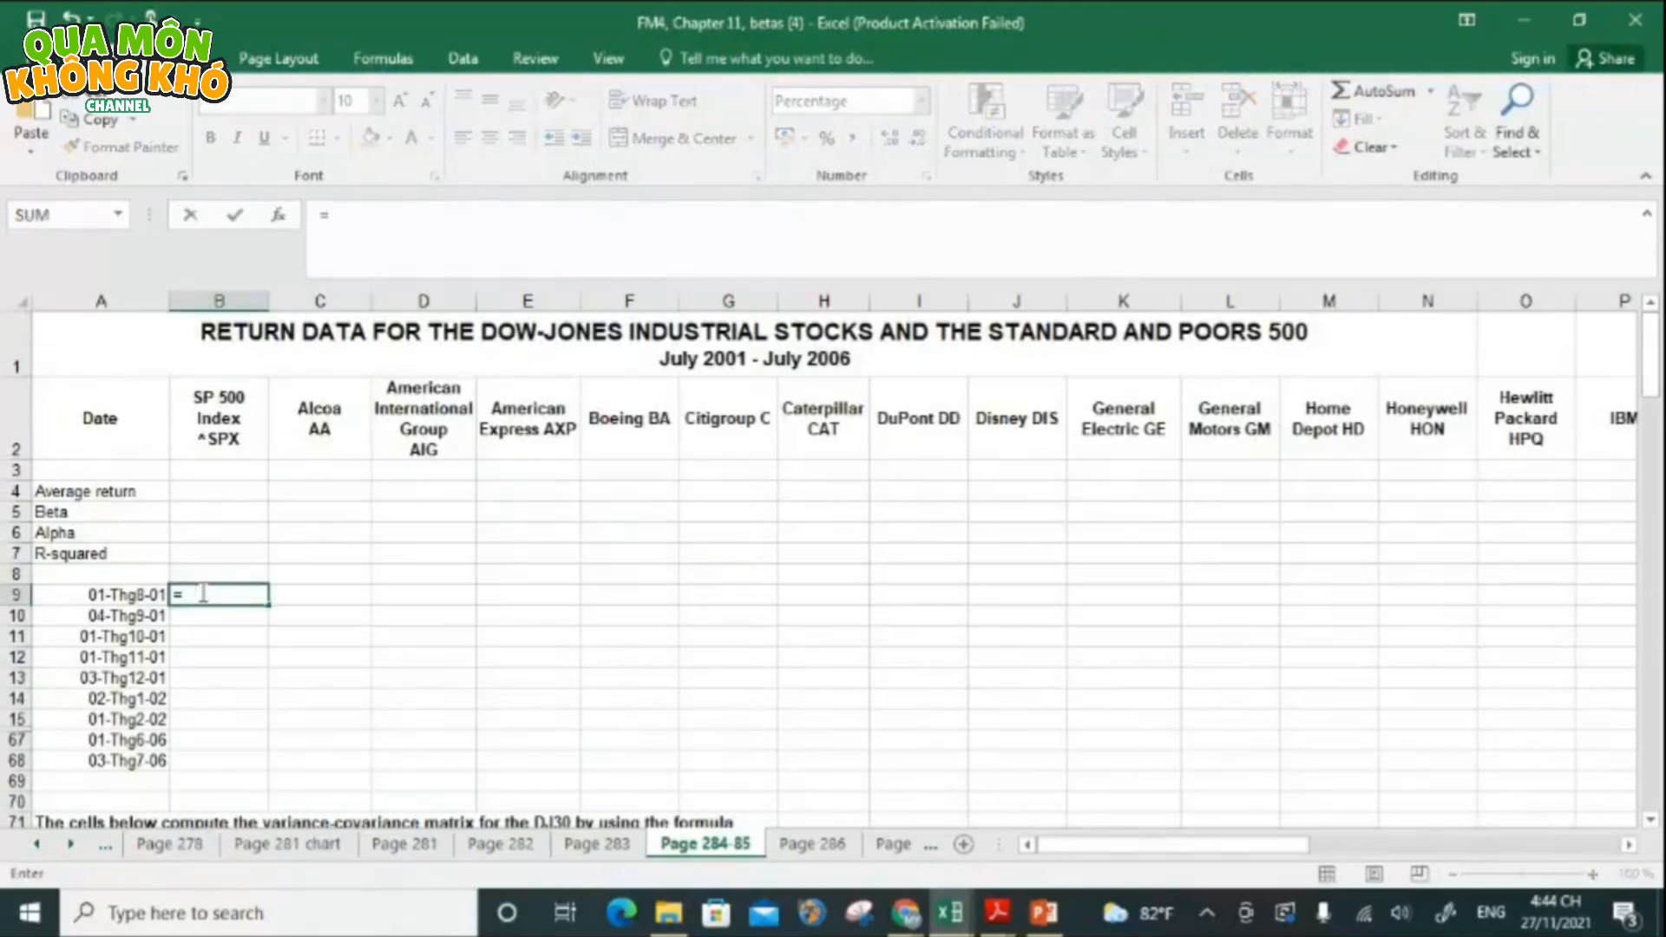
{"action": "type", "text": "ln"}
{"action": "key", "text": "Tab"}
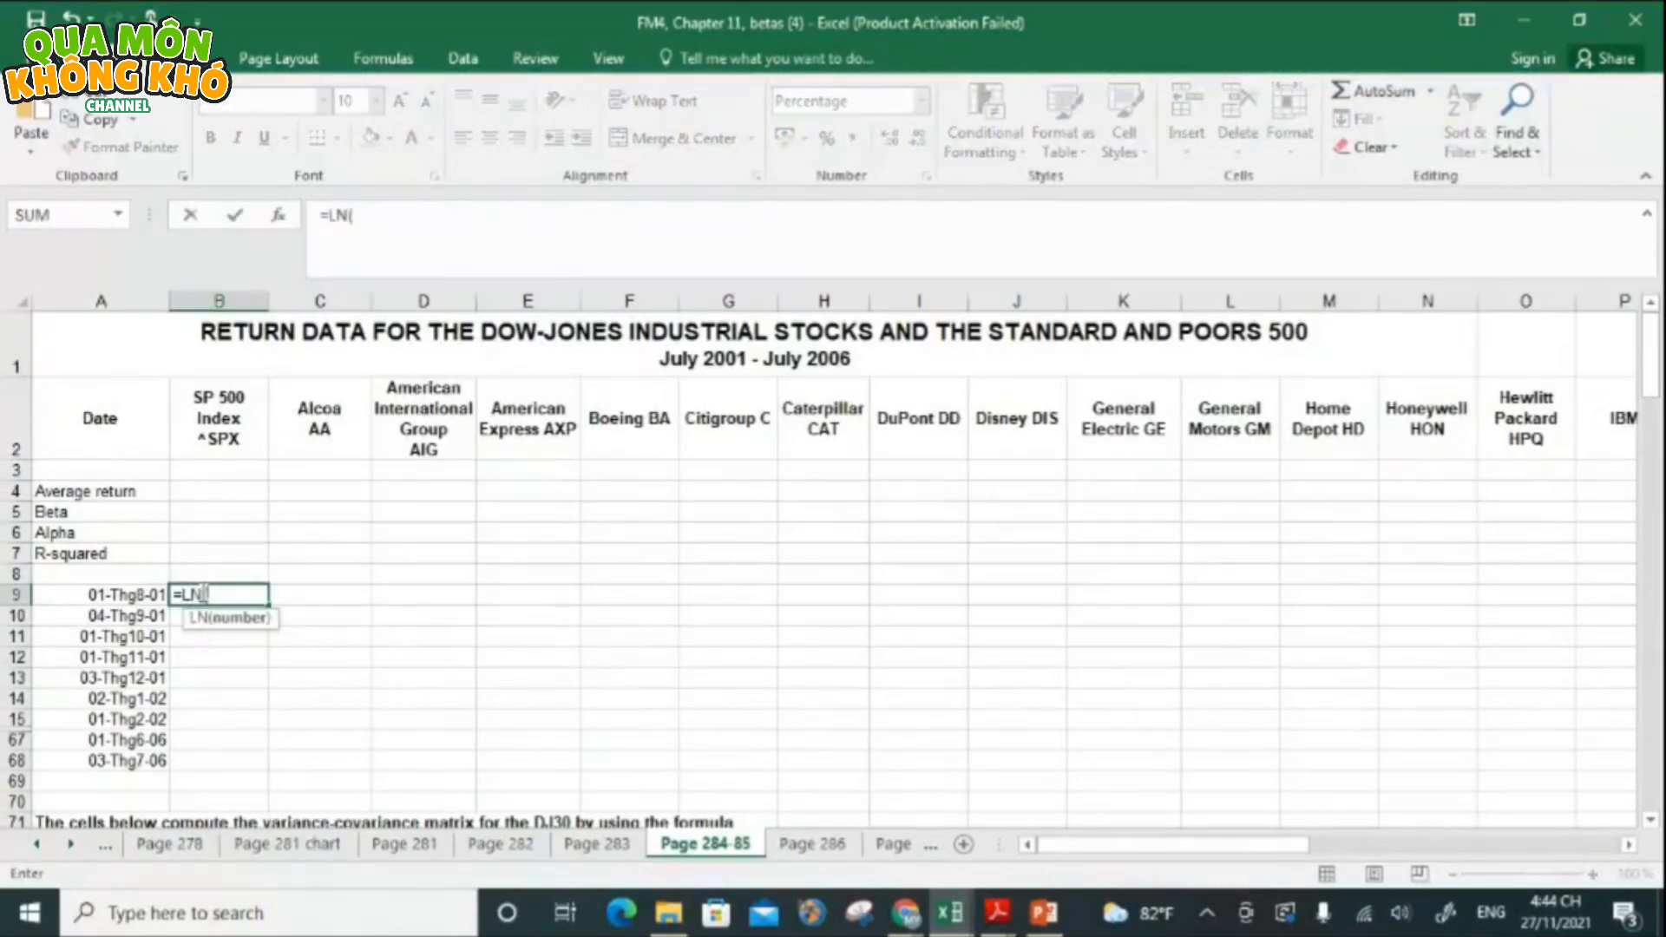
{"action": "left_click", "coordinate": [36, 843]}
{"action": "left_click", "coordinate": [36, 843]}
{"action": "left_click", "coordinate": [166, 843]}
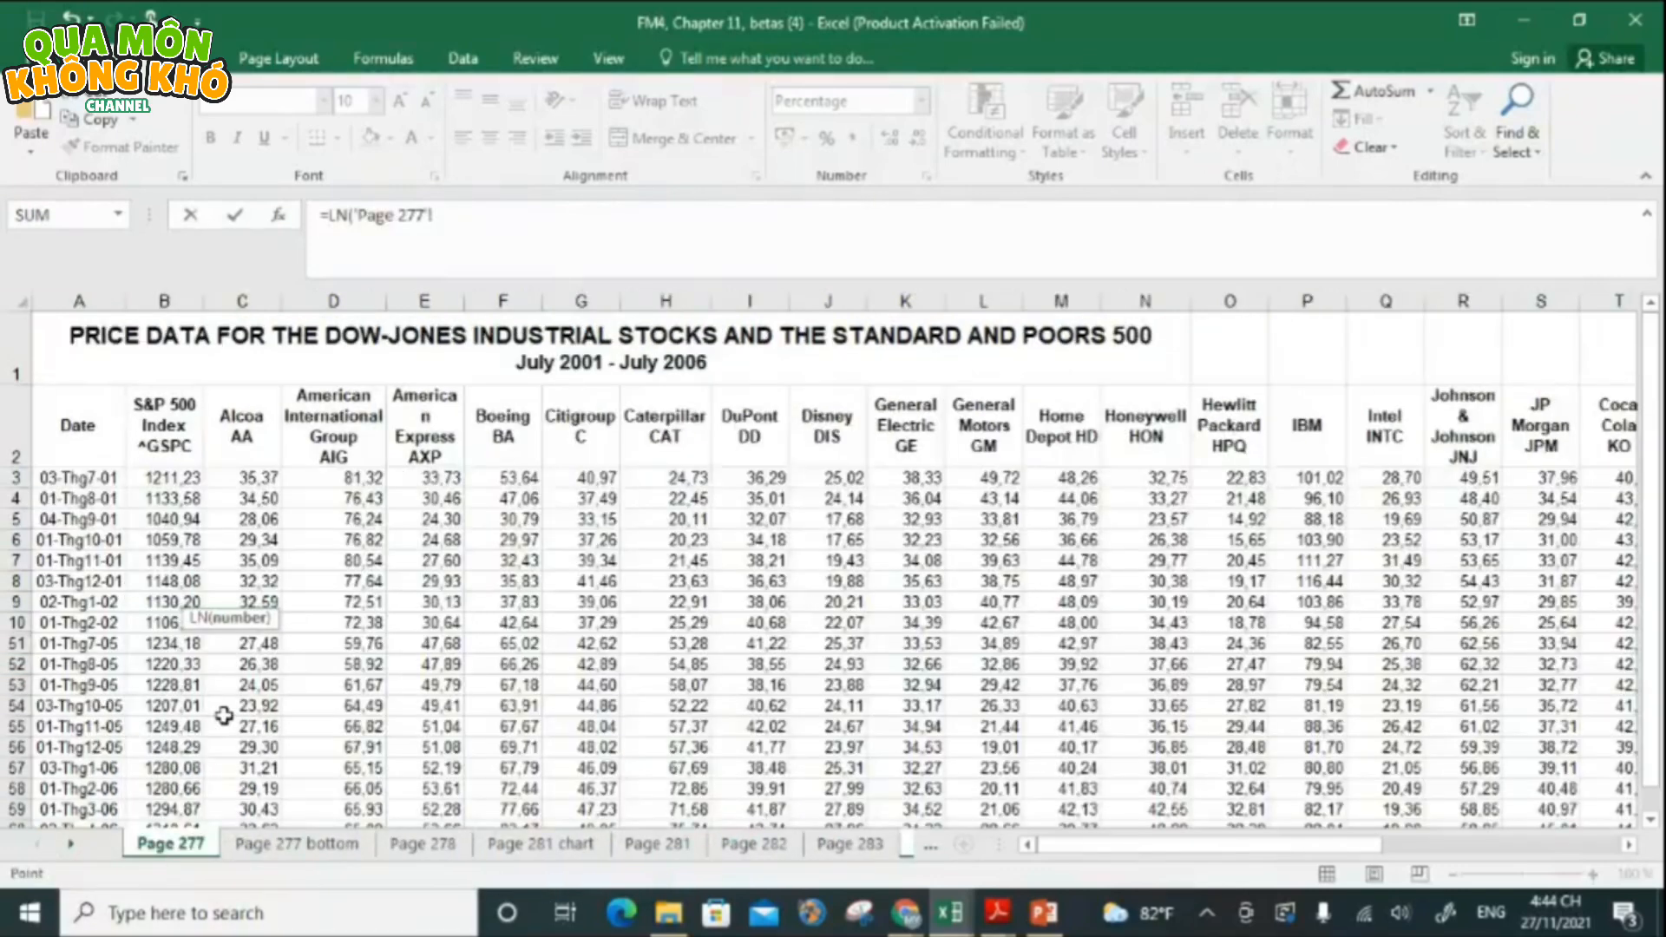
{"action": "left_click", "coordinate": [192, 491]}
{"action": "type", "text": "/"}
{"action": "left_click", "coordinate": [193, 476]}
{"action": "type", "text": ")"}
{"action": "key", "text": "Return"}
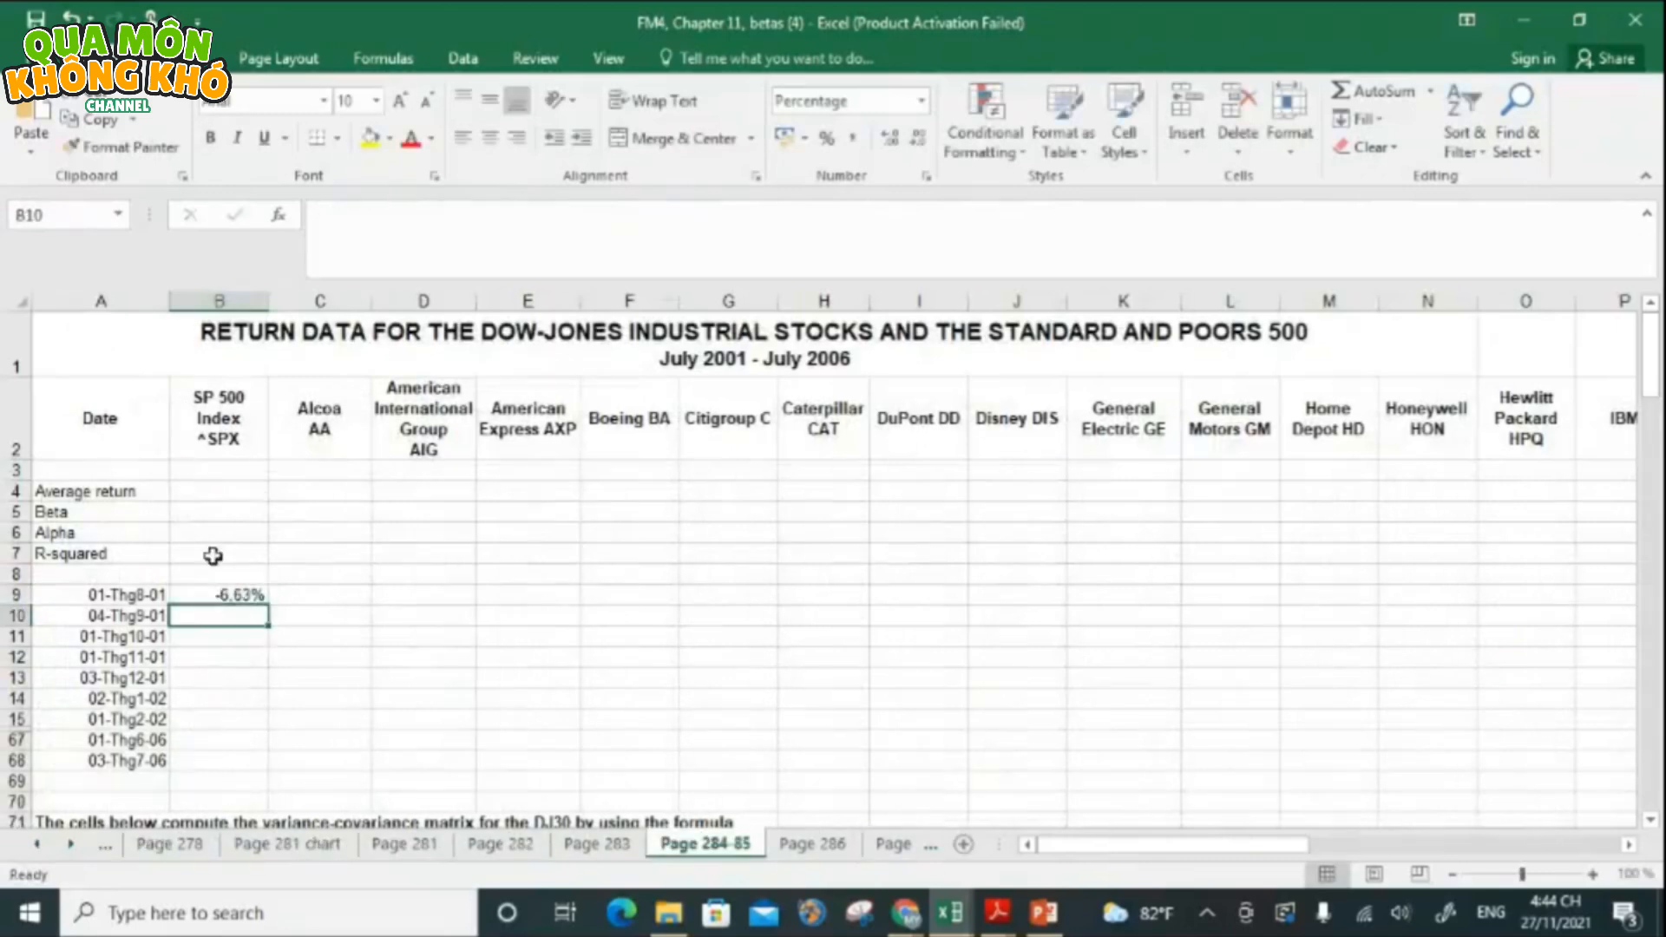
- Fill the B9 log return formula down to row 68 and across all the stock columns
{"action": "left_click", "coordinate": [248, 597]}
{"action": "double_click", "coordinate": [269, 605]}
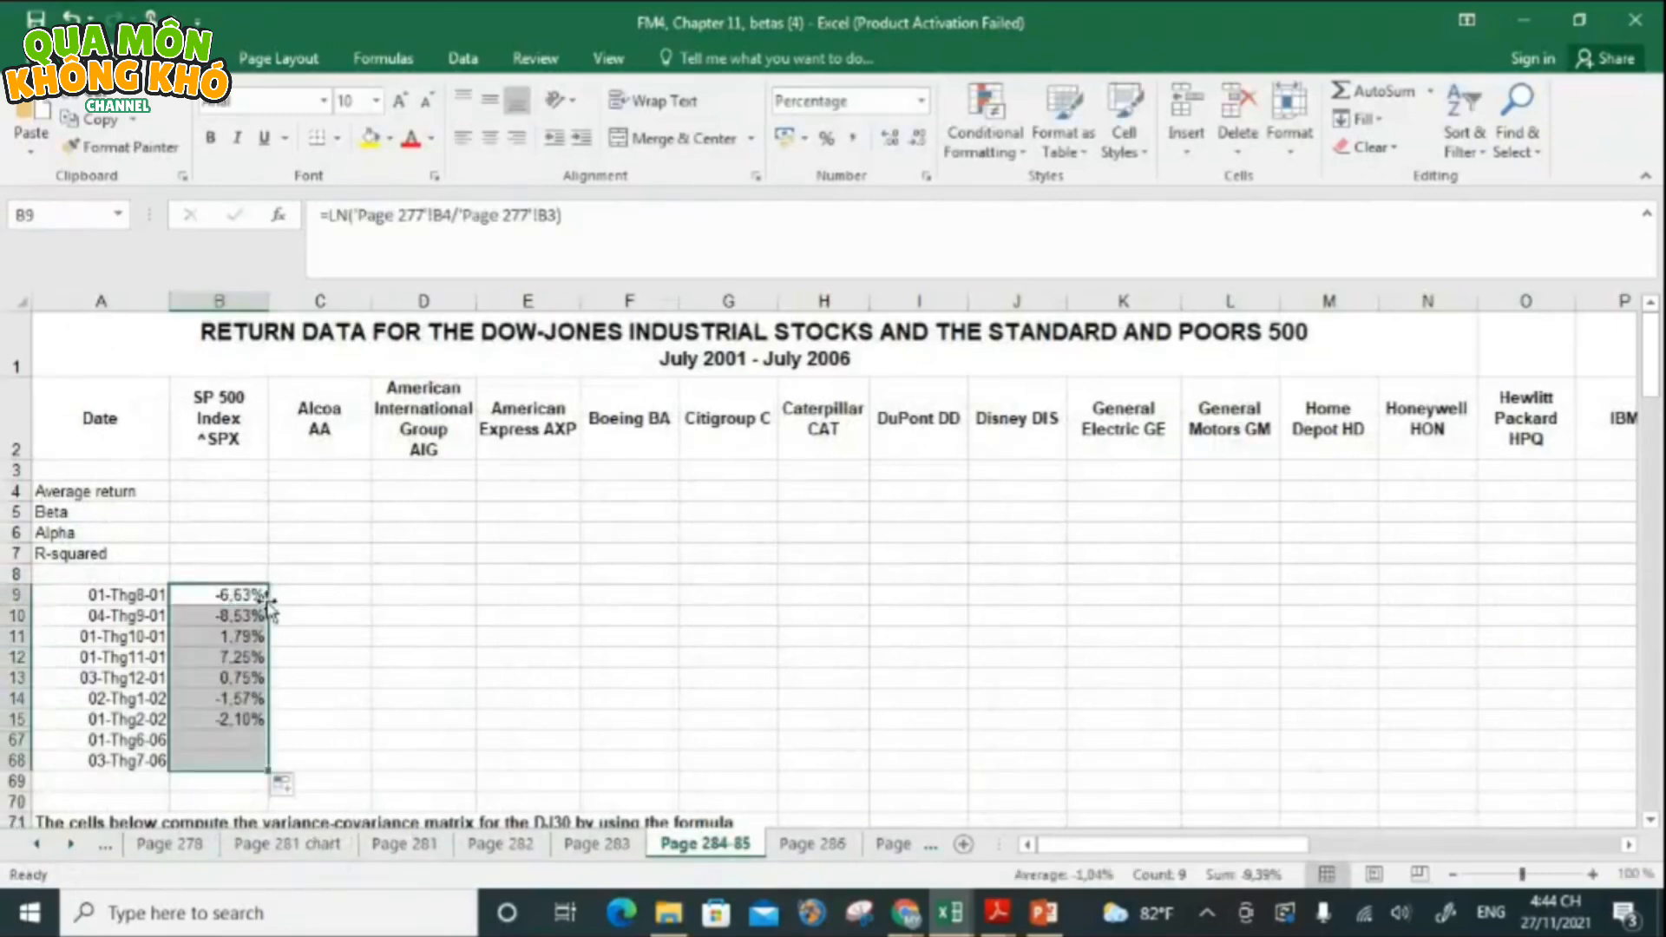
{"action": "left_click_drag", "start_coordinate": [269, 772], "coordinate": [1528, 749]}
- Calculate the S&P 500 average return in B4 with =AVERAGE(B9:B68) and fill it across all stocks to AF4
{"action": "left_click_drag", "start_coordinate": [1477, 847], "coordinate": [1119, 838]}
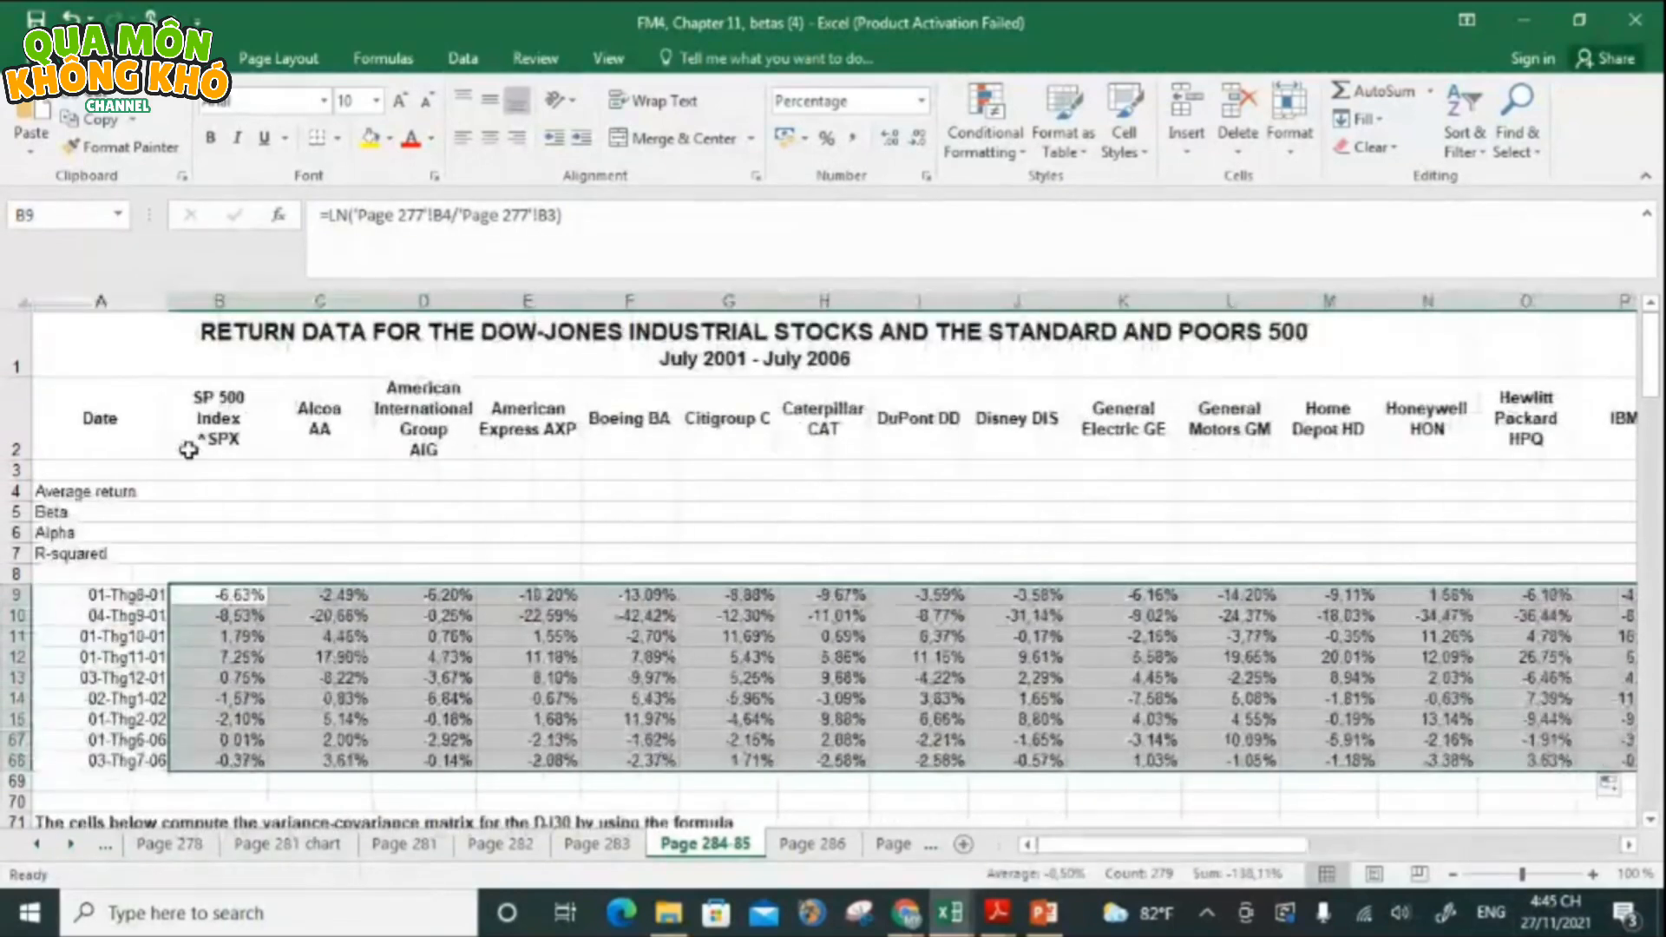
{"action": "left_click", "coordinate": [223, 490]}
{"action": "type", "text": "=AVE"}
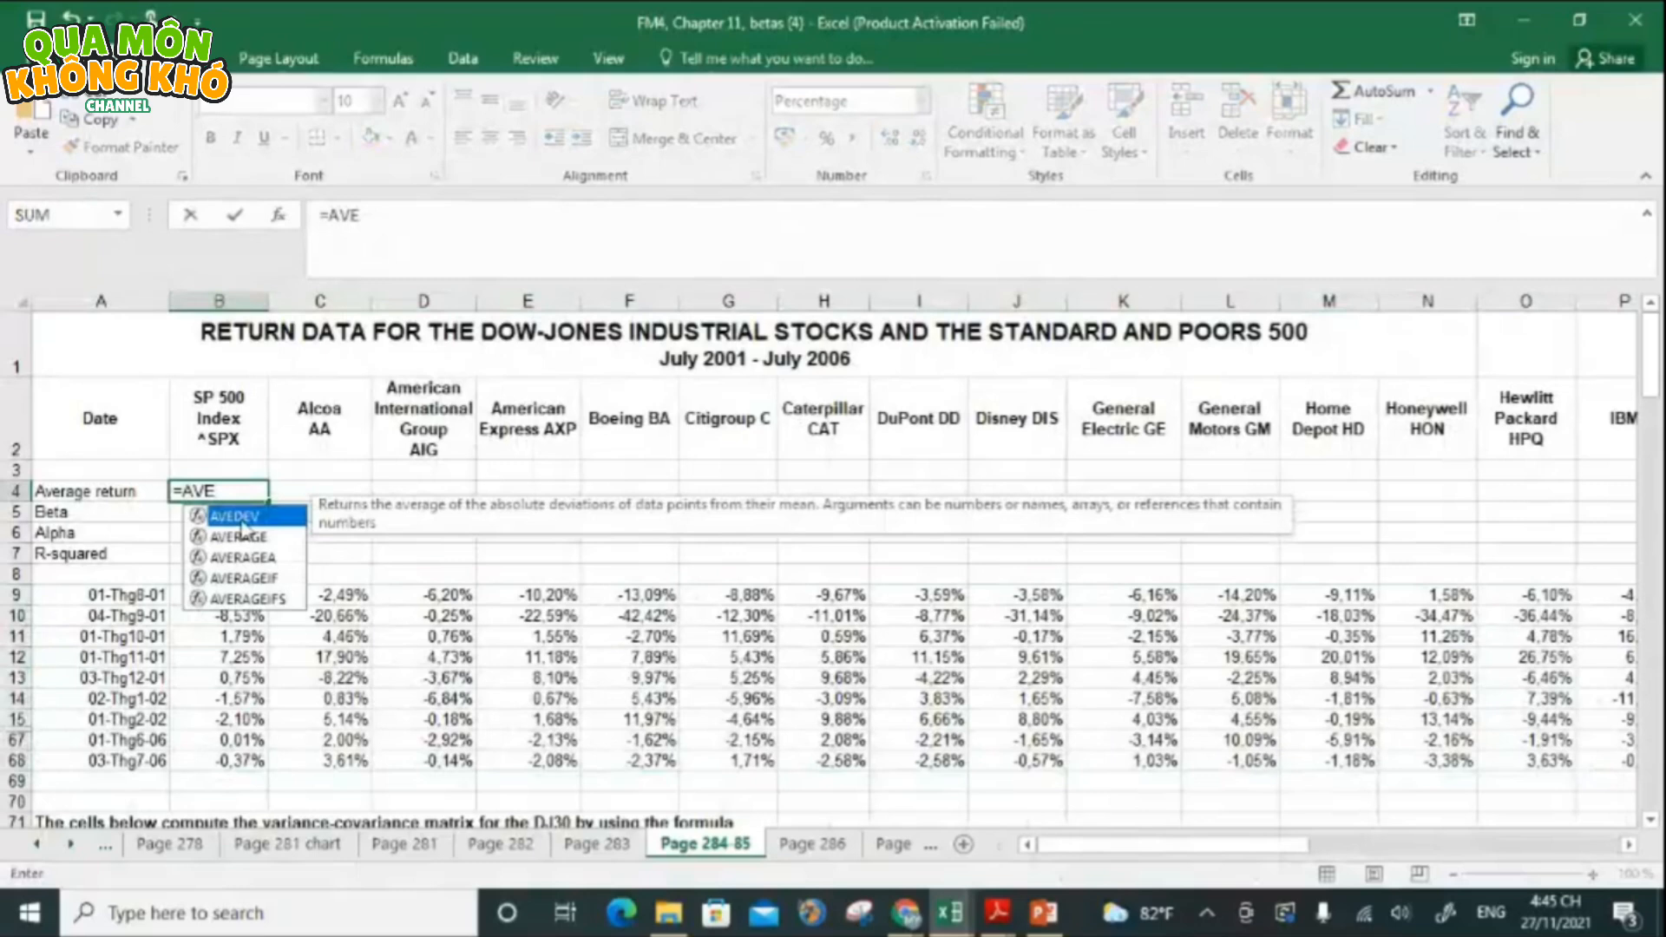
{"action": "double_click", "coordinate": [242, 535]}
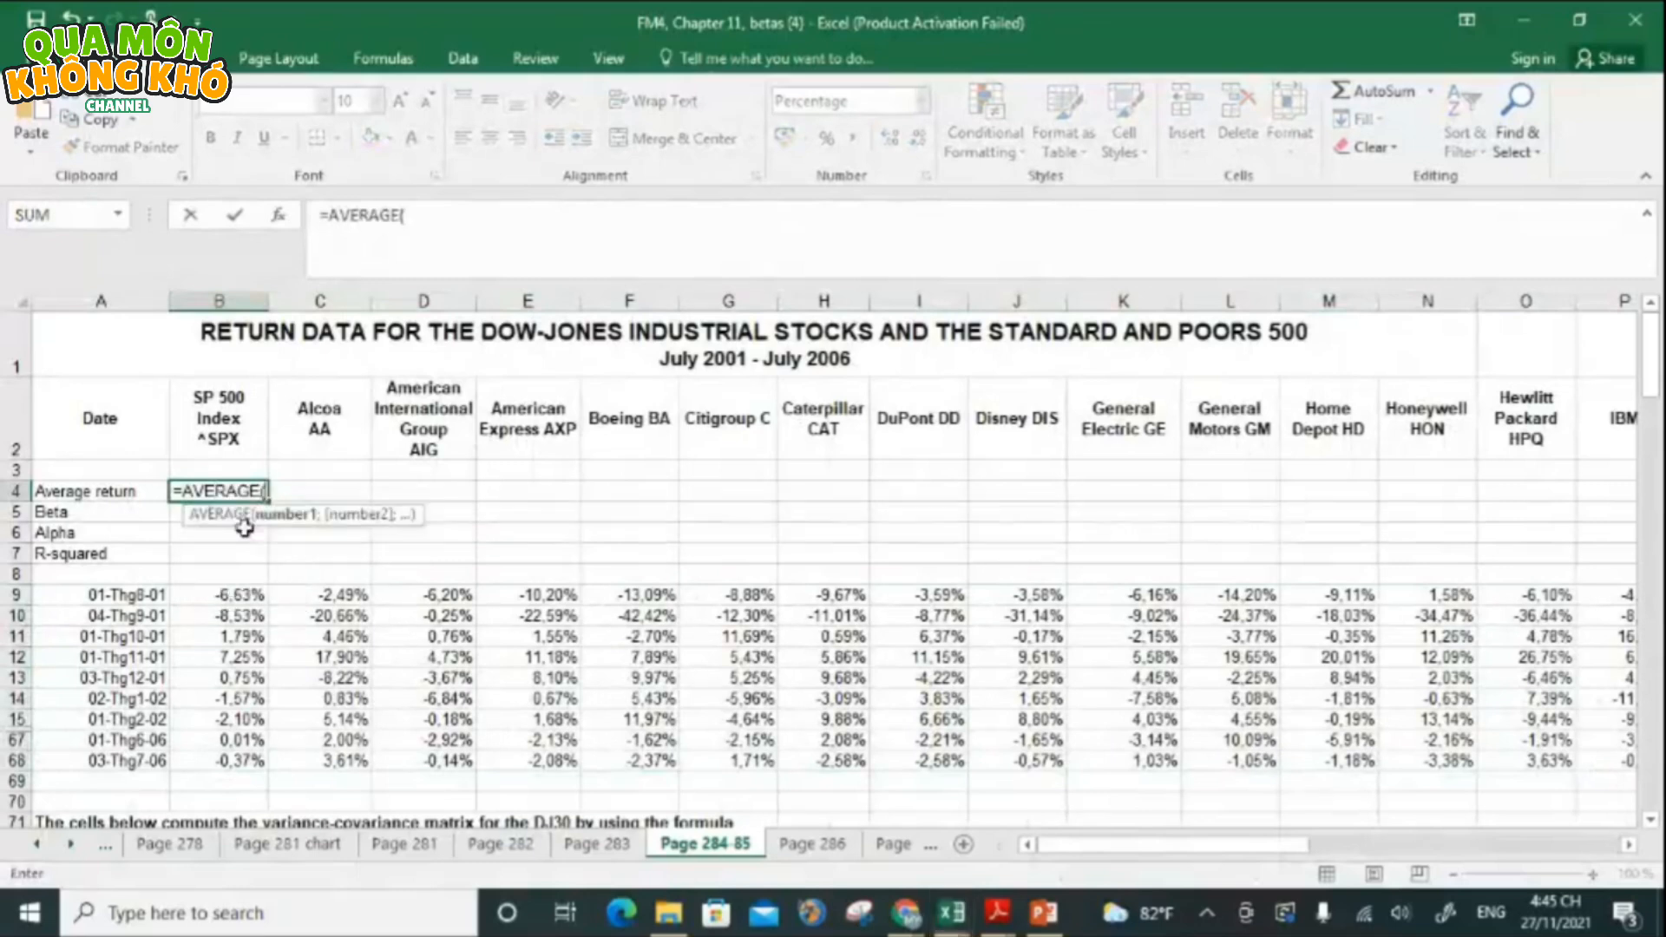
{"action": "left_click", "coordinate": [243, 595]}
{"action": "key", "text": "ctrl+shift+Down"}
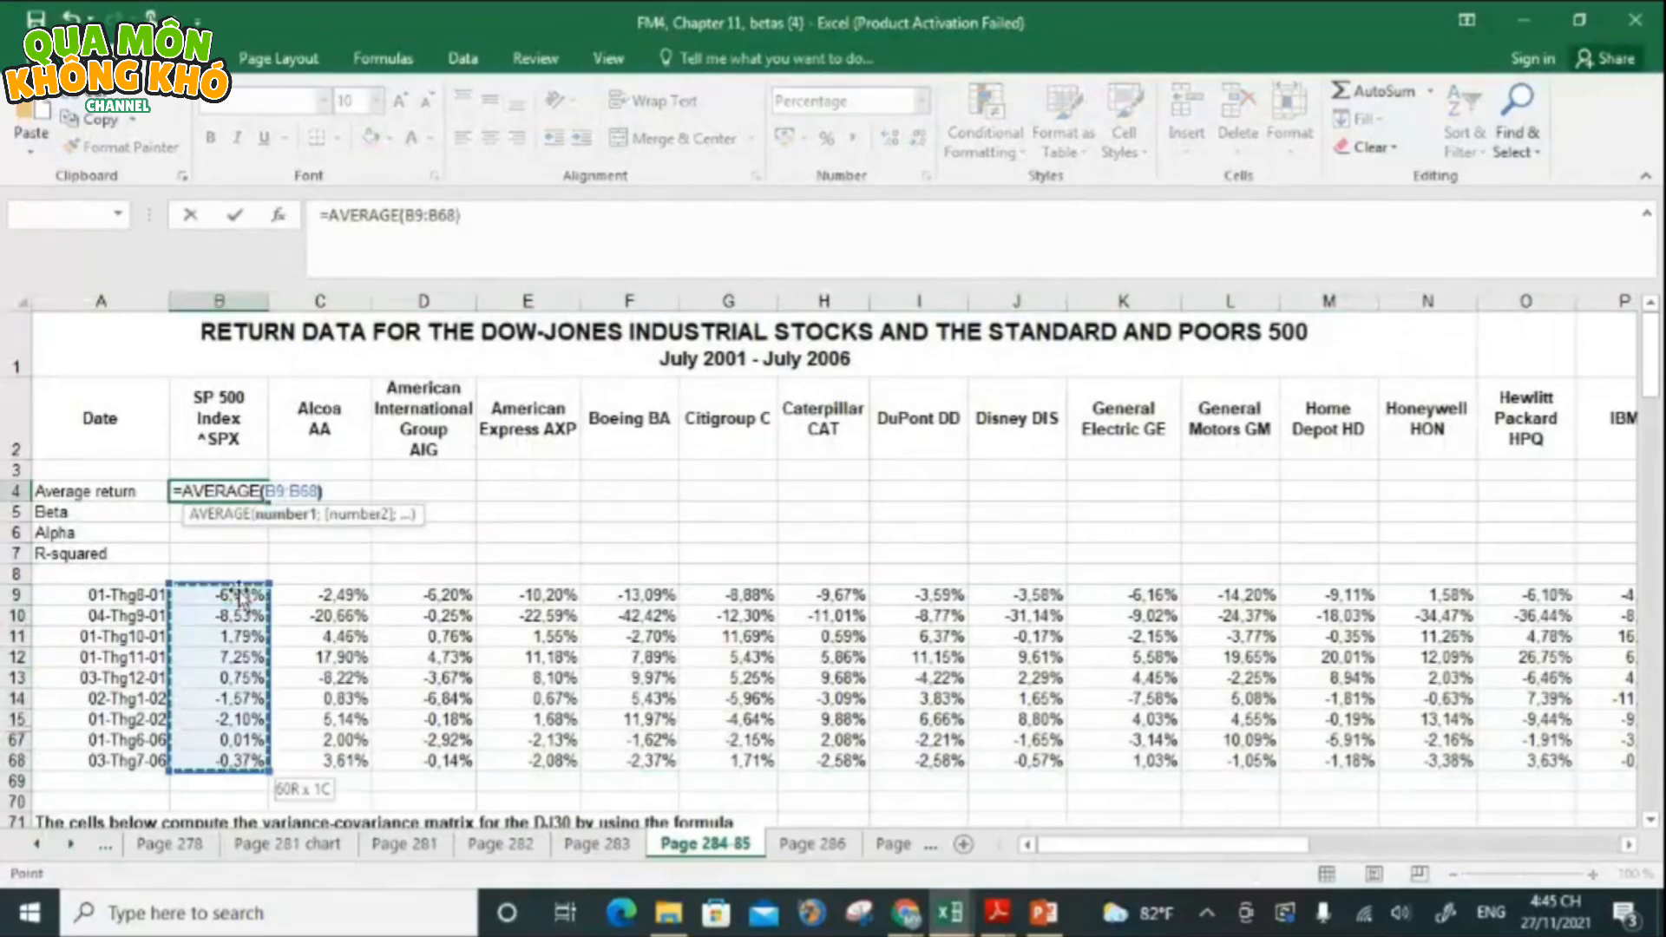
{"action": "key", "text": "Return"}
{"action": "left_click", "coordinate": [252, 491]}
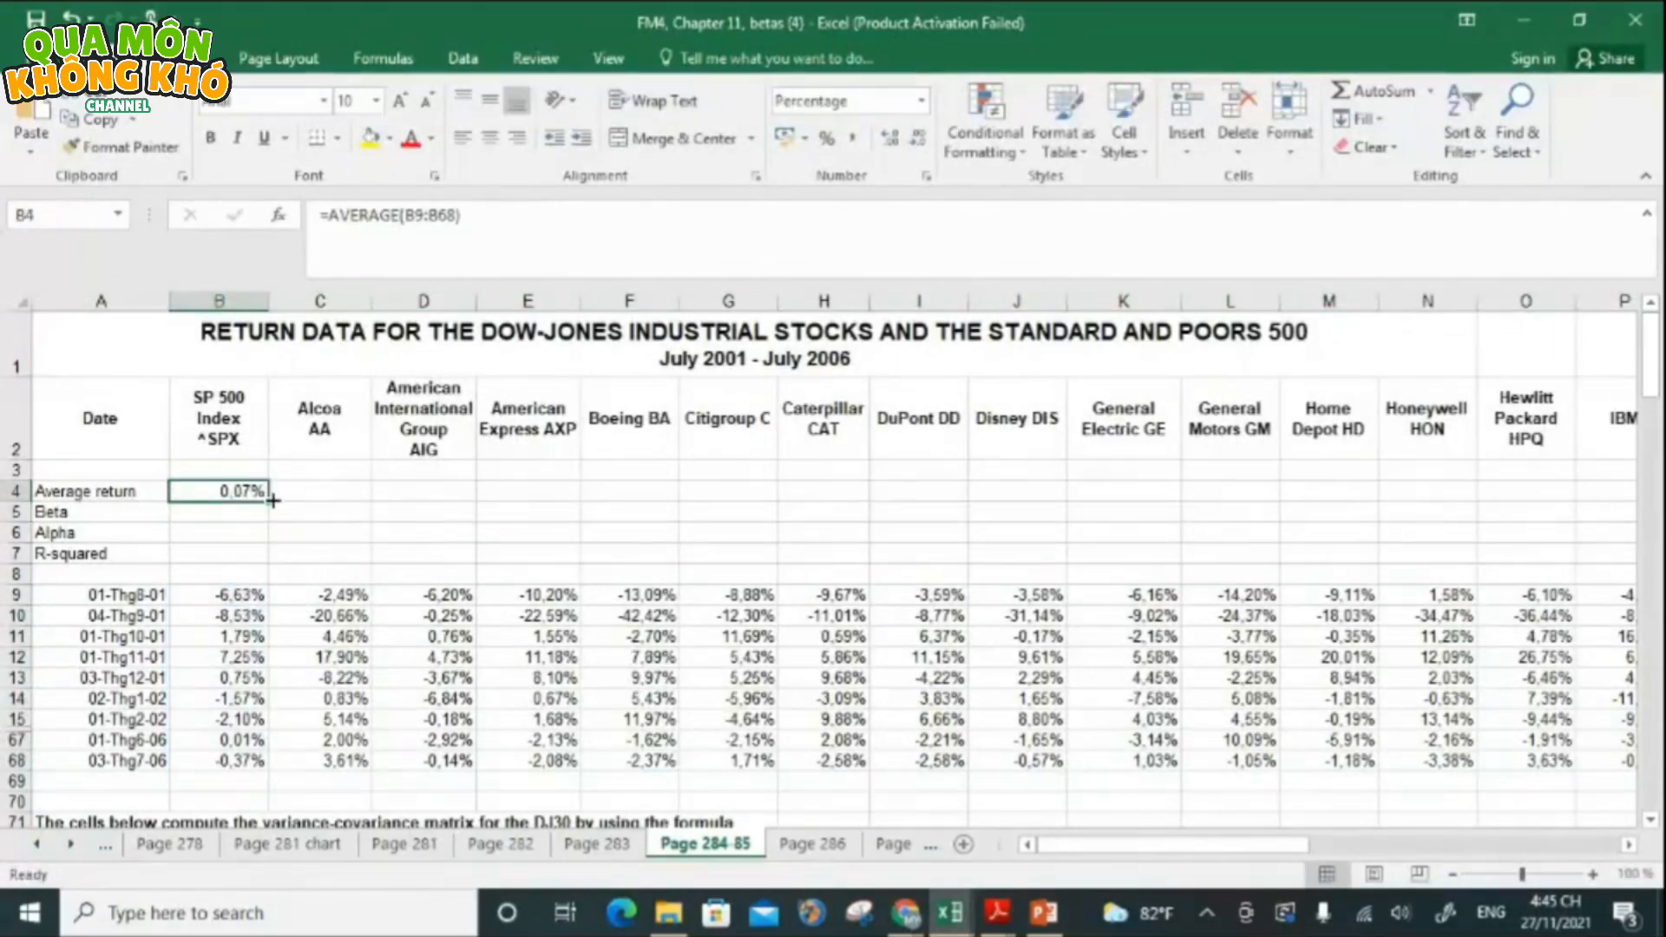
{"action": "left_click_drag", "start_coordinate": [268, 500], "coordinate": [1423, 547]}
{"action": "left_click_drag", "start_coordinate": [1512, 846], "coordinate": [472, 731]}
- Compute the S&P 500 beta in B5 as =SLOPE(B9:B68;$B$9:$B$68), with the known x range locked
{"action": "left_click", "coordinate": [192, 511]}
{"action": "type", "text": "="}
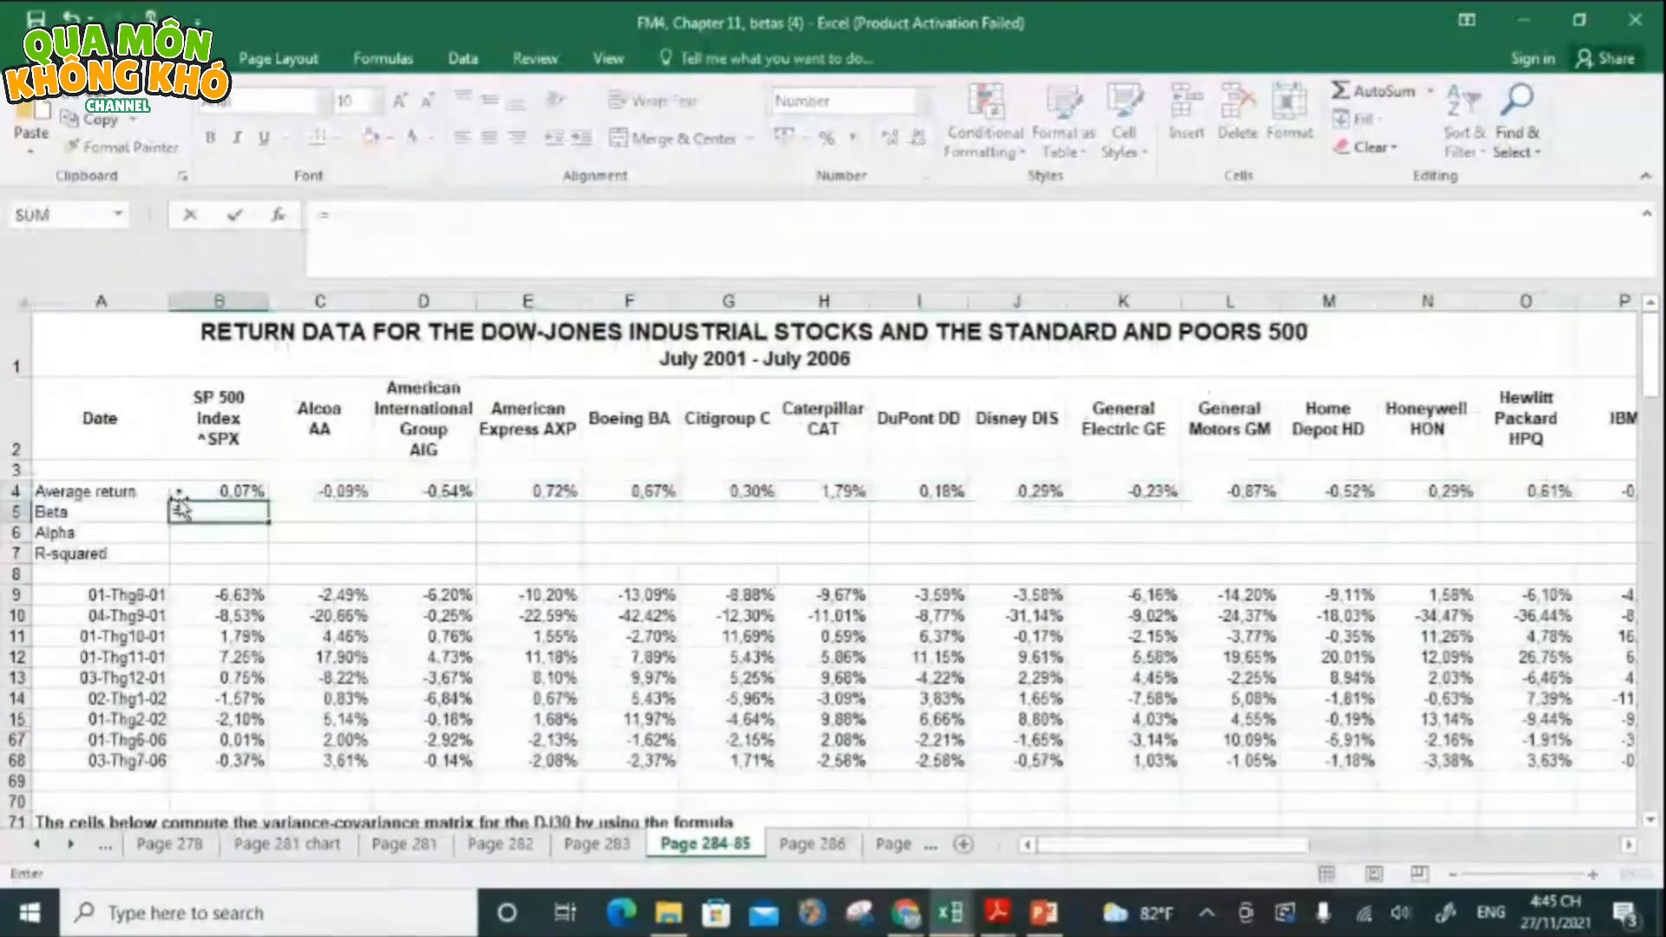
{"action": "type", "text": "SLOPE"}
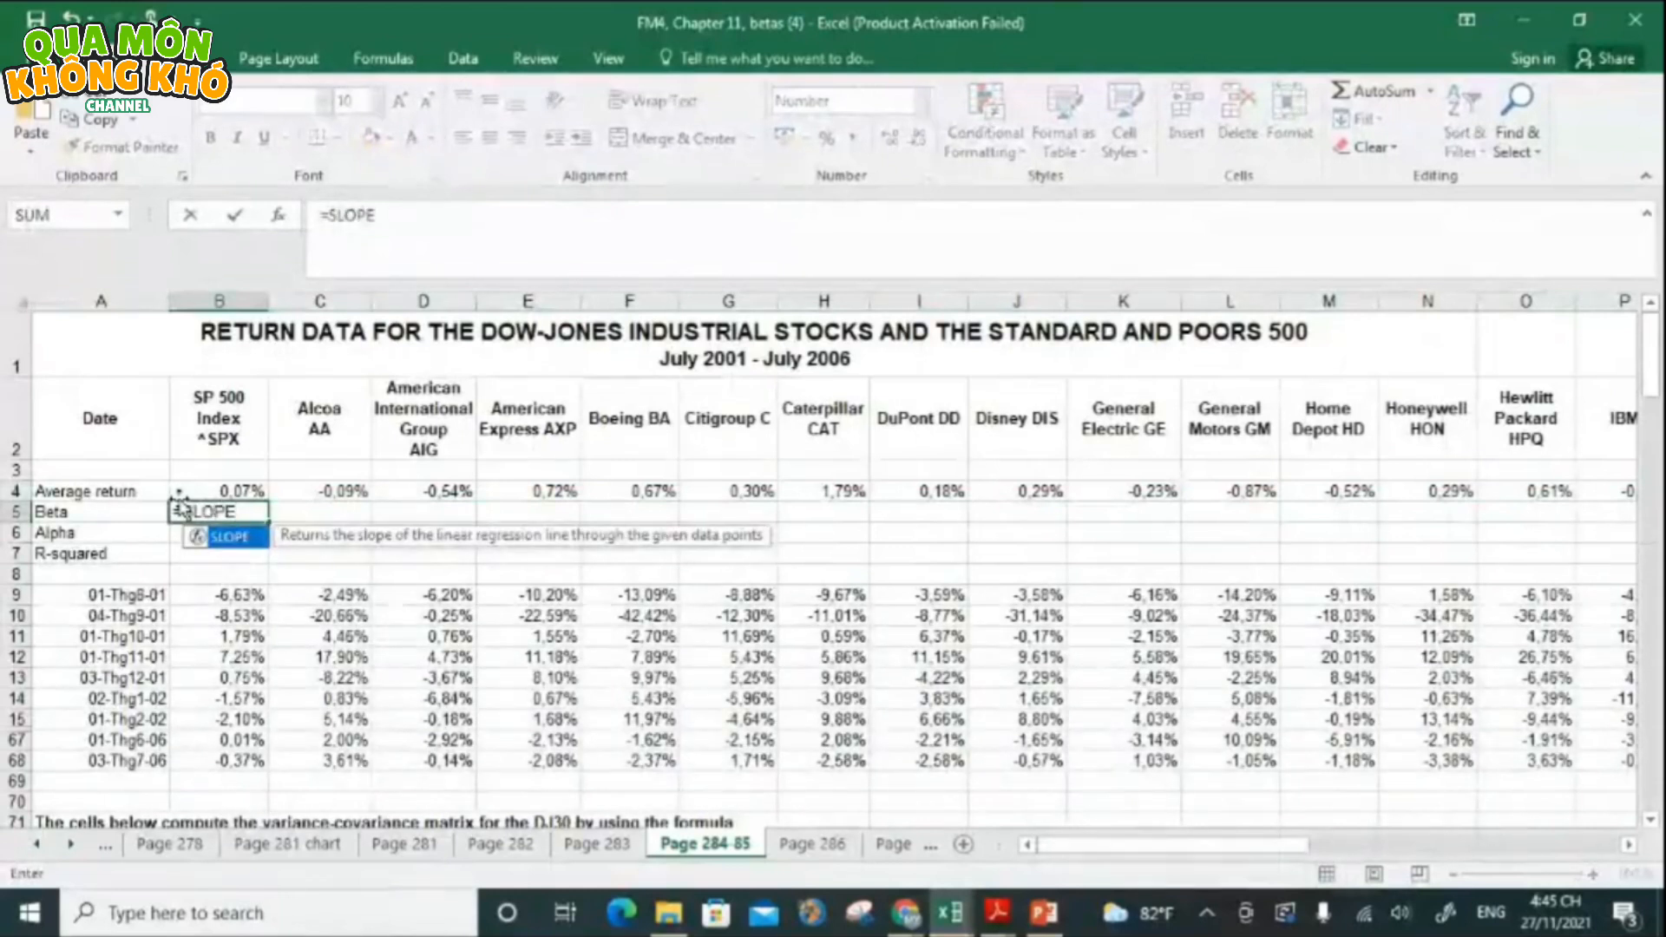
{"action": "type", "text": "("}
{"action": "left_click", "coordinate": [235, 597]}
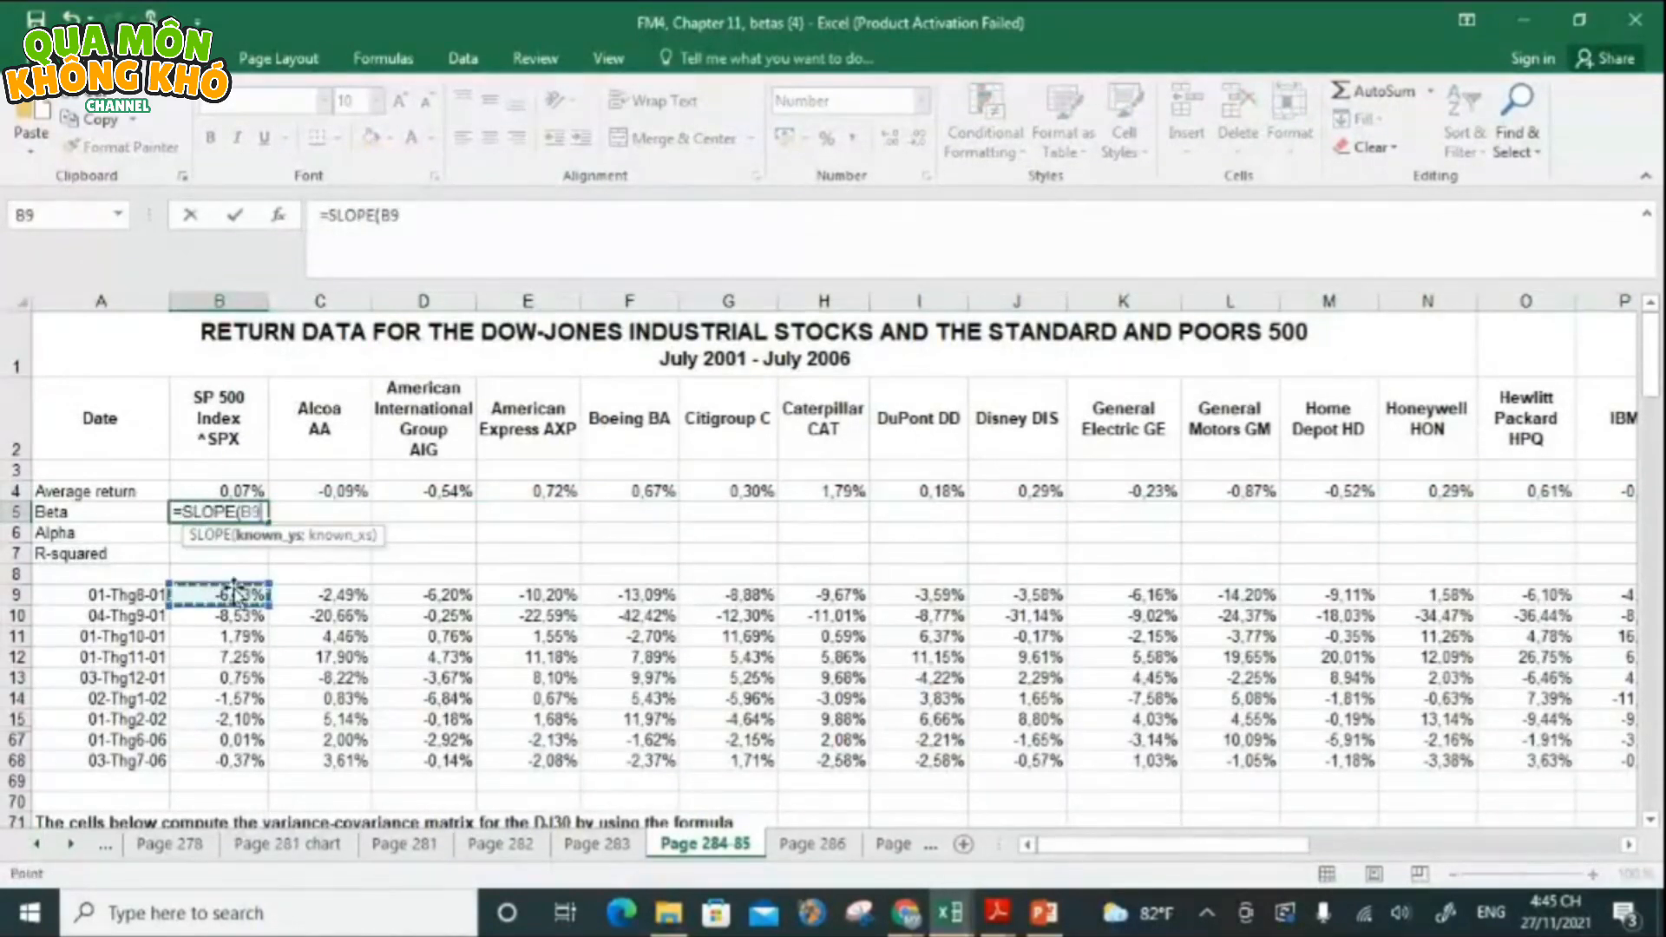
{"action": "key", "text": "ctrl+shift+Down"}
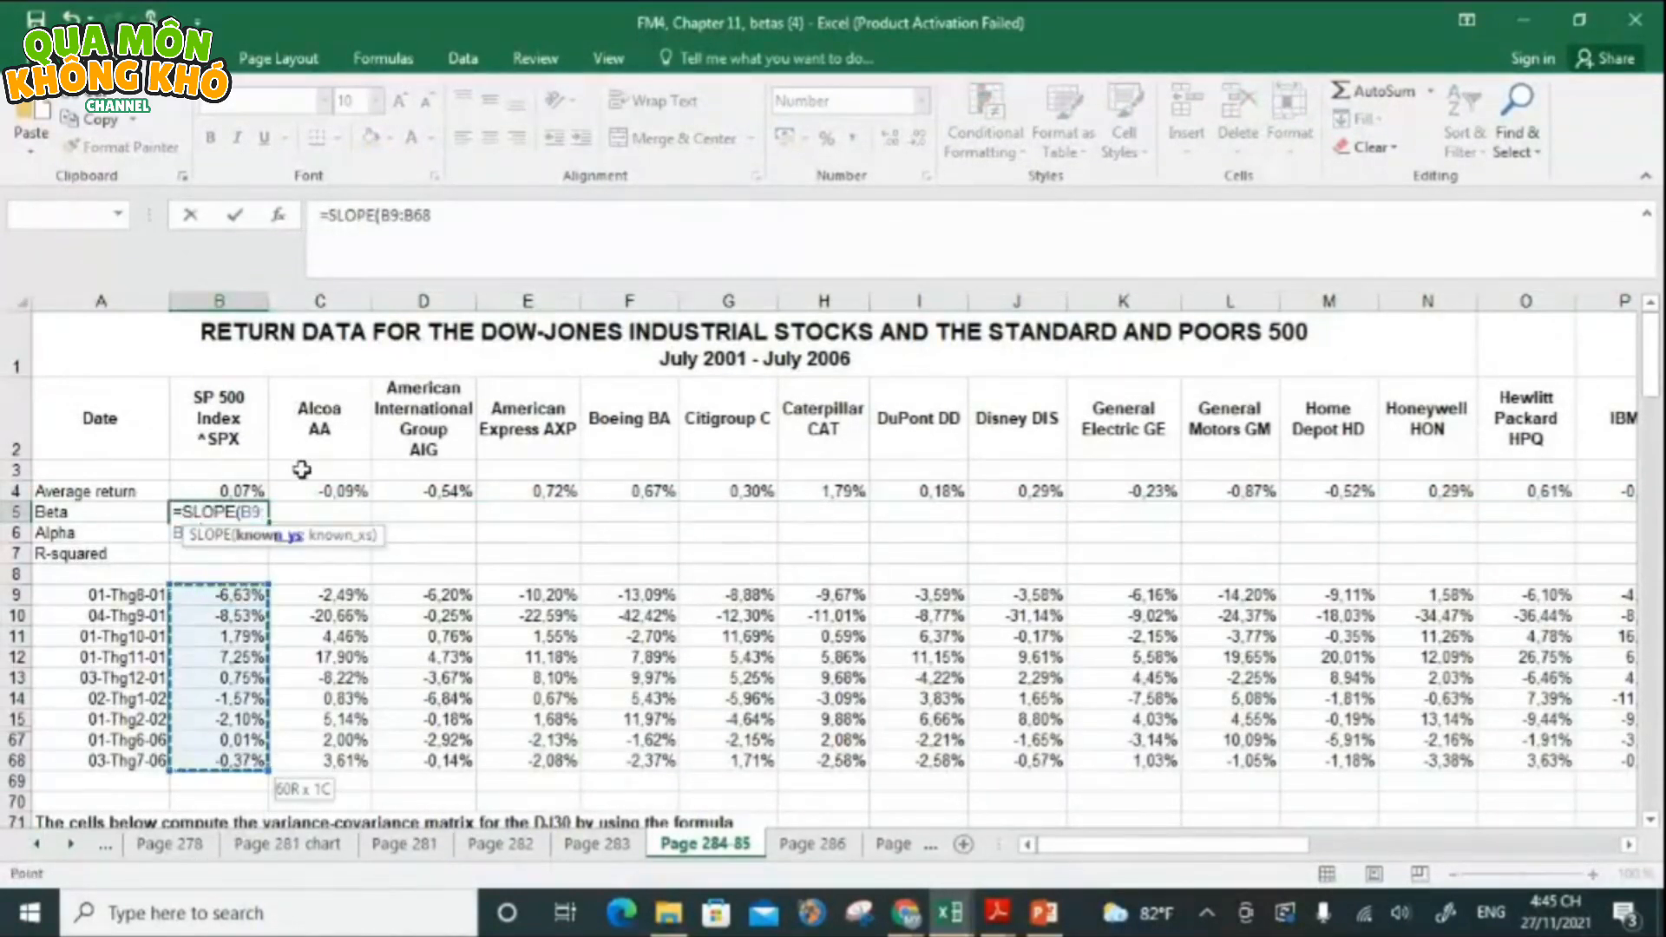
{"action": "type", "text": ";"}
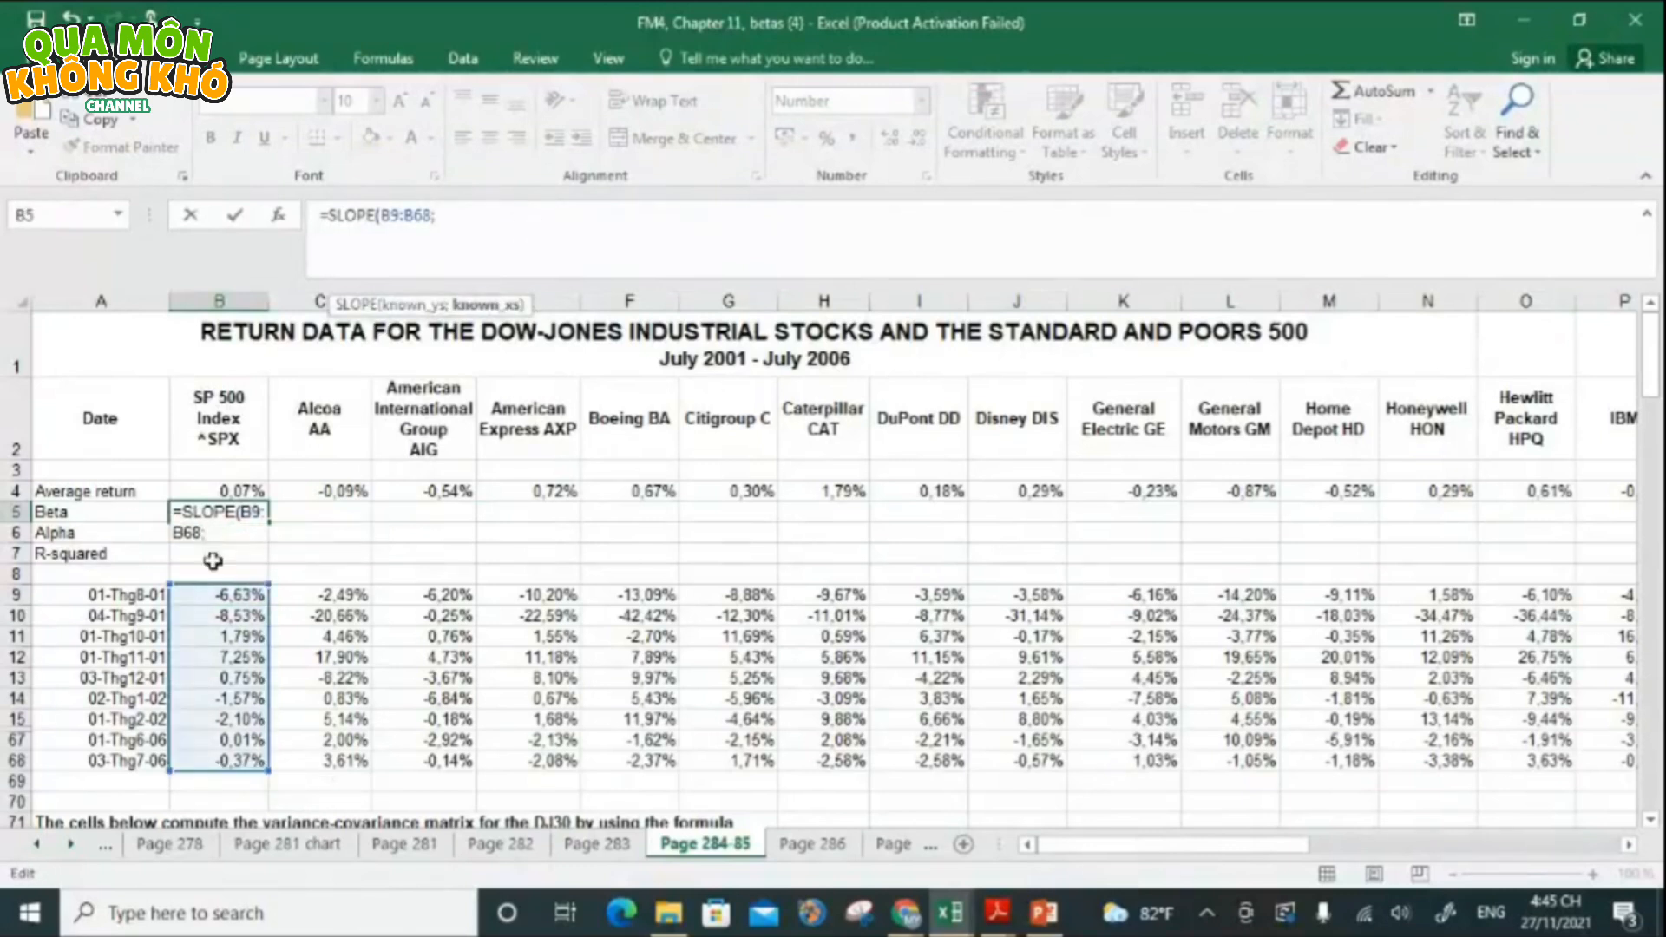
{"action": "key", "text": "ctrl+shift+Down"}
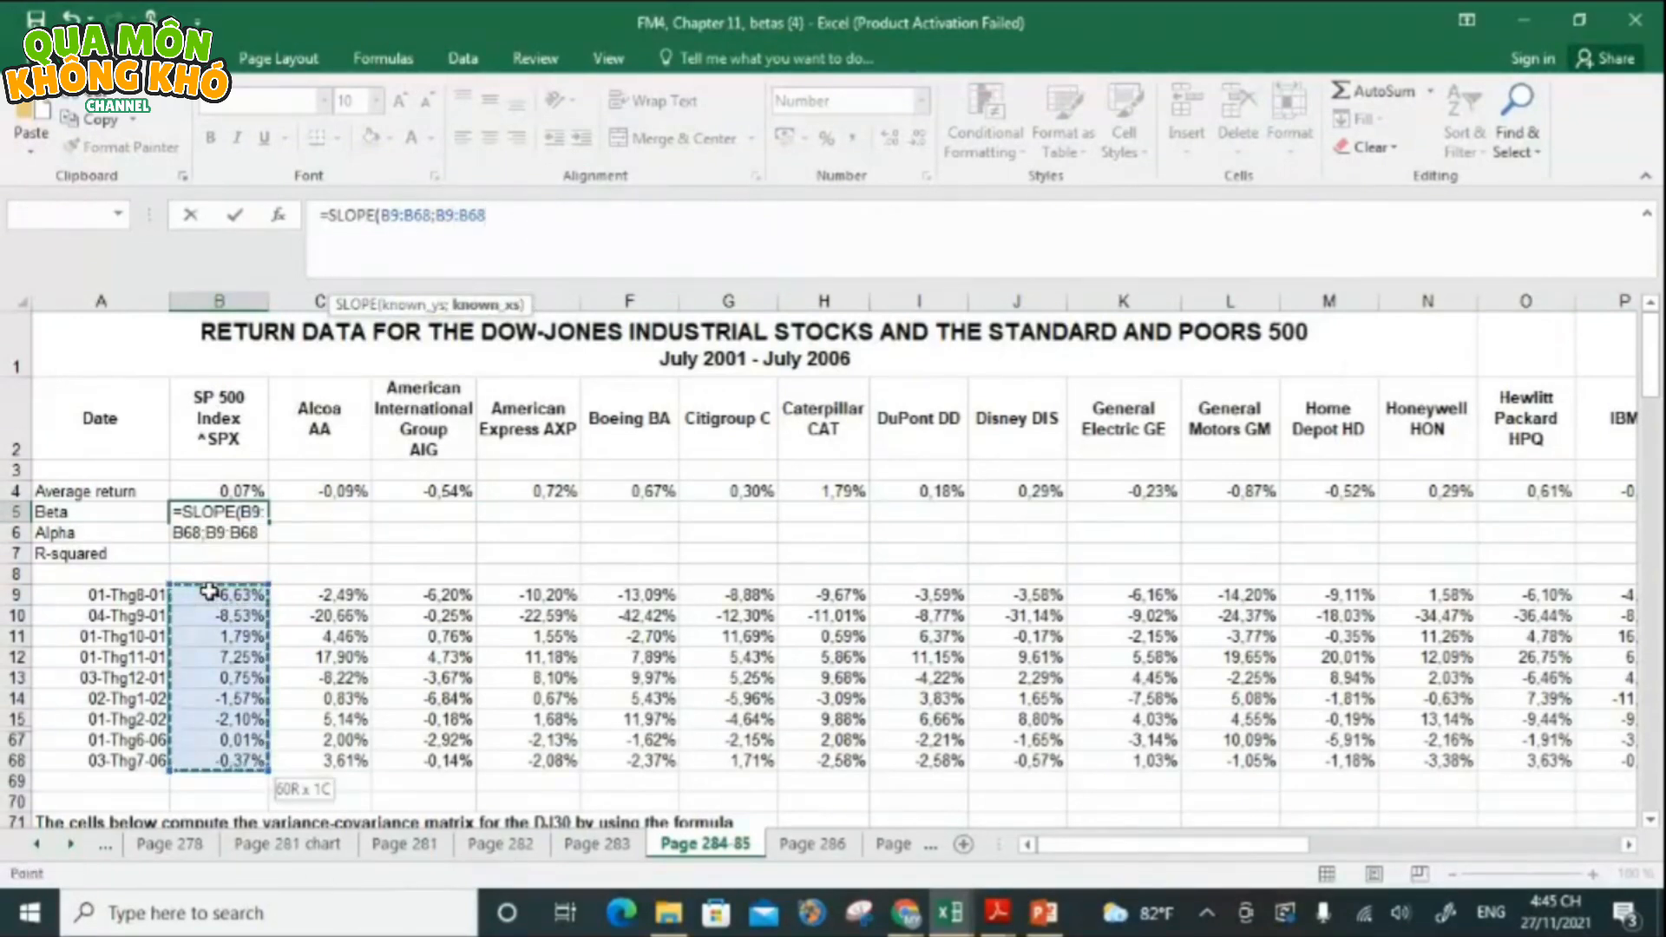
{"action": "key", "text": "F4"}
{"action": "key", "text": "Return"}
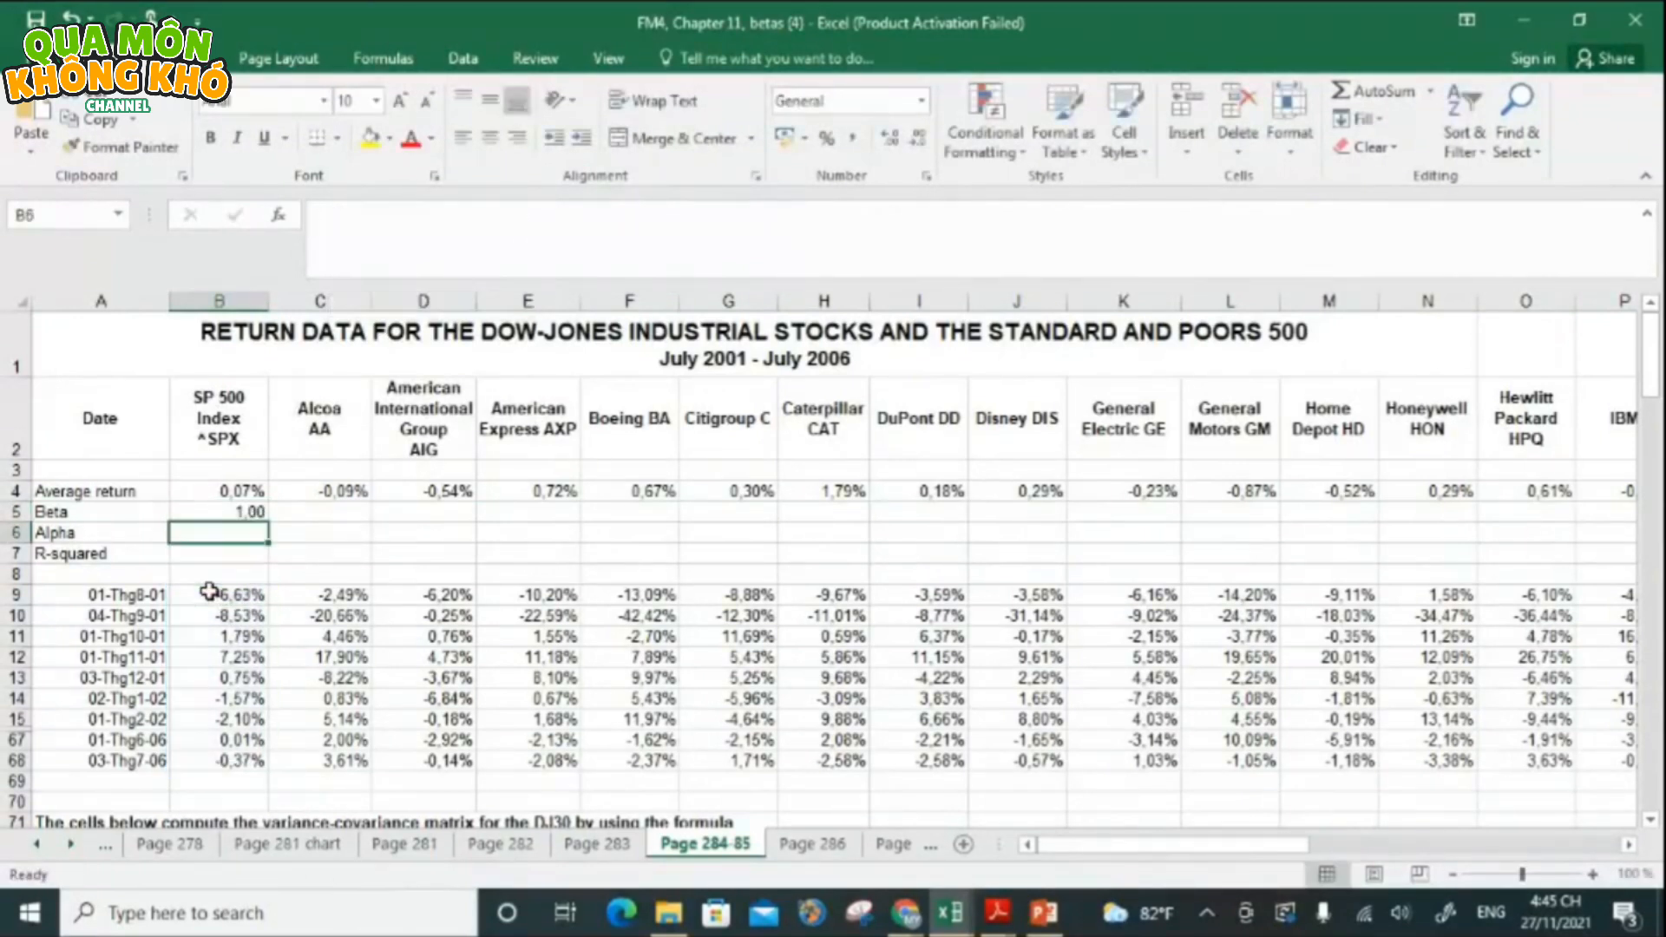
- Compute the S&P 500 alpha in B6 as =INTERCEPT(B9:B68;$B$9:$B$68), with the known x range locked
{"action": "type", "text": "=INTE"}
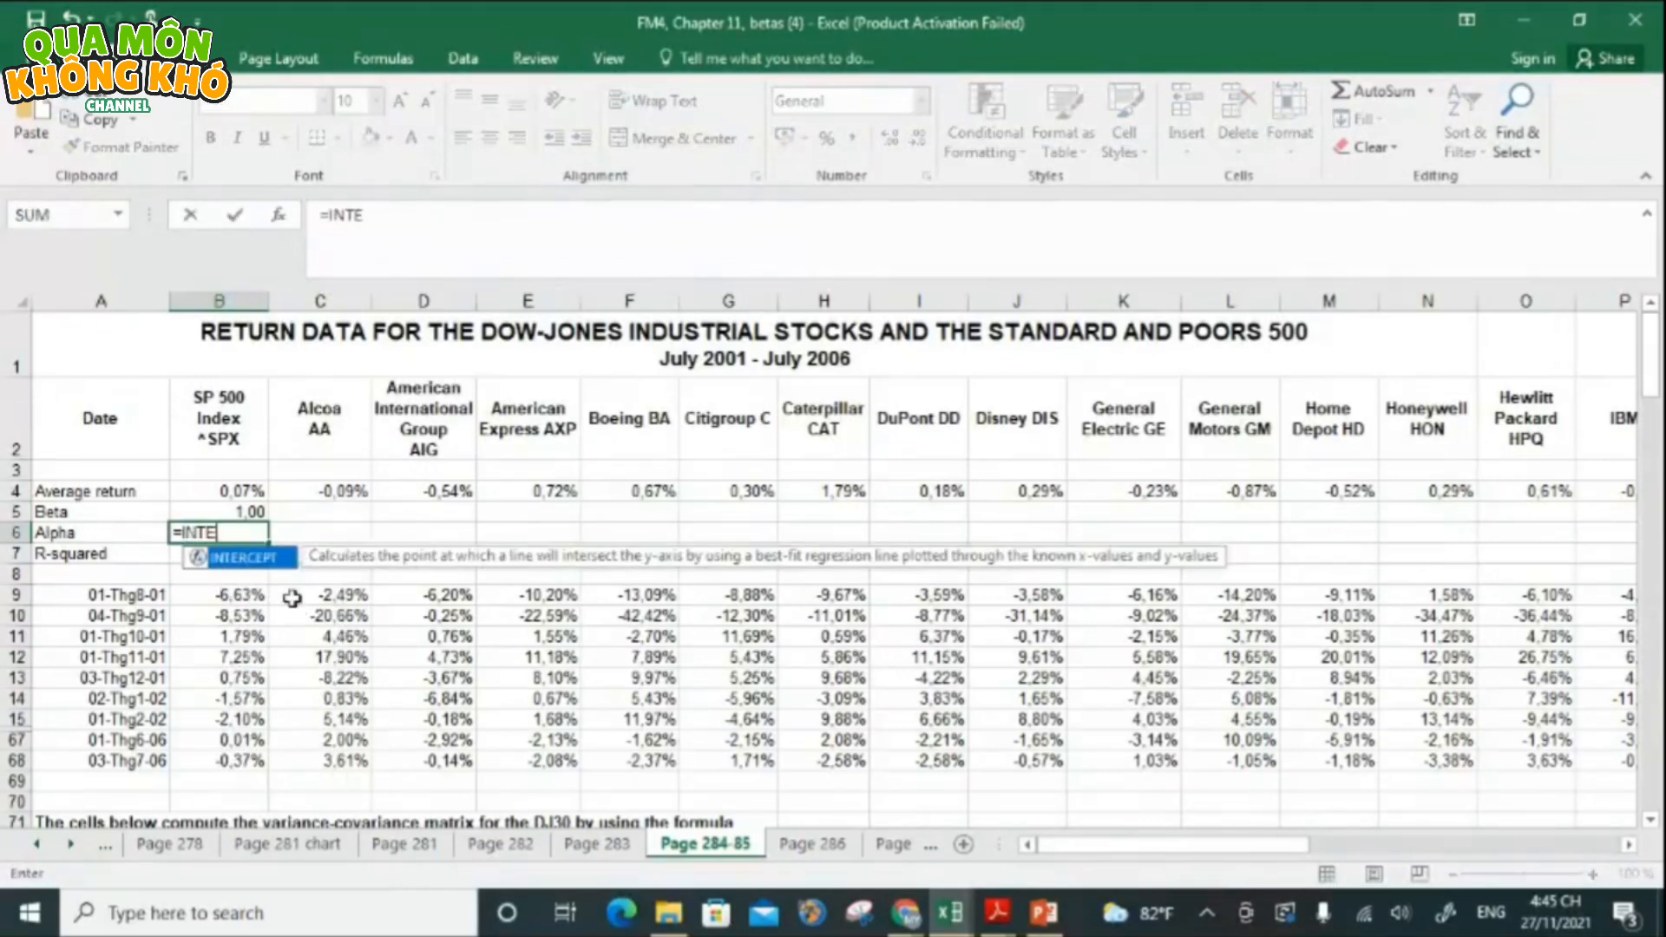
{"action": "double_click", "coordinate": [241, 558]}
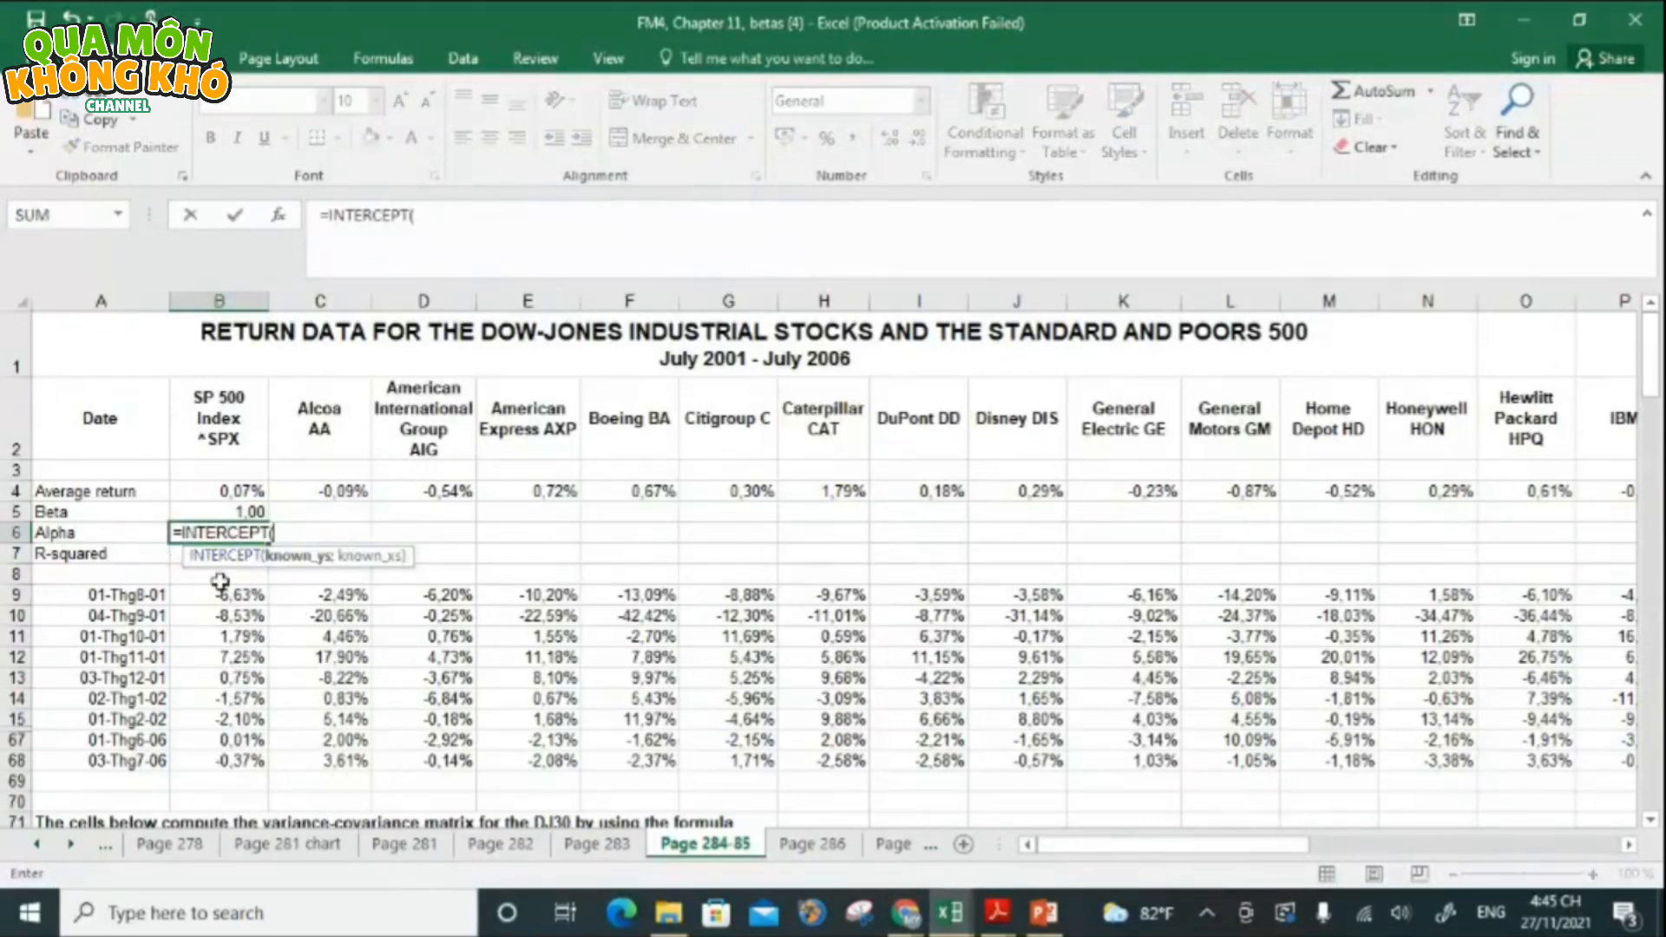
{"action": "left_click", "coordinate": [218, 597]}
{"action": "key", "text": "ctrl+shift+Down"}
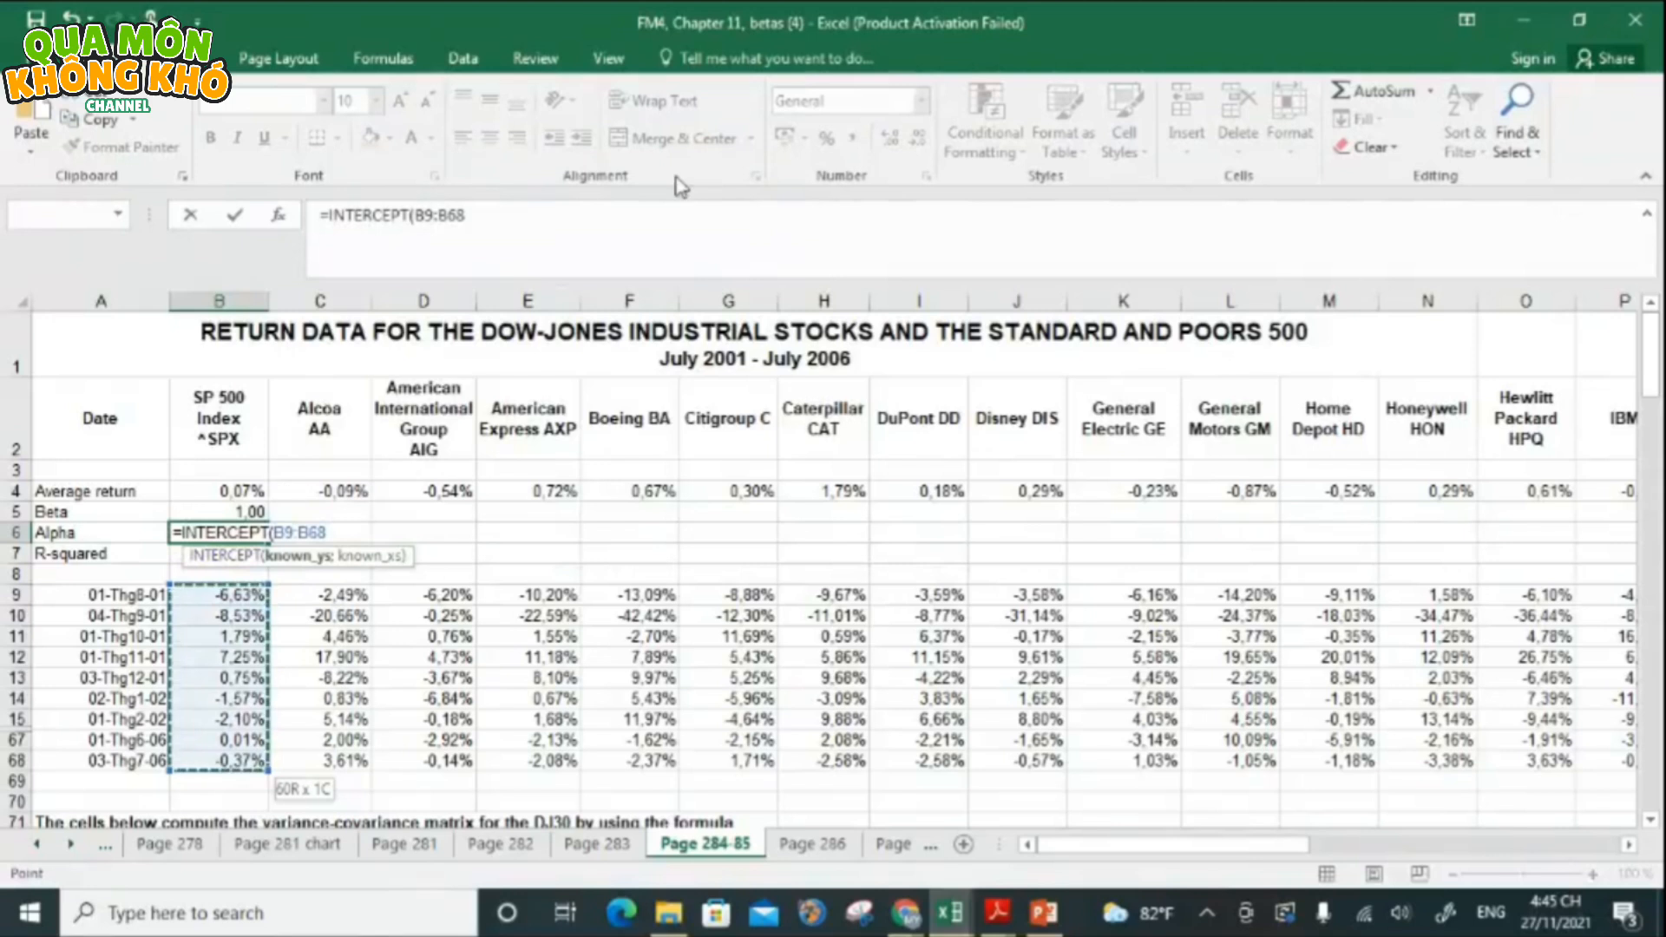
{"action": "left_click", "coordinate": [652, 237]}
{"action": "type", "text": ";"}
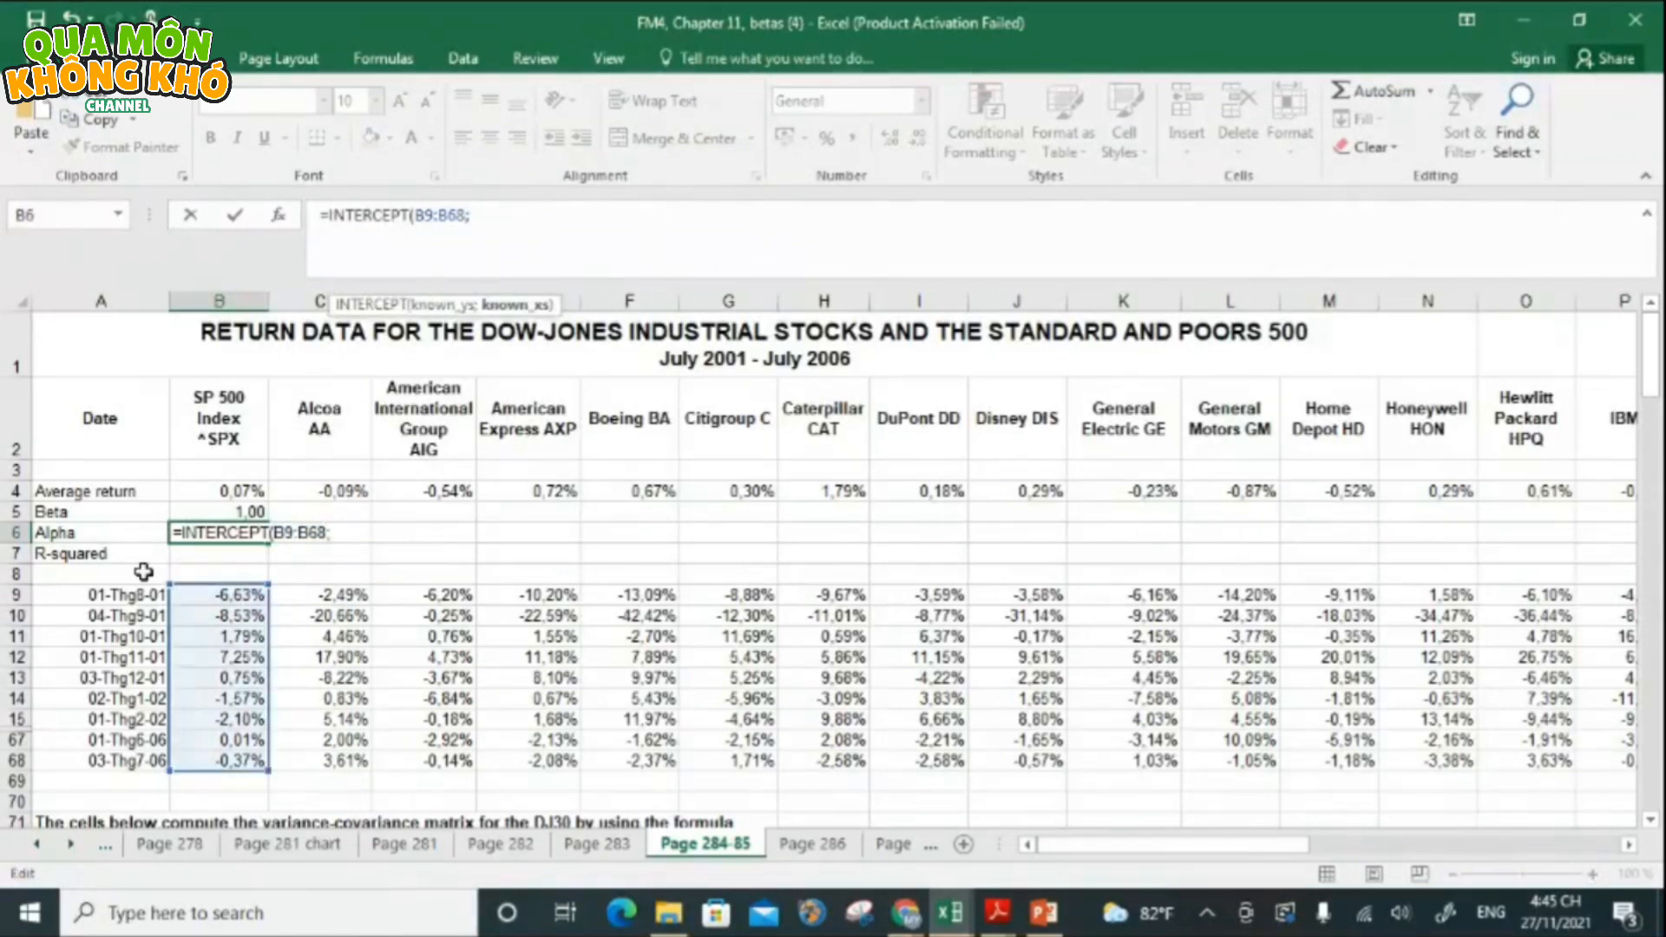
{"action": "key", "text": "ctrl+shift+Down"}
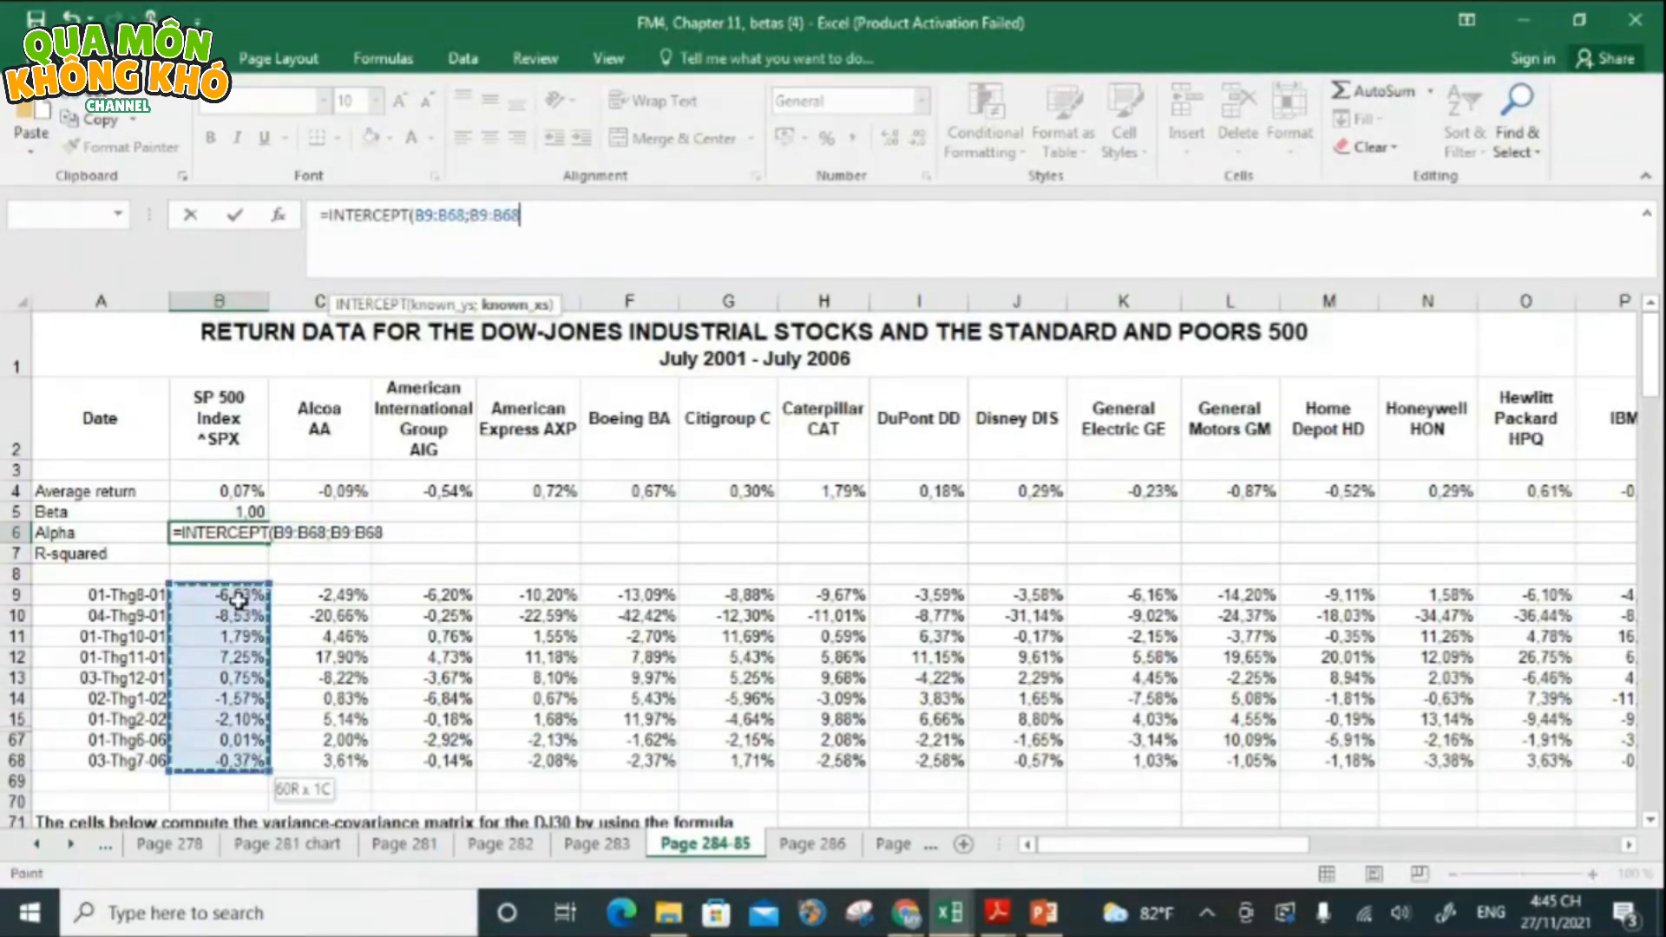
{"action": "key", "text": "F4"}
{"action": "type", "text": ")"}
{"action": "key", "text": "Return"}
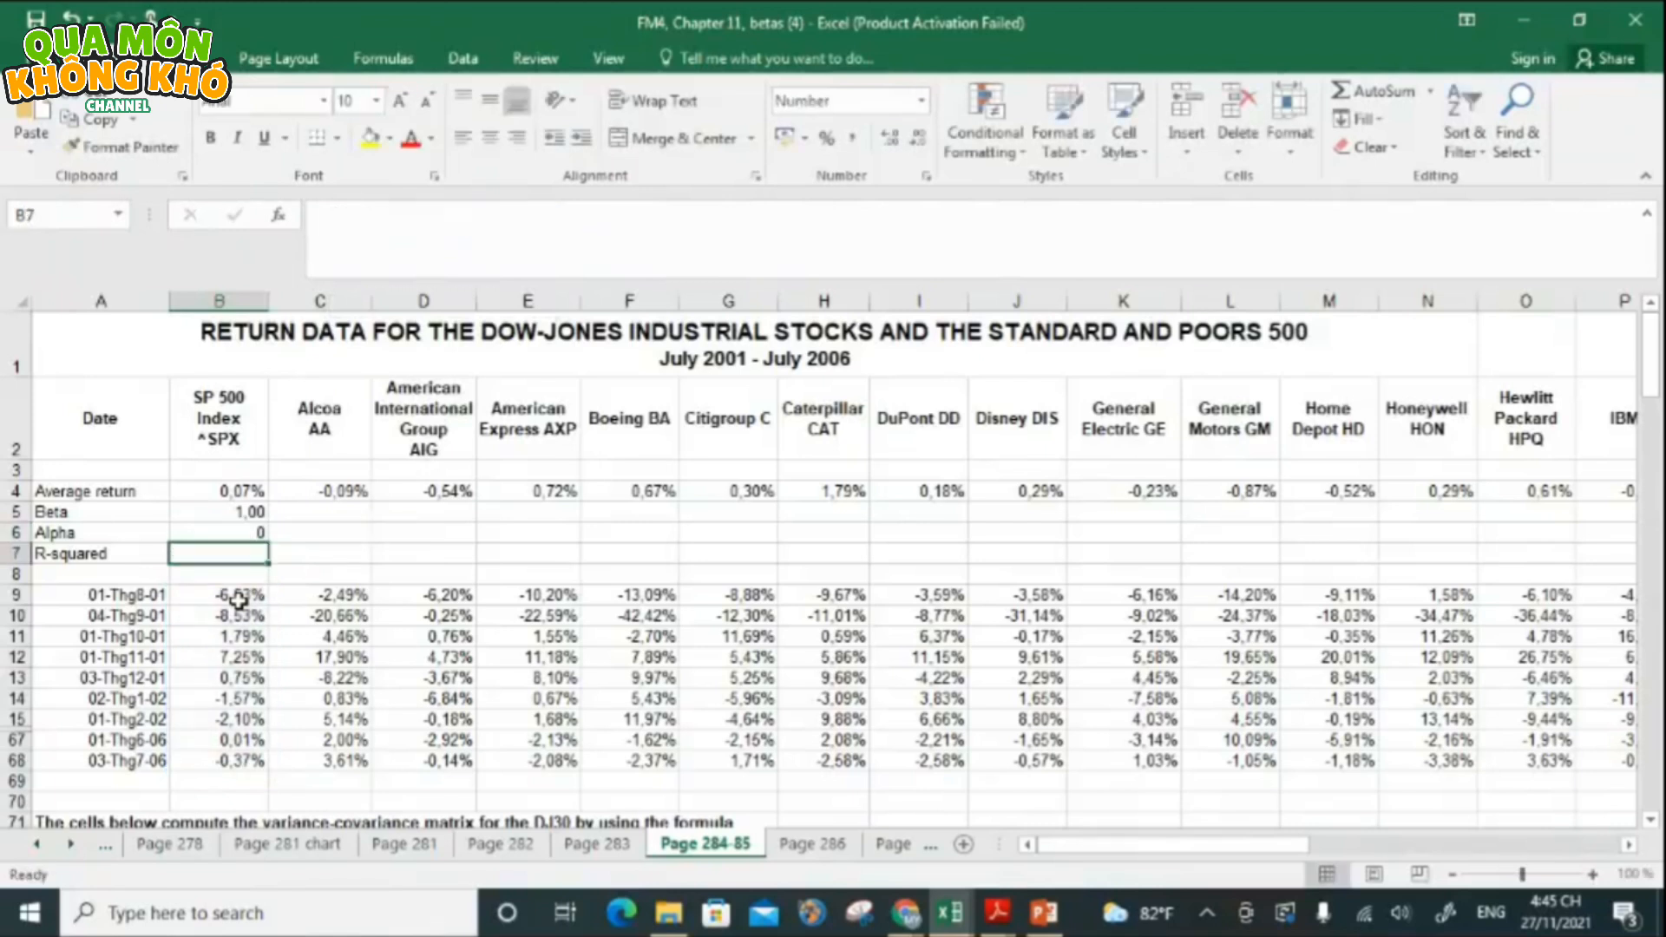
- Compute the S&P 500 R-squared in B7 as =RSQ(B9:B68;$B$9:$B$68)
{"action": "type", "text": "=RS"}
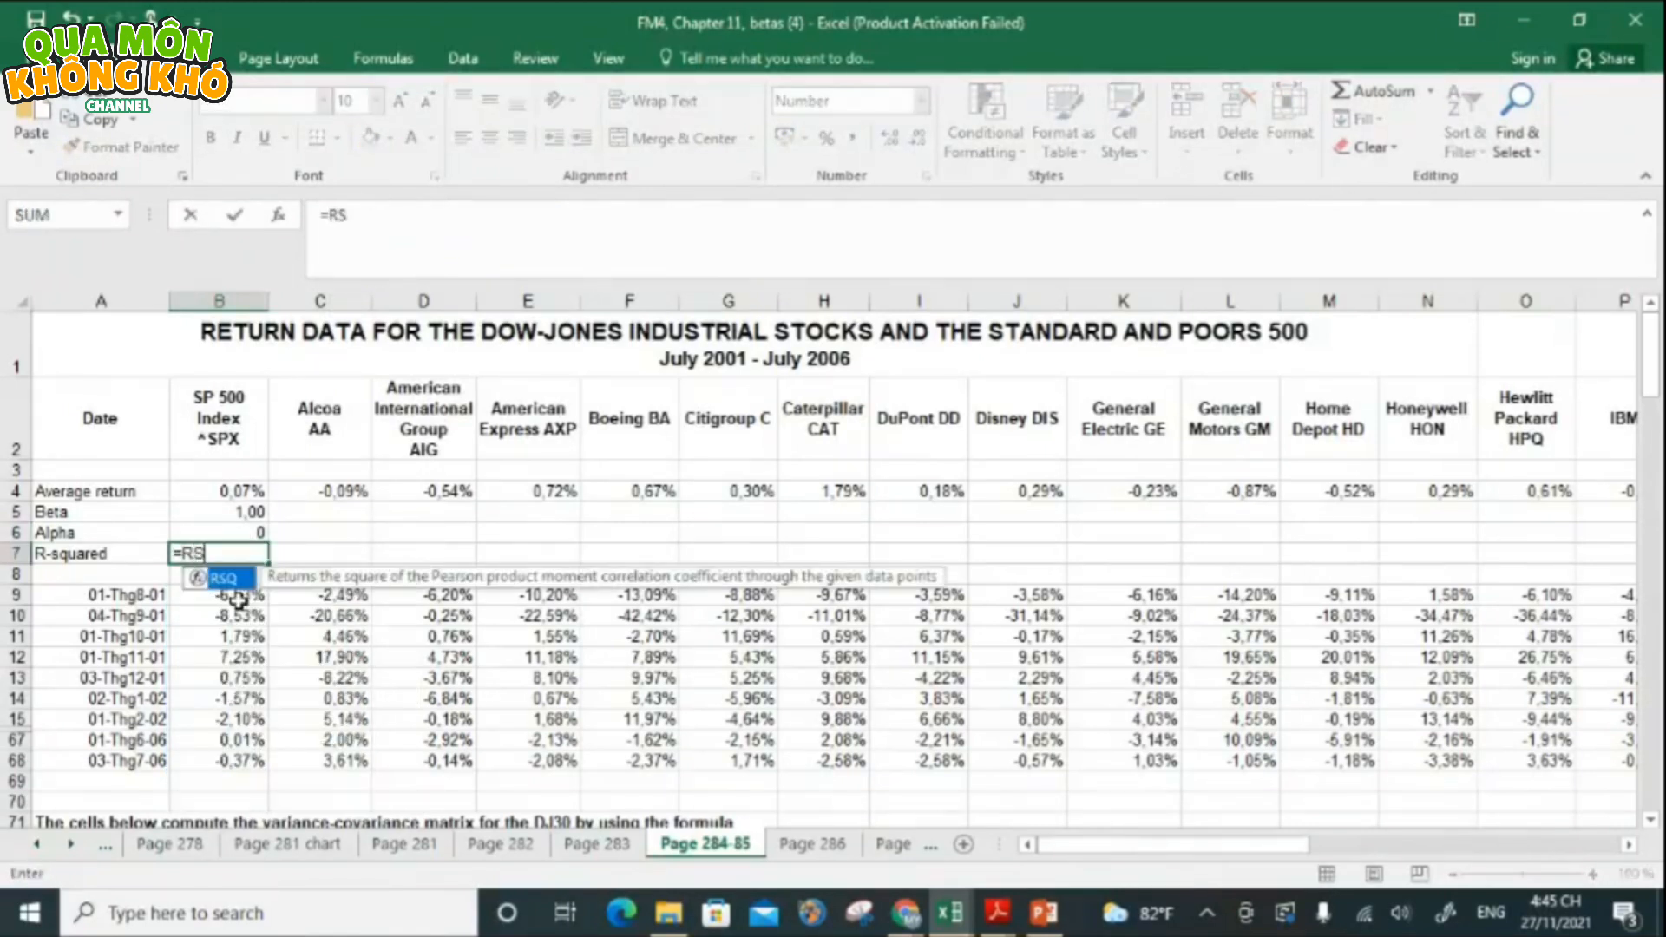
{"action": "type", "text": "Q("}
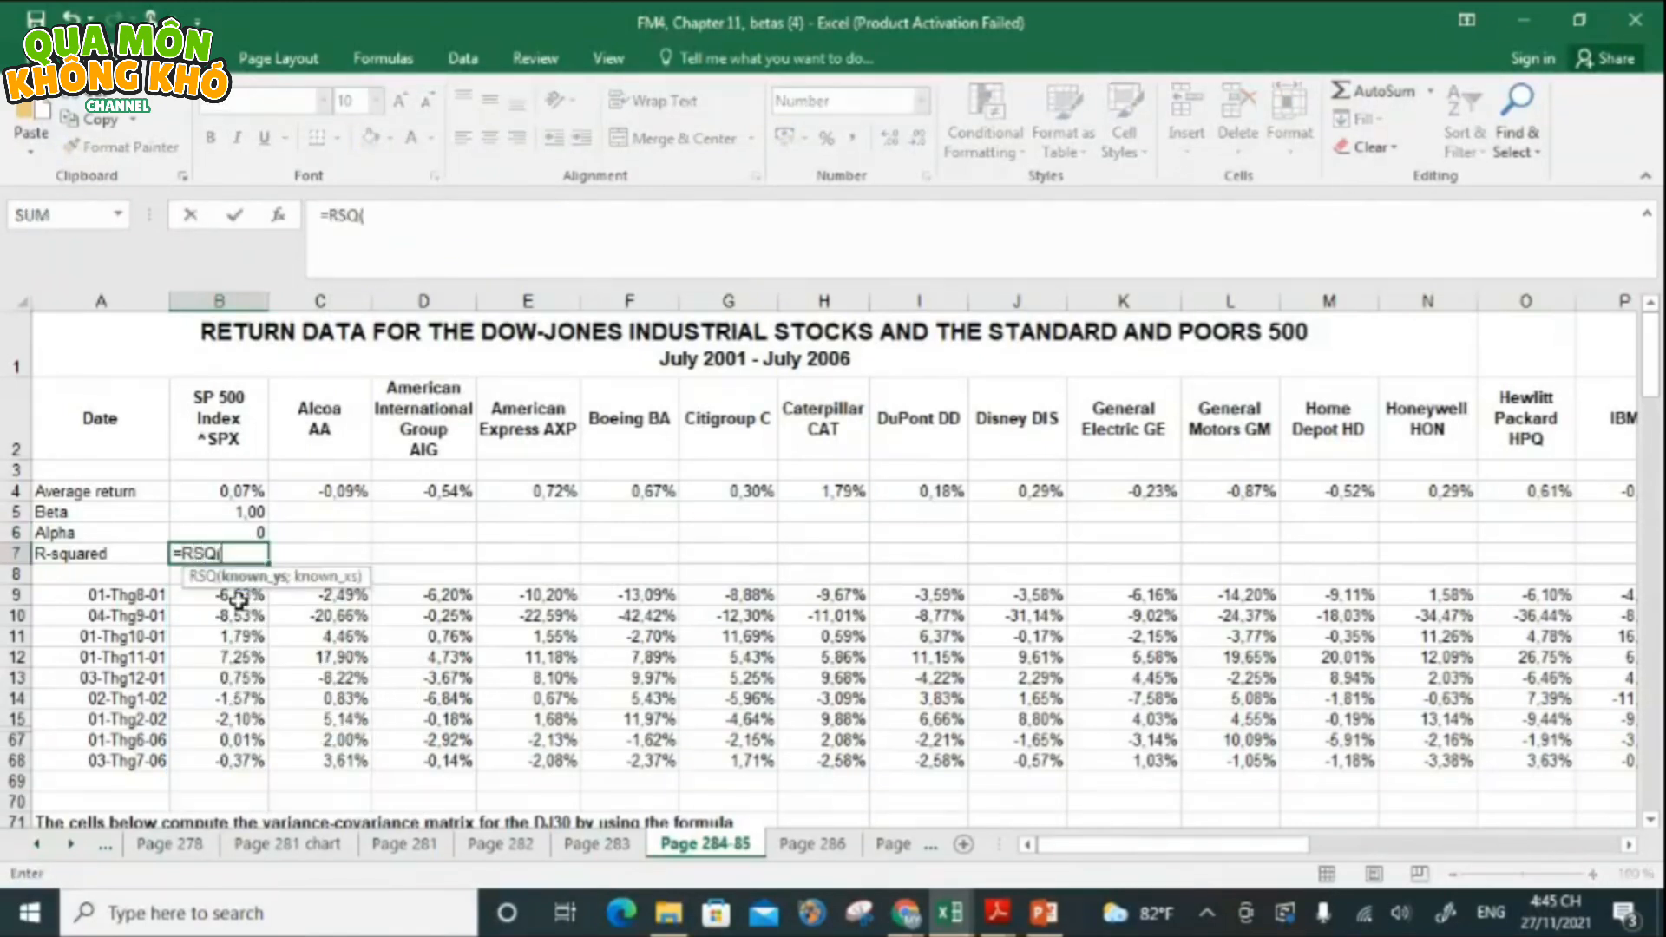
{"action": "left_click", "coordinate": [236, 597]}
{"action": "key", "text": "ctrl+shift+Down"}
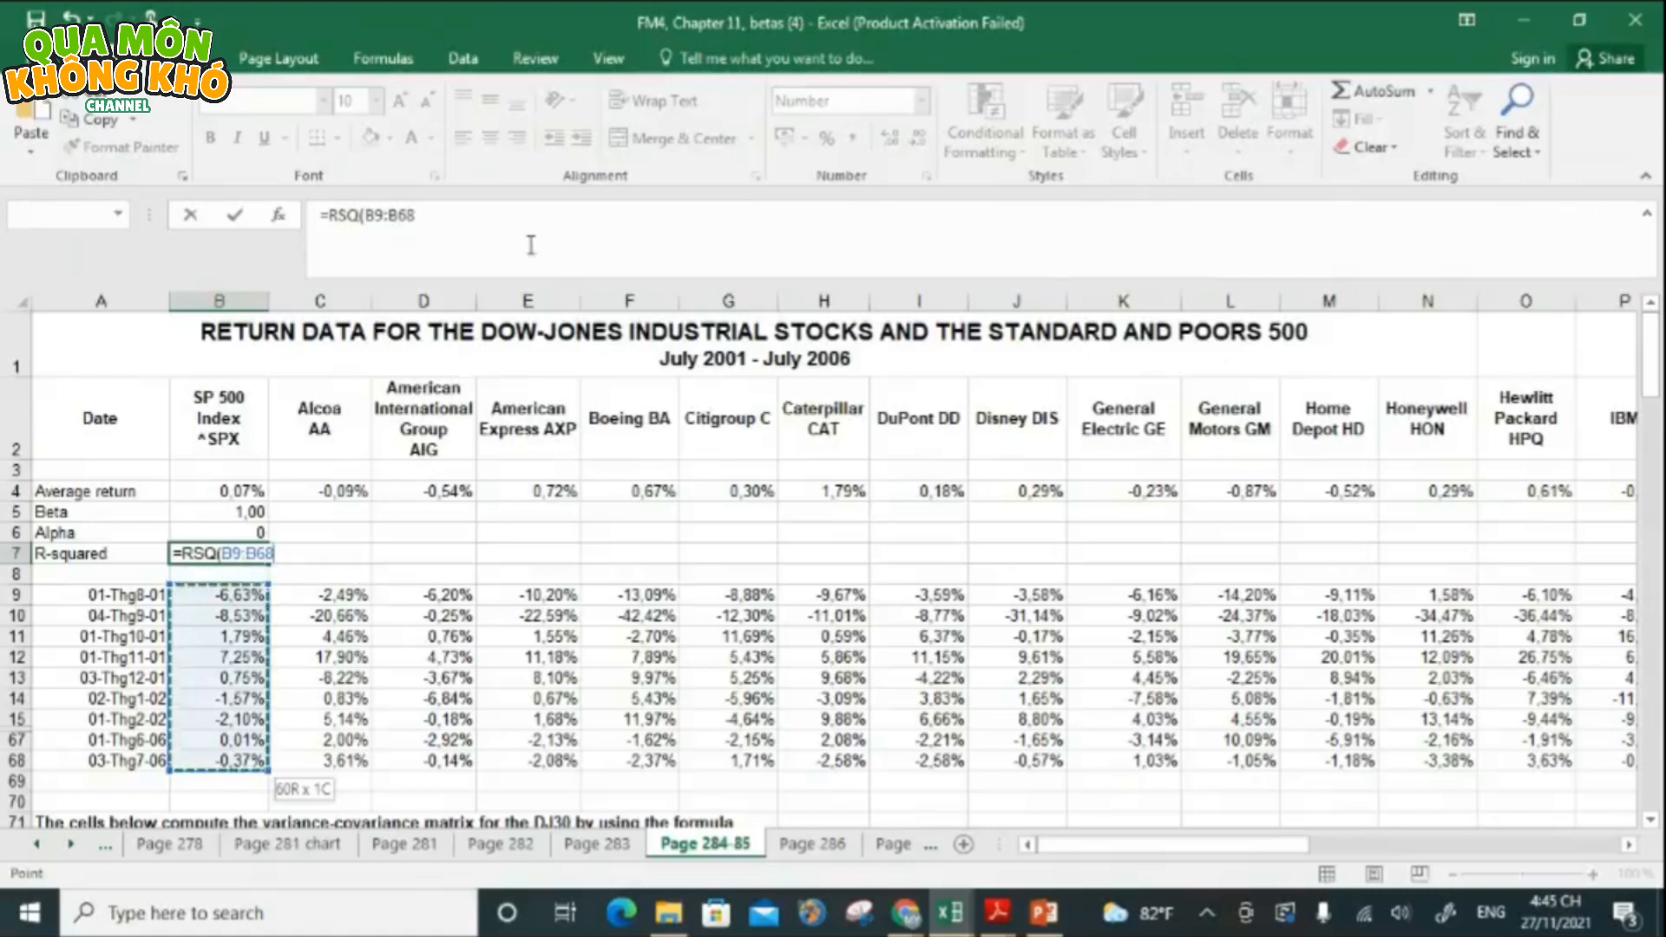
{"action": "type", "text": ";"}
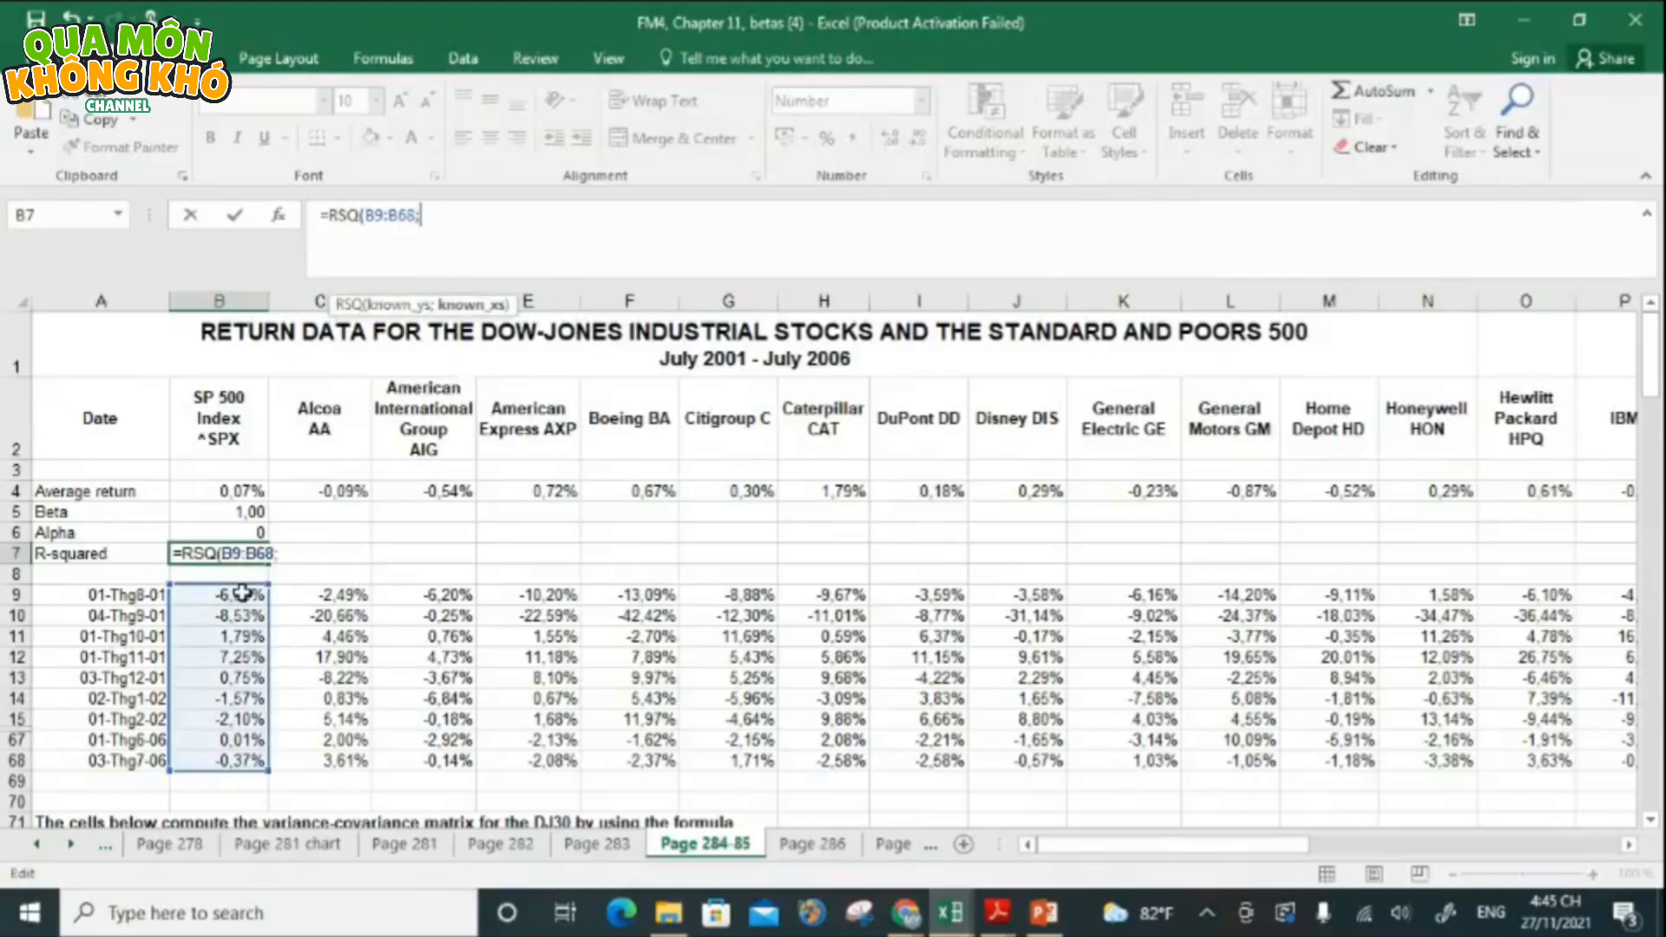
{"action": "key", "text": "ctrl+shift+Down"}
{"action": "key", "text": "F4"}
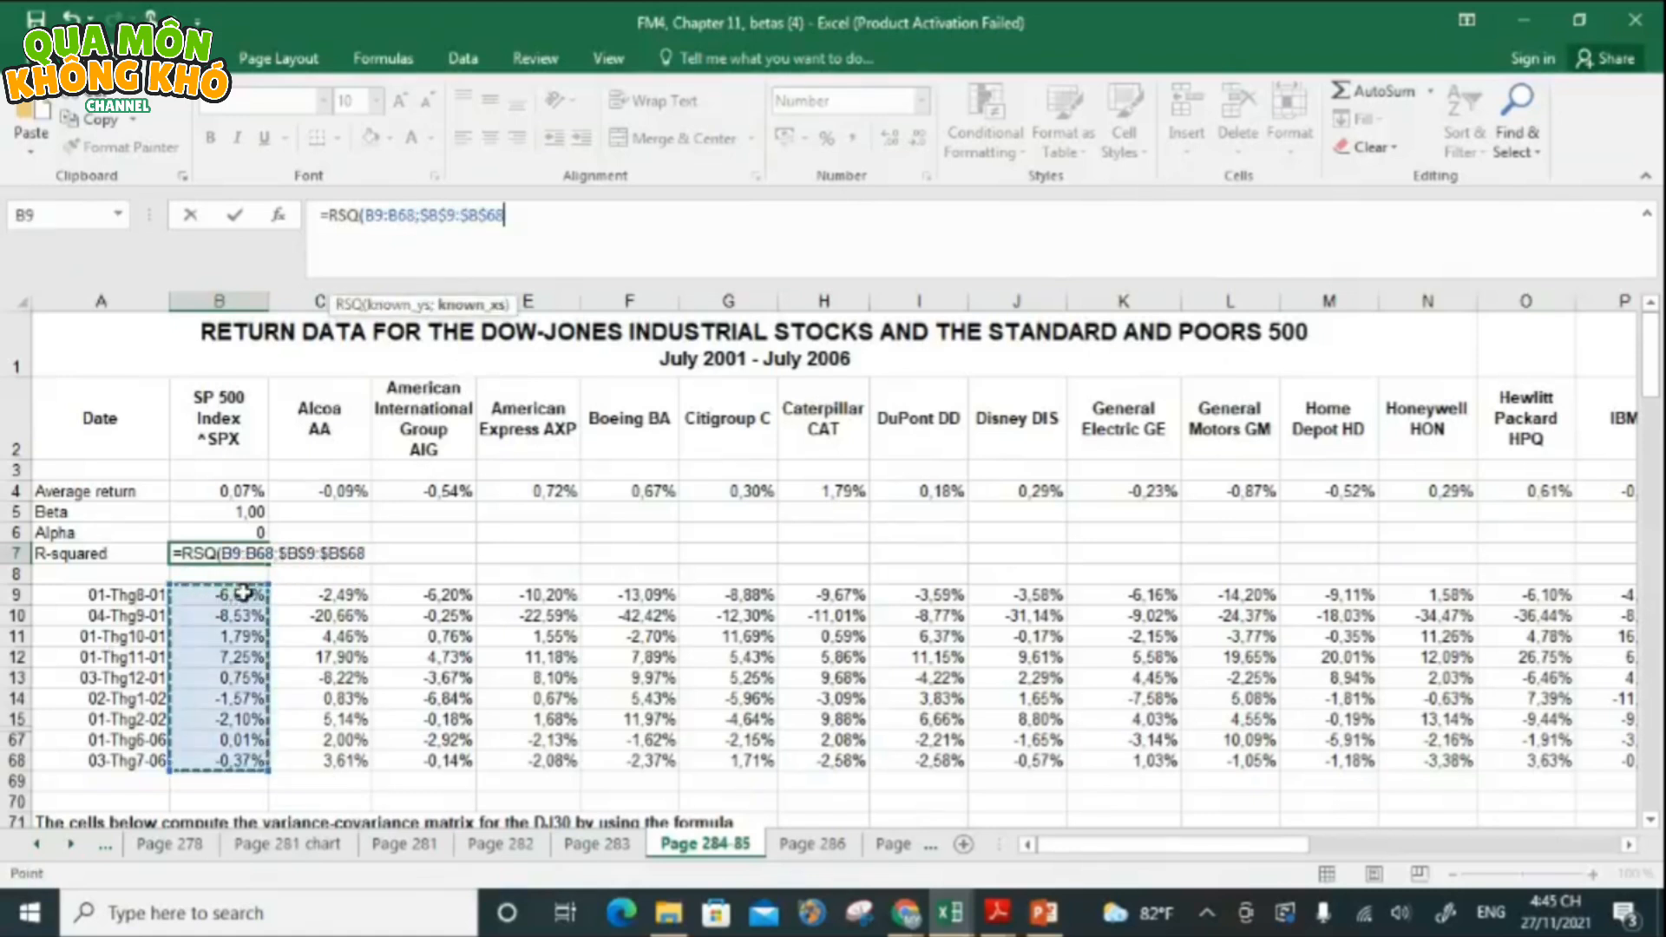
{"action": "key", "text": "Return"}
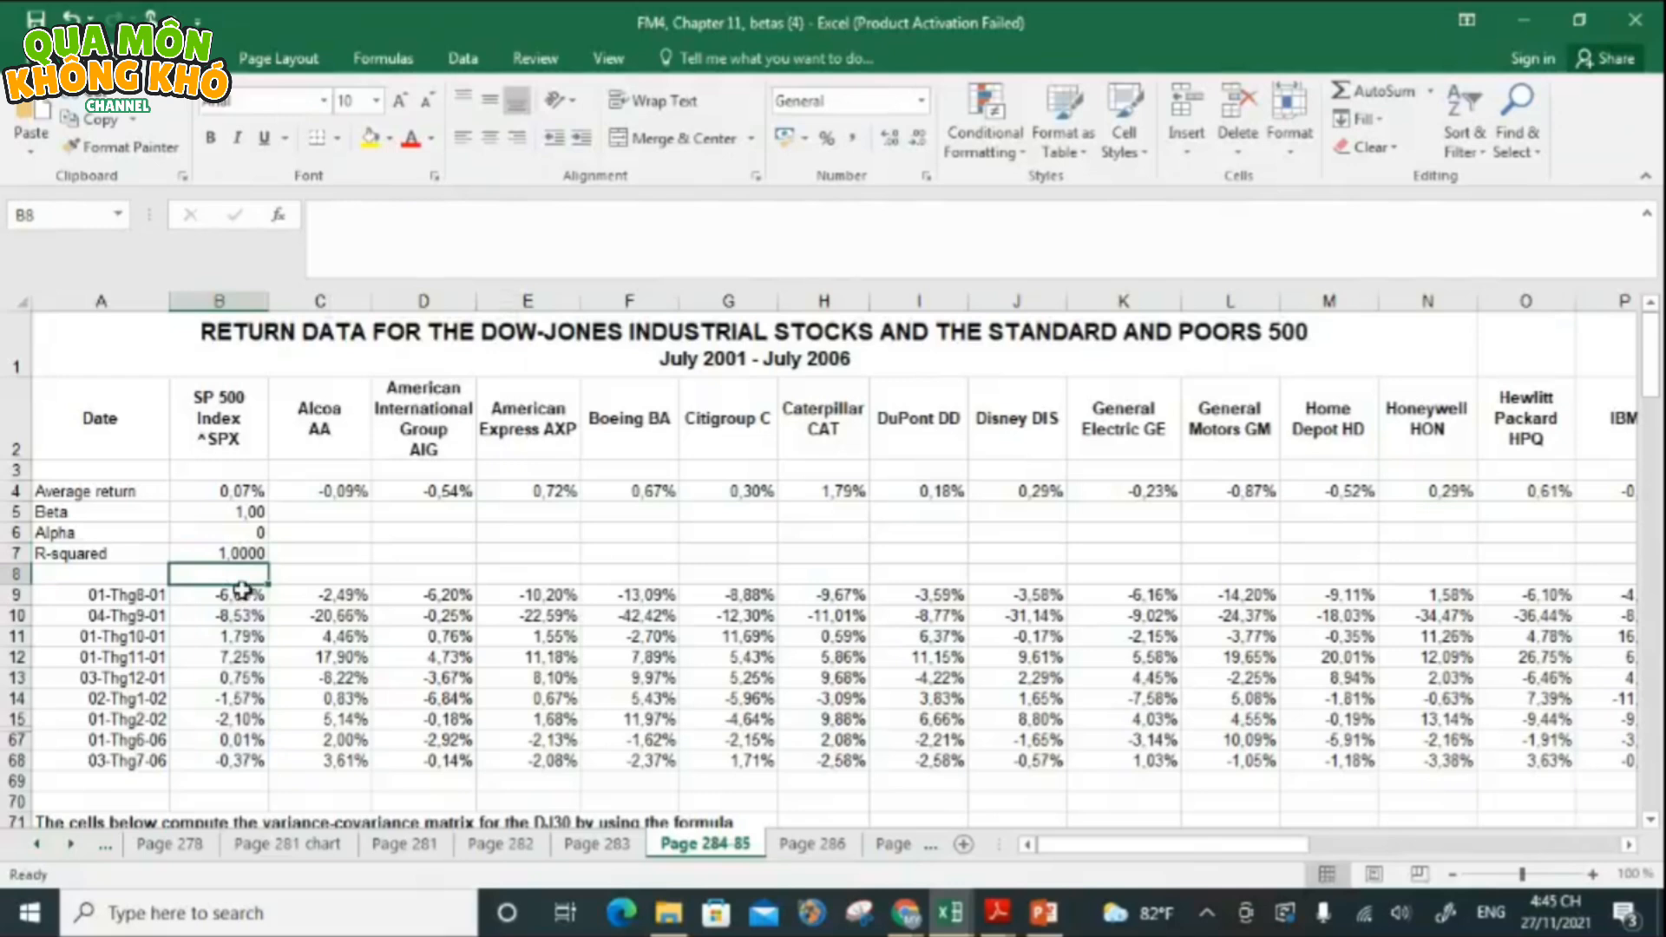
- Fill the Beta formula in B5 and the Alpha formula in B6 across all stock columns to AF
{"action": "left_click", "coordinate": [244, 515]}
{"action": "left_click_drag", "start_coordinate": [268, 522], "coordinate": [1647, 671]}
{"action": "left_click_drag", "start_coordinate": [1472, 844], "coordinate": [1173, 844]}
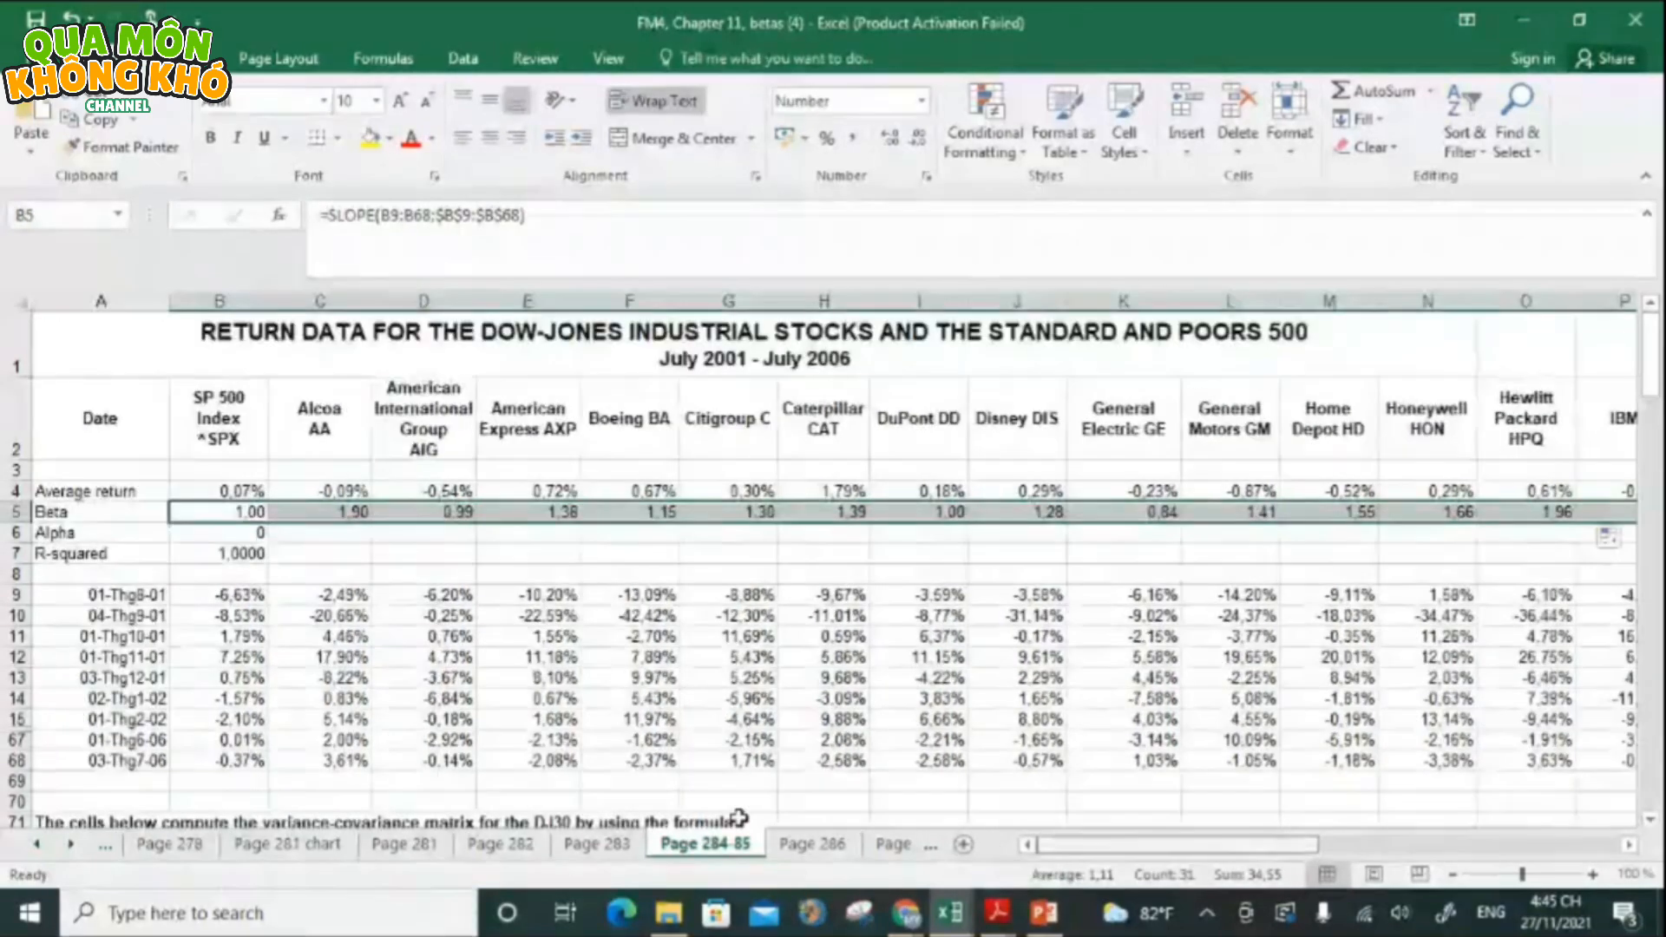
{"action": "left_click", "coordinate": [216, 532]}
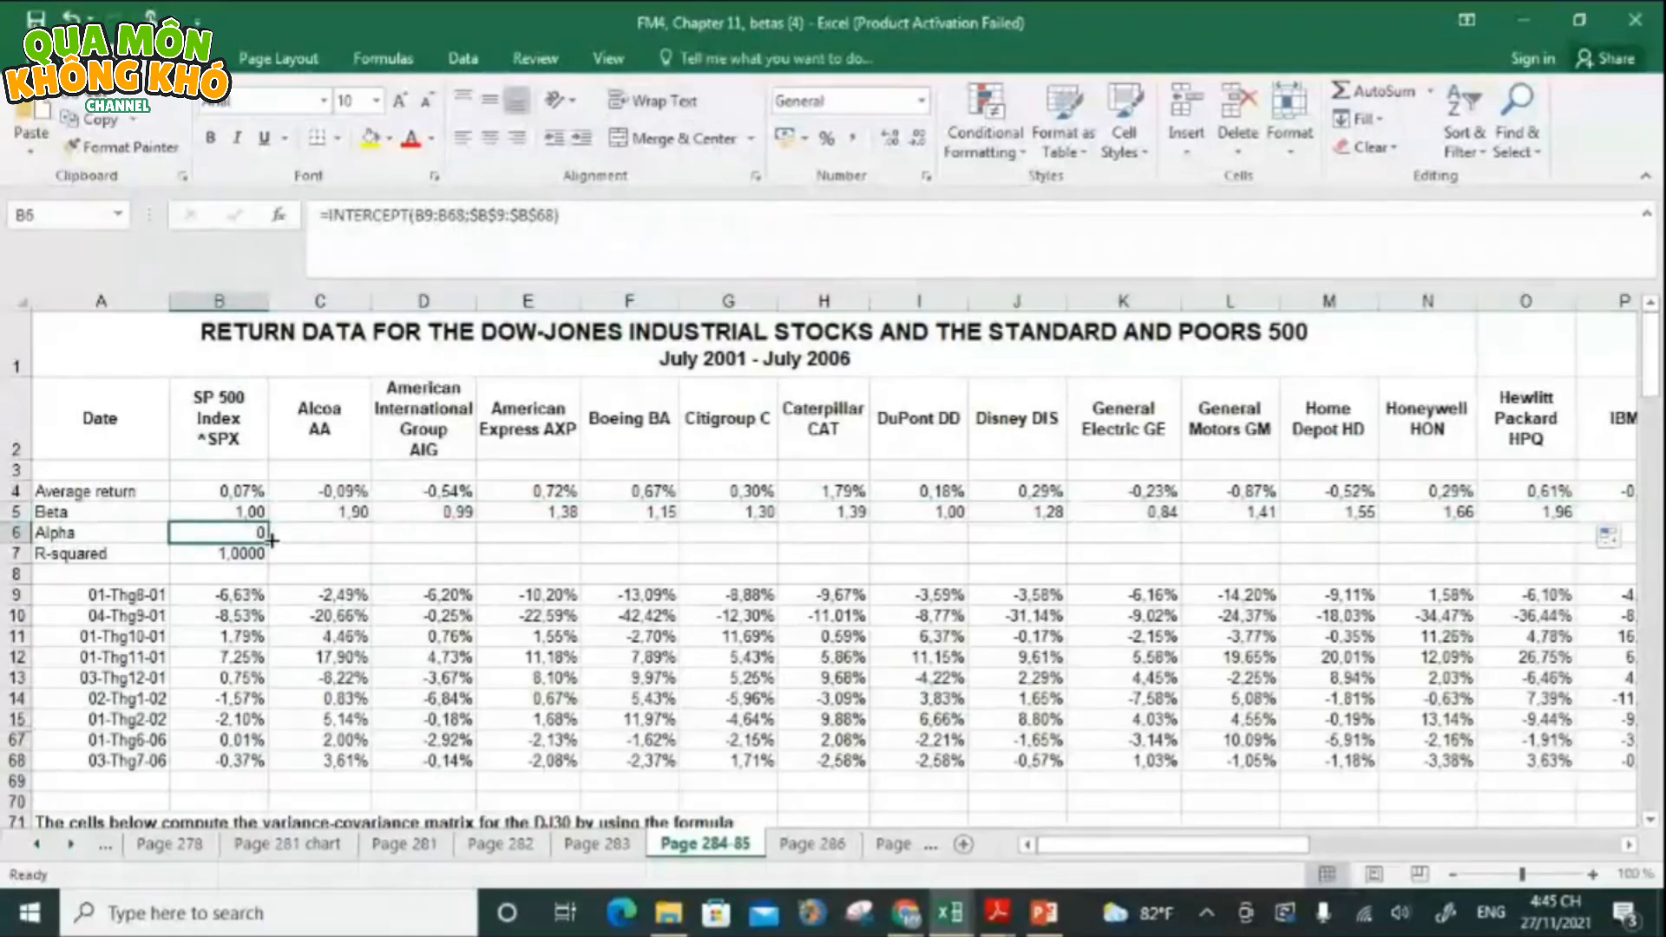
{"action": "left_click_drag", "start_coordinate": [267, 542], "coordinate": [1548, 534]}
{"action": "left_click_drag", "start_coordinate": [1410, 844], "coordinate": [1106, 845]}
- Fill the R-squared formula in B7 across to AF7 and format the Alpha row B6:AF6 as percentages
{"action": "left_click", "coordinate": [221, 553]}
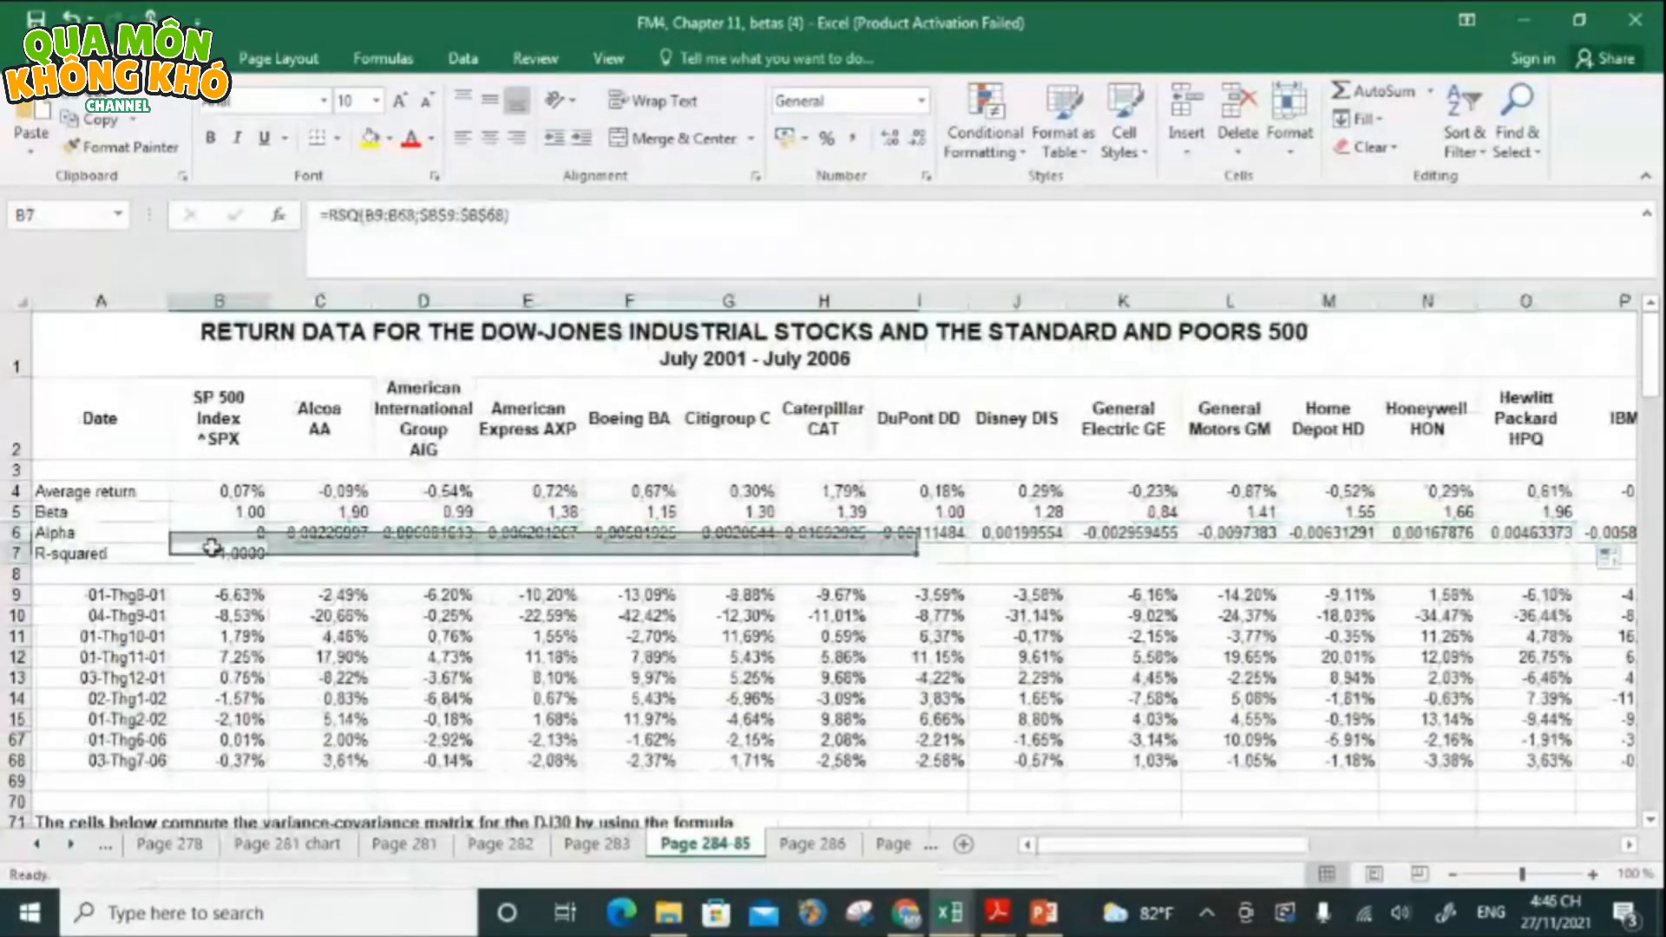
{"action": "left_click_drag", "start_coordinate": [270, 564], "coordinate": [1512, 595]}
{"action": "left_click_drag", "start_coordinate": [1380, 845], "coordinate": [1076, 845]}
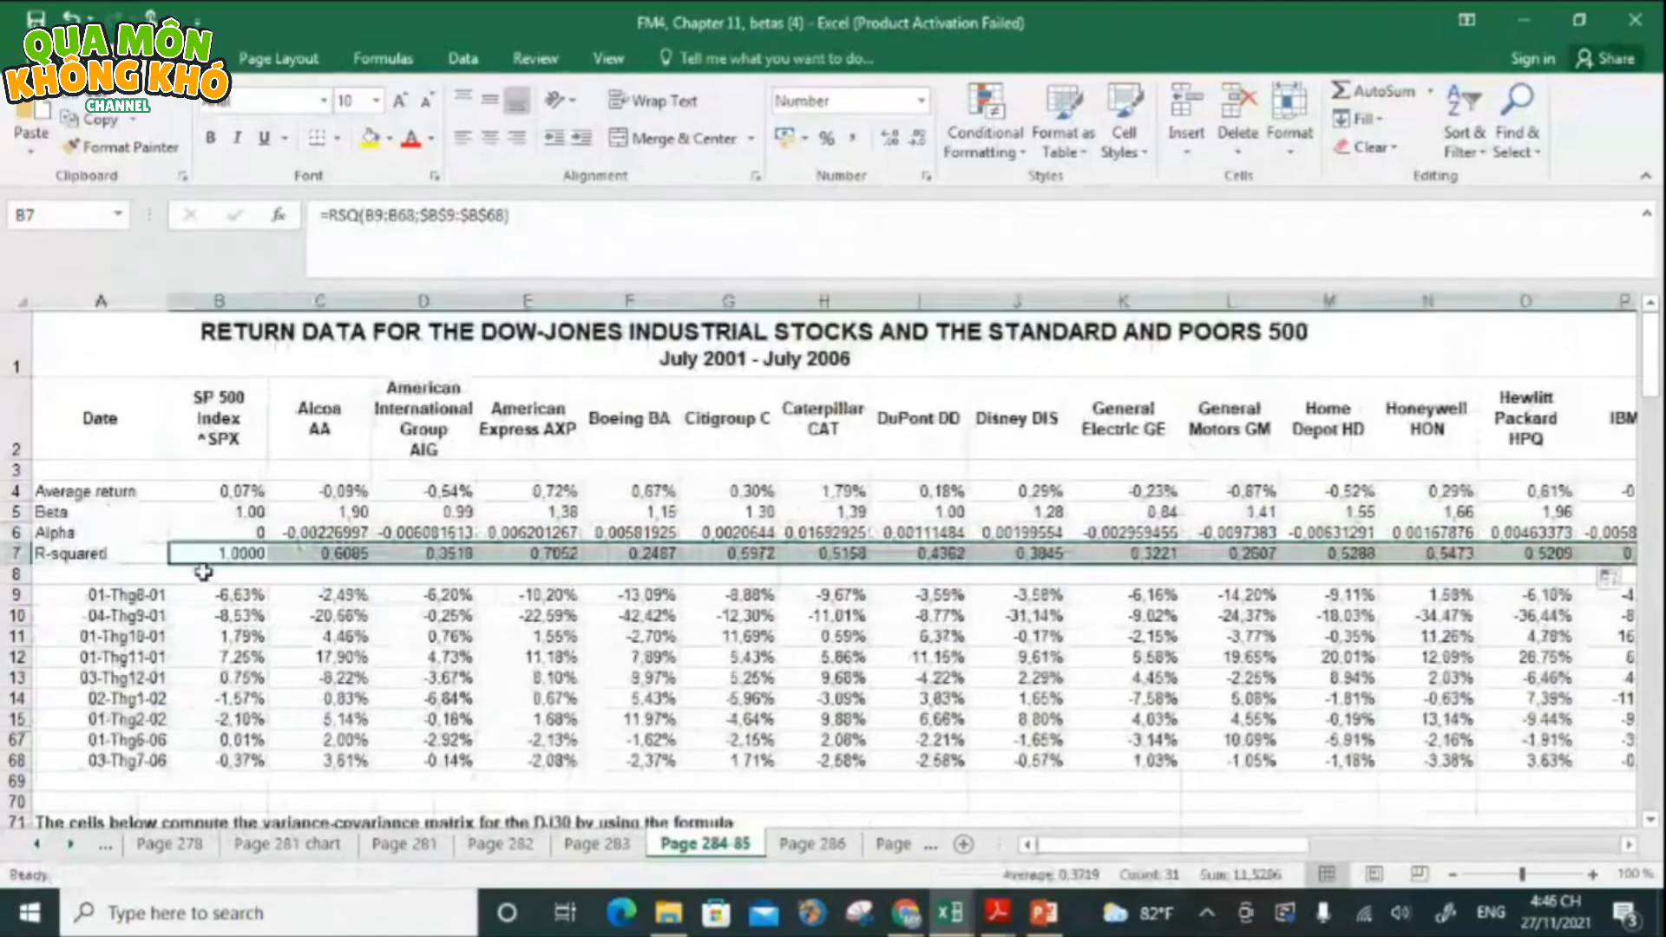
{"action": "left_click_drag", "start_coordinate": [236, 531], "coordinate": [1510, 531]}
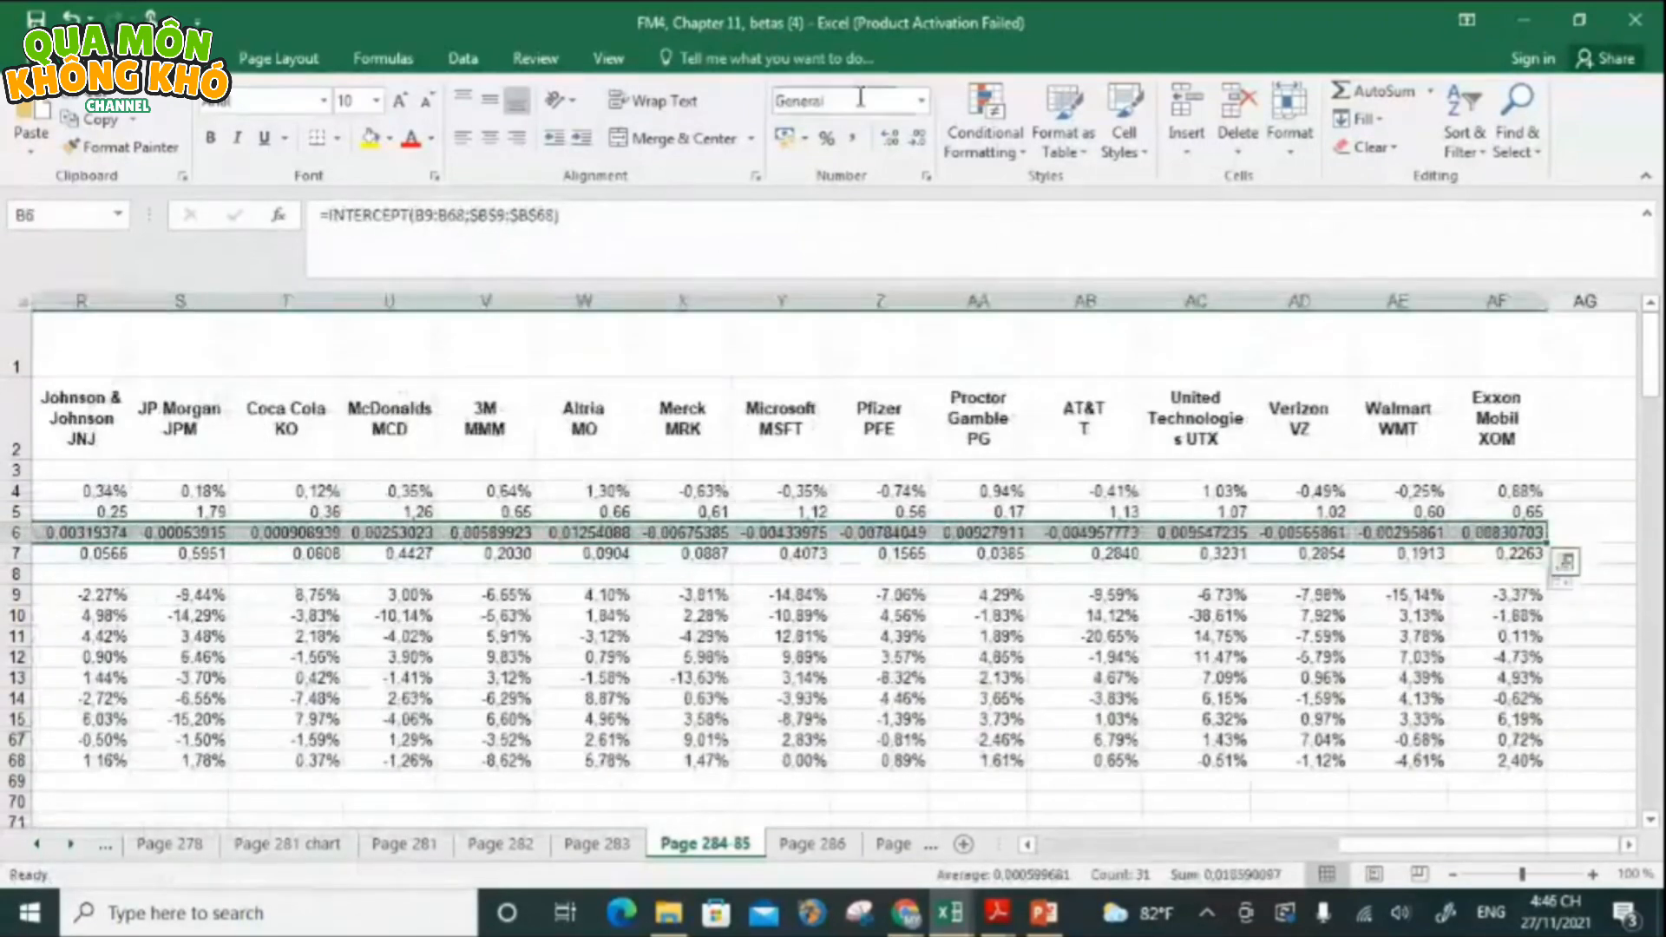
{"action": "left_click", "coordinate": [831, 141]}
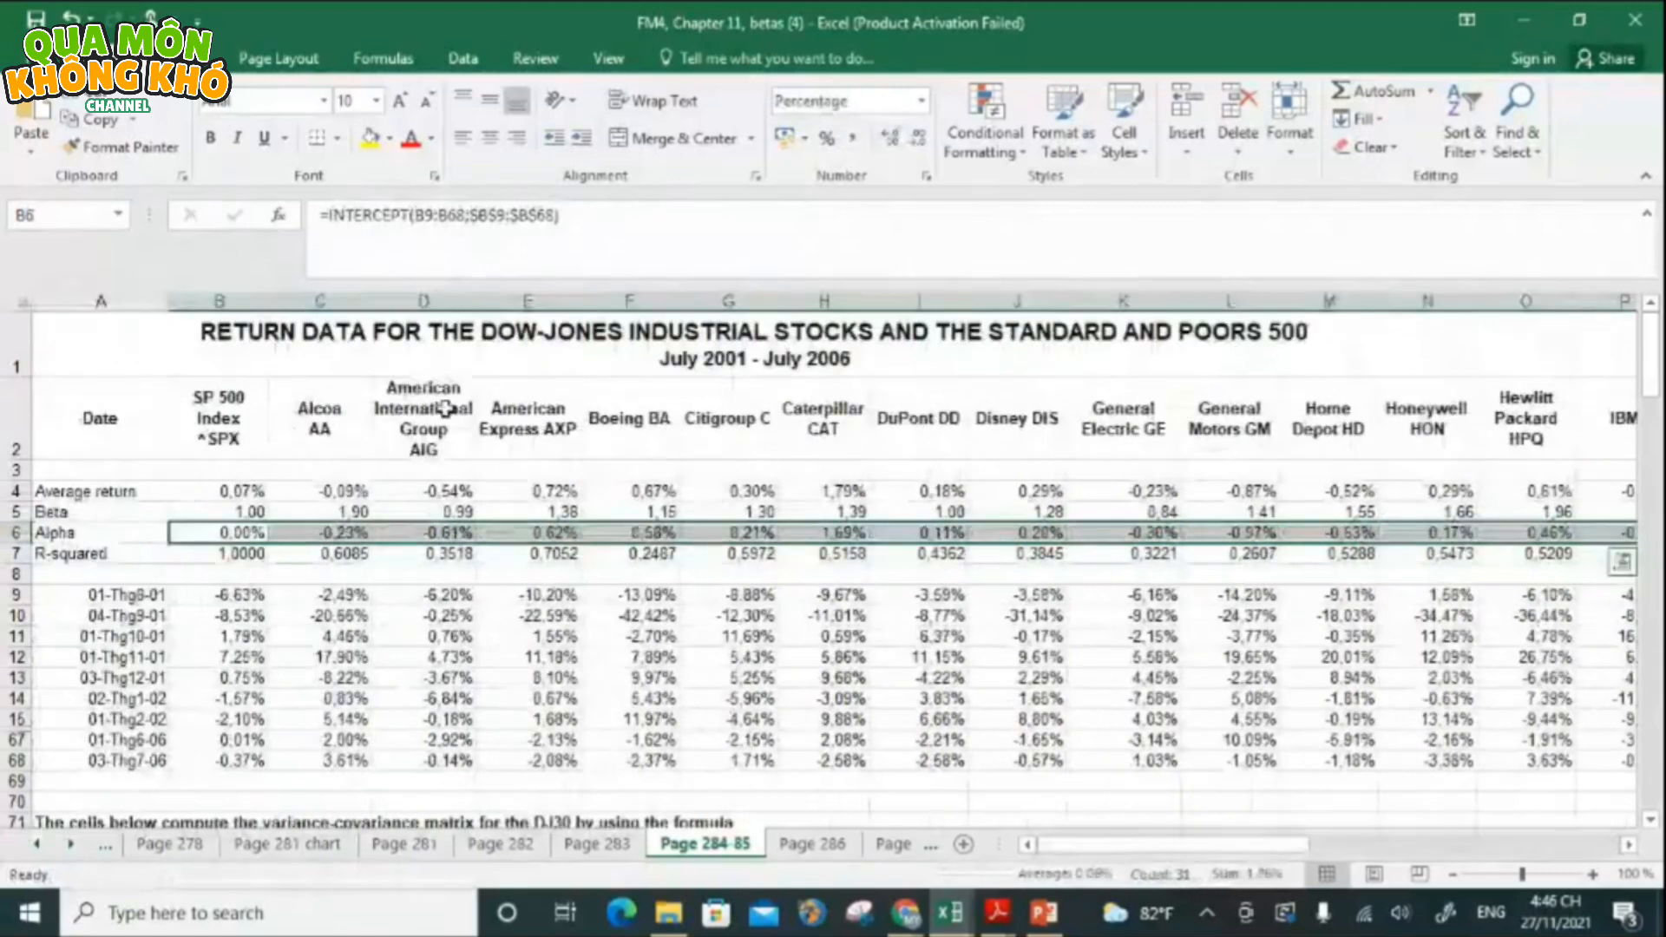
{"action": "left_click_drag", "start_coordinate": [1650, 373], "coordinate": [1659, 430]}
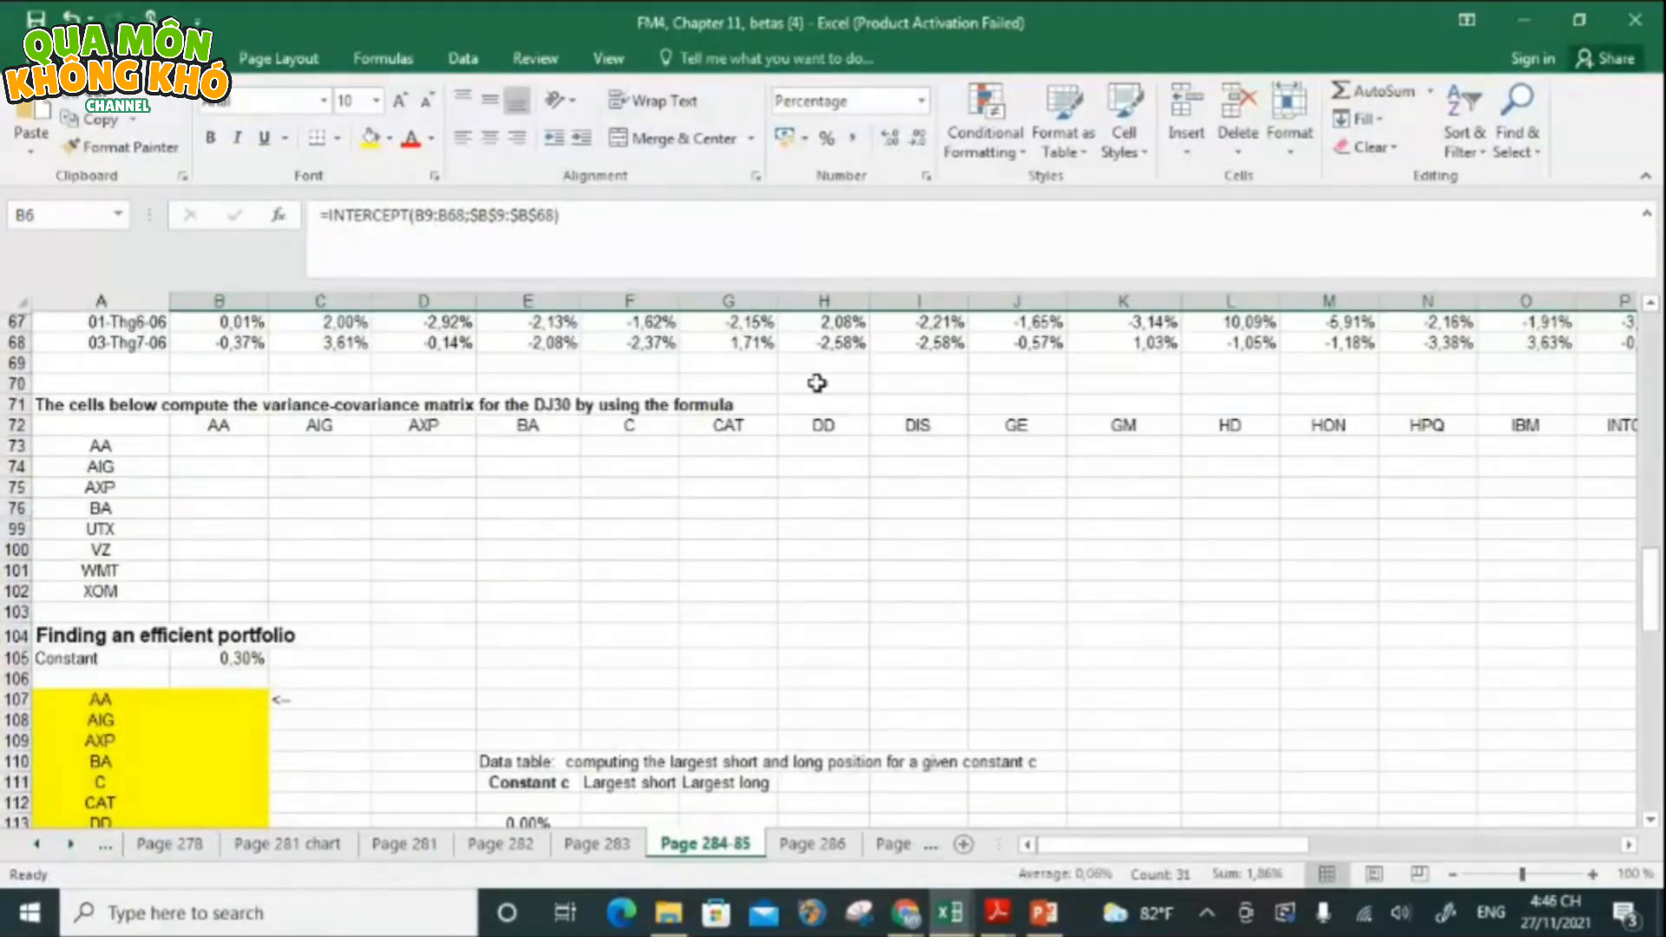
{"action": "left_click", "coordinate": [223, 444]}
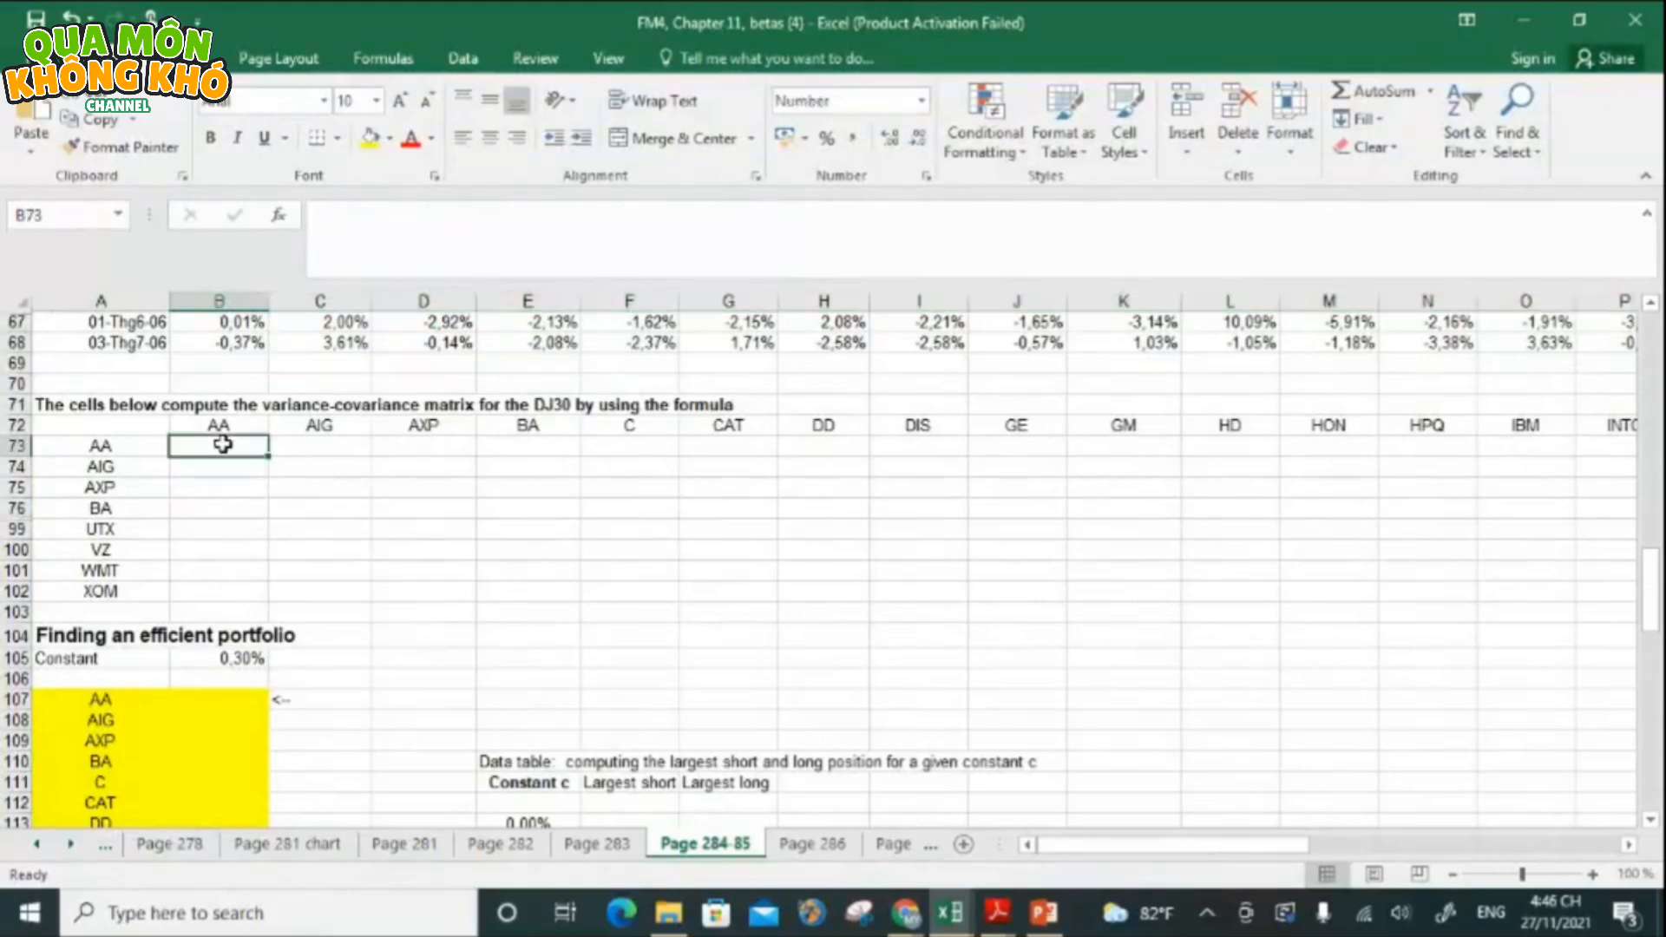
{"action": "scroll", "coordinate": [312, 699], "scroll_direction": "up", "scroll_amount": 3}
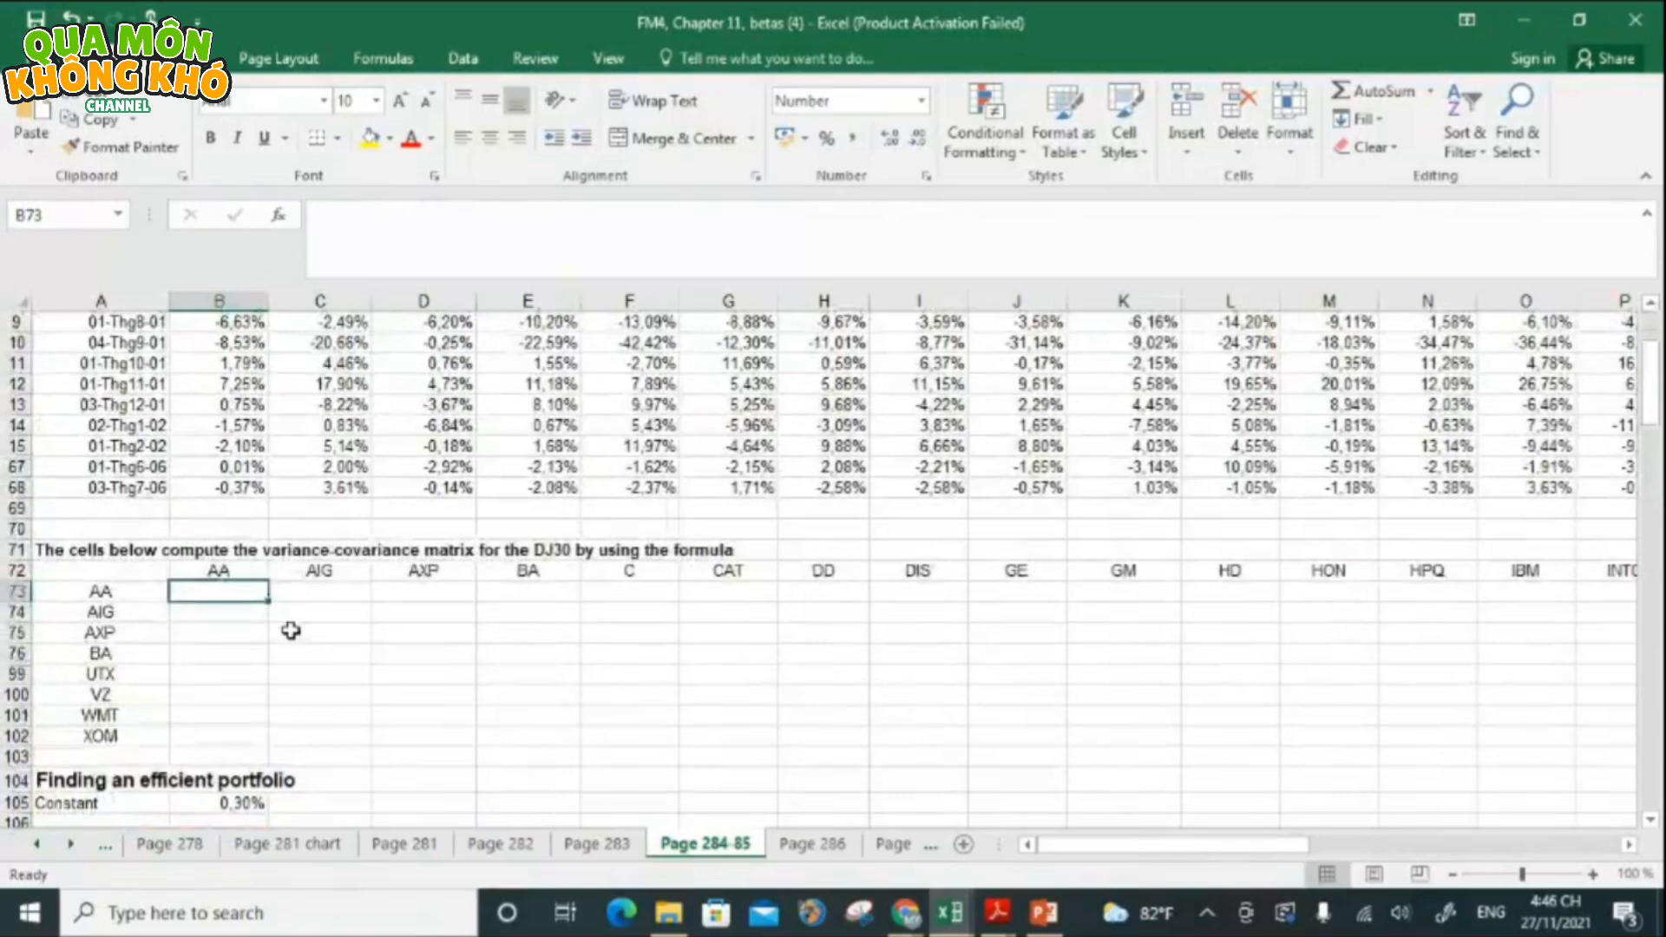
{"action": "type", "text": "=var"}
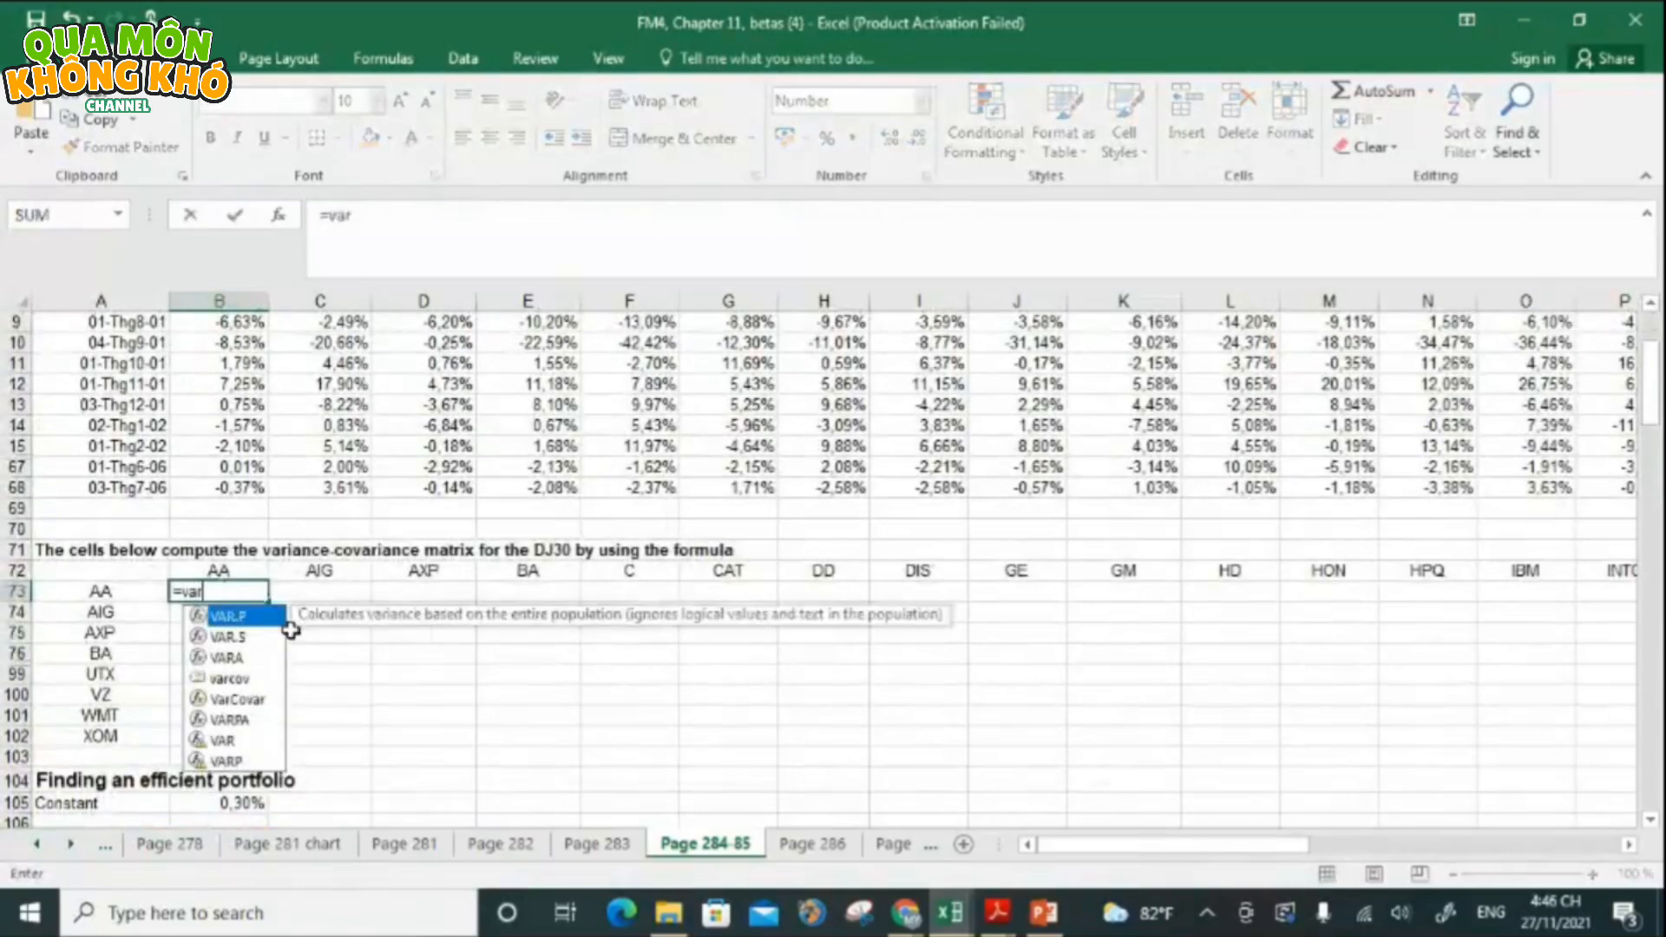
{"action": "left_click", "coordinate": [232, 699]}
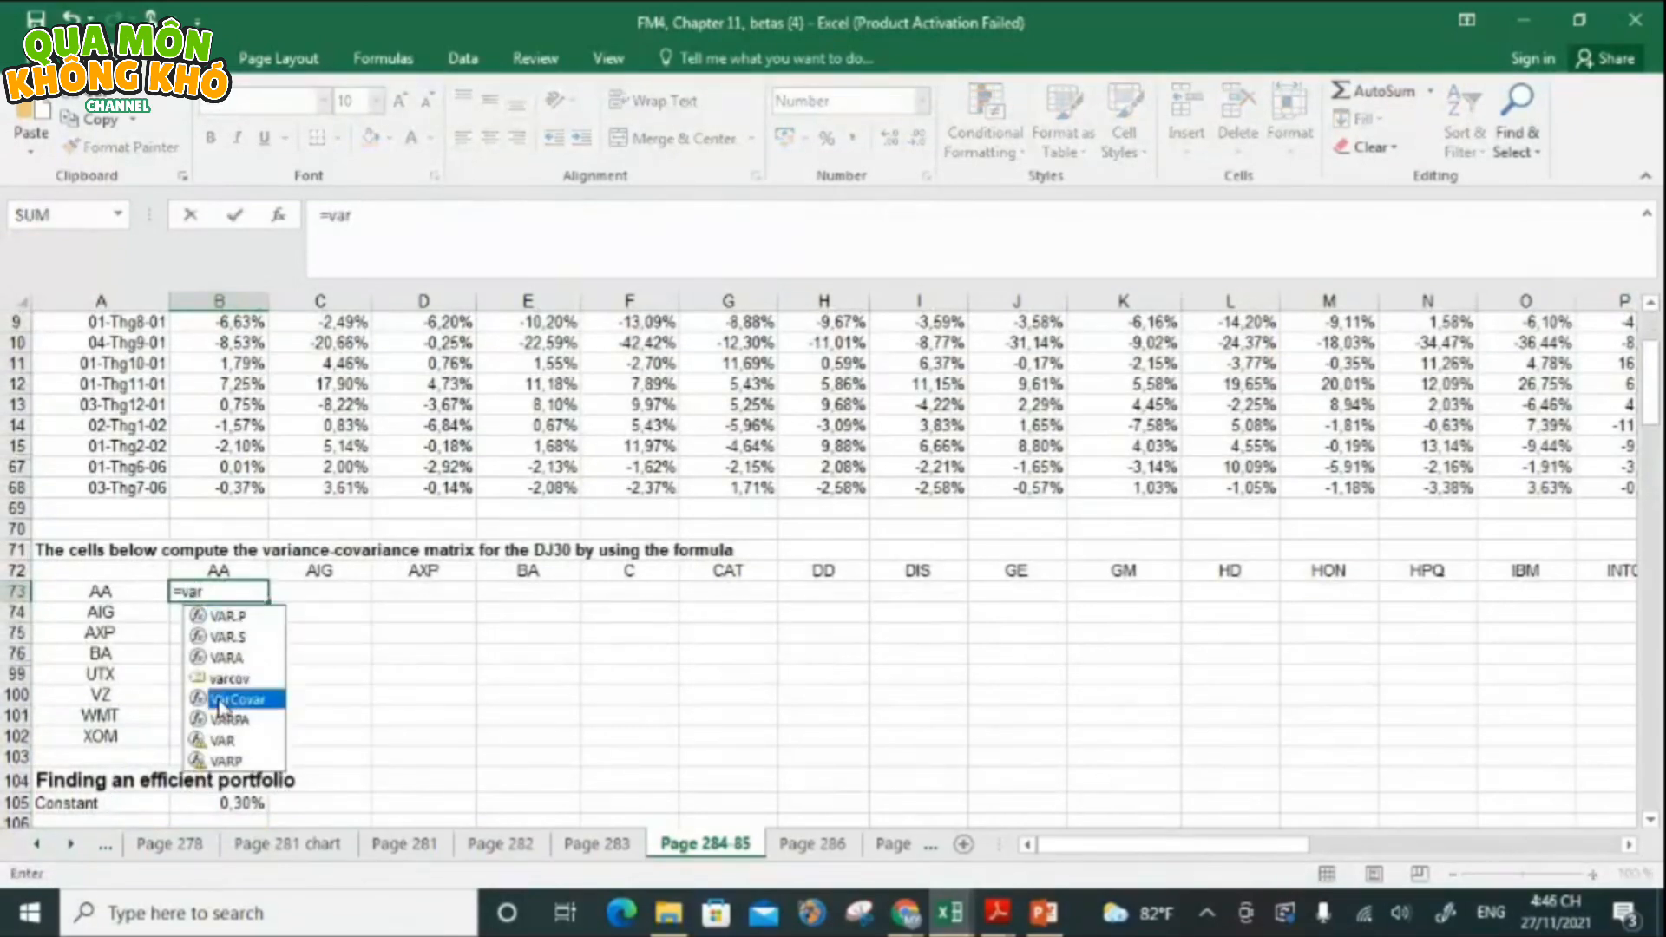
{"action": "key", "text": "Tab"}
{"action": "left_click_drag", "start_coordinate": [1654, 386], "coordinate": [1657, 371]}
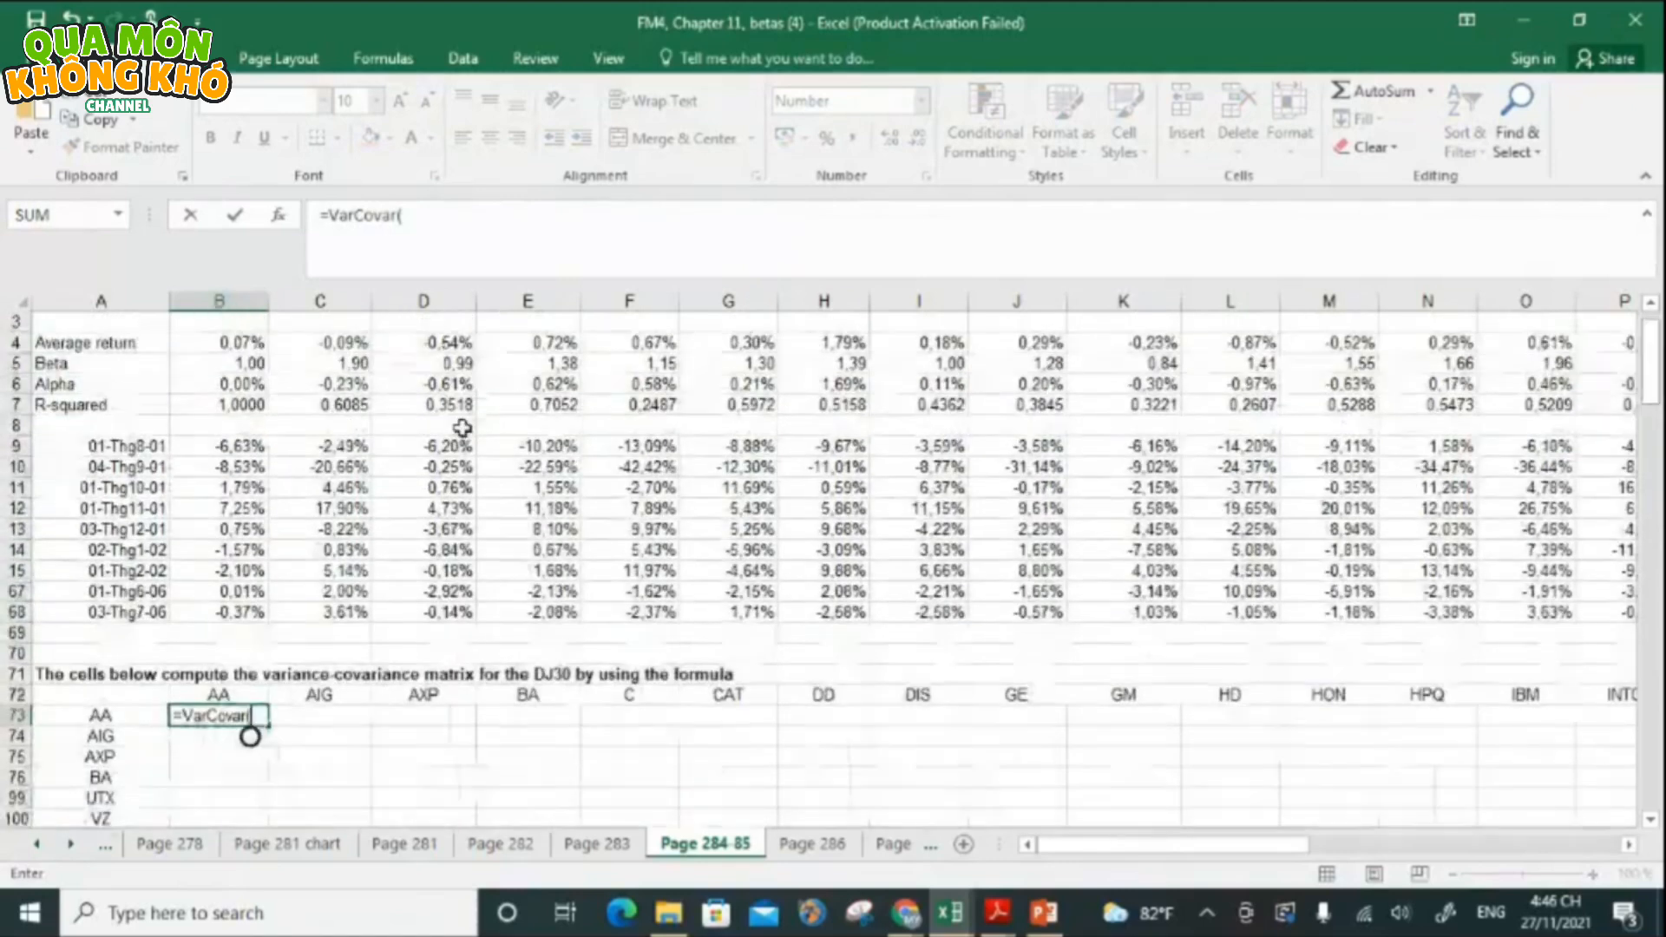
{"action": "left_click", "coordinate": [328, 447]}
{"action": "key", "text": "BackSpace"}
{"action": "key", "text": "BackSpace"}
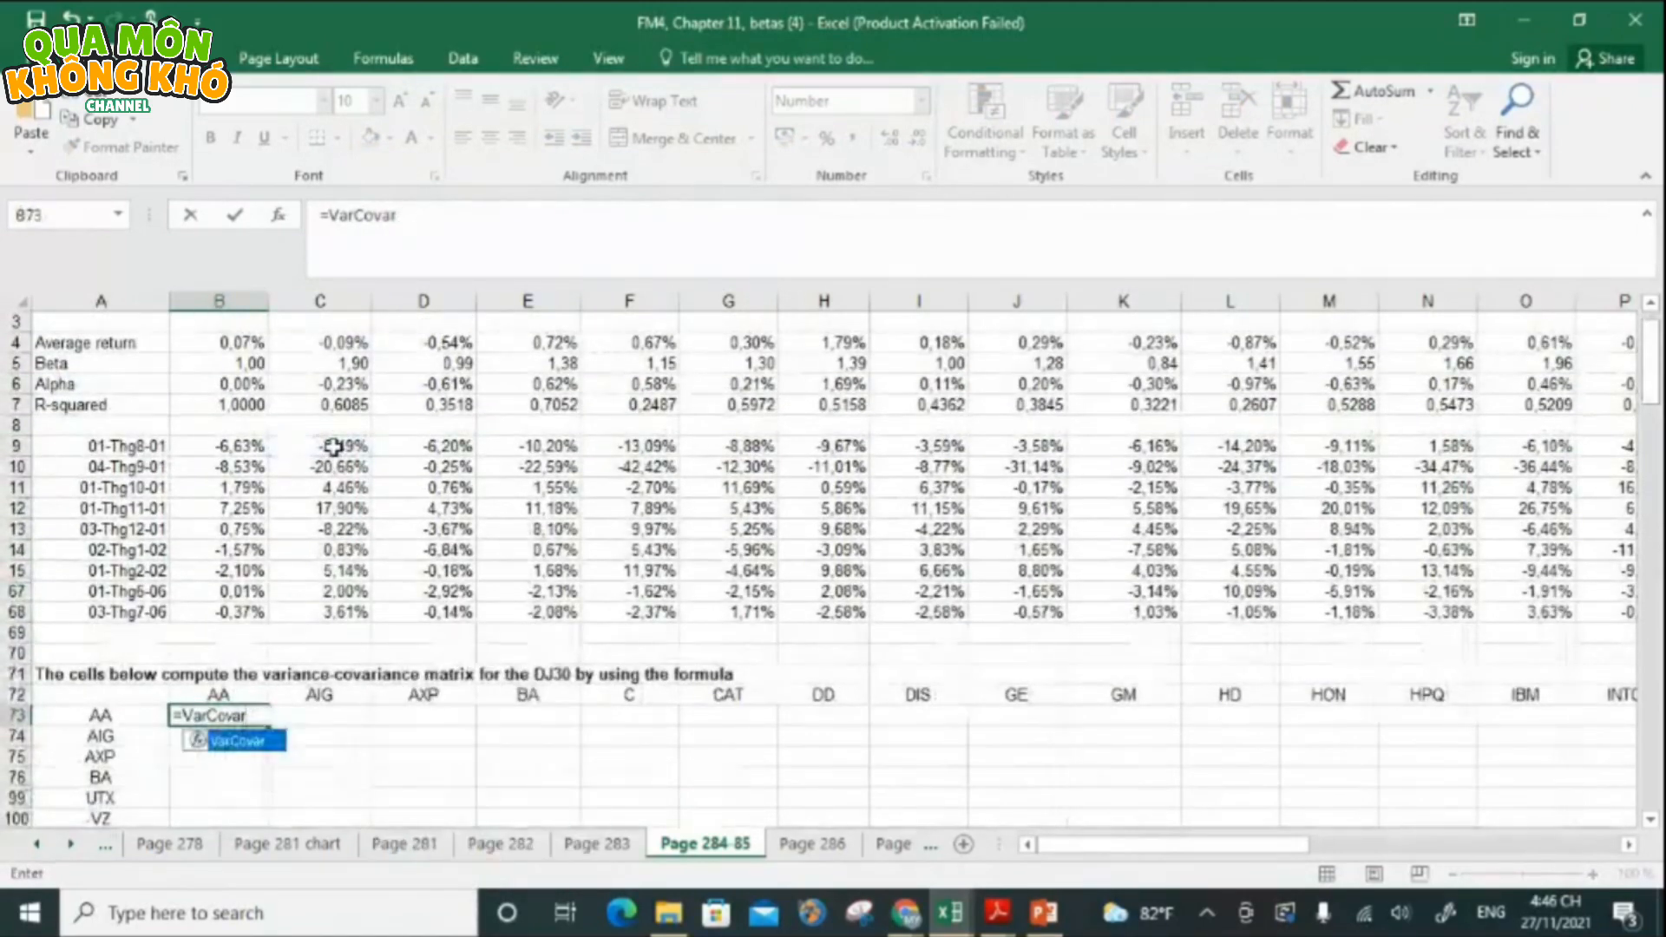
{"action": "key", "text": "BackSpace"}
{"action": "key", "text": "BackSpace"}
{"action": "key", "text": "BackSpace"}
{"action": "key", "text": "BackSpace"}
{"action": "key", "text": "BackSpace"}
{"action": "key", "text": "BackSpace"}
{"action": "key", "text": "BackSpace"}
{"action": "key", "text": "BackSpace"}
{"action": "key", "text": "BackSpace"}
{"action": "key", "text": "BackSpace"}
{"action": "key", "text": "shift+Down"}
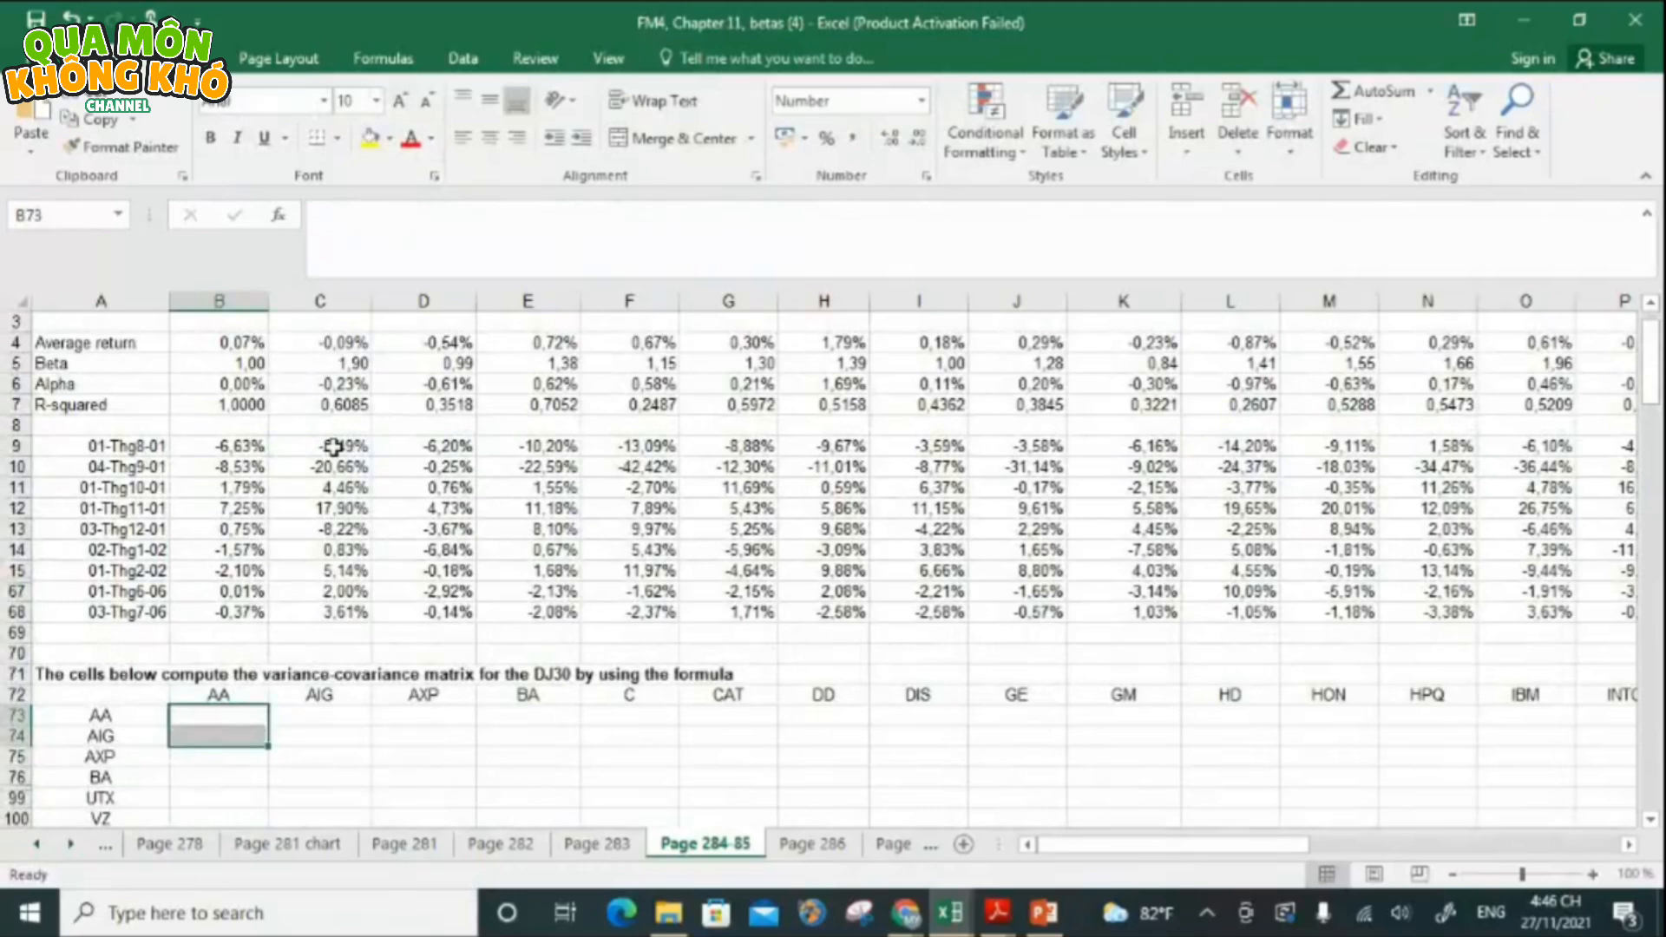
{"action": "key", "text": "ctrl+shift+Down"}
{"action": "key", "text": "shift+Up"}
{"action": "key", "text": "shift+Up"}
{"action": "key", "text": "shift+Up"}
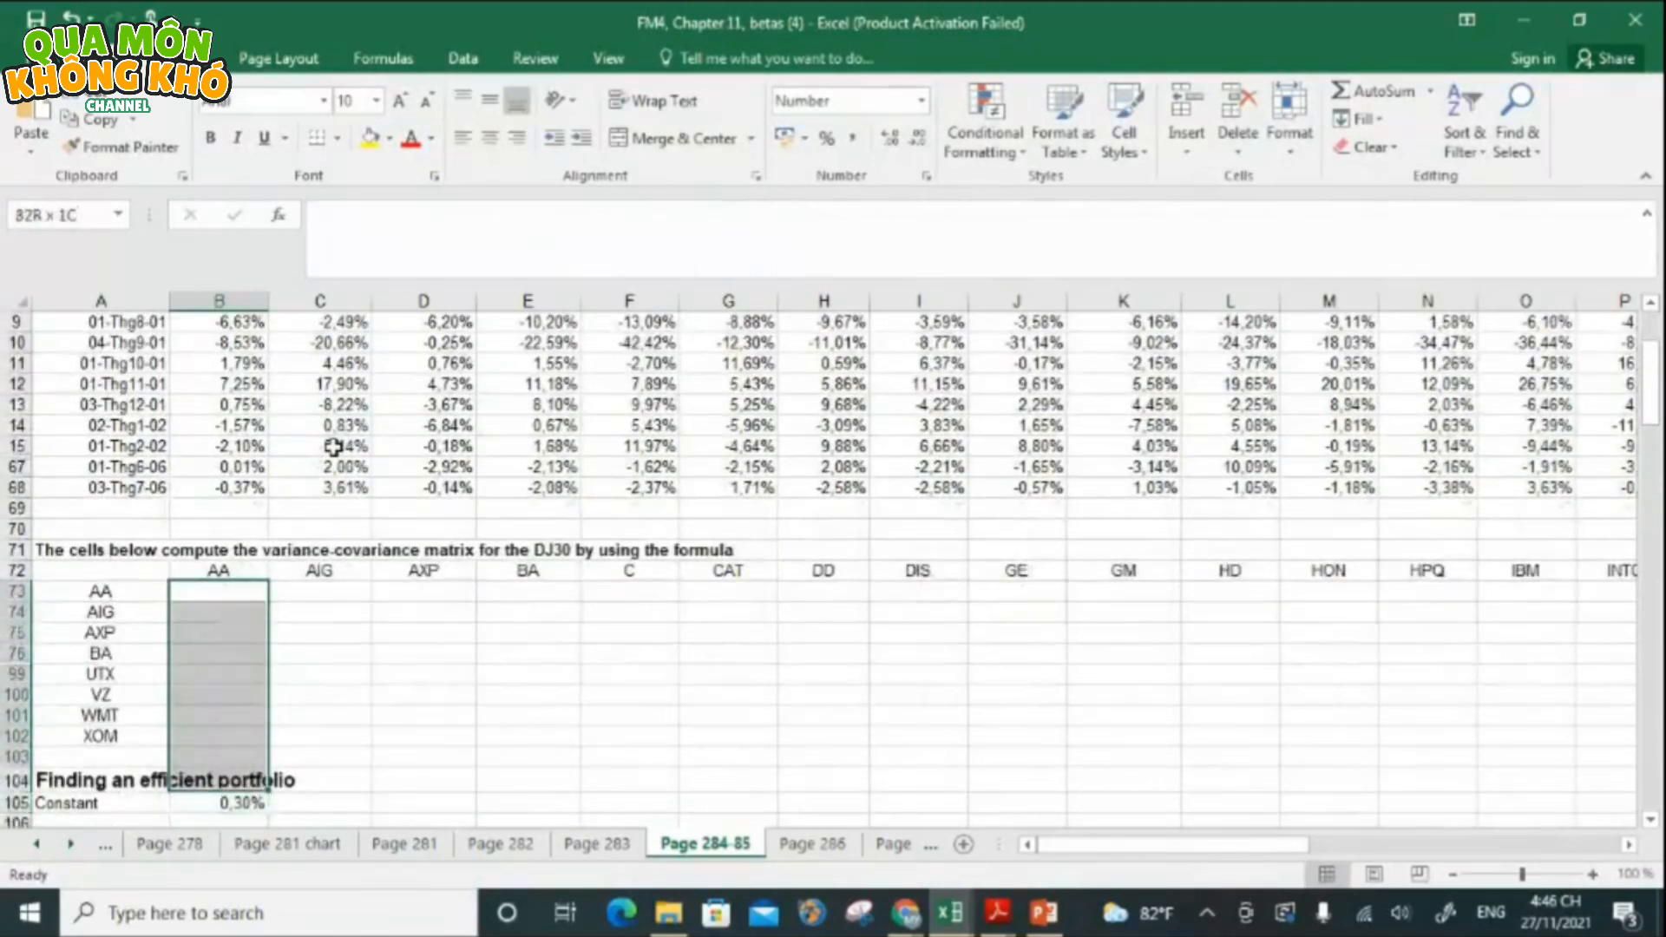
{"action": "key", "text": "ctrl+shift+Right"}
{"action": "key", "text": "ctrl+BackSpace"}
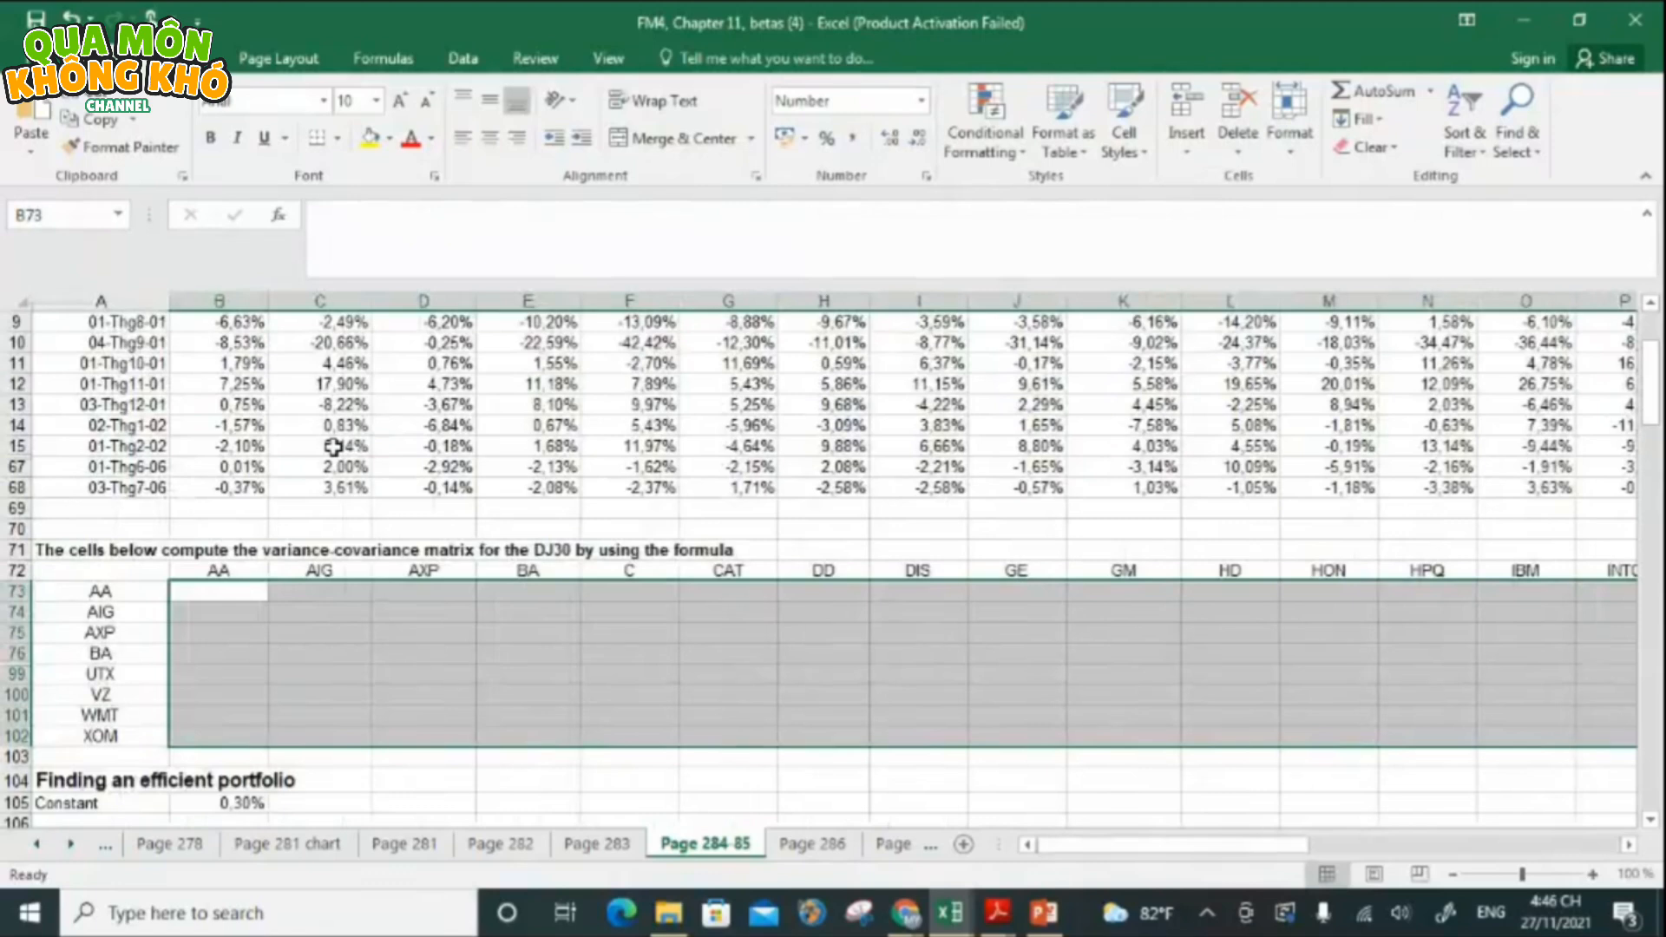
{"action": "key", "text": "shift+Left"}
{"action": "key", "text": "ctrl+c"}
{"action": "key", "text": "Escape"}
- Fill the variance-covariance matrix range B73:AE102 with the array formula =VarCovar(C9:AF68)
{"action": "left_click", "coordinate": [210, 595]}
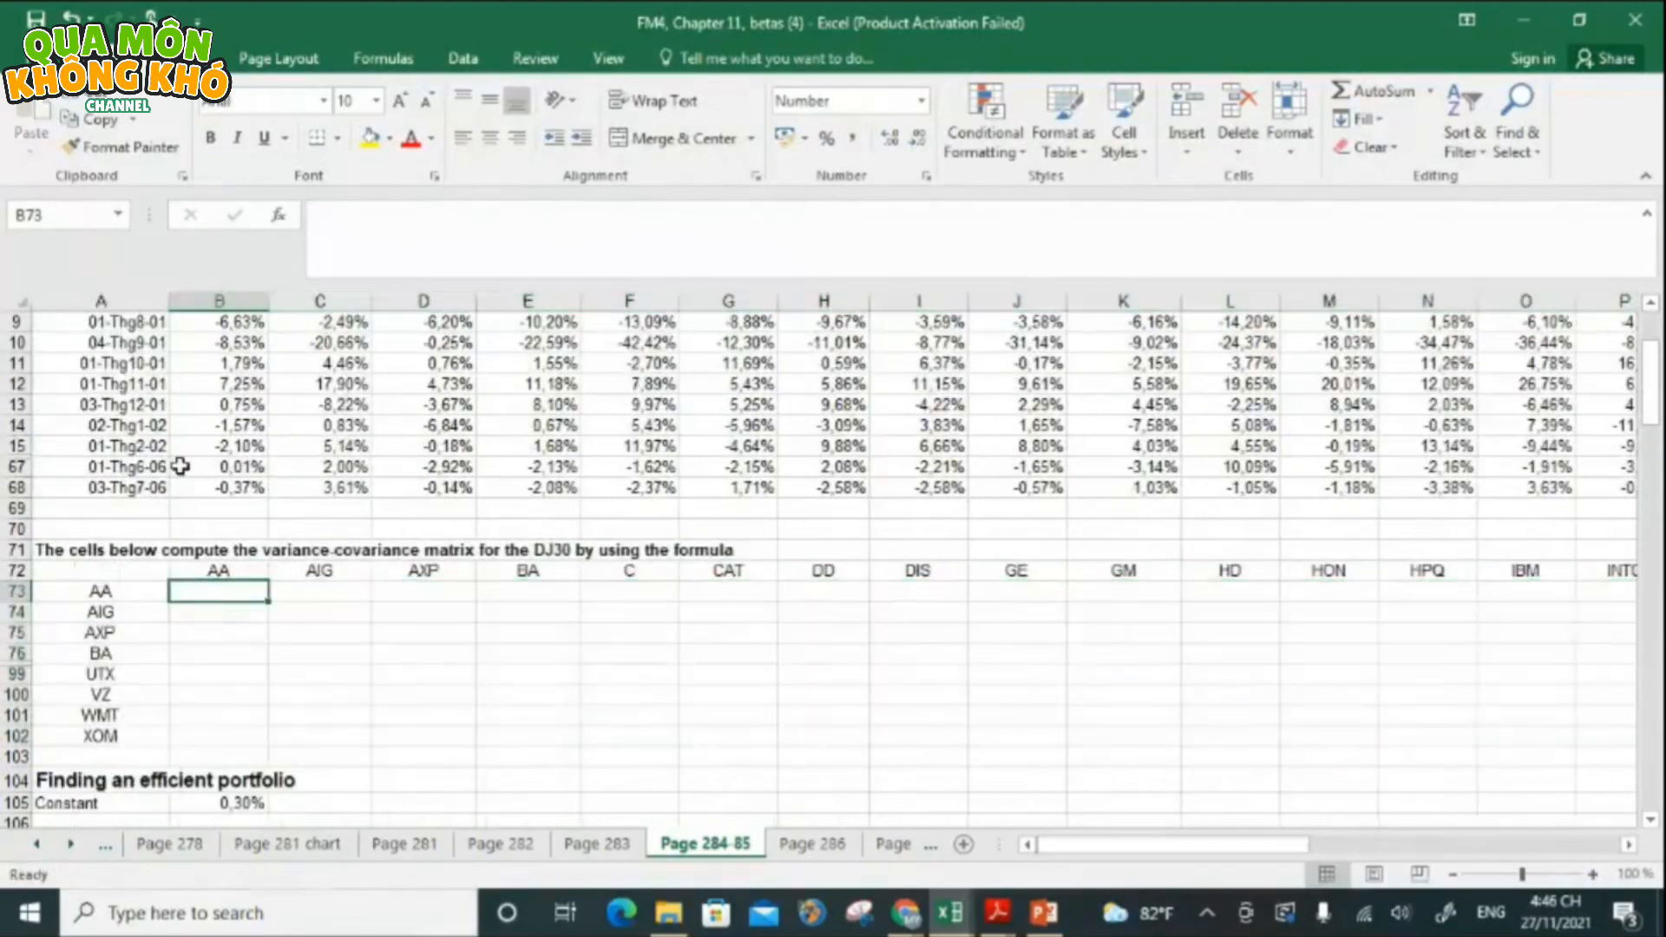
{"action": "key", "text": "shift+Down"}
{"action": "key", "text": "shift+Down"}
{"action": "key", "text": "shift+Down"}
{"action": "key", "text": "shift+Down"}
{"action": "key", "text": "shift+Down"}
{"action": "key", "text": "shift+Down"}
{"action": "key", "text": "shift+Down"}
{"action": "key", "text": "shift+Right"}
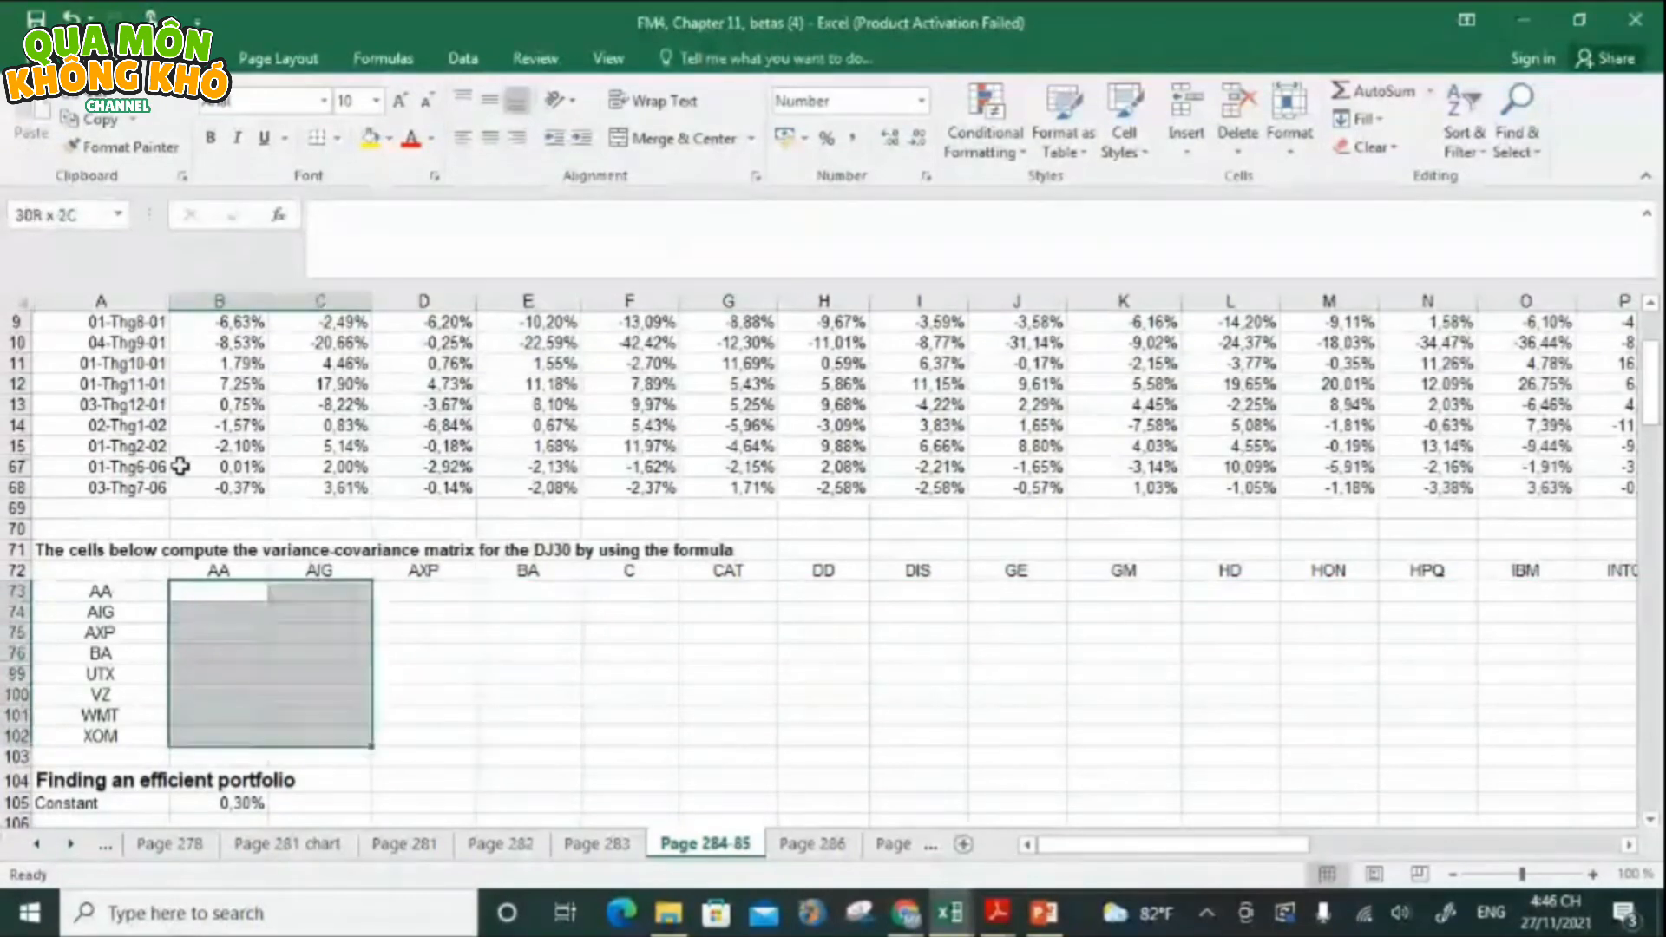
{"action": "key", "text": "shift+Right"}
{"action": "key", "text": "shift+Right"}
{"action": "key", "text": "shift+Right"}
{"action": "key", "text": "shift+Right"}
{"action": "key", "text": "shift+Right"}
{"action": "key", "text": "shift+Right"}
{"action": "key", "text": "shift+Right"}
{"action": "key", "text": "shift+Right"}
{"action": "key", "text": "shift+Right"}
{"action": "key", "text": "shift+Right"}
{"action": "key", "text": "shift+Right"}
{"action": "key", "text": "shift+Right"}
{"action": "key", "text": "shift+Right"}
{"action": "key", "text": "shift+Right"}
{"action": "key", "text": "shift+Right"}
{"action": "key", "text": "shift+Right"}
{"action": "key", "text": "shift+Right"}
{"action": "key", "text": "shift+Right"}
{"action": "key", "text": "shift+Right"}
{"action": "key", "text": "shift+Right"}
{"action": "key", "text": "shift+Right"}
{"action": "key", "text": "shift+Right"}
{"action": "key", "text": "shift+Right"}
{"action": "key", "text": "shift+Right"}
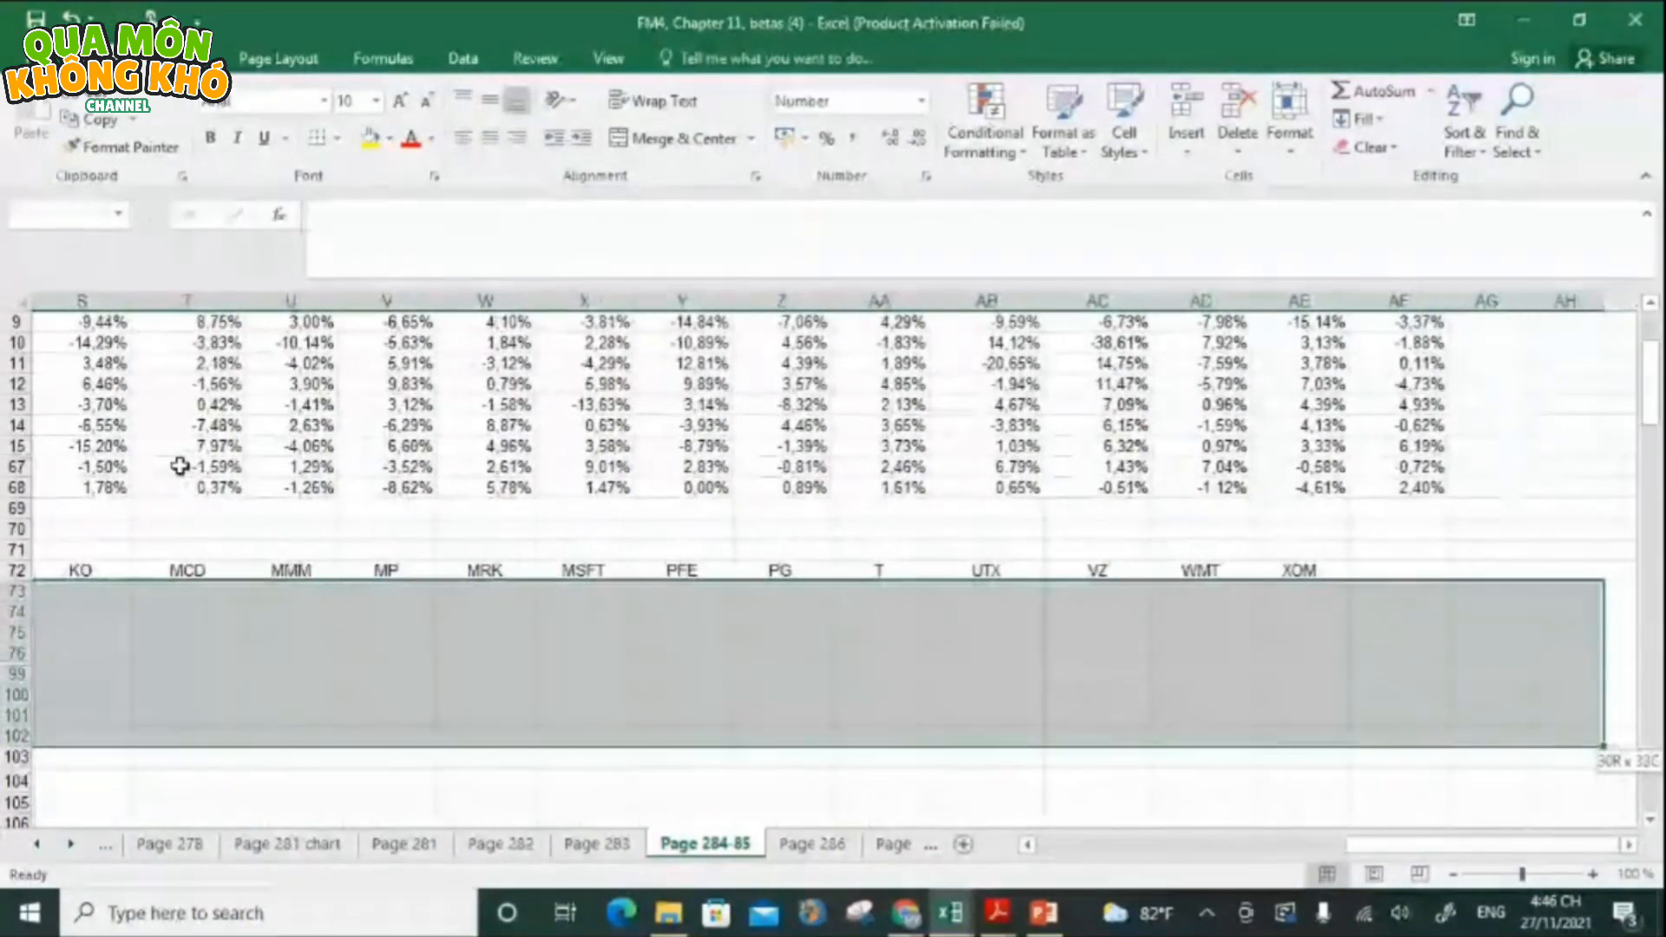
{"action": "key", "text": "shift+Left"}
{"action": "key", "text": "shift+Left"}
{"action": "key", "text": "shift+Left"}
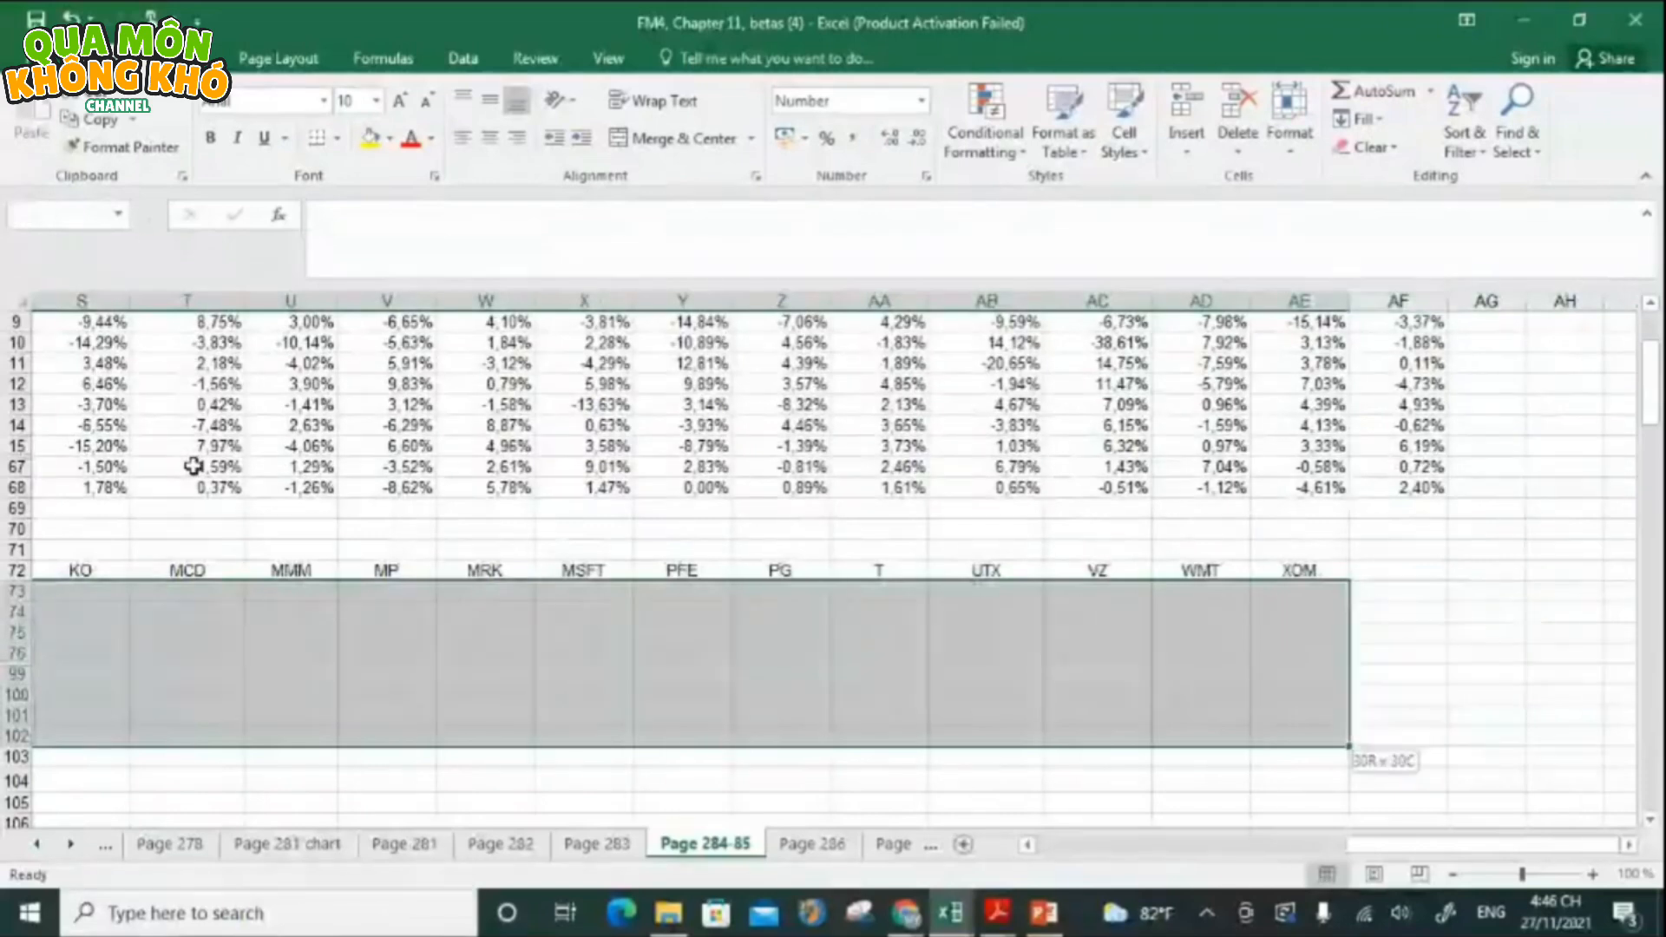
{"action": "left_click_drag", "start_coordinate": [1369, 845], "coordinate": [1050, 845]}
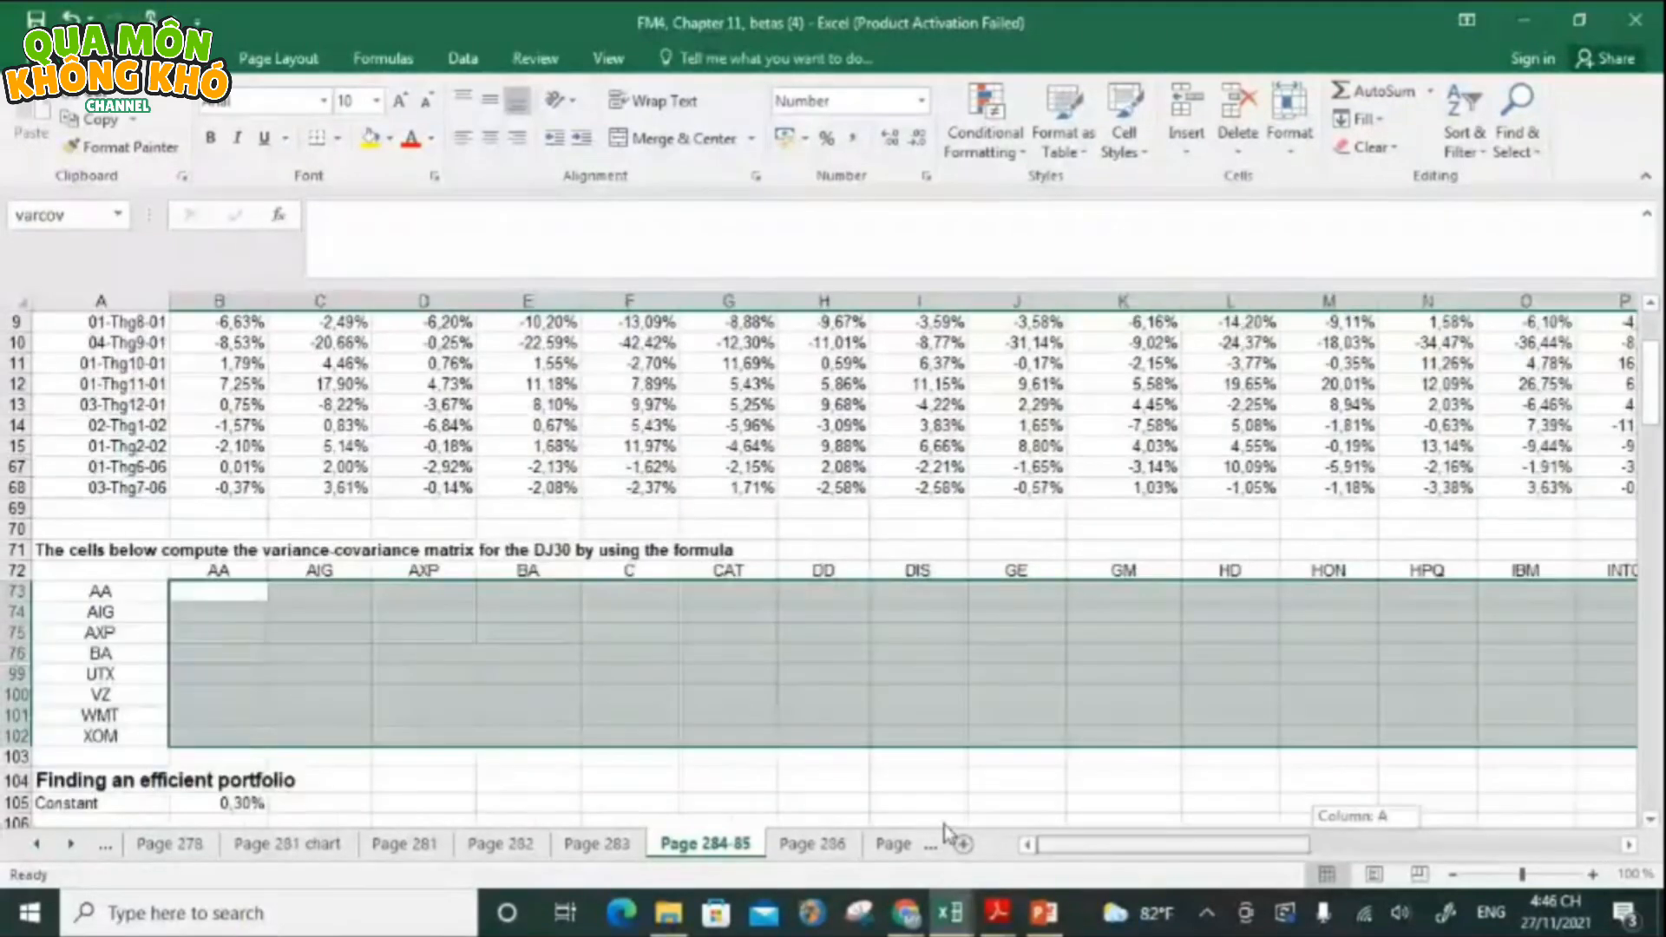
{"action": "type", "text": "=var"}
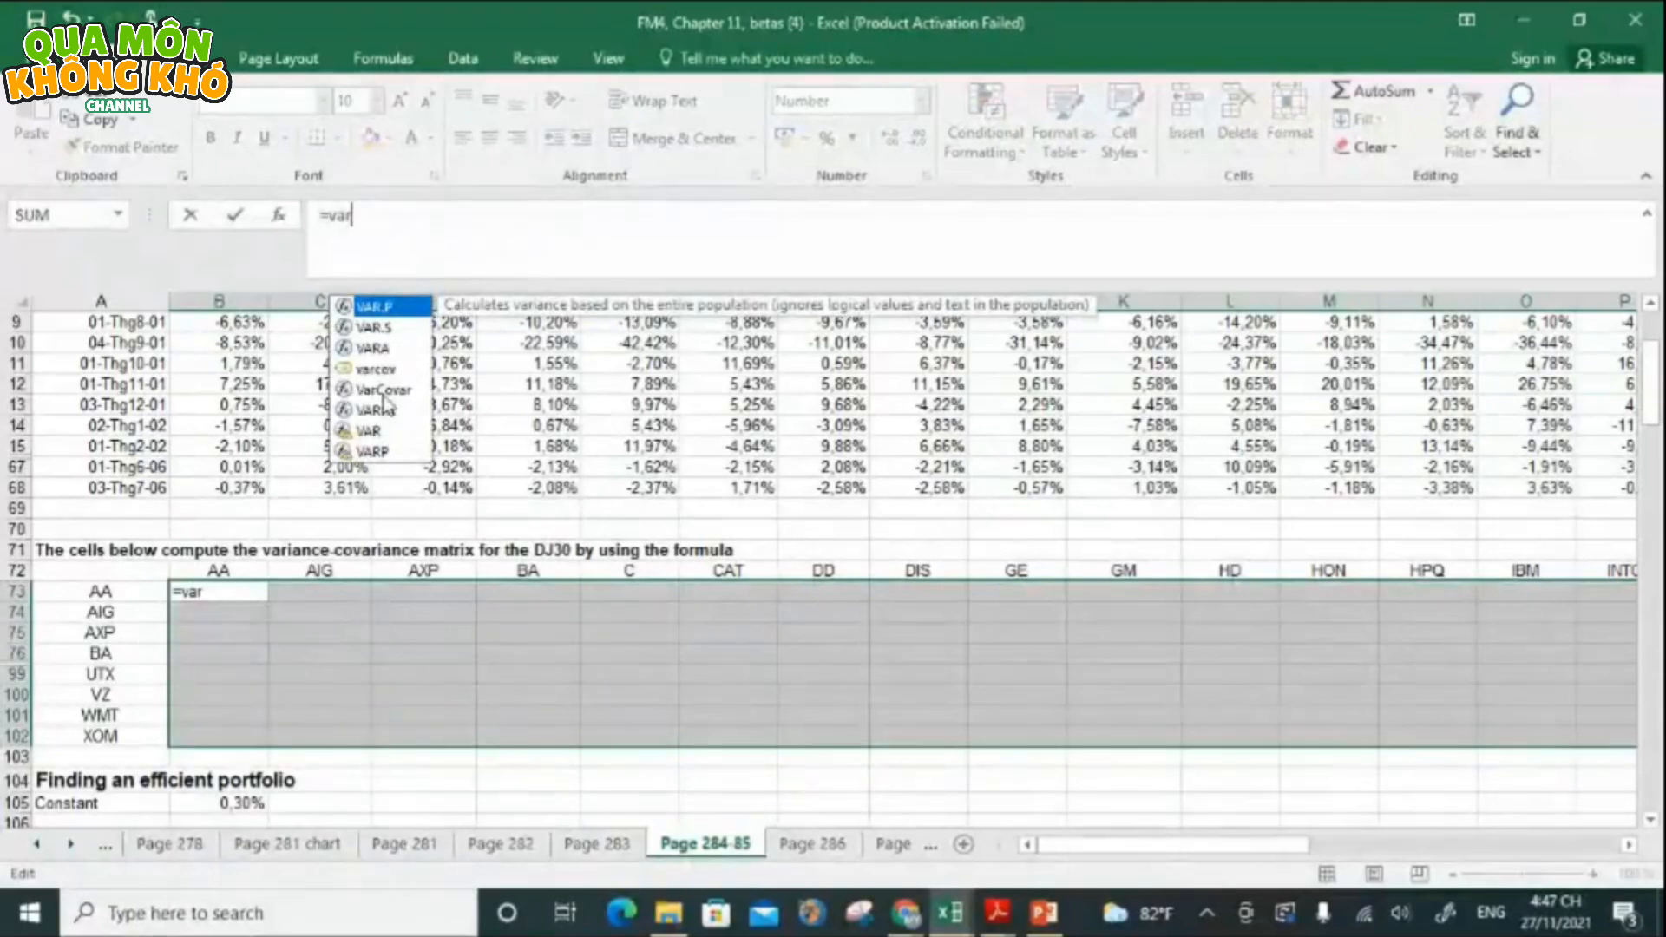
{"action": "double_click", "coordinate": [382, 390]}
{"action": "left_click_drag", "start_coordinate": [1648, 408], "coordinate": [1653, 379]}
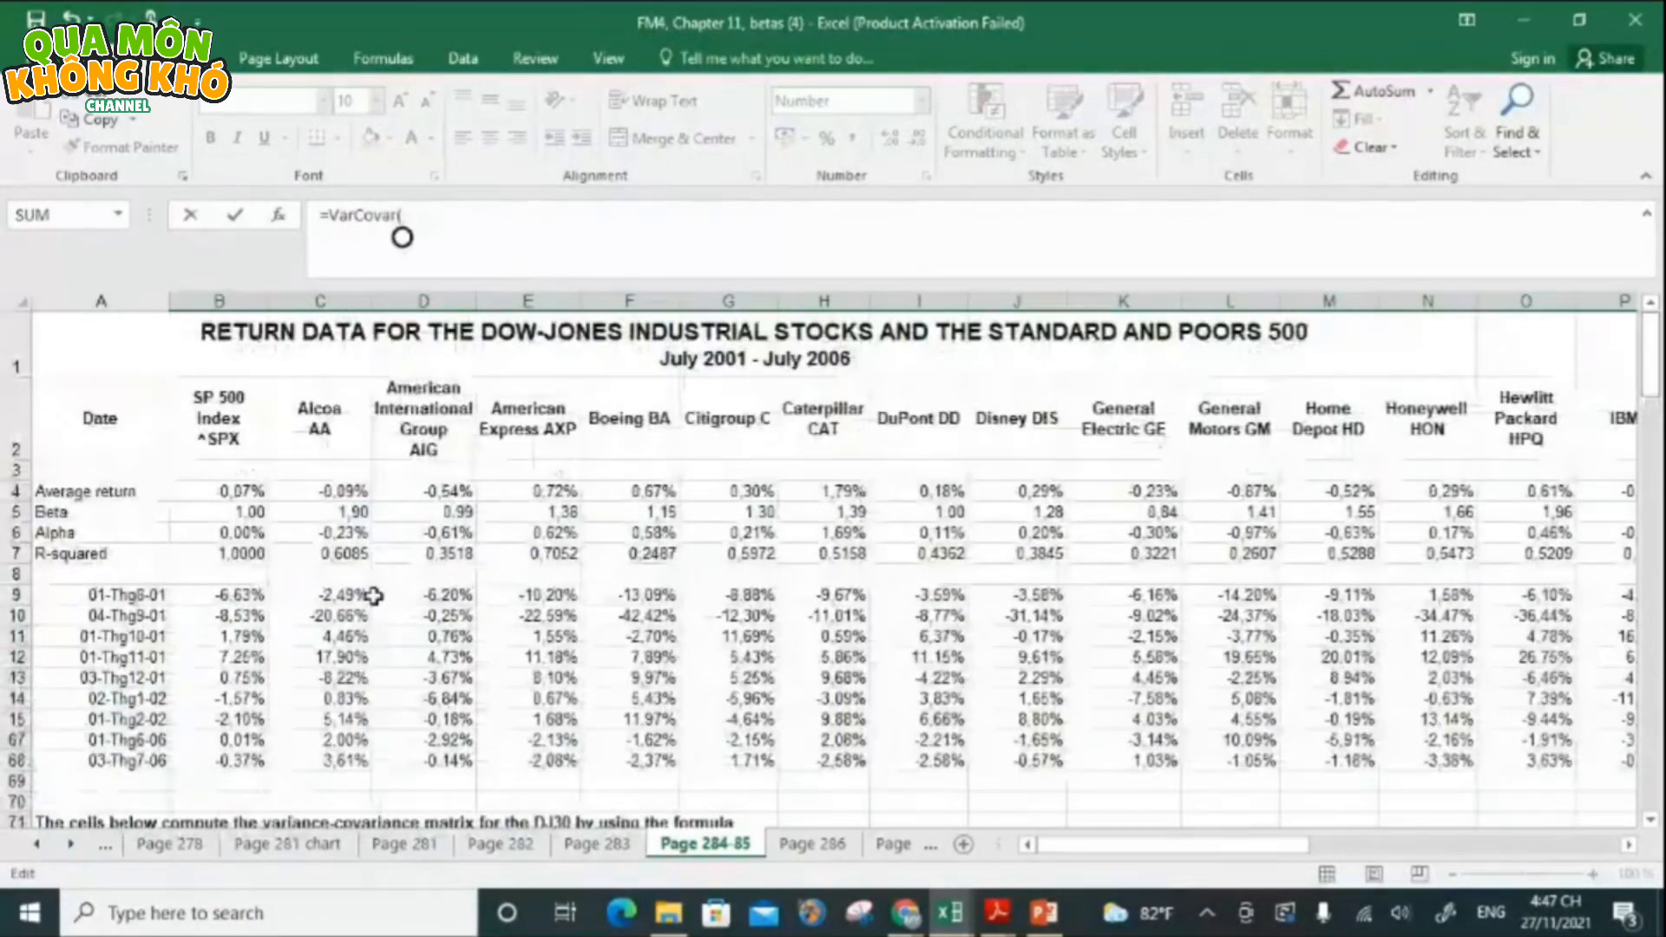
{"action": "left_click", "coordinate": [330, 595]}
{"action": "key", "text": "ctrl+shift+Down"}
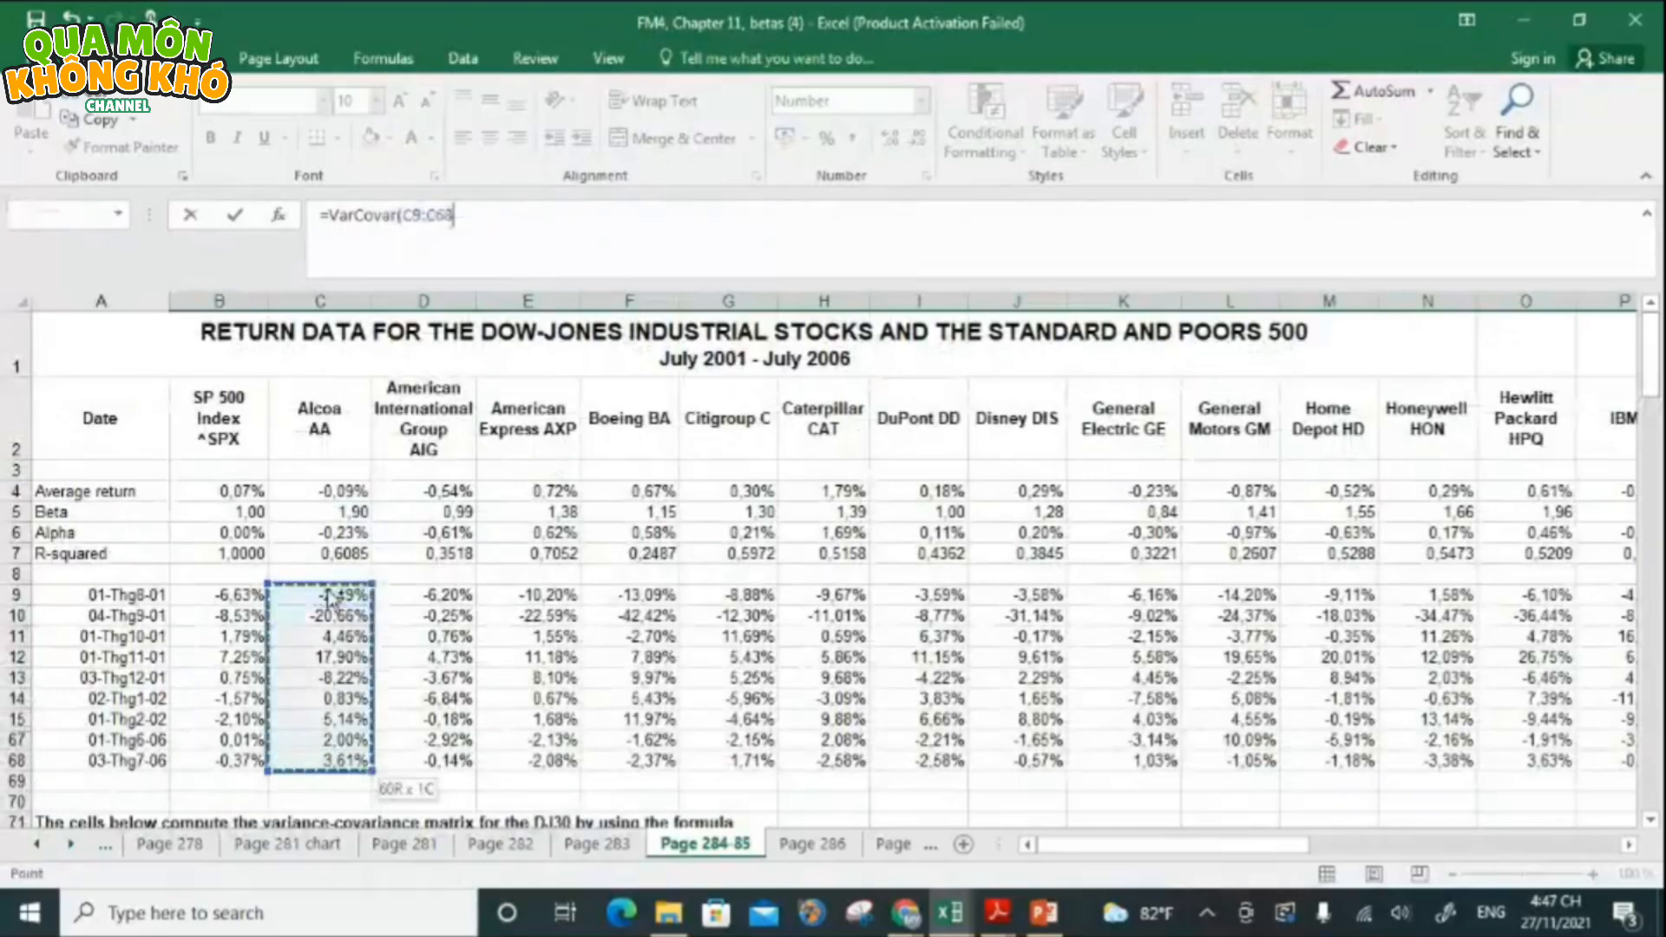
{"action": "key", "text": "ctrl+shift+Right"}
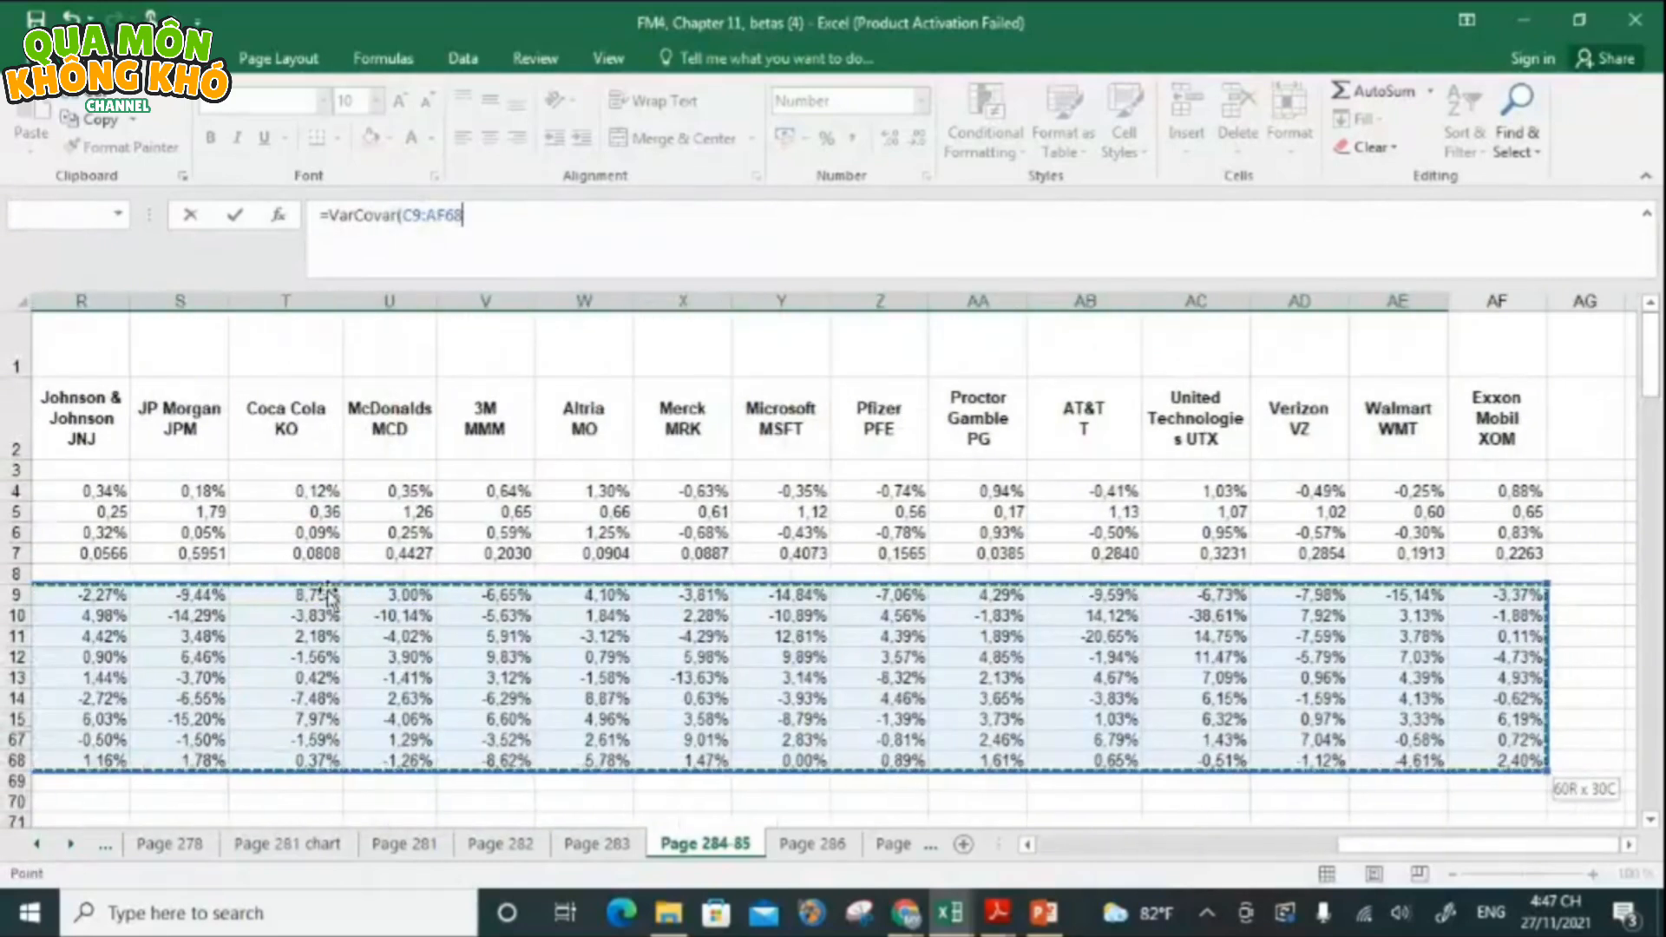
{"action": "type", "text": ")"}
{"action": "key", "text": "ctrl+shift+Return"}
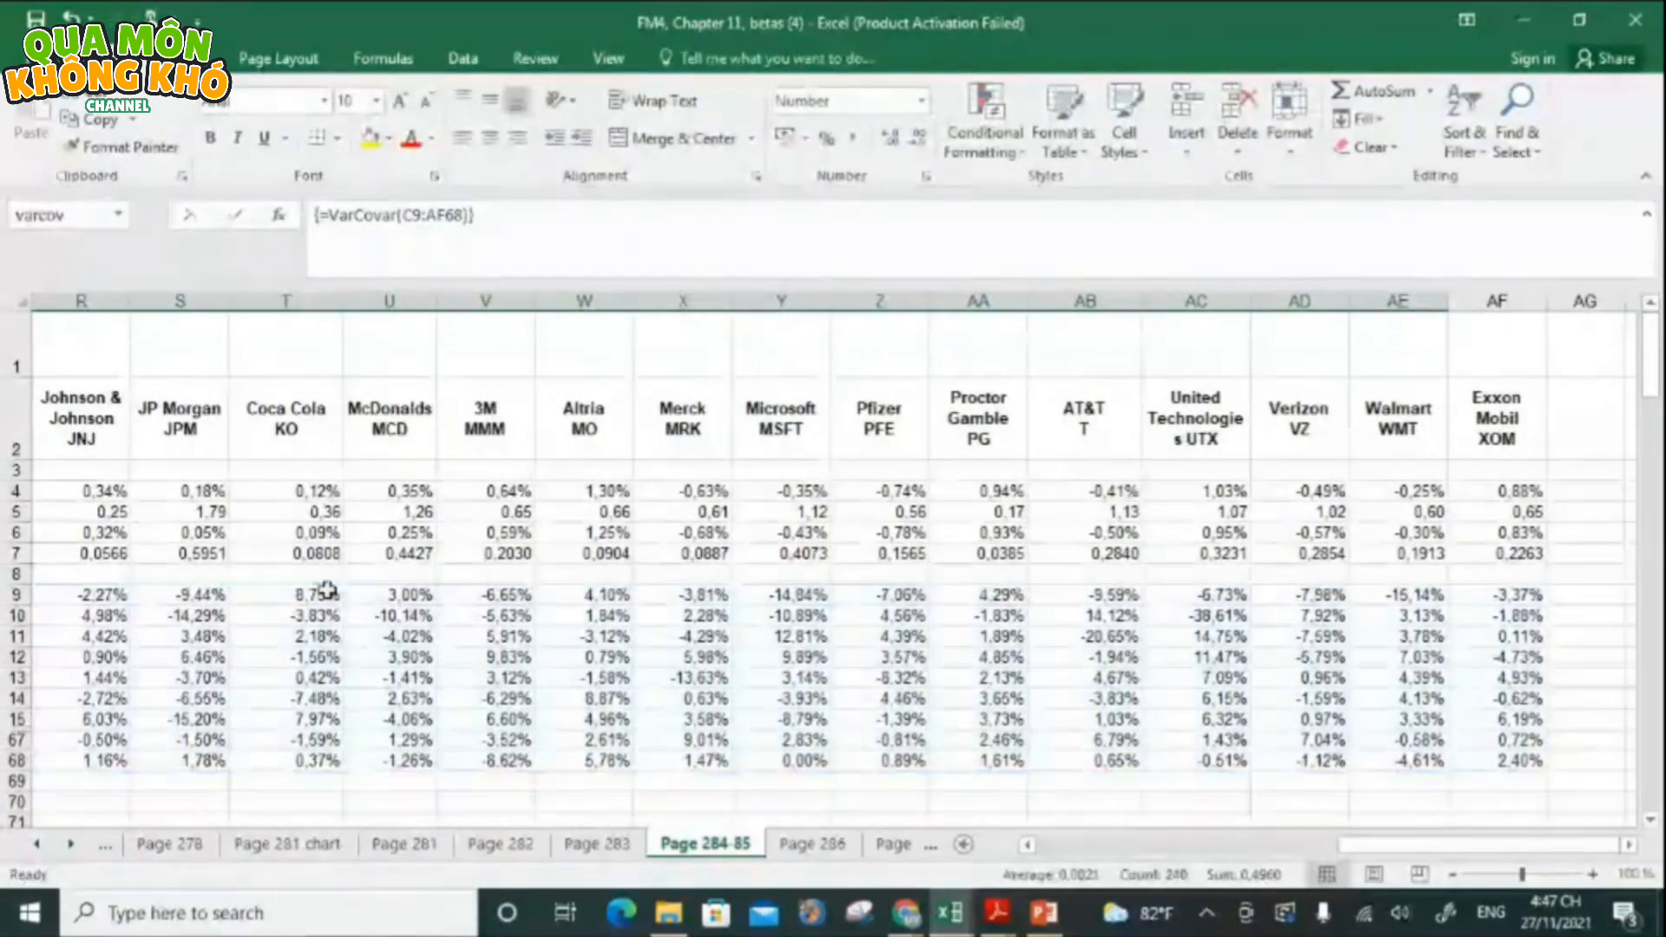
- Start an MMULT formula in B107, the first efficient-portfolio weight, with MINVERSE(varcov) as its first array
{"action": "left_click_drag", "start_coordinate": [1355, 845], "coordinate": [1024, 851]}
{"action": "left_click_drag", "start_coordinate": [1650, 361], "coordinate": [1651, 597]}
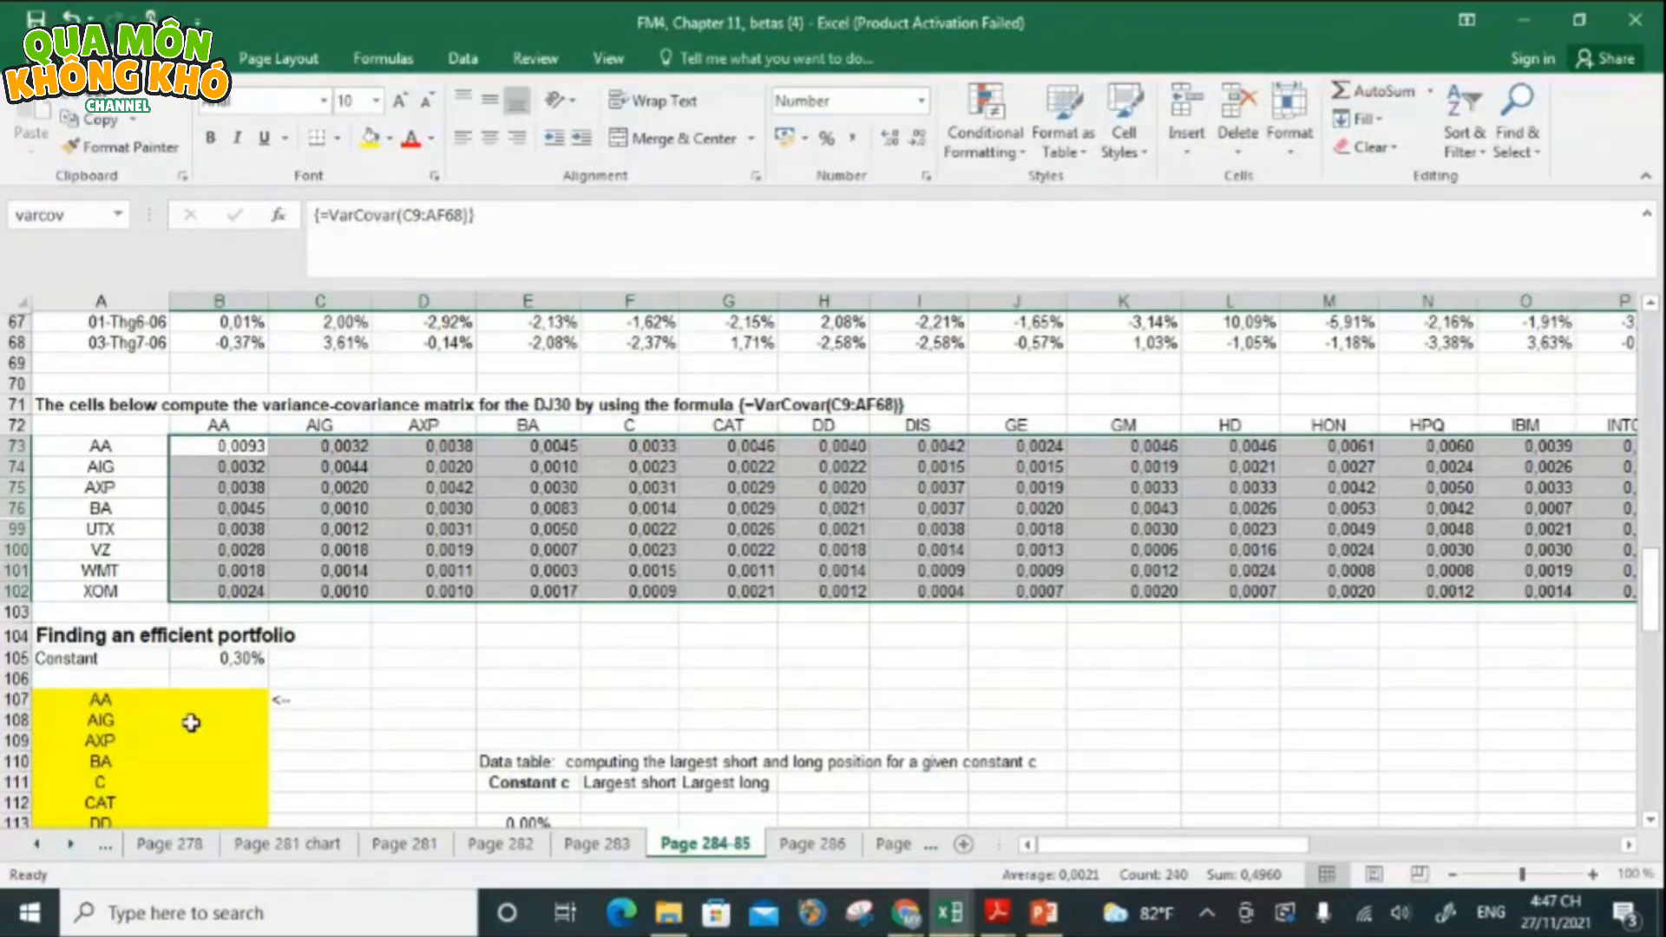
{"action": "left_click", "coordinate": [208, 699]}
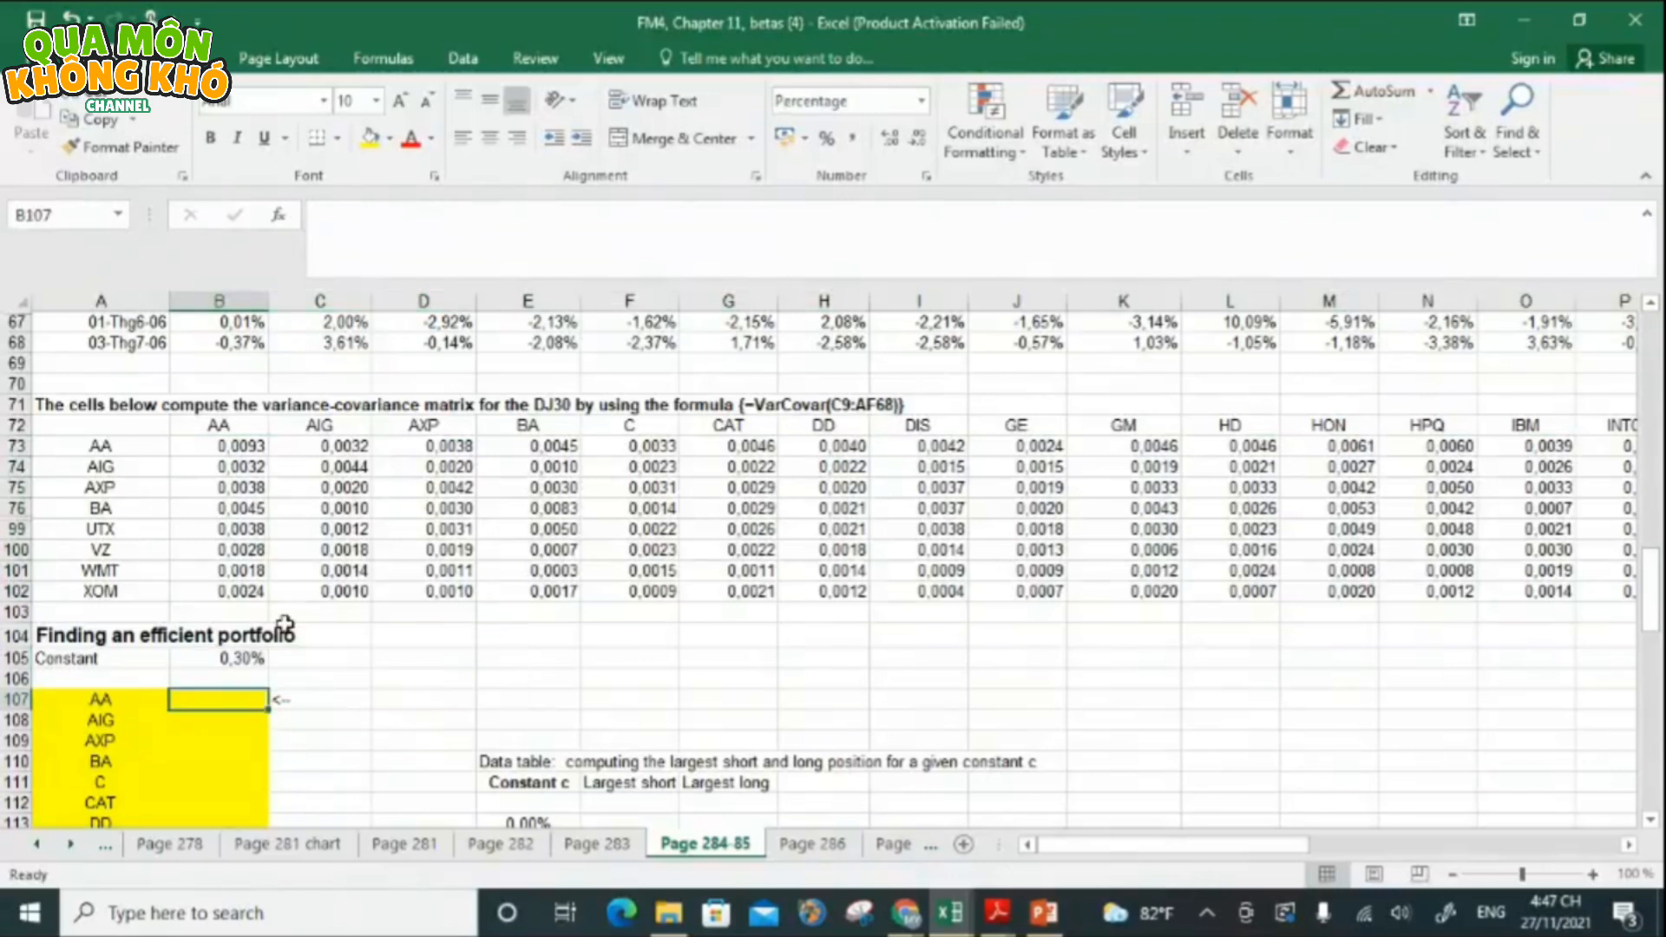
{"action": "left_click", "coordinate": [465, 252]}
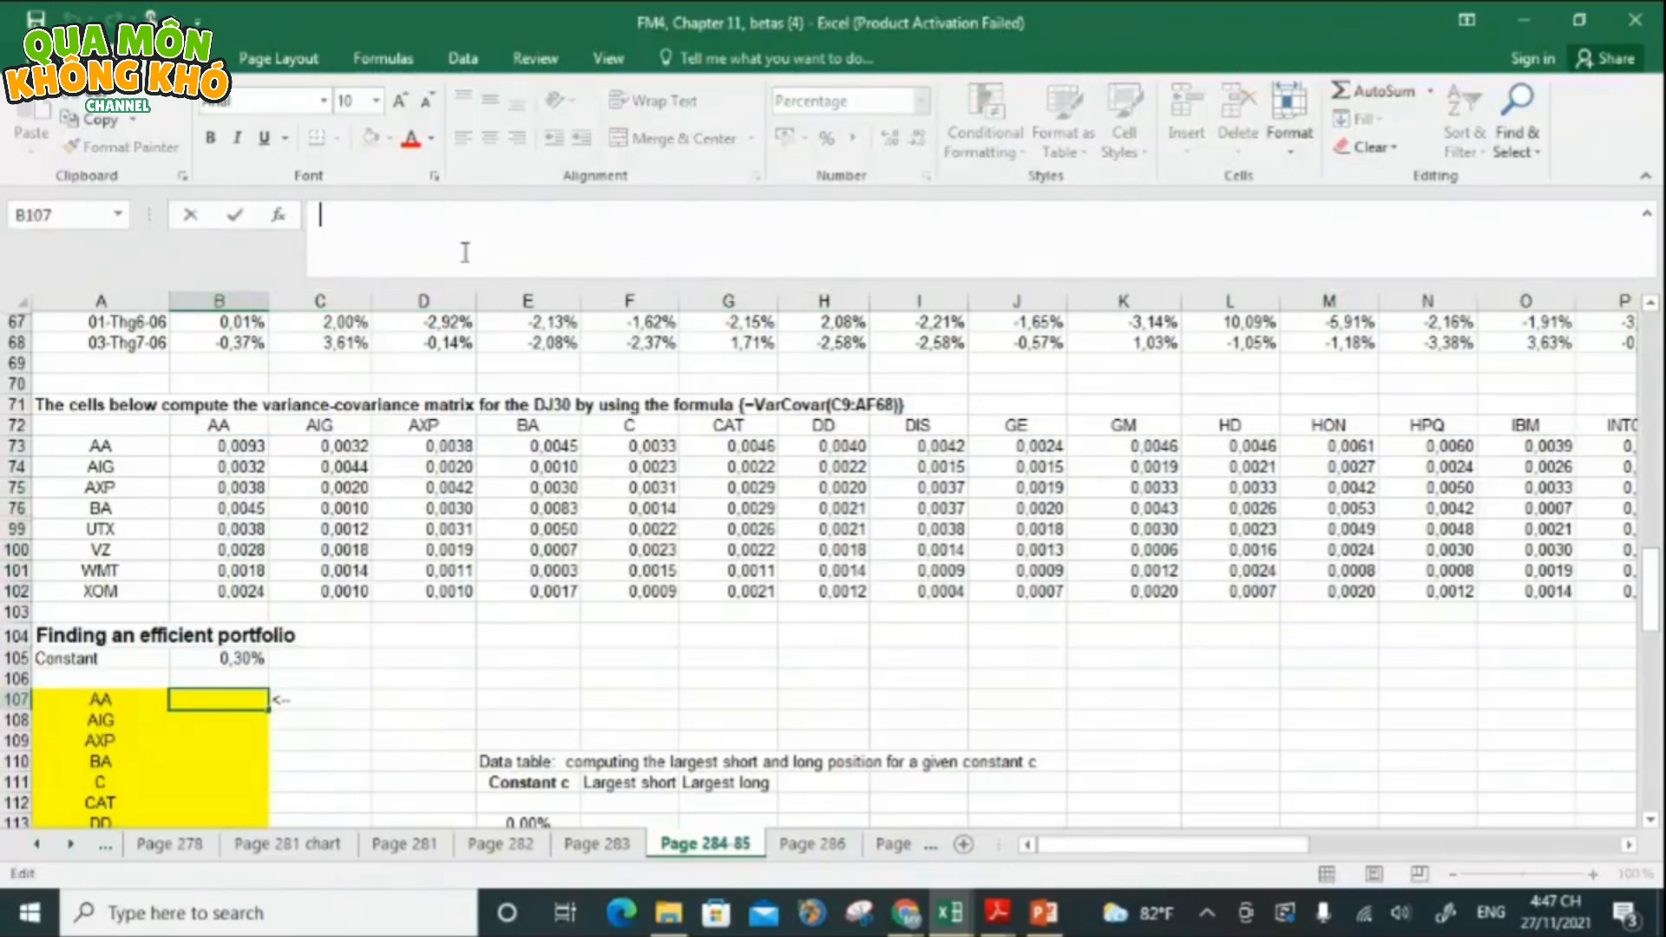
{"action": "type", "text": "=MM"}
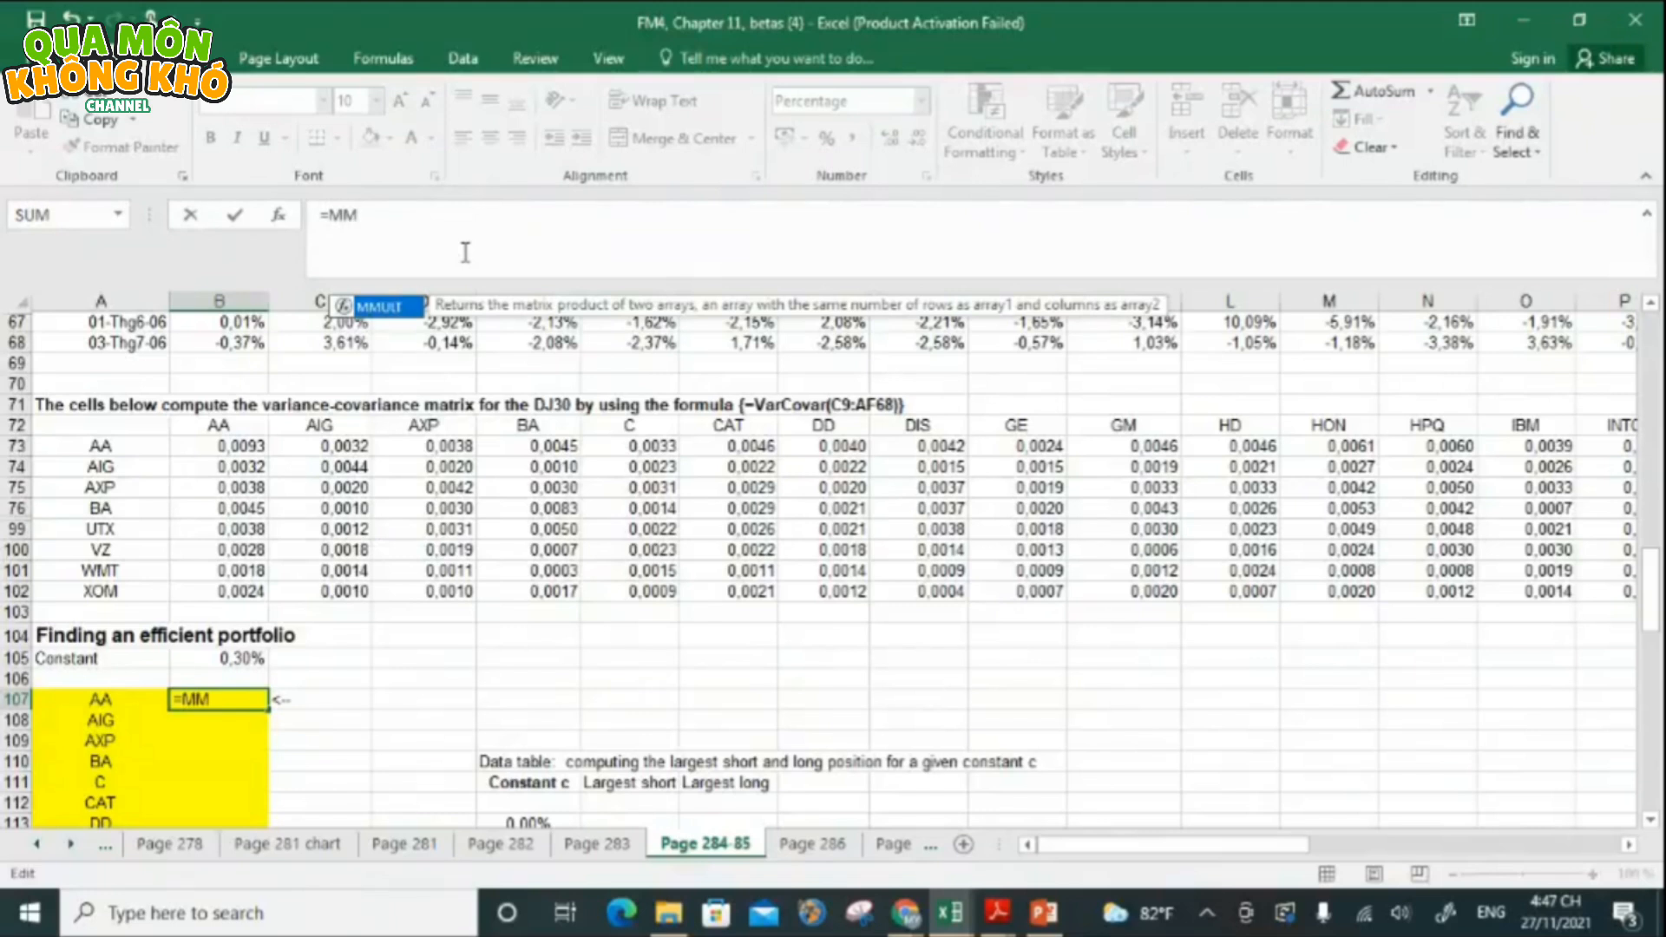
{"action": "double_click", "coordinate": [399, 311]}
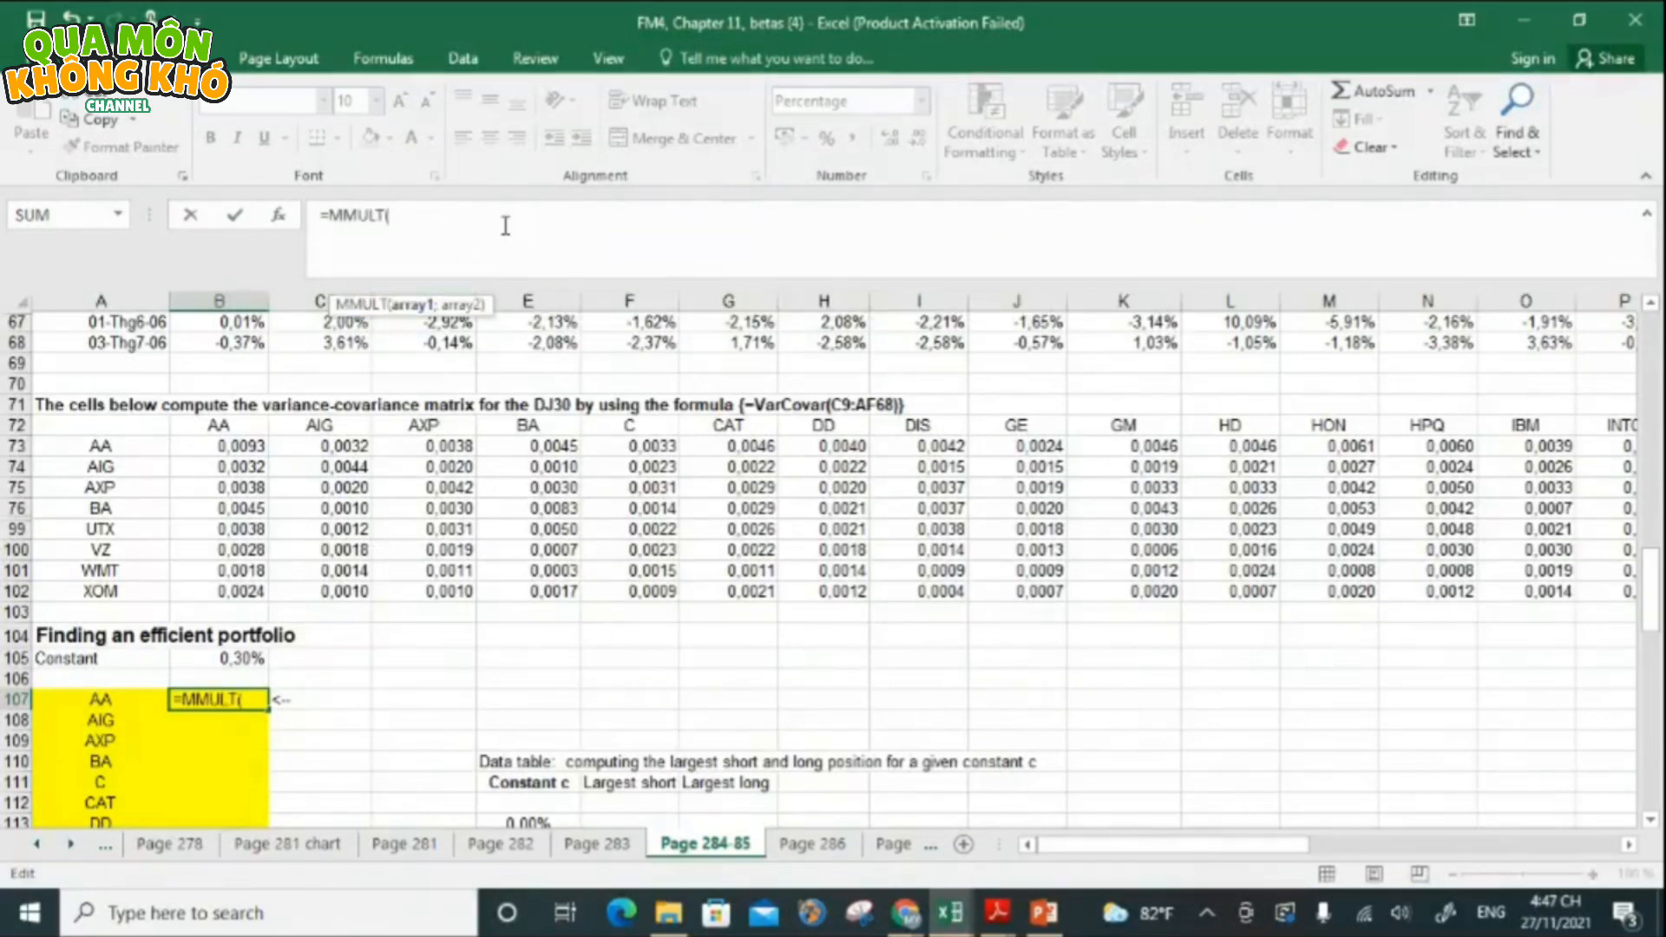
{"action": "type", "text": "MINVE"}
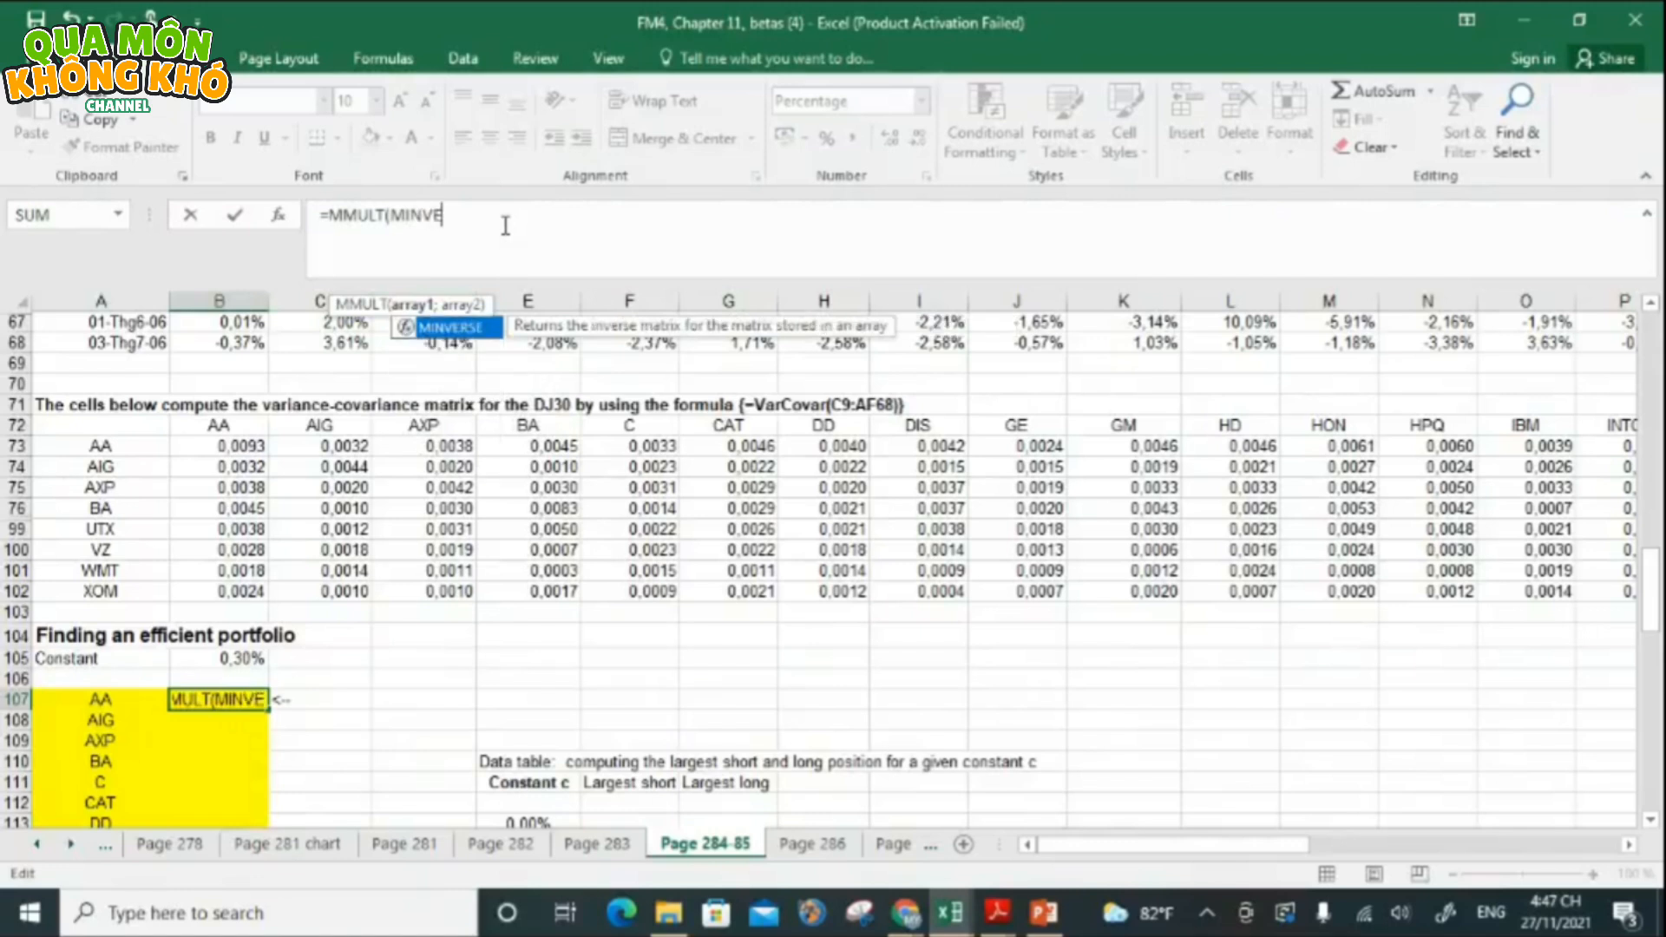
{"action": "type", "text": "R"}
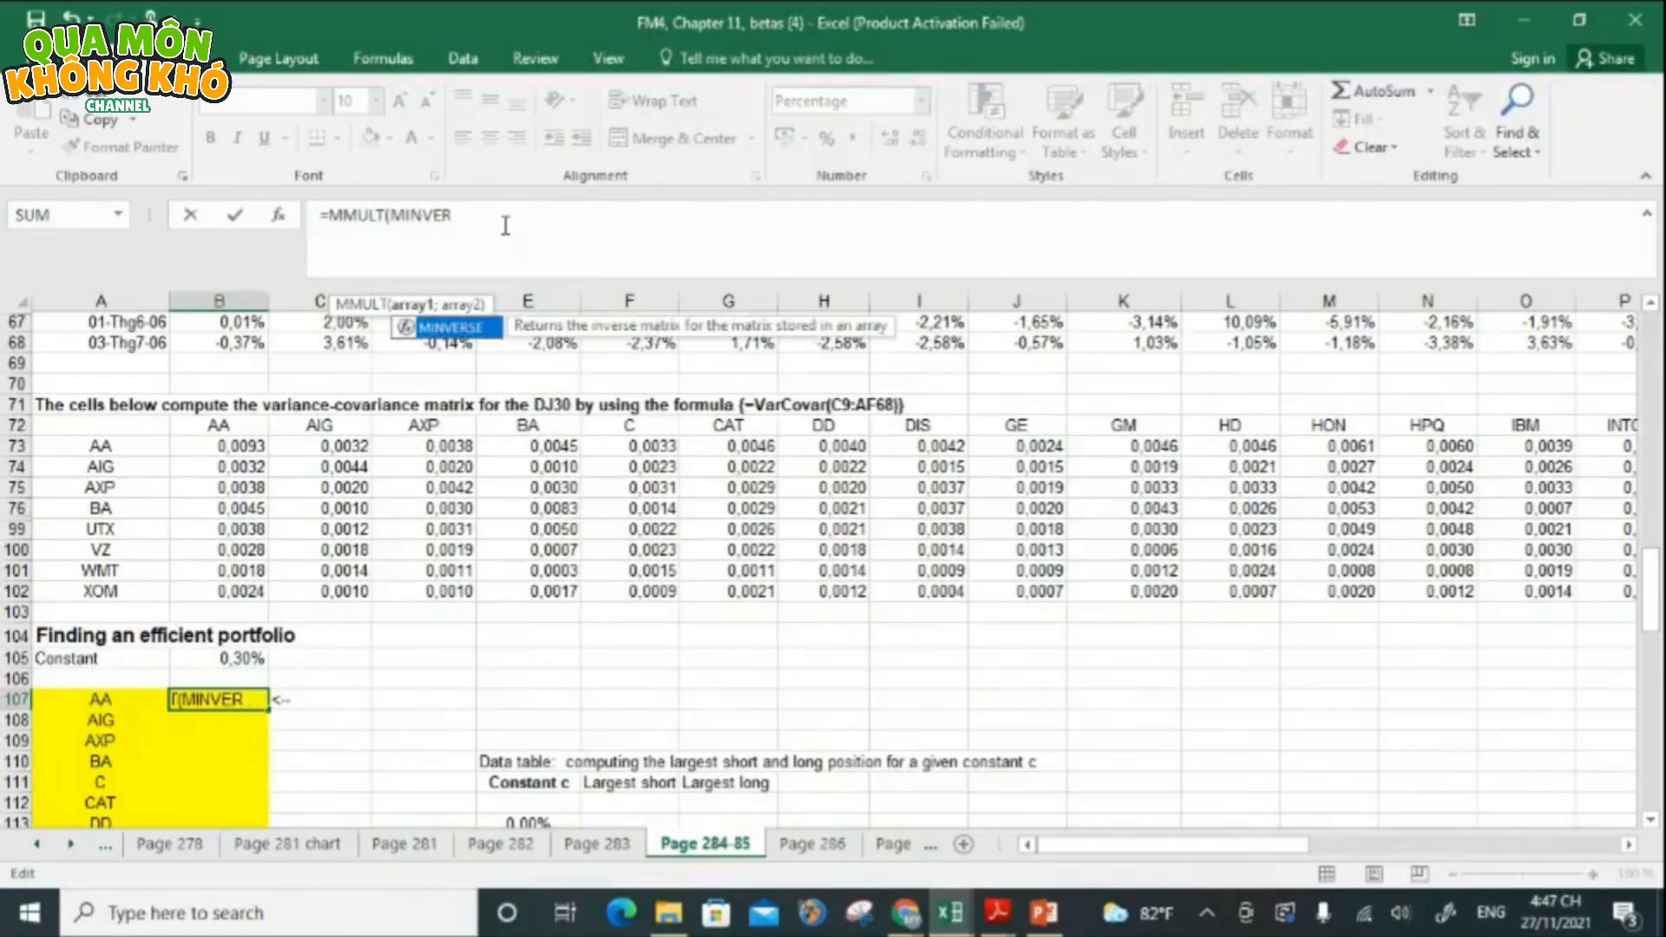
{"action": "key", "text": "Tab"}
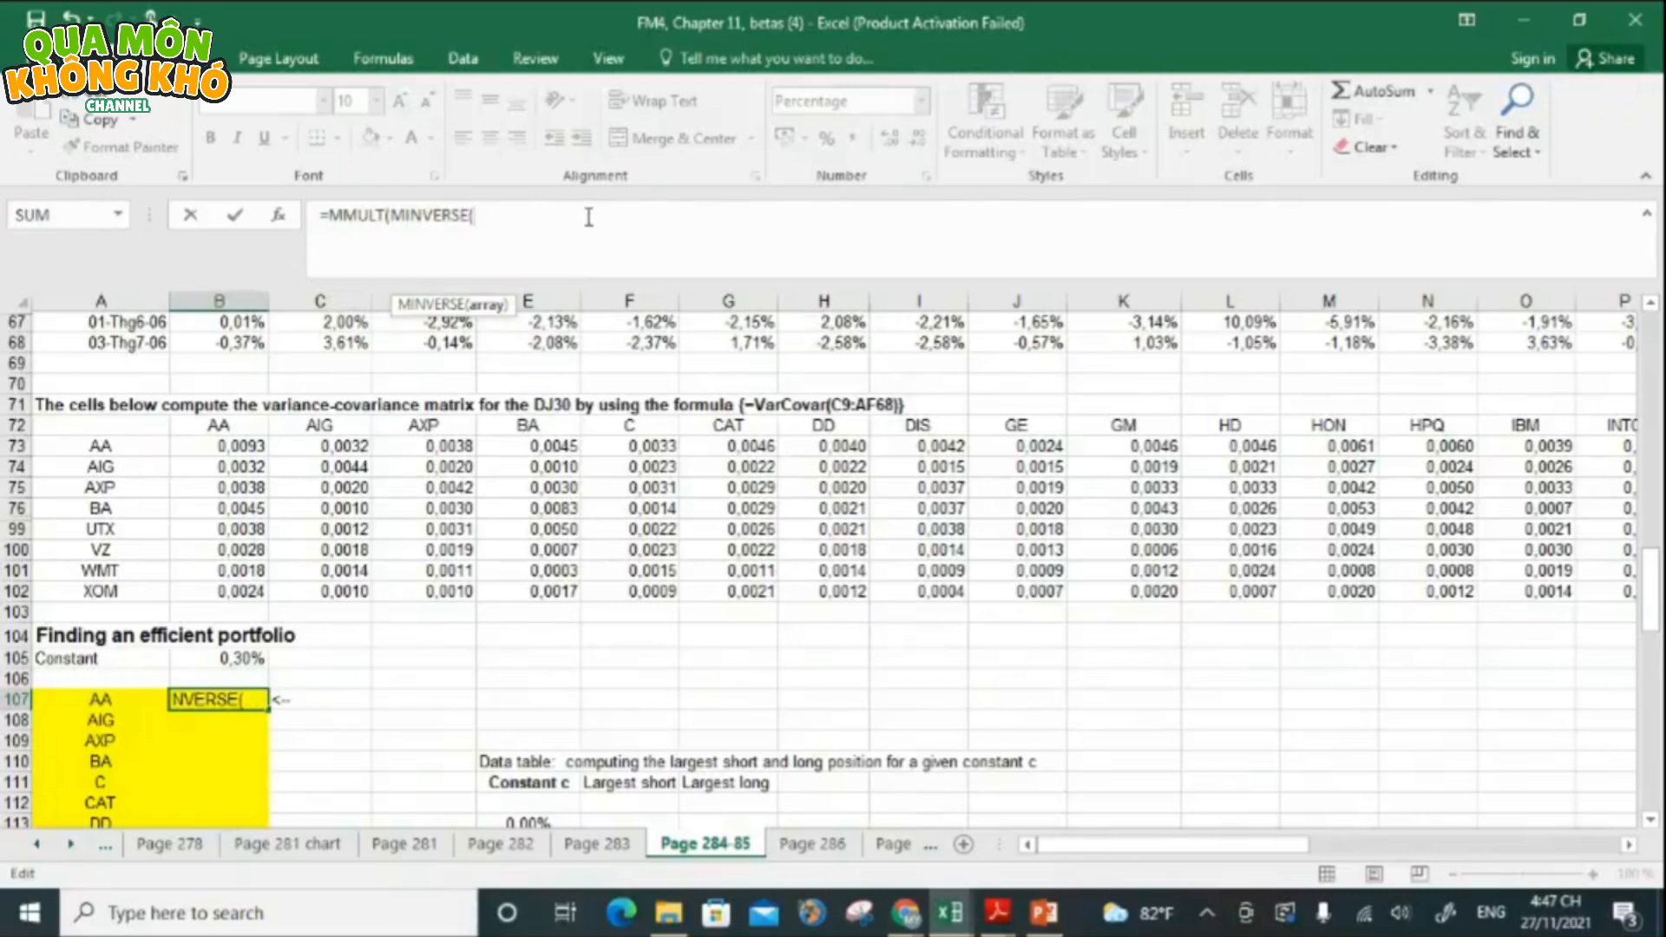
{"action": "type", "text": "var"}
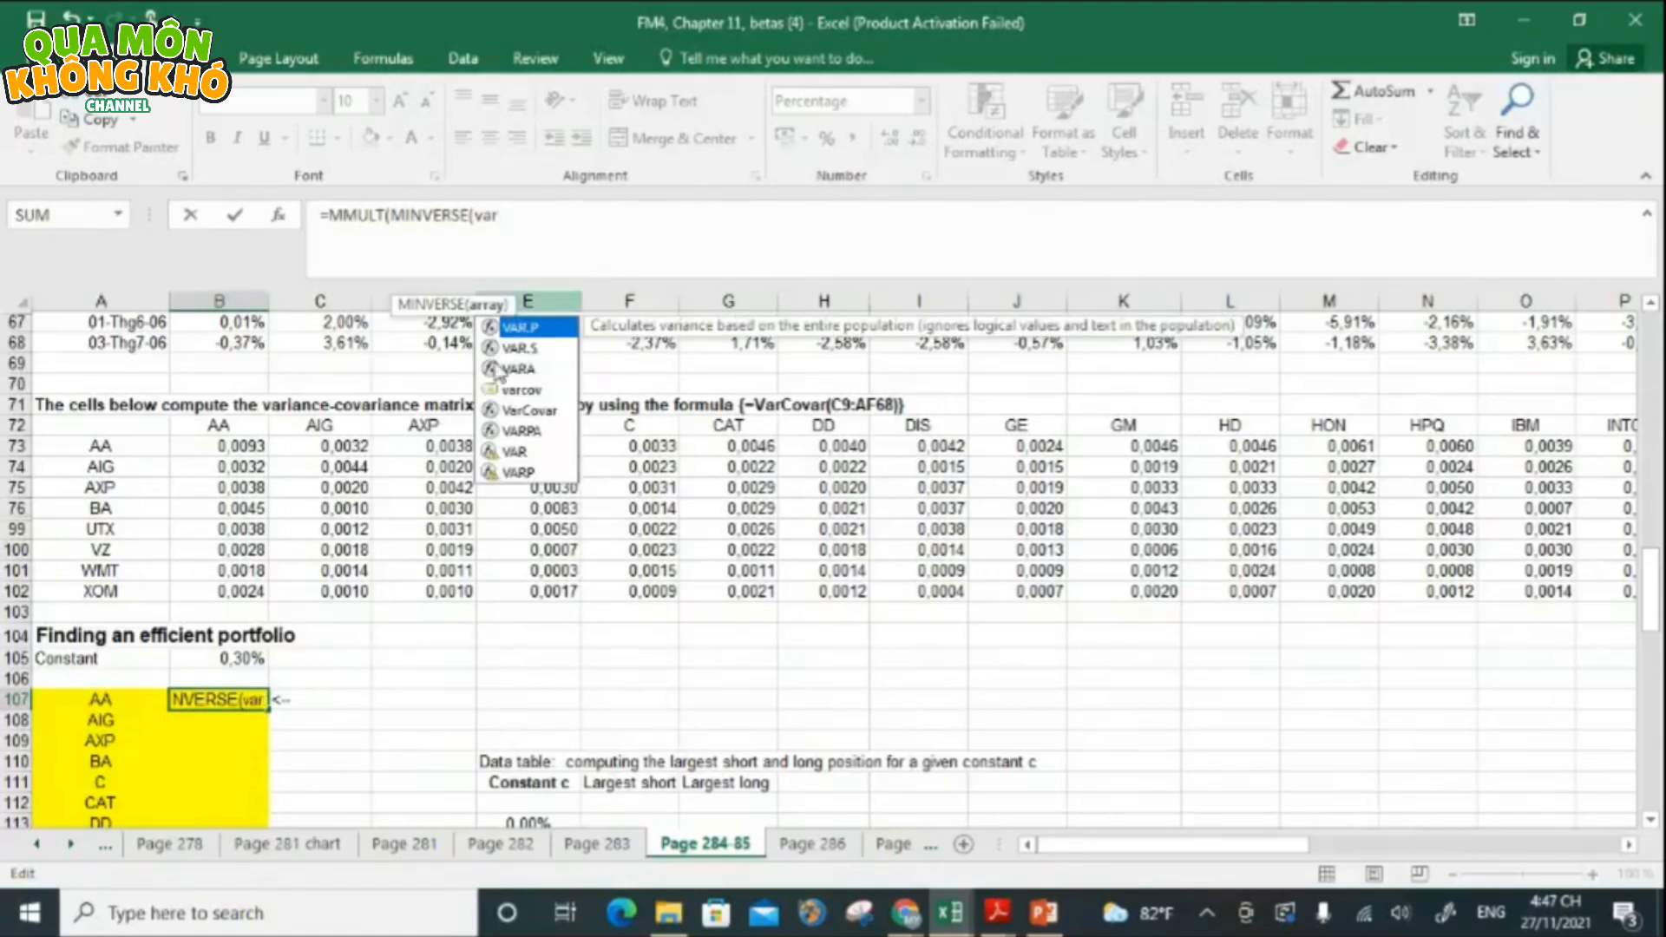
{"action": "key", "text": "Down"}
{"action": "key", "text": "Down"}
{"action": "key", "text": "Down"}
{"action": "key", "text": "Tab"}
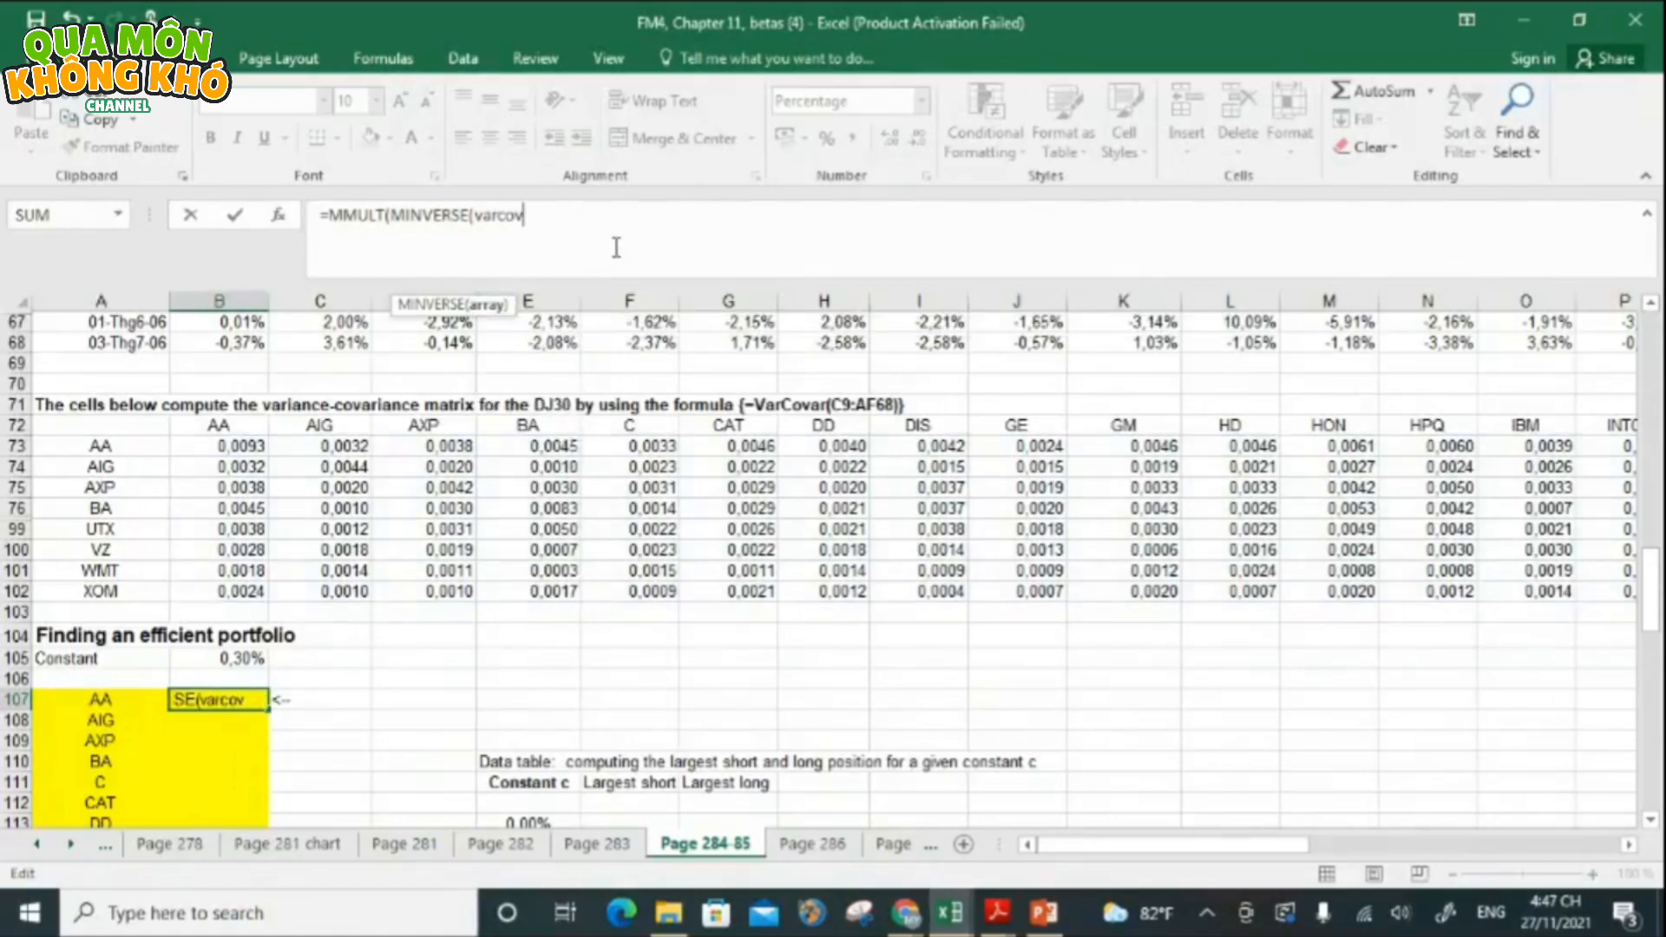
{"action": "type", "text": "),"}
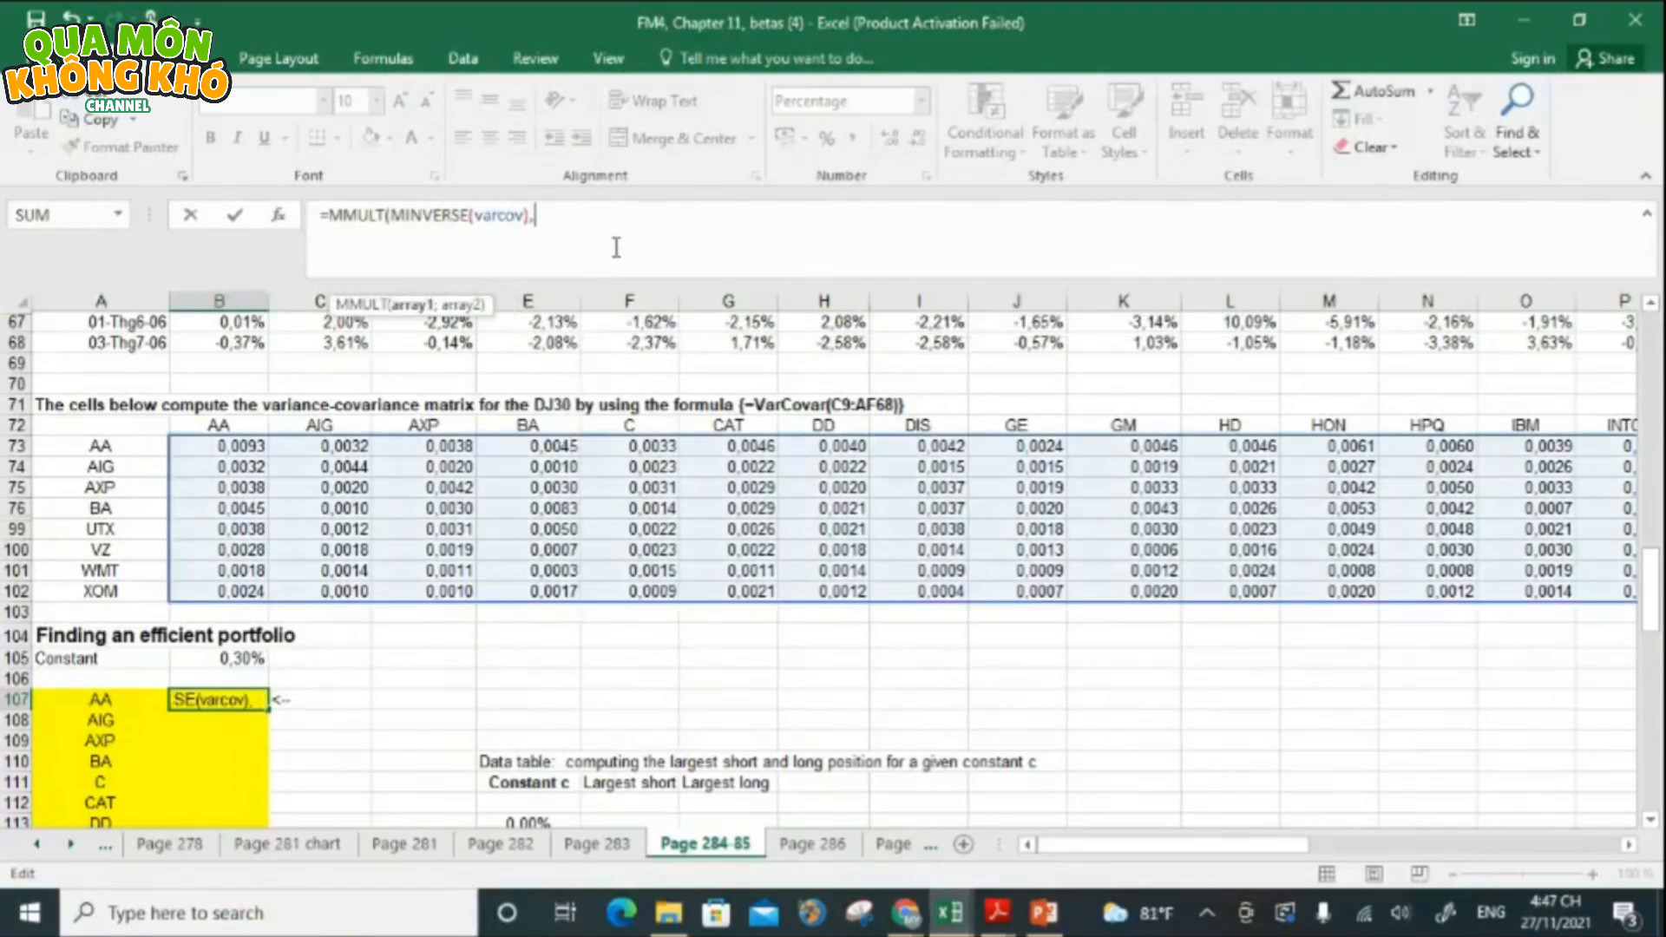
- Add TRANSPOSE(C4:AF4)-B105 as the second MMULT array in the B107 weight formula
{"action": "type", "text": "TRANSP"}
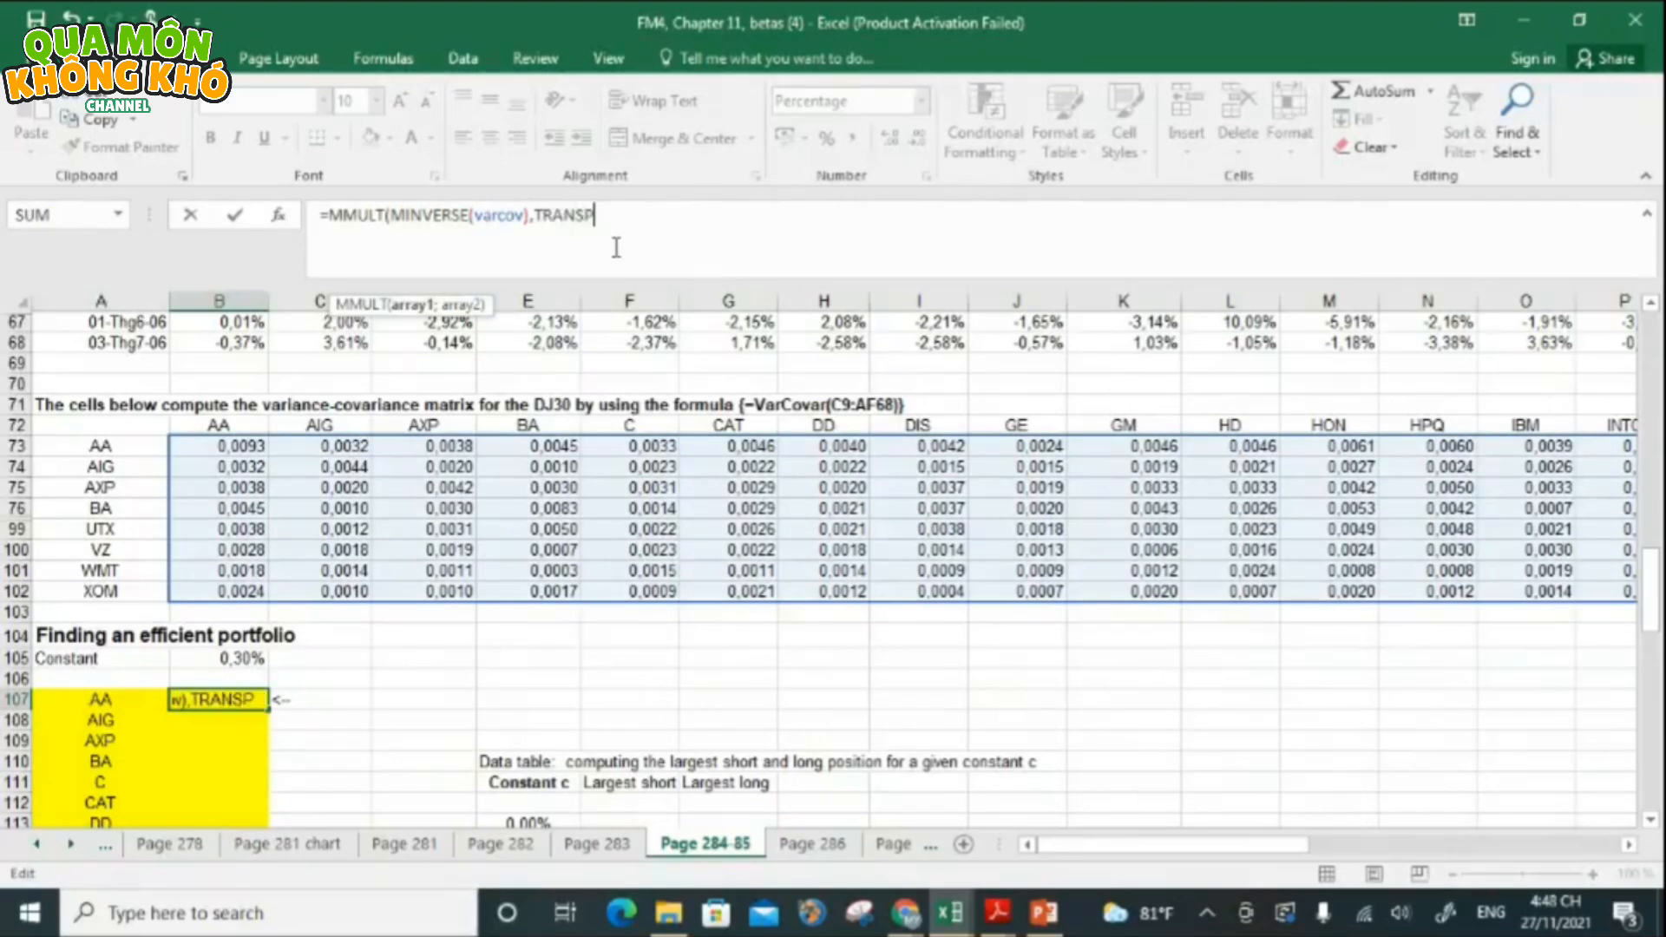
{"action": "type", "text": "OSE("}
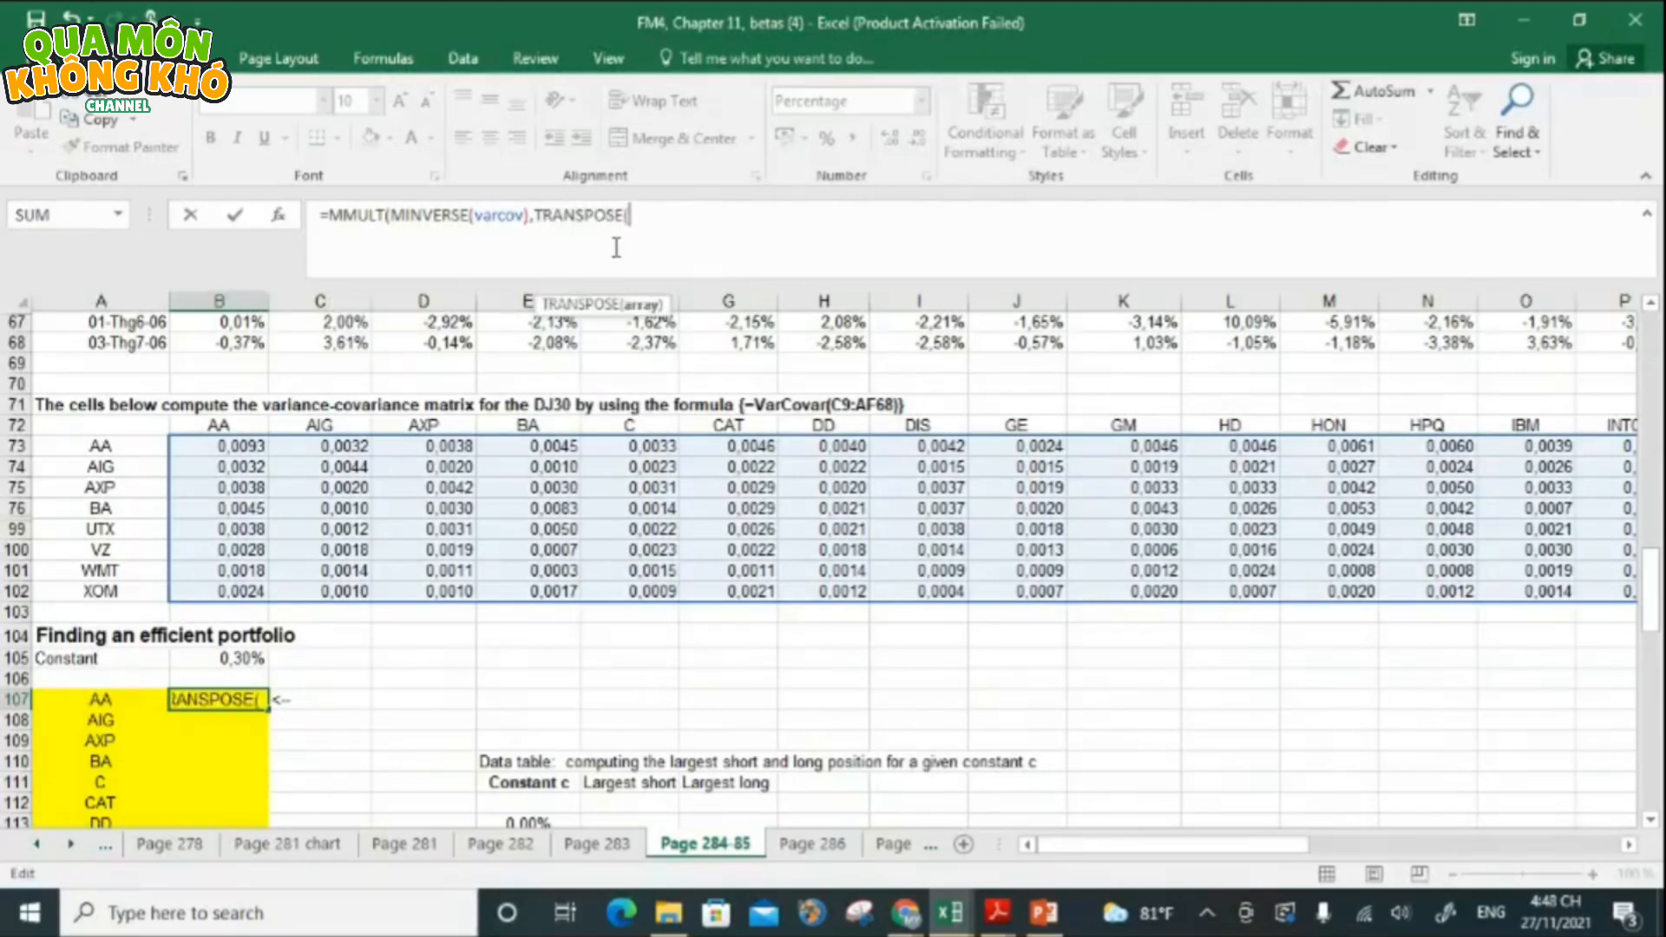
{"action": "left_click_drag", "start_coordinate": [1657, 590], "coordinate": [1653, 299]}
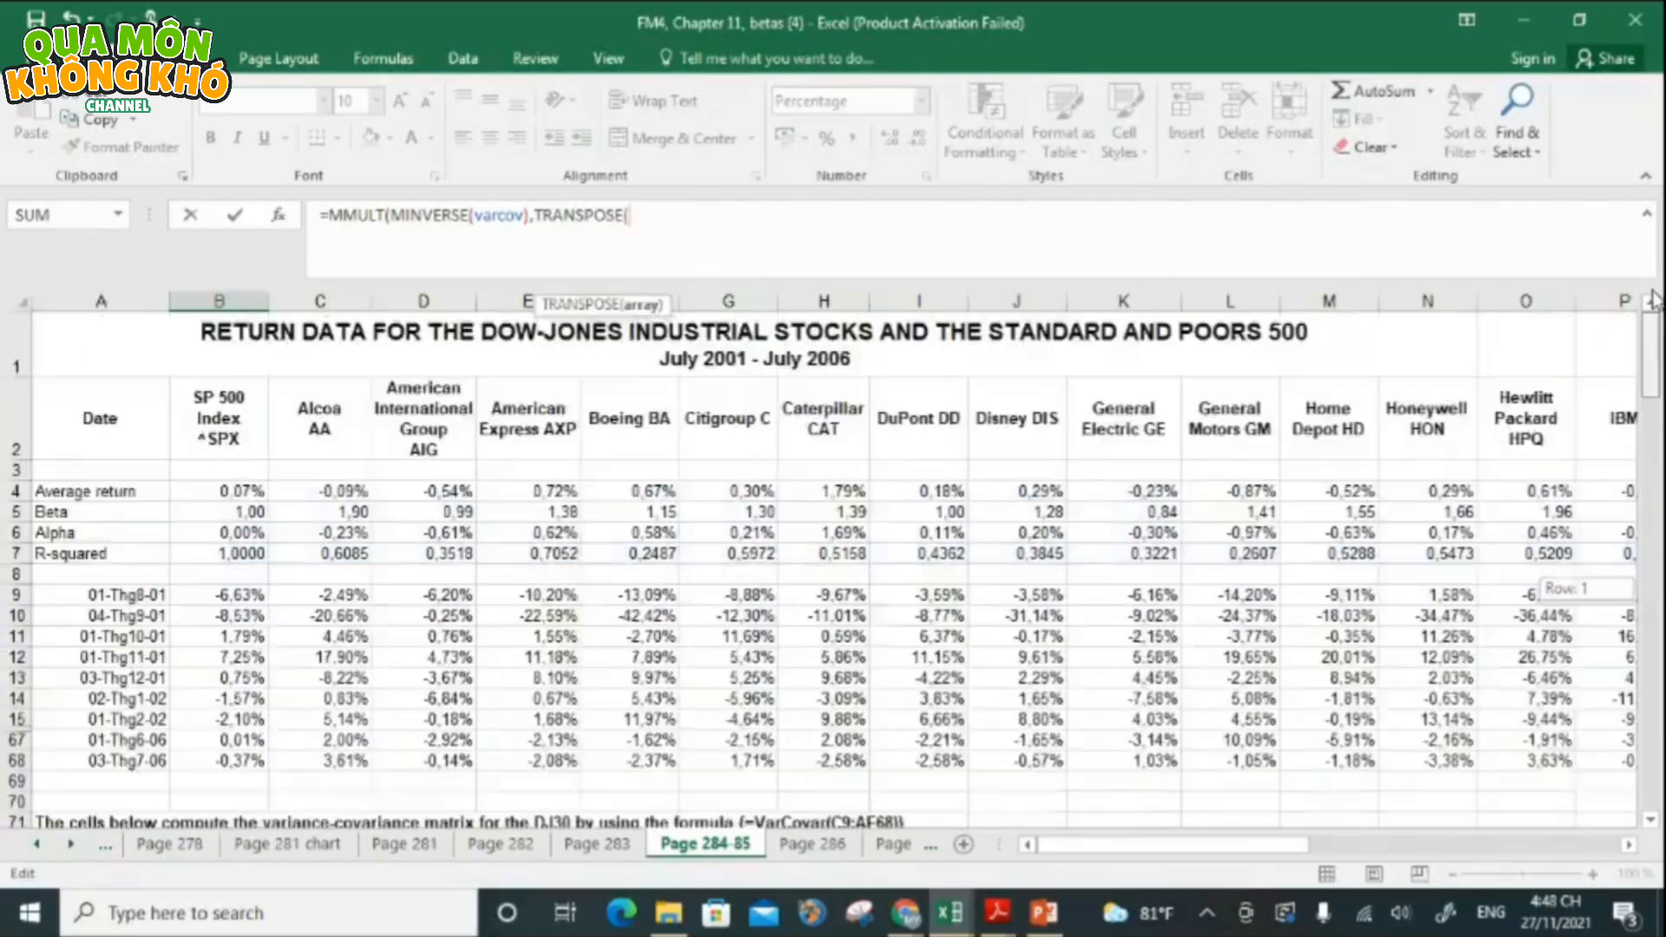
{"action": "left_click", "coordinate": [317, 492]}
{"action": "key", "text": "ctrl+shift+Right"}
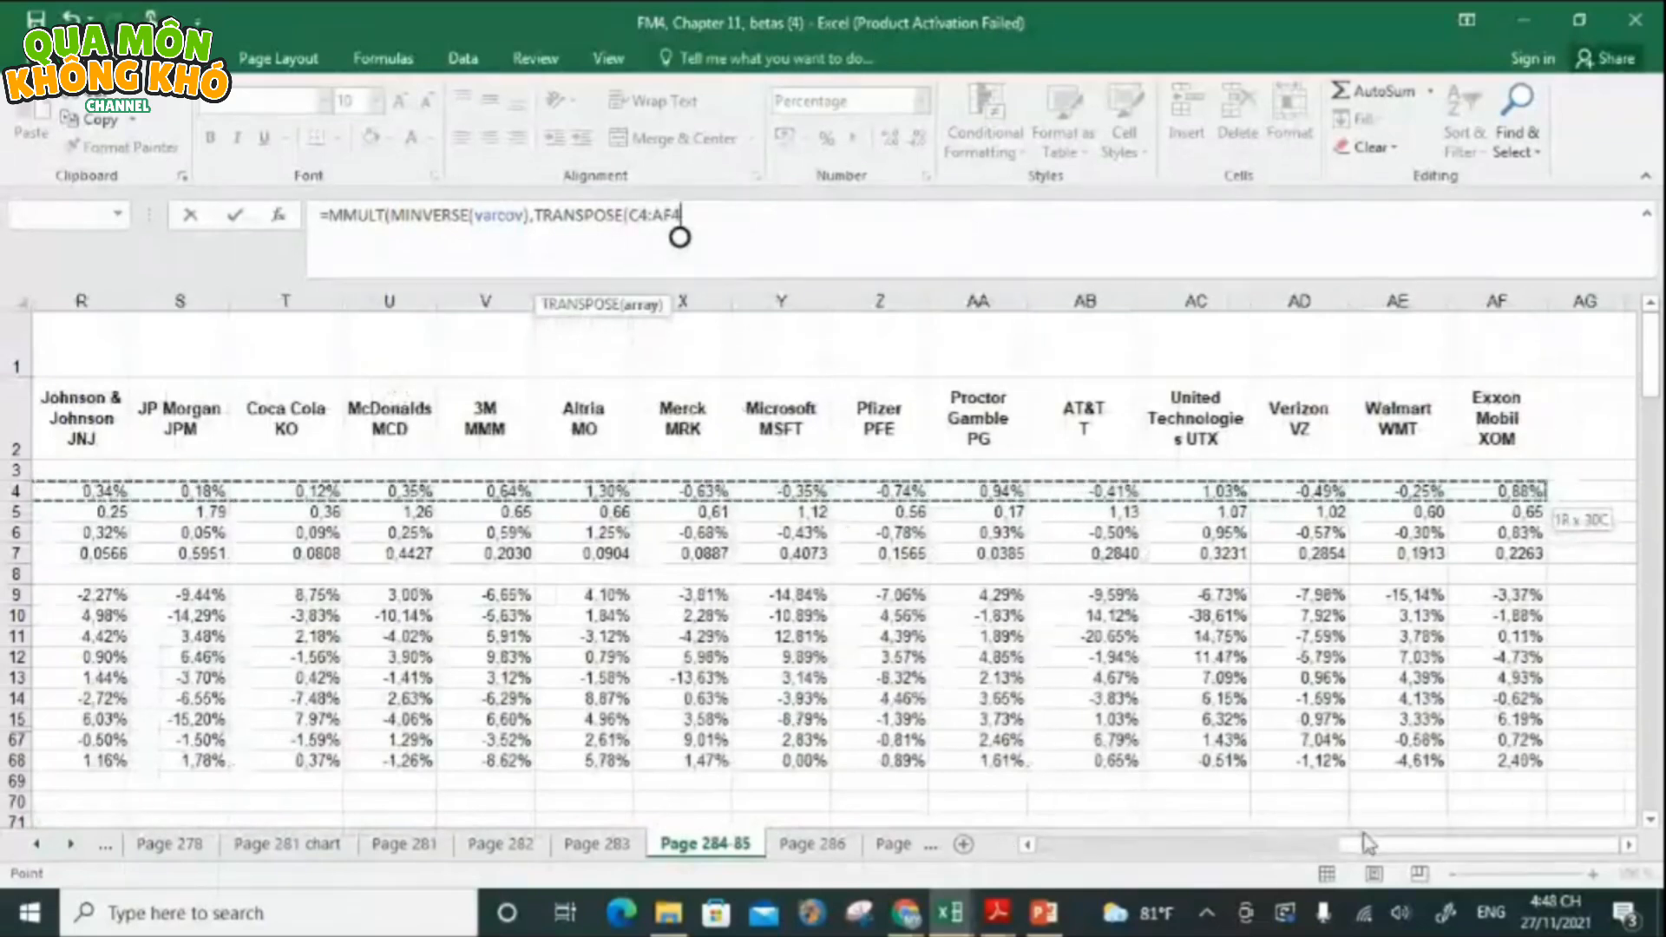
{"action": "left_click_drag", "start_coordinate": [1368, 841], "coordinate": [1061, 841]}
{"action": "left_click_drag", "start_coordinate": [1653, 347], "coordinate": [1653, 447]}
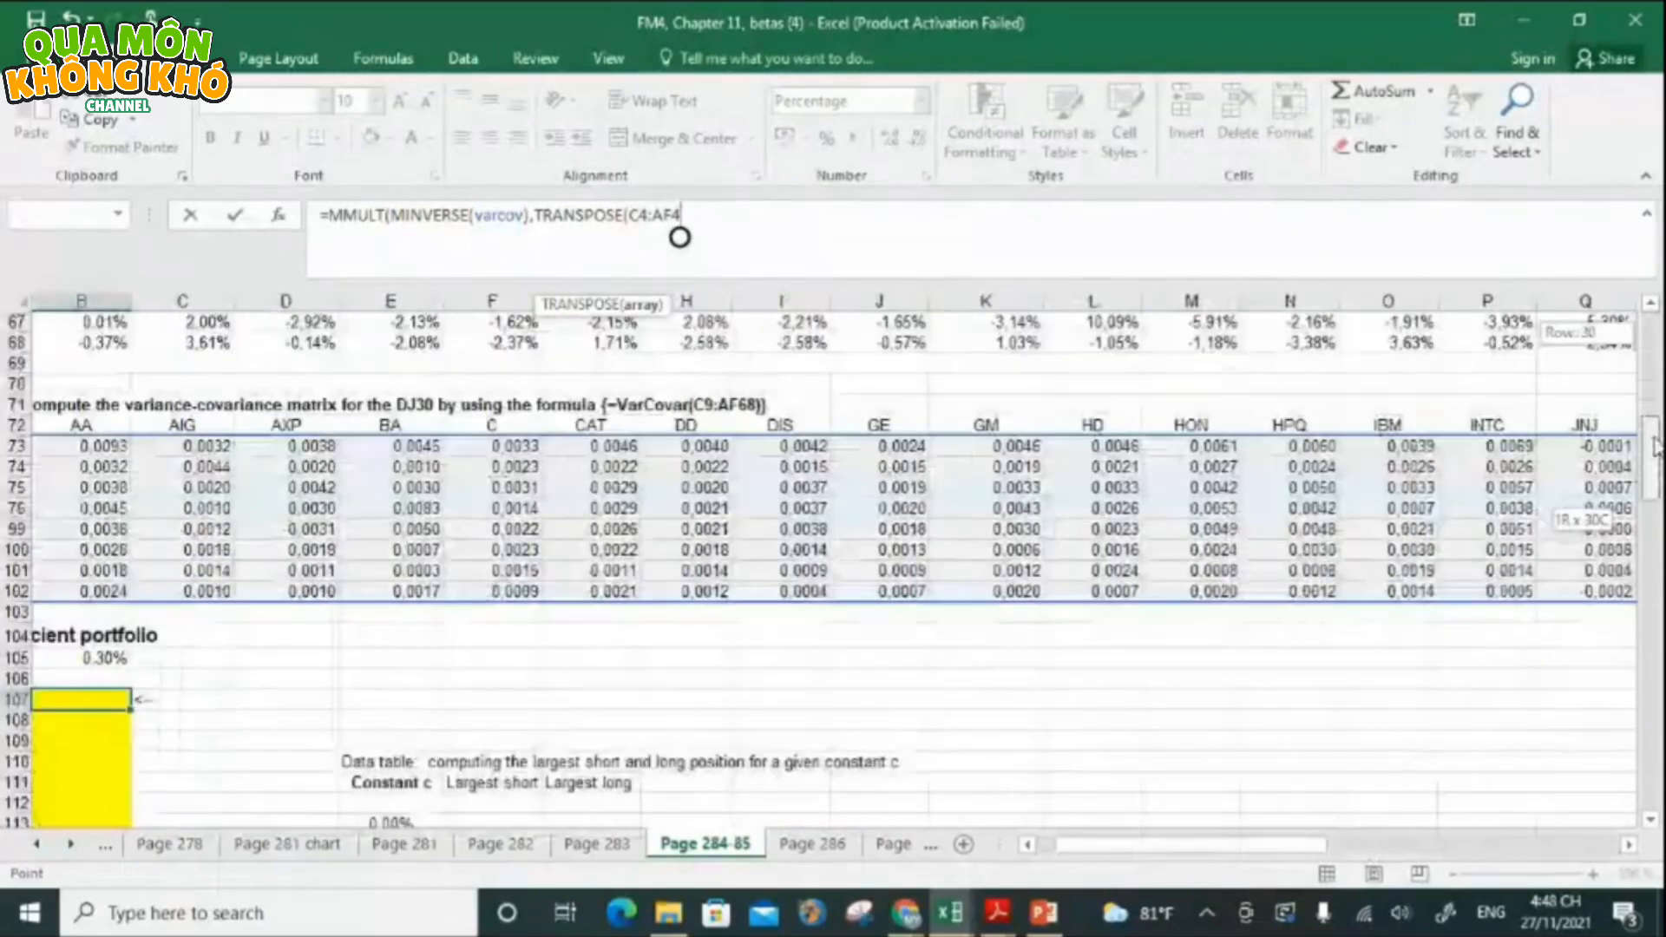
{"action": "left_click_drag", "start_coordinate": [1250, 846], "coordinate": [1097, 859]}
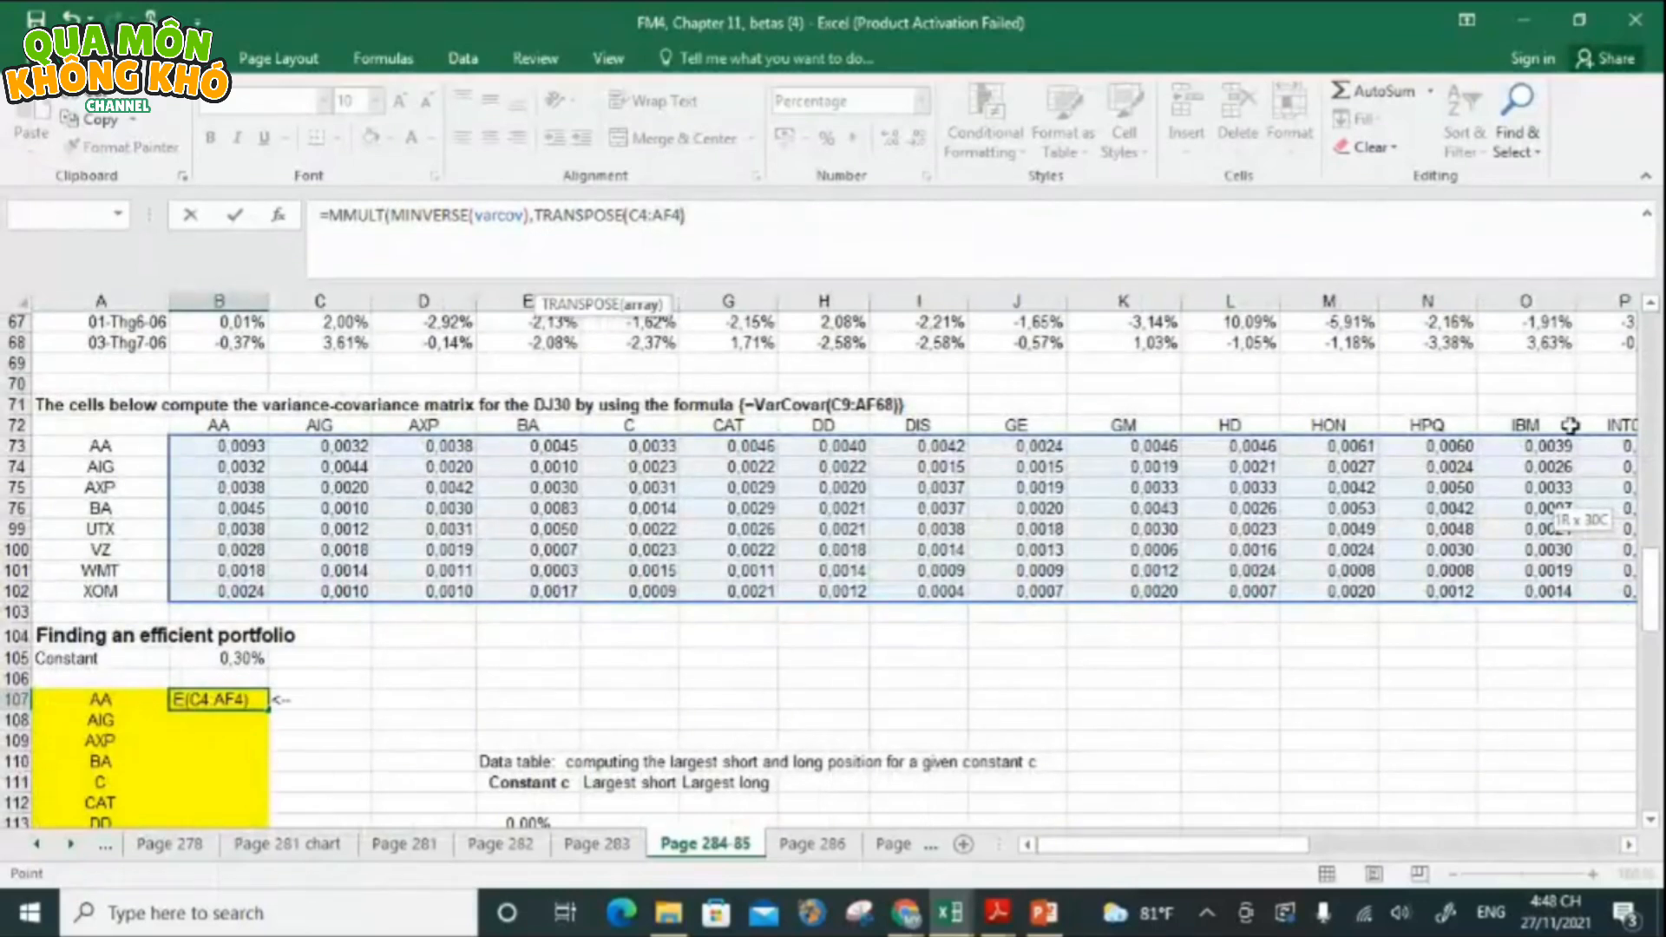
{"action": "type", "text": "-"}
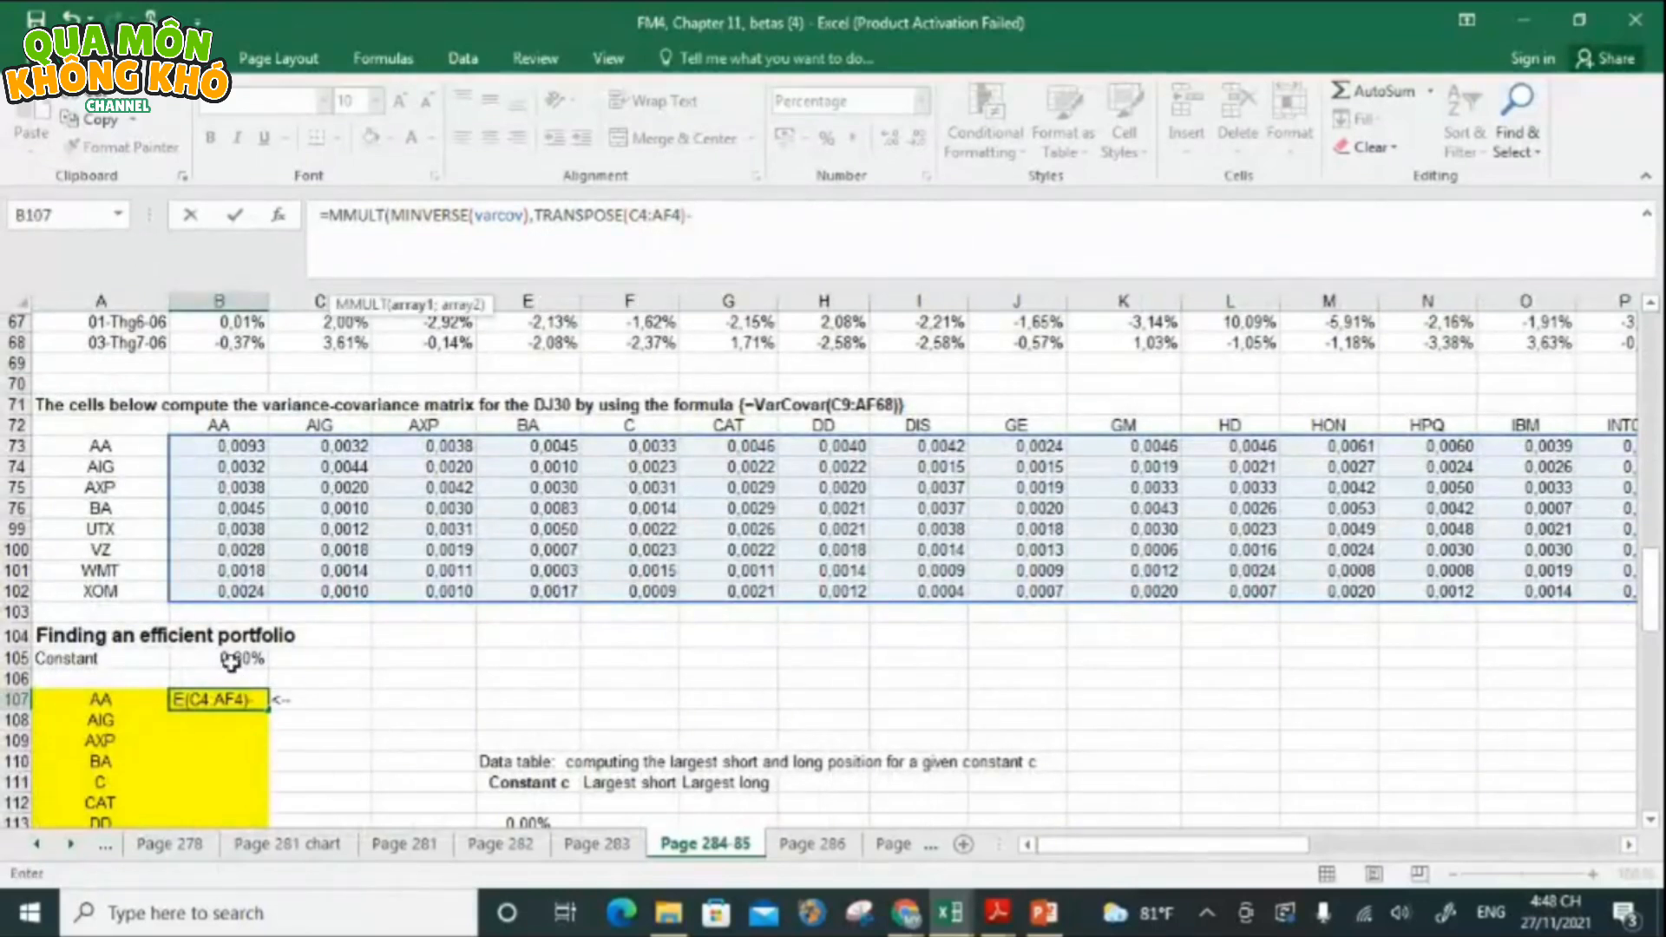
{"action": "left_click", "coordinate": [230, 661]}
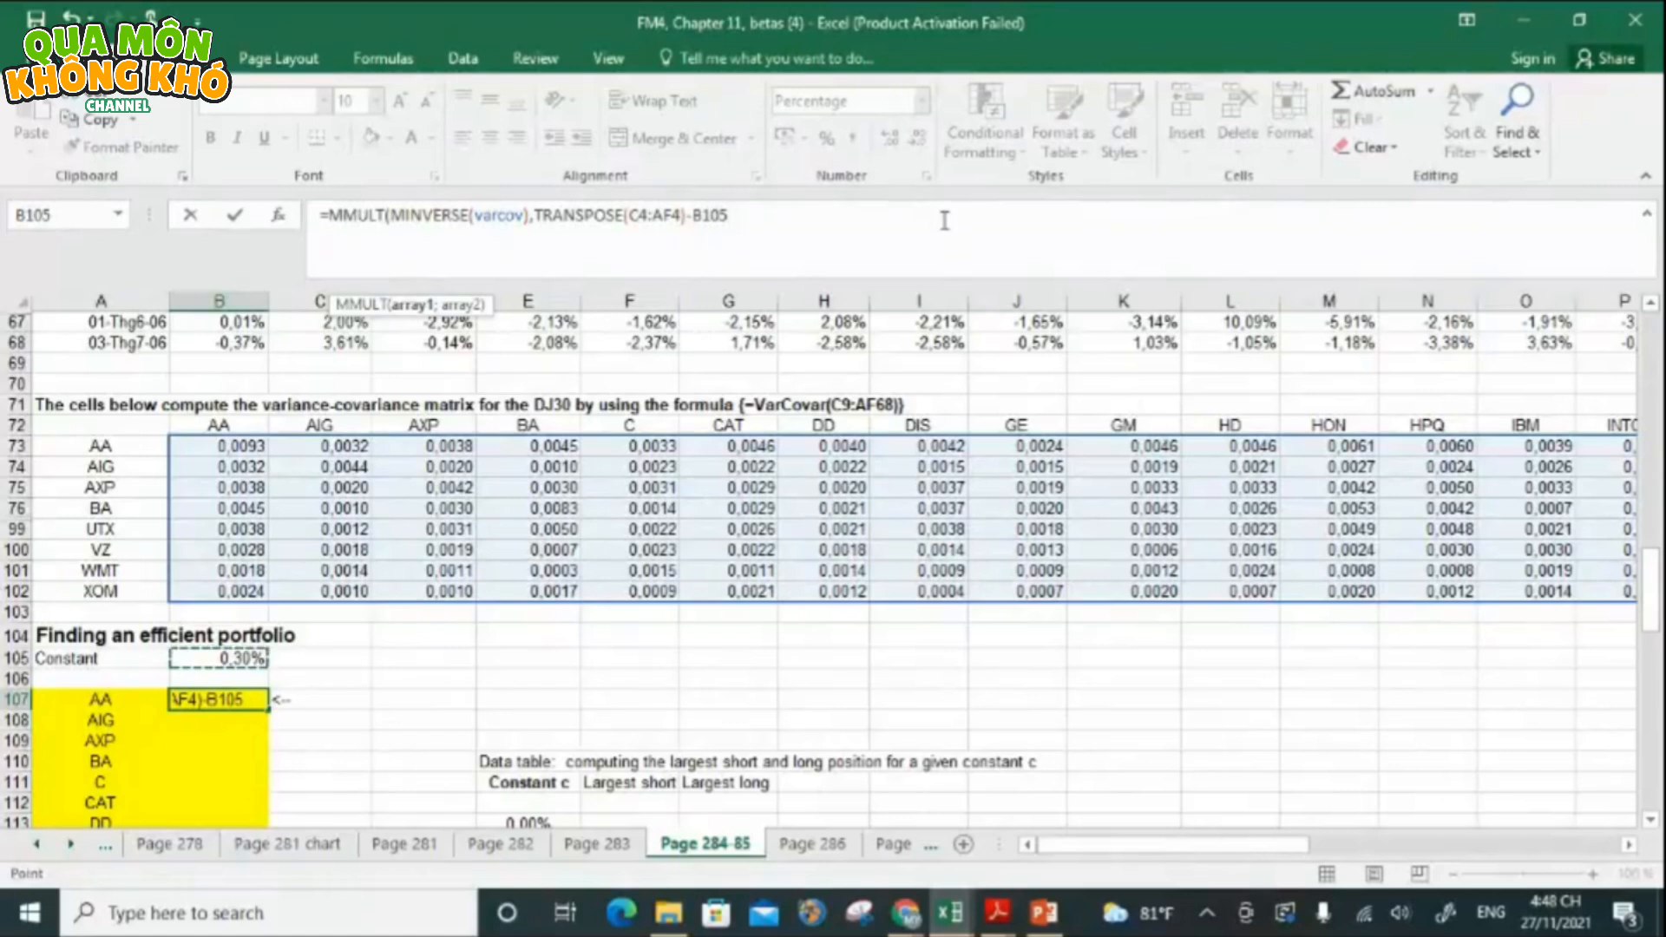
- Close the numerator and divide it by SUM(MMULT( with MINVERSE(varcovar) as the denominator's first array
{"action": "type", "text": ")/SUM"}
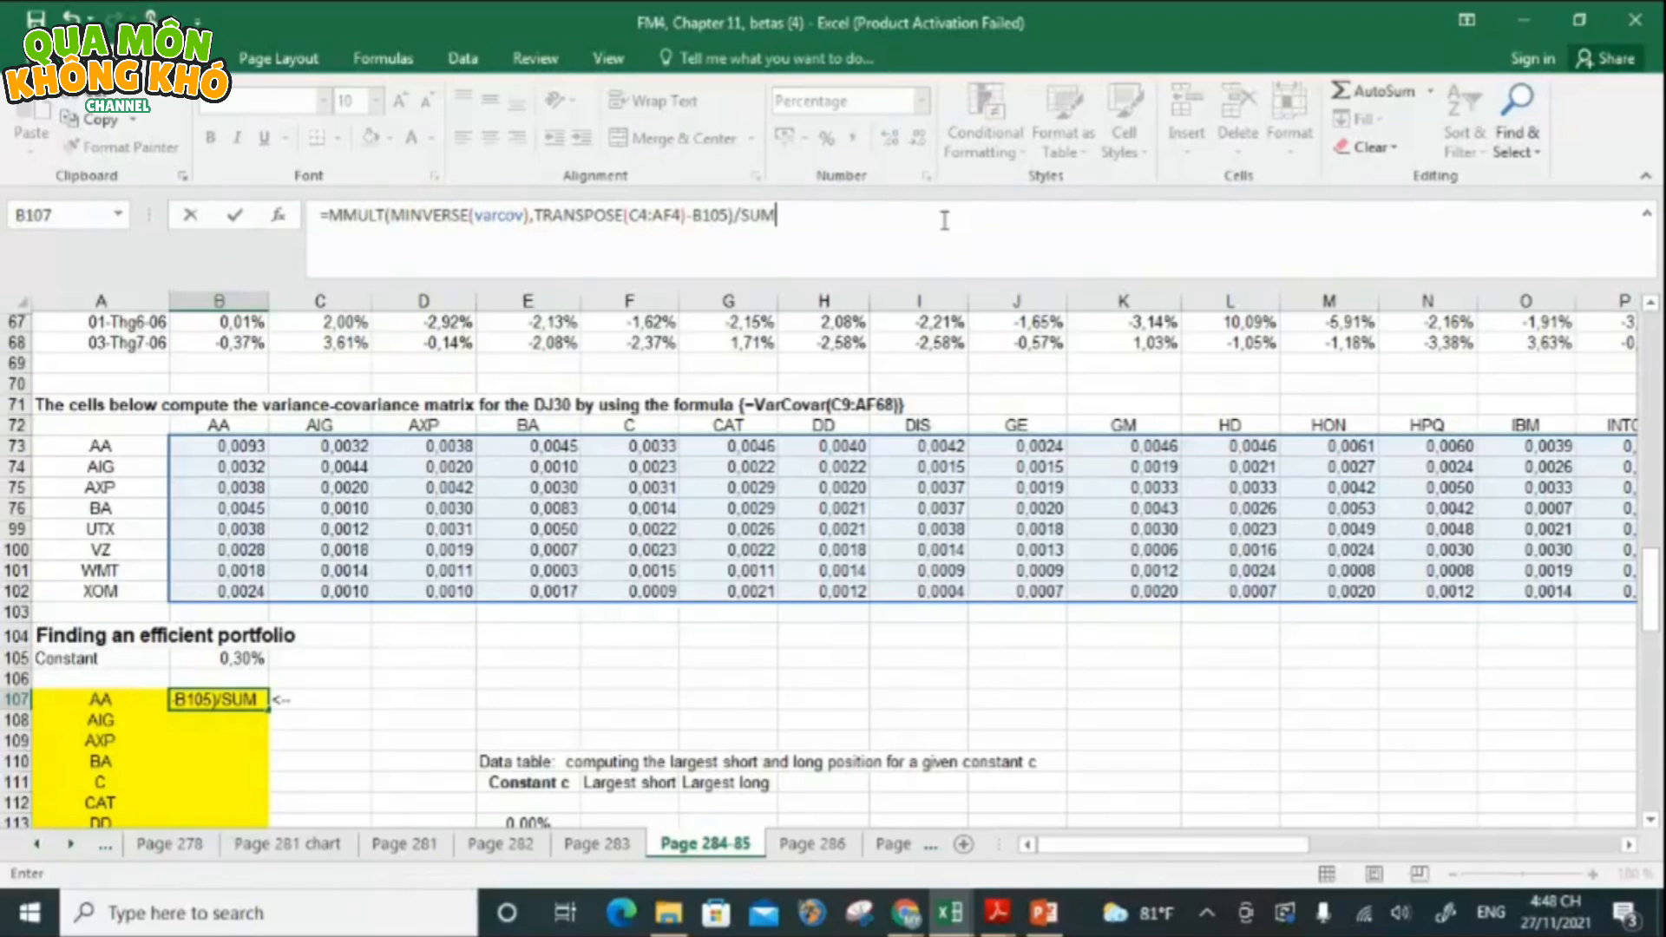
{"action": "type", "text": "(MMULT"}
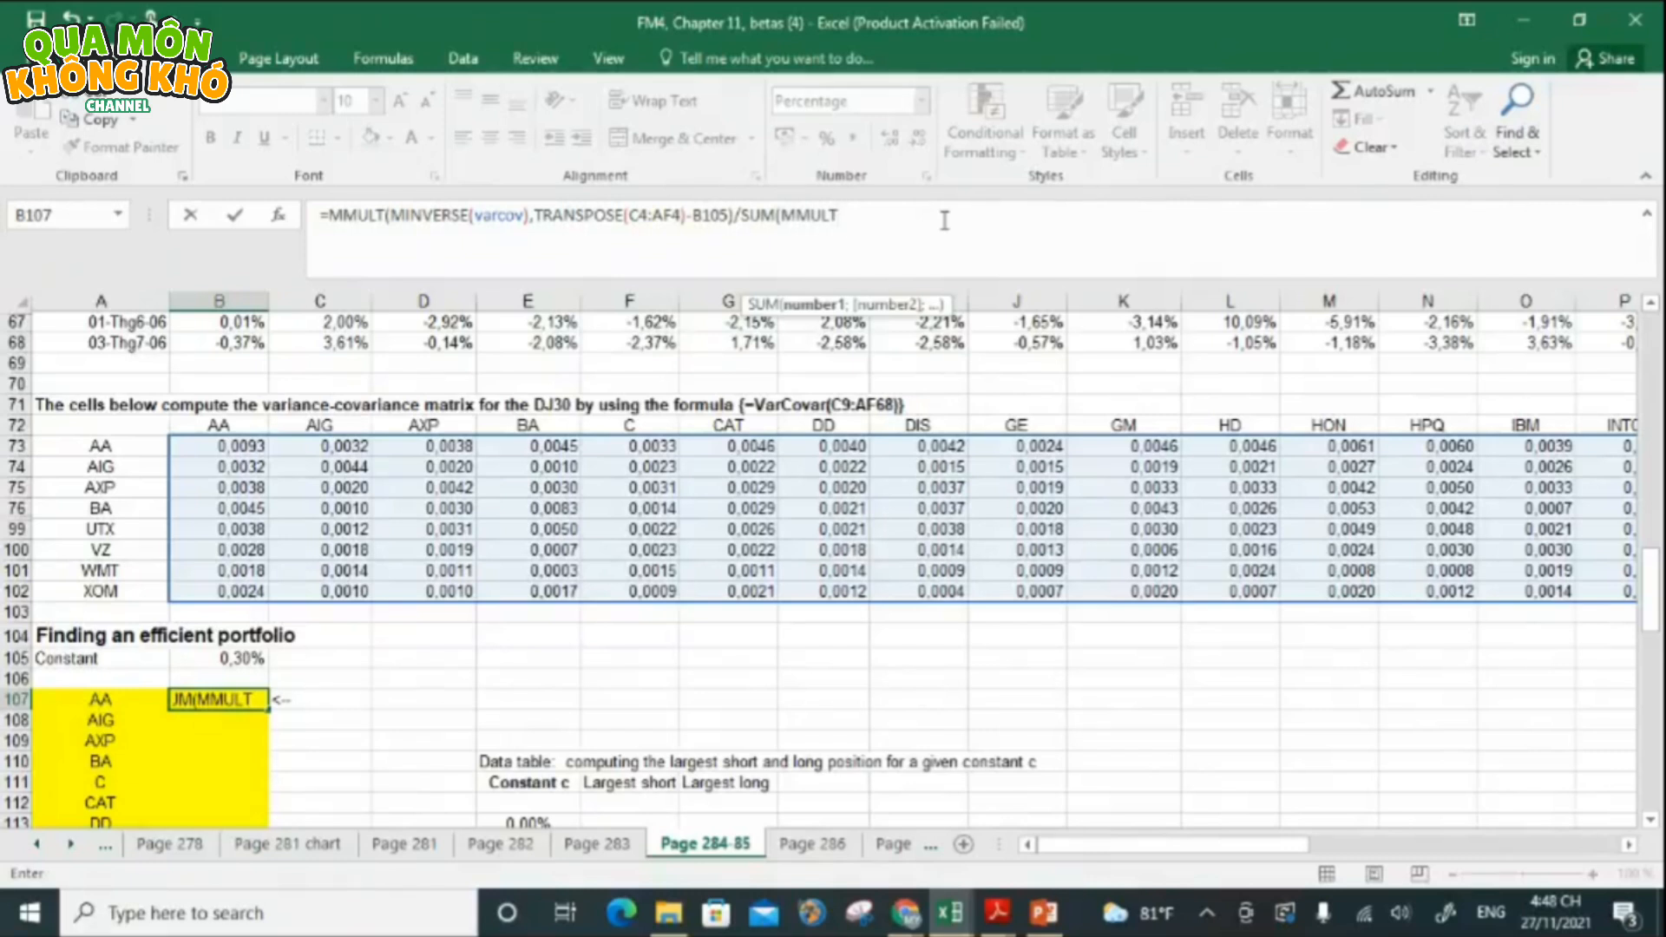
{"action": "type", "text": "(MINVER"}
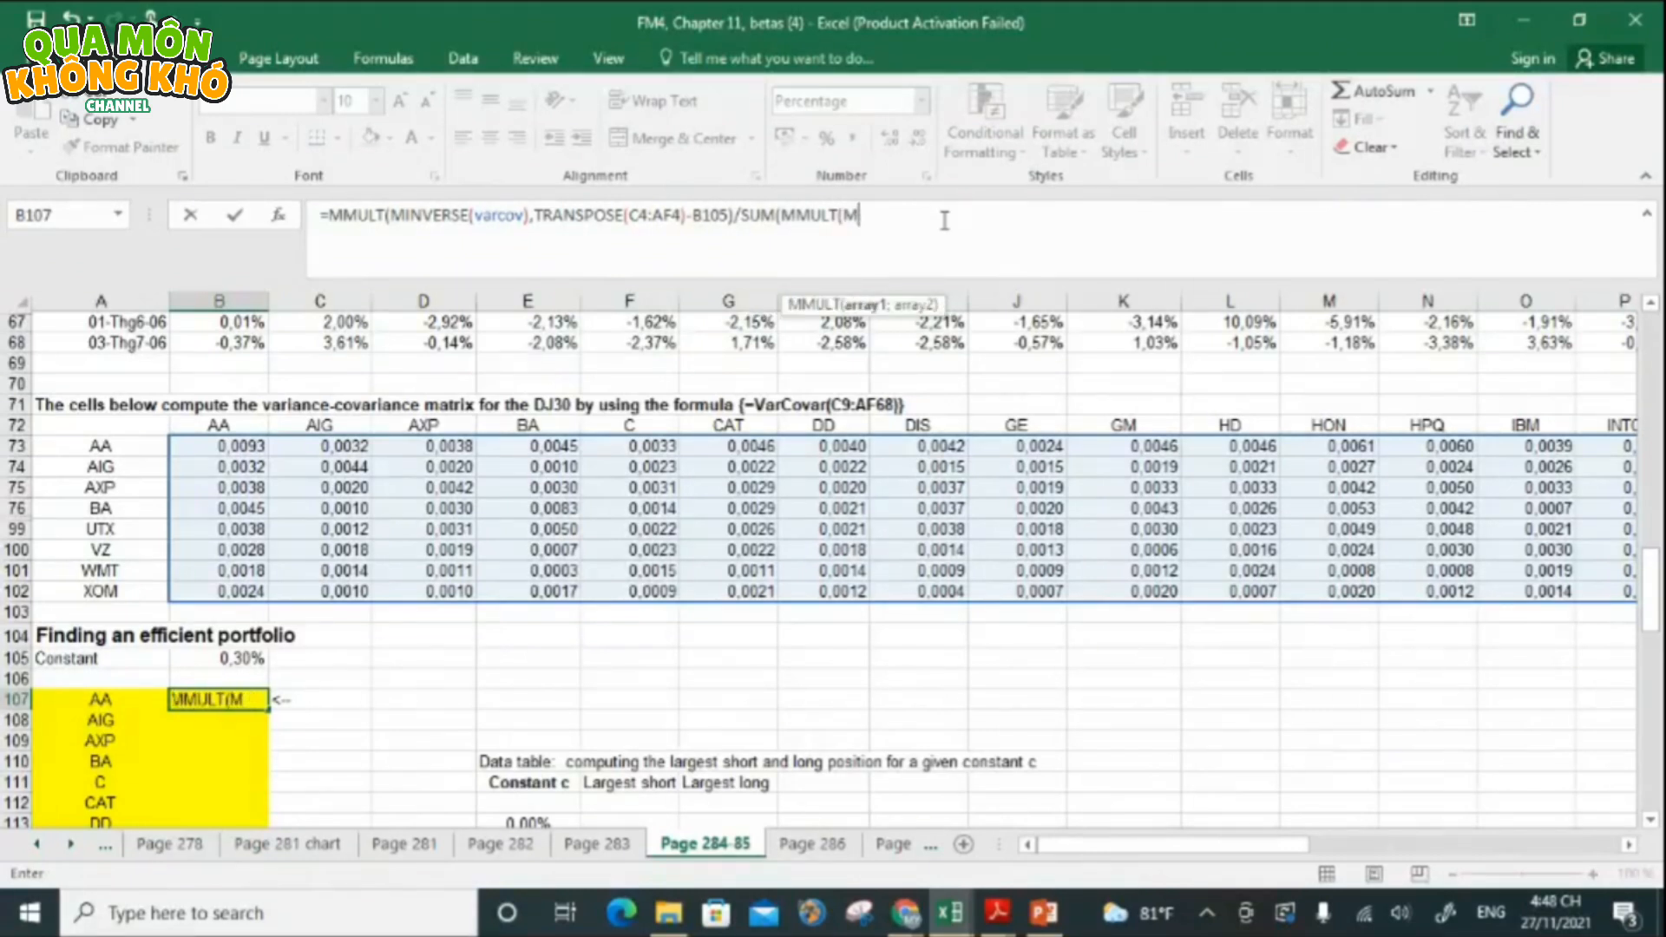
{"action": "type", "text": "SE"}
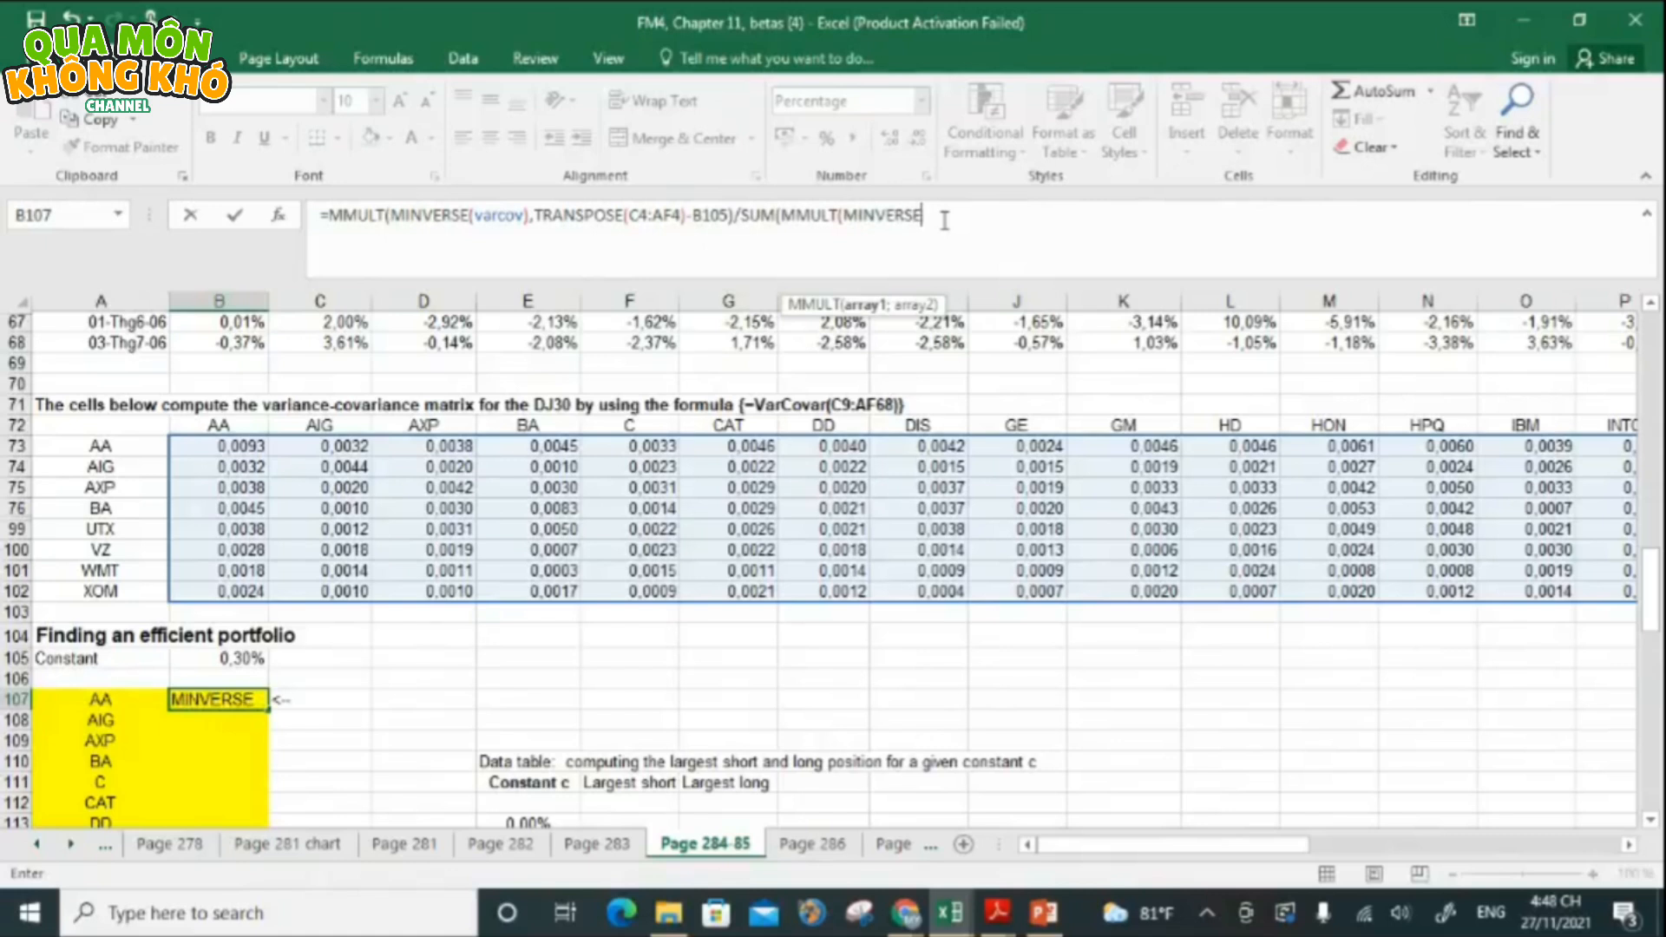
{"action": "type", "text": "(varc"}
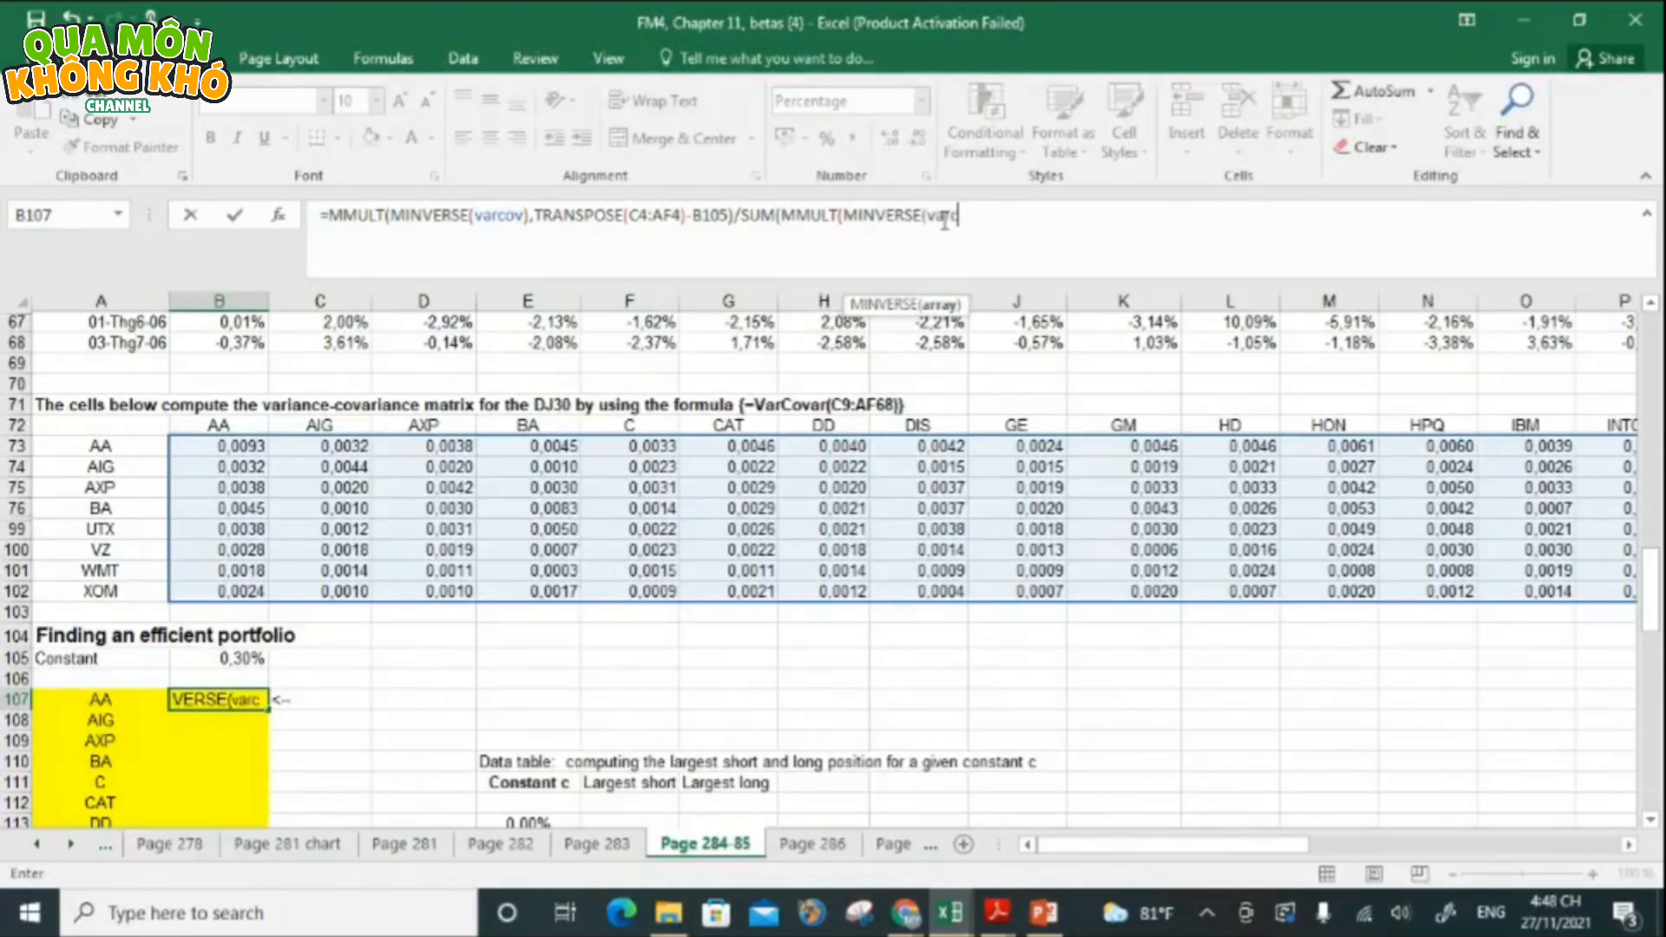
{"action": "type", "text": "ovar)"}
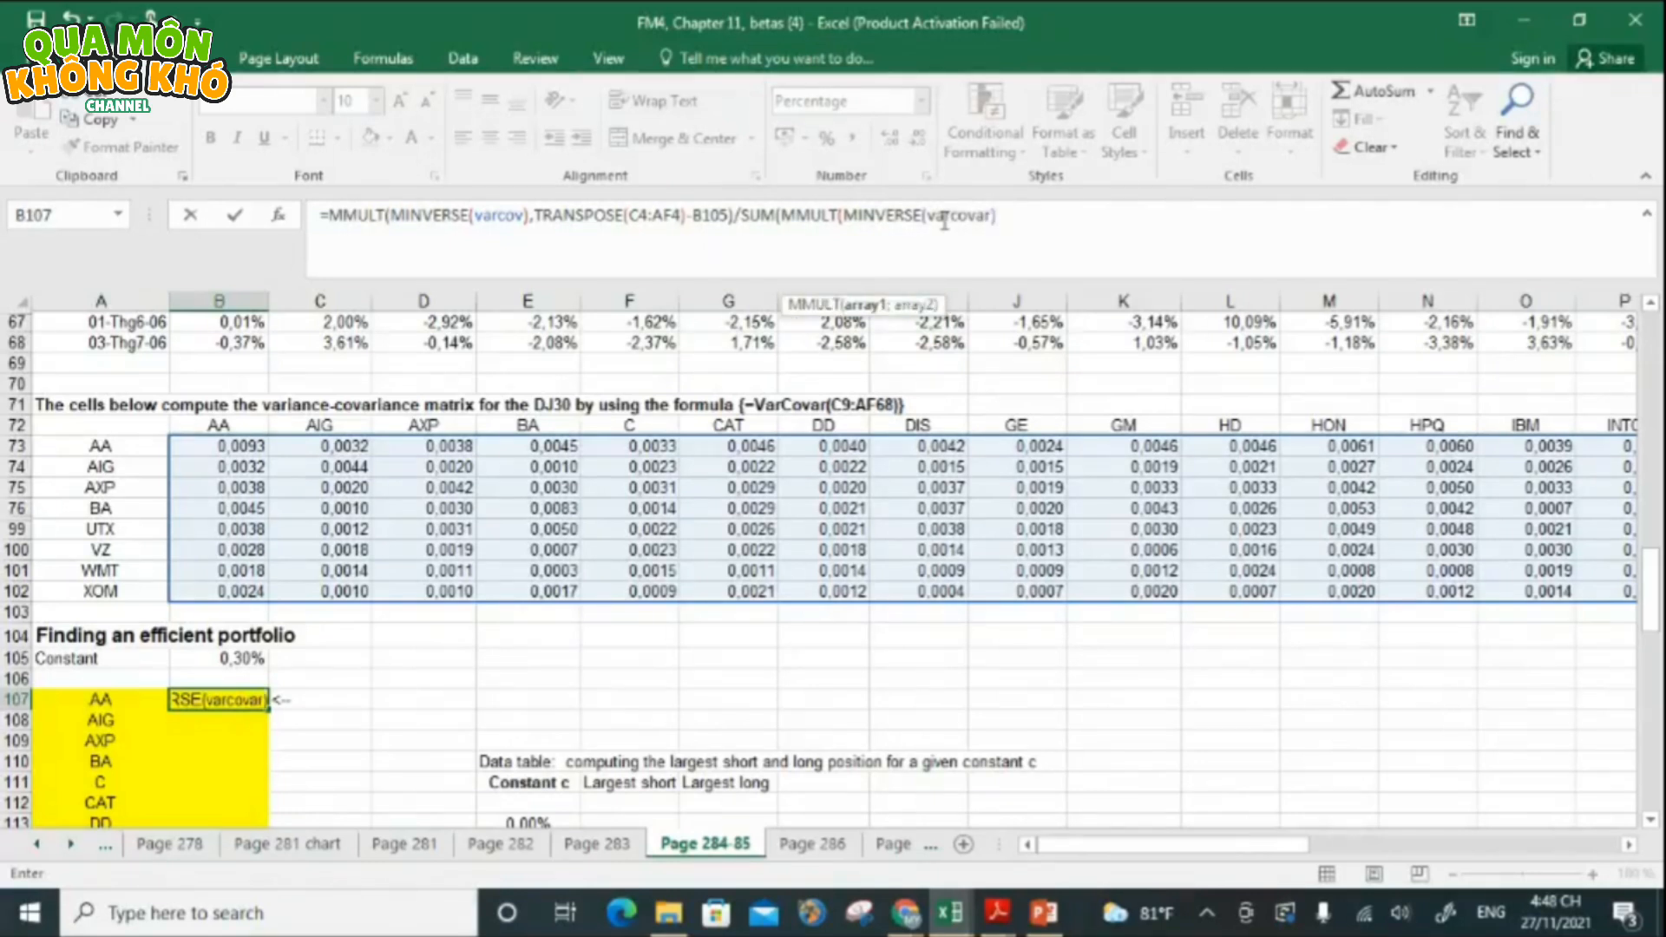
- Complete the denominator with TRANSPOSE(C4:AF4)-B105 as its second array and try to enter B107 as an array formula
{"action": "type", "text": ",TRANSPOSE("}
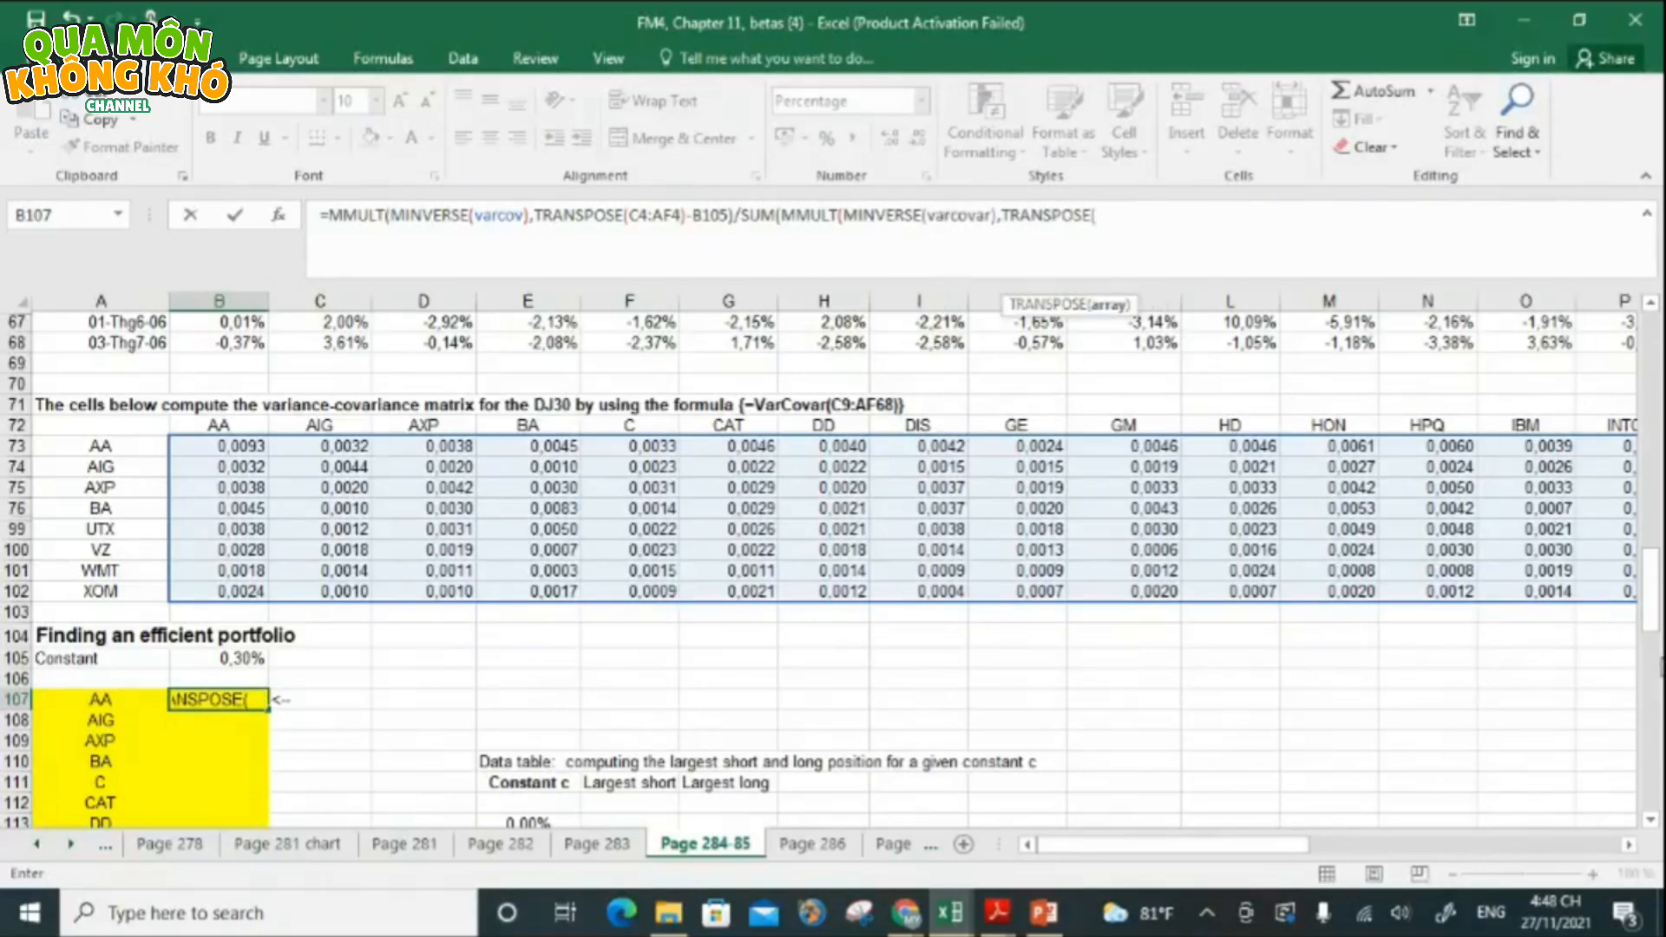
{"action": "left_click_drag", "start_coordinate": [1654, 595], "coordinate": [1655, 349]}
{"action": "left_click", "coordinate": [336, 491]}
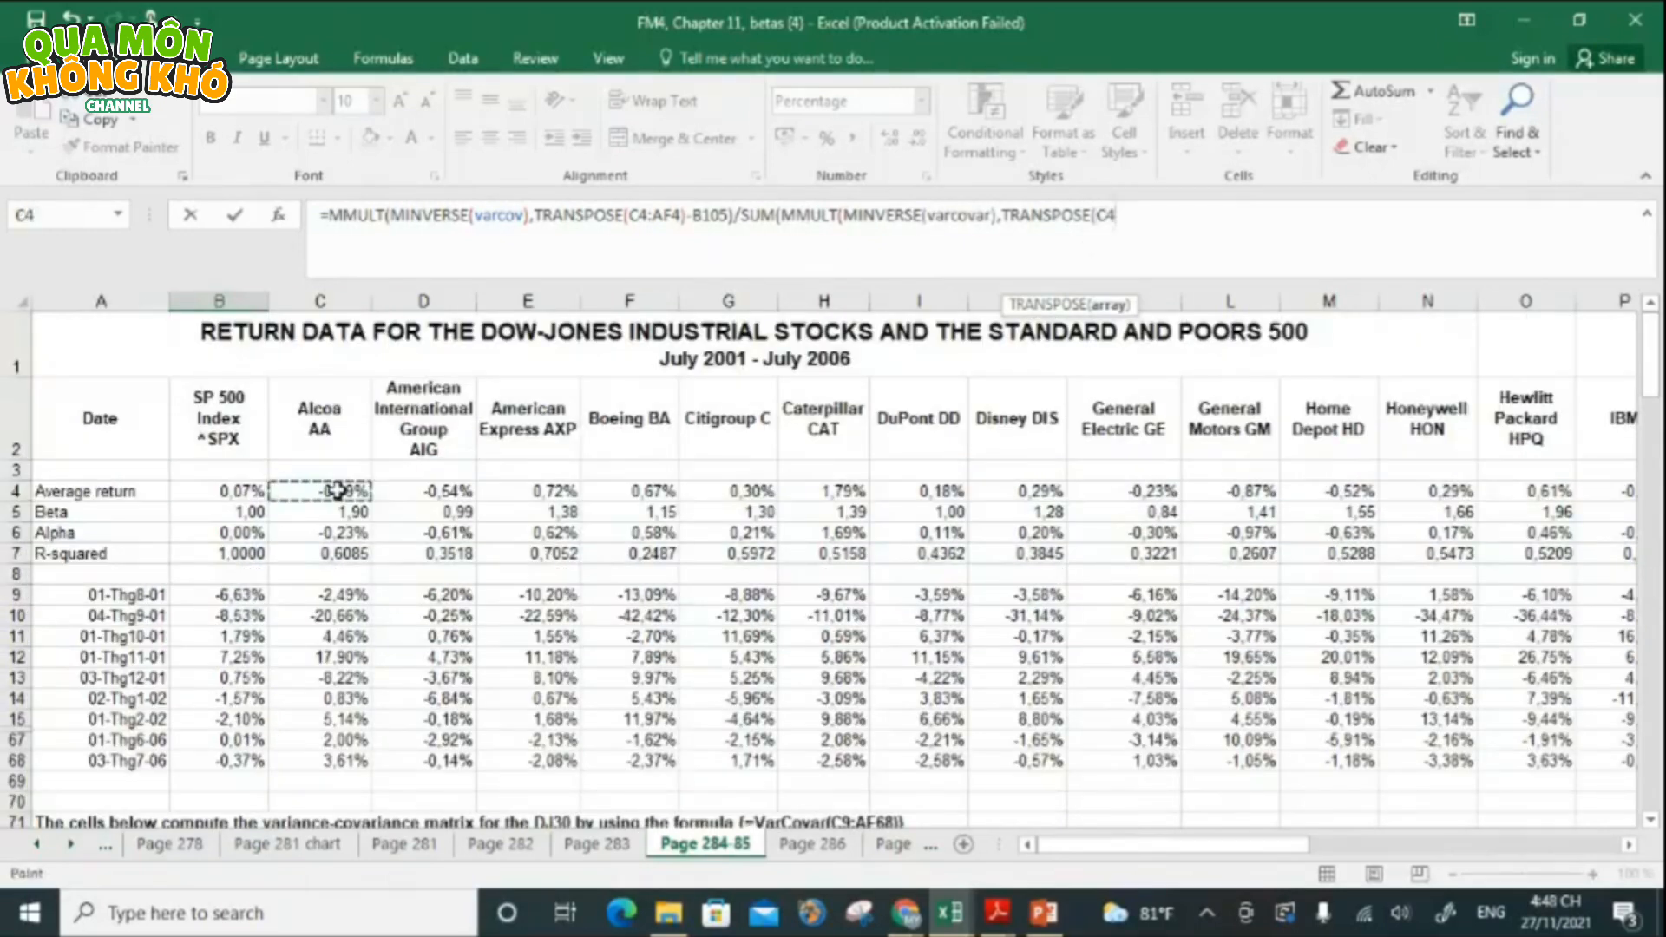
{"action": "key", "text": "ctrl+shift+Right"}
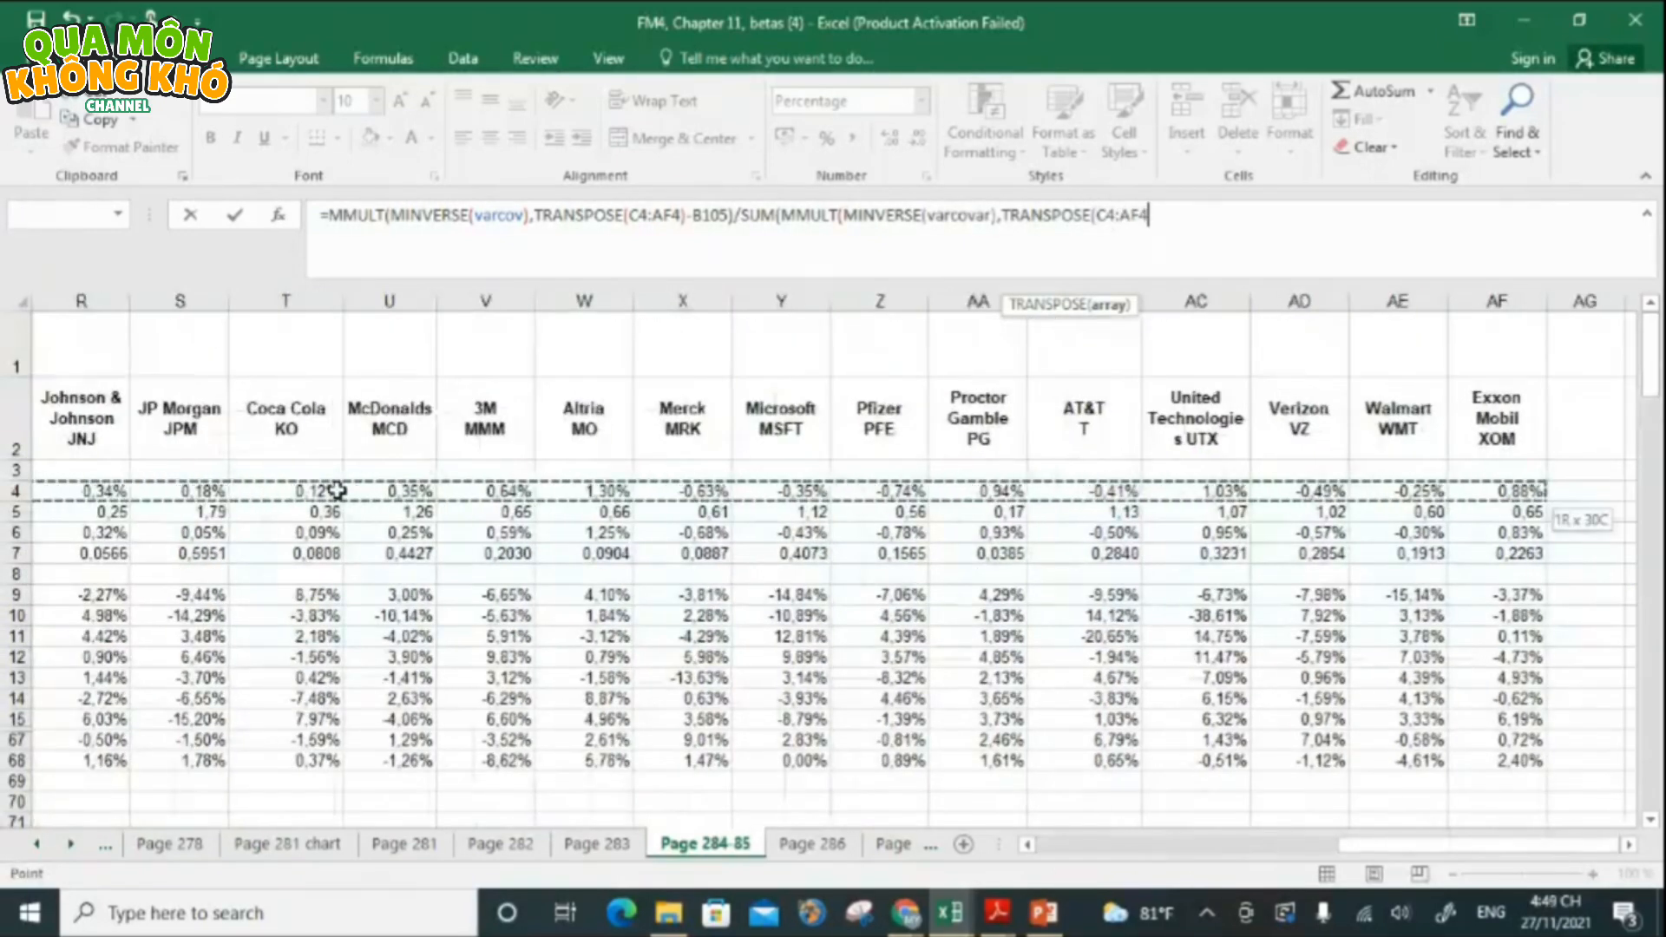
{"action": "type", "text": ")"}
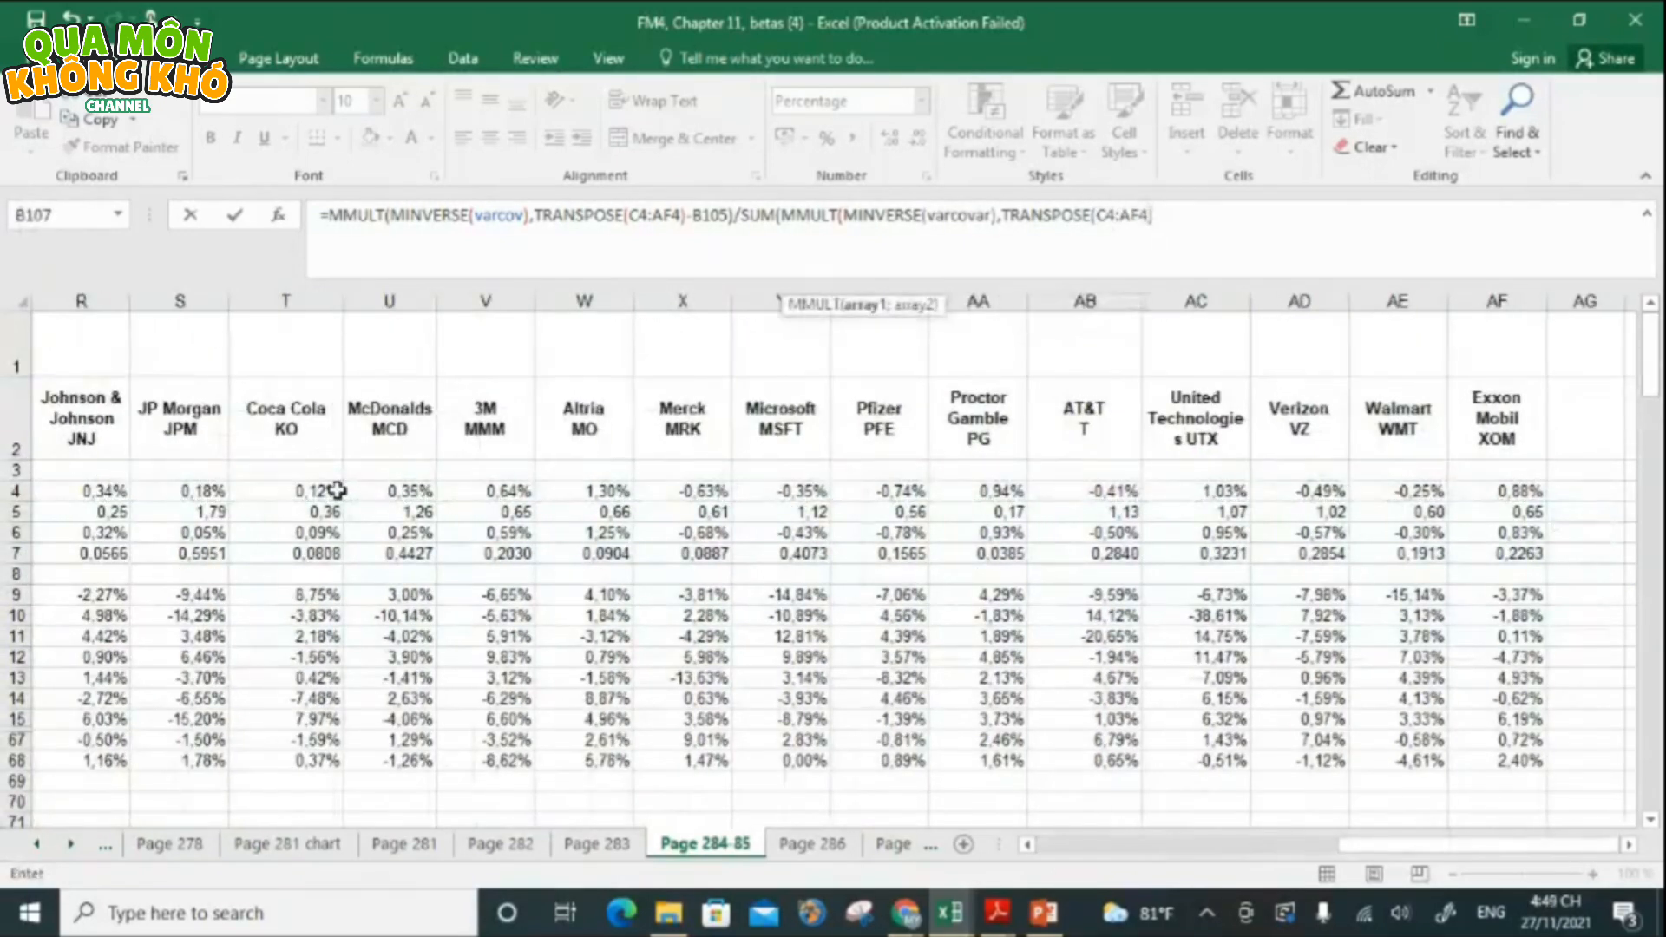
{"action": "type", "text": "-"}
{"action": "left_click_drag", "start_coordinate": [1430, 844], "coordinate": [1050, 824]}
{"action": "scroll", "coordinate": [1156, 234], "scroll_direction": "down", "scroll_amount": 5}
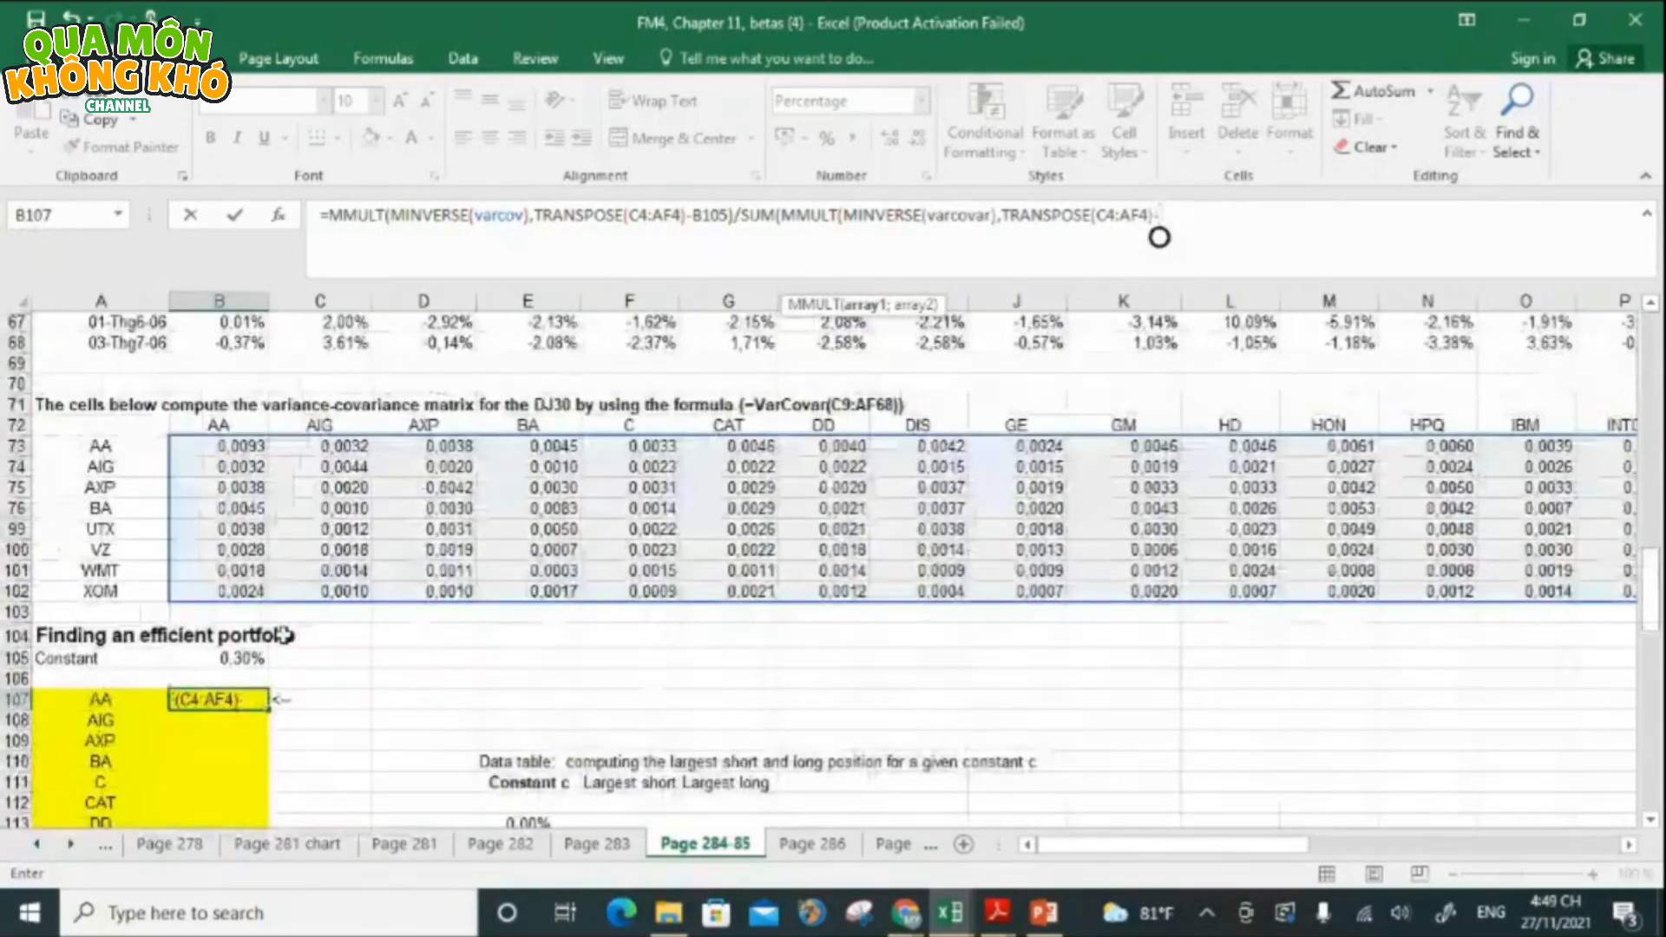
{"action": "left_click", "coordinate": [238, 657]}
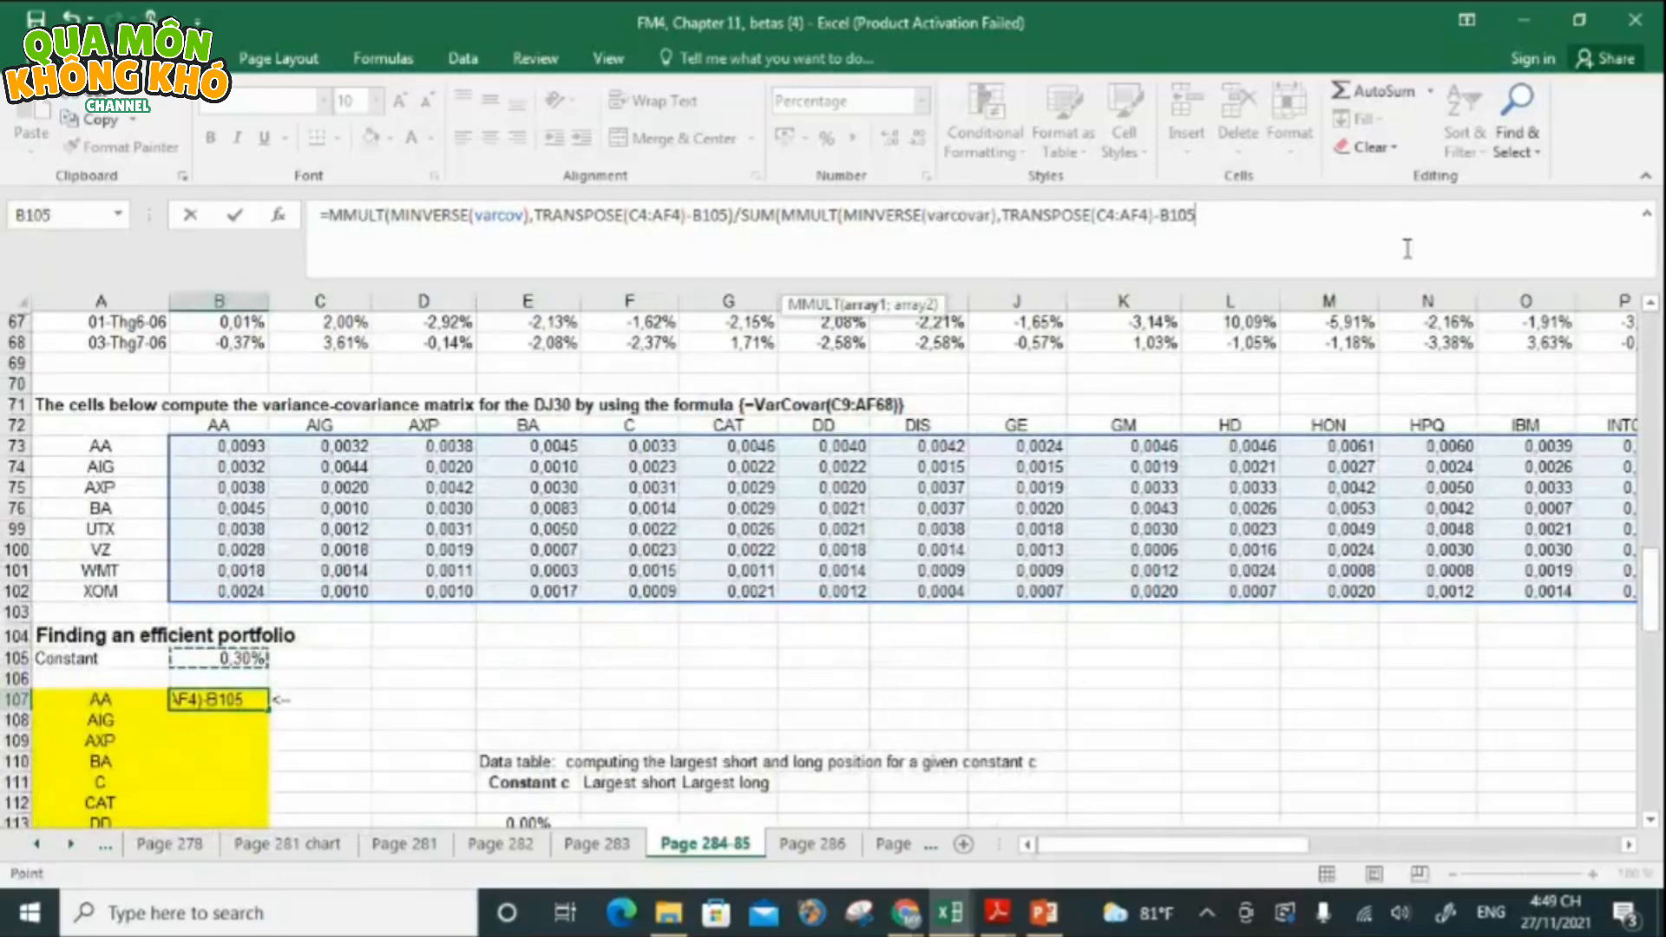
{"action": "type", "text": "))"}
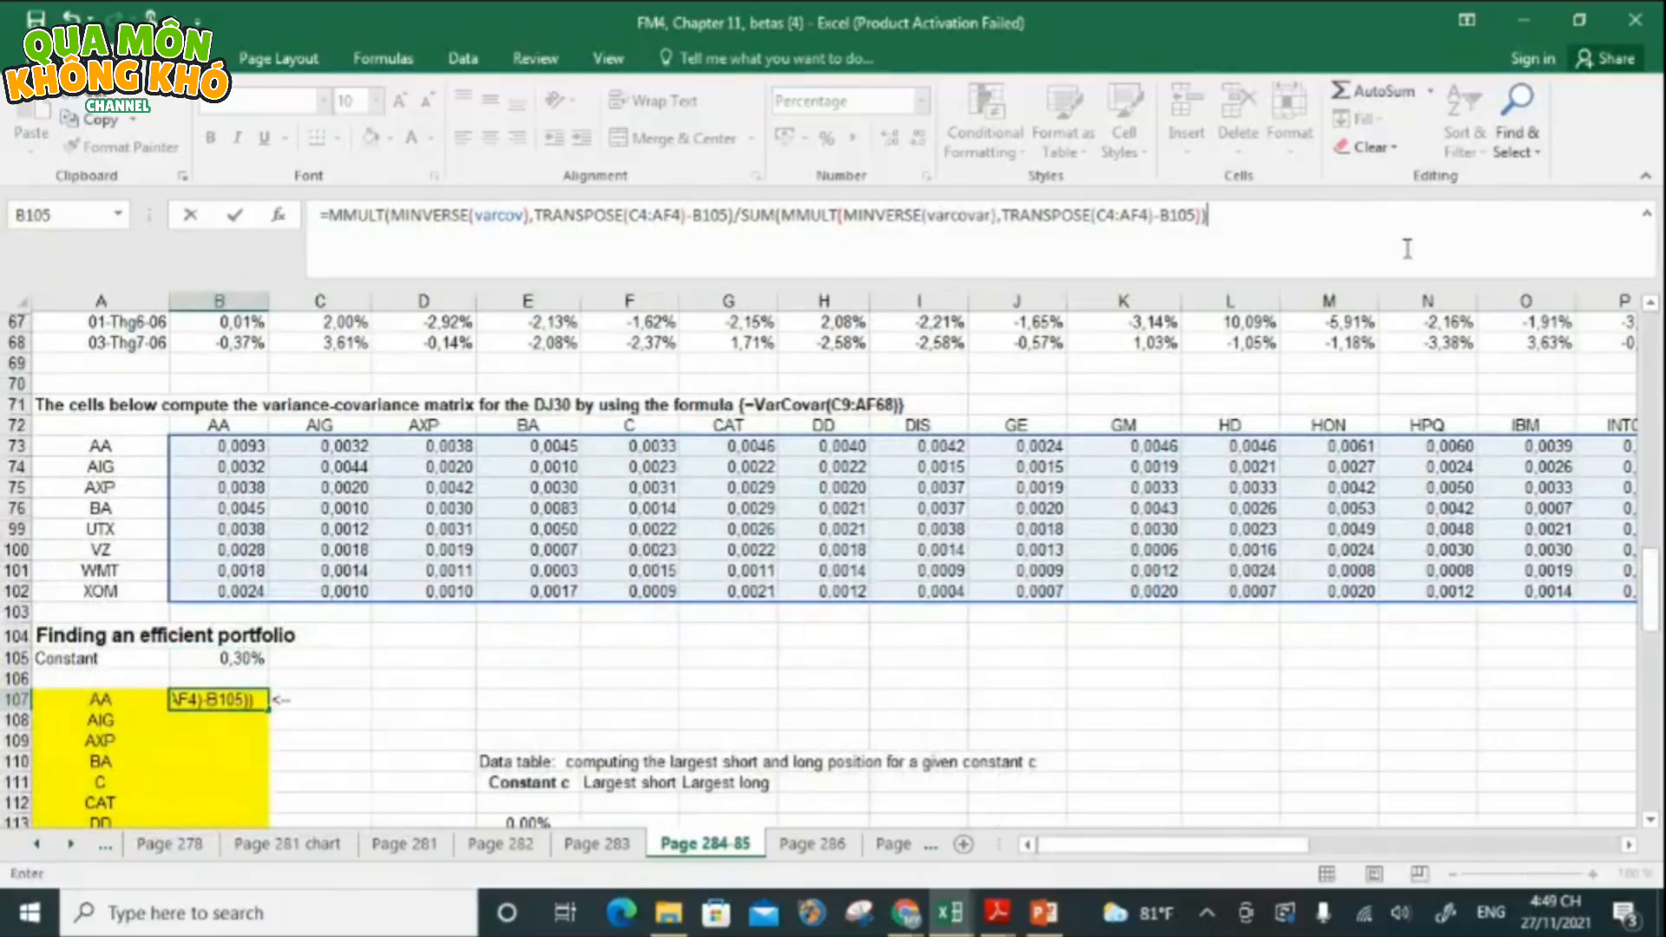
{"action": "key", "text": "ctrl+shift+Return"}
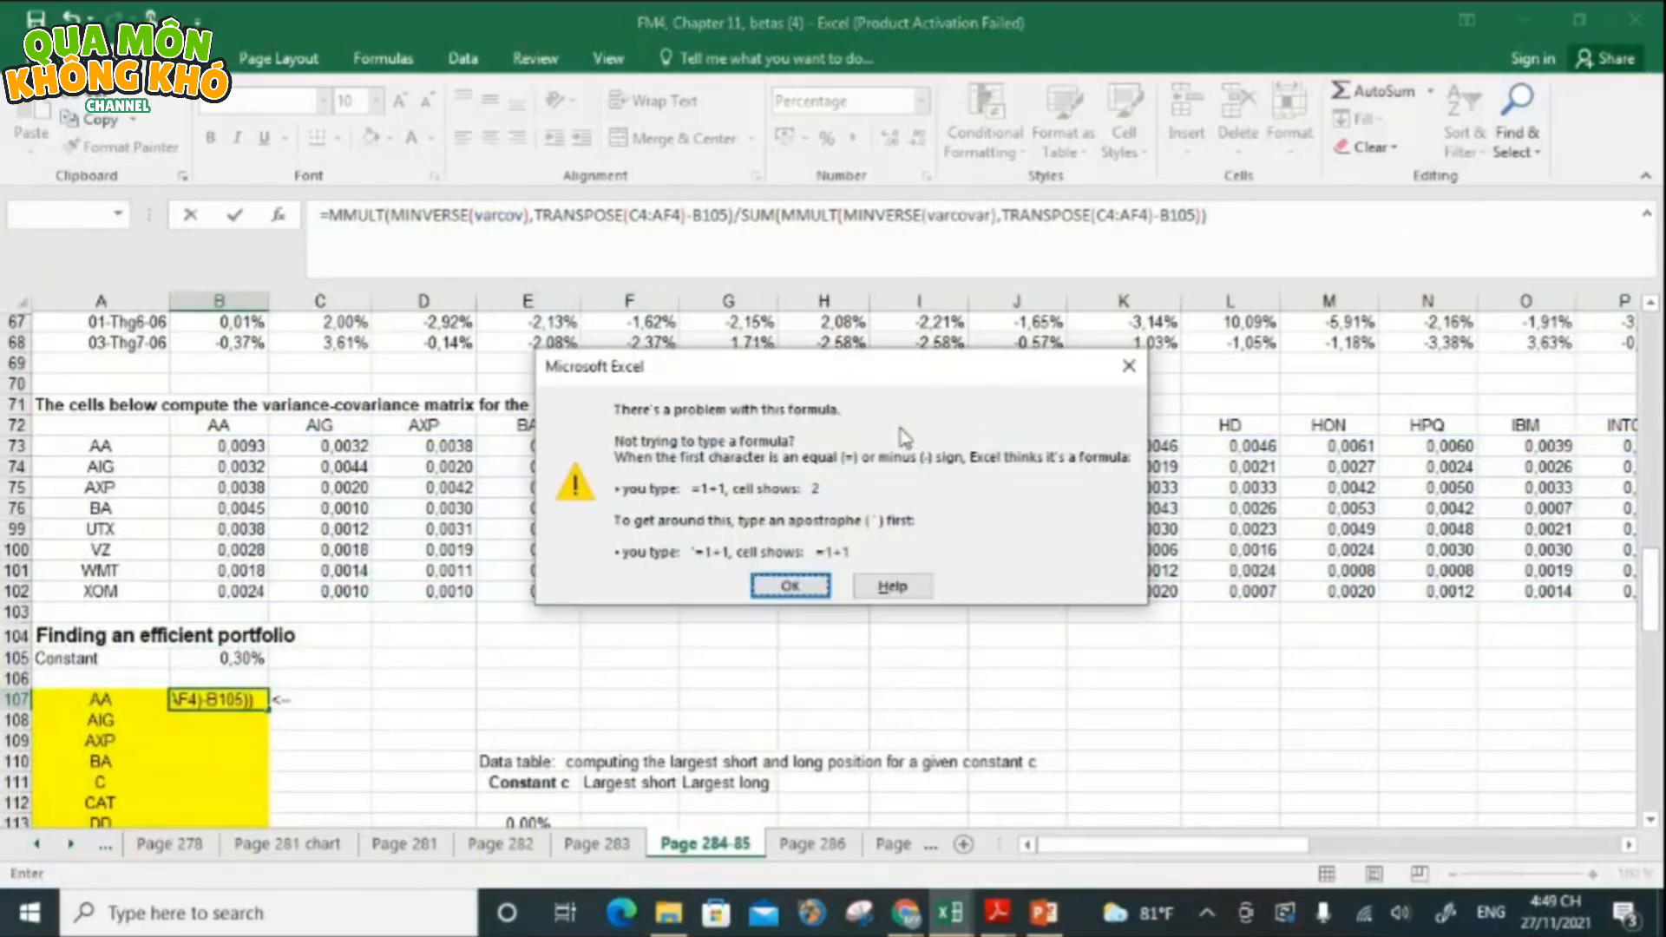
{"action": "left_click", "coordinate": [778, 597]}
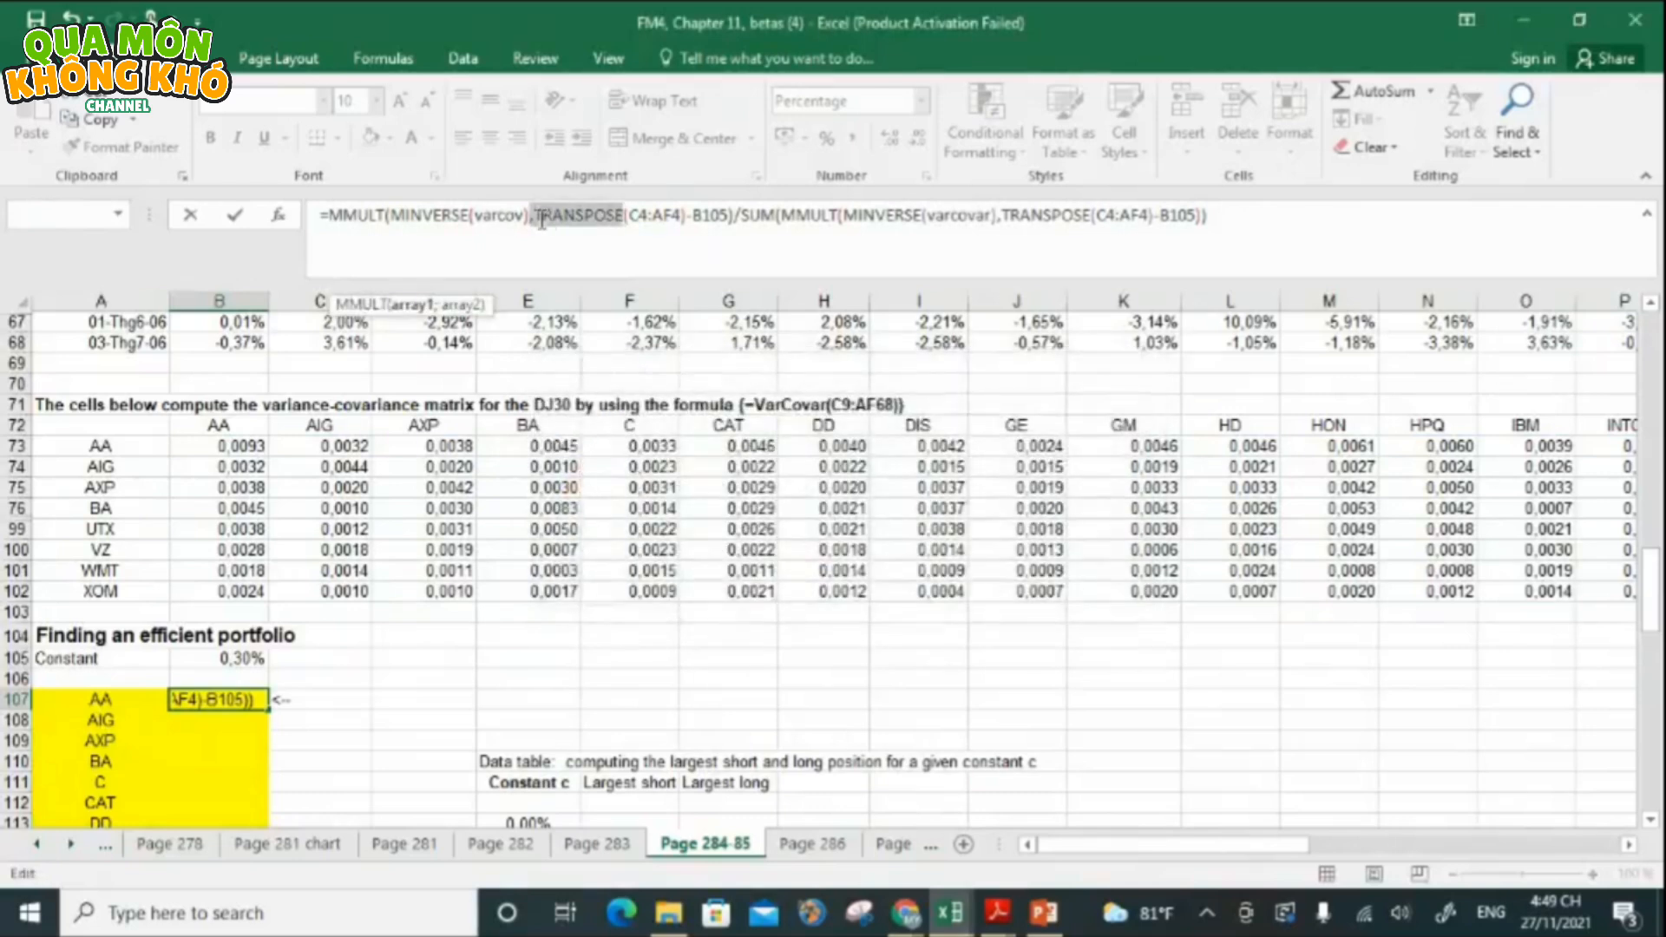
- Replace the comma separators before both TRANSPOSE functions with semicolons and enter the B107 formula
{"action": "left_click", "coordinate": [542, 222]}
{"action": "key", "text": "BackSpace"}
{"action": "type", "text": ";"}
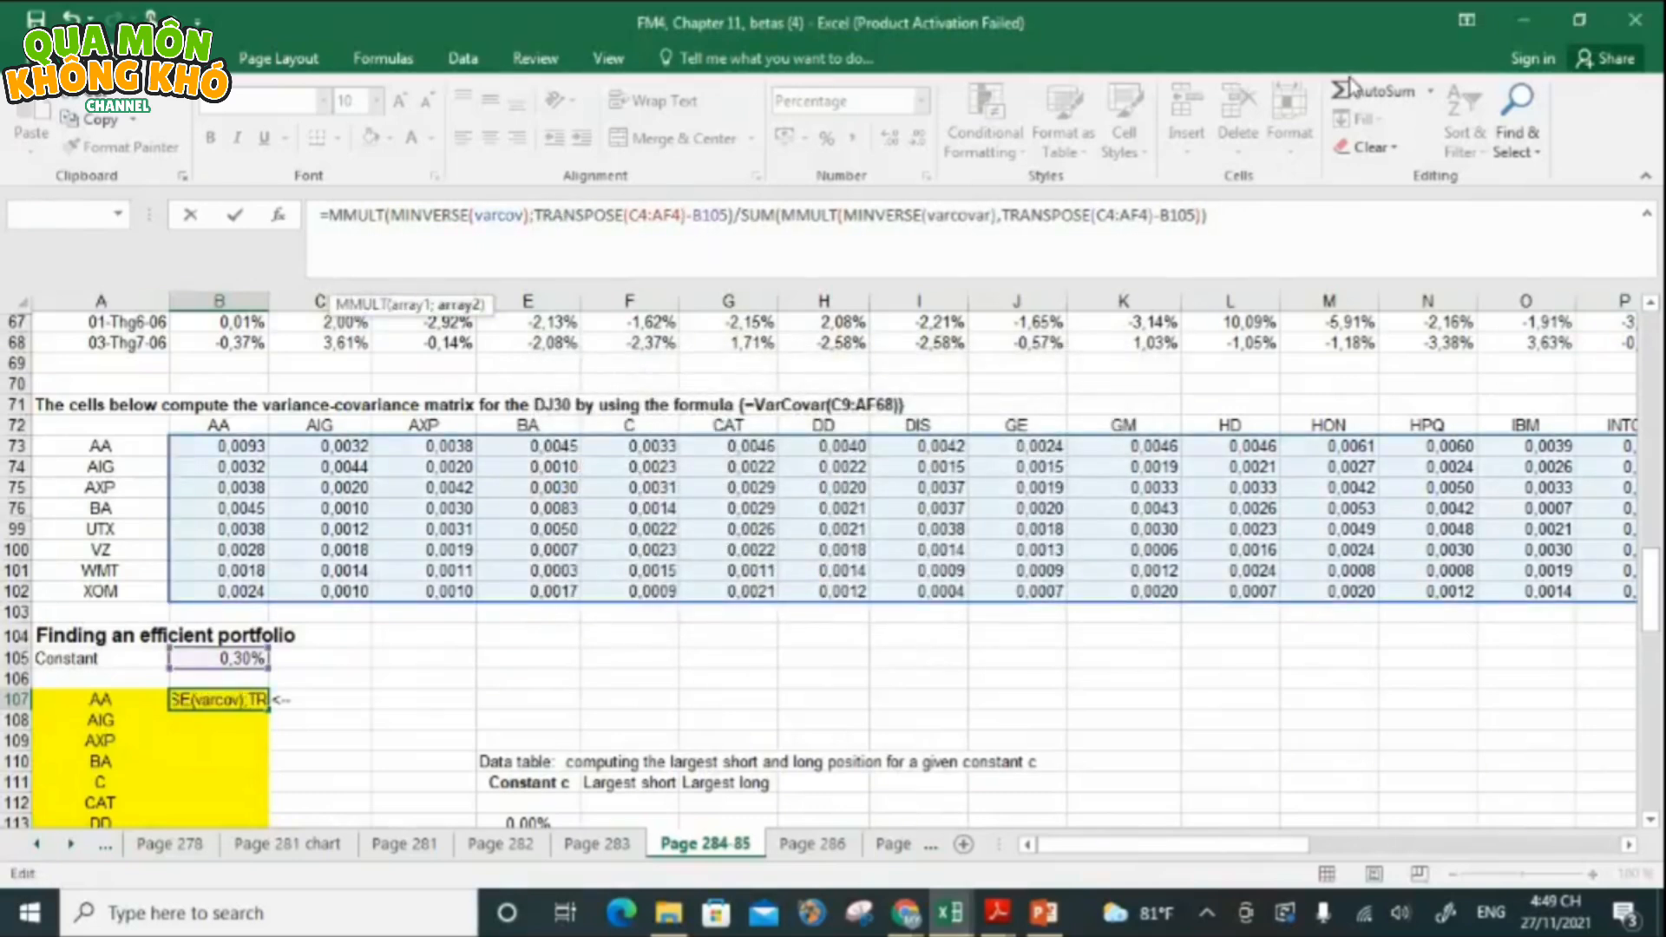
{"action": "left_click", "coordinate": [1008, 223]}
{"action": "key", "text": "BackSpace"}
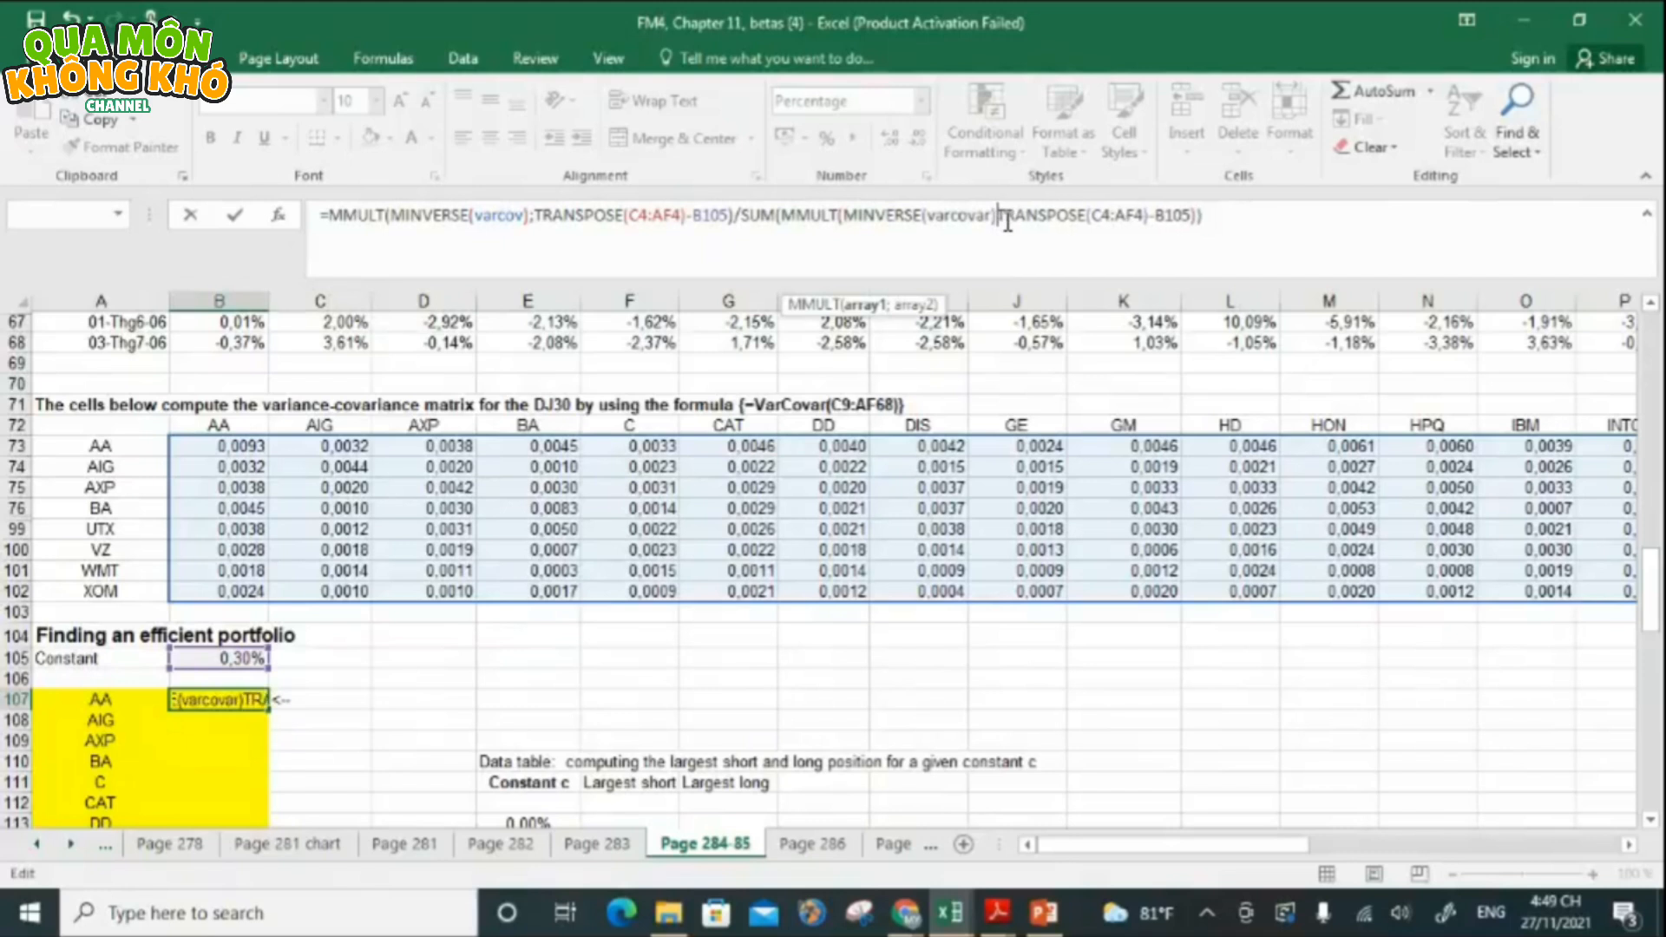
{"action": "type", "text": ";"}
{"action": "key", "text": "Return"}
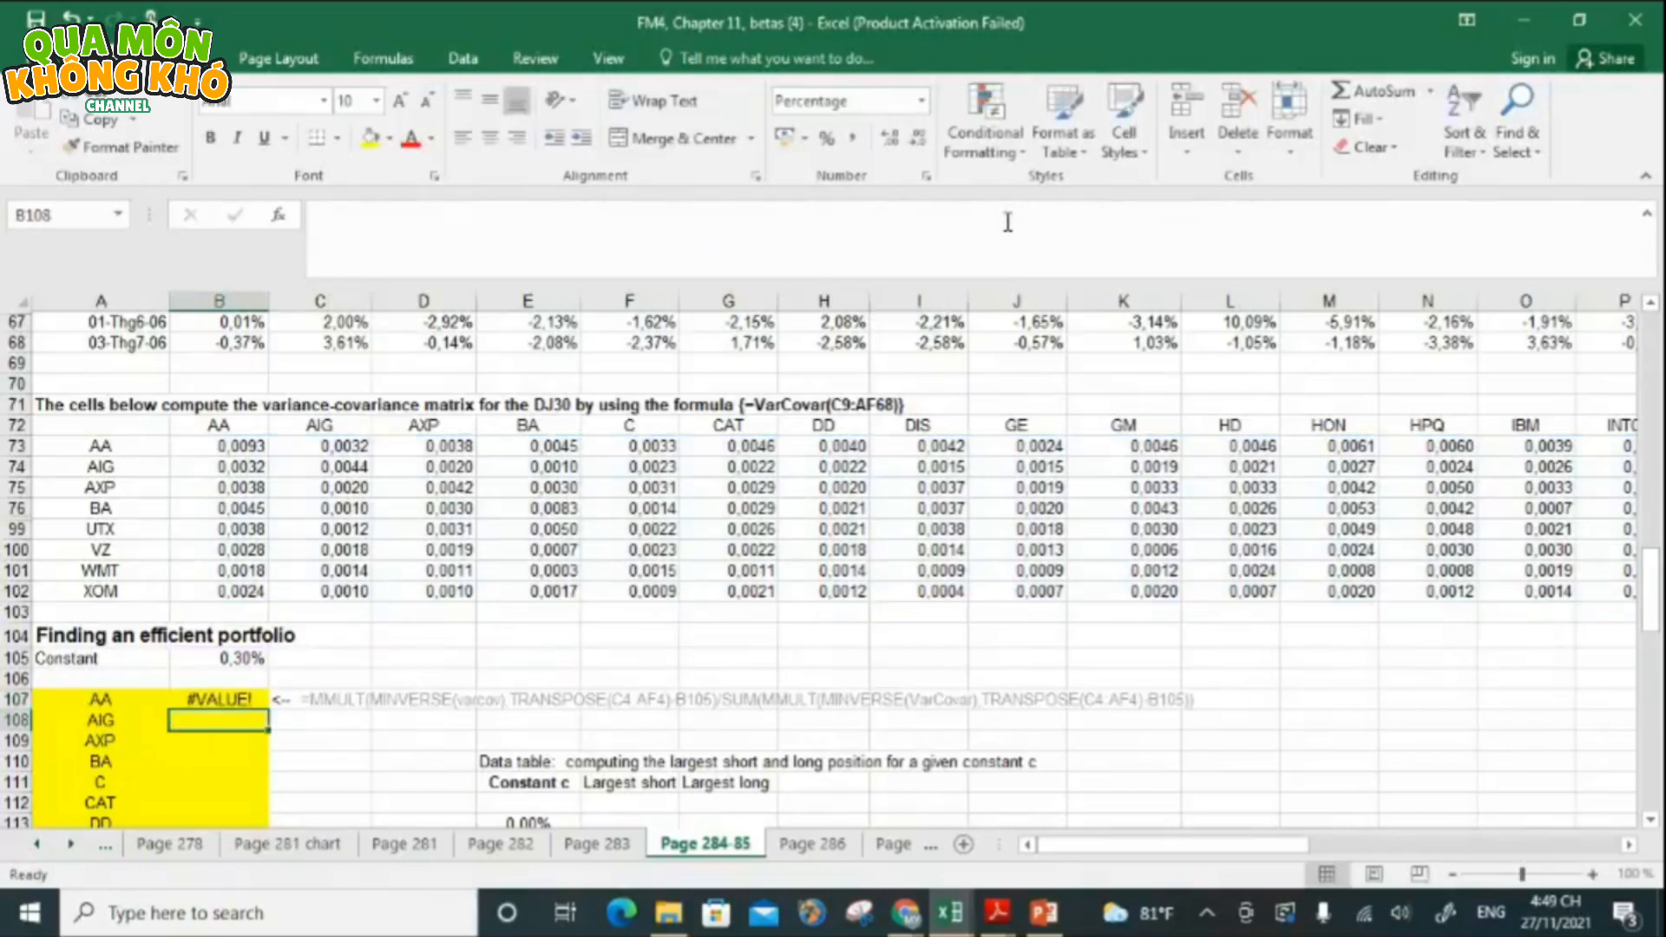
- Reopen the B107 formula and insert a matrix name from the varcov suggestions into the denominator's MINVERSE
{"action": "left_click", "coordinate": [240, 698]}
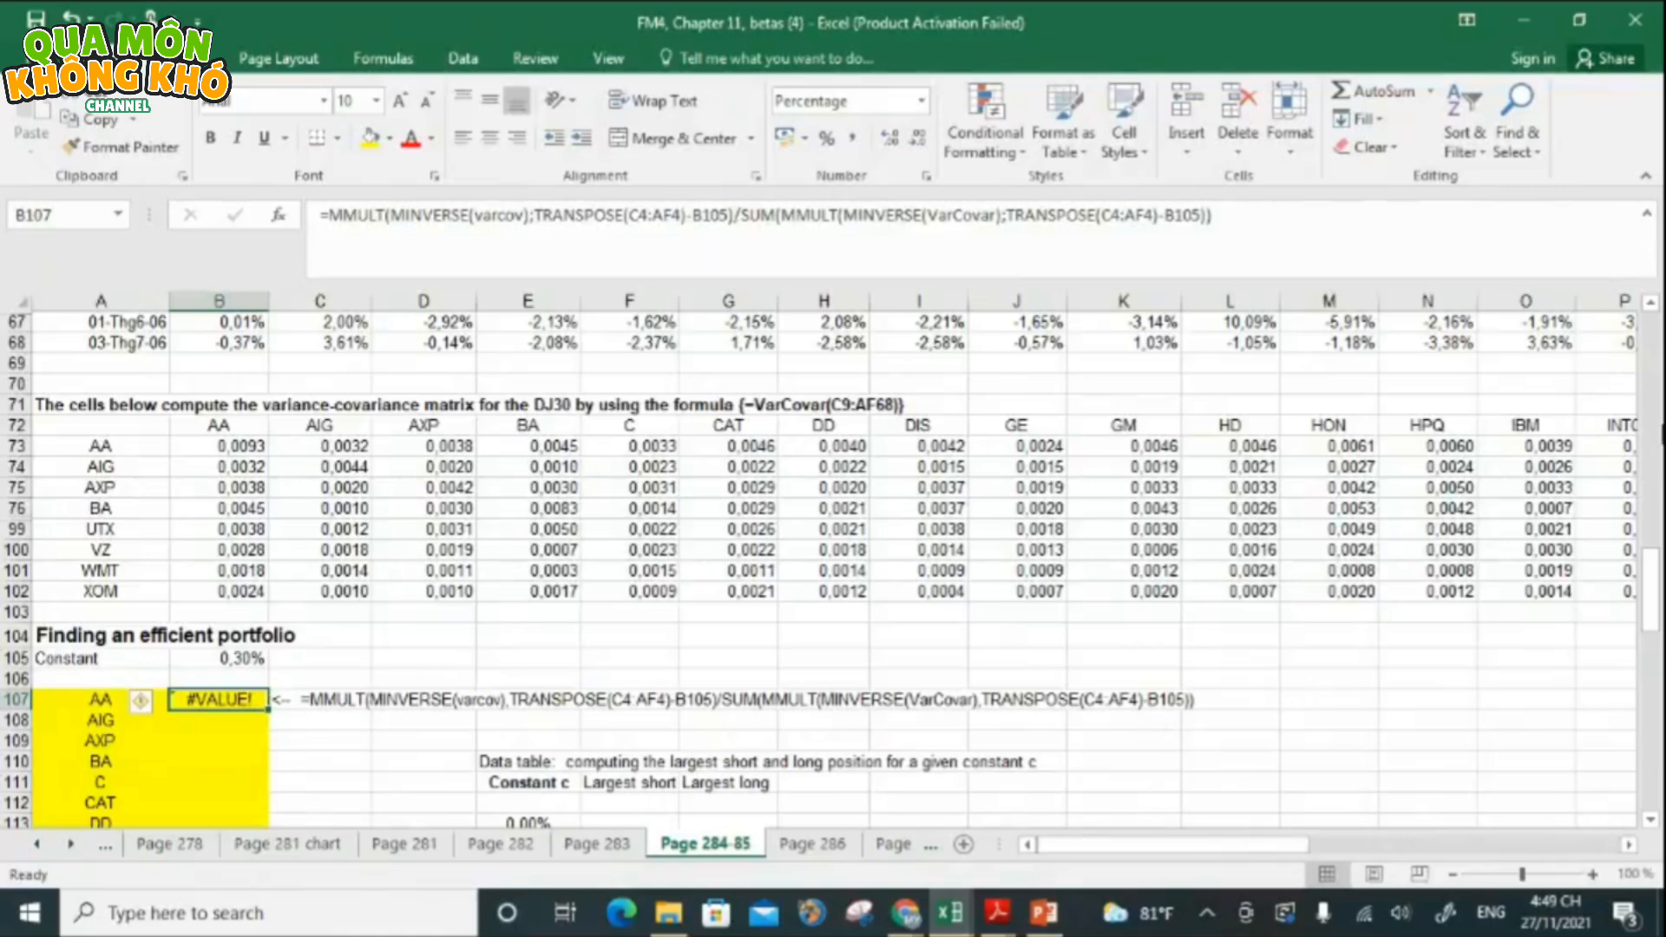
{"action": "left_click_drag", "start_coordinate": [1652, 590], "coordinate": [1660, 306]}
{"action": "left_click_drag", "start_coordinate": [1162, 849], "coordinate": [1459, 849]}
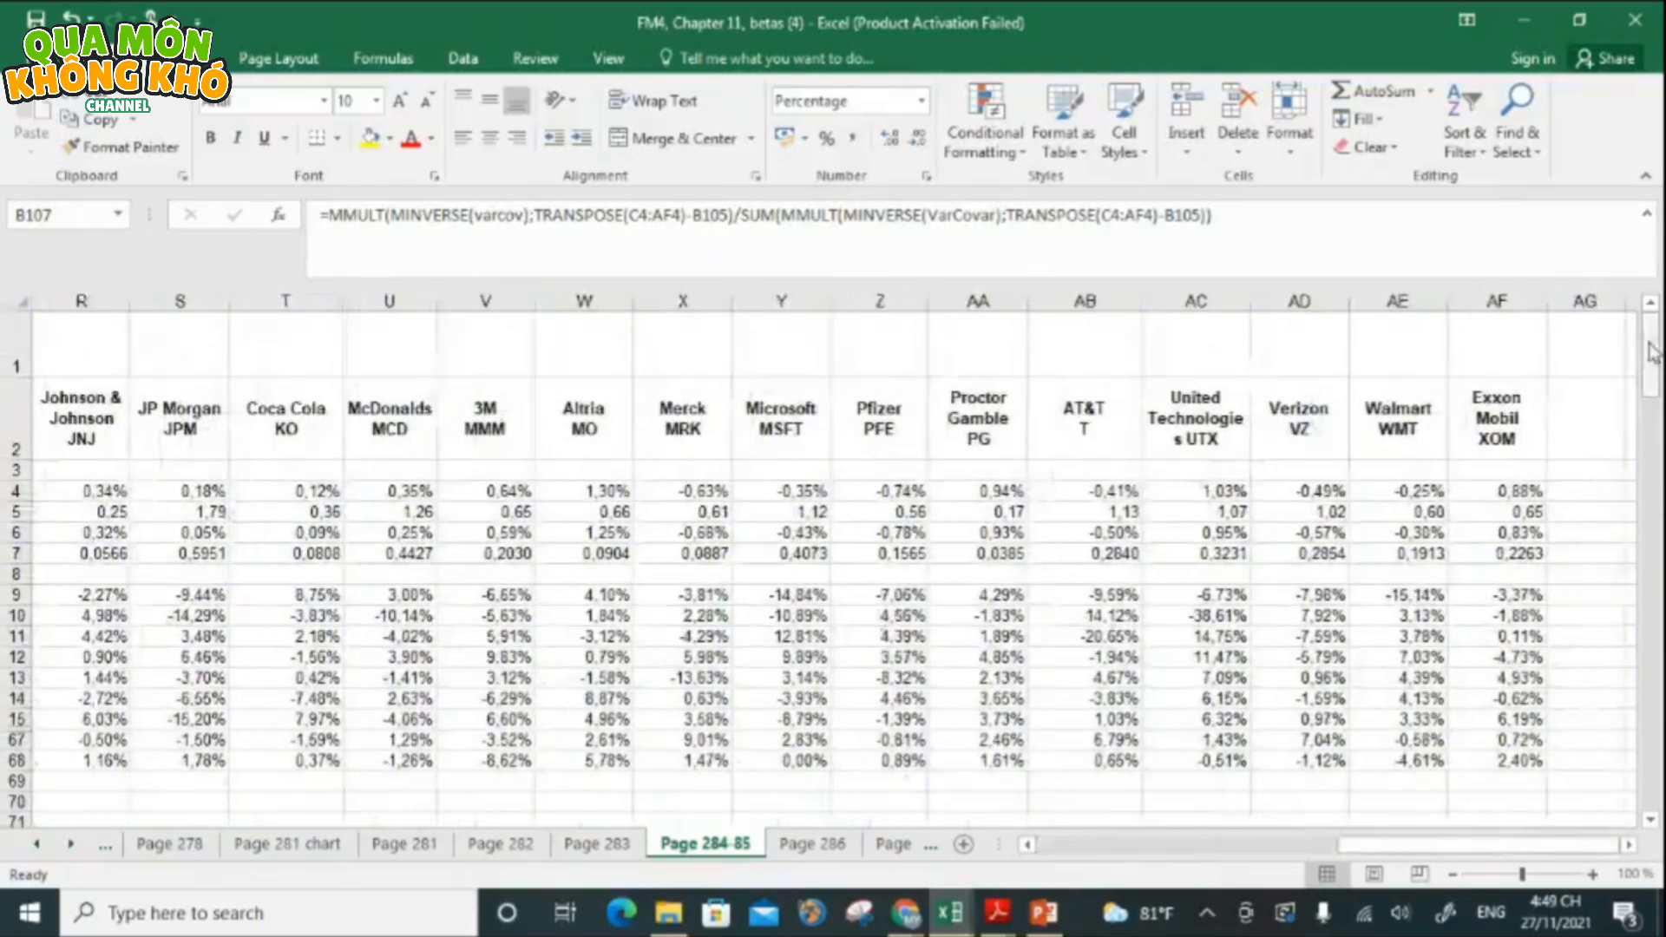
{"action": "mouse_move", "coordinate": [1651, 356]}
{"action": "left_mouse_down"}
{"action": "mouse_move", "coordinate": [1657, 438]}
{"action": "mouse_move", "coordinate": [1652, 322]}
{"action": "left_mouse_up"}
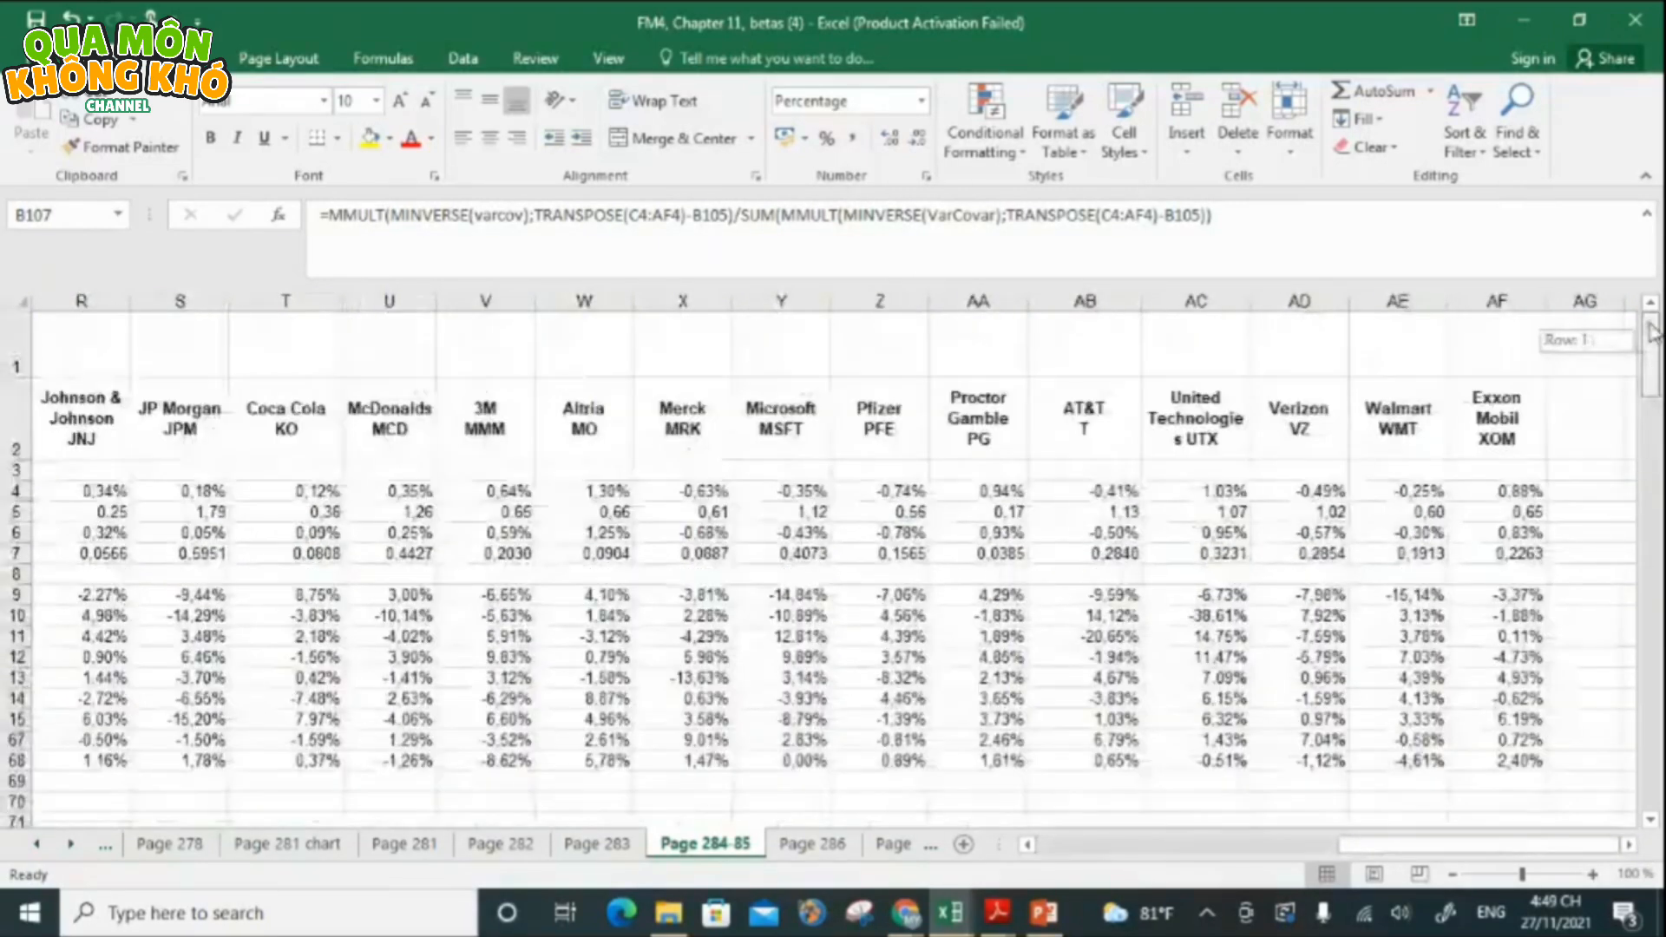
{"action": "left_click", "coordinate": [942, 215]}
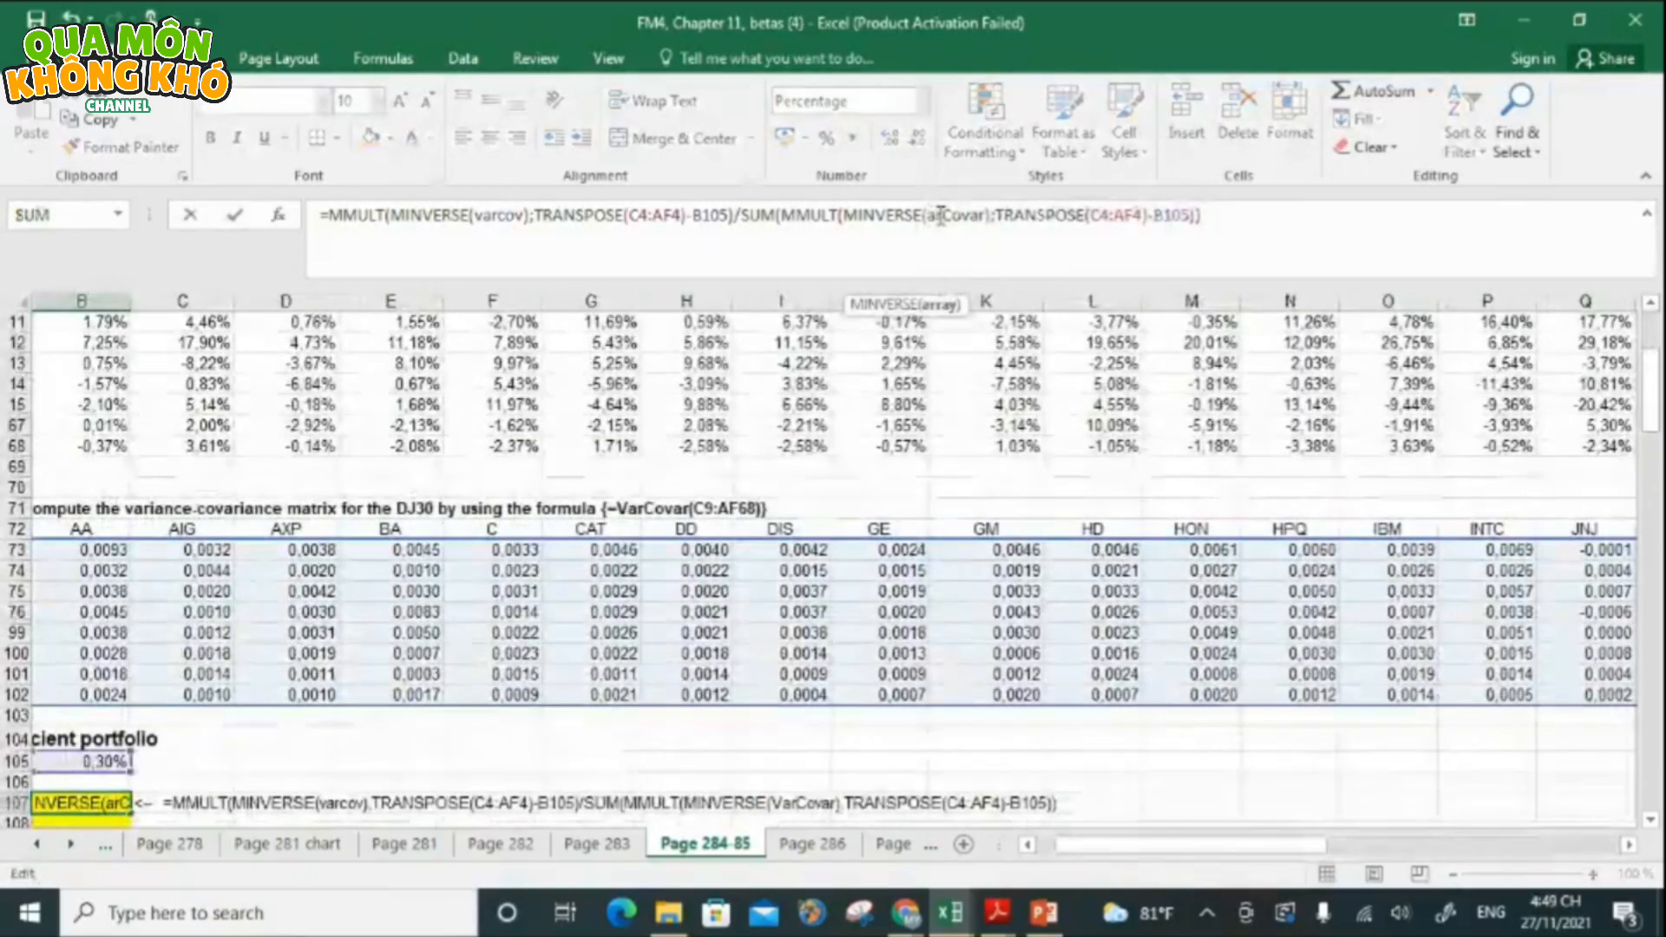
{"action": "key", "text": "BackSpace"}
{"action": "type", "text": "v"}
{"action": "key", "text": "Down"}
{"action": "key", "text": "Down"}
{"action": "key", "text": "Down"}
{"action": "key", "text": "Down"}
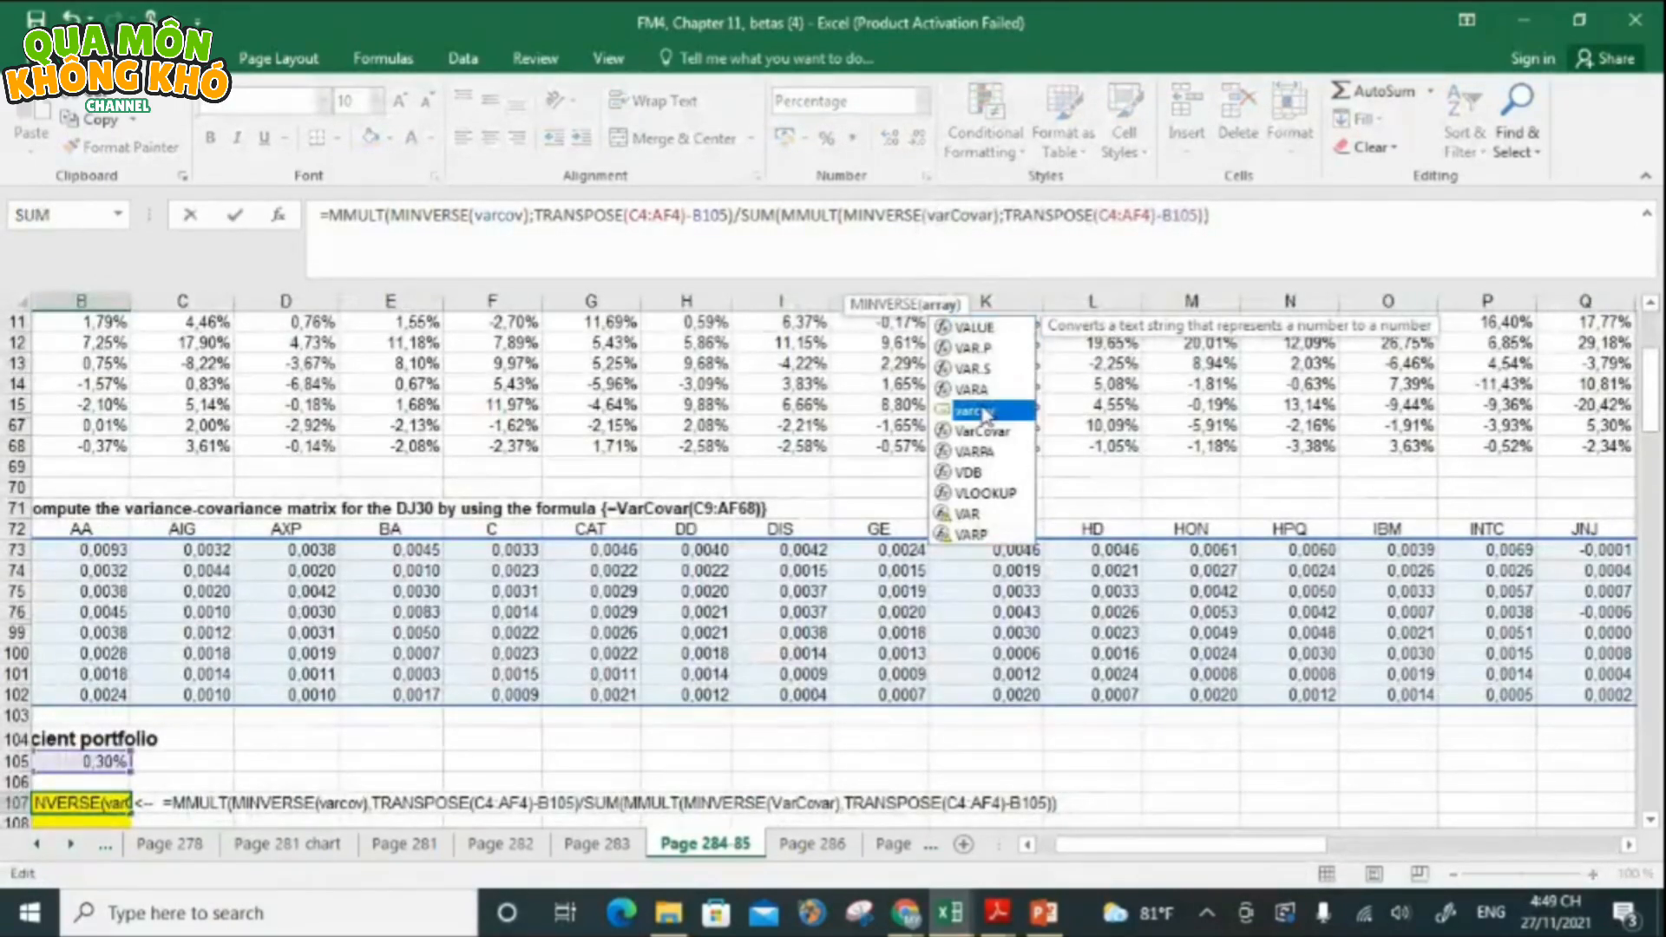
{"action": "key", "text": "Tab"}
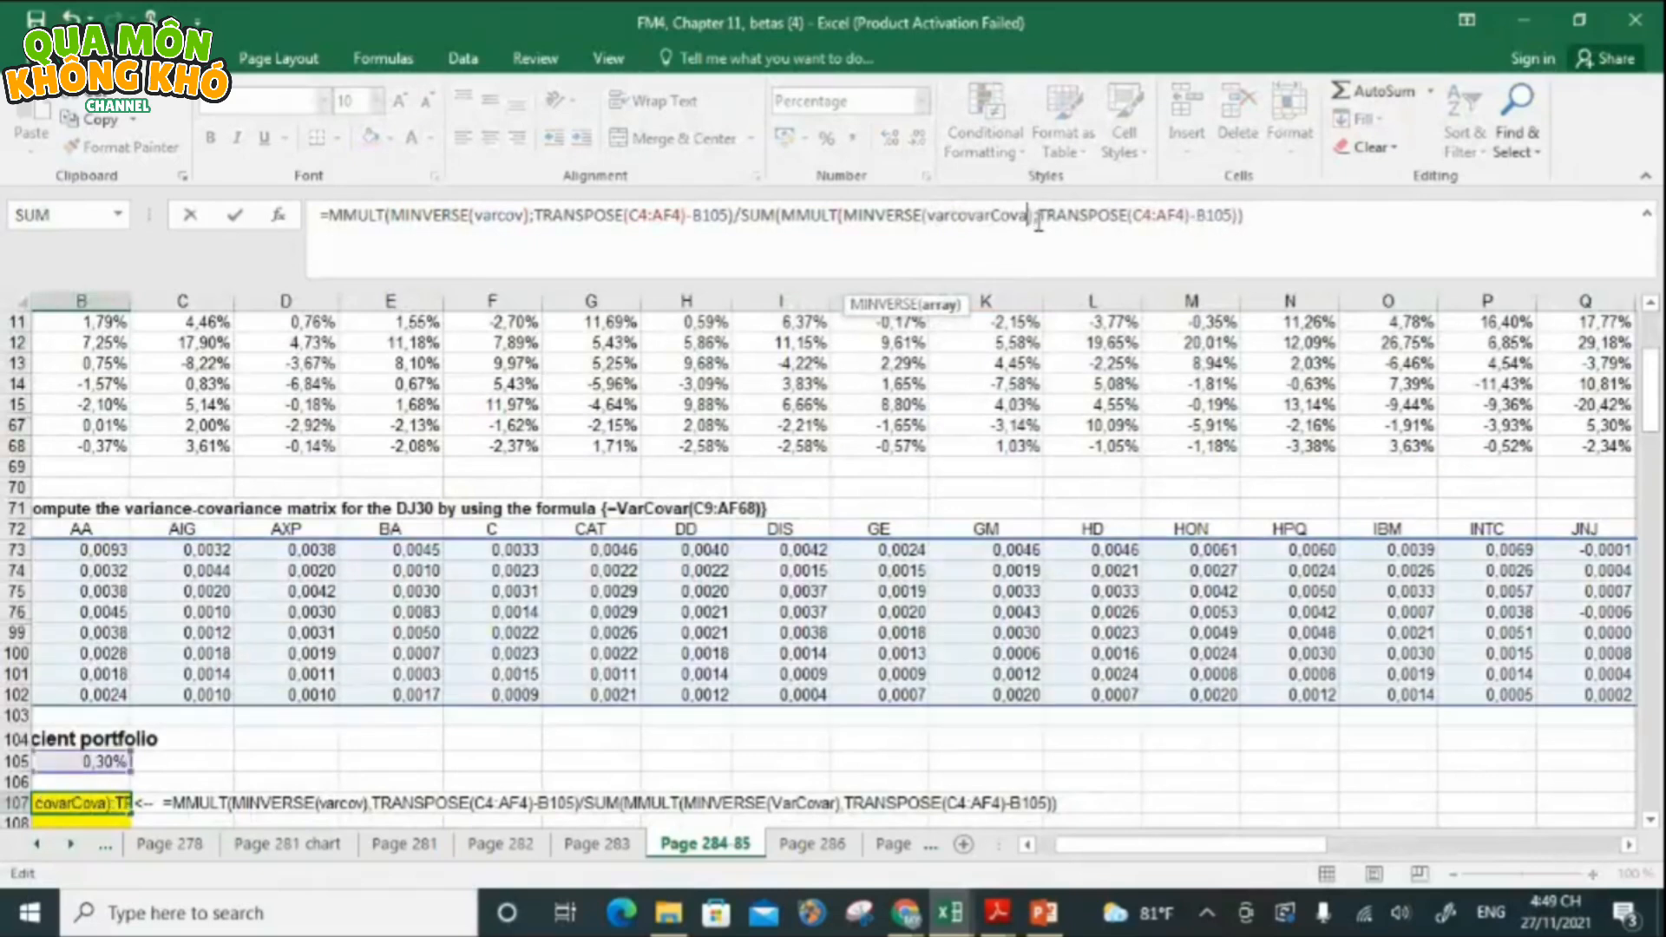
- Correct the matrix name in the denominator's MINVERSE to varcov and enter the B107 formula
{"action": "key", "text": "BackSpace"}
{"action": "key", "text": "BackSpace"}
{"action": "key", "text": "BackSpace"}
{"action": "key", "text": "BackSpace"}
{"action": "key", "text": "BackSpace"}
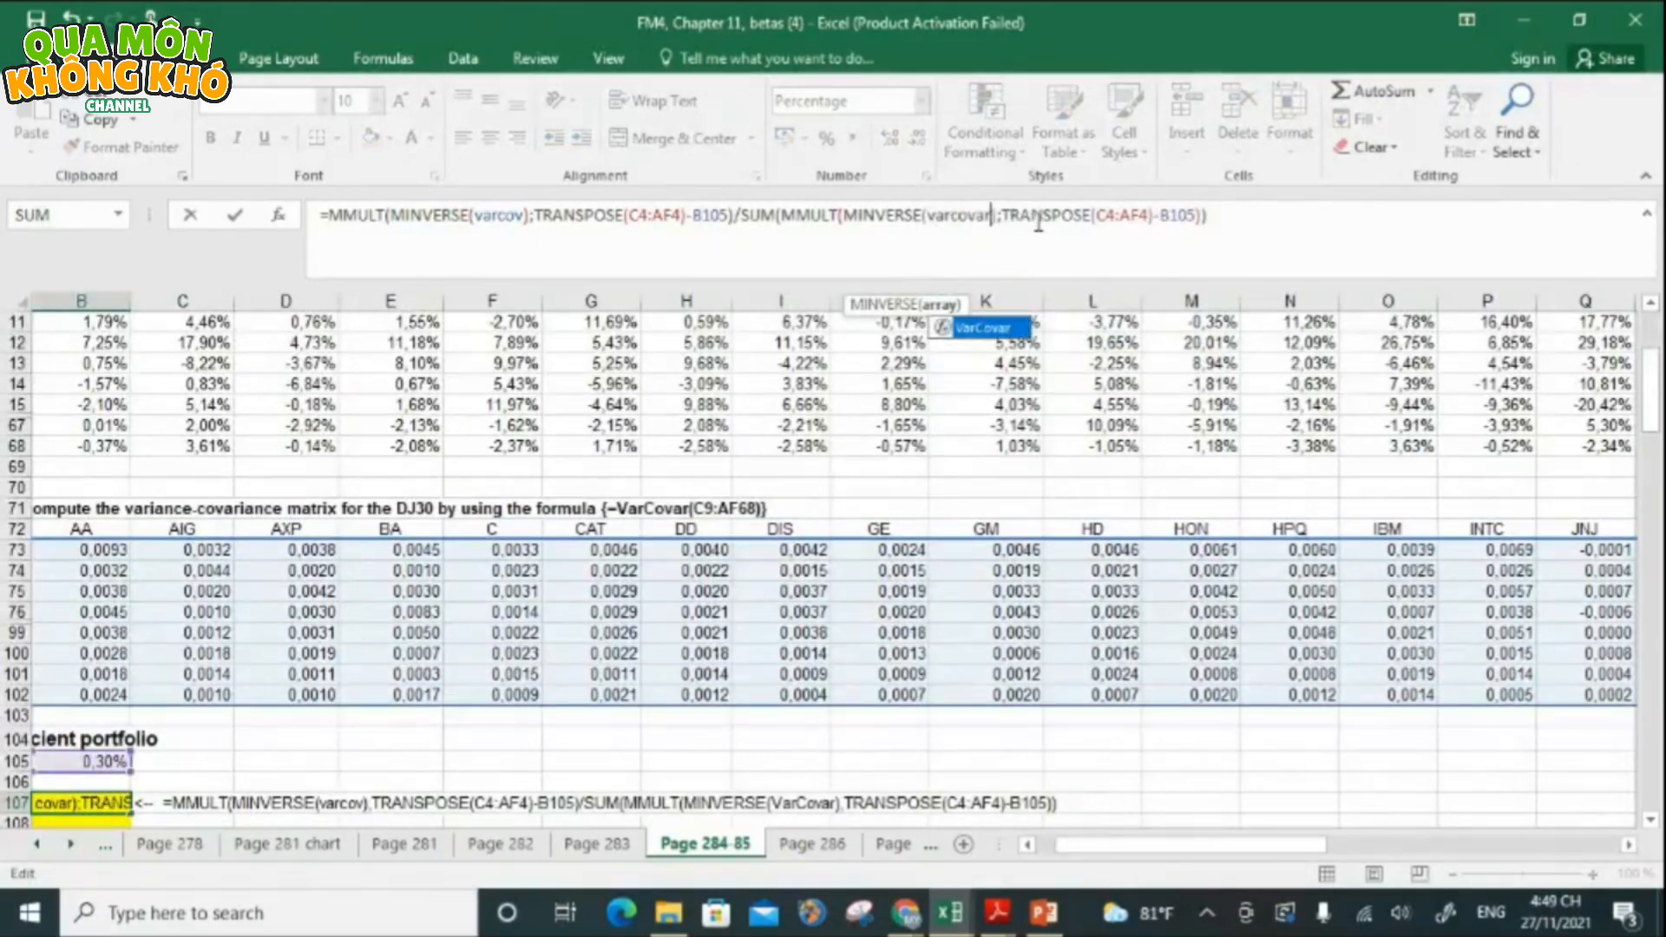
{"action": "type", "text": ")"}
{"action": "left_click", "coordinate": [1312, 235]}
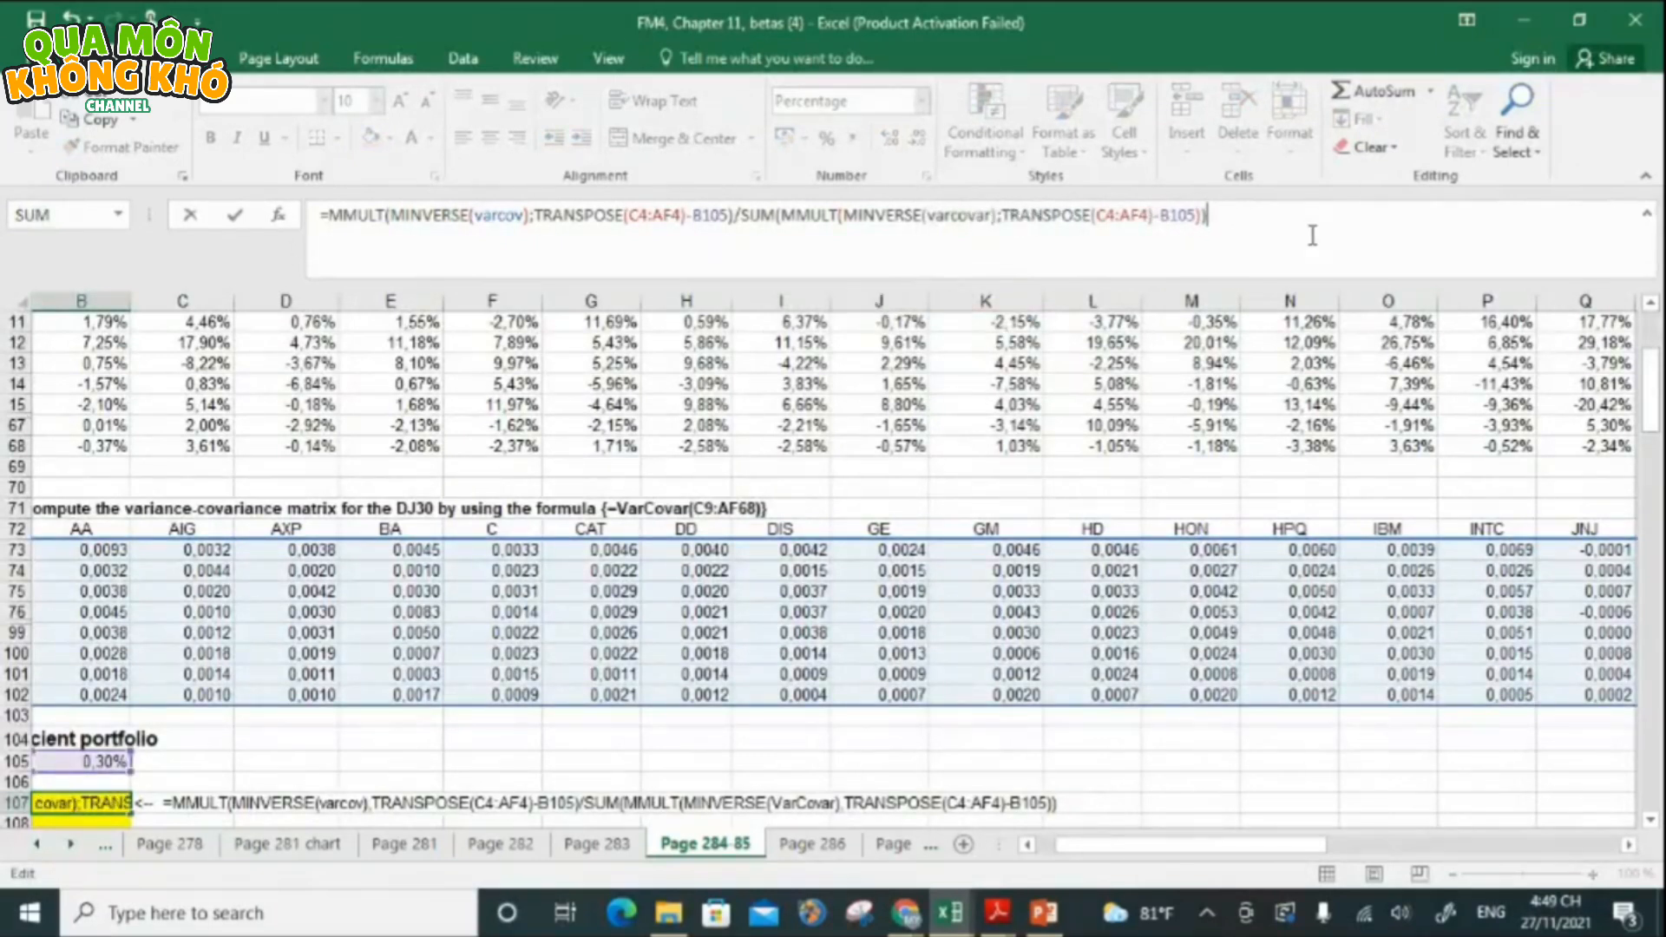
{"action": "left_click", "coordinate": [996, 218]}
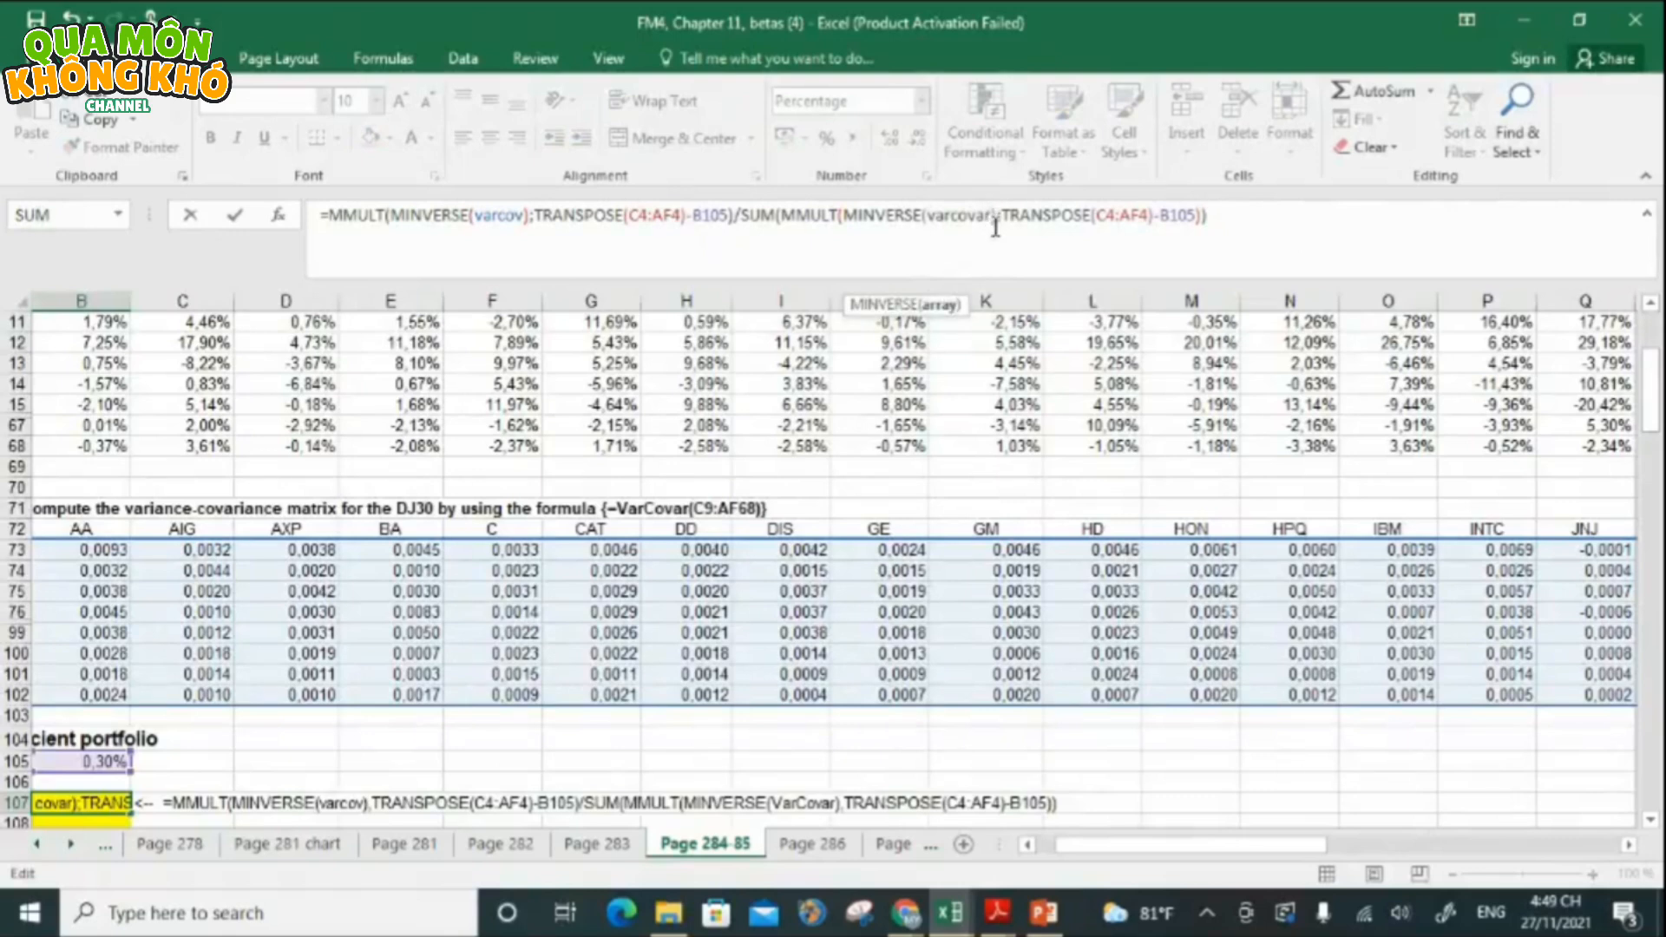
{"action": "key", "text": "BackSpace"}
{"action": "key", "text": "BackSpace"}
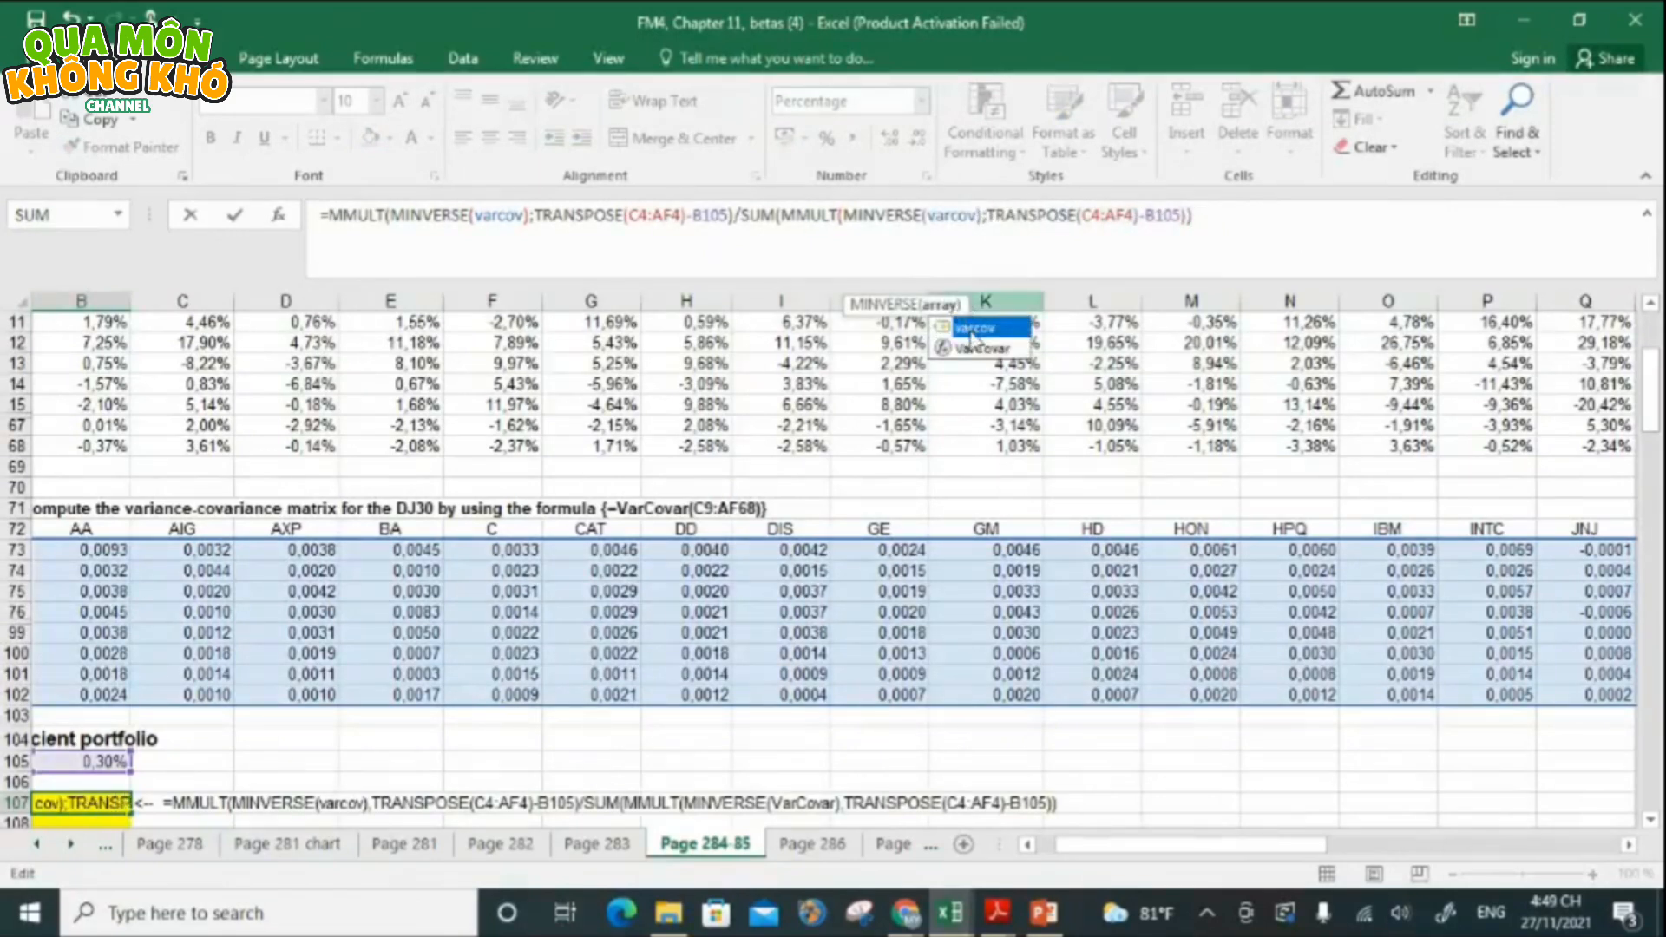
{"action": "key", "text": "Escape"}
{"action": "left_click_drag", "start_coordinate": [1290, 849], "coordinate": [1269, 854]}
{"action": "left_click_drag", "start_coordinate": [1650, 380], "coordinate": [1651, 402]}
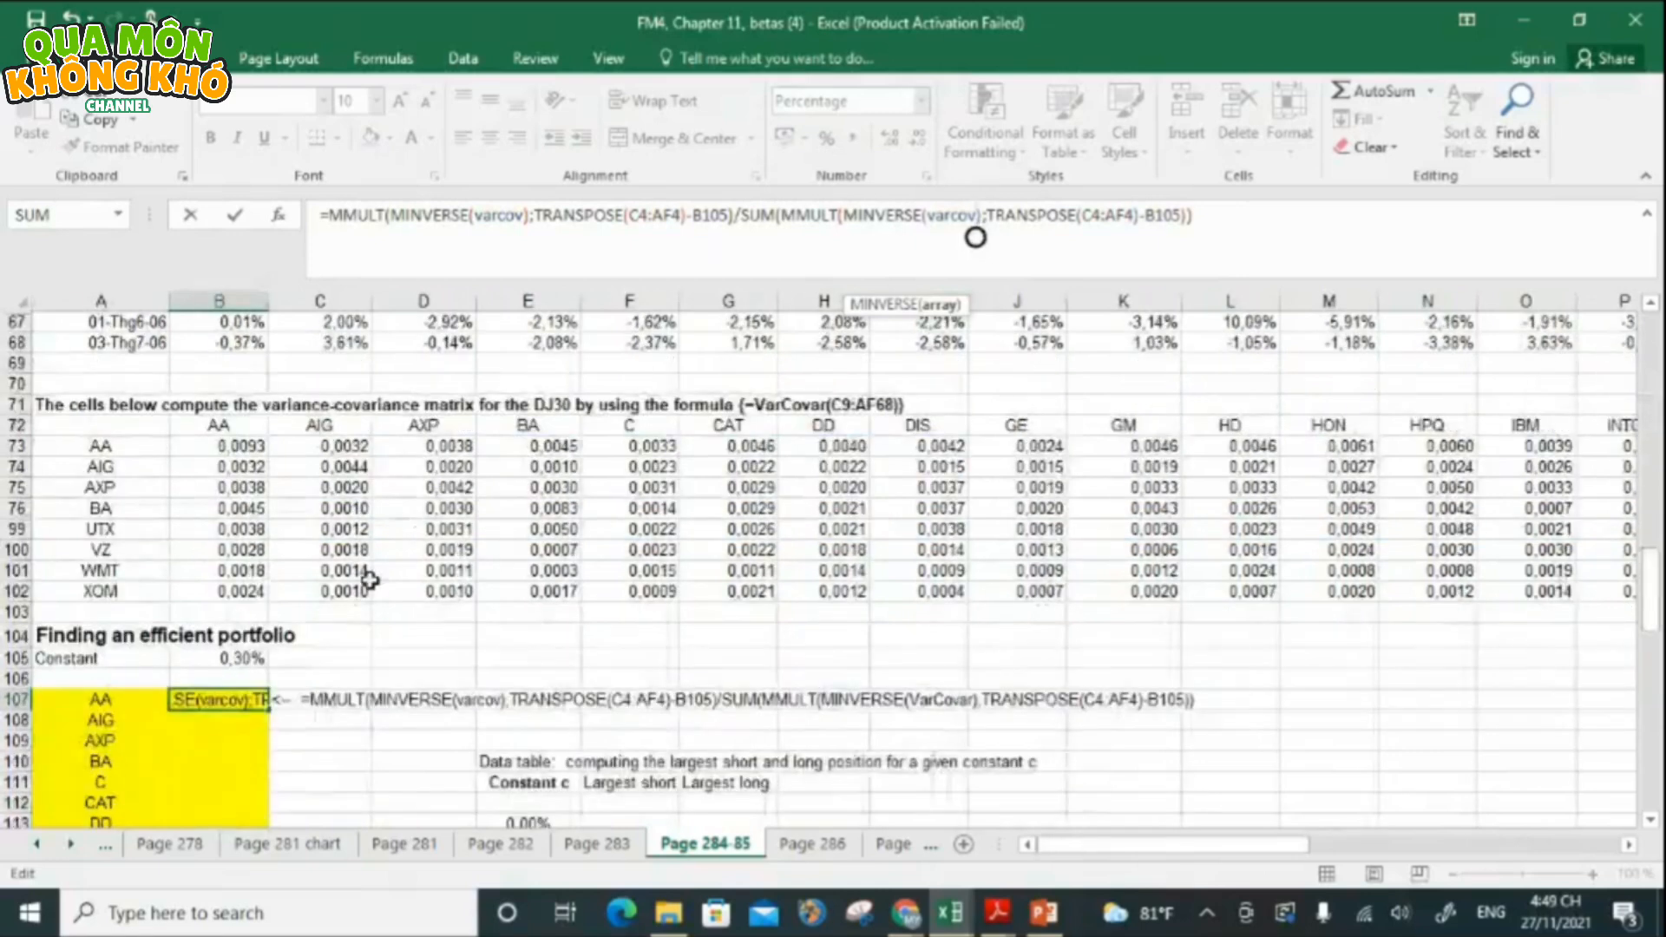
{"action": "key", "text": "Return"}
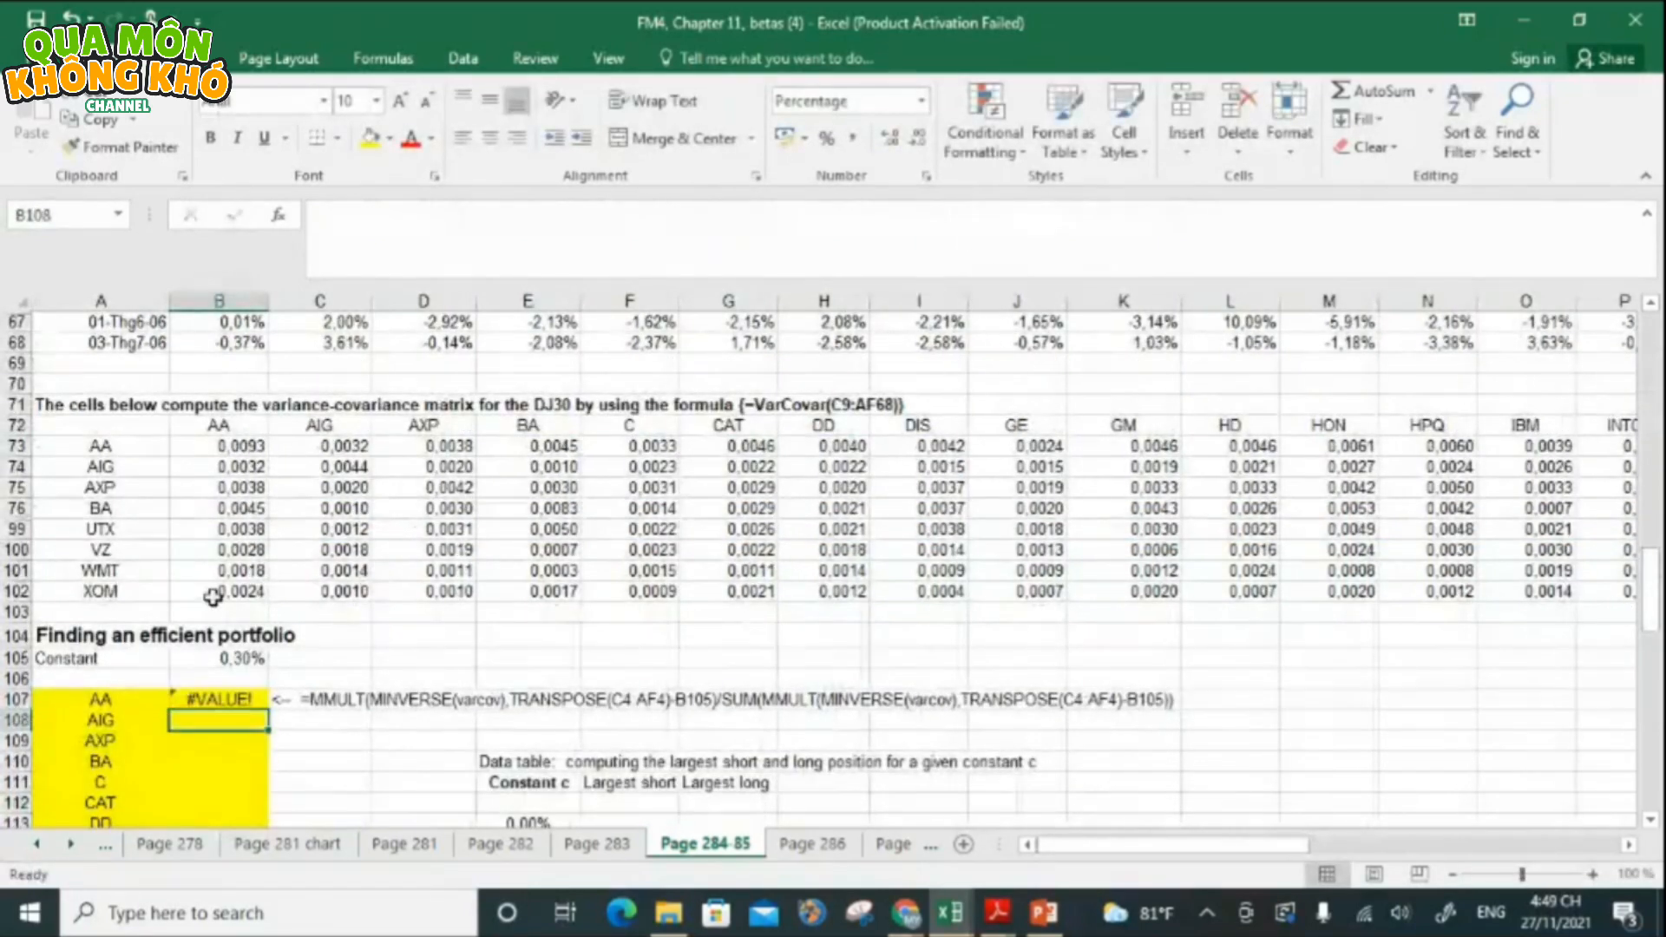
- Copy the full formula text from B107 and clear the cell
{"action": "left_click", "coordinate": [219, 699]}
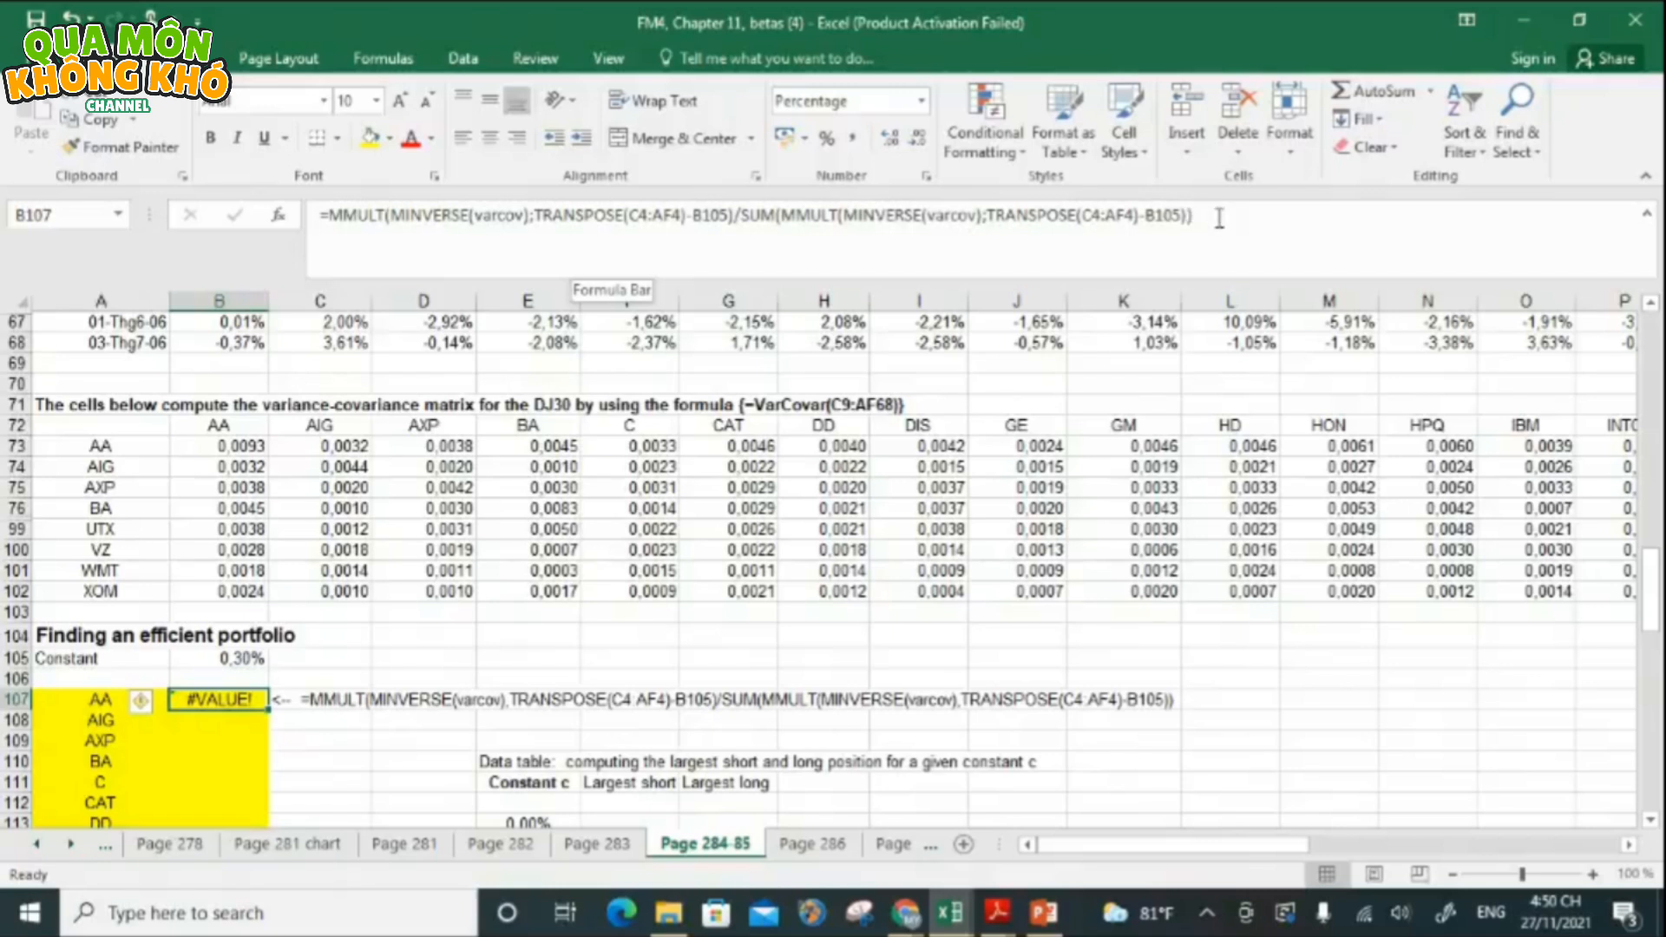
{"action": "left_click_drag", "start_coordinate": [1244, 223], "coordinate": [319, 214]}
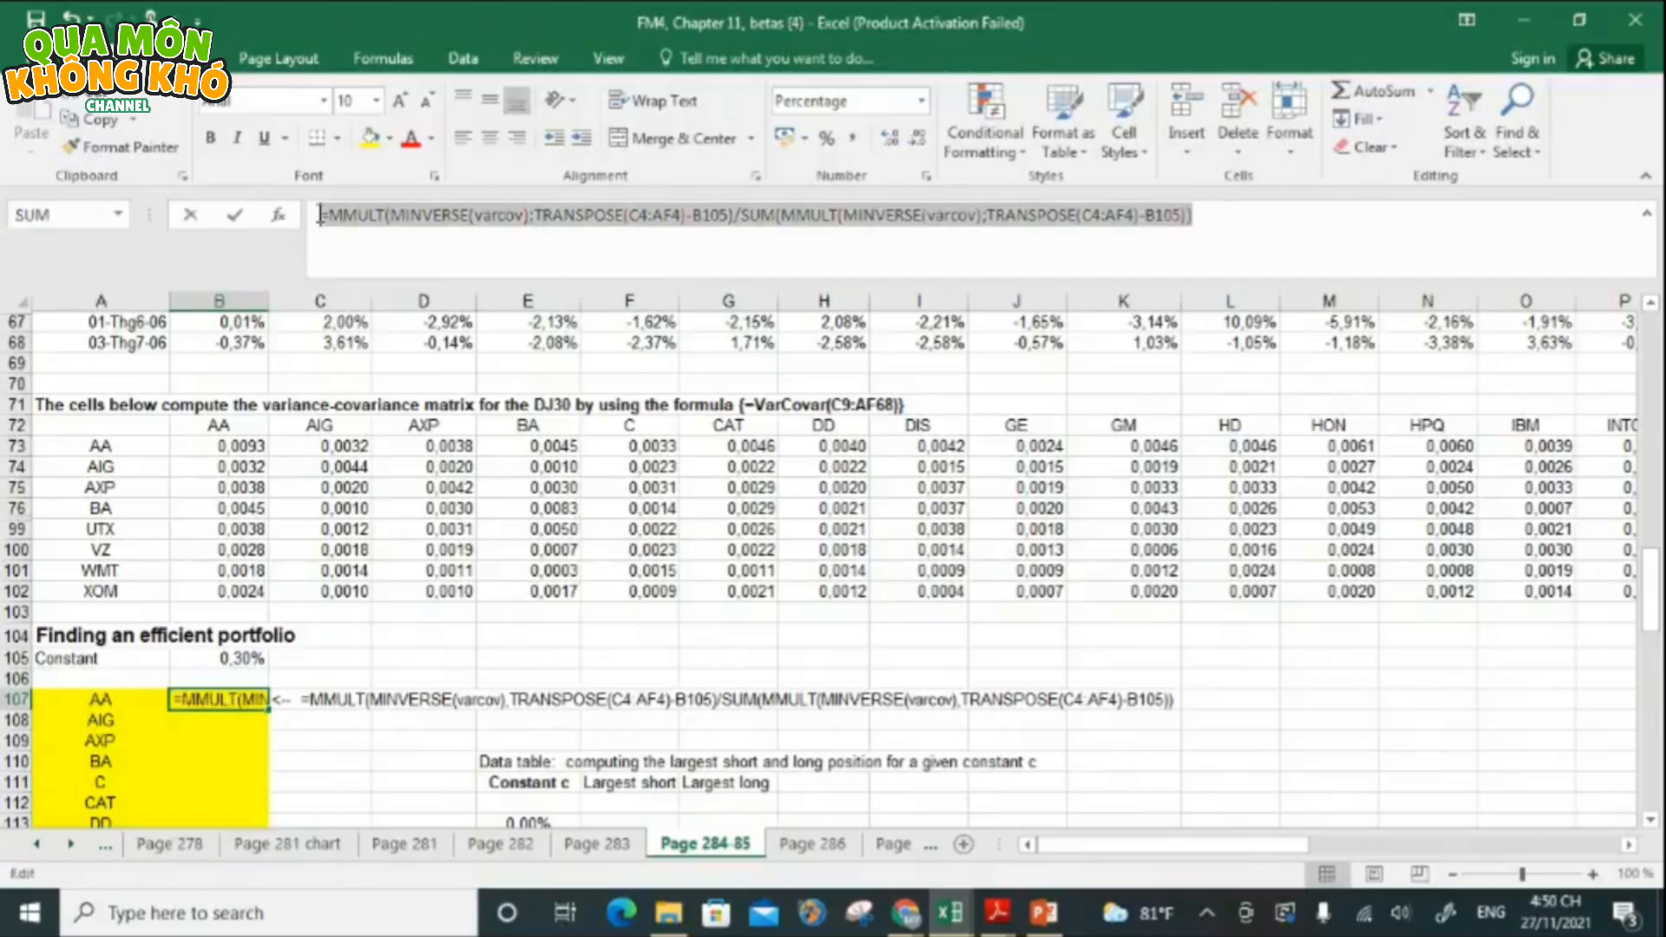
{"action": "key", "text": "ctrl+c"}
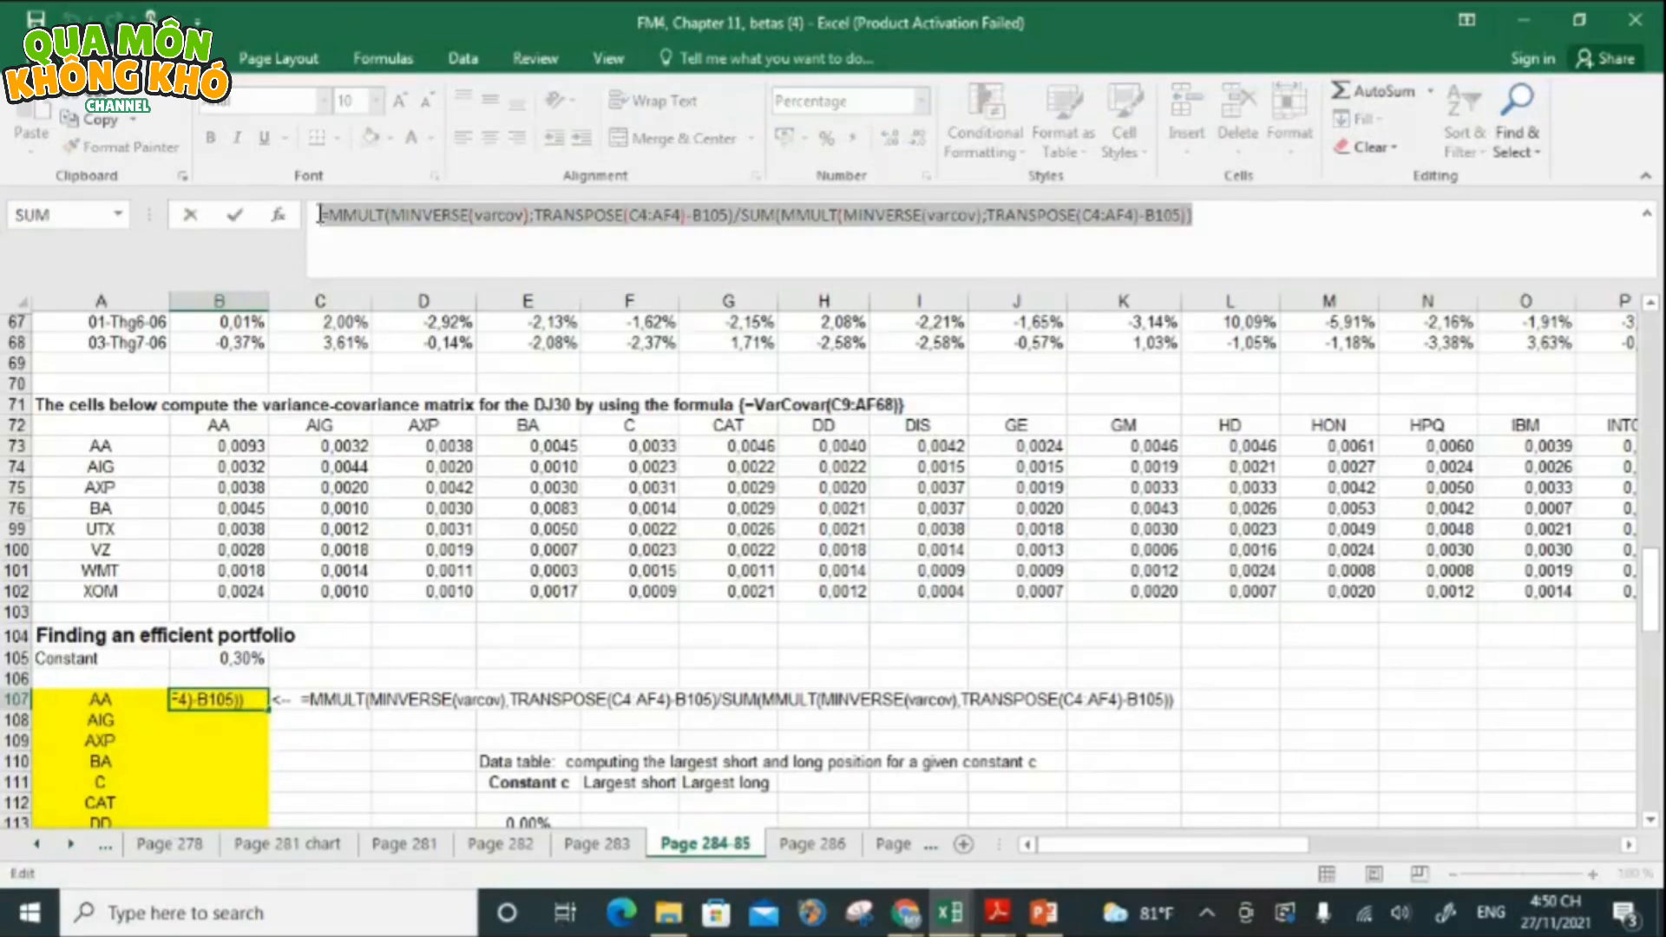
{"action": "key", "text": "Delete"}
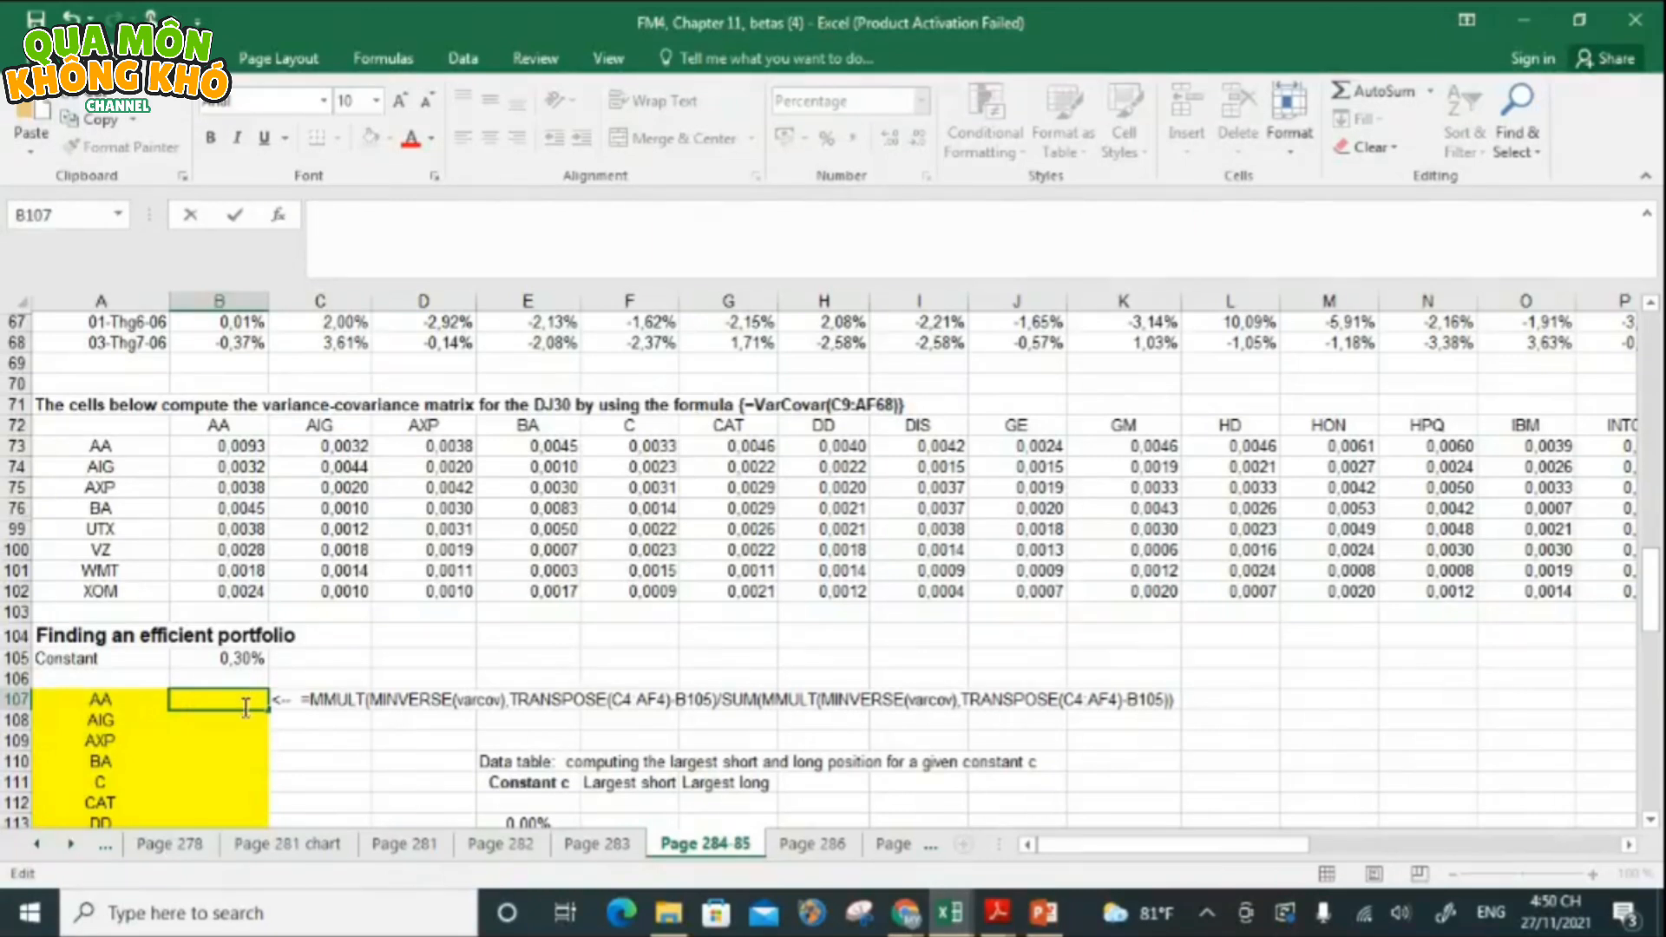
{"action": "left_click", "coordinate": [323, 717]}
{"action": "left_click", "coordinate": [234, 695]}
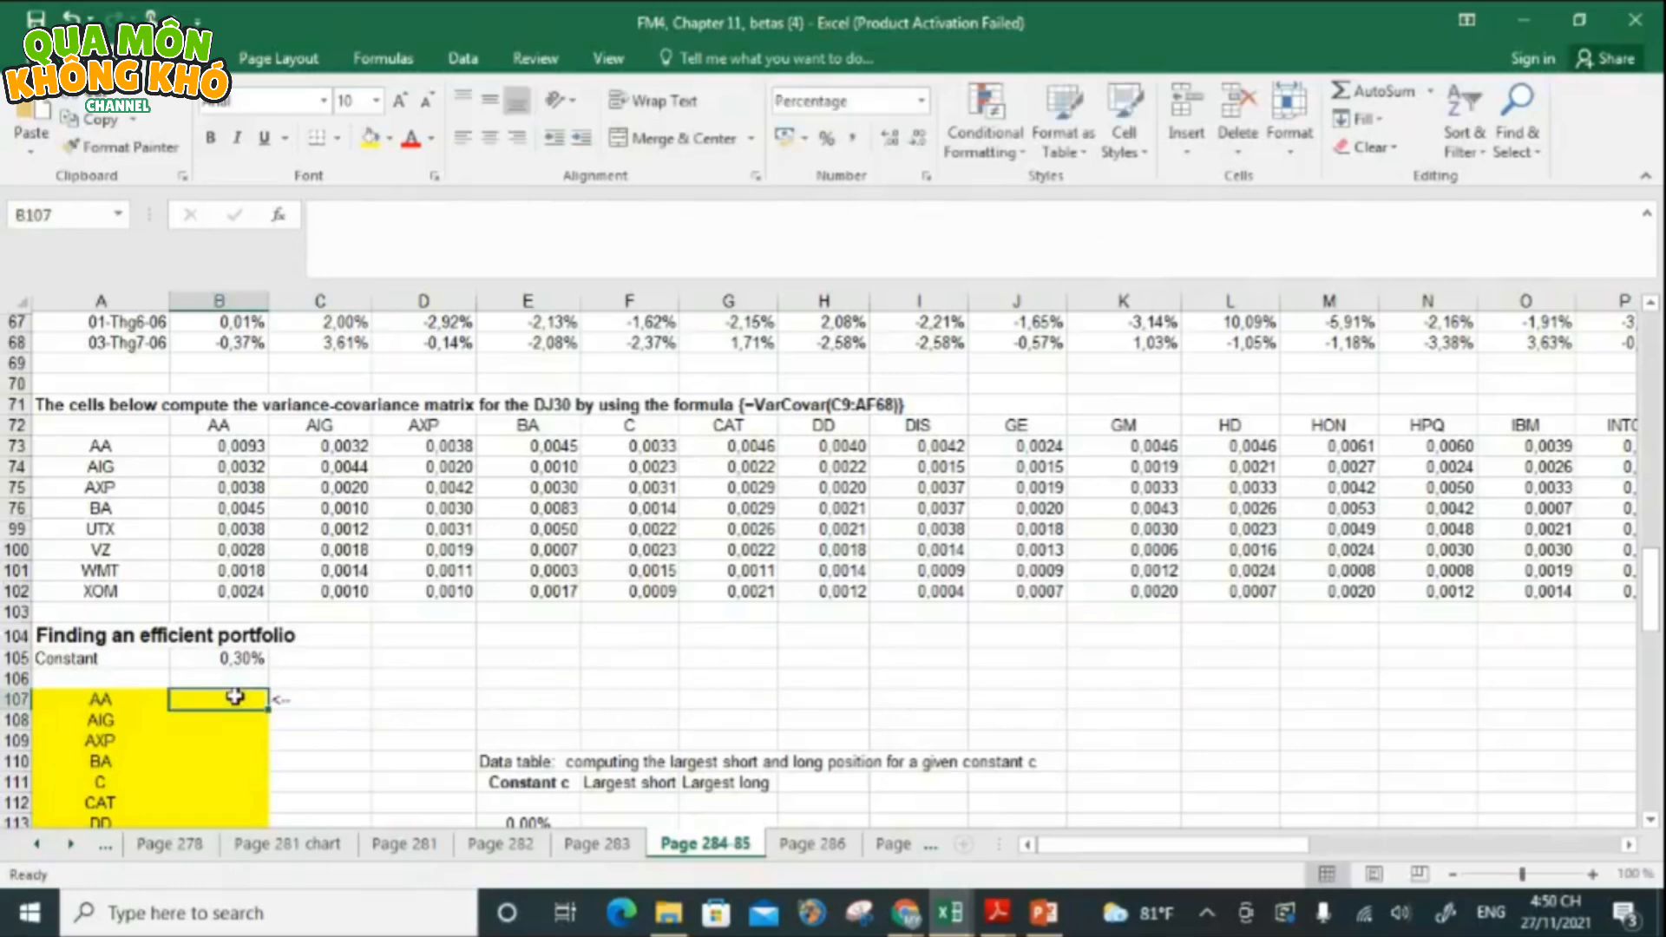
- Paste the copied formula into the selected portfolio weight range B107:B136, from AA through XOM
{"action": "key", "text": "shift+Down"}
{"action": "key", "text": "shift+Down"}
{"action": "key", "text": "shift+Down"}
{"action": "key", "text": "shift+Down"}
{"action": "key", "text": "shift+Down"}
{"action": "key", "text": "shift+Down"}
{"action": "key", "text": "shift+Down"}
{"action": "key", "text": "shift+Down"}
{"action": "key", "text": "shift+Down"}
{"action": "key", "text": "shift+Down"}
{"action": "key", "text": "shift+Down"}
{"action": "key", "text": "shift+Down"}
{"action": "key", "text": "shift+Down"}
{"action": "key", "text": "shift+Down"}
{"action": "key", "text": "shift+Down"}
{"action": "key", "text": "shift+Down"}
{"action": "key", "text": "shift+Down"}
{"action": "key", "text": "shift+Down"}
{"action": "key", "text": "shift+Down"}
{"action": "key", "text": "shift+Down"}
{"action": "key", "text": "shift+Down"}
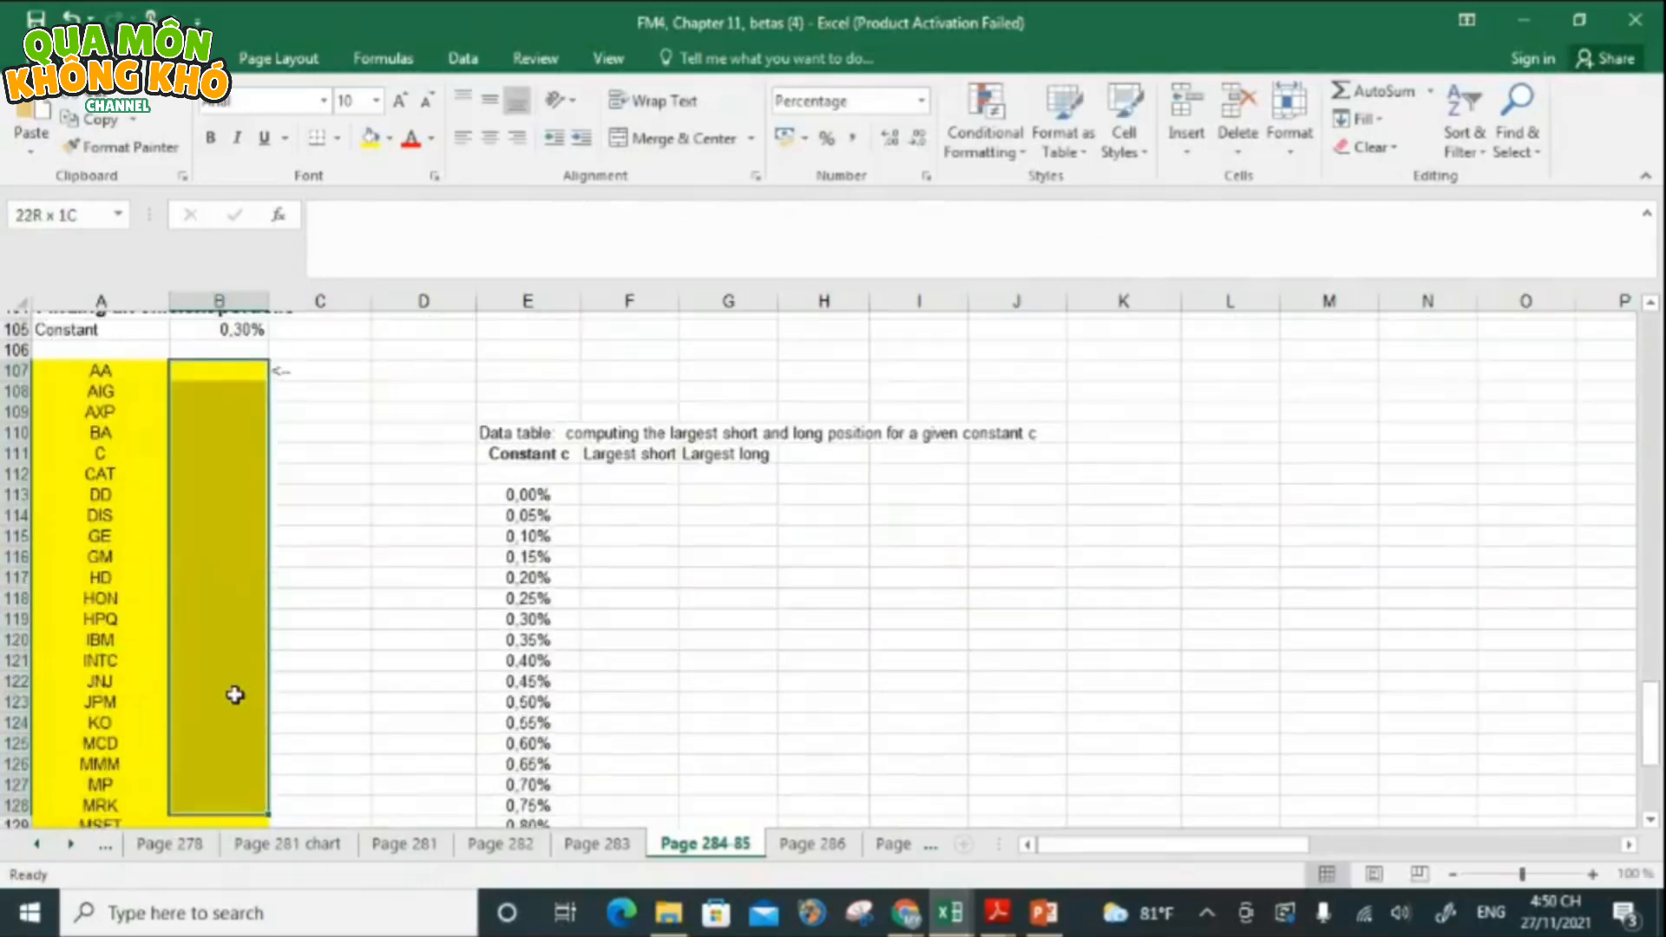
{"action": "key", "text": "shift+Down"}
{"action": "key", "text": "shift+Down"}
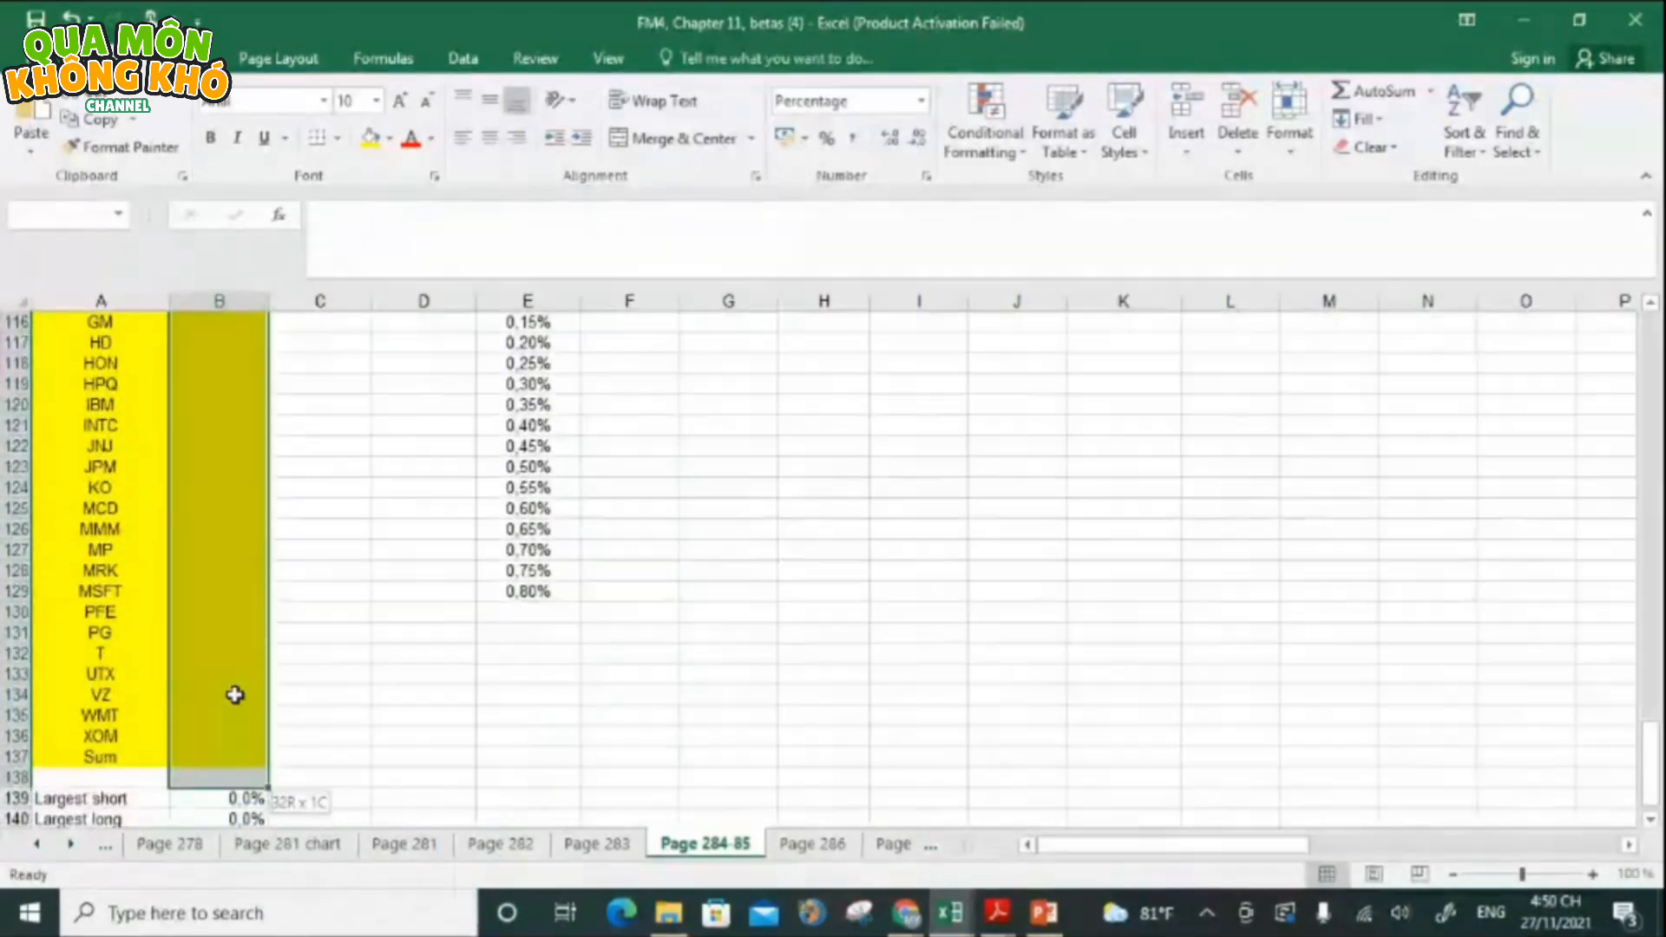
{"action": "left_click_drag", "start_coordinate": [1649, 764], "coordinate": [1616, 675]}
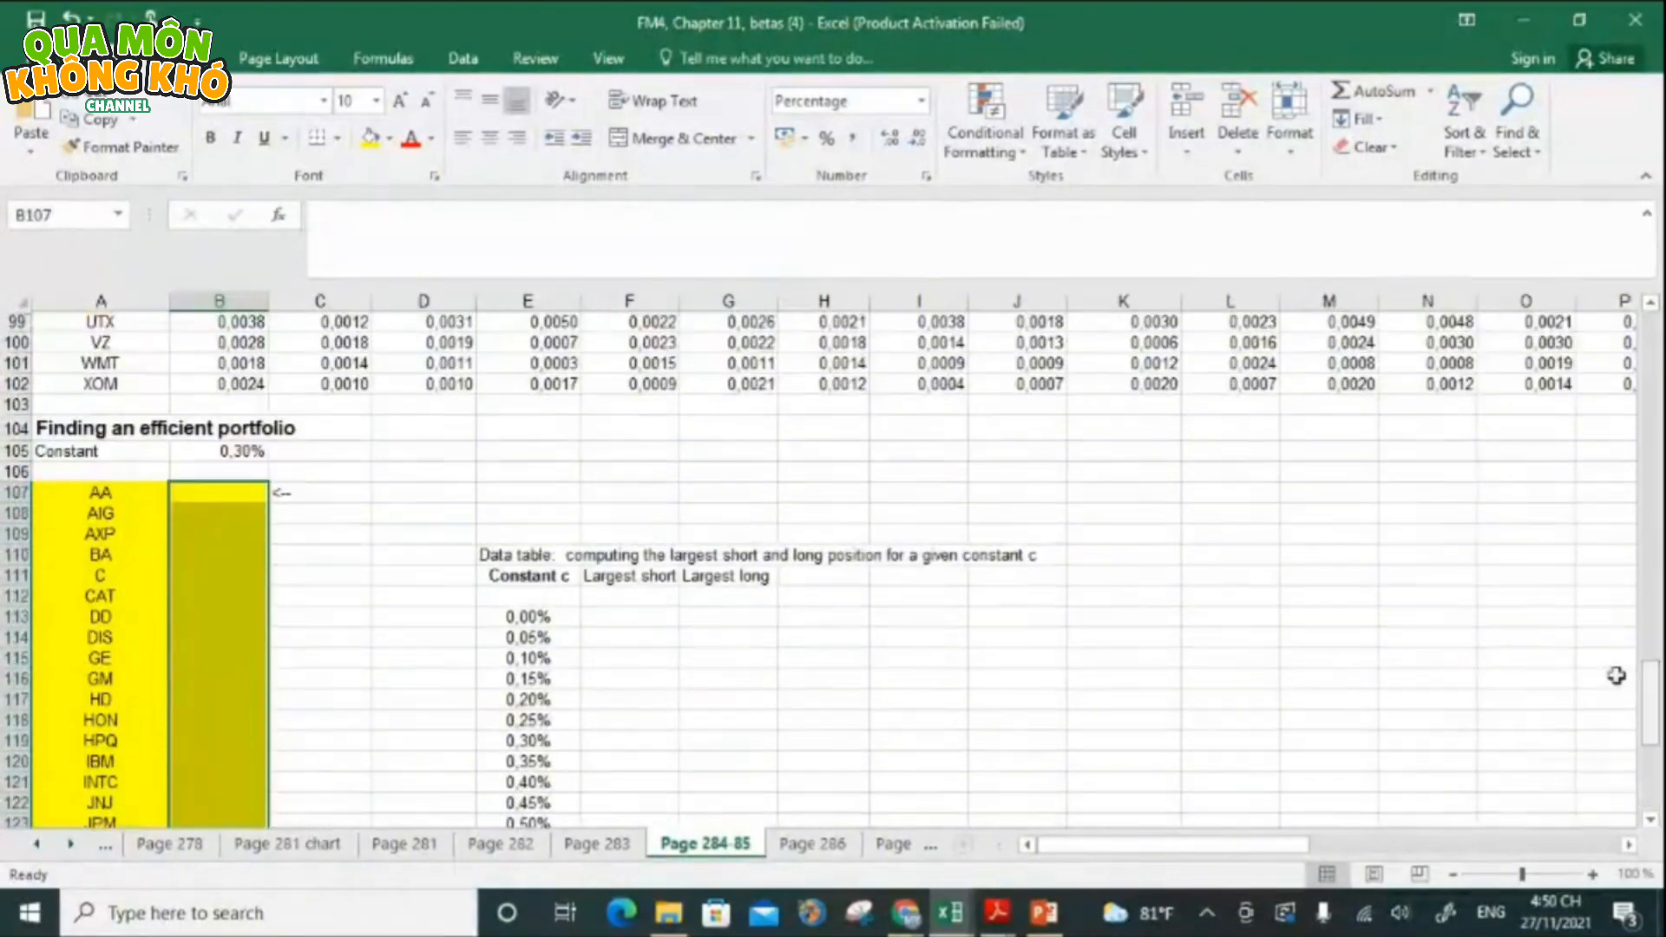
{"action": "left_click", "coordinate": [675, 253]}
{"action": "key", "text": "ctrl+v"}
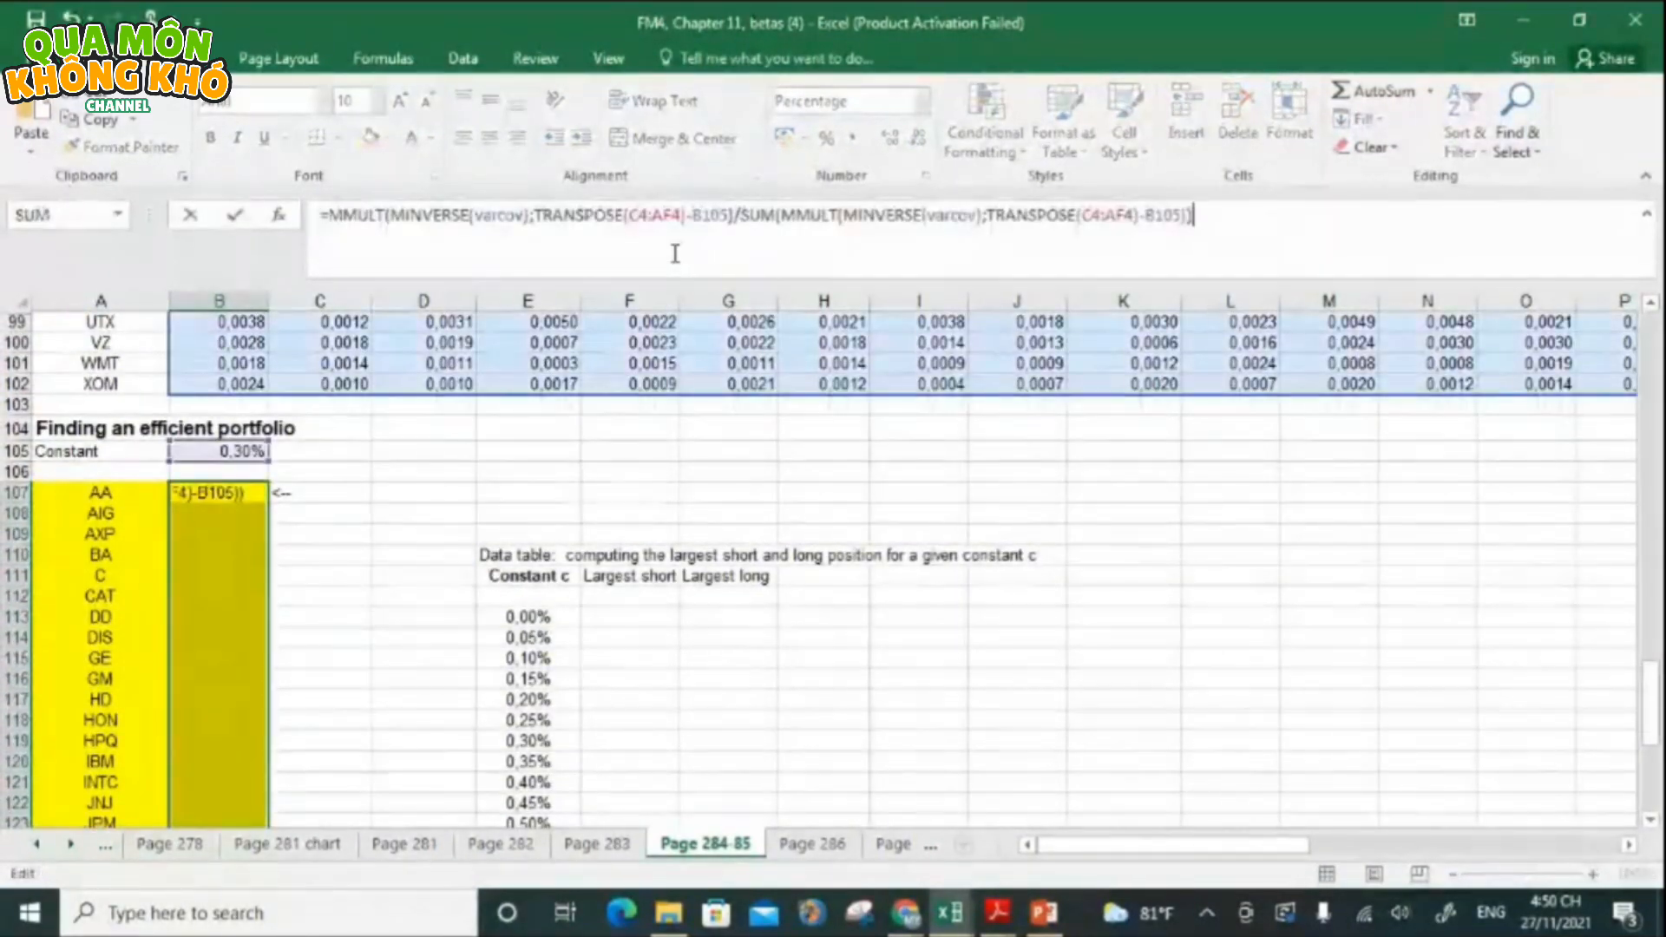
- Check the formula's referenced varcov matrix and average-return range C4:AF4, and enter it as an array formula for all the weights
{"action": "left_click_drag", "start_coordinate": [1649, 702], "coordinate": [1661, 683]}
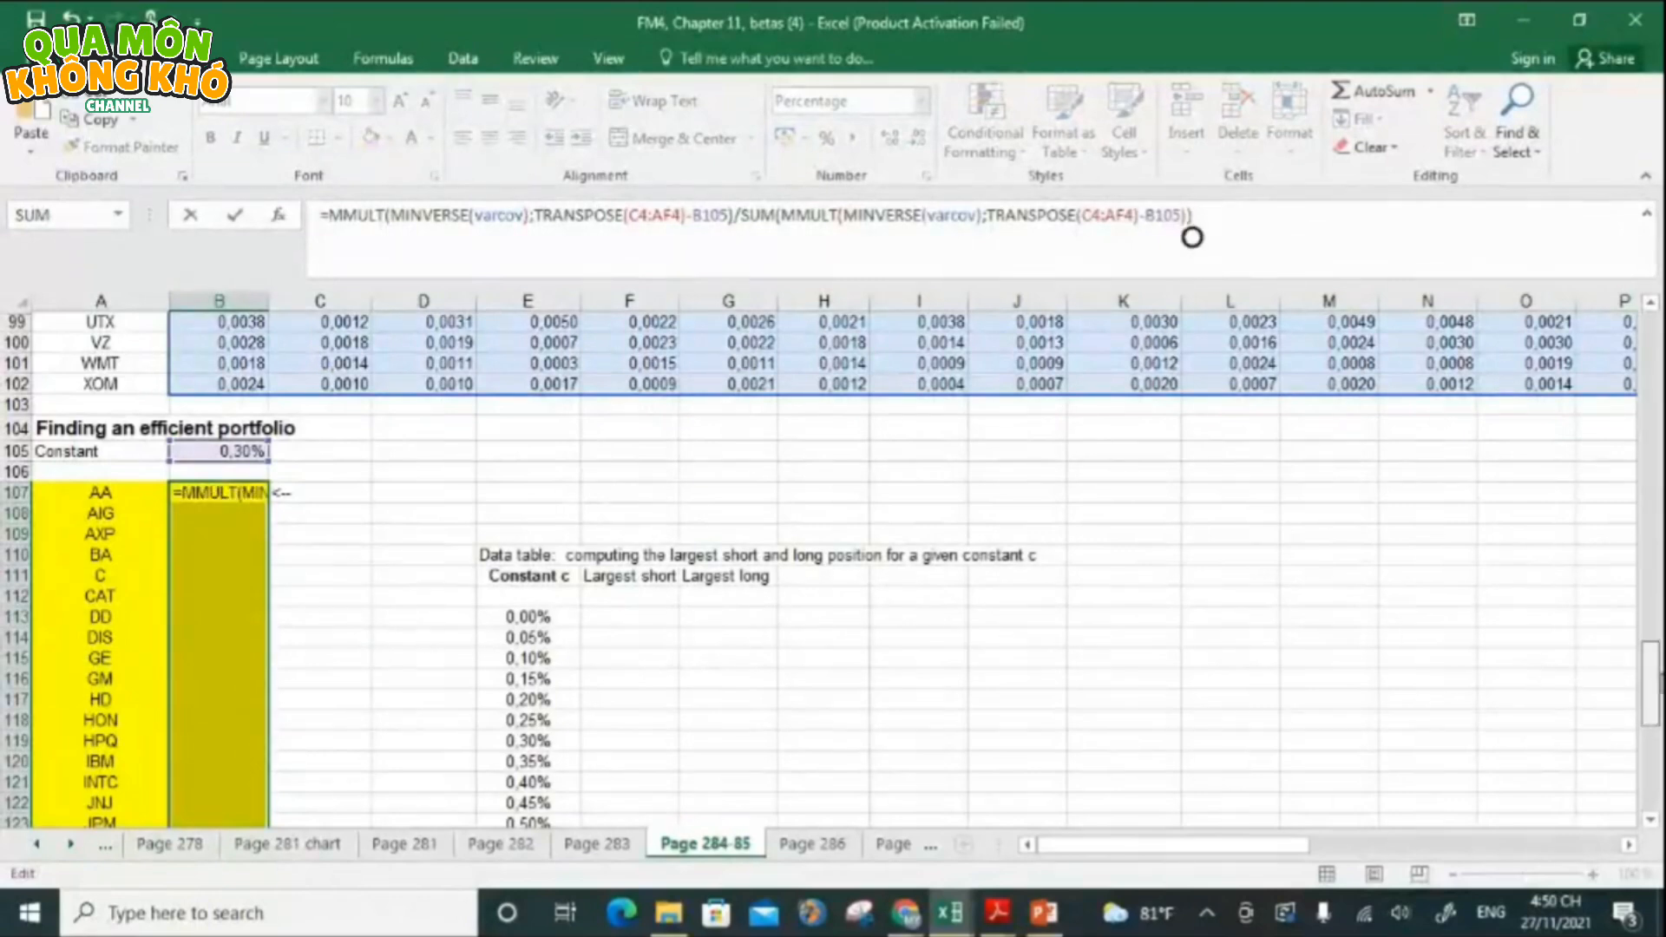
{"action": "left_click_drag", "start_coordinate": [1284, 844], "coordinate": [1622, 843]}
{"action": "left_click_drag", "start_coordinate": [1649, 701], "coordinate": [1650, 594]}
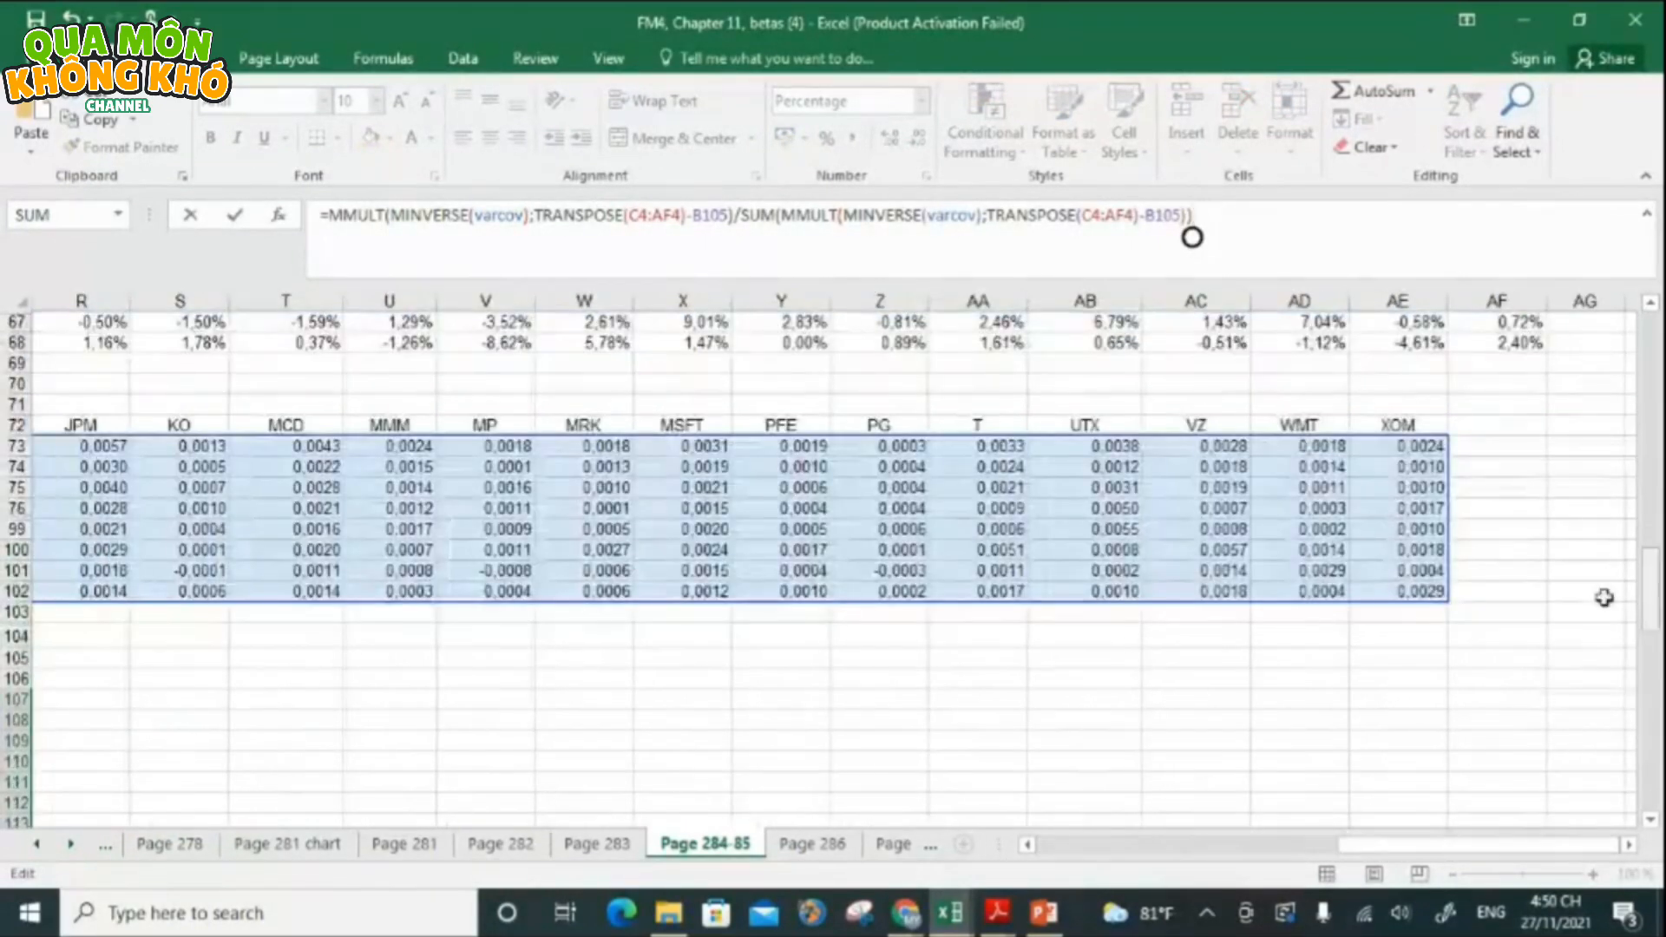
{"action": "left_click_drag", "start_coordinate": [1394, 850], "coordinate": [953, 862]}
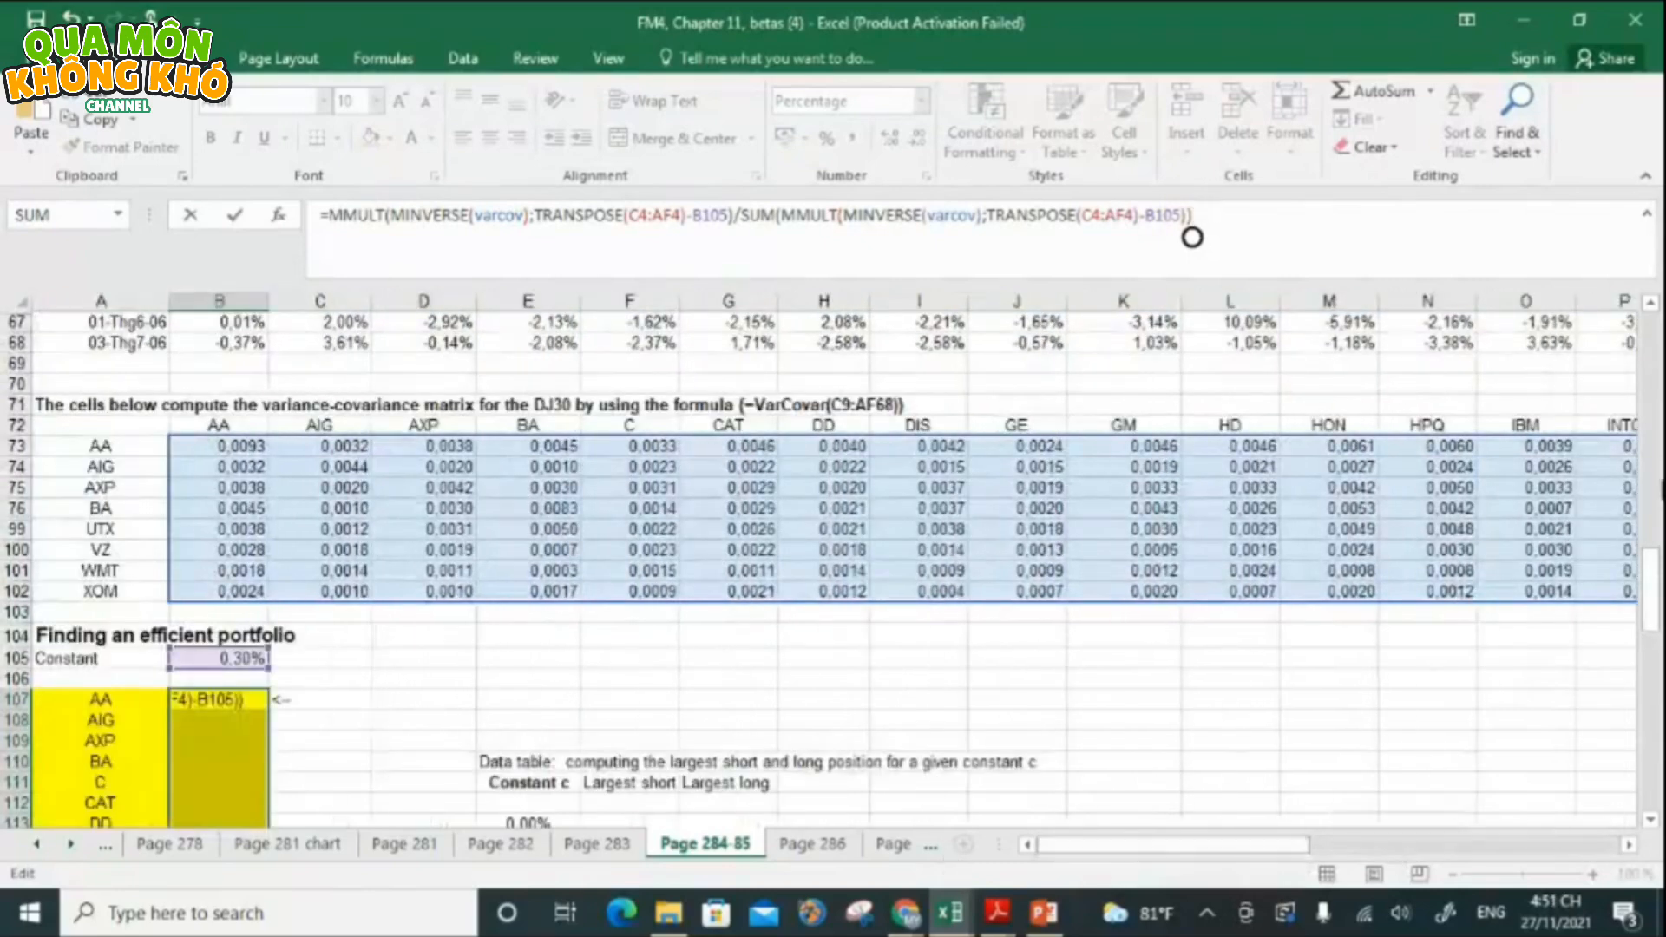
{"action": "left_click_drag", "start_coordinate": [1653, 579], "coordinate": [1652, 317]}
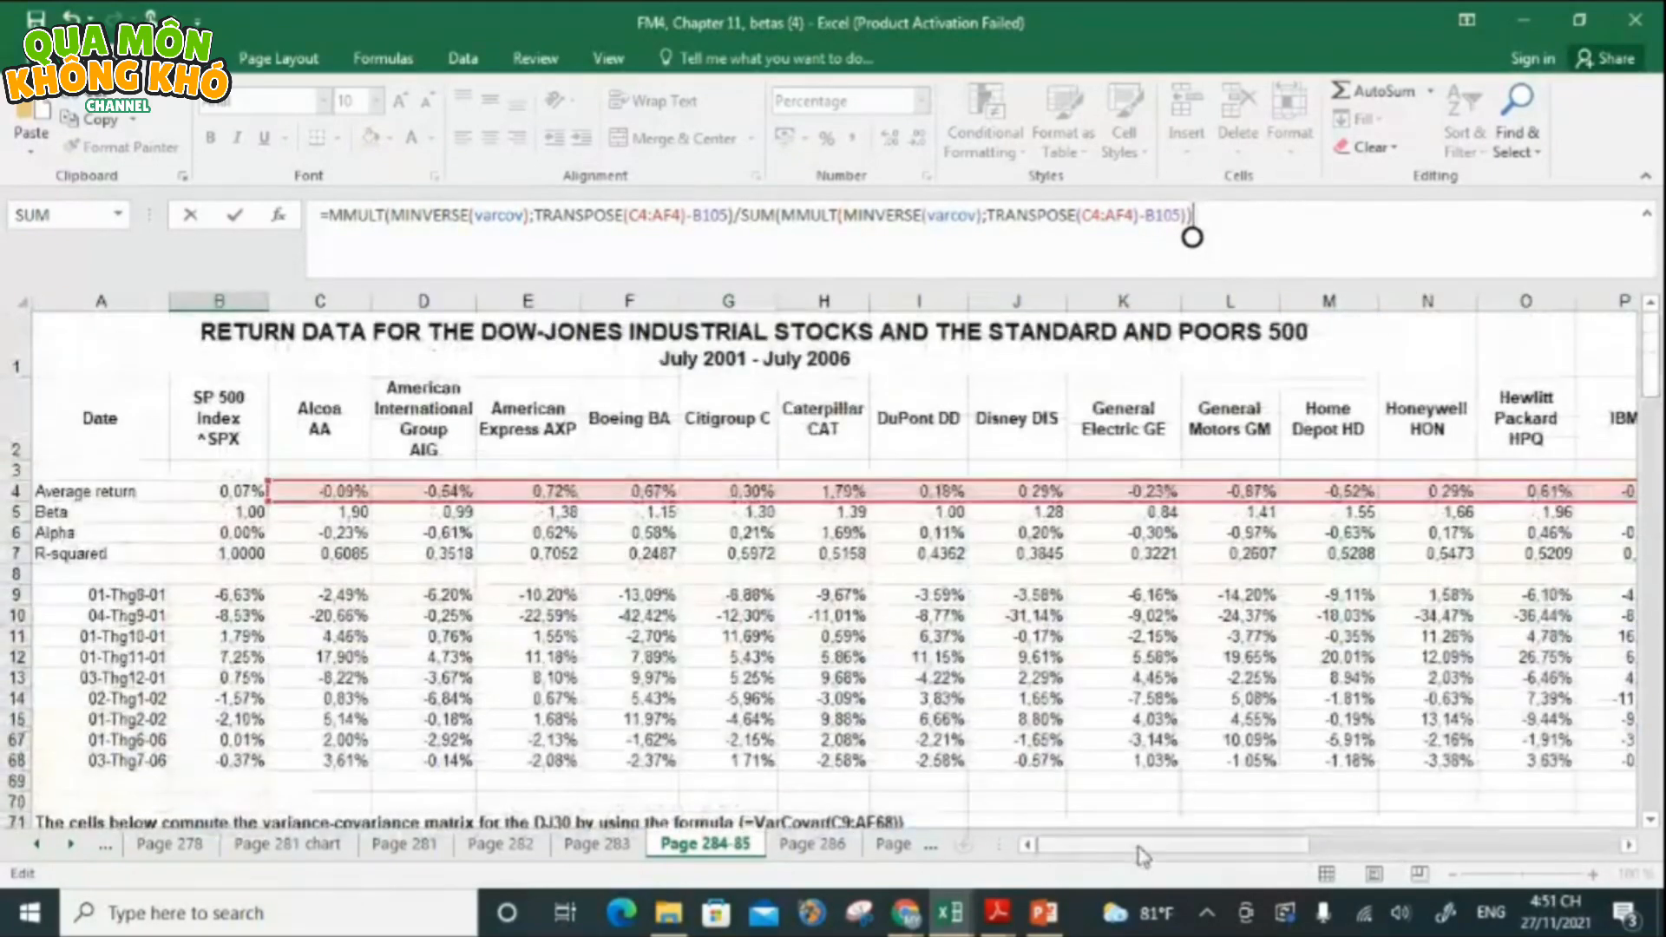
{"action": "left_click_drag", "start_coordinate": [1143, 856], "coordinate": [1002, 840]}
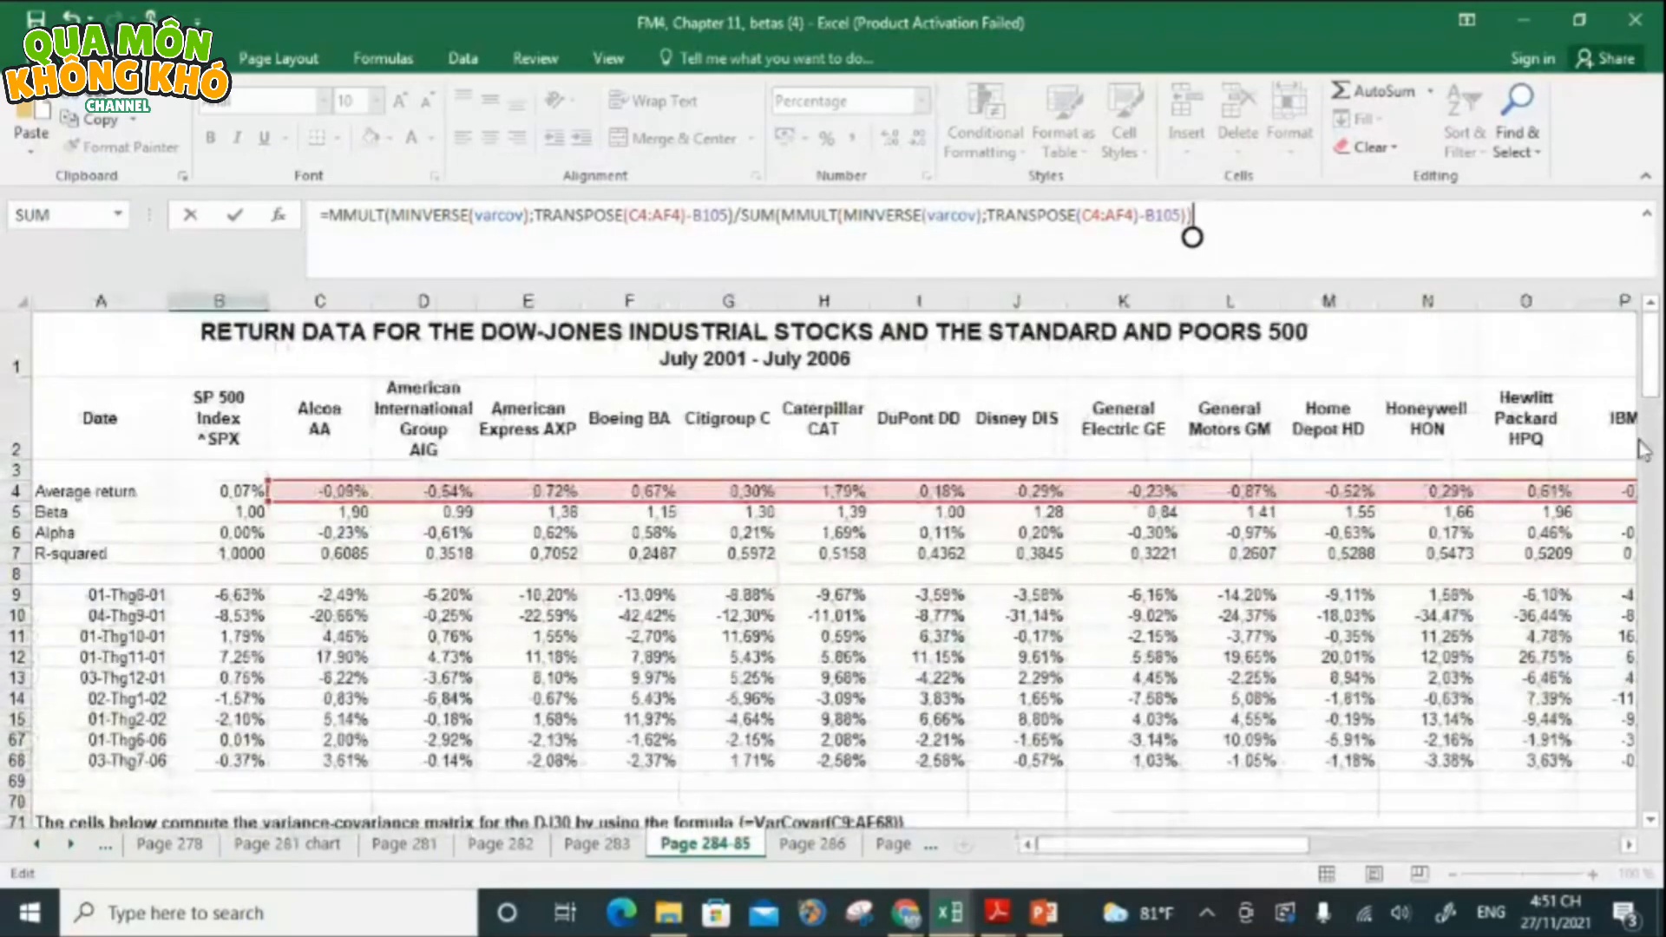
{"action": "left_click_drag", "start_coordinate": [1650, 351], "coordinate": [1650, 585]}
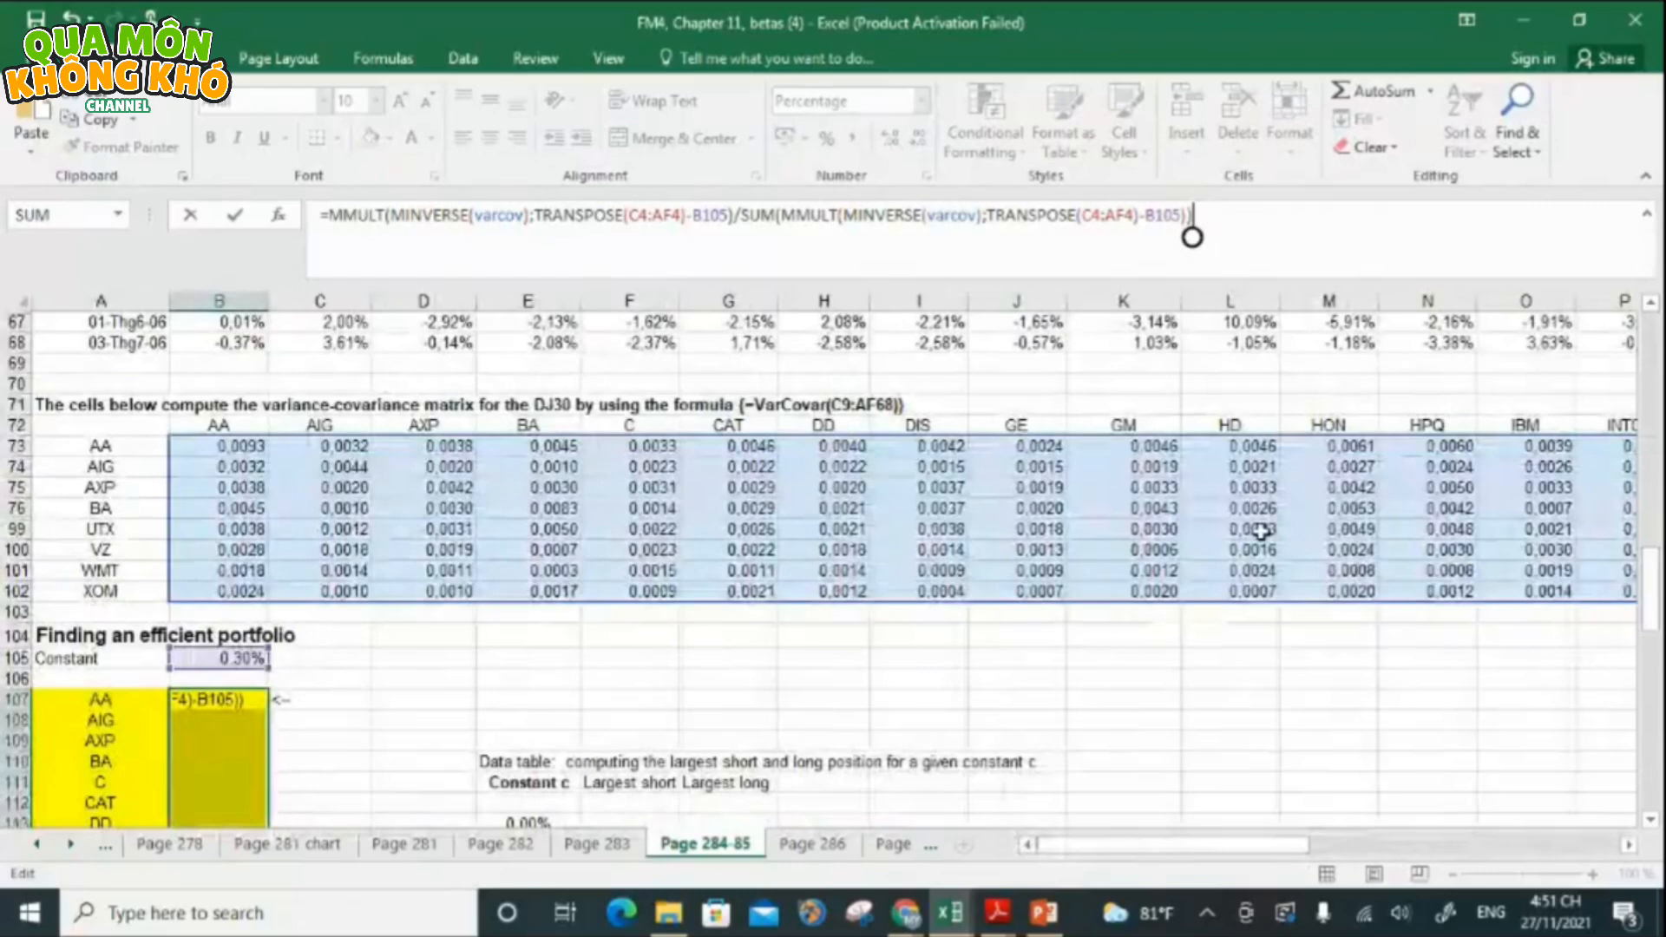
{"action": "key", "text": "ctrl+shift+Return"}
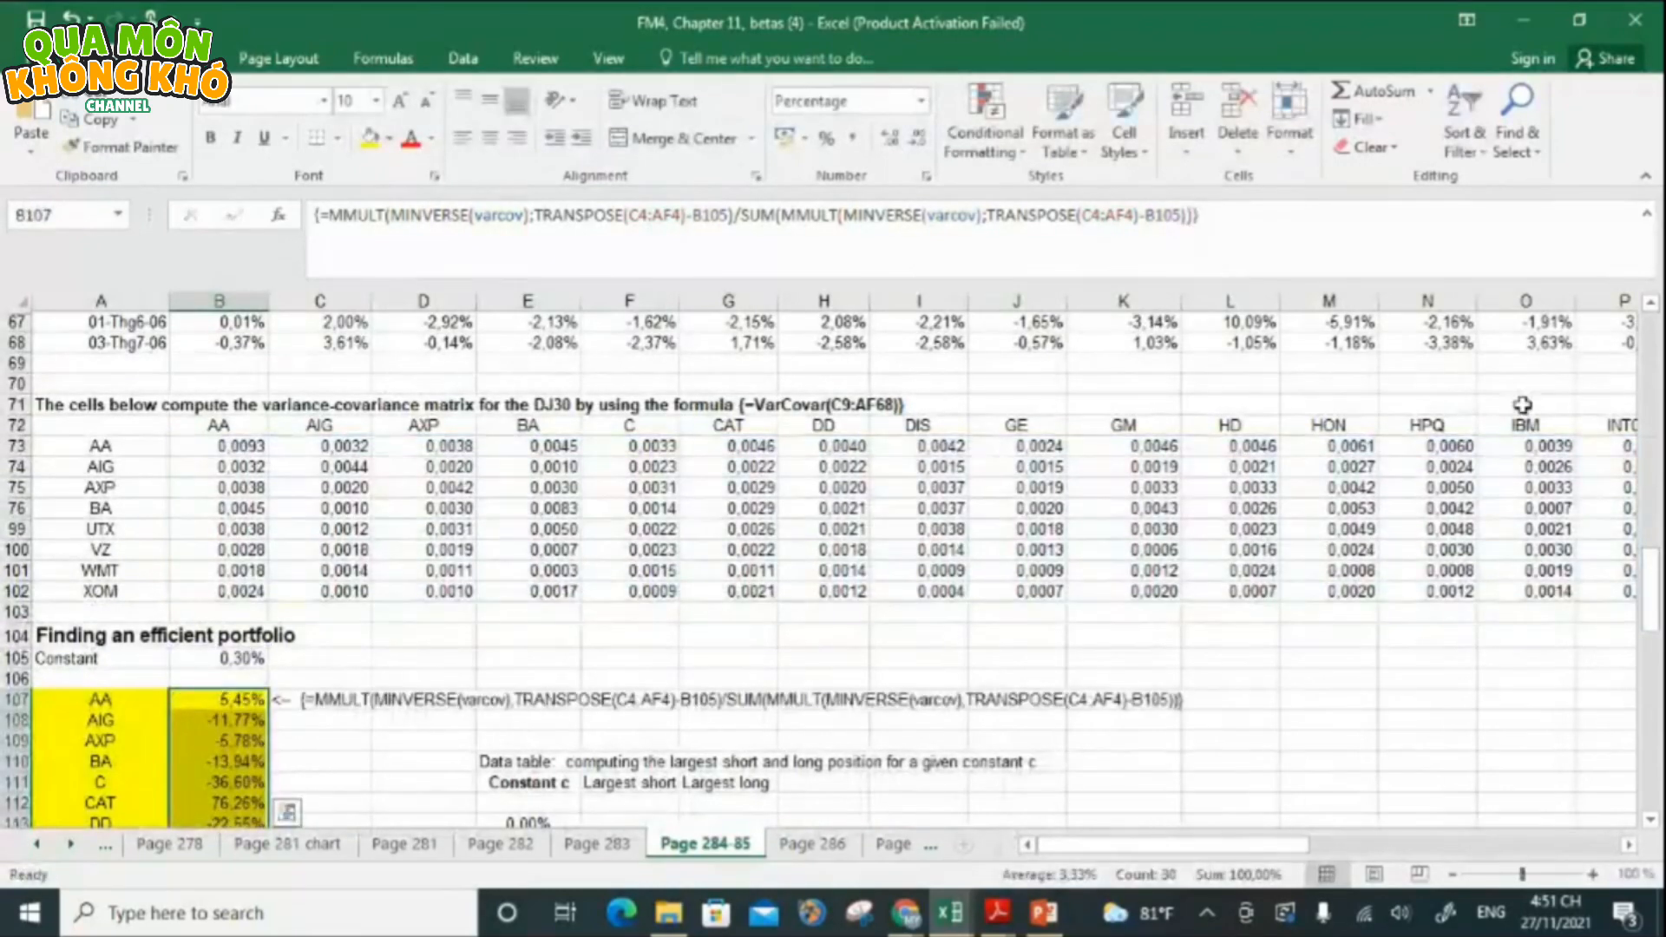
- Start an MMULT formula in B15 under Mysterious portfolio on Page 283, with C15:AF15 as its first array
{"action": "left_click_drag", "start_coordinate": [1650, 590], "coordinate": [1657, 694]}
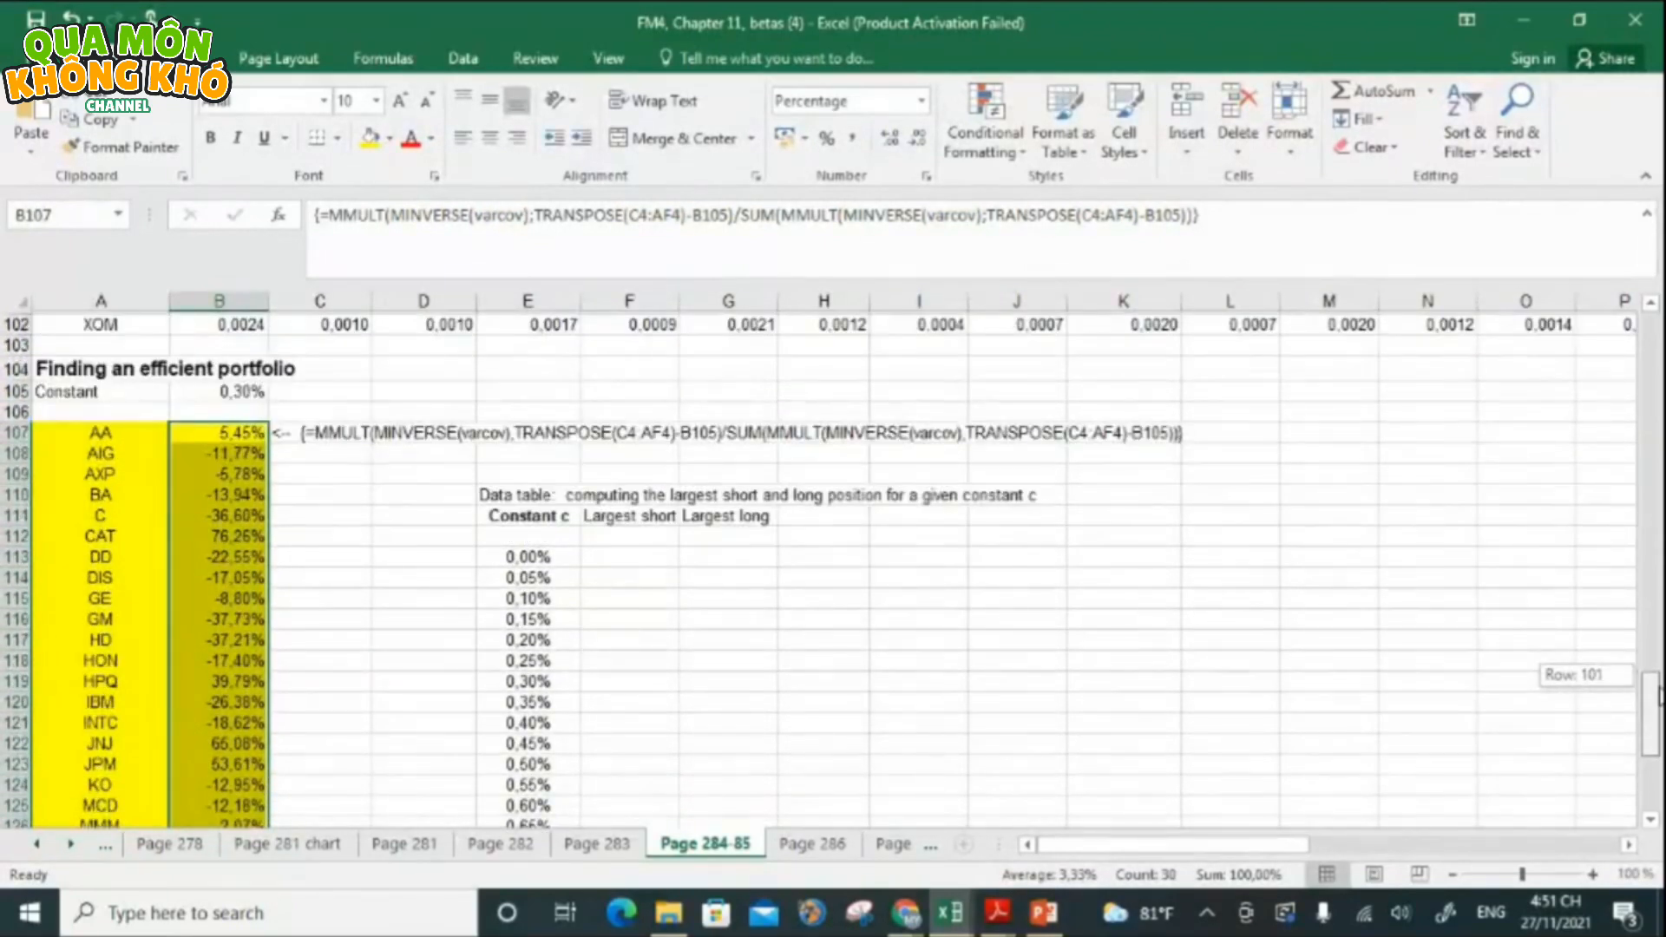
{"action": "left_click_drag", "start_coordinate": [1657, 694], "coordinate": [1657, 694]}
{"action": "left_click", "coordinate": [633, 847]}
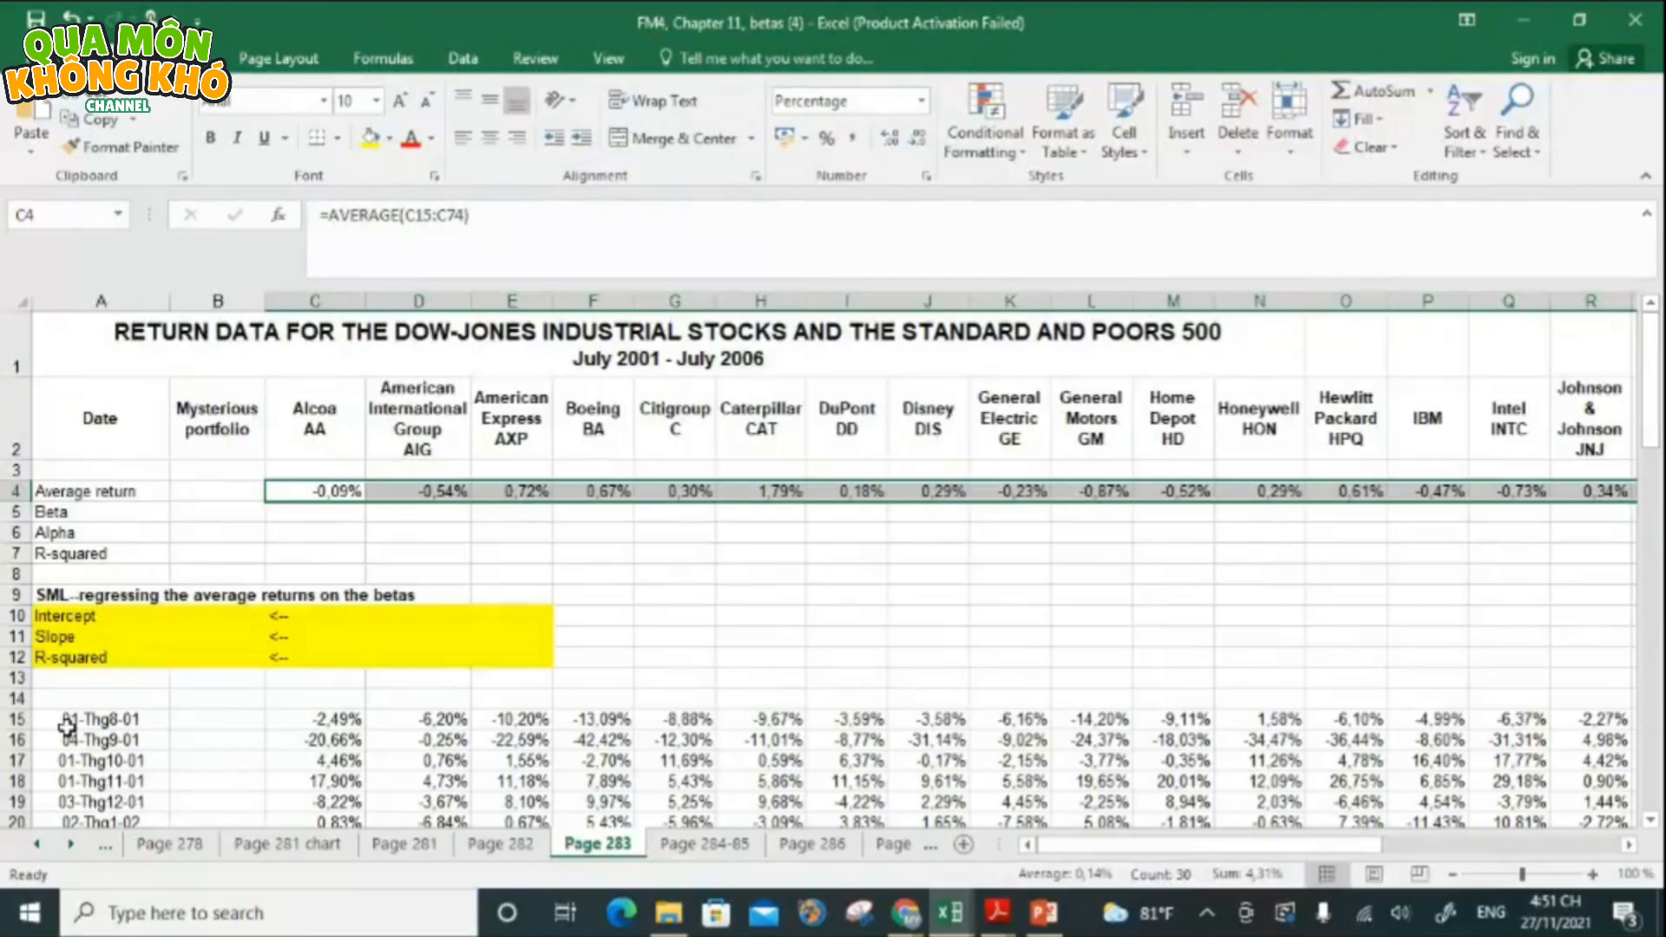
{"action": "left_click", "coordinate": [214, 715]}
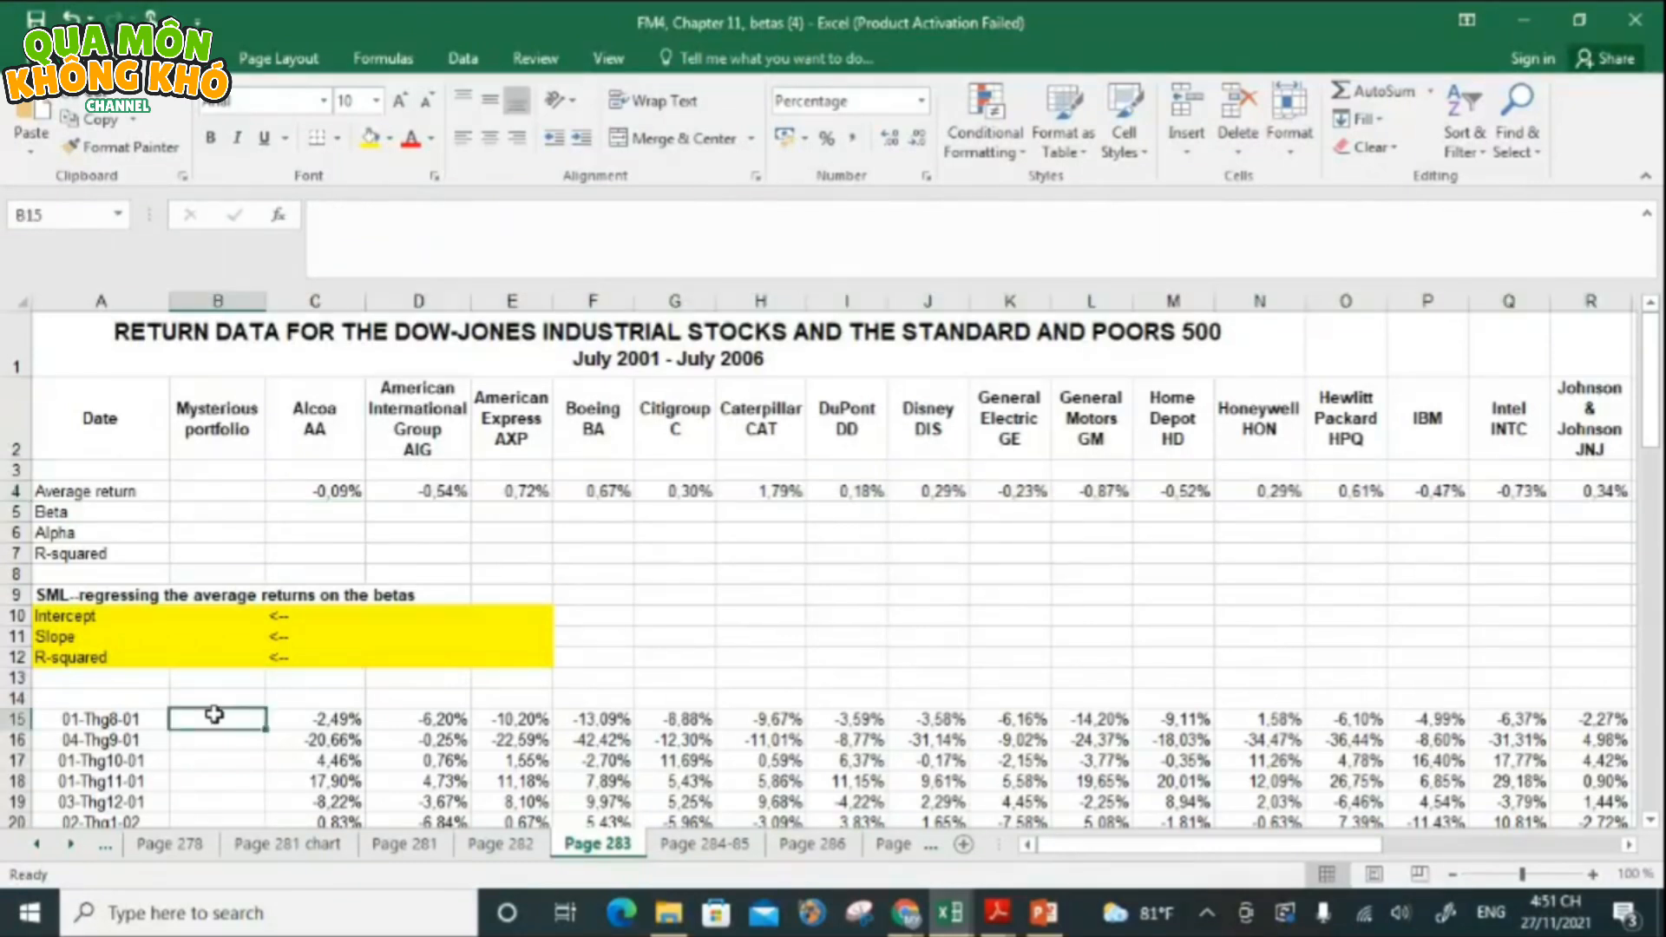
{"action": "type", "text": "=M"}
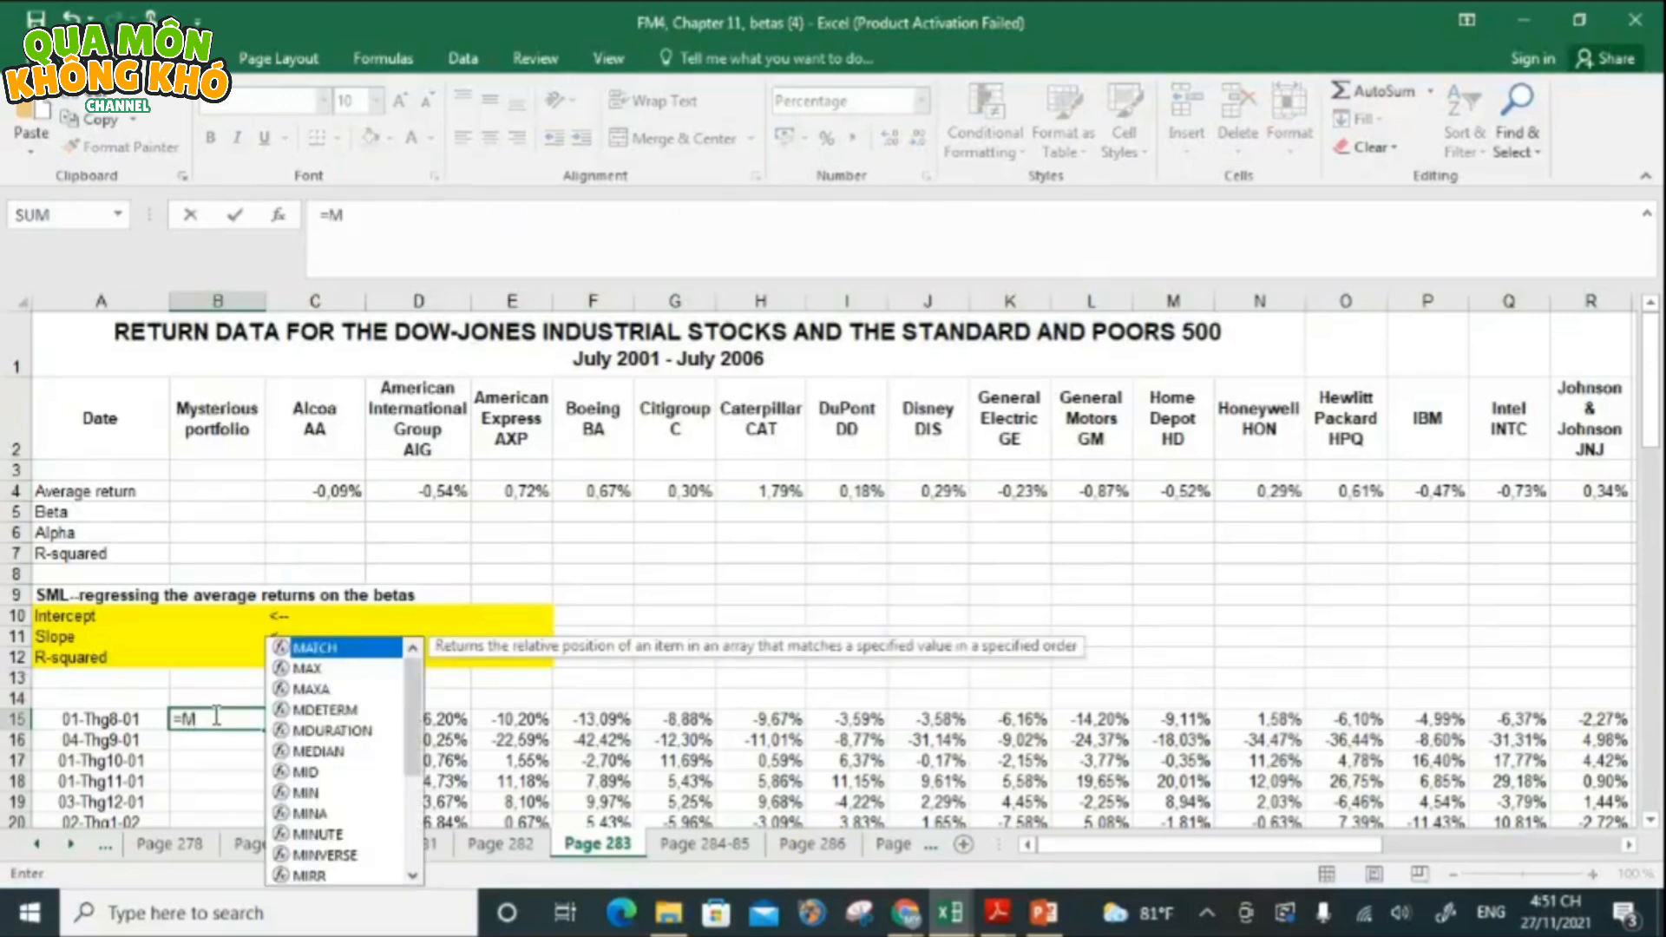
{"action": "type", "text": "M"}
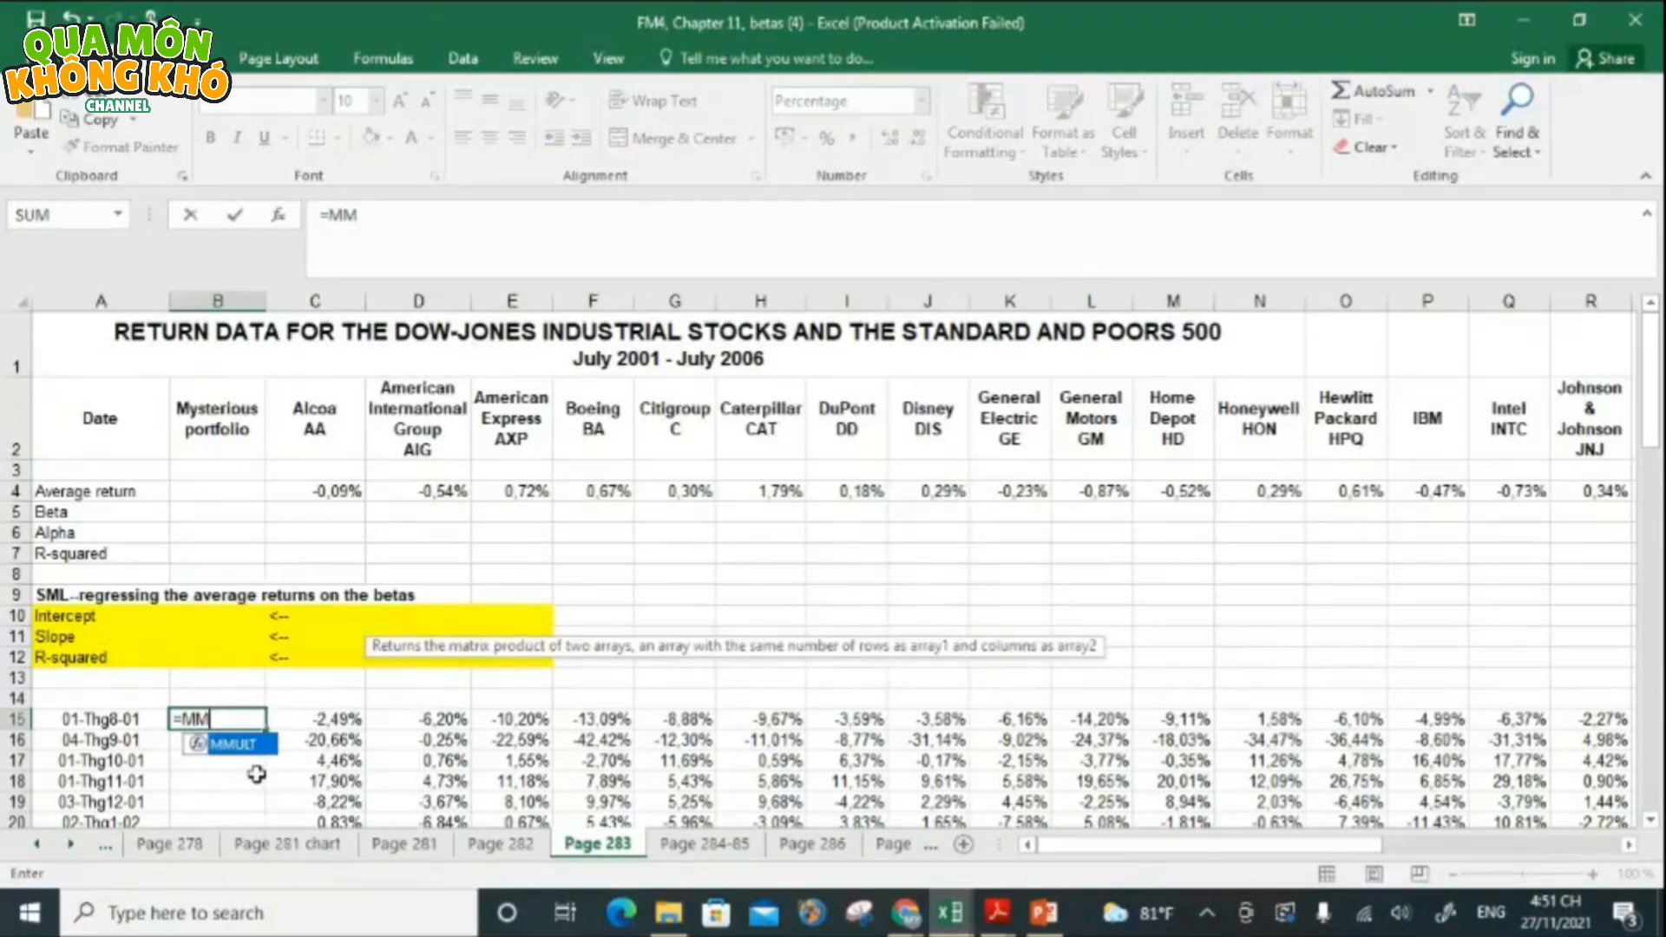
{"action": "double_click", "coordinate": [262, 746]}
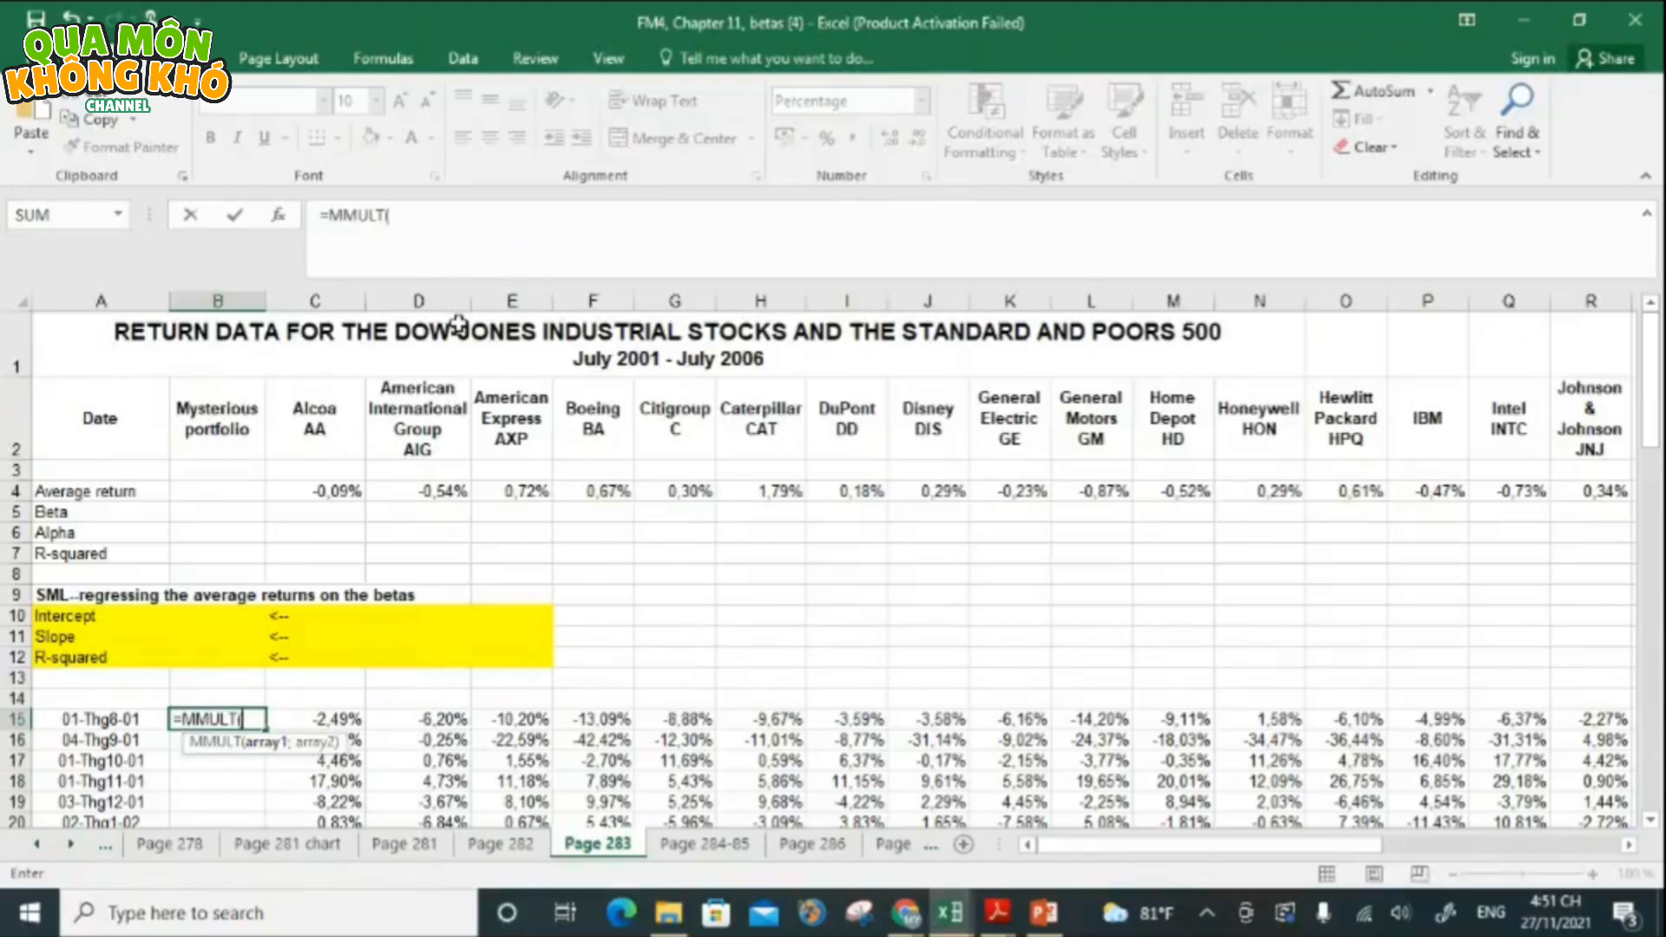
{"action": "left_click", "coordinate": [336, 720]}
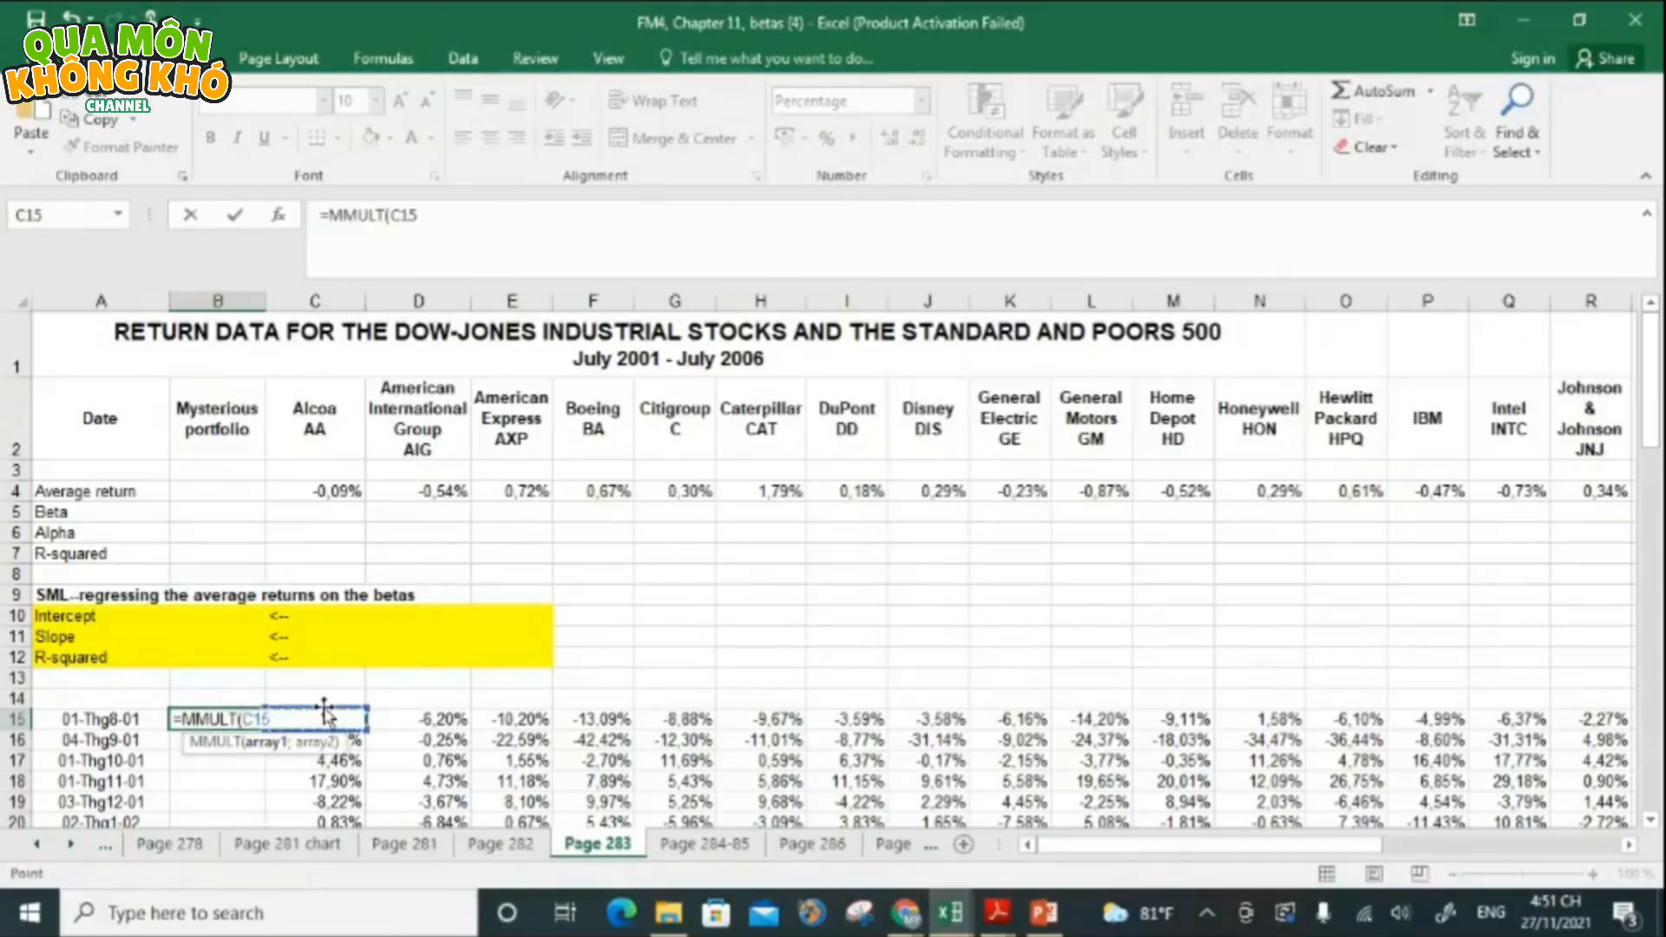
{"action": "key", "text": "ctrl+shift+Right"}
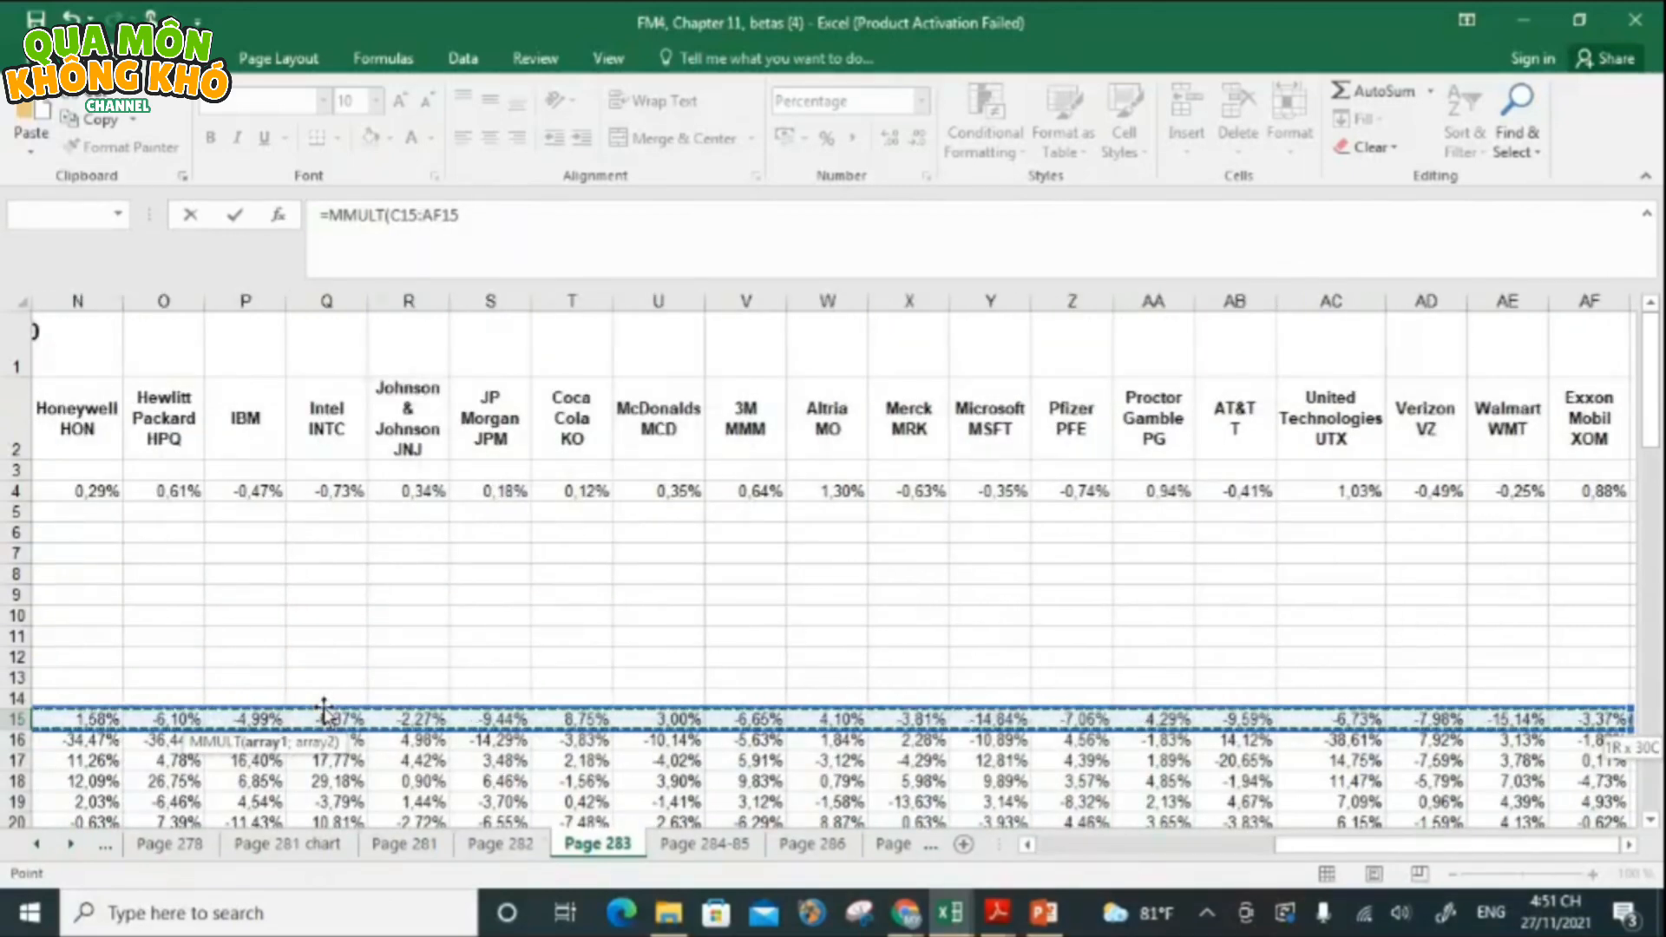
- Add the Page 284-85 weights B107:B136 as the MMULT's second array, locked as the absolute reference $B$107:$B$136
{"action": "left_click", "coordinate": [516, 231]}
{"action": "type", "text": ";"}
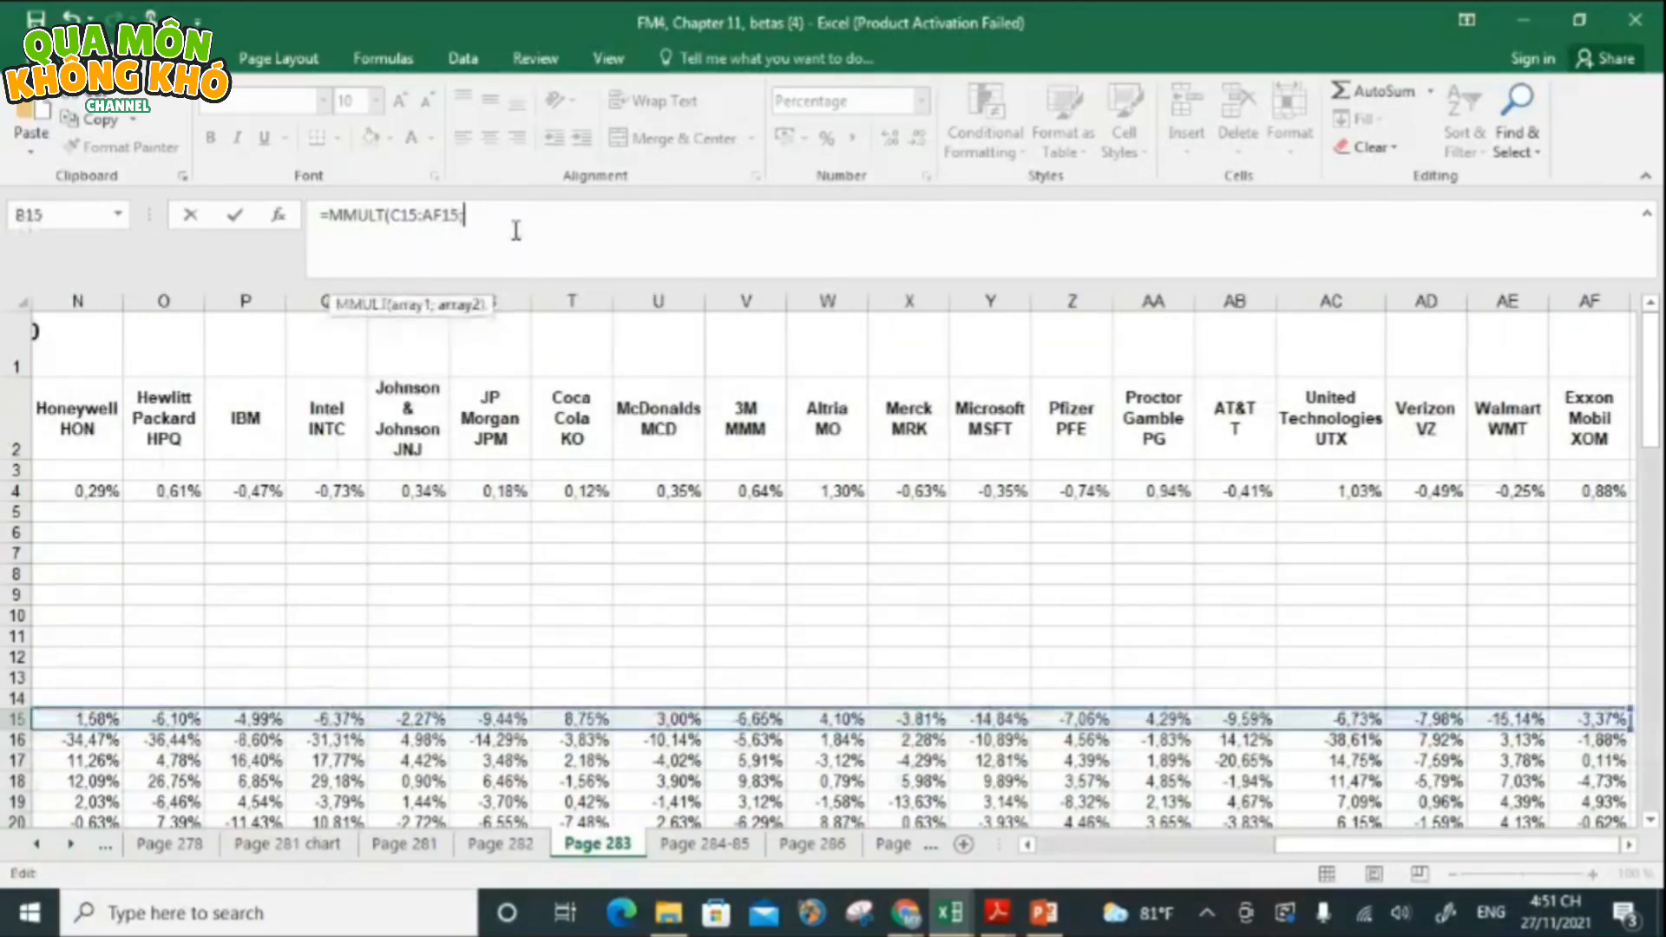
{"action": "left_click", "coordinate": [704, 844]}
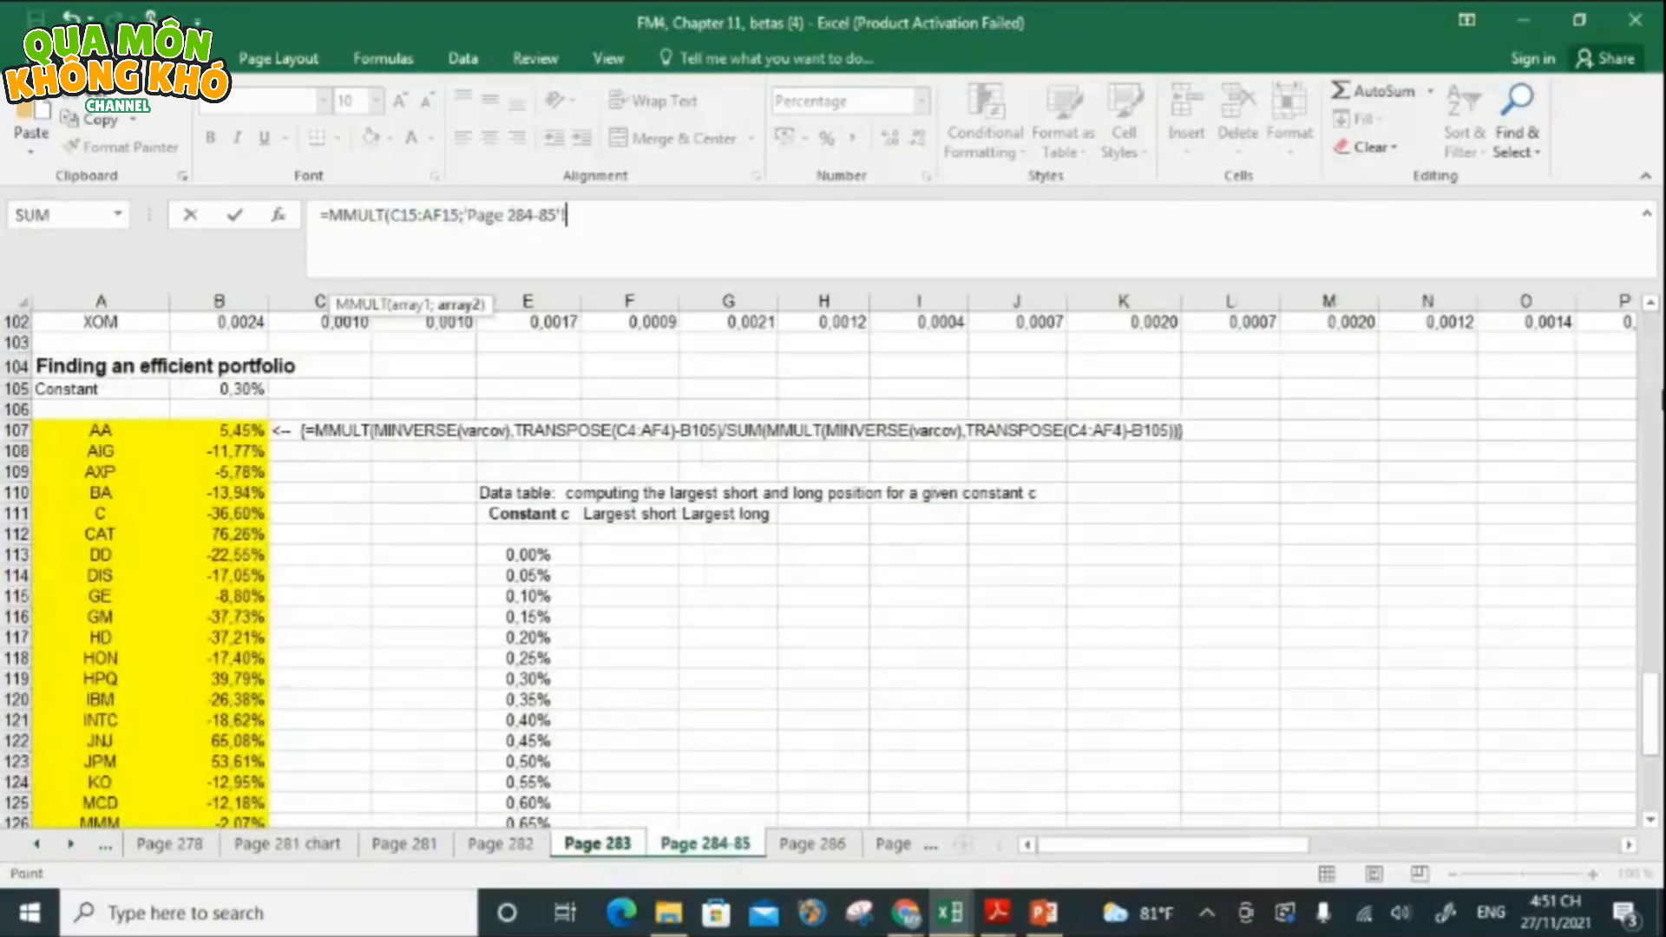
{"action": "left_click", "coordinate": [227, 429]}
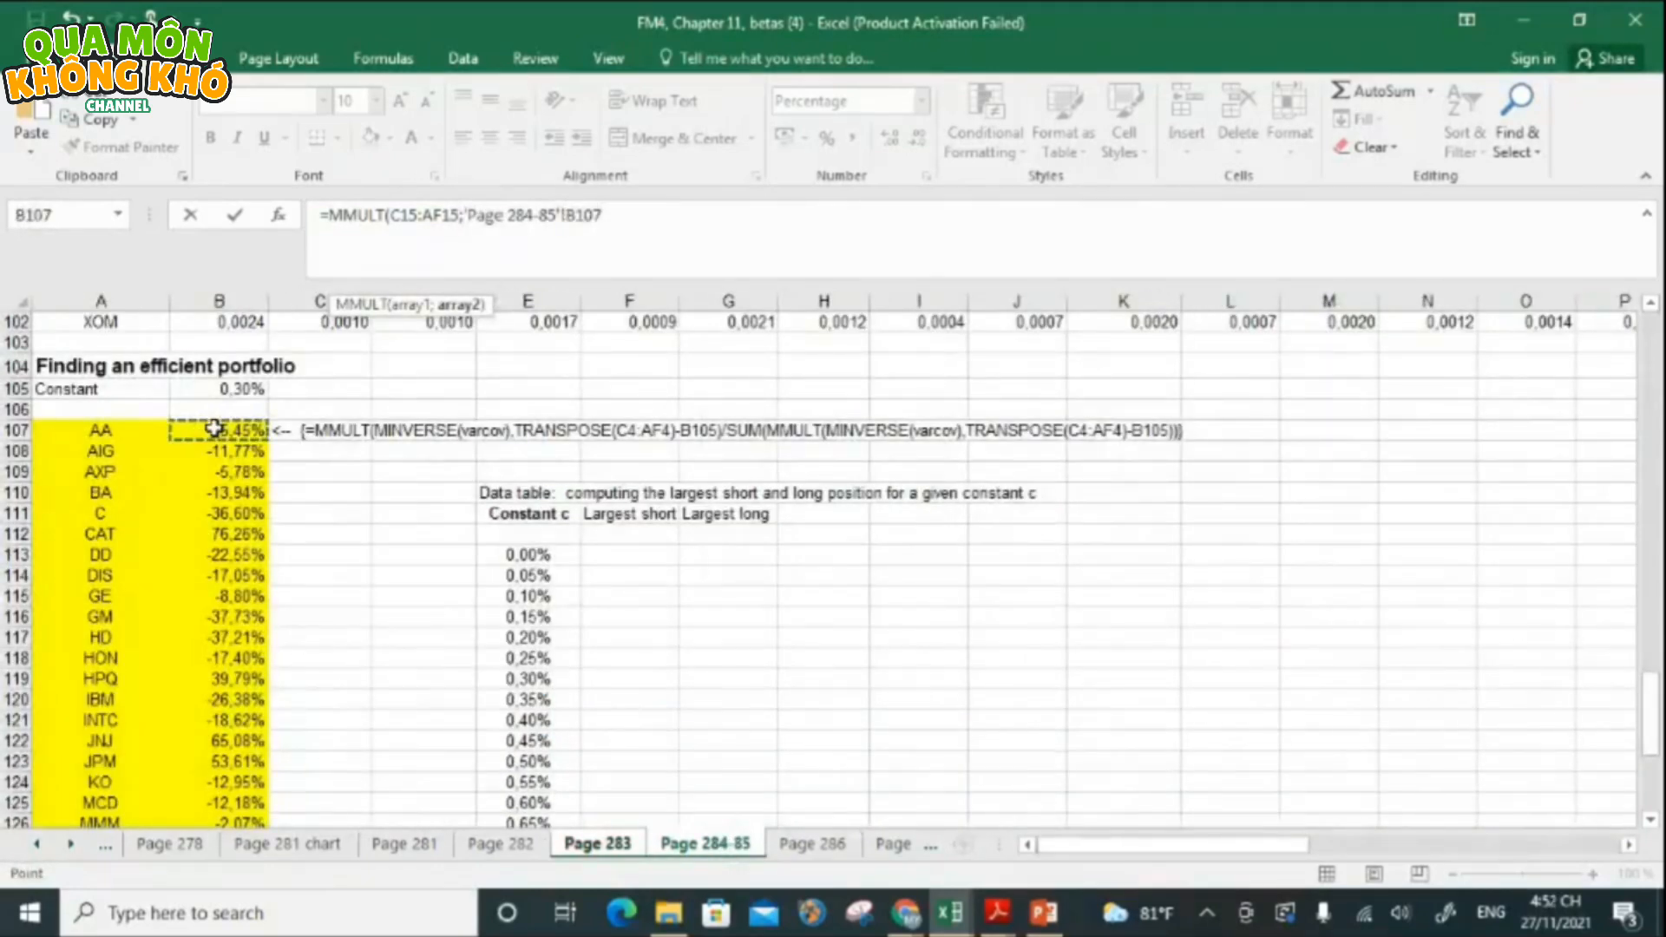
{"action": "key", "text": "ctrl+shift+Down"}
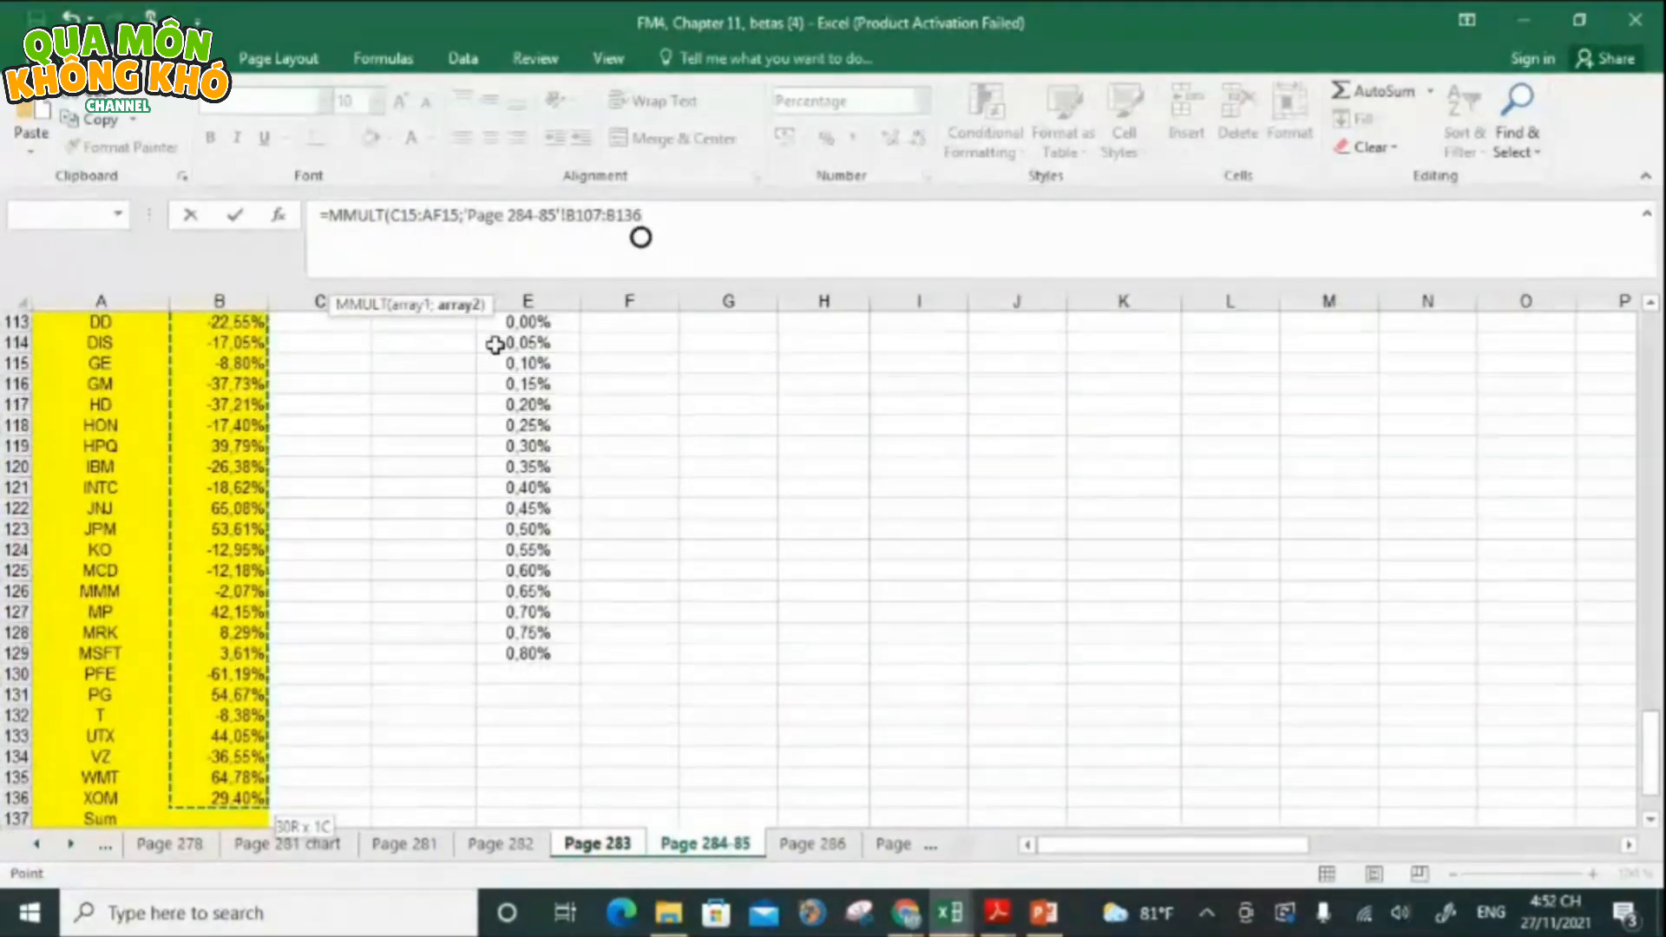
{"action": "key", "text": "F4"}
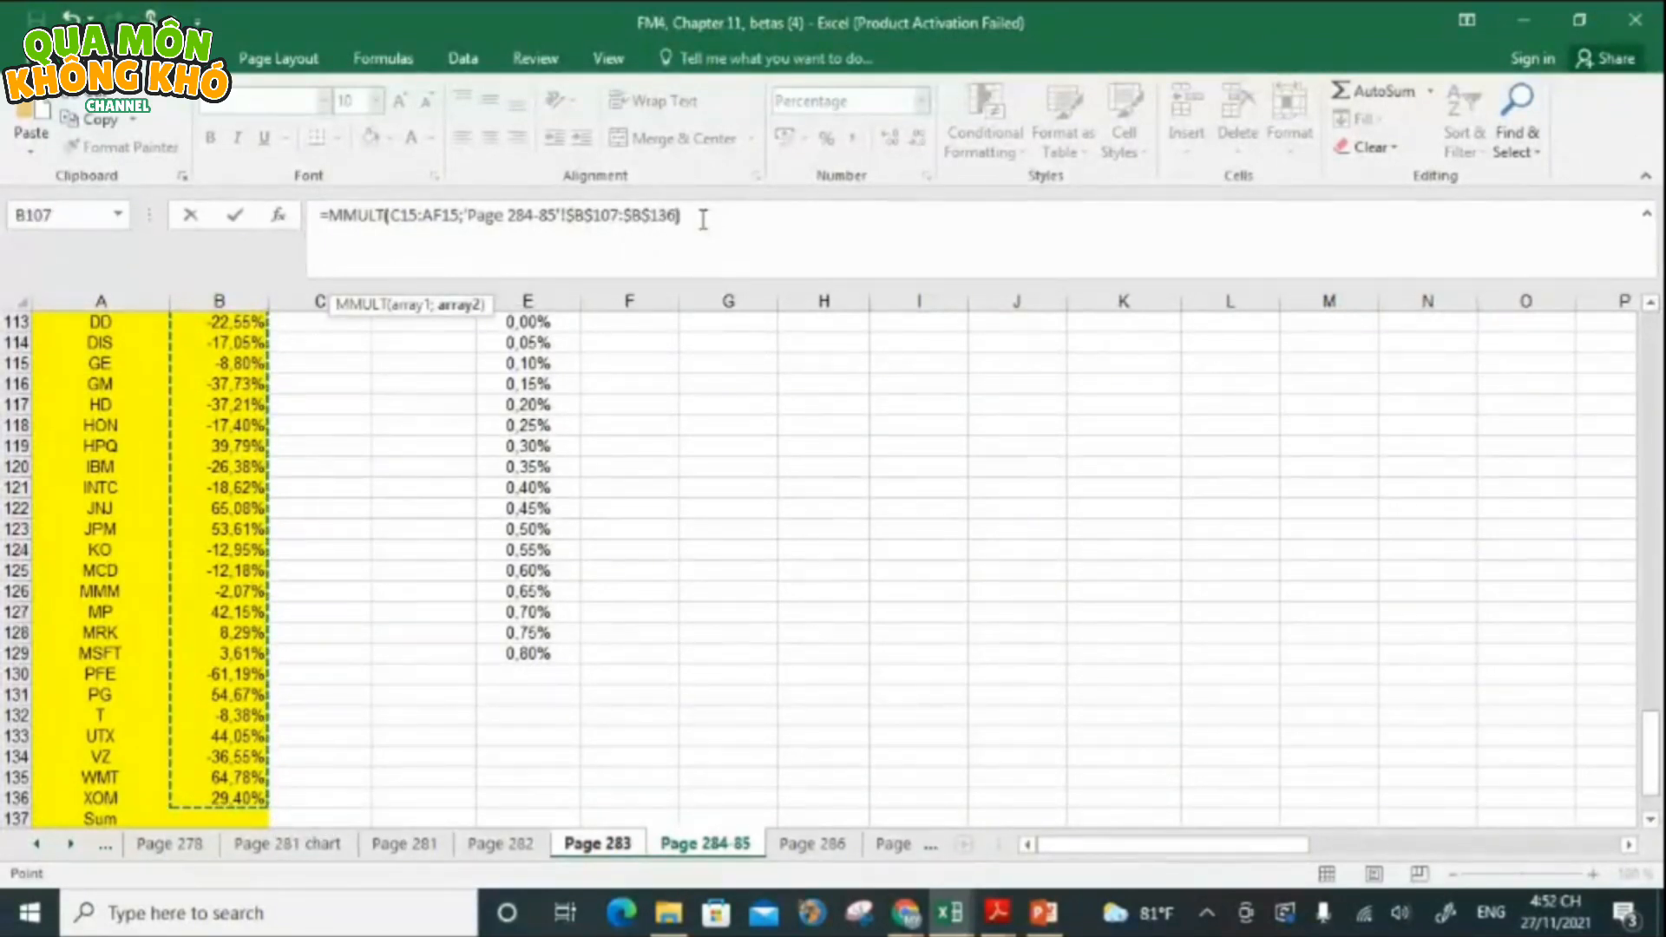
- Enter the MMULT in B15 as an array formula and fill it down the Mysterious portfolio column to row 74
{"action": "type", "text": ")"}
{"action": "key", "text": "ctrl+shift+Return"}
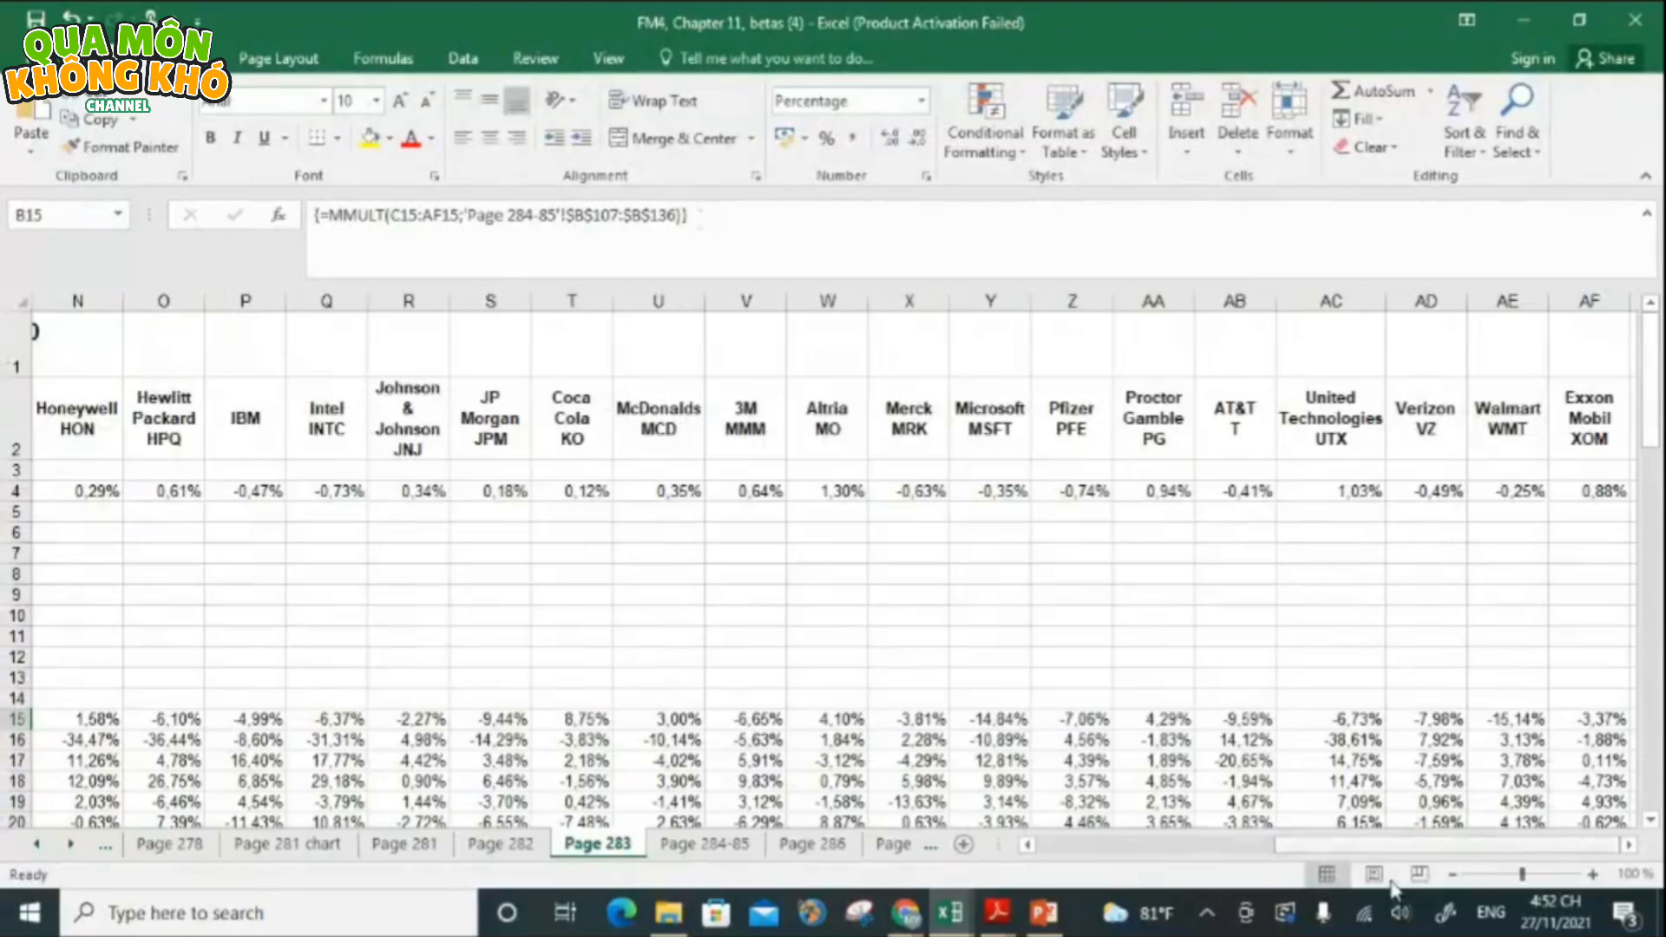
{"action": "left_click_drag", "start_coordinate": [1377, 845], "coordinate": [1090, 878]}
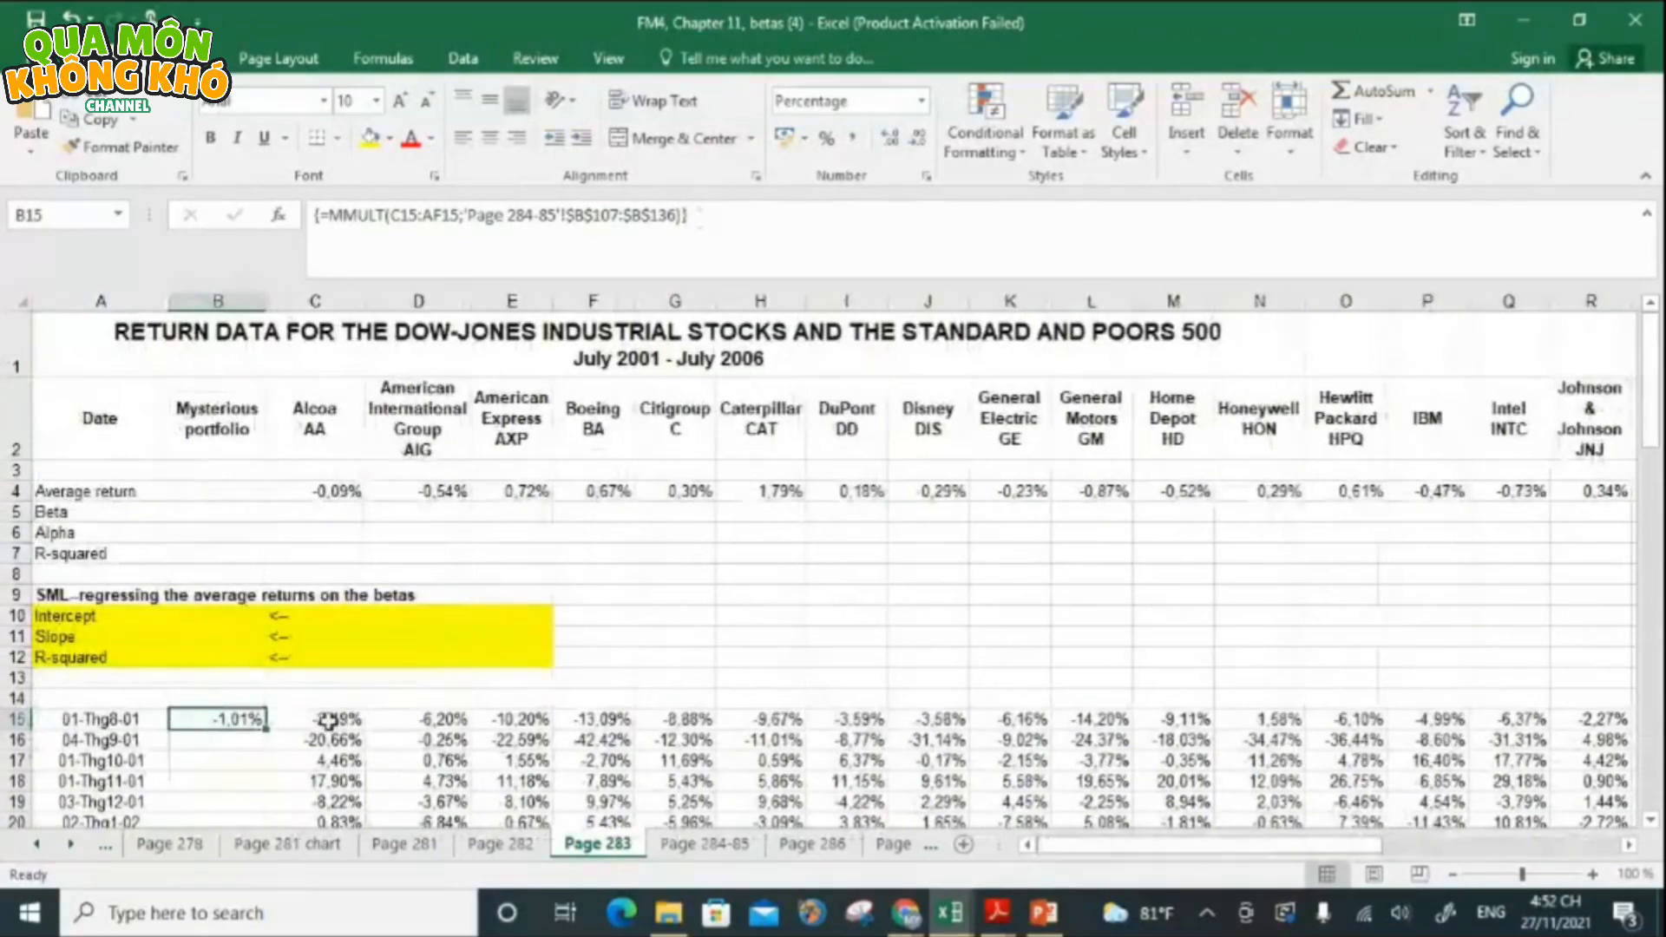
{"action": "double_click", "coordinate": [263, 727]}
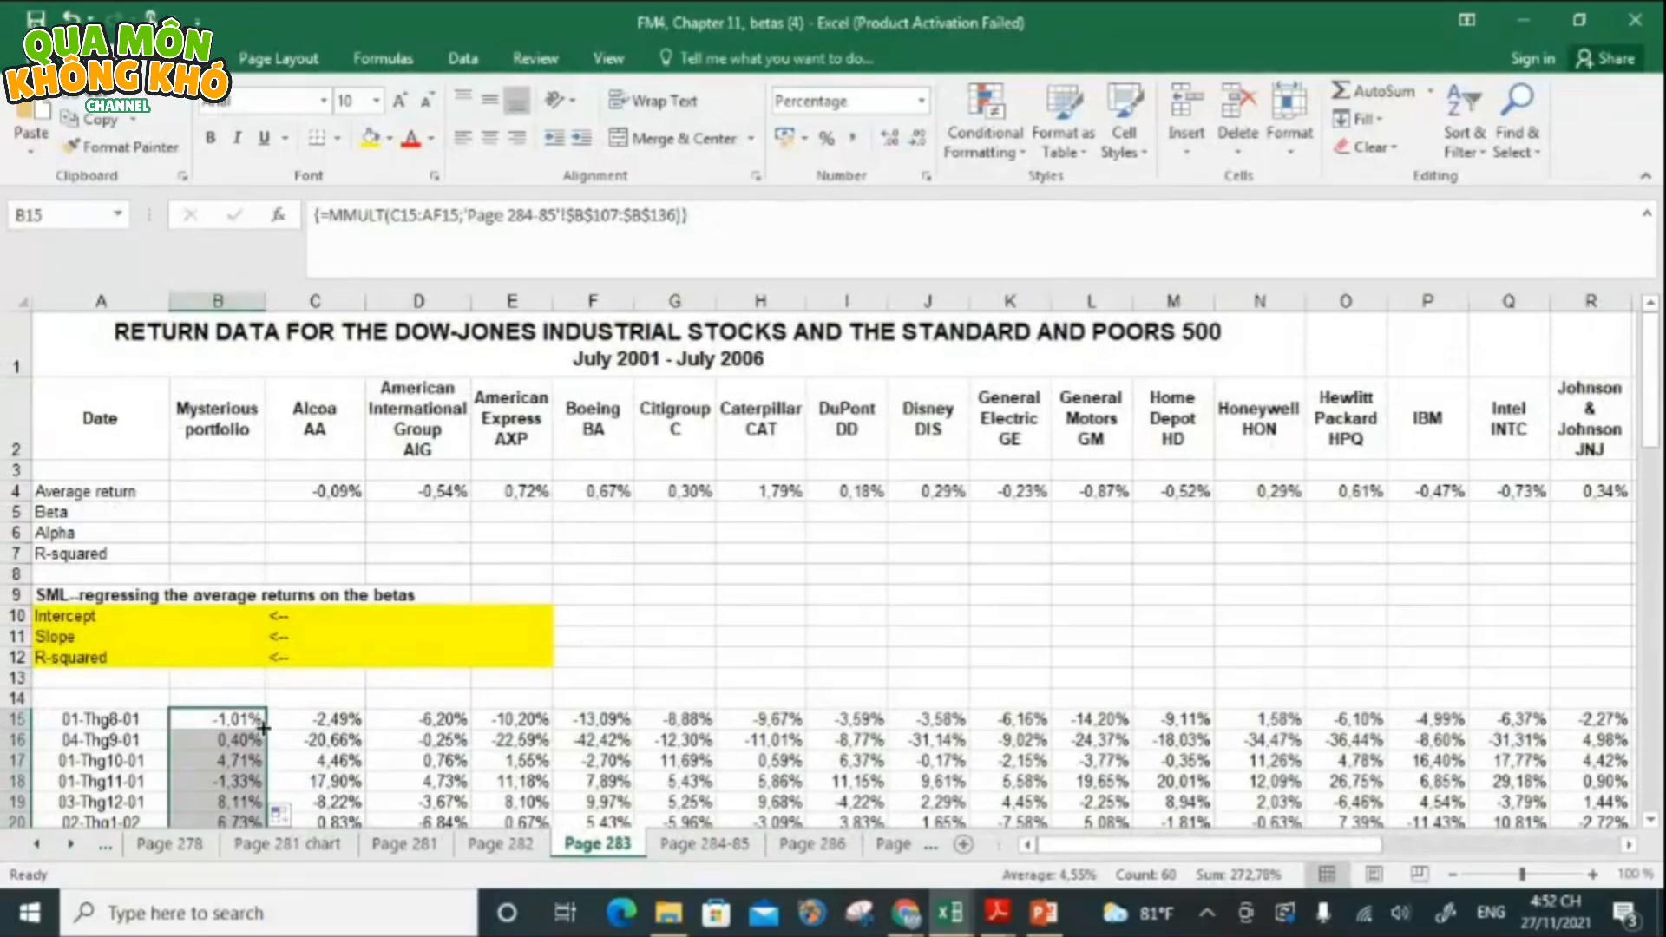
{"action": "mouse_move", "coordinate": [1652, 378]}
{"action": "left_mouse_down"}
{"action": "mouse_move", "coordinate": [1651, 425]}
{"action": "mouse_move", "coordinate": [1651, 382]}
{"action": "left_mouse_up"}
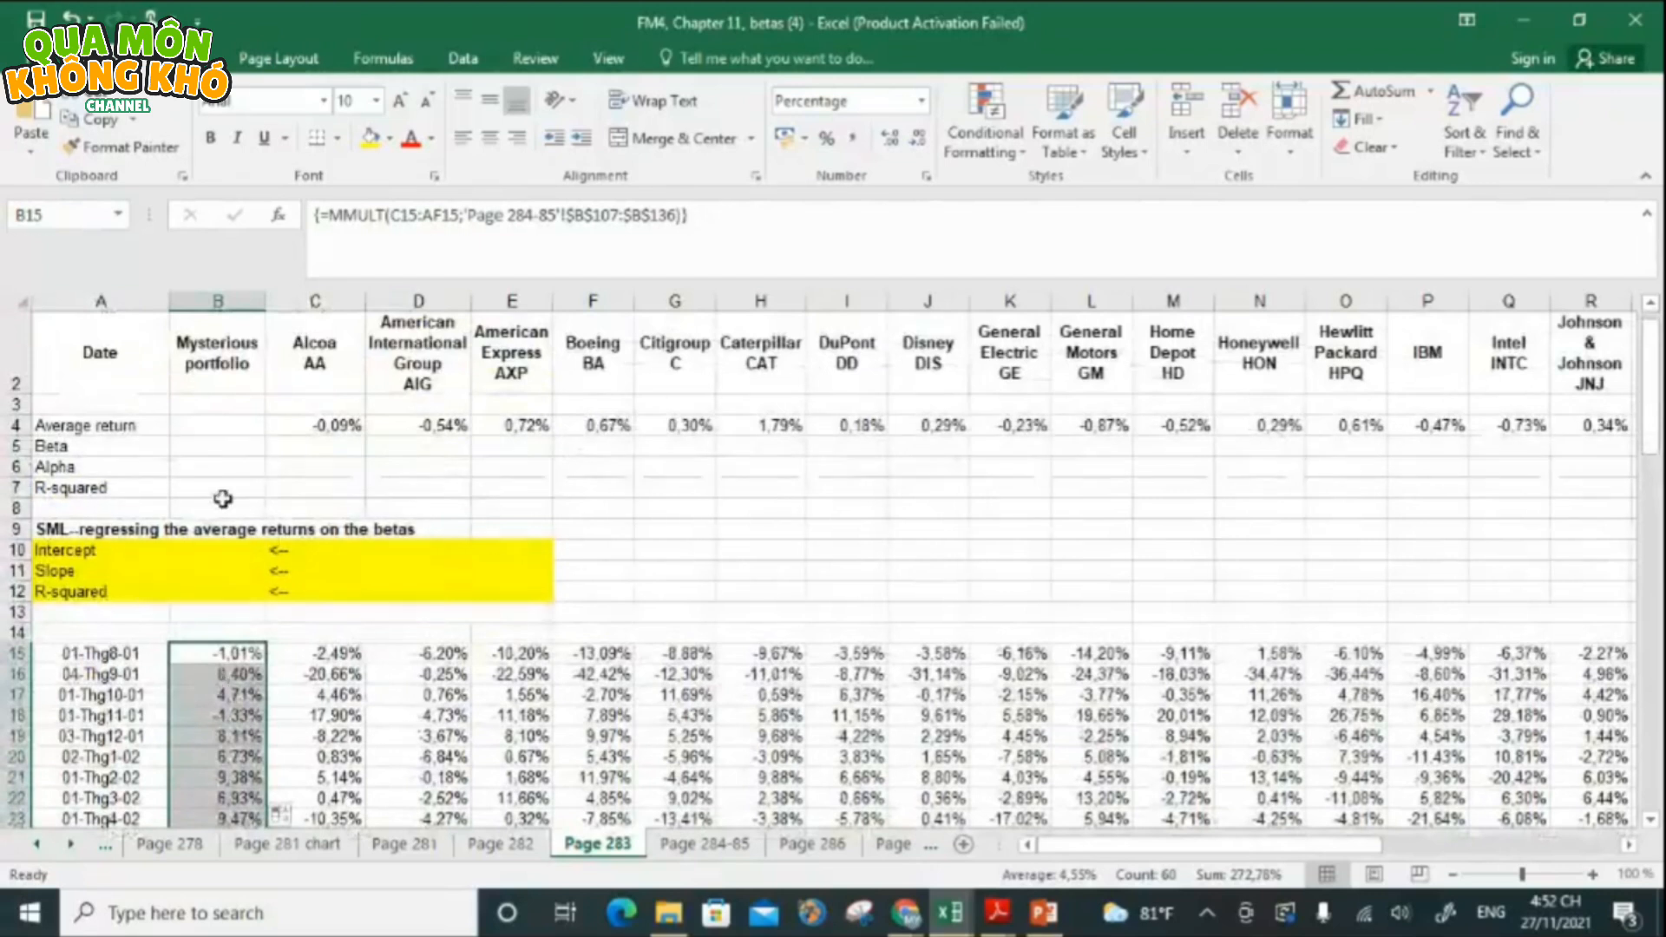
- Calculate the Mysterious portfolio's average return in B4 with AVERAGE over B15:B74
{"action": "left_click", "coordinate": [230, 424]}
{"action": "type", "text": "=AVER"}
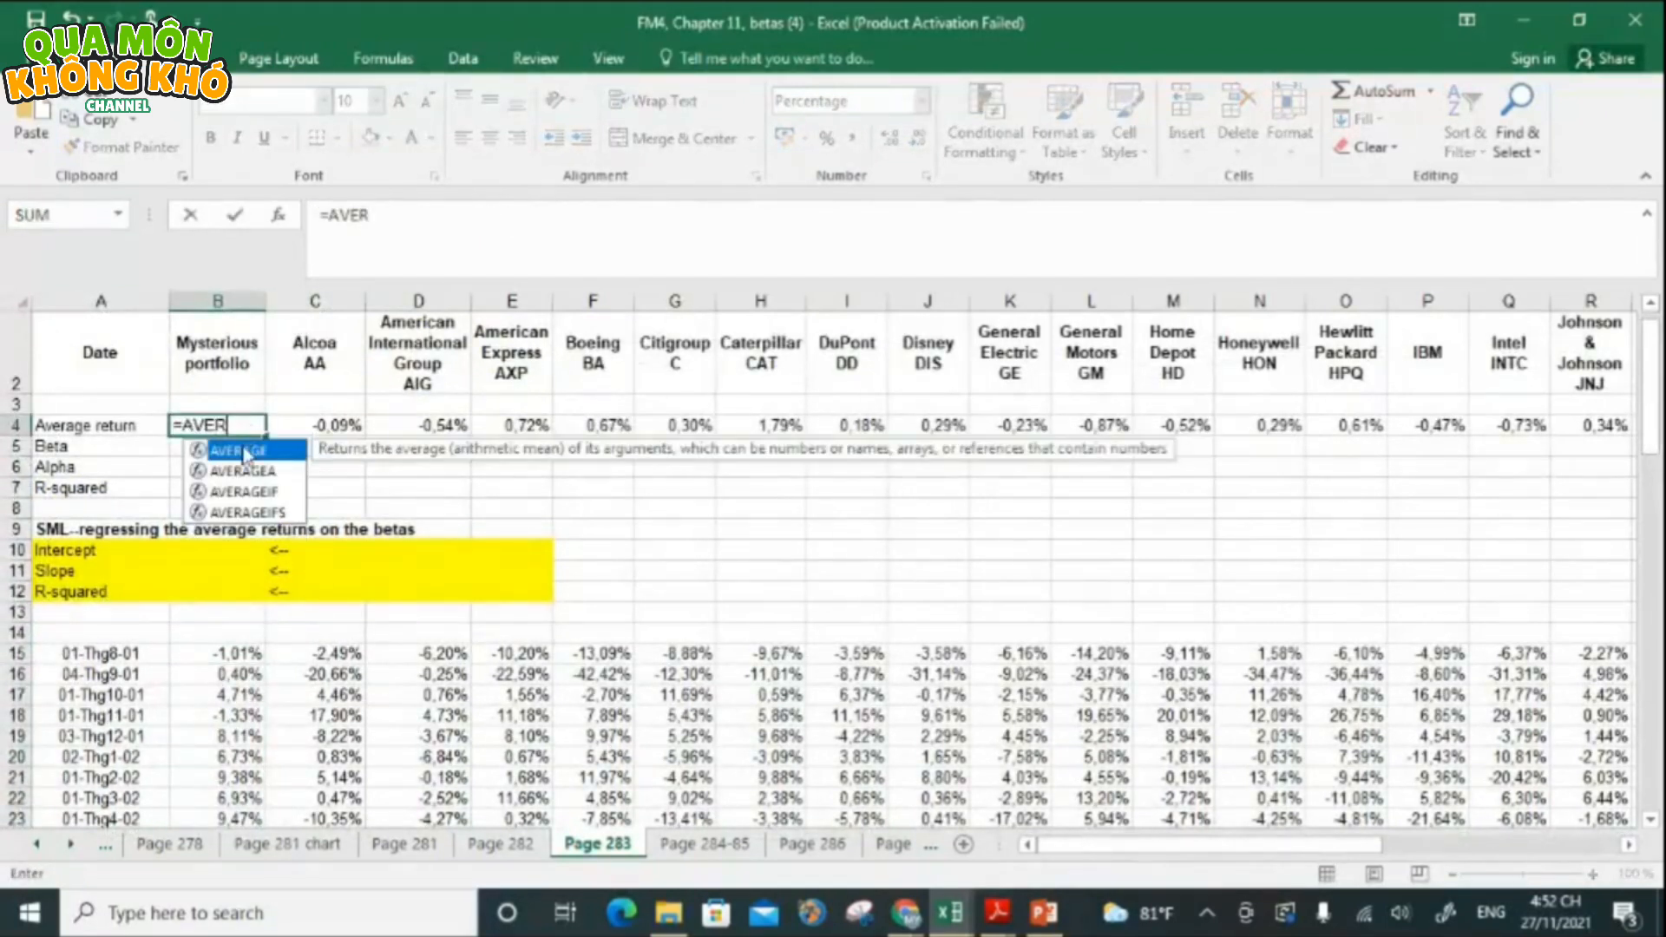
{"action": "double_click", "coordinate": [245, 451]}
{"action": "left_click", "coordinate": [226, 654]}
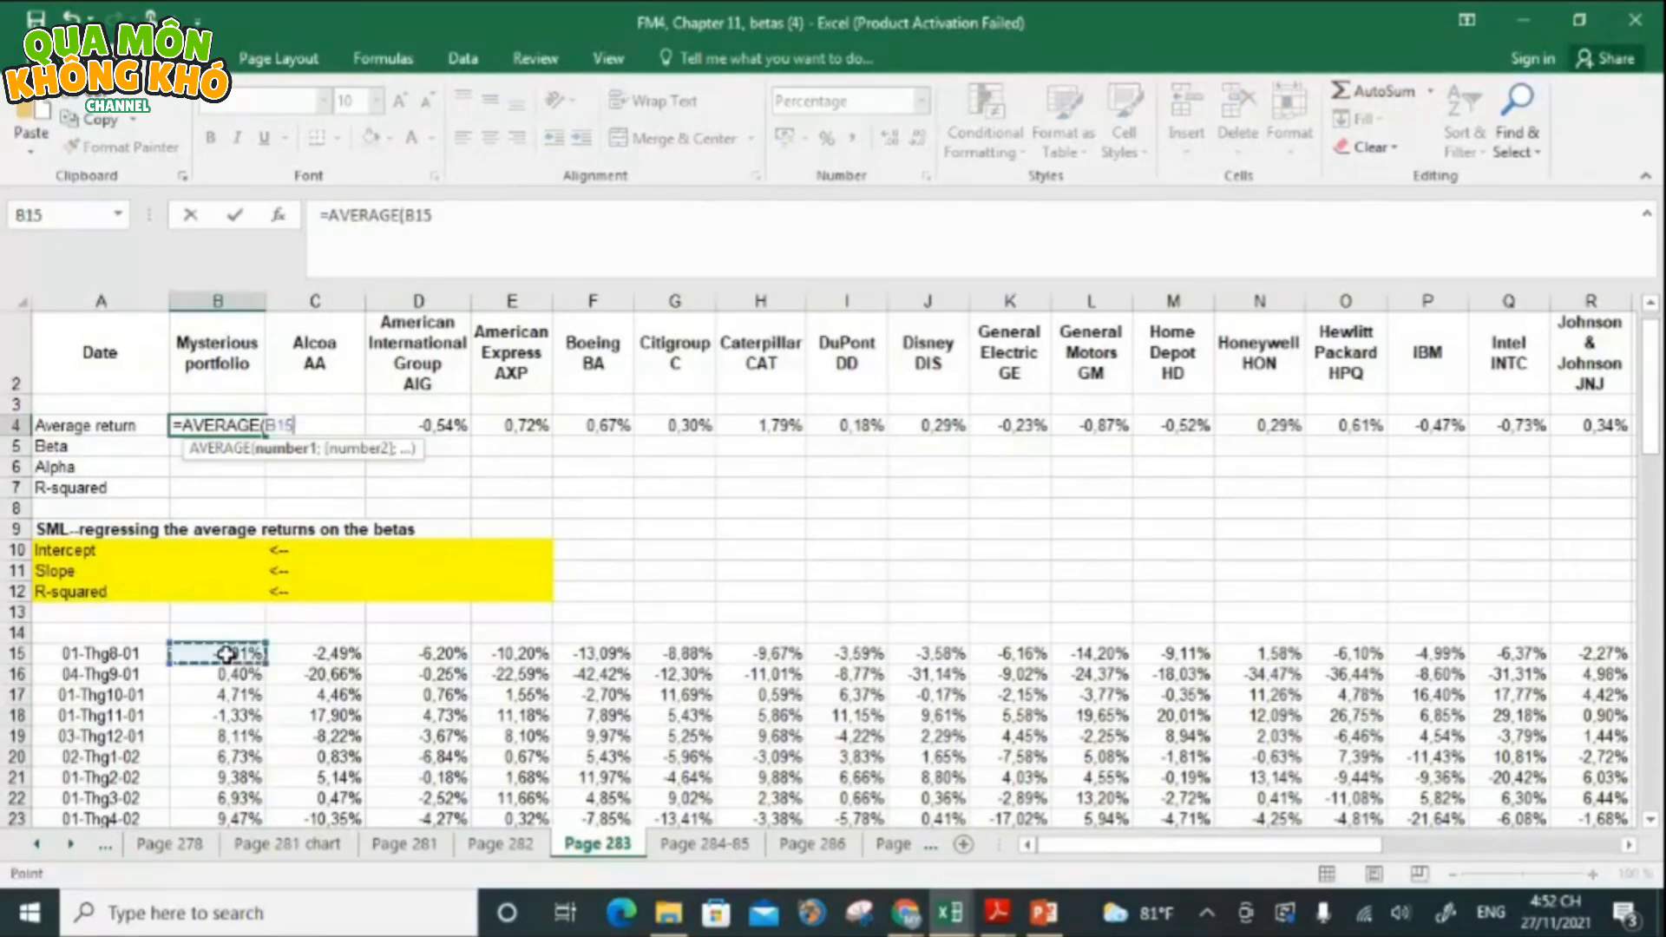
{"action": "key", "text": "ctrl+shift+Down"}
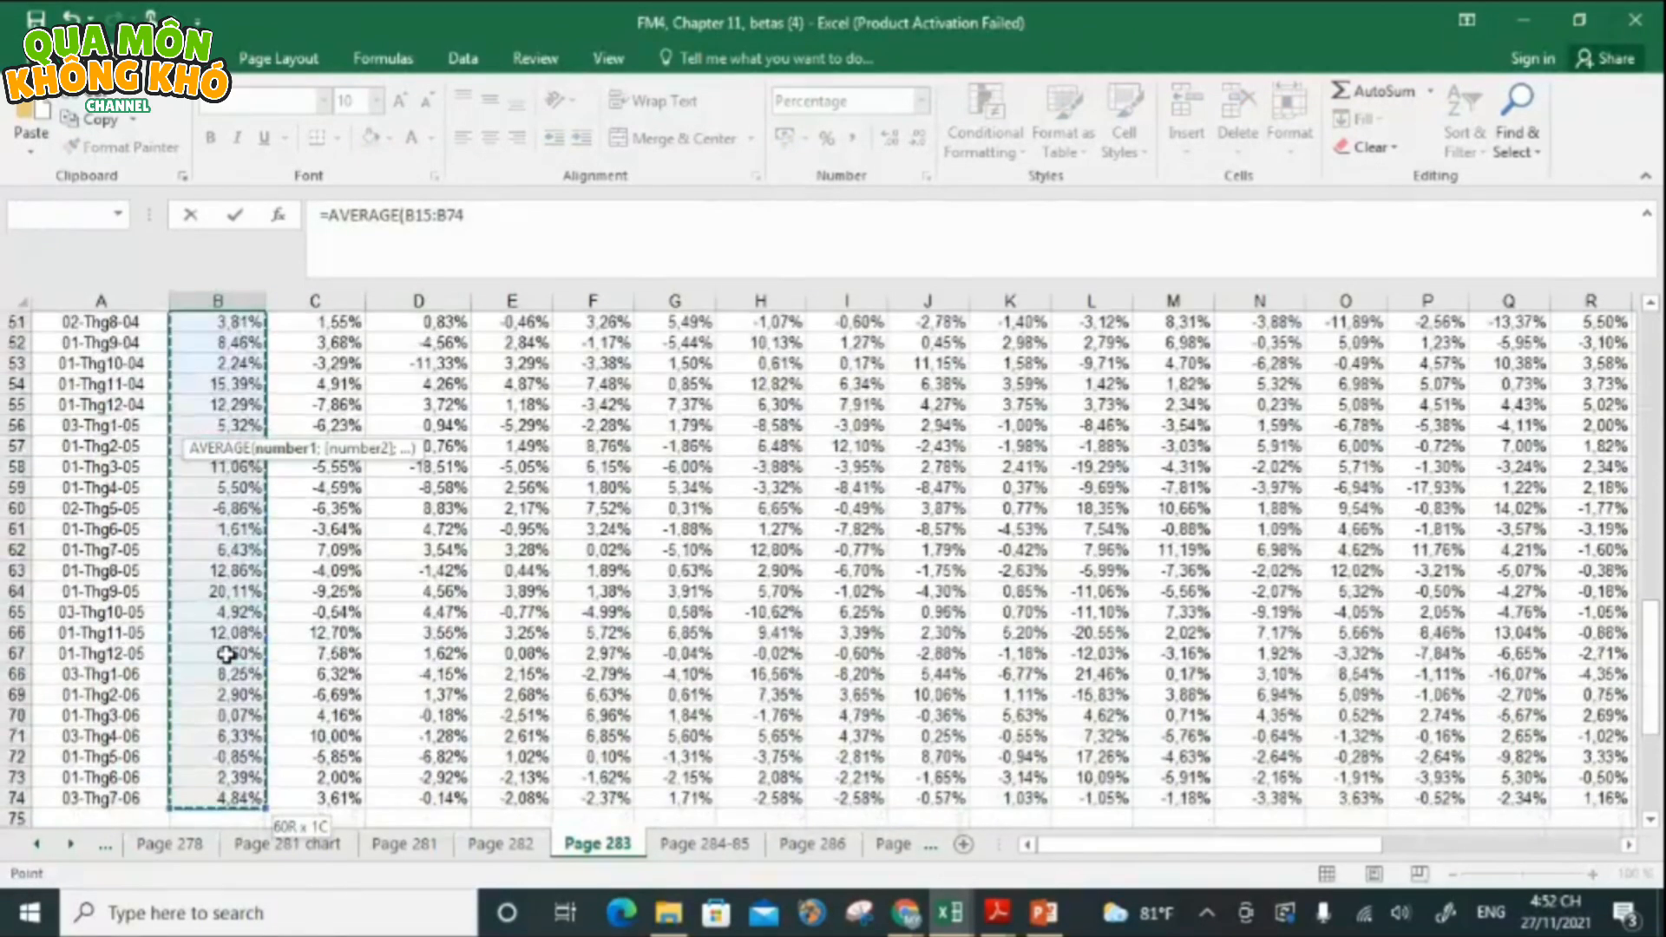
{"action": "key", "text": "Return"}
{"action": "scroll", "coordinate": [400, 565], "scroll_direction": "up", "scroll_amount": 2}
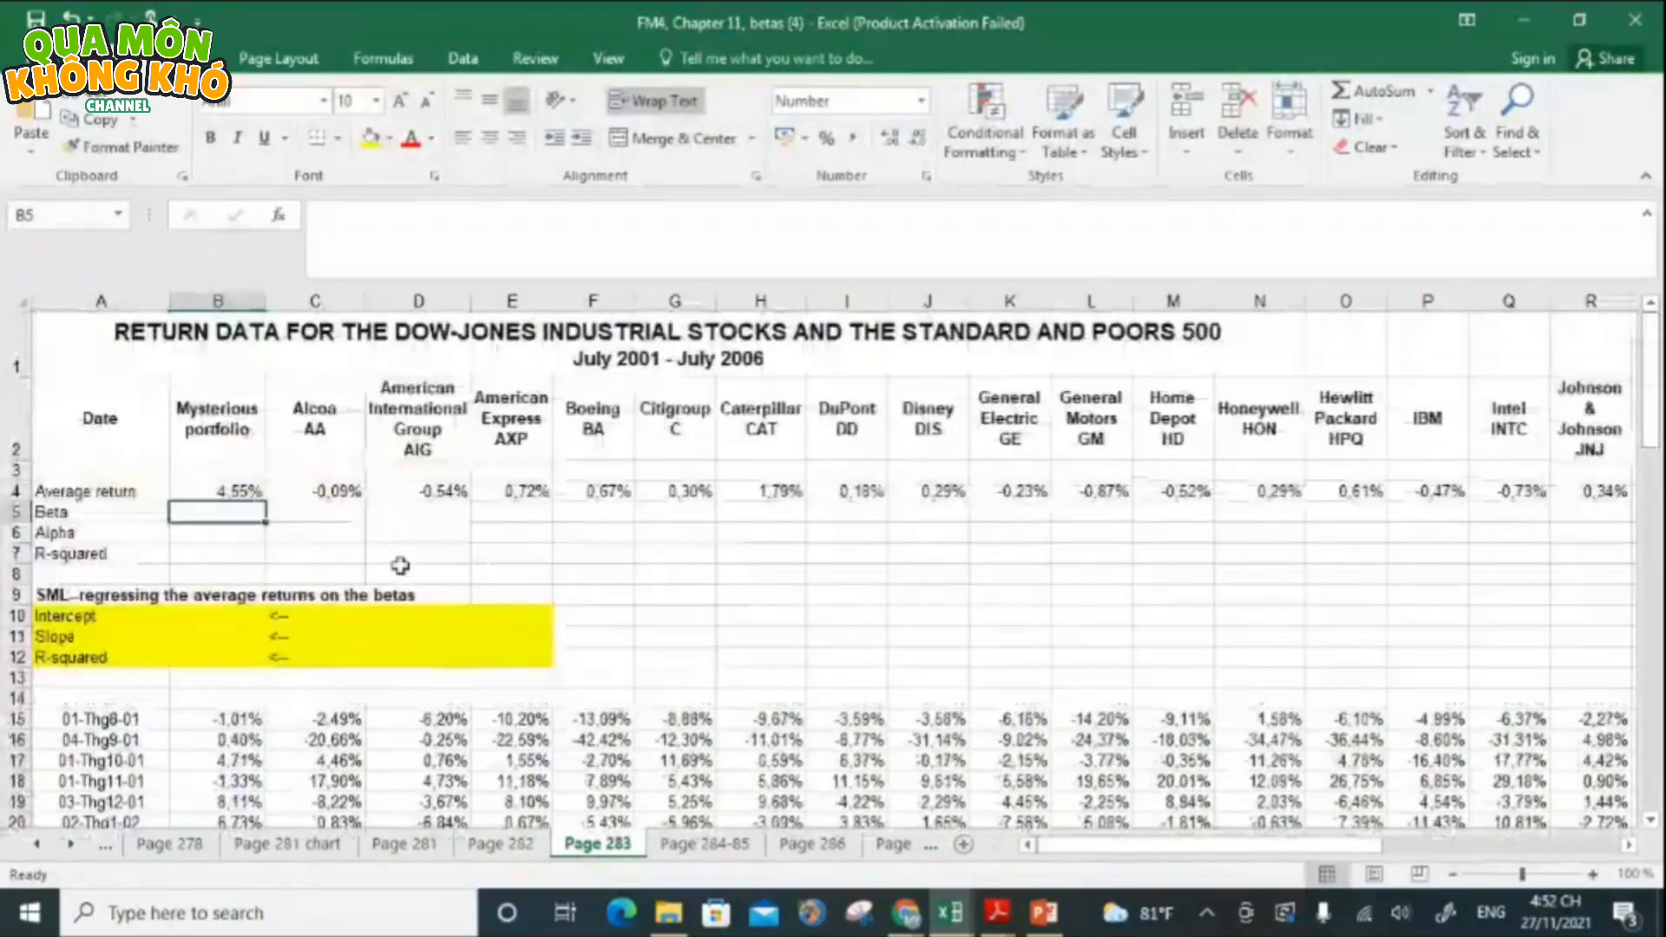
- Start a SLOPE formula for Alcoa's beta in C5, with the returns C15:C74 as the known y values
{"action": "left_click", "coordinate": [321, 511]}
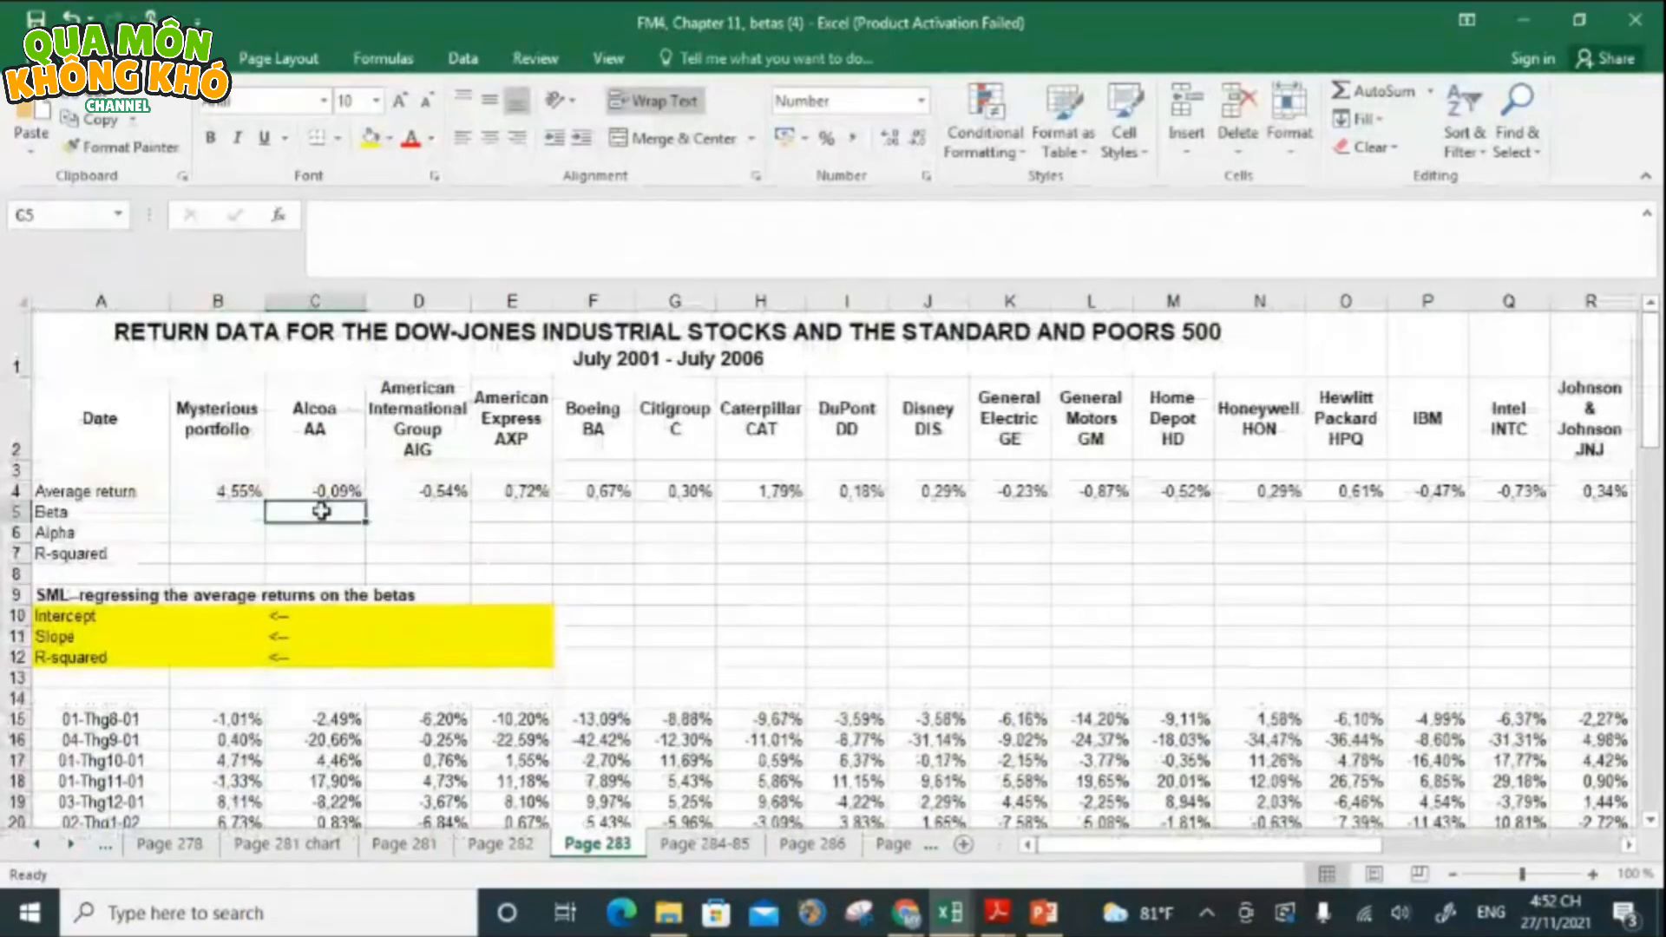
{"action": "left_click", "coordinate": [245, 512]}
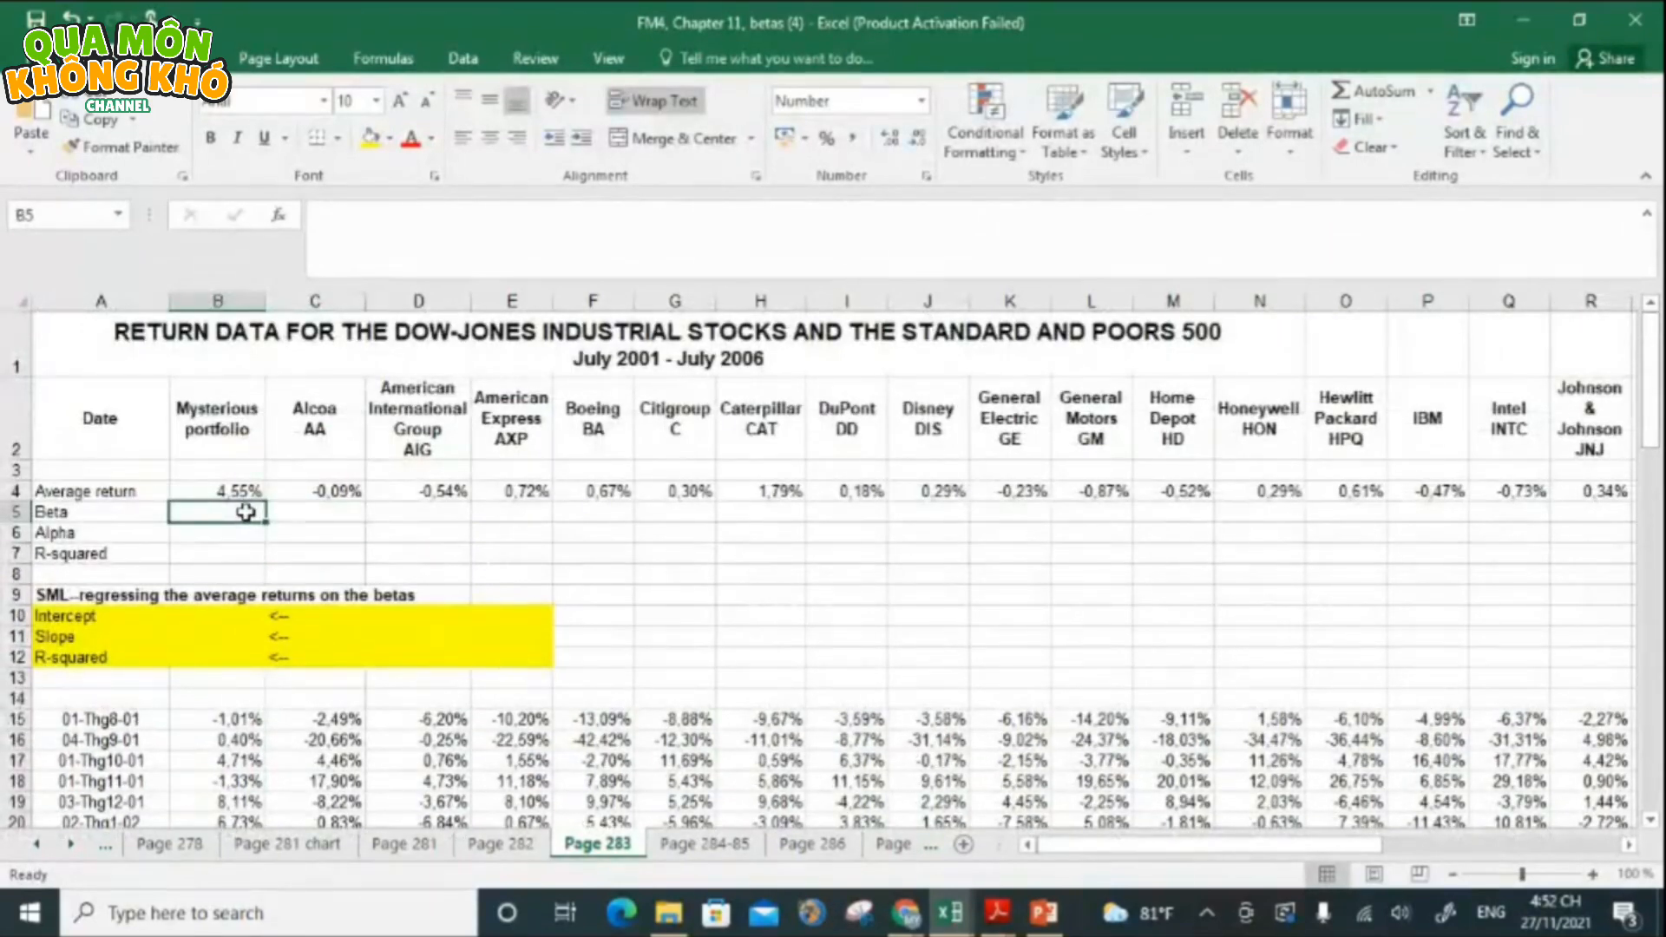
{"action": "key", "text": "Tab"}
{"action": "type", "text": "="}
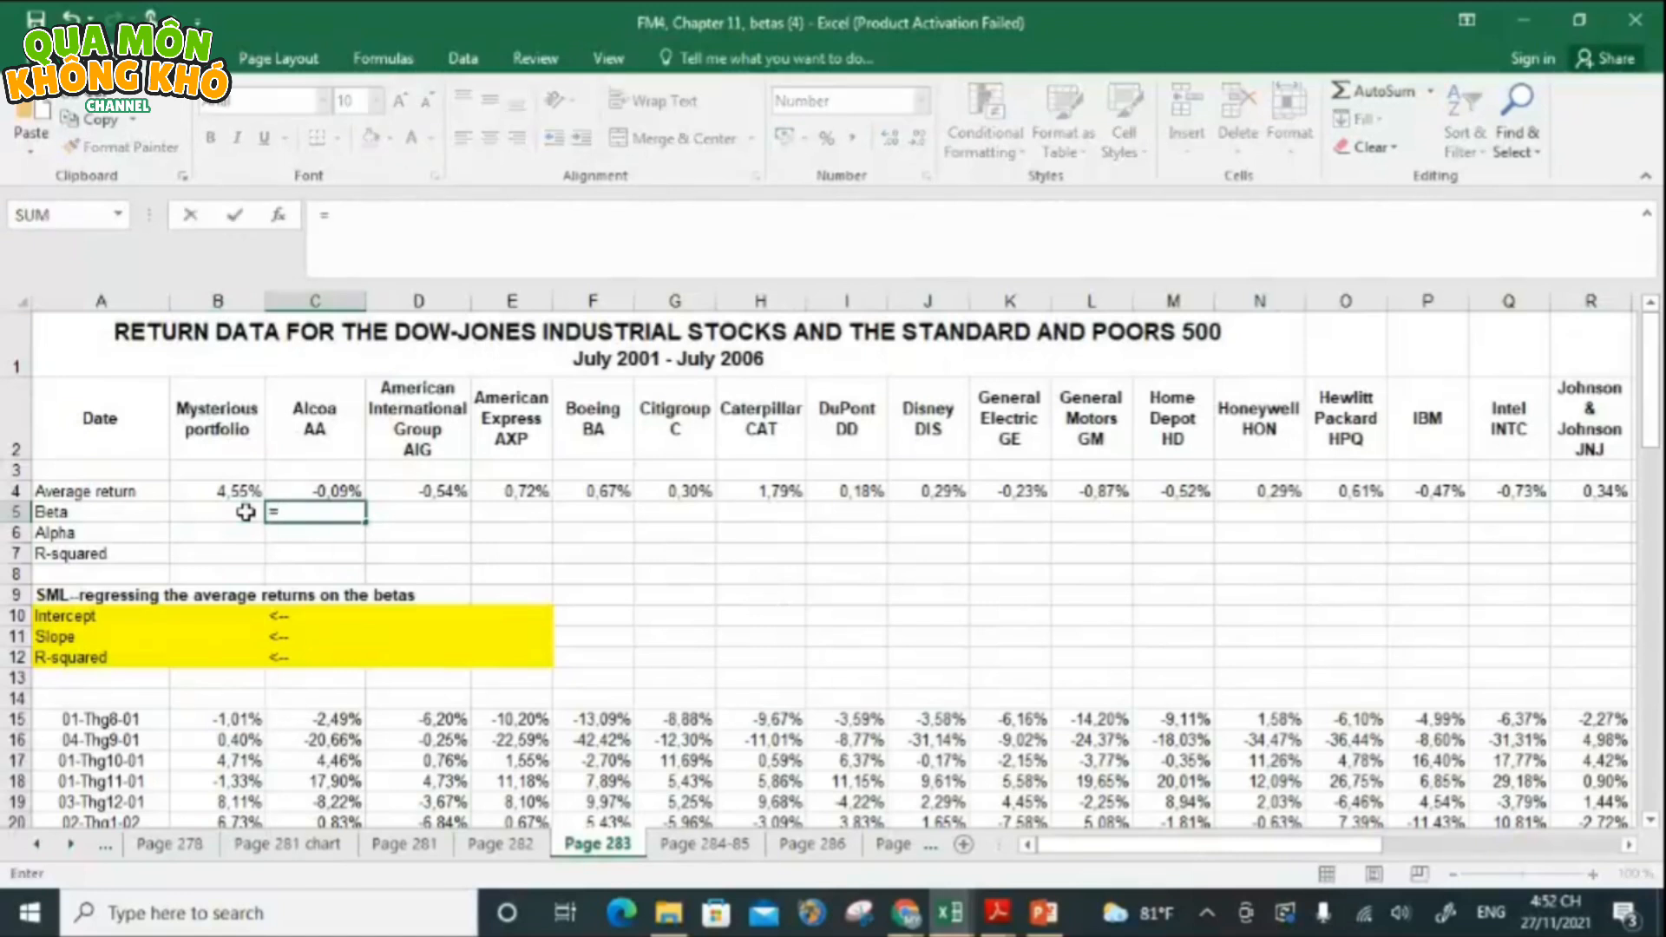
{"action": "type", "text": "SLOPE"}
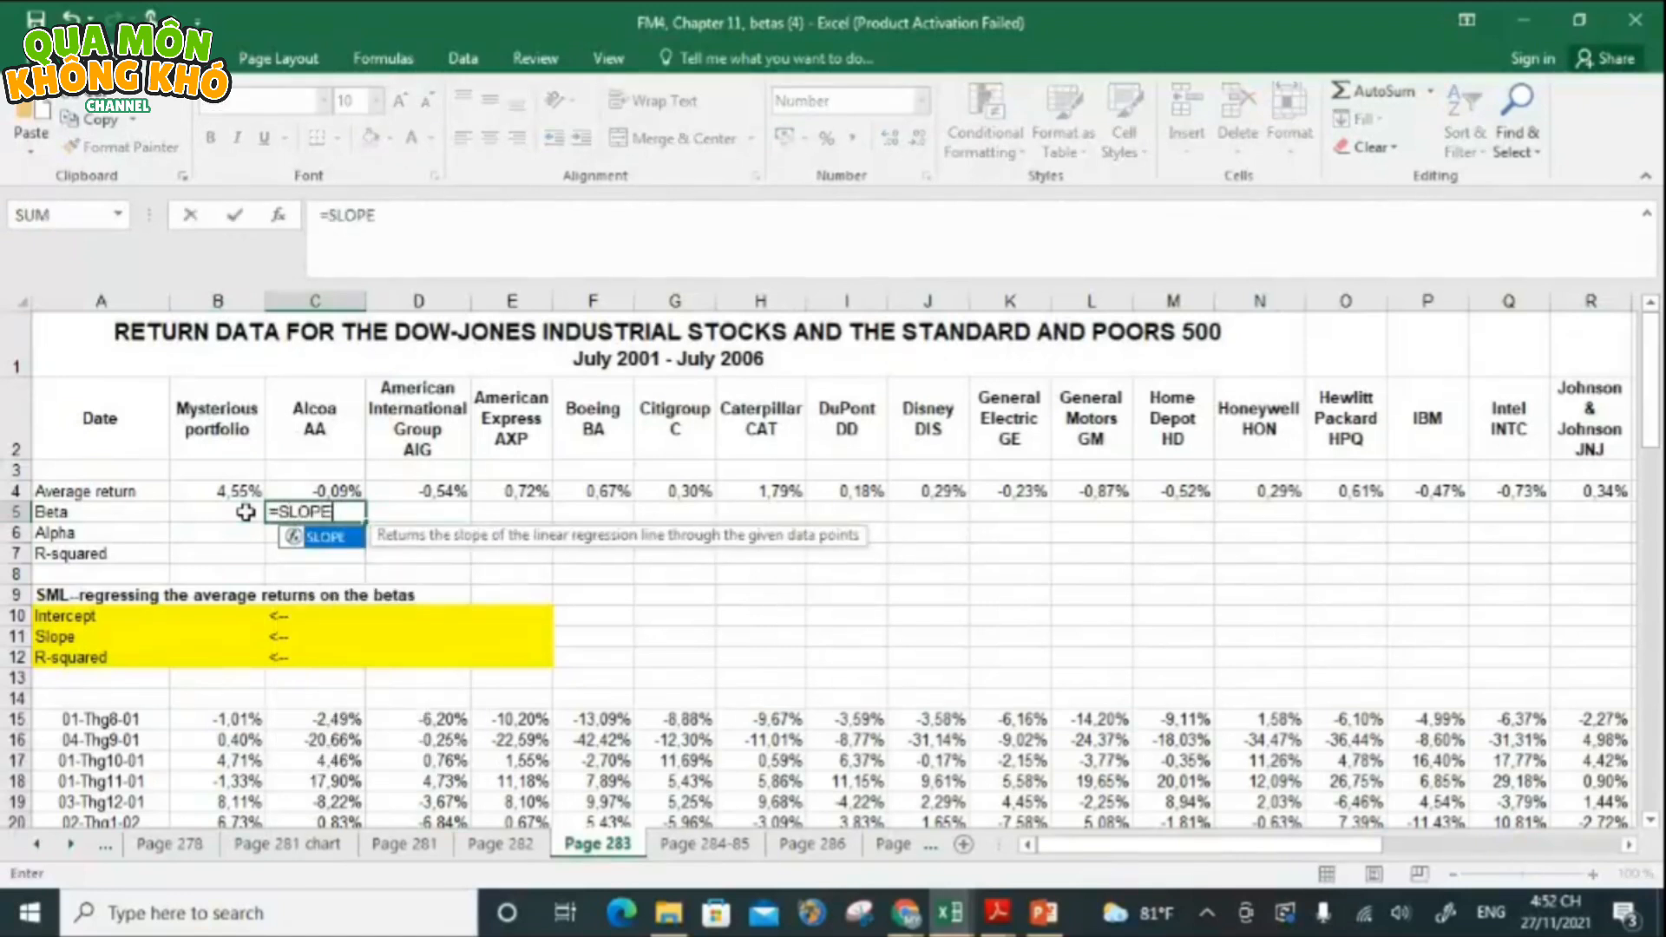
{"action": "type", "text": "("}
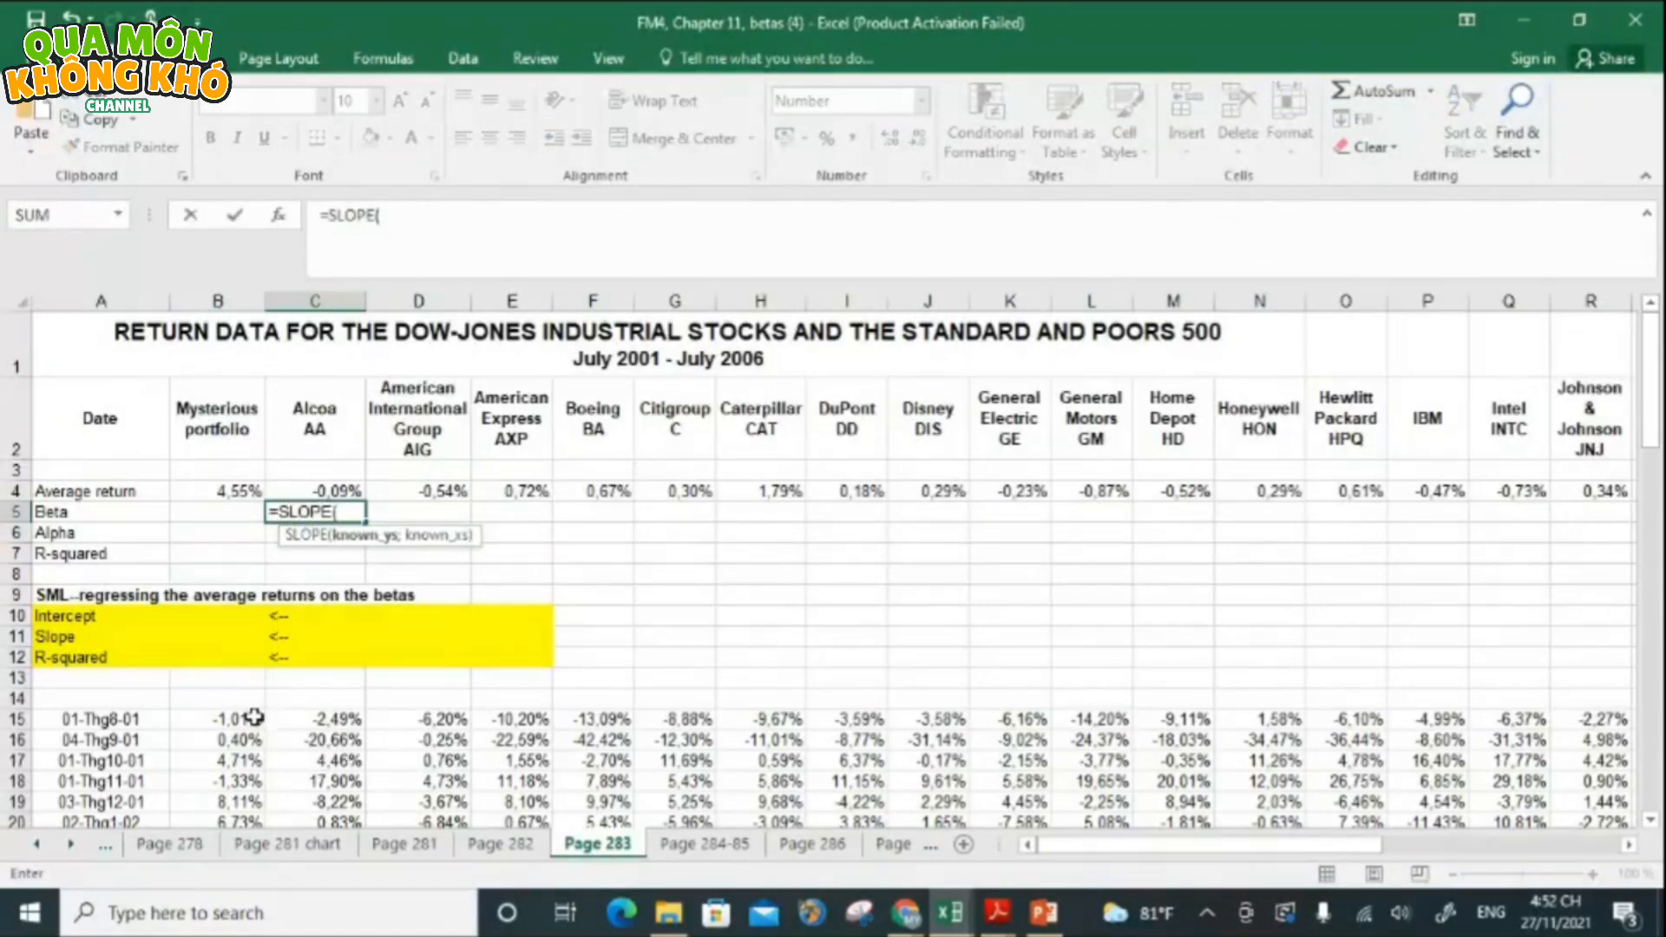
{"action": "left_click", "coordinate": [299, 715]}
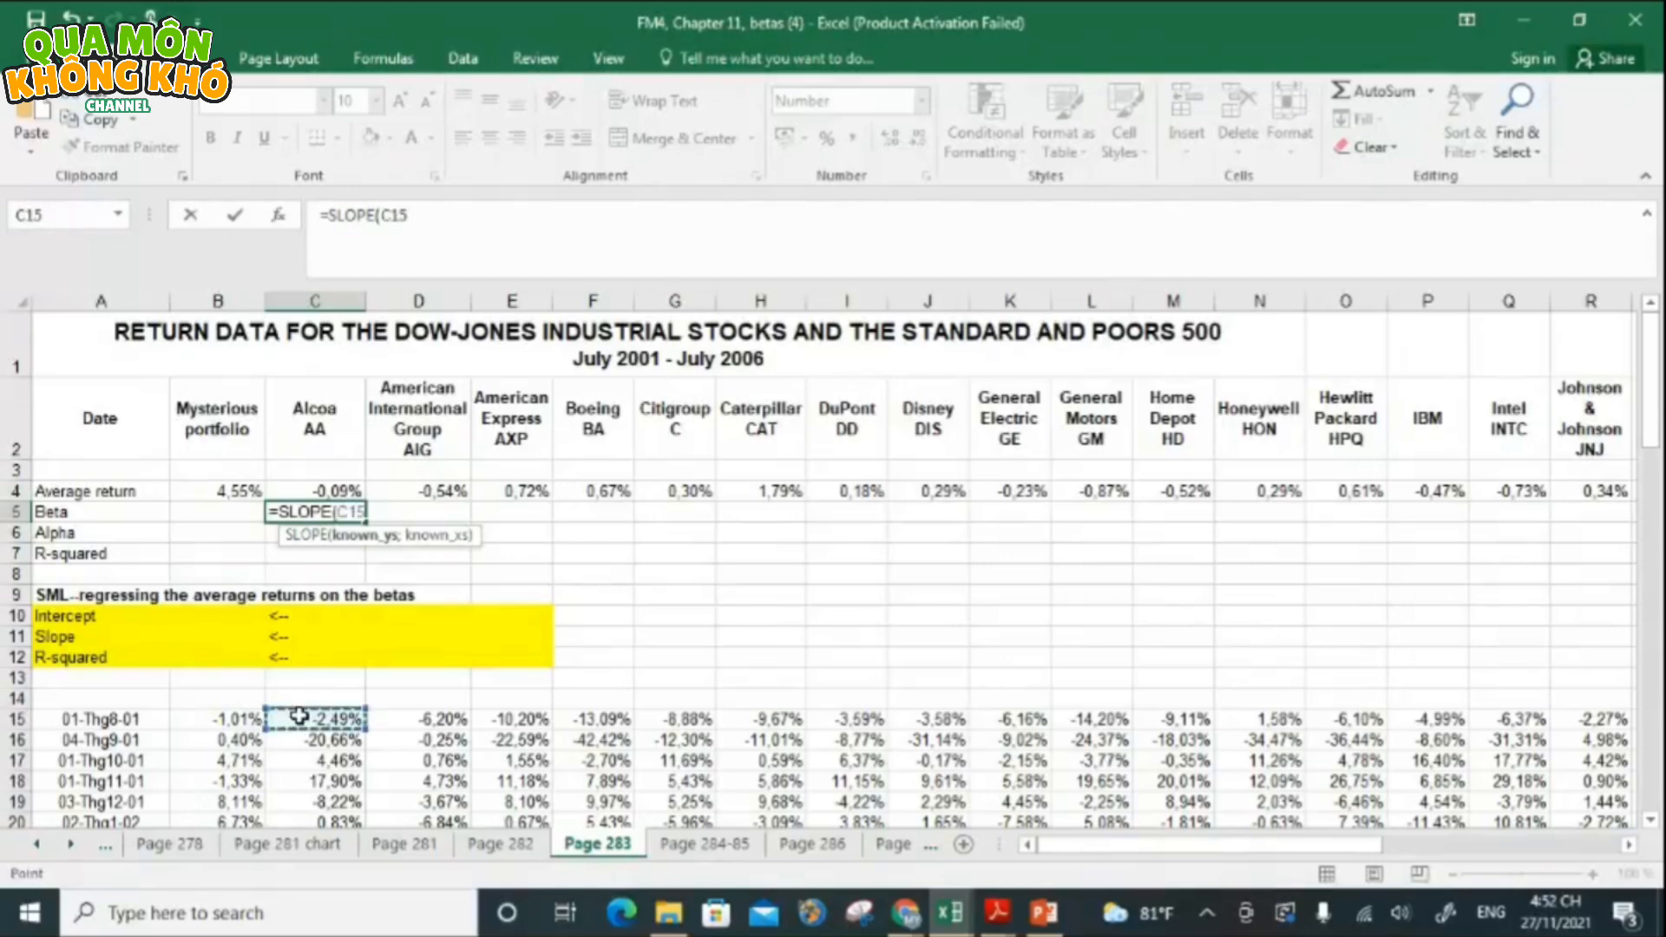
{"action": "key", "text": "ctrl+shift+Down"}
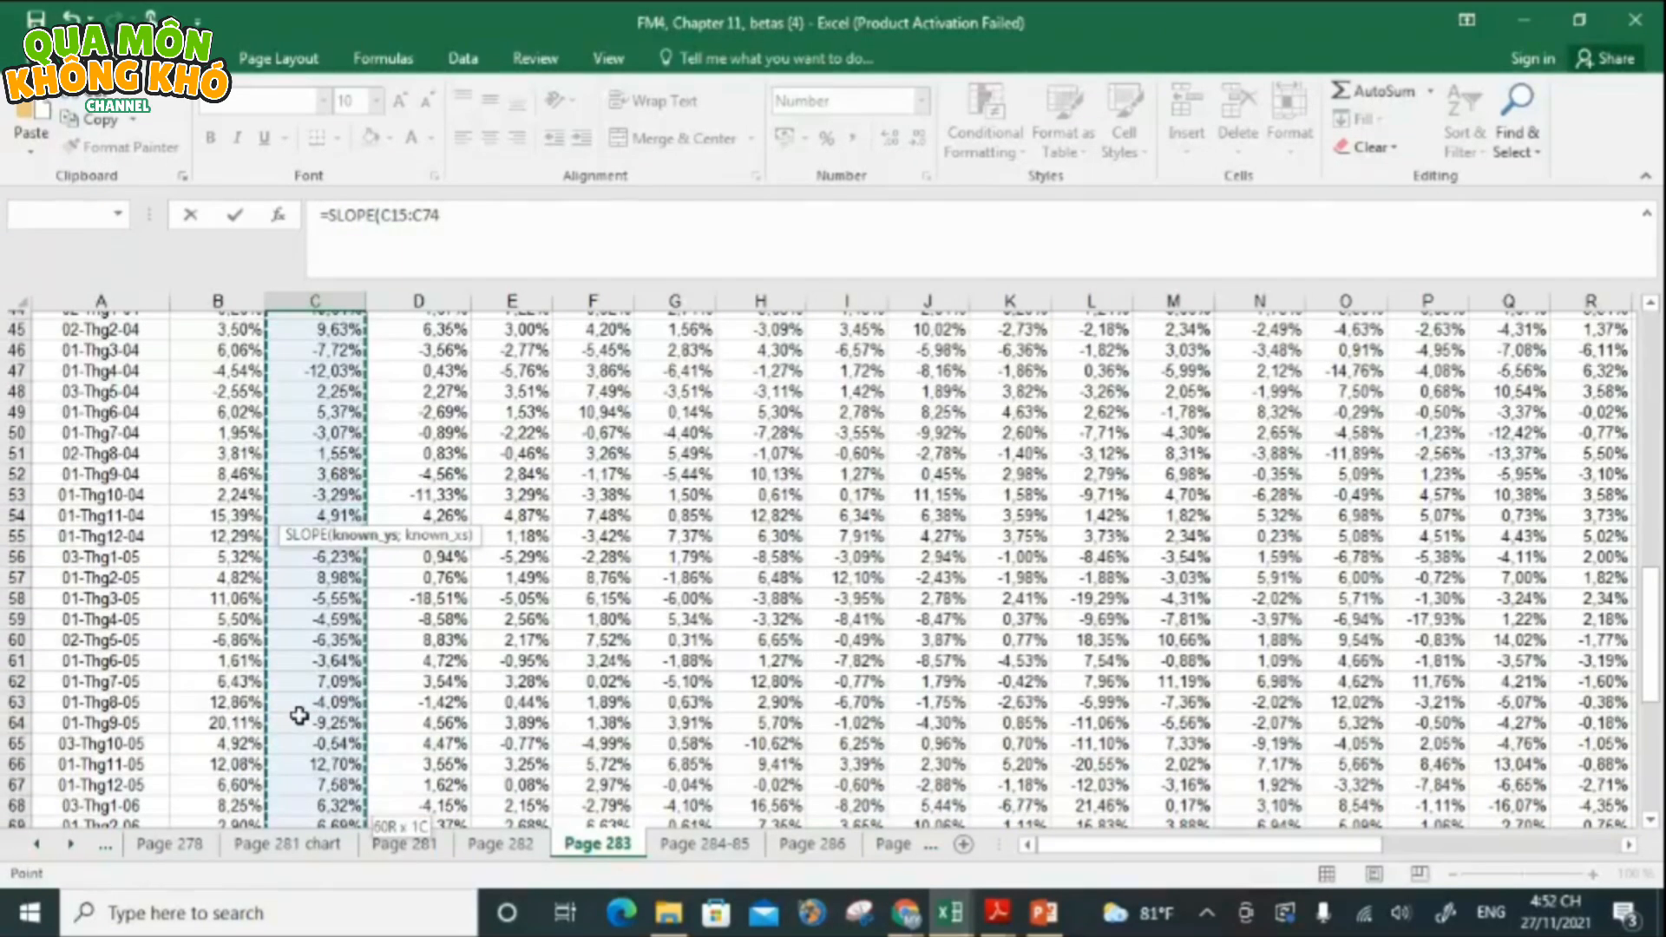
{"action": "type", "text": ";"}
- Complete the SLOPE with the Mysterious portfolio returns as known x values, locked as $B$15:$B$74
{"action": "scroll", "coordinate": [1516, 616], "scroll_direction": "up", "scroll_amount": 15}
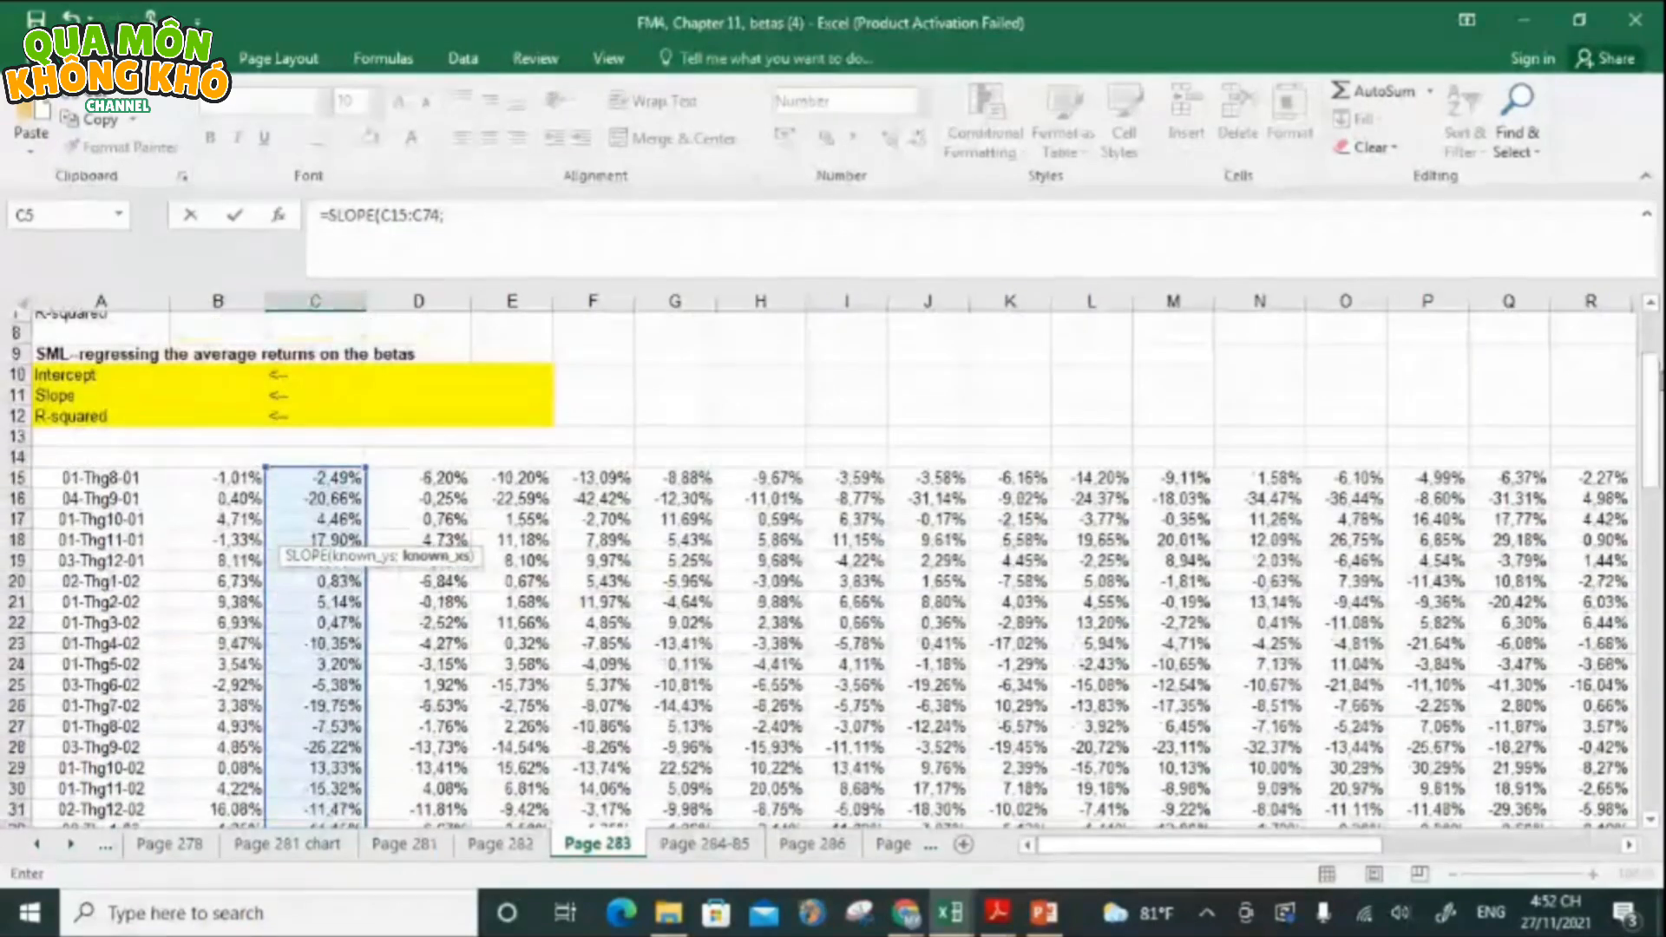
{"action": "left_click", "coordinate": [230, 469]}
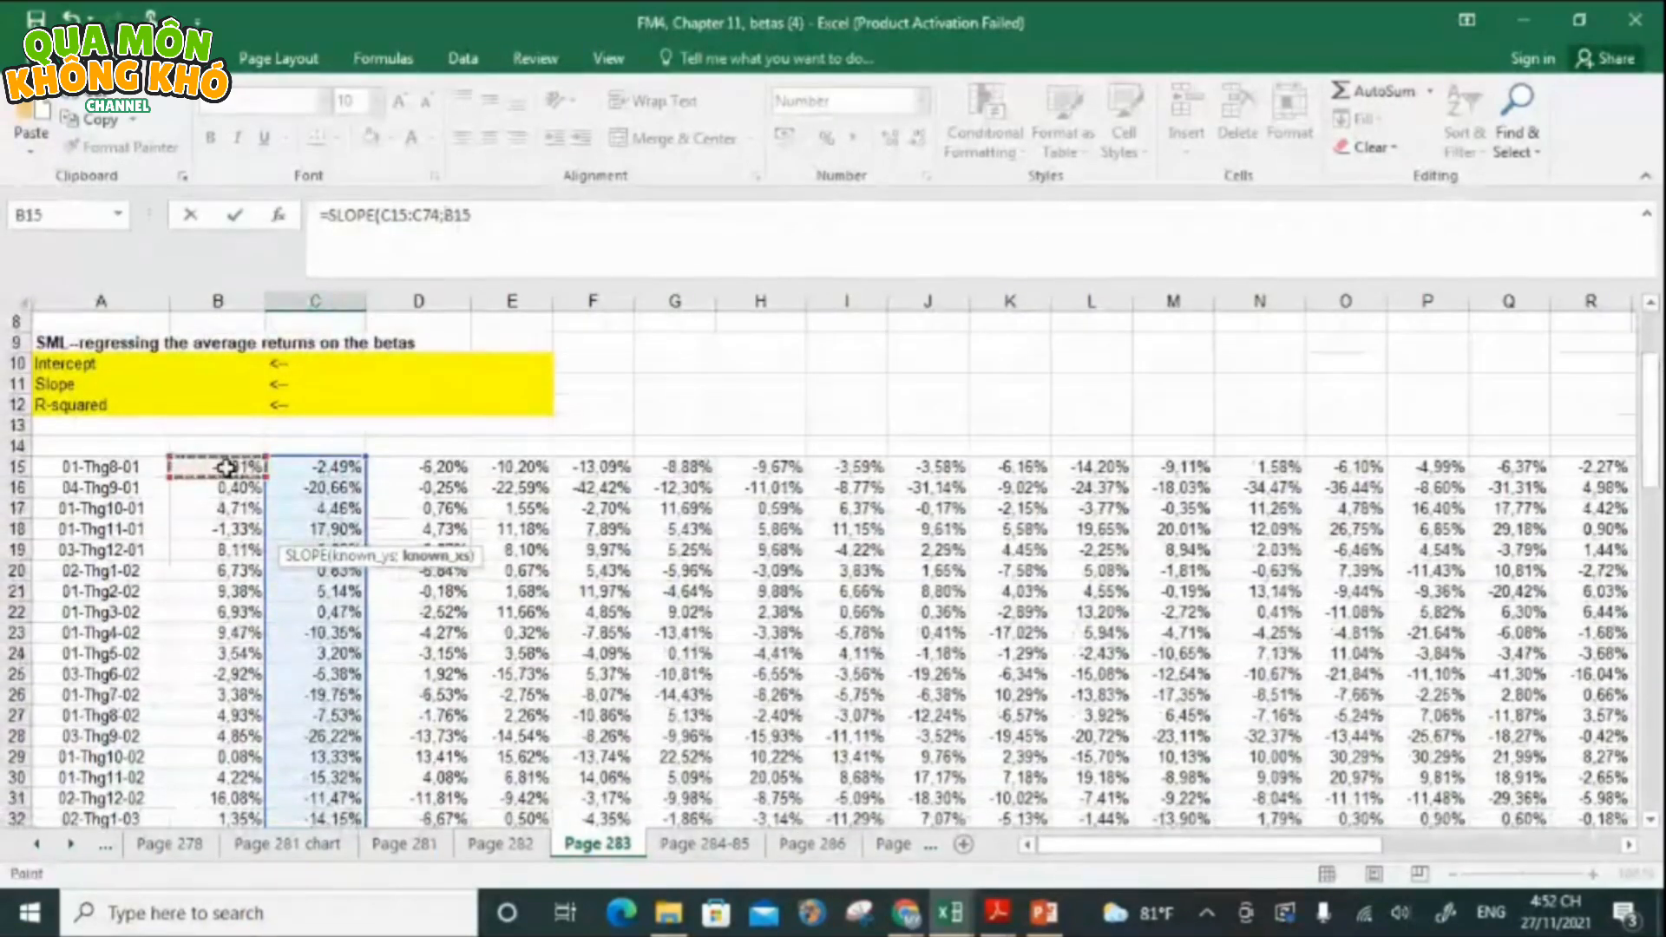
{"action": "key", "text": "ctrl+shift+Down"}
{"action": "key", "text": "F4"}
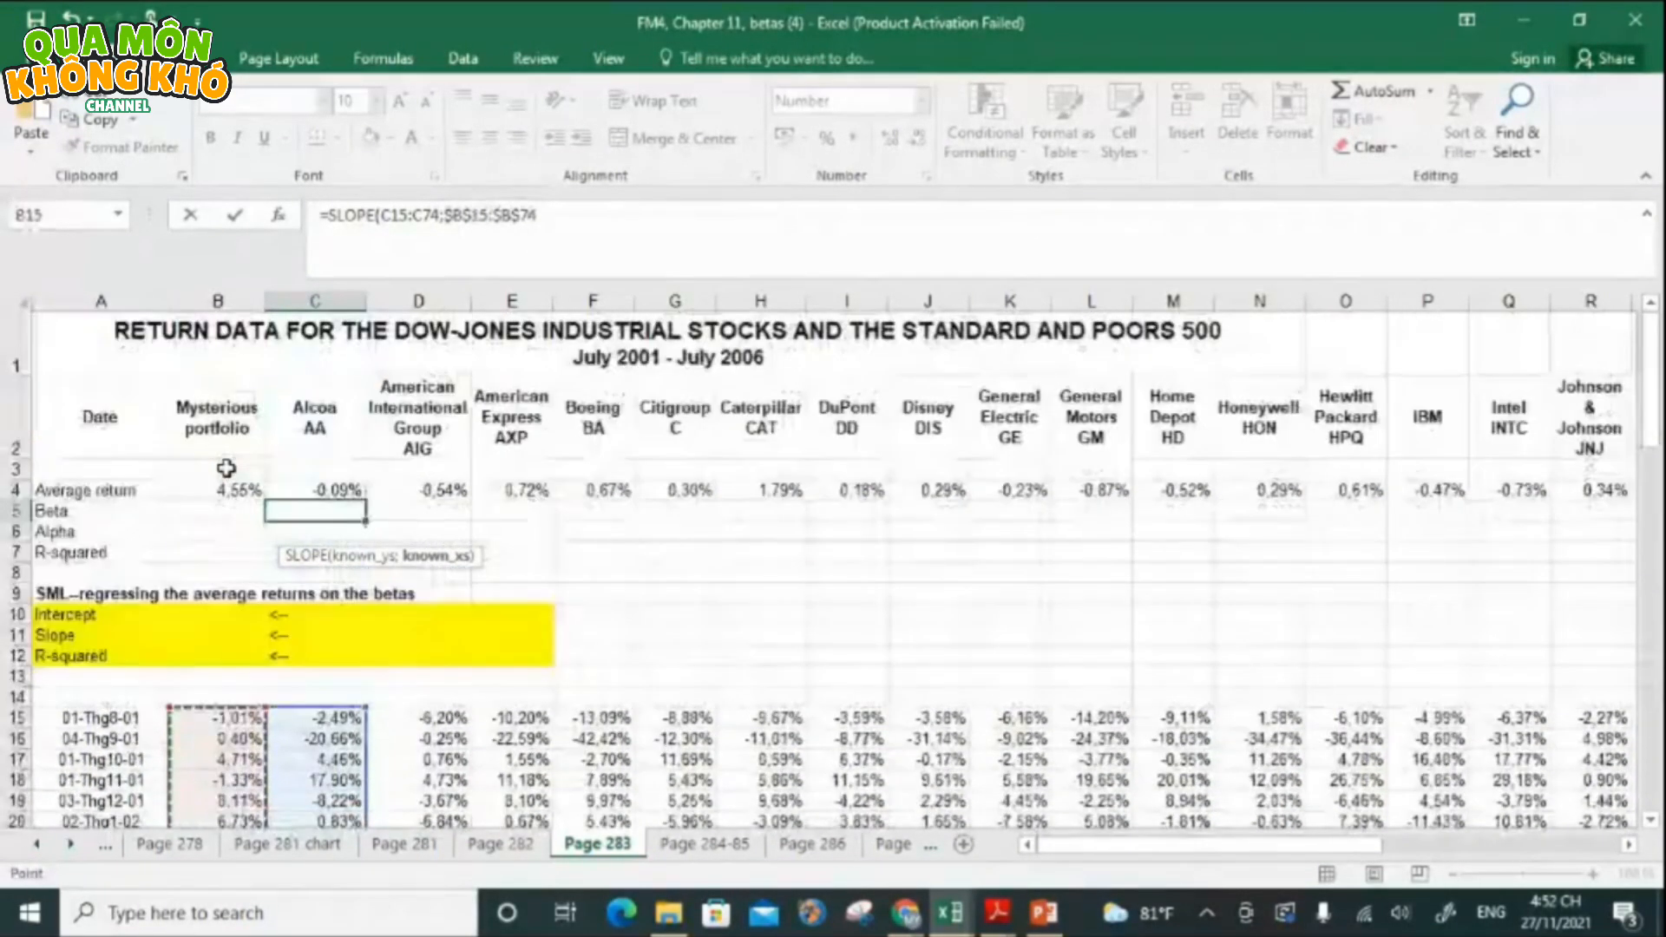
{"action": "type", "text": ")"}
{"action": "key", "text": "Return"}
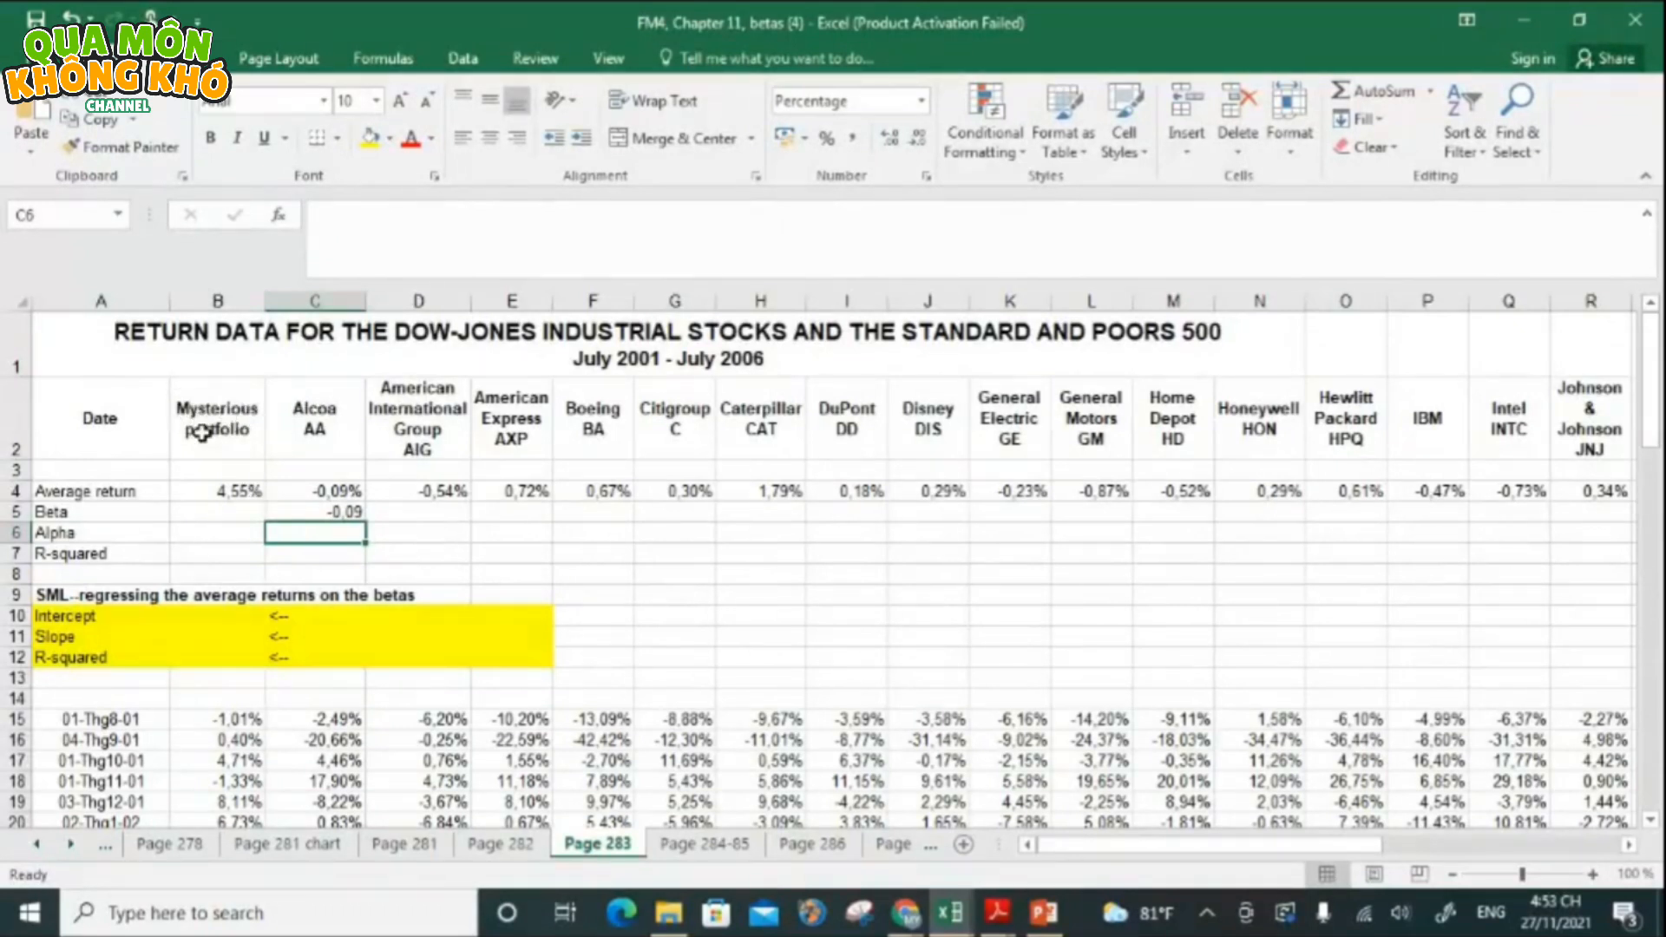
- Fill the beta formula from C5 across the row to Exxon Mobil in AF5
{"action": "left_click", "coordinate": [326, 515]}
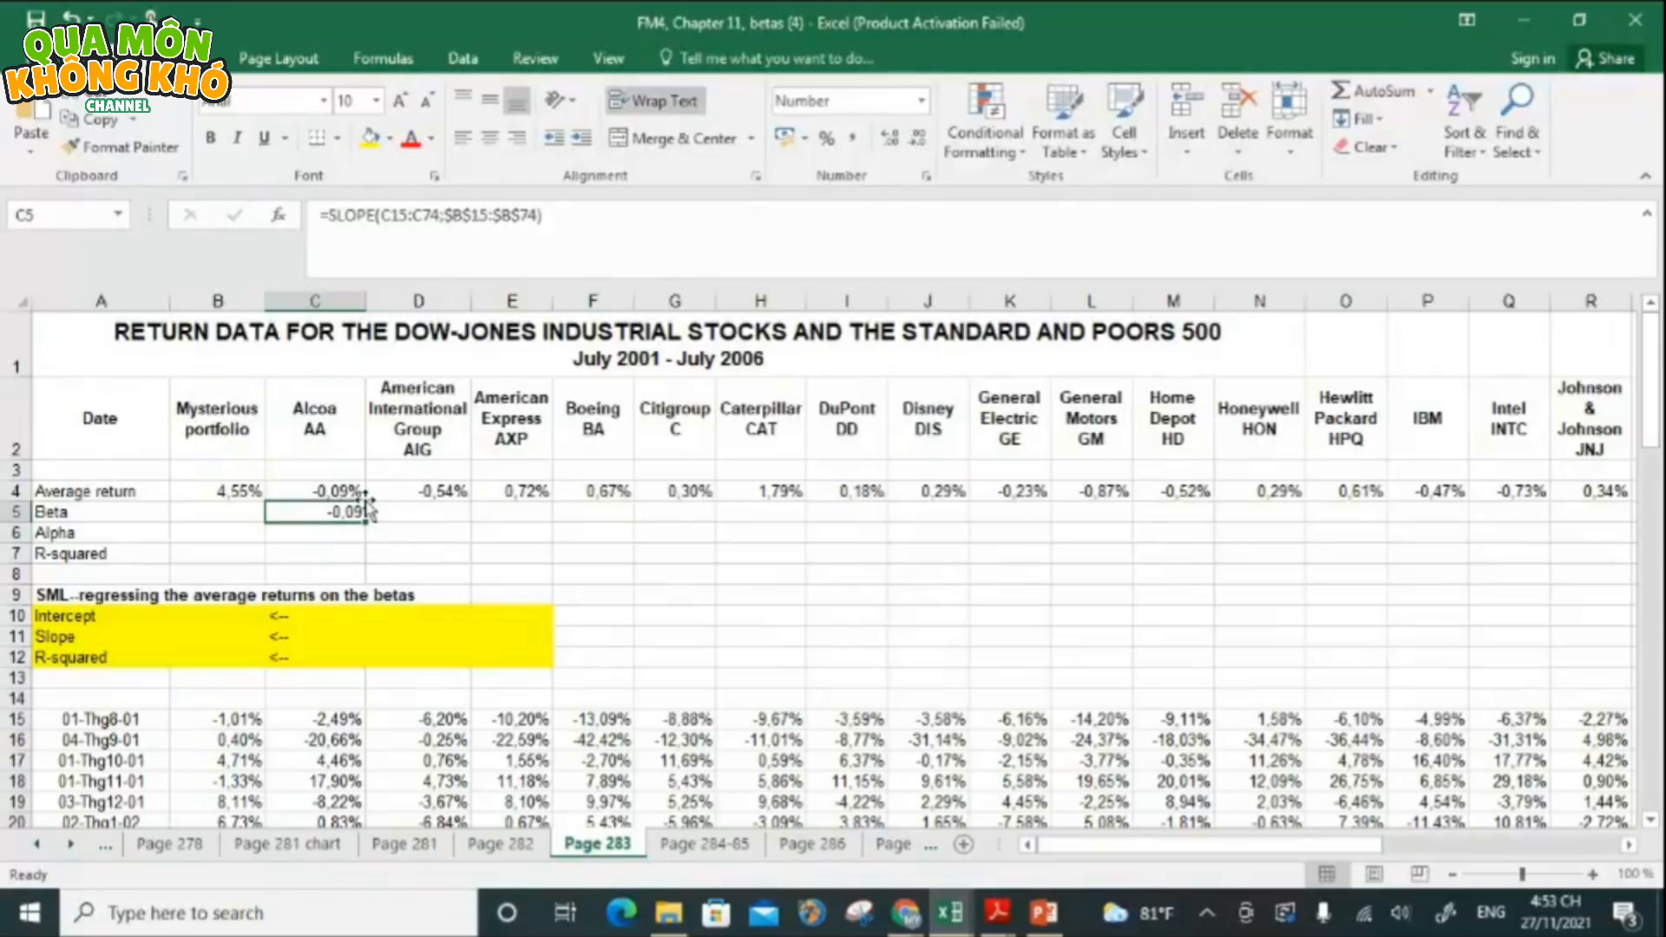
{"action": "left_click_drag", "start_coordinate": [365, 521], "coordinate": [1531, 535]}
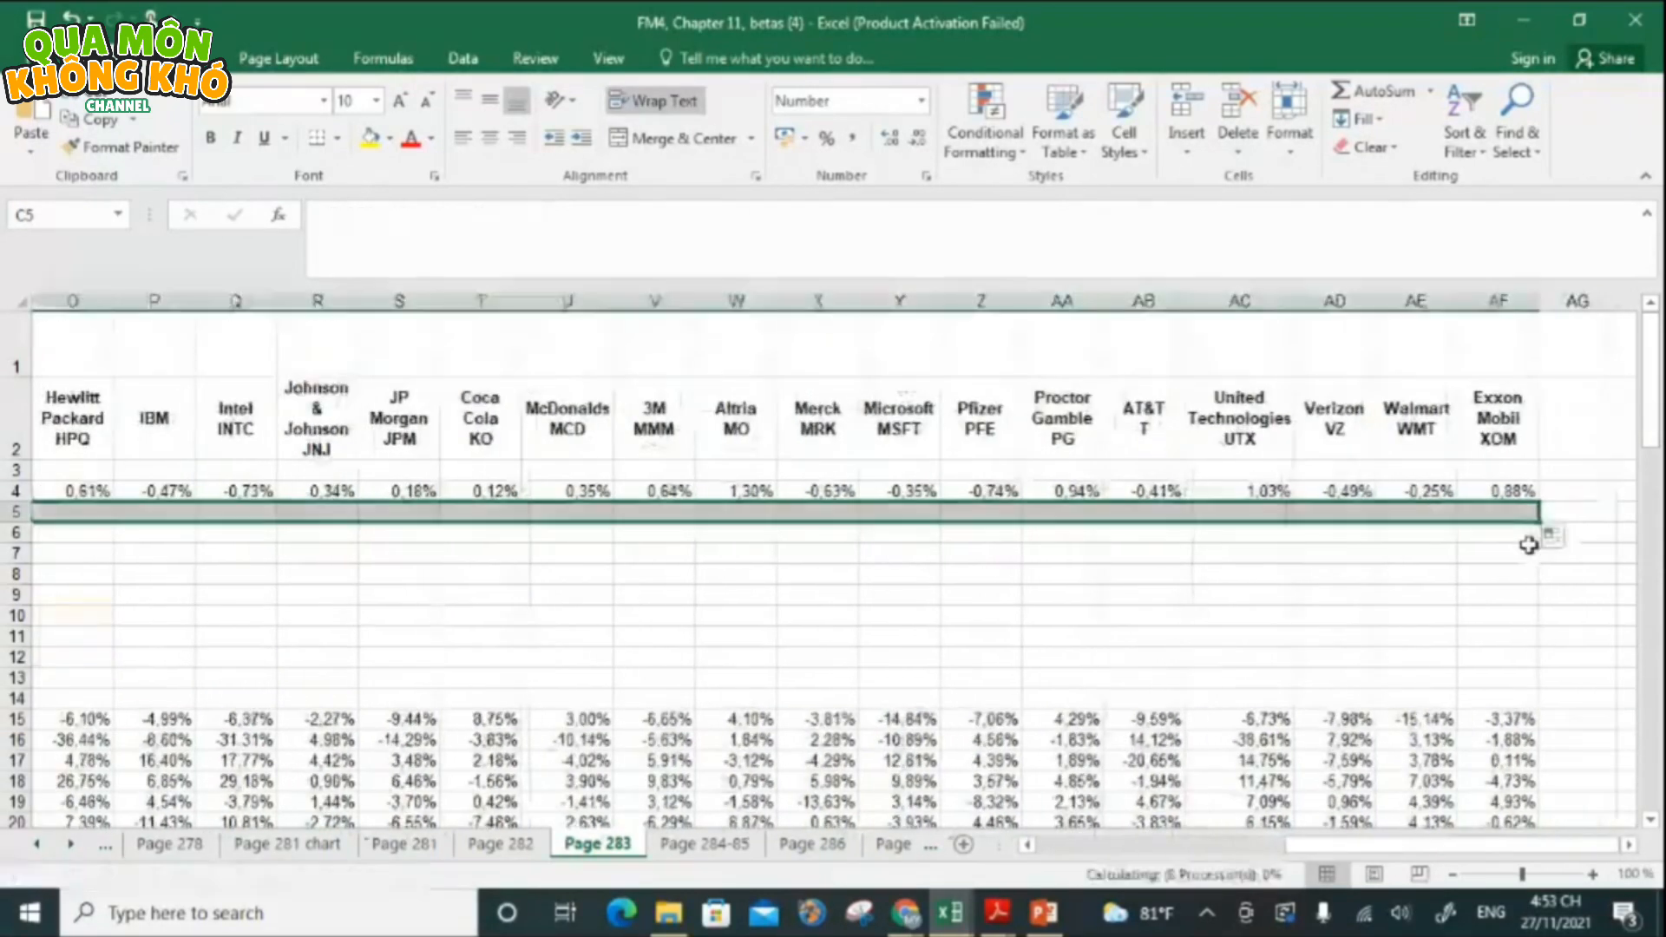
{"action": "scroll", "coordinate": [416, 606], "scroll_direction": "left", "scroll_amount": 5}
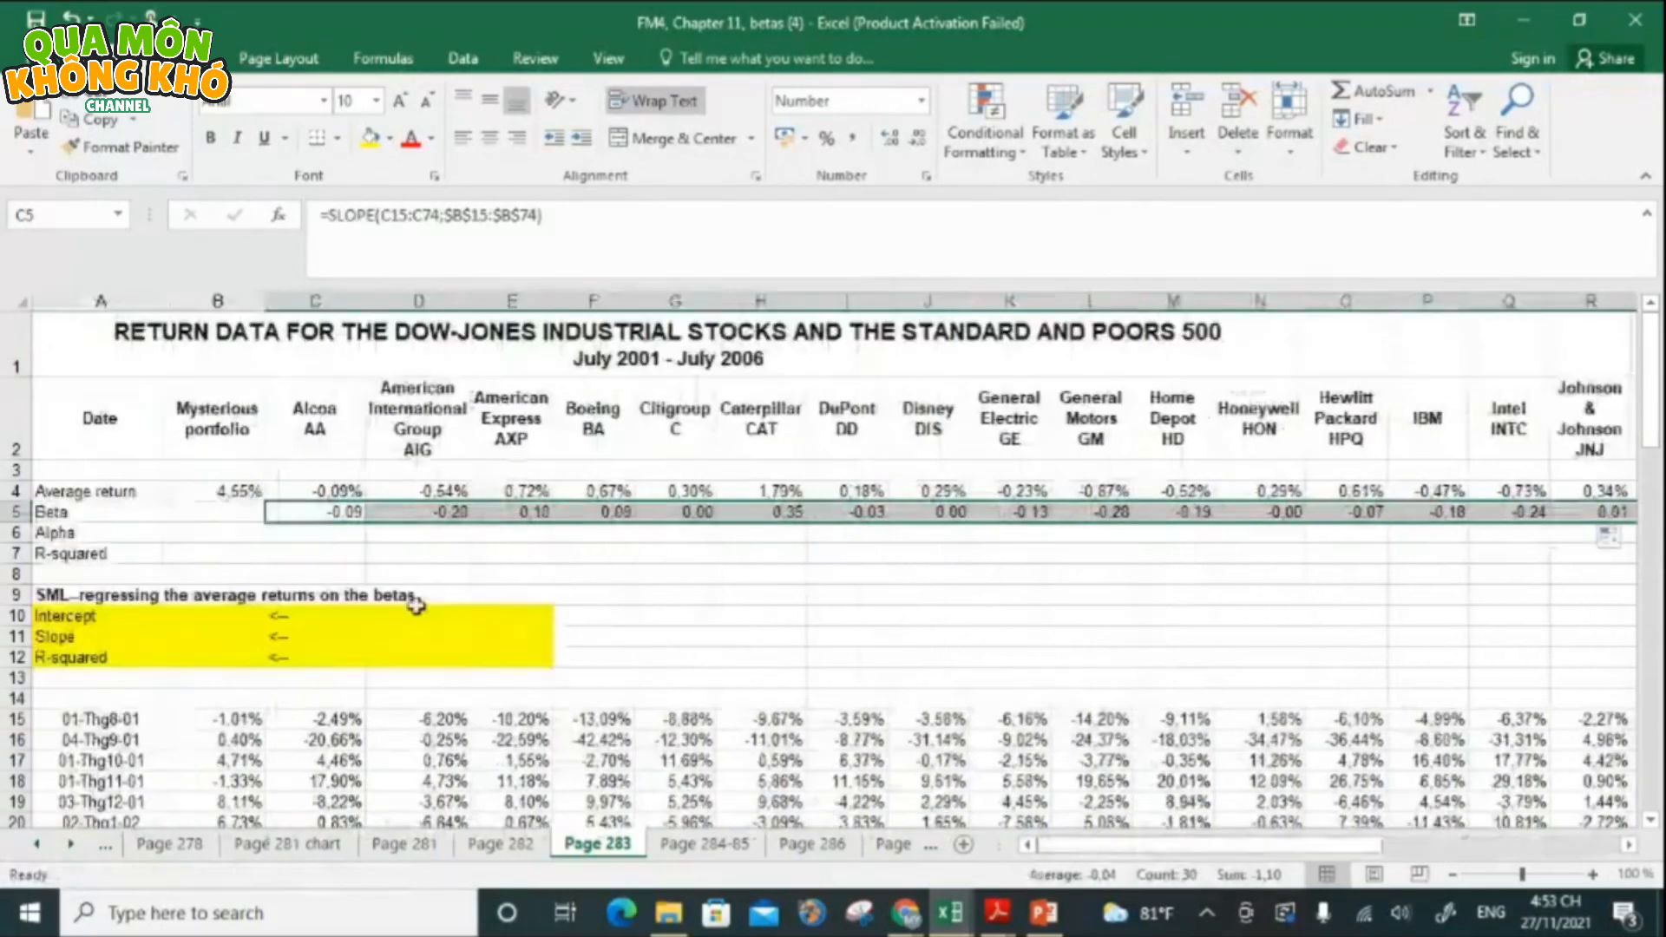
- Calculate Alcoa's alpha in C6 with INTERCEPT, using C15:C74 as known y values and $B$15:$B$74 as known x values
{"action": "left_click", "coordinate": [312, 534]}
{"action": "type", "text": "=inte"}
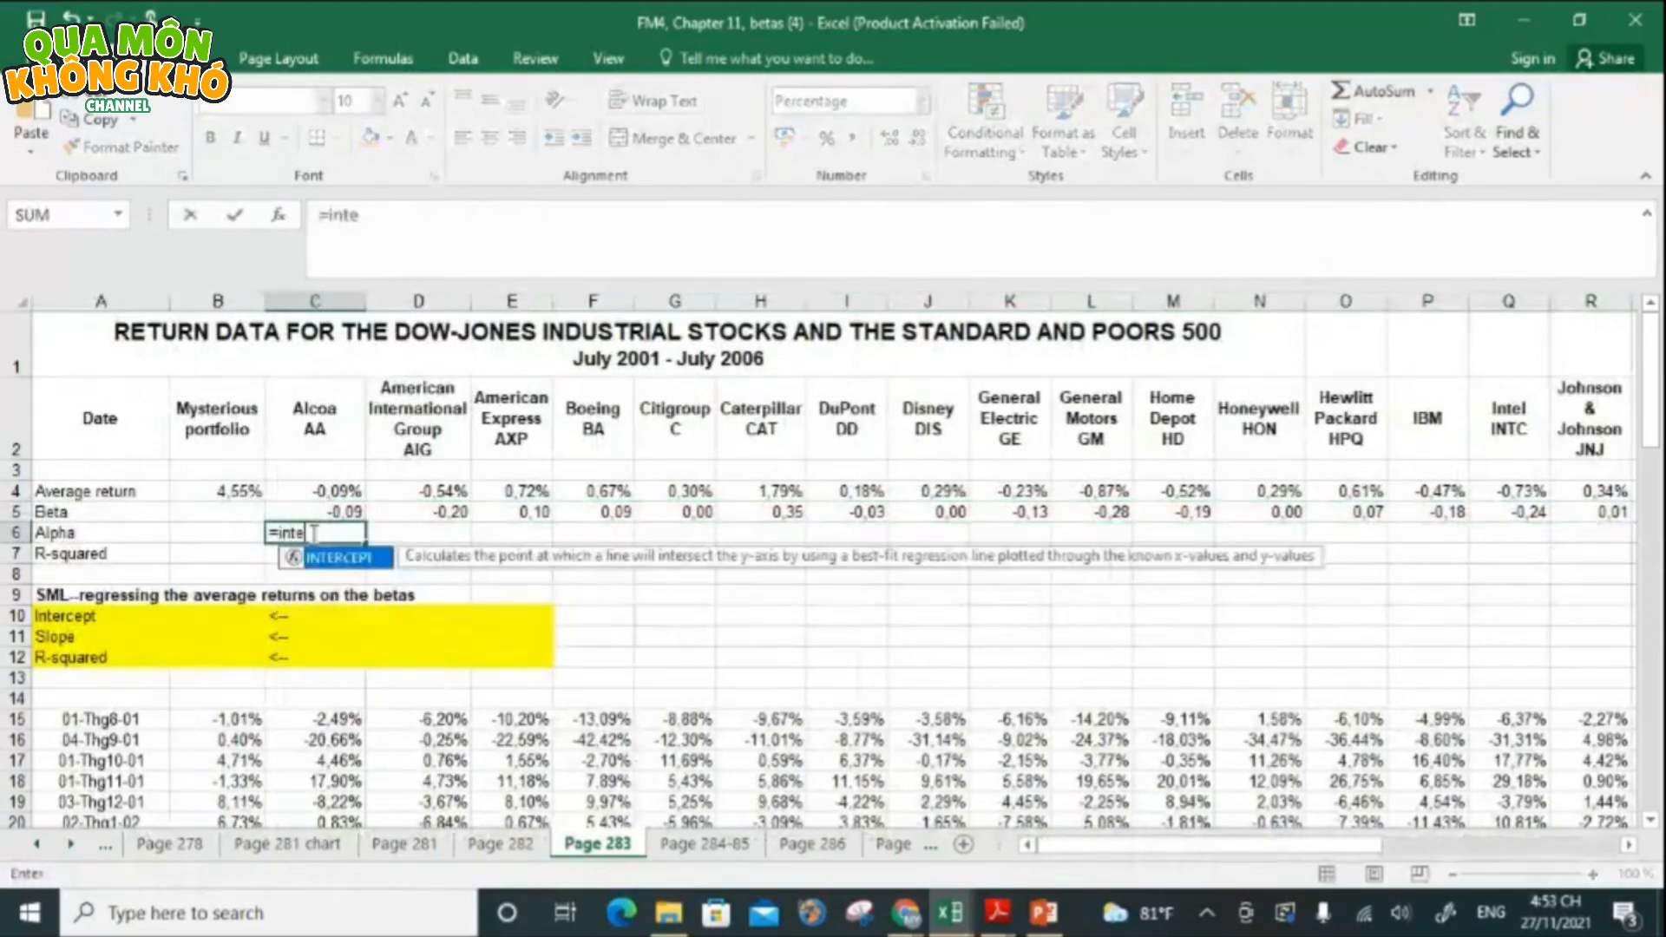
{"action": "double_click", "coordinate": [364, 557]}
{"action": "left_click_drag", "start_coordinate": [295, 721], "coordinate": [306, 720]}
{"action": "scroll", "coordinate": [305, 721], "scroll_direction": "down", "scroll_amount": 2}
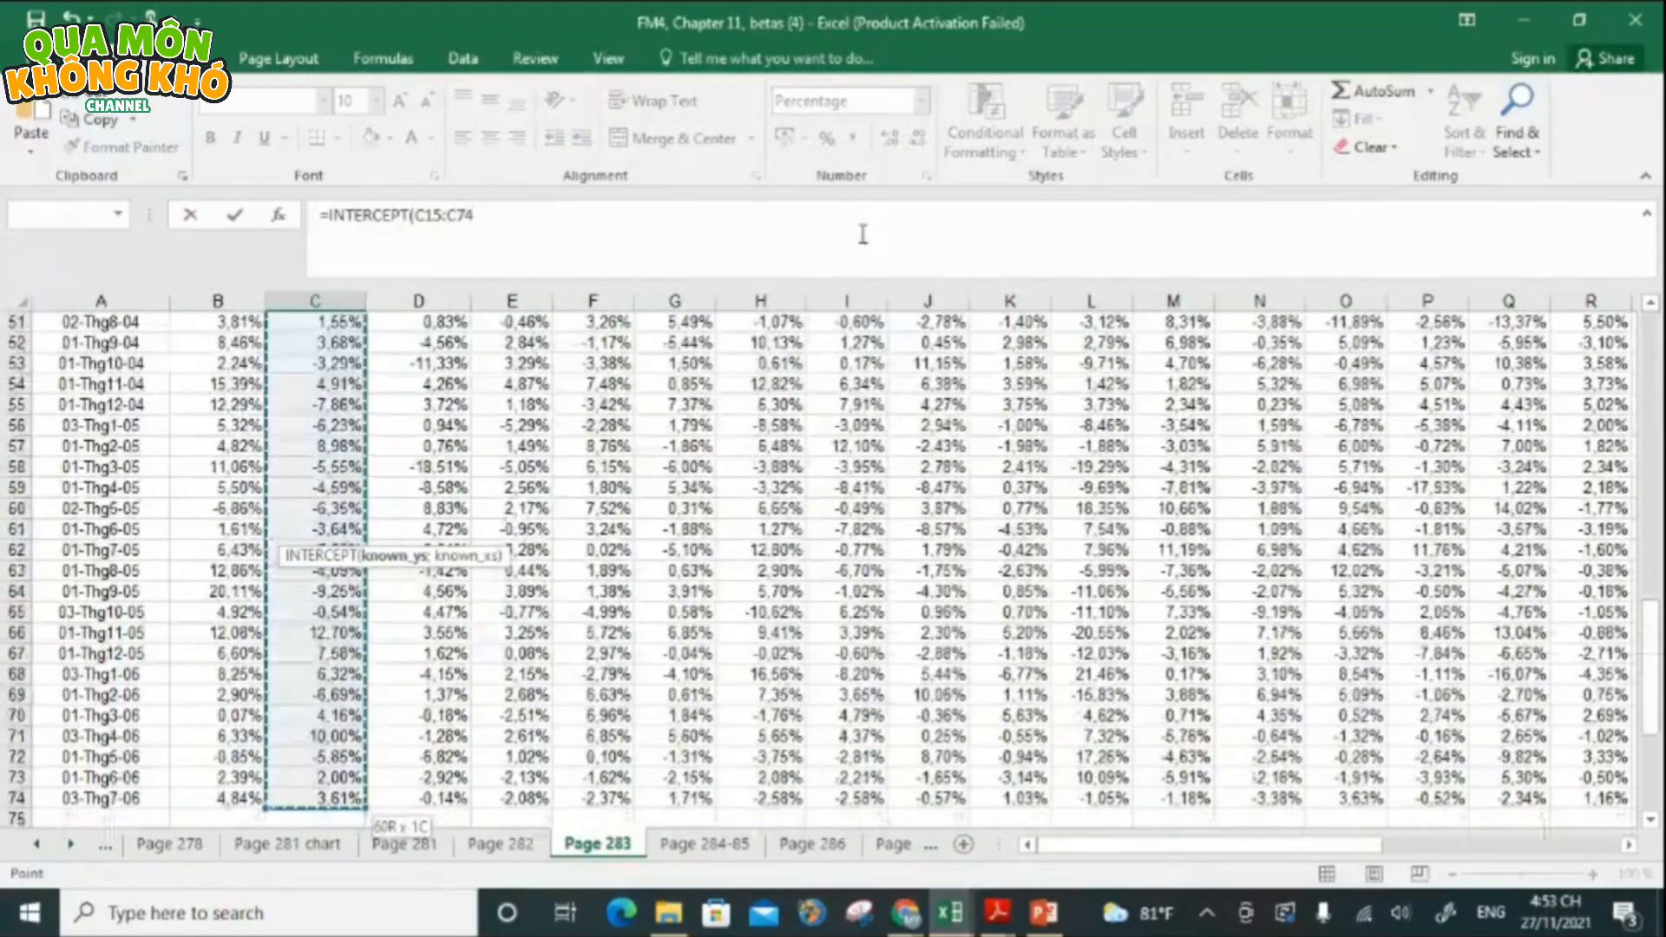
{"action": "type", "text": ";"}
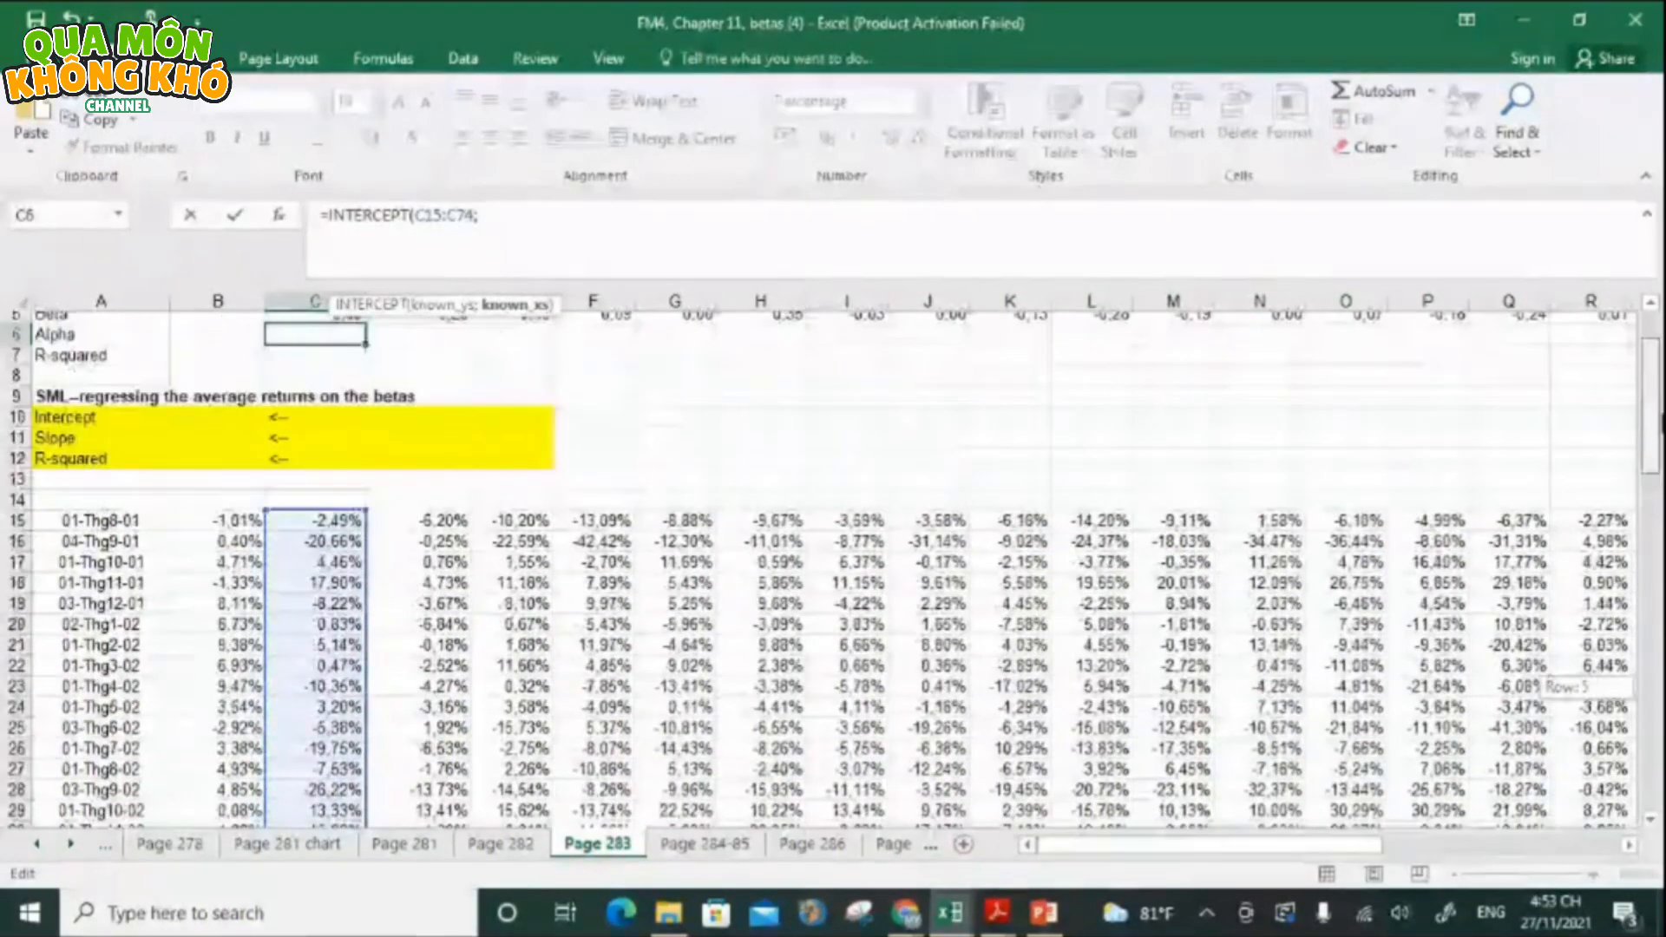
{"action": "left_click", "coordinate": [230, 560]}
{"action": "key", "text": "ctrl+shift+Down"}
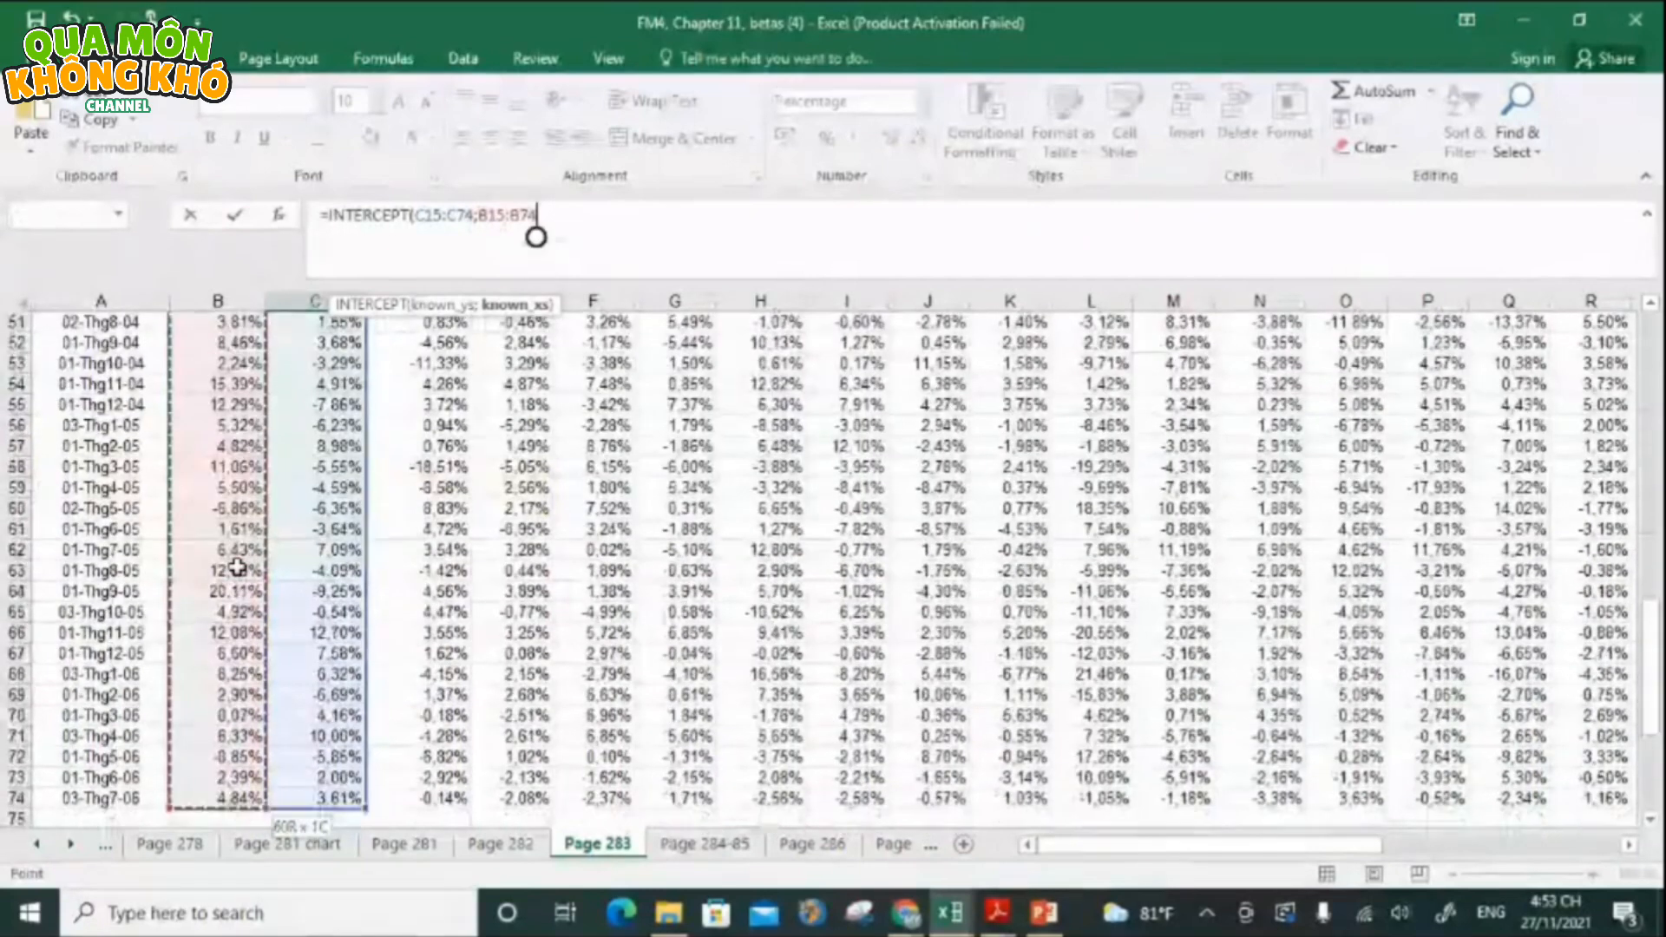
{"action": "type", "text": ")"}
{"action": "key", "text": "Return"}
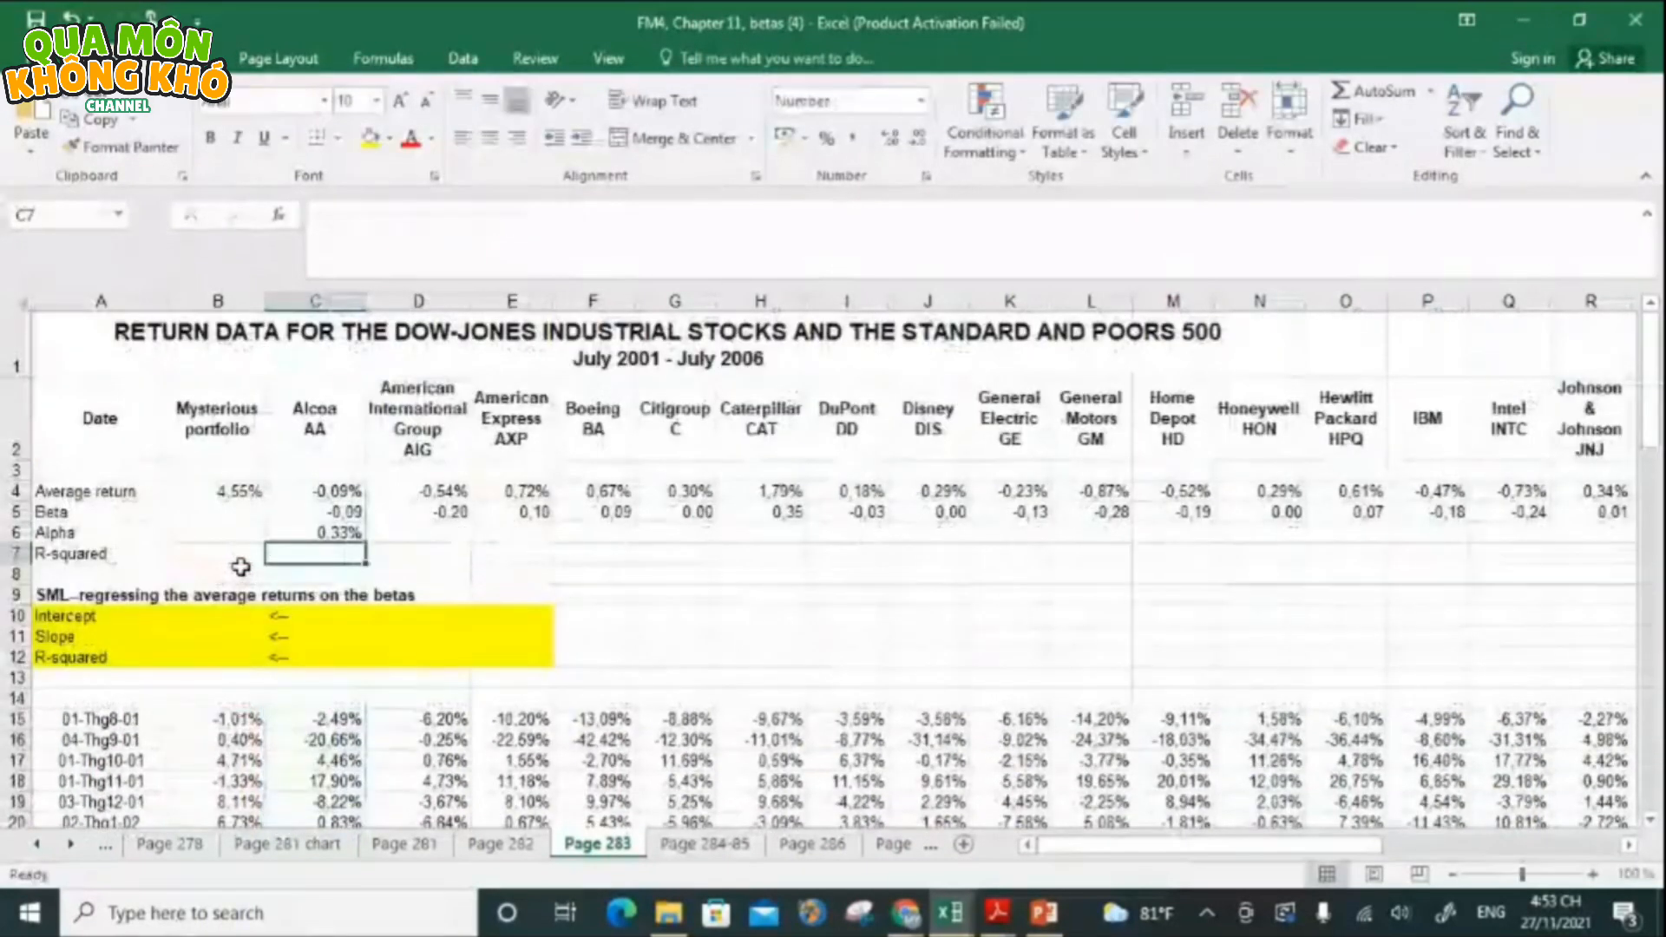
- Fill the alpha formula from C6 across the row to Exxon Mobil in AF6
{"action": "left_click", "coordinate": [363, 530]}
{"action": "left_click_drag", "start_coordinate": [366, 542], "coordinate": [1323, 563]}
{"action": "left_click_drag", "start_coordinate": [1333, 668], "coordinate": [1333, 668]}
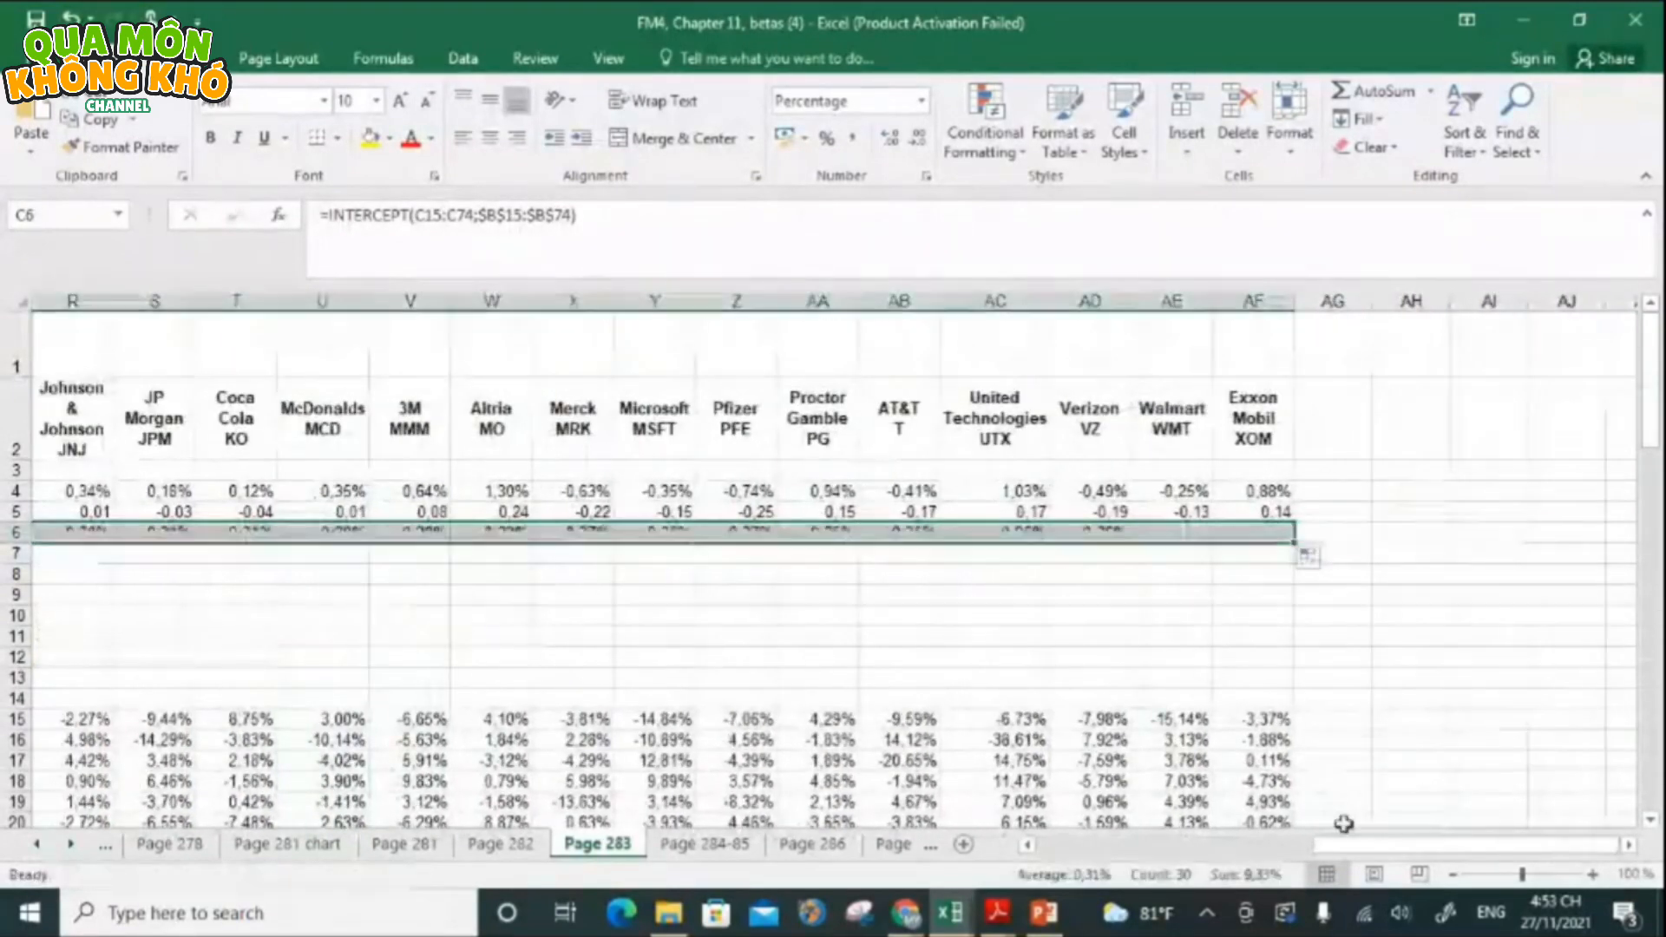
{"action": "left_click_drag", "start_coordinate": [1344, 844], "coordinate": [520, 805]}
- Calculate Alcoa's R-squared in C7 with RSQ, using C15:C74 as known y values and $B$15:$B$74 as known x values
{"action": "left_click", "coordinate": [305, 560]}
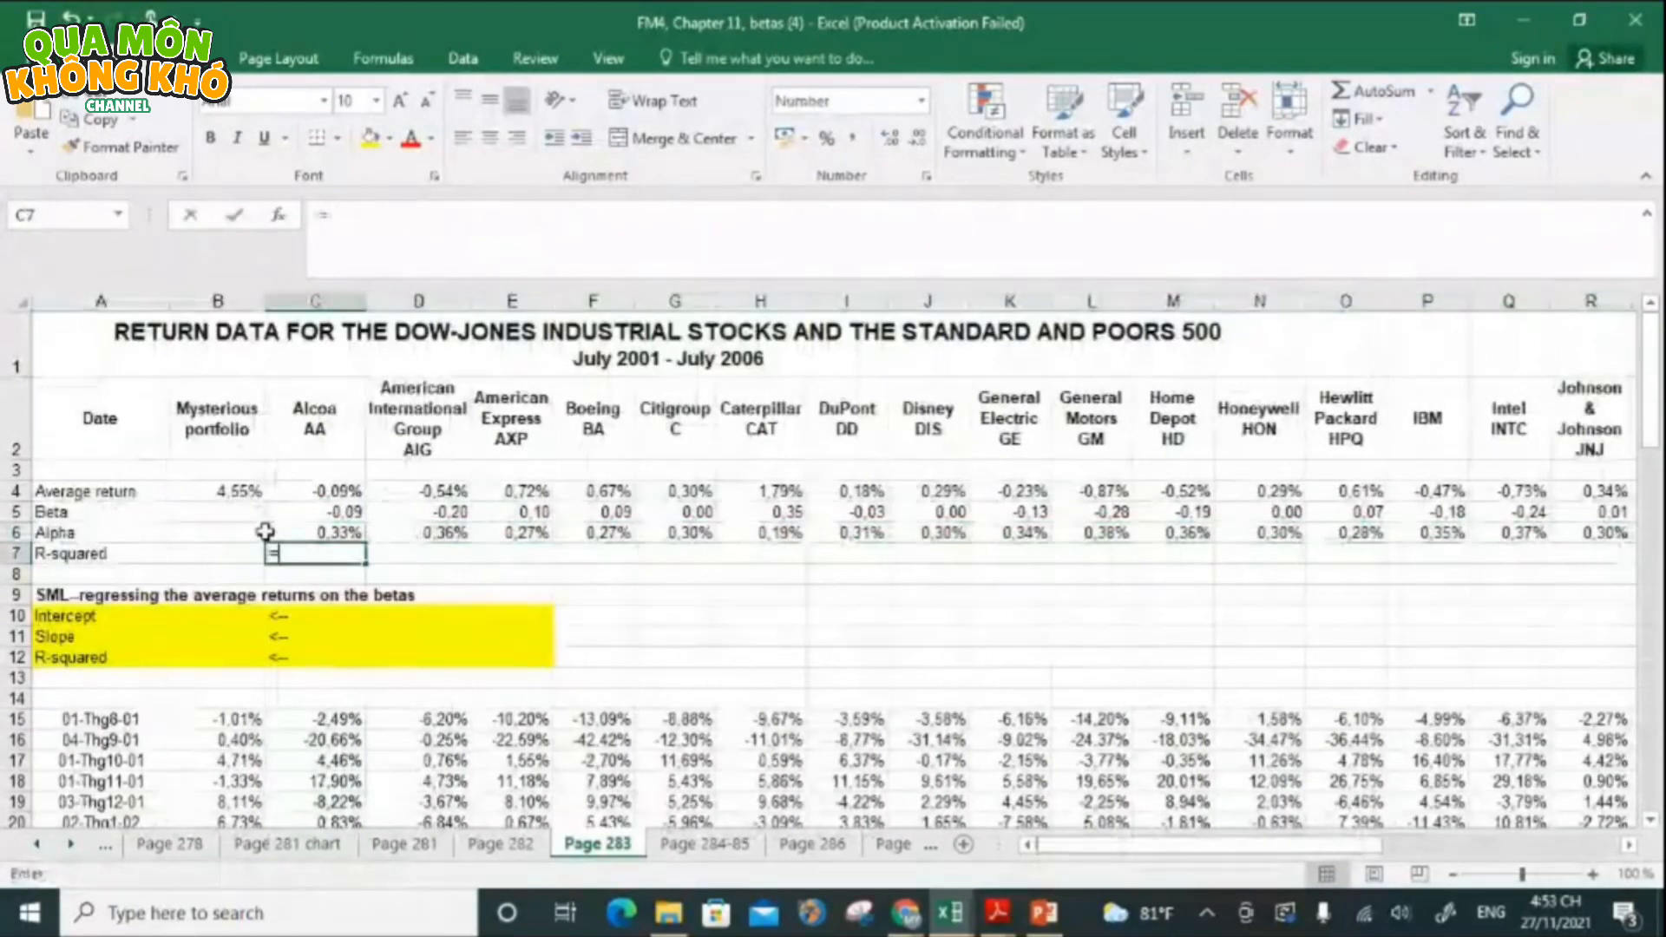
{"action": "type", "text": "=RS"}
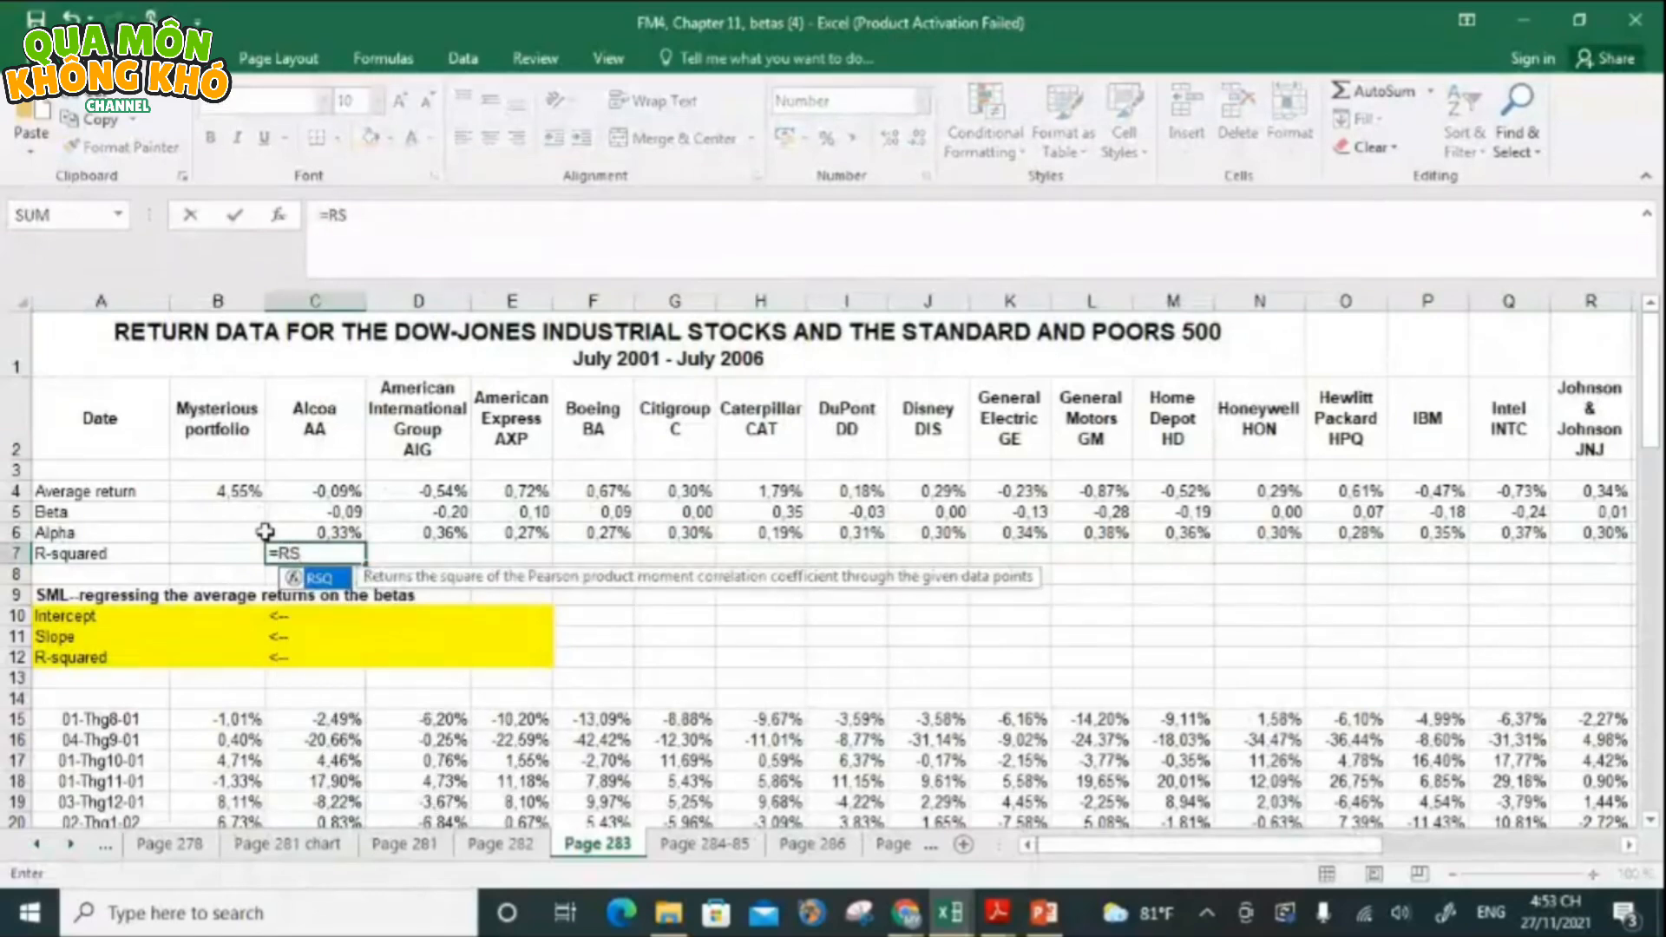
{"action": "type", "text": "Q("}
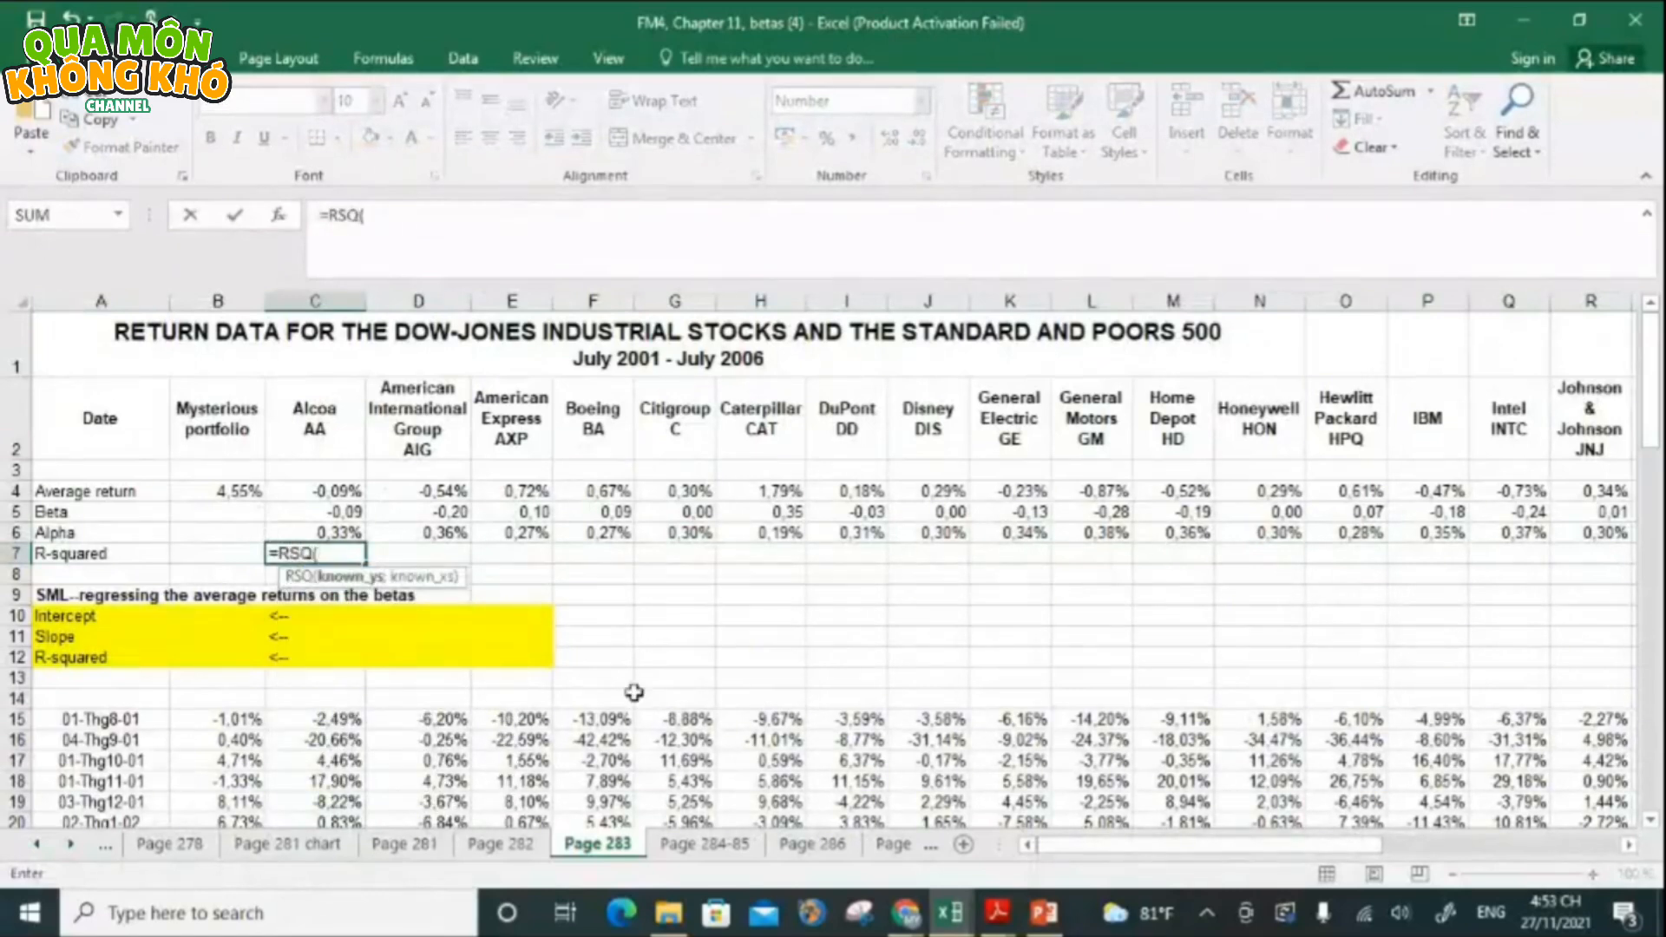
{"action": "left_click", "coordinate": [300, 719]}
{"action": "key", "text": "ctrl+shift+Down"}
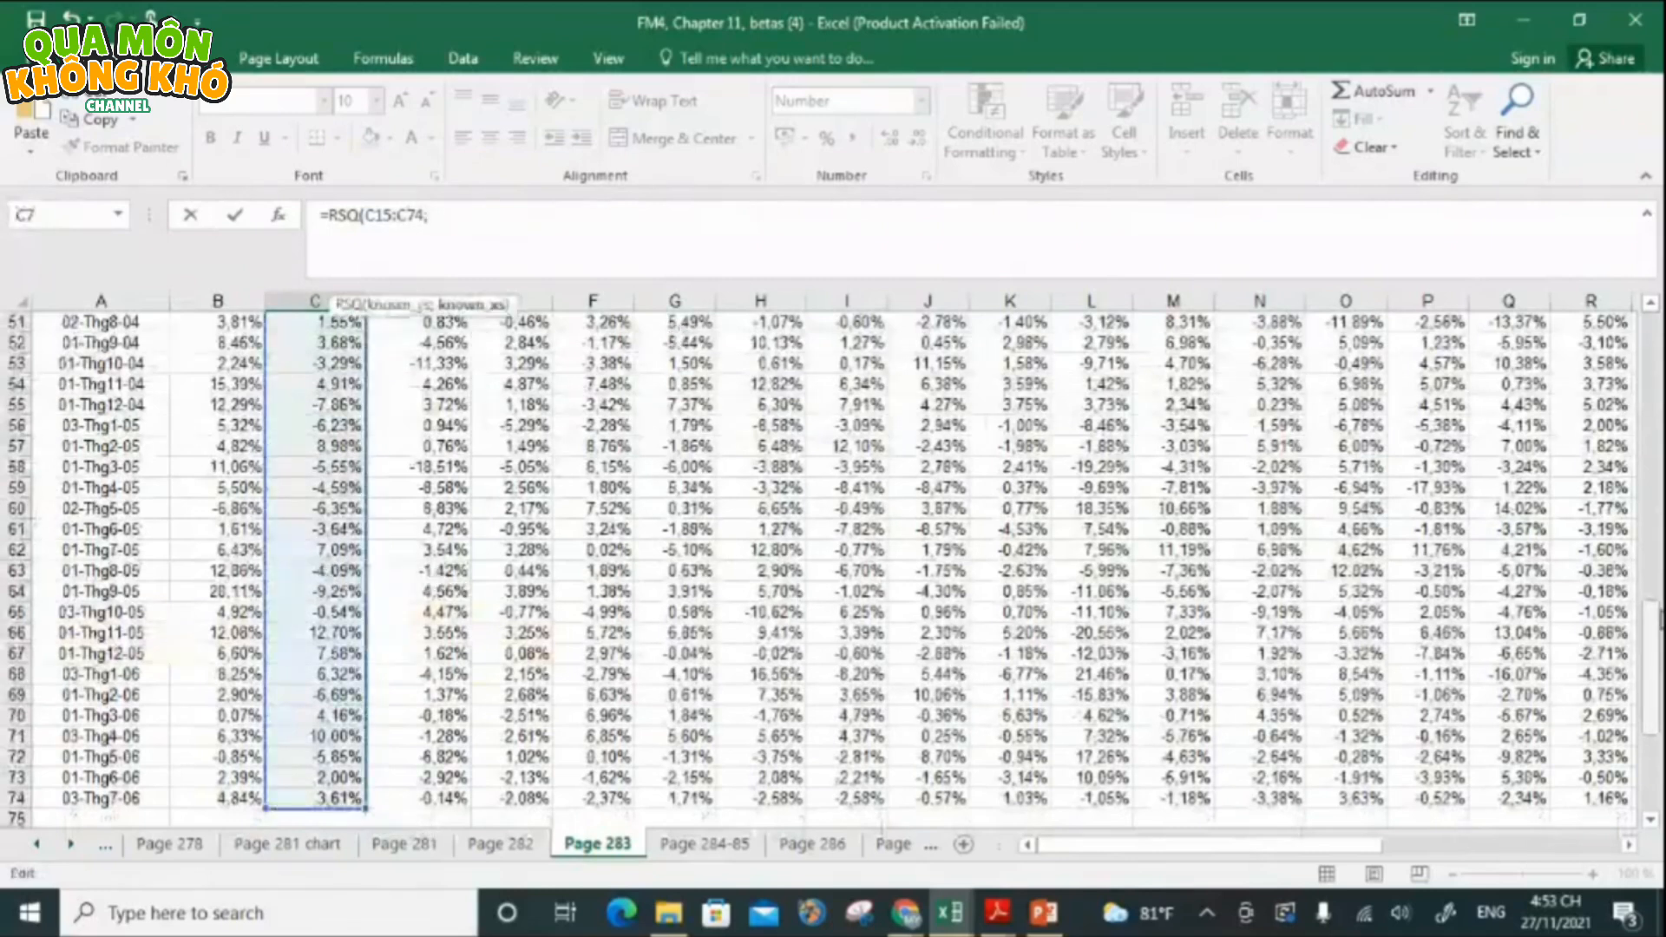
{"action": "type", "text": ","}
{"action": "left_click", "coordinate": [212, 725]}
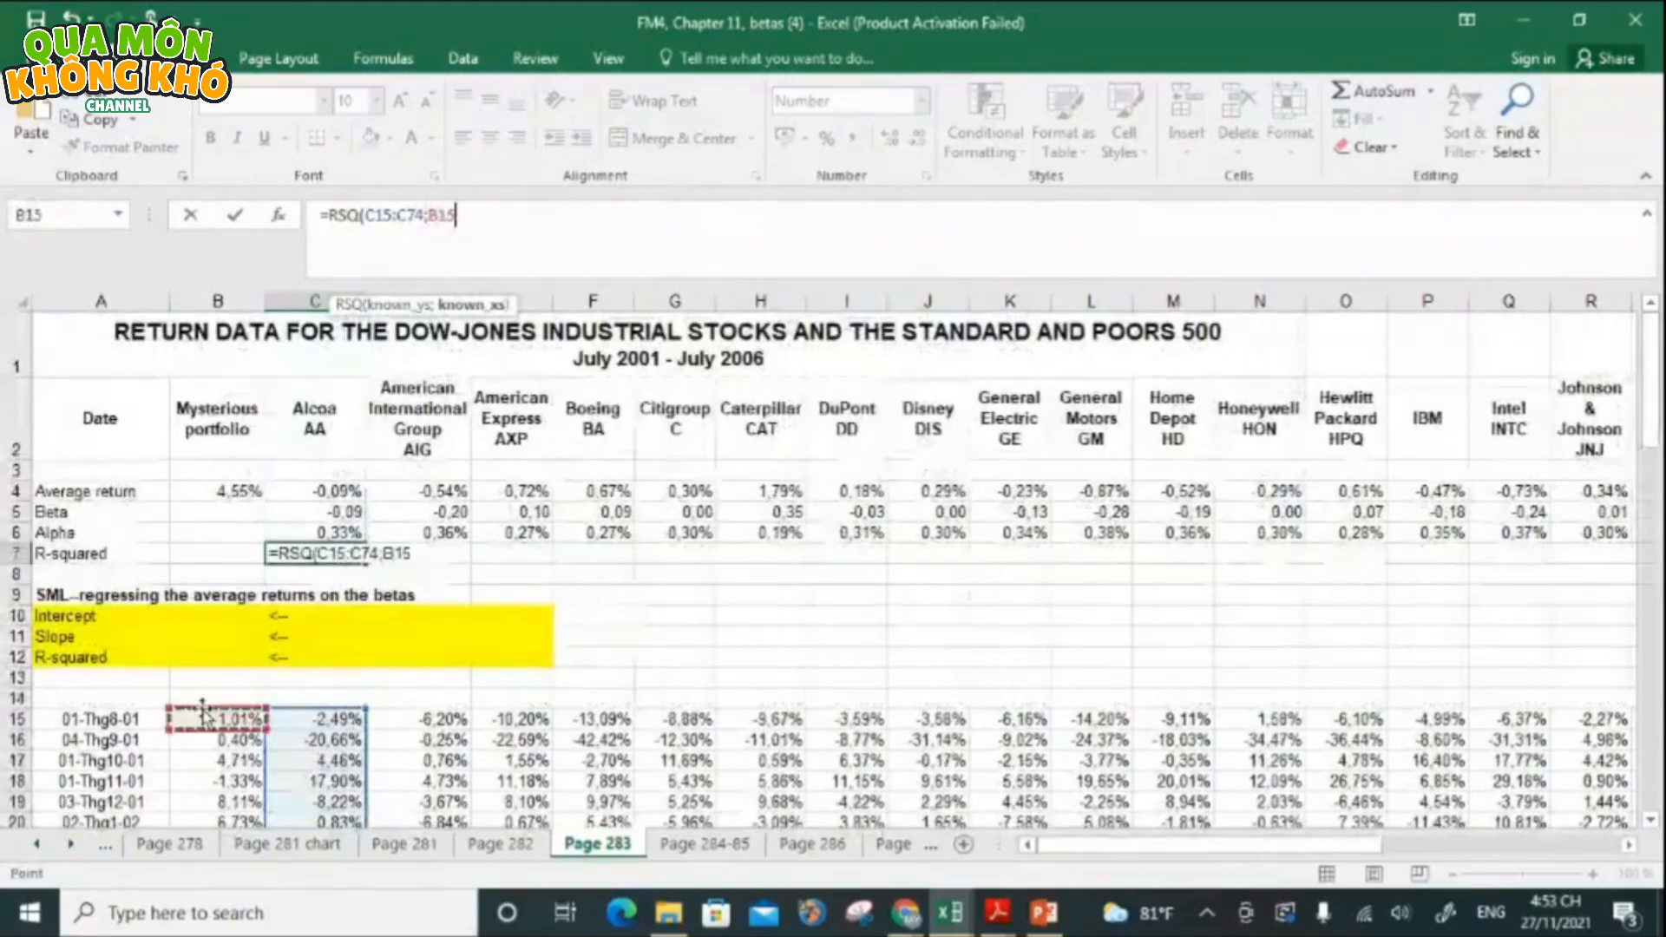
{"action": "key", "text": "ctrl+shift+Down"}
{"action": "type", "text": ")"}
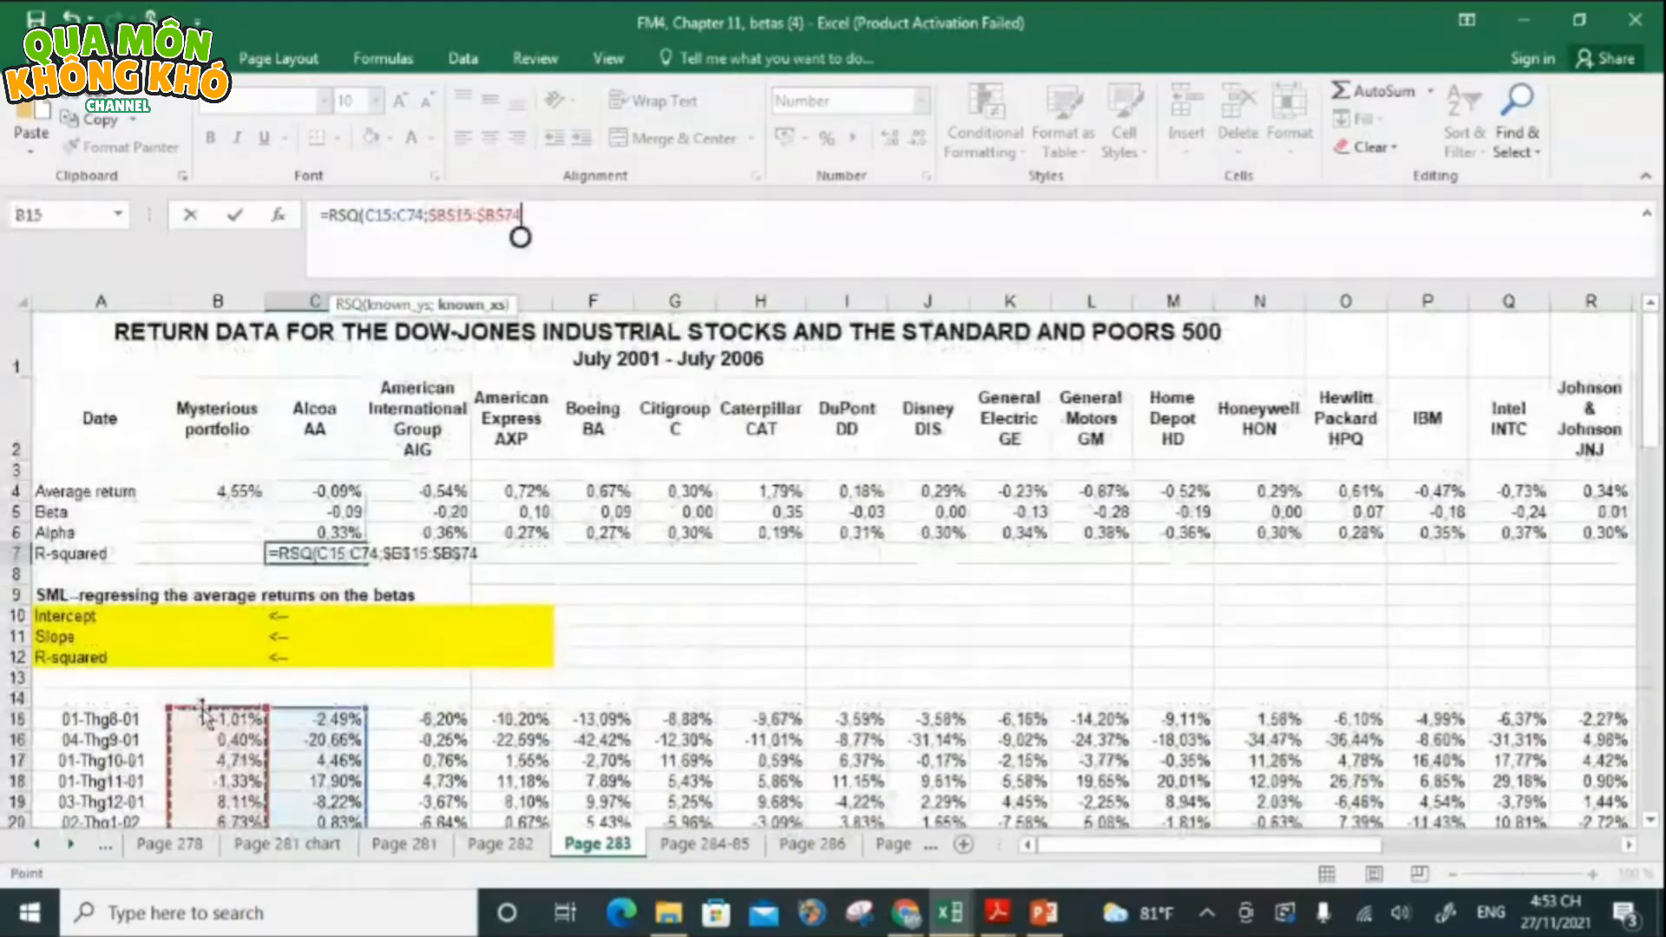
{"action": "key", "text": "Return"}
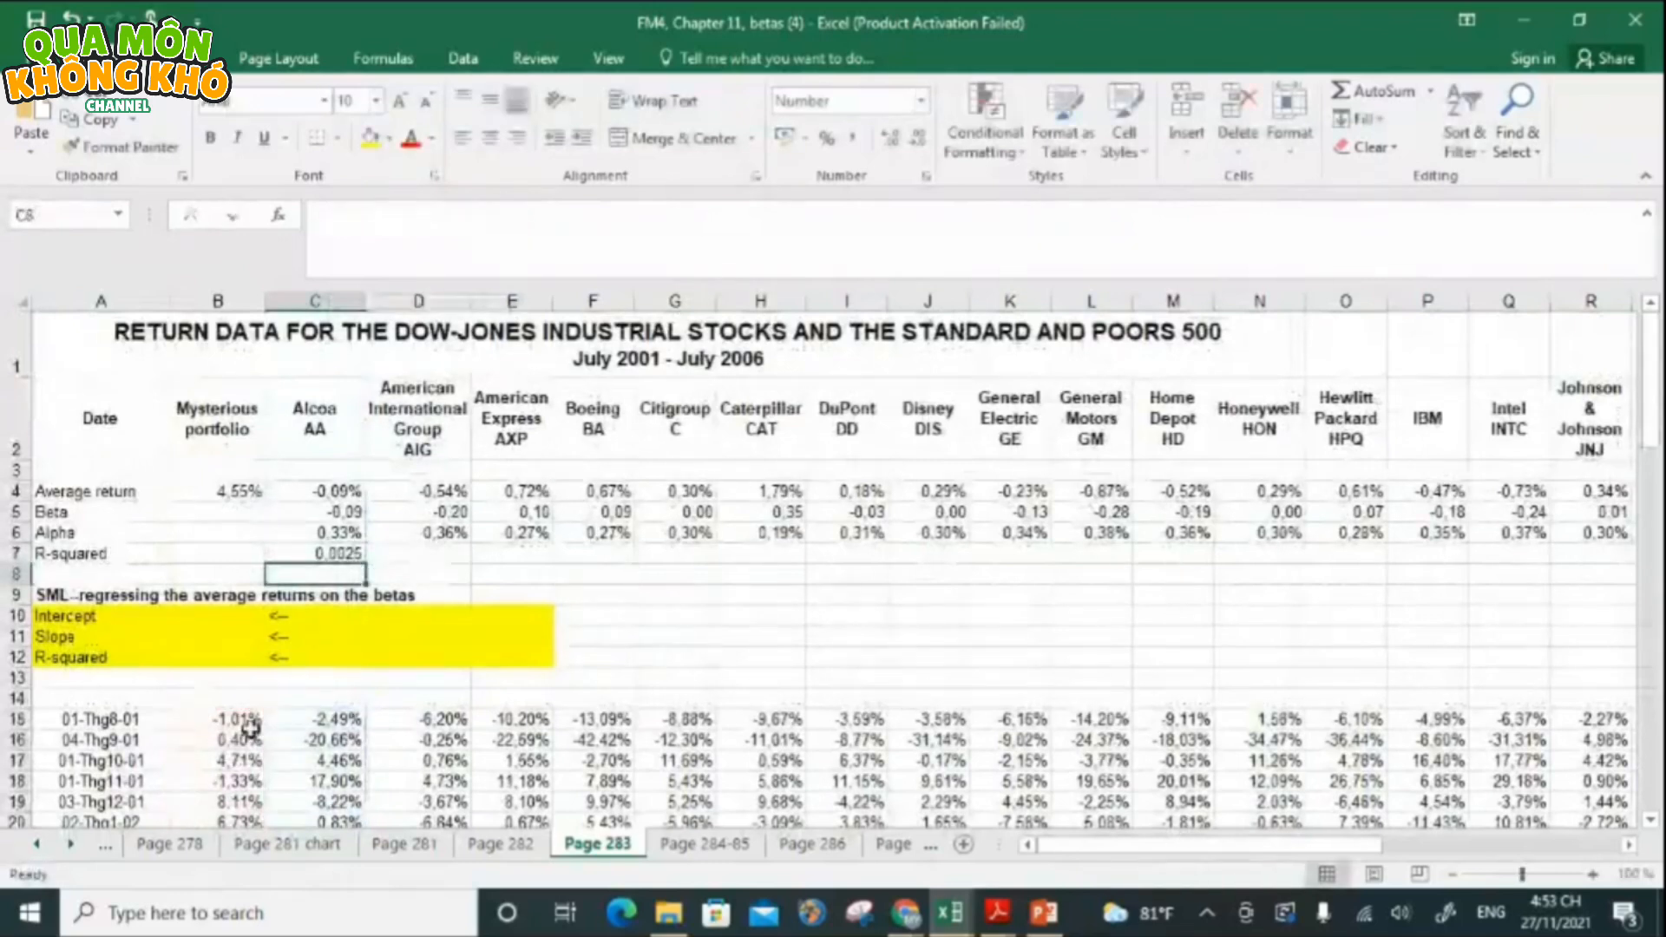
- Fill the R-squared formula from C7 across the row to Exxon Mobil in AF7
{"action": "left_click", "coordinate": [319, 554]}
{"action": "left_click_drag", "start_coordinate": [366, 566], "coordinate": [1527, 512]}
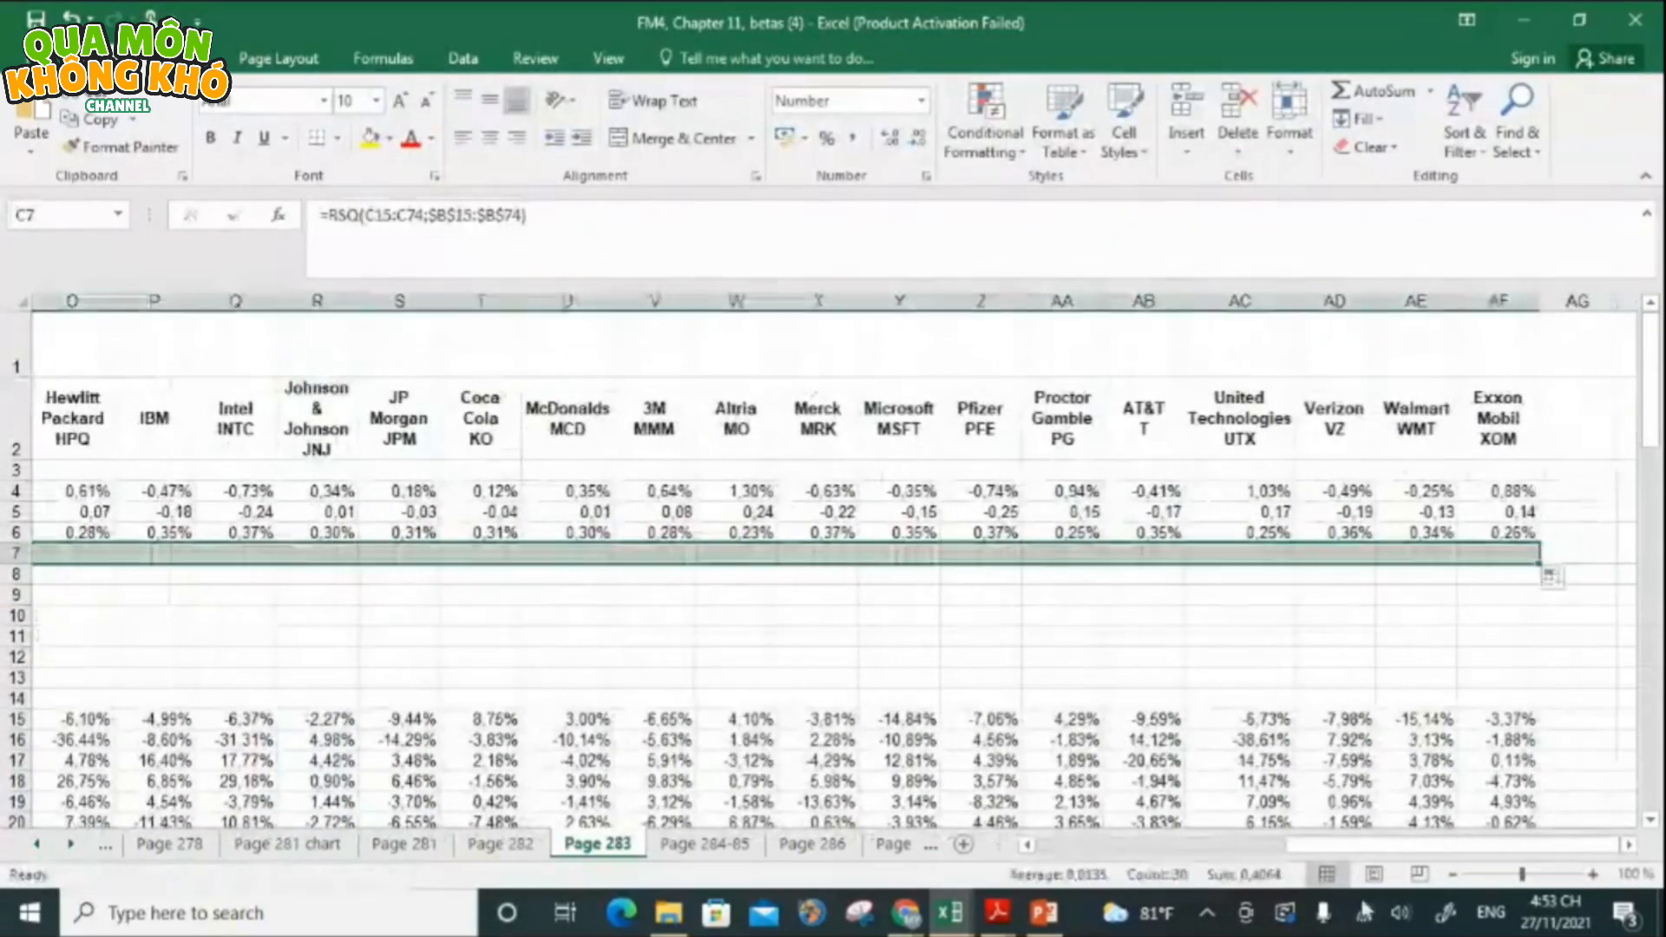
{"action": "left_click_drag", "start_coordinate": [1346, 848], "coordinate": [1054, 838]}
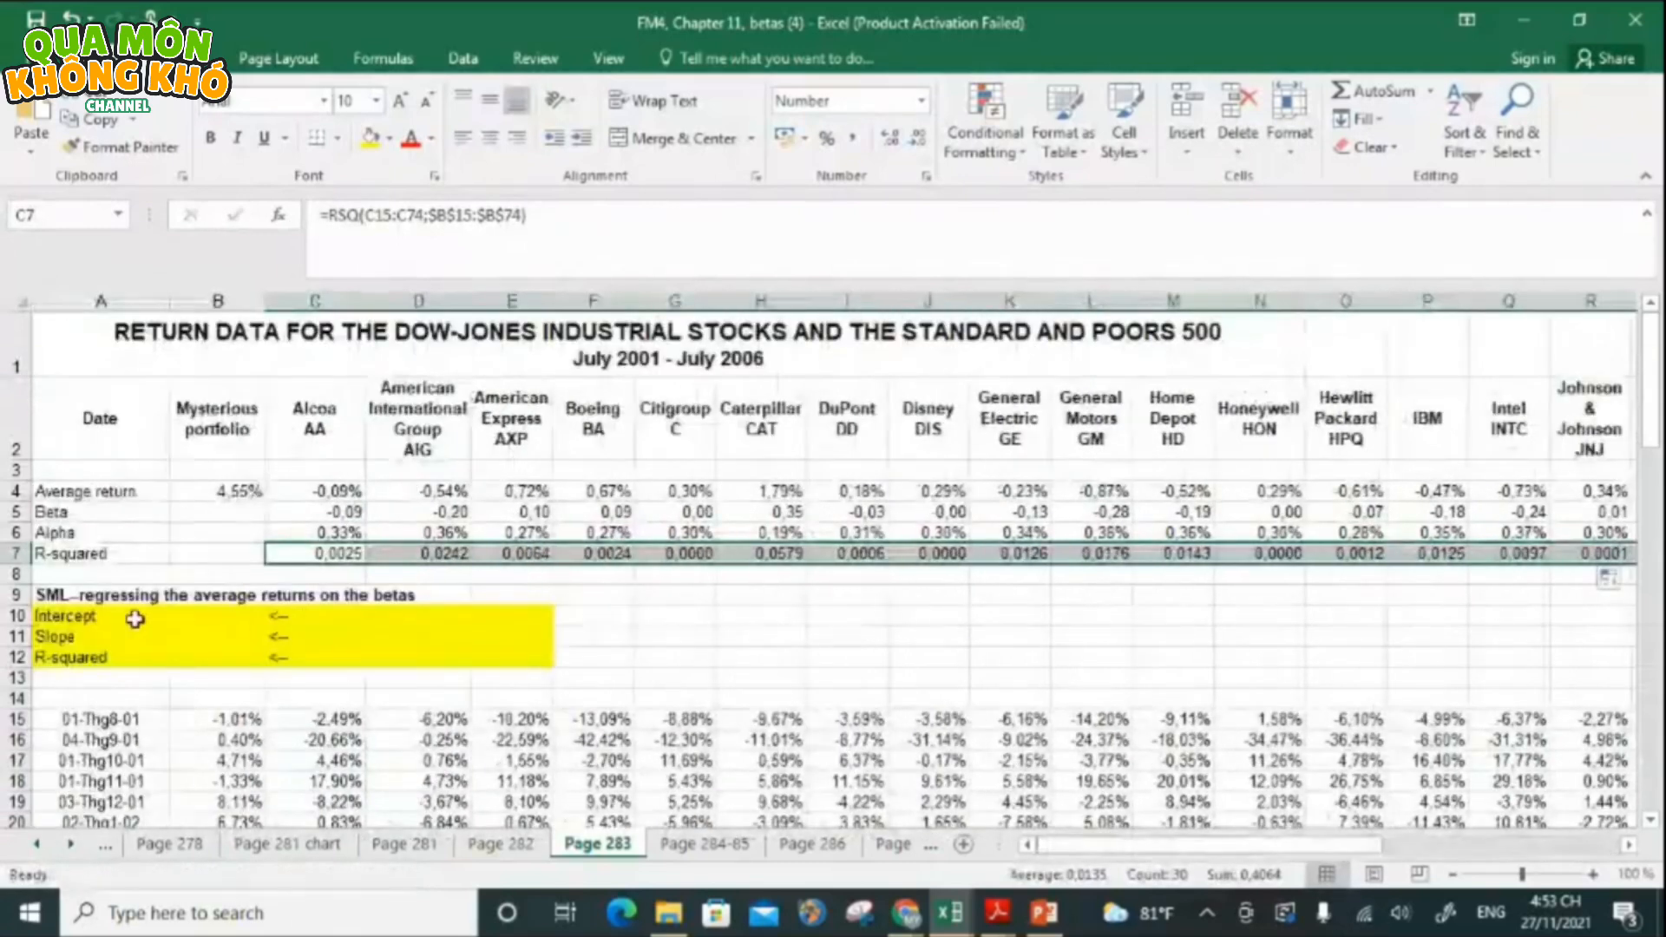
- Calculate the SML intercept in B10 with INTERCEPT, using average returns C4:AF4 as known y values and betas C5:AF5 as known x values
{"action": "left_click", "coordinate": [218, 616]}
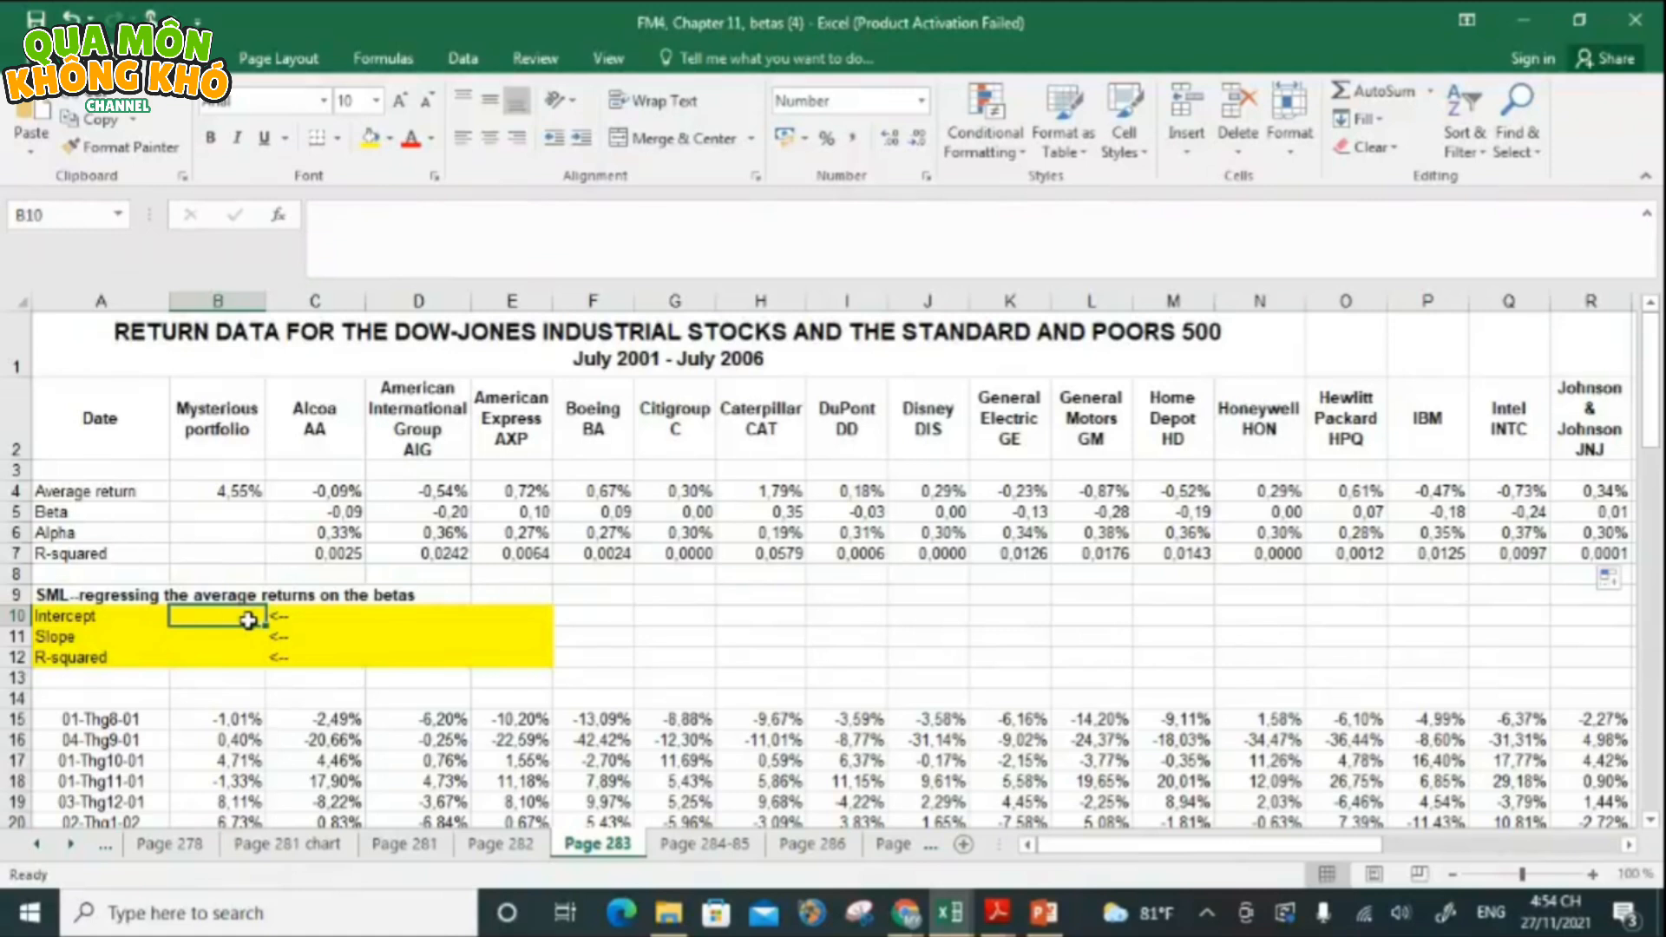
{"action": "type", "text": "=in"}
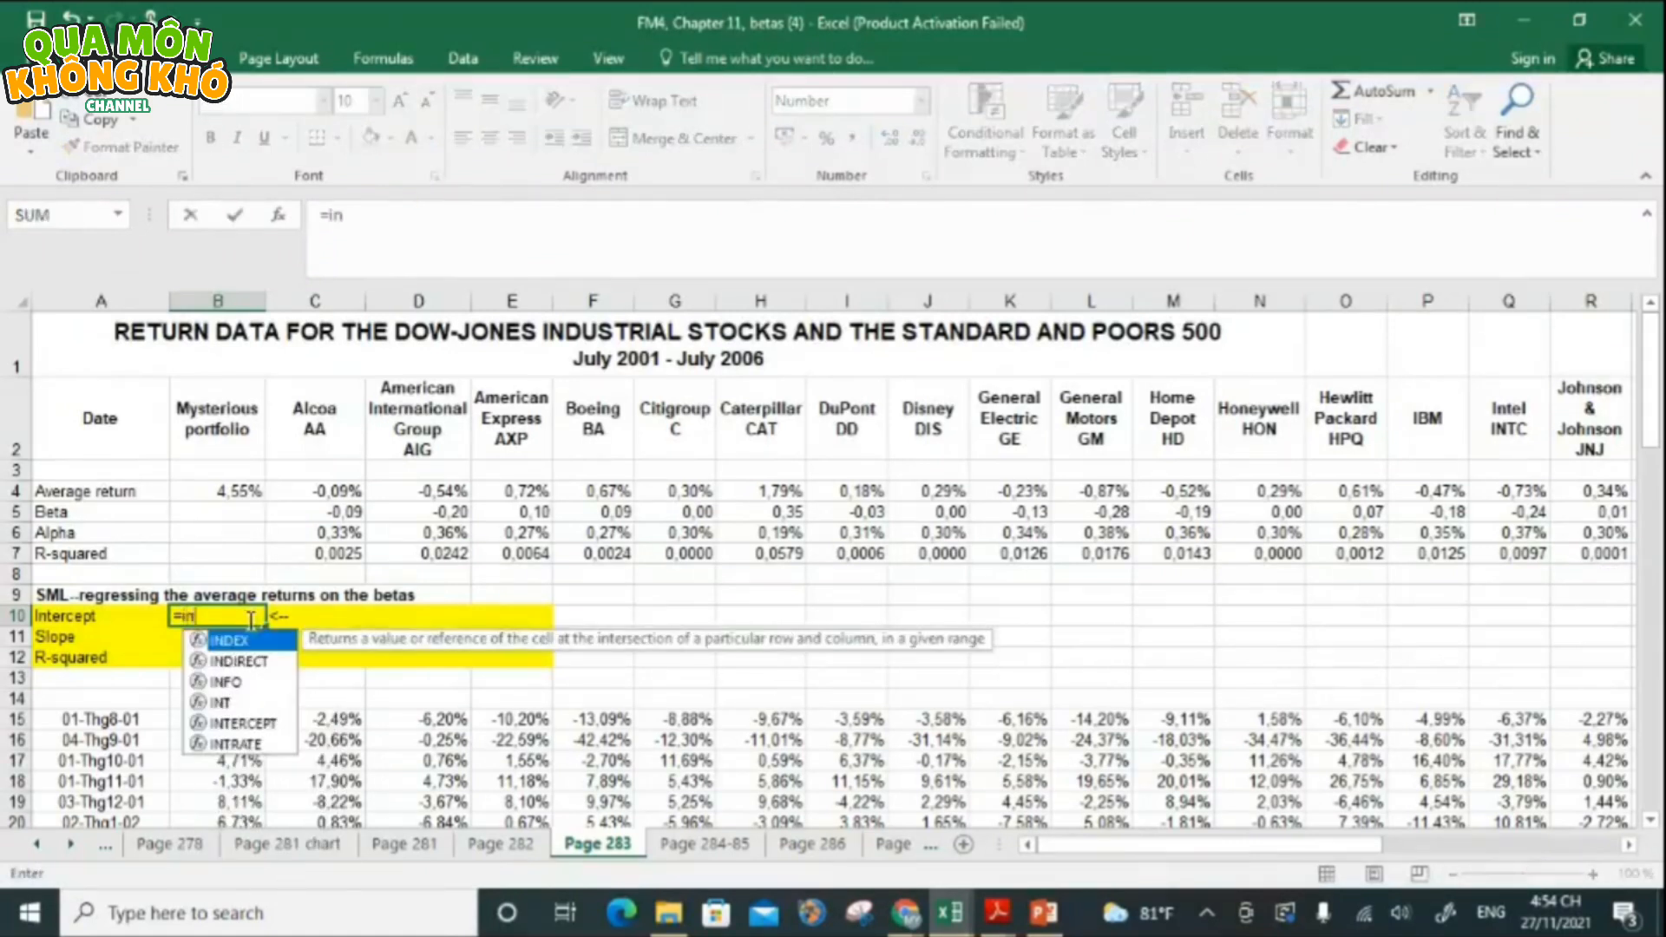
{"action": "double_click", "coordinate": [240, 721]}
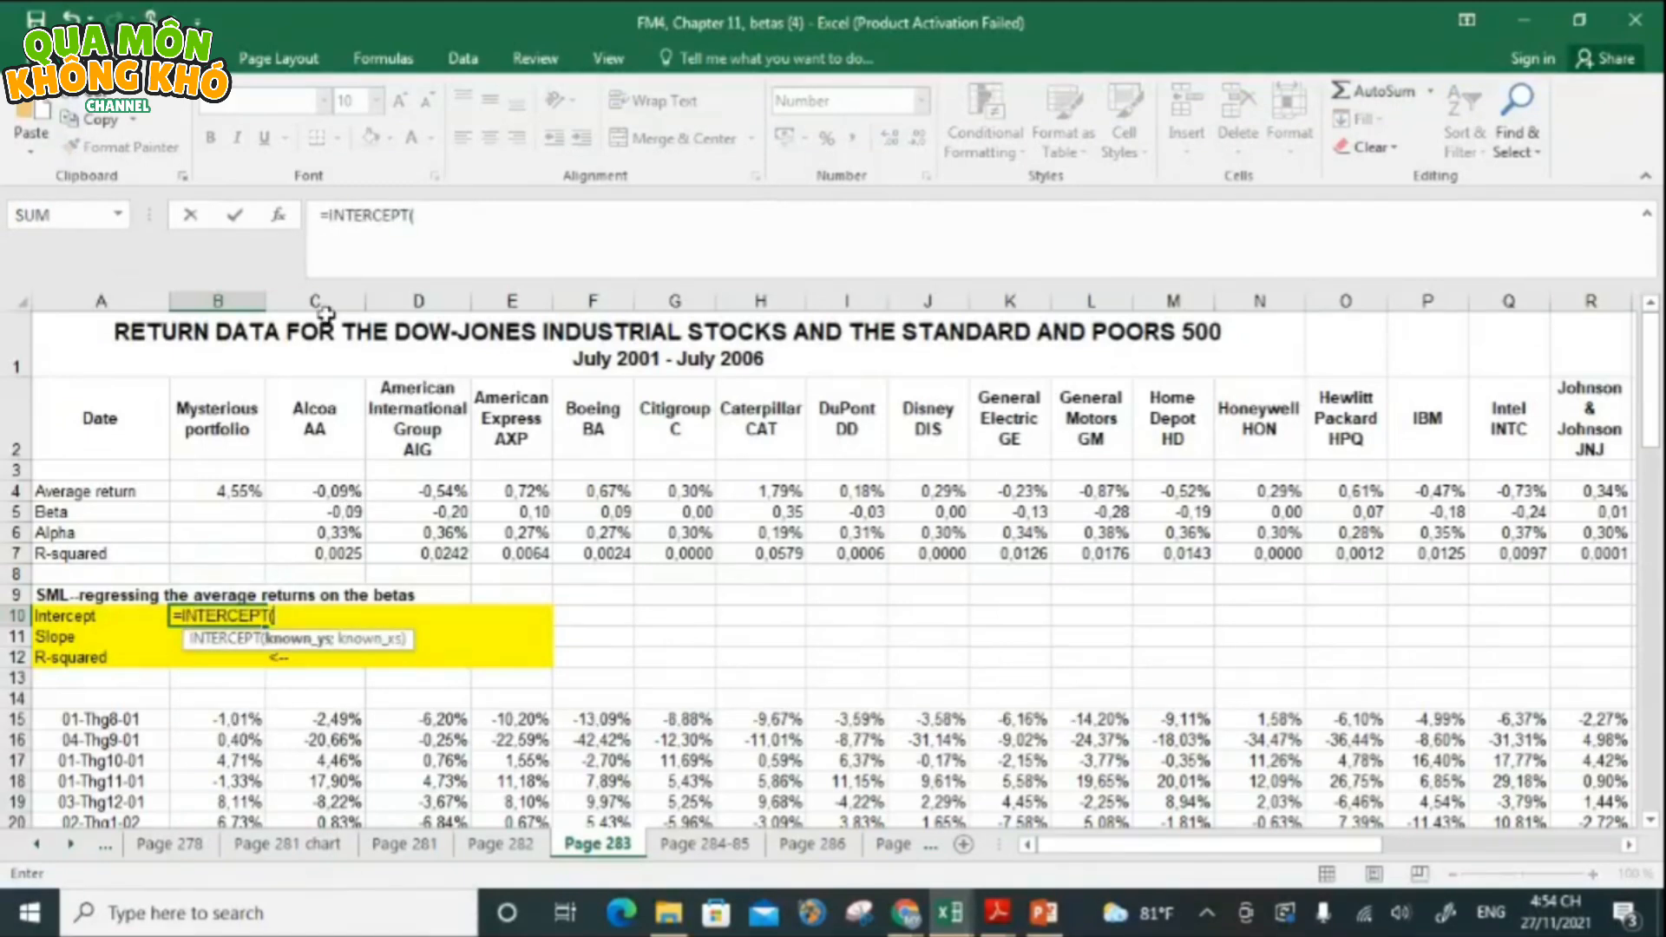
{"action": "left_click_drag", "start_coordinate": [328, 491], "coordinate": [1635, 492]}
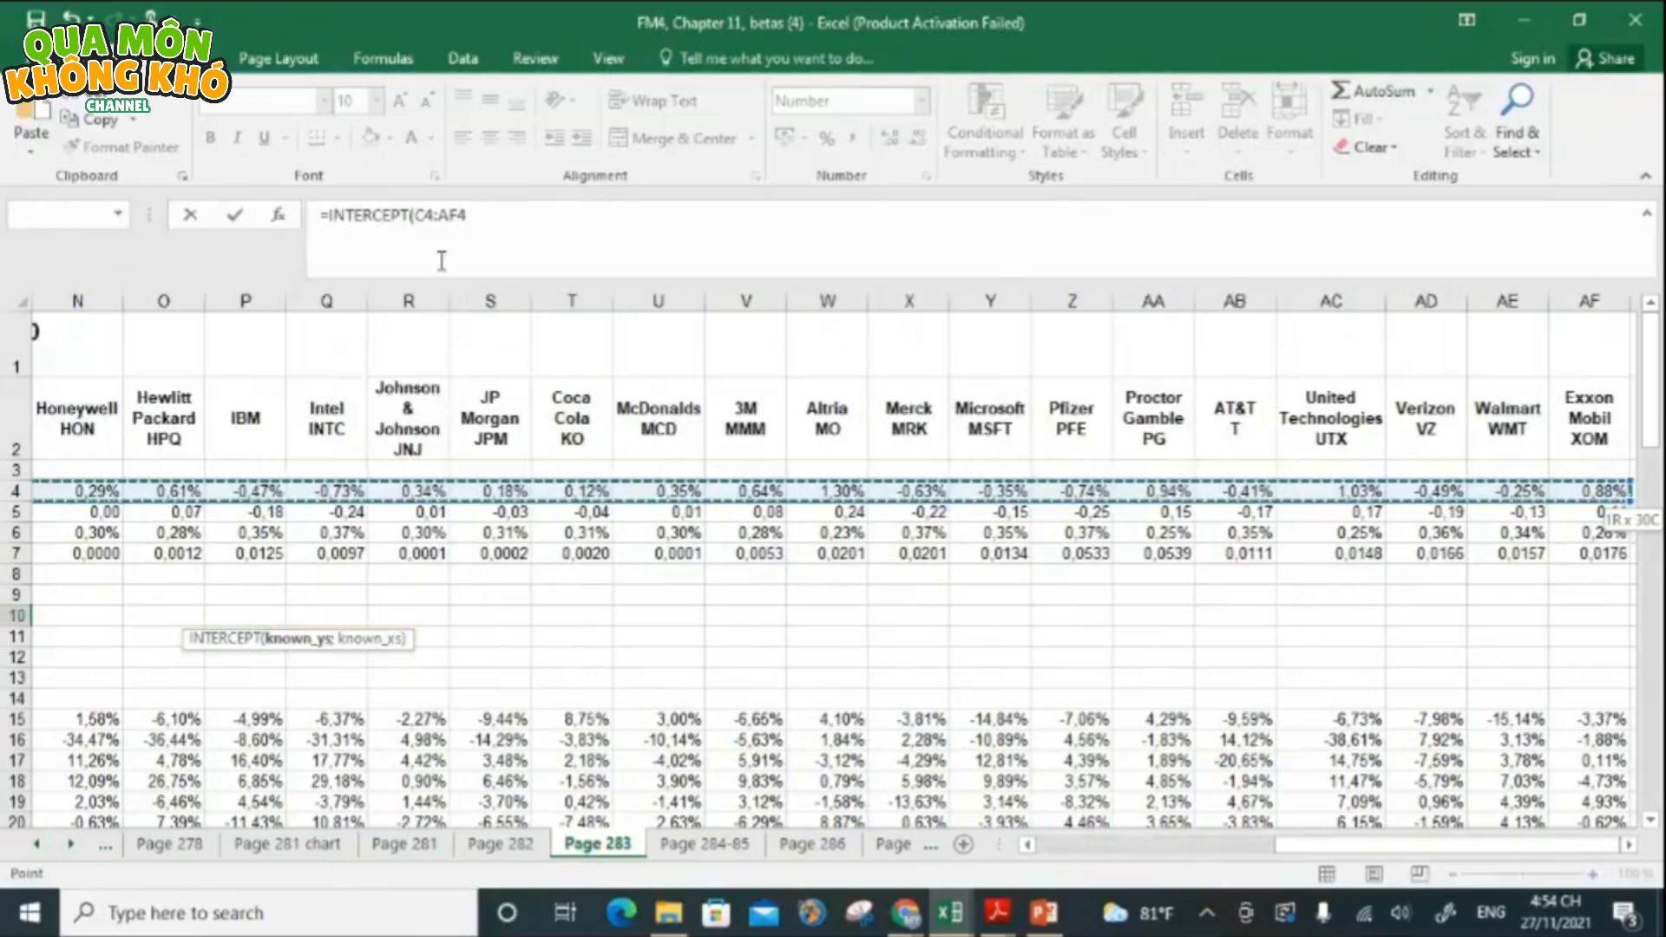
{"action": "left_click", "coordinate": [525, 218]}
{"action": "type", "text": ";"}
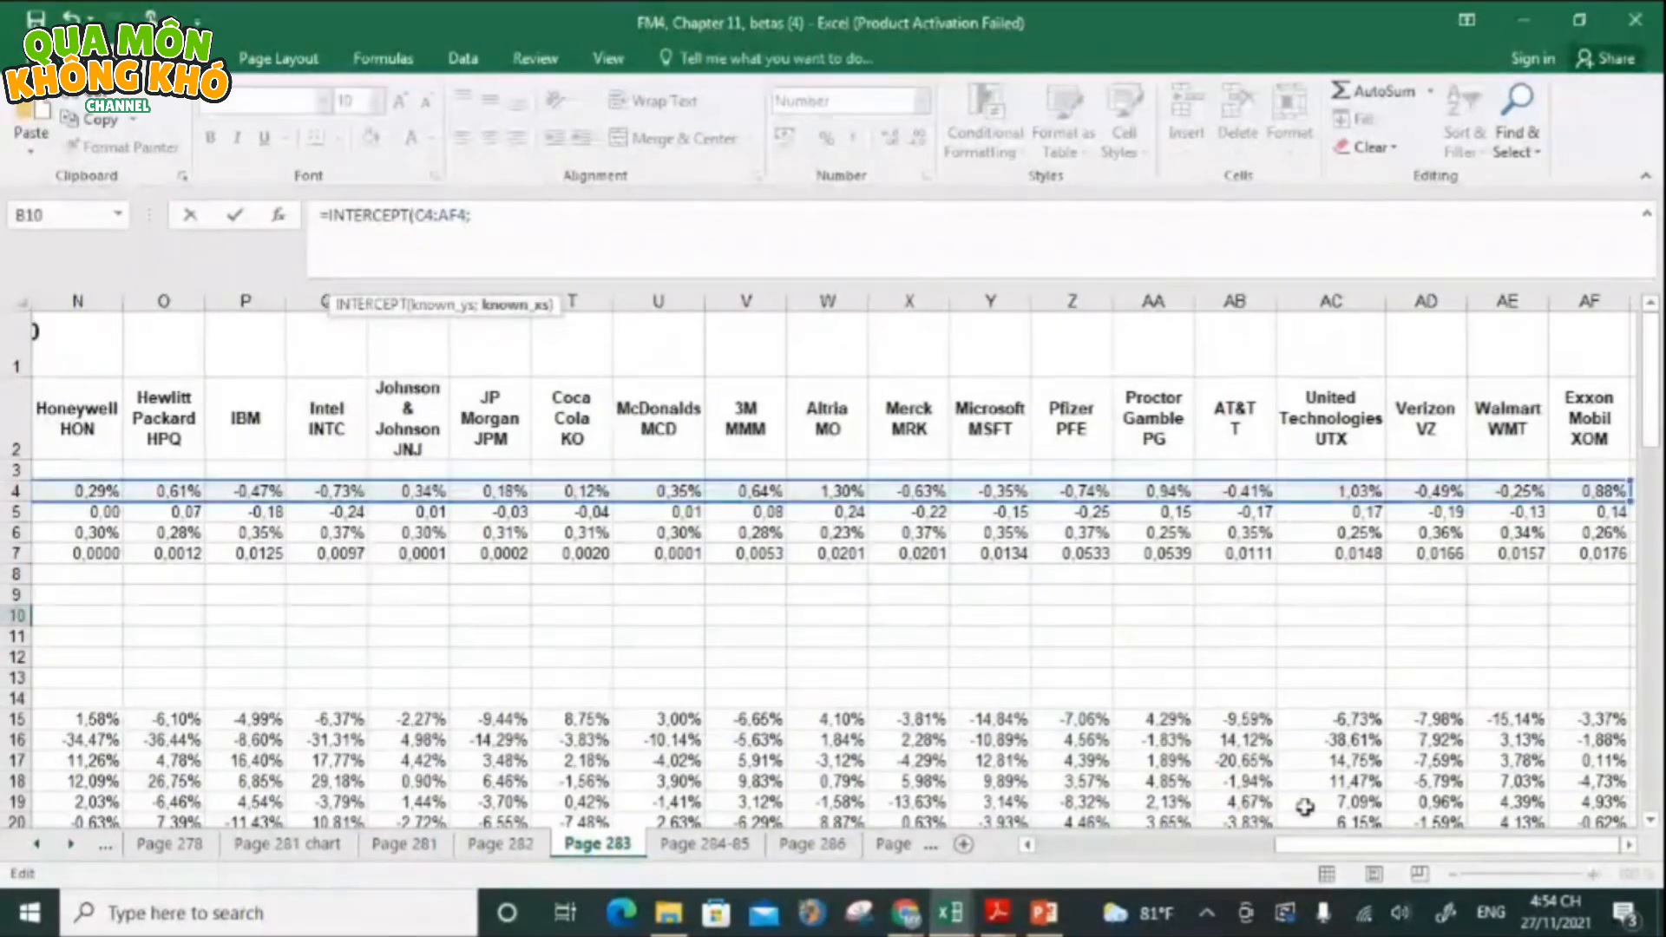
{"action": "left_click_drag", "start_coordinate": [1401, 844], "coordinate": [1017, 913]}
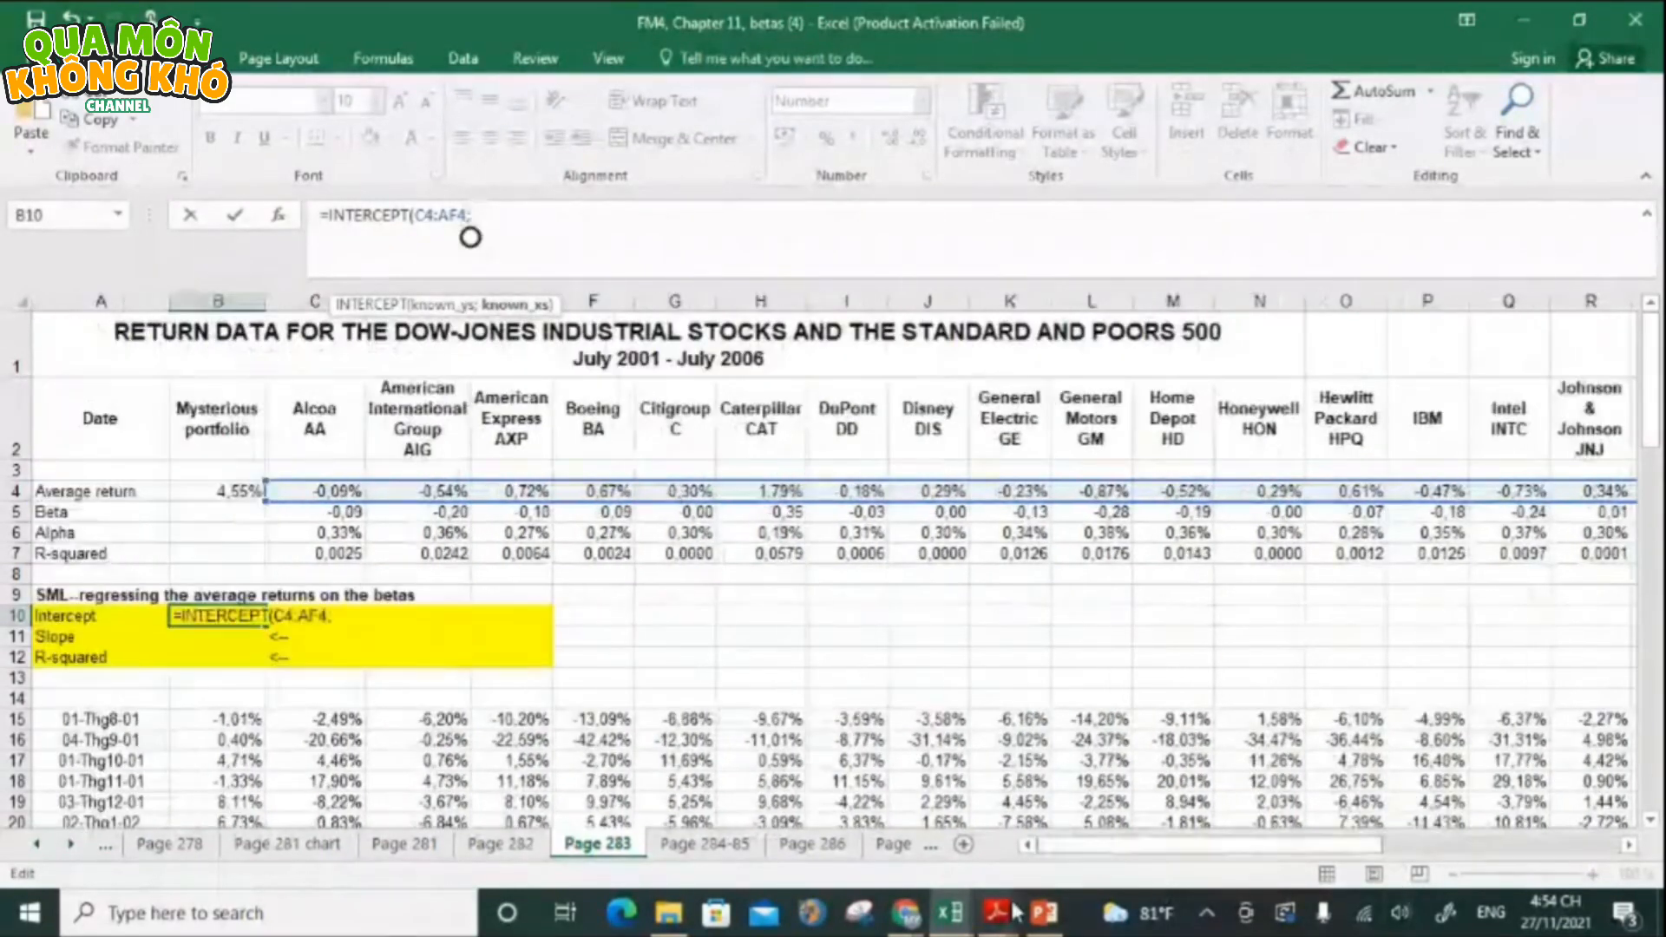
{"action": "left_click", "coordinate": [340, 516]}
{"action": "left_click_drag", "start_coordinate": [340, 518], "coordinate": [1579, 514]}
{"action": "key", "text": "Return"}
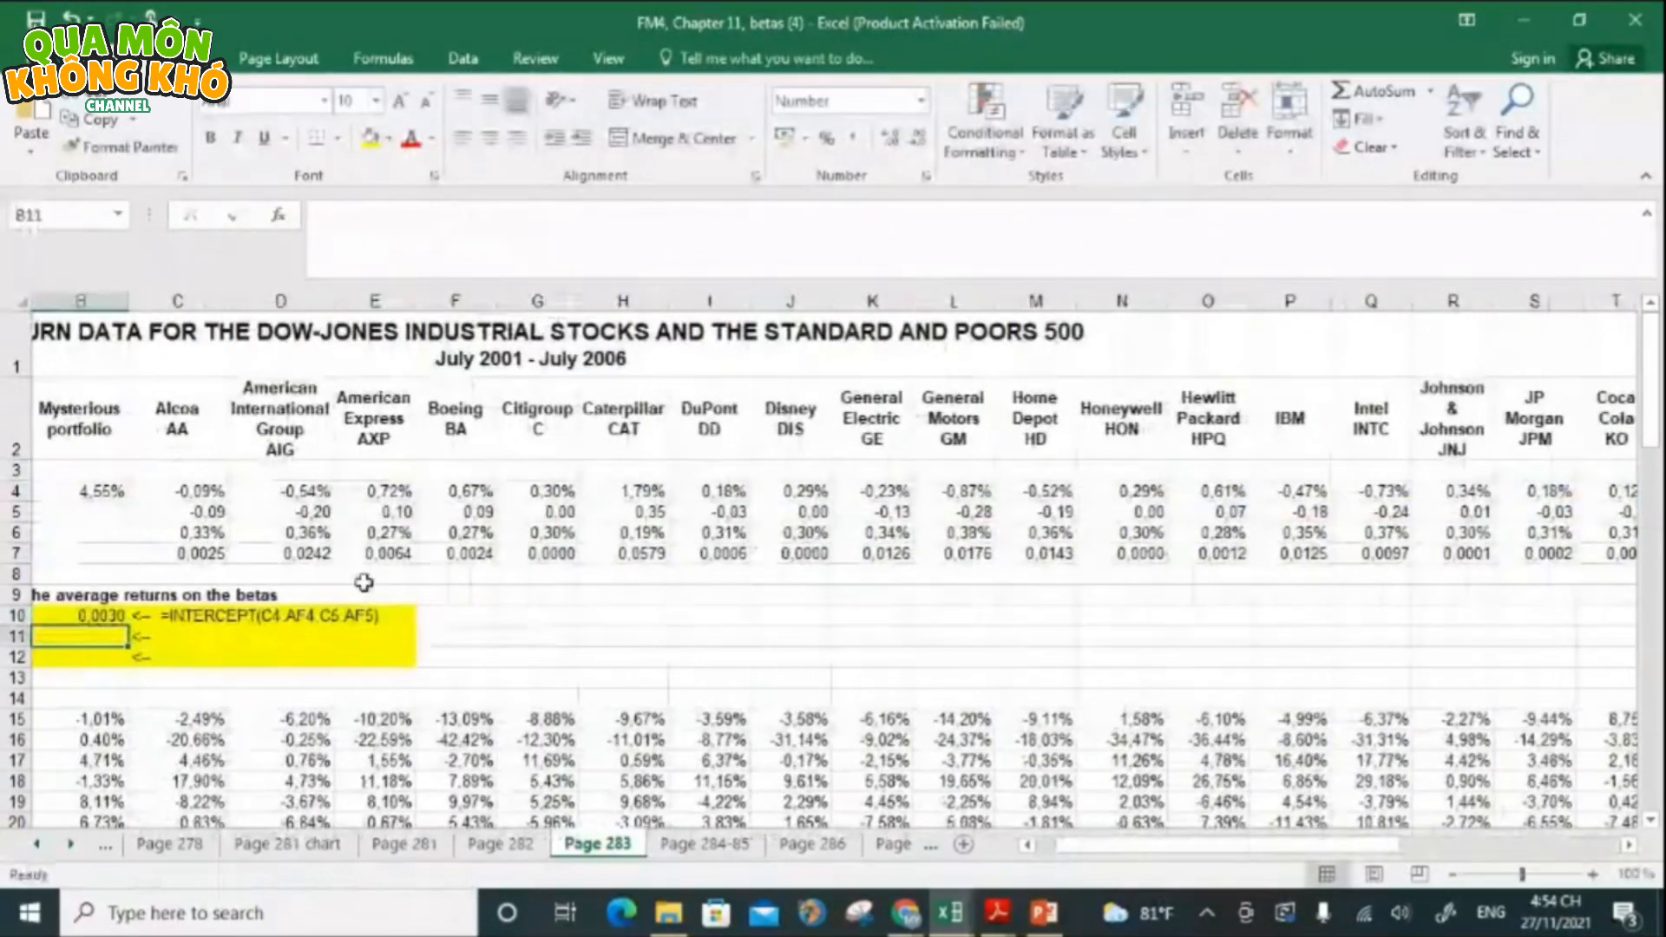
- Calculate the SML slope in B11 with SLOPE, using C4:AF4 as known y values and C5:AF5 as known x values
{"action": "type", "text": "="}
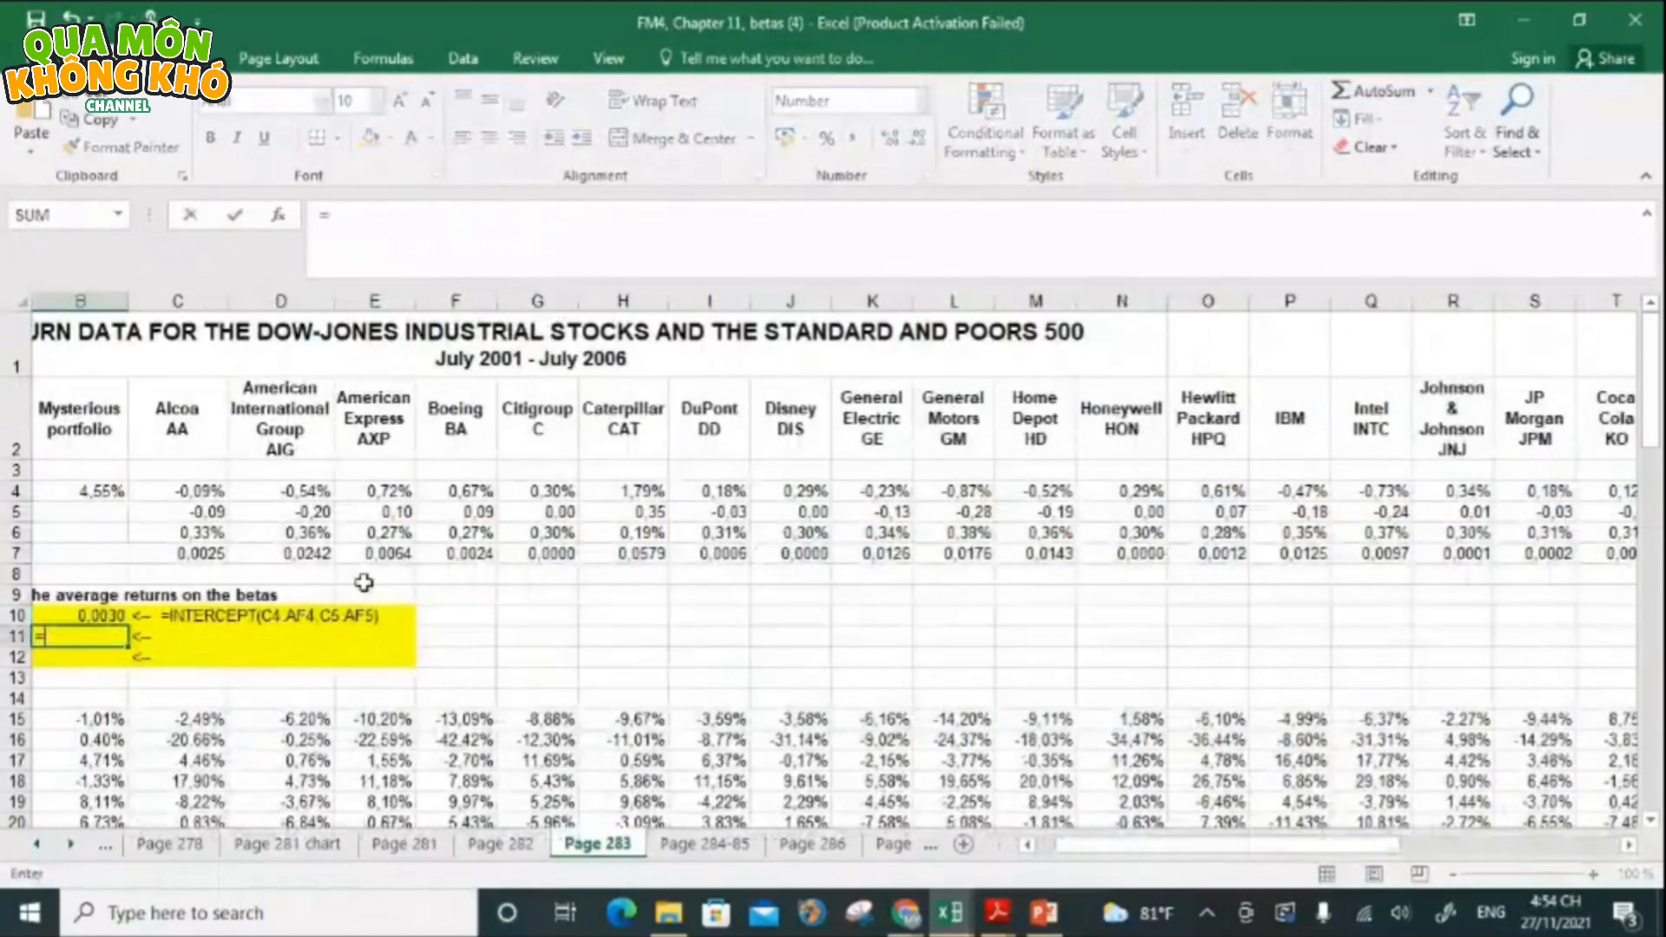
{"action": "type", "text": "S"}
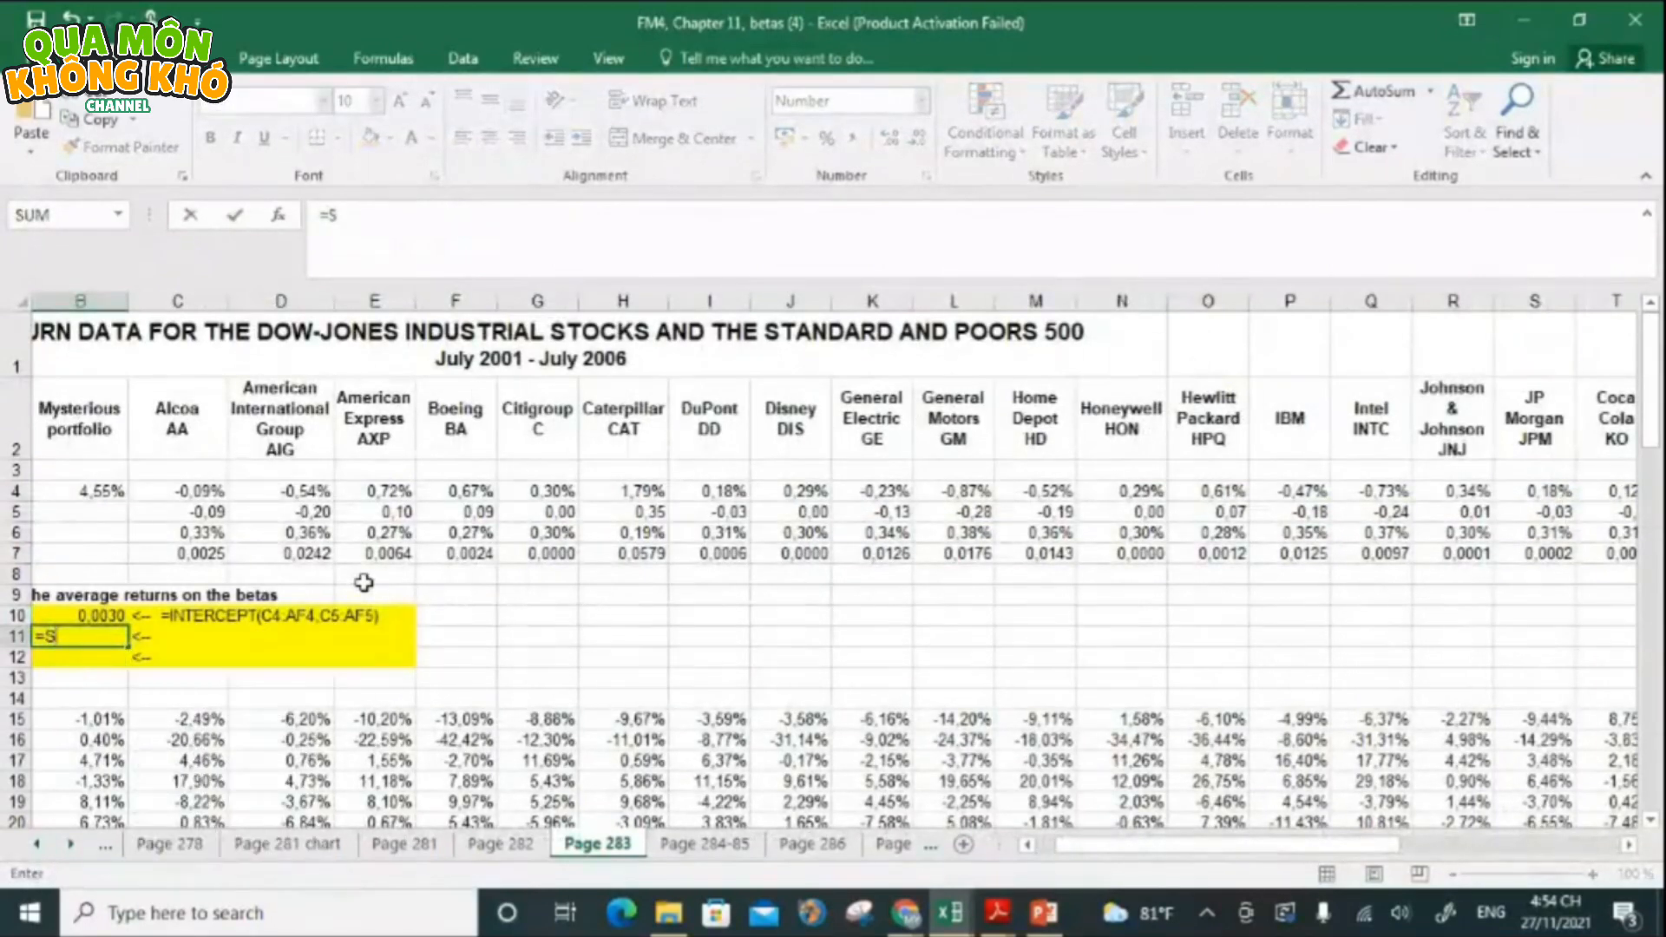
{"action": "type", "text": "LOPE"}
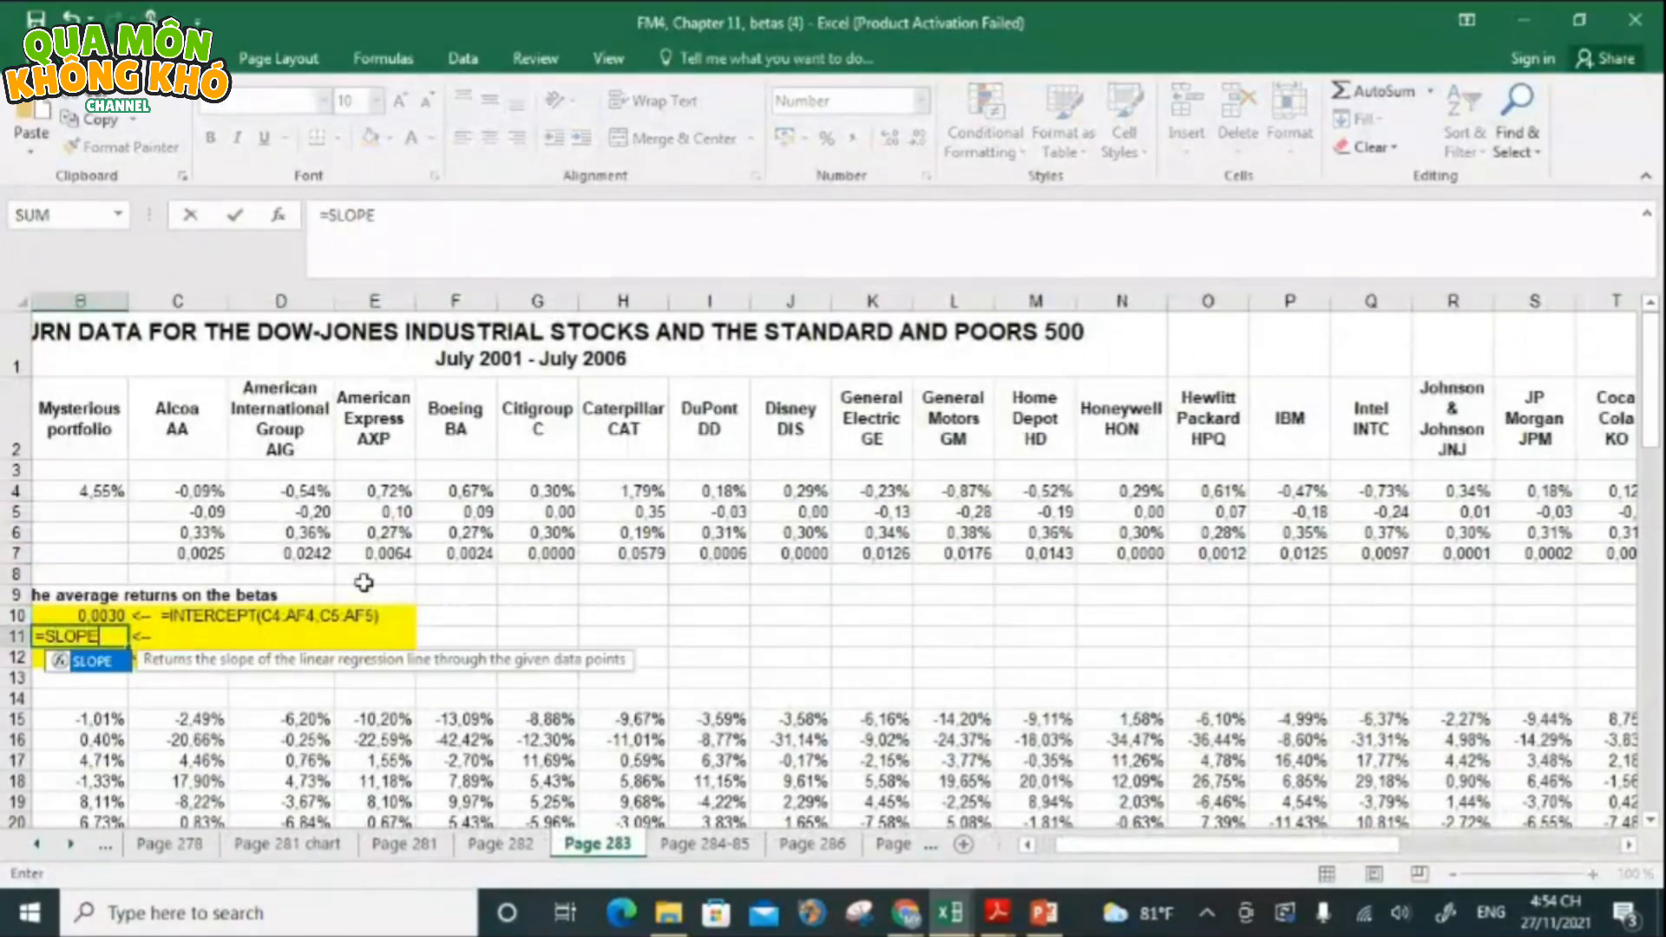
{"action": "type", "text": "("}
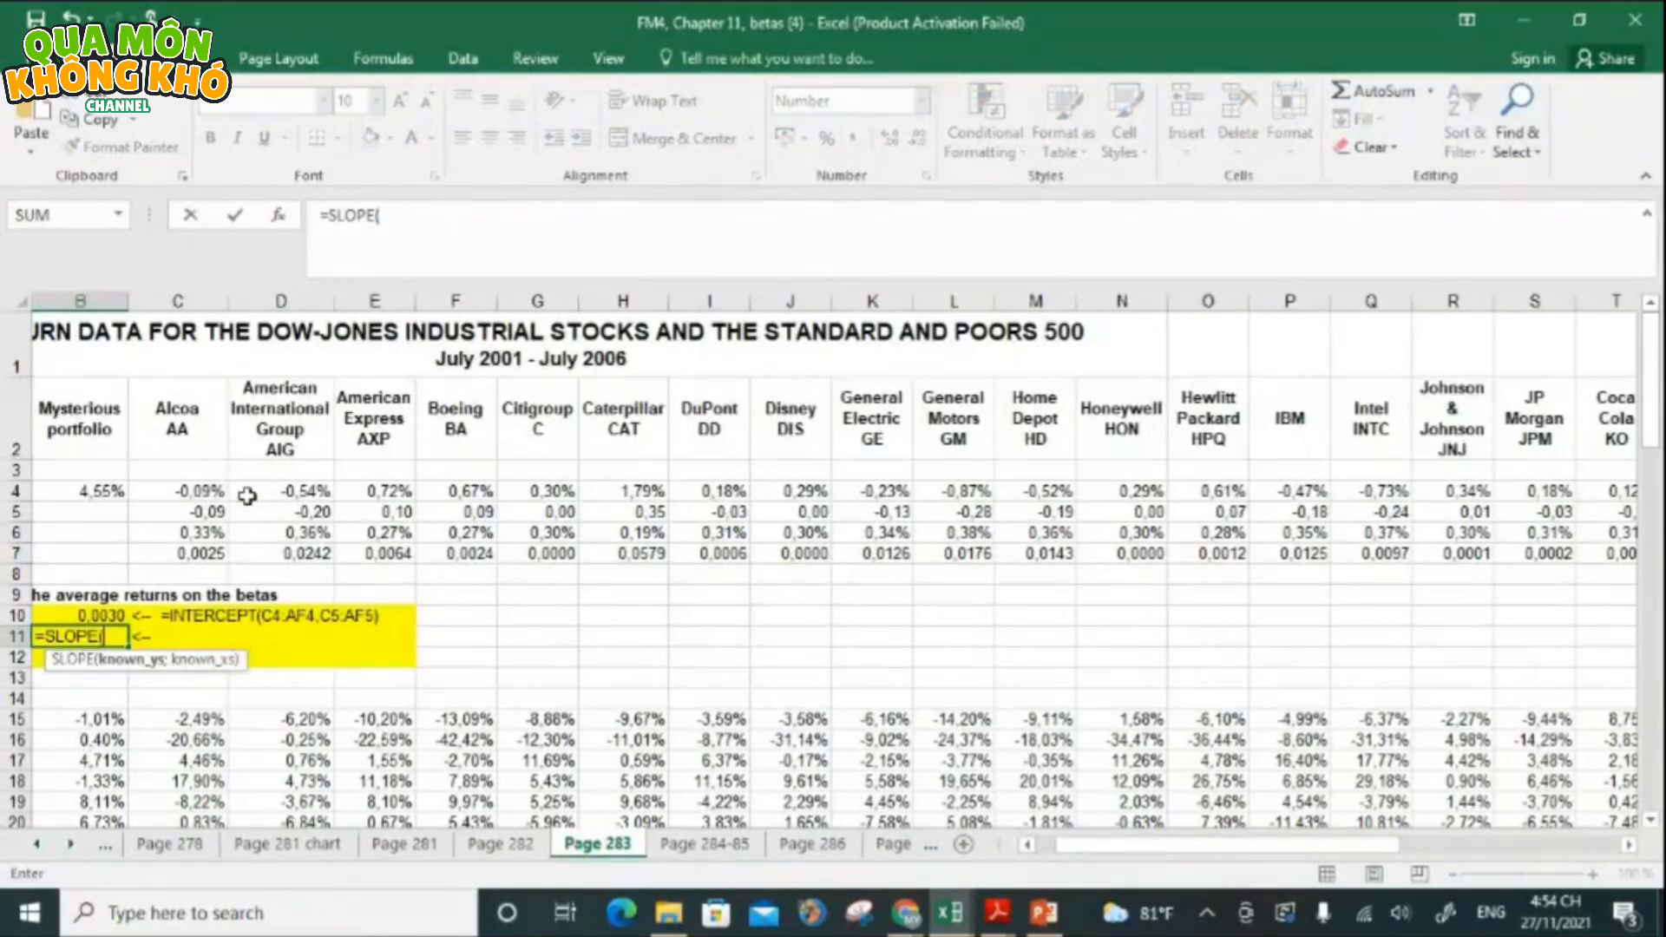
{"action": "left_click", "coordinate": [217, 491]}
{"action": "key", "text": "ctrl+shift+Right"}
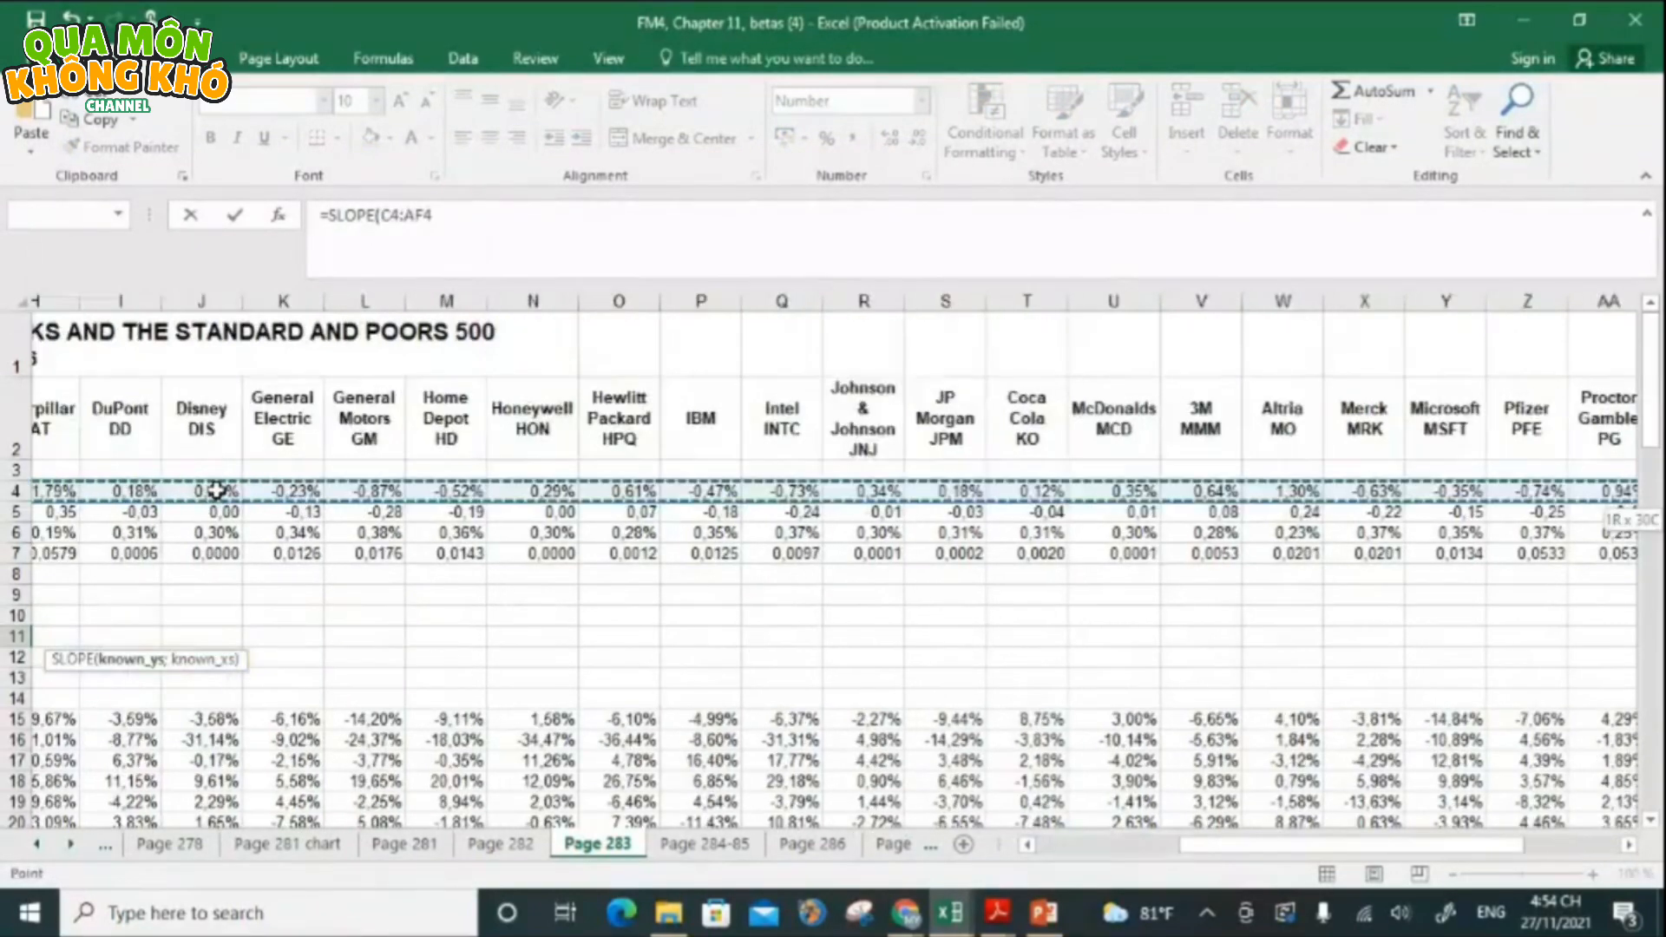
{"action": "type", "text": ";"}
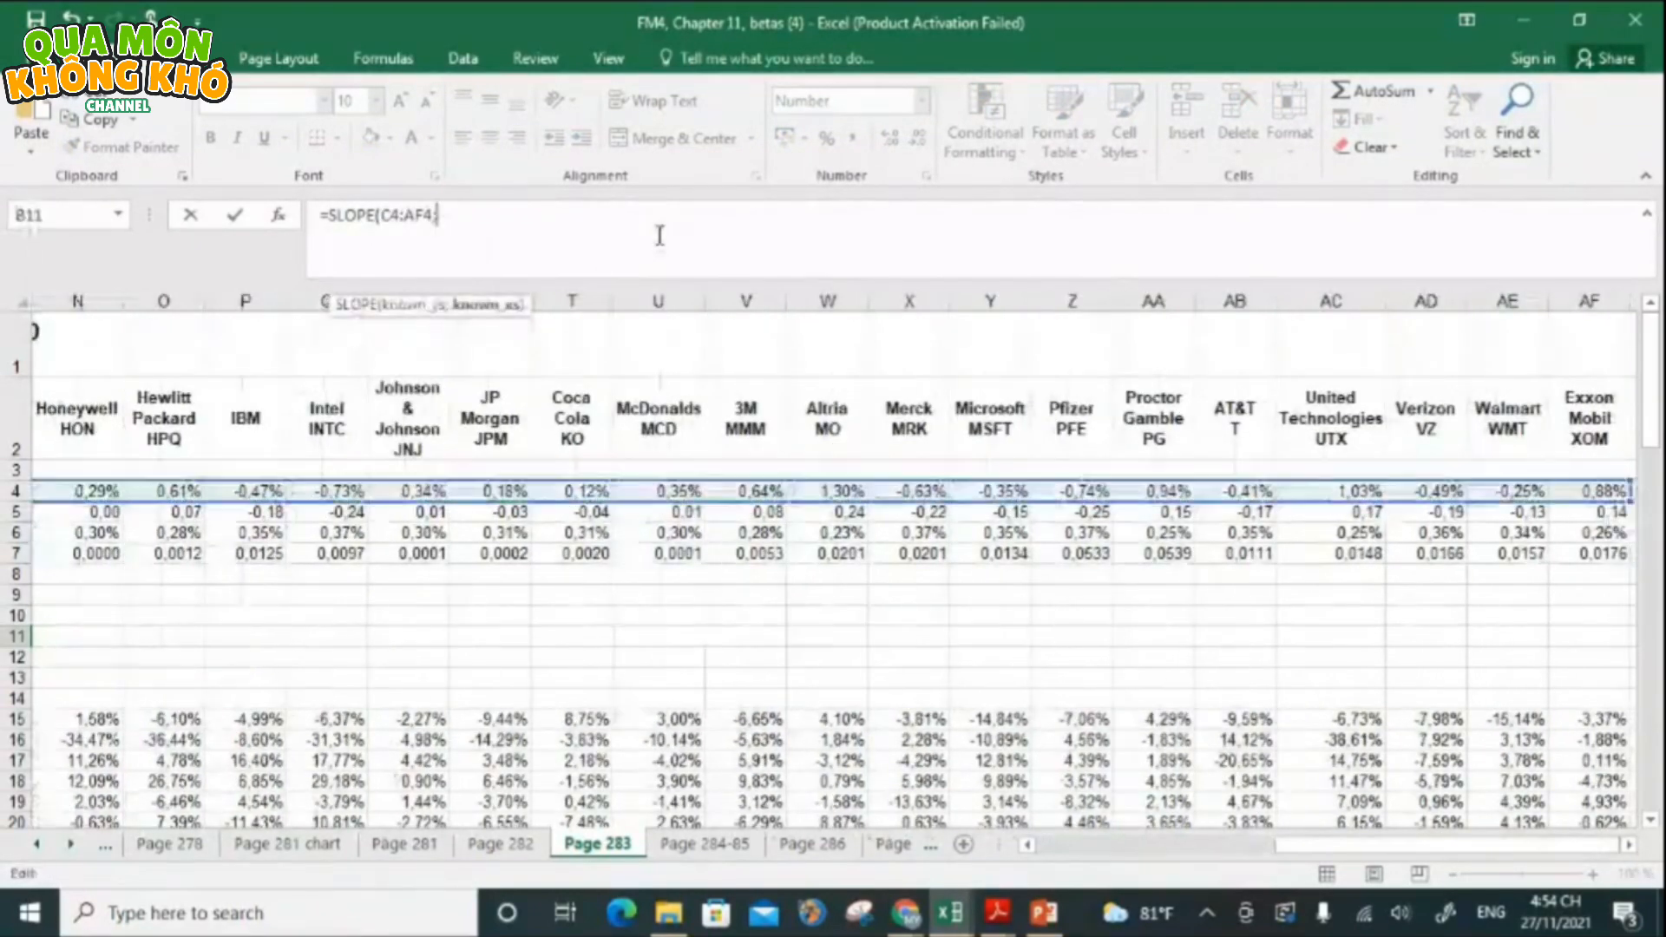
{"action": "left_click_drag", "start_coordinate": [1334, 846], "coordinate": [948, 846]}
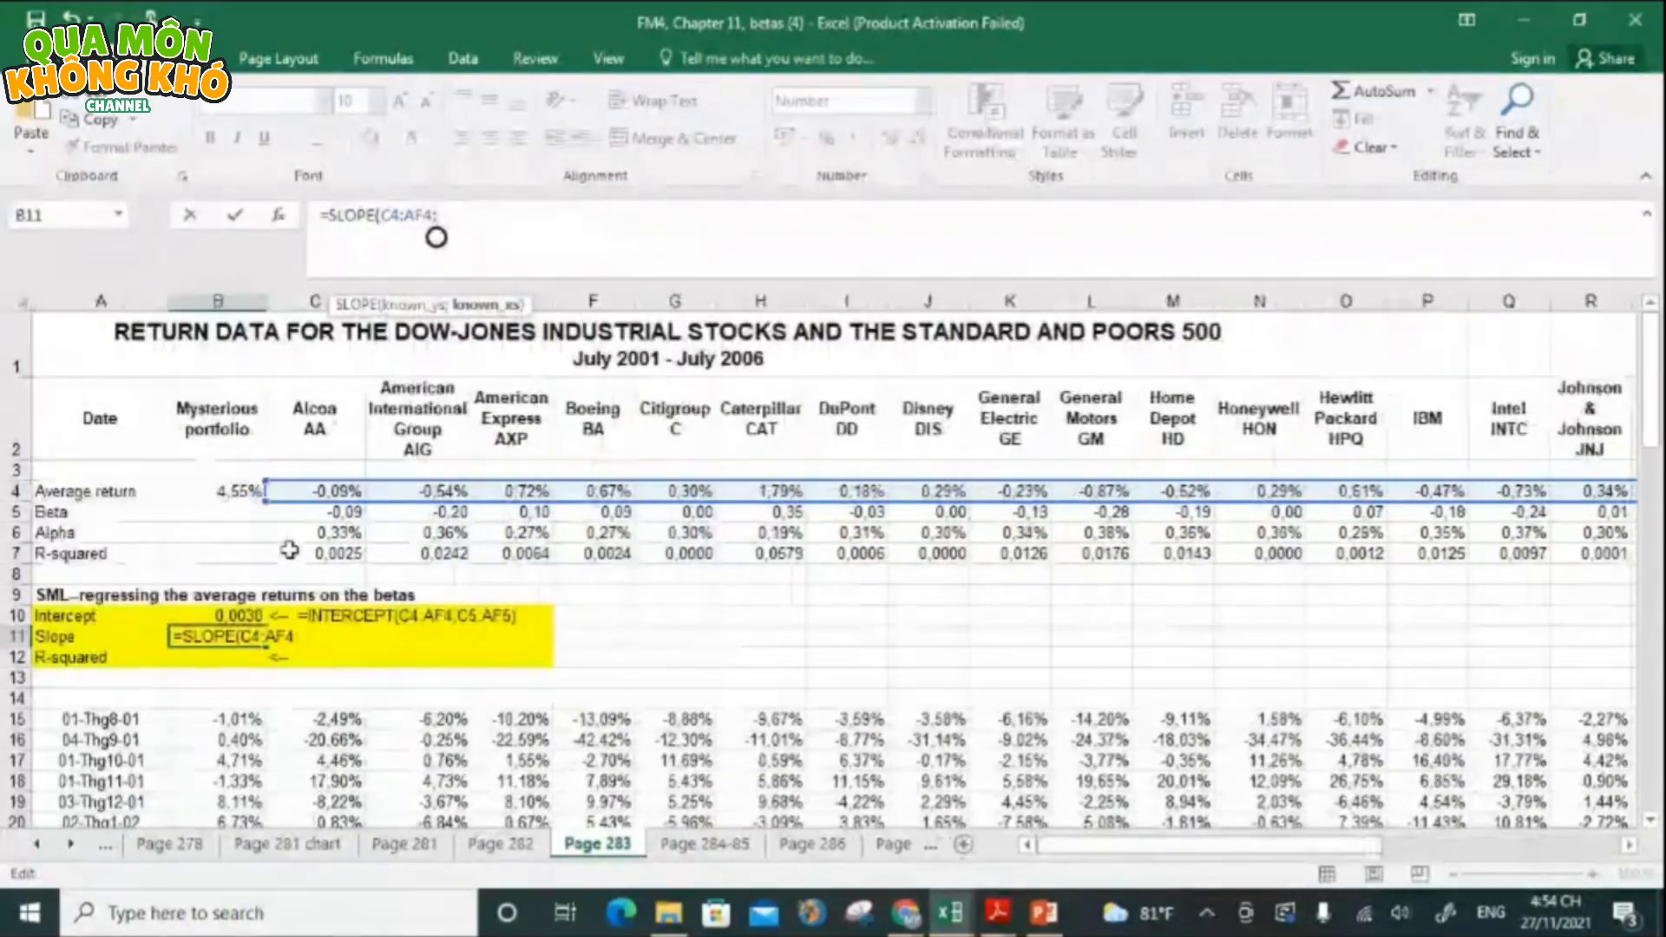
{"action": "left_click", "coordinate": [319, 513]}
{"action": "key", "text": "ctrl+shift+Right"}
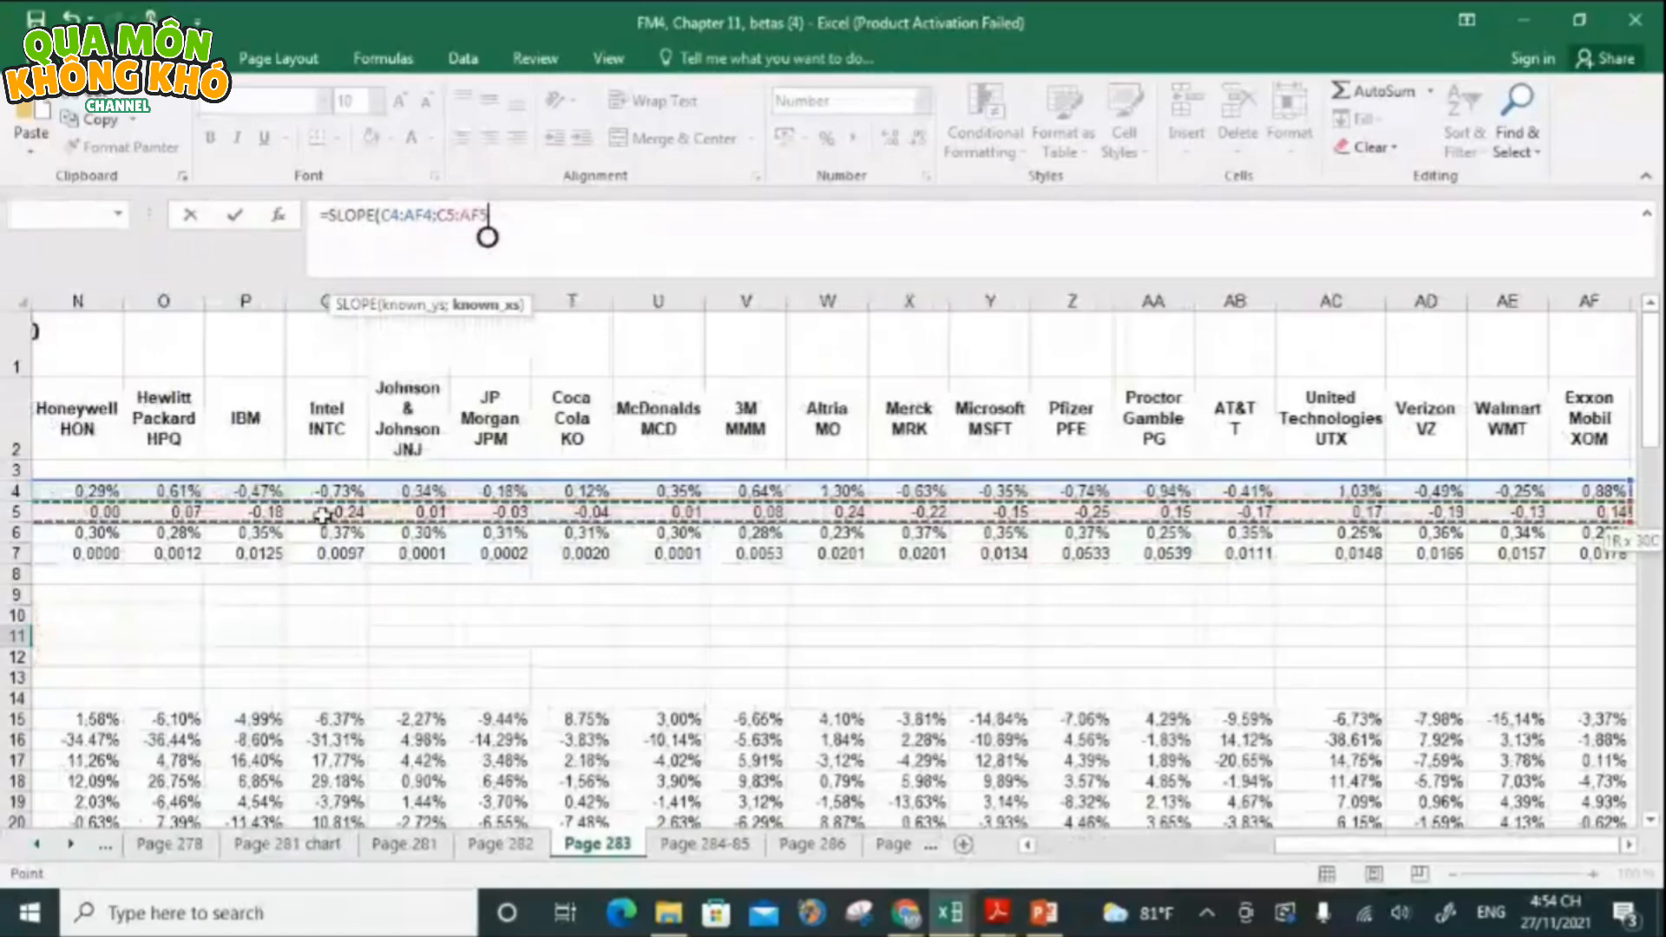
{"action": "key", "text": "Return"}
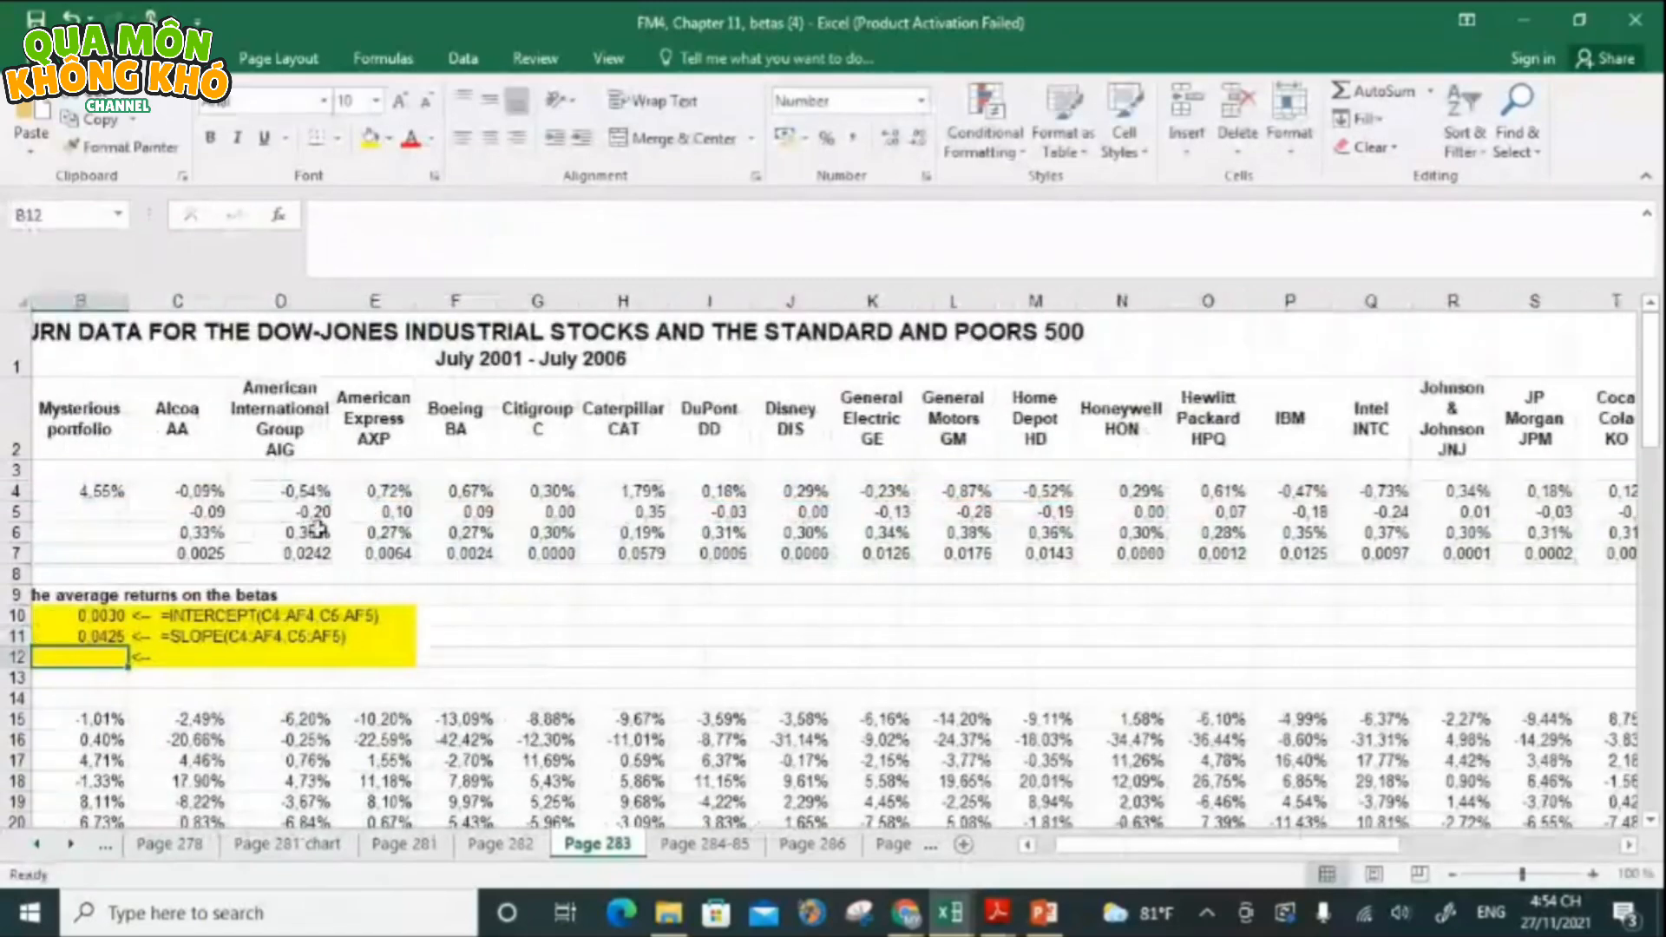
- Calculate the SML R-squared in B12 with RSQ, using C4:AF4 as known y values and C5:AF5 as known x values
{"action": "left_click_drag", "start_coordinate": [1095, 847], "coordinate": [1005, 827]}
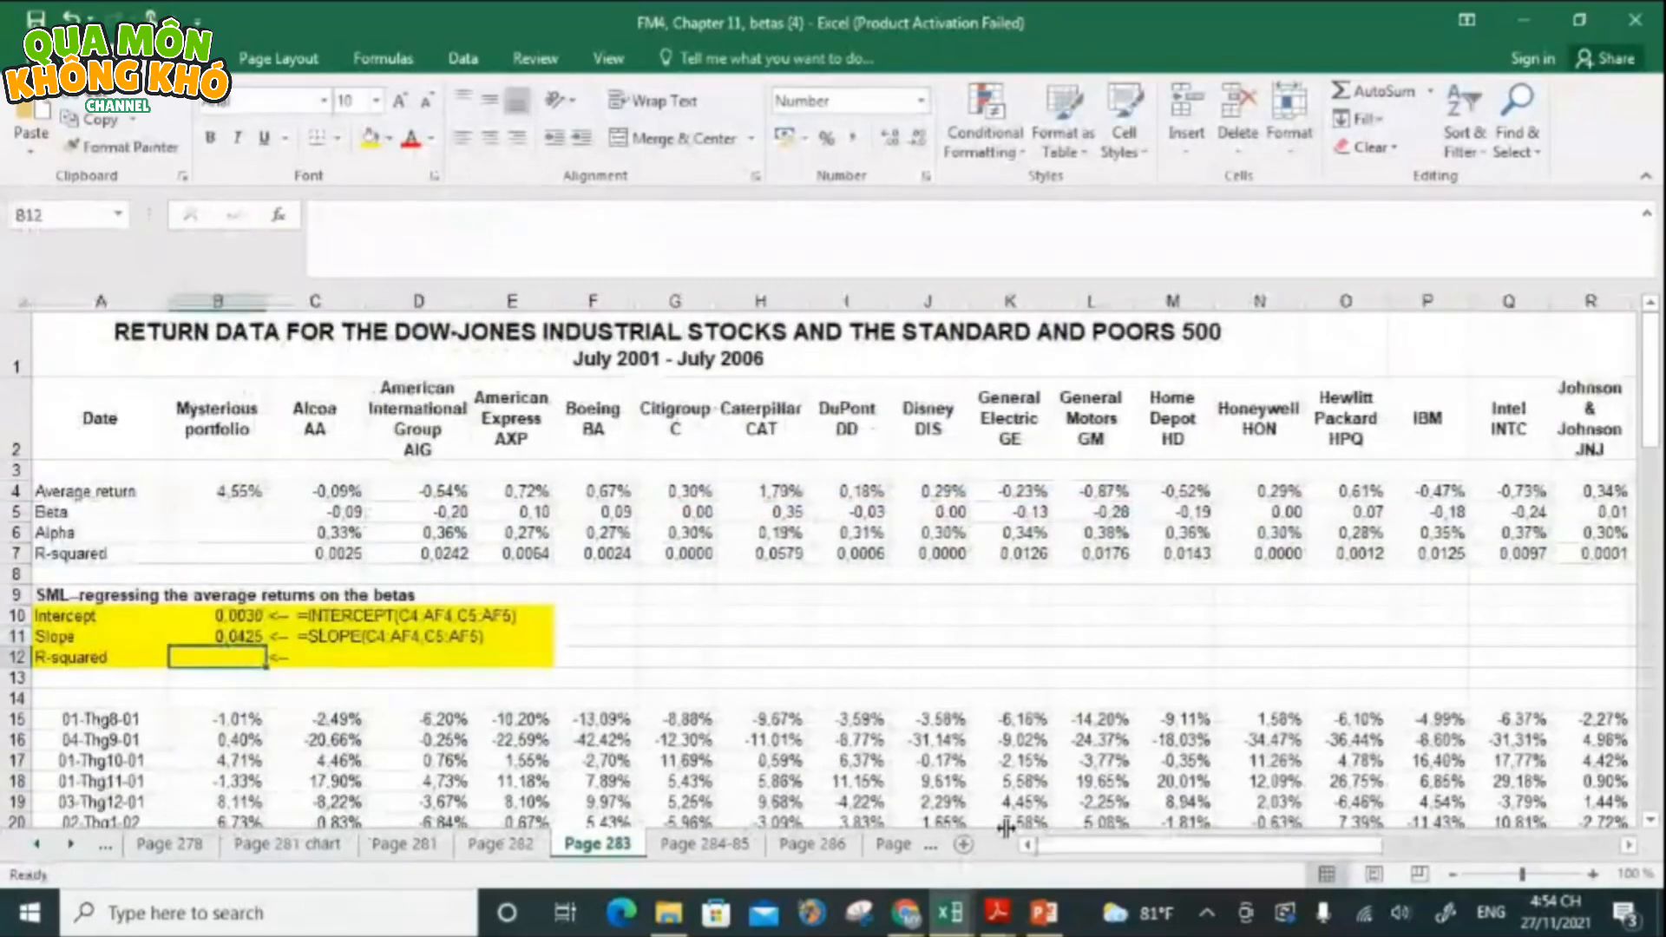
{"action": "type", "text": "RS"}
{"action": "key", "text": "BackSpace"}
{"action": "key", "text": "BackSpace"}
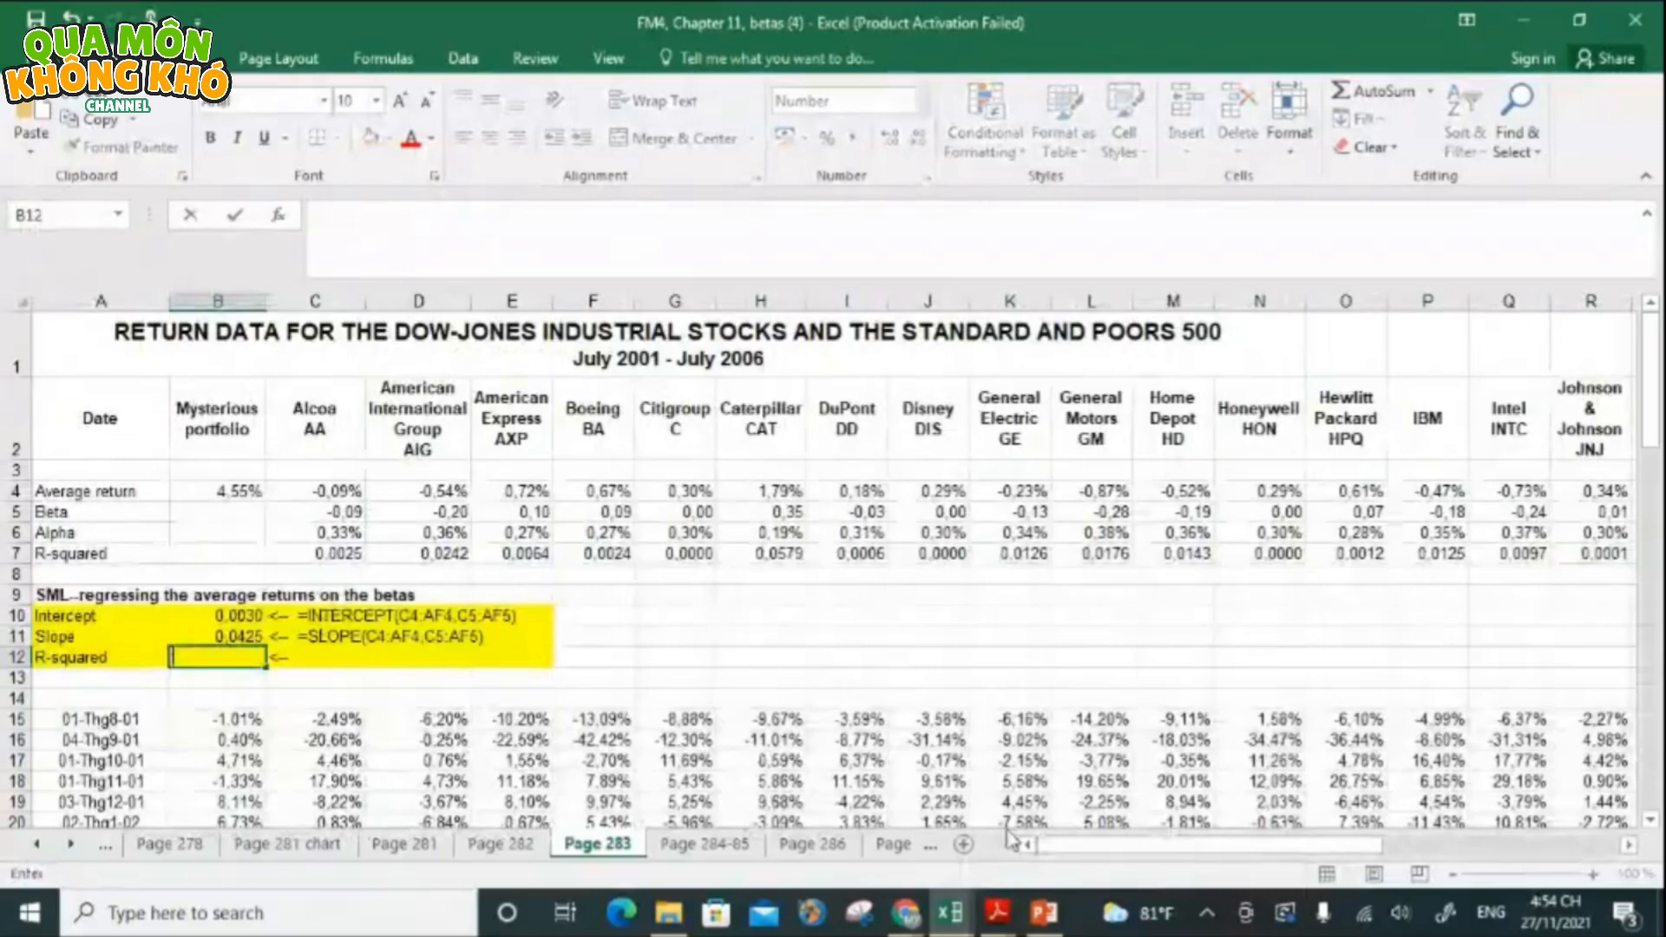
{"action": "type", "text": "=RSQ("}
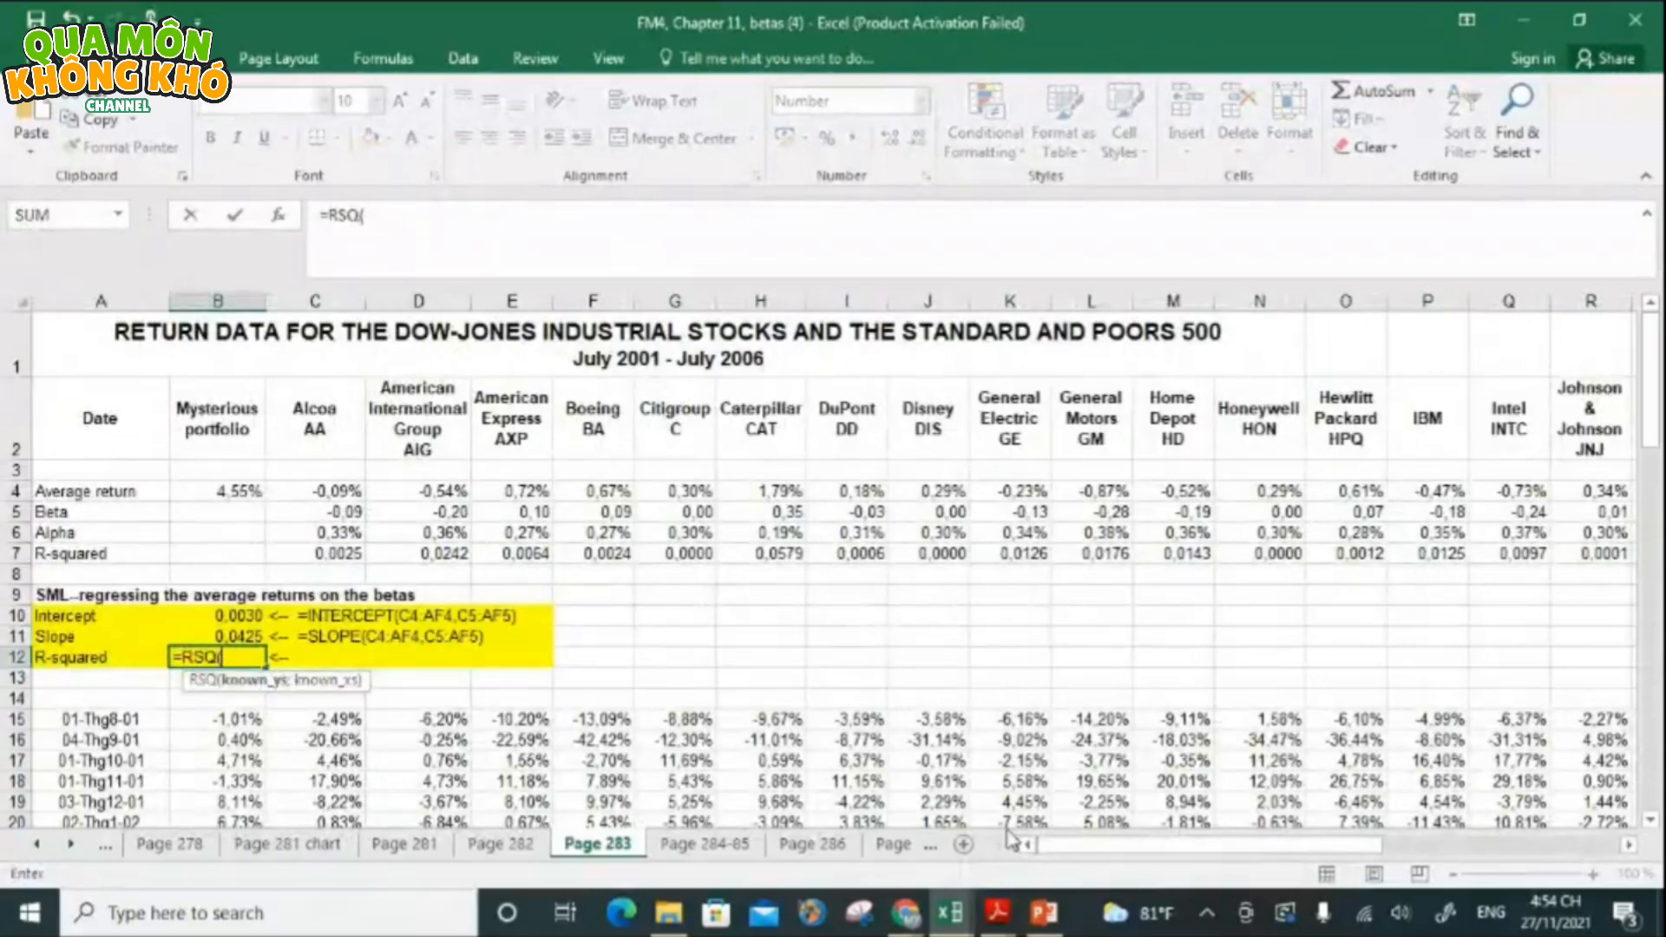
{"action": "left_click_drag", "start_coordinate": [354, 496], "coordinate": [1629, 491]}
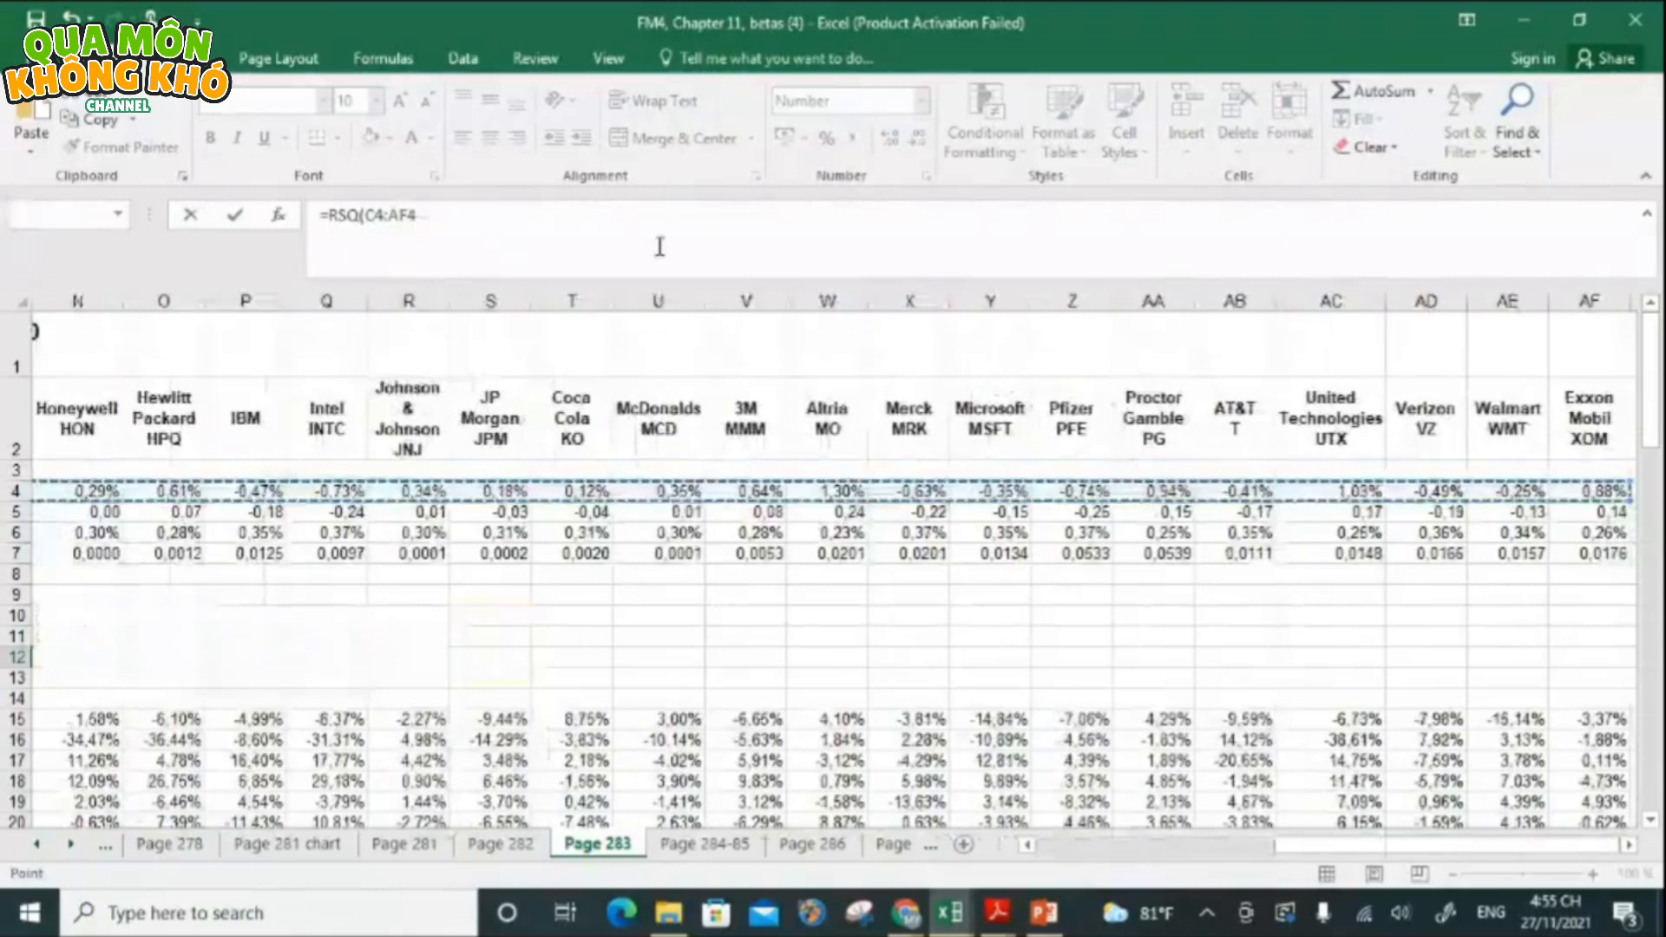
{"action": "type", "text": ";"}
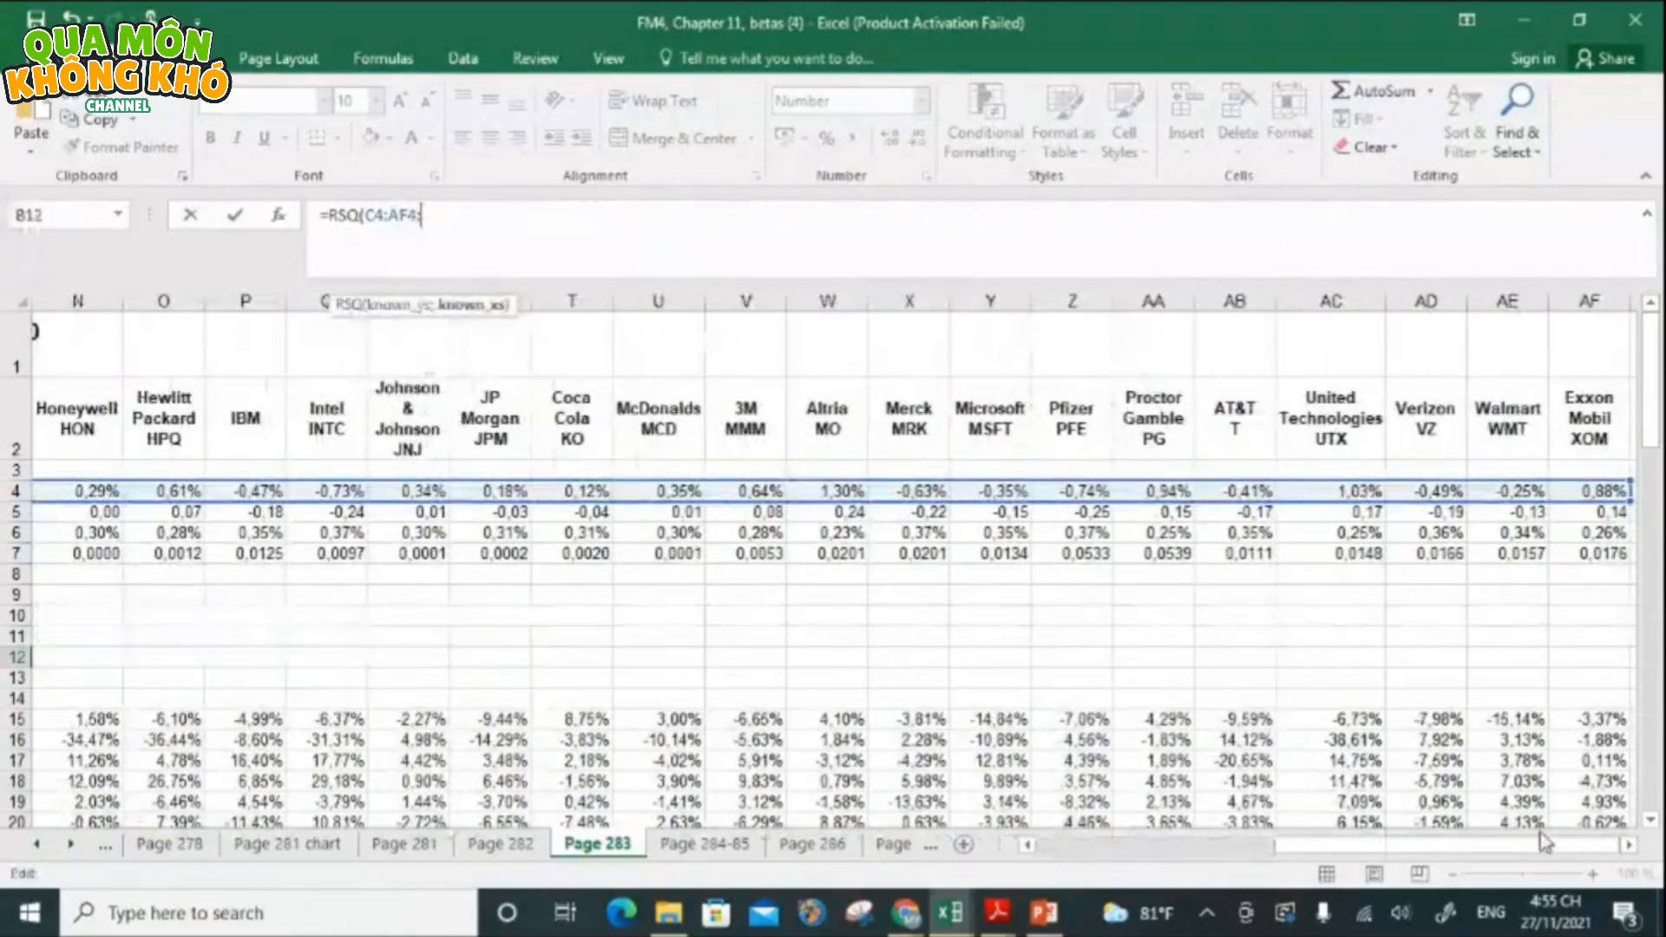
{"action": "left_click_drag", "start_coordinate": [1535, 844], "coordinate": [807, 818]}
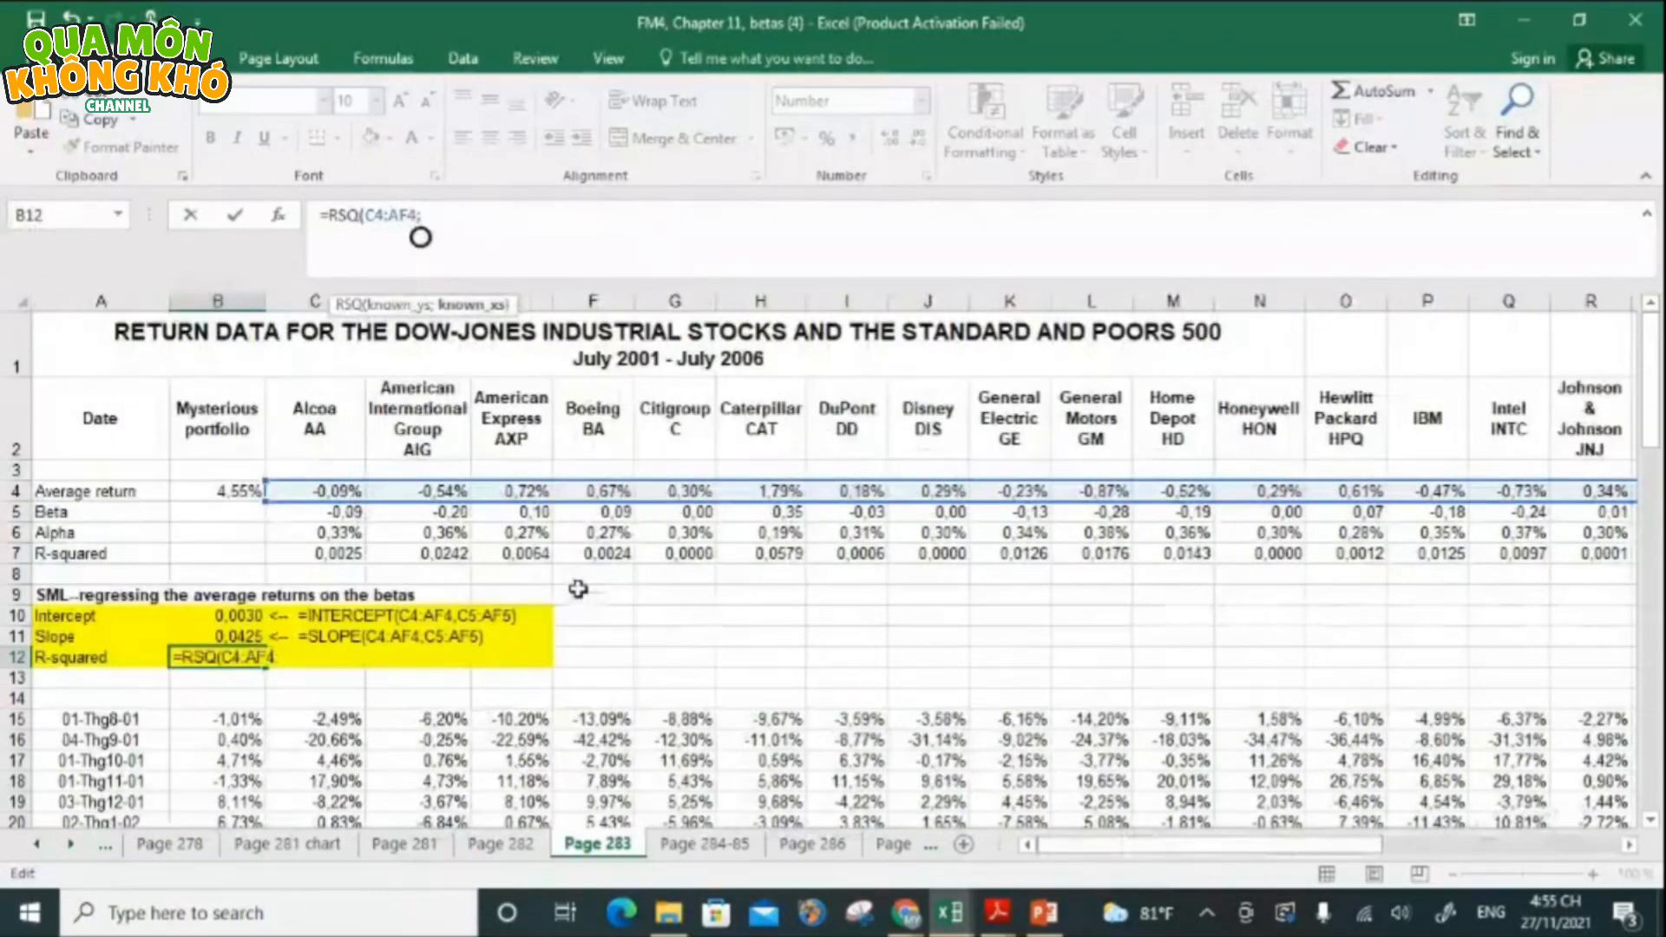
{"action": "left_click", "coordinate": [310, 513]}
{"action": "key", "text": "ctrl+shift+Right"}
{"action": "type", "text": ")"}
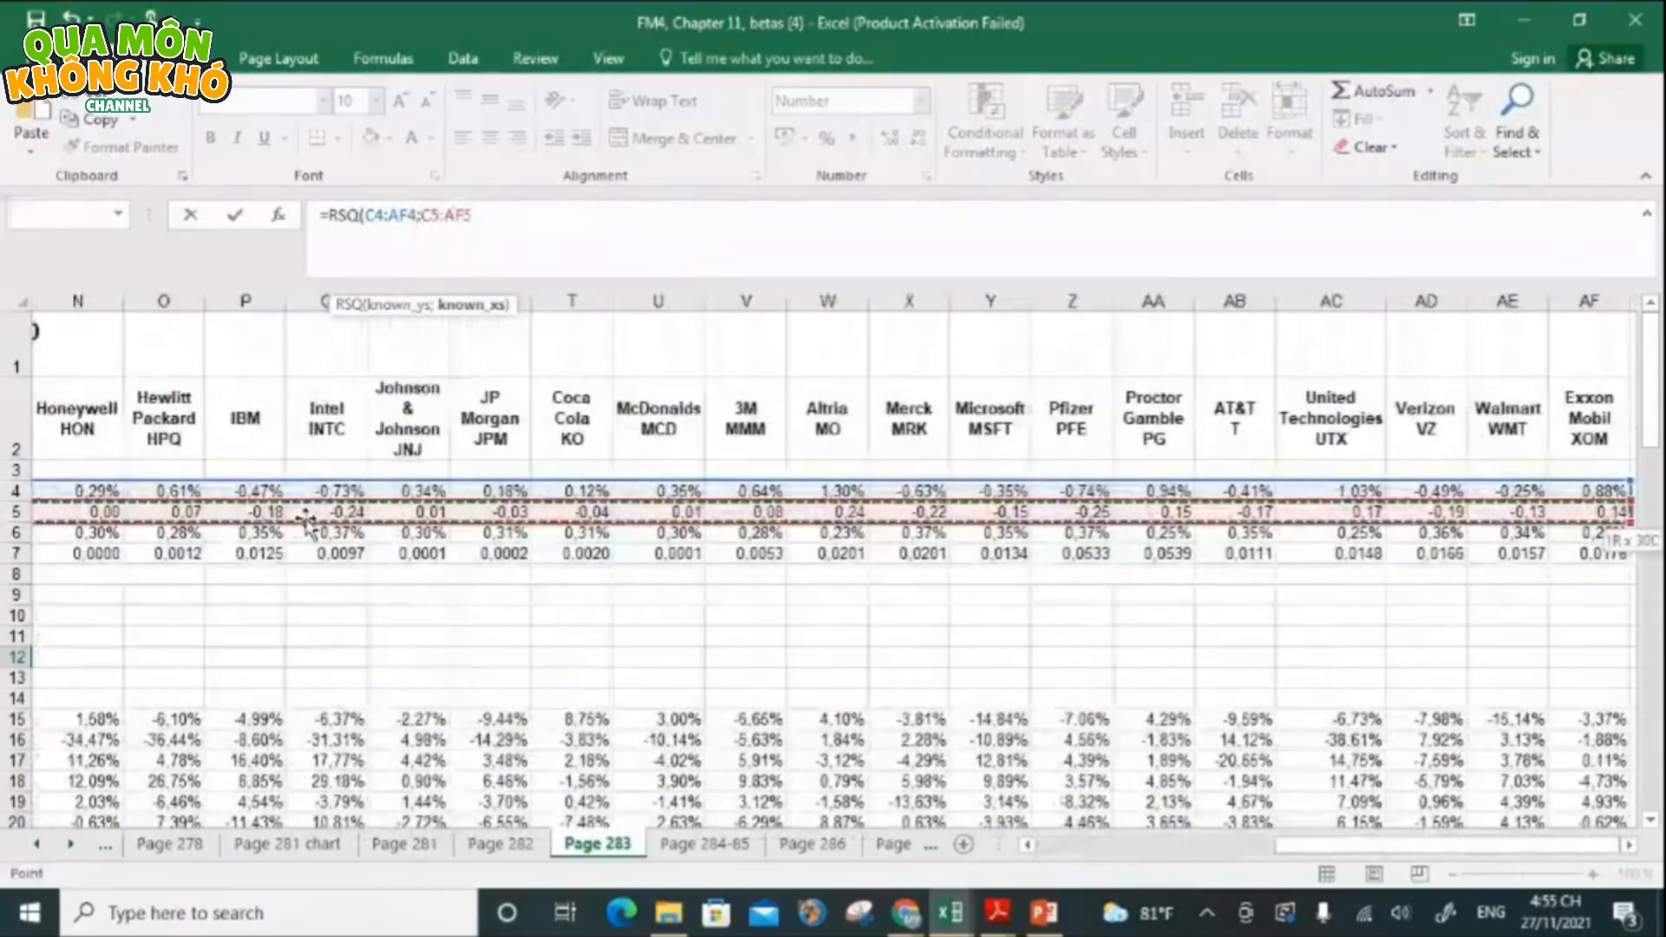
{"action": "key", "text": "Return"}
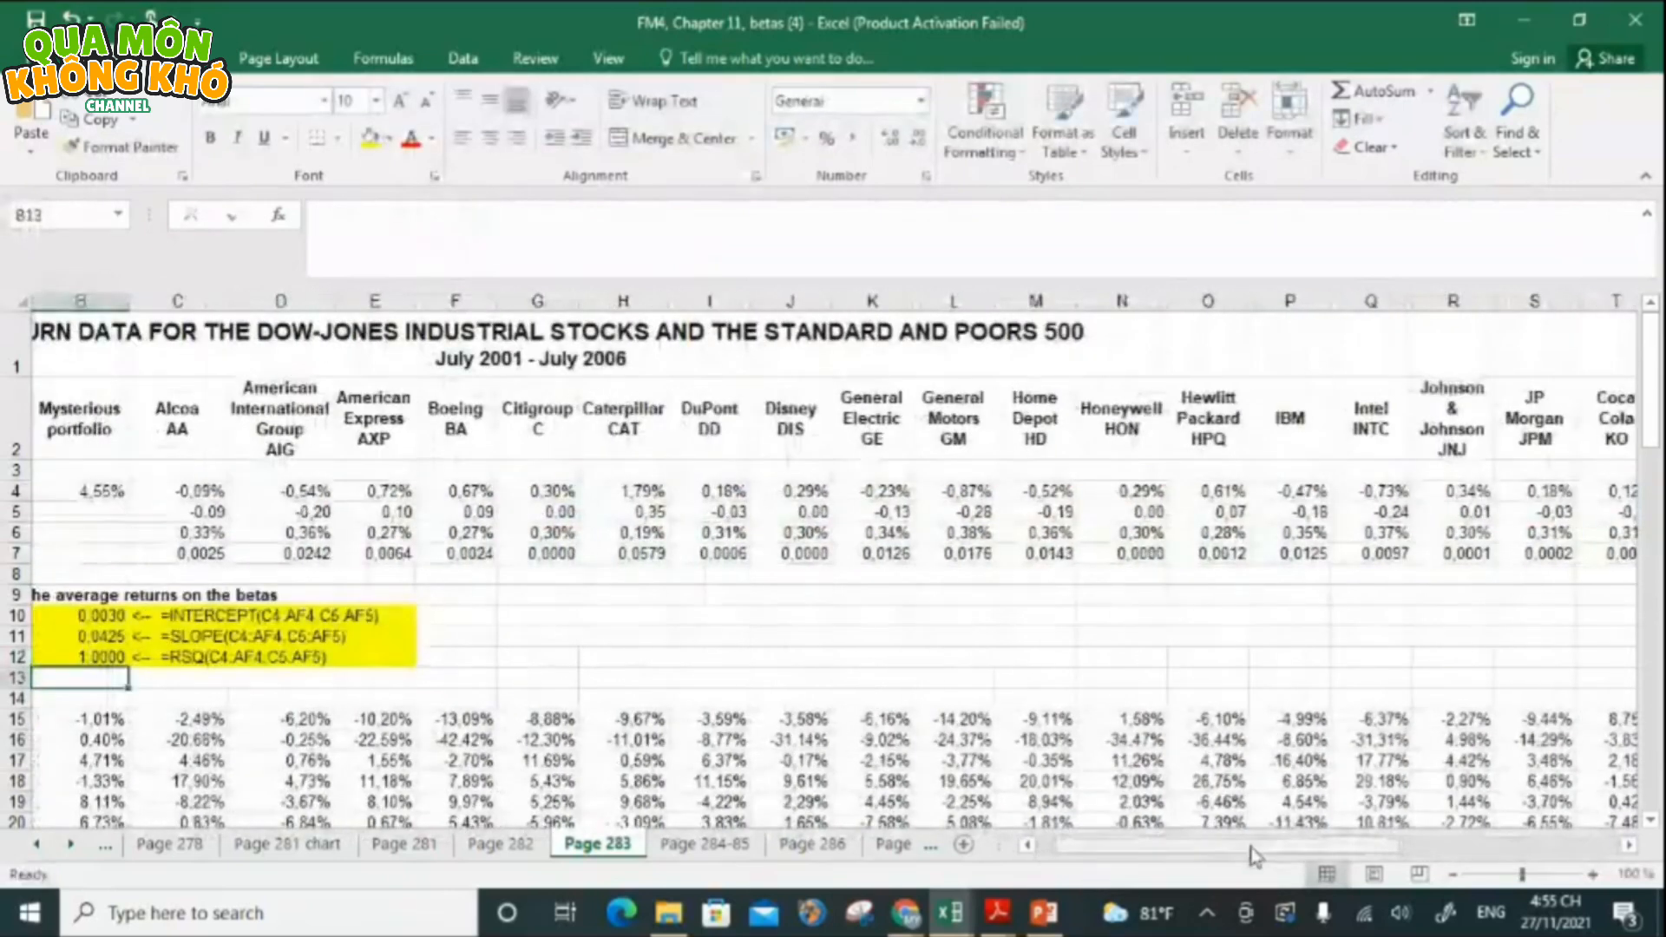
- Review the efficient portfolio's constant, weights and array formula on the Page 284-85 sheet, and return to Page 283
{"action": "left_click_drag", "start_coordinate": [1250, 846], "coordinate": [989, 817]}
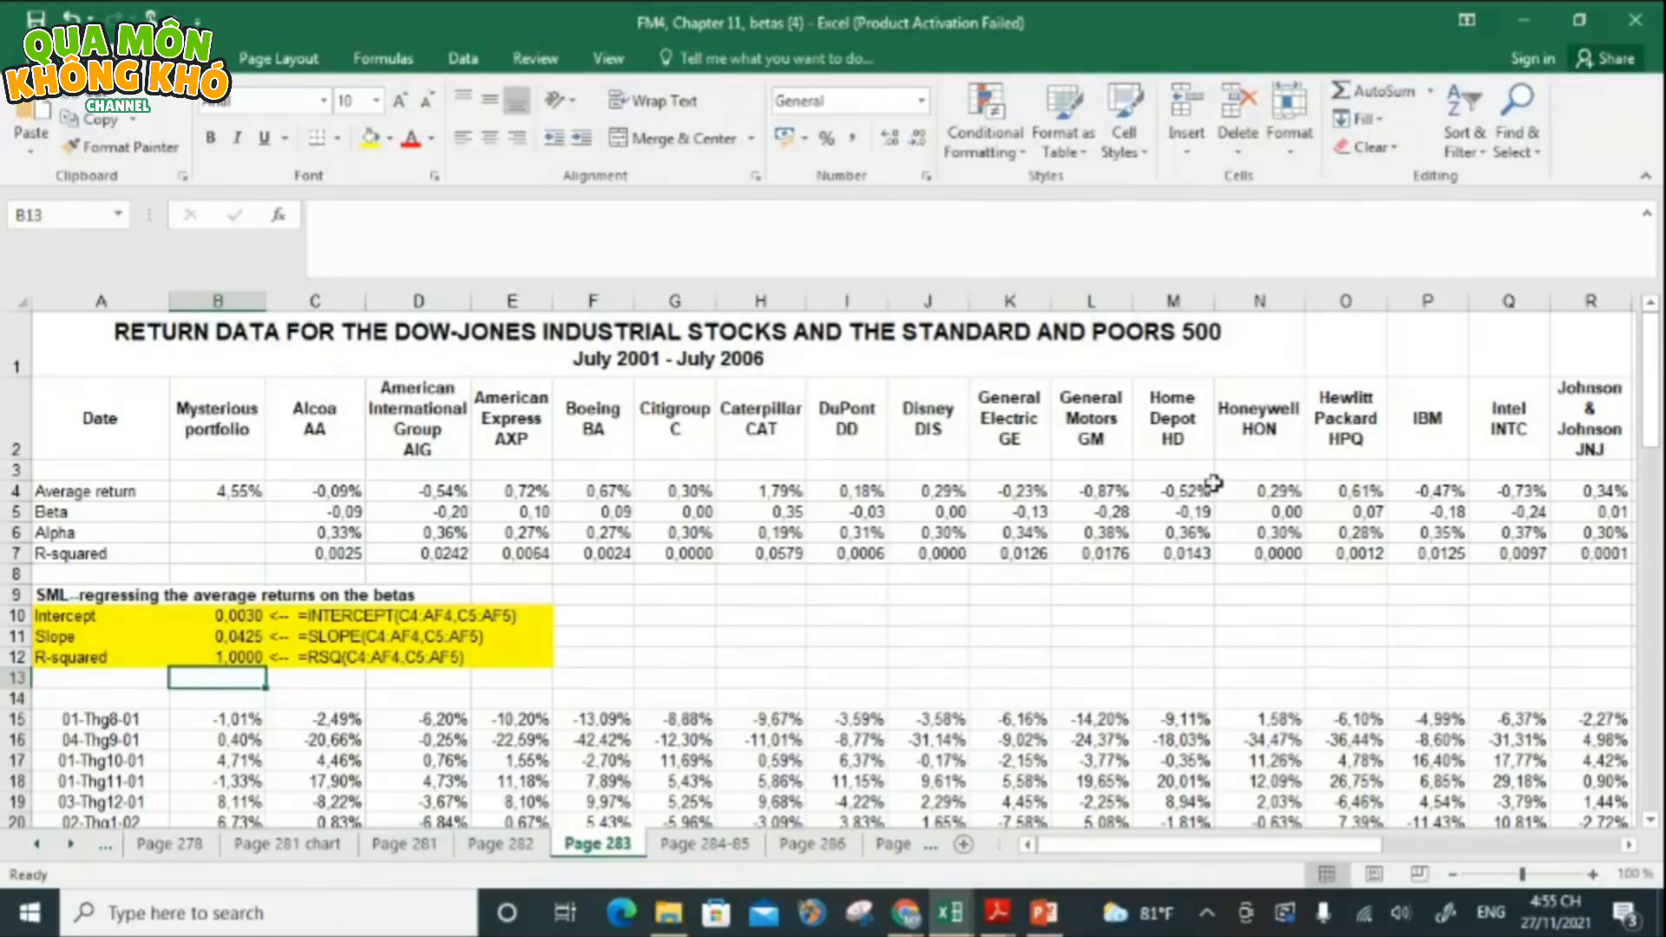
{"action": "left_click_drag", "start_coordinate": [1653, 351], "coordinate": [1657, 334]}
{"action": "left_click", "coordinate": [703, 843]}
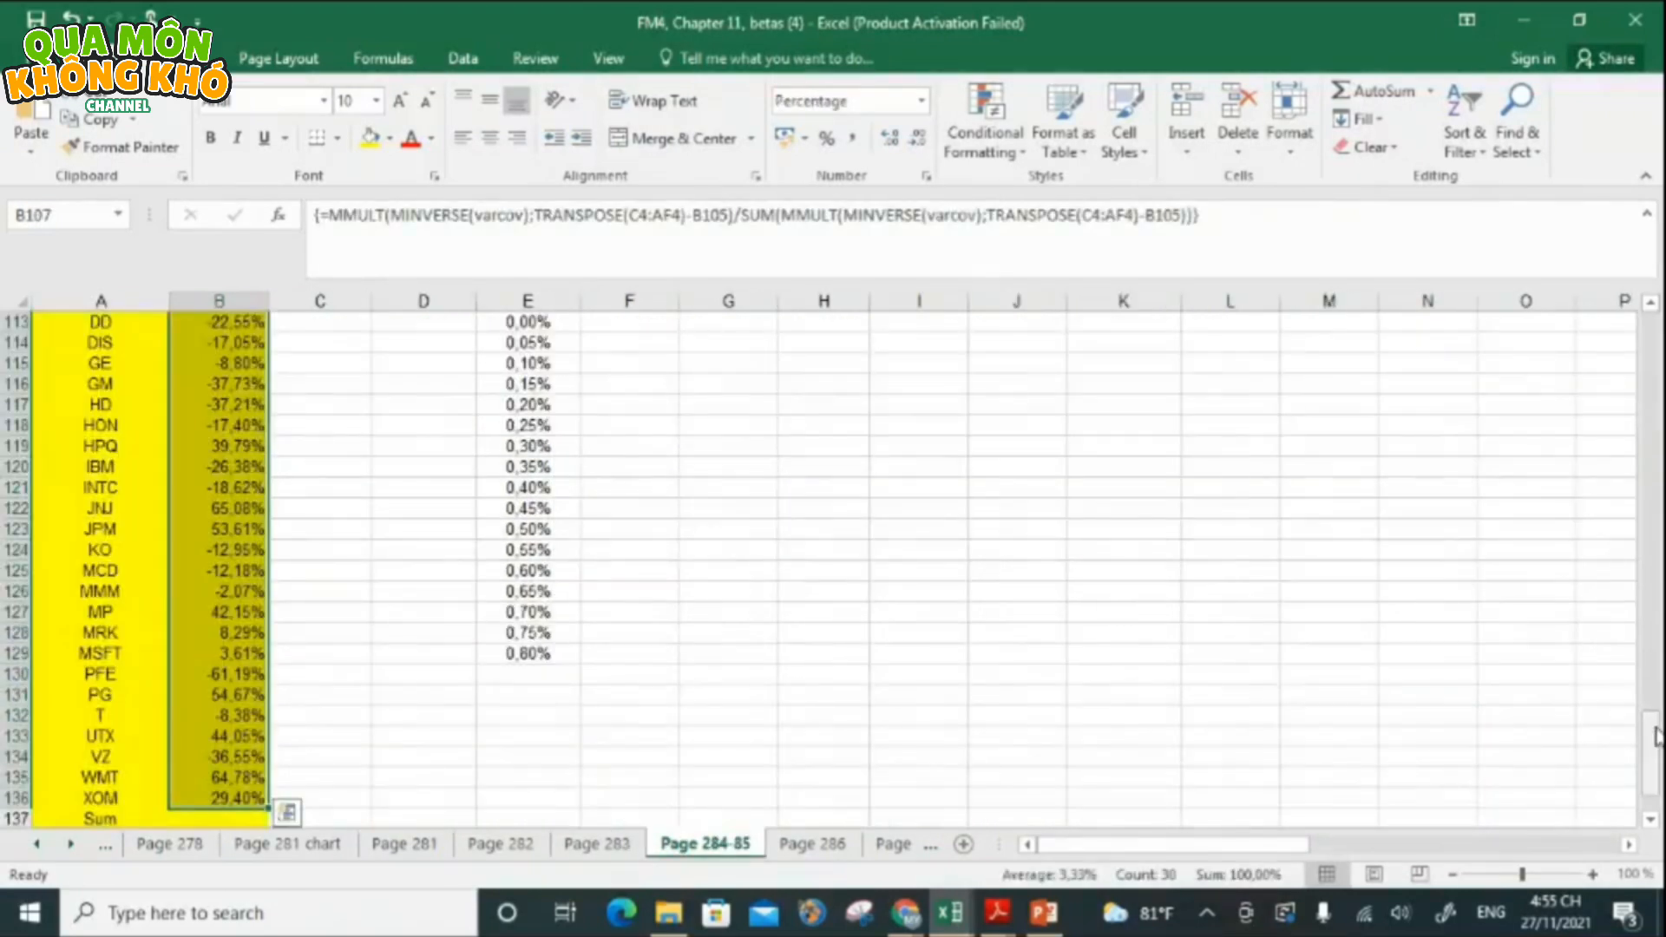
{"action": "left_click_drag", "start_coordinate": [1651, 753], "coordinate": [1651, 703]}
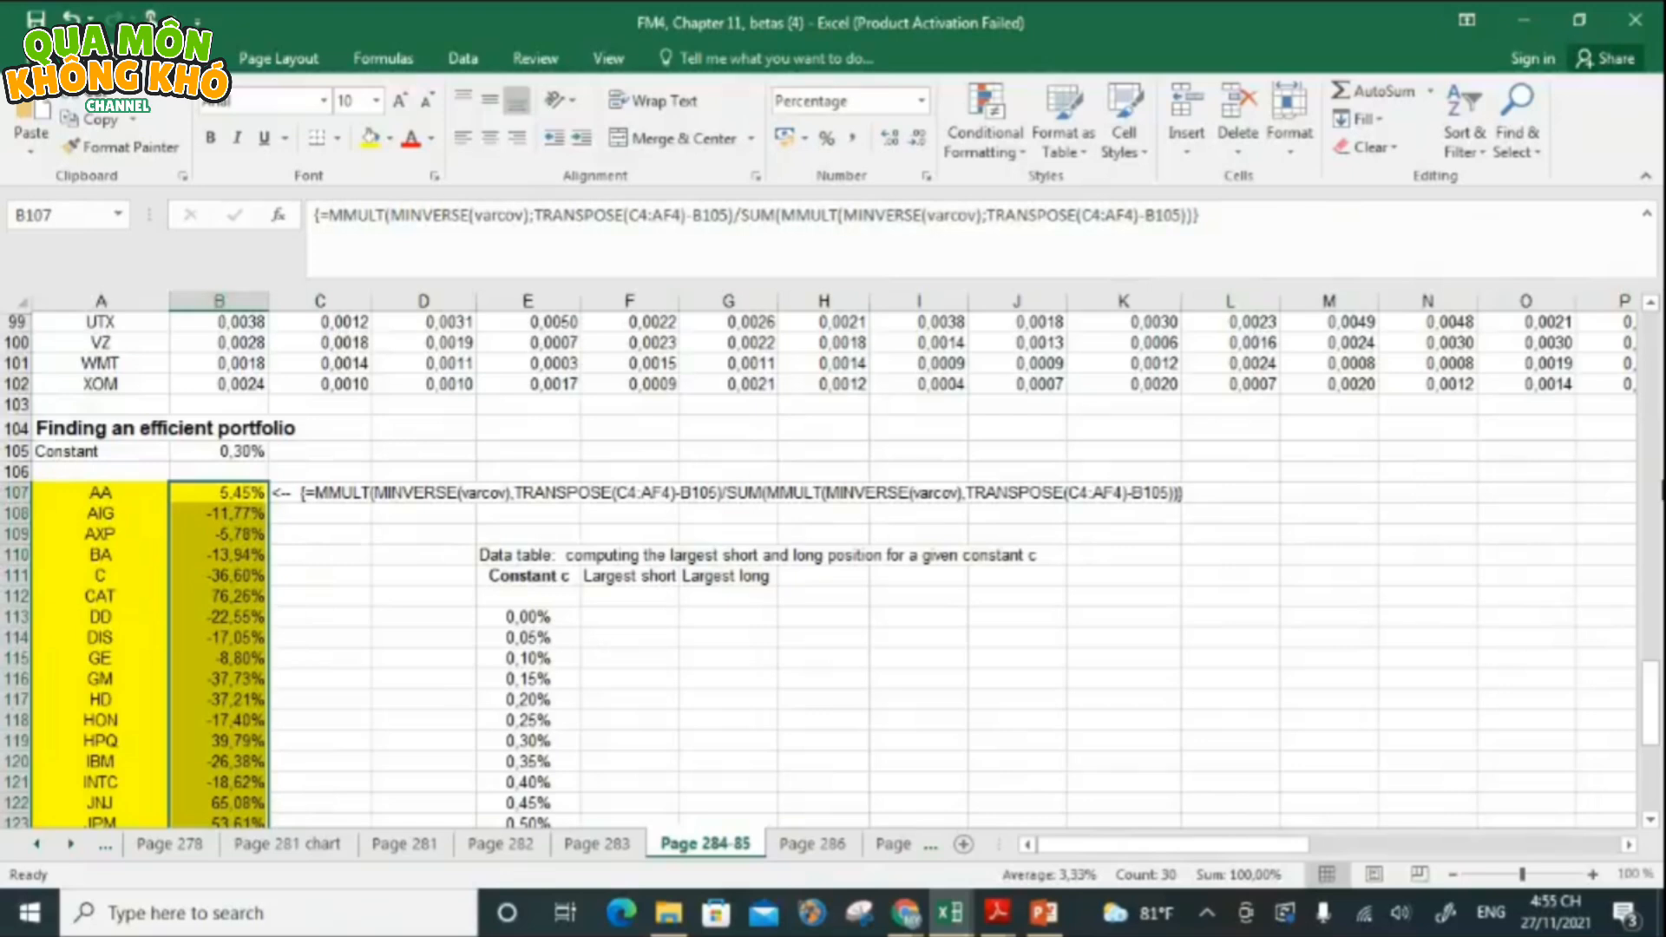
{"action": "left_click", "coordinate": [599, 843]}
{"action": "left_click_drag", "start_coordinate": [1652, 391], "coordinate": [1653, 742]}
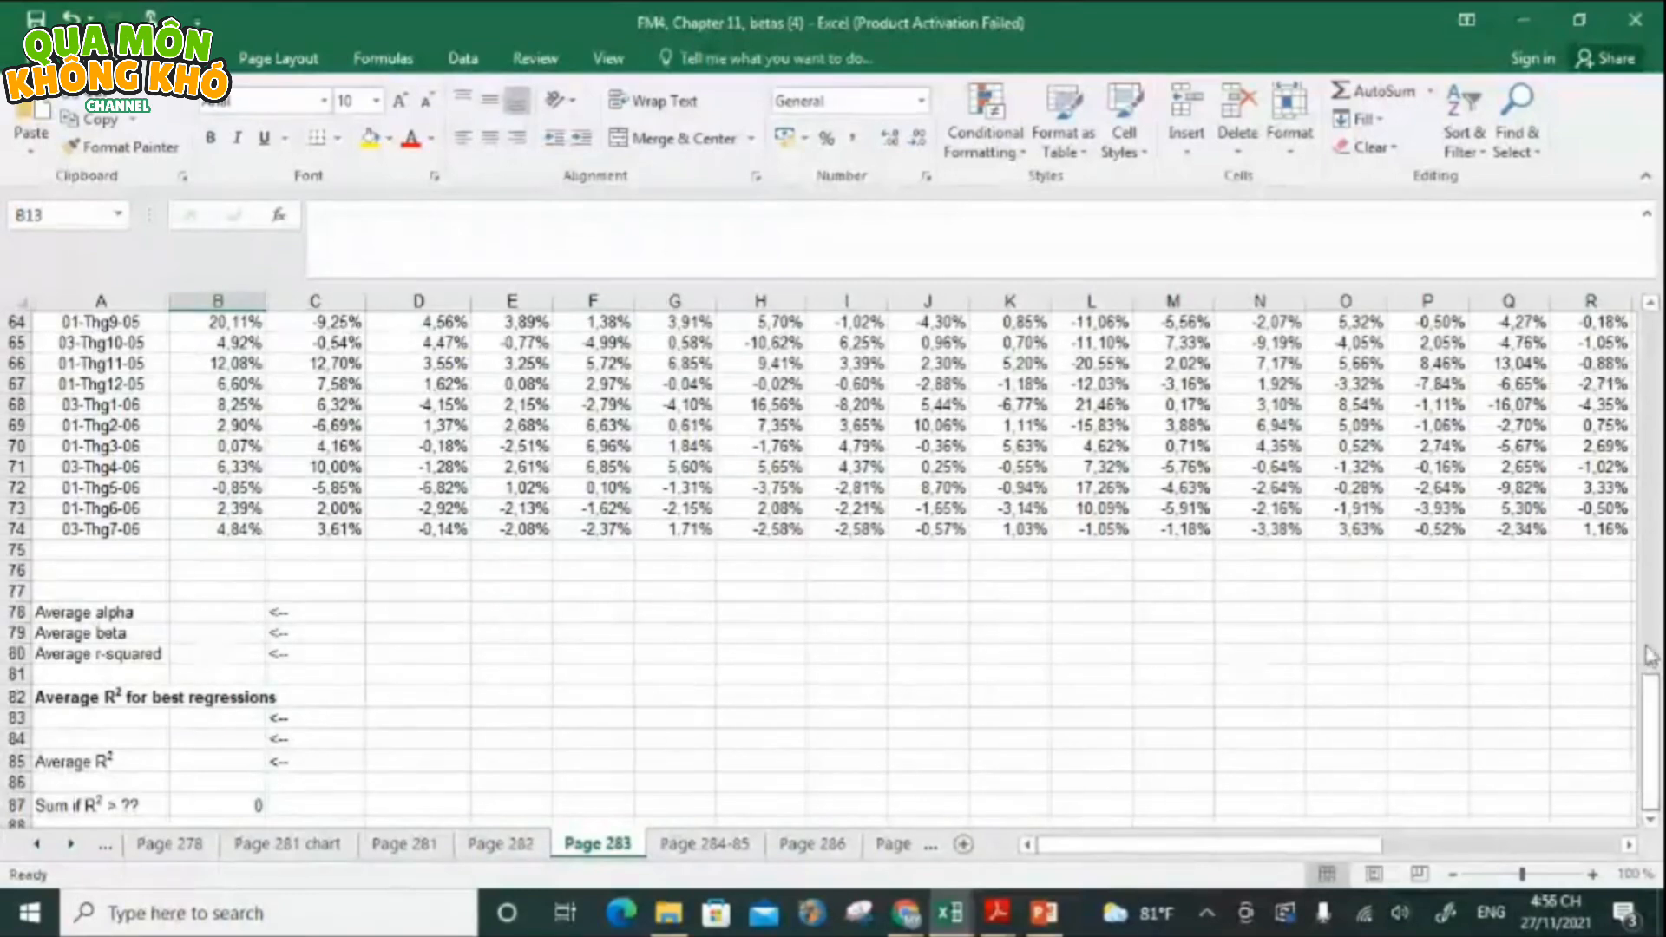
{"action": "left_click_drag", "start_coordinate": [1656, 712], "coordinate": [1656, 701]}
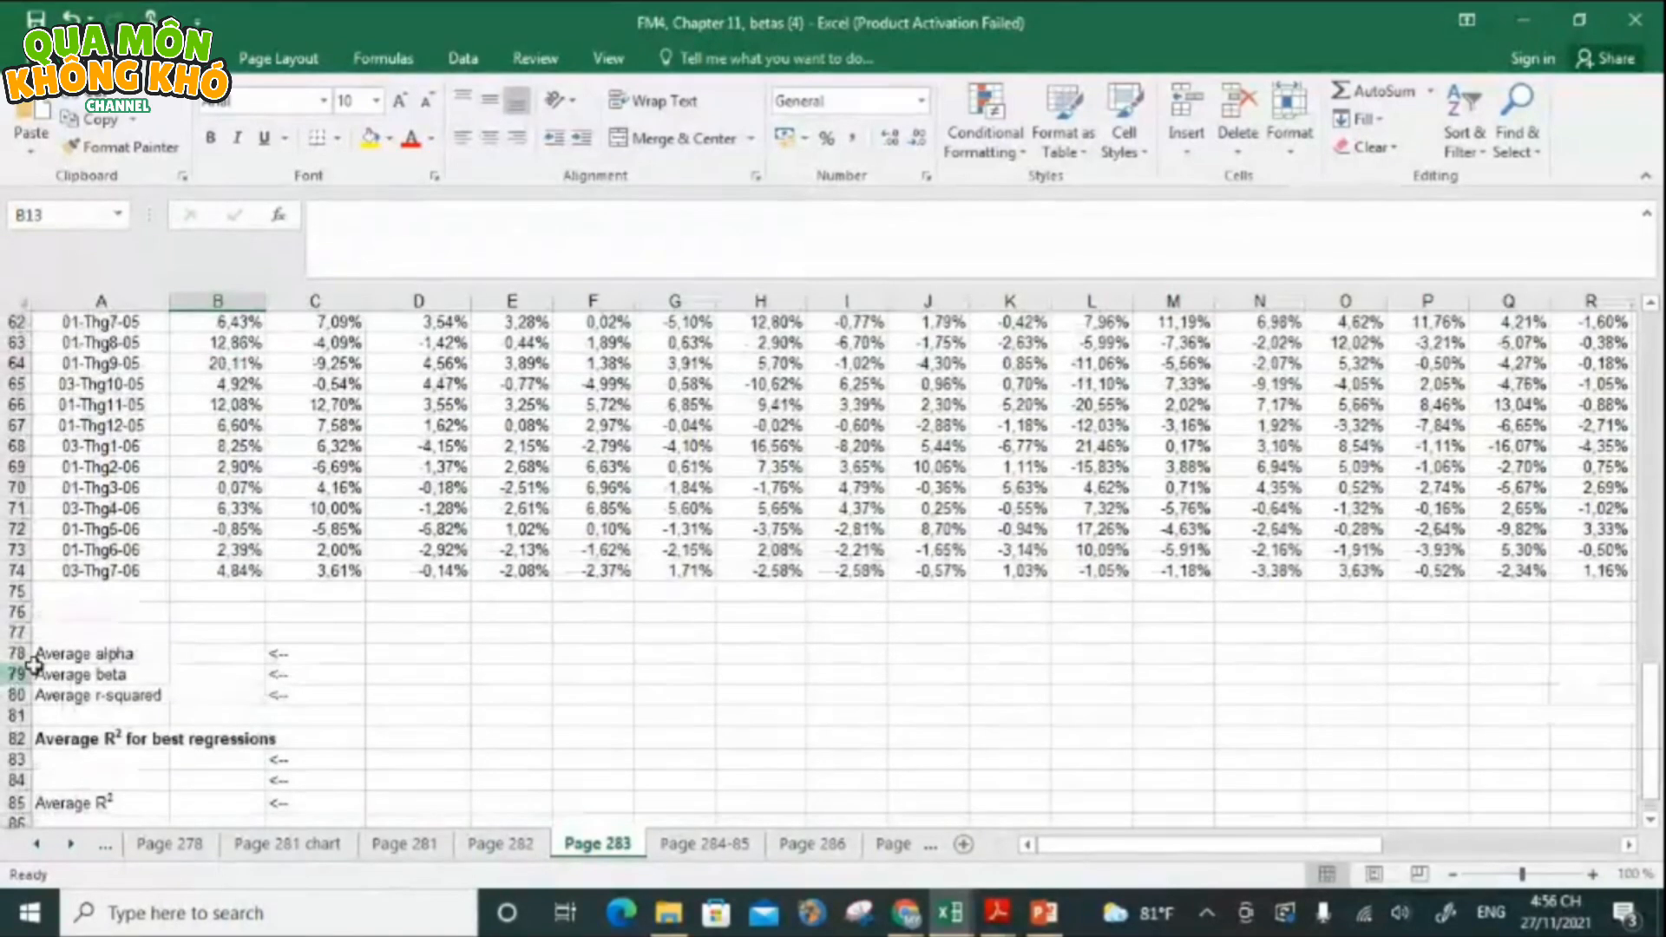
{"action": "left_click", "coordinate": [224, 650]}
{"action": "type", "text": "=aver"}
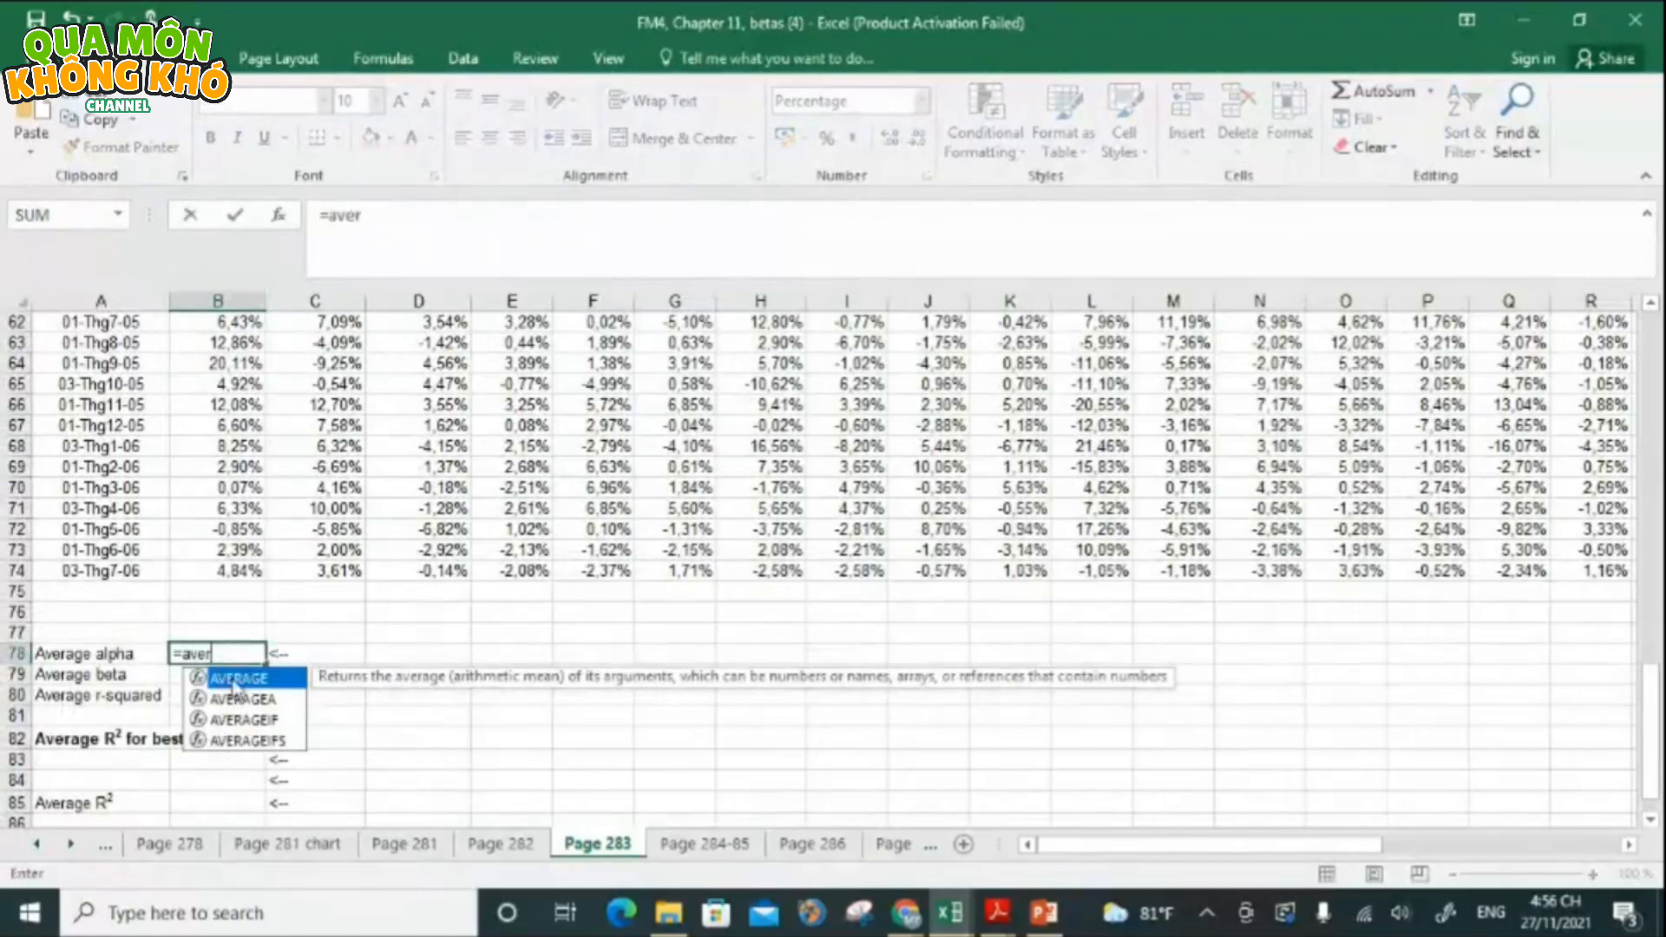
{"action": "double_click", "coordinate": [236, 682]}
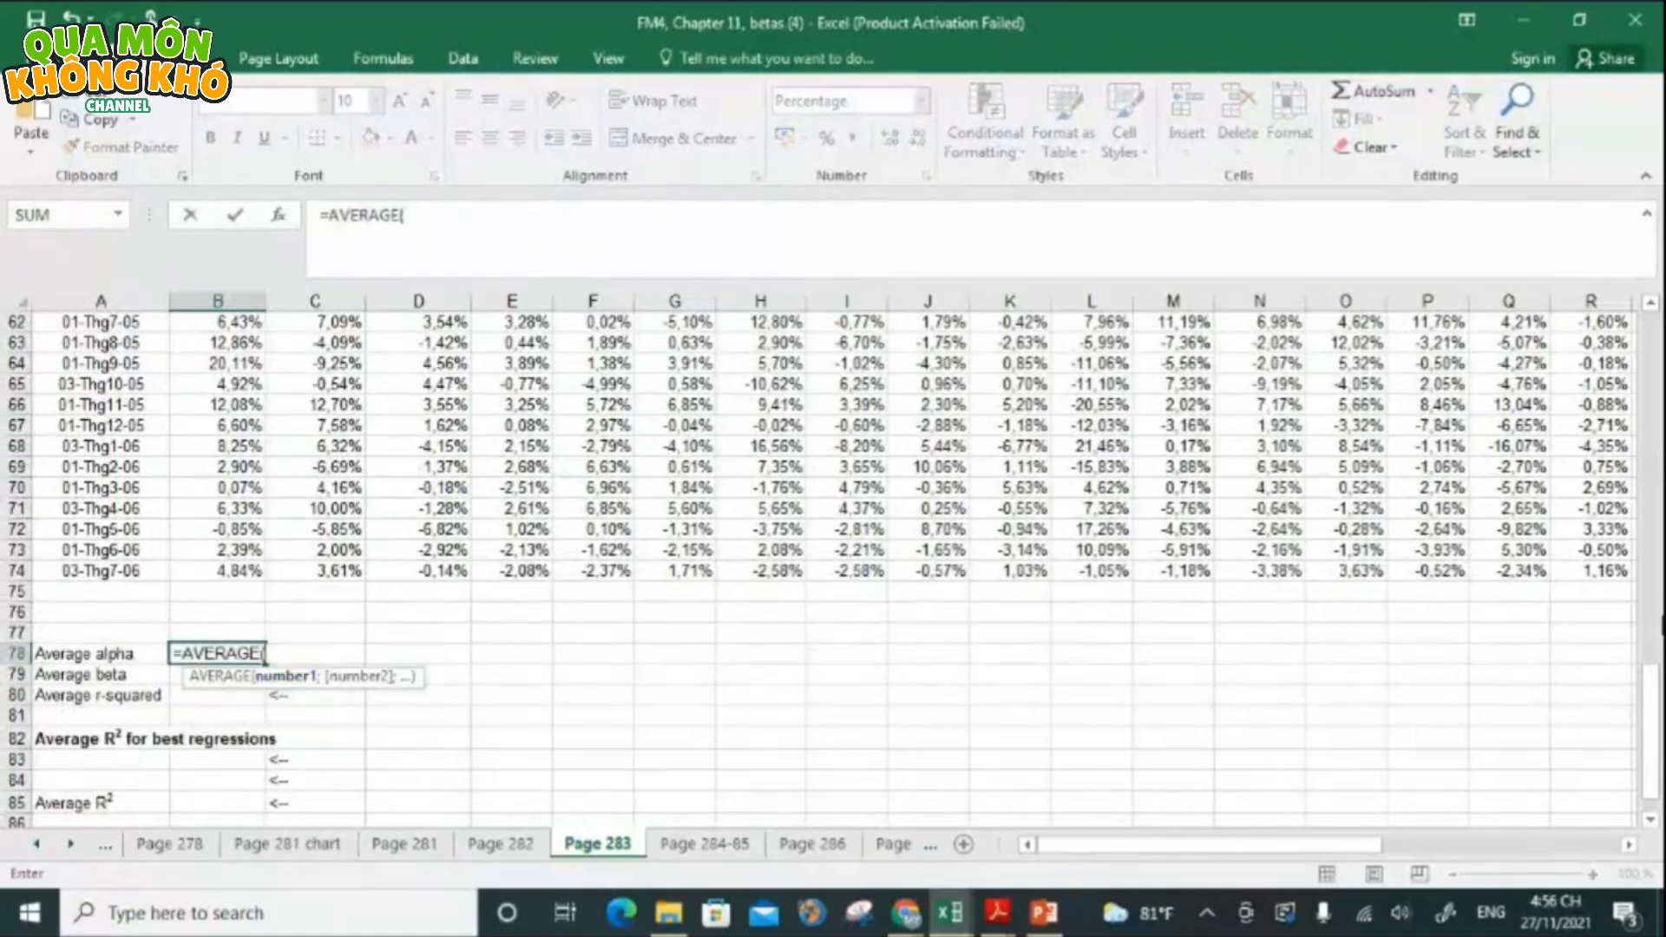
{"action": "left_click_drag", "start_coordinate": [1655, 694], "coordinate": [1655, 691]}
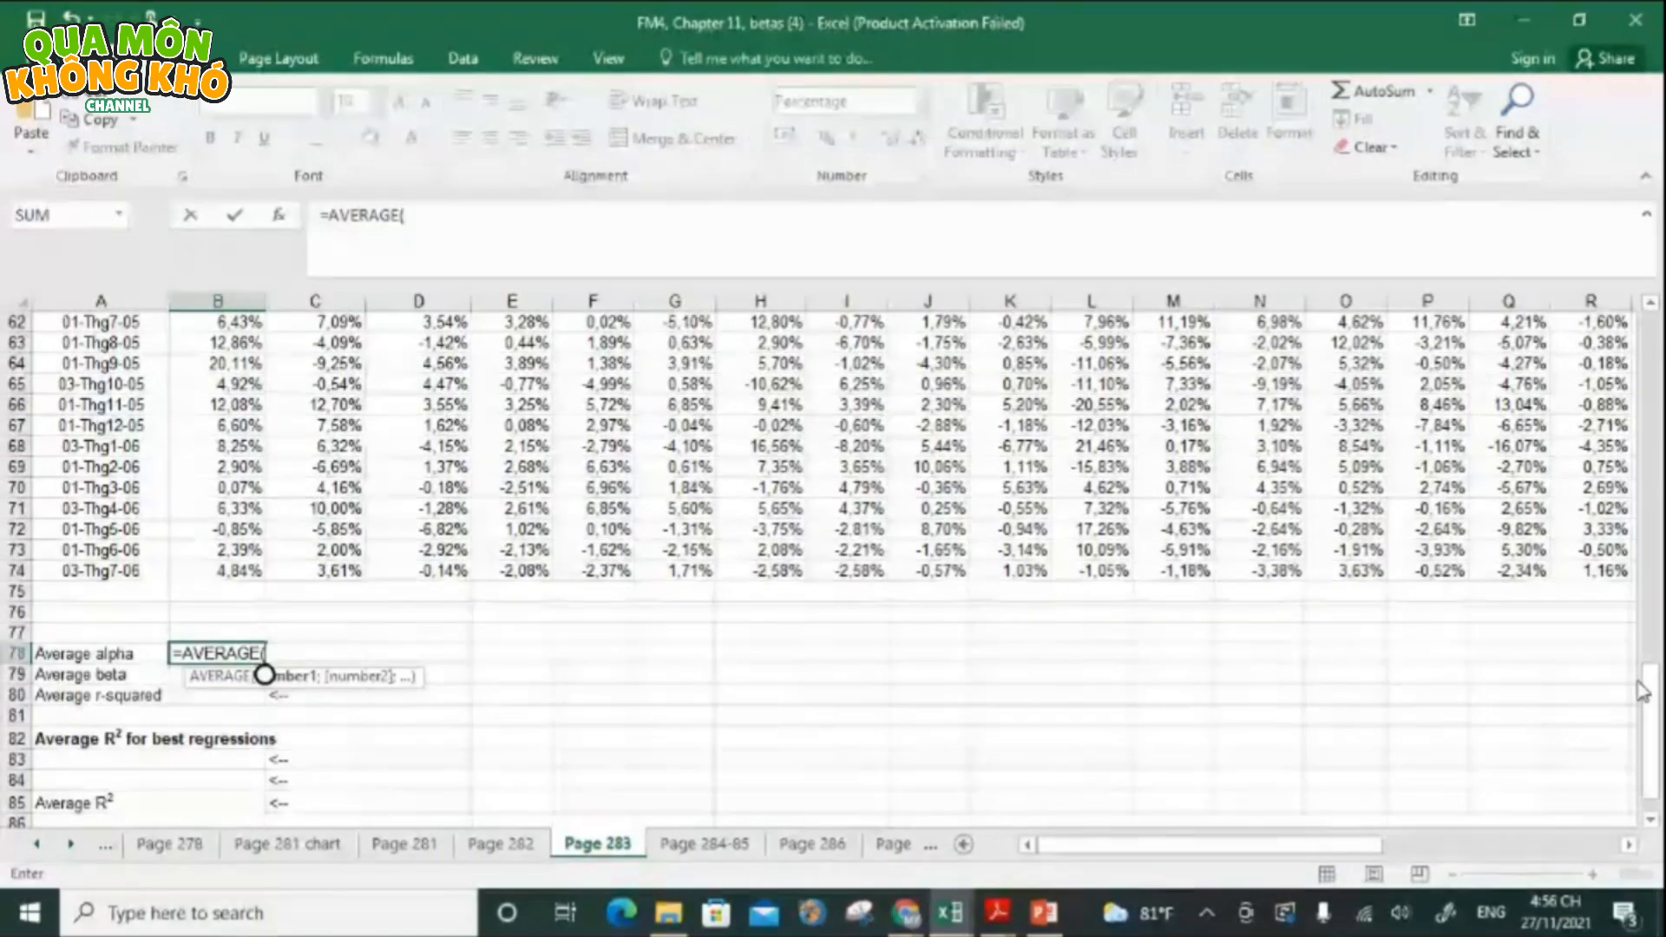
{"action": "key", "text": "BackSpace"}
{"action": "key", "text": "Escape"}
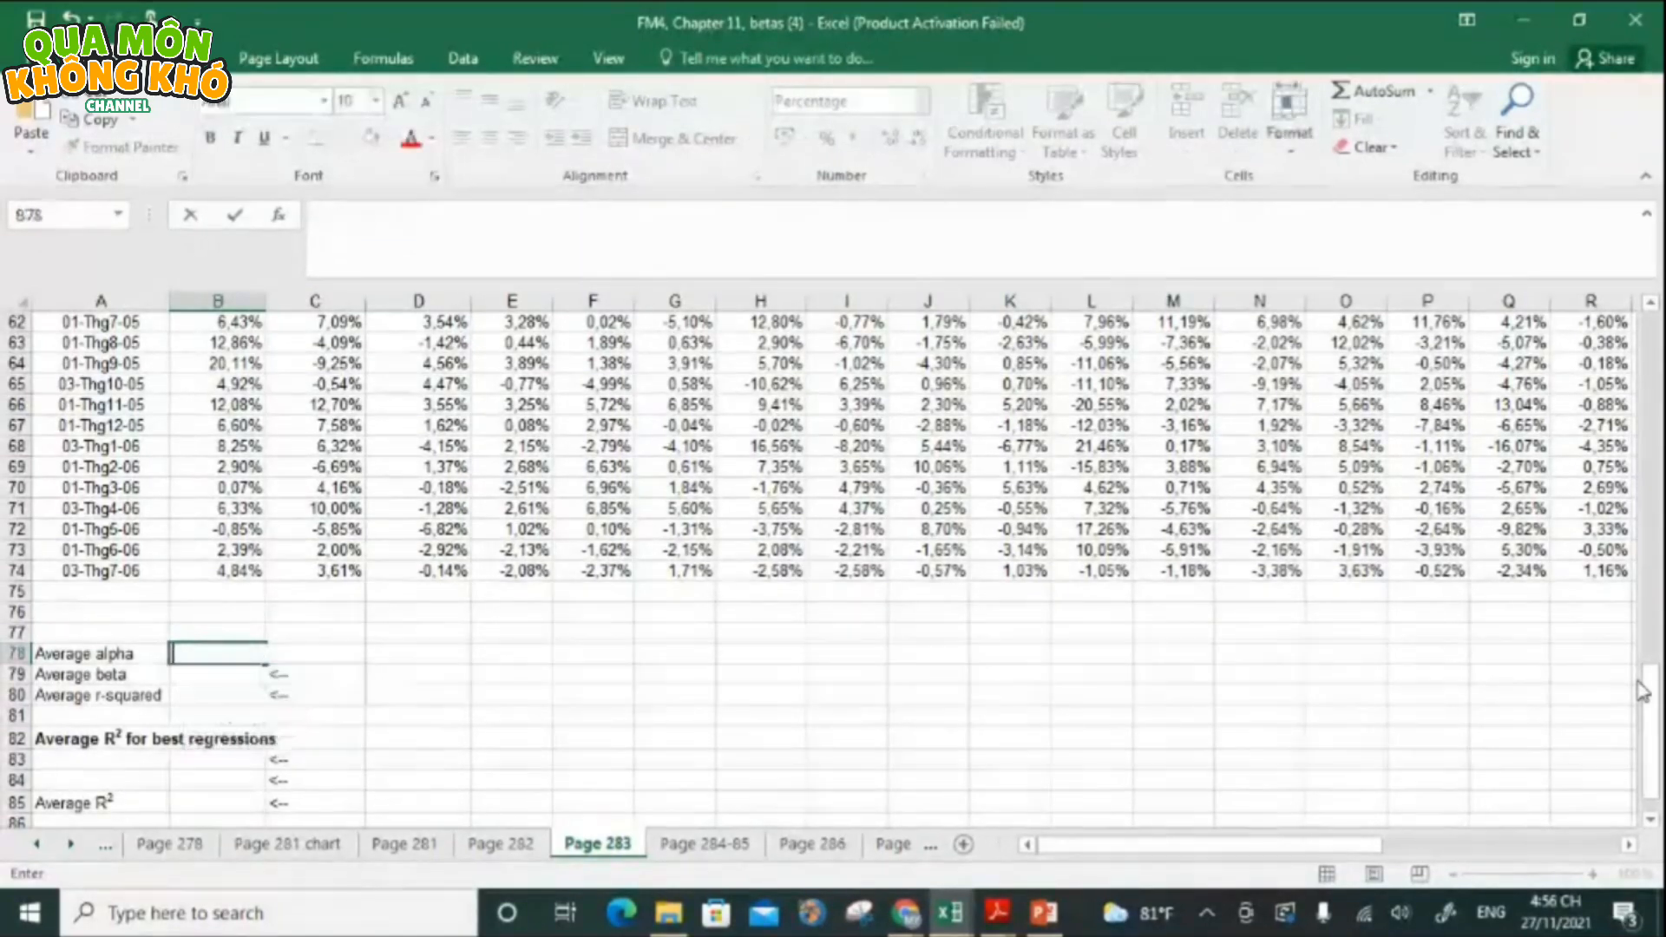
{"action": "left_click", "coordinate": [822, 662]}
- Switch to the PowerPoint presentation and show slide 27, Problems in testing CAPM
{"action": "left_click_drag", "start_coordinate": [1651, 671], "coordinate": [1651, 323]}
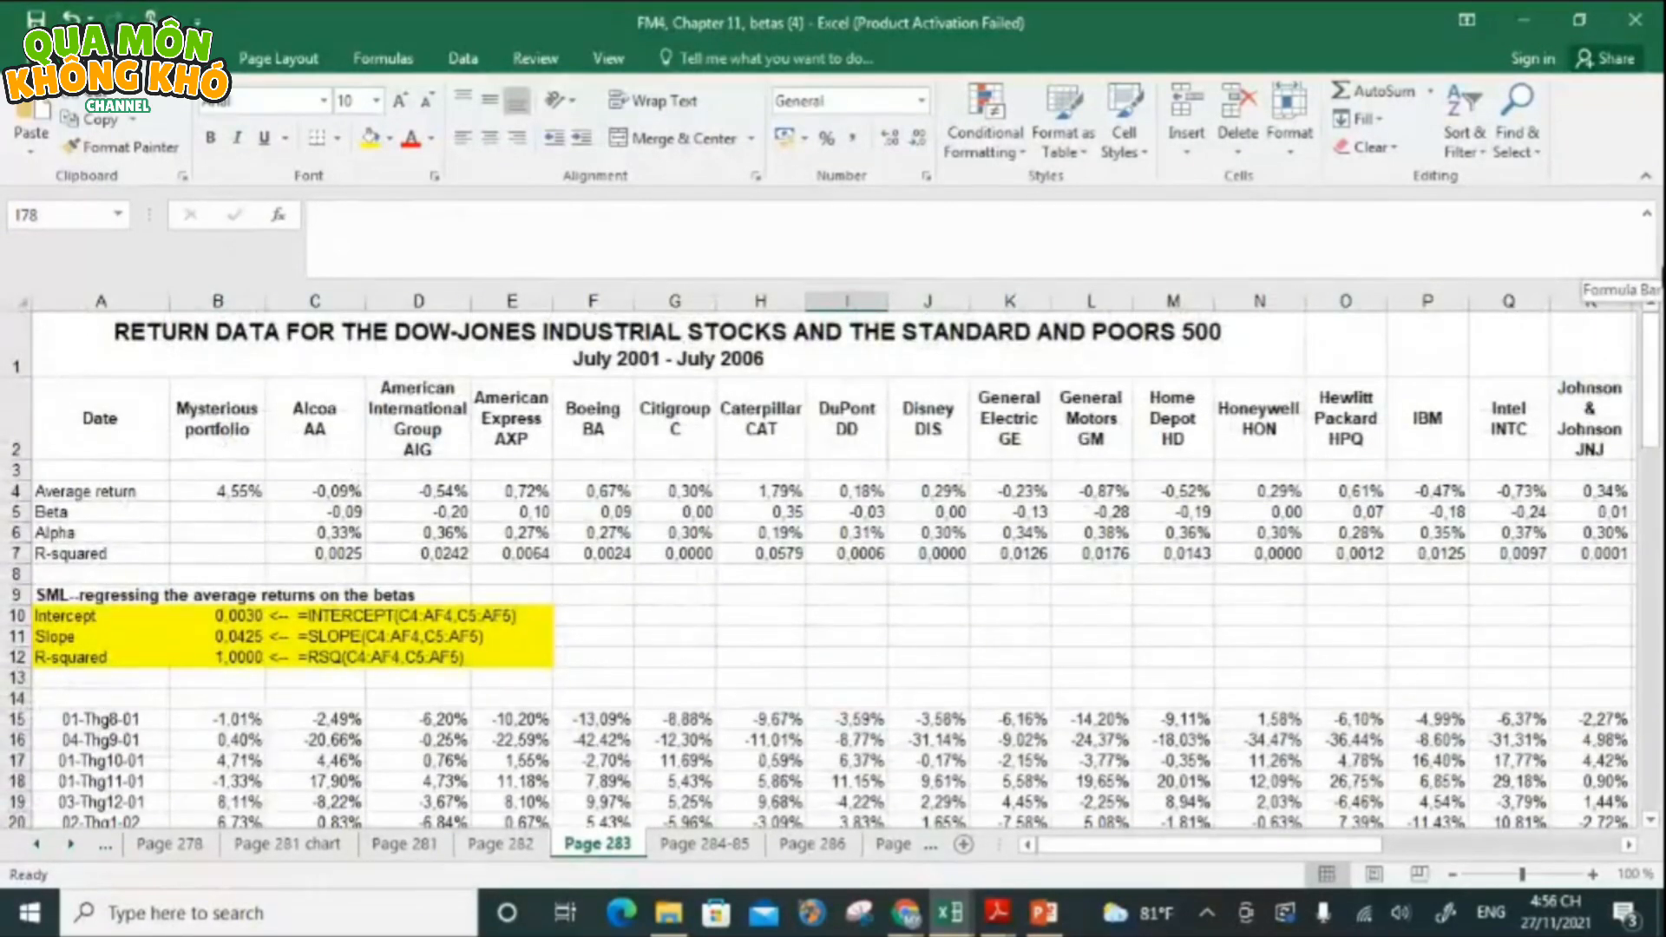
{"action": "left_click", "coordinate": [1043, 911]}
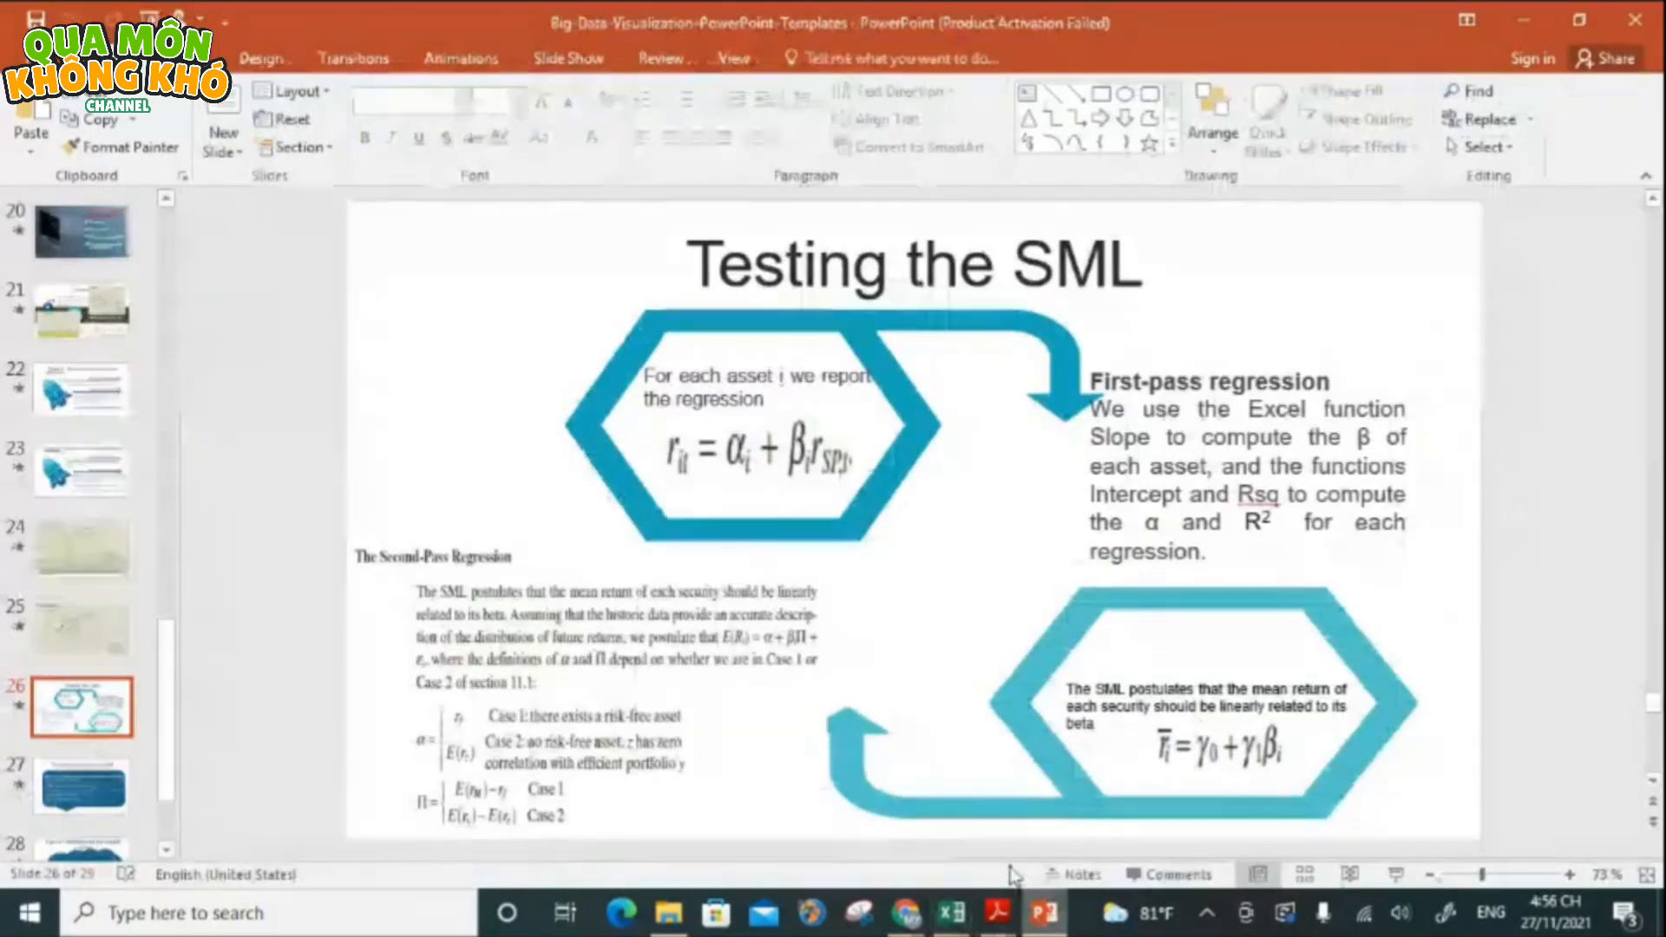
{"action": "left_click", "coordinate": [80, 779]}
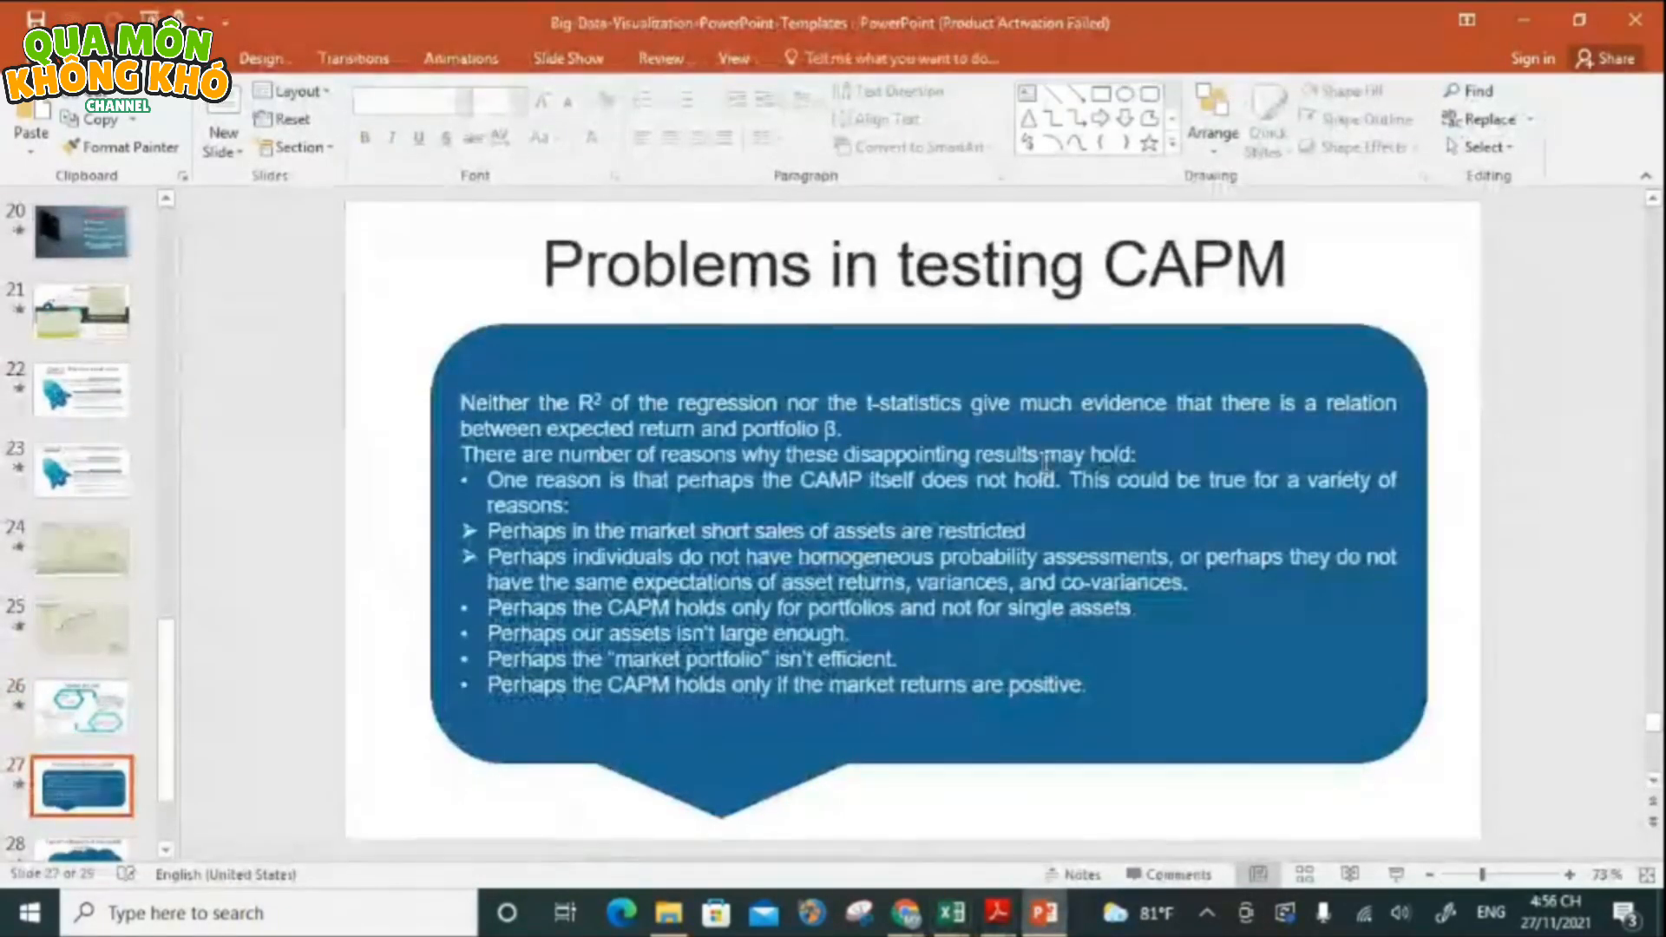